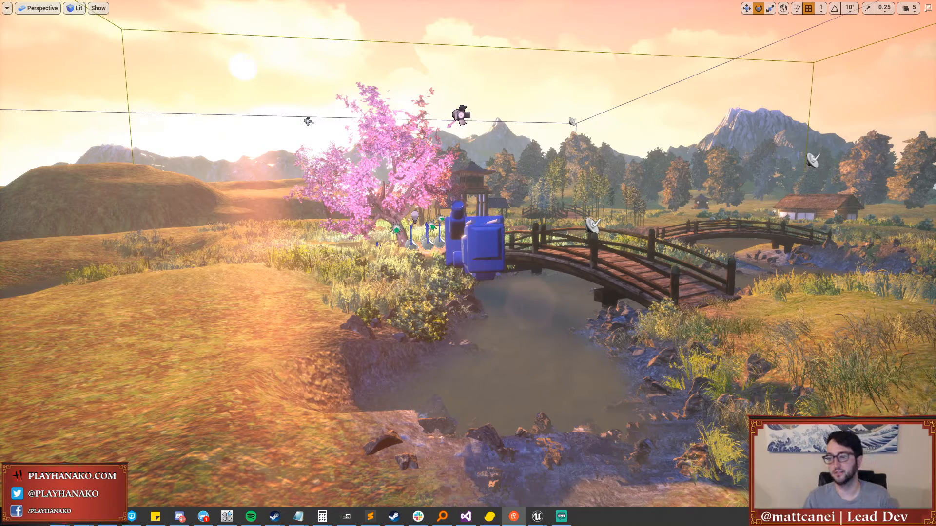
Start a play session of the level in the editor to bring up the game's main menu.
mouse_move(298, 336)
right_down()
mouse_move(284, 342)
mouse_move(293, 338)
right_up()
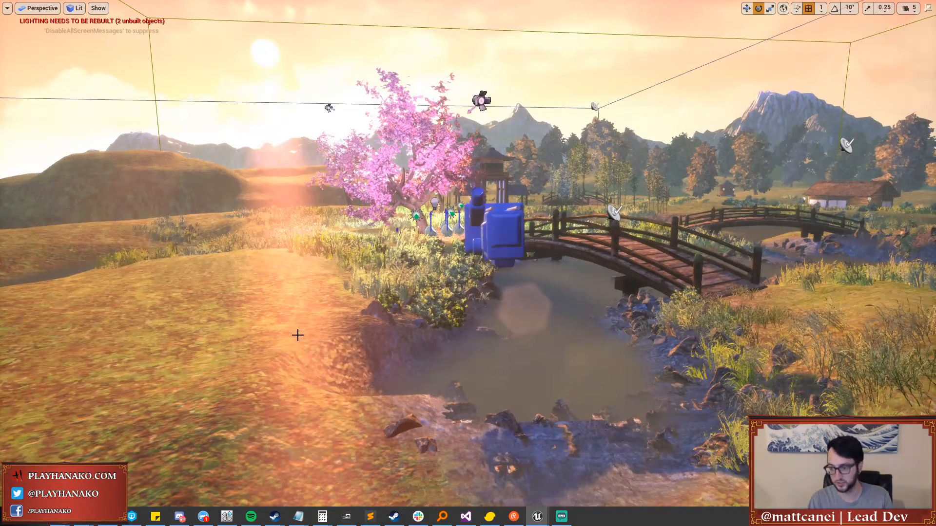
key(alt+p)
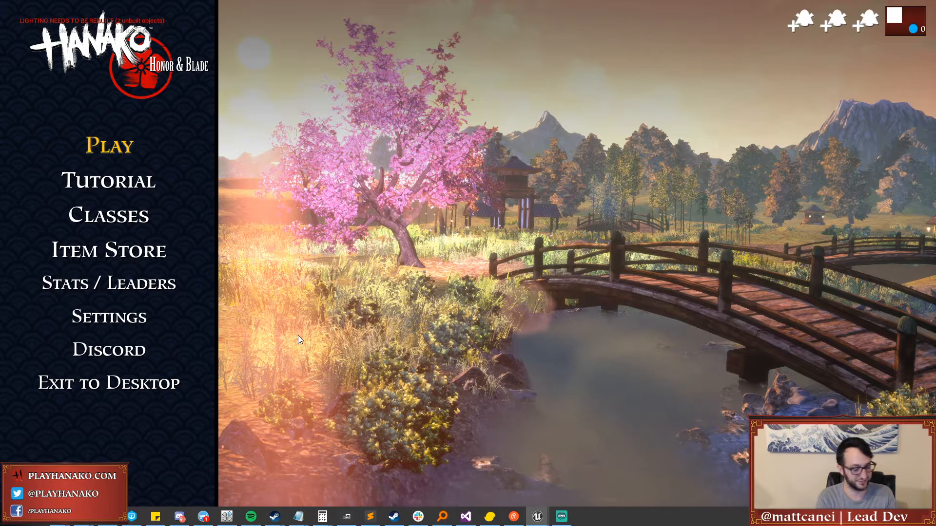
key(grave)
key(grave)
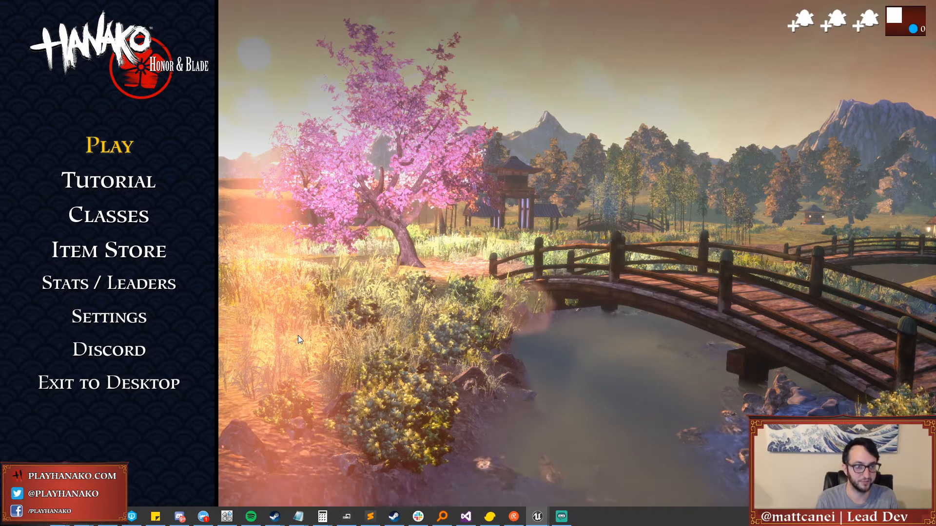
Cycle the selection repeatedly through the main menu entries to examine how their highlight follows keyboard navigation.
key(Down)
key(Down)
key(Down)
key(Down)
key(Down)
key(Down)
key(Down)
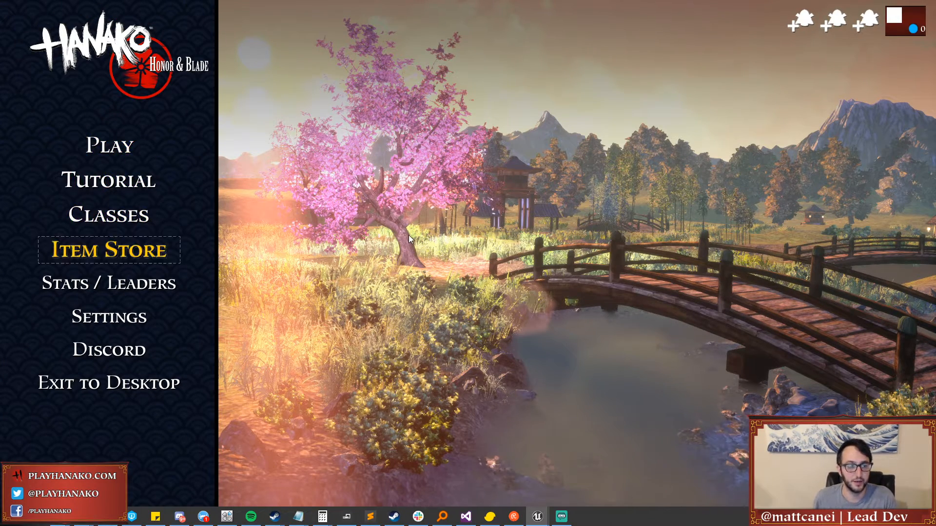
key(Up)
key(Up)
key(Up)
key(Up)
key(Up)
key(Up)
key(Up)
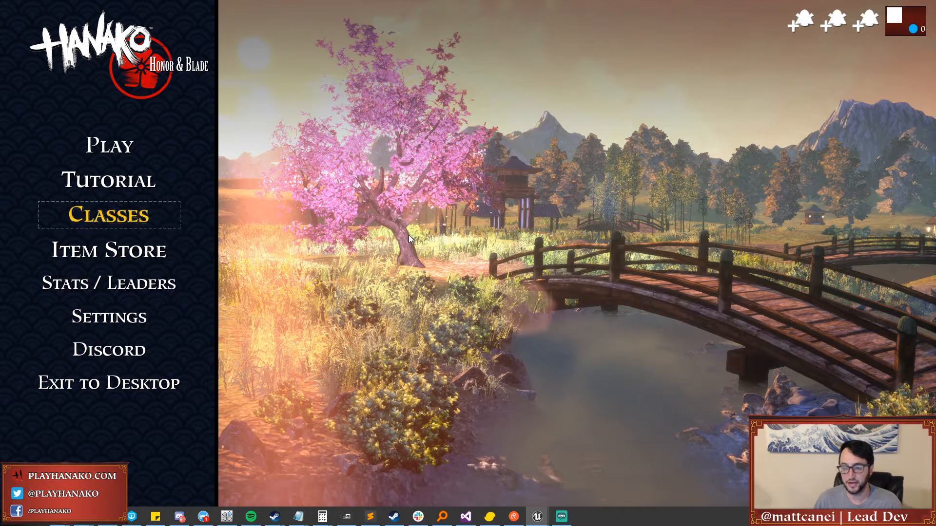
key(Down)
key(Down)
key(Down)
key(Down)
key(Down)
key(Down)
key(Down)
key(Up)
key(Up)
key(Up)
key(Up)
key(Up)
key(Up)
key(Up)
key(Up)
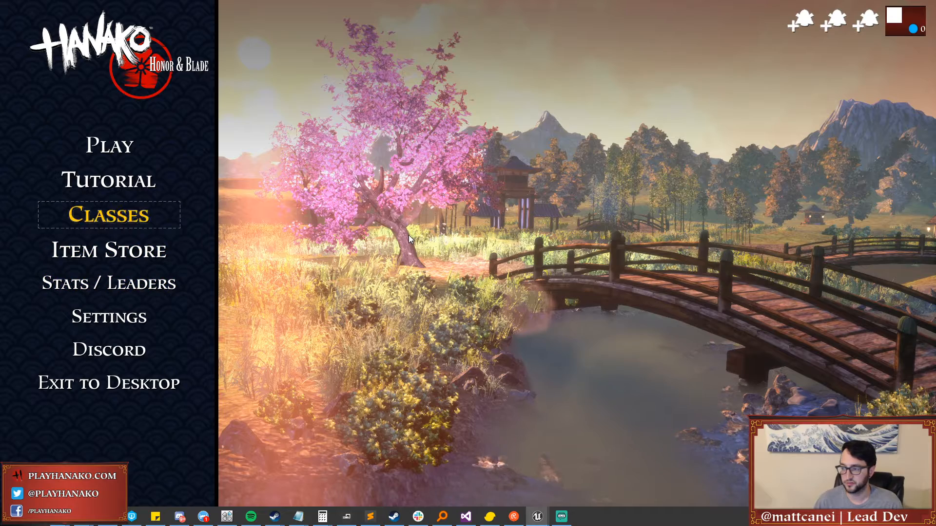
key(Down)
key(Down)
key(Down)
key(Down)
key(Down)
key(Down)
key(Down)
key(Up)
key(Up)
key(Up)
key(Up)
key(Up)
key(Up)
key(Down)
key(Down)
key(Down)
key(Down)
key(Down)
key(Down)
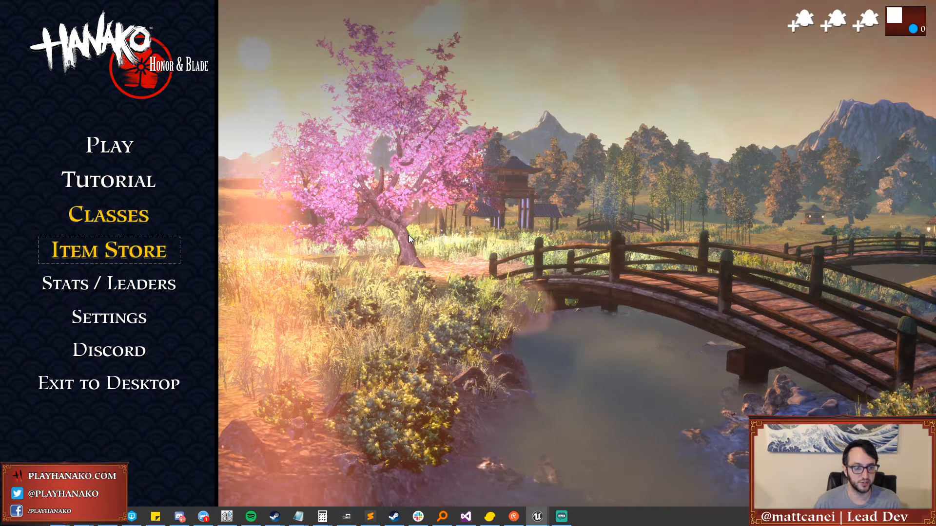
key(Up)
key(Up)
key(Up)
key(Down)
key(Down)
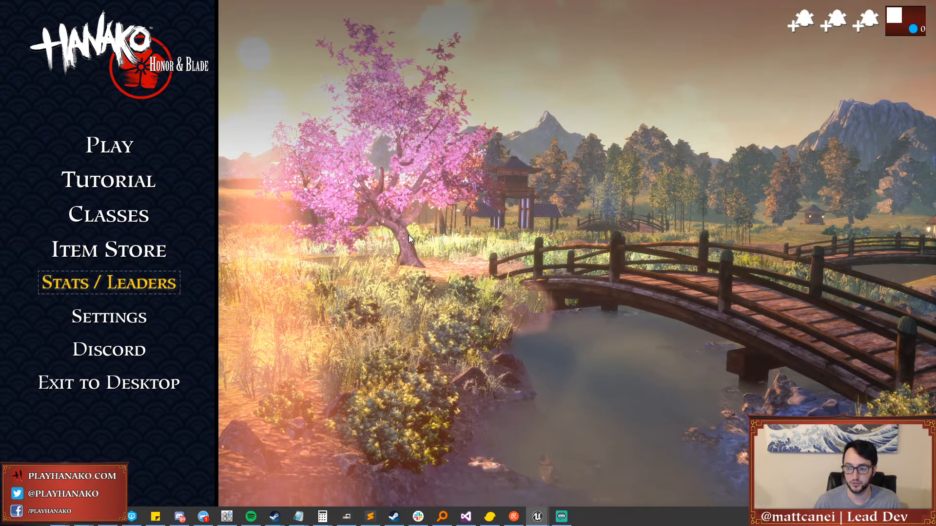
Run the selection through the main menu to the Settings entry and open the Settings screen.
key(Up)
key(Up)
key(Up)
key(Up)
key(Up)
key(Down)
key(Down)
key(Down)
key(Down)
key(Down)
key(Down)
key(Up)
key(Return)
Step the focus down and back up through the Settings categories to check their highlighting.
key(Down)
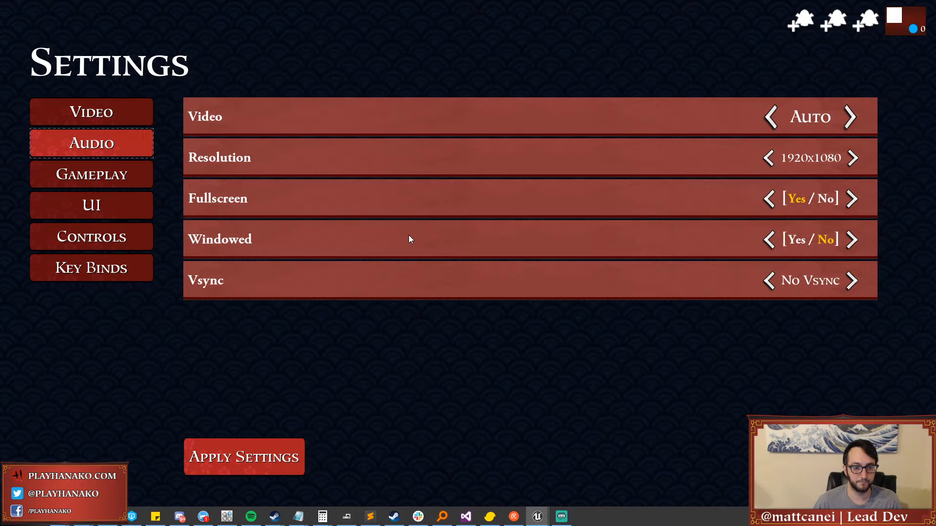
key(Down)
key(Down)
key(Down)
key(Up)
key(Up)
key(Up)
key(Up)
Check directional focus movement between the categories and the Video, Resolution, Fullscreen, Windowed and Vsync option arrows, and return to the main menu.
key(Right)
key(Left)
key(Right)
key(Down)
key(Right)
key(Left)
key(Down)
key(Right)
key(Left)
key(Down)
key(Left)
key(Down)
key(Right)
key(Left)
key(Left)
key(Up)
key(Up)
key(Up)
key(Up)
key(Down)
key(Down)
key(Down)
key(Down)
key(Down)
key(Down)
key(Down)
key(Down)
key(Down)
key(Down)
key(Down)
key(Down)
key(Down)
key(Down)
key(Right)
key(Left)
key(Up)
key(Right)
key(Right)
key(Down)
key(Down)
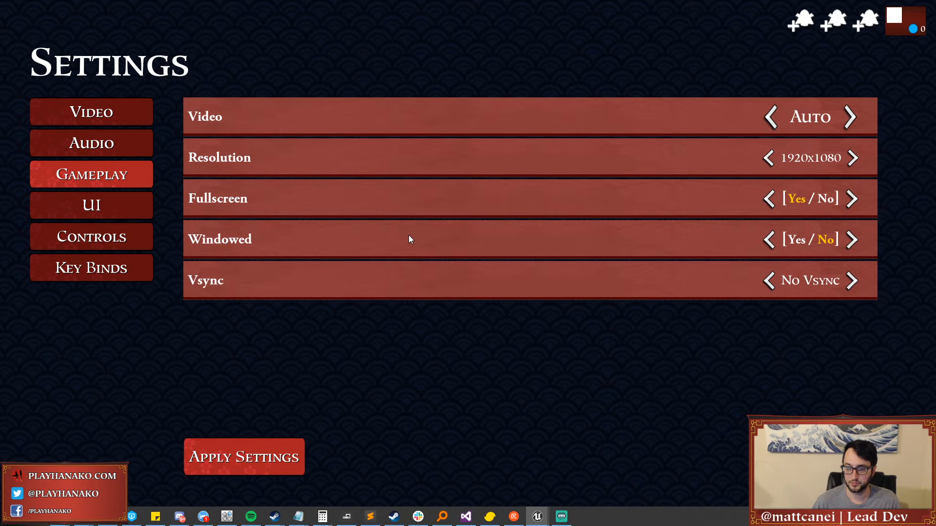
key(Right)
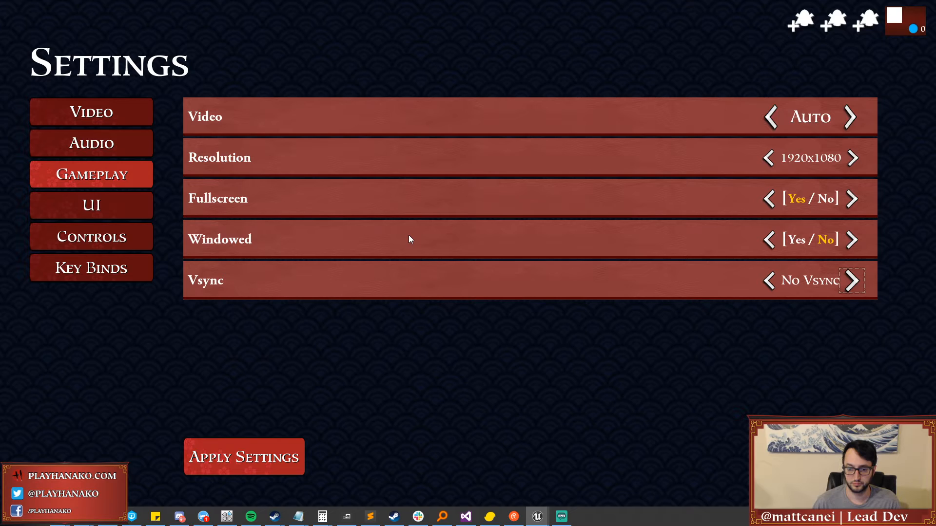
key(Escape)
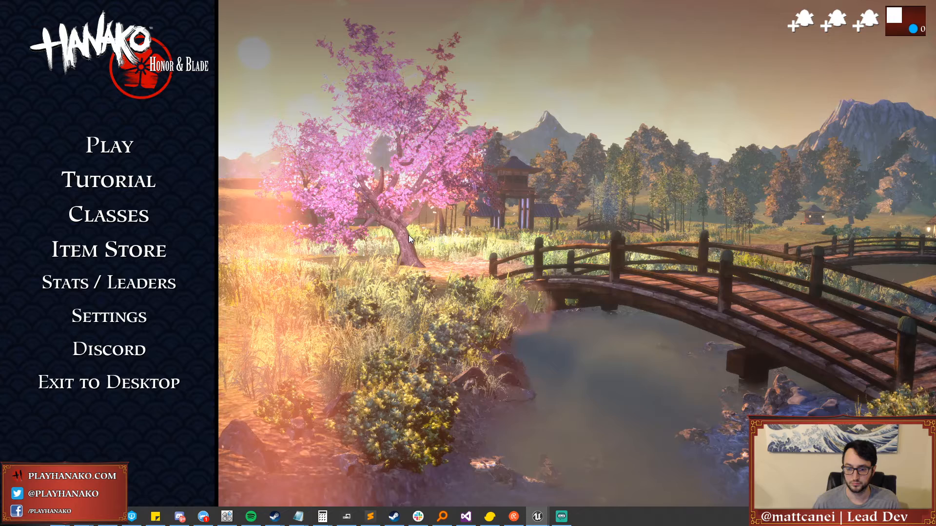
Check the main menu highlight through to Exit to Desktop and back, and reopen the Settings screen.
key(Down)
key(Down)
key(Down)
key(Down)
key(Down)
key(Down)
key(Down)
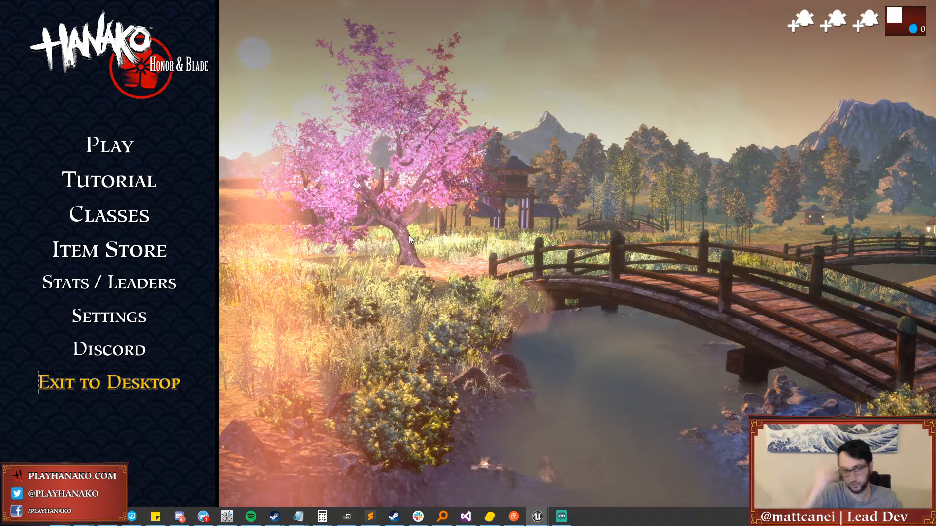
key(Up)
key(Up)
key(Up)
key(Up)
key(Up)
key(Up)
key(Down)
key(Down)
key(Down)
key(Down)
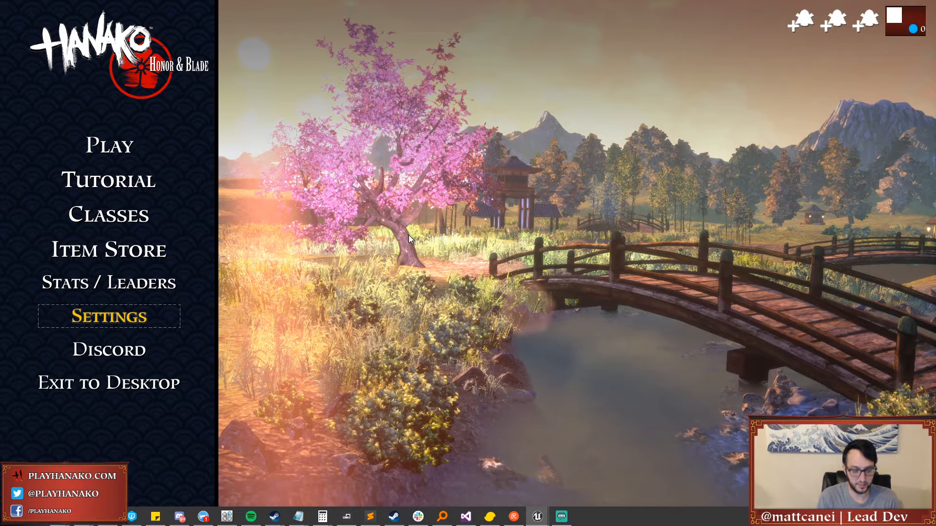
key(Return)
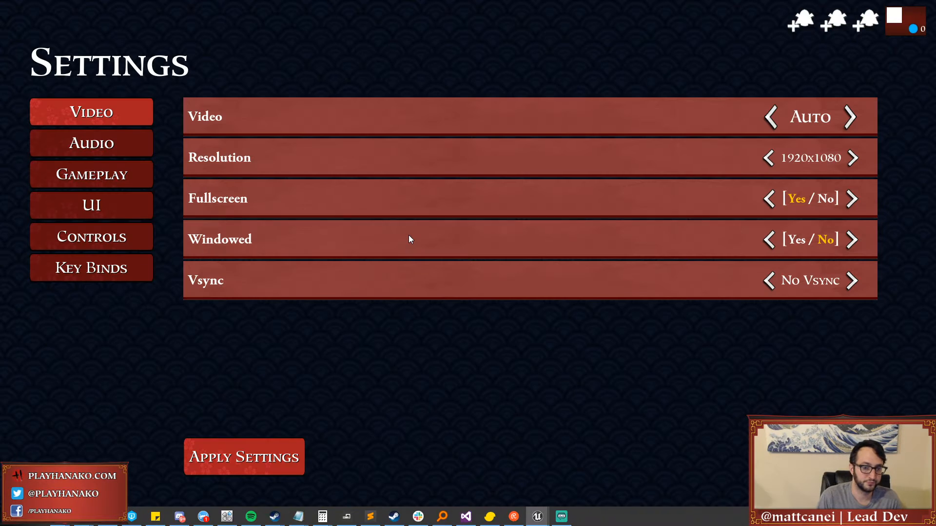
Move the focus through the Settings categories down to Key Binds, and go back to the main menu.
key(Down)
key(Up)
key(Down)
key(Down)
key(Down)
key(Down)
key(Down)
key(Down)
key(Up)
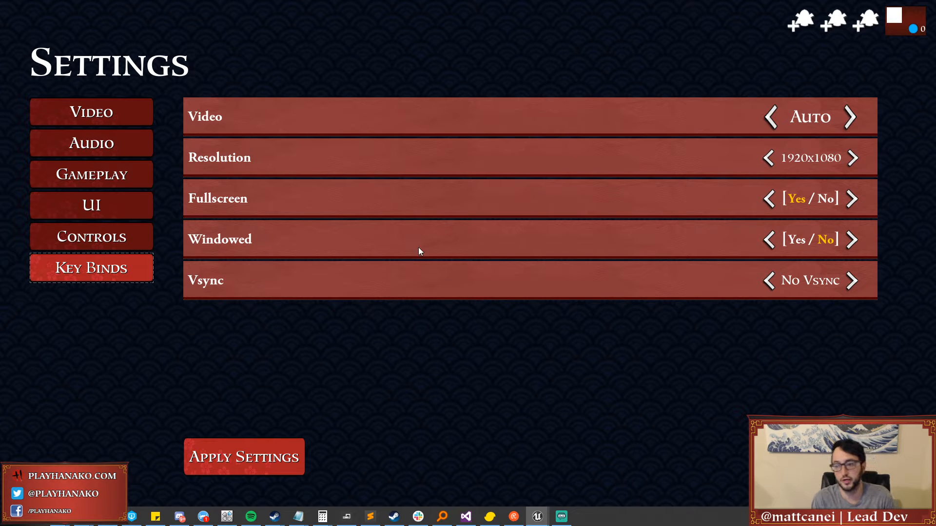
key(Escape)
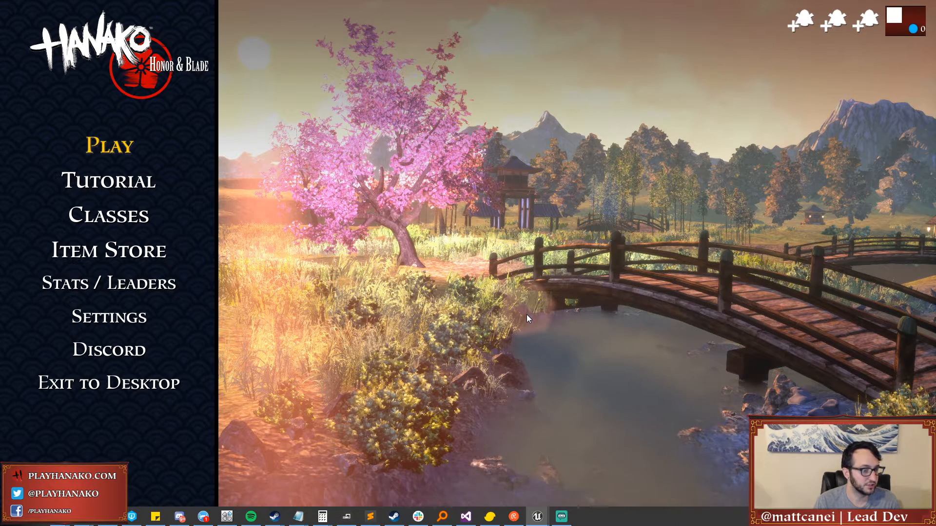
Move the main menu selection from Play down to Exit to Desktop.
key(Down)
key(Down)
key(Down)
key(Down)
key(Down)
key(Down)
key(Down)
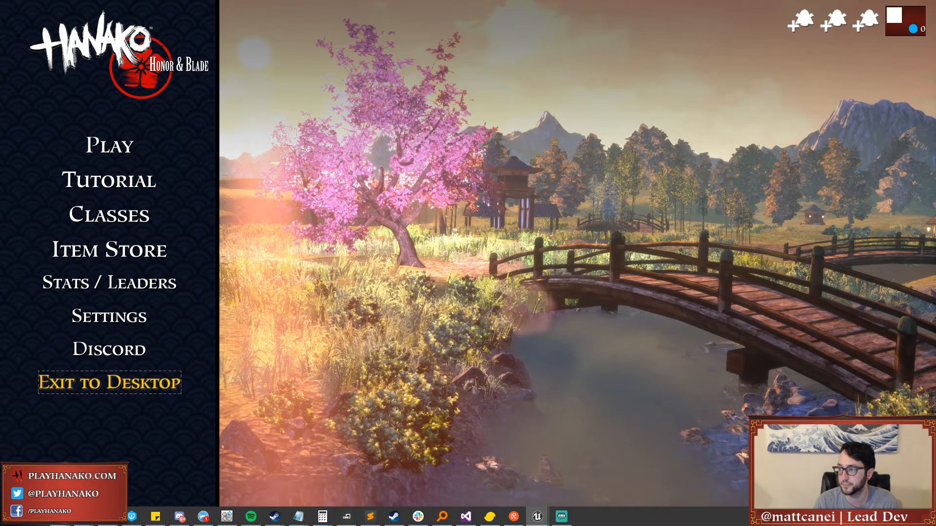
Bring the browser window with the InVision home screen wireframe onto this display, maximize it, and examine the menu layout.
drag(935, 155, 570, 188)
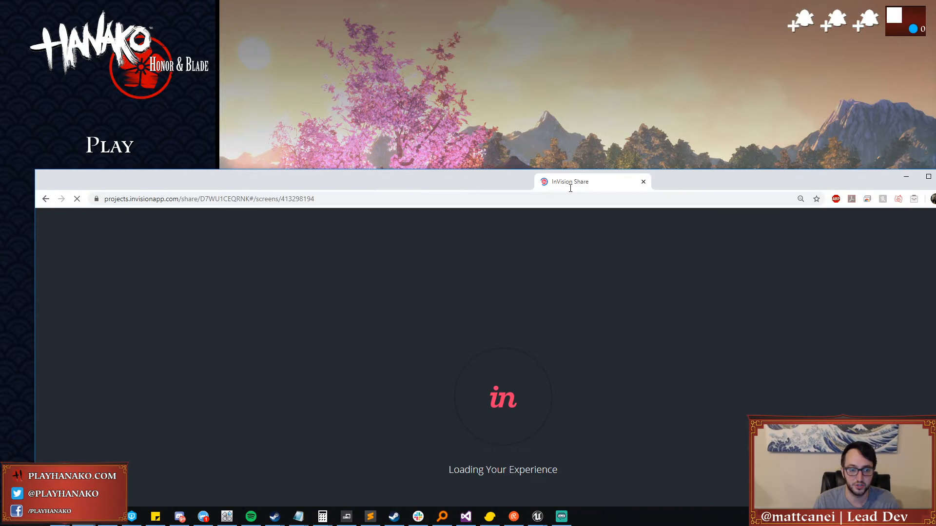
double_click(559, 173)
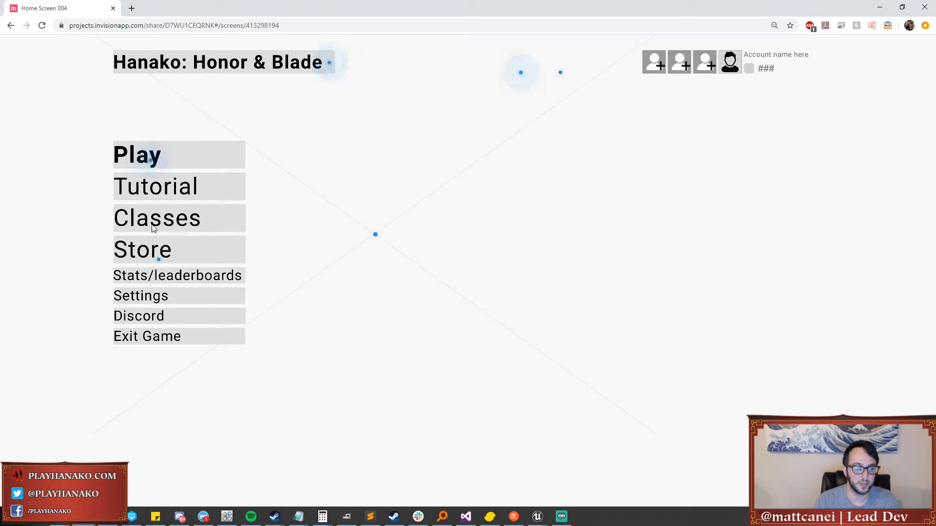
mouse_move(161, 283)
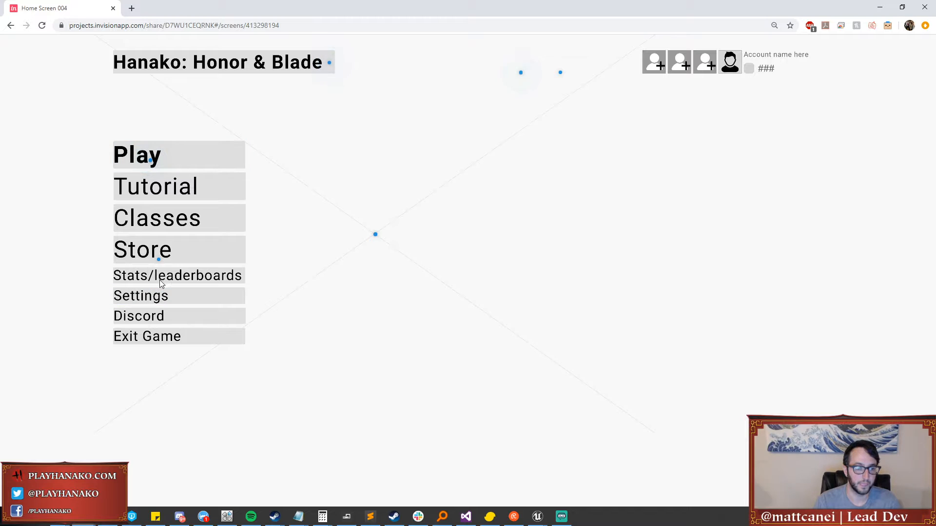
Open the wireframe's Settings screen from the home menu and look through its Audio and Video categories.
click(159, 261)
click(84, 278)
click(133, 296)
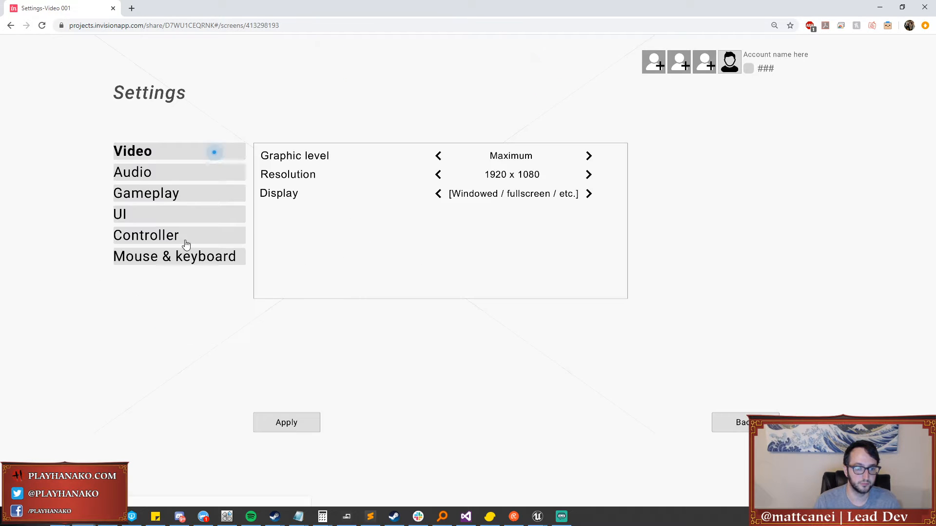
click(166, 174)
click(146, 146)
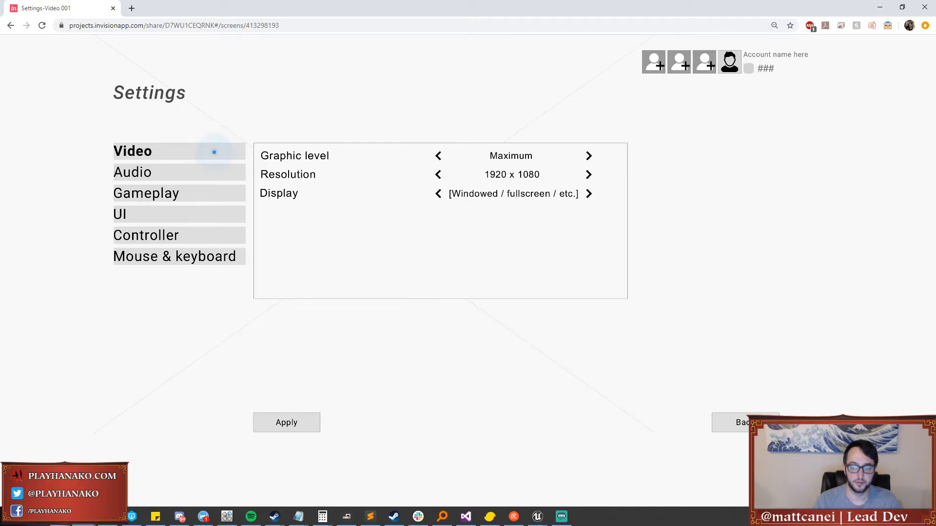
Go back to the wireframe's home screen, view its Play screen, and return home.
click(745, 422)
click(138, 152)
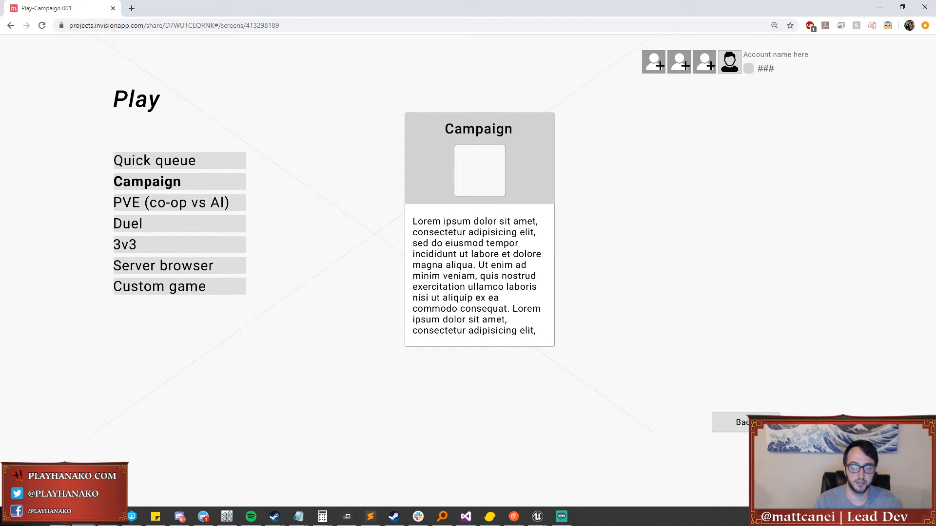
click(761, 424)
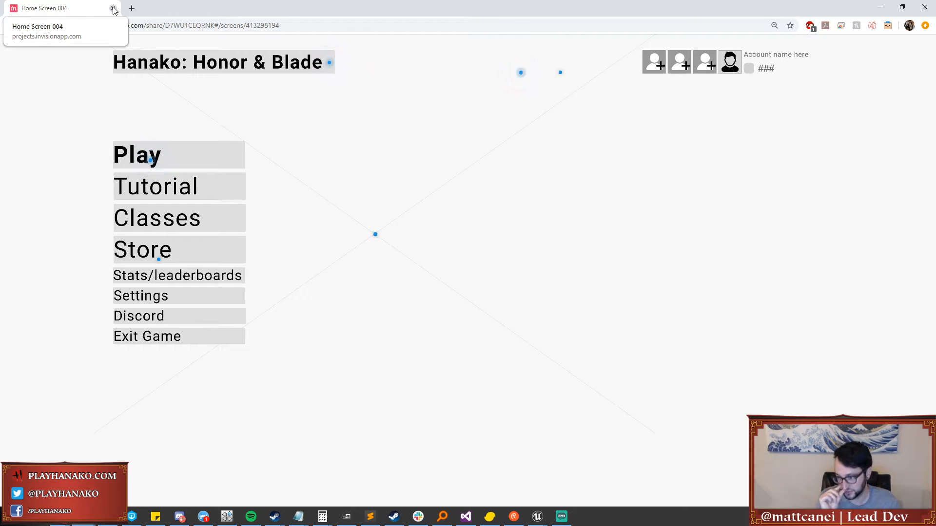
Read and close the comment on the wireframe's Play entry, then reopen the Play screen to examine its game modes.
click(150, 164)
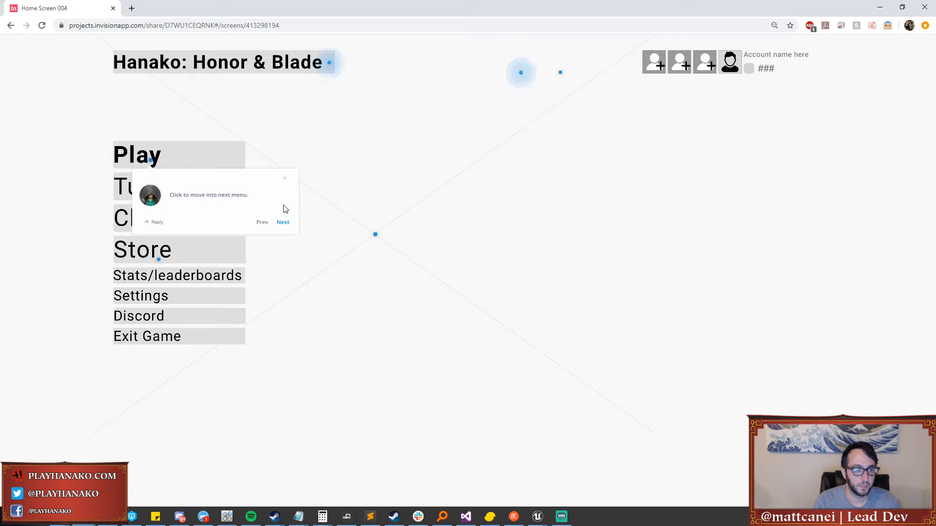
click(285, 179)
click(126, 153)
mouse_move(163, 184)
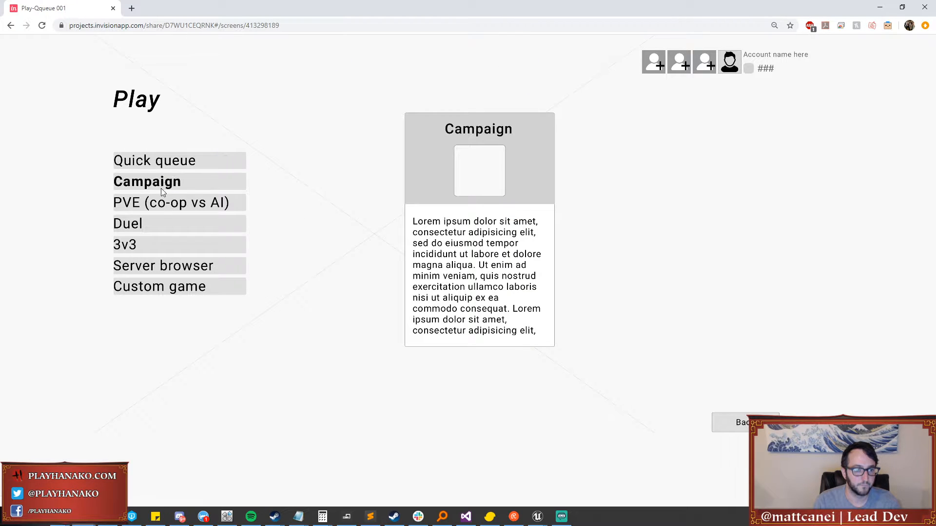
Switch back to Unreal Editor, exit the running game preview, and restore the viewport from full screen.
click(203, 517)
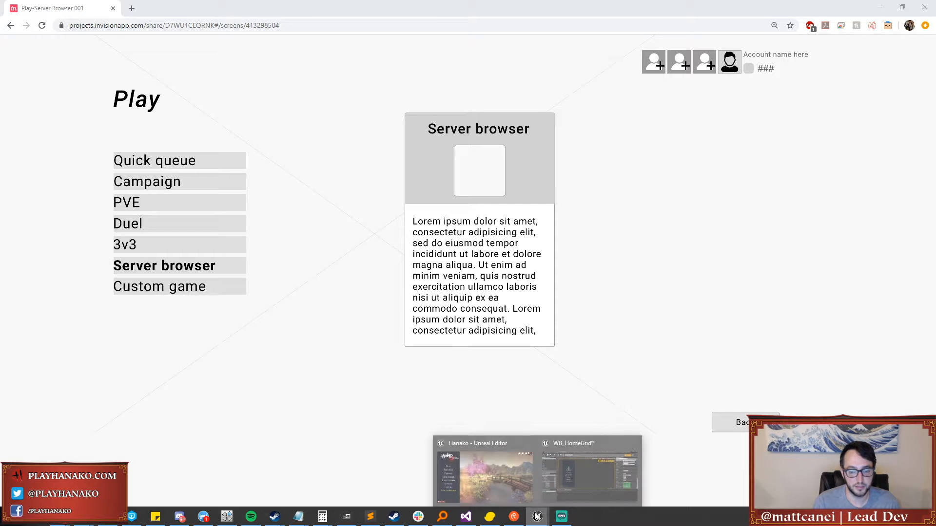
click(583, 477)
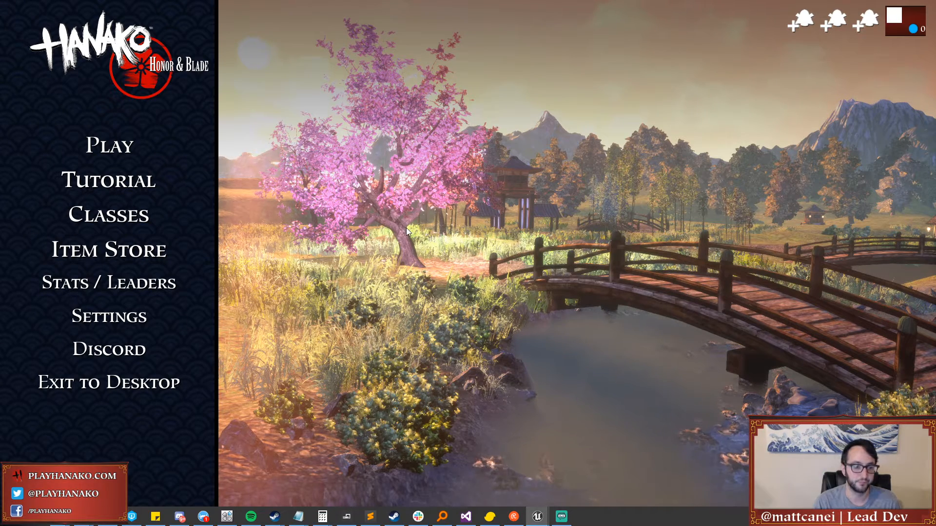
click(142, 384)
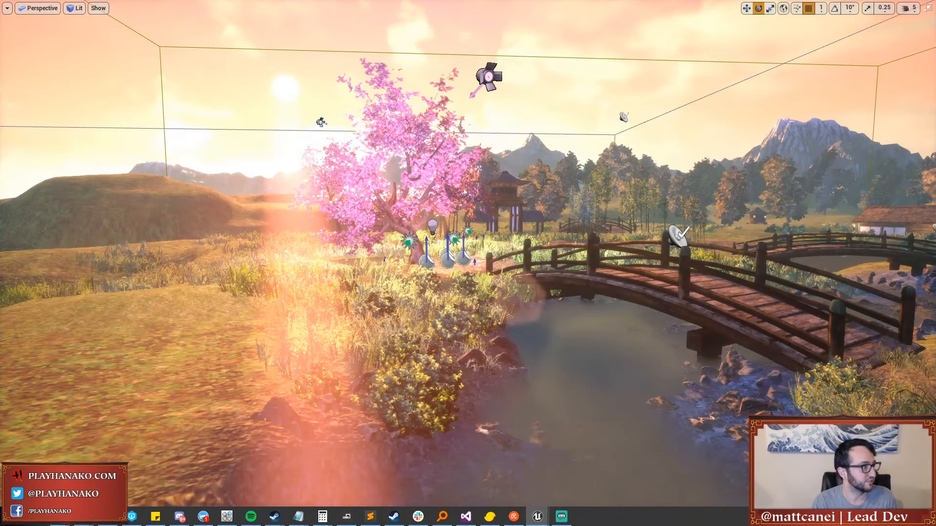
key(F11)
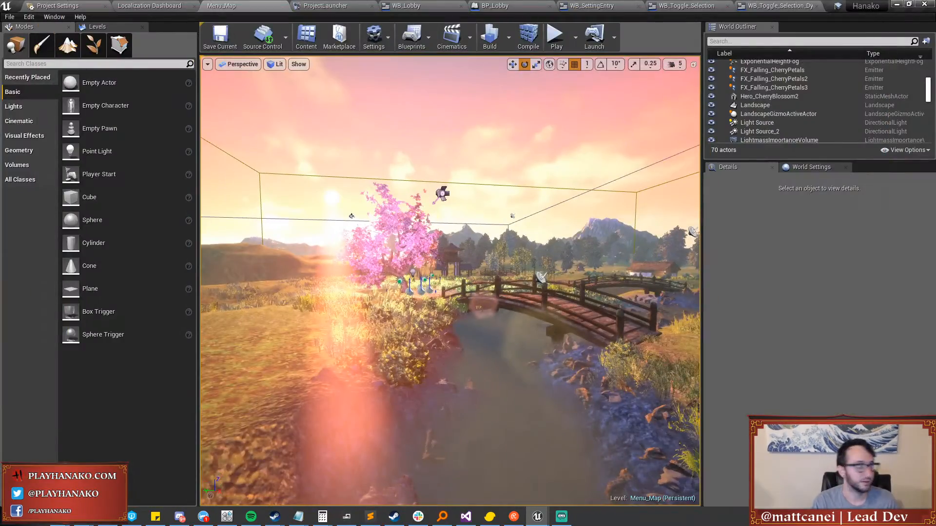
Bring the Content Browser into the main editor window as a tab and open the Animations/Ite folder.
drag(19, 233, 103, 13)
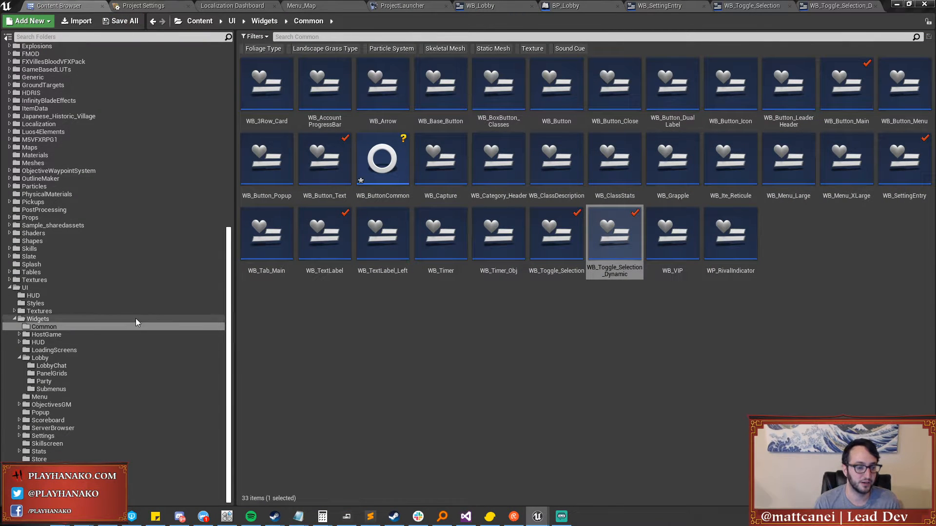
scroll(127, 317, up, 10)
scroll(98, 136, up, 2)
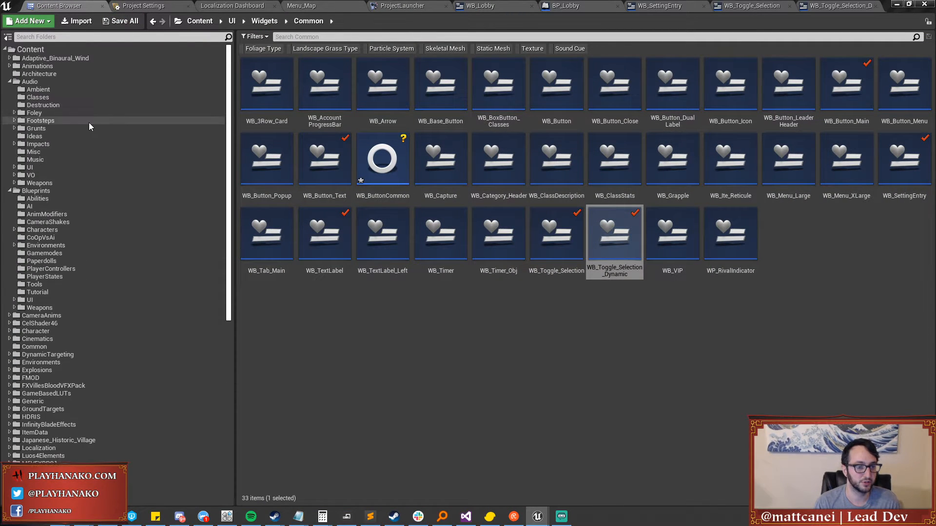
double_click(69, 65)
double_click(99, 82)
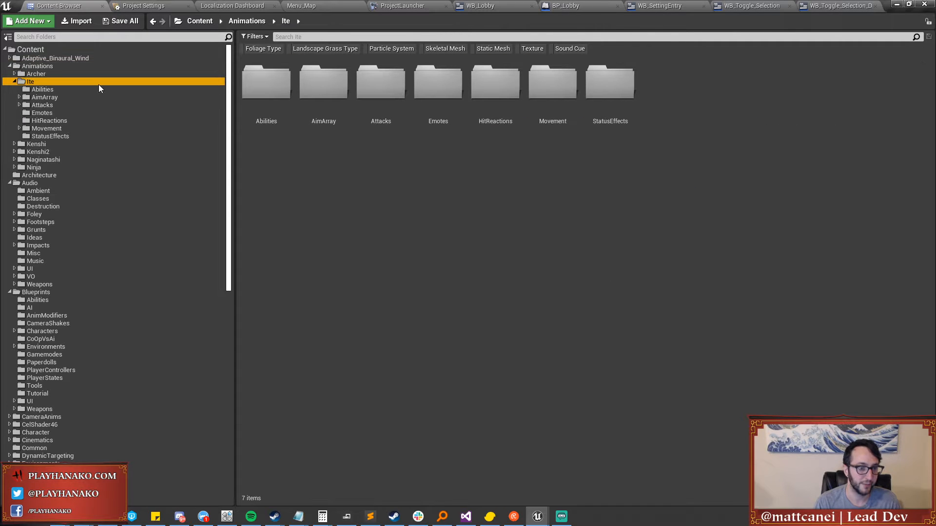
Look through Ite's StatusEffects, Abilities and Transitions animation folders, ending in the Movement folder.
click(81, 134)
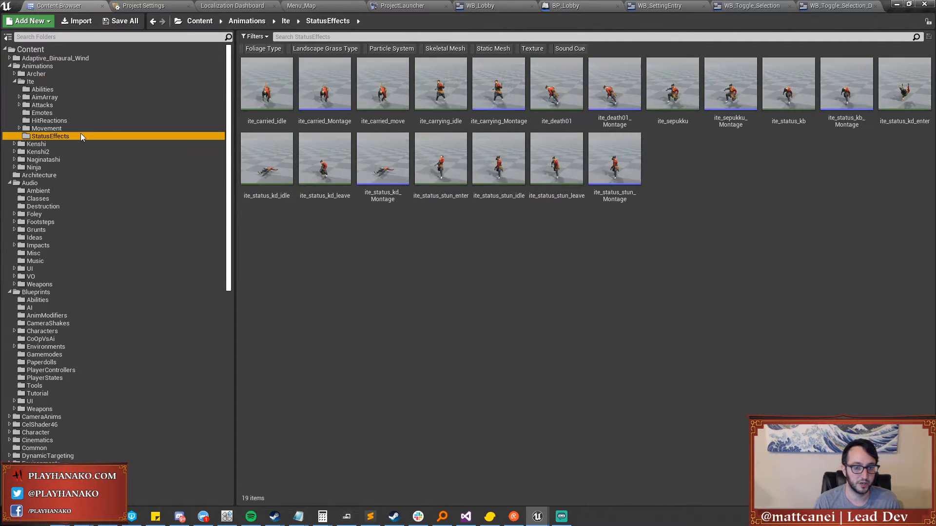
click(67, 88)
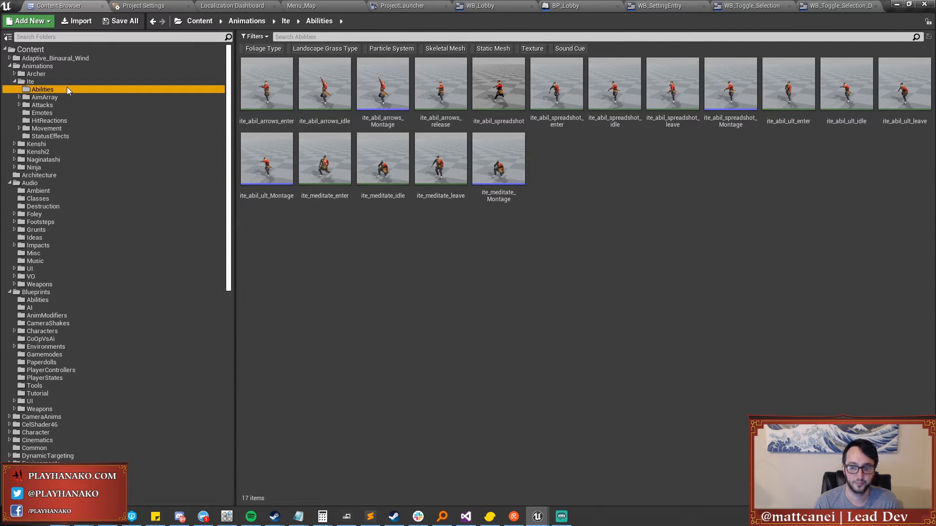
double_click(67, 129)
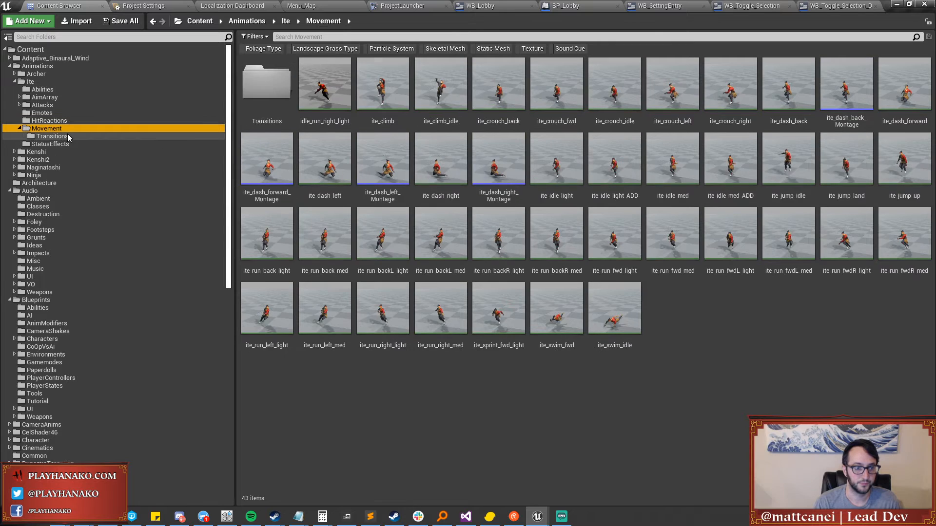
click(68, 136)
click(76, 130)
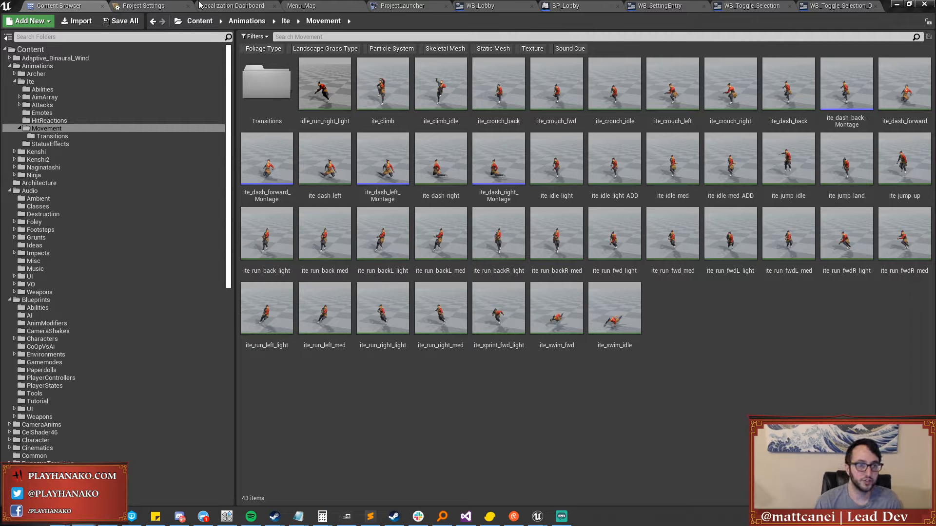
Make Menu_Map the first editor tab and run the game preview in a full-screen viewport.
click(310, 5)
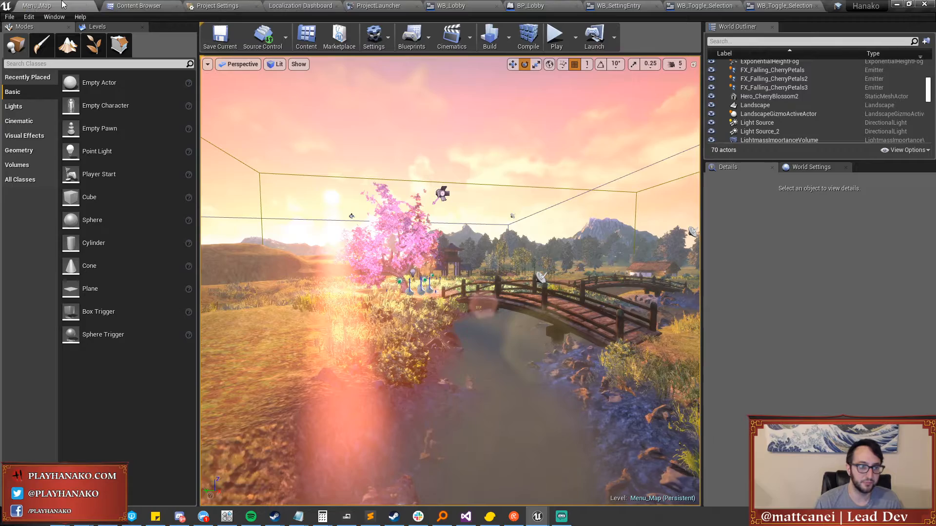
scroll(418, 271, up, 3)
key(F11)
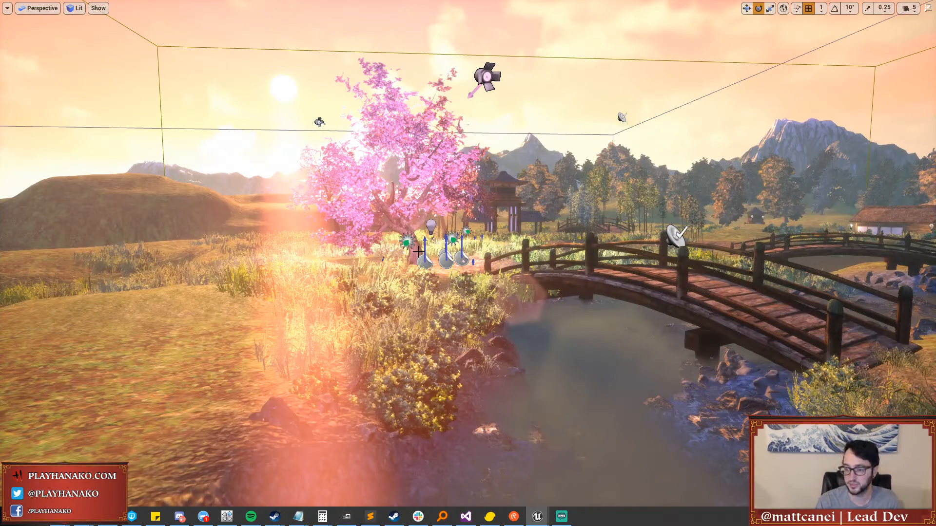
key(alt+p)
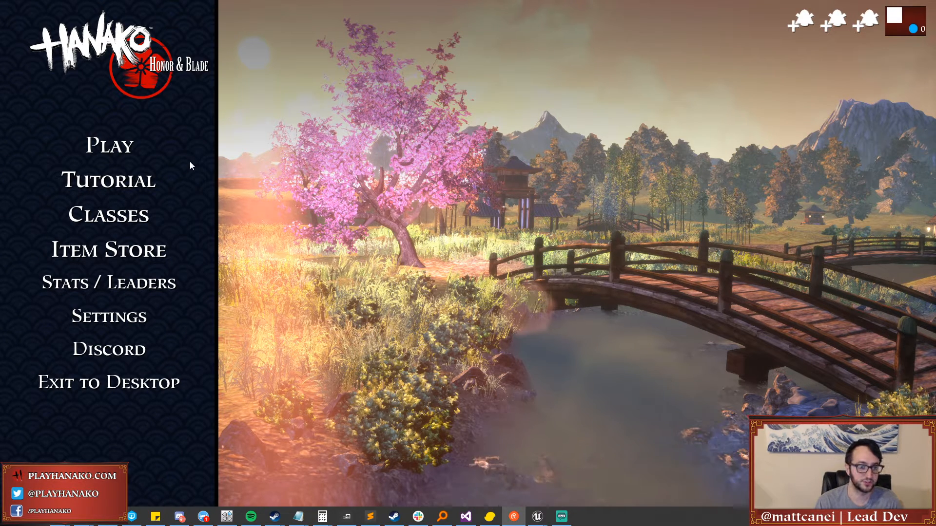
Move the main menu selection repeatedly down and up through its entries using keyboard navigation.
key(Down)
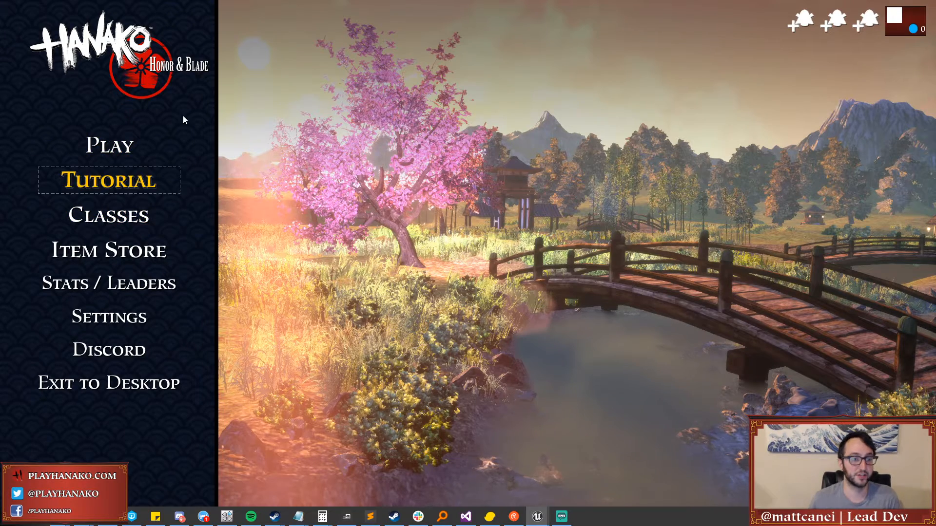
key(Down)
key(Down)
key(Down)
key(Down)
key(Down)
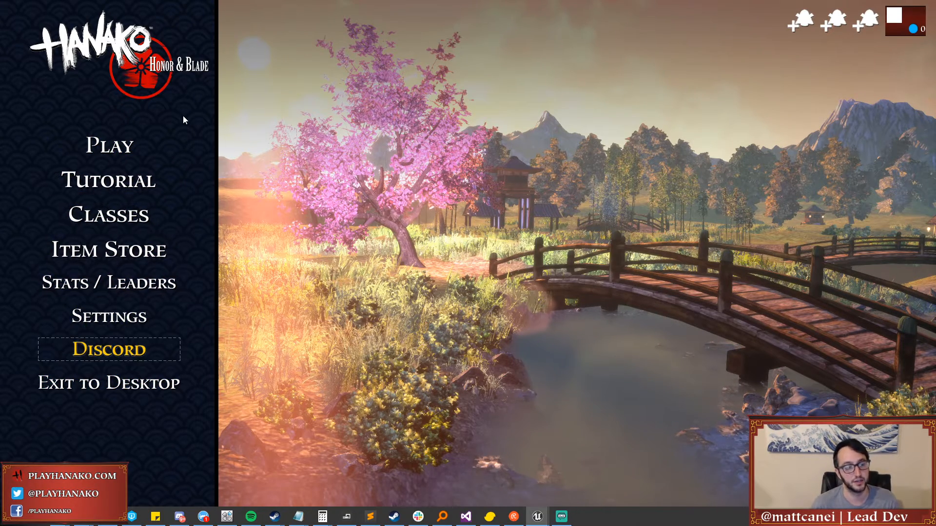
key(Up)
key(Up)
key(Up)
key(Up)
key(Up)
key(Up)
key(Down)
key(Down)
key(Down)
key(Down)
key(Down)
key(Down)
key(Down)
key(Down)
key(Up)
key(Up)
key(Down)
key(Up)
key(Up)
key(Up)
key(Up)
key(Up)
key(Up)
Select and open the Stats / Leaders screen from the main menu, then return to the main menu.
key(Down)
key(Down)
key(Up)
key(Down)
key(Down)
key(Return)
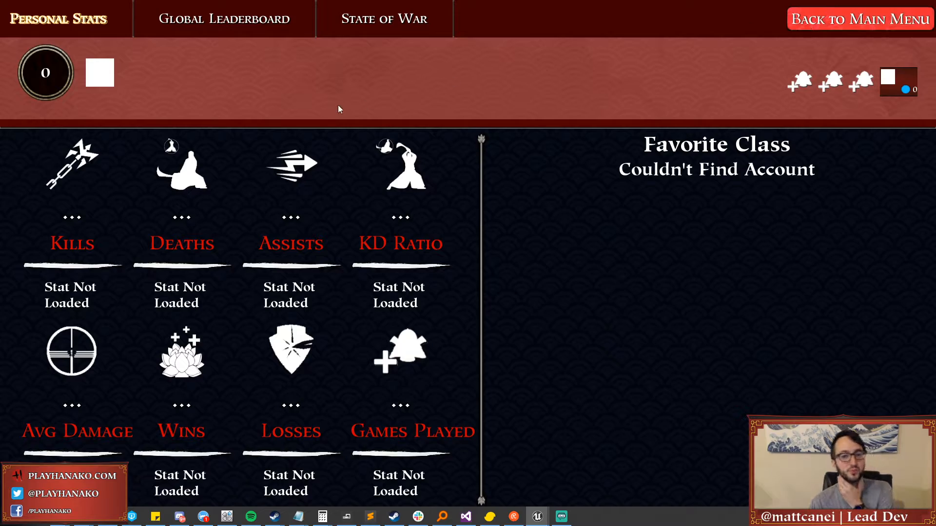
key(Escape)
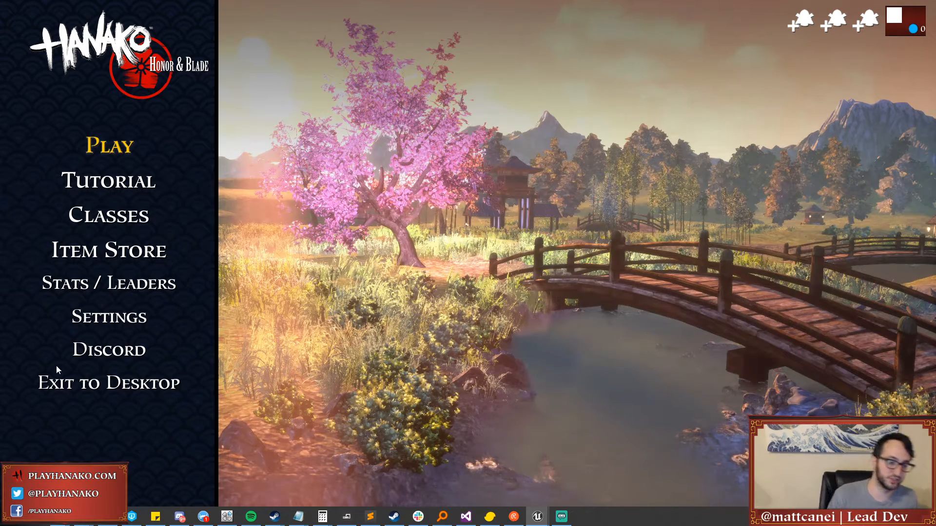
Exit the game preview, restore the viewport from full screen, and show the Content Browser.
click(68, 382)
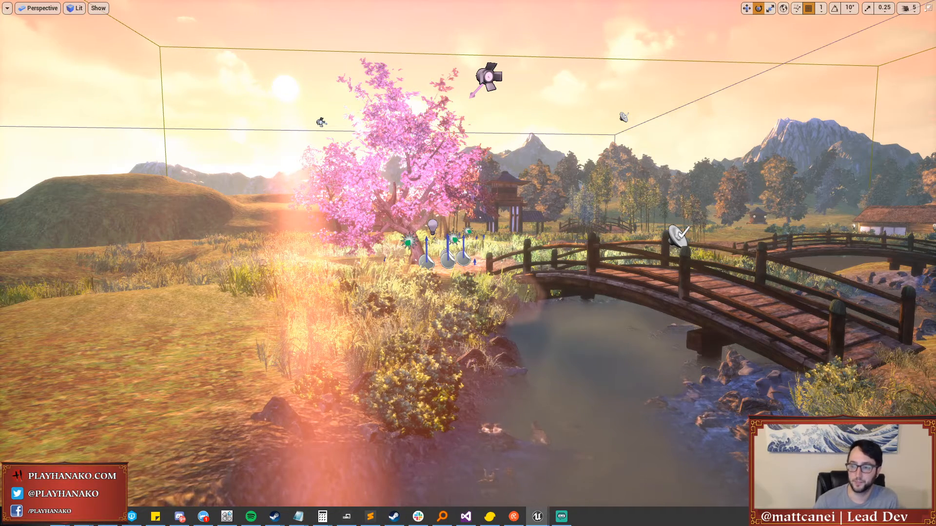
key(alt+Tab)
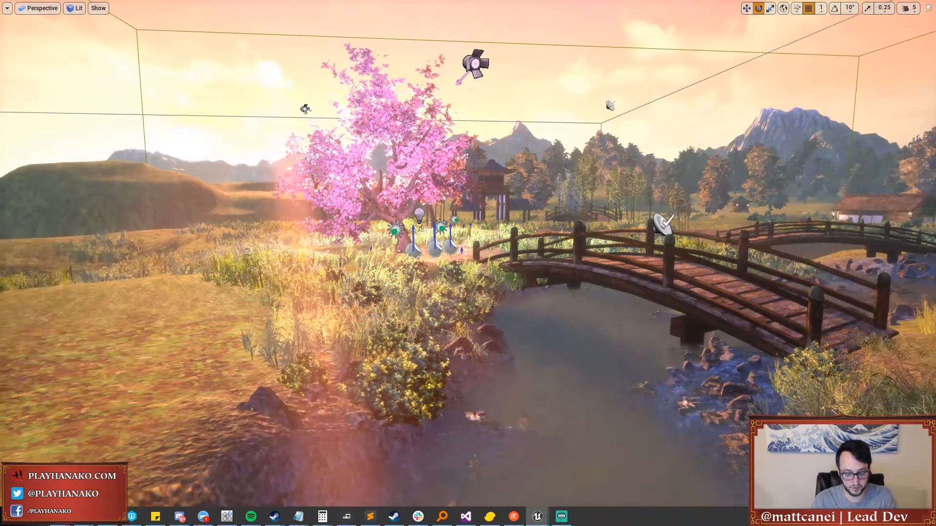
key(F11)
click(133, 4)
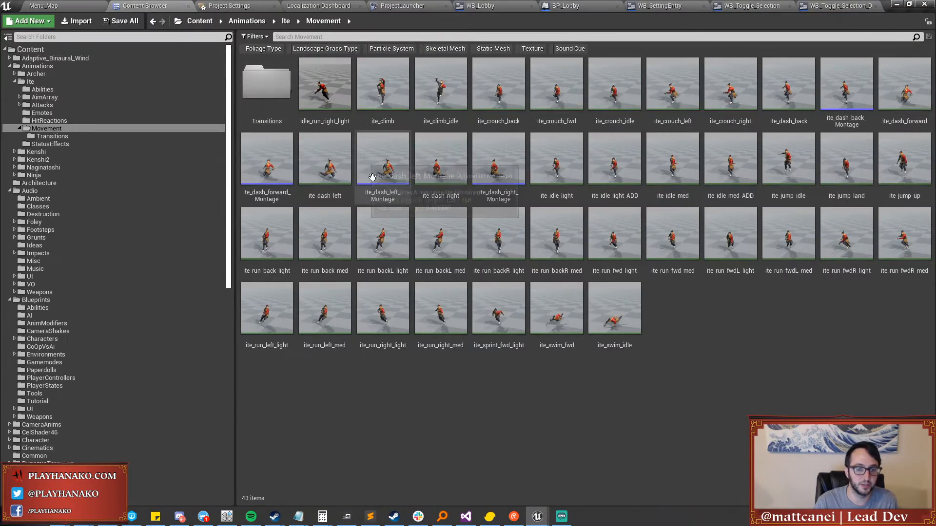
Open the source file location of the ite_dash_left animation in File Explorer.
click(315, 165)
right_click(315, 165)
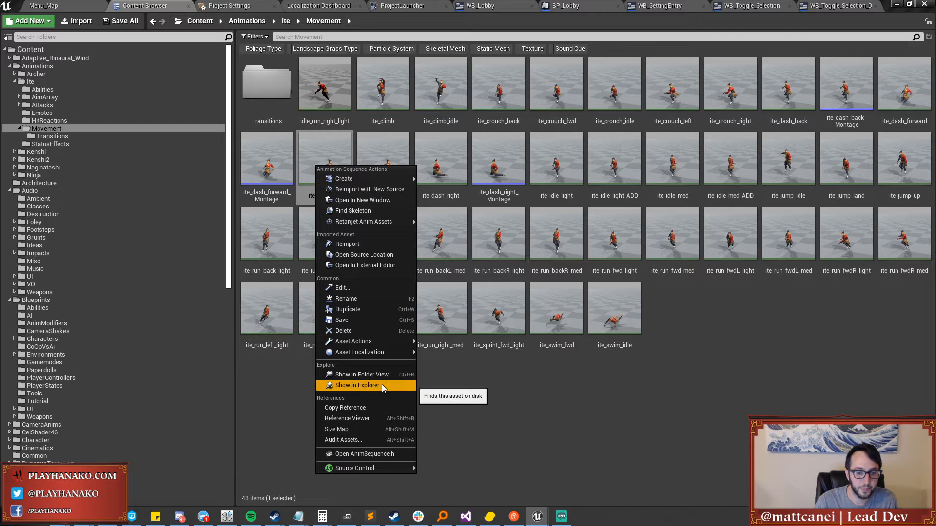
click(366, 255)
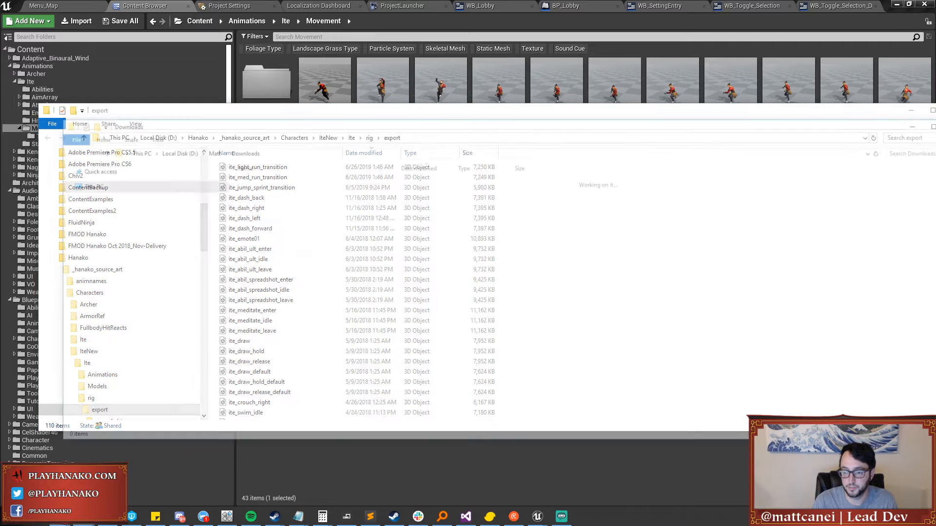
Select the ite_dash_right, ite_dash_forward and ite_dash_left files in Downloads, then put away the File Explorer windows.
shift+click(264, 201)
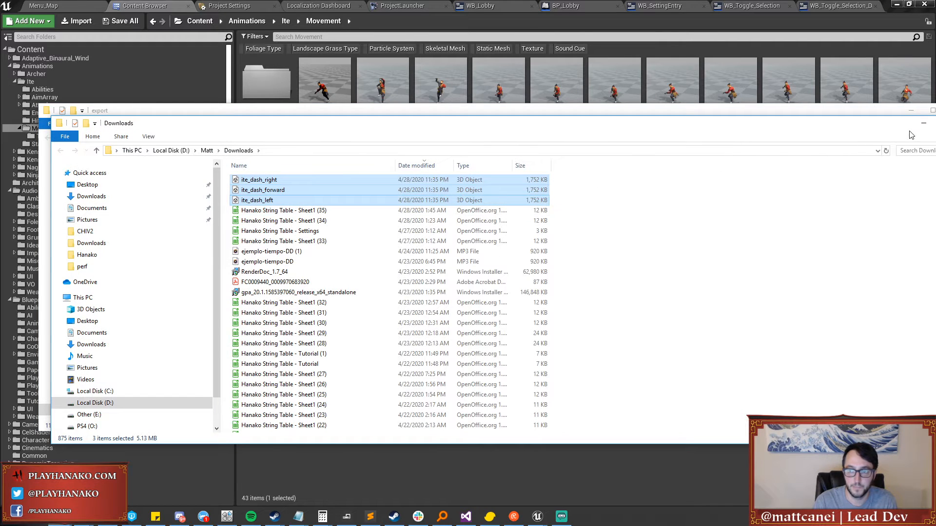
click(923, 123)
click(513, 176)
click(475, 431)
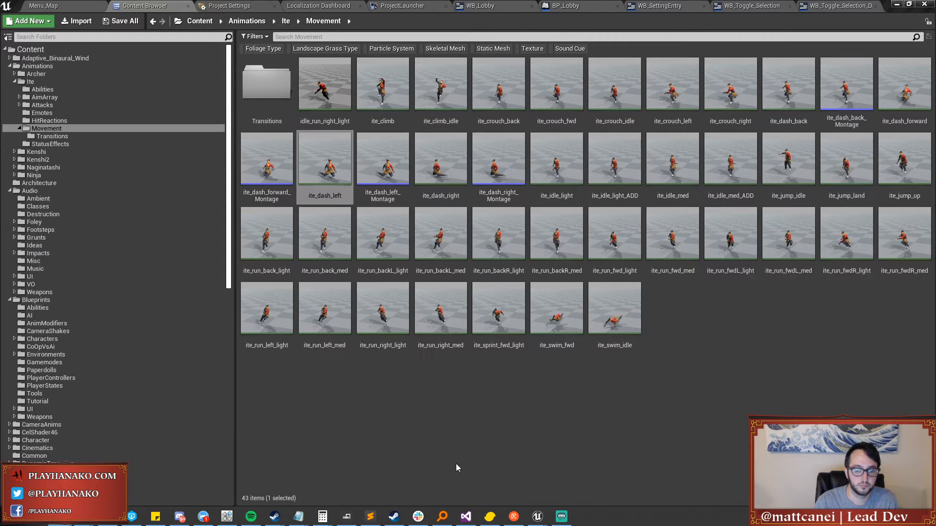
Start an asset import into the Ite Movement folder and browse to Hanako/_hanako_source_art/Characters/IteNew/Ite/rig/export on drive D.
right_click(439, 413)
click(475, 191)
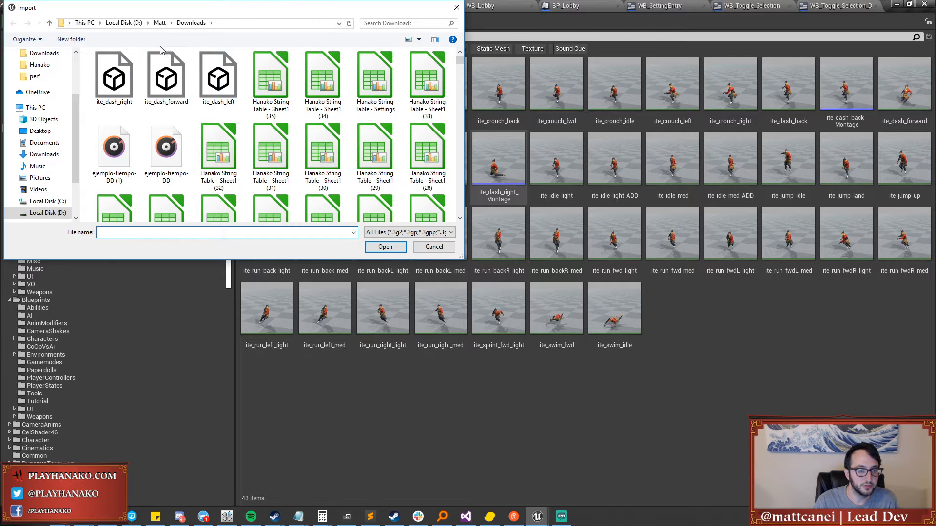
click(48, 213)
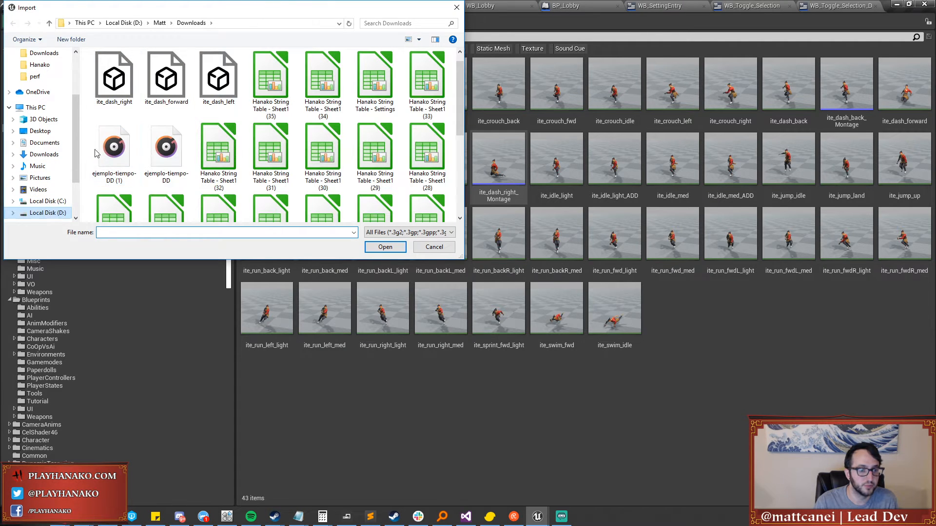
double_click(109, 164)
double_click(125, 67)
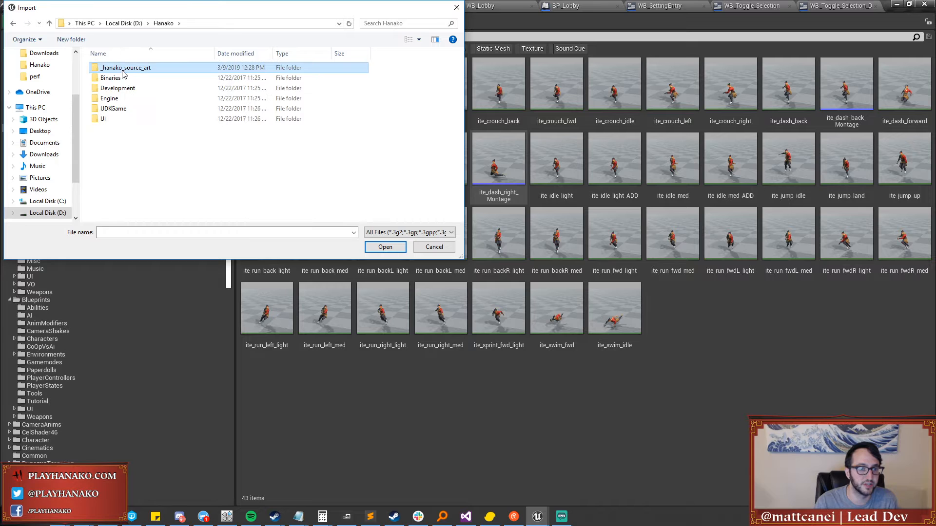
click(114, 79)
double_click(114, 79)
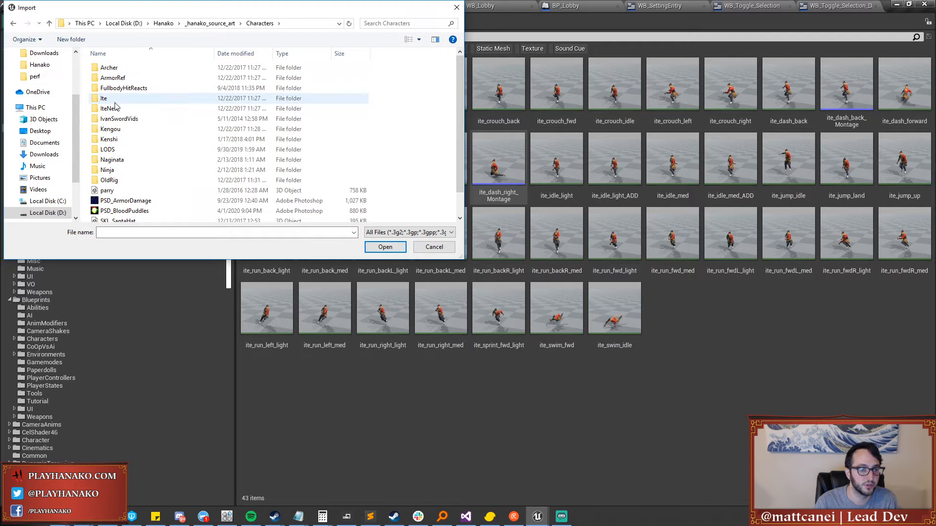
double_click(117, 108)
double_click(108, 68)
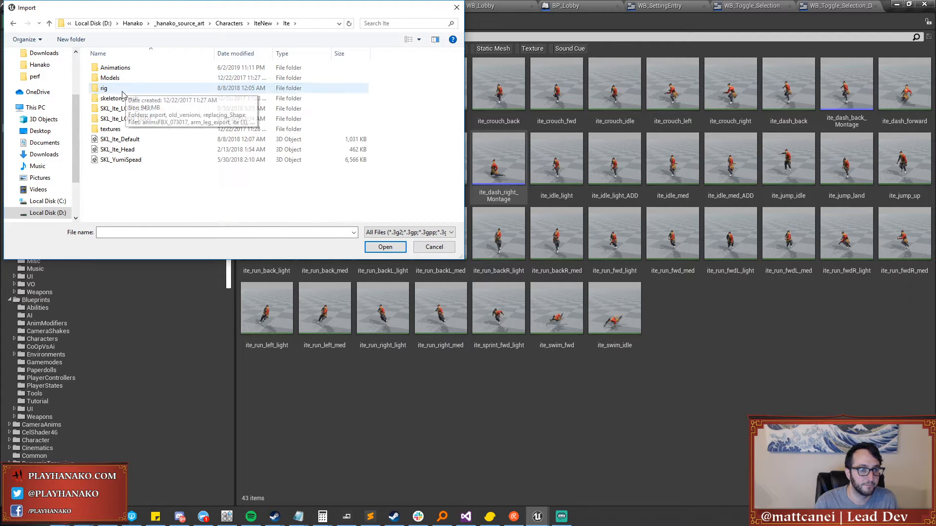
double_click(105, 87)
double_click(114, 67)
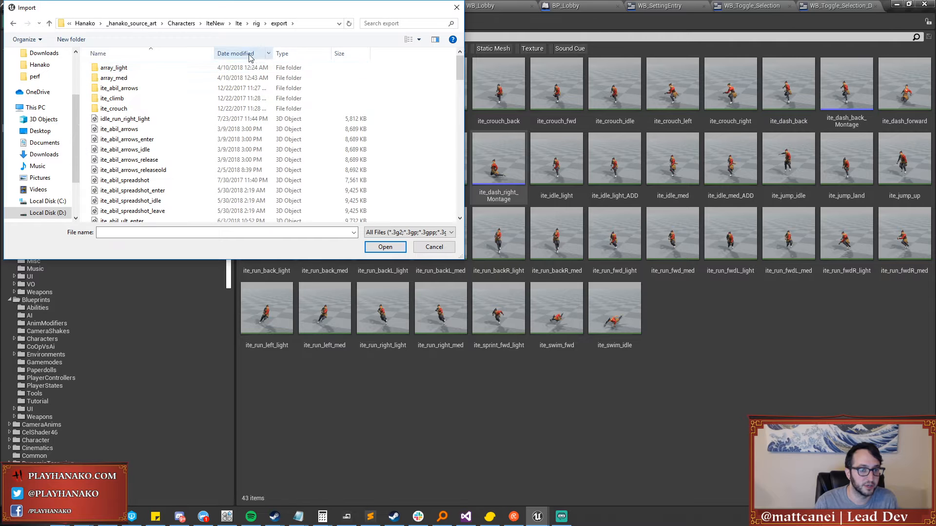
Sort the export files by date modified, choose ite_dash_right, ite_dash_forward and ite_dash_left for import, and overwrite all existing assets.
click(246, 53)
click(117, 68)
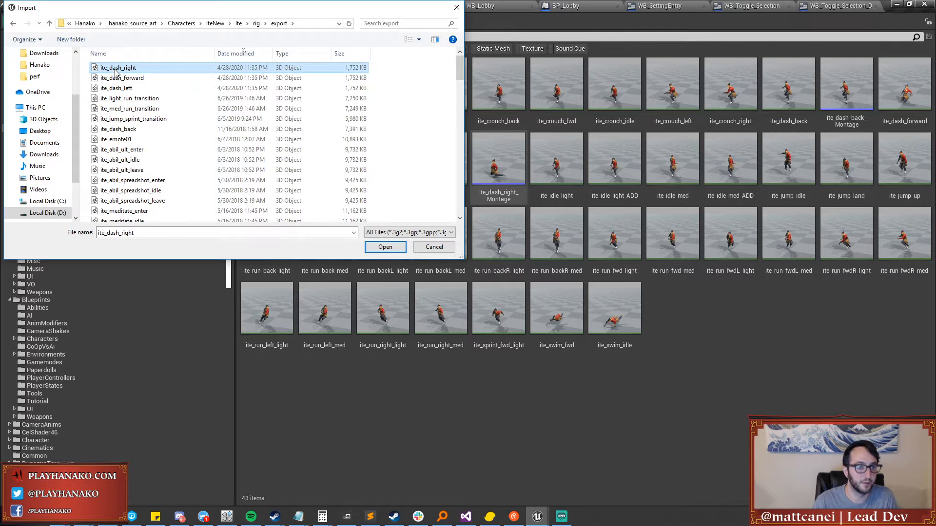
shift+click(116, 88)
click(380, 247)
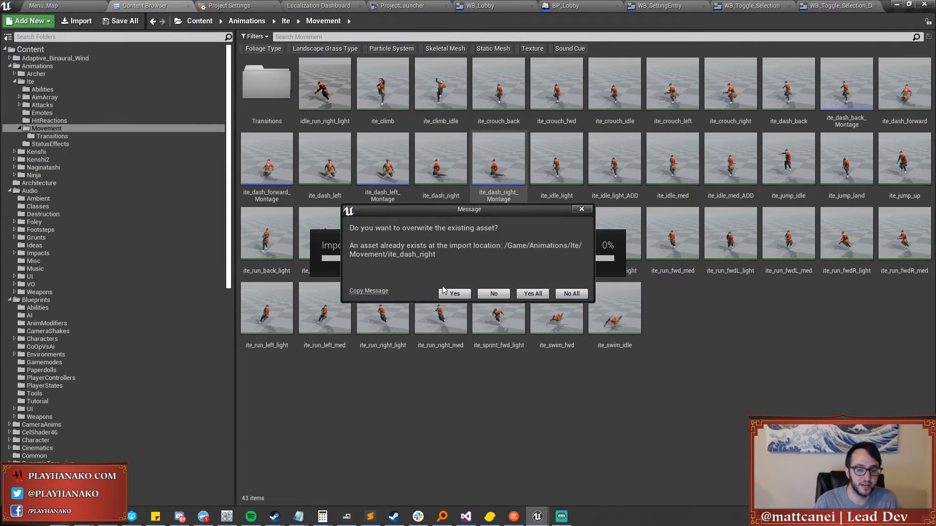
click(531, 296)
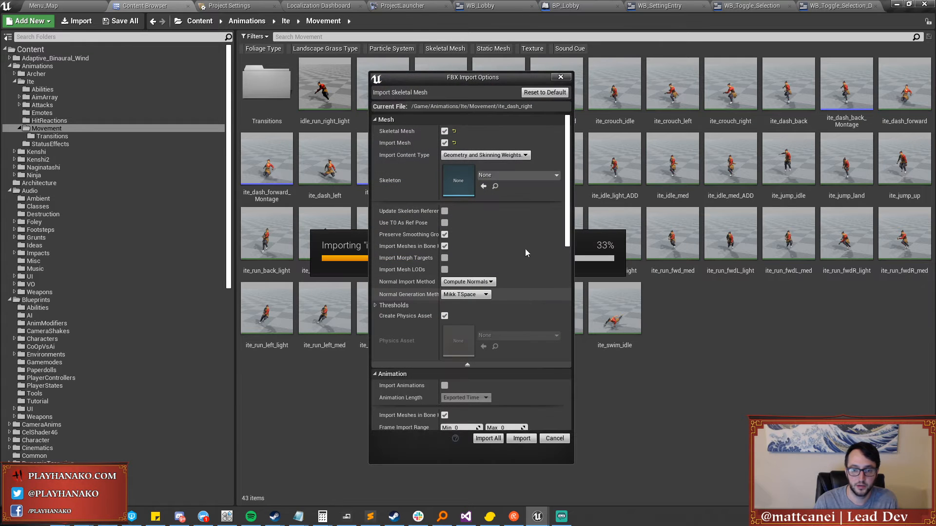
Turn off mesh import, assign SKL_Ite_Default_Skeleton as the skeleton, and import all three dash animations.
click(444, 143)
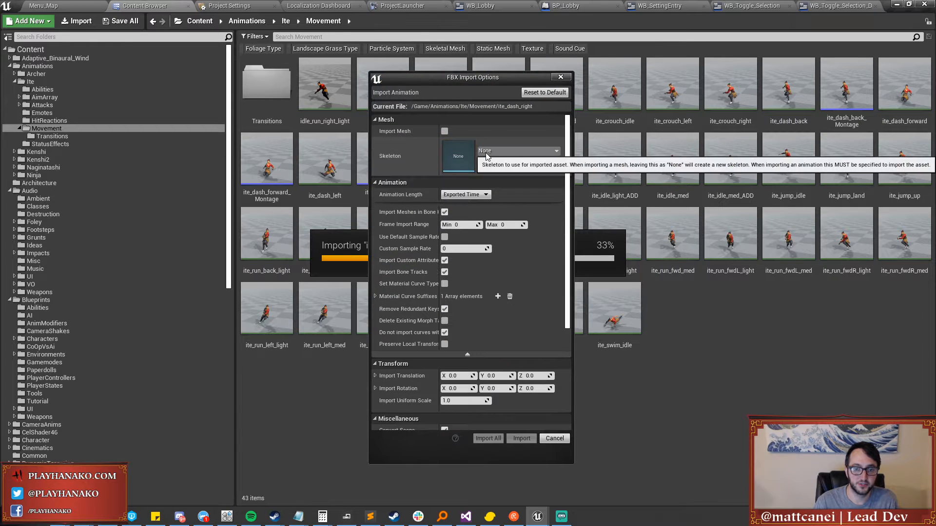
click(516, 151)
scroll(543, 263, down, 10)
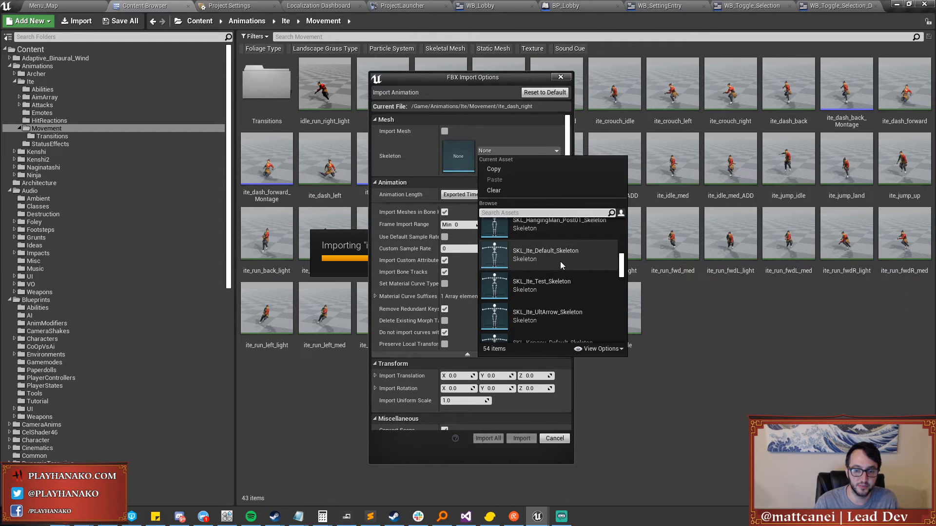
click(559, 262)
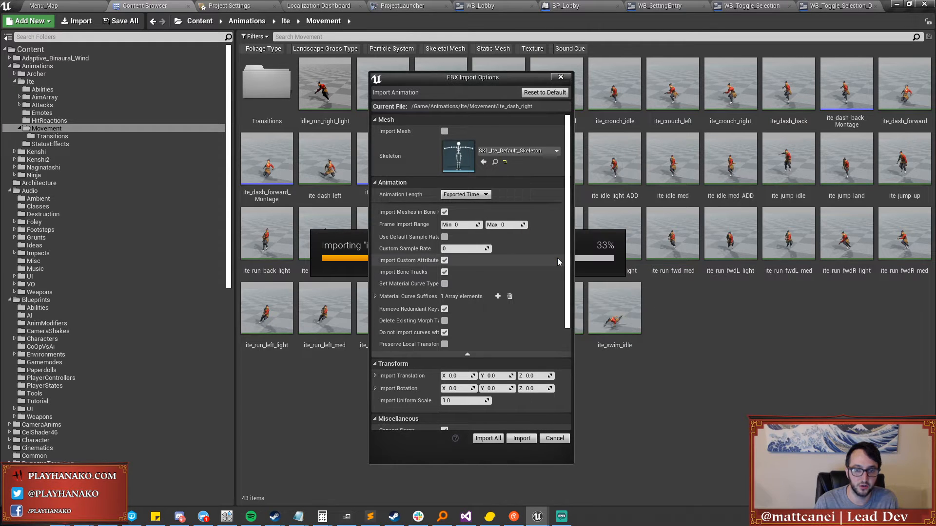
click(498, 440)
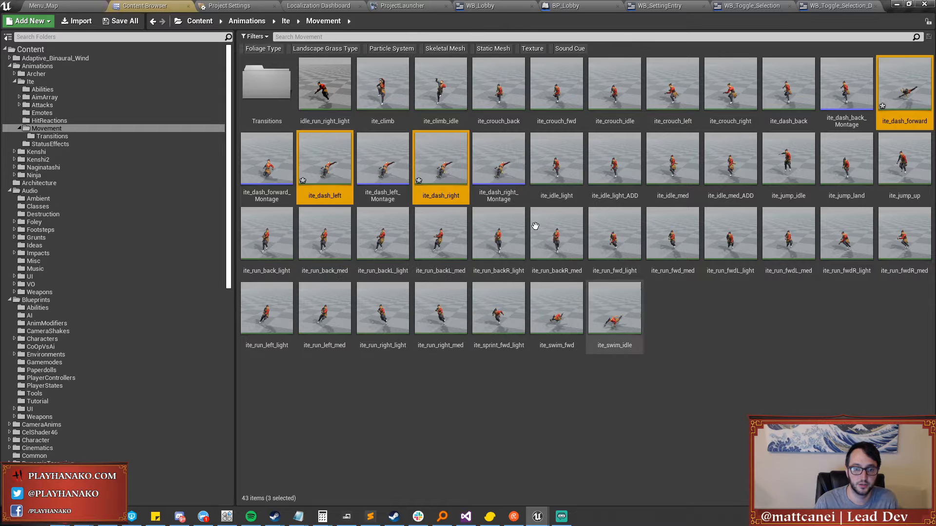
Inspect the reimported ite_dash_left animation and its asset details in the Movement folder.
double_click(322, 181)
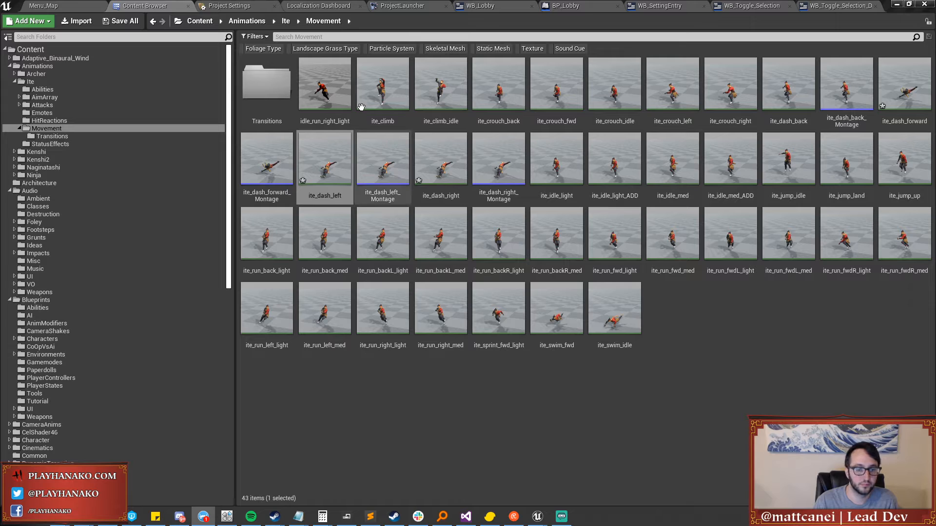
mouse_move(360, 99)
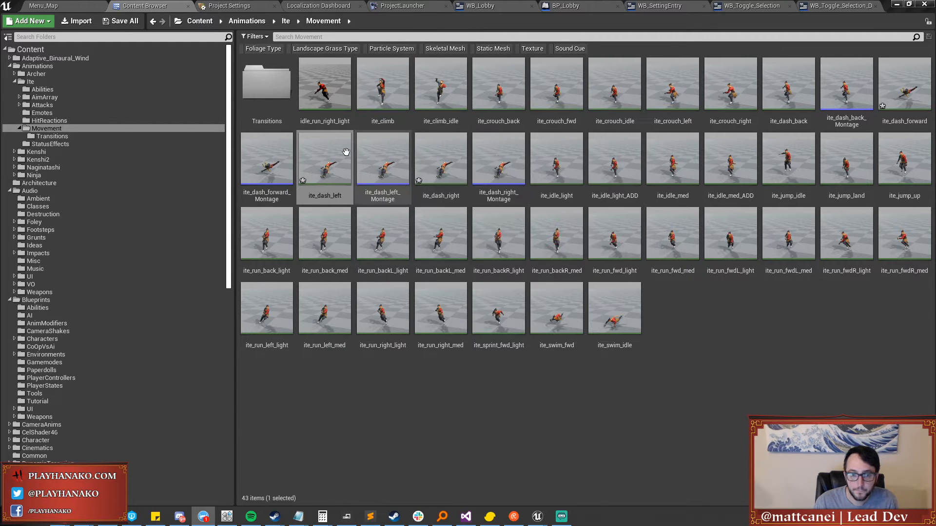
mouse_move(325, 174)
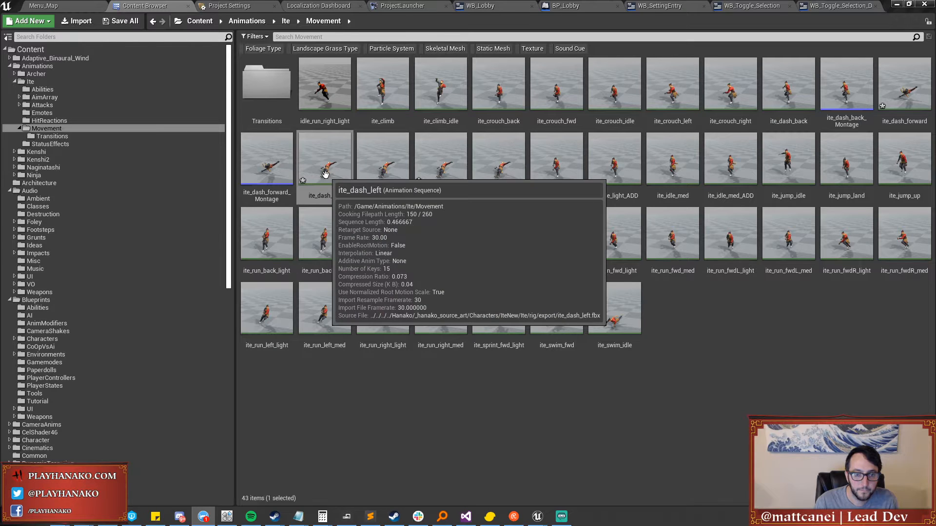
click(331, 100)
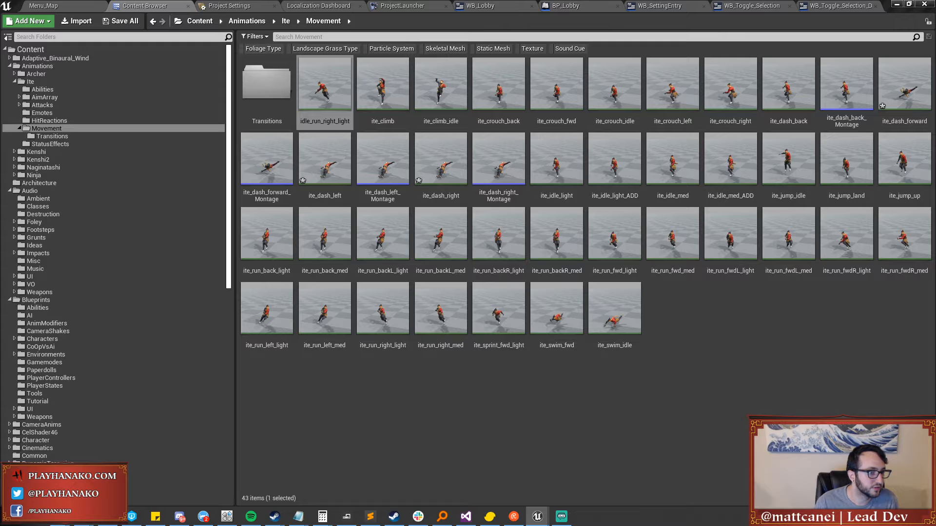
mouse_move(320, 162)
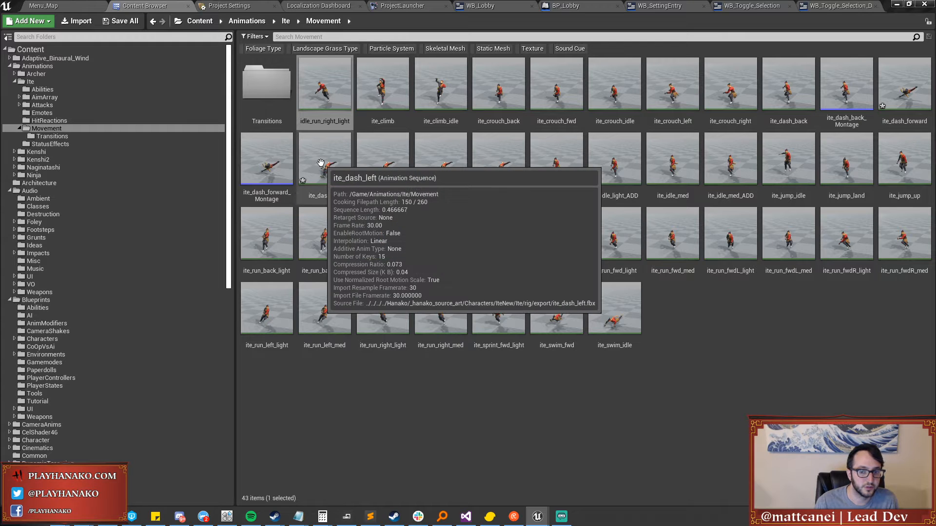
click(321, 163)
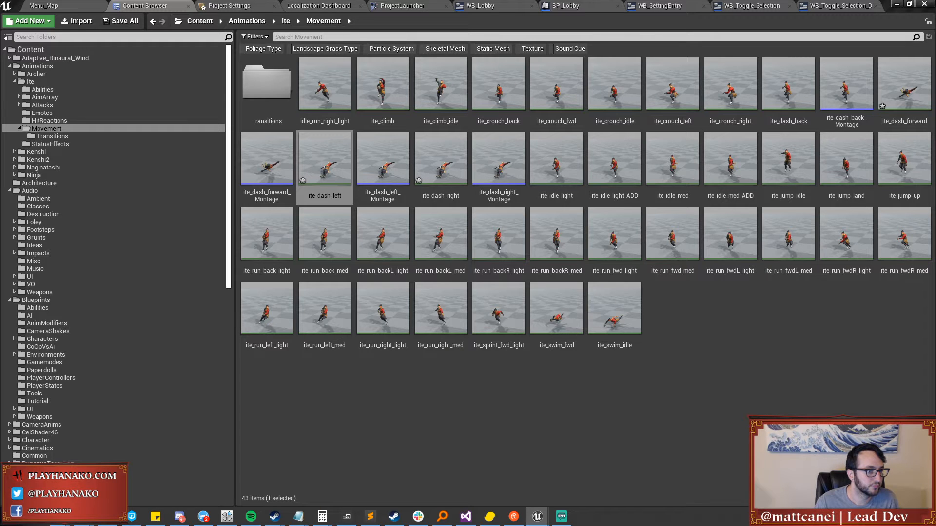
click(68, 5)
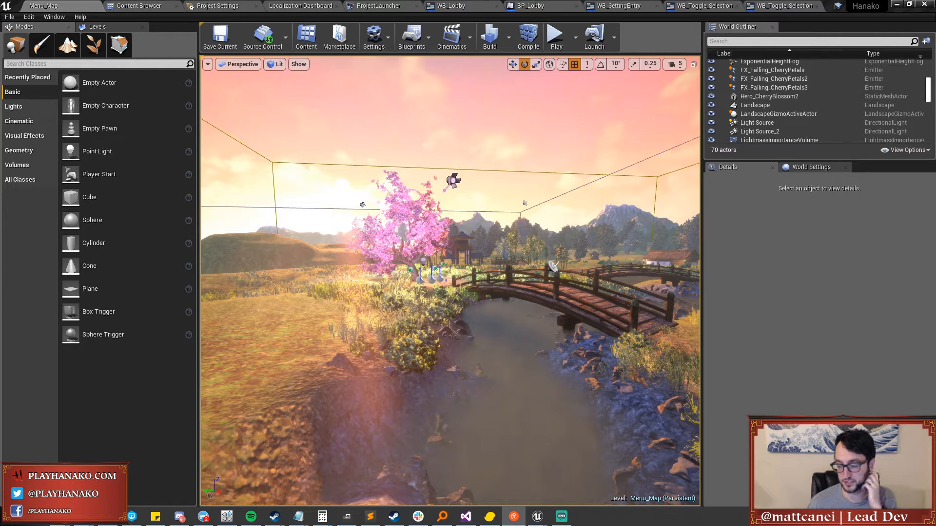
click(140, 5)
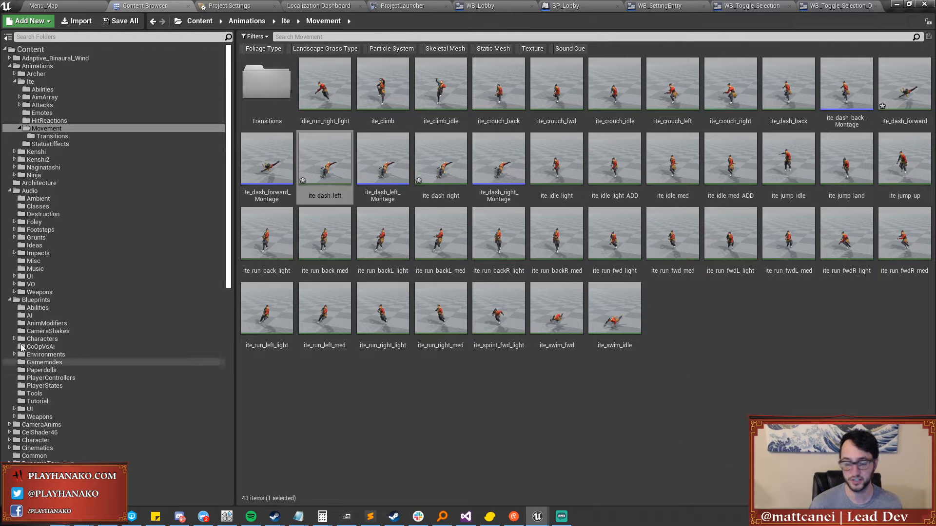
Open the SkillMasterList data table from the Tables content folder.
scroll(119, 349, down, 10)
scroll(122, 354, down, 3)
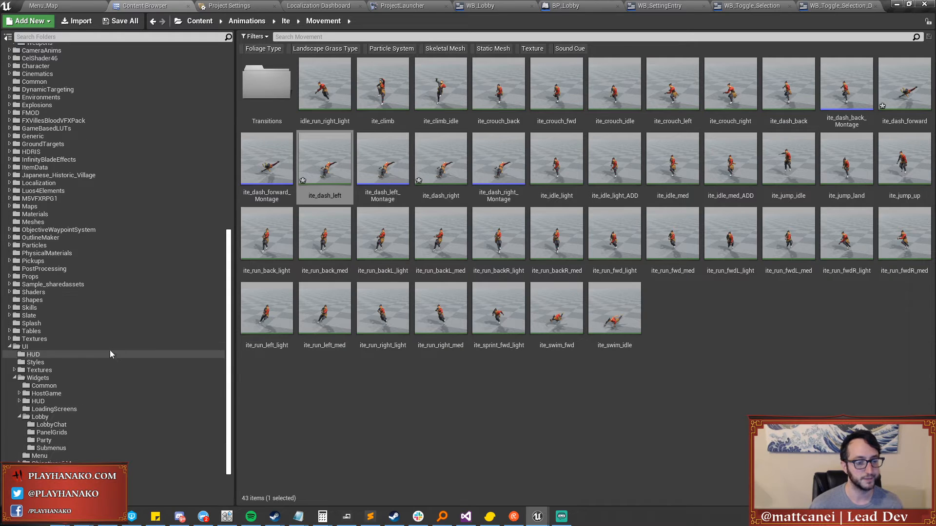
double_click(77, 330)
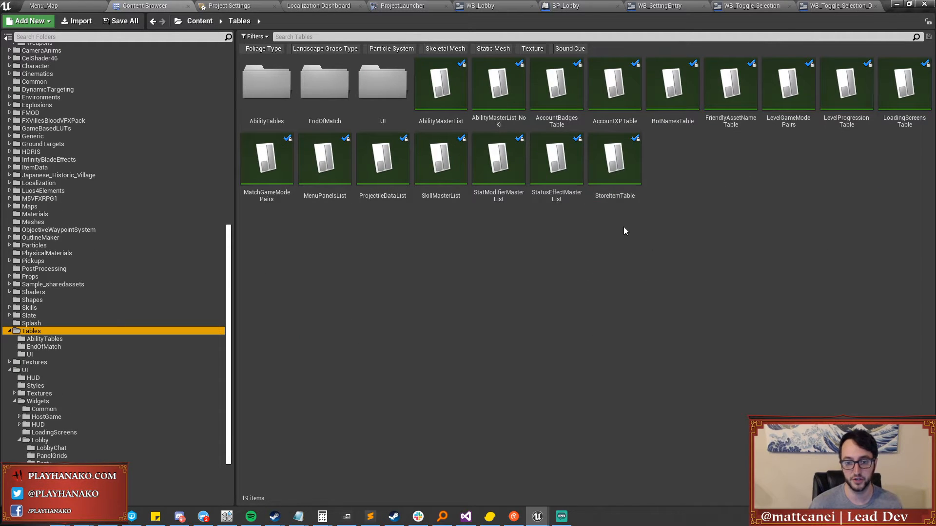
double_click(444, 164)
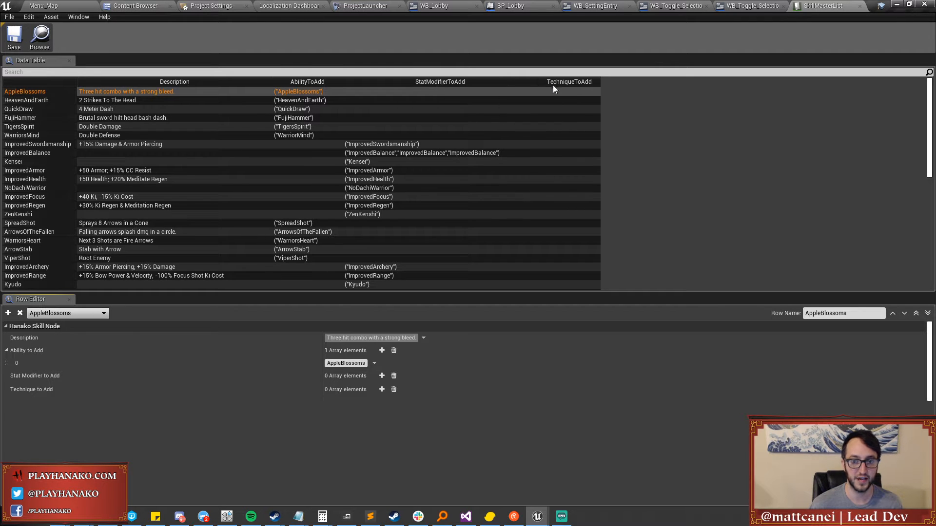
Examine the SkillMasterList rows that add techniques, including ShoulderBash, Dodge, IteSweep, KenshiSuperDef, NaginatashiPoleVault, NinjaDoubleJump and NinjaGrapple.
scroll(540, 197, down, 15)
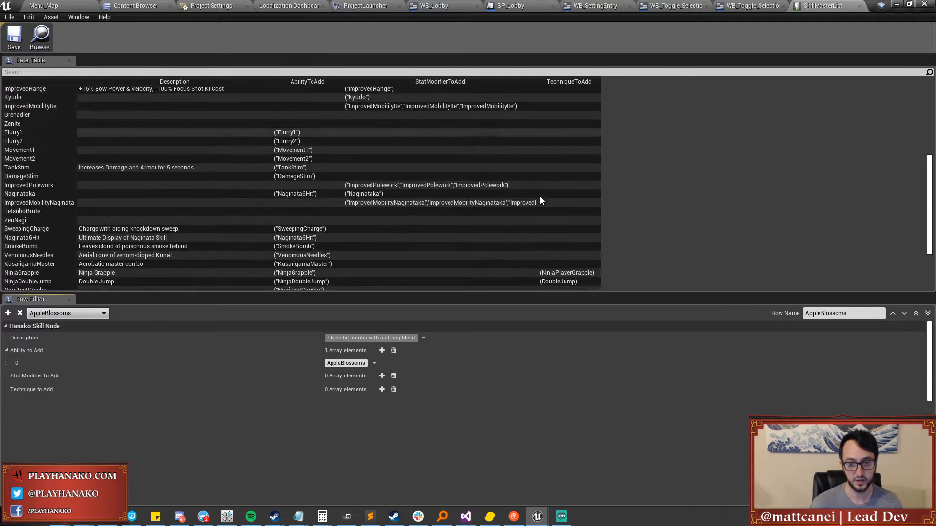
click(554, 258)
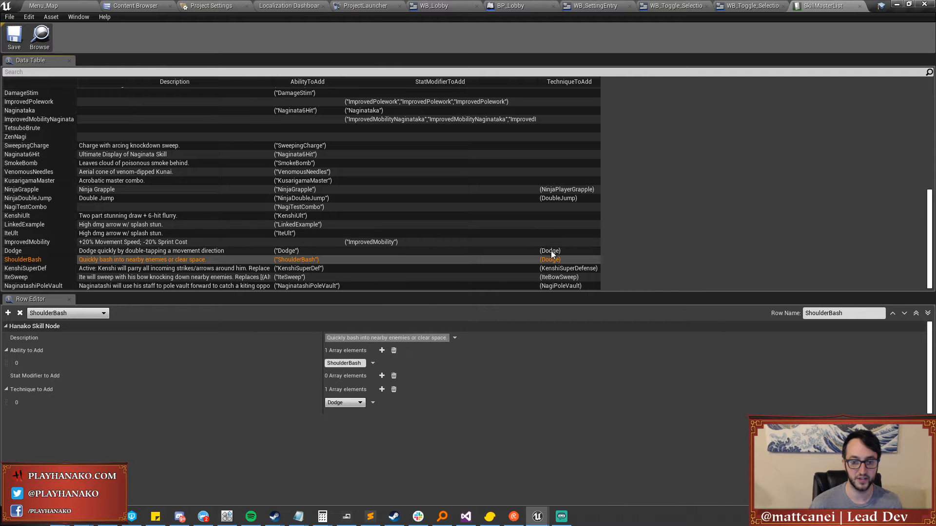
click(550, 251)
click(556, 278)
click(560, 270)
click(563, 278)
click(562, 287)
click(569, 198)
click(571, 191)
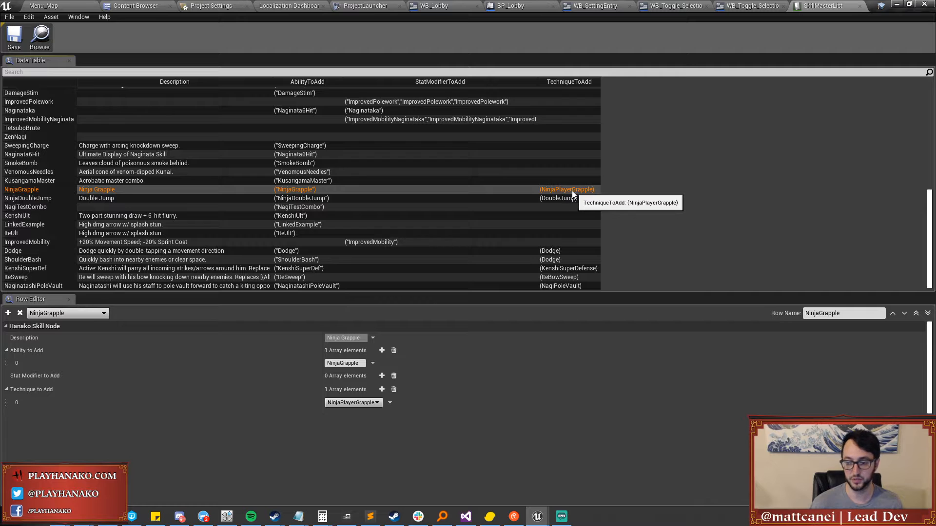
scroll(570, 204, up, 8)
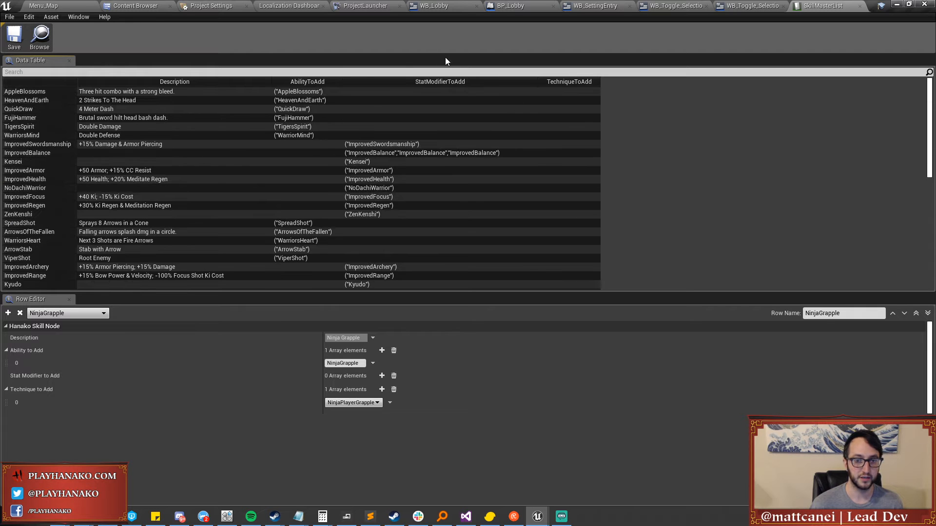
Return to the Content Browser, open the AbilityTables folder and look over its per-type ability tables.
click(134, 6)
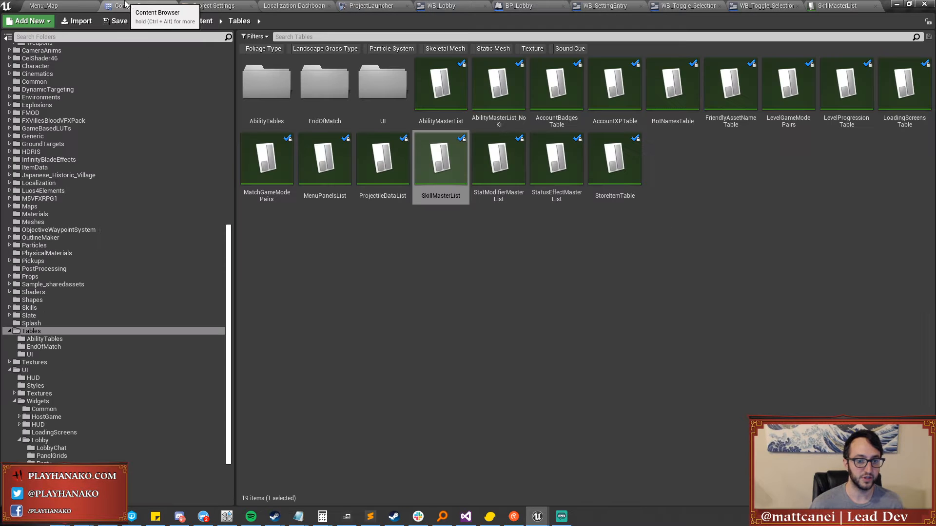
double_click(258, 88)
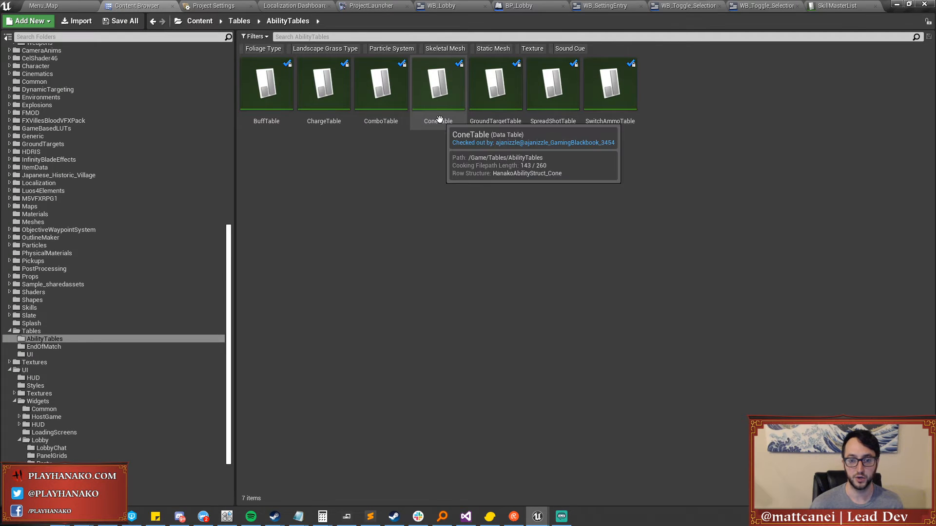
click(615, 123)
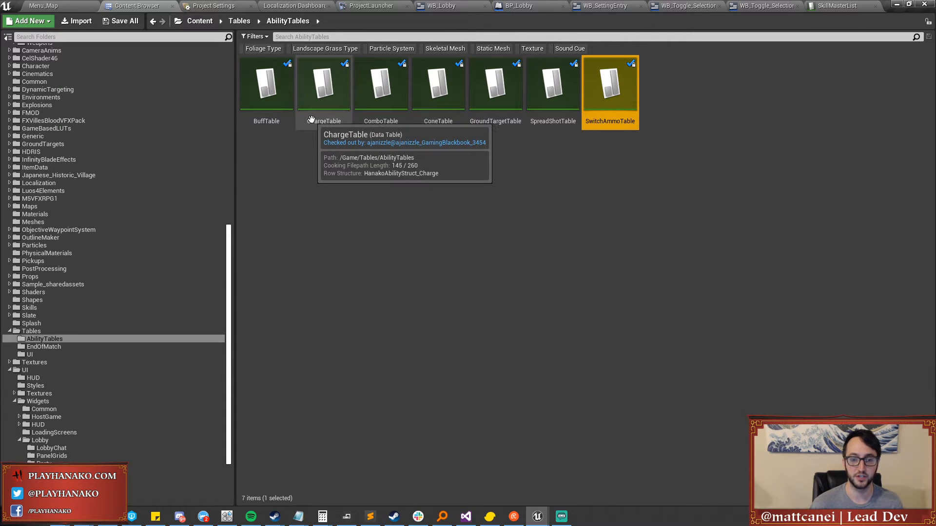
Open BuffTable to examine its TankStim row, close it, and go back to the Tables folder.
double_click(265, 111)
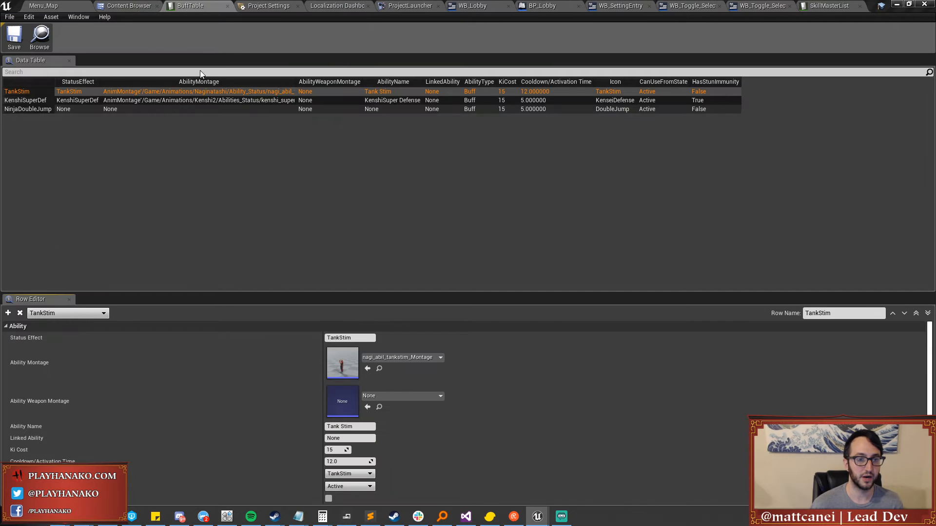
click(187, 92)
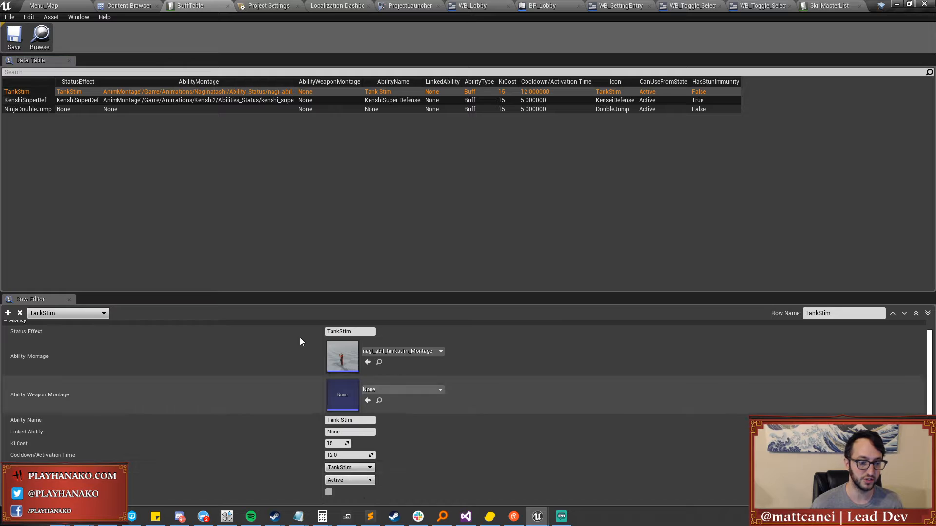
click(228, 6)
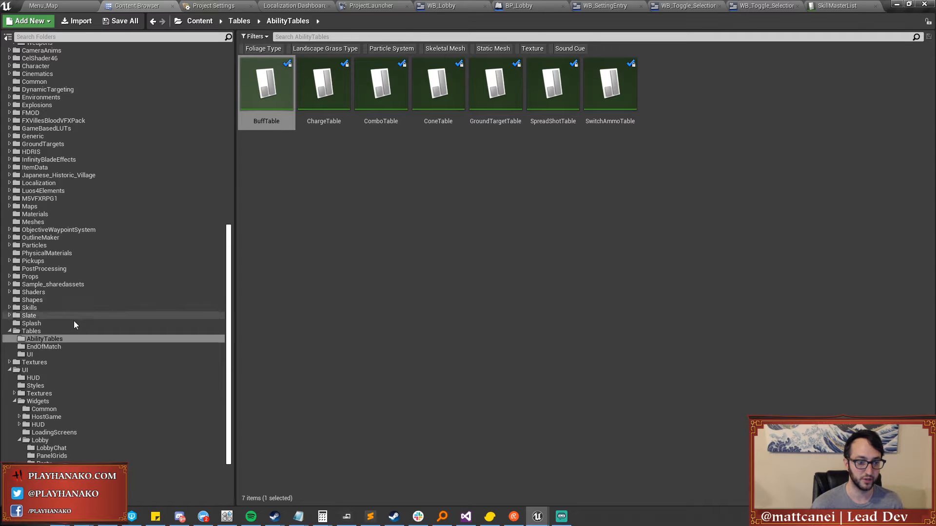
click(59, 331)
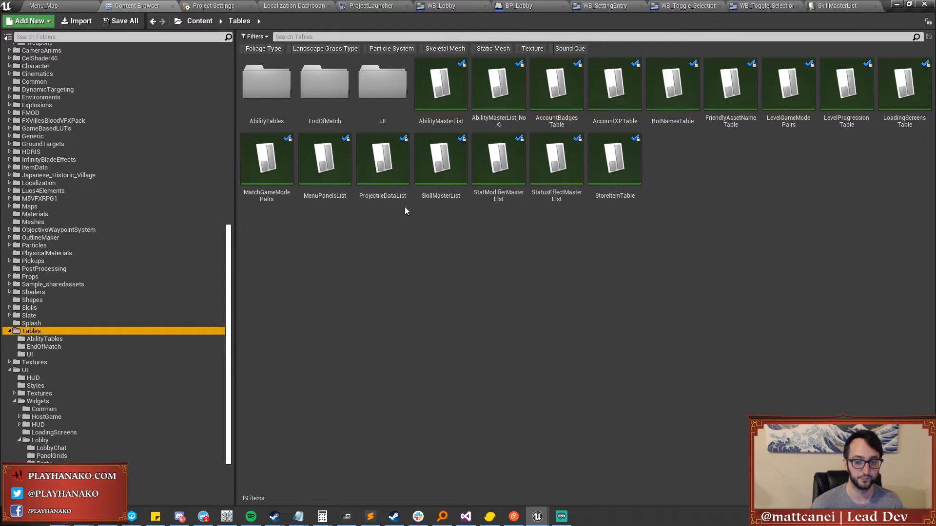
Open the StatModifierMasterList data table, examine its rows including Kyudo and Grenadier, and close it.
click(502, 168)
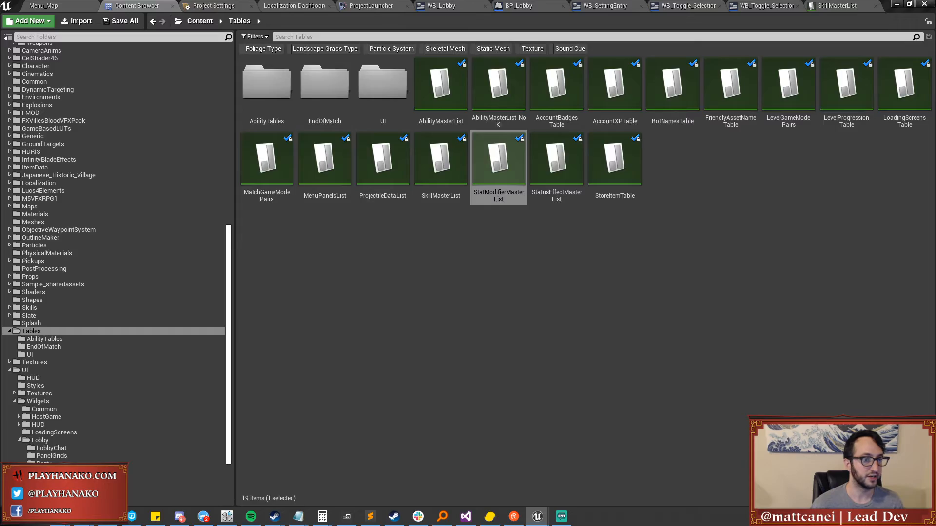
double_click(498, 160)
scroll(252, 133, down, 2)
drag(261, 286, 156, 233)
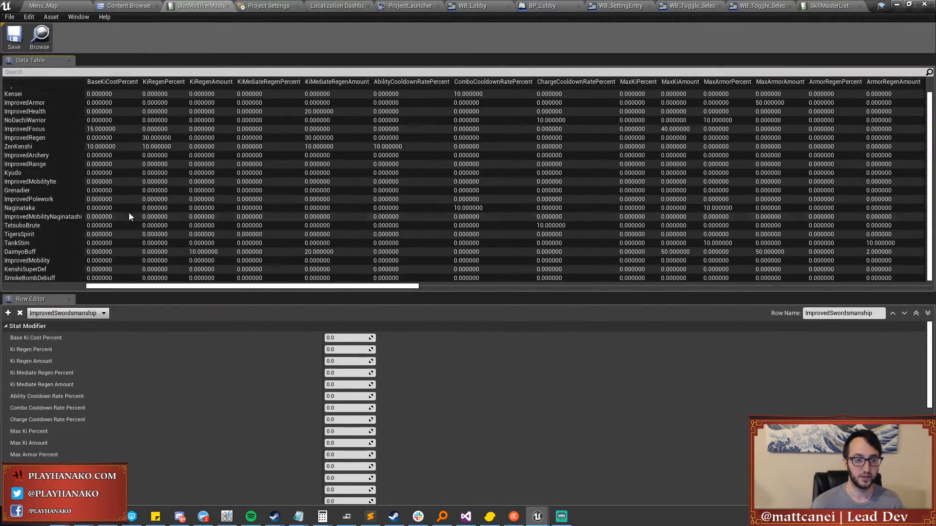
click(40, 173)
click(40, 190)
scroll(324, 379, down, 8)
scroll(324, 378, up, 10)
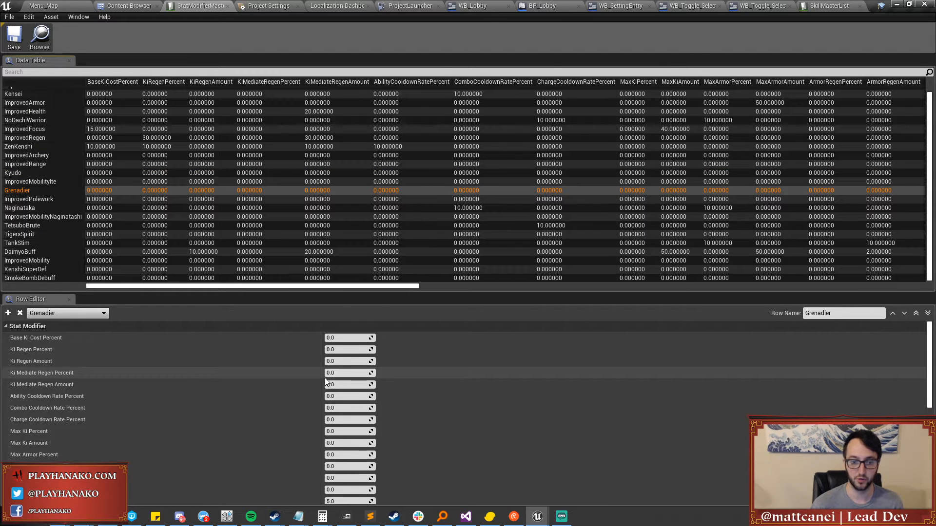
click(228, 6)
Open the StatusEffectMasterList data table, examine its status effect rows and columns, and close it.
click(560, 182)
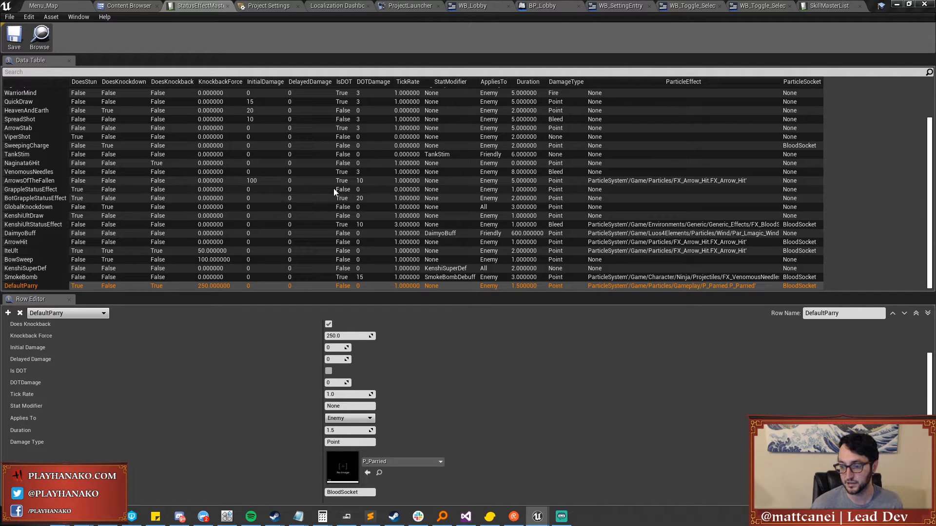
scroll(328, 242, up, 2)
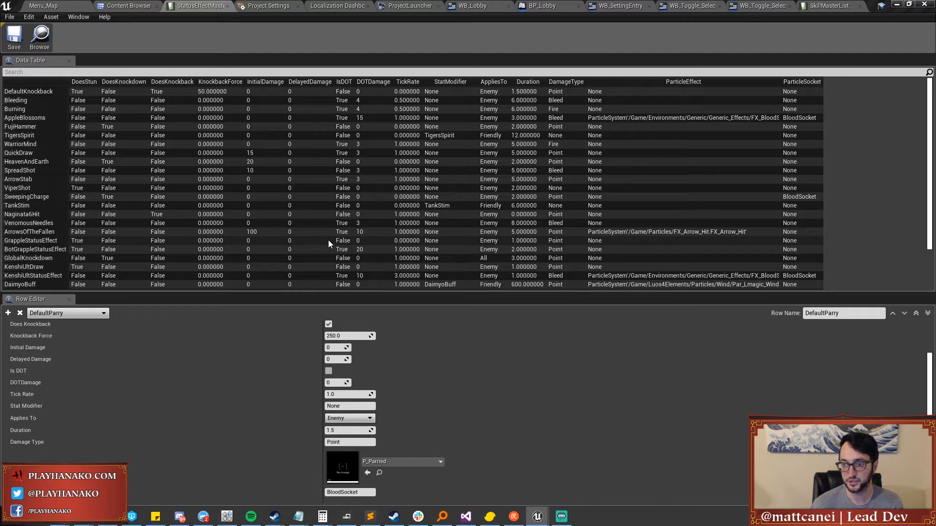
scroll(393, 167, down, 2)
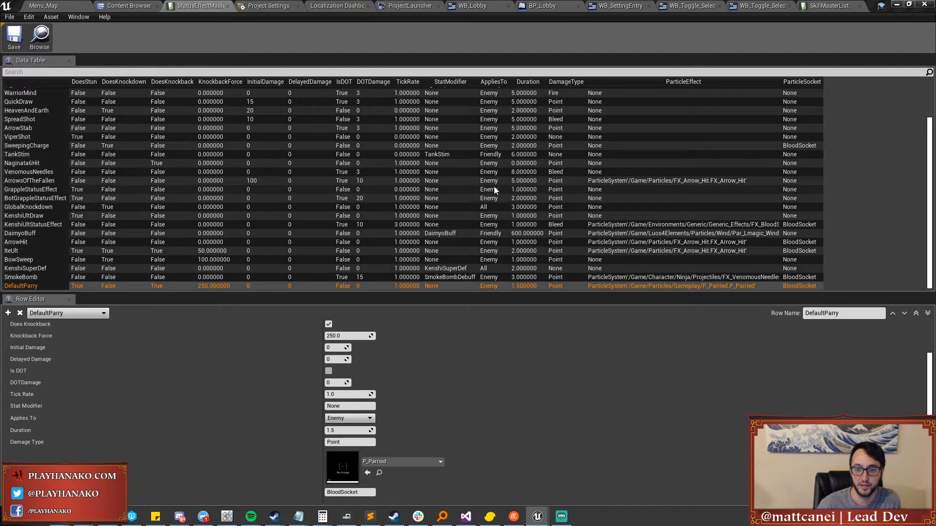
scroll(493, 186, up, 3)
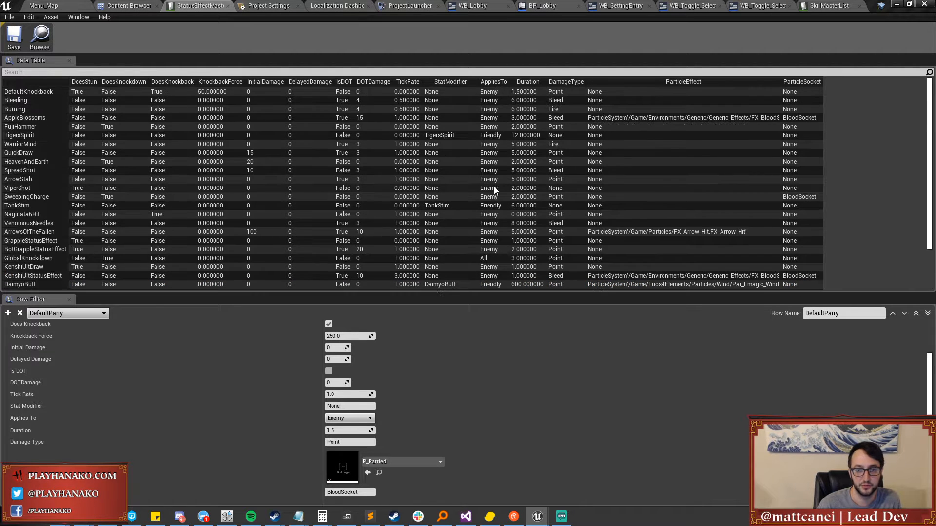
click(228, 9)
click(831, 7)
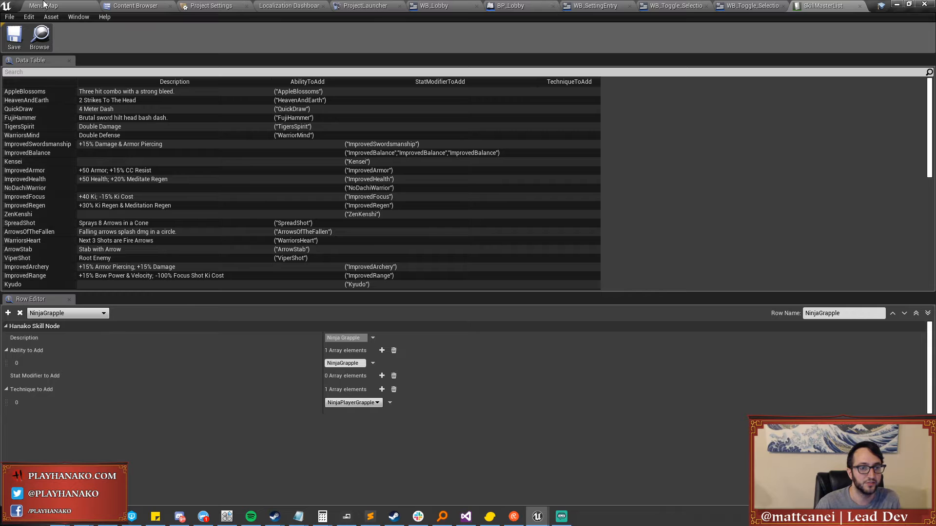
click(124, 6)
click(30, 4)
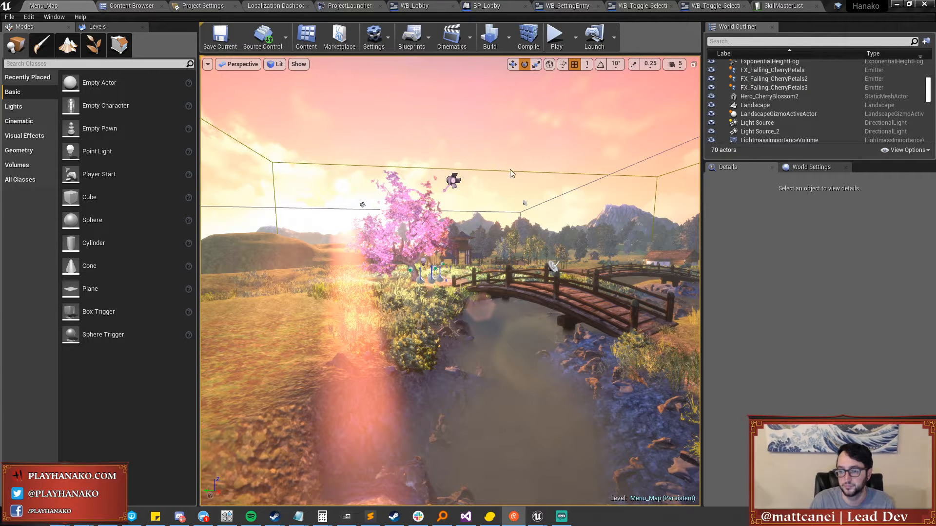
right_drag(442, 250, 450, 248)
Open the UI/Widgets/Stats content folder, check the Menu Events in the WB_Lobby event graph, and return to the folder.
click(130, 6)
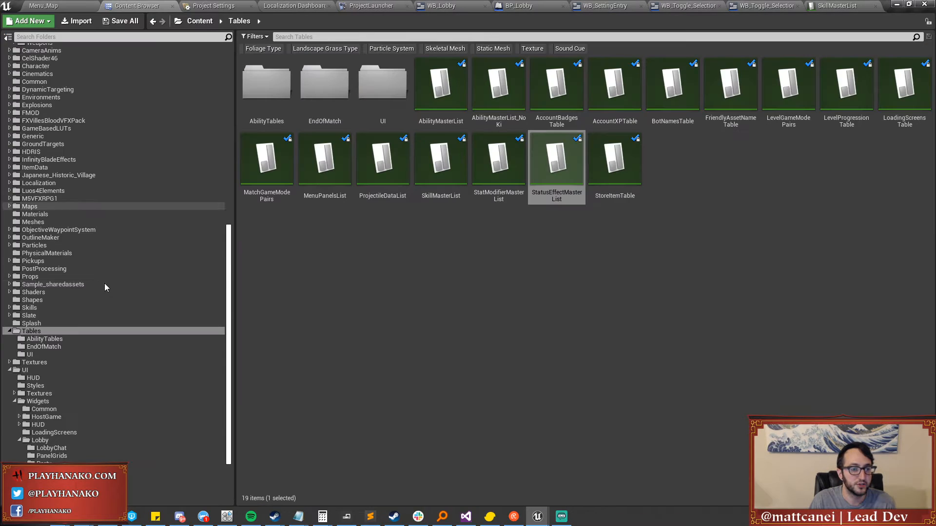
scroll(103, 239, down, 5)
click(38, 451)
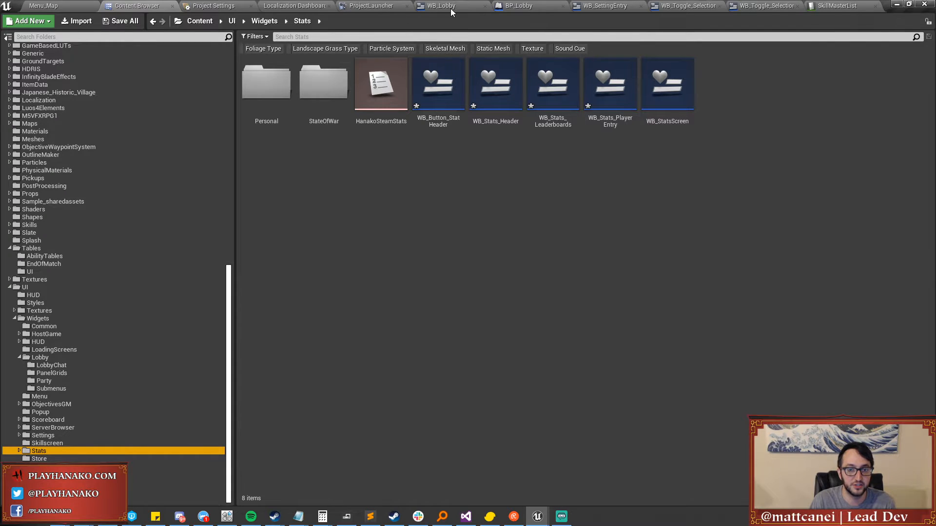
click(482, 7)
scroll(526, 166, up, 2)
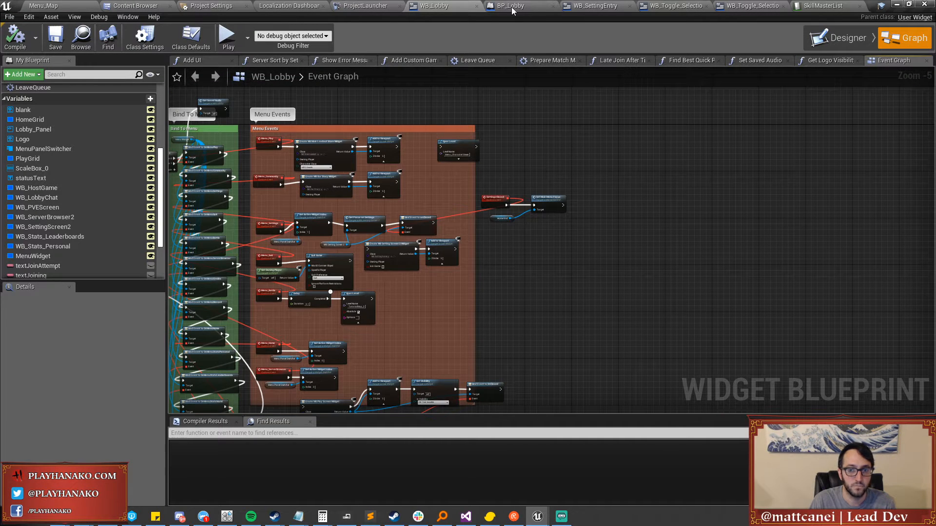
click(85, 4)
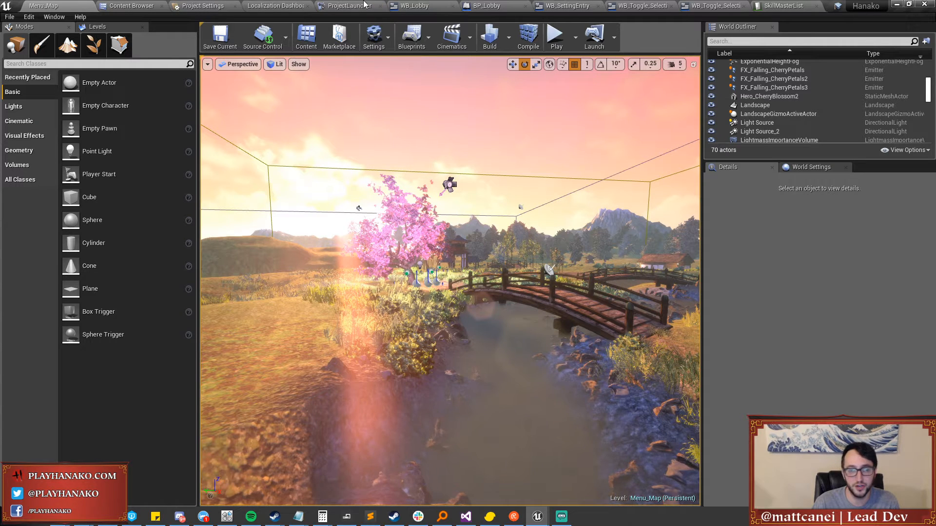
click(120, 7)
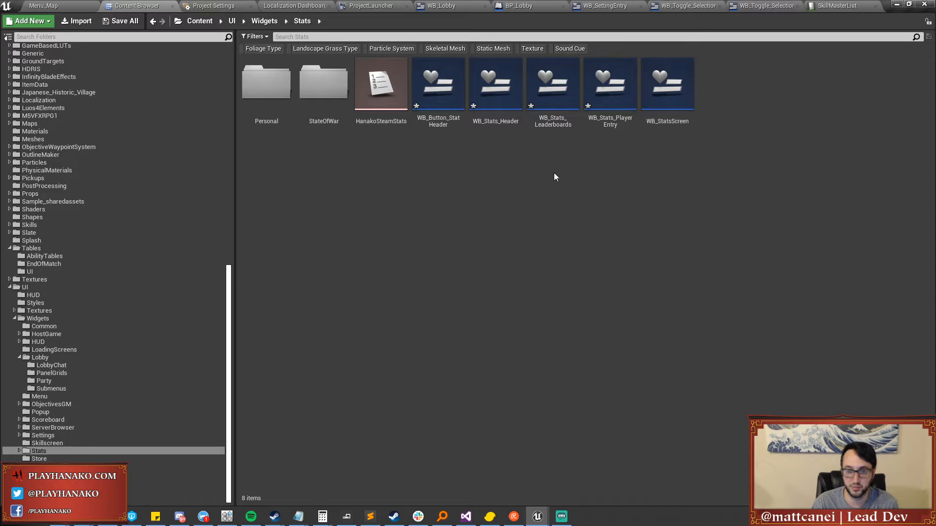
Open the WB_StatsScreen widget and close the other open widget, blueprint and table editors, from WB_Lobby to SkillMasterList.
double_click(691, 98)
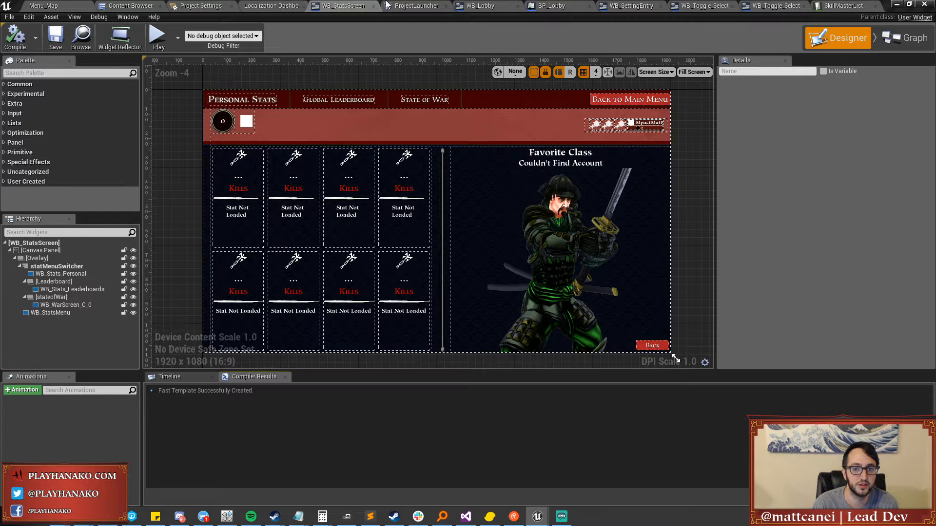
right_click(422, 4)
click(438, 43)
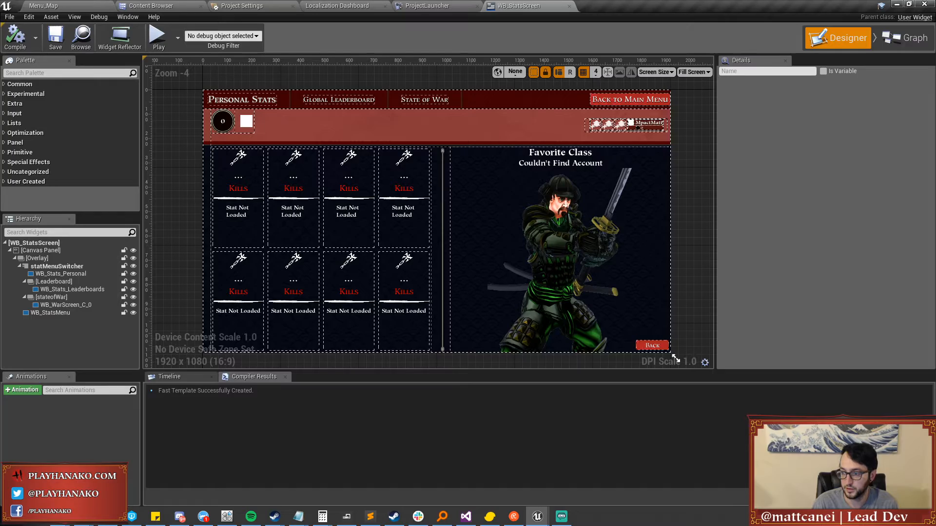
Return to the Menu_Map level, make its viewport immersive full screen and start playing in the editor.
click(151, 6)
click(73, 6)
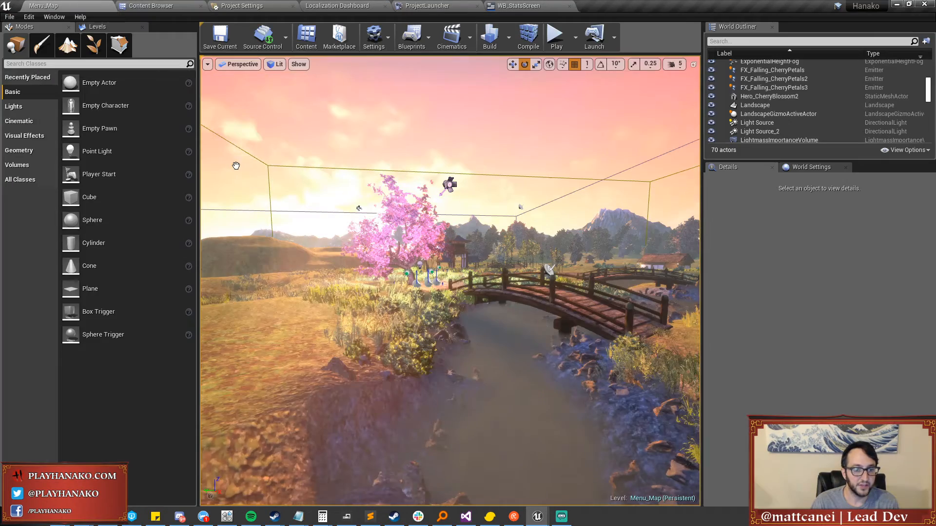
right_drag(409, 256, 397, 254)
key(F11)
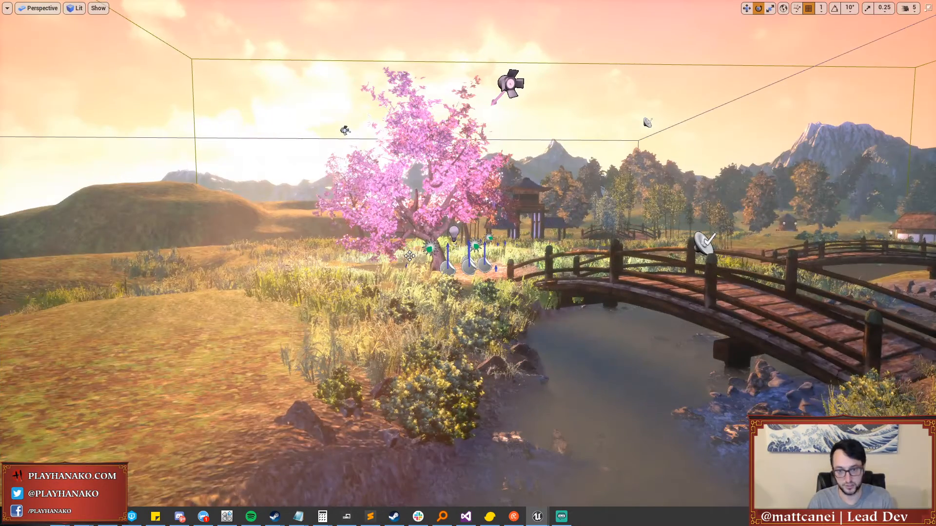
key(alt+p)
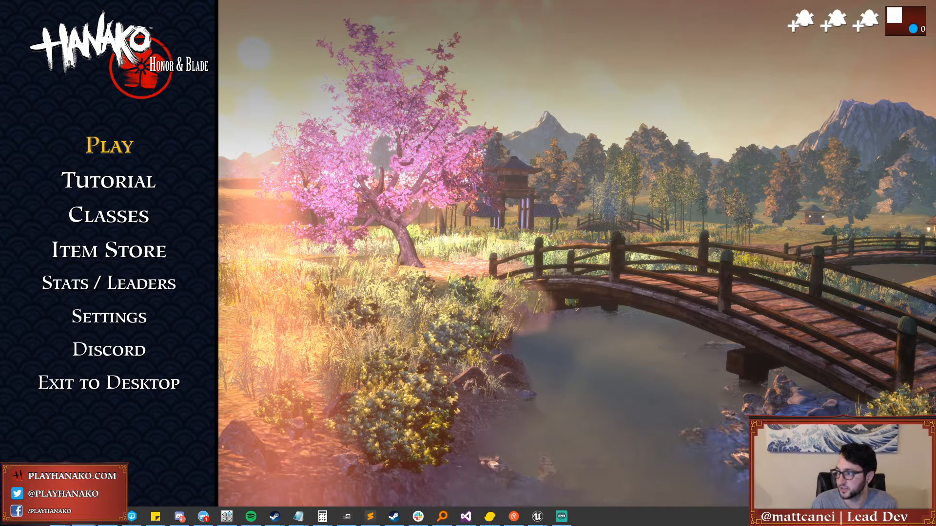
Switch to the web browser, view the Red Dead Redemption 2 main menu reference image, and close that page.
drag(930, 251, 559, 135)
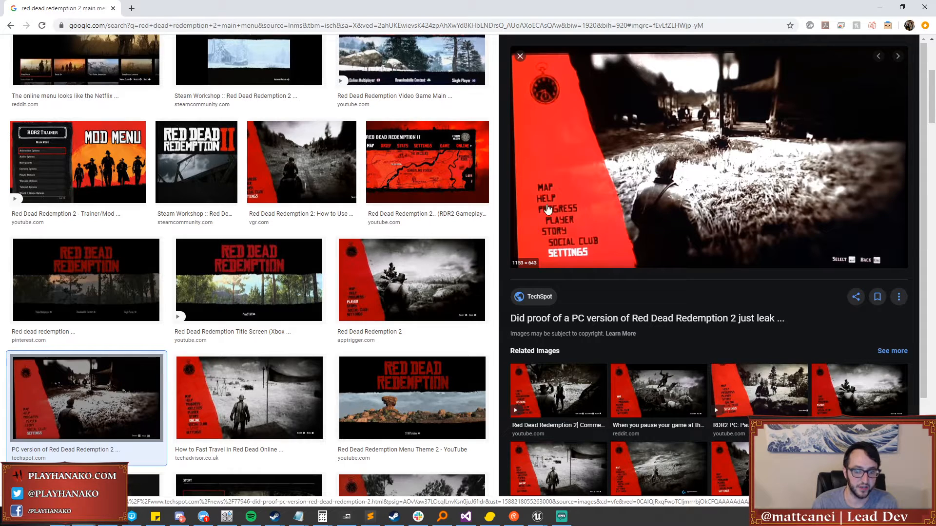
scroll(733, 311, down, 3)
scroll(733, 311, up, 3)
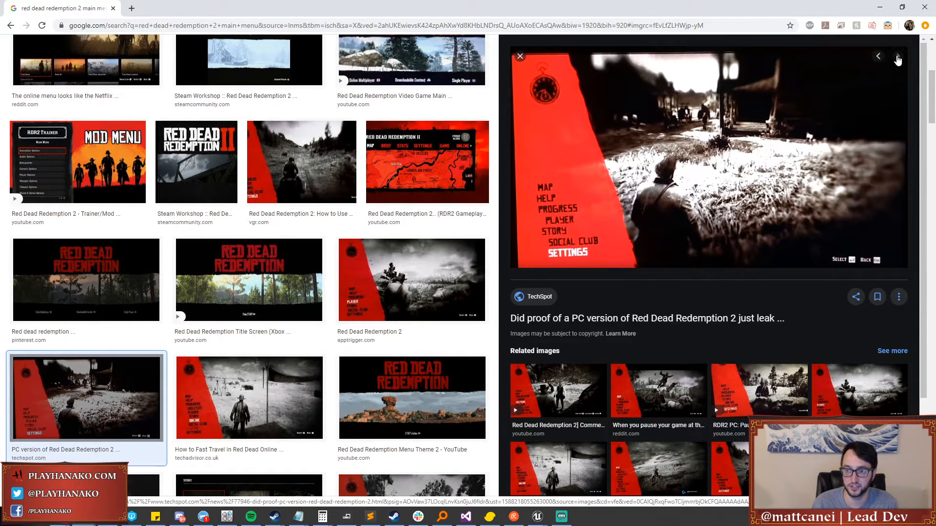
click(113, 8)
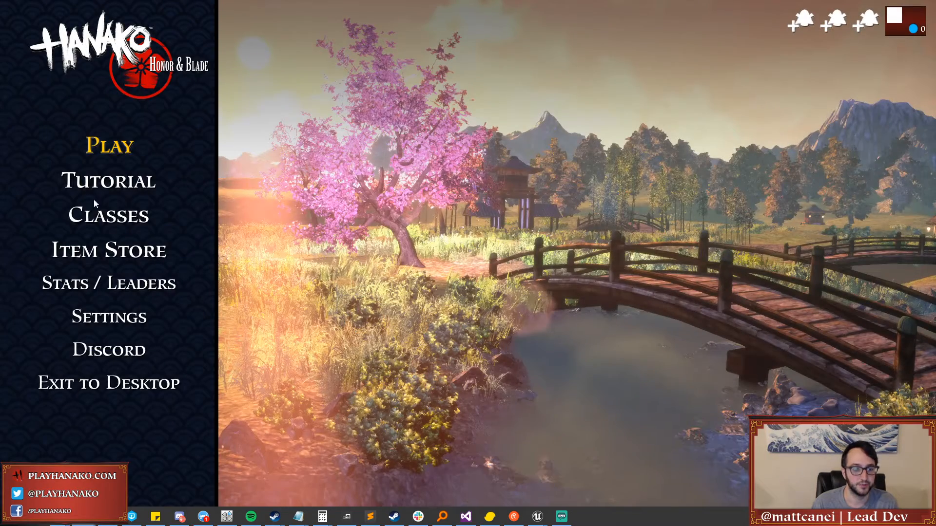
Move the main menu selection down to Settings and back up to Classes, and enter the Classes screen.
key(Down)
key(Down)
key(Down)
key(Down)
key(Down)
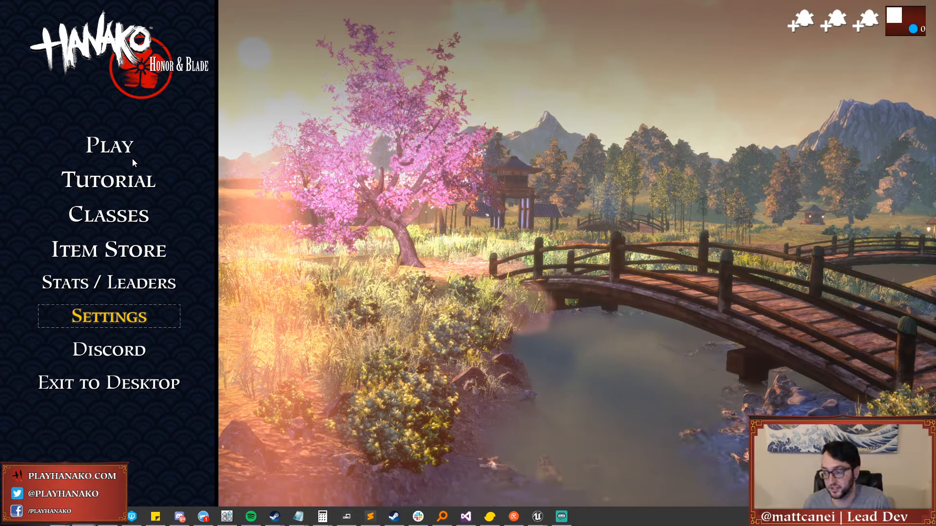
key(Up)
key(Up)
key(Up)
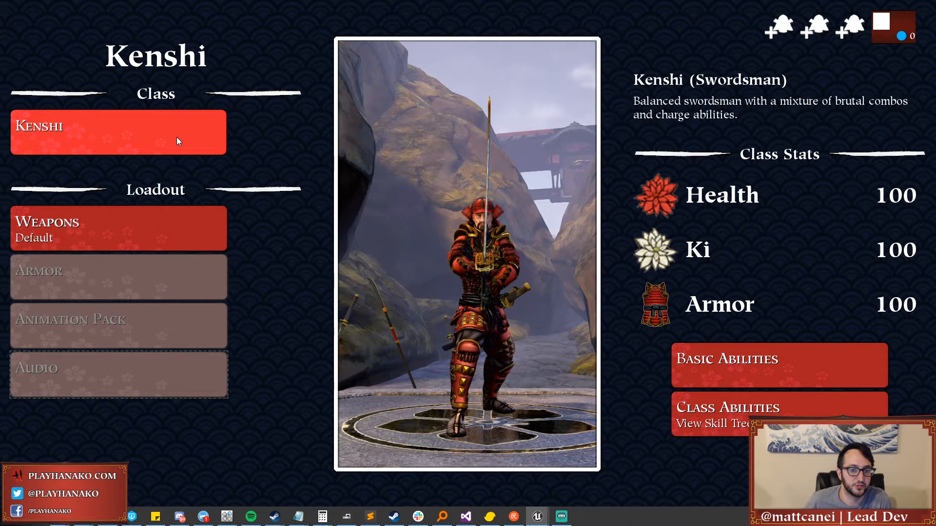
Move the focus through the Kenshi loadout screen, open Class Selection from it and select Kenshi.
key(Right)
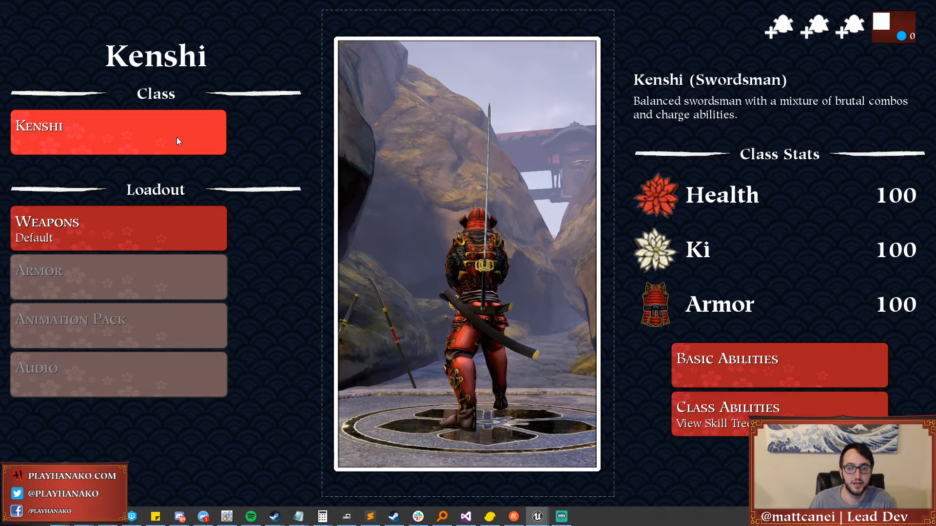
key(Left)
key(Up)
key(Up)
key(Up)
key(Up)
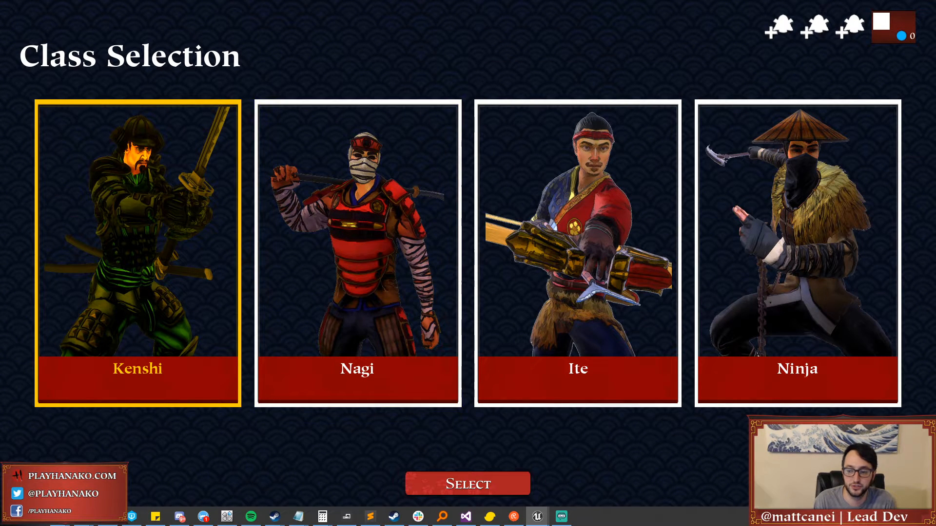
click(484, 484)
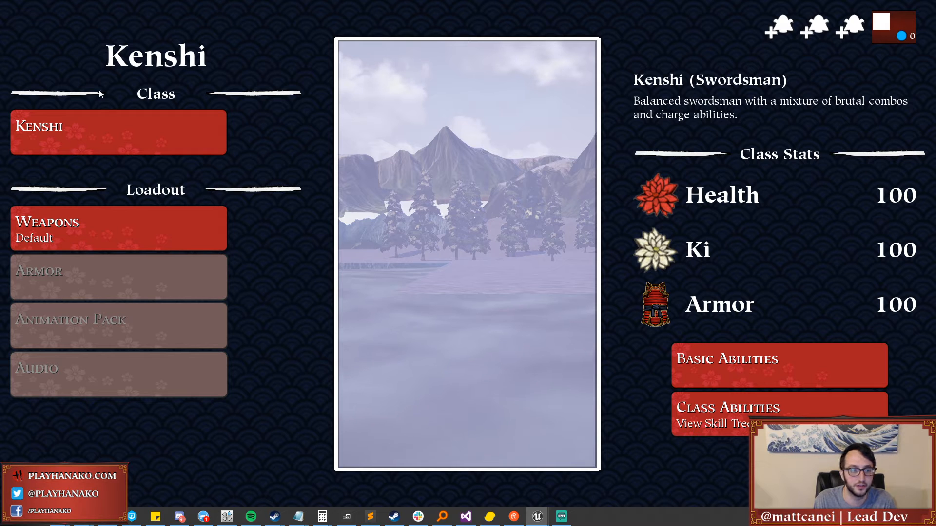
Switch the class to Nagi, view its weapon skins, and go back to the main menu.
click(120, 135)
click(375, 258)
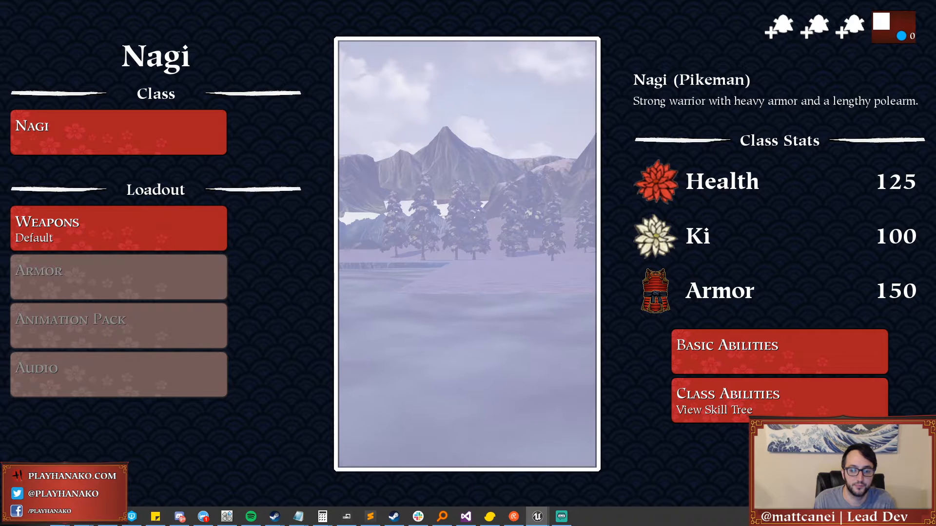
click(179, 228)
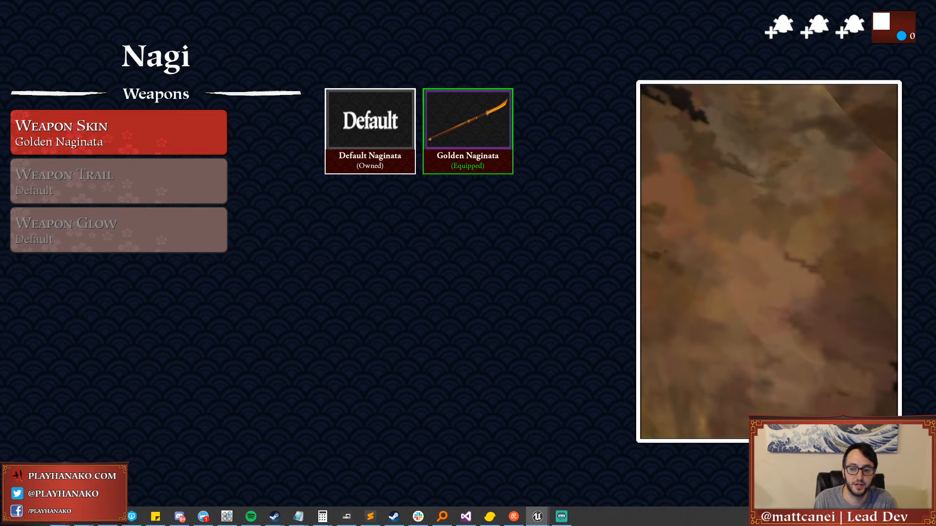
key(Escape)
key(Escape)
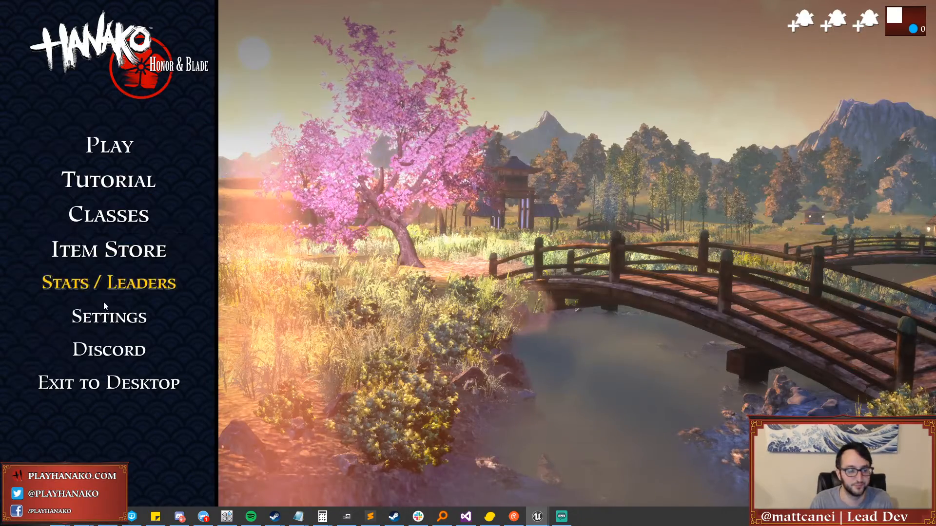
Exit the game preview to the editor and restore the viewport from immersive full screen.
click(109, 383)
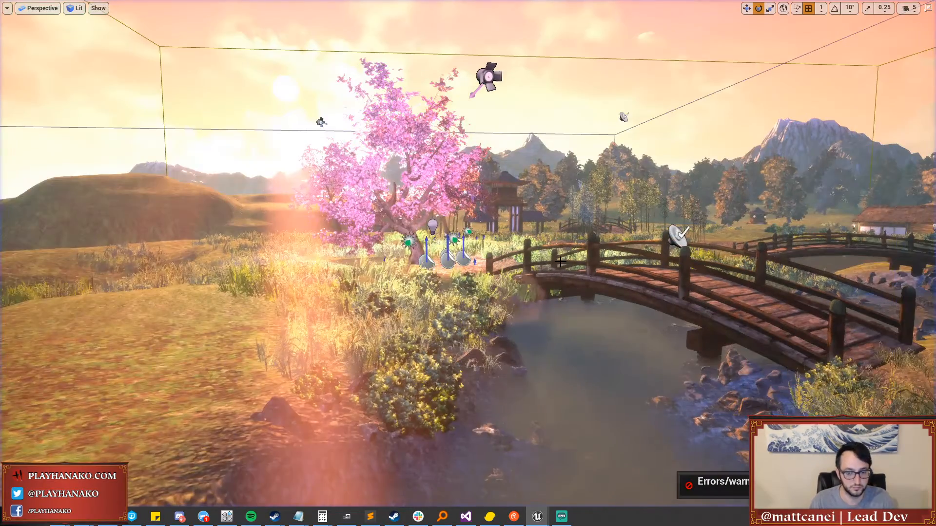
right_drag(560, 262, 579, 280)
key(s)
key(F11)
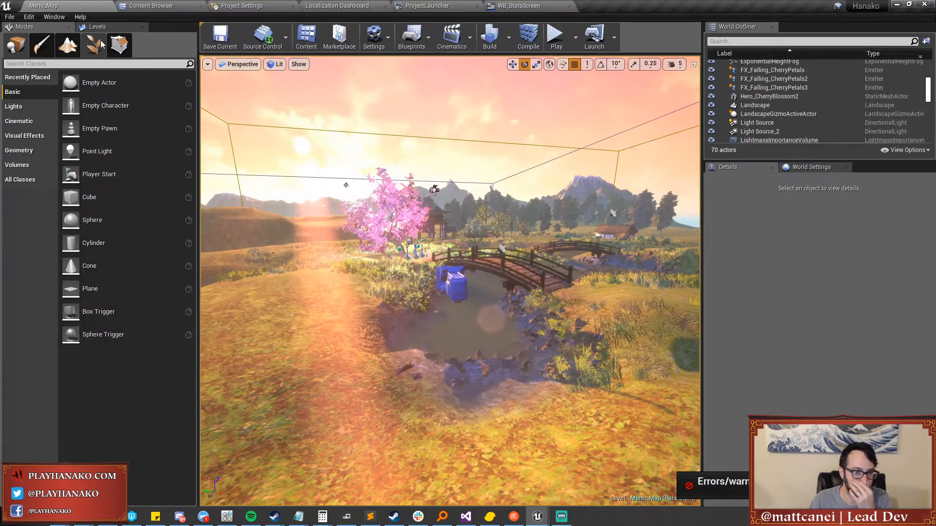
Make Menu_CharacterViewer the current level and toggle the visibility of the Menu_Garden sublevel.
click(97, 26)
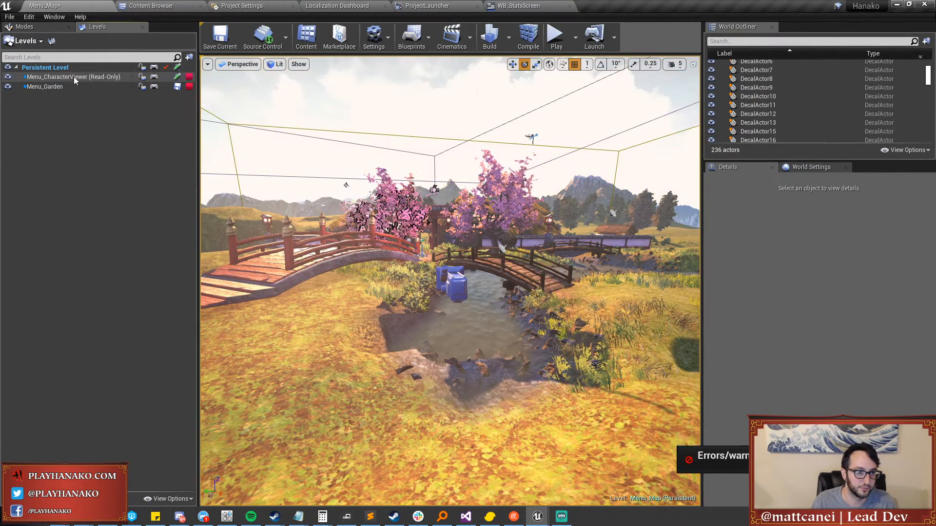
double_click(74, 79)
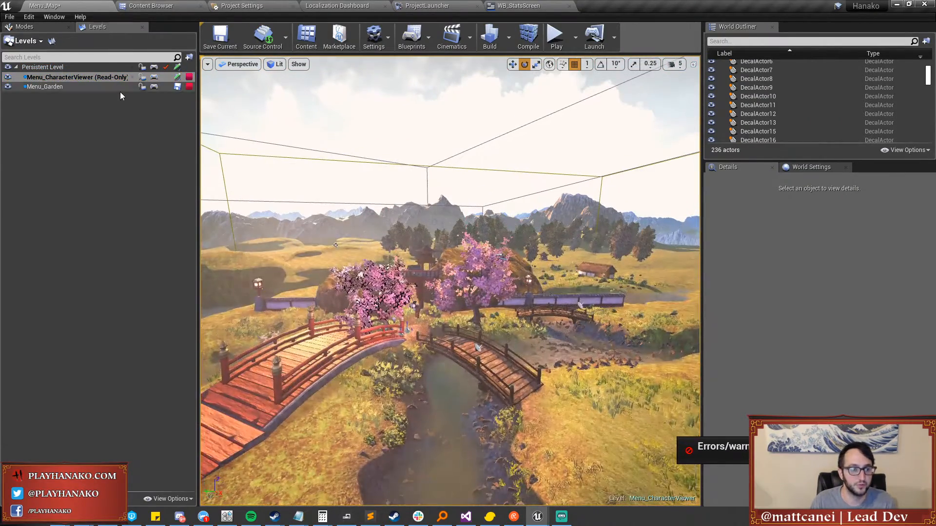
click(8, 86)
Select the foliage rocks beside the bridge gate and switch to foliage editing mode.
right_drag(546, 320, 453, 322)
click(512, 366)
right_drag(512, 365, 580, 378)
right_drag(390, 326, 339, 319)
click(27, 26)
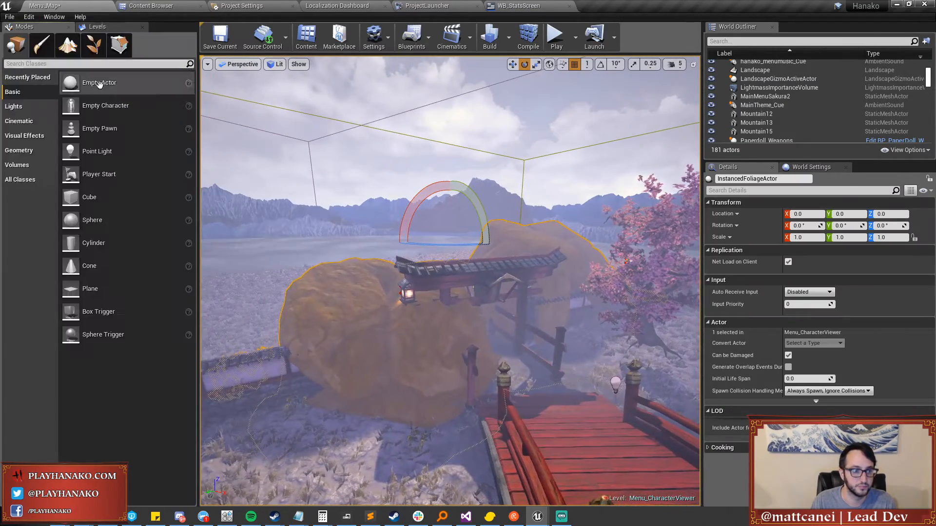
click(92, 46)
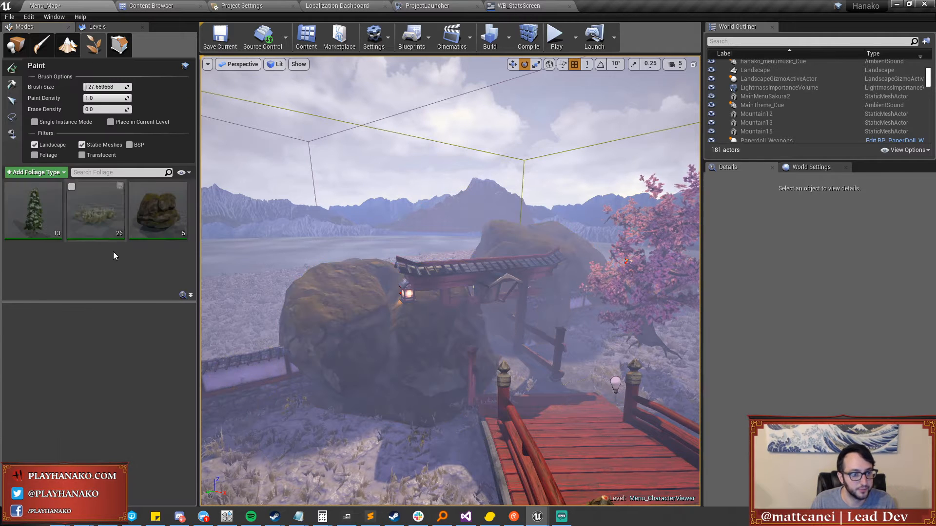
Remove the FT_ShigaRock2 foliage type and all its instances, and inspect the cleared area around the gate.
click(146, 224)
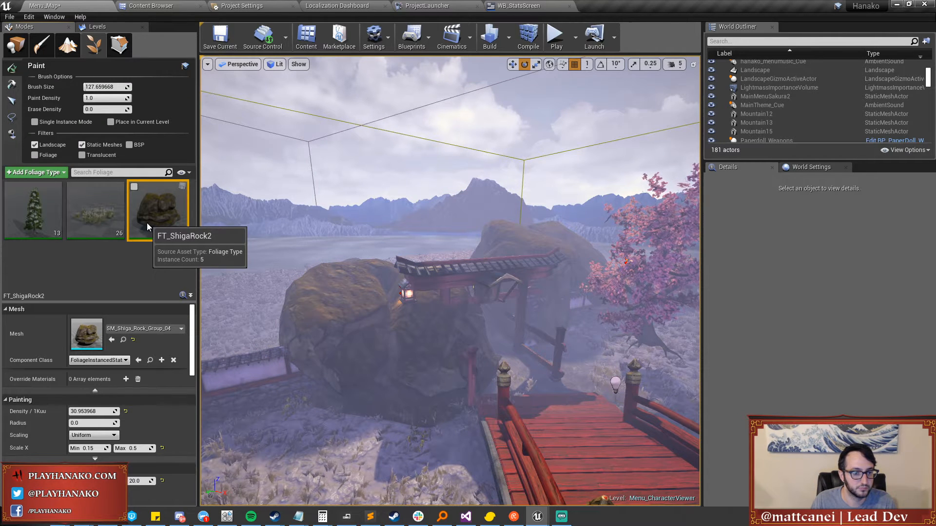
right_click(147, 223)
click(178, 261)
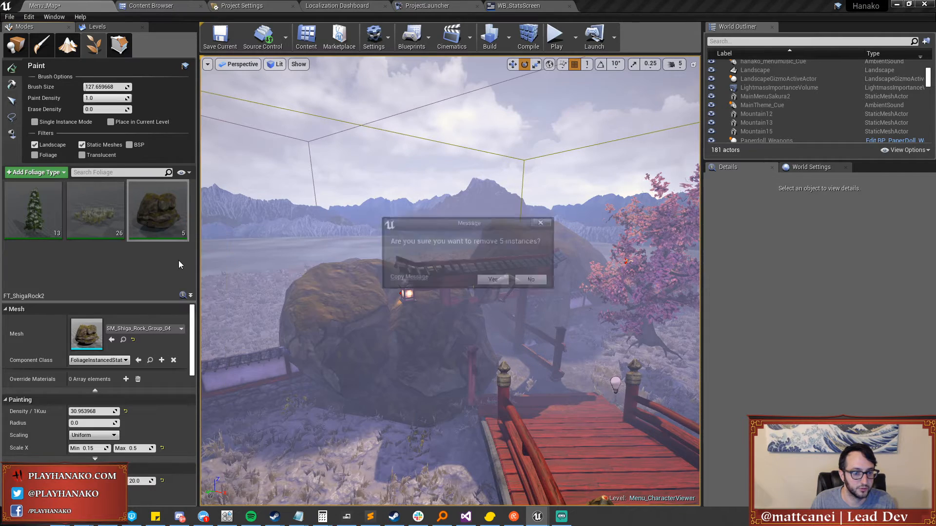
click(495, 279)
right_drag(506, 300, 476, 298)
key(s)
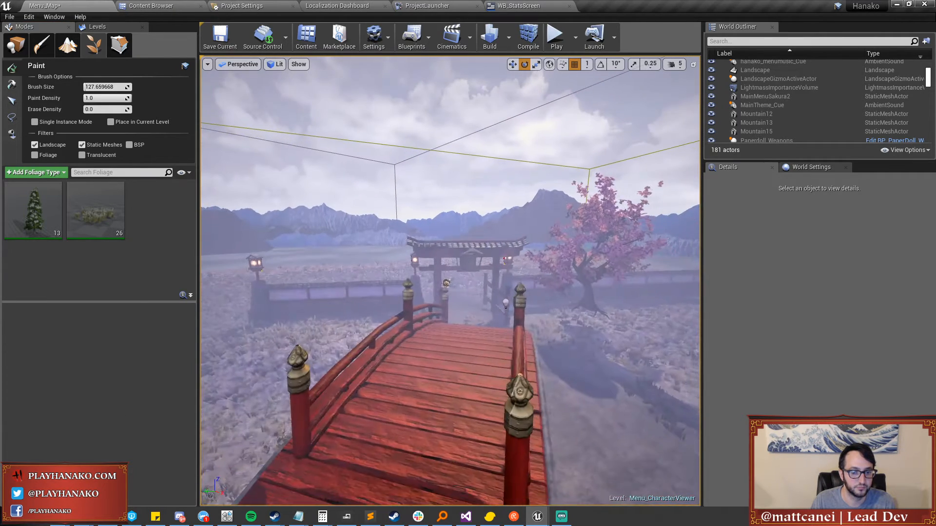
Save the Menu_CharacterViewer level, checking out the level and Menu_CharacterViewer_BuiltData from source control.
click(99, 28)
click(177, 77)
click(528, 343)
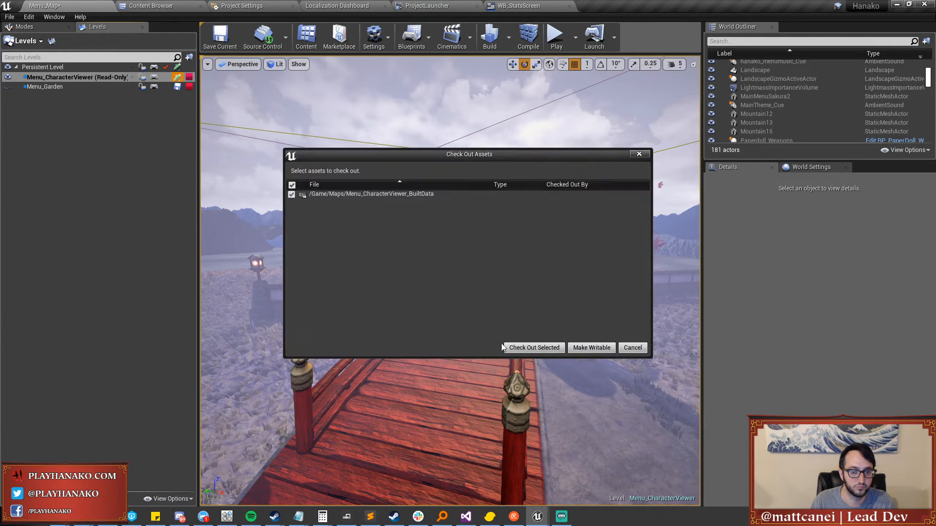
click(532, 348)
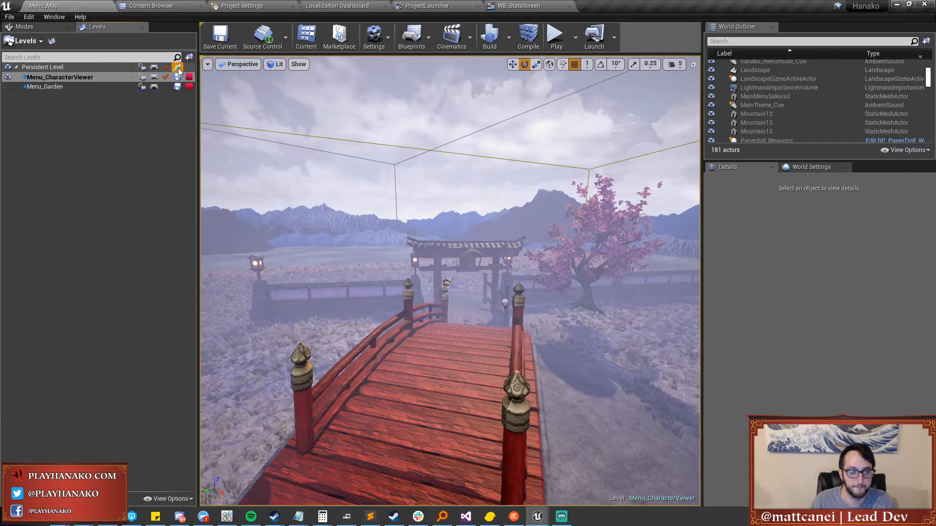
Expand the viewport to immersive full screen, play the menu map and open the Classes screen.
click(43, 67)
key(d)
mouse_move(445, 254)
right_down()
mouse_move(478, 245)
mouse_move(434, 247)
right_up()
key(a)
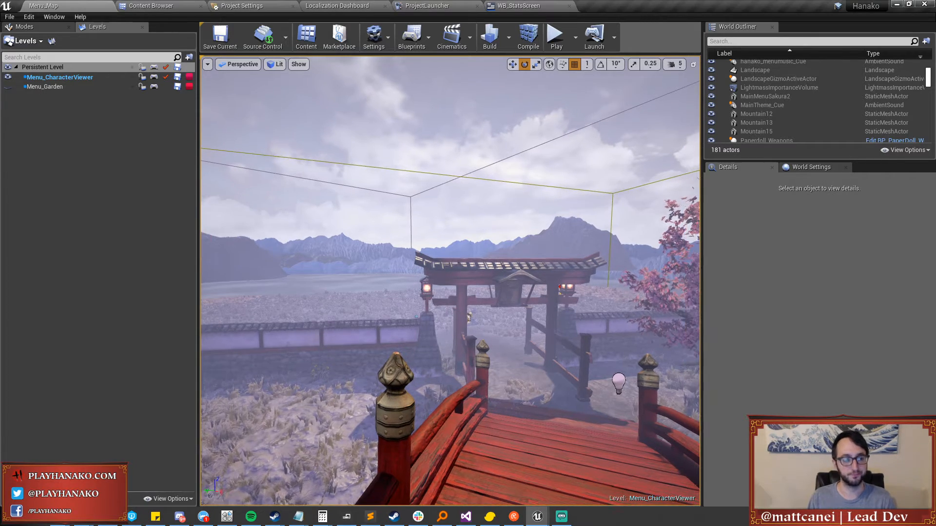
key(F11)
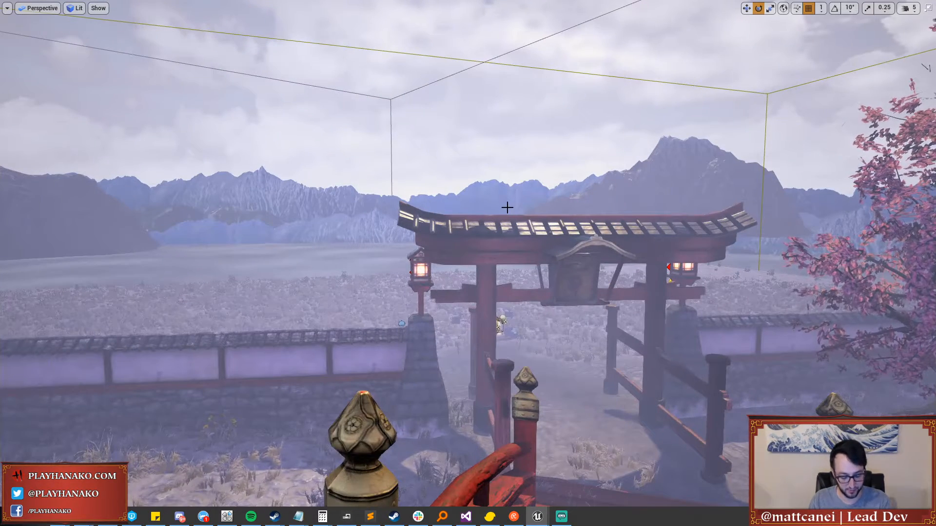
key(alt+p)
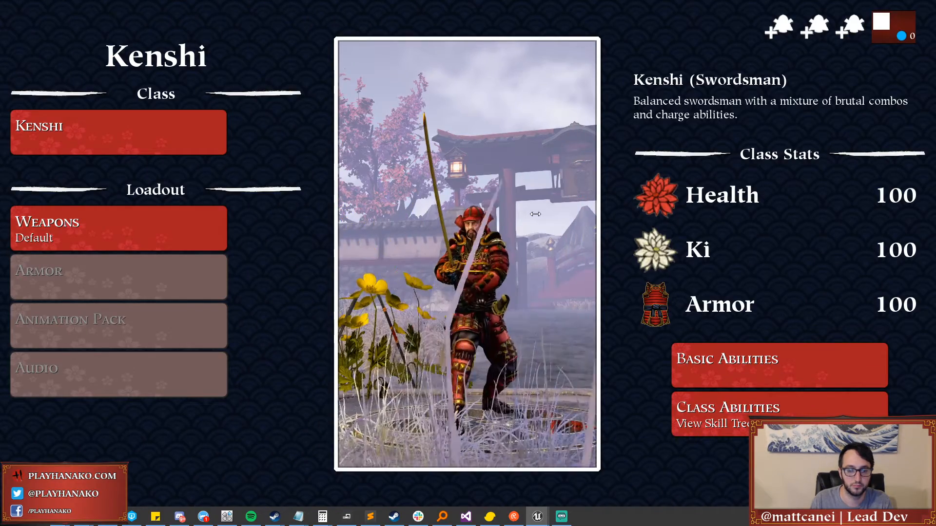
Change the class from Kenshi to Nagi, view its weapon skins, and return to the main menu.
click(126, 128)
double_click(349, 212)
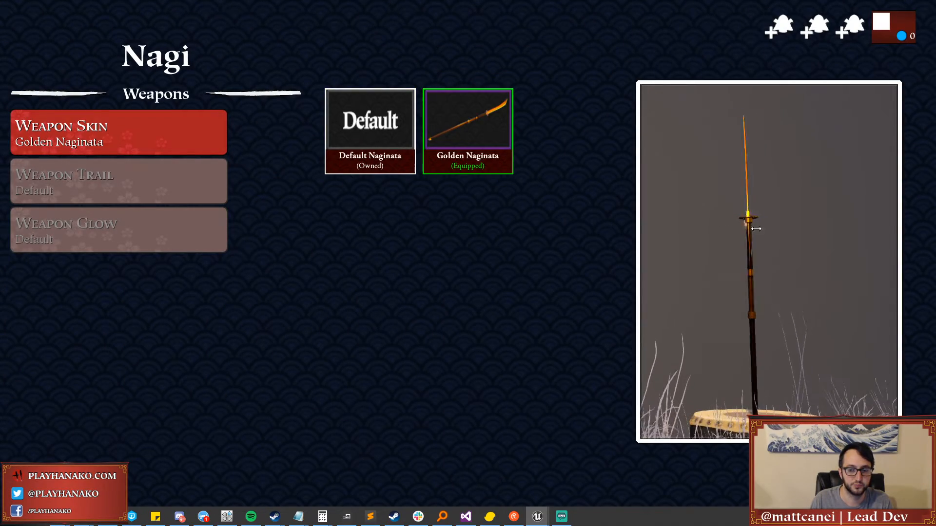
key(Escape)
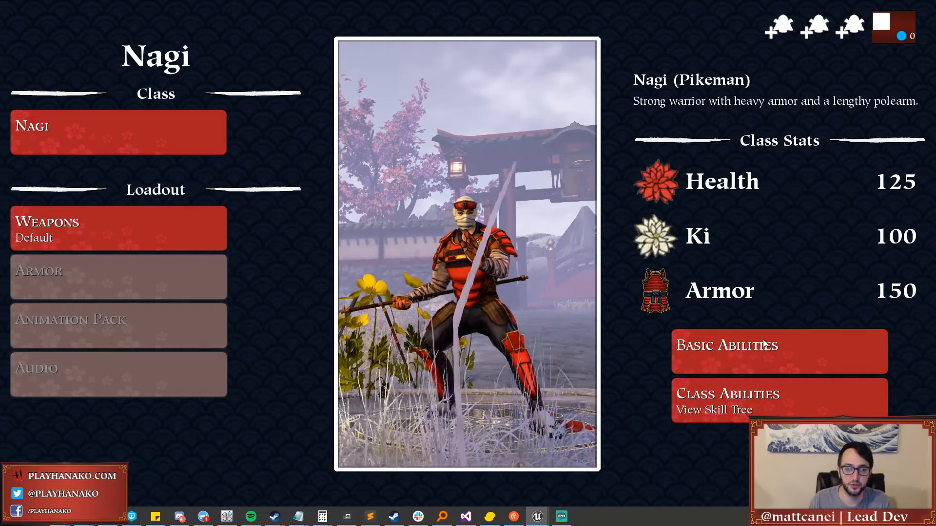
key(Escape)
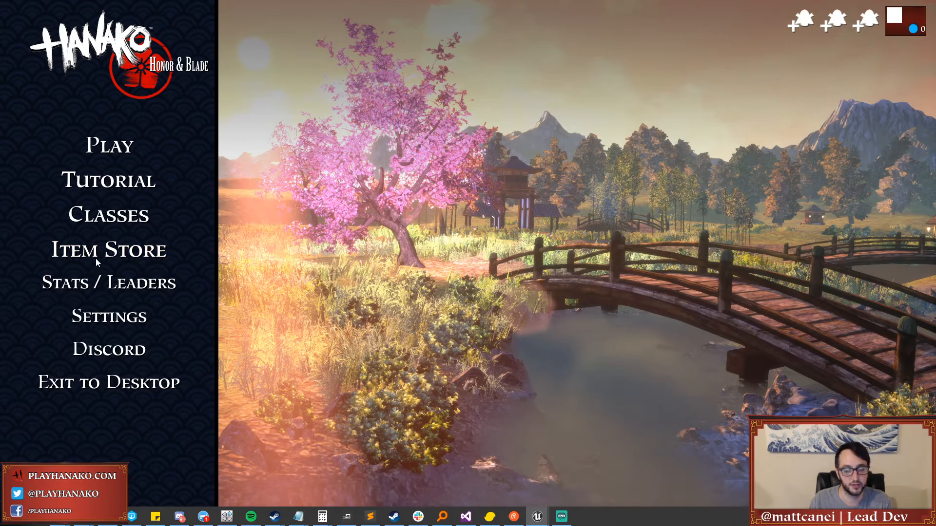
Reopen Classes, look at Class Selection from the Kenshi loadout, back out to the main menu and exit the game preview.
click(109, 214)
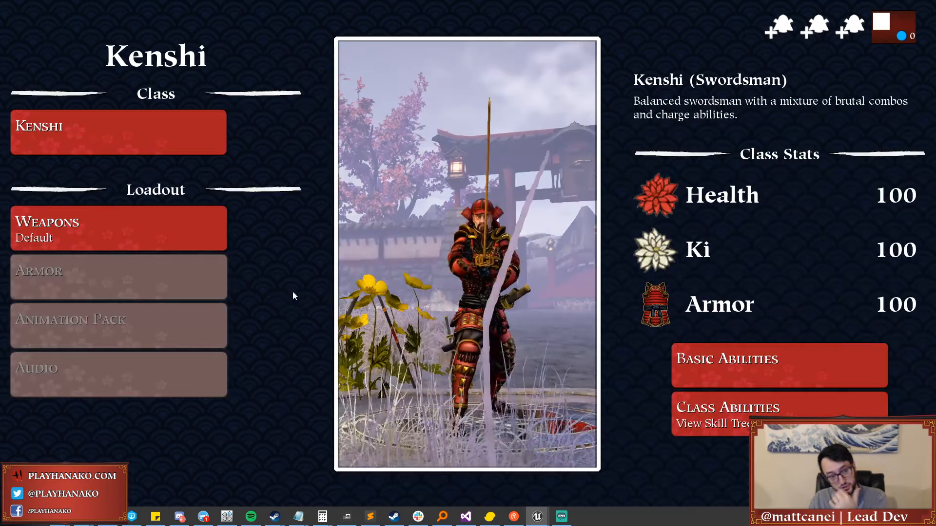
click(117, 132)
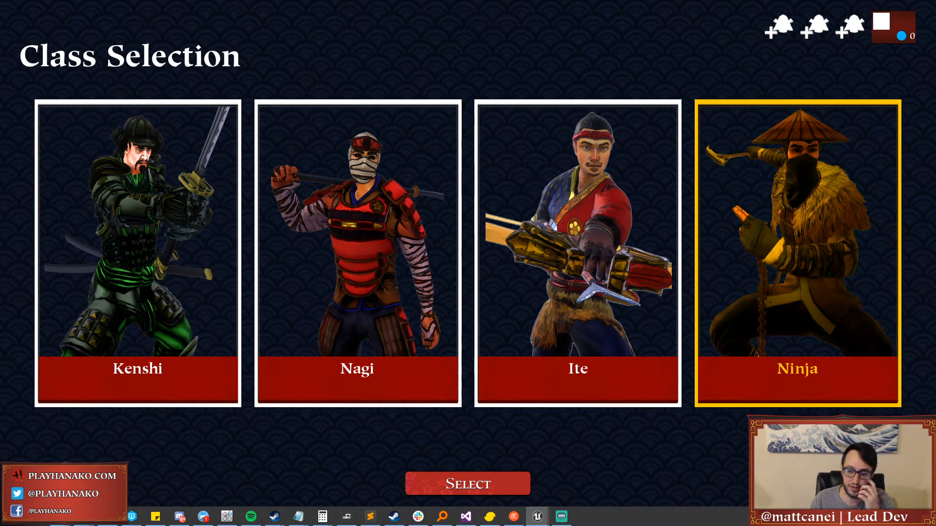
key(Escape)
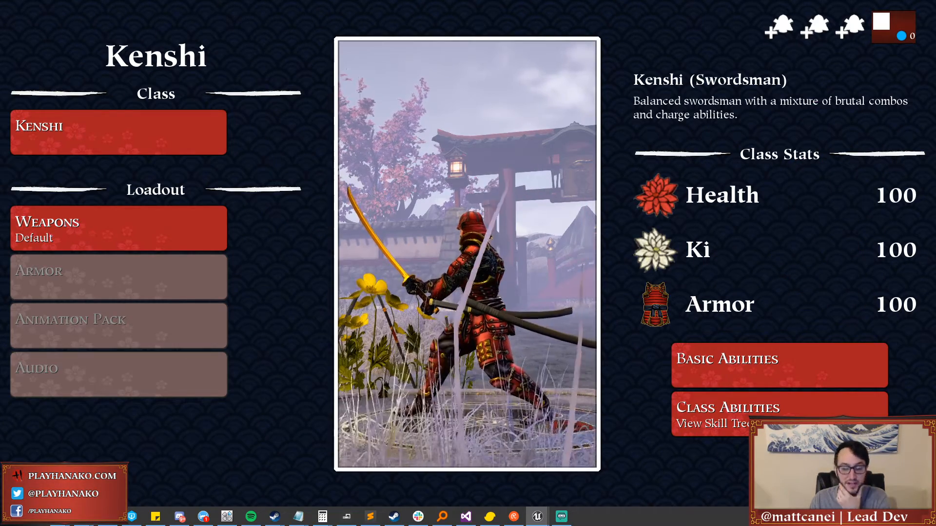
key(Escape)
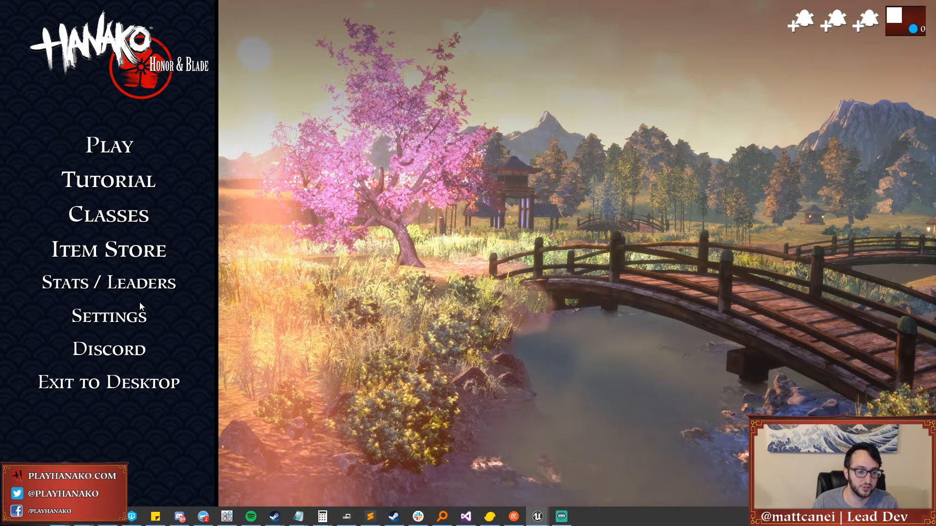
click(118, 385)
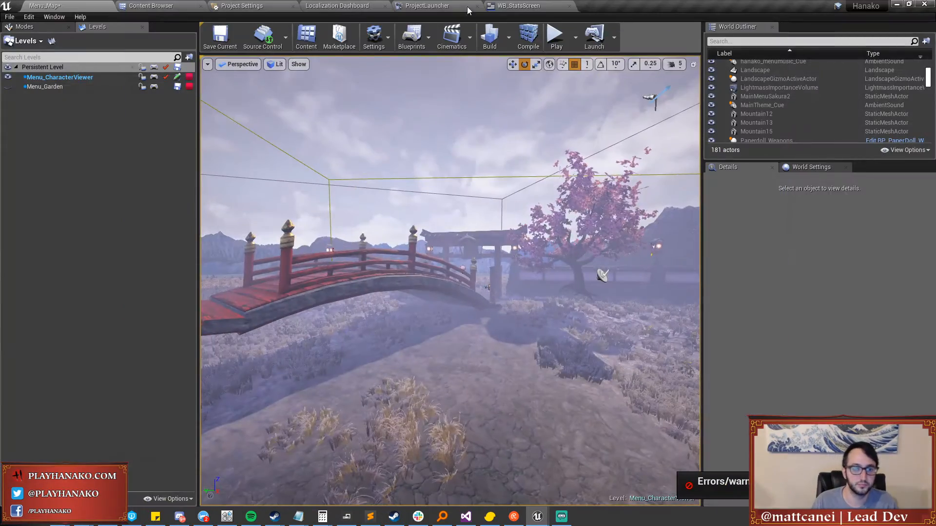
Open the WB_StatsScreen widget and examine its WB_StatsMenu header bar with the Personal Stats entry.
click(502, 6)
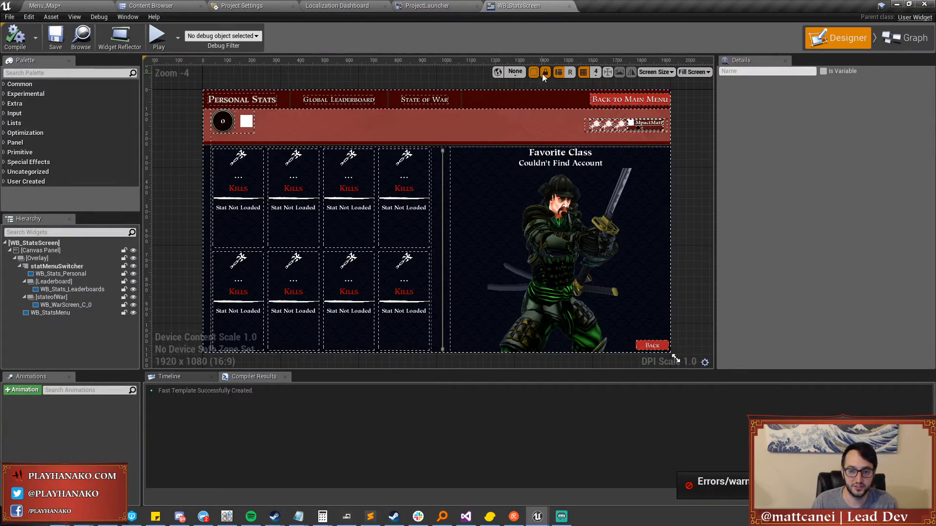
scroll(277, 104, up, 2)
click(250, 98)
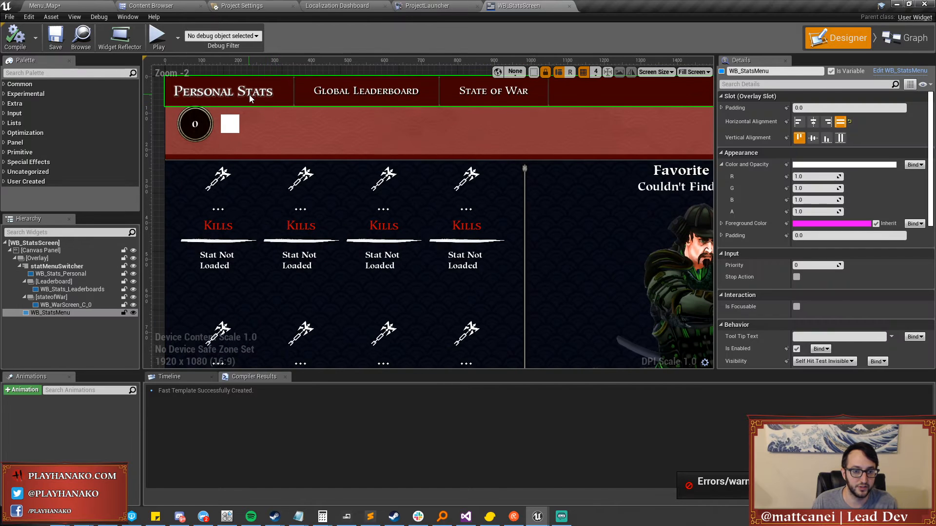
scroll(249, 98, down, 1)
right_drag(455, 159, 389, 155)
scroll(432, 182, down, 1)
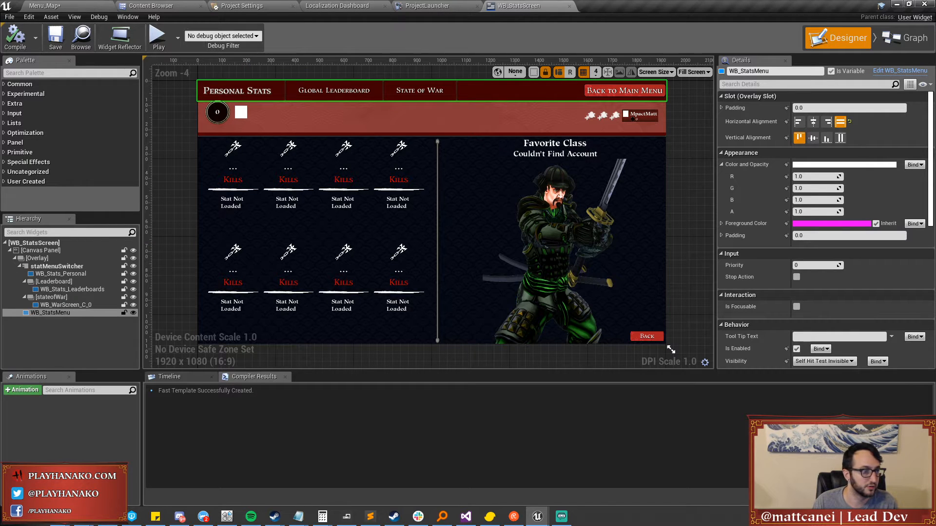
Open the WB_Stats_PlayerEntry, WB_Stats_Leaderboards, WB_Stats_Header and WB_Button_StatHeader widgets from the Stats folder.
click(154, 6)
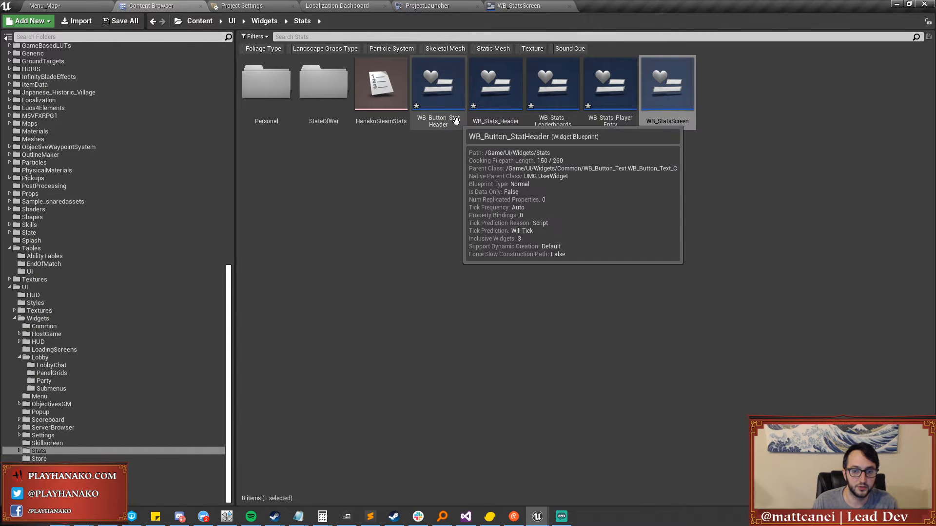
double_click(615, 101)
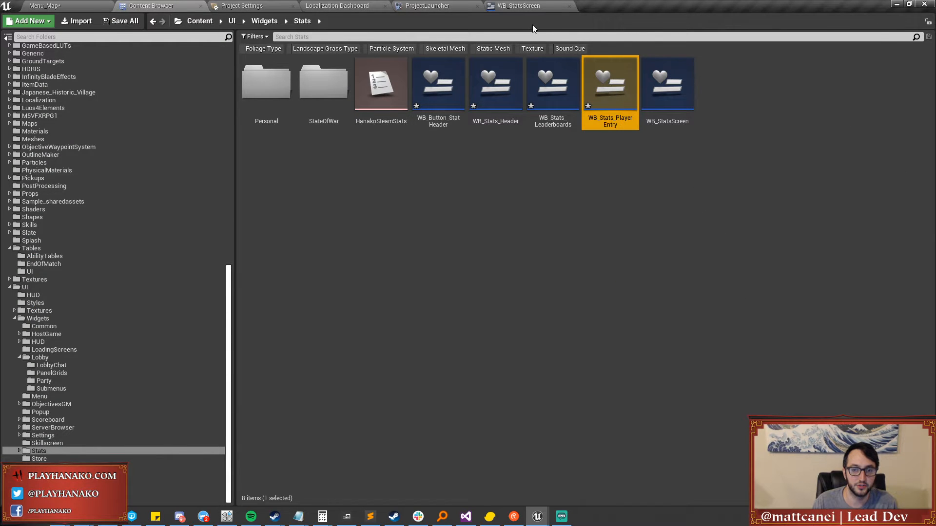
click(543, 5)
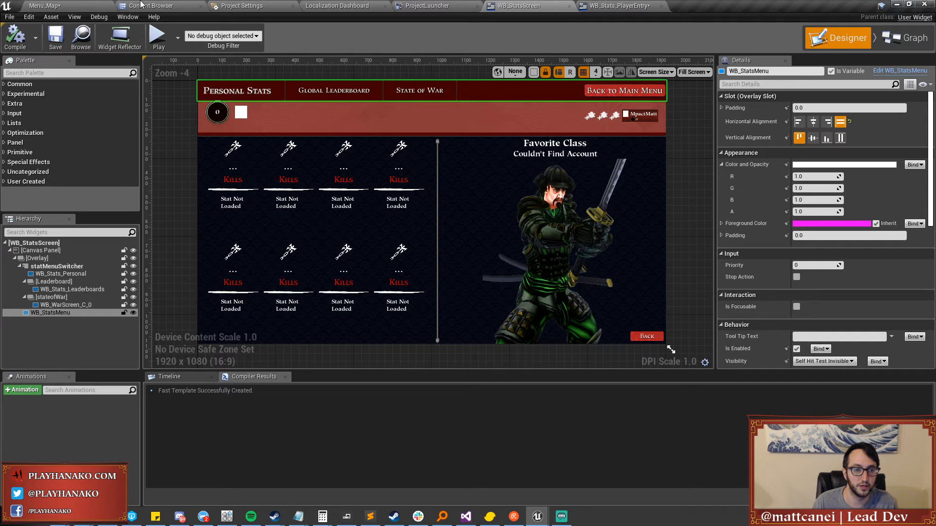
click(141, 6)
double_click(546, 95)
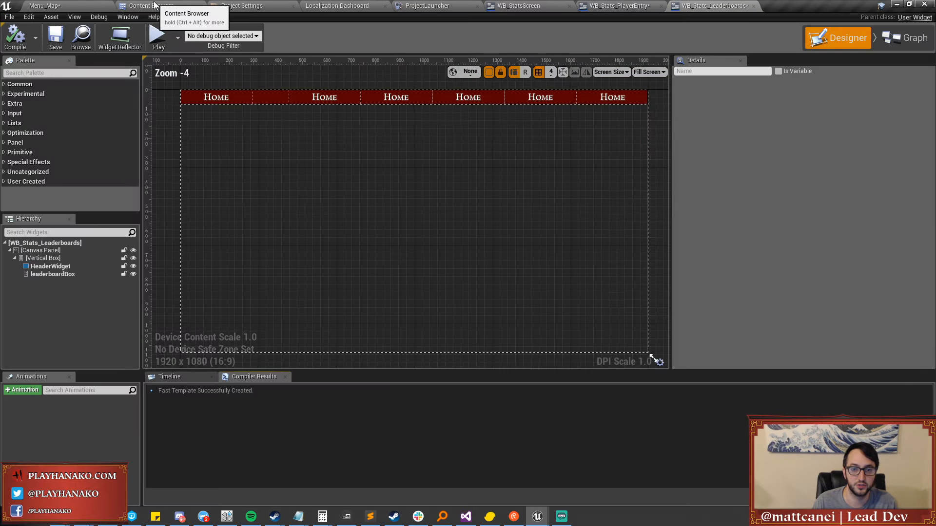
click(154, 6)
double_click(495, 95)
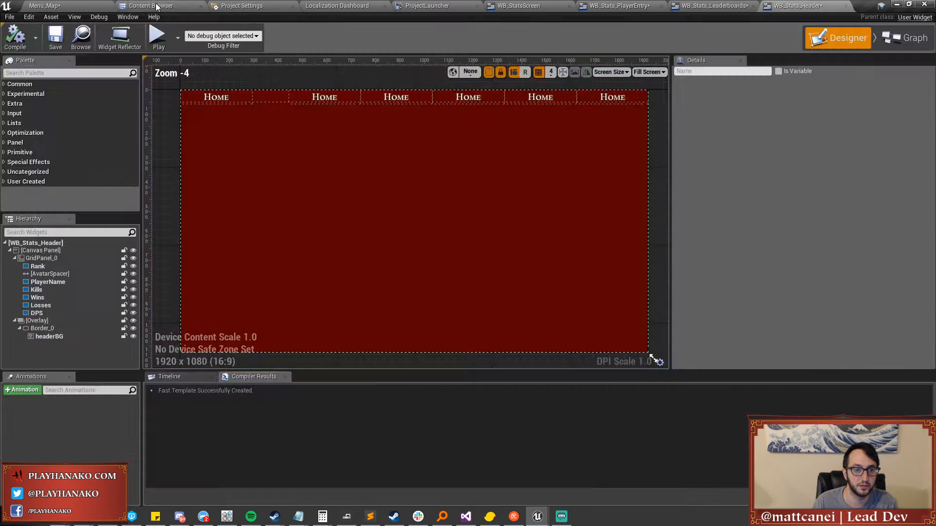
click(156, 6)
double_click(435, 80)
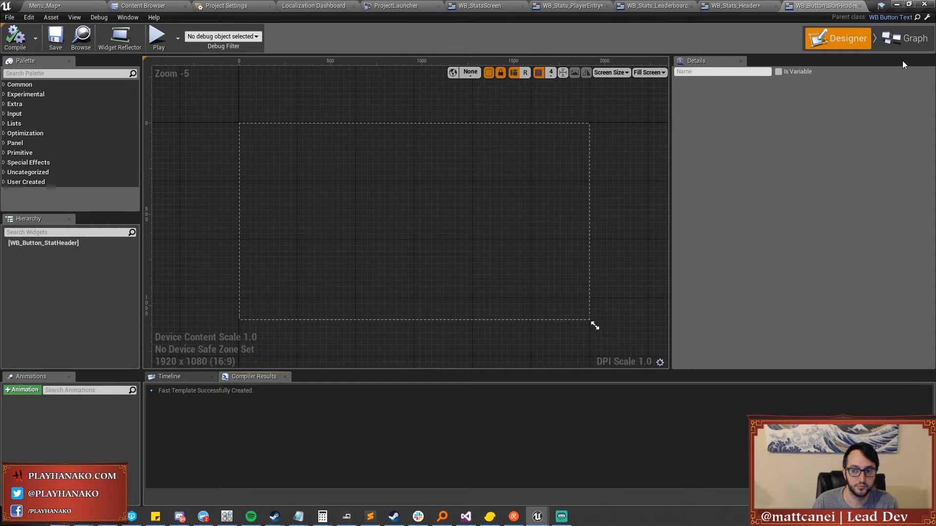
Open the event graph of WB_Button_StatHeader and inspect the Header Text variable's properties.
click(897, 42)
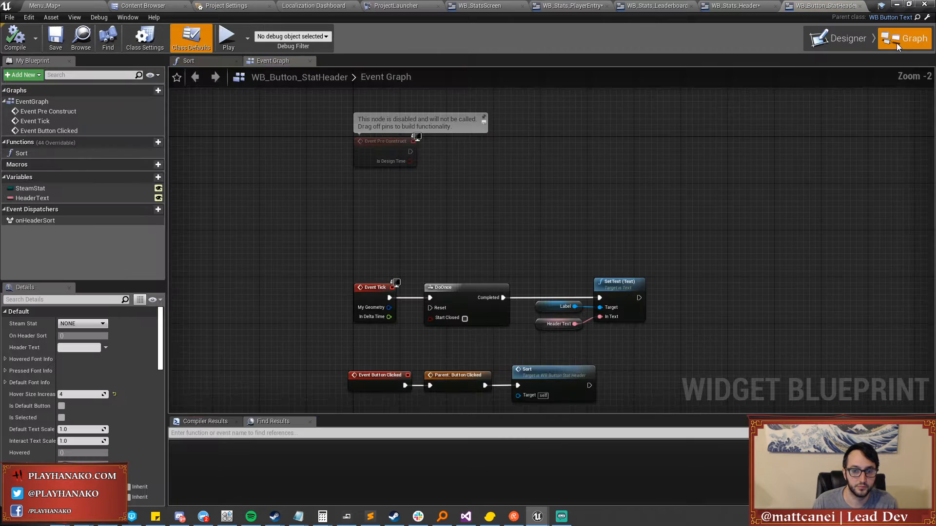
click(505, 268)
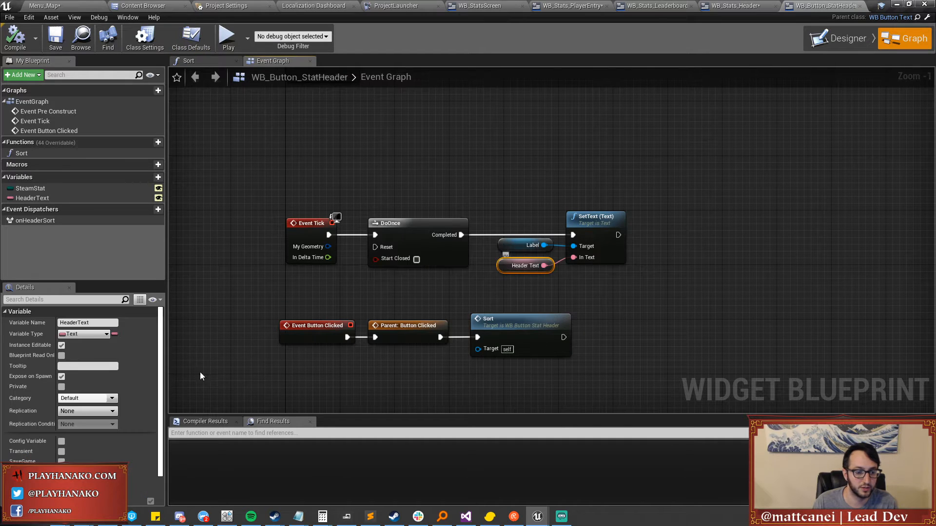
scroll(110, 405, down, 5)
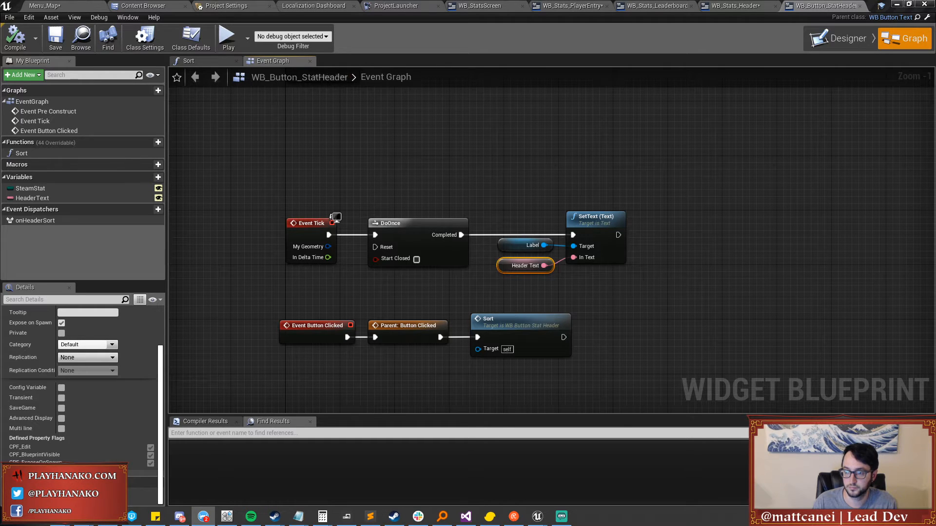
key(alt+Tab)
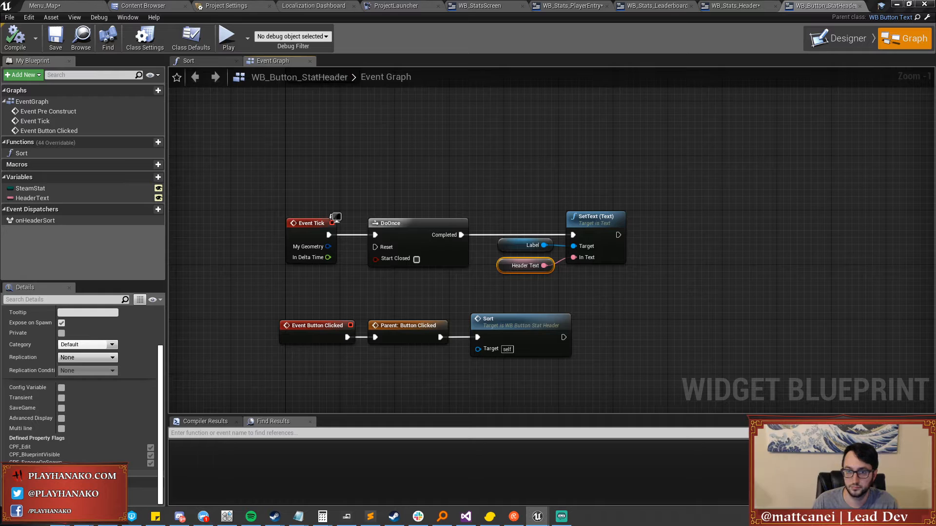
Compare the layouts of the open stats widgets: header, player entry, stats screen, leaderboards and header button.
click(770, 5)
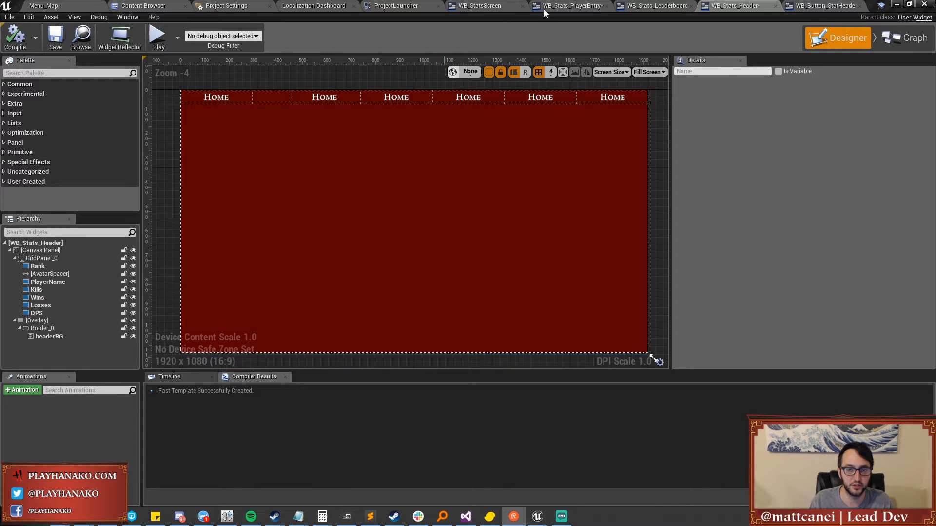
click(561, 6)
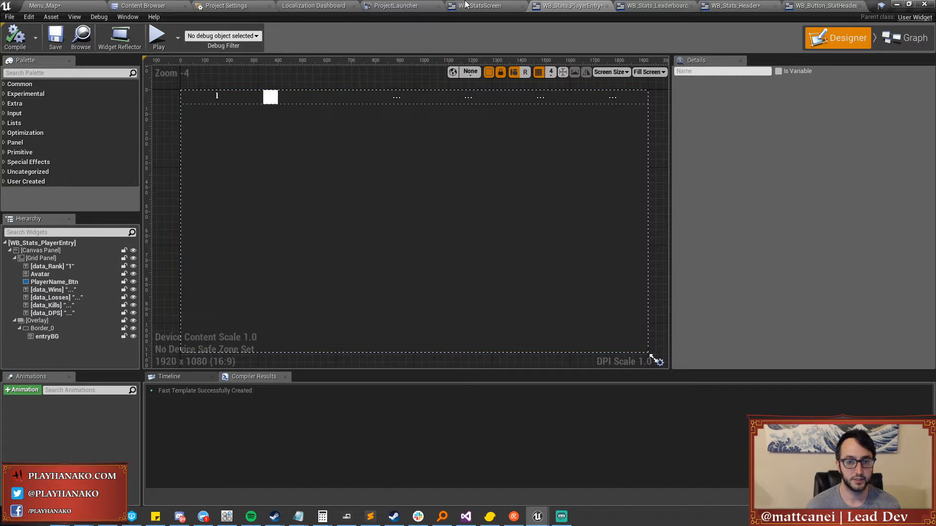
click(482, 5)
click(638, 5)
click(735, 5)
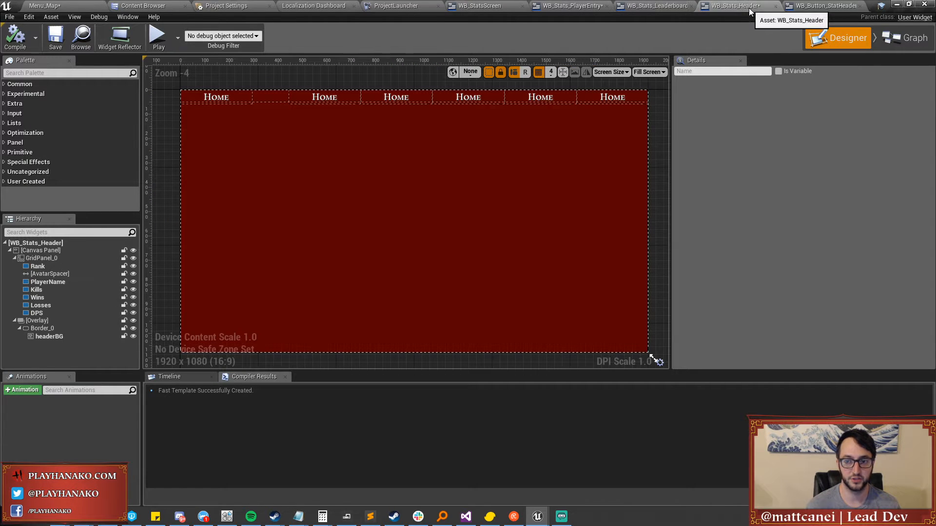
click(824, 5)
click(659, 5)
click(573, 6)
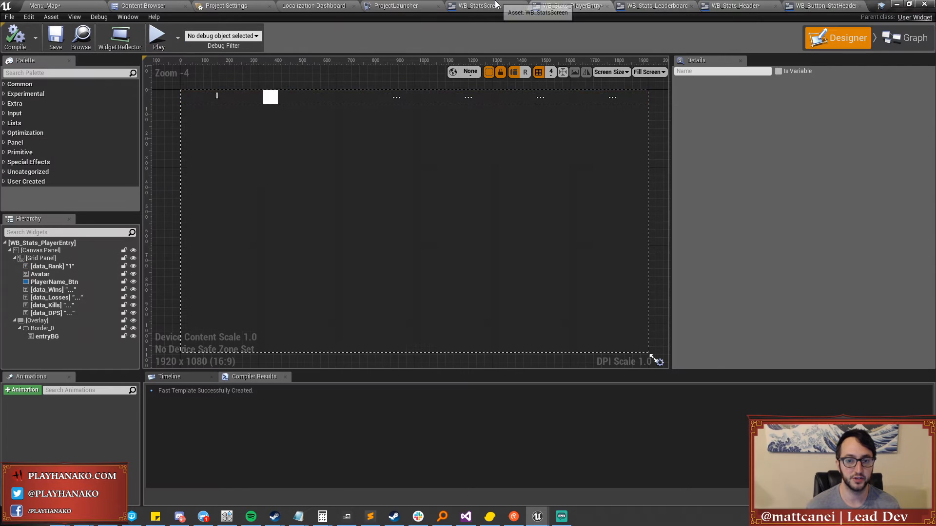
Return to WB_StatsScreen, open its nested WB_Stats_Personal widget for editing, and hide the dashed widget outlines.
click(482, 5)
scroll(601, 113, up, 1)
right_drag(601, 113, 497, 188)
scroll(497, 188, down, 1)
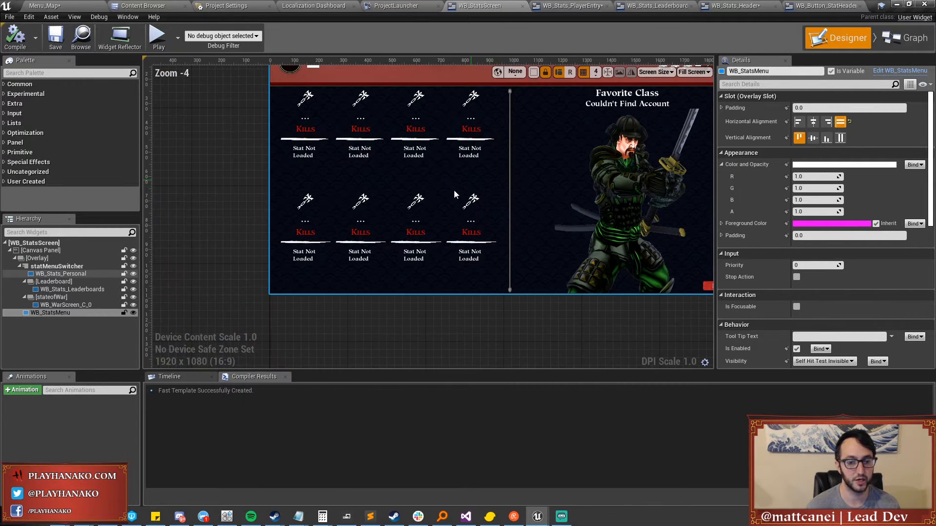
click(60, 290)
click(72, 273)
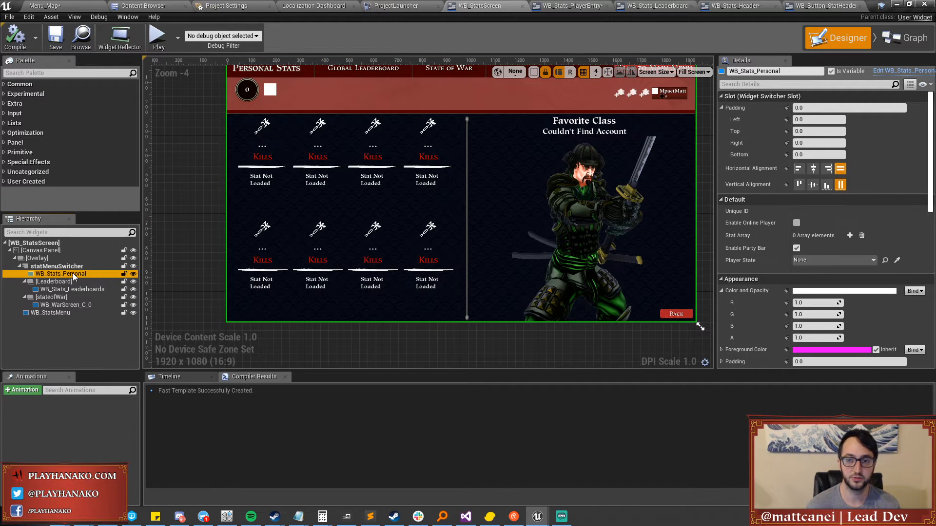
click(893, 72)
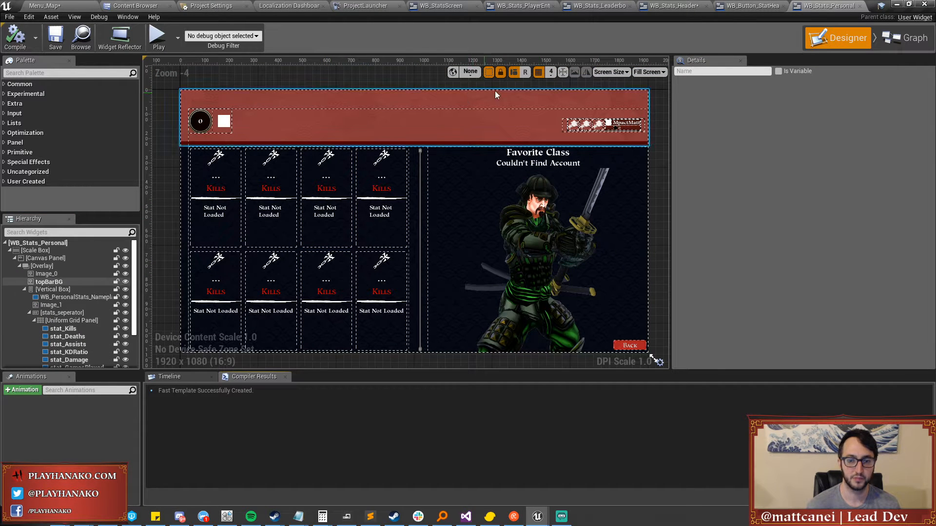
click(489, 73)
Inspect the label and stat settings of individual entries in the personal stats grid, including Assists, Kills, KD Ratio, Wins and Games Played.
click(332, 172)
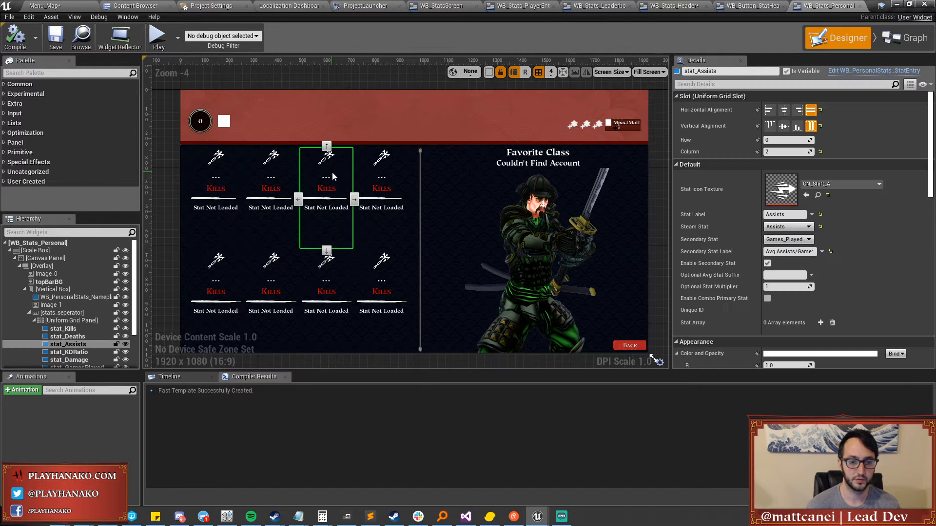
click(271, 181)
click(213, 182)
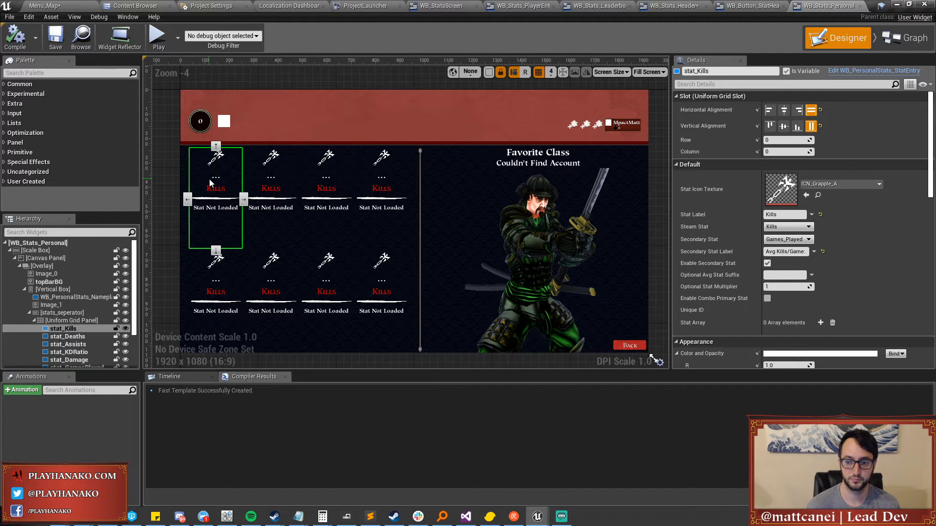
click(276, 175)
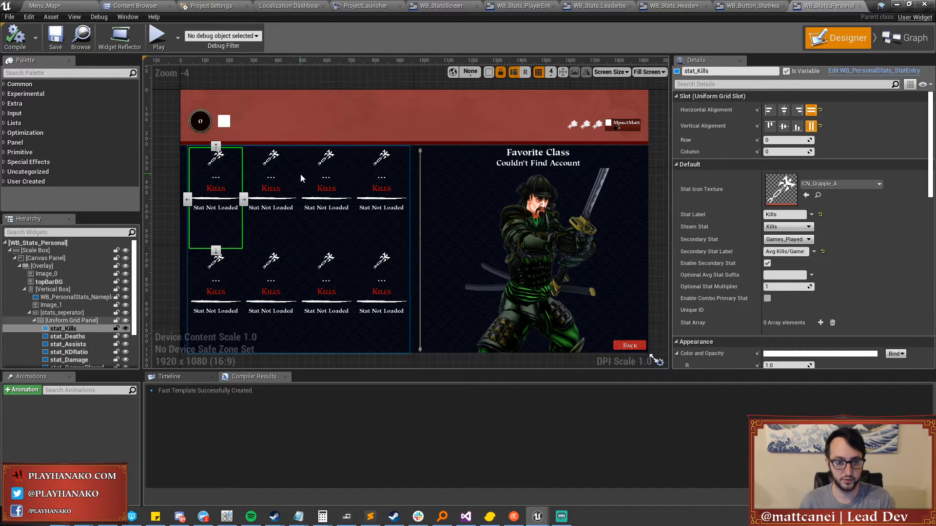
click(381, 178)
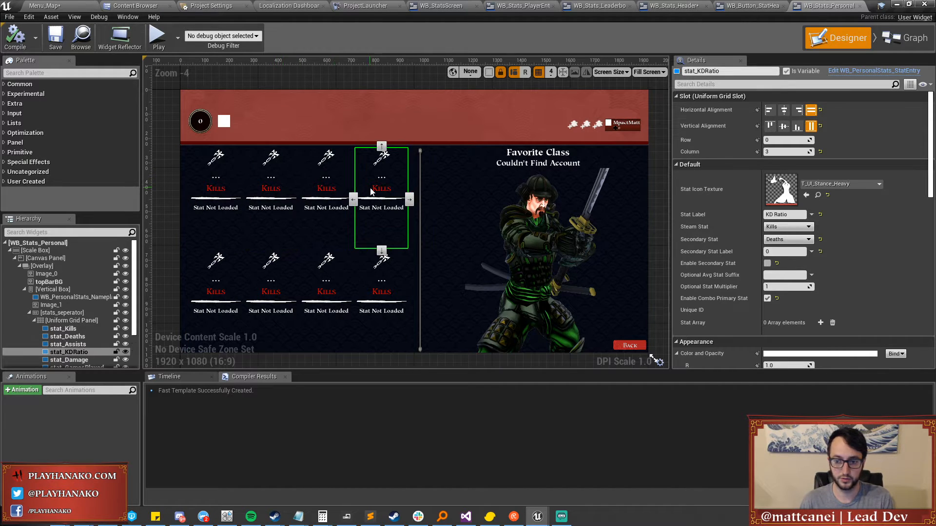
click(229, 273)
click(284, 277)
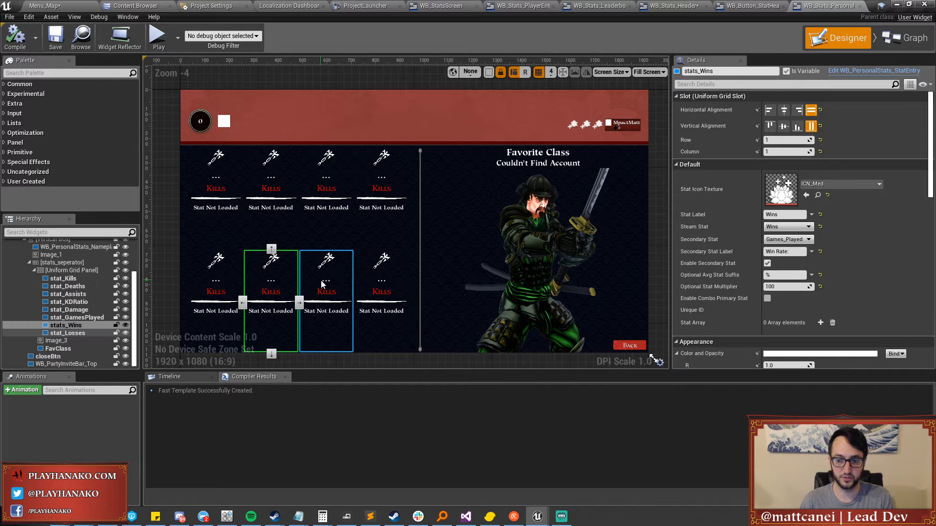
click(384, 281)
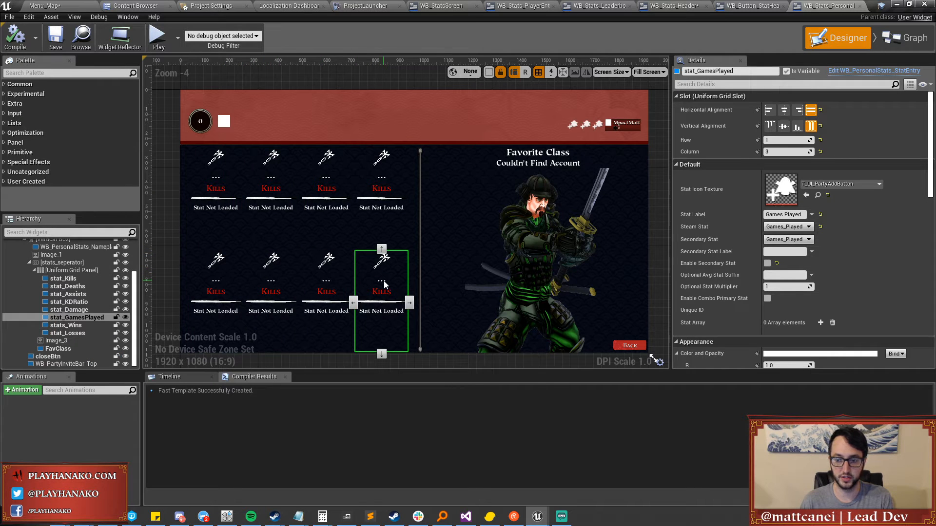
Switch to the Hanako String Table spreadsheet and check the UI_PersonalStats_KDMessage text and the game mode, map and ability strings.
key(alt+Tab)
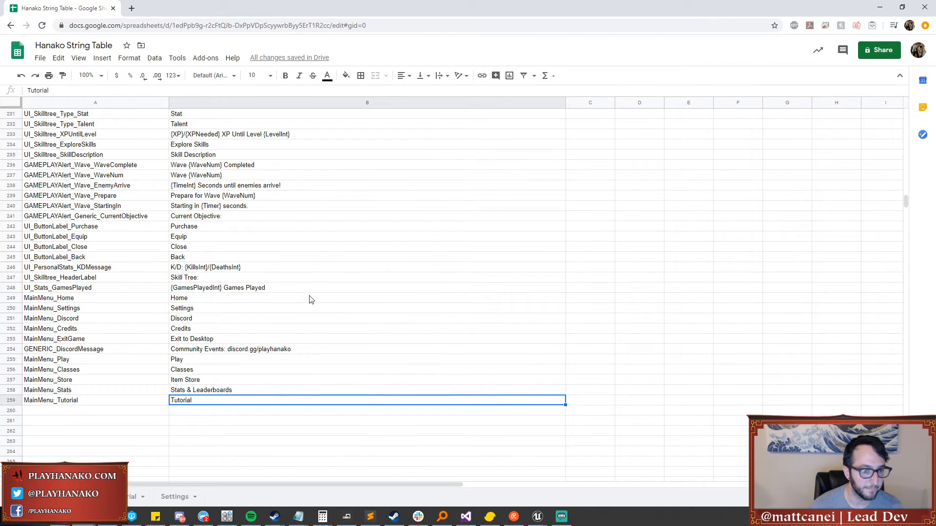
click(224, 270)
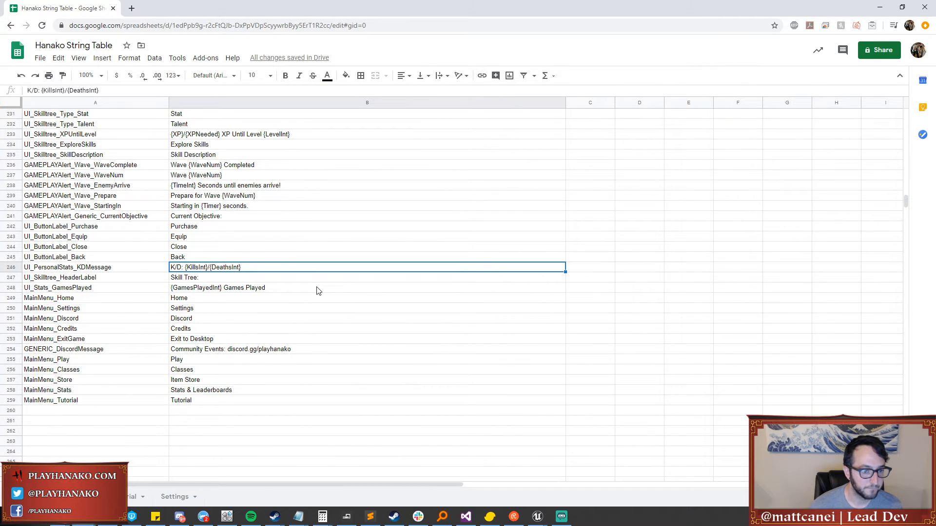
scroll(318, 291, up, 7)
scroll(317, 291, up, 15)
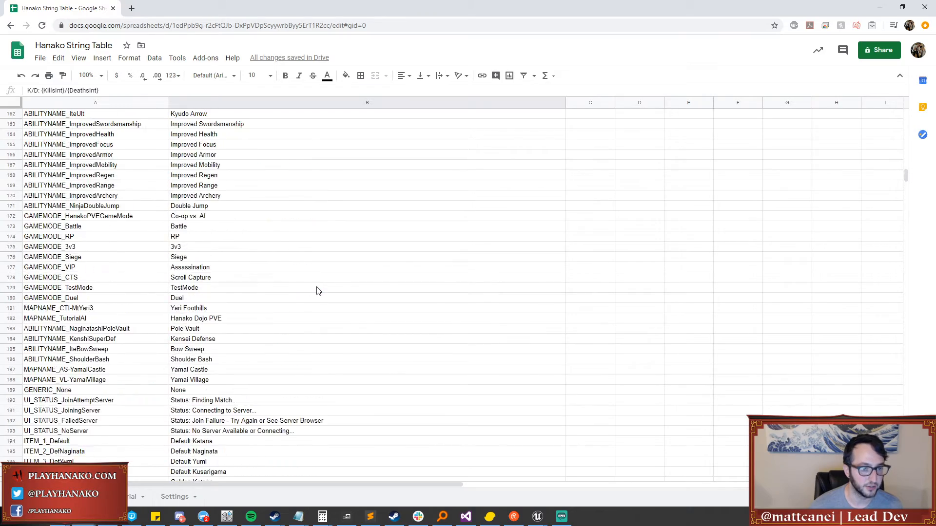
scroll(318, 291, up, 3)
scroll(318, 291, down, 7)
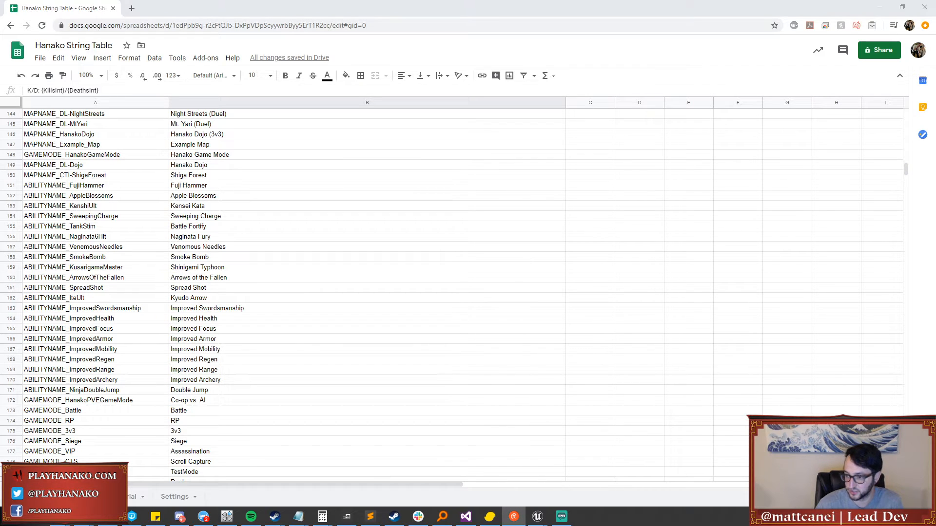
Read through the string table from the ability names to the main menu entries, checking the UI_Stats_GamesPlayed and MainMenu_Home rows.
key(alt+Tab)
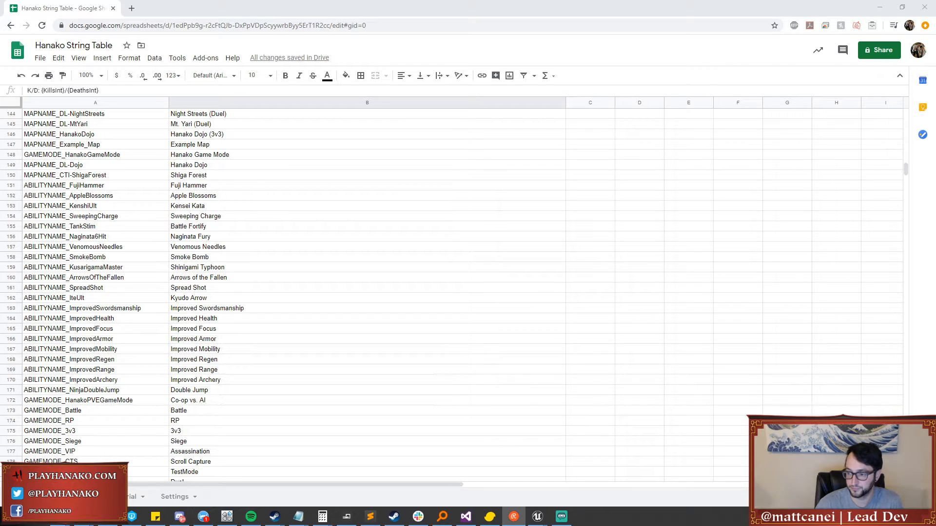
scroll(276, 335, down, 2)
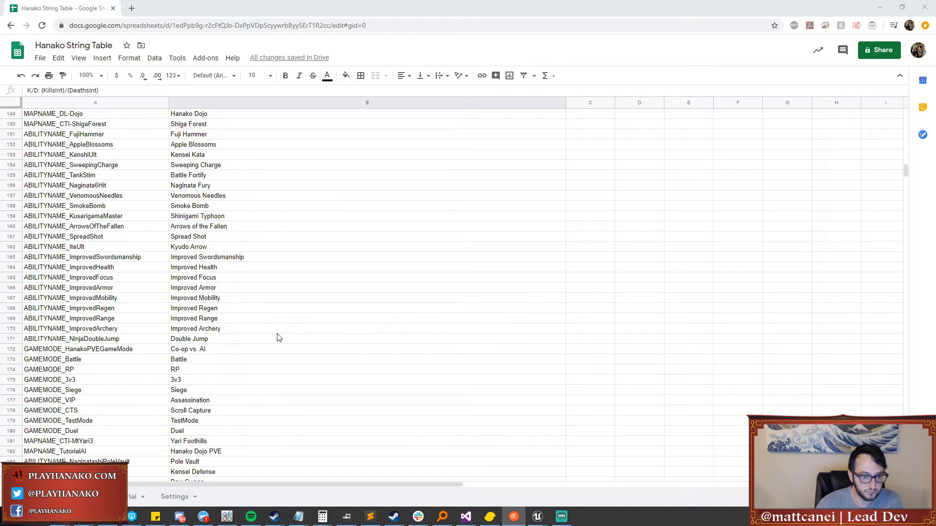
scroll(278, 333, down, 7)
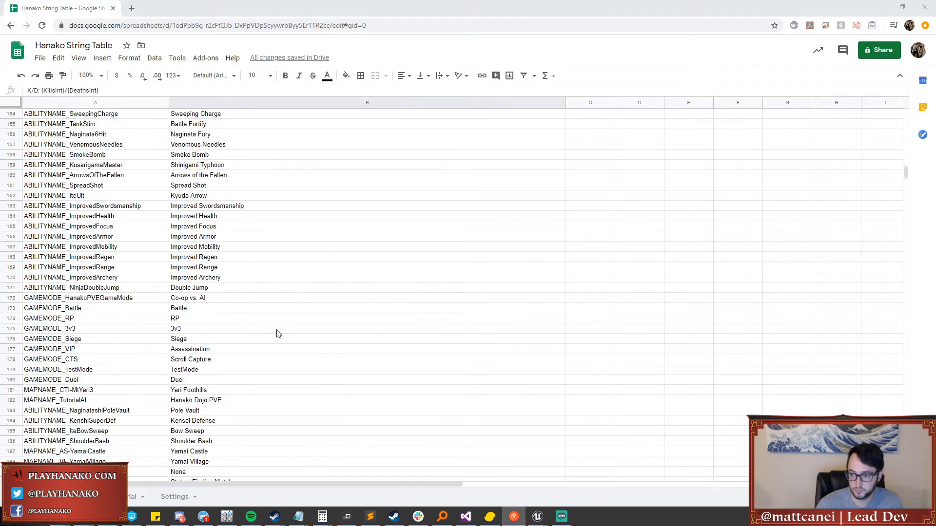
scroll(290, 298, down, 3)
scroll(424, 279, down, 2)
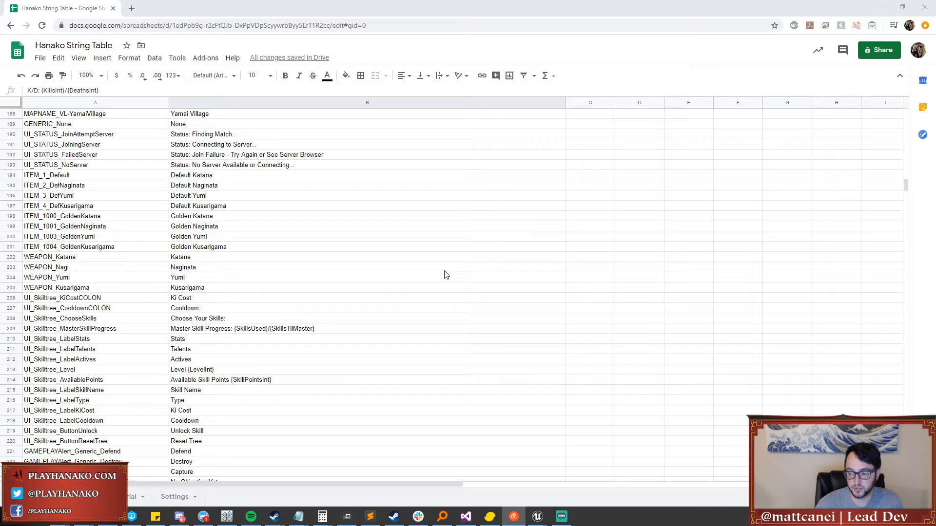
scroll(439, 266, down, 2)
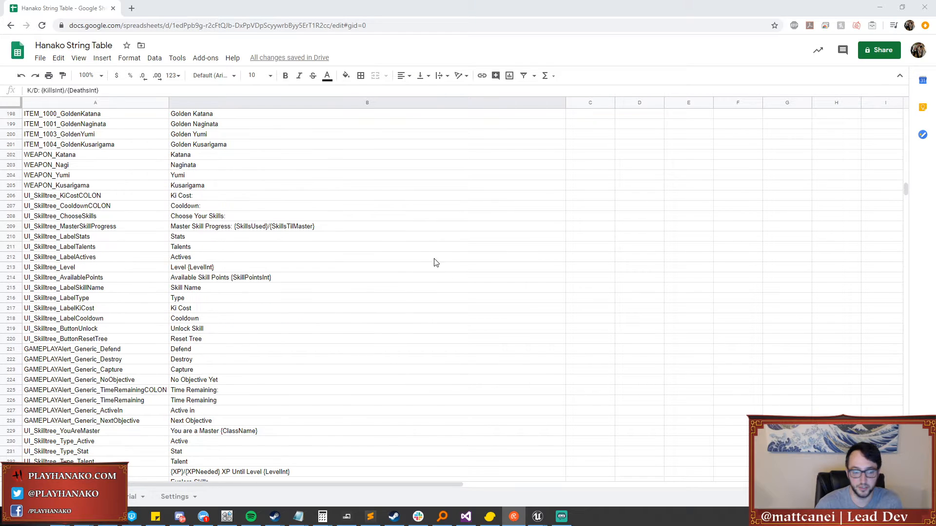
scroll(424, 263, down, 1)
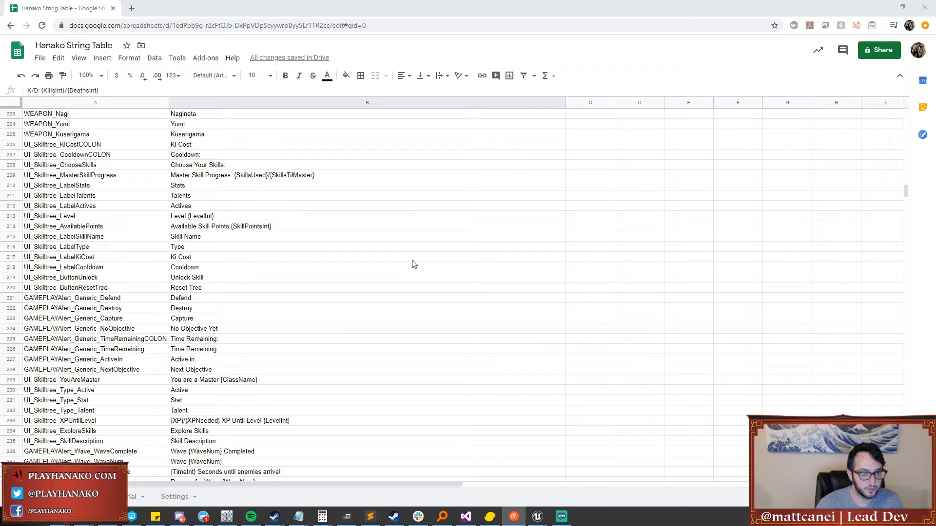
scroll(375, 287, down, 3)
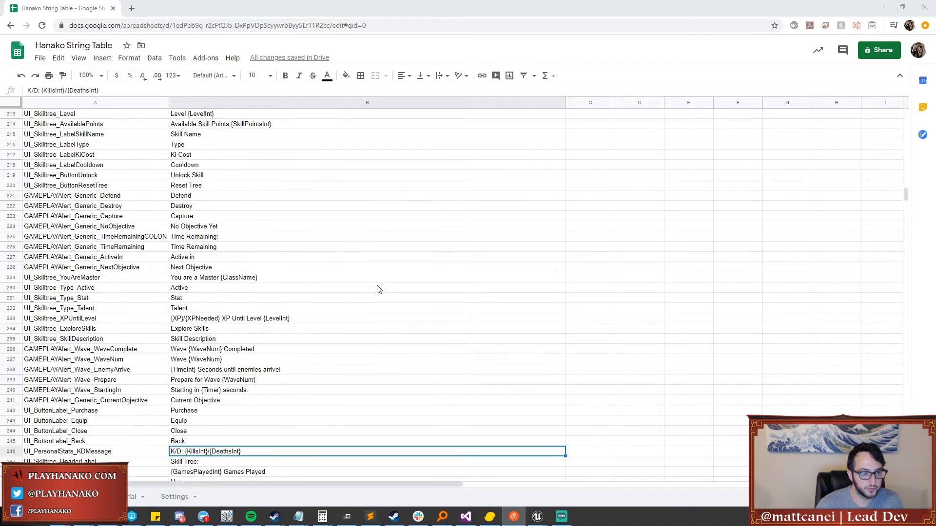
scroll(379, 290, down, 4)
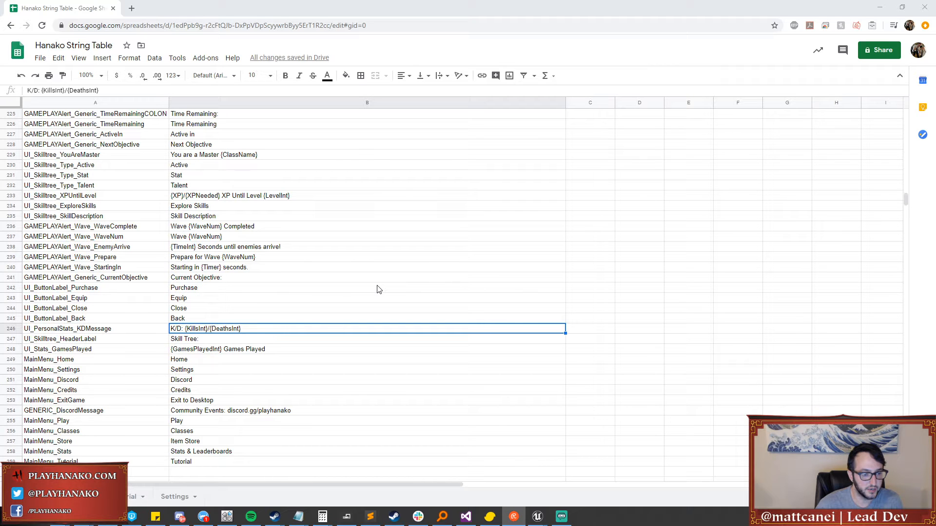
click(289, 353)
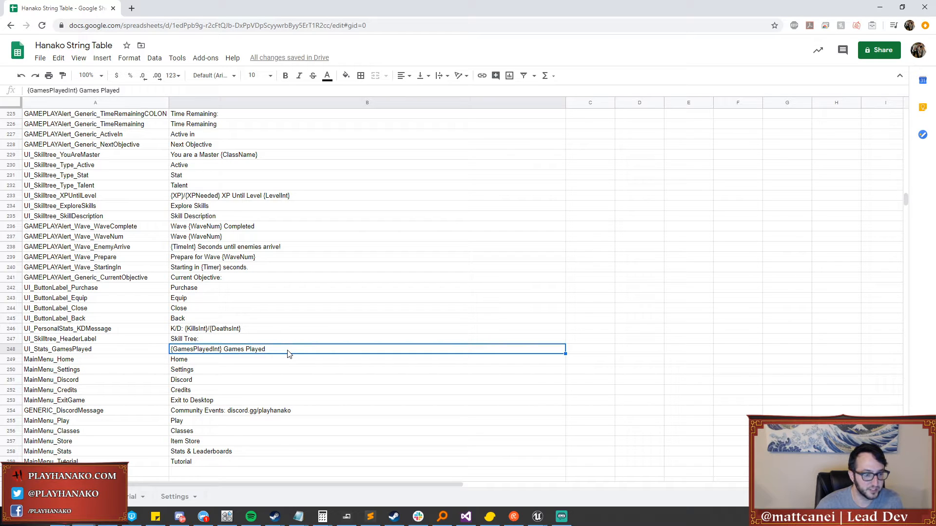
scroll(289, 353, down, 2)
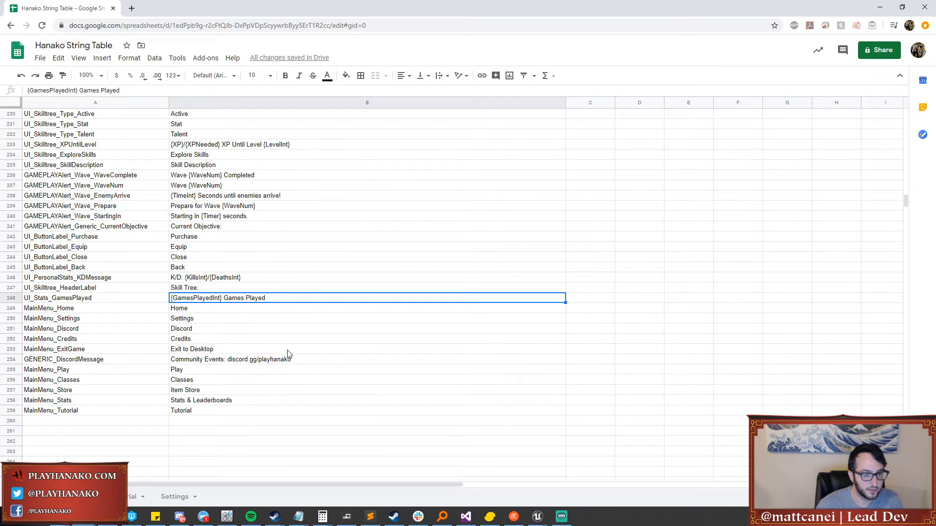
click(94, 305)
click(212, 306)
scroll(219, 314, up, 3)
Add a new sheet to the string table spreadsheet and rename it Stats_Scoreboard.
click(176, 497)
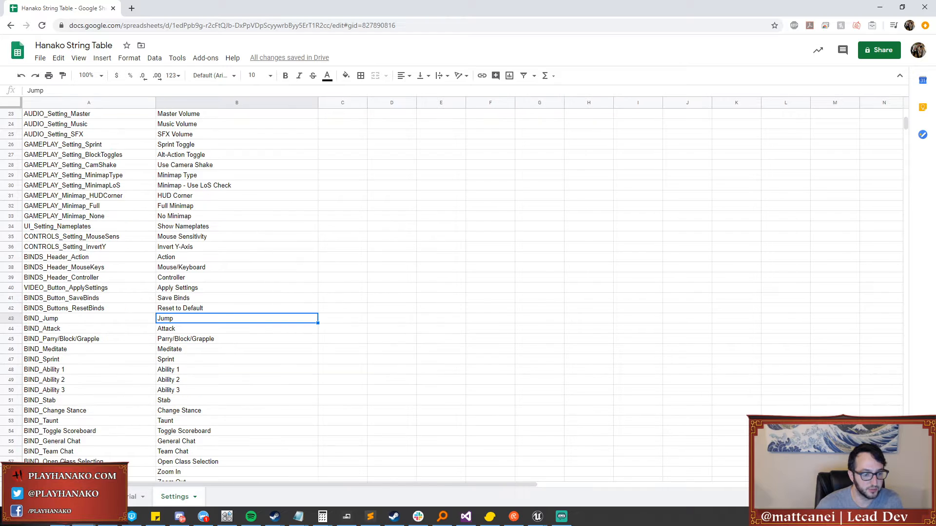
click(30, 497)
click(244, 499)
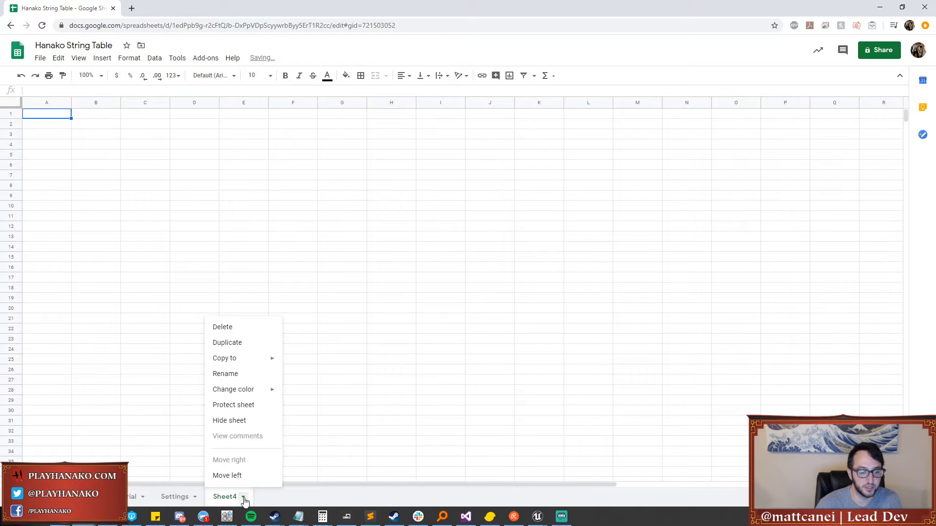
click(234, 374)
text(Stats_Scoreboard)
key(Return)
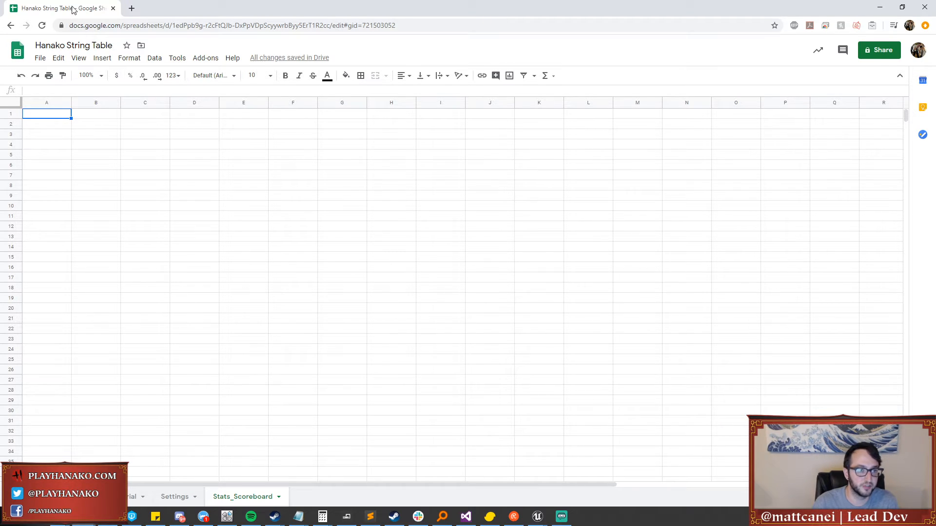
Switch back to Unreal Editor and review the stat and secondary labels of the Kills, Deaths, Assists, KD Ratio, Damage, Wins and Games Played entries.
key(alt+Tab)
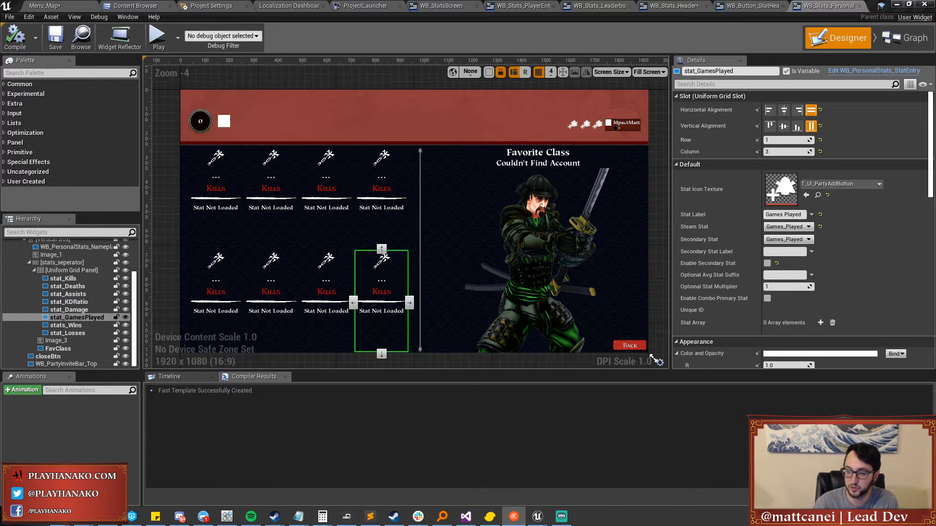
right_drag(487, 238, 479, 227)
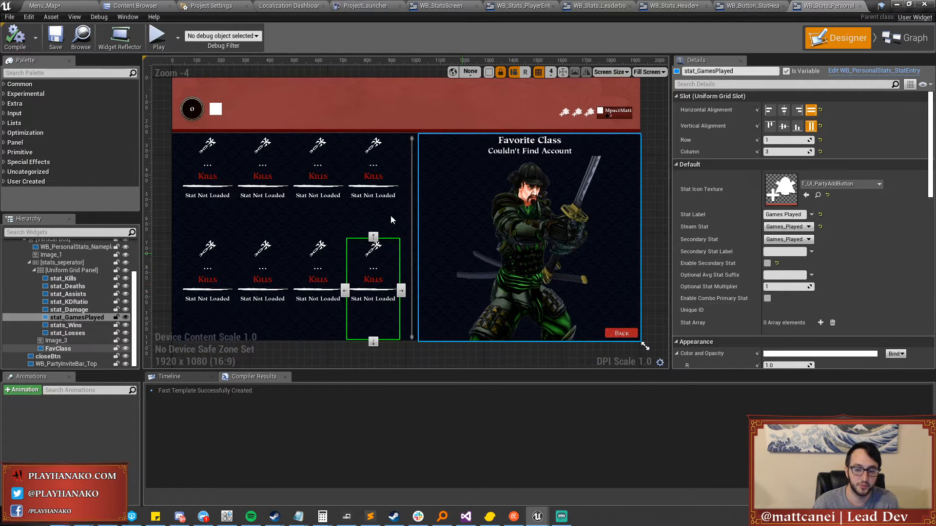
click(212, 170)
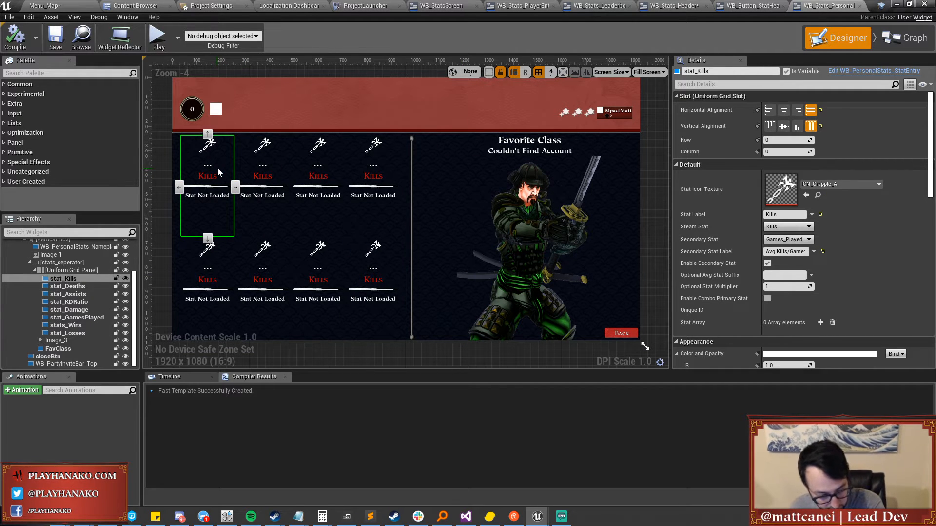
click(276, 156)
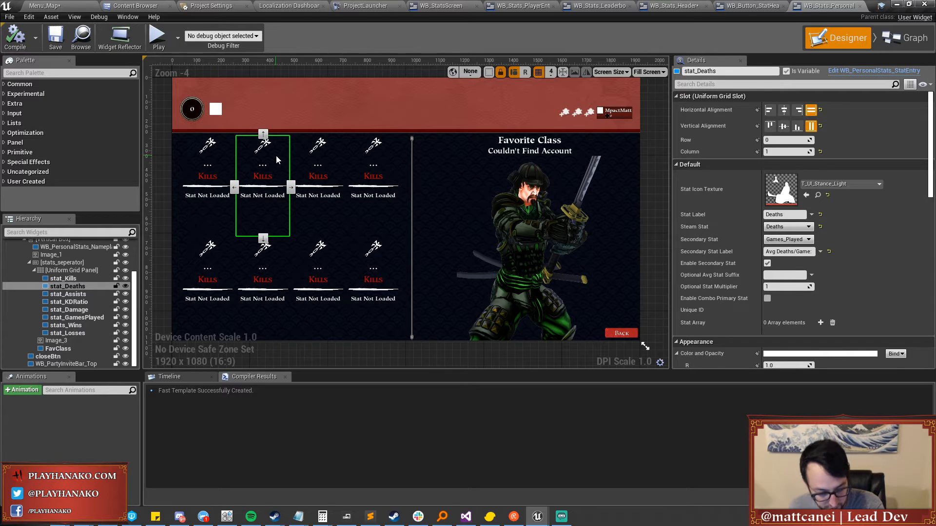
click(323, 159)
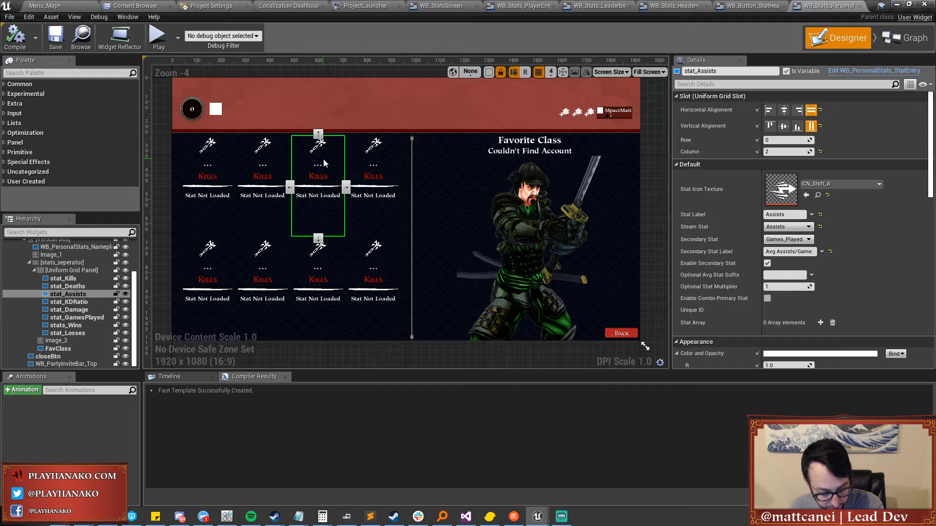
click(372, 169)
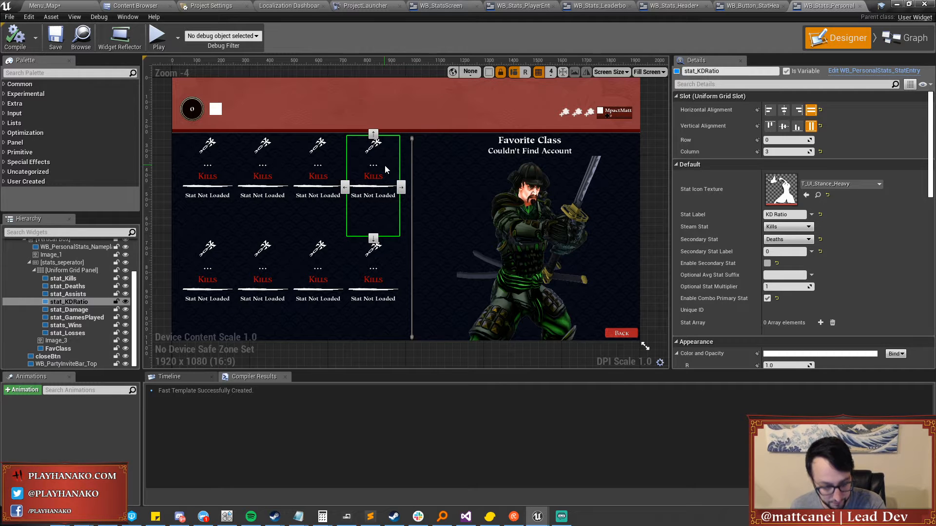
click(197, 288)
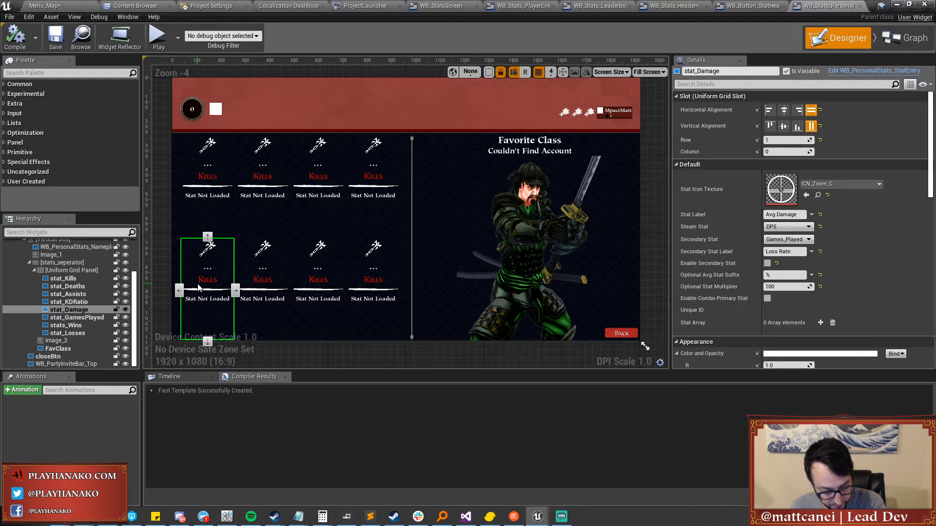
click(276, 268)
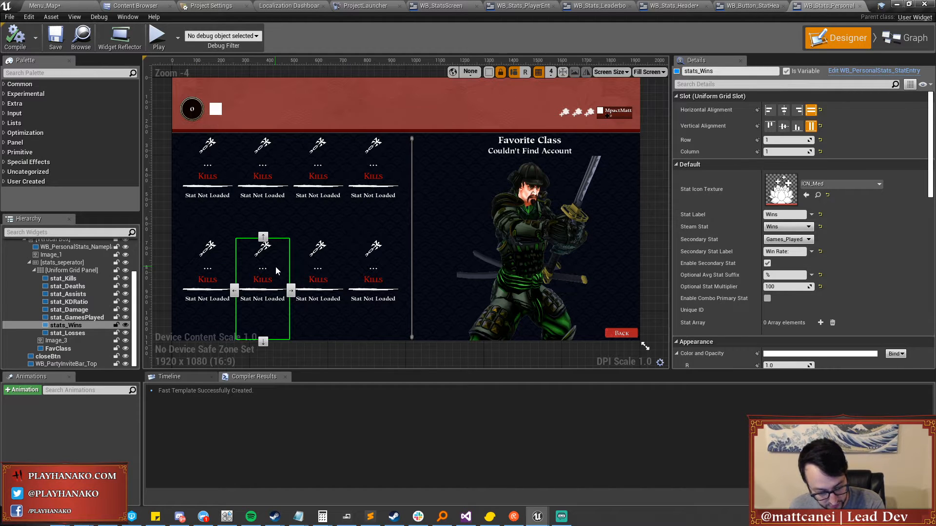
click(361, 256)
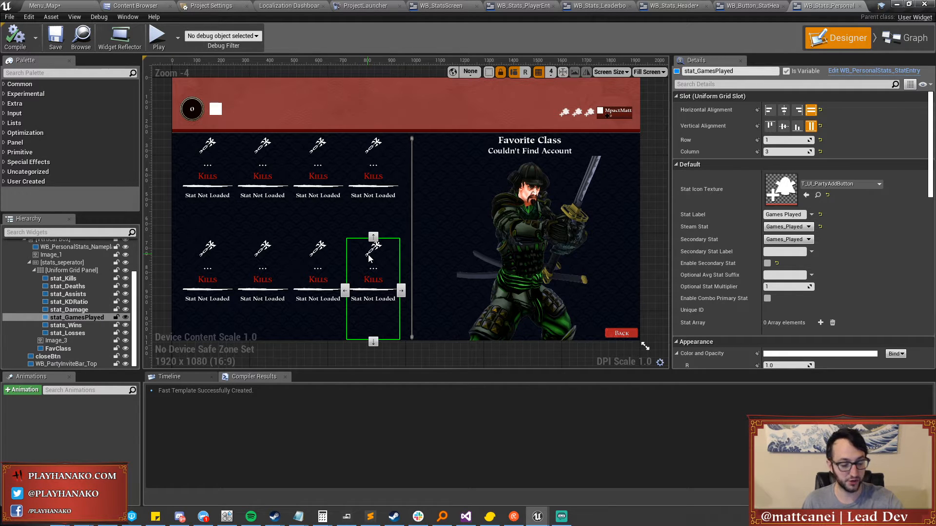
Examine the stat labels and secondary stat settings of the Wins, Games Played and Losses entries, comparing them with the upper-row entries.
click(267, 255)
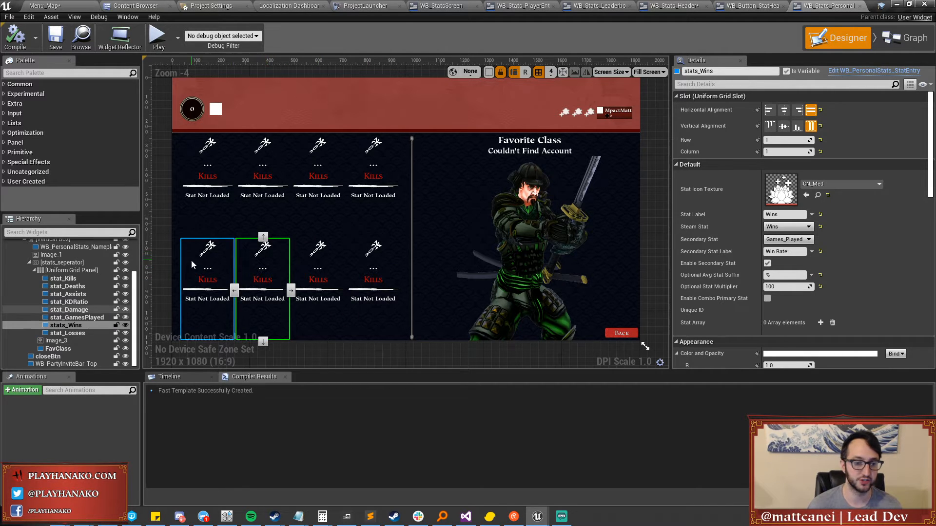
click(262, 189)
click(318, 191)
click(373, 205)
click(375, 264)
click(331, 271)
click(373, 277)
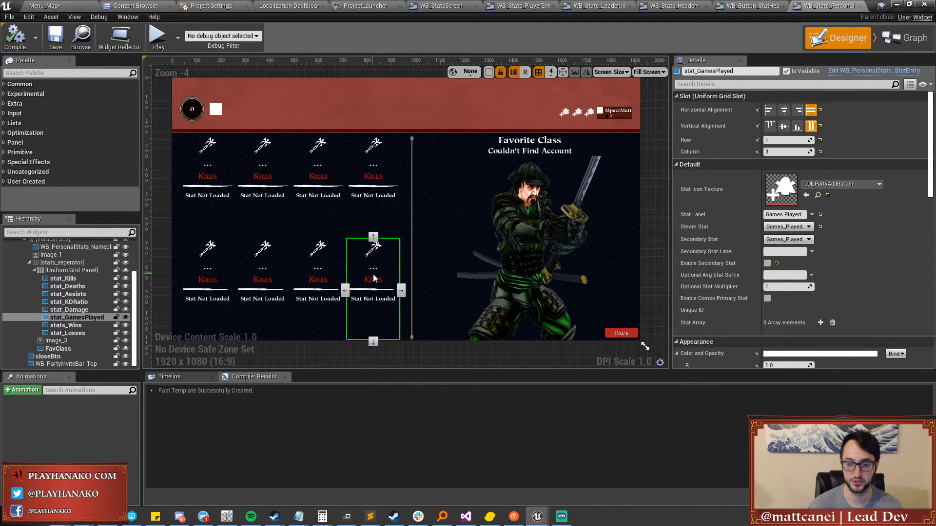
click(308, 278)
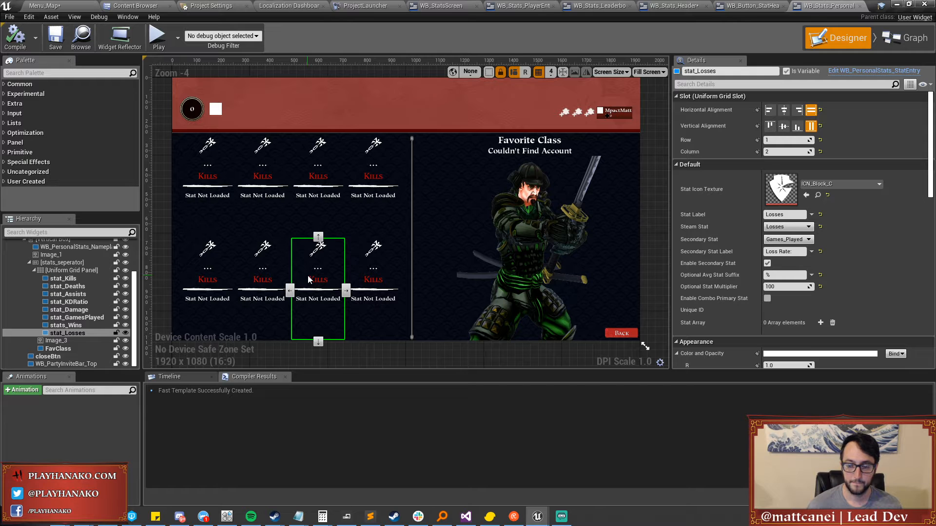
Check the stat label, secondary label and suffix of the Kills, Deaths, Assists, KD Ratio and Damage entries one by one.
click(218, 149)
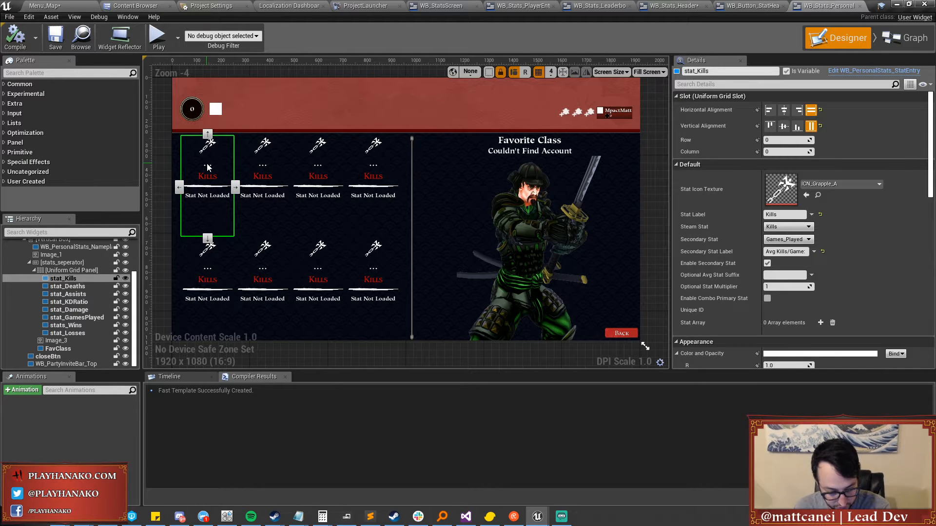
click(271, 170)
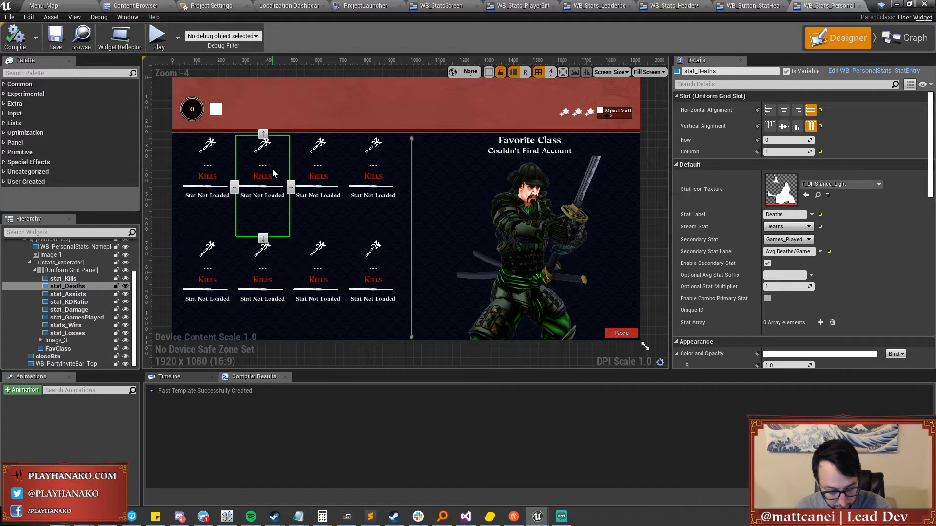
click(319, 163)
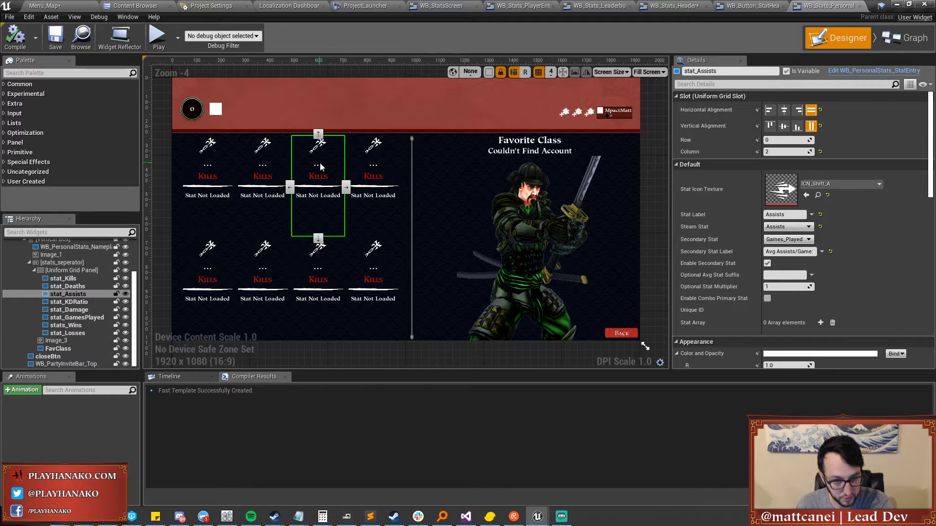
click(369, 175)
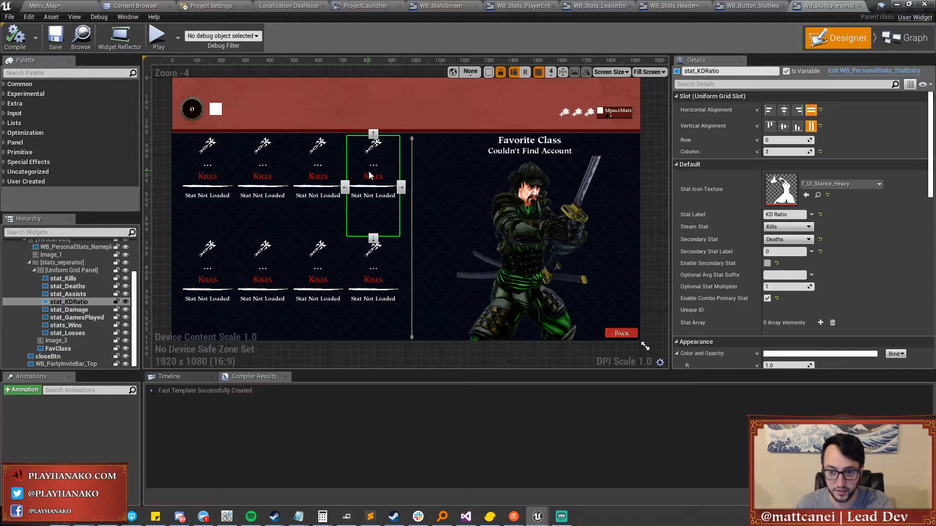
click(212, 291)
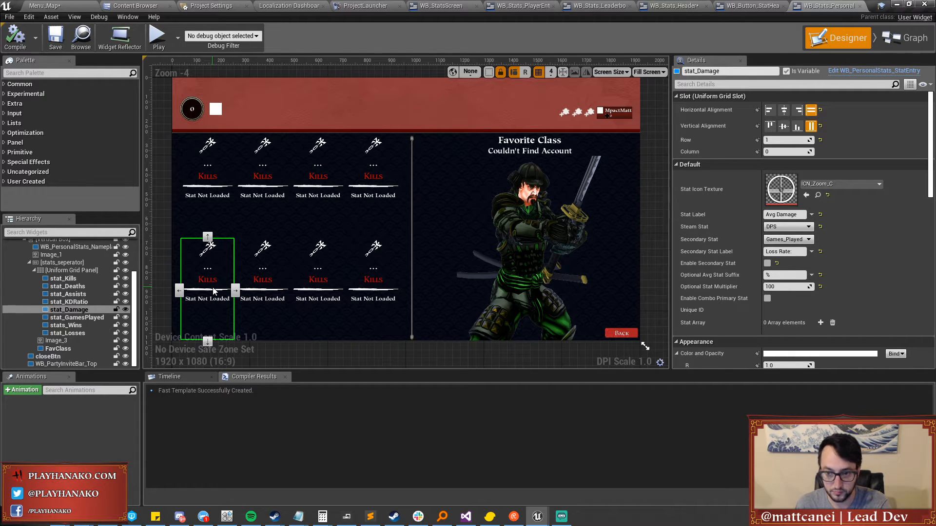
click(261, 267)
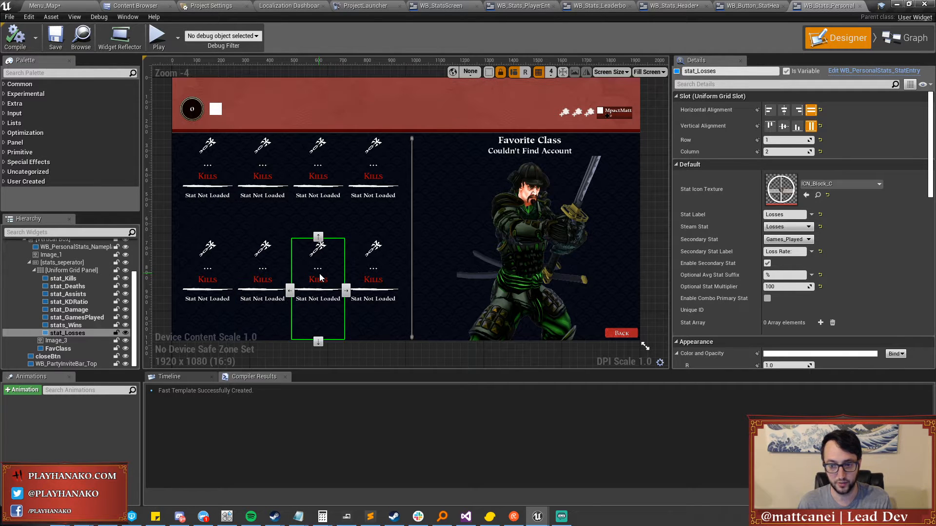
Recheck the lower-row stat entries' label and suffix text, and select the FavClass widget to inspect its properties.
click(216, 270)
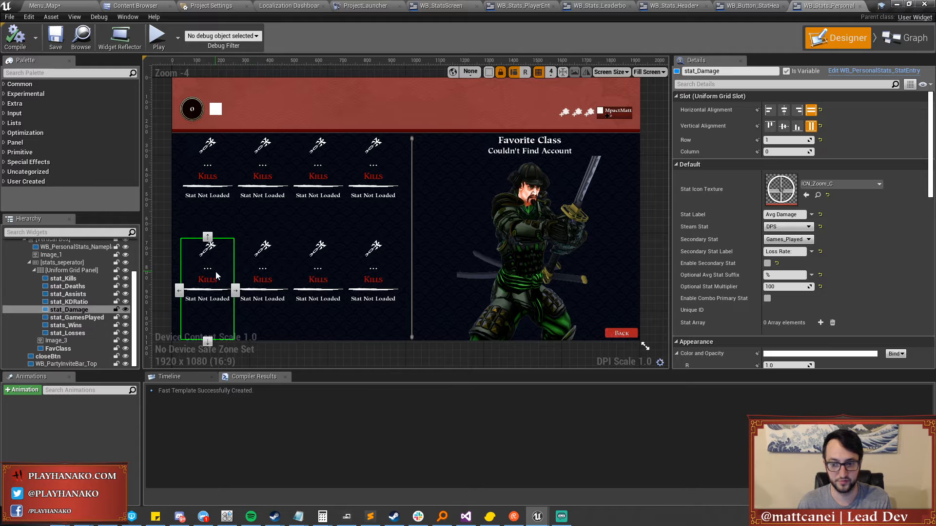
click(256, 278)
click(318, 279)
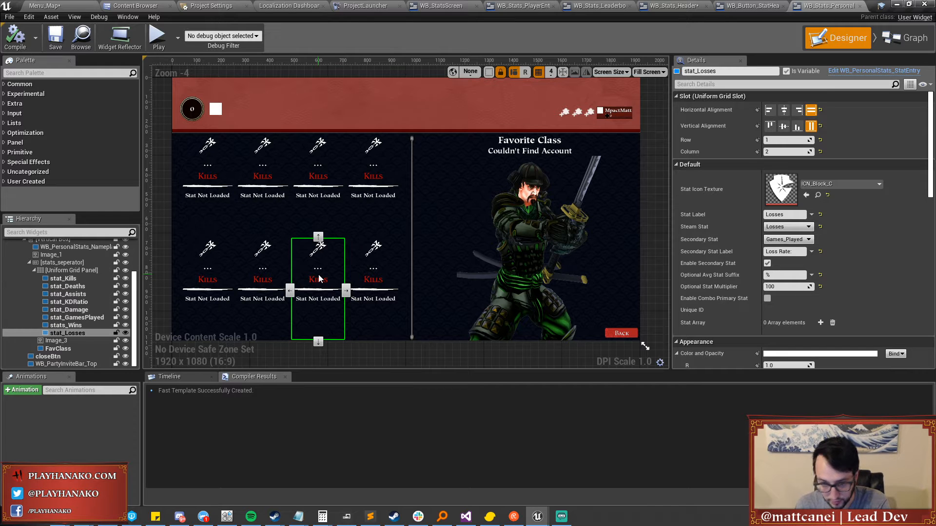
click(378, 285)
click(320, 273)
click(264, 273)
click(263, 171)
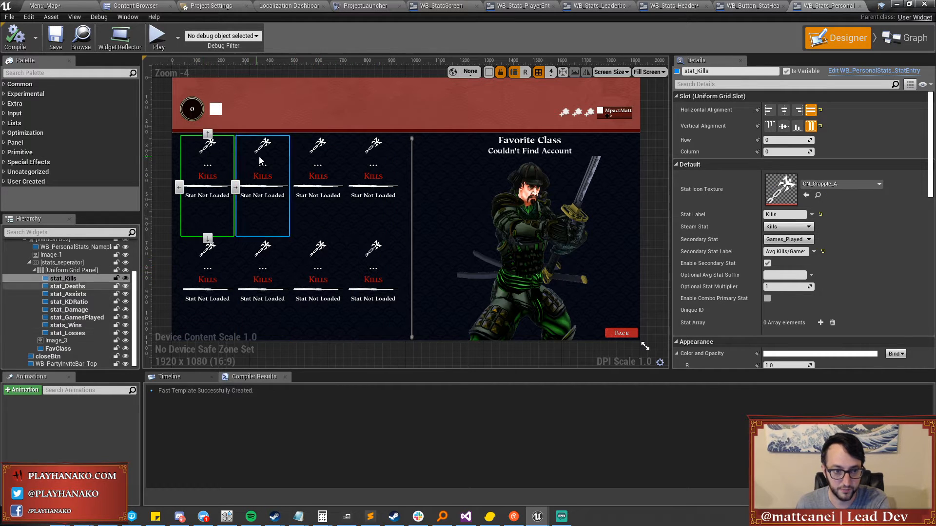
click(542, 142)
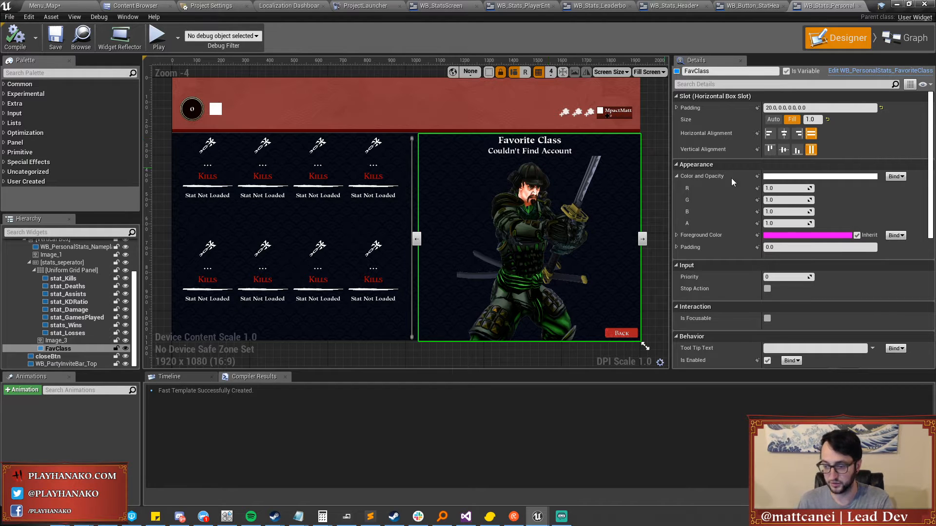
Switch to the Hanako String Table spreadsheet, copy the Key and SourceString headers from Settings into Stats_Scoreboard, and widen both columns.
drag(935, 24, 325, 79)
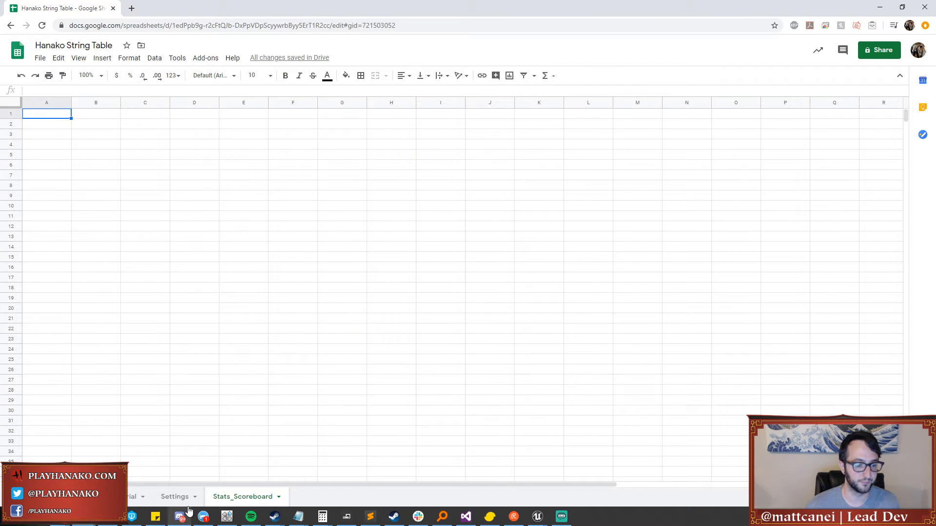
click(175, 497)
drag(105, 115, 209, 115)
key(ctrl+c)
click(240, 497)
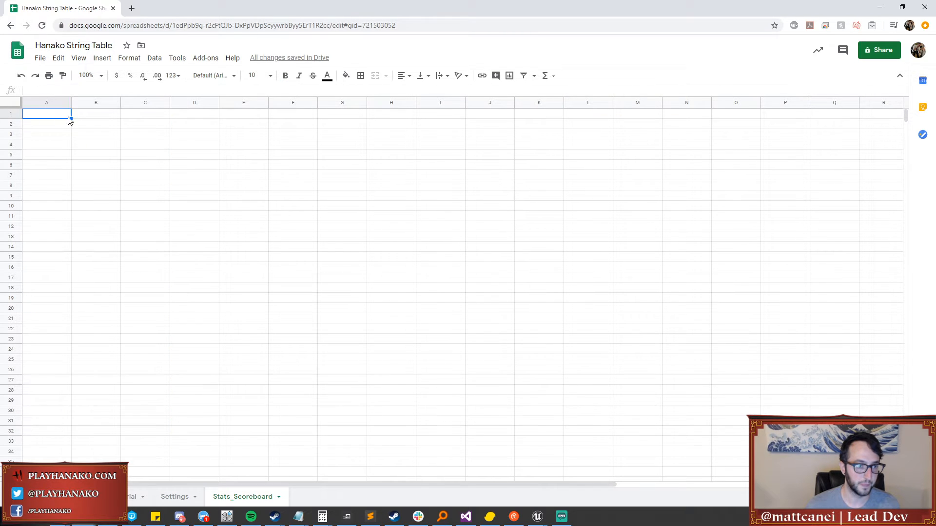
drag(72, 101, 155, 100)
key(ctrl+v)
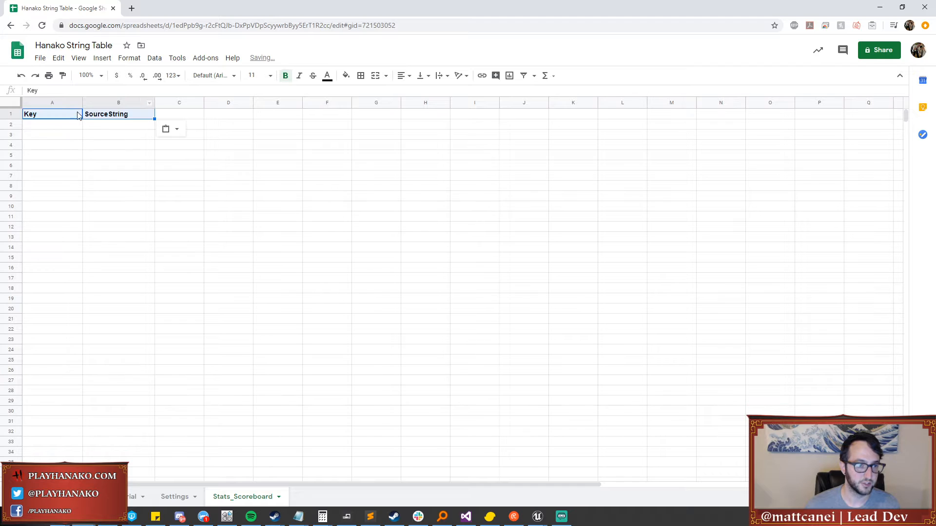
drag(83, 101, 105, 100)
drag(176, 100, 187, 100)
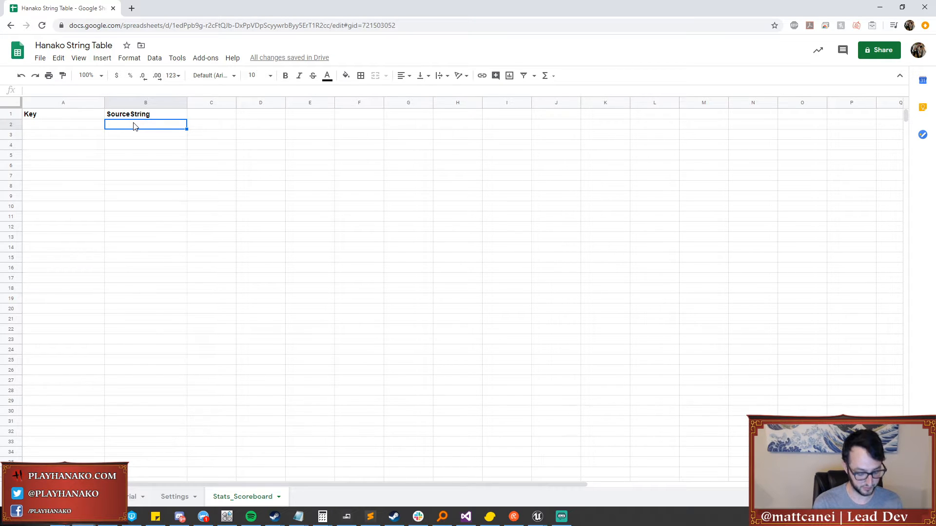
Enter the key prefix STAT_Personal_ in A2 and copy it down through A32.
key(Left)
text(STAT)
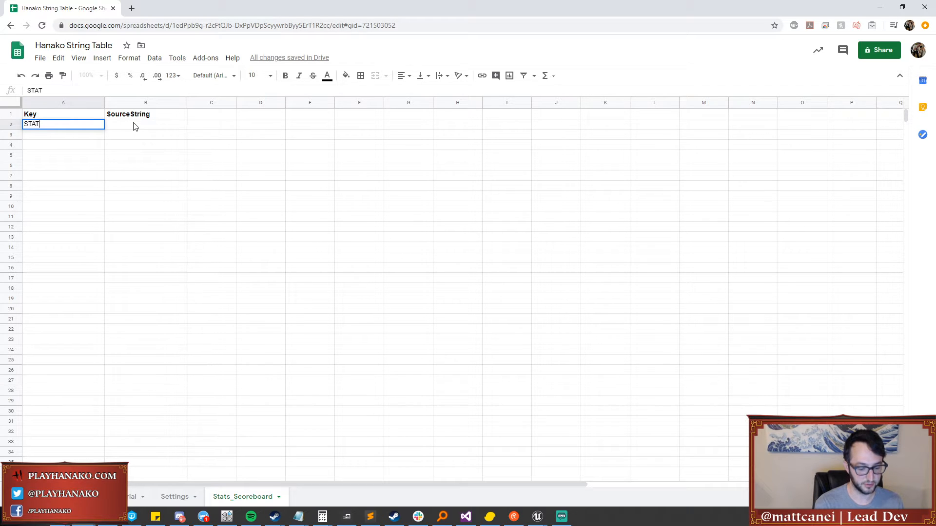
text(_Personal_)
key(Return)
key(Up)
key(ctrl+c)
key(Right)
key(Left)
key(Down)
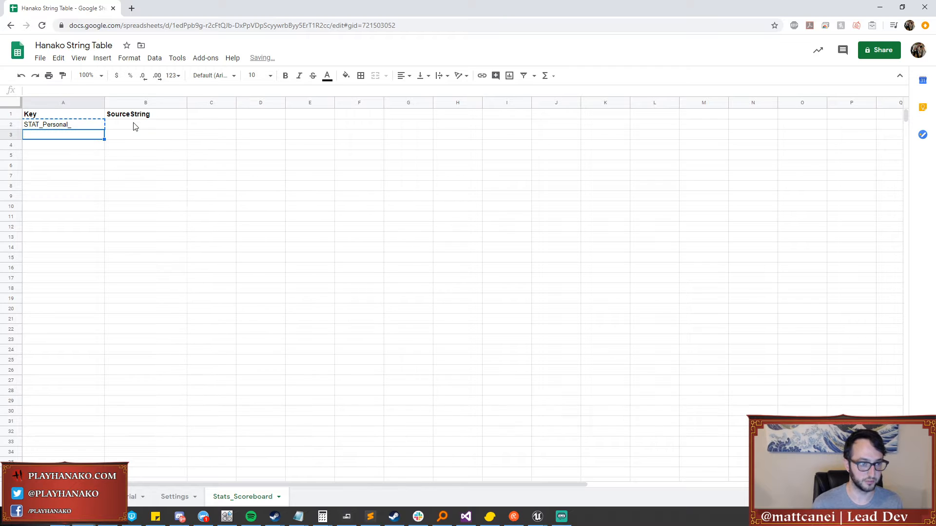
key(shift+Down)
key(shift+Down)
key(shift+Down)
key(shift+Down)
key(shift+Down)
key(shift+Down)
key(shift+Down)
key(shift+Down)
key(shift+Down)
key(shift+Down)
key(shift+Down)
key(shift+Down)
key(shift+Down)
key(shift+Down)
key(shift+Down)
key(shift+Down)
key(shift+Down)
key(shift+Down)
key(shift+Down)
key(shift+Down)
key(shift+Down)
key(shift+Down)
key(shift+Down)
key(shift+Down)
key(shift+Down)
key(shift+Down)
key(shift+Down)
key(shift+Down)
key(shift+Down)
key(ctrl+v)
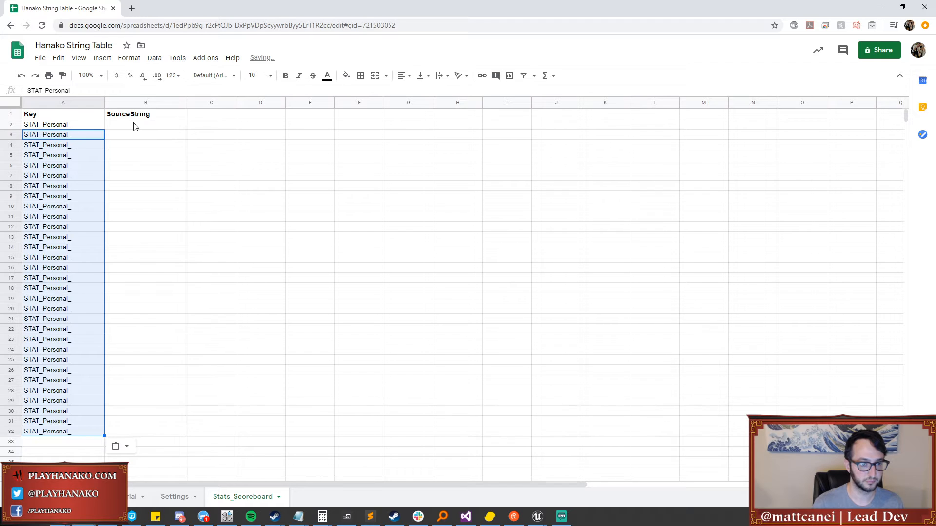
Move the STAT_Personal_ prefixes from A2:A32 to column C, starting at C2.
key(Up)
key(shift+Down)
key(shift+Down)
key(shift+Down)
key(shift+Down)
key(shift+Down)
key(shift+Down)
key(shift+Down)
key(shift+Down)
key(shift+Down)
key(shift+Down)
key(shift+Down)
key(shift+Down)
key(shift+Down)
key(shift+Down)
key(shift+Down)
key(shift+Down)
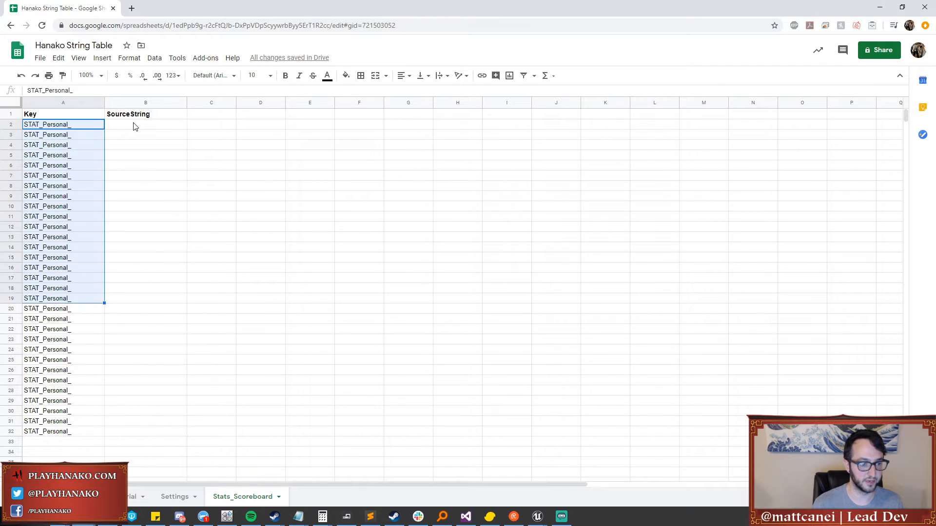
key(shift+Down)
key(shift+Down)
key(shift+Down)
key(shift+Down)
key(shift+Down)
key(shift+Down)
key(shift+Down)
key(shift+Down)
key(shift+Down)
key(shift+Down)
key(shift+Down)
key(shift+Down)
key(shift+Down)
key(shift+Down)
key(shift+Down)
key(shift+Up)
key(ctrl+x)
key(Right)
key(Right)
key(ctrl+v)
Enter the source strings Kills, Deaths and Assists in B2:B4.
click(135, 126)
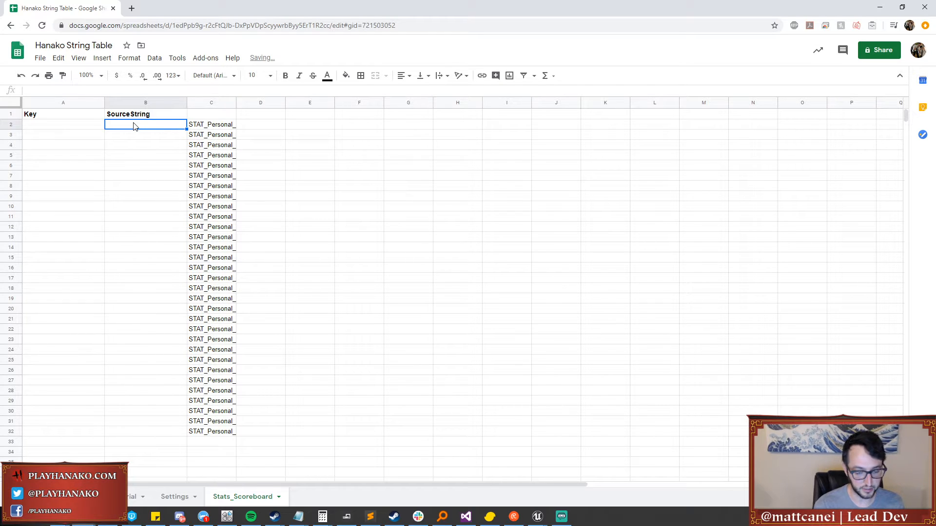
key(Right)
key(Right)
click(135, 126)
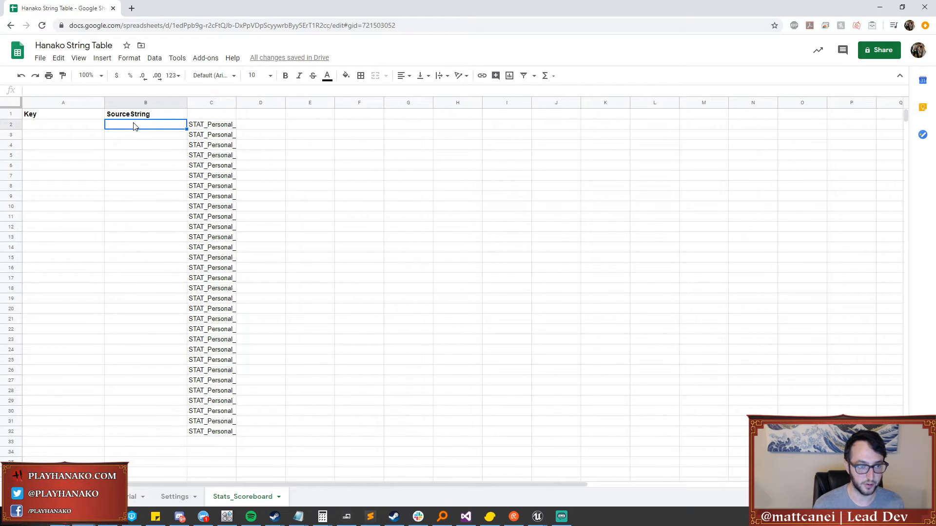
key(Right)
click(135, 126)
text(Kills)
key(Return)
text(Deaths)
key(Return)
text(Assists)
key(Return)
Enter the source strings "Avg Kills/Game:", "Avg Deaths/Game:" and "Avg Assists/Game:" in B5:B7.
text(A)
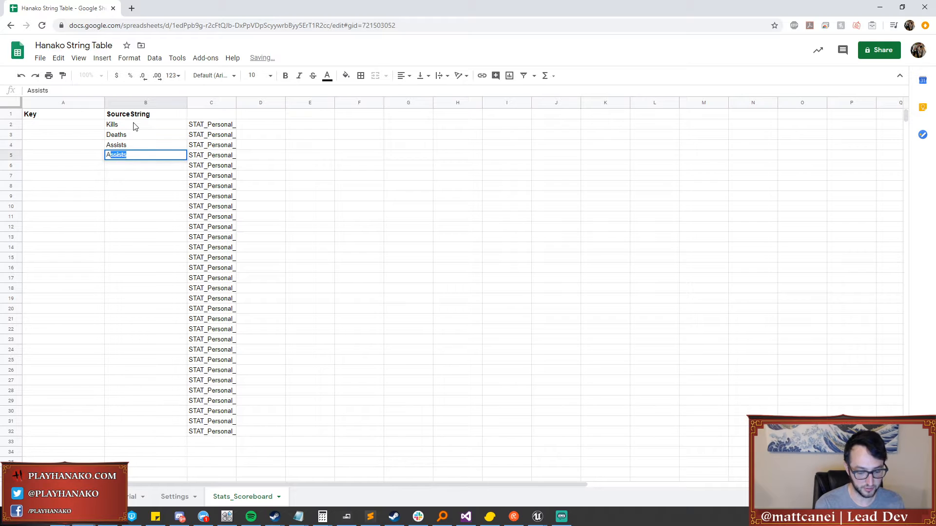
text(vg Kills/Game:)
key(Return)
text(Avg Deaths/Game:)
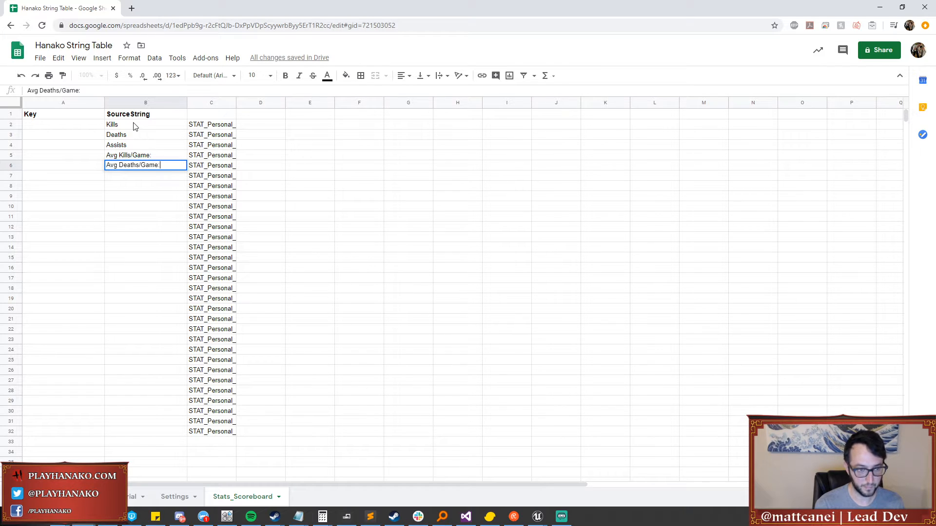
key(Return)
text(Avg Assists/Game)
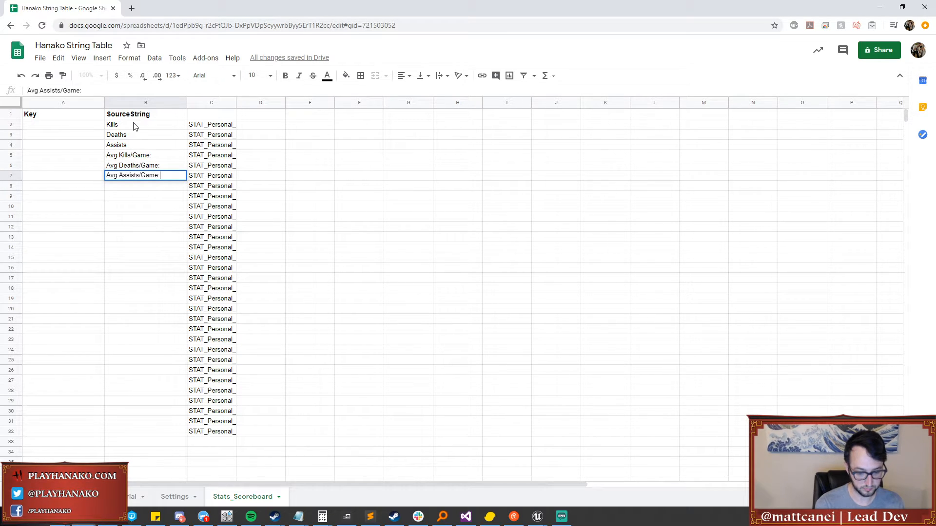
key(Return)
Enter the source strings "...", "KD Ratio" and "Avg Damage" in B8:B10.
text(...)
key(Return)
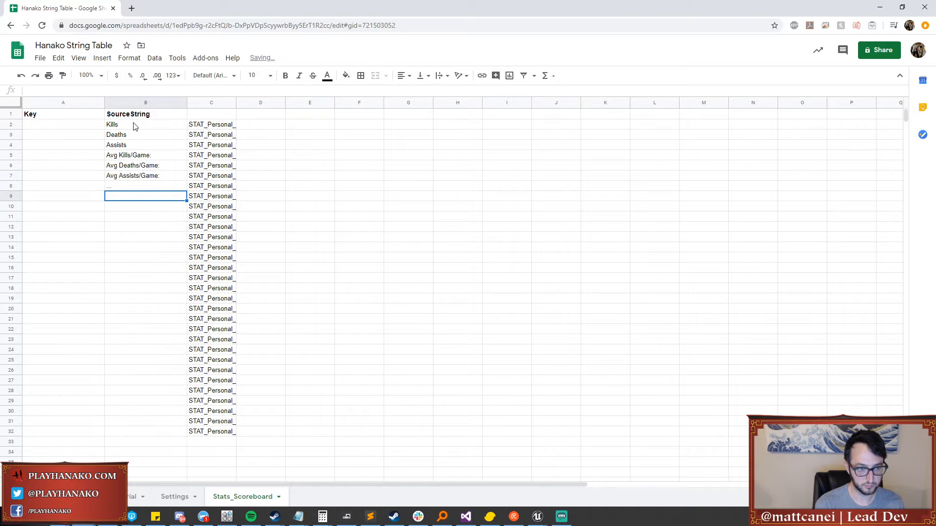
text(KD Ratio)
key(Return)
text(Average)
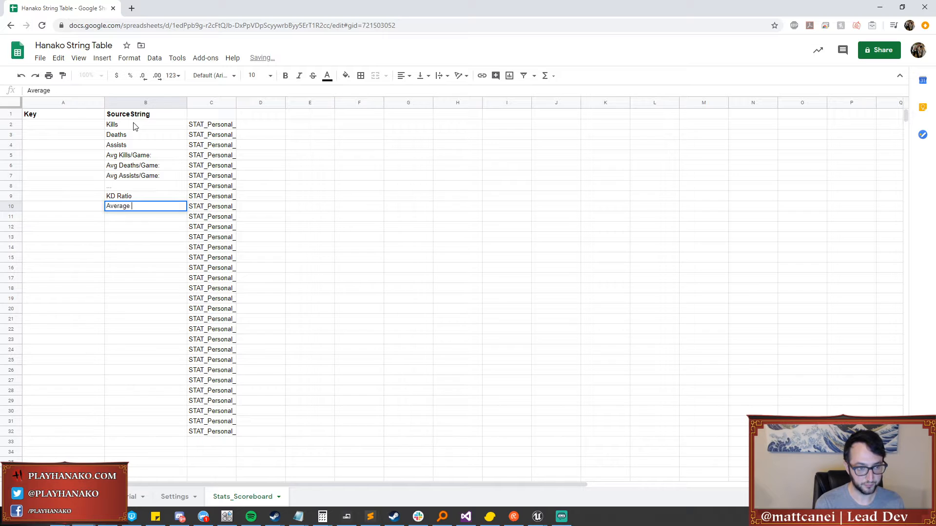
key(BackSpace)
key(BackSpace)
key(BackSpace)
key(BackSpace)
key(BackSpace)
text(g Damage)
key(Return)
Enter the source strings Wins, Losses and Games Played in B11:B13.
text(Wins)
key(Return)
text(Losses)
key(Return)
text(Games Played)
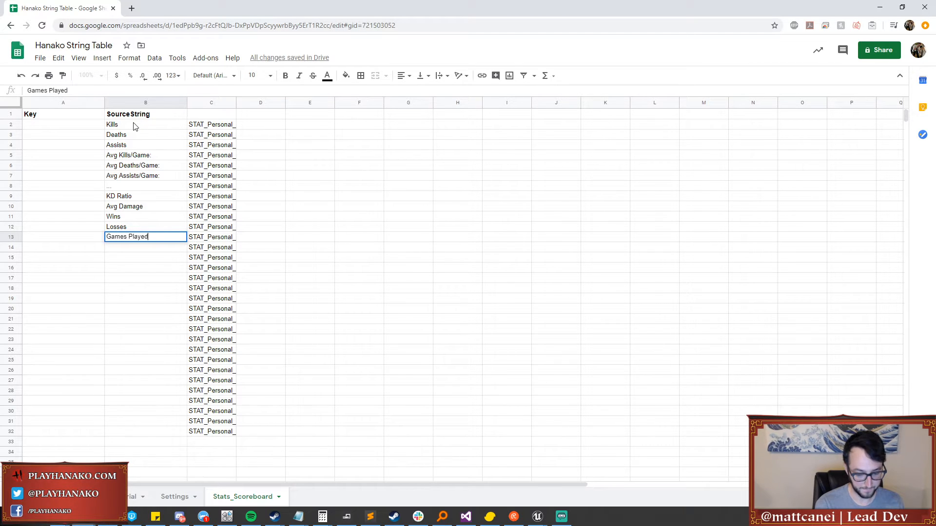
key(Return)
Enter the source strings "Win Rate:", "Loss Rate:" and "%" in B14:B16.
text(Win Rate:)
key(Return)
text(Loss Rate:)
key(Return)
text(%)
key(Return)
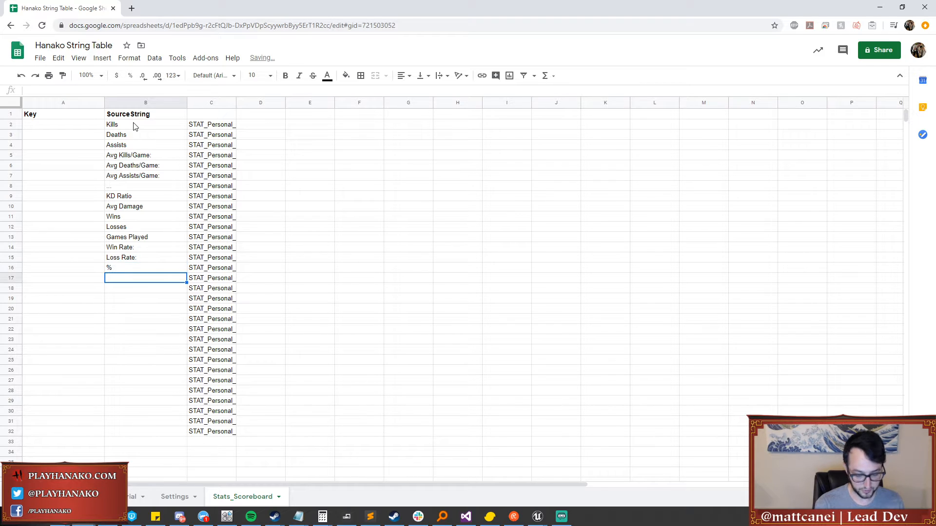
Enter the source strings "Favorite Class" and "Couldn't Find Account" in B17:B18.
text(Favorite Class)
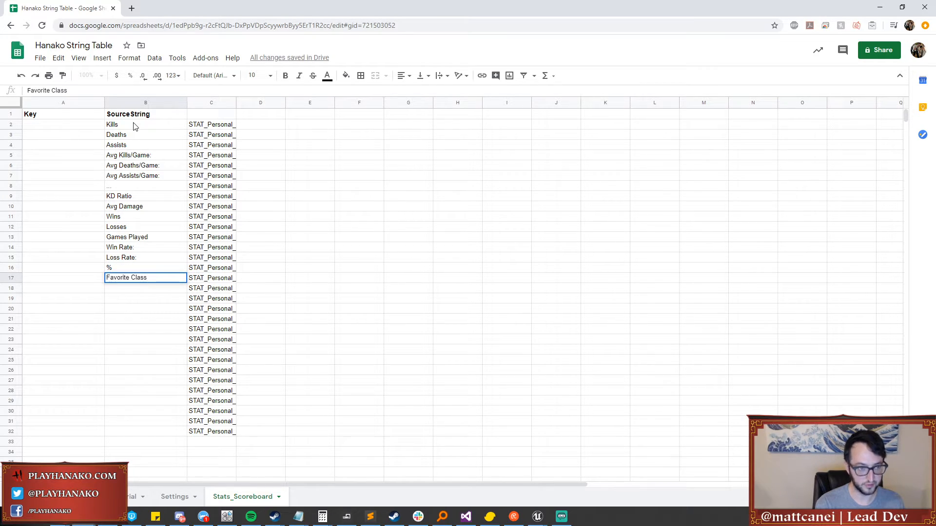
key(Return)
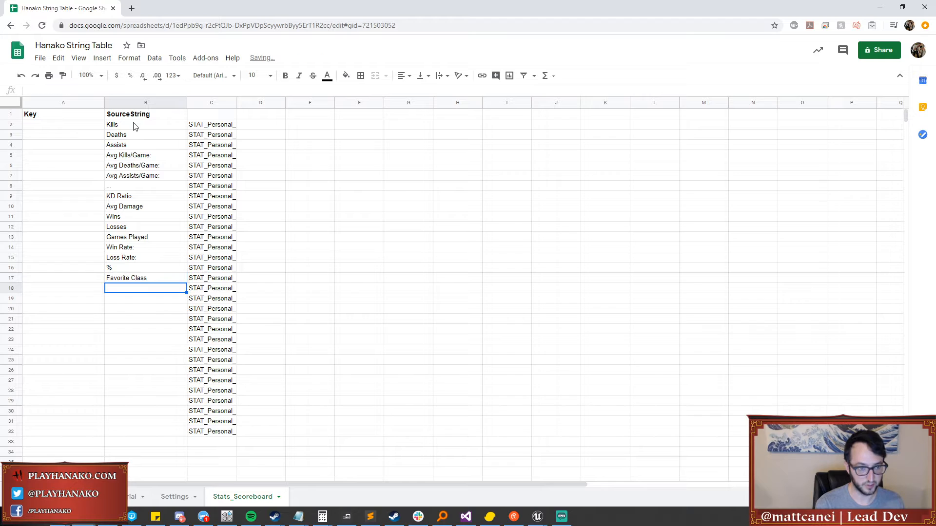
text(Cou)
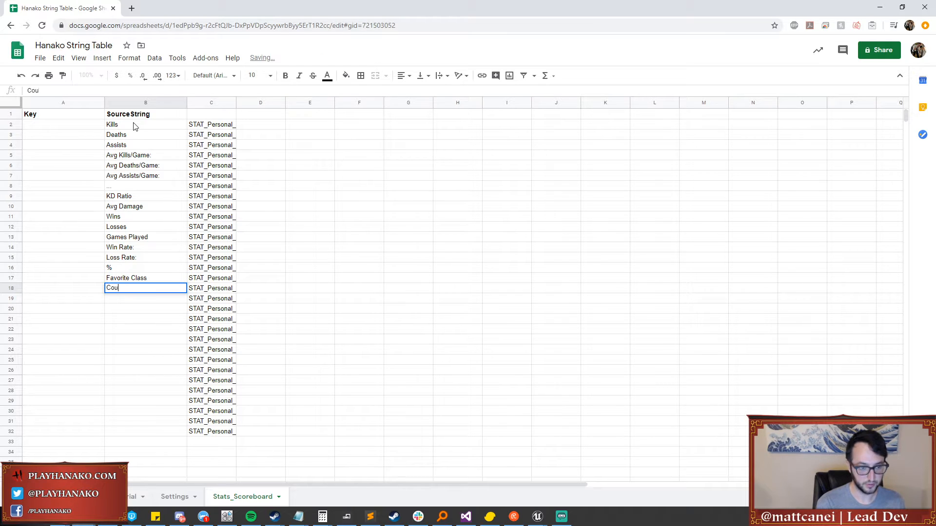
text(ldn't Find Account)
key(Return)
key(Up)
key(Up)
key(Down)
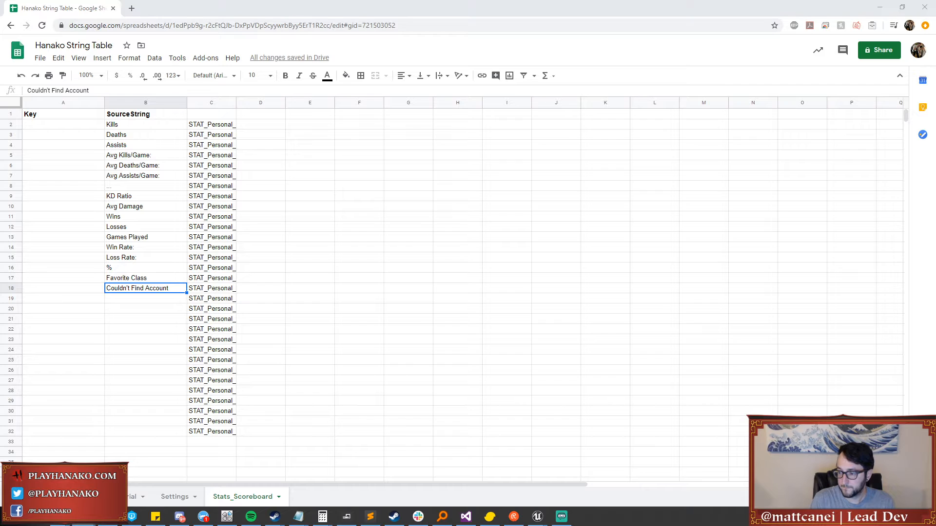
key(alt+Tab)
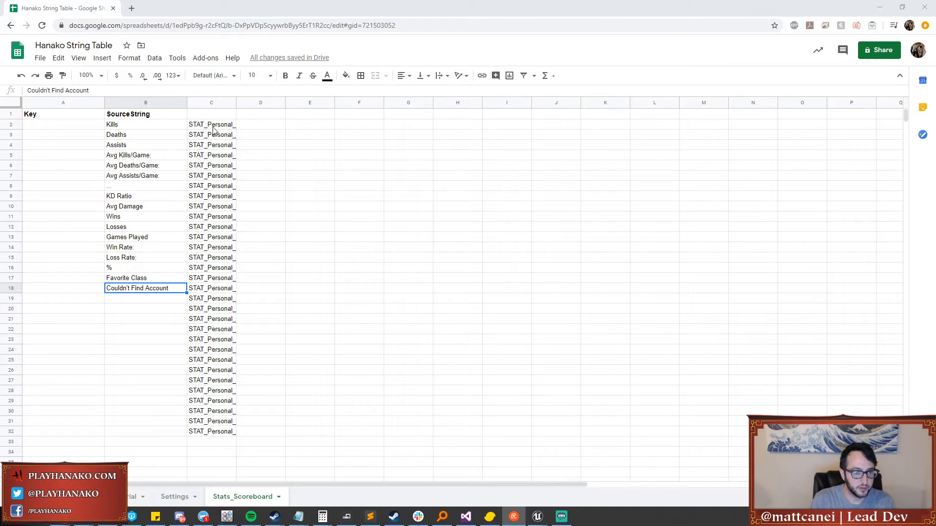
Enter the formula =CONCAT(C2,B2) in D2 to join the key prefix with its source string.
click(252, 127)
text(=)
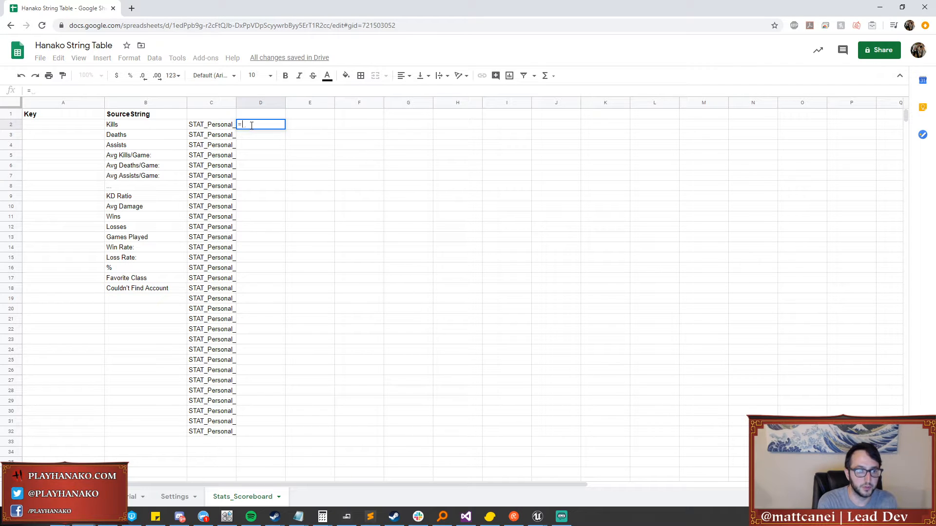
text(CONCAT()
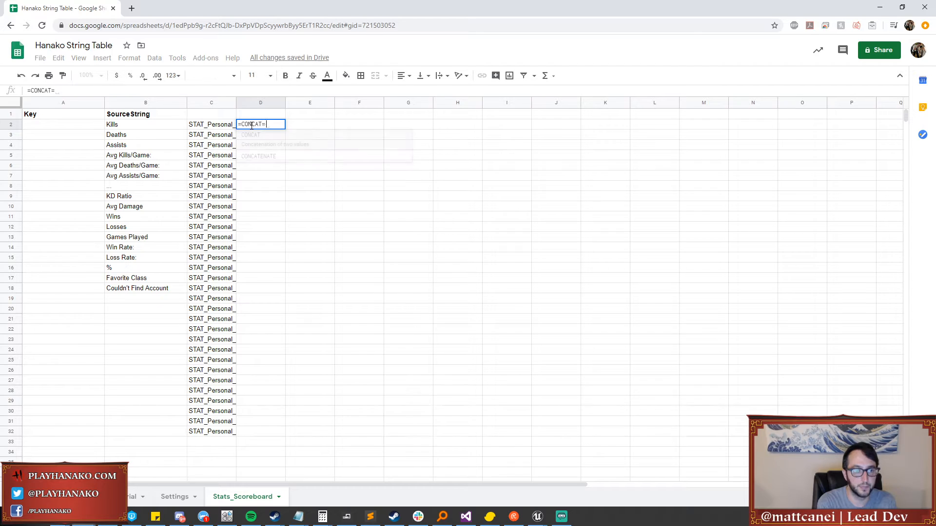
click(207, 128)
text(,)
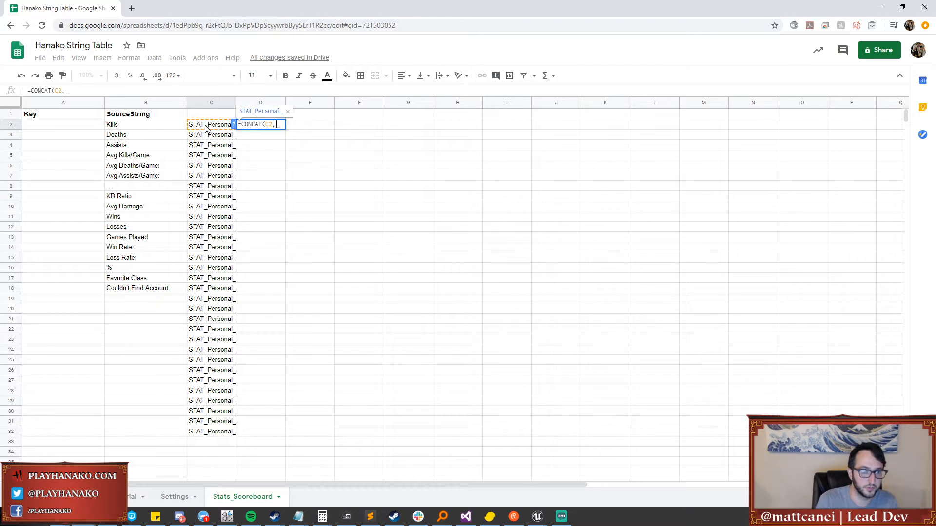
click(145, 129)
text())
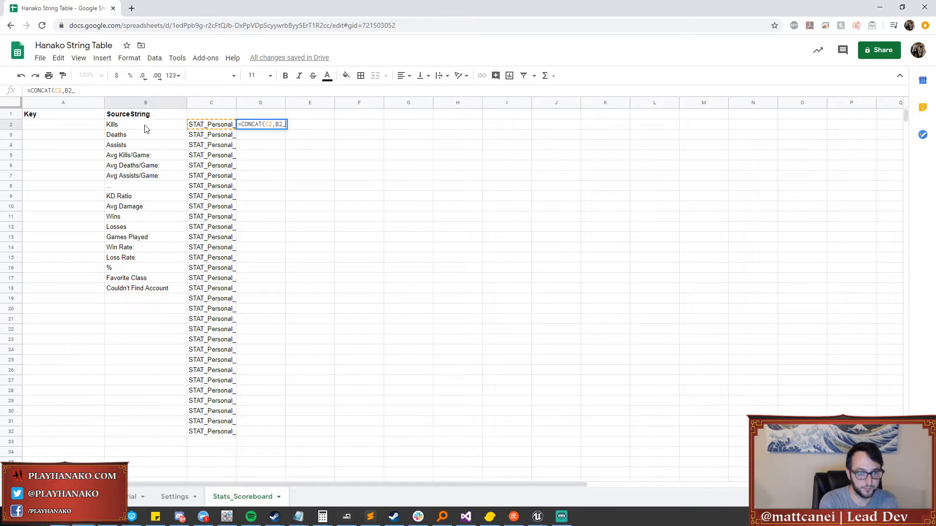
key(Return)
Copy the CONCAT formula from D2 into D3:D18.
key(Up)
key(ctrl+c)
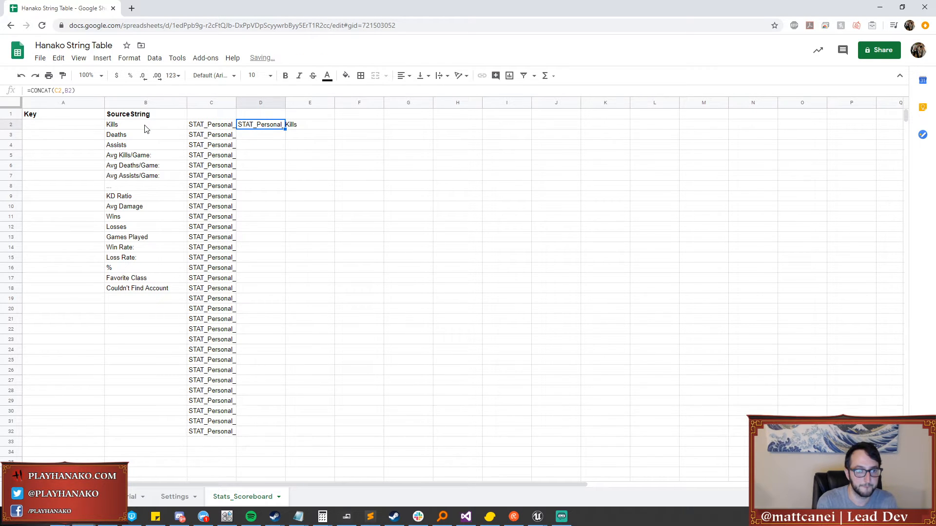
key(Down)
key(shift+Down)
key(shift+Down)
key(shift+Down)
key(shift+Down)
key(shift+Down)
key(shift+Down)
key(shift+Down)
key(shift+Down)
key(shift+Down)
key(shift+Down)
key(shift+Down)
key(shift+Down)
key(shift+Down)
key(shift+Down)
key(shift+Down)
key(shift+Down)
key(shift+Down)
key(shift+Down)
key(shift+Up)
key(shift+Up)
key(shift+Up)
key(shift+Up)
key(shift+Down)
key(ctrl+v)
key(Right)
key(Left)
key(Down)
key(Down)
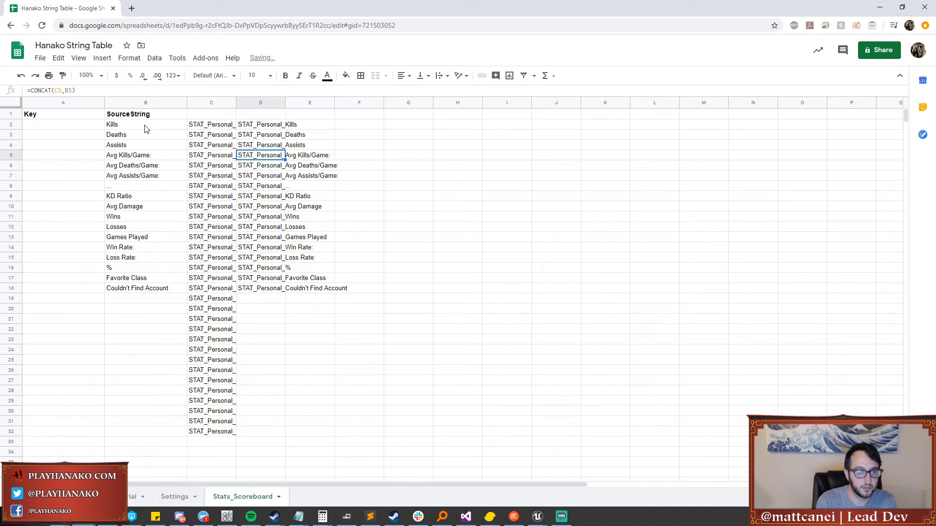
Copy the combined keys in D2:D18 and paste them as values only into the Key column at A2:A18.
key(Up)
key(Up)
key(Up)
key(shift+Down)
key(shift+Down)
key(shift+Down)
key(shift+Down)
key(shift+Down)
key(shift+Down)
key(shift+Down)
key(shift+Down)
key(shift+Down)
key(shift+Down)
key(shift+Down)
key(shift+Down)
key(shift+Down)
key(shift+Down)
key(shift+Down)
key(shift+Down)
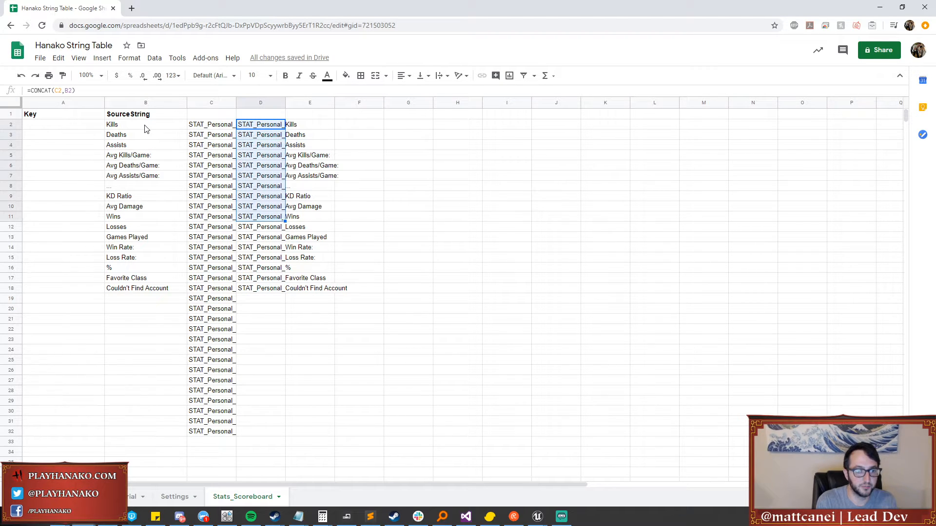
key(ctrl+c)
click(86, 124)
key(ctrl+v)
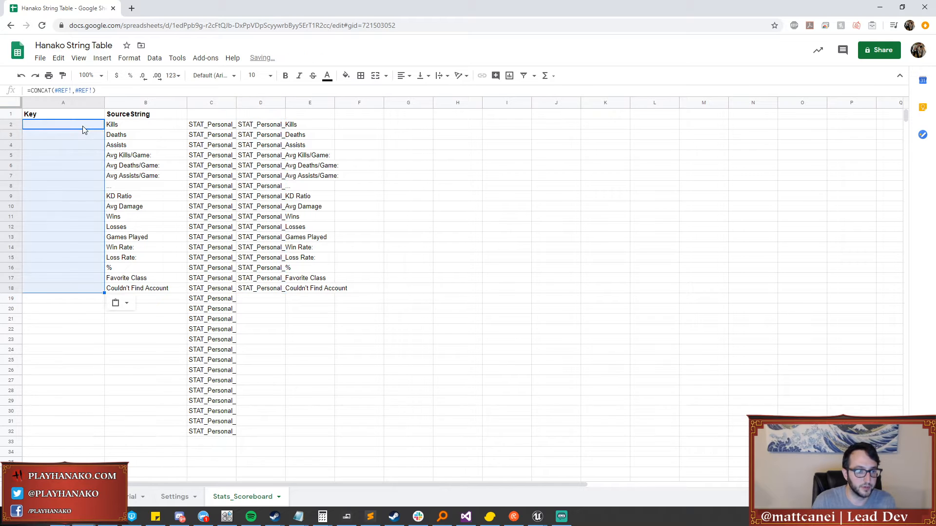
key(ctrl+shift+v)
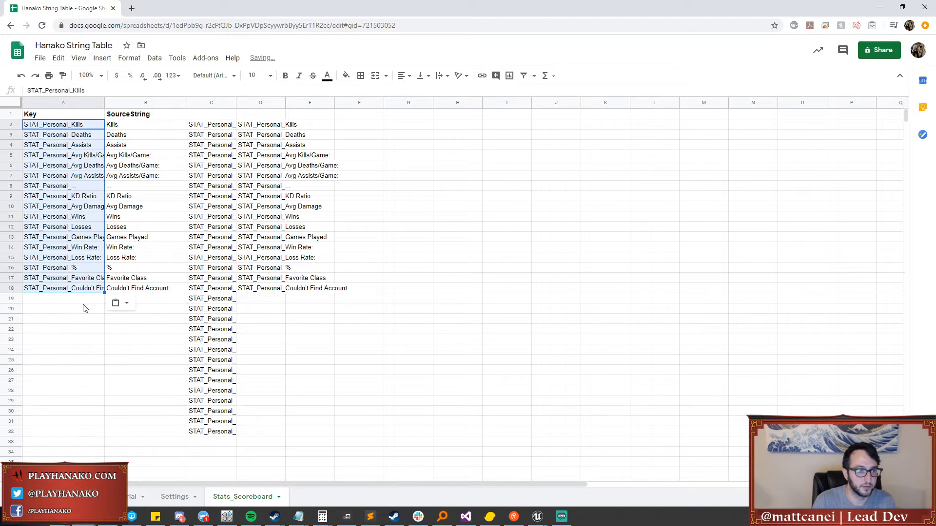
Shorten the key for "Couldn't Find Account" in A18 to STAT_Personal_NoAccount.
double_click(86, 290)
key(BackSpace)
key(BackSpace)
key(BackSpace)
key(BackSpace)
key(BackSpace)
key(BackSpace)
key(BackSpace)
key(BackSpace)
key(BackSpace)
key(BackSpace)
key(BackSpace)
key(BackSpace)
key(BackSpace)
key(BackSpace)
key(BackSpace)
key(BackSpace)
key(BackSpace)
key(BackSpace)
key(BackSpace)
key(BackSpace)
key(BackSpace)
text(NoAccount)
key(Return)
Remove the space from the key in A17 so it reads STAT_Personal_FavoriteClass.
key(Up)
key(Up)
key(Return)
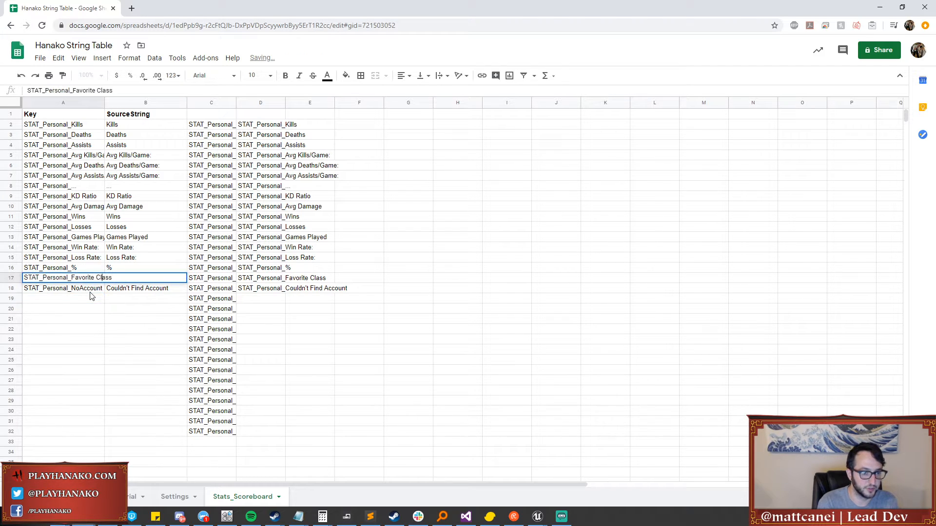
key(BackSpace)
key(Return)
Remove the space and colon from the key in A15 so it reads STAT_Personal_LossRate.
key(Up)
key(Up)
key(Up)
key(Return)
key(BackSpace)
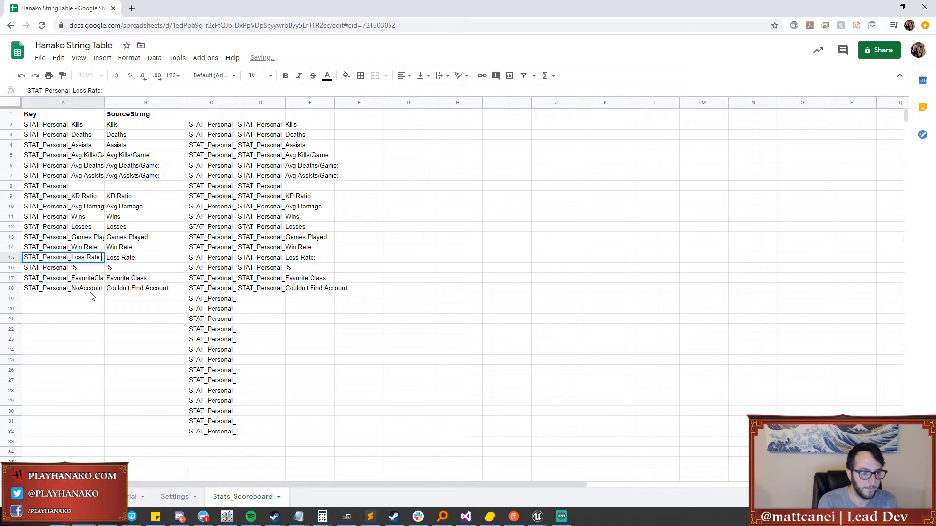
key(Left)
key(Left)
key(Left)
key(Left)
key(BackSpace)
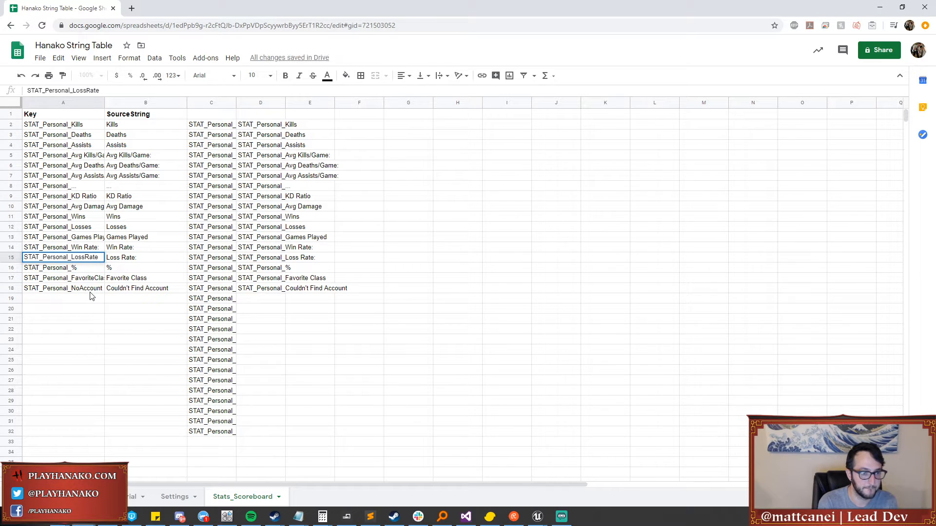
key(Return)
Clean up the keys in A14 and A13 to read STAT_Personal_WinRate and STAT_Personal_GamesPlayed.
key(Up)
key(Up)
key(Return)
key(BackSpace)
key(BackSpace)
key(Return)
key(Up)
key(Up)
key(Return)
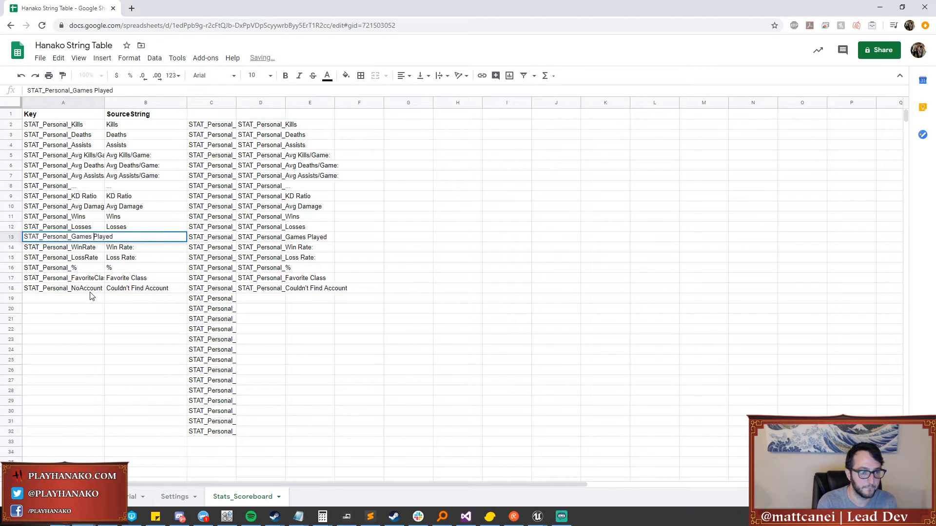
key(BackSpace)
key(Return)
Remove the space from the key in A10 so it reads STAT_Personal_AvgDamage.
key(Up)
key(Up)
key(Up)
key(Up)
key(Return)
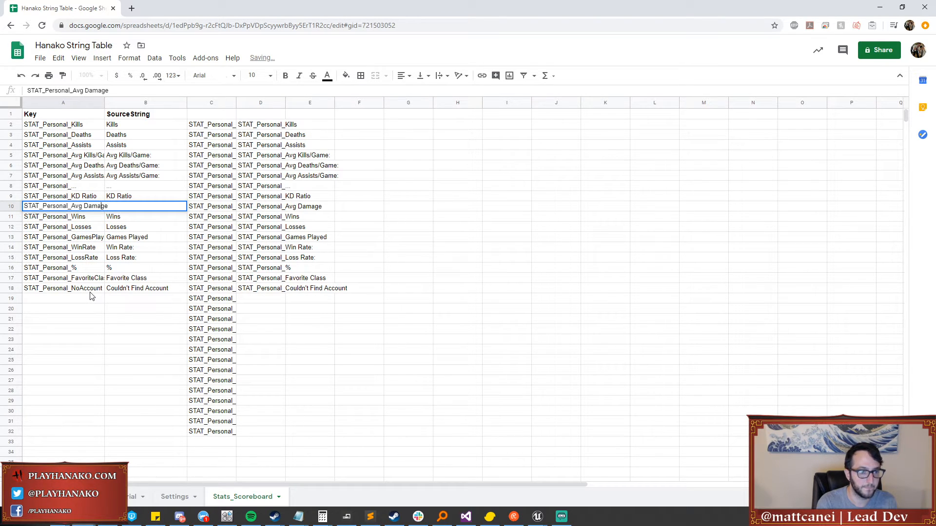
key(BackSpace)
key(Return)
Remove the space and trailing colon from the key in A7 so it reads STAT_Personal_AvgAssists/Game.
key(Up)
key(Up)
key(Up)
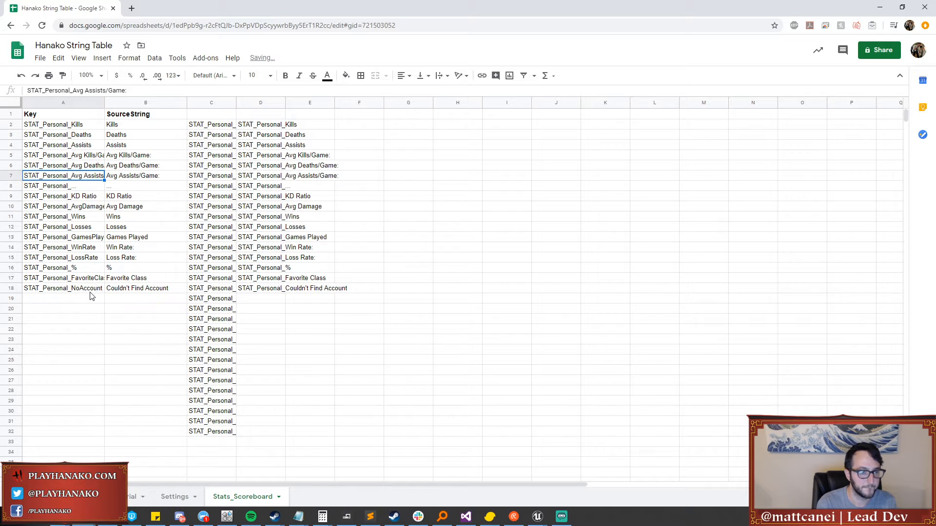
key(Return)
key(BackSpace)
key(Left)
key(Left)
key(Left)
key(BackSpace)
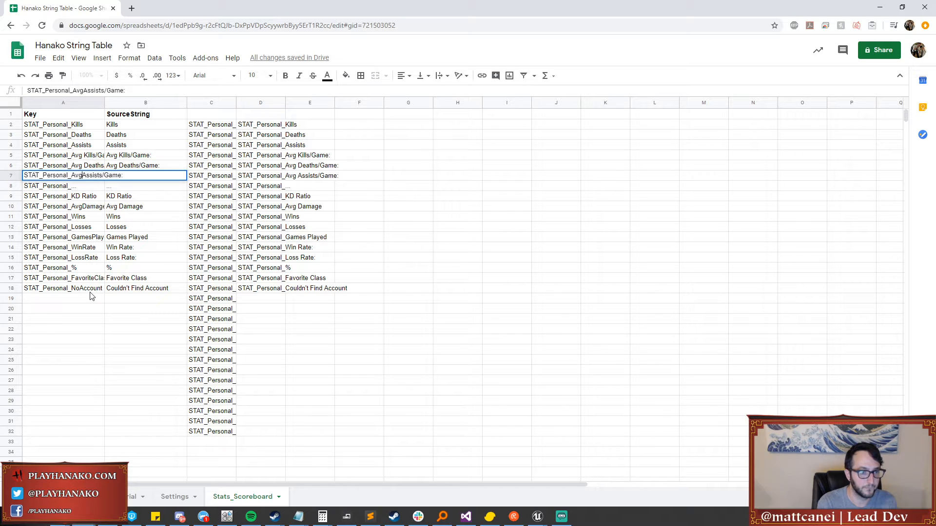
key(Return)
key(Up)
key(Up)
key(Up)
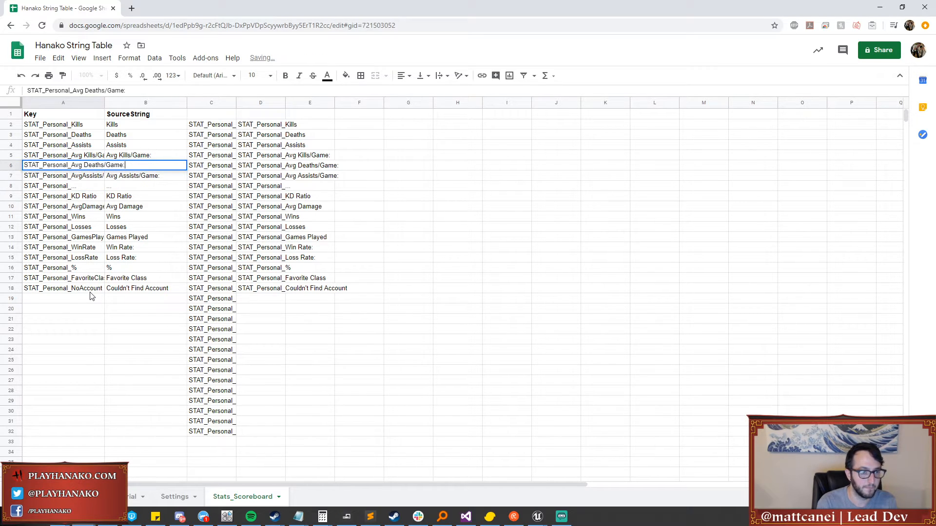
key(Return)
key(Escape)
key(Up)
key(Up)
key(Down)
key(Down)
key(Down)
key(Down)
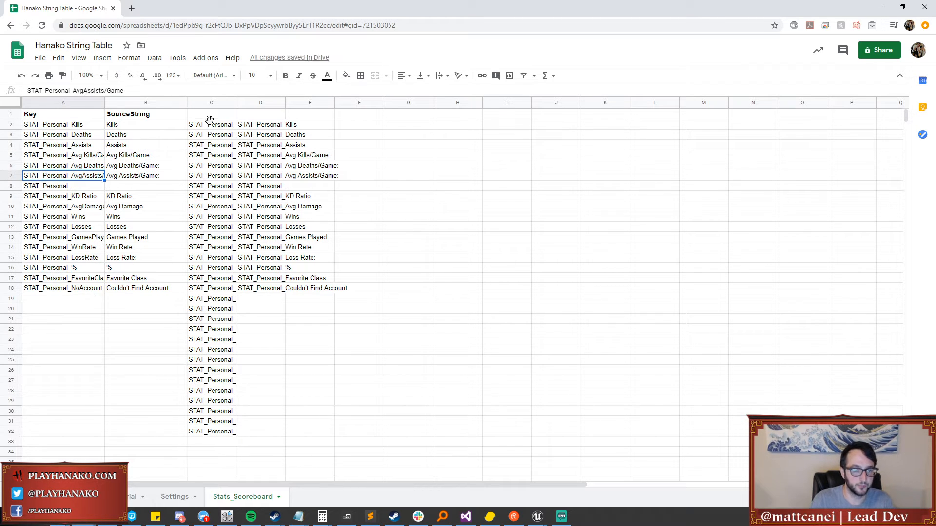
Clear the helper prefixes and formulas in C2:H34 and select the first empty key cell, A19.
drag(211, 125, 440, 451)
key(Delete)
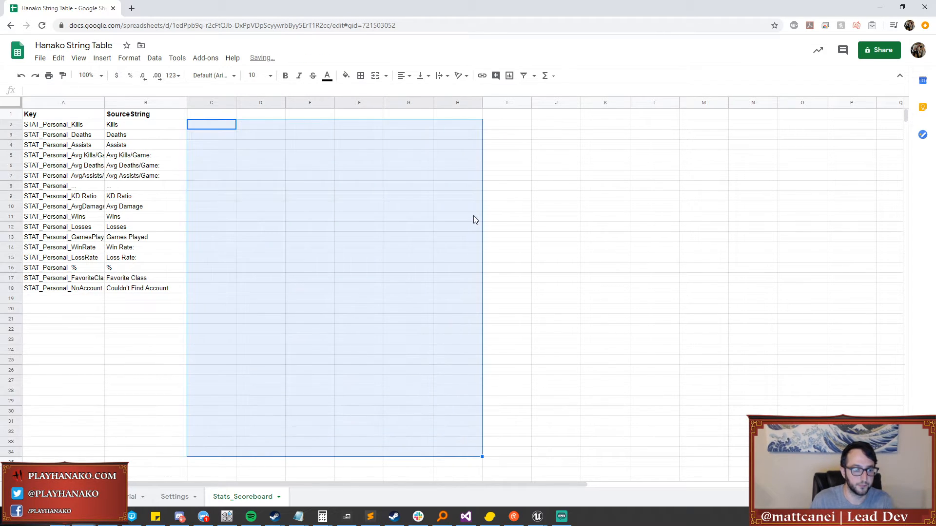
click(72, 298)
Switch to Unreal Editor and inspect the label settings of the Assists, Deaths and Kills stat entries in the personal stats widget.
mouse_move(537, 517)
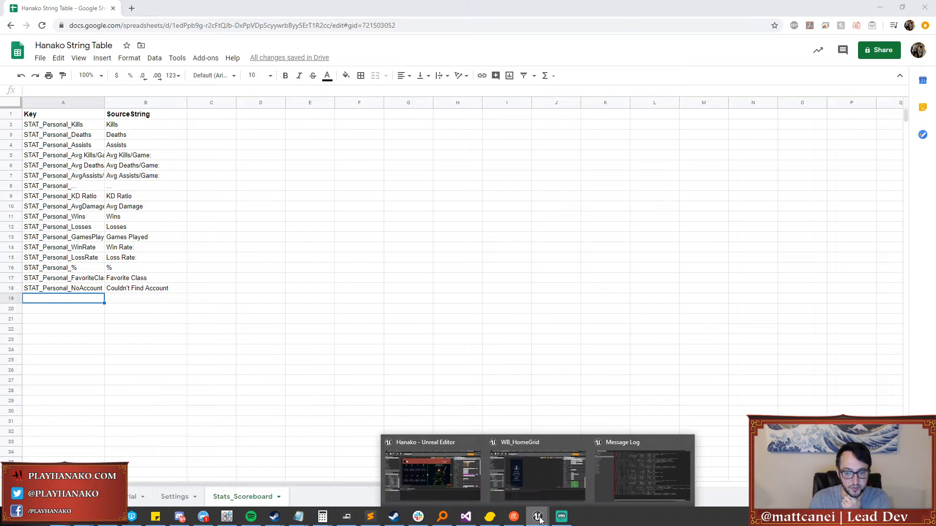
click(454, 474)
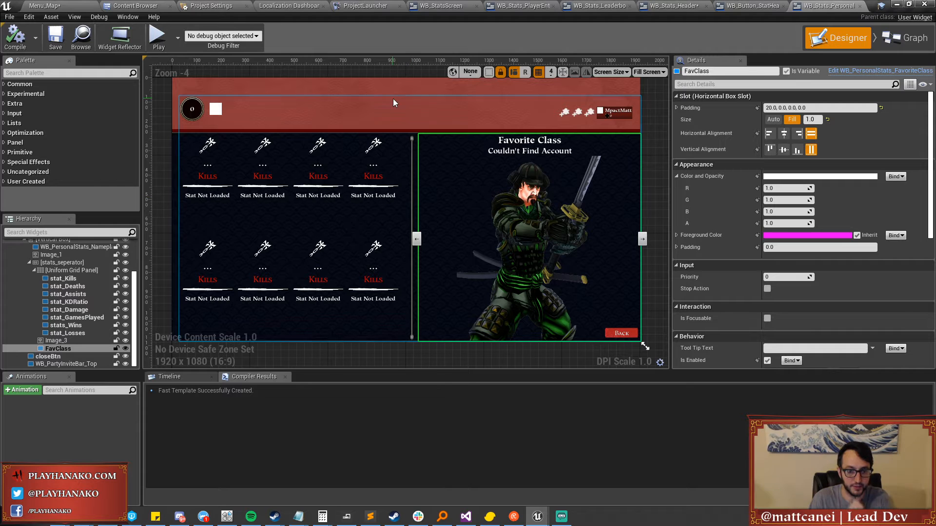
click(323, 200)
click(263, 199)
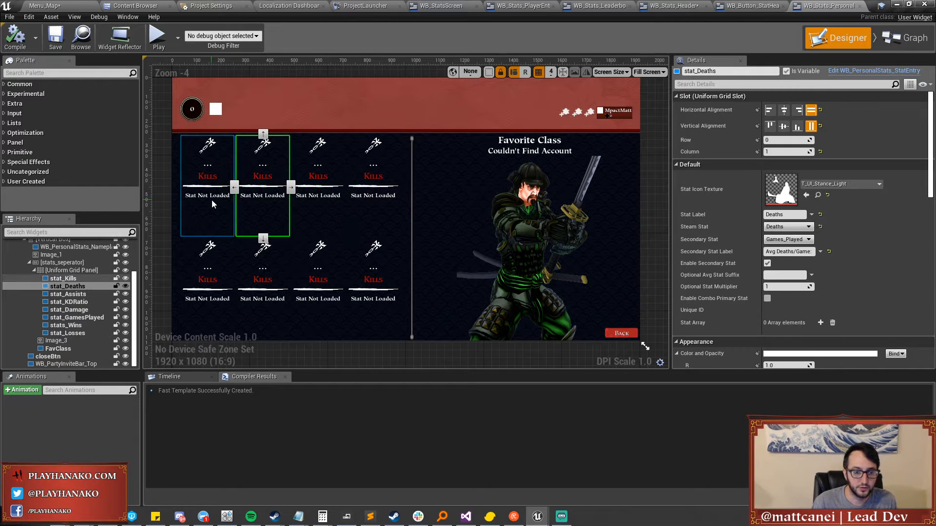
click(211, 200)
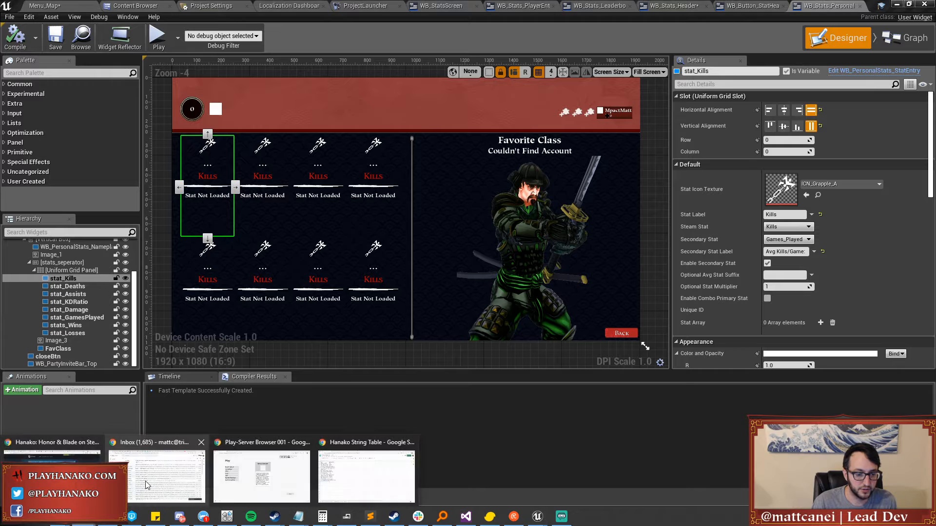
Return to the Hanako String Table and add row 19 with key STAT_Personal_NoStatLoad and source string "No Stat Loaded".
mouse_move(203, 516)
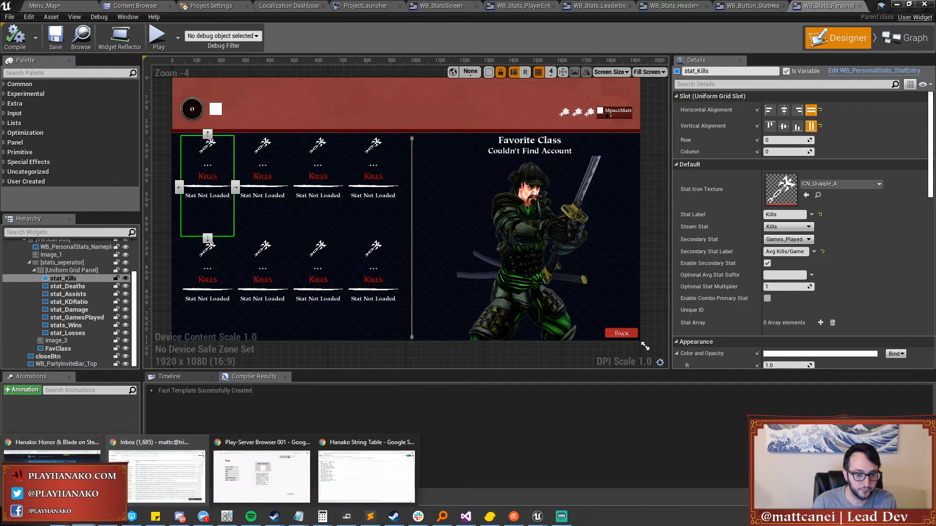
click(363, 465)
text(SAT)
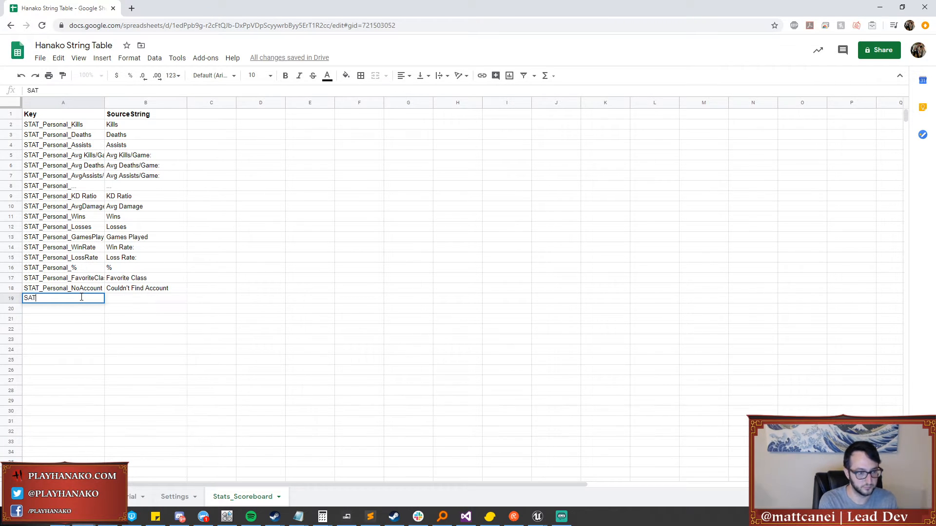
text(TAT_N)
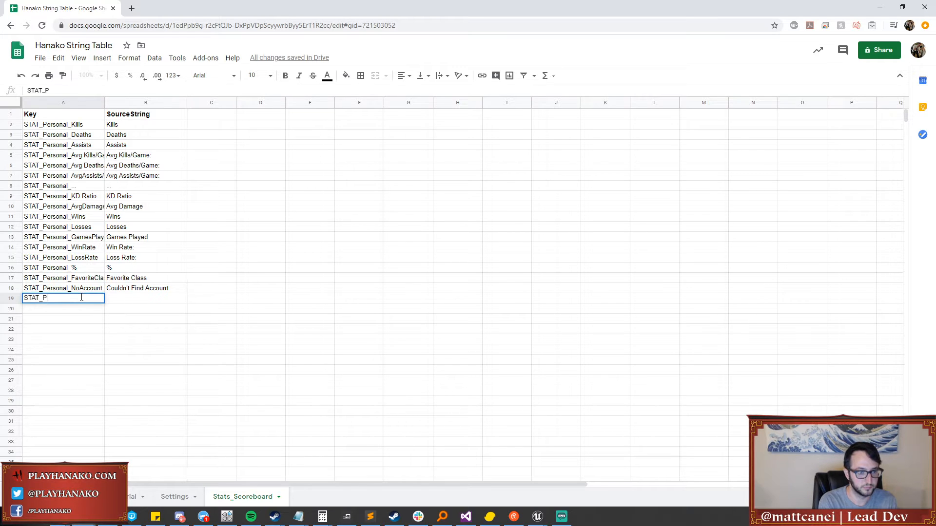
text(sonal_NoStatLoad)
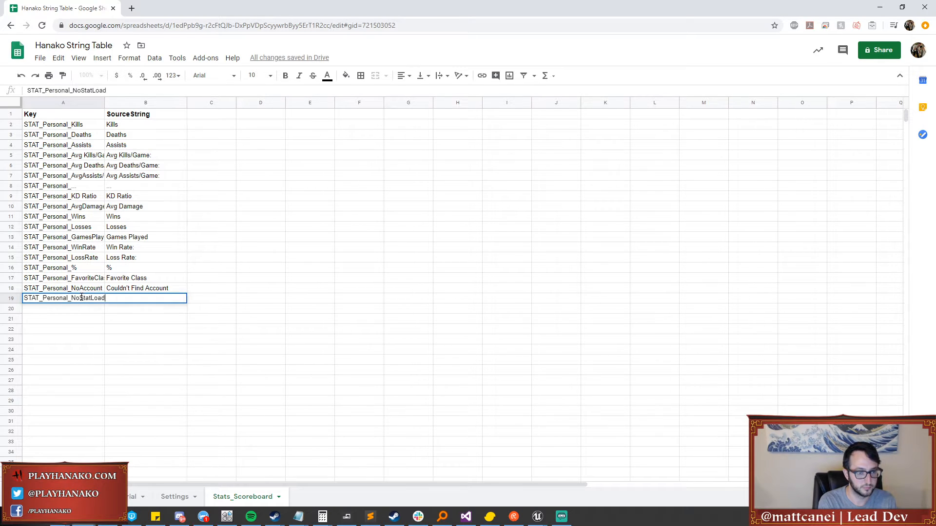
key(Tab)
text(No Stat Loaded)
key(Return)
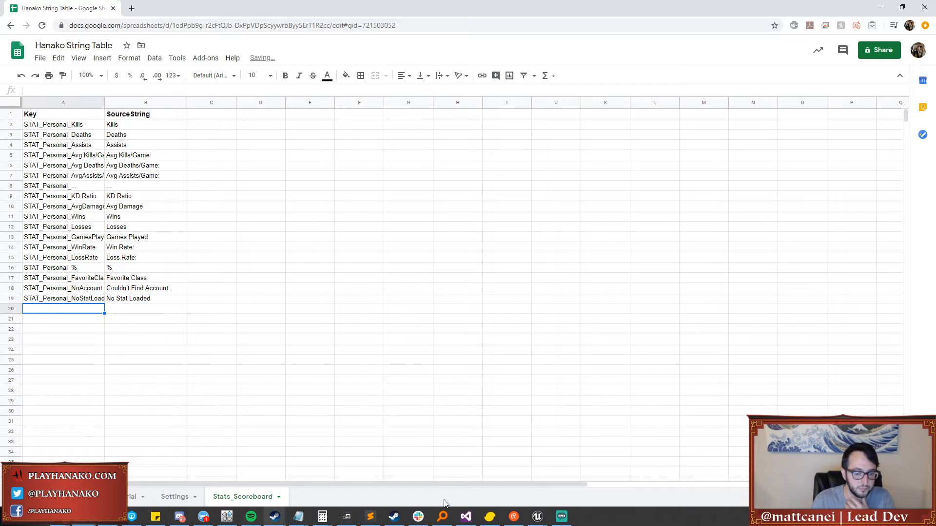
Switch to Unreal Editor and inspect the text label of the personal stats widget's Back button.
mouse_move(537, 517)
click(517, 495)
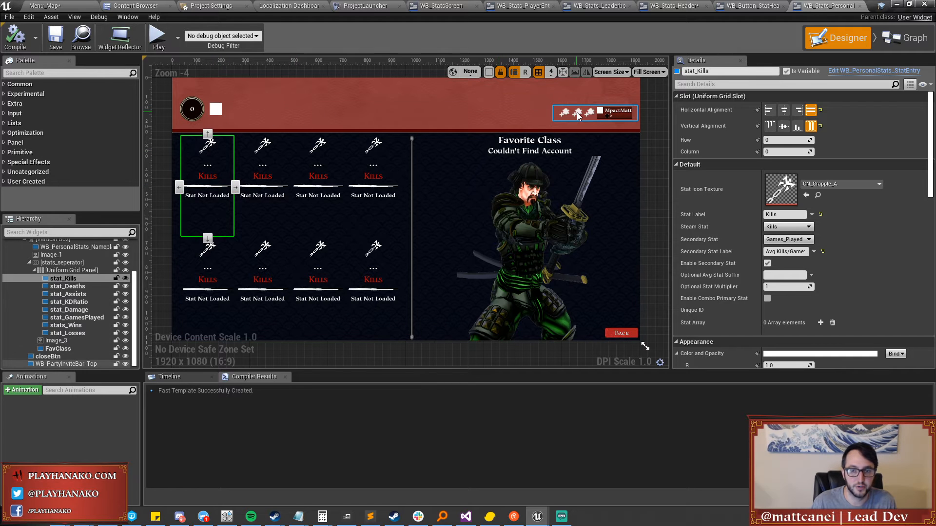
click(622, 333)
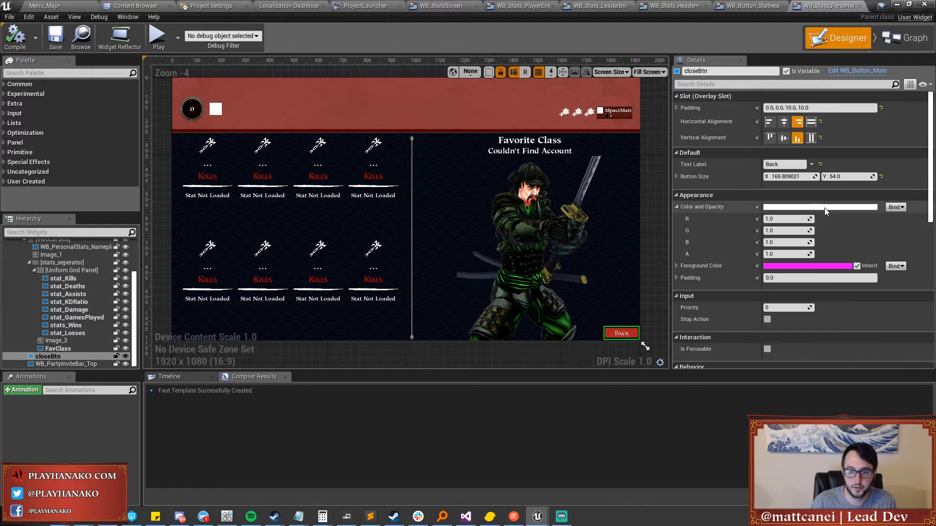
Link the Back button's text label to UI_ButtonLabel_Back in LocStringTable, then check out and save WB_Stats_Personal.
click(811, 165)
click(830, 242)
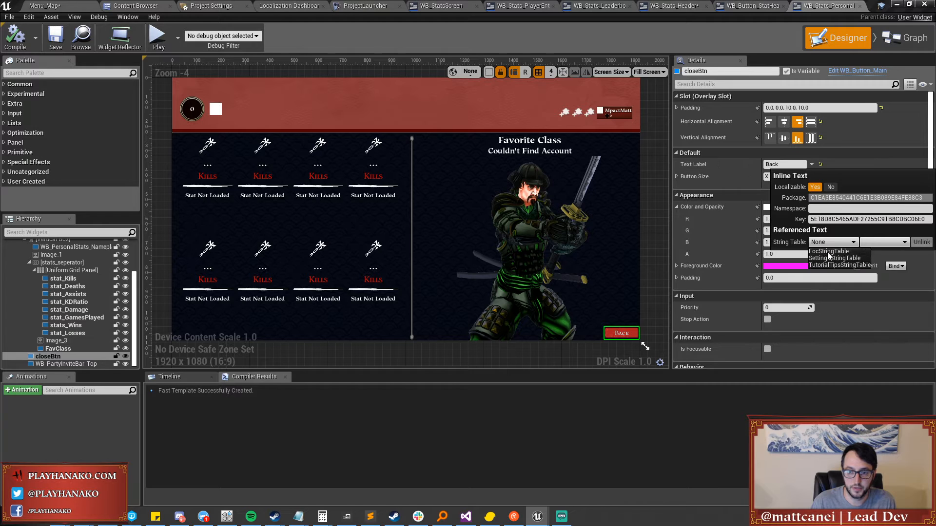
click(834, 252)
click(871, 242)
scroll(858, 350, down, 5)
scroll(859, 351, down, 8)
scroll(871, 332, down, 10)
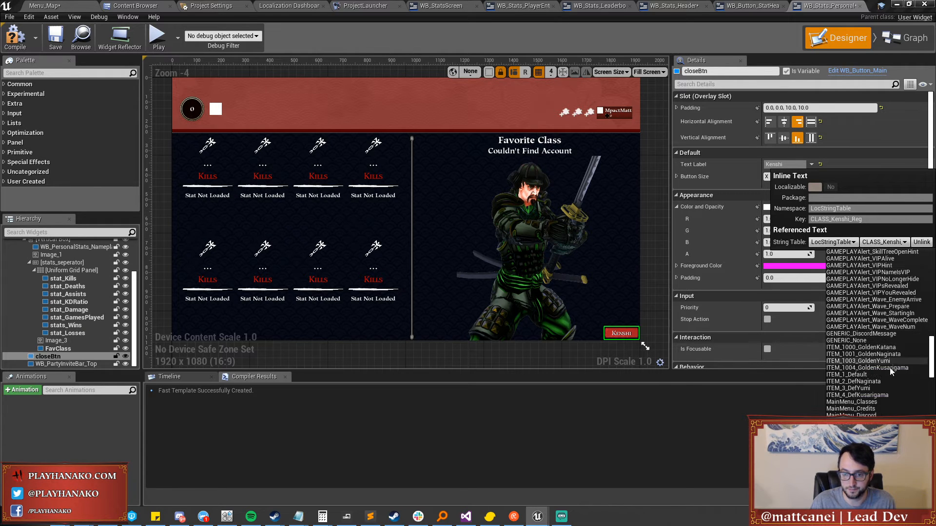
scroll(892, 377, down, 10)
scroll(893, 385, down, 10)
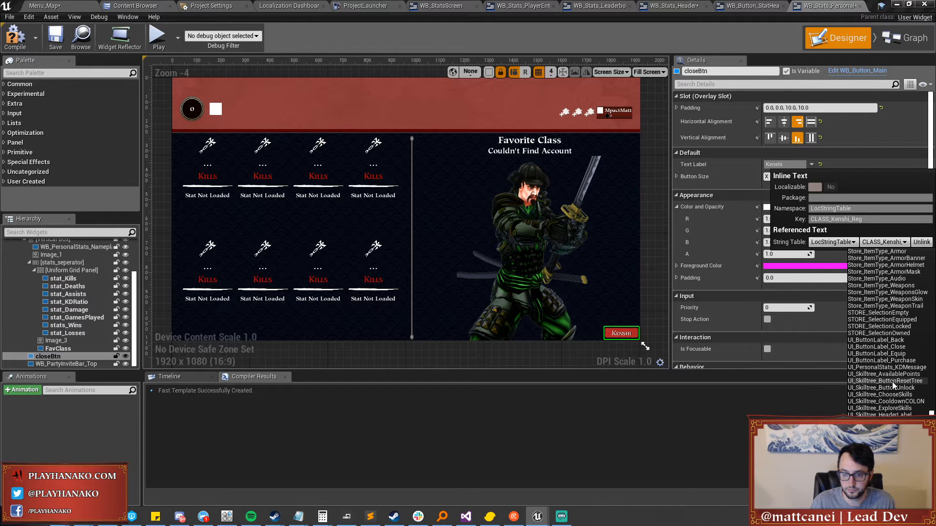
click(867, 340)
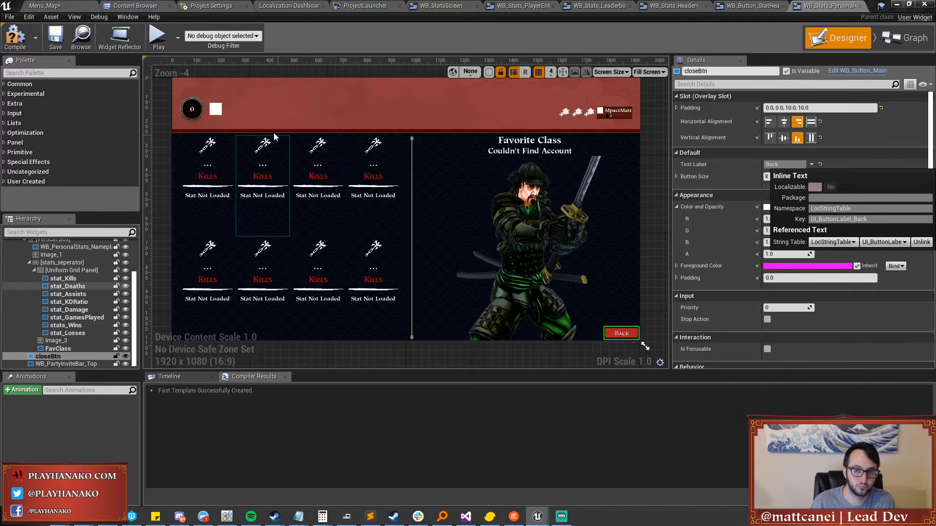
click(54, 39)
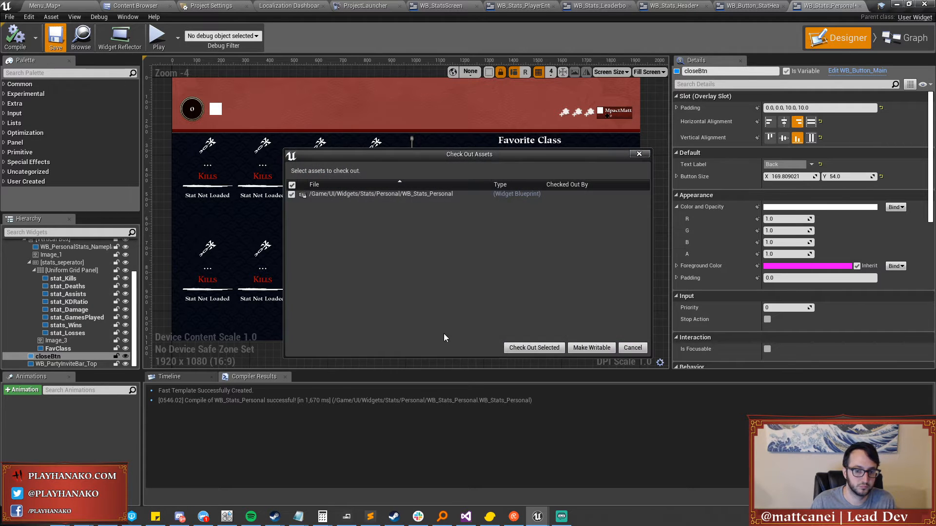
click(507, 346)
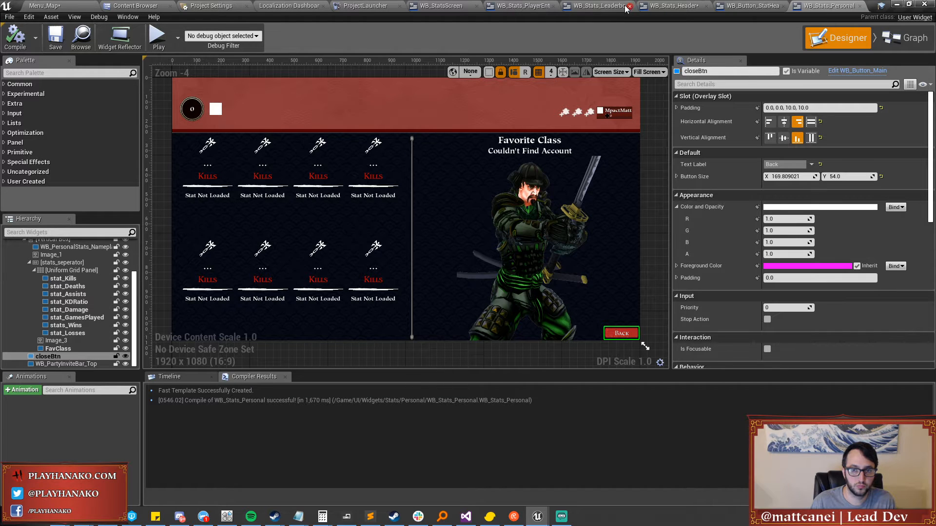
Open the header widget used by WB_Stats_Leaderboards and inspect the label text of its Wins, Losses and DPS buttons.
click(595, 6)
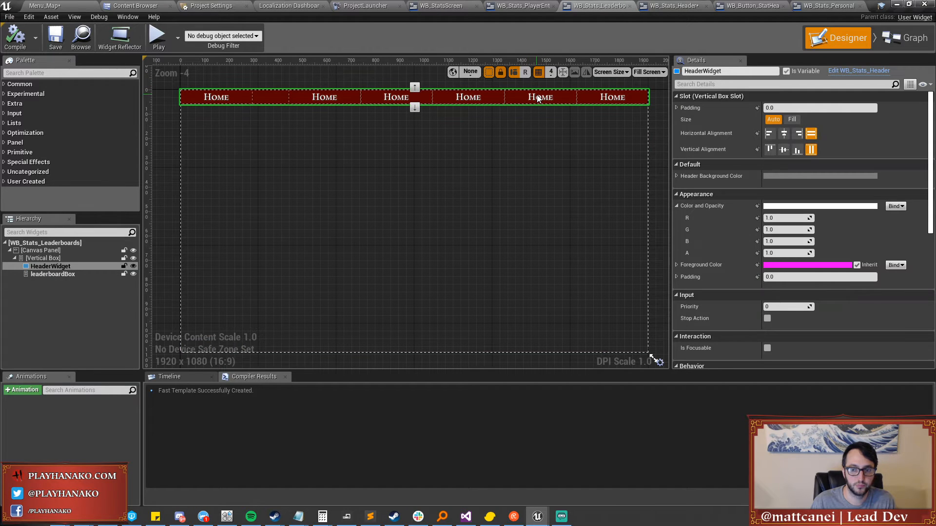
click(509, 5)
click(580, 6)
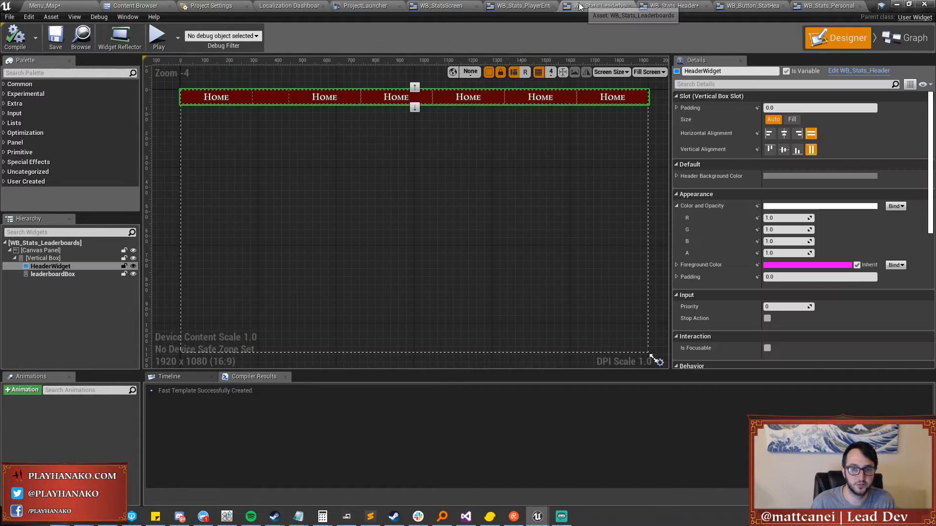
click(845, 74)
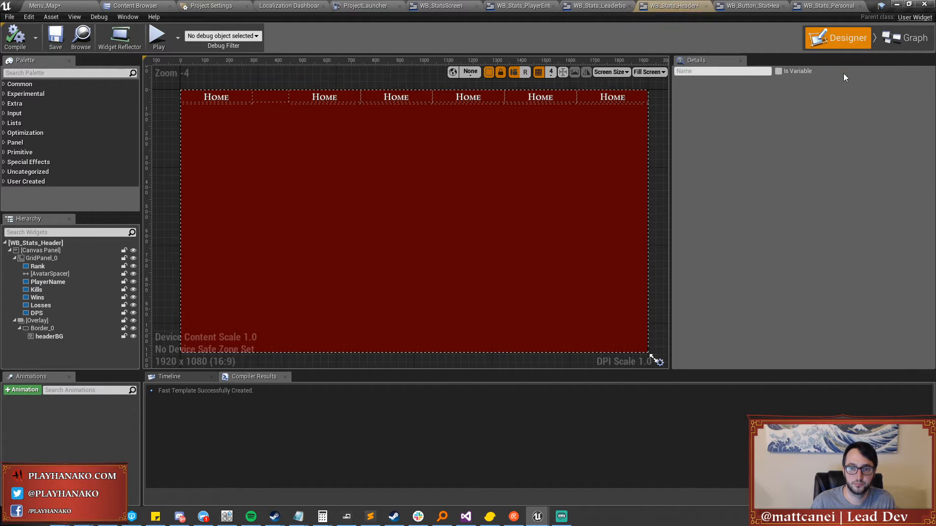
click(480, 100)
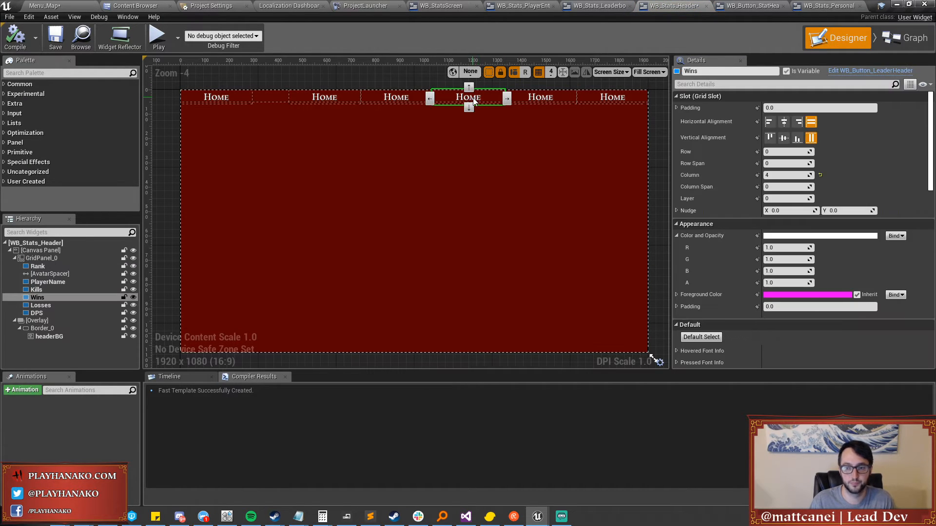
scroll(735, 204, down, 5)
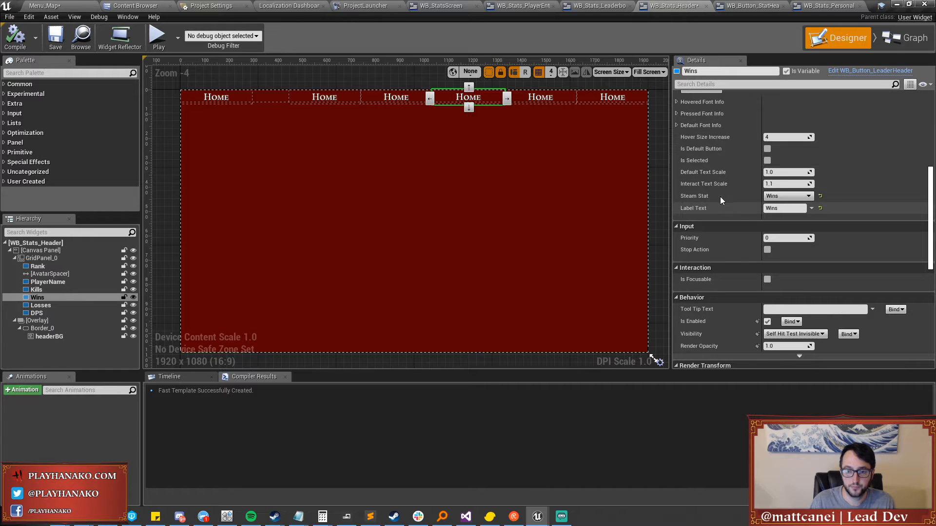
click(604, 99)
click(549, 101)
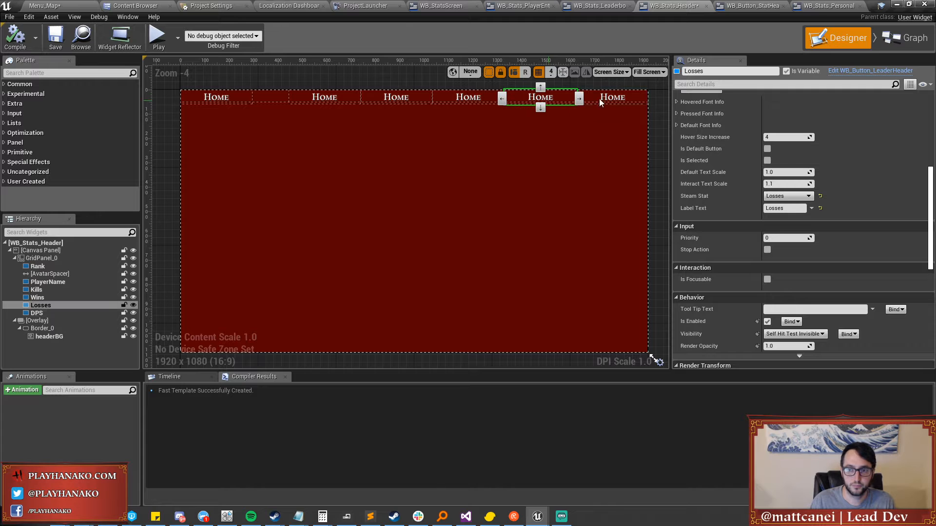
Clear the placeholder text of the Label in WB_Button_LeaderHeader, then check out and save the widget.
click(867, 71)
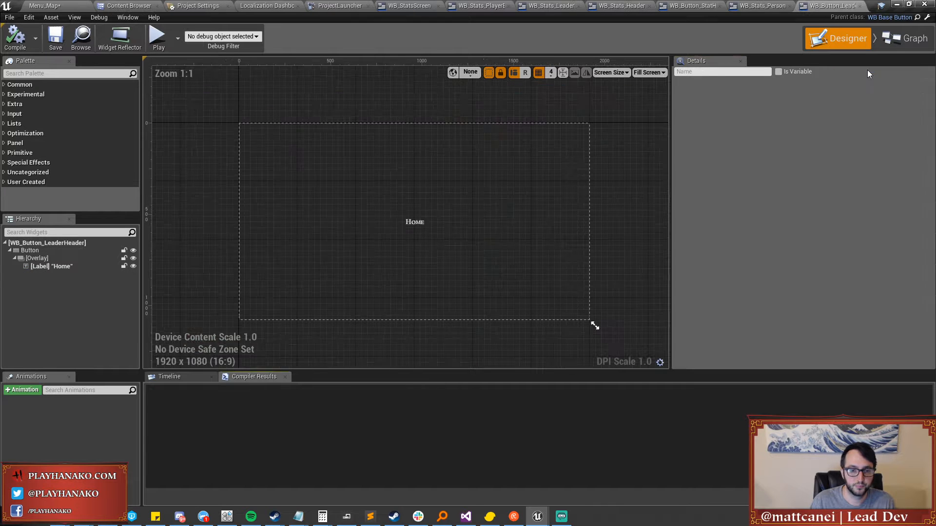
click(414, 221)
drag(785, 166, 722, 174)
key(BackSpace)
key(Return)
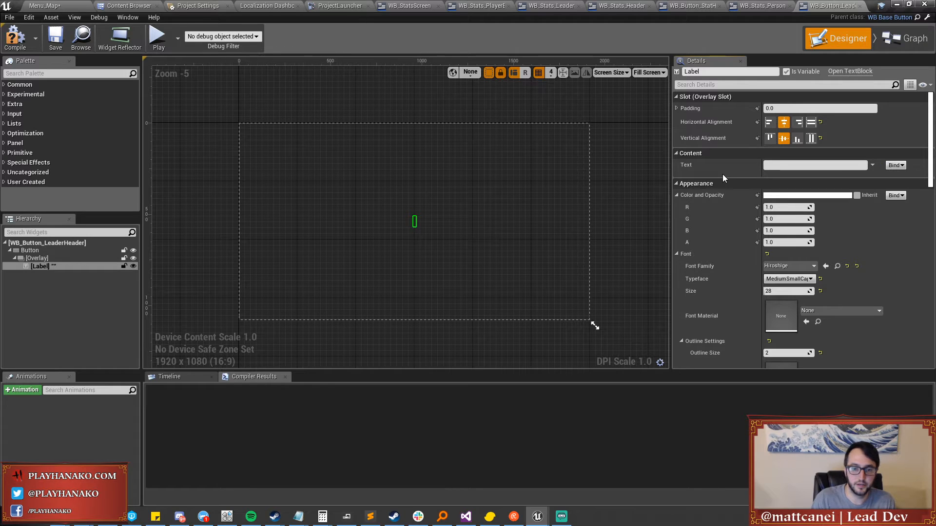
click(55, 43)
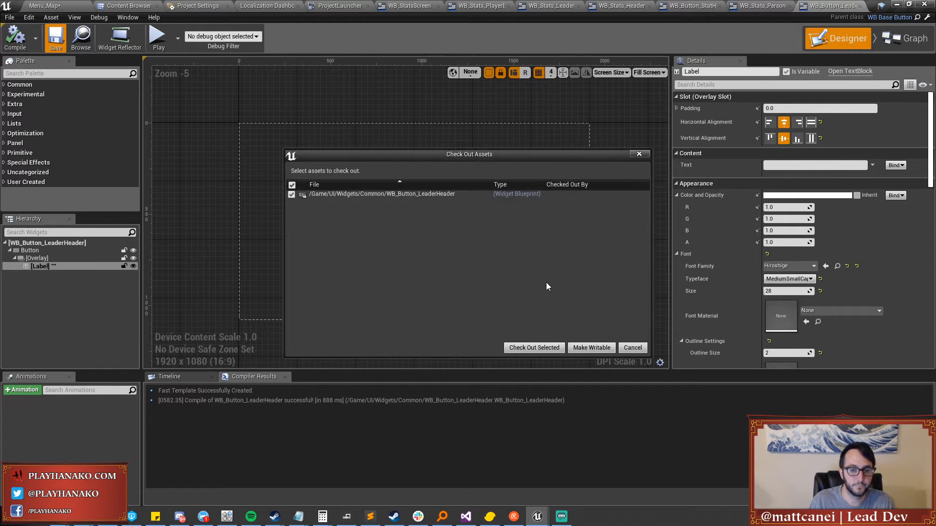
click(536, 349)
Add an Event Pre Construct node to the WB_Button_LeaderHeader event graph, wire it into the label's SetText node, then compile and save.
click(897, 43)
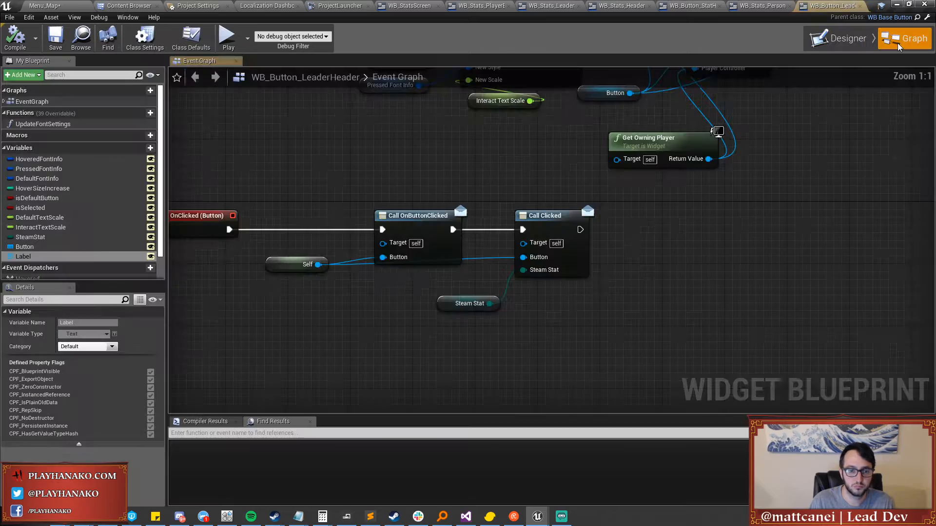
right_drag(429, 204, 408, 293)
scroll(408, 293, down, 2)
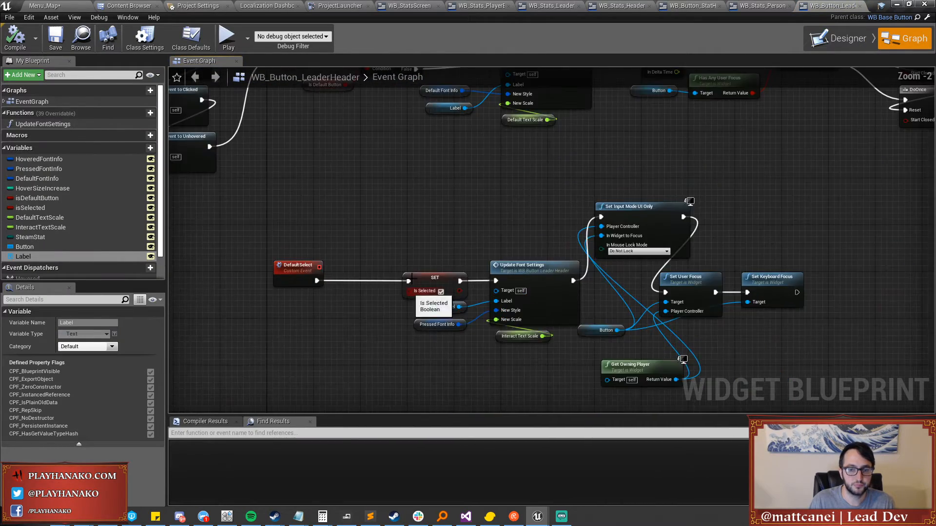
scroll(436, 215, down, 3)
right_drag(334, 193, 511, 241)
scroll(317, 181, up, 2)
right_drag(274, 200, 325, 286)
right_click(429, 206)
text(pre construct)
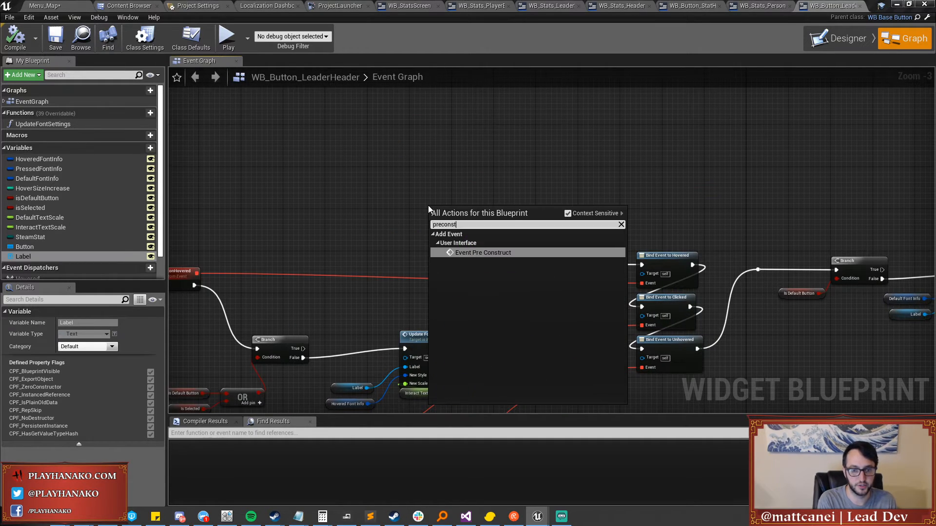
key(Return)
scroll(443, 220, up, 1)
drag(487, 219, 543, 271)
click(15, 37)
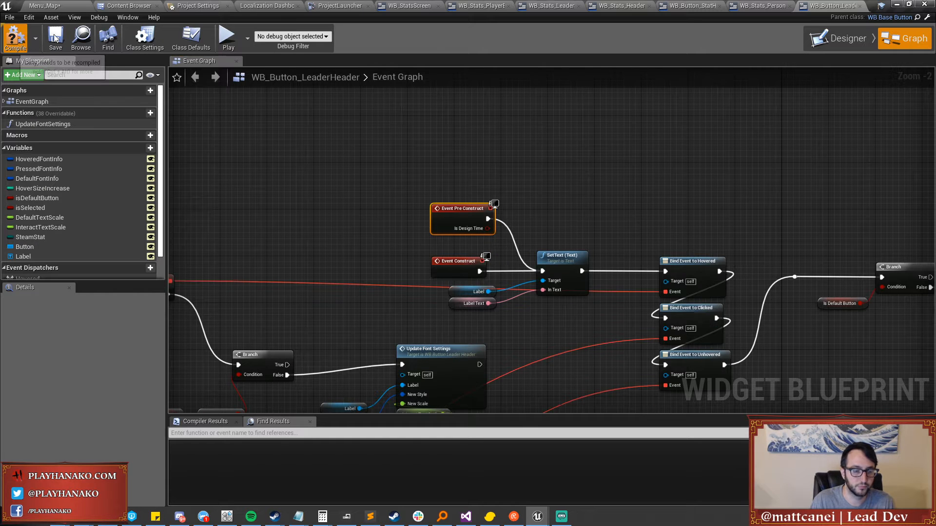
click(56, 39)
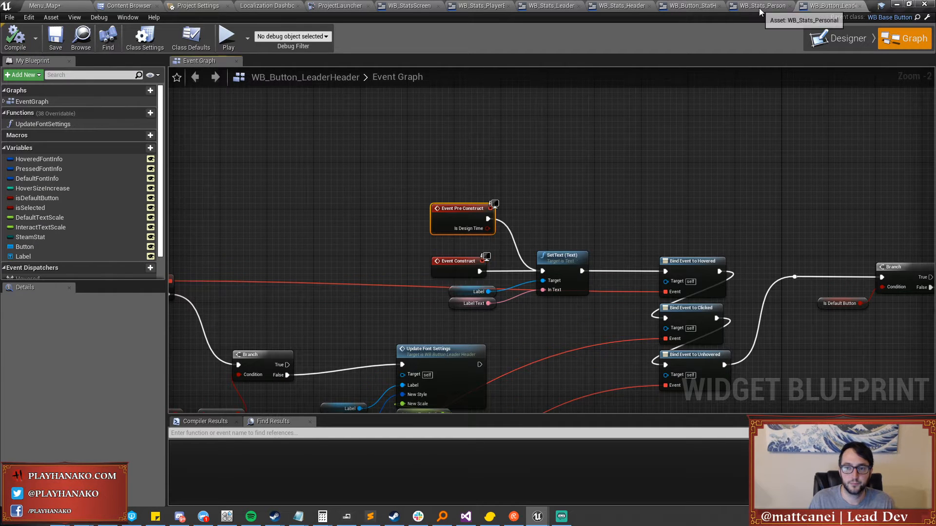
Return to WB_Stats_Header and inspect the Rank and Avg Damage header buttons.
click(748, 5)
click(681, 6)
click(618, 6)
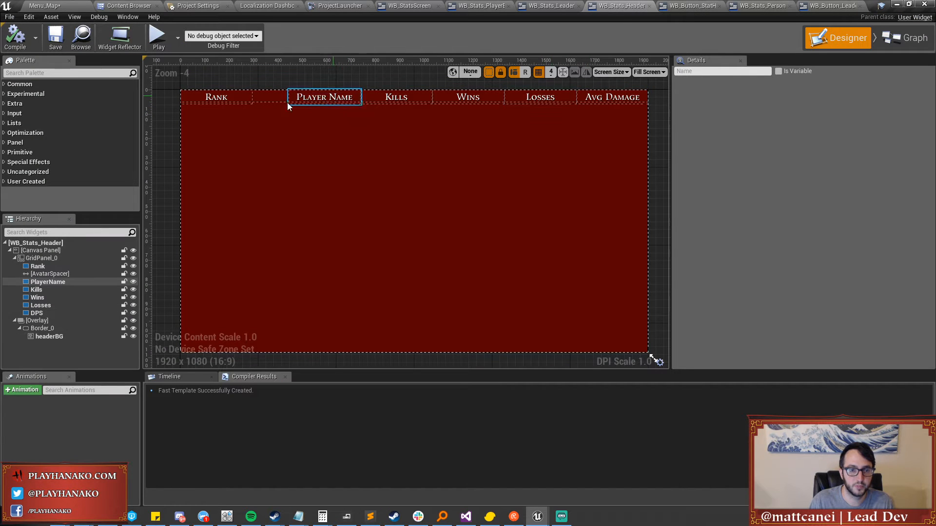
click(217, 98)
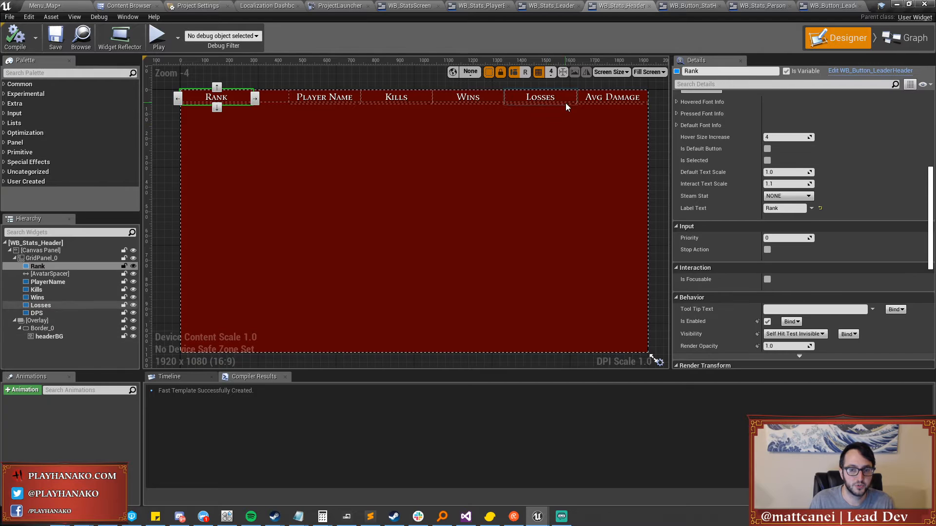
click(606, 98)
Clear the label text of the PlayerName header button in WB_Stats_Header.
click(324, 97)
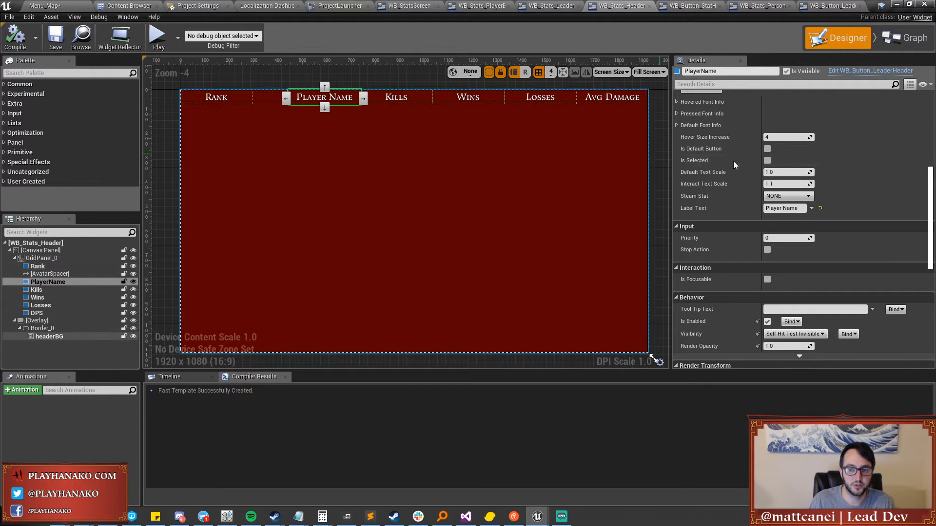
click(802, 209)
key(BackSpace)
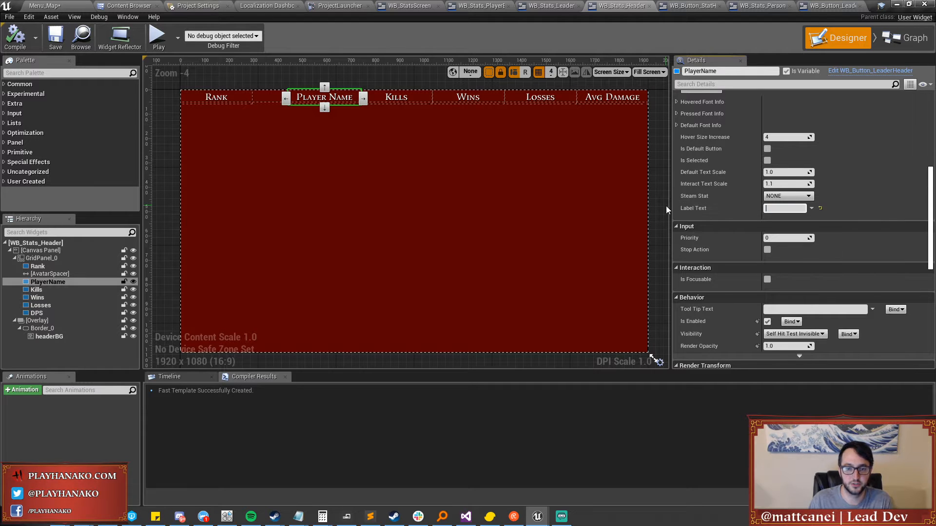
key(Return)
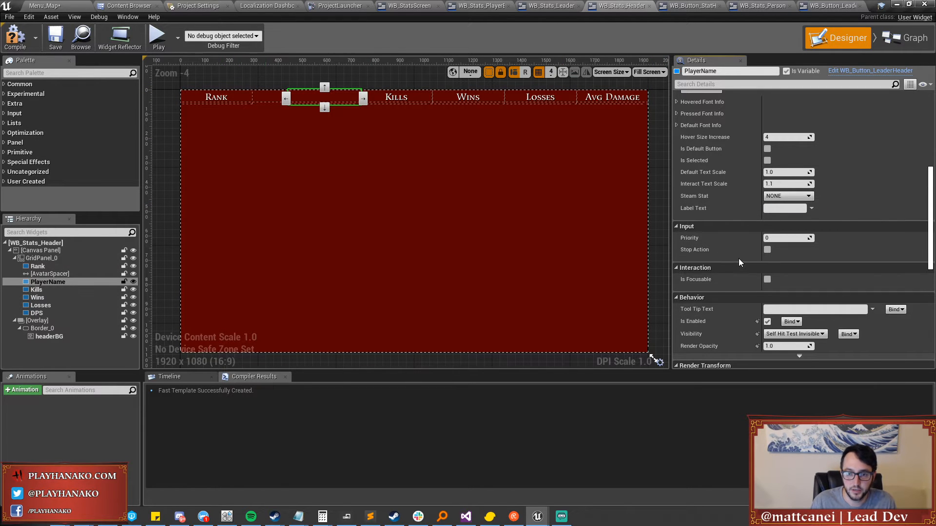
Inspect the Rank header's label text, check the Hanako String Table in the browser, and return to Unreal Editor.
scroll(741, 261, up, 10)
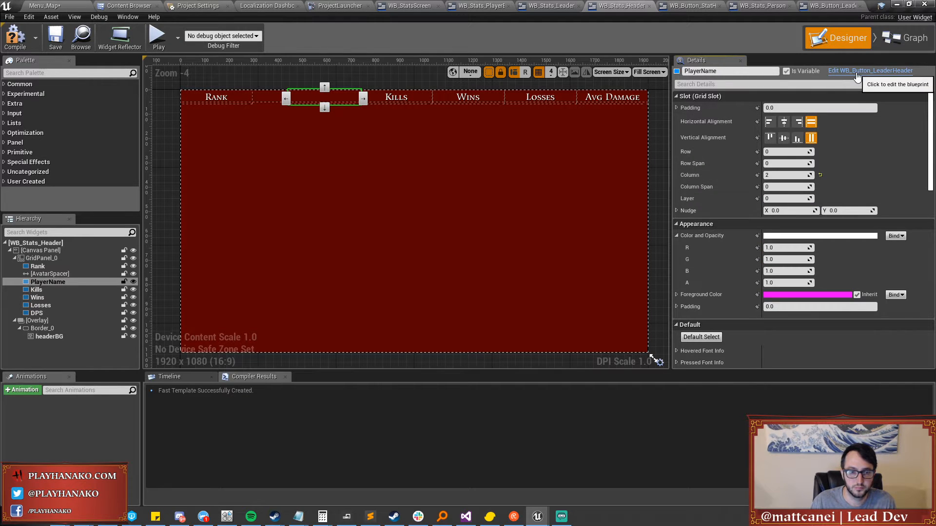
click(217, 100)
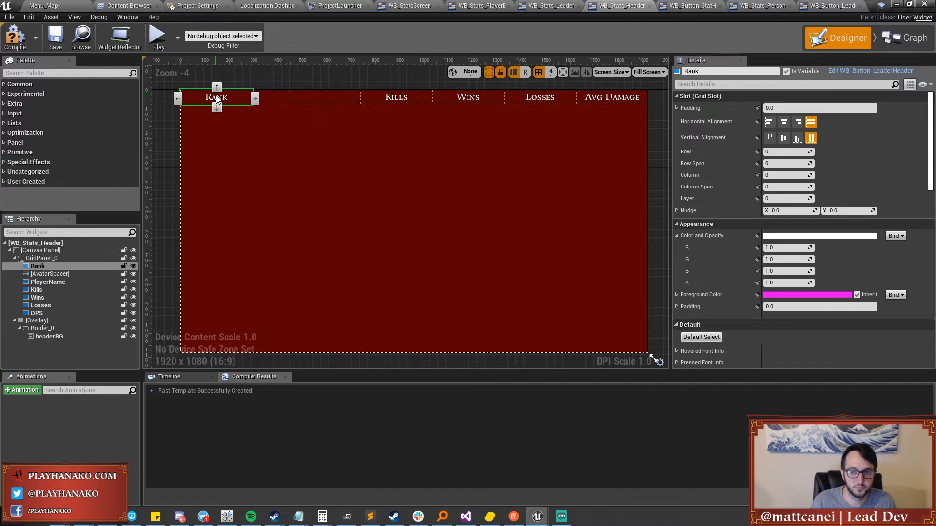
scroll(741, 180, down, 5)
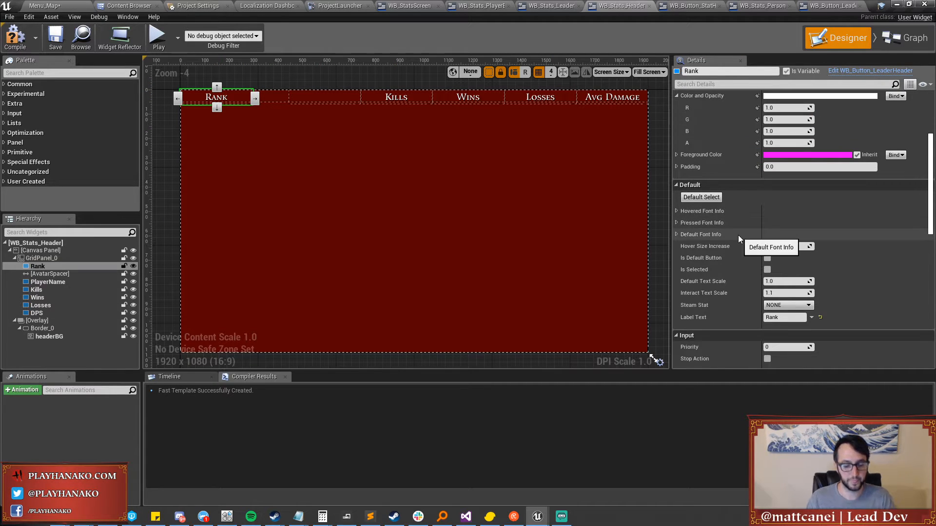
mouse_move(203, 515)
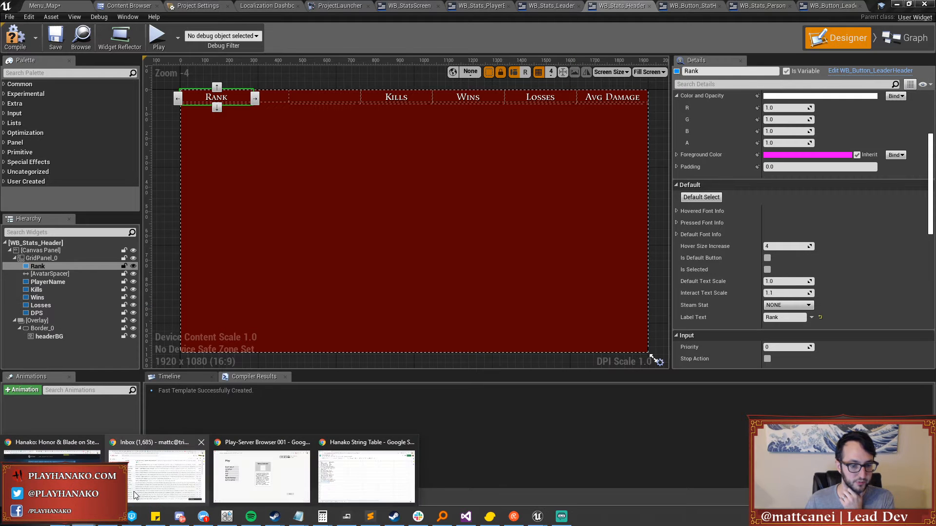
click(386, 473)
key(alt+Tab)
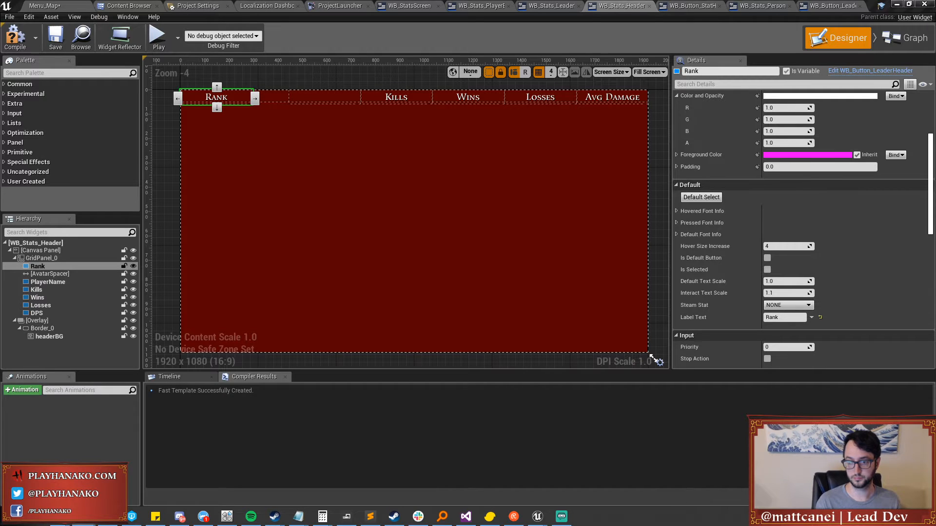
Review WB_Stats_PlayerEntry and WB_StatsScreen for text, inspecting the WB_StatsMenu and WB_Stats_Personal widgets of the stats screen.
click(531, 5)
click(479, 6)
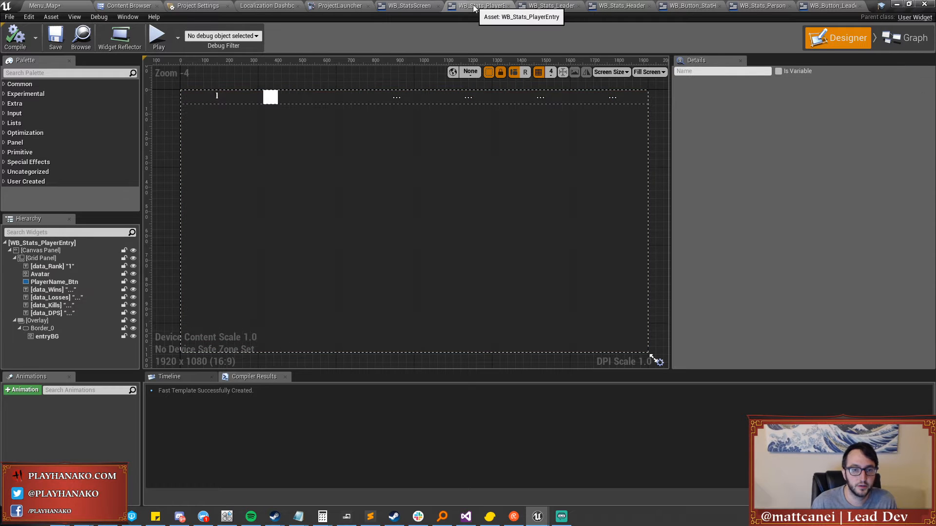
click(426, 7)
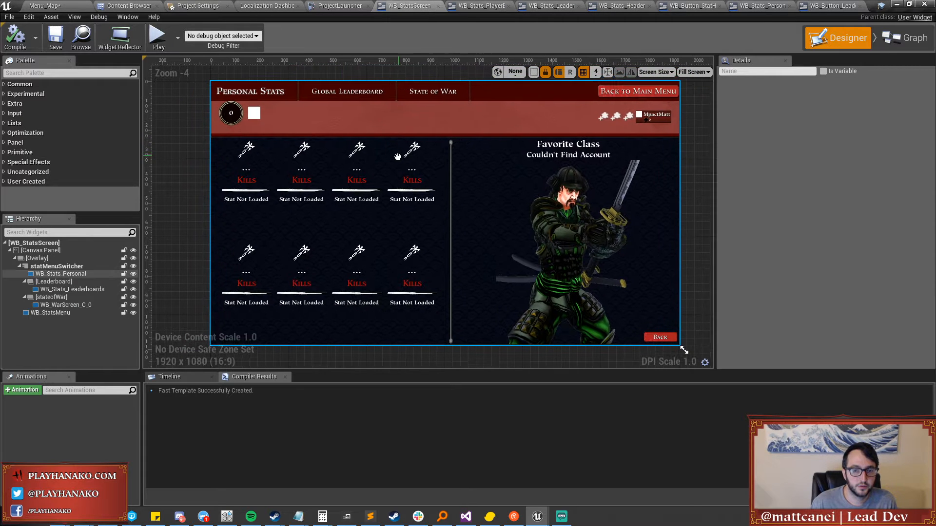
click(643, 100)
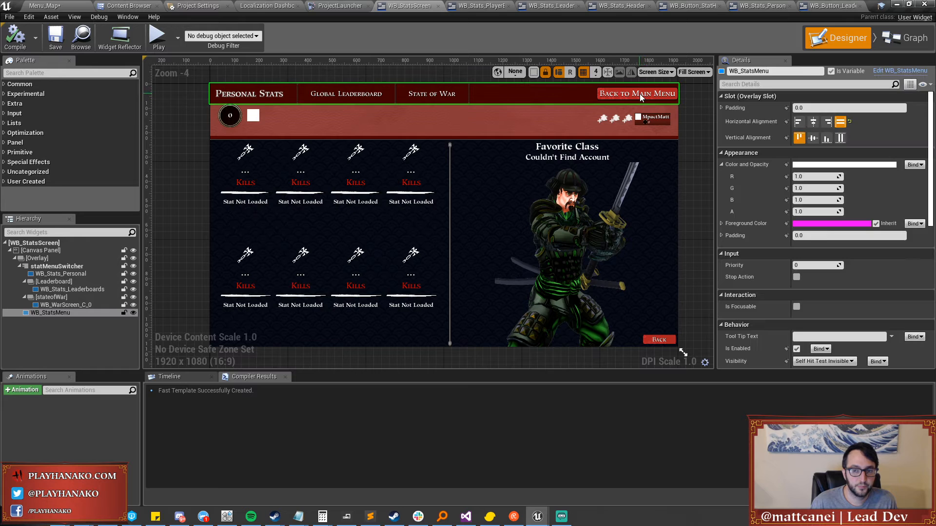
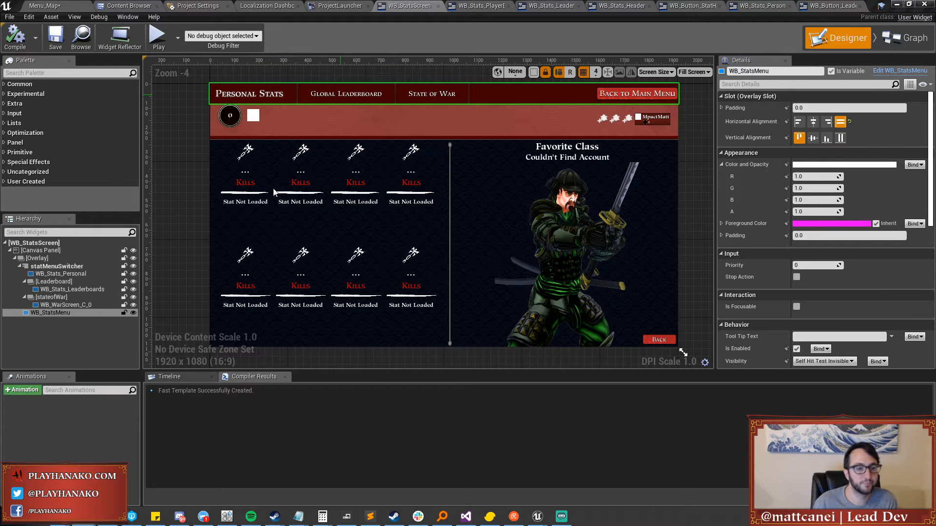
click(61, 274)
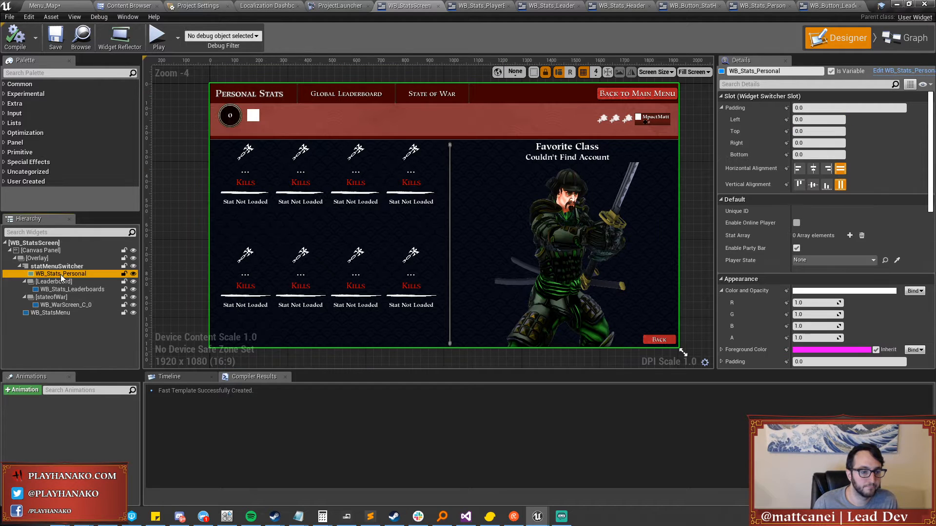
Check the WB_Stats_Leaderboards widget in the stats screen, and compile, check out and save WB_Stats_Header.
click(80, 286)
click(79, 288)
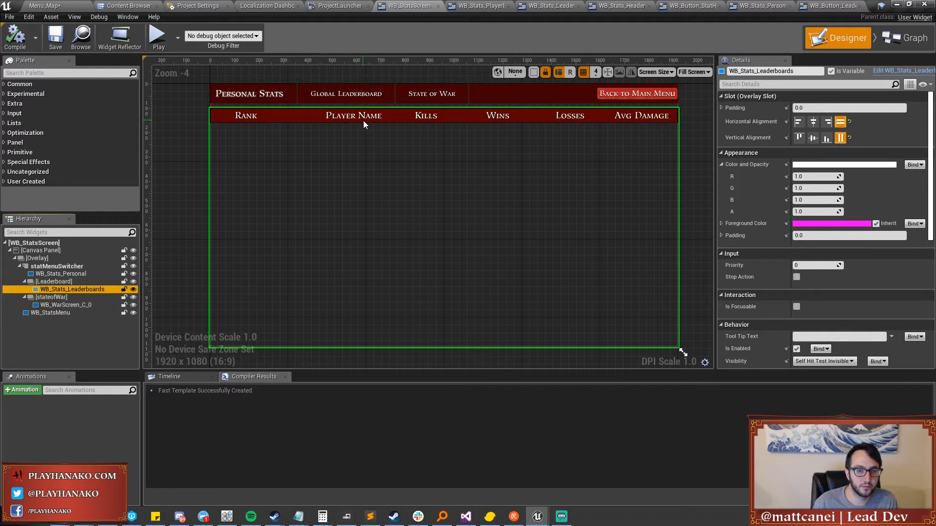
click(620, 5)
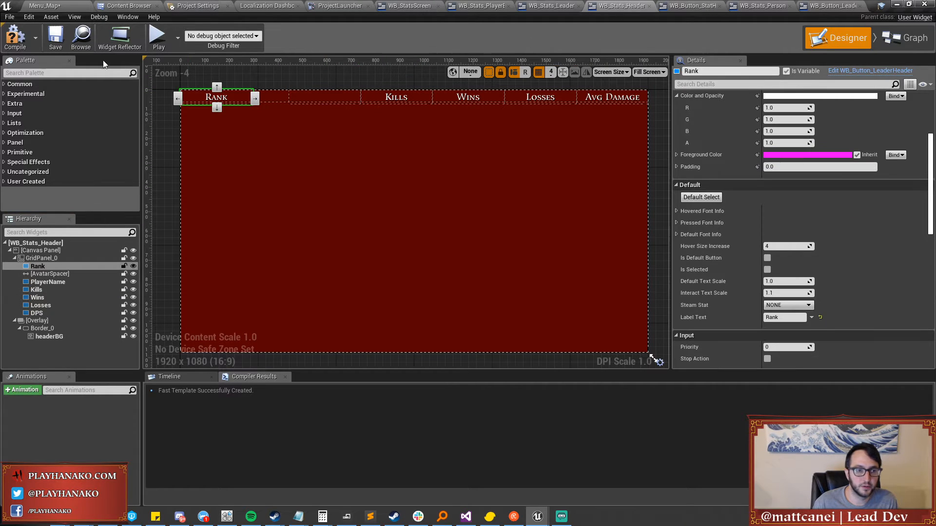
click(55, 37)
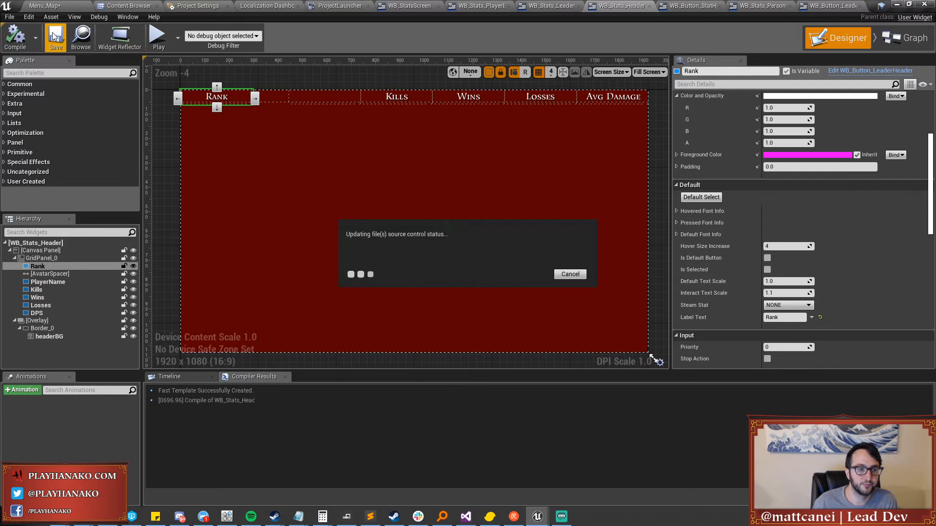
click(530, 348)
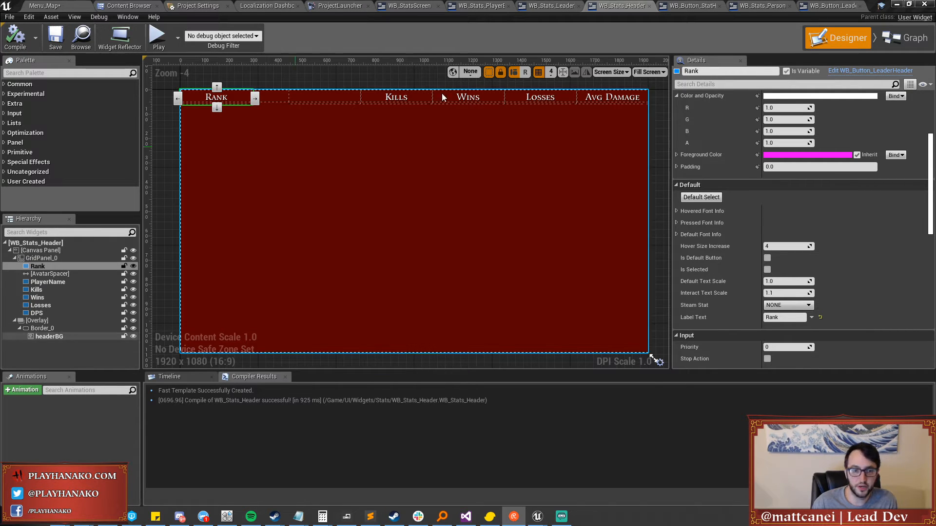
Hide the dashed widget outlines in WB_Stats_Header and WB_Stats_Leaderboards, and select HeaderWidget in the leaderboard.
click(489, 72)
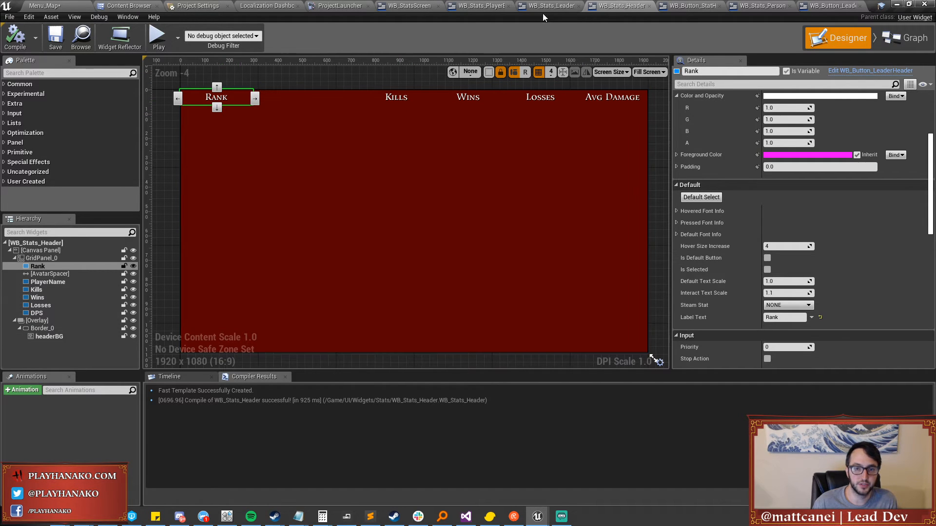
click(546, 6)
click(489, 72)
click(402, 99)
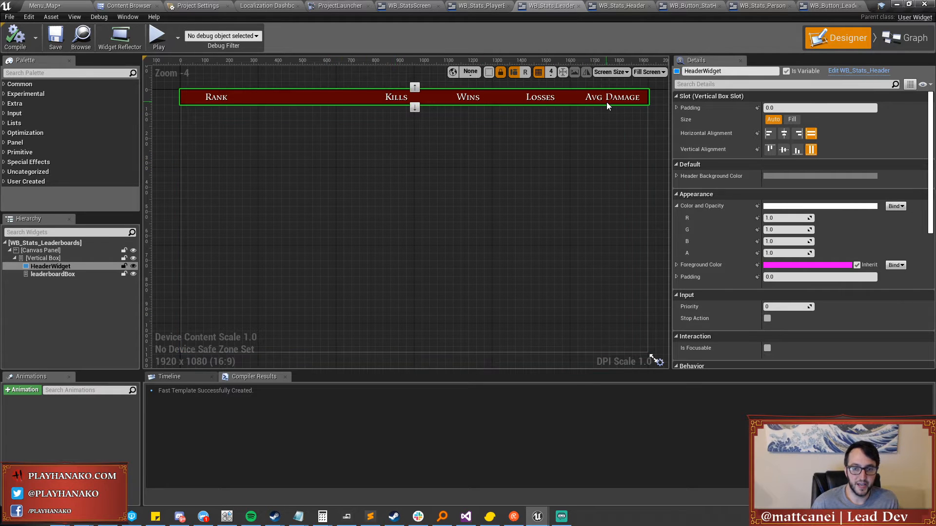
Clear the placeholder text of data_Kills, data_Wins, data_Losses and data_DPS together in WB_Stats_PlayerEntry.
click(480, 5)
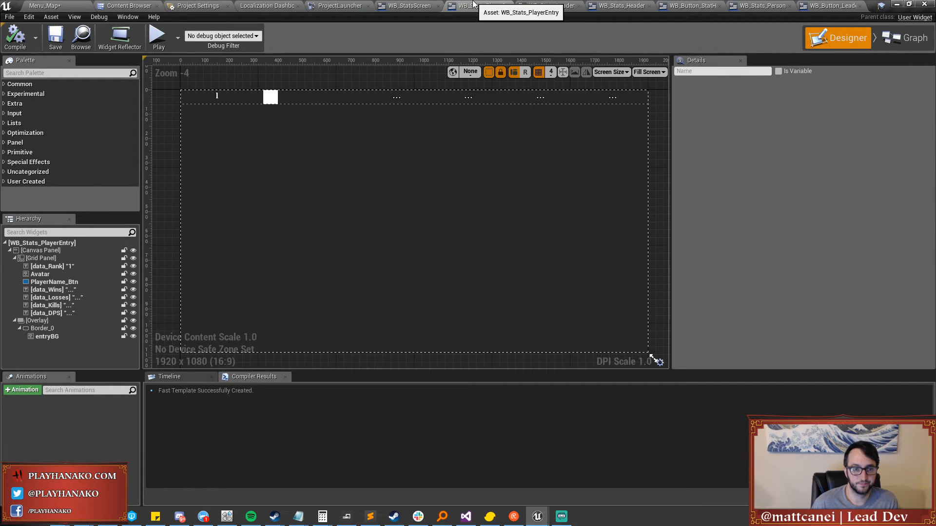
click(271, 97)
click(217, 96)
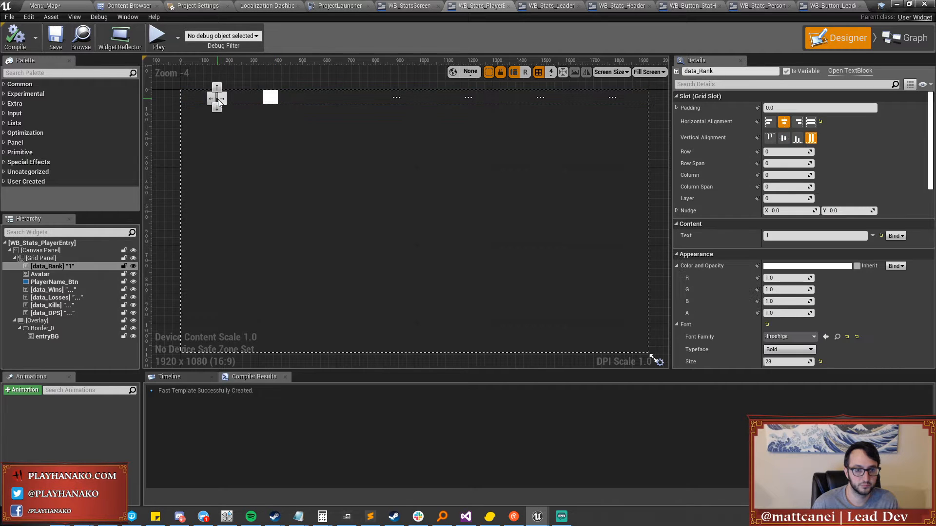
click(393, 99)
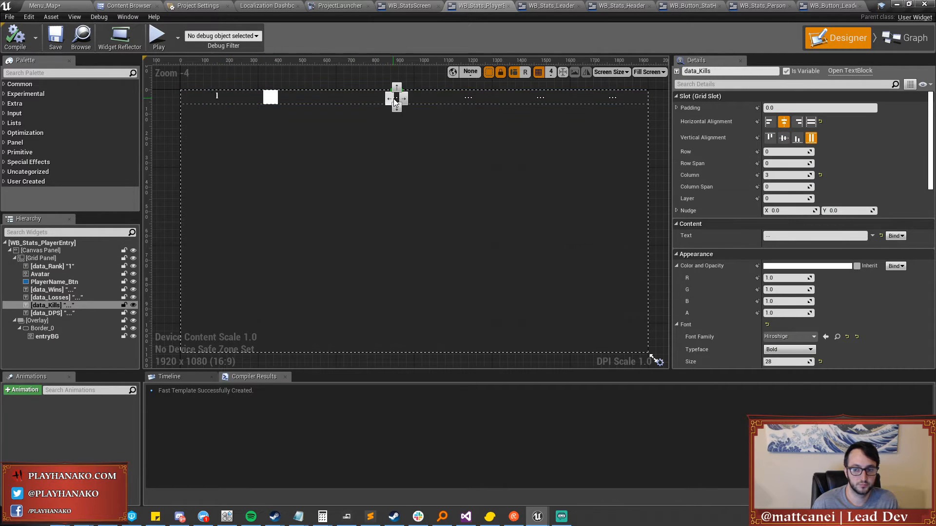
ctrl+click(468, 98)
ctrl+click(540, 98)
ctrl+click(612, 98)
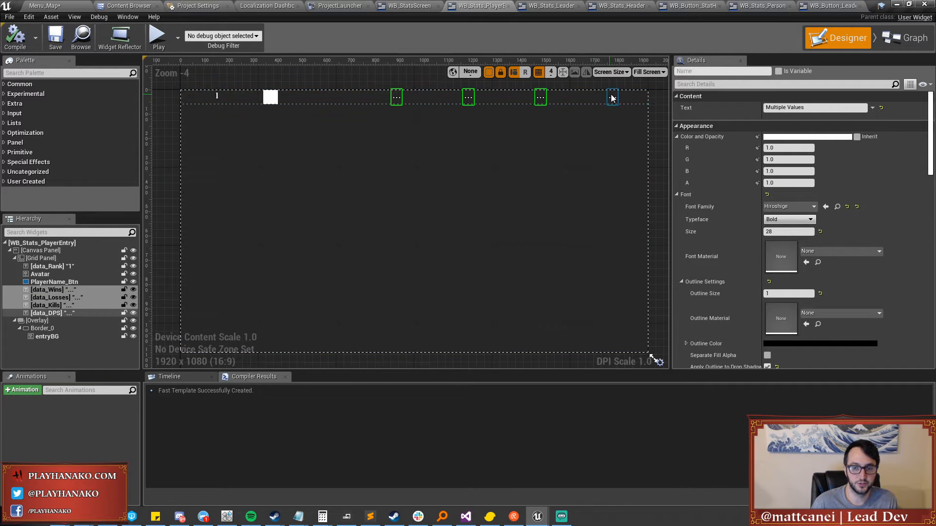
scroll(730, 230, down, 2)
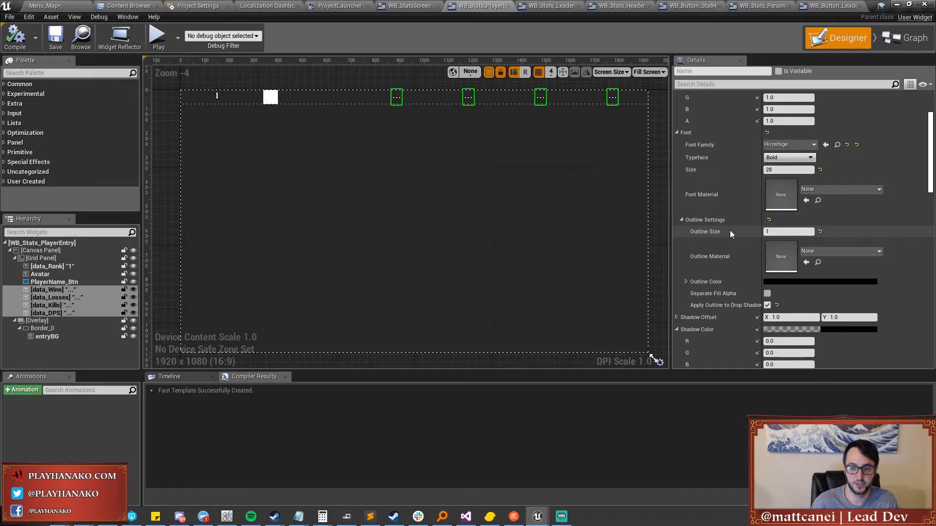
scroll(729, 230, down, 5)
scroll(731, 232, down, 8)
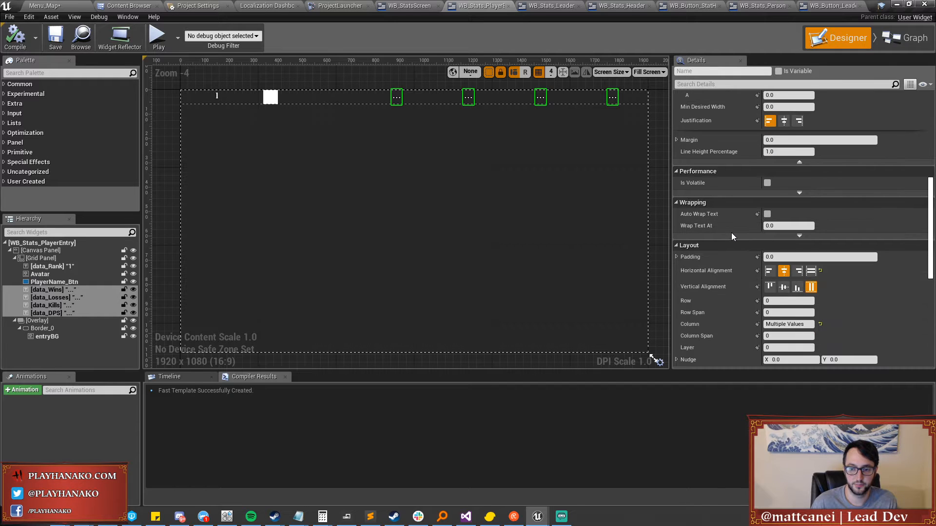
scroll(731, 233, down, 1)
scroll(730, 234, up, 9)
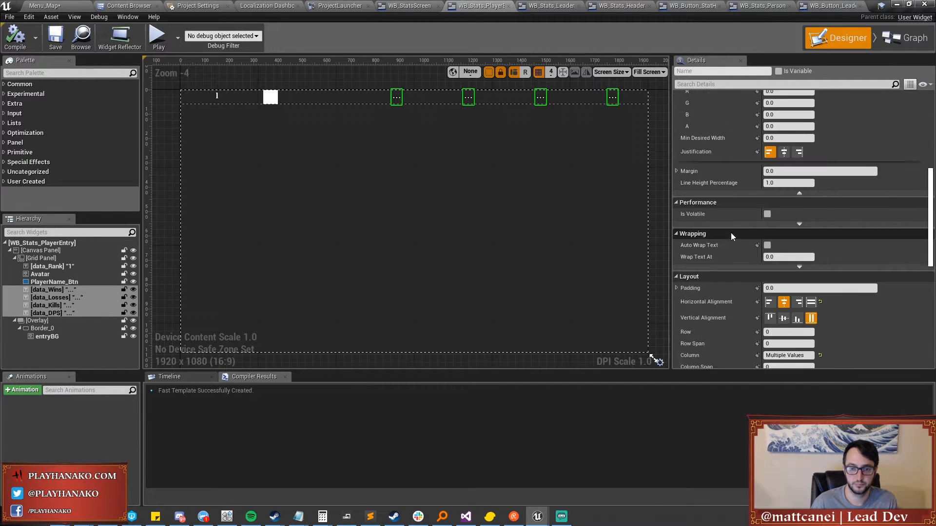
scroll(730, 233, up, 5)
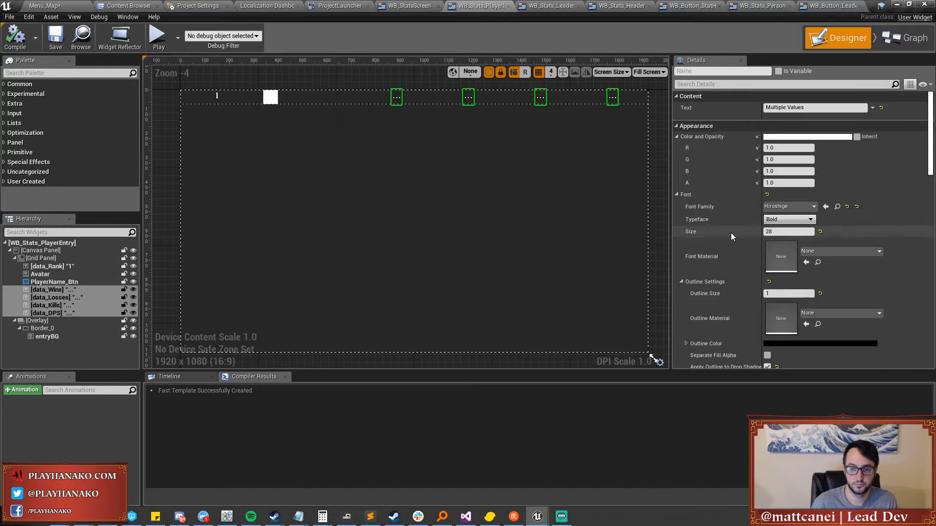
key(ctrl+a)
key(BackSpace)
click(744, 154)
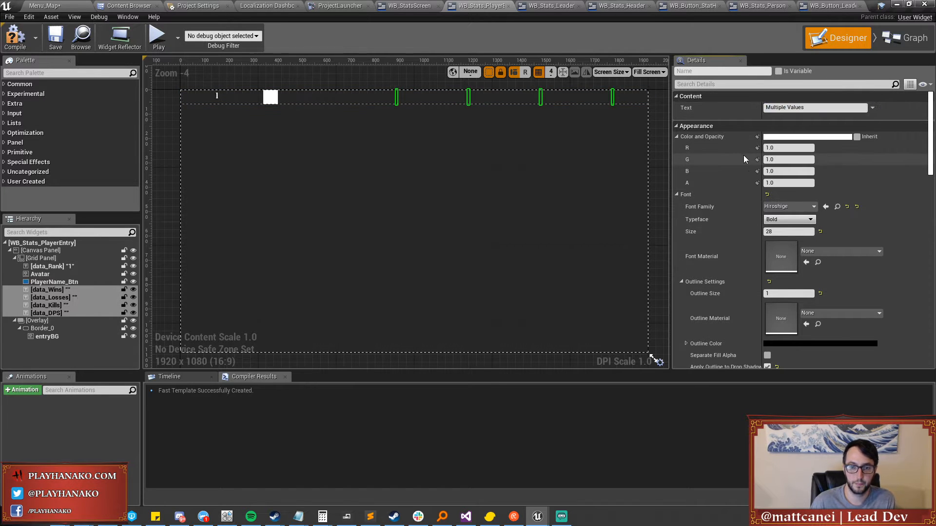
Compile WB_Stats_PlayerEntry, check it out of source control and save it.
click(30, 42)
click(55, 38)
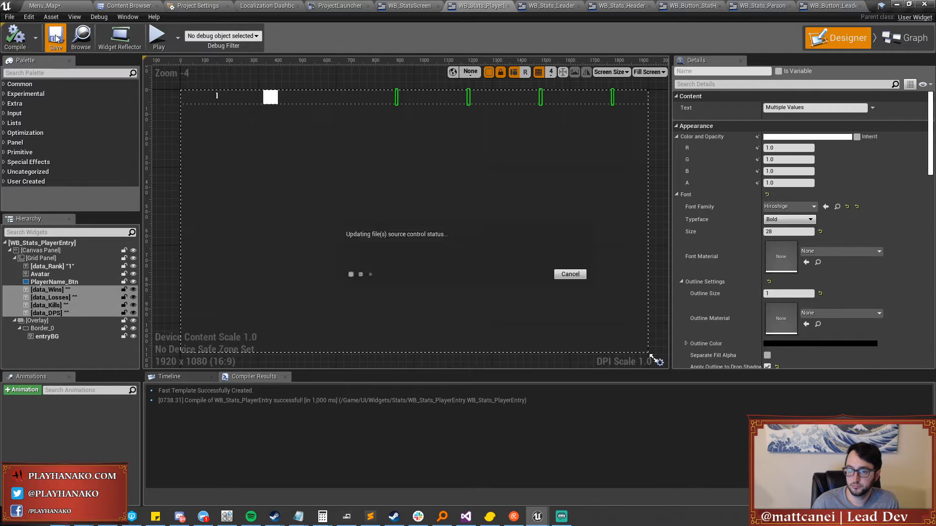
click(511, 347)
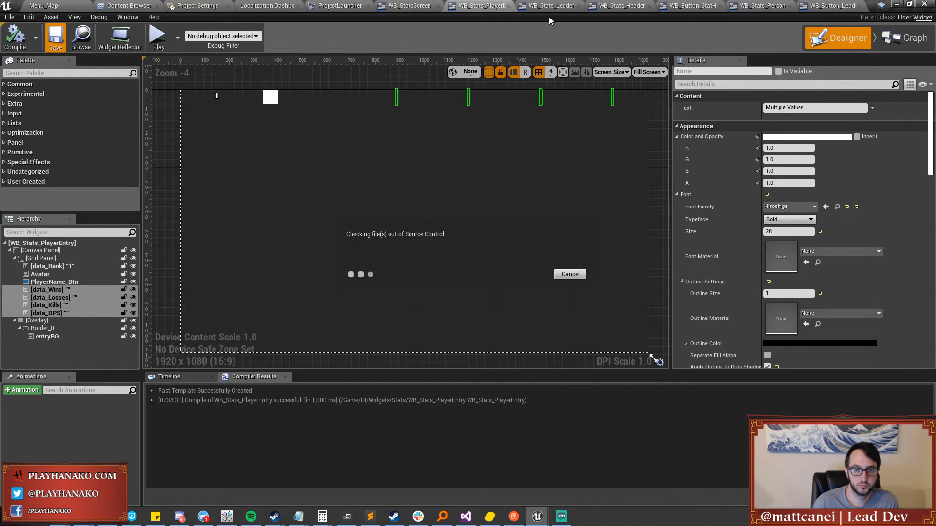
Review the open leaderboard, header, header button, player entry and personal stats widgets for text still needing localization.
click(571, 7)
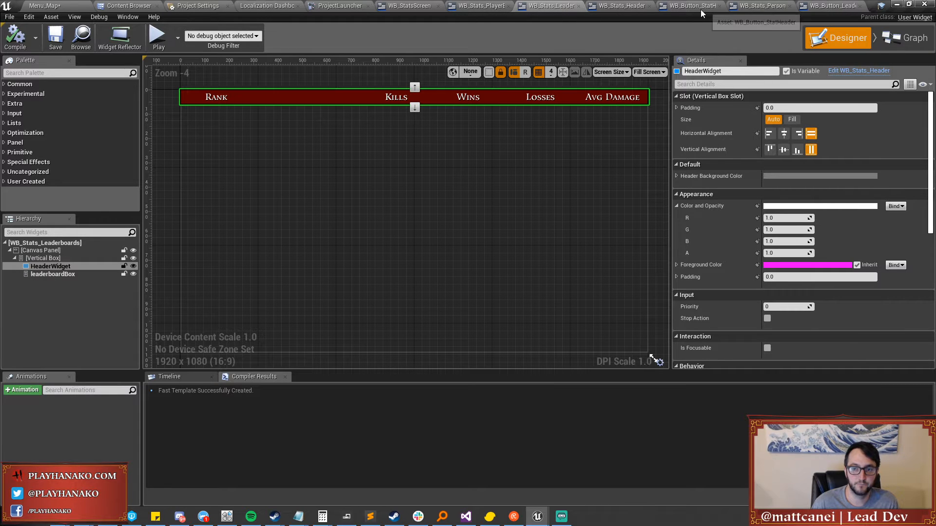
click(629, 6)
click(750, 5)
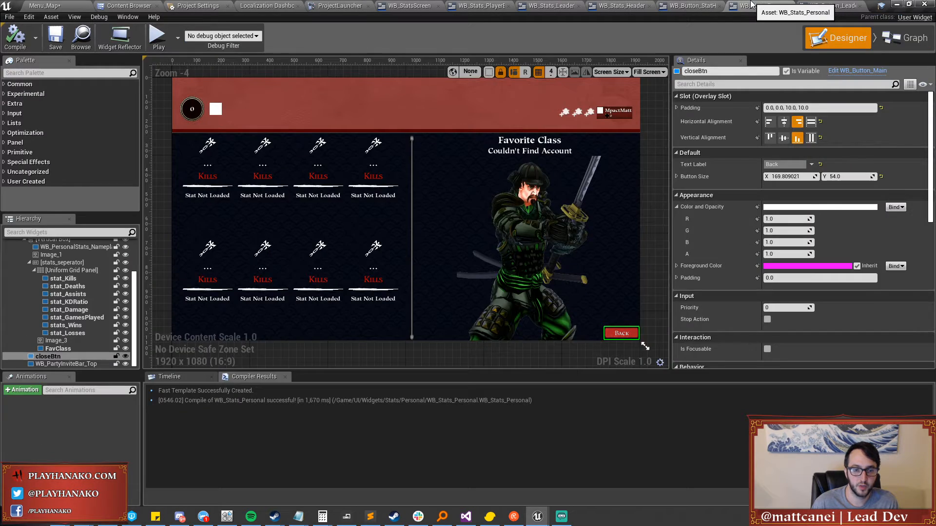
click(824, 6)
click(769, 5)
click(560, 6)
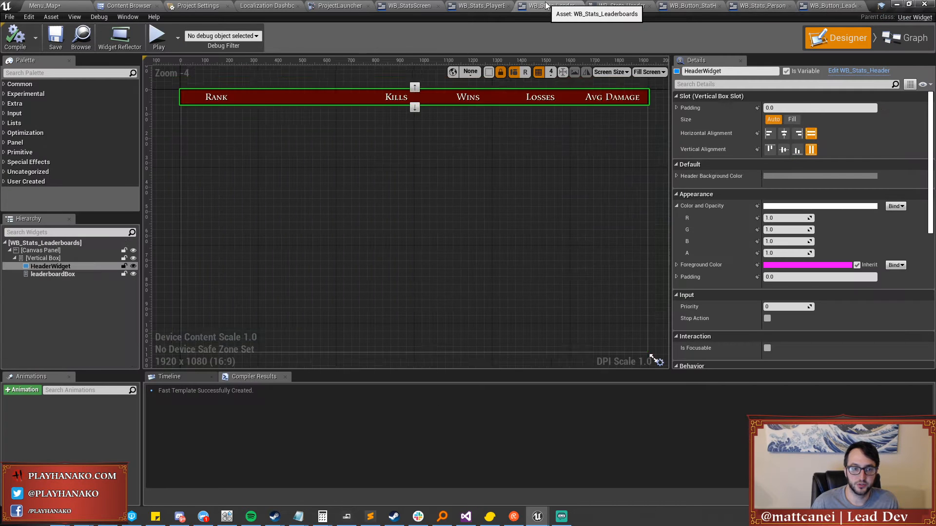
click(487, 6)
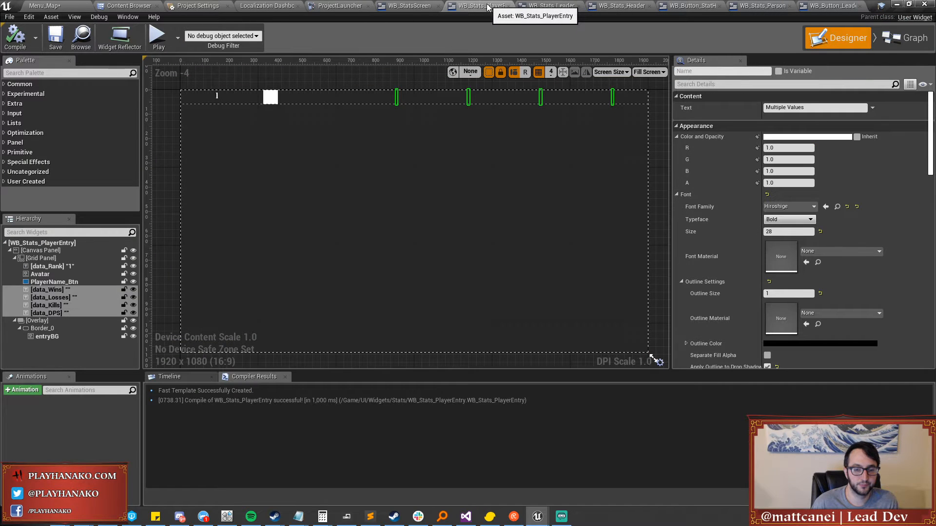
click(554, 6)
click(621, 5)
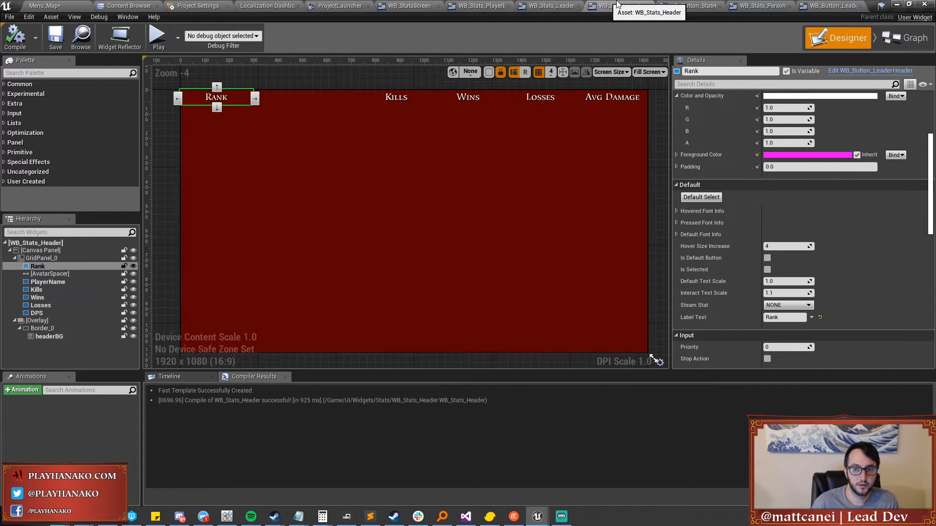
click(690, 6)
click(757, 5)
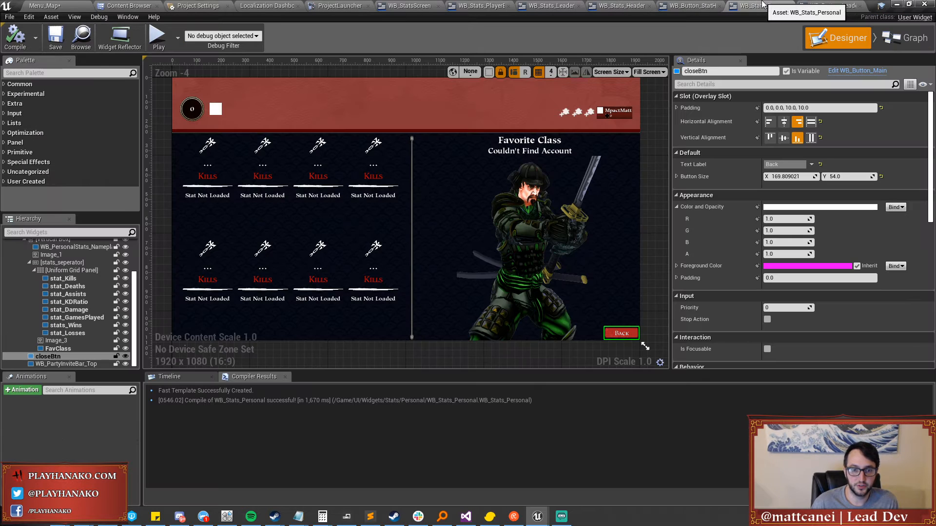
Examine the WB_StatsMenu bar in WB_StatsScreen and recheck the player entry and leaderboard widgets.
click(408, 6)
click(334, 93)
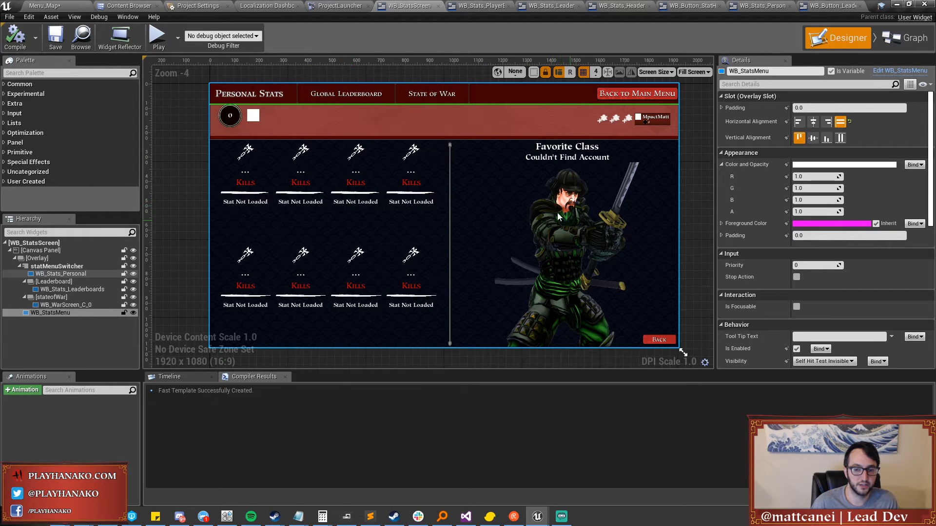
click(494, 6)
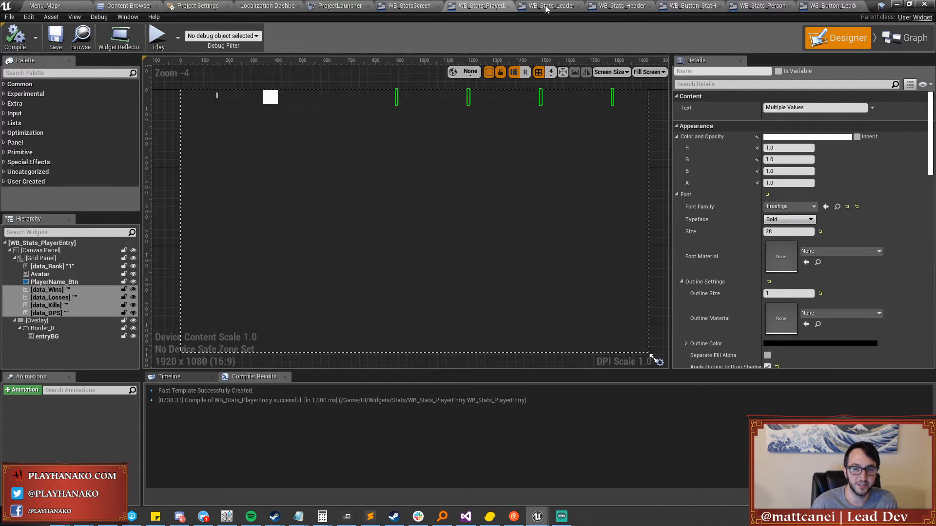
click(545, 7)
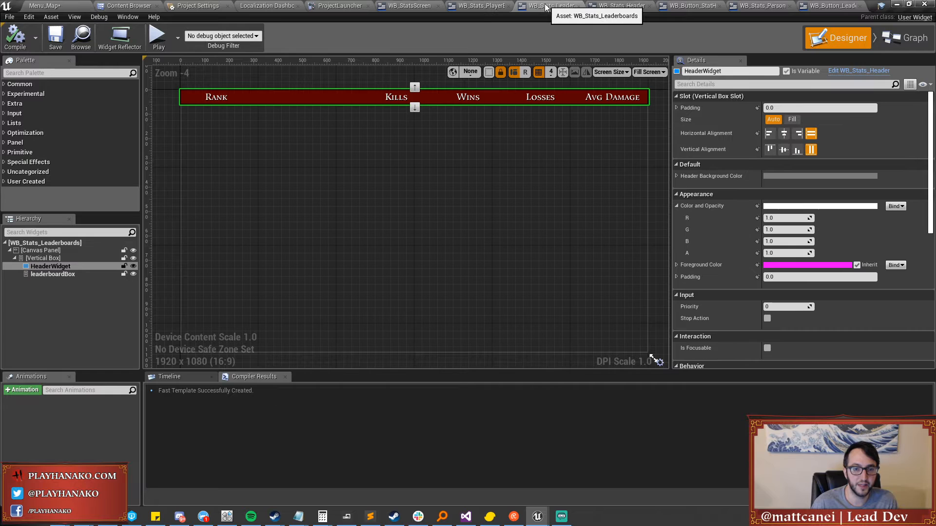
click(486, 6)
click(408, 6)
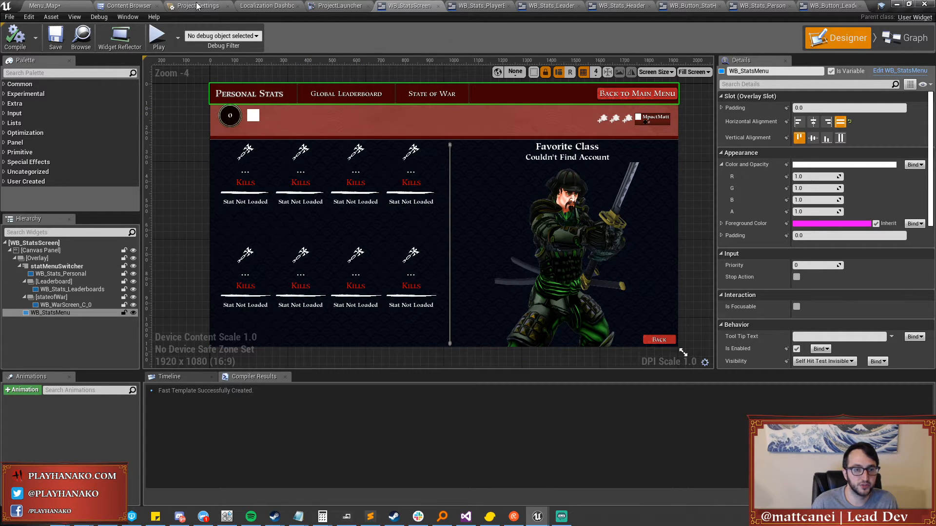
Check out and save the modified WB_Stats_Leaderboards and WB_Button_StatHeader assets in the Stats folder.
click(125, 6)
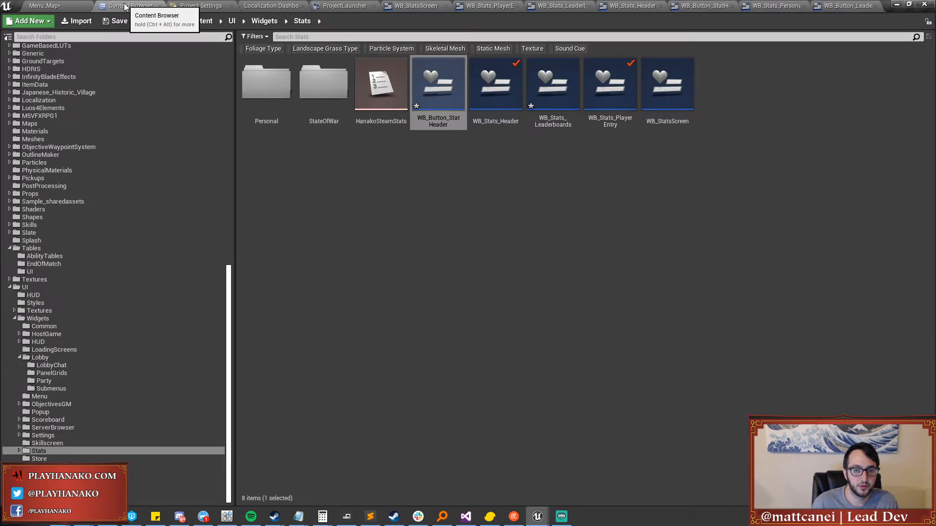
double_click(546, 117)
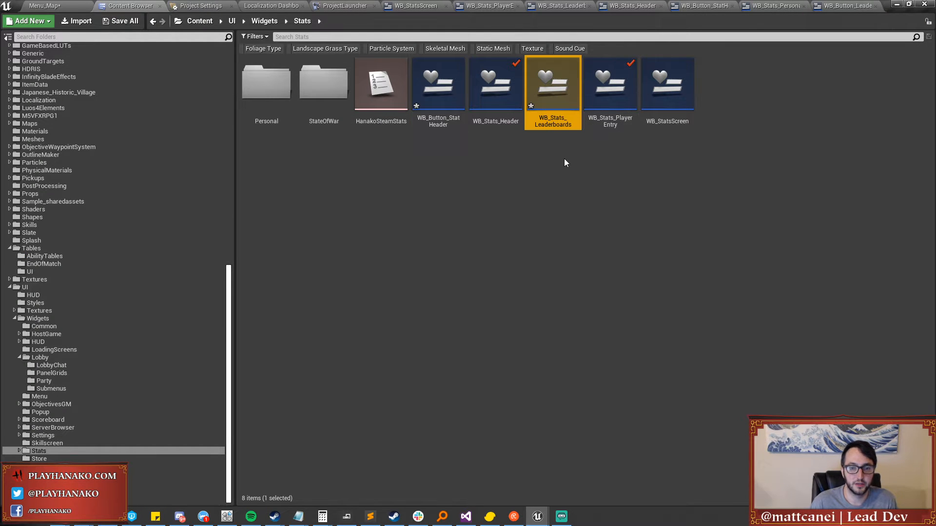
click(534, 348)
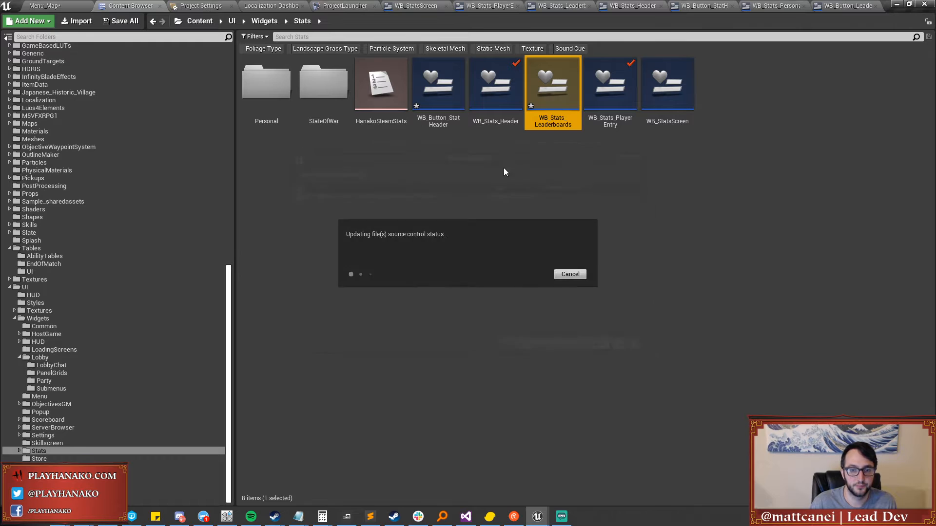
double_click(445, 99)
click(535, 347)
Check the display names in the HanakoSteamStats enumeration, and open WB_WarScreen from the StateOfWar folder.
double_click(396, 92)
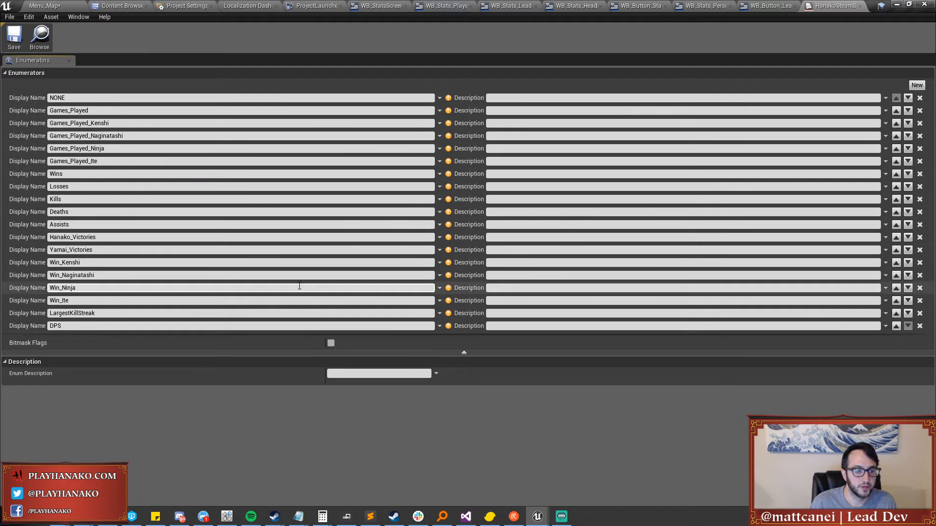
click(860, 6)
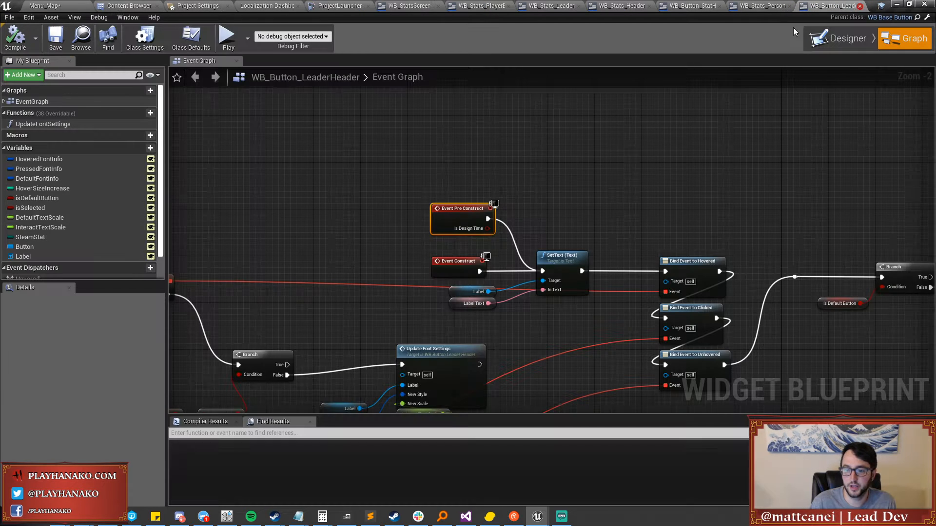
click(123, 4)
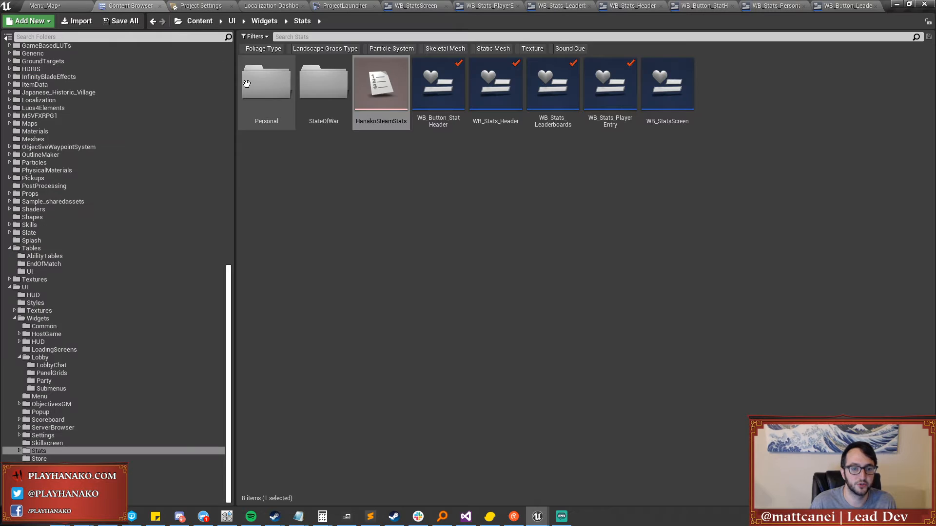
double_click(323, 83)
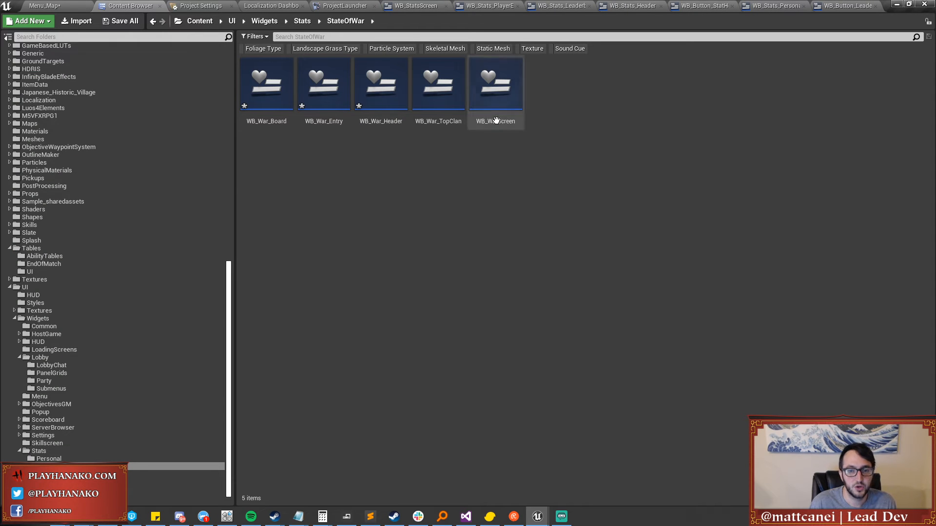
double_click(506, 101)
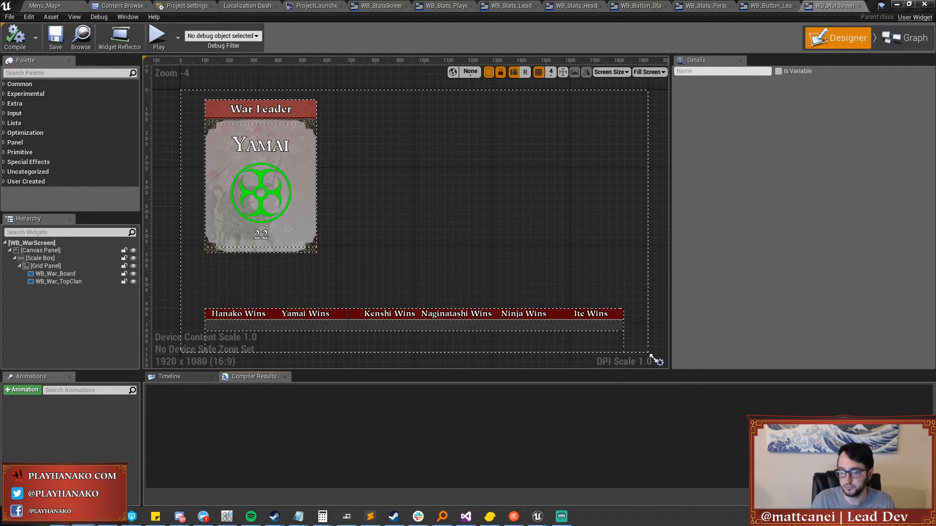
Check out and save WB_WarScreen, and inspect its war leader card and clan wins board.
click(62, 40)
click(523, 346)
right_drag(529, 163, 525, 185)
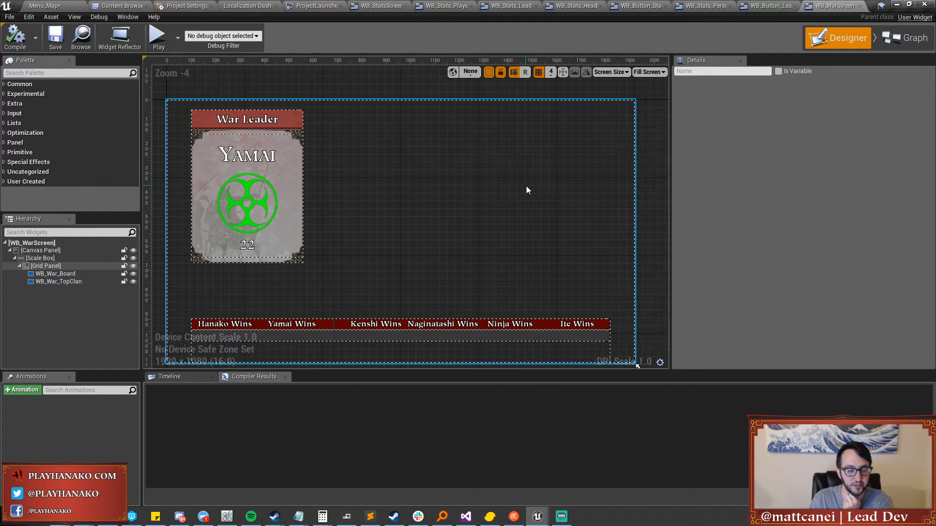
scroll(525, 185, down, 1)
click(446, 306)
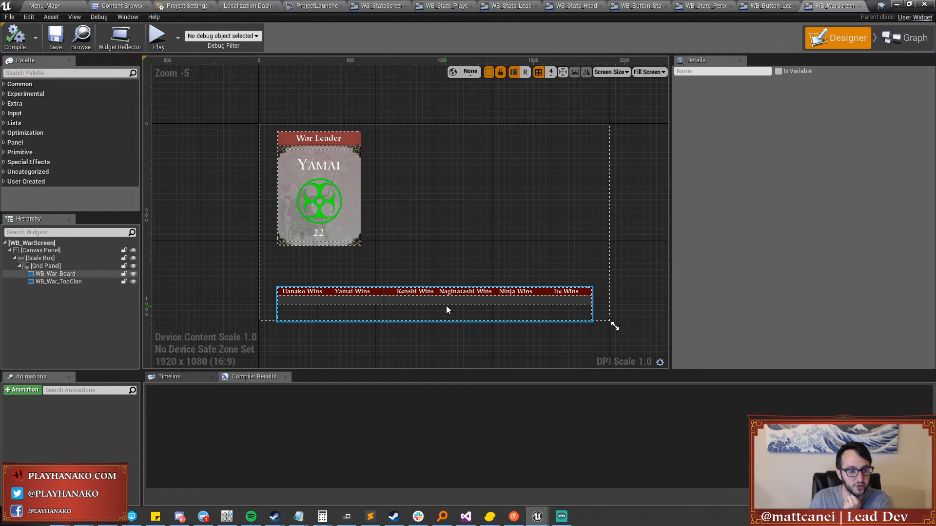
Look back through the open stat header button, header, leaderboard, player entry and stats screen widgets.
click(696, 4)
click(632, 5)
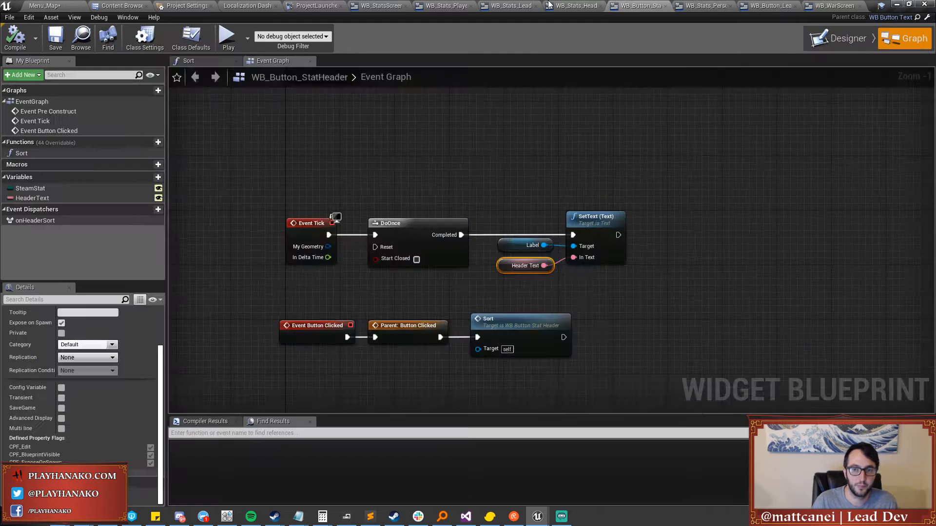
click(560, 4)
click(511, 6)
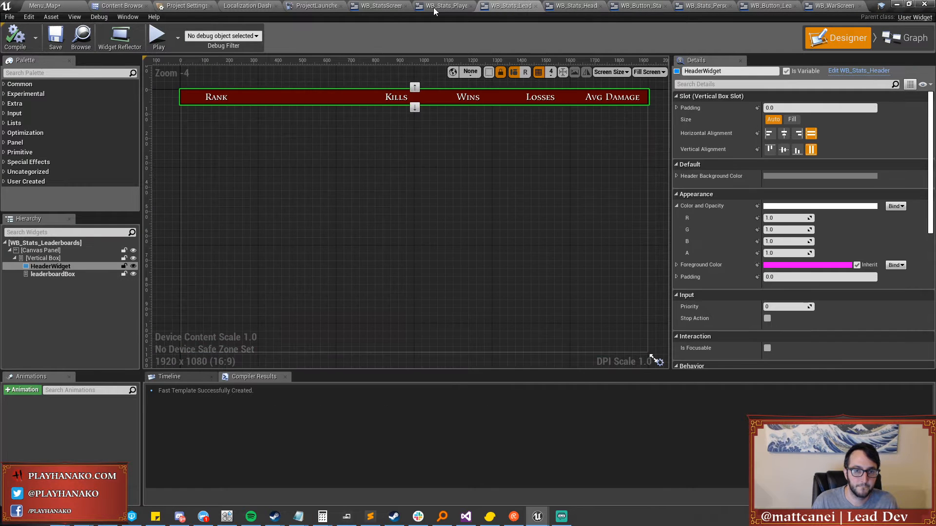
click(433, 7)
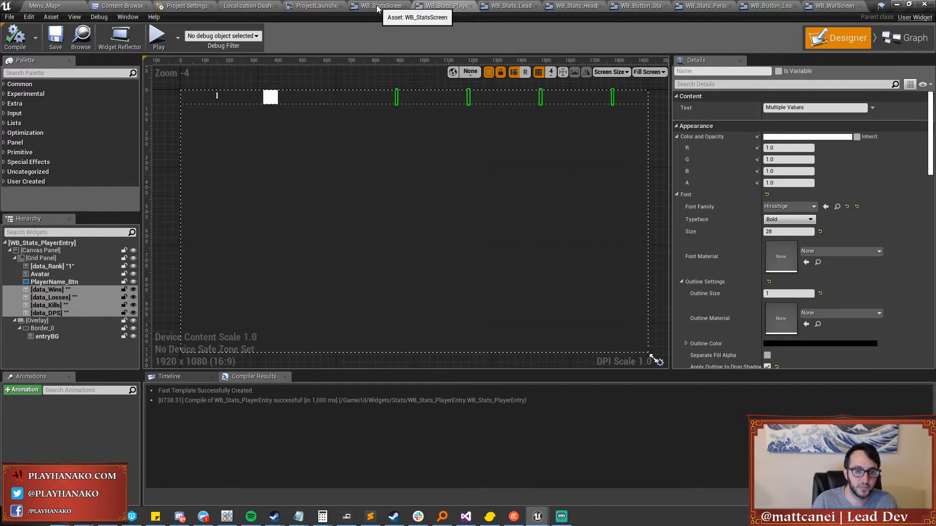
click(377, 6)
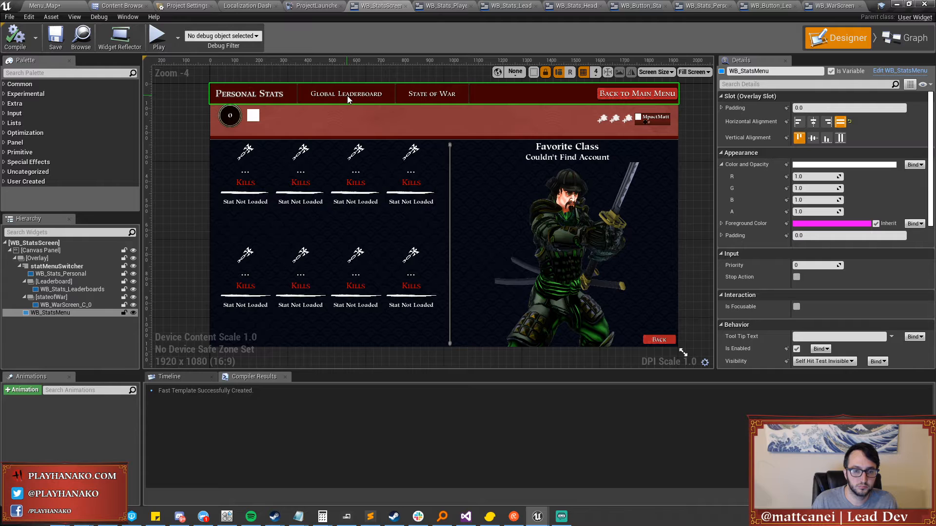
Preview the personal stats, leaderboard, State of War and menu bar widgets inside WB_StatsScreen's hierarchy.
click(57, 290)
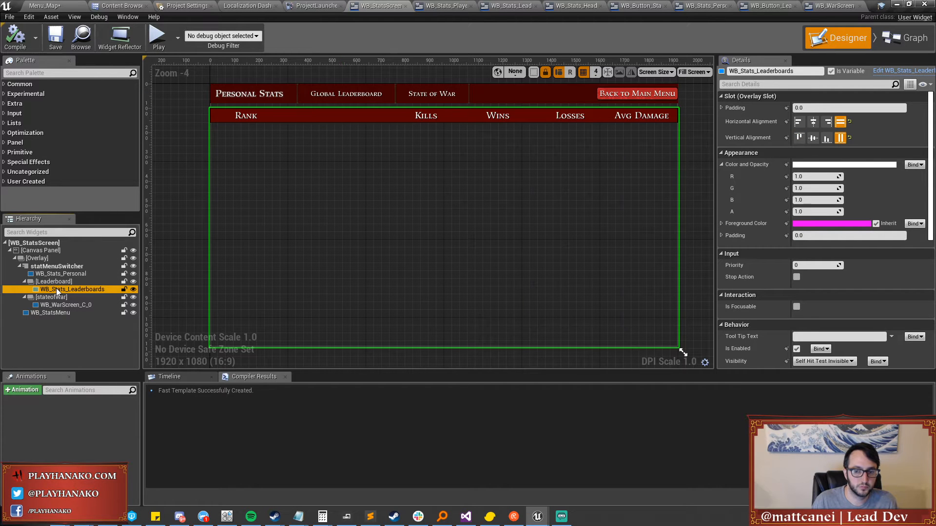
click(57, 274)
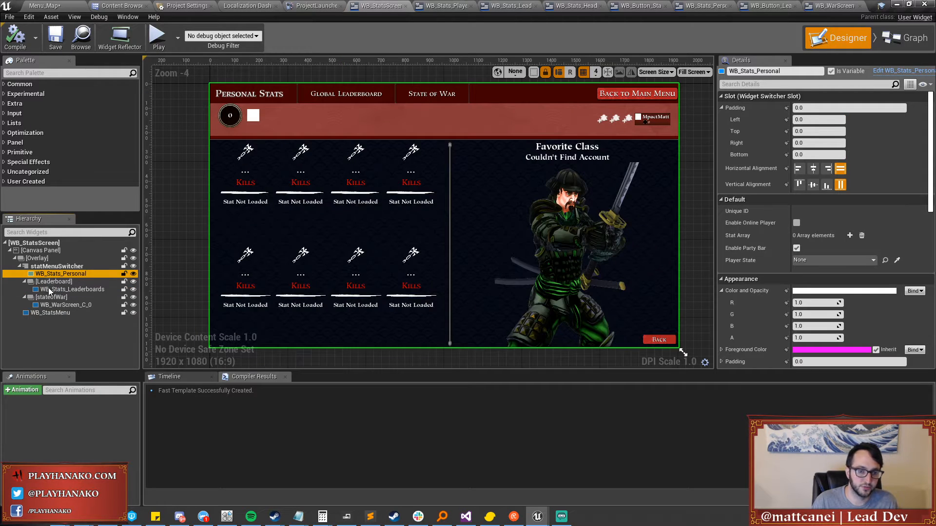
click(51, 305)
click(53, 281)
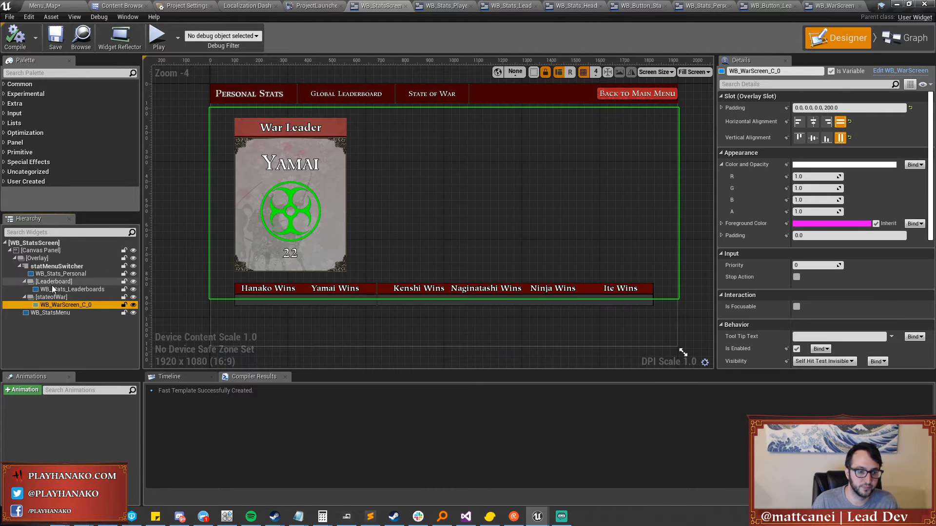
click(50, 273)
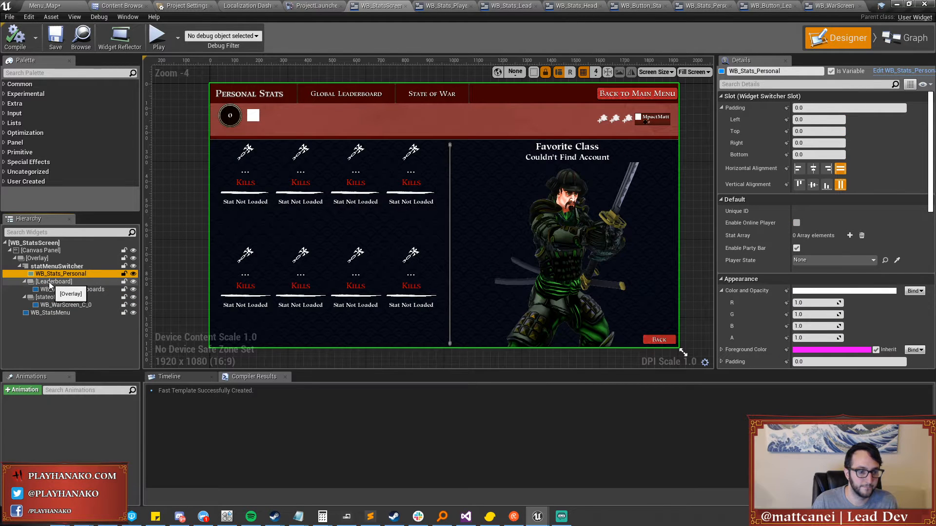
click(50, 283)
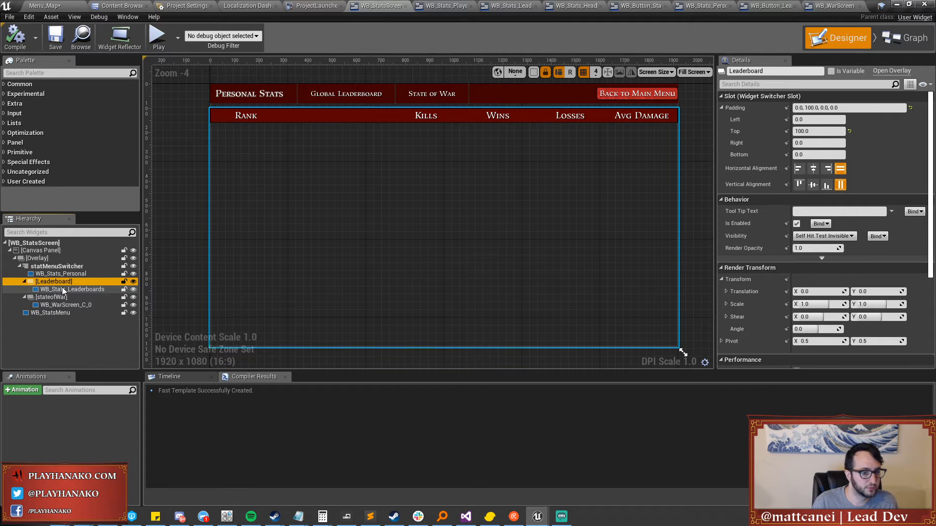
click(62, 290)
click(61, 296)
click(64, 289)
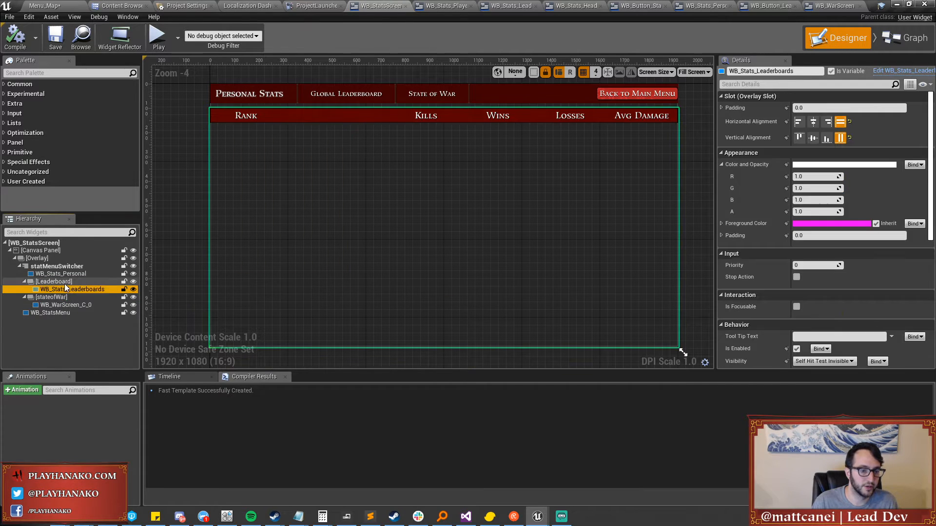
click(63, 305)
click(58, 313)
click(54, 258)
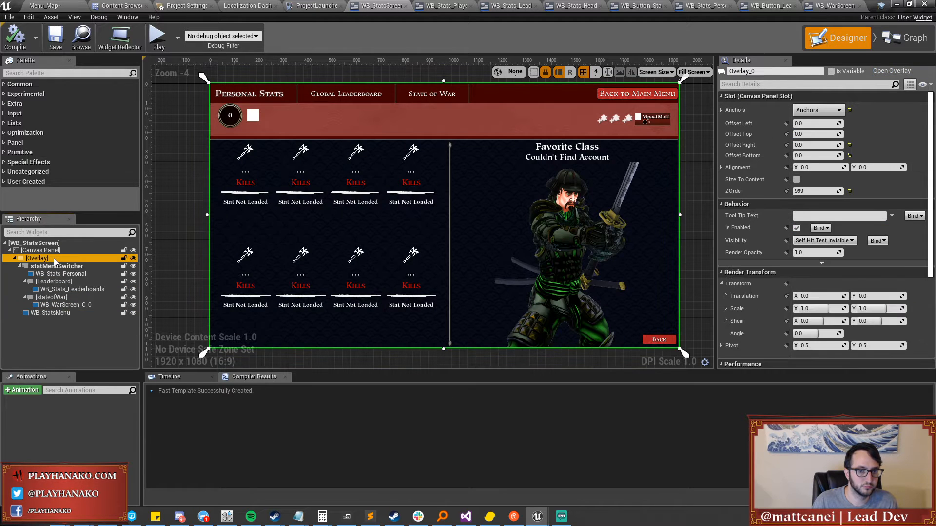
click(132, 259)
click(133, 258)
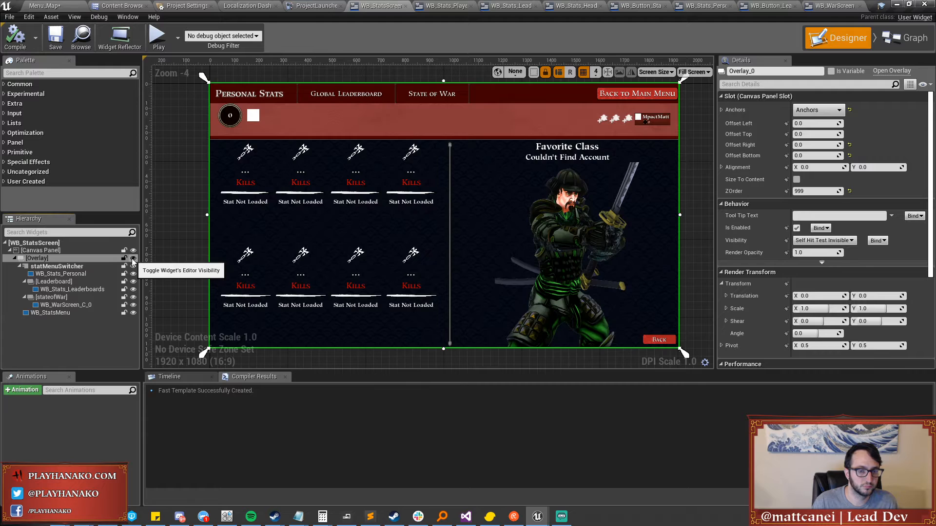
click(54, 314)
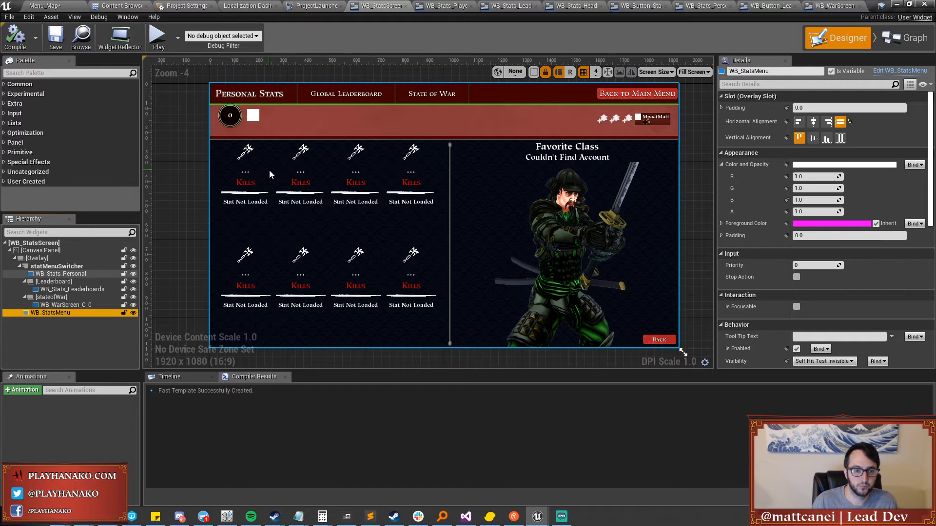
Open WB_Stats_Personal from the stats screen and examine the stat_Kills entry's labels.
click(73, 274)
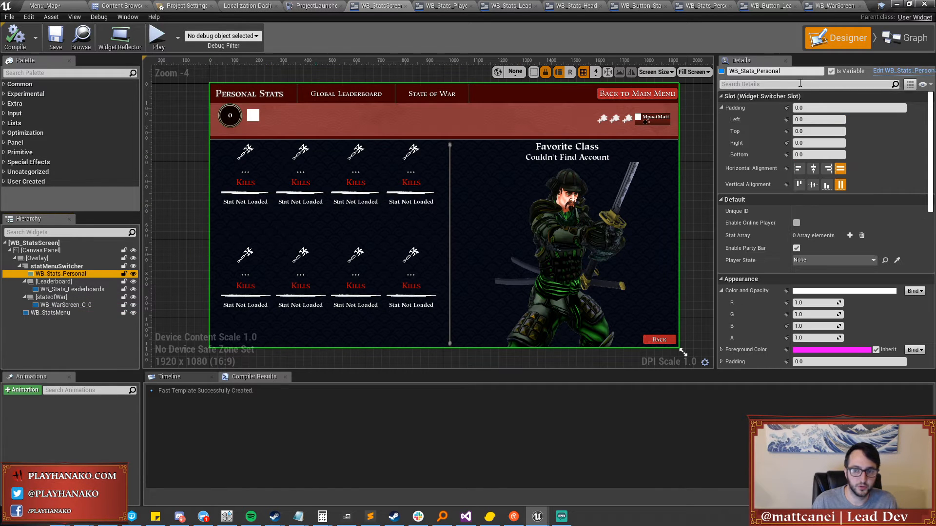
click(899, 71)
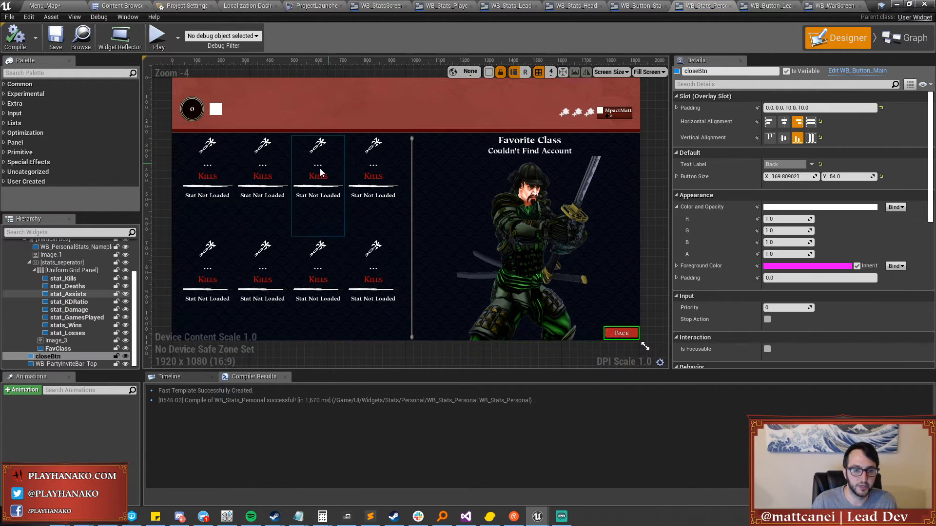
click(208, 183)
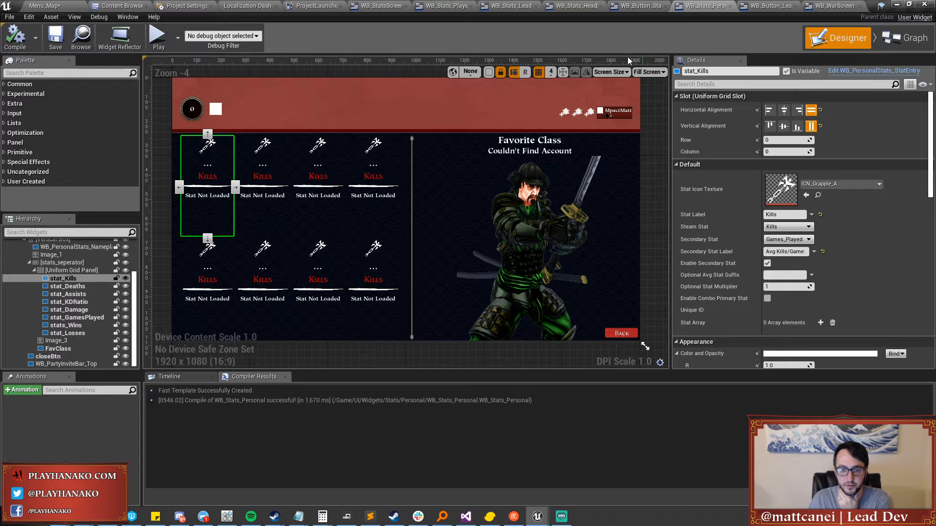
Clear the playerName text in the party bar's WB_PartyMember_LocalUser widget, then compile, check out and save it.
click(608, 113)
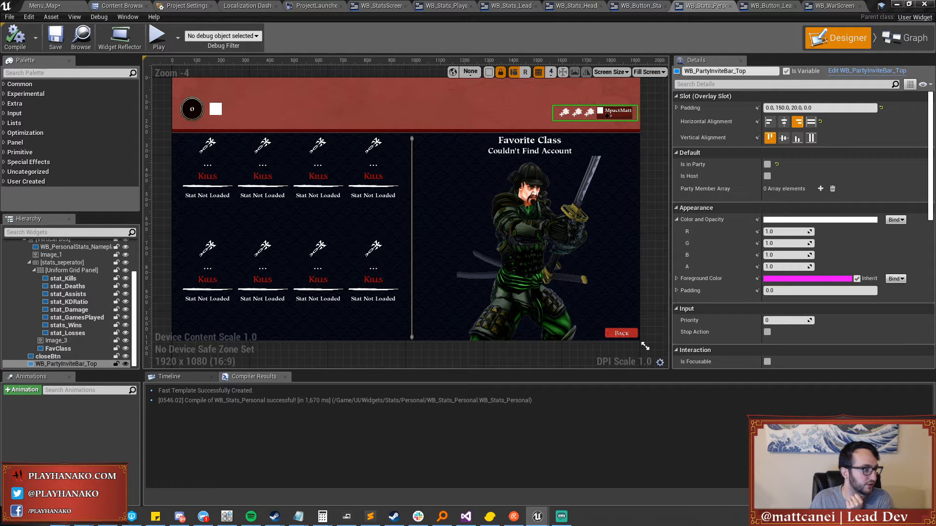
double_click(608, 114)
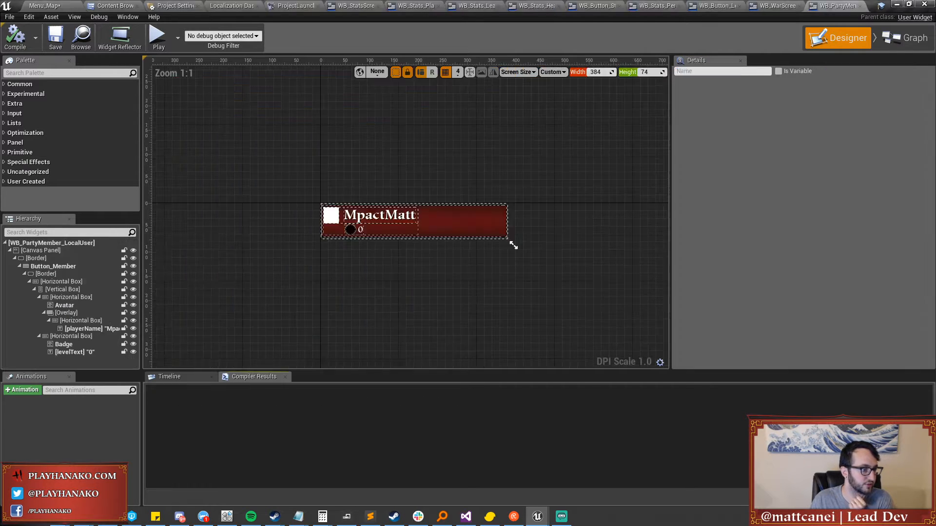
click(366, 215)
drag(811, 176, 687, 177)
key(BackSpace)
key(Return)
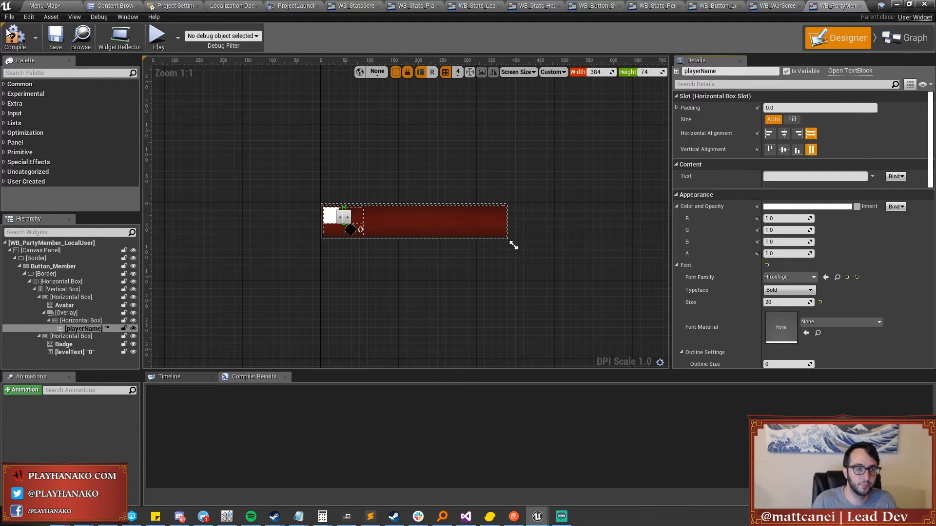
click(56, 39)
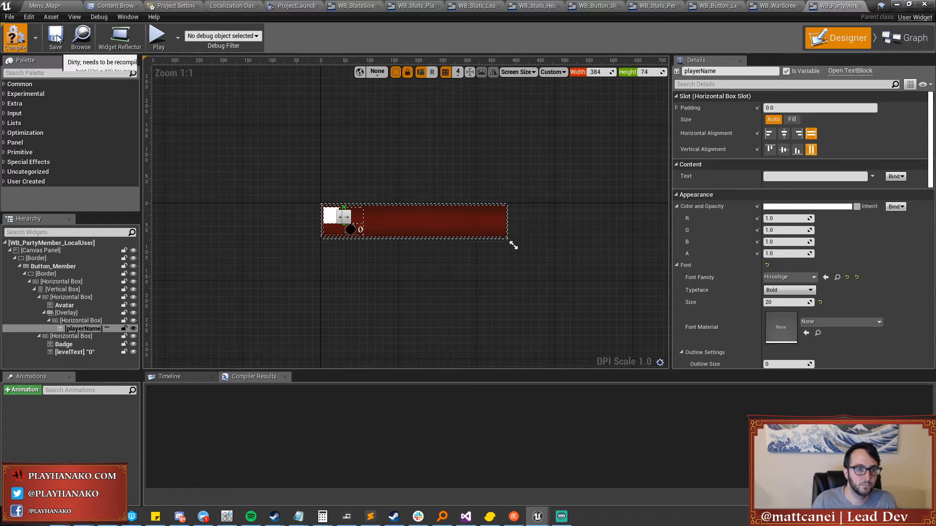
click(528, 350)
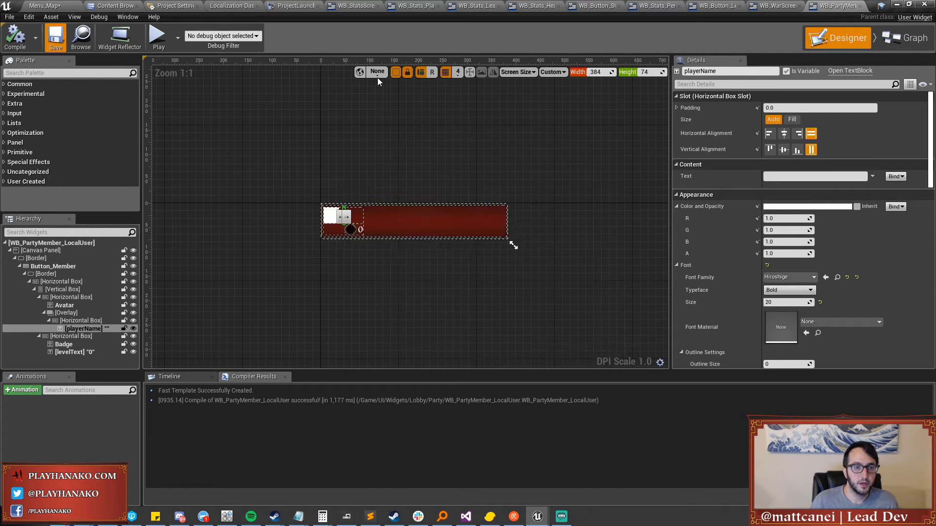
Review the Game target's text gathering and culture settings in the Localization Dashboard, and recheck WB_StatsScreen.
click(229, 6)
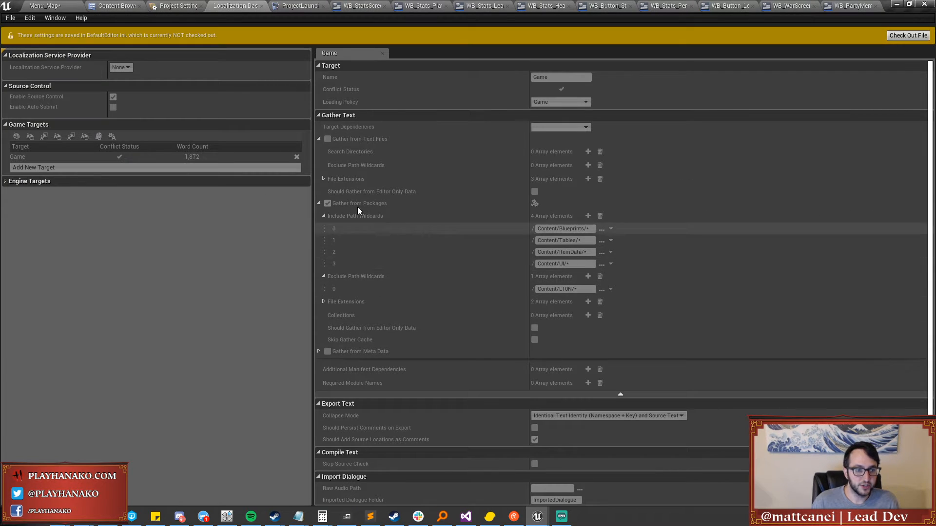
scroll(470, 271, down, 5)
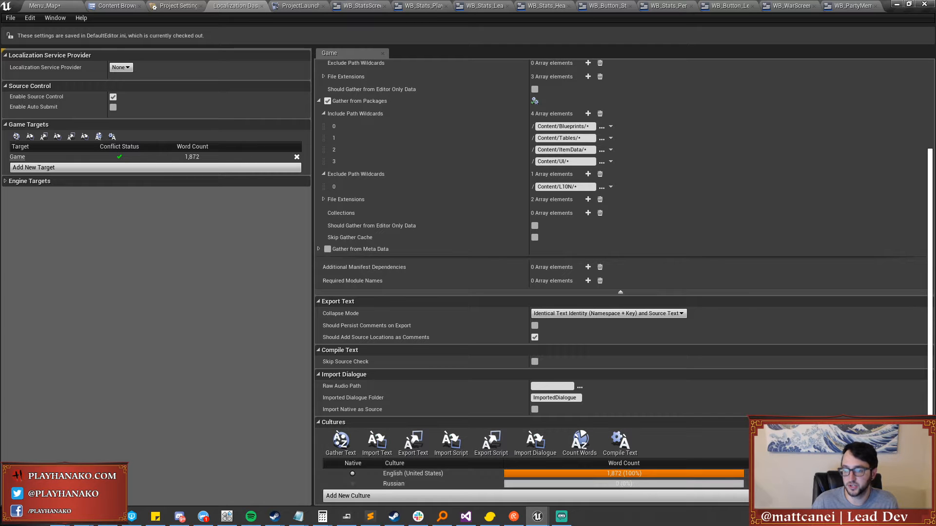
scroll(722, 181, up, 1)
scroll(721, 179, up, 6)
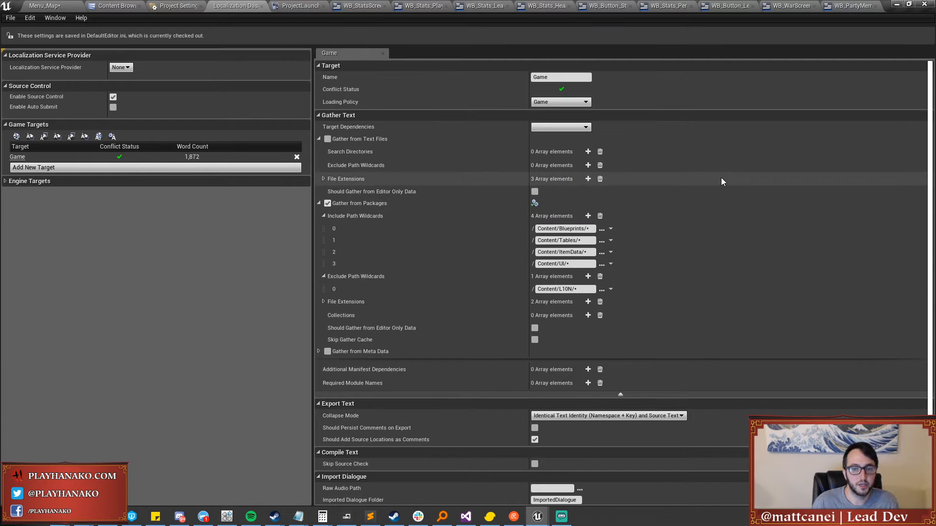
scroll(721, 179, down, 7)
scroll(713, 237, up, 5)
scroll(713, 240, up, 2)
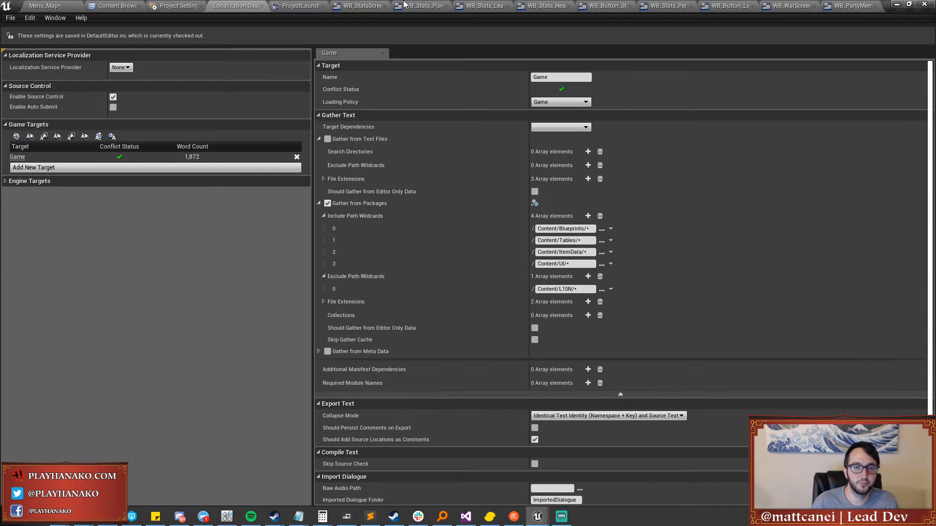
click(360, 5)
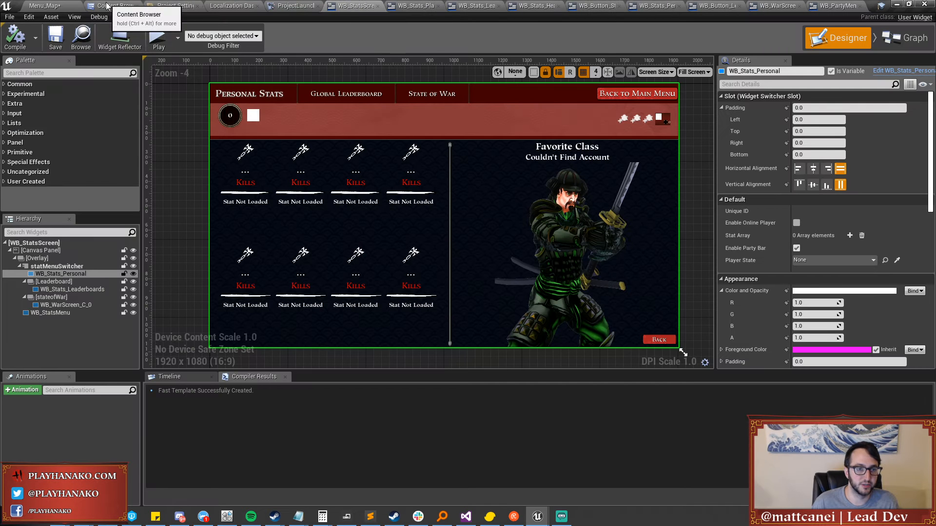
Create a string table named StatsStringTable in the Localization folder and save it.
click(133, 6)
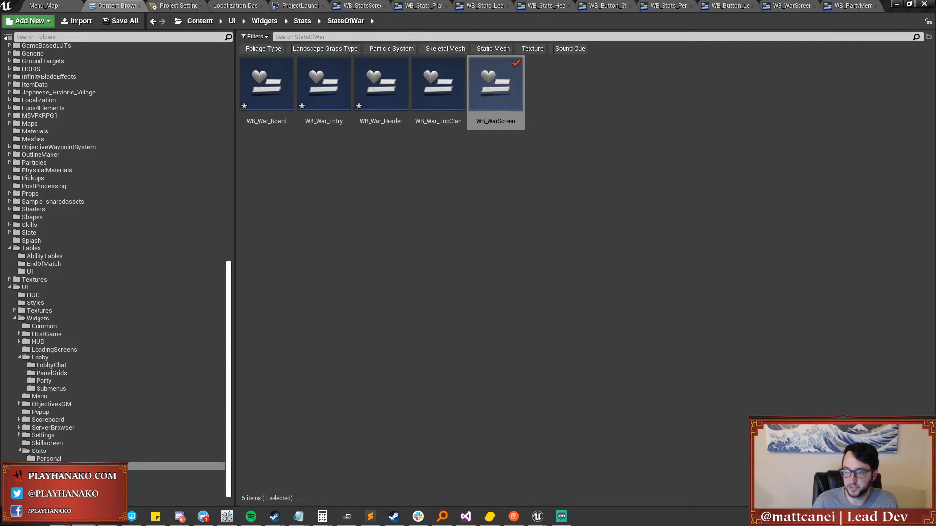
scroll(104, 234, up, 7)
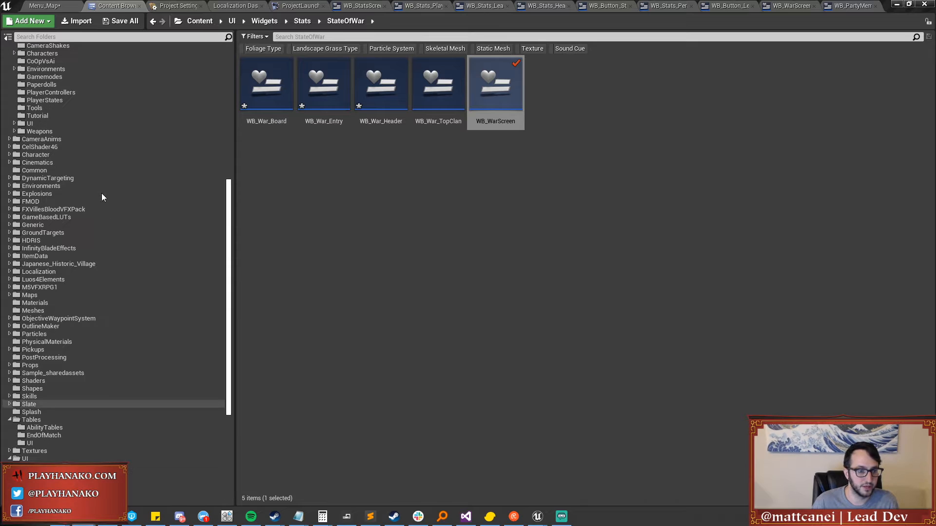
click(39, 273)
right_click(336, 177)
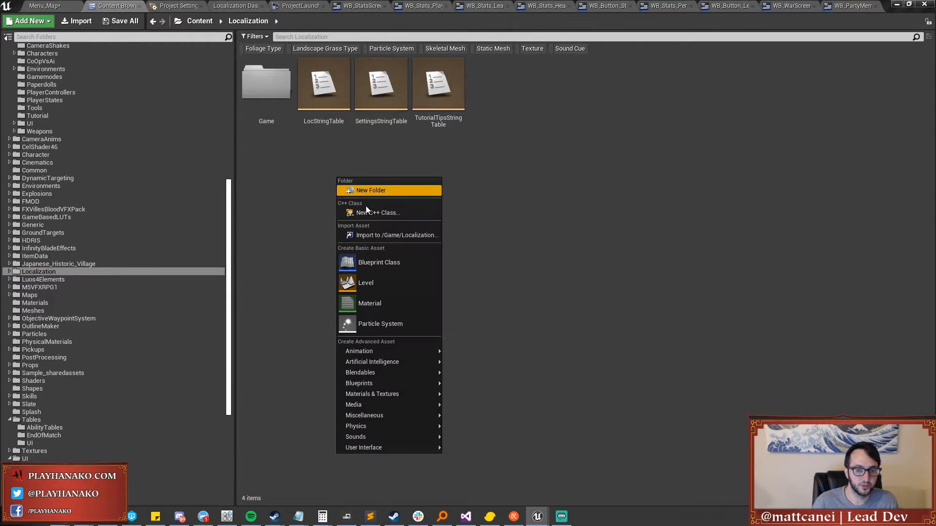
mouse_move(396, 414)
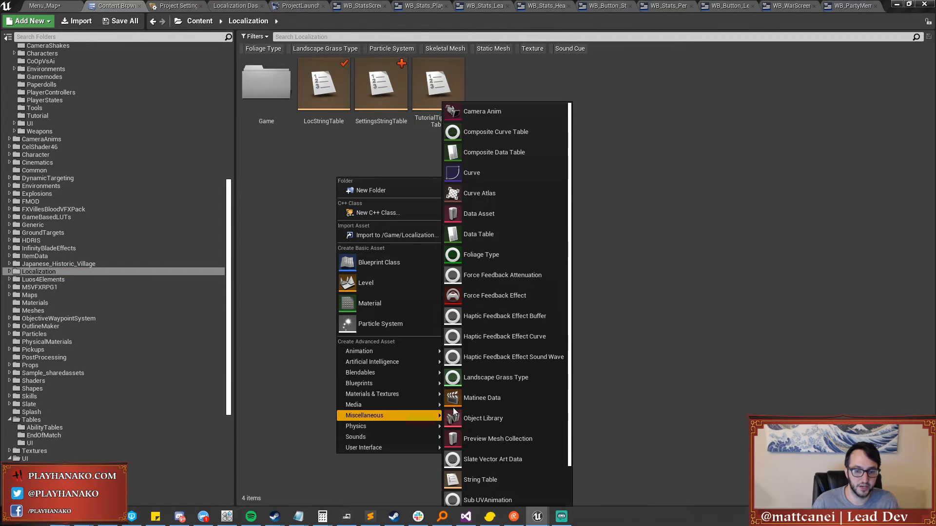
click(483, 447)
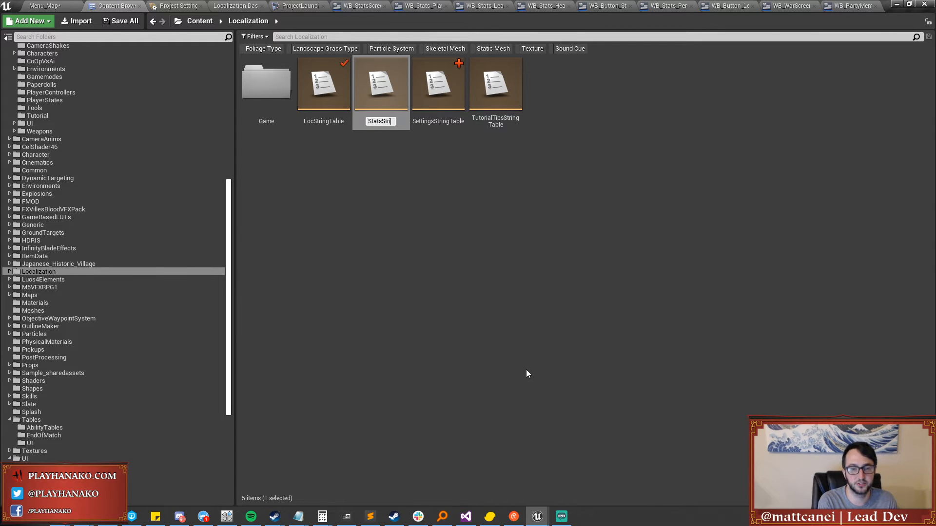
text(StatsStringTable)
key(Return)
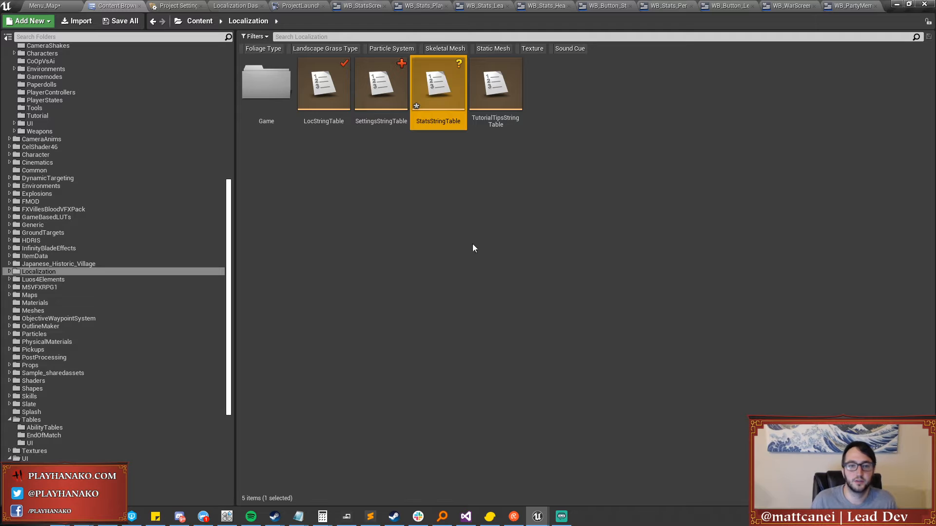
key(ctrl+s)
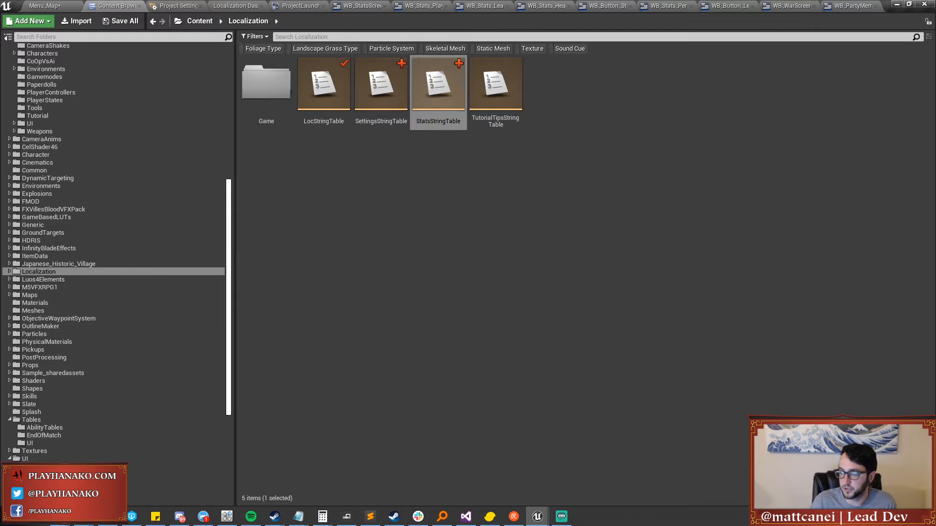
Open StatsStringTable, import the stats strings into it from a CSV file, and close the table.
key(alt+Tab)
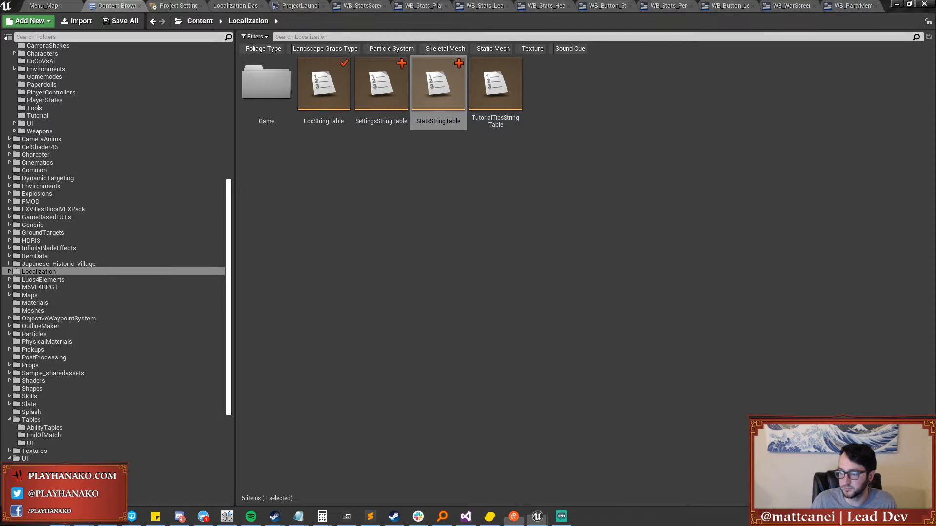
double_click(428, 94)
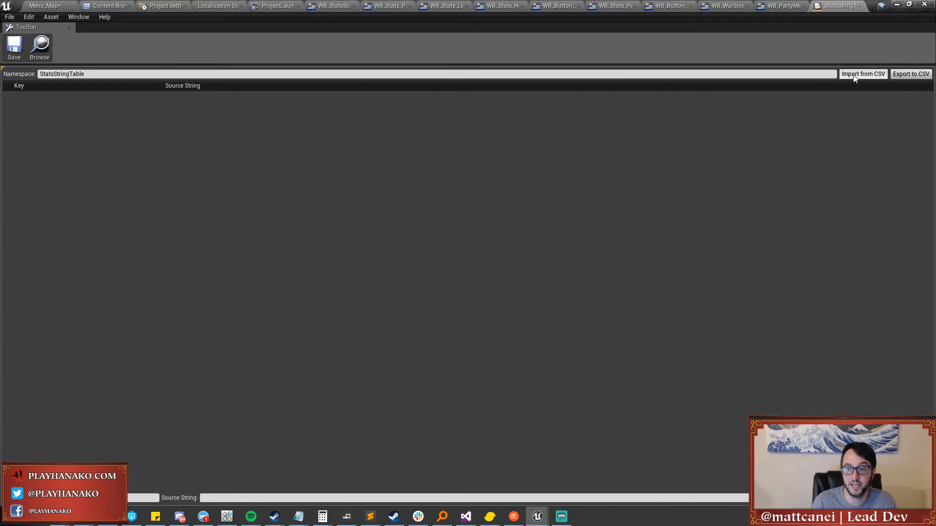
click(854, 75)
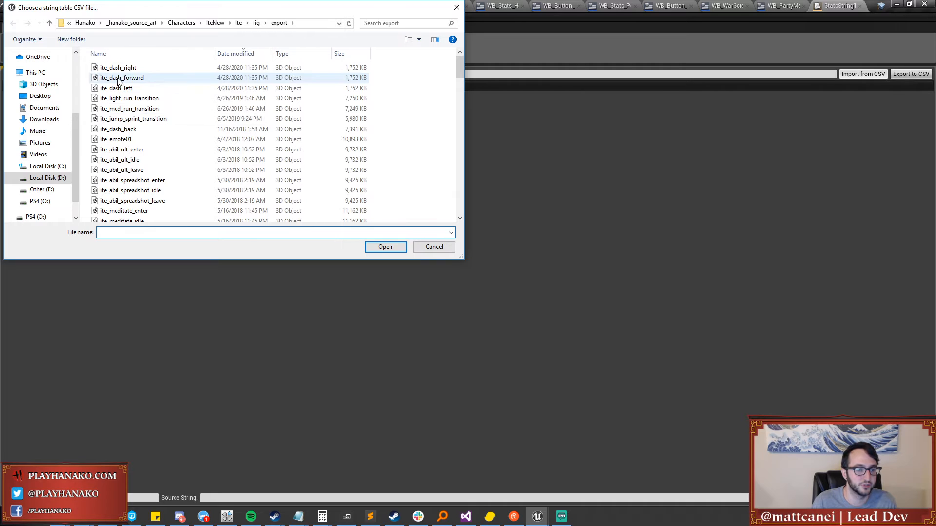
key(Escape)
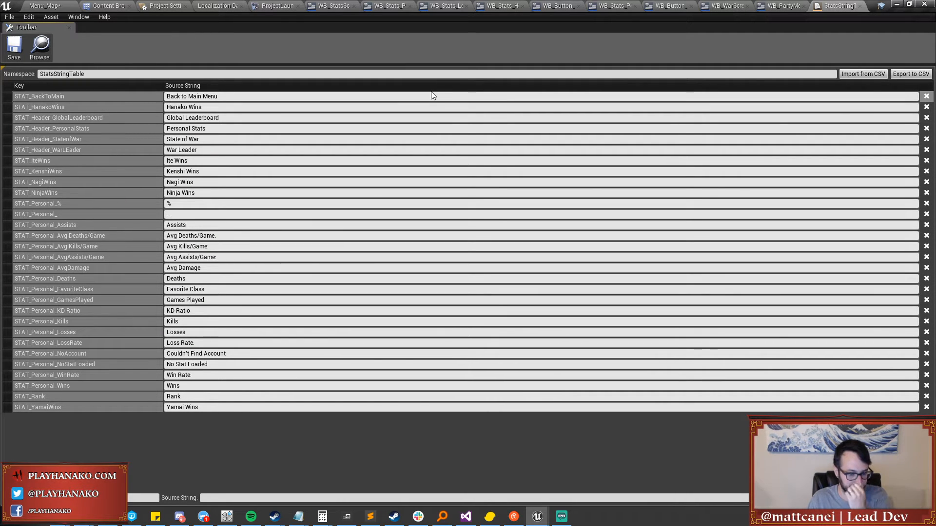
click(860, 6)
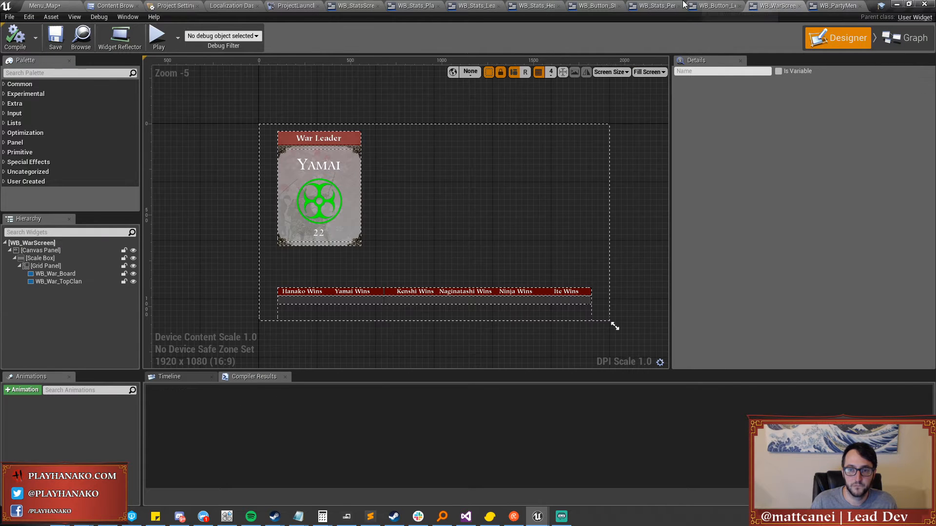
In WB_Stats_Personal, link the Stat Label of stat_Kills to the STAT_Personal_Kills key in StatsStringTable.
click(709, 6)
click(657, 6)
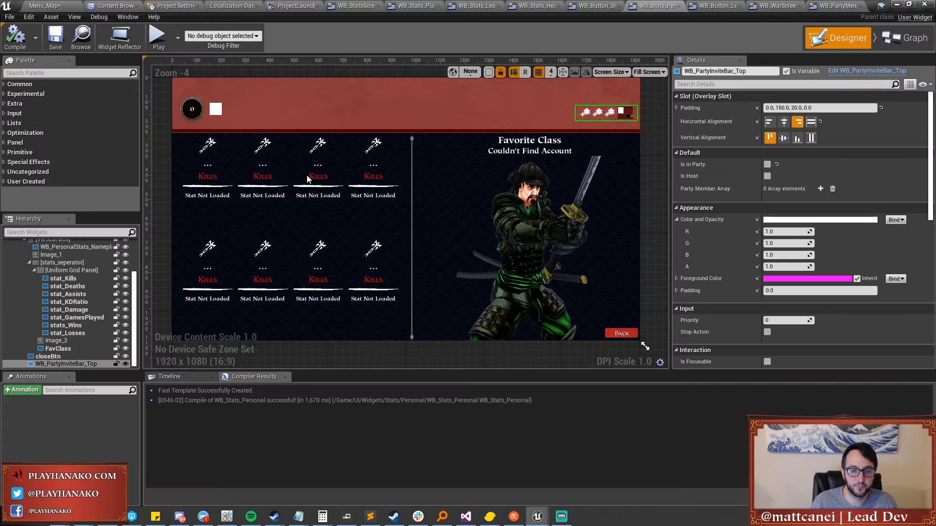
click(201, 198)
click(811, 215)
click(822, 293)
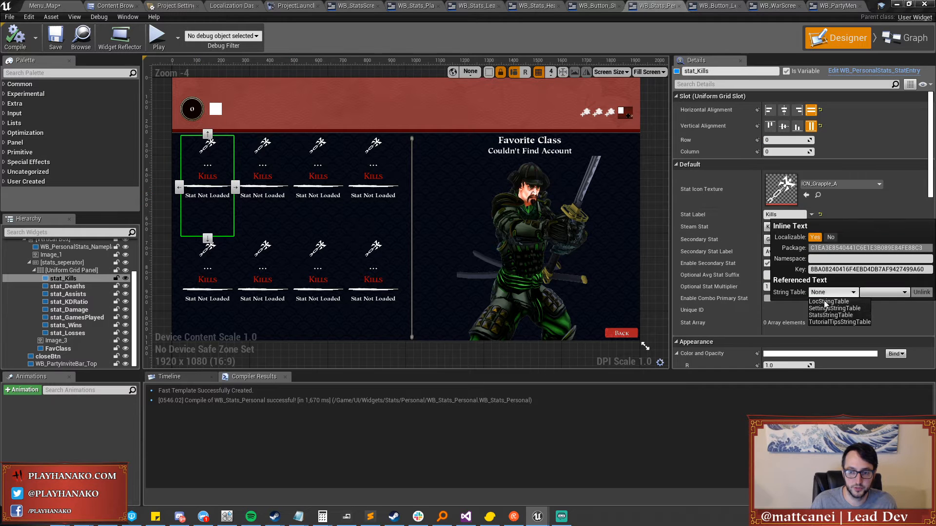
click(831, 315)
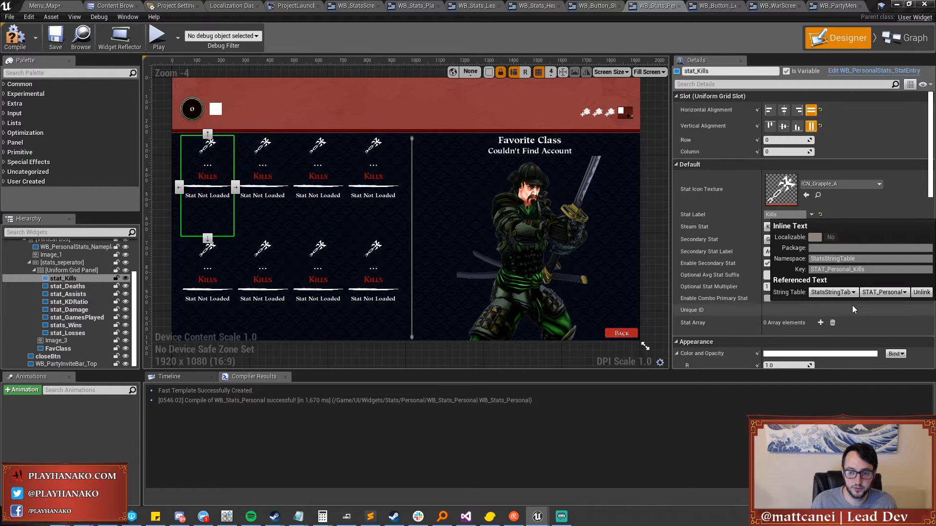
click(884, 292)
click(880, 435)
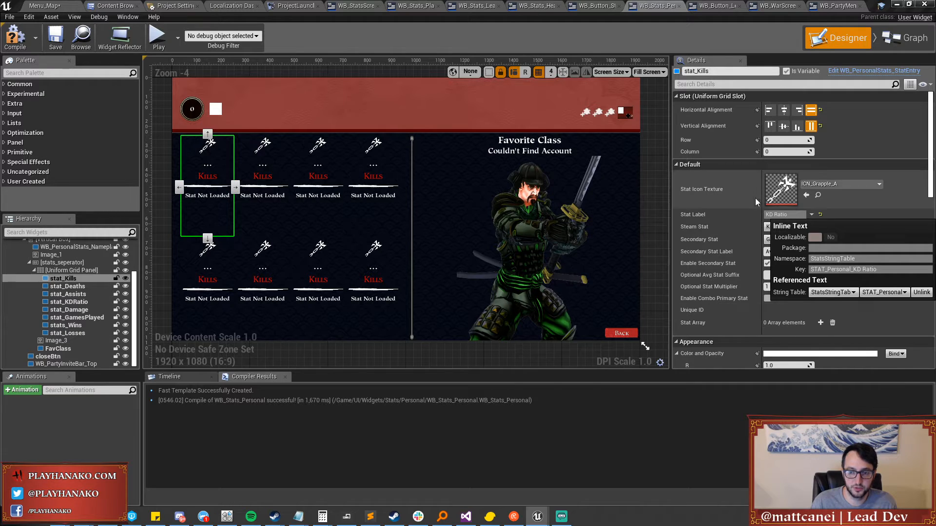
click(880, 293)
click(879, 442)
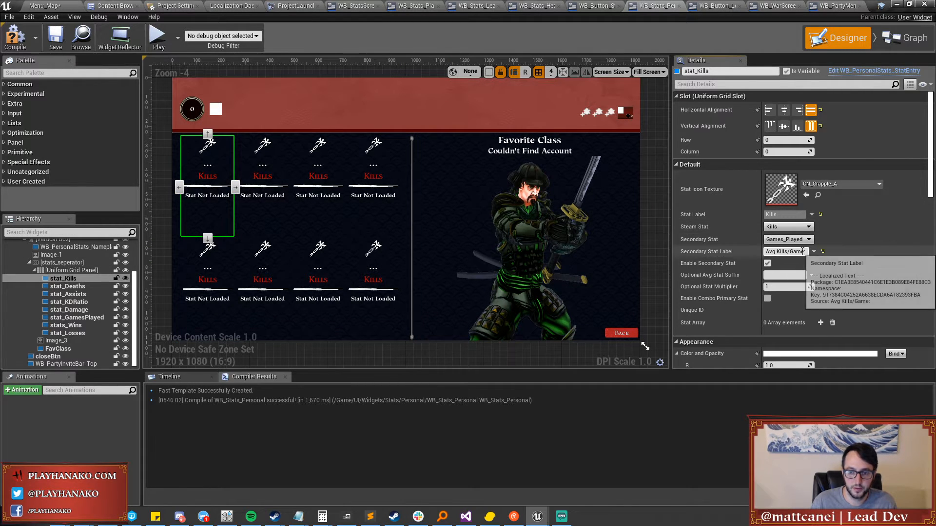
Link the Secondary Stat Label of stat_Kills to the STAT_Personal_Avg Kills/Game key in StatsStringTable.
click(814, 251)
click(831, 330)
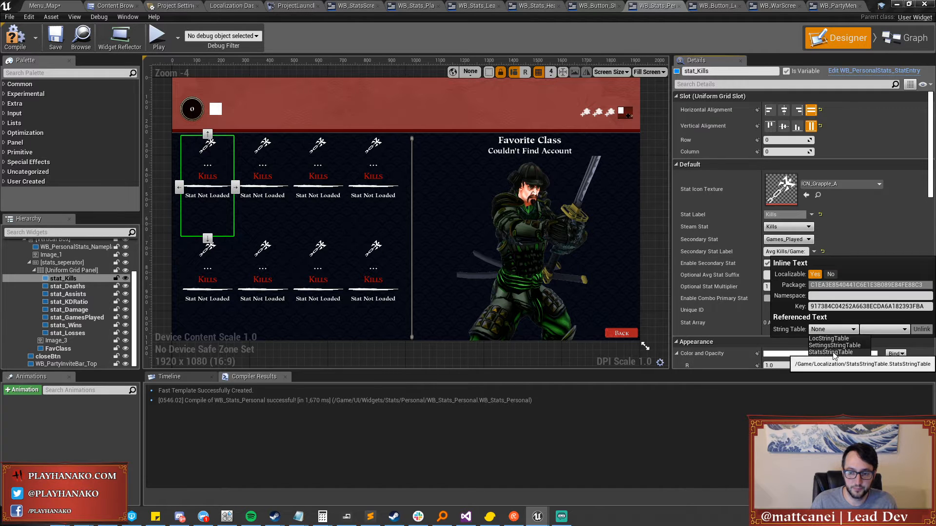
click(834, 347)
click(880, 331)
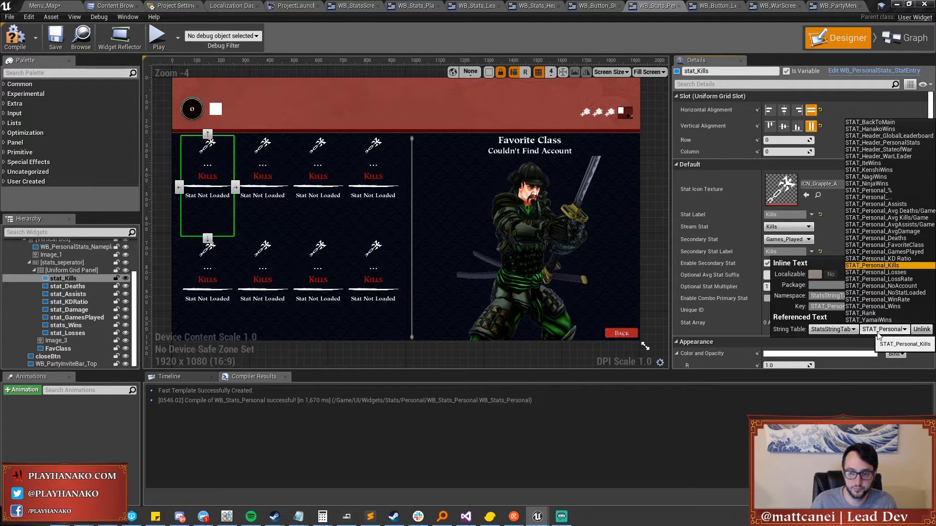
click(872, 217)
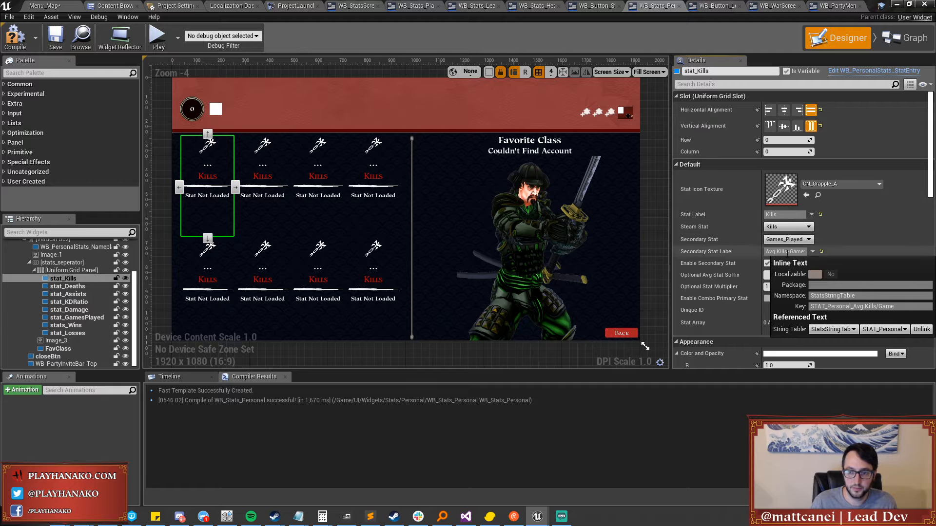
Link the Stat Label of stat_Deaths to the STAT_Personal_Deaths key in StatsStringTable.
click(286, 187)
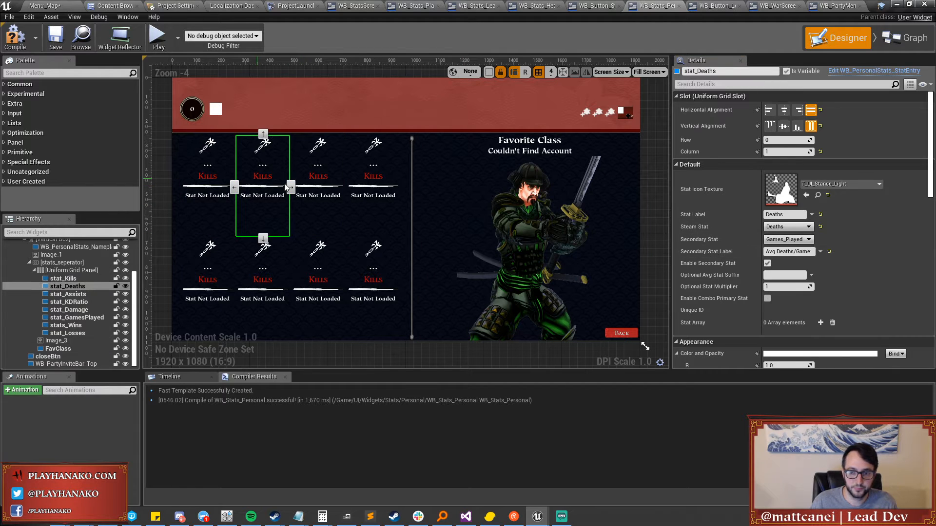
click(810, 215)
click(831, 292)
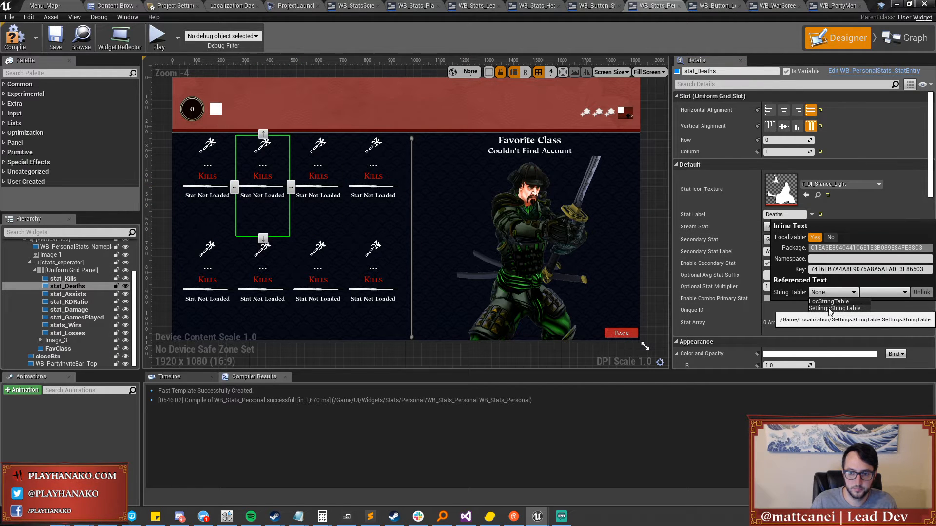
click(829, 315)
click(883, 292)
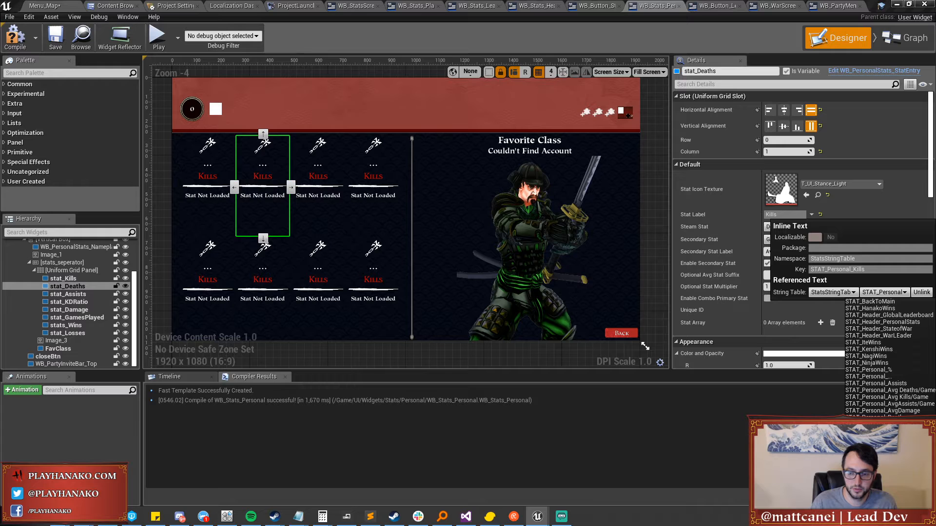
click(873, 417)
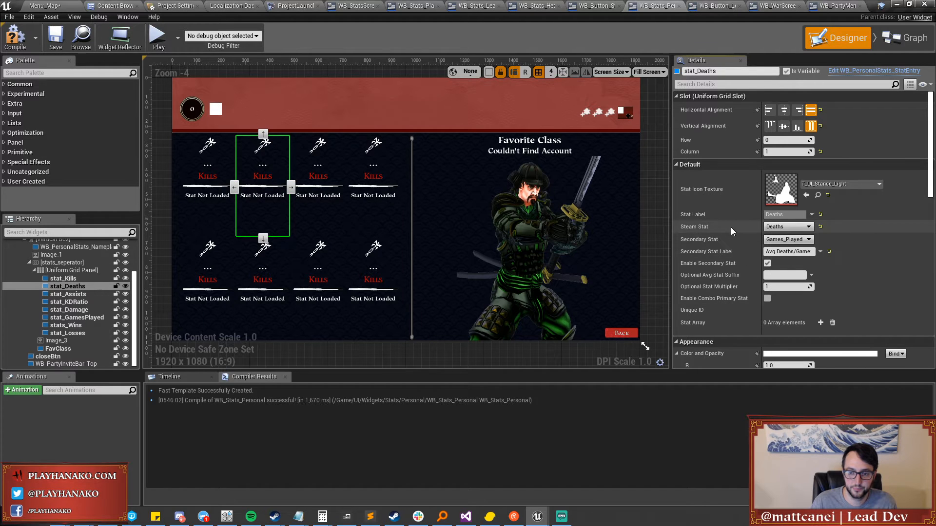
click(779, 215)
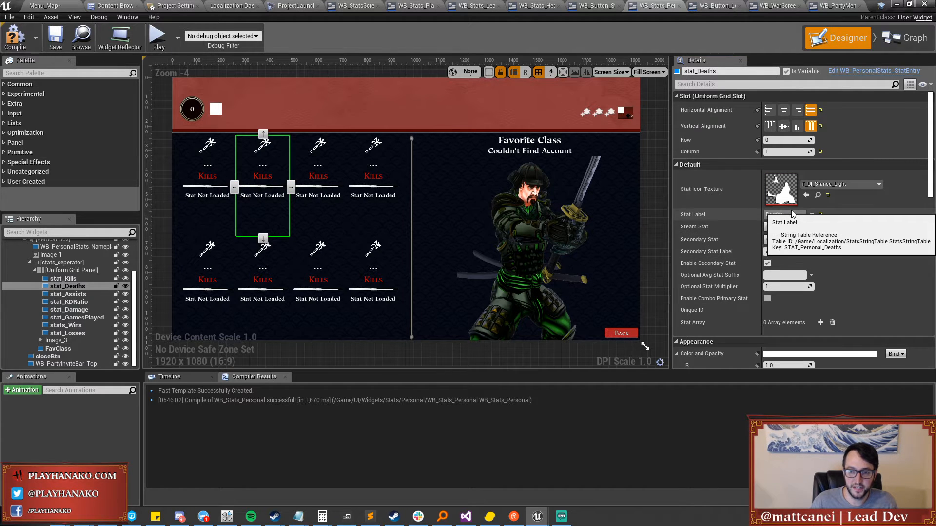
Link the Secondary Stat Label of stat_Deaths to the STAT_Personal_Avg Deaths/Game key in StatsStringTable.
click(821, 252)
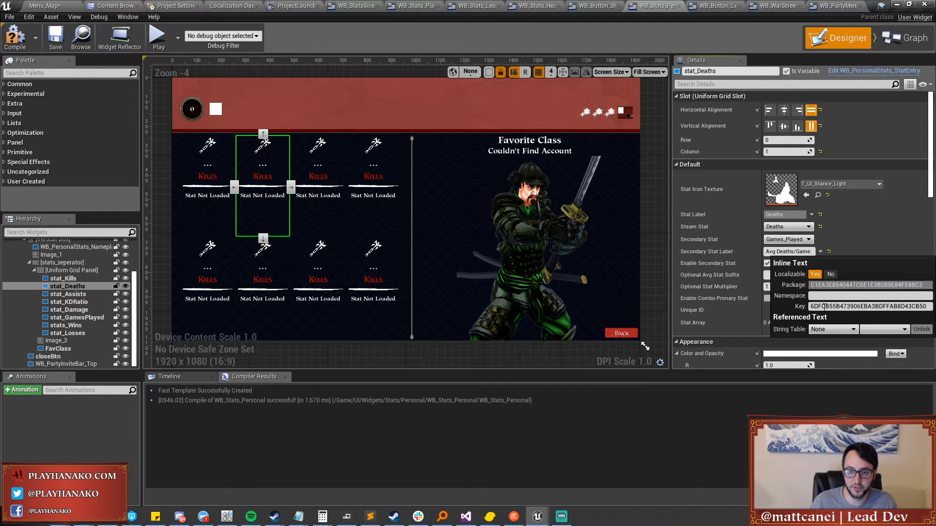
click(830, 329)
click(824, 355)
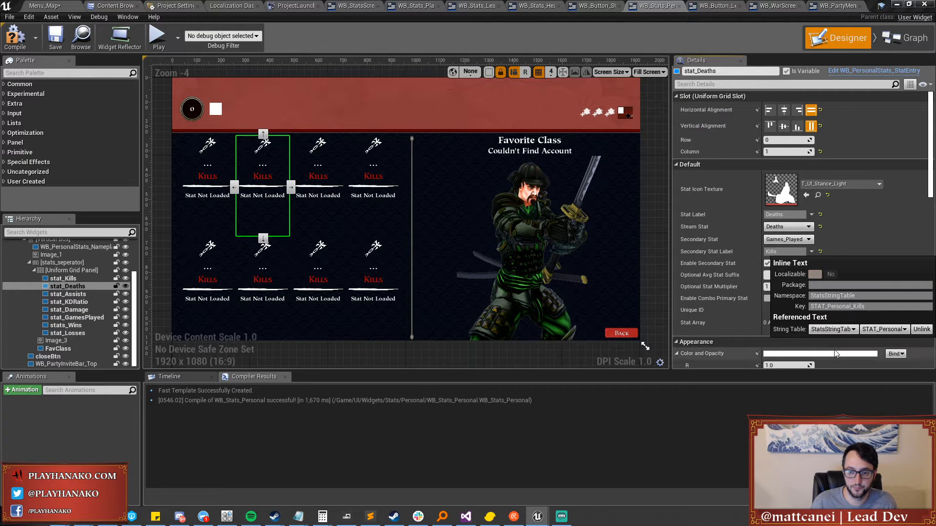
click(870, 332)
click(893, 214)
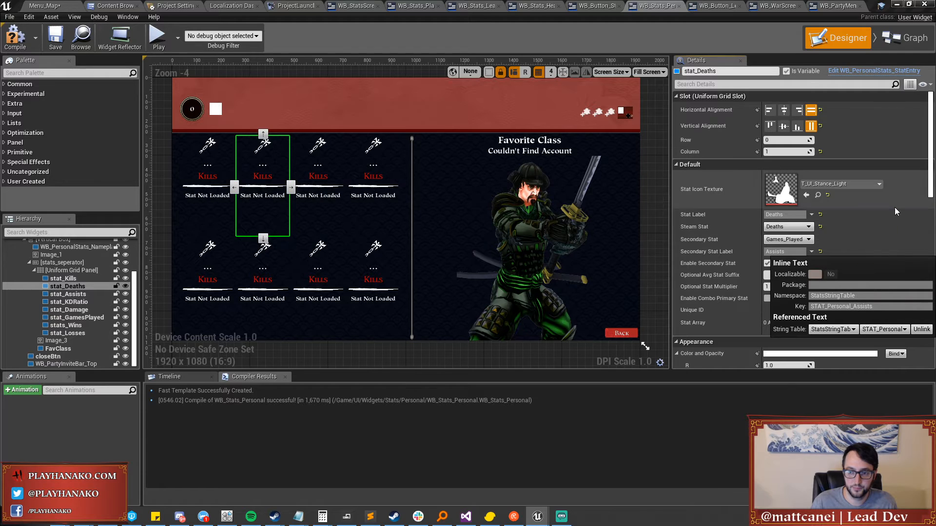
click(877, 329)
click(891, 212)
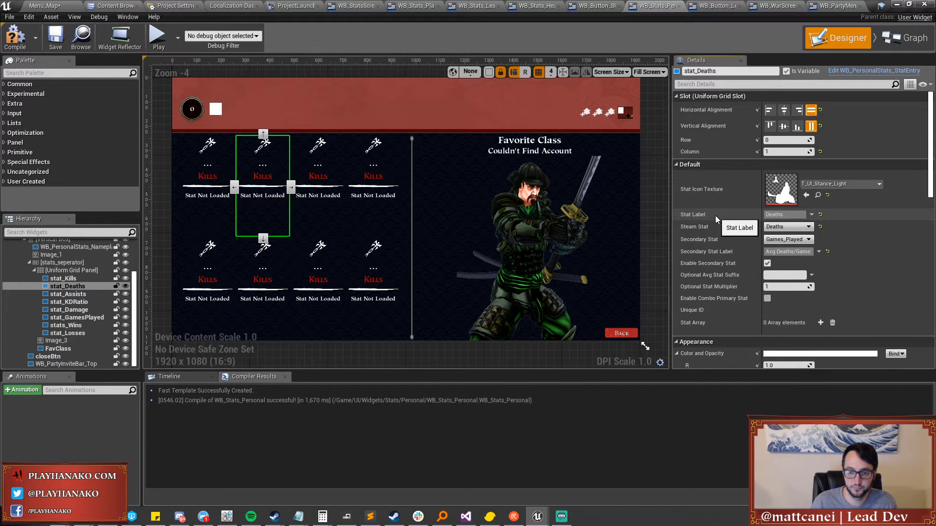
Link the Stat Label of stat_Assists to the STAT_Personal_Assists key in StatsStringTable.
click(321, 192)
click(787, 226)
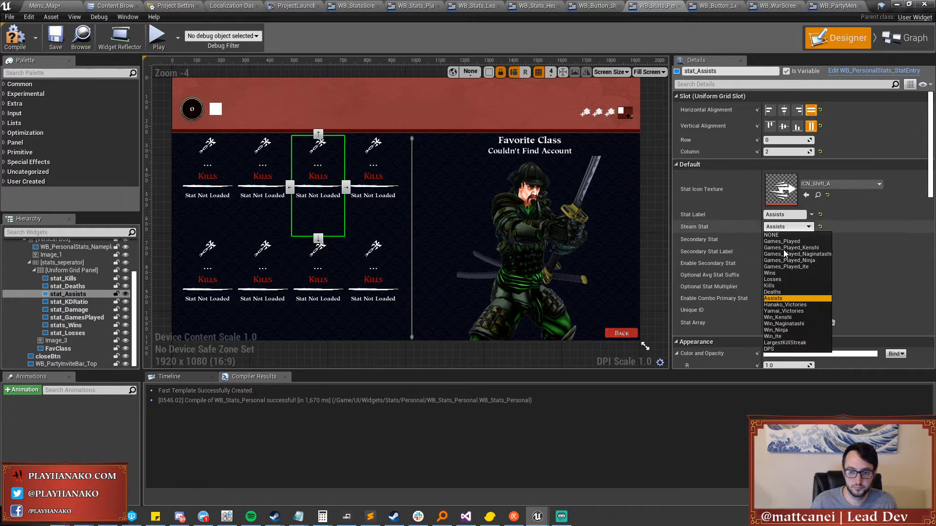
click(789, 298)
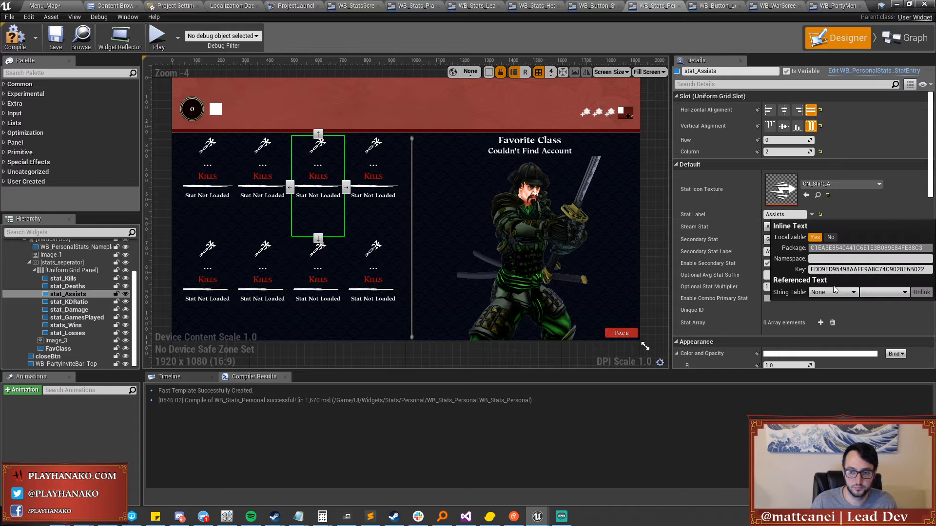
click(834, 291)
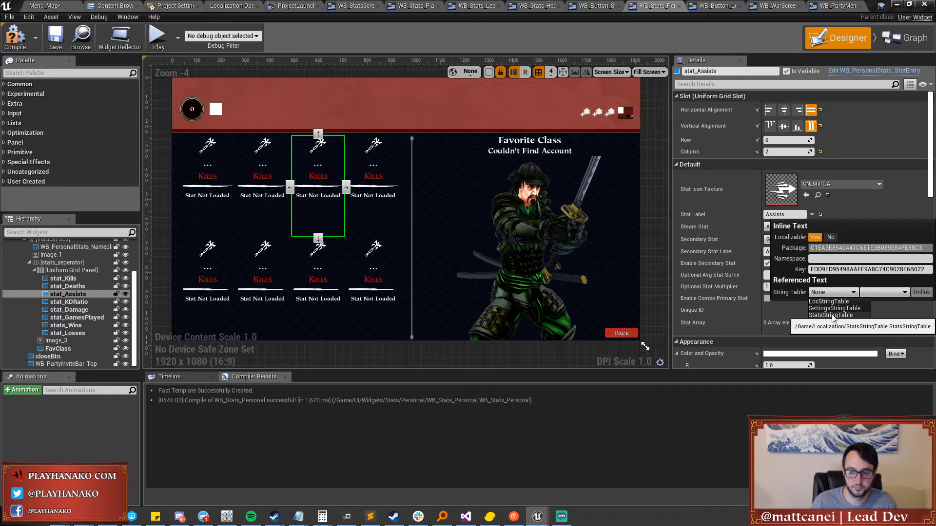
click(832, 316)
click(873, 293)
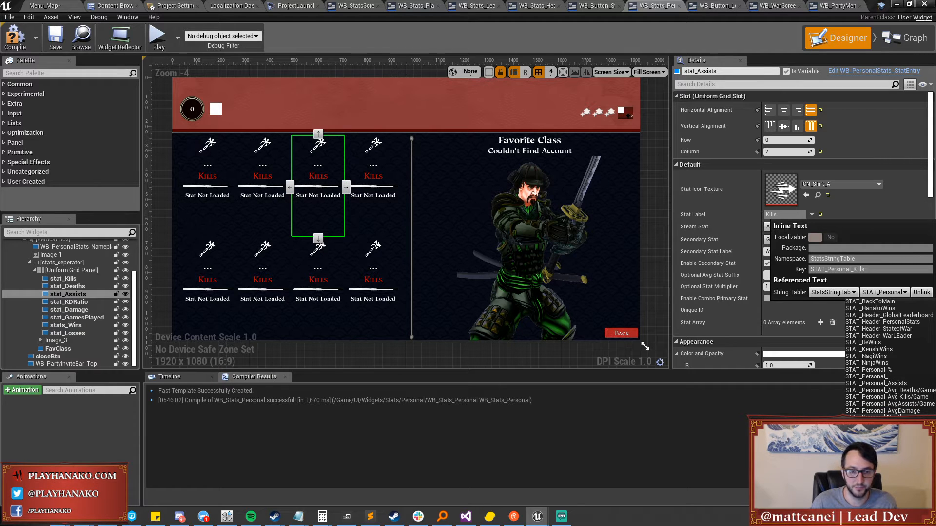
click(894, 384)
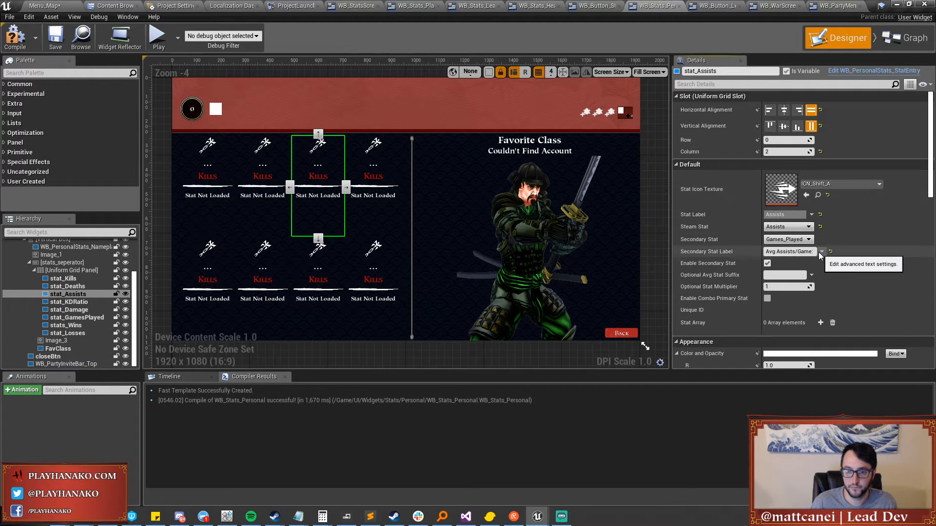
Link the Secondary Stat Label of stat_Assists to the STAT_Personal_AvgAssists/Game key in StatsStringTable.
click(820, 251)
click(831, 330)
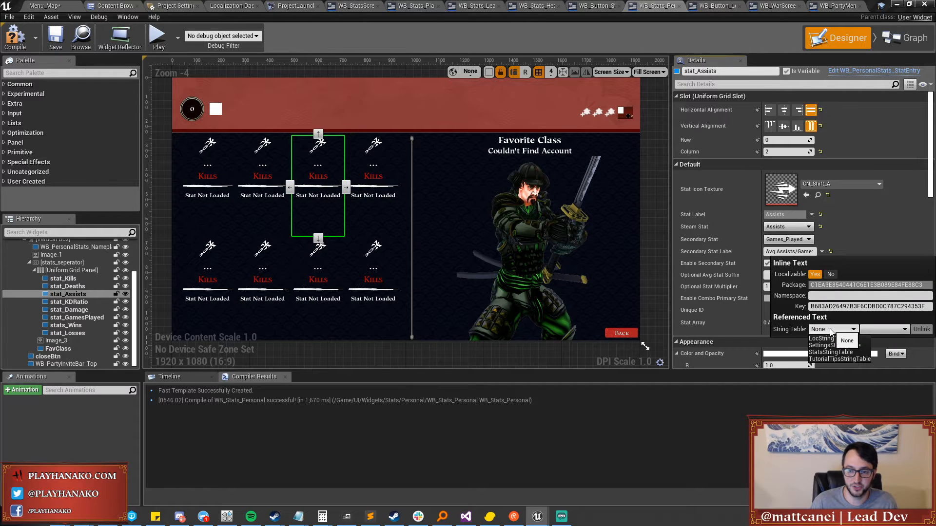
click(831, 352)
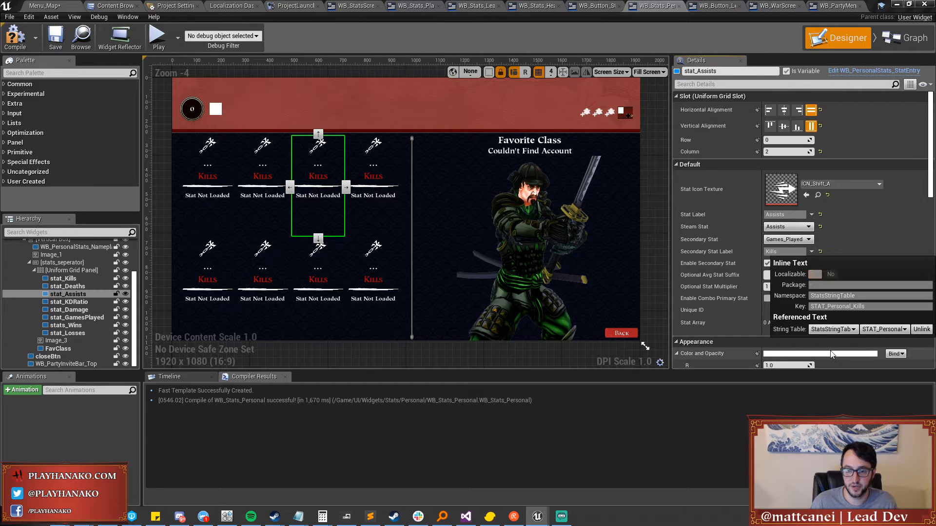
click(883, 329)
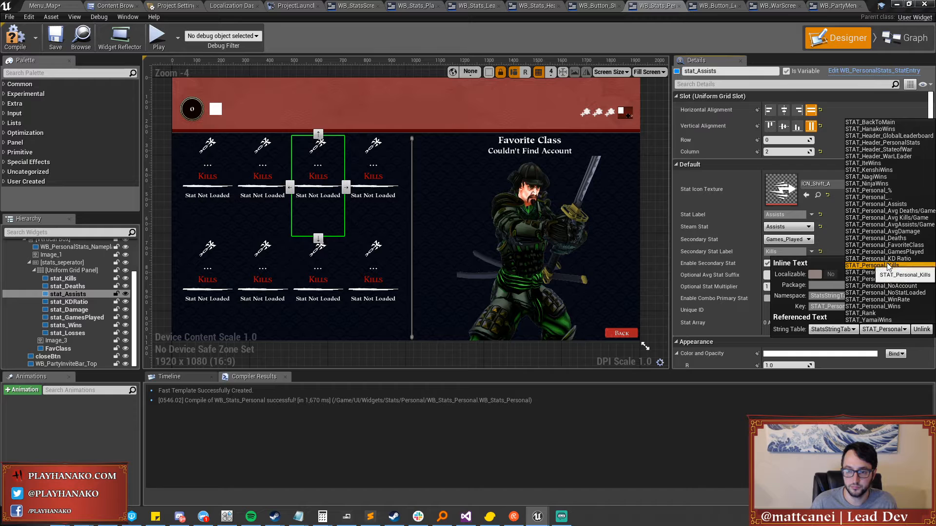
click(894, 226)
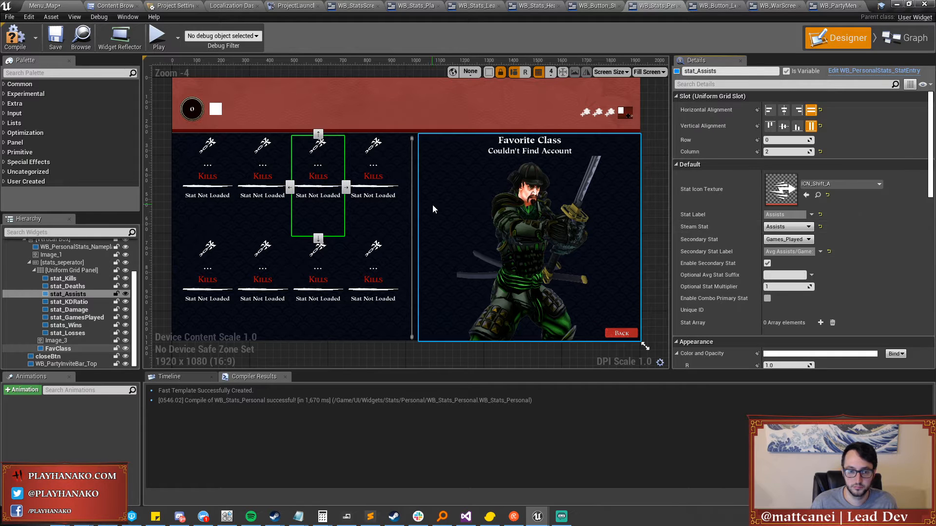
Link the stat label of stat_KDRatio to the STAT_Personal_KD Ratio key in StatsStringTable.
click(376, 194)
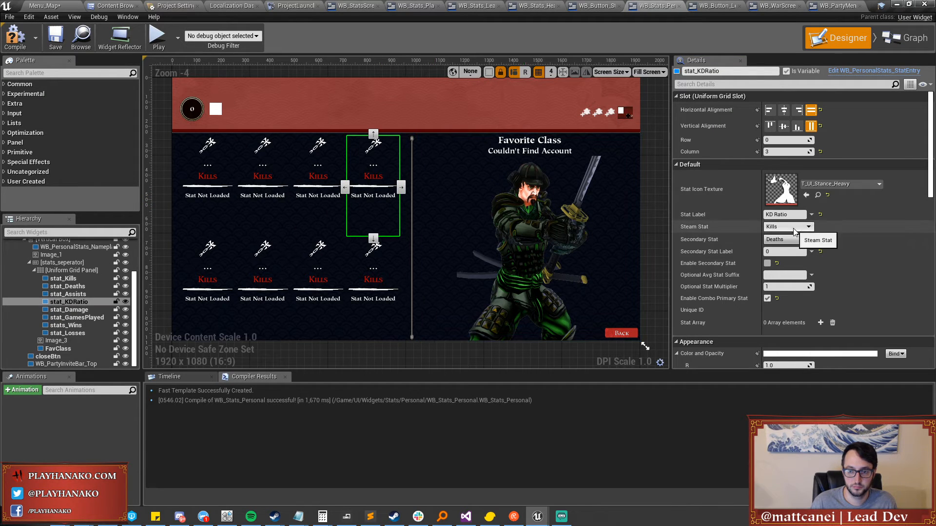
click(811, 215)
click(828, 292)
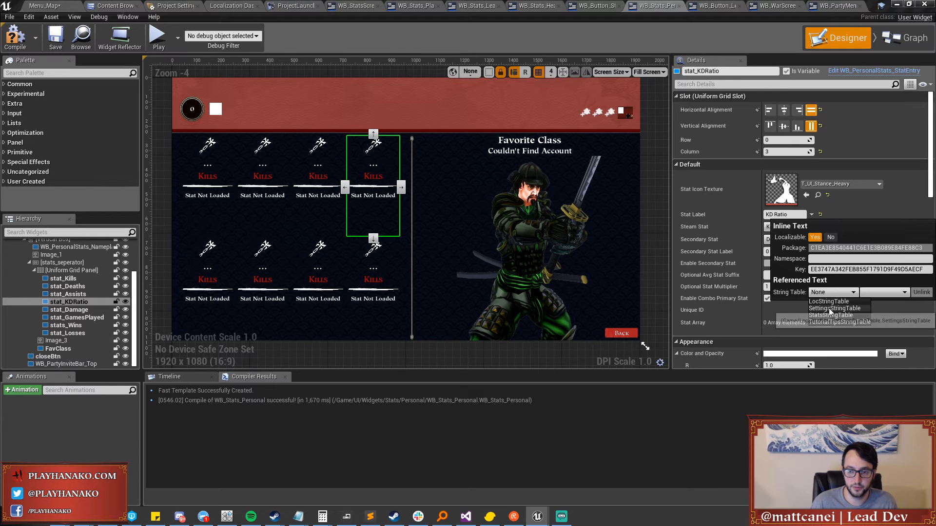
click(831, 307)
click(872, 292)
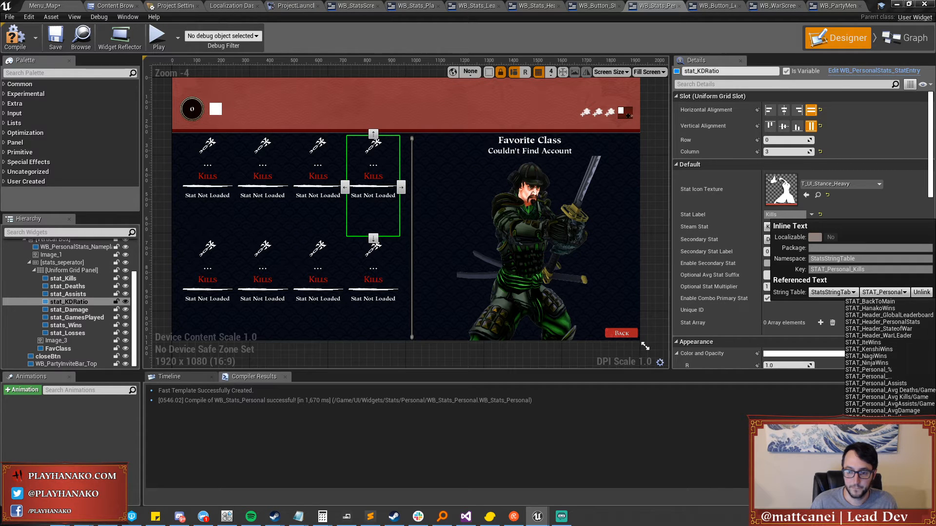
click(882, 404)
click(886, 207)
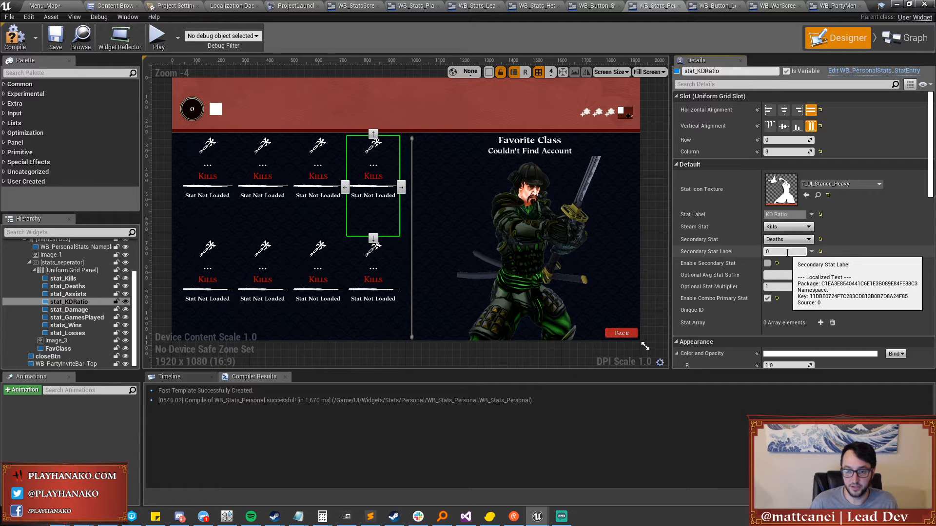
Link the stat label of stat_Damage to the STAT_Personal_AvgDamage key in StatsStringTable.
click(212, 285)
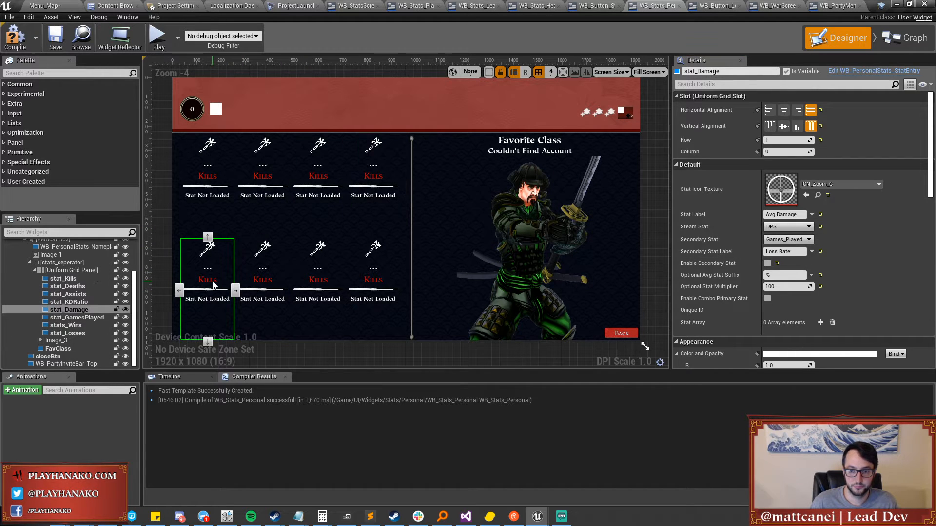
click(812, 214)
click(822, 293)
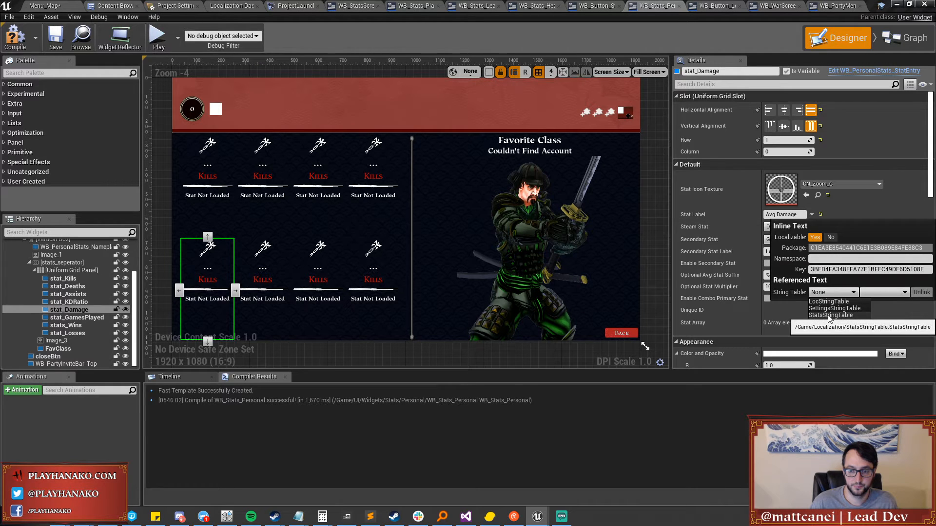
click(828, 315)
click(874, 292)
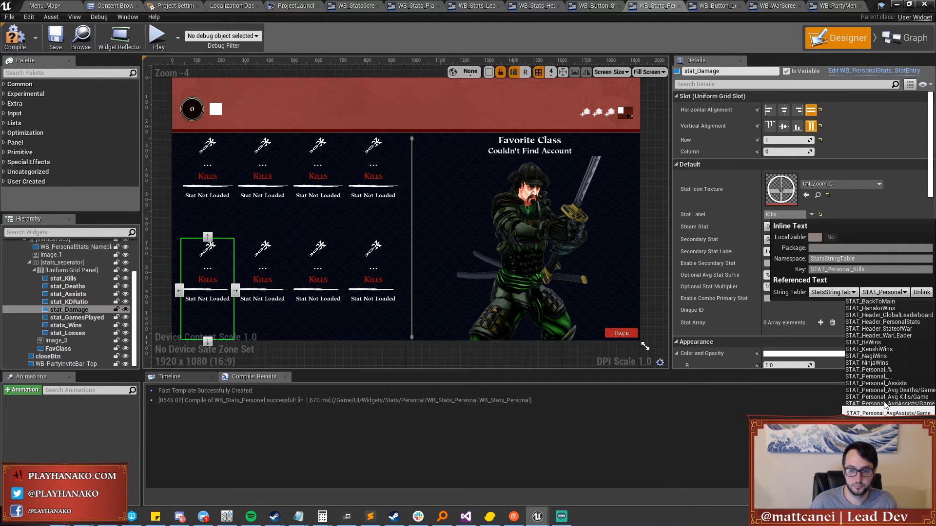
click(886, 202)
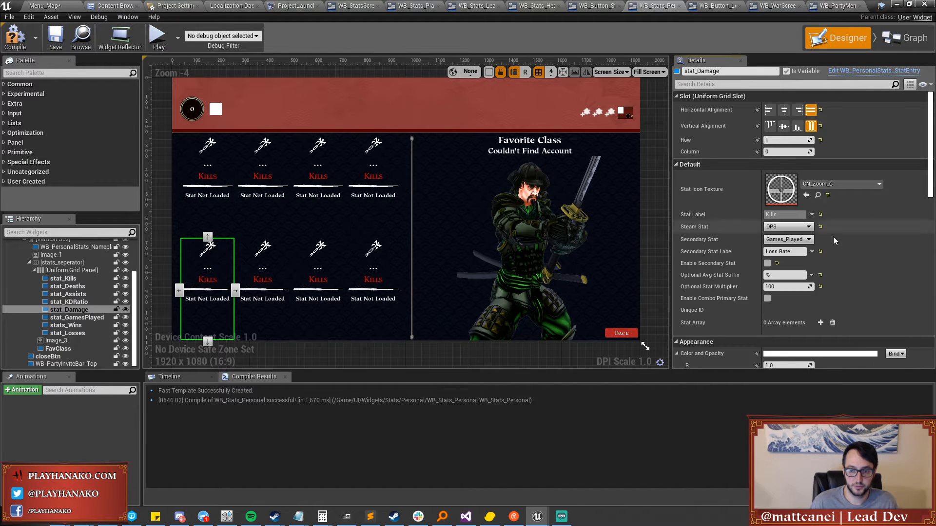
click(801, 242)
click(801, 240)
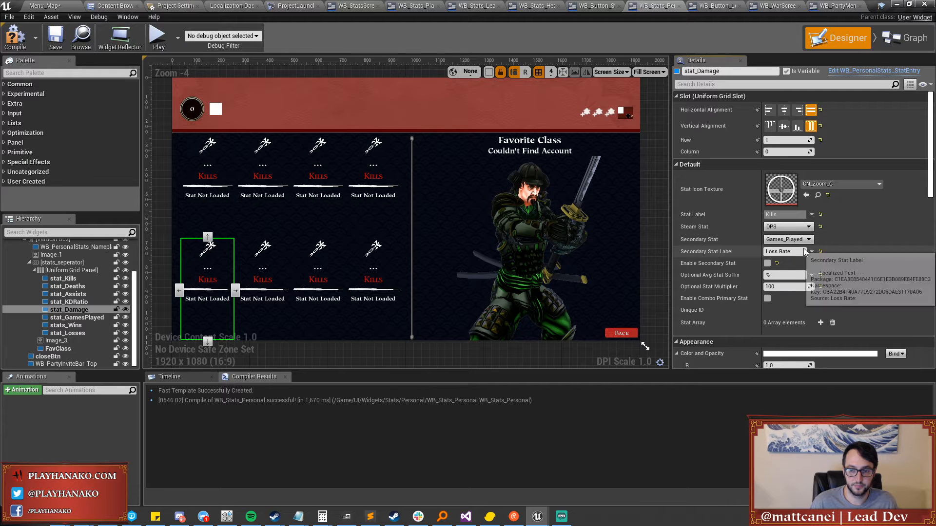
click(811, 213)
click(876, 292)
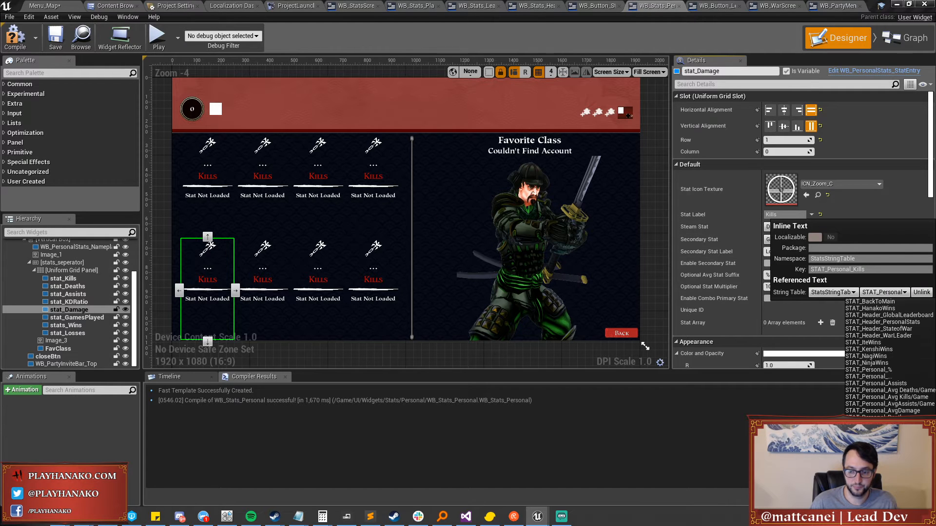
click(897, 412)
click(857, 216)
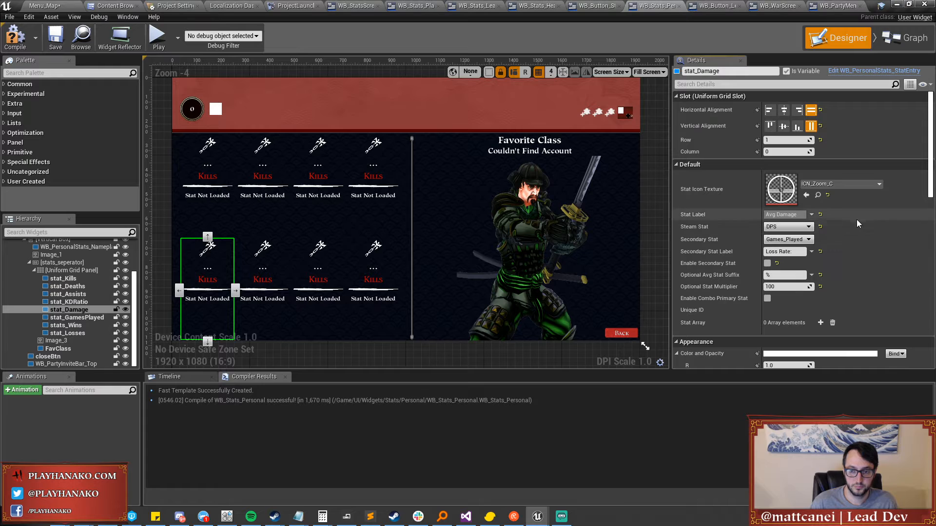
Clear the secondary stat label text of both stat_Damage and stat_KDRatio.
click(792, 251)
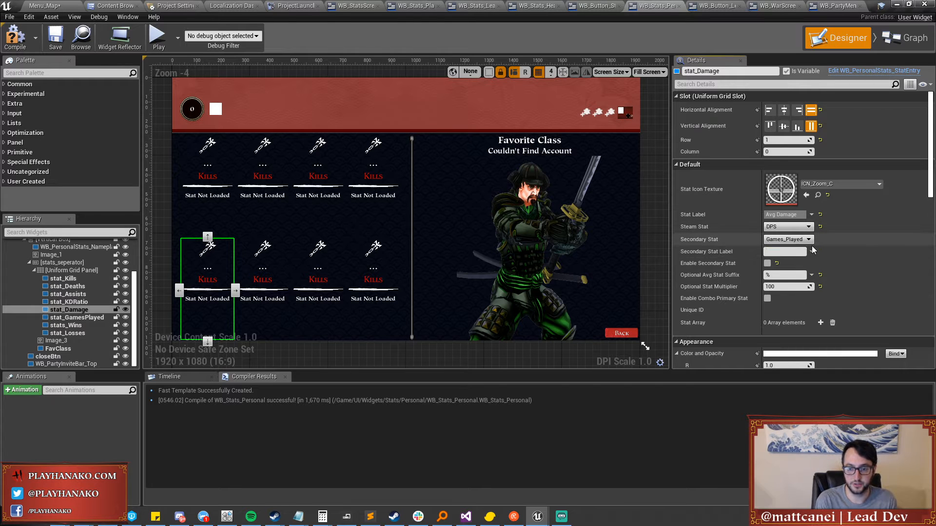
click(369, 161)
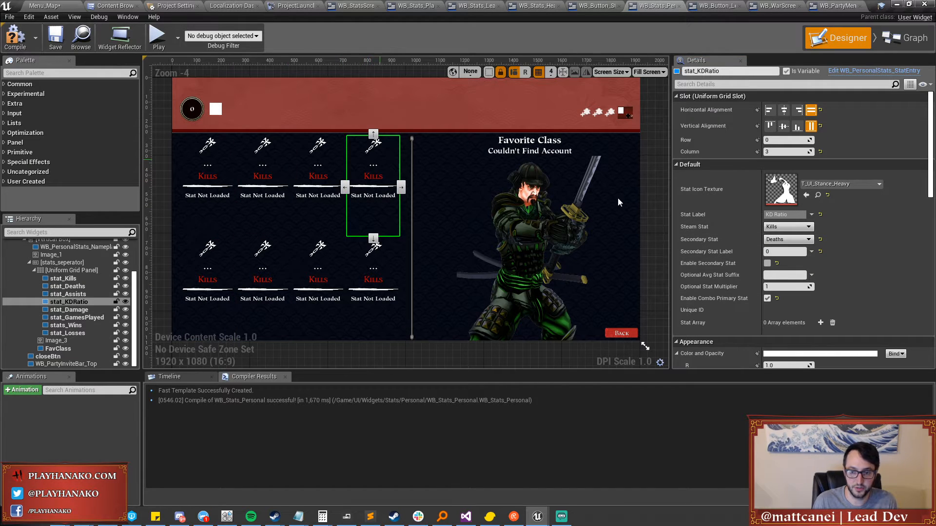
click(783, 251)
key(BackSpace)
key(Return)
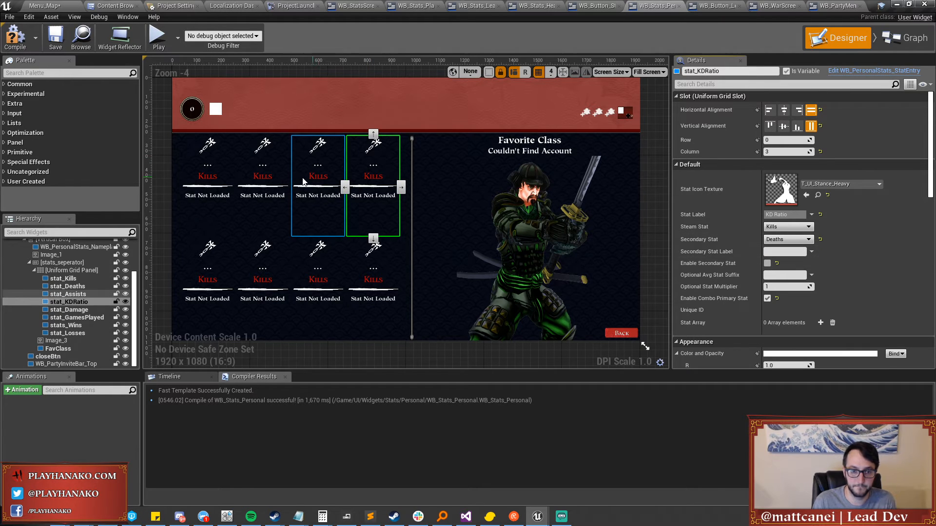
Review the label, secondary stat and suffix settings of the stat entries in both rows of the grid.
click(314, 179)
click(207, 168)
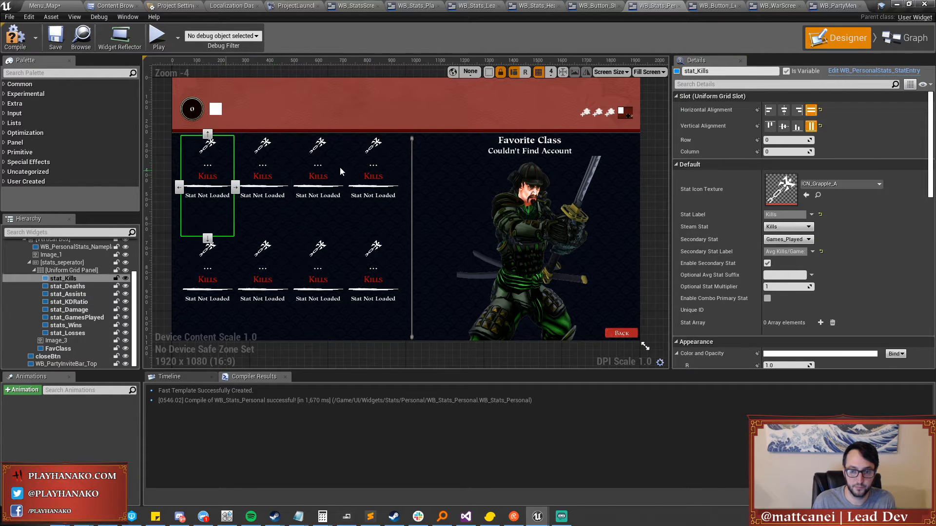
click(376, 174)
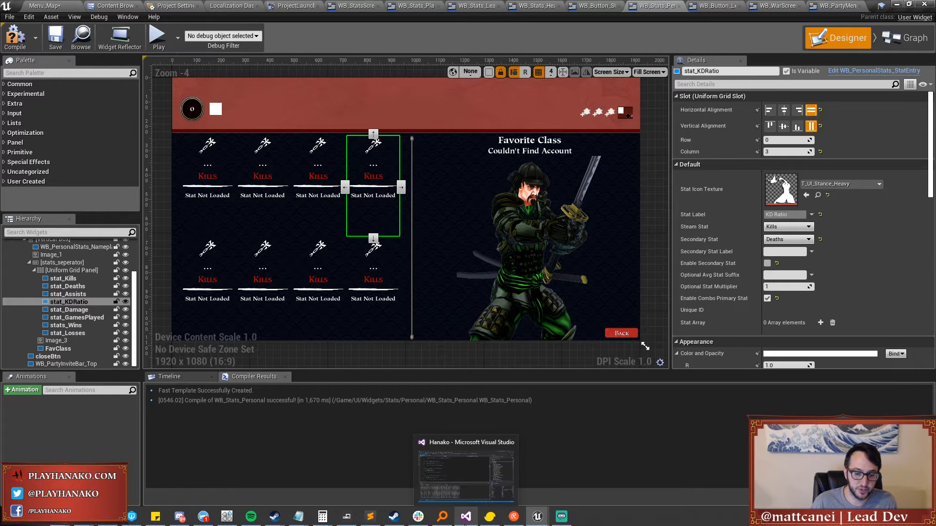
mouse_move(373, 519)
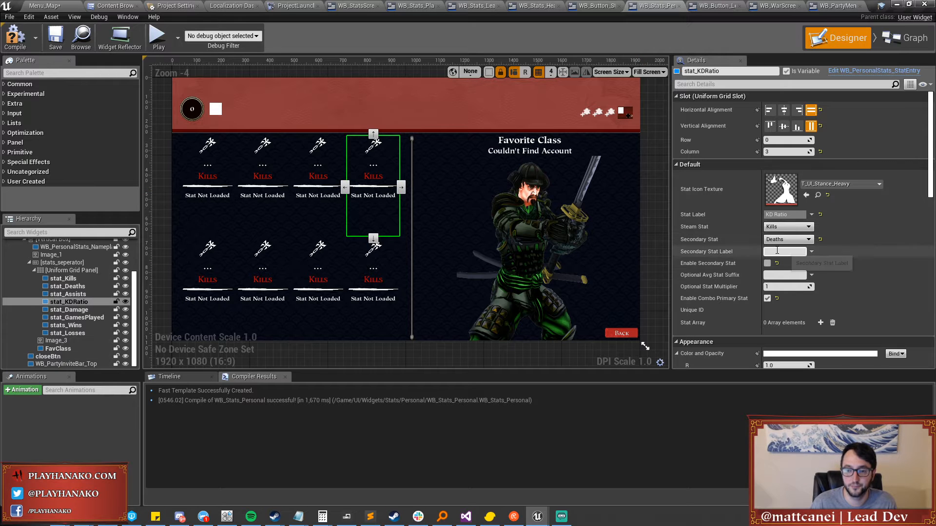
click(220, 272)
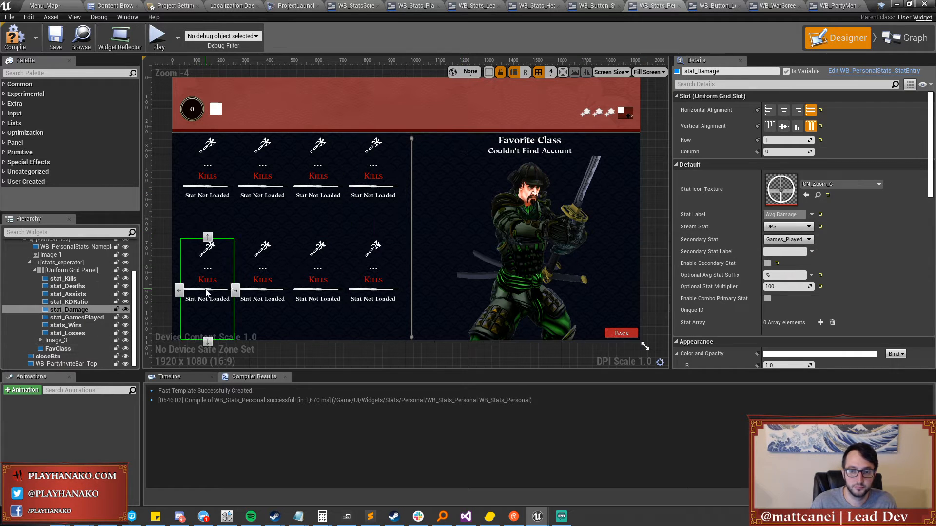
click(254, 262)
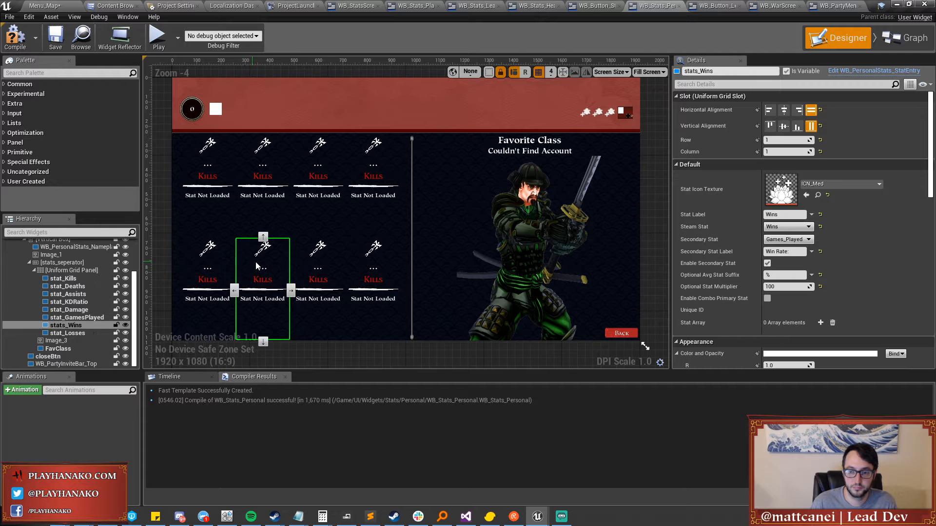
click(318, 263)
click(360, 262)
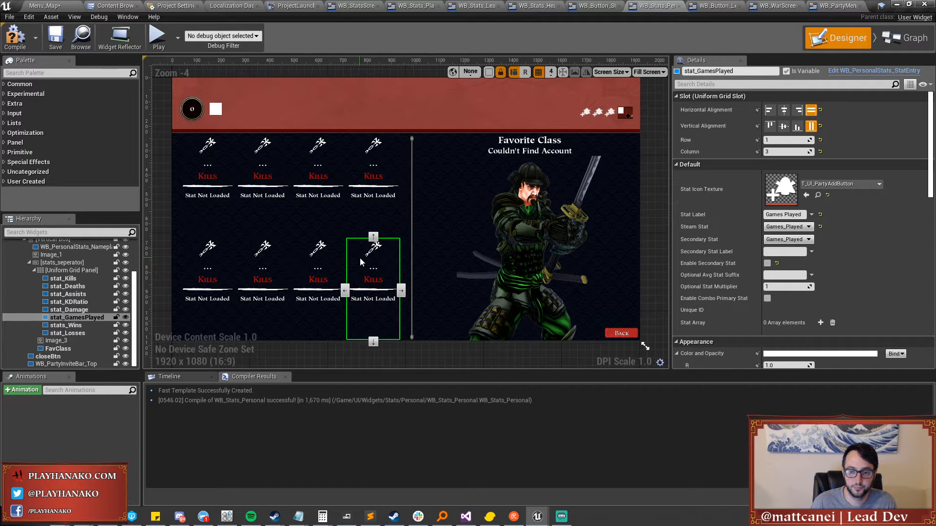
Clear the optional average stat suffix of stat_Damage.
click(68, 310)
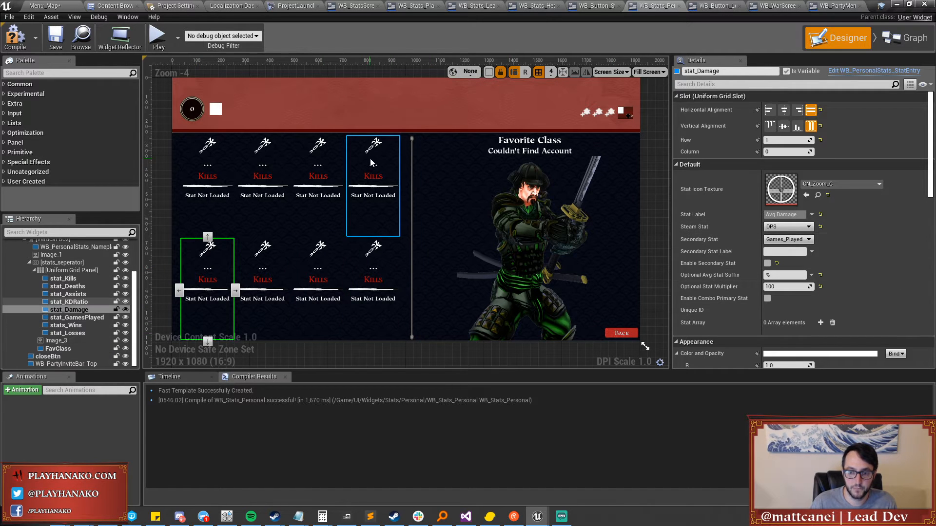
click(785, 275)
key(BackSpace)
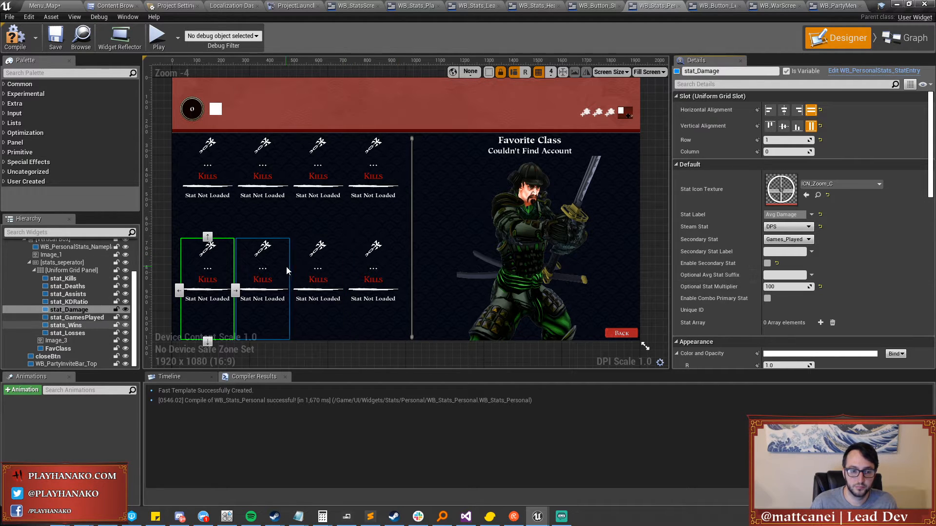
Link the stat label of stats_Wins to the STAT_Personal_Wins key in StatsStringTable.
click(267, 270)
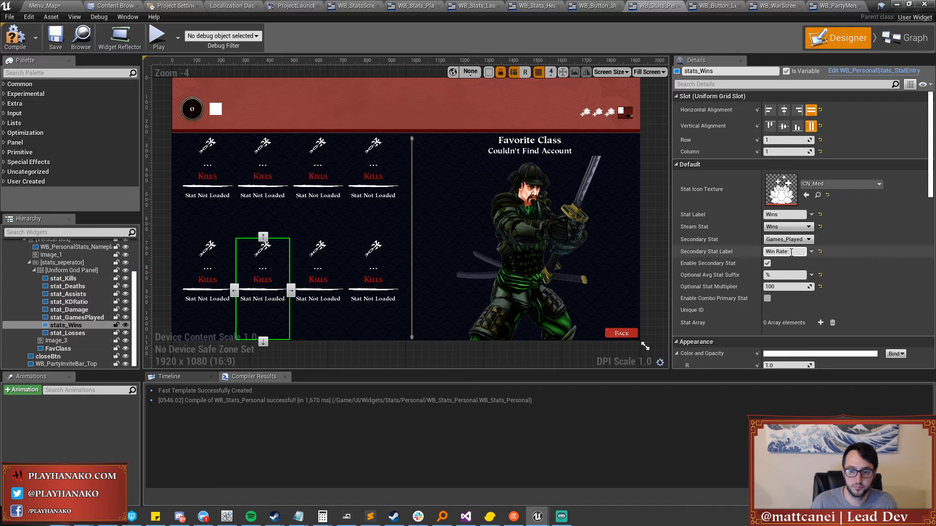
click(811, 252)
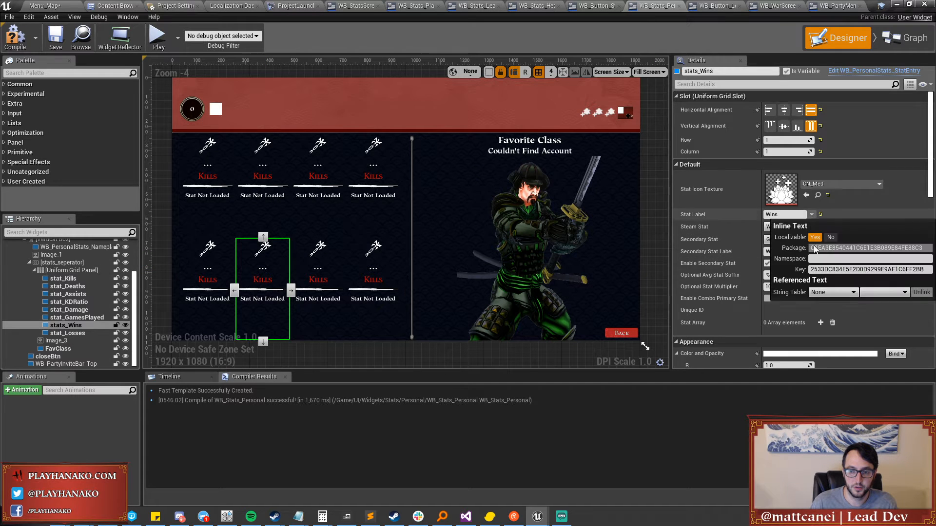
click(833, 293)
click(829, 315)
click(884, 295)
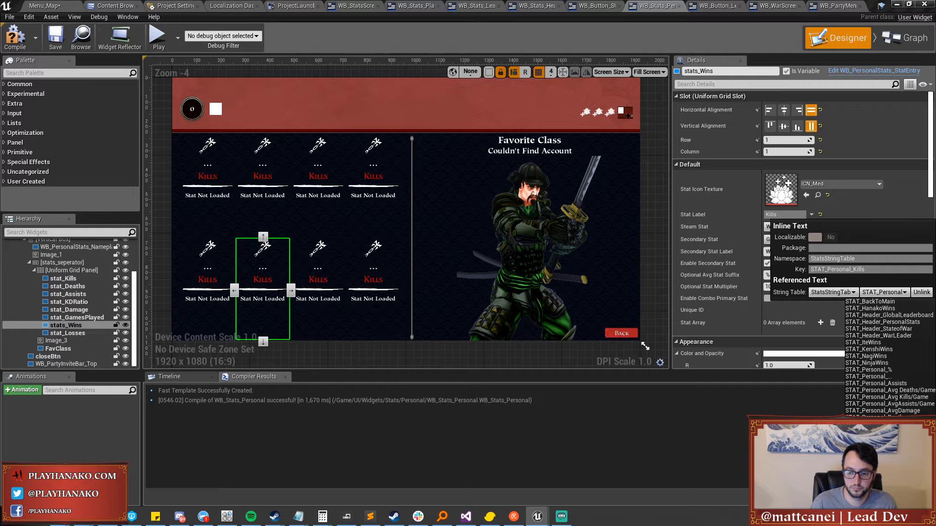
click(869, 471)
Link the secondary stat label of stats_Wins to STAT_Personal_WinRate in StatsStringTable, and save the widget.
click(812, 251)
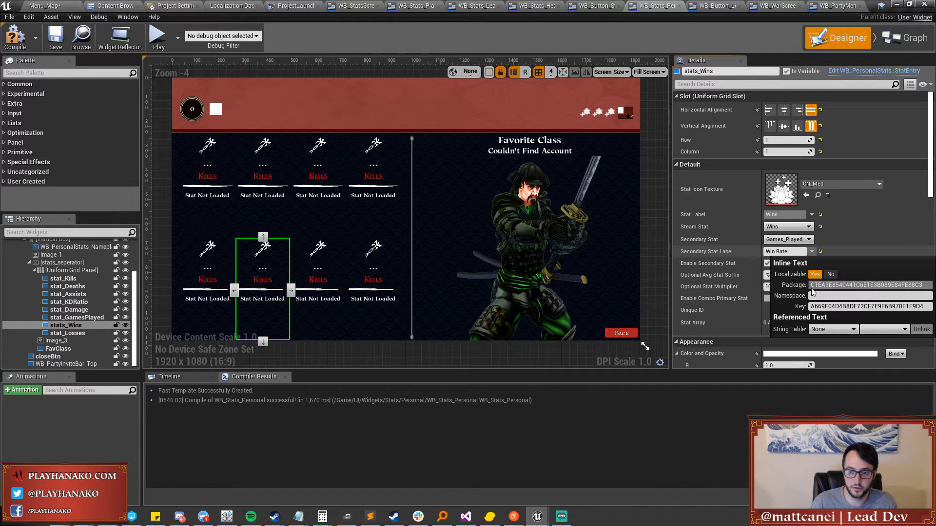
click(826, 353)
click(870, 330)
click(888, 300)
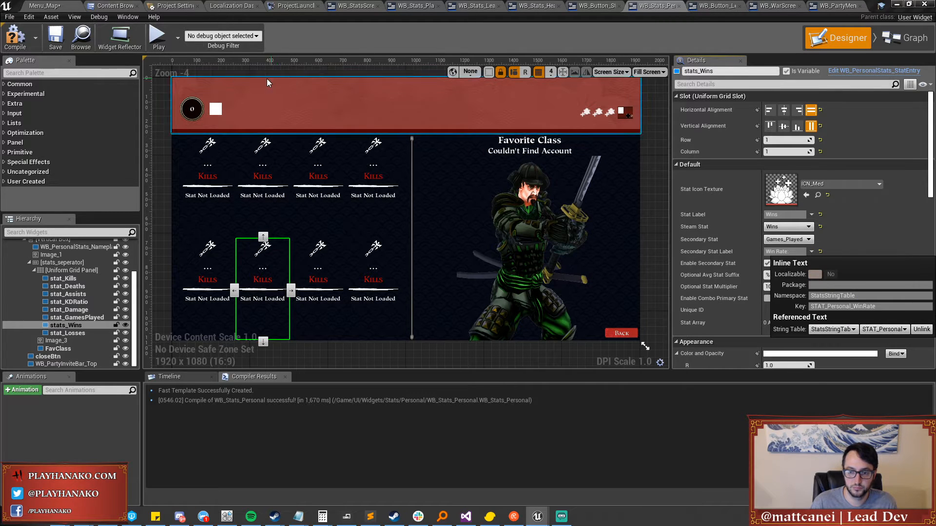
click(55, 41)
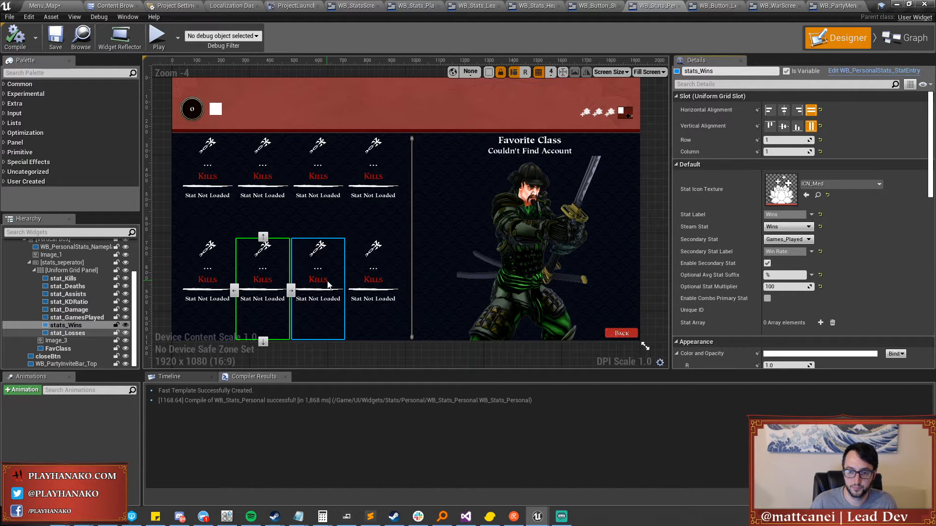
Link the optional average stat suffix of stats_Wins to the STAT_Personal_% key in StatsStringTable.
click(811, 275)
click(828, 352)
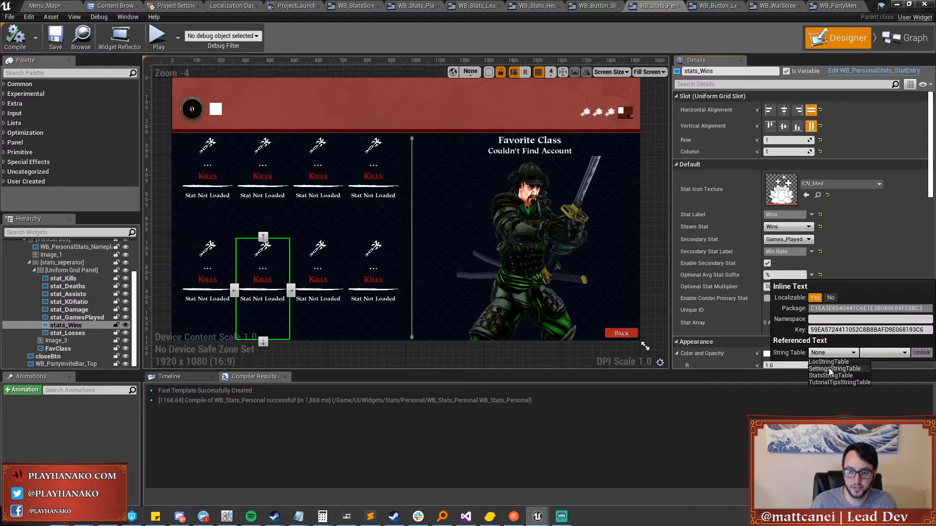
click(830, 376)
click(882, 353)
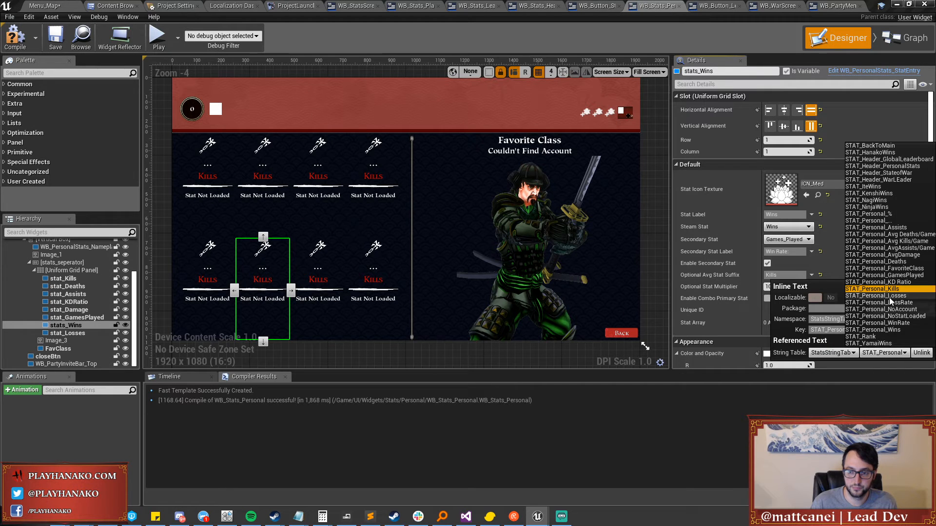
click(872, 214)
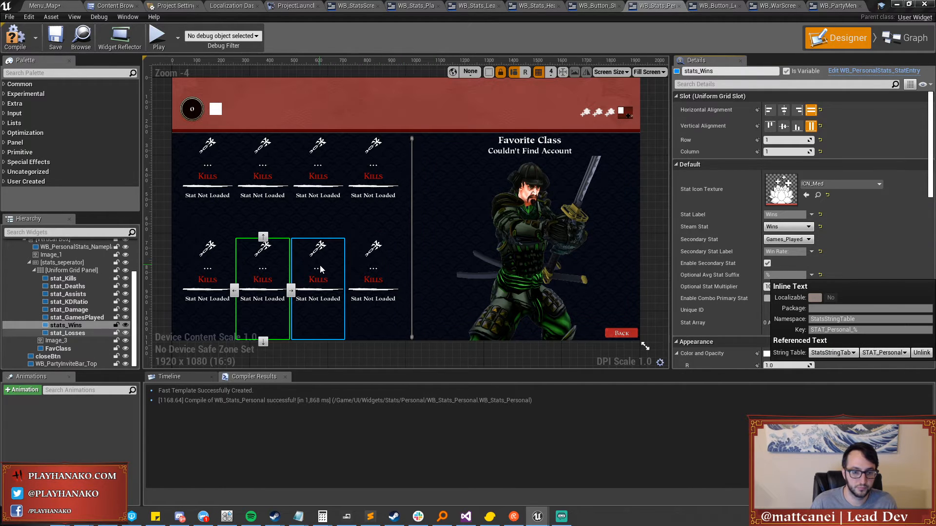
Link the stat label of stat_Losses to the STAT_Personal_Losses key in StatsStringTable.
click(320, 265)
click(811, 214)
click(832, 292)
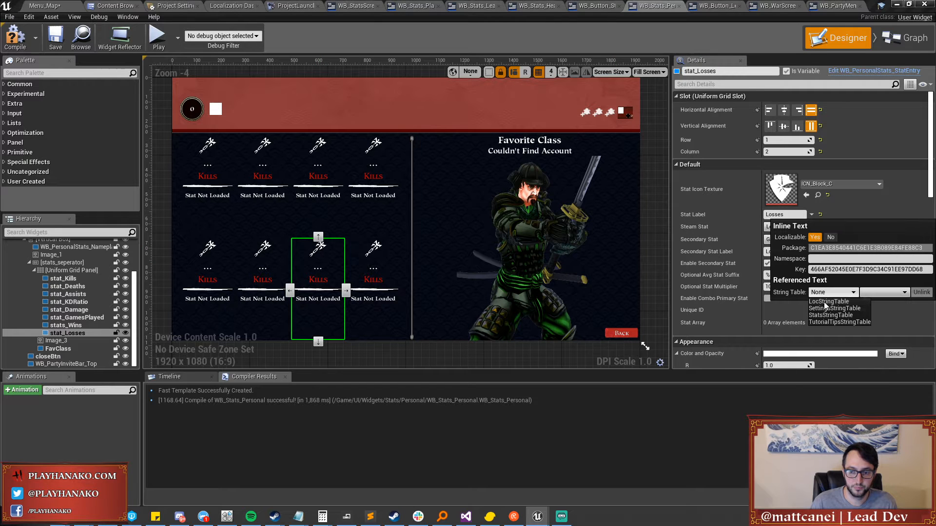
click(830, 315)
click(884, 292)
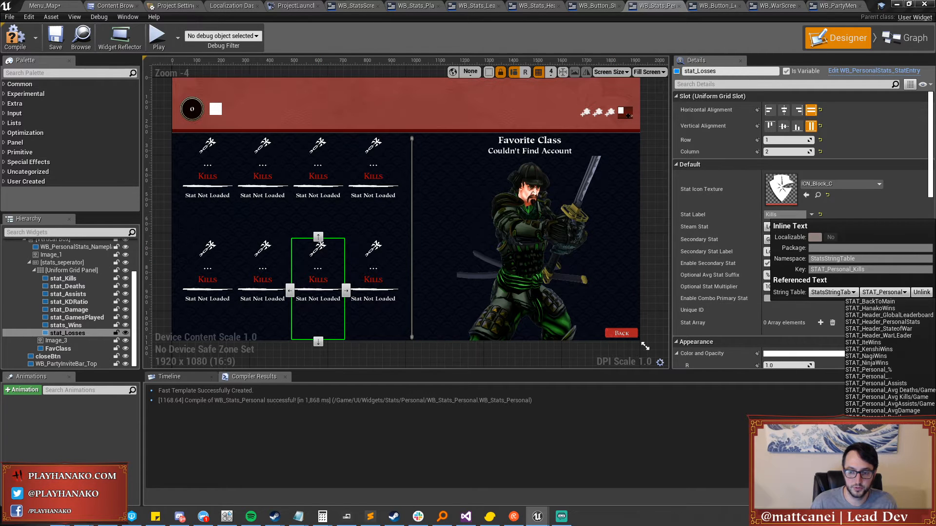
click(873, 452)
click(734, 258)
Link the secondary stat label of stat_Losses to the STAT_Personal_LossRate key in StatsStringTable.
click(812, 252)
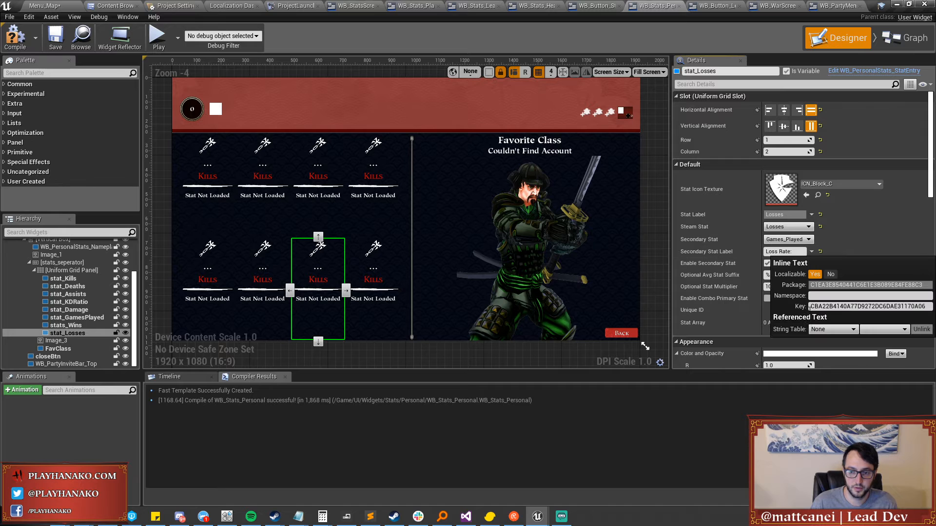
click(829, 355)
click(885, 330)
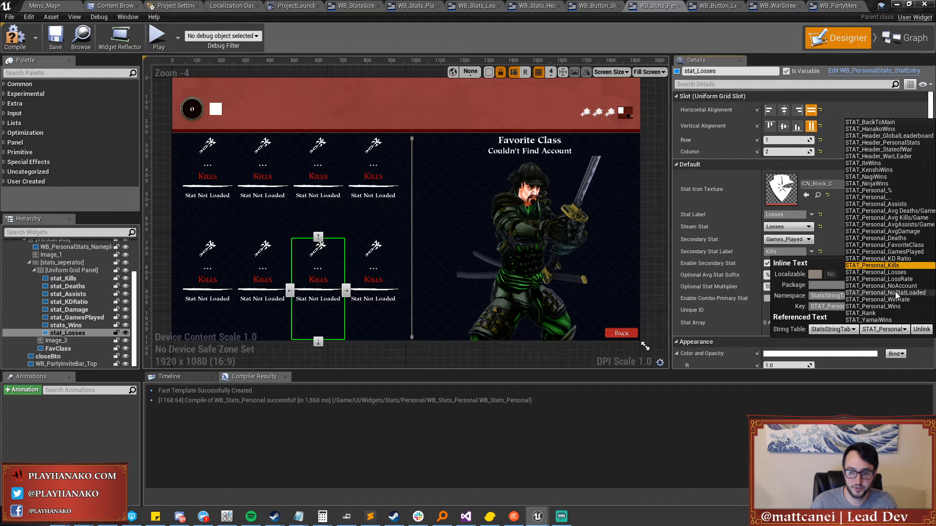
click(889, 279)
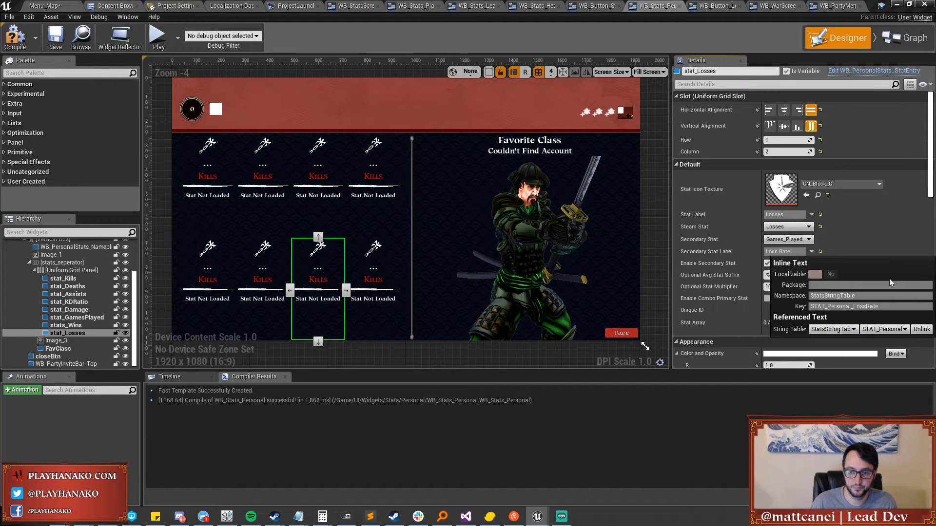
Link the optional average stat suffix of stat_Losses to the STAT_Personal_% key in StatsStringTable.
click(811, 275)
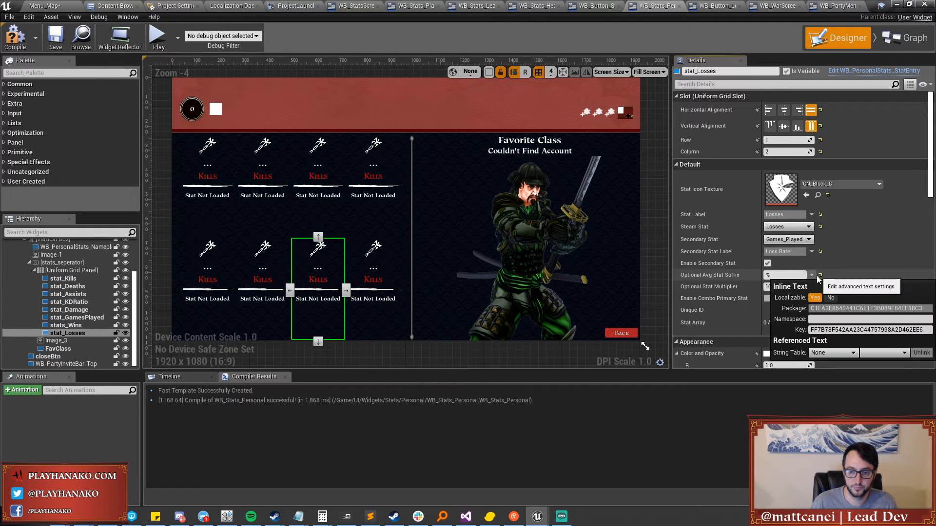
click(831, 353)
click(829, 376)
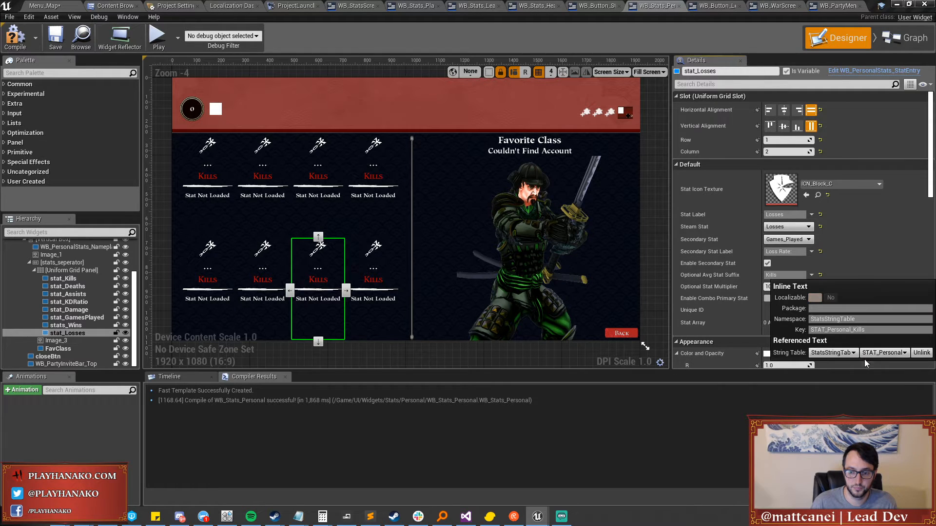
click(870, 353)
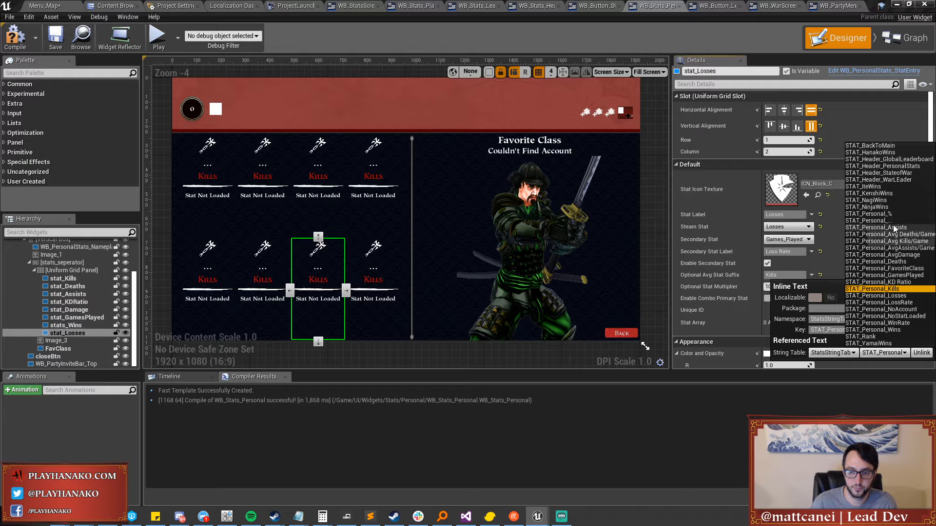
click(878, 214)
click(714, 276)
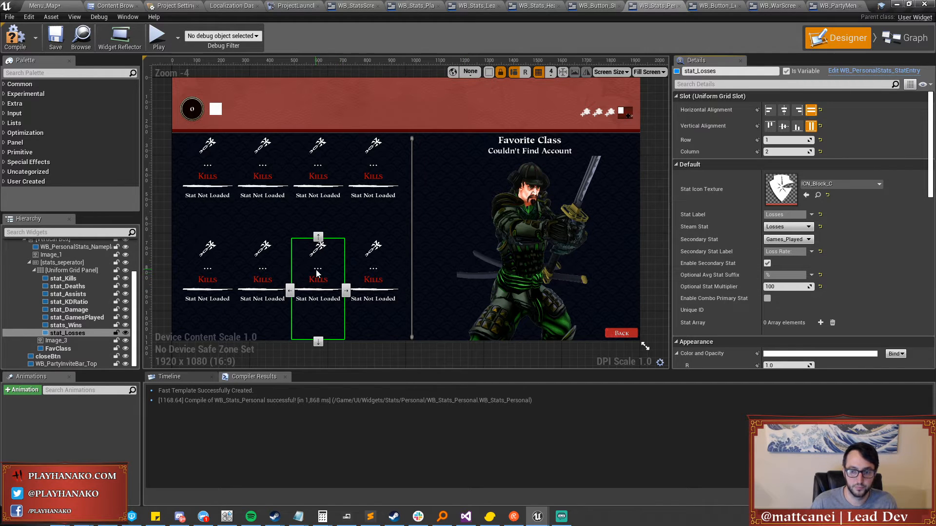
Point the stat label of stat_GamesPlayed at StatsStringTable.
click(377, 264)
click(811, 216)
click(883, 292)
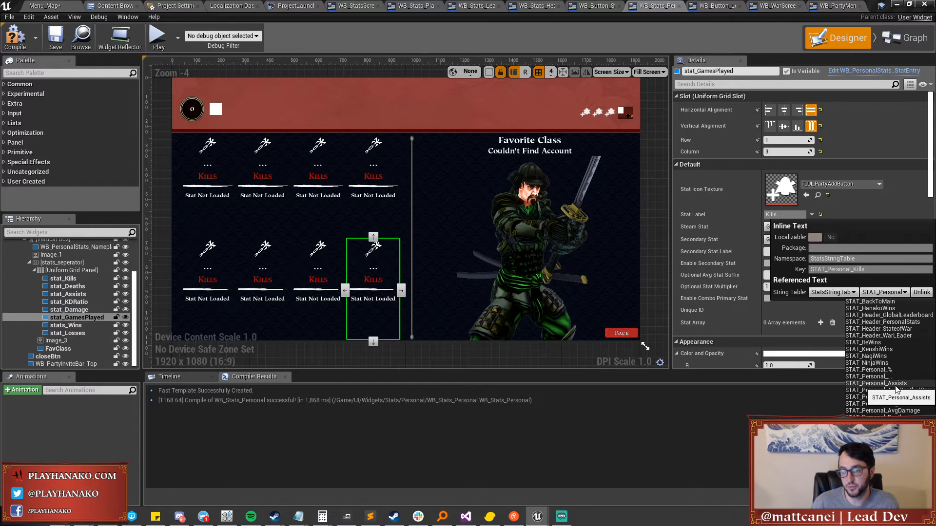
click(837, 294)
click(832, 307)
click(878, 293)
scroll(868, 349, down, 4)
scroll(871, 319, down, 15)
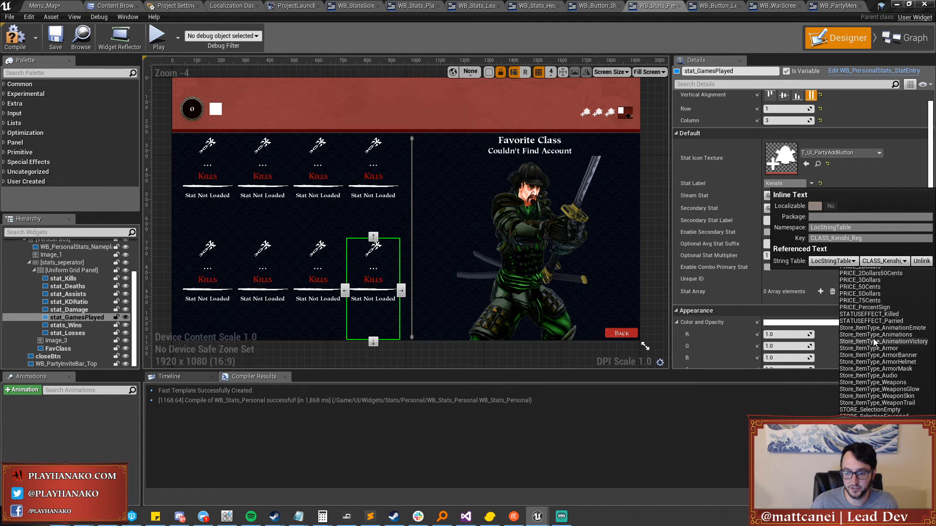
click(822, 262)
click(822, 261)
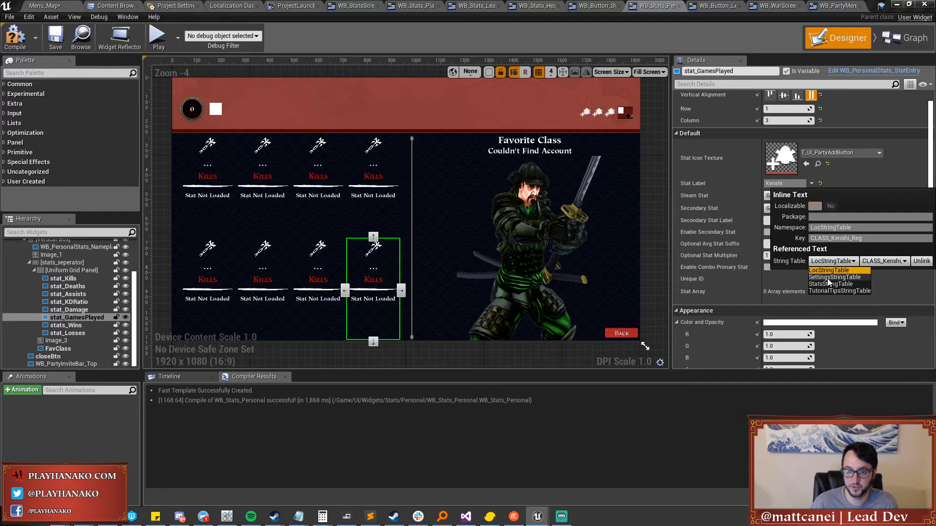
click(831, 286)
click(881, 262)
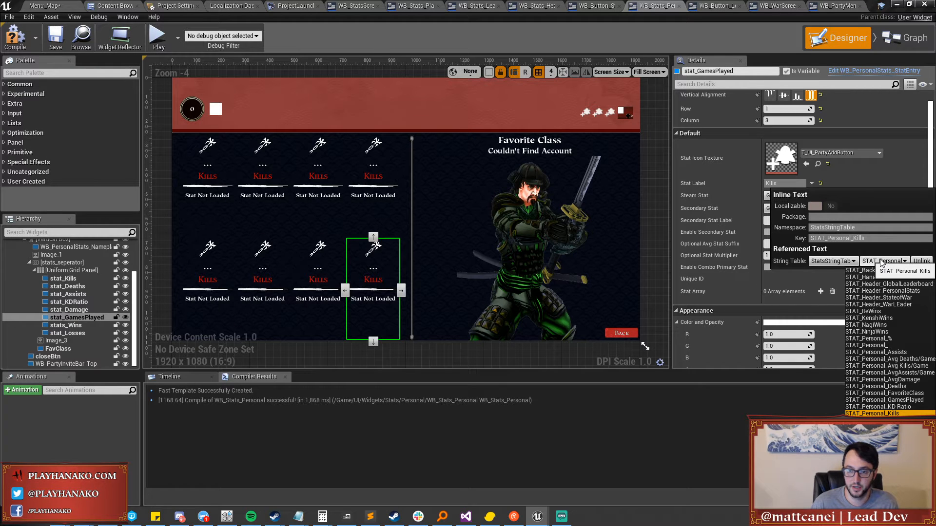
click(685, 204)
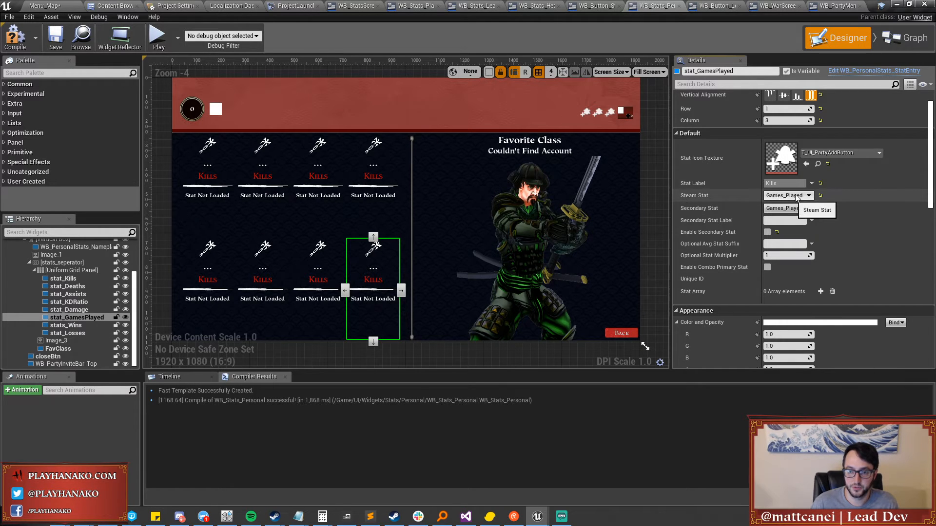
Link the stat label of stat_GamesPlayed to the STAT_Personal_GamesPlayed key, then compile and save the widget.
click(811, 184)
click(883, 262)
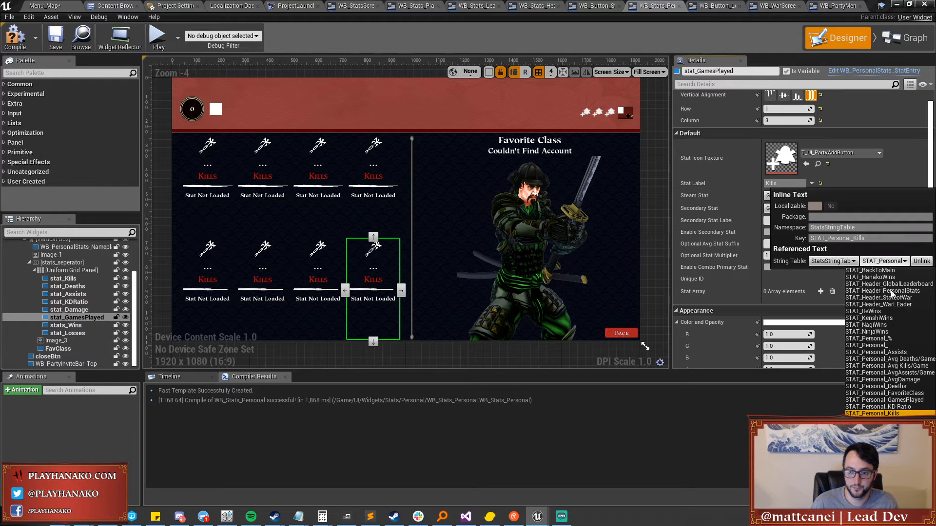
click(891, 399)
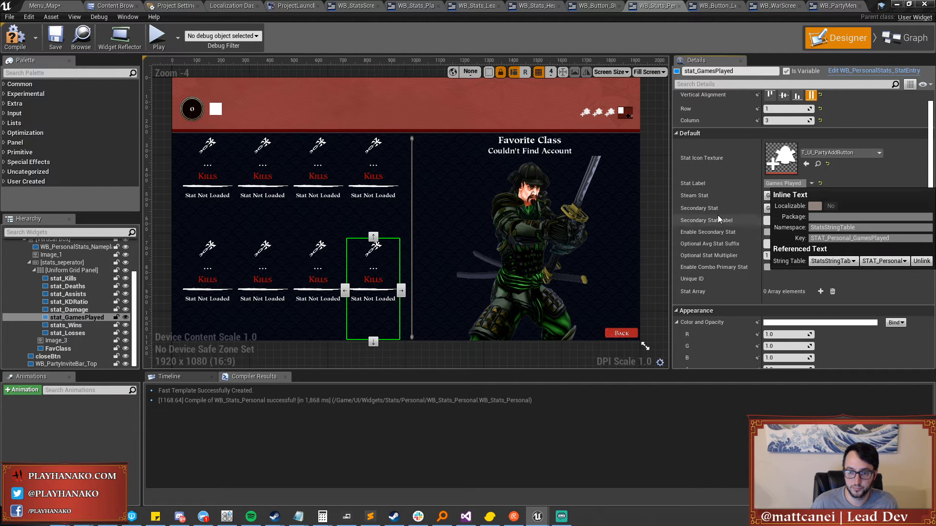
click(726, 223)
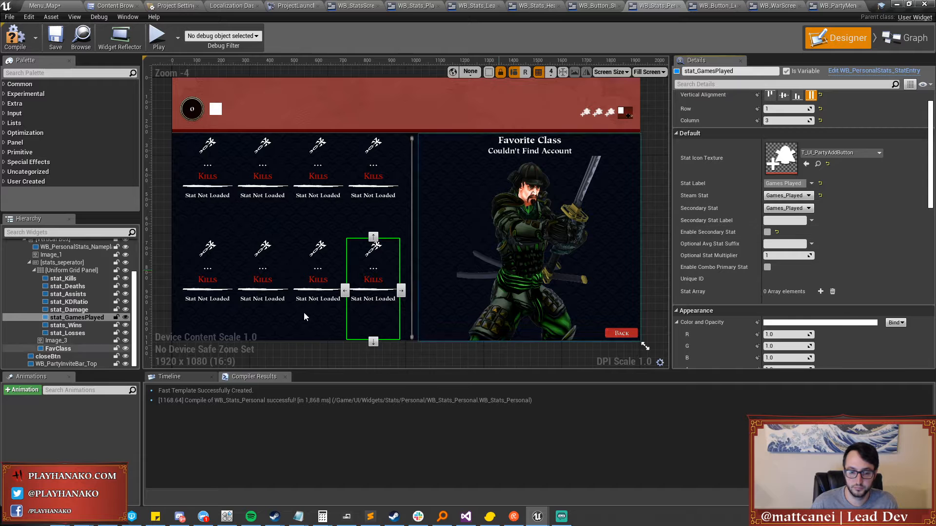
click(321, 266)
click(253, 265)
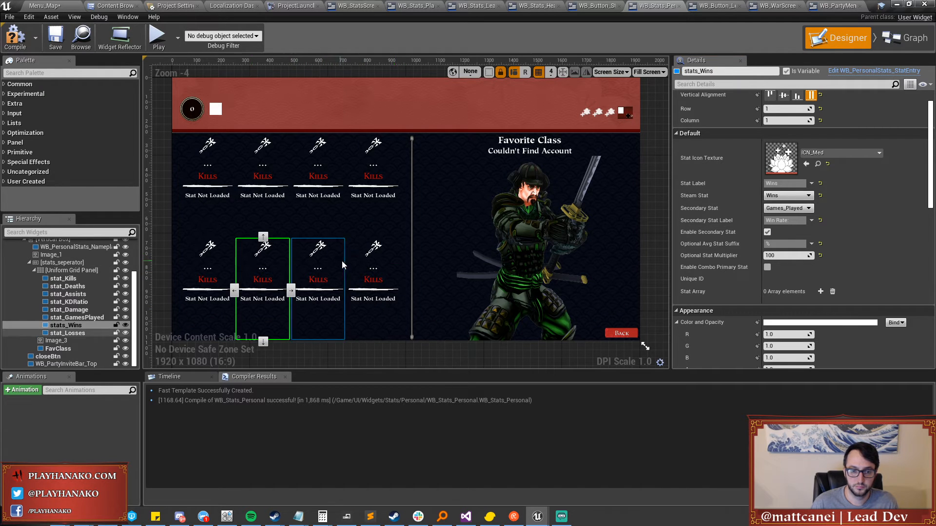
click(373, 265)
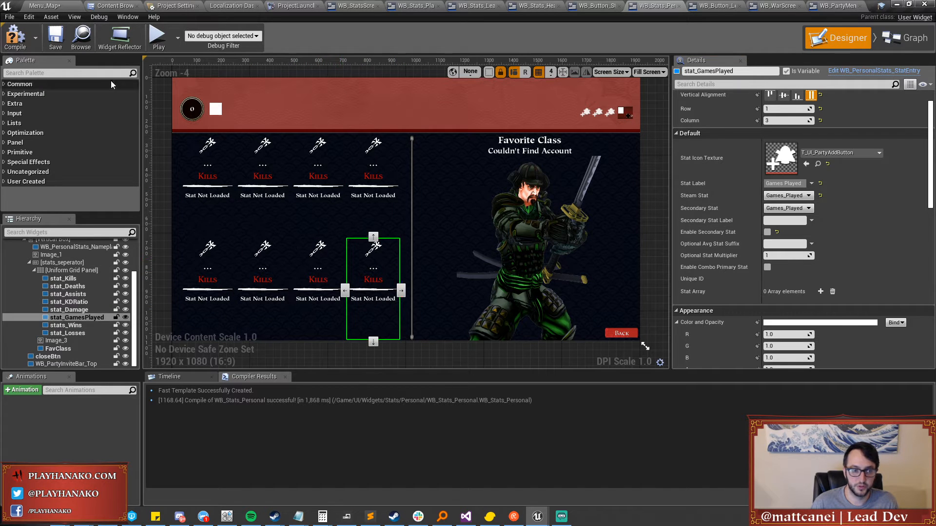
click(55, 39)
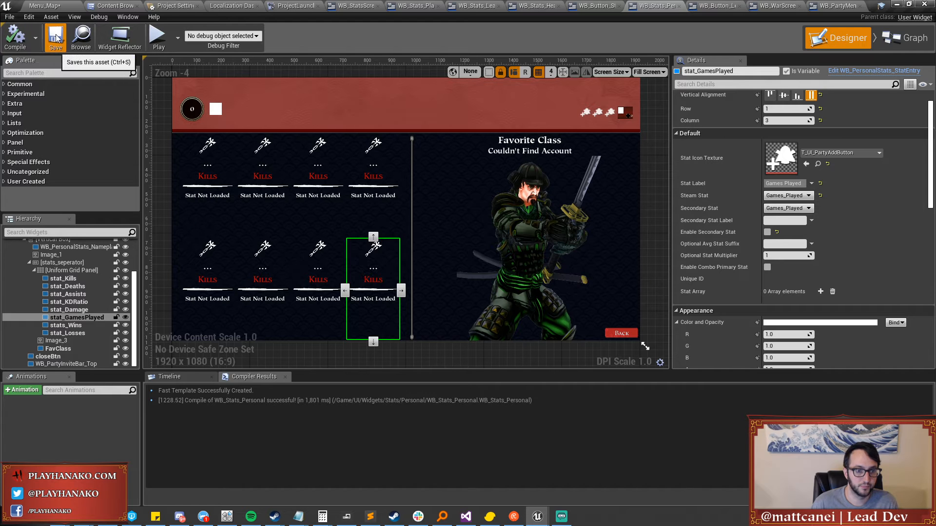
Open the WB_PersonalStats_StatEntry widget for editing and clear the text of the data_statValue text block.
click(872, 72)
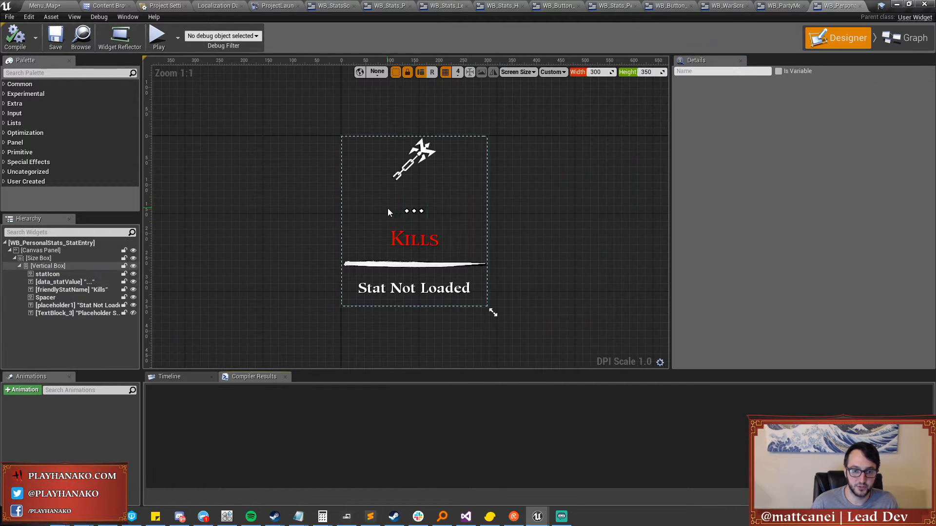
click(413, 211)
click(872, 176)
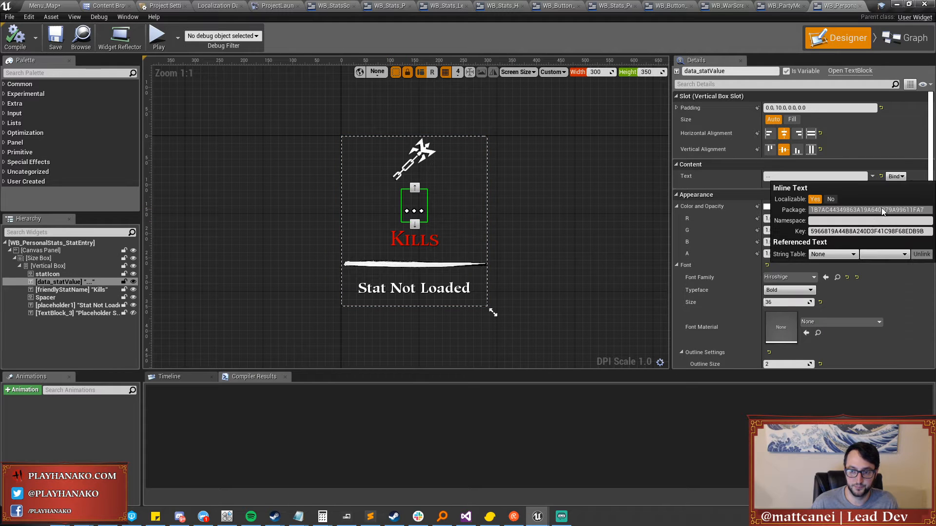
click(837, 254)
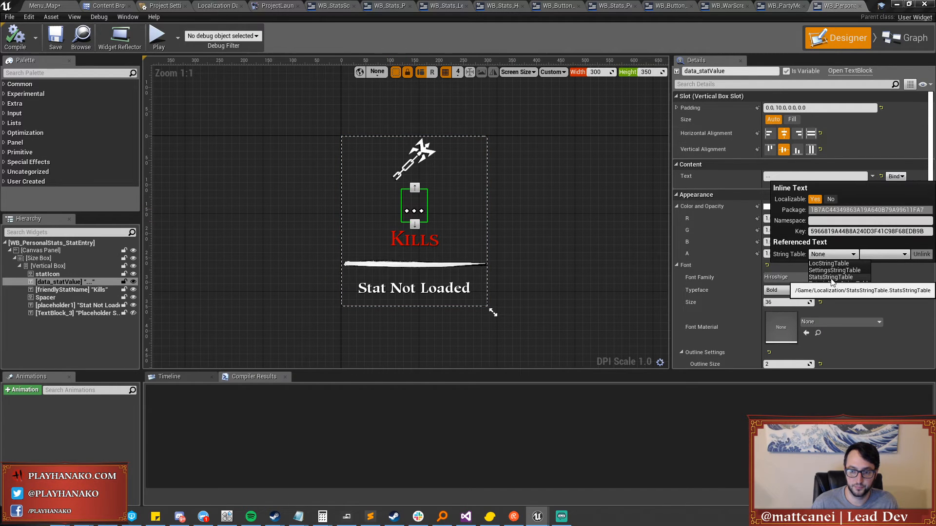
click(794, 175)
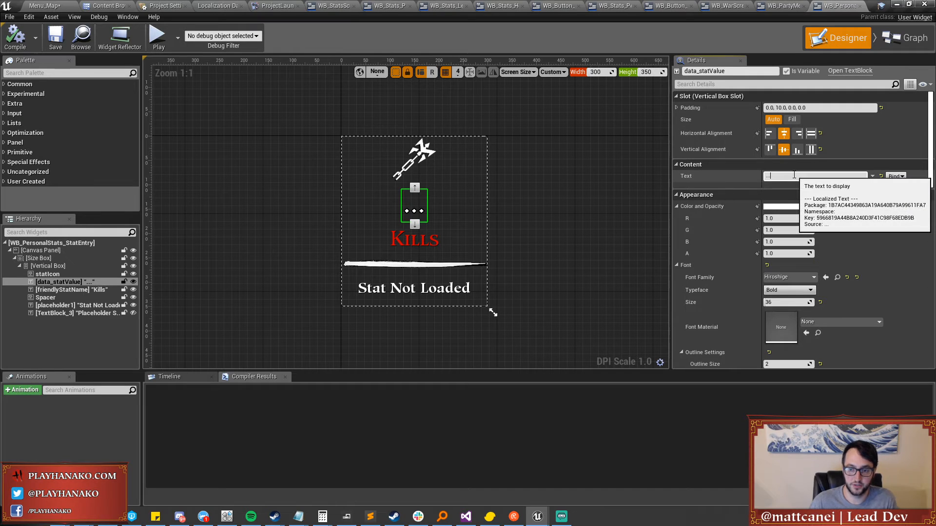
key(BackSpace)
key(BackSpace)
key(BackSpace)
key(Return)
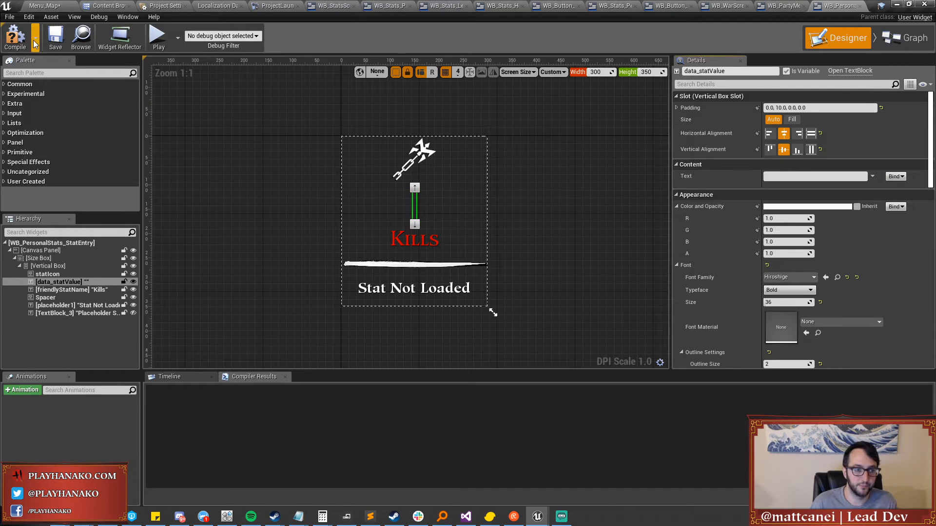
Link the text of friendlyStatName to the STAT_Personal_Kills key in StatsStringTable.
click(411, 247)
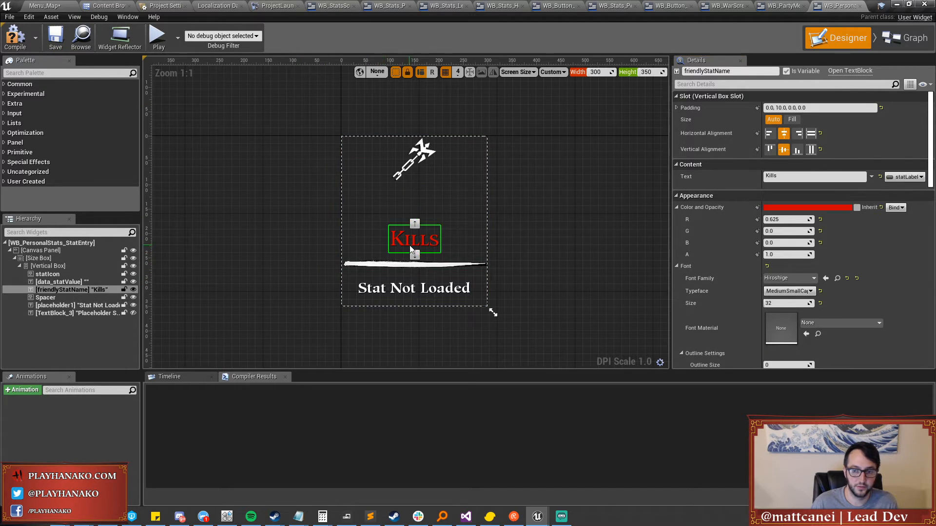
click(871, 177)
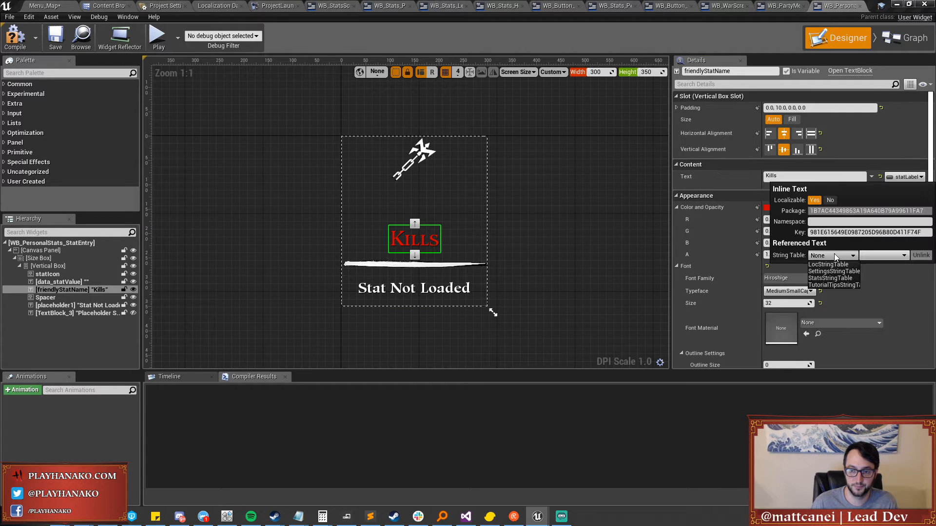
click(878, 256)
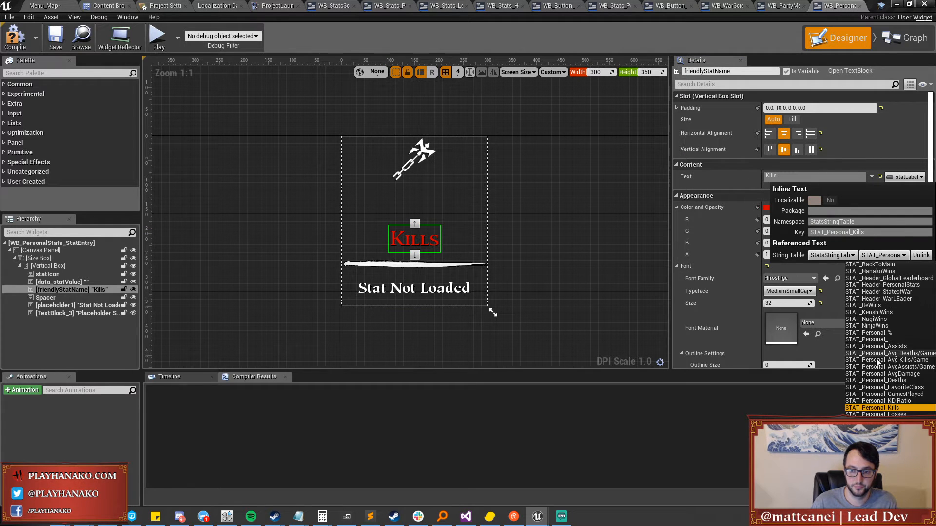
Link the text of placeholder1 to the STAT_Personal_NoStatLoaded key in StatsStringTable.
click(414, 288)
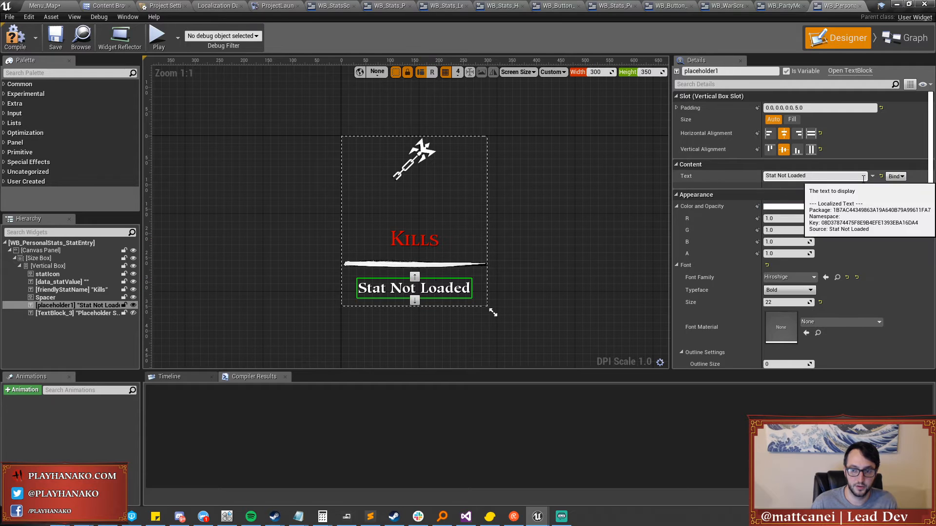
click(872, 175)
click(879, 254)
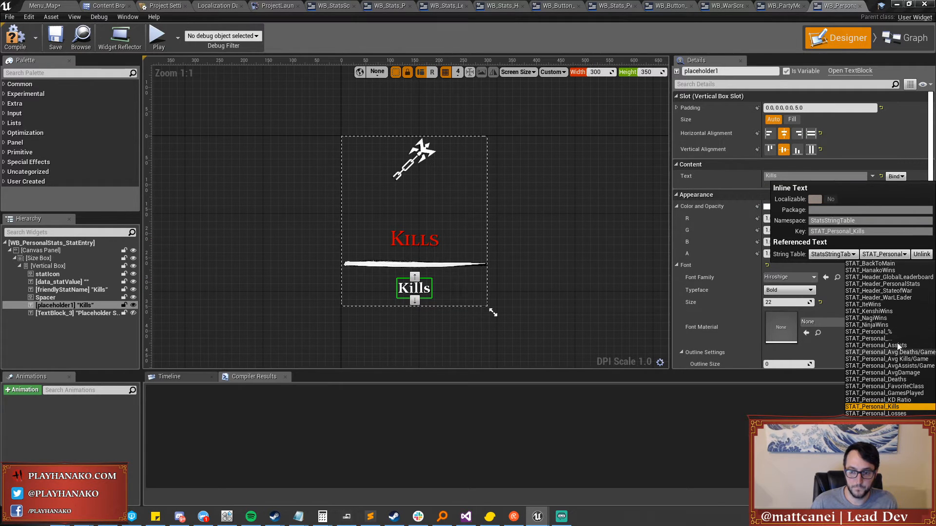
click(876, 420)
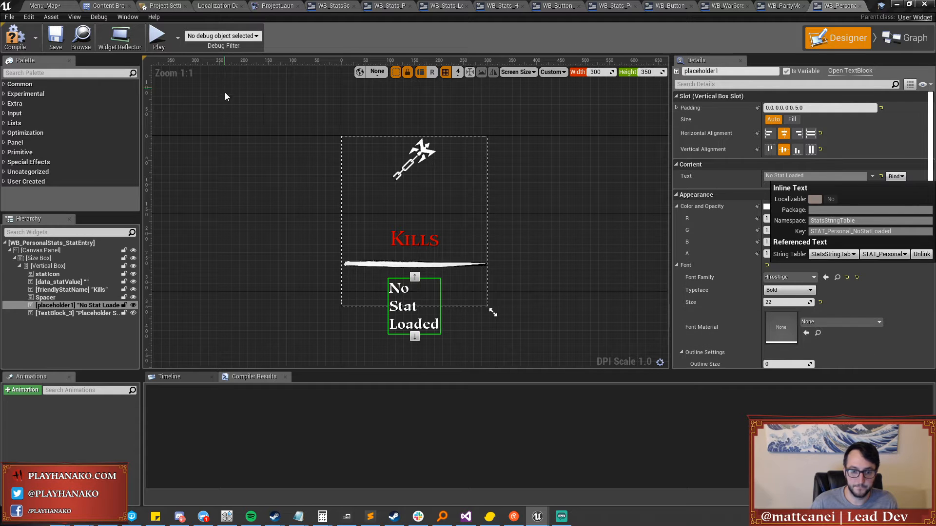
Set placeholder1's slot size to Fill with centered horizontal alignment, then compile, check out and save the stat entry widget.
click(566, 247)
right_drag(566, 247, 560, 242)
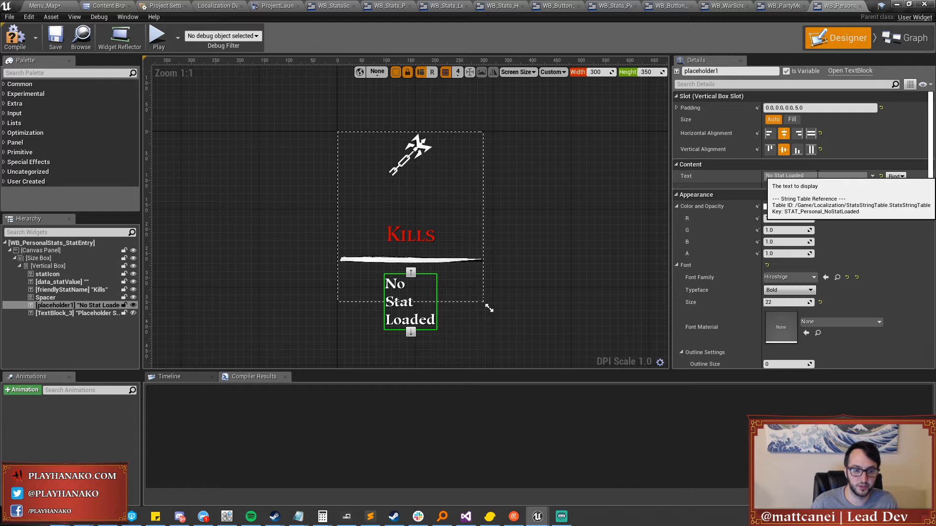
click(810, 134)
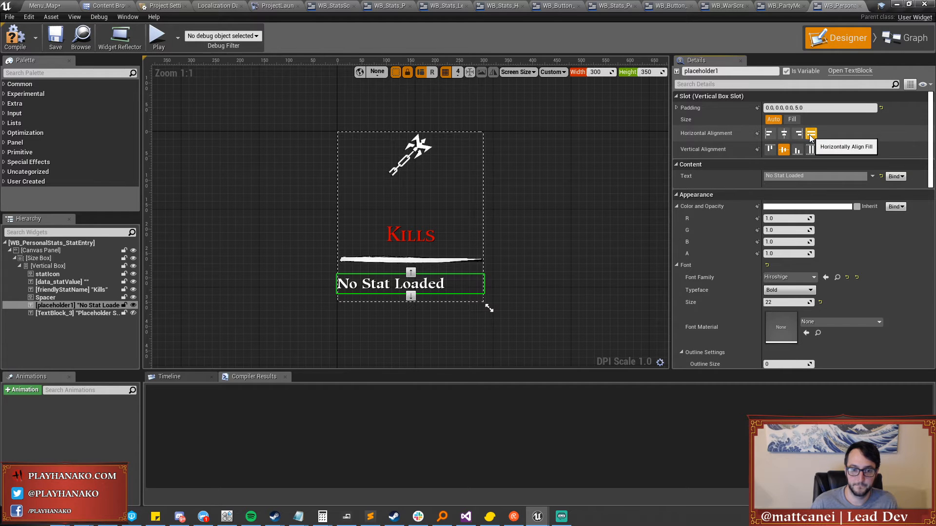
click(792, 119)
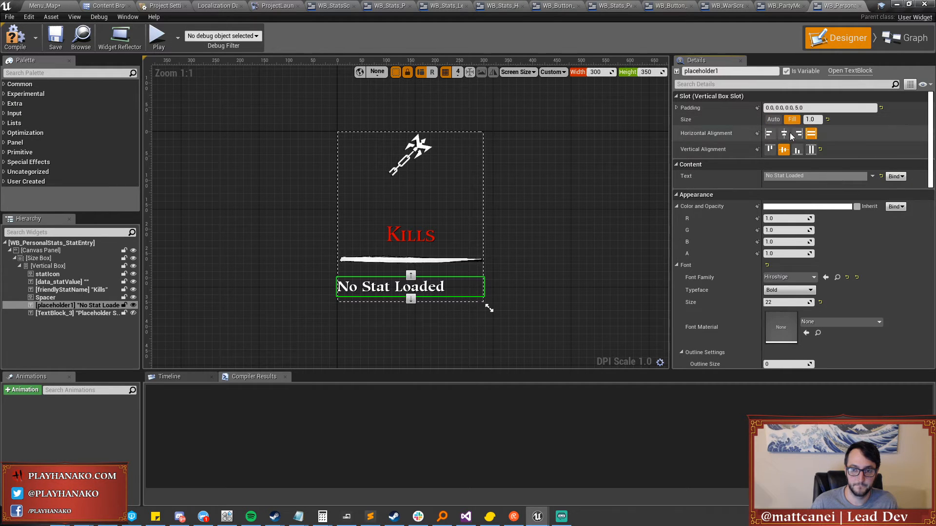
click(784, 134)
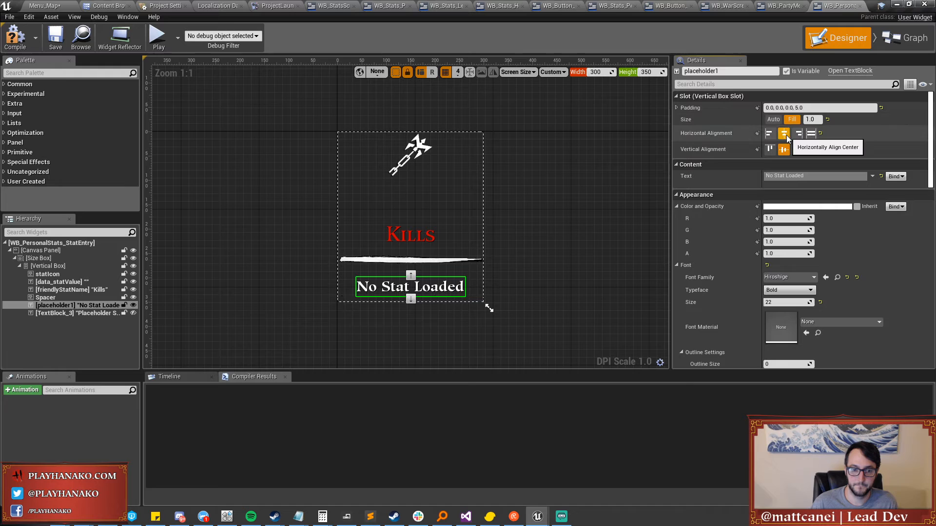
click(55, 39)
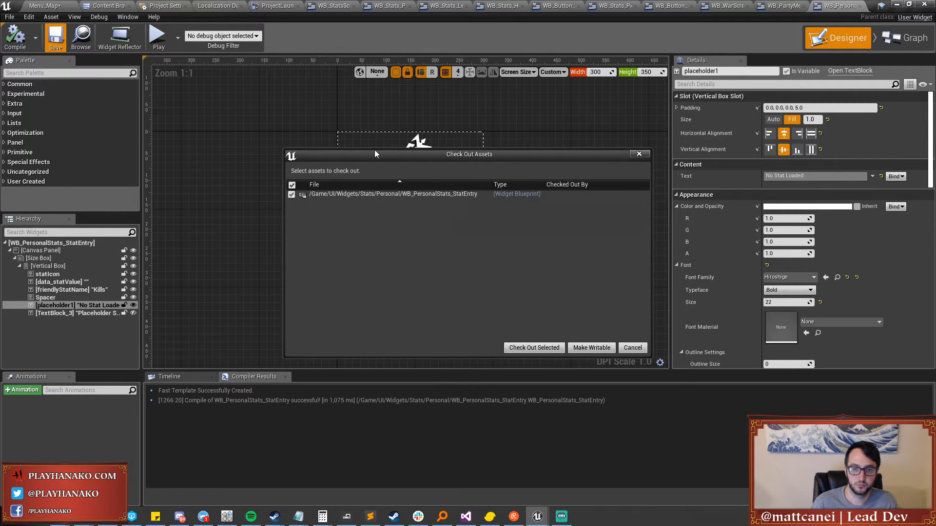
click(520, 347)
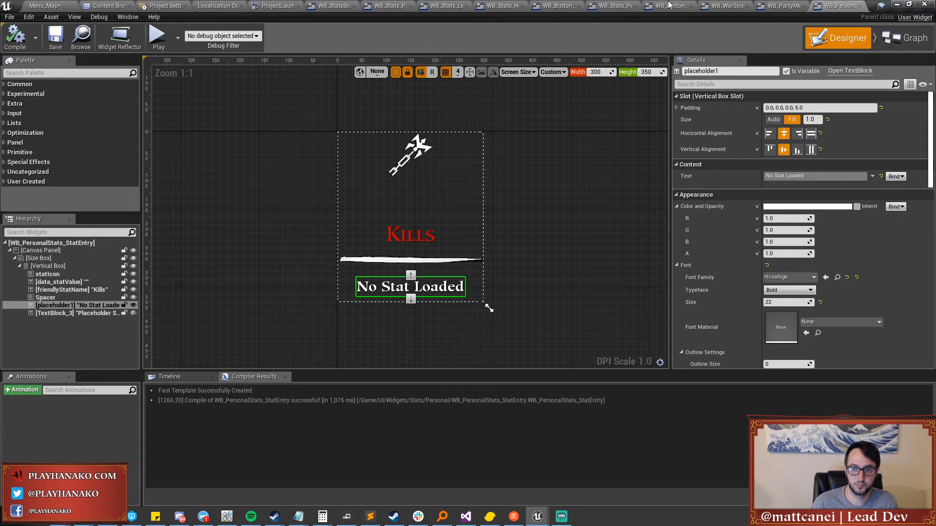
Return to the WB_Stats_Personal widget and open its FavClass widget, WB_PersonalStats_FavoriteClass, for editing.
click(602, 6)
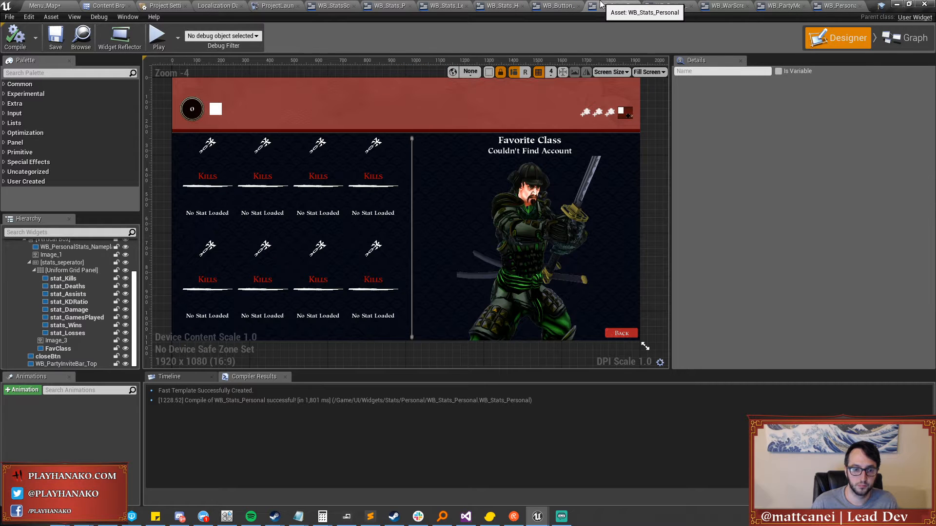
click(250, 191)
click(318, 190)
click(363, 190)
click(263, 188)
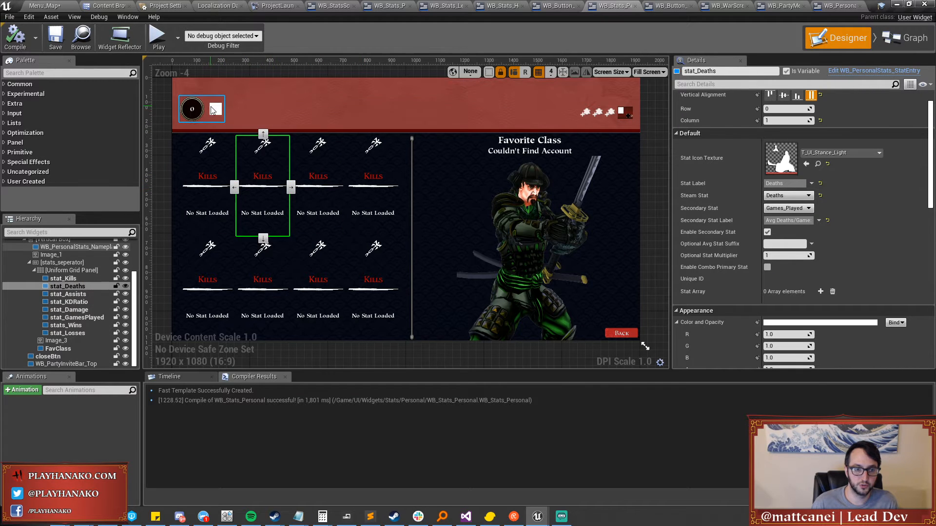
click(194, 103)
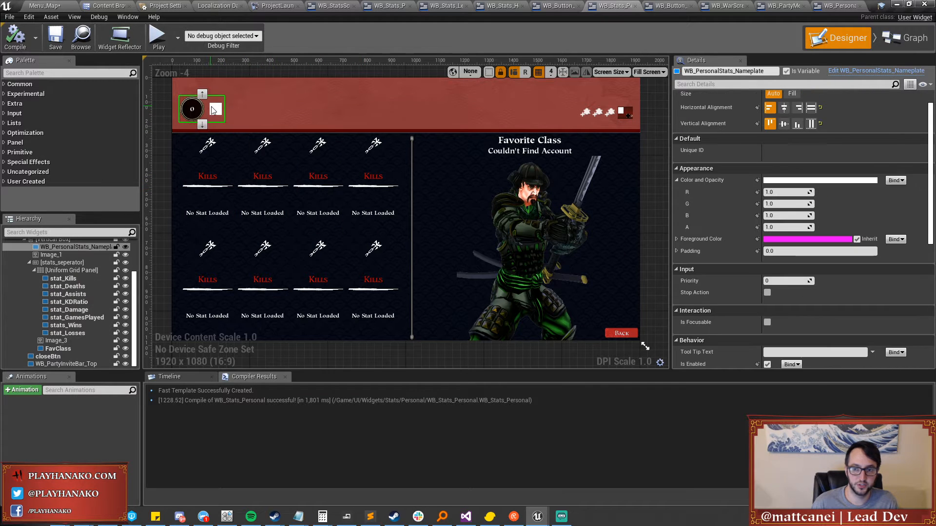
click(583, 112)
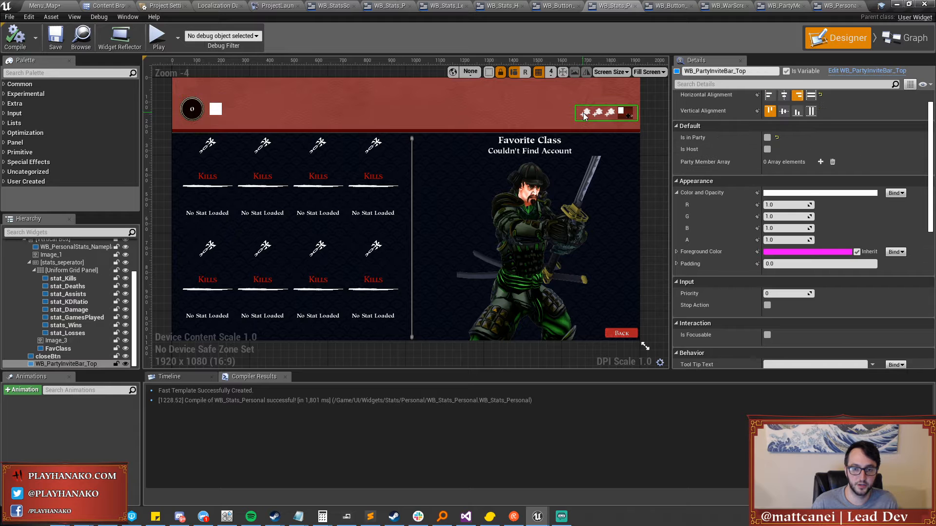
click(541, 146)
click(873, 71)
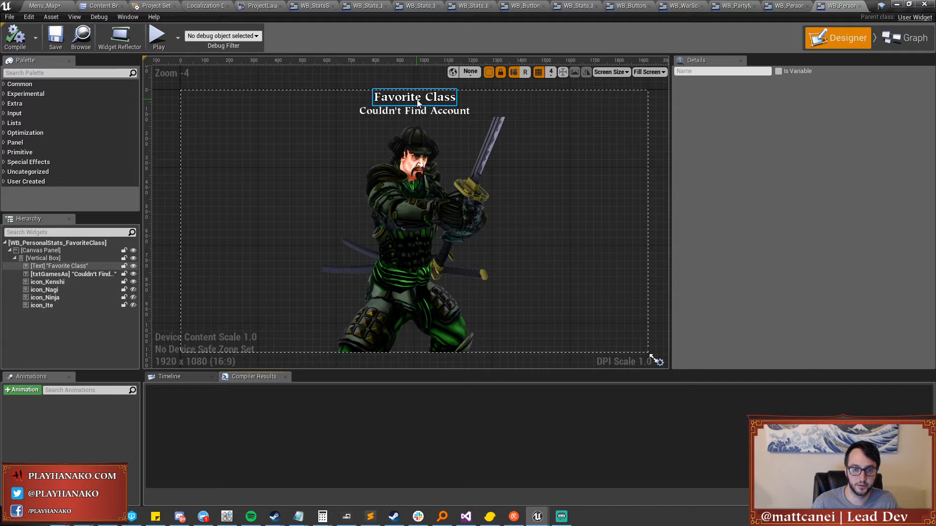
Link the Favorite Class heading text to the STAT_Personal_FavoriteClass key in StatsStringTable.
click(417, 98)
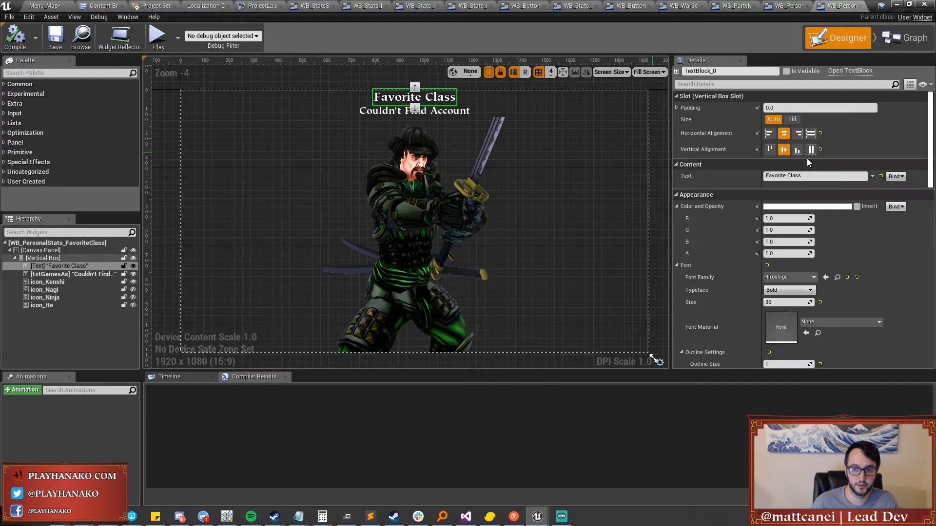
click(872, 177)
click(834, 253)
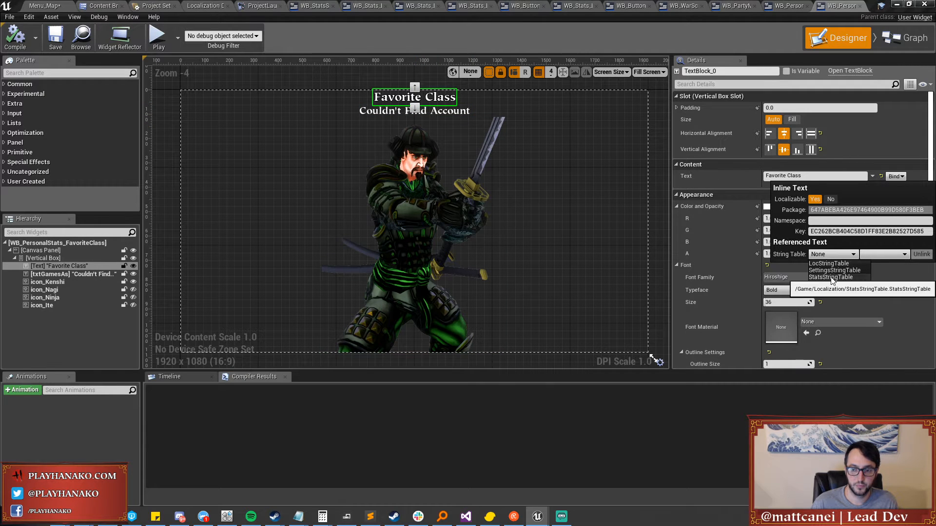
click(831, 277)
click(883, 254)
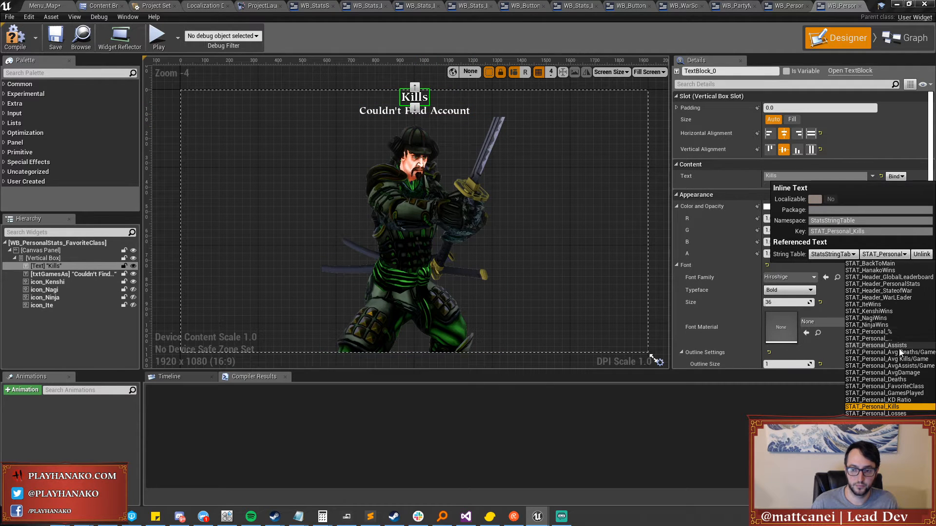
click(884, 386)
Link the text of txtGamesAs to the STAT_Personal_NoAccount key in StatsStringTable.
click(429, 111)
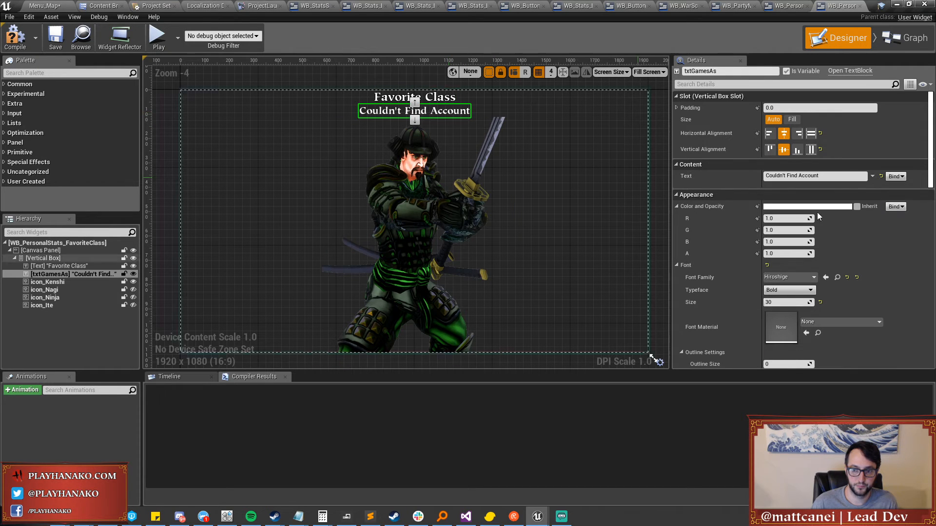
click(873, 177)
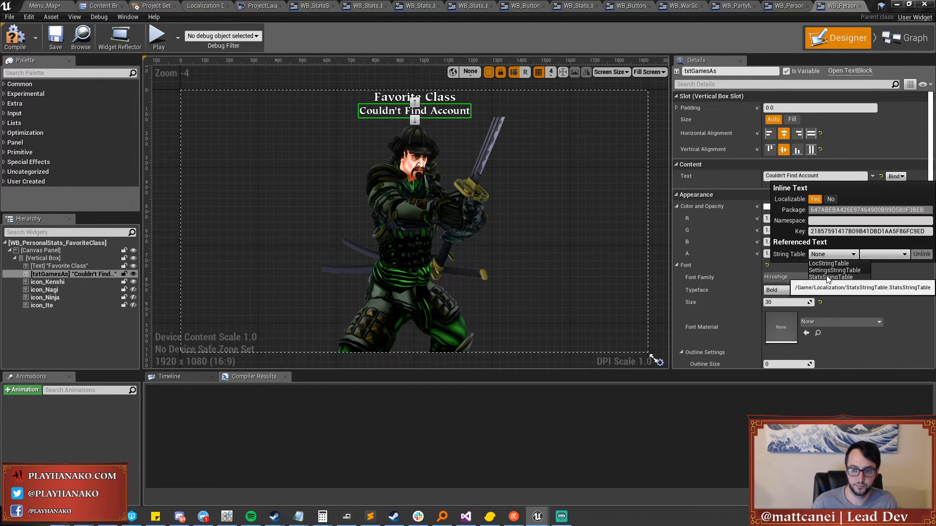
click(831, 277)
click(883, 254)
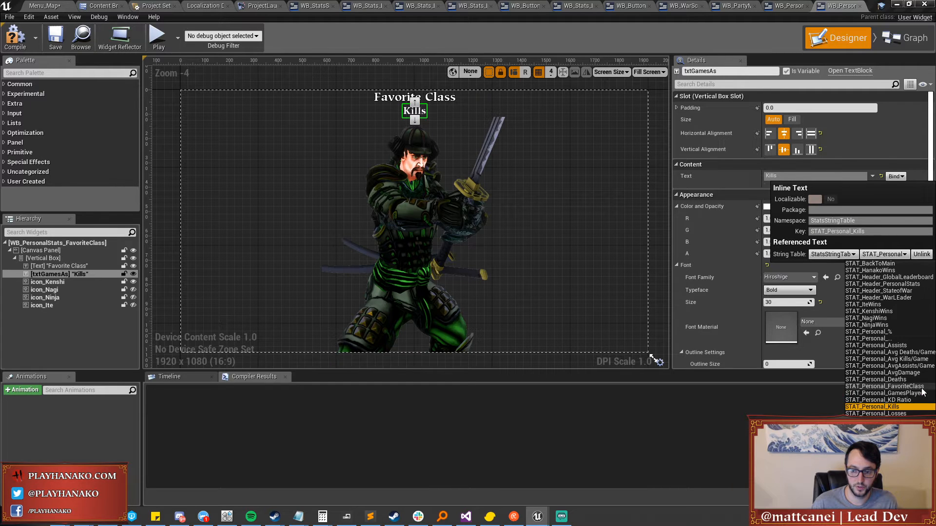
click(892, 386)
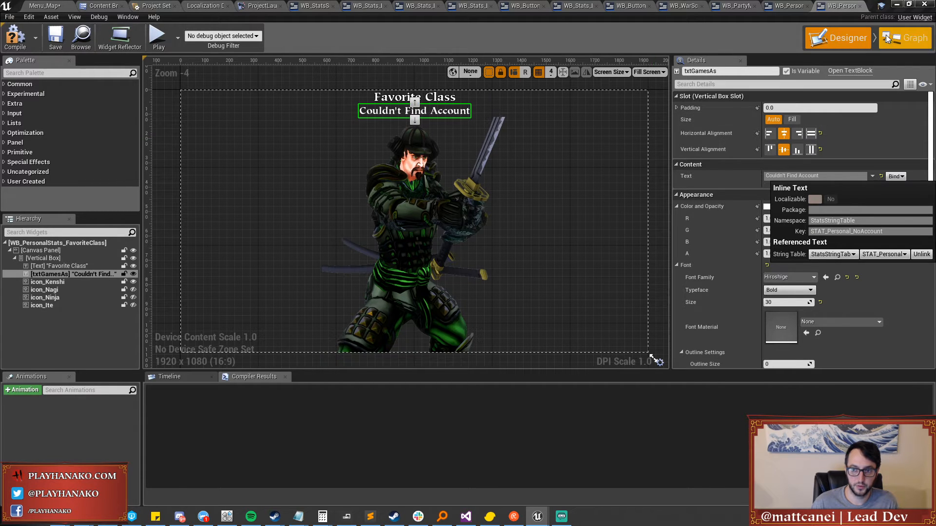
Examine how the event graph assembles the favorite class text, and open the Calculate Favorite Class function.
click(902, 37)
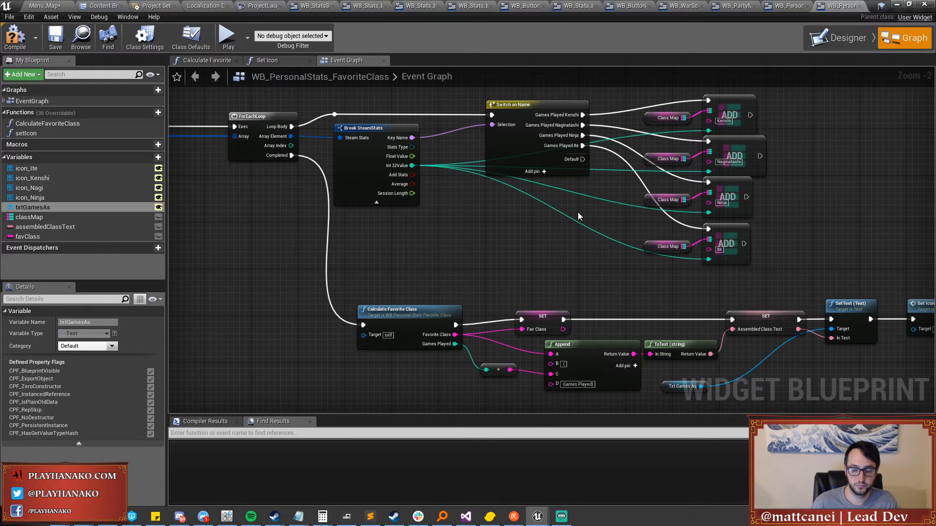
right_drag(663, 284, 650, 183)
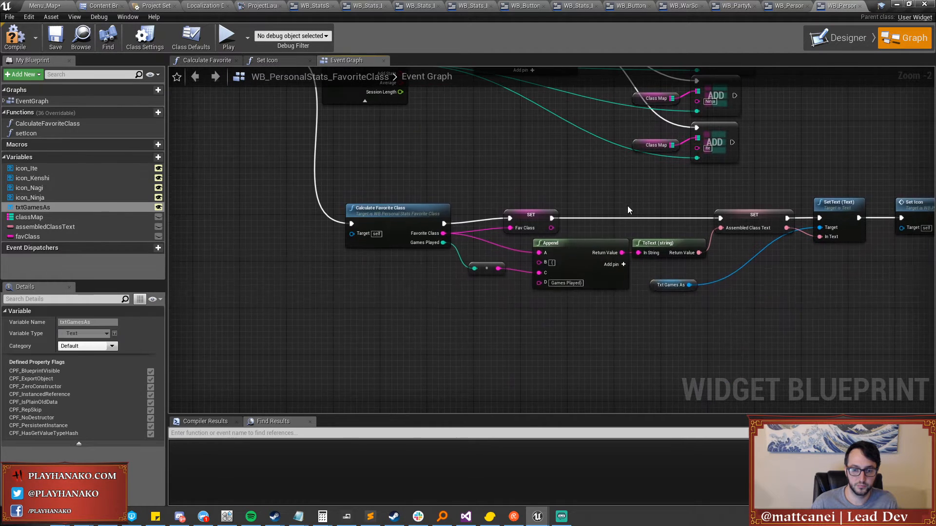
scroll(580, 326, up, 2)
scroll(583, 276, down, 1)
right_drag(565, 306, 563, 315)
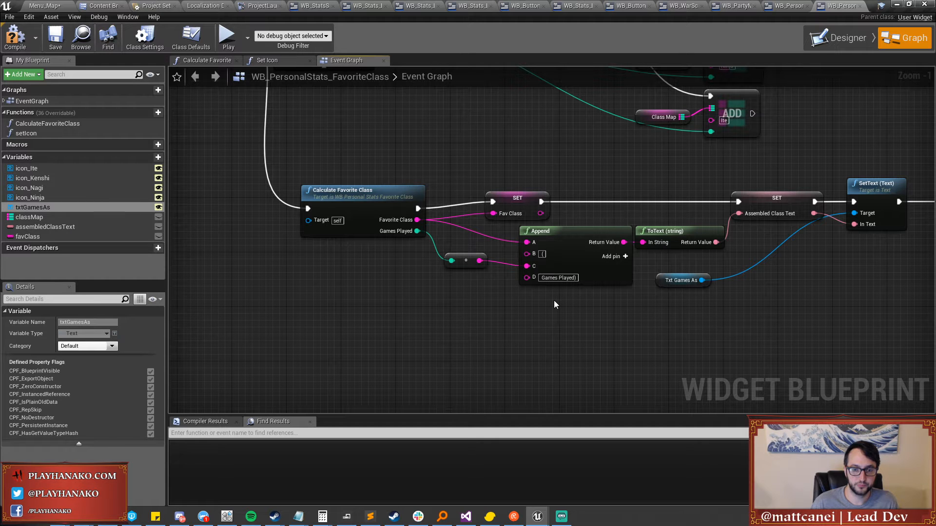
right_drag(554, 305, 524, 317)
right_drag(421, 163, 414, 270)
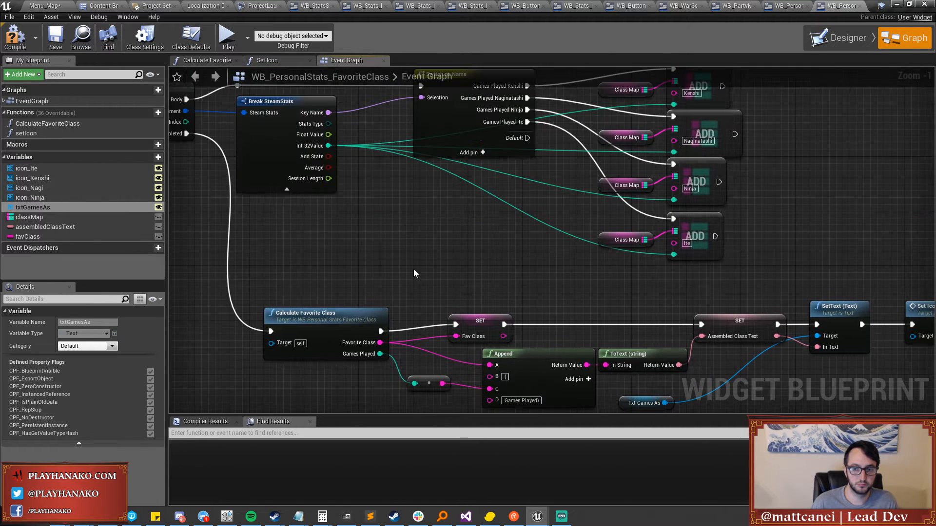
right_drag(345, 280, 386, 234)
scroll(538, 297, down, 1)
double_click(356, 268)
Try to change the key type of the classMap variable from String to Text.
click(488, 226)
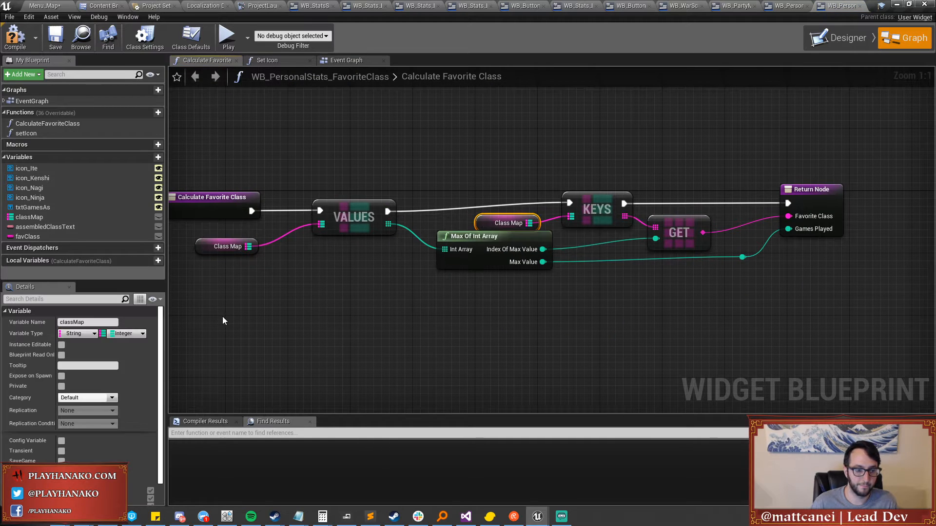
scroll(86, 373, down, 3)
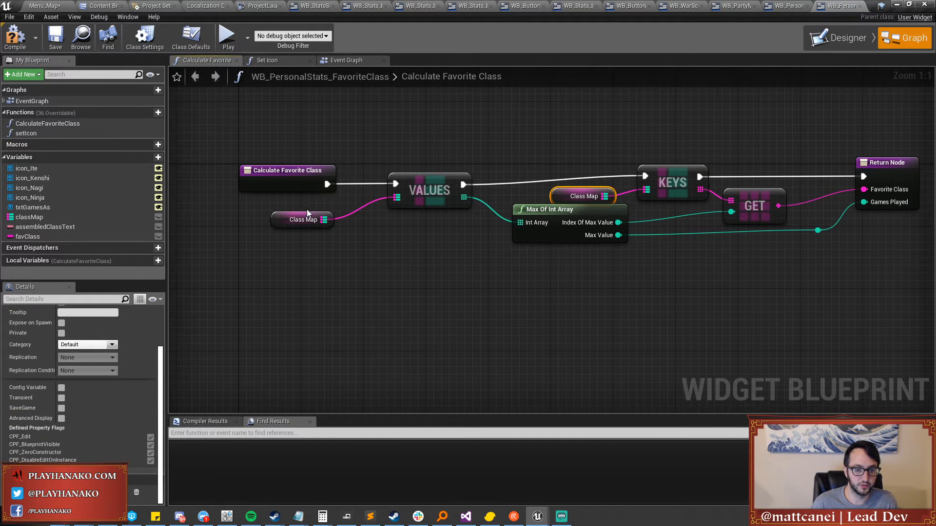
click(281, 221)
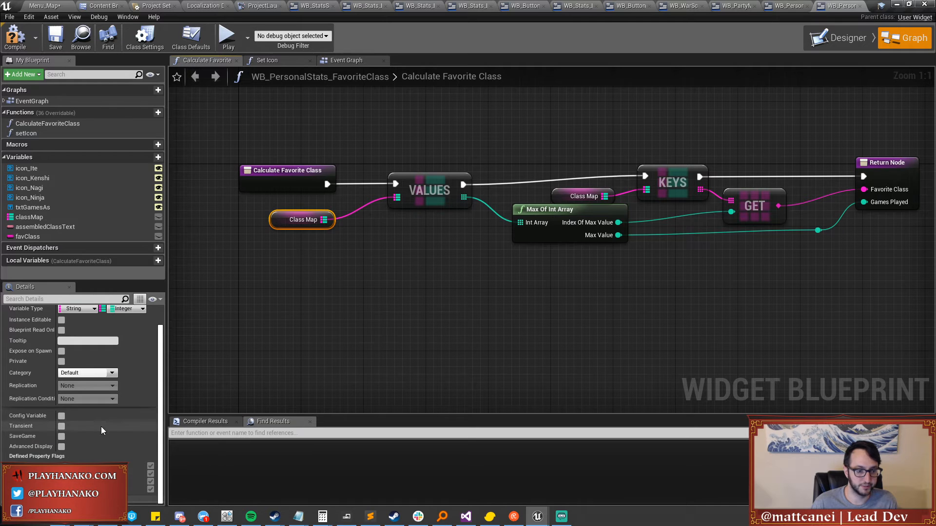
scroll(103, 426, up, 1)
click(83, 334)
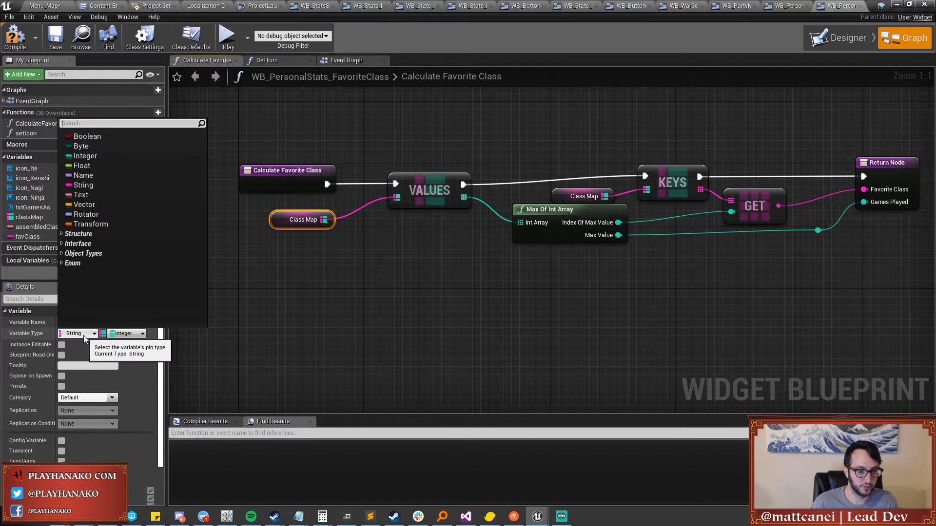
click(81, 195)
click(474, 278)
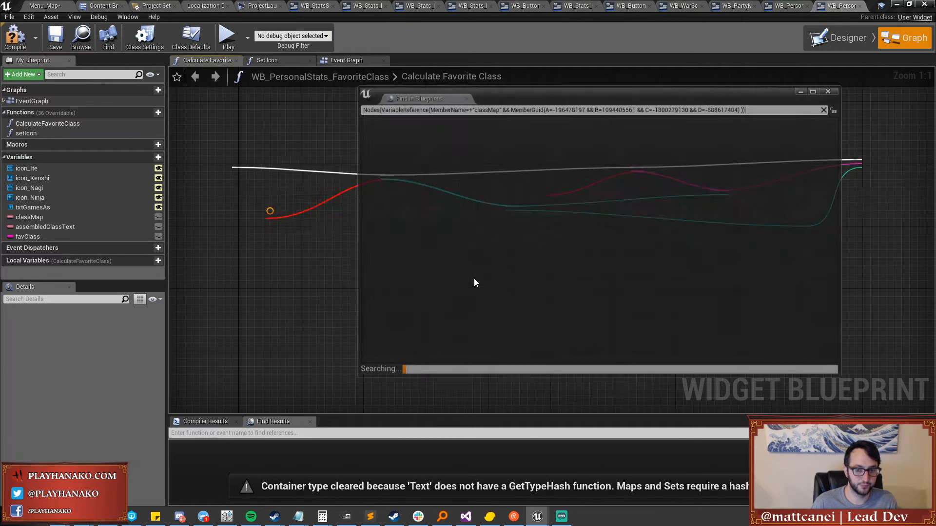
click(465, 96)
click(349, 296)
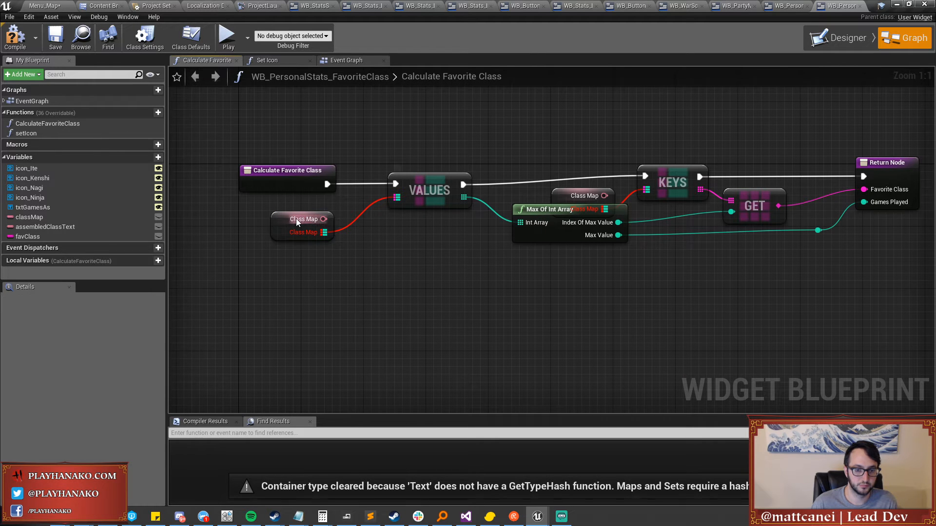
Try to set the Text-typed classMap variable's container to Map (Dictionary), and undo the type changes.
click(49, 217)
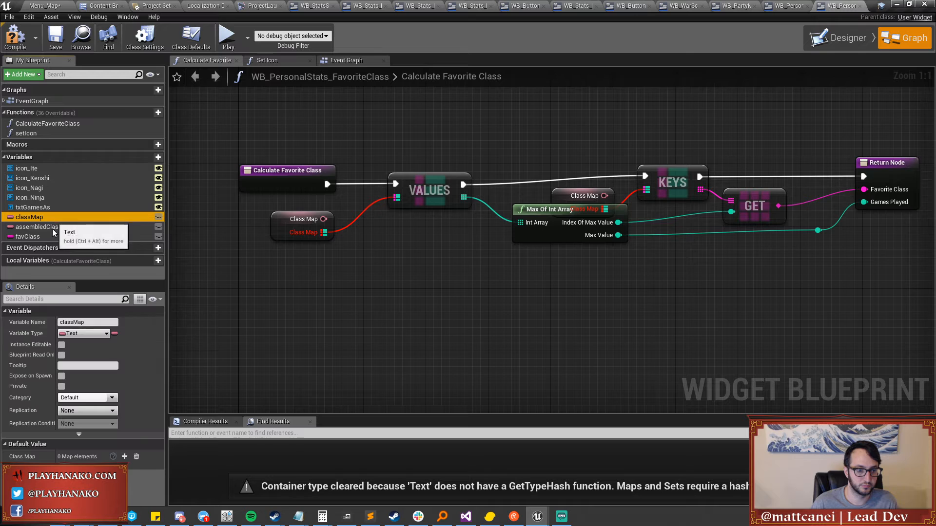
click(114, 333)
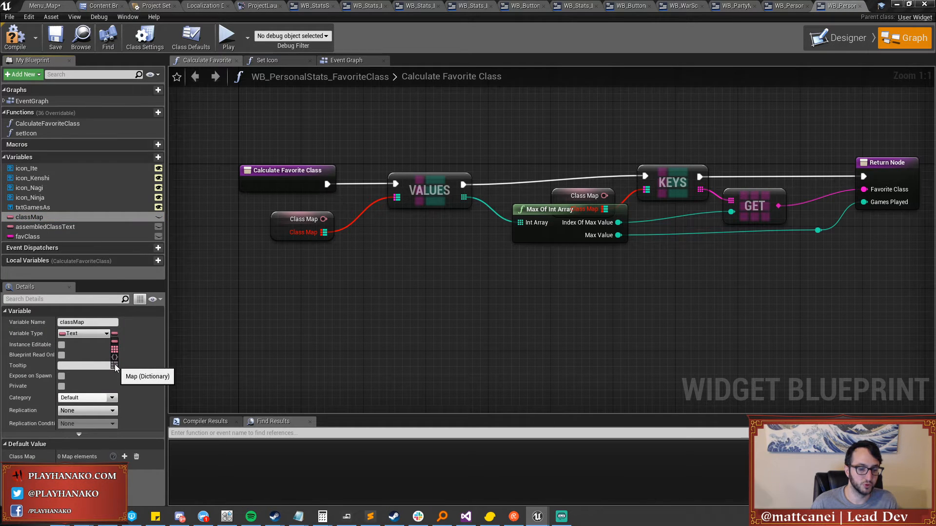
click(115, 366)
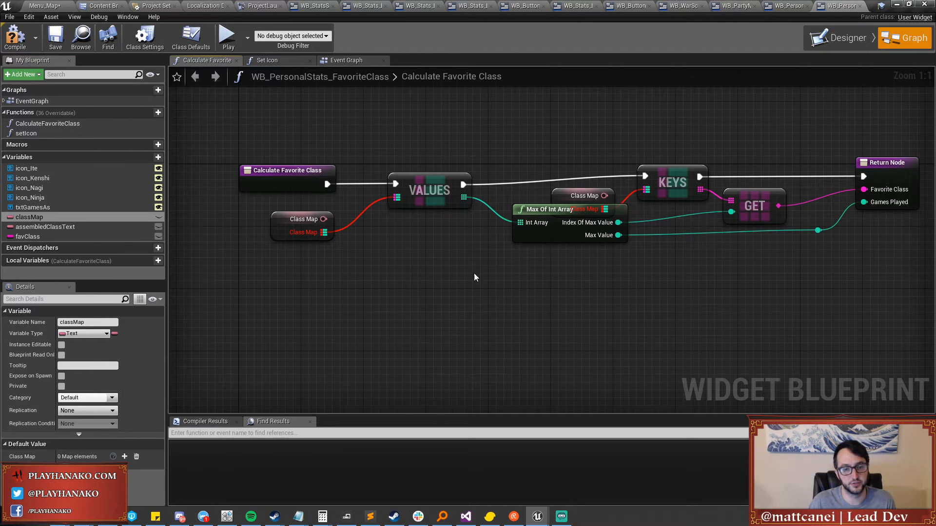
right_drag(645, 270, 583, 267)
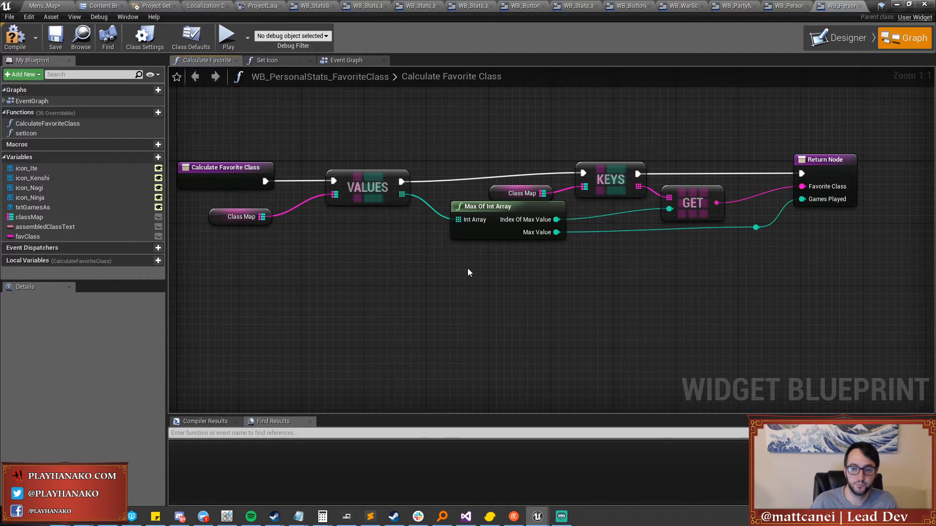
right_drag(469, 268, 497, 268)
Examine the event graph's Switch on Name node and the Class Map Add nodes connected to it.
click(347, 61)
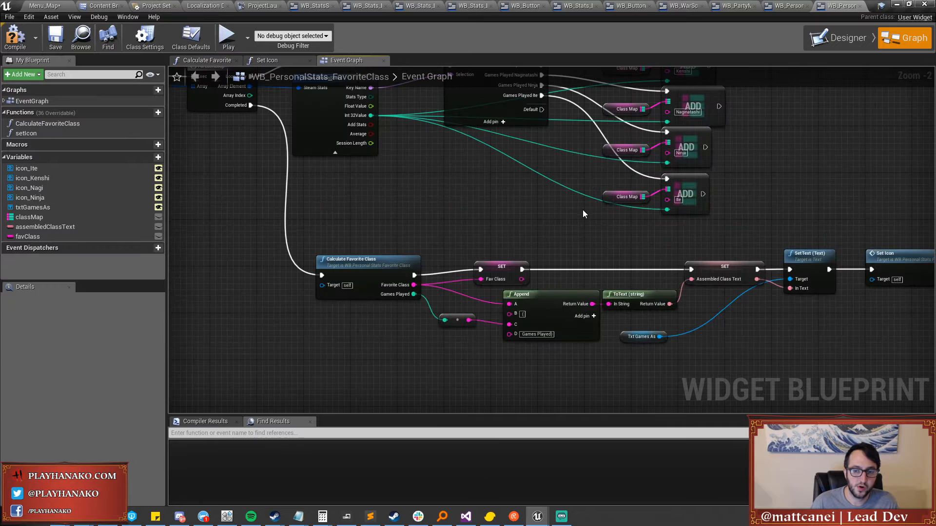
right_drag(583, 209, 577, 180)
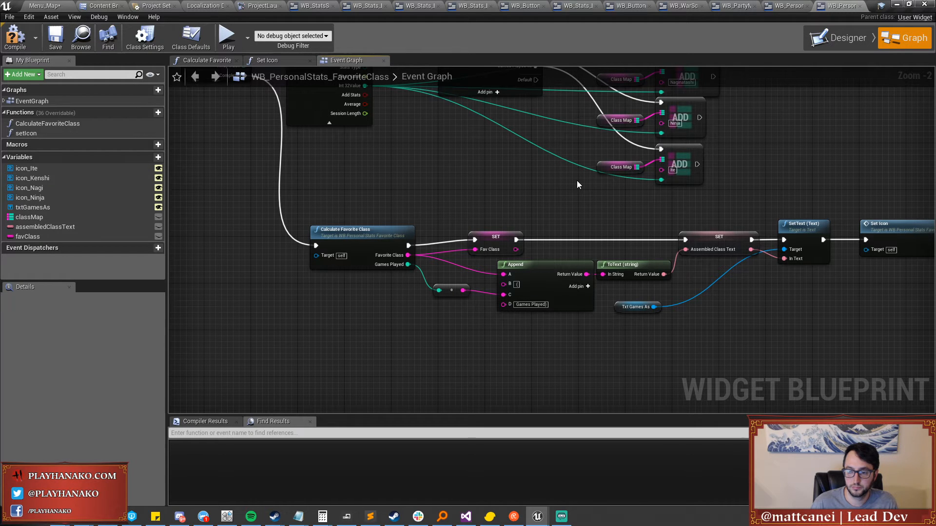
right_drag(577, 180, 559, 245)
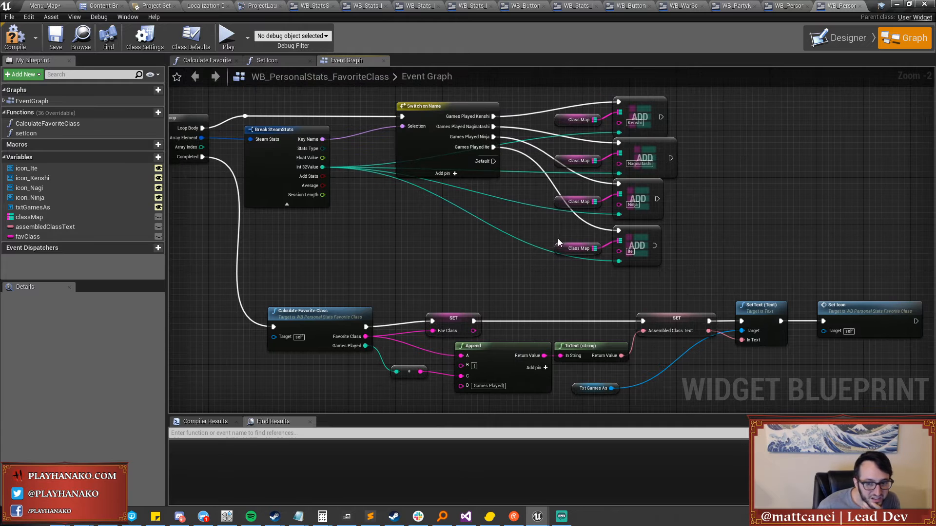
click(559, 245)
right_drag(492, 239, 487, 286)
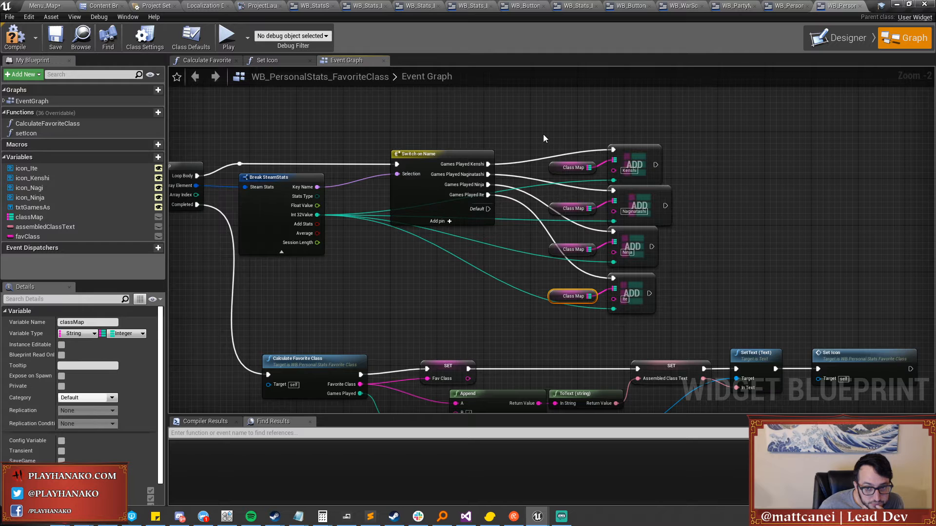
scroll(543, 133, up, 1)
right_drag(366, 268, 383, 248)
click(408, 190)
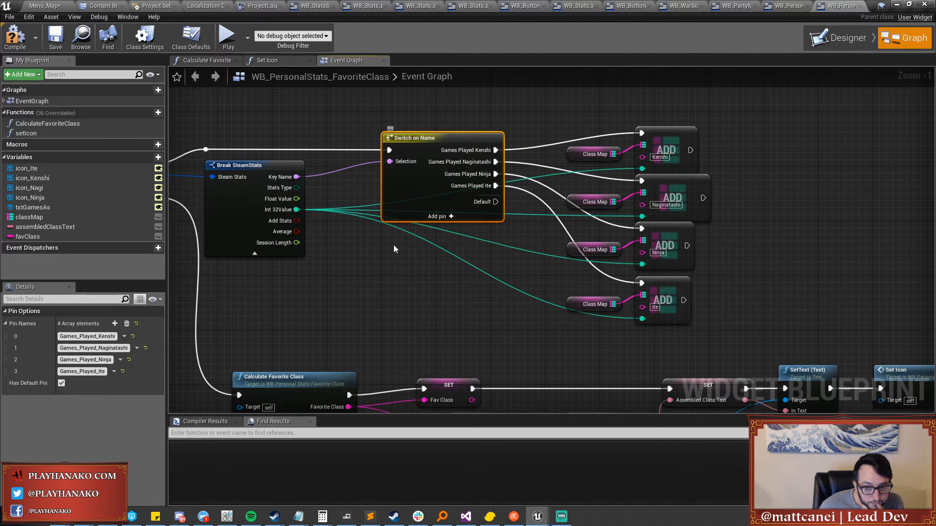
Add a Make Literal Text node below Switch on Name and link its value to CLASS_Kenshi_Reg in LocStringTable.
right_click(376, 269)
text(make literal text)
key(Return)
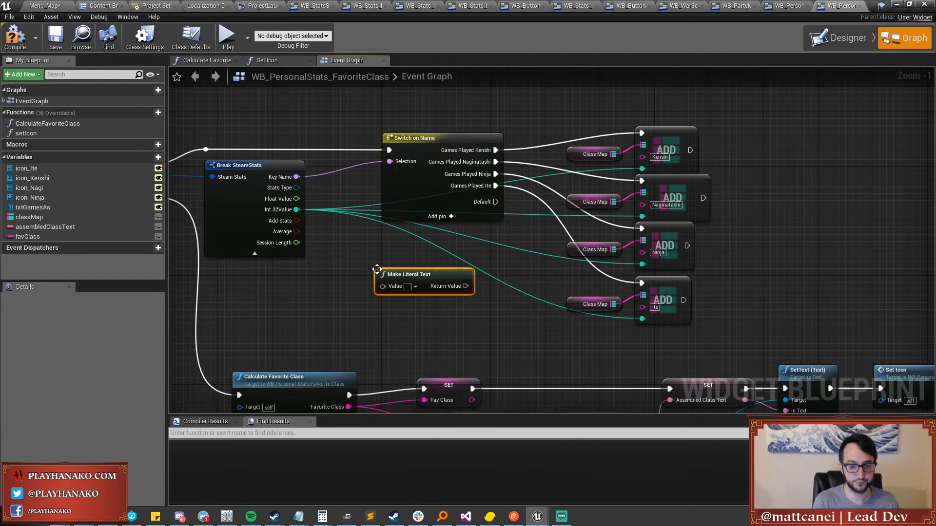
click(416, 287)
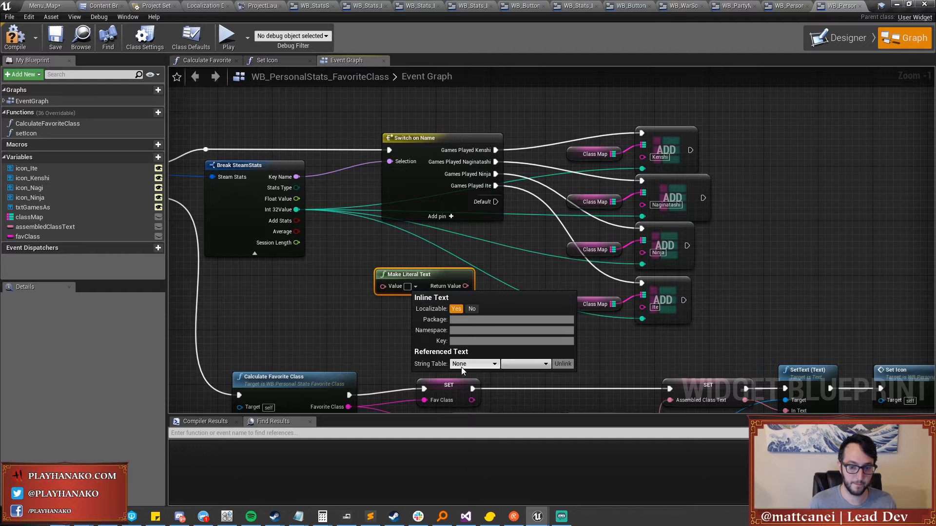
click(476, 379)
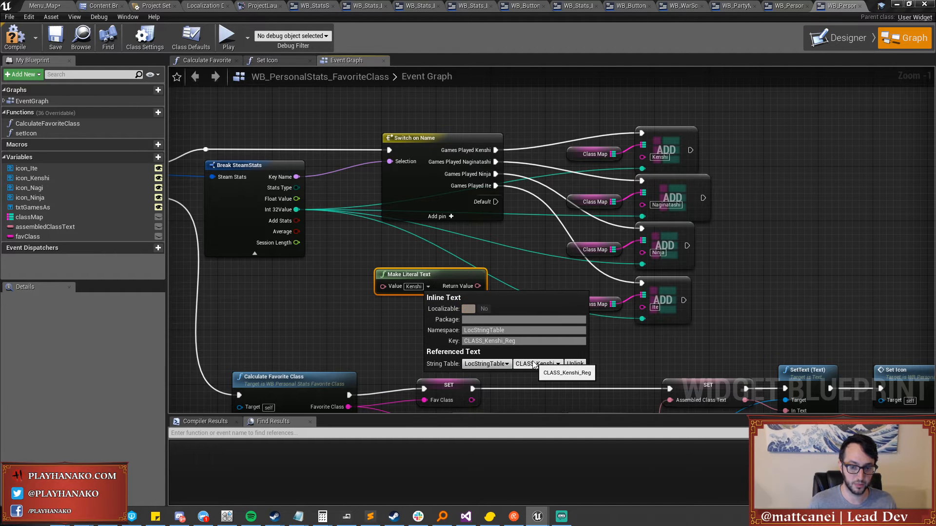
Move the Make Literal Text node up beneath Switch on Name, duplicate it, and place the copy directly below.
right_drag(359, 330, 346, 283)
drag(411, 223, 377, 202)
key(ctrl+w)
drag(442, 219, 381, 240)
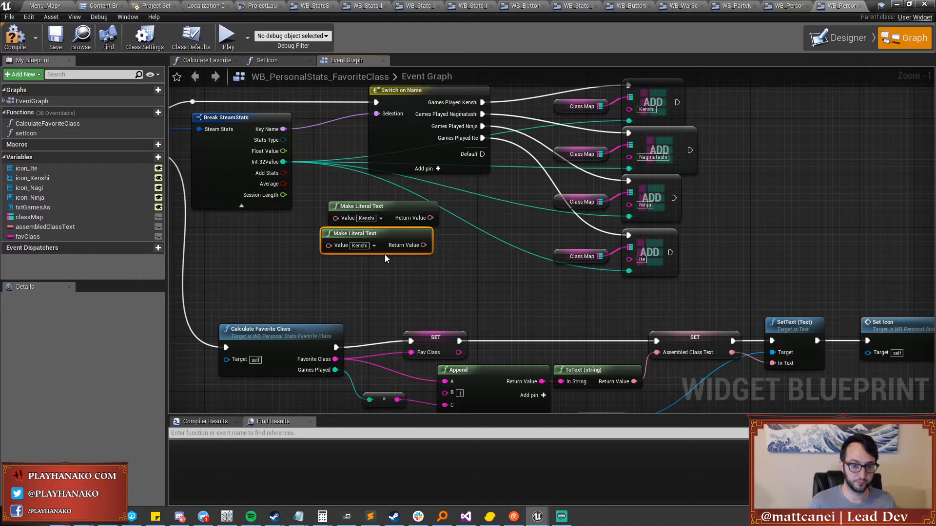
Link the lower Make Literal Text node's value to the CLASS_Nagi_Reg key in LocStringTable.
click(374, 245)
click(475, 323)
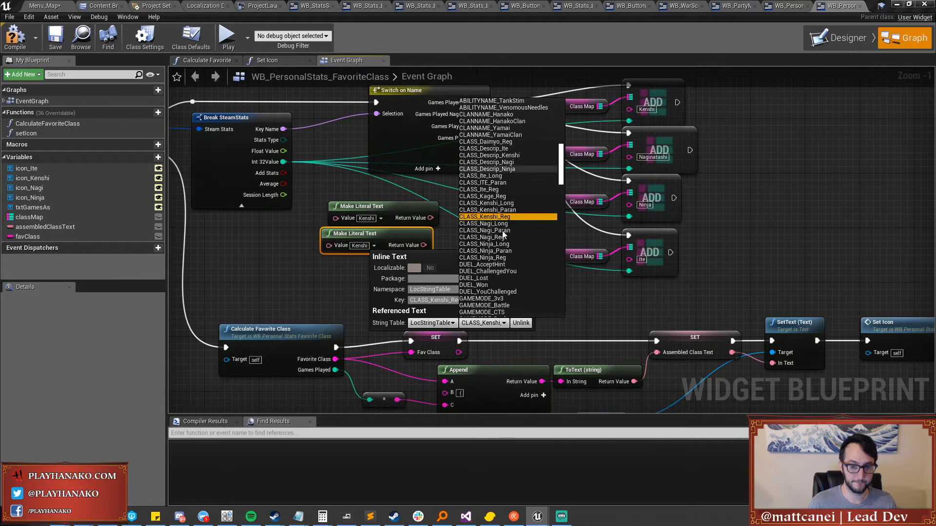
click(483, 237)
Duplicate the Nagi Make Literal Text node directly below and link the copy to the CLASS_Ninja_Reg key.
key(ctrl+w)
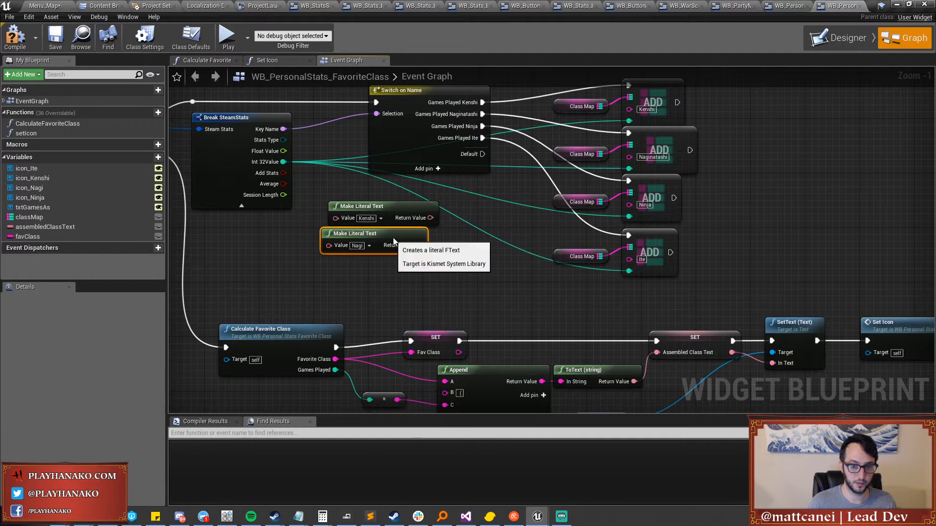
drag(393, 246, 364, 263)
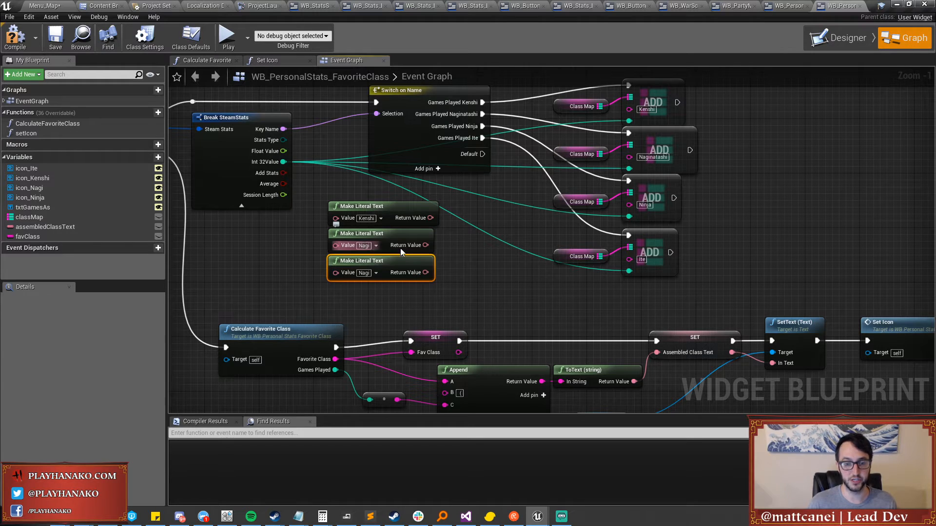
click(376, 274)
click(484, 350)
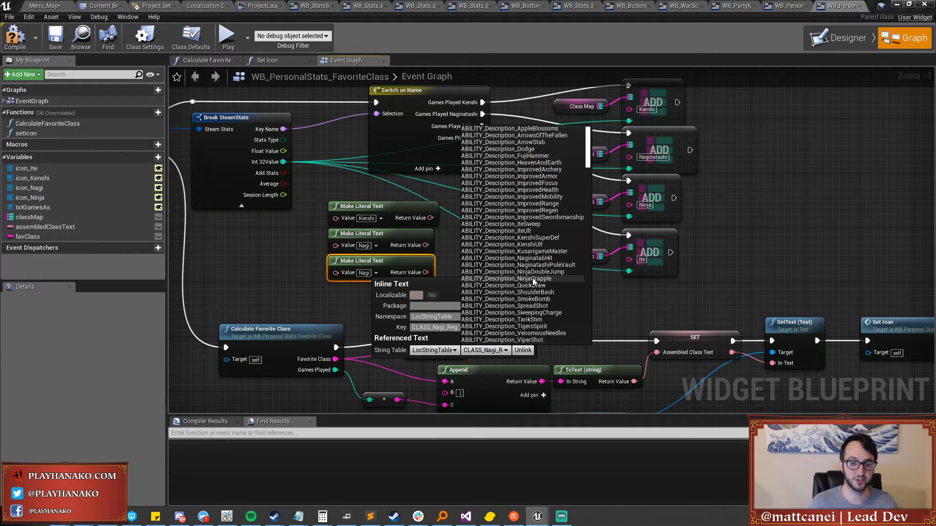
scroll(532, 277, down, 3)
scroll(532, 280, down, 10)
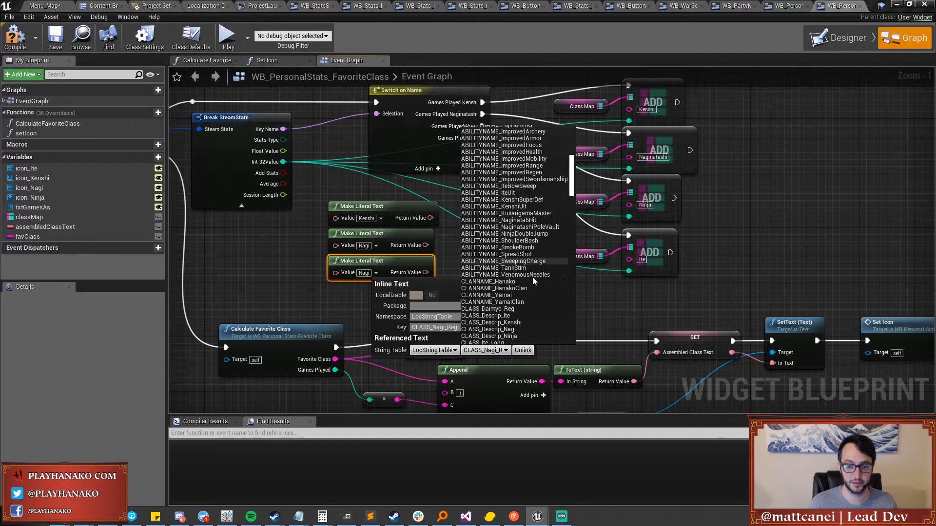
scroll(533, 277, down, 2)
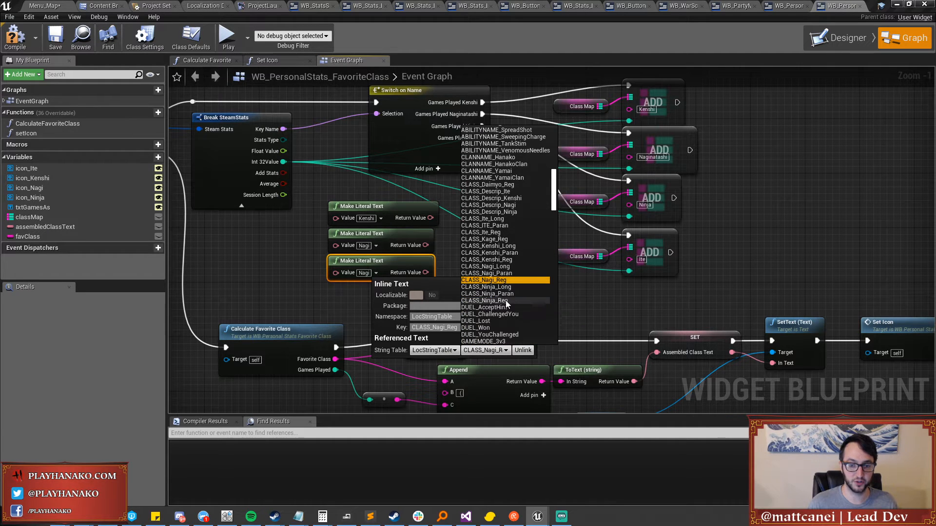
click(506, 300)
click(379, 260)
Duplicate the Ninja Make Literal Text node directly below and link the copy to the CLASS_Ite_Reg key.
right_drag(405, 298, 407, 259)
key(ctrl+w)
drag(455, 270, 366, 253)
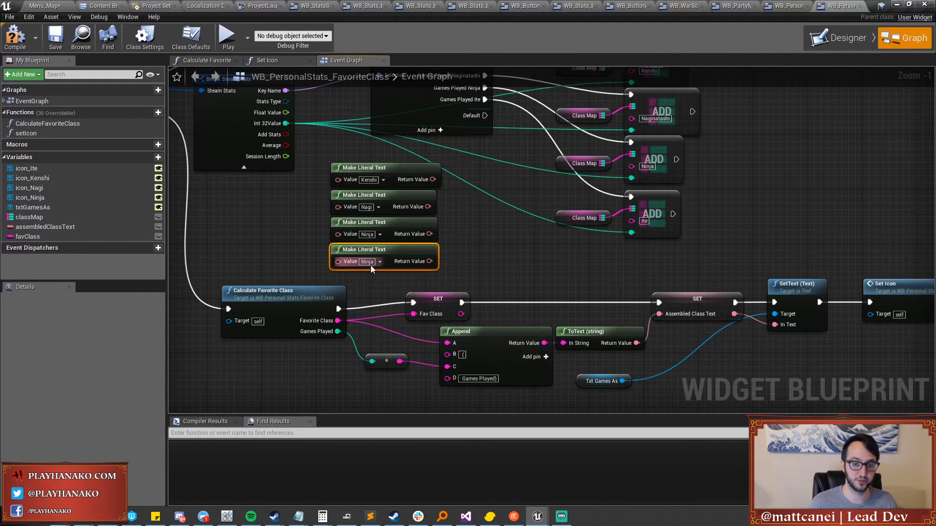
click(381, 262)
click(488, 338)
scroll(536, 292, down, 5)
scroll(536, 289, down, 6)
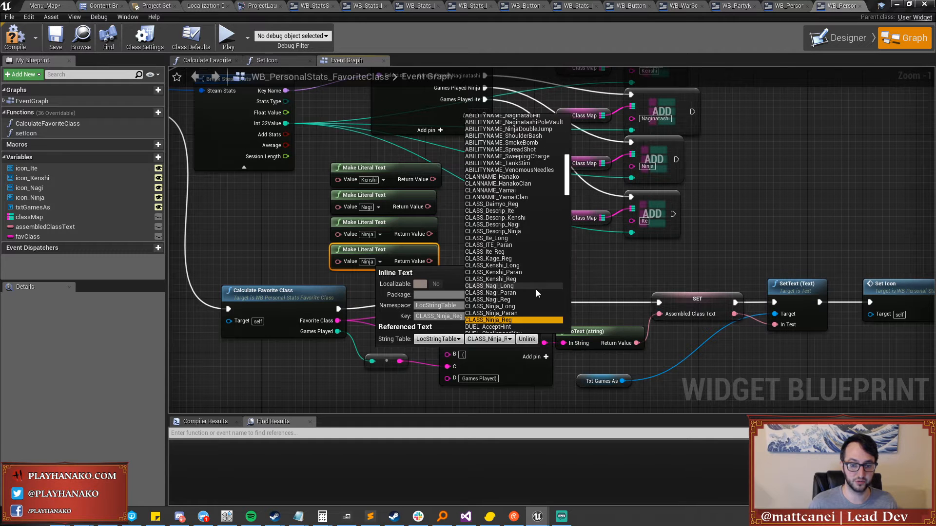
click(507, 236)
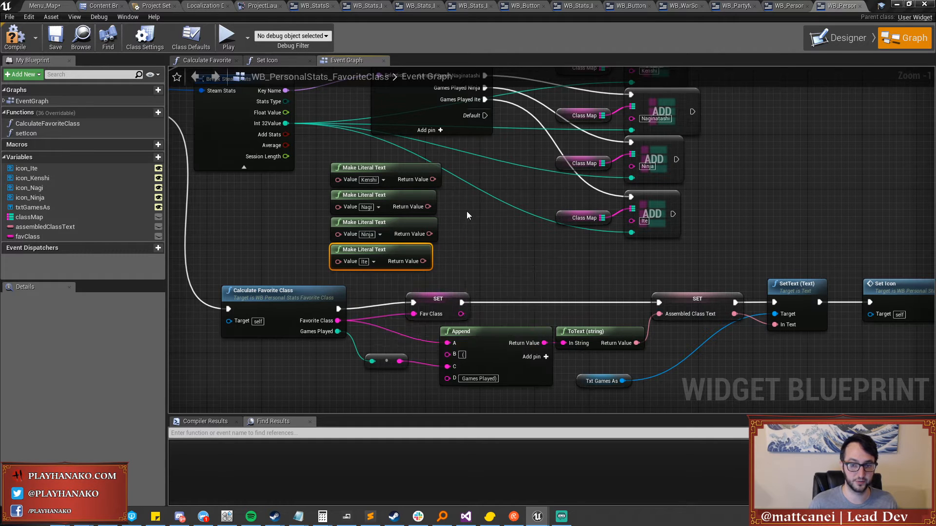
Connect the Kenshi, Nagi, Ninja and Ite literal texts to the key inputs of their matching Class Map Add nodes.
right_drag(472, 197, 446, 277)
drag(410, 266, 607, 156)
drag(405, 293, 608, 204)
drag(406, 320, 608, 252)
drag(400, 347, 609, 308)
right_drag(557, 346, 568, 159)
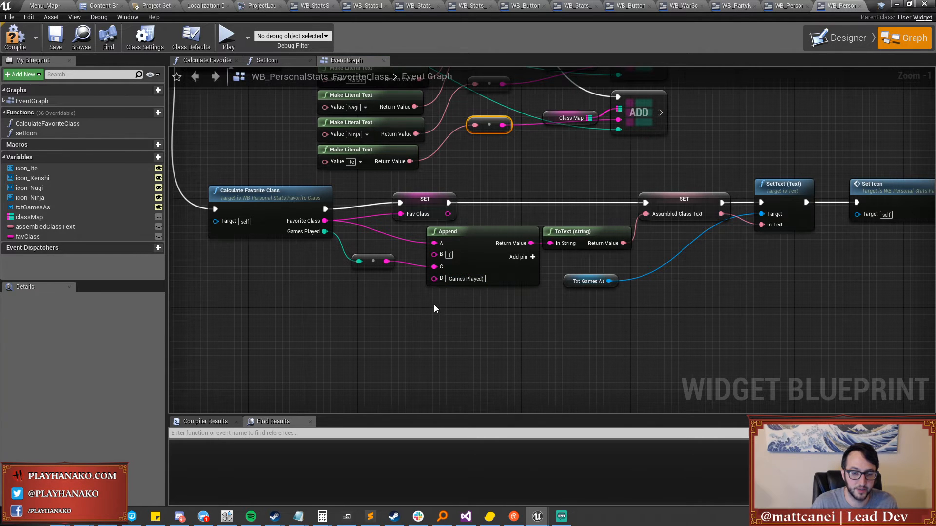
Add a Format Text node beneath the Append node.
right_drag(430, 304, 437, 270)
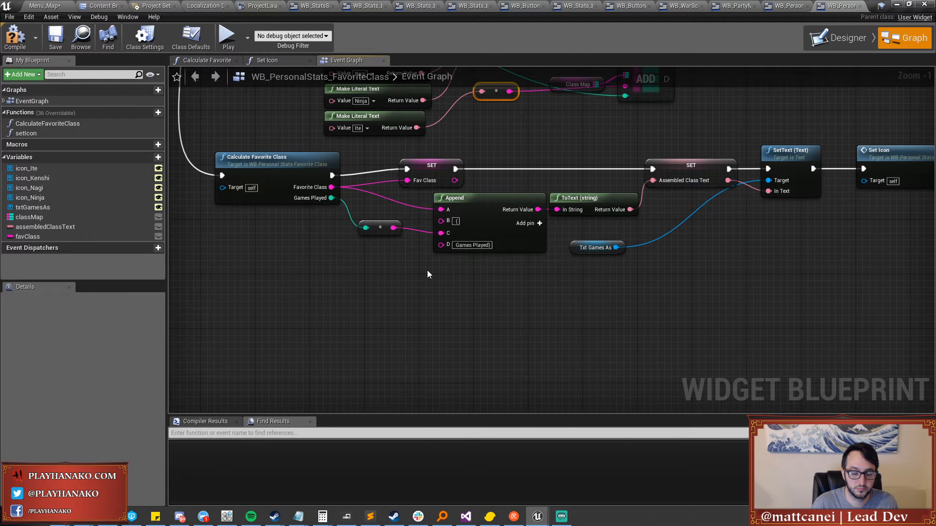
right_click(427, 271)
text(make)
key(BackSpace)
key(BackSpace)
key(BackSpace)
key(BackSpace)
text(format text)
key(Return)
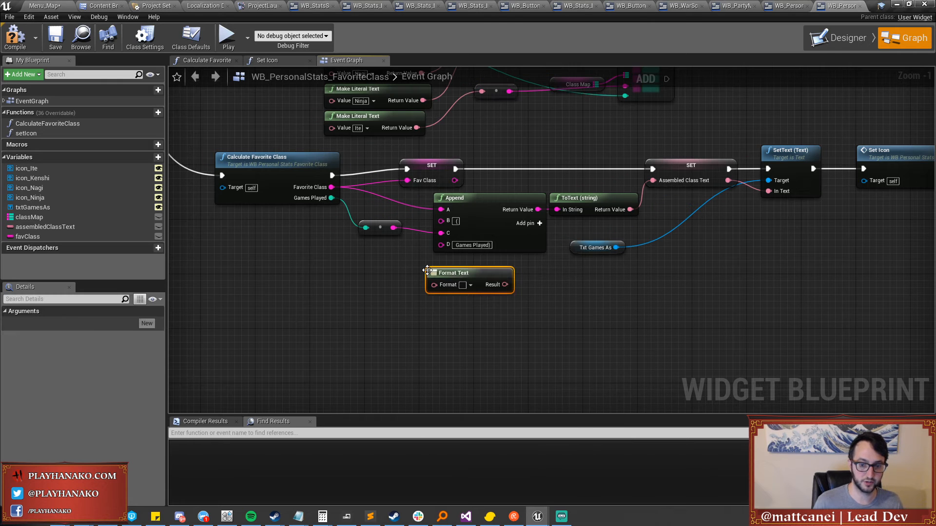
Set the Format Text format to {test} and try to connect the converted games-played string to its test input.
click(462, 285)
text((test})
key(Return)
drag(393, 228, 434, 297)
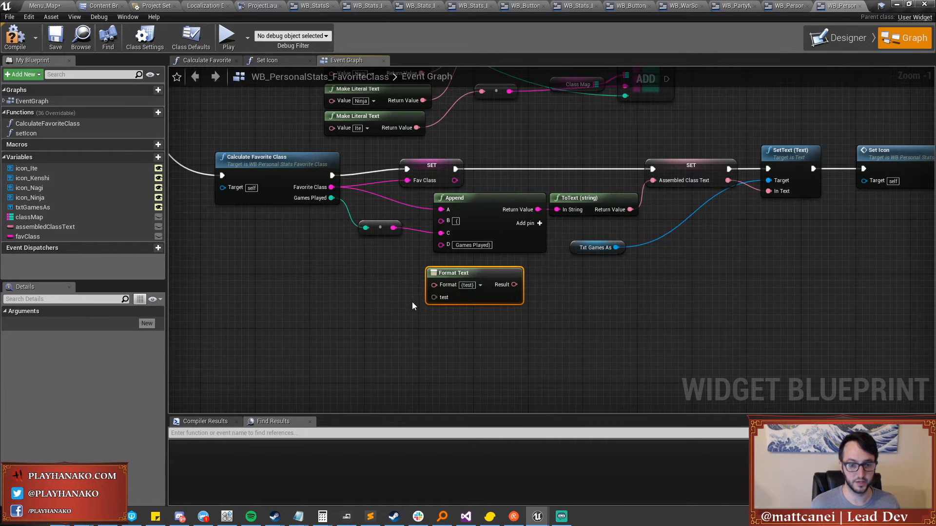
Set the Format Text format to "{FavClass} ({GamesPlayed} Games Played)".
key(BackSpace)
key(BackSpace)
key(BackSpace)
key(BackSpace)
key(BackSpace)
text(FAvori)
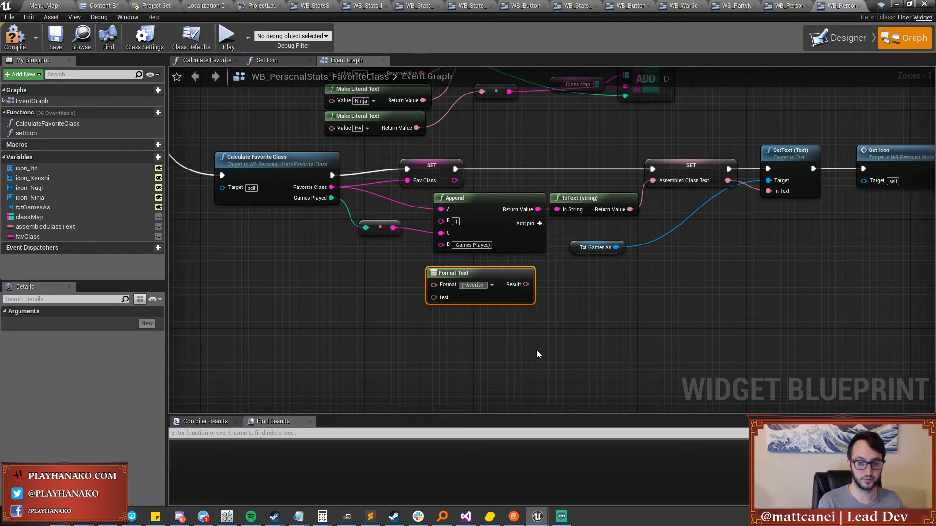
key(BackSpace)
key(BackSpace)
key(BackSpace)
text(FavClass} )
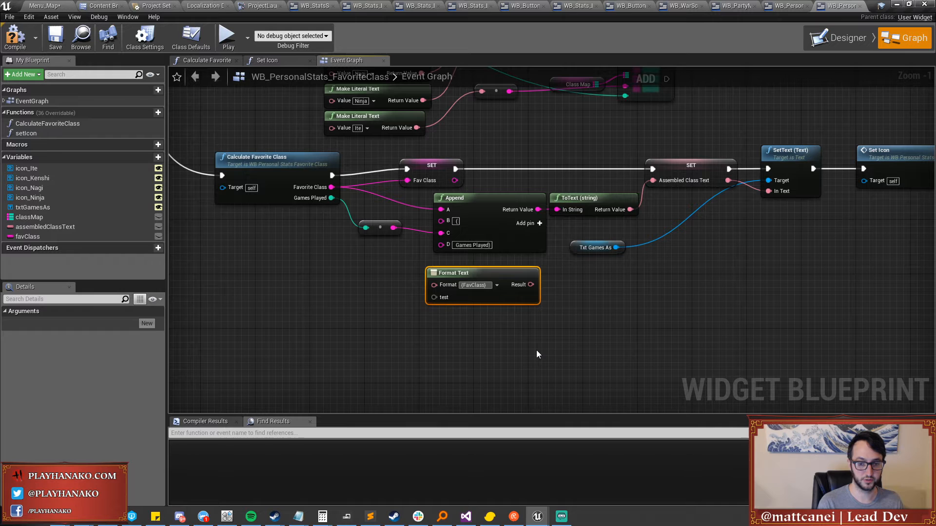
text(({GamesP)
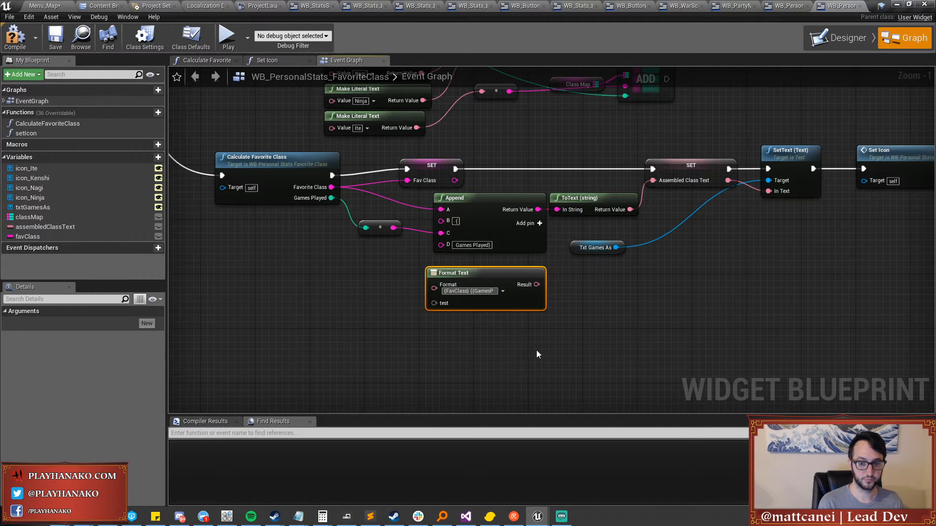
text(layed))
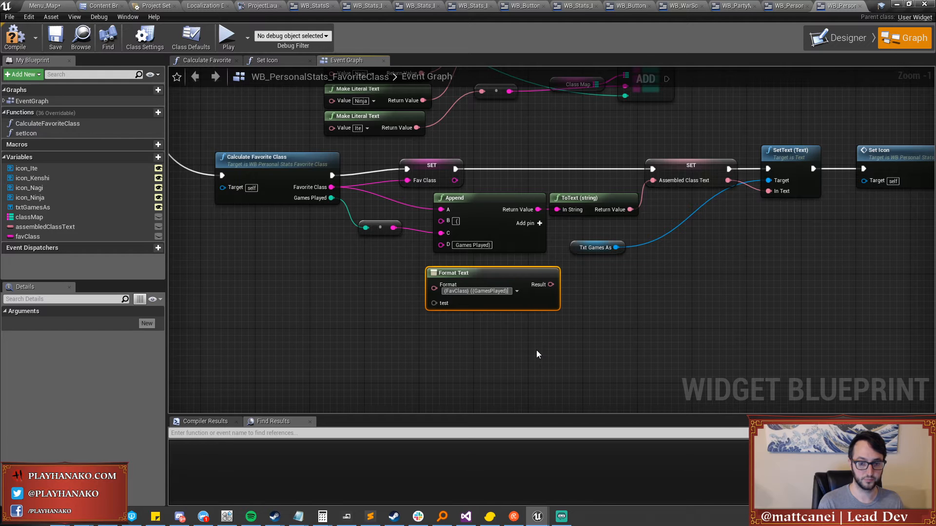
text( Gam)
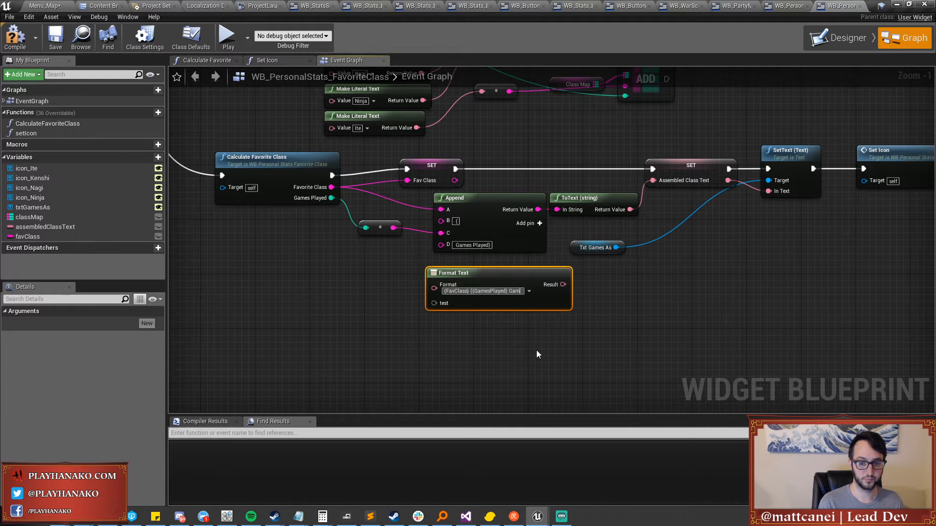
text(es Played))
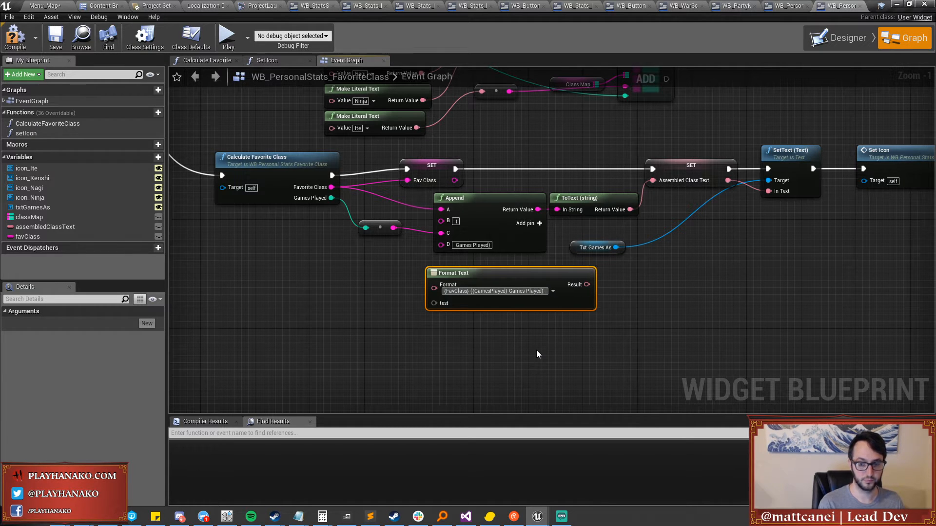
key(Return)
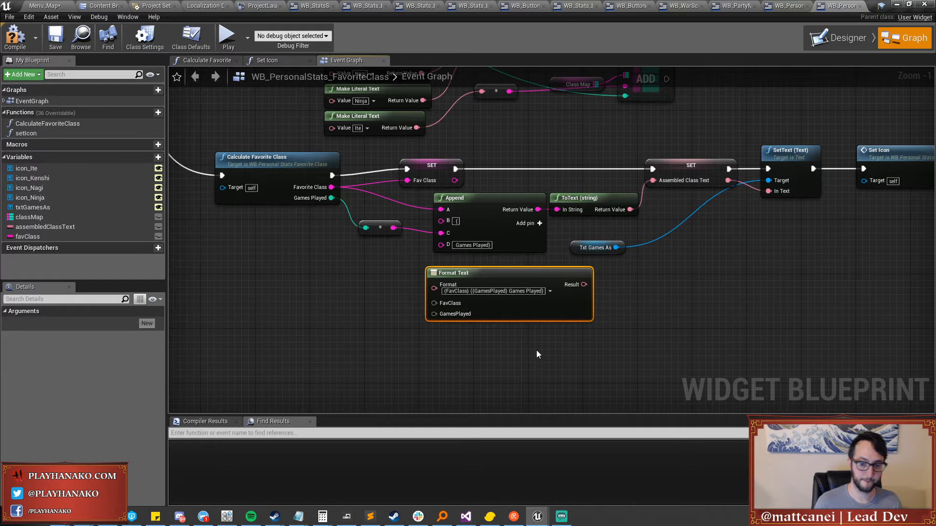
Feed the Format Text result into SET Assembled Class Text, delete the Append and ToText nodes, and tidy the freed space.
drag(573, 284, 653, 180)
click(583, 197)
key(Delete)
click(507, 204)
key(Delete)
drag(493, 271, 487, 209)
drag(588, 249, 703, 213)
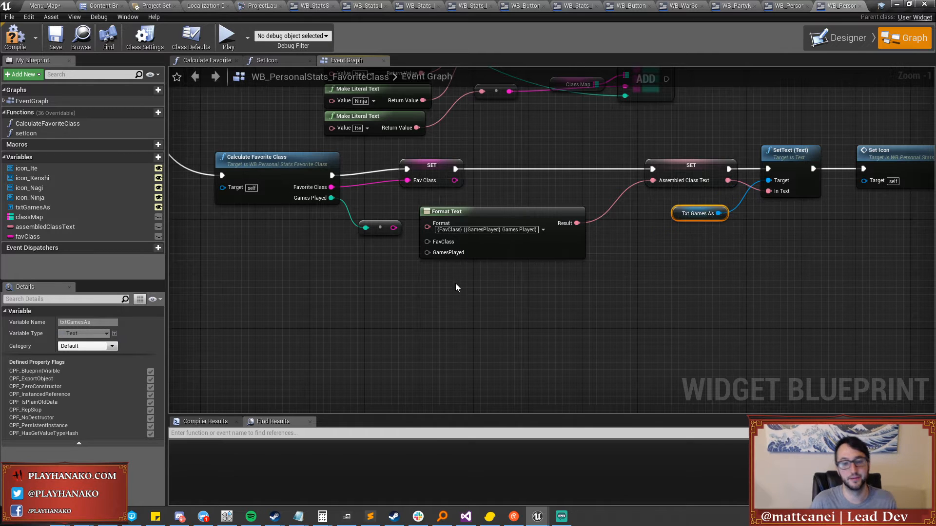
Check the localization and string table settings of the Format Text node's format.
scroll(500, 220, up, 1)
click(548, 231)
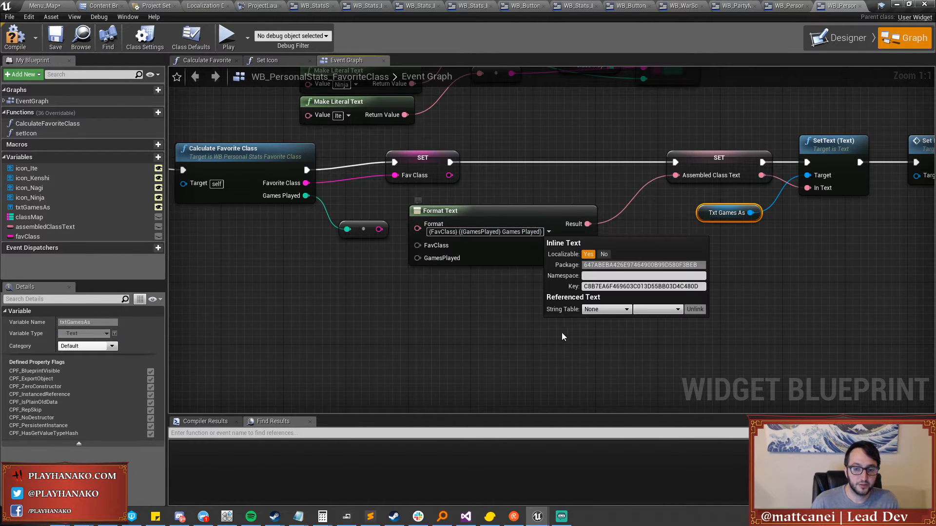
right_drag(463, 297, 457, 268)
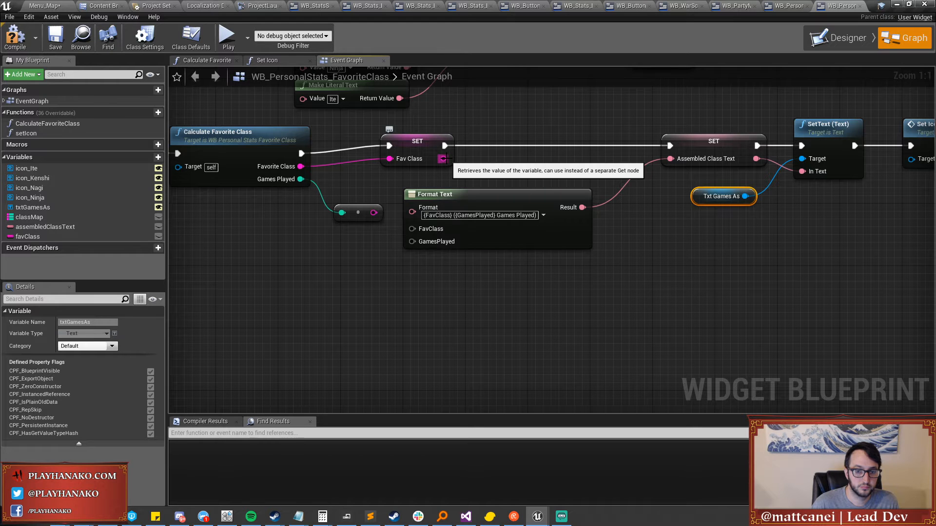
Convert the SET Fav Class output with a ToText (string) node and connect it to Format Text's FavClass input.
right_drag(461, 141, 568, 232)
scroll(548, 343, down, 1)
drag(539, 271, 410, 334)
text(totext)
key(Return)
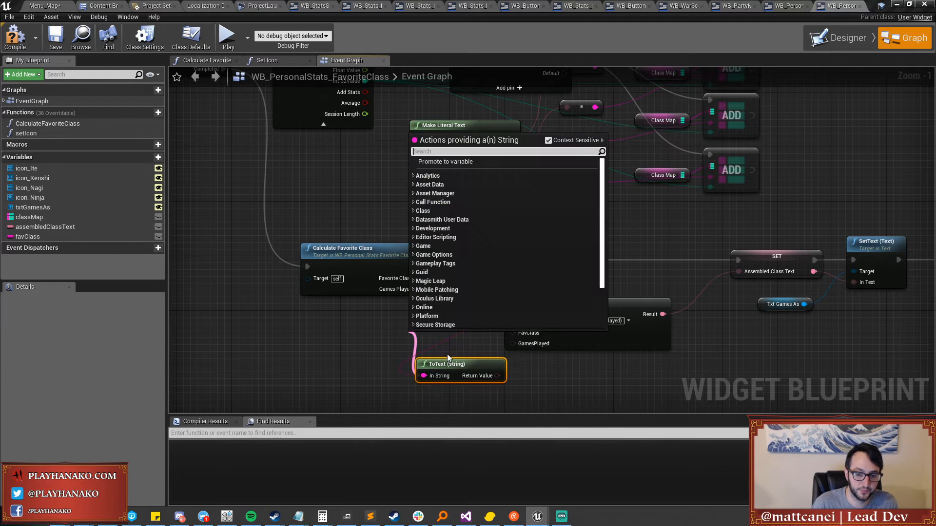
click(435, 362)
drag(468, 369, 511, 333)
Delete the integer-to-string conversion, connect Games Played directly to Format Text's GamesPlayed input, and move ToText closer to the node.
click(466, 315)
key(Delete)
drag(416, 289, 511, 344)
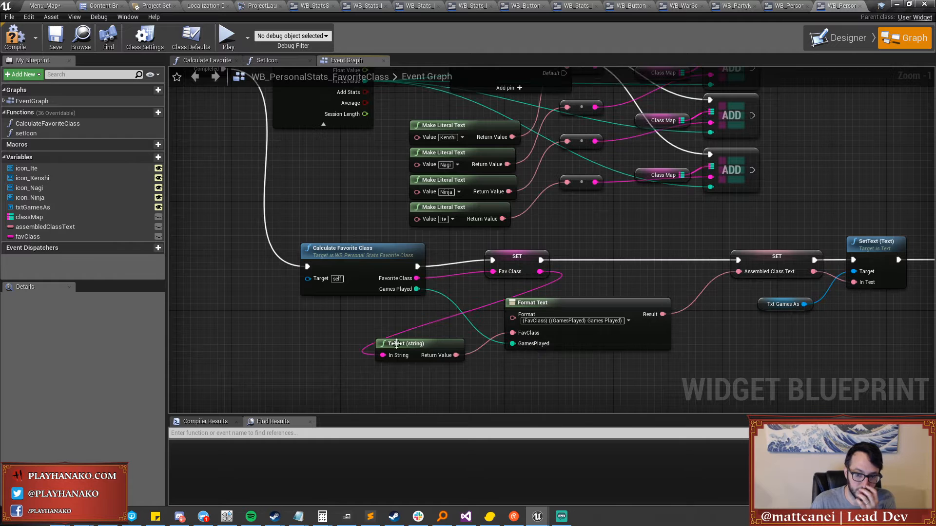
drag(398, 344, 418, 323)
right_drag(409, 381, 379, 330)
click(368, 317)
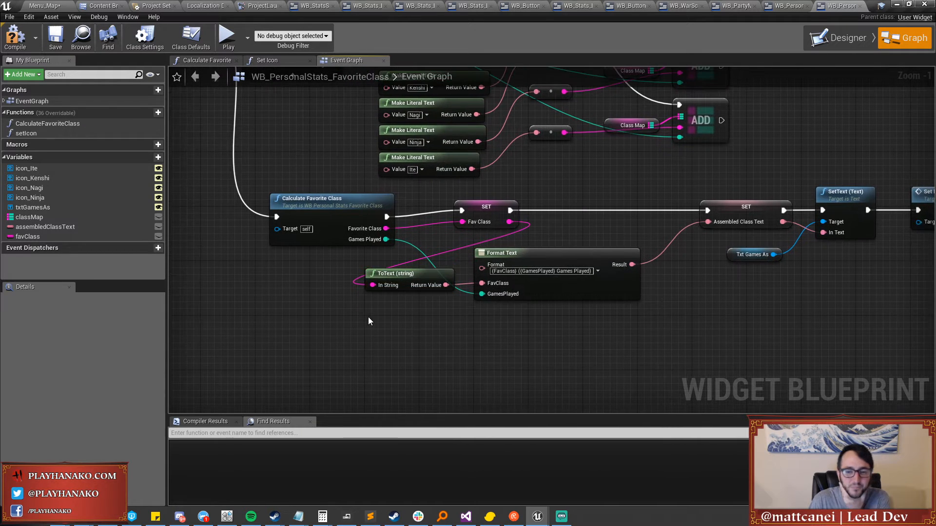
Add the format string to StatsStringTable under the key STAT_FavClassGamesPlayed by re-importing its CSV, and save the table.
scroll(526, 334, up, 1)
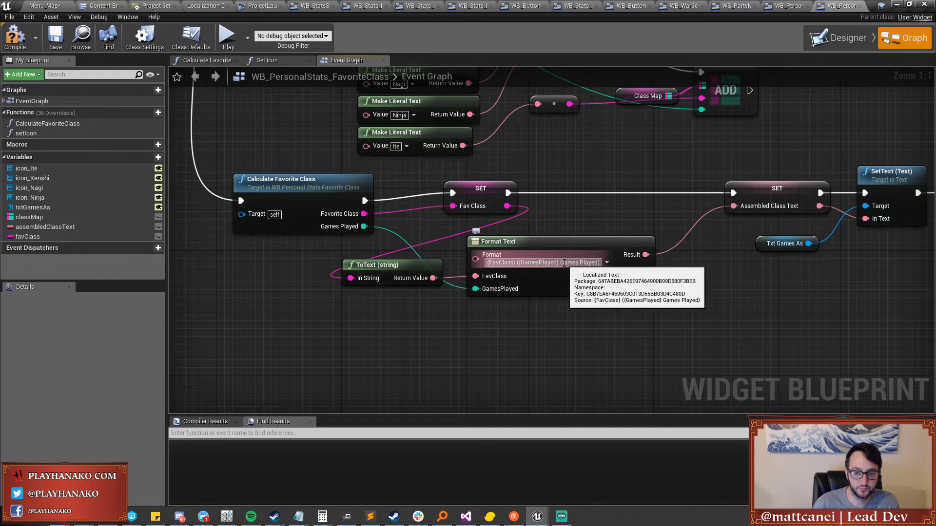
click(537, 263)
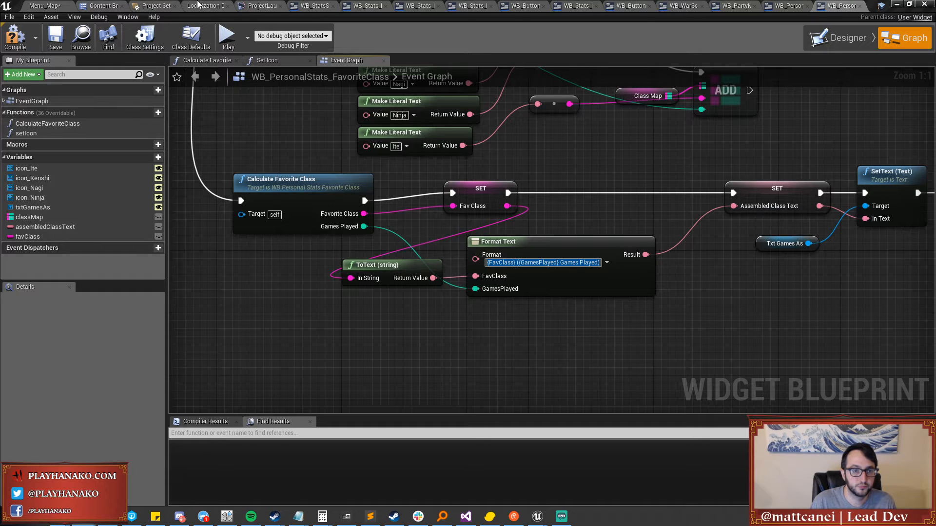
click(96, 11)
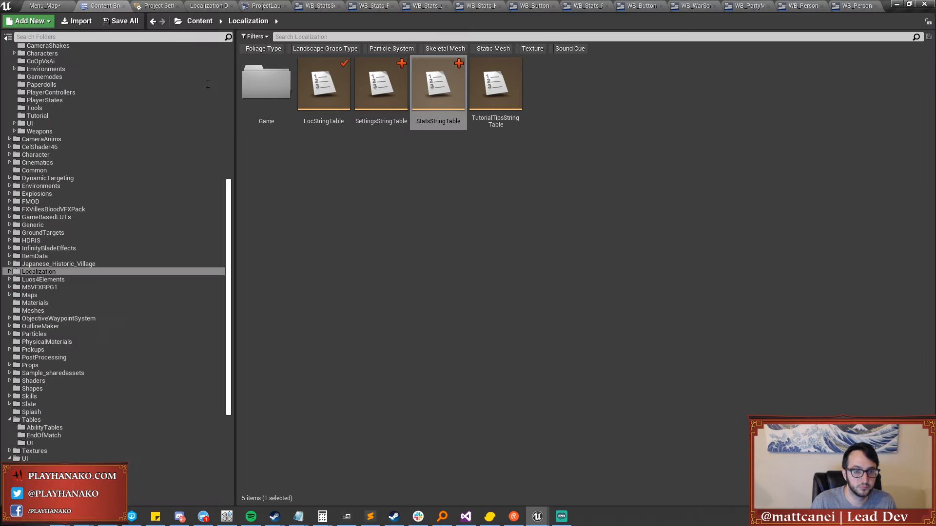
double_click(439, 82)
click(867, 73)
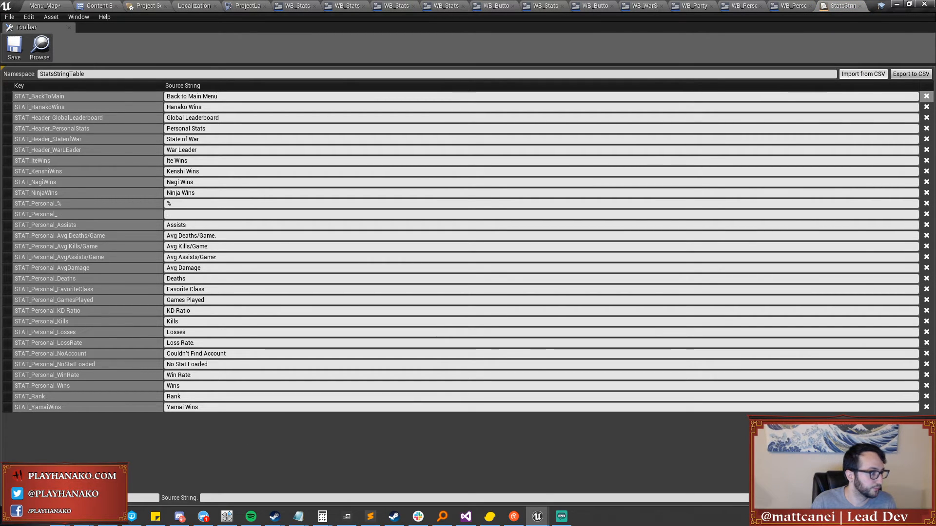
click(18, 56)
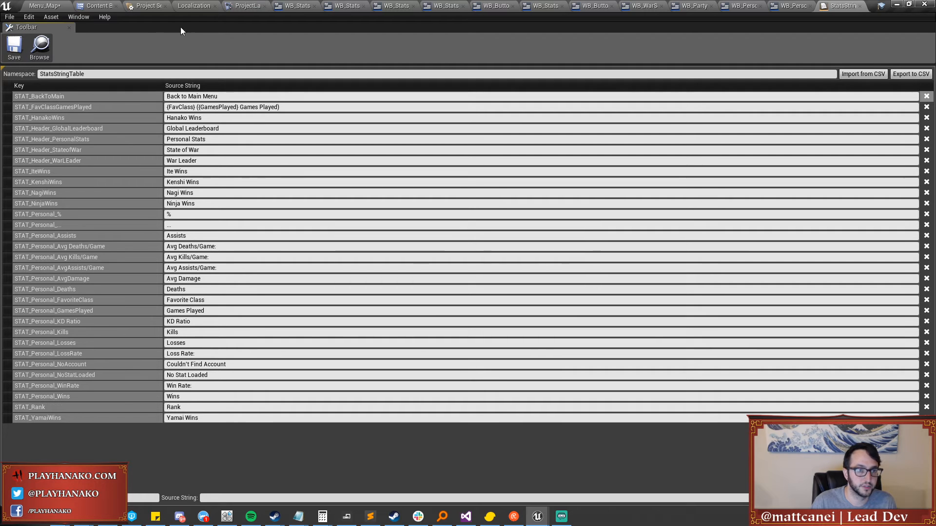
Link the Format Text node's format in WB_PersonalStats_FavoriteClass to the STAT_FavClassGamesPlayed key of StatsStringTable.
click(787, 6)
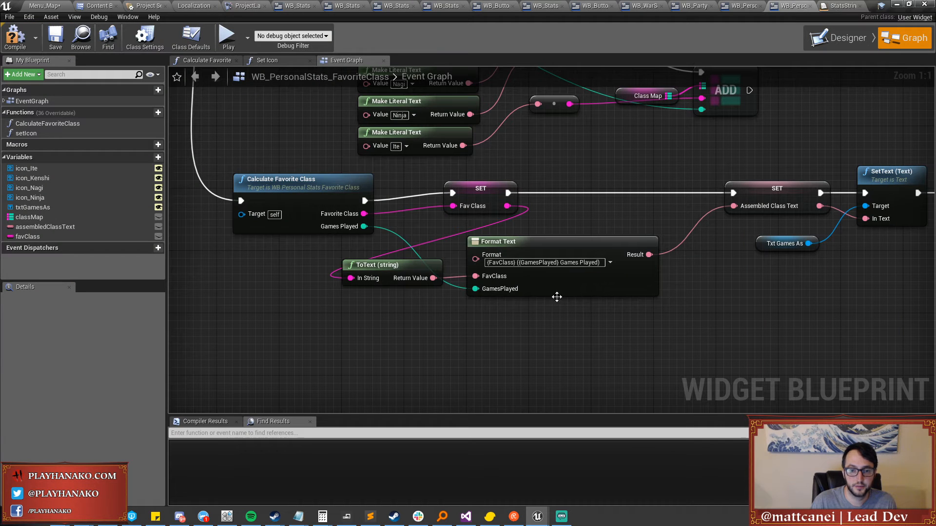
click(609, 262)
click(656, 338)
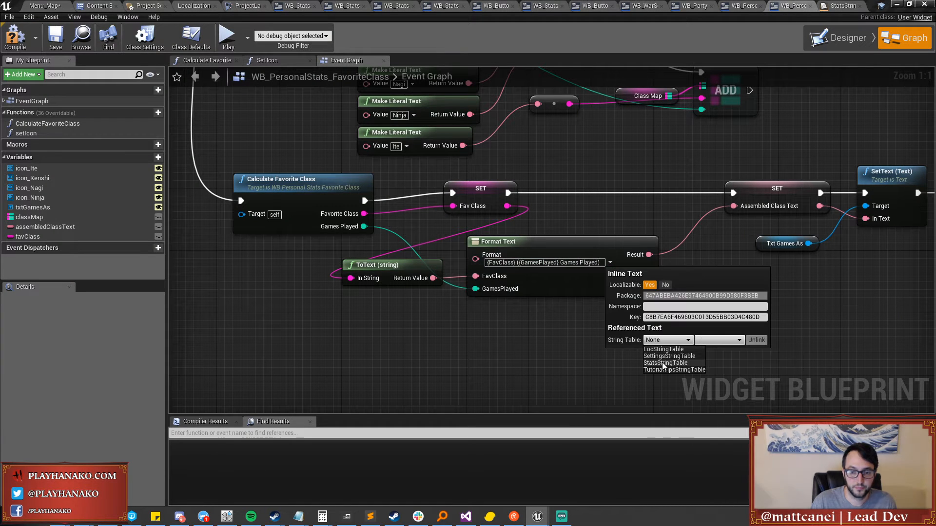
click(663, 362)
click(523, 255)
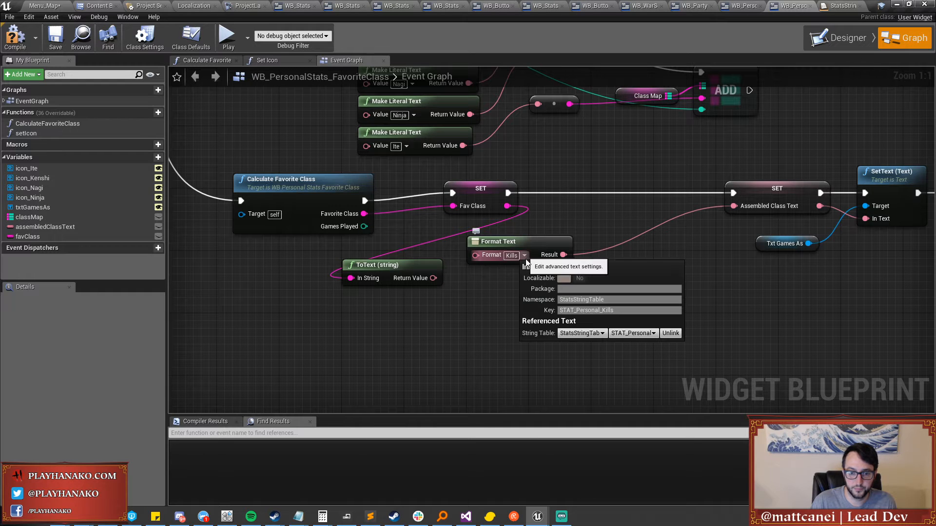
click(632, 333)
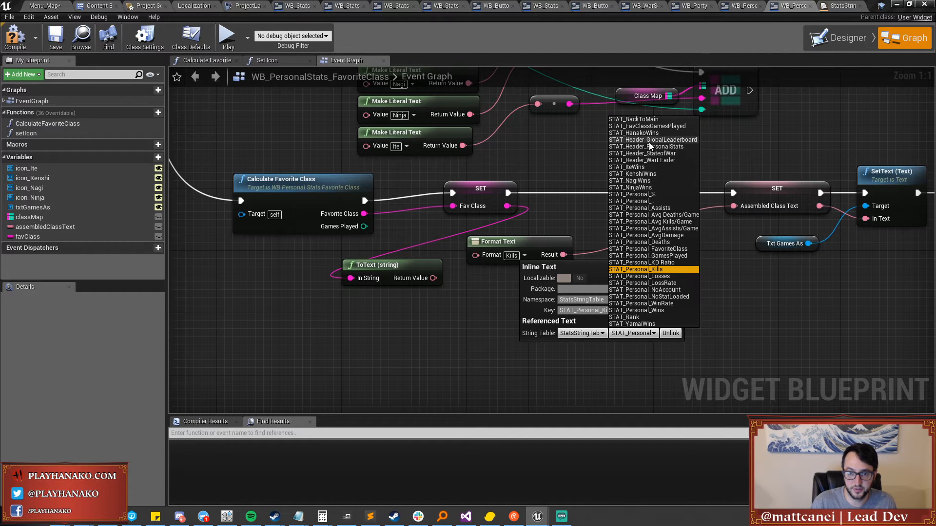
click(647, 126)
Reconnect ToText's result to Format Text's FavClass input and Games Played to its GamesPlayed input, and save the widget.
drag(433, 278, 490, 274)
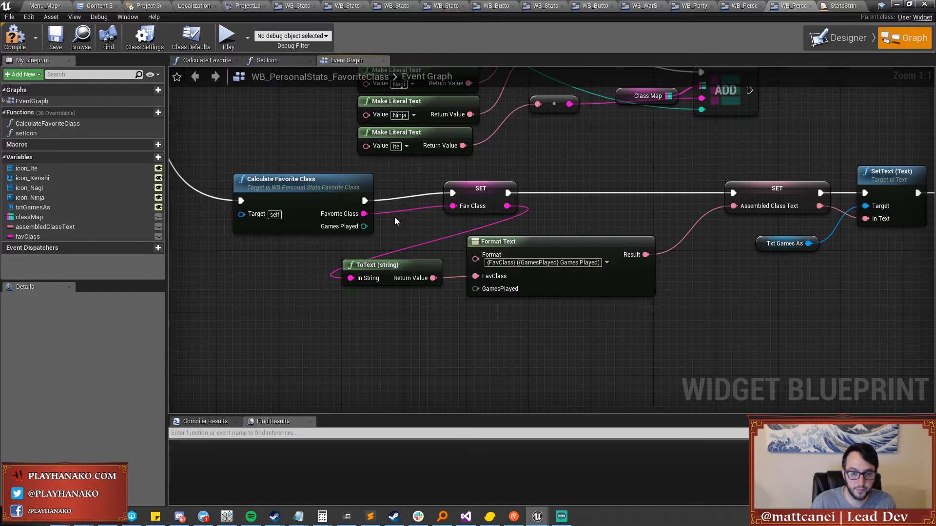
drag(364, 226, 498, 288)
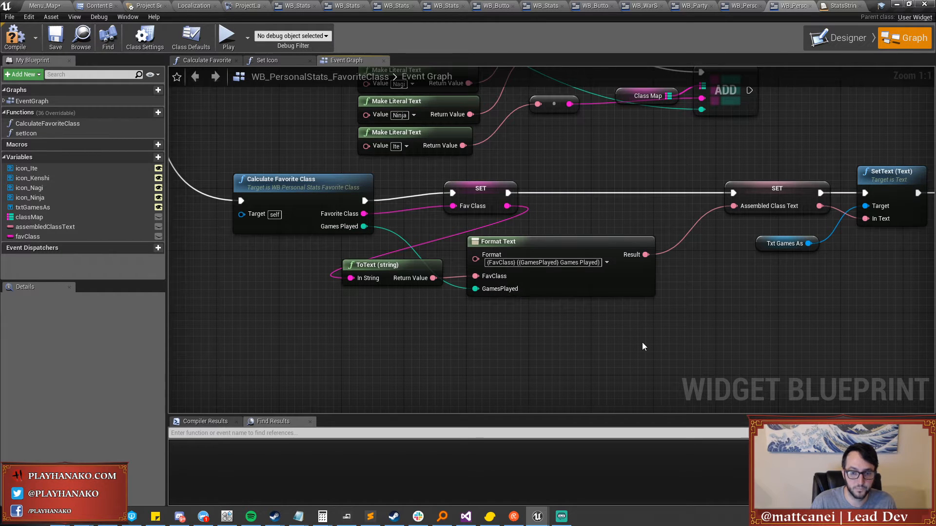
scroll(642, 341, down, 3)
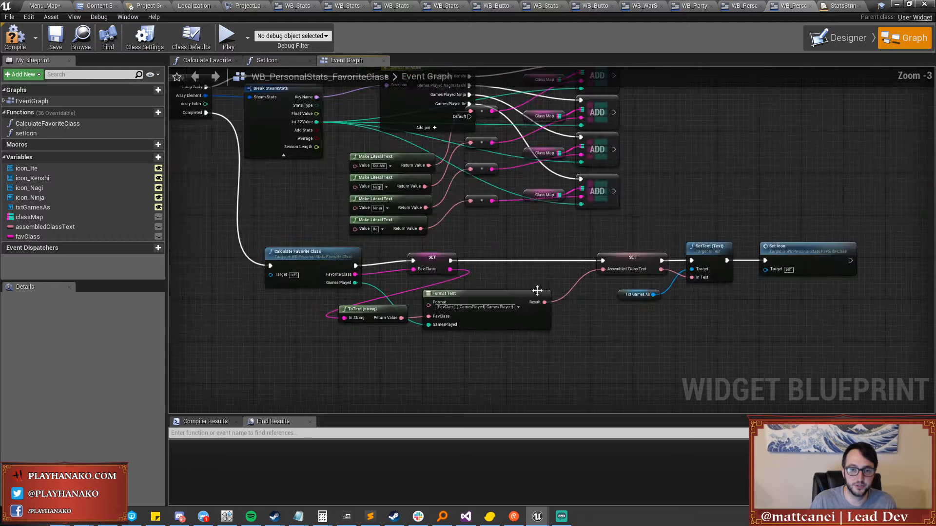
right_drag(480, 231, 521, 305)
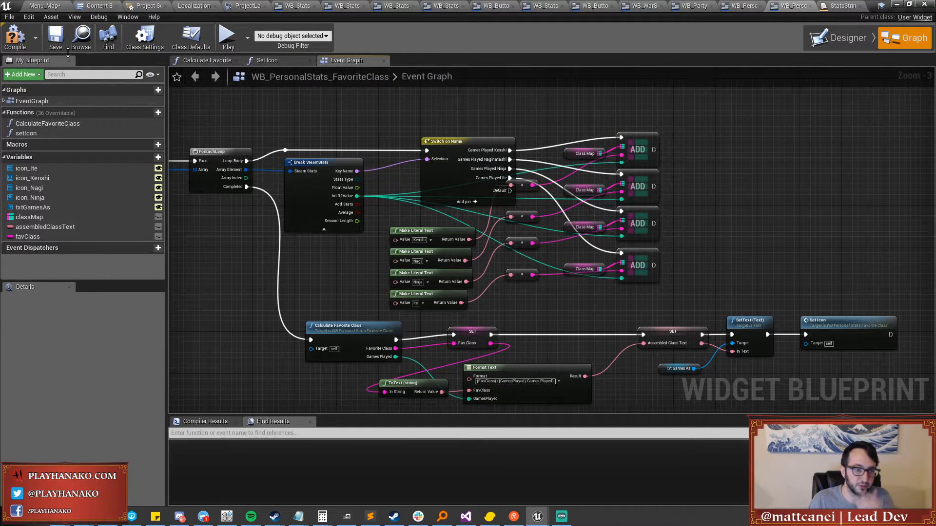
click(54, 39)
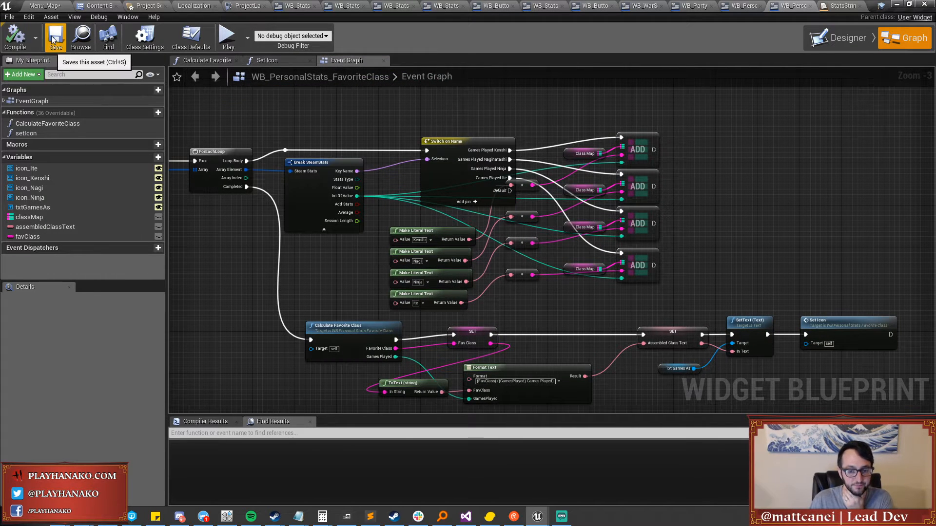
click(539, 346)
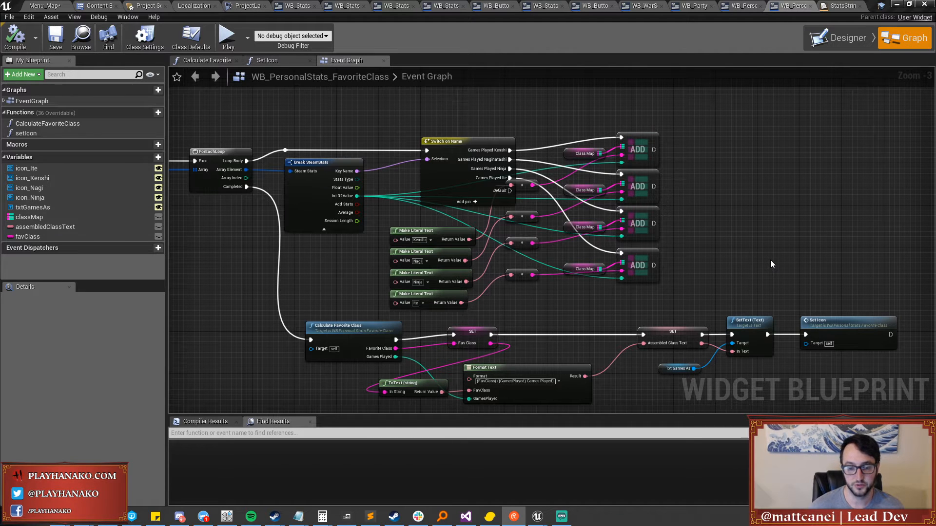
Review the Set Icon function, the event graph and the designer layout of the favorite class widget.
right_drag(771, 264, 764, 247)
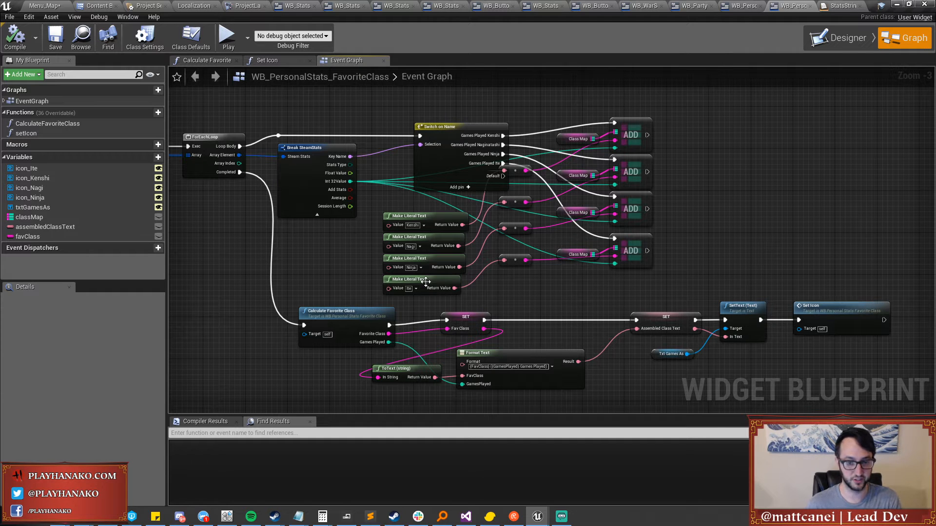
click(280, 57)
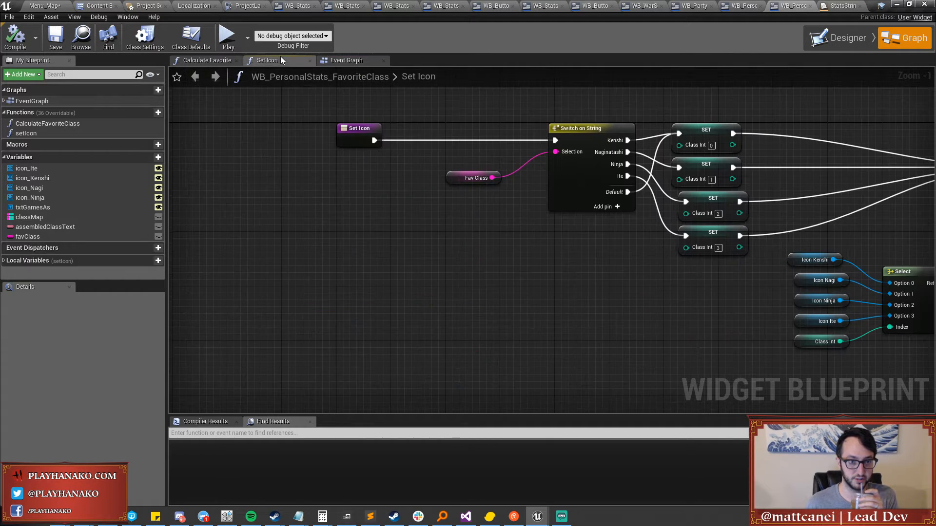
click(215, 60)
click(275, 60)
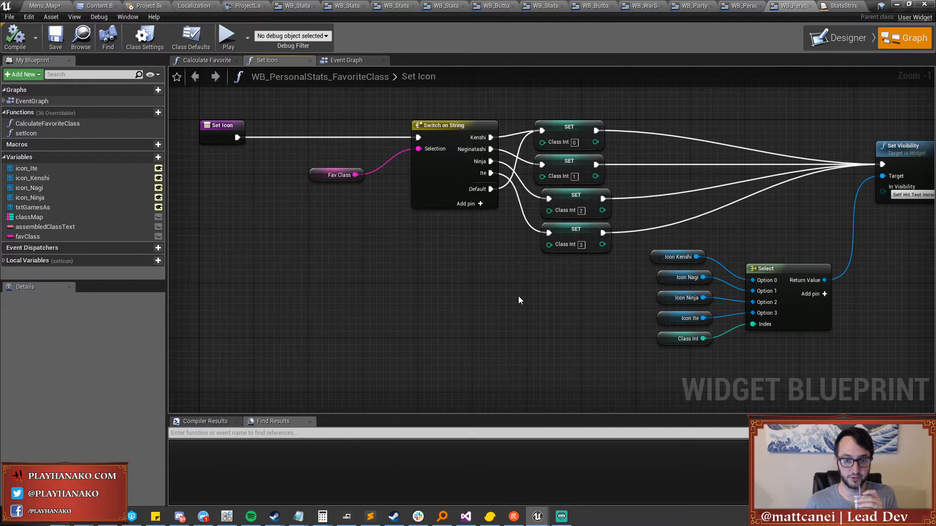
click(358, 60)
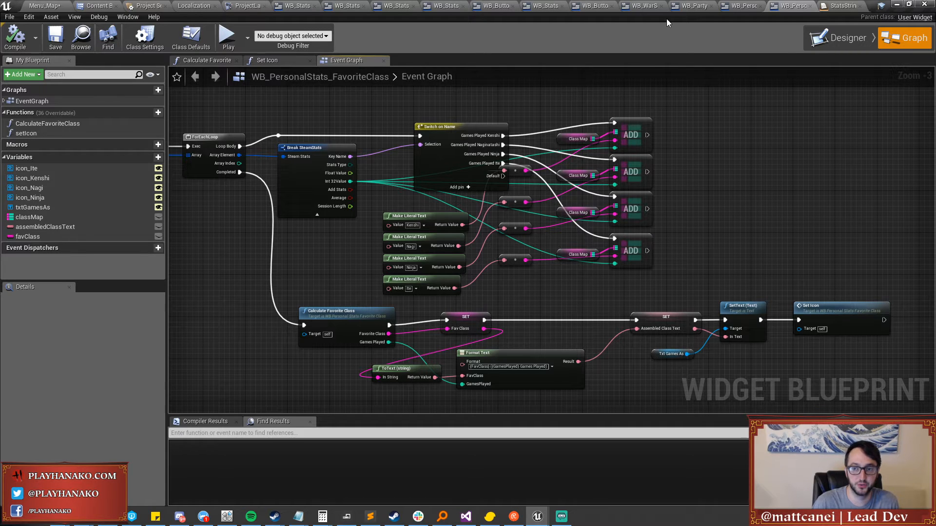
click(858, 40)
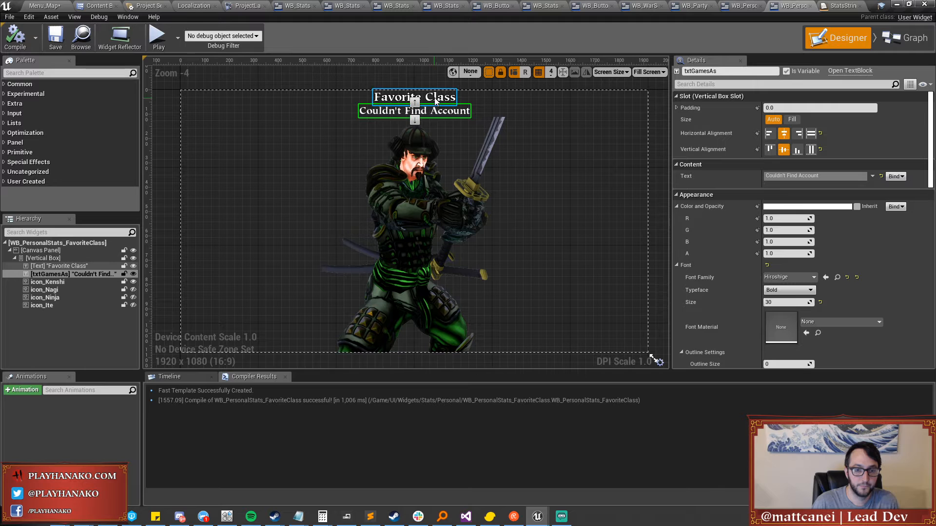
click(905, 39)
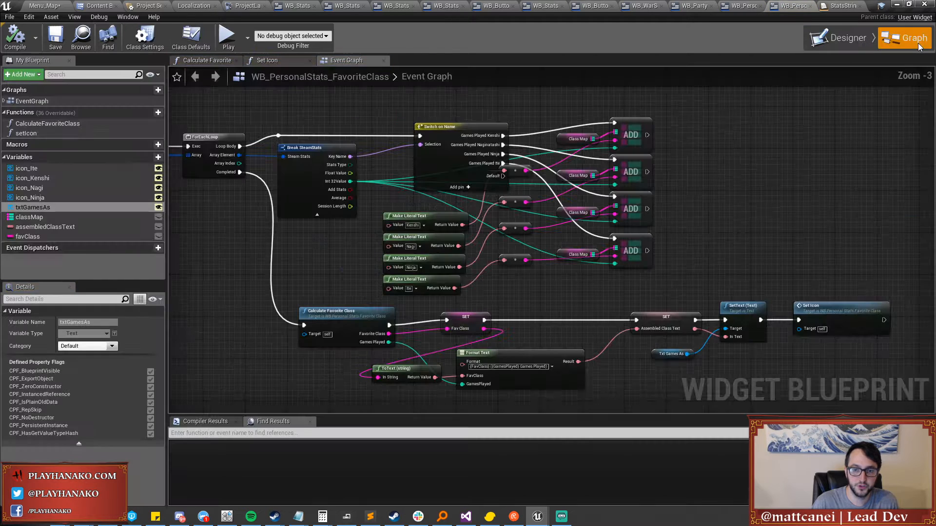
Save the favorite class widget and check its Calculate Favorite Class function.
click(56, 38)
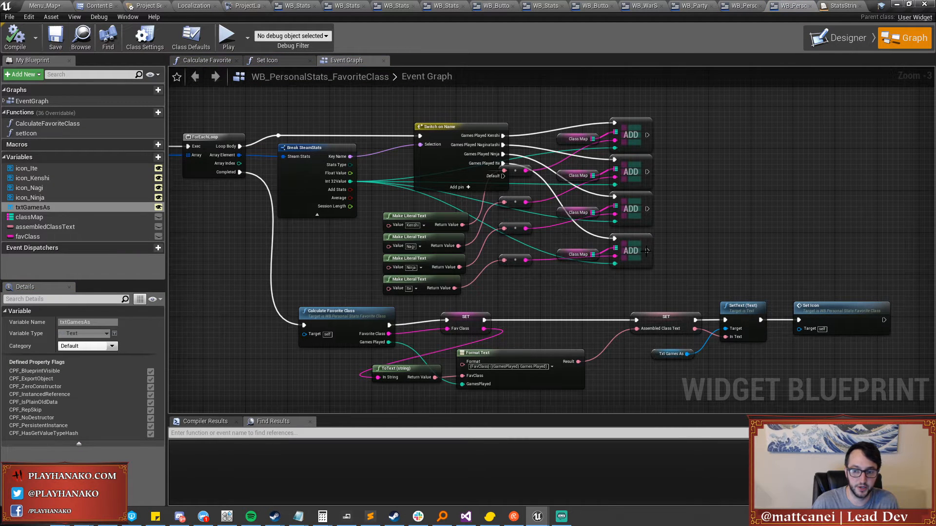
right_drag(646, 250, 735, 219)
click(210, 62)
click(252, 60)
click(195, 60)
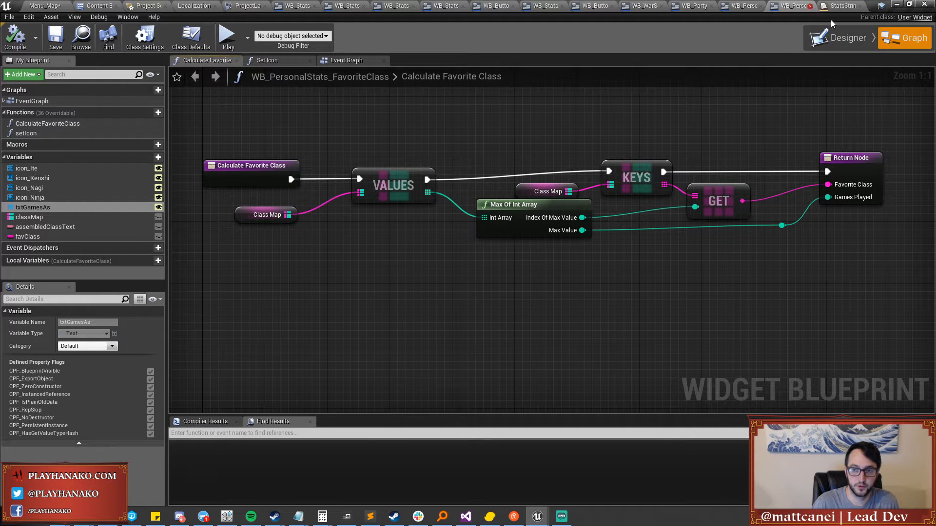
Close the editors of the stats string table and the favorite class, stat entry, local party member and leader header button widgets.
click(835, 6)
click(858, 6)
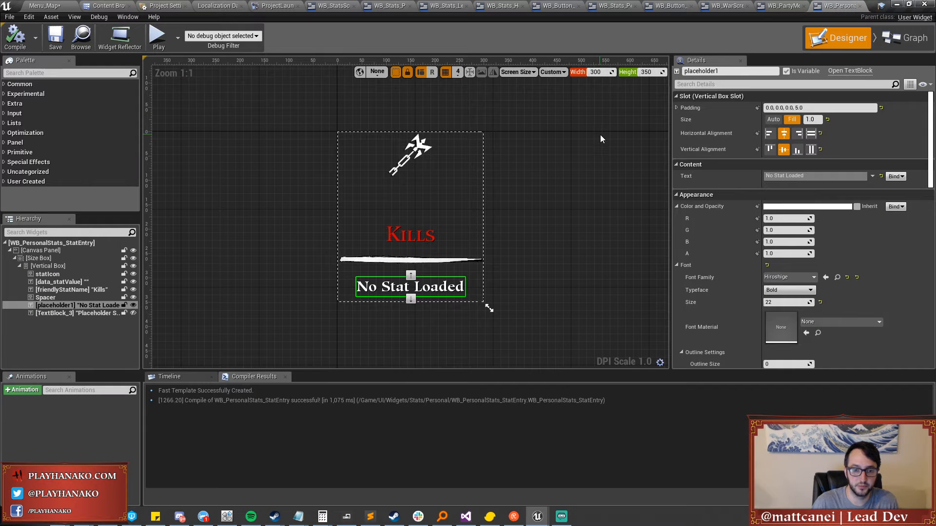
click(860, 6)
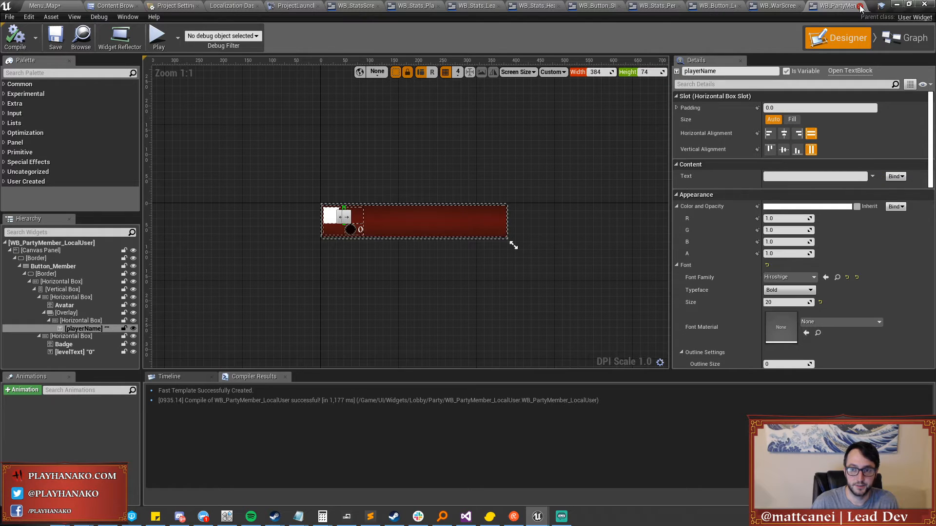
click(861, 6)
click(770, 6)
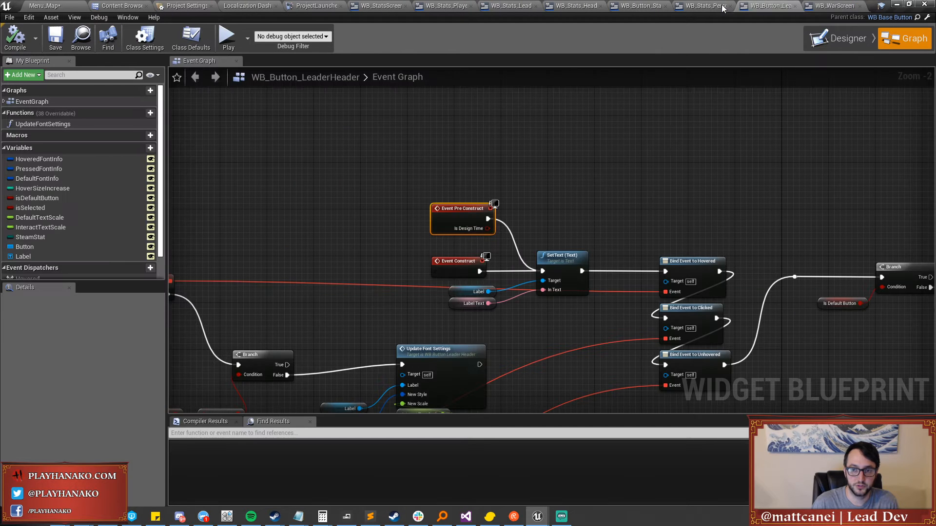
click(825, 44)
click(797, 6)
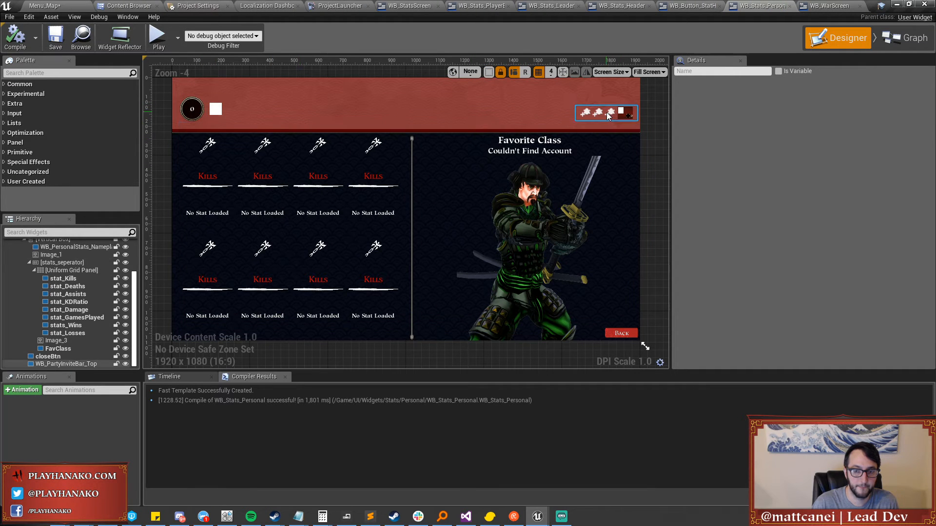
Check the personal stats, stat header button, stats header and leaderboards widgets for remaining unlocalized text.
right_drag(569, 87, 568, 128)
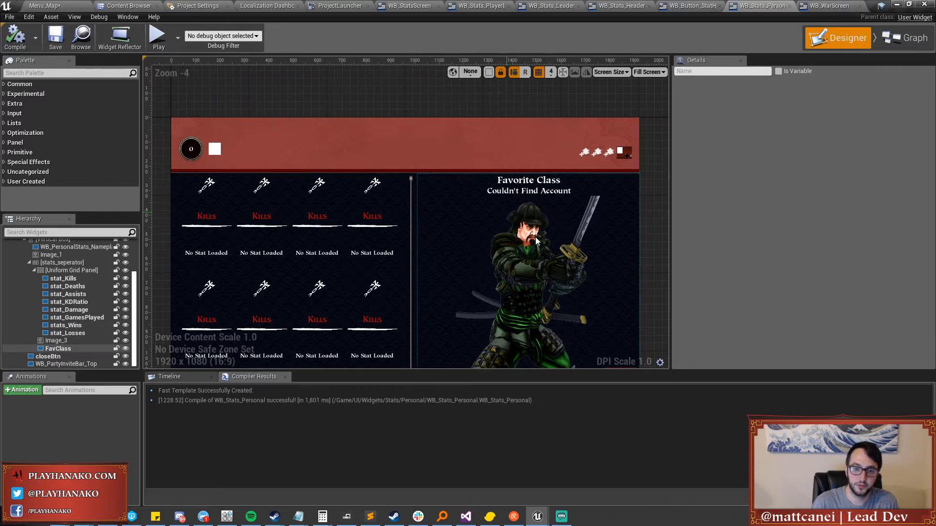
click(708, 6)
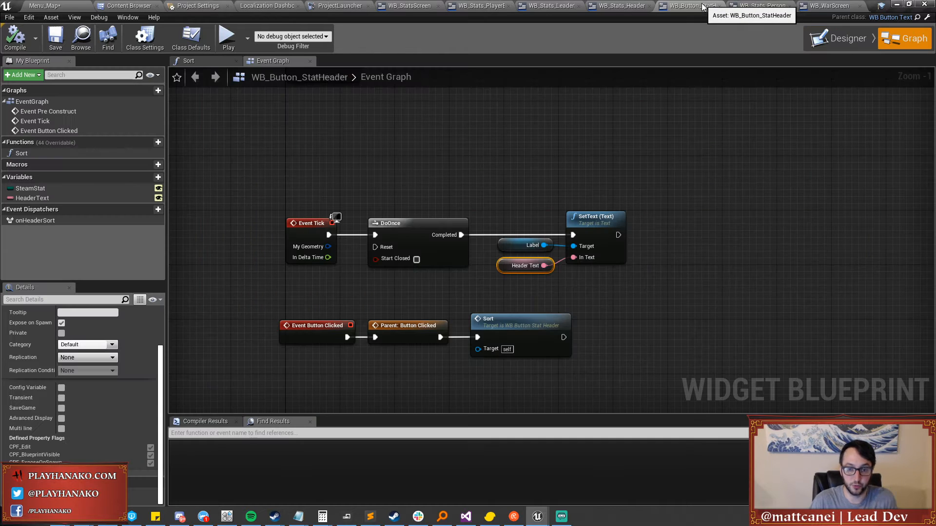
click(846, 39)
click(595, 4)
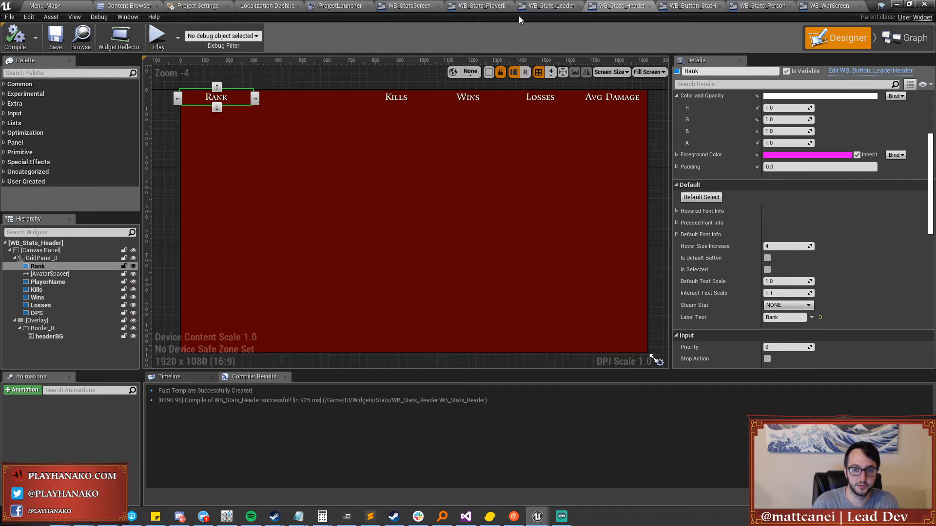
click(536, 8)
Clear the placeholder text of data_Rank in WB_Stats_PlayerEntry and save the widget.
click(472, 10)
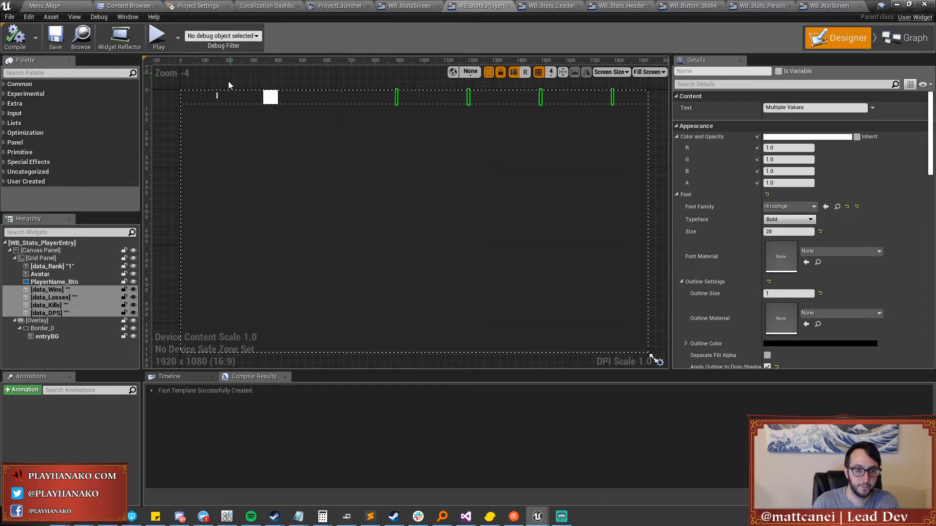
click(217, 99)
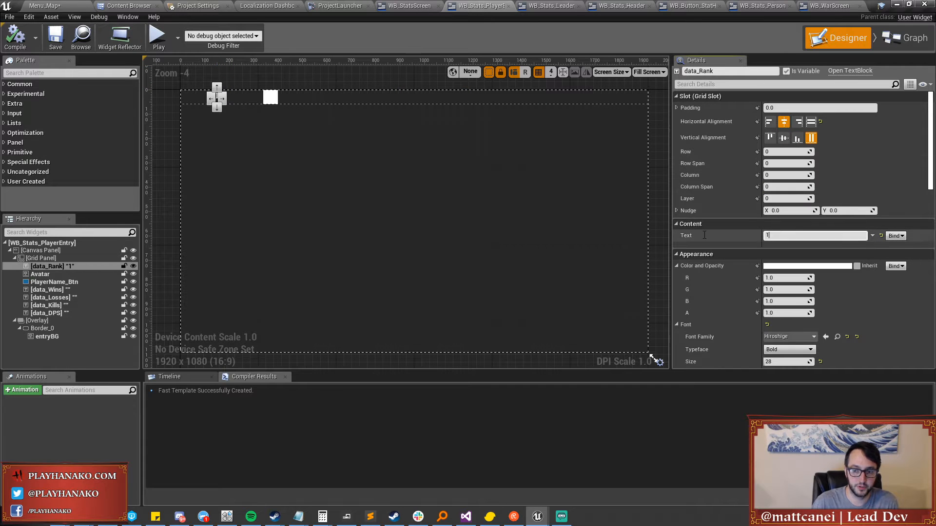
click(775, 236)
key(BackSpace)
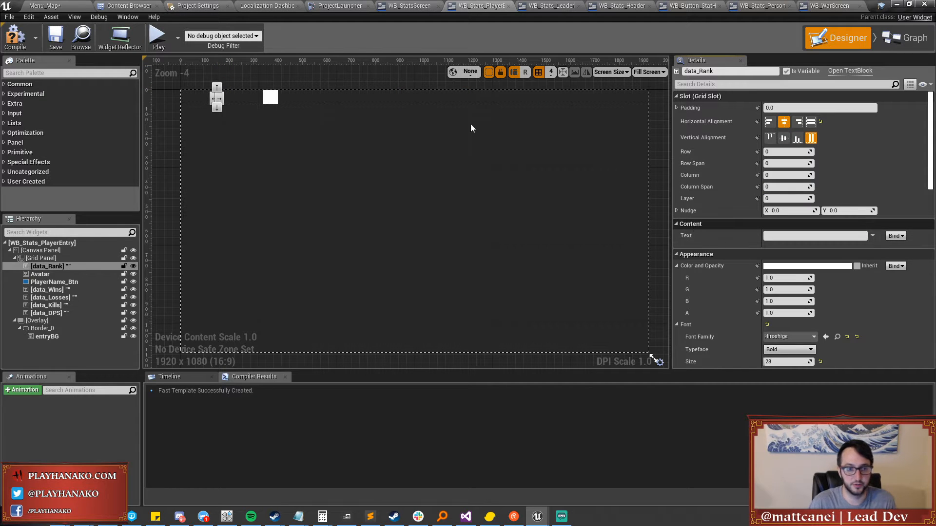
click(57, 39)
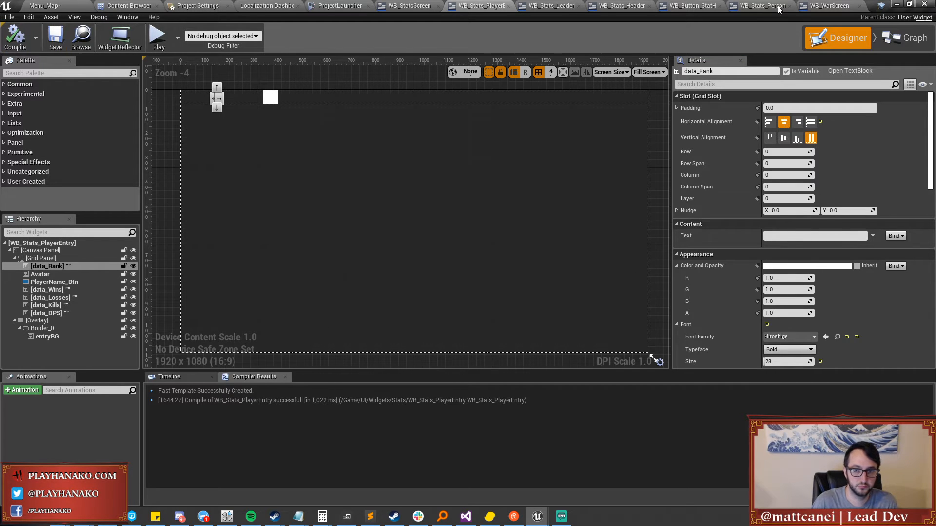
Inspect the WB_StatsScreen layout by toggling the editor visibility of WB_StatsMenu off and on.
click(405, 6)
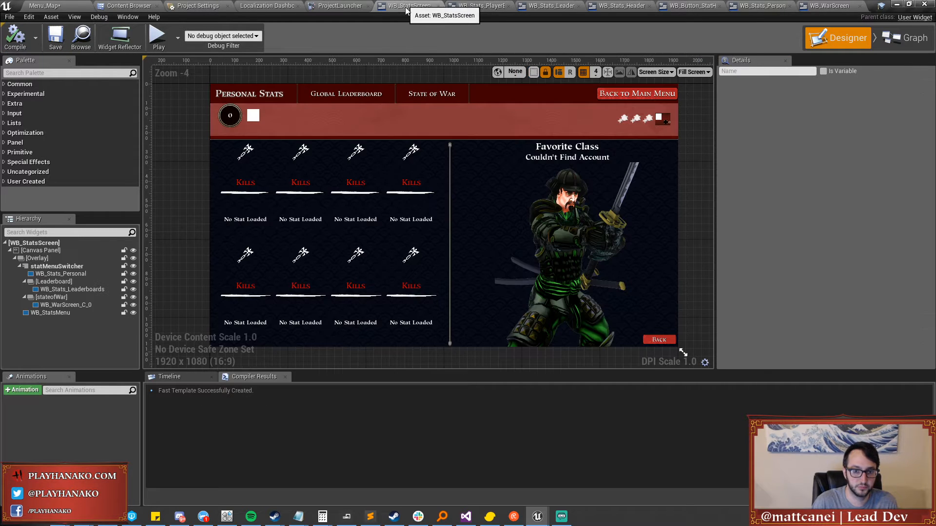
click(335, 94)
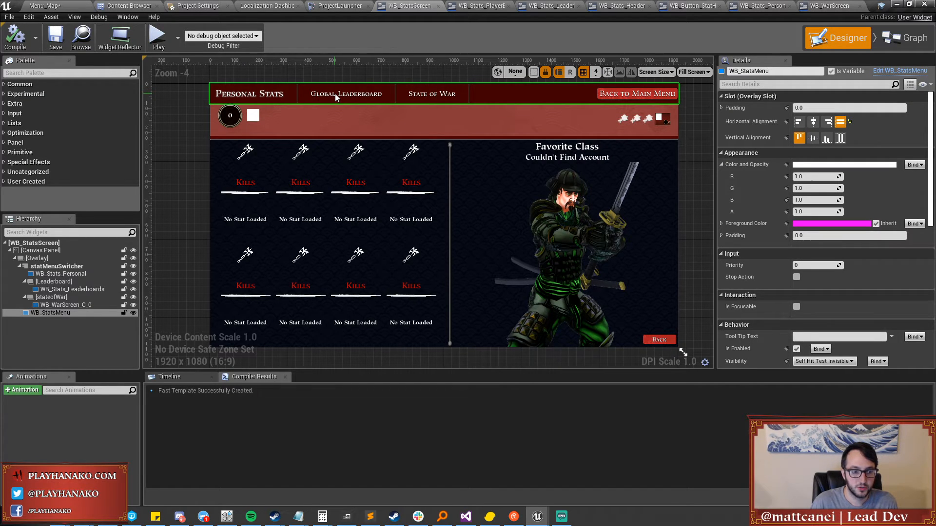
click(132, 313)
click(132, 314)
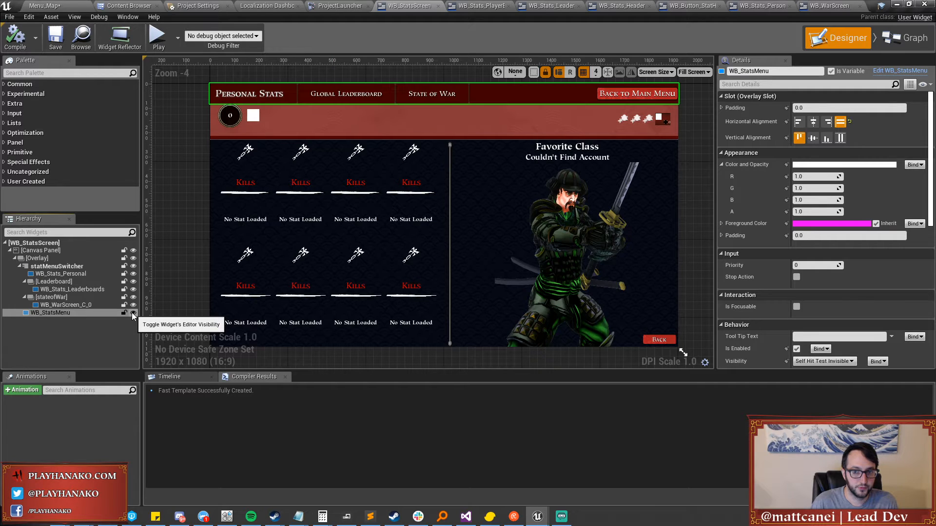
click(132, 314)
click(133, 313)
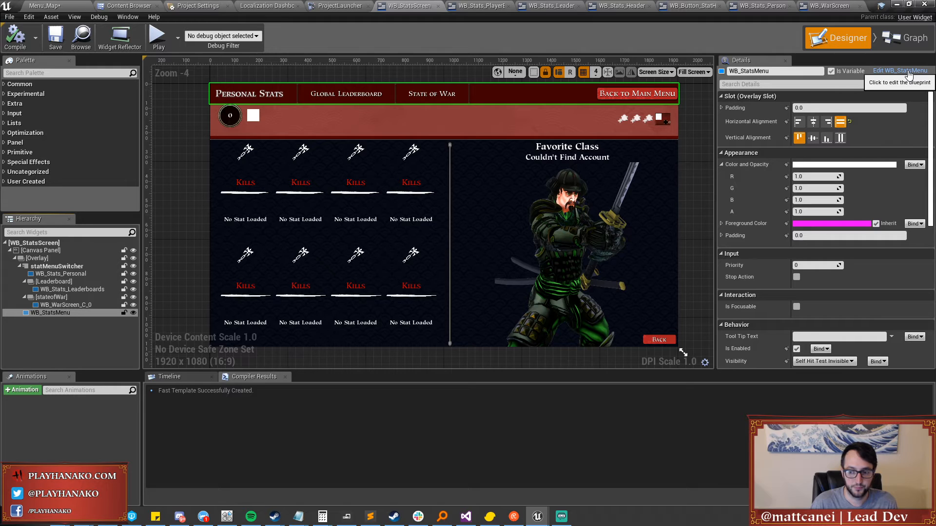
Wrap statMenuSwitcher in WB_StatsScreen with a Horizontal Box.
click(48, 258)
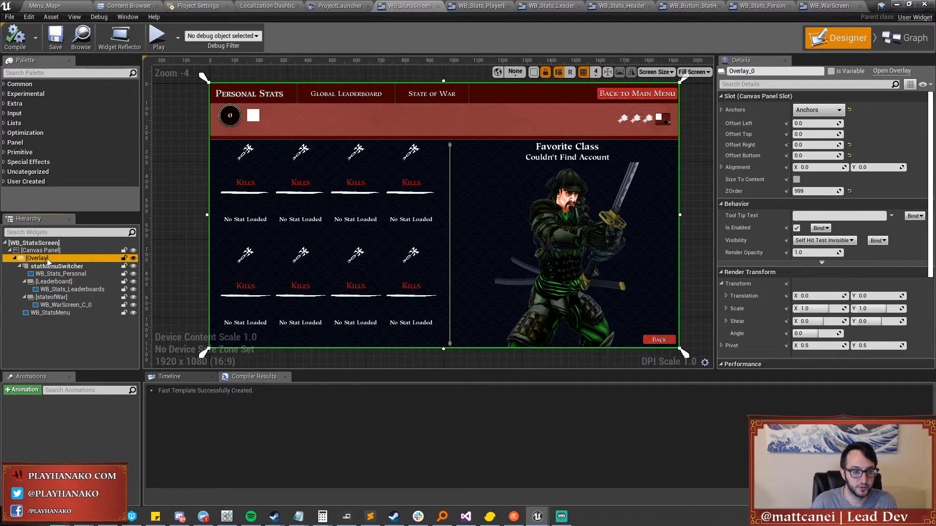
click(47, 266)
right_click(47, 268)
mouse_move(101, 348)
click(141, 344)
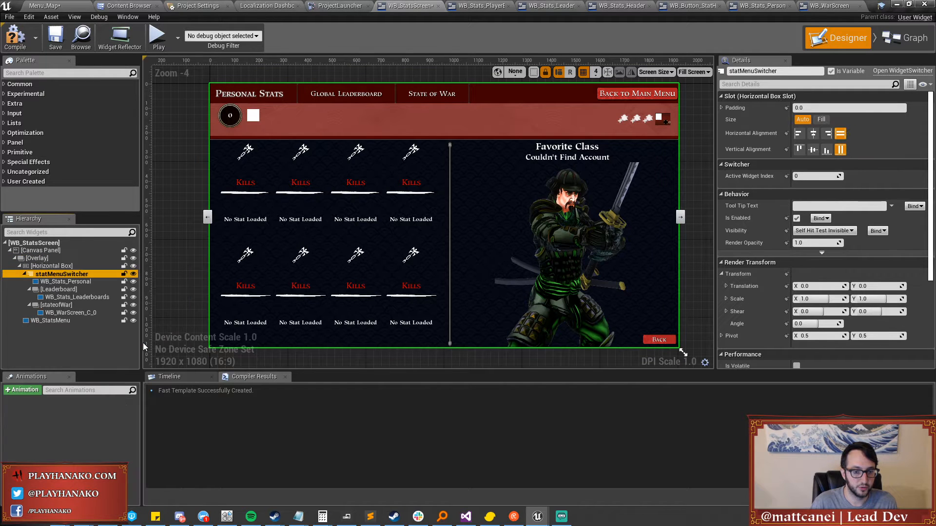
Expose the new Horizontal Box in WB_StatsScreen as a variable and rename it StatHBox.
click(85, 266)
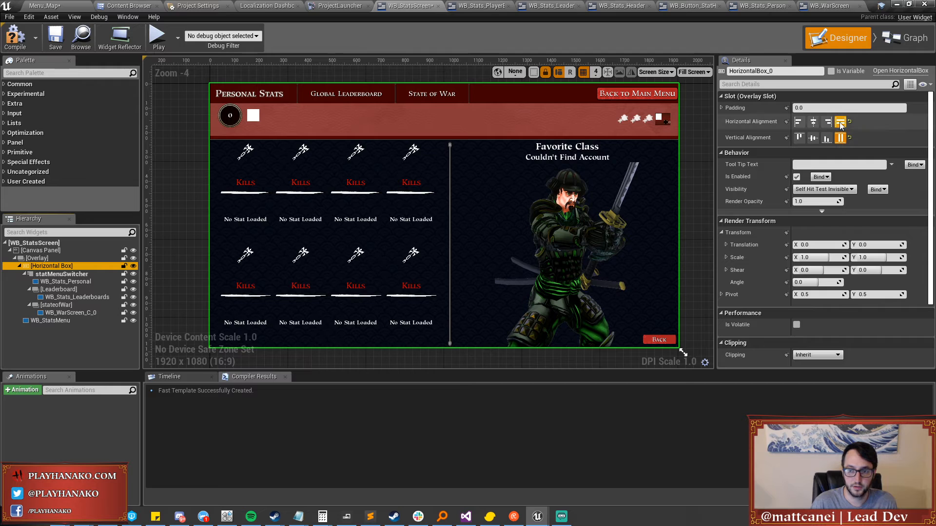
click(830, 71)
click(797, 71)
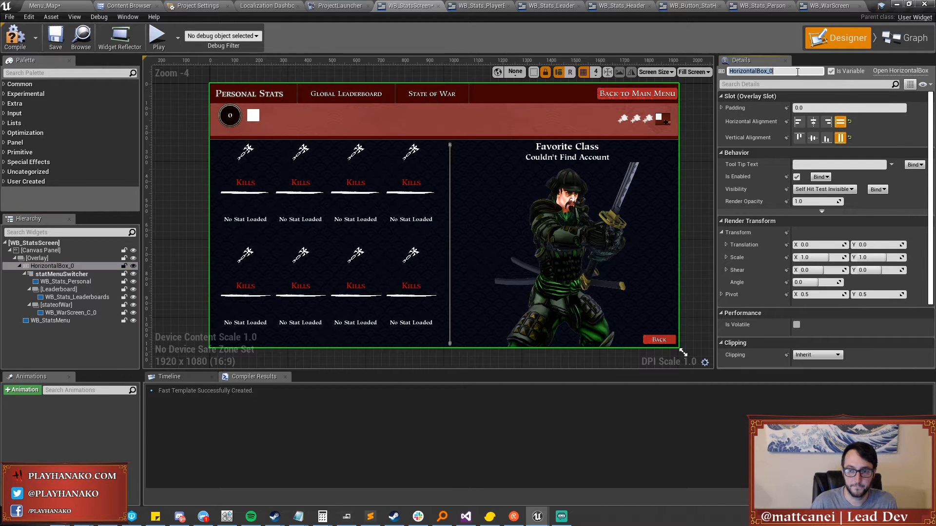
text(Menu)
key(Return)
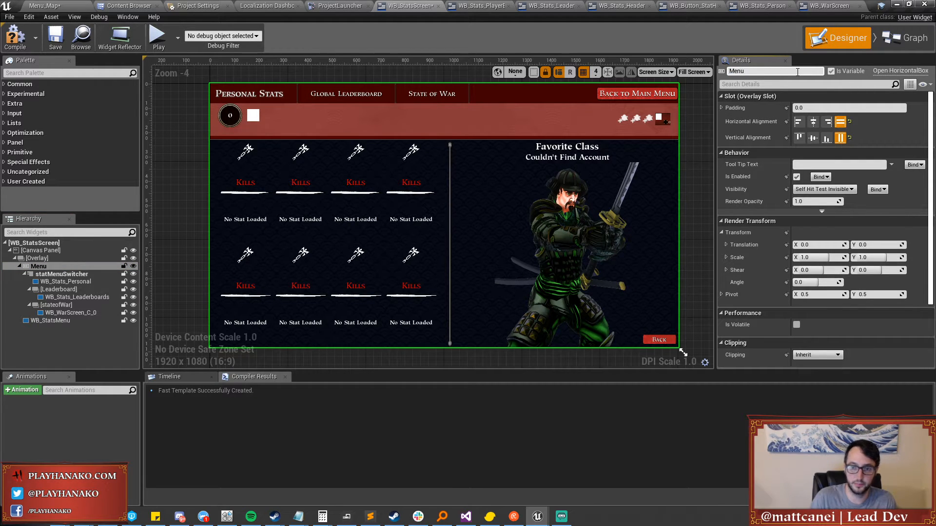
click(797, 72)
text(Stat)
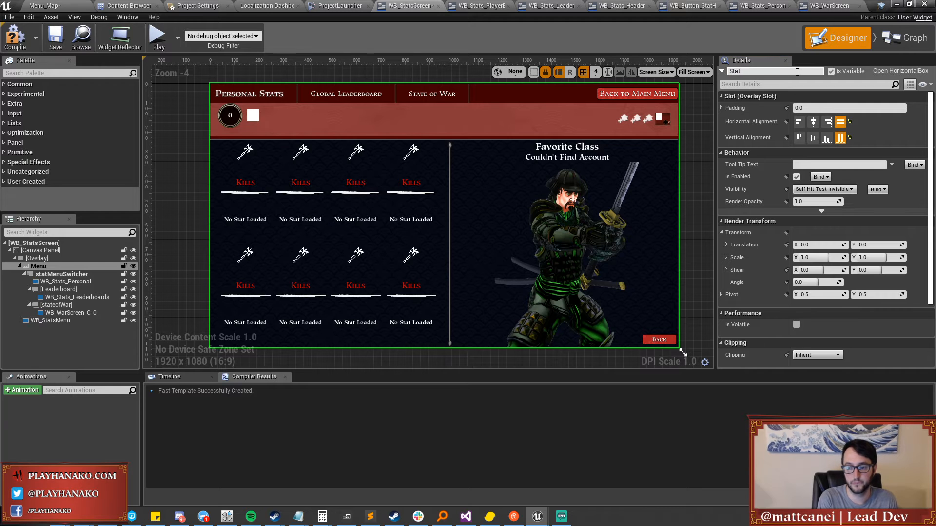
text(HBoxx)
key(Return)
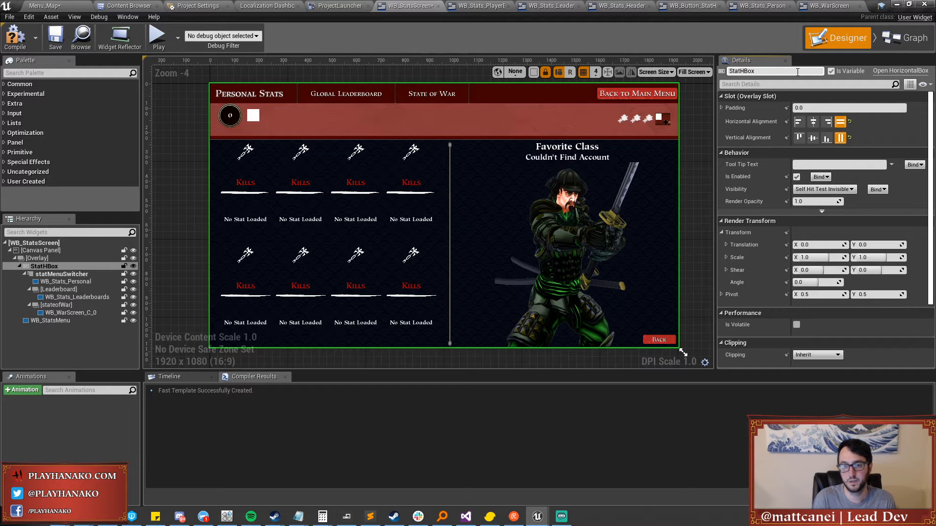
Move WB_StatsMenu into StatHBox, placing it ahead of statMenuSwitcher.
scroll(796, 118, down, 3)
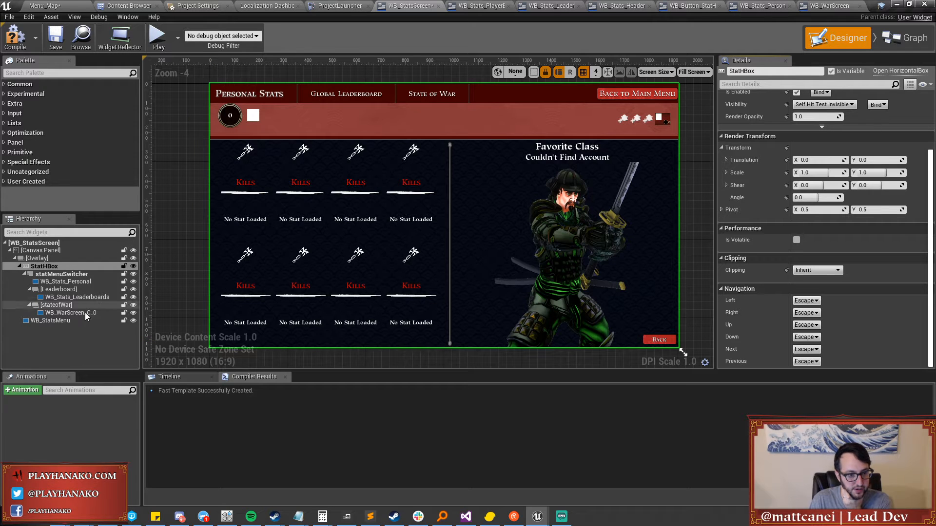
click(55, 320)
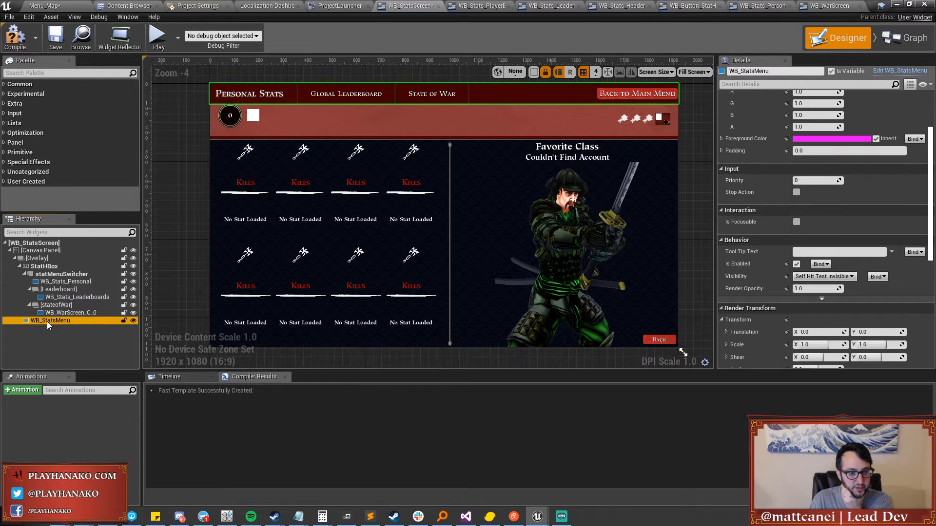
drag(48, 325, 44, 269)
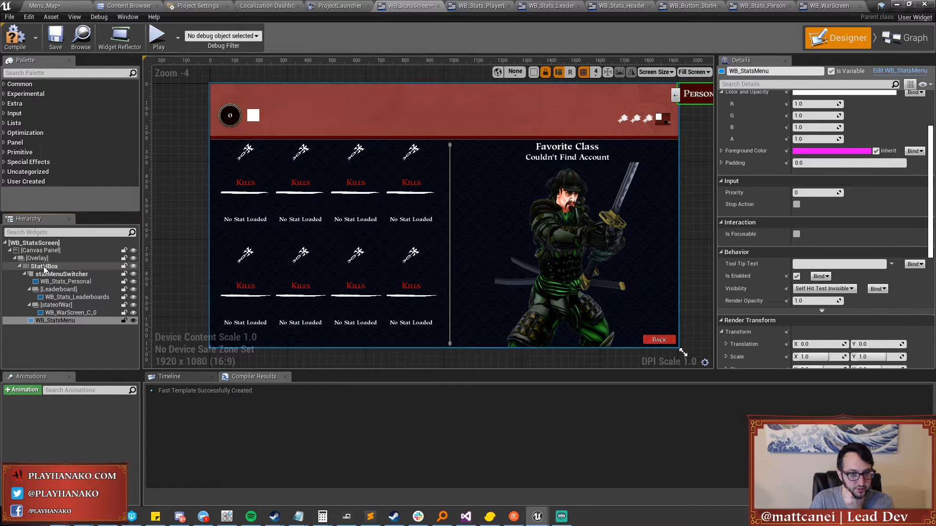
click(674, 91)
scroll(395, 176, down, 1)
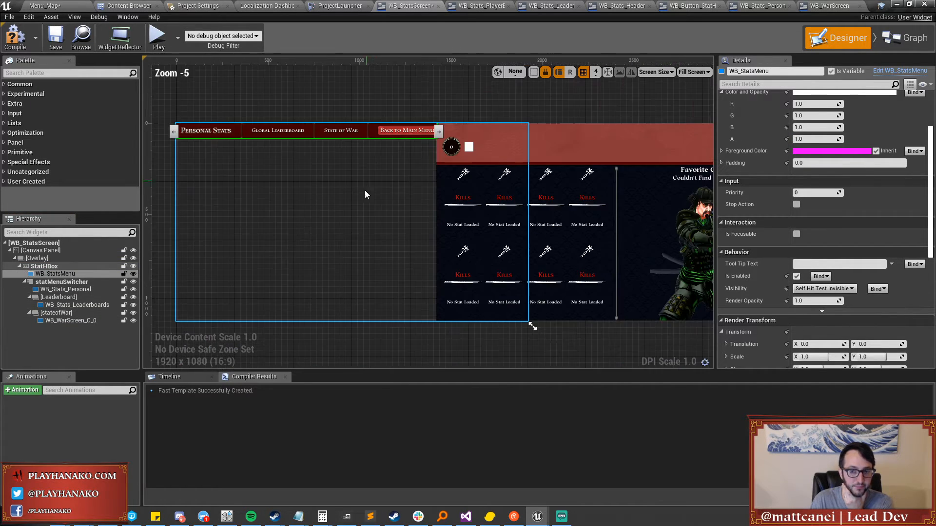
scroll(320, 191, down, 1)
scroll(320, 190, up, 1)
right_drag(321, 190, 375, 186)
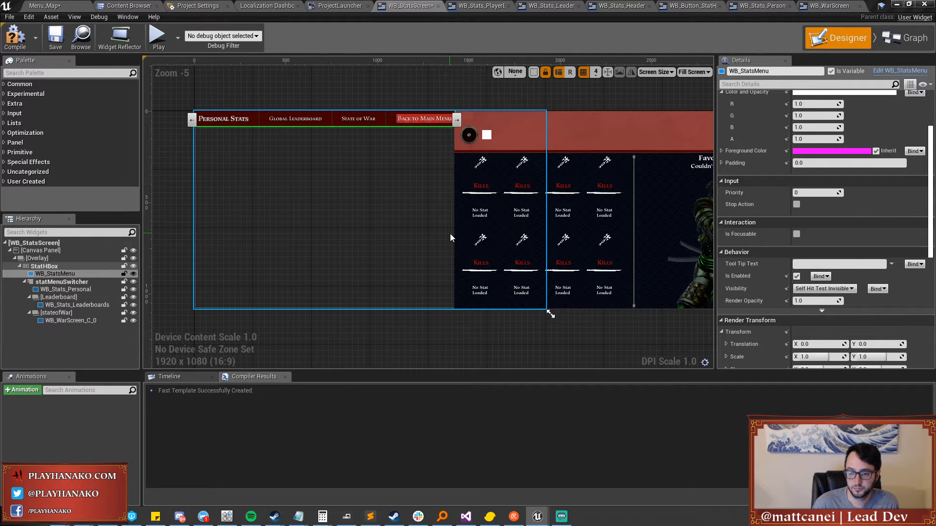
click(433, 215)
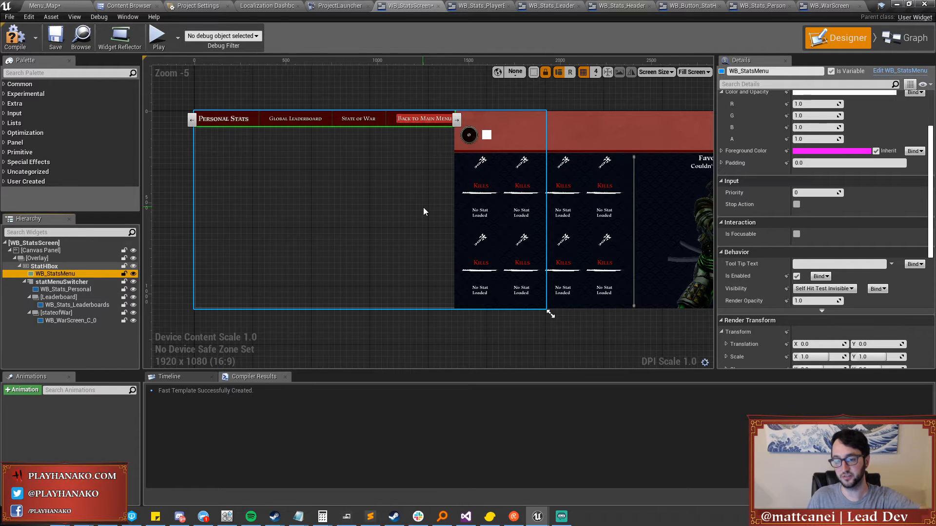
key(alt+Tab)
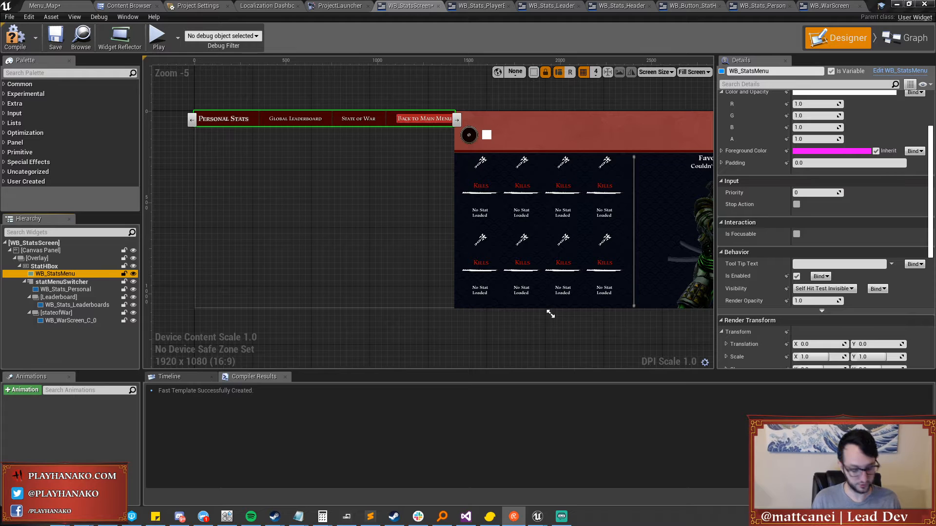
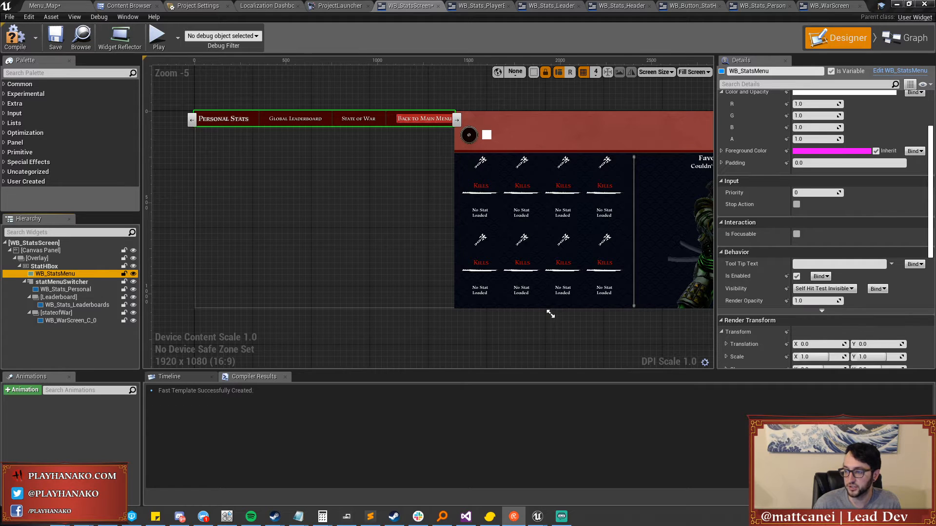
right_drag(495, 320, 481, 310)
right_drag(279, 206, 390, 231)
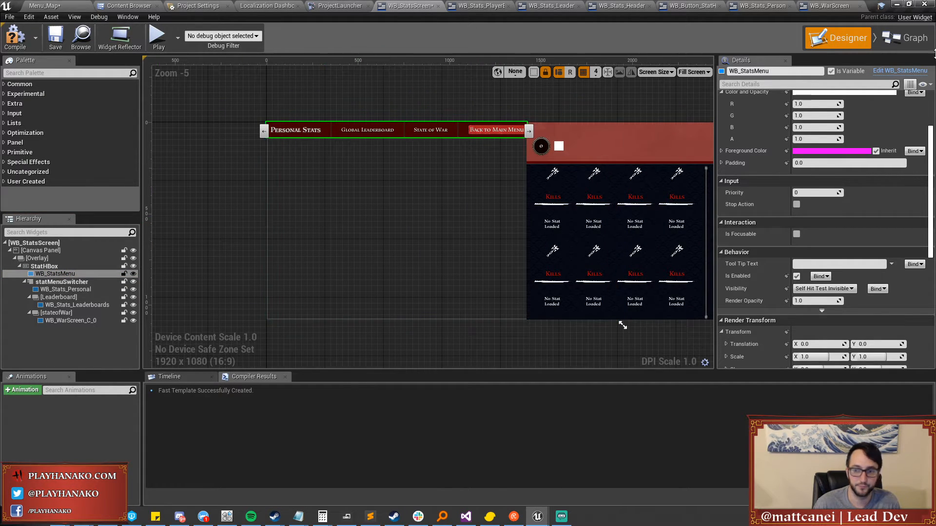
Open the WB_StatsMenu widget for editing and set its designer preview size to Fill Screen.
click(895, 71)
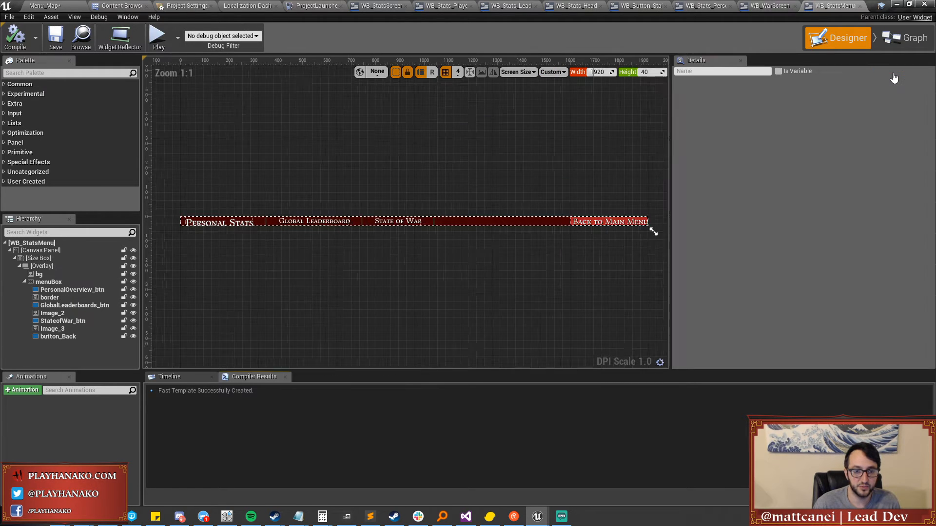
right_drag(488, 188, 482, 167)
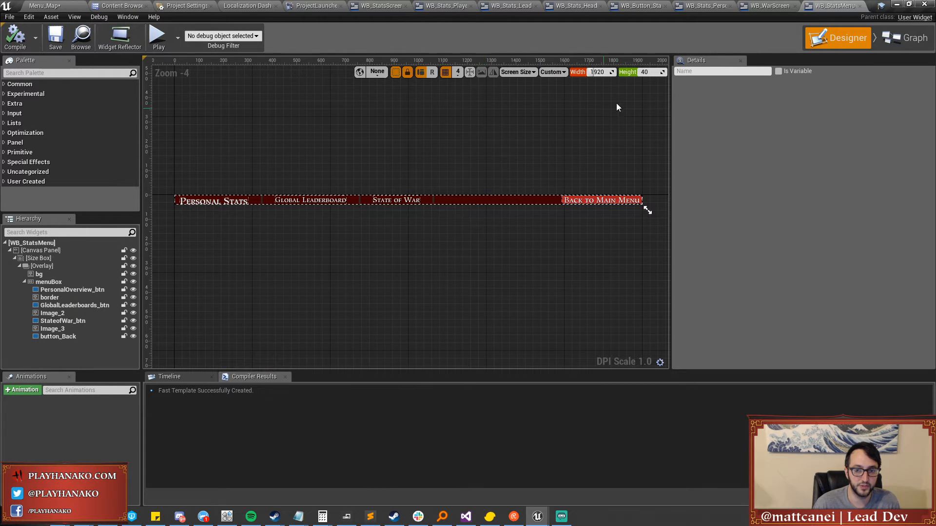
click(556, 75)
click(562, 81)
scroll(483, 116, down, 1)
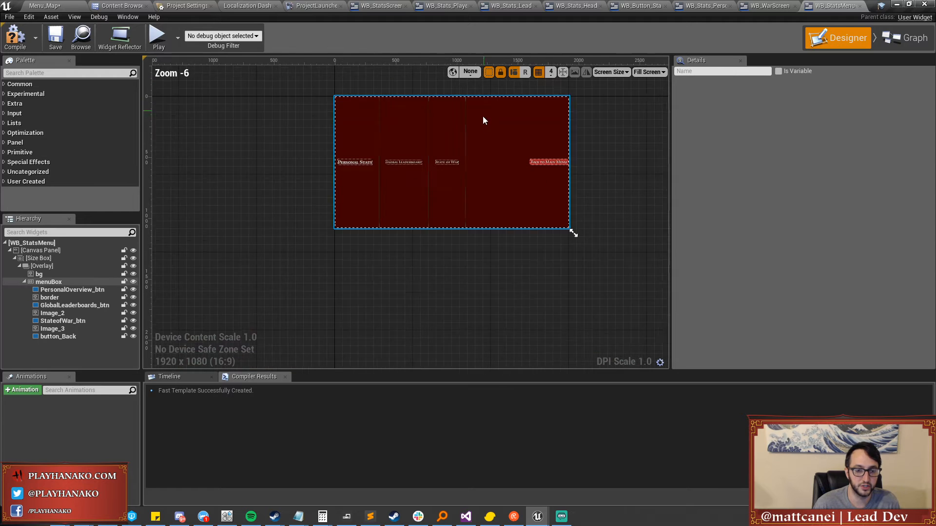
scroll(491, 139, up, 1)
right_drag(487, 151, 421, 197)
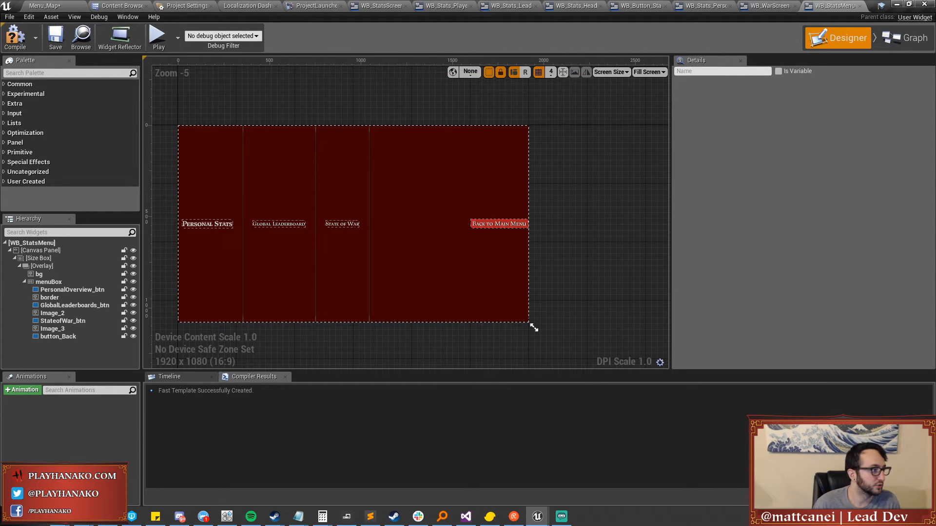
Bring WB_HomeGrid alongside WB_StatsMenu and copy its Size Box hierarchy down to menuBox, including the Overlay, Border and menu_bg.
drag(1, 6, 358, 6)
drag(835, 6, 400, 6)
click(356, 6)
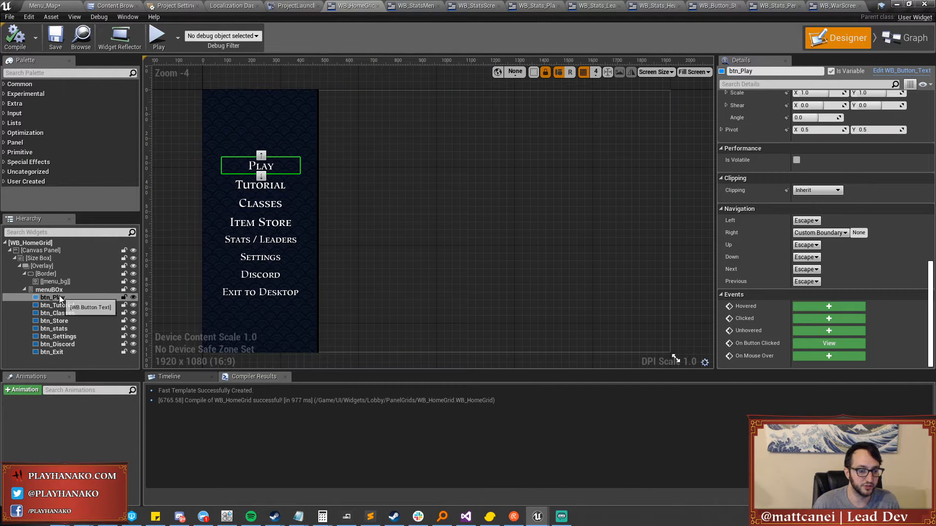
click(51, 260)
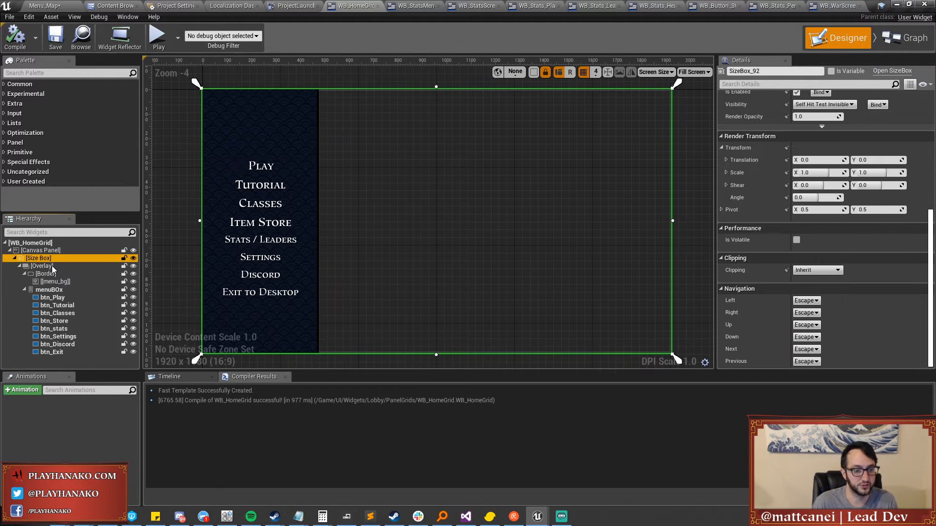
shift+click(56, 291)
right_click(56, 291)
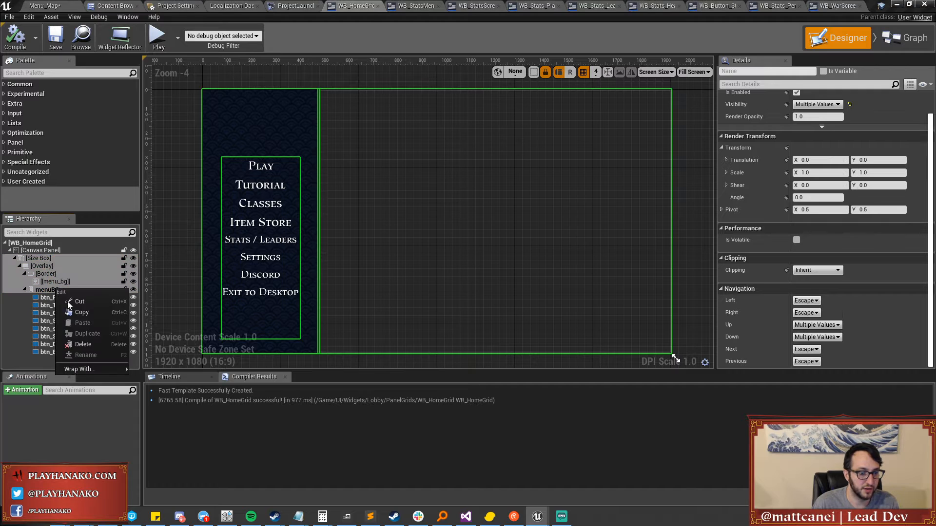
click(78, 314)
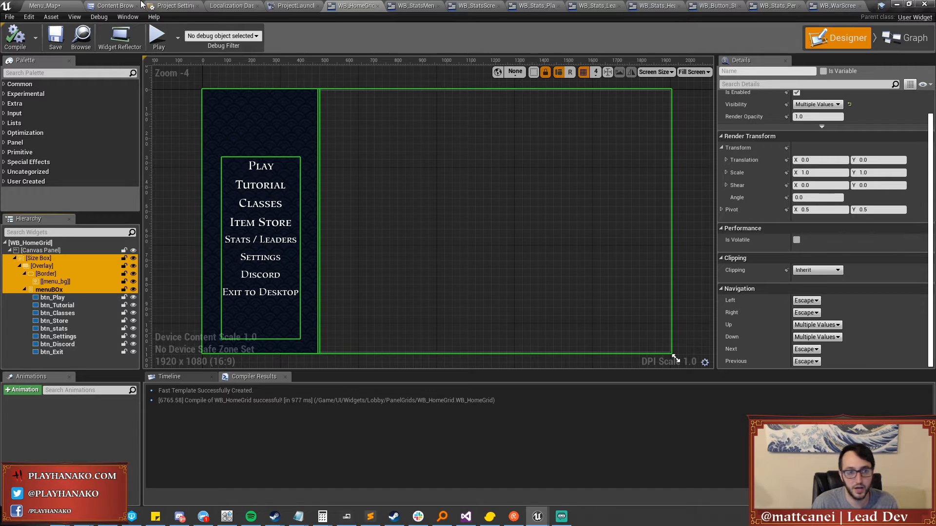
In WB_StatsMenu, move the Overlay out of the Size Box onto the Canvas Panel and delete the emptied Size Box.
click(414, 6)
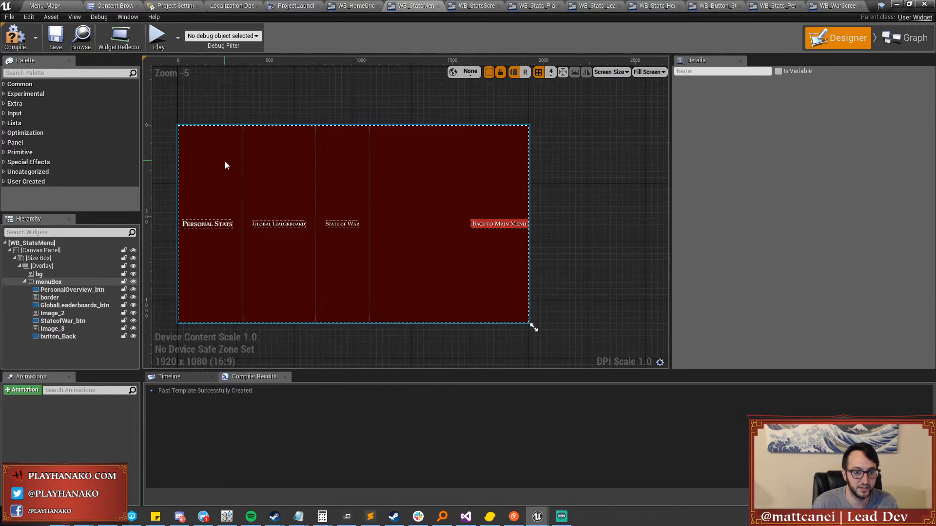
click(62, 261)
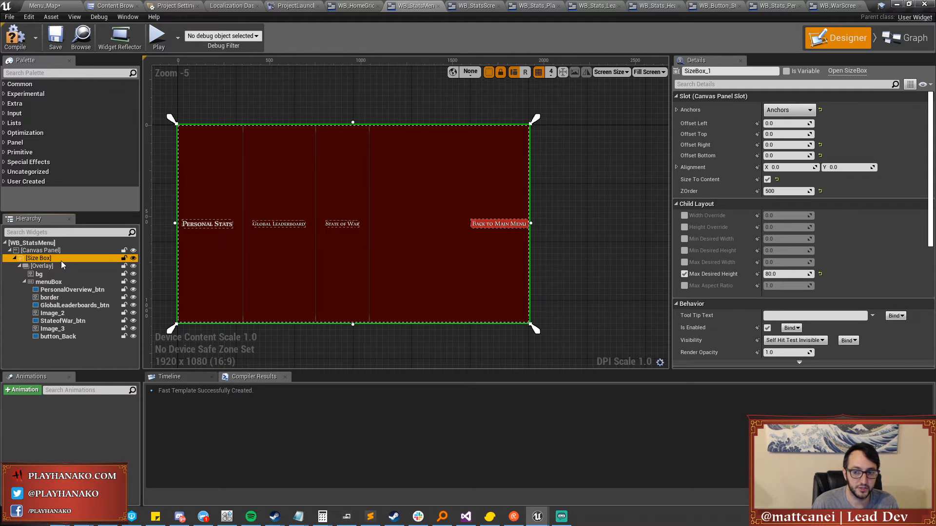
mouse_move(23, 269)
mouse_down()
mouse_move(66, 268)
mouse_move(41, 252)
mouse_move(33, 260)
mouse_up()
click(34, 258)
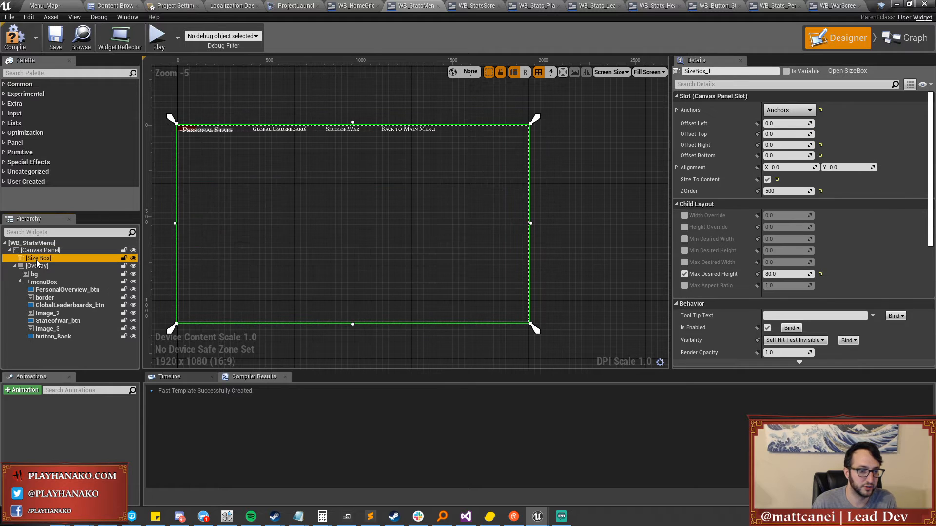
key(Delete)
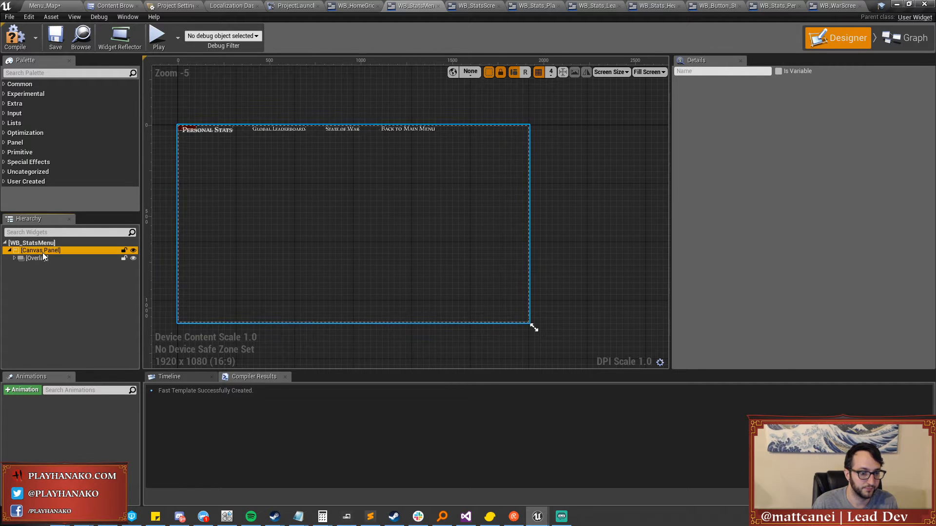
Paste the copied Size Box into the Canvas Panel and delete its buttons from btn_Play through btn_Exit.
right_click(43, 253)
click(66, 288)
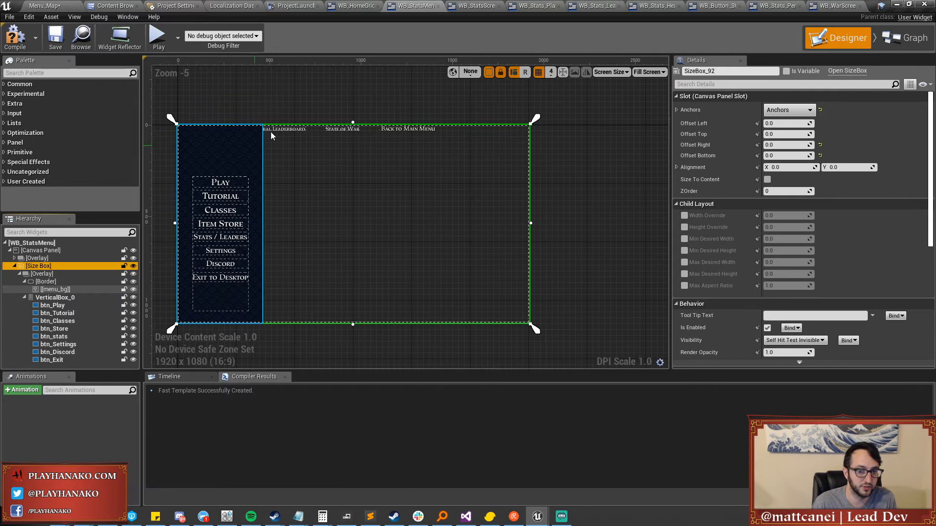
click(63, 313)
click(53, 306)
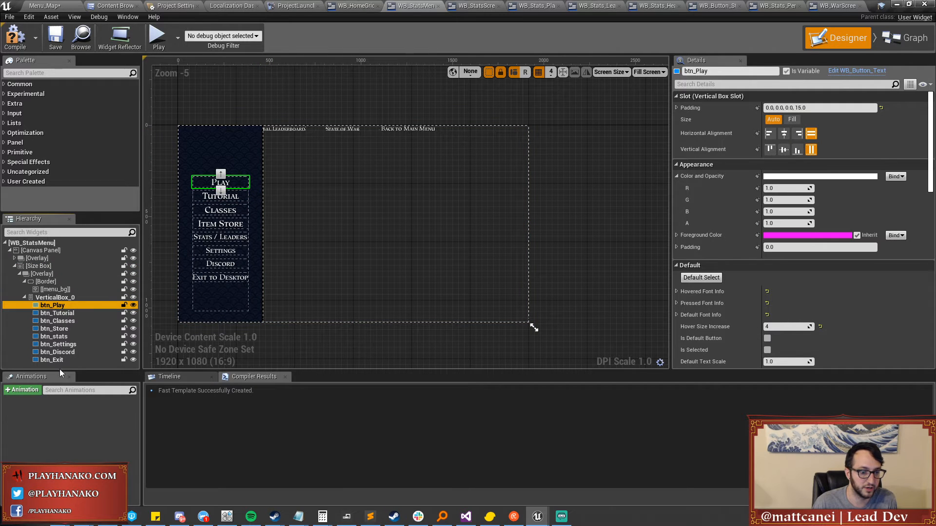
shift+click(57, 360)
key(Delete)
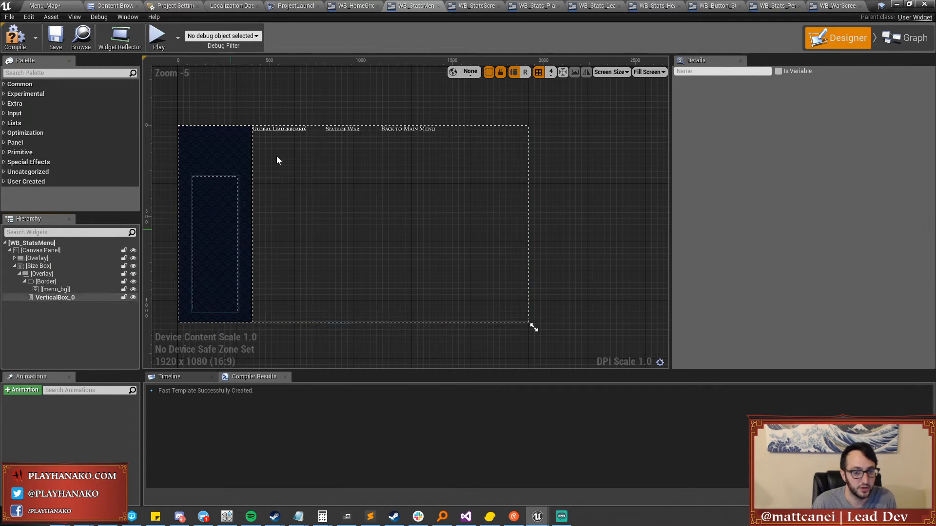
Move PersonalOverview_btn, GlobalLeaderboards_btn, StateofWar_btn and button_Back from menuBox into VerticalBox_0.
right_drag(233, 222, 246, 209)
scroll(247, 208, up, 1)
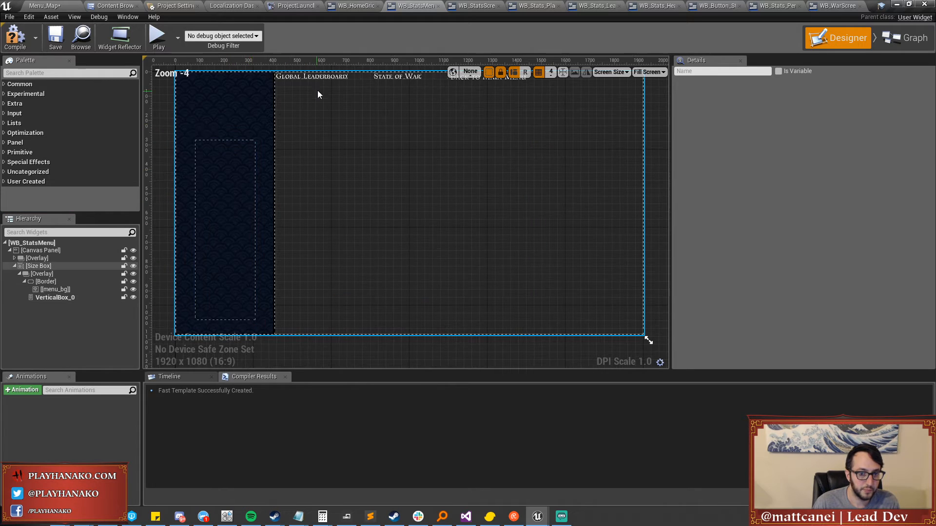
click(14, 258)
click(25, 275)
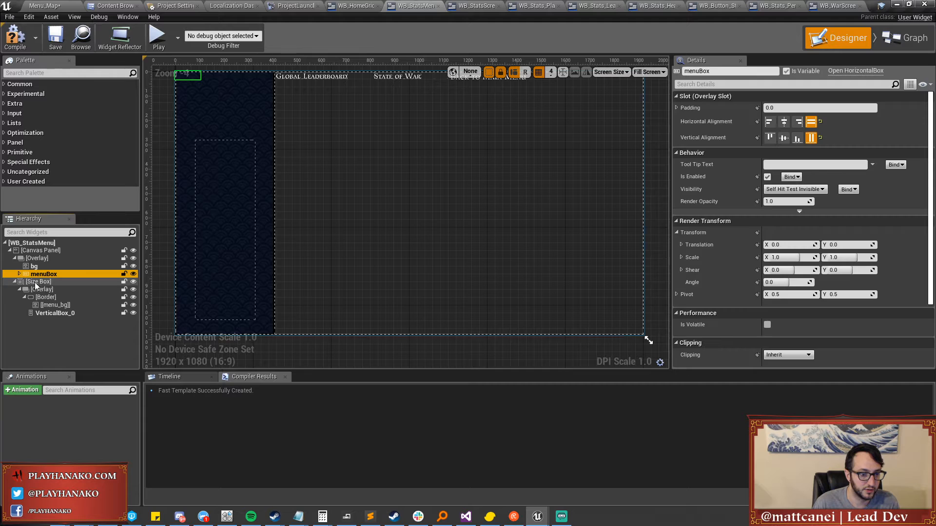
click(19, 273)
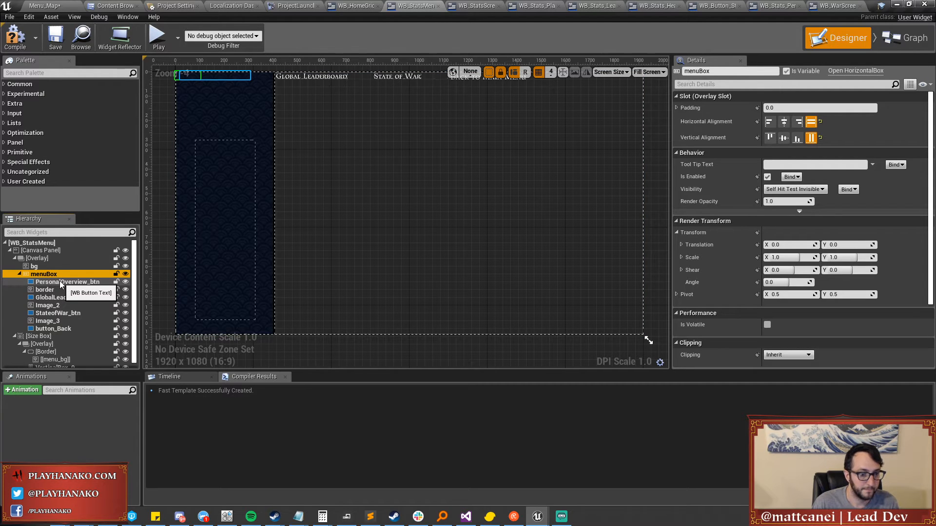
click(60, 282)
ctrl+click(64, 298)
ctrl+click(59, 313)
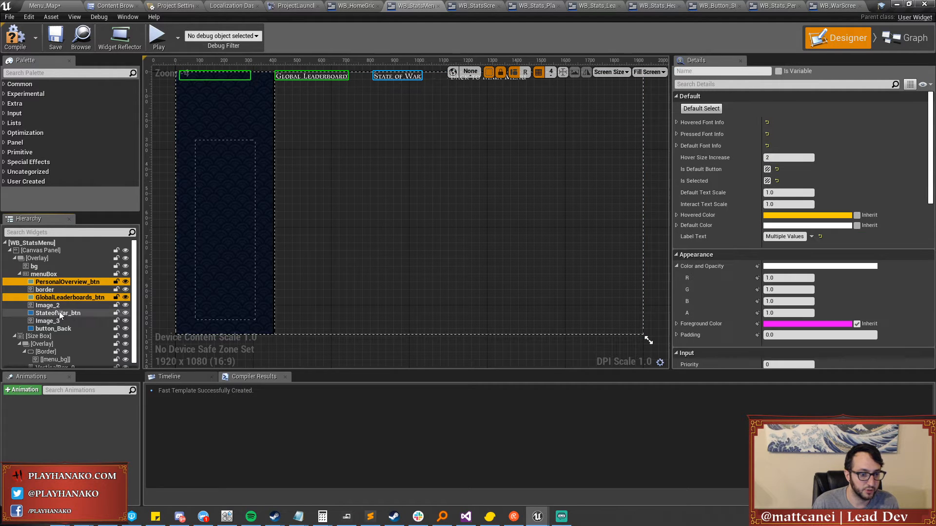
ctrl+click(56, 328)
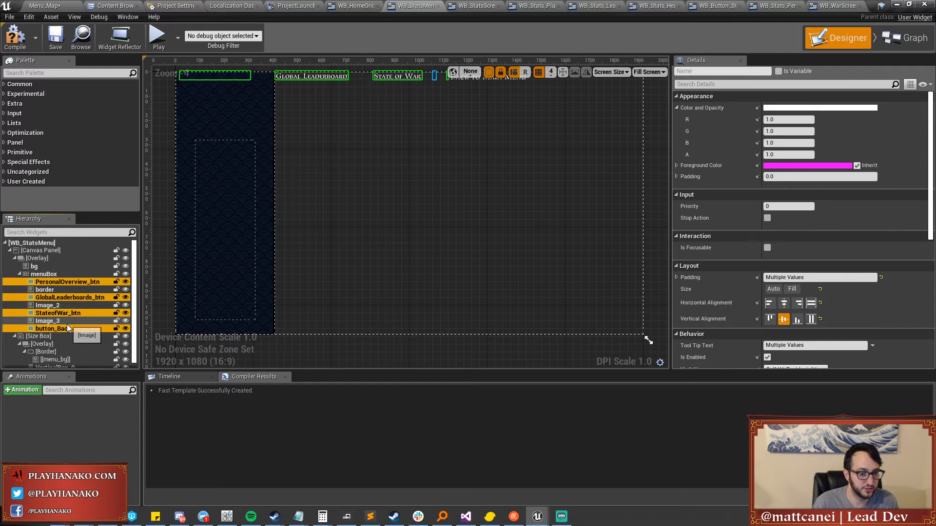
scroll(66, 328, down, 1)
drag(66, 326, 54, 364)
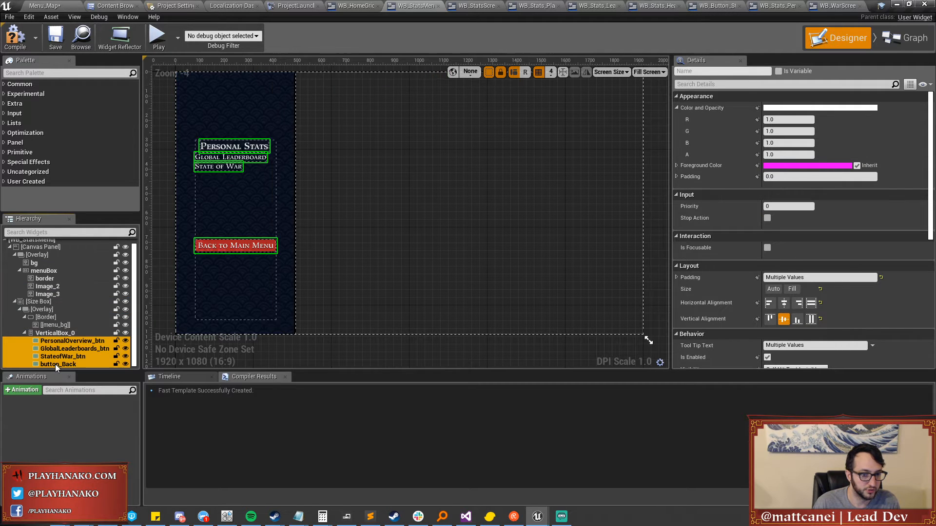
Examine btn_Play's Default Font Info in WB_HomeGrid as the reference for PersonalOverview_btn, and return to WB_StatsMenu.
scroll(229, 150, up, 2)
click(224, 146)
scroll(224, 145, down, 2)
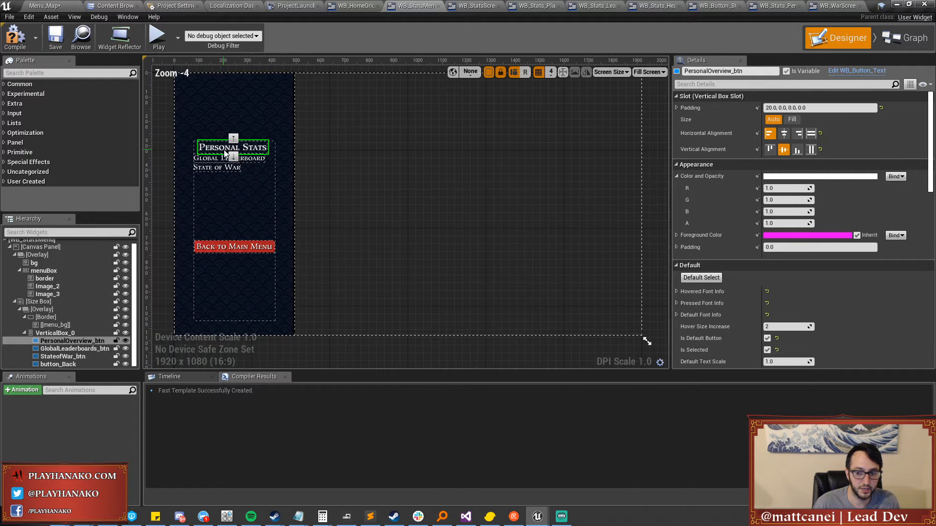
click(356, 6)
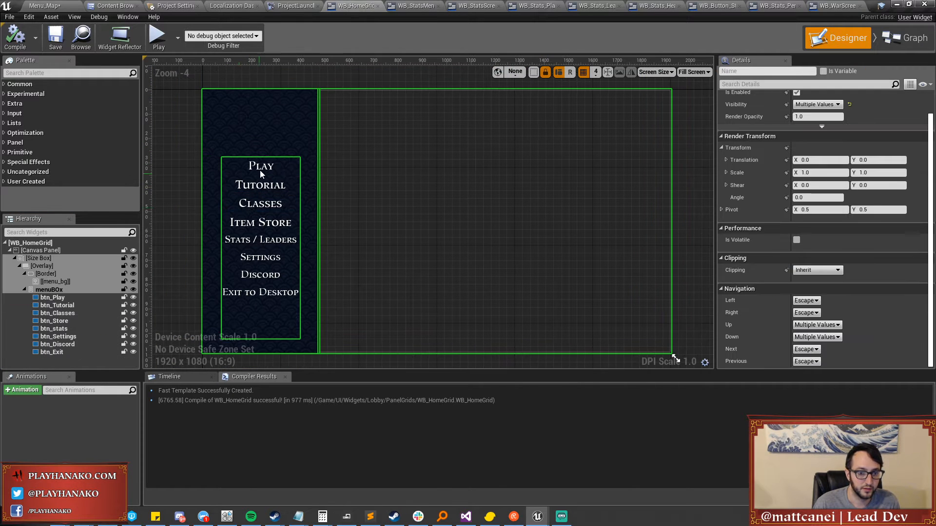
click(53, 297)
scroll(770, 281, down, 5)
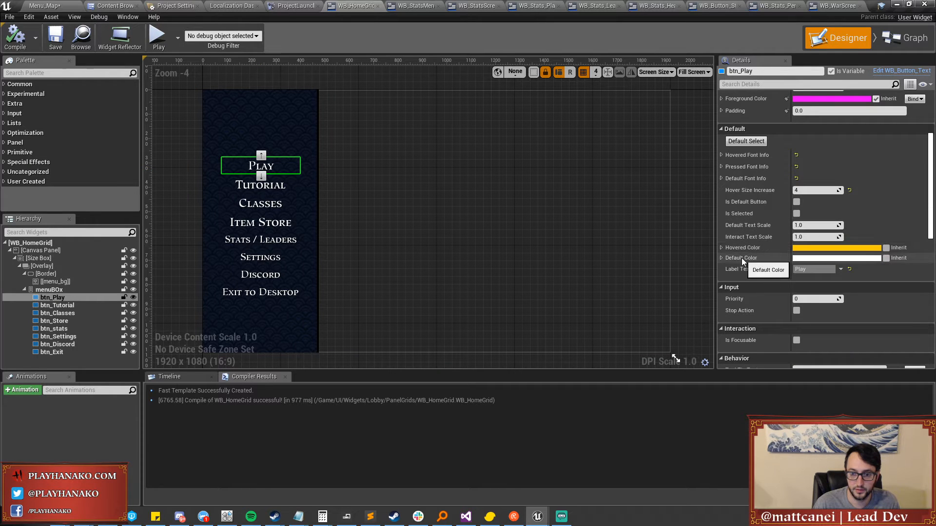
click(727, 179)
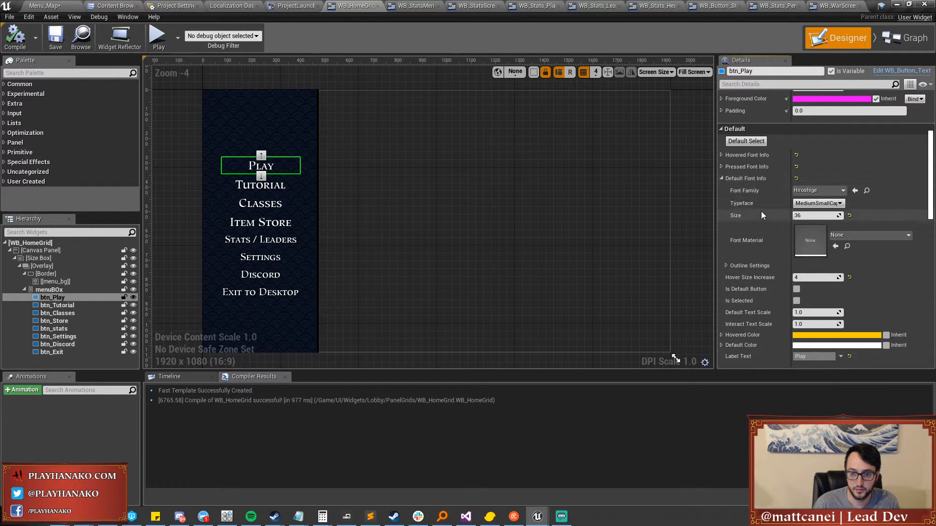
click(777, 6)
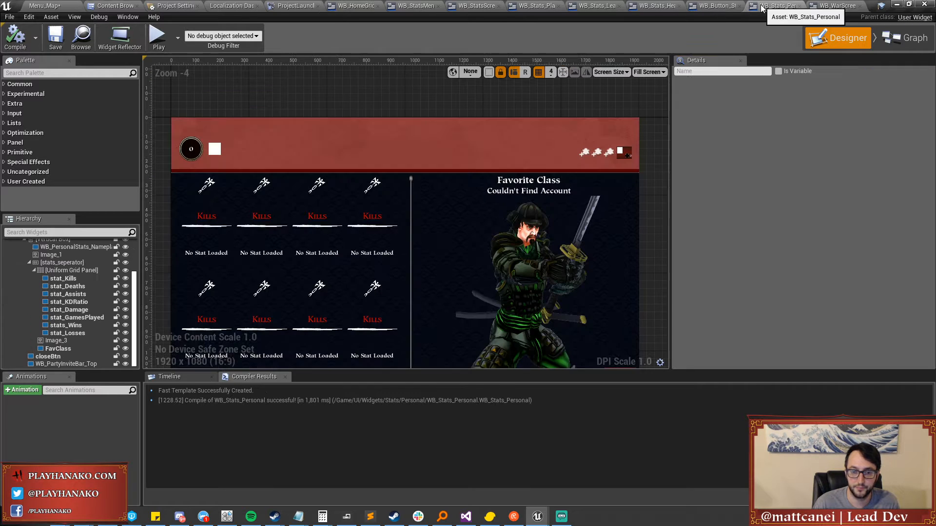
click(304, 4)
click(415, 5)
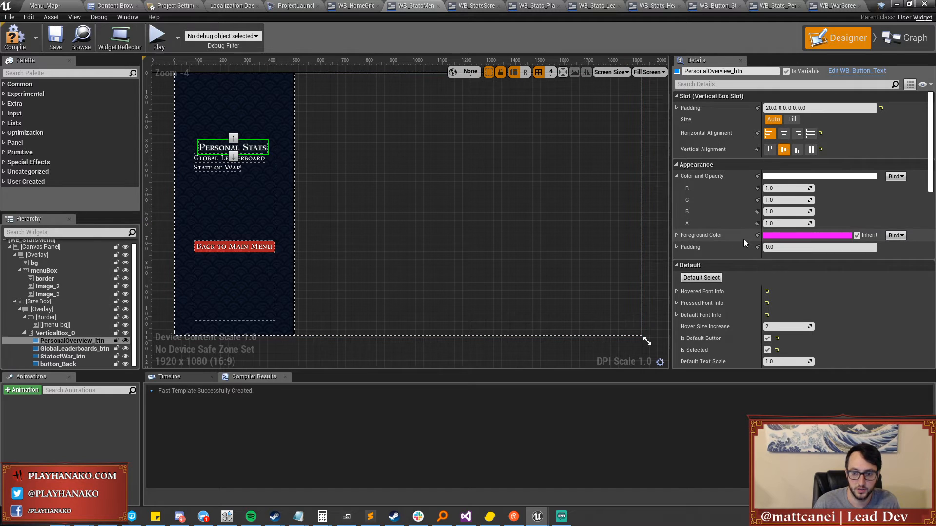
Center PersonalOverview_btn, GlobalLeaderboards_btn and StateofWar_btn horizontally within their vertical box.
scroll(744, 239, down, 2)
ctrl+click(228, 159)
ctrl+click(226, 168)
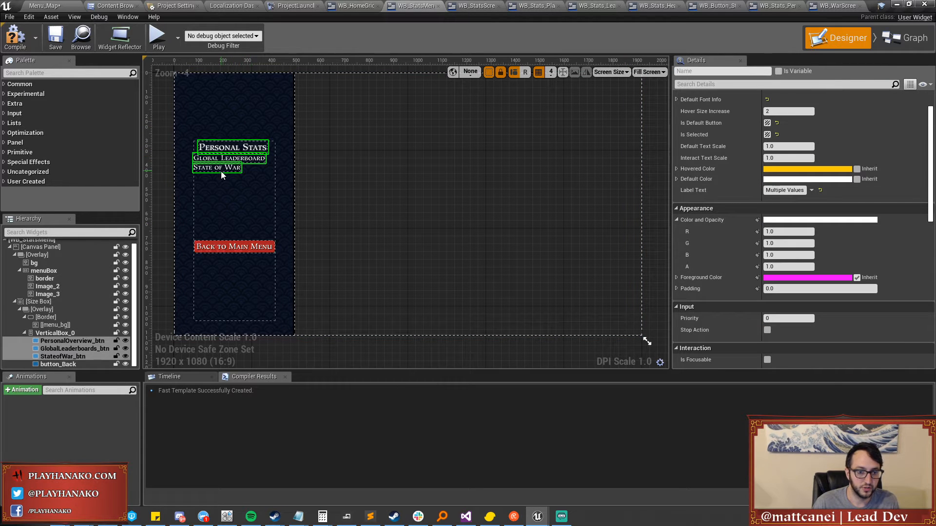
scroll(751, 171, up, 2)
scroll(753, 178, down, 4)
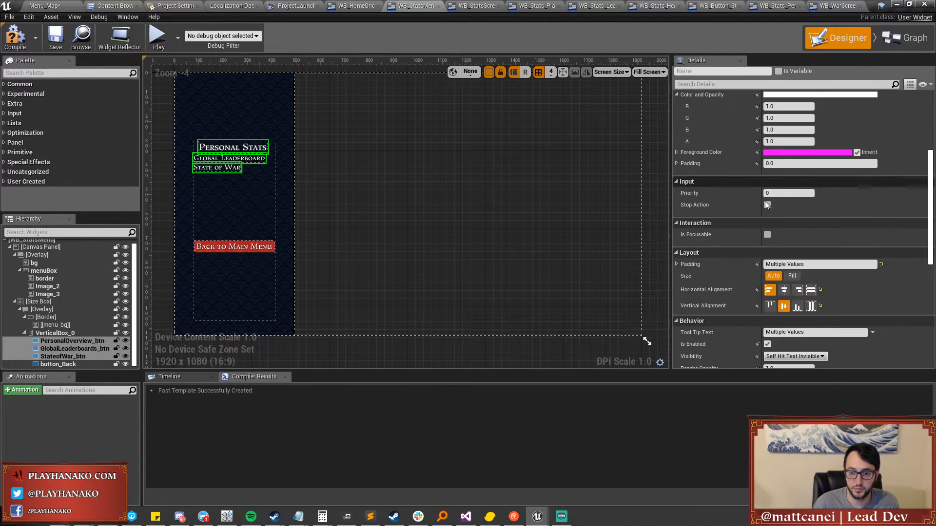
click(784, 290)
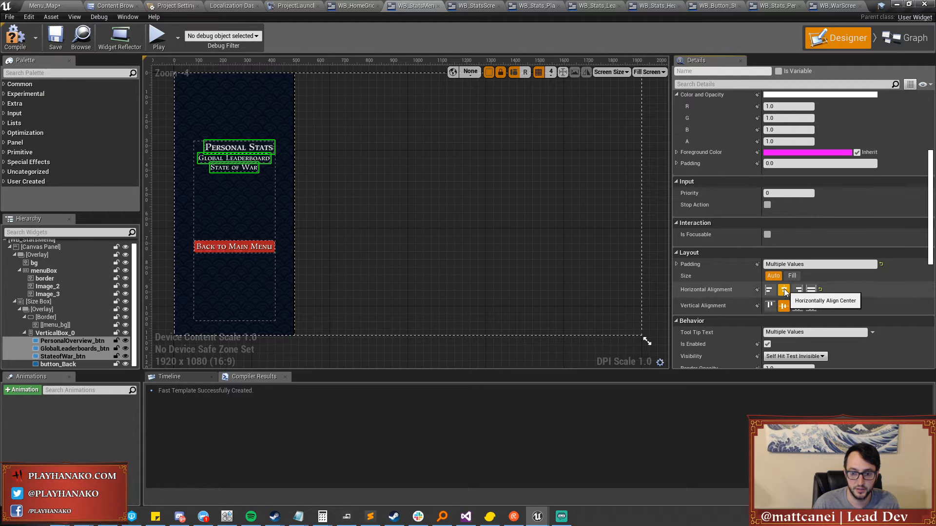
Set the left padding of the three selected stats buttons to 10.
click(676, 264)
click(792, 277)
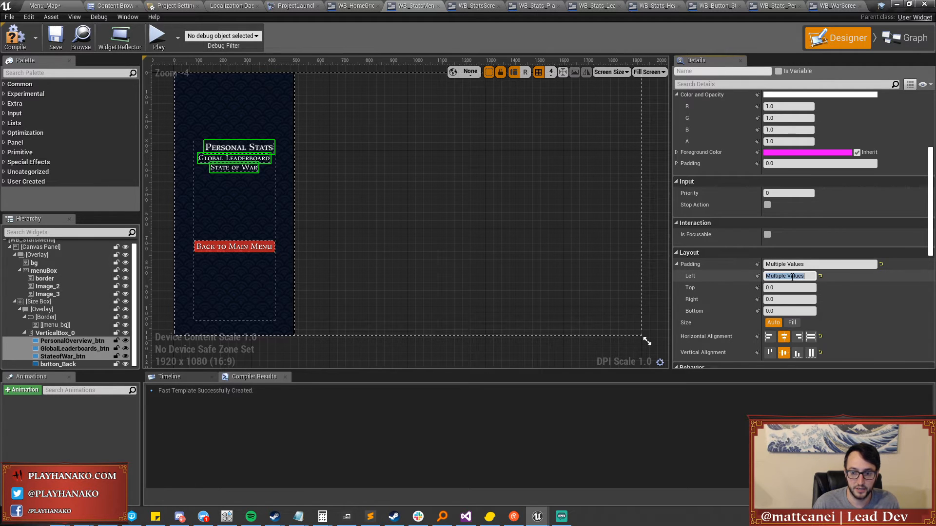
key(Return)
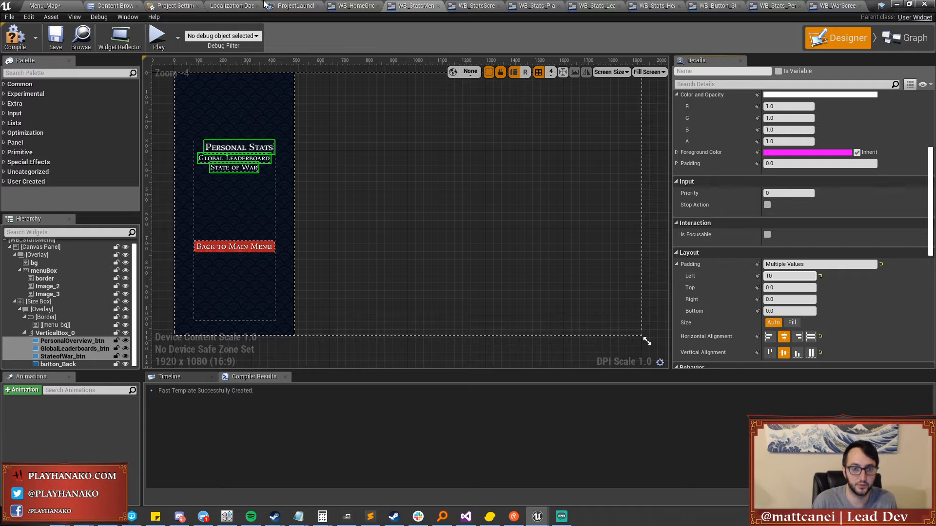
Check btn_Play's padding in WB_HomeGrid and give the three stats buttons a left padding of 0 and bottom padding of 15.
click(341, 6)
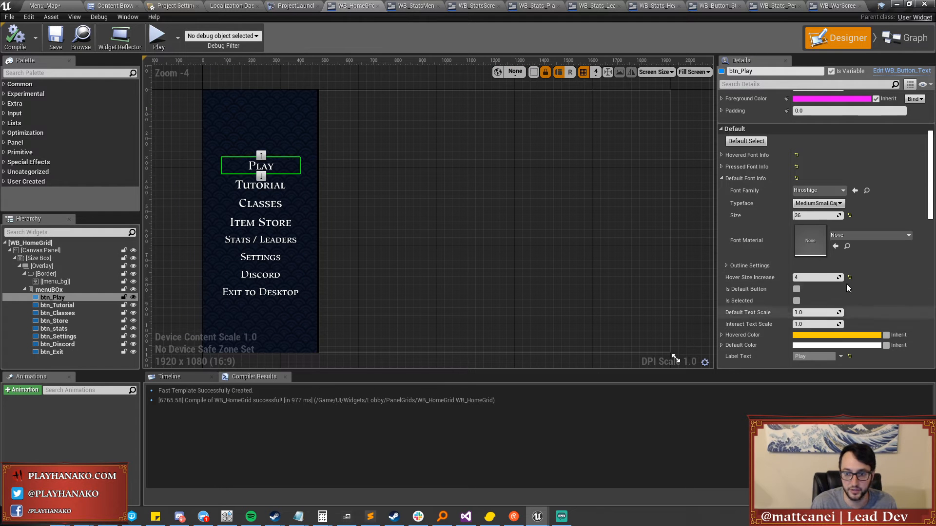
scroll(765, 244, up, 5)
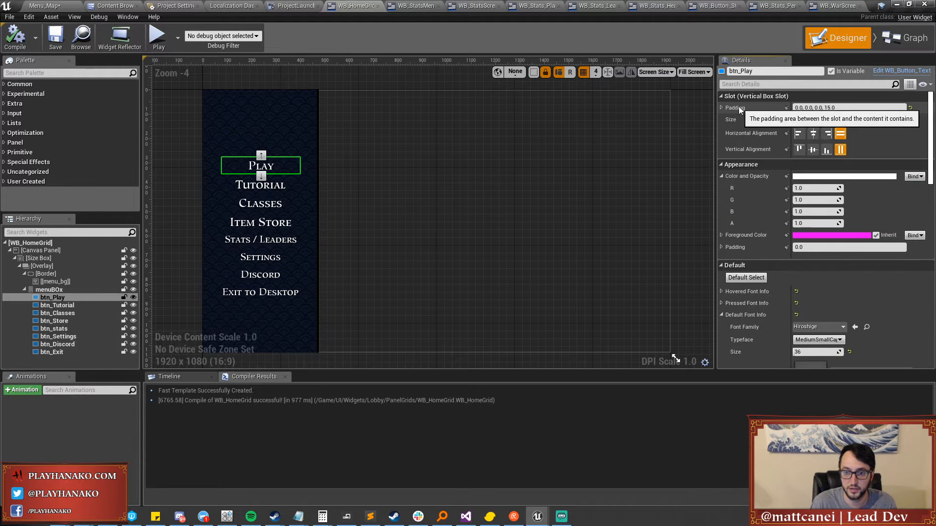
click(722, 108)
click(390, 5)
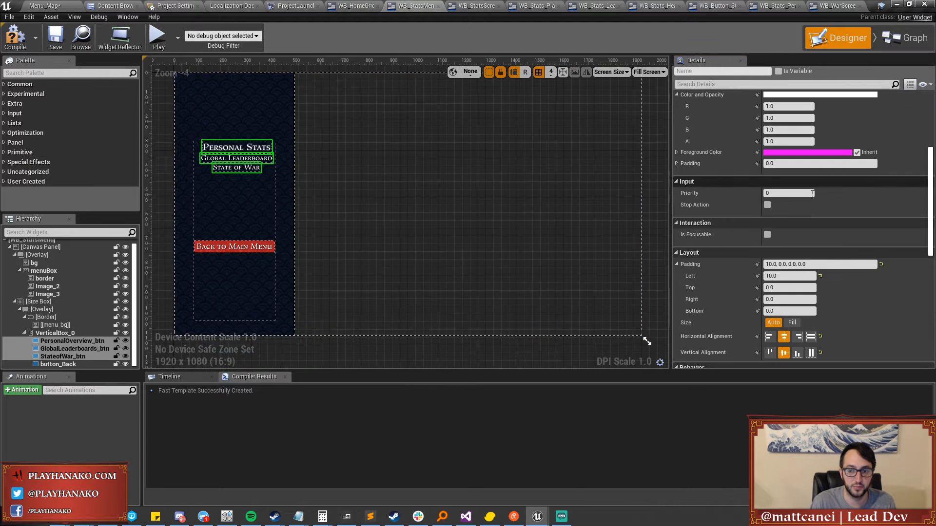
scroll(799, 295, down, 3)
click(780, 245)
text(0)
key(Return)
click(781, 279)
text(15)
key(Return)
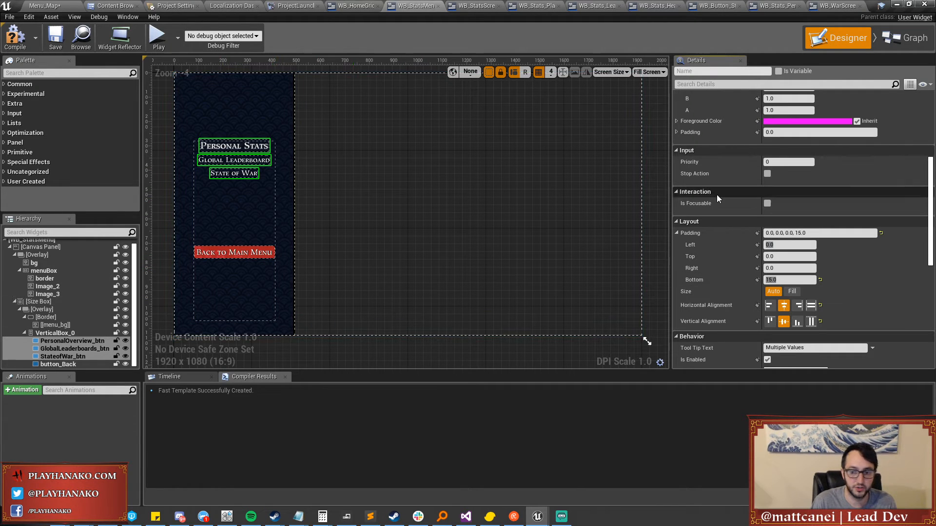
Compare with btn_Play in WB_HomeGrid and set the three stats buttons' hovered font size to 36.
scroll(705, 239, down, 1)
scroll(703, 235, up, 10)
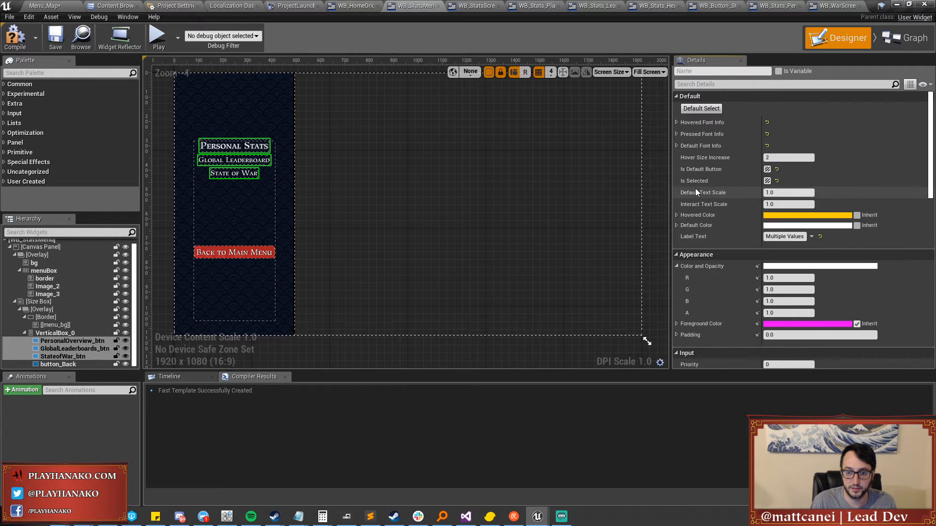
click(676, 123)
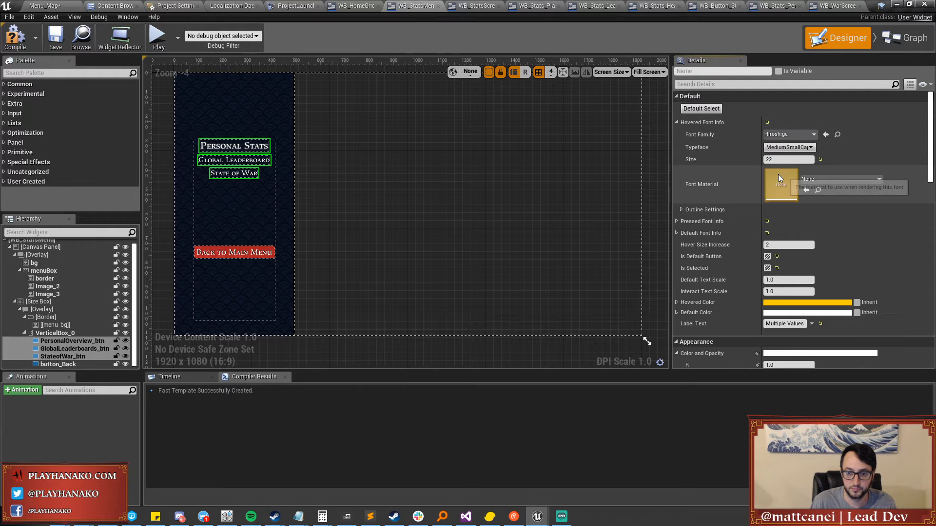
click(355, 5)
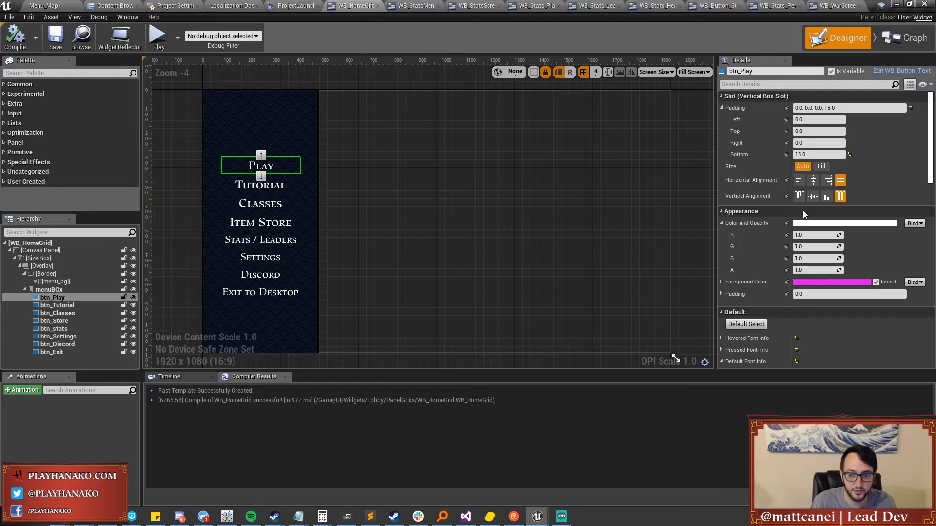
scroll(778, 204, down, 4)
click(416, 5)
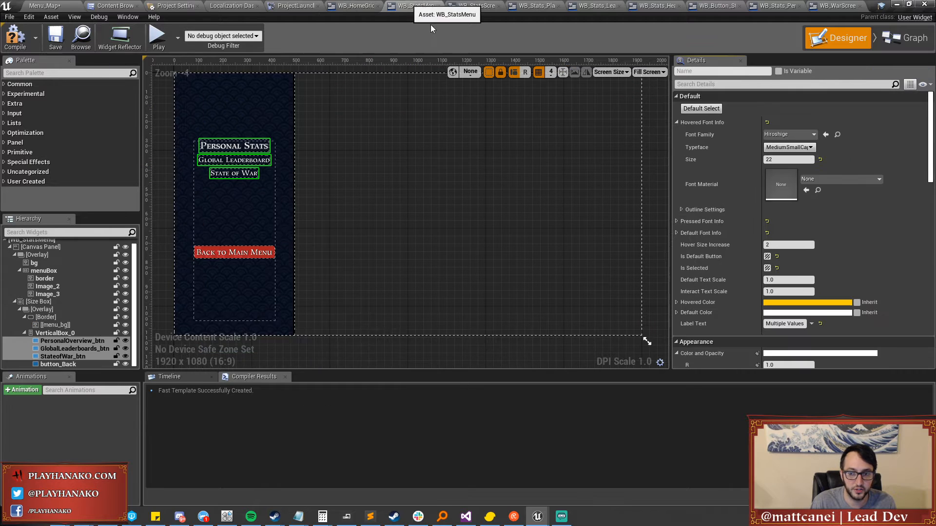
click(778, 160)
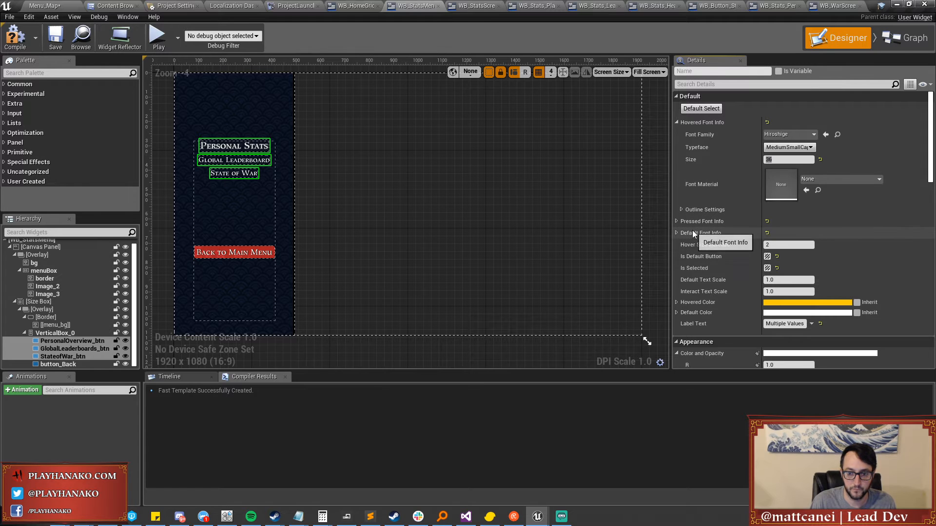
Set both the default and pressed font sizes of the three stats buttons to 36.
click(713, 233)
click(787, 270)
text(36)
key(Return)
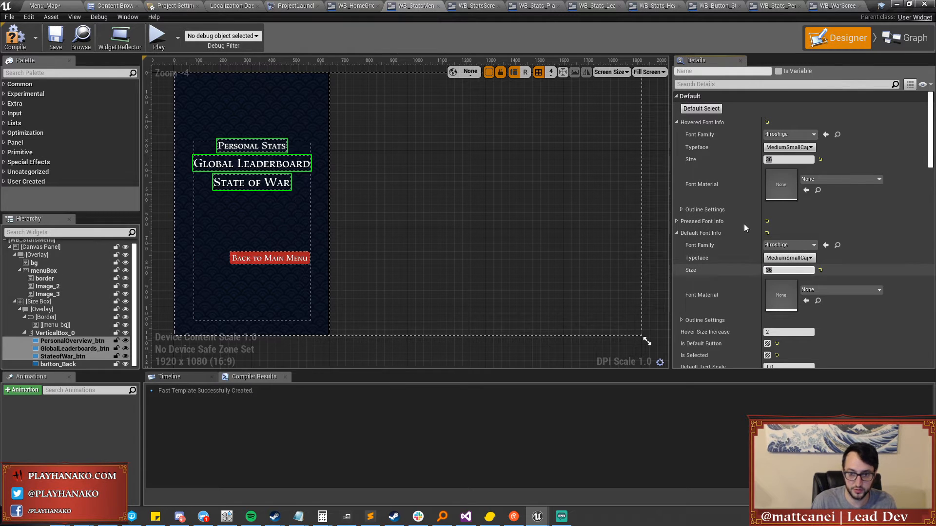
click(717, 222)
click(786, 258)
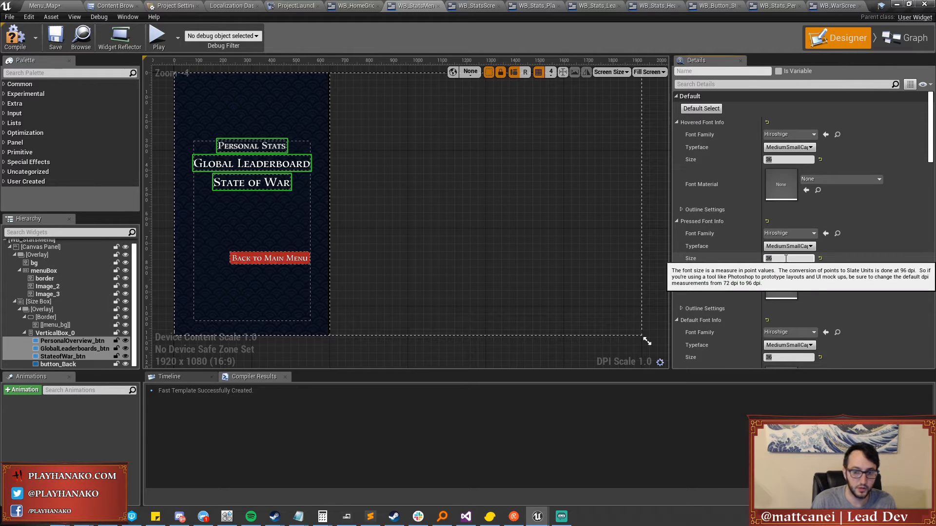
text(36)
key(Return)
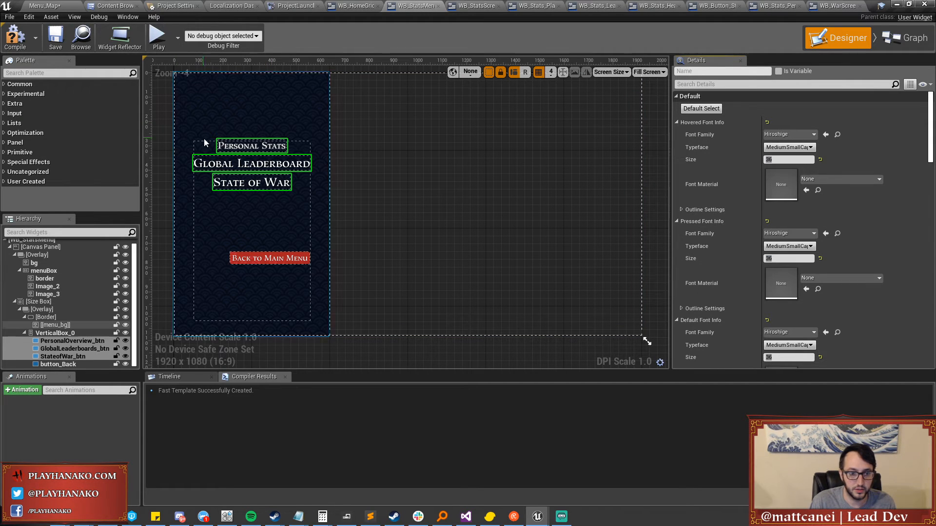
Review PersonalOverview_btn's properties, compile and save WB_StatsMenu, and check the asset out of source control.
click(228, 149)
scroll(719, 208, down, 2)
scroll(719, 208, down, 8)
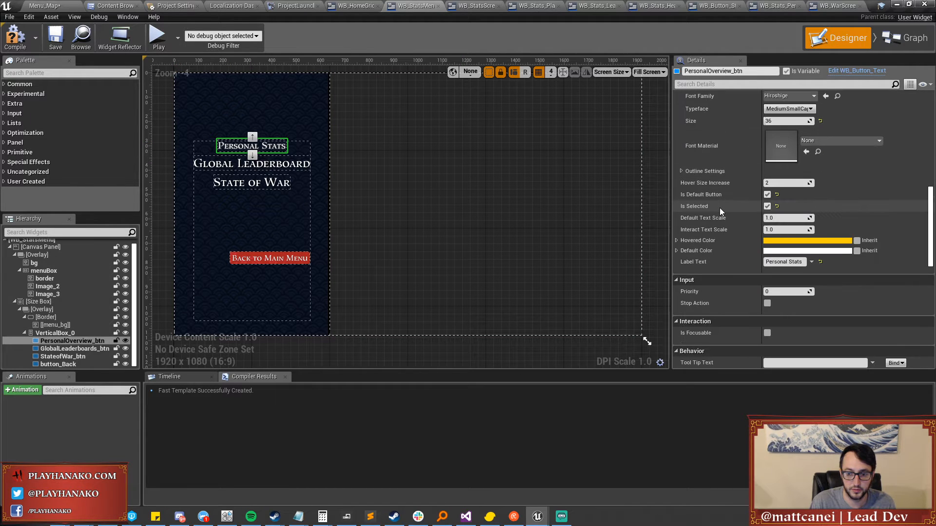
scroll(719, 208, up, 10)
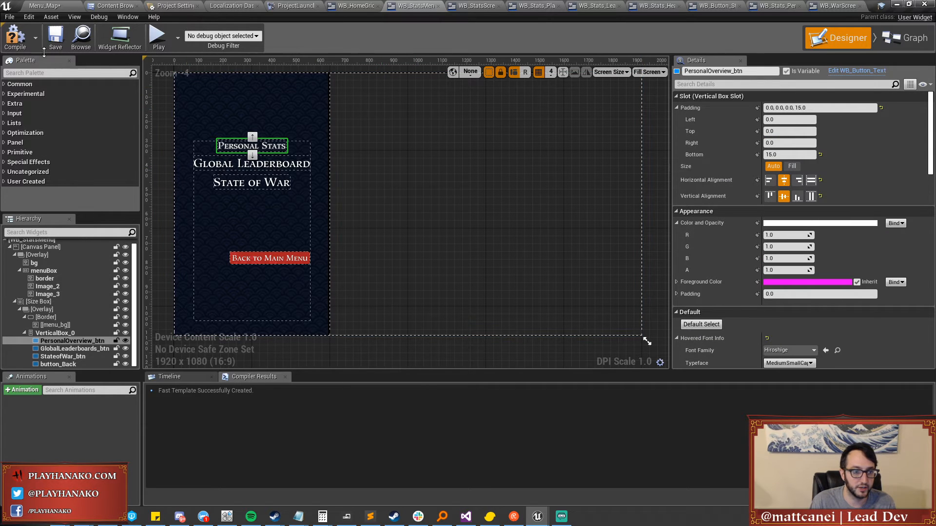
click(55, 37)
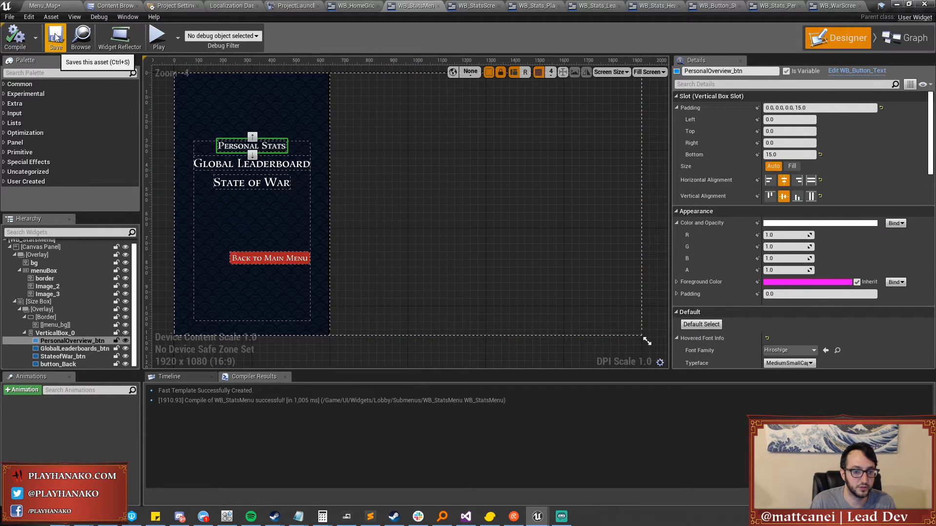
click(524, 348)
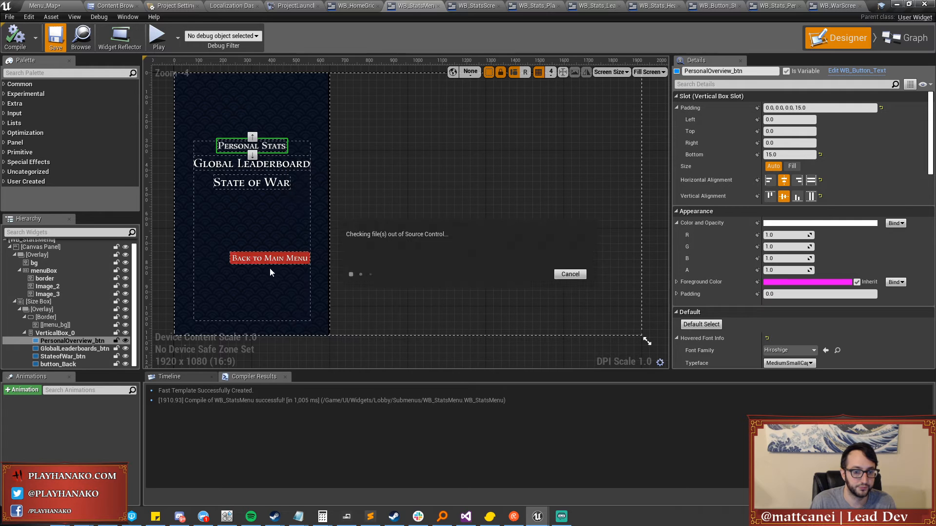
Set button_Back's slot size to Auto and center it horizontally.
click(261, 262)
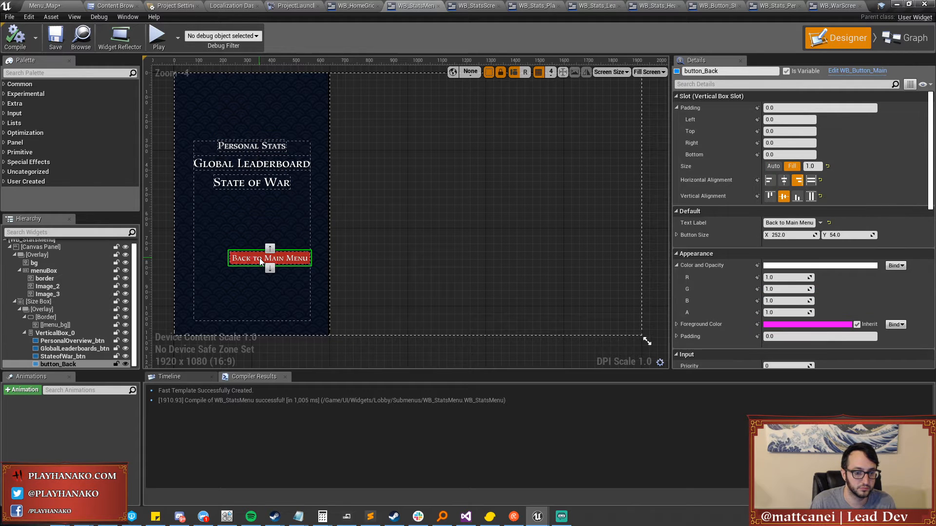
click(774, 167)
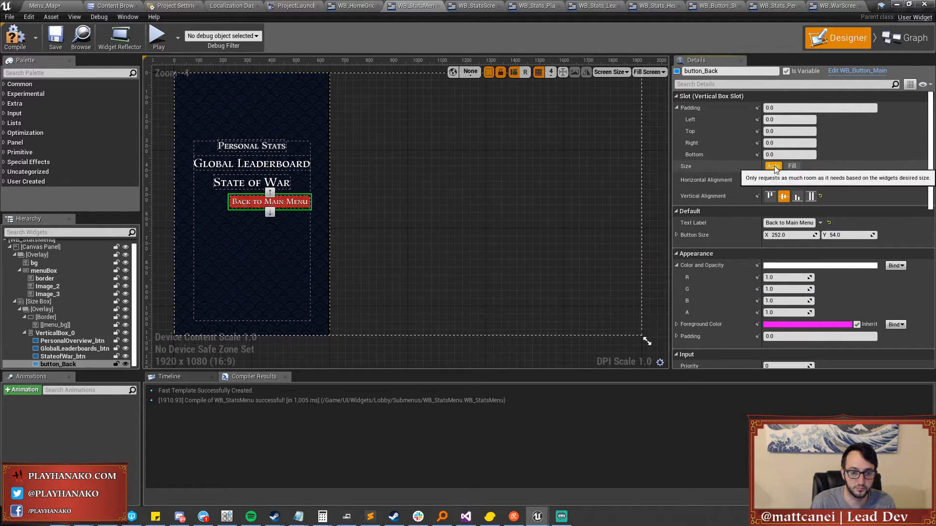
click(768, 179)
click(784, 181)
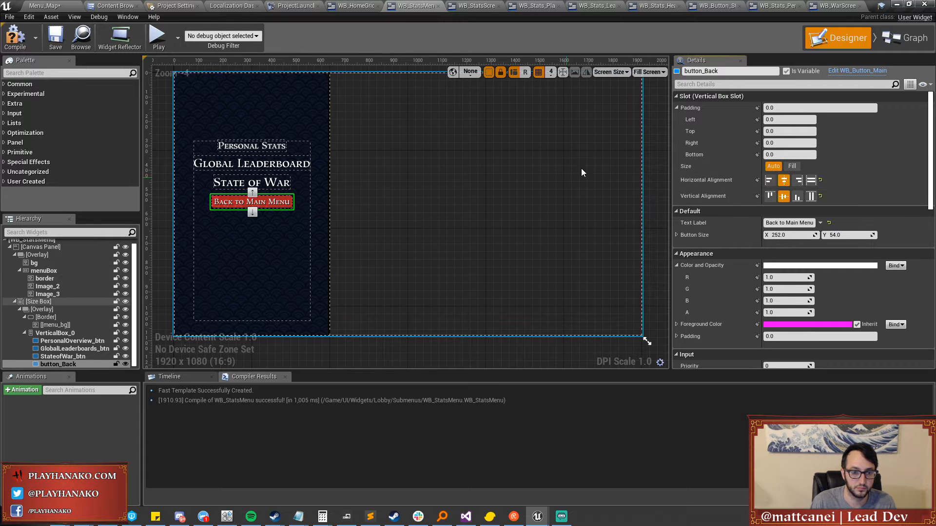
Turn off Is Default Button for PersonalOverview_btn.
click(251, 146)
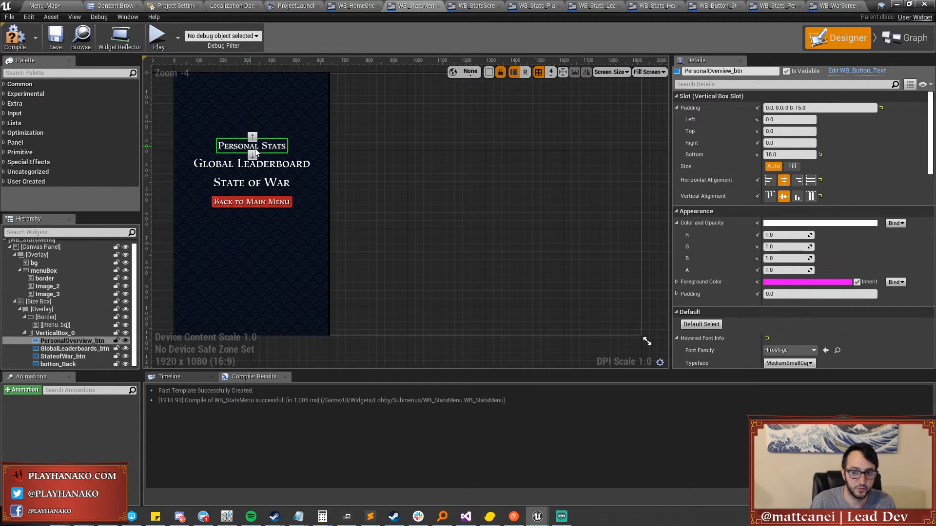
scroll(731, 207, down, 3)
scroll(741, 218, down, 5)
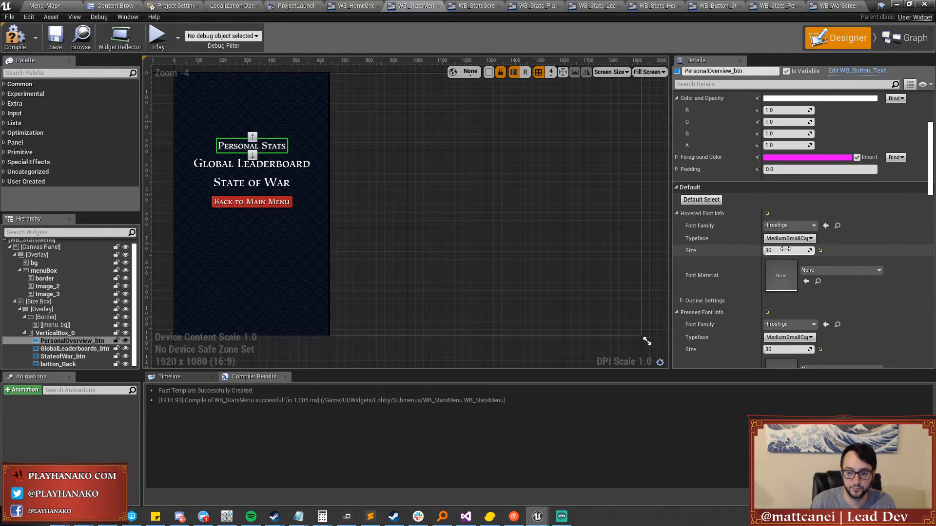
scroll(742, 220, down, 4)
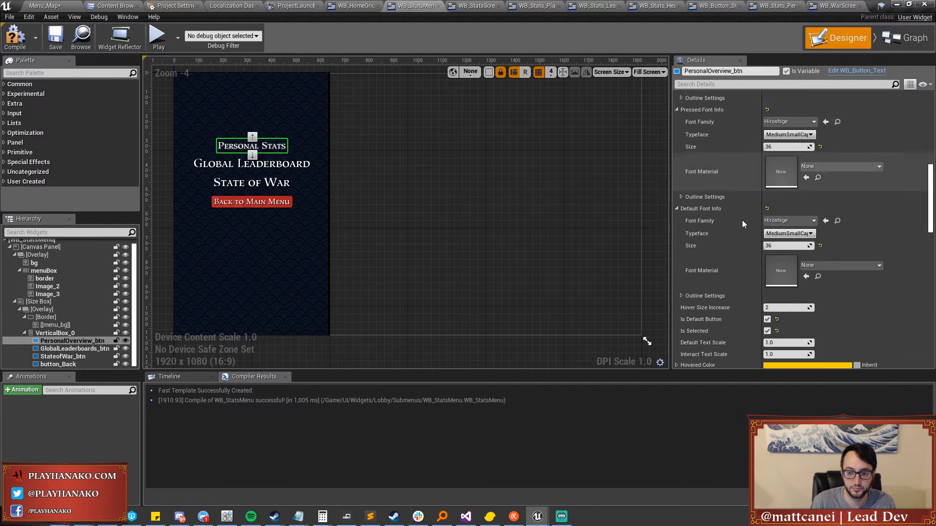
scroll(742, 220, down, 1)
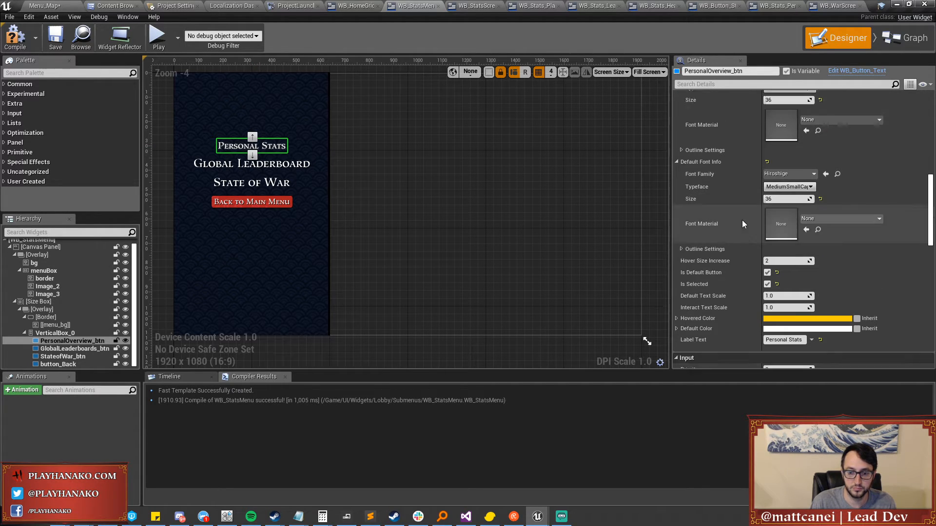
click(767, 257)
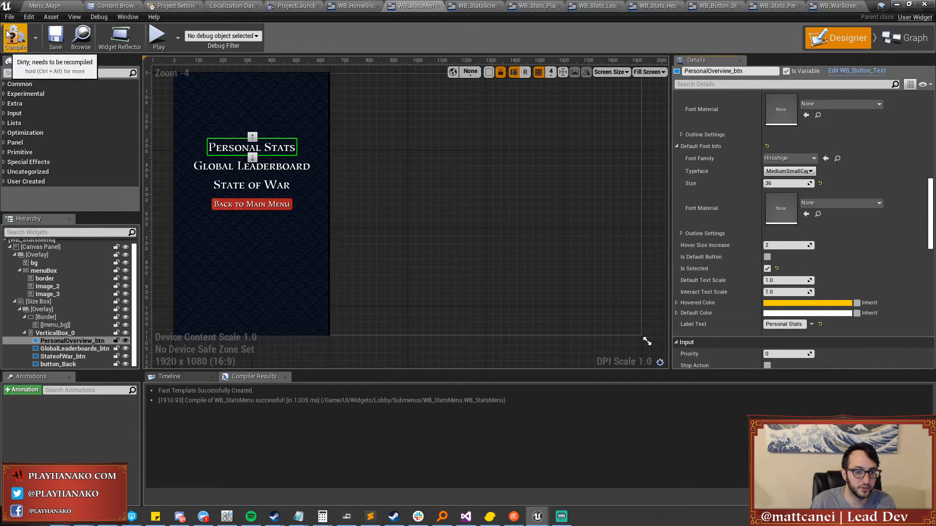
Set the hovered, pressed and default font sizes of the three stats buttons to 30.
ctrl+click(273, 168)
ctrl+click(274, 188)
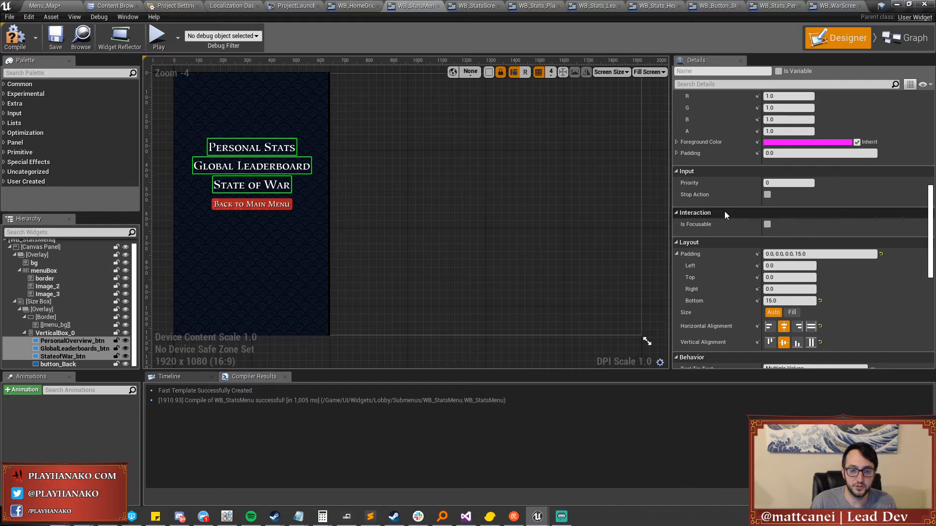
scroll(721, 210, down, 10)
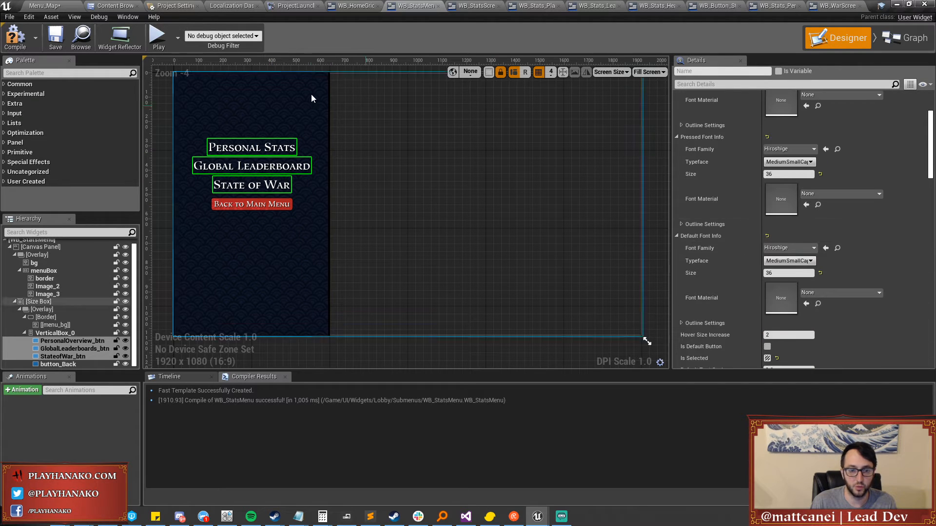
scroll(739, 225, up, 2)
scroll(741, 225, up, 2)
click(776, 159)
key(Return)
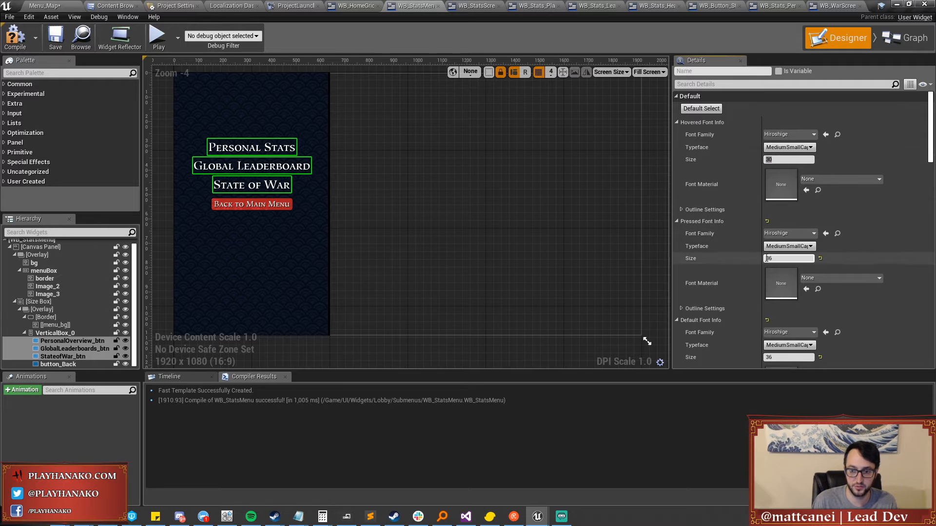
click(778, 258)
text(30)
key(Return)
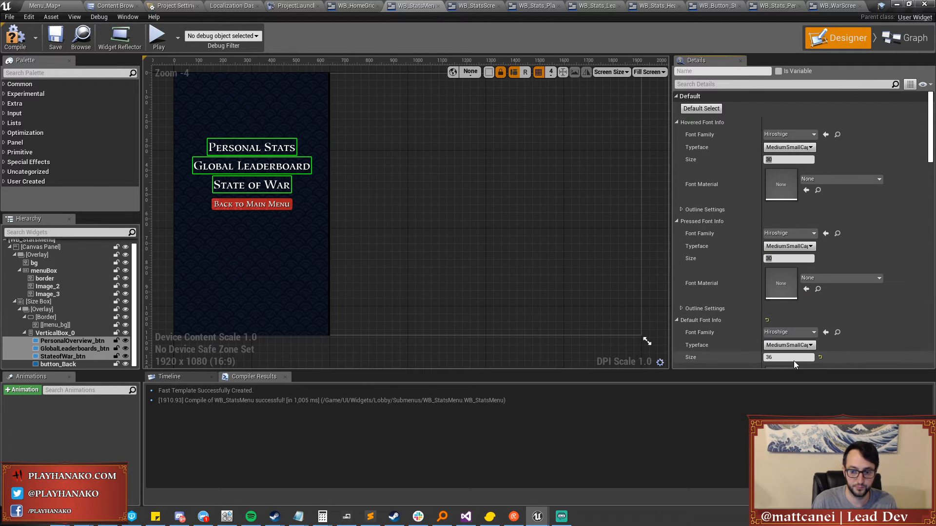
click(790, 357)
text(30)
key(Return)
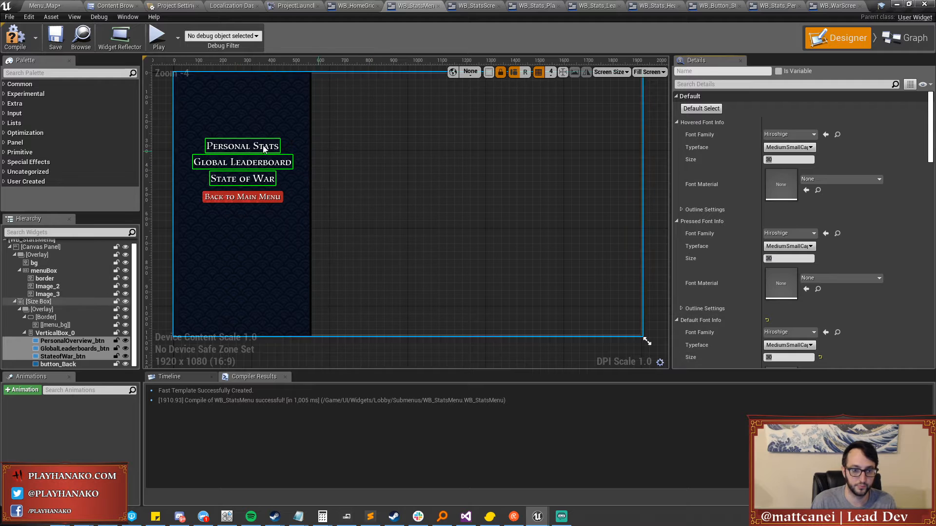
Compare the menu_bg image settings with those in WB_HomeGrid and inspect that widget's Size Box.
click(299, 120)
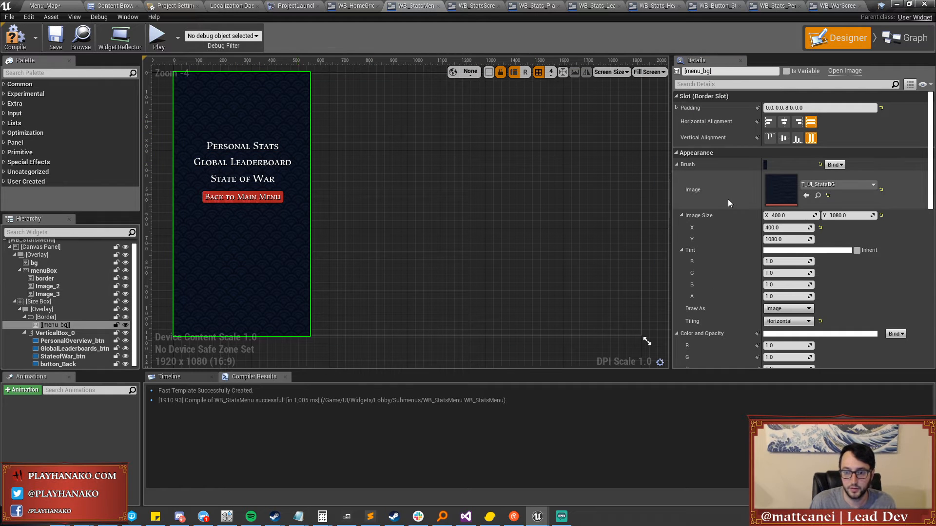
click(349, 4)
click(303, 104)
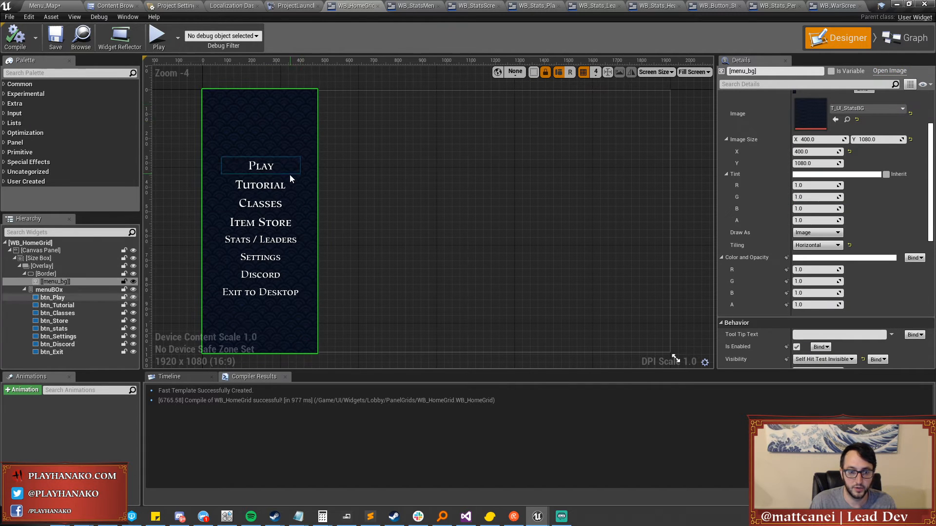
scroll(760, 186, up, 3)
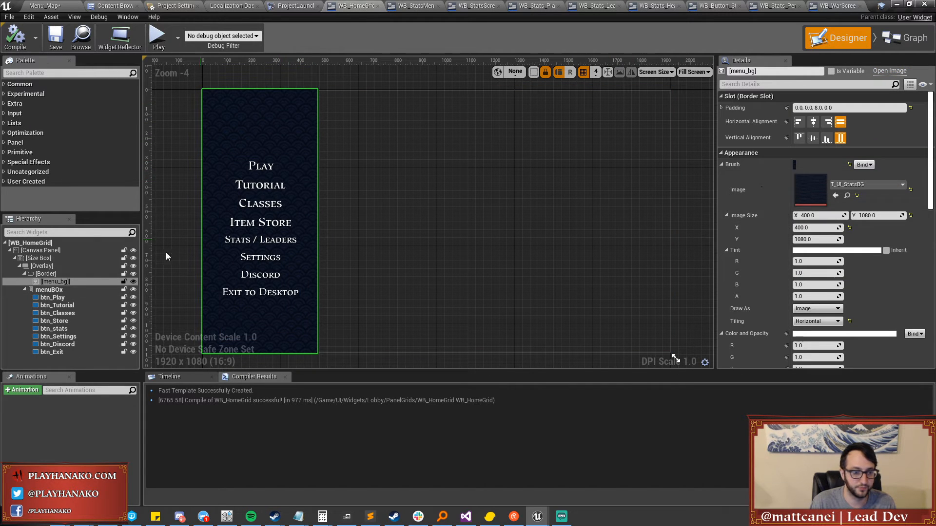
click(69, 260)
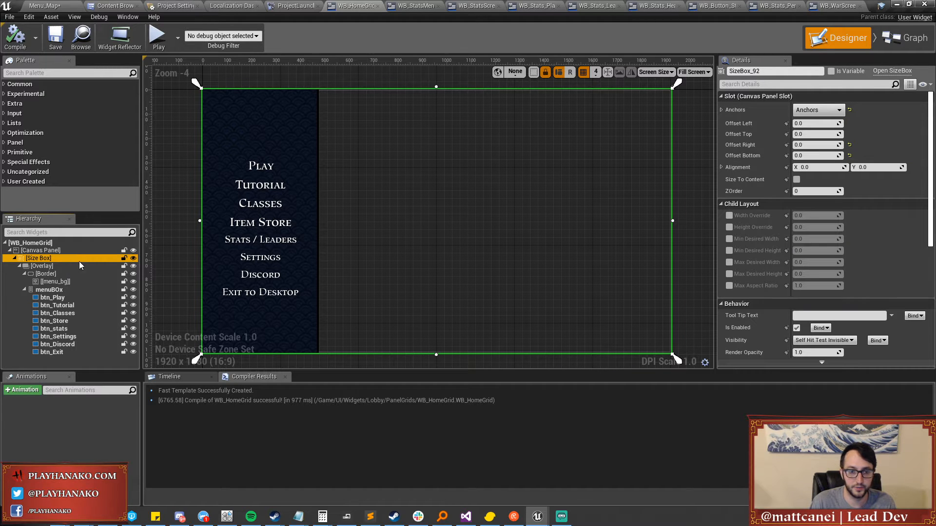
click(415, 5)
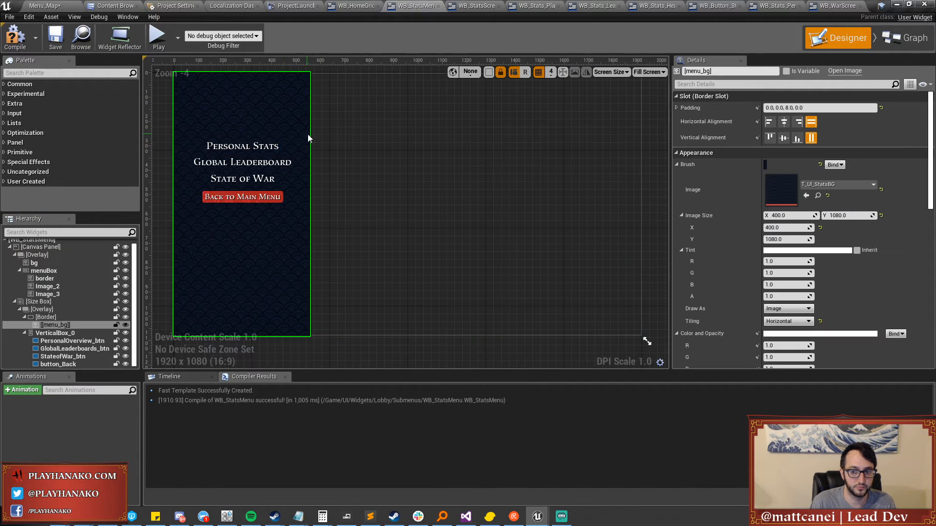
Try limiting WB_StatsMenu's Size Box to a Max Desired Width of 400 with Size To Content enabled.
click(44, 302)
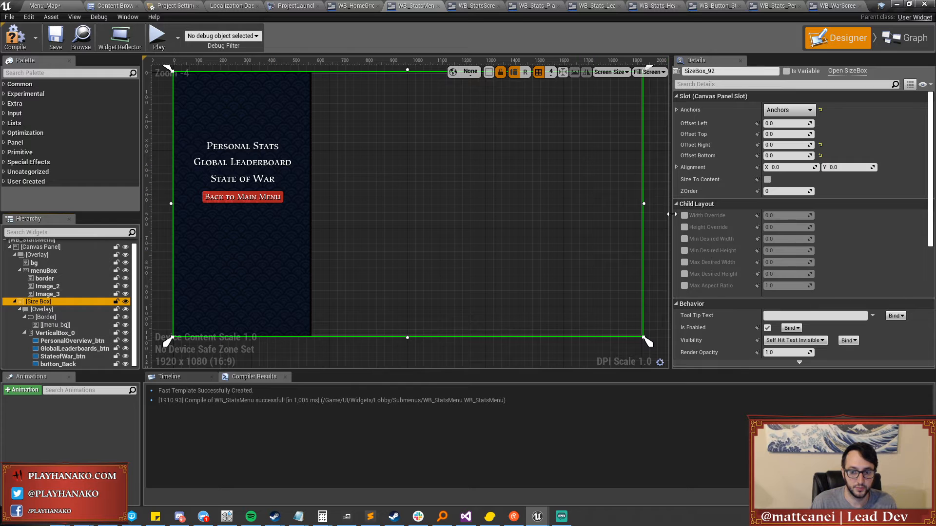
click(684, 262)
click(776, 263)
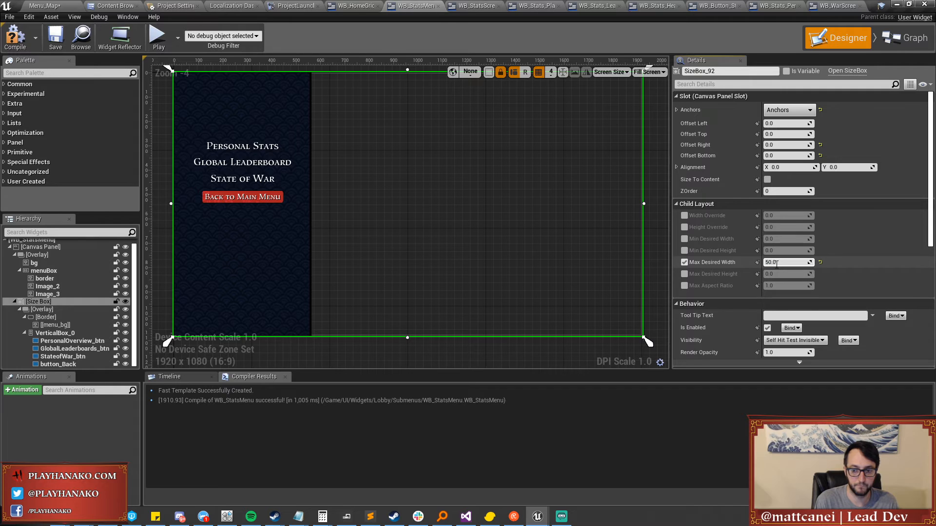
text(40)
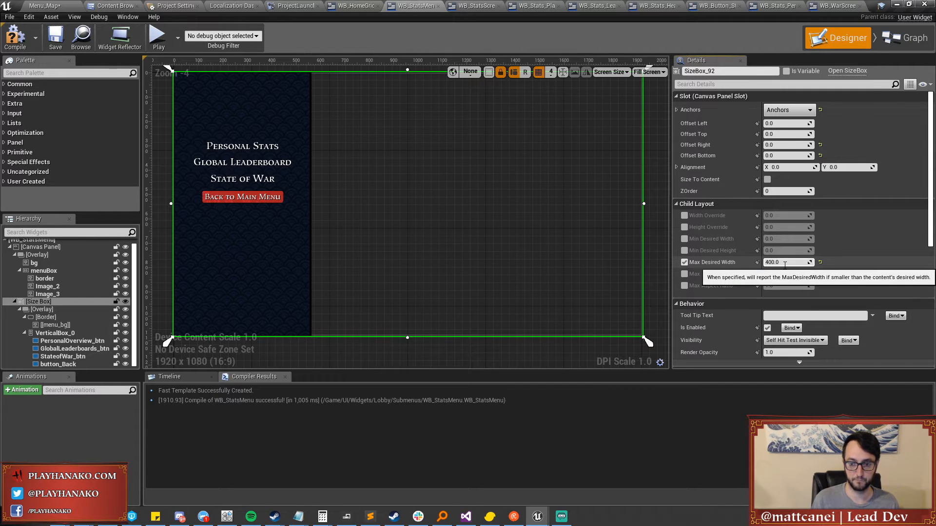
click(767, 179)
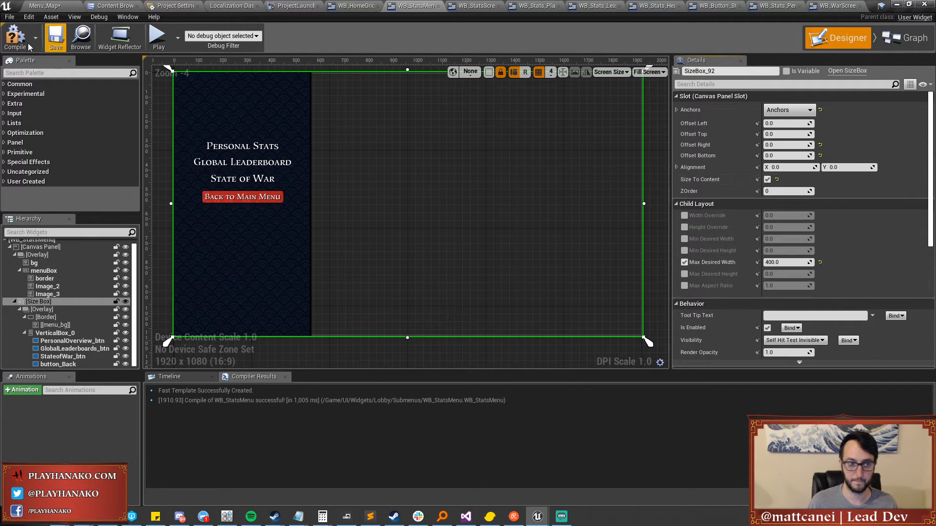
click(59, 38)
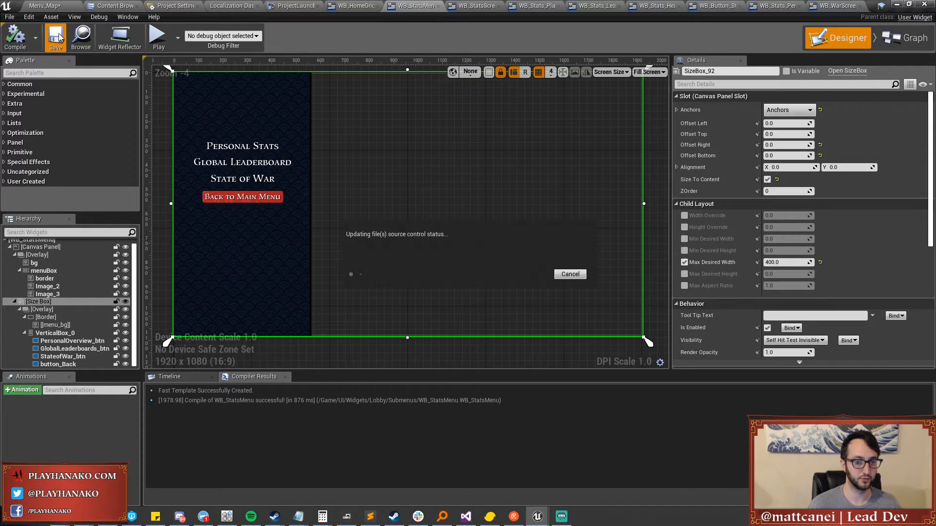
click(684, 262)
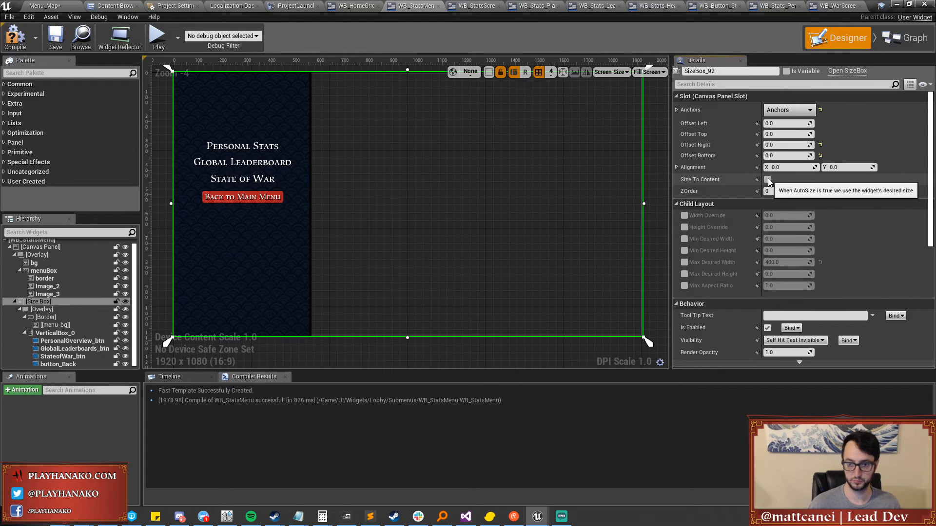
Set the left and right padding of VerticalBox_0 to 60.
click(237, 150)
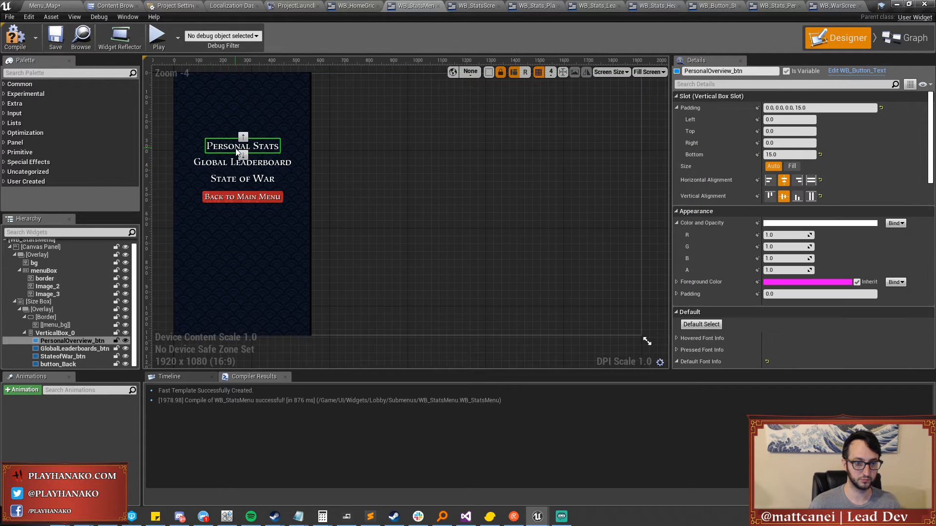
click(198, 147)
double_click(690, 110)
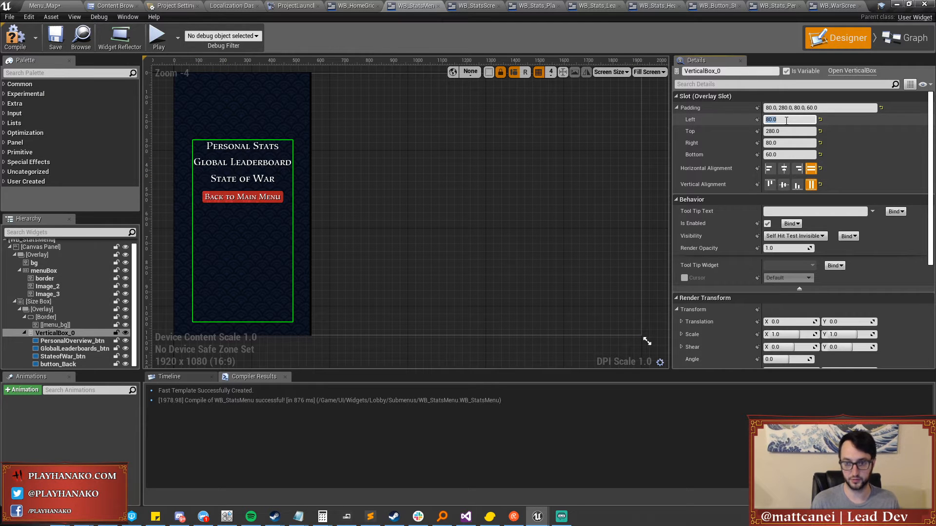
key(Tab)
key(Tab)
text(60)
key(Return)
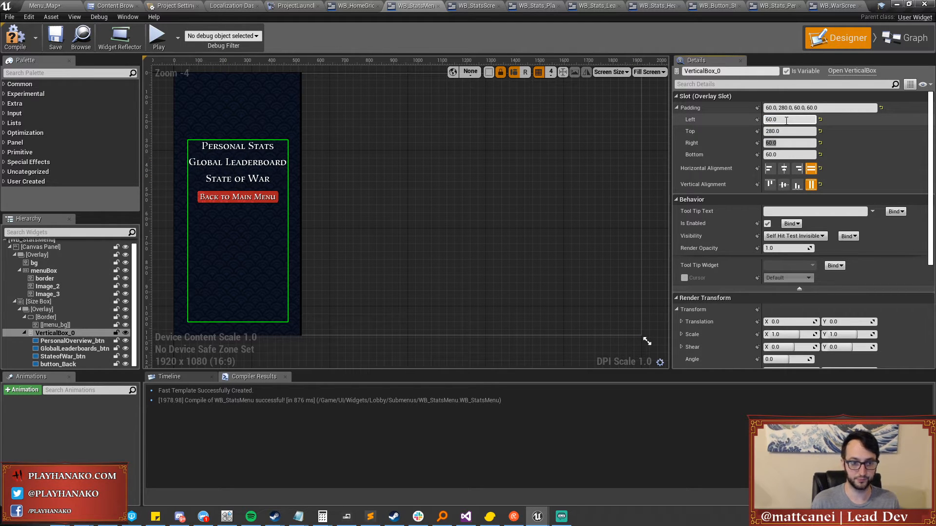
Try a left and right padding of 20 on VerticalBox_0.
click(786, 119)
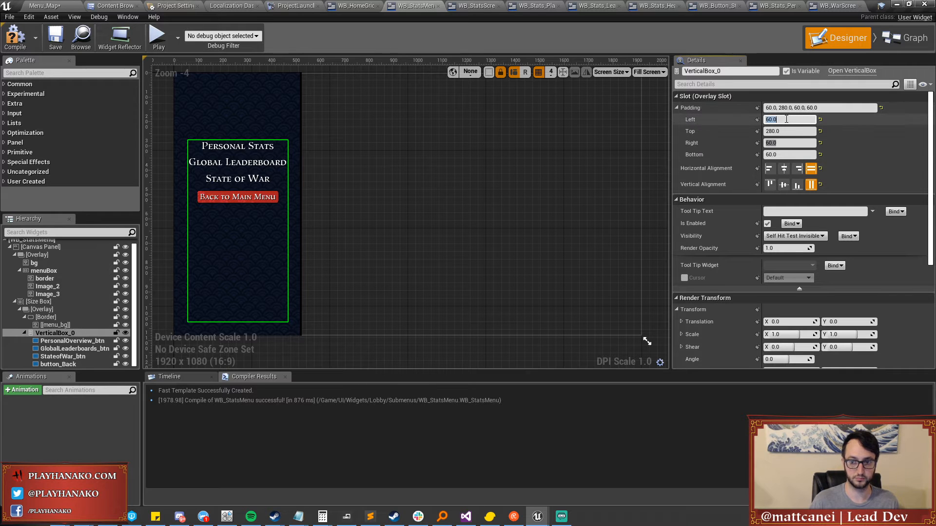
text(20)
key(Return)
click(779, 142)
text(20)
key(Return)
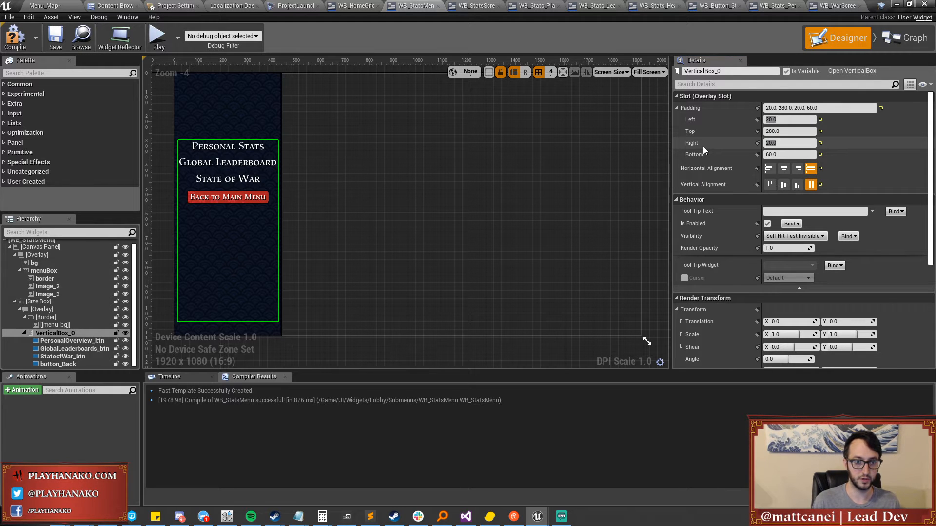
Compare the menu width with WB_HomeGrid and return VerticalBox_0's left and right padding to 60.
click(356, 6)
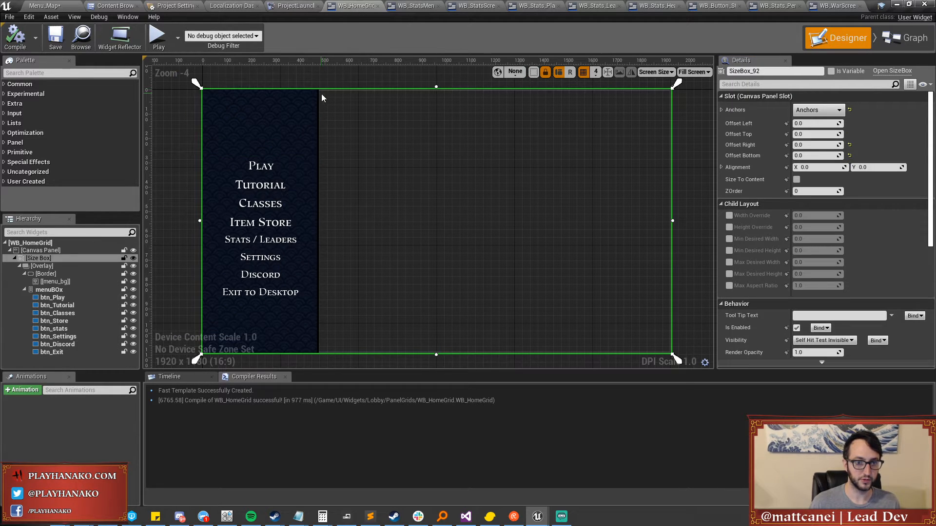
click(416, 6)
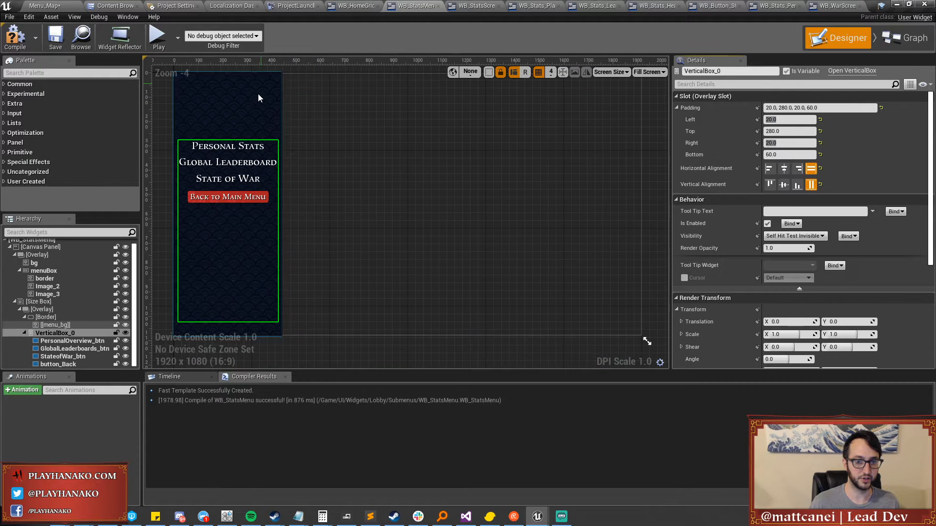
click(796, 120)
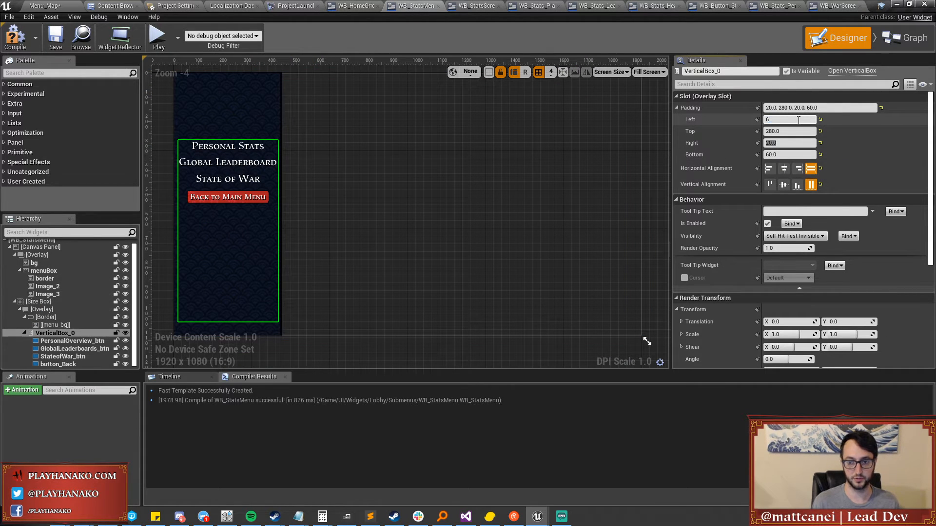
text(60)
key(Tab)
key(Tab)
text(60)
key(Return)
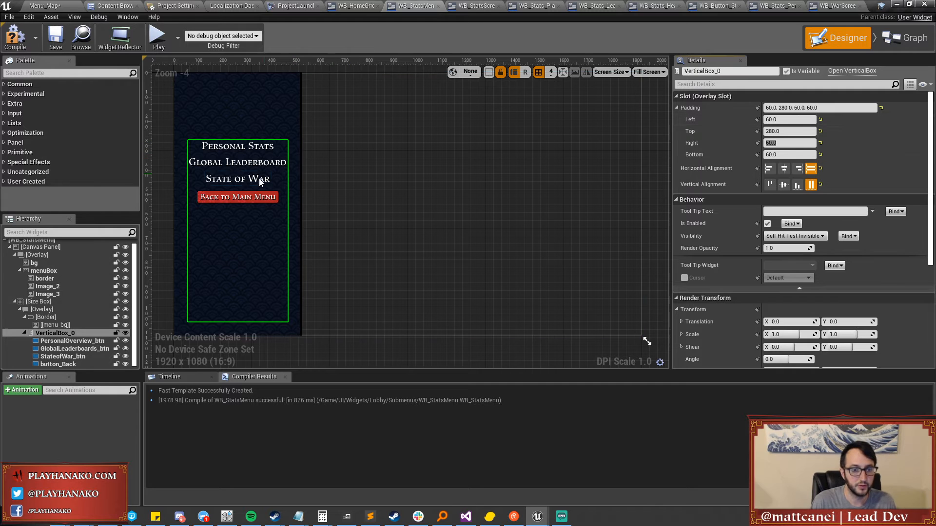
Align button_Back vertically to the bottom and set its slot size to Fill.
click(238, 199)
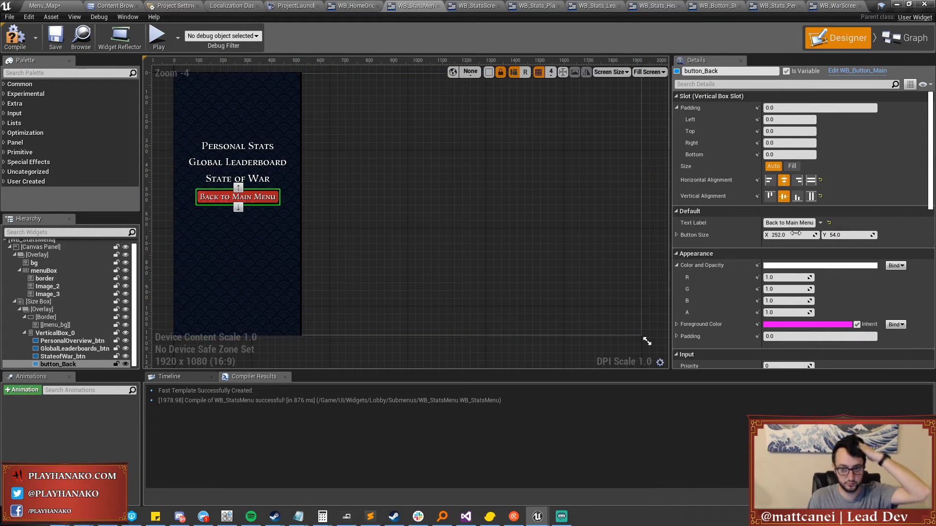
click(798, 199)
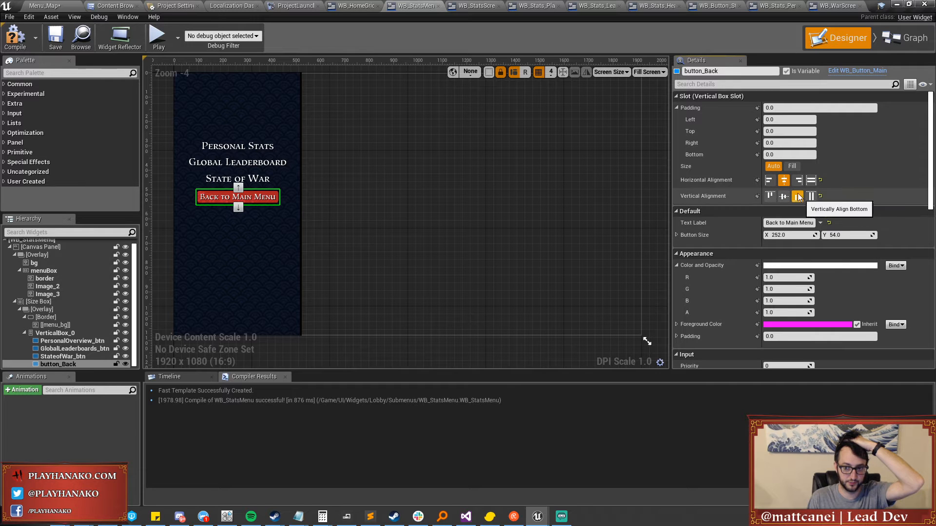
click(792, 167)
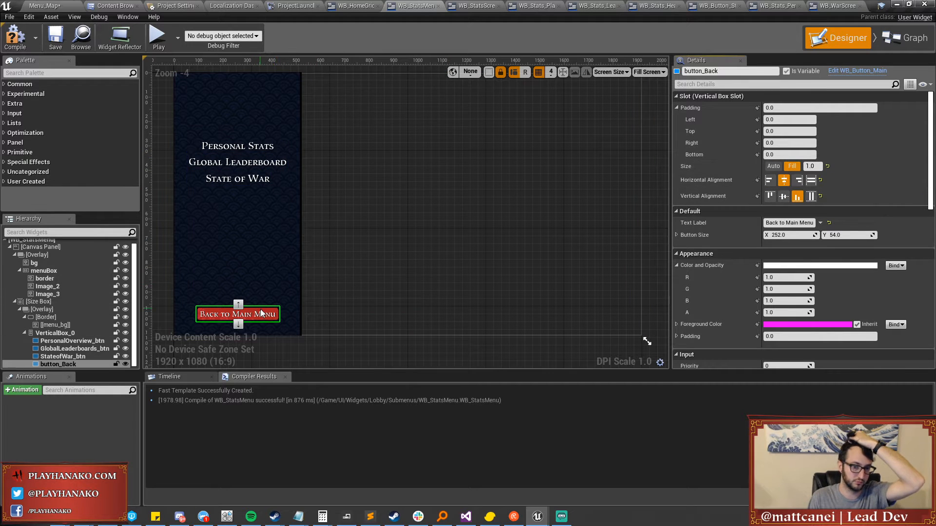
Link PersonalOverview_btn's label text to the STAT_Header_PersonalStats entry of StatsStringTable.
click(255, 158)
click(254, 152)
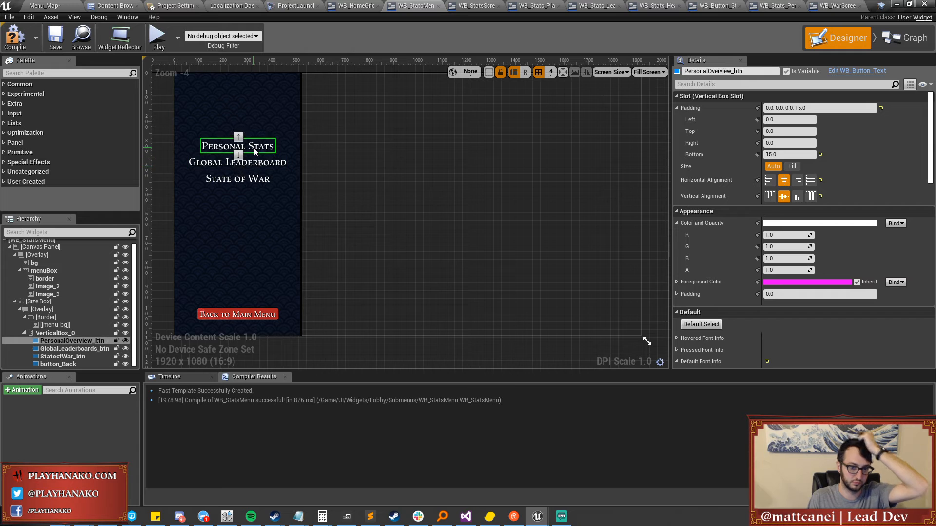
scroll(738, 196, down, 10)
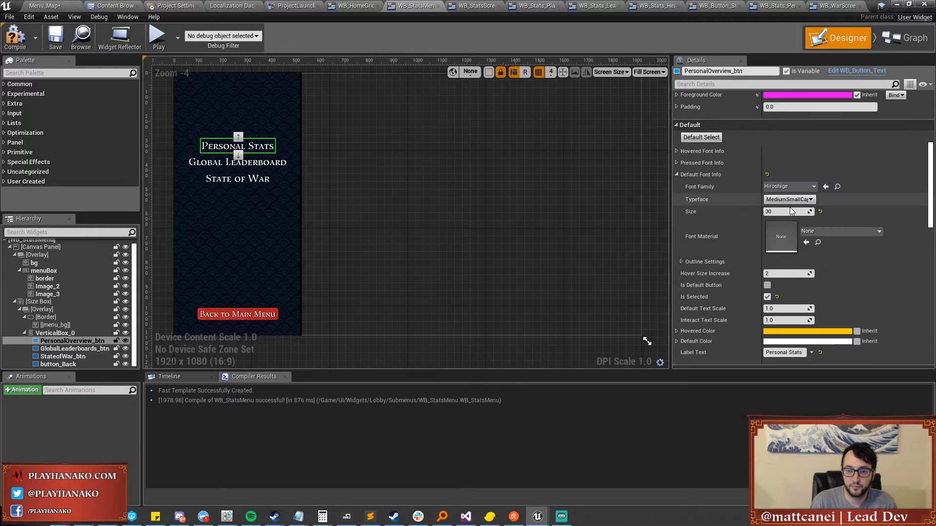
click(811, 275)
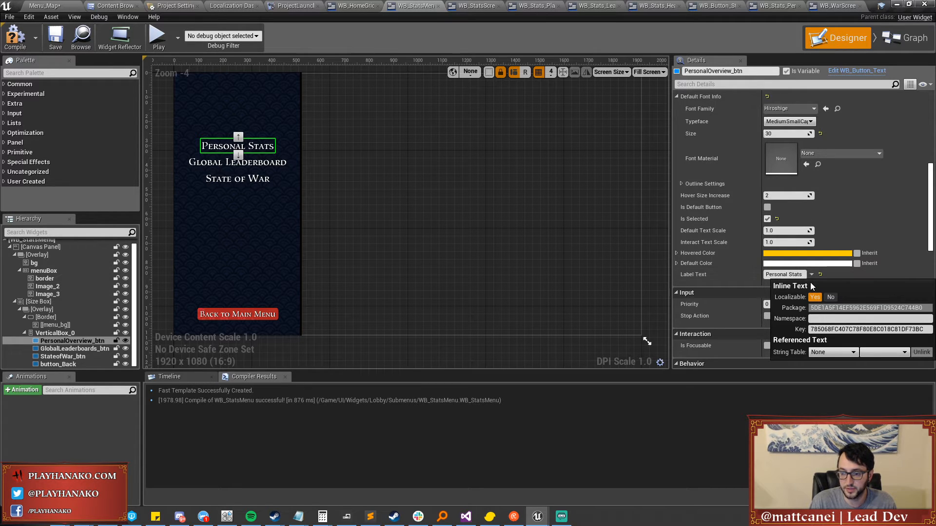
click(816, 353)
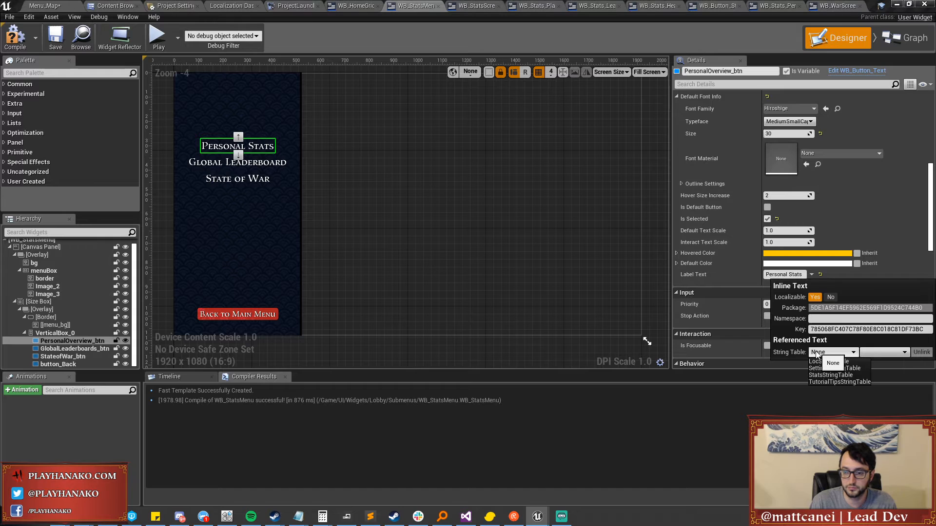
click(829, 376)
click(883, 352)
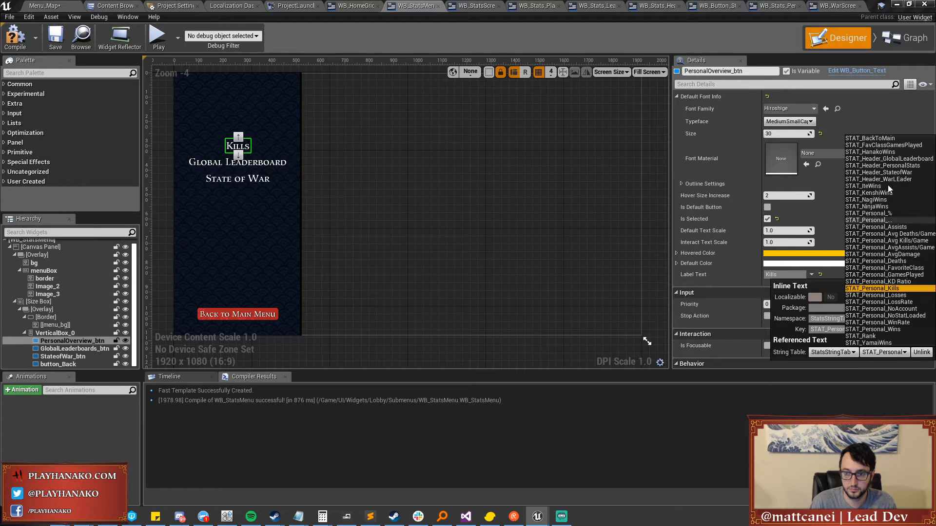
click(890, 166)
Link GlobalLeaderboards_btn's label text to the STAT_Header_GlobalLeaderboard entry of StatsStringTable.
click(73, 348)
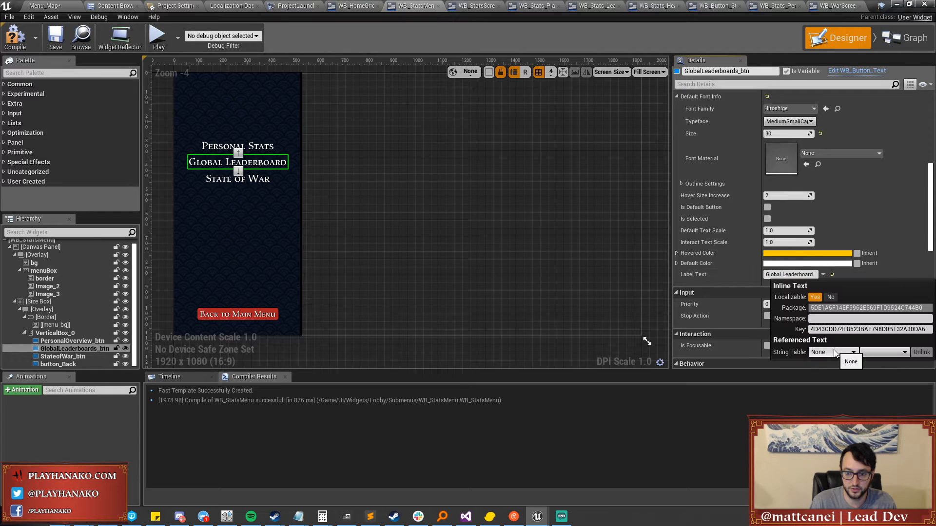
click(835, 352)
click(837, 372)
click(872, 351)
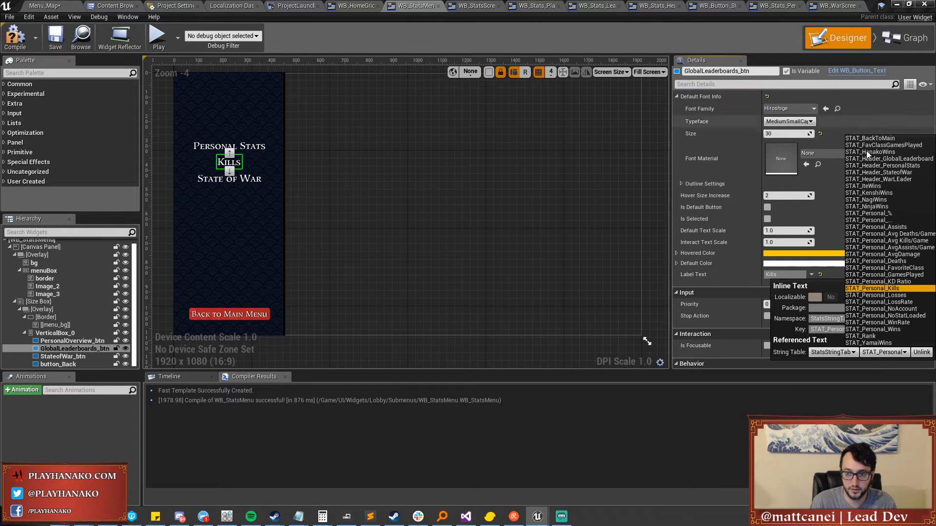
click(900, 159)
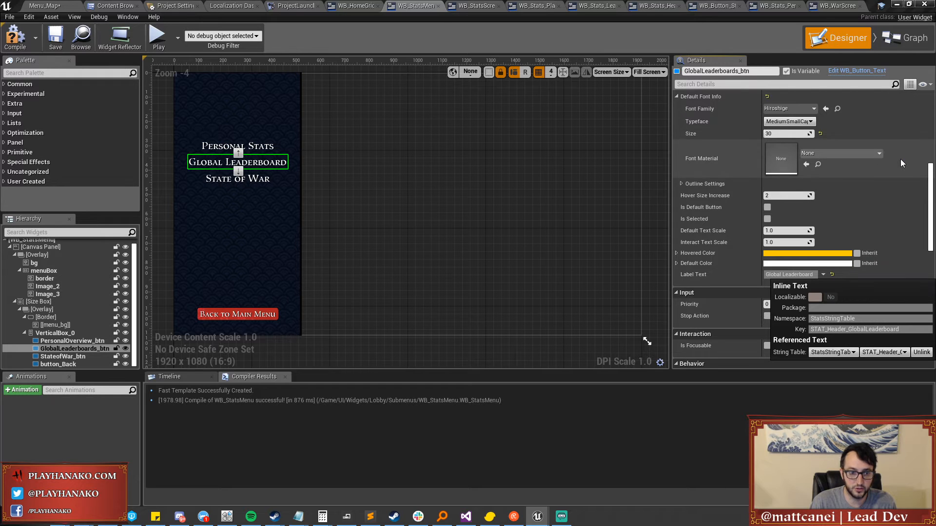
Link StateofWar_btn's label text to the STAT_Header_StateofWar entry of StatsStringTable, and compile and save WB_StatsMenu.
click(238, 178)
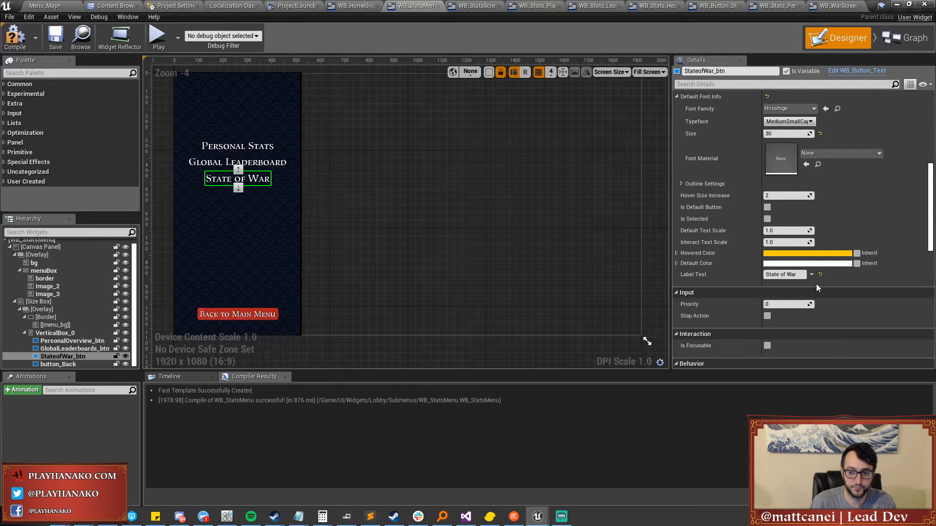
click(811, 275)
click(833, 352)
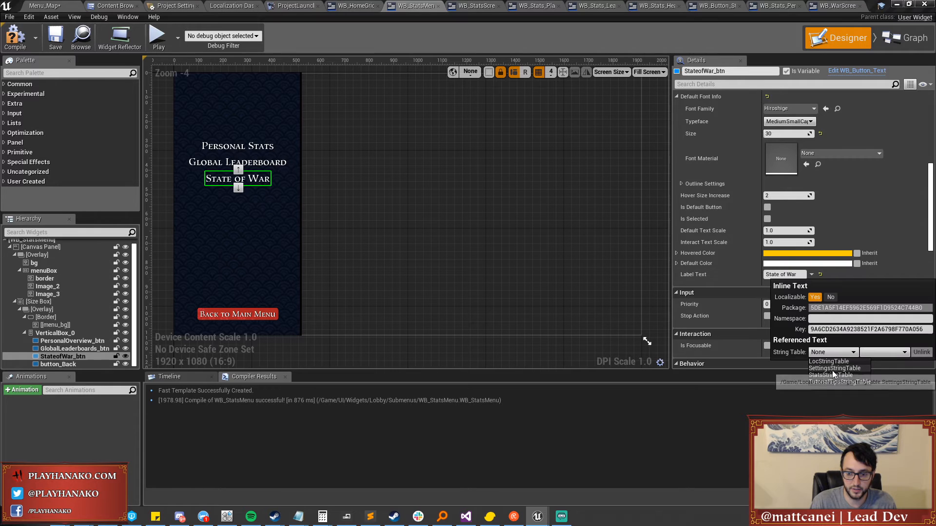
click(835, 371)
click(873, 353)
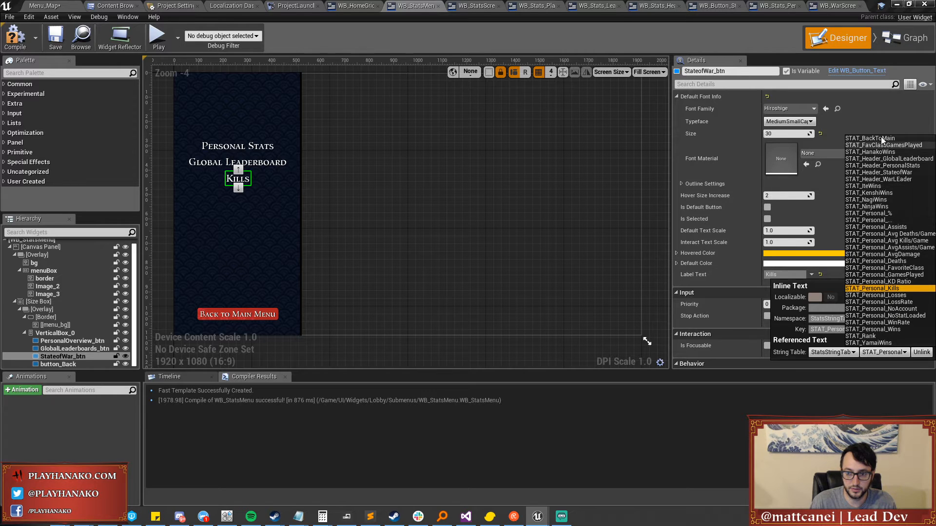
click(881, 172)
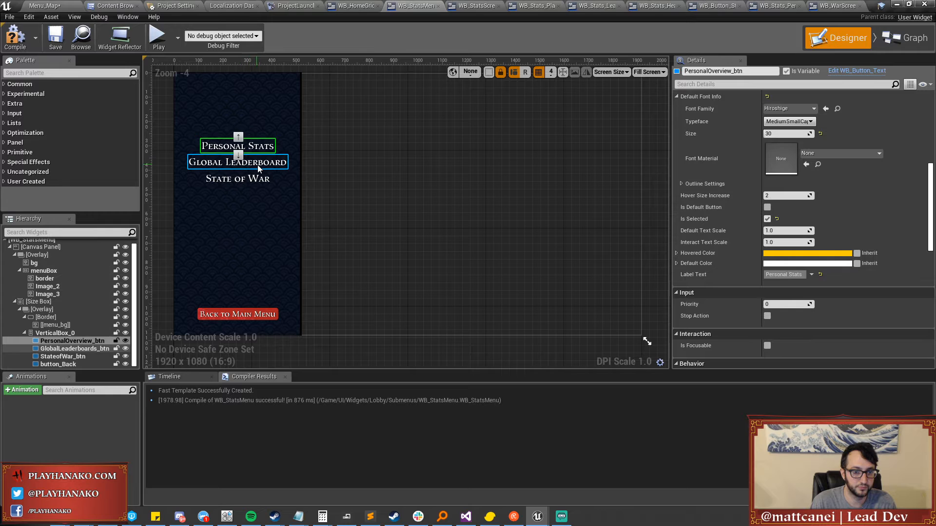
click(256, 146)
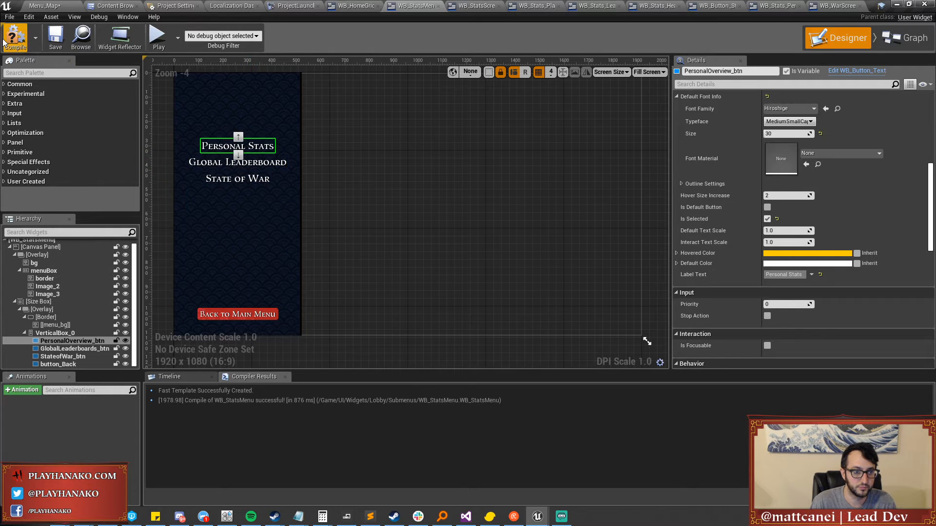
click(56, 41)
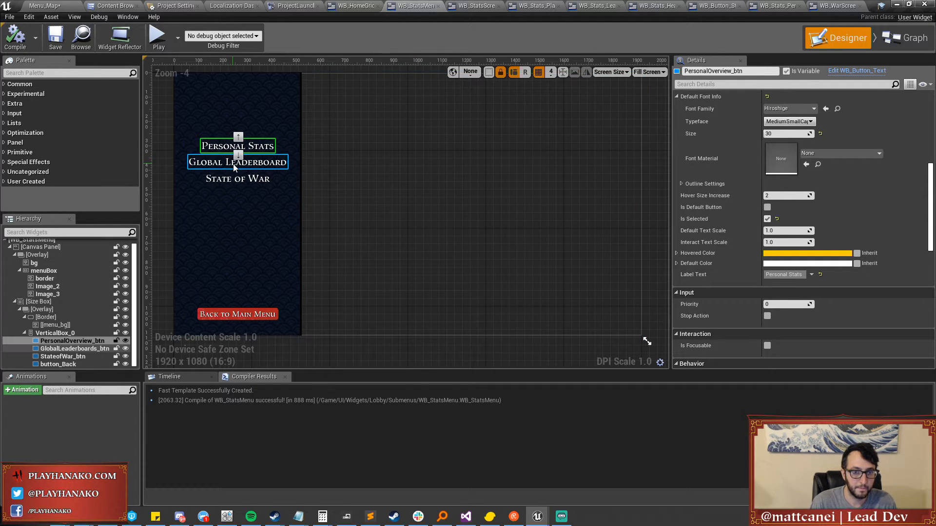
In WB_StatsScreen, set WB_StatsMenu's vertical alignment to Fill and try a Fill slot size before returning it to Auto.
click(475, 6)
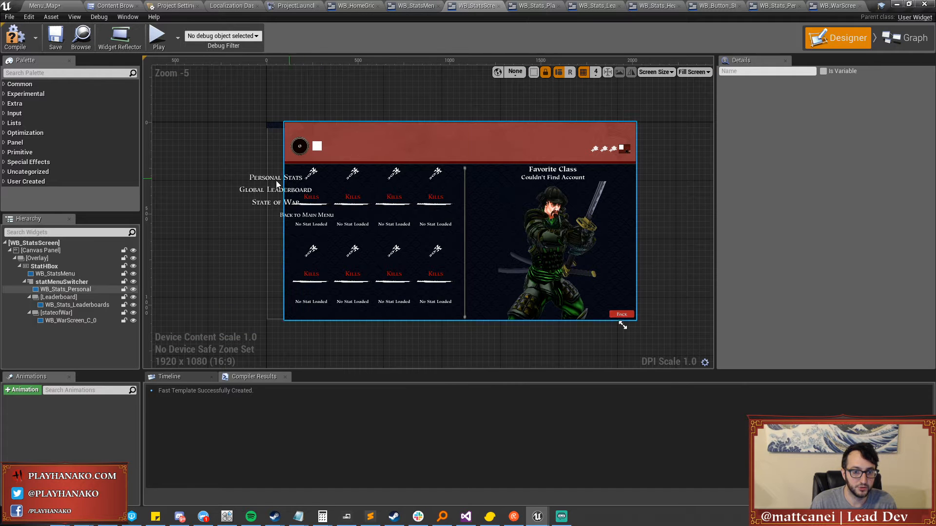
click(77, 272)
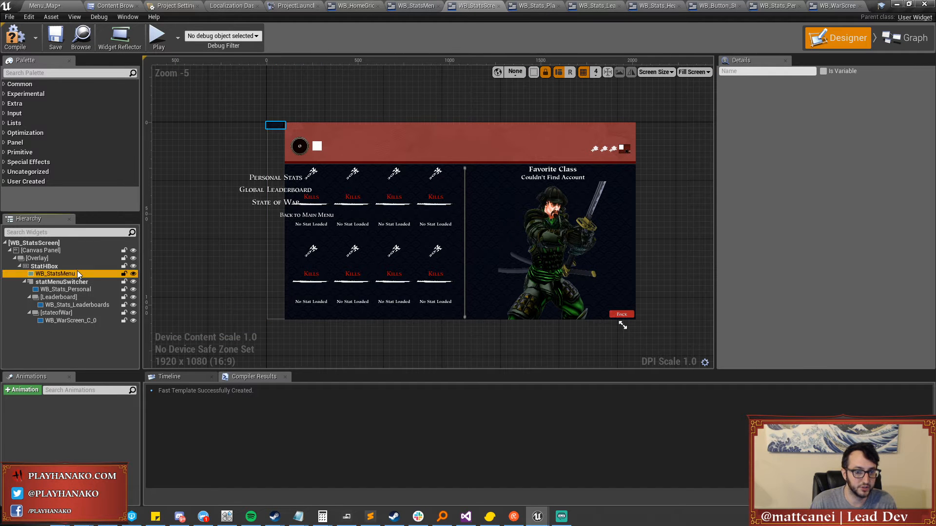
scroll(817, 157, up, 4)
click(840, 150)
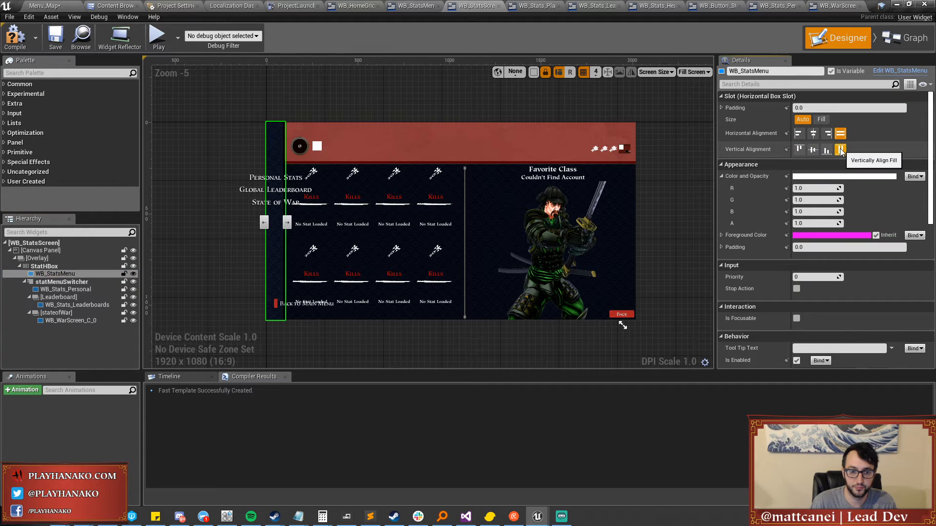
click(822, 119)
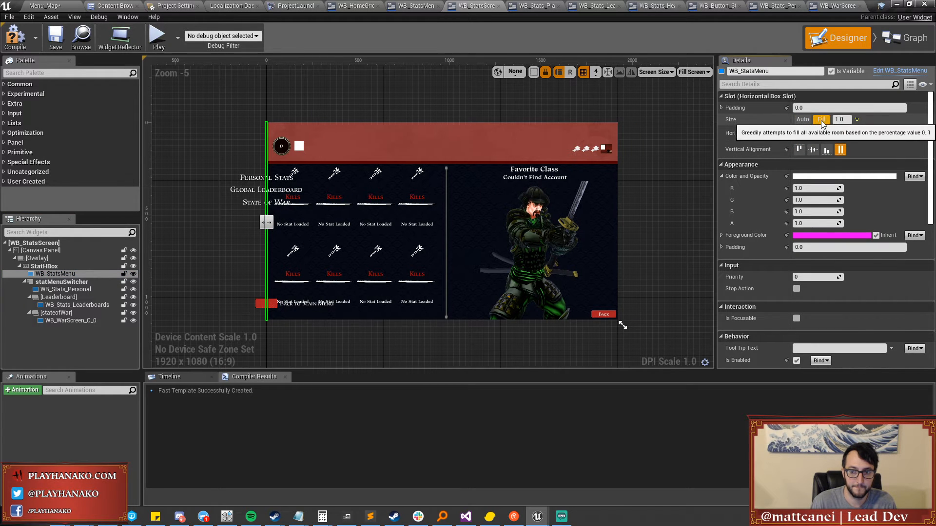
click(802, 120)
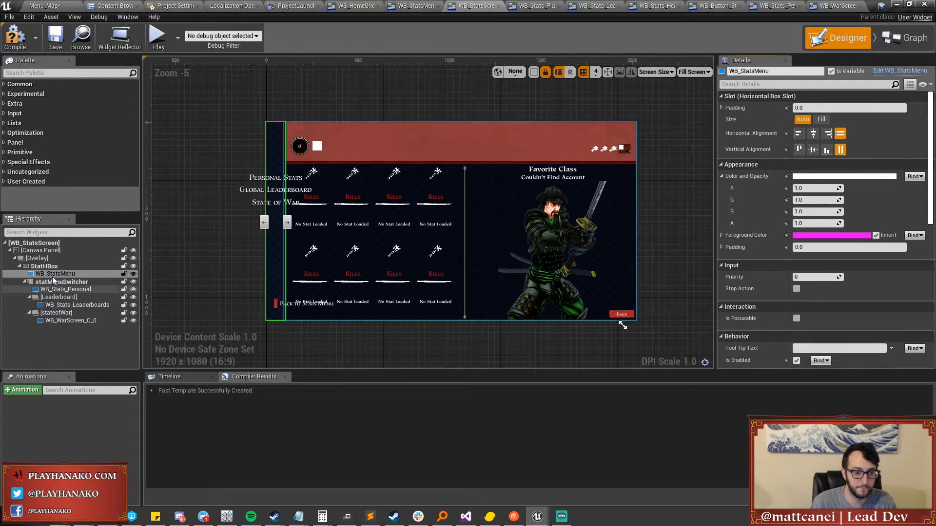
Try a Fill slot size on statMenuSwitcher and return it to Auto, keeping horizontal alignment at Fill.
click(52, 281)
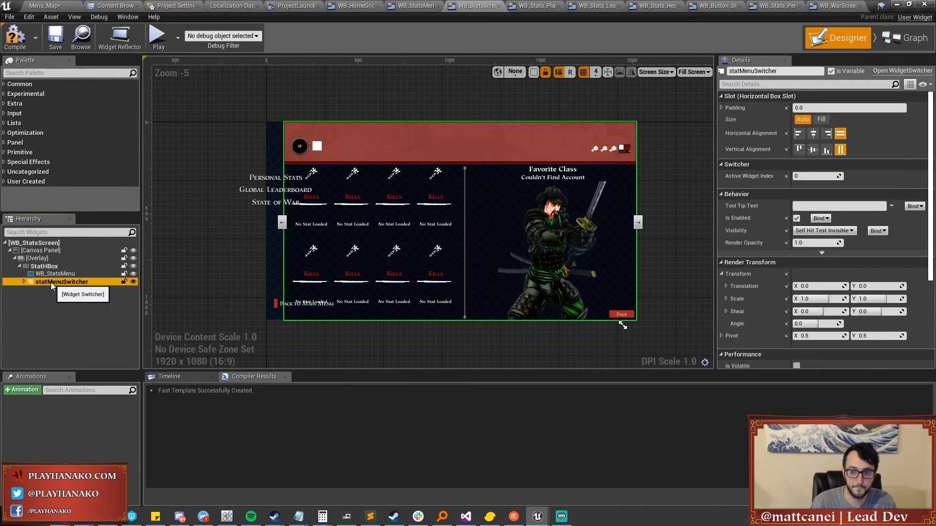
click(821, 119)
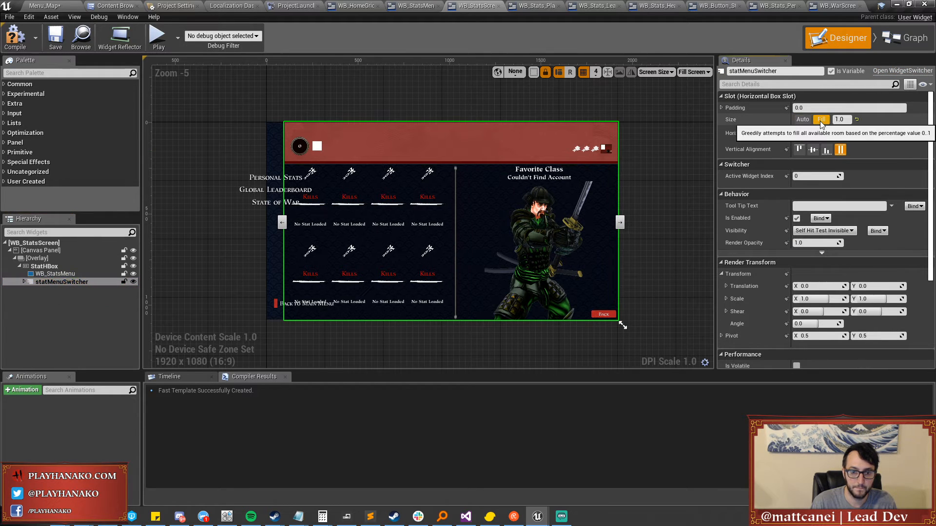
click(803, 121)
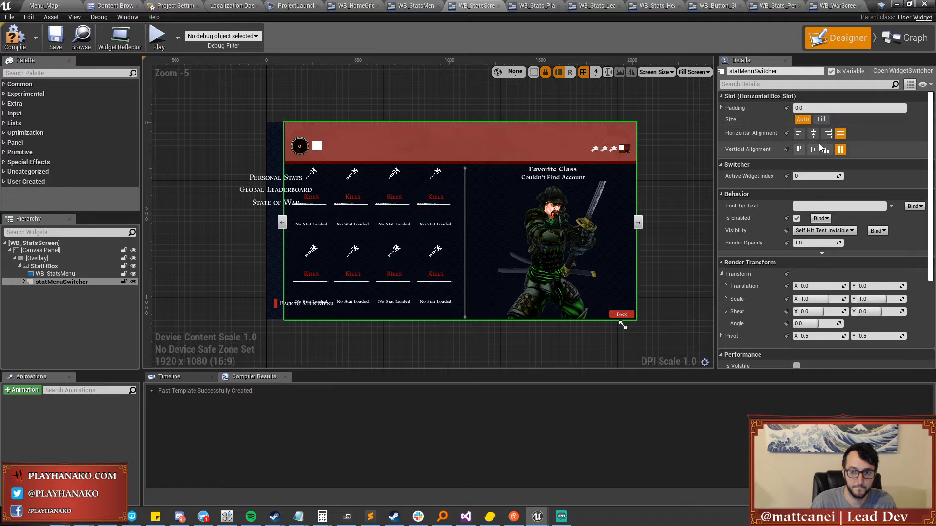
click(840, 135)
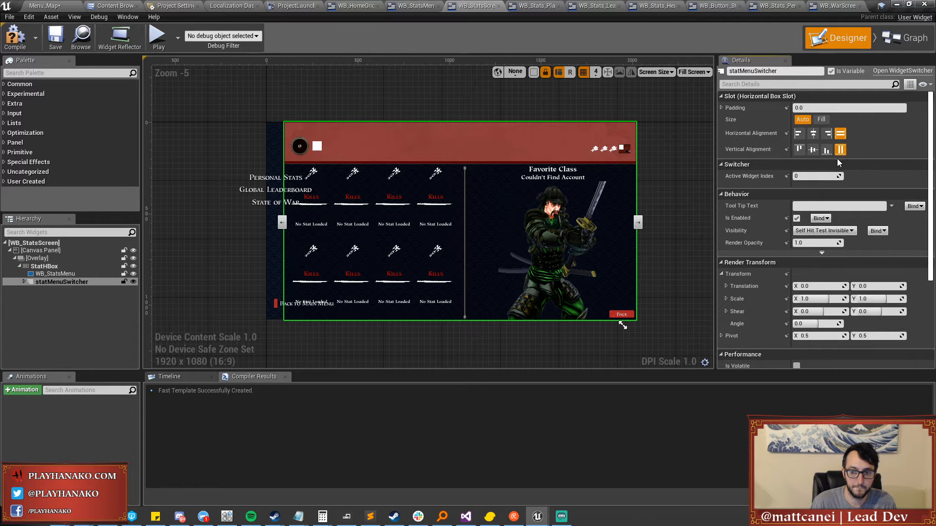
Set WB_StatsMenu's slot size to Fill and its horizontal alignment to left.
click(54, 274)
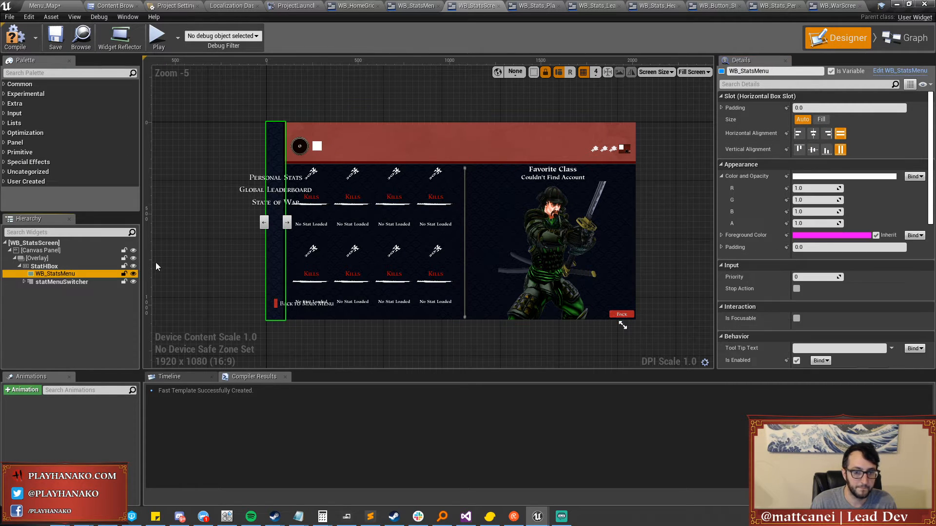
click(821, 119)
click(840, 135)
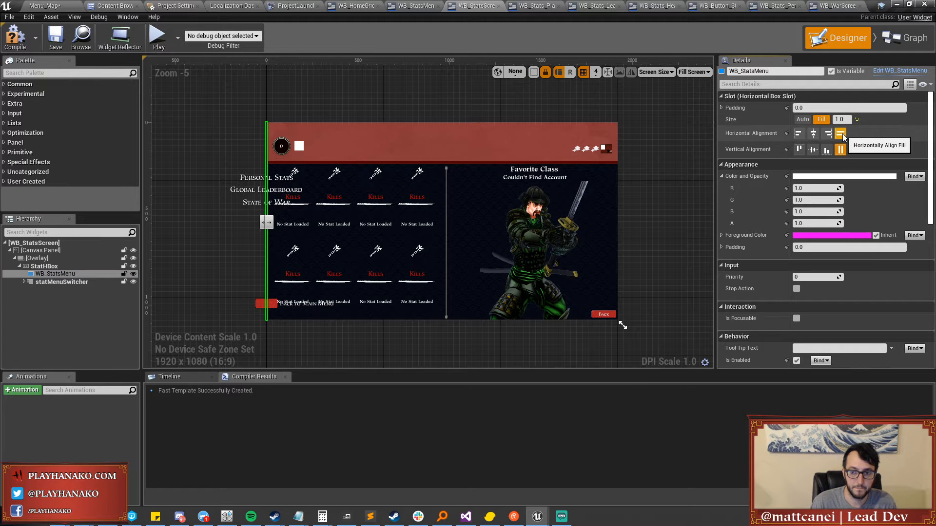
click(803, 119)
click(822, 119)
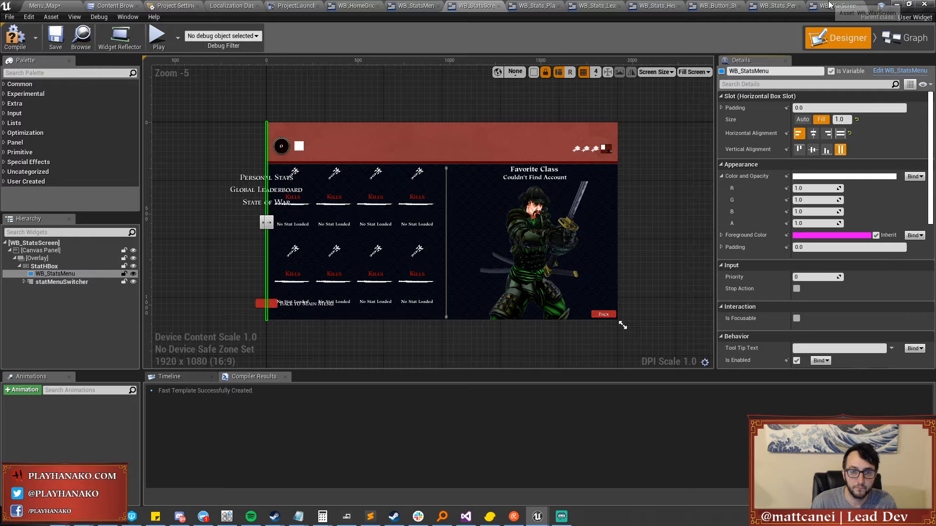
Reopen WB_StatsMenu from WB_StatsScreen, try Size To Content on its Size Box, save, and check the effect in WB_StatsScreen.
middle_click(395, 3)
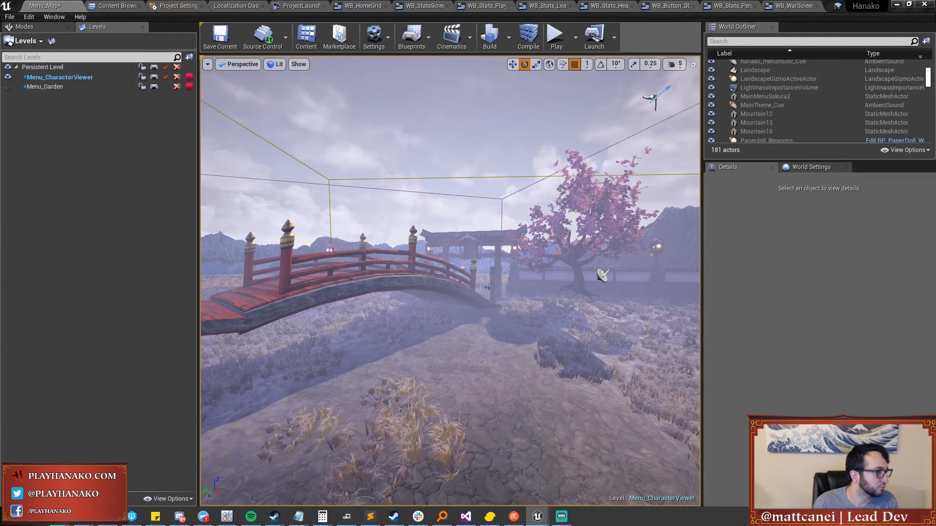
click(434, 6)
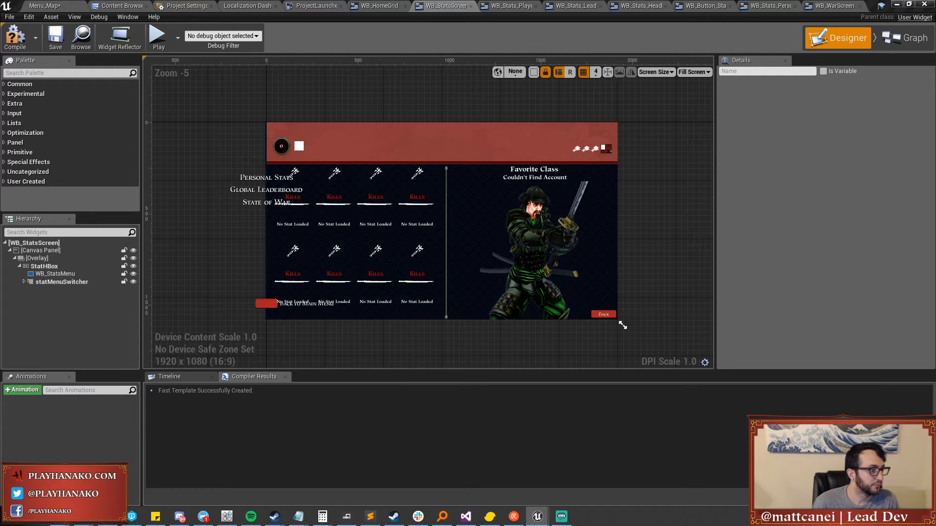
double_click(56, 273)
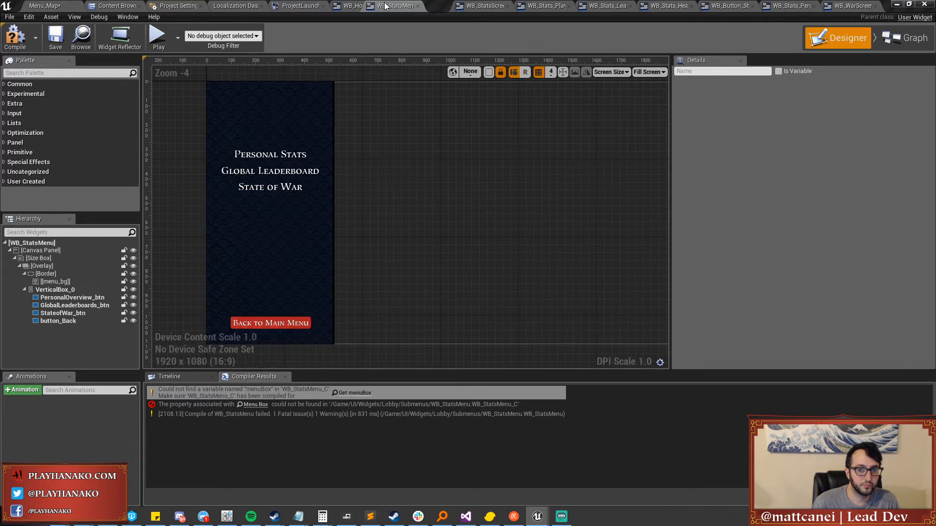
click(55, 256)
click(767, 179)
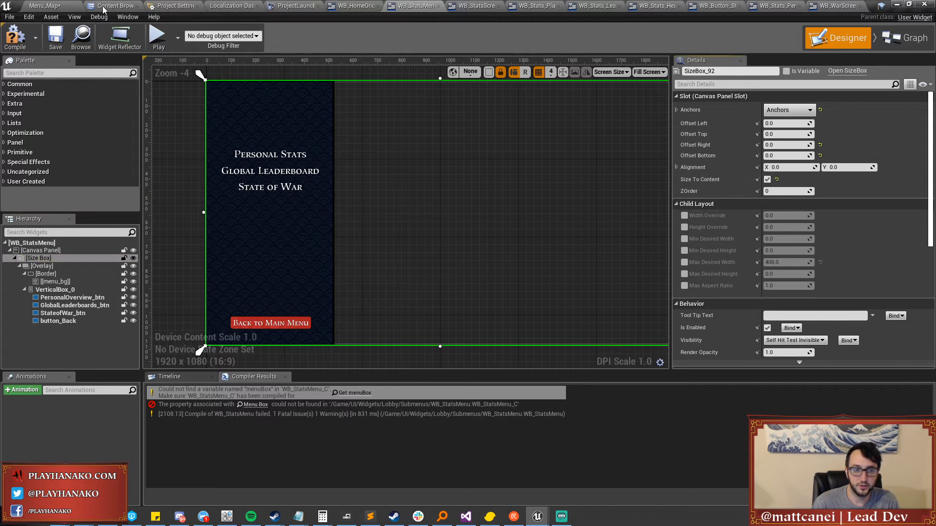
click(55, 42)
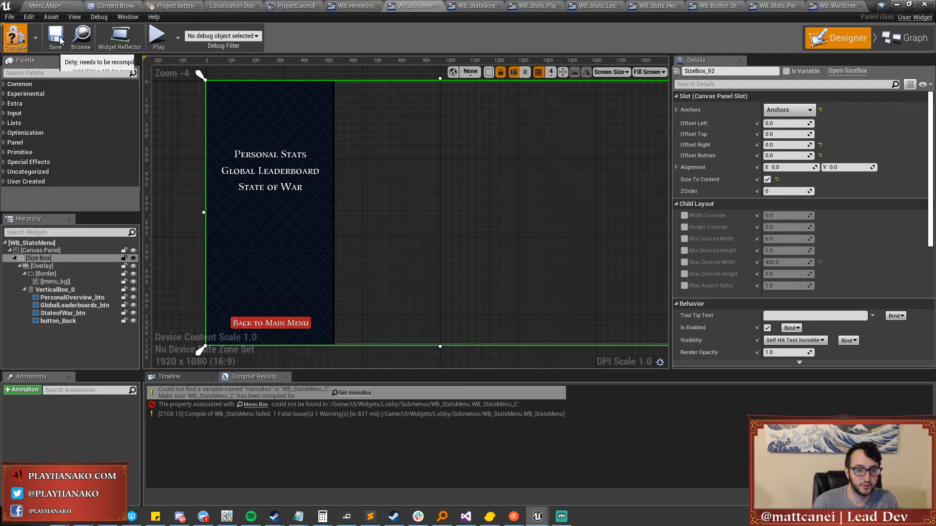
click(473, 7)
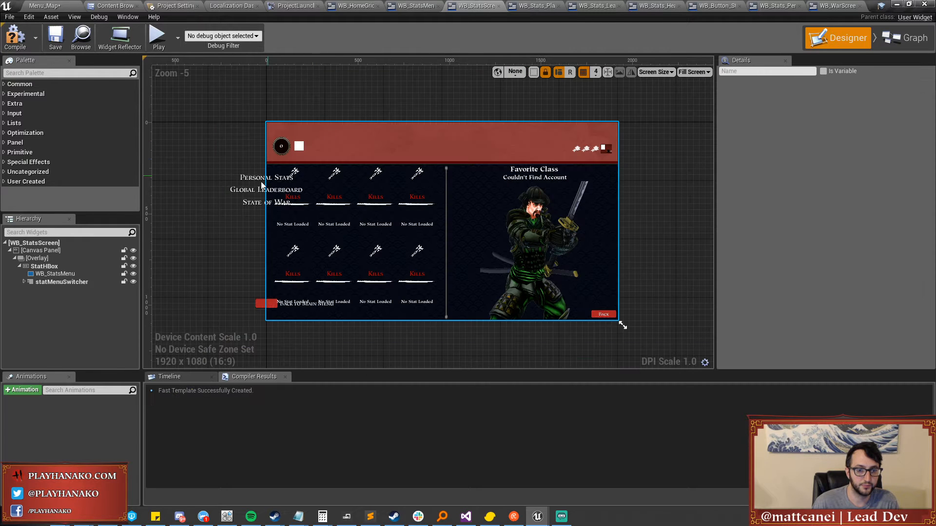
click(347, 157)
Turn off Size To Content for the Size Box in WB_StatsMenu, and compile and save the widget.
click(415, 6)
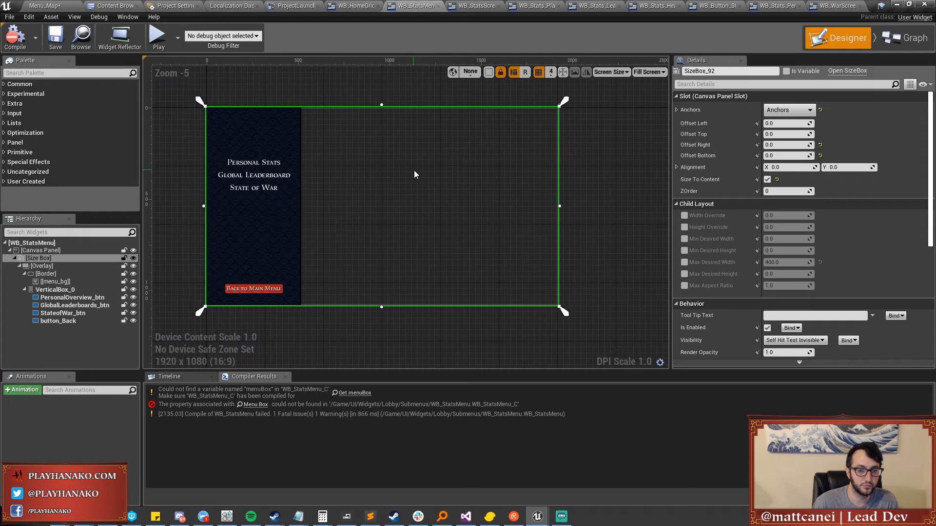
click(767, 179)
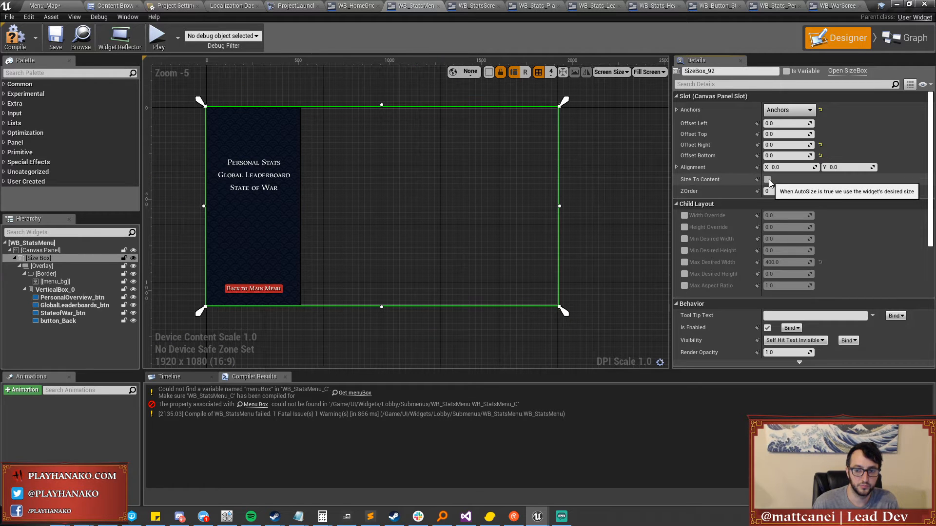
click(15, 44)
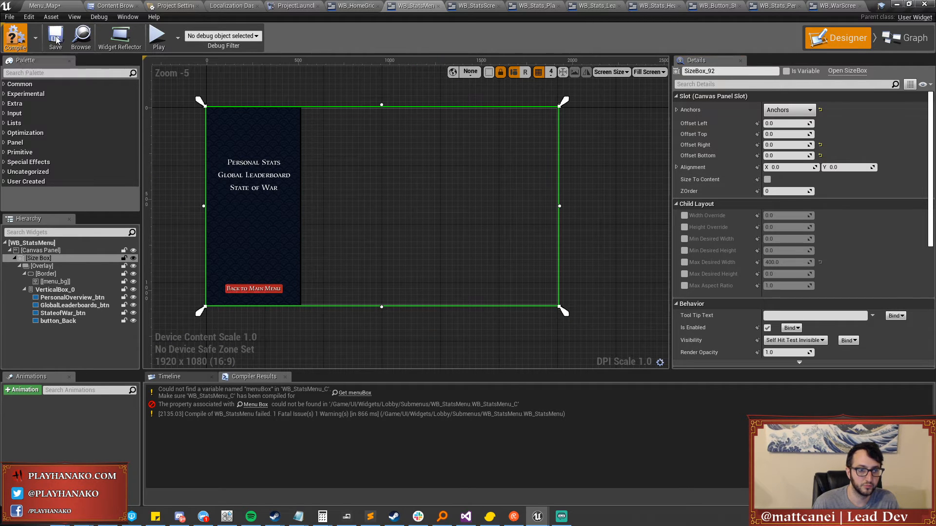
click(56, 39)
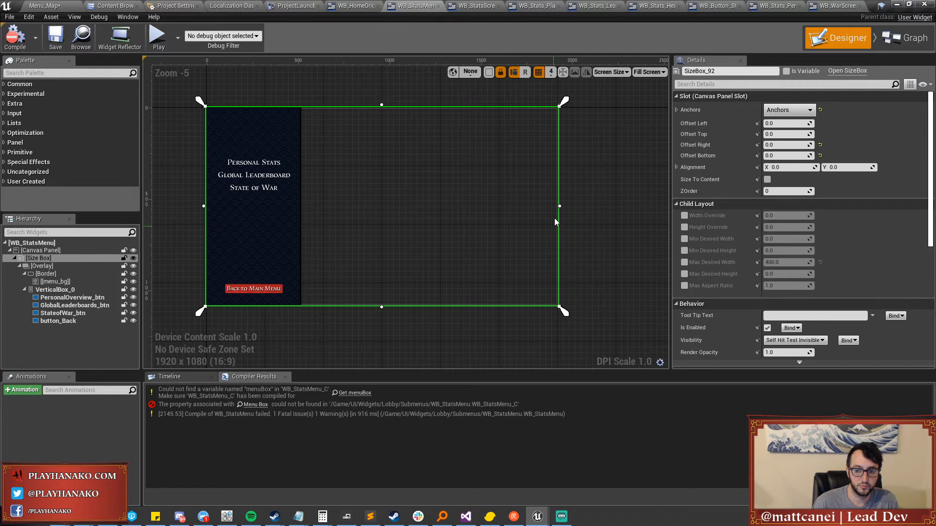
Enable Size To Content on the Overlay that holds StatHBox in WB_StatsScreen.
click(458, 7)
click(73, 267)
click(67, 259)
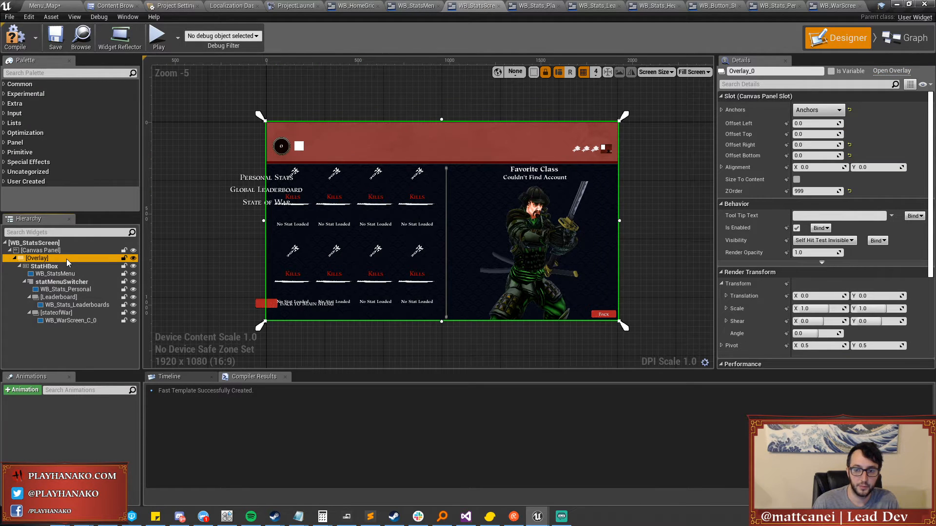
click(796, 179)
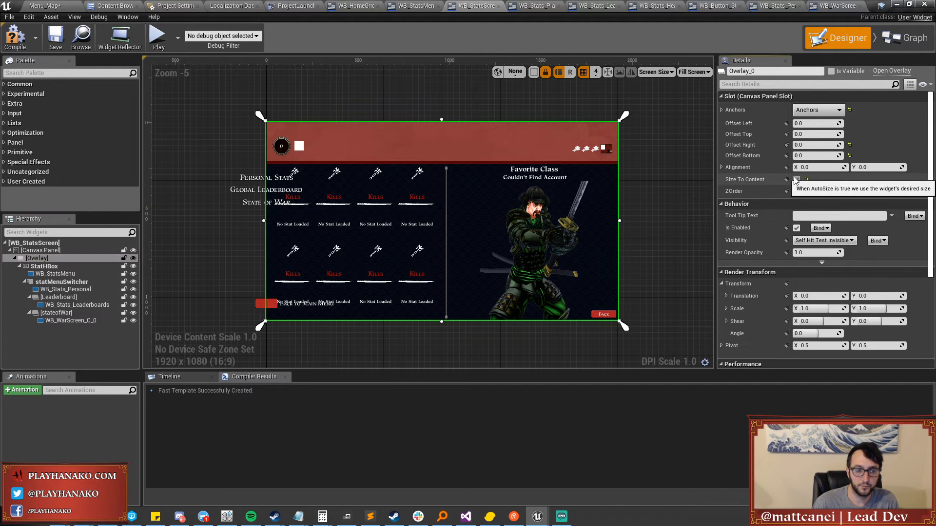
Move StatHBox out of the Overlay so it sits directly under the Canvas Panel of WB_StatsScreen.
click(19, 266)
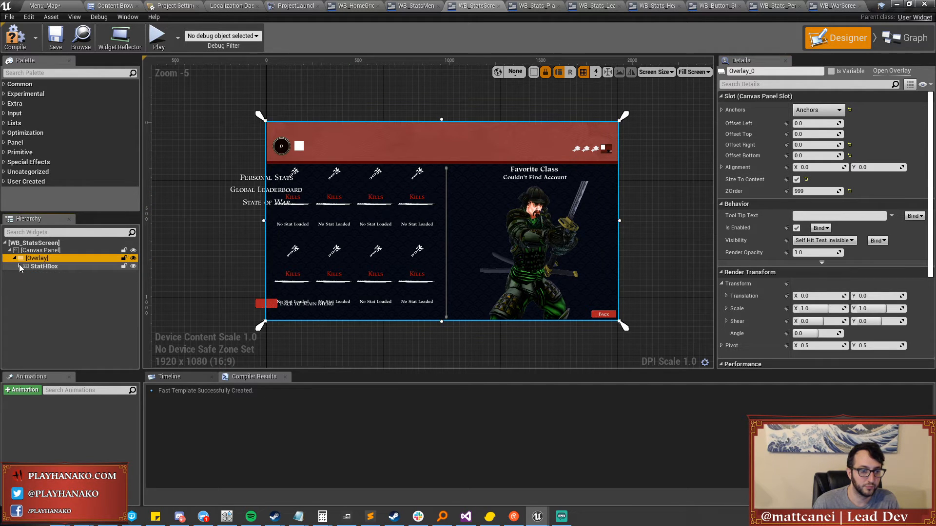
click(44, 267)
drag(42, 258, 38, 254)
click(39, 267)
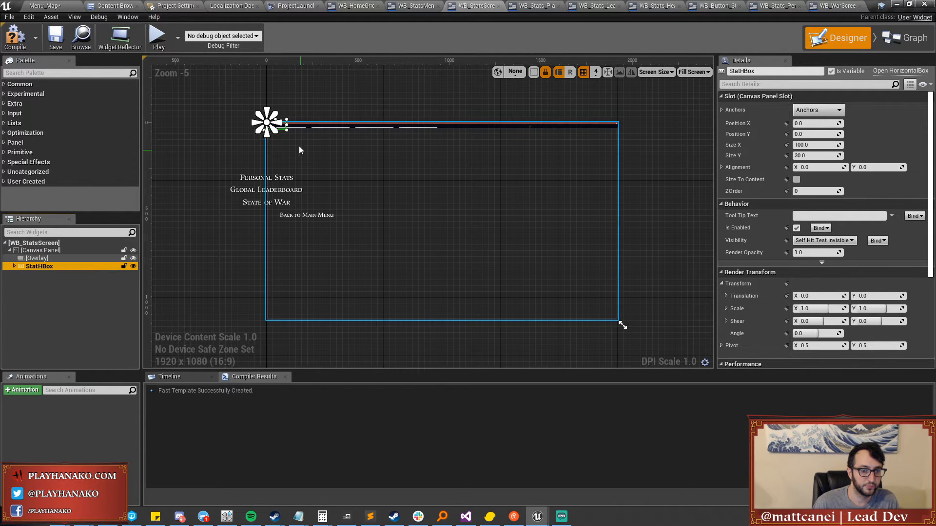
Stretch StatHBox's anchors across the whole Canvas Panel and set its right and bottom offsets to 0.
drag(278, 137, 625, 331)
click(809, 145)
text(0)
key(Tab)
text(0)
key(Return)
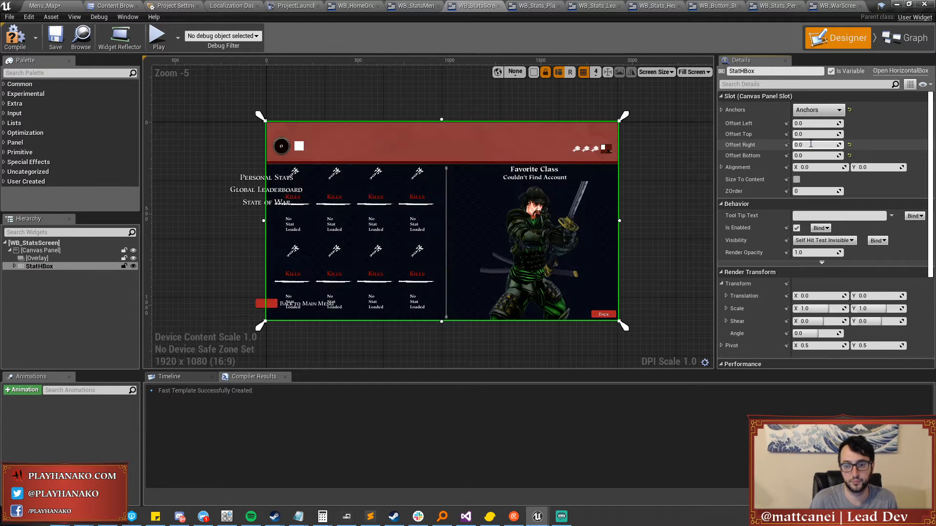
Expand StatHBox and set the slot size of statMenuSwitcher to Fill.
click(14, 266)
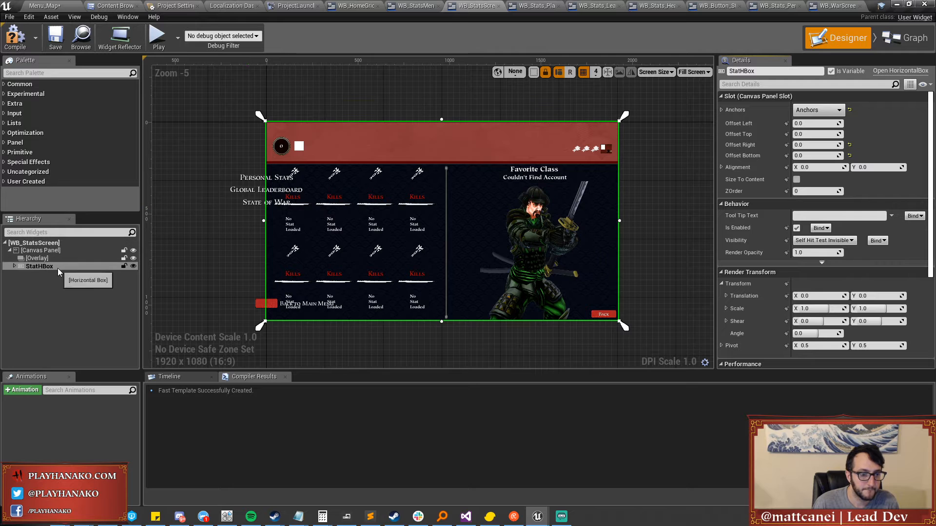
click(54, 274)
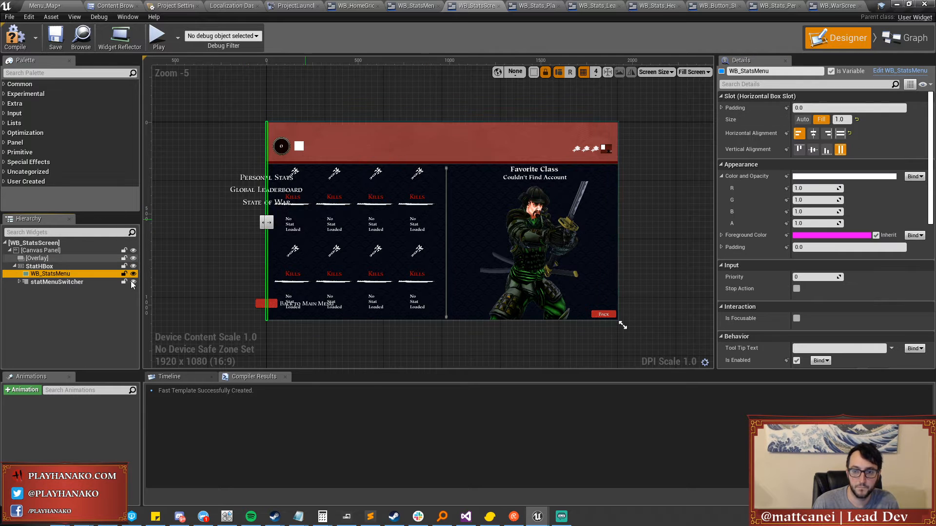
click(54, 282)
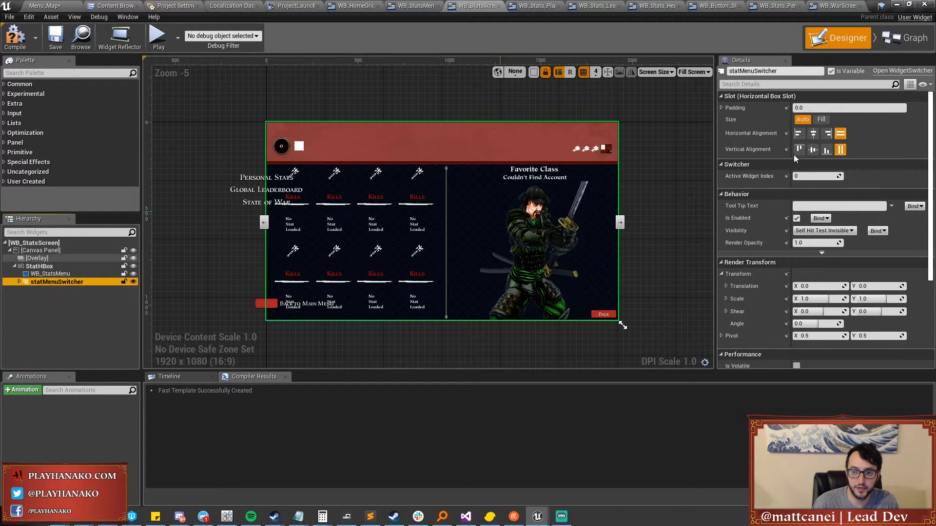
click(828, 122)
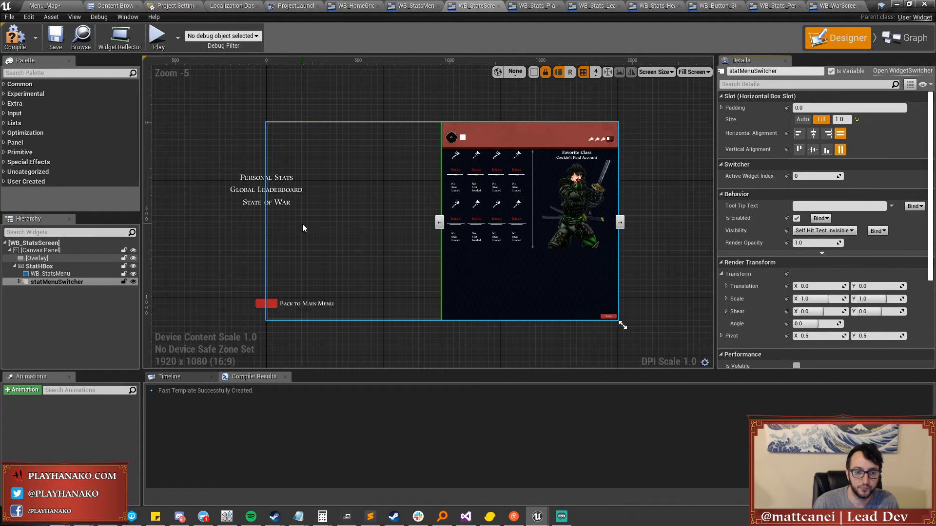
Try Auto size on WB_StatsMenu, then give its StatHBox slot Fill horizontal alignment and Fill size.
click(54, 274)
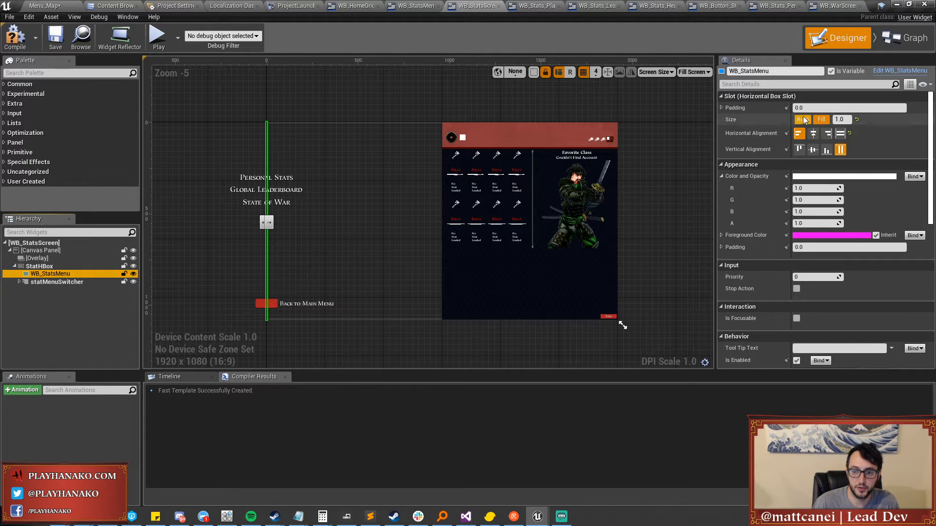
click(802, 120)
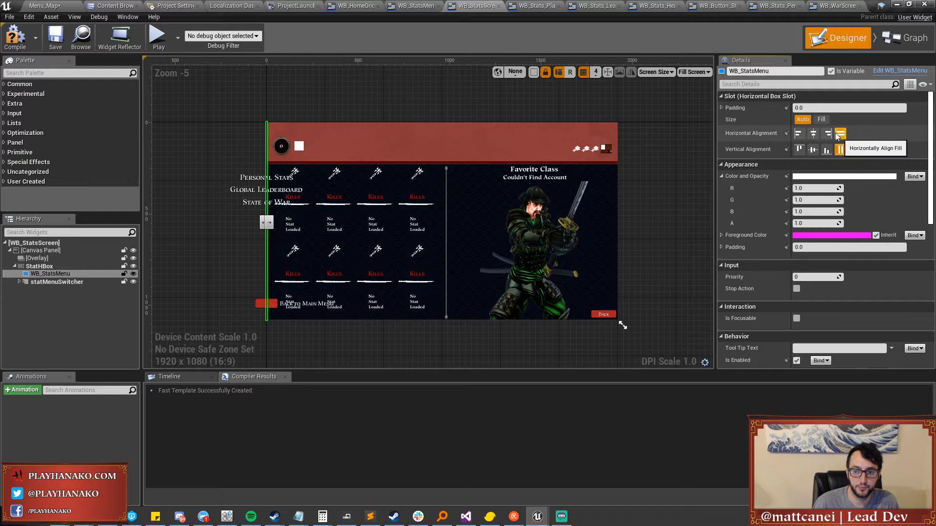
click(814, 120)
scroll(422, 212, up, 1)
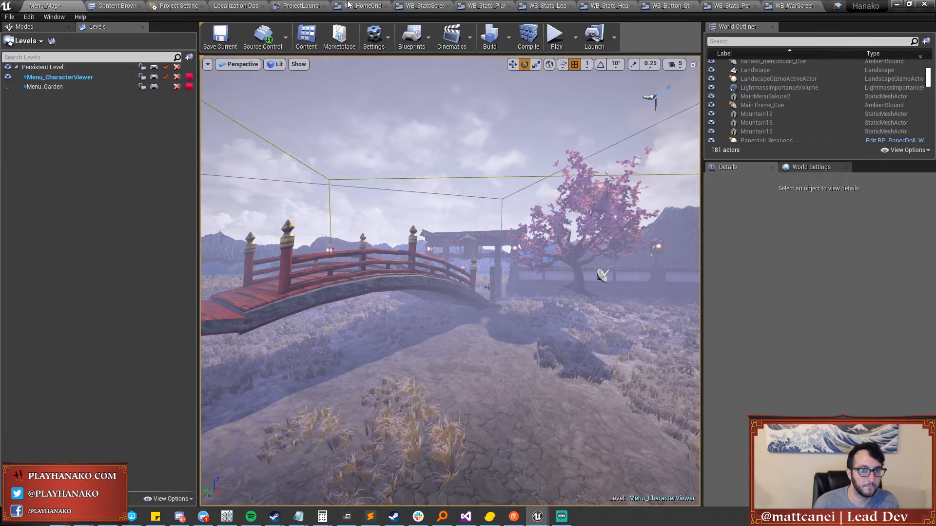
Return to WB_StatsScreen and select its Overlay to check the canvas slot settings.
click(366, 5)
click(437, 6)
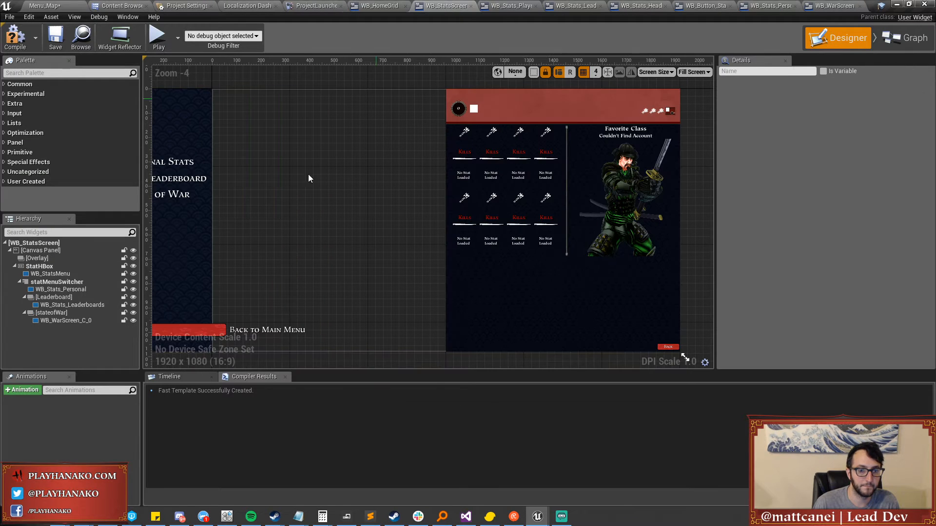
scroll(384, 173, down, 1)
click(480, 183)
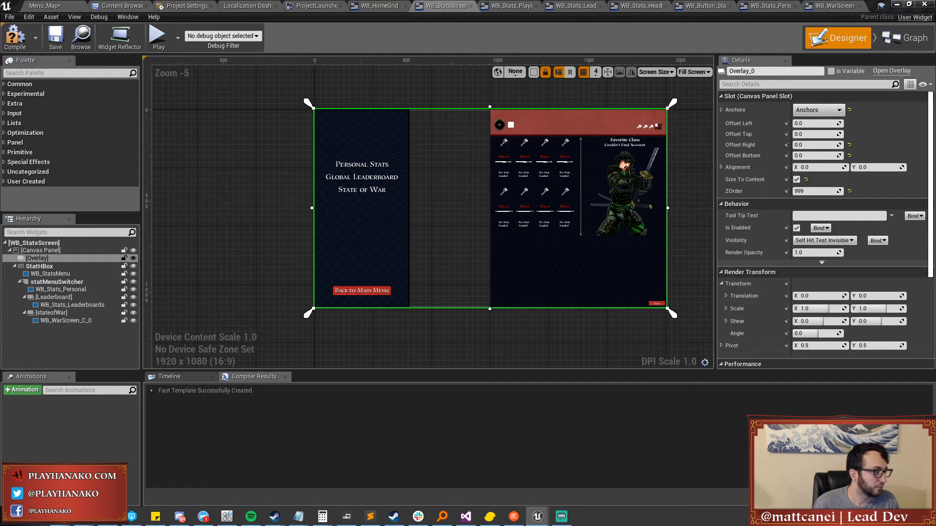
Try Size To Content on StatHBox and turn it back off.
click(42, 267)
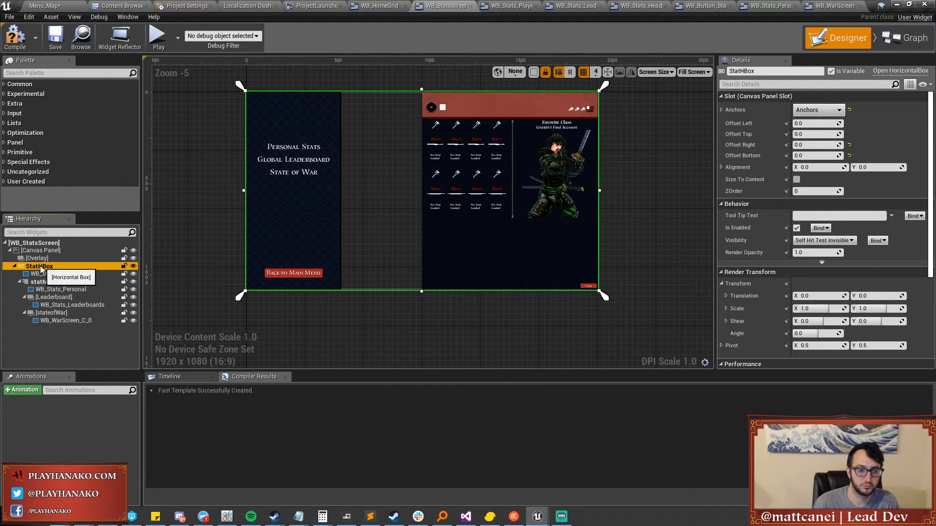
click(796, 180)
click(797, 179)
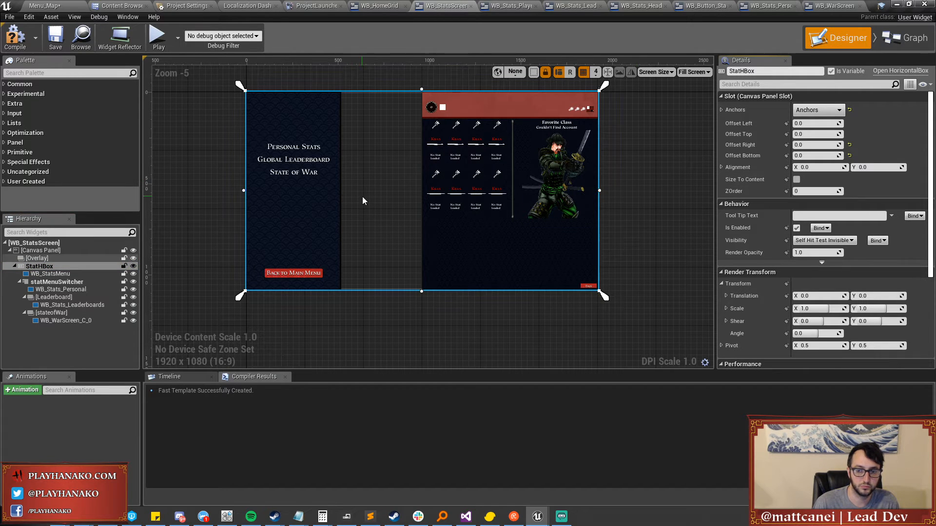
Try the Auto slot size on WB_StatsMenu, then return it to Fill.
click(49, 273)
click(39, 258)
click(49, 274)
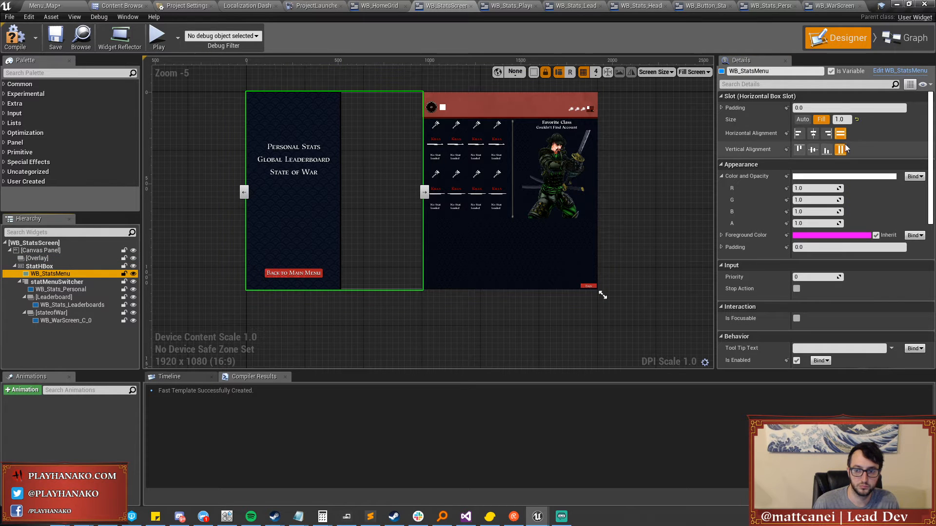
click(807, 121)
click(821, 119)
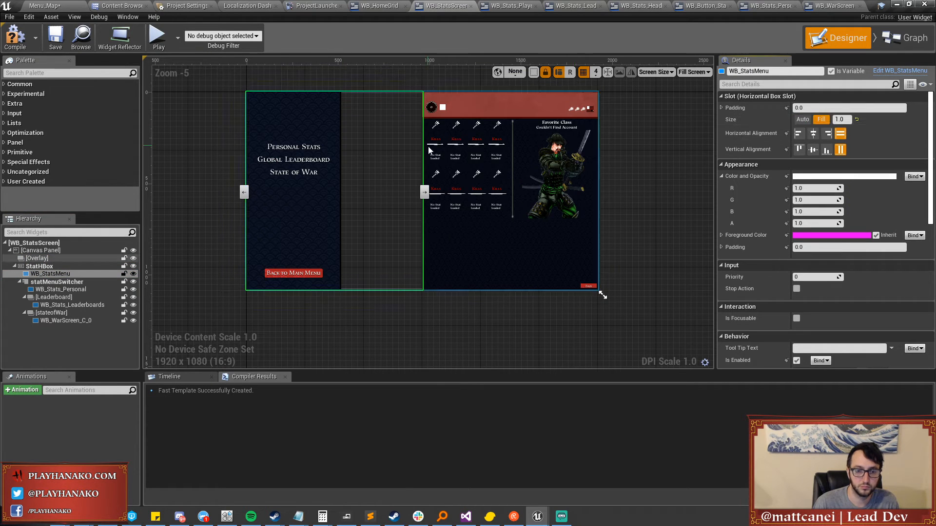
Try the Auto slot size on statMenuSwitcher, then return it to Fill.
click(62, 290)
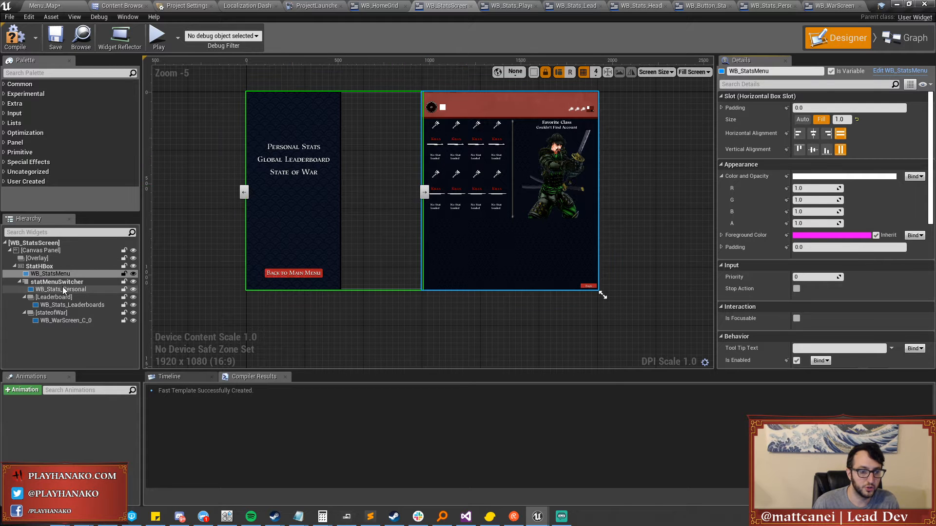
click(57, 281)
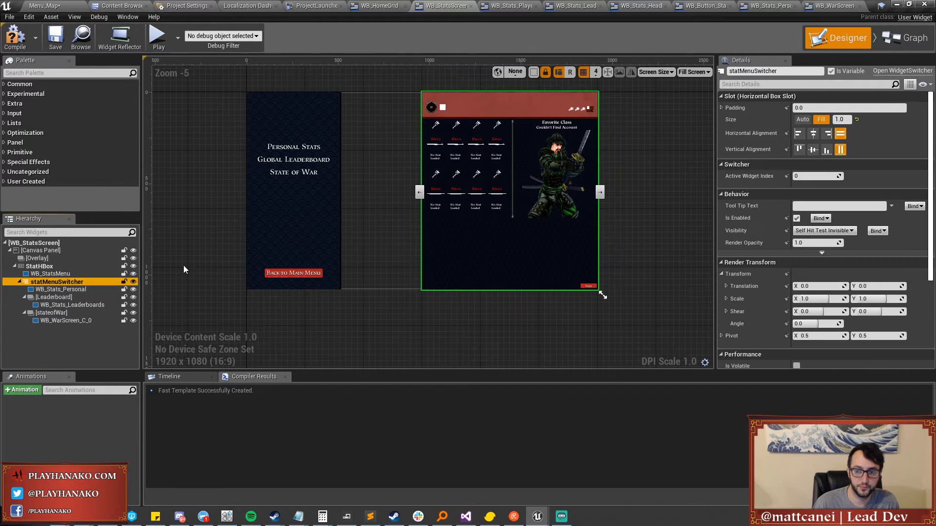
click(802, 121)
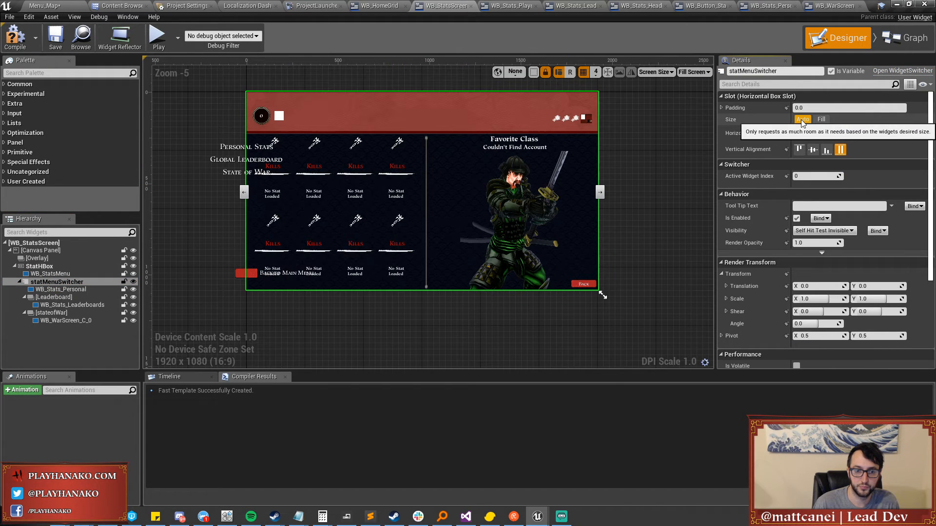
click(825, 120)
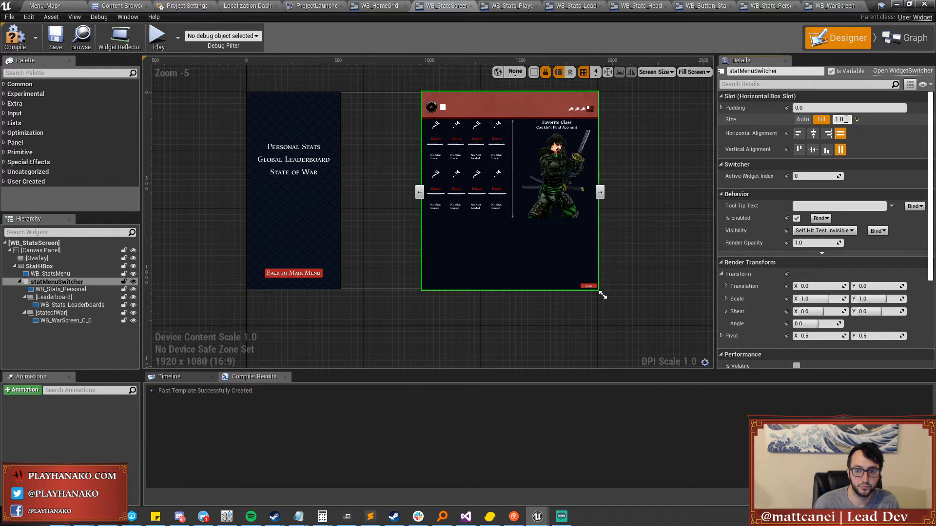
Examine the slot settings and layout of the leaderboard, war screen and personal stats pages inside statMenuSwitcher.
click(79, 304)
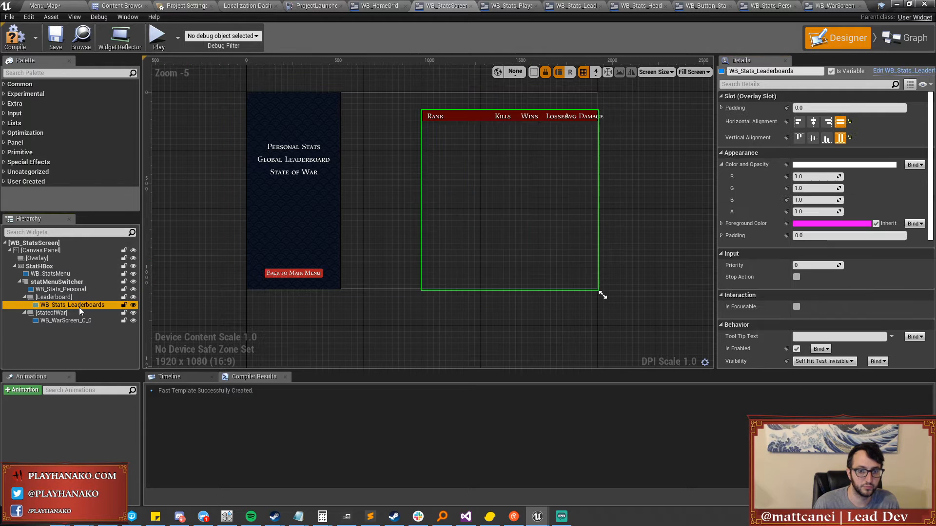
click(77, 320)
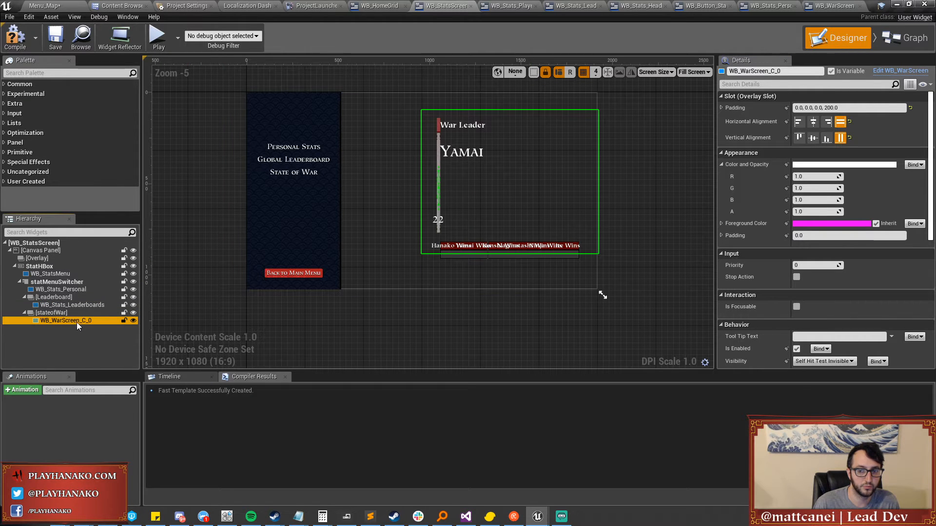
click(55, 314)
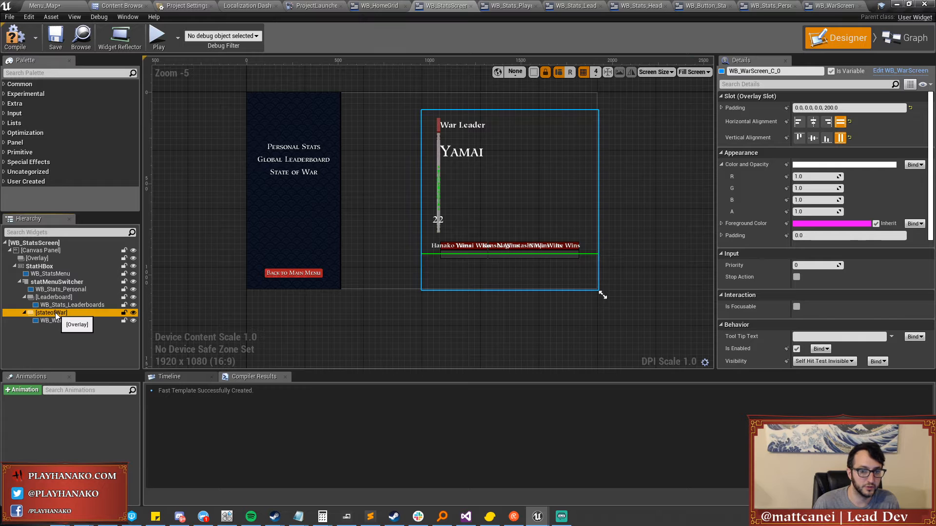
click(69, 320)
click(61, 306)
click(58, 289)
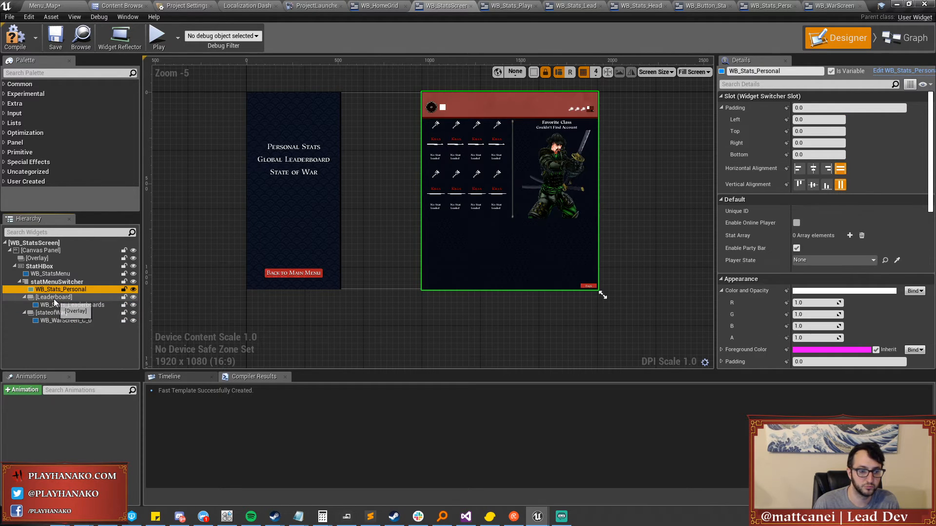
Set the Leaderboard overlay's top padding to 0 and align it left horizontally and top vertically.
click(55, 298)
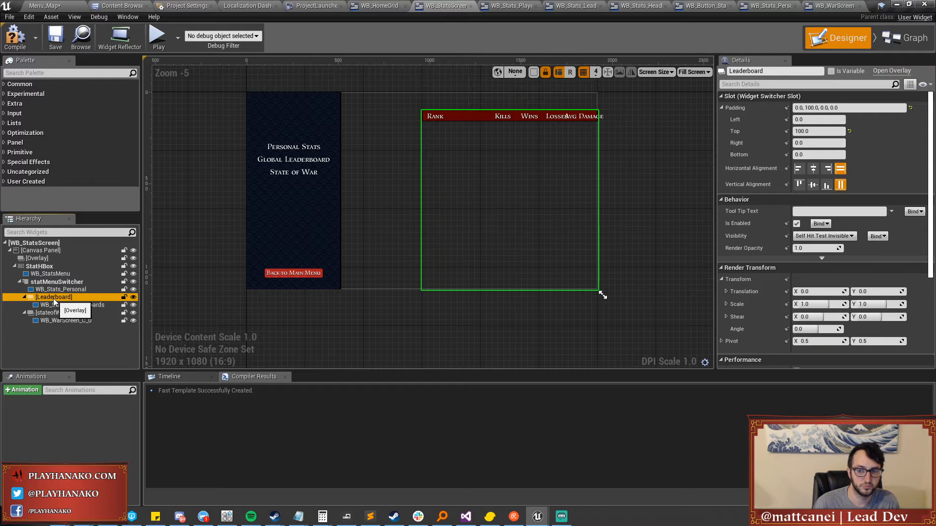
click(809, 131)
text(0)
key(Return)
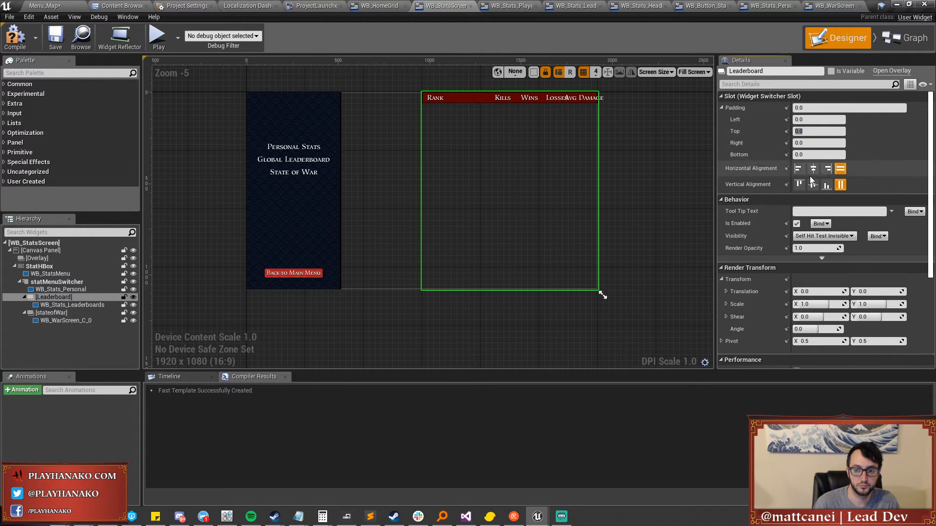
click(798, 168)
click(797, 184)
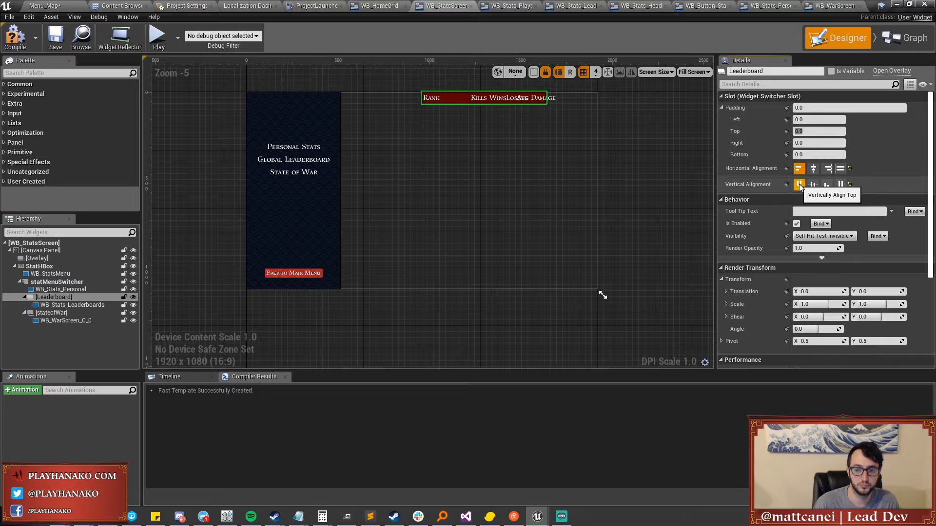
Review the slots of statMenuSwitcher and WB_StatsMenu, and try Size To Content on StatHBox again.
click(67, 282)
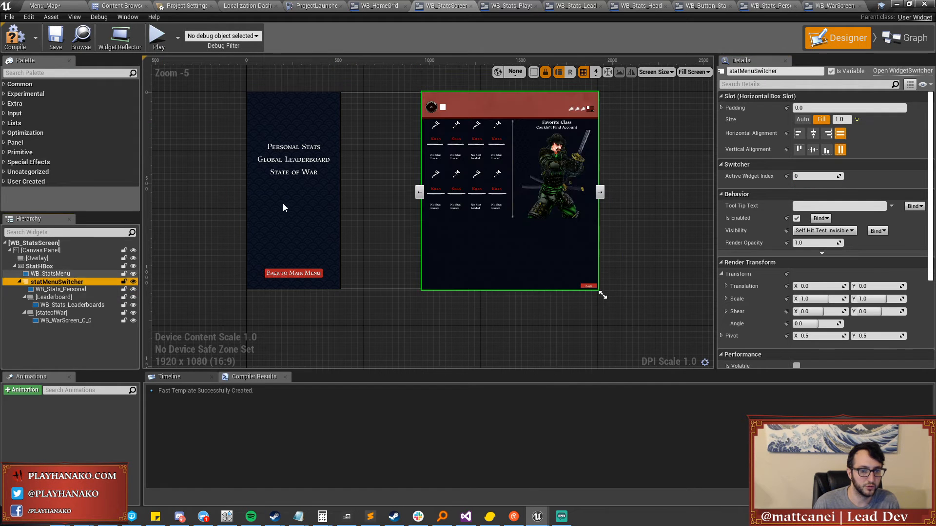
click(44, 266)
click(63, 275)
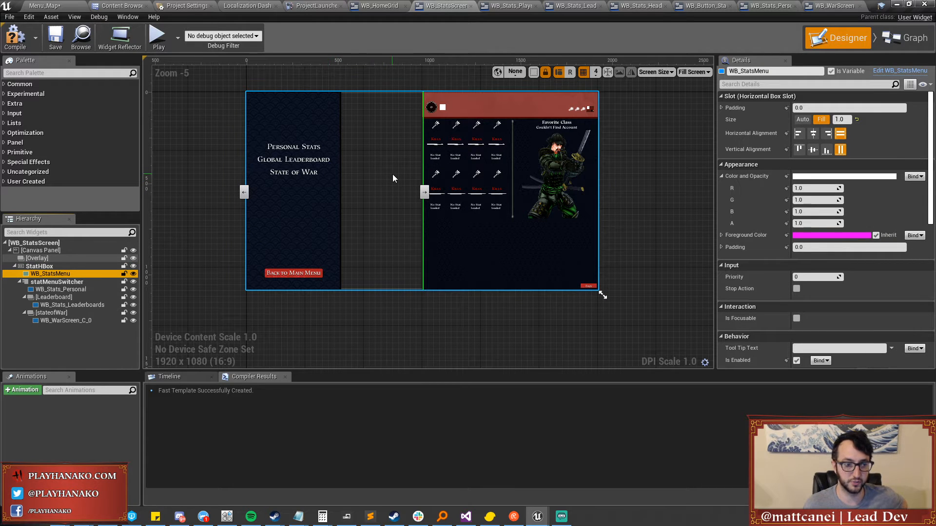
click(58, 267)
click(797, 179)
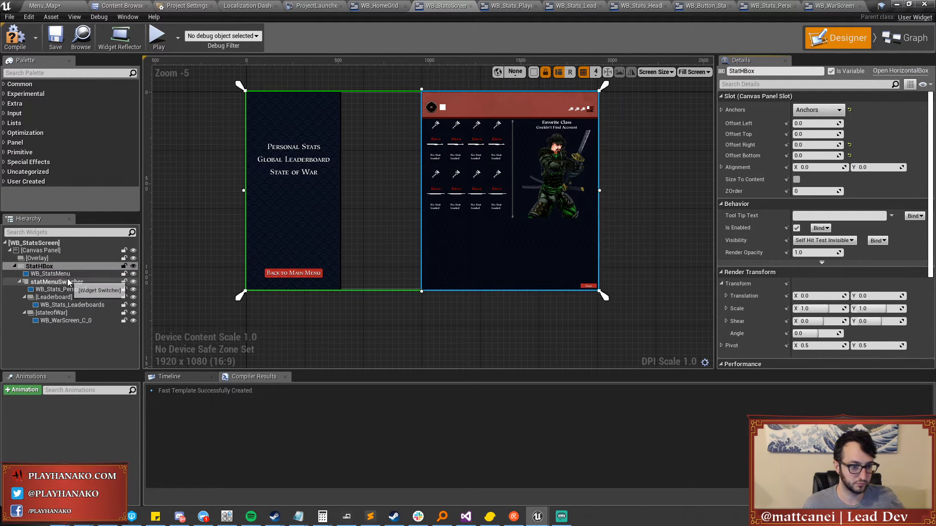
Test WB_StatsMenu once more with Auto slot size inside StatHBox, and restore Fill.
click(50, 274)
click(803, 119)
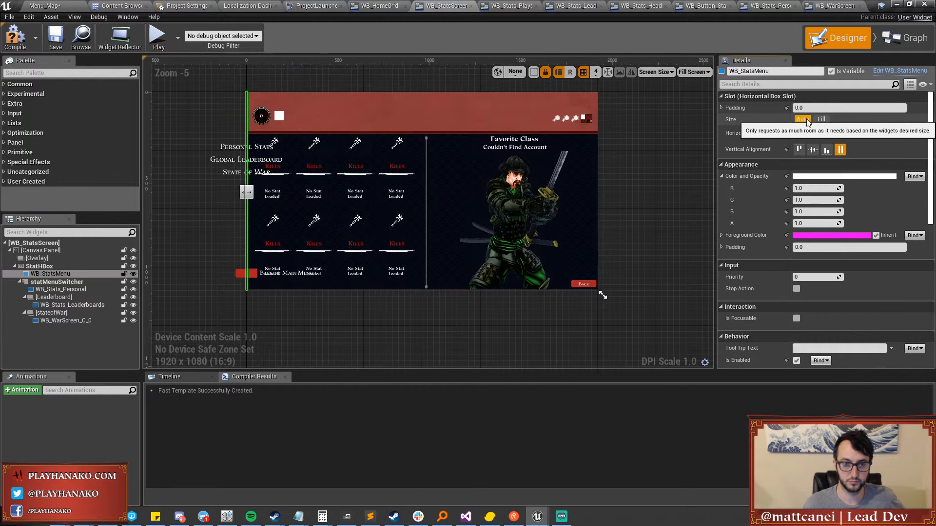
click(821, 120)
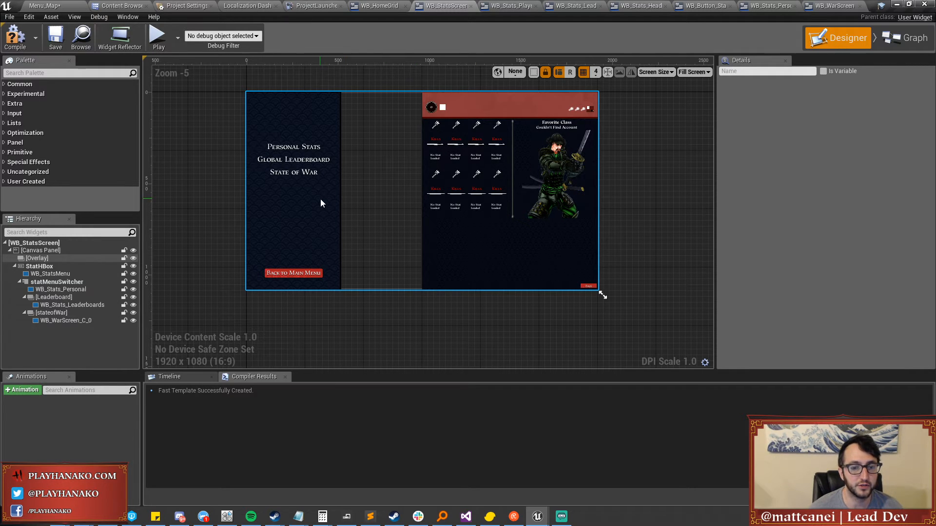
click(422, 81)
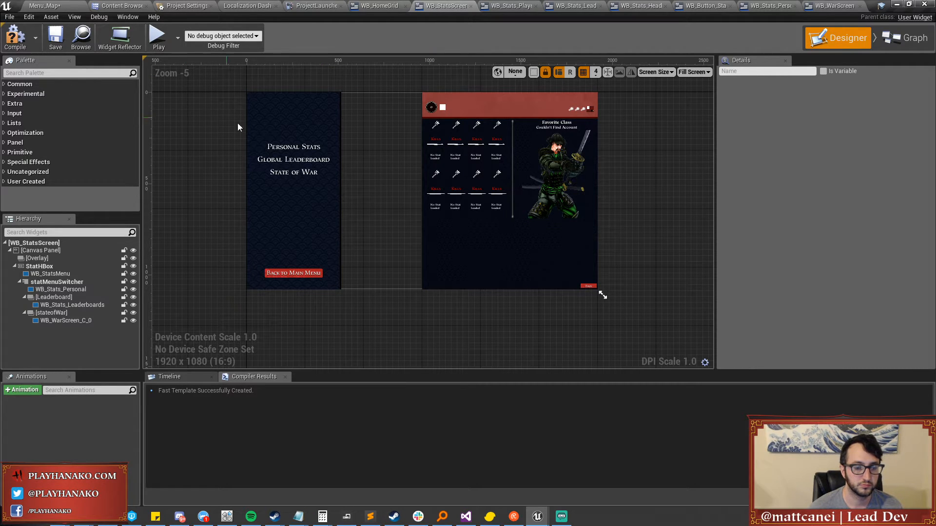
click(260, 139)
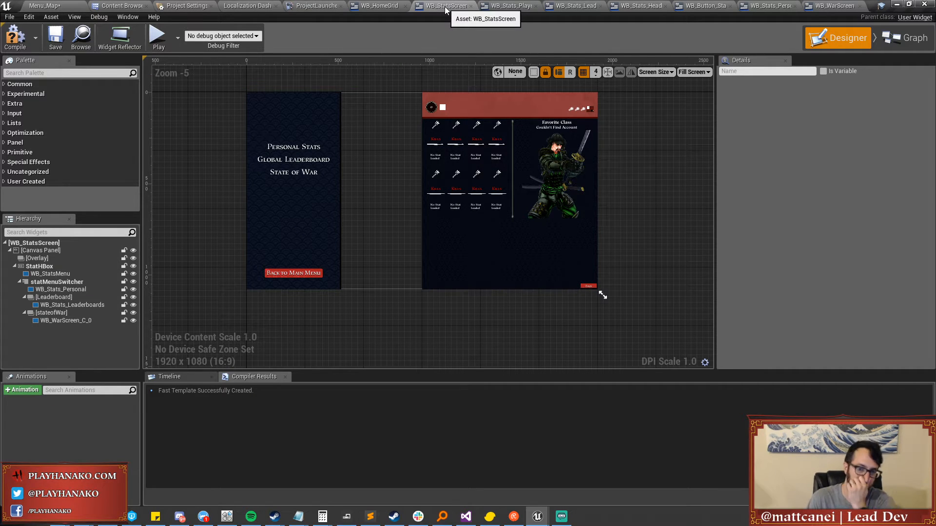
scroll(304, 152, up, 2)
scroll(303, 152, down, 2)
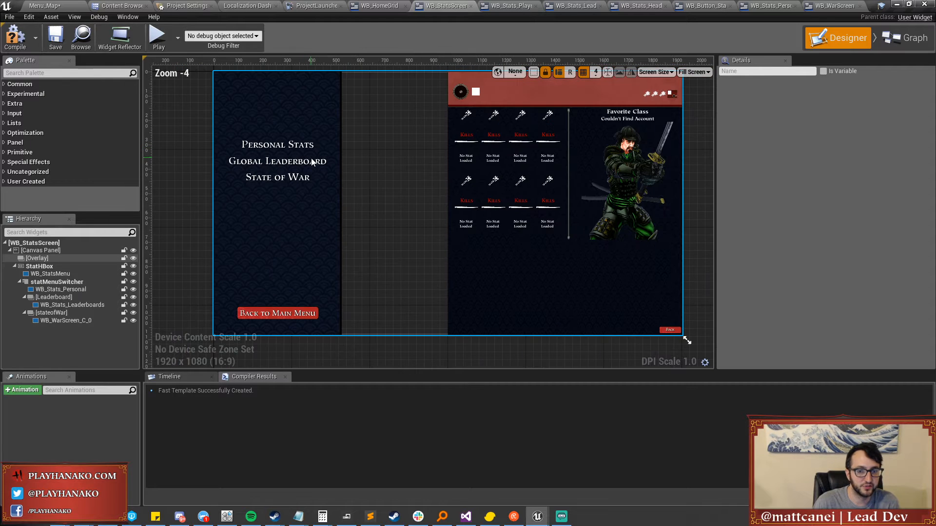
Check the canvas slot settings of StatHBox against the empty Overlay above it.
click(64, 266)
click(57, 259)
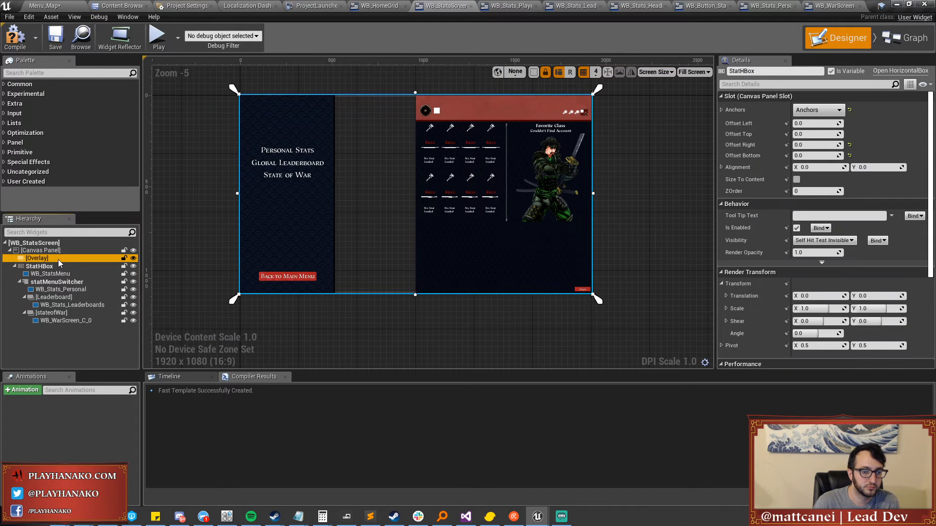
click(51, 267)
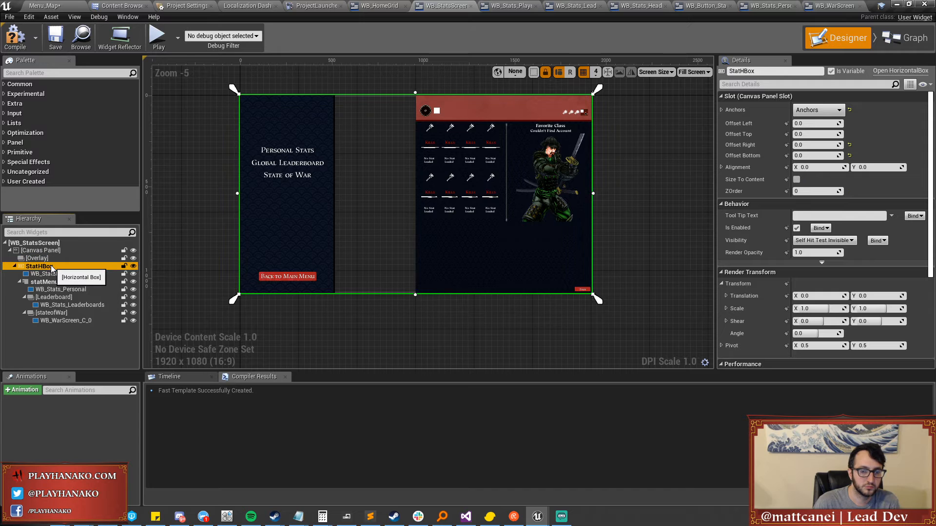
Check the slot settings of WB_StatsMenu and save the widget blueprint.
click(46, 273)
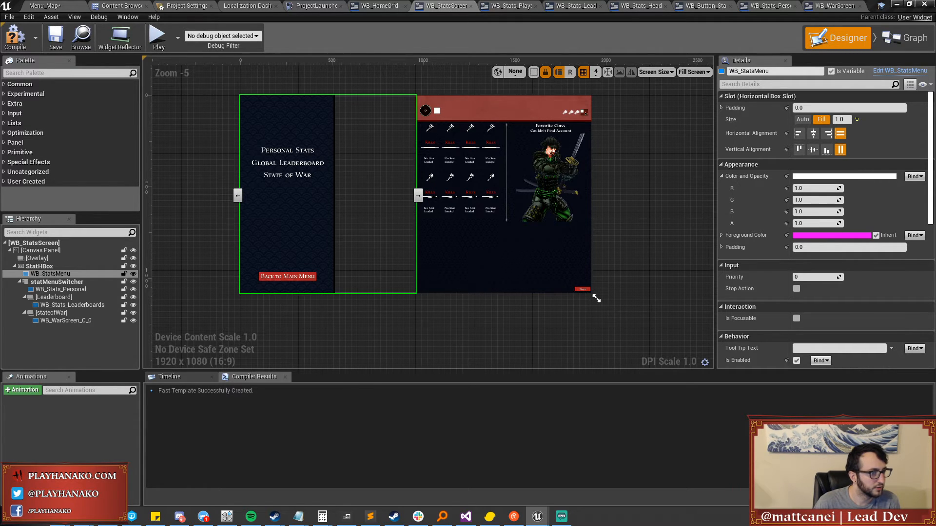
click(596, 298)
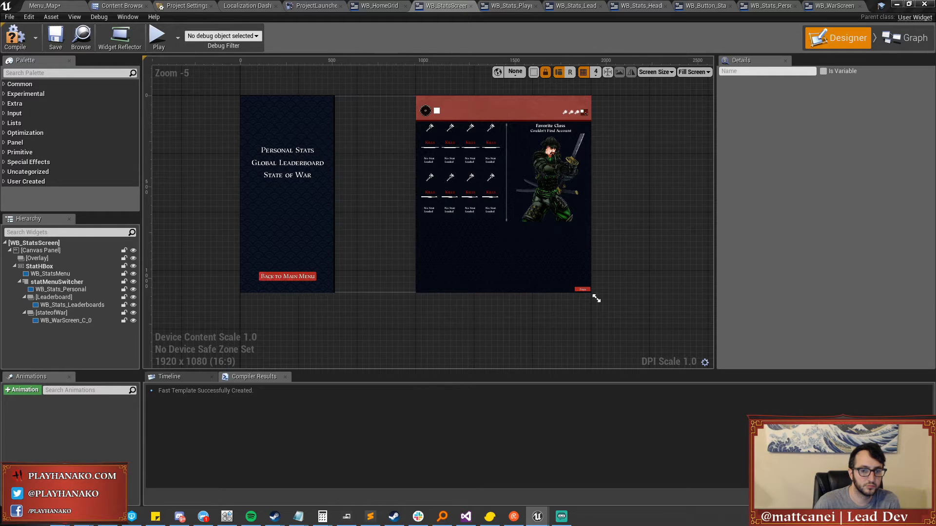
click(348, 156)
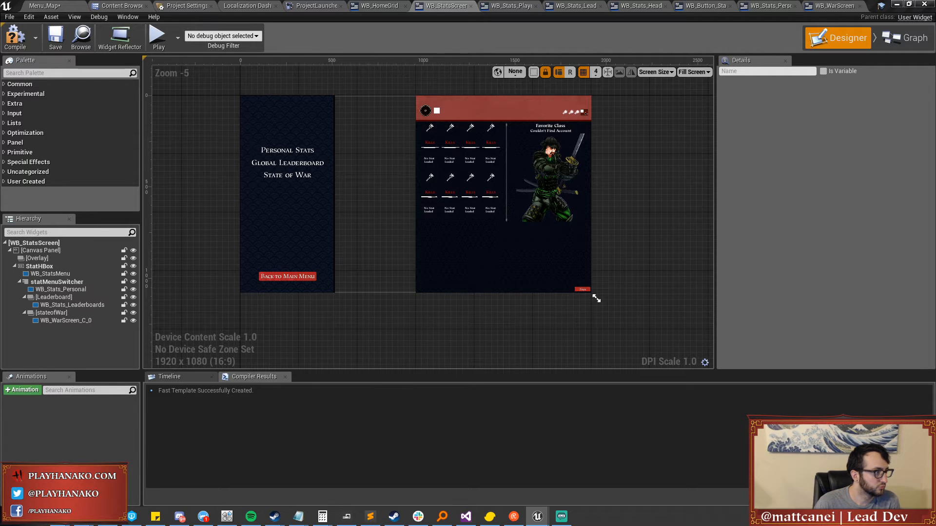
key(ctrl+s)
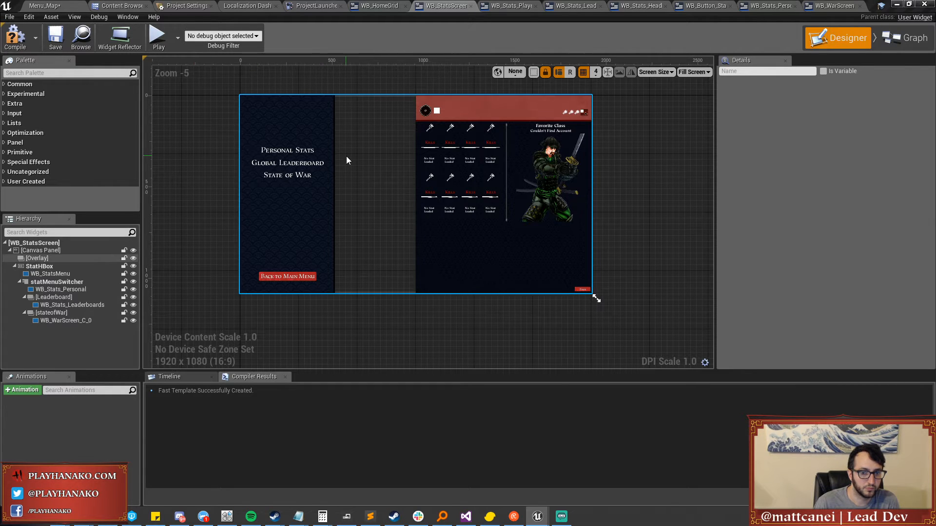
Review StatHBox's canvas slot, render transform, clipping and navigation settings.
click(37, 258)
click(46, 267)
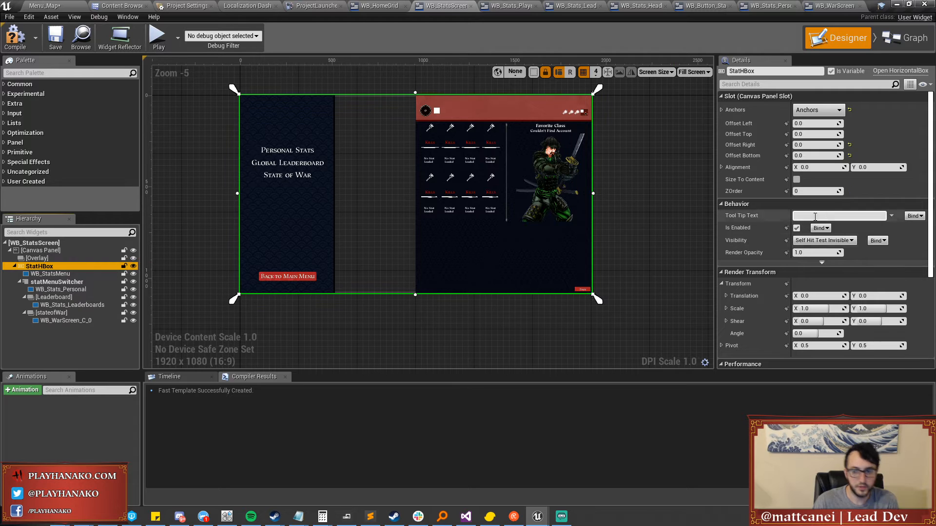
scroll(769, 258, down, 3)
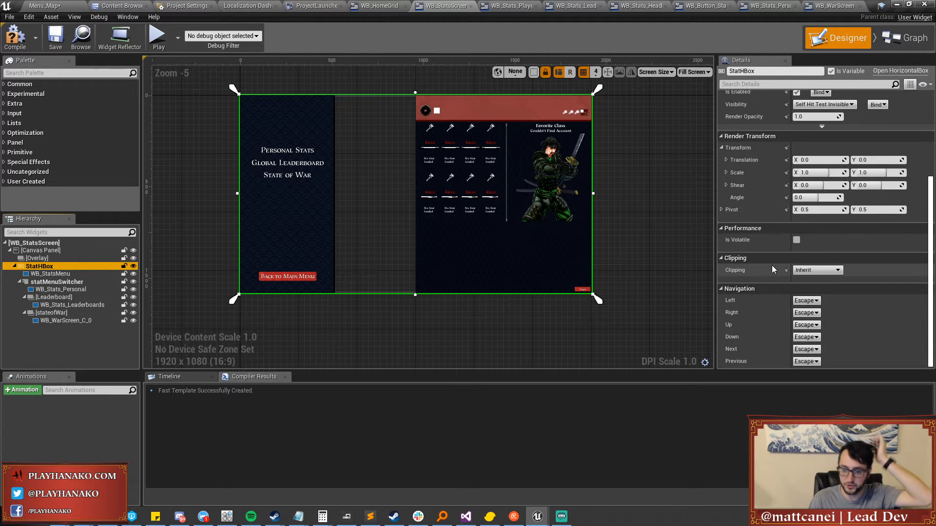
Set the slot size of both WB_StatsMenu and statMenuSwitcher to Auto inside StatHBox.
click(50, 274)
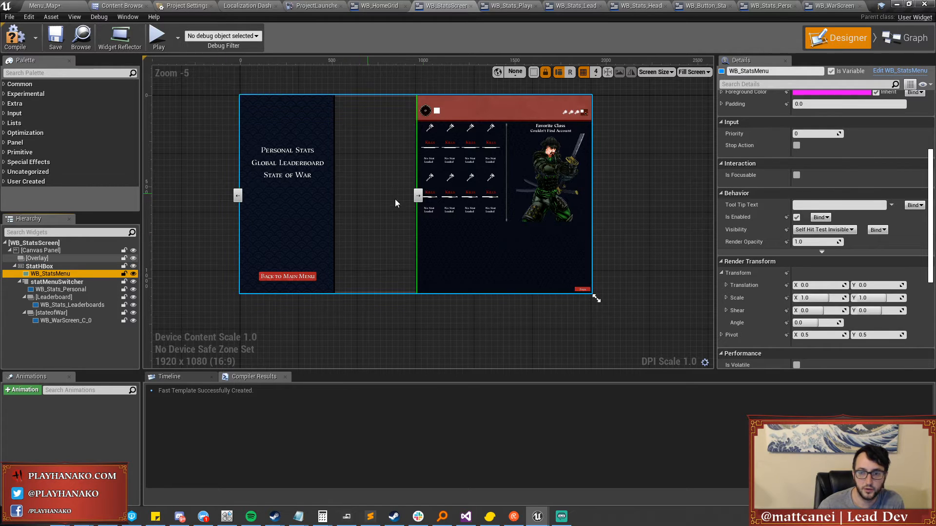
scroll(815, 186, up, 3)
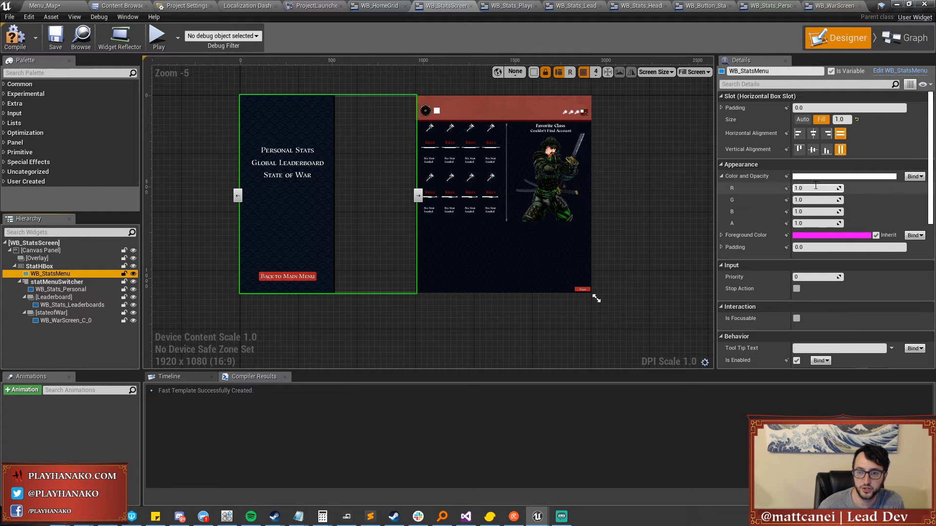
click(800, 120)
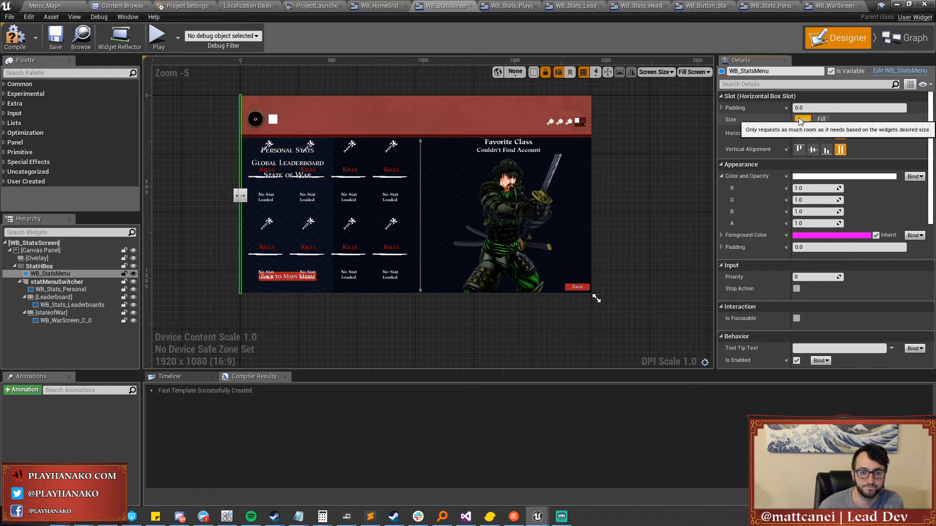
click(57, 282)
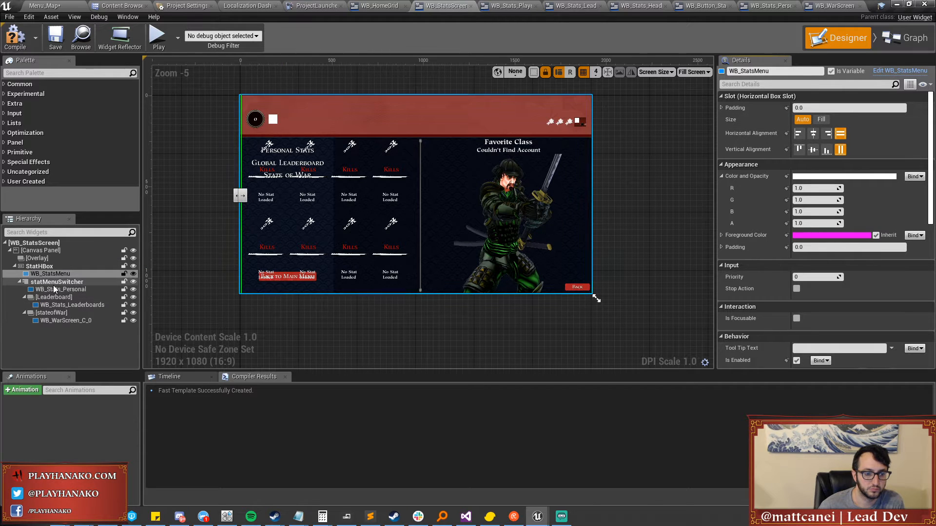
click(803, 120)
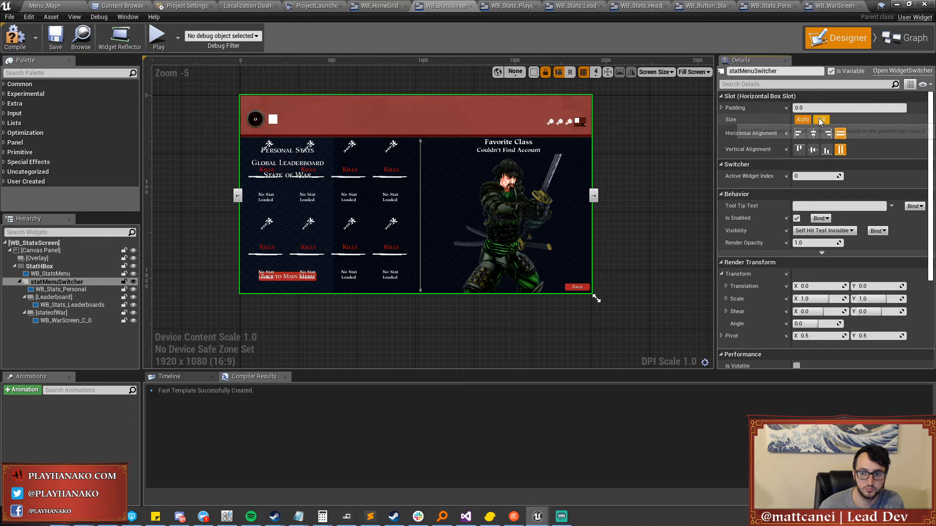
Align both WB_StatsMenu and statMenuSwitcher left horizontally in their StatHBox slots.
click(56, 273)
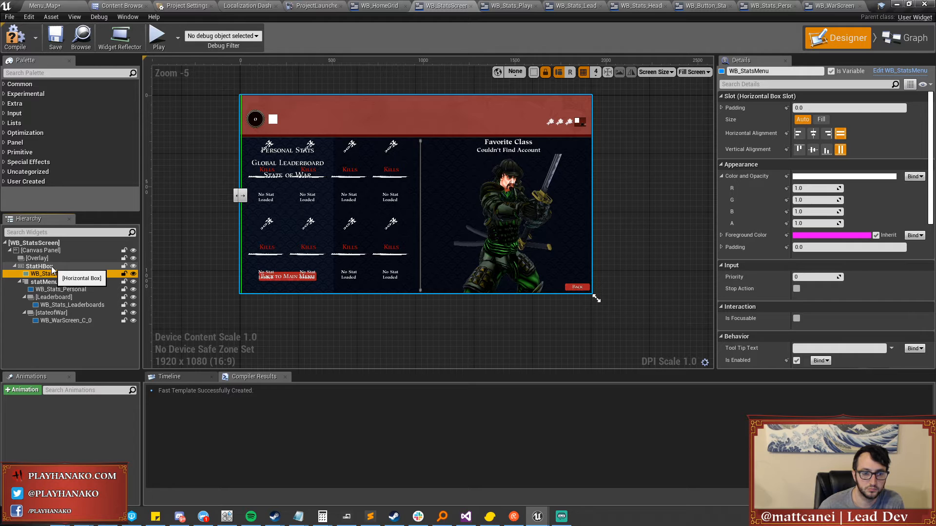
click(798, 134)
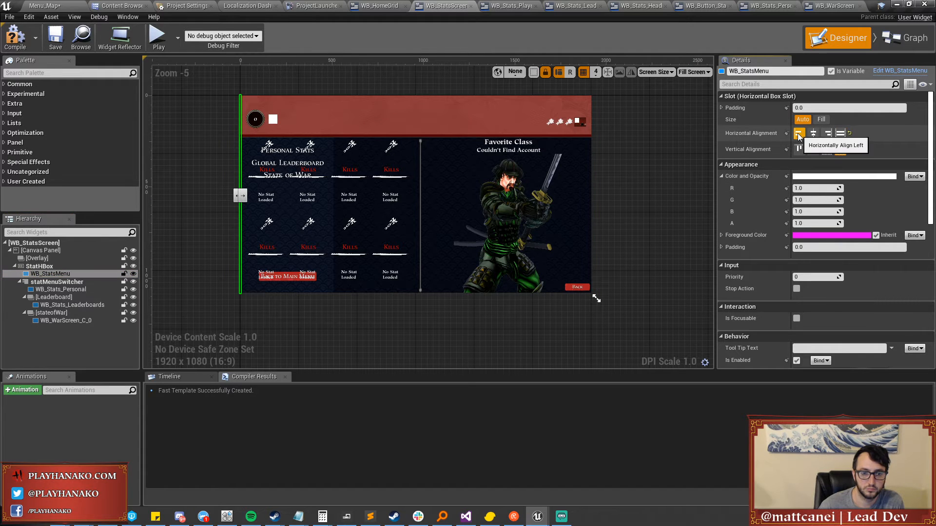
click(55, 283)
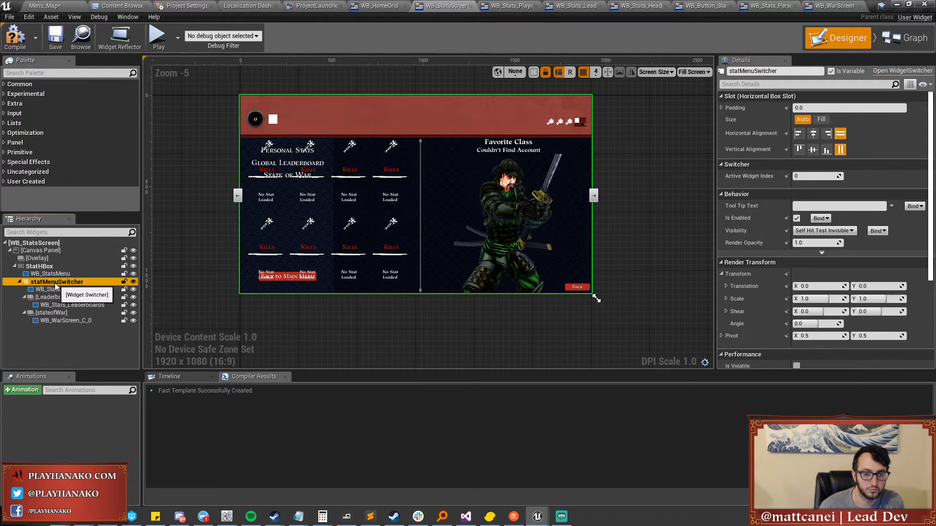
click(803, 136)
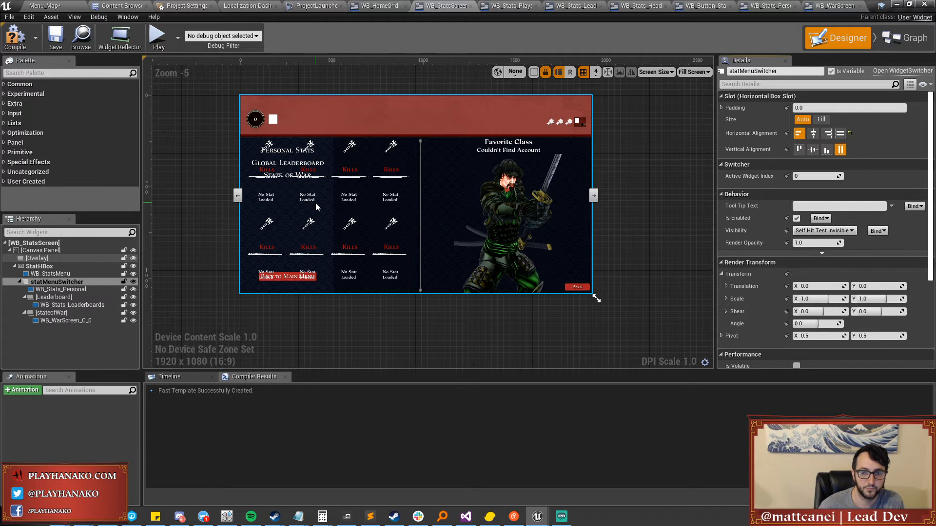
Inspect the widgets inside statMenuSwitcher, collapse its hierarchy, and compare its slot with that of WB_StatsMenu.
click(56, 290)
click(57, 304)
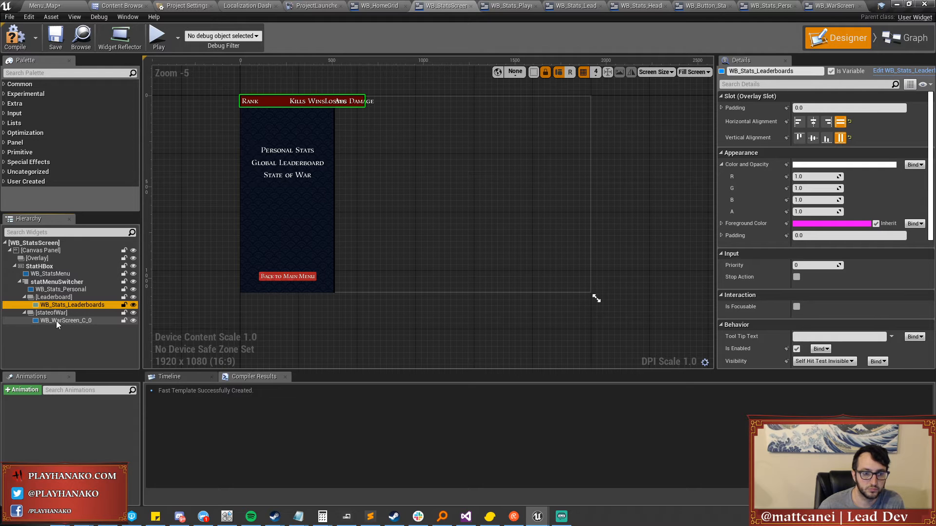
click(20, 282)
click(49, 274)
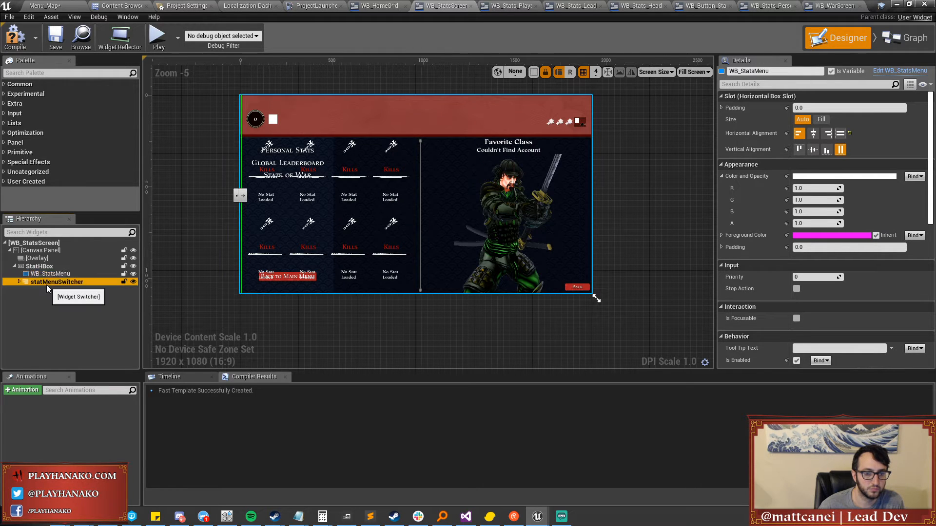
click(46, 284)
click(49, 274)
click(51, 282)
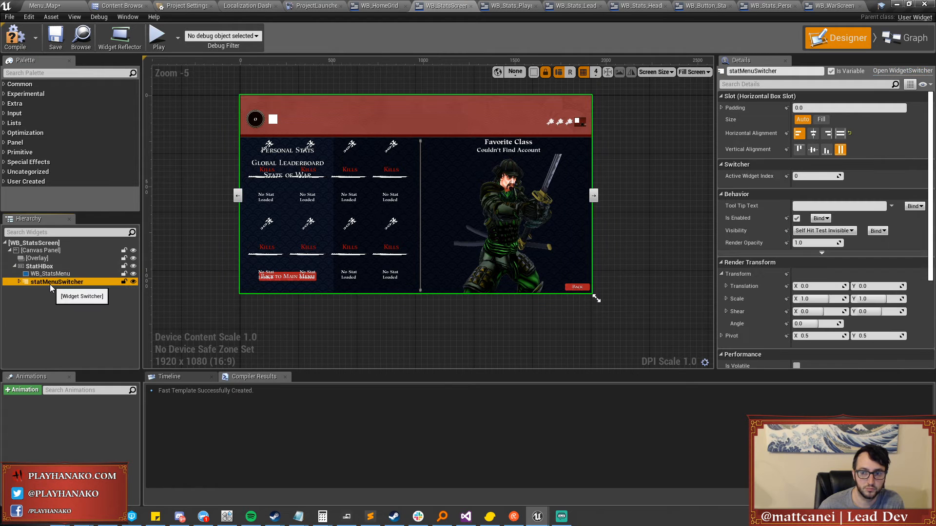
Set WB_StatsMenu's horizontal alignment to Fill, and try Fill slot size on statMenuSwitcher.
click(51, 274)
click(840, 133)
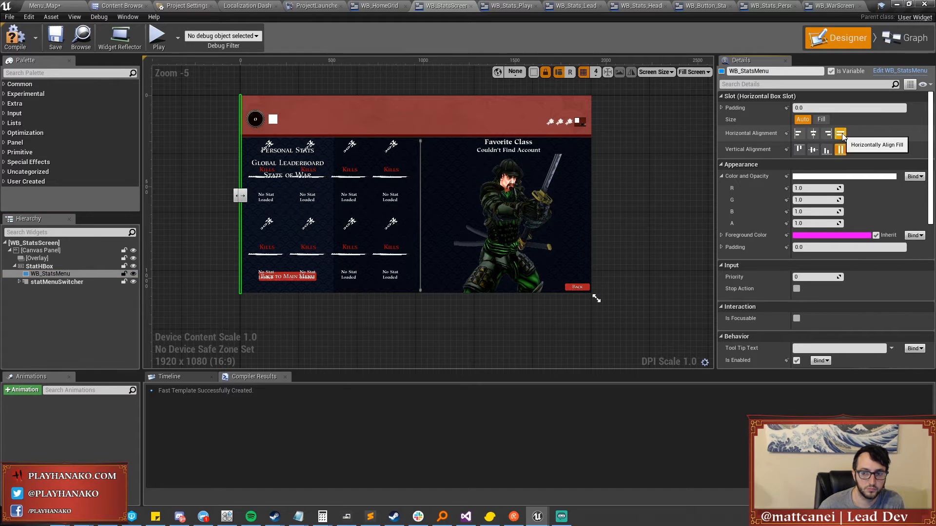
click(74, 281)
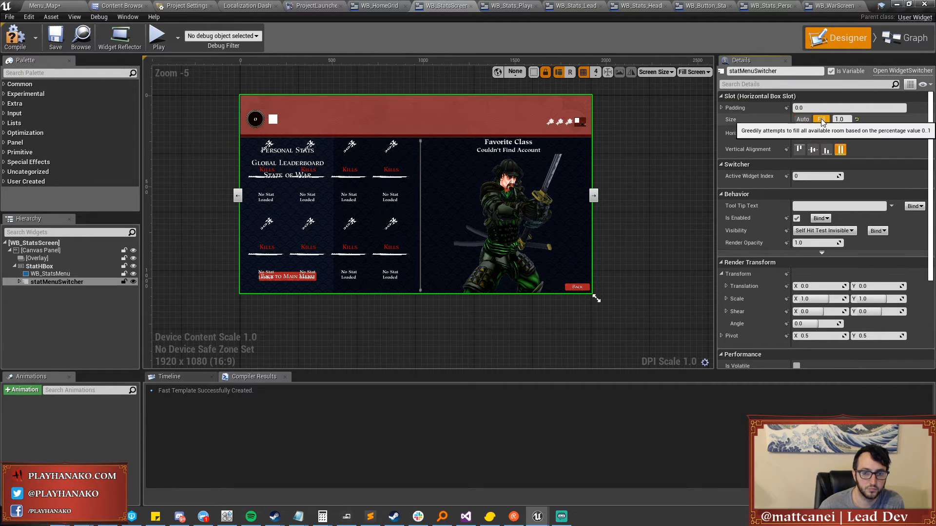
Give WB_StatsMenu a Fill slot size with left horizontal alignment, check statMenuSwitcher's slot, and save all changes.
click(50, 274)
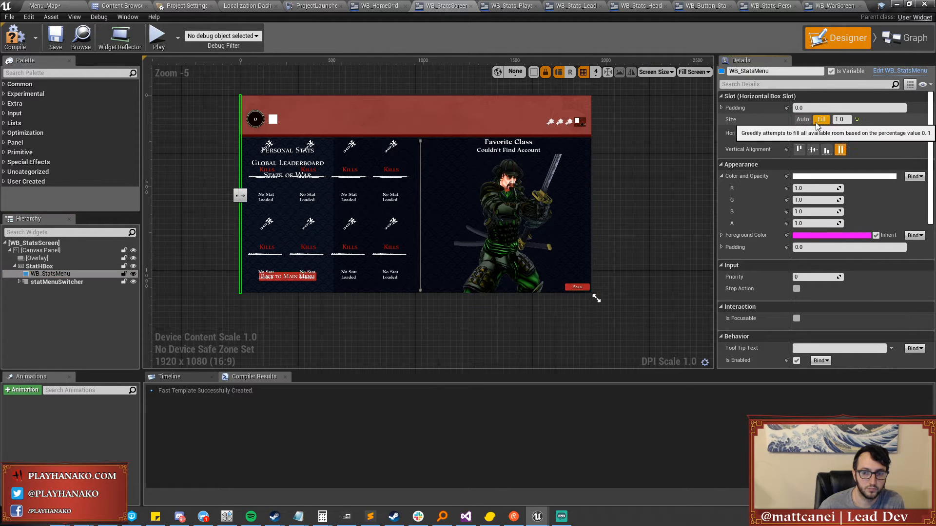
click(798, 133)
click(60, 283)
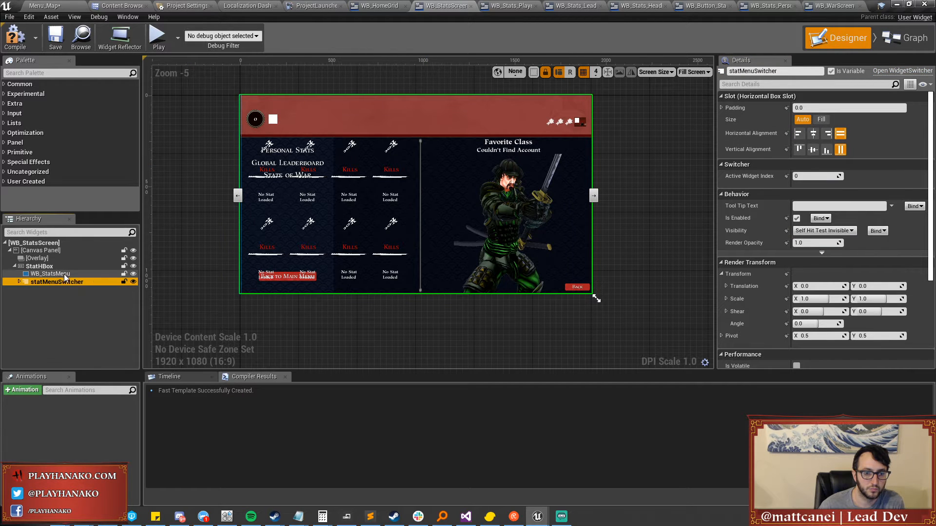
click(54, 274)
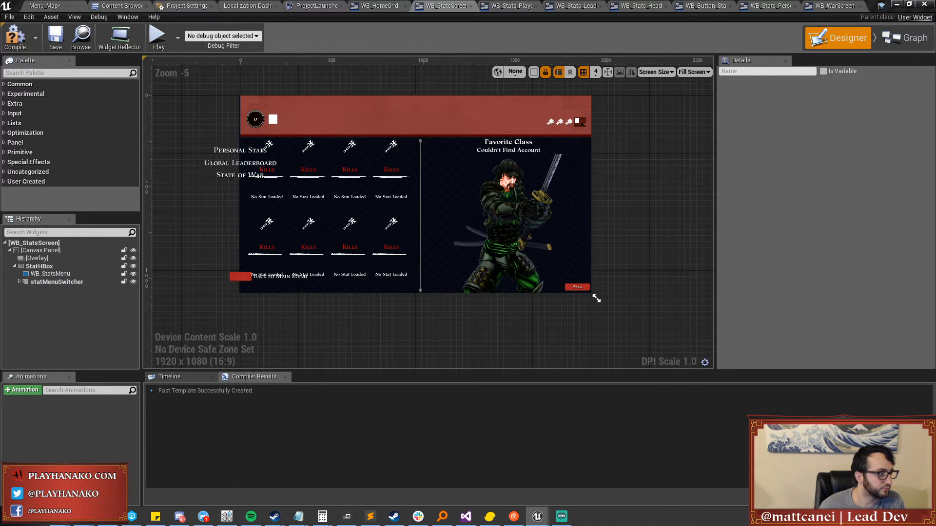
key(ctrl+shift+s)
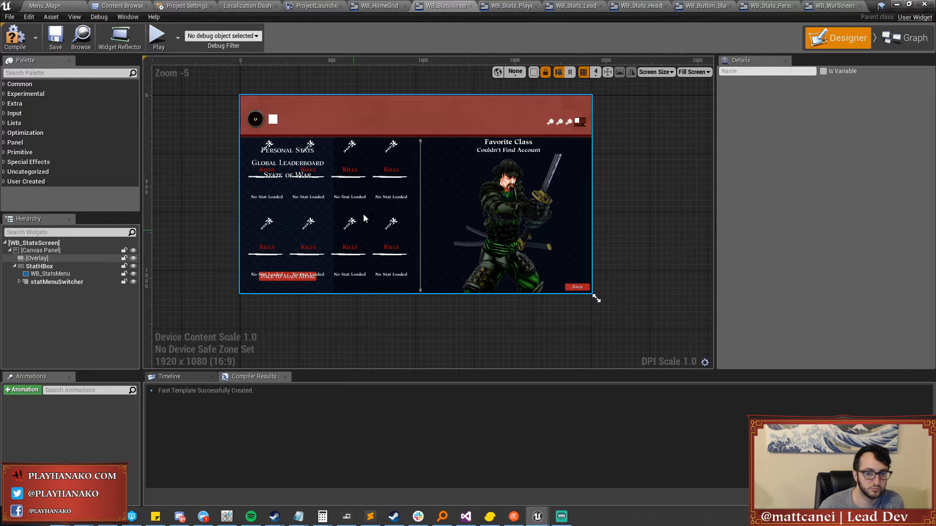
Test Fill size and left alignment on statMenuSwitcher, and restore Auto size with Fill horizontal alignment.
click(410, 189)
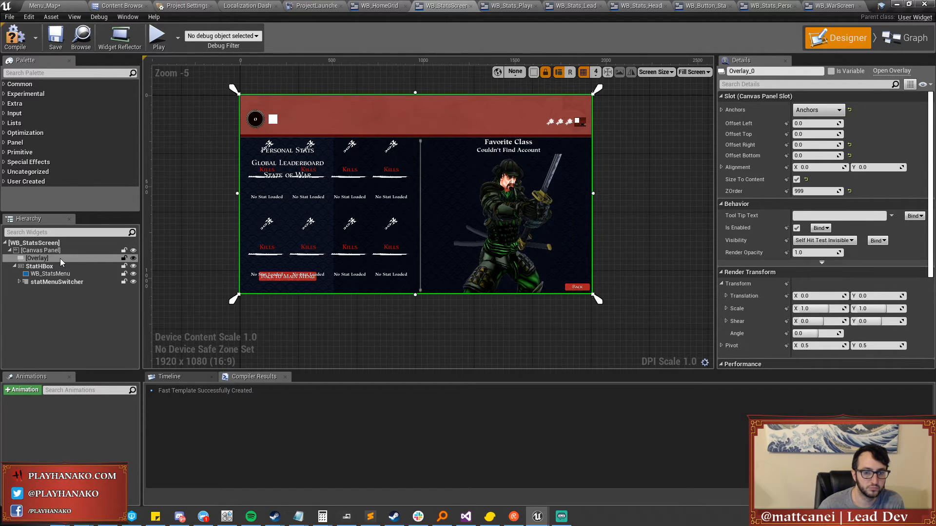
click(51, 283)
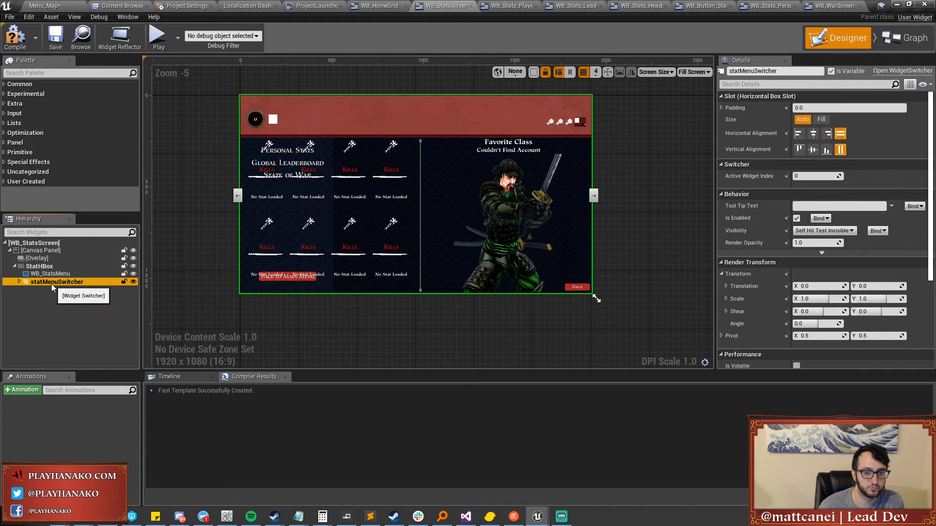
click(821, 120)
click(798, 133)
click(840, 134)
click(802, 119)
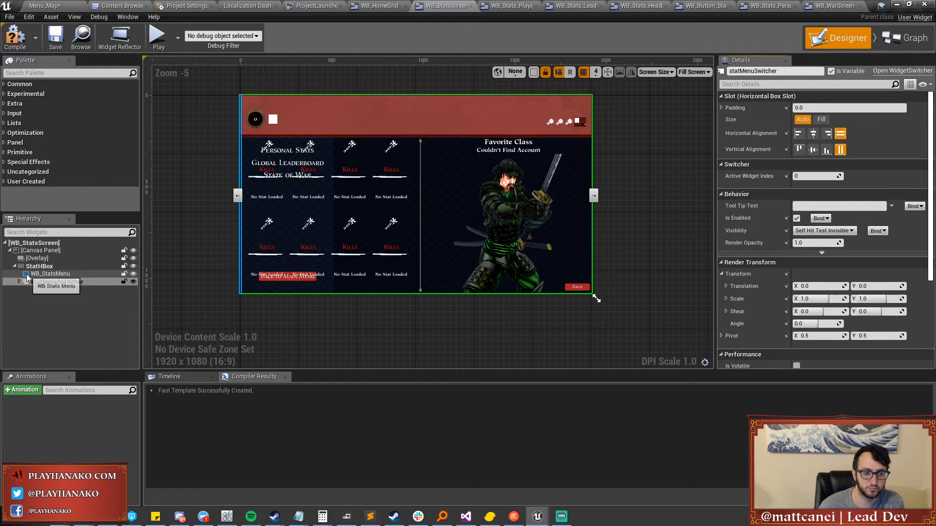
Set WB_StatsMenu's horizontal alignment to Fill, and give statMenuSwitcher a Fill slot size with Fill horizontal alignment.
click(27, 276)
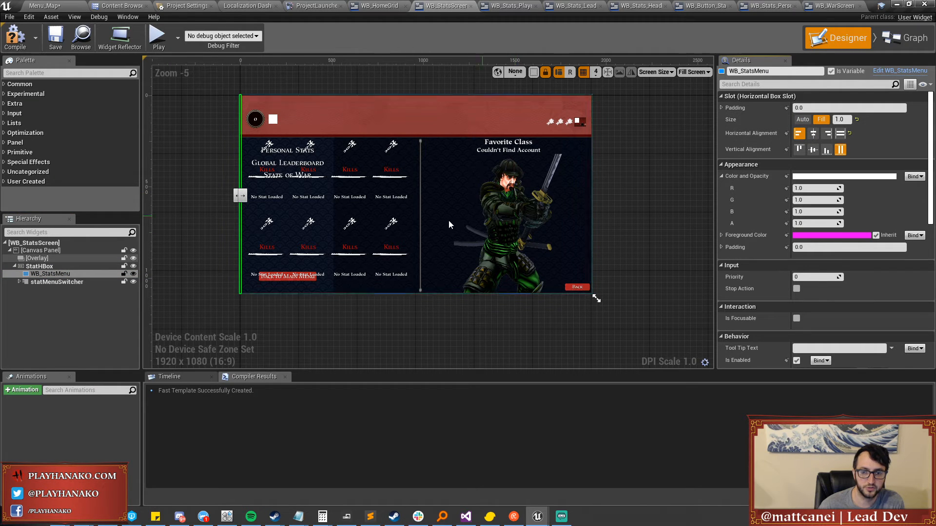
click(838, 134)
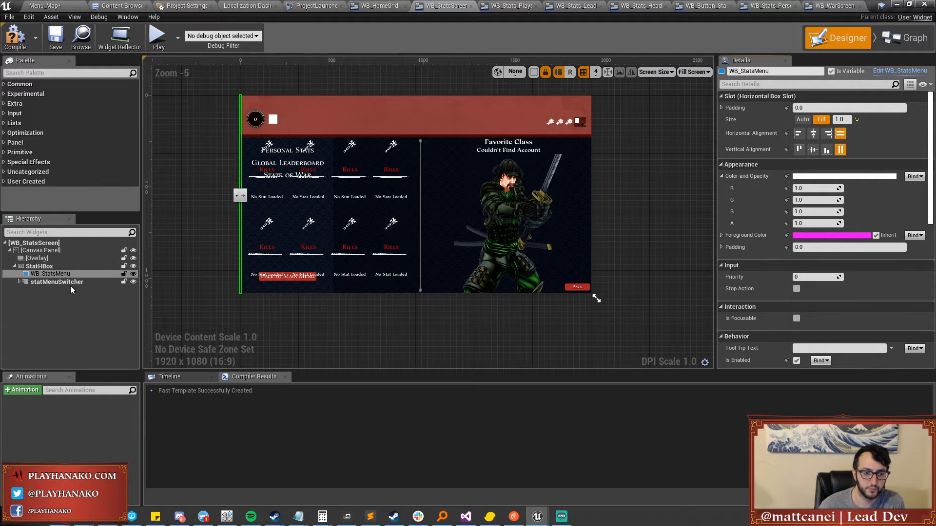
click(70, 284)
click(840, 134)
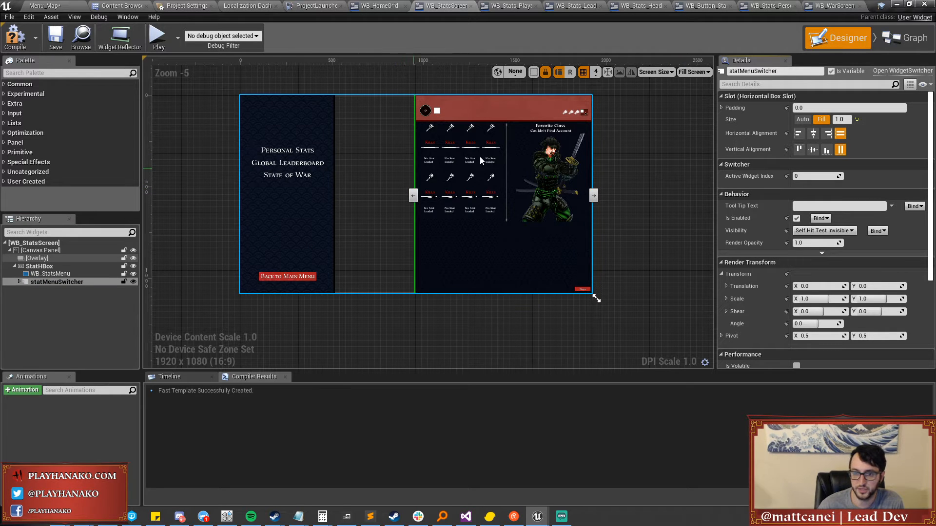
Try fill values of 0.5 and 1.5 for statMenuSwitcher's slot size.
click(839, 119)
text(0.5)
key(Return)
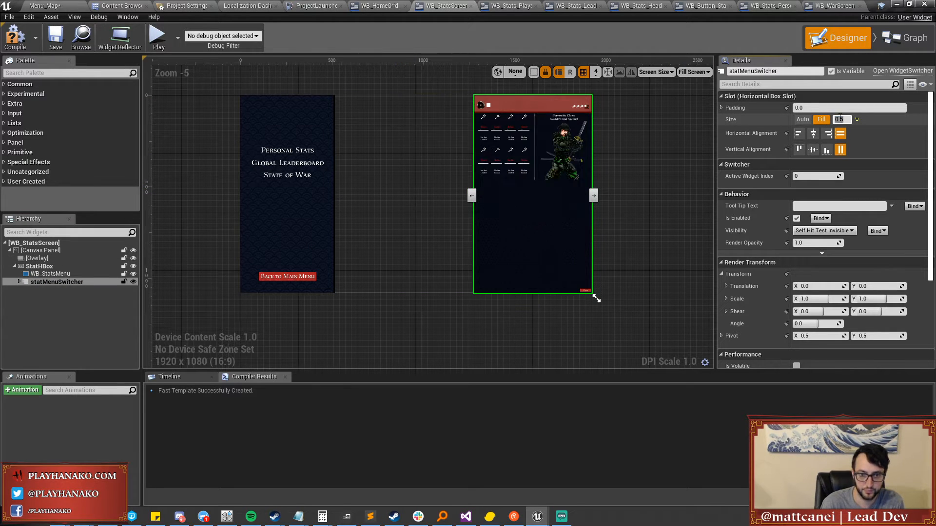
text(1.5)
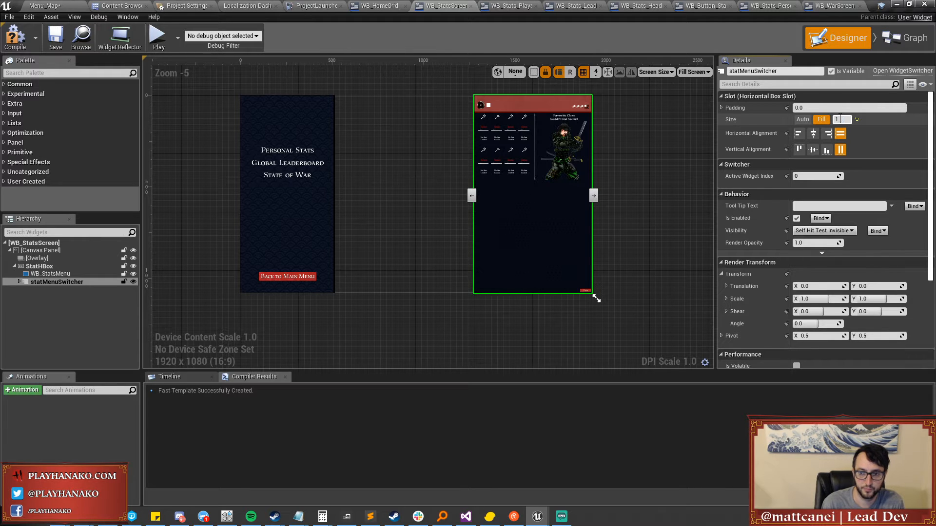
key(Return)
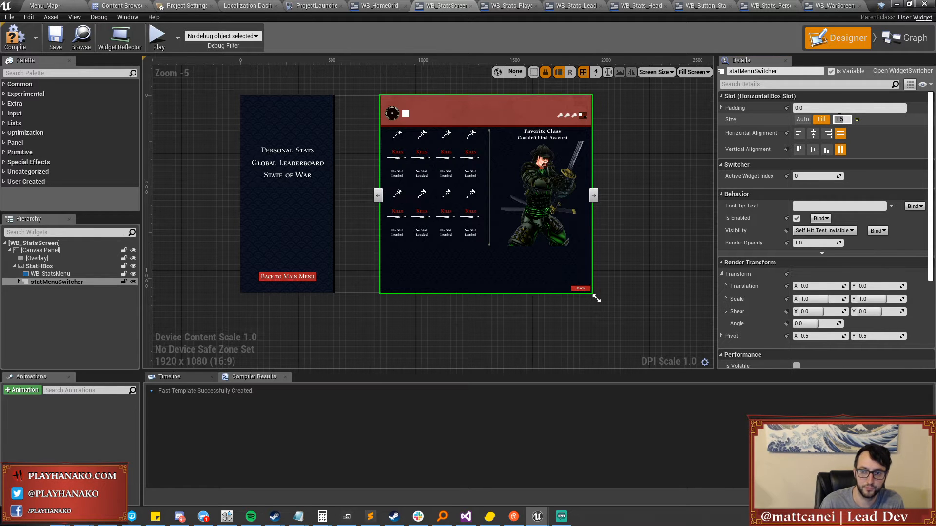
Return the slot sizes of statMenuSwitcher and WB_StatsMenu to Auto and refresh the layout preview.
click(802, 120)
click(41, 274)
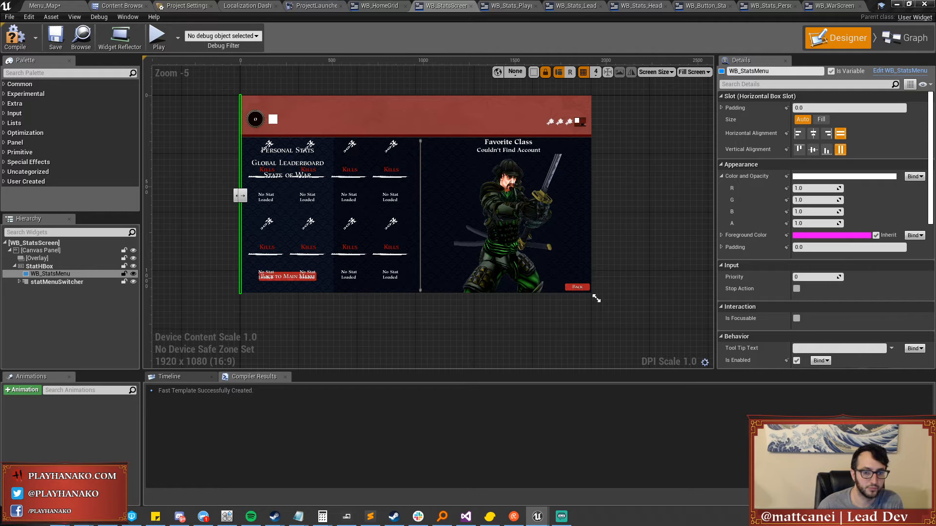
key(ctrl+z)
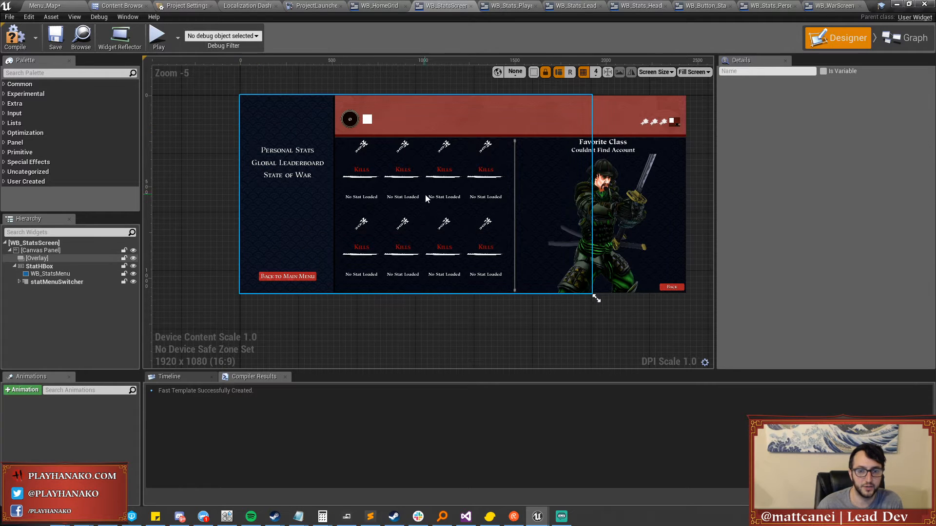
Expand statMenuSwitcher in the WB_StatsScreen hierarchy and open its WB_Stats_Personal child widget for editing.
right_drag(425, 194, 379, 201)
click(253, 175)
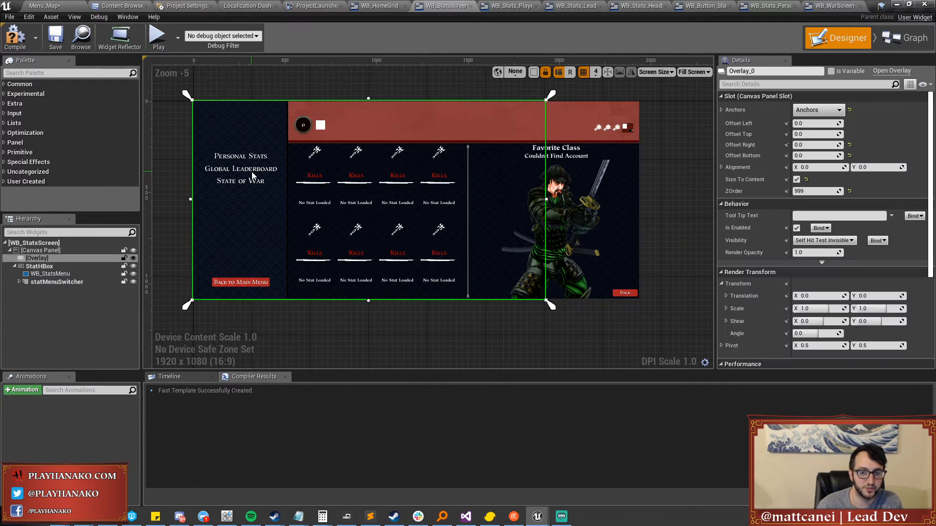
click(39, 283)
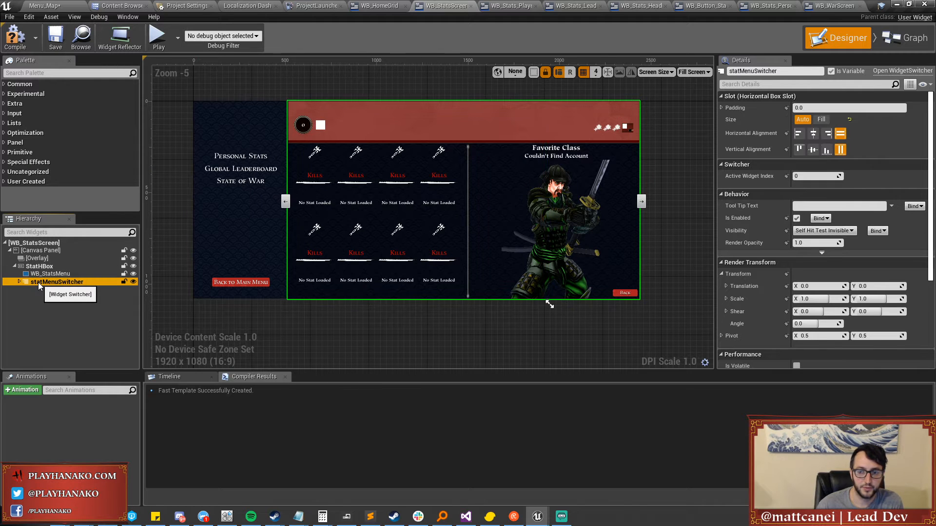
click(19, 281)
click(58, 289)
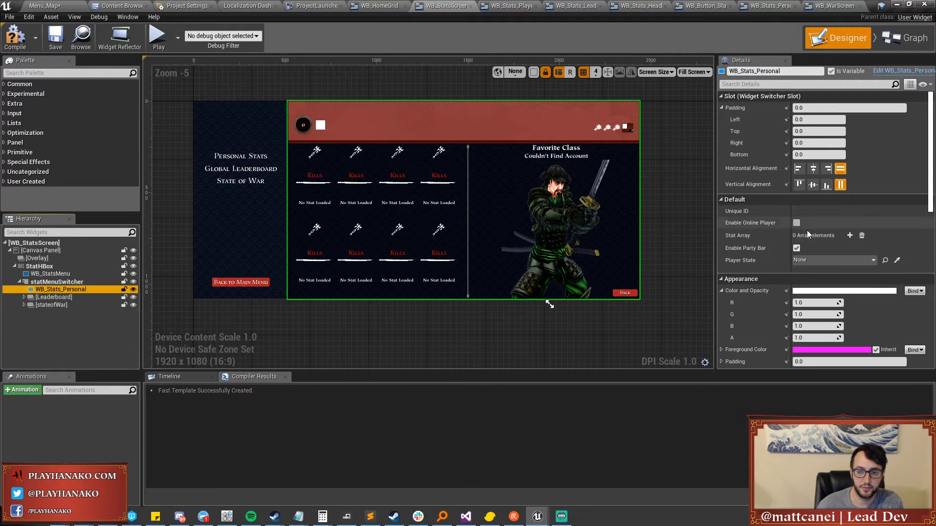
click(898, 71)
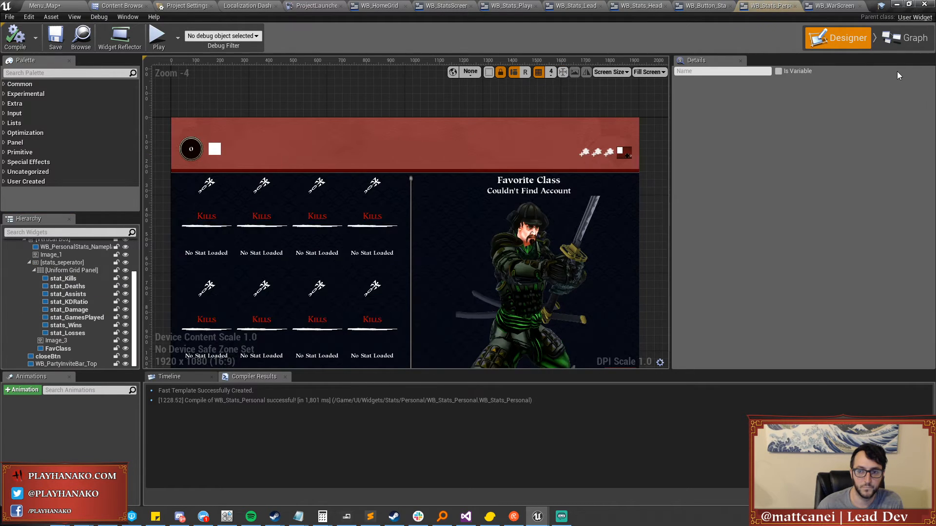
Detach the WB_Stats_Personal editor from the main window, and recompile with WB_StatsScreen in view.
drag(781, 5, 0, 39)
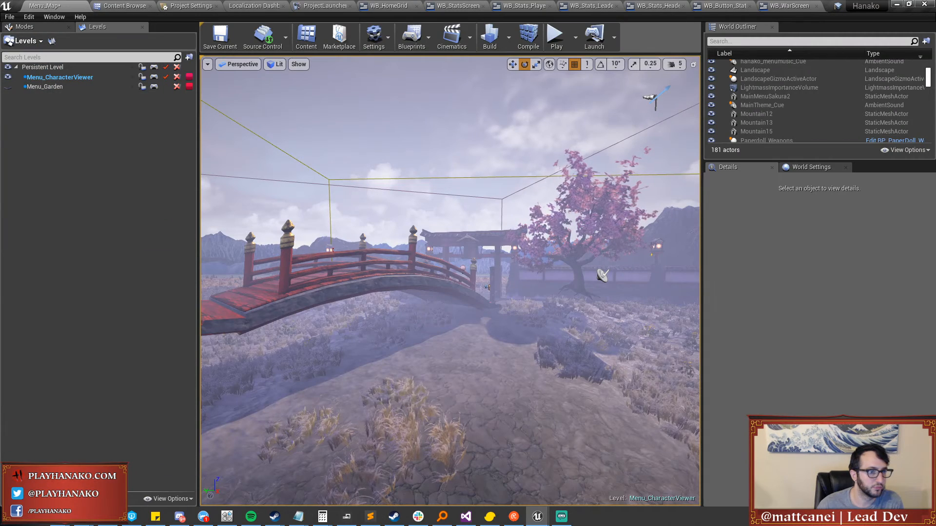
click(463, 6)
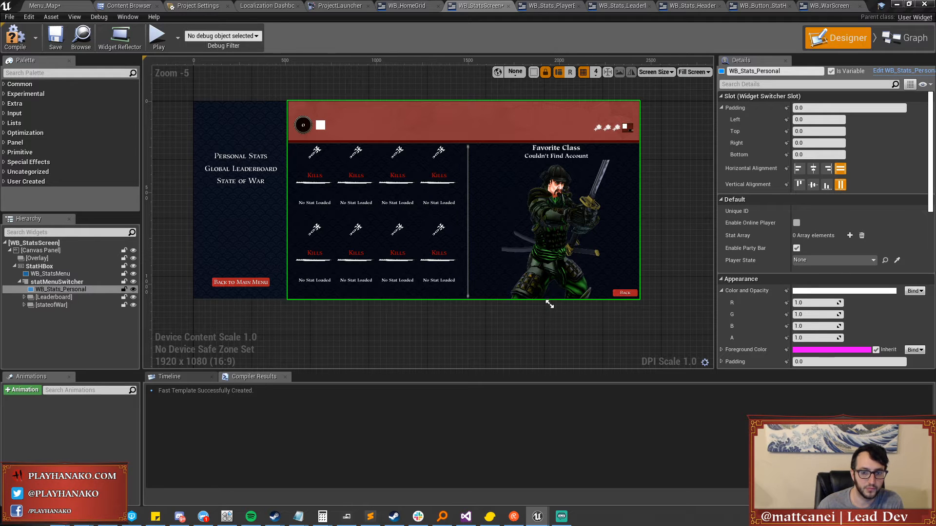
key(F7)
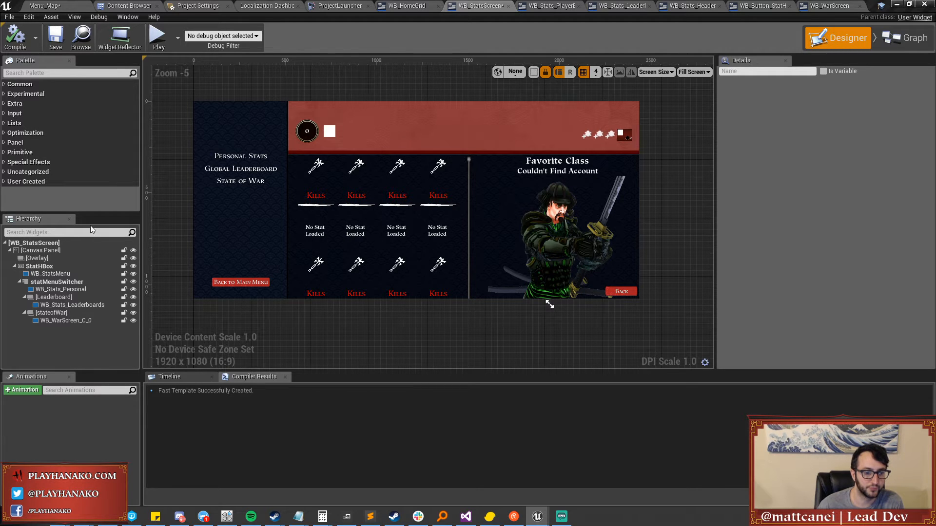
Review the slot settings of WB_StatsMenu and WB_Stats_Personal, and set statMenuSwitcher's slot size to Fill.
click(51, 274)
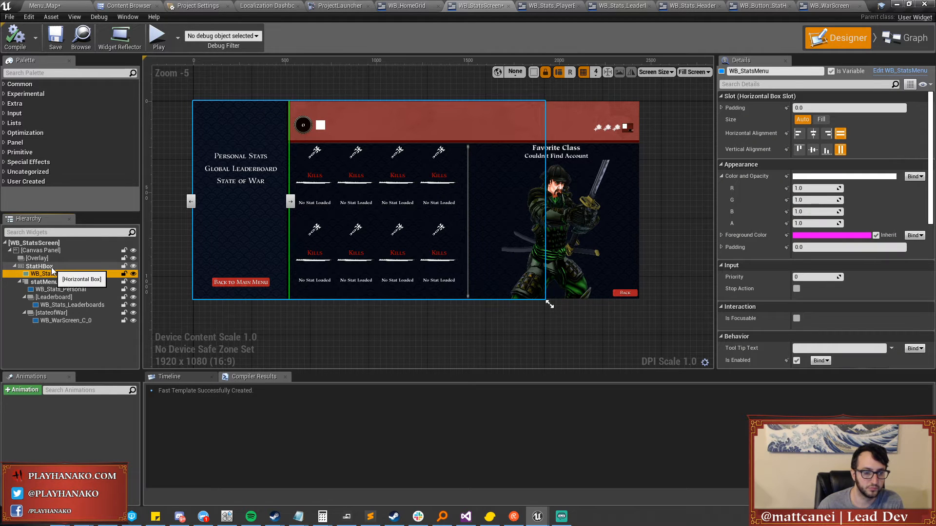
click(68, 290)
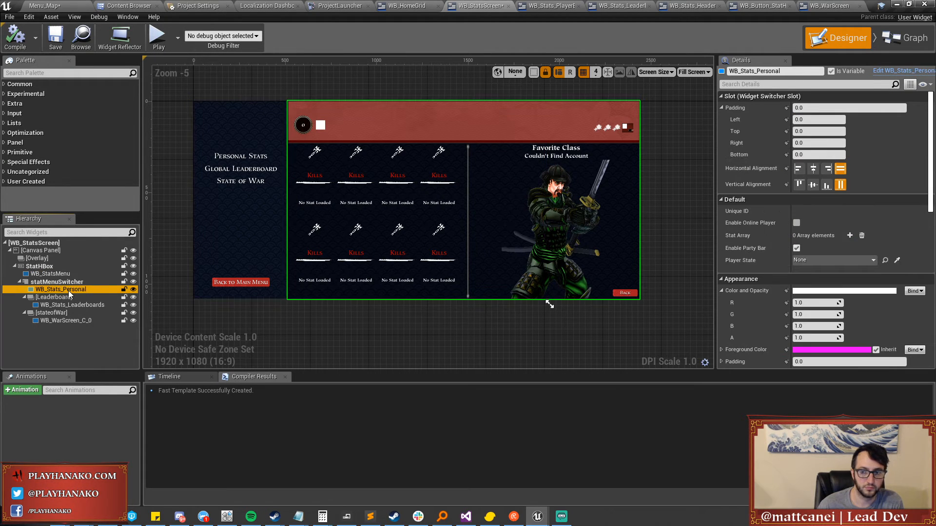
click(65, 282)
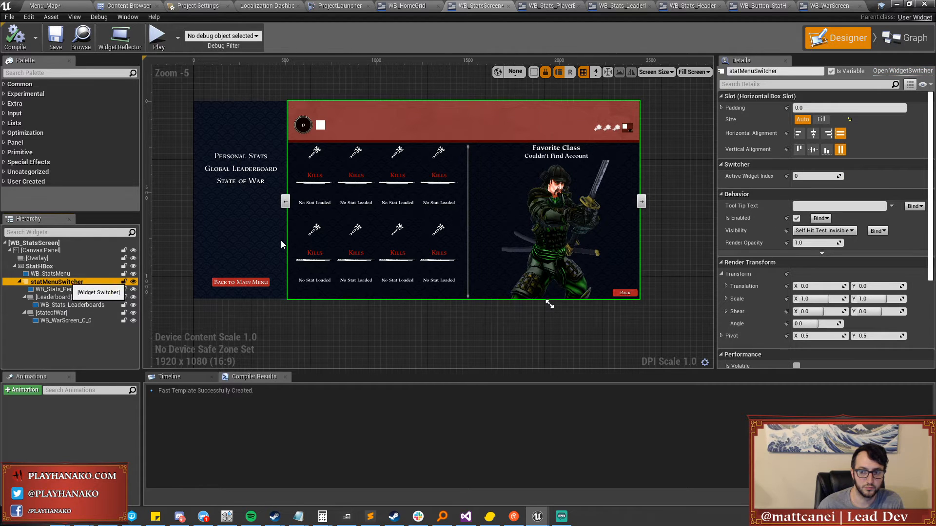
click(821, 120)
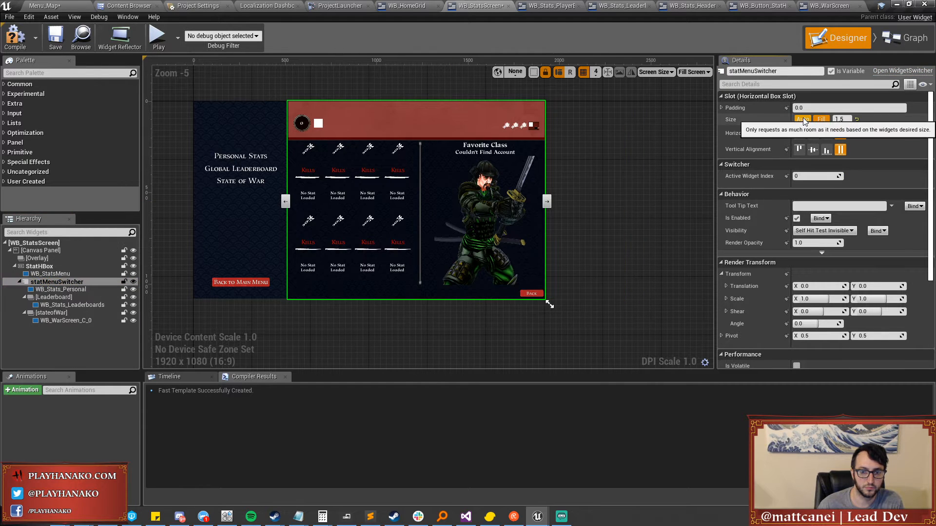
click(667, 189)
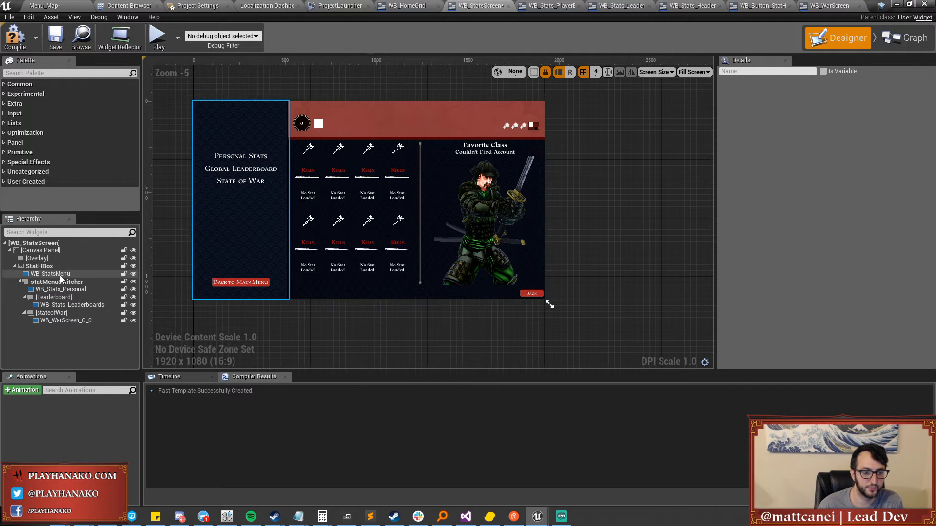
Check WB_StatsMenu's slot settings and re-enter the fill value of statMenuSwitcher's slot size.
click(241, 219)
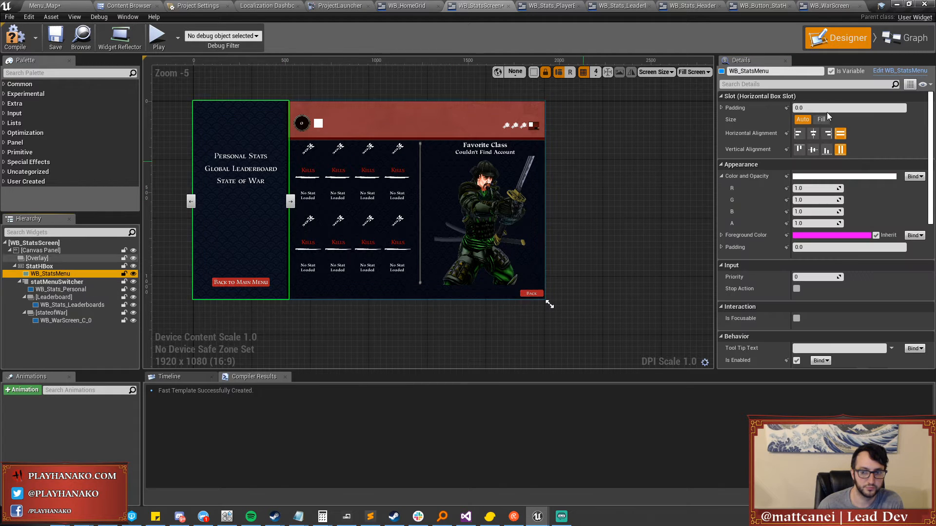
click(384, 223)
click(57, 282)
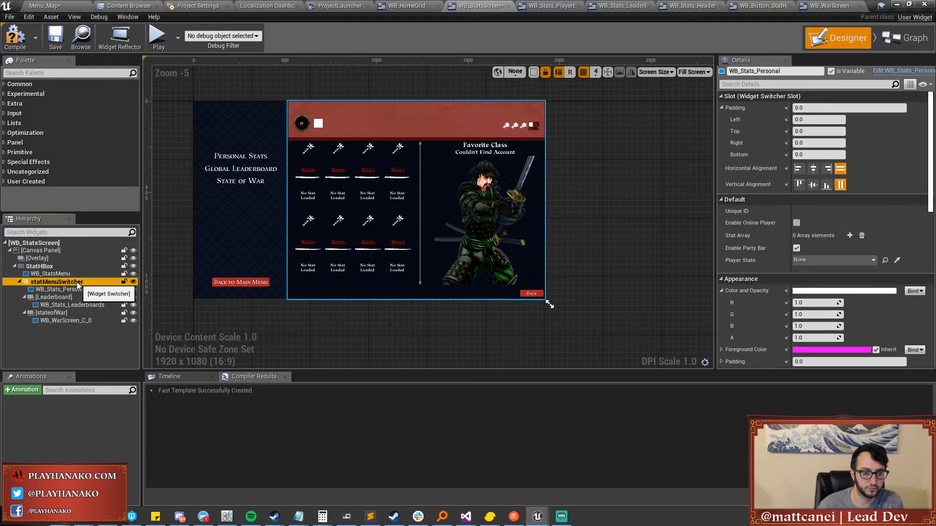
click(840, 119)
key(Return)
click(462, 311)
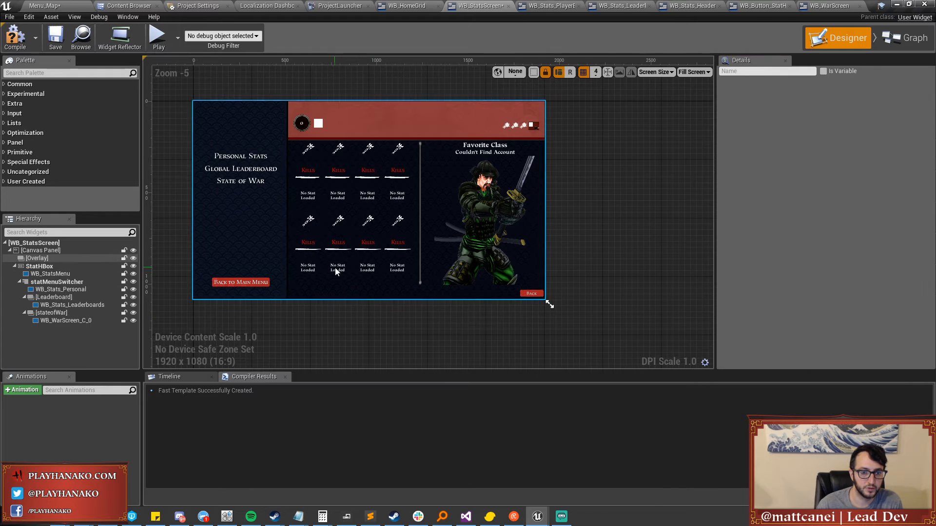
scroll(353, 256, up, 1)
right_drag(395, 191, 417, 240)
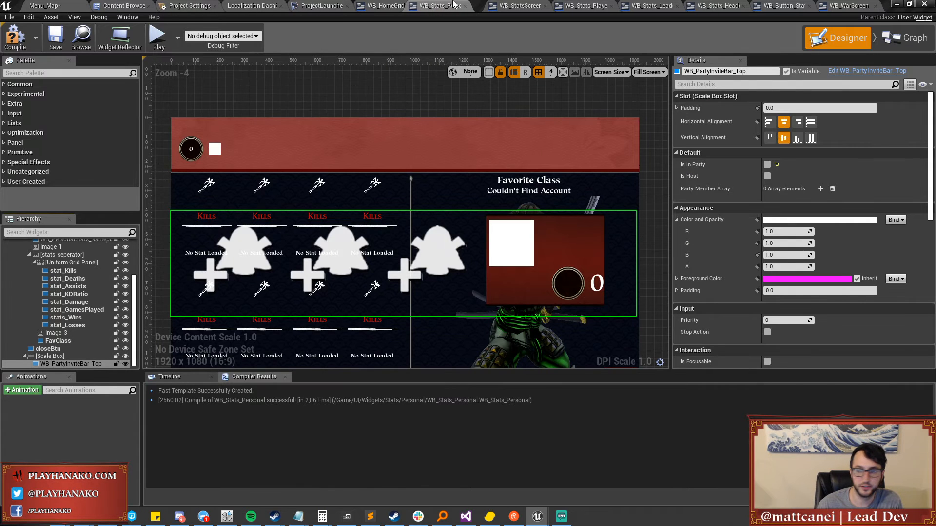
In the WB_Stats_Personal widget, align WB_PartyInviteBar_Top horizontally right and vertically top within its scale box slot.
mouse_move(452, 5)
mouse_down()
mouse_move(432, 5)
mouse_move(448, 5)
mouse_up()
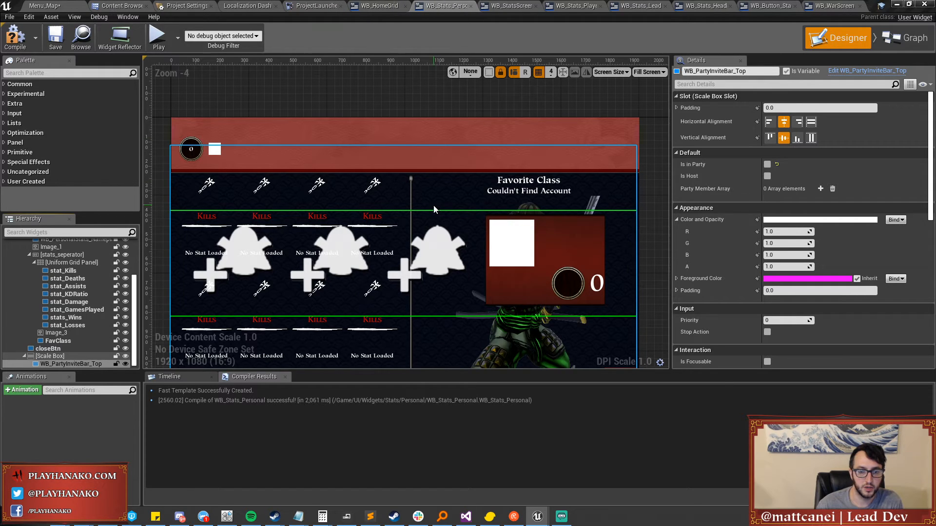
right_drag(432, 207, 412, 182)
scroll(412, 185, down, 1)
click(798, 121)
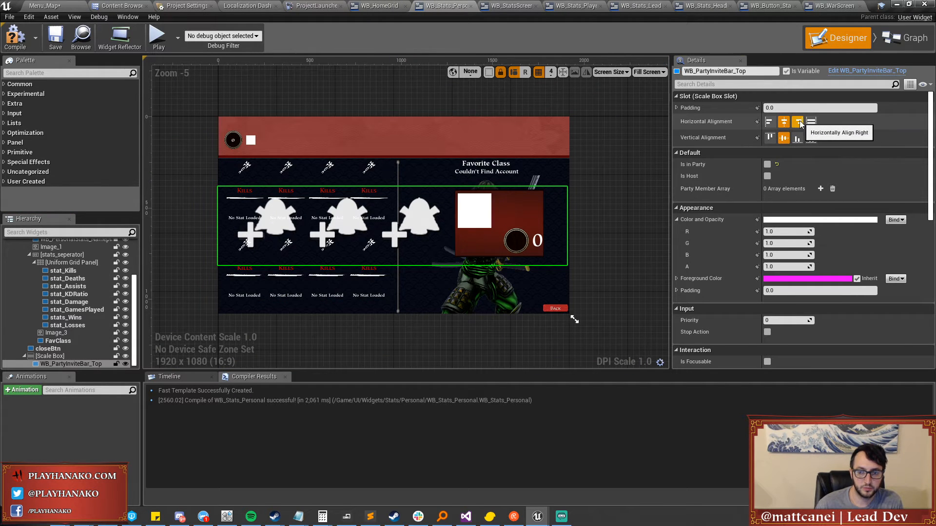
click(797, 137)
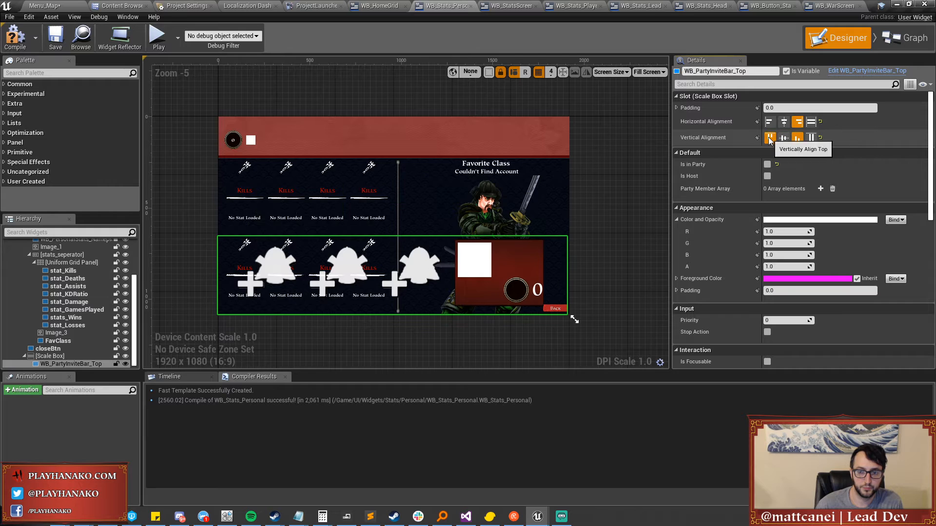
click(769, 138)
Try the Fill and Scale to Fit stretch modes on the party bar's scale box and set it to Scale to Fill.
click(50, 356)
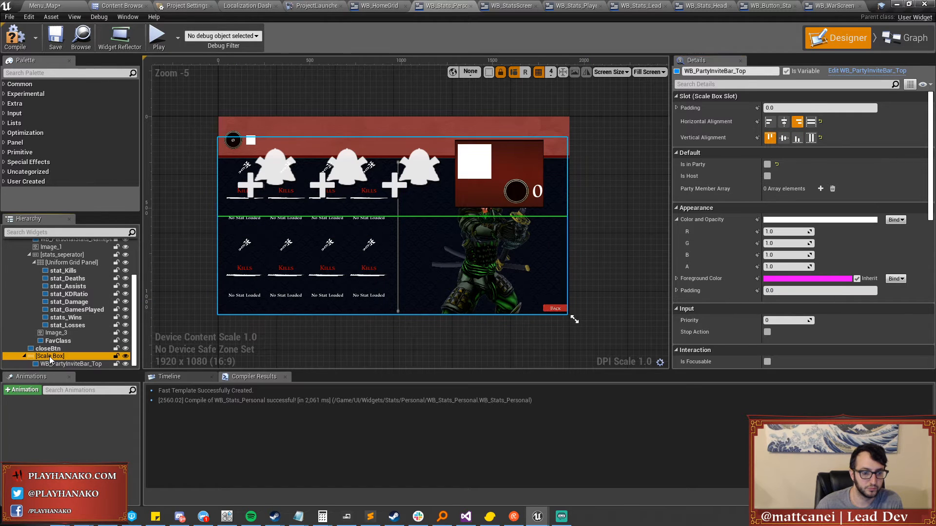
click(787, 165)
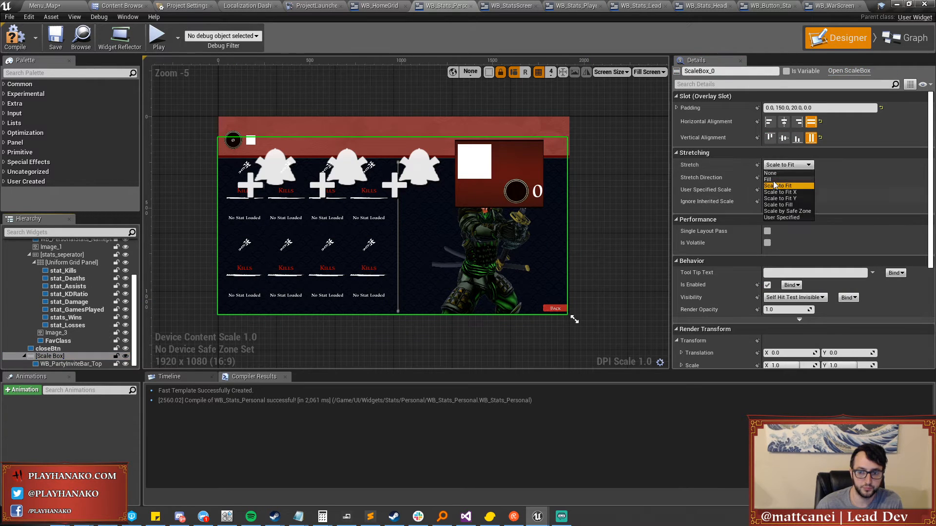
click(775, 183)
click(787, 165)
click(778, 186)
click(787, 165)
click(784, 204)
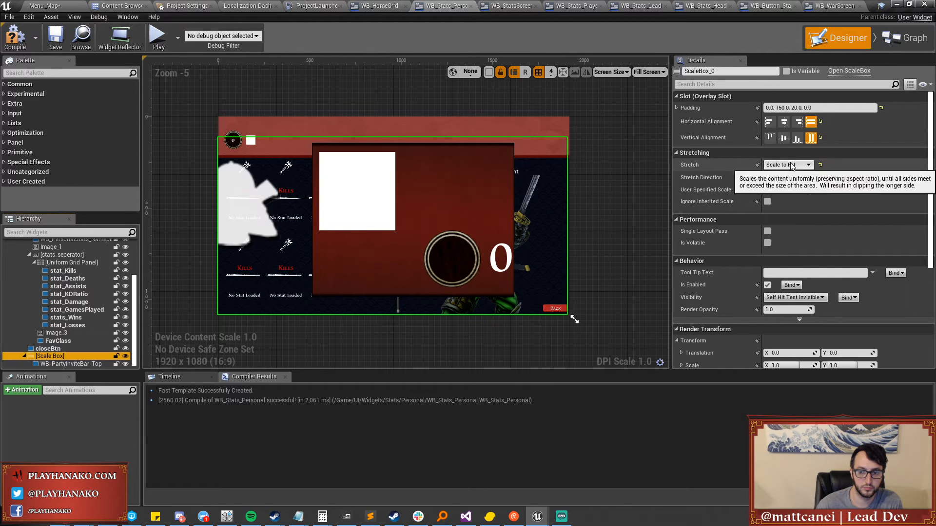
Set both the horizontal and vertical alignment of WB_PartyInviteBar_Top to fill.
click(59, 365)
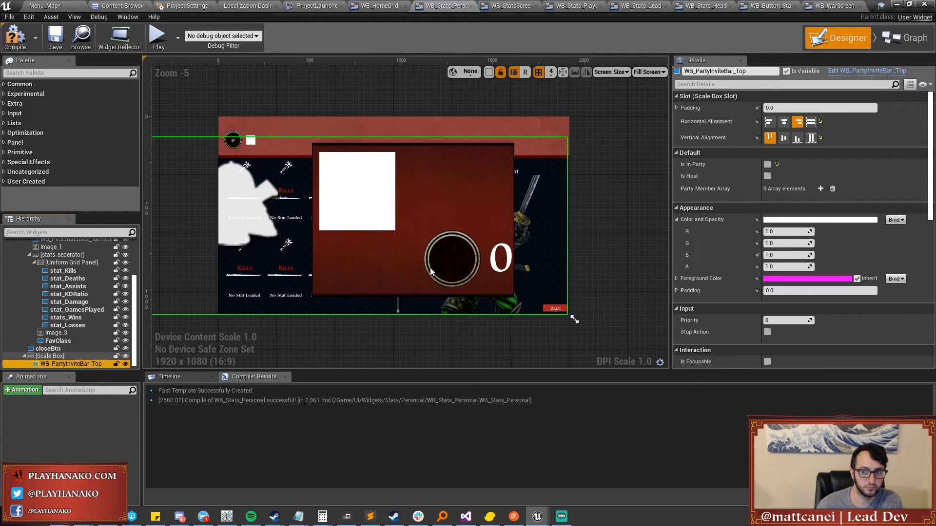
click(810, 122)
click(810, 138)
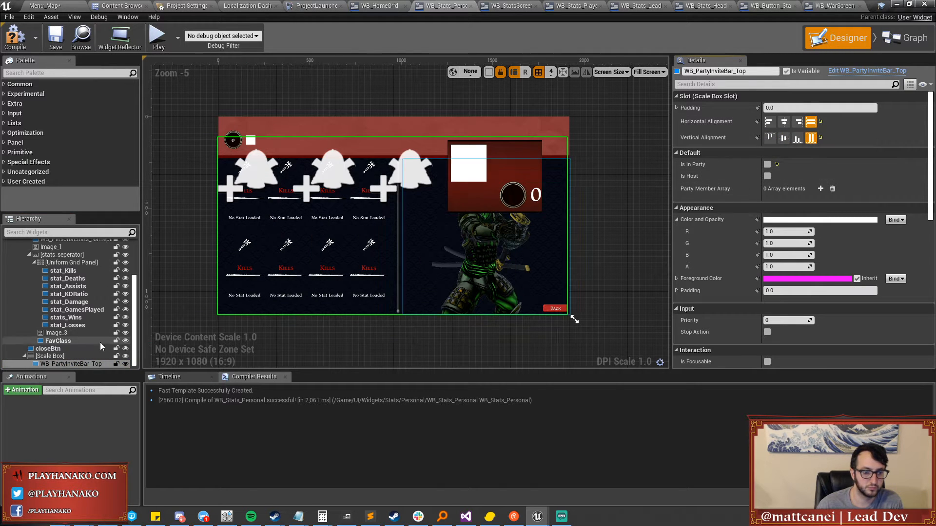
Find the Size Box in the widget palette and replace the scale box around WB_PartyInviteBar_Top with it.
right_click(65, 357)
mouse_move(112, 449)
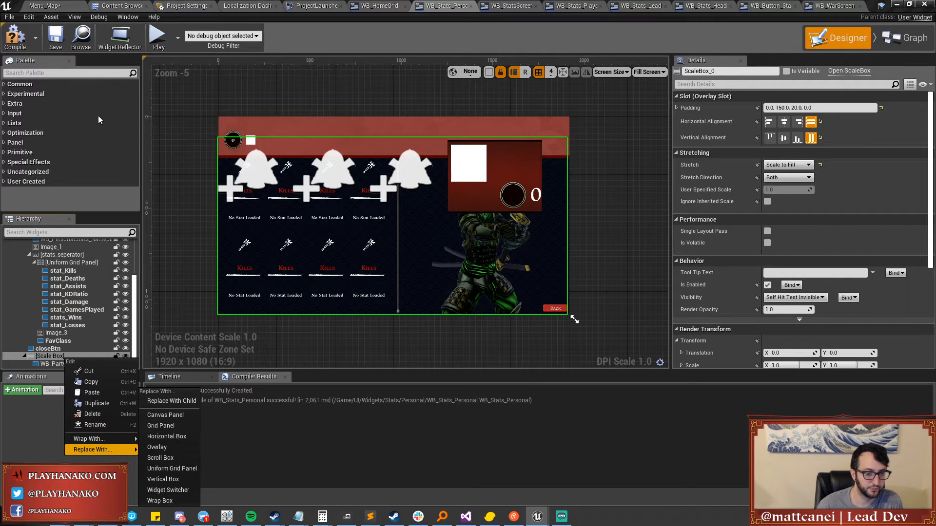
click(67, 73)
text(size)
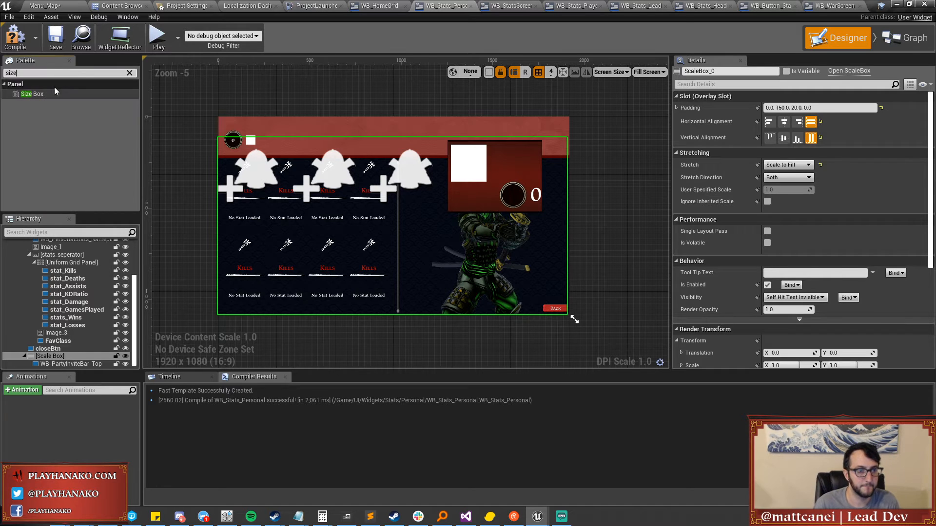
click(56, 93)
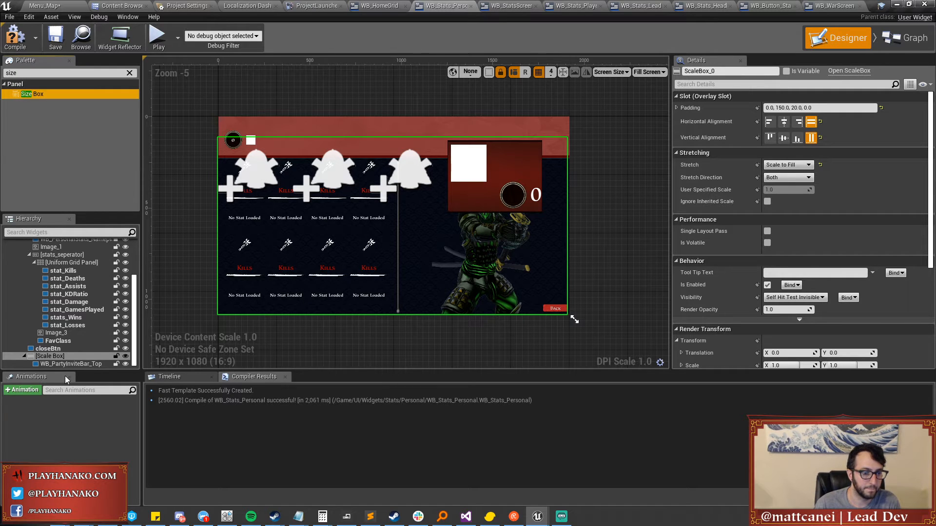
right_click(61, 356)
mouse_move(110, 446)
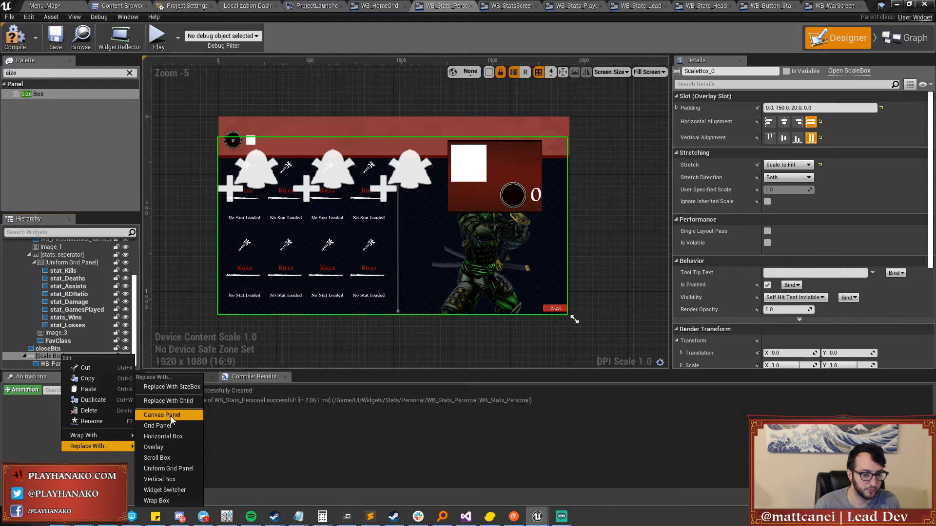
click(173, 386)
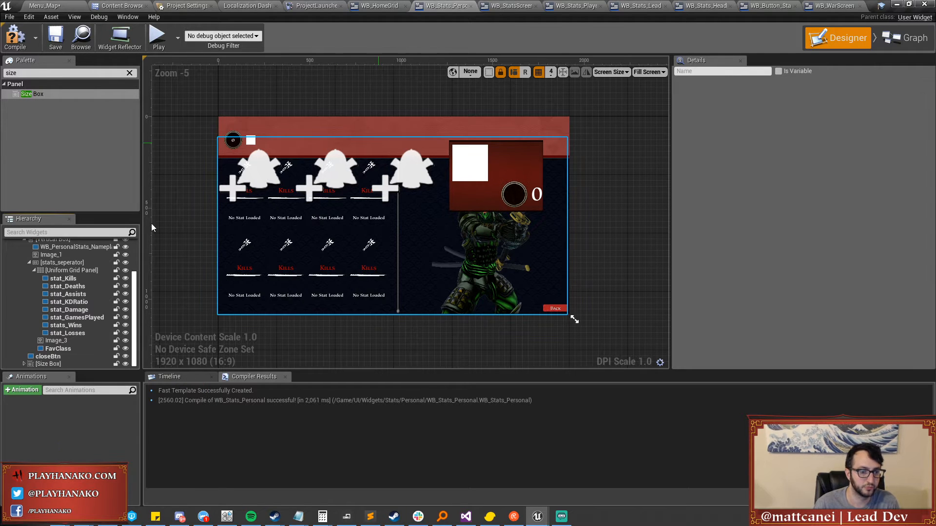
Enable the size box's width and height overrides, try a width override of 500, and set it to 400.
click(299, 166)
click(684, 164)
click(684, 176)
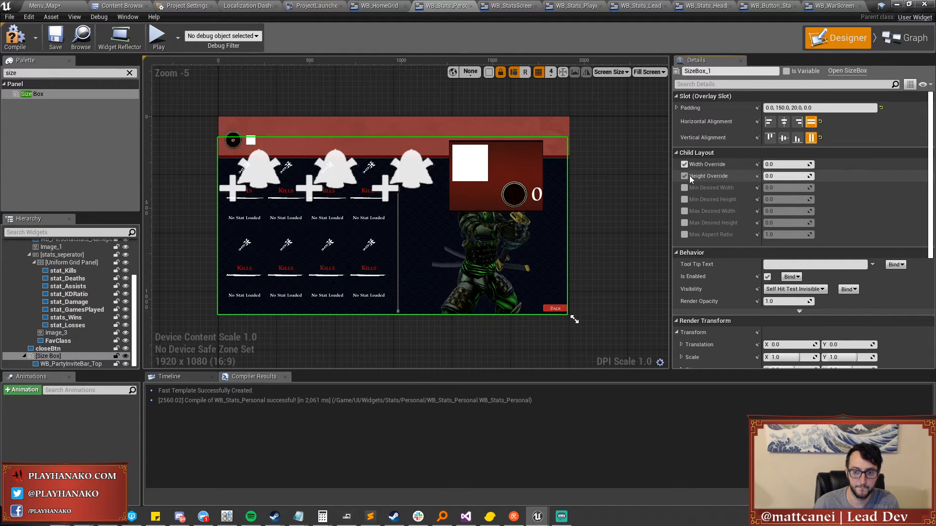
mouse_move(787, 165)
mouse_down()
mouse_move(809, 164)
mouse_move(787, 164)
mouse_up()
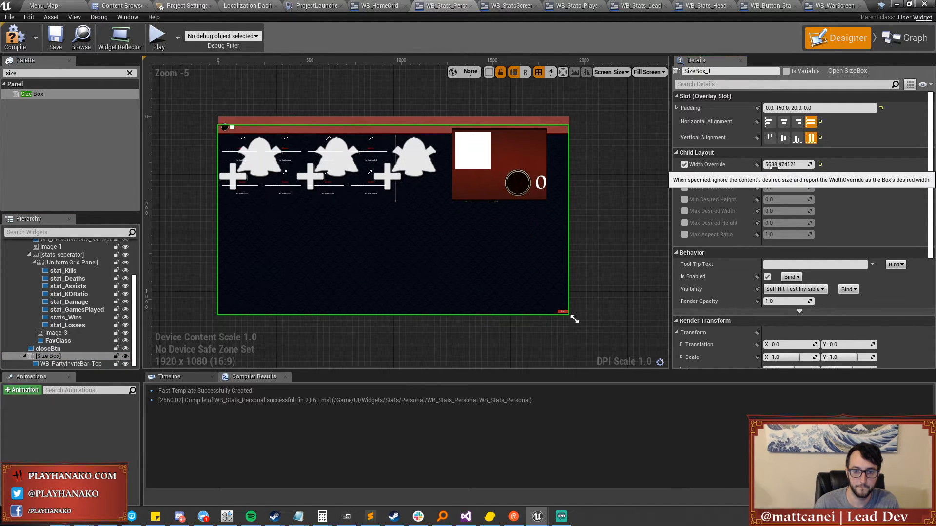
text(500)
key(Return)
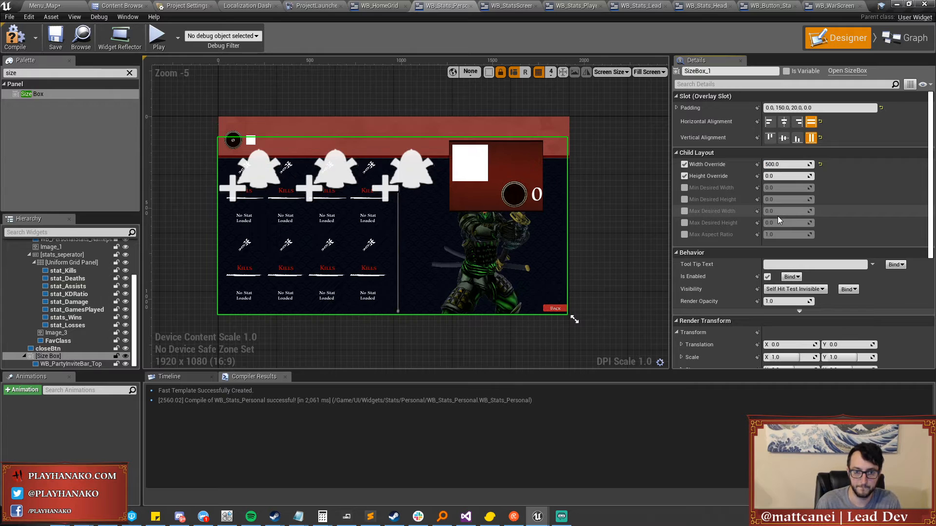
click(796, 164)
Align the size box horizontally right, try vertical top alignment, and return its vertical alignment to fill.
click(66, 364)
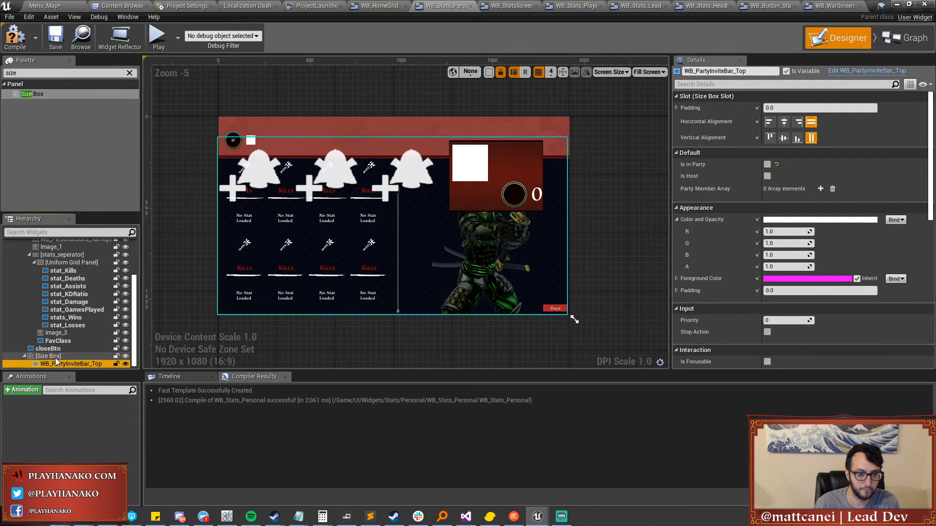
click(48, 356)
click(797, 122)
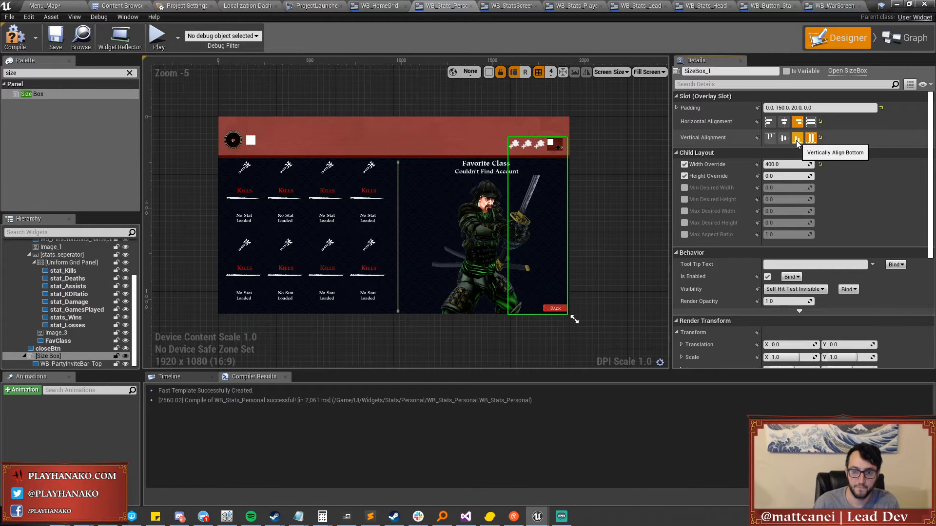
click(769, 137)
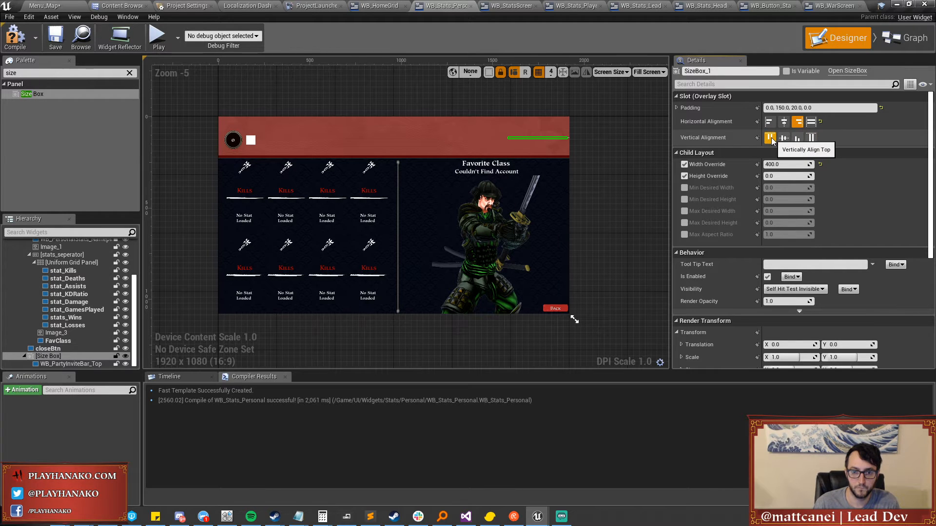
click(810, 139)
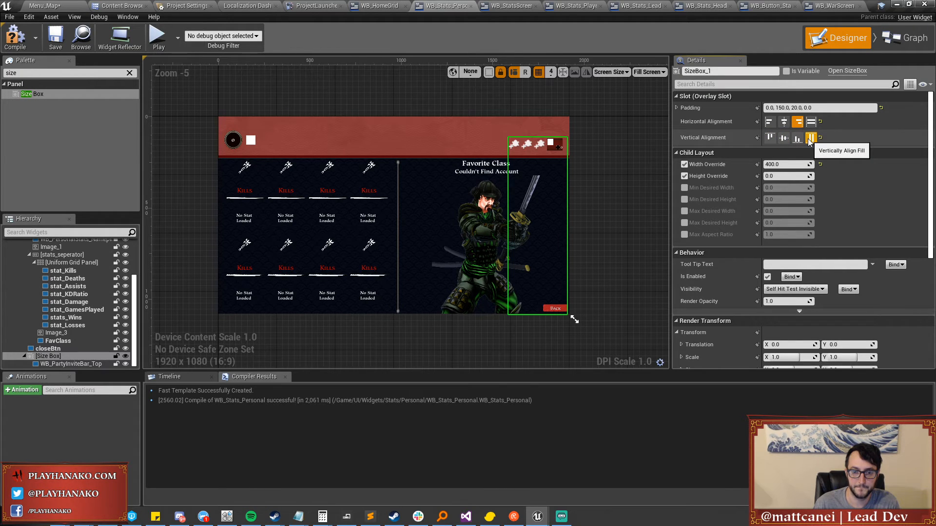
Set the size box's height override to 100 and enable minimum desired width and height at about 646 and 3432.
click(768, 176)
text(100)
key(Return)
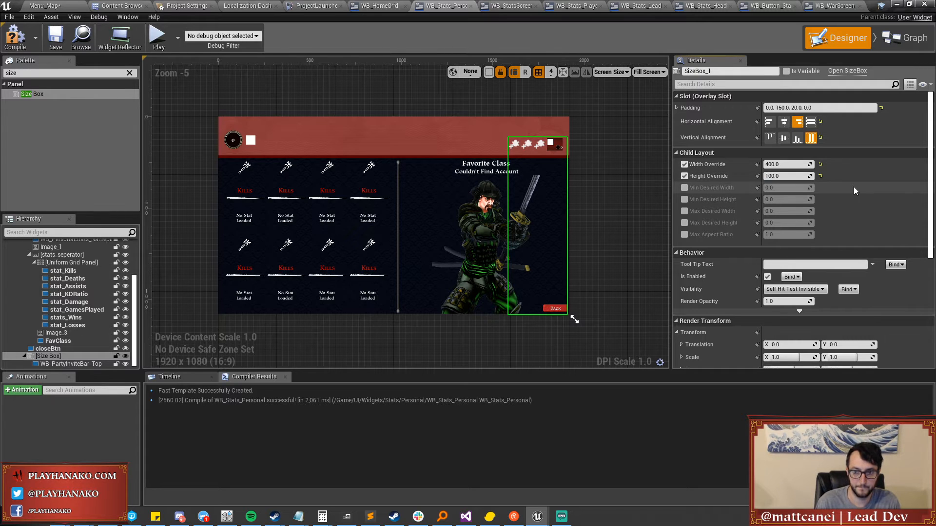
click(684, 188)
click(684, 199)
drag(780, 187, 812, 200)
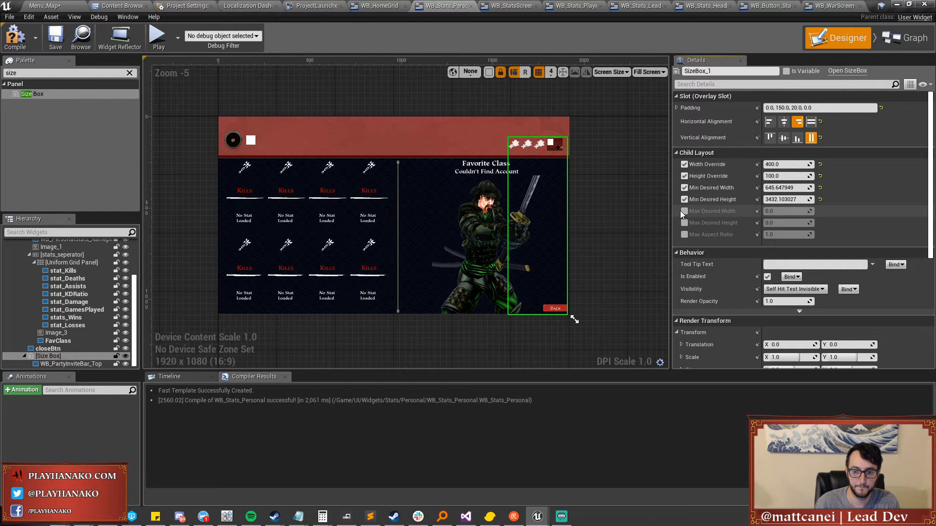
Set the size box's horizontal alignment to fill, its overrides to about 245 by 73, and its minimum desired size to about 23 by 72.
click(811, 122)
drag(796, 188, 781, 164)
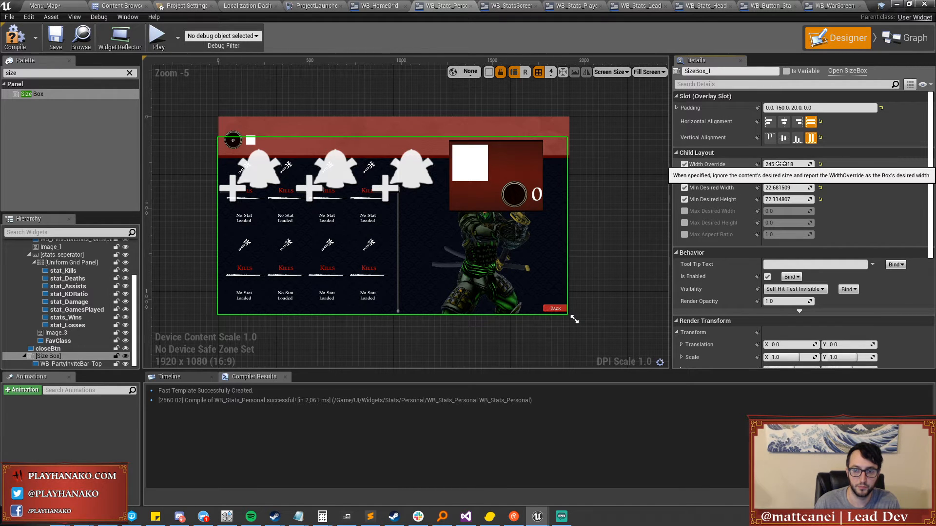
Inspect the slot and layout settings of the party invite bar, its size box, the close button and the personal stats nameplate.
click(86, 363)
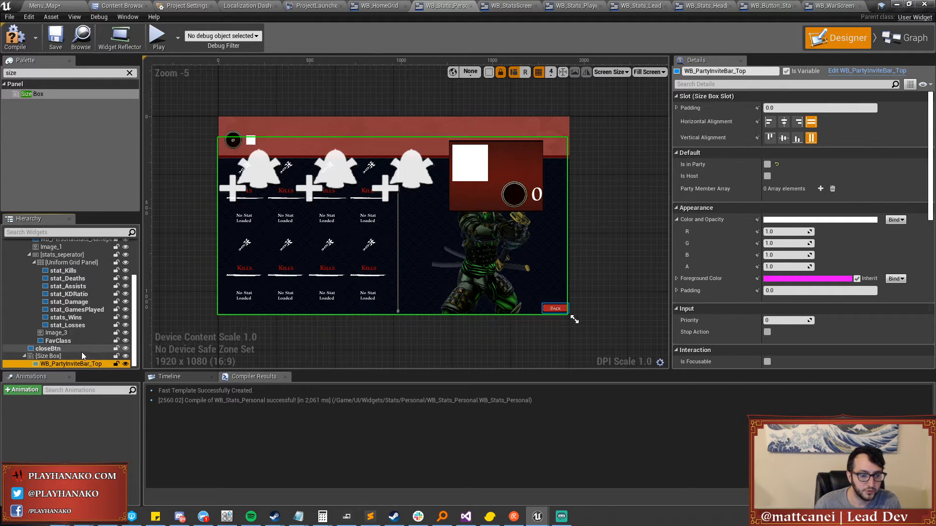
click(81, 349)
click(81, 356)
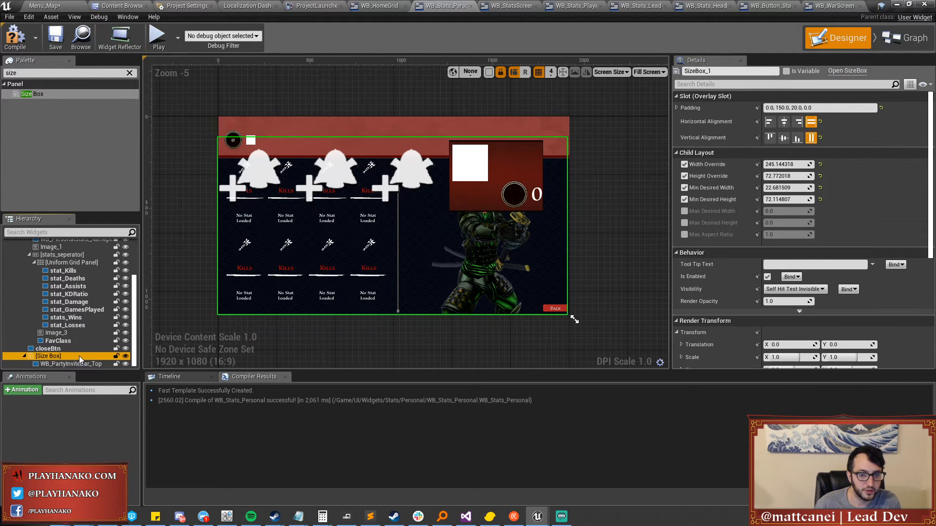
click(237, 140)
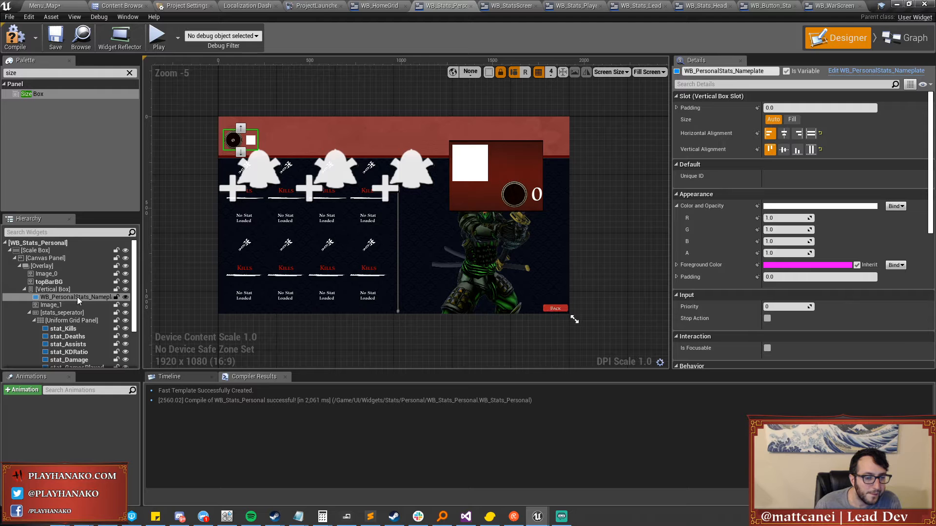
scroll(77, 296, down, 4)
click(64, 356)
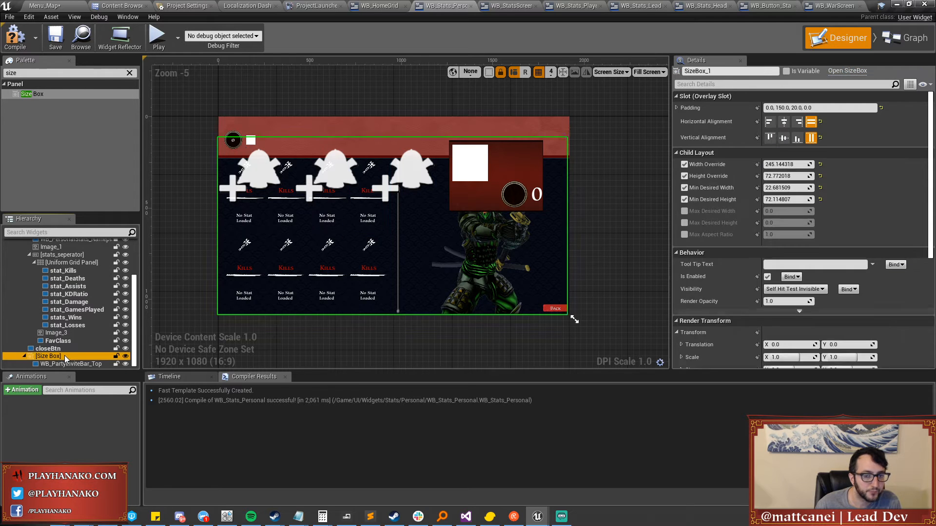
click(65, 364)
click(58, 356)
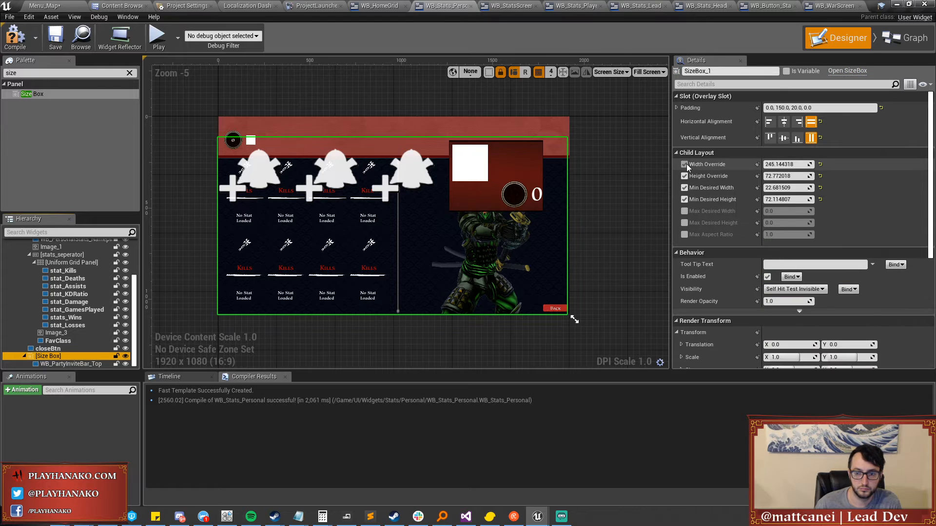
Disable the size box's width override, height override, minimum desired width and minimum desired height, and re-enable all four.
click(685, 165)
click(684, 176)
click(684, 188)
click(683, 199)
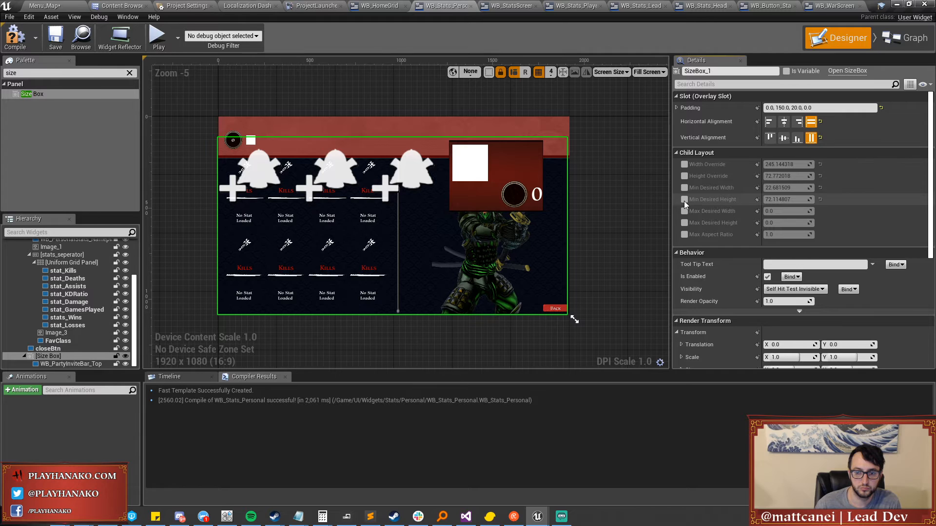
click(684, 200)
click(684, 188)
click(684, 176)
click(684, 165)
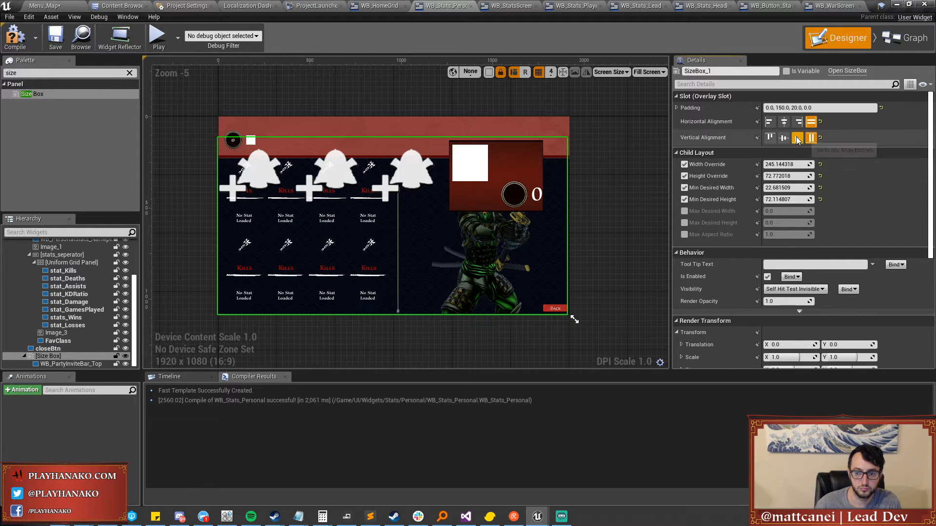
Align the size box vertically top and set its minimum desired width to about 27 and height to about 515.
click(770, 138)
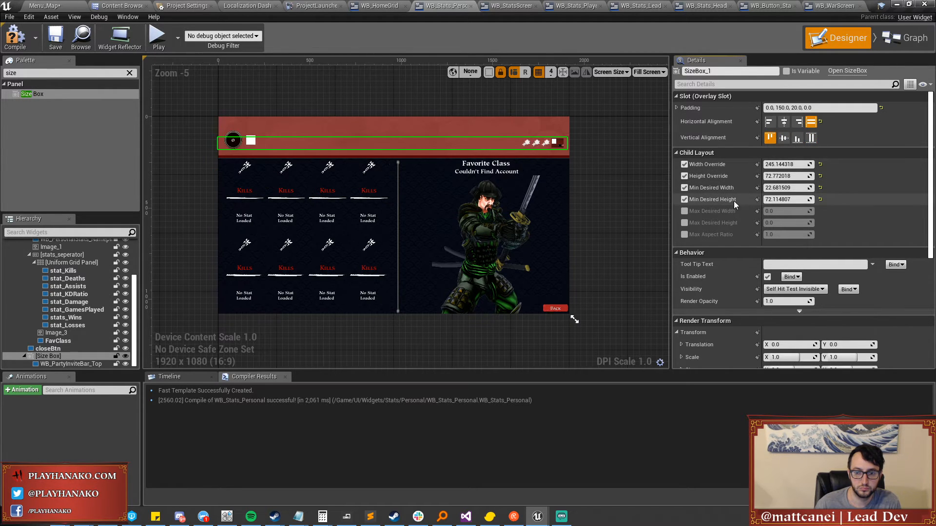
drag(783, 200, 796, 188)
click(784, 138)
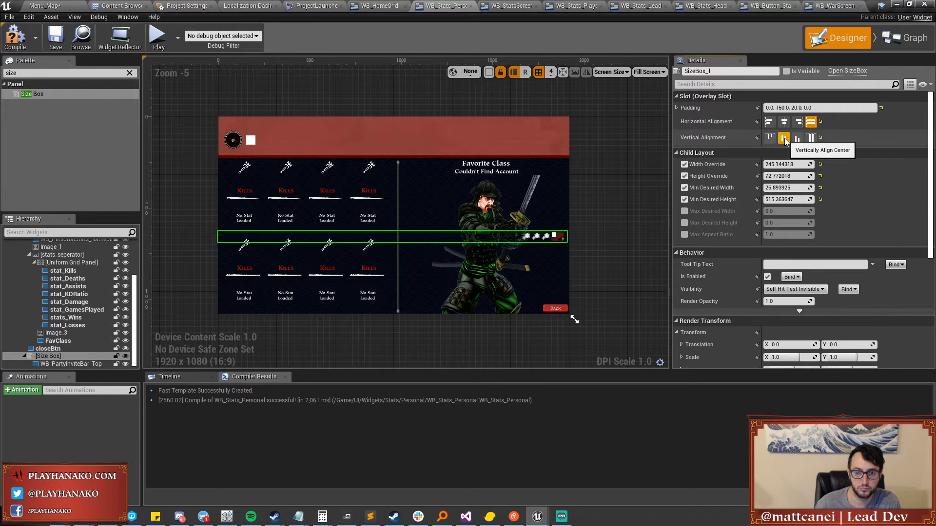
click(770, 138)
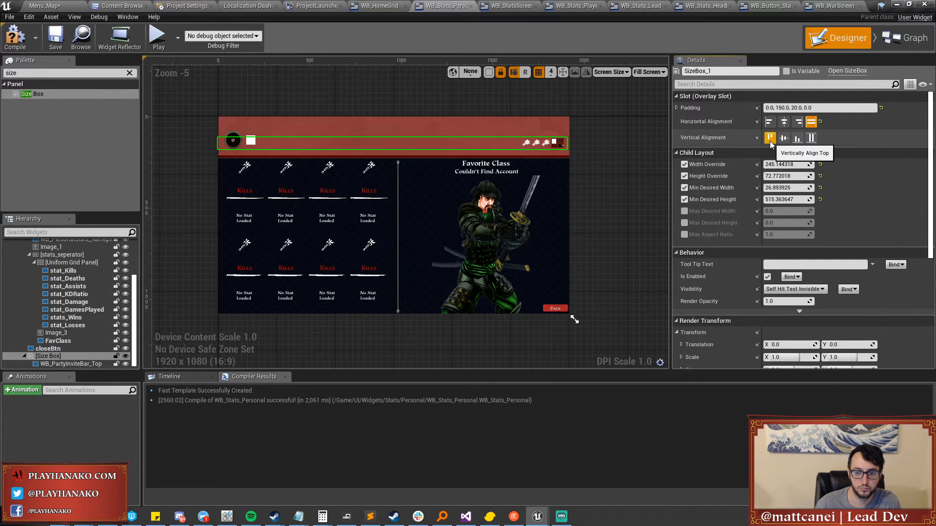
Set the size box's top padding to 0.
click(685, 107)
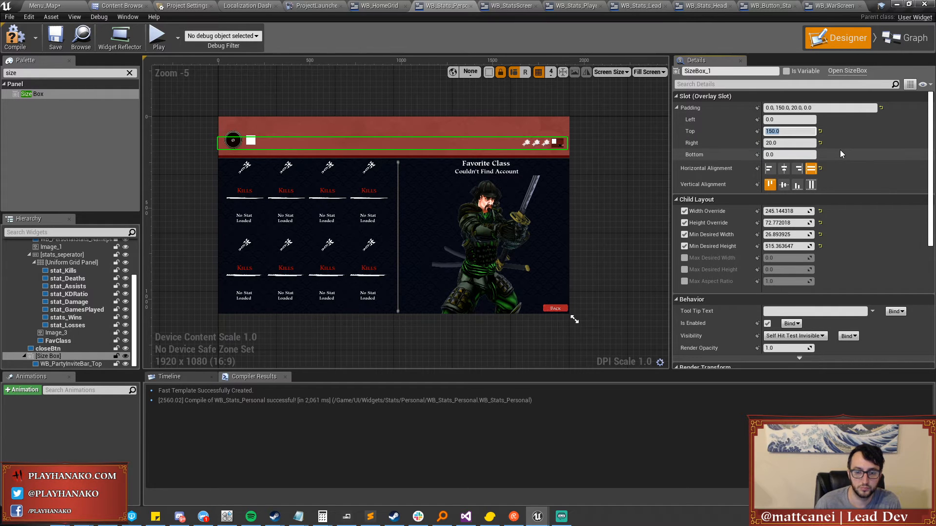
text(0)
key(Return)
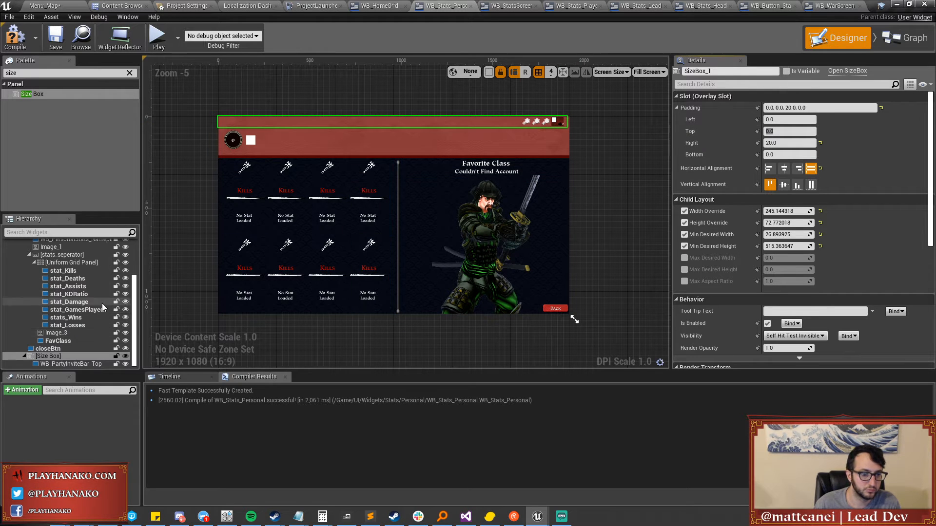
Set the size box's maximum desired width to about 2425, minimum desired size to about 12 by 262, and height override to about 123.
scroll(102, 304, up, 3)
click(20, 266)
click(19, 267)
click(27, 304)
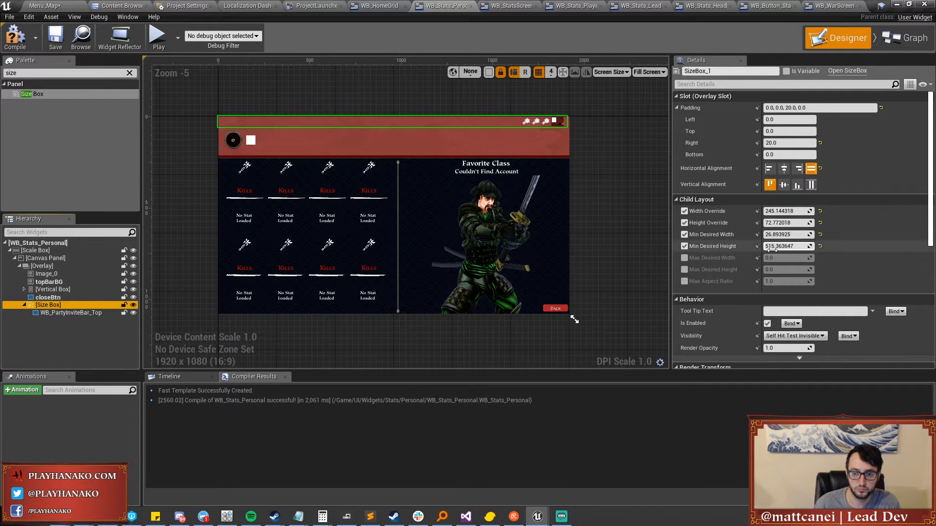
click(684, 258)
mouse_move(799, 258)
mouse_down()
mouse_move(839, 258)
mouse_move(812, 258)
mouse_up()
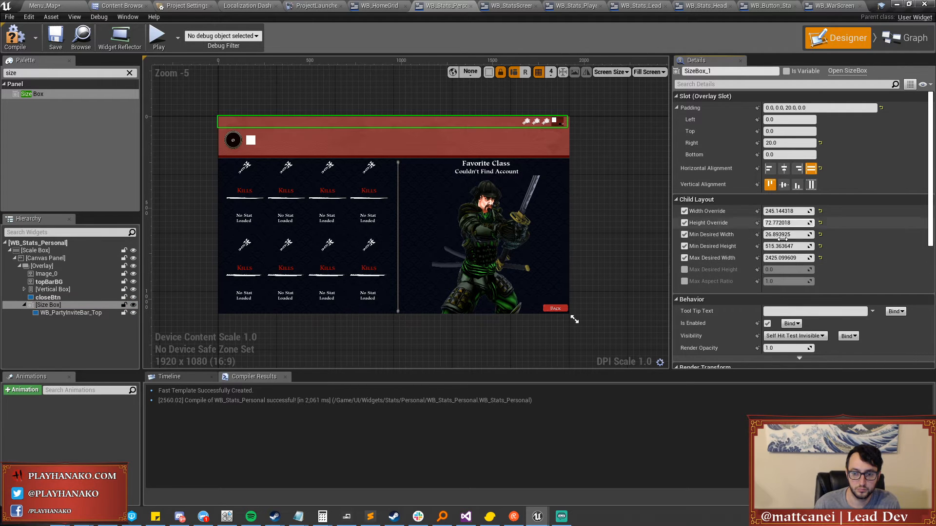
drag(789, 234, 824, 222)
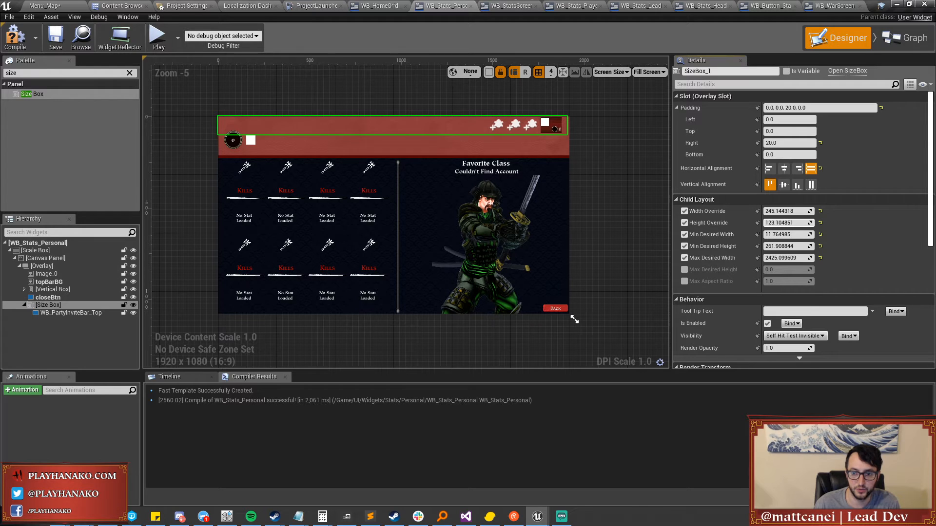
Disable the size box's minimum desired width and height and maximum desired width, and set its overrides to about 883 by 120.
click(684, 234)
click(684, 247)
click(684, 258)
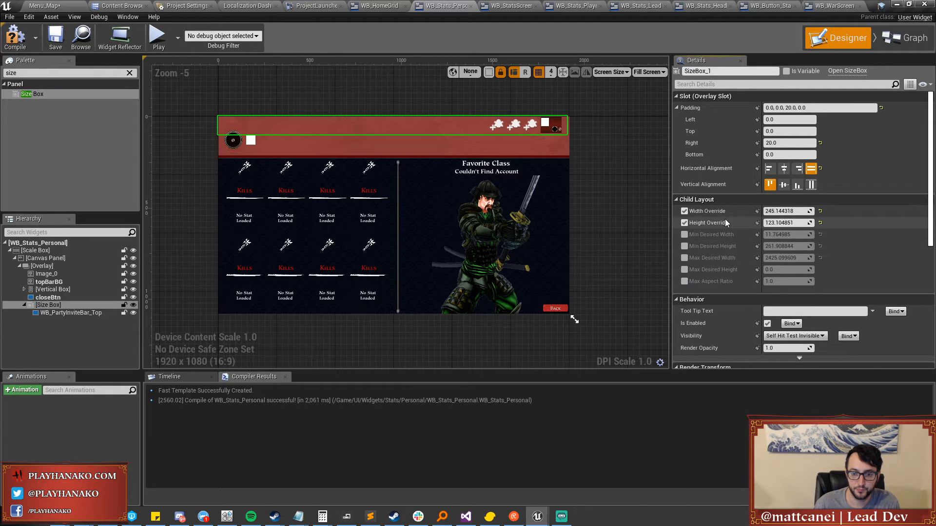
mouse_move(780, 211)
mouse_down()
mouse_move(805, 212)
mouse_move(785, 222)
mouse_up()
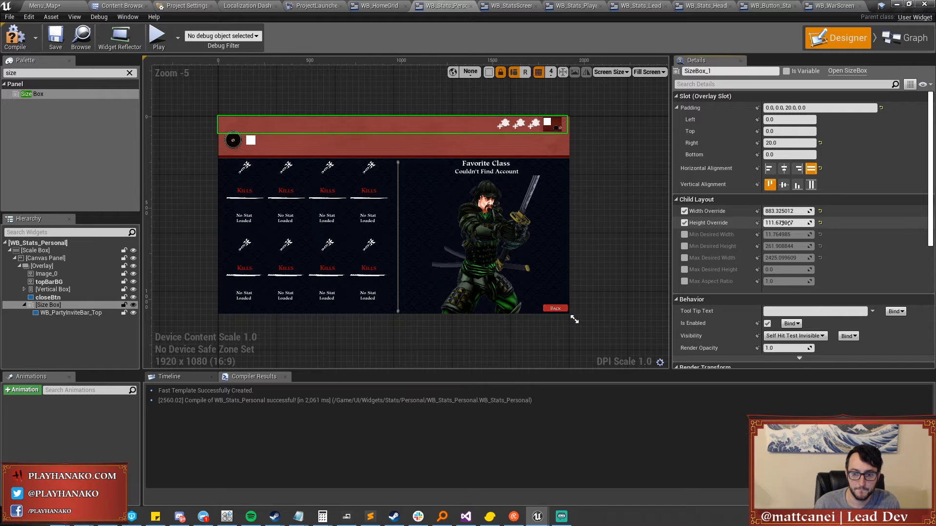
key(Return)
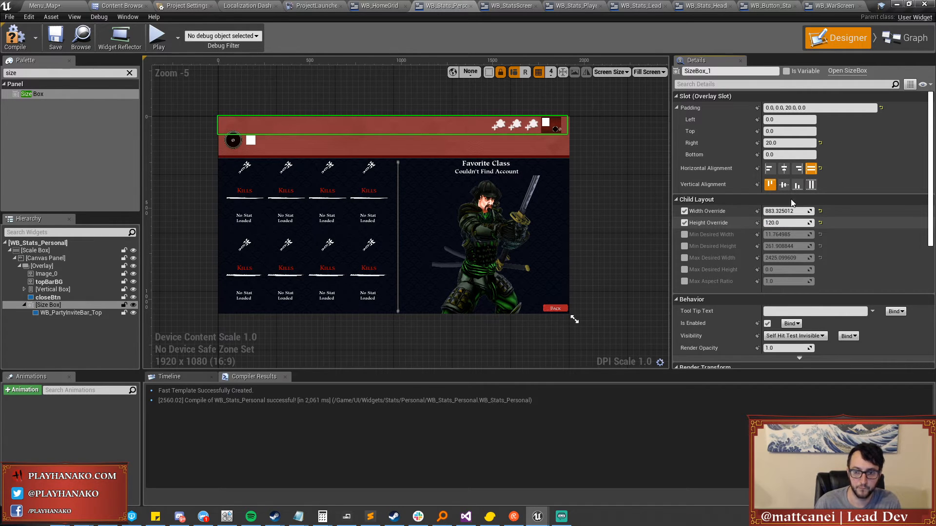
Try a top padding of 150 on the size box and settle on 100.
click(791, 131)
text(150)
key(Return)
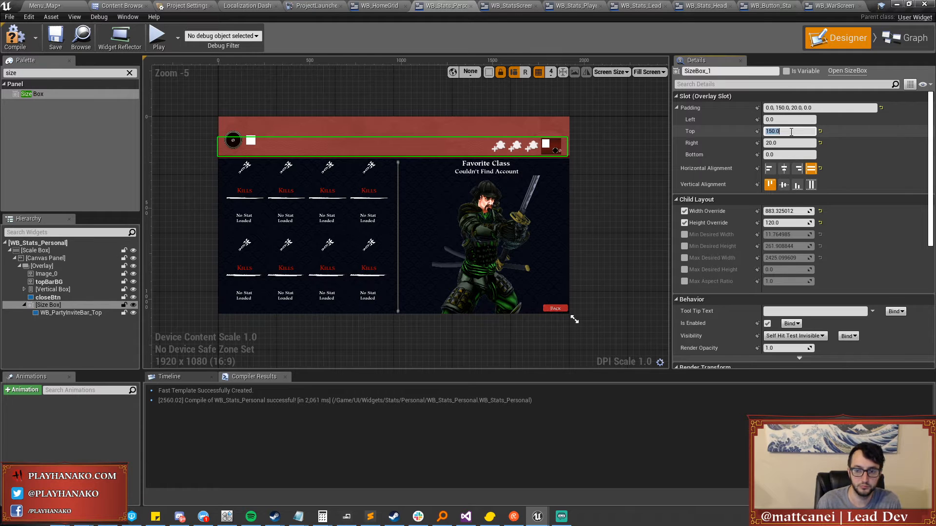
text(100)
key(Return)
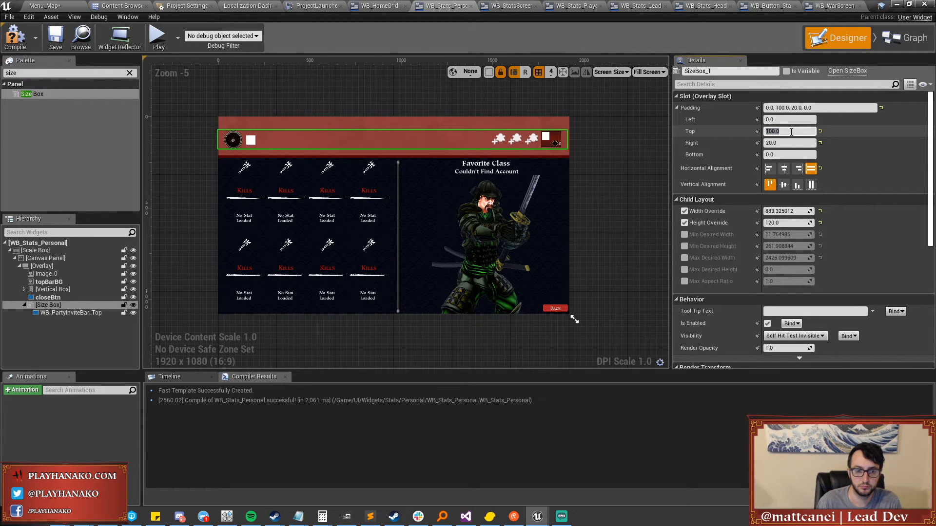
Set the size box's height override to 110 and save the WB_Stats_Personal widget.
click(783, 223)
text(110)
key(Return)
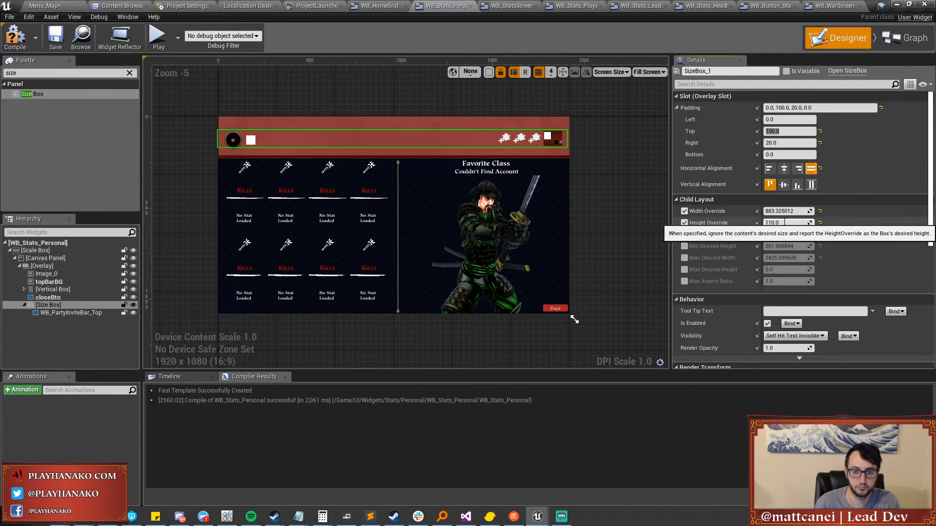
click(52, 46)
Open WB_Stats_Leaderboards for editing from WB_StatsScreen and reorder its editor to sit between WB_HomeGrid and WB_Stats_Personal.
click(492, 6)
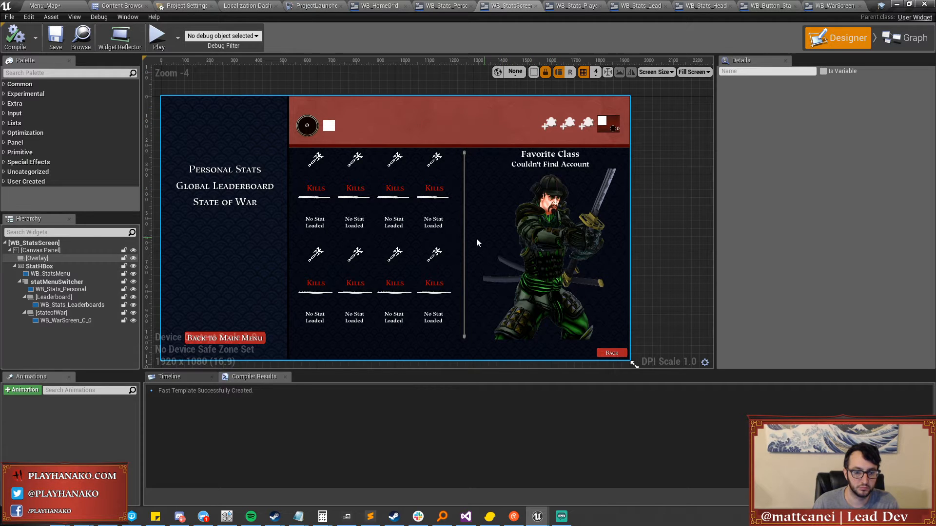
click(57, 305)
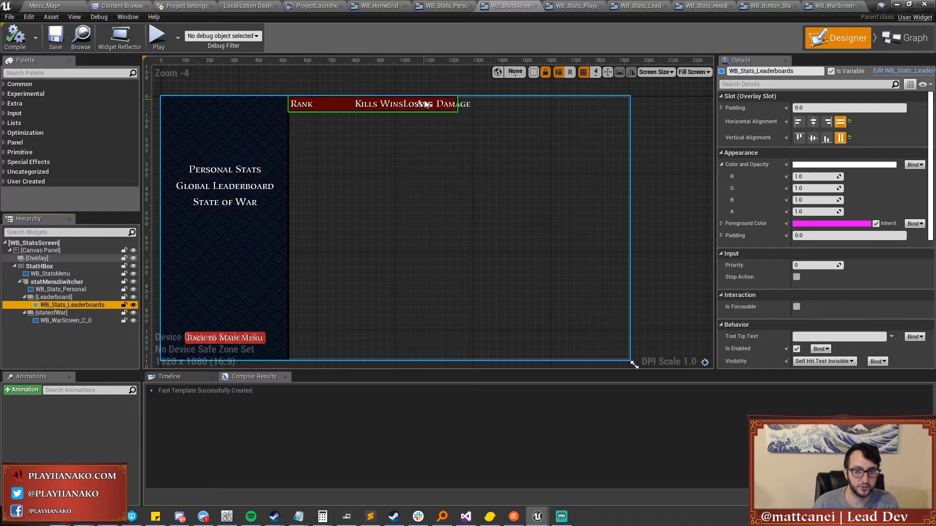
click(894, 74)
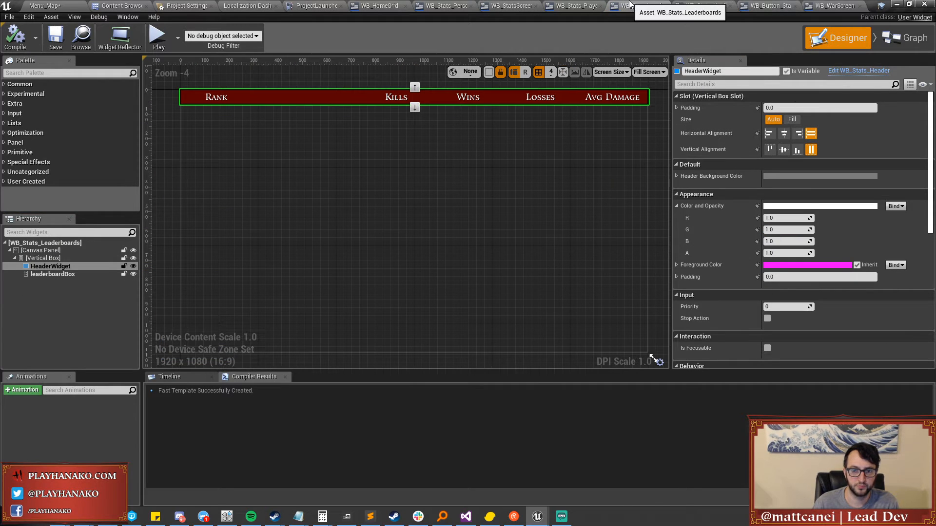
drag(499, 5, 370, 4)
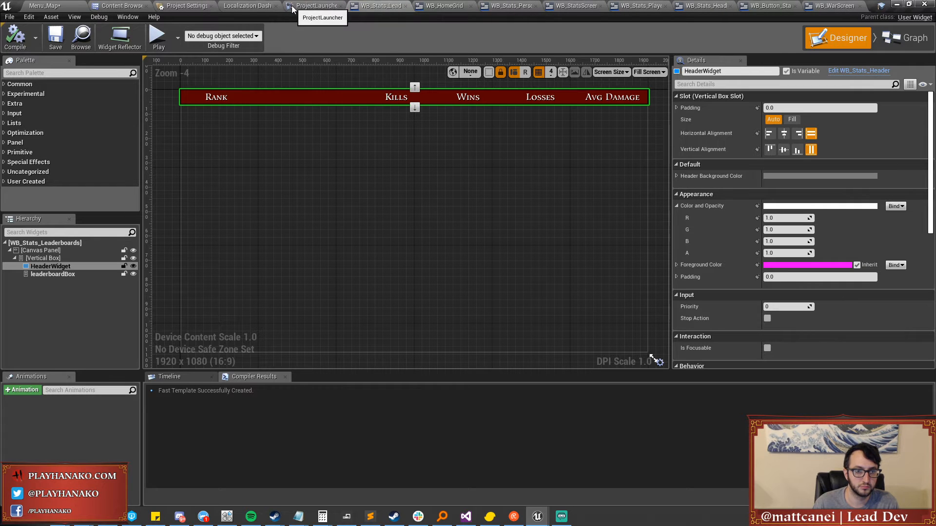
click(439, 9)
click(363, 4)
drag(363, 4, 433, 7)
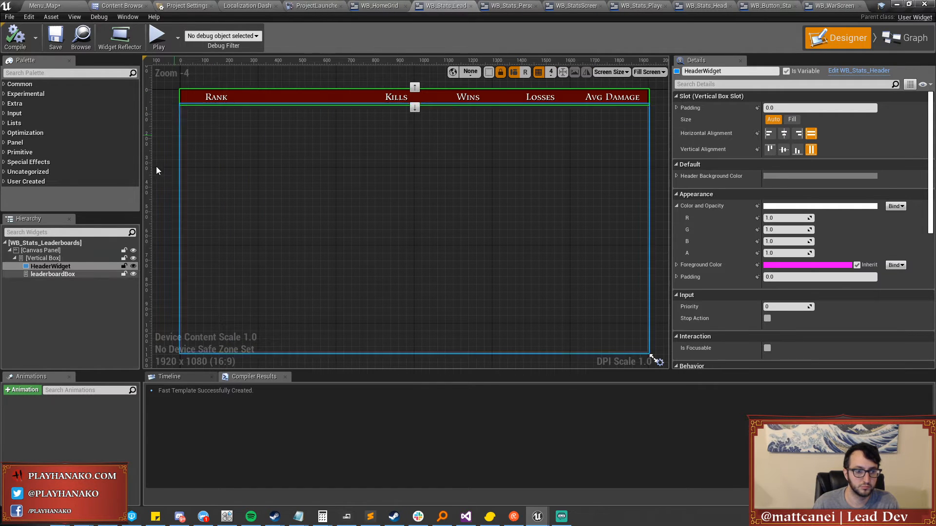
Turn off Size To Content for the vertical box in WB_Stats_Leaderboards and save the widget.
click(67, 257)
click(63, 253)
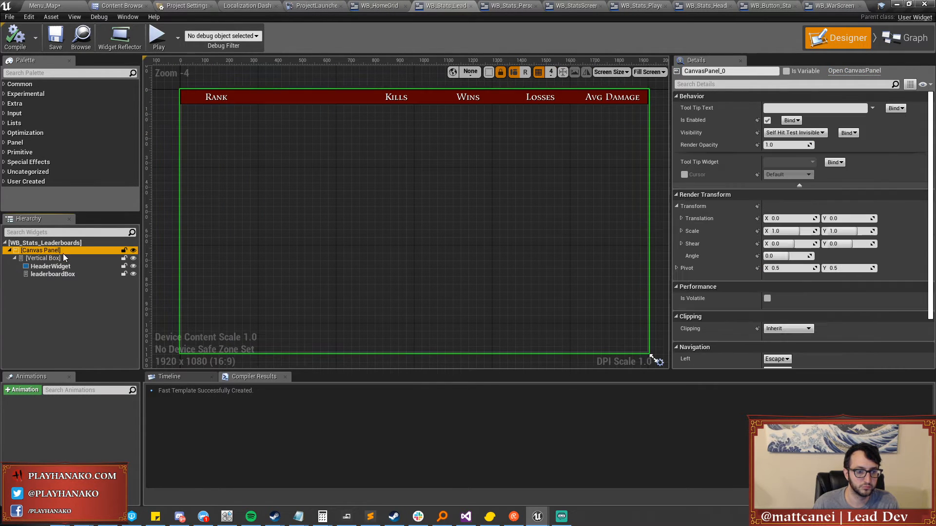
click(62, 257)
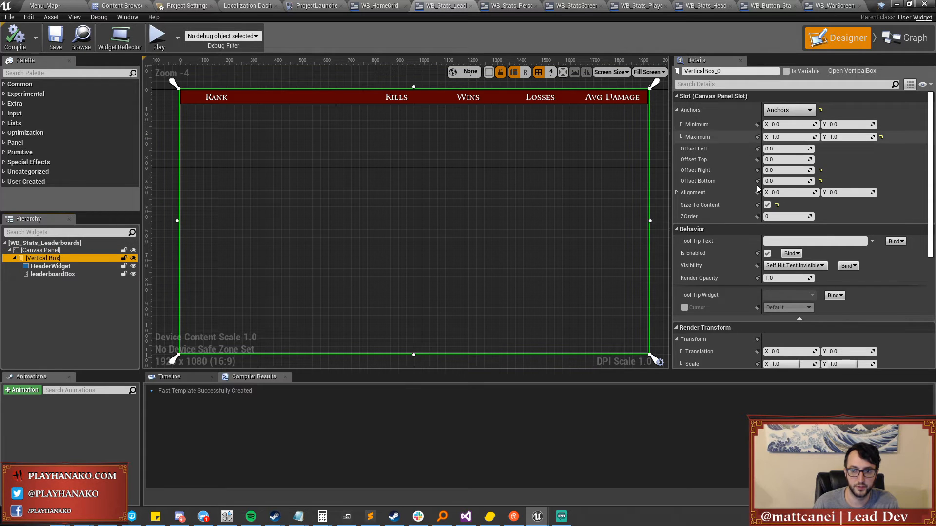
click(767, 205)
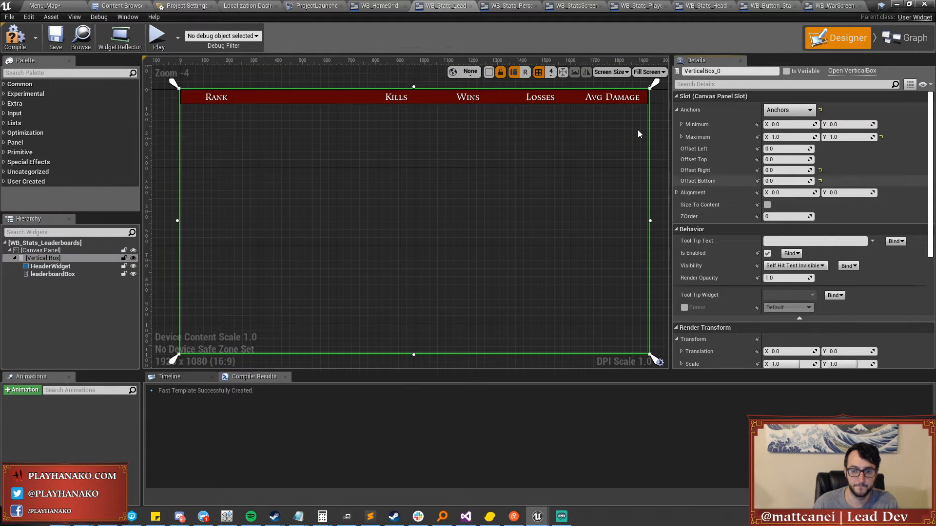
click(56, 39)
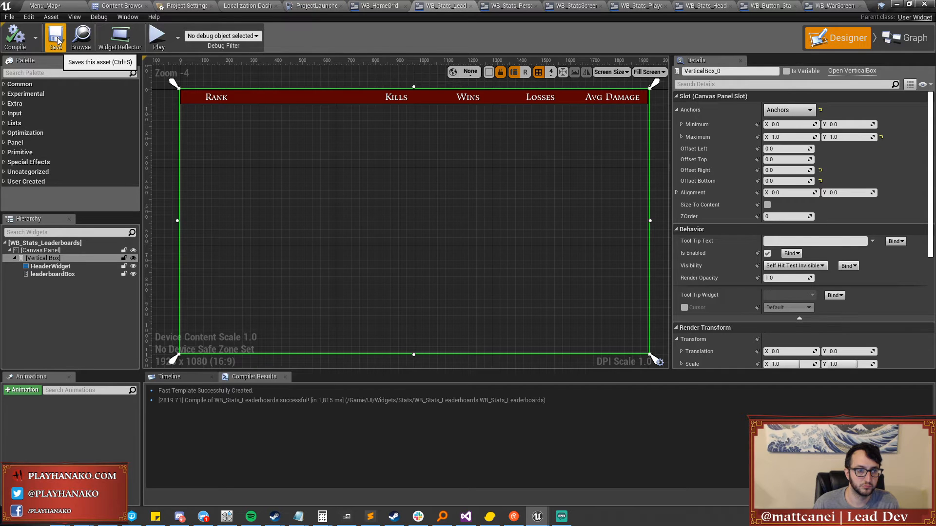
Try left horizontal alignment for WB_Stats_Leaderboards in WB_StatsScreen and restore fill alignment.
click(507, 7)
click(574, 6)
click(84, 305)
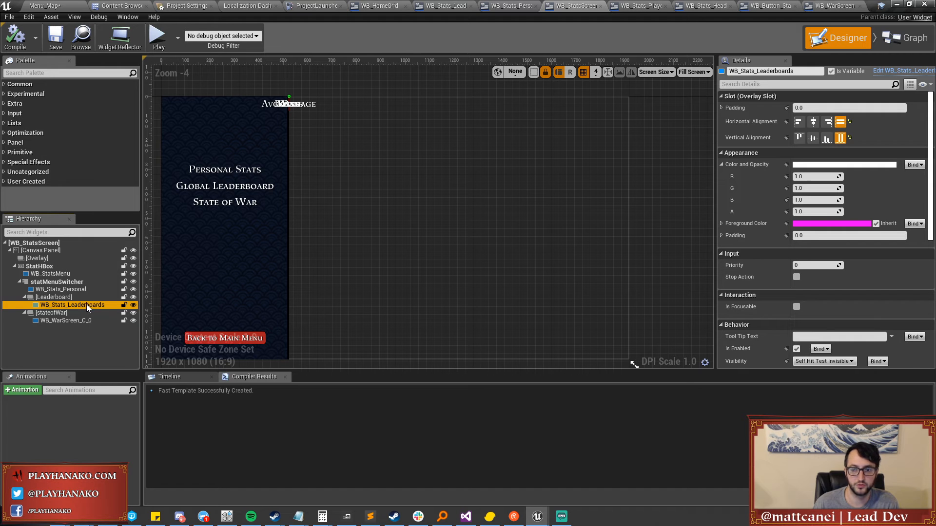
click(797, 121)
click(840, 122)
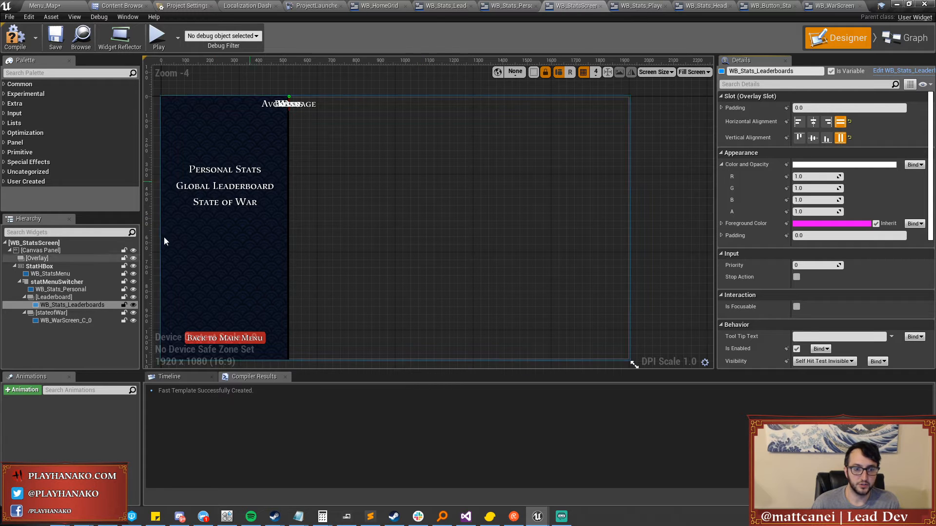
Wrap the vertical box of WB_Stats_Leaderboards in a scale box, using the scale box in WB_Stats_Personal as reference, and save the compiled widget.
click(50, 289)
click(496, 10)
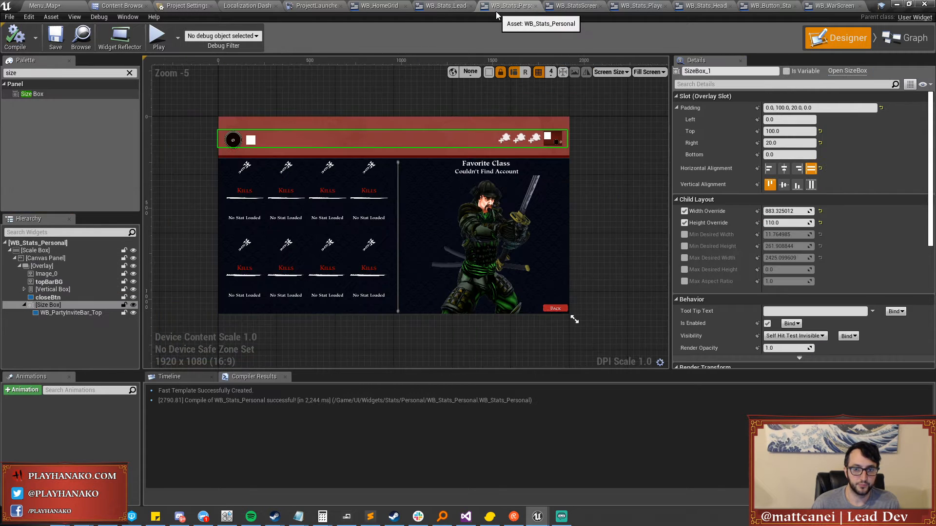
click(37, 250)
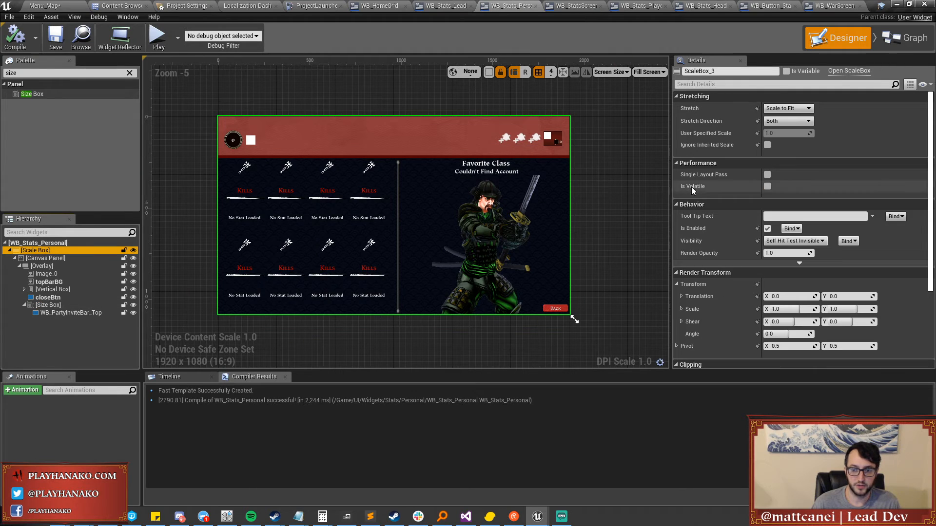
click(568, 6)
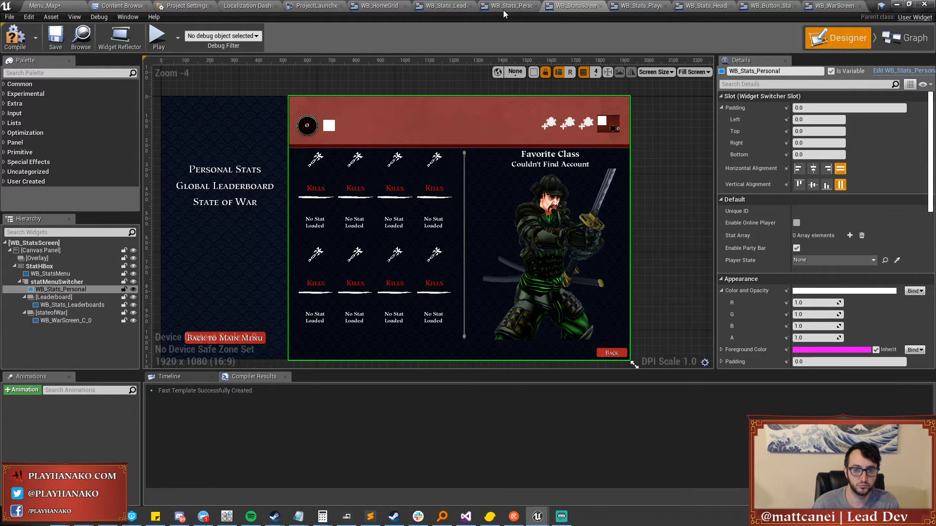
click(461, 7)
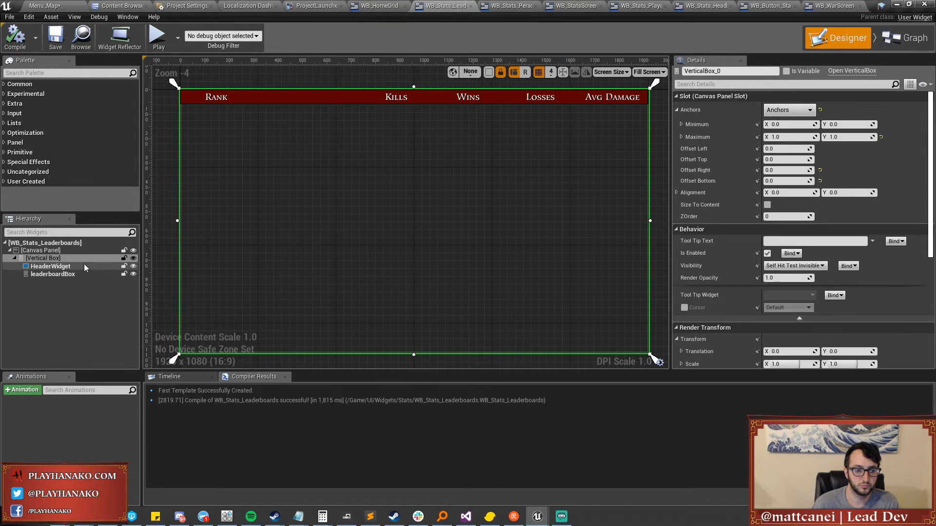
right_click(50, 258)
mouse_move(93, 341)
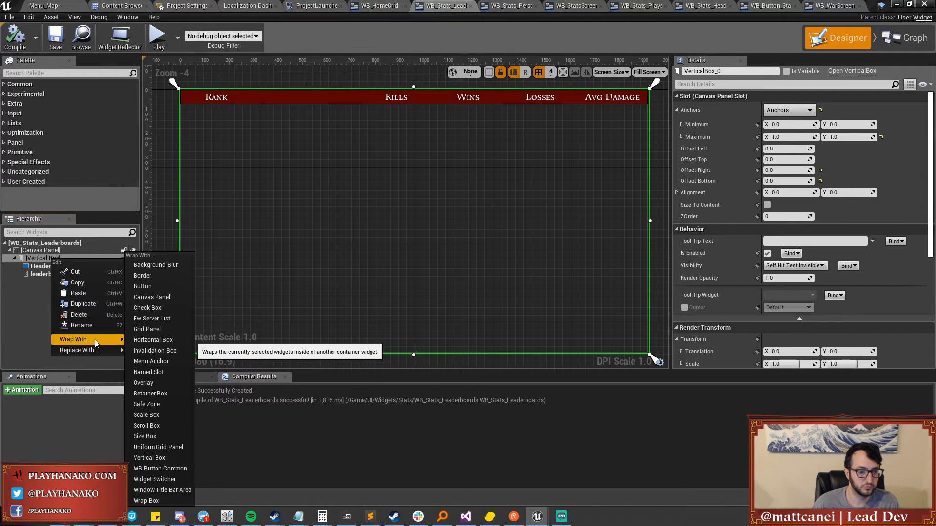
click(156, 415)
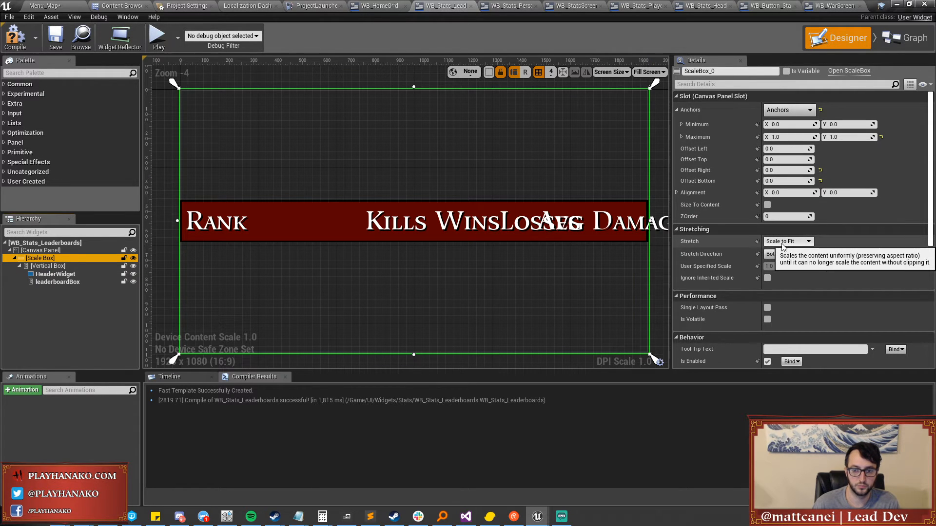
click(15, 38)
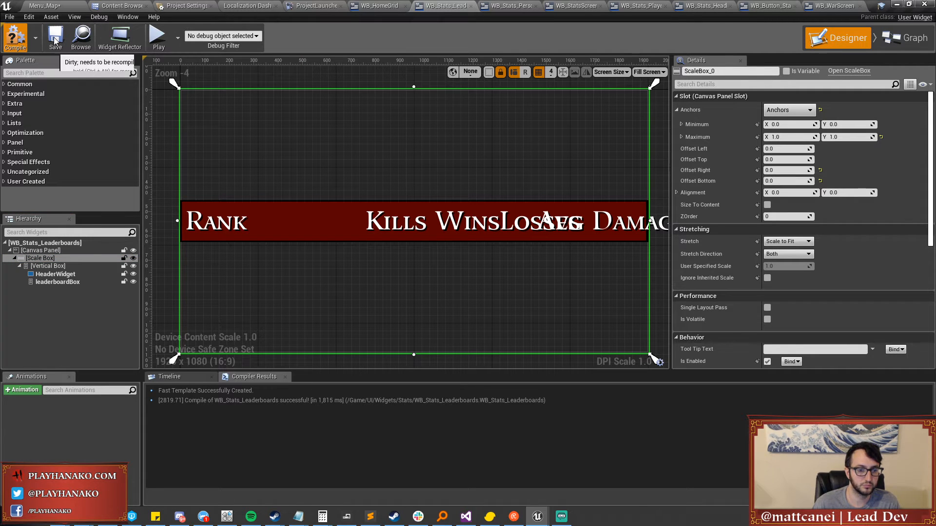
click(55, 40)
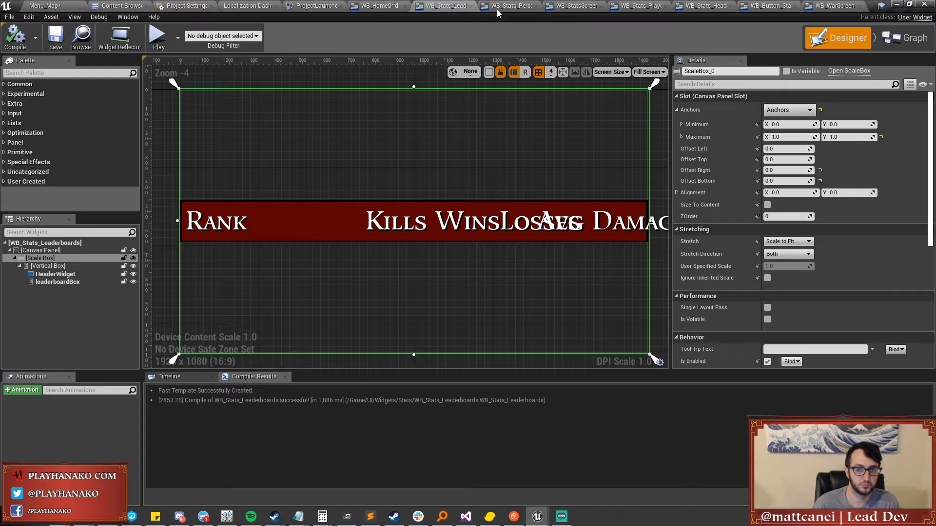
Set the Leaderboard overlay in WB_StatsScreen to fill alignment horizontally and vertically, then save the widget and check out its asset.
click(385, 6)
click(420, 7)
click(569, 5)
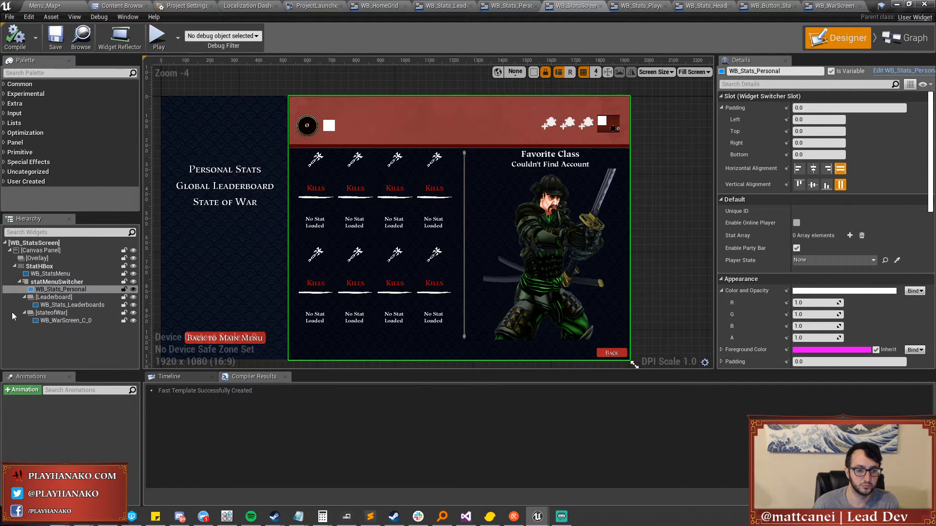
click(51, 305)
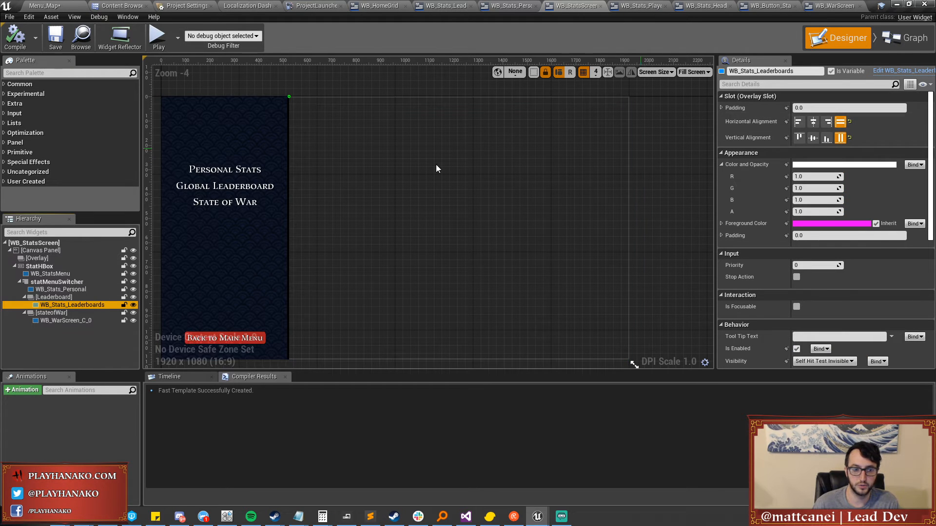
click(53, 296)
click(840, 122)
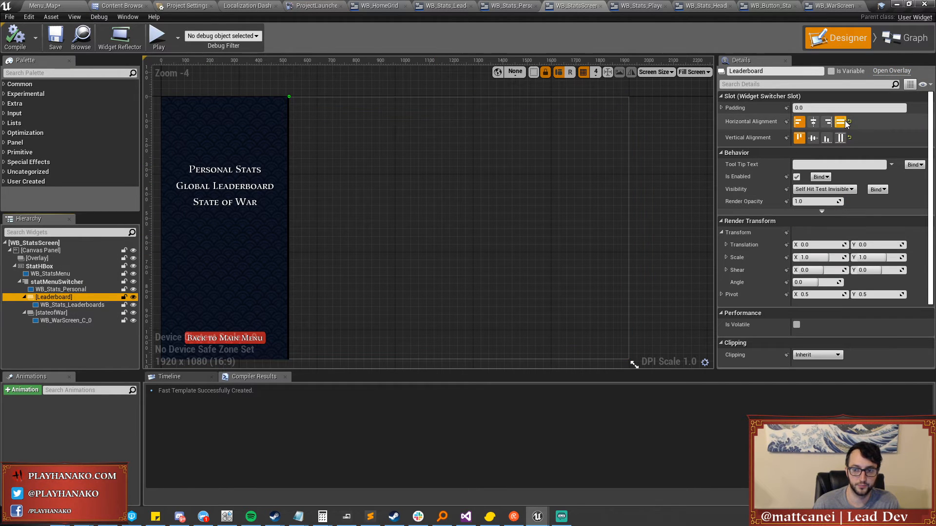
click(840, 138)
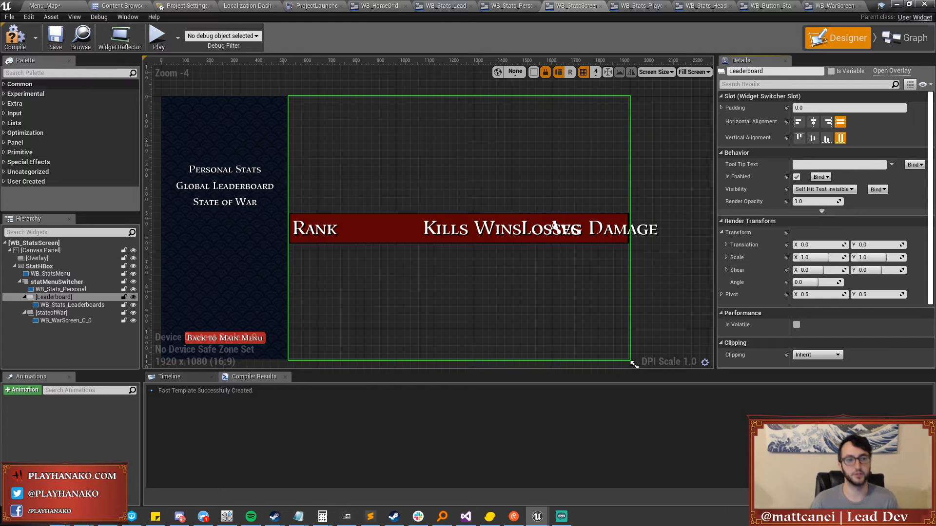
click(55, 37)
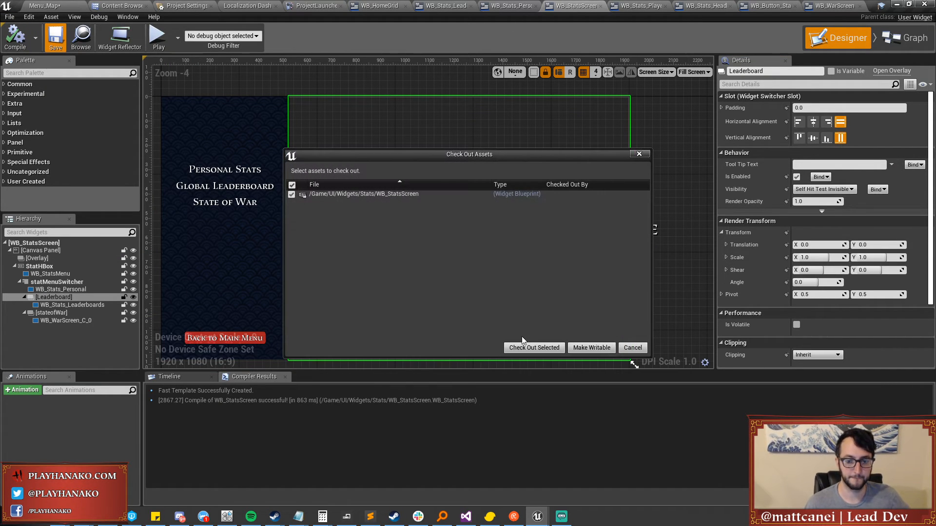
click(534, 347)
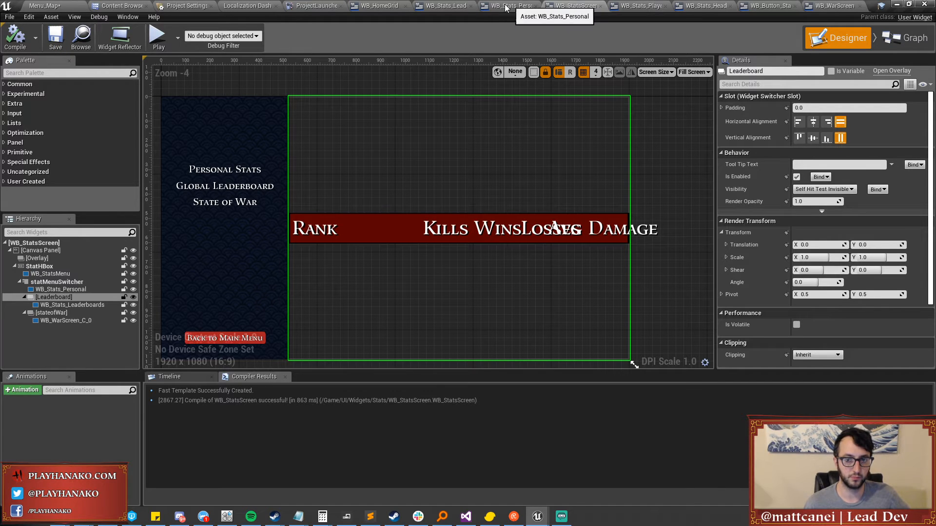
Close the WB_Stats_Leaderboards editor and expand the Leaderboard overlay's padding values in WB_StatsScreen.
middle_click(455, 7)
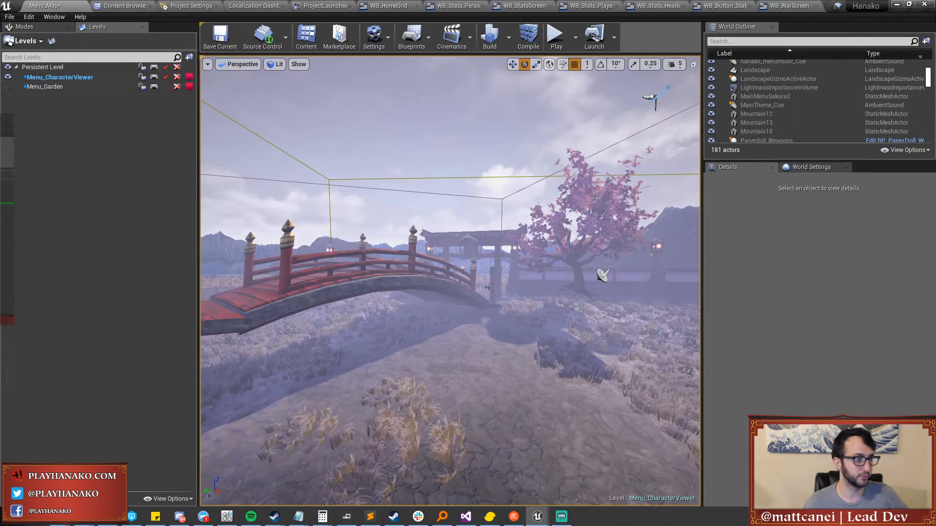
click(446, 6)
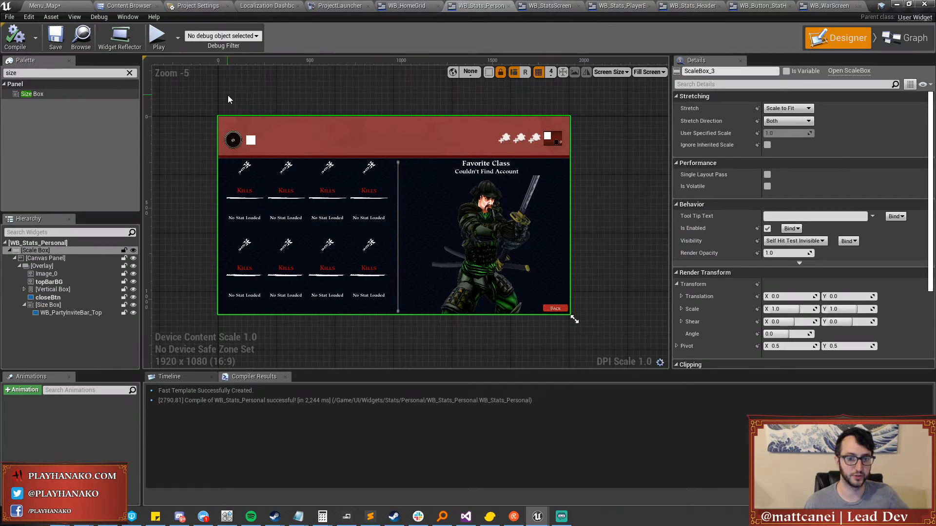
click(552, 5)
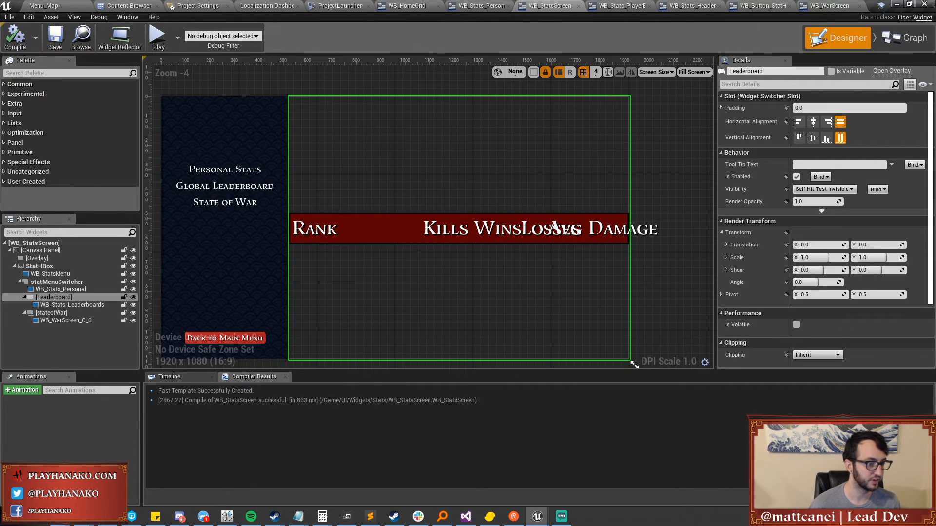
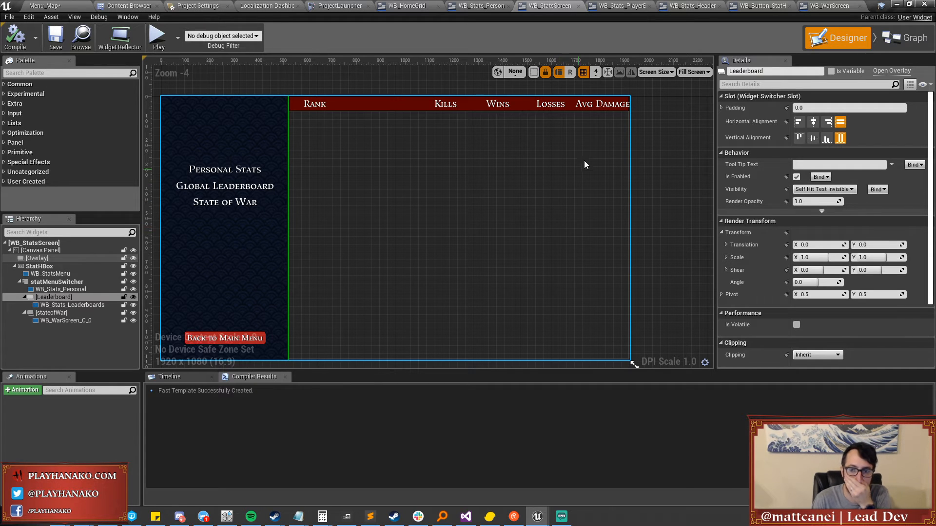
click(722, 108)
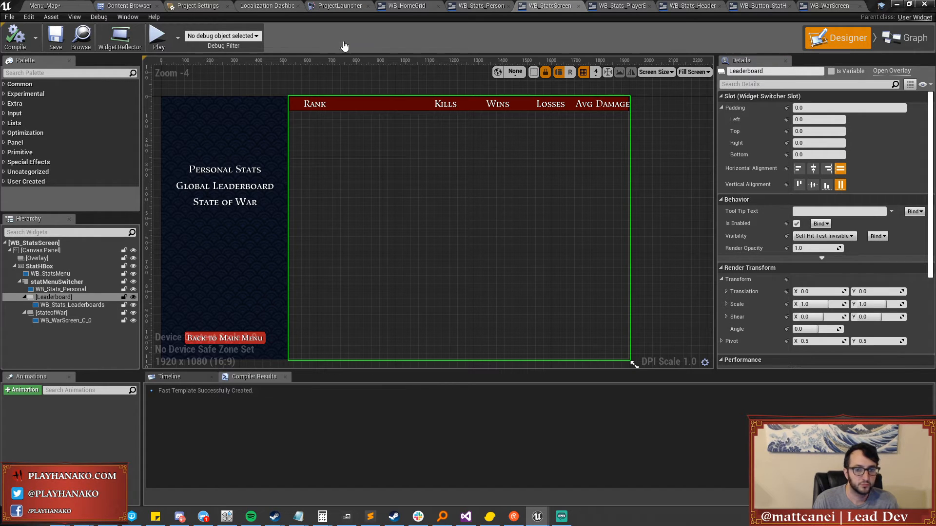
Link the Rank header's label text in WB_Stats_Header to the STAT_Rank key of StatsStringTable.
click(692, 6)
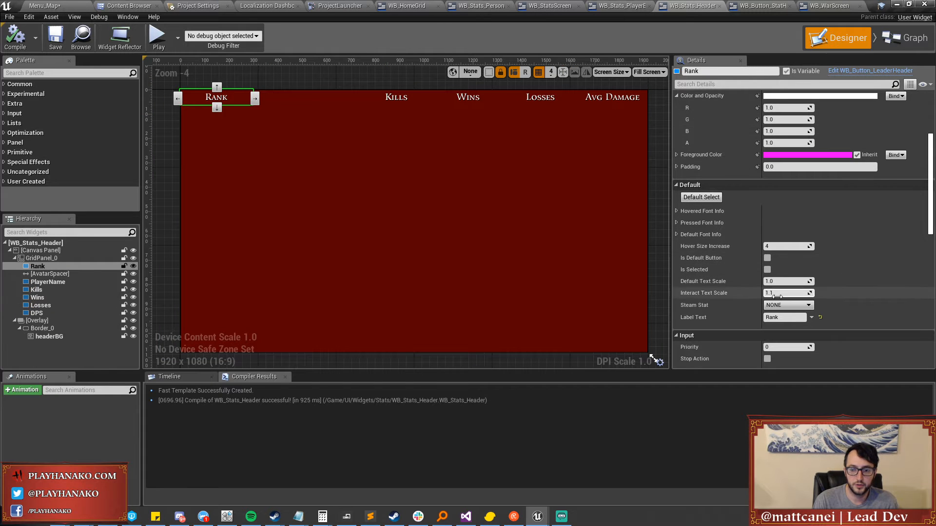
click(811, 317)
click(831, 395)
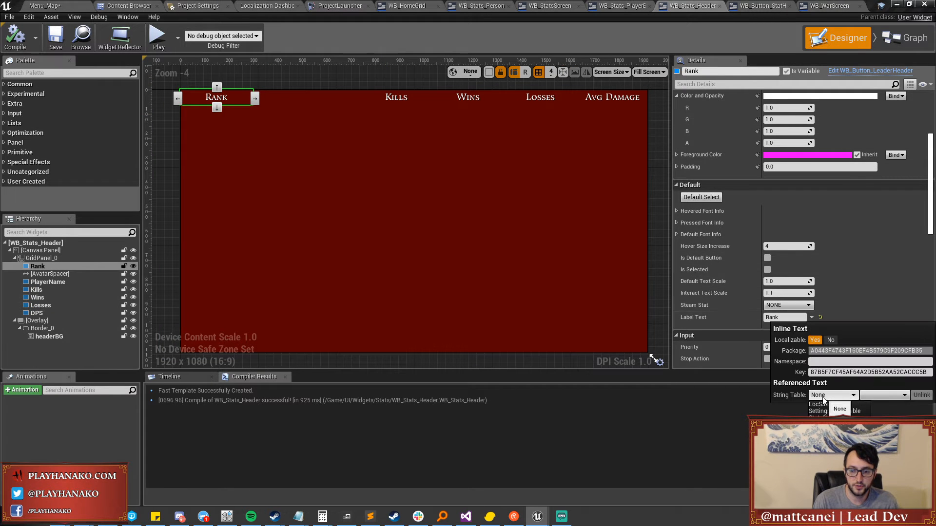
click(830, 418)
click(871, 395)
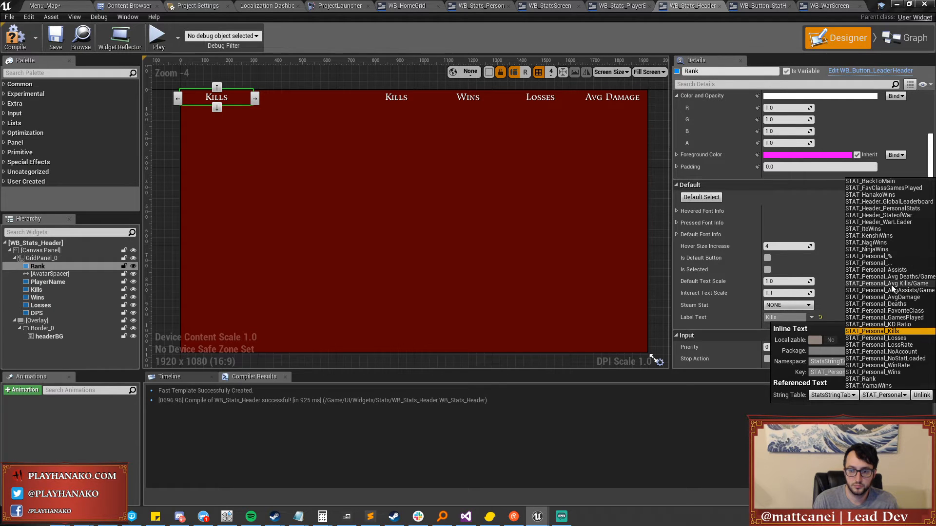
click(872, 378)
Link the Kills header's label text to the STAT_Personal_Kills key of StatsStringTable.
click(395, 97)
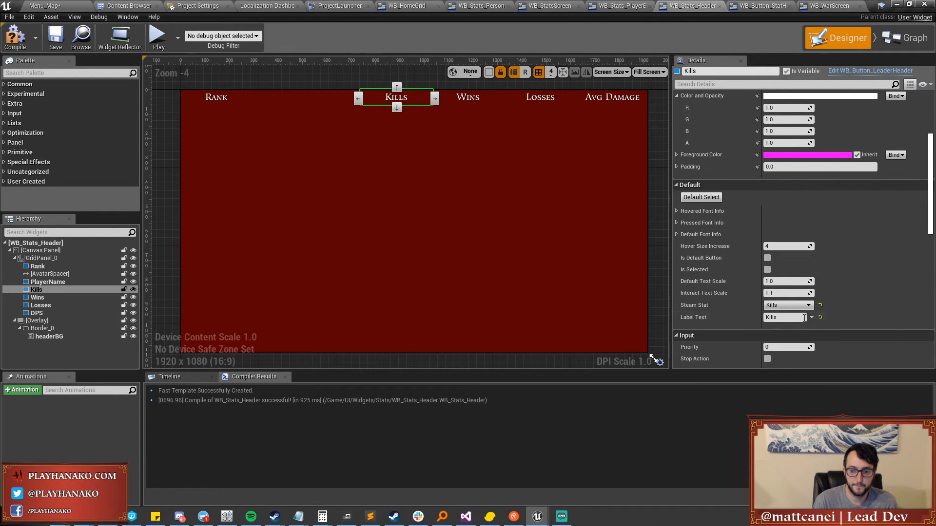
click(833, 395)
click(831, 412)
click(883, 395)
click(885, 332)
Link the Wins header's label text to the STAT_Personal_Wins key of StatsStringTable.
click(467, 97)
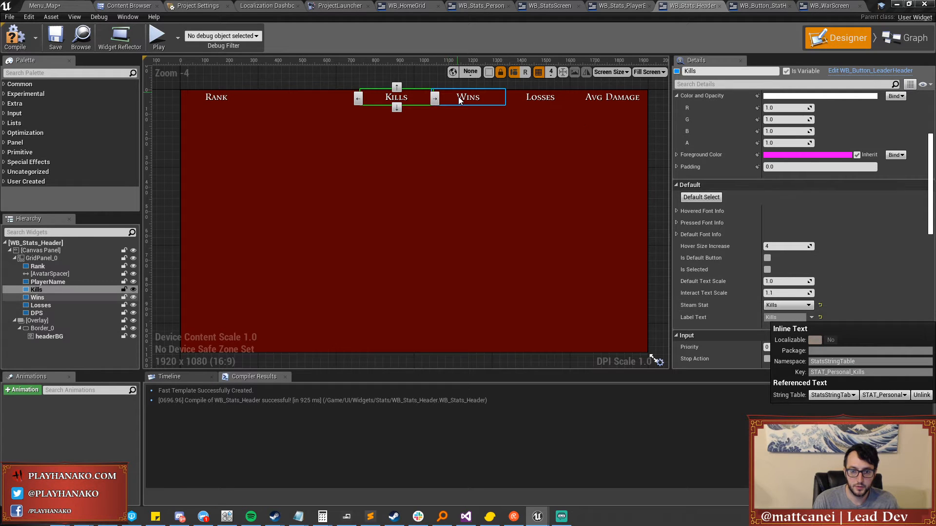
click(812, 317)
click(833, 394)
click(832, 418)
click(883, 395)
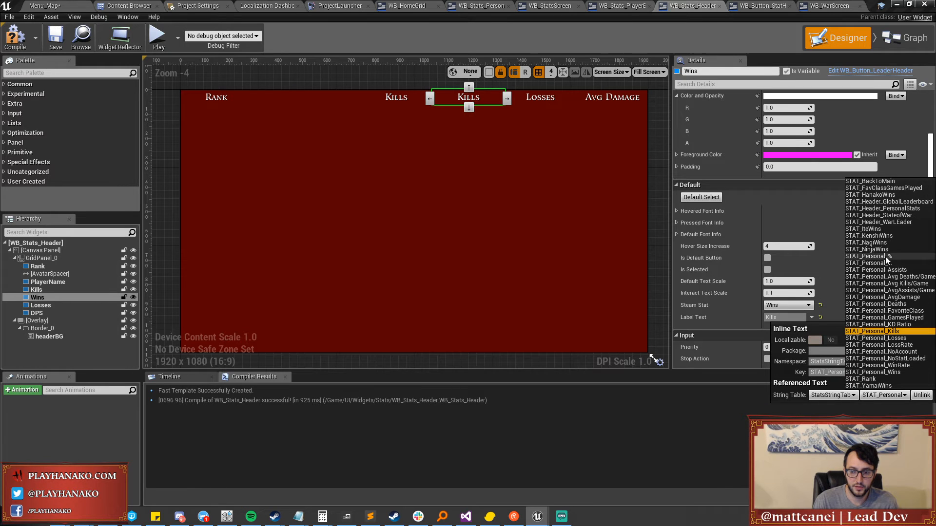
click(878, 372)
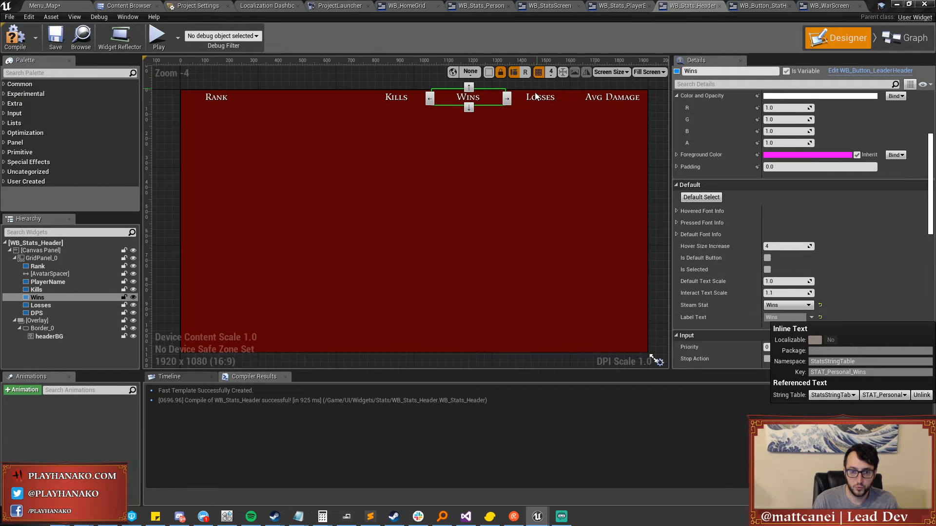
Link the Losses header's label text to the STAT_Personal_Losses key of StatsStringTable.
click(540, 97)
click(811, 317)
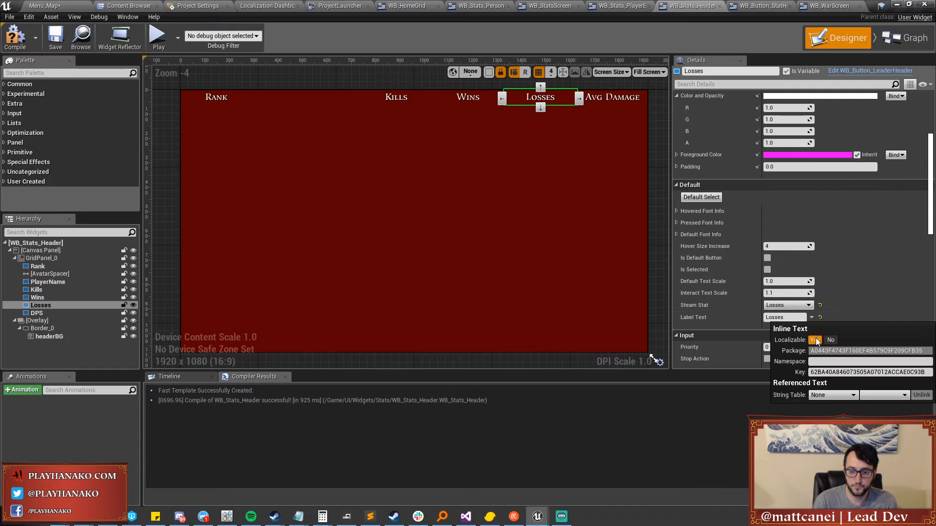
click(832, 394)
click(832, 418)
click(883, 395)
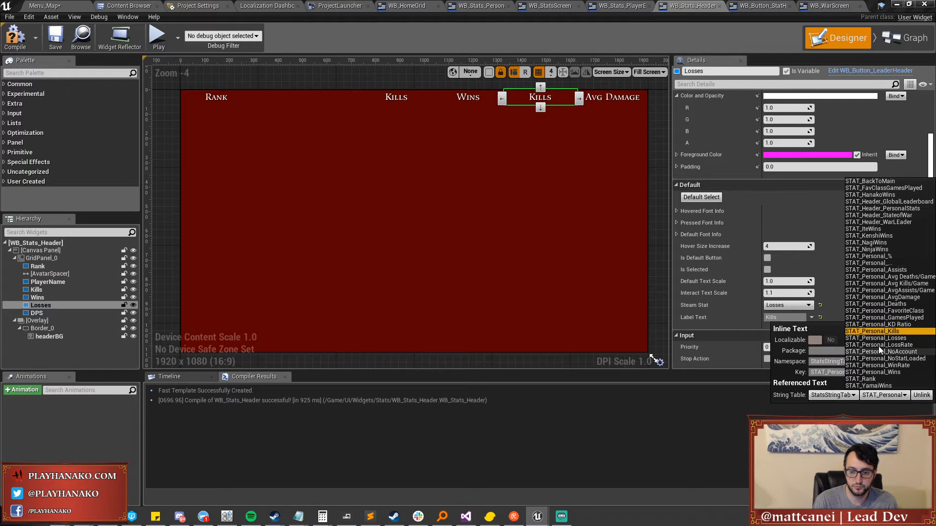
click(882, 338)
Link the DPS header's label text to STAT_Personal_AvgDamage in StatsStringTable, then compile and save WB_Stats_Header.
click(644, 99)
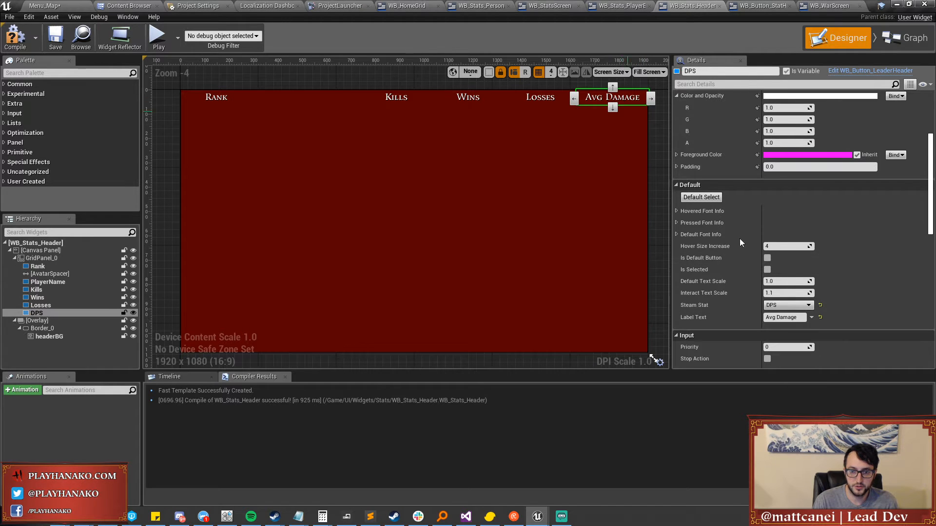
click(811, 317)
click(827, 393)
click(831, 418)
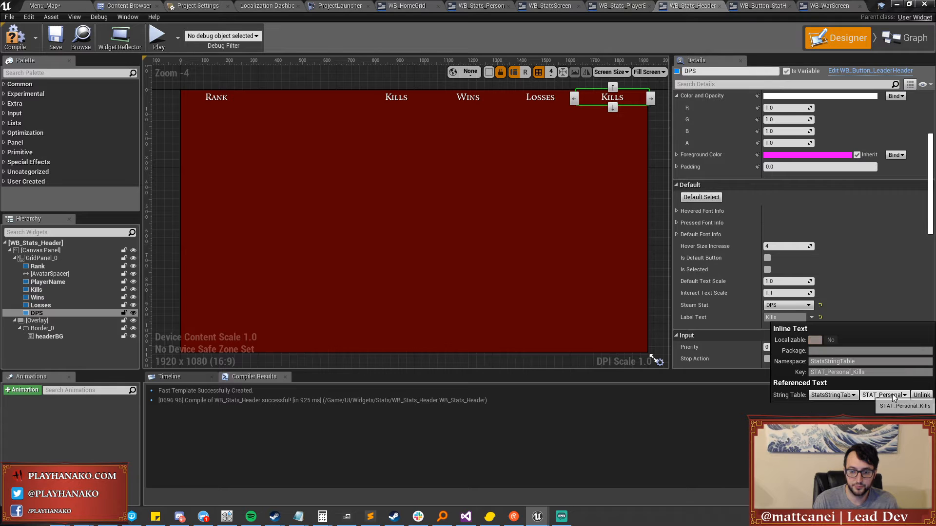
click(892, 394)
click(891, 297)
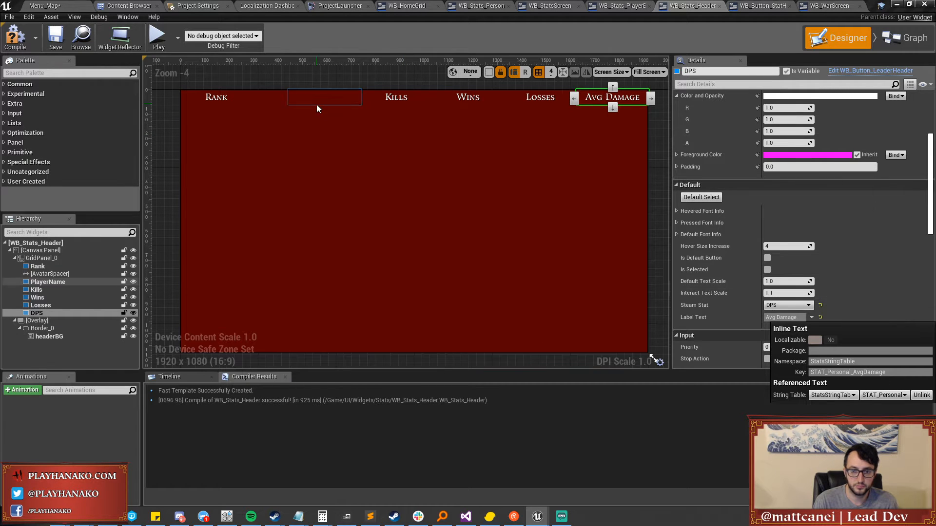
click(60, 39)
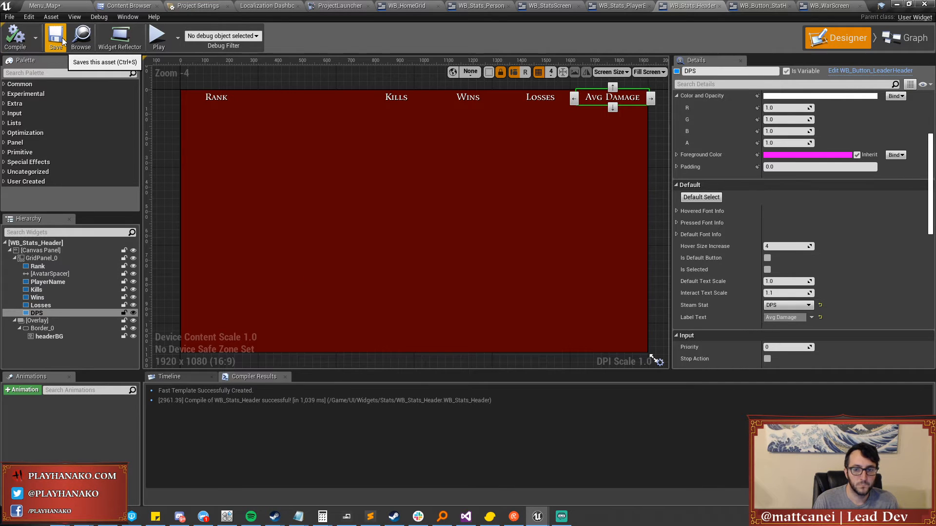
Inspect the column fill rules of GridPanel_0 in WB_Stats_Header and the rank text's slot settings in WB_Stats_PlayerEntry.
click(64, 259)
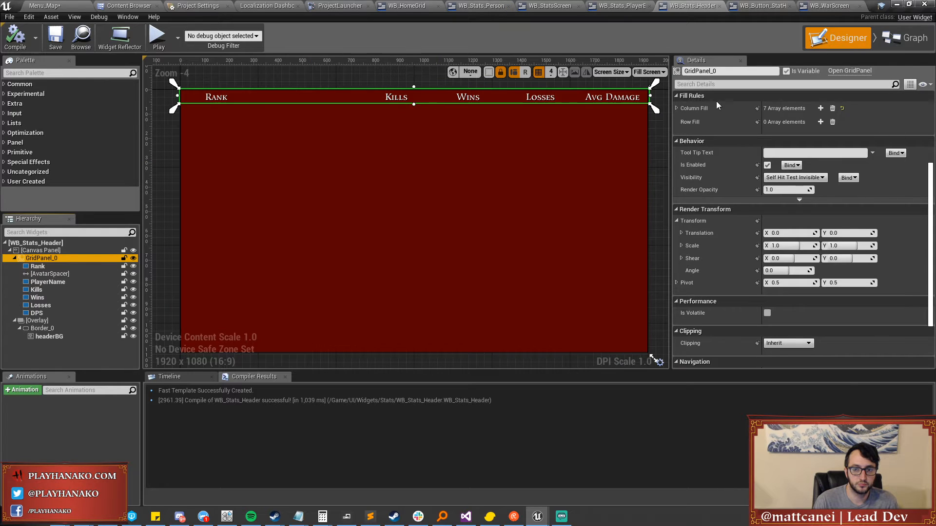
click(676, 108)
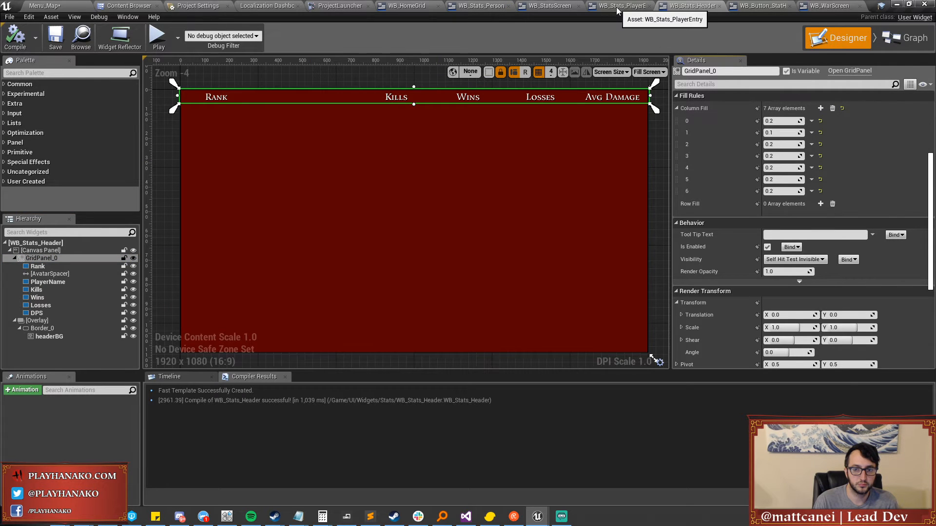
click(617, 9)
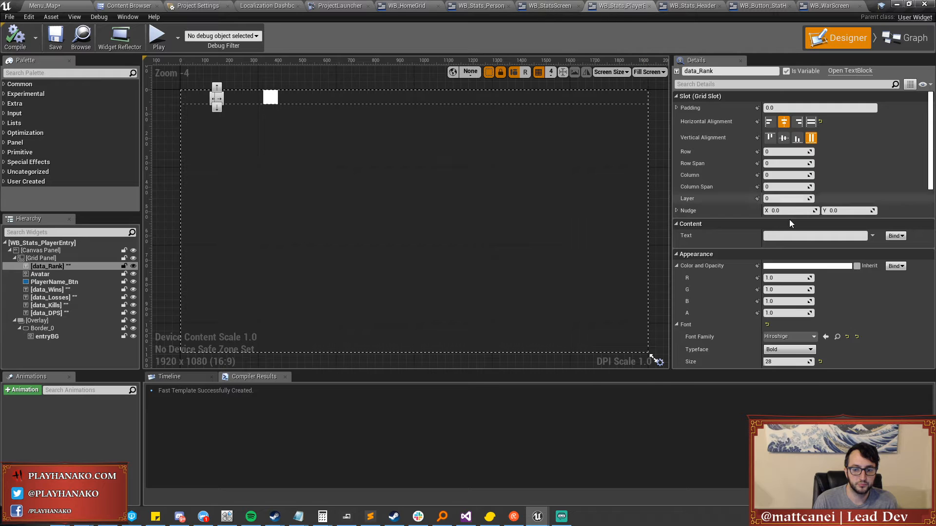
Compare the StatHBox and WB_StatsMenu layout in WB_StatsScreen with the menu layout in WB_HomeGrid.
click(540, 10)
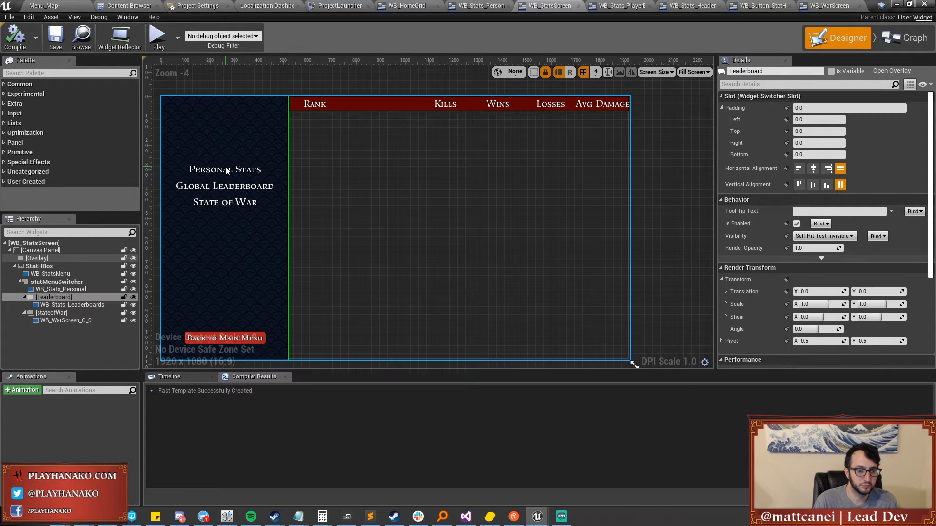
click(53, 269)
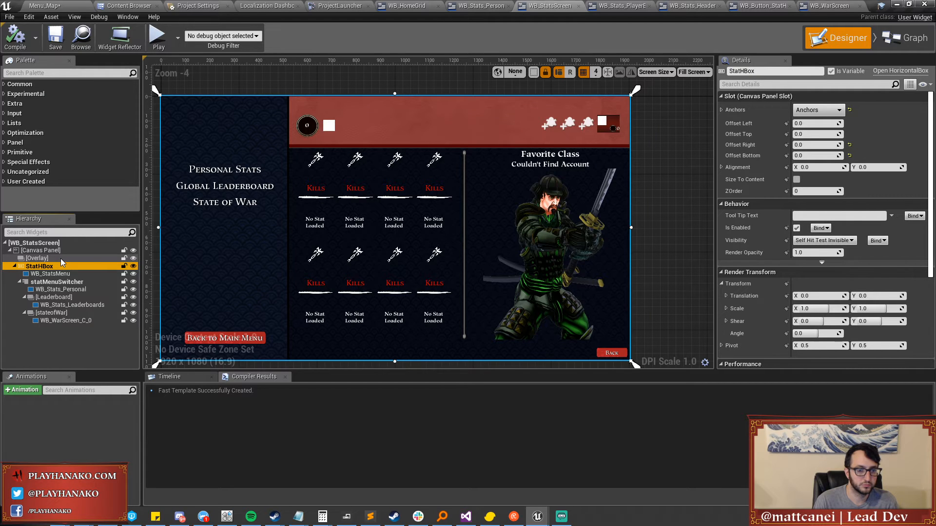
click(66, 274)
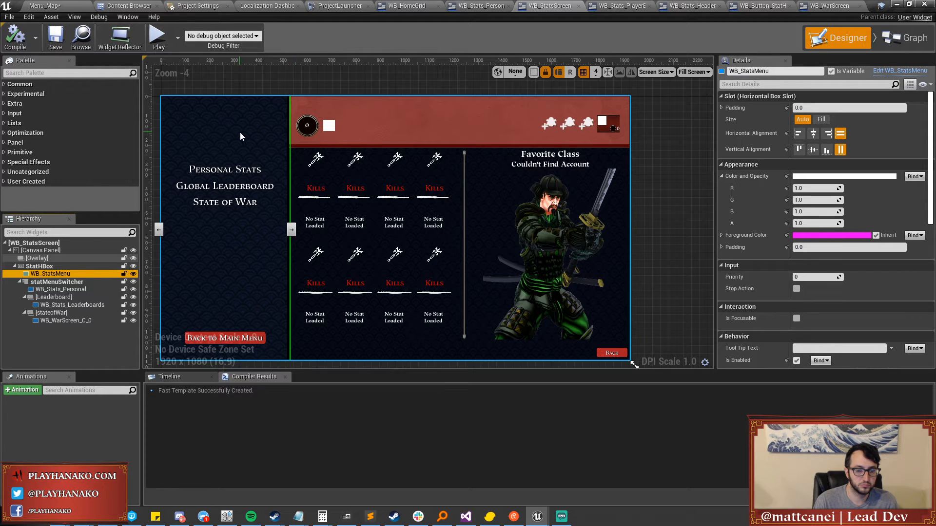
click(415, 5)
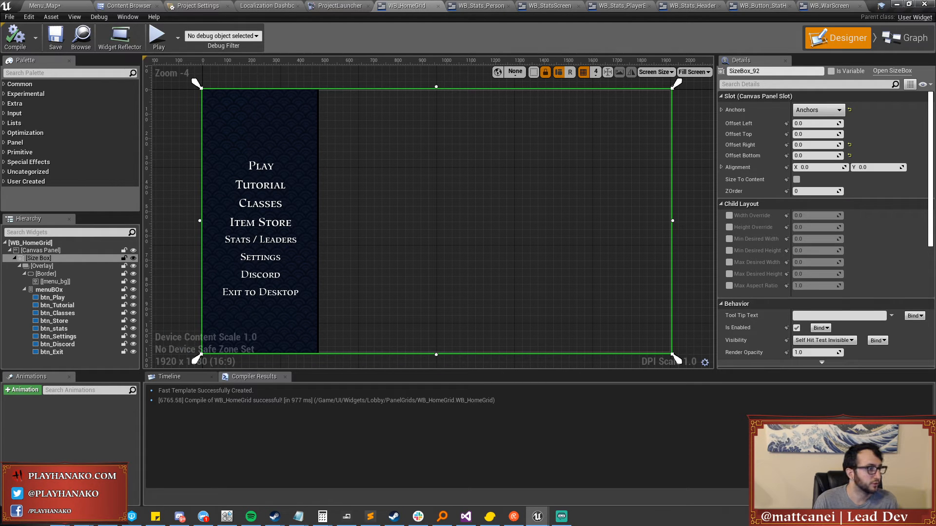
click(113, 5)
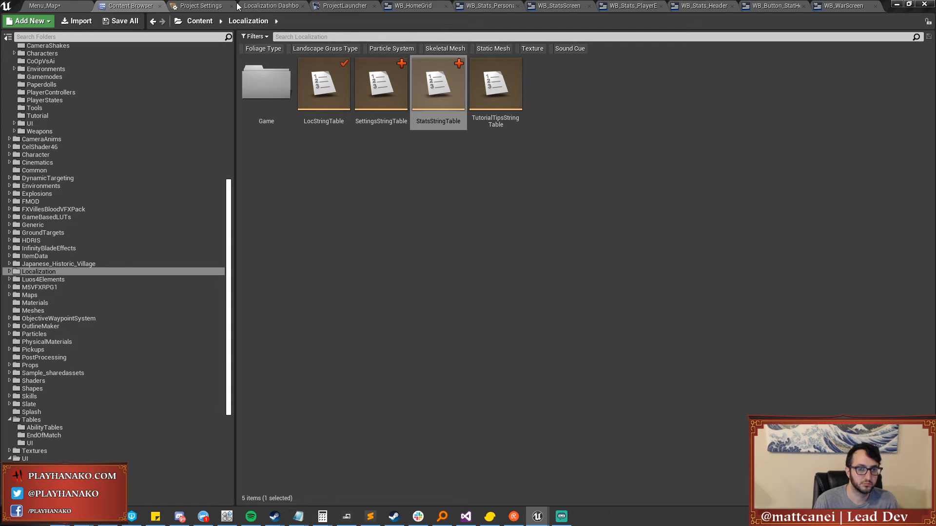
click(415, 6)
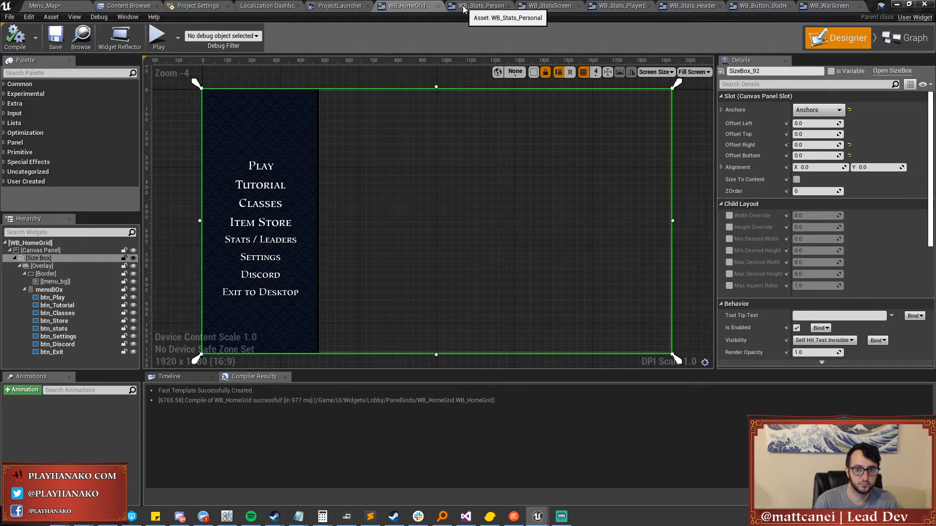
click(480, 6)
click(557, 7)
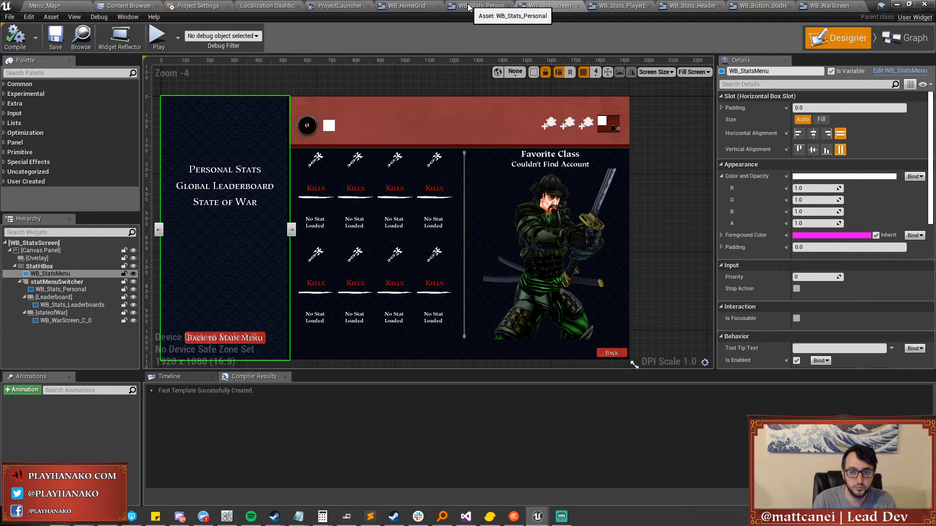
click(407, 6)
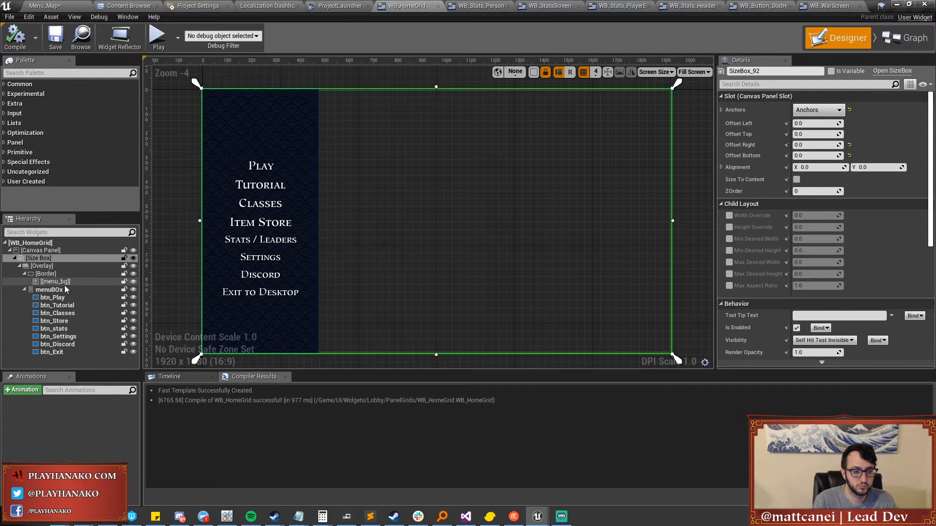
click(59, 291)
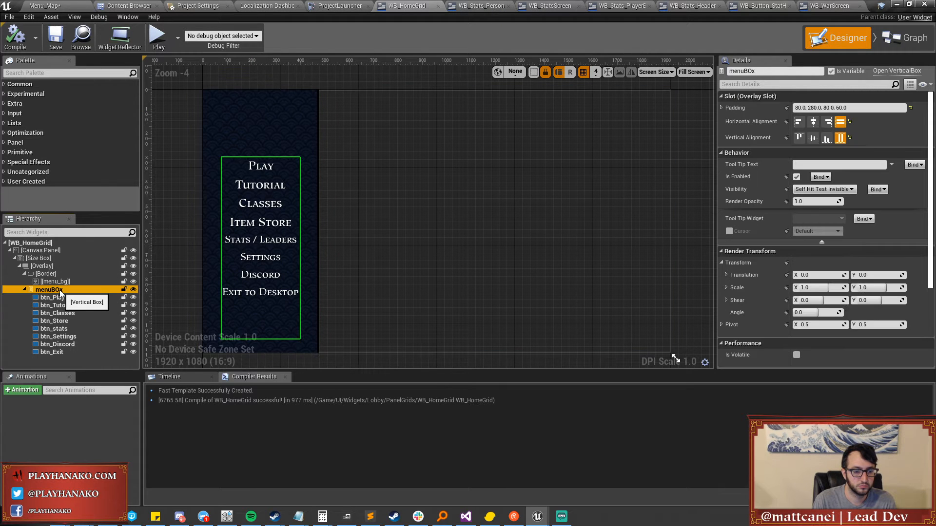
right_click(59, 291)
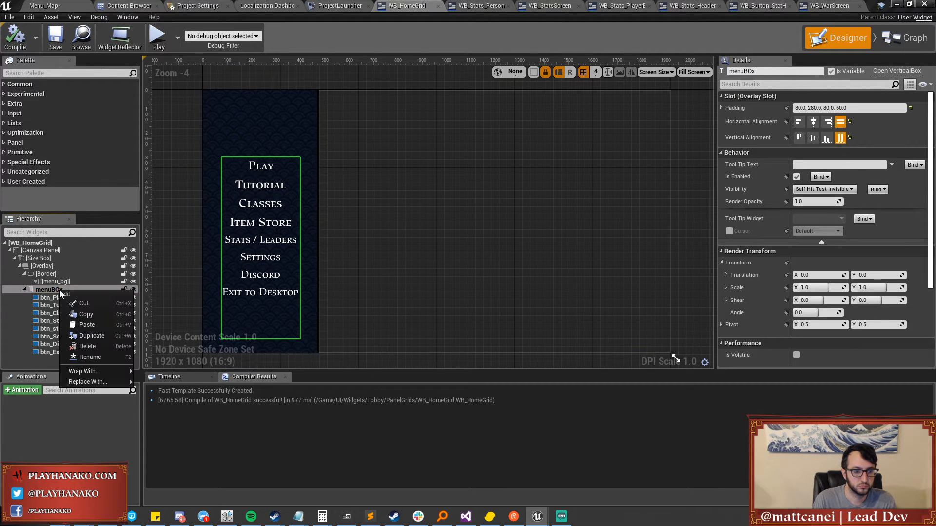
click(87, 324)
drag(56, 361, 46, 298)
click(60, 353)
click(57, 361)
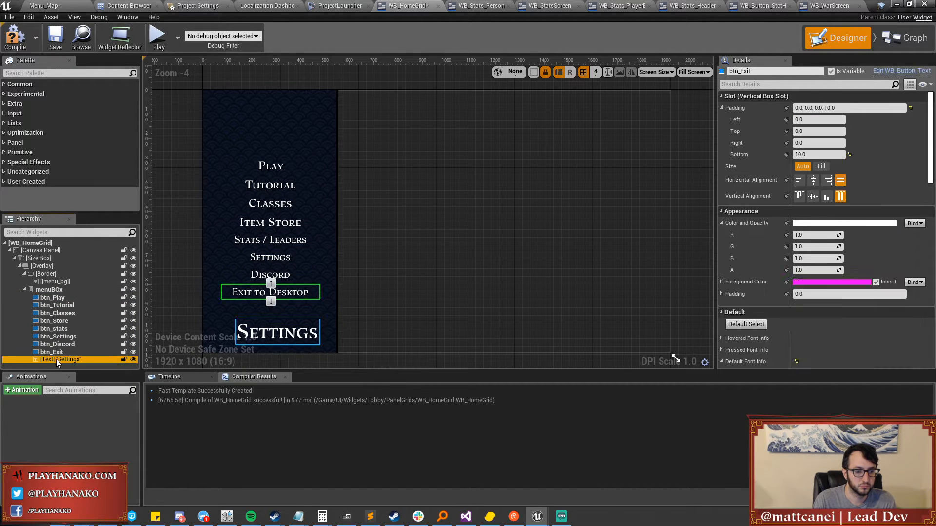
drag(57, 362, 53, 302)
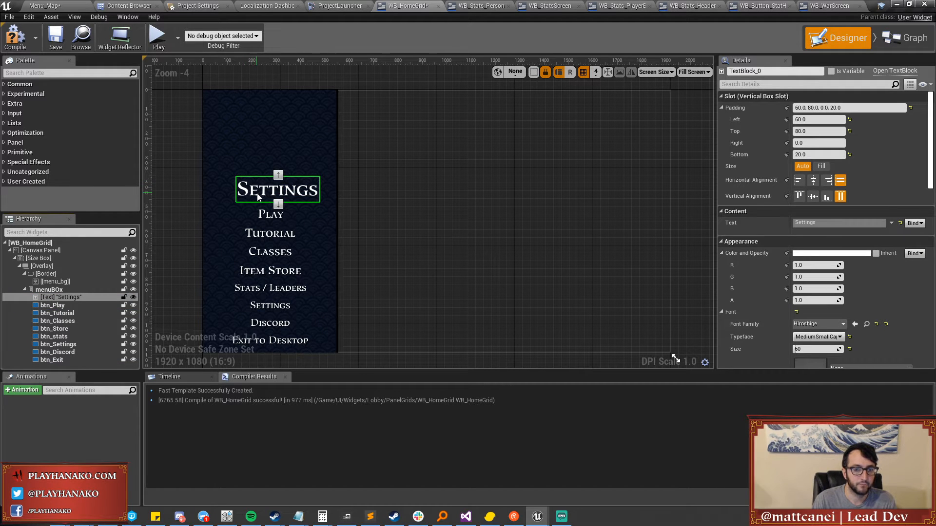
key(ctrl+z)
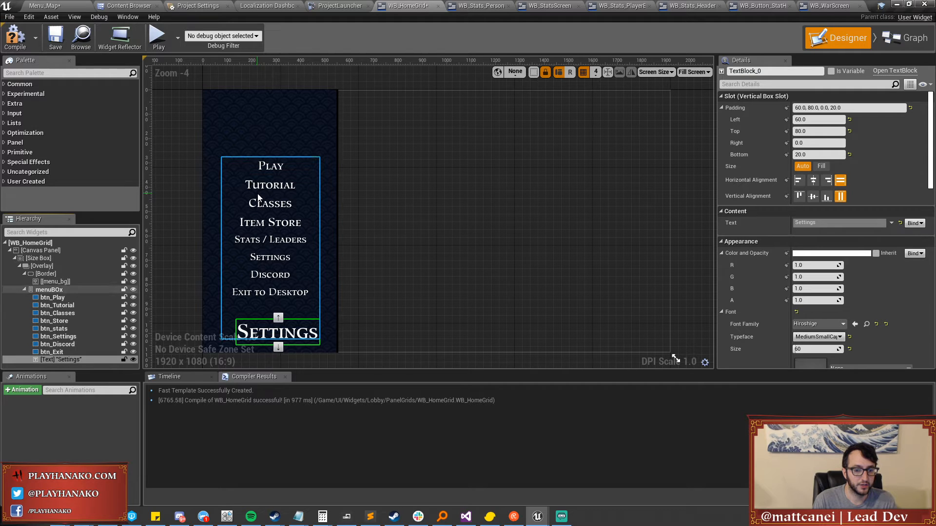
right_click(75, 360)
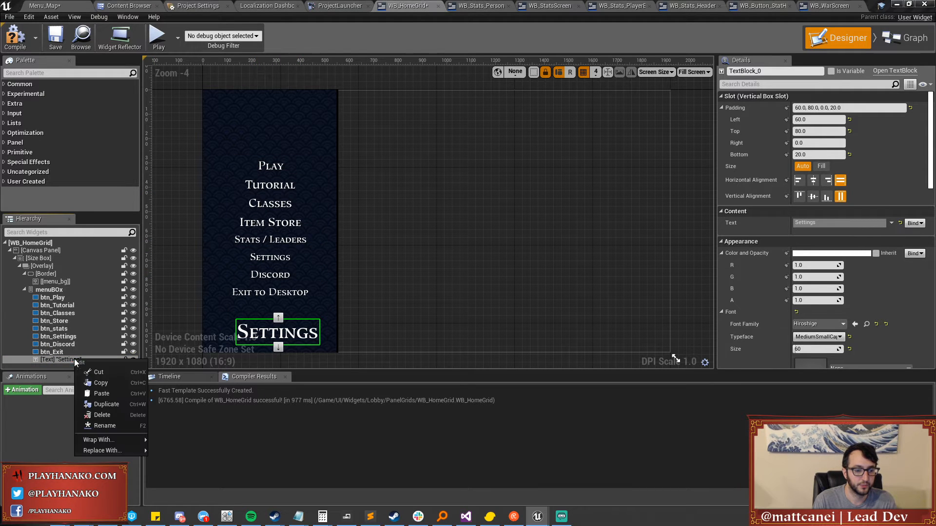
click(102, 415)
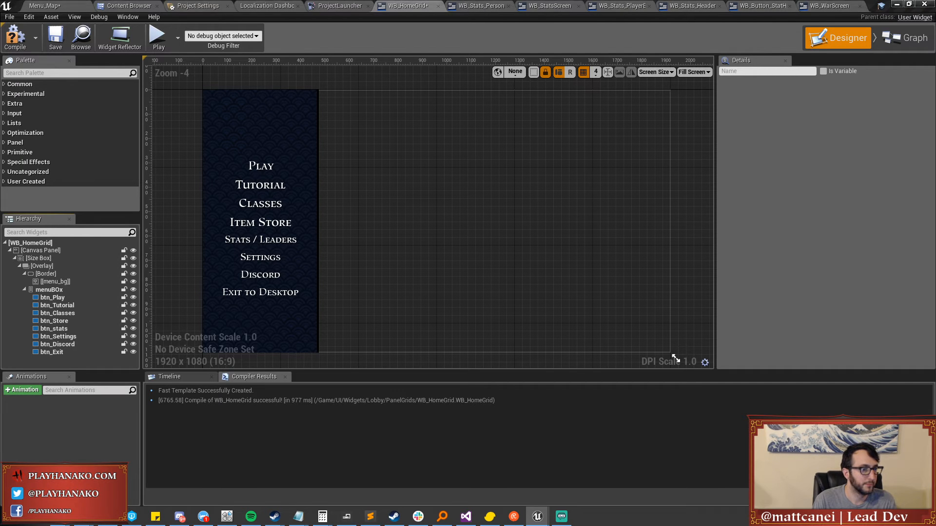
Paste the copied Settings title text into the Overlay of WB_StatsMenu, alongside VerticalBox_0.
drag(251, 3, 380, 5)
scroll(454, 210, up, 2)
right_drag(455, 210, 366, 203)
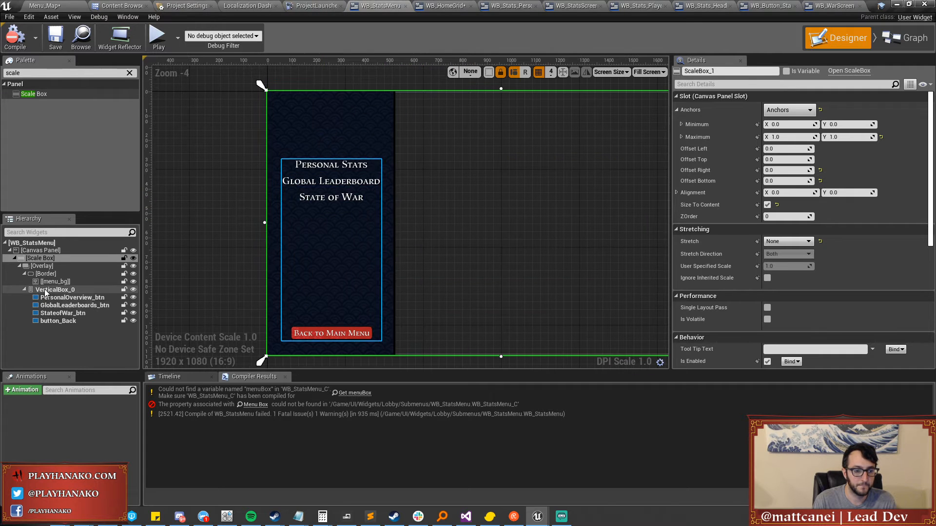
right_click(45, 291)
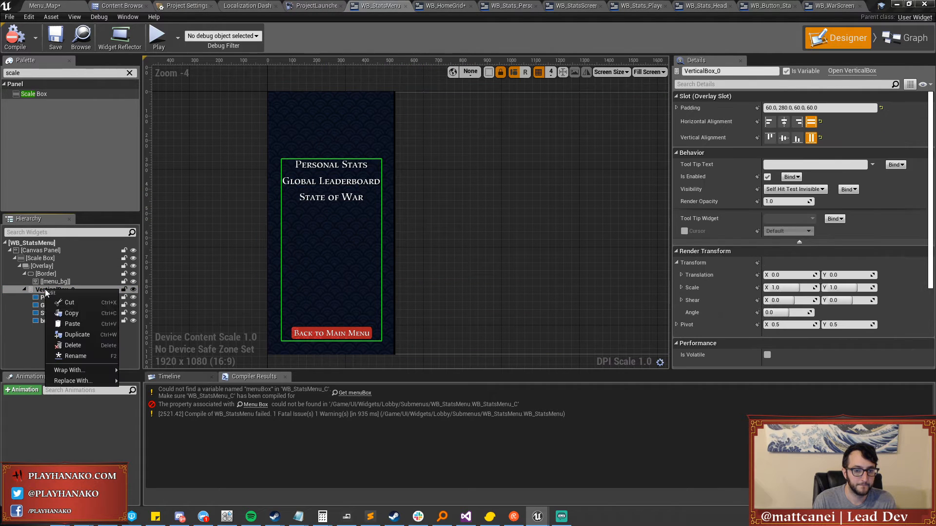
click(72, 323)
drag(60, 327, 54, 294)
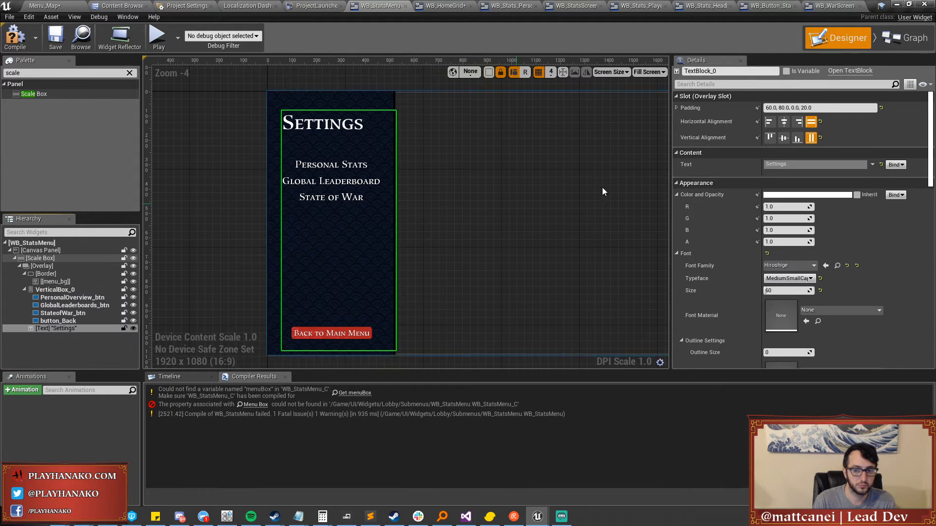
right_drag(475, 175, 425, 186)
scroll(420, 185, down, 1)
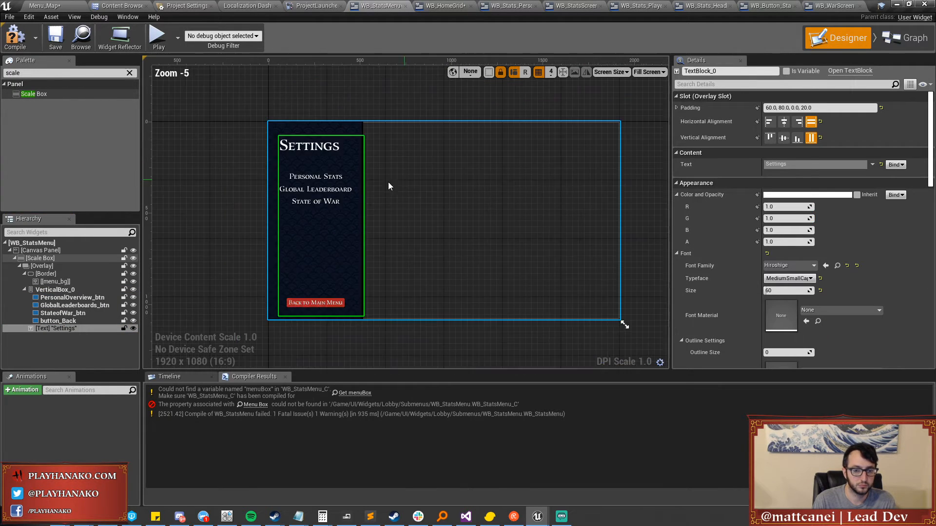
click(193, 177)
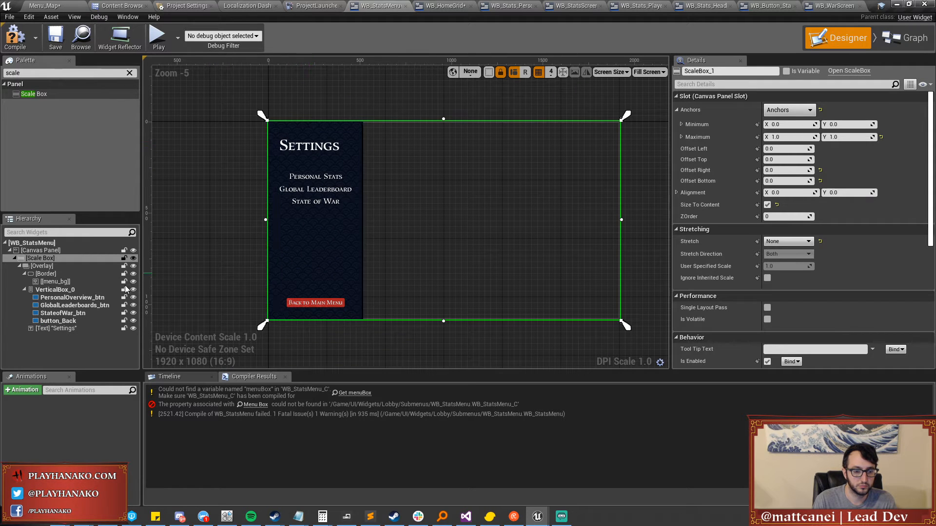
click(60, 329)
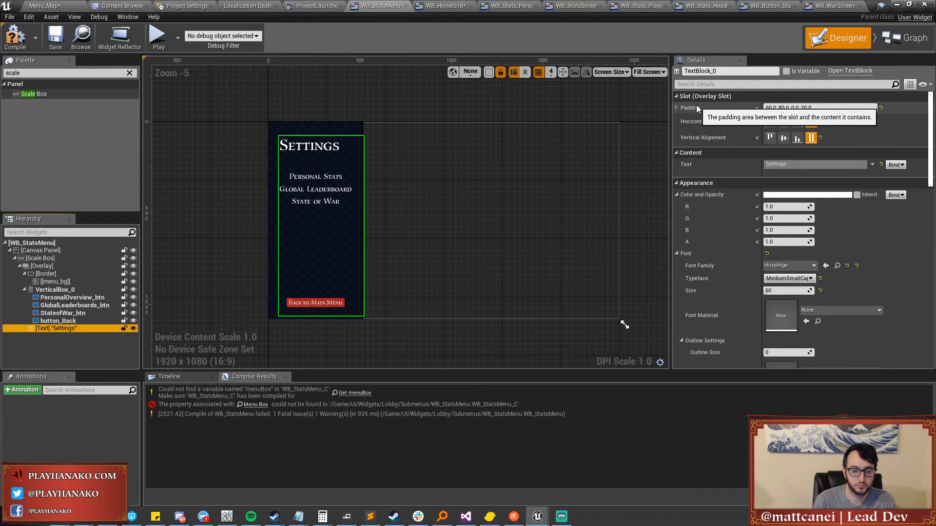
click(71, 299)
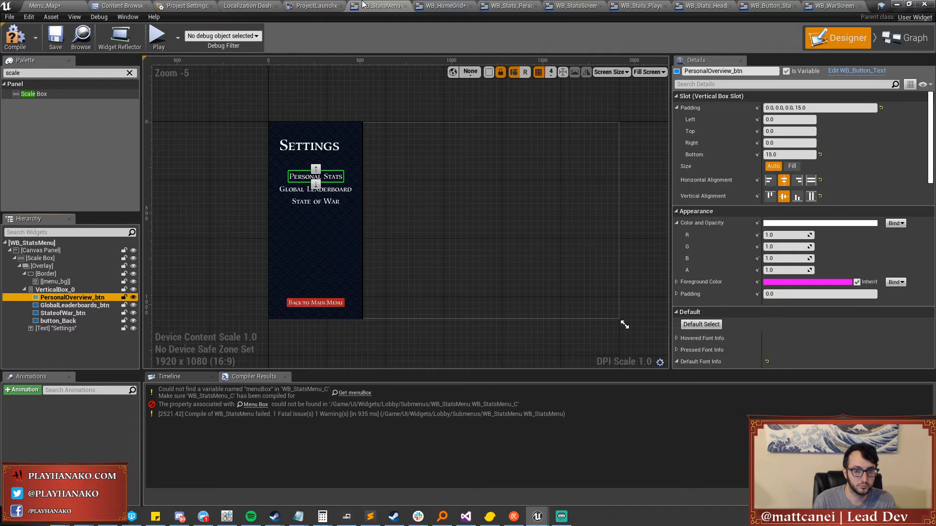
Align all menu buttons from btn_Play to btn_Exit horizontally left in WB_HomeGrid, then compile and save the widget.
click(438, 5)
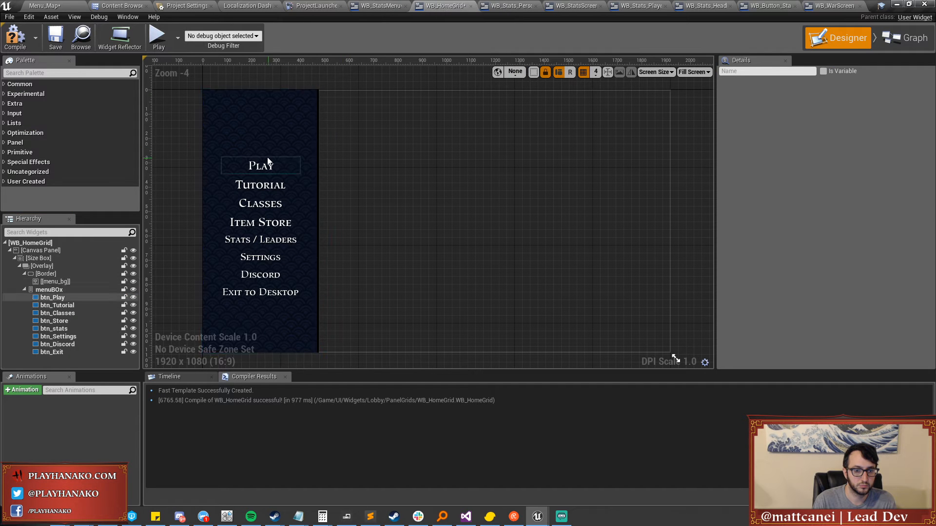
click(54, 298)
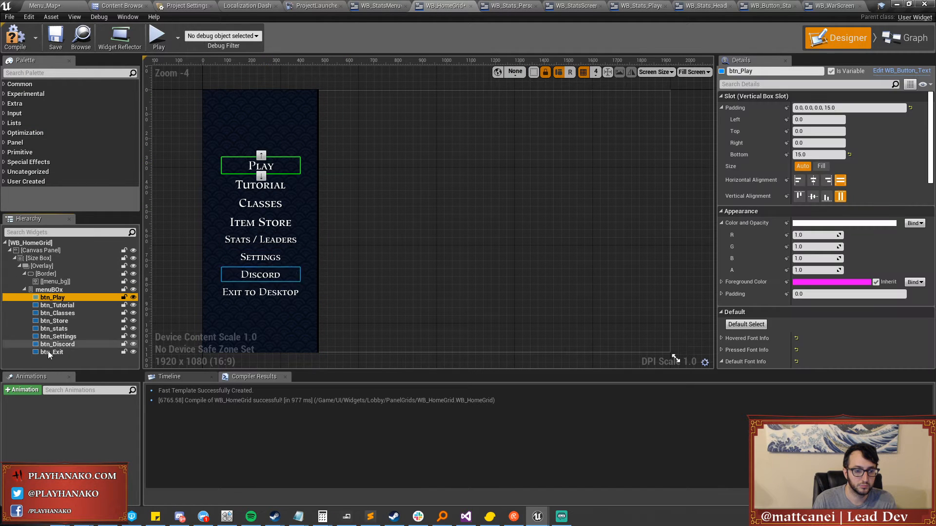
shift+click(52, 352)
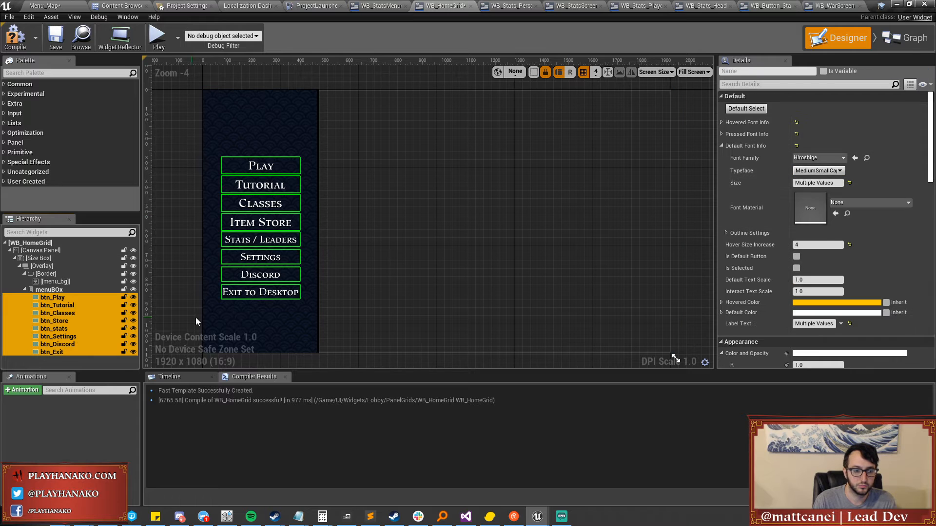
scroll(784, 200, down, 3)
scroll(785, 200, down, 10)
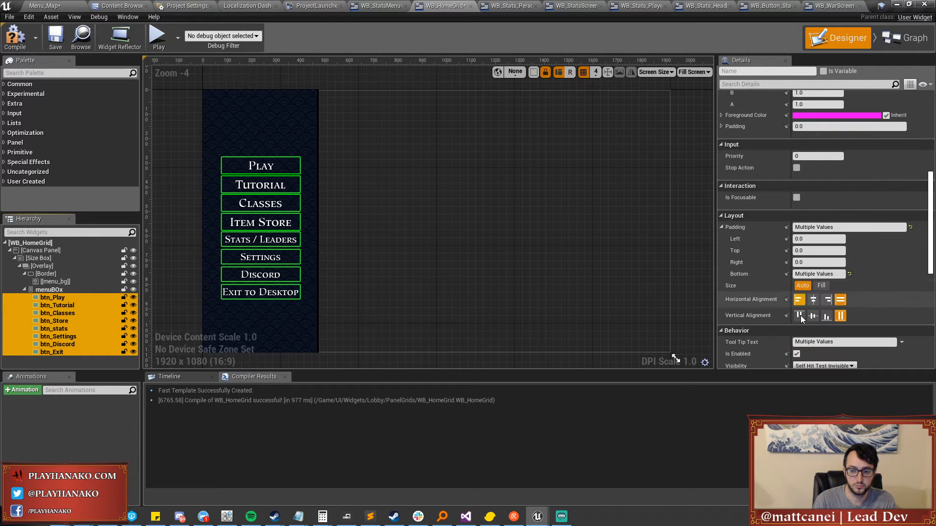
click(798, 300)
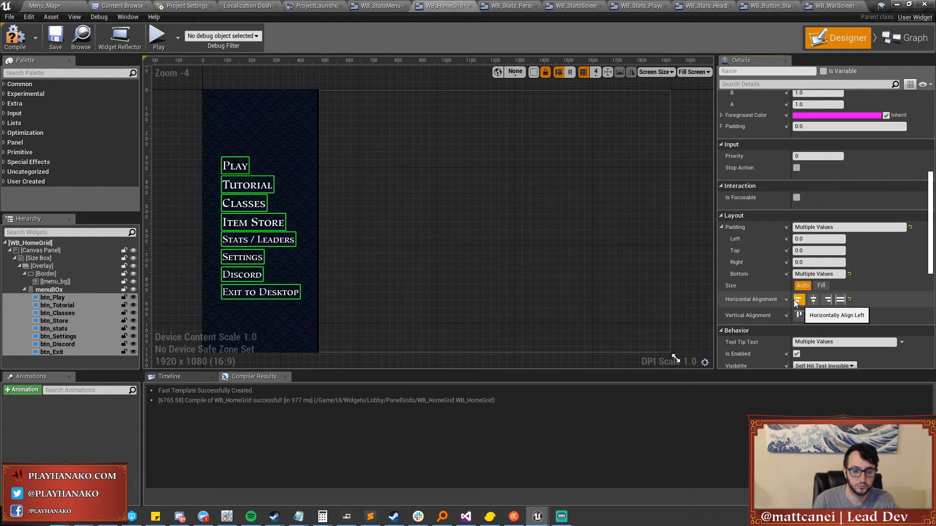
click(188, 155)
click(19, 42)
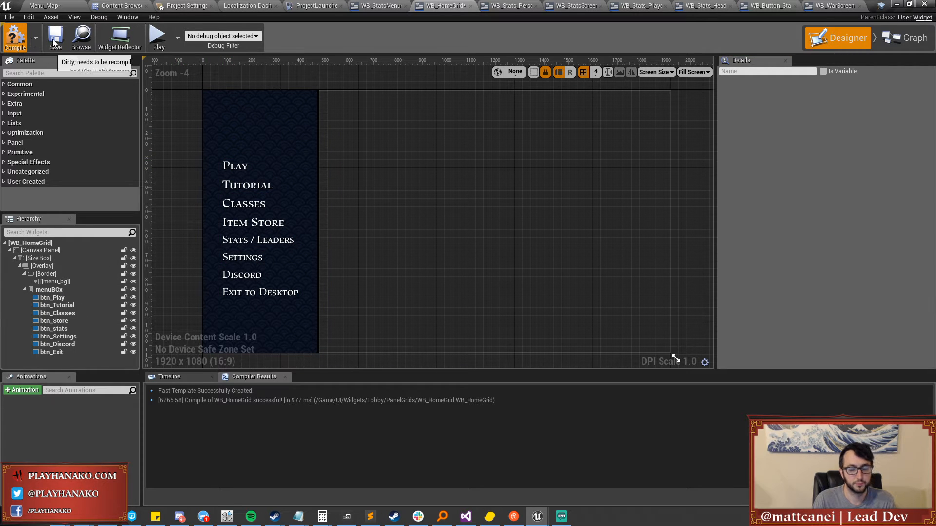
click(53, 40)
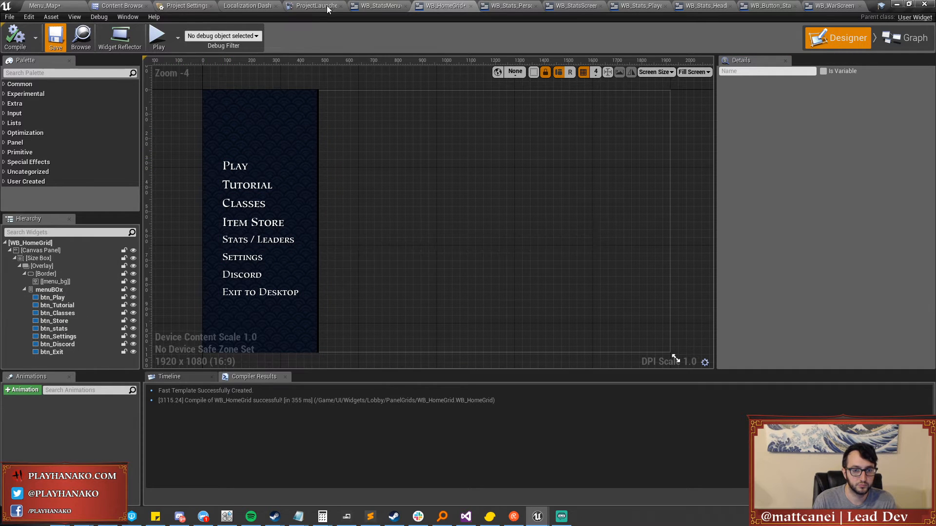
Align PersonalOverview_btn, GlobalLeaderboards_btn and StateofWar_btn horizontally left in WB_StatsMenu.
click(381, 6)
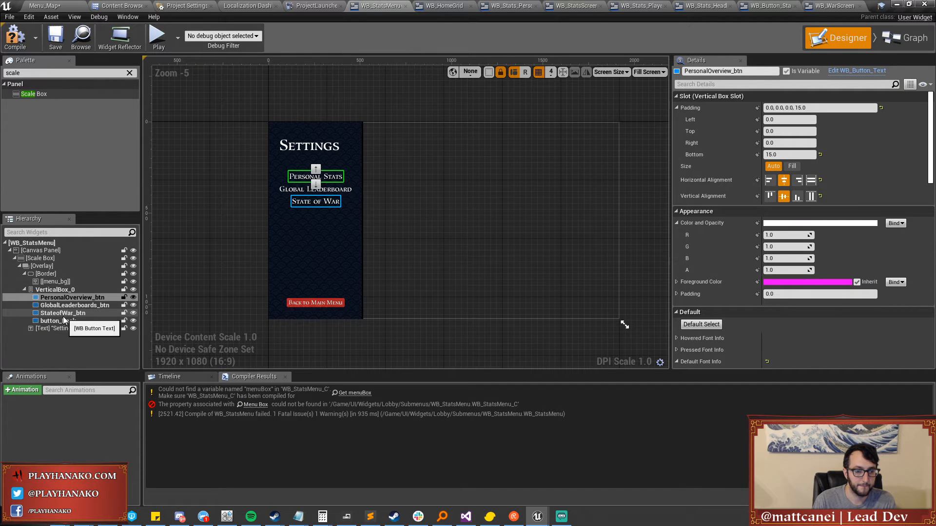
shift+click(64, 314)
click(63, 303)
click(64, 298)
shift+click(65, 314)
scroll(734, 251, down, 10)
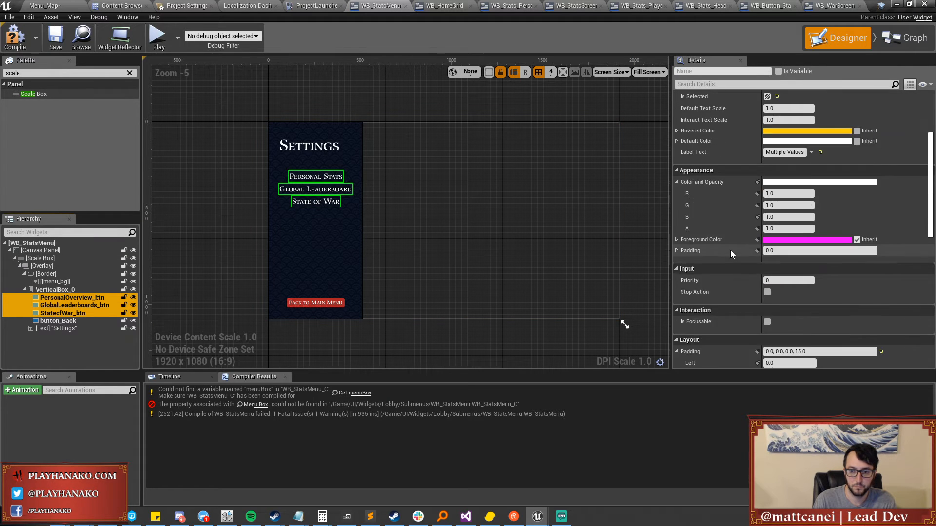
click(769, 252)
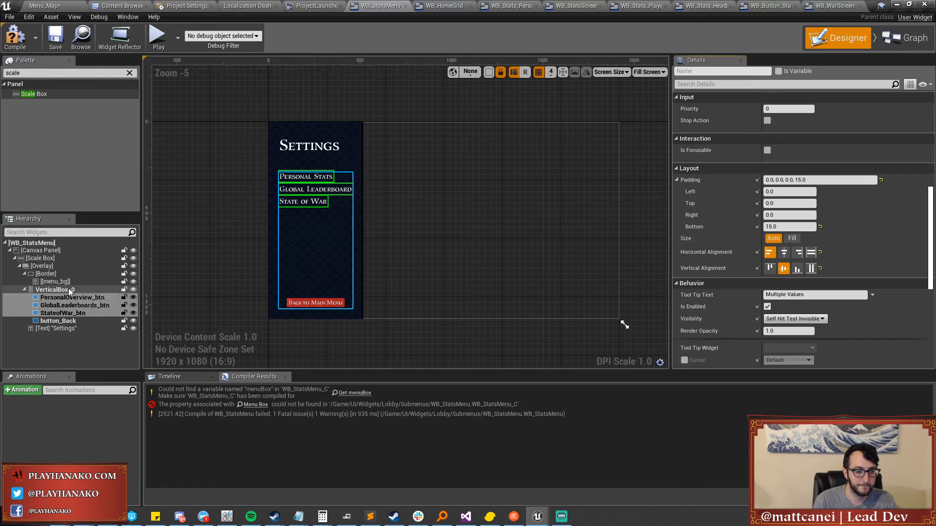
Link the WB_StatsMenu title text to the MainMenu_Stats key of LocStringTable.
click(301, 148)
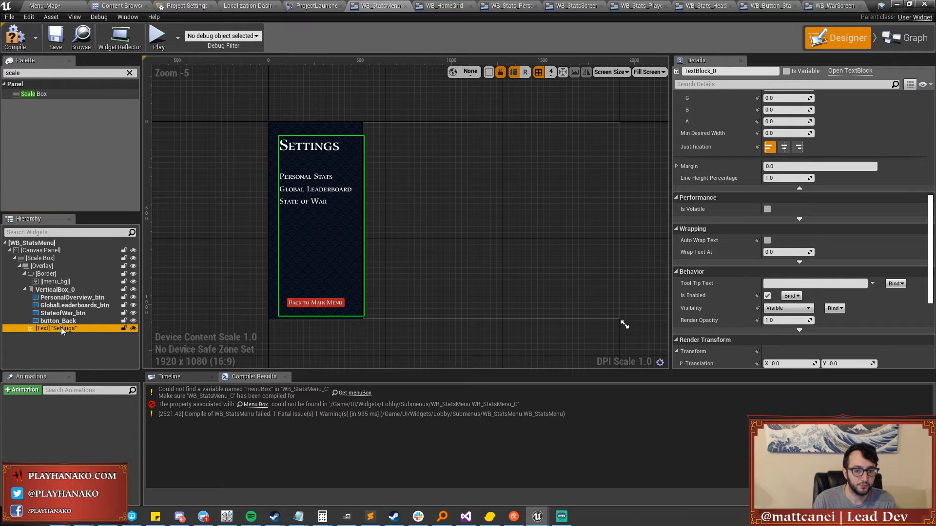
scroll(800, 220, up, 10)
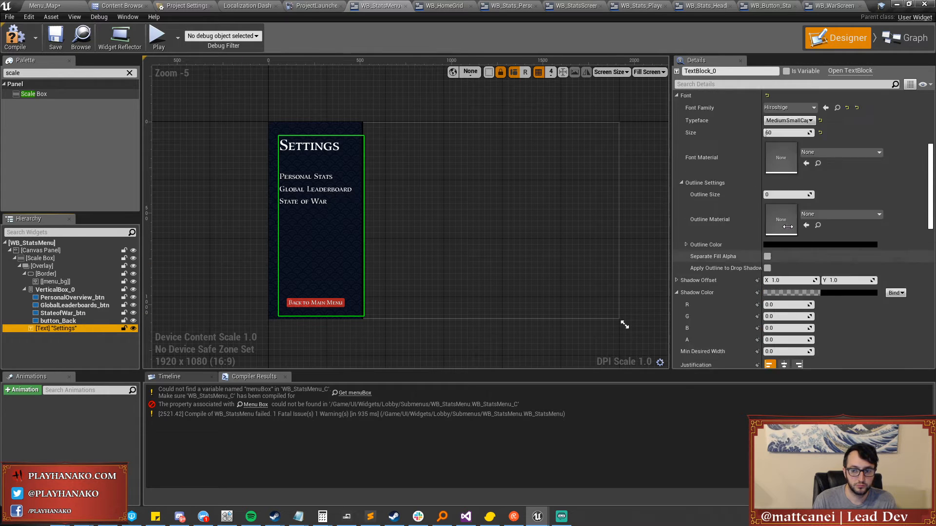
click(872, 165)
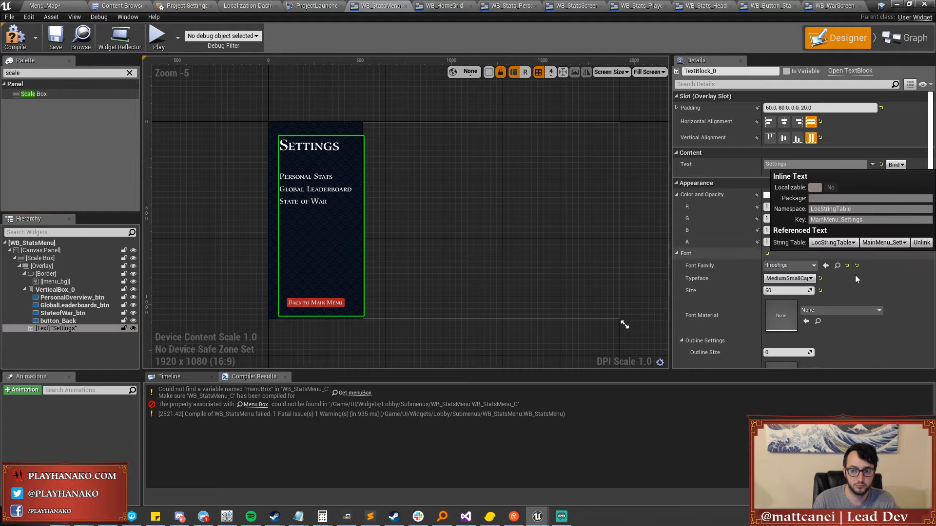
click(871, 244)
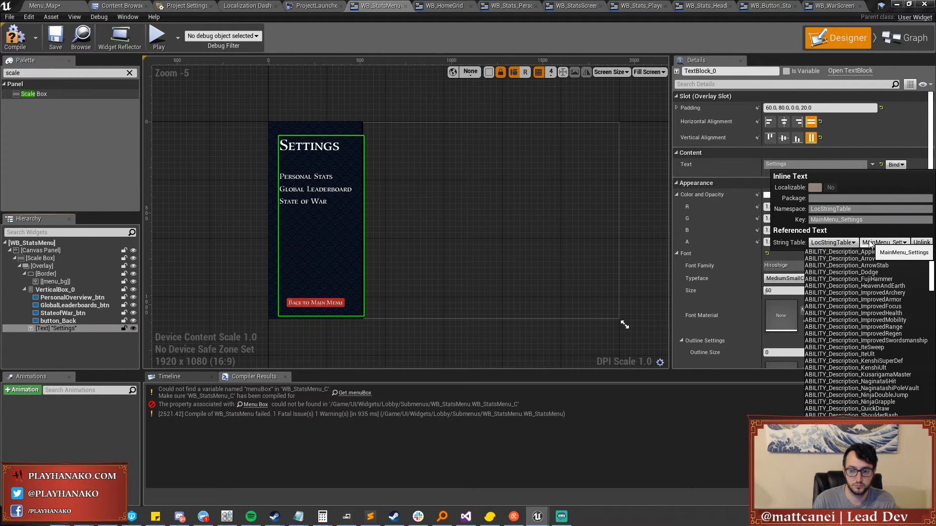
scroll(858, 376, down, 15)
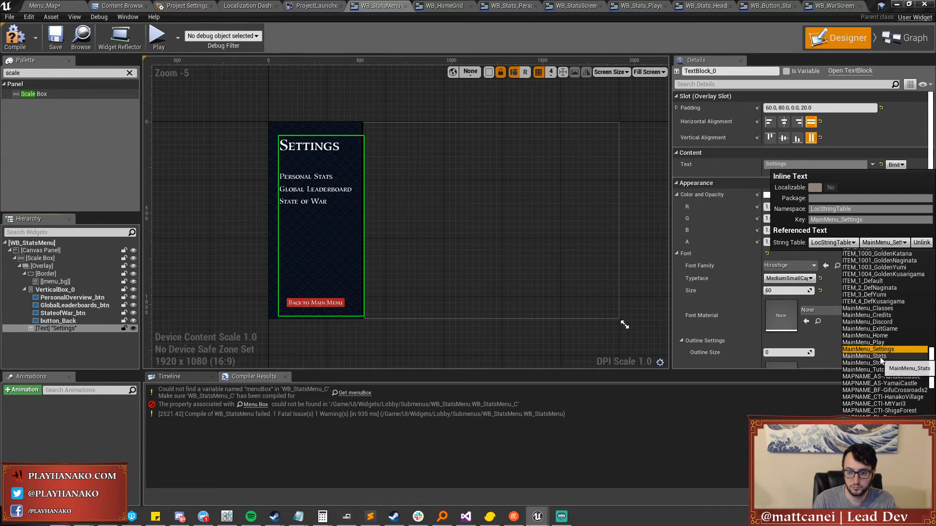
click(880, 357)
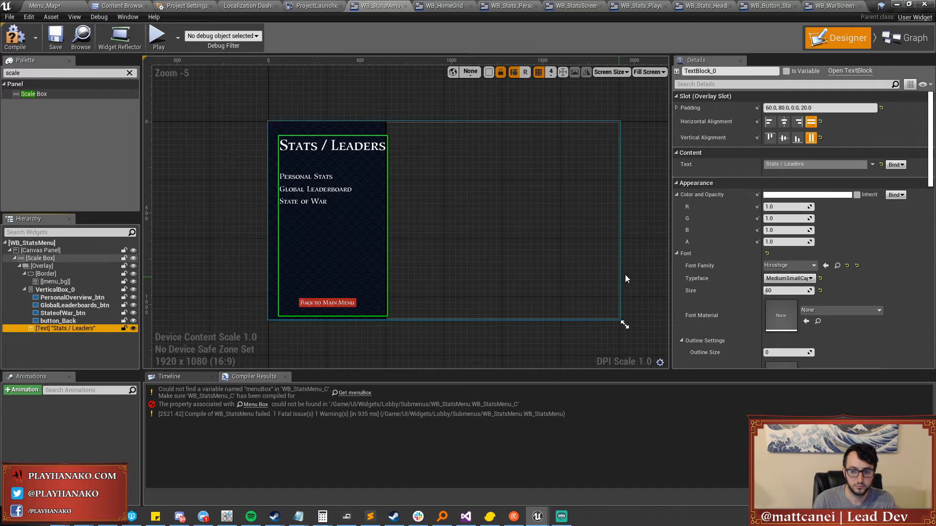
Set the Stats / Leaders title's font size to 40, then compile and save WB_StatsMenu.
click(807, 290)
text(40)
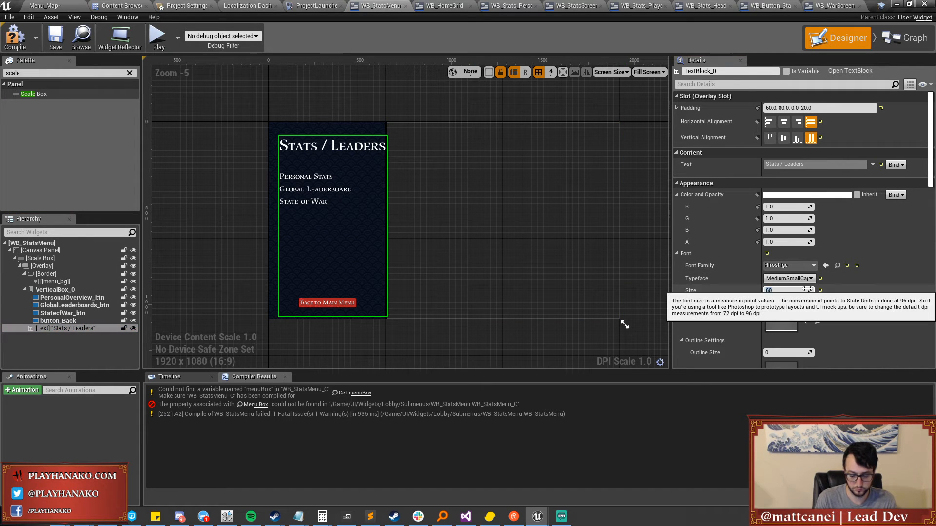
key(Return)
scroll(373, 125, up, 1)
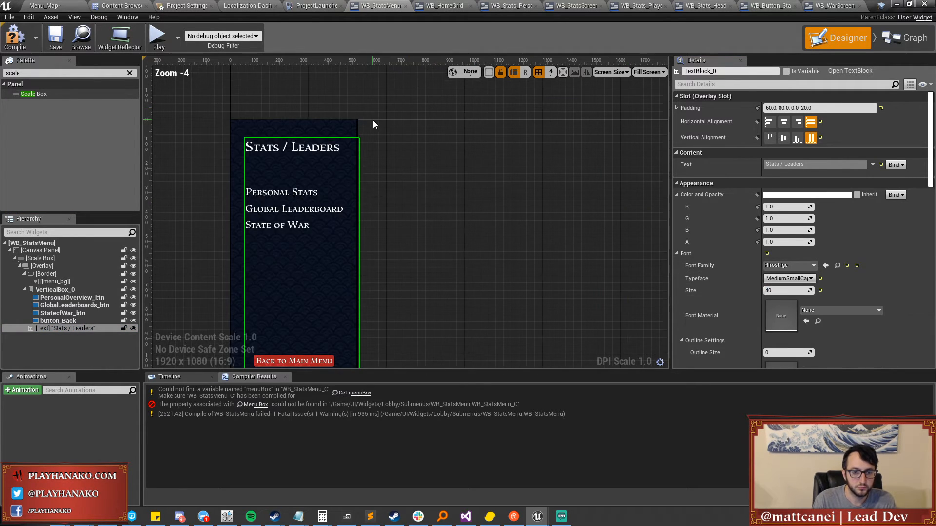
click(369, 84)
scroll(360, 100, down, 1)
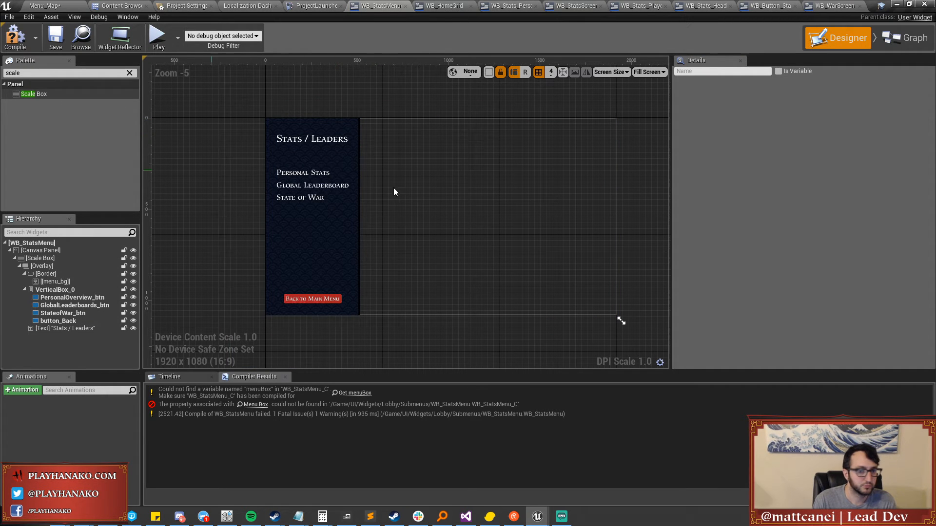
right_drag(302, 143, 324, 155)
scroll(214, 143, up, 2)
scroll(324, 154, down, 2)
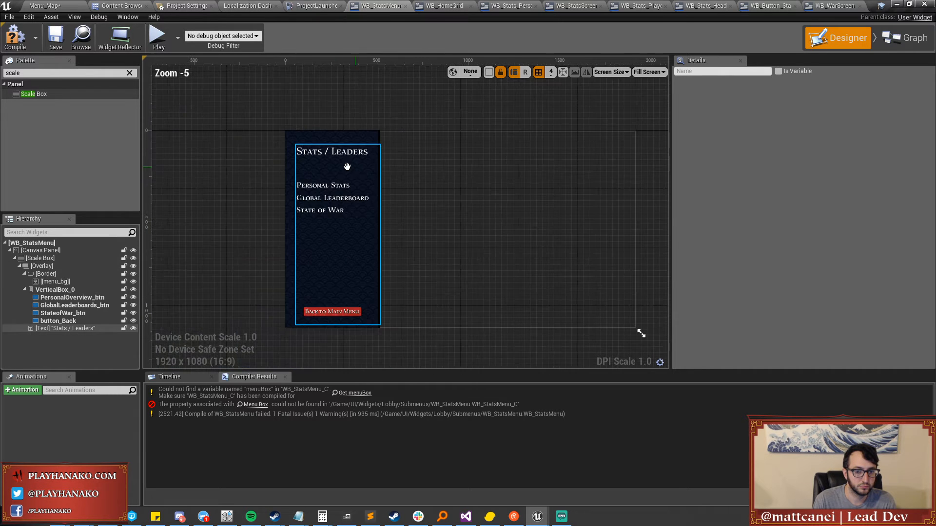
click(56, 41)
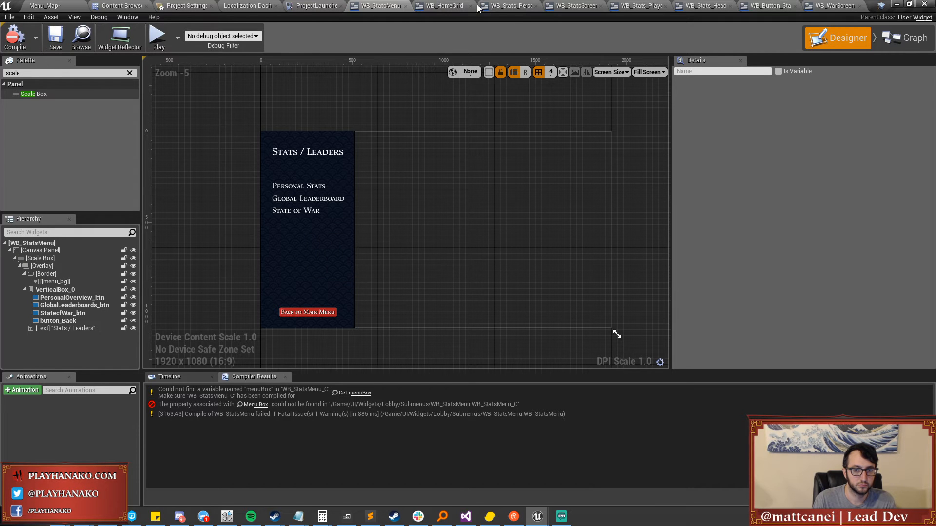
Open WB_StatsScreen and preview the personal stats, leaderboards and war screen pages of statMenuSwitcher.
click(576, 5)
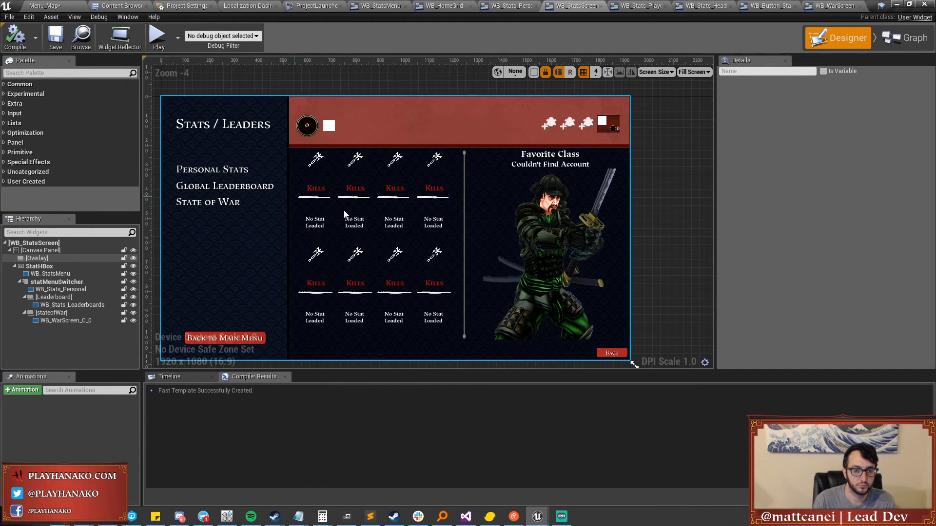
scroll(361, 269, down, 1)
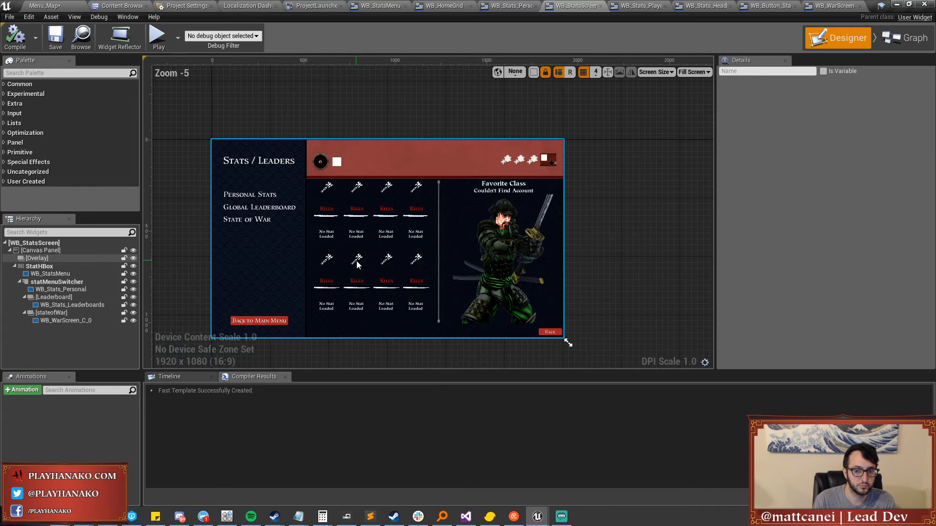
scroll(357, 264, up, 1)
click(71, 288)
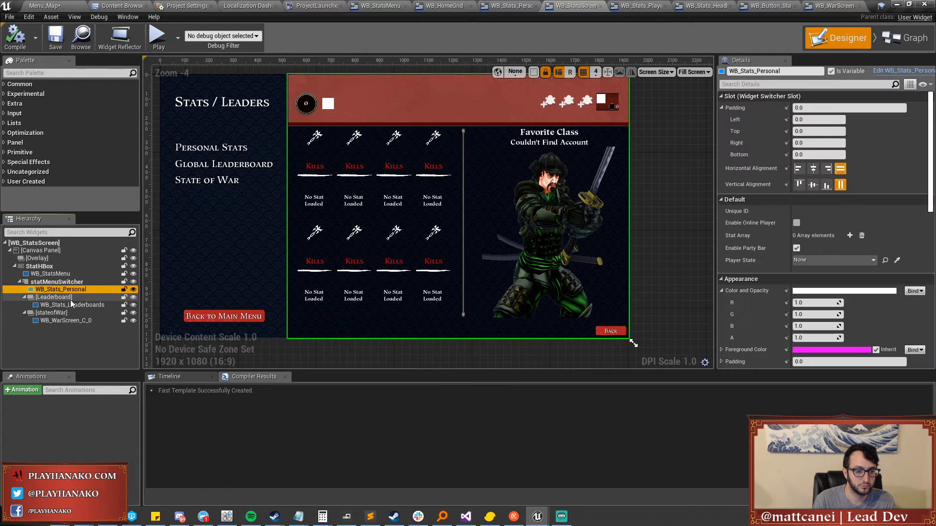
click(70, 303)
click(67, 320)
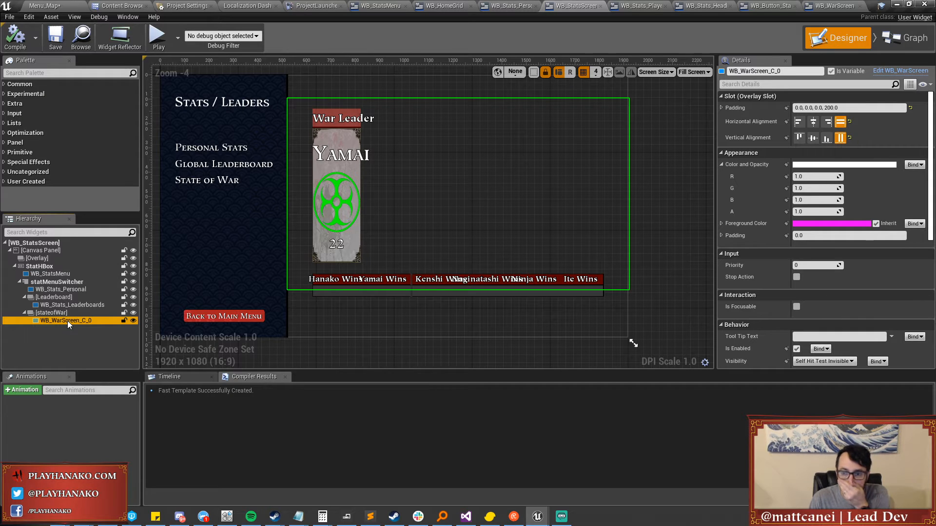
Set the top padding of the stateofWar overlay to 0 in WB_StatsScreen.
click(51, 312)
click(812, 132)
text(0)
key(Return)
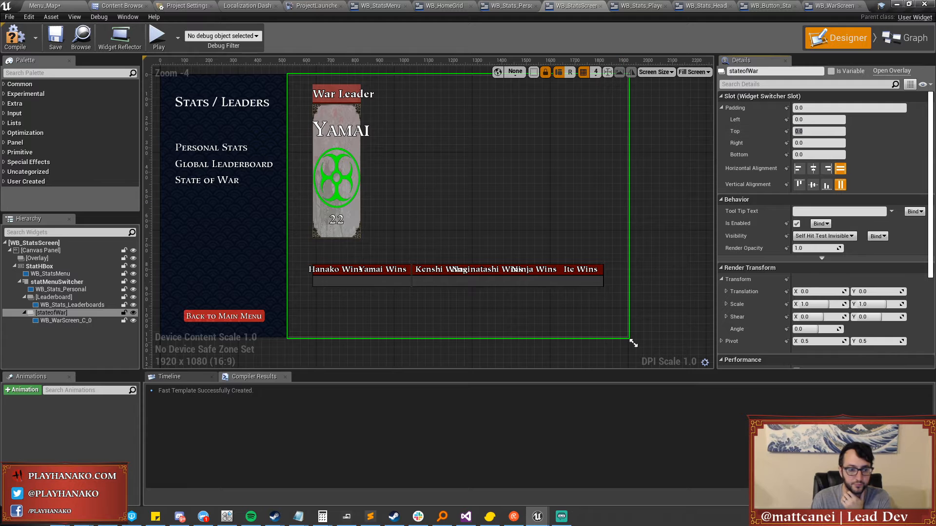
Set the bottom padding of WB_WarScreen_C_0 inside the stateofWar overlay to 0.
click(68, 322)
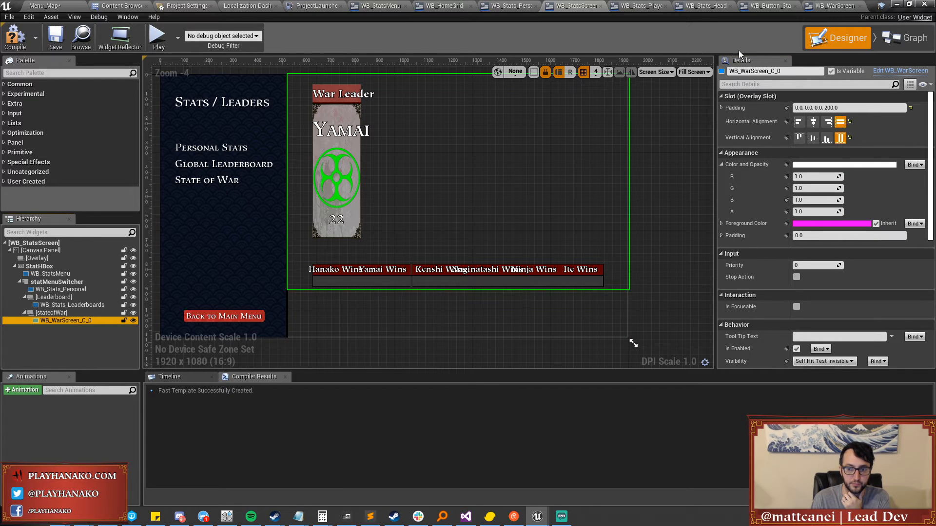
click(722, 108)
click(814, 155)
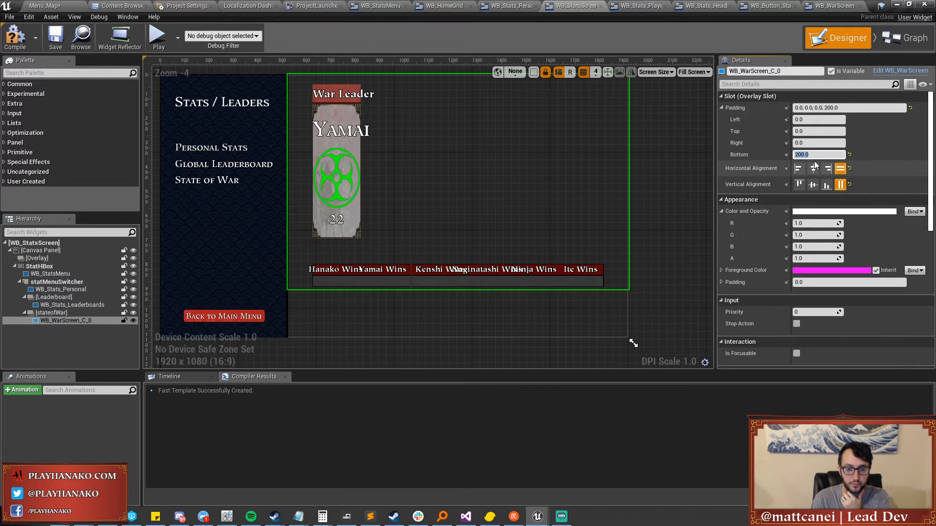
text(0)
key(Return)
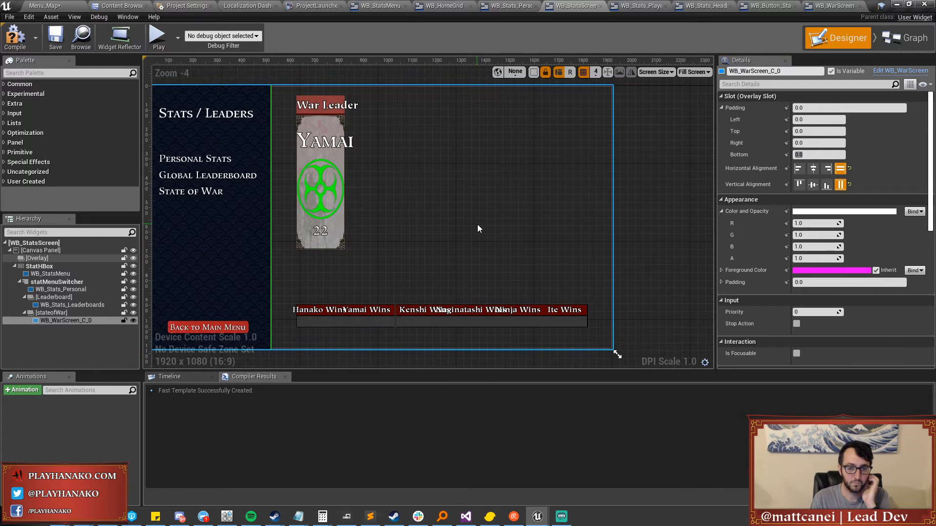
scroll(478, 225, down, 1)
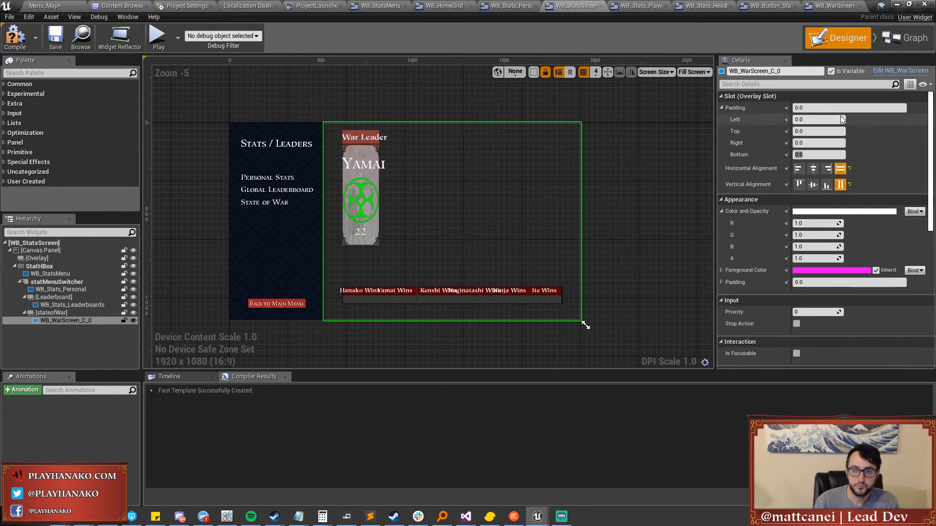
Open WB_WarScreen for editing in its own separate window and return to WB_StatsScreen.
click(899, 71)
click(860, 6)
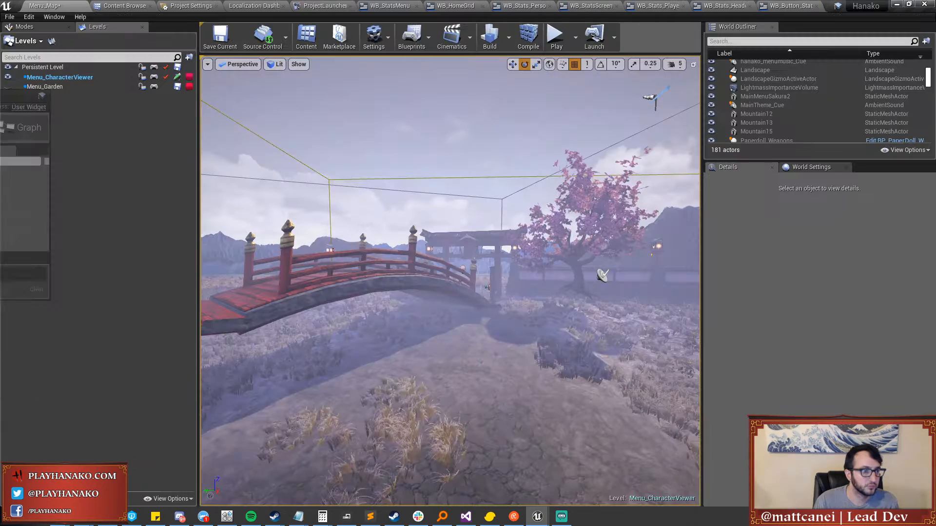
click(596, 6)
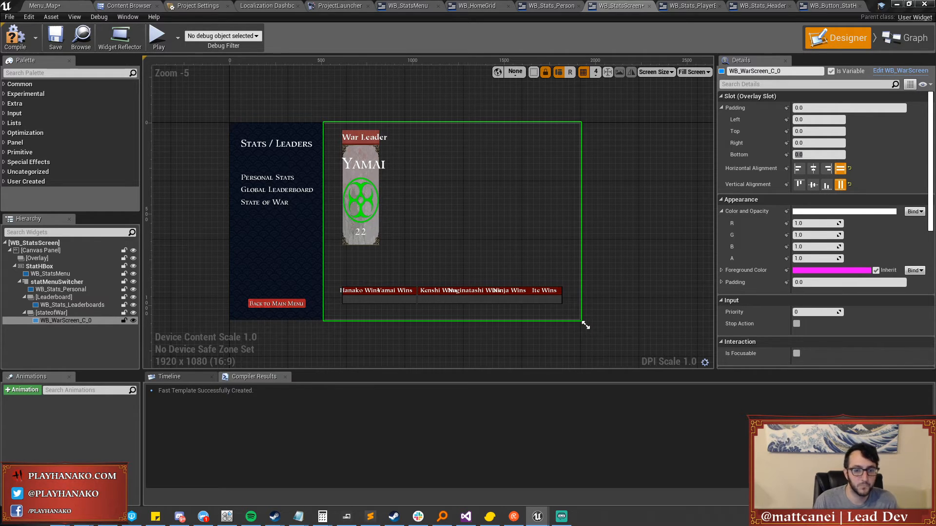
Preview WB_WarScreen_C_0 within WB_StatsScreen to check the proportions of the War Leader card and the layout of the clan wins bar.
click(586, 326)
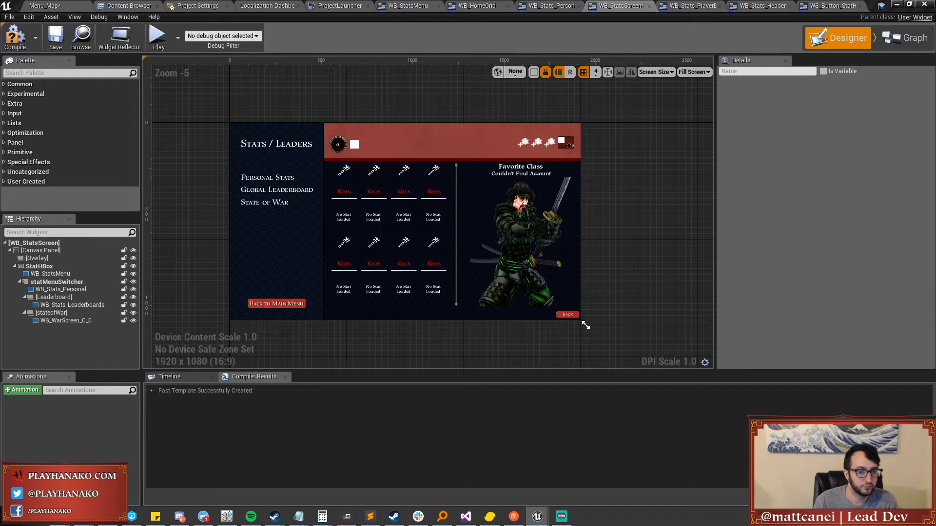
click(65, 320)
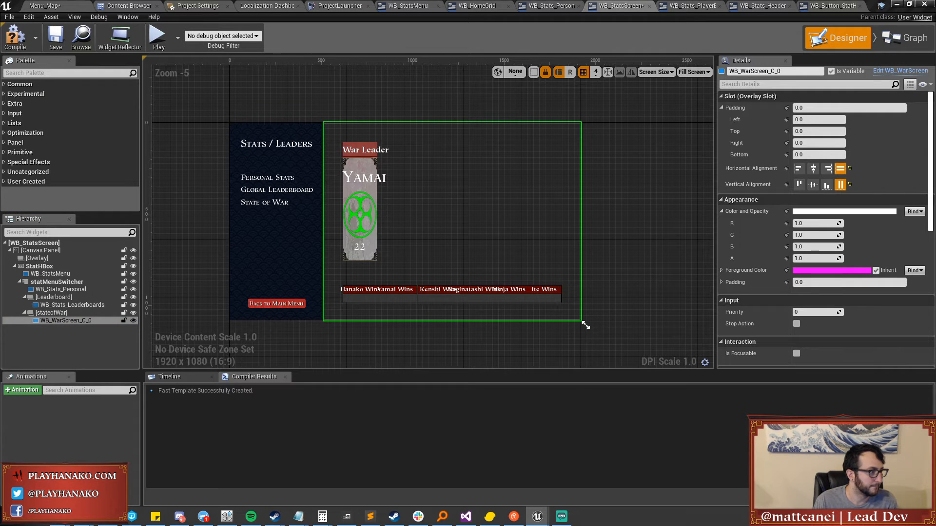
click(585, 325)
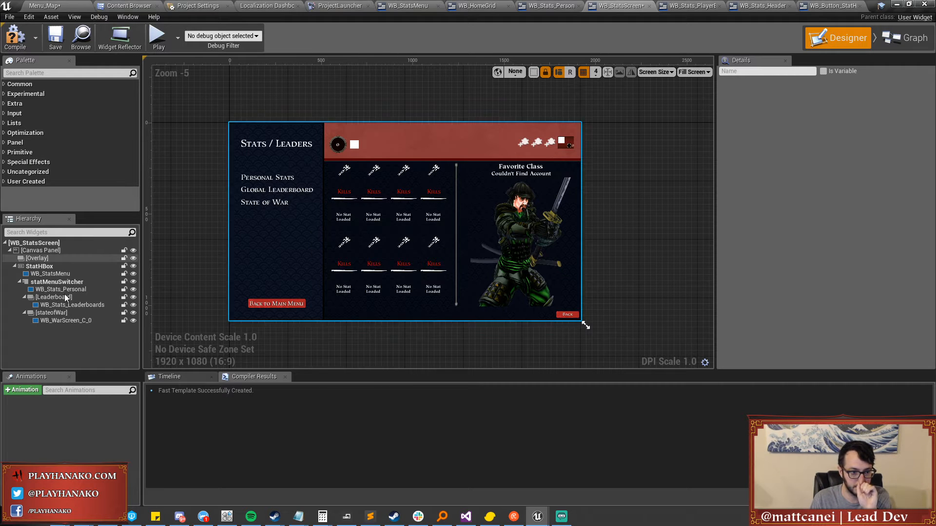
click(66, 320)
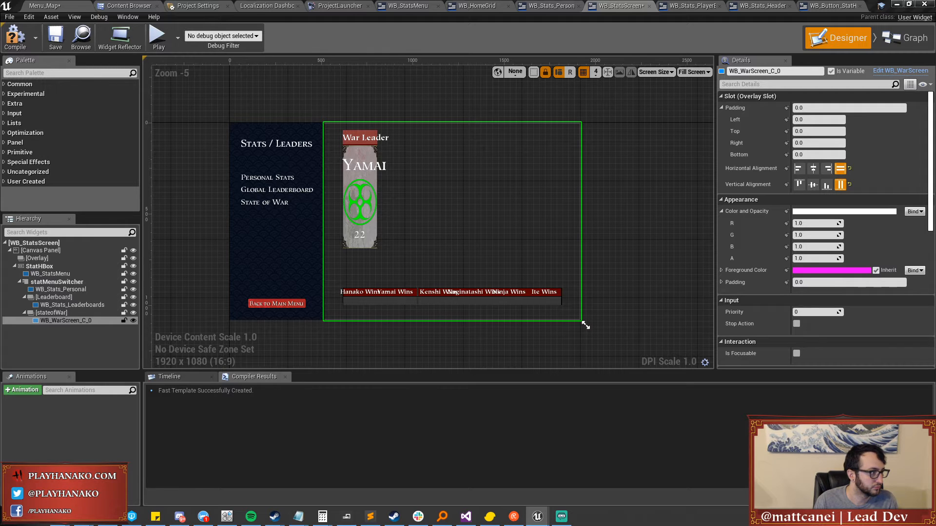
click(585, 326)
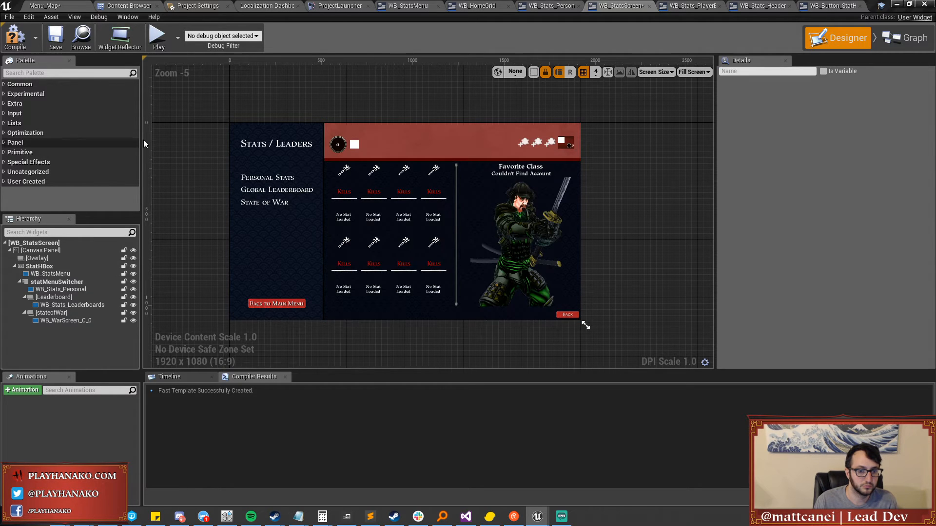
click(55, 321)
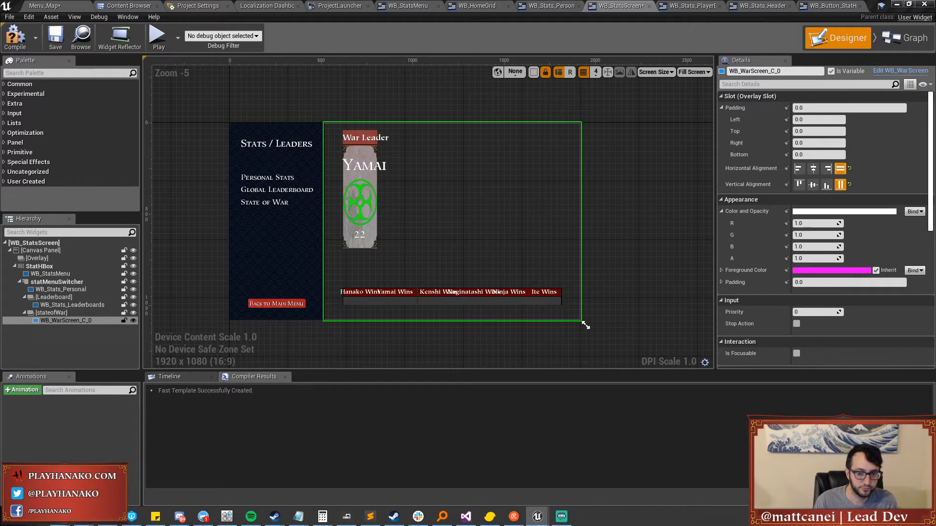
click(52, 321)
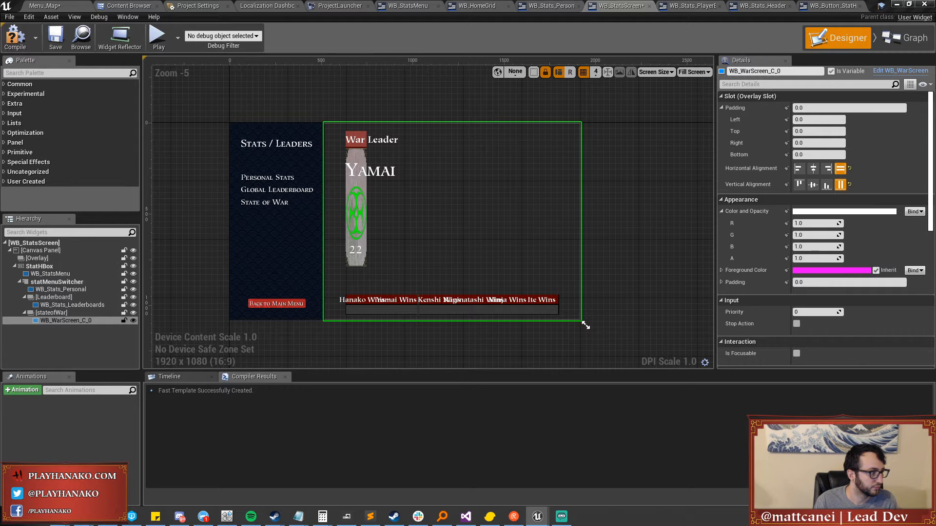
click(585, 326)
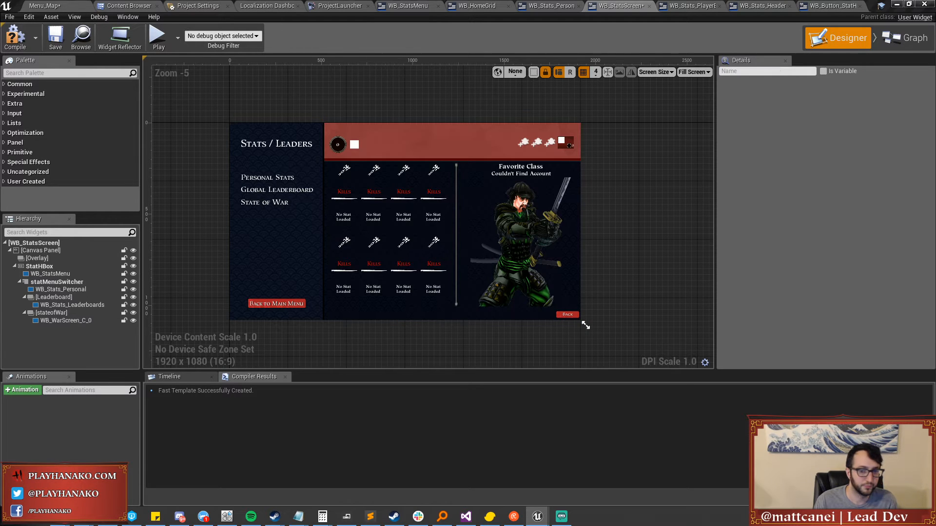
click(65, 320)
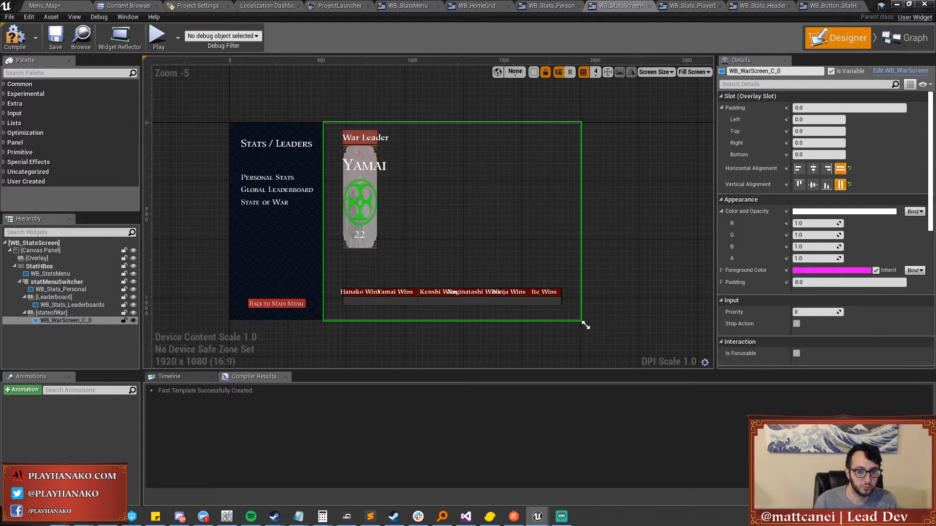
click(80, 320)
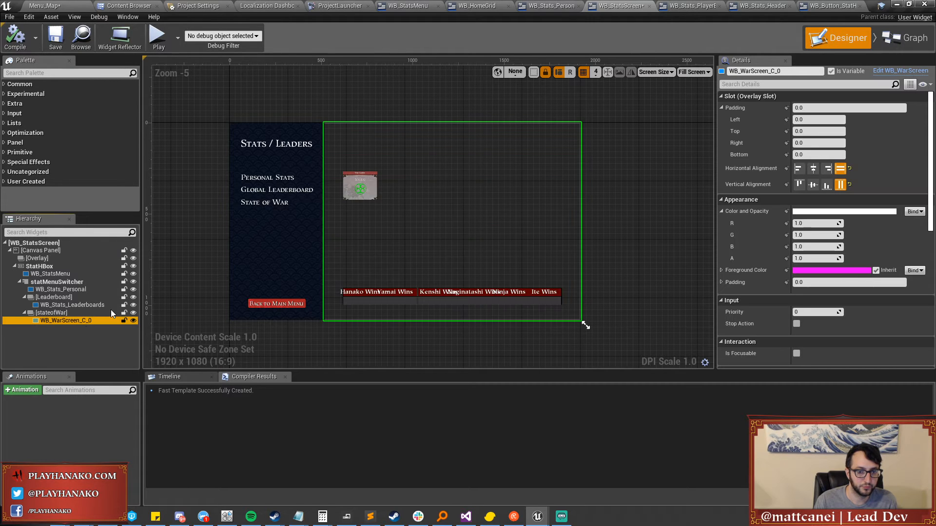
scroll(356, 183, up, 3)
scroll(356, 183, down, 2)
scroll(357, 184, up, 1)
scroll(357, 185, down, 1)
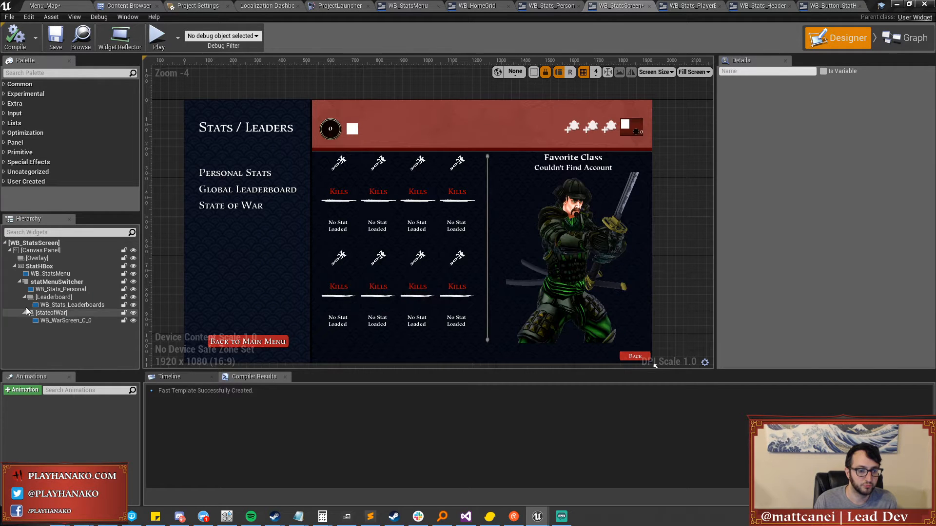
Recheck the War Leader card's size and position beside the stats menu by previewing the war screen in WB_StatsScreen.
click(46, 321)
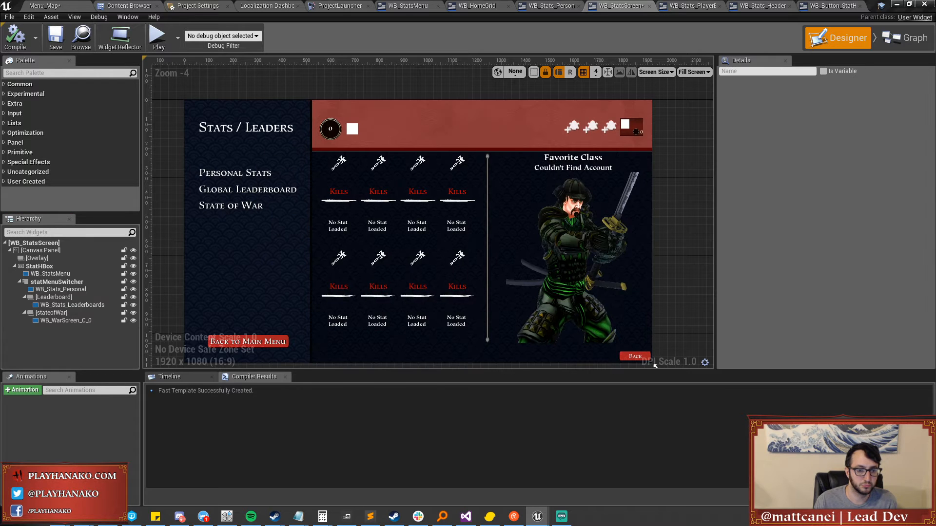
key(ctrl+shift+s)
click(541, 349)
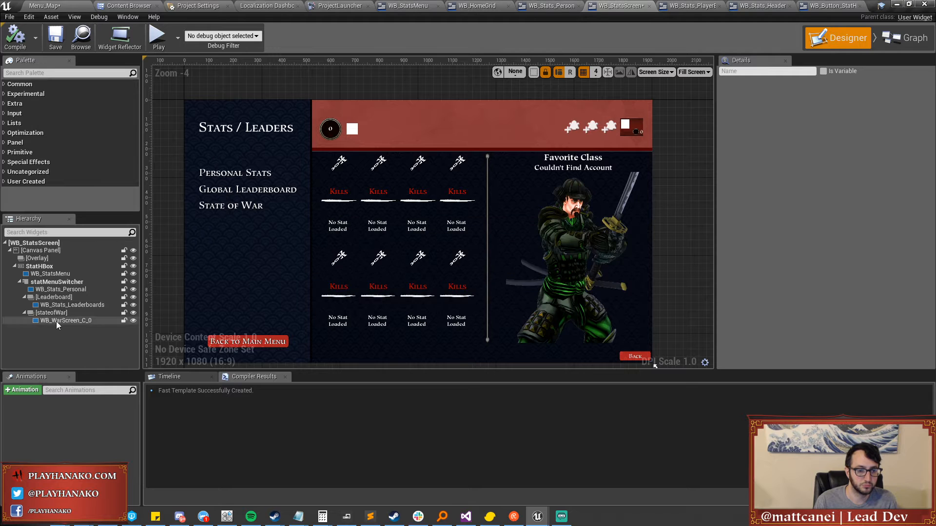
click(57, 321)
scroll(389, 191, down, 1)
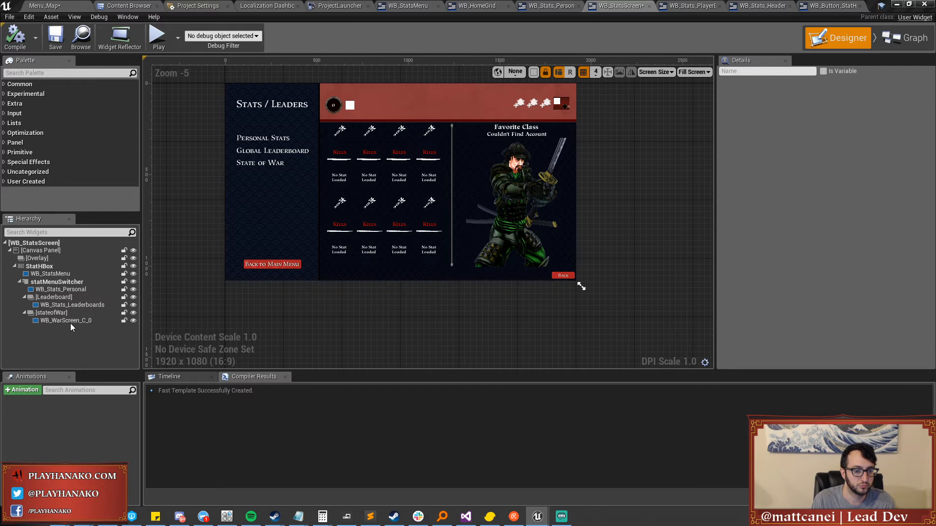
click(70, 322)
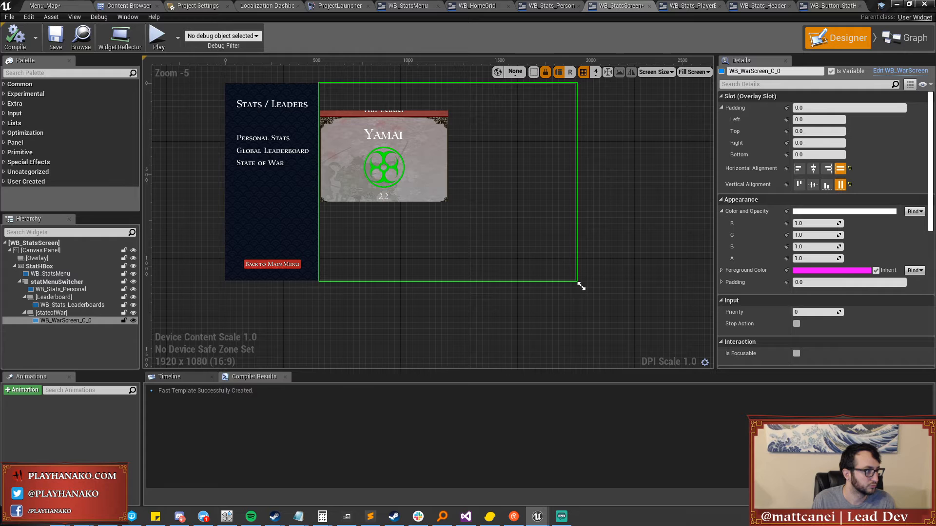
click(581, 286)
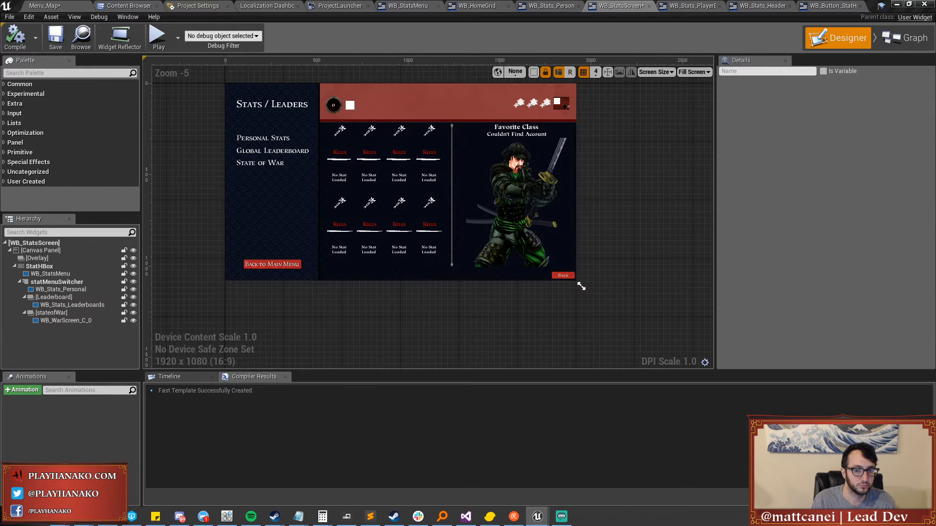
click(60, 321)
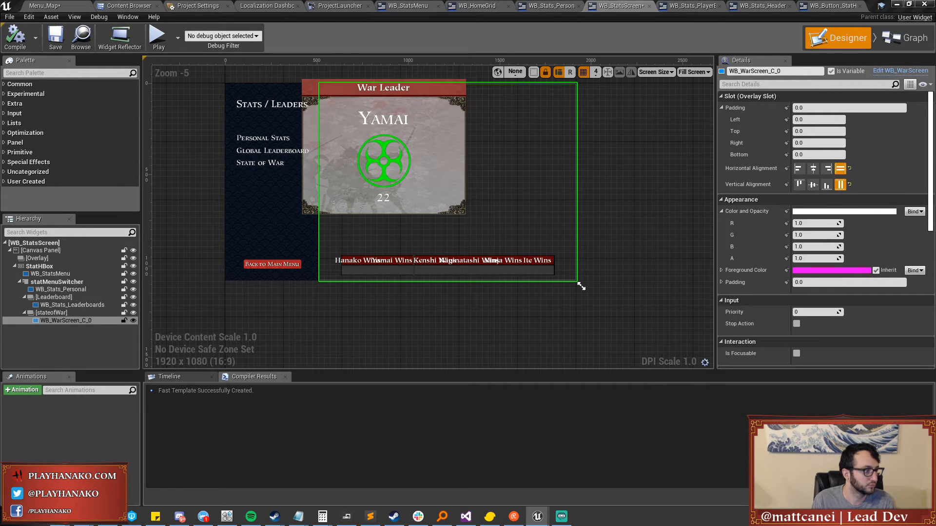
click(581, 286)
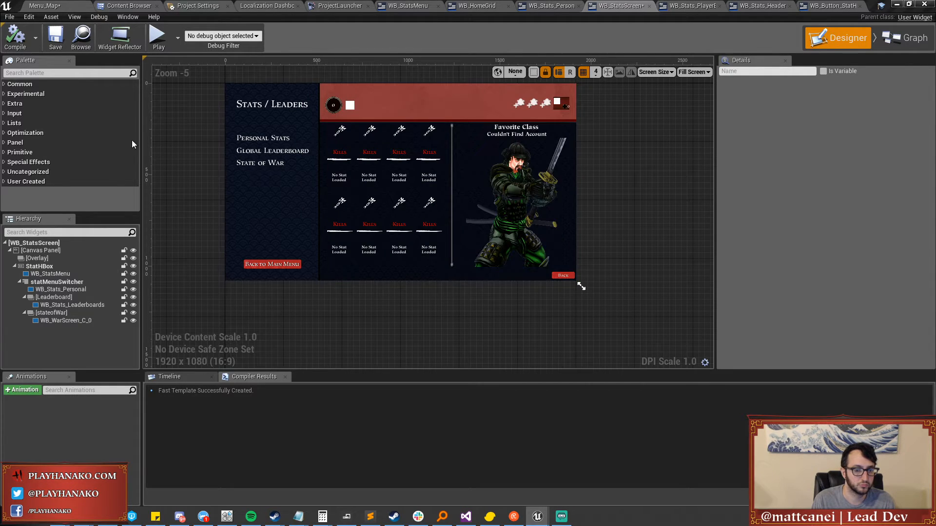
click(72, 320)
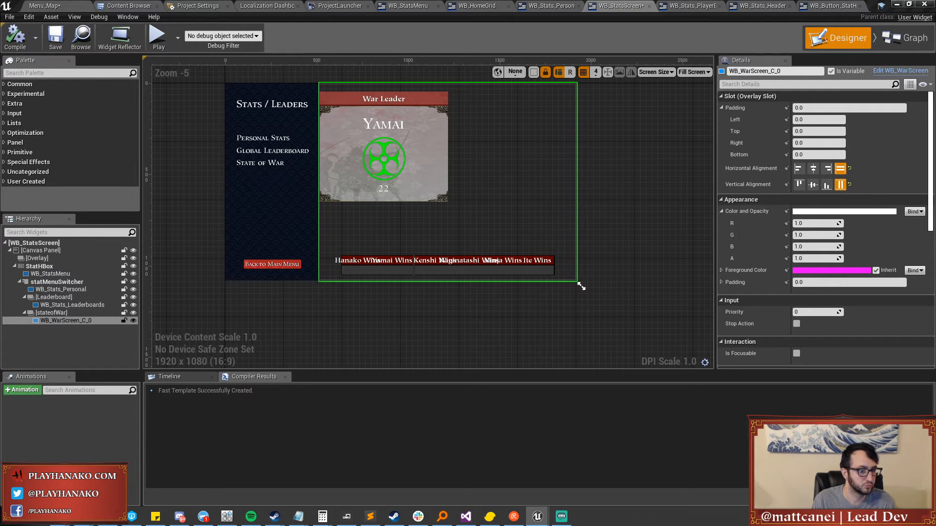
click(581, 286)
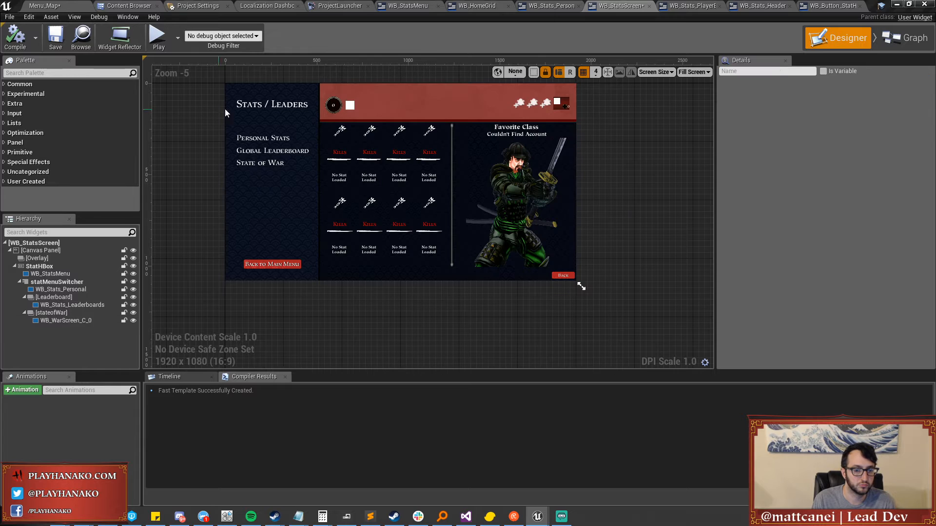
Try left horizontal alignment on WB_WarScreen_C_0 and restore its horizontal fill alignment.
click(58, 320)
click(51, 313)
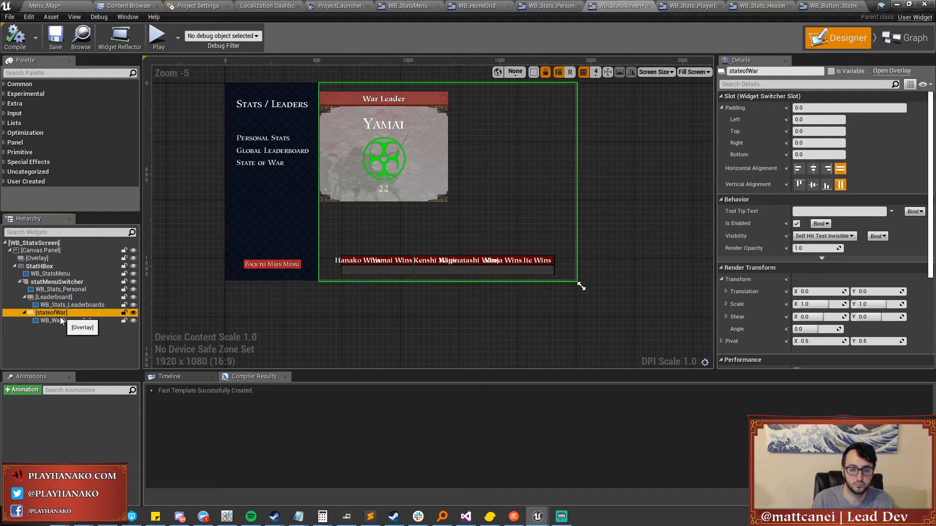
click(59, 320)
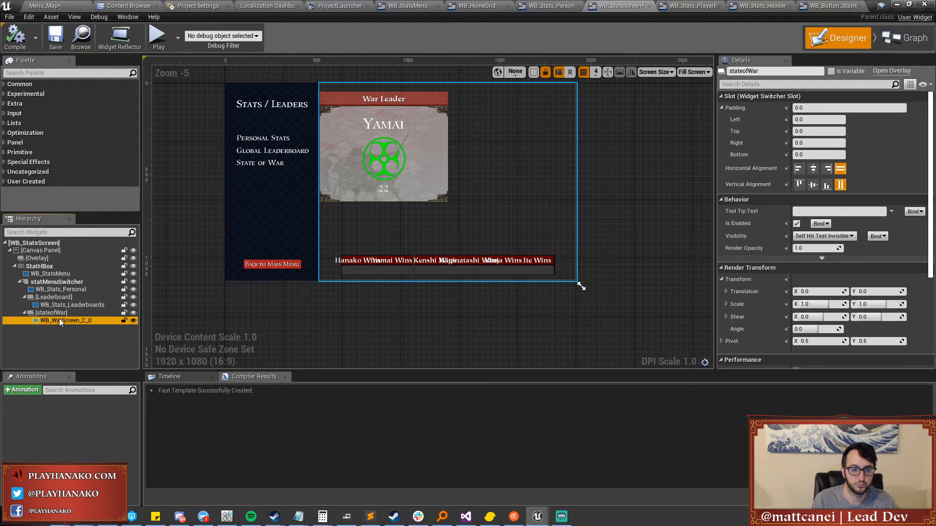
click(798, 168)
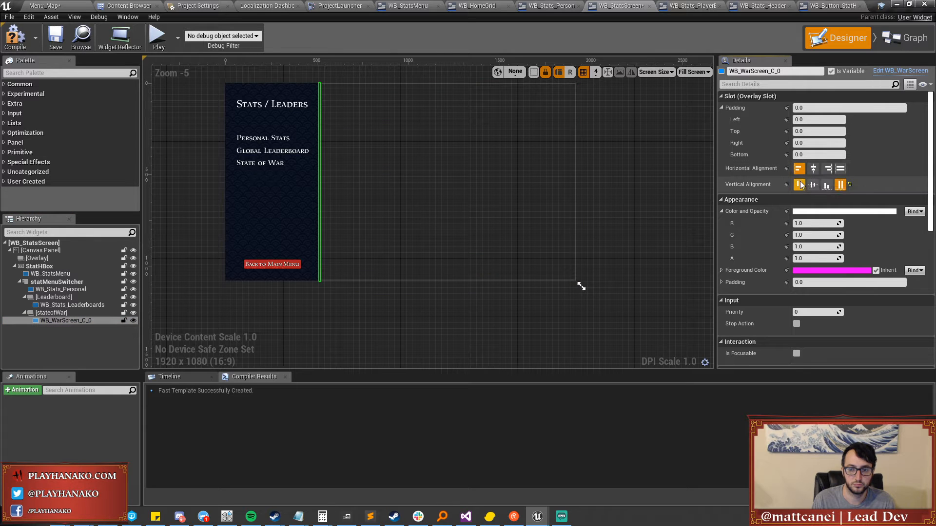
click(840, 168)
Compare how WB_Stats_Leaderboards and WB_WarScreen_C_0 fill the area beside the stats menu in WB_StatsScreen.
click(69, 305)
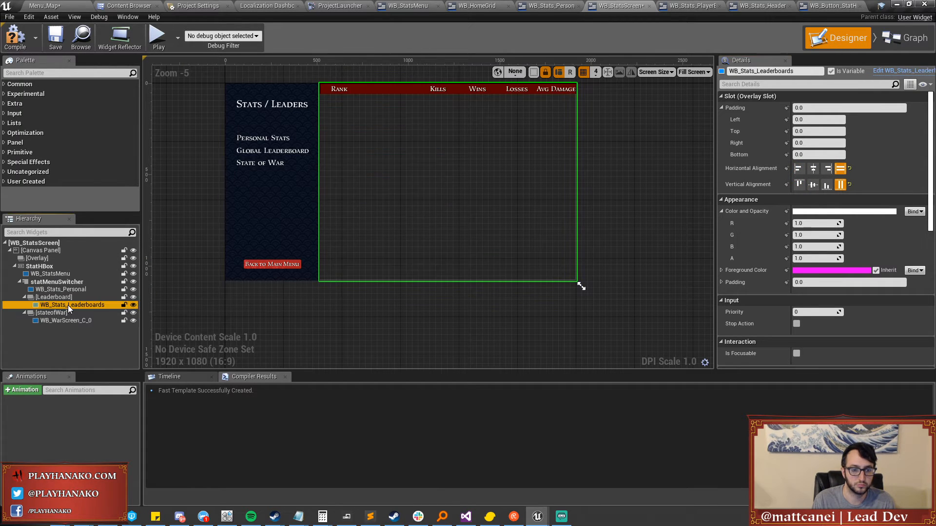
click(64, 321)
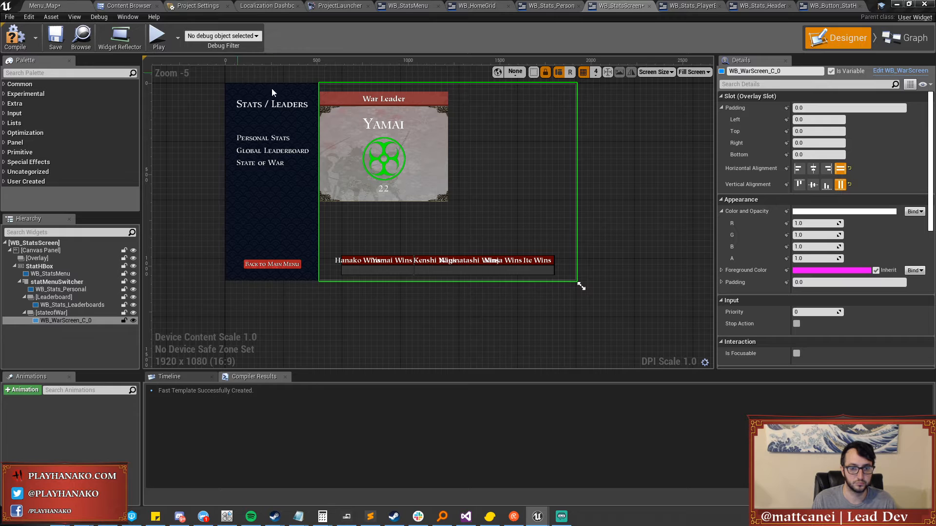
scroll(391, 133, up, 1)
scroll(391, 134, down, 1)
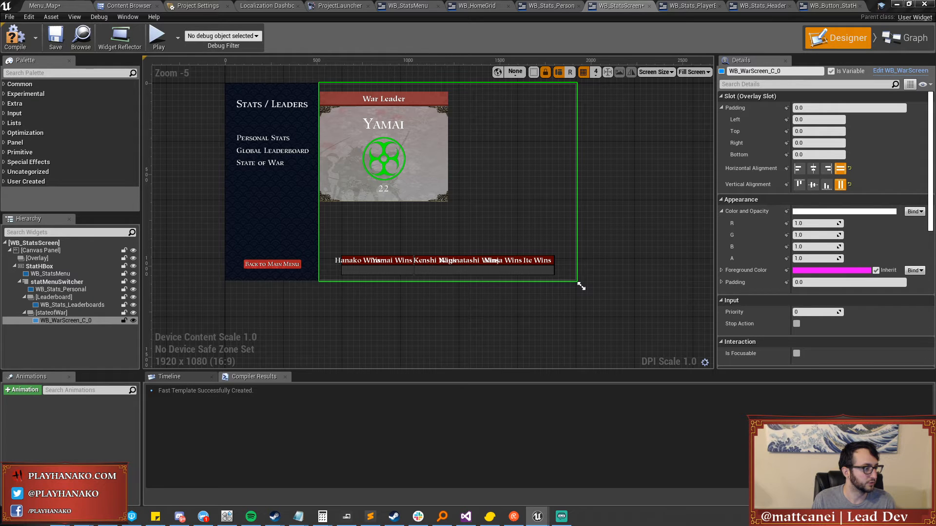
In WB_WarScreen, replace the Grid Panel with a Vertical Box and move WB_War_Board below WB_War_TopClan.
double_click(342, 122)
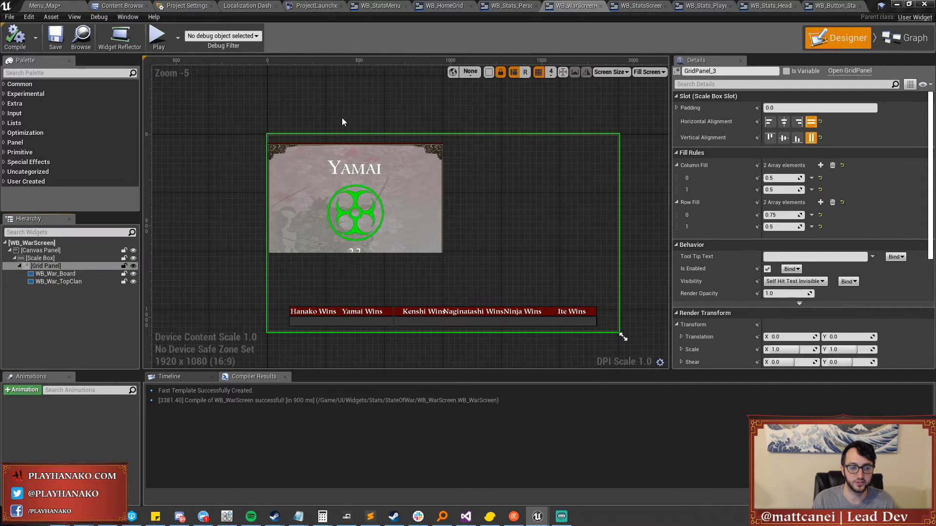
right_click(40, 264)
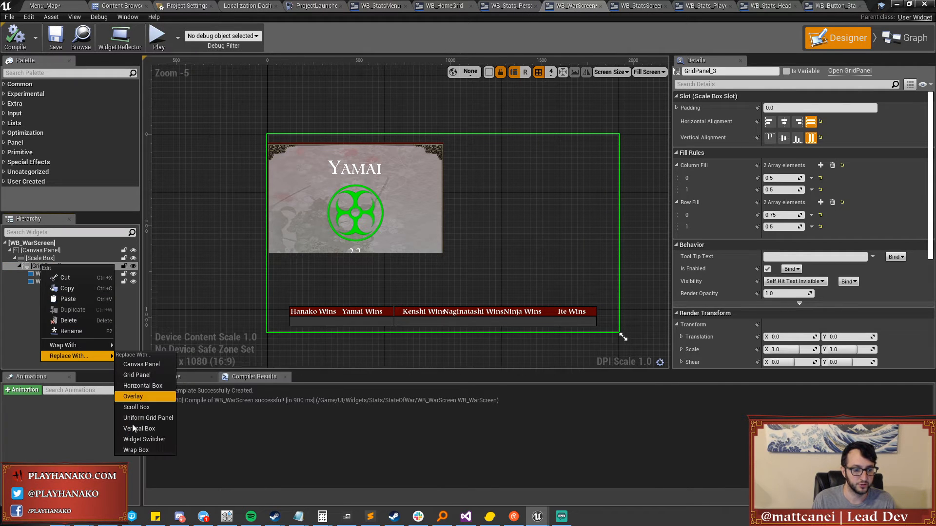
click(142, 429)
click(55, 265)
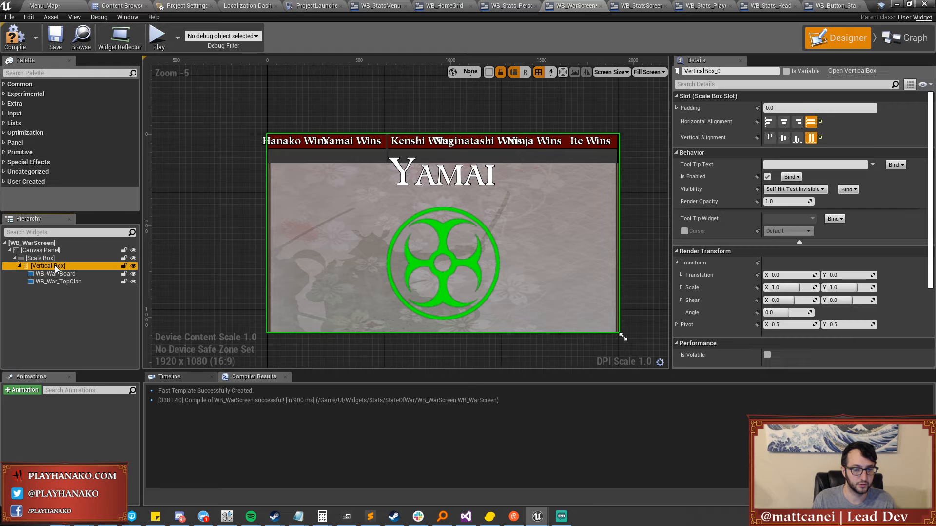
click(67, 274)
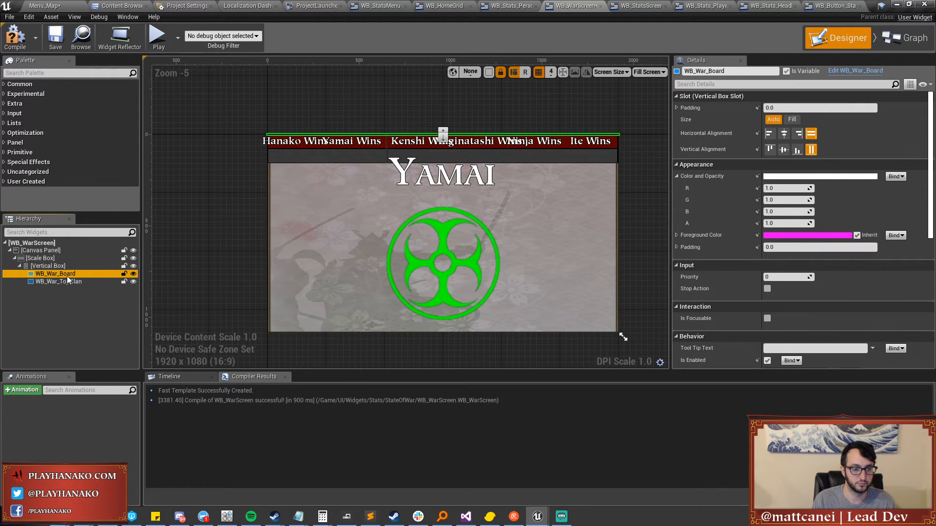
click(443, 139)
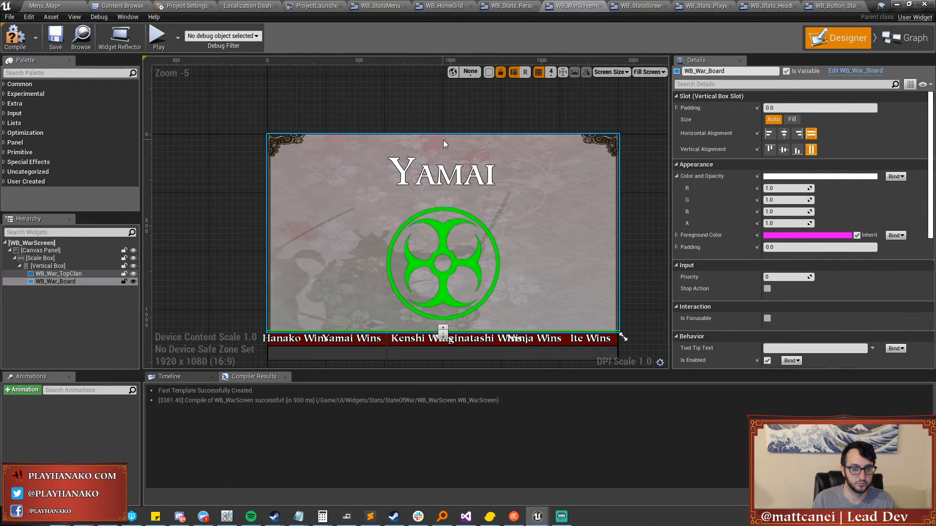
Center WB_War_TopClan horizontally and vertically within the Vertical Box, leaving its size on Auto.
click(60, 265)
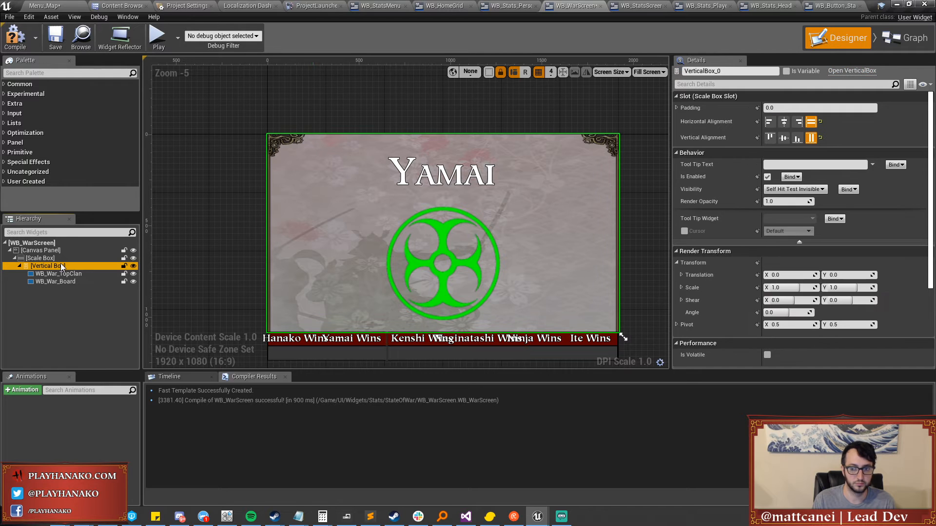
click(64, 273)
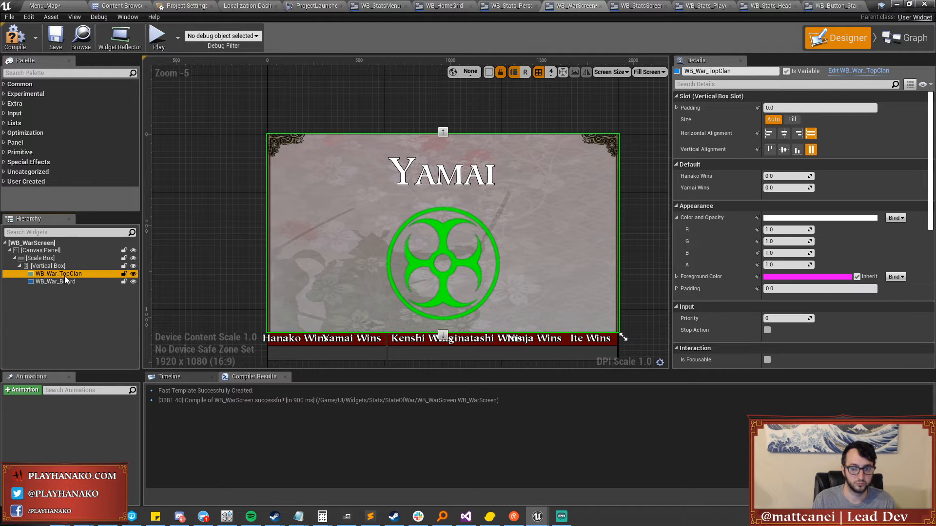
click(783, 133)
click(782, 152)
click(789, 119)
click(772, 120)
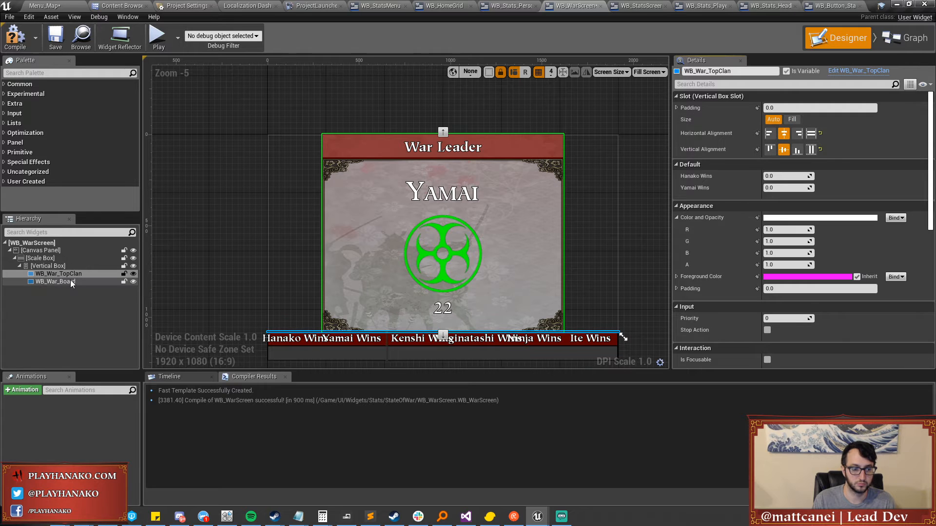
Try bottom padding values of 100 and 500 on WB_War_TopClan.
click(677, 108)
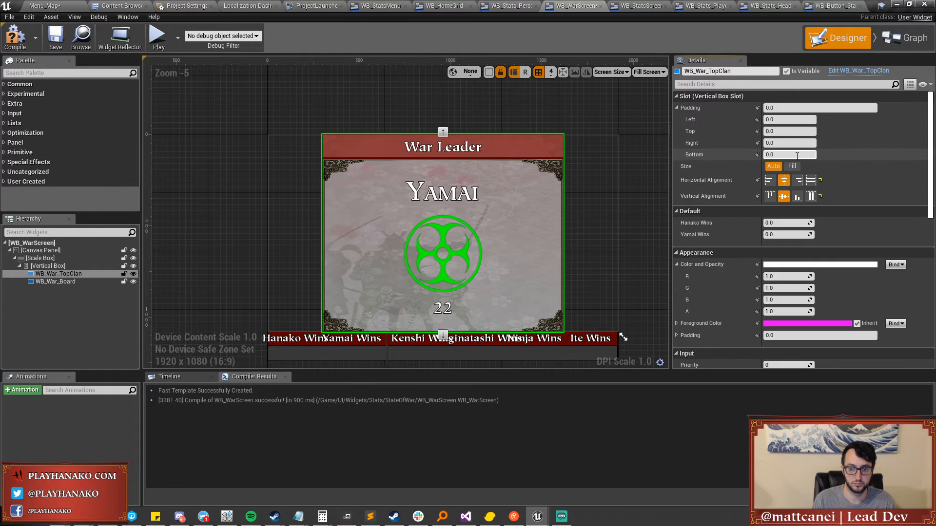
text(100)
key(Return)
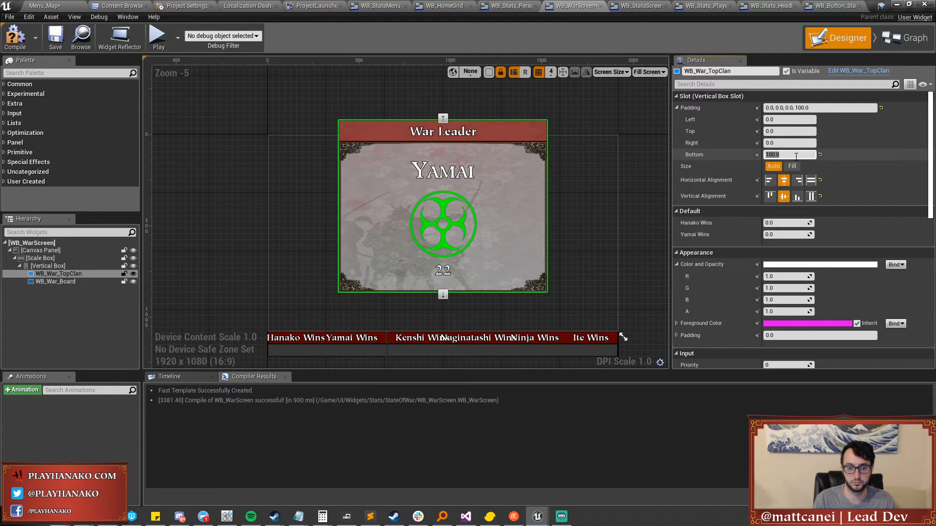
text(500)
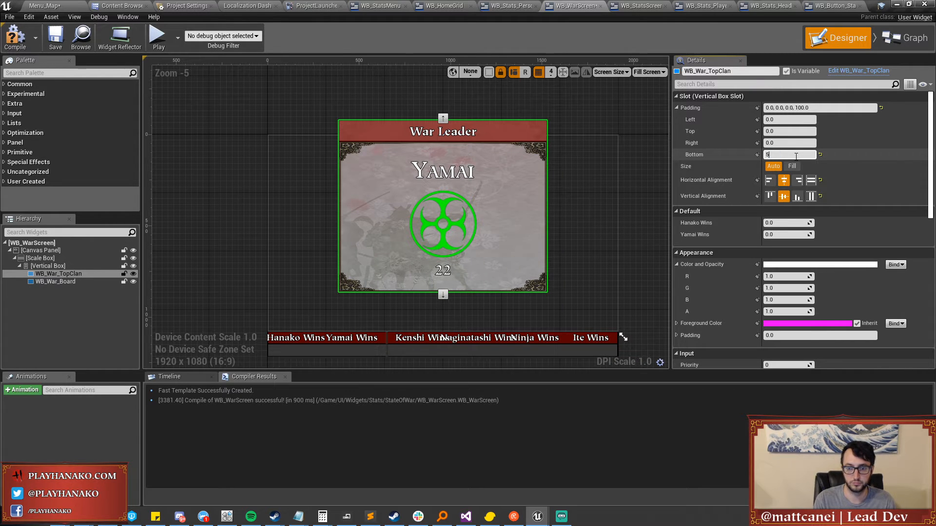
key(Return)
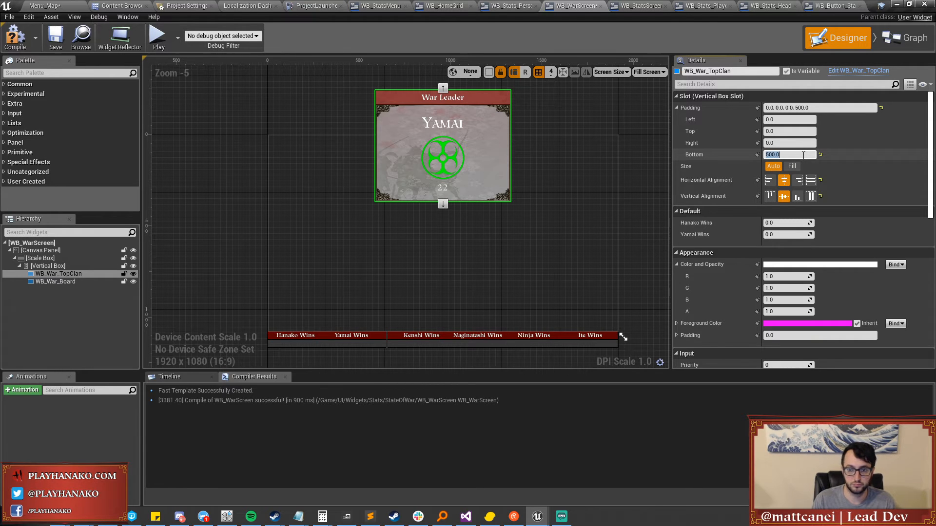
Try Fill sizing with a bottom padding of 100 on WB_War_TopClan.
text(0)
key(Return)
click(792, 166)
click(789, 154)
text(100)
key(Return)
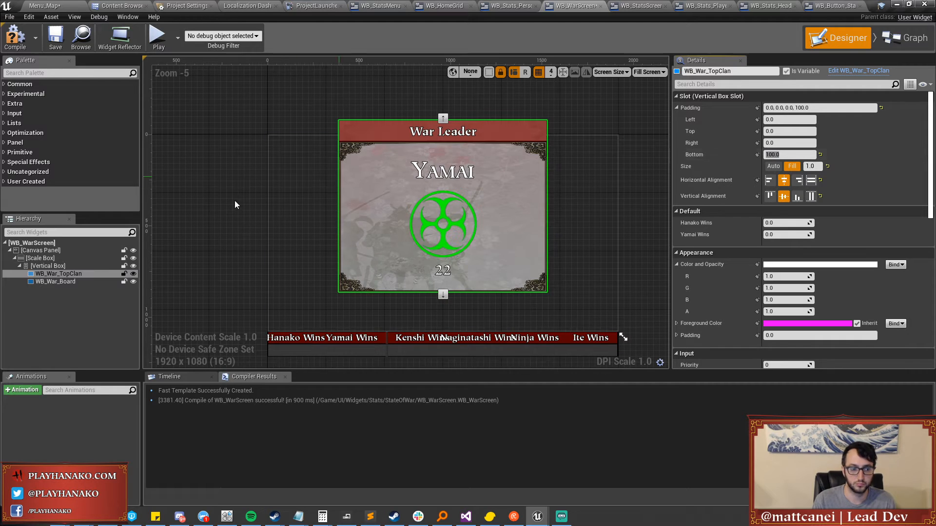
Test the Scale to Fill stretch on WB_WarScreen's Scale Box and set its Stretch to None.
click(66, 259)
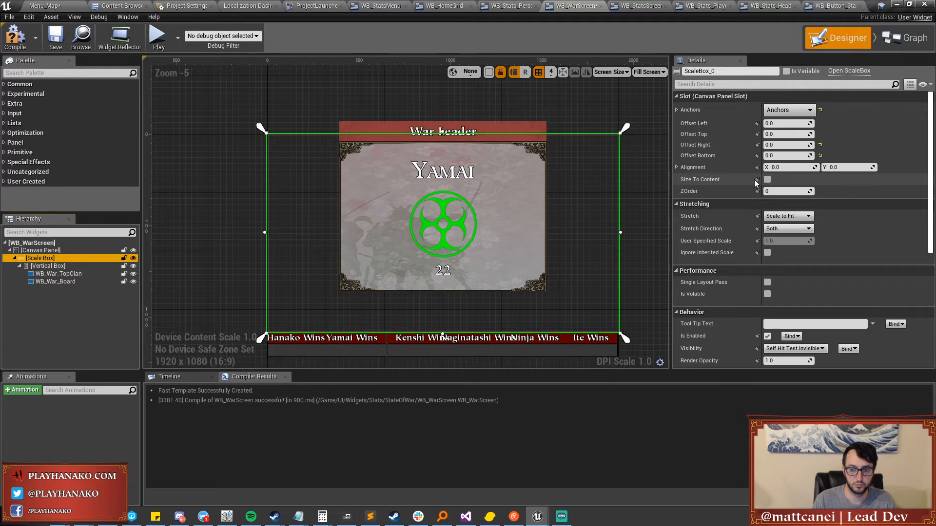
click(787, 215)
click(780, 255)
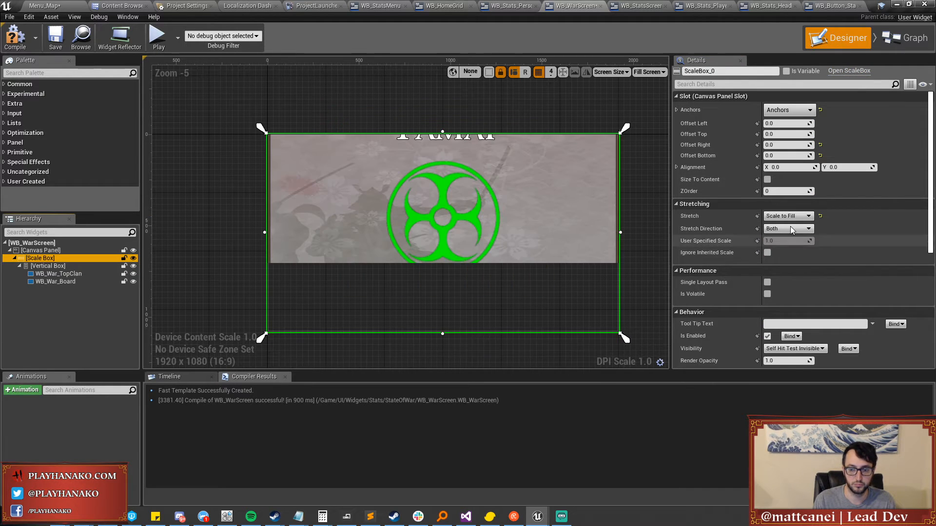
click(787, 216)
click(780, 234)
click(786, 204)
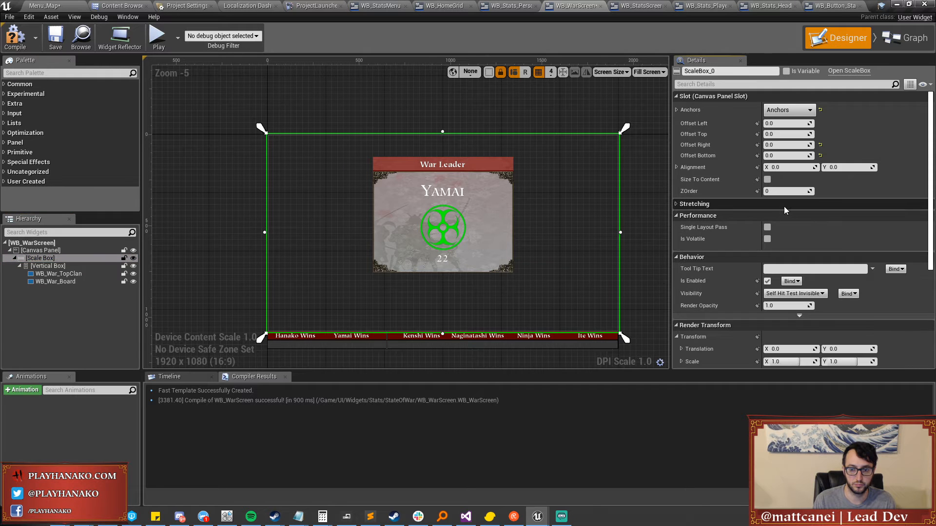
click(785, 204)
click(787, 216)
click(780, 225)
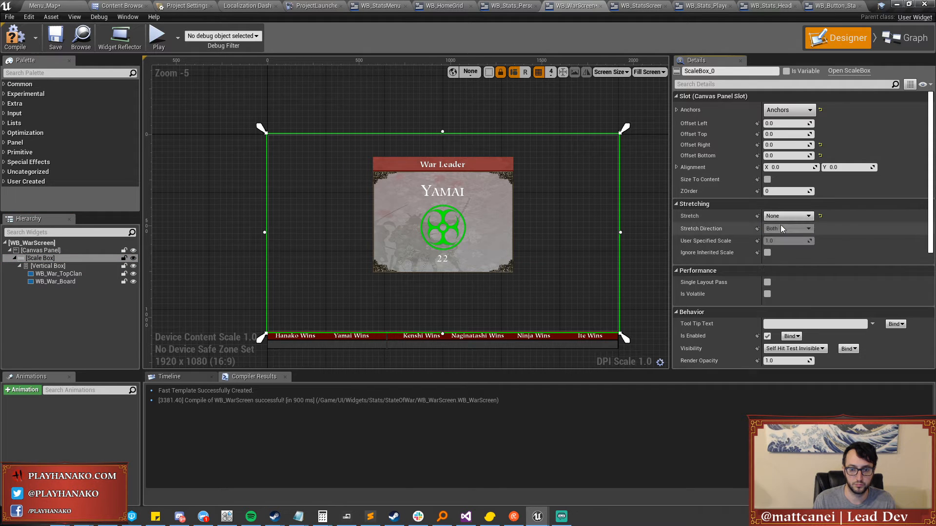
Set WB_War_TopClan's size to Auto and its bottom padding to 0.
click(83, 274)
click(81, 267)
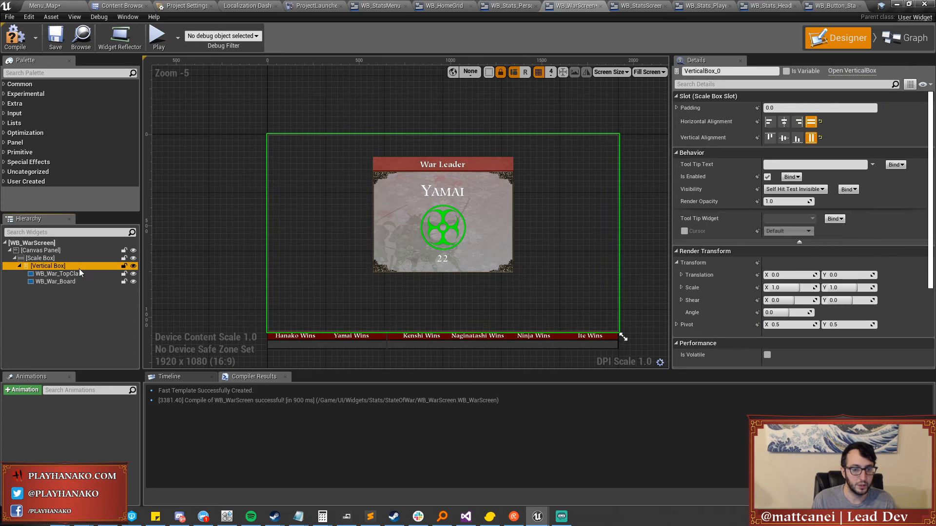
click(76, 274)
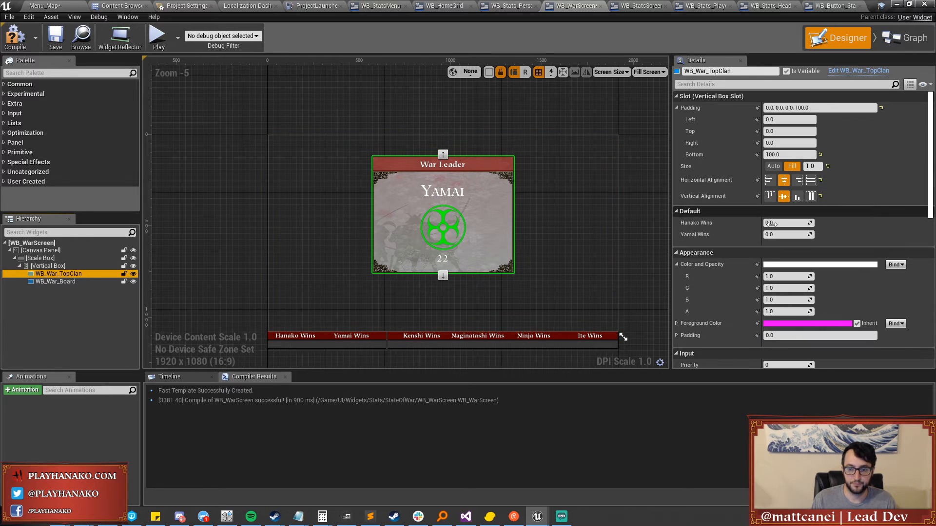
click(773, 166)
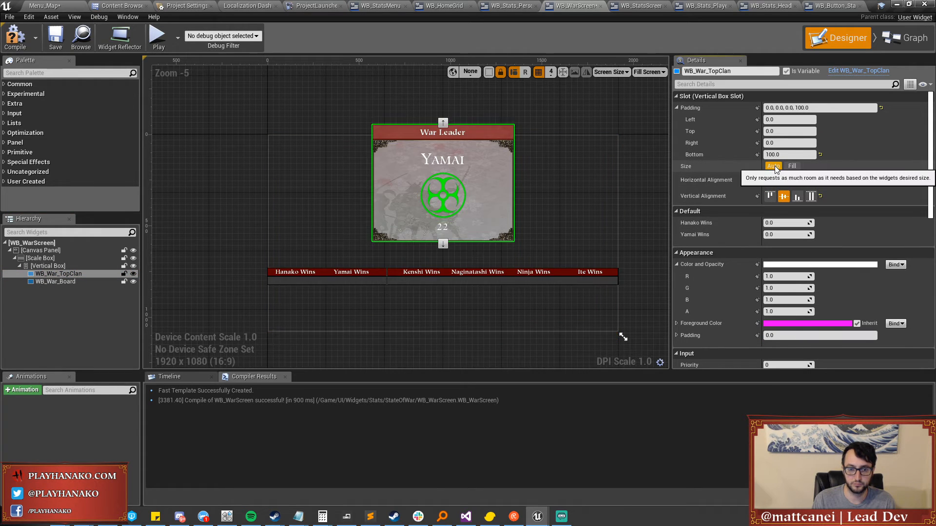
click(786, 154)
text(0)
key(Return)
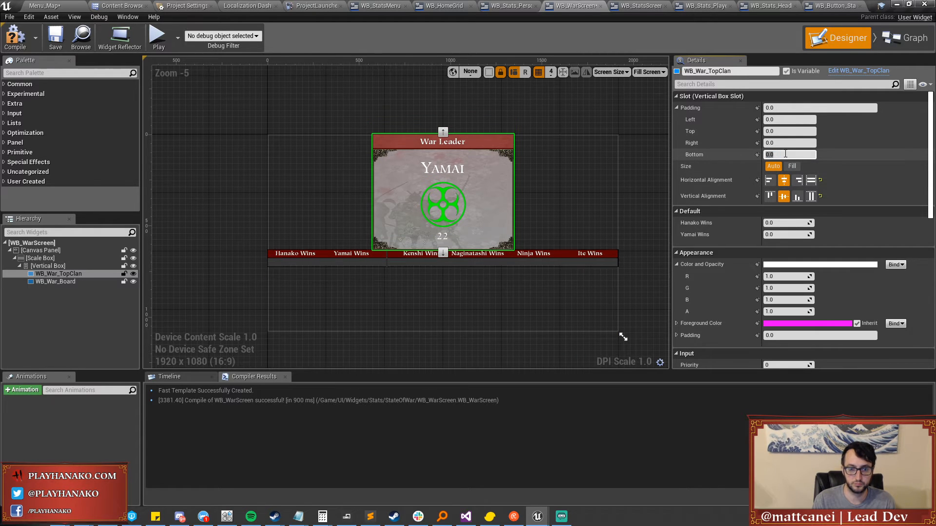
Set WB_War_Board's size to Fill with bottom vertical alignment, keeping its horizontal alignment on fill.
click(68, 281)
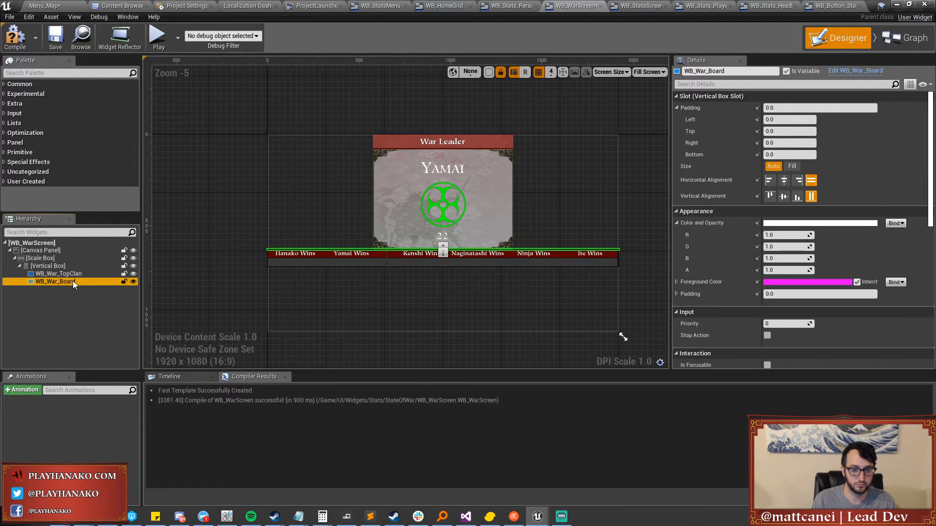
click(789, 166)
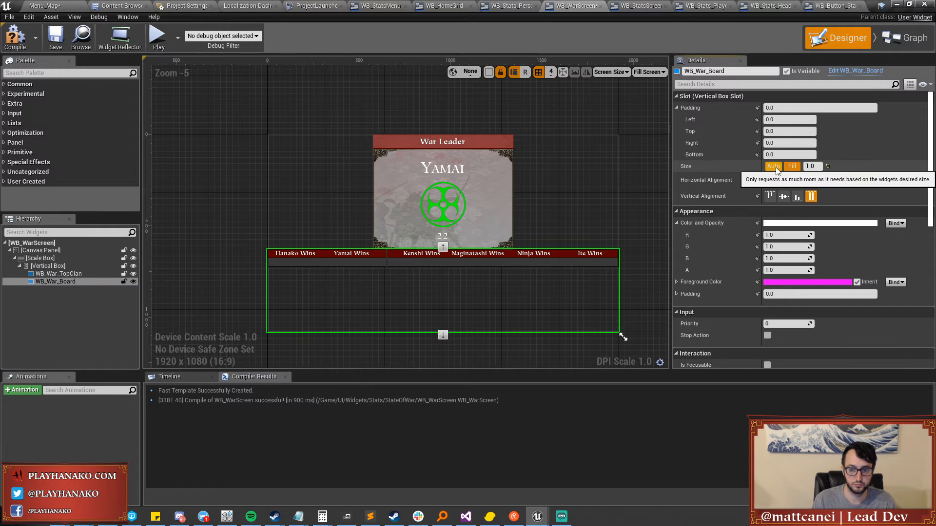
click(774, 167)
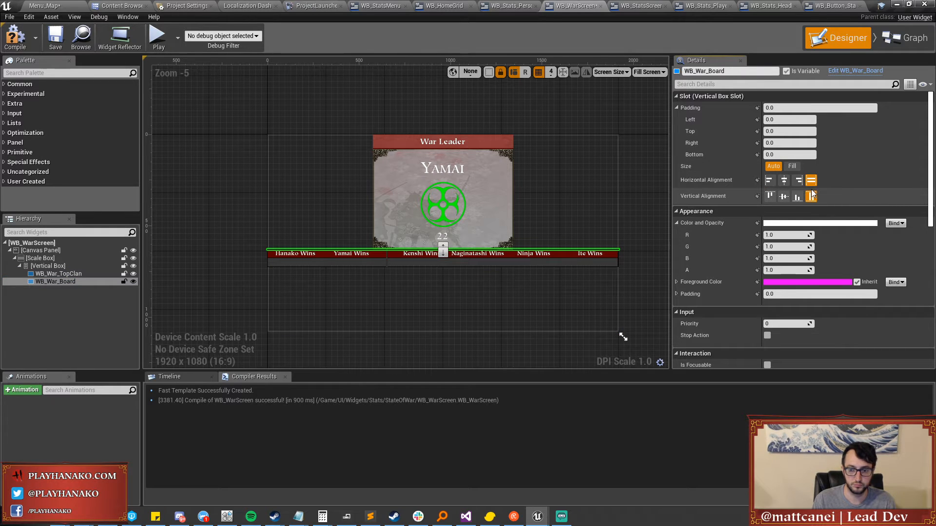
click(798, 197)
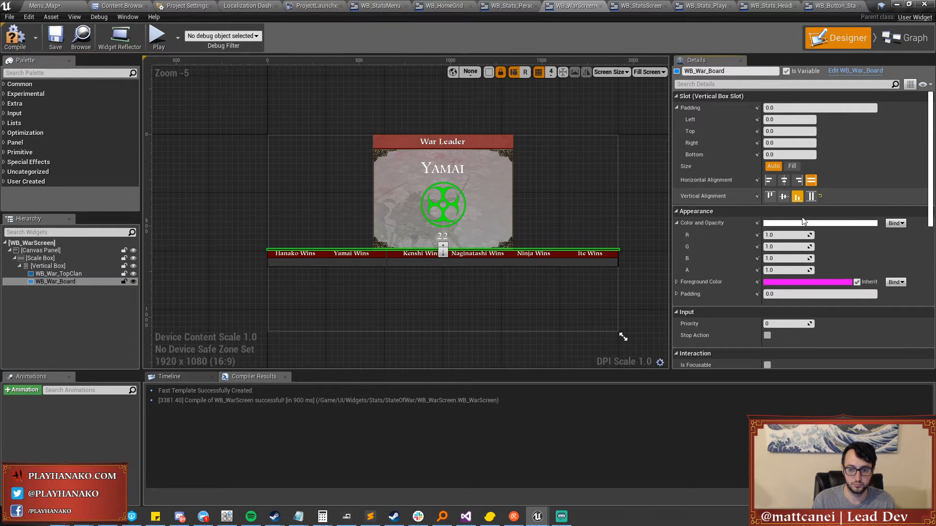
click(799, 181)
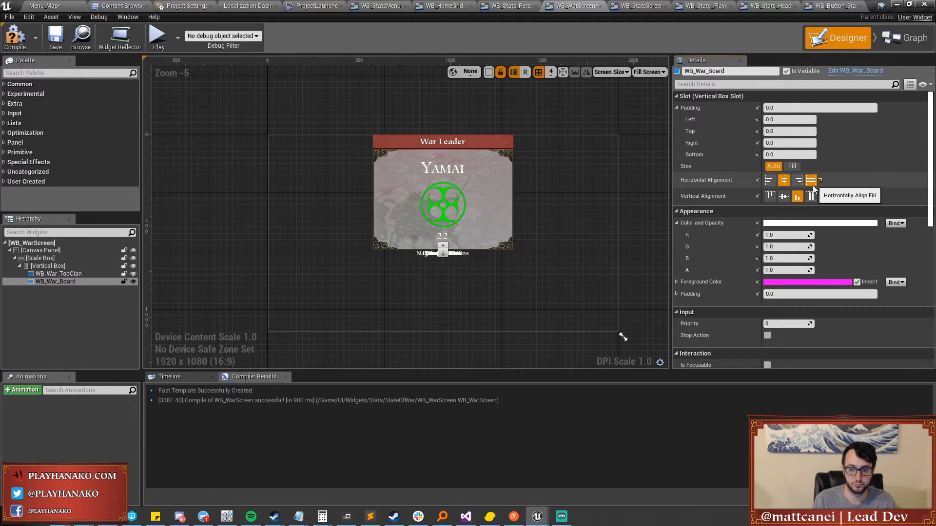
click(811, 182)
click(810, 197)
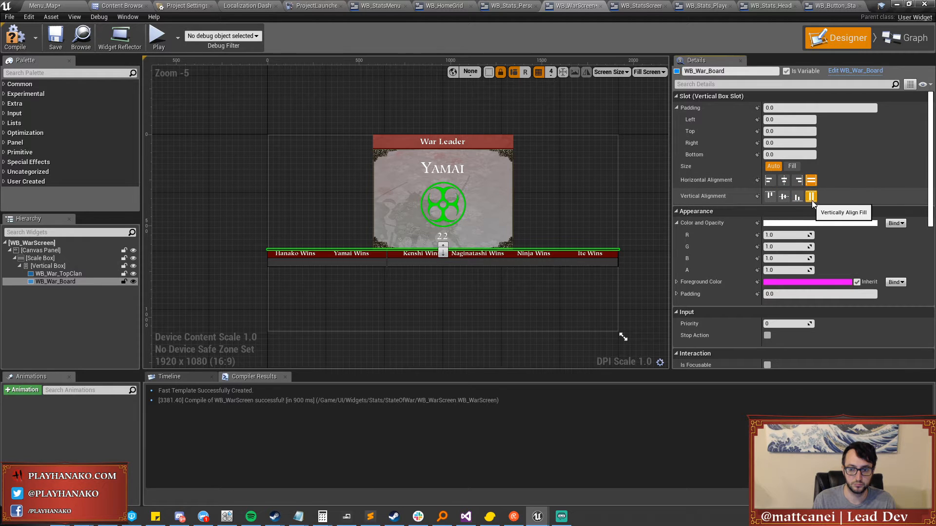
click(793, 167)
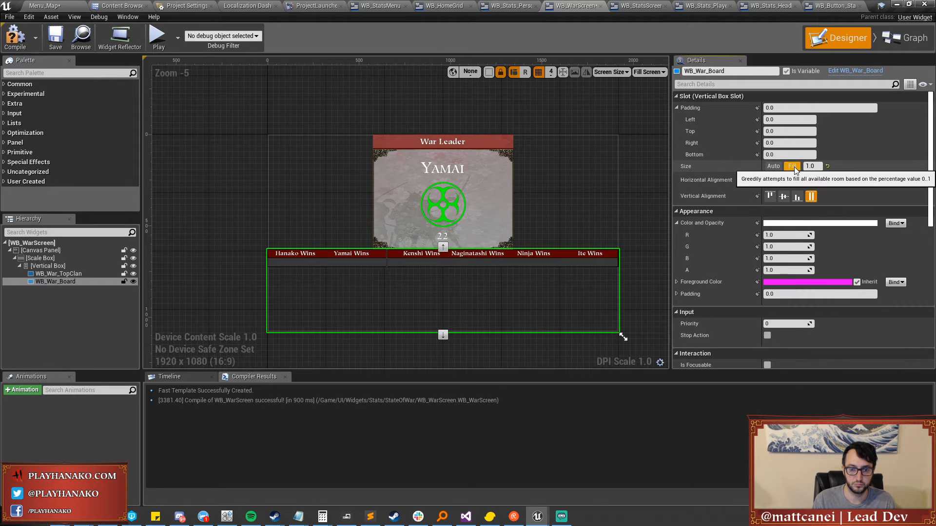
click(798, 197)
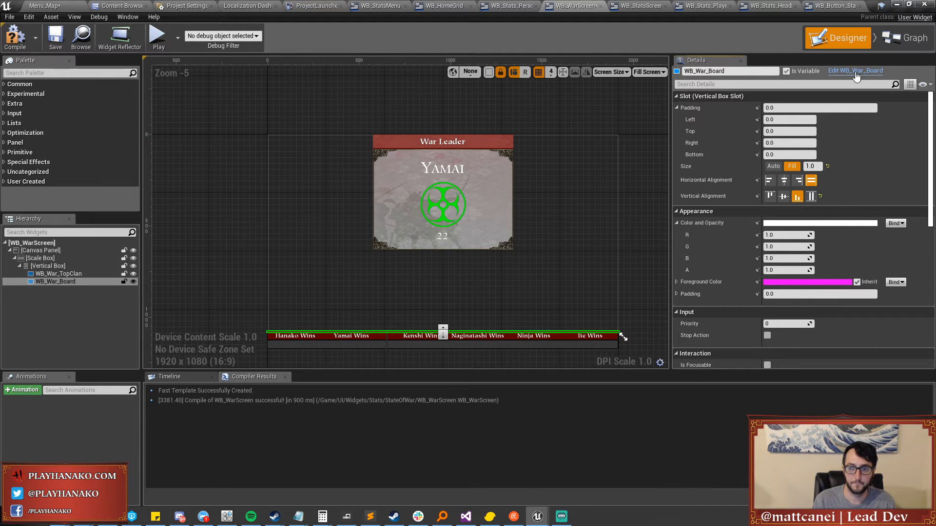
Open WB_War_Board for editing in its own separate window and return to WB_StatsScreen to preview the clan wins bar.
click(855, 71)
drag(841, 5, 0, 110)
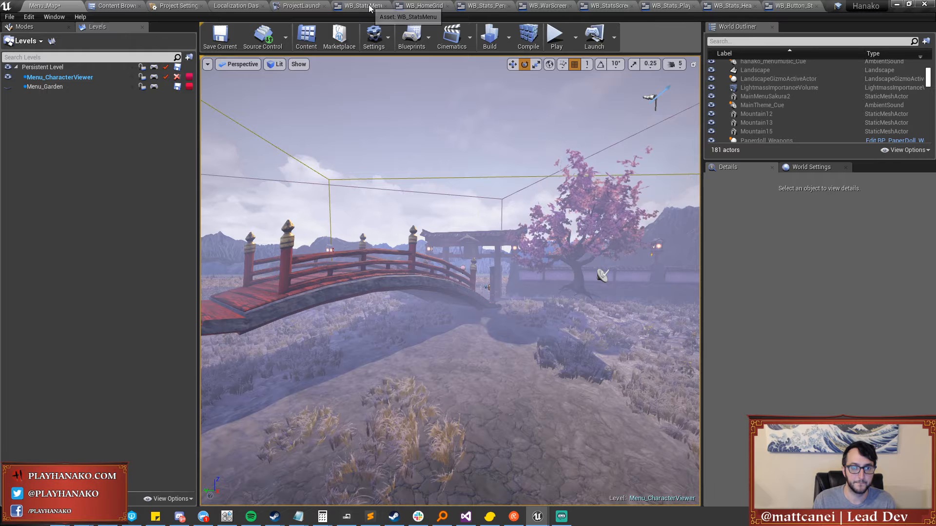
click(601, 6)
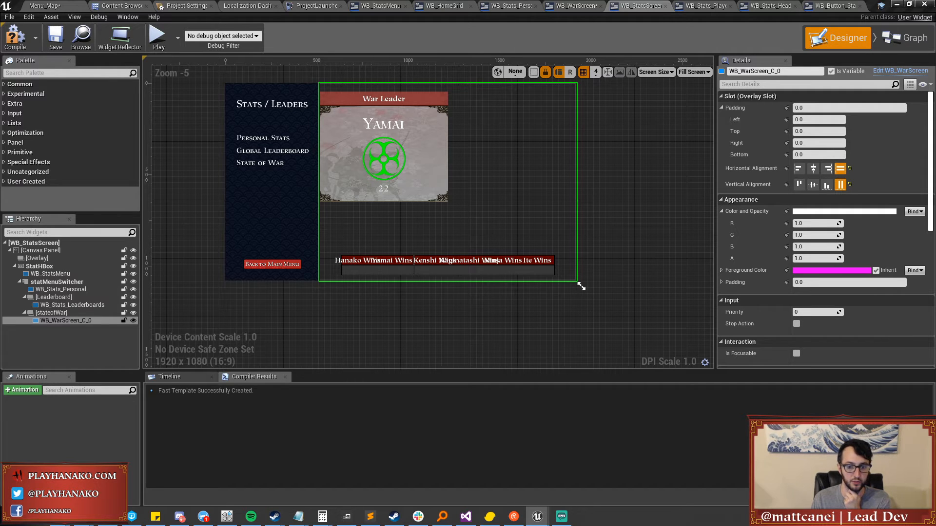
key(ctrl+z)
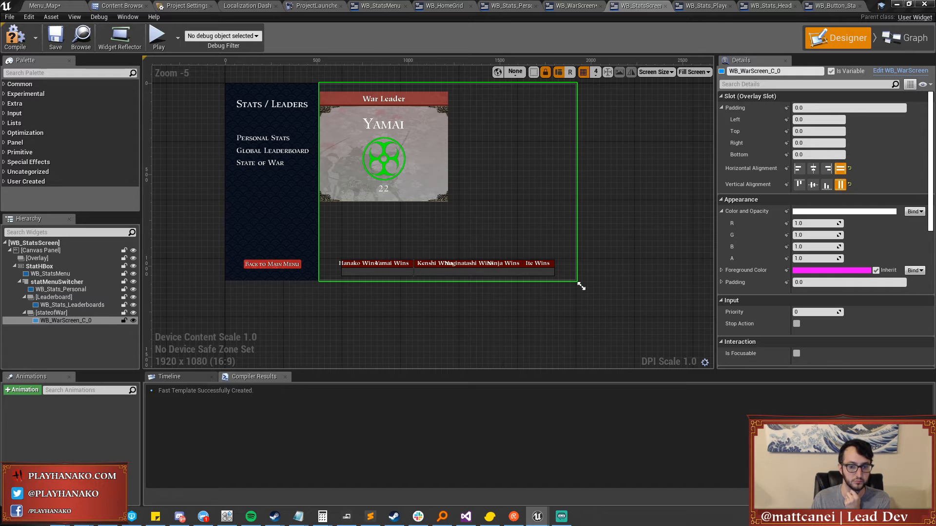
Test the Auto size on WB_War_Board in WB_WarScreen and restore its size to Fill.
key(ctrl+y)
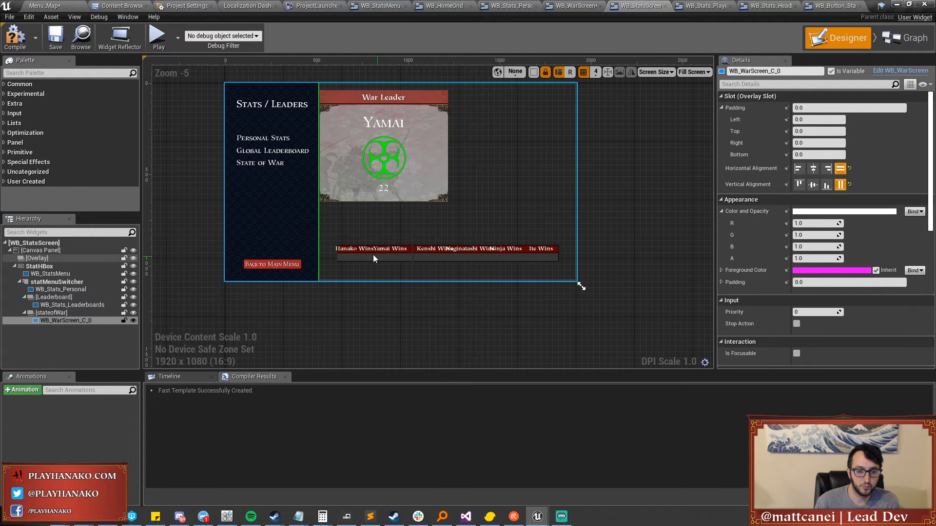
double_click(446, 185)
click(427, 325)
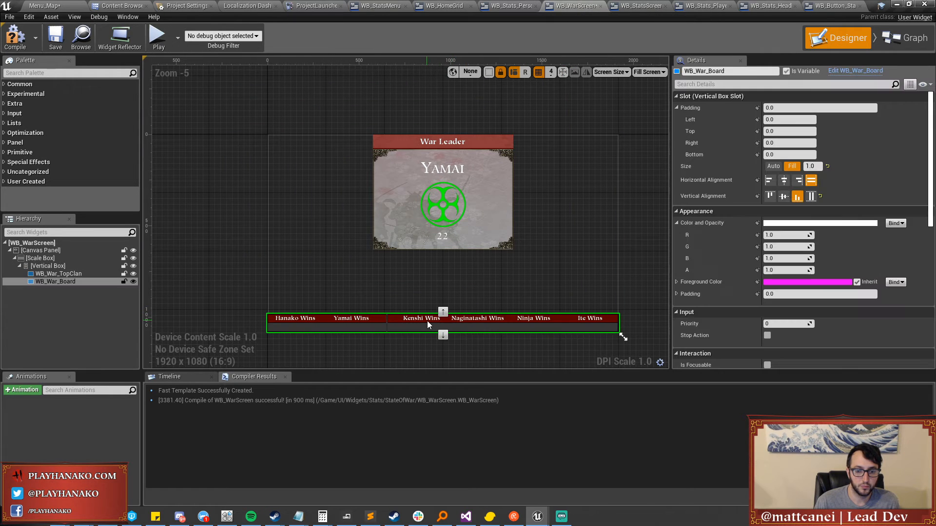
click(773, 167)
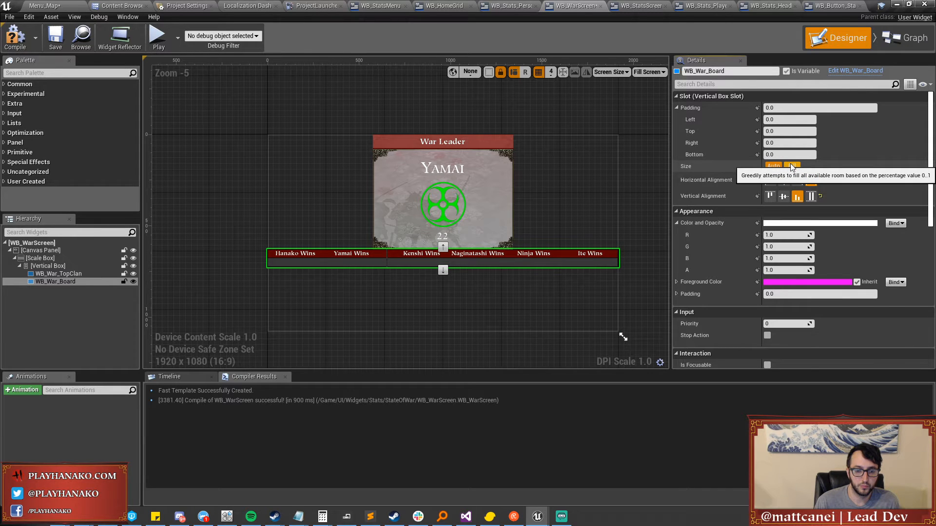
click(790, 166)
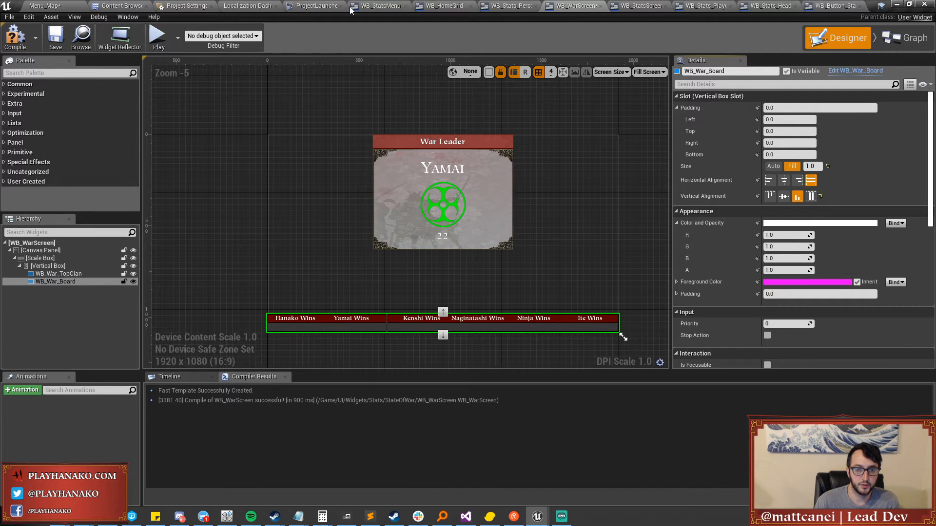
Check the State of War page in WB_StatsScreen, and compile and save WB_WarScreen.
click(641, 6)
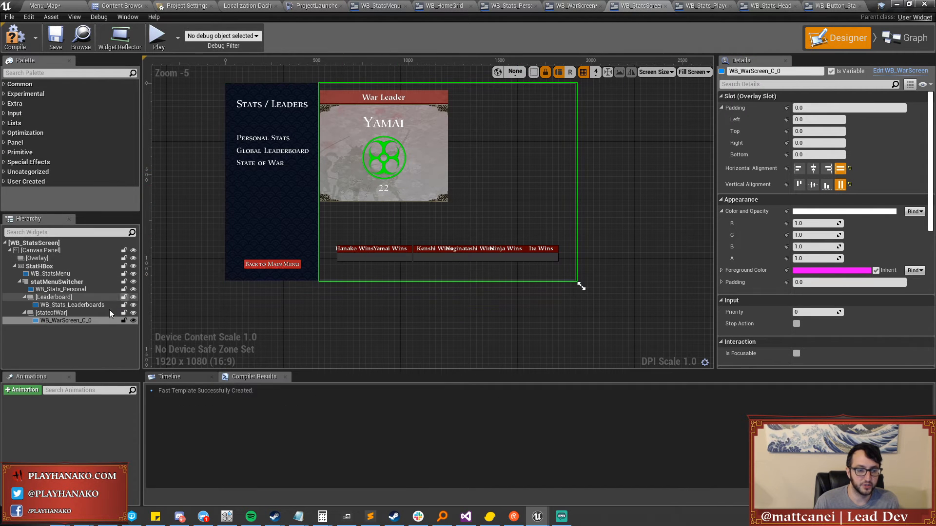
click(587, 7)
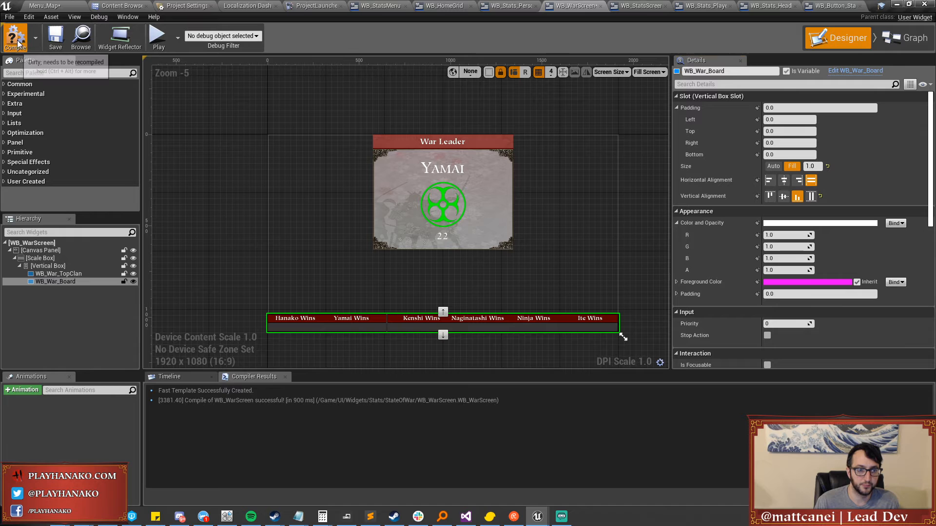
click(56, 42)
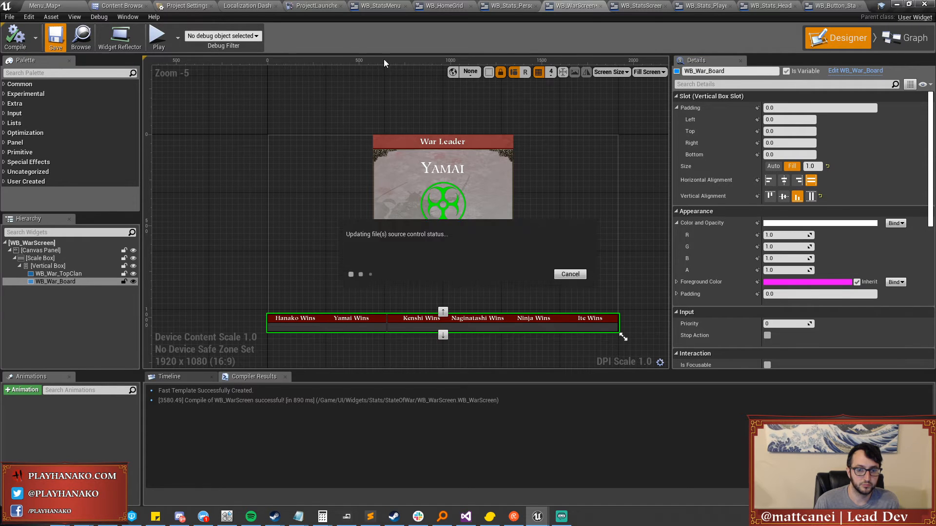
Review the WB_Stats_Personal and WB_StatsMenu layouts and preview WB_WarScreen_C_0 in WB_StatsScreen.
click(521, 7)
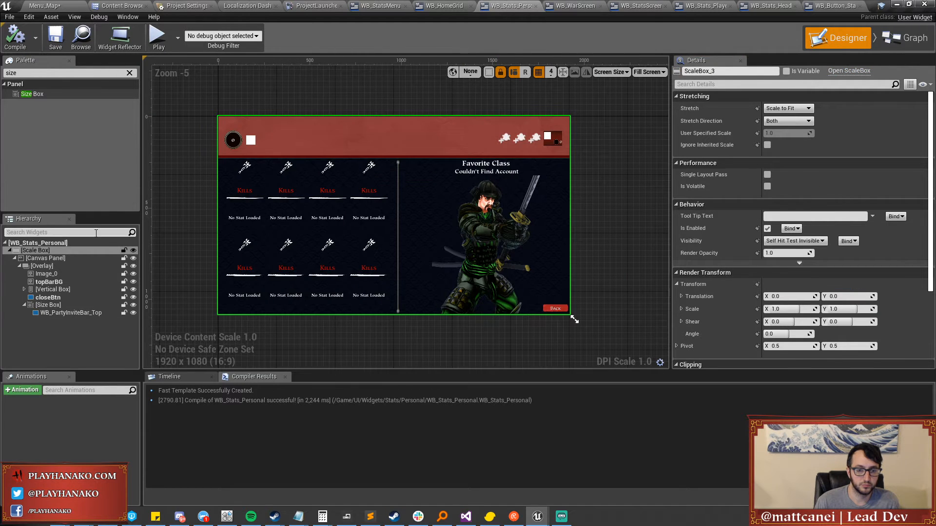
click(380, 6)
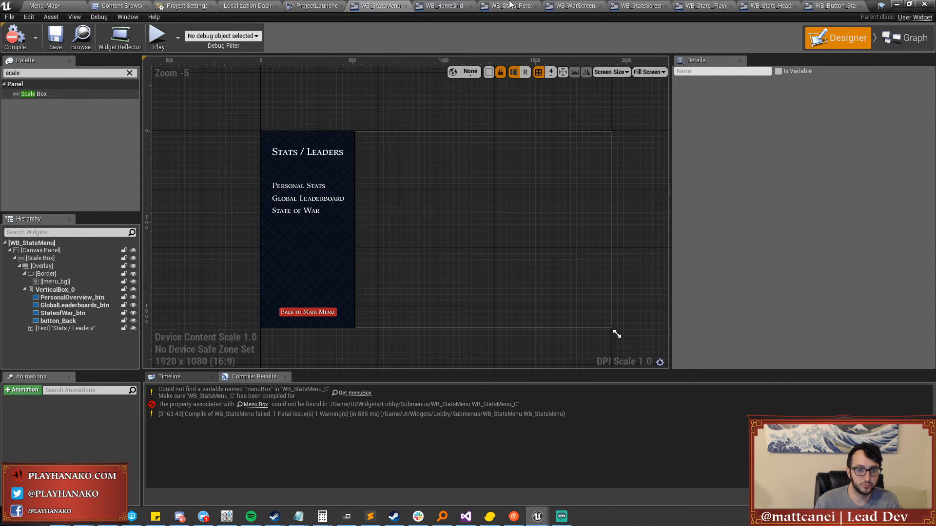
click(639, 6)
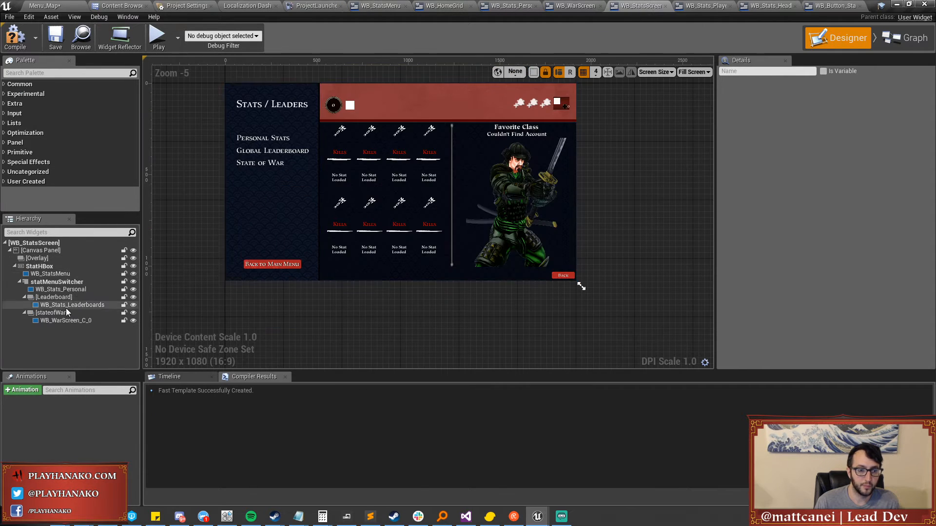
click(63, 320)
Test size and horizontal alignment options on WB_War_TopClan in WB_WarScreen, returning to Auto size and center alignment.
double_click(463, 138)
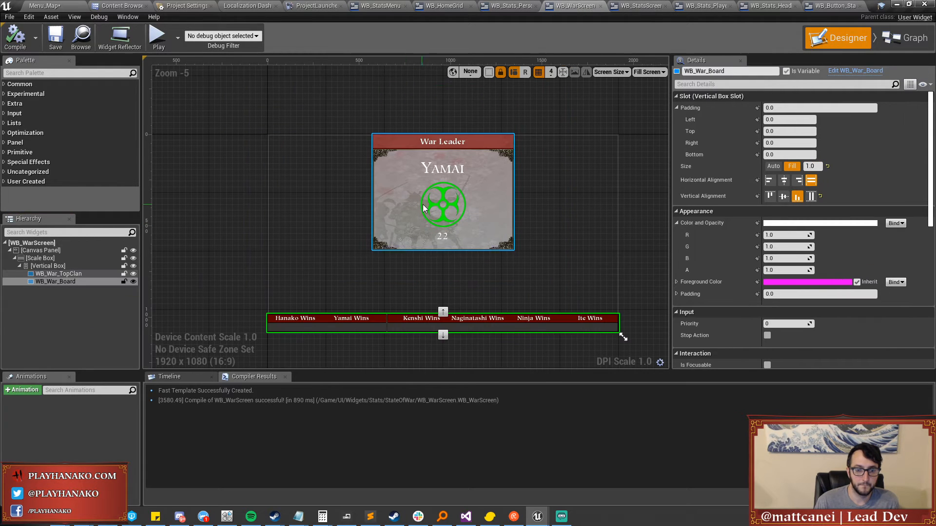
click(422, 207)
click(790, 166)
click(773, 166)
click(769, 179)
click(783, 179)
click(797, 181)
click(783, 181)
click(769, 180)
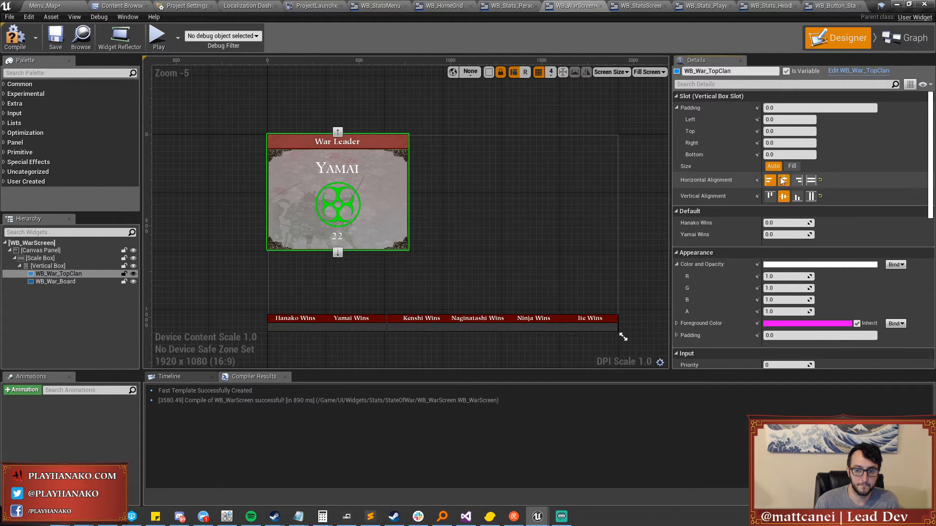
click(783, 180)
Set WB_War_TopClan's top padding to 60.
click(782, 132)
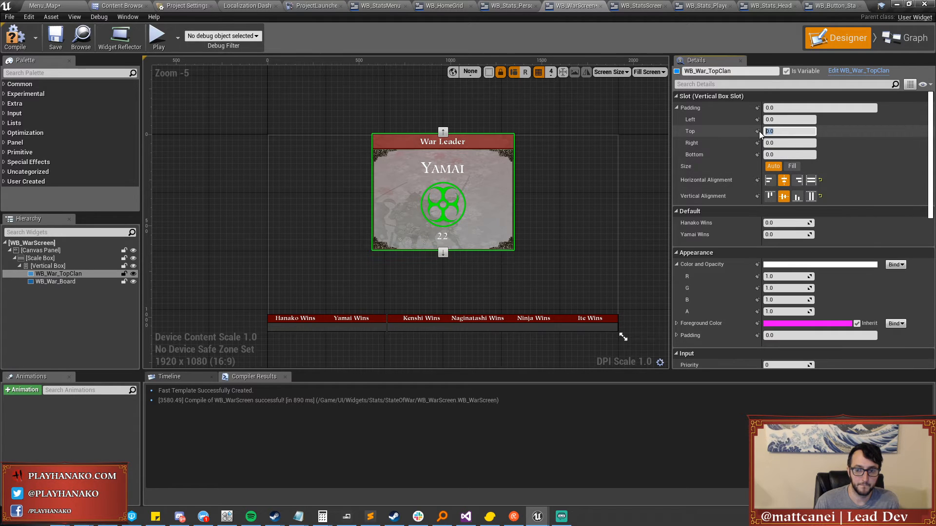
text(50)
key(Return)
click(784, 131)
key(Return)
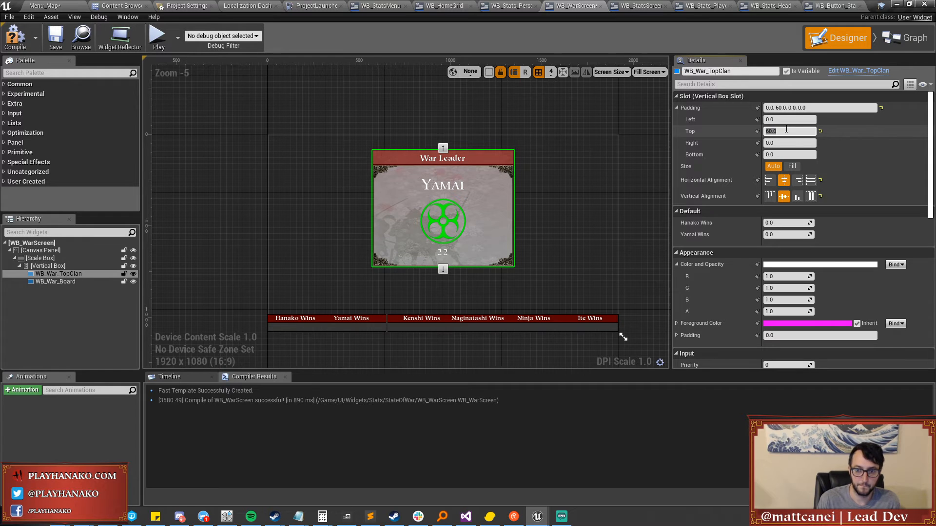
Try left and right padding of 100 on WB_War_TopClan.
text(100)
key(Return)
click(781, 142)
text(100)
key(Return)
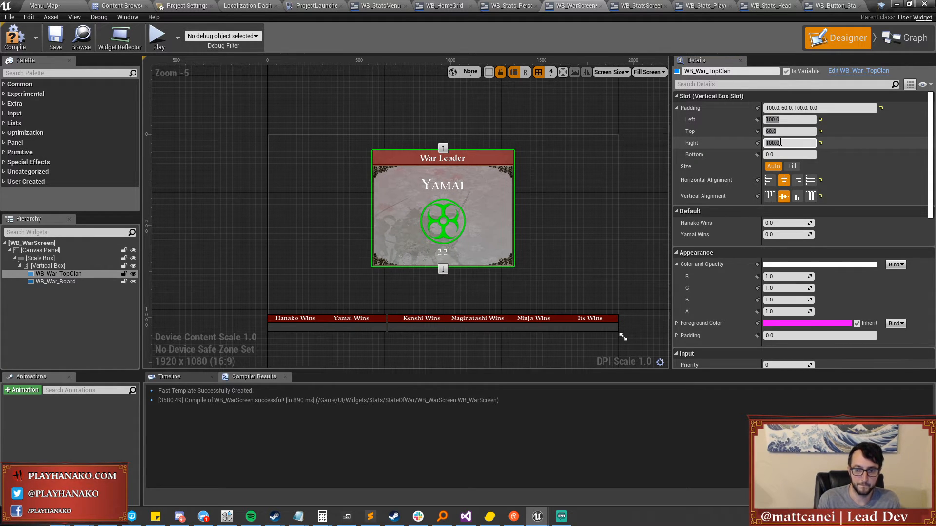
Try 1200 as WB_War_TopClan's left padding, and set both its left and right padding to 200.
click(789, 121)
text(120)
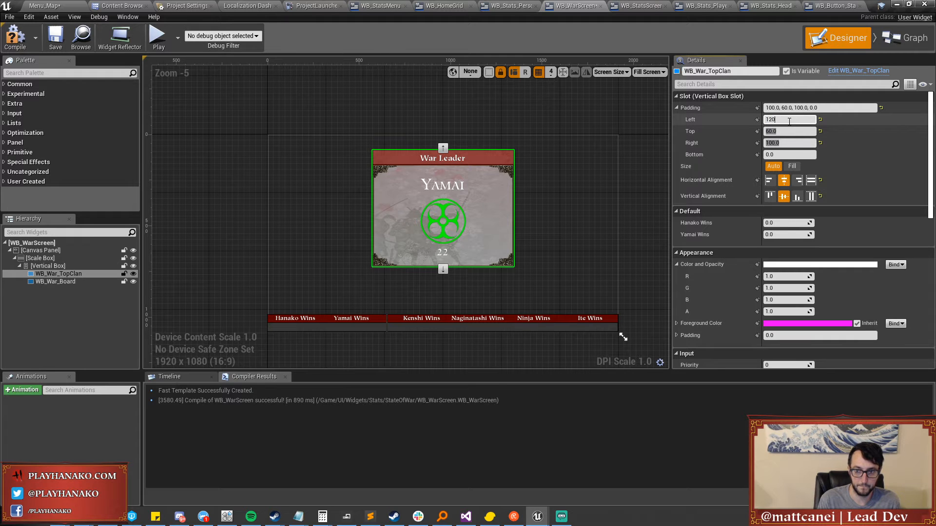
text(0)
key(Return)
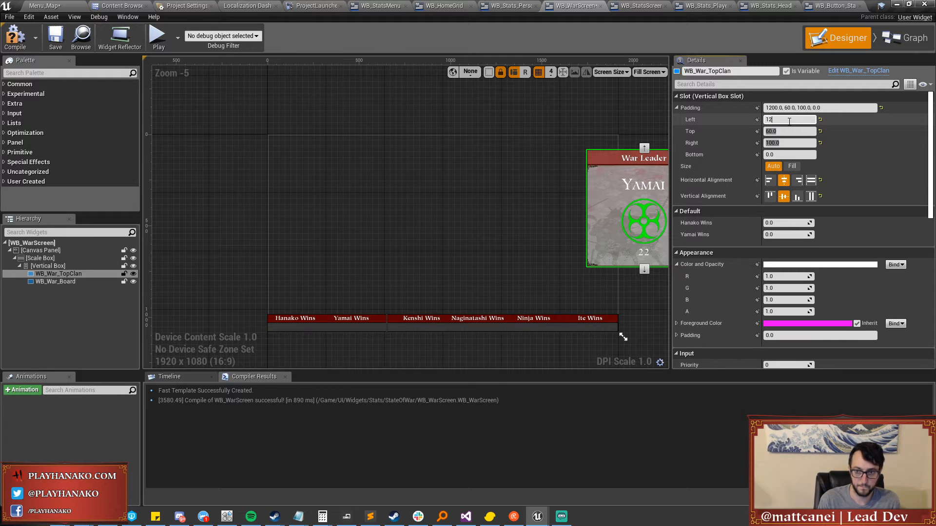
key(BackSpace)
key(BackSpace)
text(200)
key(Return)
click(789, 144)
text(200)
key(Return)
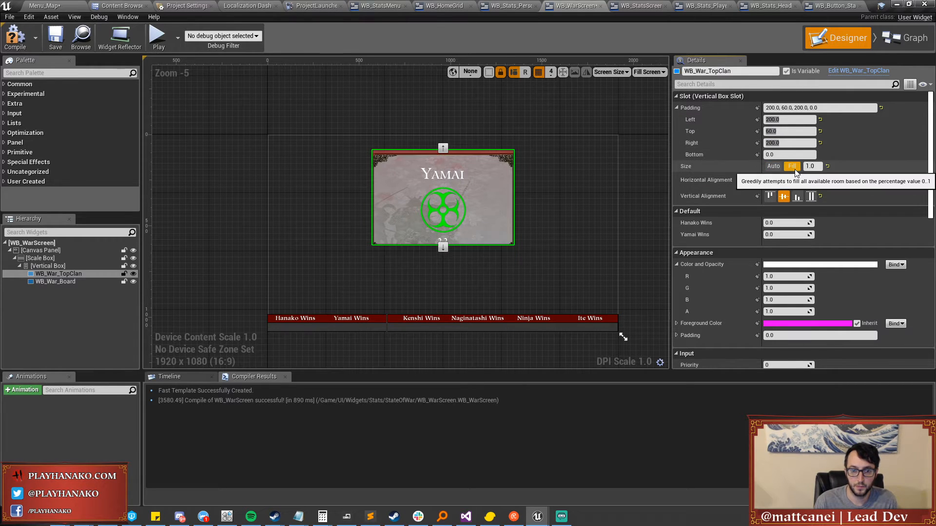
Test the Fill size and other horizontal alignments on WB_War_TopClan, restoring Auto size and center alignment.
click(769, 179)
click(783, 180)
click(810, 180)
click(784, 180)
Try left and right padding of 300 on WB_War_TopClan.
click(782, 120)
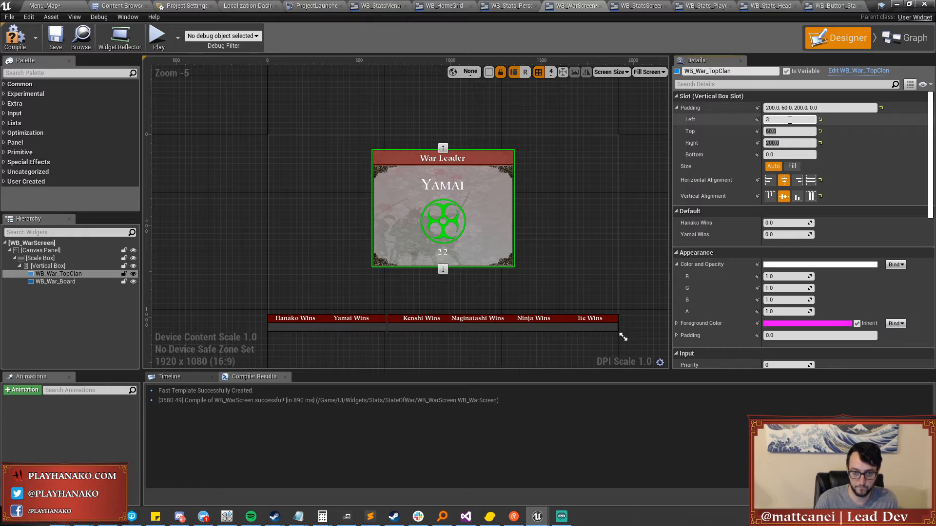
text(300)
key(Return)
click(783, 143)
text(30)
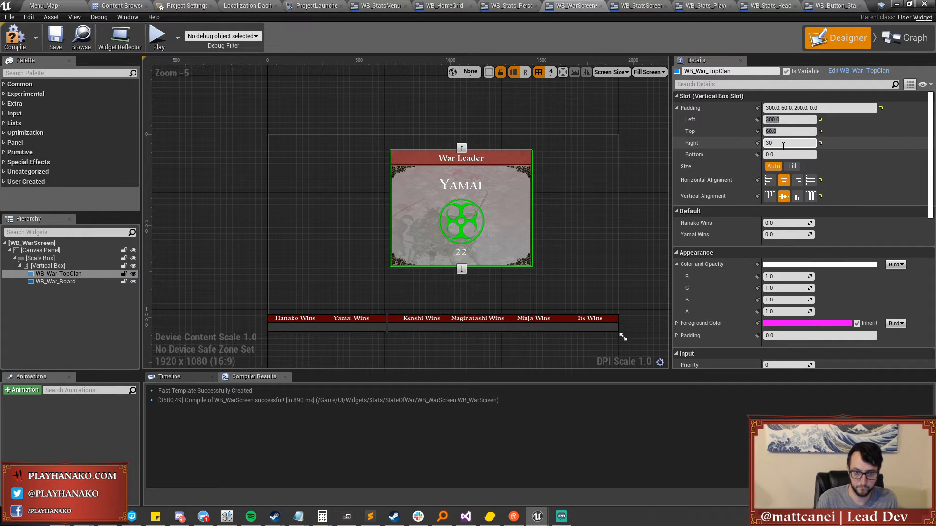
text(0)
key(Return)
Set WB_War_TopClan's left and right padding to 500.
click(780, 119)
text(500)
key(Return)
click(785, 143)
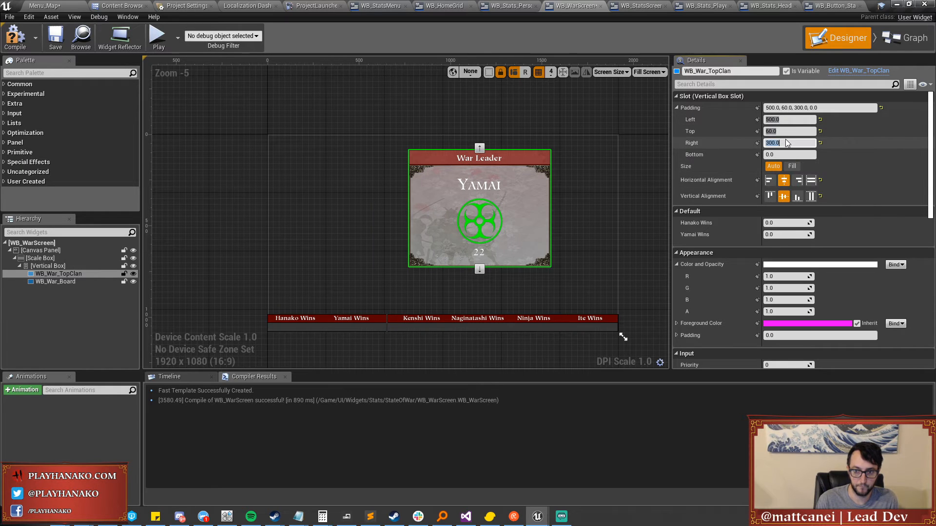
text(500)
key(Return)
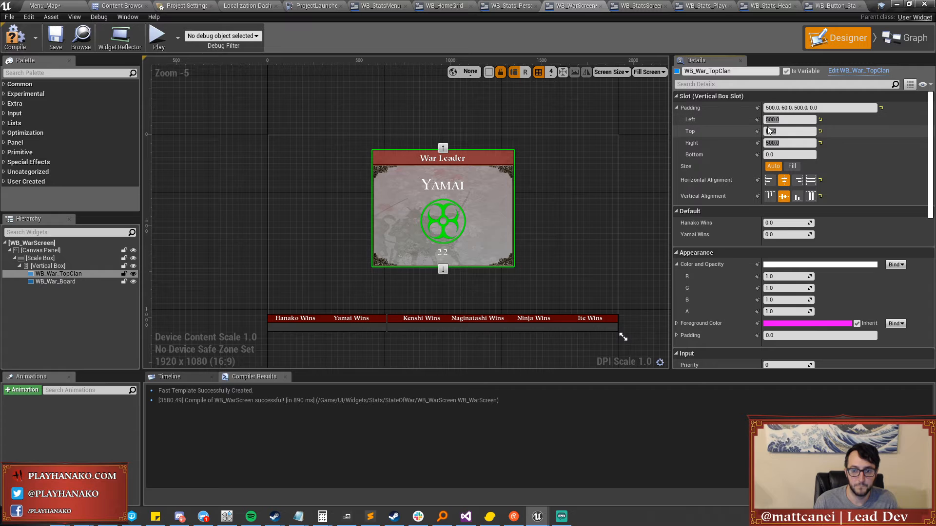
Check WB_War_Board in WB_WarScreen and preview the State of War page with its clan wins bar in WB_StatsScreen.
click(472, 326)
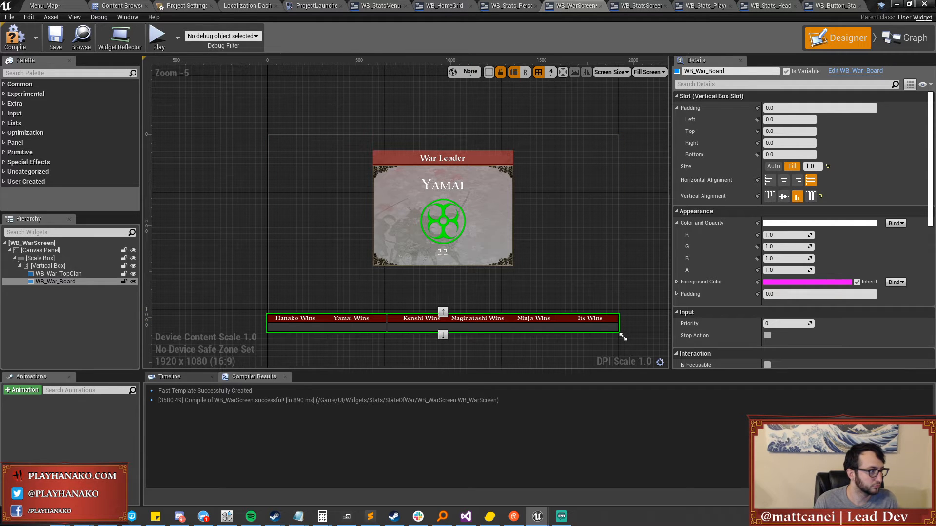
click(623, 337)
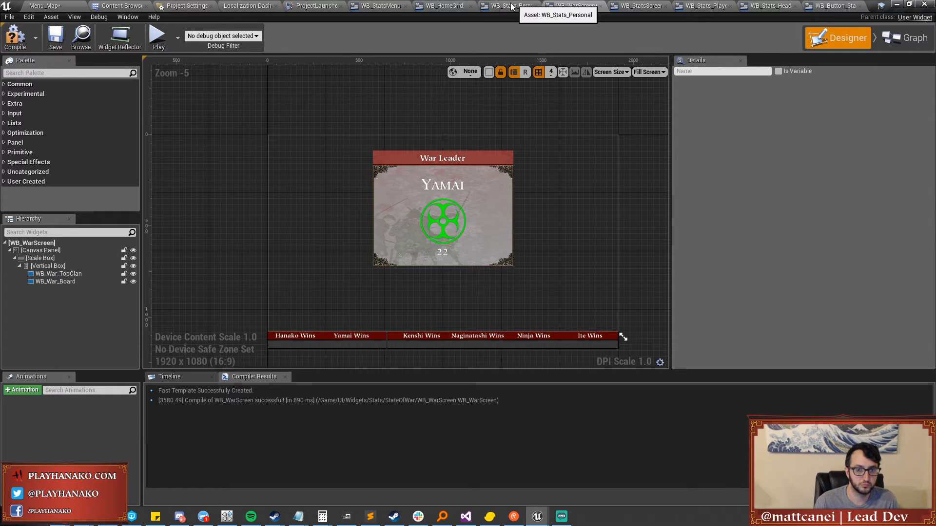
click(622, 7)
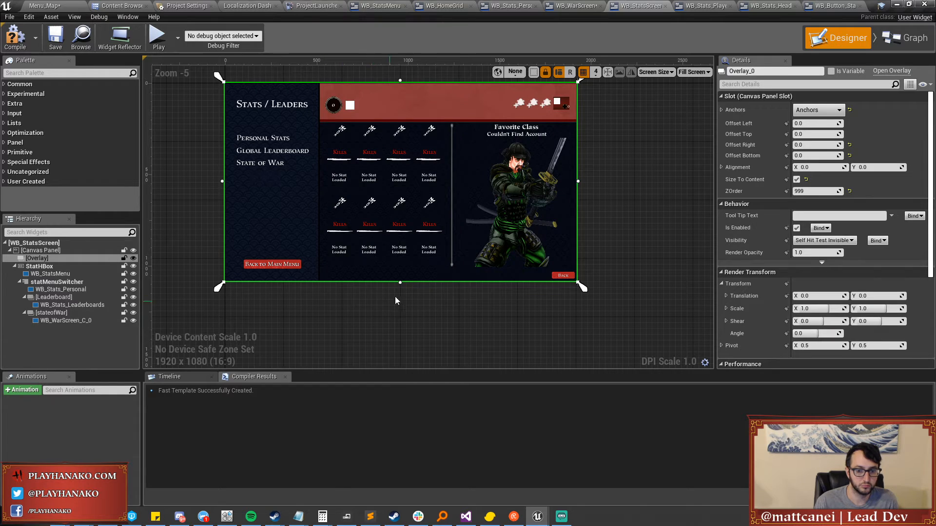
click(81, 322)
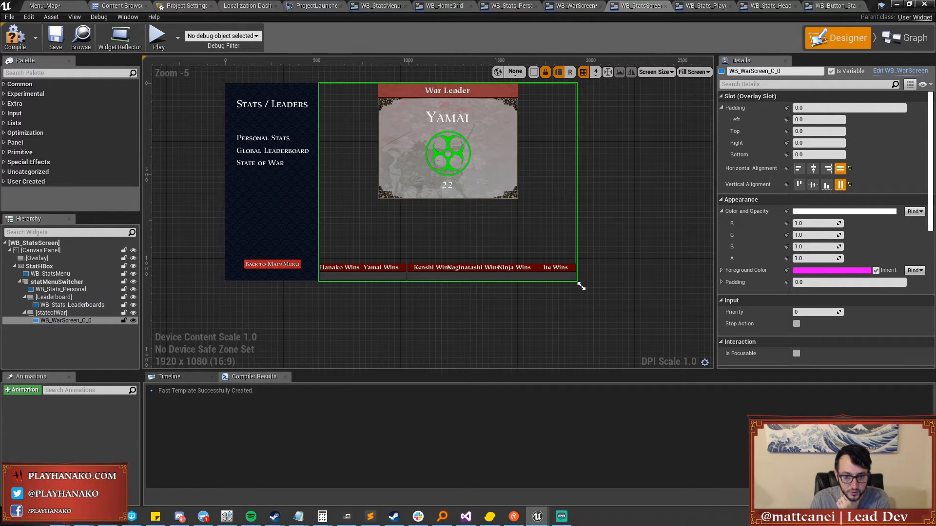
scroll(470, 259, up, 2)
scroll(468, 282, down, 1)
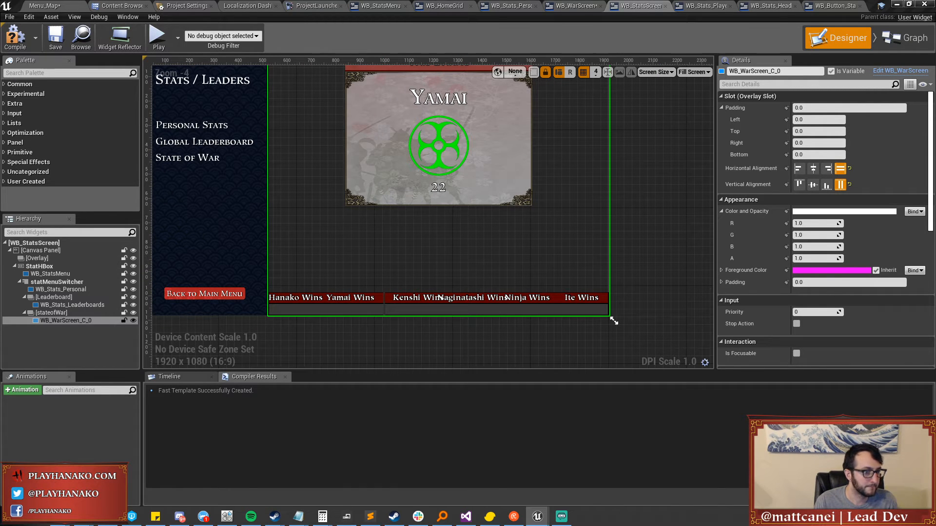
Open WB_War_Header and link its Hanako Wins text to the STAT_HanakoWins entry of StatsStringTable.
double_click(607, 310)
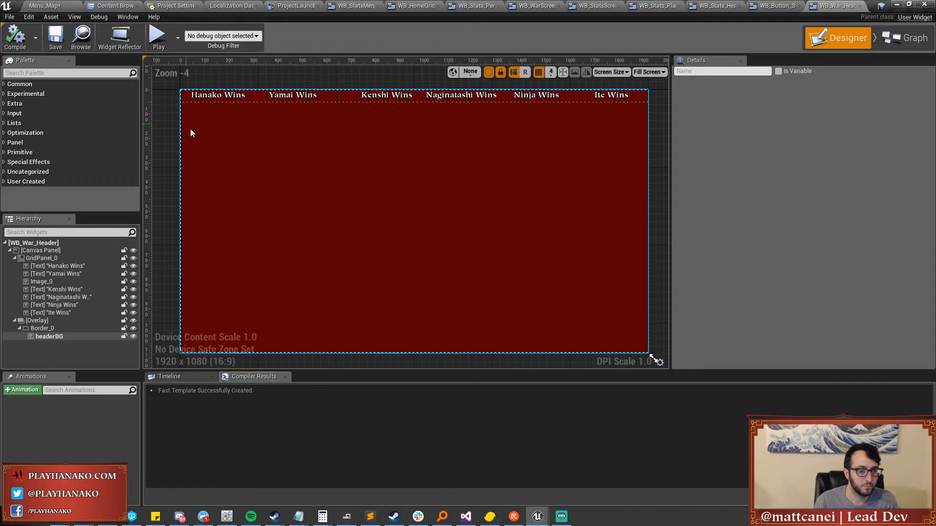
click(246, 114)
scroll(250, 118, up, 1)
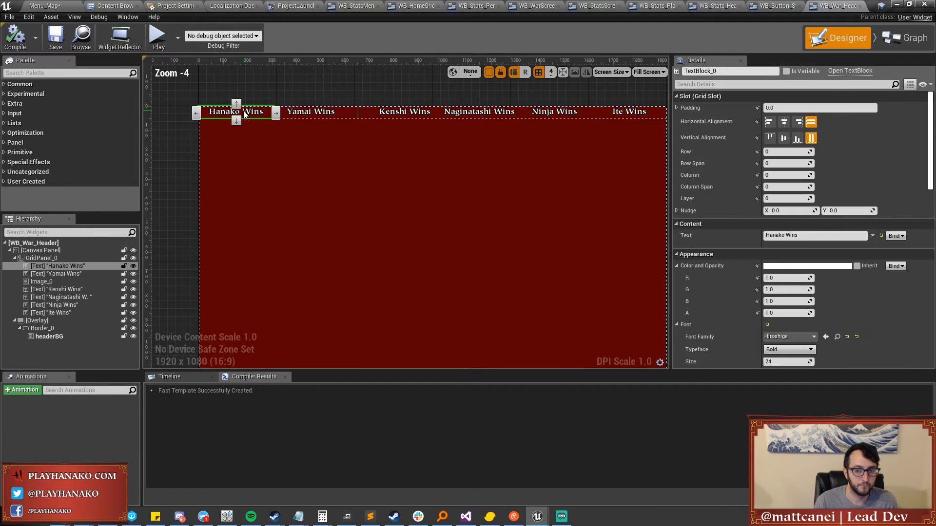
click(872, 236)
click(831, 314)
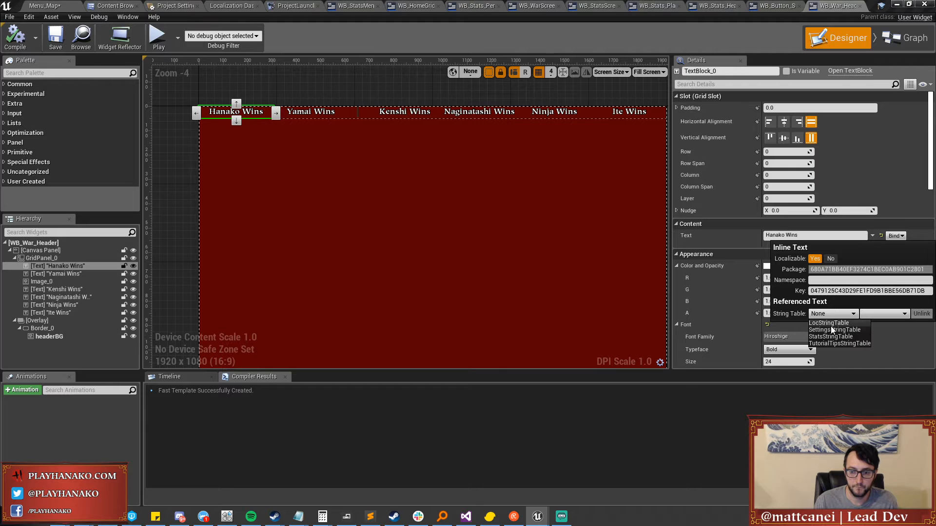
click(828, 336)
click(866, 316)
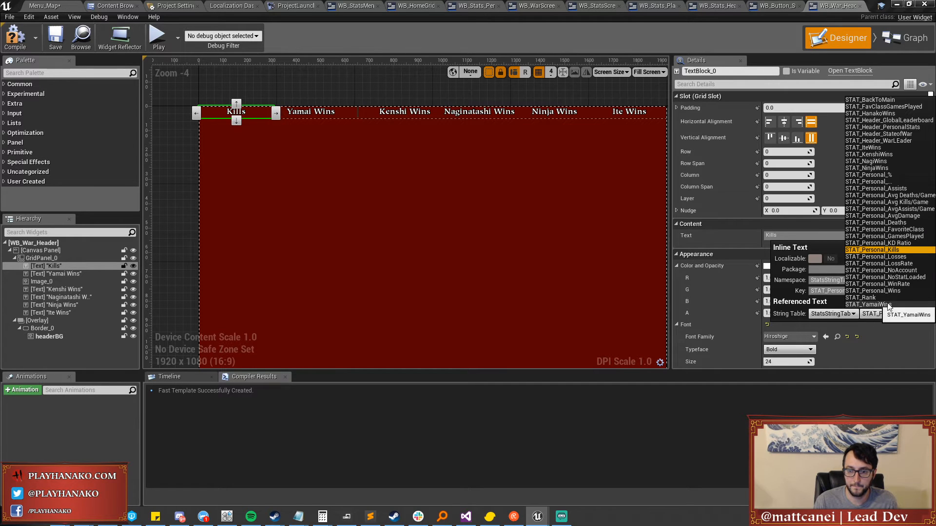
click(877, 114)
Link the Yamai Wins header text to the STAT_YamaiWins entry of StatsStringTable.
click(311, 116)
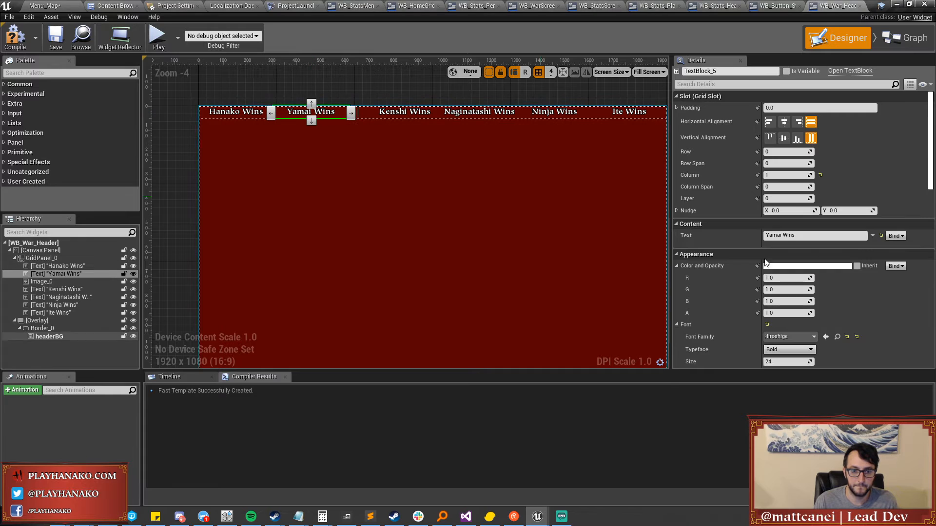
click(871, 235)
click(833, 314)
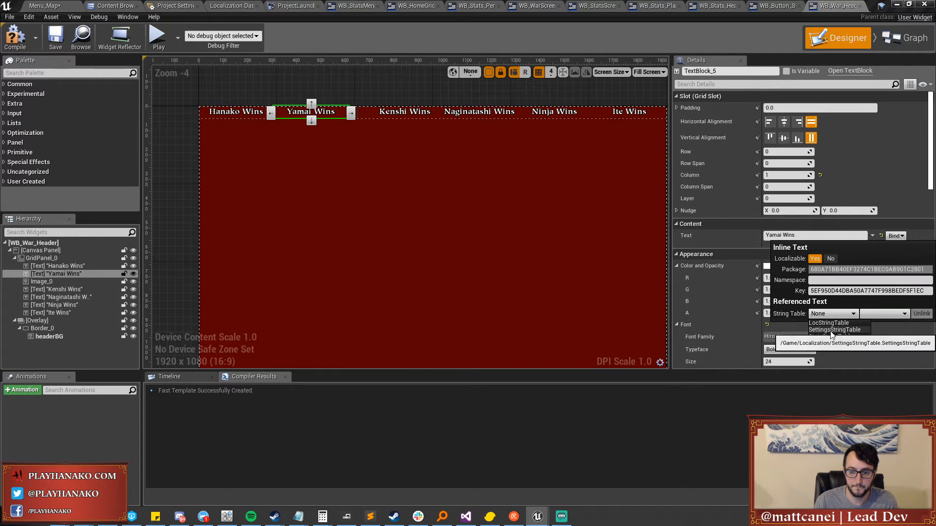
click(829, 335)
click(872, 314)
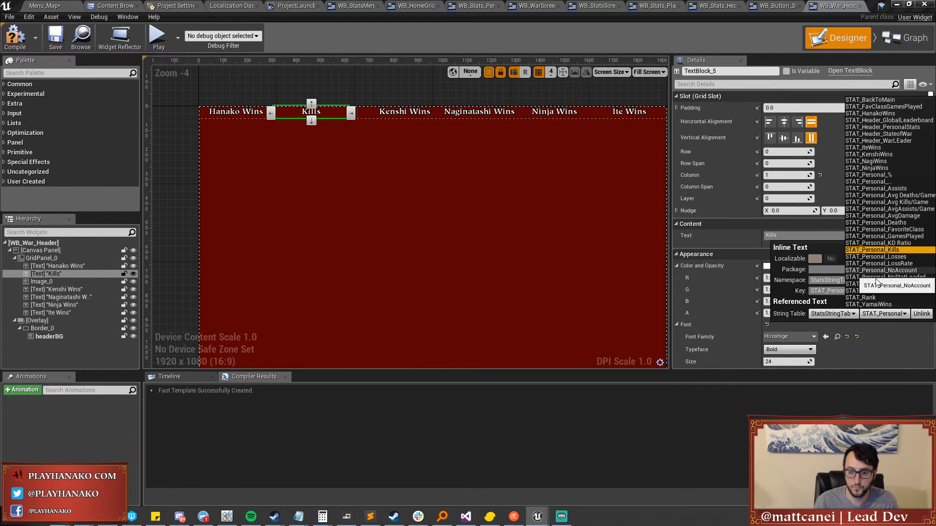
click(872, 305)
Link the Kenshi Wins header text to the STAT_KenshiWins entry of StatsStringTable.
click(404, 115)
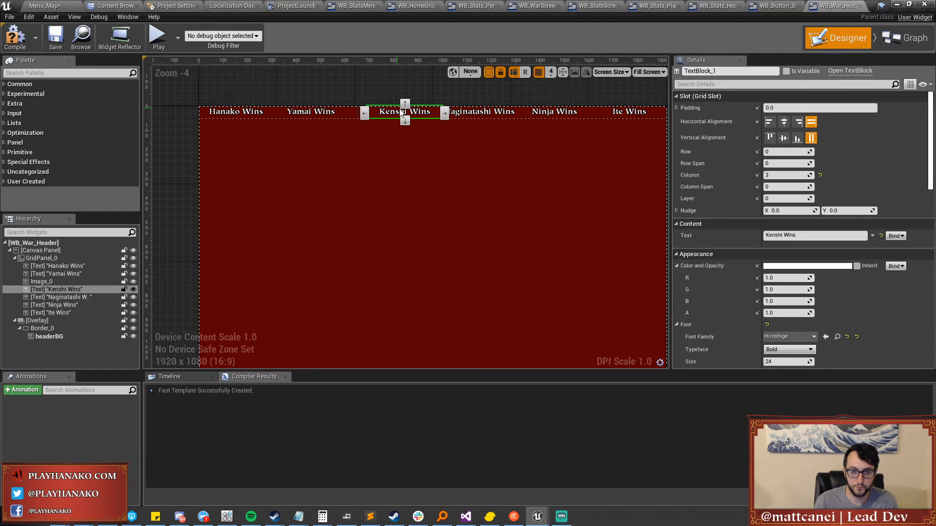
click(872, 235)
click(830, 316)
click(828, 335)
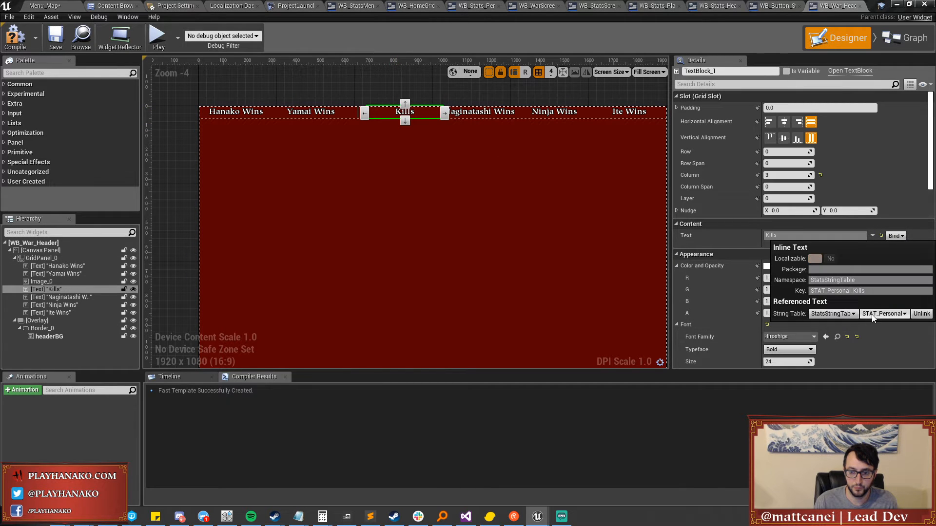
click(870, 314)
click(872, 155)
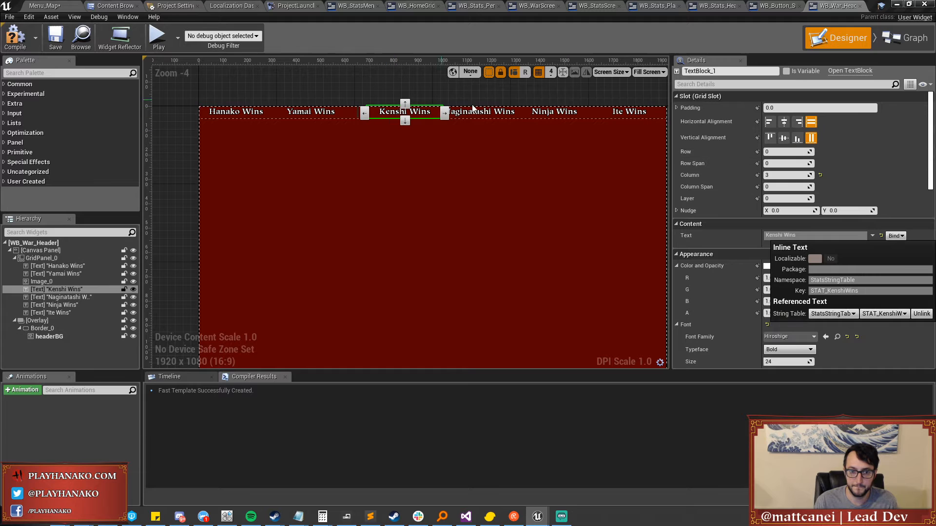
Link the Naginatashi Wins header text to the STAT_NagiWins entry of StatsStringTable.
click(486, 113)
click(872, 235)
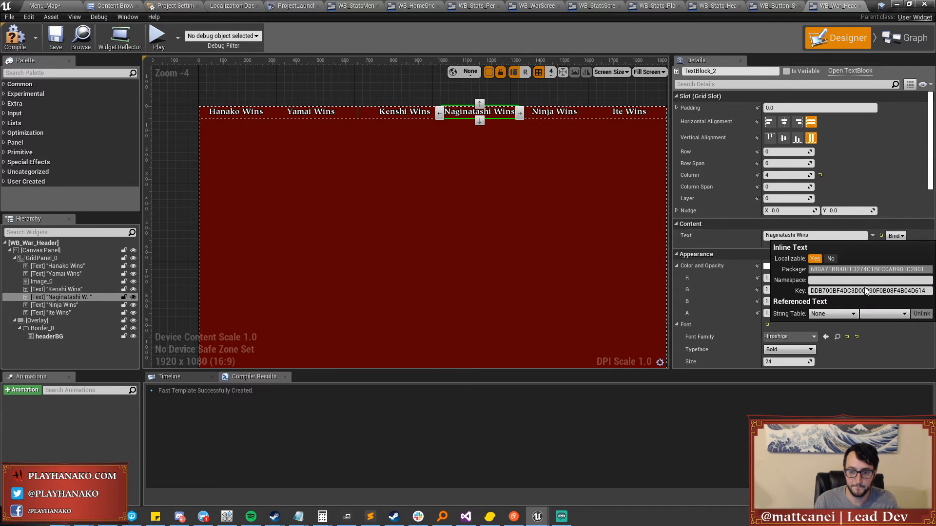
click(846, 314)
click(831, 336)
click(870, 315)
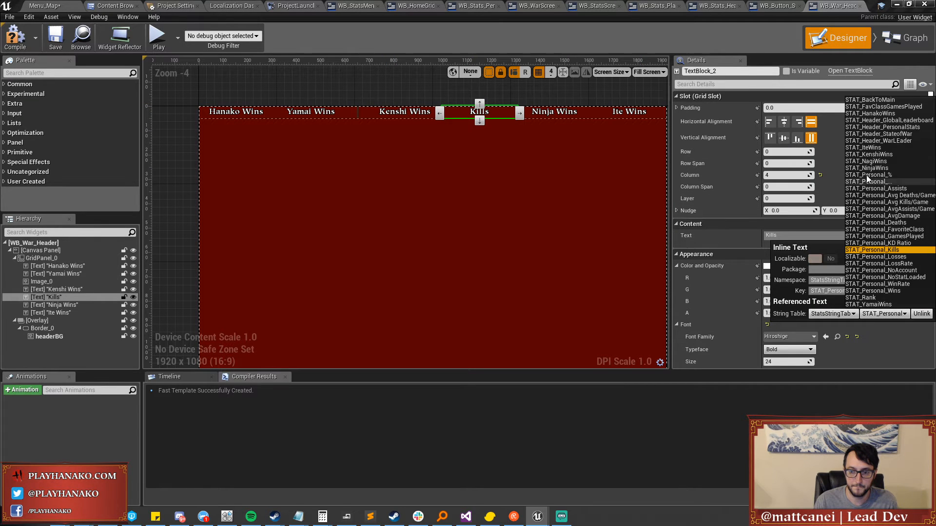
click(873, 160)
Link the Ninja Wins header text to the STAT_NinjaWins entry of StatsStringTable.
click(553, 111)
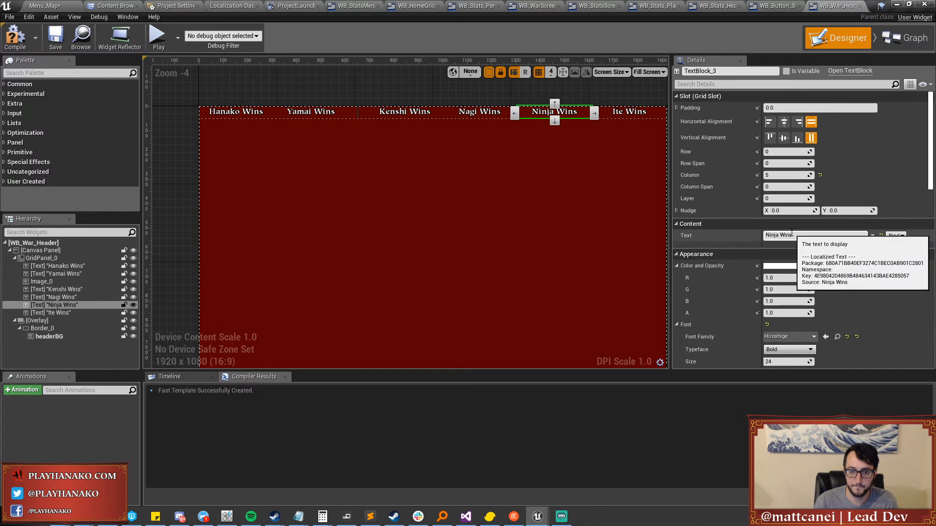
click(872, 236)
click(846, 314)
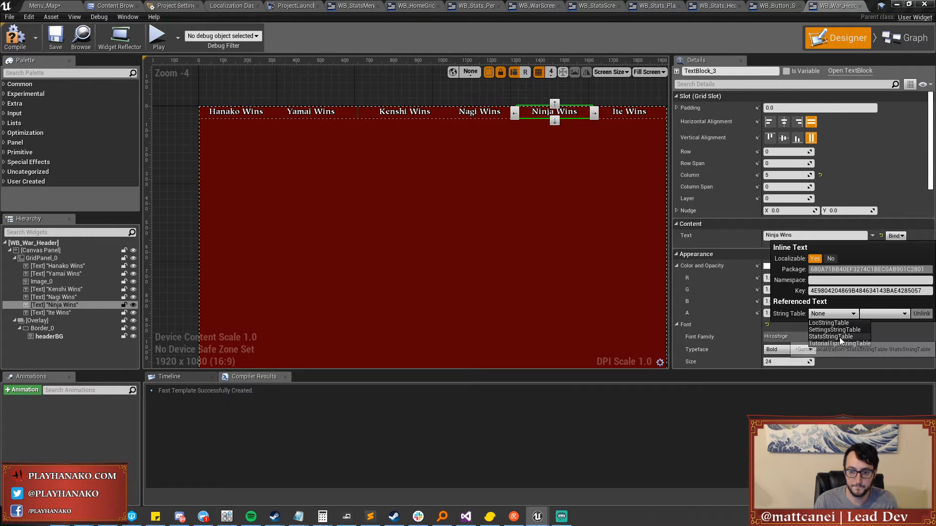
click(830, 337)
click(871, 314)
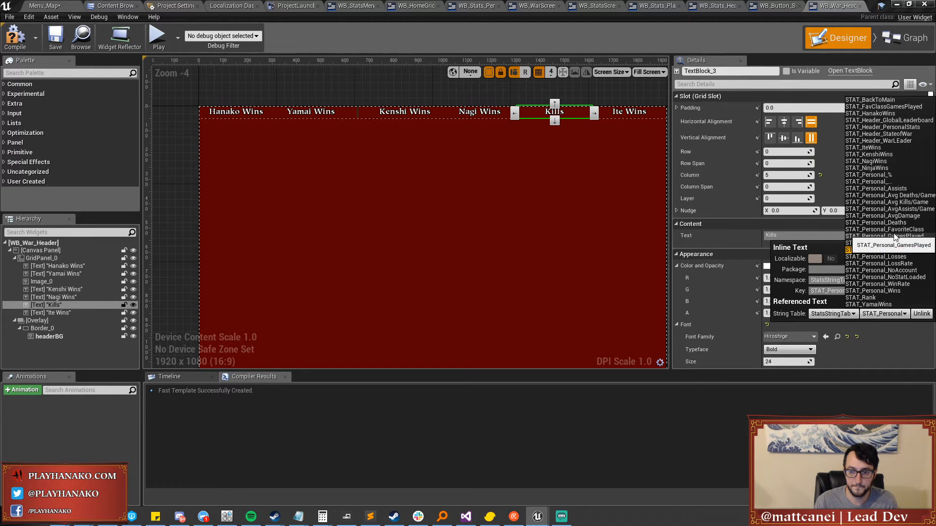
click(872, 168)
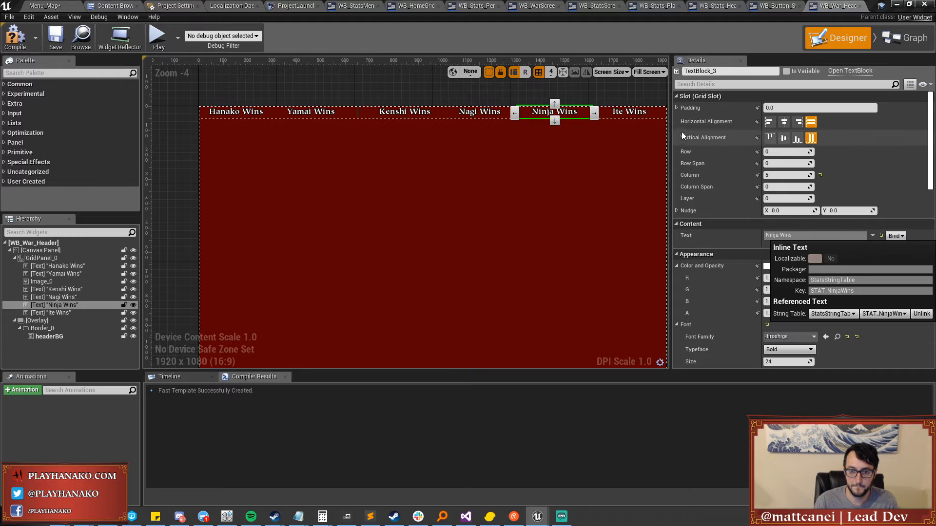
Link the Ite Wins header text to the STAT_IteWins entry of StatsStringTable.
click(626, 111)
click(832, 314)
click(825, 340)
click(883, 313)
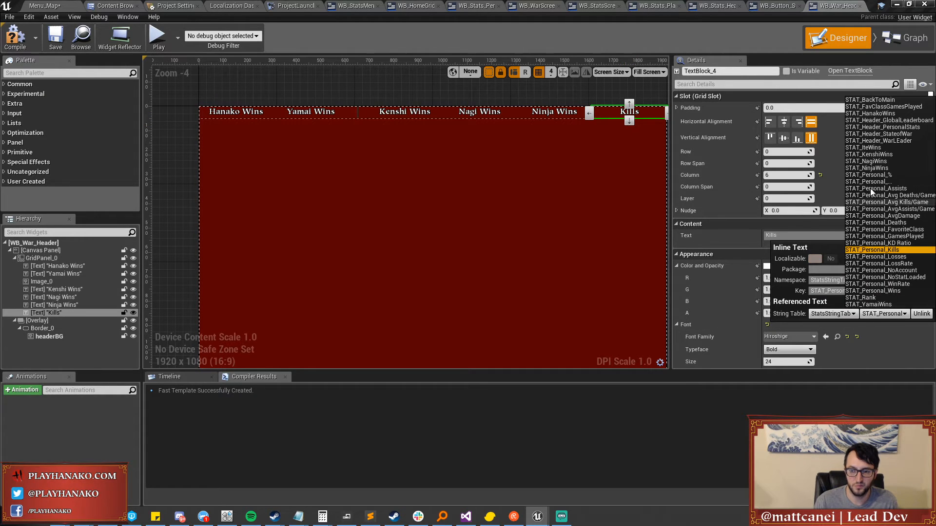
click(870, 147)
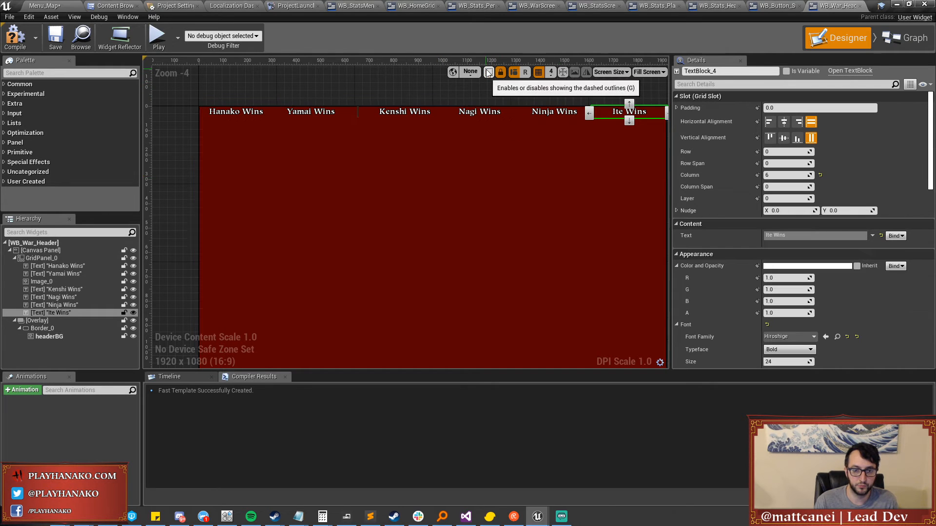
Compile and save WB_War_Header, checking the asset out of source control.
scroll(426, 176, down, 1)
click(14, 31)
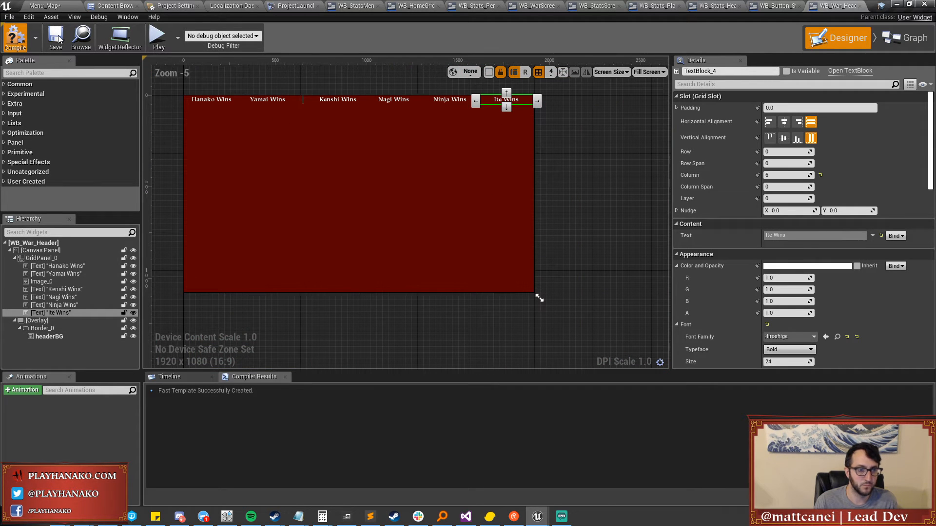
click(58, 39)
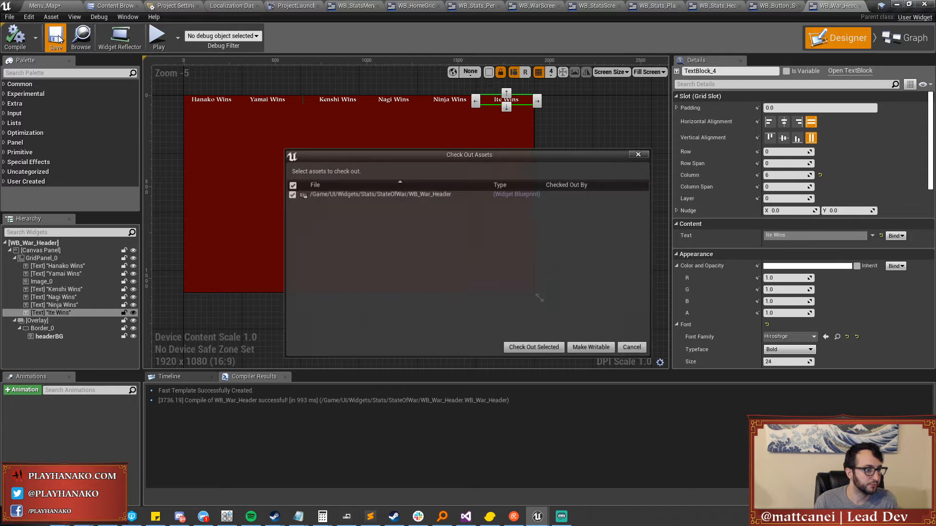
click(535, 349)
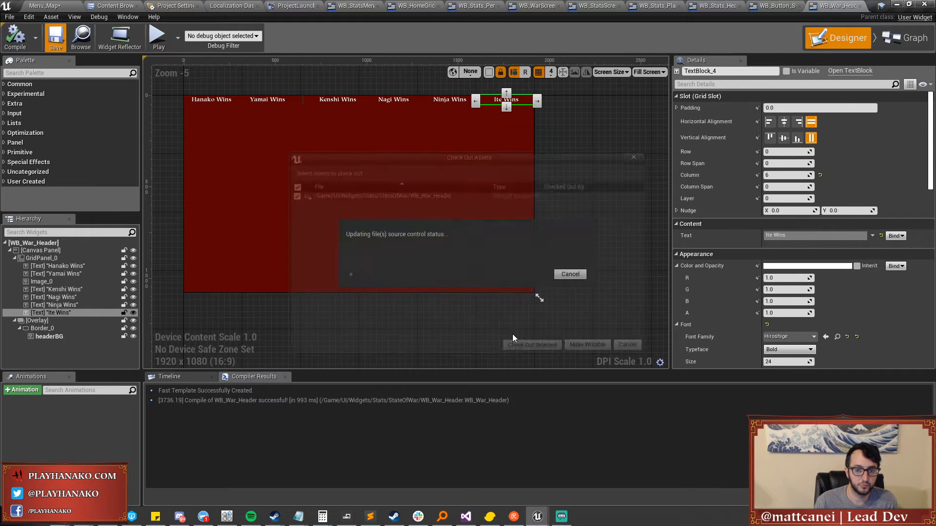
Set WB_War_Board's bottom padding to 60 in WB_WarScreen.
click(543, 4)
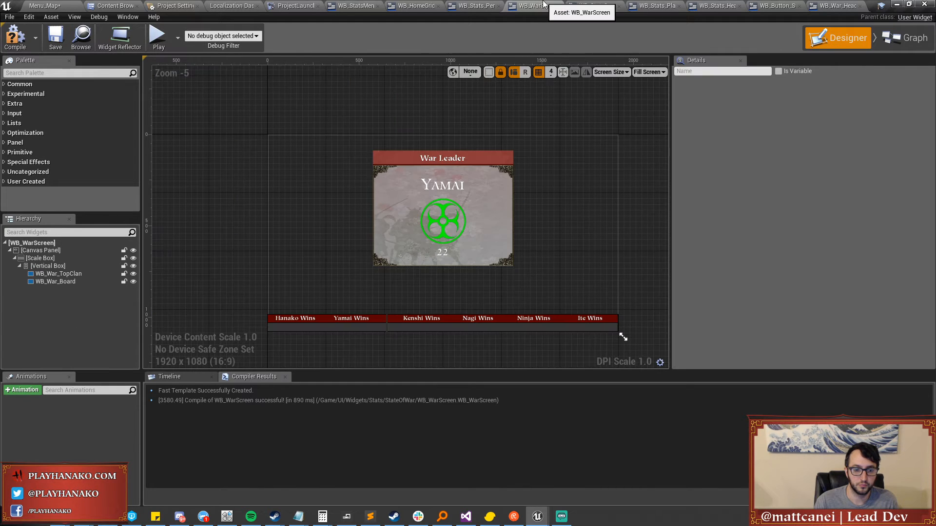
click(597, 6)
scroll(402, 276, down, 1)
scroll(405, 268, up, 1)
click(530, 7)
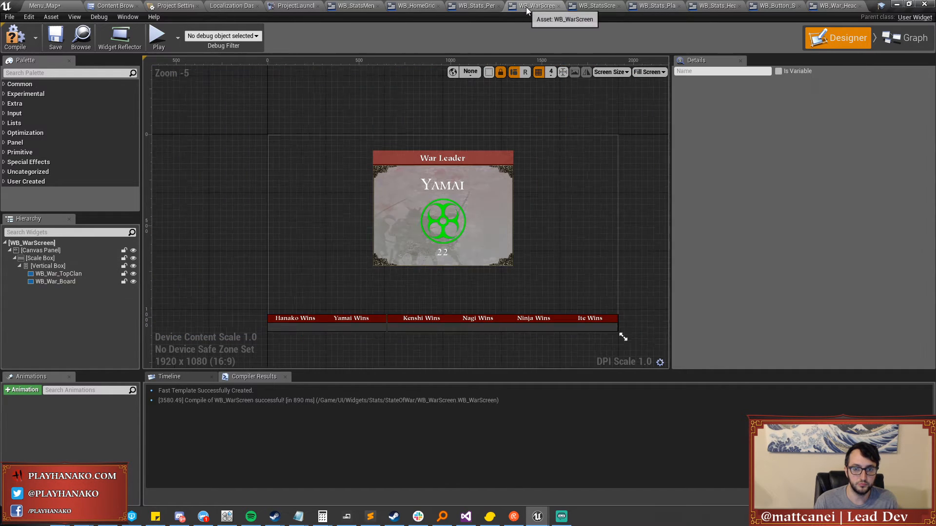
click(443, 322)
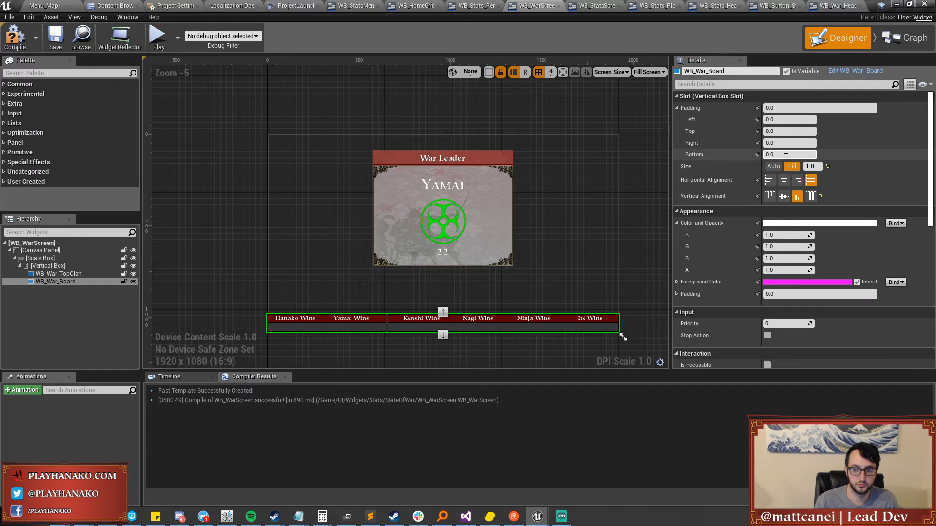
text(60)
key(Return)
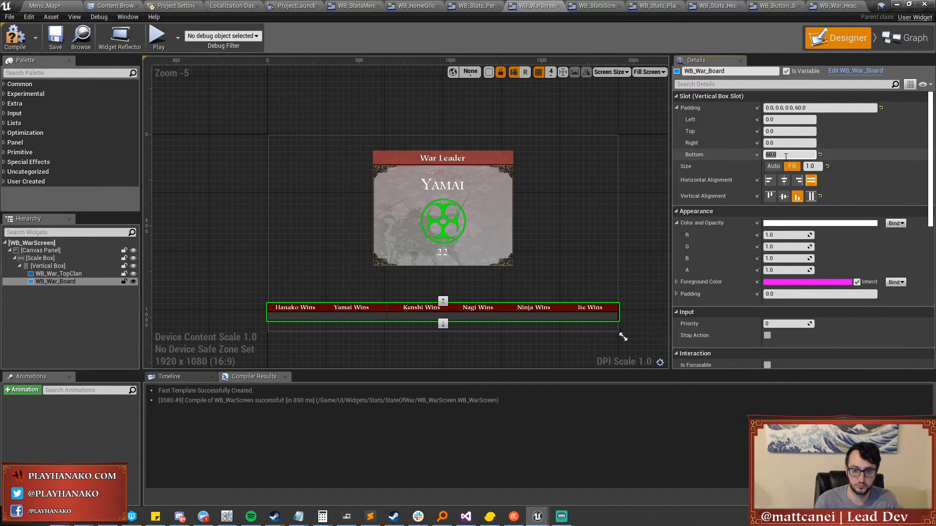
Set WB_War_Board's left and right padding to 60, save WB_WarScreen, and preview the State of War page in WB_StatsScreen.
click(791, 143)
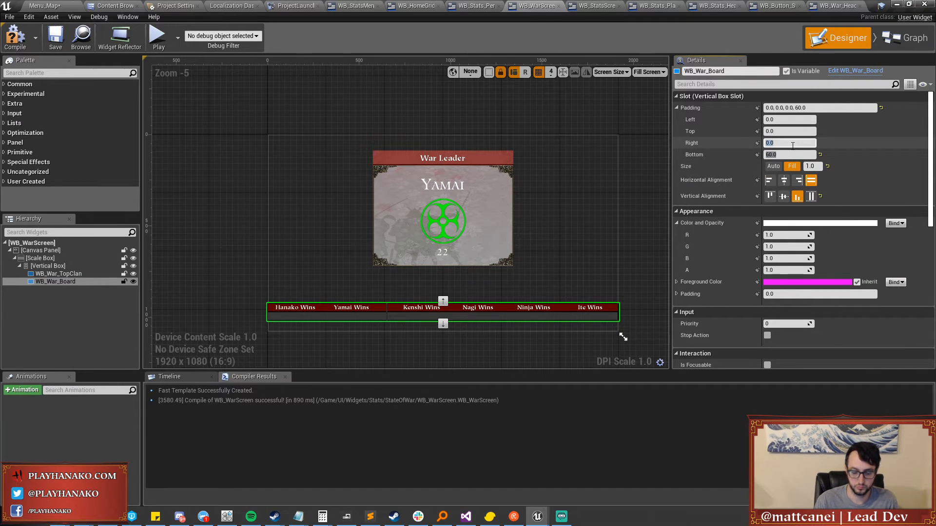
text(60)
key(Return)
click(787, 120)
text(60)
key(Return)
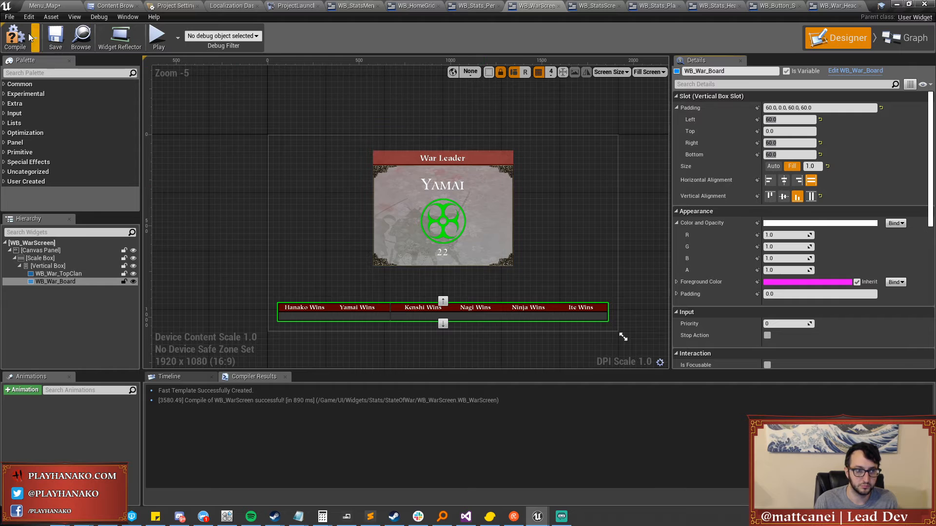
click(57, 44)
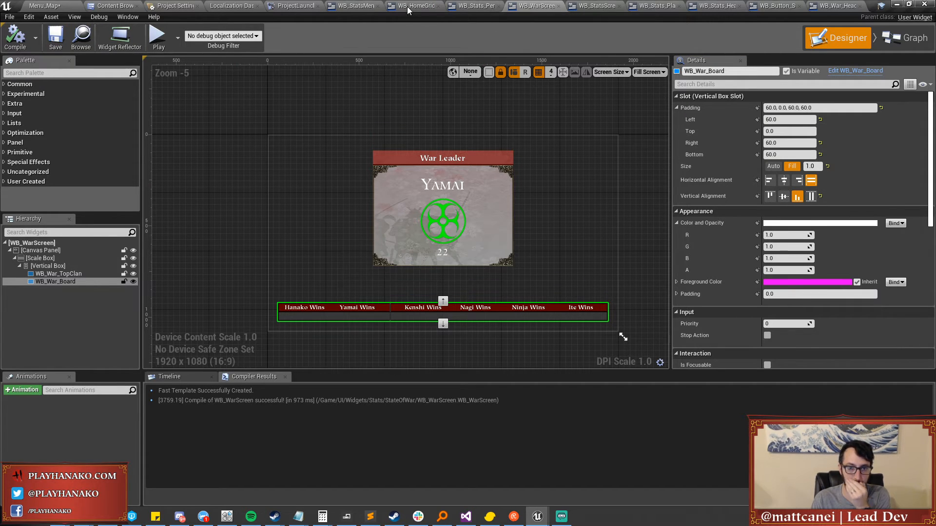
click(588, 5)
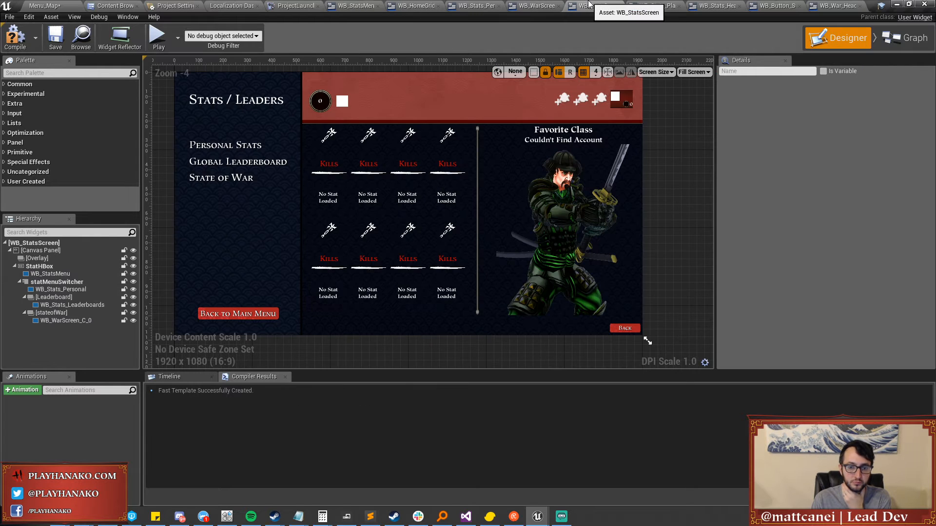
click(59, 322)
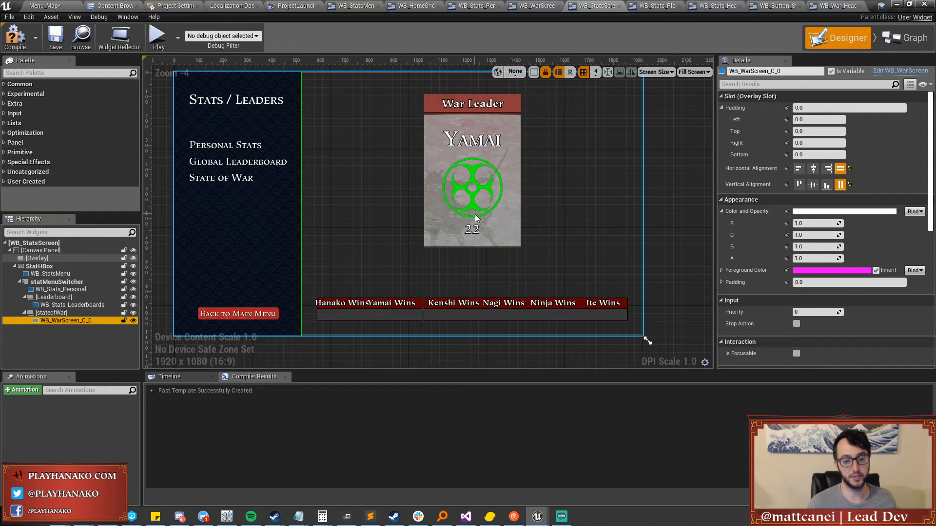
Set the font size of all six clan wins texts in WB_War_Header to 22, leaving out Image_0, and save the widget.
click(837, 5)
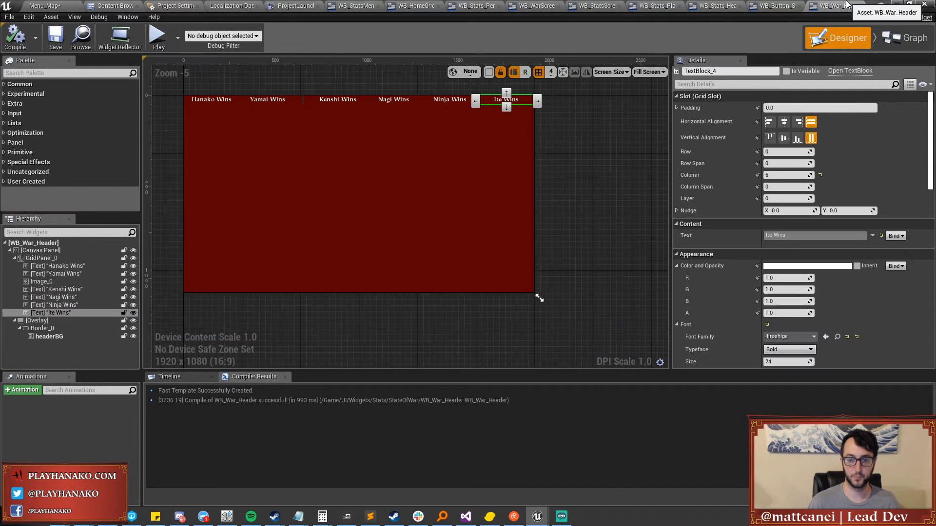
click(66, 267)
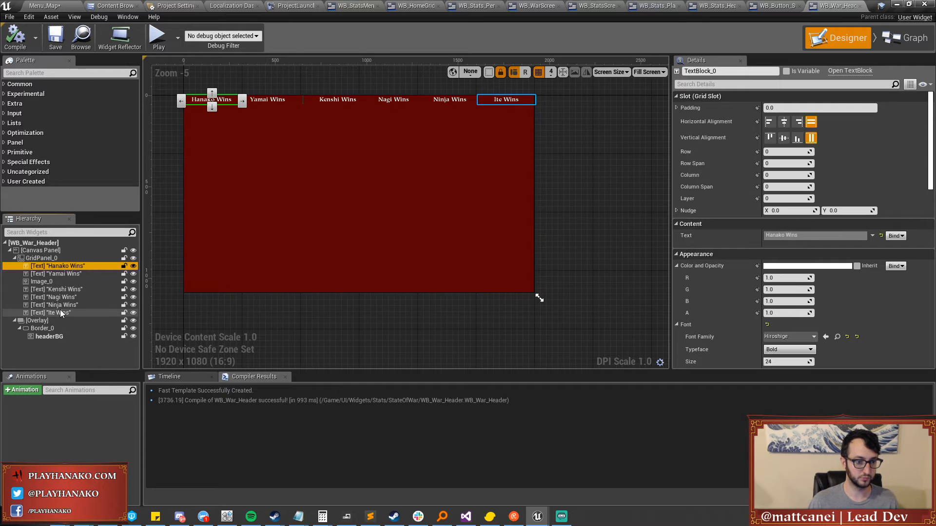
shift+click(61, 312)
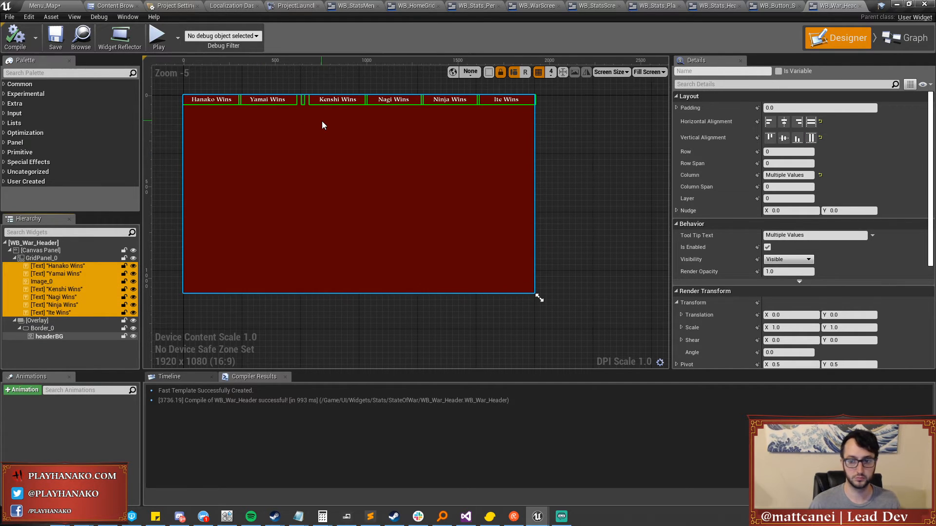
scroll(747, 189, down, 3)
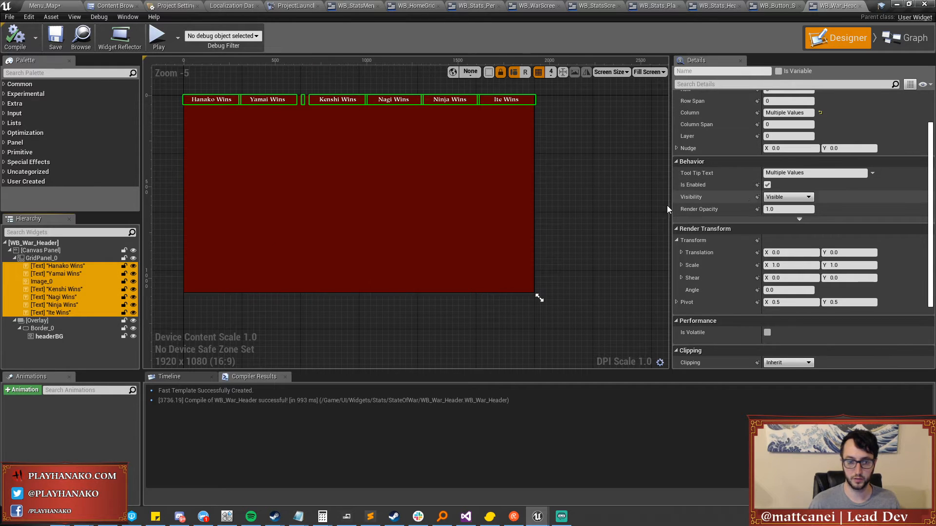
ctrl+click(47, 283)
scroll(746, 194, down, 5)
scroll(742, 196, down, 2)
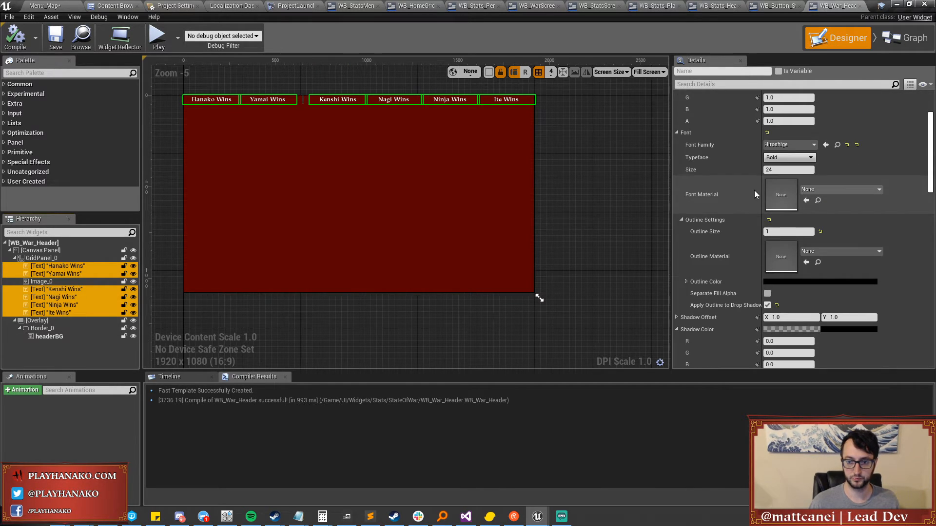
click(779, 170)
text(22)
key(Return)
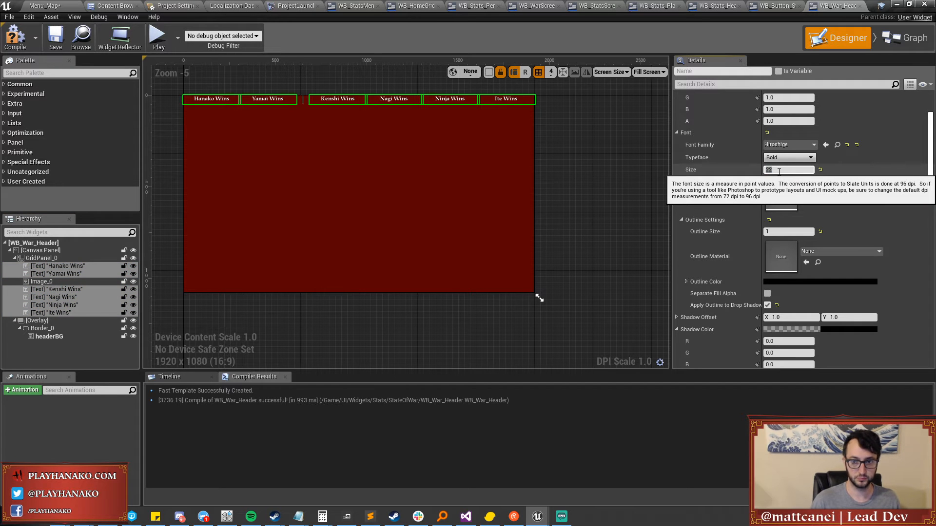
click(53, 37)
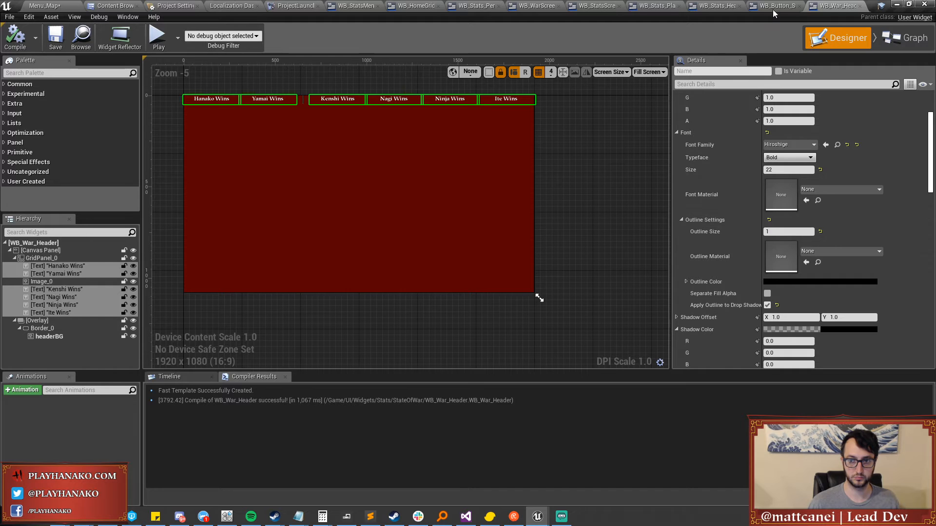
Try an outline size of 10 on the six clan wins header texts.
click(778, 231)
text(10)
key(Return)
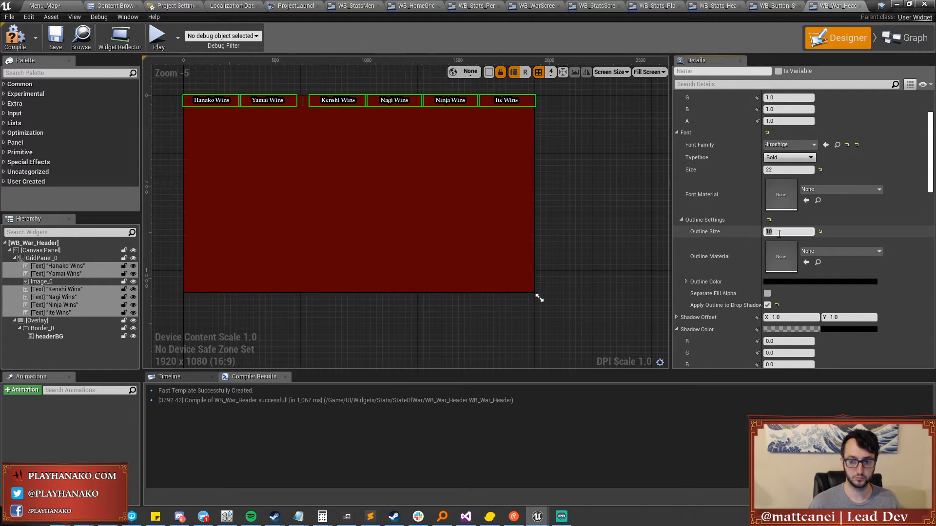
Set the outline size of the six clan wins header texts to 0, then compile and save WB_War_Header.
click(782, 232)
text(0)
key(Return)
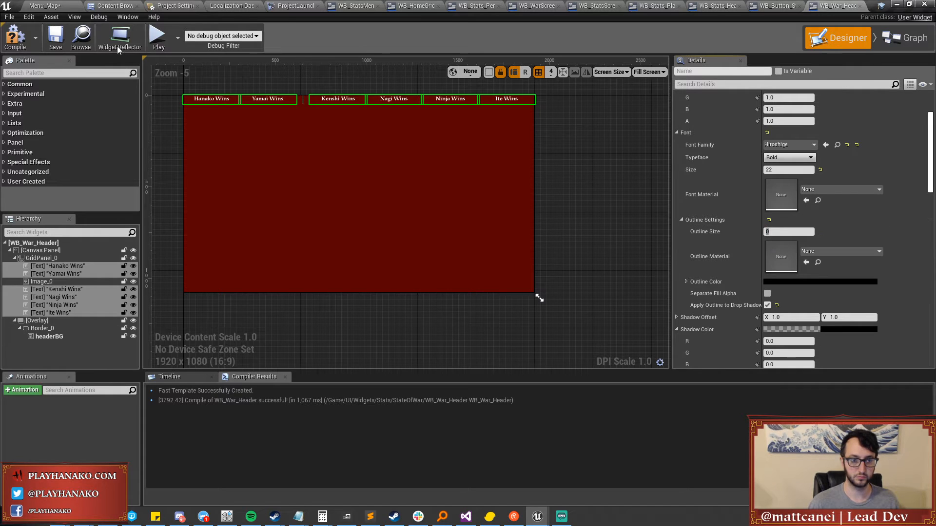
click(53, 36)
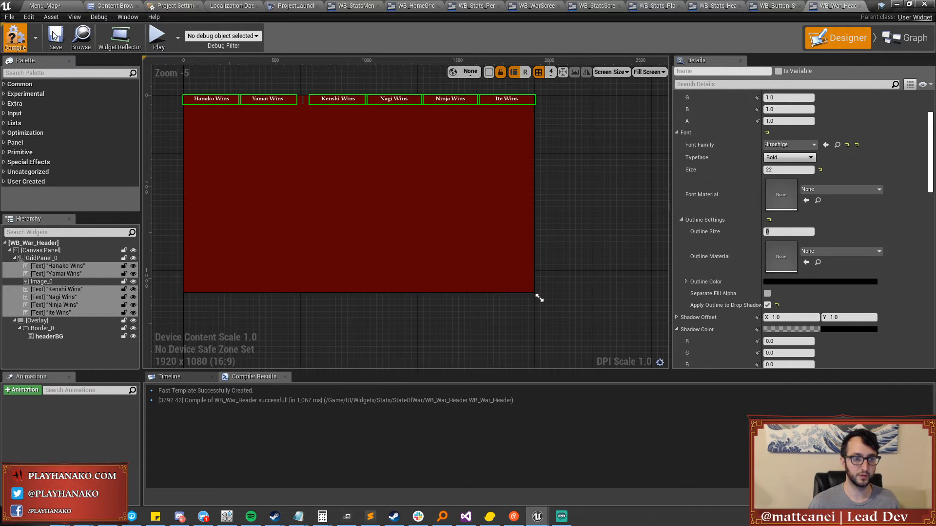
Examine the clan wins bar of WB_War_Board in WB_WarScreen.
click(537, 5)
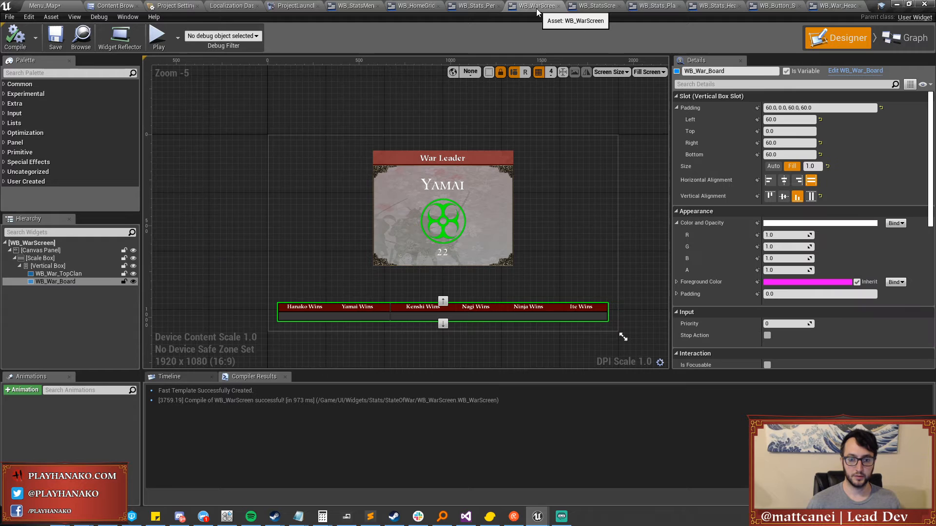
scroll(483, 257, up, 1)
click(497, 322)
click(495, 318)
click(449, 337)
scroll(449, 337, down, 1)
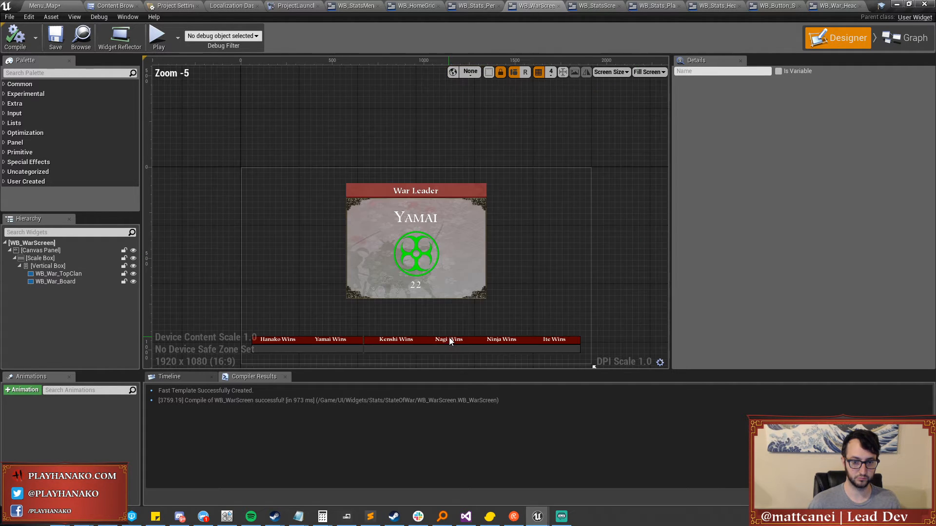
Check the State of War page in WB_StatsScreen, and open the WB_War_TopClan widget from WB_WarScreen for editing.
click(446, 276)
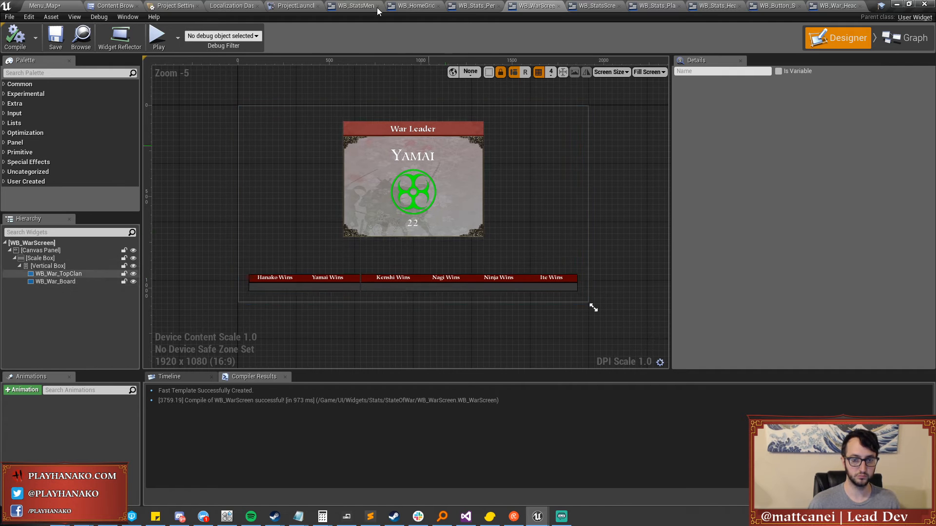
click(586, 5)
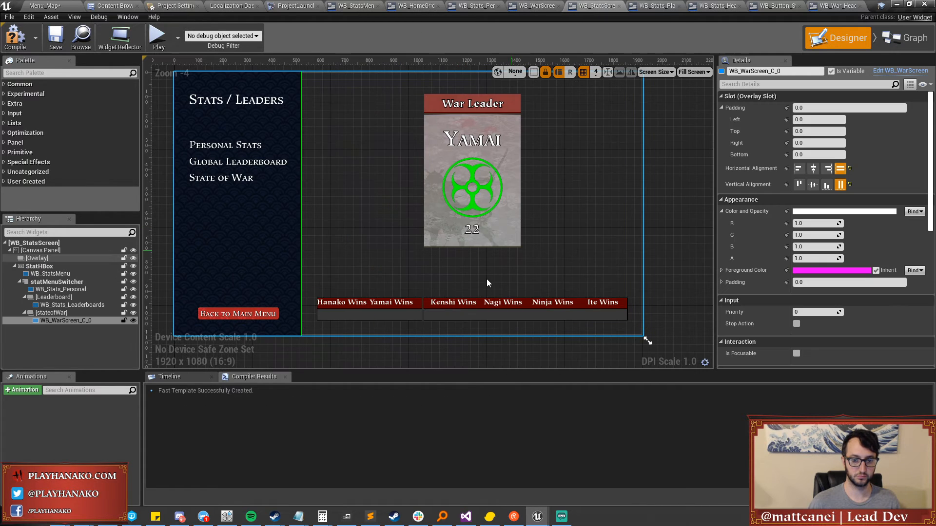
scroll(645, 236, down, 1)
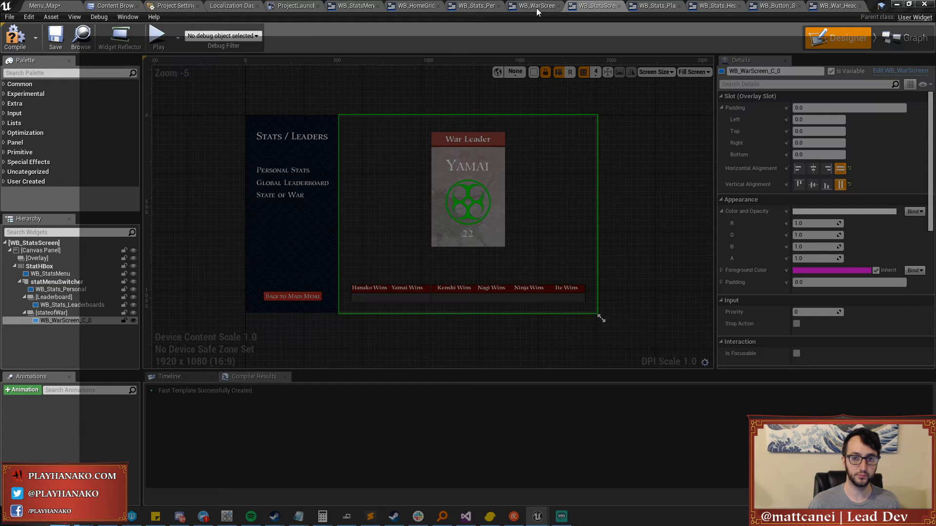
drag(536, 7, 540, 8)
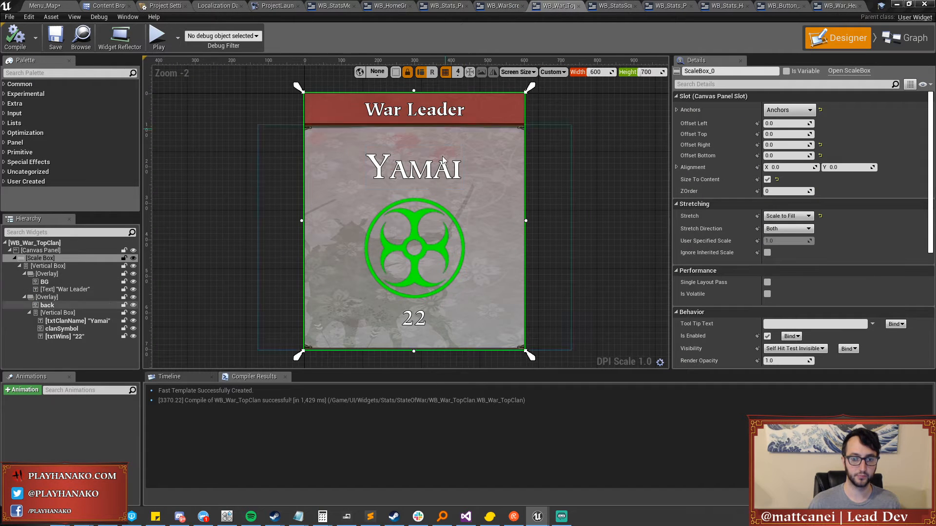
Find a replacement background in the Common textures folder and assign T_UI_StatsBG to the back image of WB_War_TopClan.
click(44, 282)
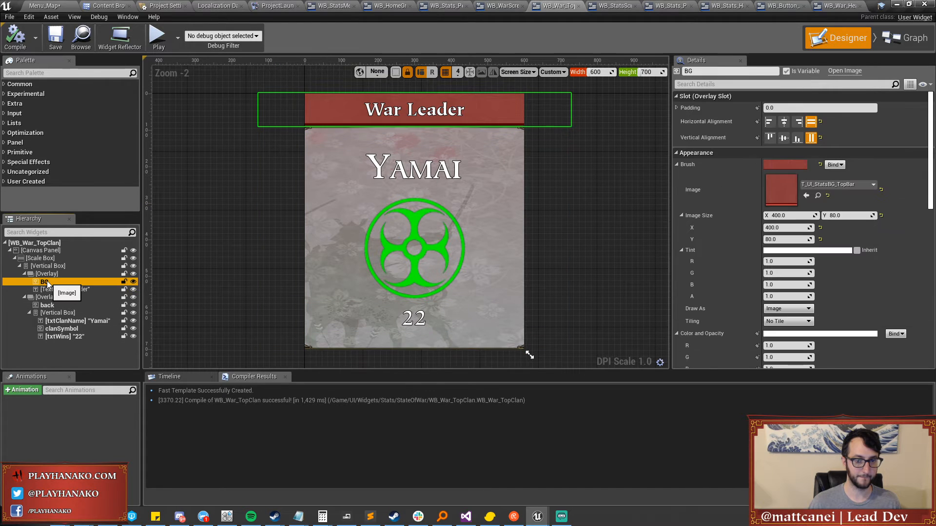
click(54, 306)
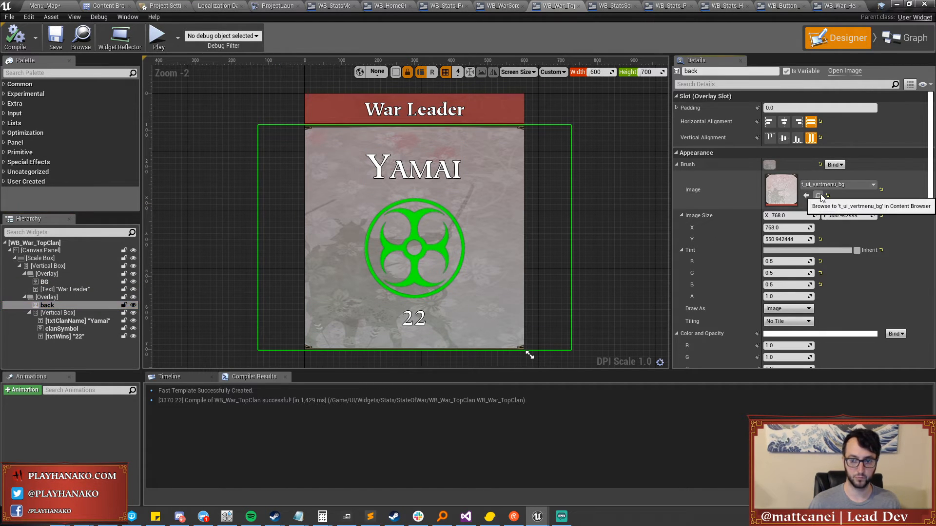
click(819, 196)
click(558, 255)
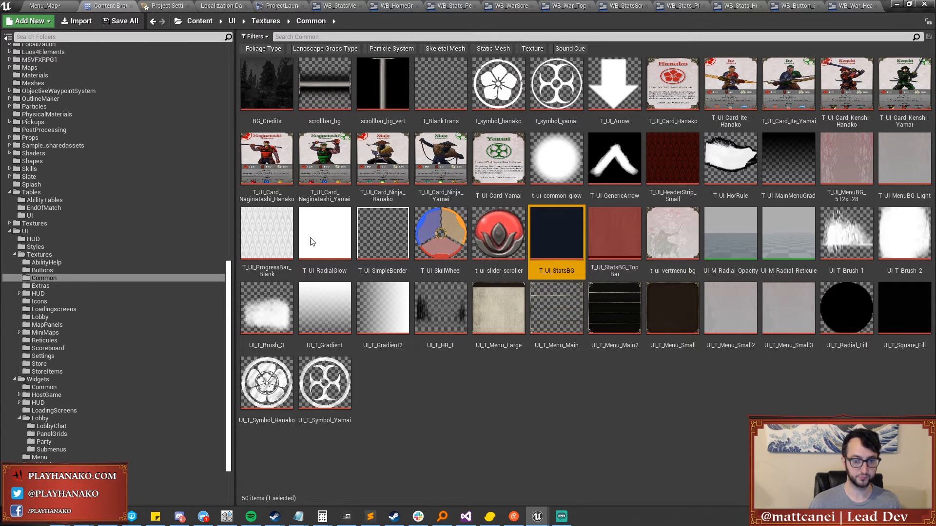
click(383, 241)
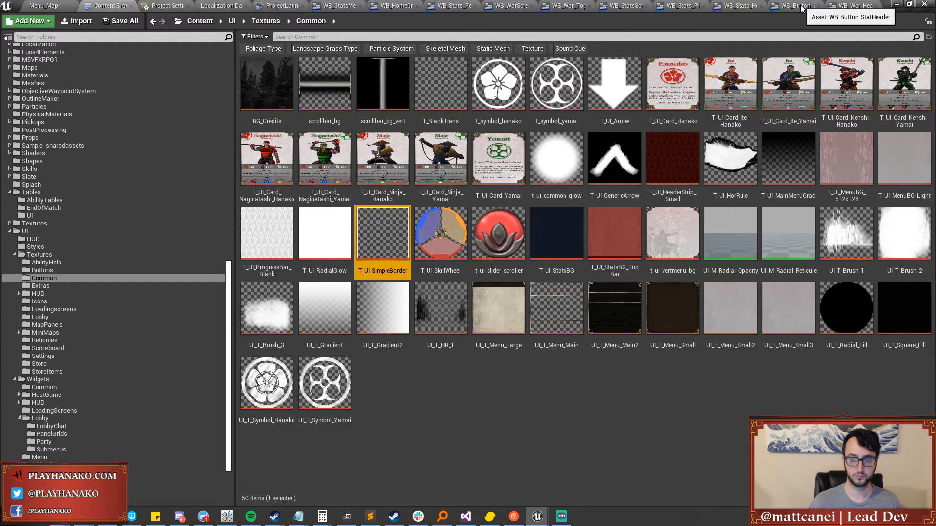
click(567, 10)
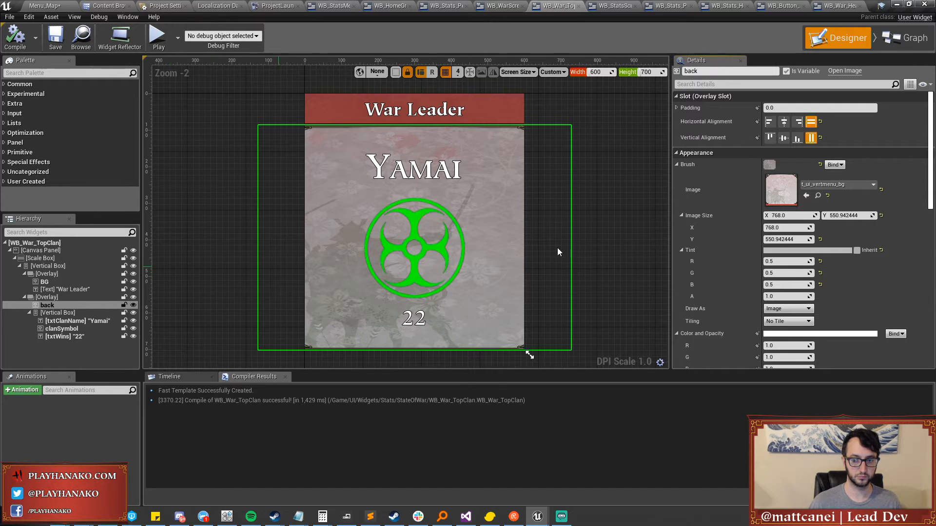
click(837, 185)
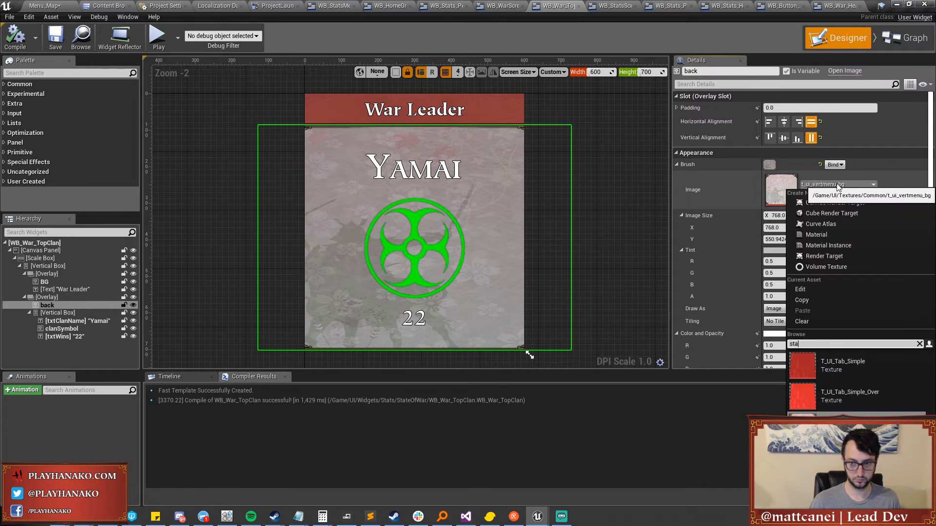
click(852, 353)
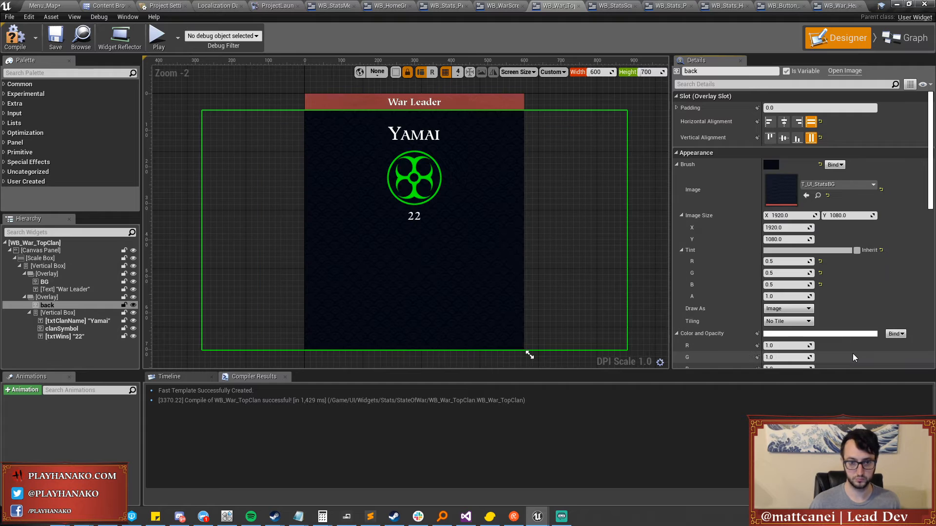
Try horizontal tiling on the back image and reduce its image size to about 998 by 224.
click(787, 321)
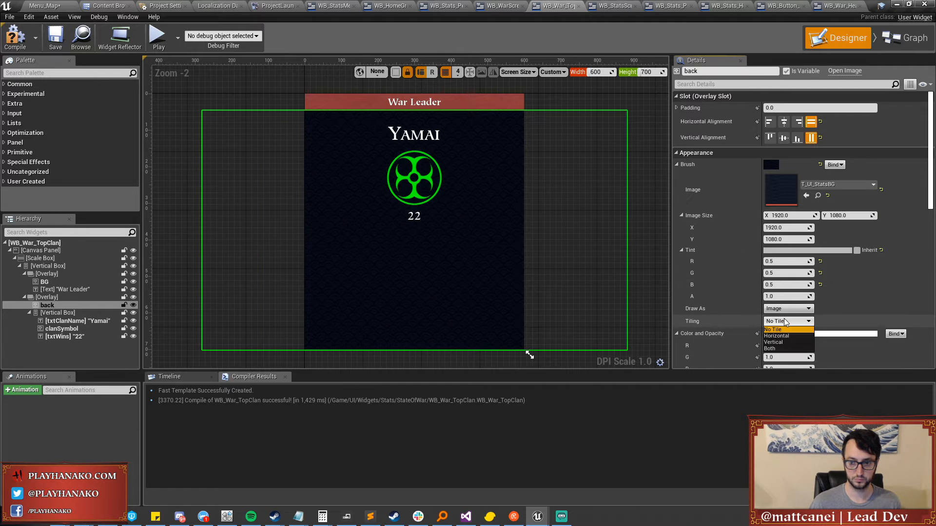
click(780, 336)
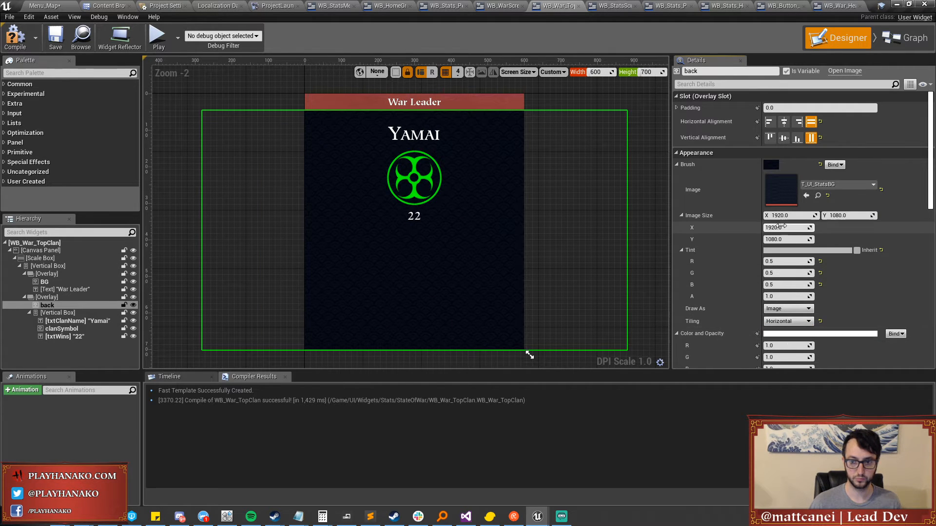
mouse_move(784, 228)
mouse_down()
mouse_move(740, 227)
mouse_move(791, 215)
mouse_move(781, 215)
mouse_up()
mouse_move(849, 217)
mouse_down()
mouse_move(829, 217)
mouse_move(848, 216)
mouse_up()
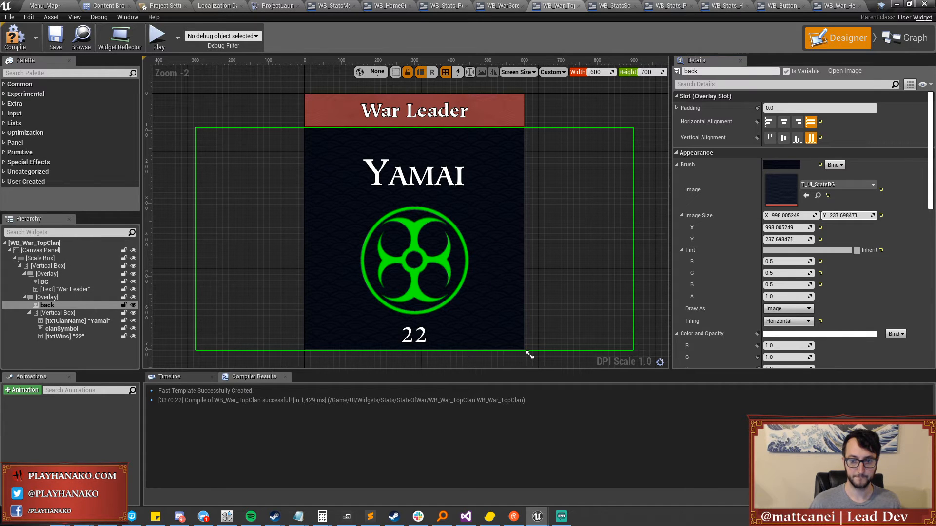
click(435, 265)
scroll(435, 265, up, 3)
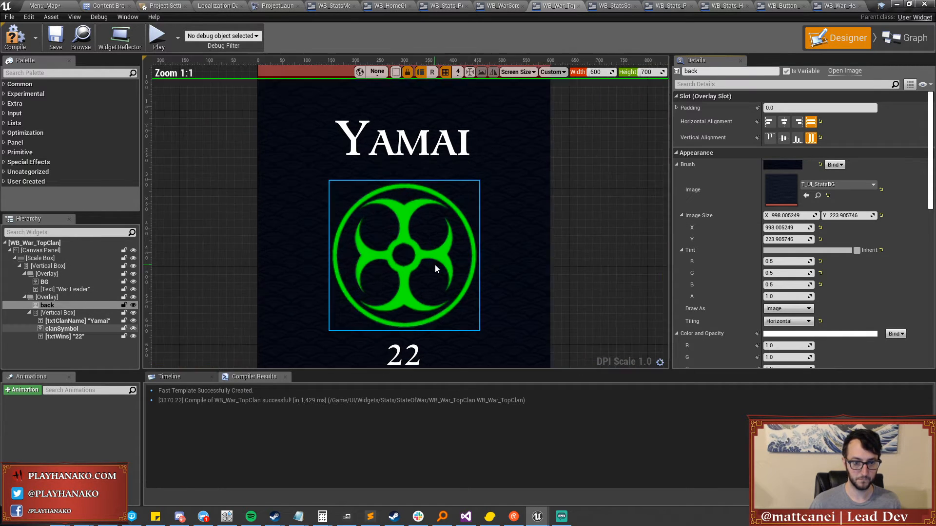
Set the tiling of the back image to No Tile and check the pattern behind the clan symbol.
click(786, 321)
click(785, 332)
scroll(569, 221, down, 3)
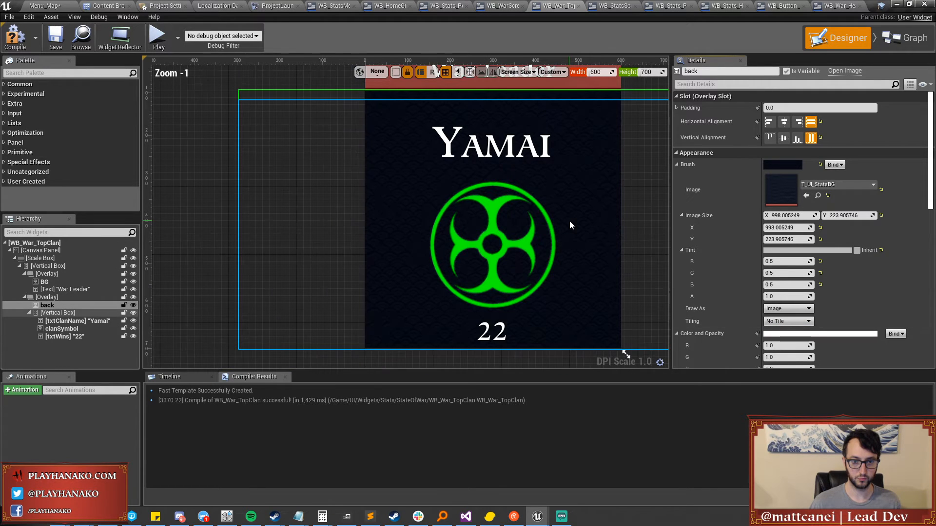
scroll(492, 207, up, 1)
scroll(492, 207, down, 2)
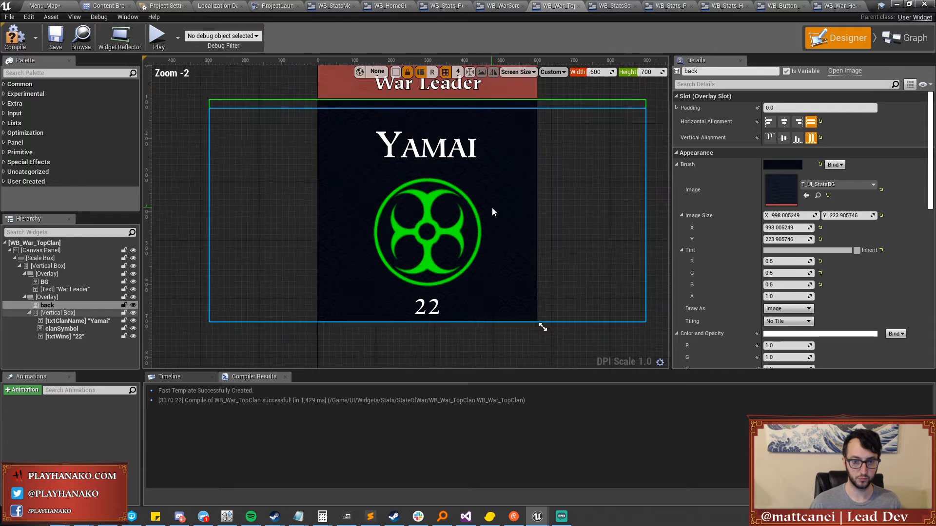
scroll(445, 223, down, 1)
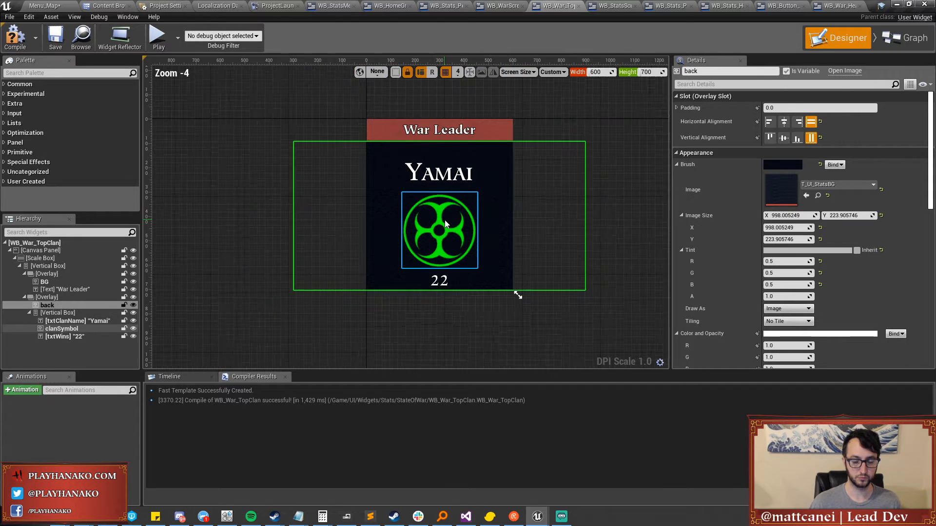
Link the War Leader header text to the STAT_Header_WarLEader key of StatsStringTable.
click(461, 130)
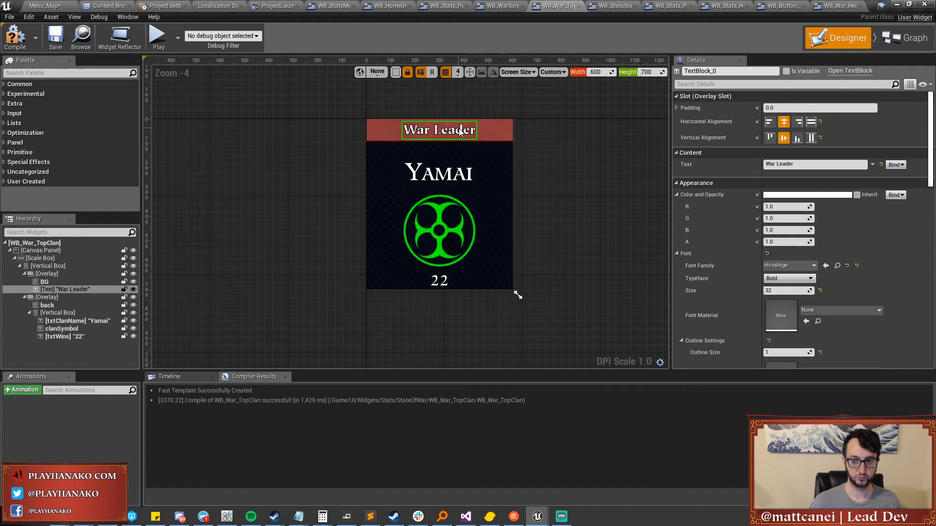
click(872, 165)
click(826, 242)
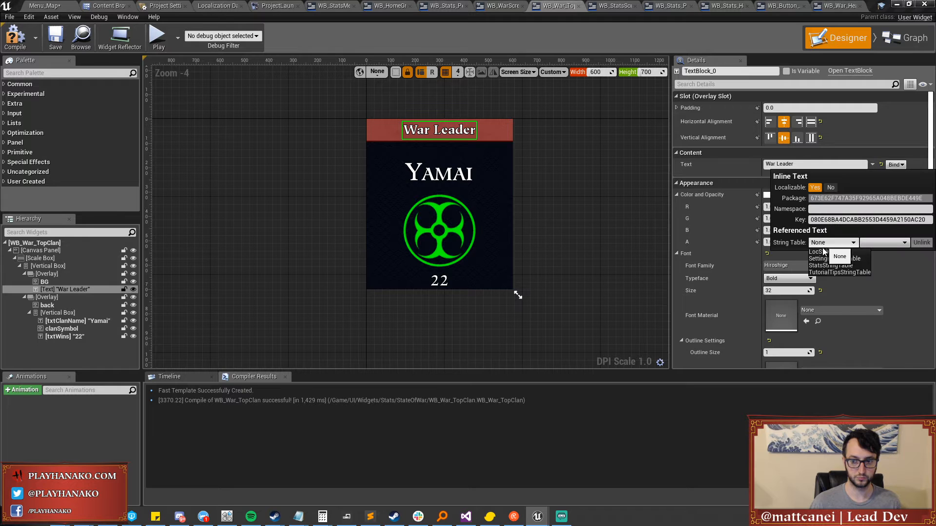
click(824, 266)
click(871, 244)
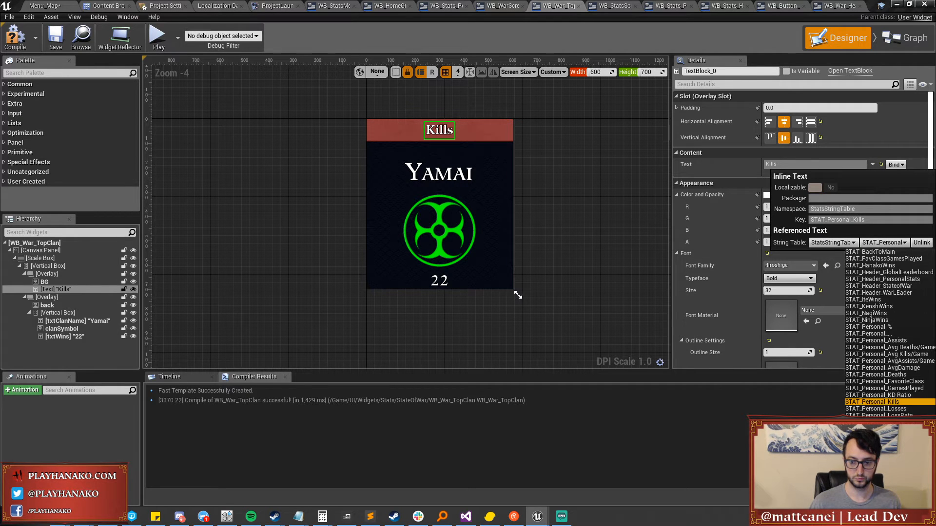
click(897, 292)
Link the txtClanName text to the CLANNAME_Yamai key of LocStringTable.
click(463, 181)
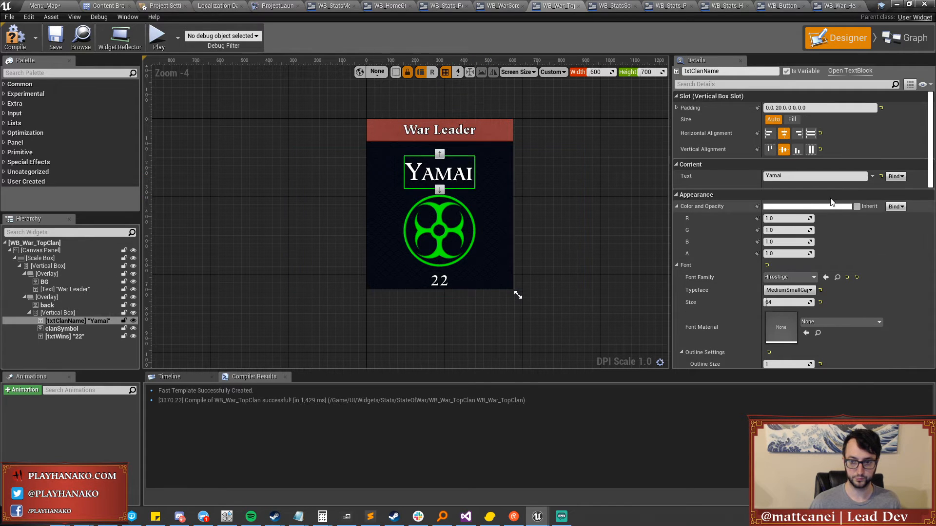
click(839, 254)
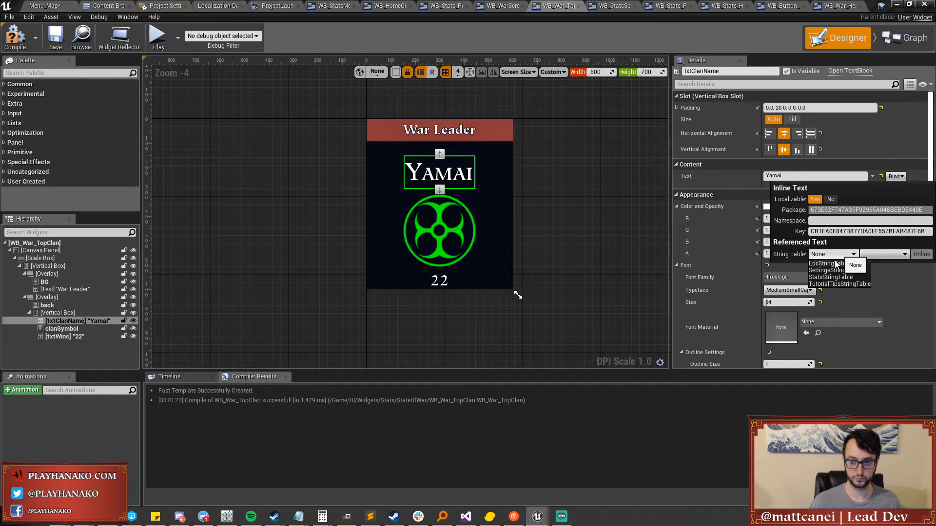
click(830, 277)
click(839, 258)
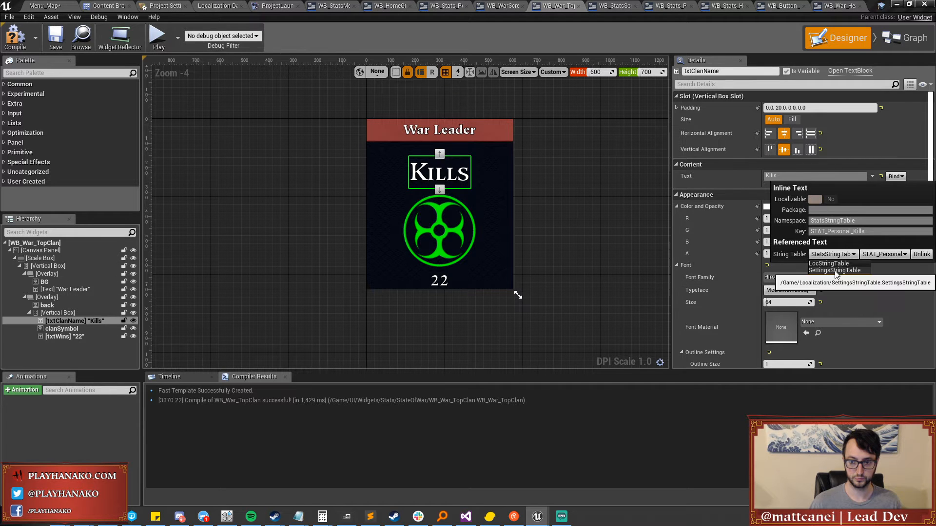
click(837, 271)
click(871, 254)
scroll(861, 387, down, 10)
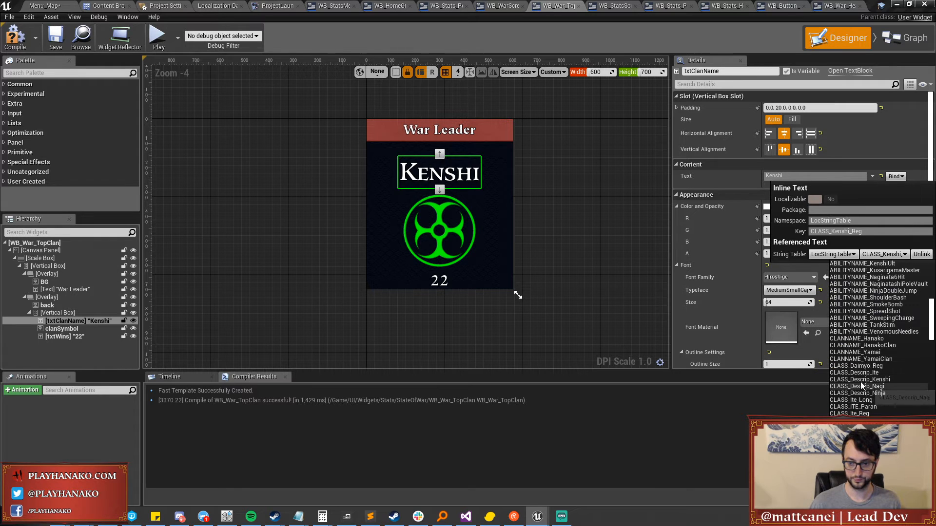
click(856, 352)
Clear the placeholder text of txtWins below the clan symbol, and recheck the clan name and header texts.
click(439, 281)
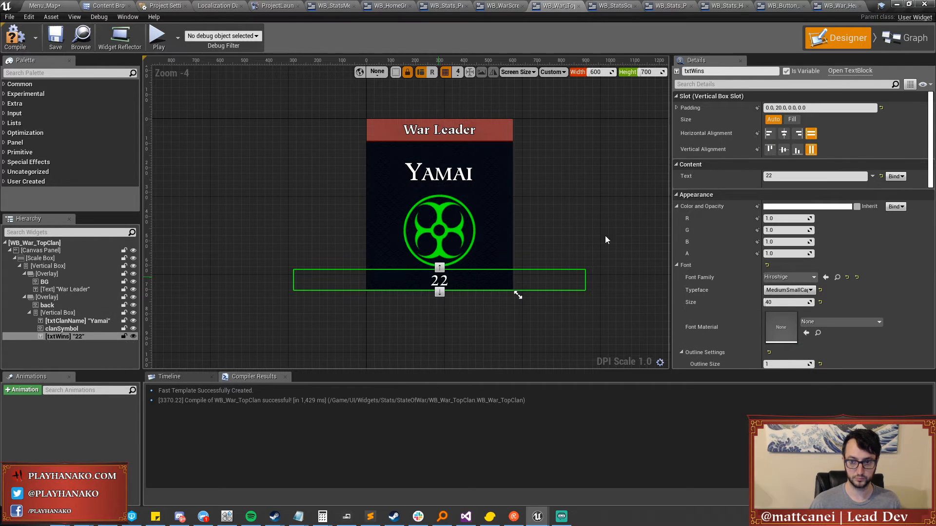
key(BackSpace)
key(Return)
click(450, 178)
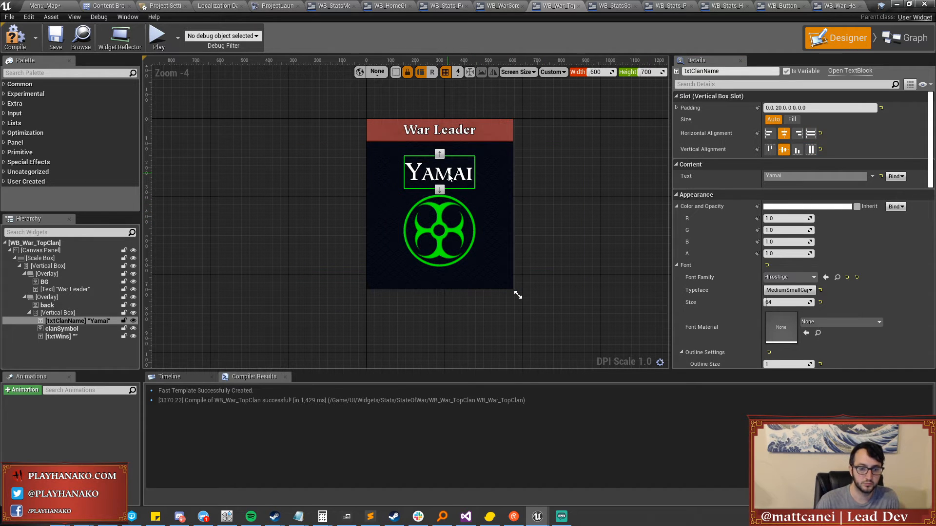
click(452, 136)
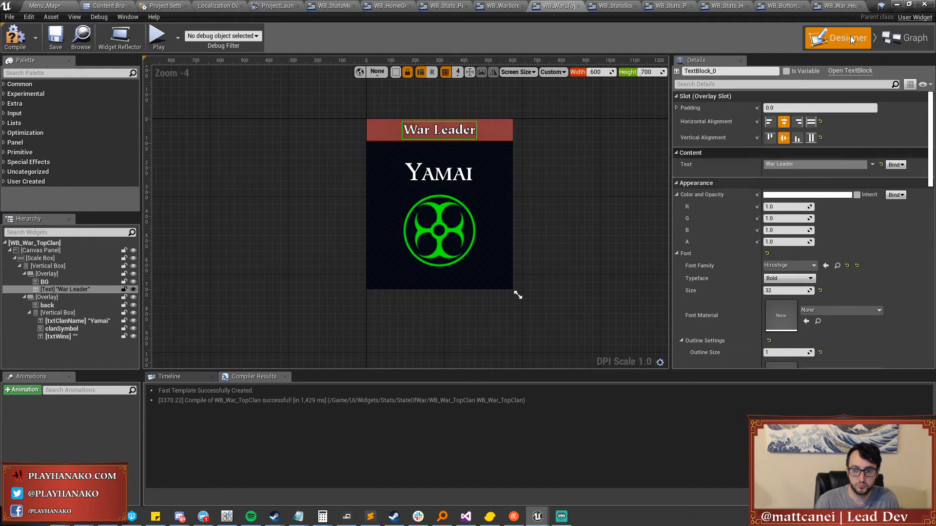
Check the string table reference of the Hanako Win clan text in the Calculate Winner function graph.
click(898, 36)
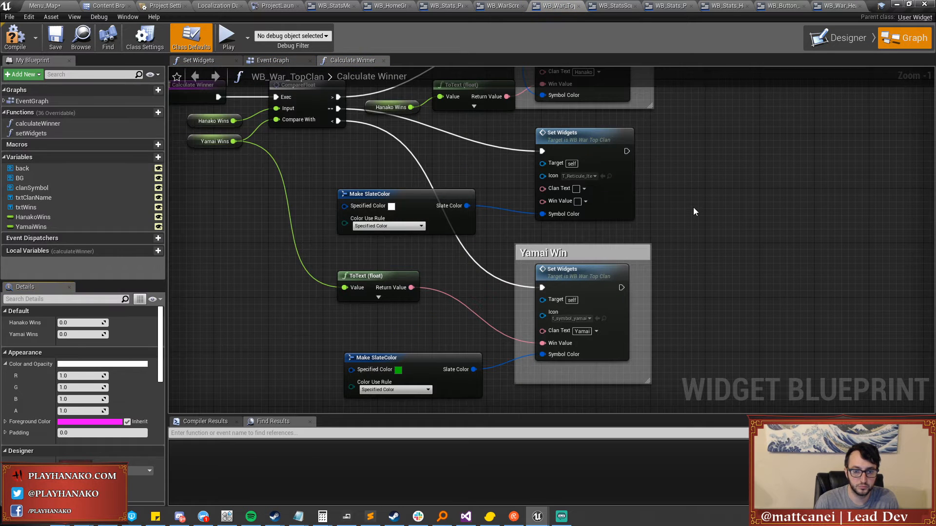
right_drag(704, 211, 704, 286)
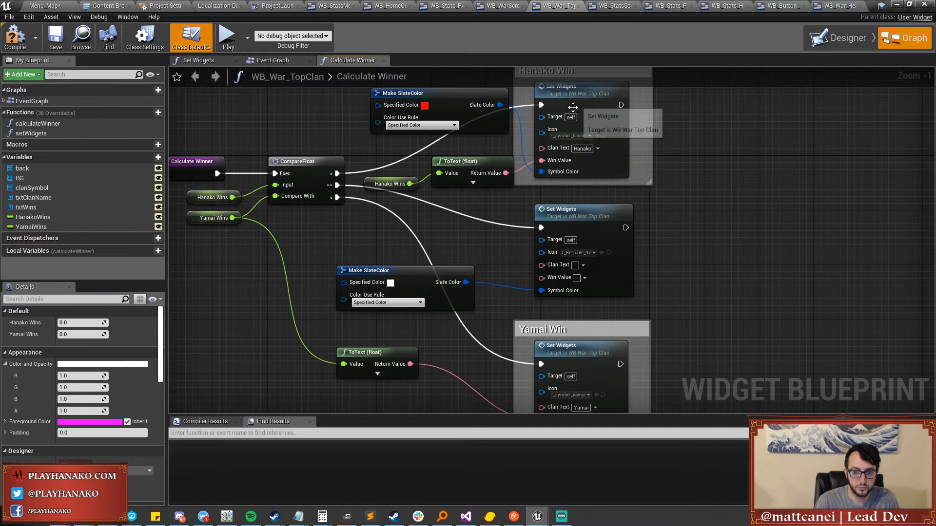
click(597, 148)
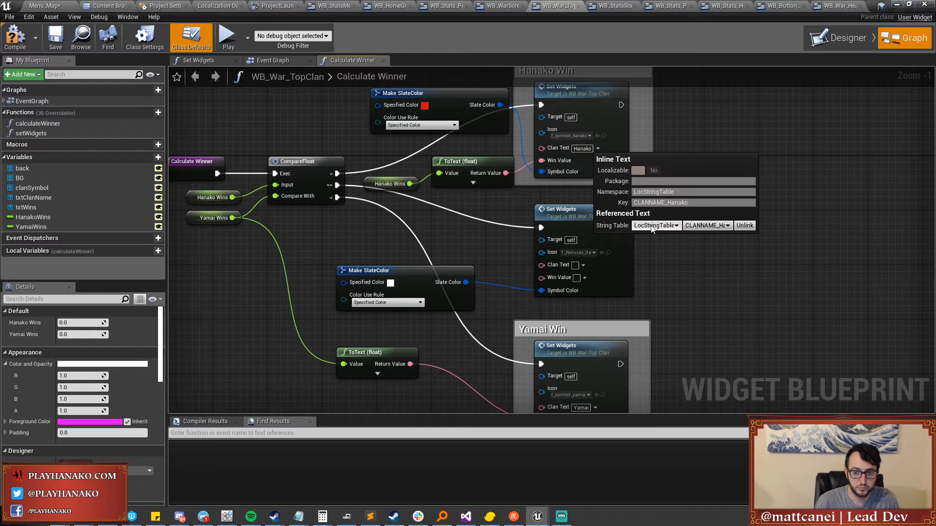
click(596, 149)
click(706, 146)
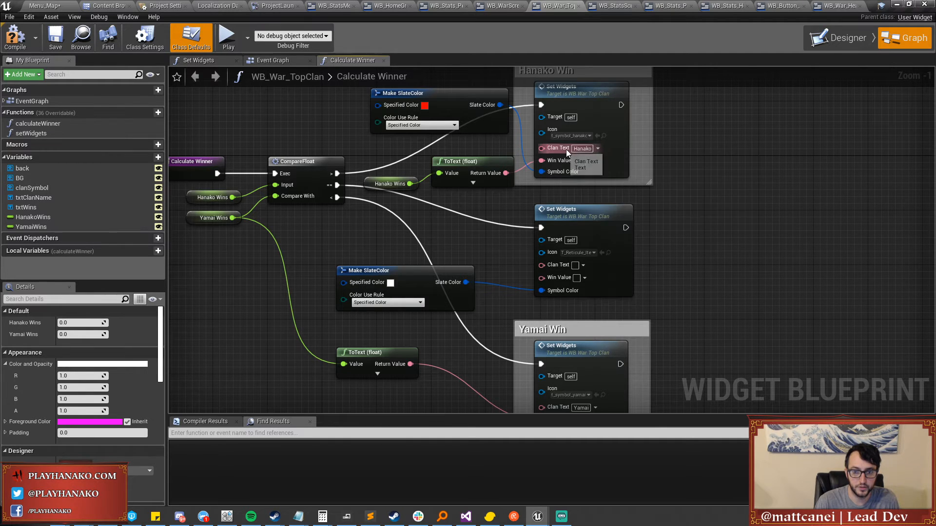
scroll(753, 225, down, 2)
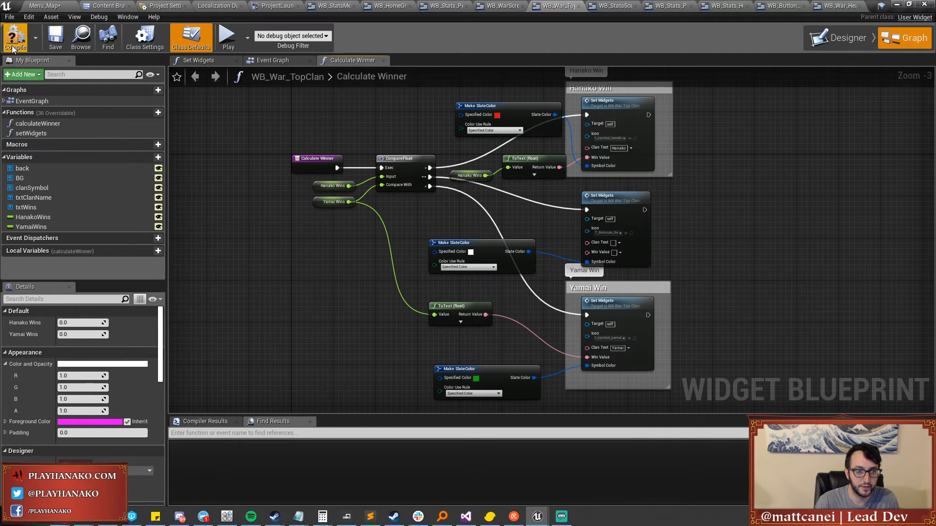
Compile and save WB_War_TopClan, and return to its designer layout with the inner vertical box selected.
click(55, 38)
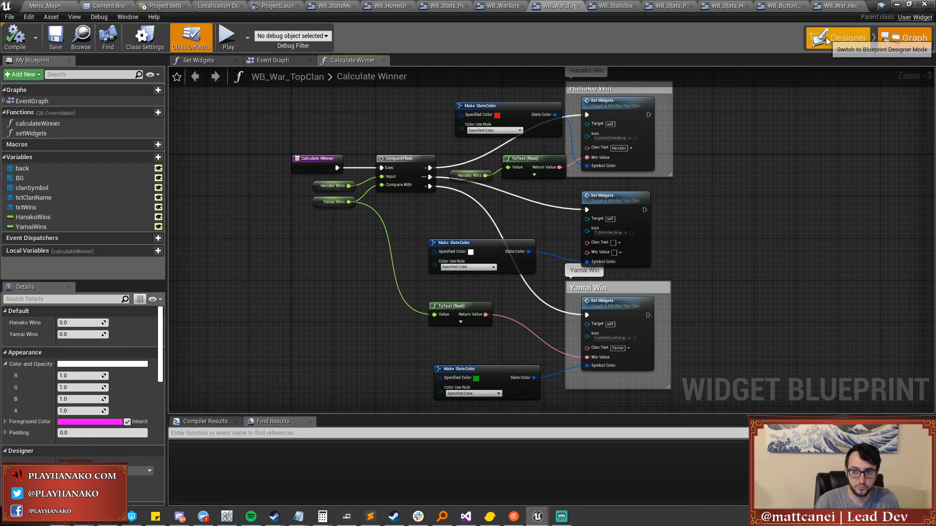
click(840, 38)
click(571, 153)
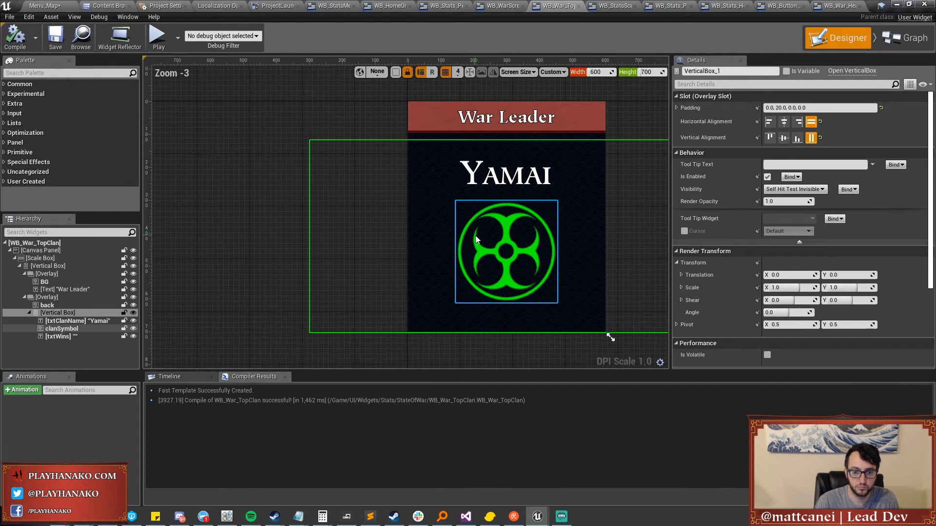
Compare the clan symbol layout in WB_War_TopClan with the War Leader card placed in WB_WarScreen.
click(507, 258)
scroll(509, 254, down, 1)
right_drag(511, 306, 286, 242)
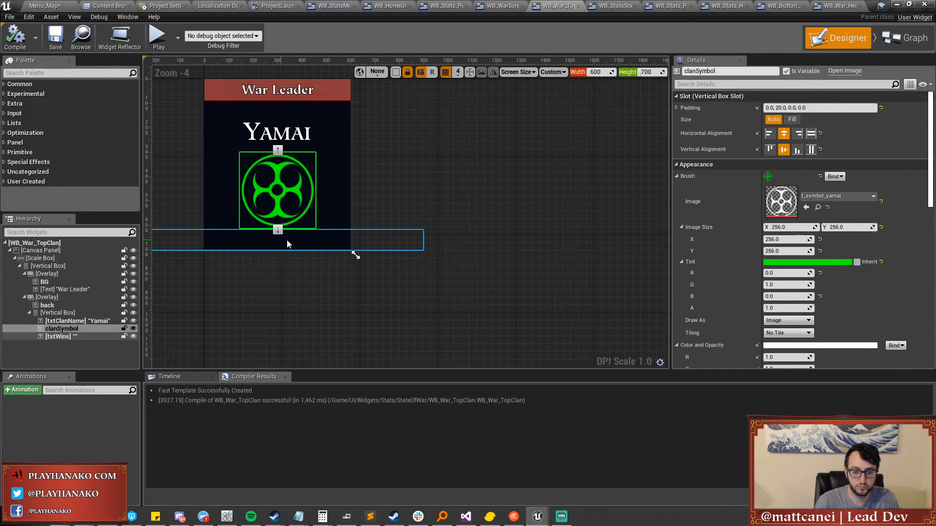
scroll(322, 185, down, 1)
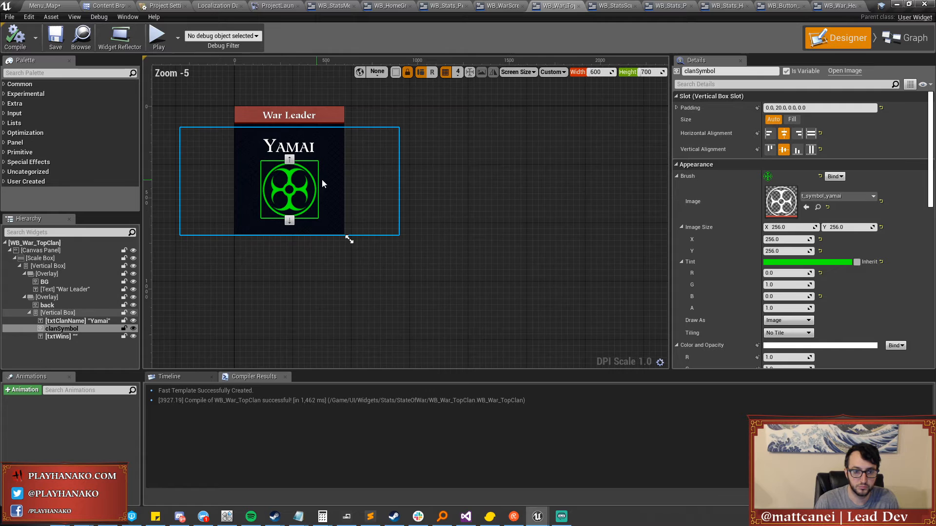
click(502, 5)
click(467, 153)
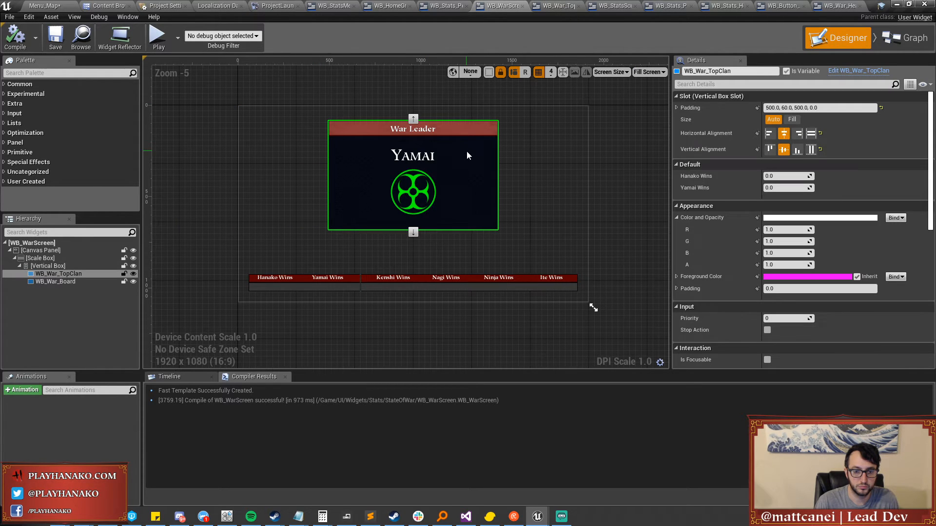
click(559, 6)
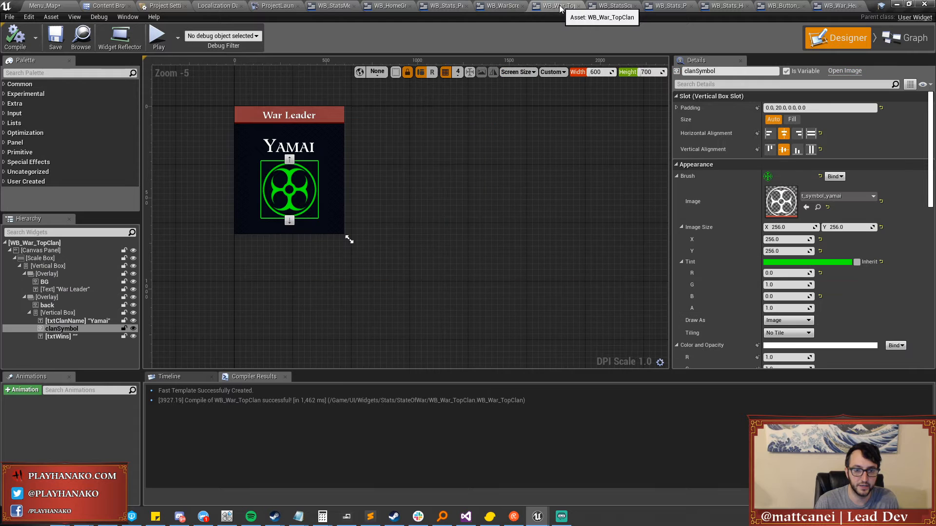
Compile and save WB_War_TopClan, and reorder the open editors so WB_War_TopClan and WB_StatsScreen follow WB_StatsMenu.
click(52, 256)
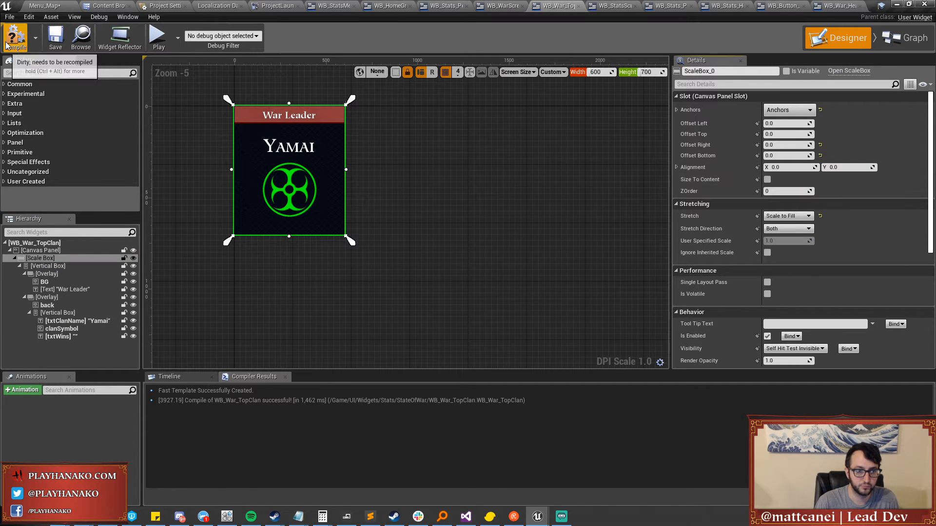
click(56, 39)
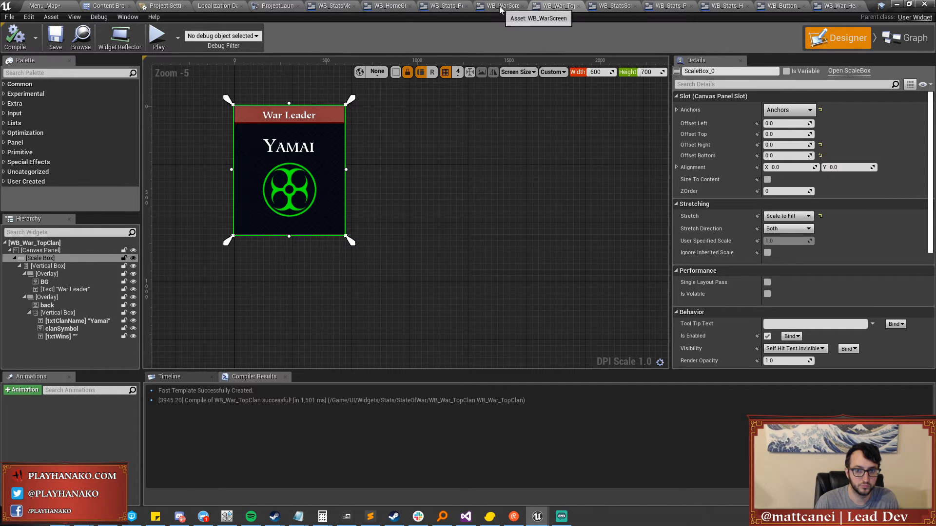
drag(553, 6, 370, 4)
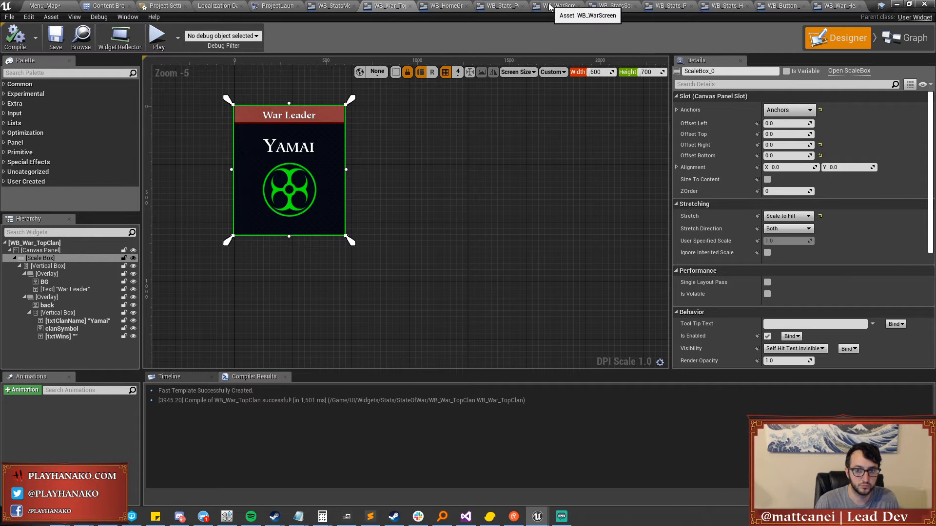
drag(620, 5, 446, 4)
Check the WB_WarScreen instance under stateofWar in WB_StatsScreen, and close the WB_WarScreen editor.
click(66, 321)
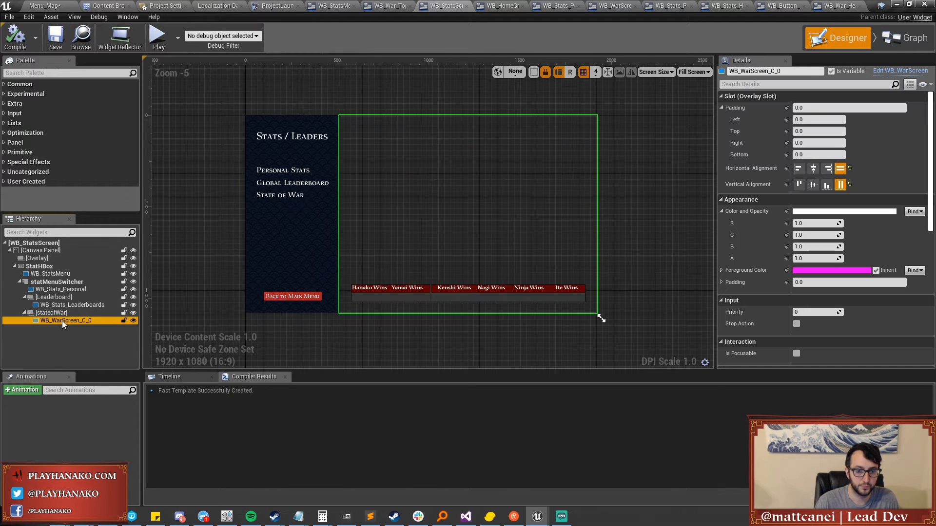
click(392, 5)
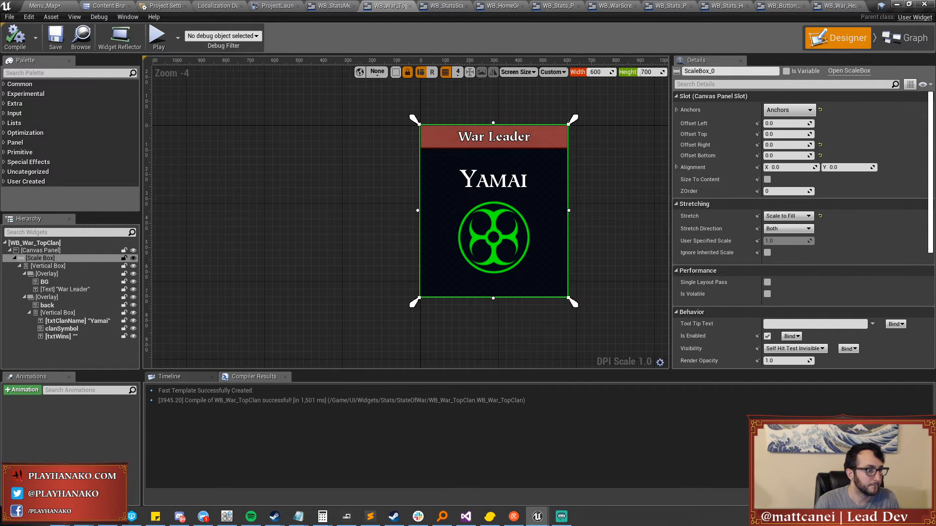
click(449, 6)
drag(601, 6, 0, 146)
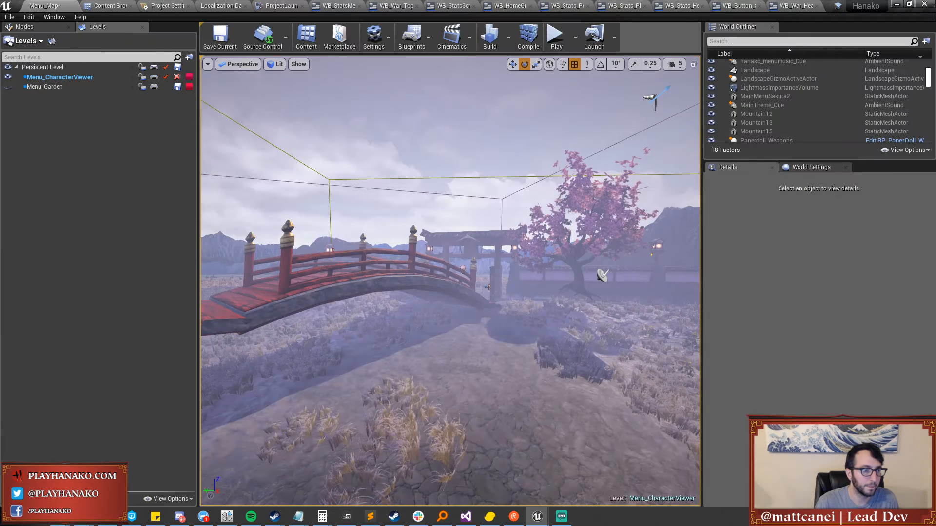
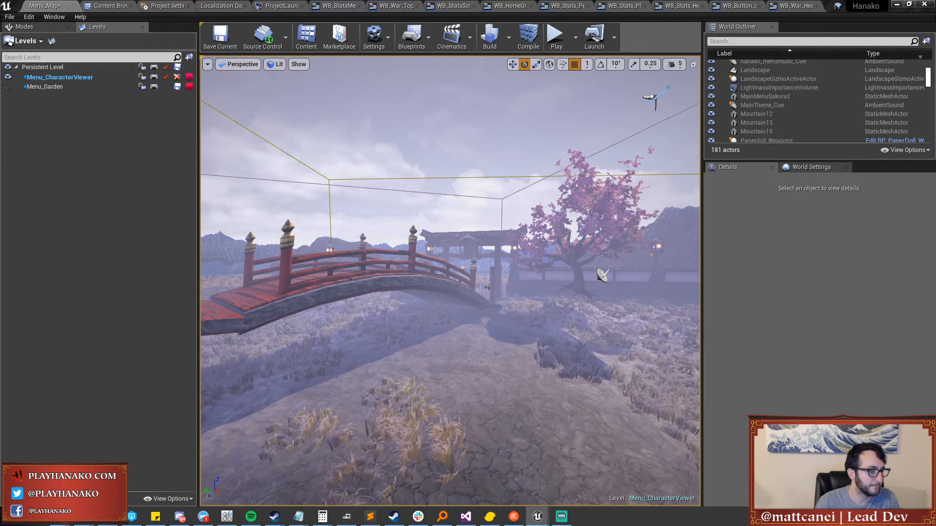
Set the Stretch of the scale box in WB_War_TopClan to Scale to Fit.
click(404, 5)
click(808, 216)
click(780, 237)
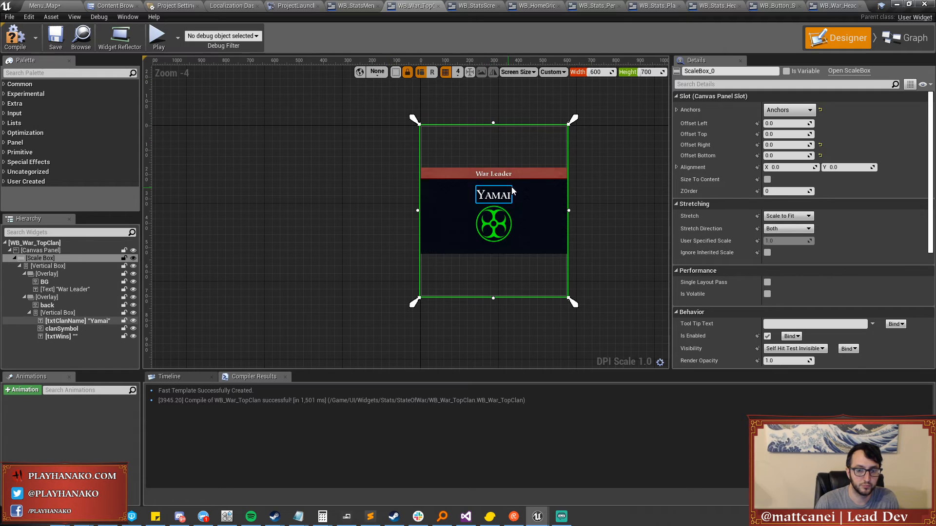
Increase the back image's Y size to about 1066.7, and compile and save WB_War_TopClan.
scroll(509, 190, up, 1)
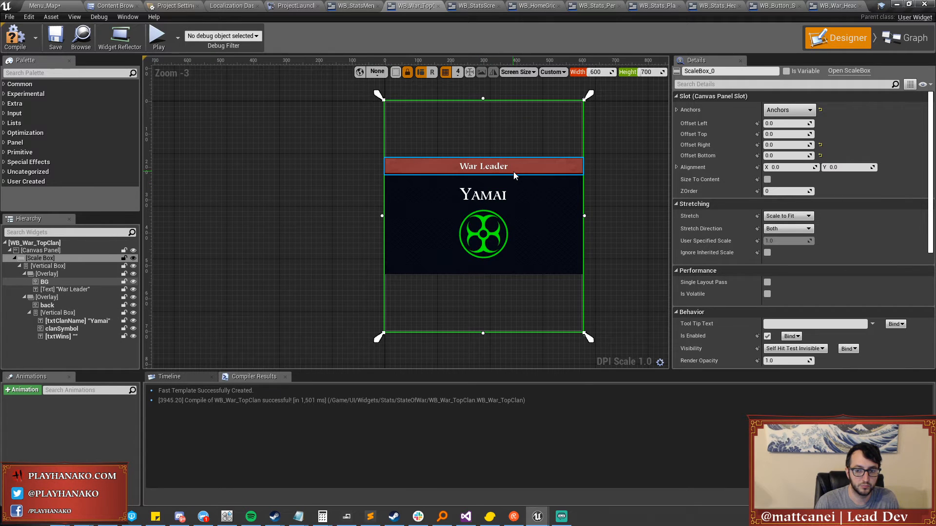
click(420, 211)
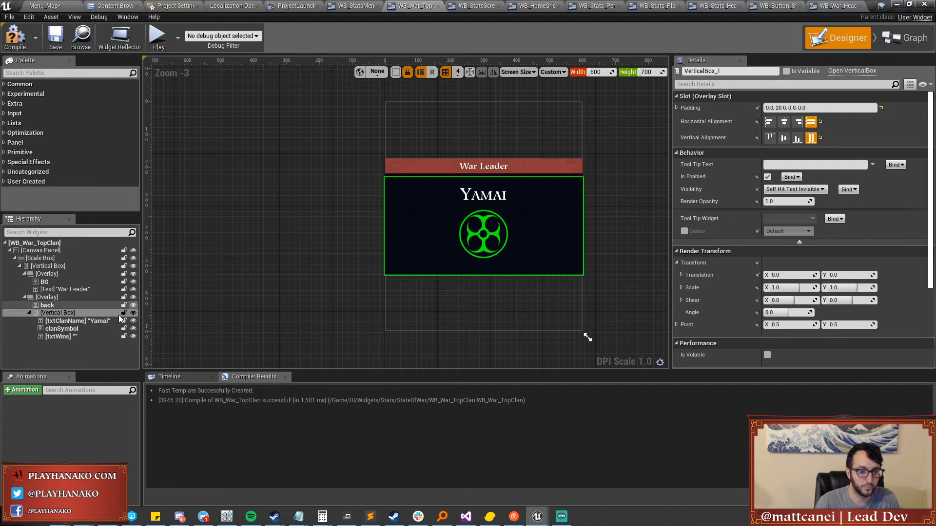
click(45, 282)
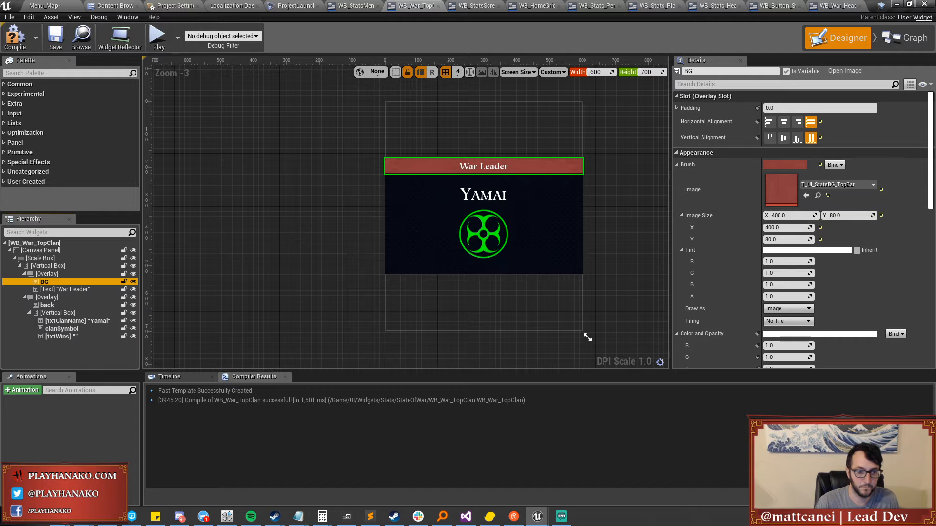
click(49, 305)
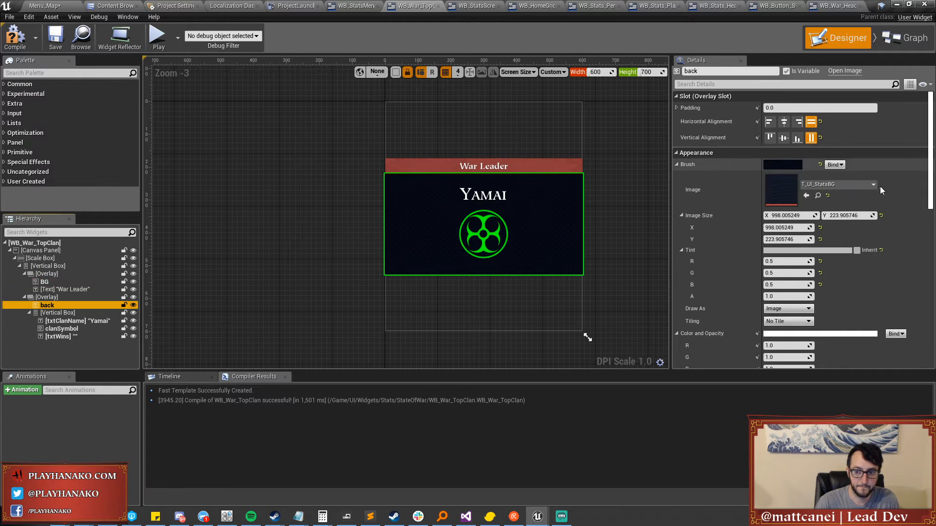
mouse_move(847, 215)
mouse_down()
mouse_move(877, 215)
mouse_move(850, 216)
mouse_up()
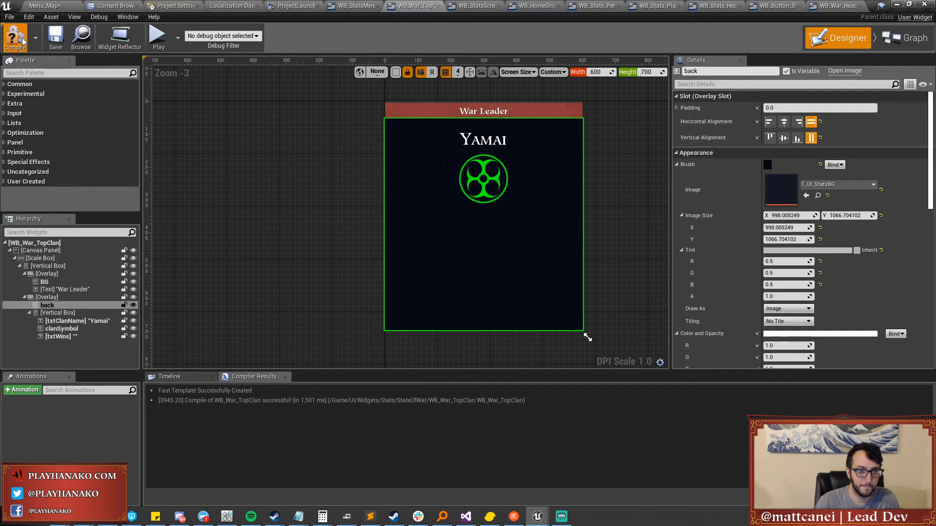
click(56, 41)
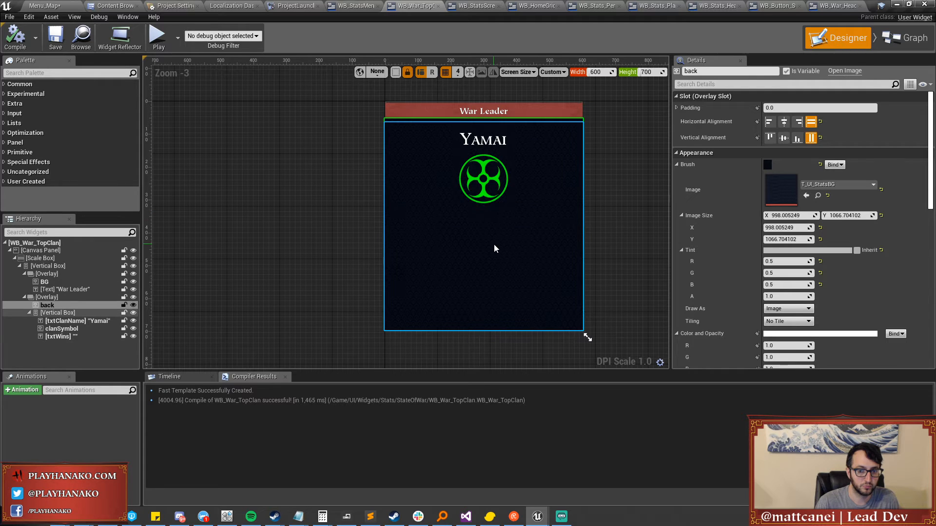
Change the Stretch of the War Leader card's scale box to Fill.
click(41, 258)
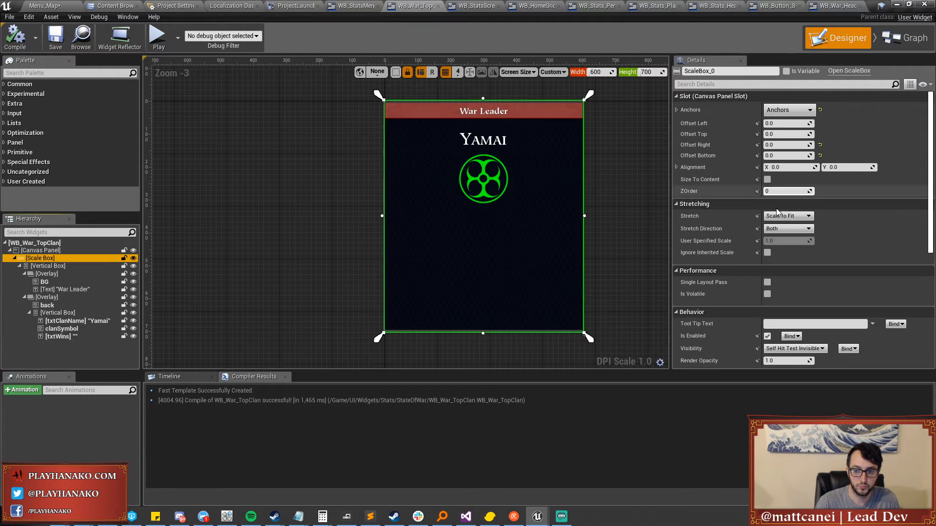
click(787, 216)
click(778, 238)
click(782, 216)
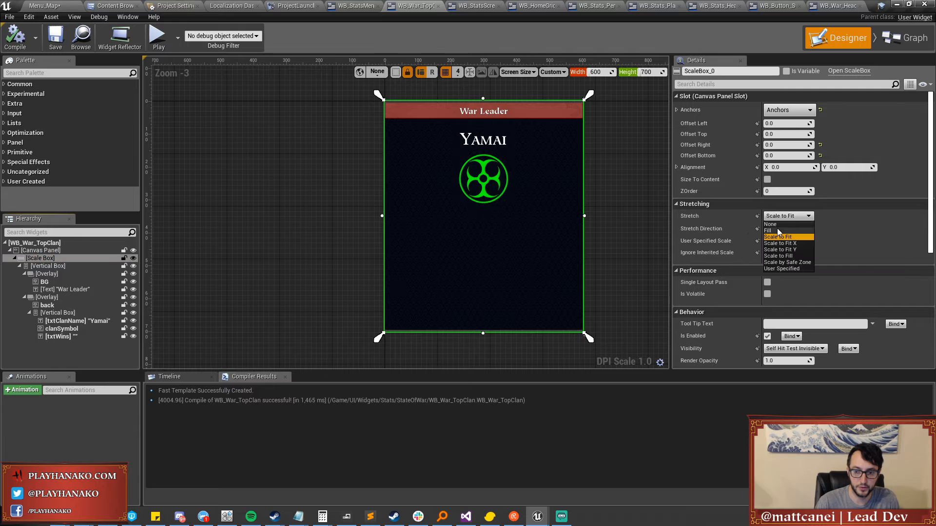
click(778, 231)
scroll(593, 238, down, 1)
right_drag(593, 238, 444, 186)
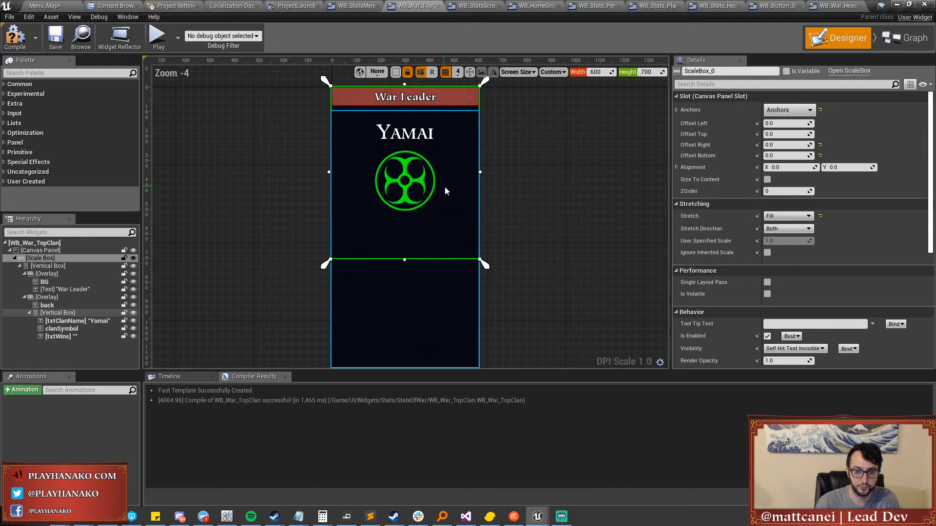
Reduce the back image's Y size to about 612.9 so it fits the card frame, and compile and save the widget.
click(74, 281)
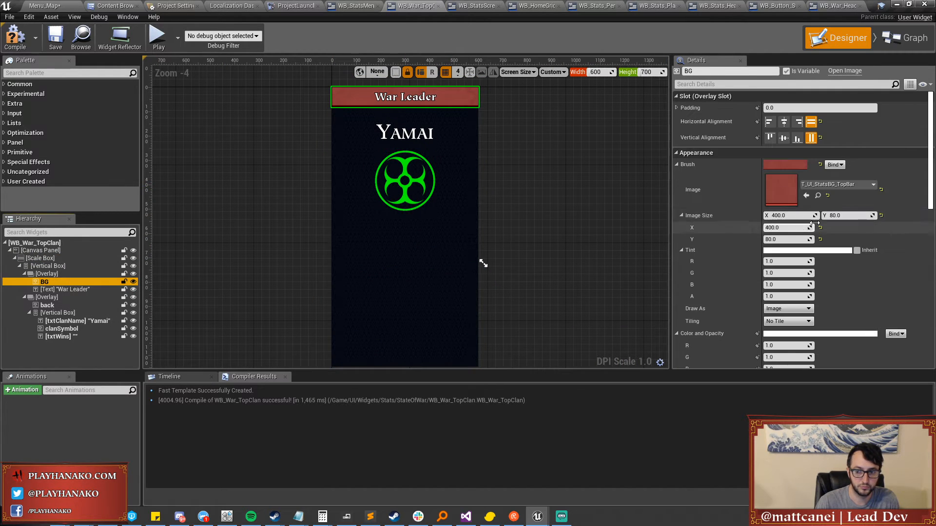
click(390, 306)
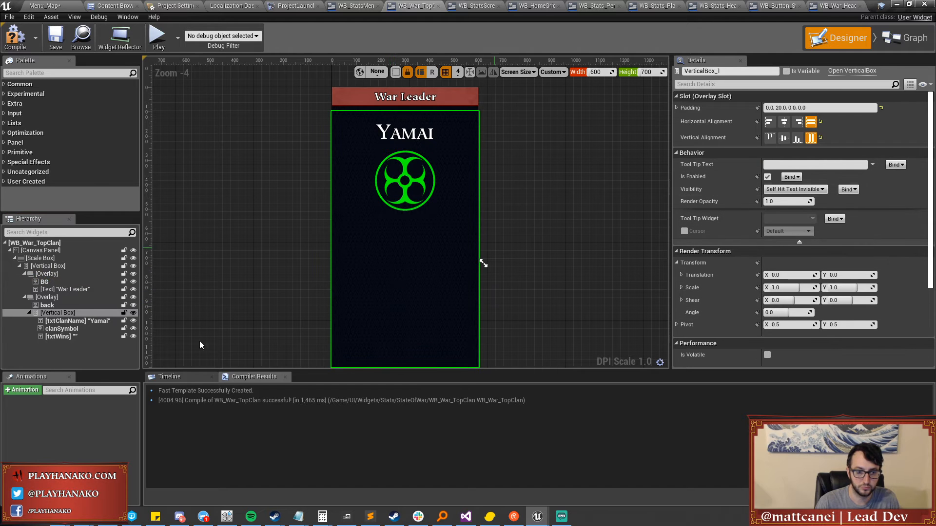
click(61, 305)
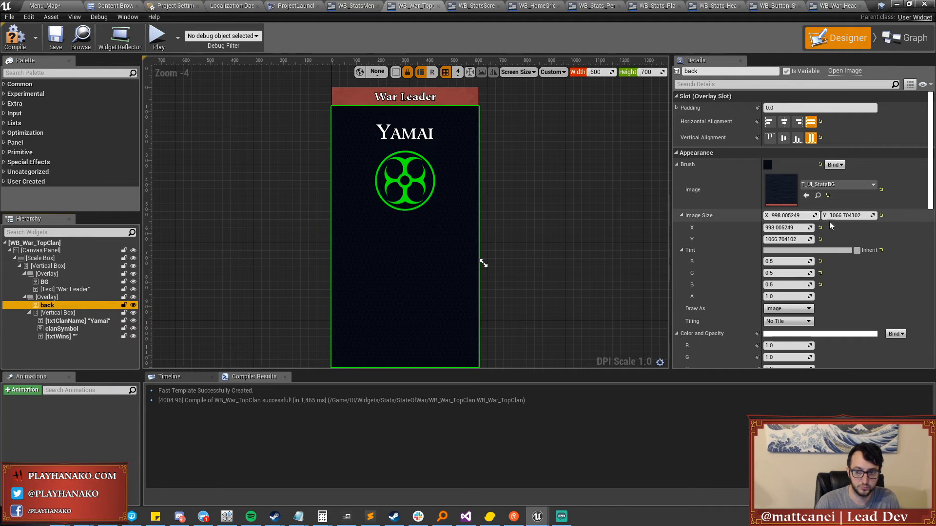
drag(483, 263, 483, 263)
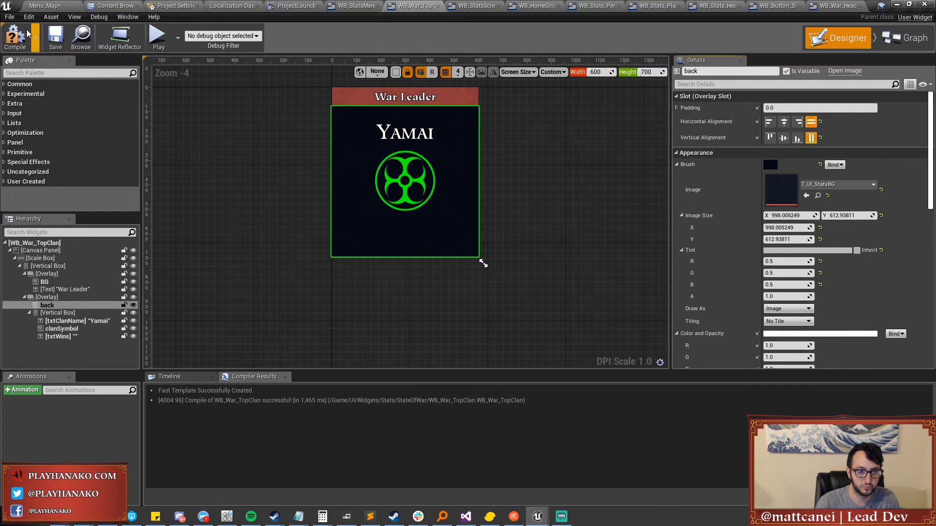
click(54, 37)
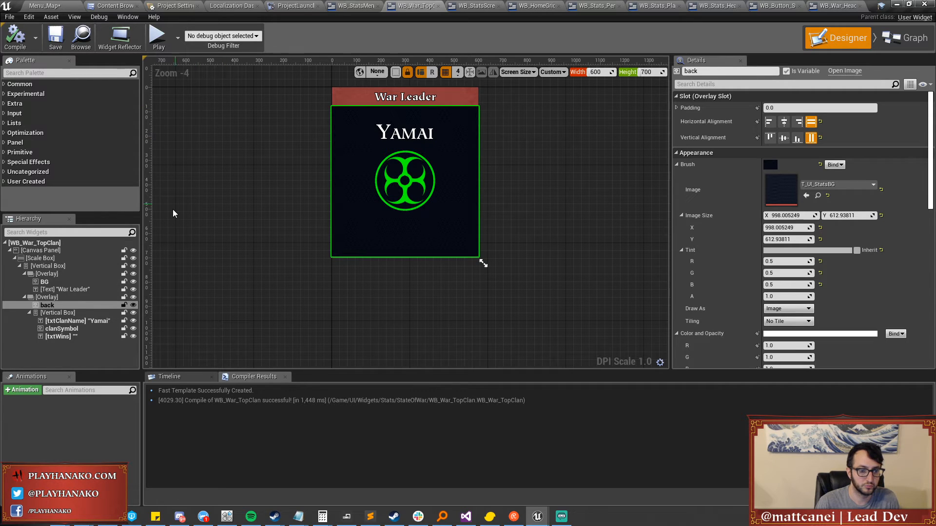
Enable Size To Content on the scale box, set its Stretch to Scale to Fill, and save the compiled widget.
click(42, 259)
click(767, 179)
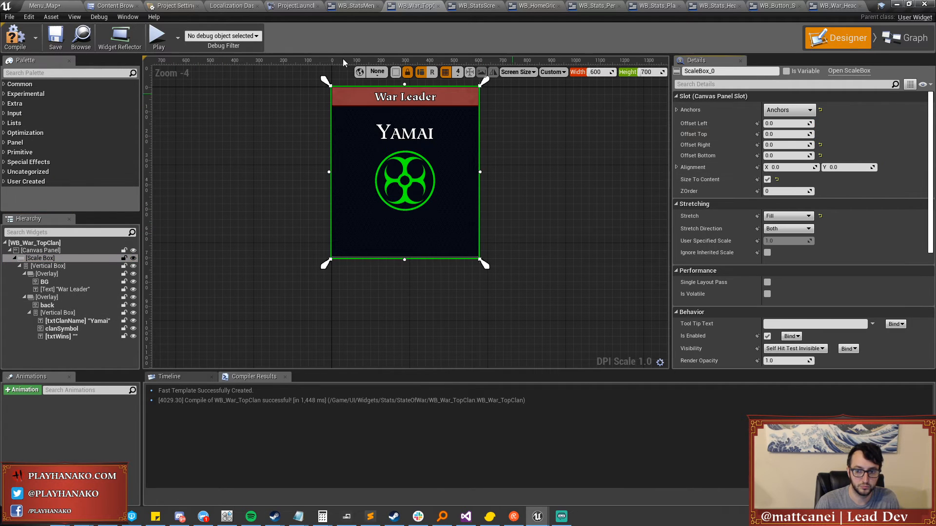
click(786, 220)
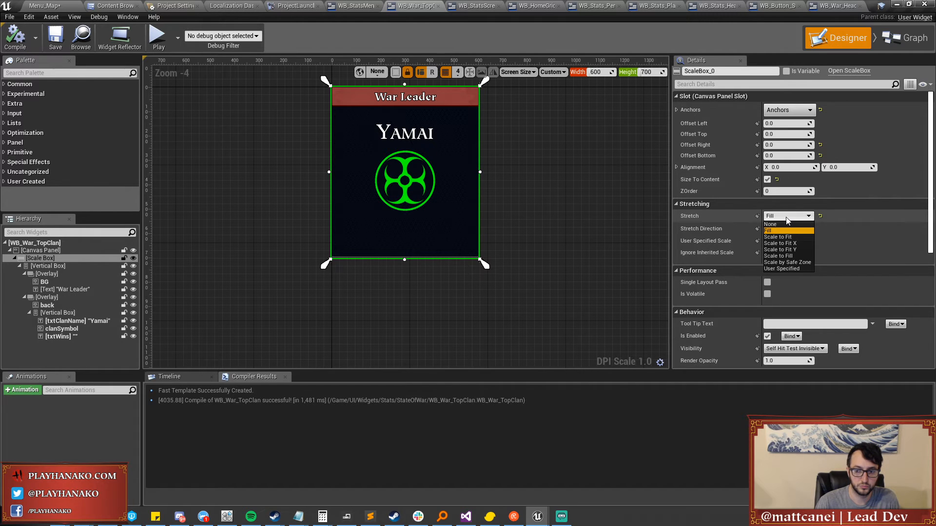
click(785, 260)
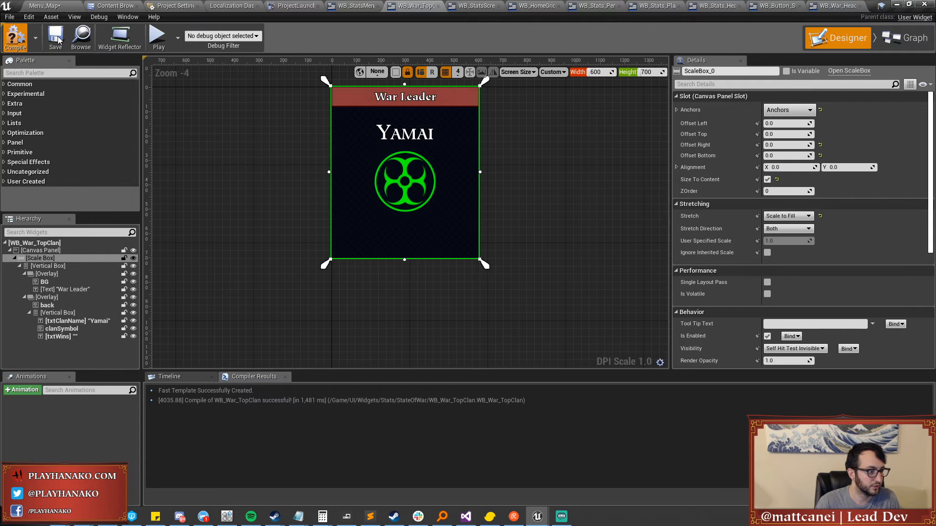
click(57, 39)
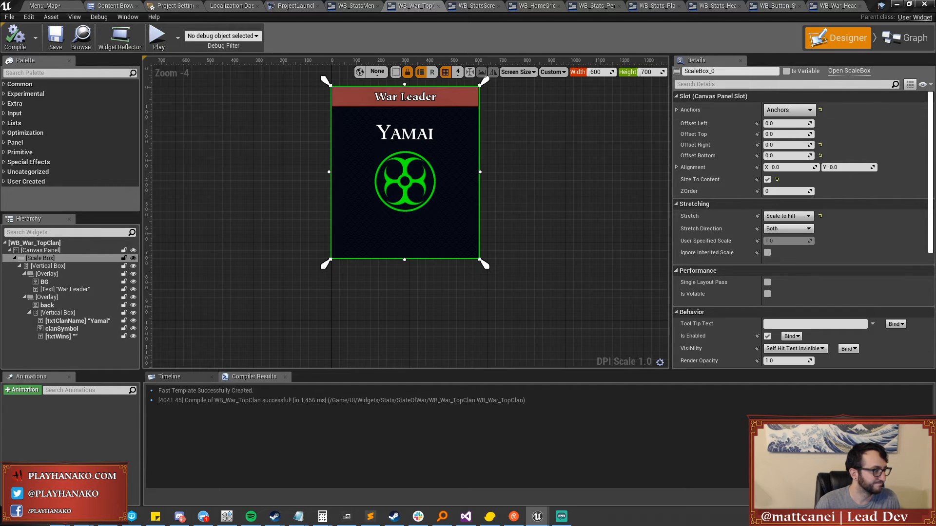
Disable Size To Content on the scale box, compile and save WB_War_TopClan, and keep Stretch at Scale to Fill.
scroll(458, 177, down, 1)
right_drag(456, 177, 377, 226)
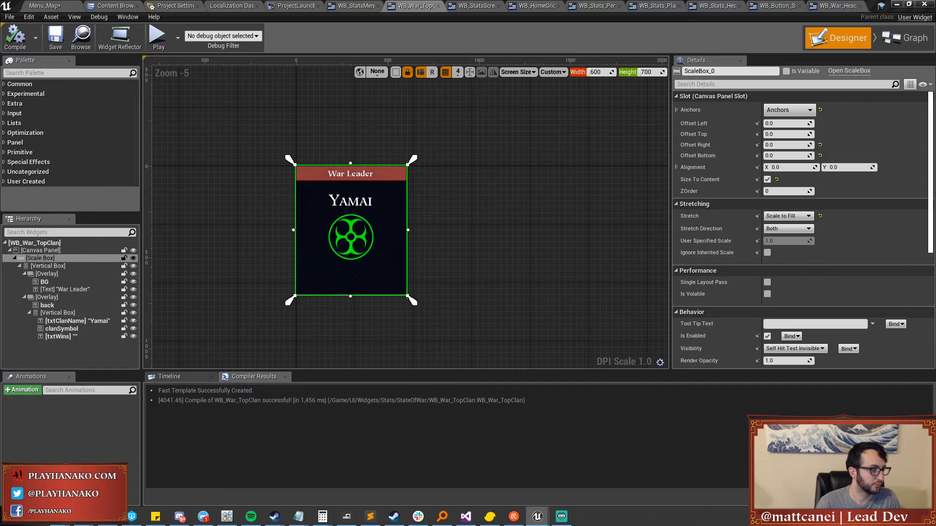
click(767, 180)
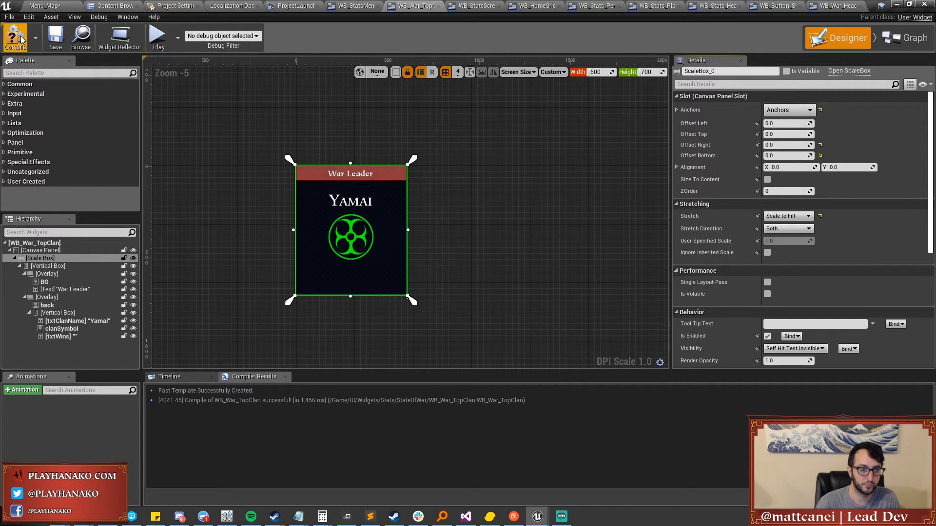
click(61, 44)
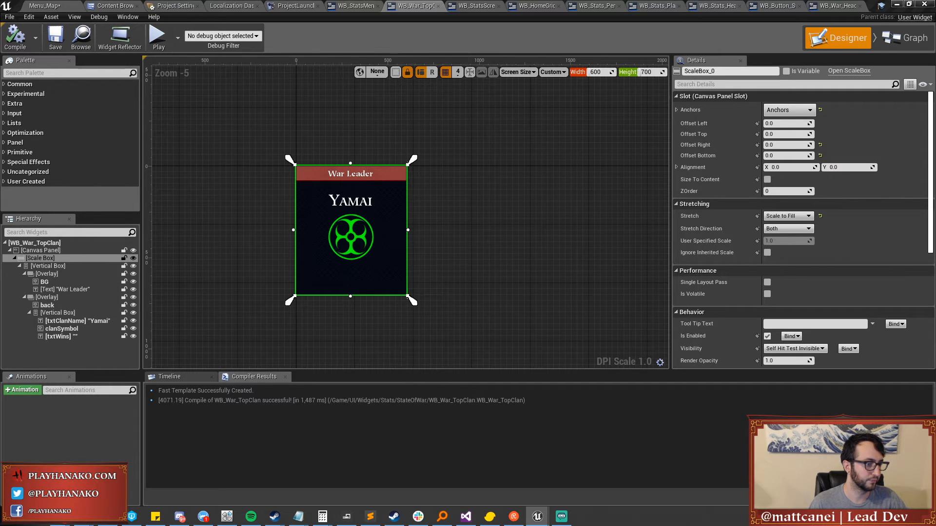
click(788, 216)
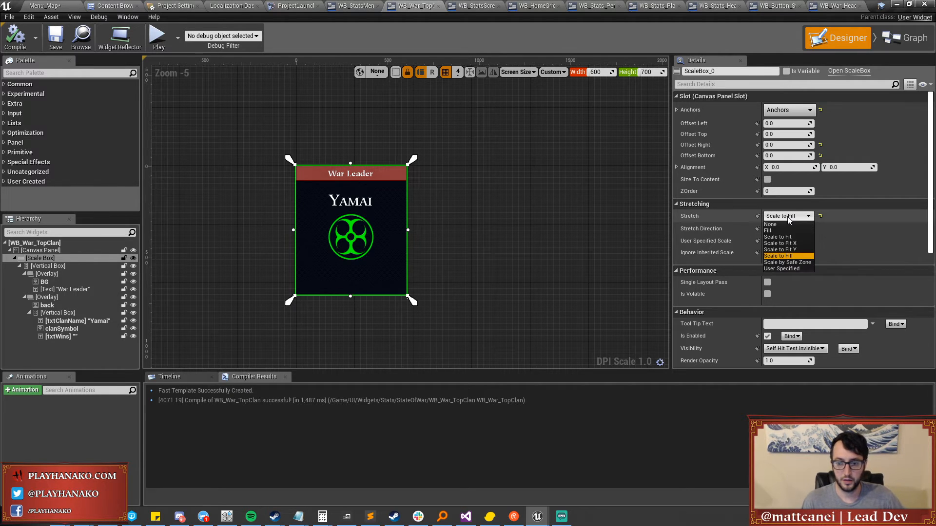
click(777, 256)
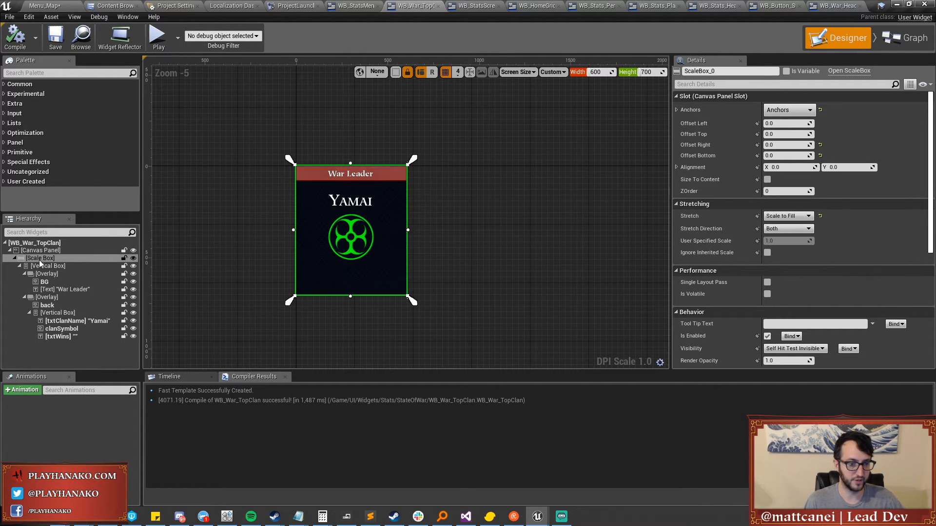
Set the scale box's Stretch to Scale to Fit Y, enable Size To Content, and compile and save WB_War_TopClan.
right_click(41, 259)
mouse_move(83, 343)
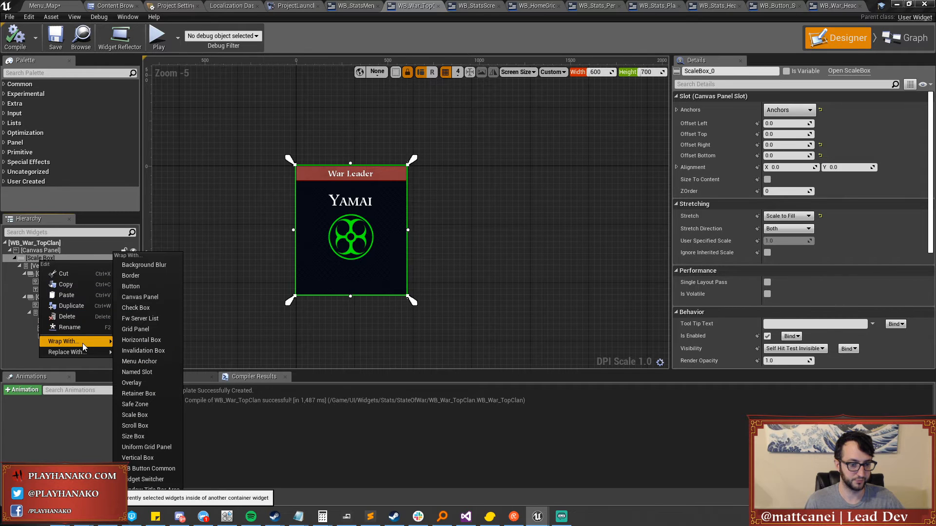
click(787, 216)
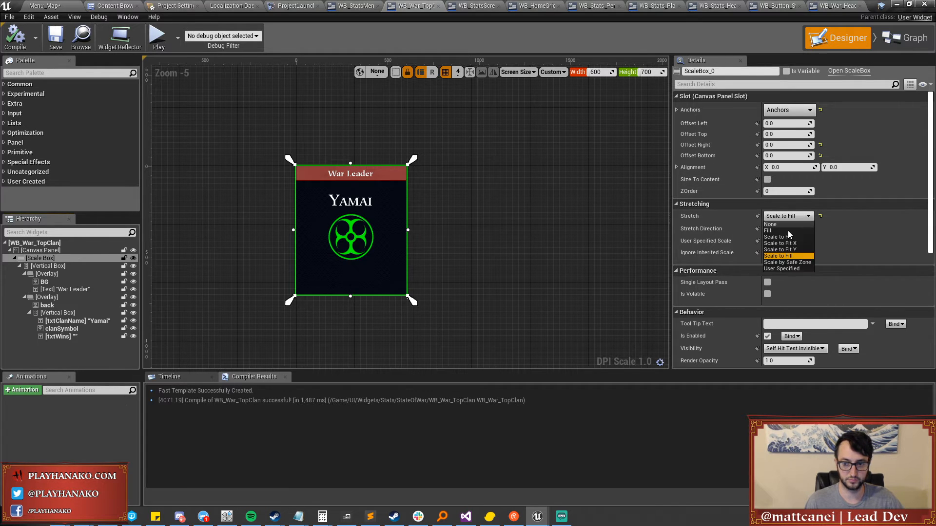
click(784, 232)
click(783, 215)
click(783, 237)
click(782, 214)
click(780, 249)
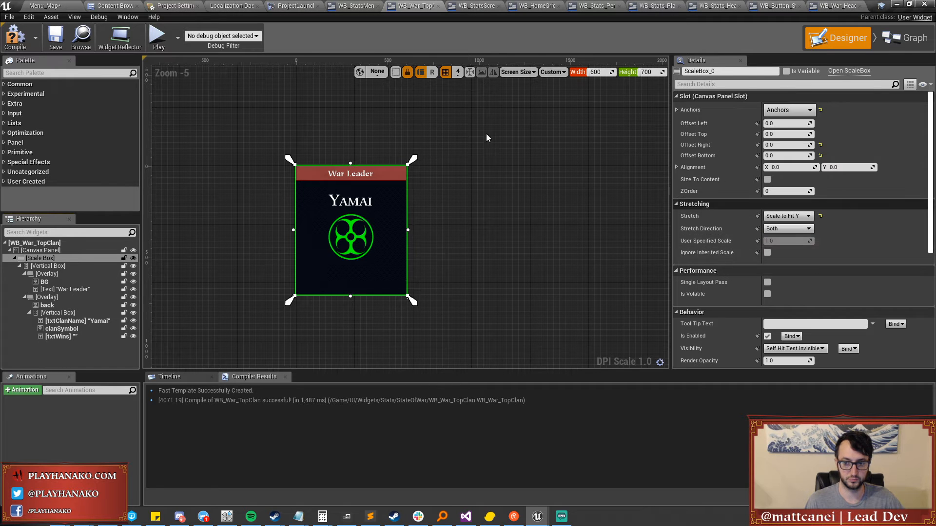
click(14, 39)
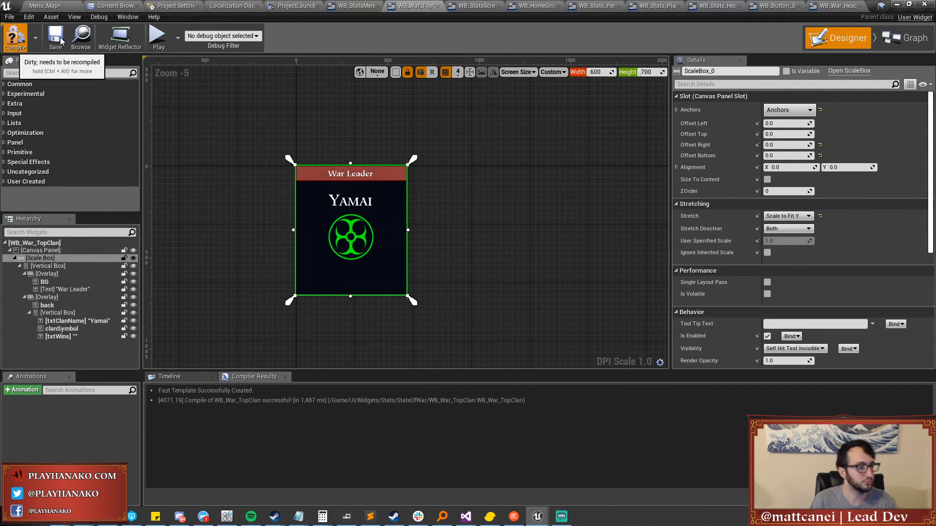
click(61, 40)
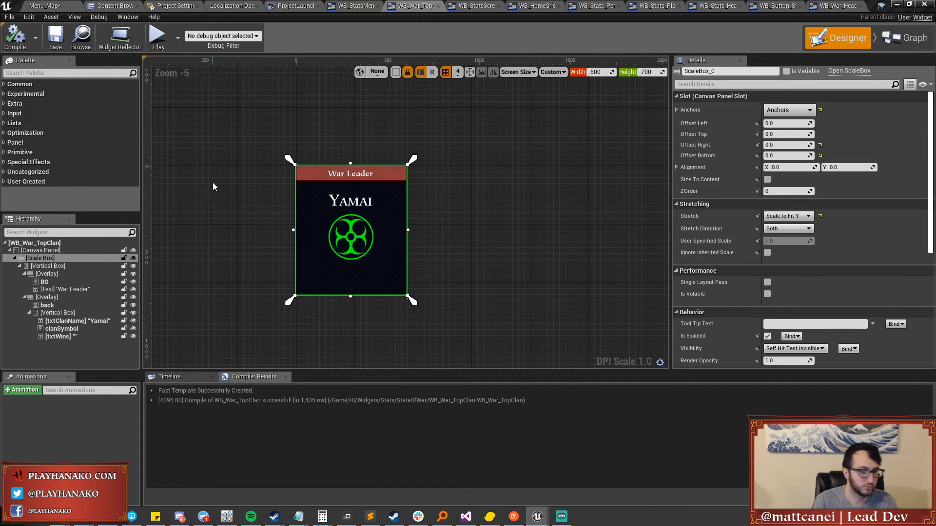
click(767, 180)
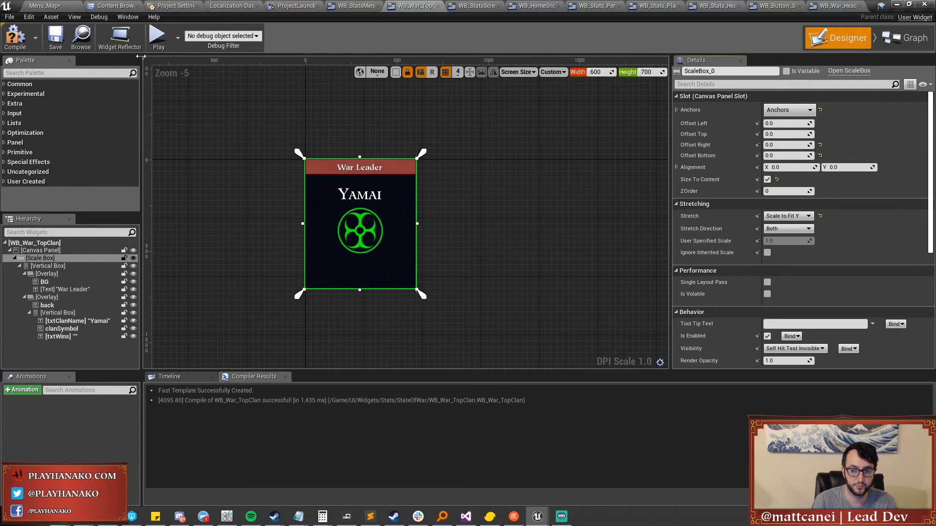
click(54, 38)
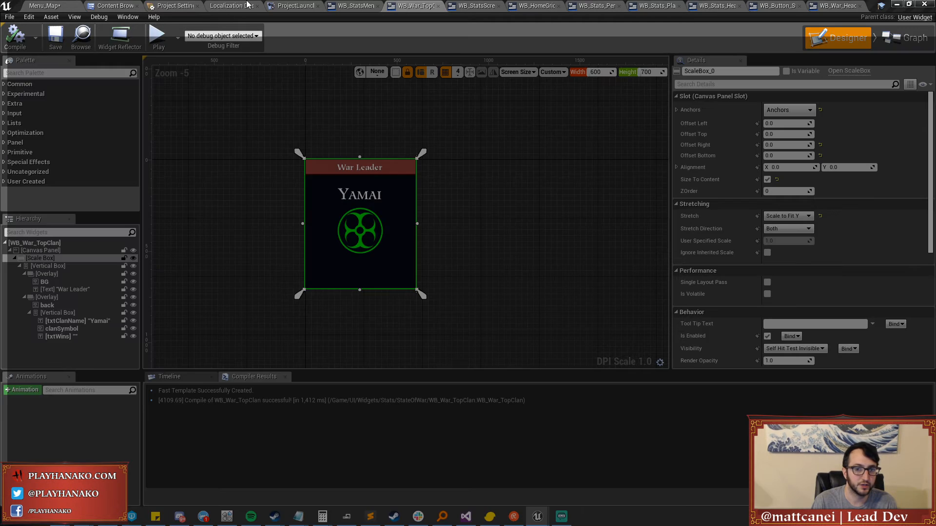
Wrap the WB_War_TopClan widget inside WB_WarScreen with a Size Box and select that box.
drag(247, 6, 410, 5)
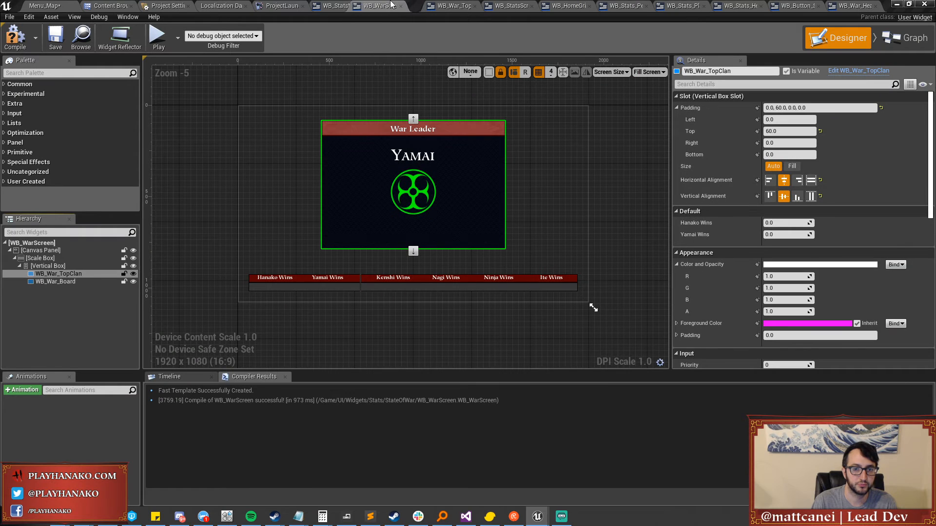
right_click(51, 276)
mouse_move(89, 365)
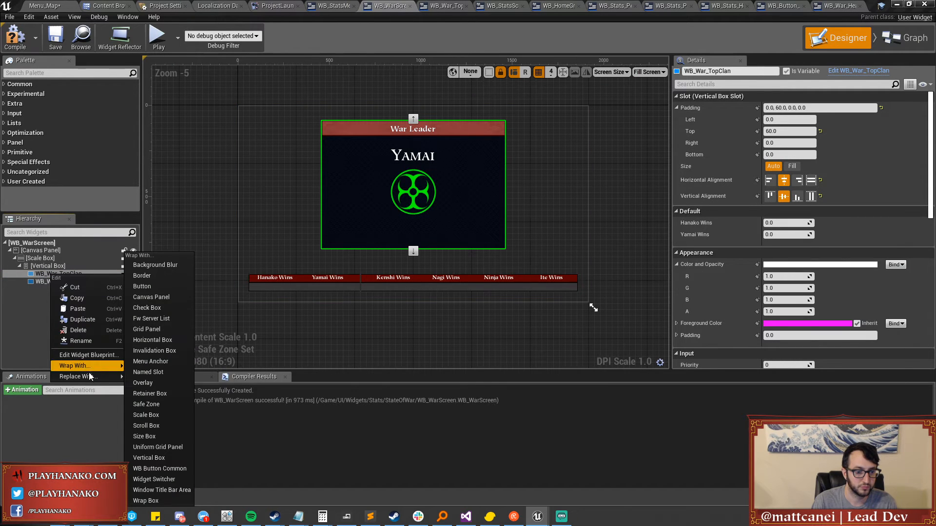
click(145, 435)
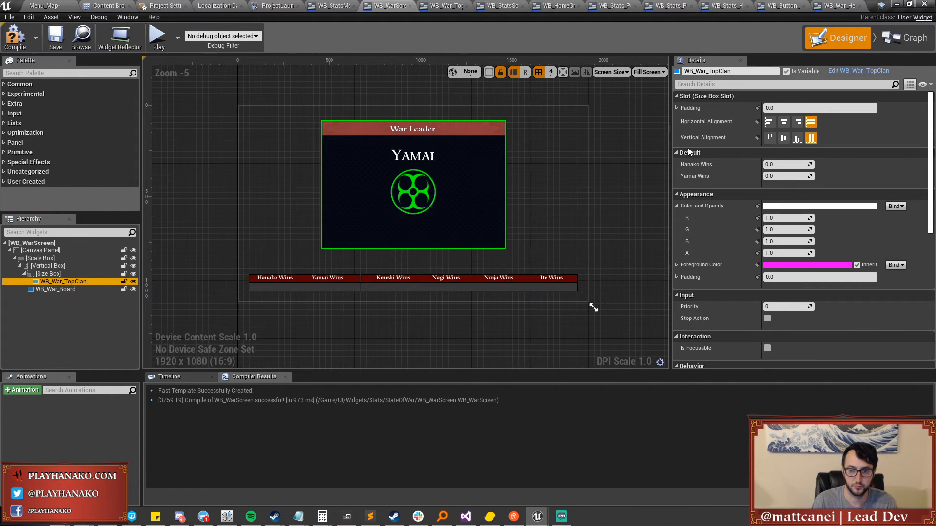
click(49, 274)
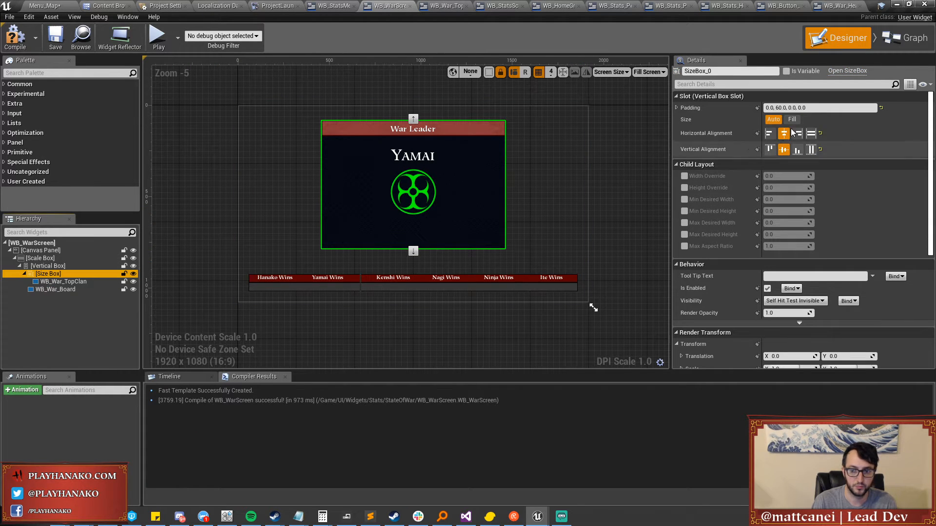
Try fill alignment and Fill size on the size box's slot, and restore center alignment and Auto size.
click(811, 133)
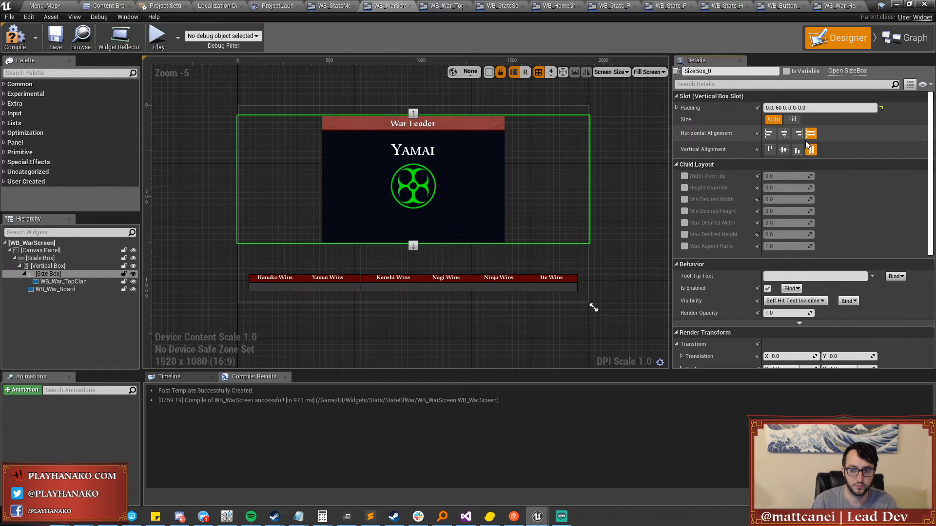
click(783, 133)
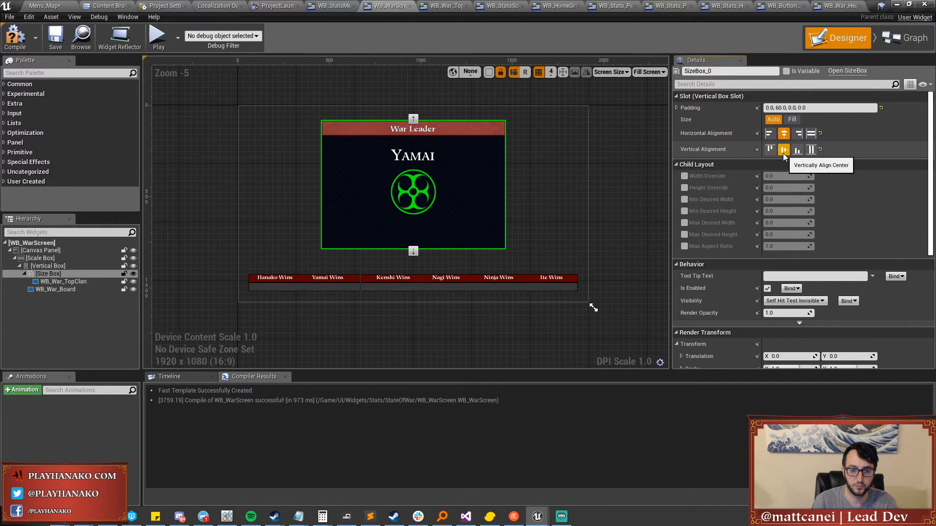
click(792, 120)
click(774, 120)
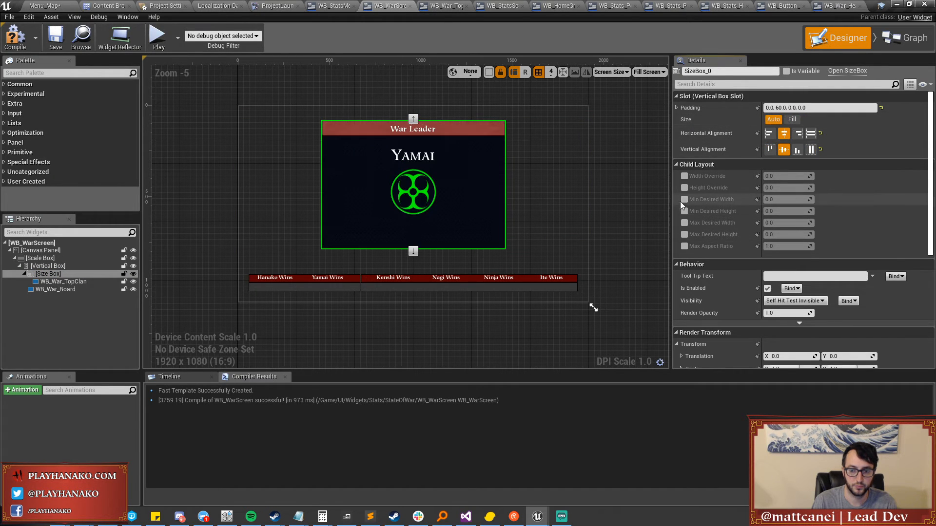
Enable the size box's Width Override at about 485.7, and compile and save WB_WarScreen.
click(684, 176)
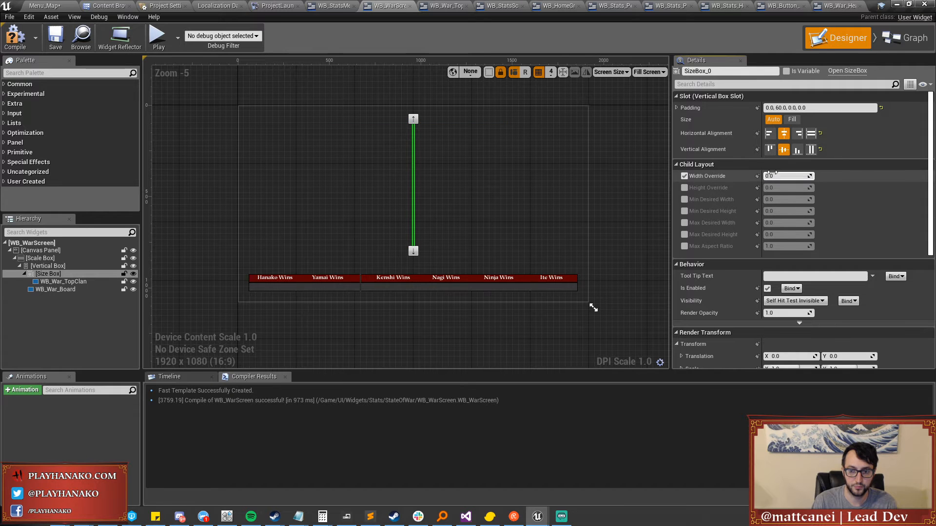
drag(787, 176, 816, 176)
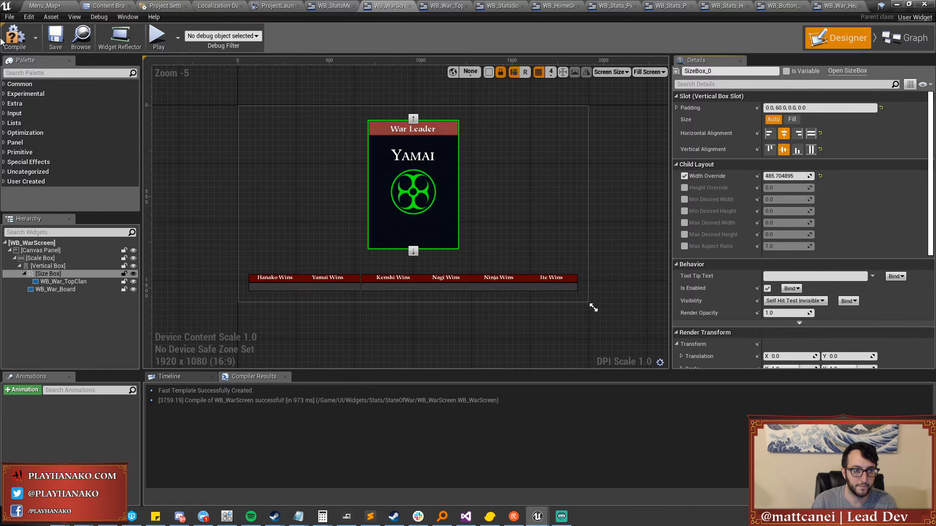
click(55, 37)
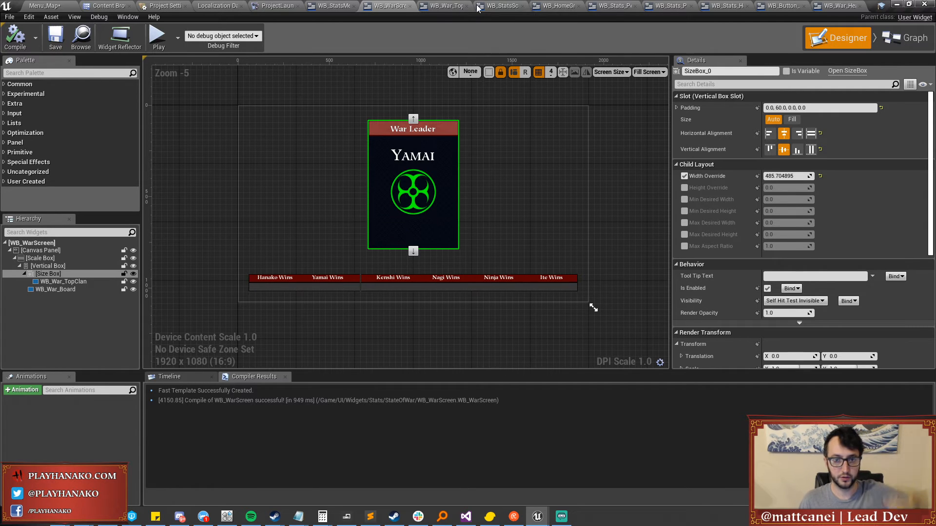
Examine the resized War Leader card on the State of War page in WB_StatsScreen.
click(501, 6)
click(54, 321)
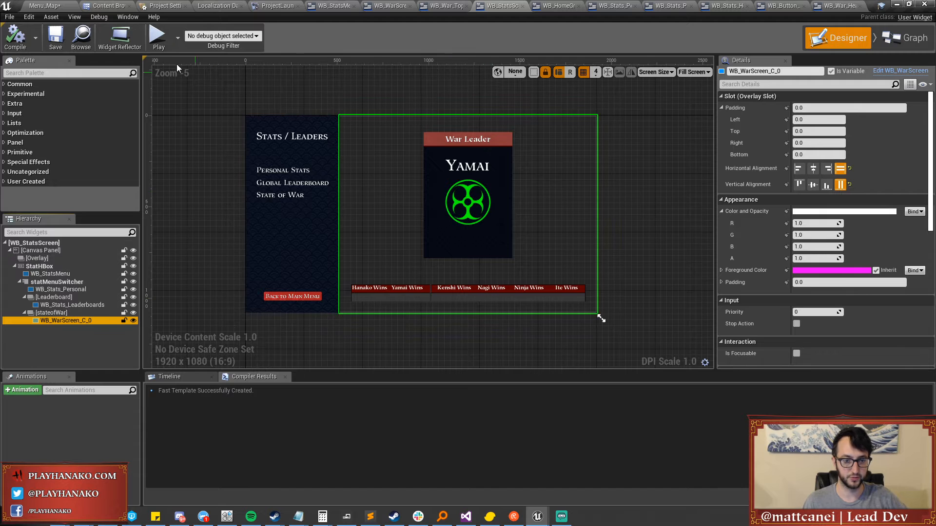
click(277, 167)
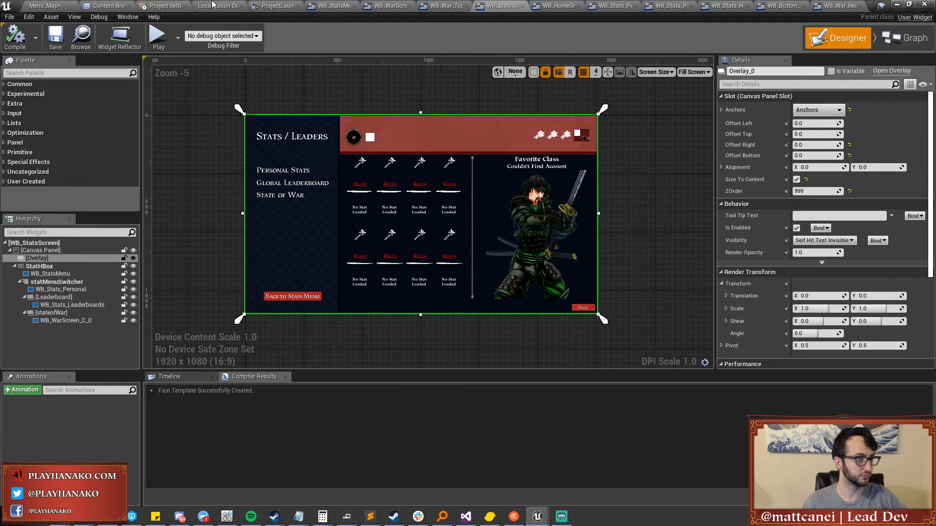
Close the home grid, WB_Stats_Personal and WB_Stats_PlayerEntry widget editors.
click(549, 7)
click(578, 6)
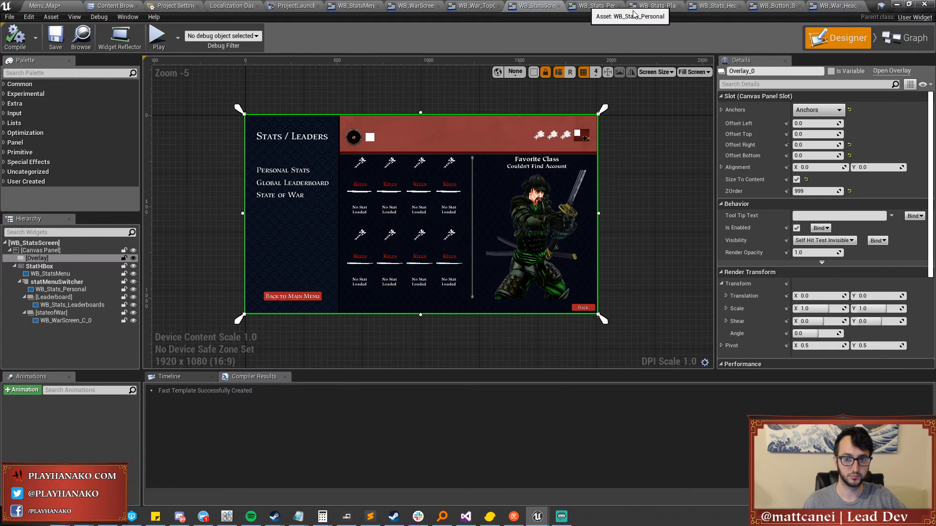
click(626, 11)
click(620, 6)
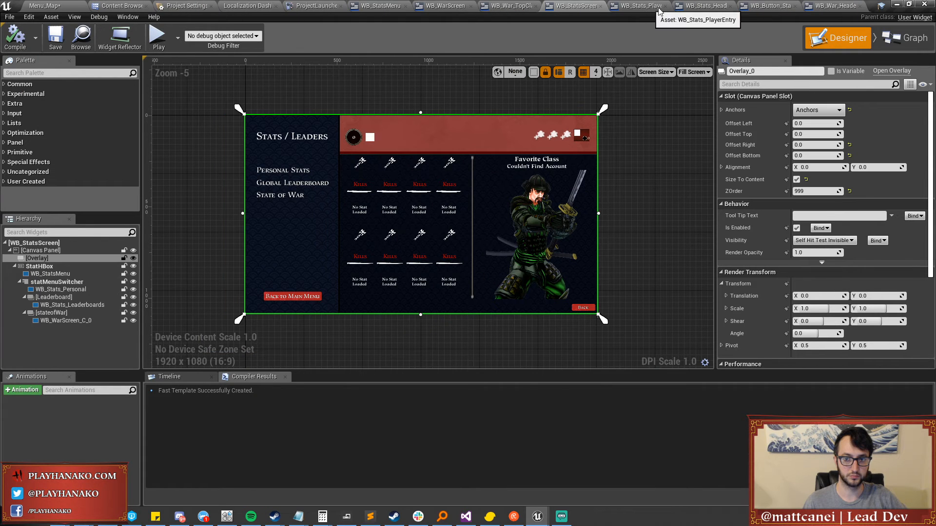
click(640, 7)
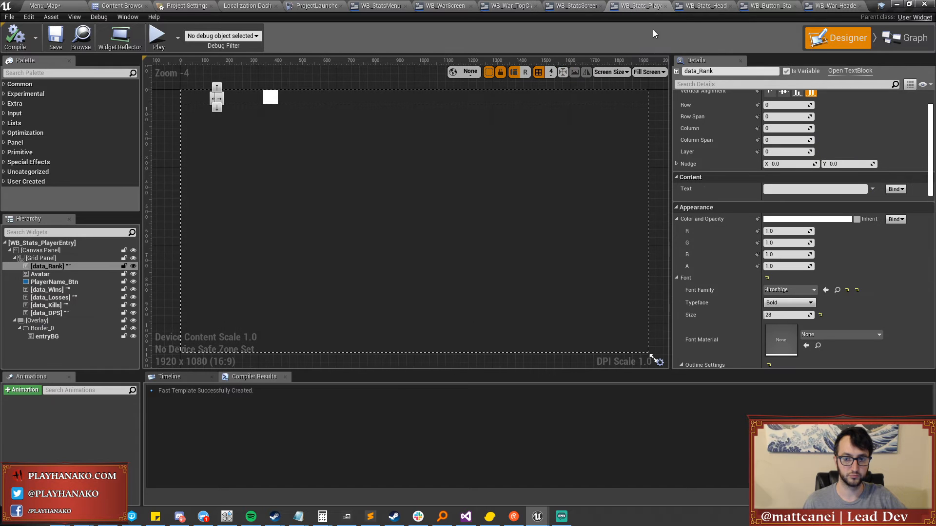
click(665, 6)
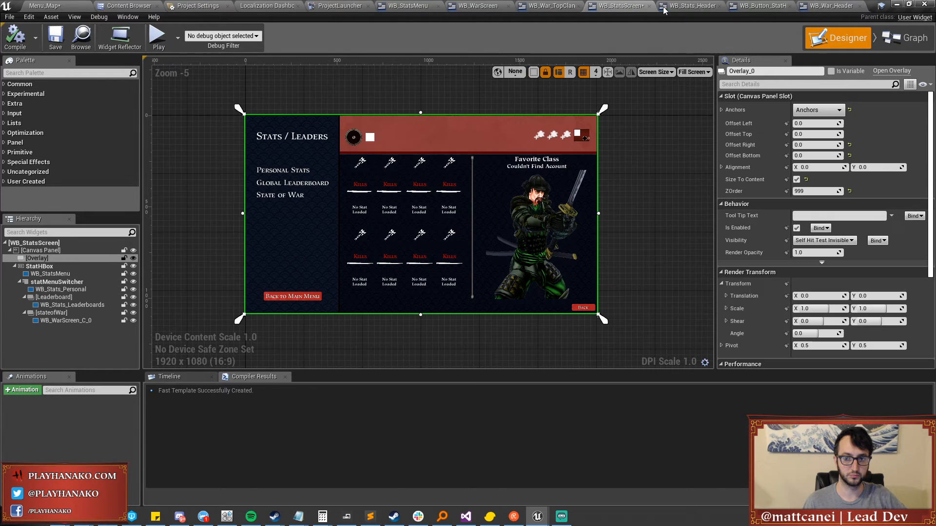
Close the WB_Stats_Header, stat header button and WB_War_Header widget editors, and save WB_StatsScreen.
click(690, 4)
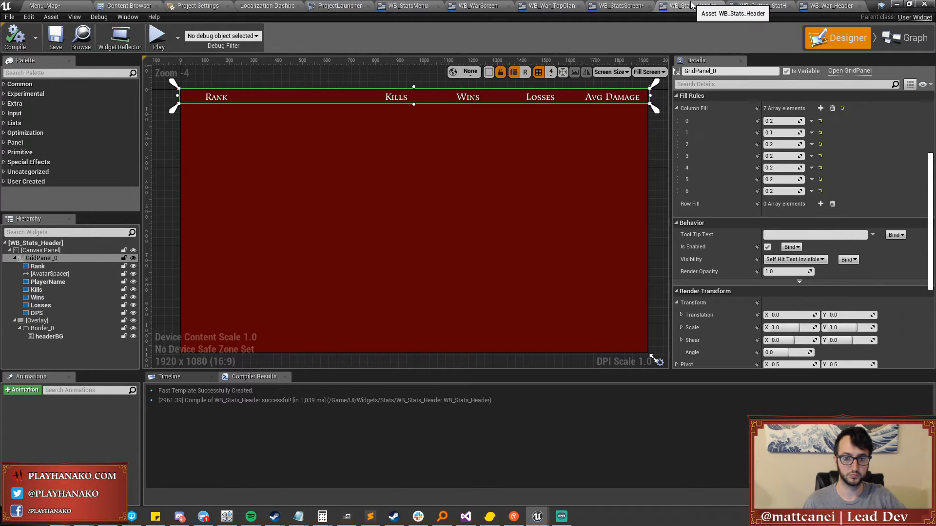
click(599, 97)
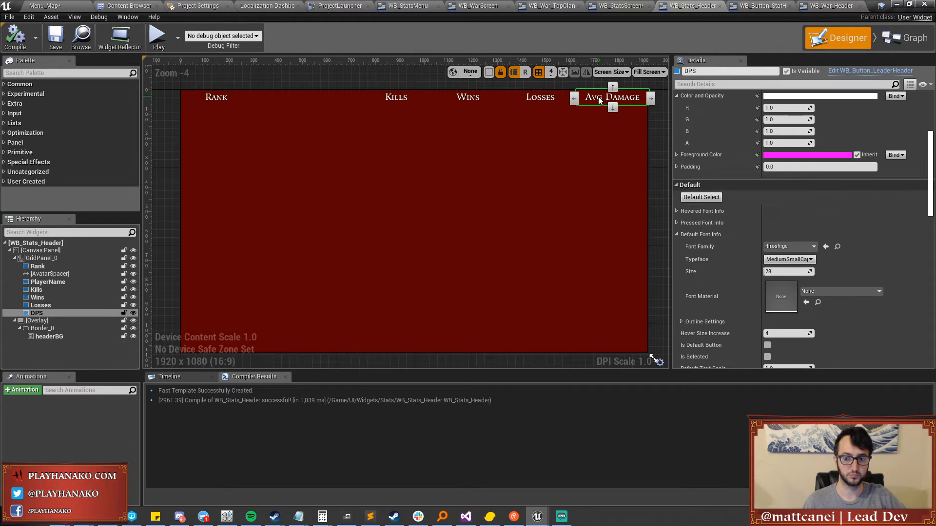
scroll(711, 255, down, 6)
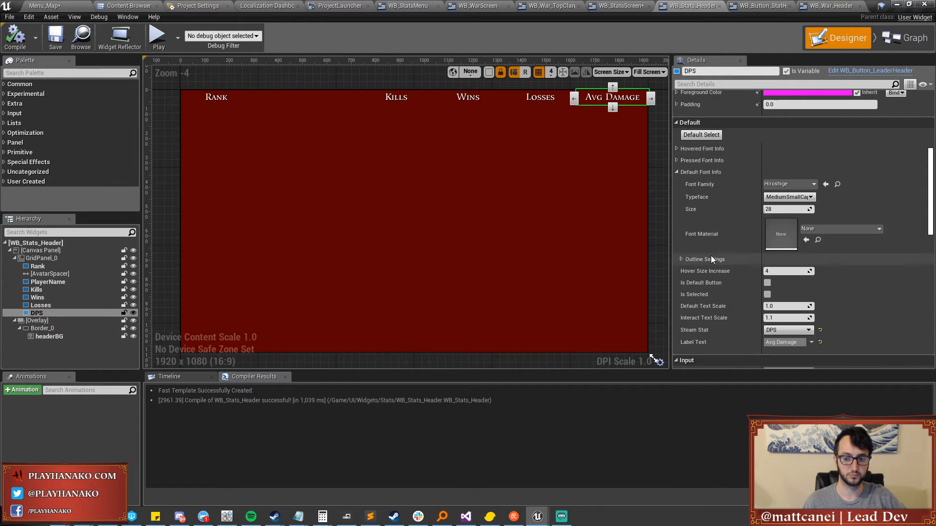
click(721, 6)
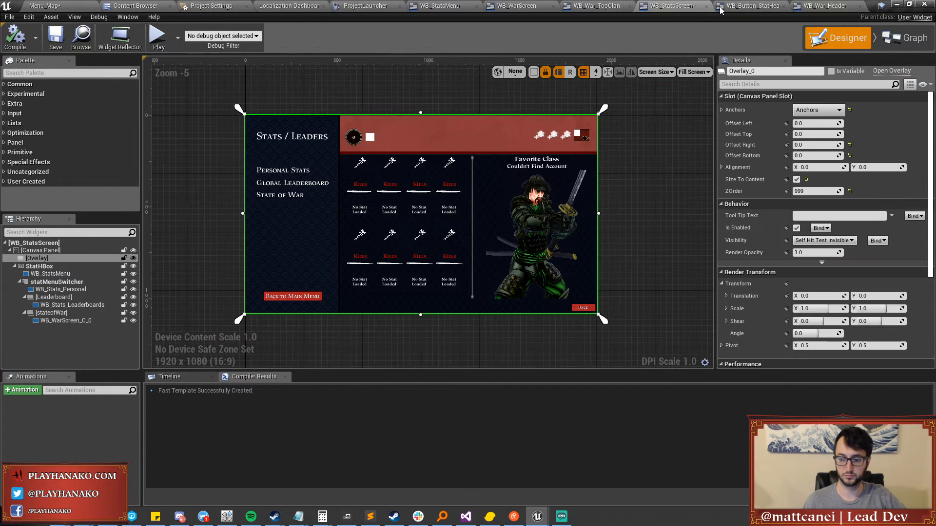
click(750, 7)
click(784, 6)
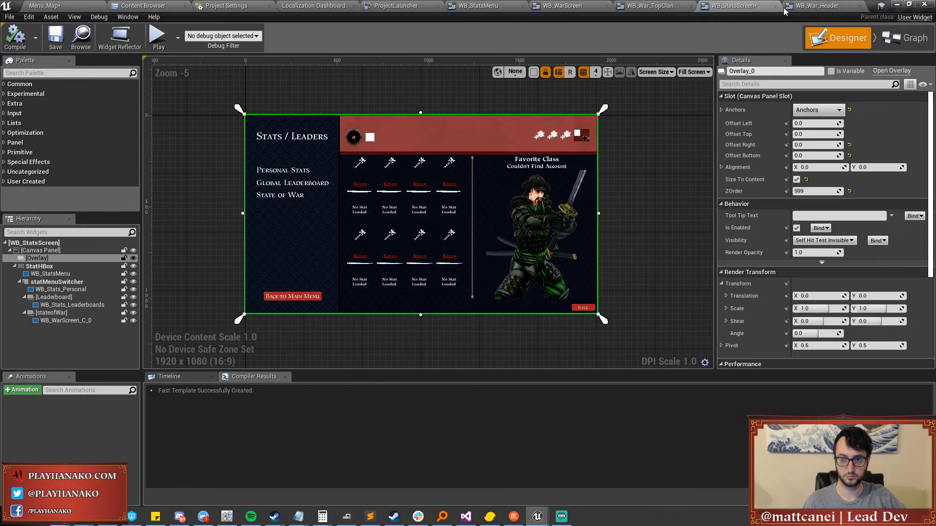
click(820, 7)
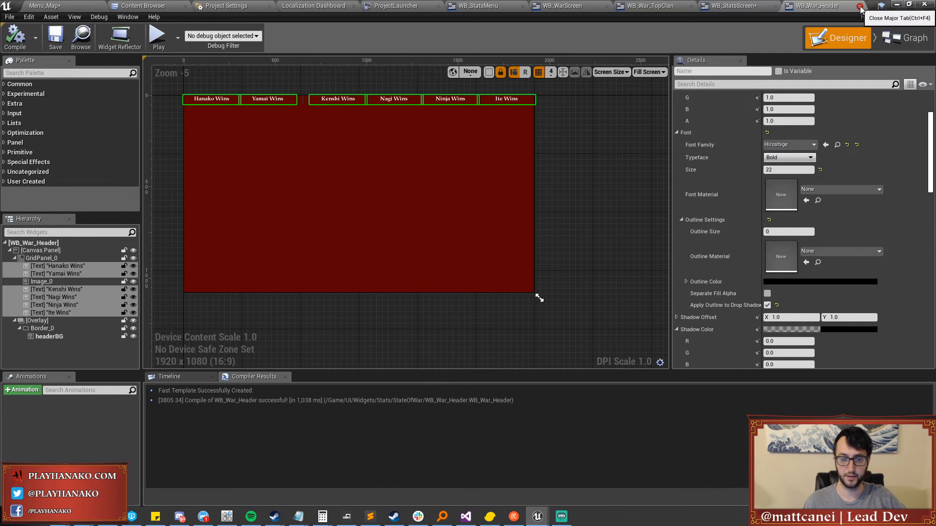
click(860, 6)
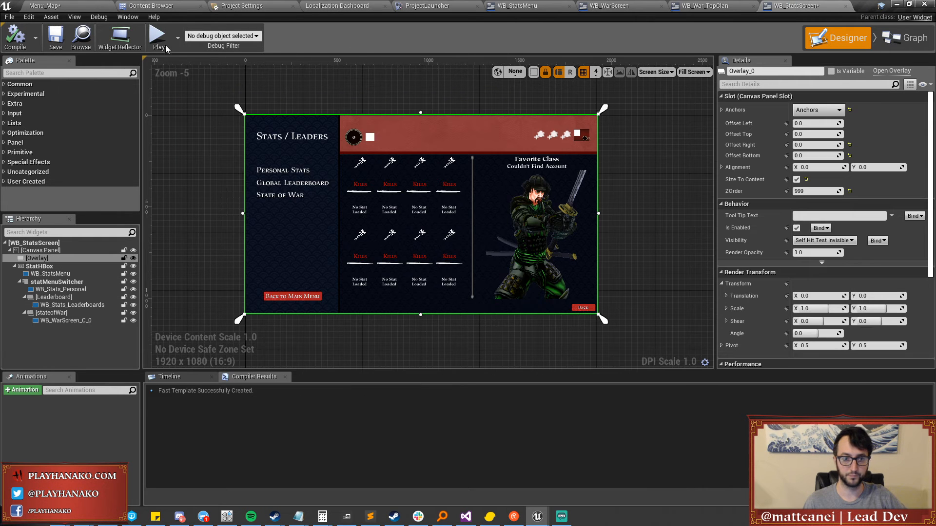
click(55, 38)
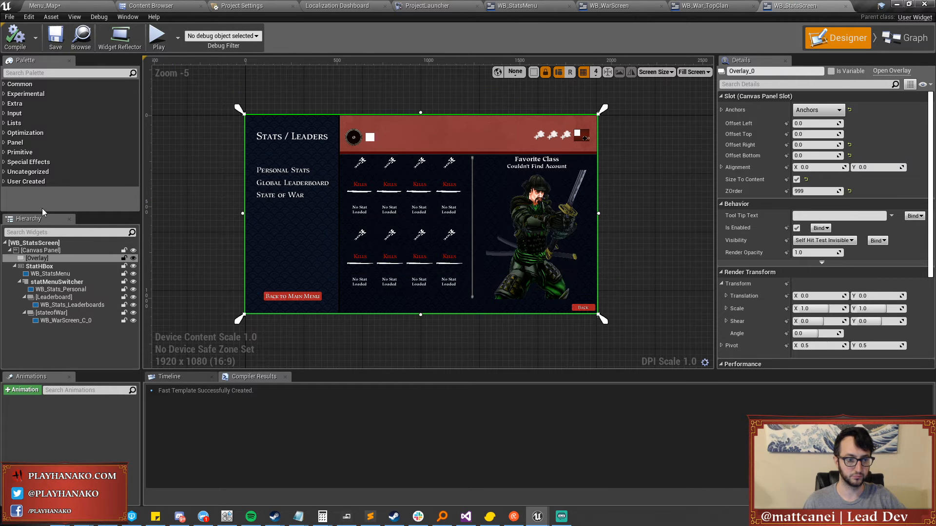
Examine the State of War, leaderboard, personal stats and stats menu widgets within WB_StatsScreen.
click(50, 320)
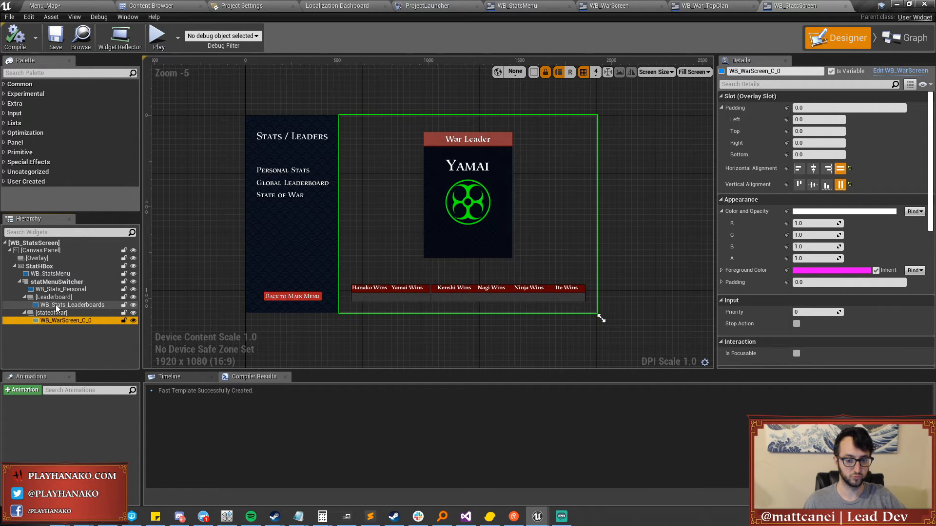
click(56, 305)
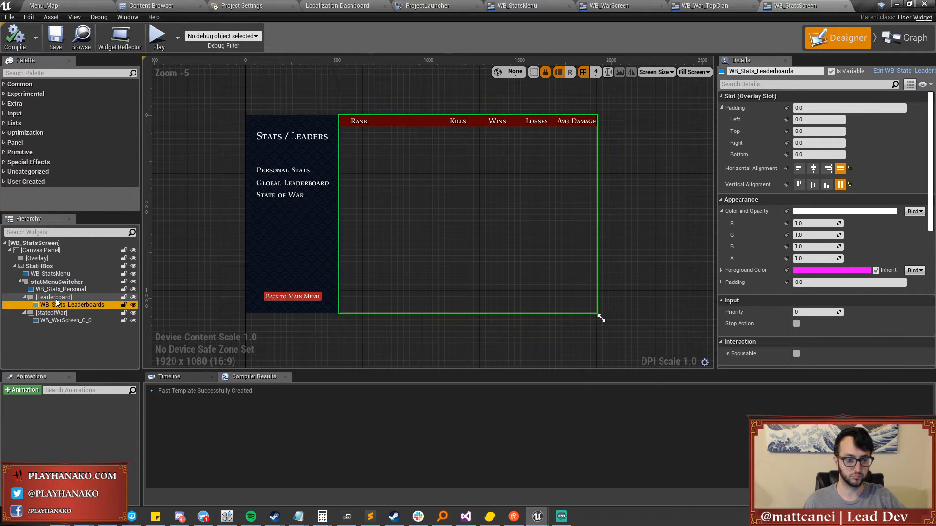
click(56, 289)
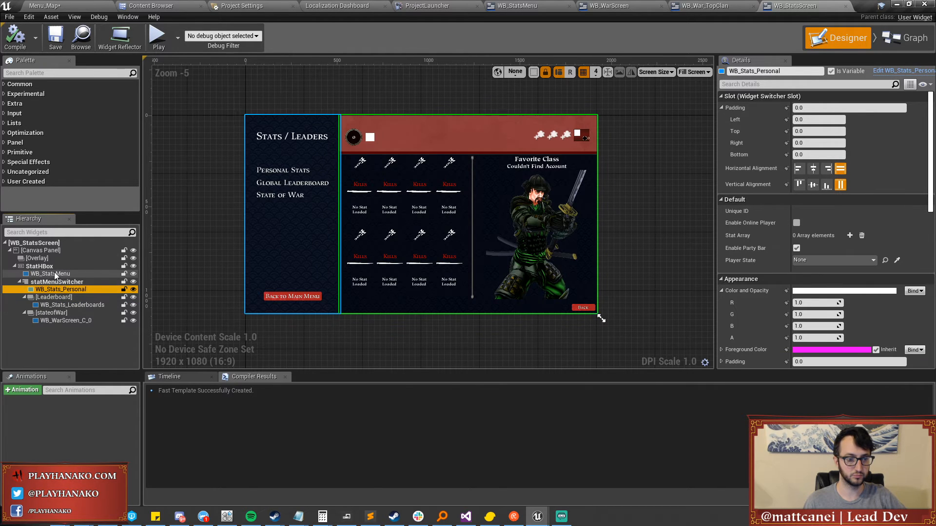
click(55, 274)
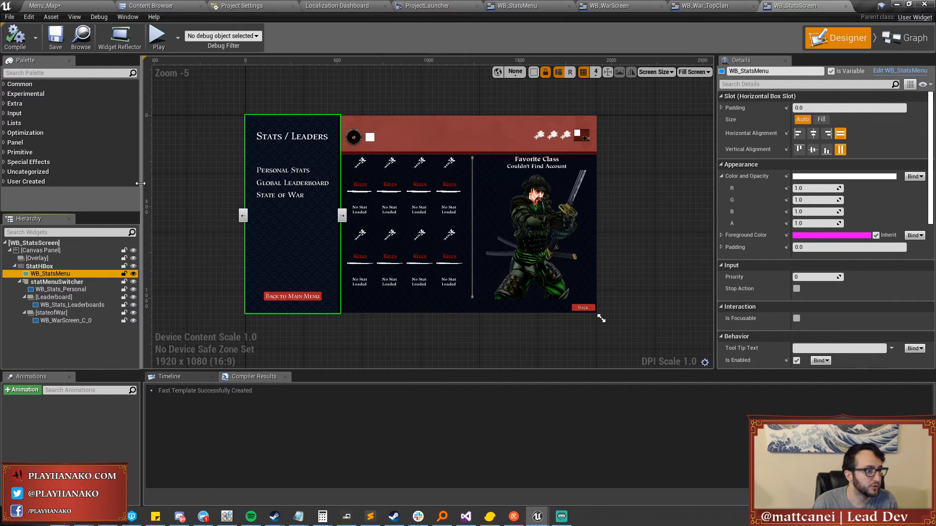
Open WB_StatsMenu's graph from WB_StatsScreen and go to the entry node of its Set Hovers function.
click(893, 73)
scroll(297, 204, up, 1)
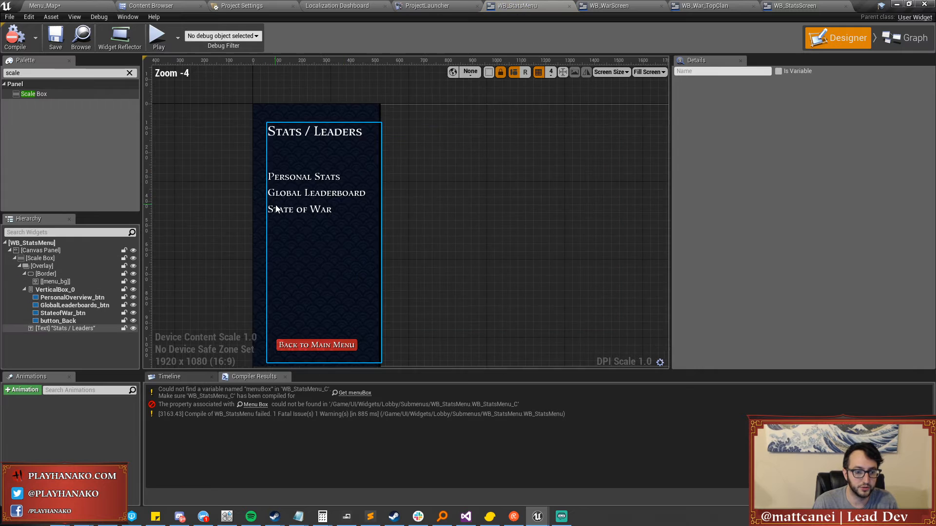
click(906, 42)
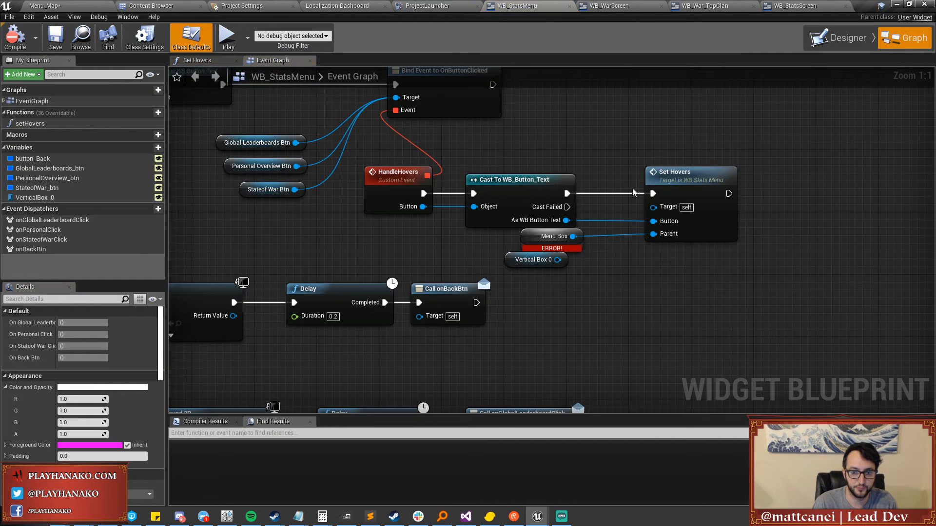
double_click(689, 176)
right_drag(208, 252, 428, 255)
right_drag(283, 265, 584, 251)
right_drag(176, 238, 496, 229)
right_drag(229, 216, 450, 214)
scroll(451, 214, down, 1)
right_drag(338, 226, 587, 231)
Change the type of the Set Hovers function's Parent input to a Vertical Box object reference.
click(385, 163)
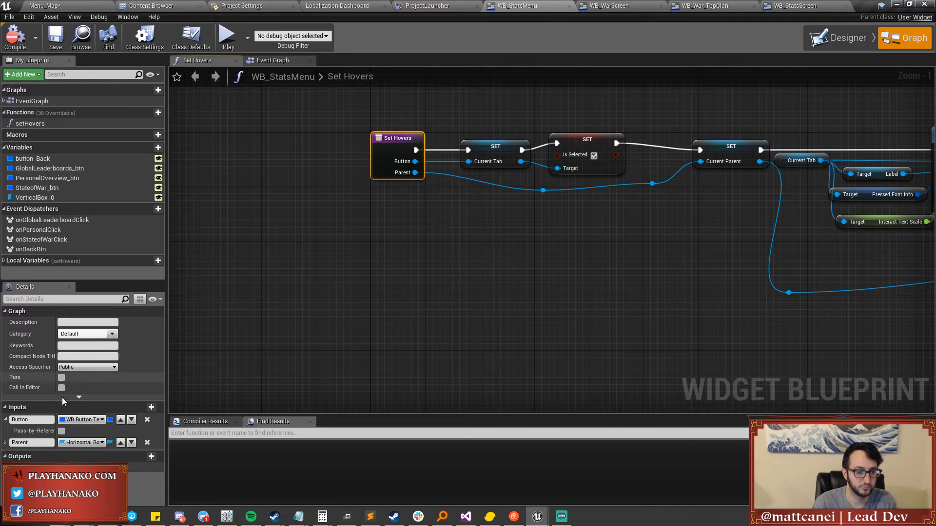
click(74, 443)
text(vertical)
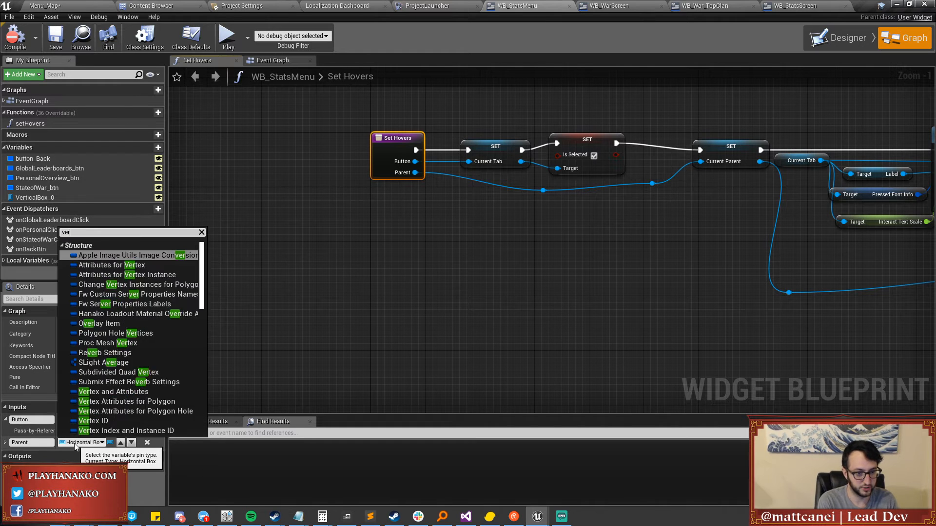
mouse_move(195, 255)
click(223, 257)
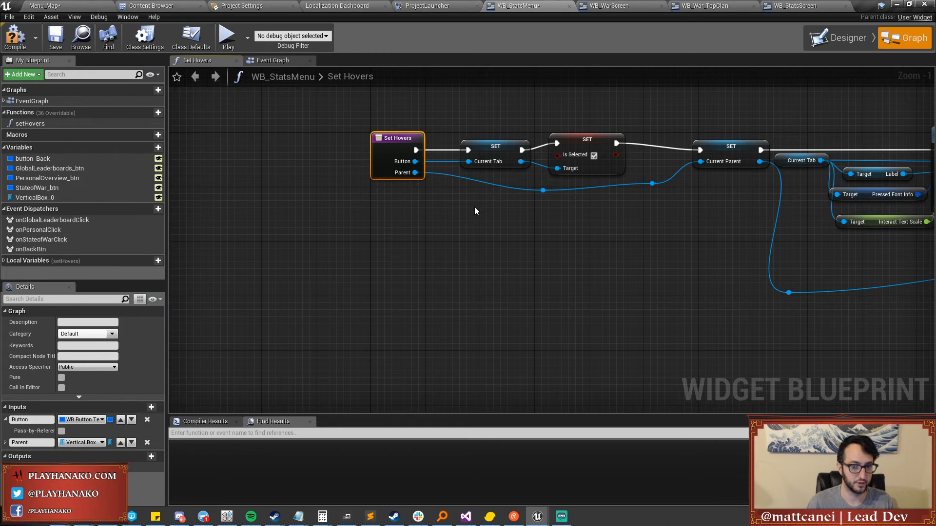
Change the CurrentParent local variable's type to a Vertical Box object reference and compile WB_StatsMenu.
click(721, 154)
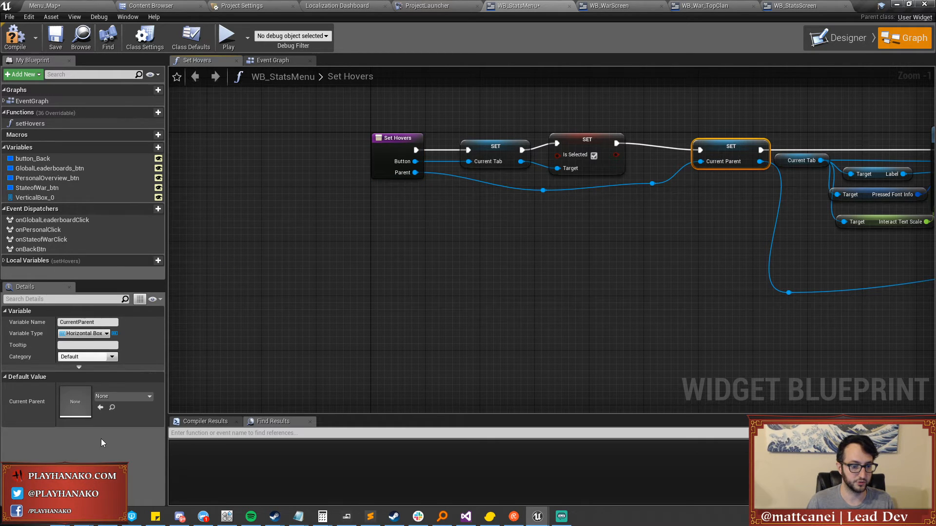
click(88, 334)
text(verticalbox)
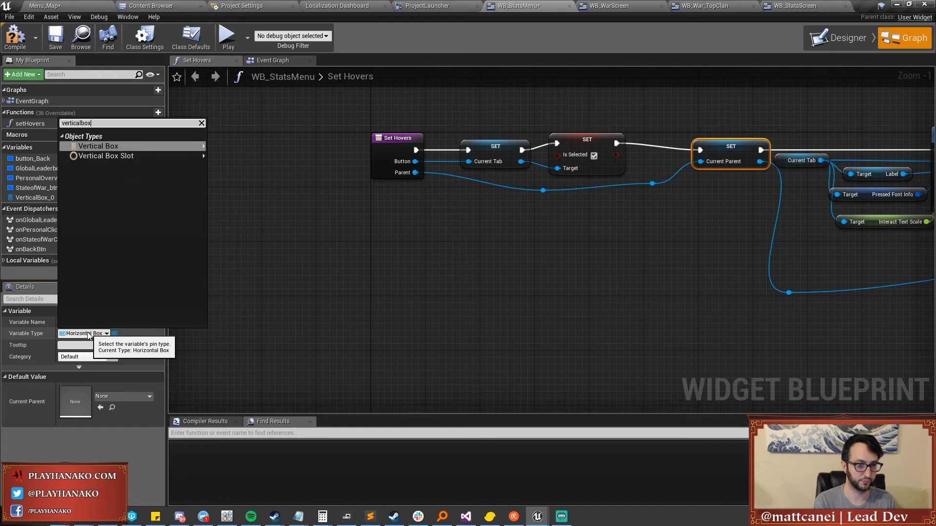
key(Return)
key(Return)
click(467, 279)
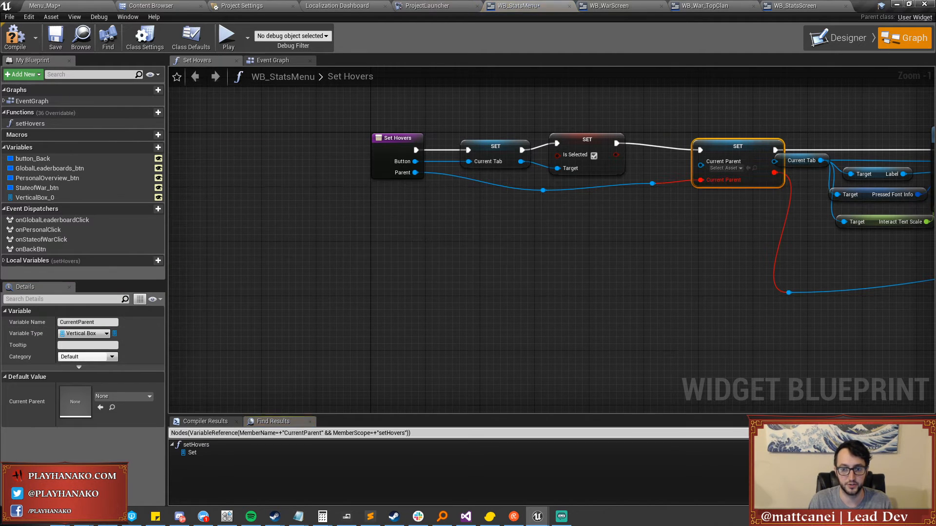
right_drag(578, 250, 502, 254)
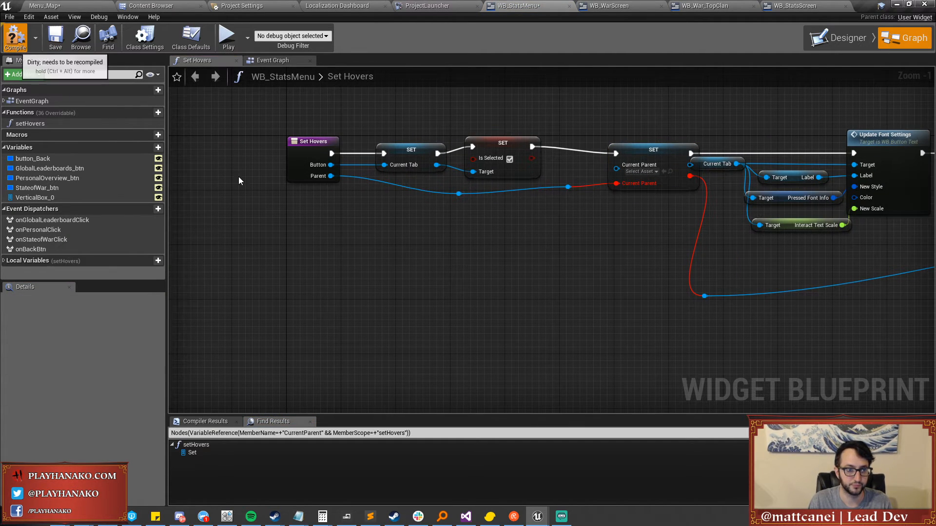
key(F7)
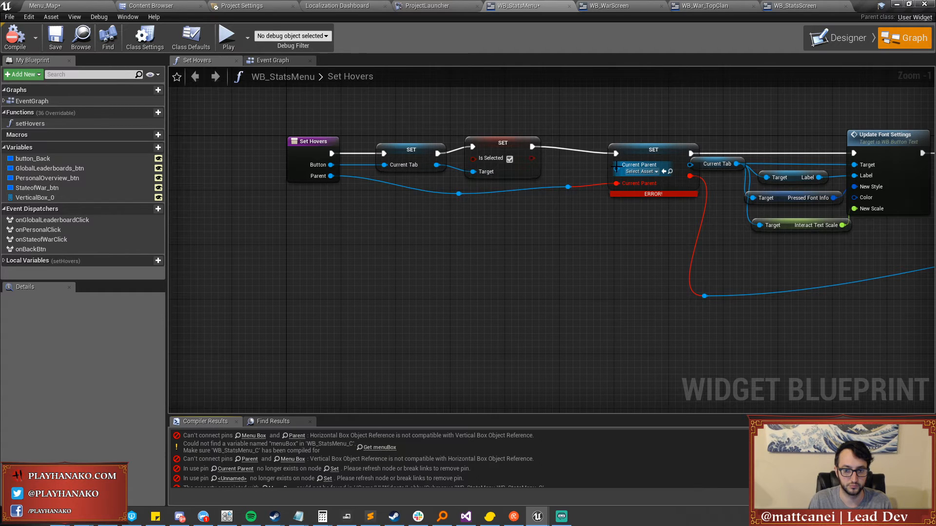
Move the Parent wire to the valid Current Parent input on its SET node and reconnect that node's output to the reroute point feeding the comparison.
ctrl+drag(616, 183, 616, 166)
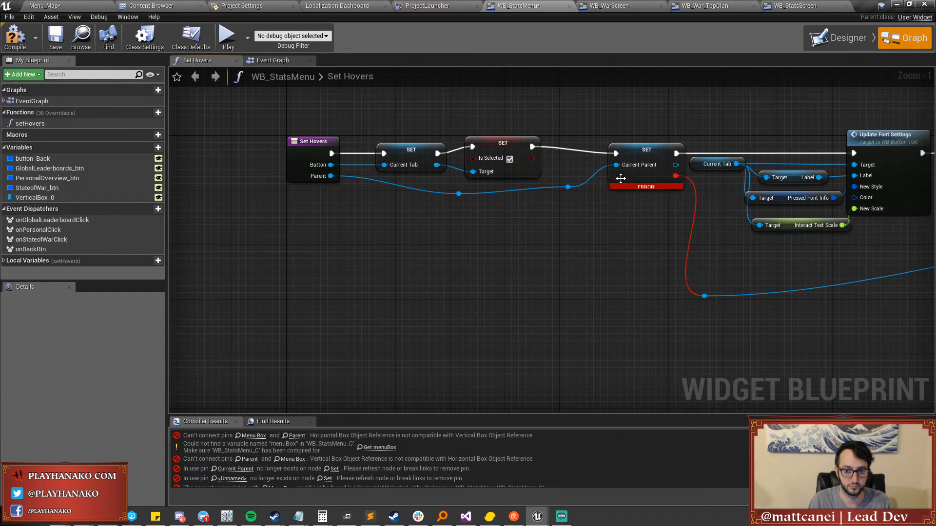
scroll(327, 174, down, 2)
right_drag(326, 173, 120, 213)
right_drag(753, 302, 576, 296)
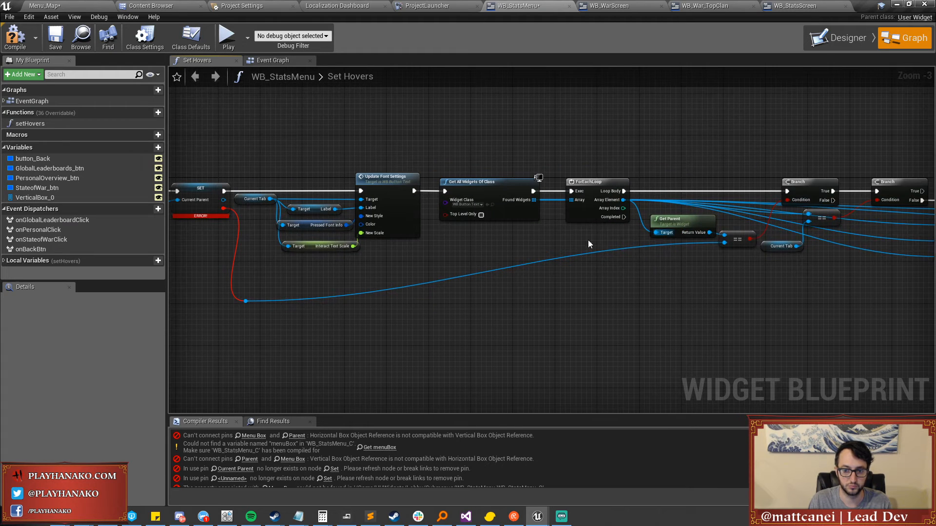
alt+click(222, 208)
drag(224, 200, 246, 301)
right_drag(736, 287, 858, 272)
right_drag(554, 297, 685, 297)
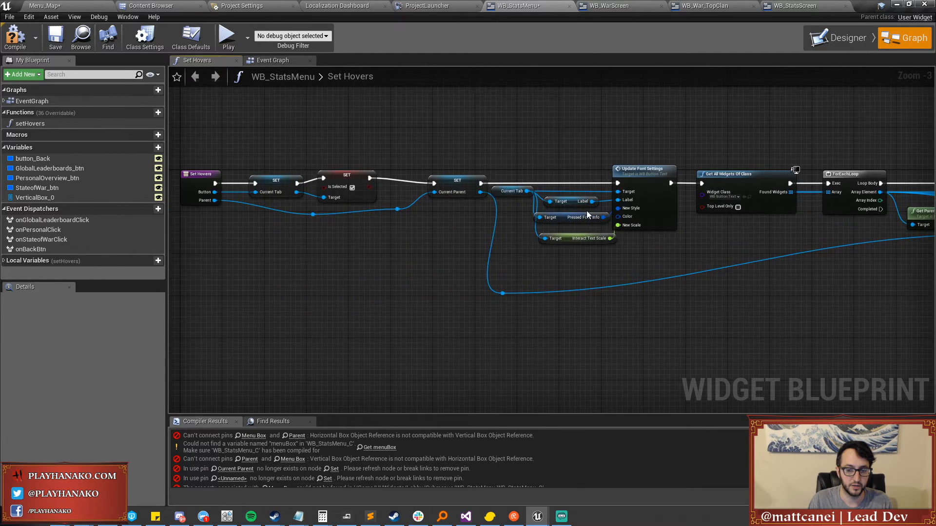
Start a new node from the Current Tab reference in Set Hovers, searching its available actions for "get globa".
scroll(589, 219, up, 2)
scroll(592, 228, up, 1)
right_drag(592, 228, 552, 223)
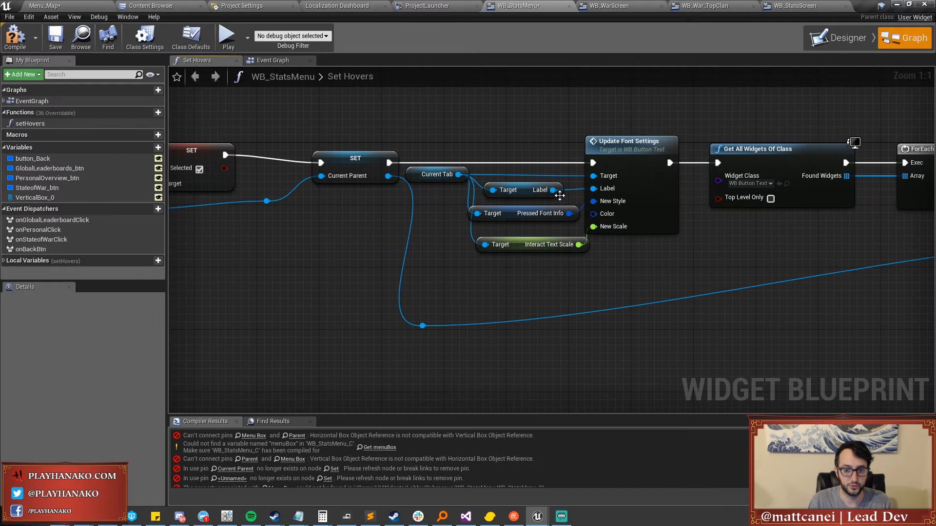
drag(458, 174, 451, 271)
text(get globa)
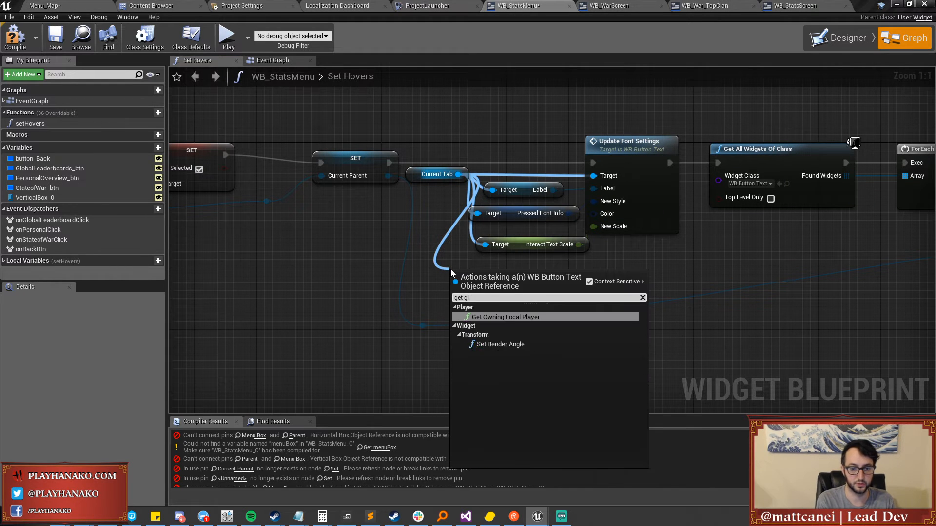
Add a Get Default Color node from Current Tab and wire it to the Color input of its Update Font Settings node.
key(BackSpace)
key(BackSpace)
key(BackSpace)
key(BackSpace)
key(BackSpace)
text(defau)
key(Down)
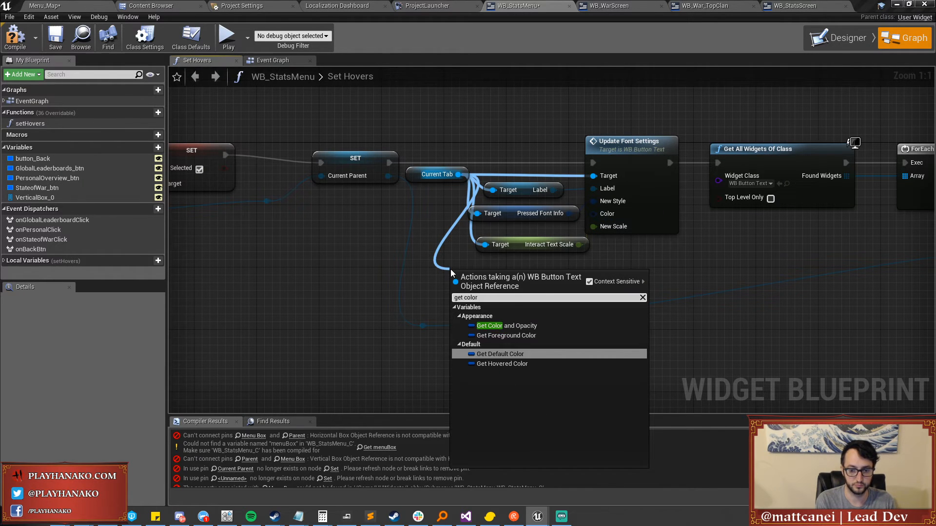
key(Return)
drag(468, 275, 483, 276)
drag(557, 276, 595, 215)
Add a reroute point on the loop's Array Element wire and connect a Get Default Color node from it to the second Update Font Settings.
right_drag(595, 215, 321, 234)
scroll(370, 272, down, 3)
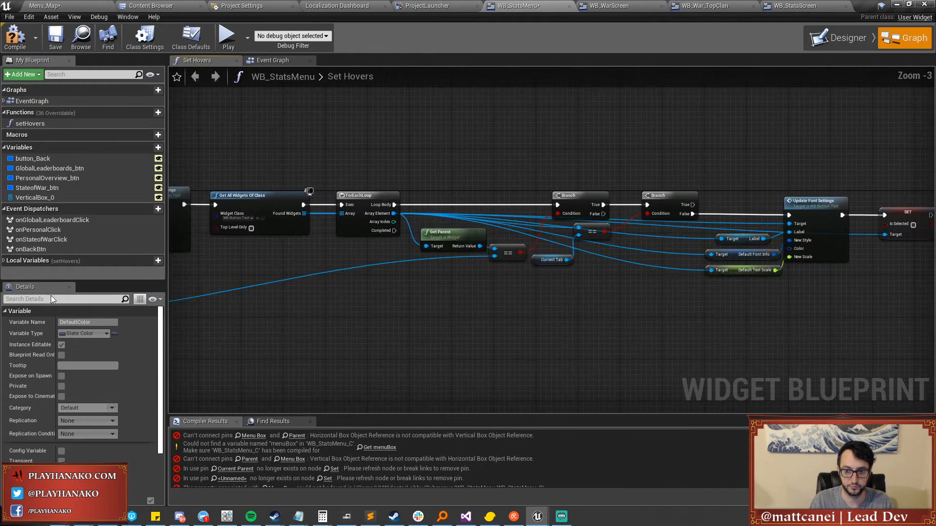
right_drag(731, 252, 575, 258)
scroll(575, 258, up, 2)
double_click(488, 258)
drag(487, 259, 502, 323)
text(default color)
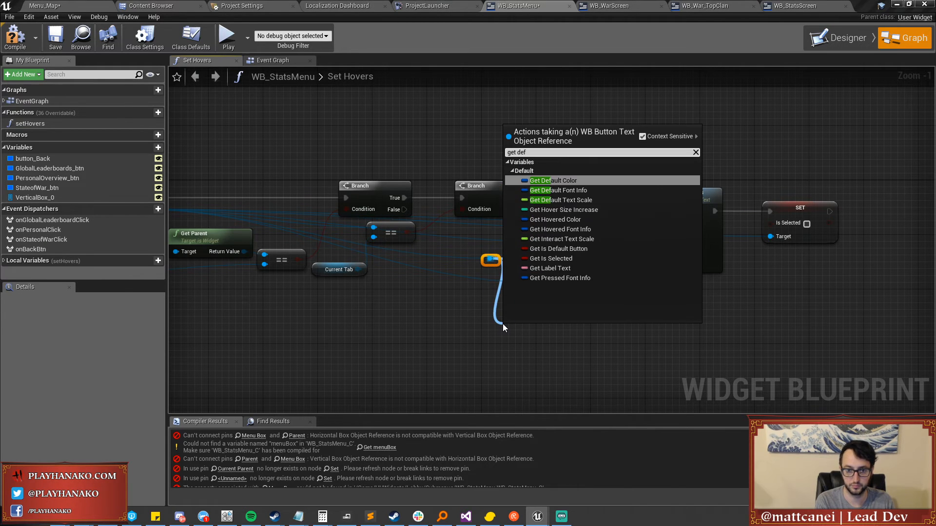
key(Return)
drag(582, 331, 587, 297)
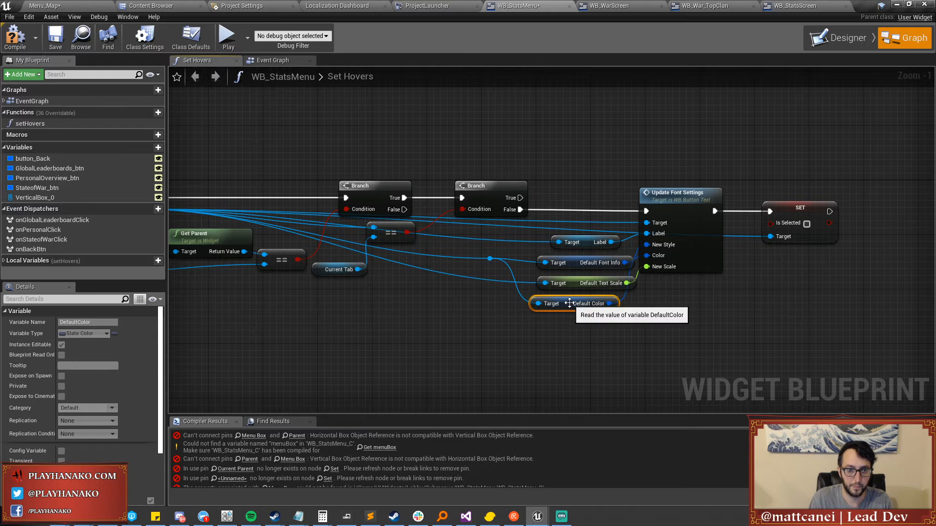
In the Event Graph, feed Vertical Box 0 into the Parent input of Set Hovers in place of the old reference, and compile and save the blueprint.
click(262, 59)
drag(558, 260, 653, 234)
click(537, 243)
key(Delete)
click(541, 259)
scroll(561, 282, down, 1)
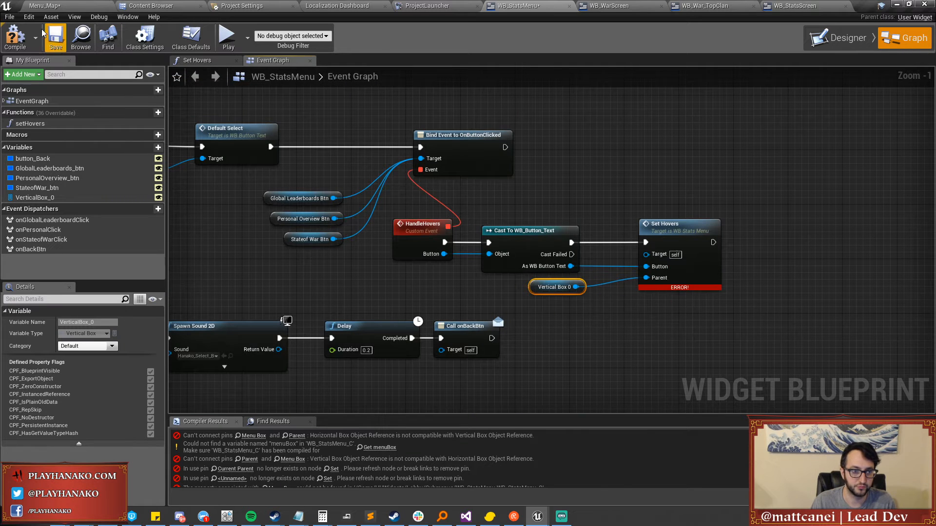
click(55, 43)
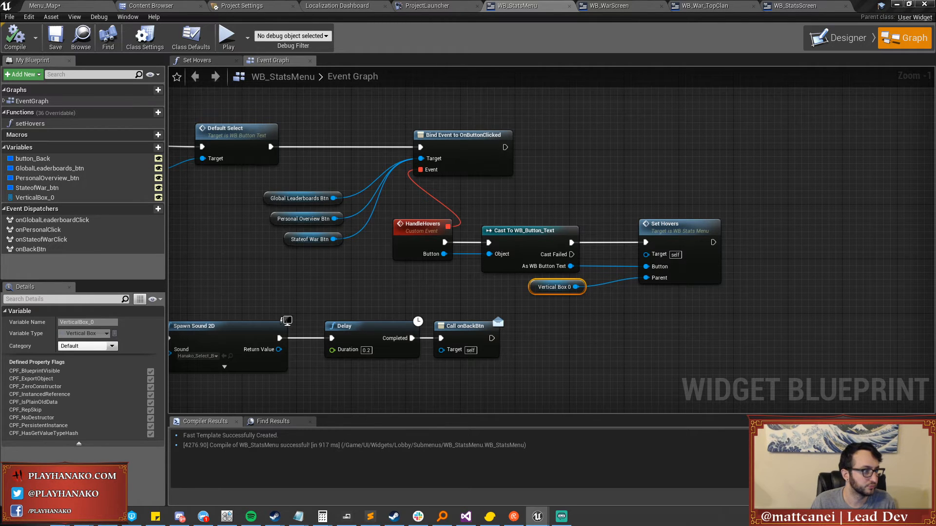
Open the WB_HomeGrid widget from the Lobby/PanelGrids folder and show its Event Graph.
click(151, 5)
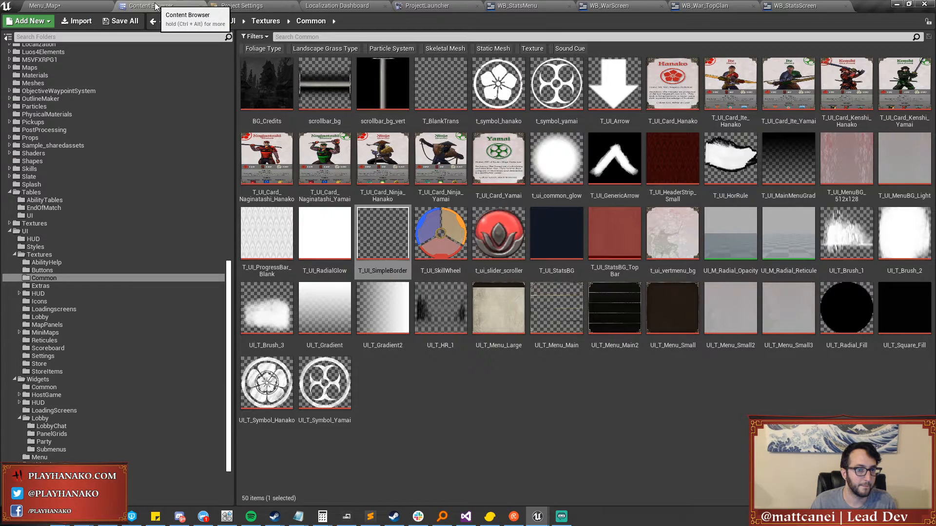
scroll(77, 404, down, 3)
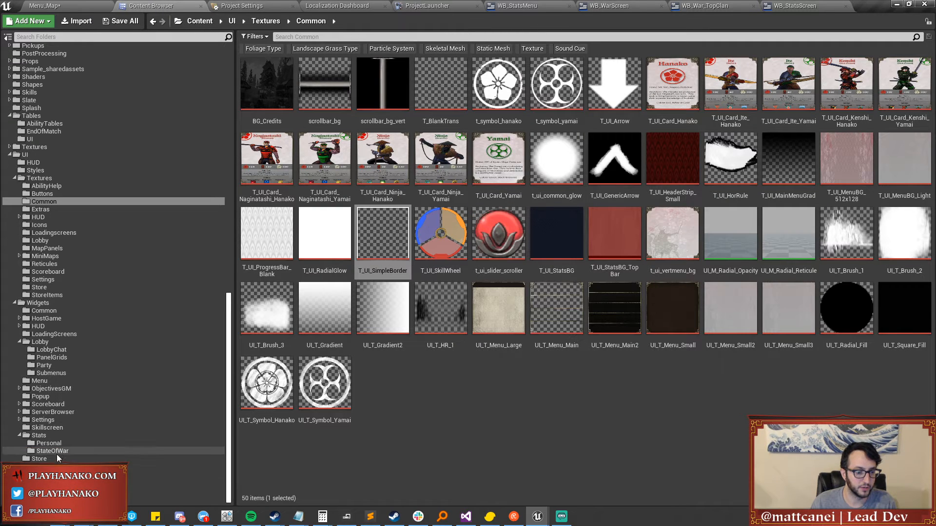
click(48, 381)
click(49, 365)
click(53, 357)
double_click(253, 104)
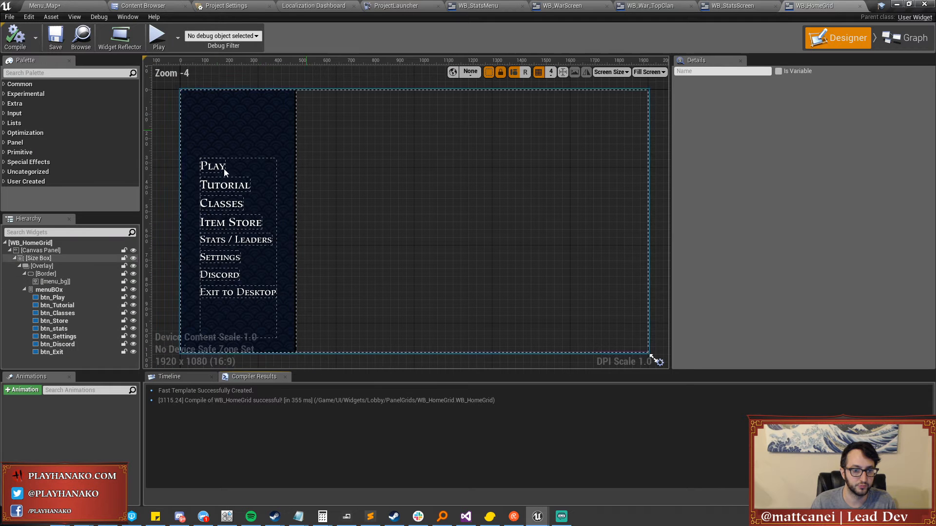
click(902, 37)
click(200, 60)
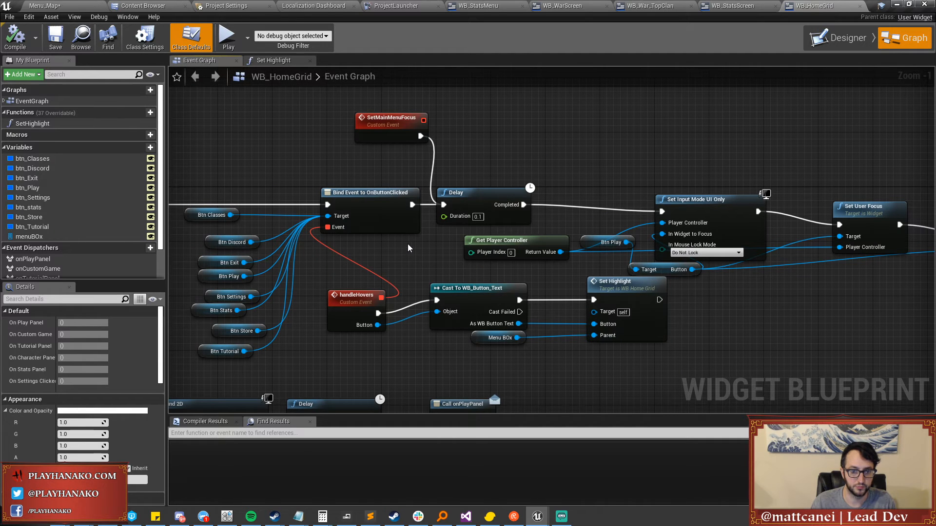
Copy the SetMainMenuFocus event with its Delay, input mode and focus nodes into WB_StatsMenu's Event Graph, beside Bind Event to OnButtonClicked.
scroll(410, 249, down, 1)
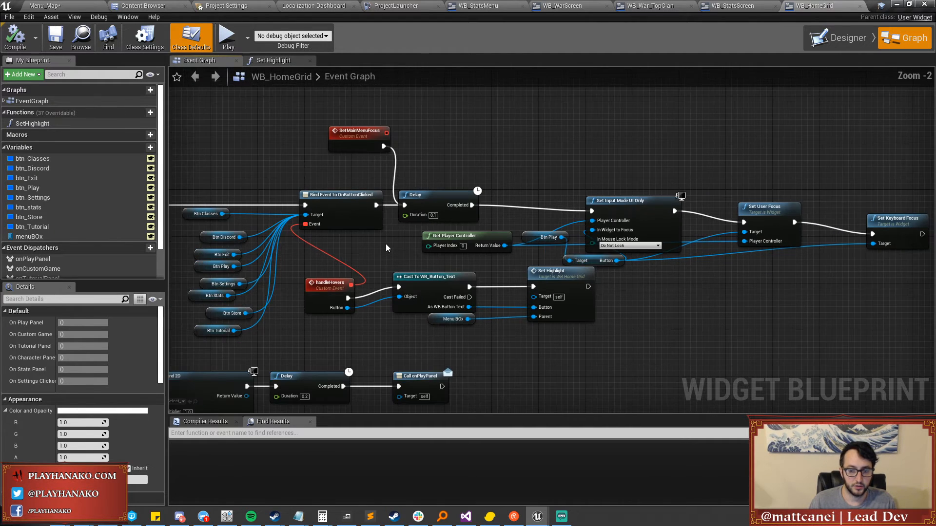
right_drag(386, 247, 380, 217)
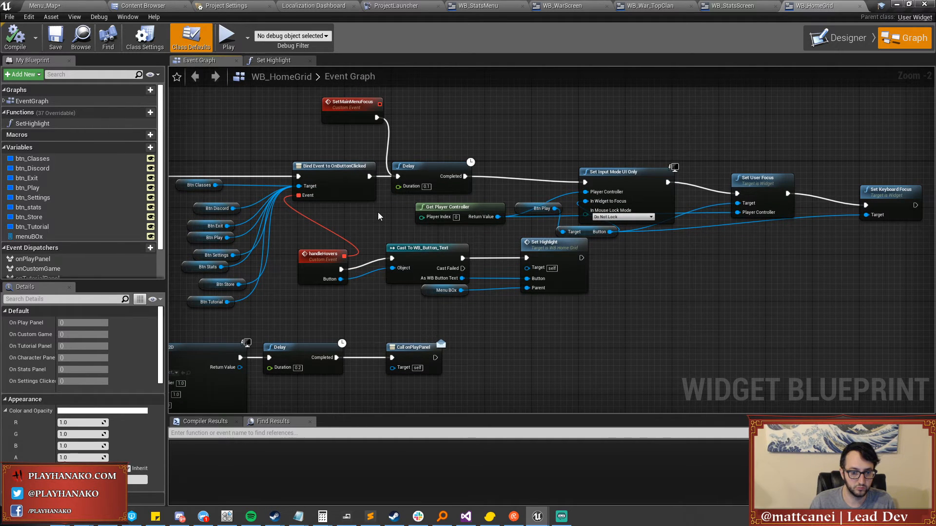
right_drag(375, 213, 492, 201)
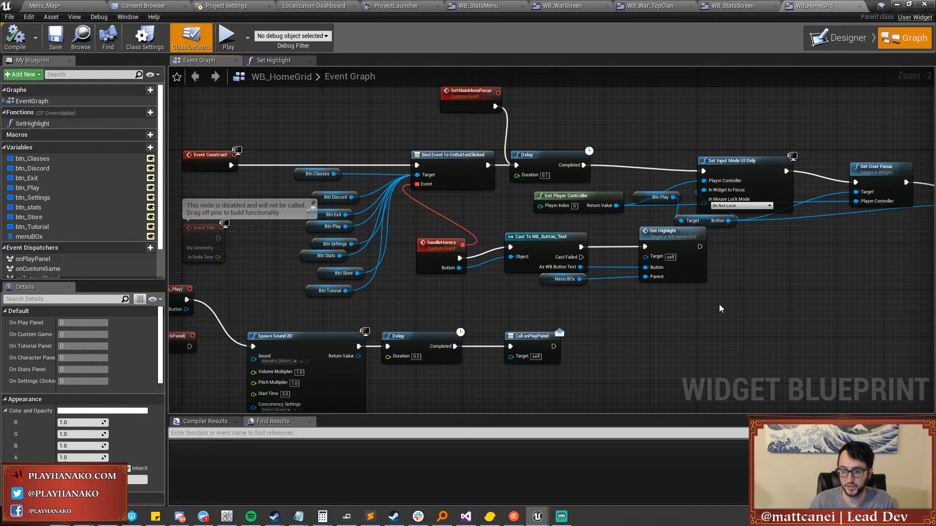
right_drag(791, 273, 648, 288)
drag(862, 151, 463, 230)
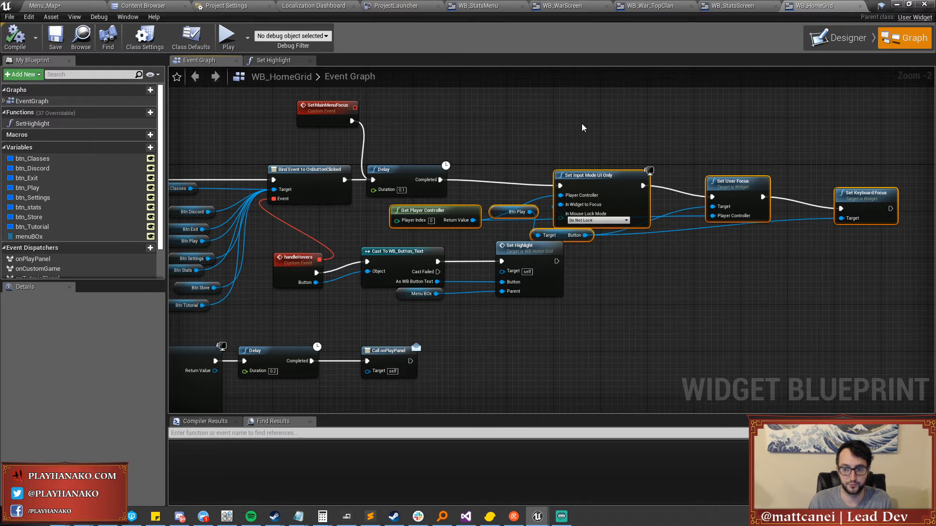
ctrl+click(410, 168)
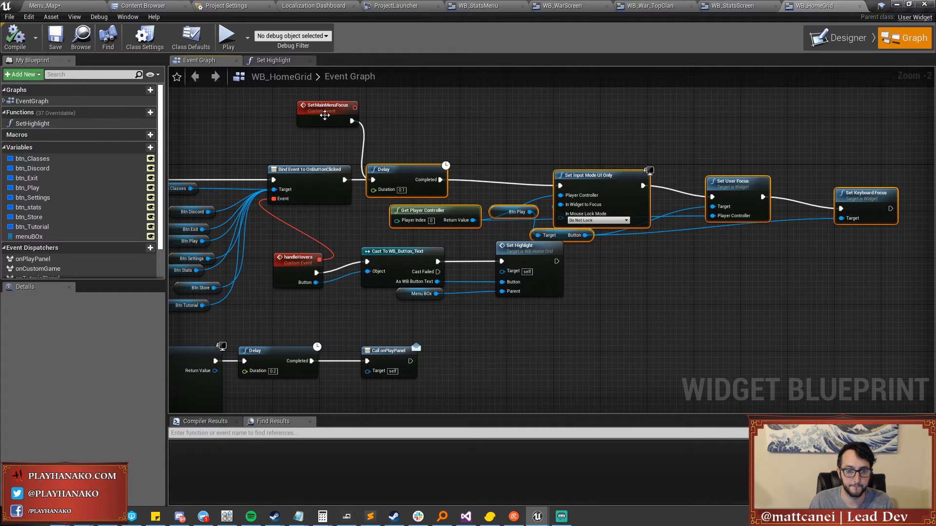
ctrl+click(309, 112)
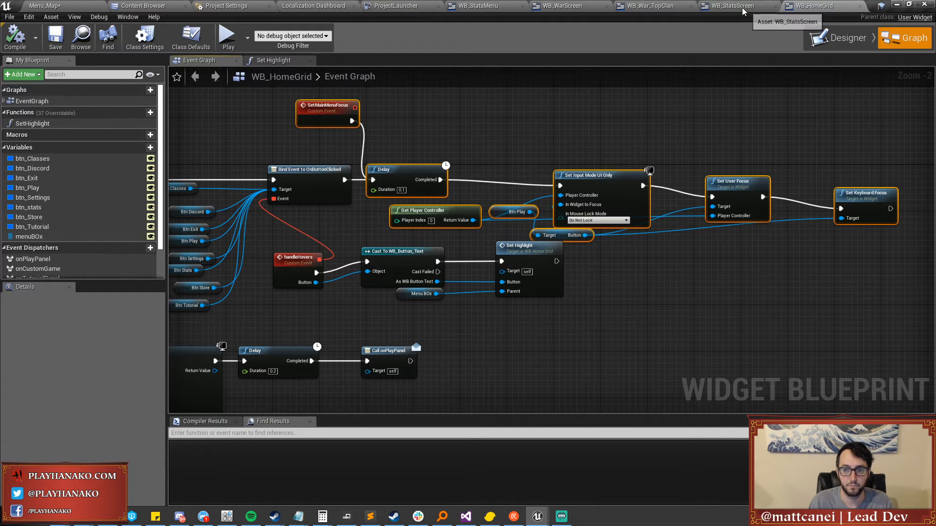
click(480, 6)
key(ctrl+v)
drag(538, 225, 613, 211)
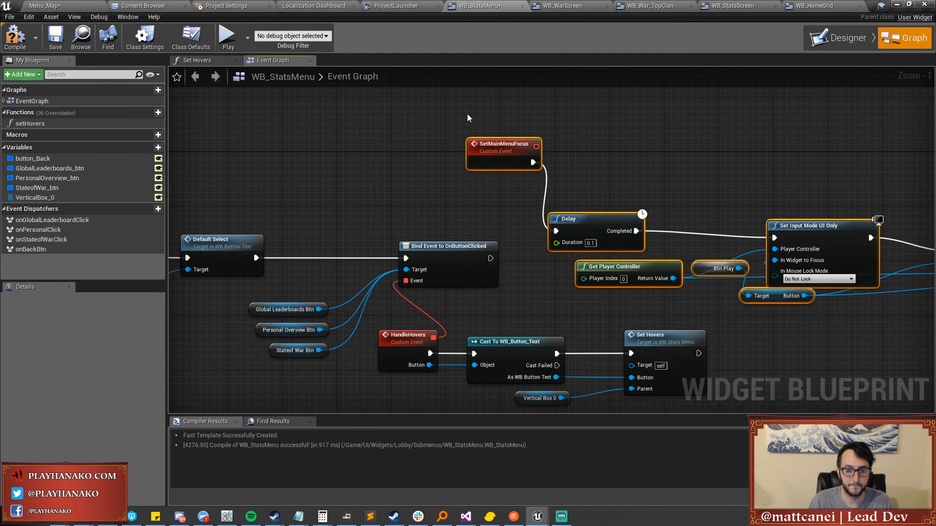
Rename the pasted custom event to SetStatsMenuFocus and connect Bind Event to OnButtonClicked to the Delay node.
click(495, 146)
click(112, 322)
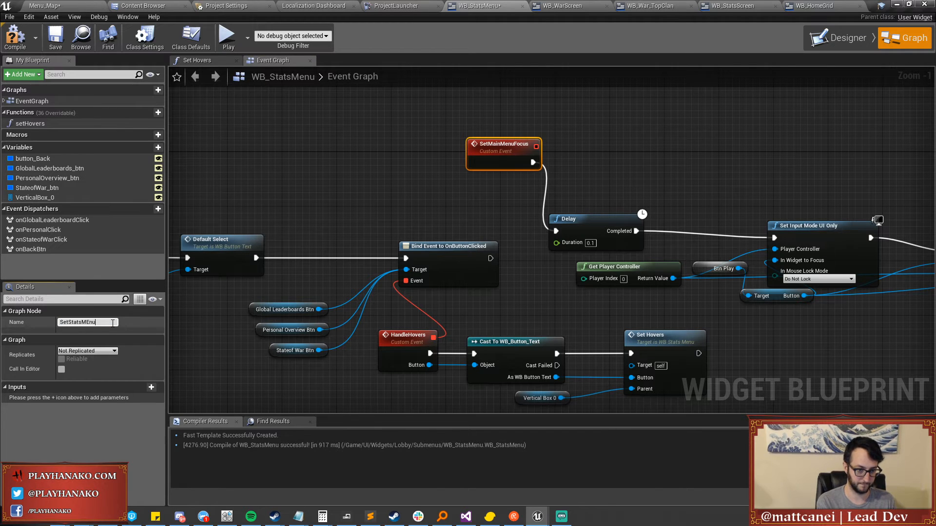
text(SetStatsMenuFocus)
key(Return)
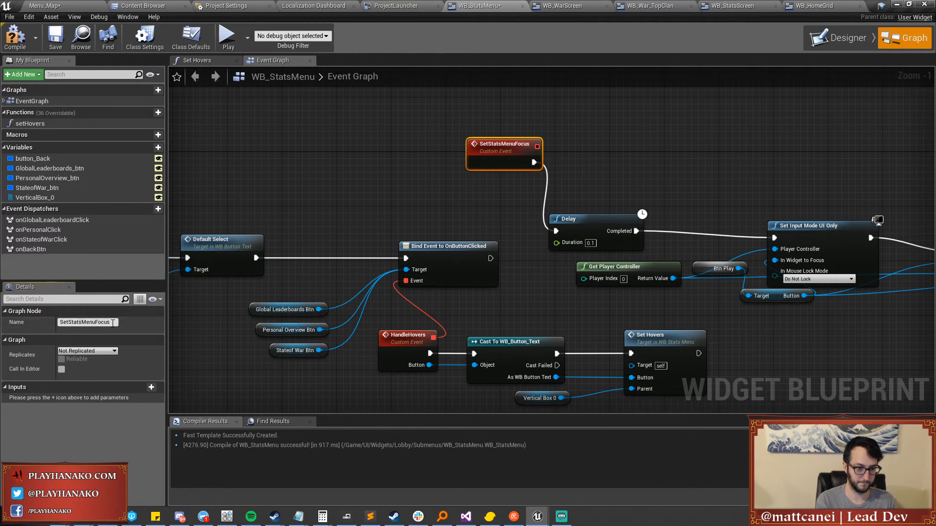
click(484, 221)
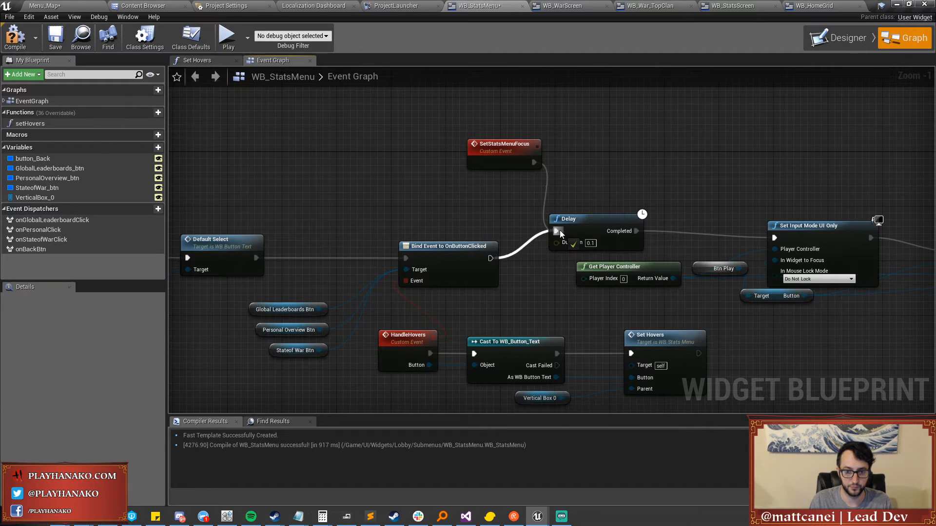
Replace the Btn Play reference with PersonalOverview_btn as the Target of the Button getter, and compile and save WB_StatsMenu.
right_drag(671, 244, 589, 185)
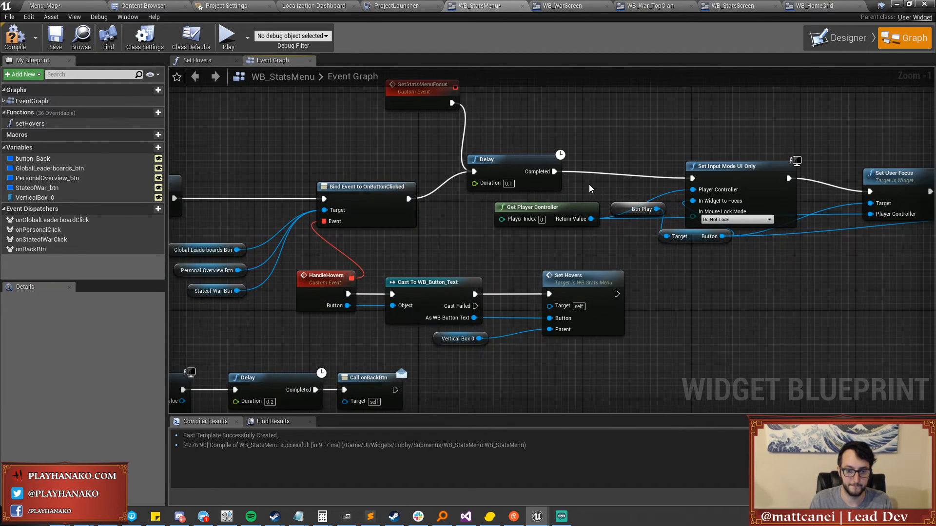
right_drag(658, 206, 549, 206)
click(529, 211)
key(Delete)
click(48, 178)
drag(186, 201, 464, 237)
click(501, 248)
drag(525, 244, 558, 238)
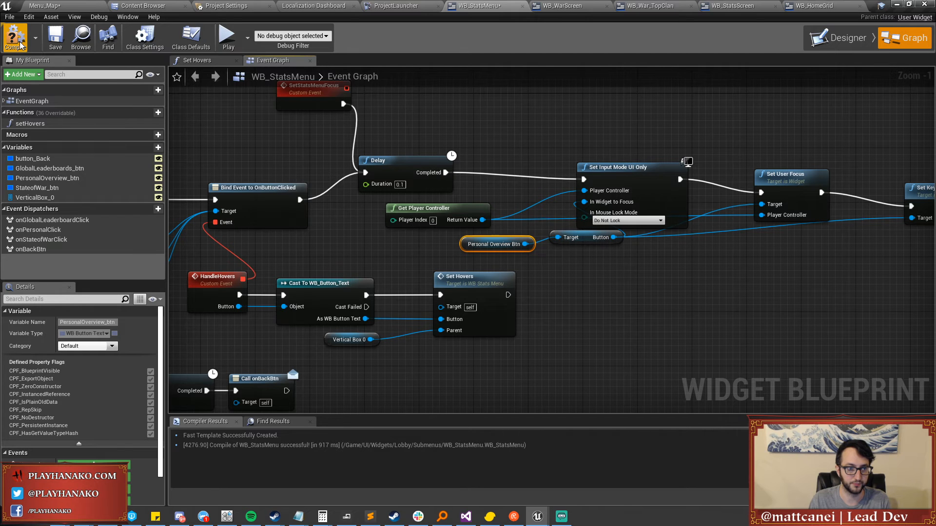
click(64, 40)
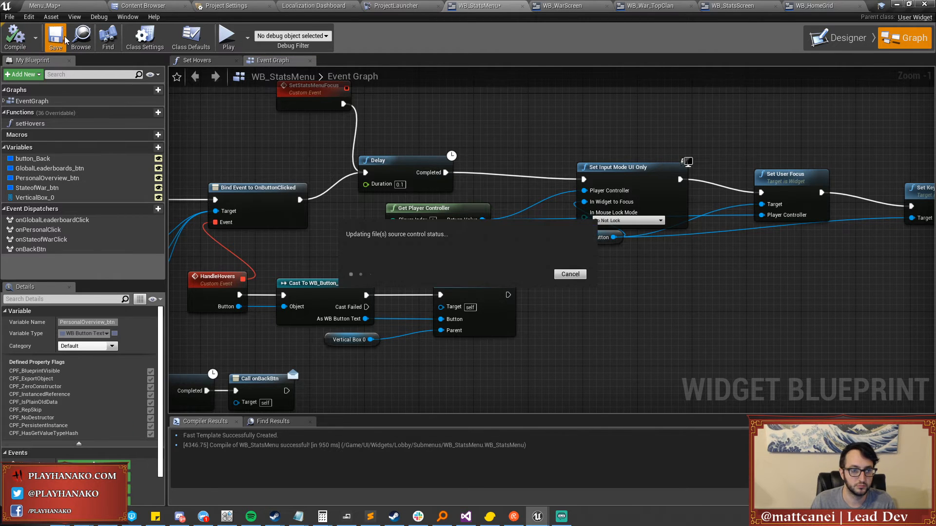
right_drag(830, 217, 723, 220)
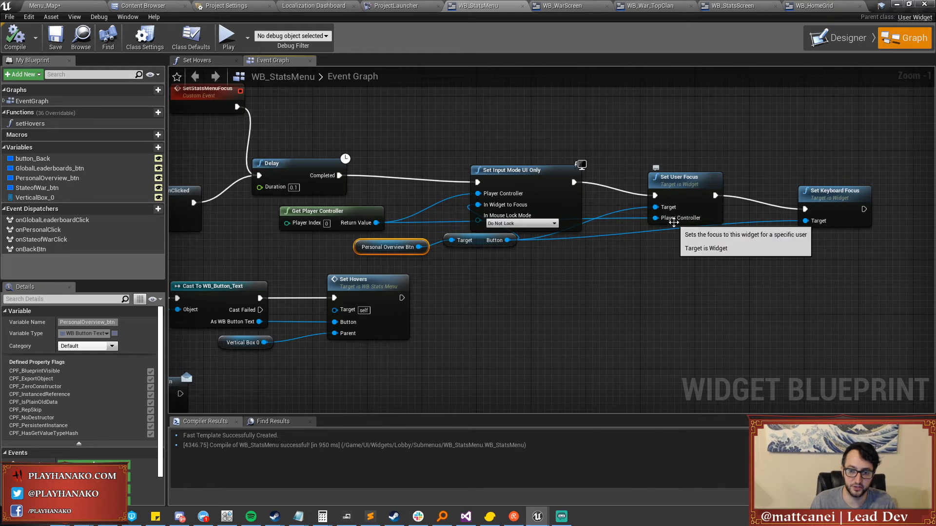
View the WB_StatsMenu layout in the designer and open the WB_Lobby widget from the Widgets/Lobby folder.
click(837, 38)
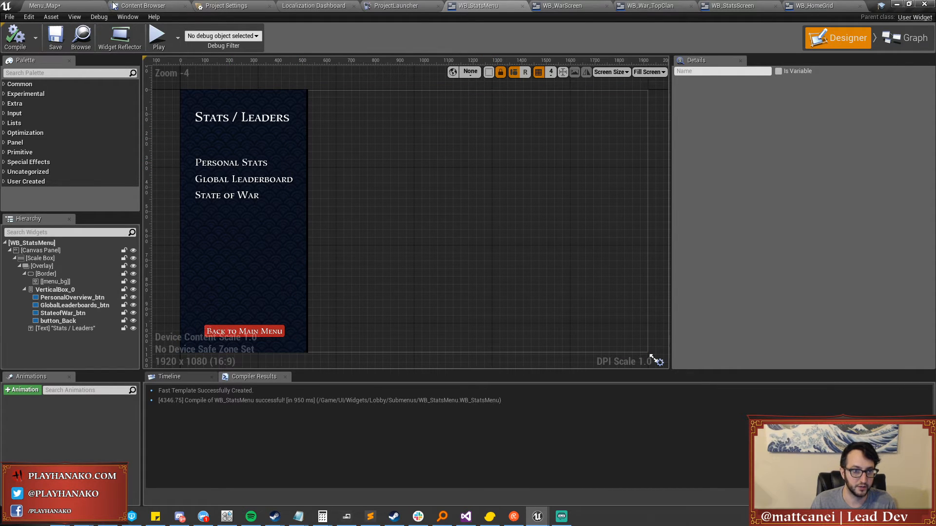
click(142, 5)
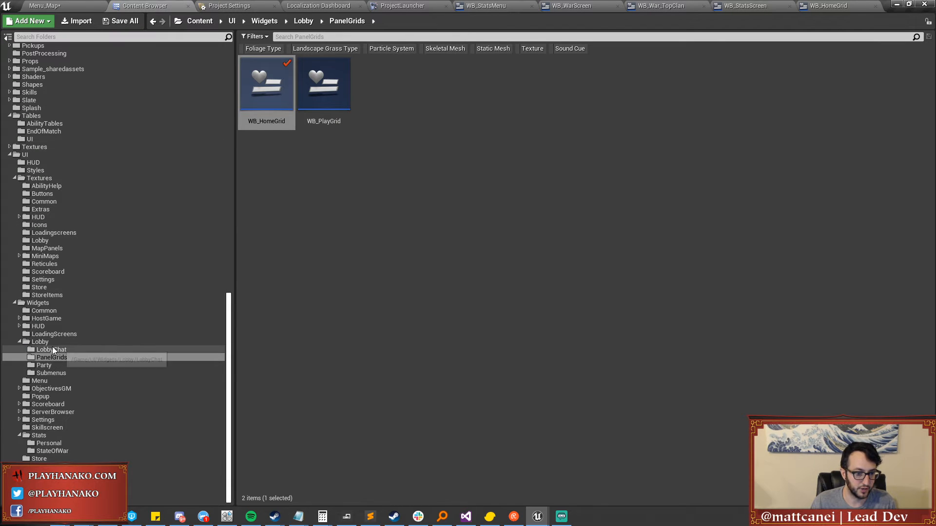
click(97, 342)
double_click(684, 74)
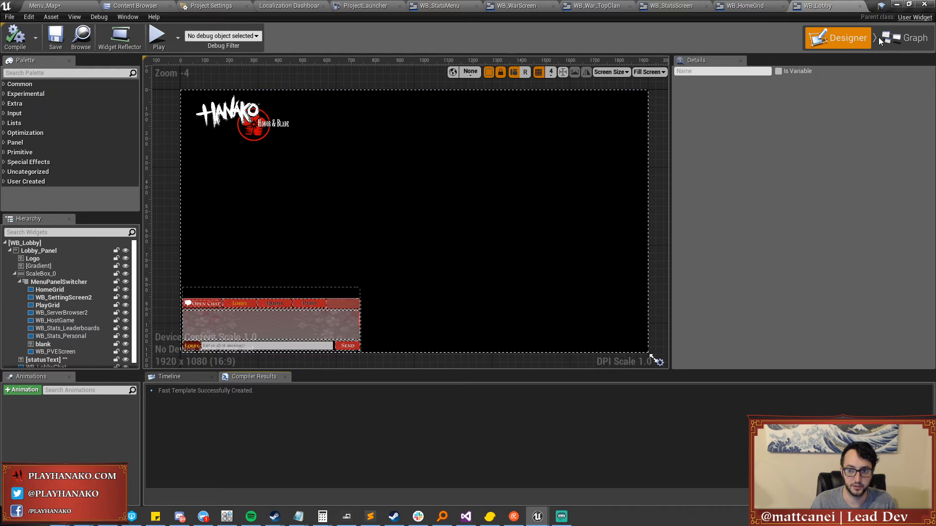
Examine the screens held inside MenuPanelSwitcher in the WB_Lobby hierarchy.
click(62, 305)
key(Down)
key(Down)
key(Down)
key(Down)
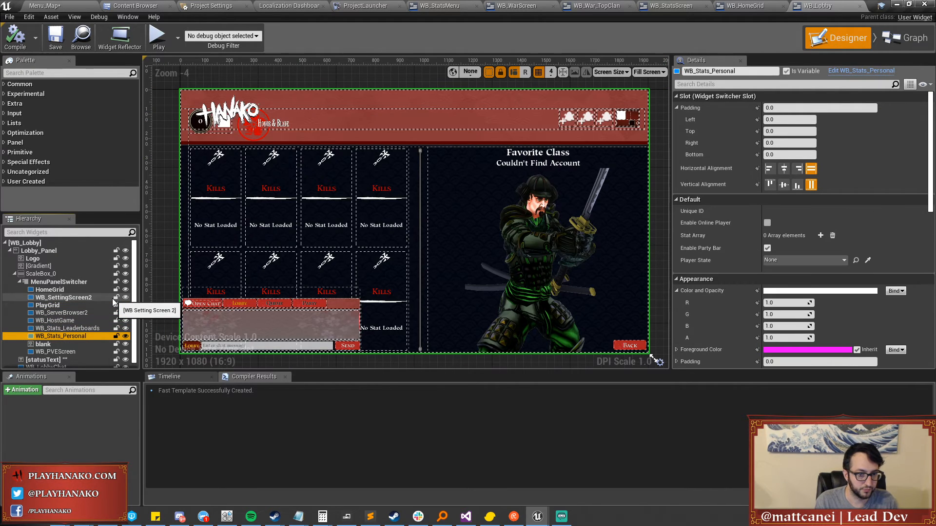
key(Up)
key(Up)
key(Up)
key(Up)
key(Up)
key(Up)
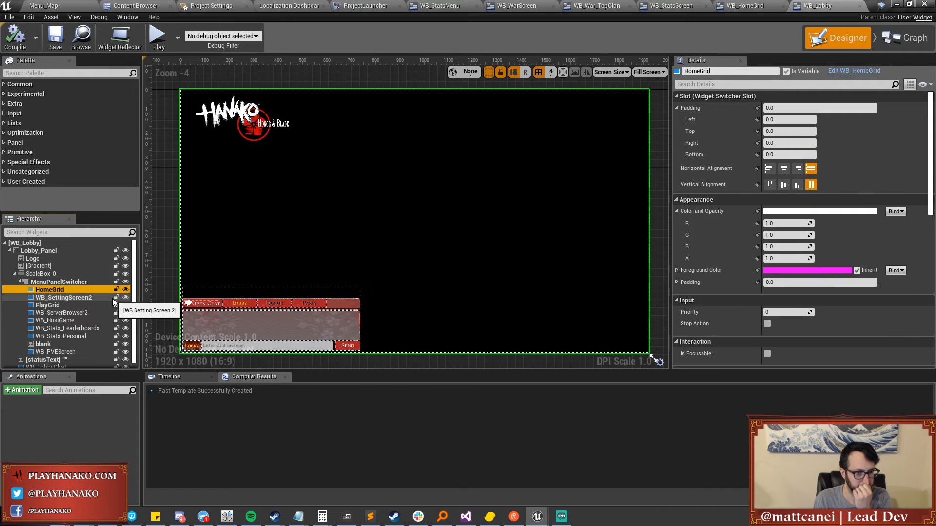
key(Up)
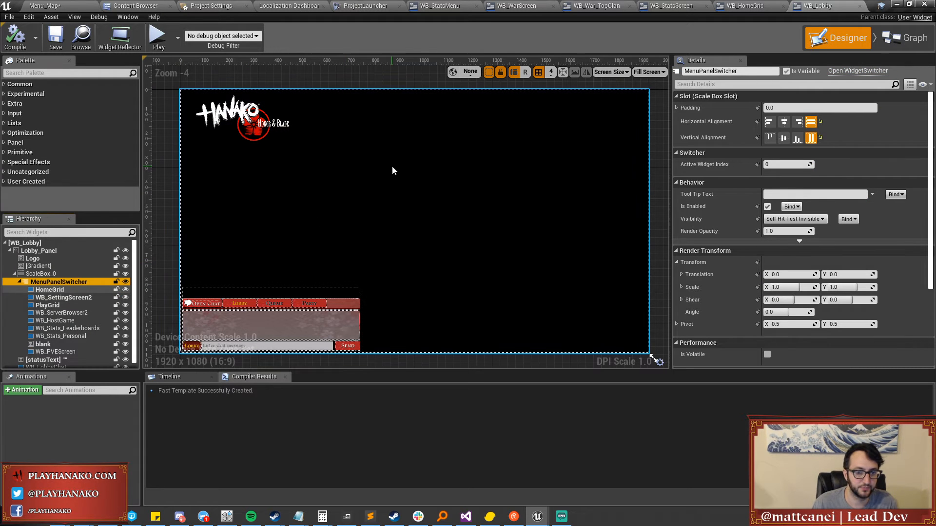
Find the click event of btn_stats in WB_HomeGrid's Event Graph and identify the dispatcher it calls.
click(896, 39)
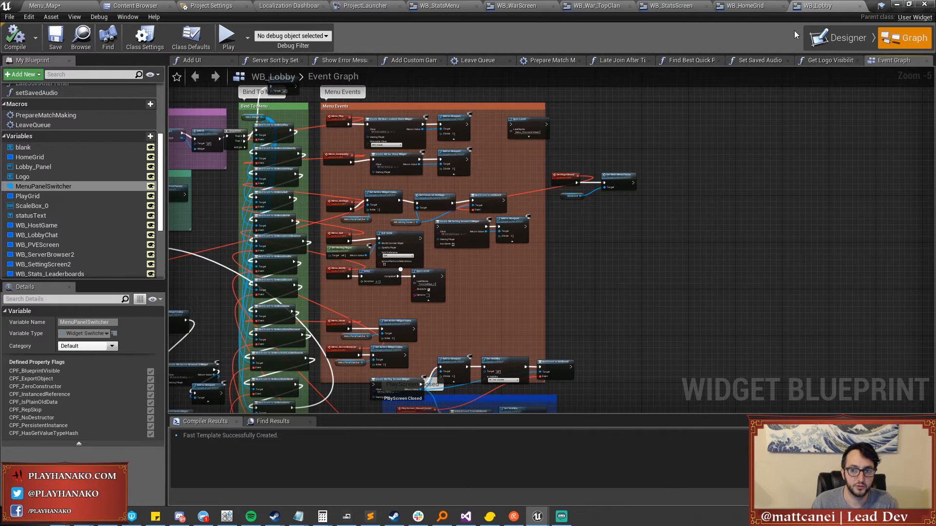
click(763, 6)
click(26, 208)
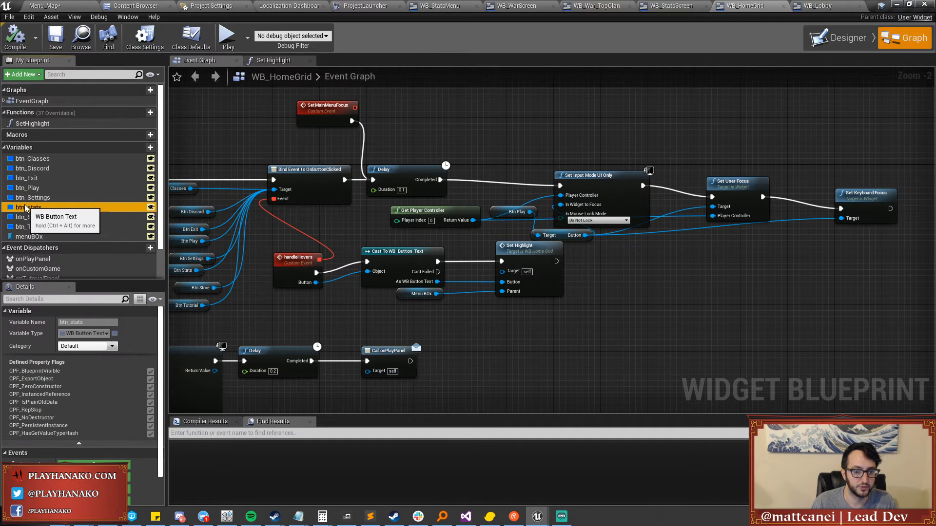
right_drag(316, 273, 609, 206)
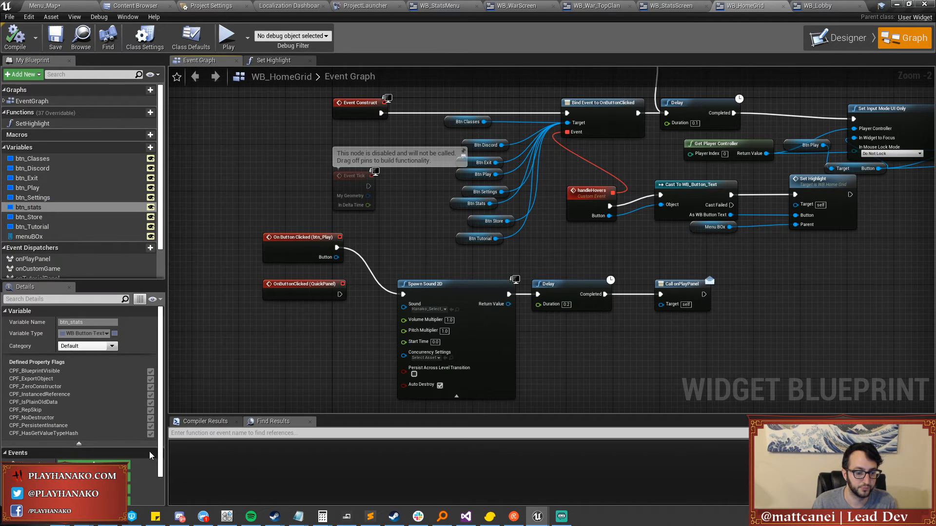
scroll(96, 465, down, 1)
click(95, 450)
scroll(734, 263, up, 2)
right_drag(735, 264, 523, 274)
click(836, 207)
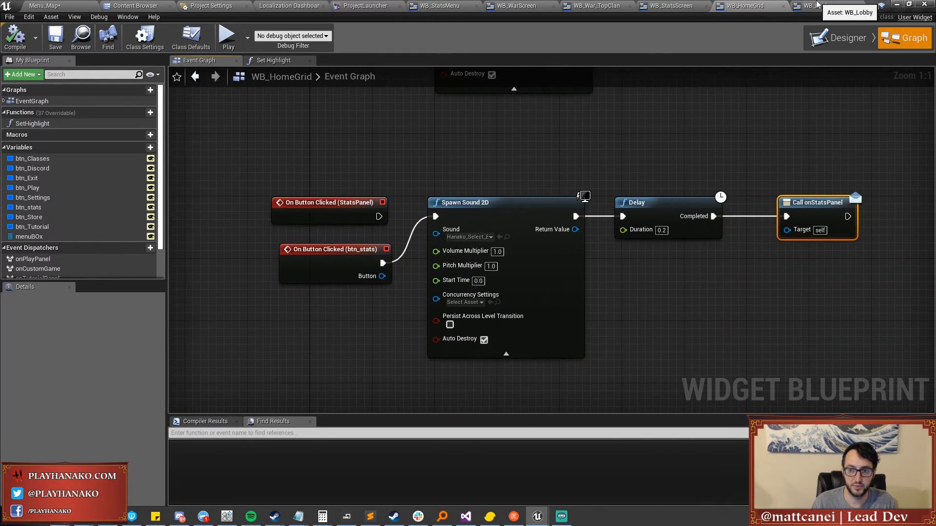
Examine the Home Grid Panel Clicks section of WB_Lobby's Event Graph, following the onStatsPanel binding to the HomeGrid_Stats event.
click(809, 6)
scroll(413, 197, up, 3)
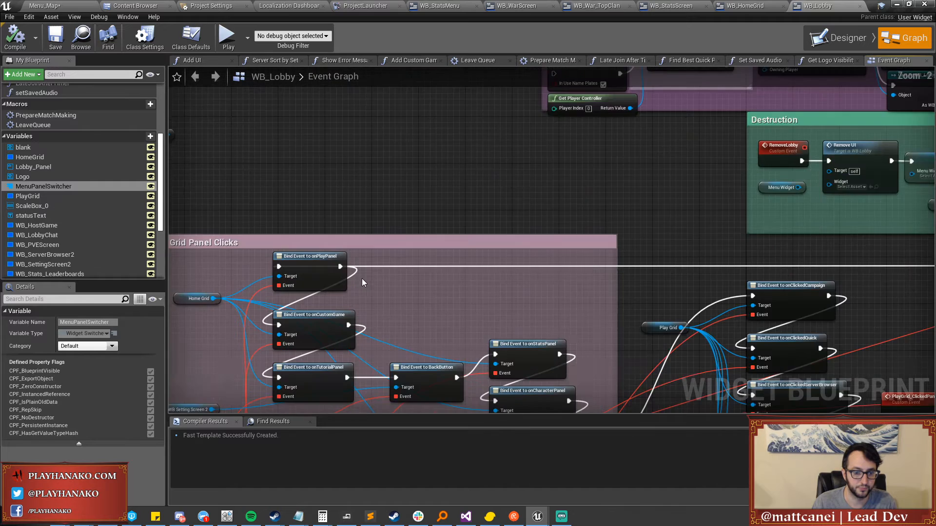
right_drag(361, 279, 463, 207)
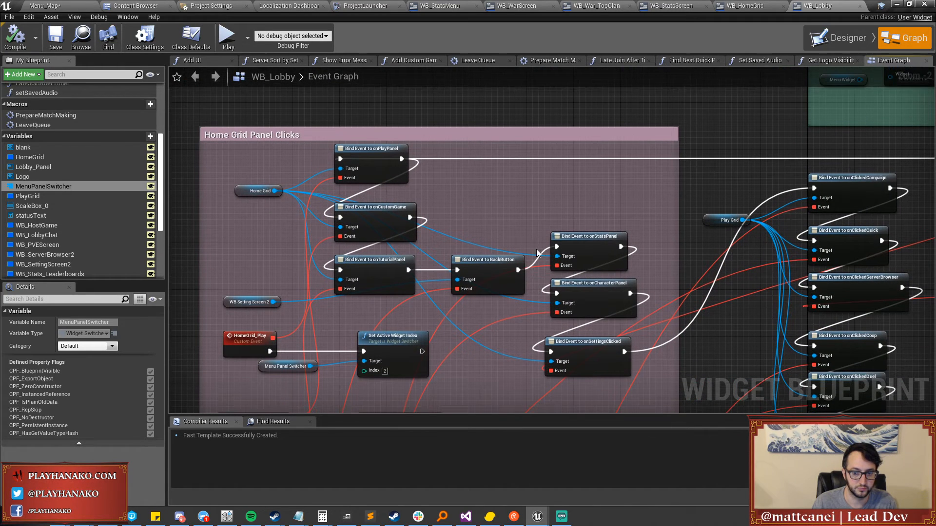
right_drag(568, 268, 594, 94)
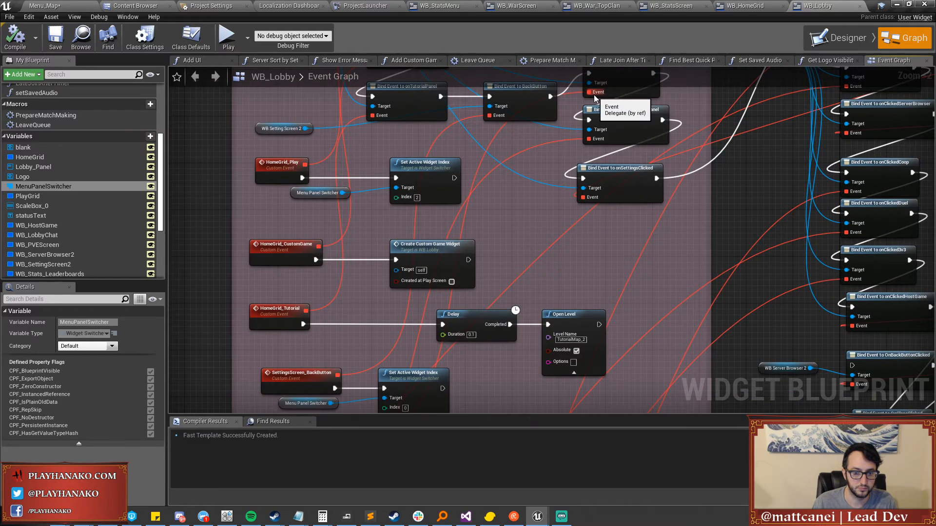
right_drag(529, 273, 556, 84)
scroll(444, 292, up, 1)
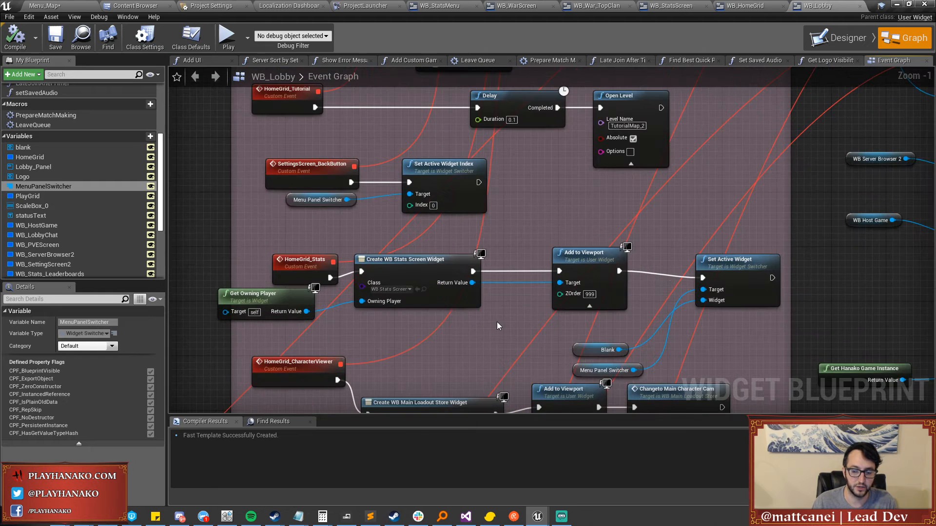
right_drag(490, 352, 485, 323)
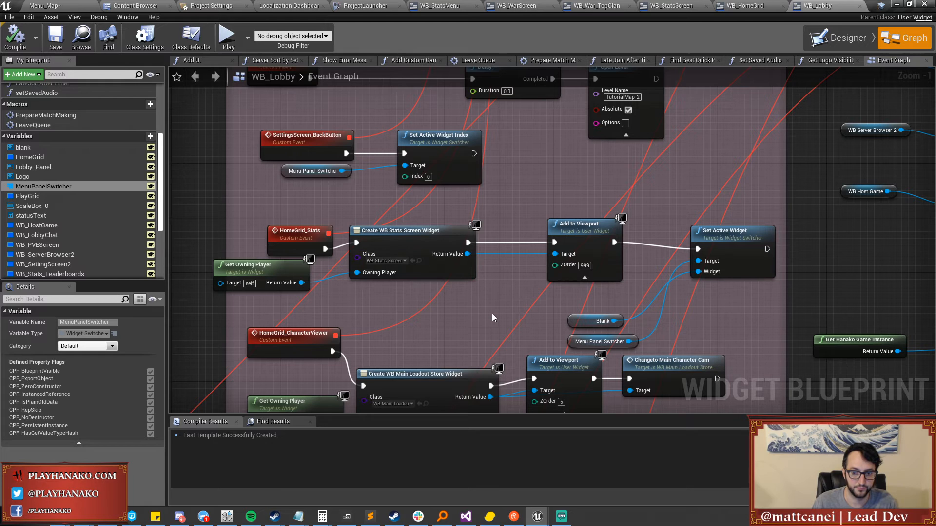
right_drag(490, 312, 478, 290)
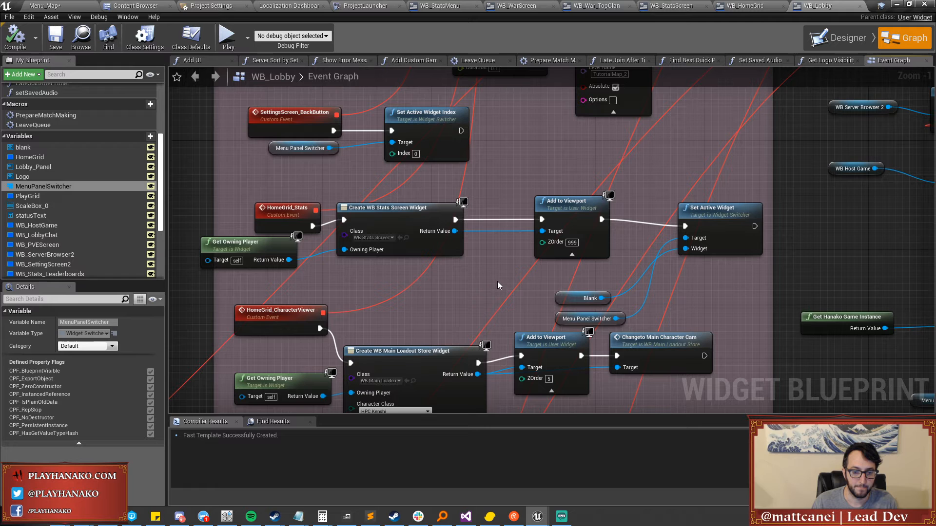
scroll(497, 284, down, 1)
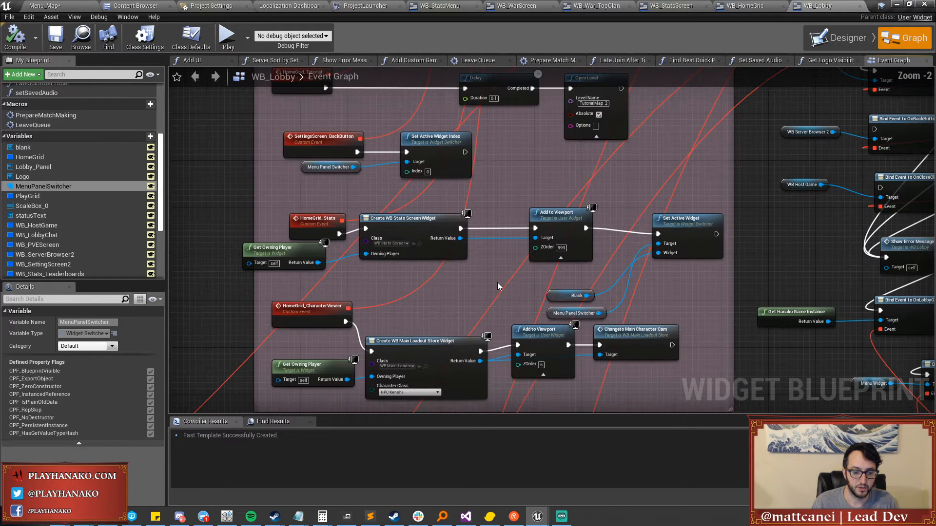
Link button_Back's Text Label in WB_StatsMenu to the STAT_BackToMain key of StatsStringTable, and compile and save the widget.
click(438, 7)
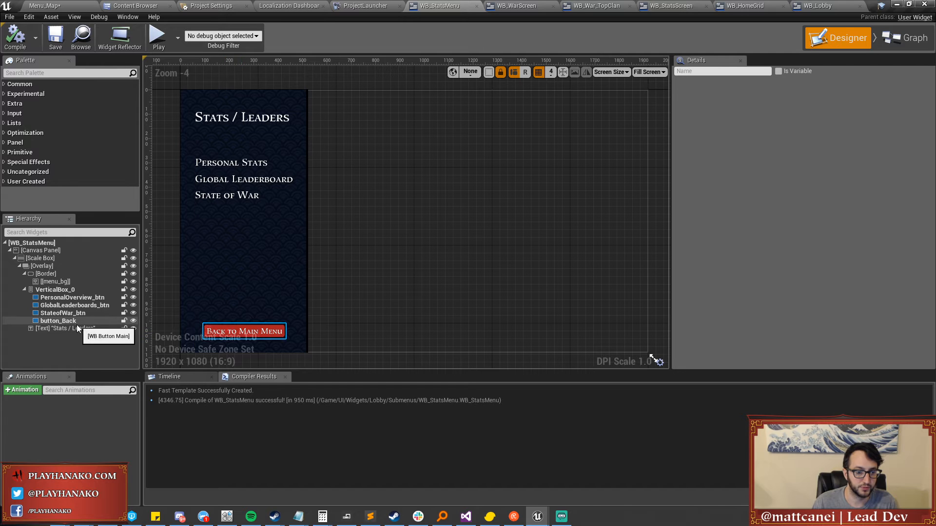
right_drag(270, 335, 389, 299)
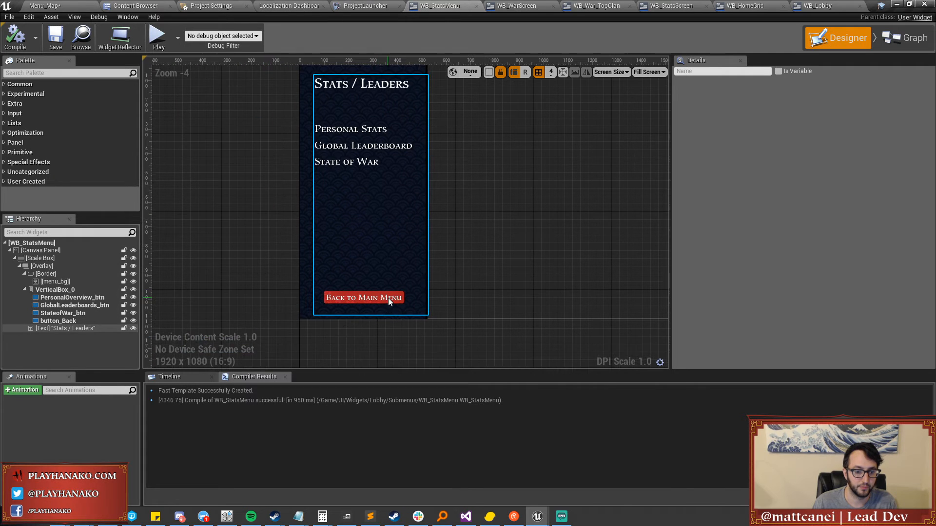
click(71, 321)
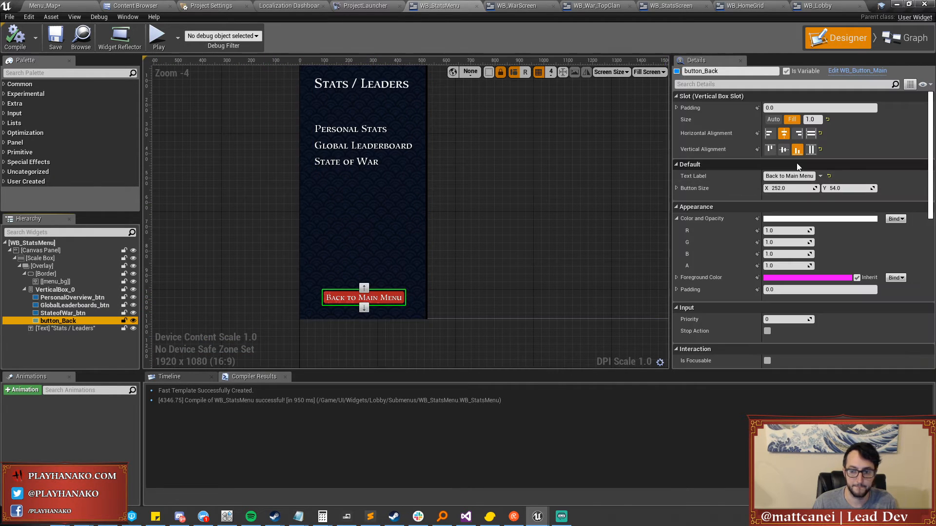
click(820, 176)
click(830, 254)
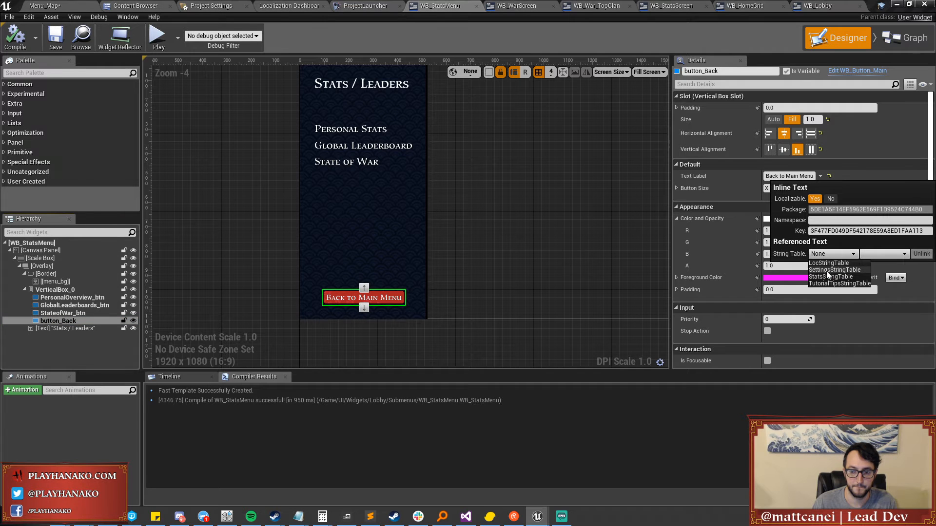
click(830, 276)
click(871, 254)
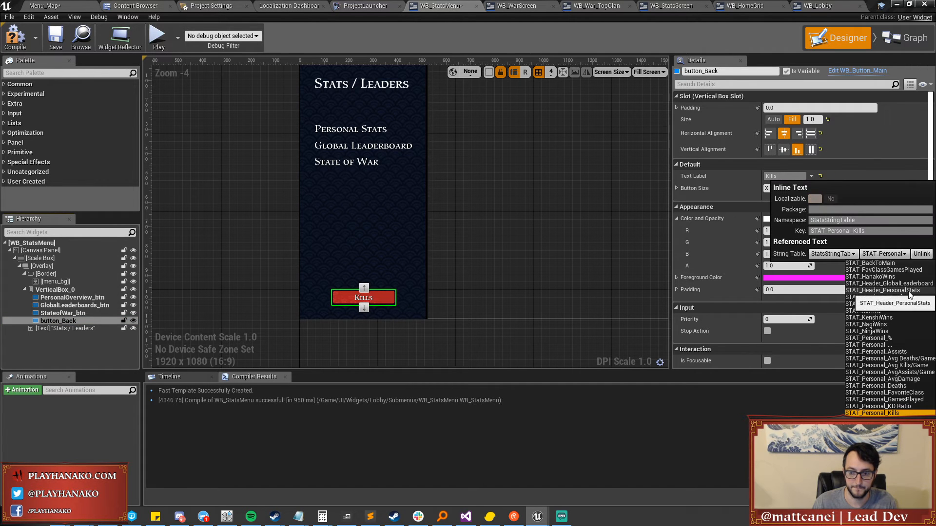
click(870, 263)
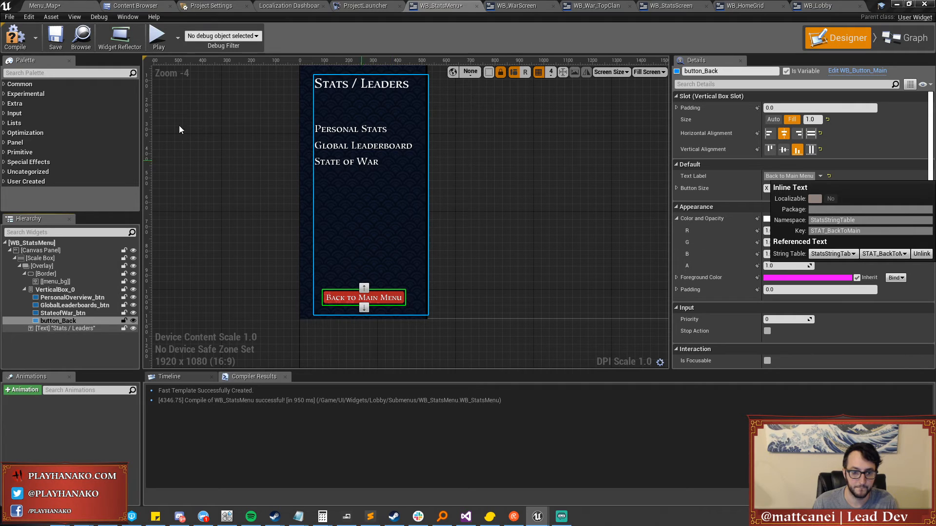
click(56, 41)
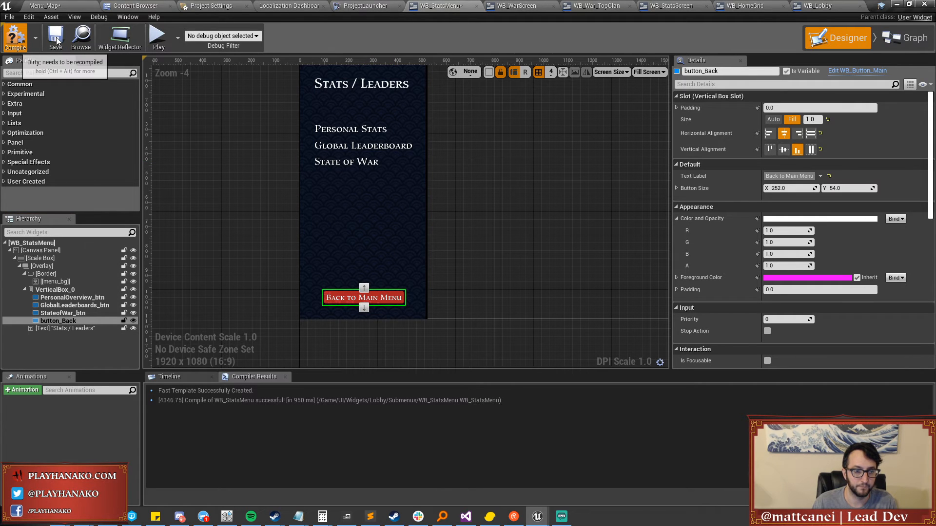
click(57, 41)
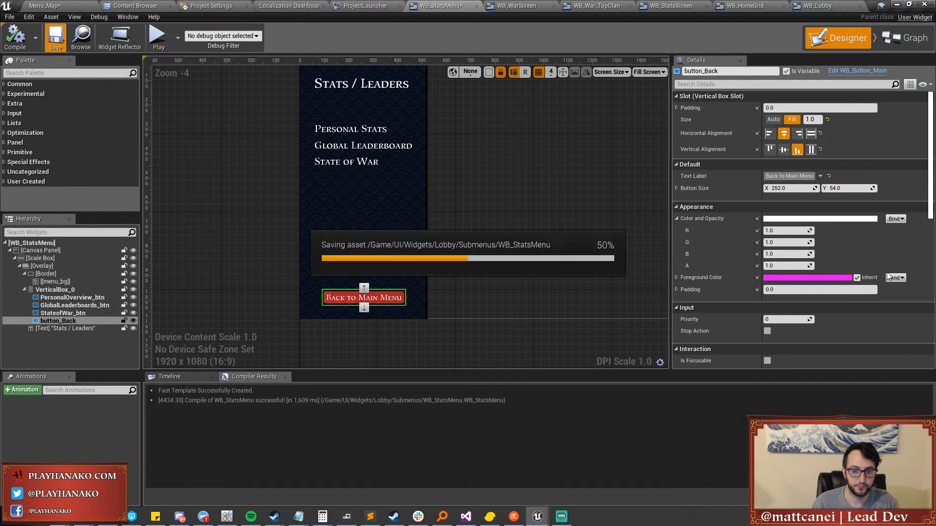
View button_Back's On Button Clicked event in the WB_StatsMenu graph and identify the dispatcher it calls.
scroll(728, 302, down, 5)
scroll(728, 302, down, 3)
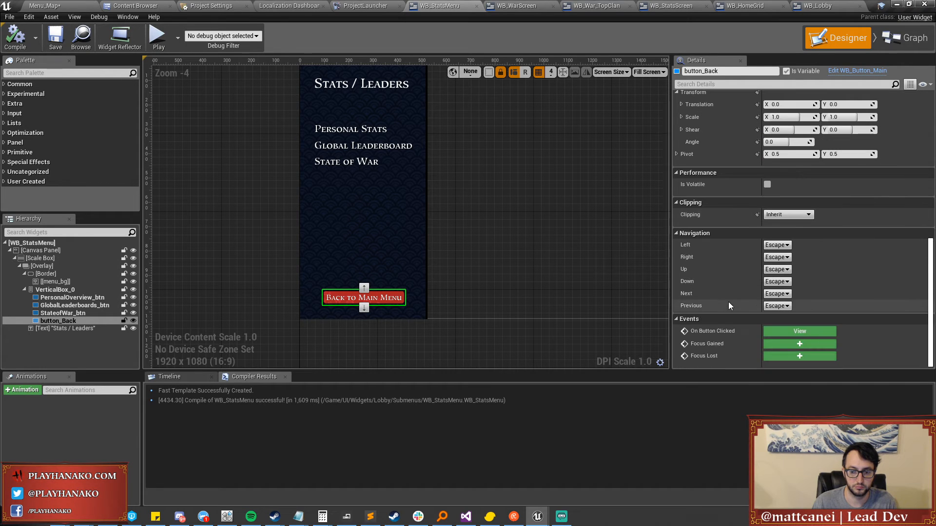
click(779, 332)
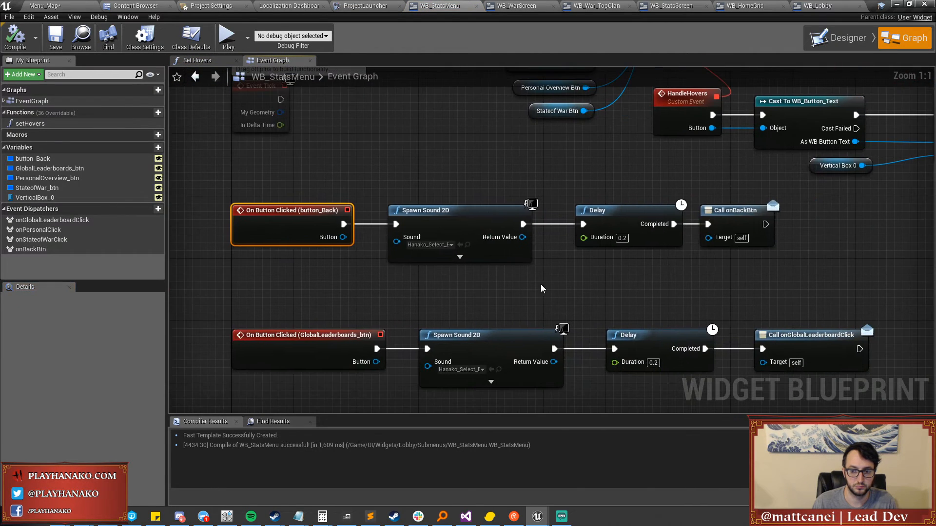
scroll(690, 291, down, 1)
click(728, 231)
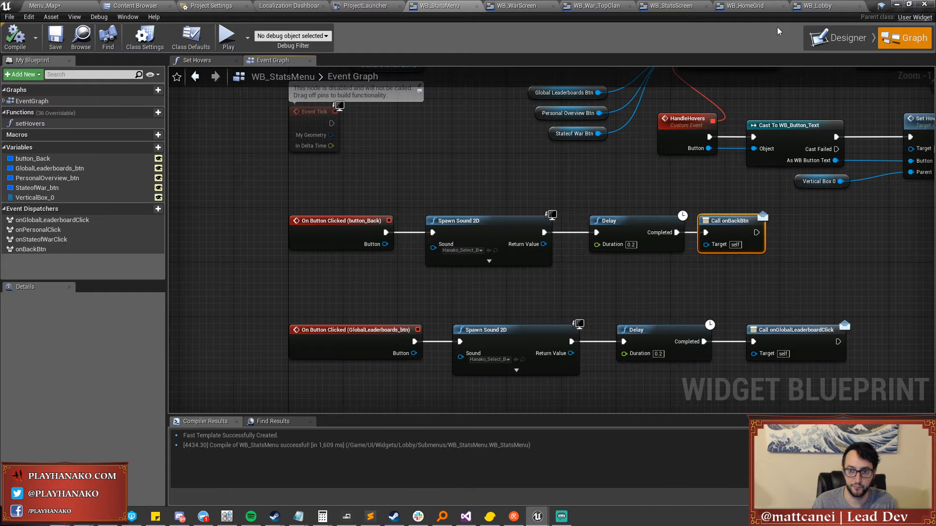
In WB_Lobby, add a Set Main Menu Focus call targeting HomeGrid after SettingsScreen_BackButton's Set Active Widget Index node.
click(822, 9)
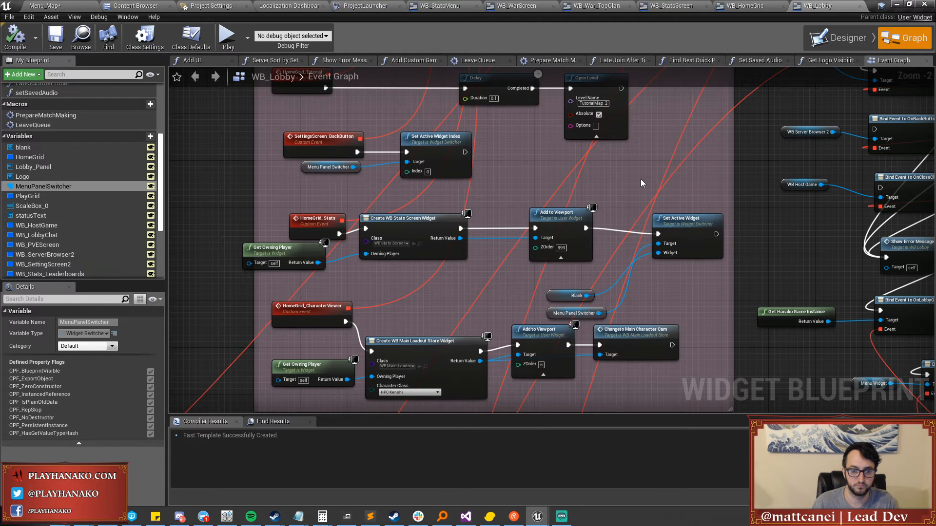
right_drag(641, 179, 637, 272)
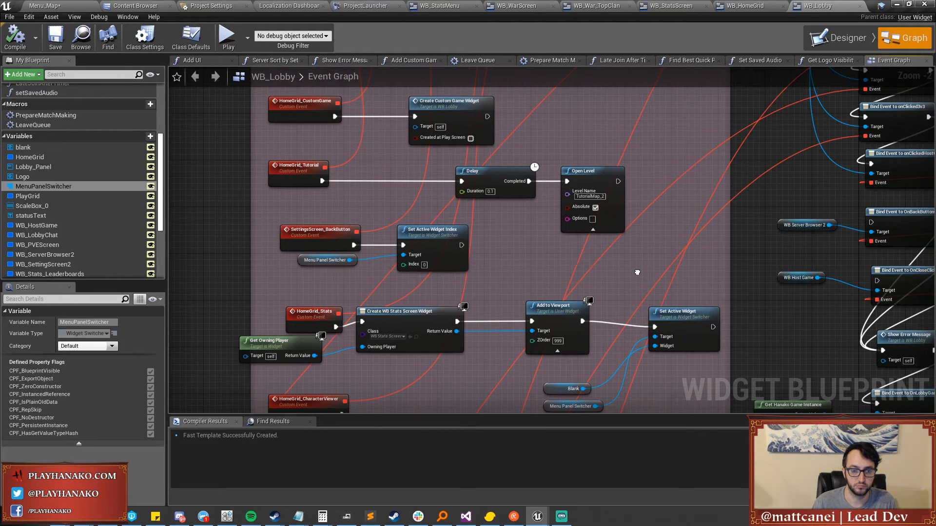
right_drag(442, 204, 511, 304)
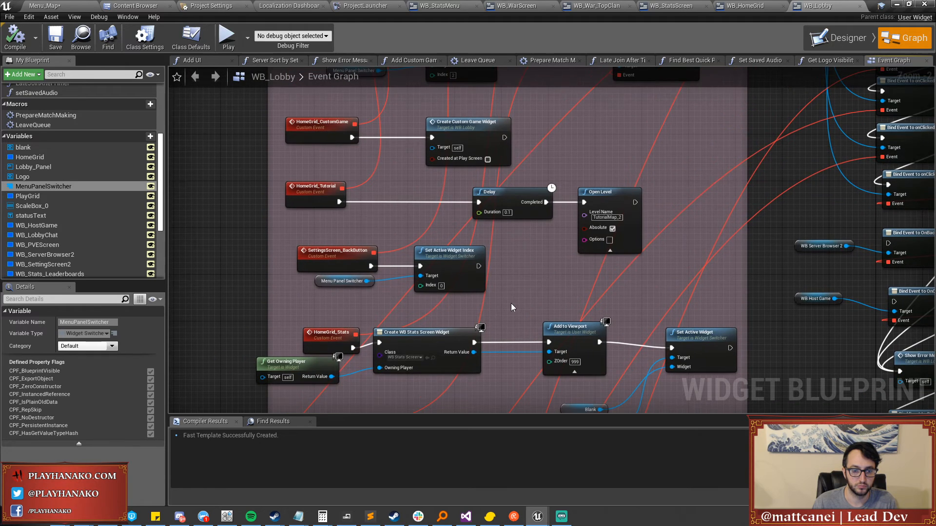
right_drag(528, 264, 488, 264)
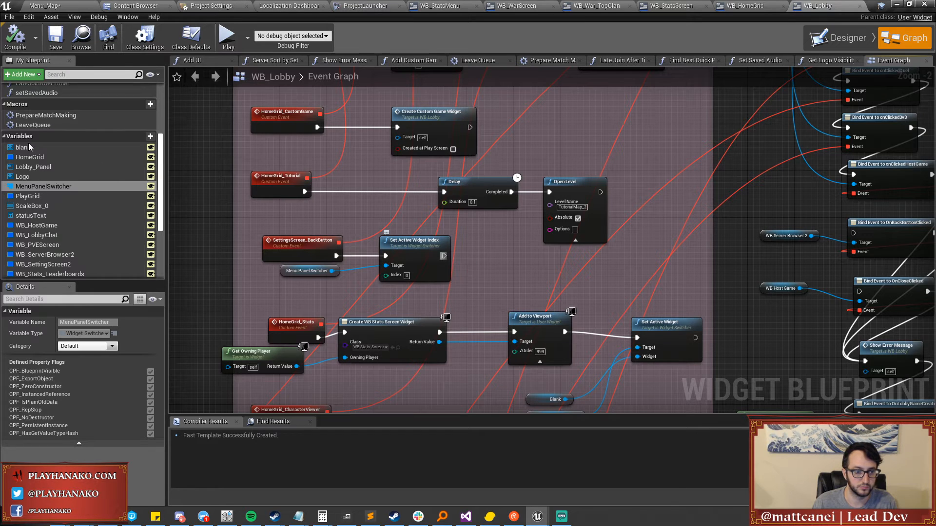
drag(45, 156, 463, 291)
text(set vis)
key(Escape)
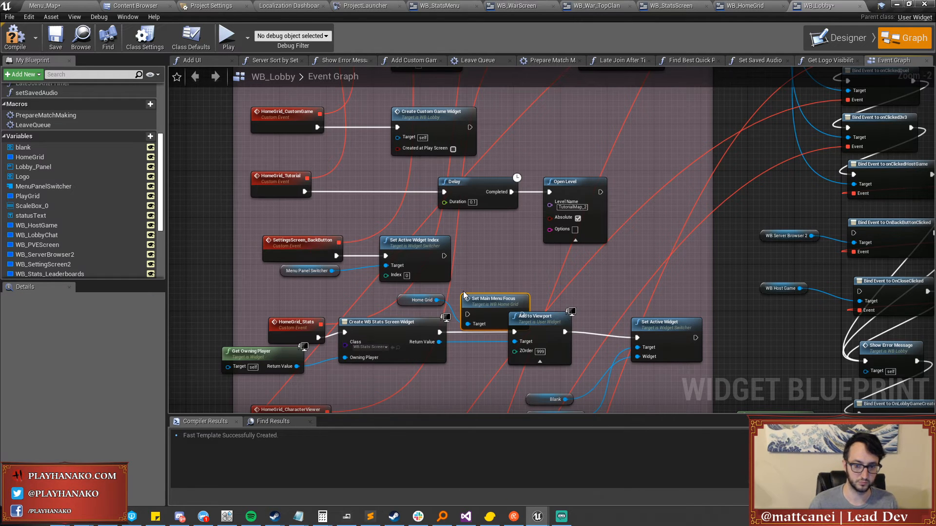
drag(483, 300, 467, 268)
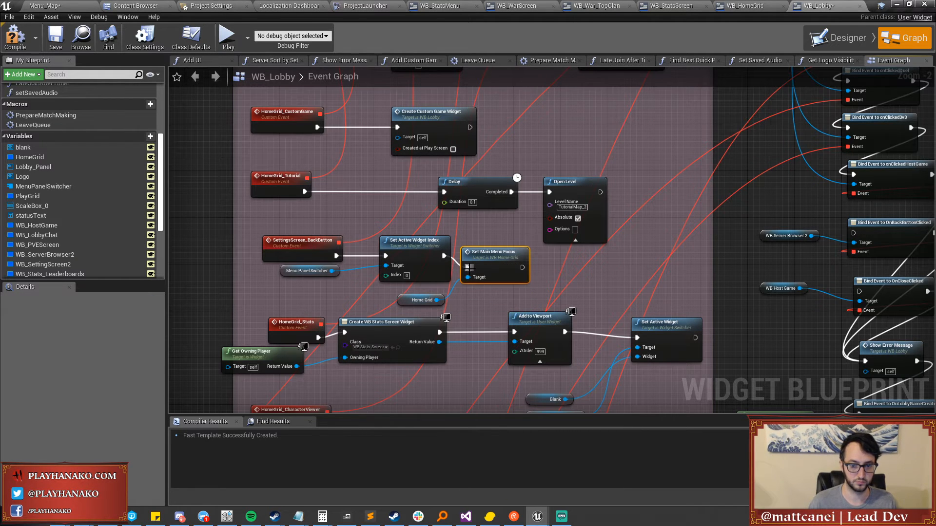
Examine the event bindings and the variable list of WB_Lobby for anything handling the stats menu's back button.
right_drag(652, 314, 633, 255)
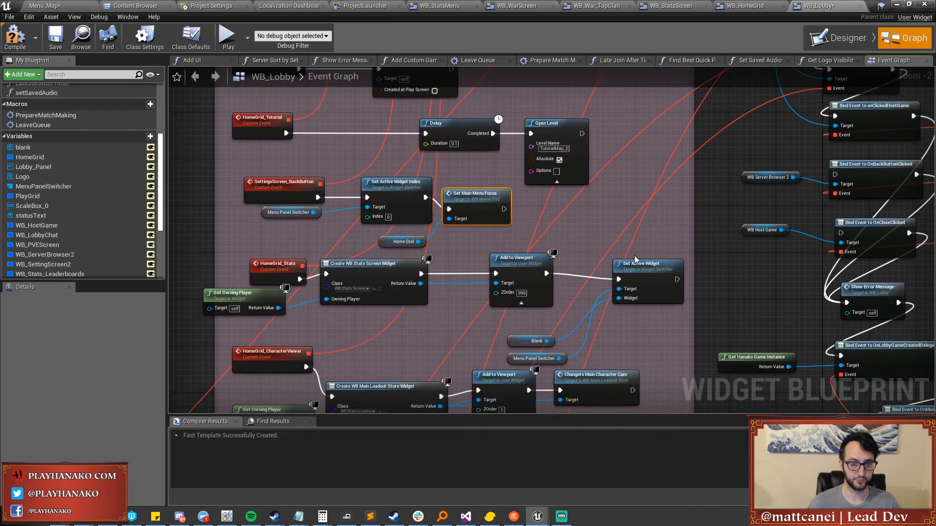
scroll(633, 255, down, 1)
right_drag(626, 118, 605, 305)
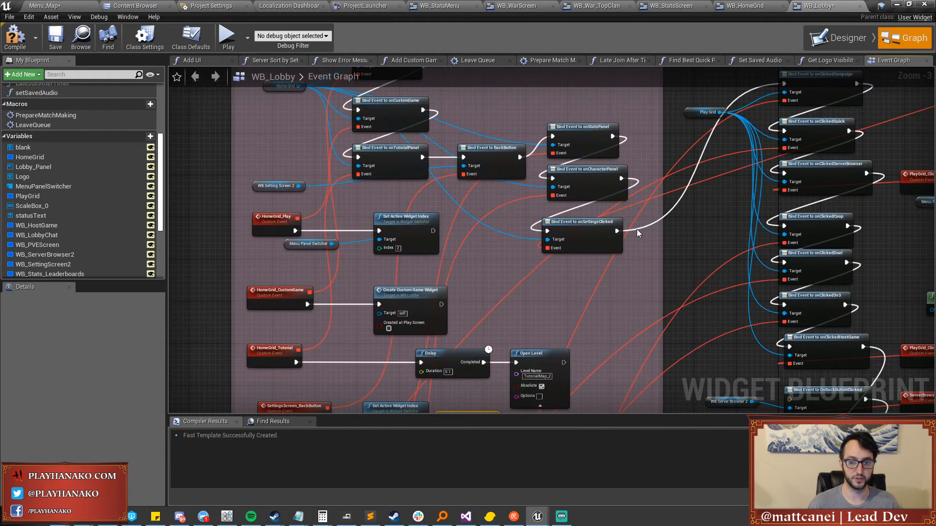
right_drag(675, 244, 561, 179)
right_drag(602, 315, 614, 237)
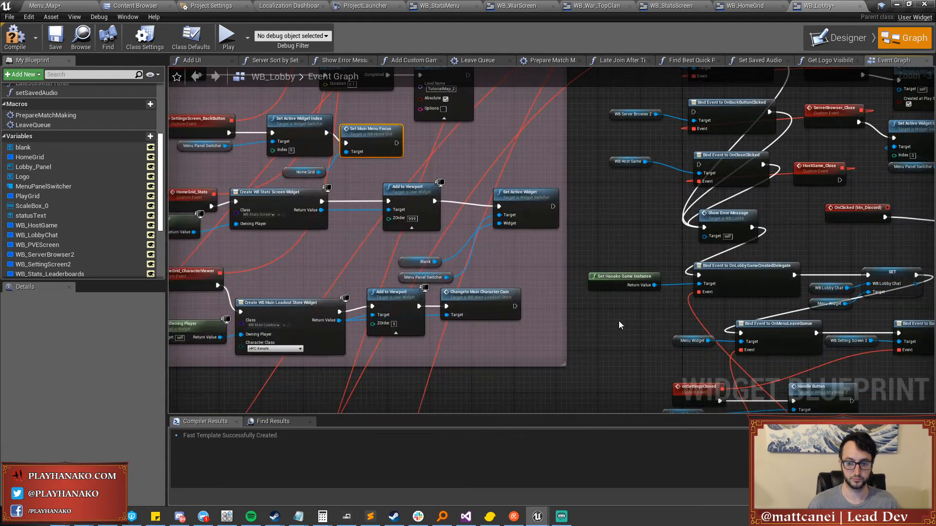
right_drag(623, 339, 601, 269)
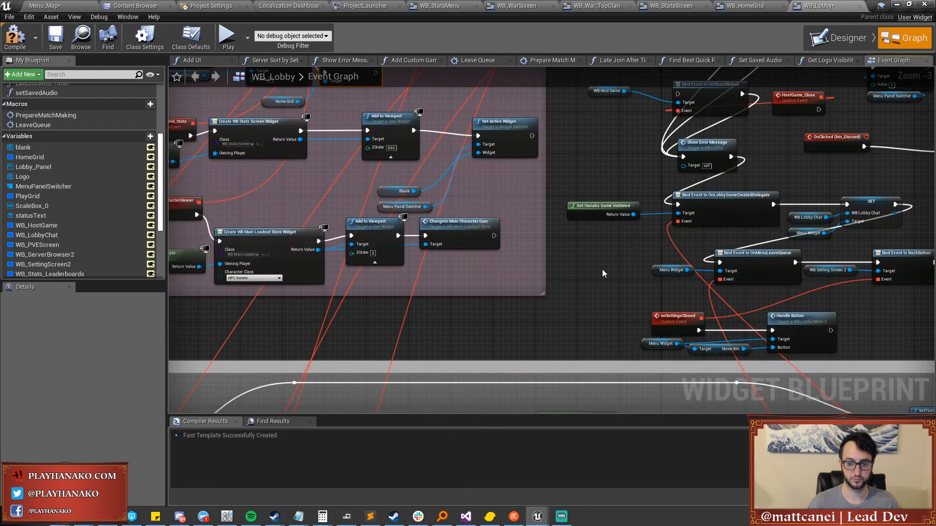
right_drag(603, 325, 583, 282)
right_drag(543, 249, 568, 292)
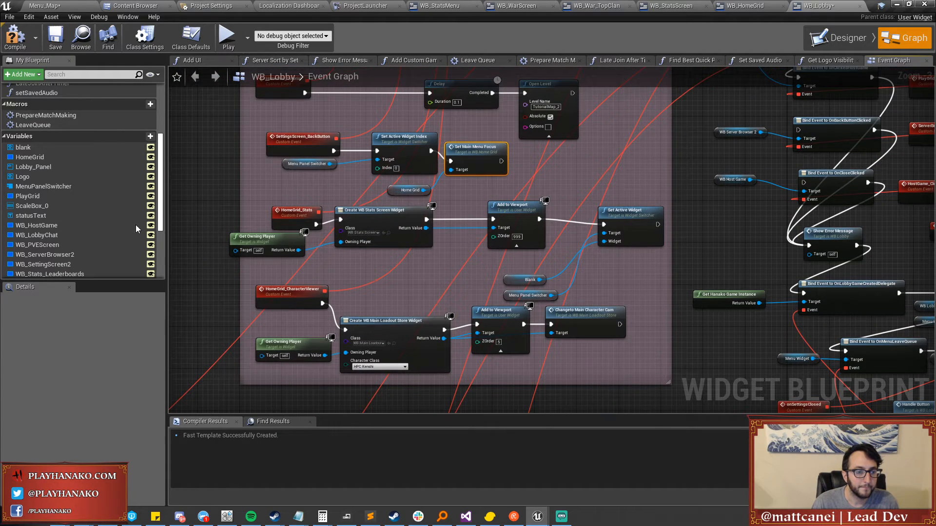
scroll(92, 194, down, 5)
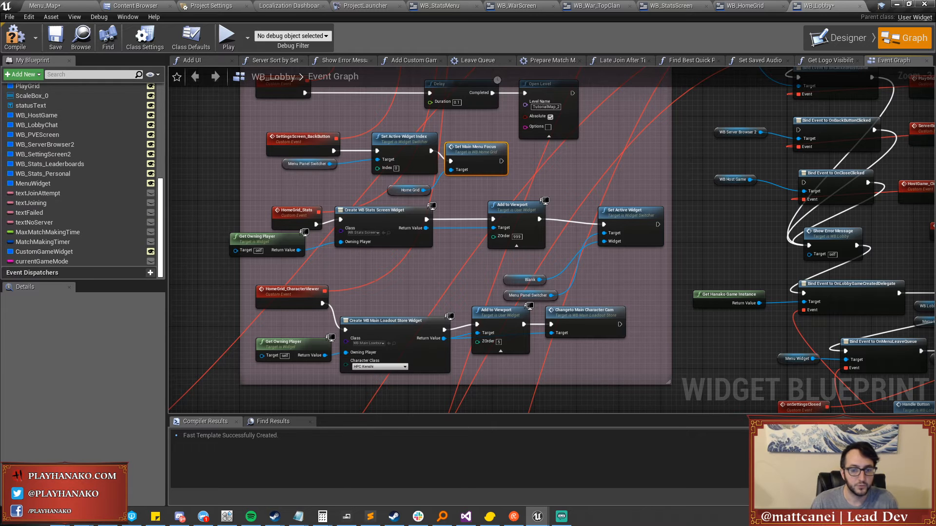
Search the WB_Lobby blueprint for "onbackbtn" and save the widget.
right_drag(433, 264, 413, 285)
click(414, 285)
key(ctrl+f)
text(onbackbtn)
key(Return)
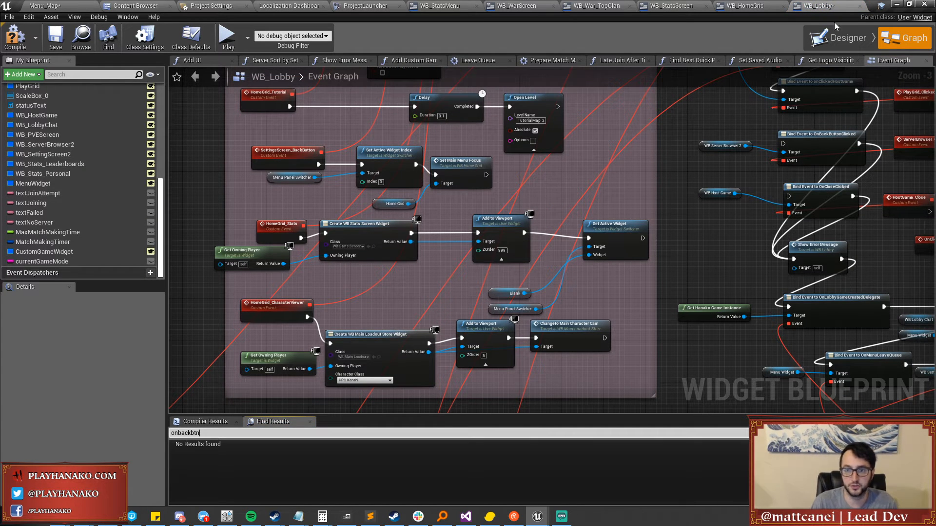
click(57, 39)
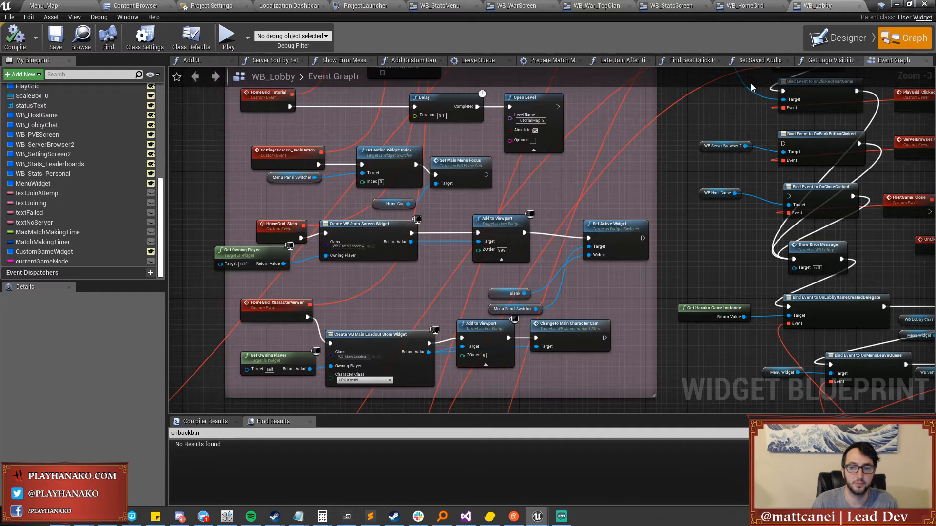
Examine what the click_backBtn event does in the WB_StatsScreen event graph.
click(671, 6)
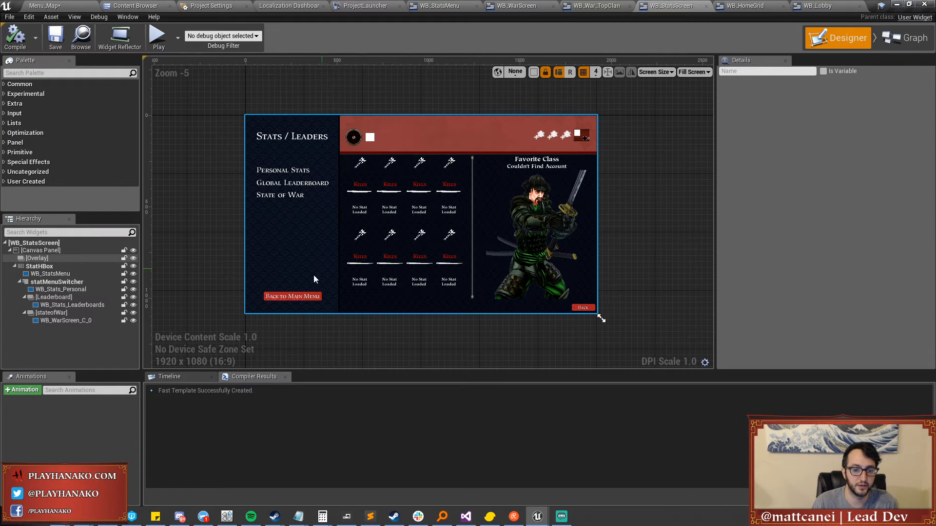
click(891, 42)
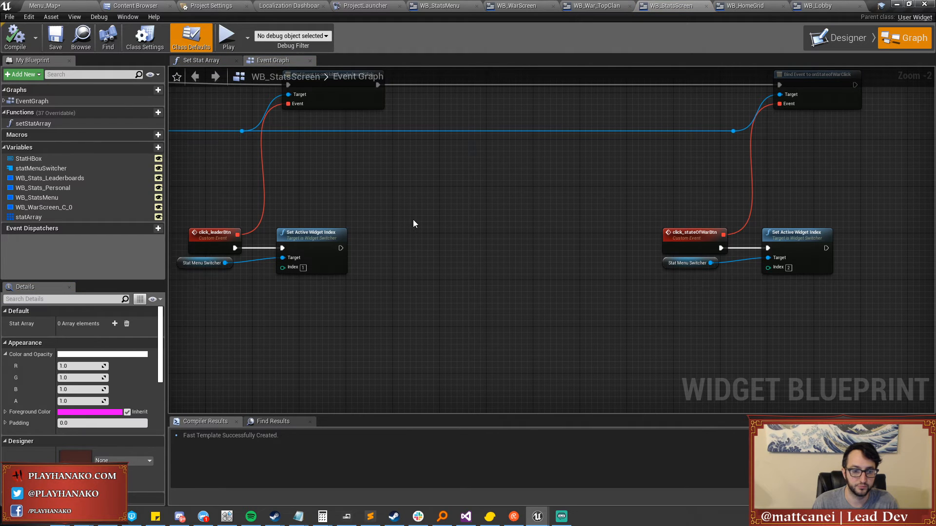
right_drag(405, 218, 341, 232)
scroll(340, 231, down, 2)
right_drag(240, 249, 580, 225)
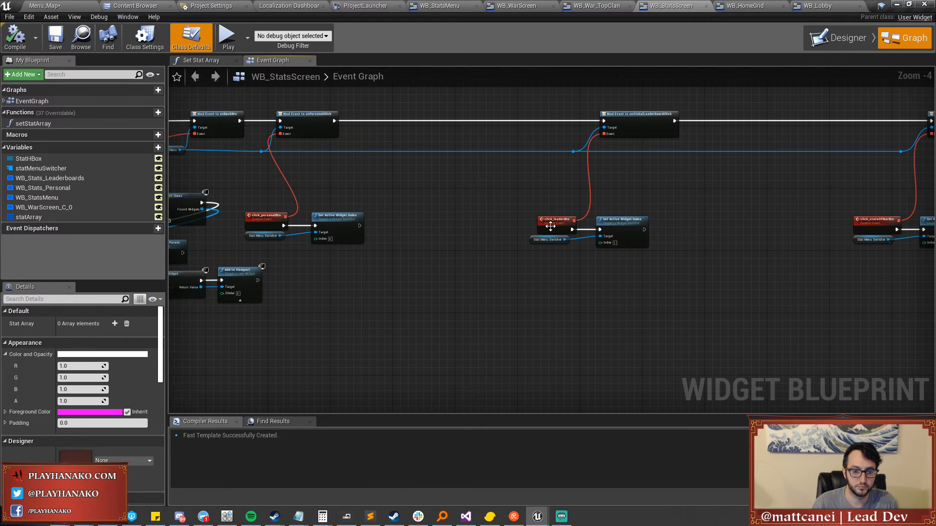
right_drag(259, 243, 440, 239)
right_drag(339, 220, 424, 223)
scroll(424, 223, up, 2)
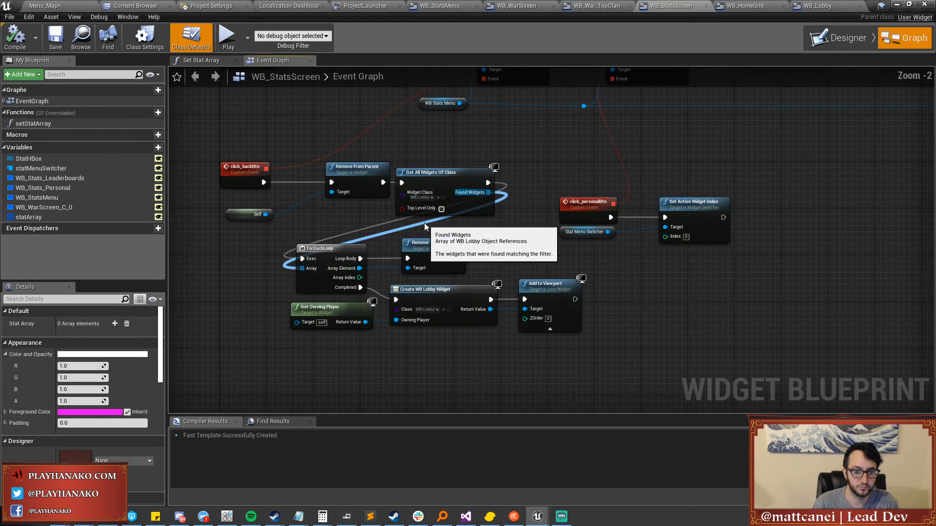
scroll(527, 257, up, 1)
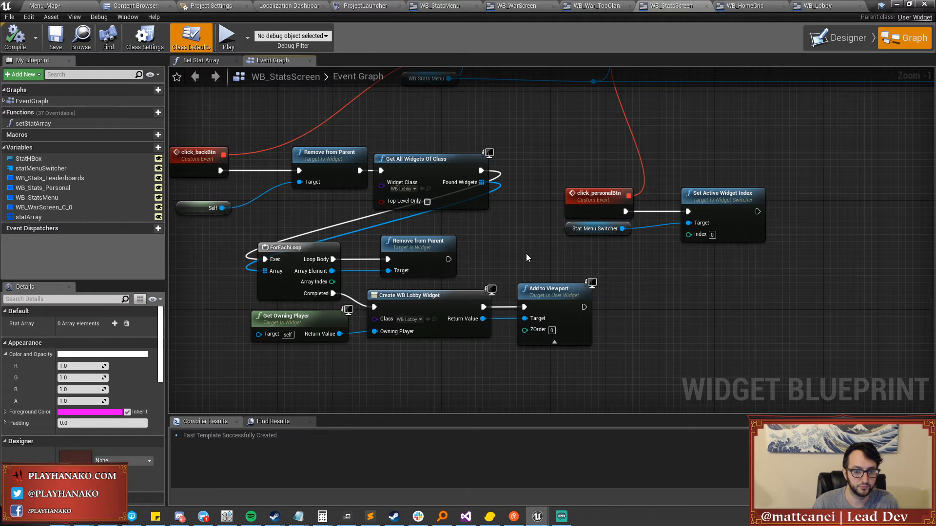
right_drag(525, 254, 562, 241)
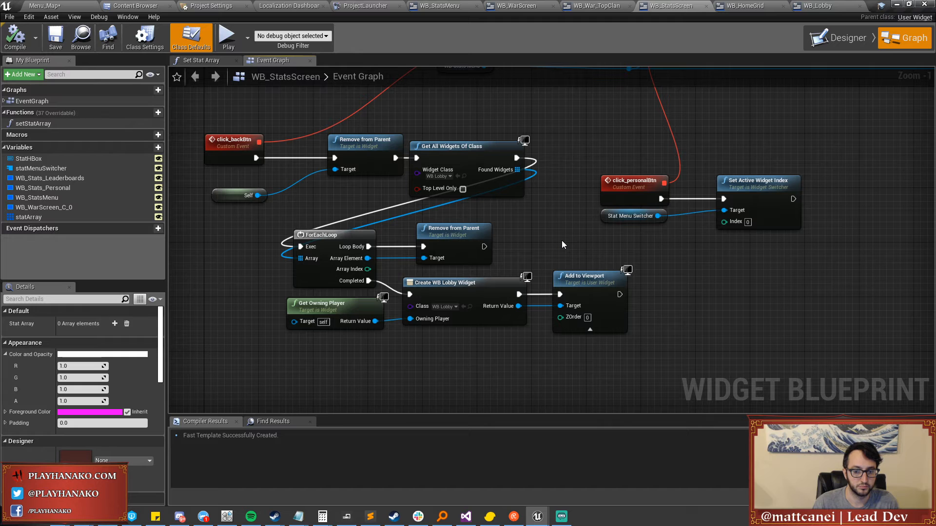
right_drag(561, 241, 546, 205)
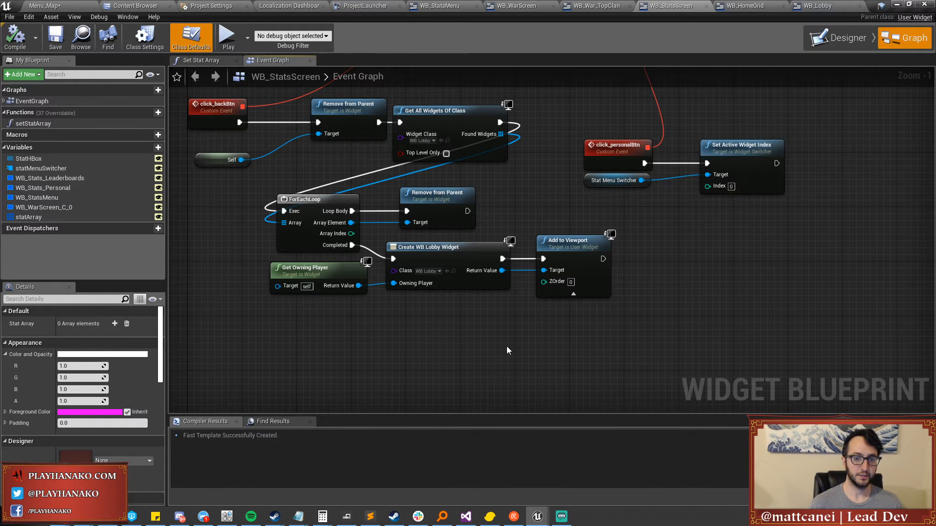
right_drag(507, 347, 494, 392)
In Menu_Map, hide the Menu_CharacterViewer sublevel, show Menu_Garden and save the map.
click(64, 6)
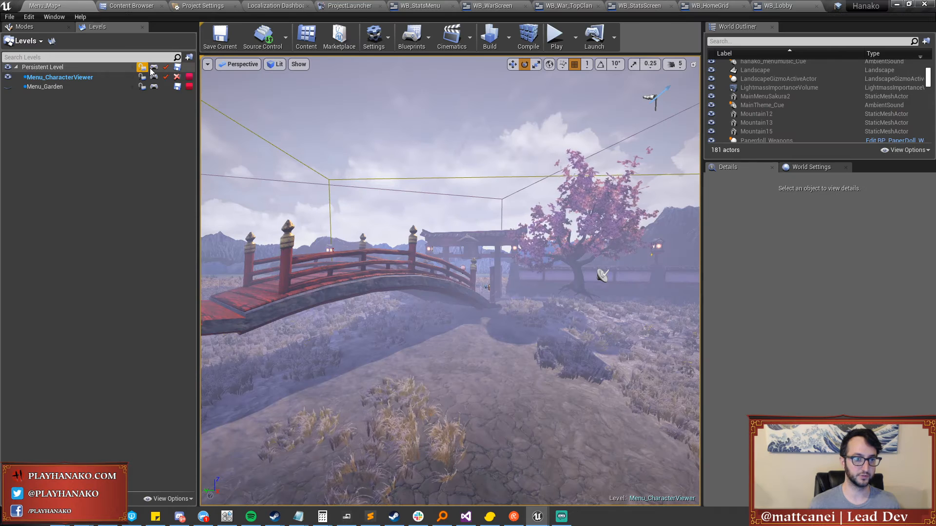
click(7, 77)
click(8, 86)
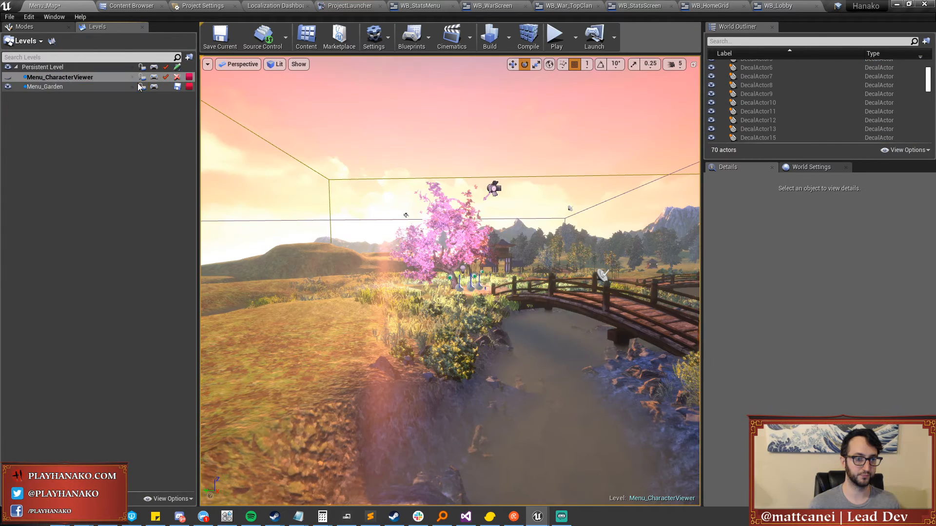
key(ctrl+s)
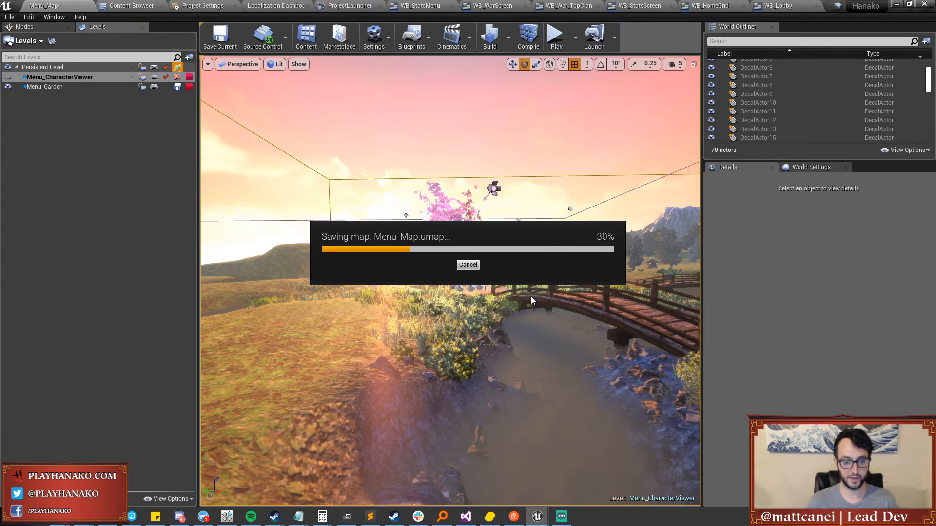
Run the menu map in a full-screen viewport and open the Stats / Leaders screen.
key(F11)
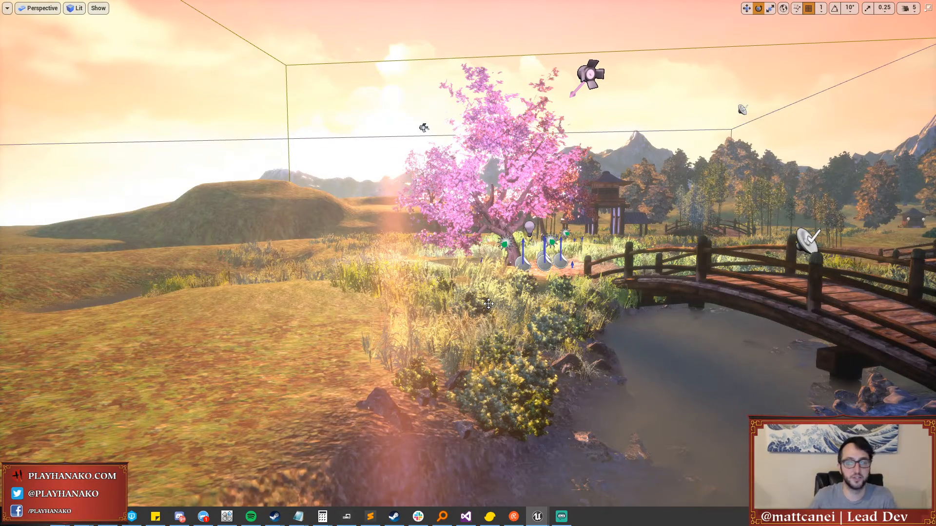
key(alt+p)
key(Down)
key(Return)
Test focus movement between the Stats / Leaders entries and open Global Leaderboard.
key(Down)
key(Down)
key(Up)
key(Up)
key(Down)
key(Down)
key(Up)
key(Up)
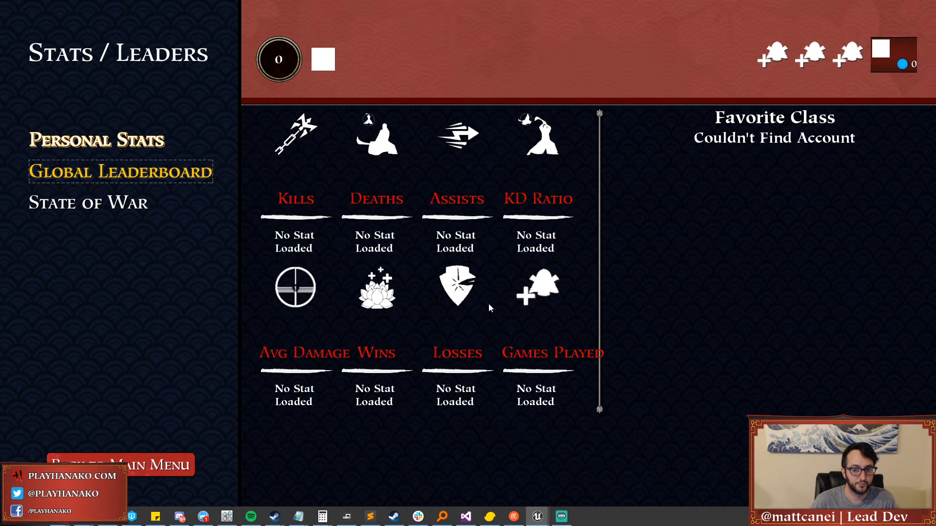
key(Down)
key(Up)
key(Return)
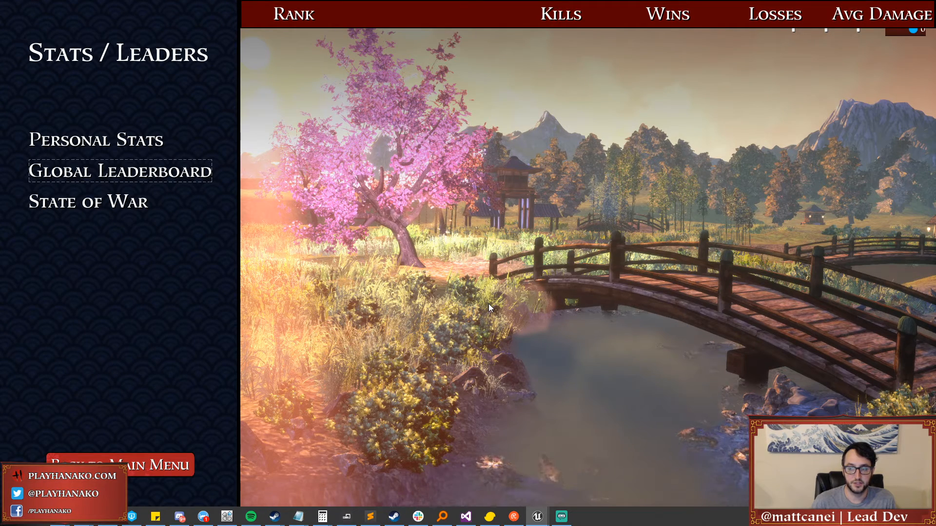
Test focus movement from the Global Leaderboard page and return through Back to Main Menu.
key(Down)
key(Down)
key(Up)
key(Up)
key(Down)
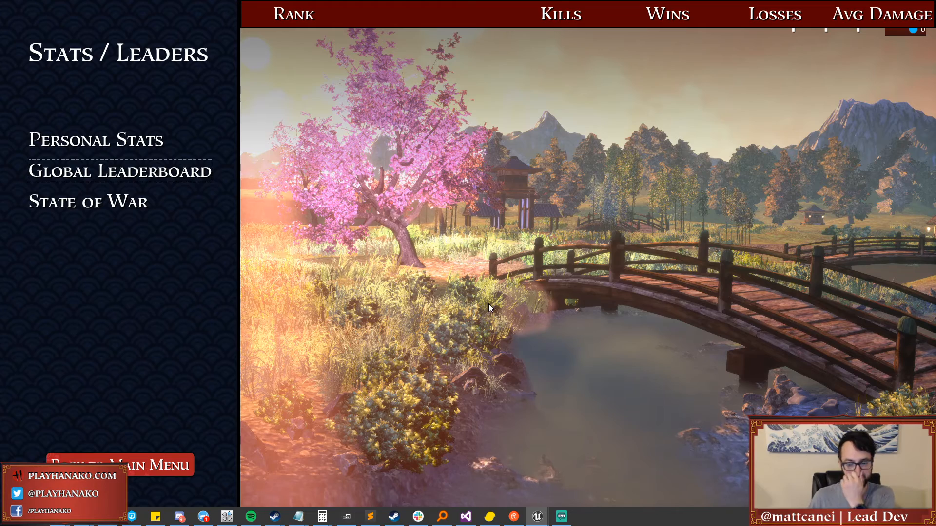
key(Down)
key(Down)
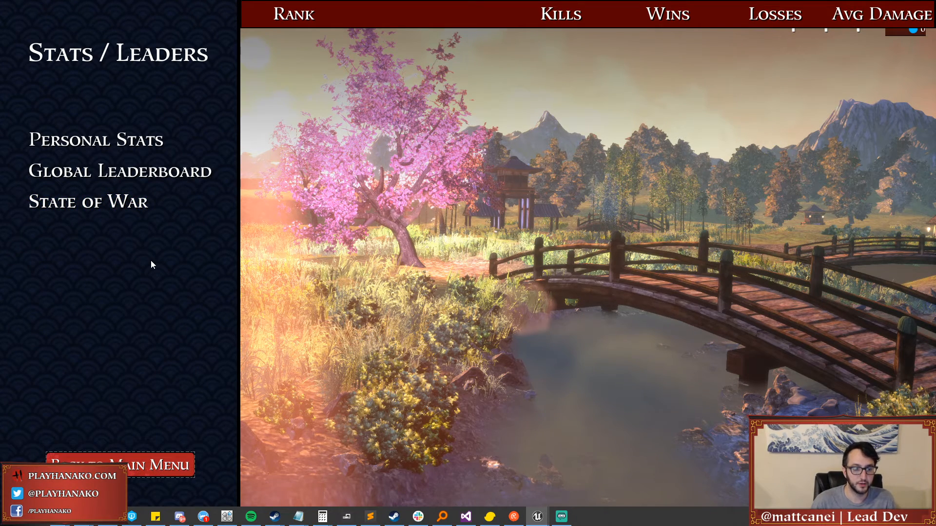
key(Return)
Test focus movement through the main menu entries and reopen Stats / Leaders.
key(Down)
key(Up)
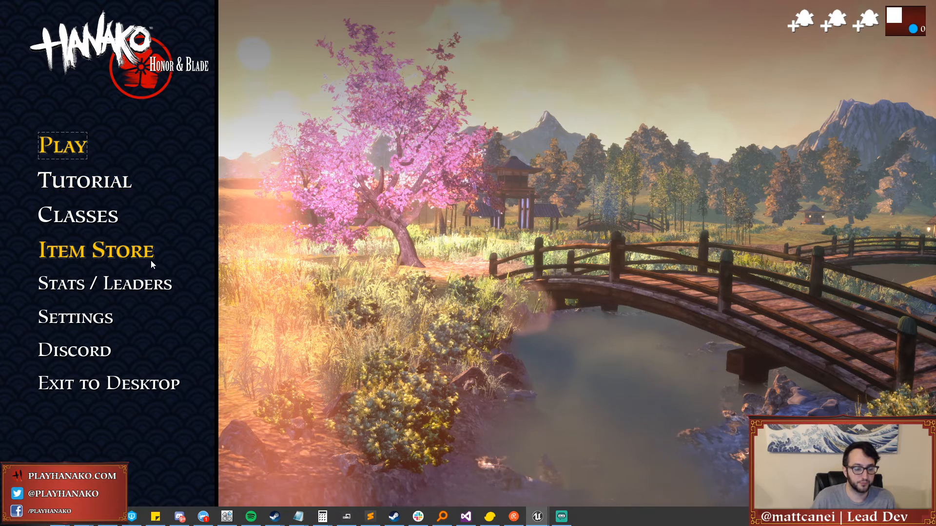
key(Down)
key(Down)
key(Down)
key(Down)
key(Down)
key(Up)
key(Up)
key(Up)
key(Down)
key(Down)
key(Return)
Move the focus repeatedly up and down between Personal Stats, Global Leaderboard, State of War and Back to Main Menu to check highlighting.
key(Down)
key(Down)
key(Down)
key(Up)
key(Up)
key(Down)
key(Up)
key(Down)
key(Down)
key(Up)
key(Up)
key(Up)
key(Up)
key(Up)
key(Up)
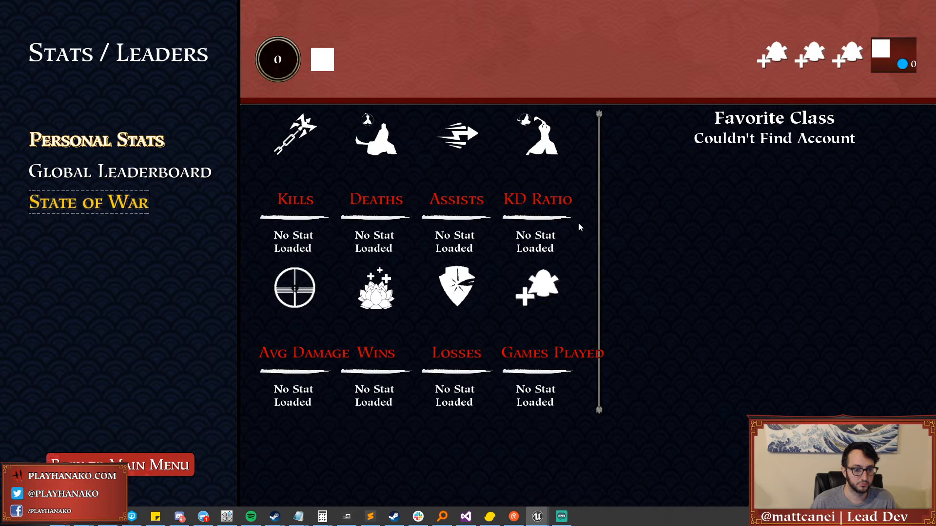
key(Up)
key(Down)
key(Down)
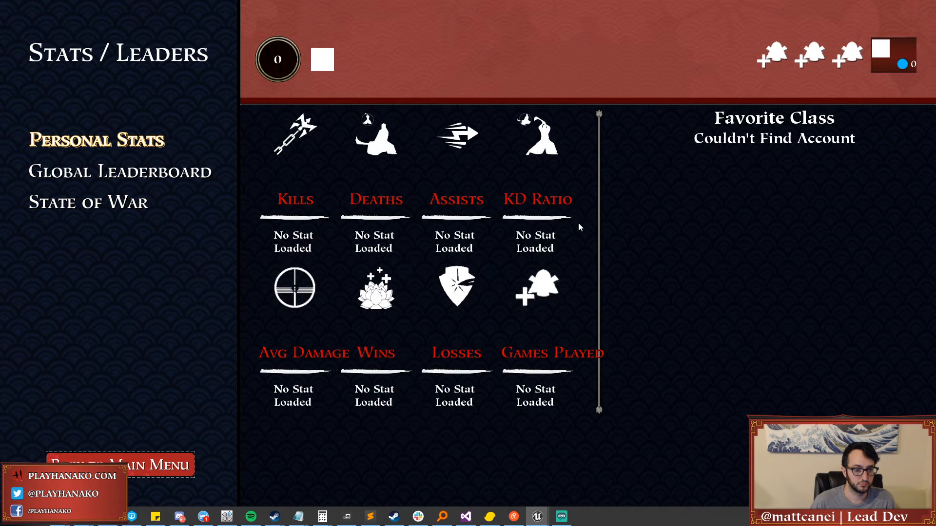
key(Up)
key(Up)
key(Down)
key(Up)
key(Down)
key(Up)
key(Down)
key(Up)
key(Up)
key(Down)
key(Down)
key(Up)
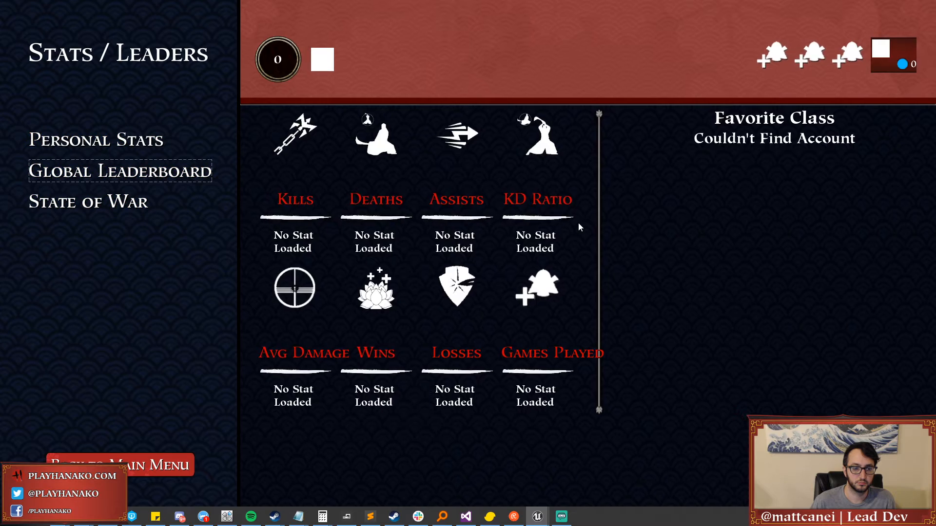
Open the Global Leaderboard, State of War and Personal Stats pages in turn to test the menu entries.
key(Return)
key(Down)
key(Up)
key(Up)
key(Down)
key(Down)
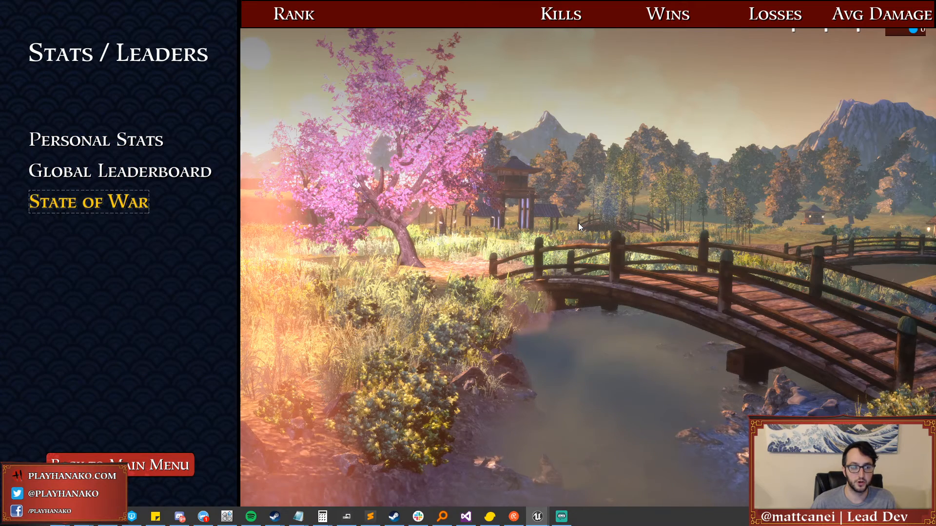
key(Return)
key(Up)
key(Return)
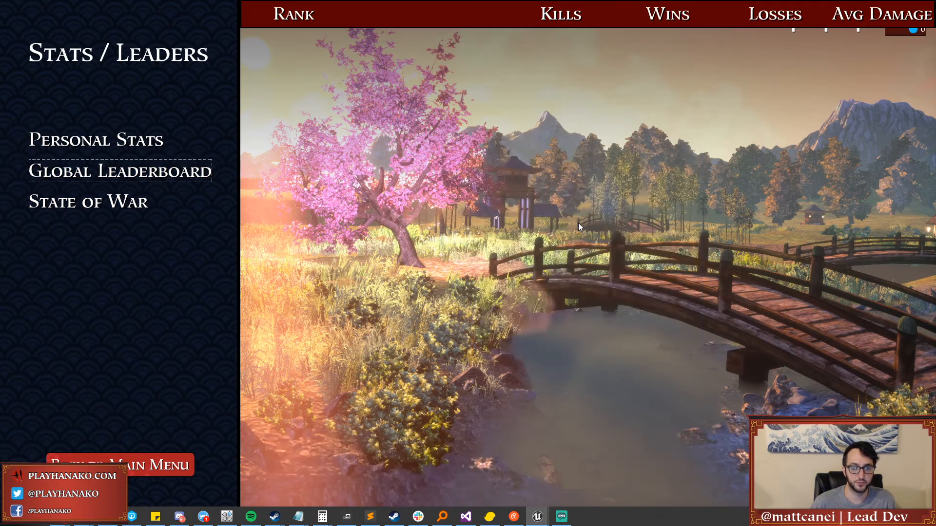
key(Up)
key(Return)
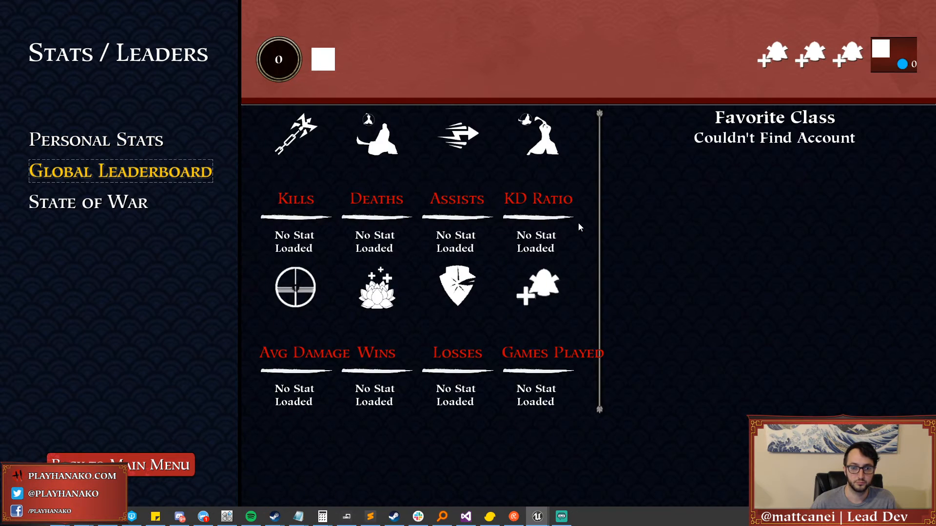
Recheck focus movement between Back to Main Menu and Personal Stats, and end the play session.
key(Down)
key(Up)
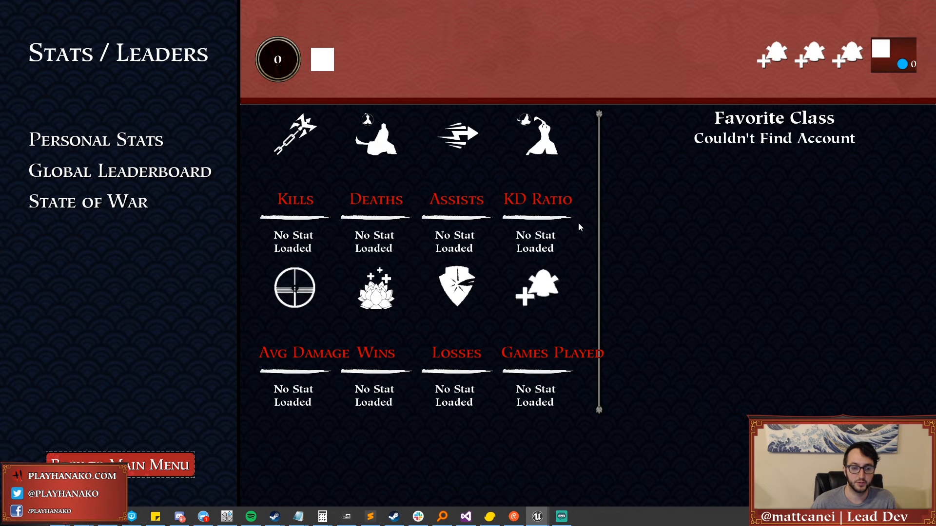
key(Up)
key(Up)
key(Up)
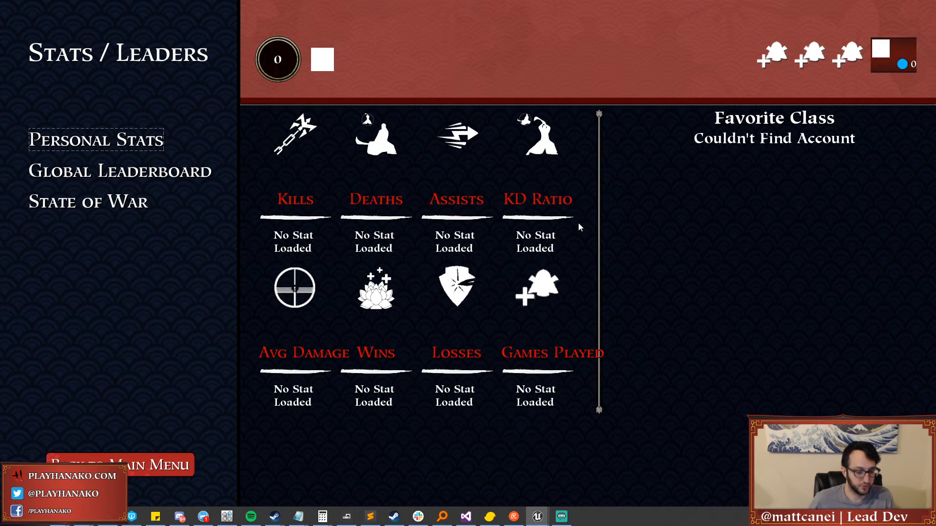
key(Escape)
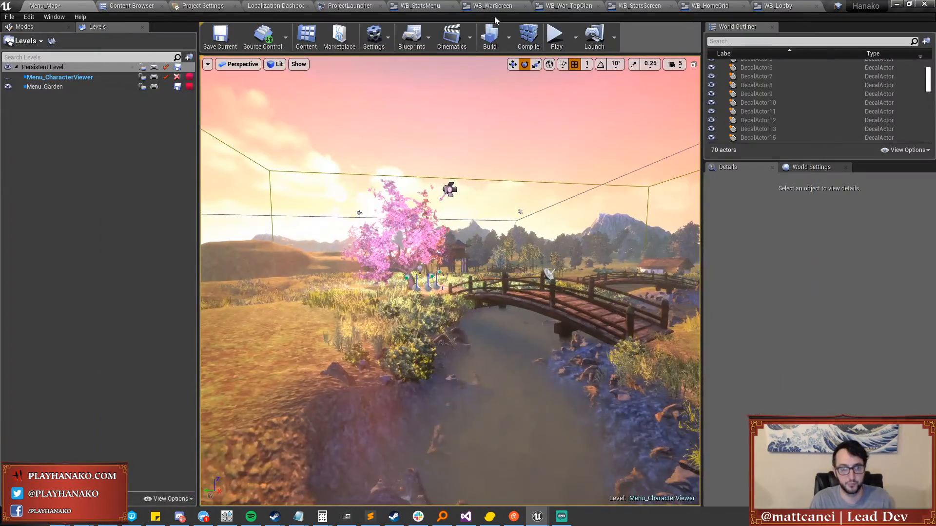
In the WB_StatsScreen designer, set the top padding of WB_Stats_Leaderboards to 150, then compile and save.
click(493, 5)
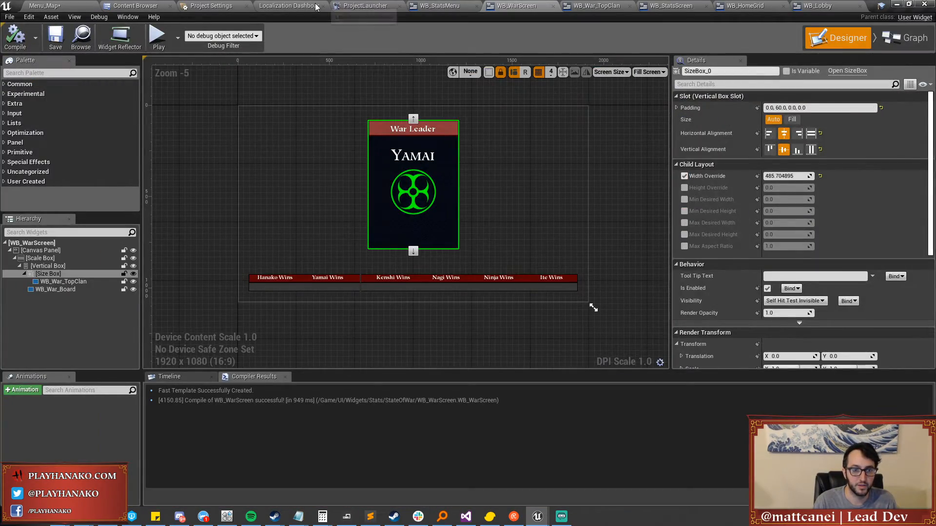
click(442, 7)
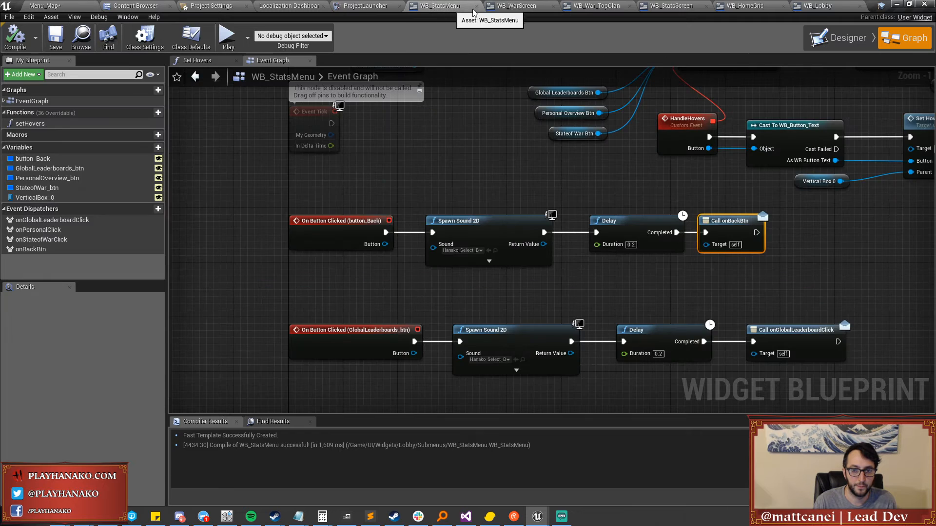
click(671, 6)
click(823, 29)
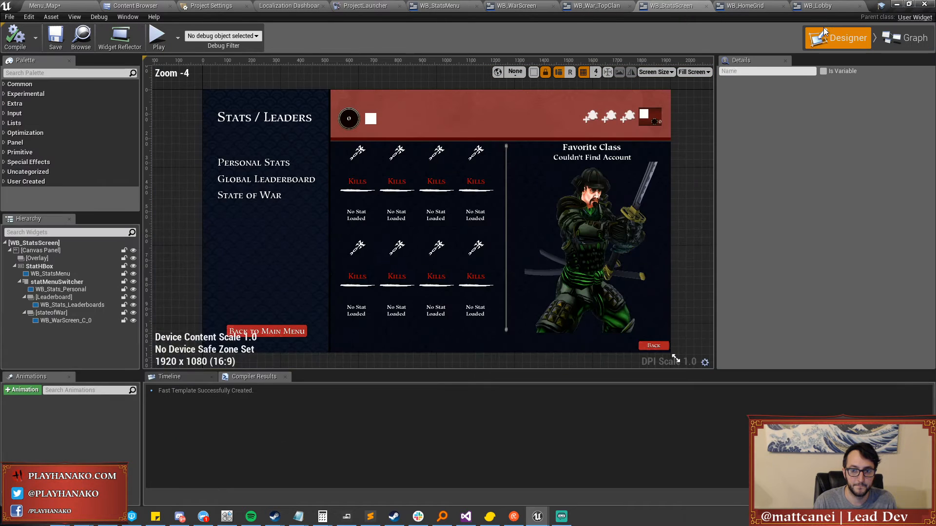
click(73, 305)
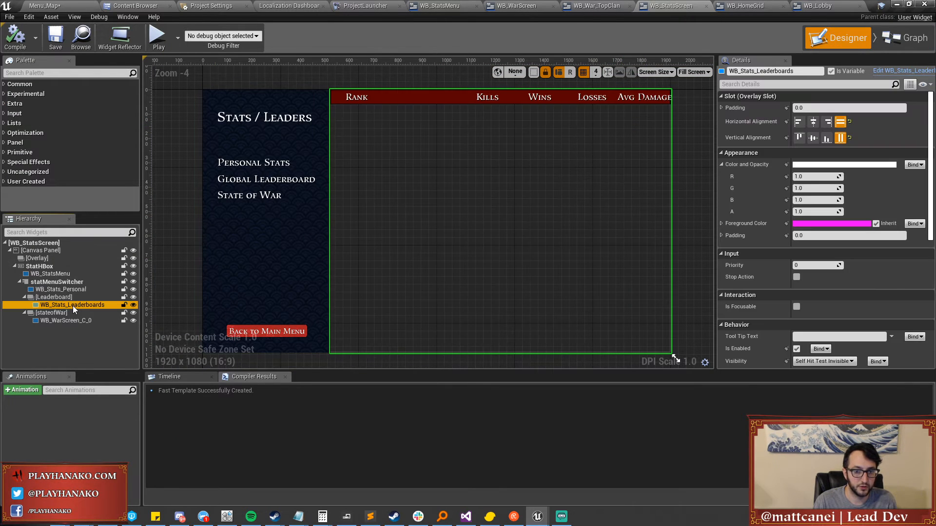
click(722, 108)
click(818, 131)
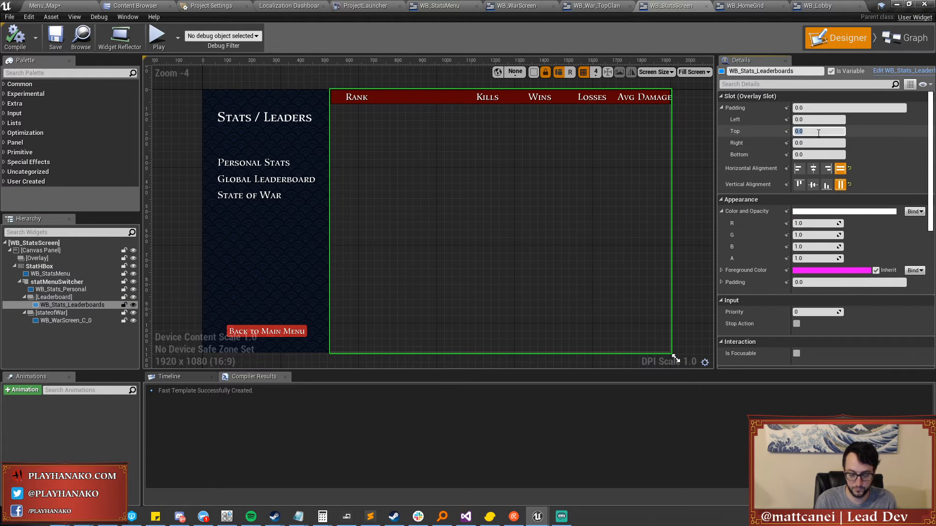
key(Return)
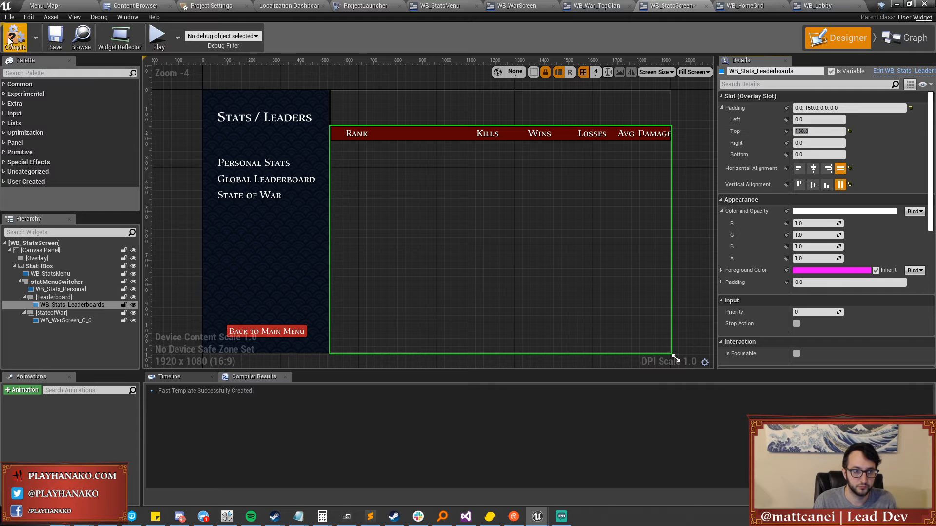
click(53, 39)
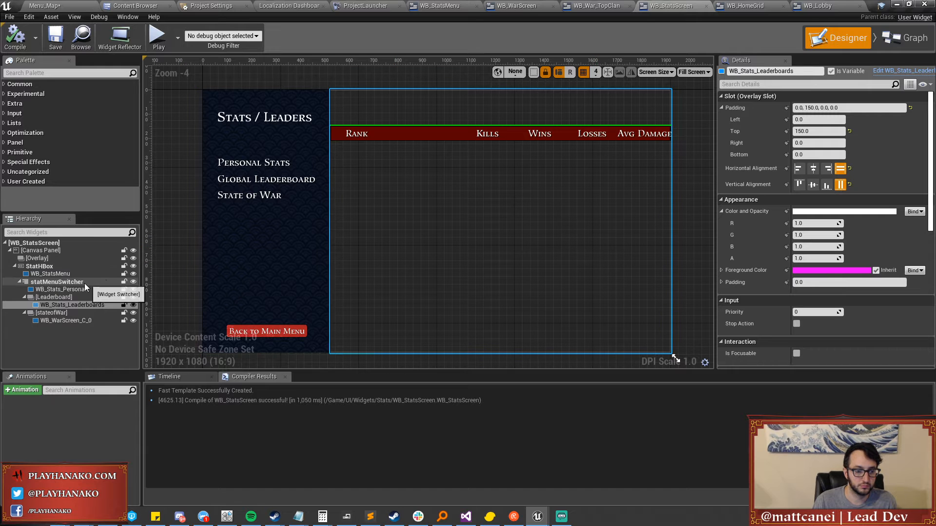
Compare the layouts of the personal stats, war screen, leaderboards and stats menu widgets within WB_StatsScreen.
click(76, 289)
click(78, 321)
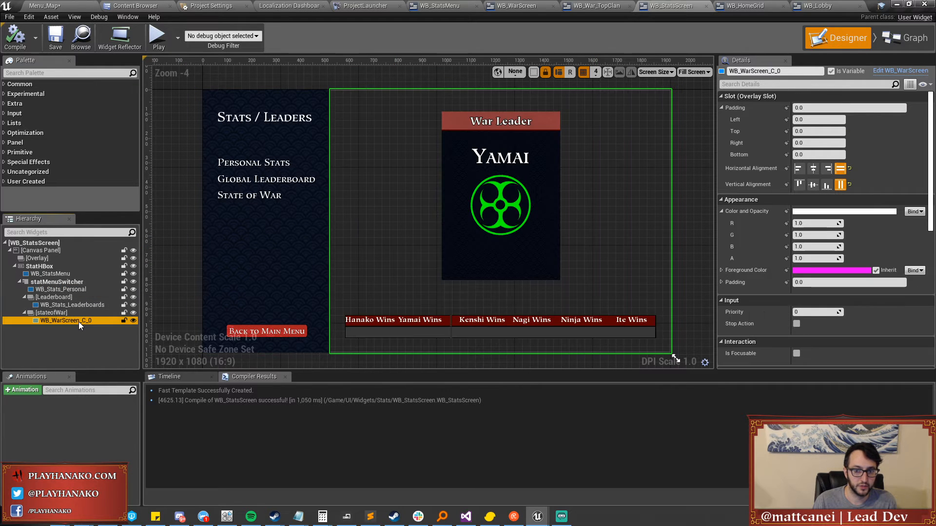
click(73, 305)
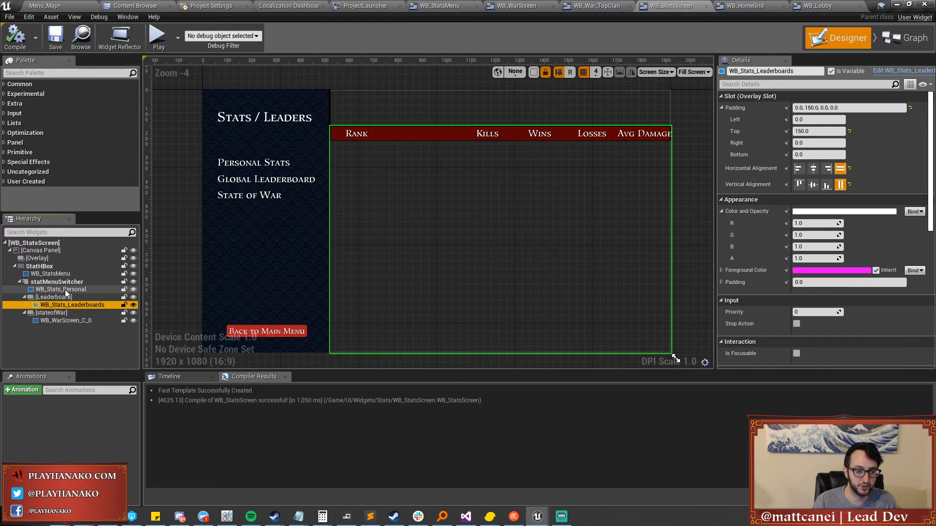
click(65, 290)
click(52, 274)
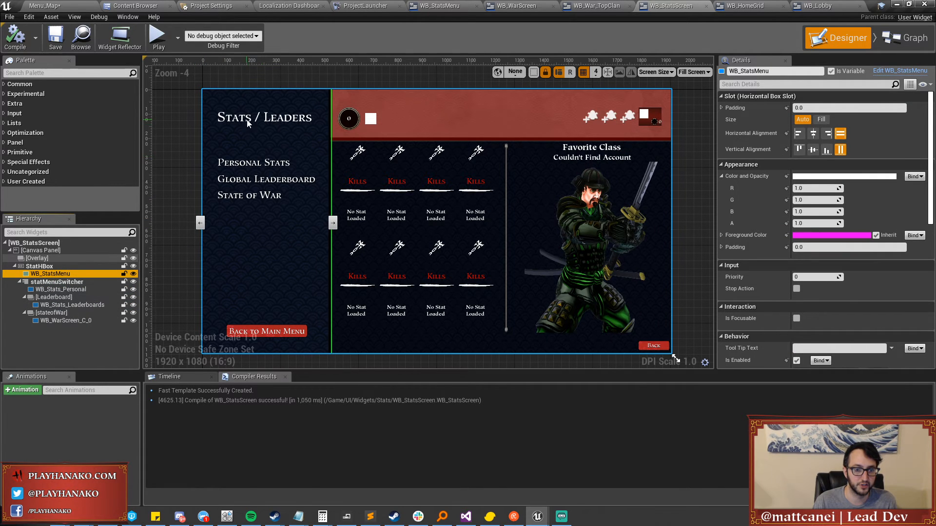
Save WB_StatsScreen, start a full-screen play session from Menu_Map and move through the main menu to Stats / Leaders.
click(58, 42)
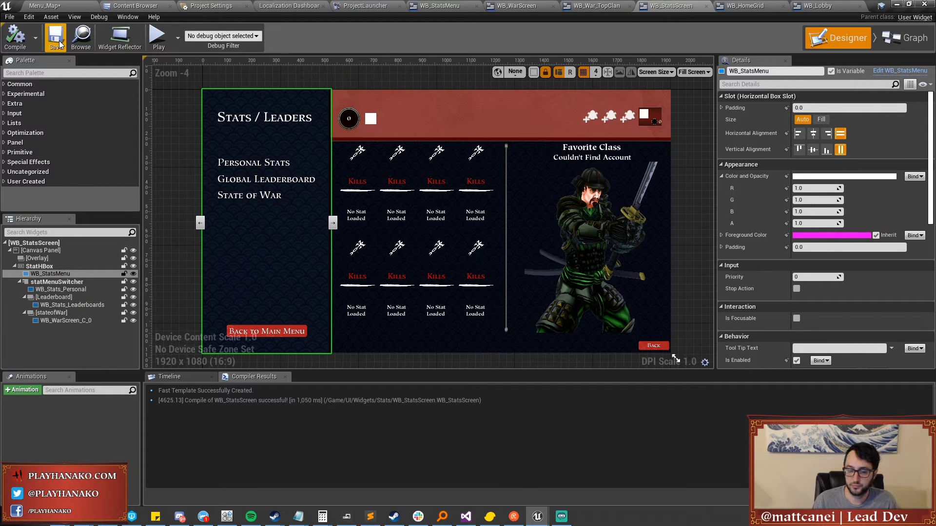
click(73, 6)
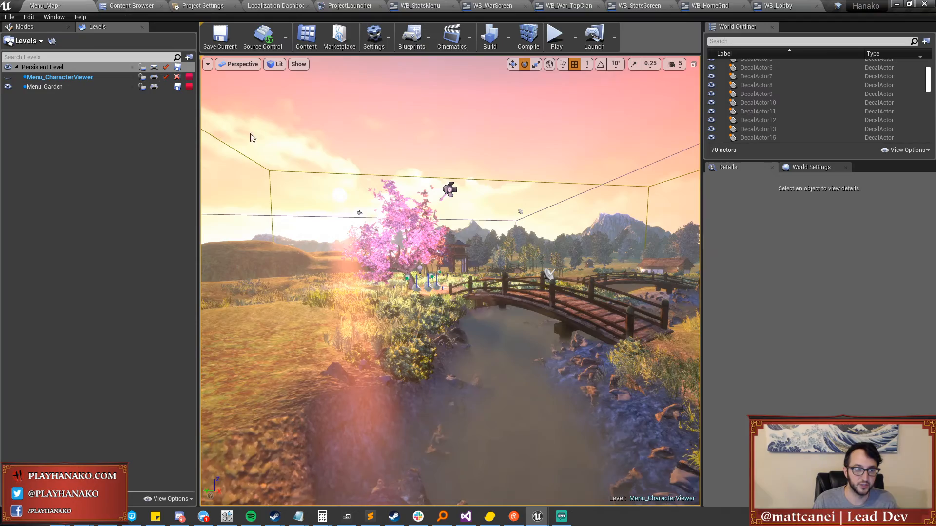
key(F11)
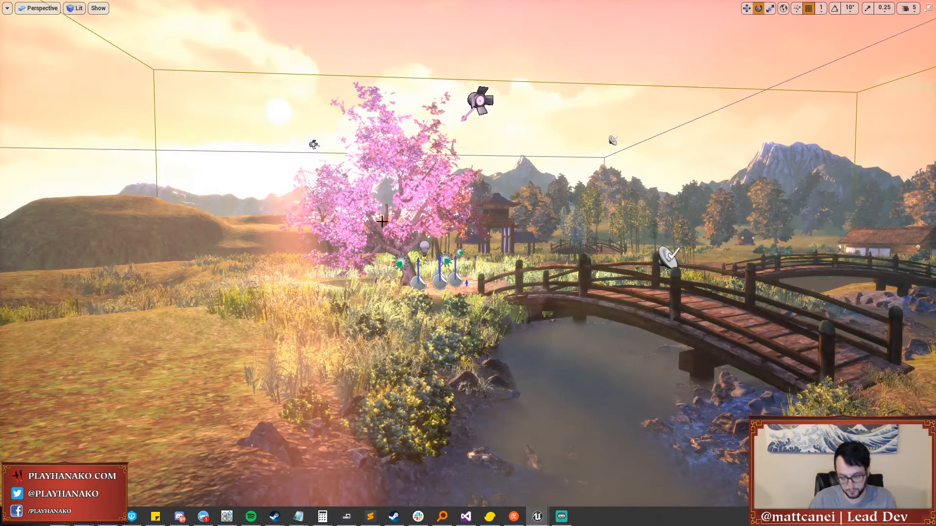
key(alt+p)
key(Down)
key(Down)
key(Down)
key(Return)
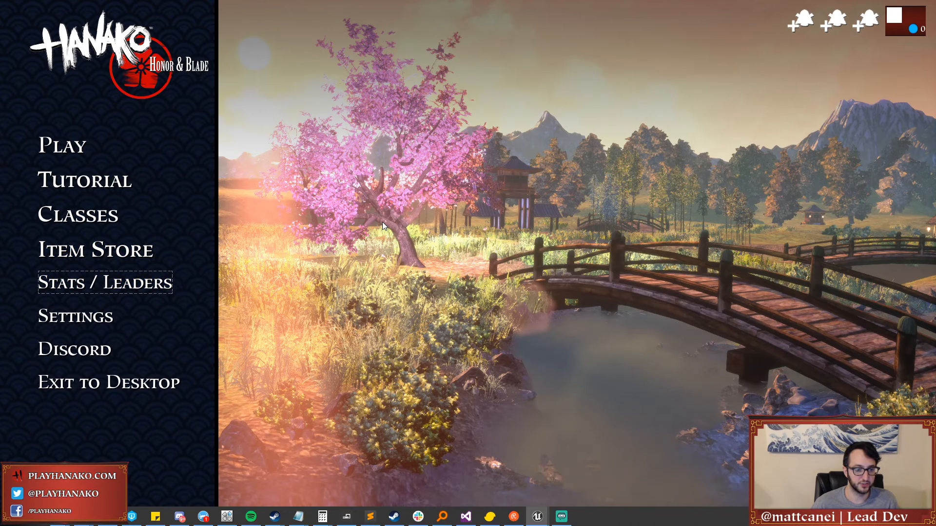
Open the Global Leaderboard page to check the header's position, and end the play session.
key(Down)
key(Down)
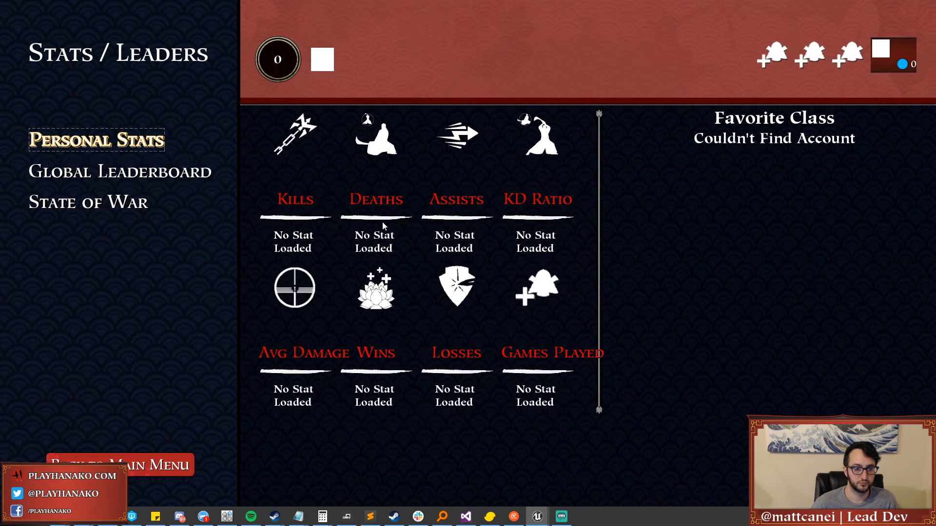
key(Up)
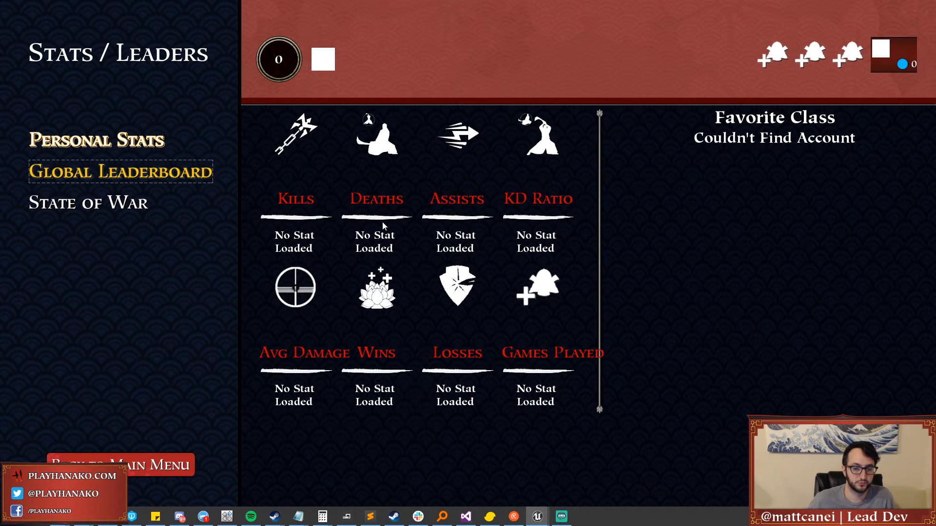
key(Return)
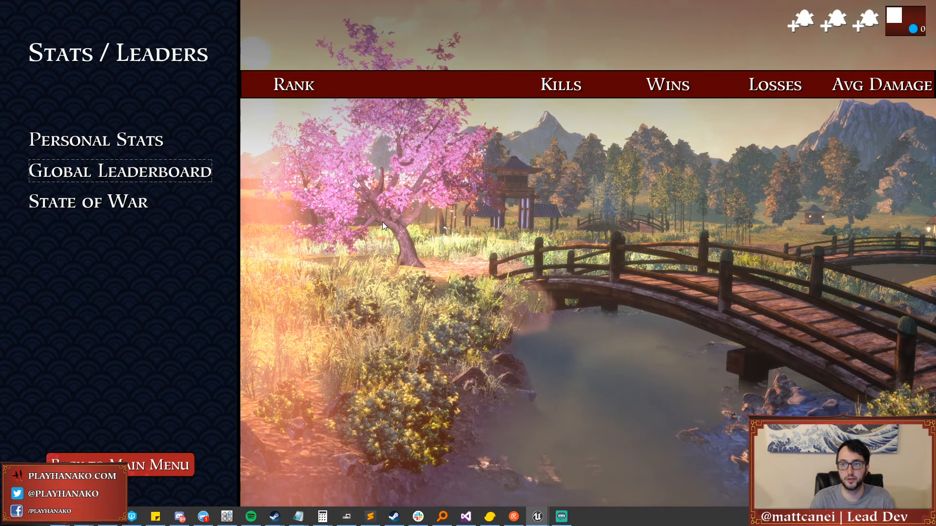
key(Escape)
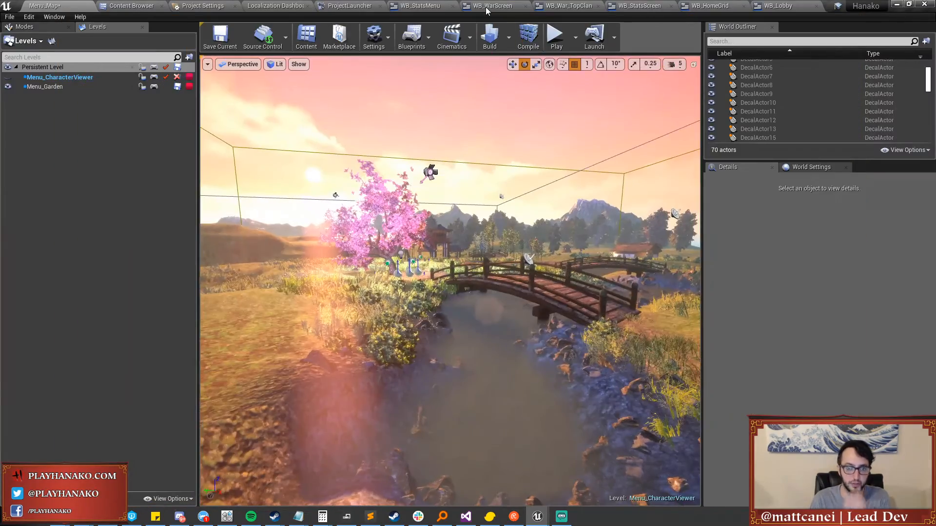
In the WB_StatsScreen designer, set the top padding of WB_Stats_Leaderboards to 100, then compile and save.
click(518, 6)
click(429, 5)
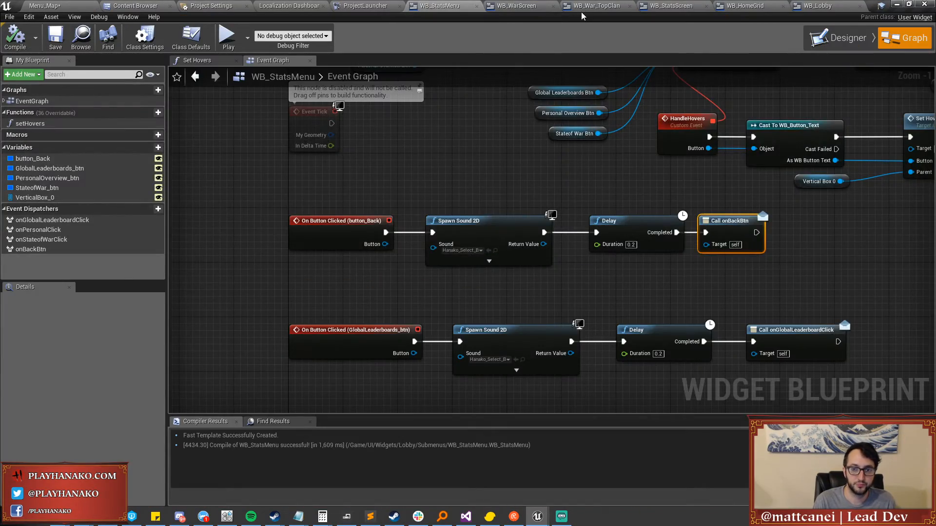
click(668, 5)
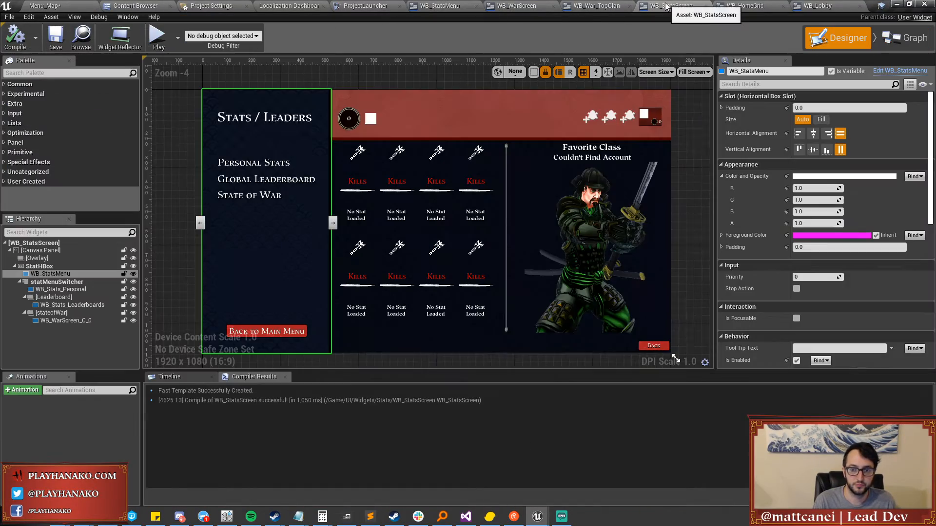
click(72, 307)
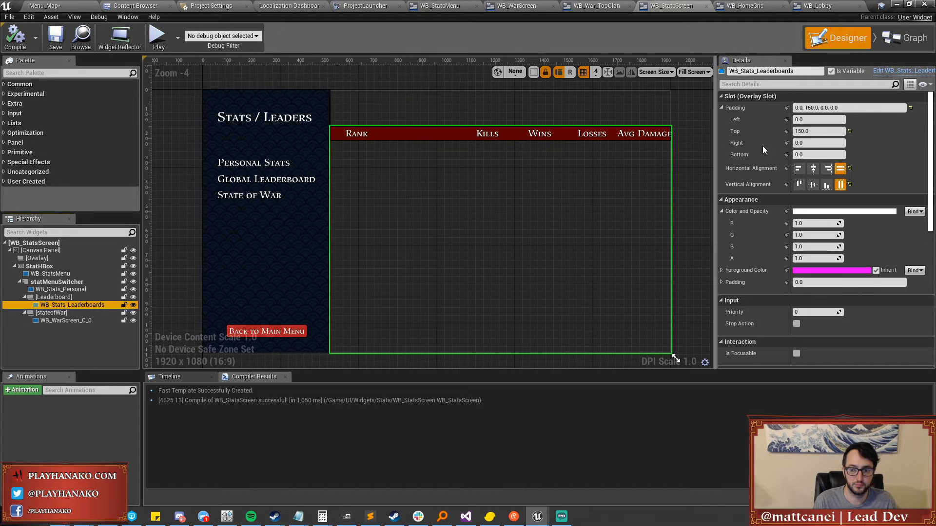
click(811, 131)
text(100)
key(Return)
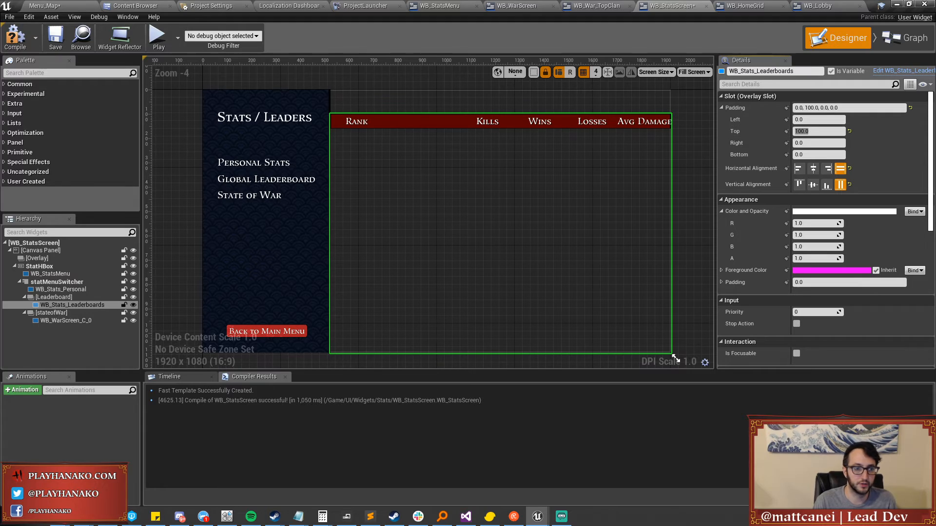
click(57, 38)
Run Menu_Map full screen and open Stats / Leaders and its Global Leaderboard page to test the new header position.
click(46, 6)
key(F11)
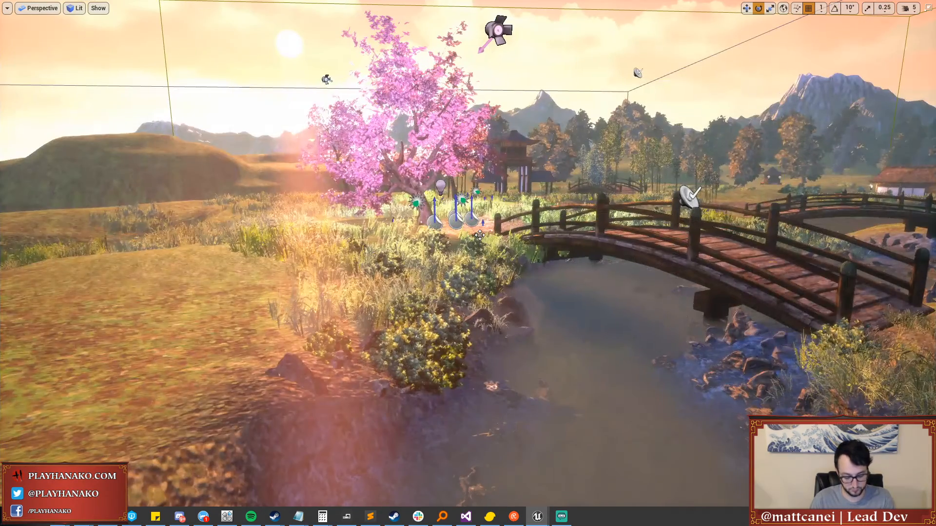
key(alt+p)
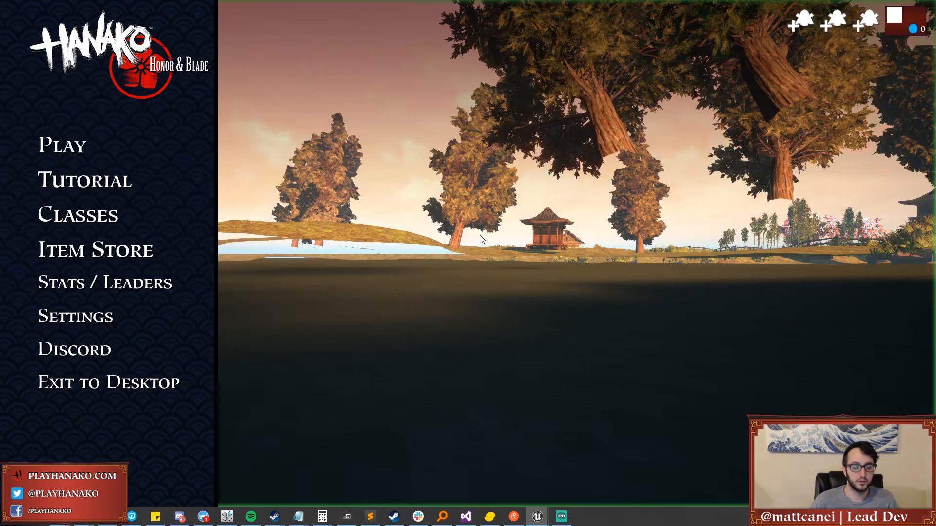
key(Down)
key(Up)
key(Return)
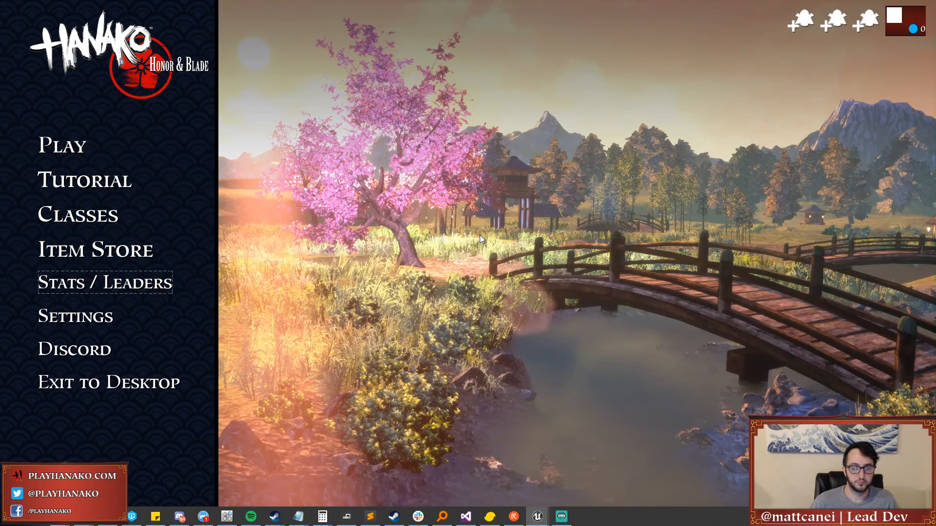
key(Down)
key(Return)
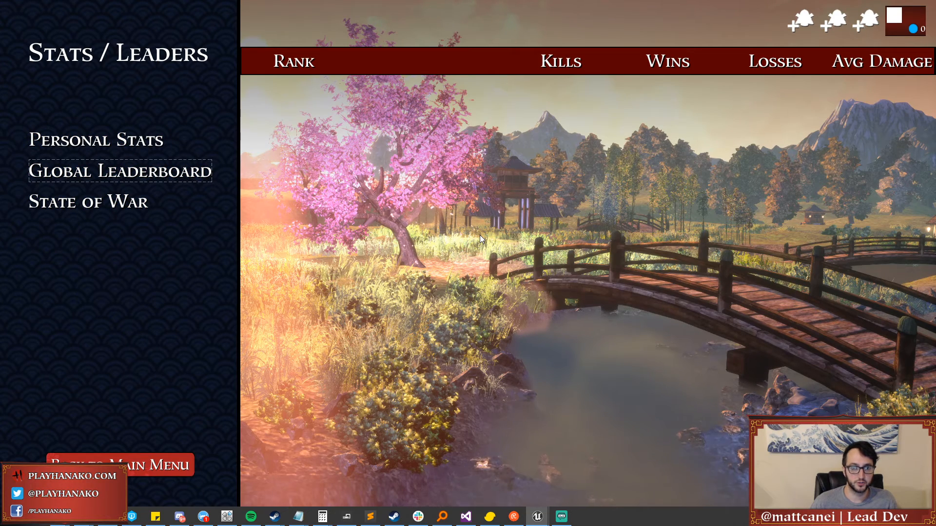
Test focus movement through the stats menu entries, return with Back to Main Menu, and end the play session.
key(Down)
key(Down)
key(Up)
key(Up)
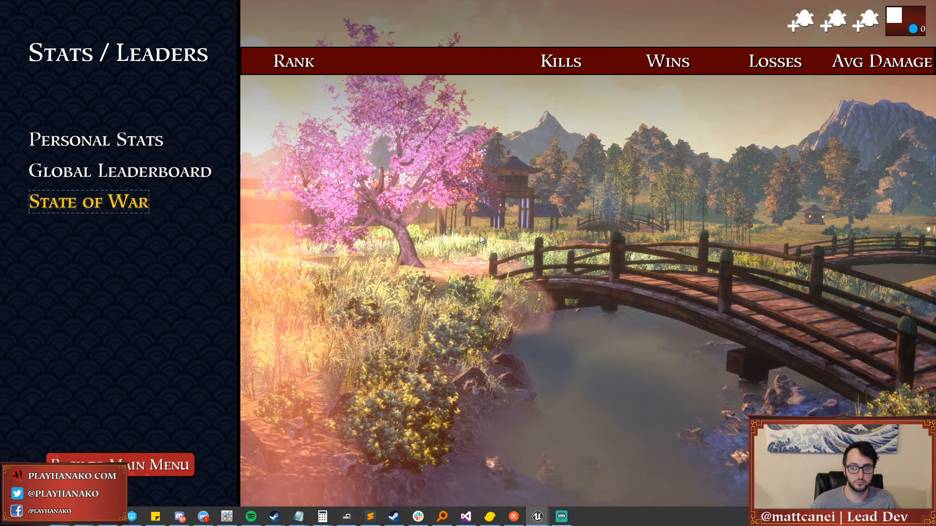
key(Down)
key(Down)
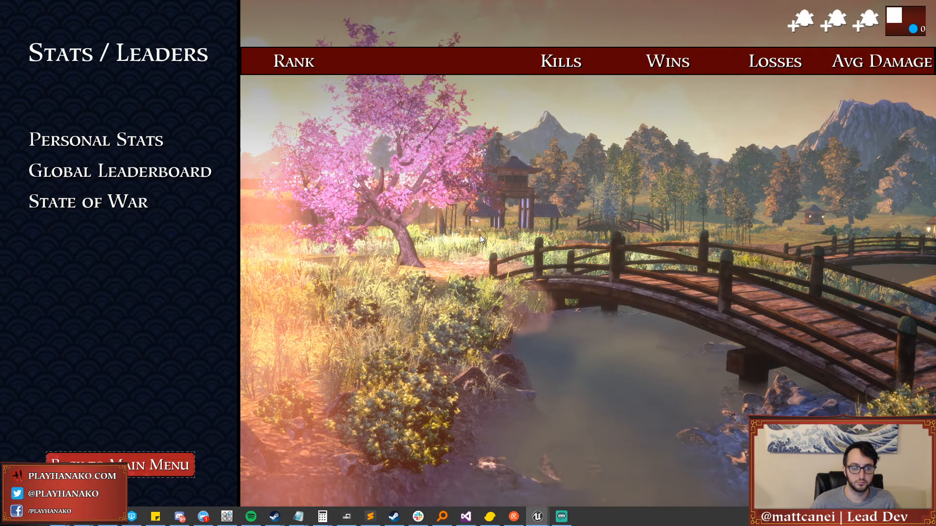
key(Return)
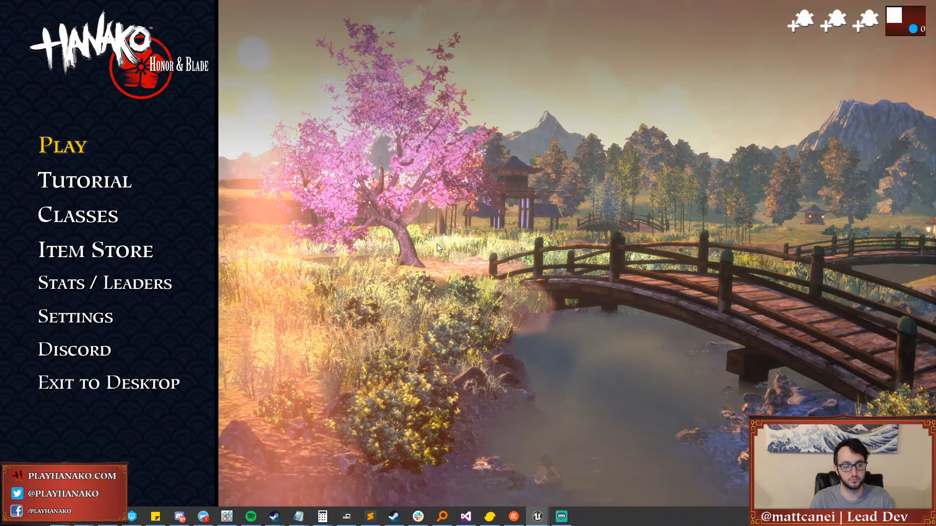
key(Escape)
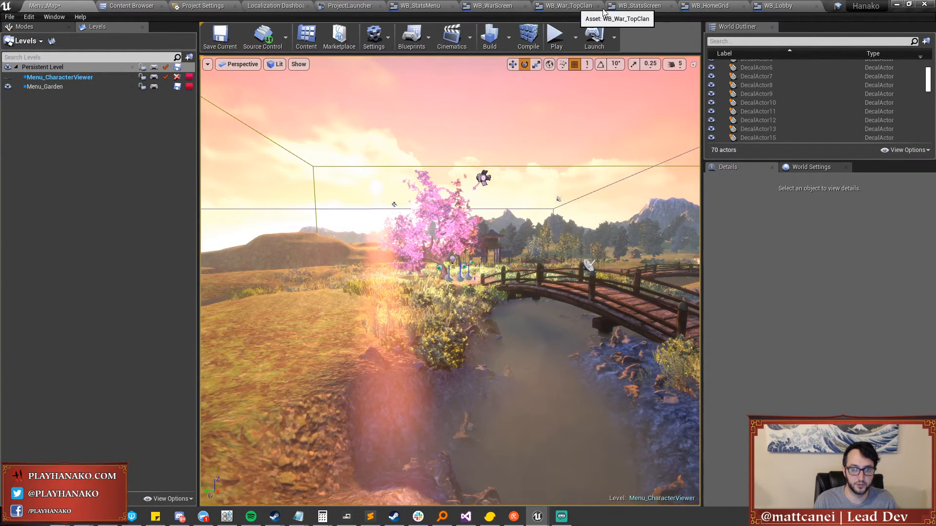
Set the left, right and bottom padding of WB_Stats_Leaderboards in WB_StatsScreen to 60, then compile and save.
click(632, 9)
click(667, 6)
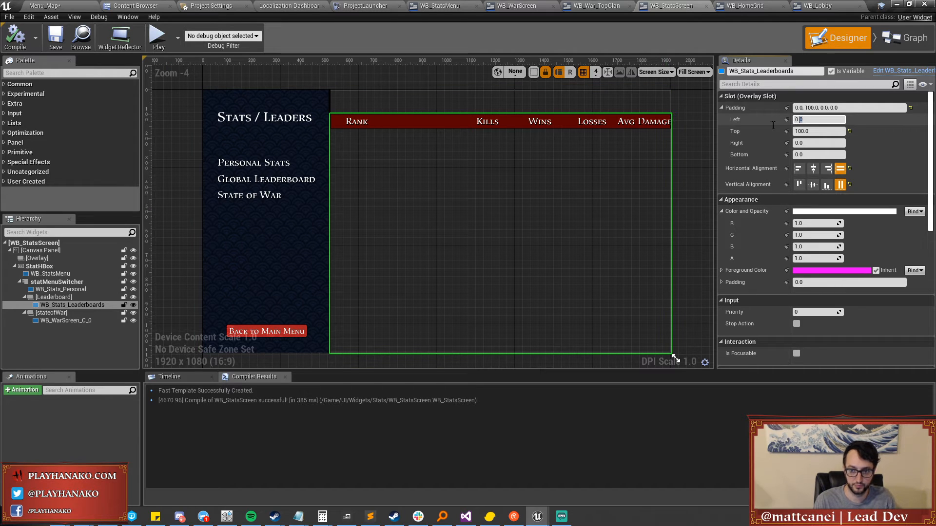
text(6)
key(Return)
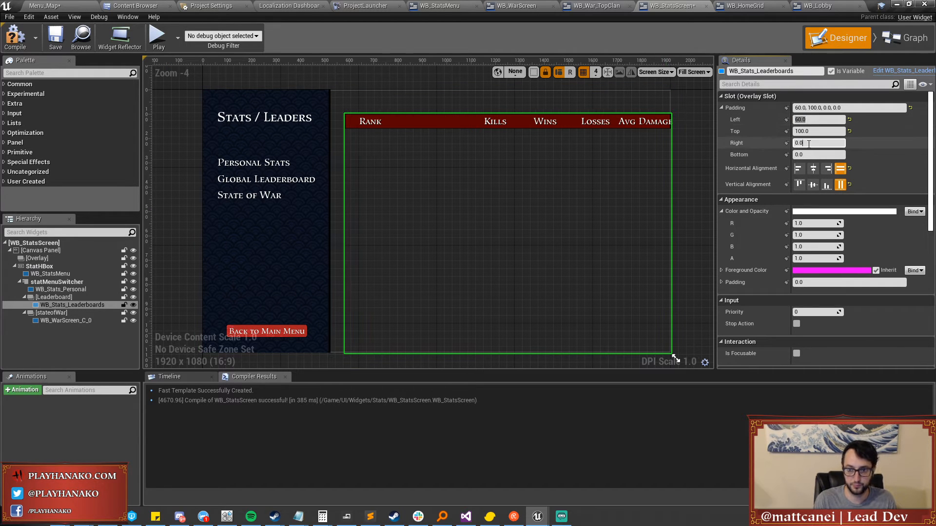
text(60)
key(Return)
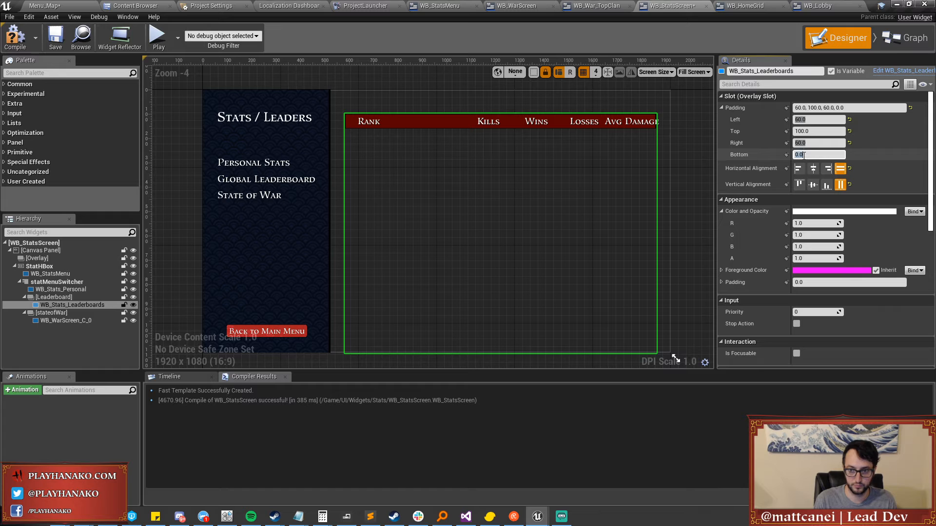
key(Return)
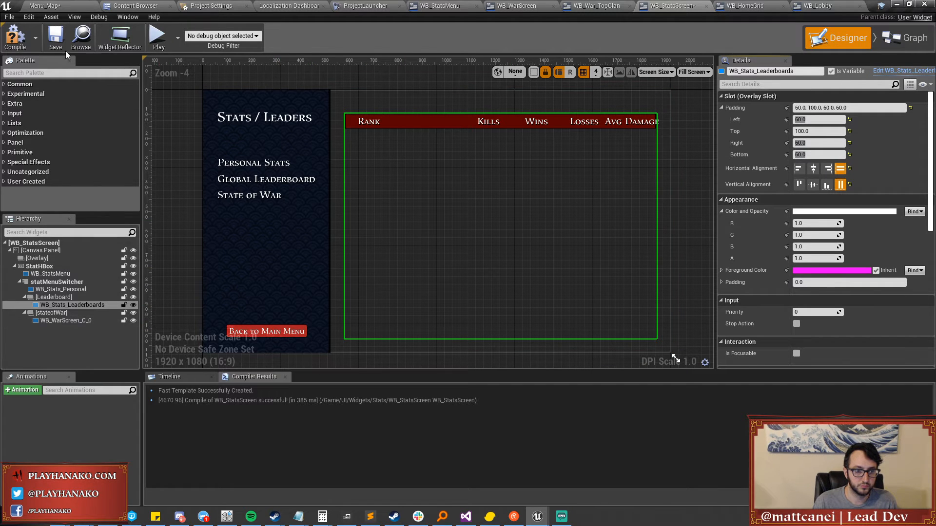
click(14, 36)
click(56, 38)
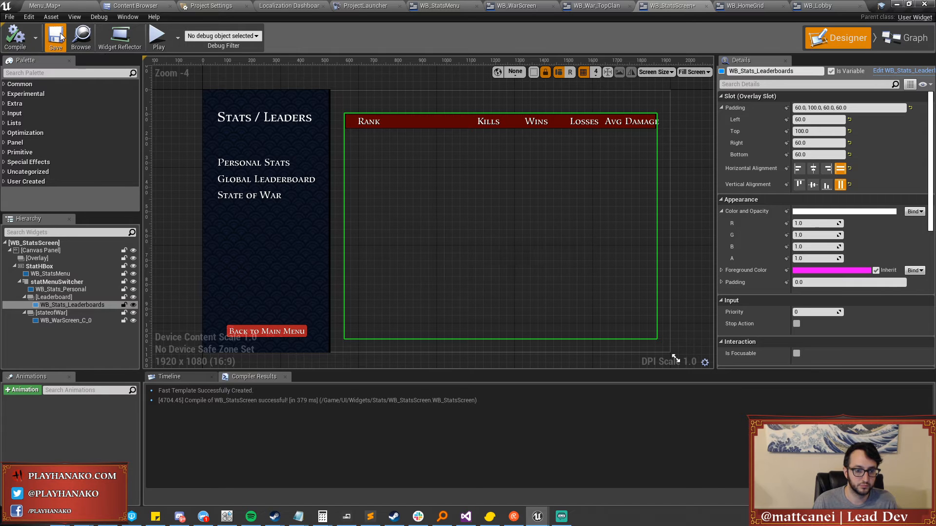
Review the WB_StatsMenu layout in the designer, look through the other open widgets, and return to WB_StatsScreen.
click(439, 5)
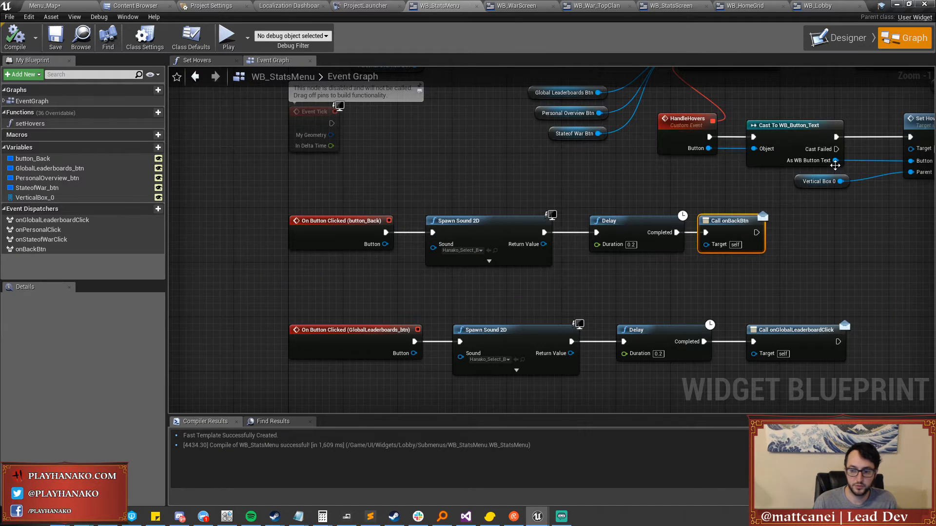
click(832, 36)
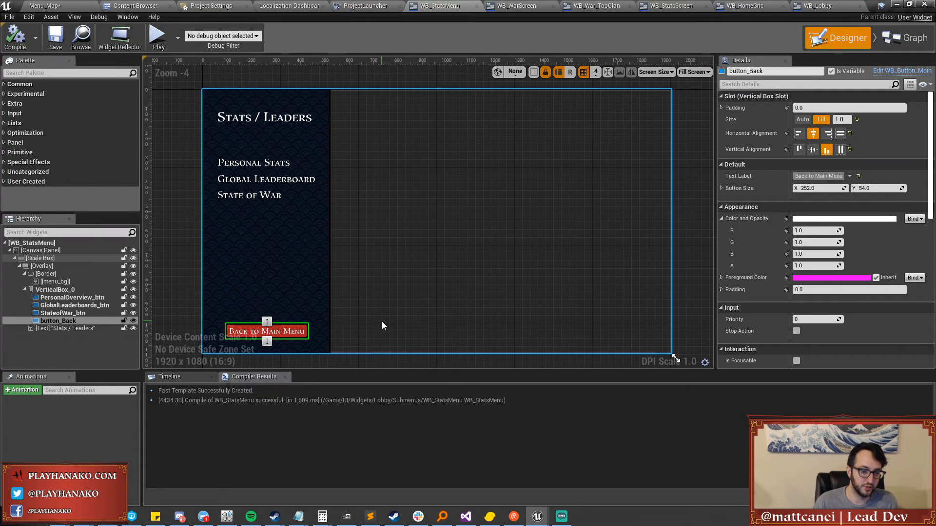
right_drag(381, 321, 357, 301)
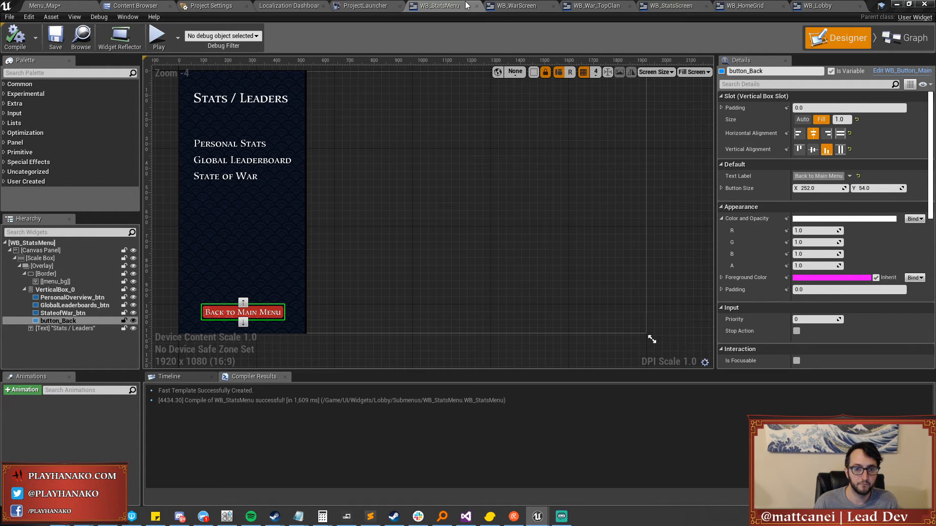
click(689, 6)
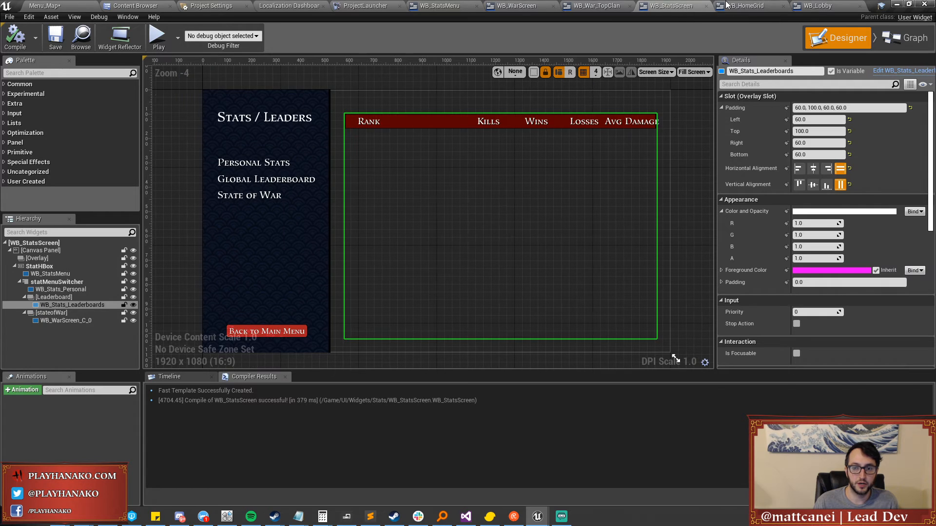
click(726, 6)
click(438, 6)
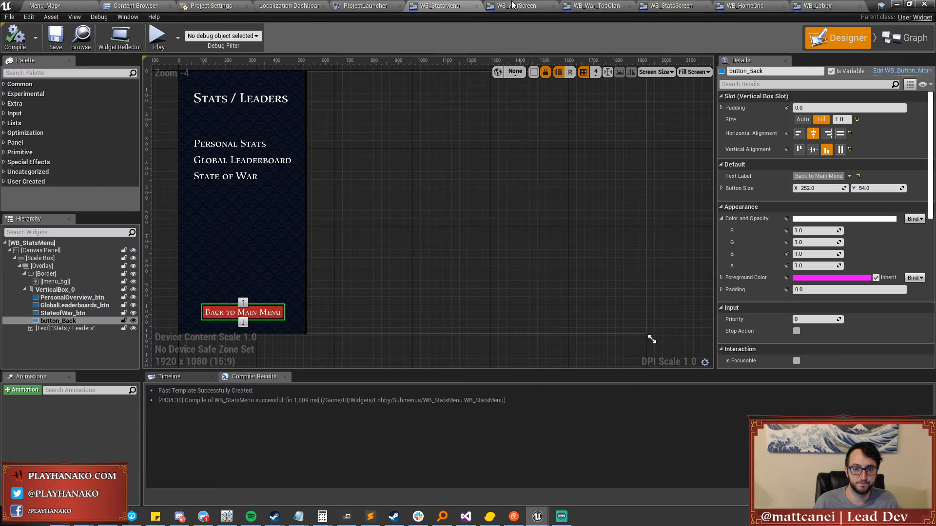
click(516, 6)
click(597, 6)
click(661, 7)
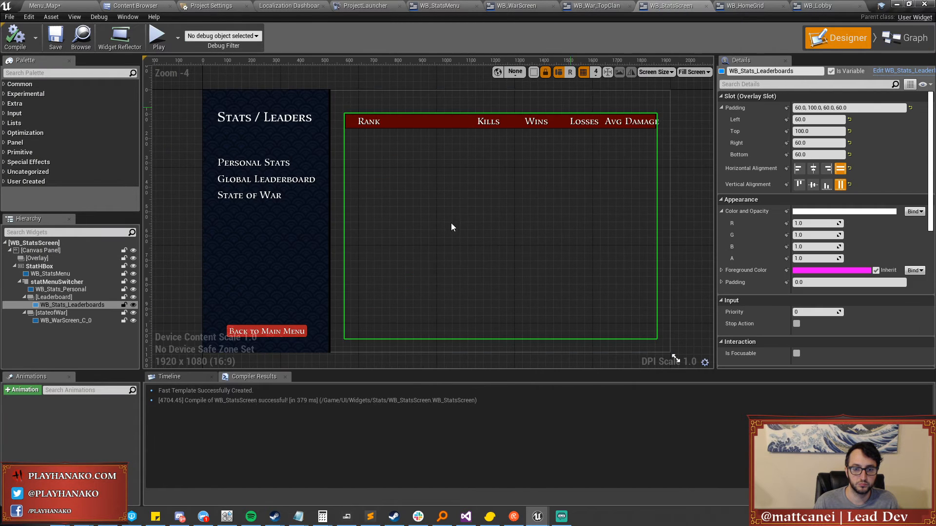
Compare the personal stats, leaderboards and war screen widgets in WB_StatsScreen, and open the WB_Stats_Header widget.
click(58, 290)
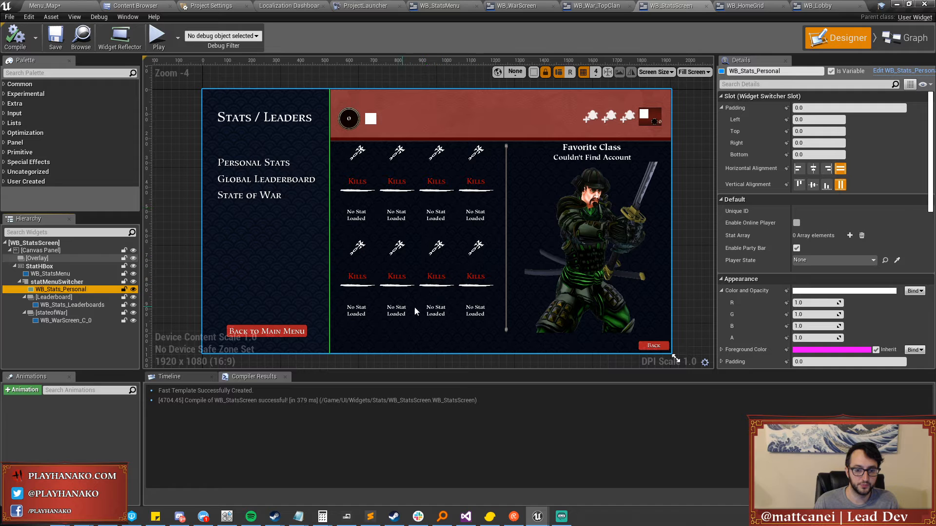
click(78, 305)
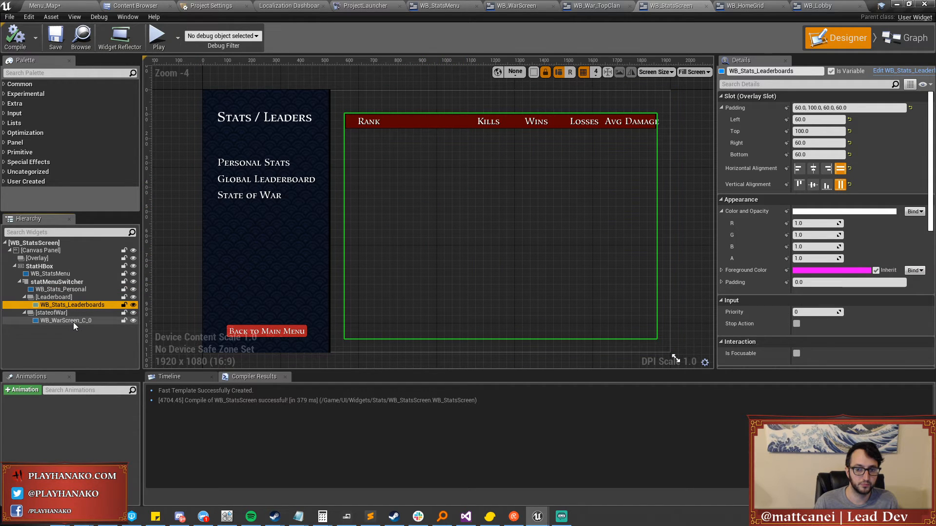
click(69, 305)
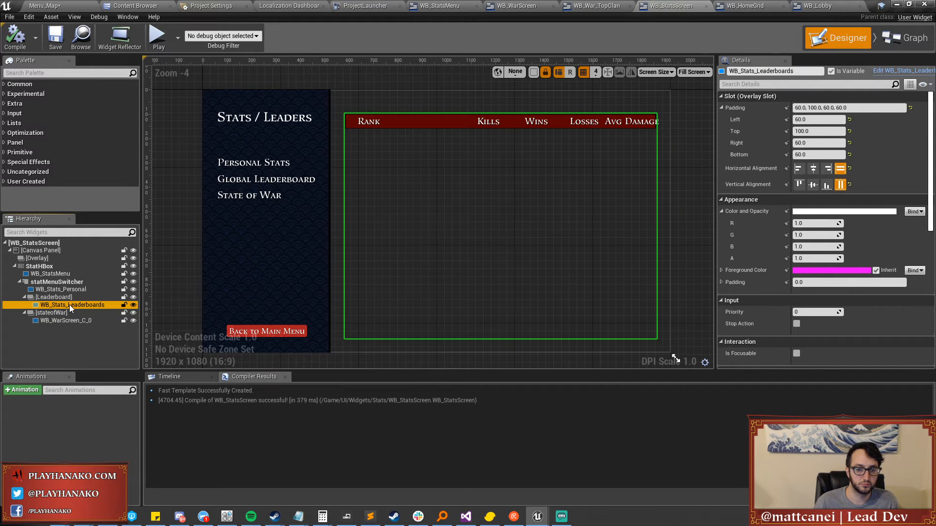
click(66, 320)
click(73, 305)
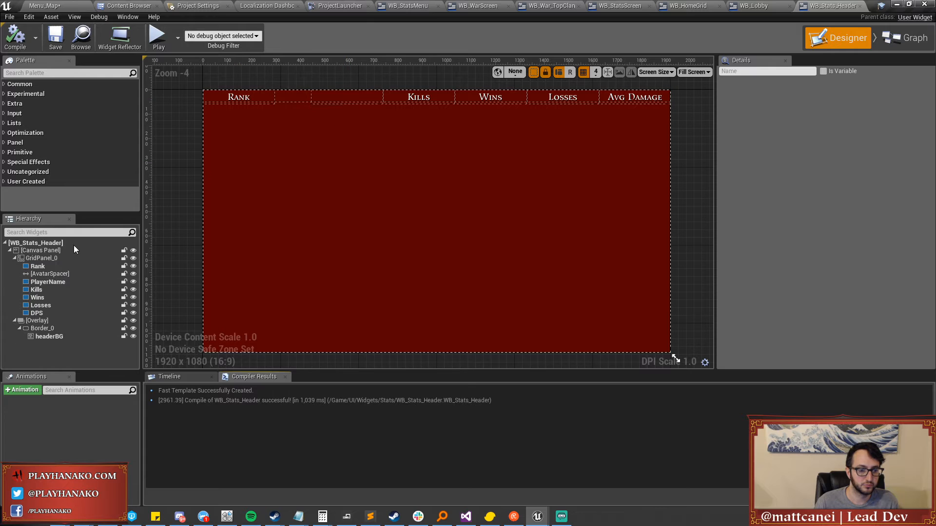
Inspect the PlayerName column header's Label Text and its localization and string table options in WB_Stats_Header.
click(48, 282)
scroll(794, 276, down, 3)
scroll(794, 276, down, 6)
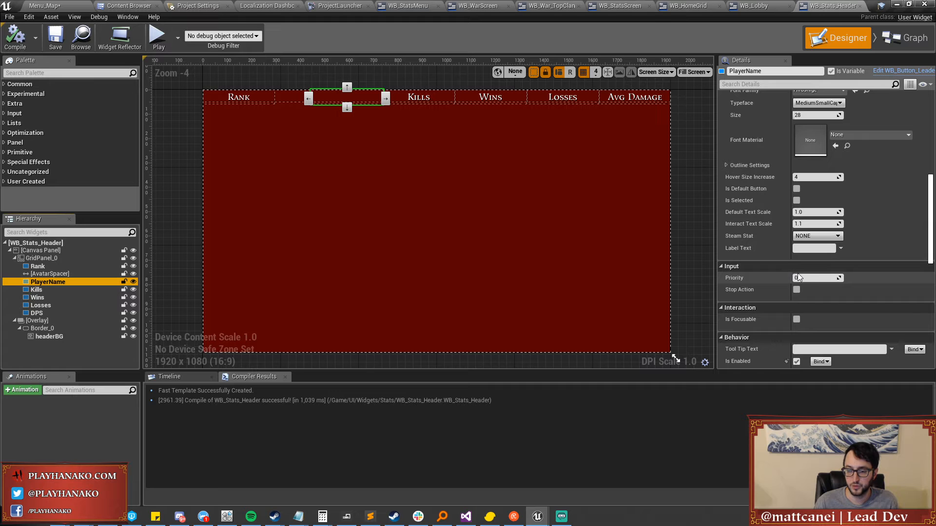
click(809, 278)
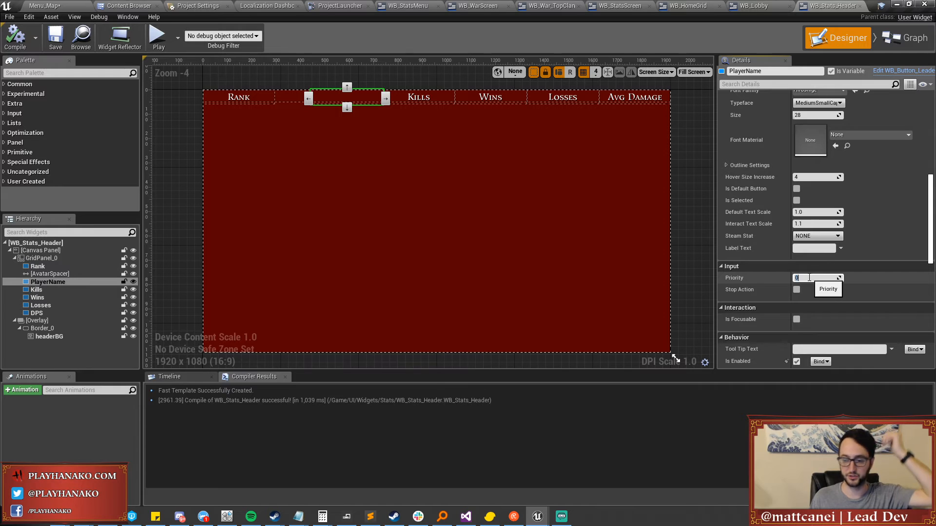
click(840, 249)
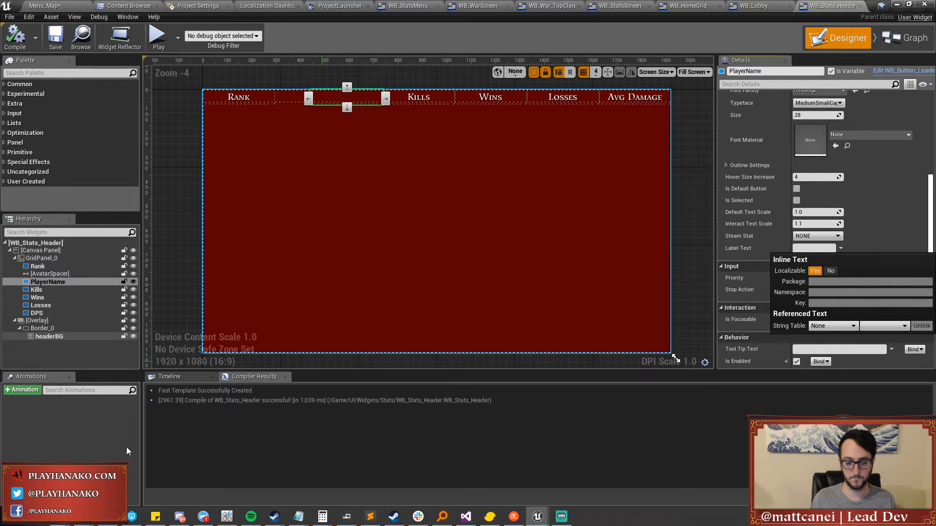
mouse_move(536, 522)
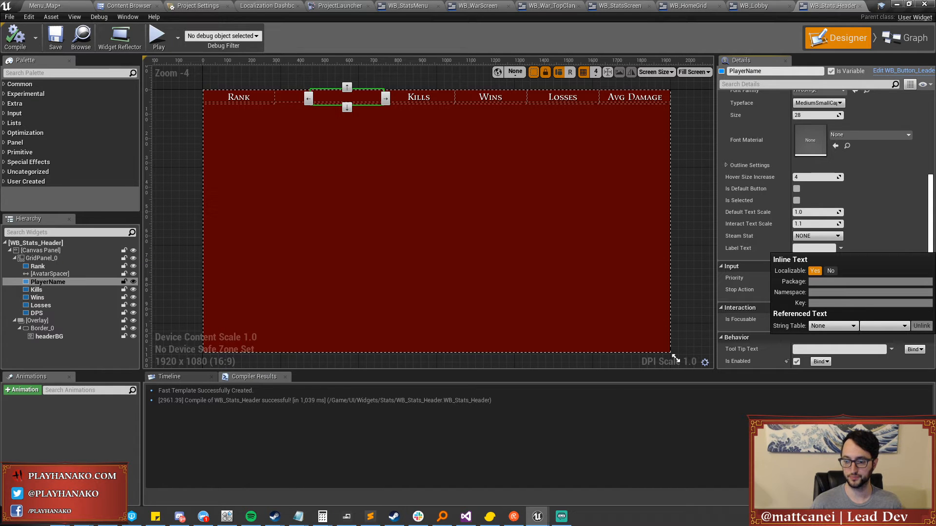
click(675, 358)
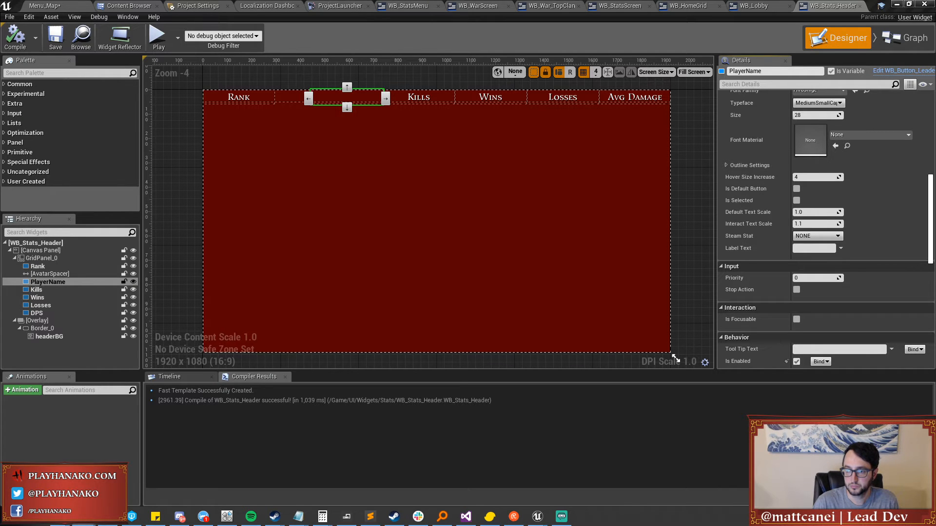
click(376, 128)
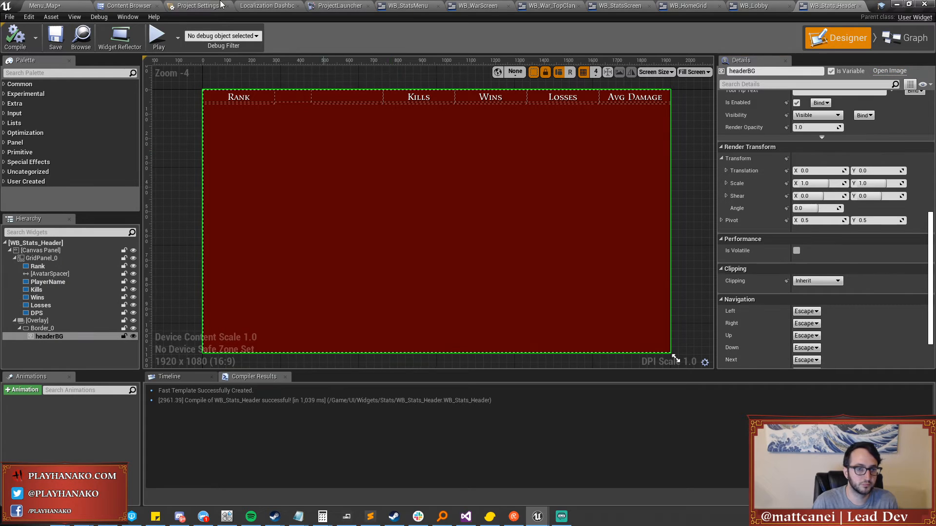
Open SettingsStringTable from the Localization folder, replace its entries with the imported stats strings, save, and close the table.
click(126, 5)
scroll(77, 292, down, 5)
click(40, 232)
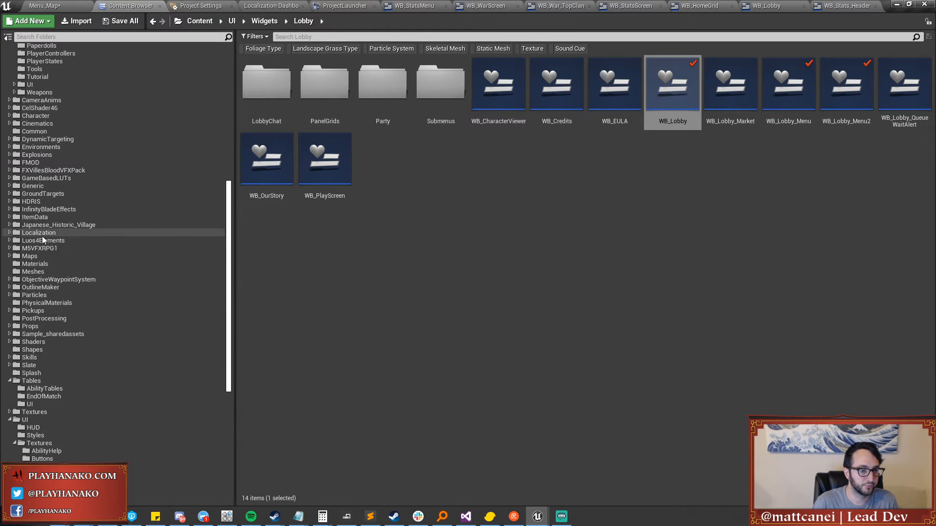
double_click(403, 100)
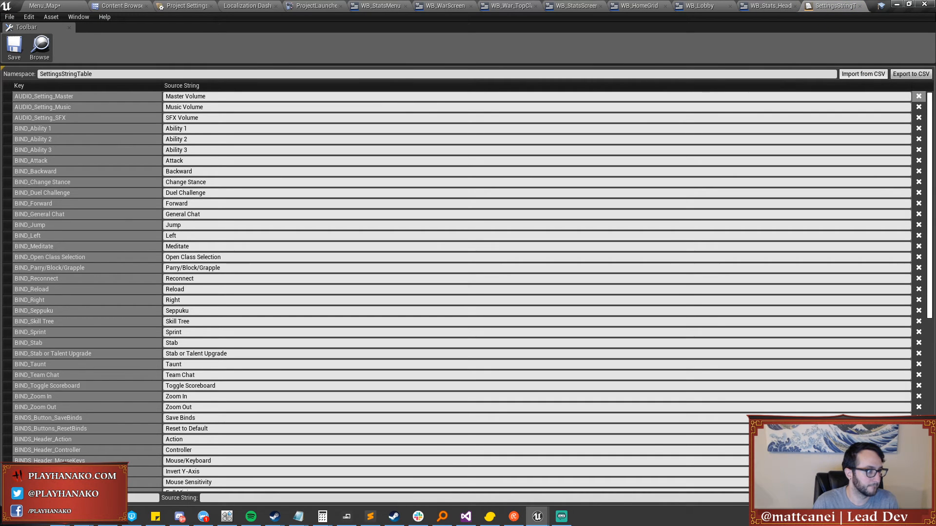
click(15, 51)
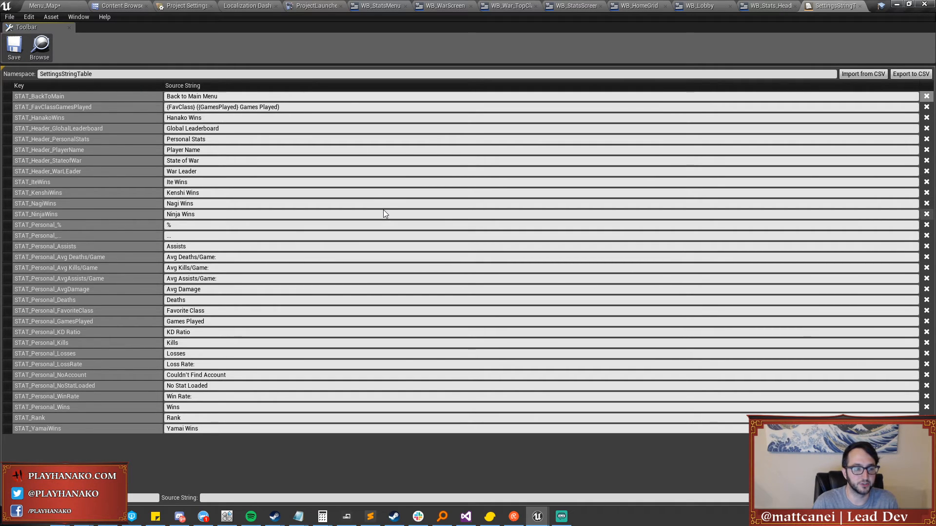
click(860, 7)
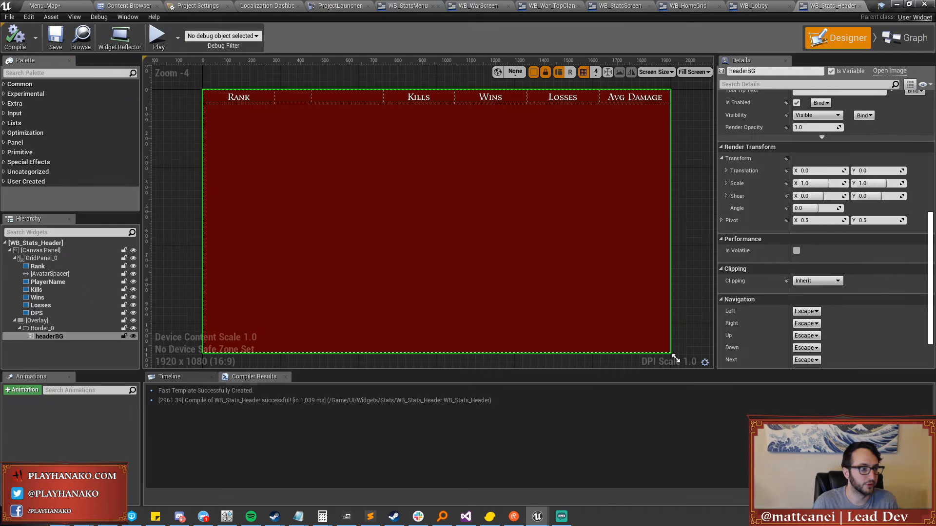
Reopen SettingsStringTable, import the original settings strings back into it, and save the table.
click(127, 5)
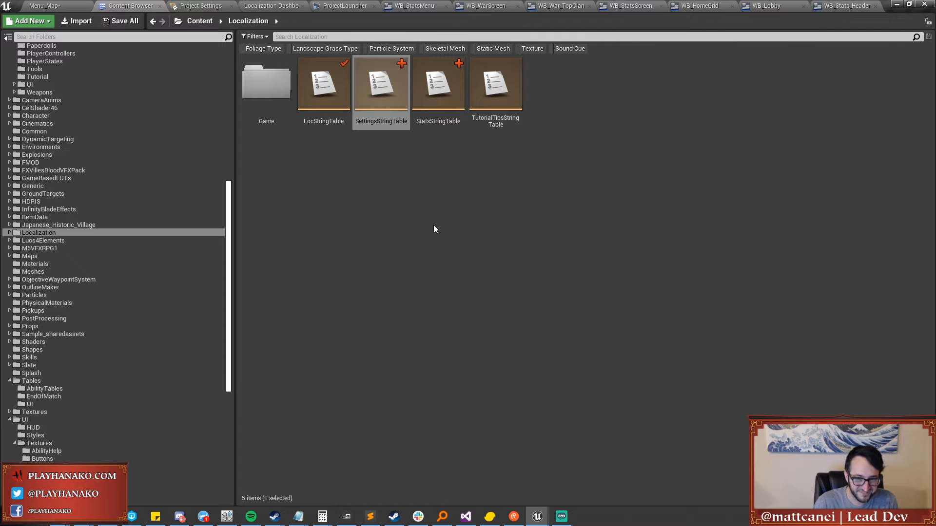
double_click(382, 93)
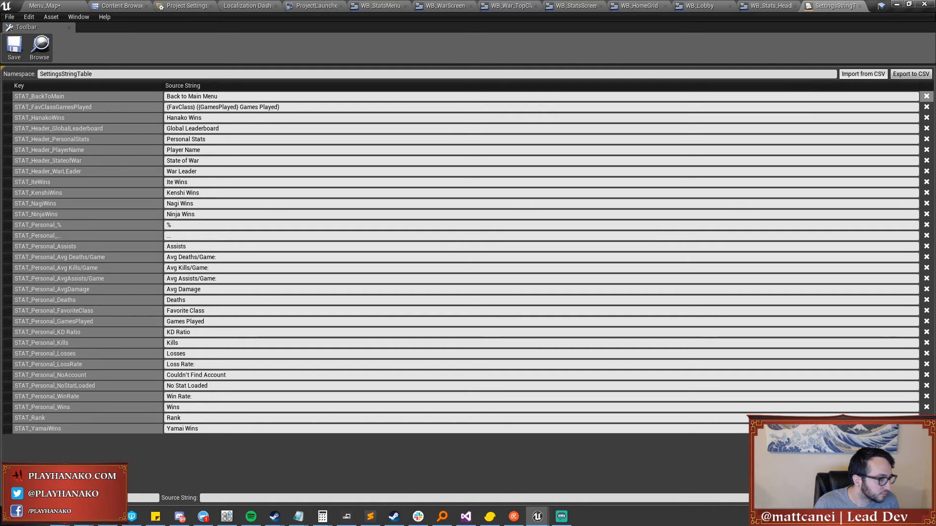
click(13, 47)
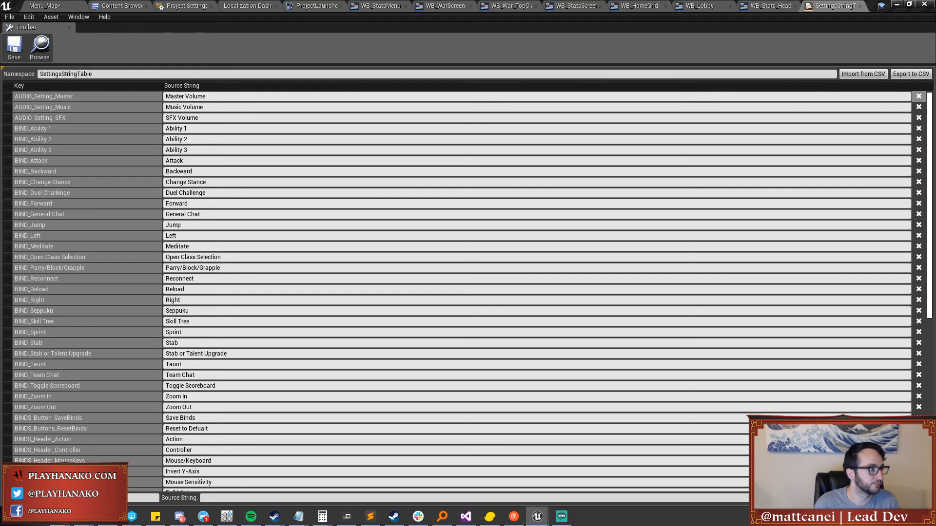
Open StatsStringTable to check for a player name entry, and return to WB_Stats_Header.
click(134, 4)
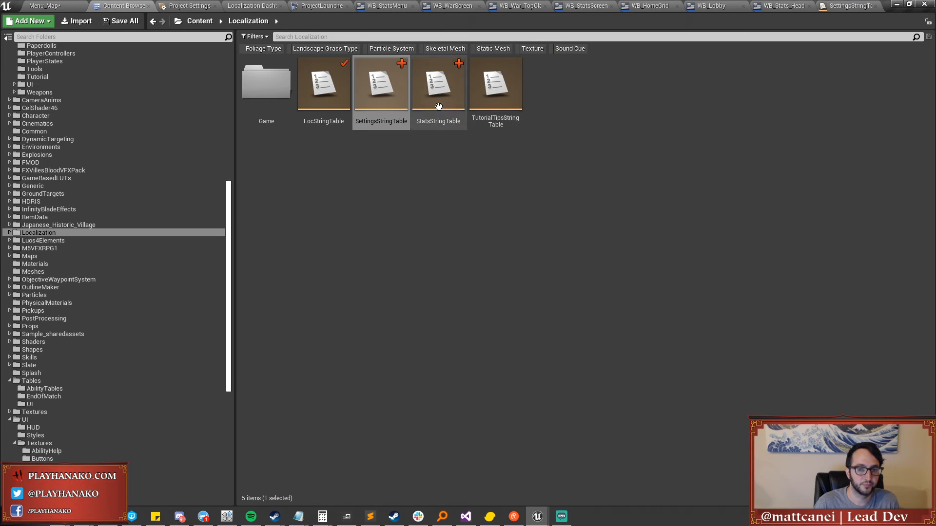
double_click(436, 84)
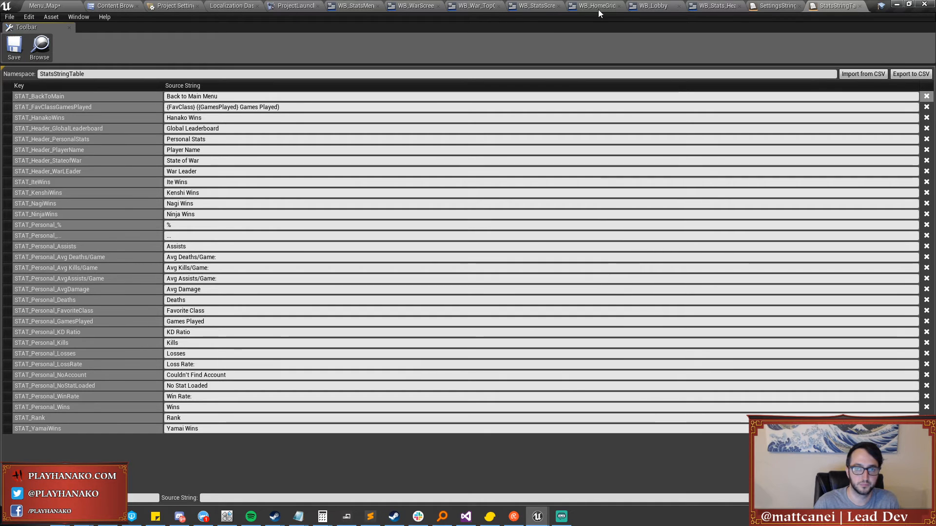
click(713, 5)
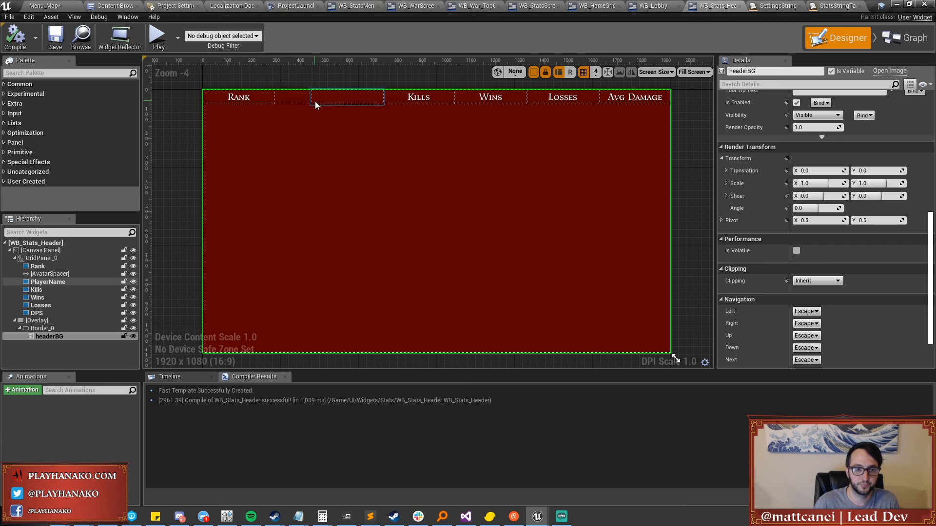
Link the PlayerName header's Label Text to STAT_Header_PlayerName in StatsStringTable, then compile and save the widget.
click(335, 95)
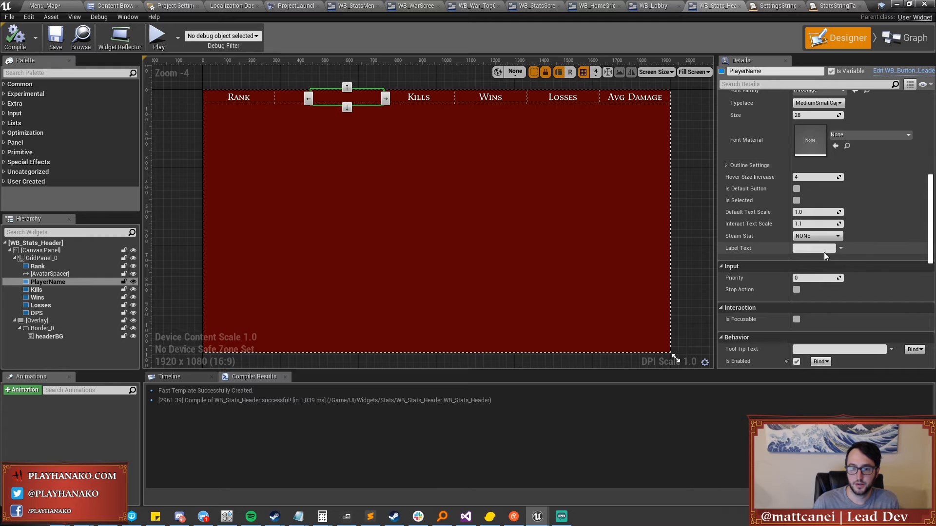
click(841, 248)
click(824, 325)
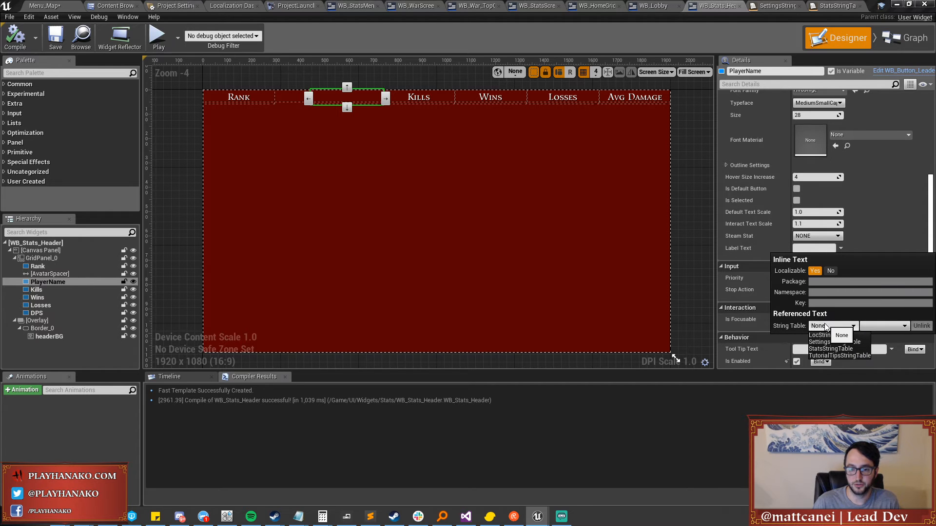
click(834, 349)
click(882, 327)
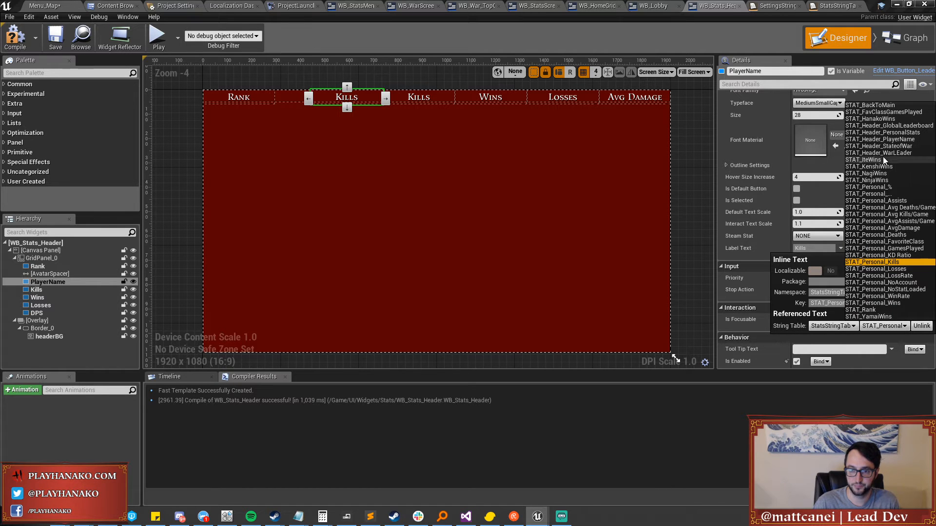
click(880, 140)
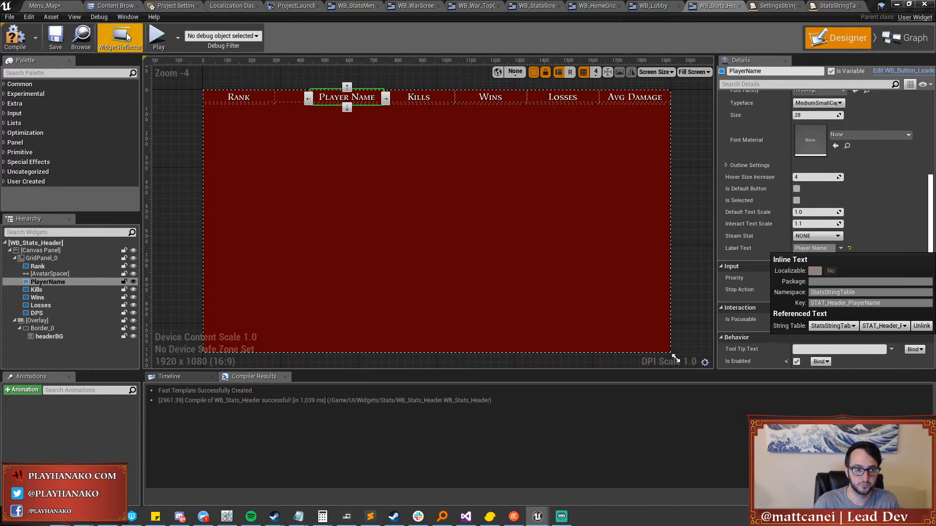
click(15, 37)
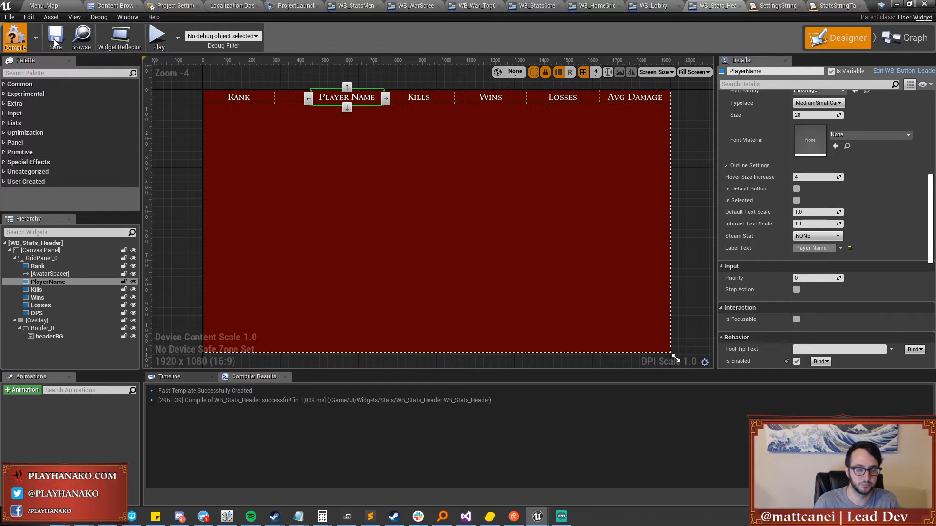
click(55, 39)
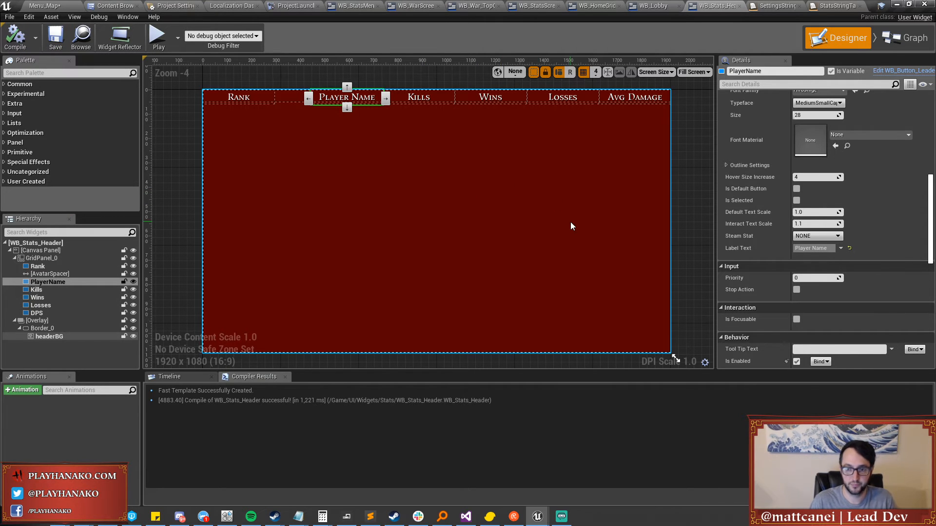
Set the default font size of the Rank, PlayerName, Kills, Wins, Losses and DPS headers to 24, then compile and save.
scroll(782, 217, up, 4)
click(38, 266)
ctrl+click(42, 281)
ctrl+click(37, 289)
ctrl+click(38, 297)
ctrl+click(40, 305)
ctrl+click(37, 313)
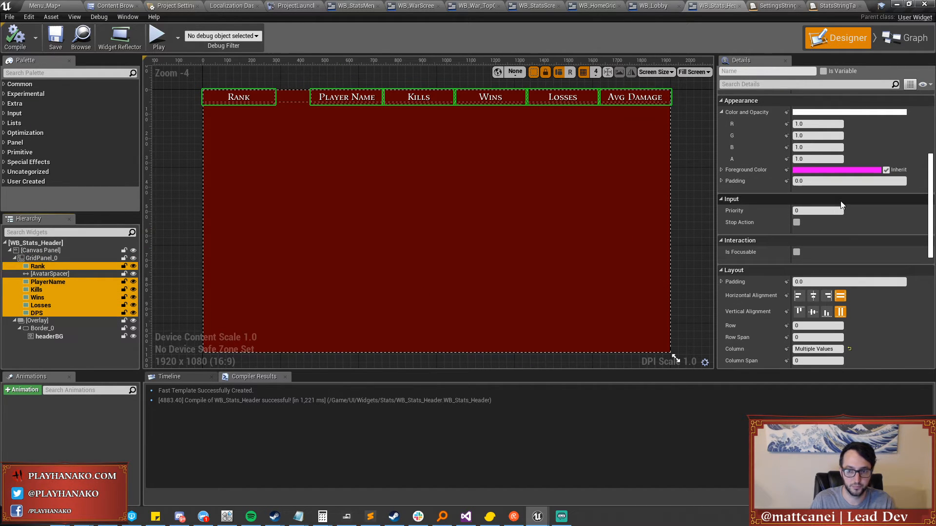
scroll(865, 225, down, 2)
scroll(864, 226, down, 3)
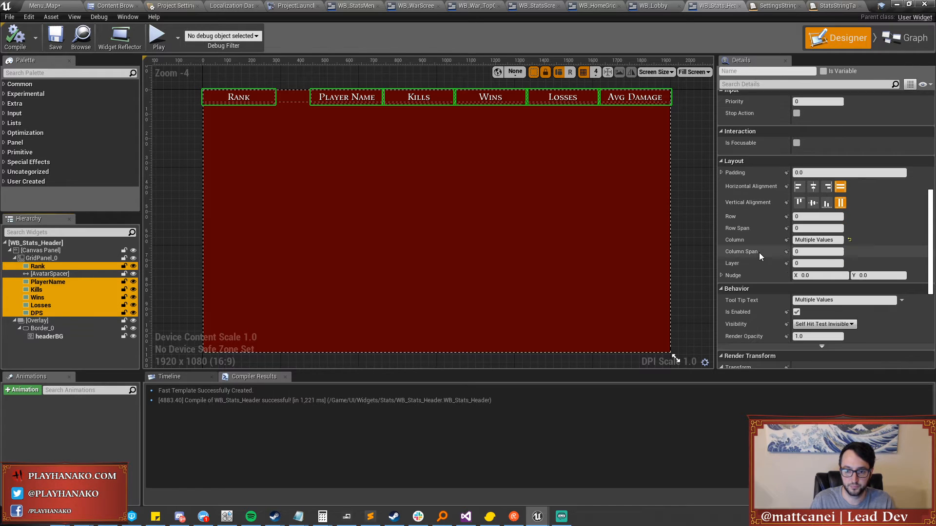
scroll(762, 251, down, 9)
scroll(762, 251, up, 10)
scroll(762, 251, up, 8)
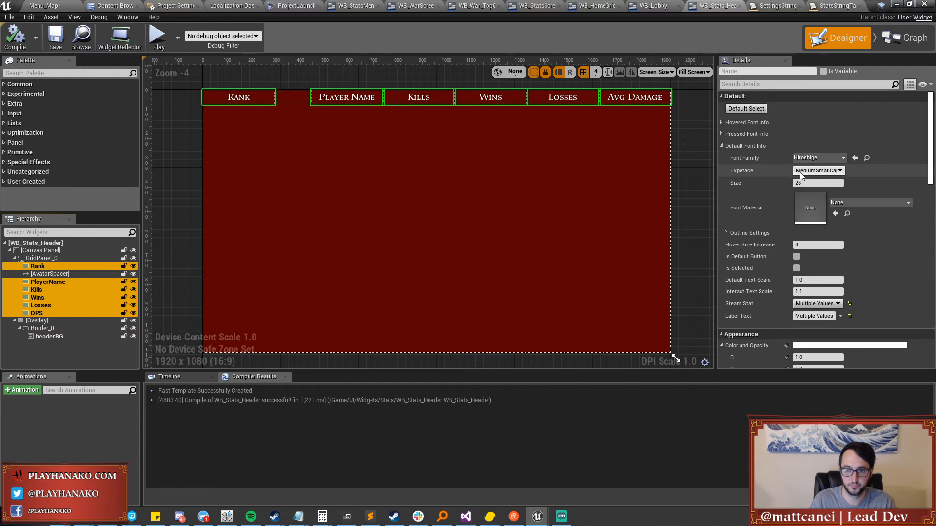
click(804, 182)
text(24)
key(Return)
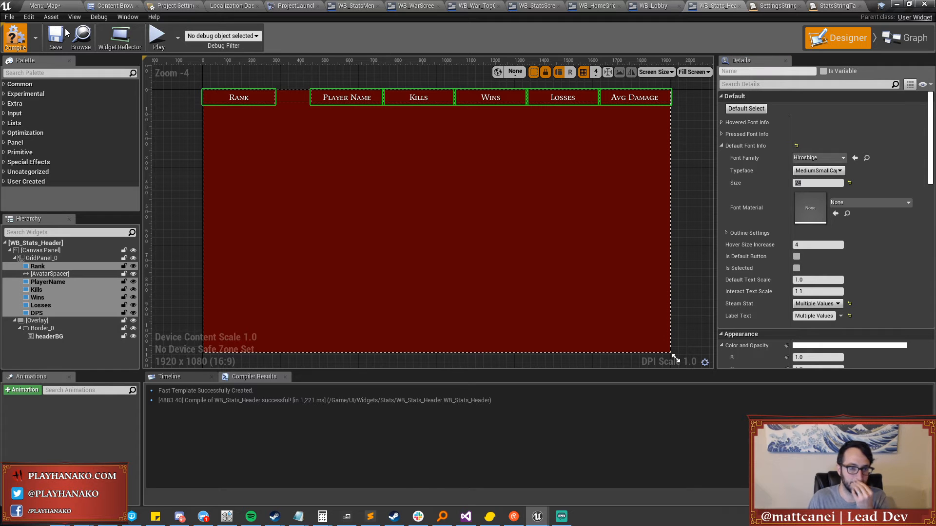
click(65, 33)
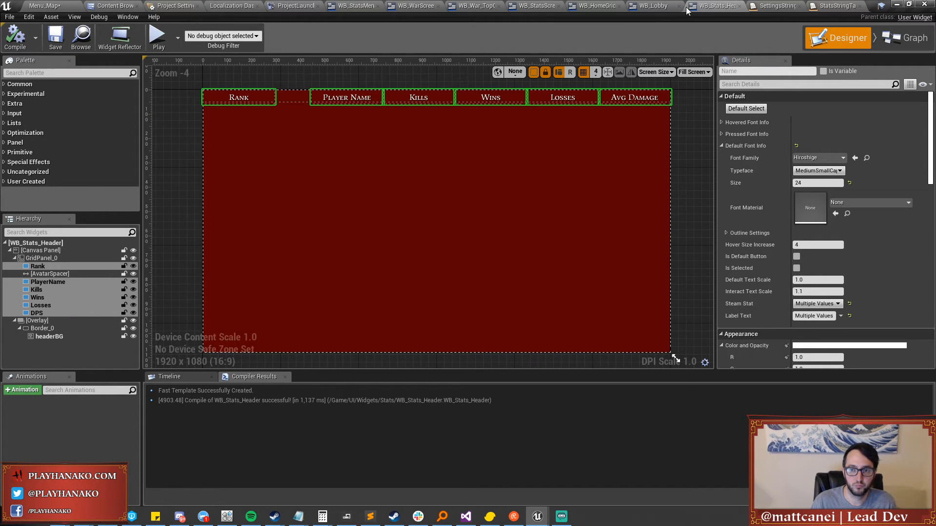
Set Hover Size Increase to 0 for the three stats entries in WB_StatsMenu, compile and save, and return to Menu_Map.
click(477, 6)
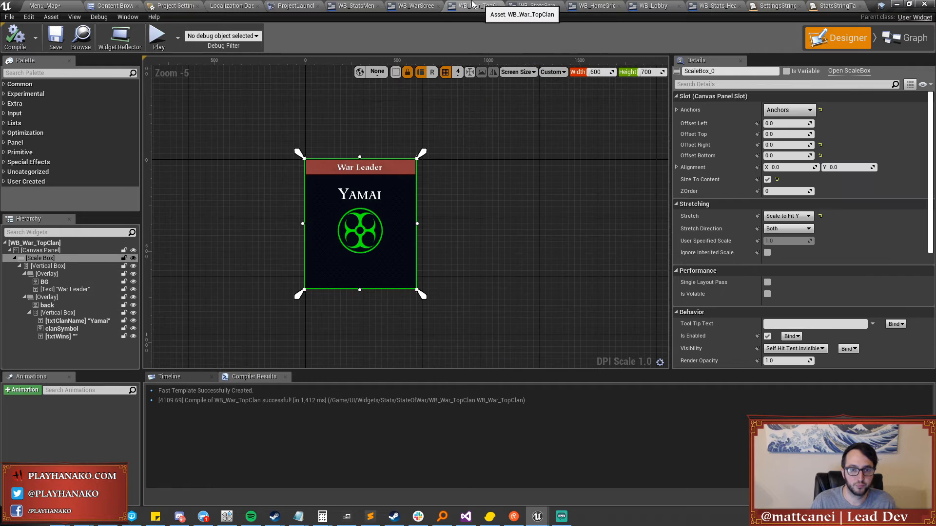
click(412, 6)
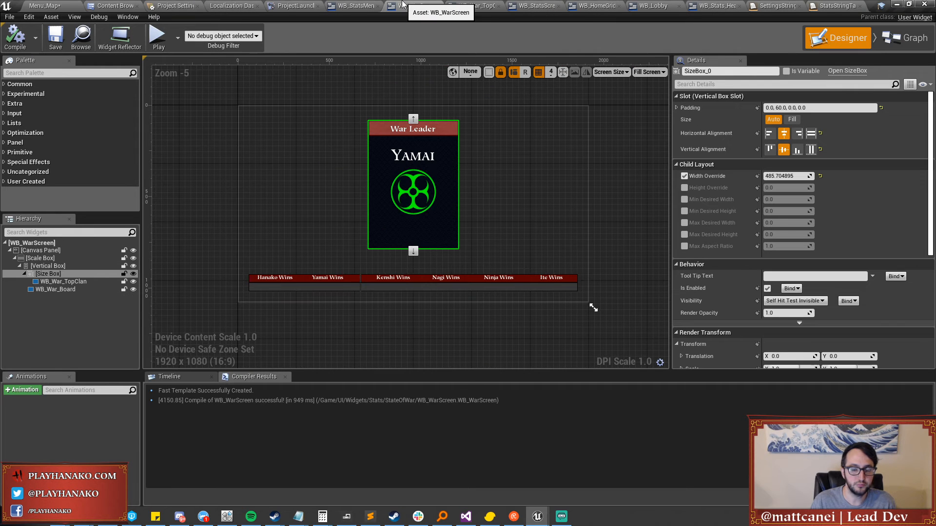
click(352, 7)
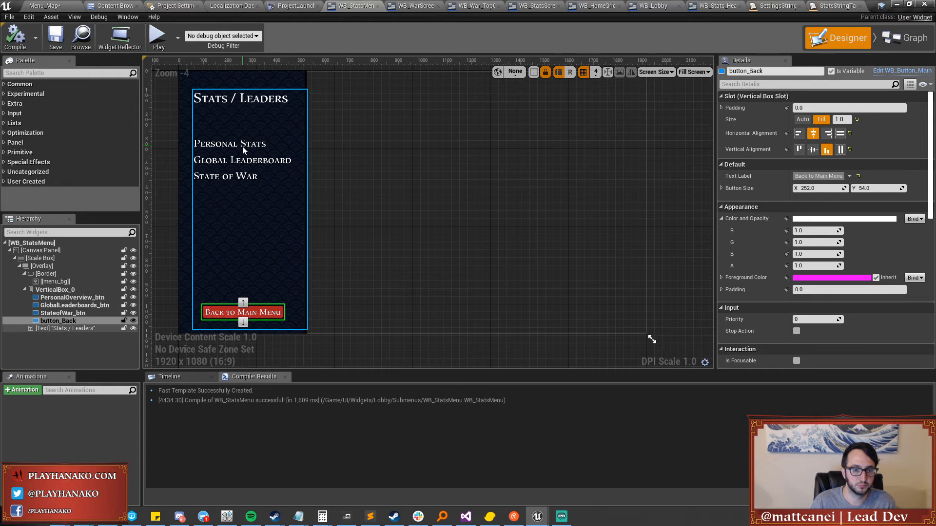
click(73, 306)
click(73, 297)
shift+click(61, 313)
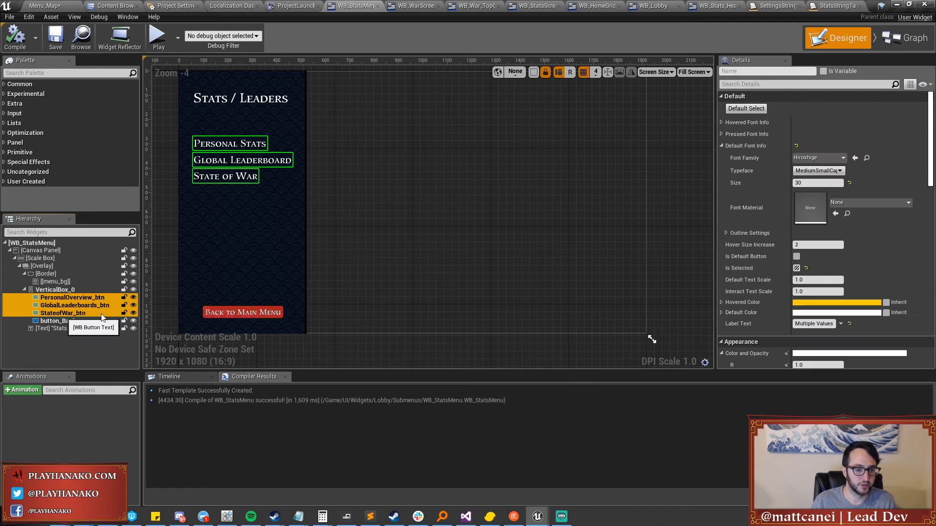
click(812, 245)
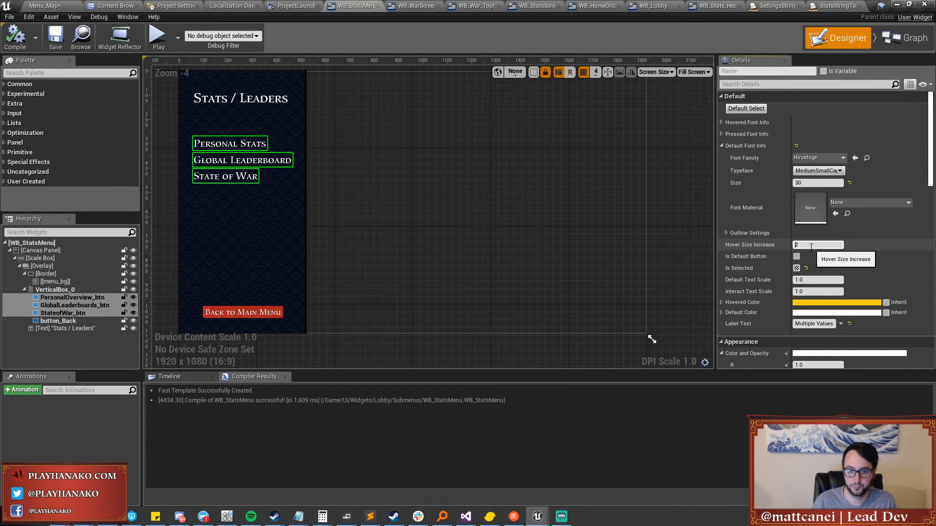
text(0)
key(Return)
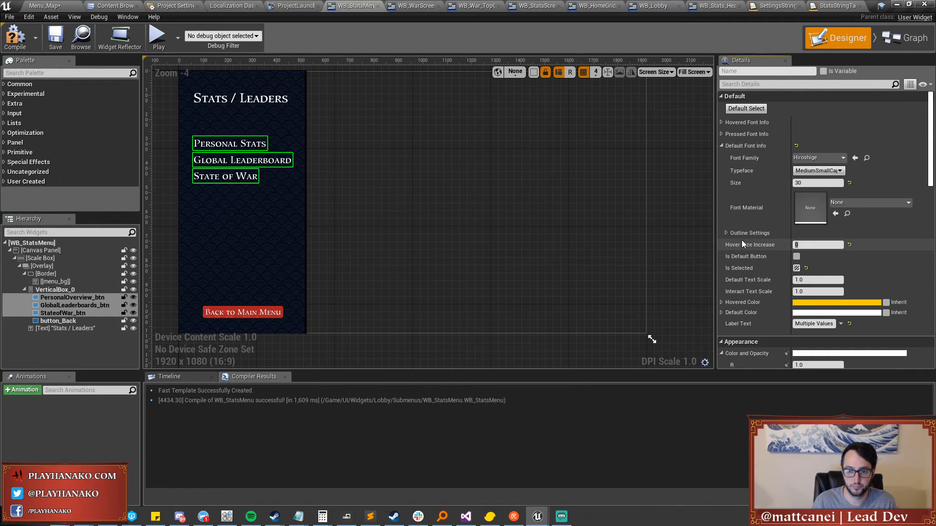
click(55, 41)
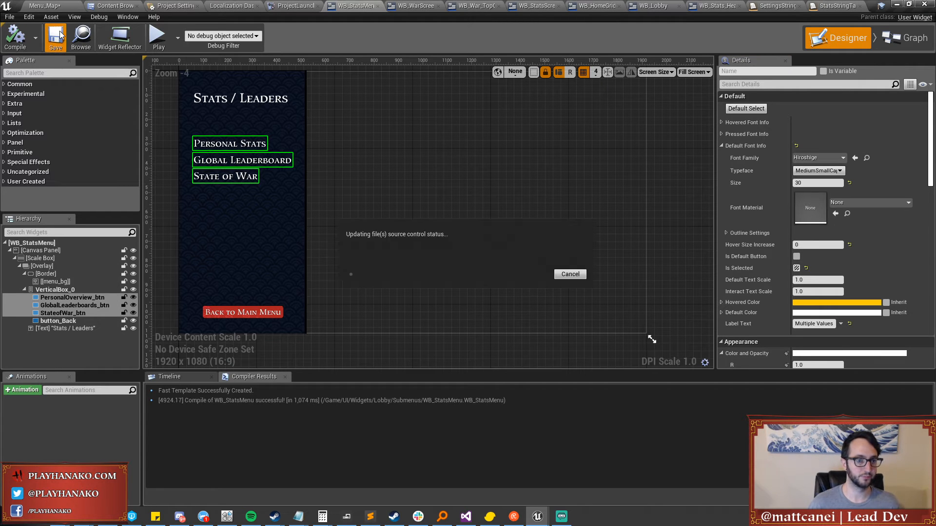
click(44, 5)
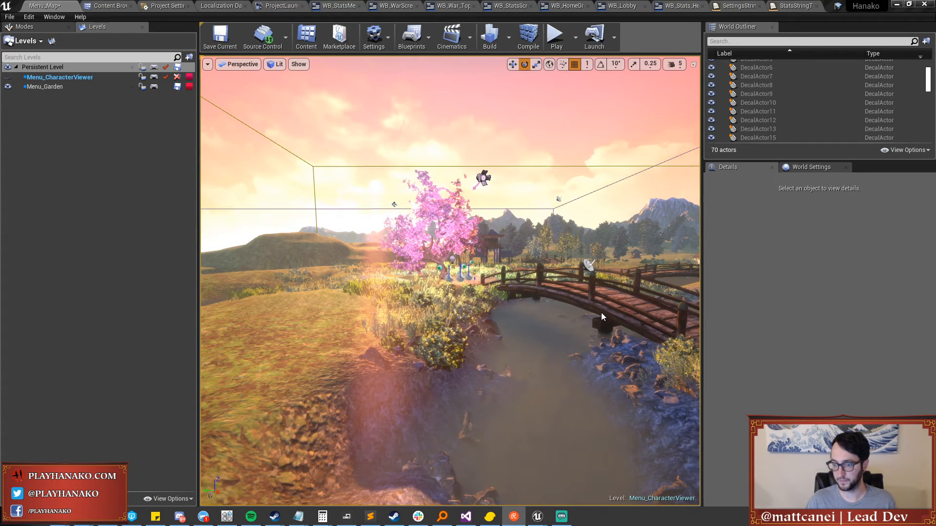
Run the menu map in the full-size viewport and open the Stats / Leaders screen from the main menu.
right_drag(511, 291, 506, 291)
key(F11)
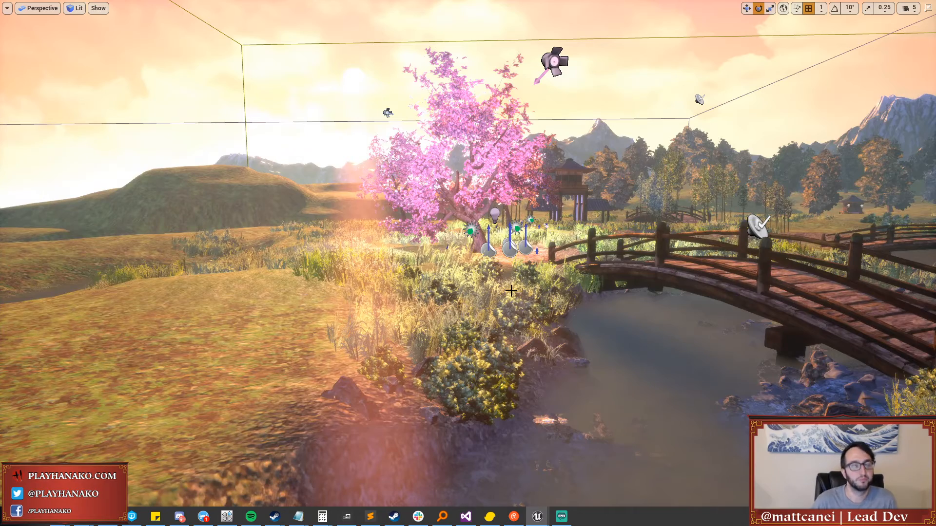
key(alt+p)
key(Down)
key(Down)
key(Down)
key(Down)
key(Return)
key(Down)
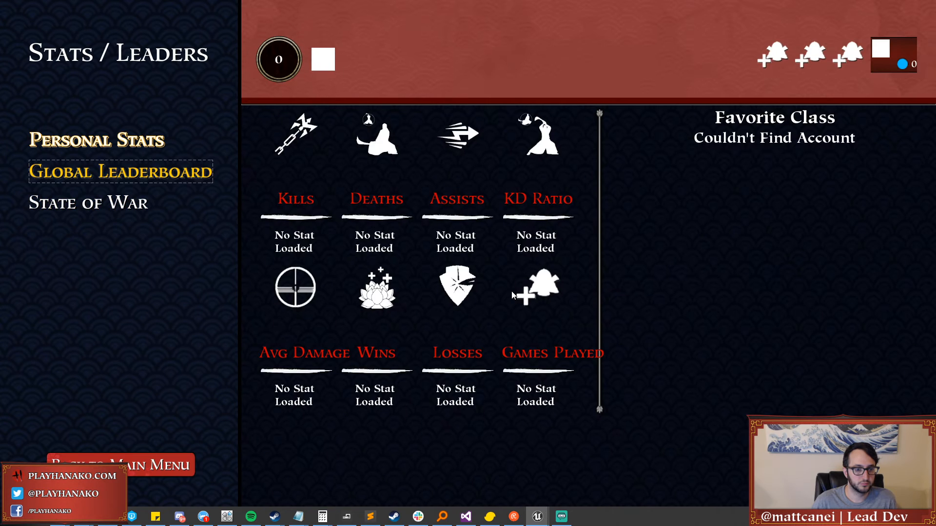
Move focus repeatedly between the Stats / Leaders entries to check their focus and hover behaviour.
key(Down)
key(Up)
key(Down)
key(Up)
key(Down)
key(Up)
key(Down)
key(Up)
key(Down)
key(Up)
key(Down)
key(Up)
key(Down)
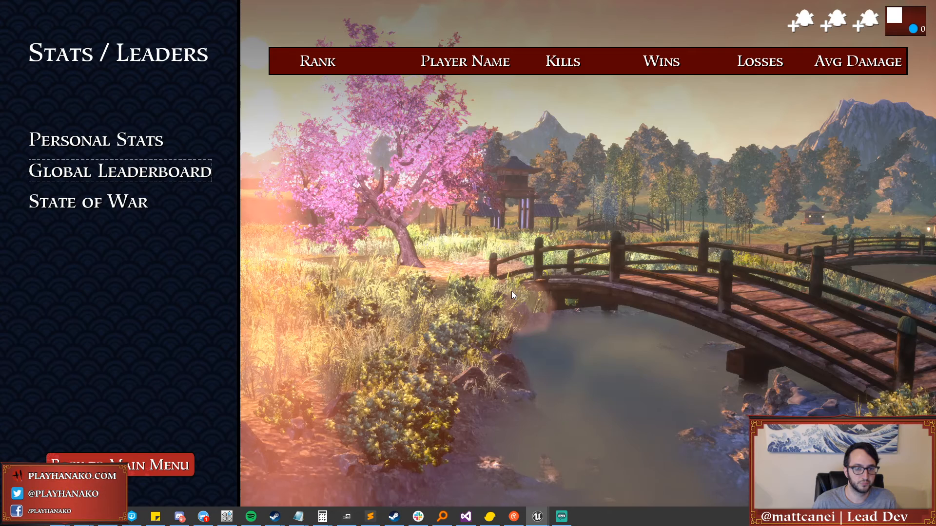
key(Up)
key(Down)
key(Down)
Go back to the main menu, check focus movement through its entries, and open the Settings screen.
key(Return)
key(Down)
key(Down)
key(Down)
key(Down)
key(Up)
key(Up)
key(Up)
key(Down)
key(Down)
key(Down)
key(Down)
key(Down)
key(Down)
key(Up)
key(Up)
key(Up)
key(Down)
key(Return)
Show the Gameplay settings, move focus among the section buttons and option arrows, and leave the Settings screen.
key(Down)
key(Down)
key(Down)
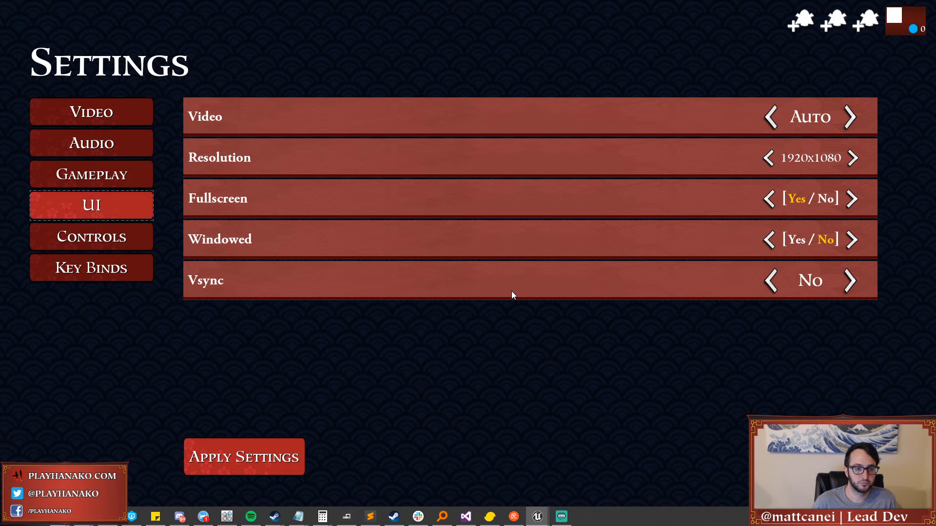
key(Up)
key(Return)
key(Right)
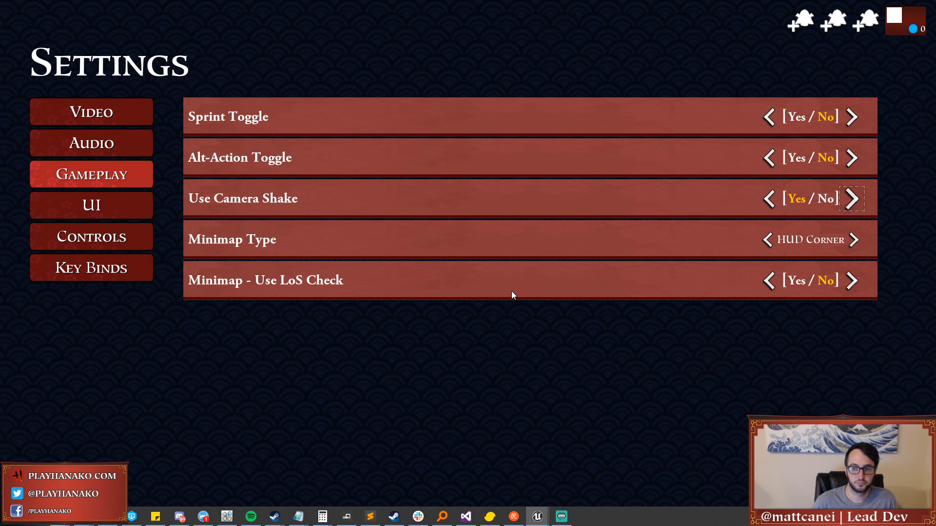
key(Up)
key(Up)
key(Up)
key(Left)
key(Right)
key(Down)
key(Down)
key(Down)
key(Down)
key(Escape)
Test focus on the main menu entries again, reopen Settings, and move focus down through the option arrows.
key(Down)
key(Down)
key(Up)
key(Up)
key(Down)
key(Down)
key(Down)
key(Down)
key(Down)
key(Return)
key(Right)
key(Down)
key(Down)
key(Down)
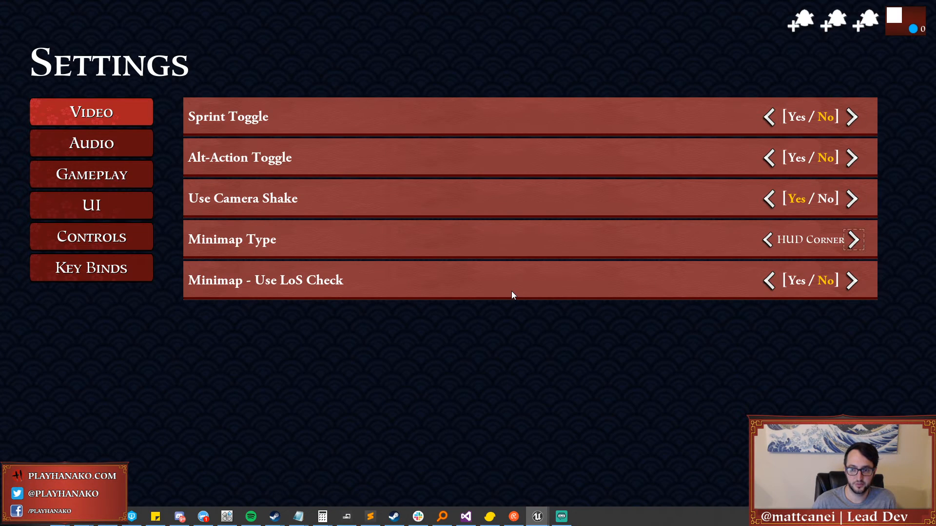
Test focus up and down the Settings section buttons, show the Video section, and end the play session.
key(Up)
key(Down)
key(Down)
key(Down)
key(Down)
key(Down)
key(Down)
key(Up)
key(Up)
key(Up)
key(Up)
key(Up)
key(Down)
key(Down)
key(Down)
key(Down)
key(Up)
key(Up)
key(Up)
key(Up)
key(Down)
key(Up)
key(Down)
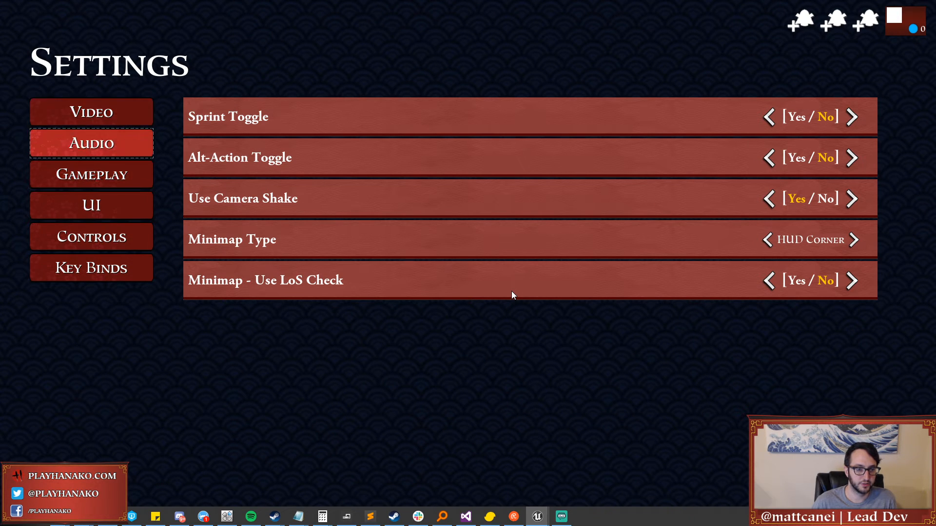
key(Up)
key(Down)
key(Up)
key(Return)
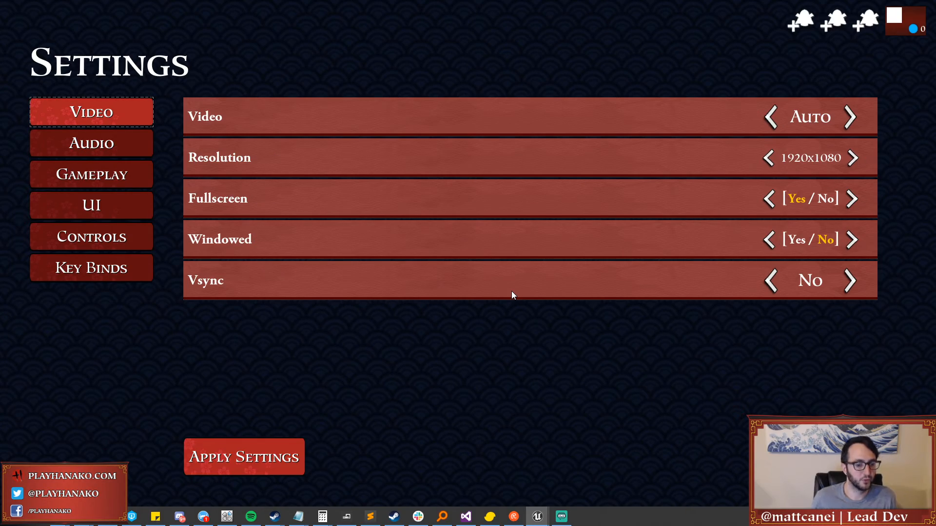
key(Escape)
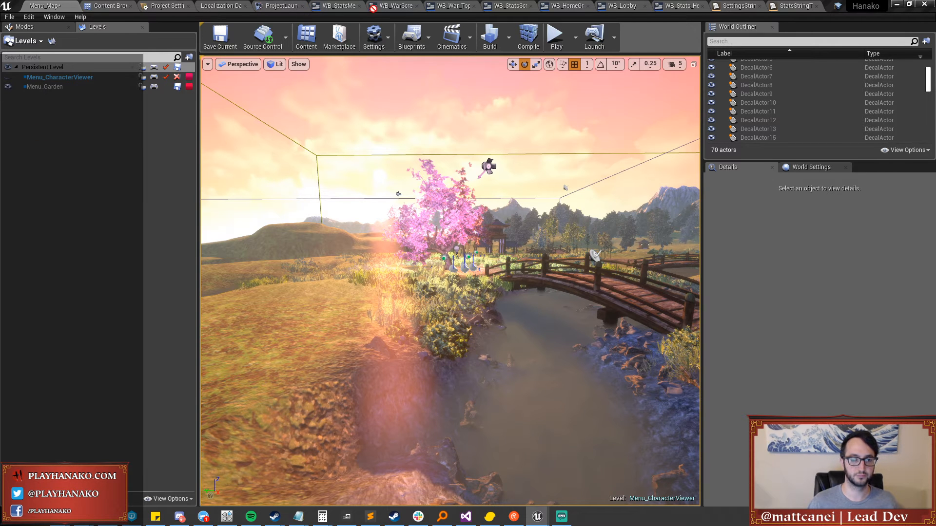
Bring up the WB_SettingScreen2 widget and close all the editor tabs after it.
click(333, 8)
click(317, 2)
right_click(321, 2)
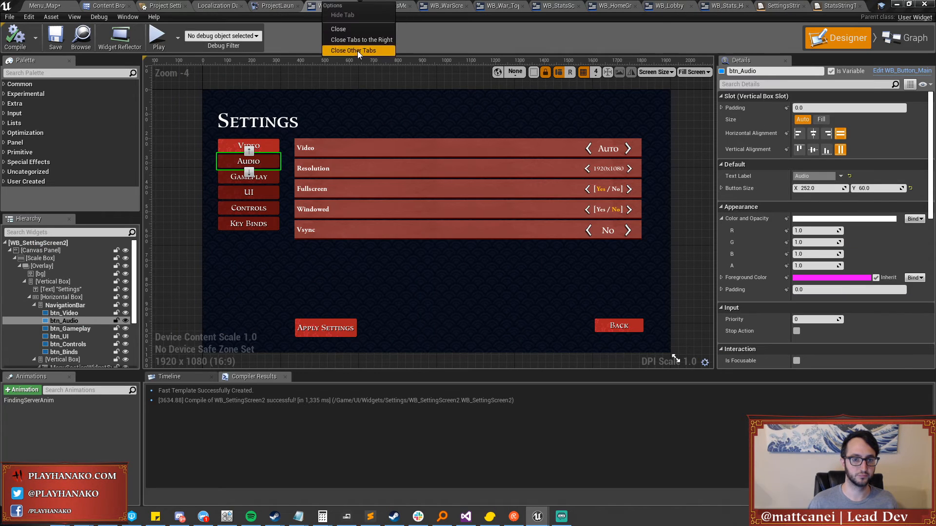
click(367, 43)
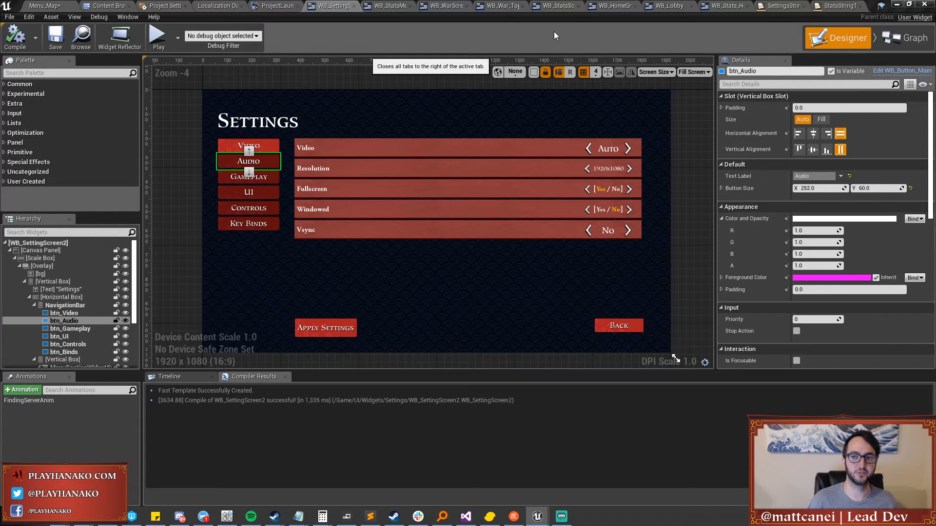
Examine the Settings section and Back buttons, and the hover and focus highlight logic in WB_SettingScreen2's event graph.
click(231, 149)
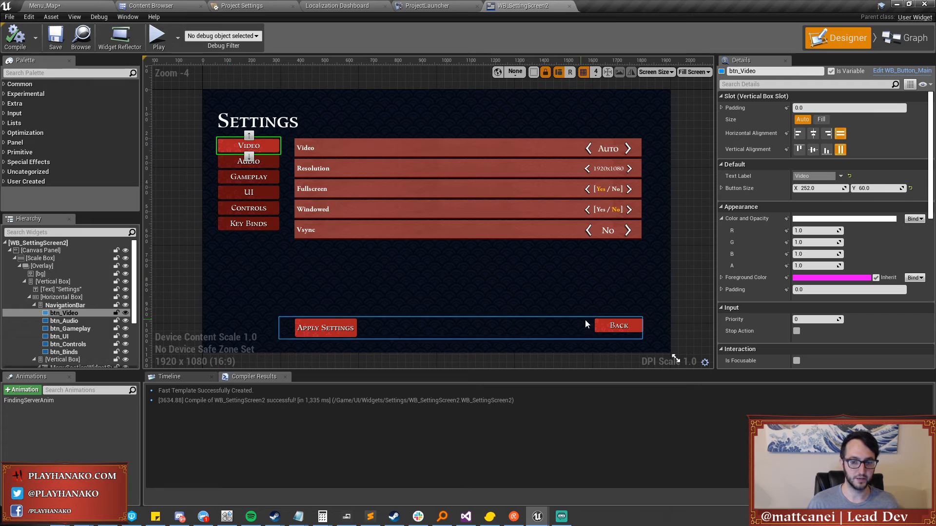
click(606, 330)
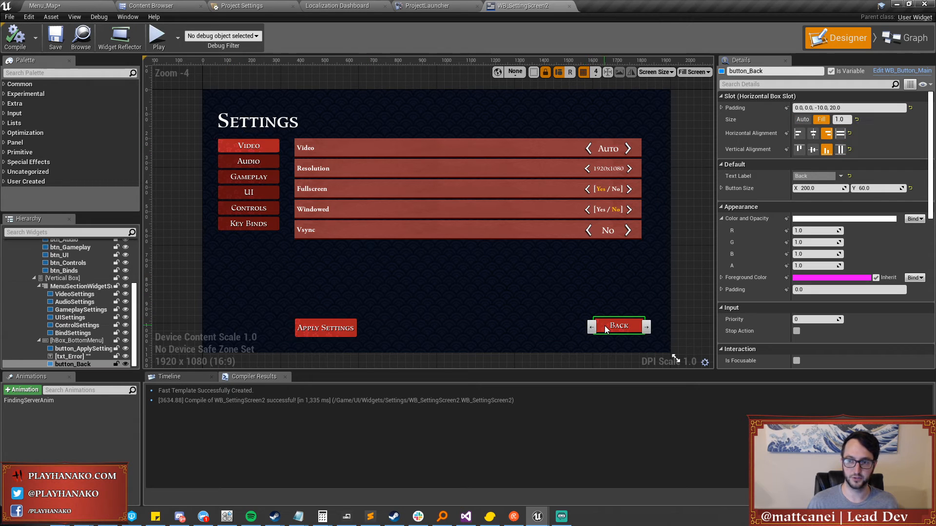
click(237, 177)
click(246, 159)
click(235, 147)
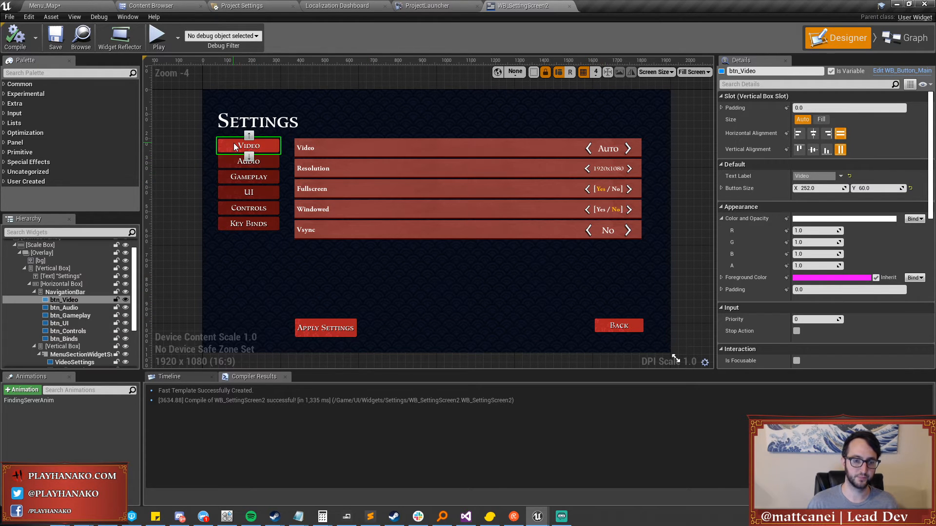
click(883, 44)
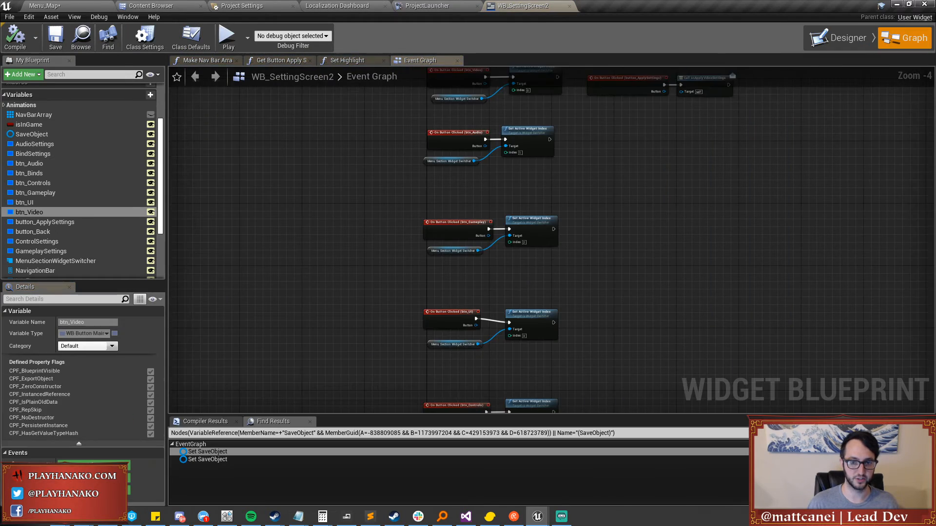
scroll(490, 254, up, 3)
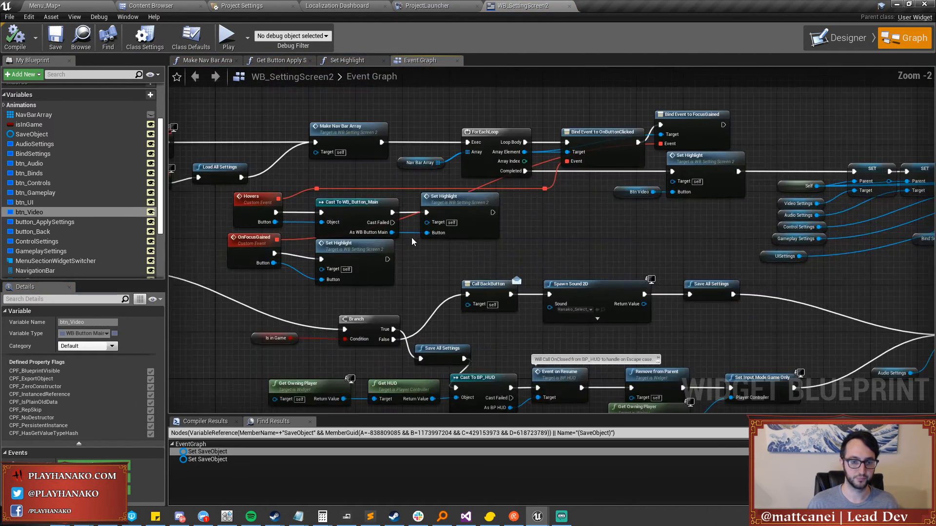
right_drag(467, 232, 482, 251)
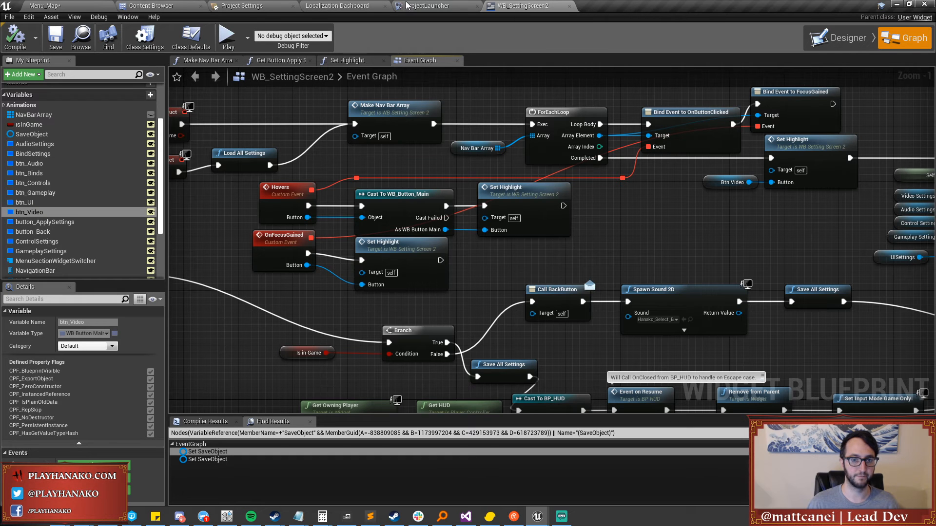
Open WB_StatsScreen from the UI/Widgets/Stats folder, and open its nested WB_StatsMenu widget for editing.
click(151, 5)
scroll(69, 447, down, 7)
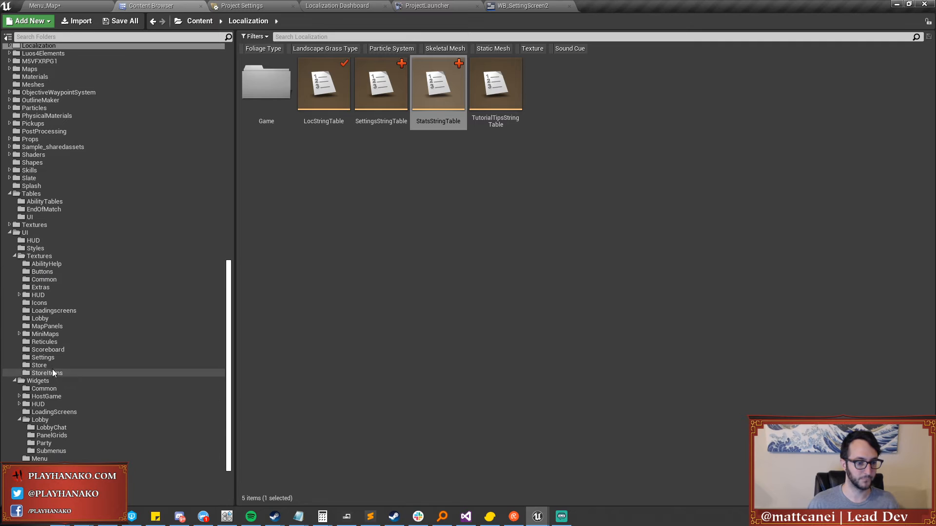
scroll(102, 358, down, 5)
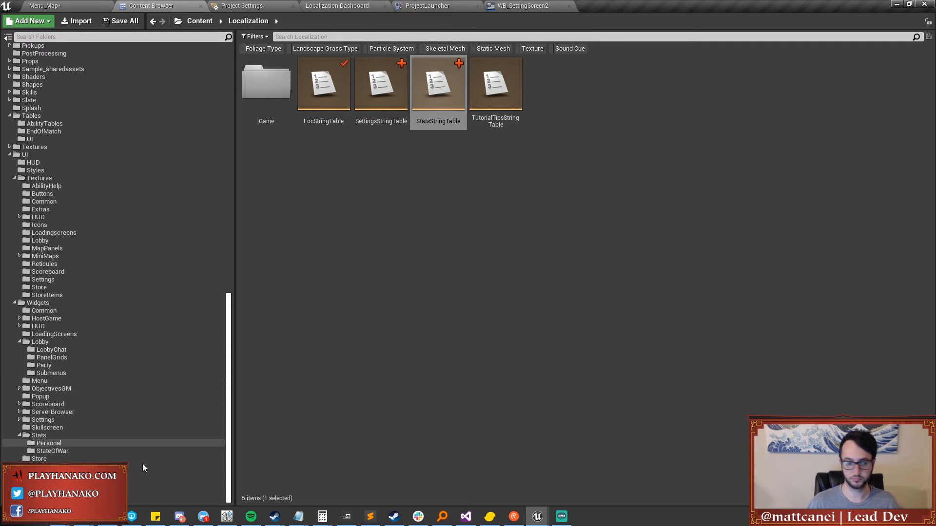
click(81, 435)
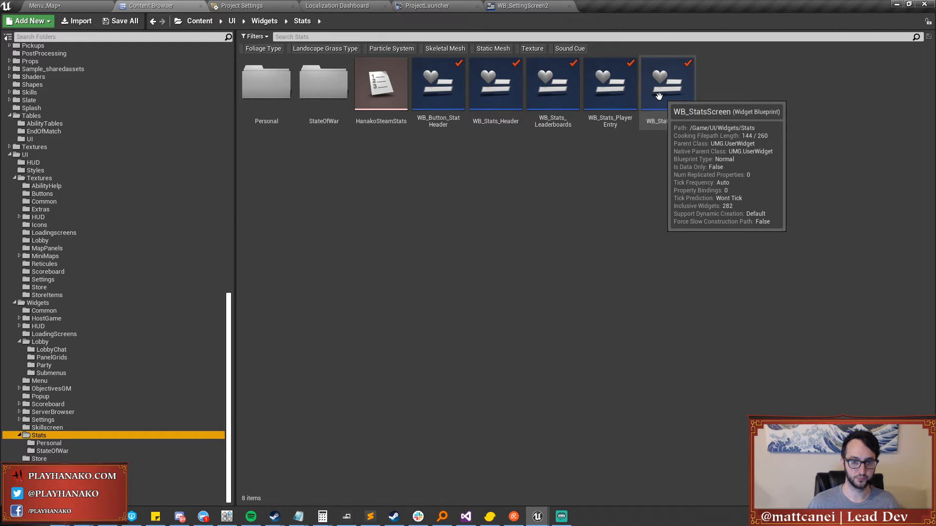
double_click(266, 85)
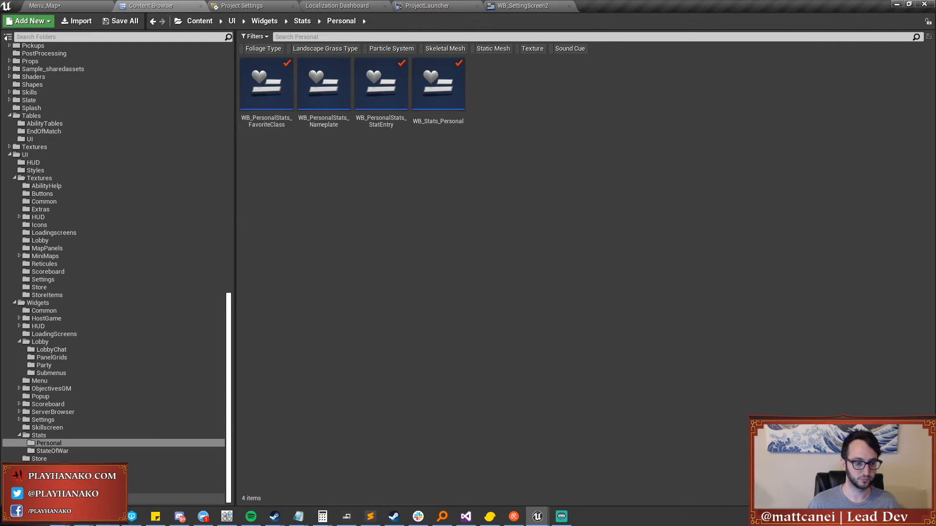
click(66, 436)
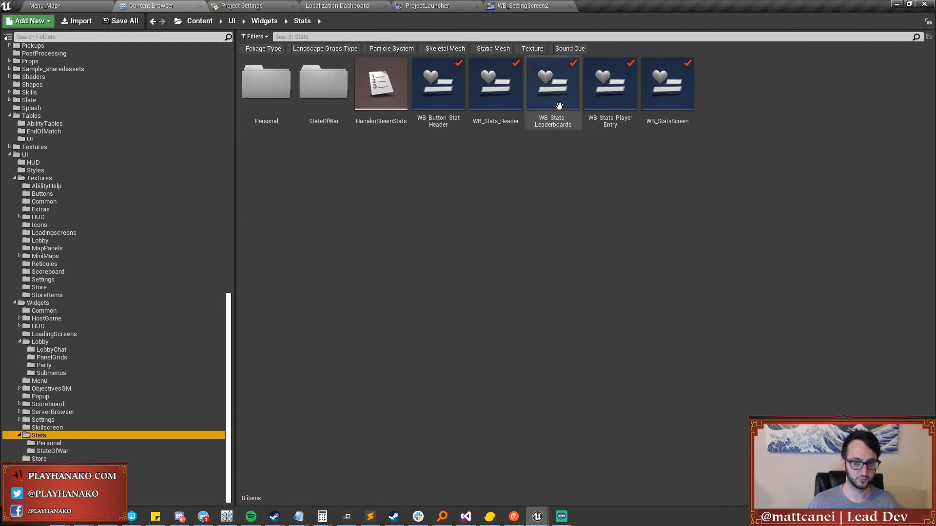
double_click(684, 101)
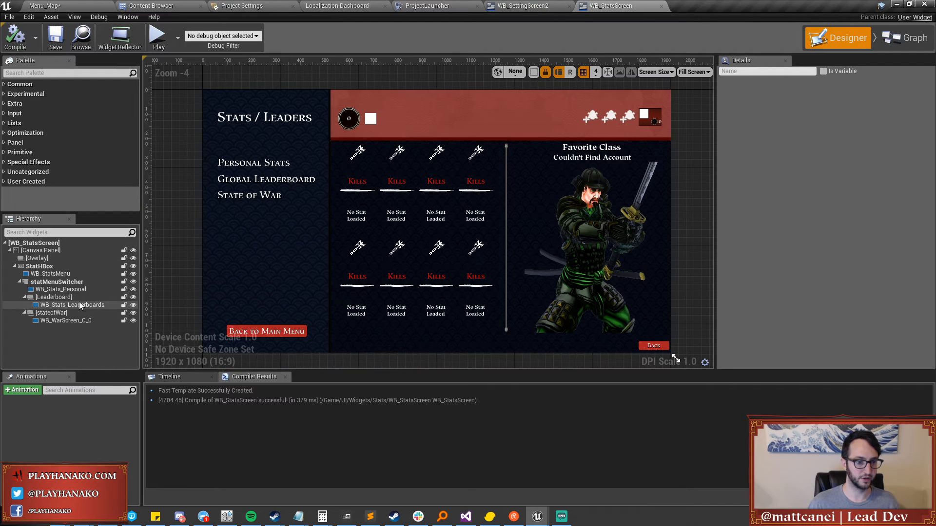
click(50, 273)
click(896, 74)
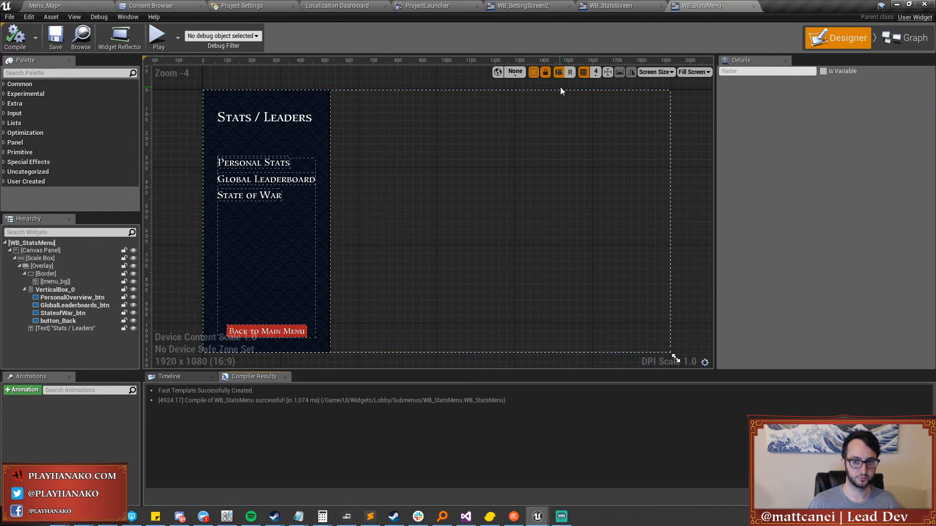
Inspect the hover-handling nodes in WB_StatsMenu's event graph and return to the widget layout.
click(276, 332)
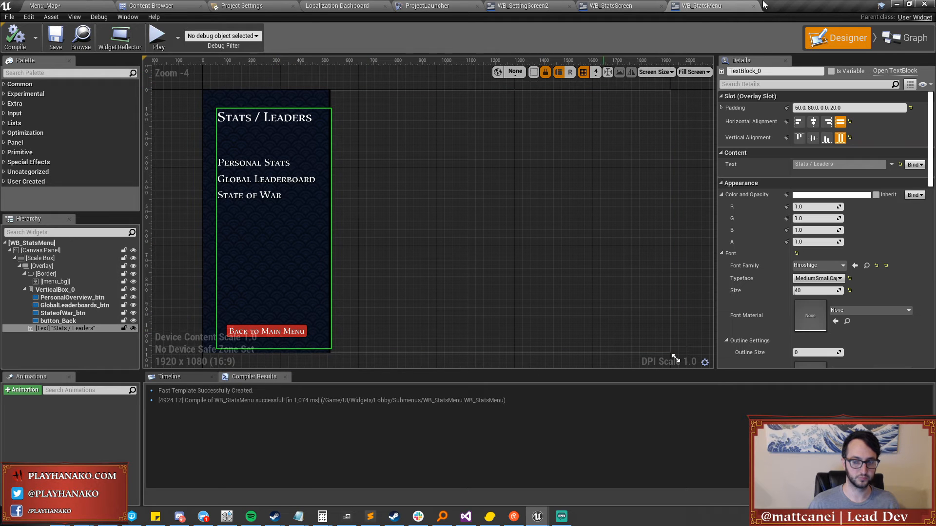
click(906, 38)
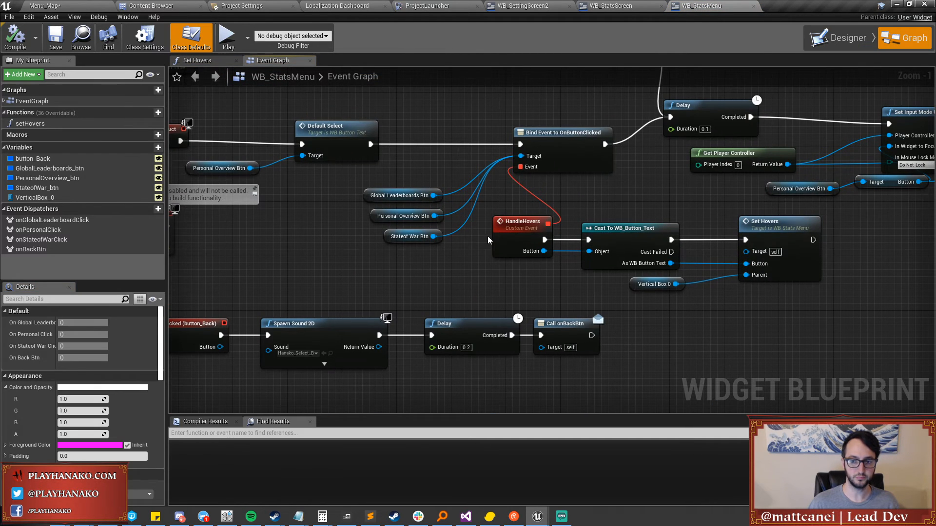
right_drag(629, 203, 555, 200)
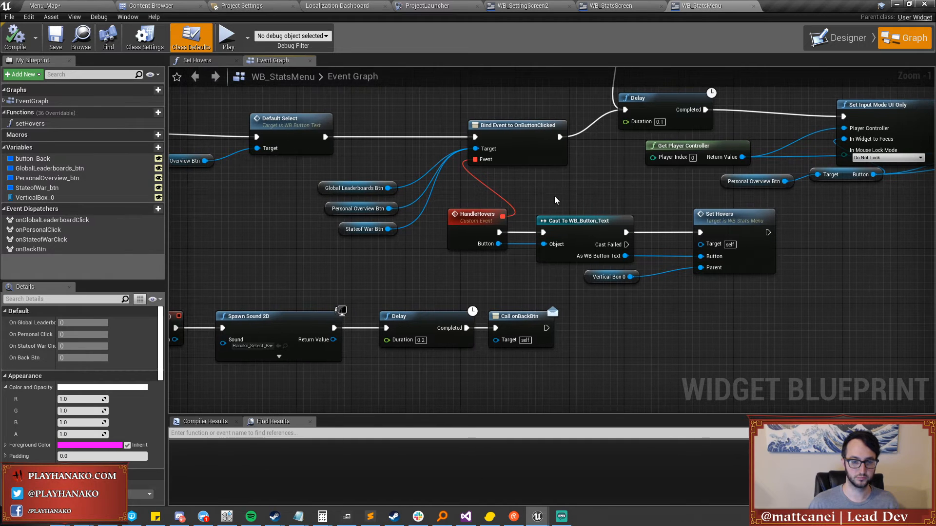
click(838, 38)
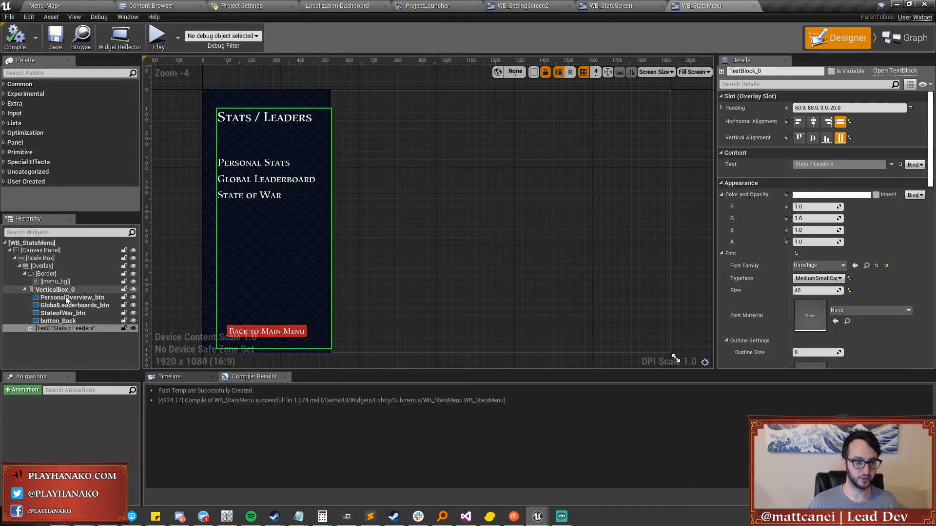
Turn off Is Selected for PersonalOverview_btn, then compile and save WB_StatsMenu.
click(66, 298)
scroll(761, 233, down, 5)
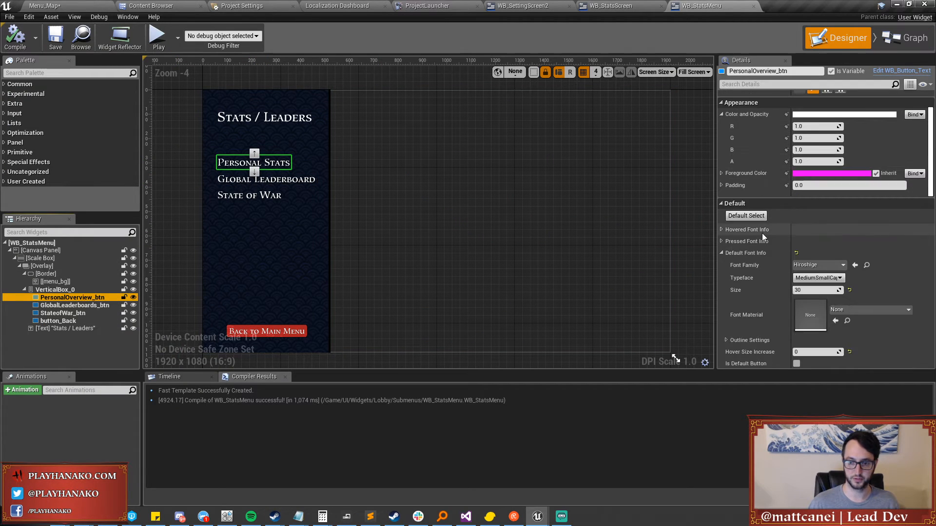
scroll(762, 239, down, 2)
click(796, 282)
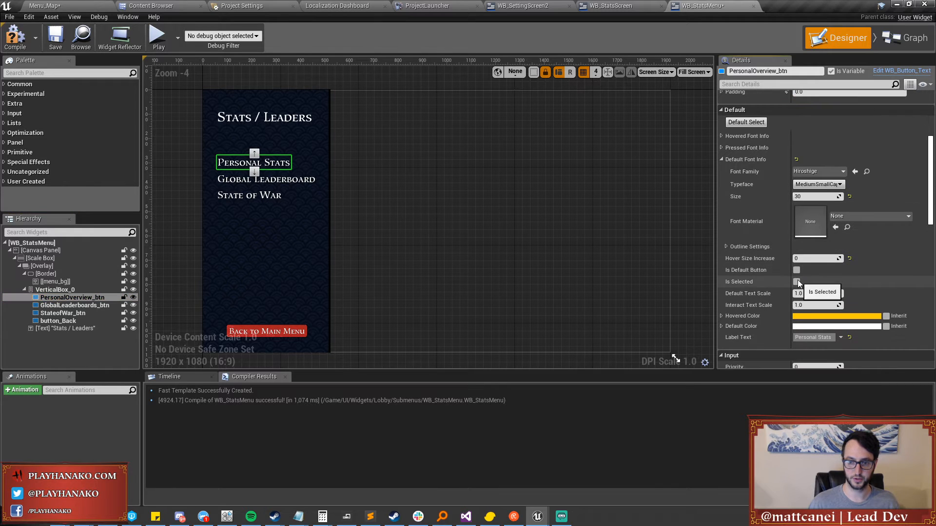
click(15, 37)
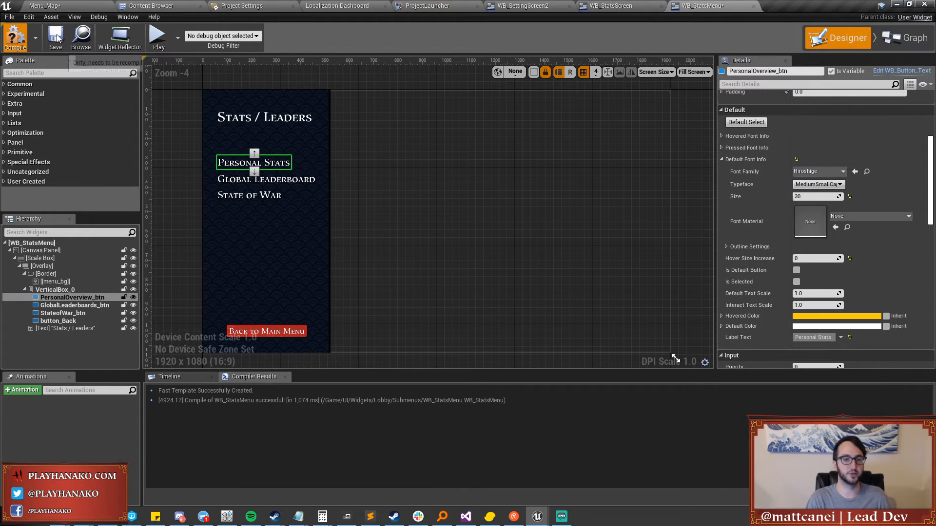
click(56, 38)
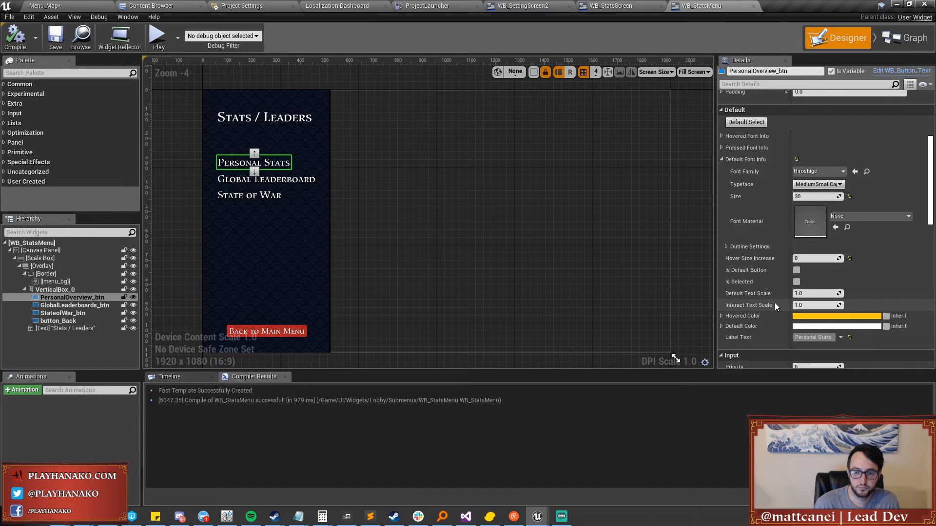
Try the Fill size rule on PersonalOverview_btn's vertical box slot, and set it back to Auto.
scroll(775, 304, up, 5)
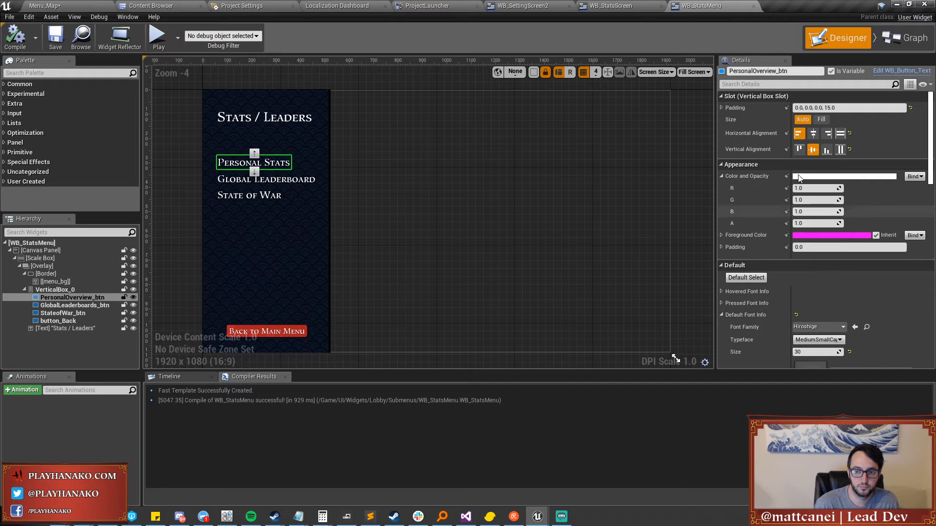
click(818, 120)
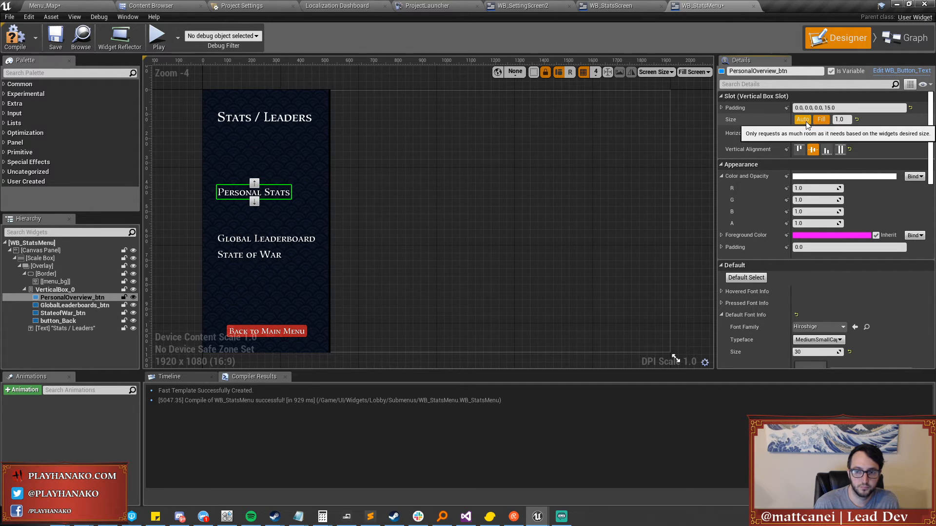
click(803, 119)
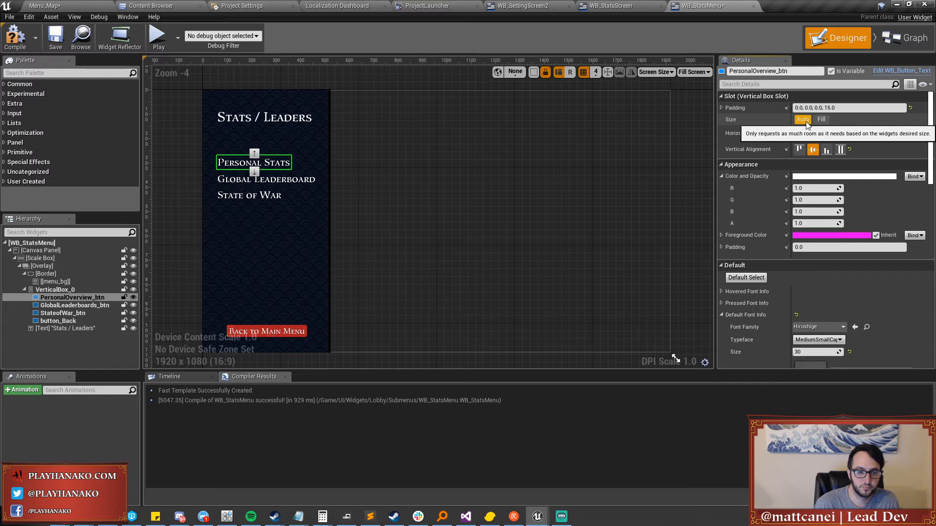
Try the Fill horizontal alignment on the Overlay's scale box slot in WB_StatsMenu, and set it back to Left.
click(65, 283)
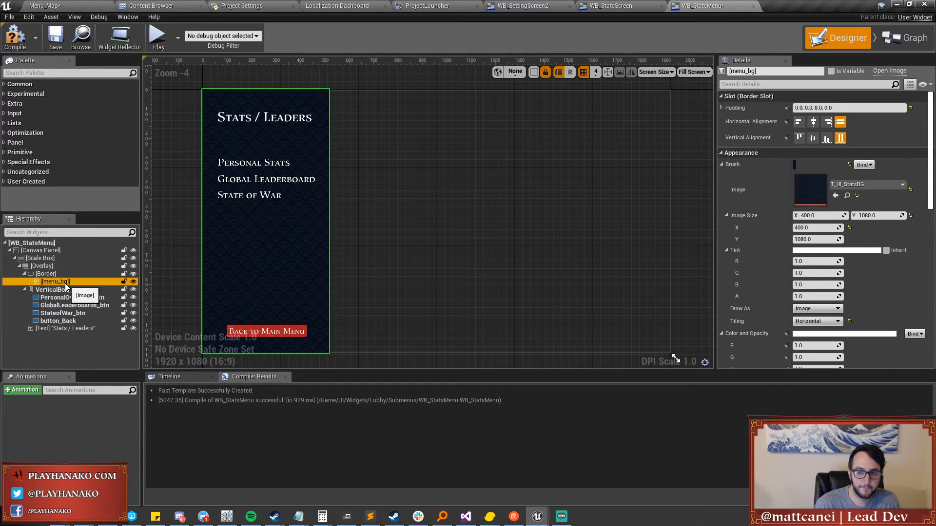
click(49, 274)
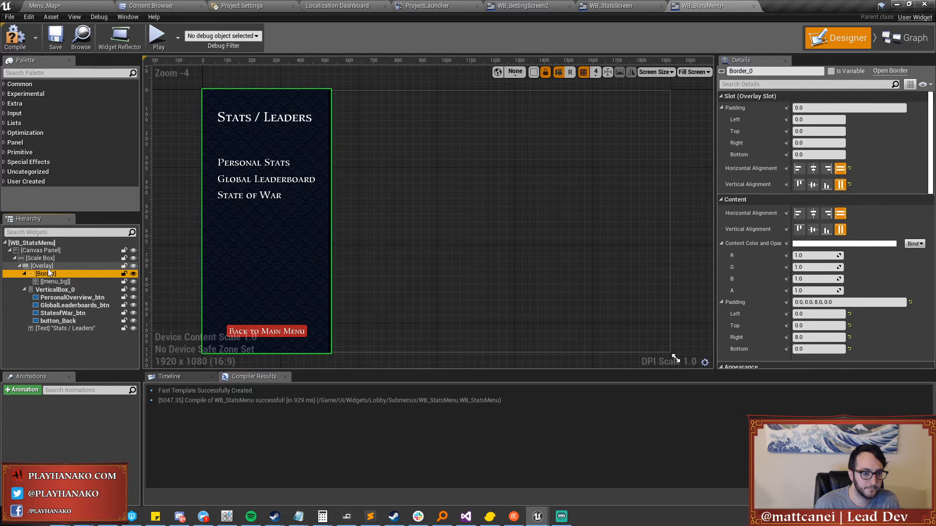
click(47, 267)
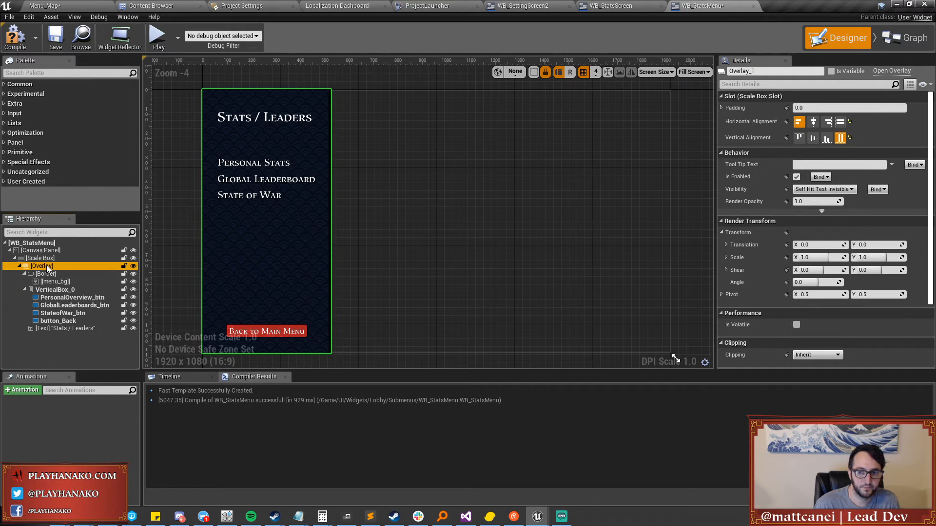
click(133, 266)
click(133, 266)
click(840, 123)
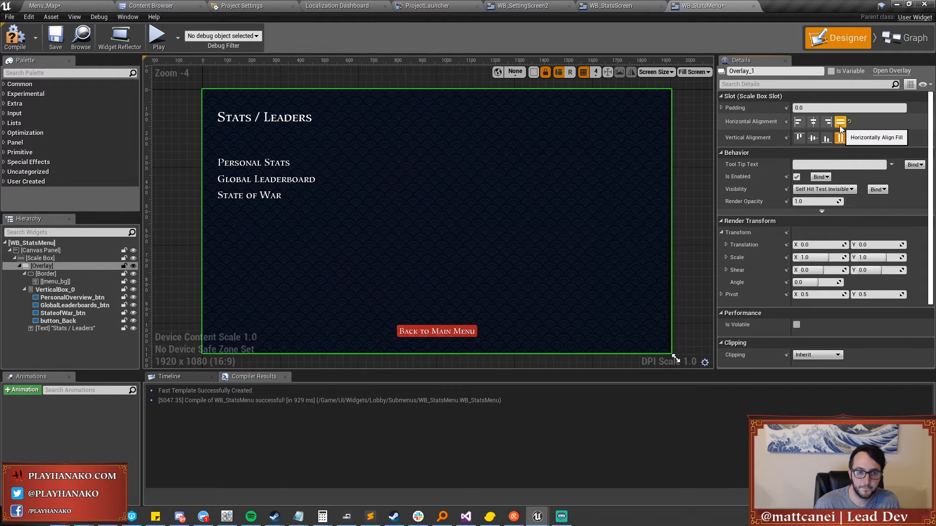
click(798, 122)
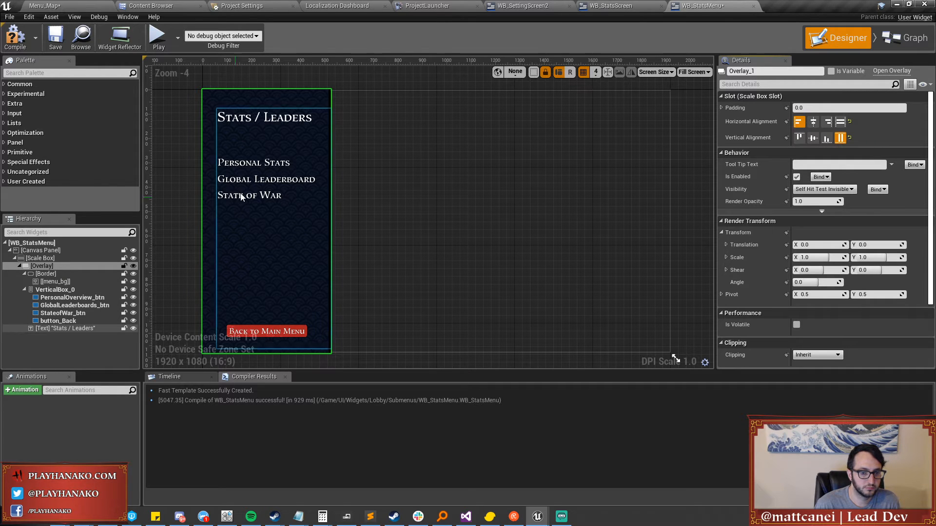
Inspect the slot settings of the Stats / Leaders text, the three stats buttons and button_Back.
click(253, 203)
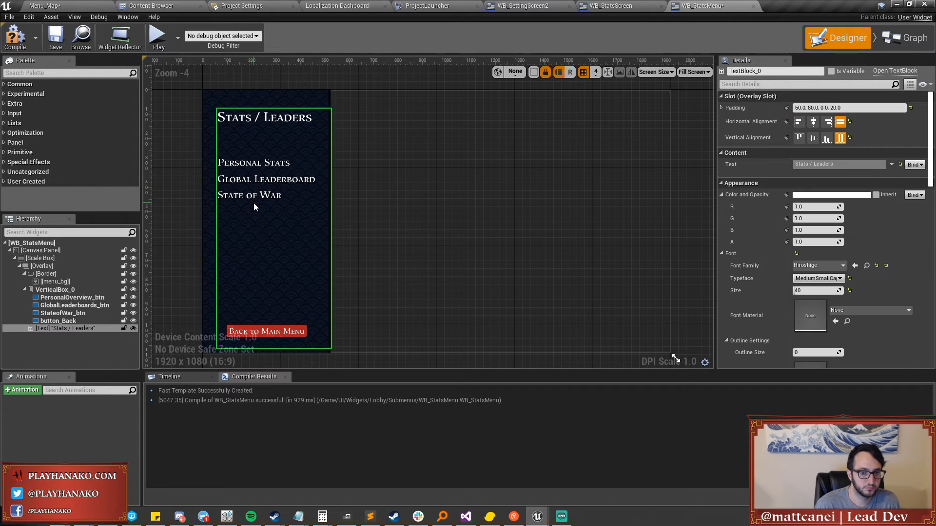
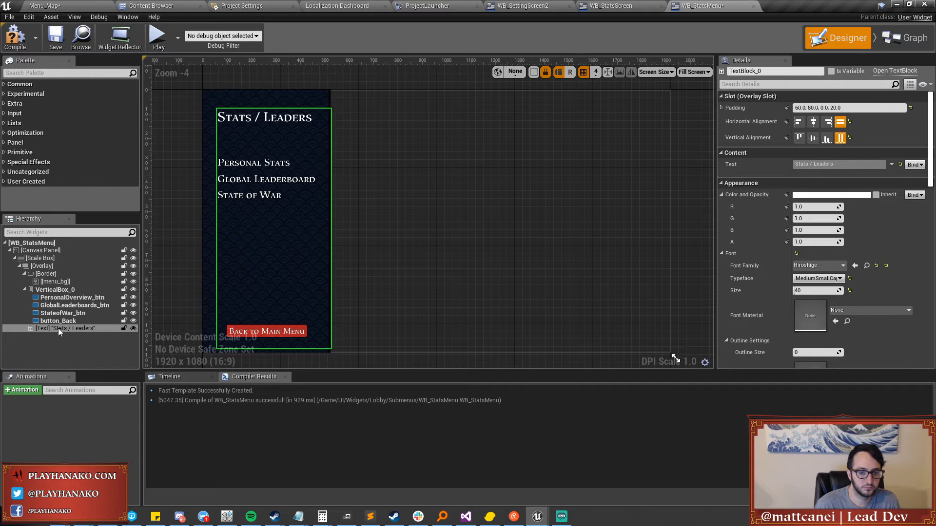
click(63, 297)
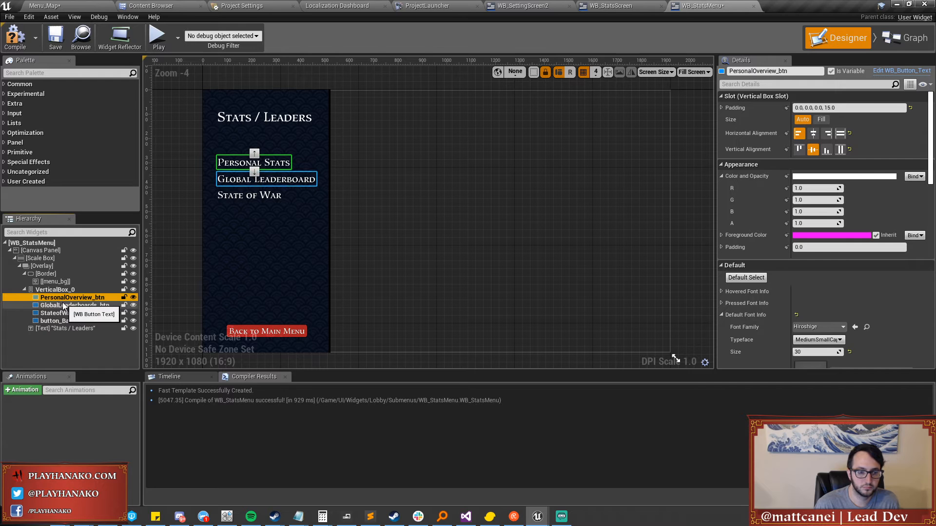
click(63, 312)
click(62, 298)
click(63, 306)
click(62, 313)
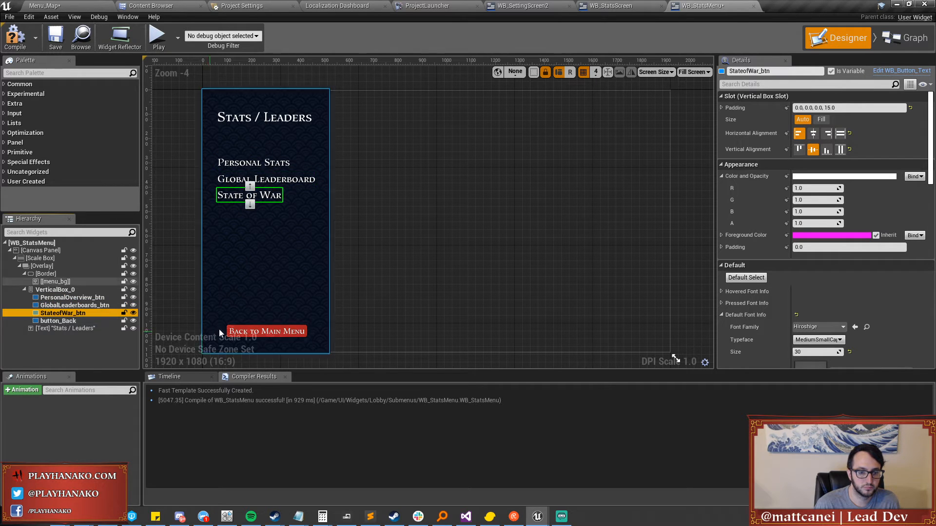
click(58, 320)
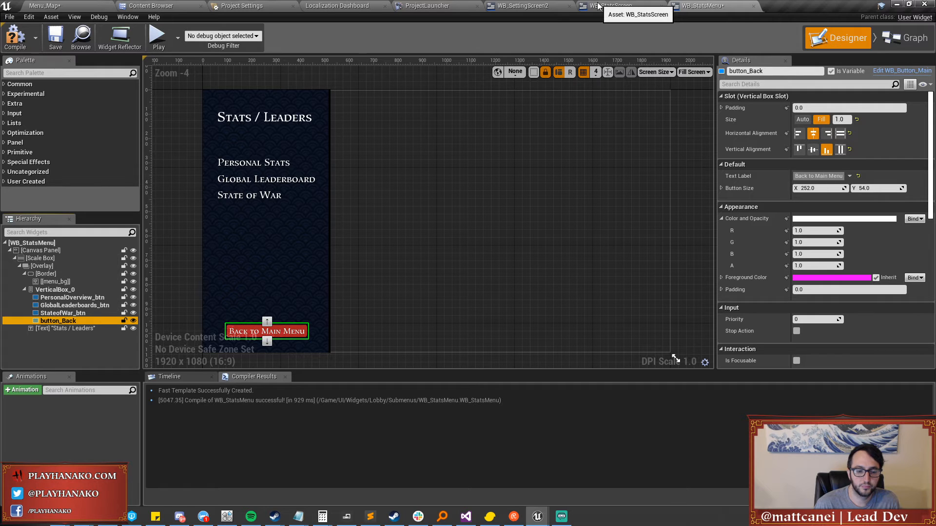
Place a button_Back reference in WB_StatsMenu's event graph, below the State of War button reference.
click(904, 38)
drag(34, 158, 260, 271)
click(282, 276)
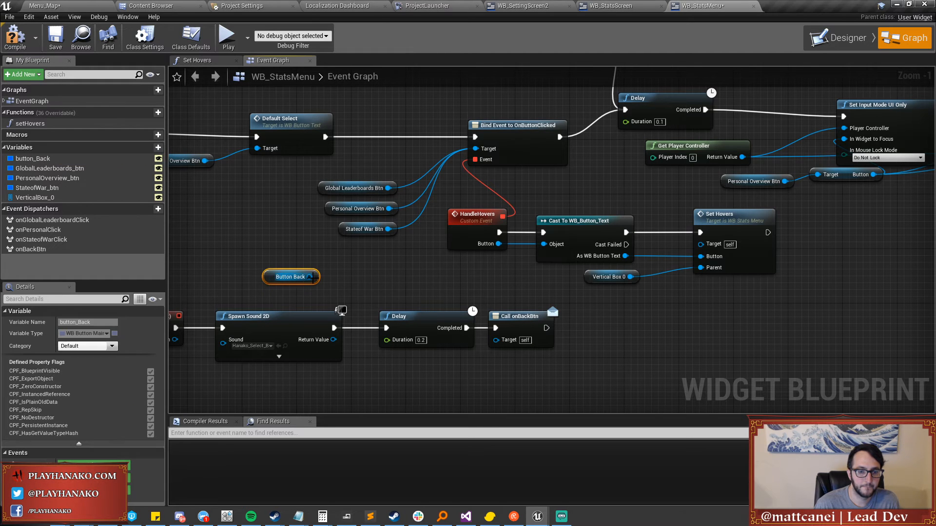
Add a Bind Event to FocusGained node targeting the Button Back reference, and position it just beside that reference.
drag(344, 276, 350, 268)
text(bind to on f)
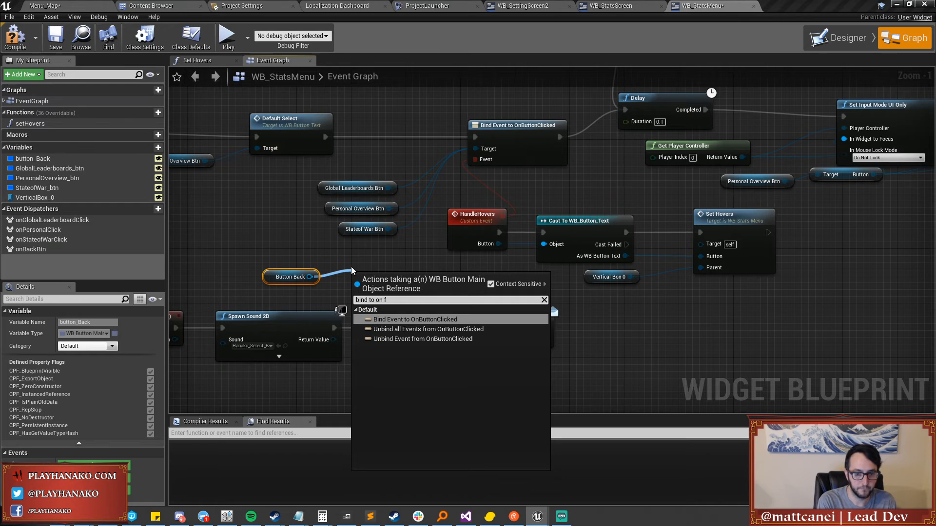
key(BackSpace)
key(BackSpace)
text(fo)
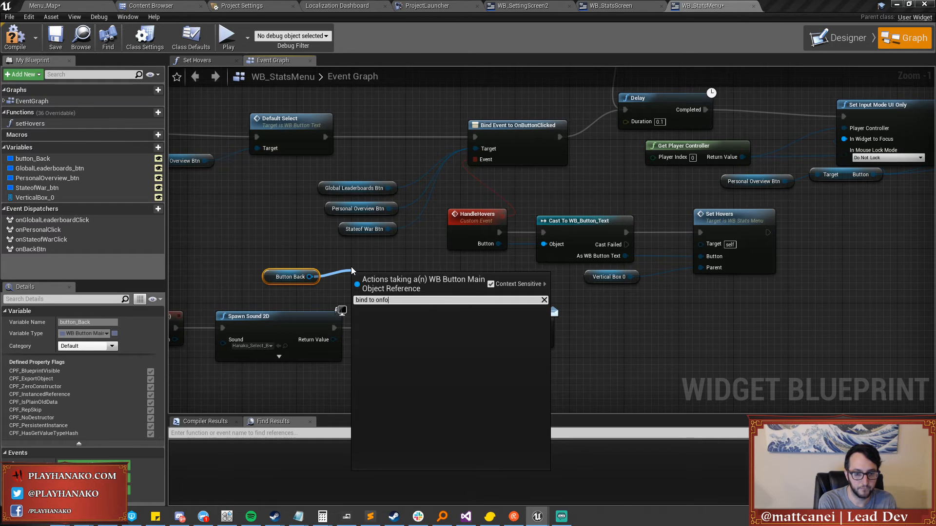
key(BackSpace)
key(BackSpace)
key(BackSpace)
key(BackSpace)
text(foc)
key(Return)
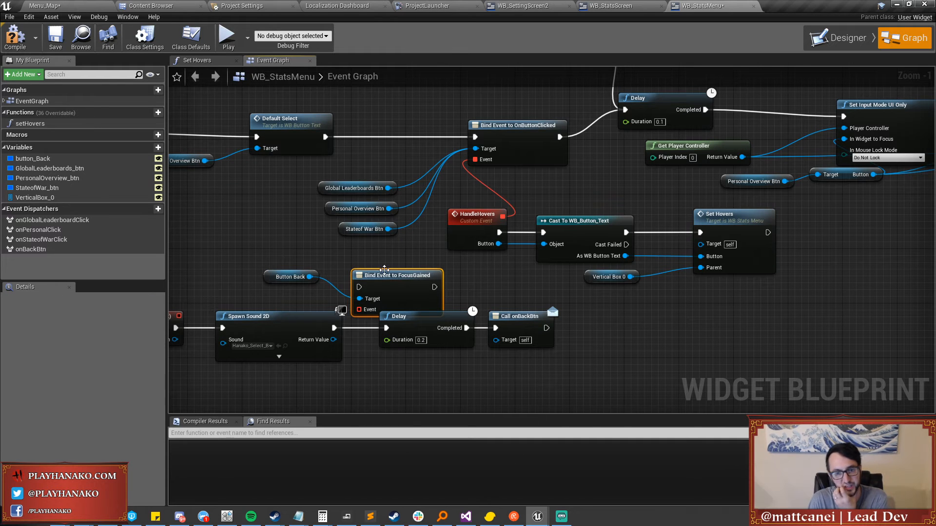
drag(416, 291, 386, 264)
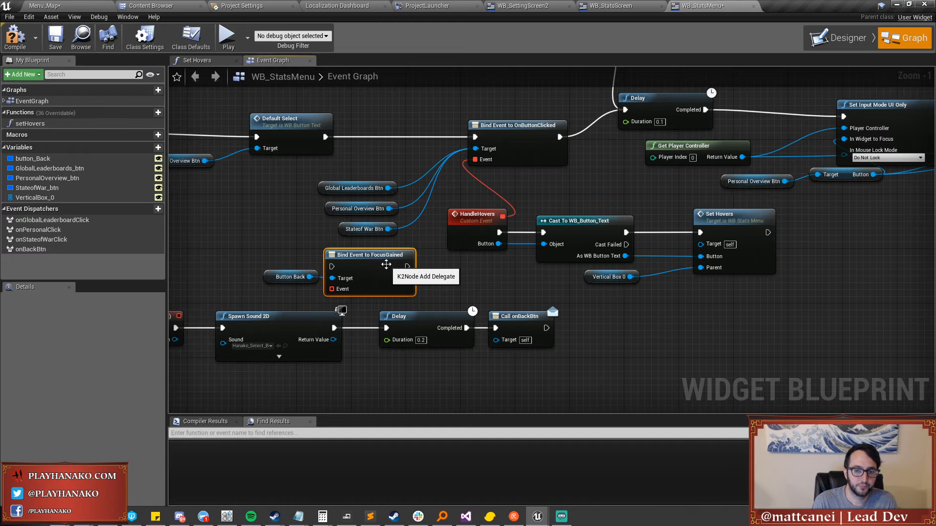
Examine how the Set Highlight function in WB_SettingScreen2 changes the button background colors.
click(524, 5)
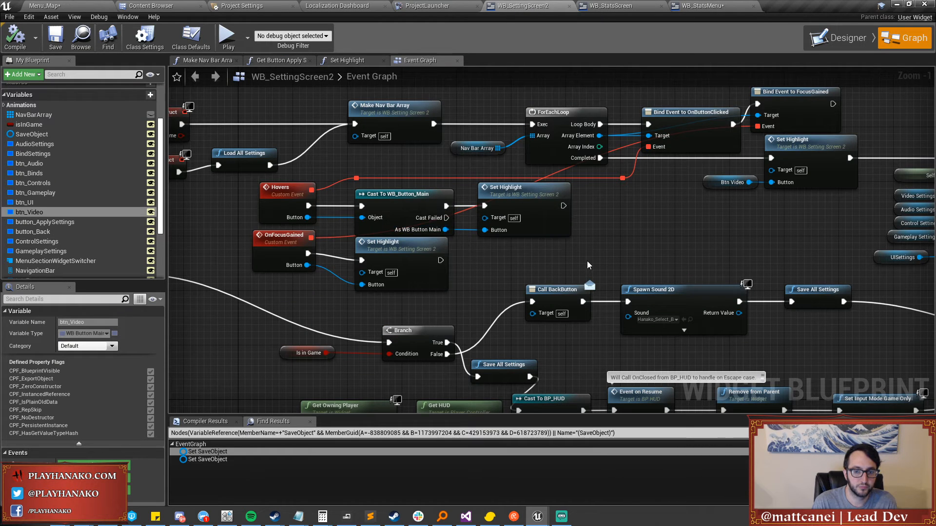
double_click(544, 206)
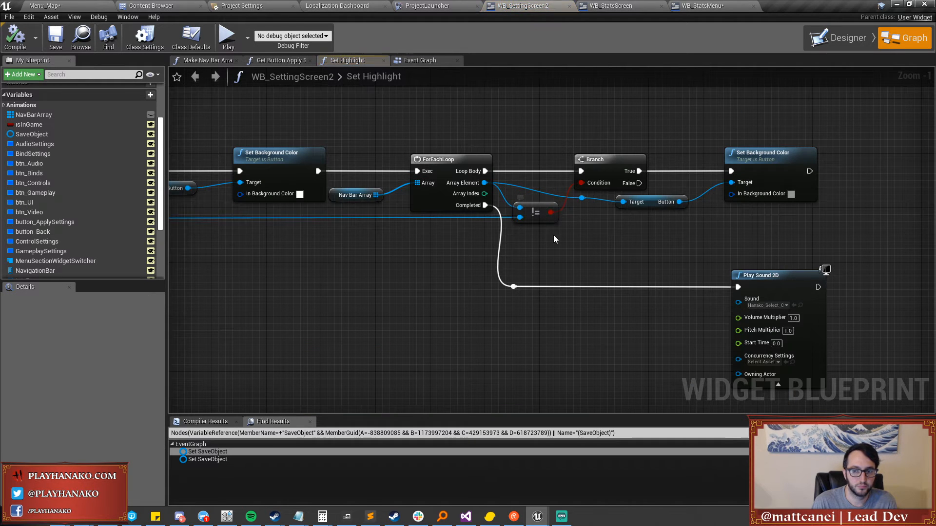
right_drag(450, 253, 610, 262)
scroll(609, 262, down, 2)
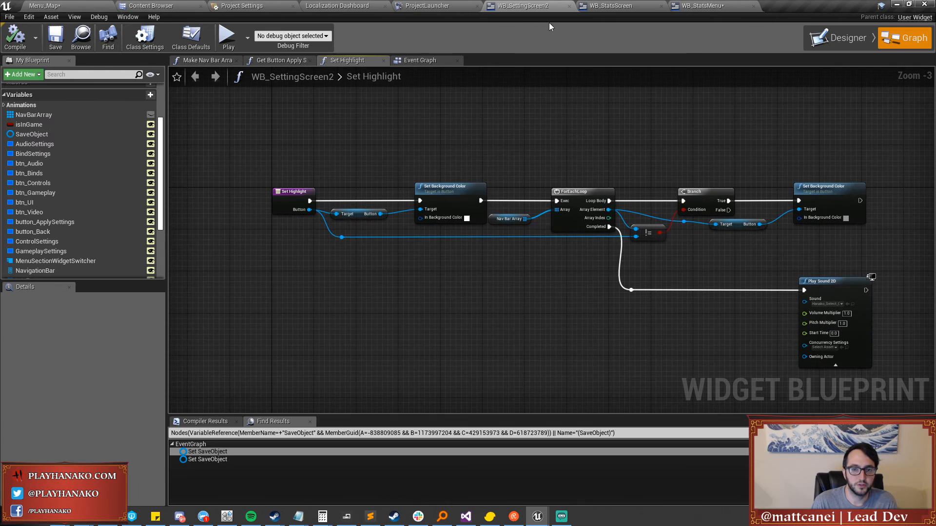
Check the inputs of WB_StatsMenu's Set Hovers function and how the WB_StatsMenu widget is placed in WB_StatsScreen.
click(718, 7)
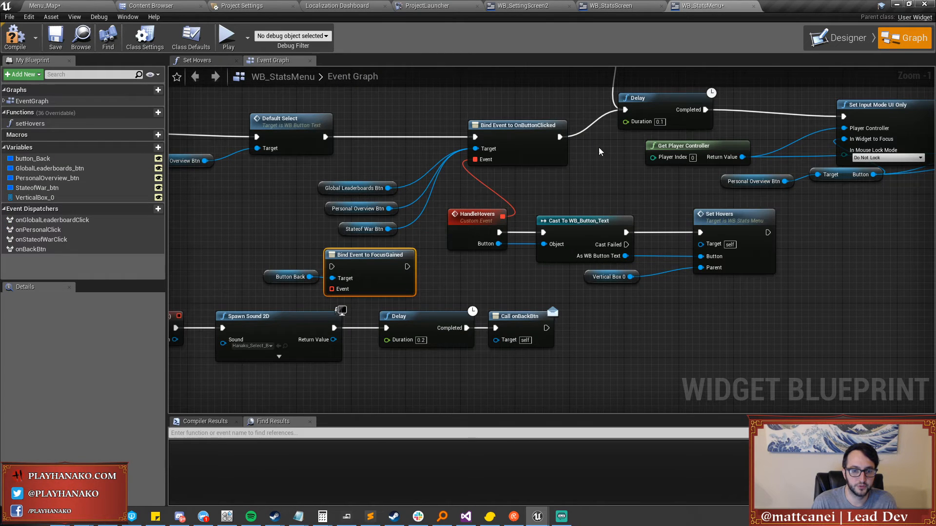
click(753, 221)
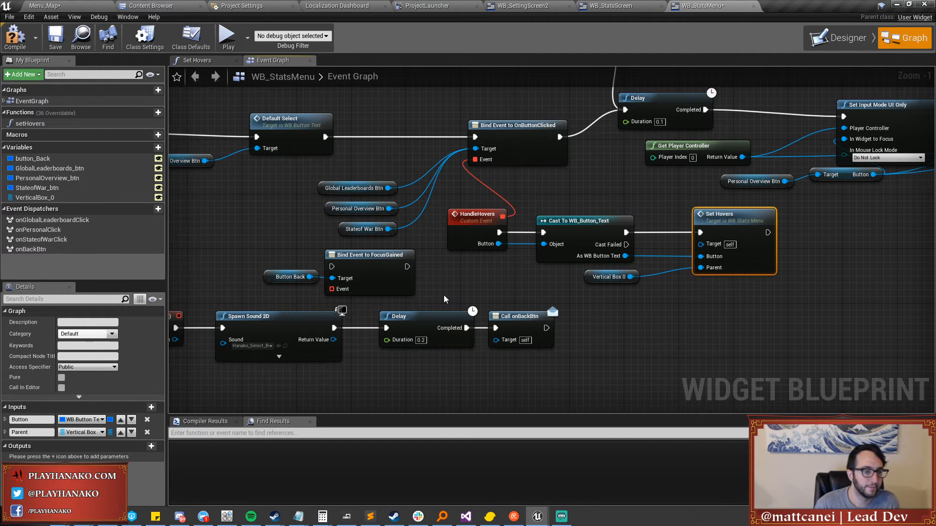
click(33, 125)
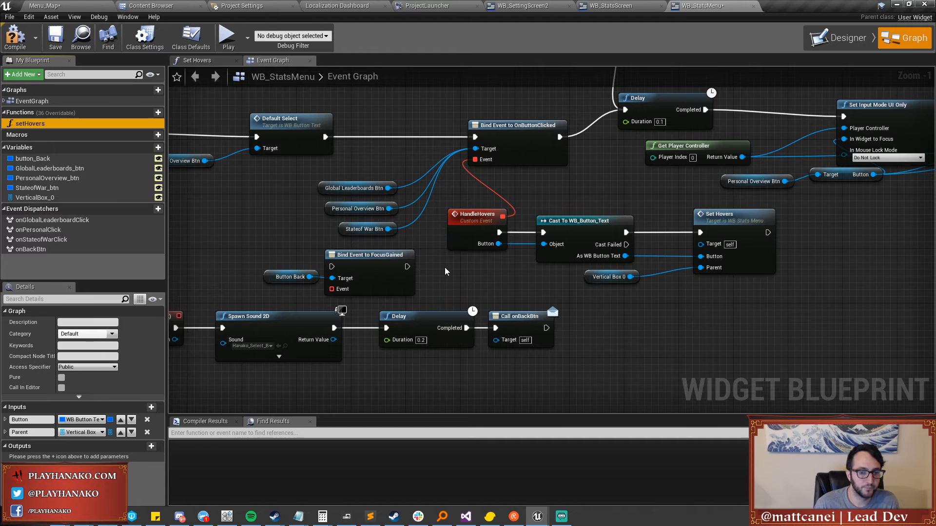
click(439, 282)
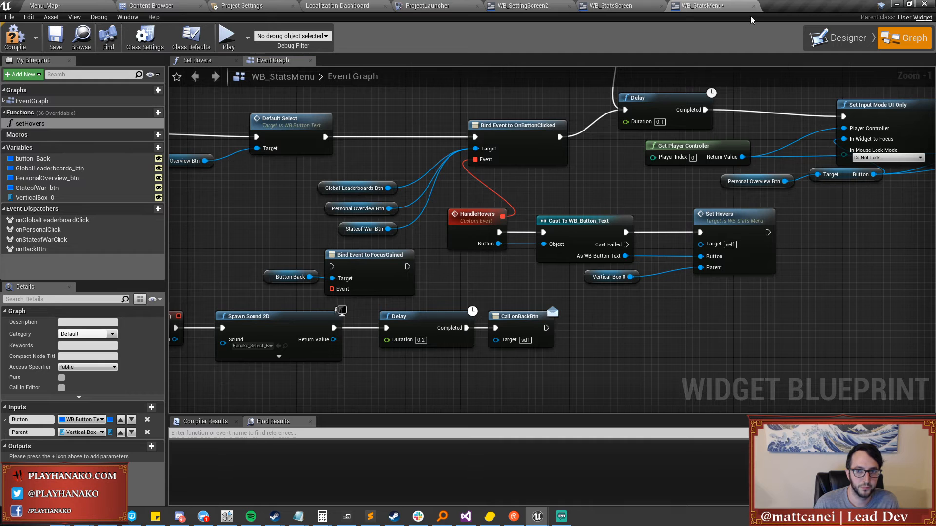
click(610, 6)
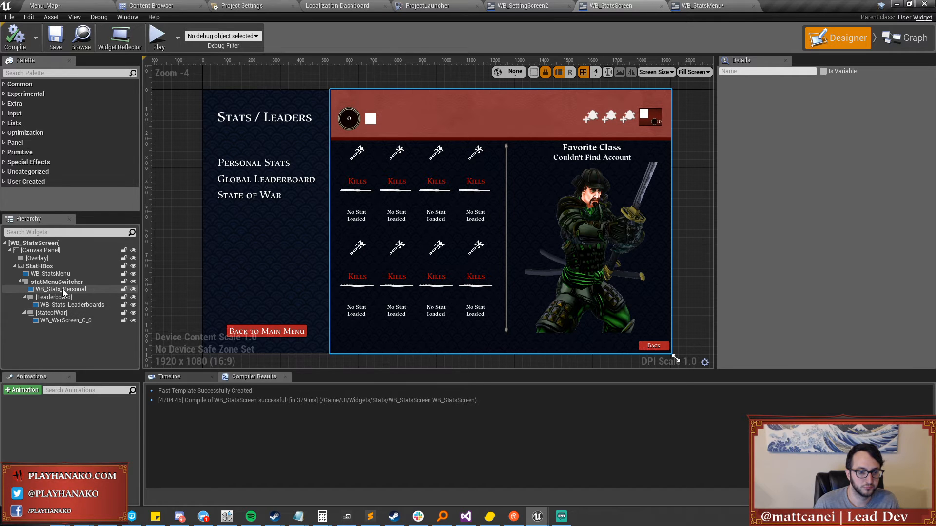
click(51, 273)
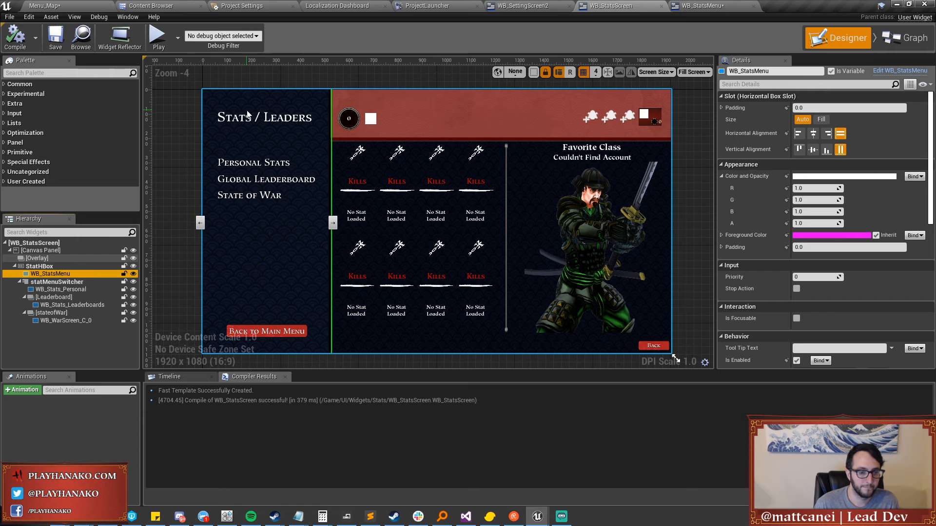
click(704, 5)
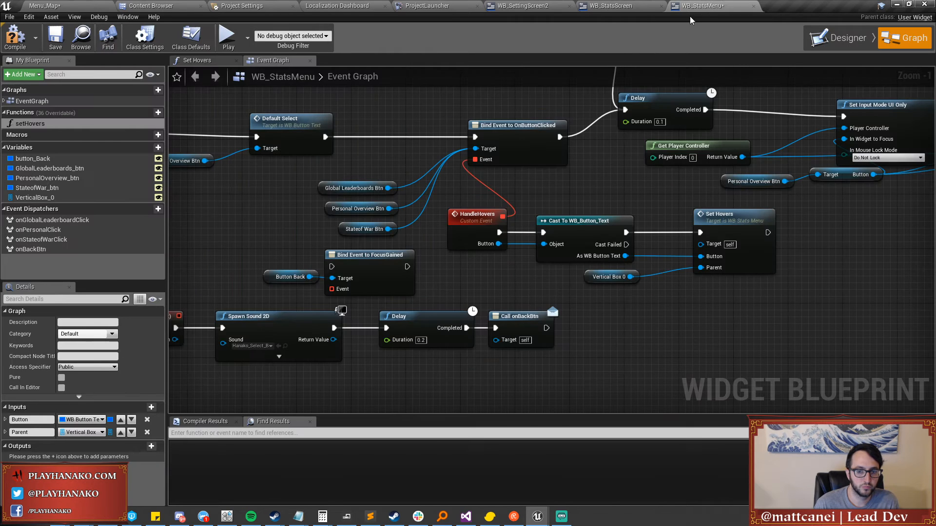
Copy the Set Highlight function's nodes from WB_SettingScreen2, check its input type, and return to WB_StatsMenu.
click(524, 6)
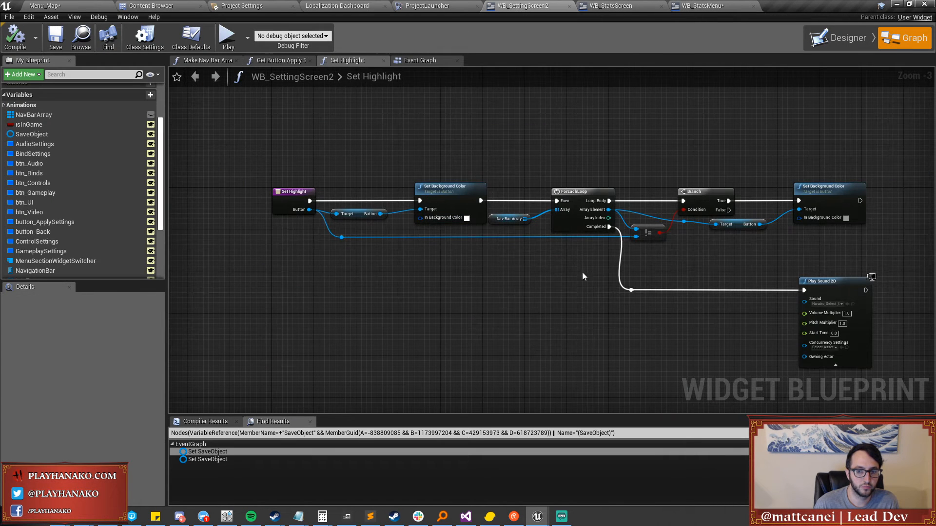
drag(885, 381, 337, 123)
click(283, 195)
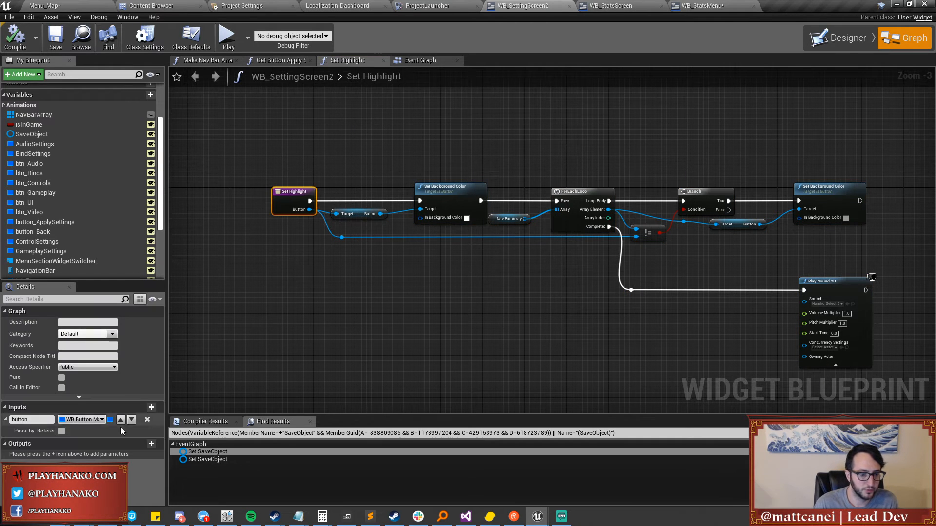
click(599, 6)
click(691, 7)
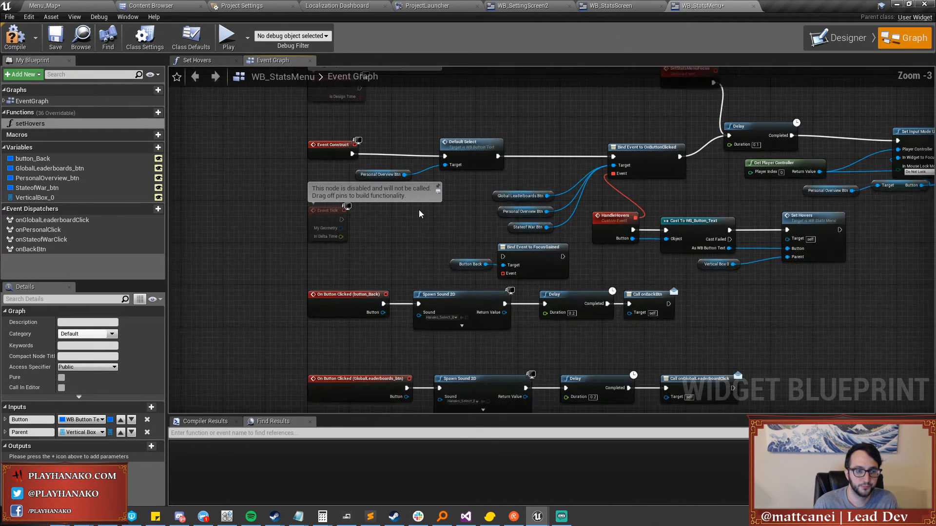
Create a function named SetButtonMainHovers in WB_StatsMenu and paste the copied highlight nodes beside its entry node.
click(157, 112)
text(SetButtonMainHovers)
key(Return)
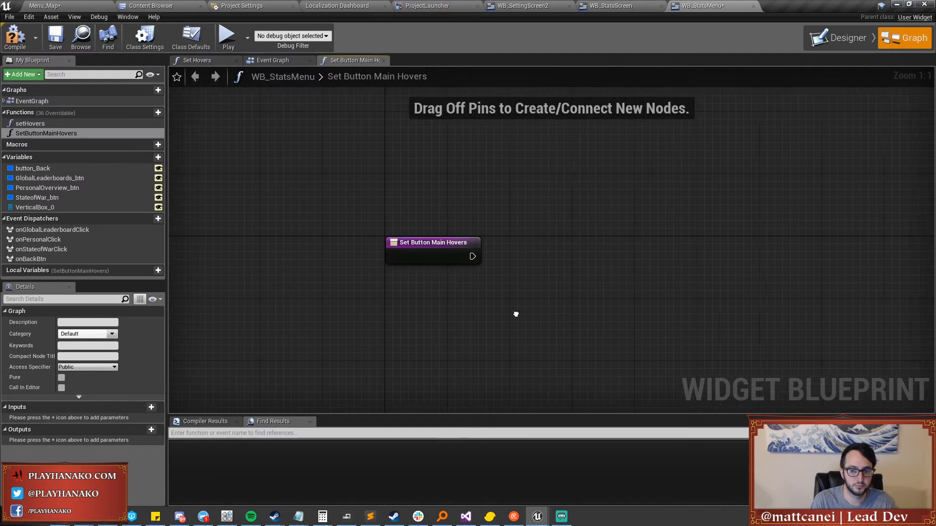
right_drag(543, 313, 447, 285)
key(ctrl+v)
drag(548, 177, 778, 238)
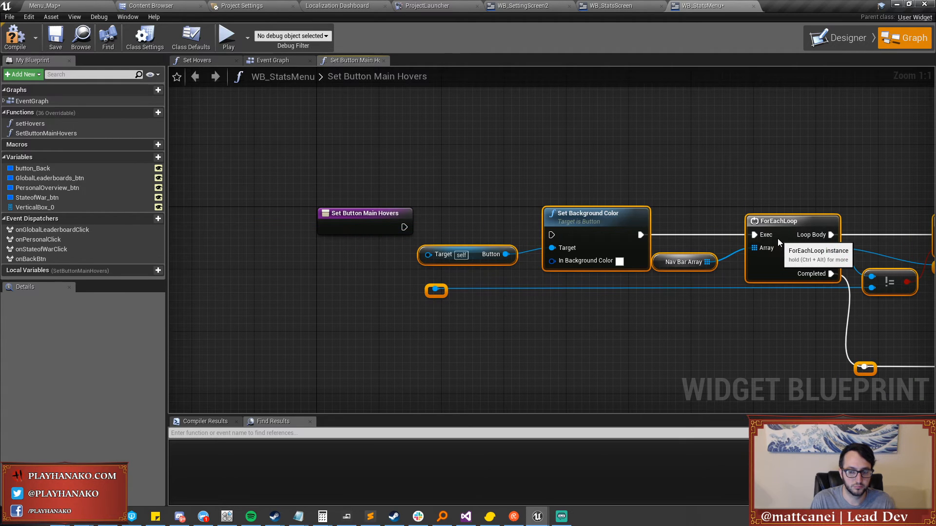
right_drag(776, 304, 582, 288)
scroll(573, 288, down, 1)
scroll(573, 292, up, 1)
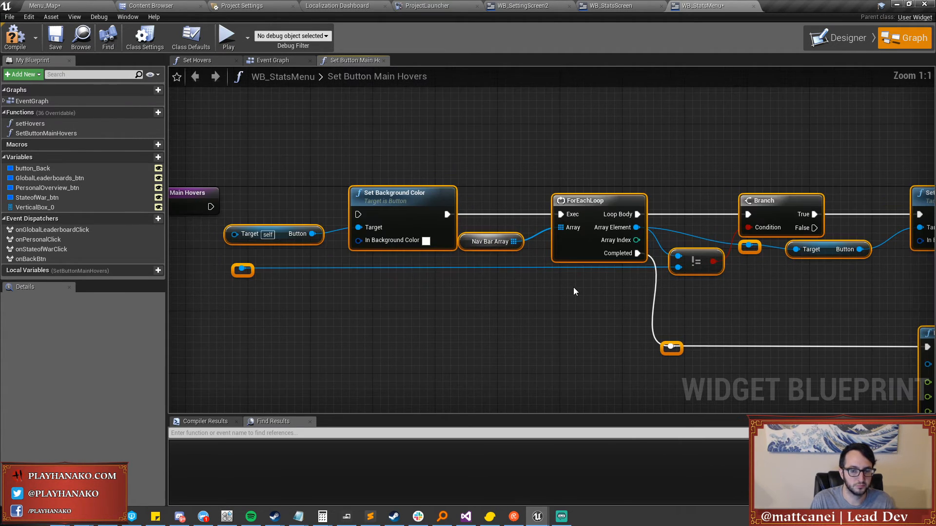
Check which buttons sit under VerticalBox_0 in the widget layout and return to the Set Button Main Hovers graph.
click(820, 40)
scroll(261, 229, down, 5)
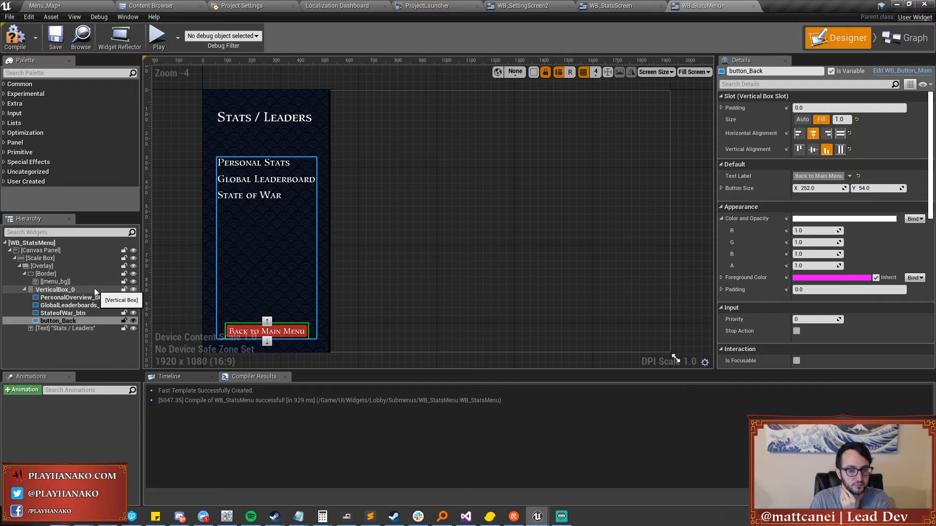
click(907, 38)
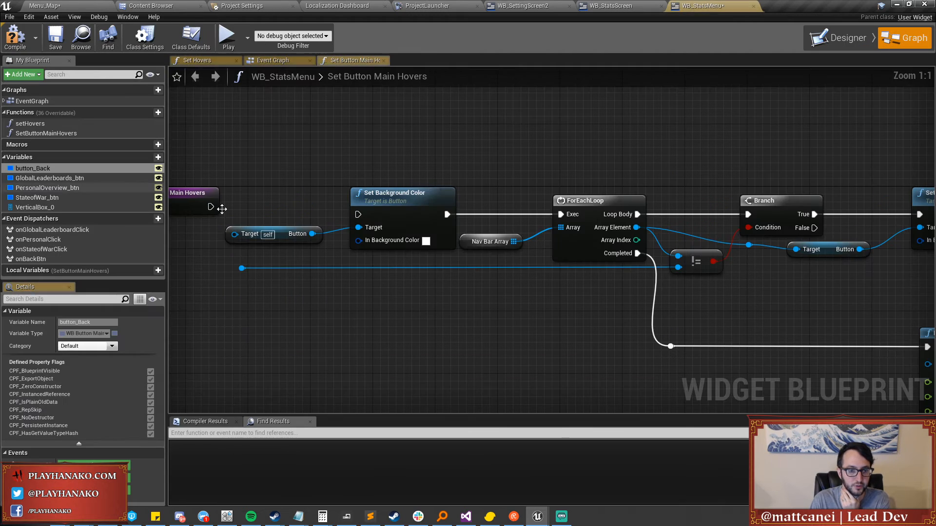
Add an input named Button of type WB Button Main object reference to the Set Button Main Hovers function.
click(199, 208)
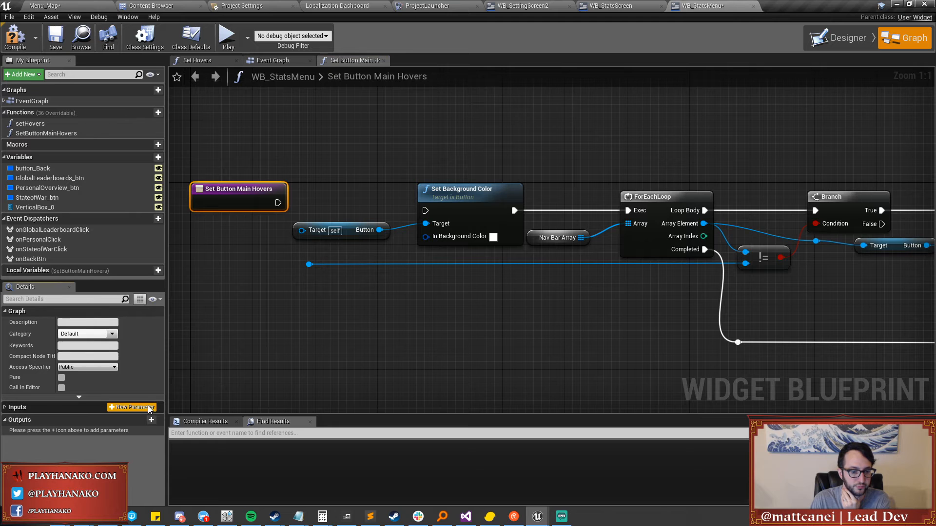
click(151, 408)
click(78, 420)
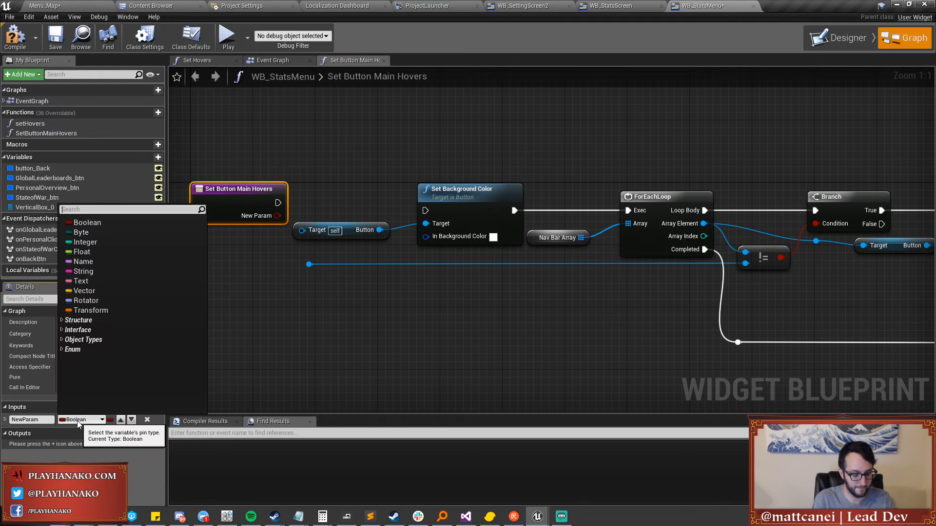
text(buttonmain)
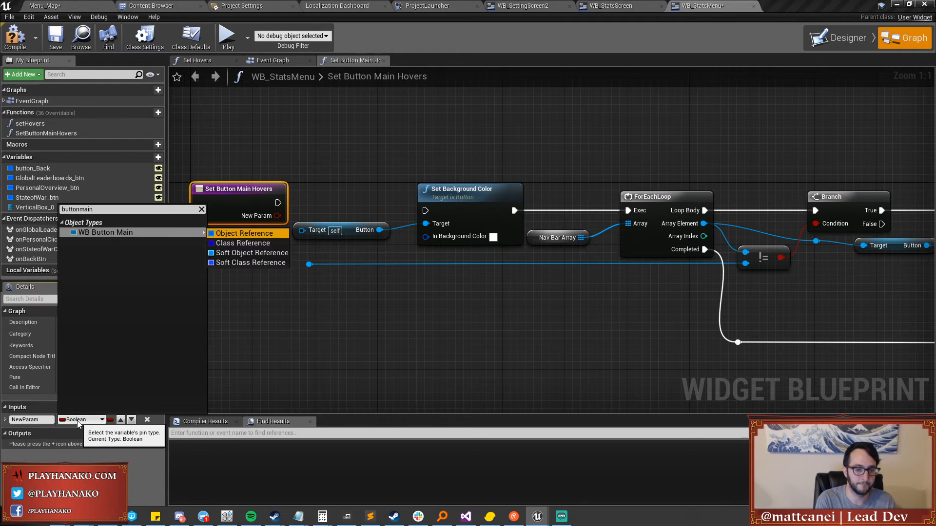
key(Return)
click(29, 420)
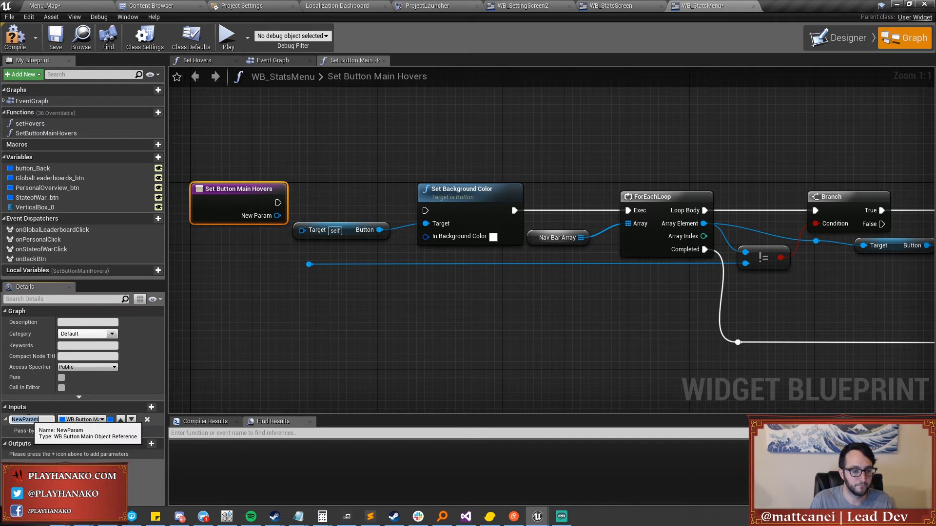
key(Return)
Wire the entry node's execution to the first Set Background Color and its Button output to the target getter and reroute node.
drag(212, 205, 196, 205)
drag(263, 203, 327, 204)
drag(427, 210, 426, 211)
drag(262, 215, 309, 264)
right_drag(591, 238, 511, 244)
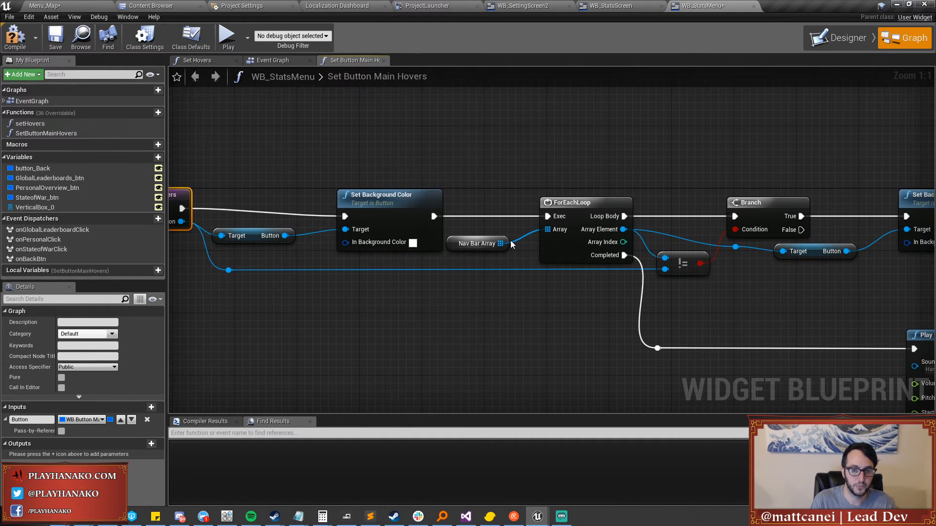
Delete the Nav Bar Array, ForEachLoop and Completed reroute nodes, and chain the remaining Set Background Color, Branch and Play Sound 2D nodes.
click(484, 244)
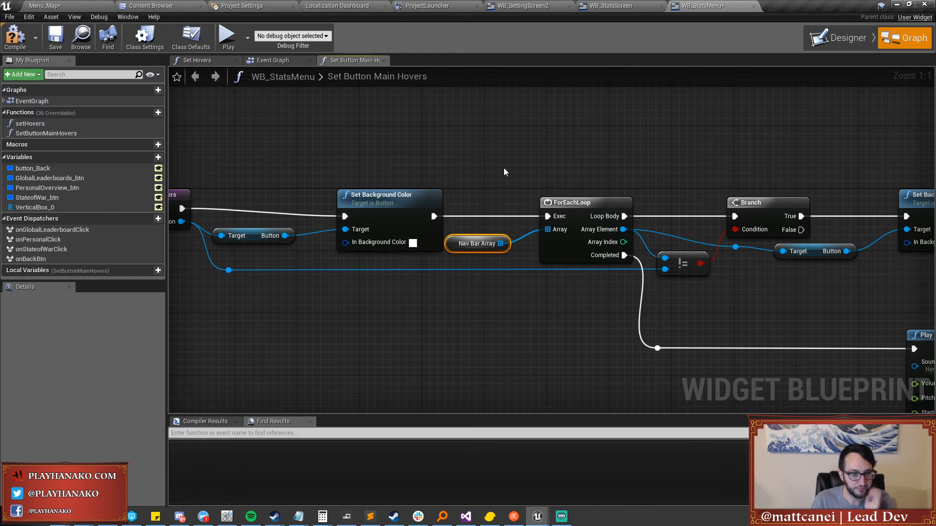
right_drag(504, 168, 344, 164)
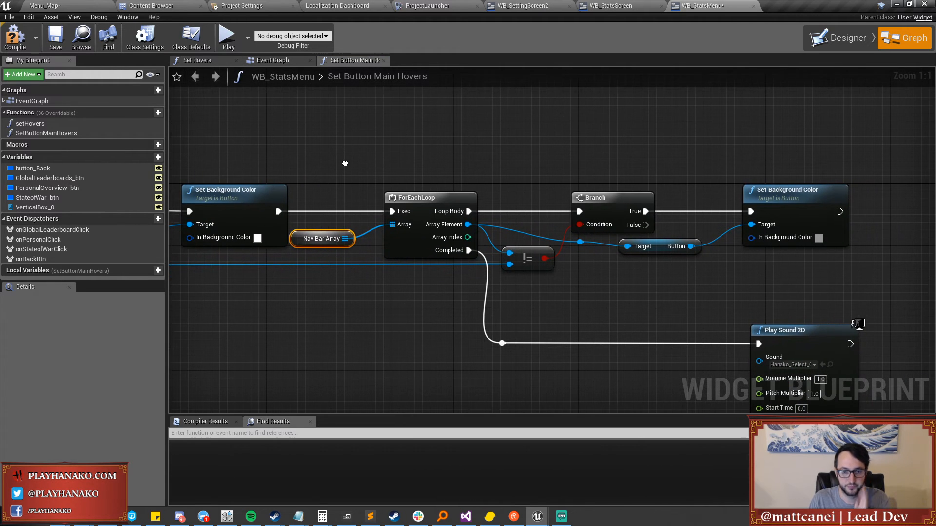
scroll(345, 163, down, 1)
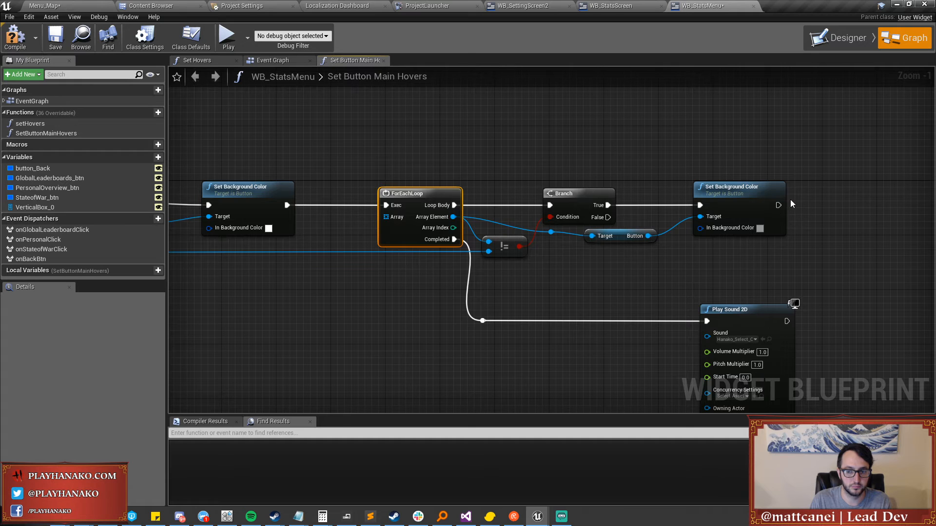
key(Delete)
drag(780, 205, 707, 321)
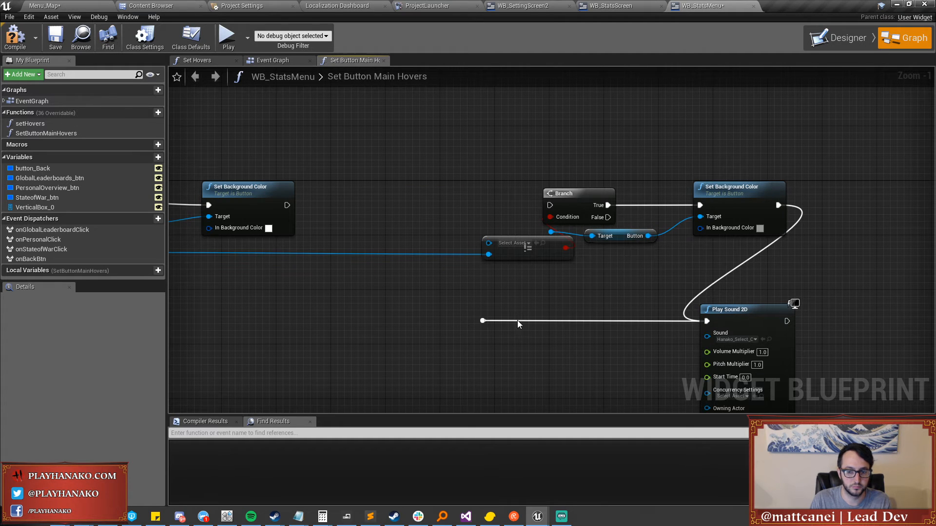
key(Delete)
drag(286, 198, 550, 206)
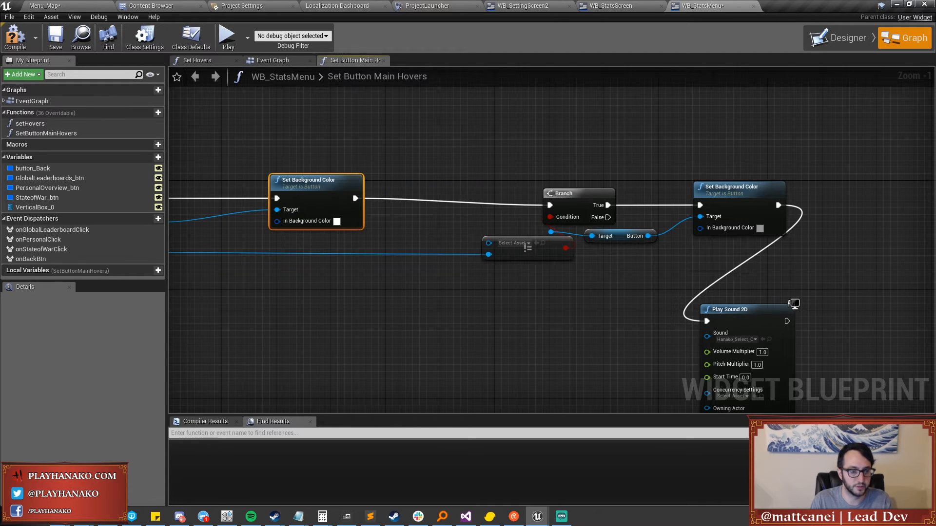
Delete the not-equal and Branch nodes and link the two Set Background Color nodes directly.
right_drag(292, 234, 539, 247)
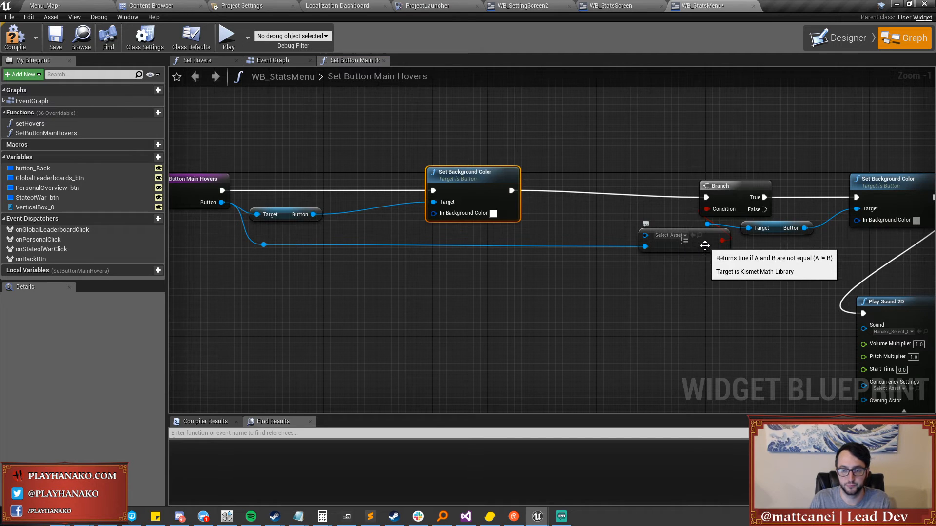
click(685, 246)
key(Delete)
click(730, 199)
key(Delete)
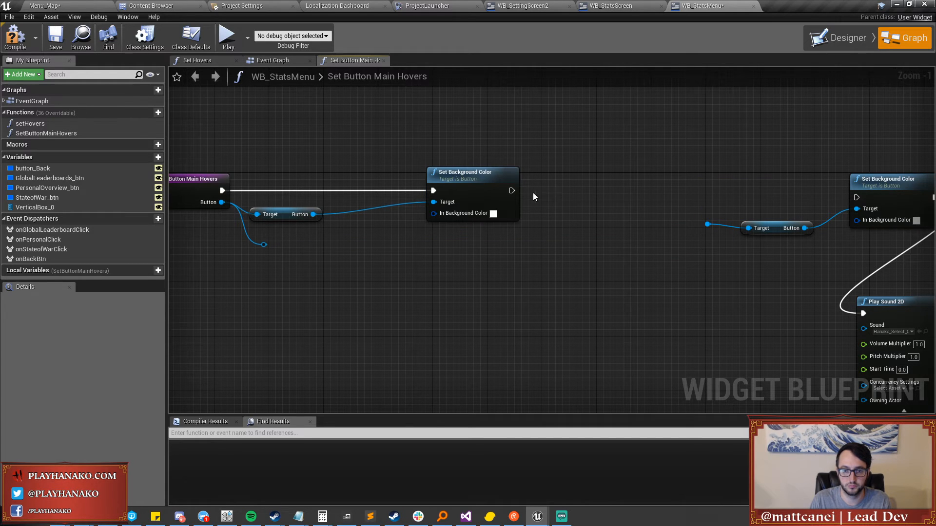
drag(511, 190, 856, 197)
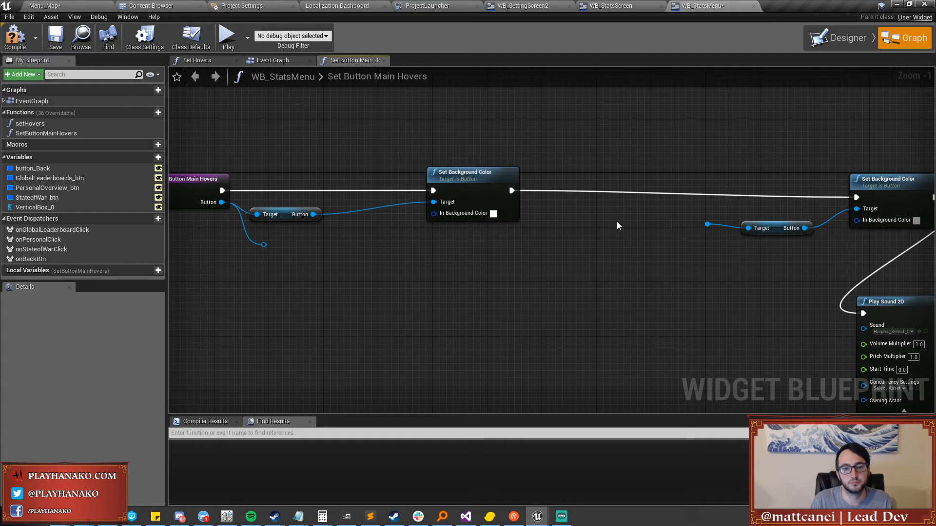
Add a Boolean input named UnHover to the Set Button Main Hovers function.
scroll(615, 221, down, 3)
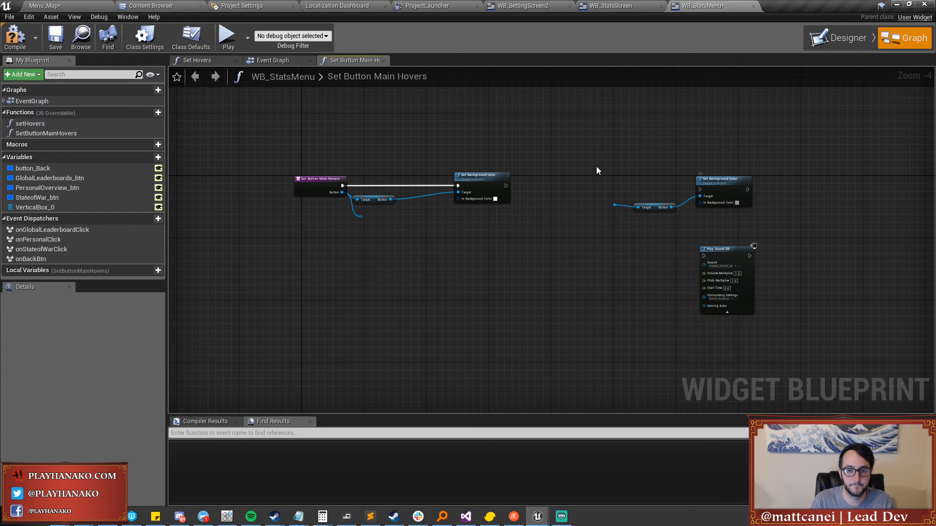
click(307, 188)
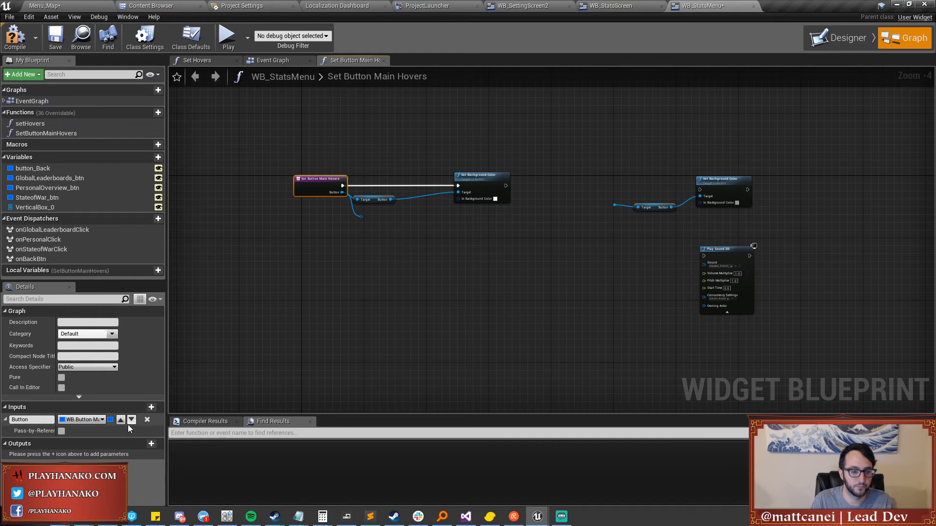
click(151, 408)
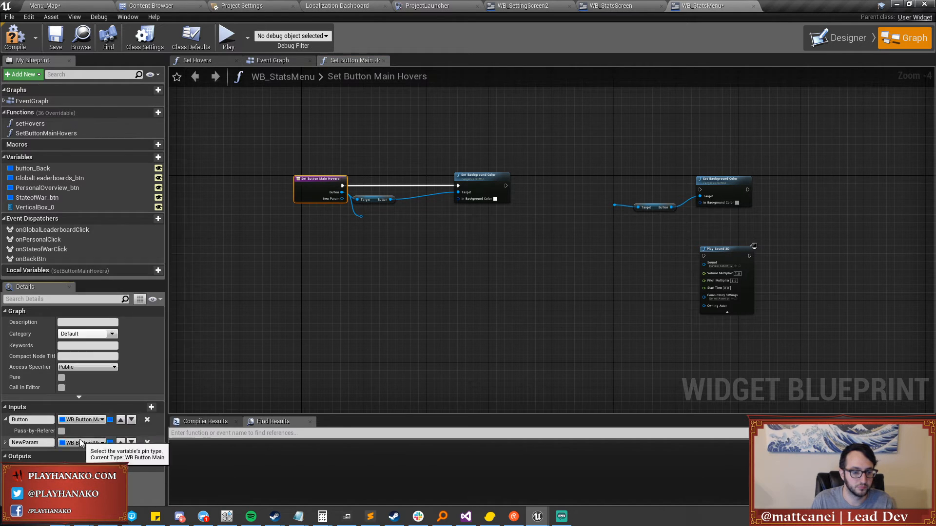
click(81, 442)
click(80, 244)
click(48, 442)
text(UnHover)
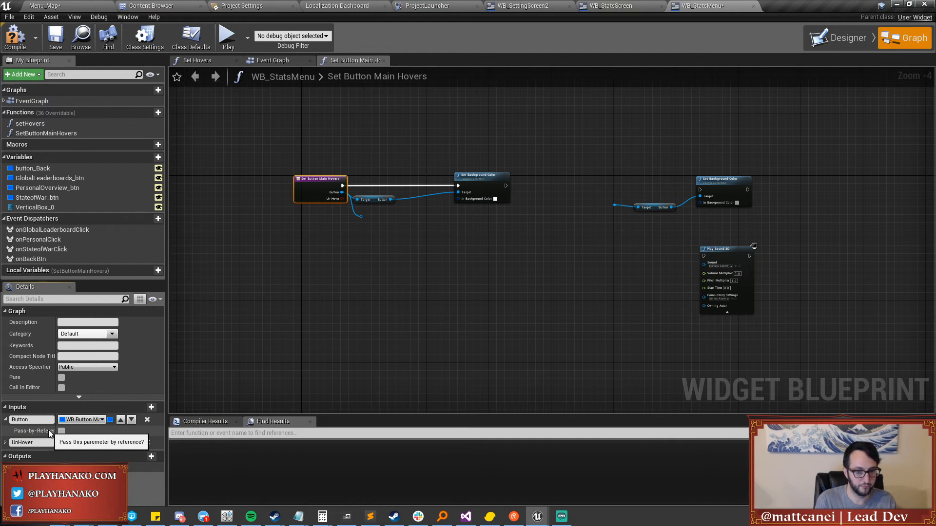
Delete the leftover reroute nodes and move the grey Set Background Color with its Button getter below the white one.
scroll(324, 218, up, 3)
click(389, 216)
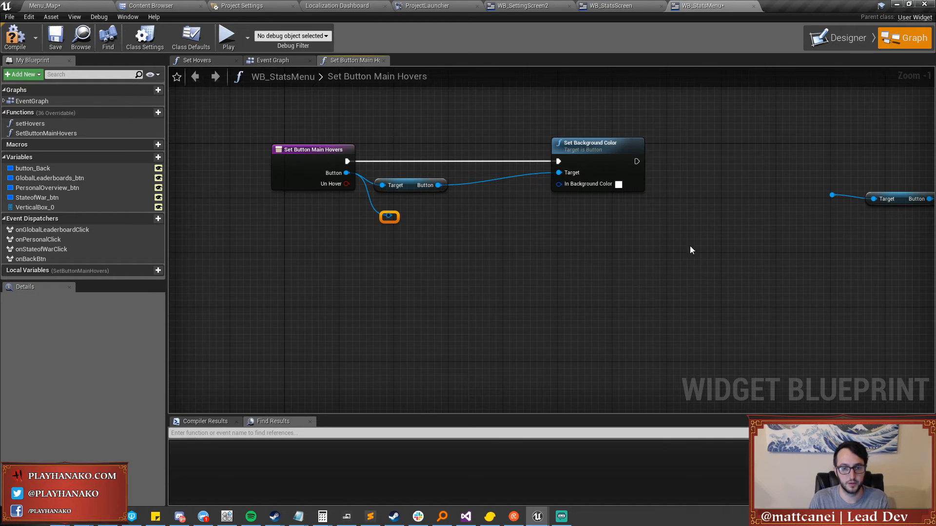
scroll(628, 262, down, 1)
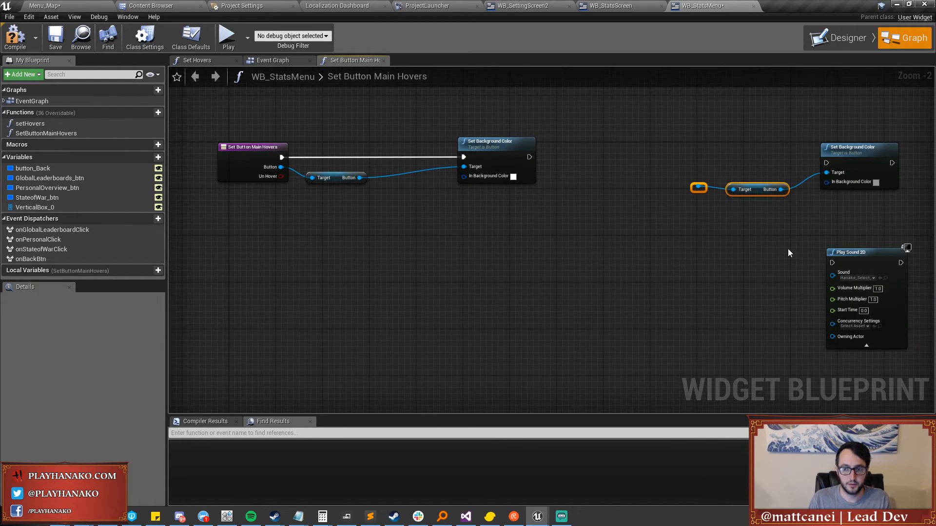
drag(866, 226, 715, 149)
drag(836, 149, 586, 231)
drag(681, 165, 712, 200)
key(Delete)
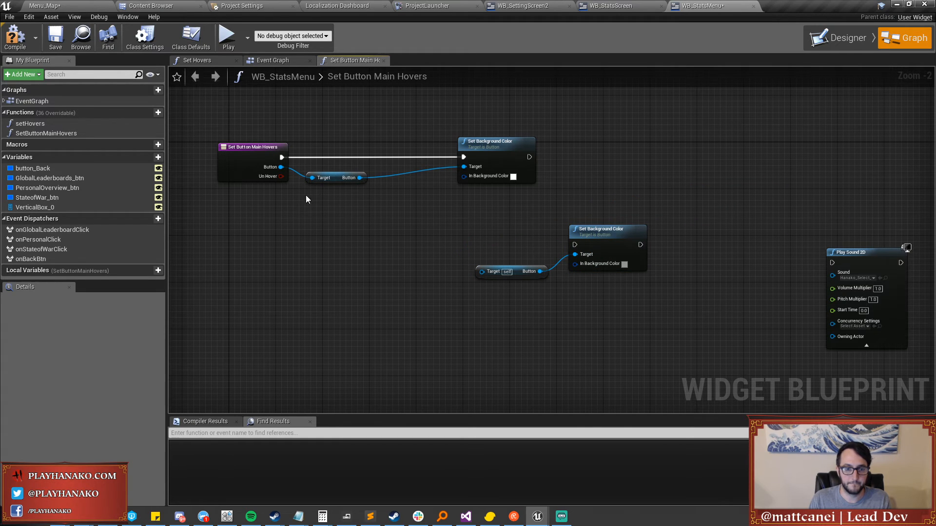
Connect the function's Button input to the grey Set Background Color's Button getter and line the two nodes up.
drag(359, 178, 486, 275)
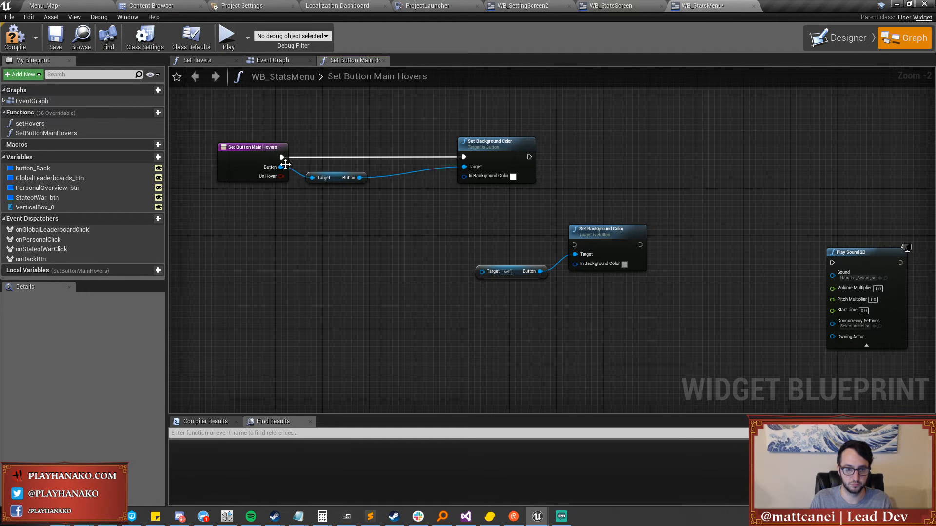
drag(281, 166, 360, 300)
drag(629, 229, 535, 282)
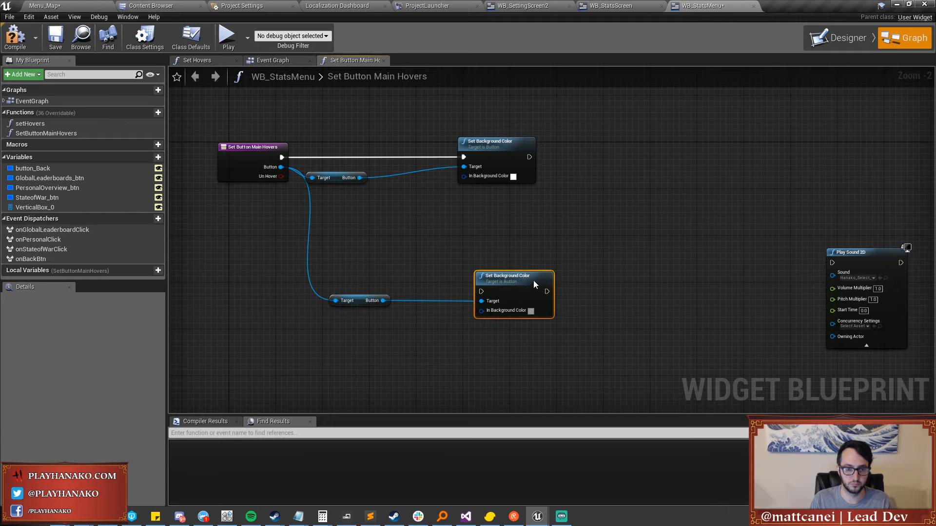
Insert a Branch conditioned on Un Hover after the entry node, with its False output running the white Set Background Color.
drag(498, 215, 375, 145)
drag(488, 143, 616, 150)
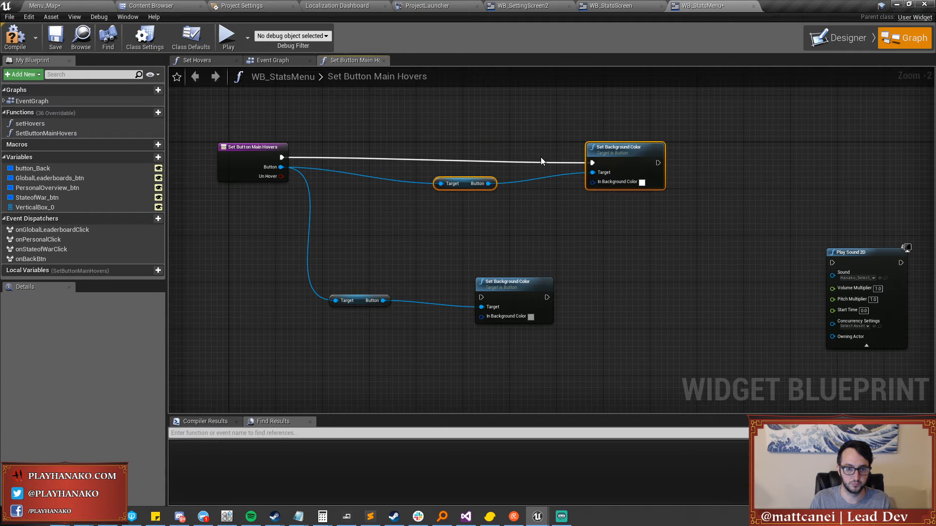
drag(281, 175, 406, 141)
key(Escape)
drag(281, 157, 594, 164)
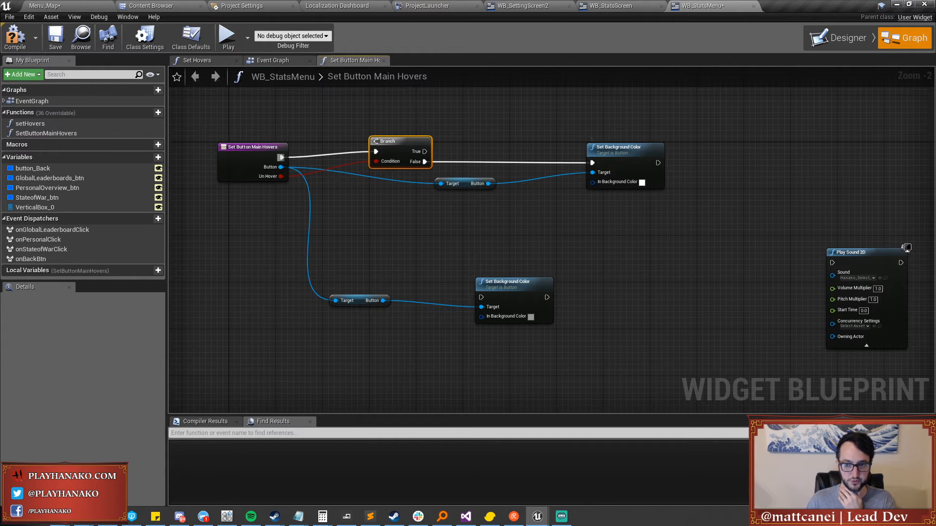
Move the grey Set Background Color and its getter above the white one and run it from the Branch's True output through a reroute node.
right_drag(611, 269, 606, 299)
drag(487, 318, 587, 126)
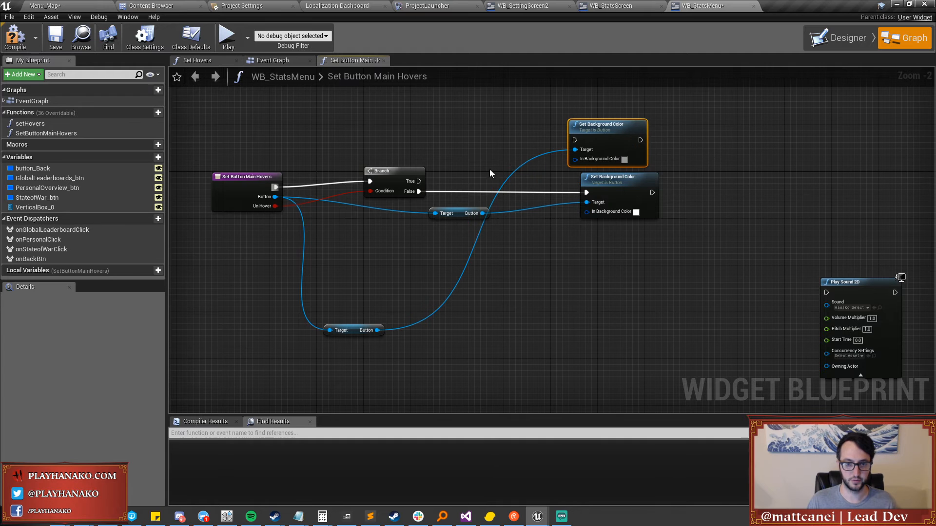
drag(418, 182, 575, 140)
drag(360, 329, 449, 139)
double_click(506, 160)
right_drag(727, 197, 691, 206)
click(840, 255)
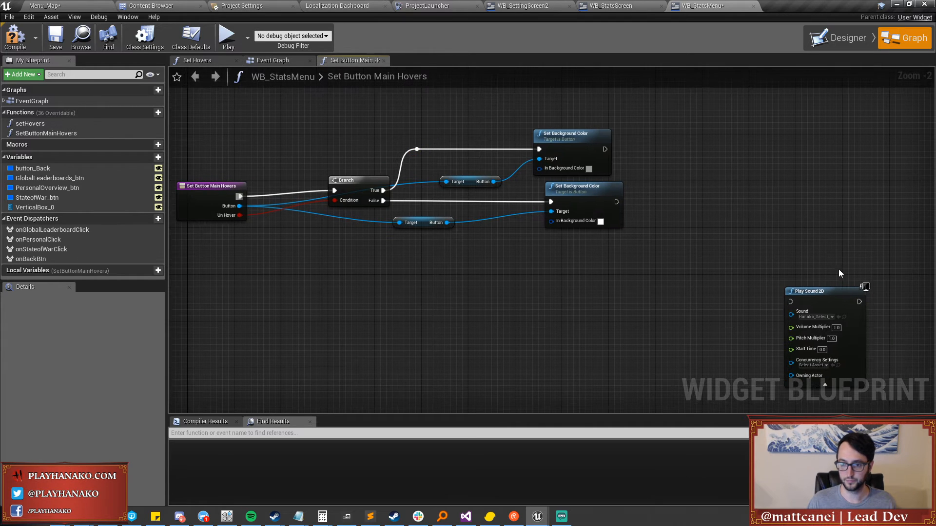
Place Play Sound 2D after the two Set Background Color nodes and connect both execution outputs to it.
drag(809, 290, 721, 162)
drag(605, 149, 703, 172)
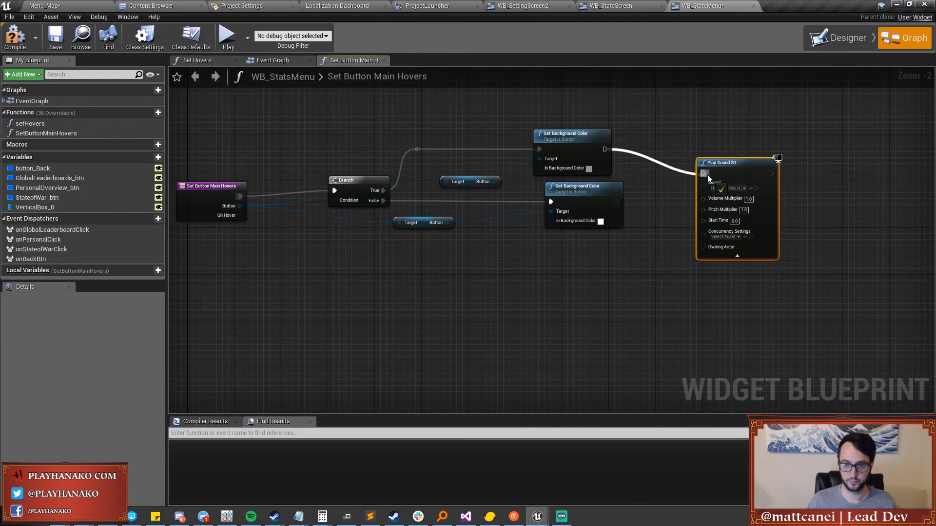
drag(615, 202, 702, 173)
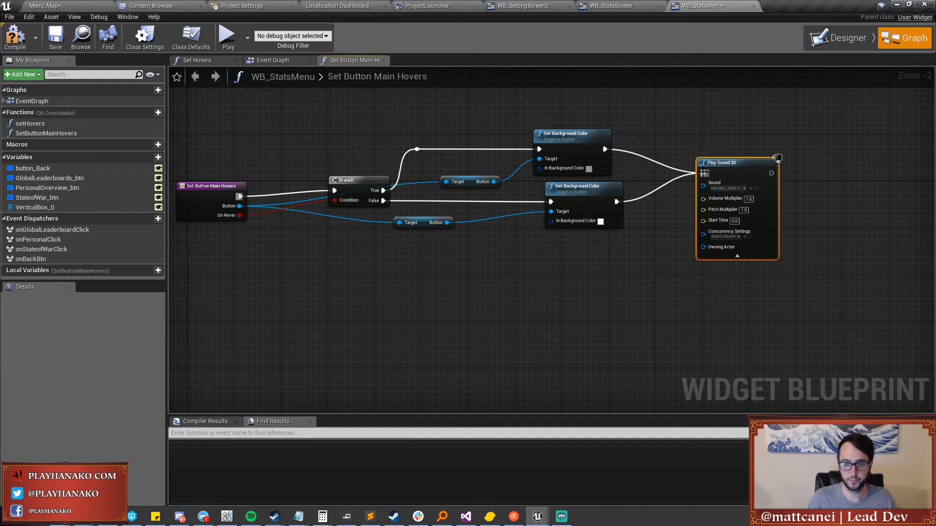
right_drag(311, 309, 372, 291)
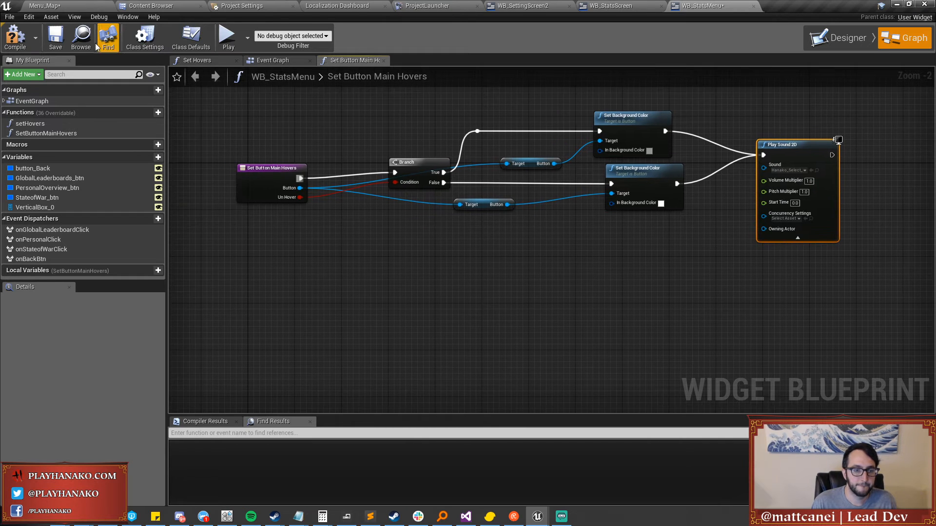
In the Event Graph, insert the Button Back FocusGained binding between Default Select and Bind Event to OnButtonClicked.
click(271, 61)
right_drag(660, 255, 586, 253)
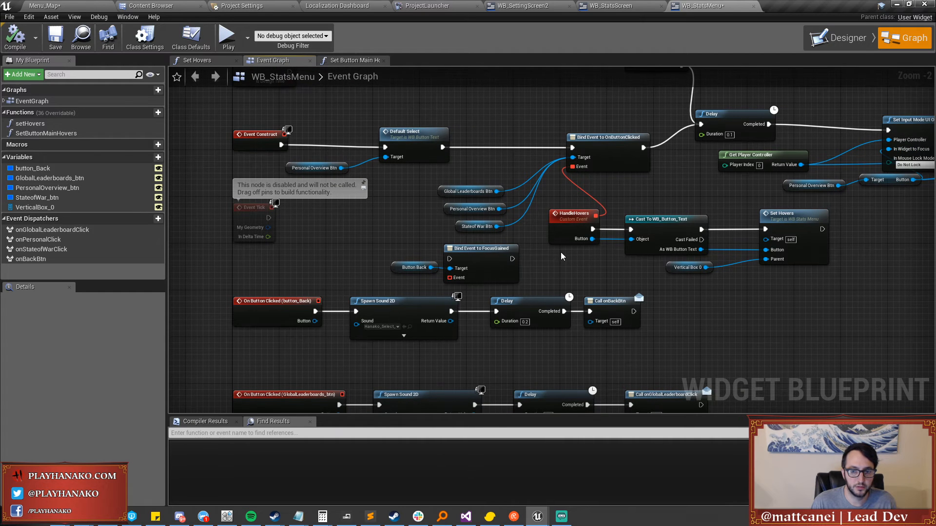
drag(543, 271, 389, 242)
right_drag(587, 265, 518, 300)
drag(413, 288, 449, 176)
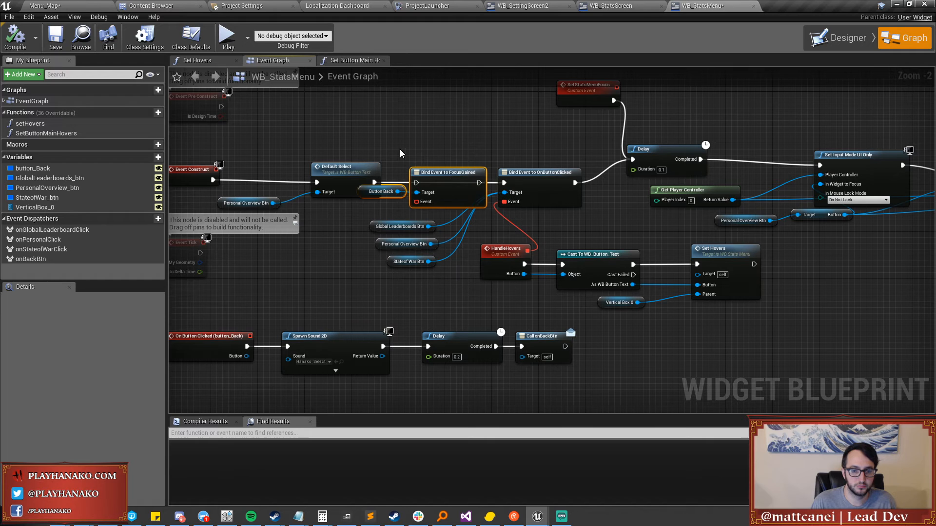
drag(363, 184, 419, 185)
drag(479, 183, 506, 184)
Bind a custom event named buttonHovered to the FocusGained binding and have it call Set Button Main Hovers with its Button output.
scroll(416, 201, up, 1)
drag(417, 204, 206, 267)
text(custom)
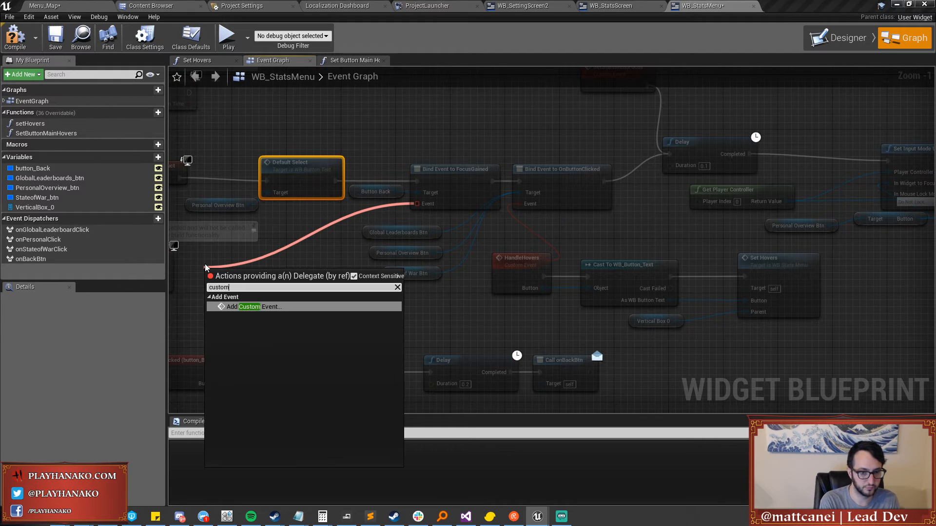
key(Return)
text(buttonHovered)
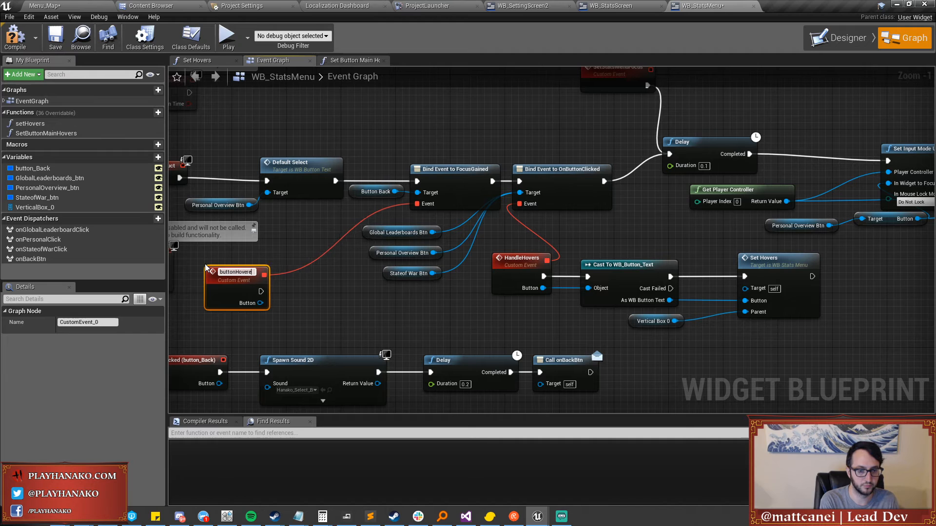
key(Return)
right_drag(237, 286, 281, 266)
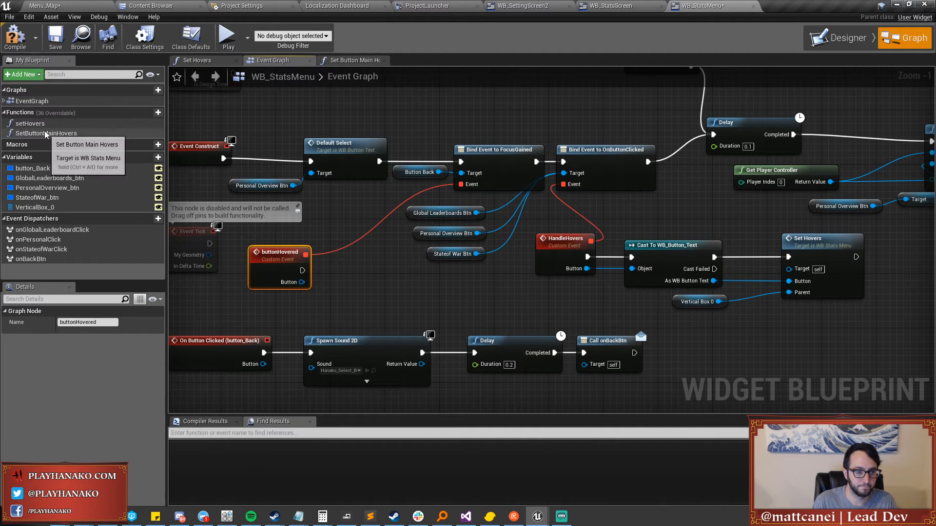
drag(45, 132, 341, 312)
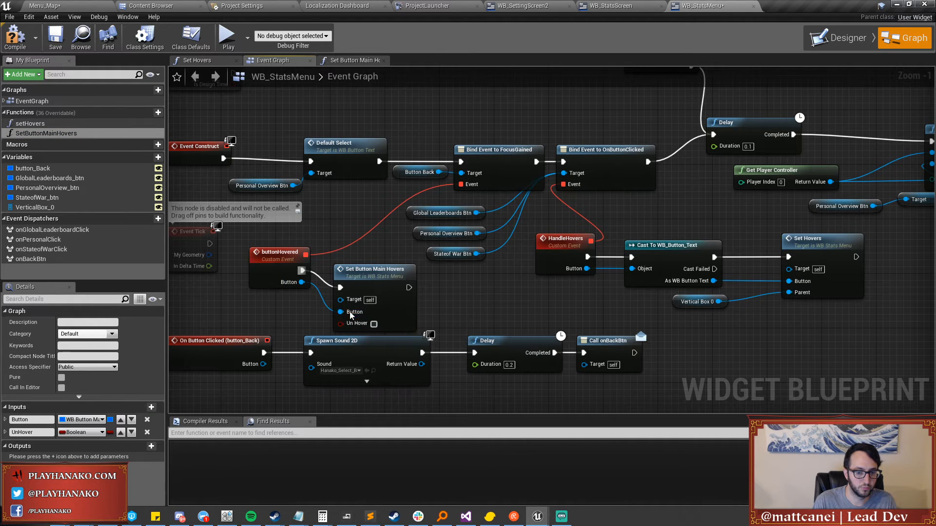
Tidy the Set Button Main Hovers node and move the OnButtonClicked binding with its downstream nodes away from the FocusGained binding.
drag(364, 275, 356, 273)
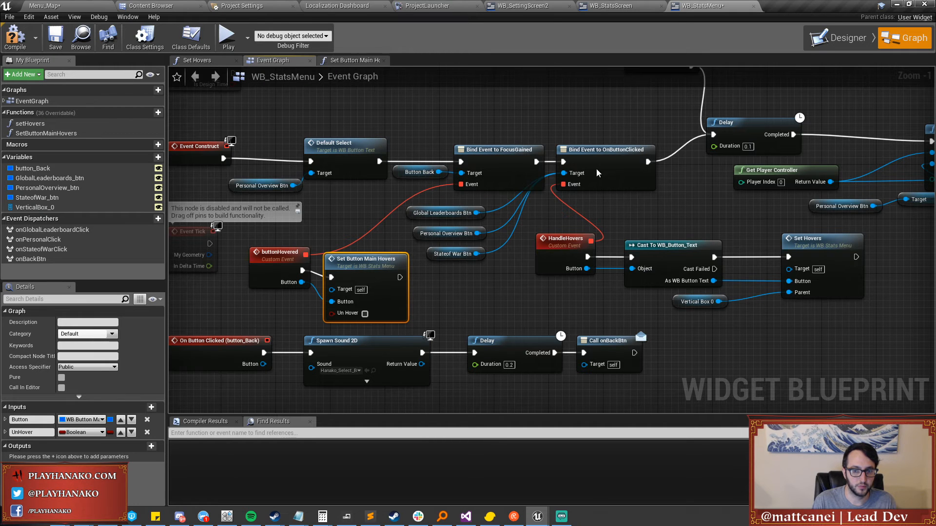
scroll(595, 167, down, 3)
scroll(647, 250, down, 1)
drag(812, 264, 510, 129)
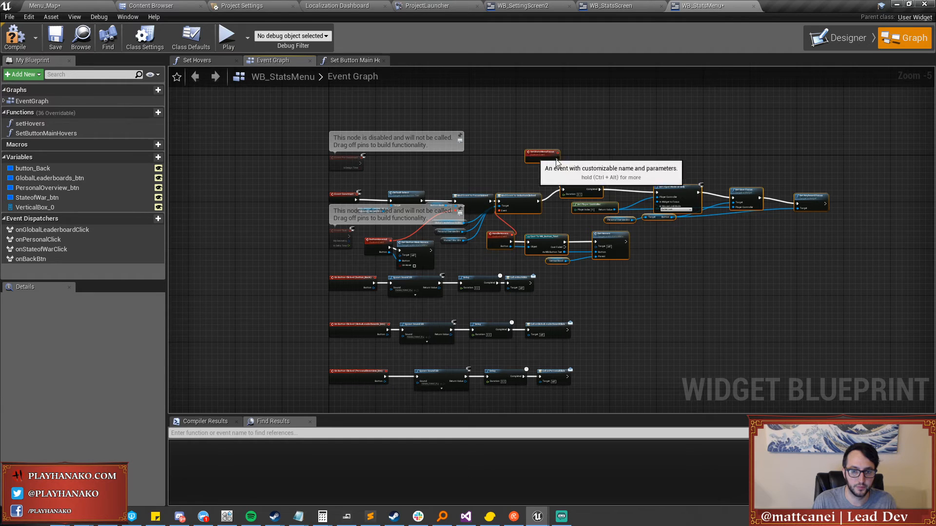
drag(525, 164, 650, 166)
scroll(549, 216, up, 2)
drag(408, 279, 635, 203)
Insert a Bind Event to FocusLost for Button Back between the FocusGained and OnButtonClicked bindings.
click(365, 214)
scroll(365, 213, up, 1)
drag(362, 195, 425, 236)
text(bind to vb)
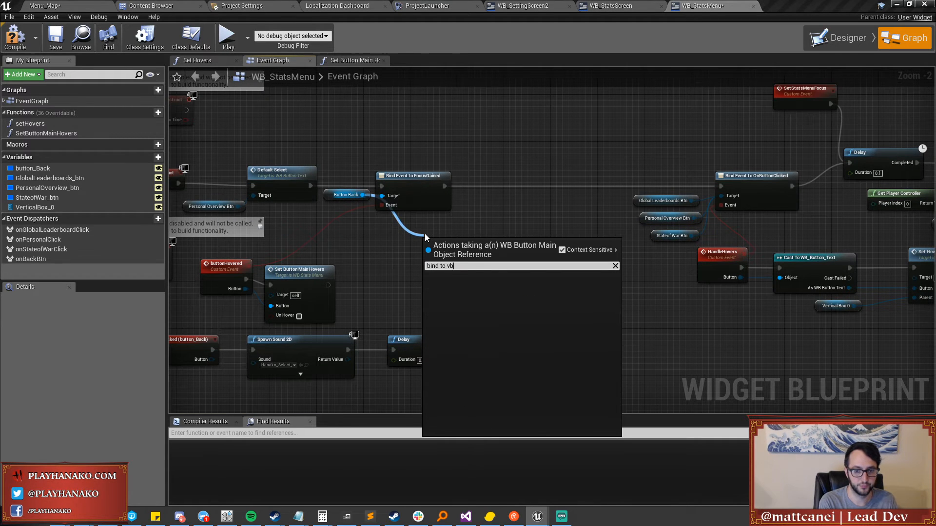
key(Return)
drag(443, 247, 444, 187)
drag(557, 186, 721, 186)
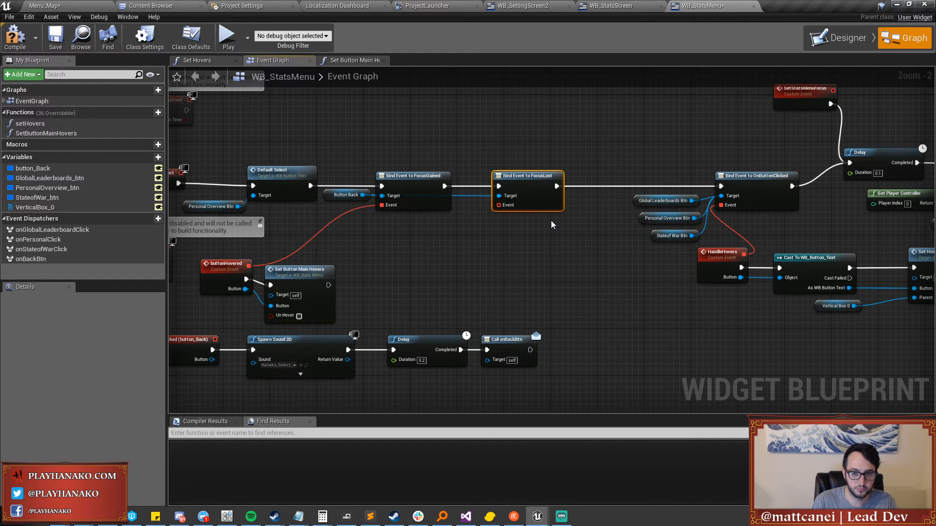
Bind a new custom event named buttonUnhovered to the FocusLost binding's Event pin.
right_drag(494, 219, 554, 219)
drag(557, 200, 516, 224)
text(tsom)
key(BackSpace)
key(BackSpace)
key(BackSpace)
key(BackSpace)
text(stom)
key(Return)
text(unHov)
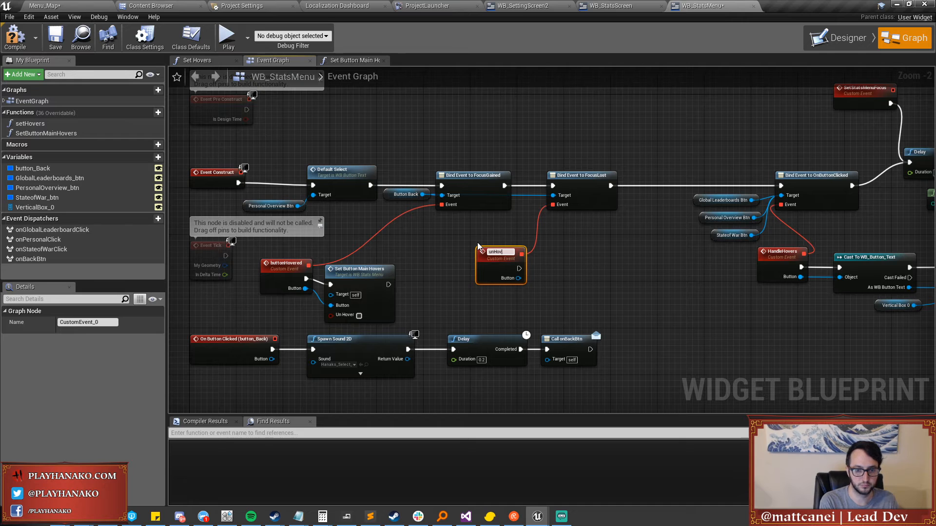
text(erenUnhovered)
key(Return)
Duplicate Set Button Main Hovers, connect it to buttonUnhovered's execution and Button outputs, enable Un Hover, and save the widget.
click(363, 277)
key(ctrl+w)
drag(424, 307, 611, 260)
drag(527, 268, 571, 291)
click(599, 298)
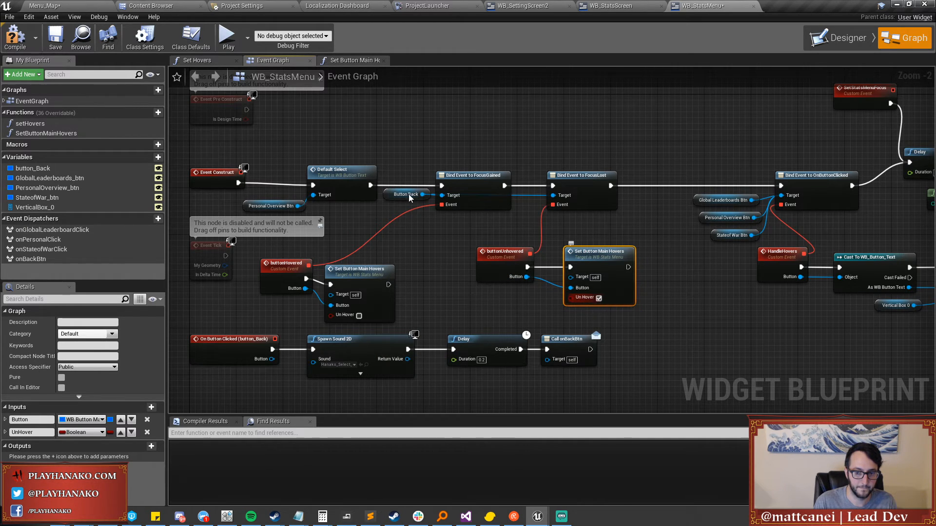
click(53, 43)
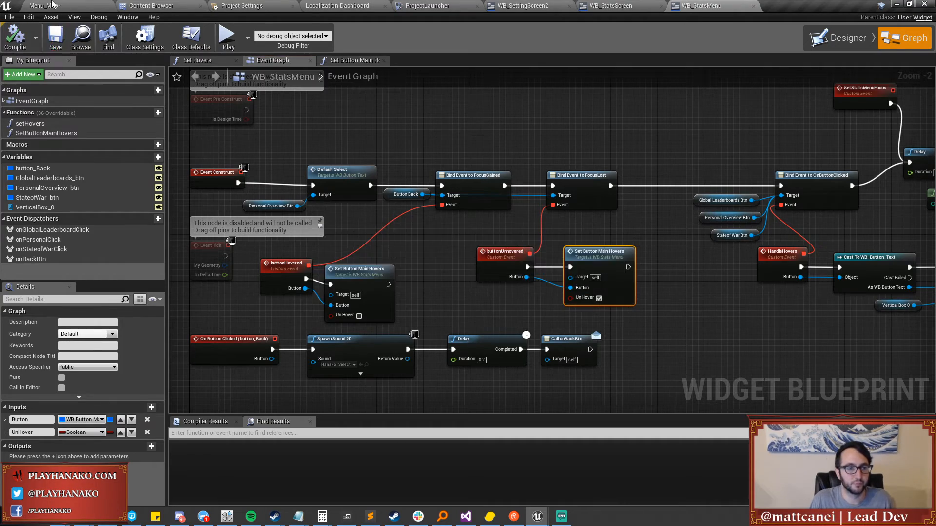
Play Menu_Map in a maximized viewport, open Stats / Leaders, step through its entries and activate Back to Main Menu.
click(52, 5)
key(F11)
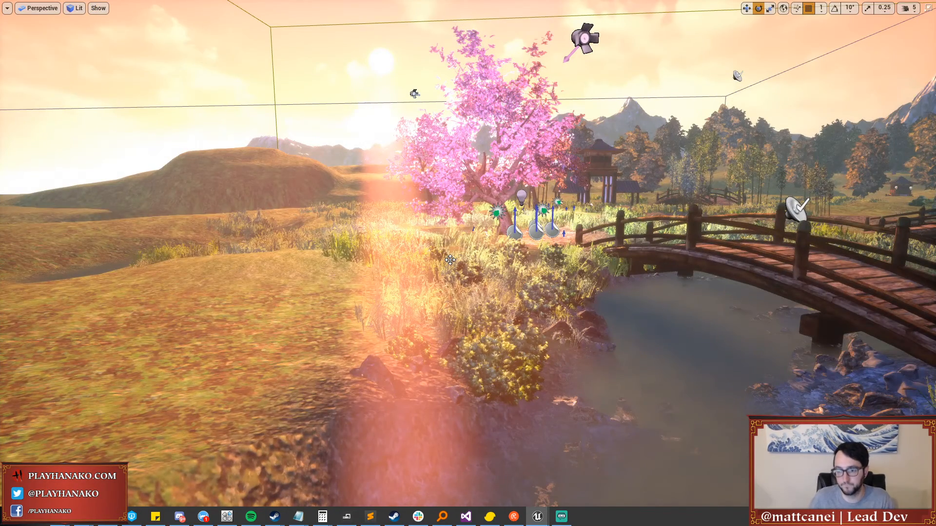
key(alt+p)
key(Down)
key(Down)
key(Down)
key(Down)
key(Return)
key(Down)
key(Up)
key(Down)
key(Down)
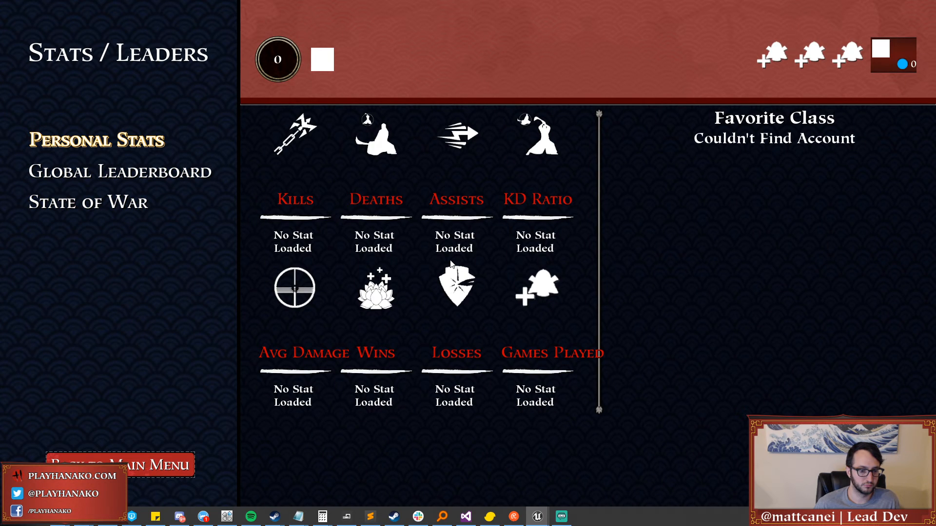
key(Return)
Reopen Stats / Leaders from the main menu to check which entries are highlighted, and stop the play session.
key(Down)
key(Down)
key(Down)
key(Down)
key(Down)
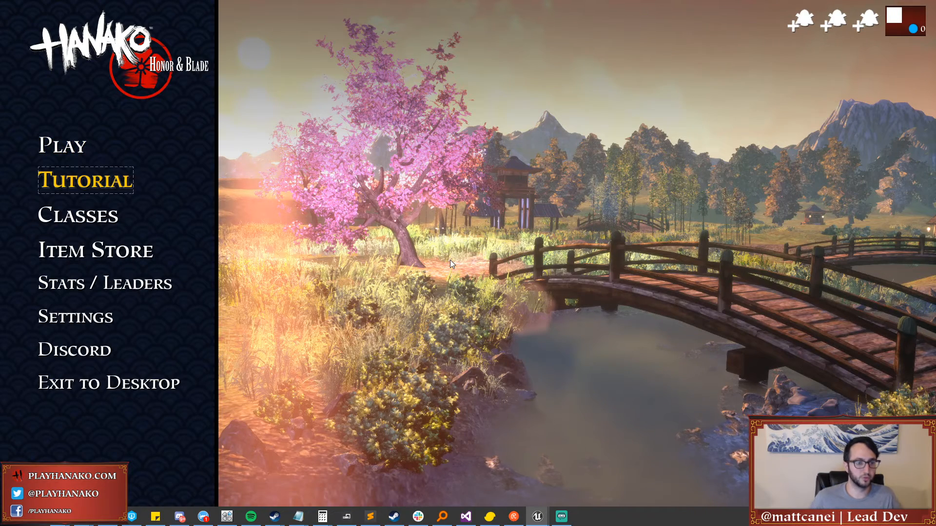
key(Up)
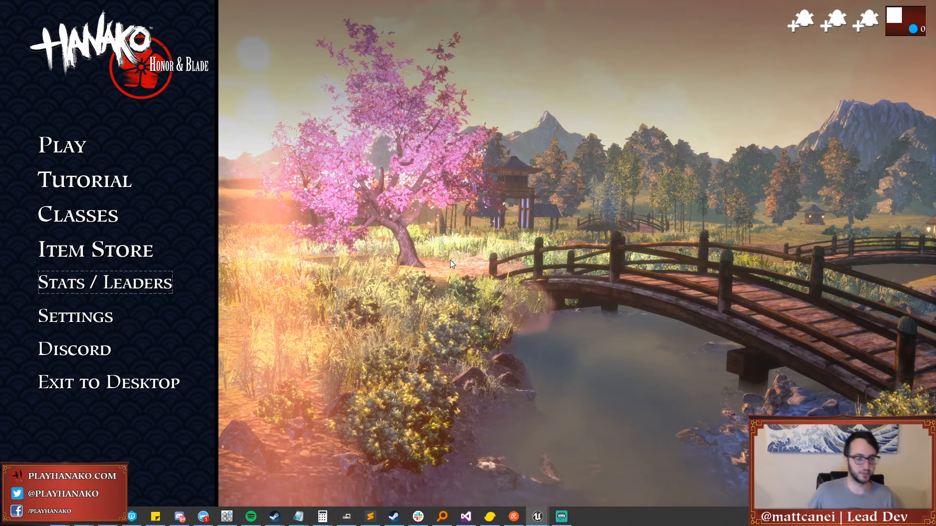
key(Return)
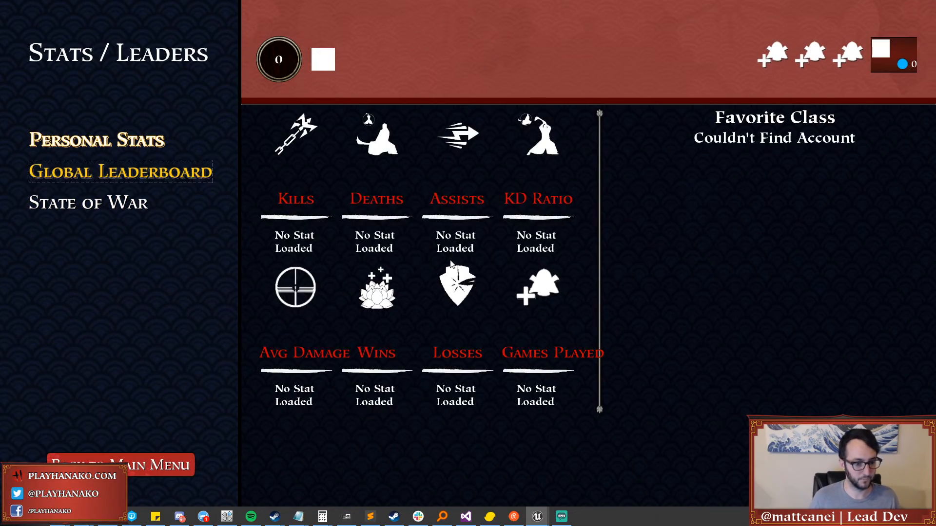
key(Escape)
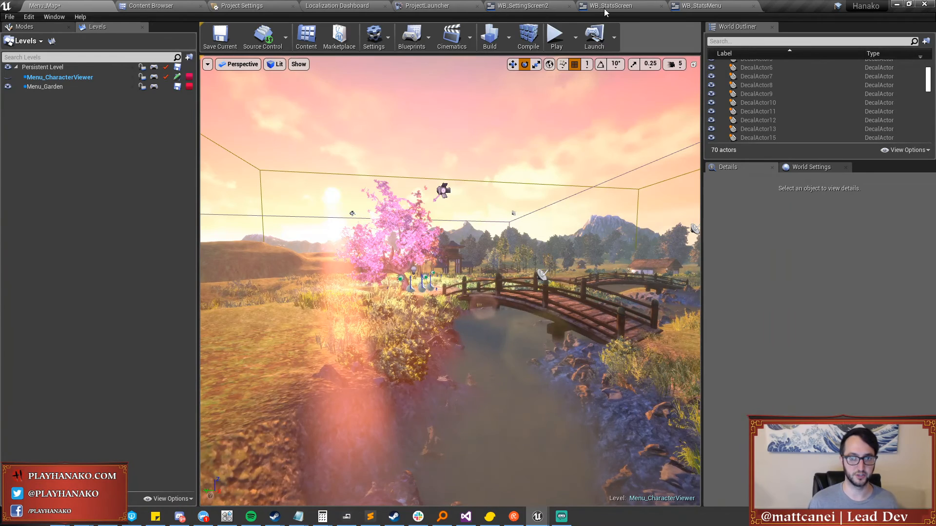
Review the WB_StatsMenu layout, the button_Back and StateofWar_btn properties, and the Set Button Main Hovers function for highlight problems.
click(611, 6)
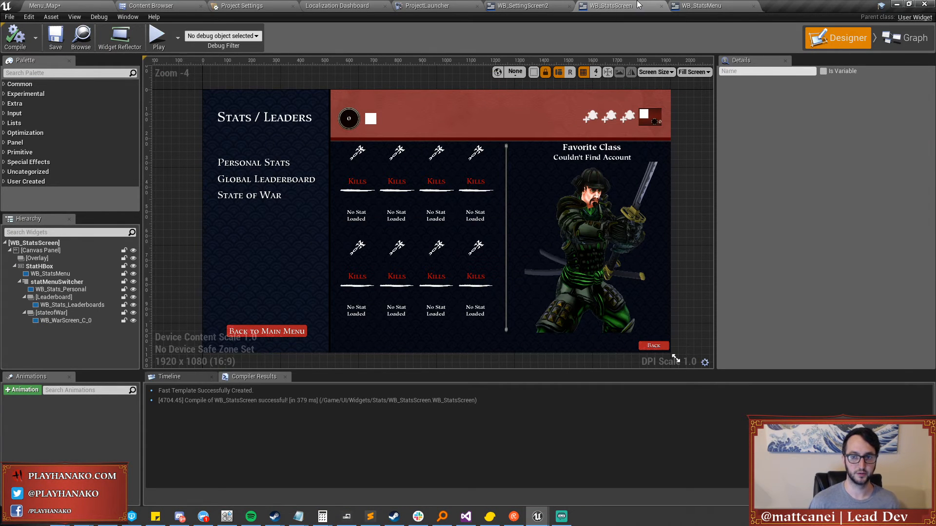
click(702, 5)
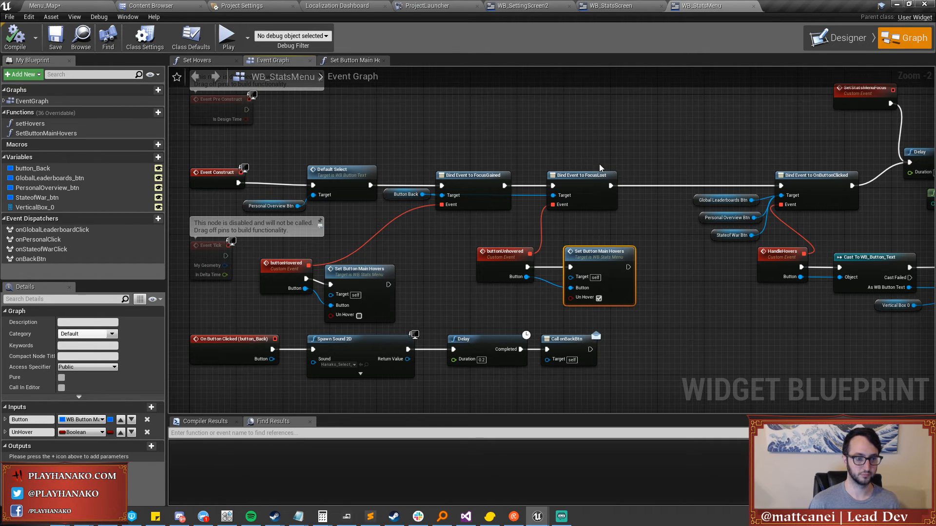
click(833, 39)
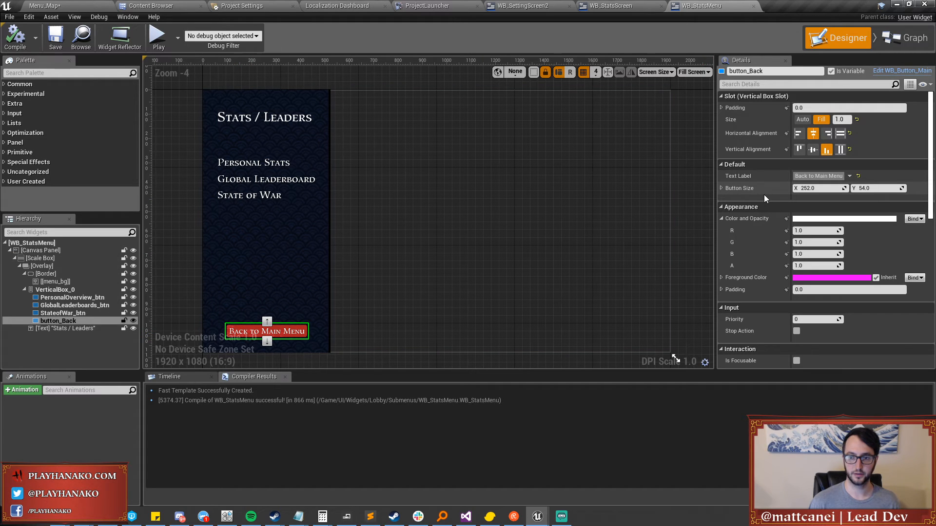
scroll(764, 195, down, 3)
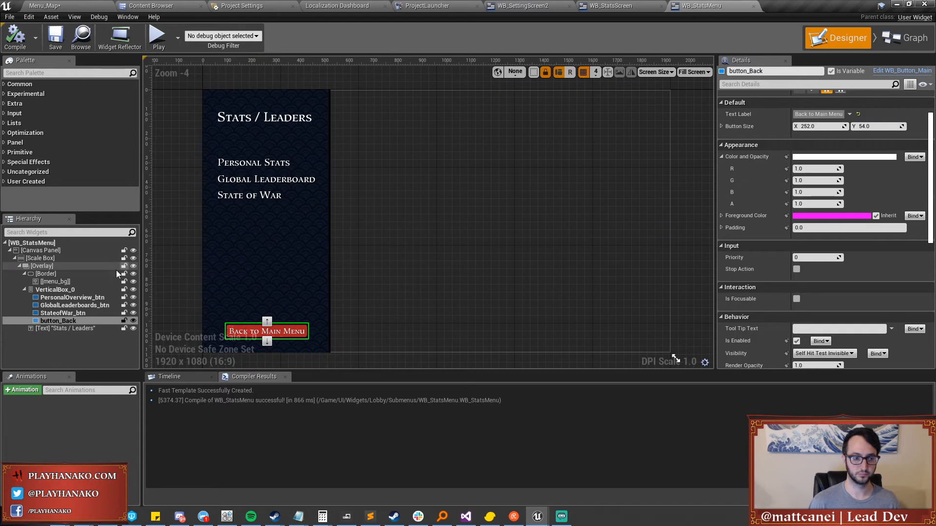
click(71, 314)
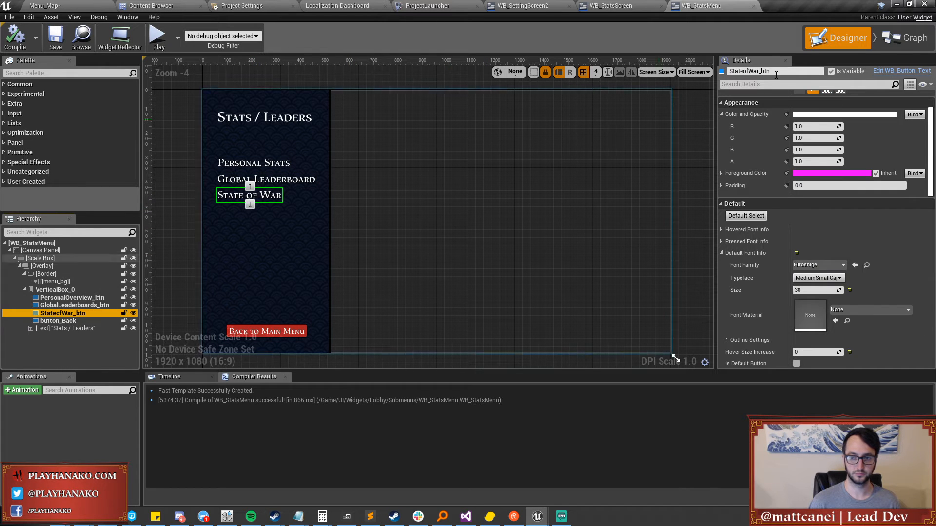
click(905, 38)
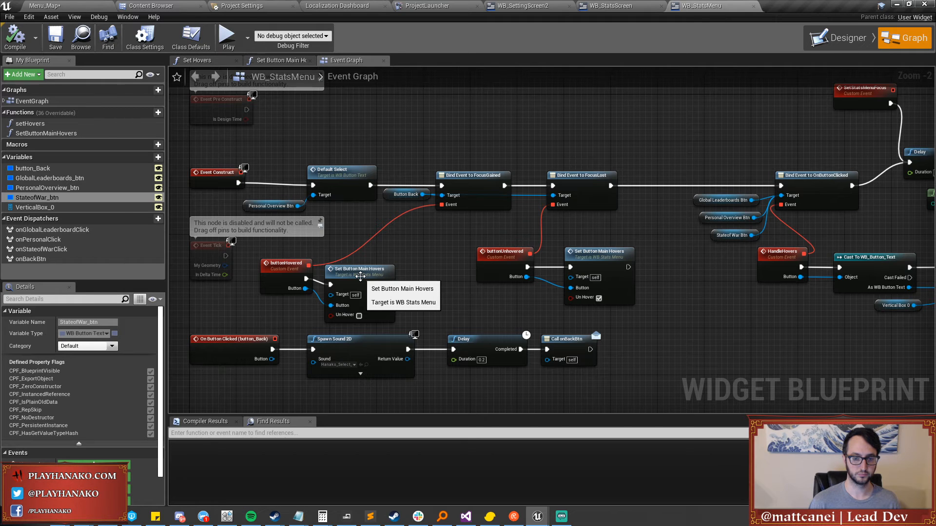
double_click(361, 276)
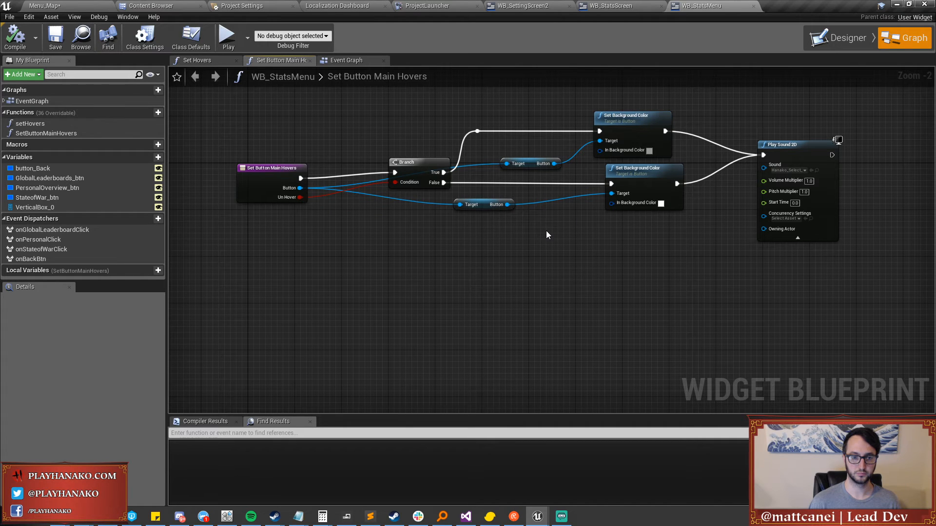
right_drag(546, 232, 537, 259)
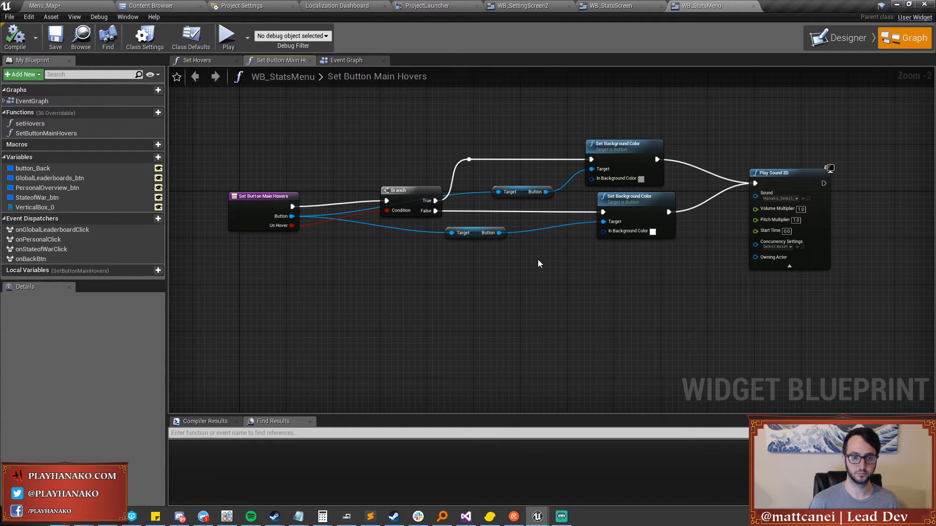
click(347, 63)
right_drag(538, 142, 505, 176)
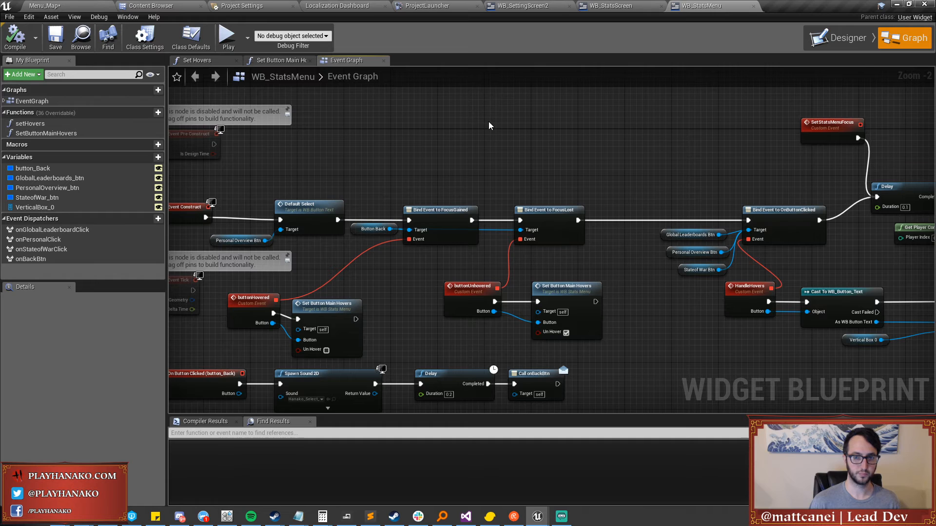
Examine how WB_SettingScreen2's Event Graph binds button focus and clicks to Set Highlight.
click(522, 5)
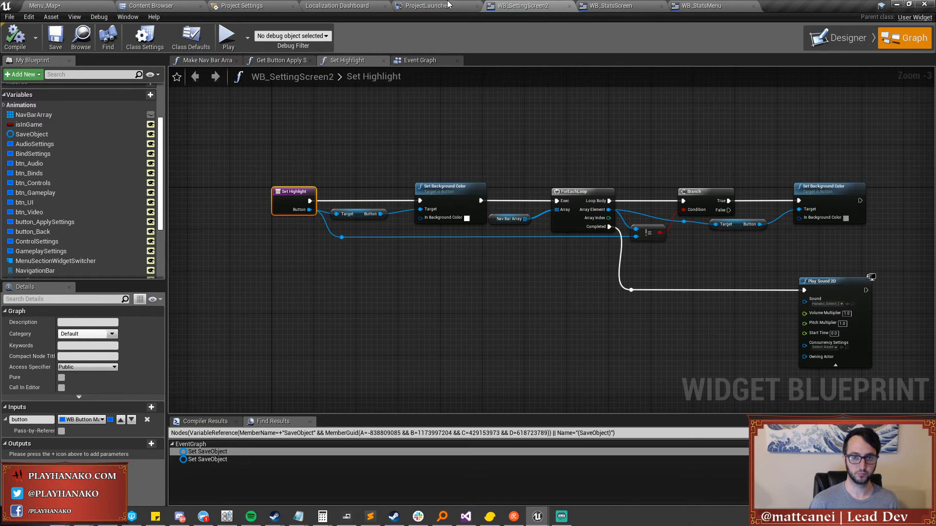
click(843, 30)
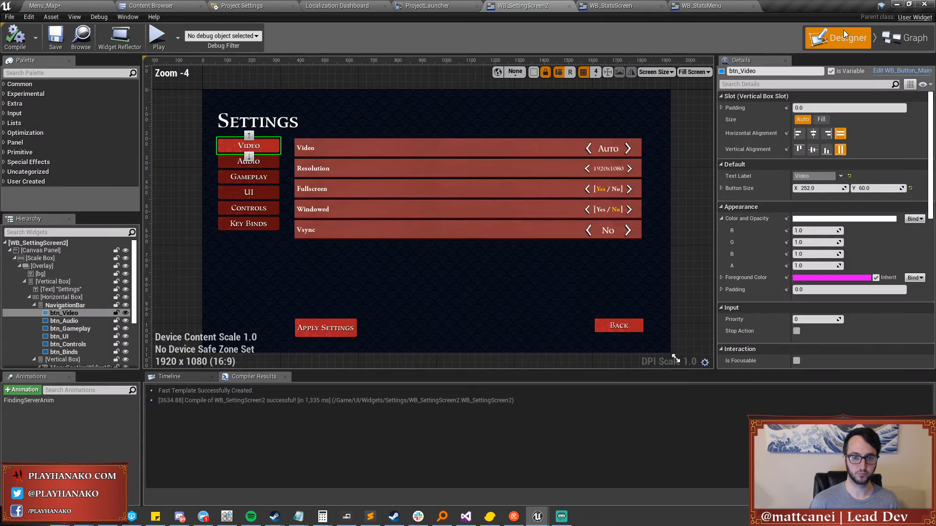
click(900, 39)
click(342, 60)
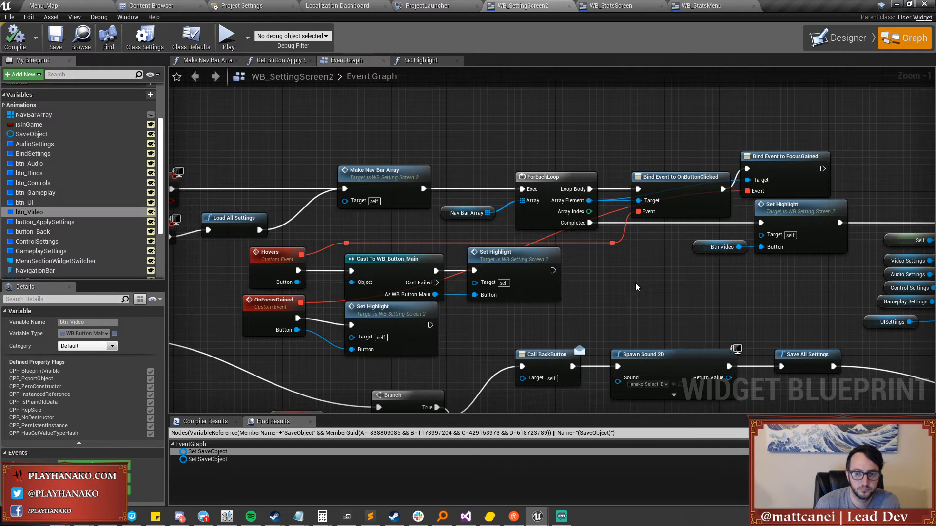
right_drag(618, 279, 660, 245)
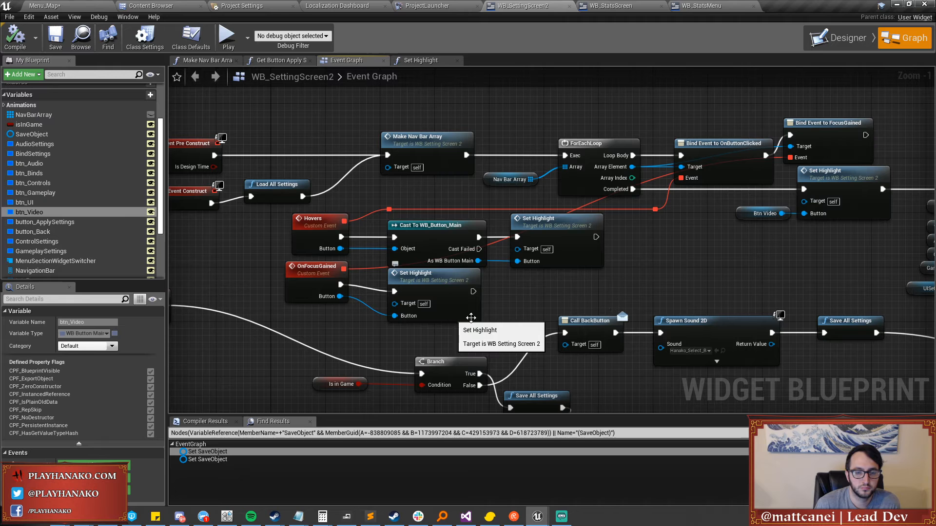
click(609, 6)
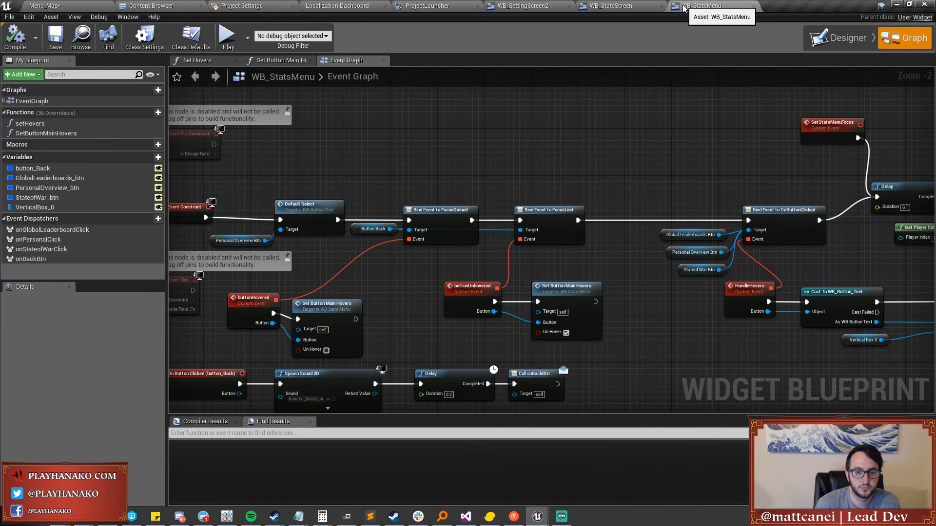
In the WB_StatsMenu Event Graph, wire Event Construct directly to Bind Event to FocusGained, bypassing Default Select, and save.
click(701, 6)
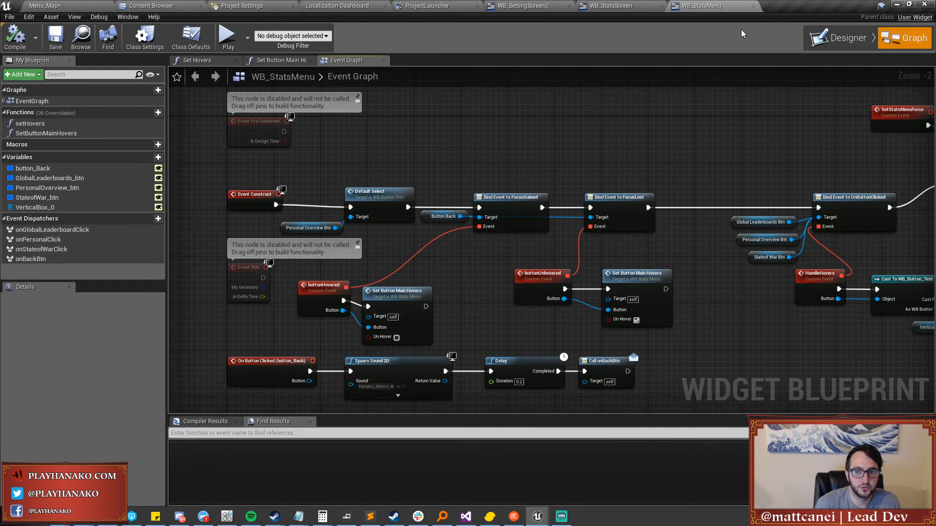
click(833, 38)
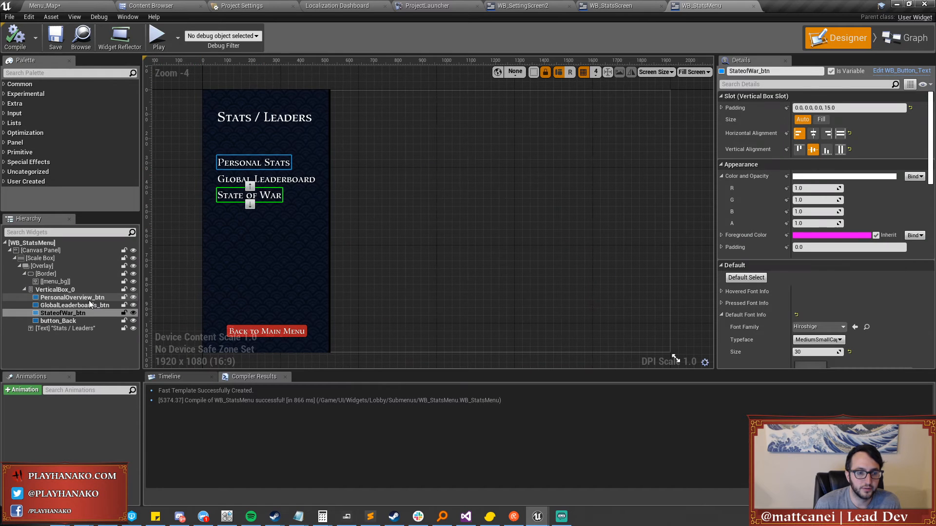
click(83, 297)
scroll(775, 229, down, 5)
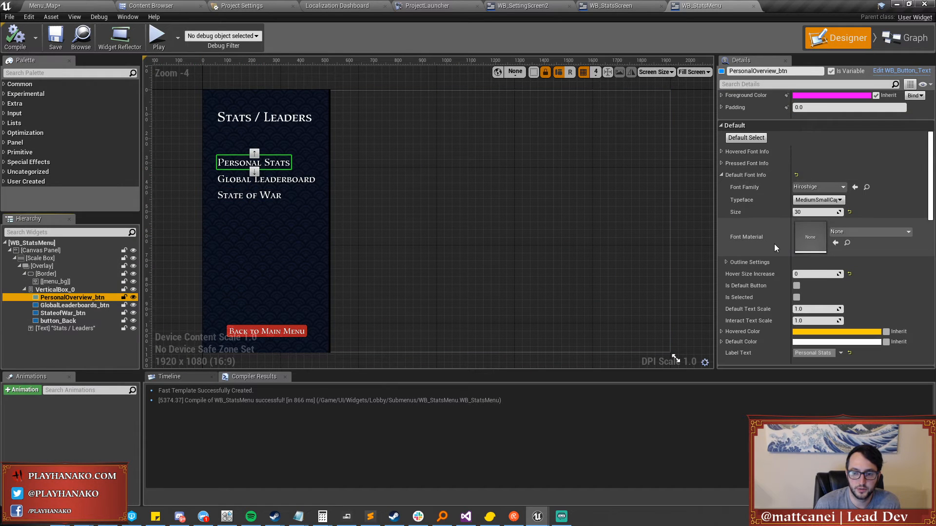
scroll(773, 244, down, 2)
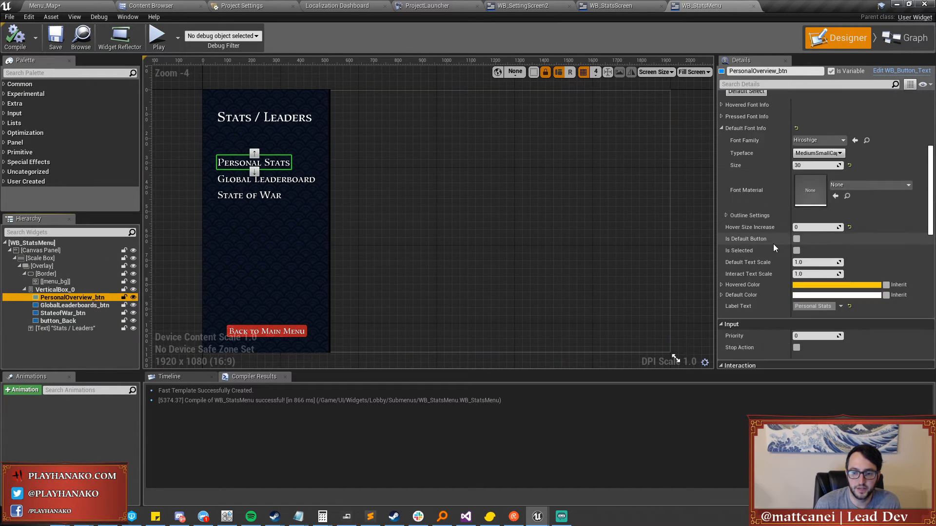
click(900, 45)
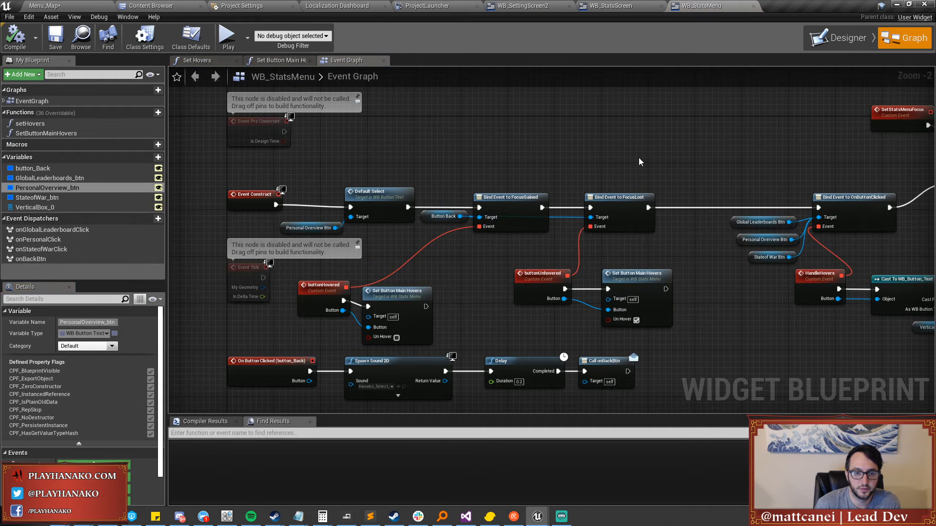
drag(277, 205, 479, 208)
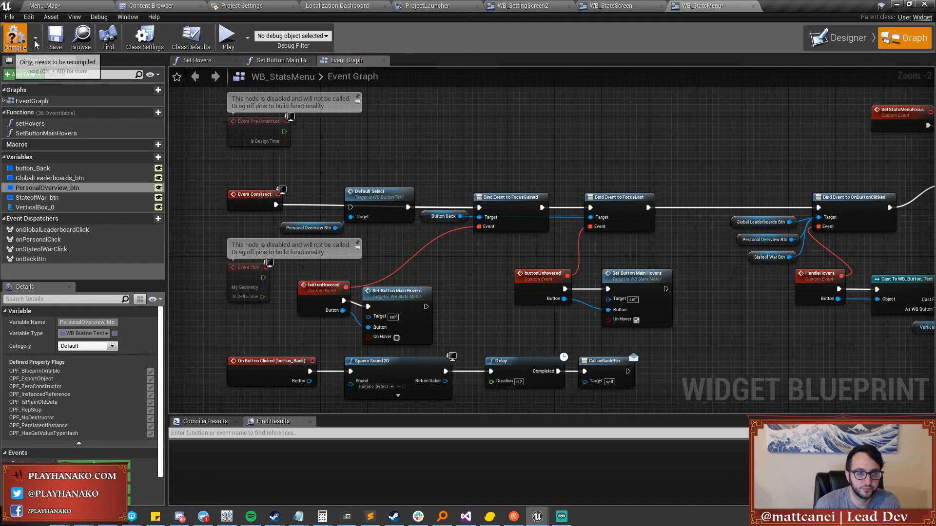
click(55, 39)
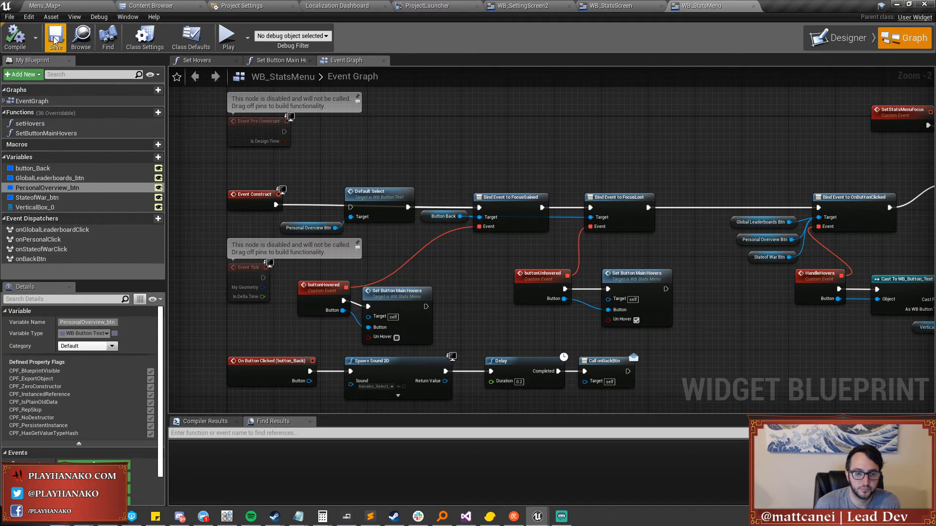
Start a full-screen play session from Menu_Map and open Stats / Leaders from the main menu.
click(53, 6)
key(F11)
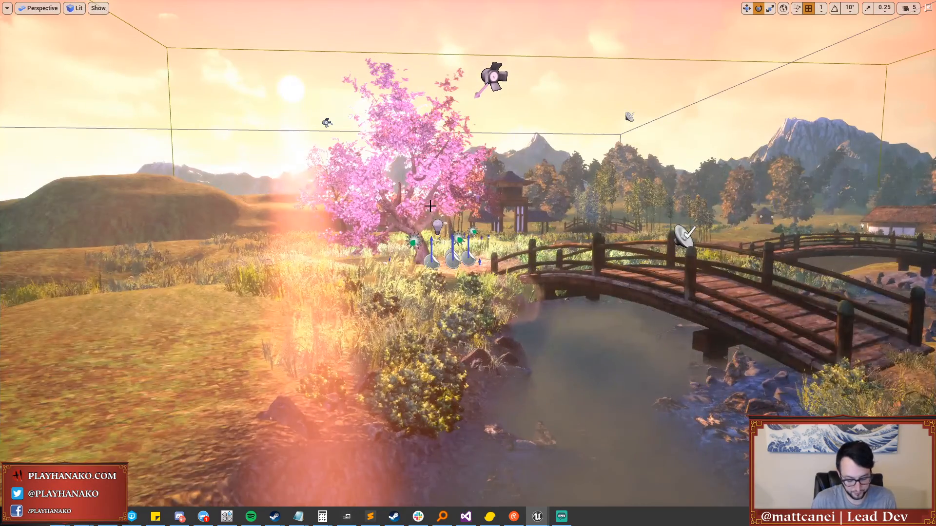
key(alt+p)
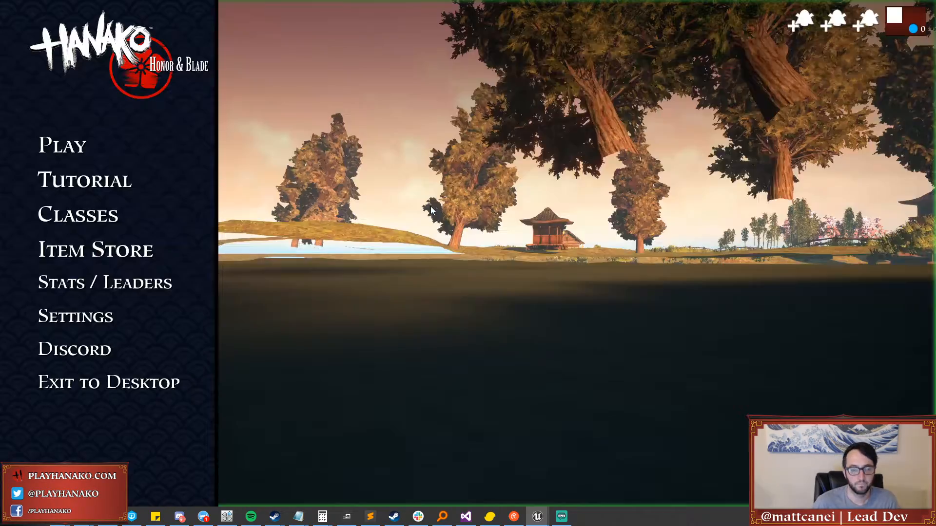
key(Down)
key(Down)
key(Down)
key(Return)
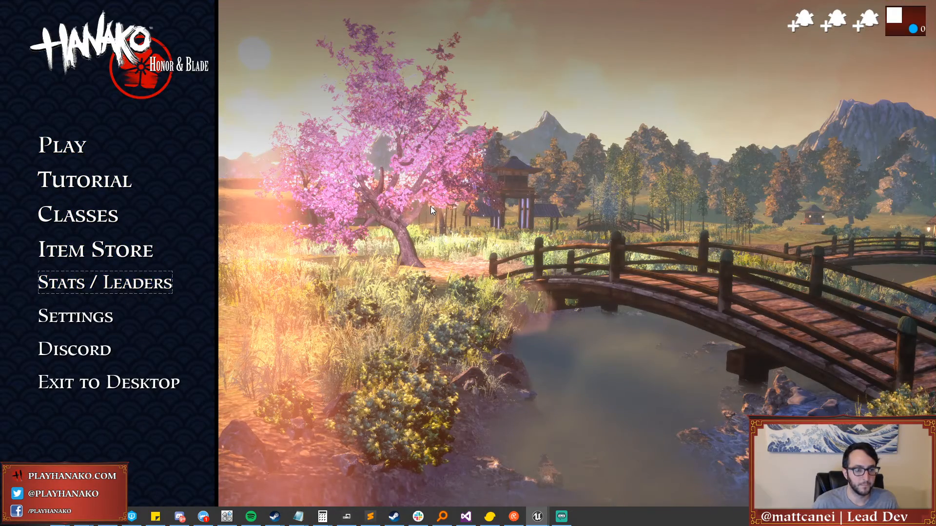
Check the Stats / Leaders entry highlights while opening the Global Leaderboard and State of War pages.
key(Down)
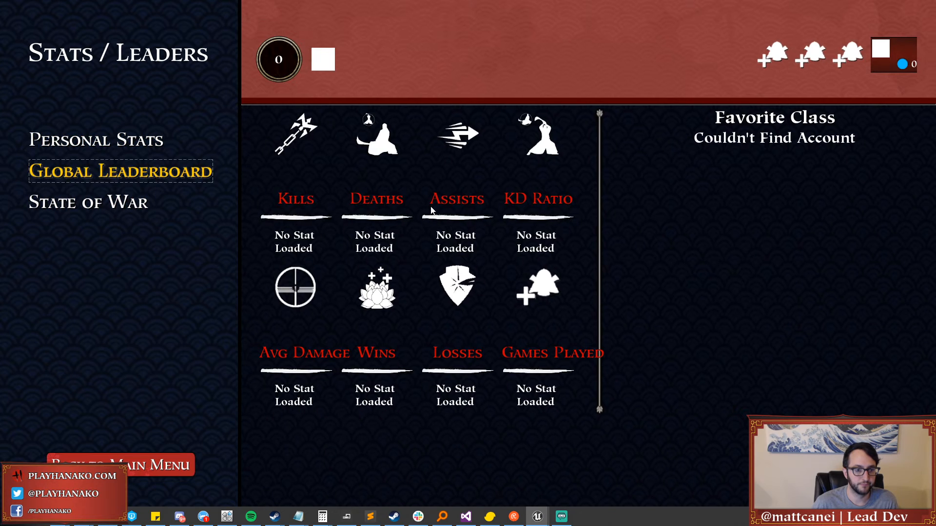
key(Down)
key(Down)
key(Down)
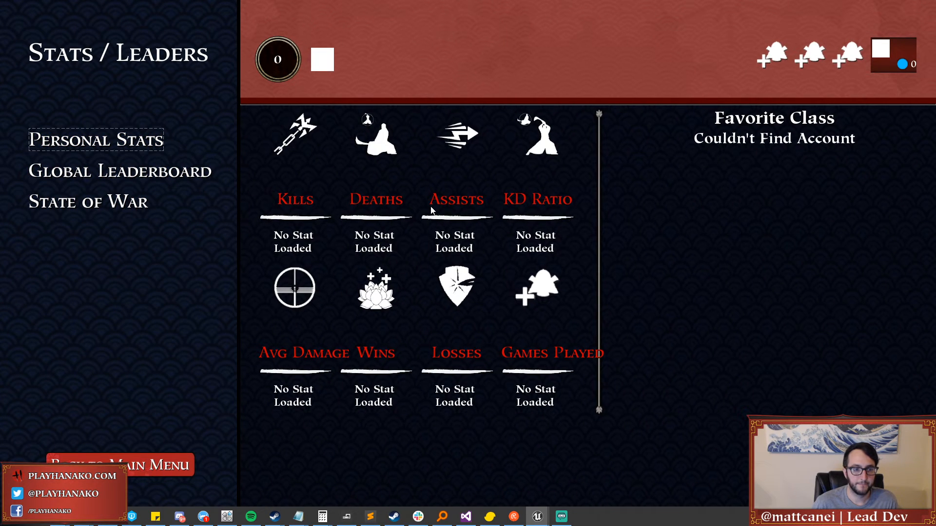
key(Return)
key(Down)
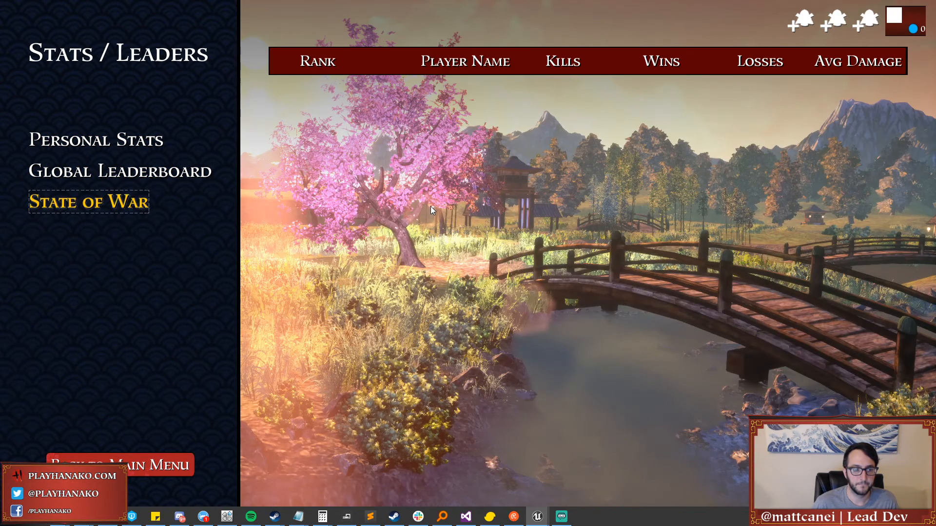
key(Return)
With State of War open, move focus through the entries and Back to Main Menu to check each highlight.
key(Up)
key(Up)
key(Up)
key(Up)
key(Up)
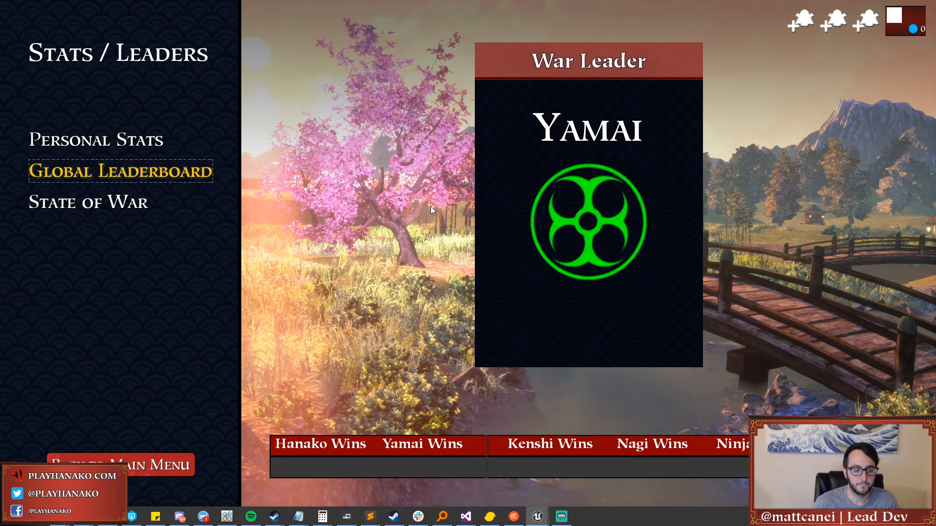
key(Down)
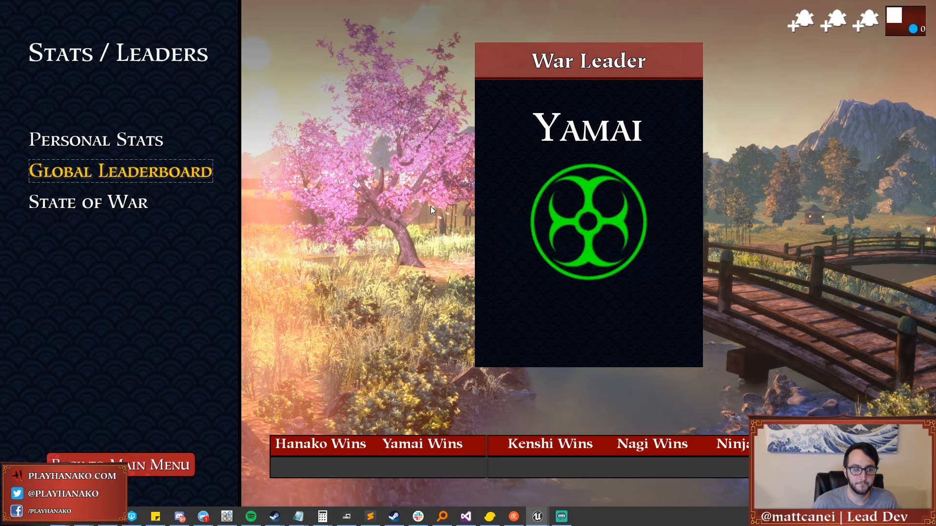
key(Up)
key(Up)
key(Up)
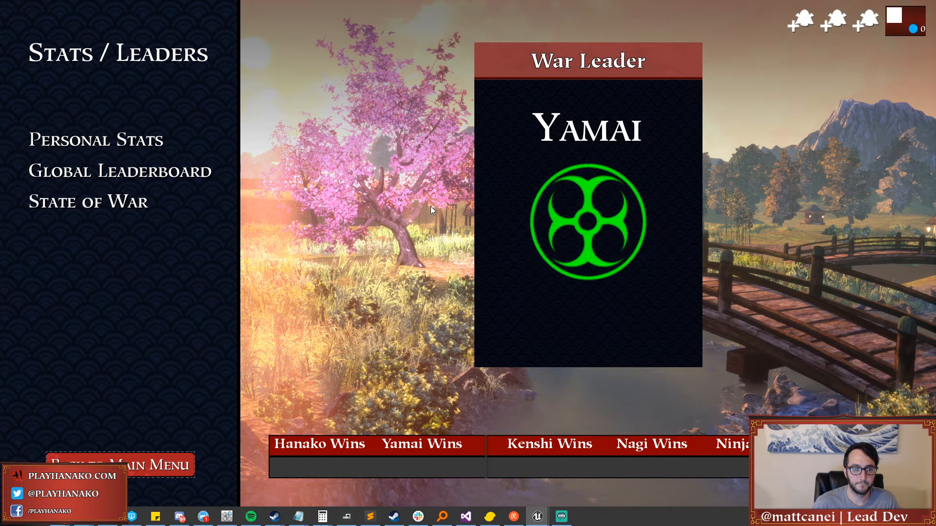
key(Down)
key(Down)
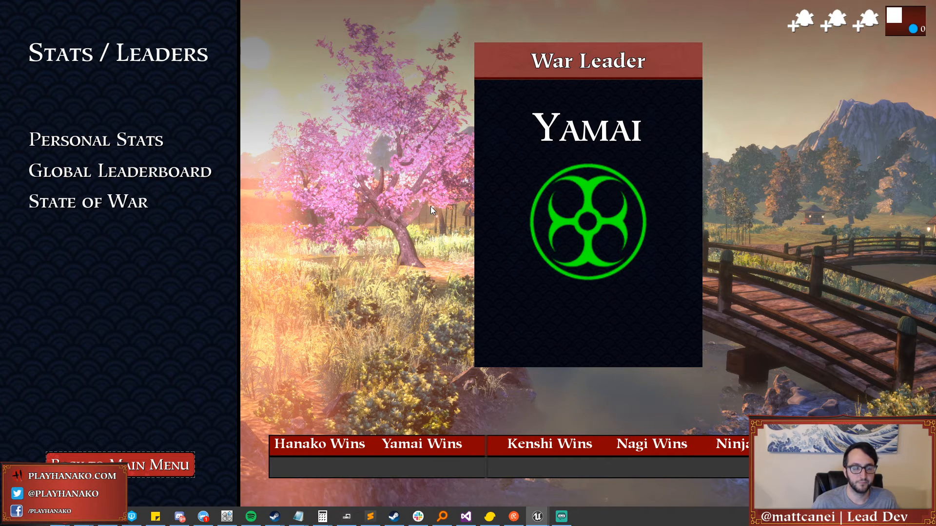
Open Global Leaderboard and Personal Stats, moving focus between the entries to test their hover highlights.
key(Return)
key(Down)
key(Down)
key(Down)
key(Down)
key(Return)
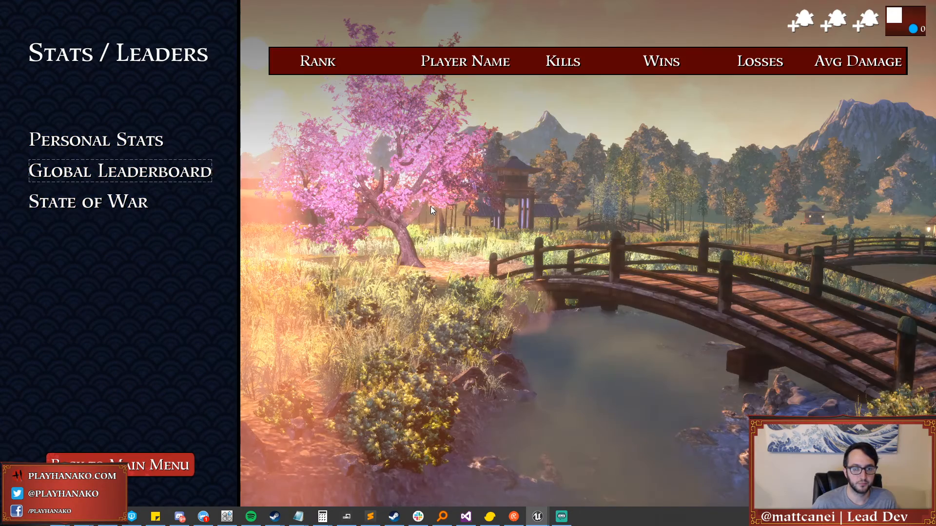
key(Down)
key(Down)
key(Down)
key(Up)
key(Up)
key(Return)
With Personal Stats open, move focus back and forth between the entries to check for leftover highlights, and stop the play session.
key(Down)
key(Down)
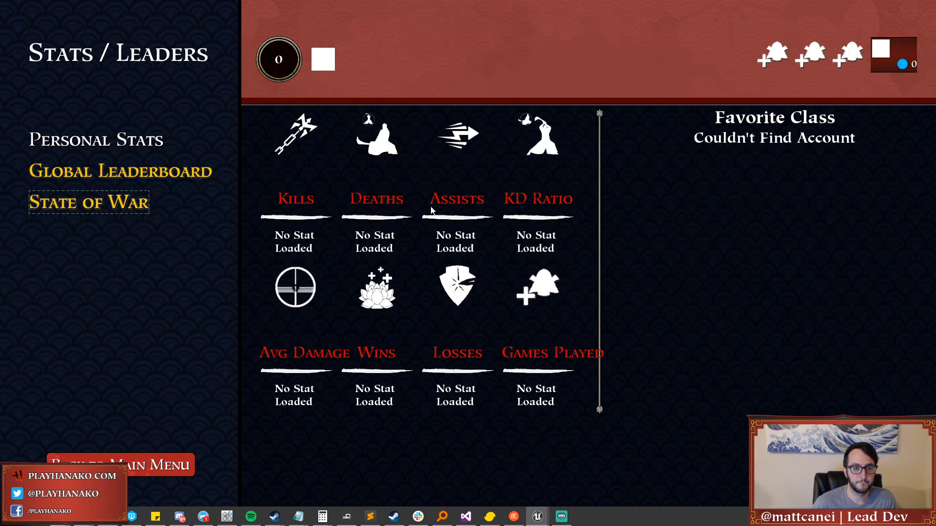
key(Up)
key(Down)
key(Up)
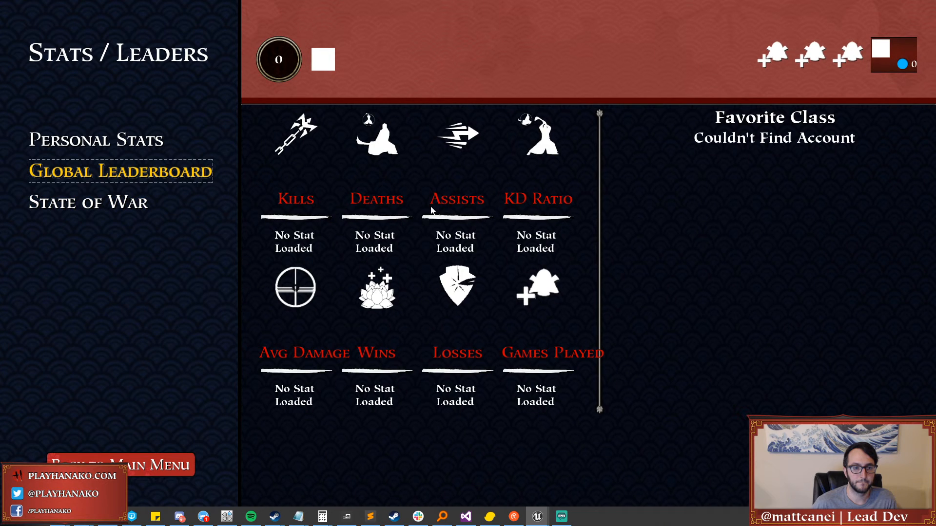
key(Down)
key(Up)
key(Up)
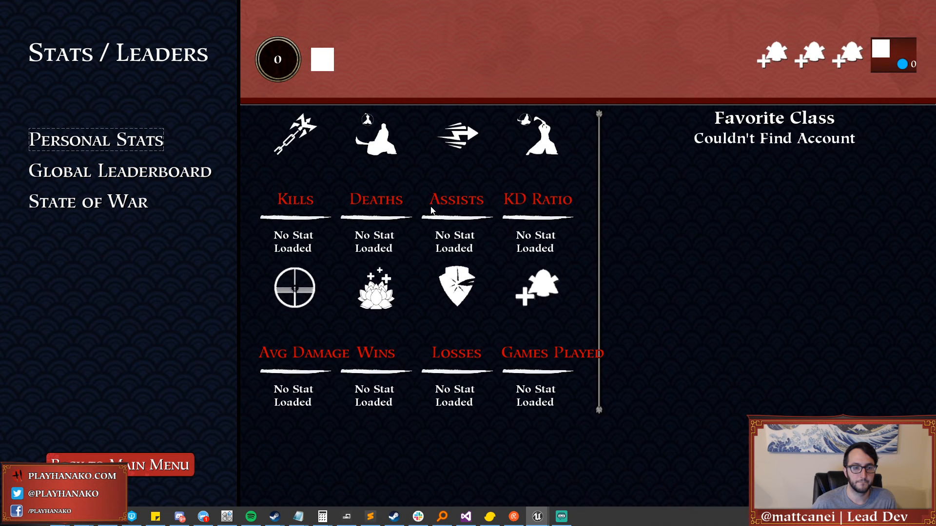
key(Down)
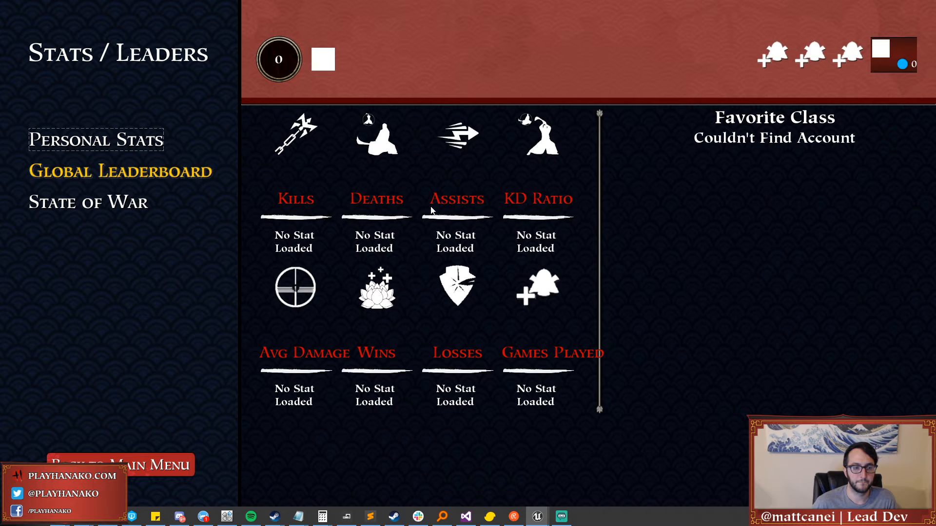
key(Down)
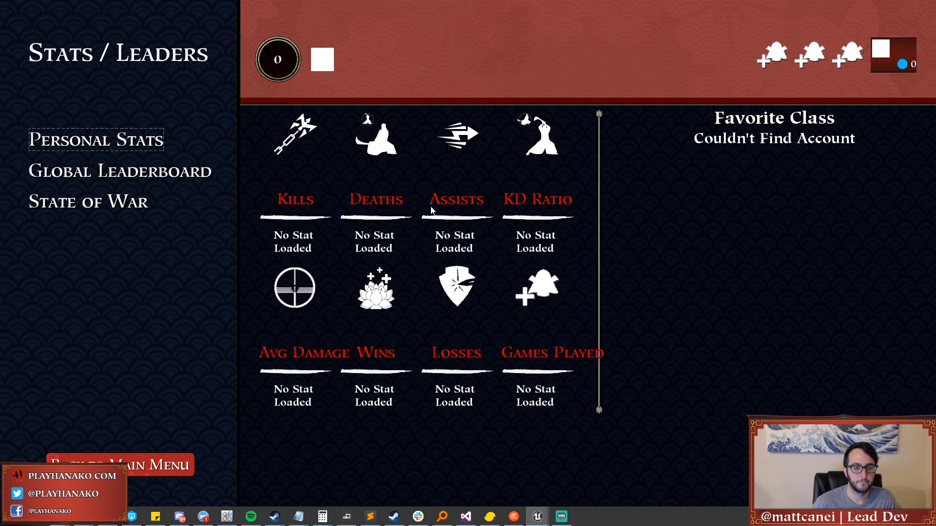
key(Up)
key(Up)
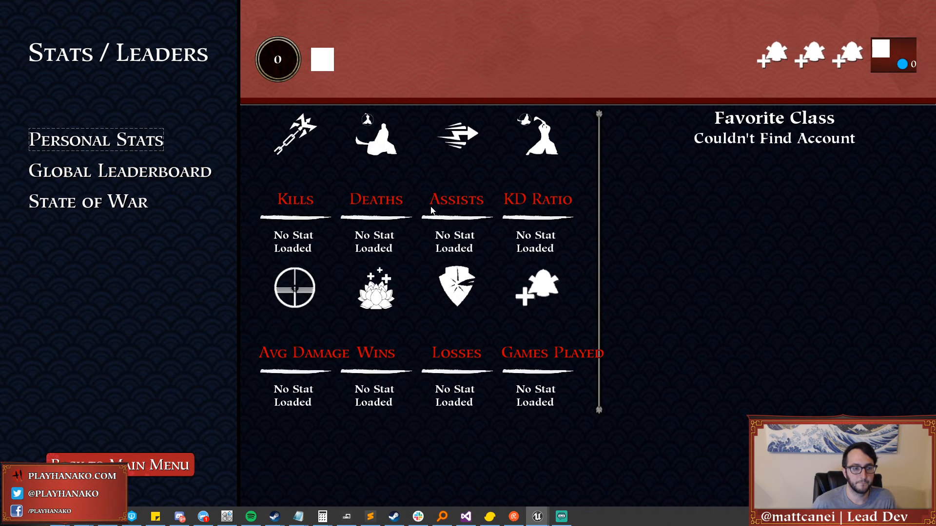
key(Escape)
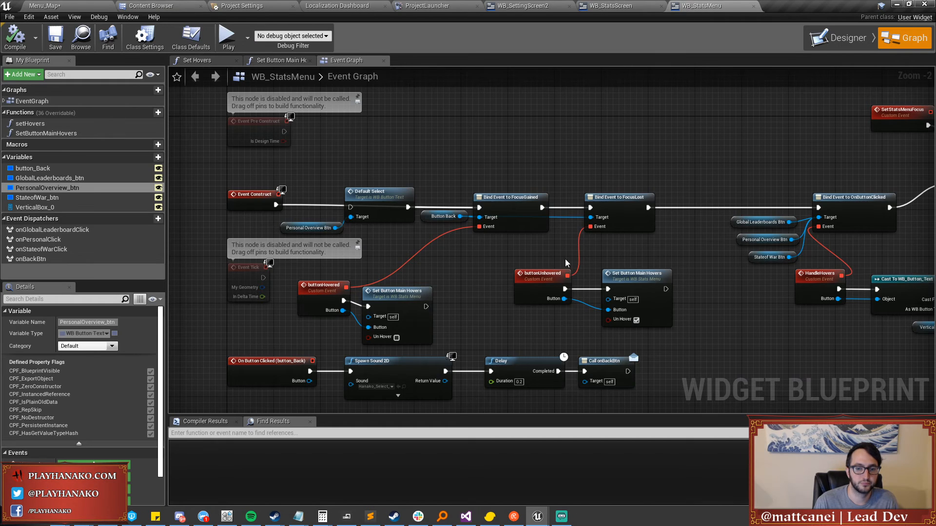
In WB_StatsMenu's Set Hovers function, wire Set Current Tab directly to Set Current Parent, bypassing Set Is Selected, and compile and save.
right_drag(880, 279, 695, 239)
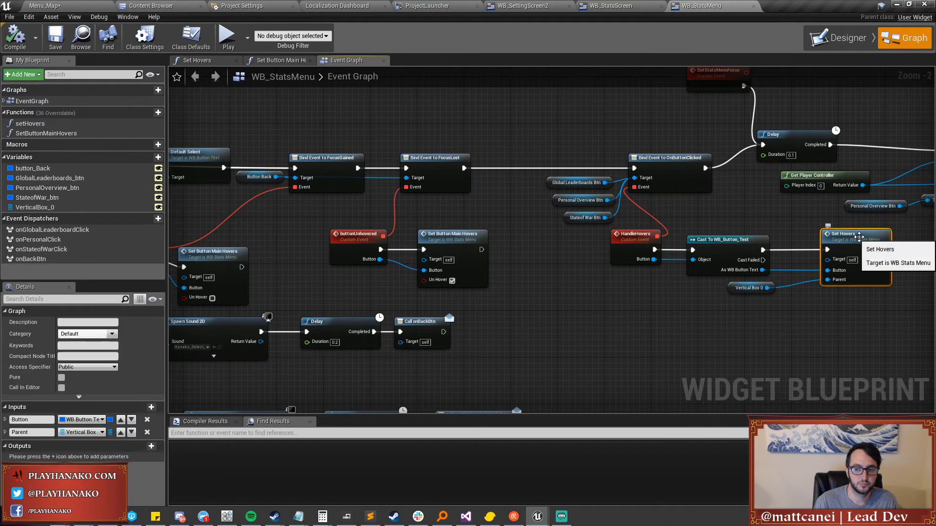
double_click(876, 246)
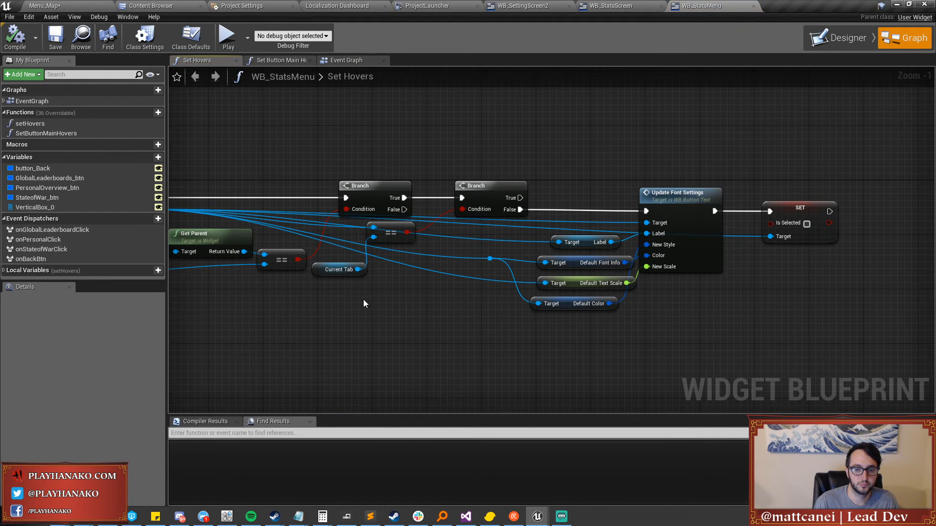
right_drag(363, 301, 617, 275)
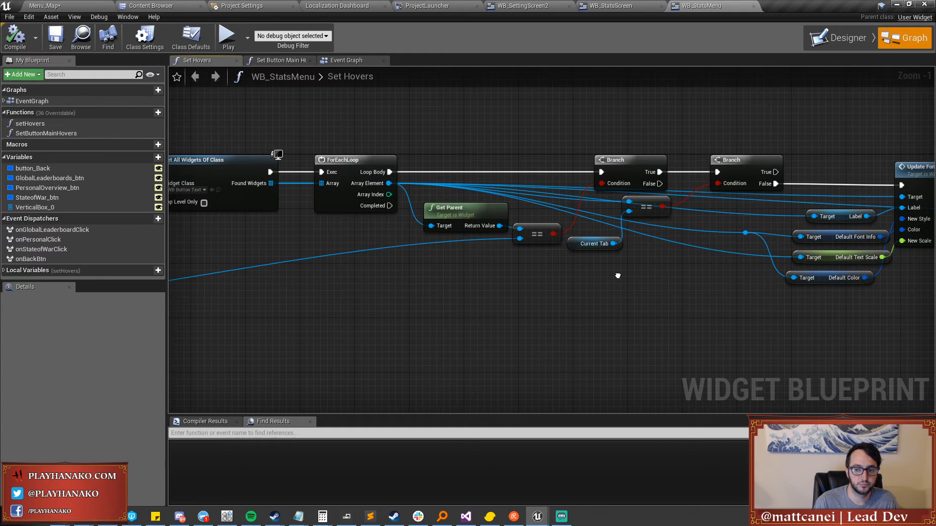
right_drag(617, 276, 664, 257)
scroll(665, 257, down, 2)
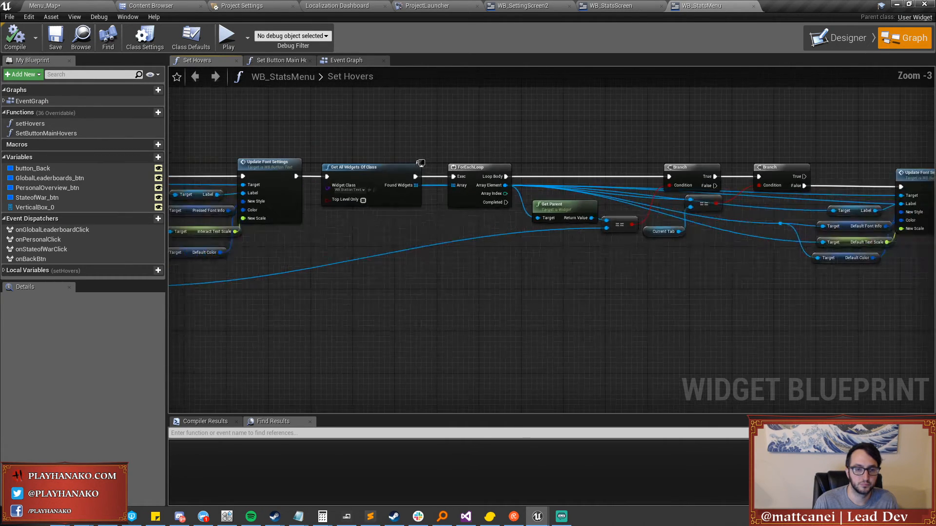
right_drag(399, 276, 685, 275)
right_drag(316, 237, 528, 251)
scroll(340, 216, up, 1)
drag(424, 186, 581, 186)
click(17, 44)
click(56, 39)
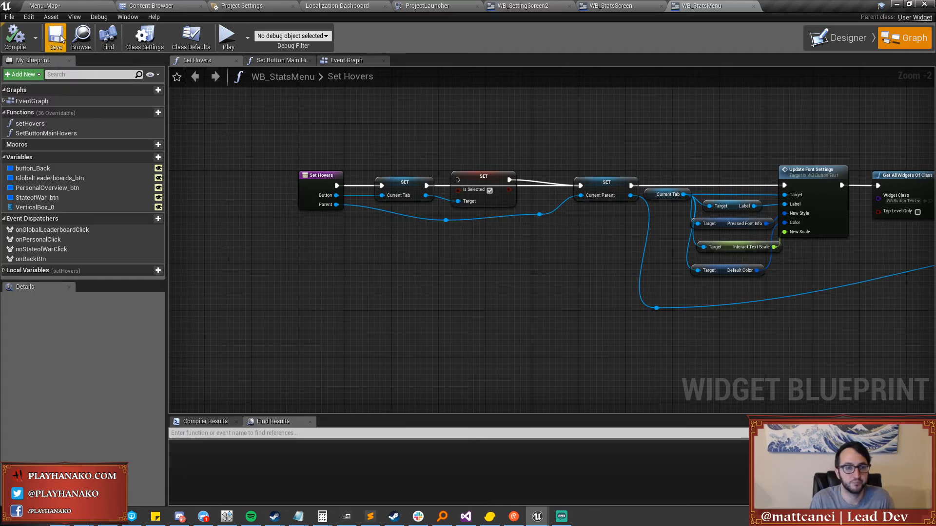
Run Menu_Map full screen again and open Stats / Leaders to test the revised Set Hovers function.
click(60, 7)
right_drag(405, 272, 382, 271)
key(F11)
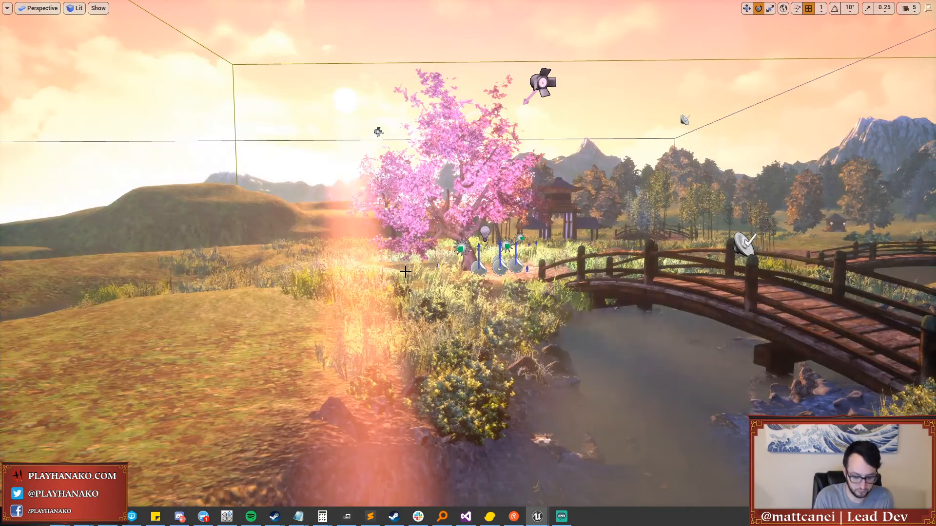
key(alt+p)
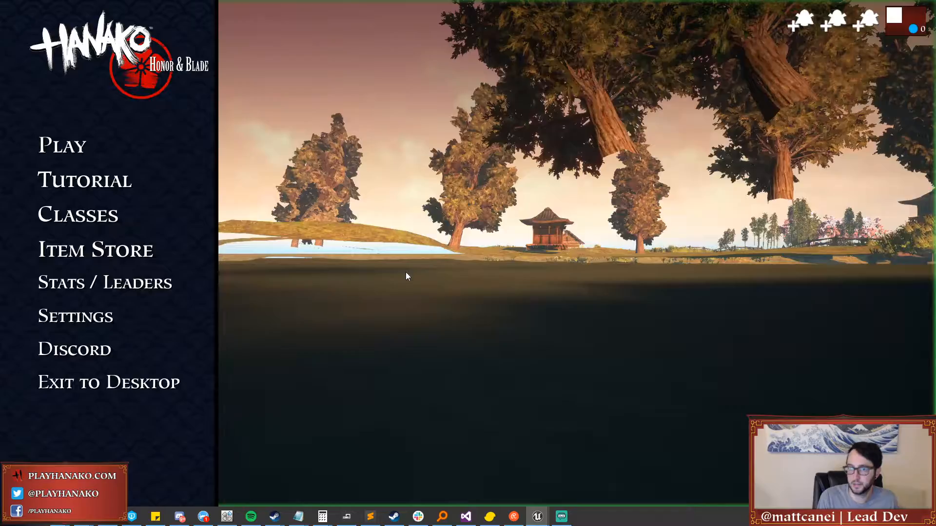
key(Down)
key(Down)
key(Down)
key(Down)
key(Return)
Open Global Leaderboard, State of War and Personal Stats in turn, checking the highlight as focus moves between the entries.
key(Down)
key(Down)
key(Up)
key(Return)
key(Down)
key(Down)
key(Up)
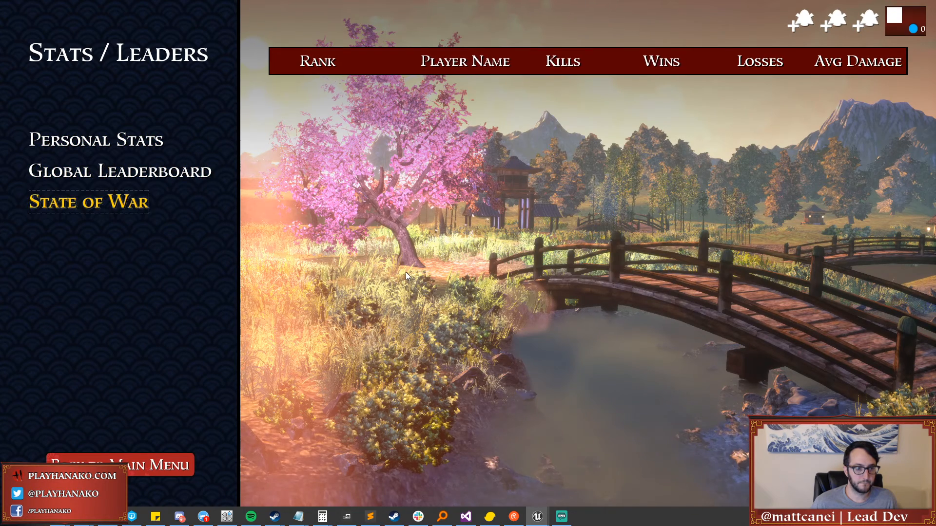
key(Return)
key(Up)
key(Down)
key(Return)
key(Up)
key(Up)
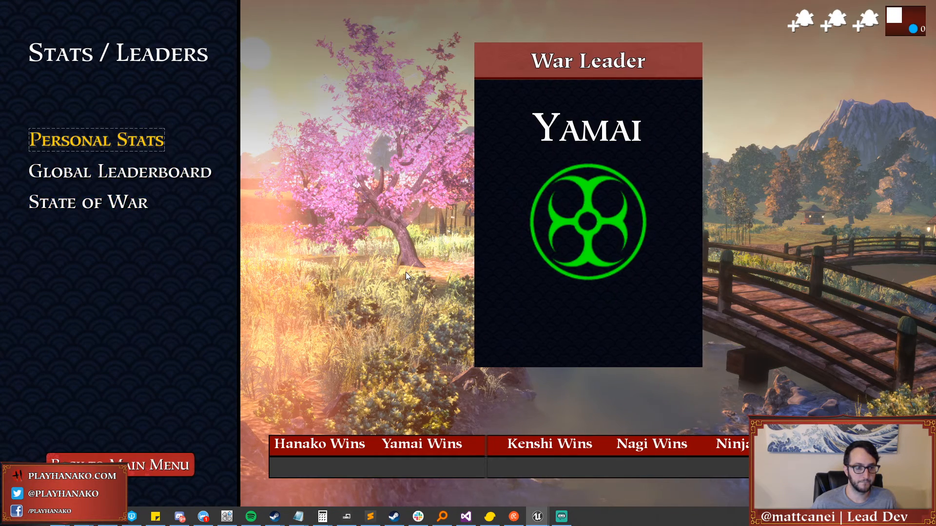
key(Return)
key(Down)
key(Return)
key(Down)
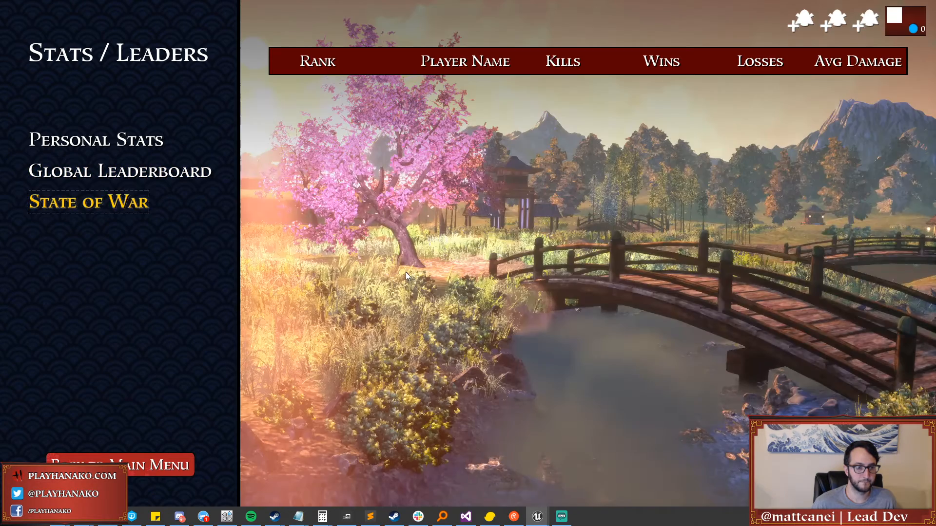
Cycle through the Stats / Leaders pages again to compare open-page and focus highlights, and stop the play session.
key(Return)
key(Up)
key(Up)
key(Down)
key(Up)
key(Down)
key(Down)
key(Up)
key(Up)
key(Return)
key(Down)
key(Return)
key(Down)
key(Return)
key(Up)
key(Up)
key(Return)
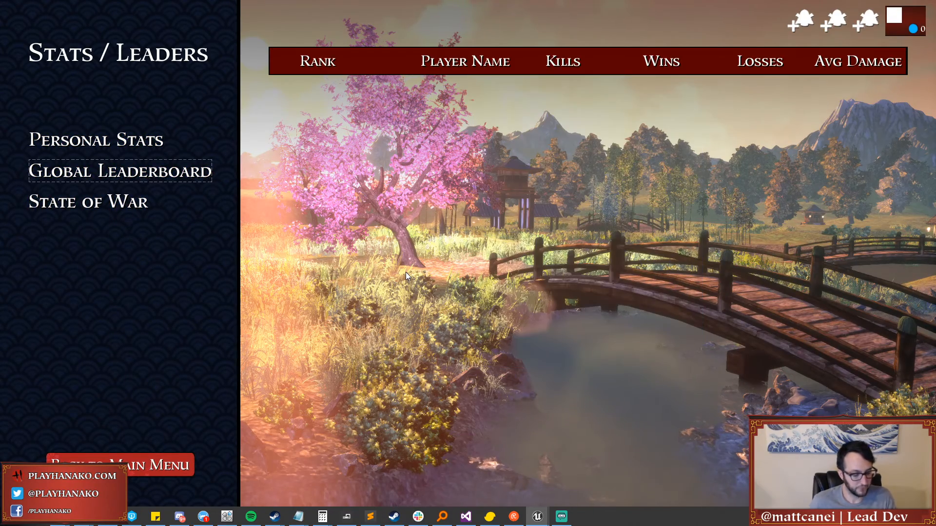
key(Escape)
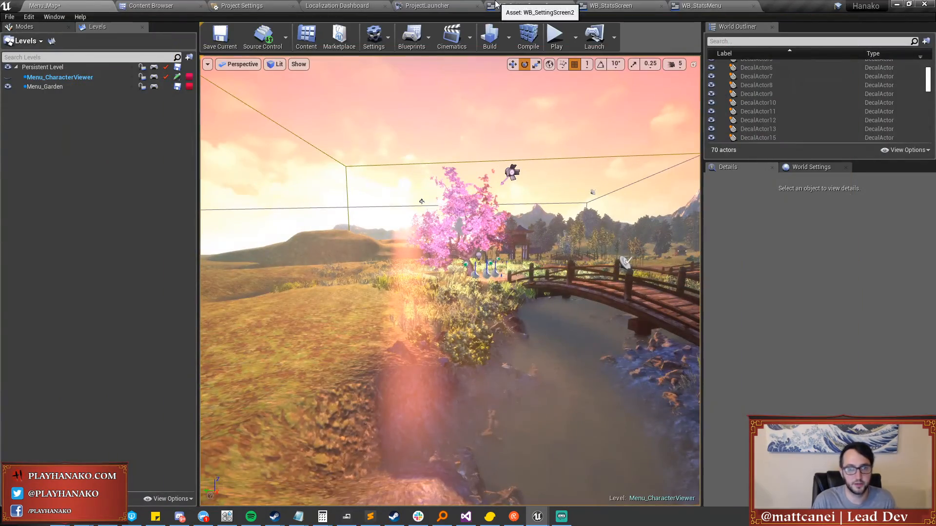
Return to WB_StatsMenu's Set Hovers function and examine the inputs of the Update Font Settings node after Set Current Parent.
click(686, 3)
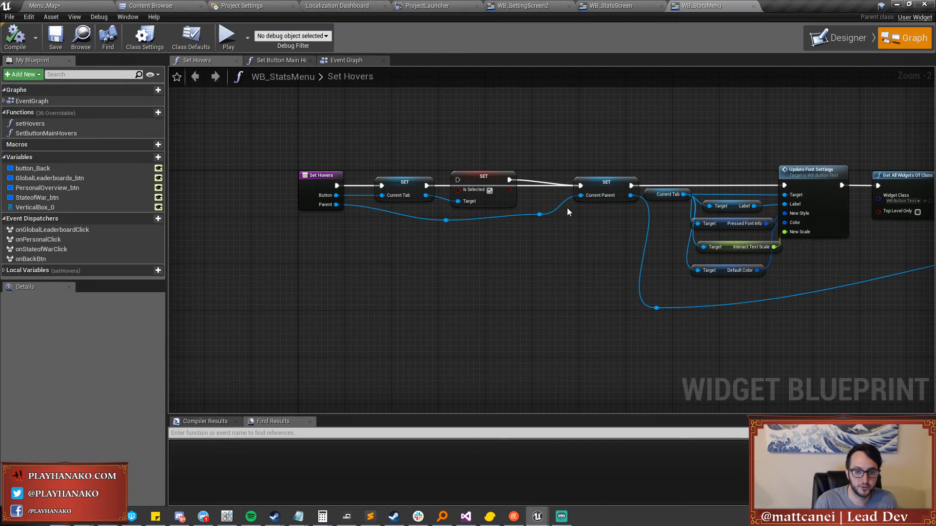
right_drag(690, 241, 523, 248)
scroll(572, 305, up, 2)
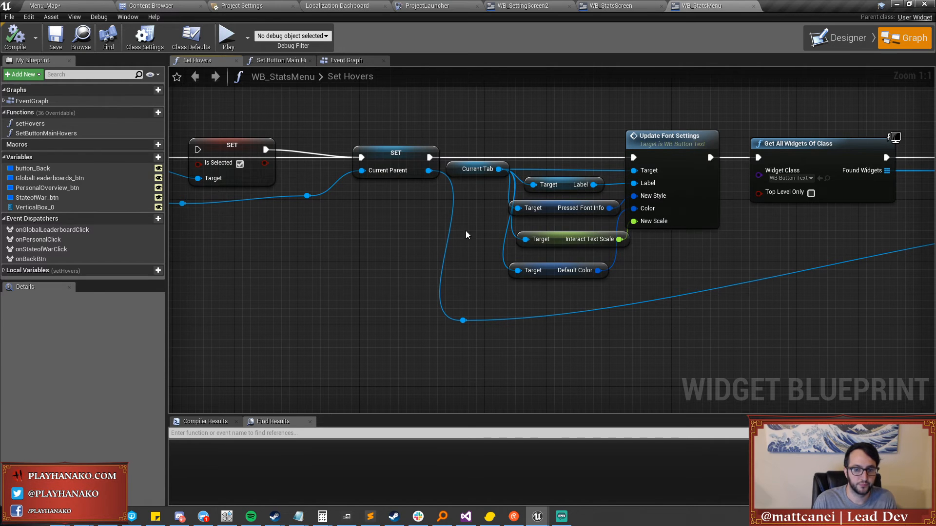
drag(498, 169, 488, 247)
text(hove)
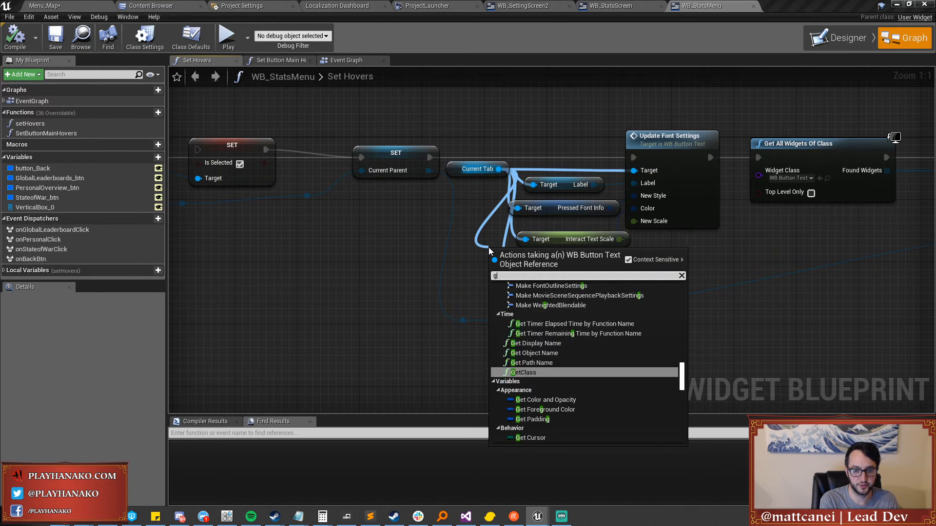
key(Up)
key(Up)
key(Return)
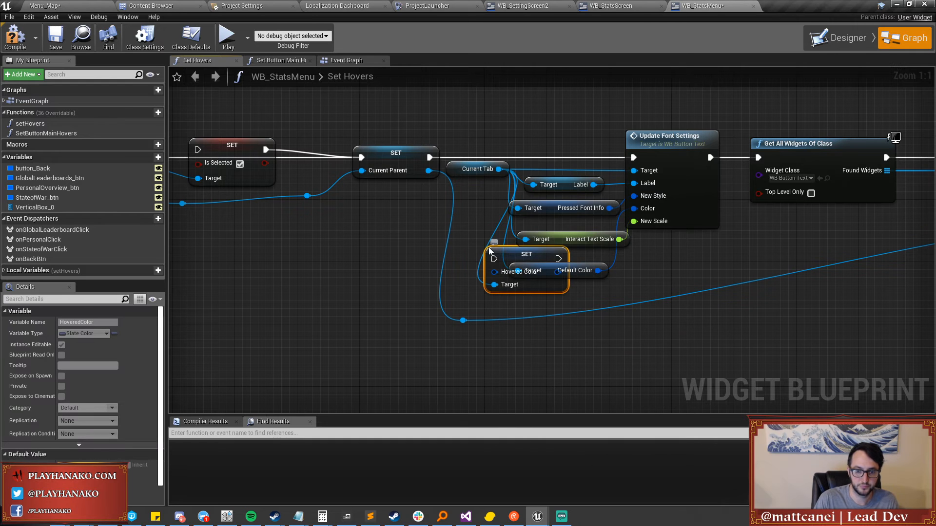
key(ctrl+z)
Get Hovered Color from Current Tab, connect it to Update Font Settings' Color input in place of Default Color, and save WB_StatsMenu.
drag(498, 169, 470, 228)
text(get hov)
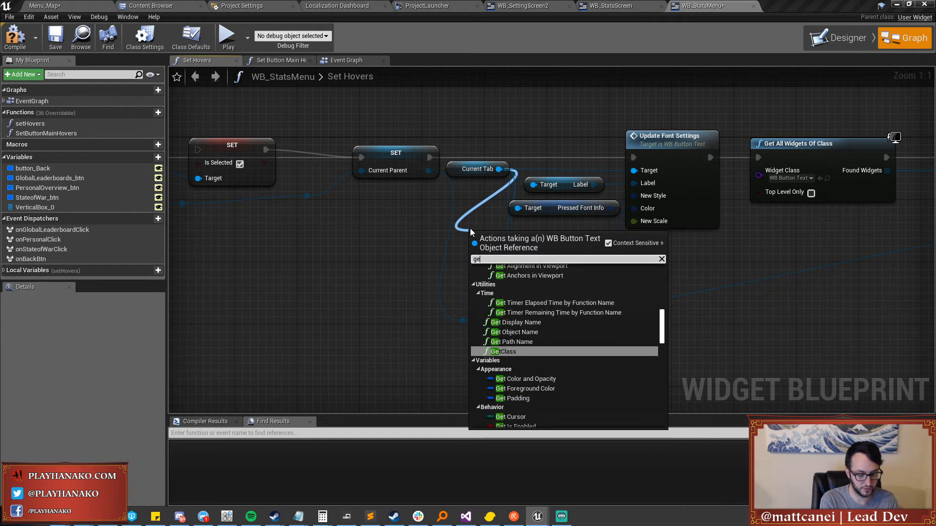
key(Return)
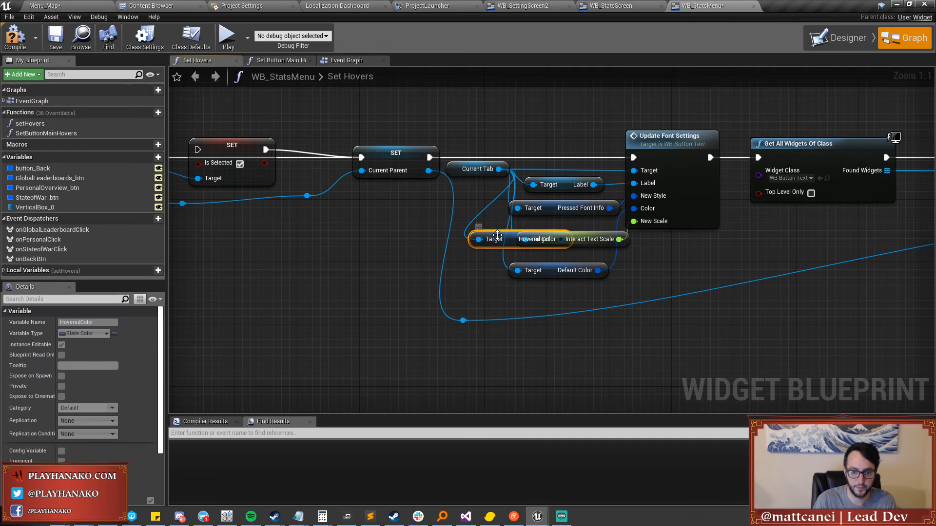
drag(502, 229, 524, 286)
drag(594, 294, 634, 209)
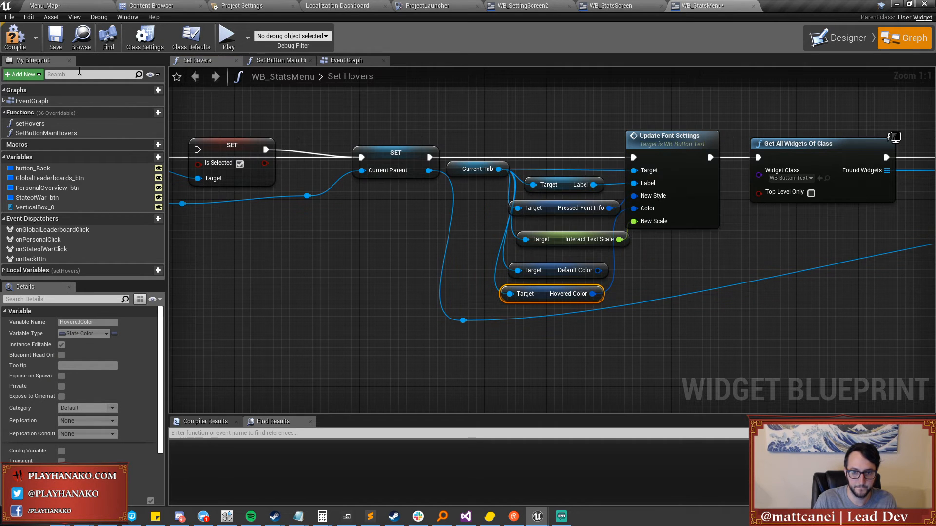
click(55, 45)
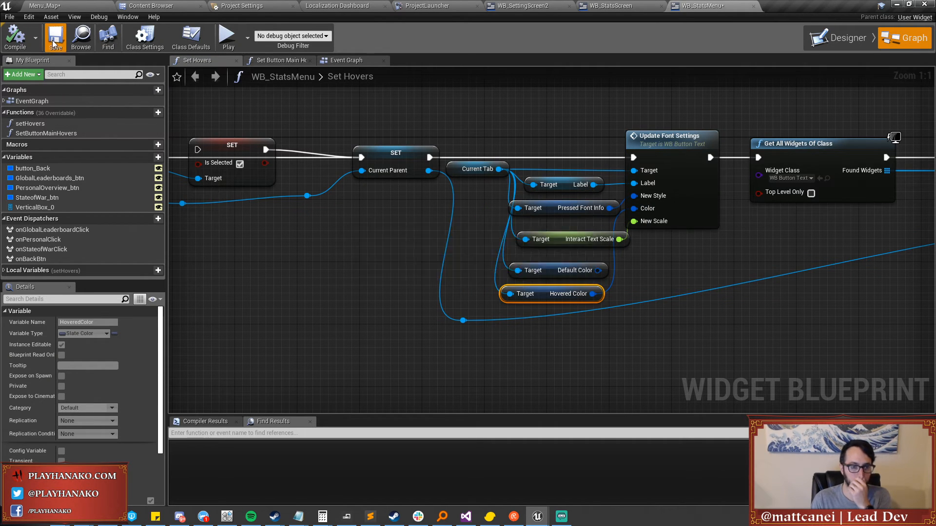
Run Menu_Map full screen and open Stats / Leaders to test the Hovered Color change.
click(45, 5)
key(F11)
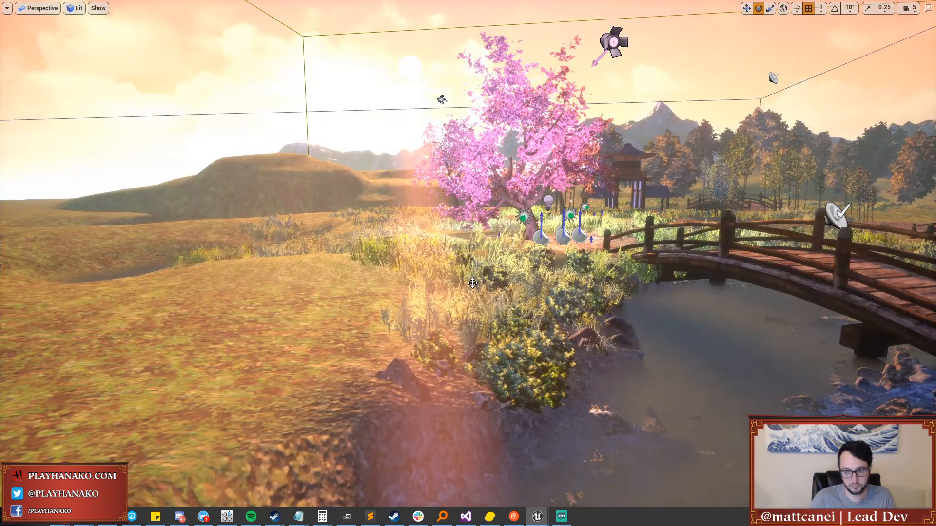
key(alt+p)
key(Down)
key(Down)
key(Down)
key(Down)
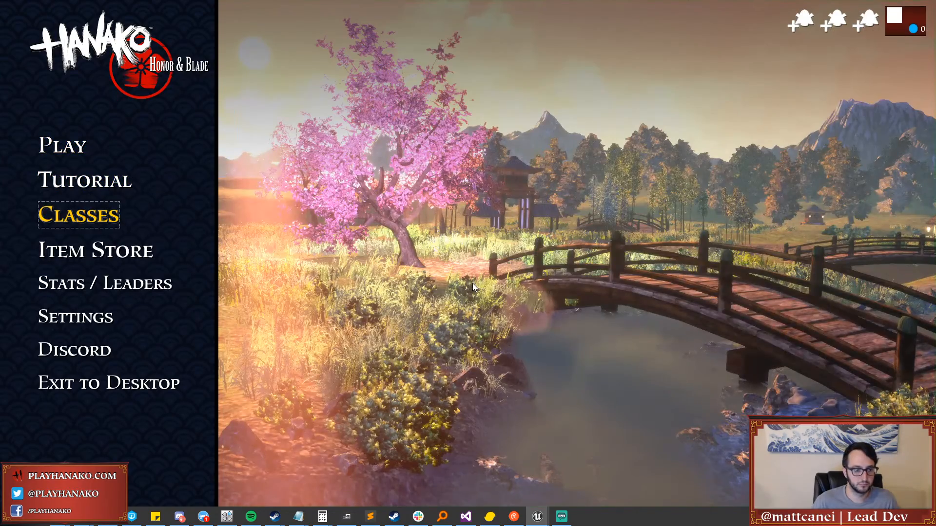
key(Return)
key(Down)
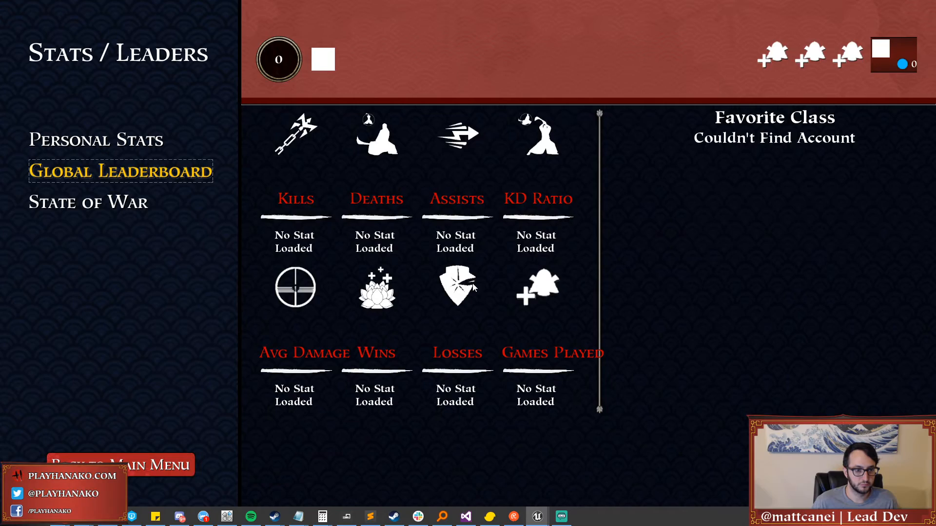
Open Global Leaderboard and move focus among the neighbouring entries, comparing the open-page highlight with the focus highlight.
key(Return)
key(Up)
key(Down)
key(Down)
key(Up)
key(Up)
key(Return)
key(Return)
key(Up)
key(Down)
key(Up)
key(Return)
key(Up)
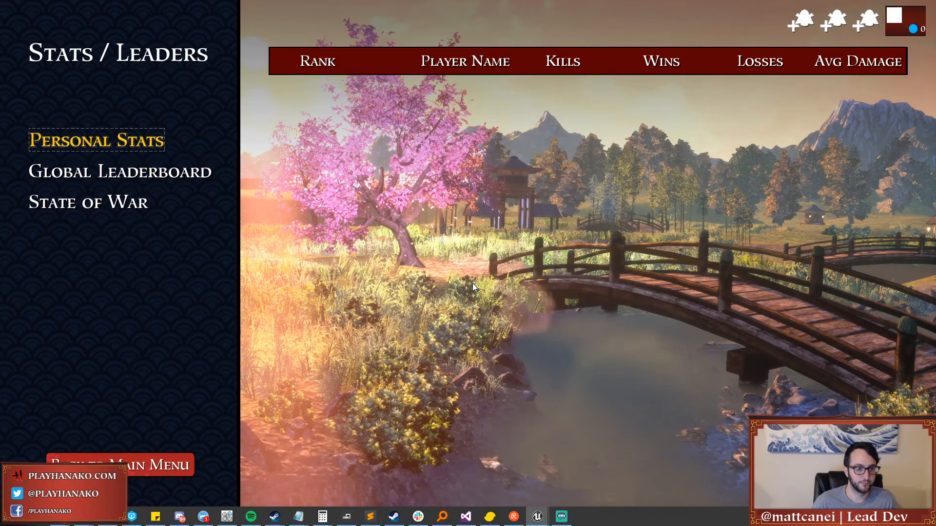
Open Personal Stats, Global Leaderboard and State of War in turn to check their highlights, and return to the main menu.
key(Return)
key(Down)
key(Return)
key(Down)
key(Return)
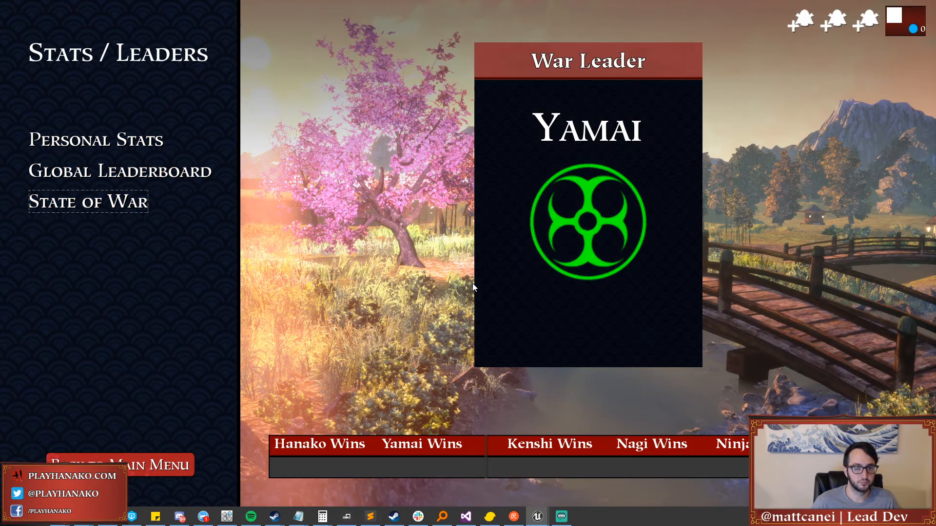
key(Up)
key(Return)
key(Up)
key(Return)
key(Down)
key(Down)
key(Down)
key(Return)
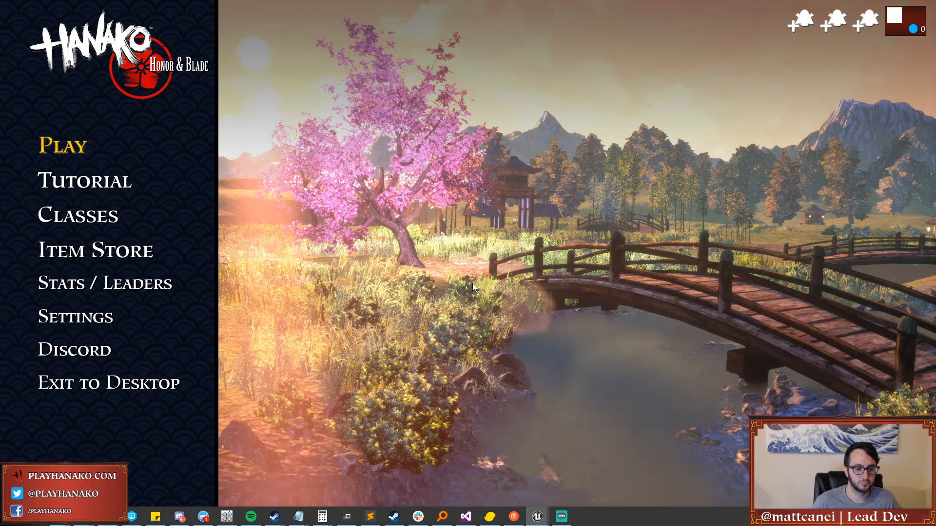
Move focus repeatedly up and down the main menu entries to check how each one highlights.
key(Down)
key(Down)
key(Down)
key(Down)
key(Down)
key(Down)
key(Down)
key(Down)
key(Up)
key(Up)
key(Up)
key(Up)
key(Up)
key(Up)
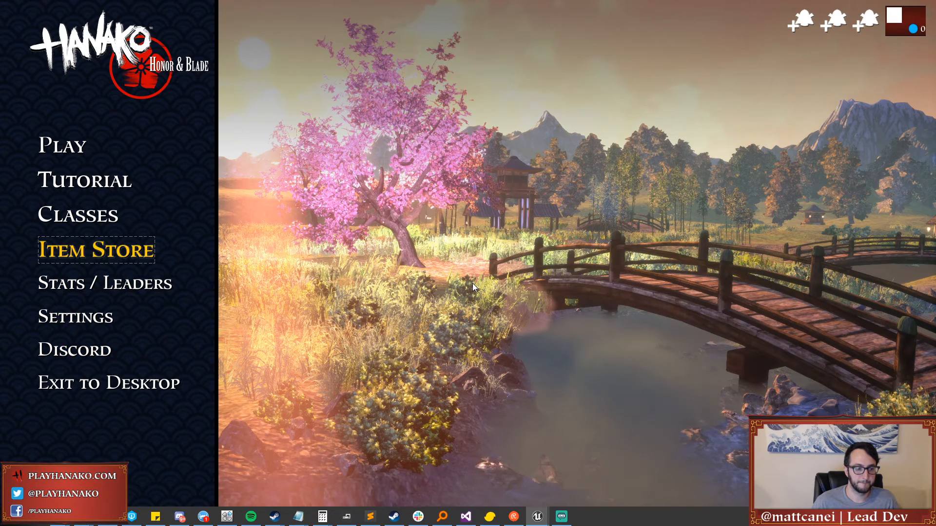
key(Down)
key(Down)
key(Down)
key(Down)
key(Down)
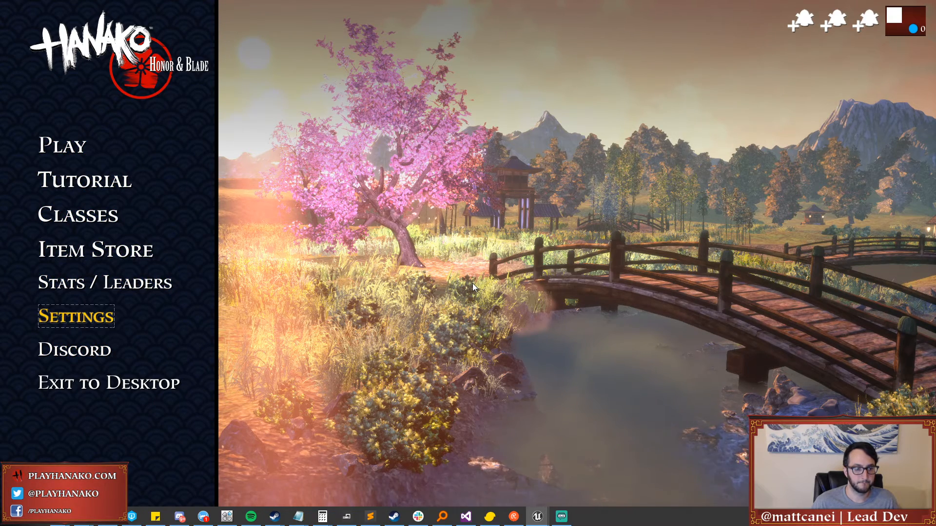
key(Up)
key(Up)
key(Up)
key(Up)
key(Up)
key(Up)
key(Up)
key(Down)
key(Down)
key(Down)
key(Down)
key(Down)
key(Up)
key(Up)
key(Up)
key(Up)
key(Up)
key(Down)
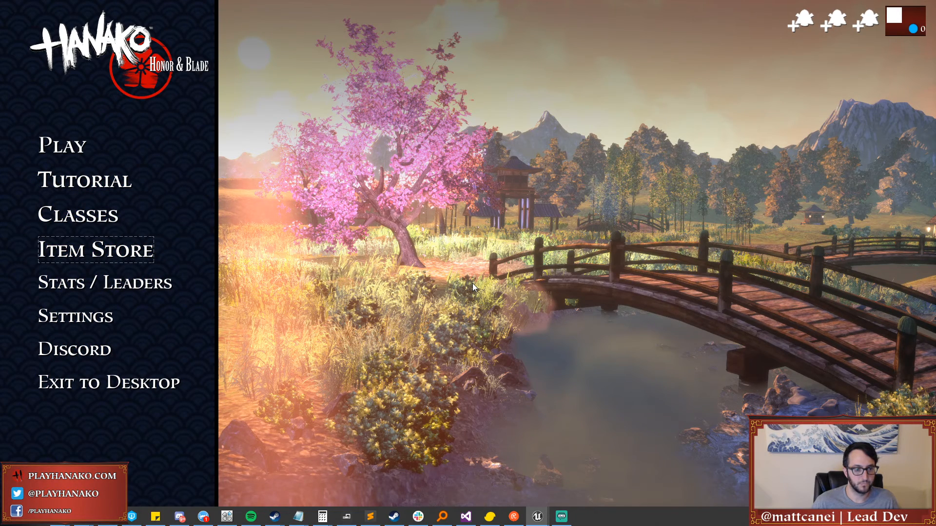
Open the Classes screen to view the Kenshi character scene, return to the main menu and exit the play session.
key(Up)
key(Return)
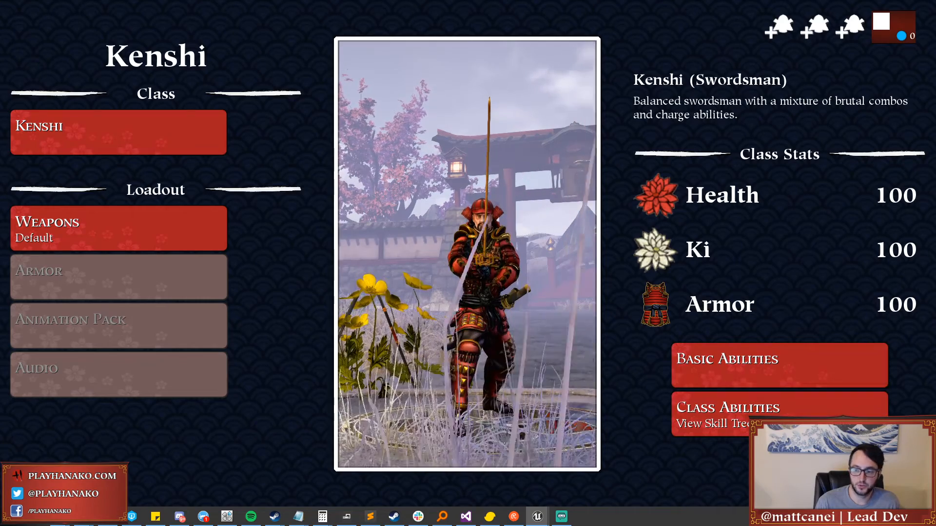
key(Escape)
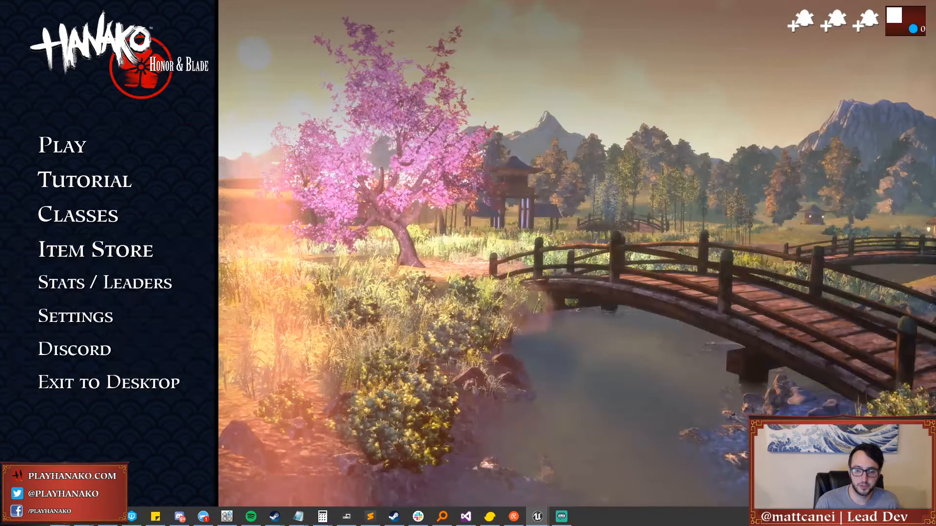
click(110, 384)
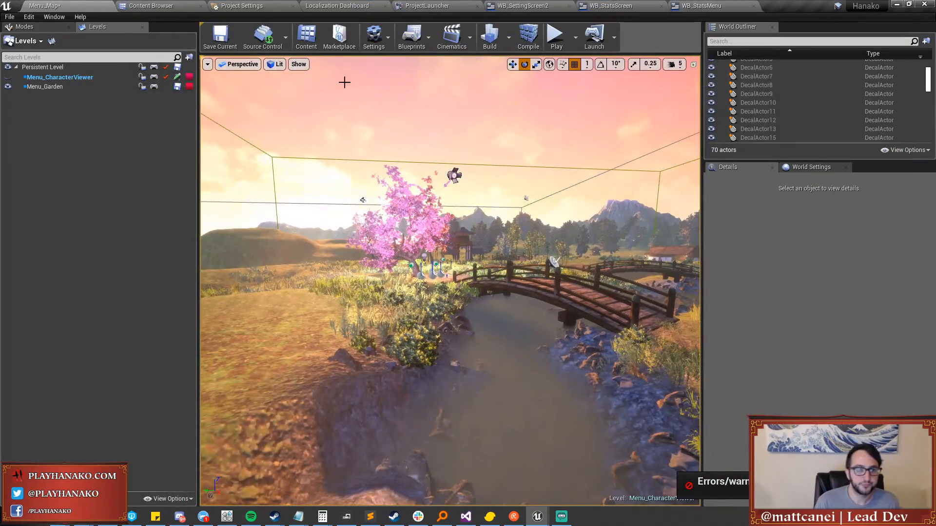
Hide the Menu_Garden level, show Menu_CharacterViewer, and bring the character's stone platform into view.
click(8, 86)
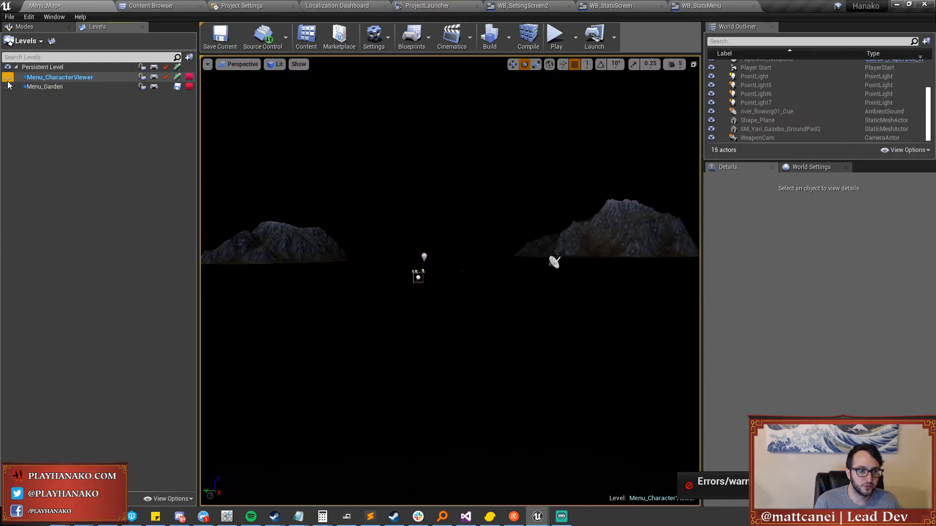
click(8, 77)
key(w)
mouse_move(430, 293)
right_down()
mouse_move(431, 326)
mouse_move(482, 336)
mouse_move(473, 300)
mouse_move(466, 314)
mouse_move(431, 292)
right_up()
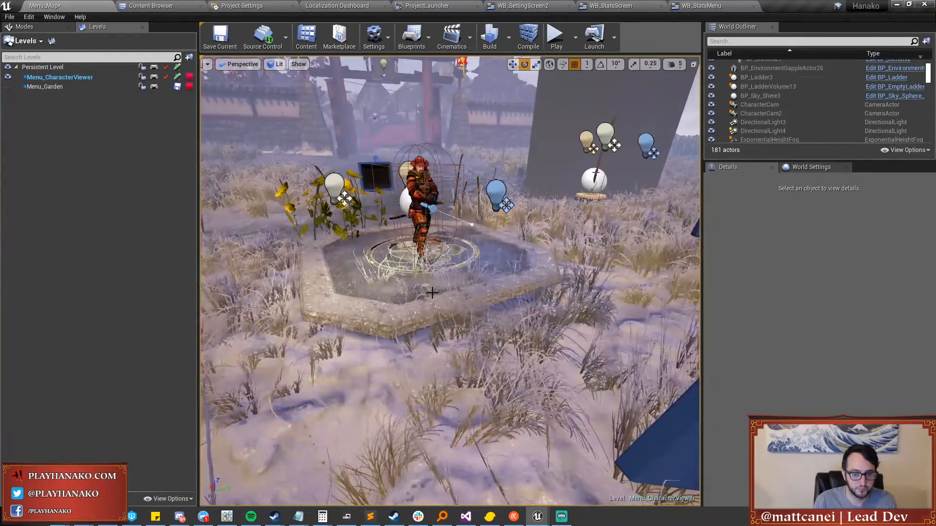
mouse_move(429, 354)
right_down()
mouse_move(424, 346)
mouse_move(429, 354)
right_up()
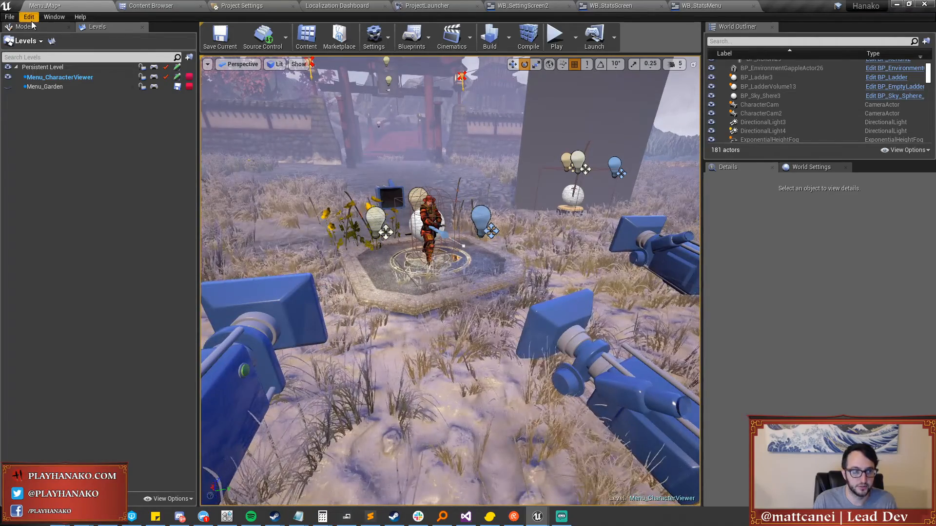
Check the level's foliage types and foliage selection for the grass around the platform, and return to placement mode.
click(25, 28)
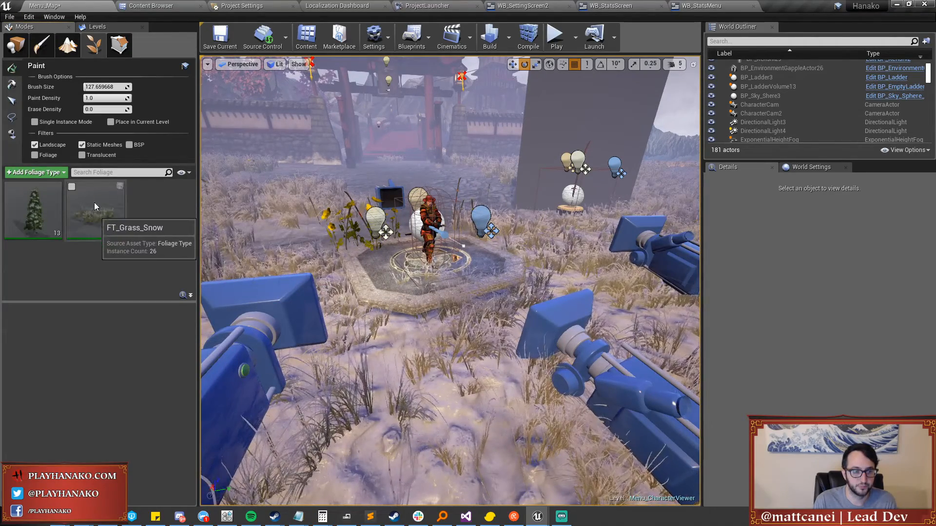
click(12, 101)
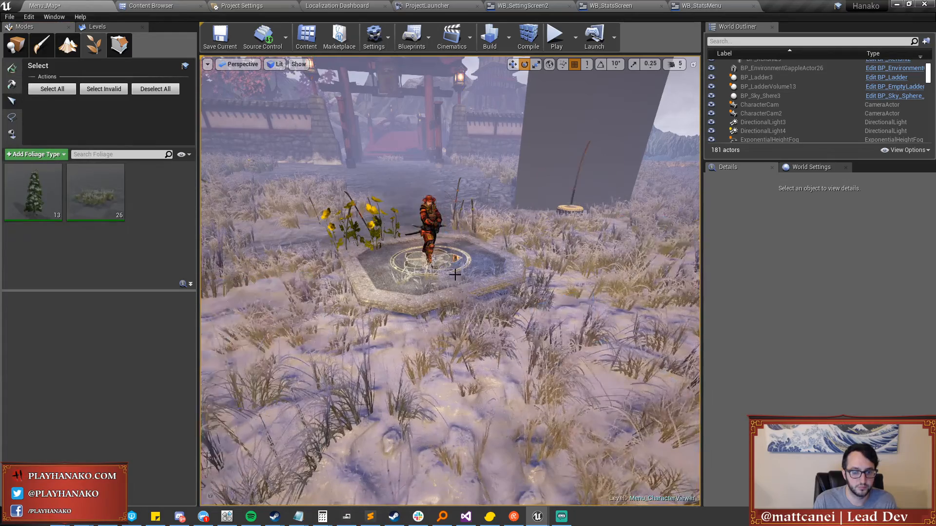
click(17, 47)
Check the World Settings, select the snowy Landscape and locate its Landscape Material in the Content Browser.
click(811, 167)
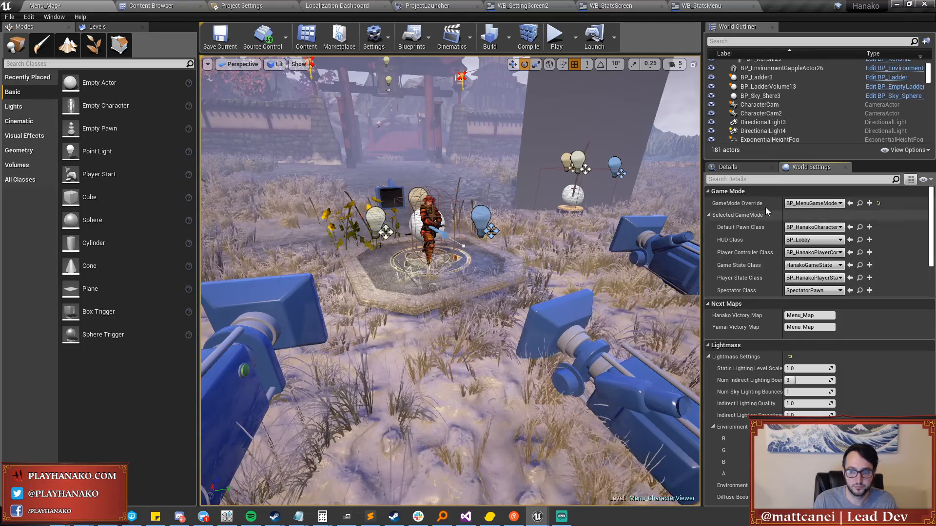
click(735, 168)
click(683, 331)
scroll(770, 332, down, 5)
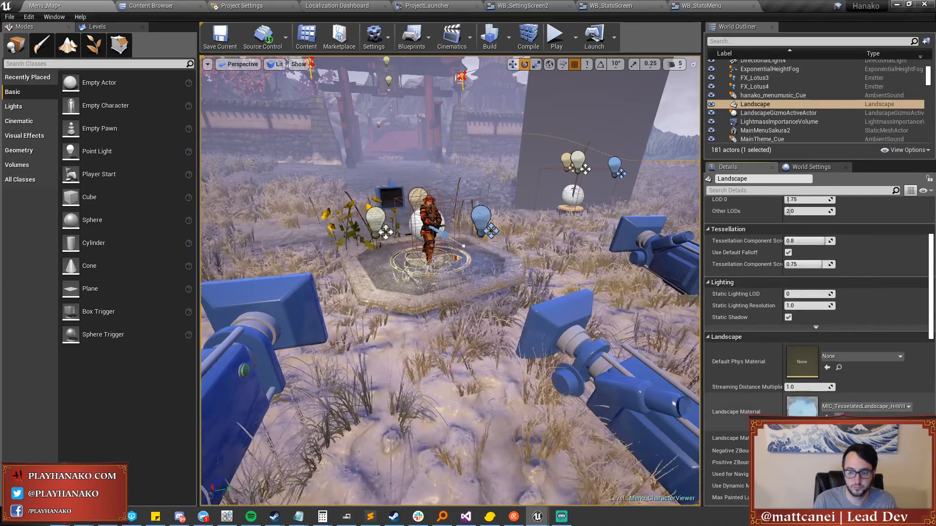
click(839, 417)
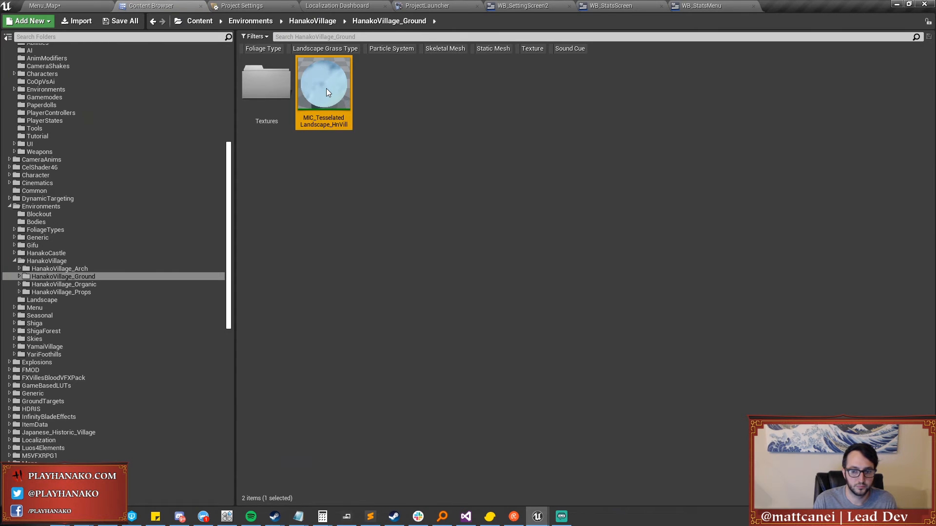
Examine MIC_TesselatedLandscape_HnVill's parameters, search them for "grass", and close the material instance.
scroll(726, 293, down, 10)
scroll(729, 297, down, 10)
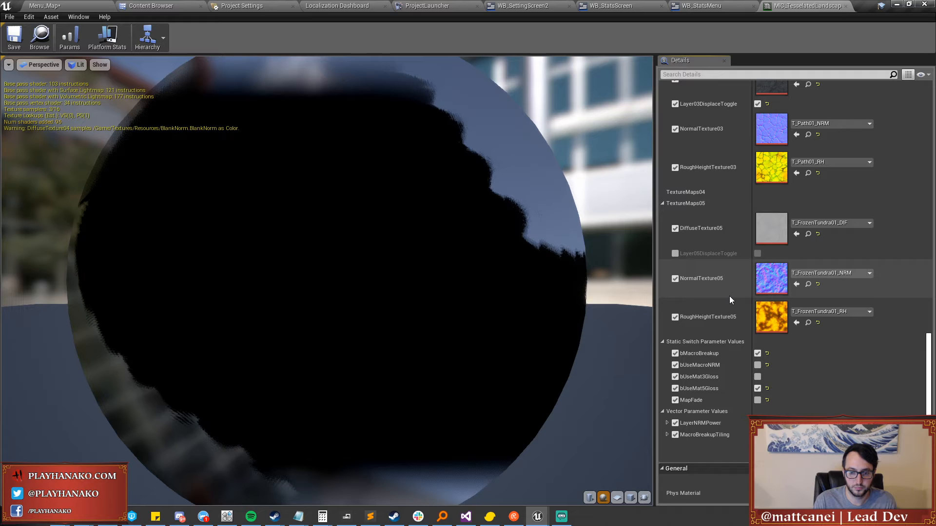
click(690, 75)
text(gr)
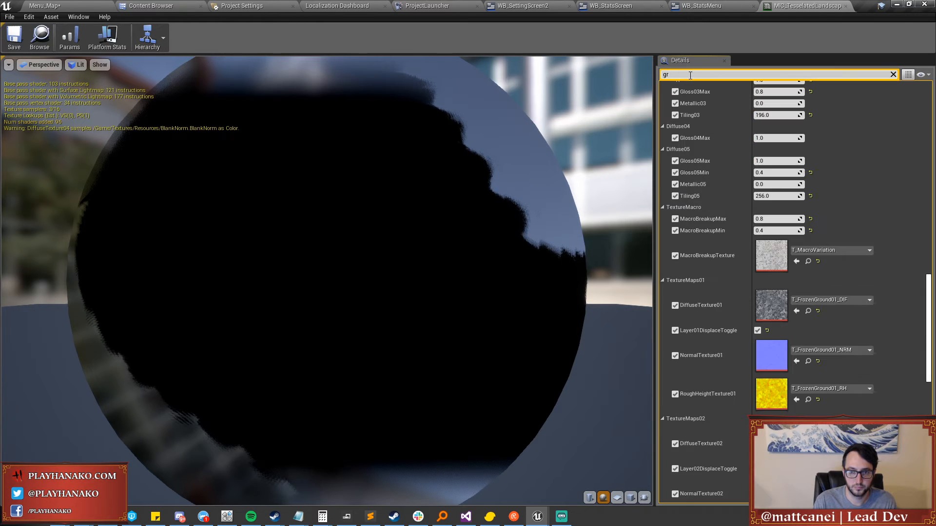
text(ass)
click(845, 6)
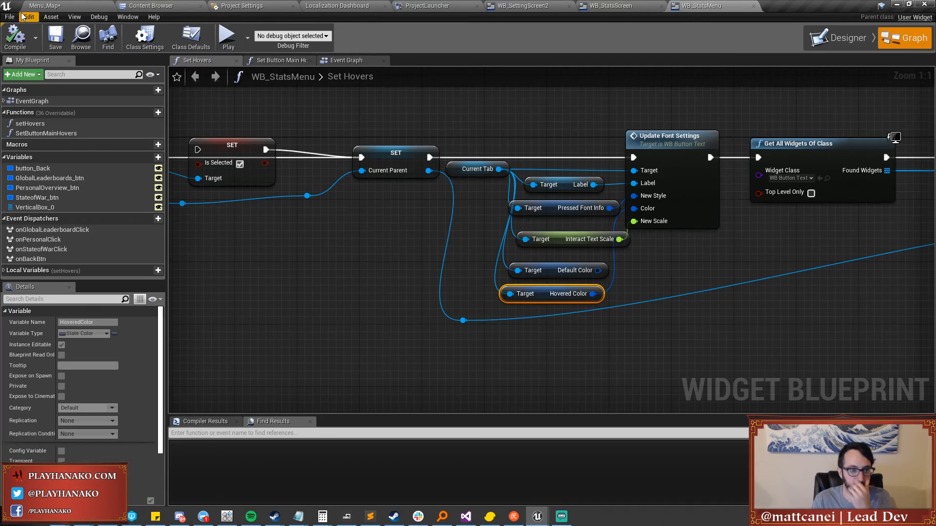
In Menu_Map, raise BP_CharacterViewer, its gazebo ground pad, CharacterCam, CharacterCam2 and WeaponCam together above the snow grass.
click(44, 6)
scroll(454, 274, up, 5)
scroll(454, 274, down, 3)
mouse_move(454, 274)
right_down()
mouse_move(464, 268)
mouse_move(454, 274)
right_up()
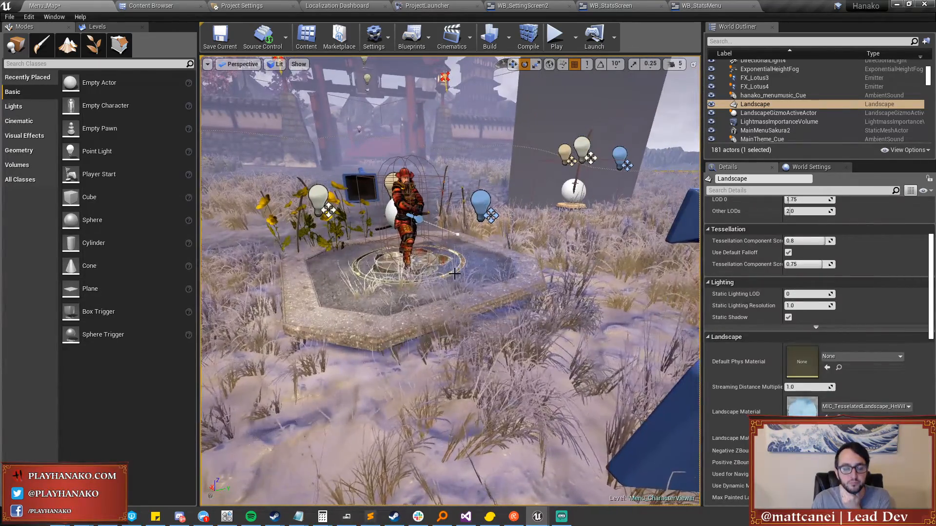
scroll(455, 274, down, 2)
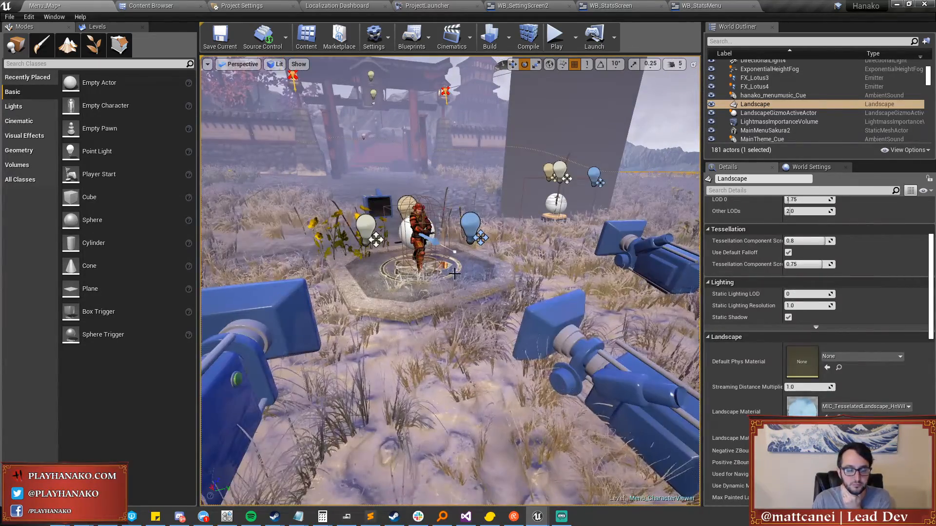
click(418, 228)
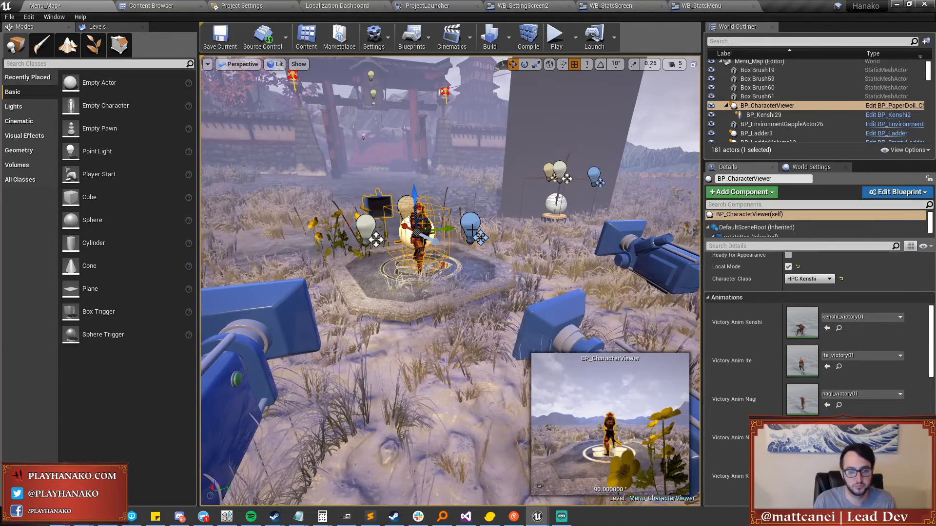
ctrl+click(359, 290)
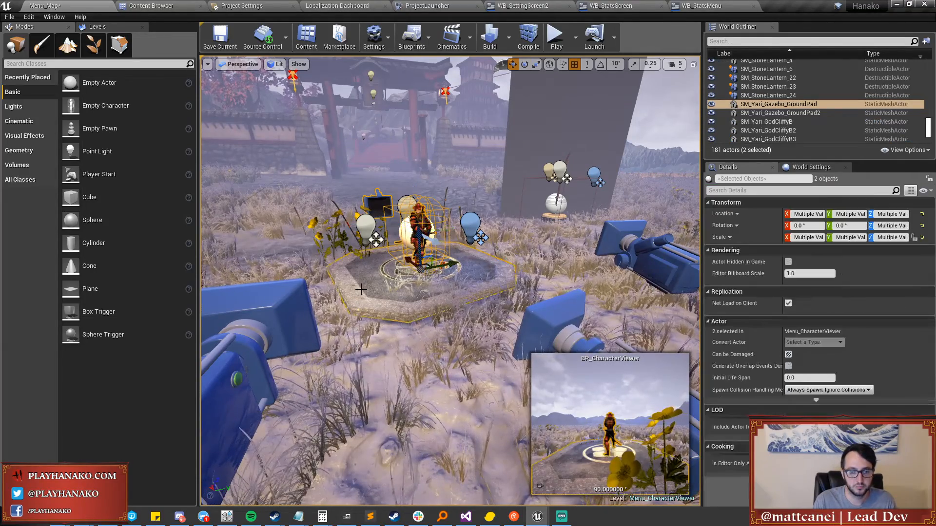
ctrl+click(543, 317)
scroll(490, 295, down, 2)
ctrl+click(338, 313)
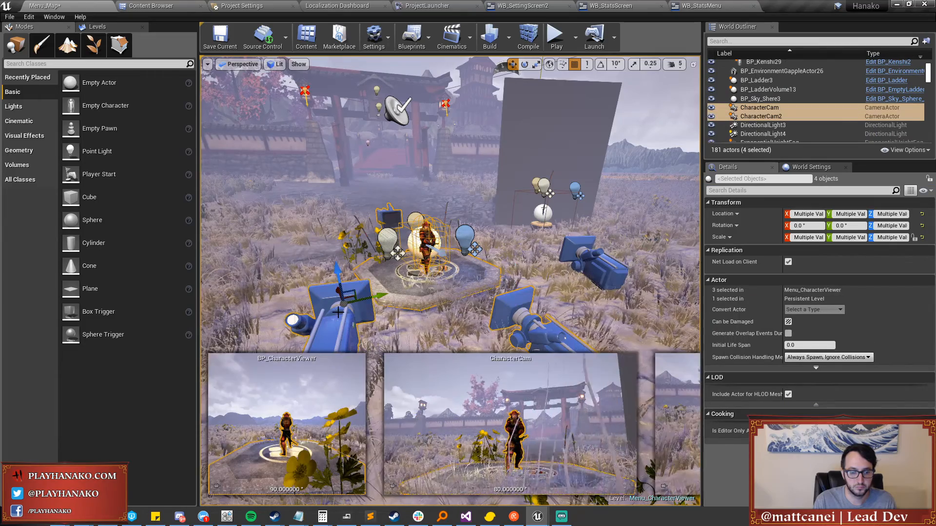
ctrl+click(590, 267)
drag(699, 311, 844, 313)
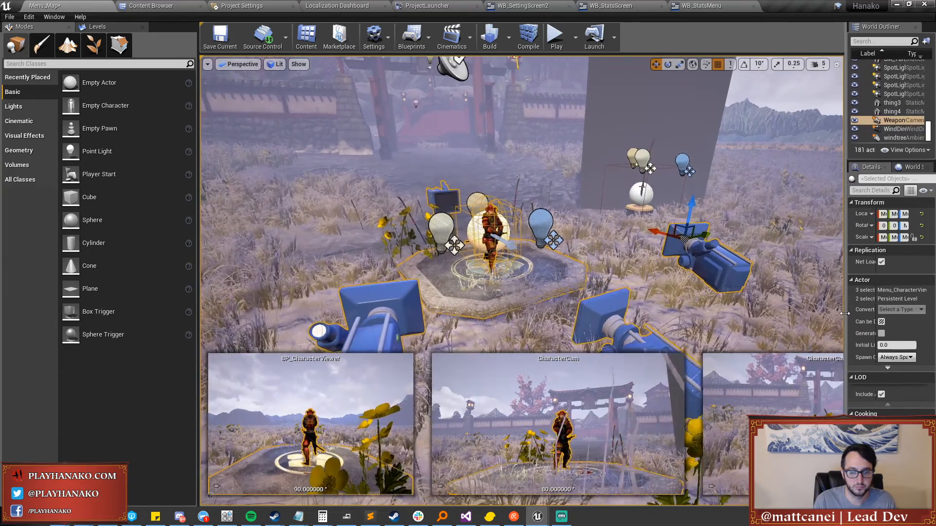
drag(689, 205, 689, 186)
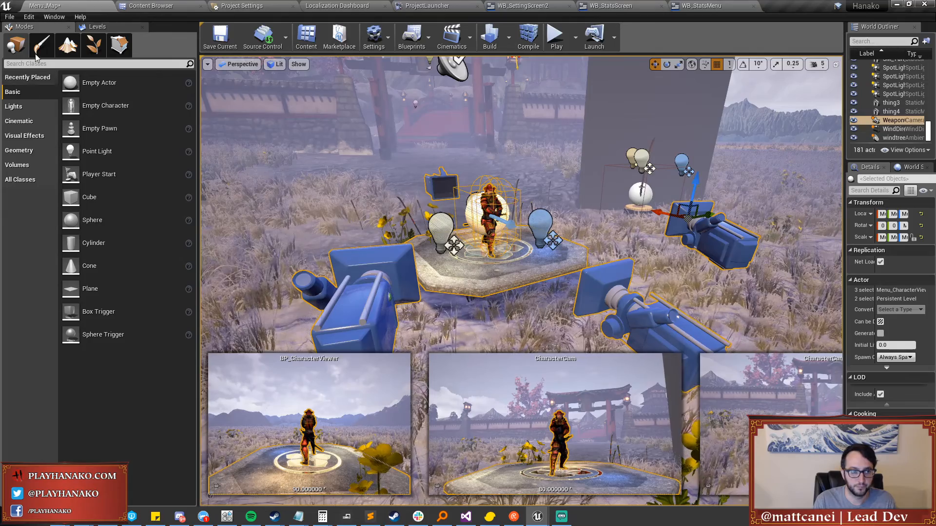
Undo the raise of the character viewer, its gazebo ground pad and the menu cameras.
click(94, 45)
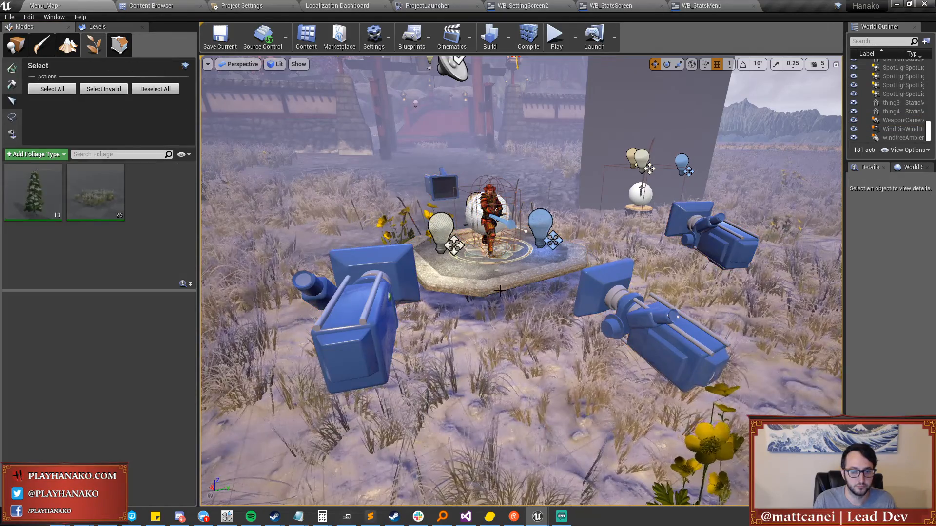
right_drag(500, 290, 494, 283)
key(ctrl+z)
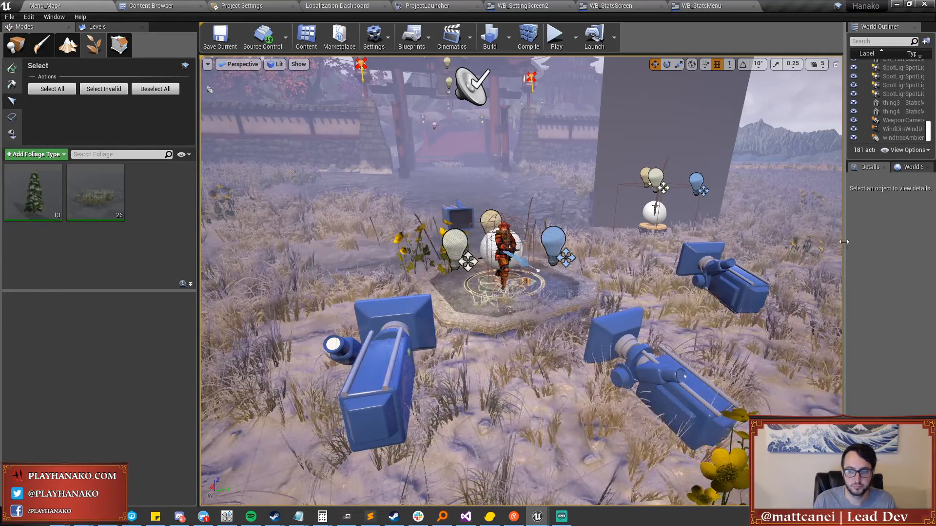
Widen the Details area, select the snowy Landscape in Menu_Map and locate its Landscape Material in the Content Browser.
drag(844, 282, 706, 283)
click(24, 49)
click(659, 312)
scroll(838, 371, down, 6)
click(840, 403)
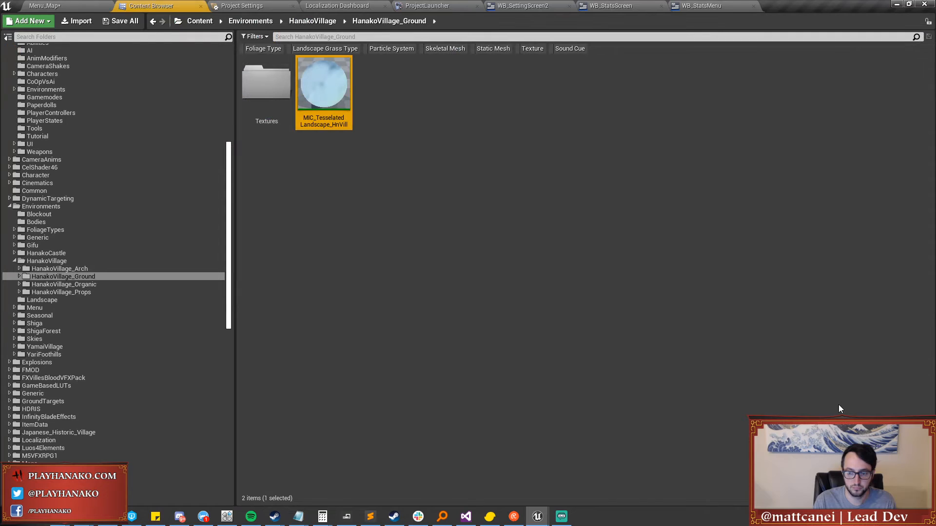
Open the landscape's material instance, locate its parent MAT_HnVillage_Landscape_Master and open that master material for editing.
double_click(332, 104)
scroll(794, 312, down, 8)
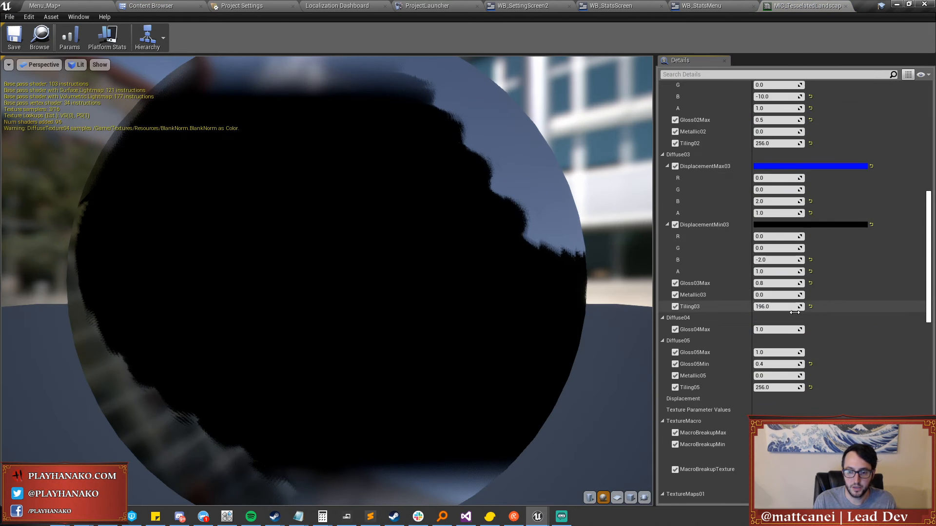
scroll(794, 312, down, 15)
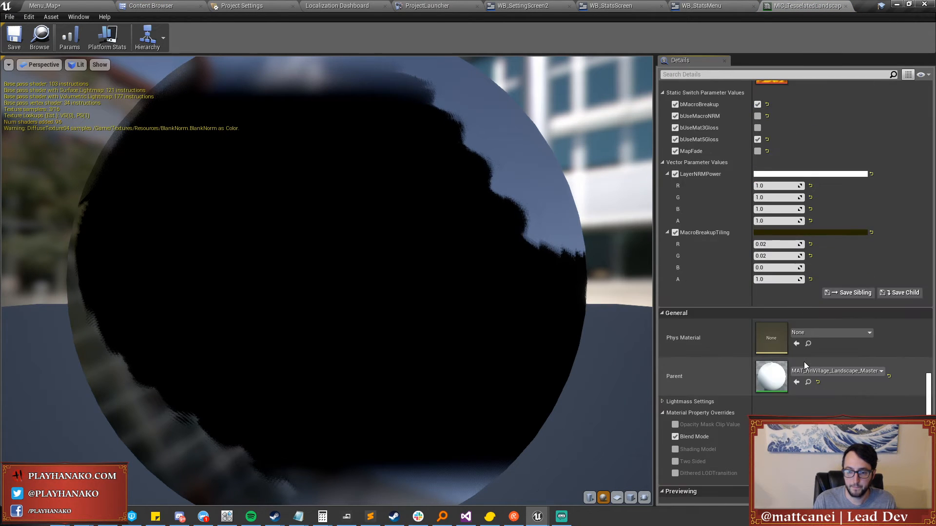
click(807, 382)
double_click(447, 107)
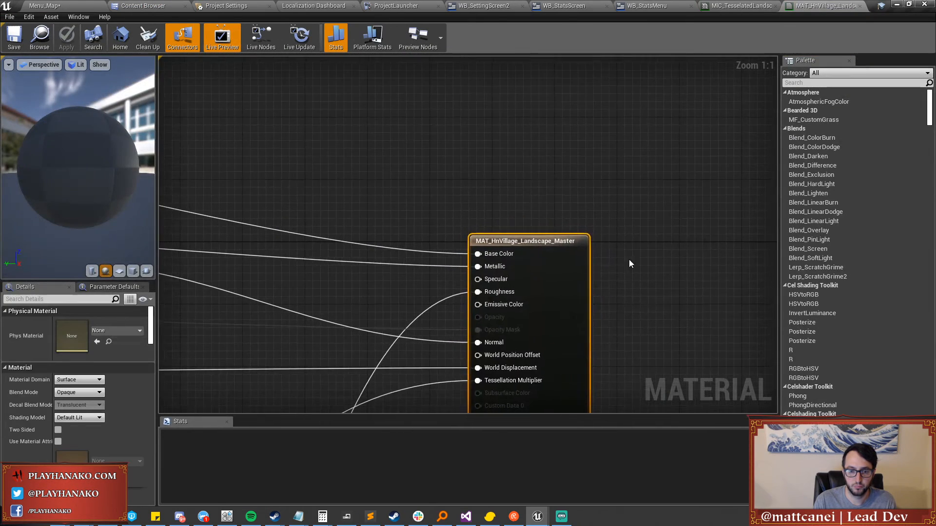
Find the Grass output node in the material graph and move it farther from Sample 'AltBase2' to make room between them.
right_drag(588, 305, 589, 369)
scroll(505, 183, up, 5)
right_drag(495, 134, 490, 239)
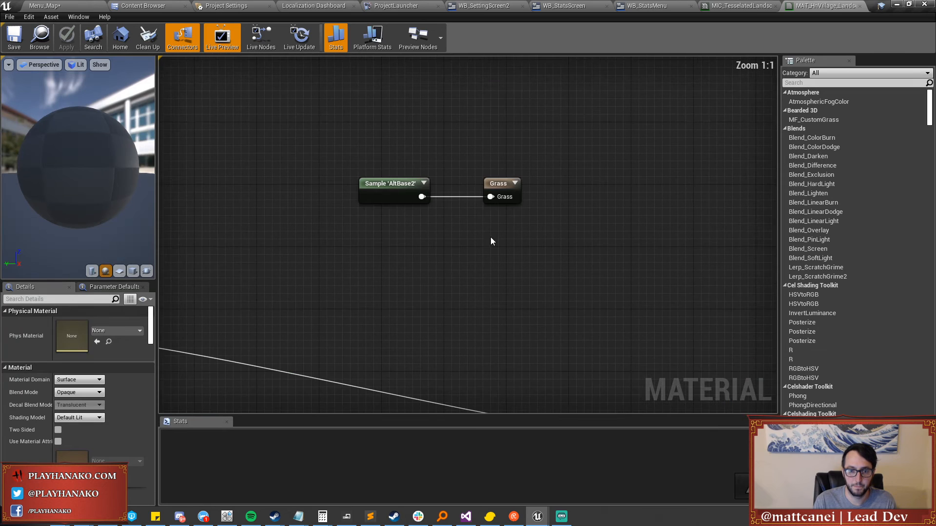
drag(498, 183, 560, 184)
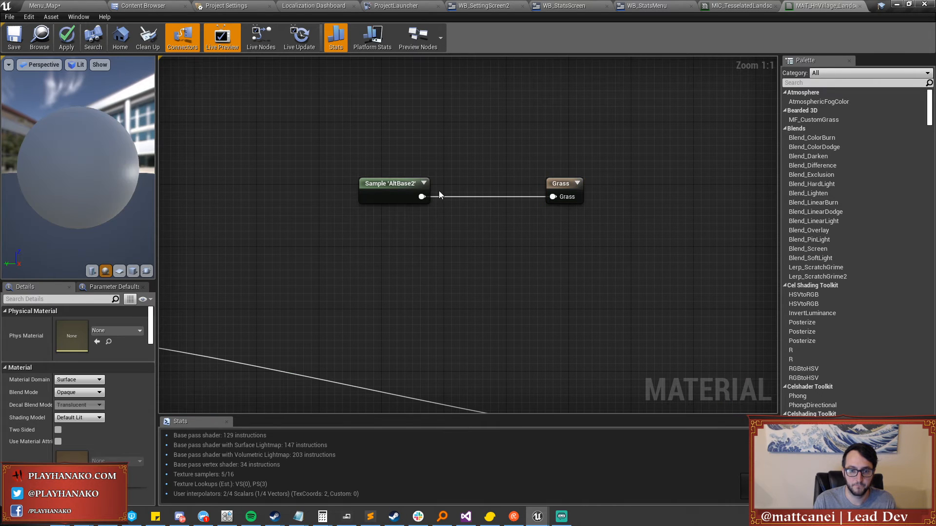
Add a static switch parameter named EnableGrass near the Sample 'AltBase2' and Grass nodes.
right_click(451, 227)
text(static swt)
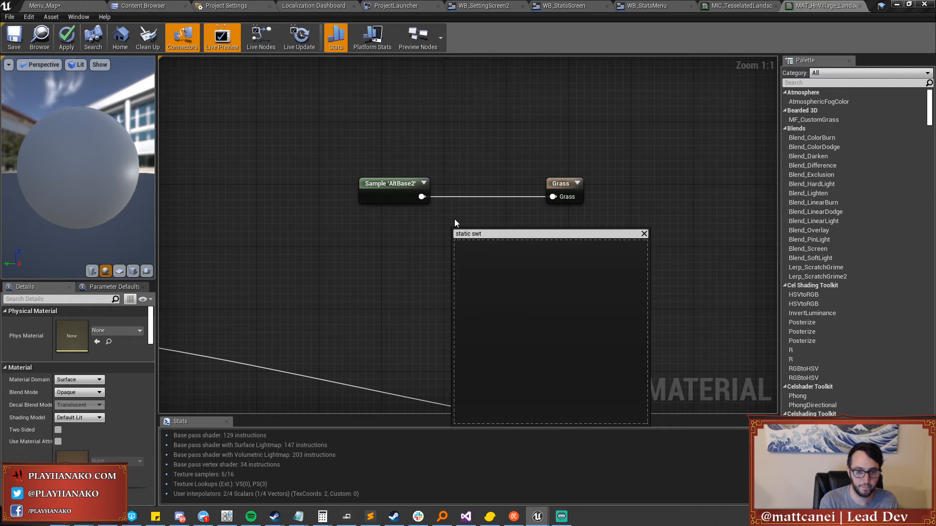
click(497, 235)
key(BackSpace)
key(Down)
key(Return)
text(E)
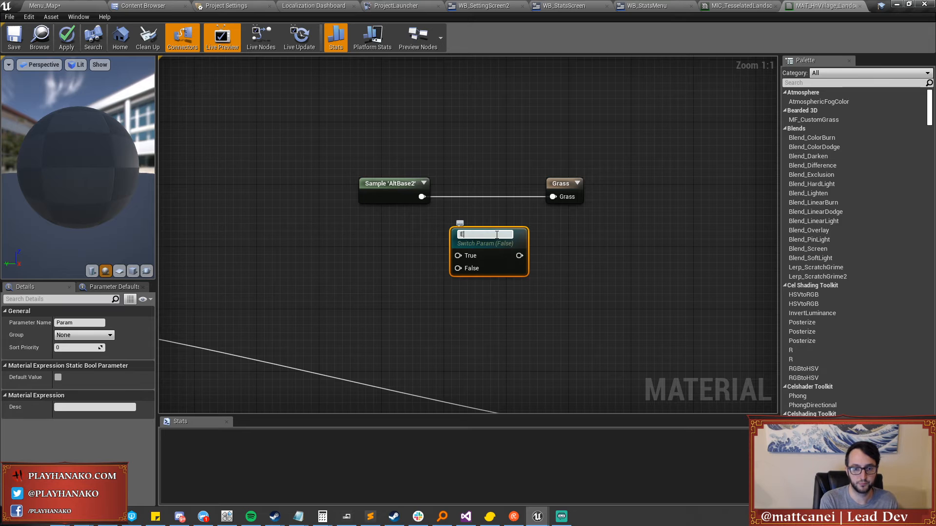
key(Return)
Wire Sample 'AltBase2' through EnableGrass's True input to Grass, align the switch between them and set its default value to true.
drag(421, 197, 457, 253)
drag(519, 254, 554, 198)
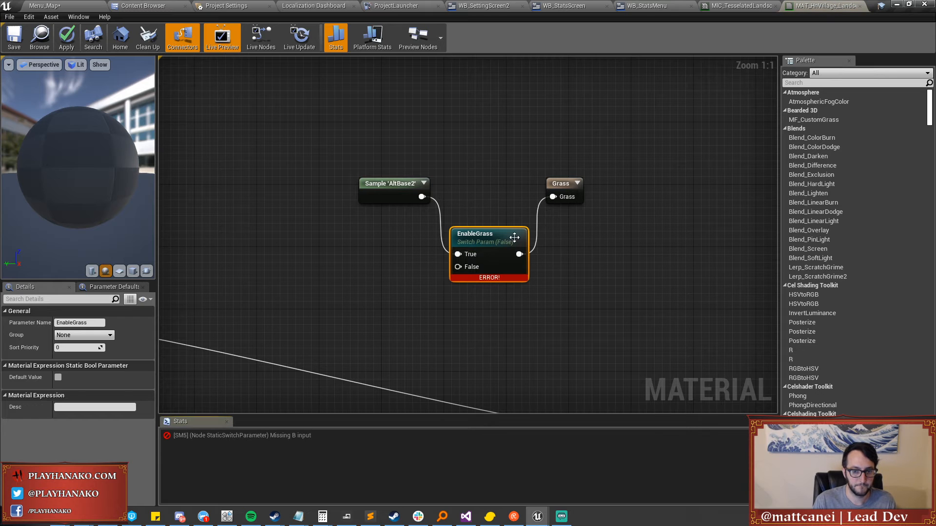
drag(503, 240, 504, 189)
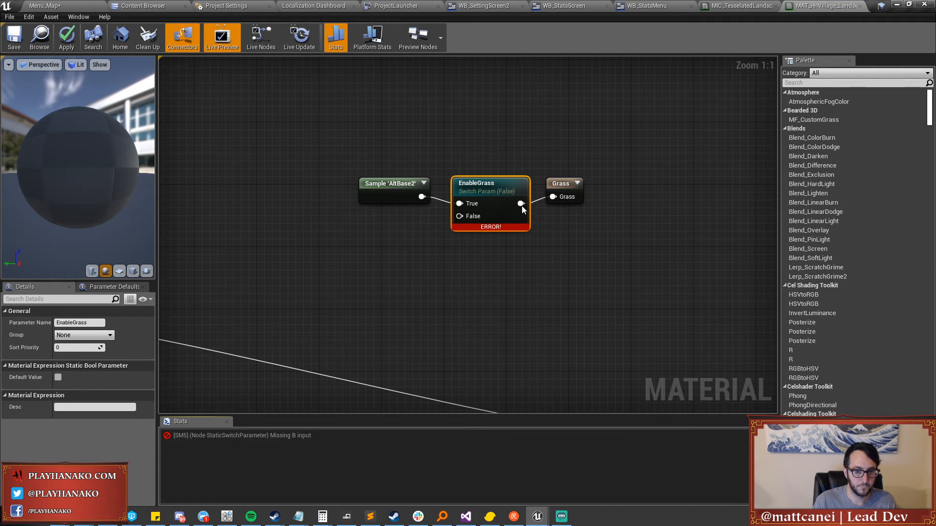
click(58, 376)
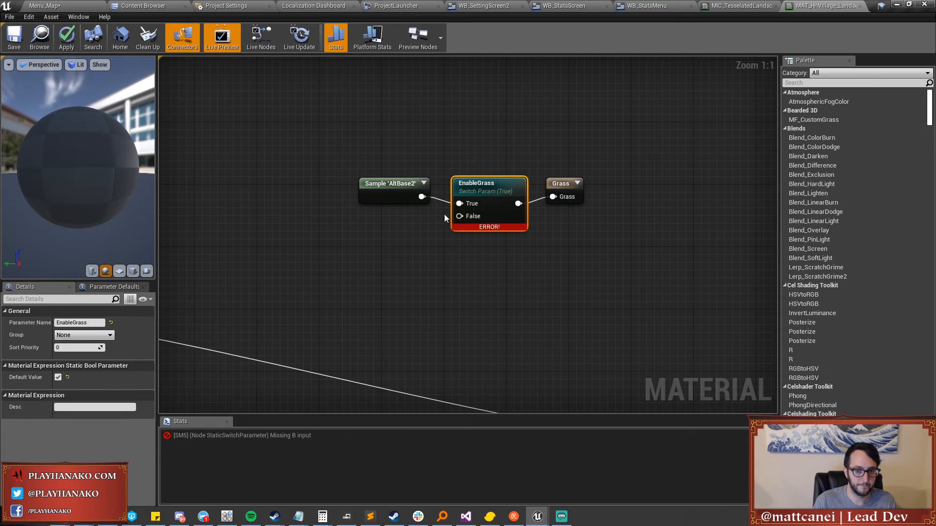
Connect a new constant of 0 to EnableGrass's False input and save the master material.
click(399, 228)
drag(417, 247, 459, 216)
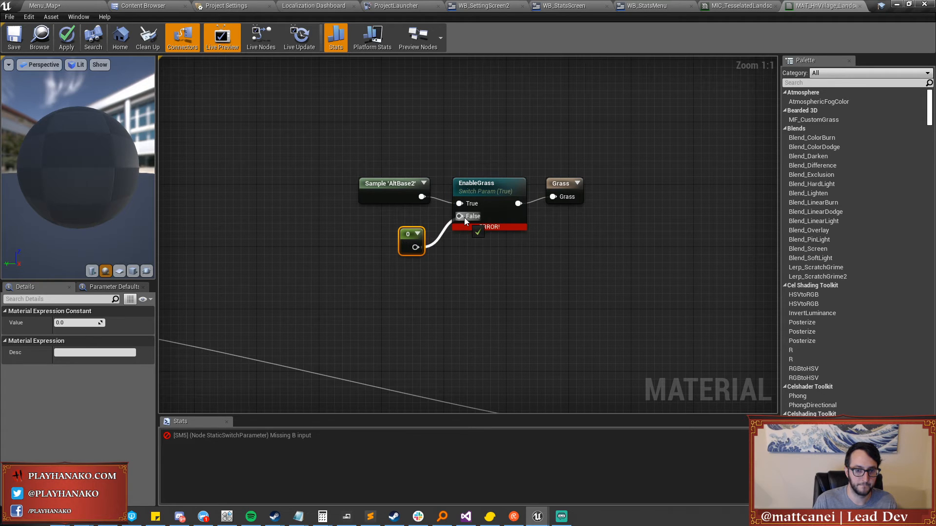
click(11, 41)
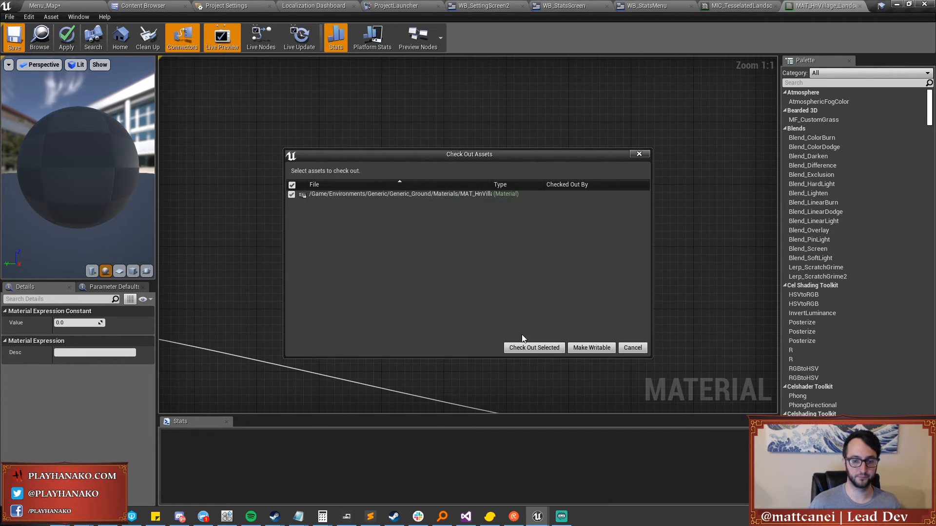
Check out the master landscape material and create an instance of MIC_TesselatedLandscape_HnVill named MIC_Landscape_Lobby.
click(524, 346)
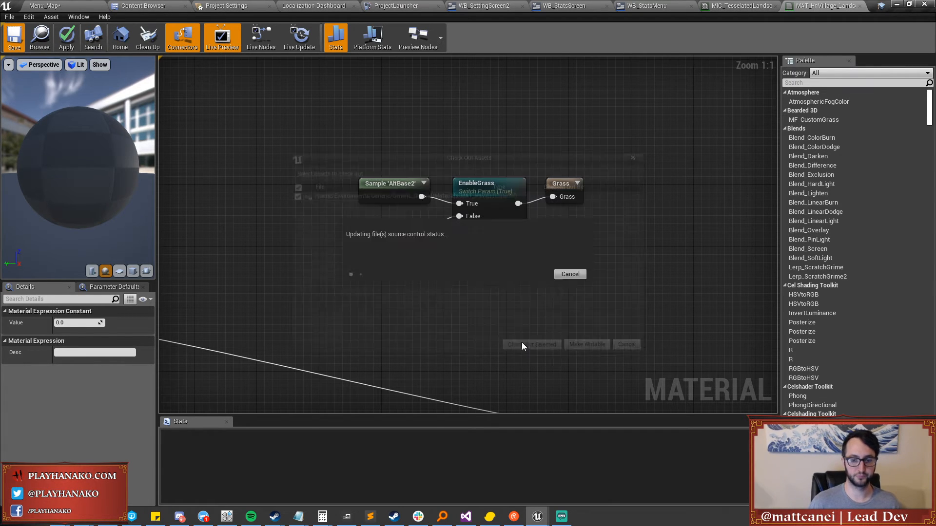
click(738, 5)
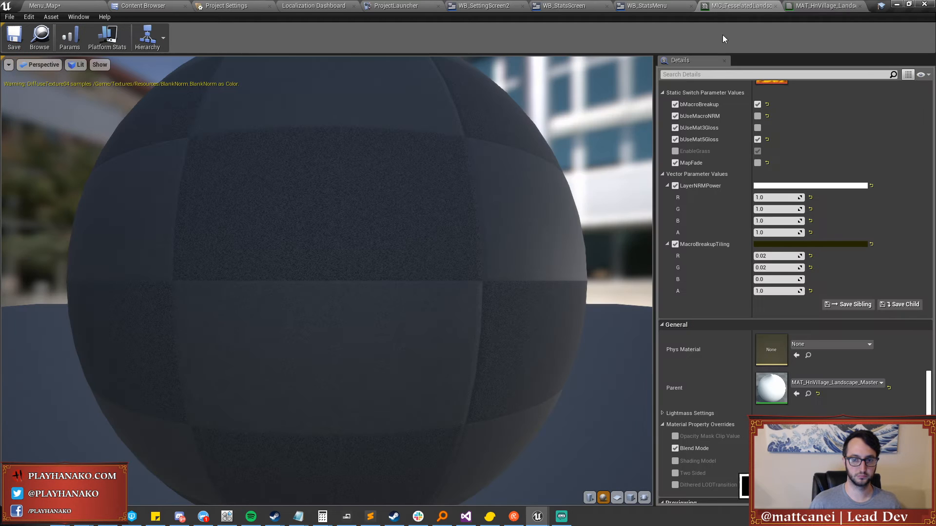
click(44, 43)
right_click(349, 97)
click(350, 103)
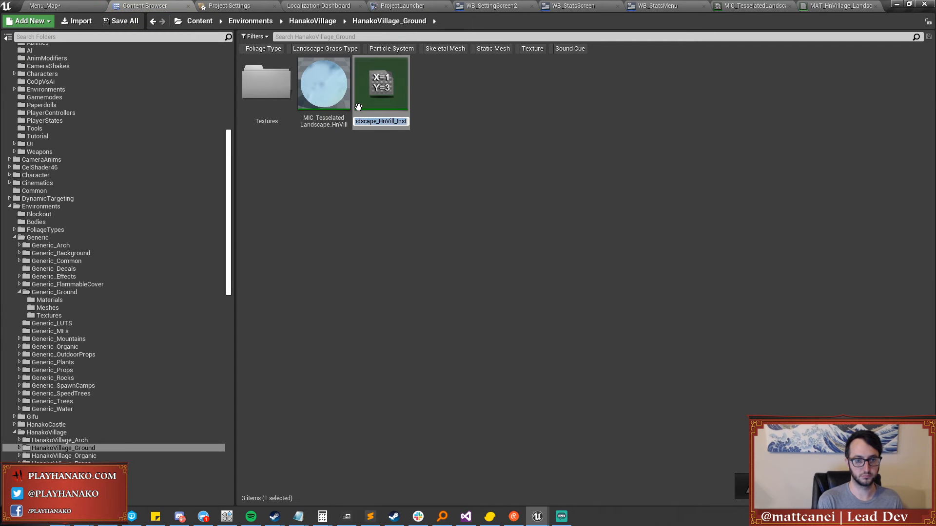
text(MIC_Landscape)
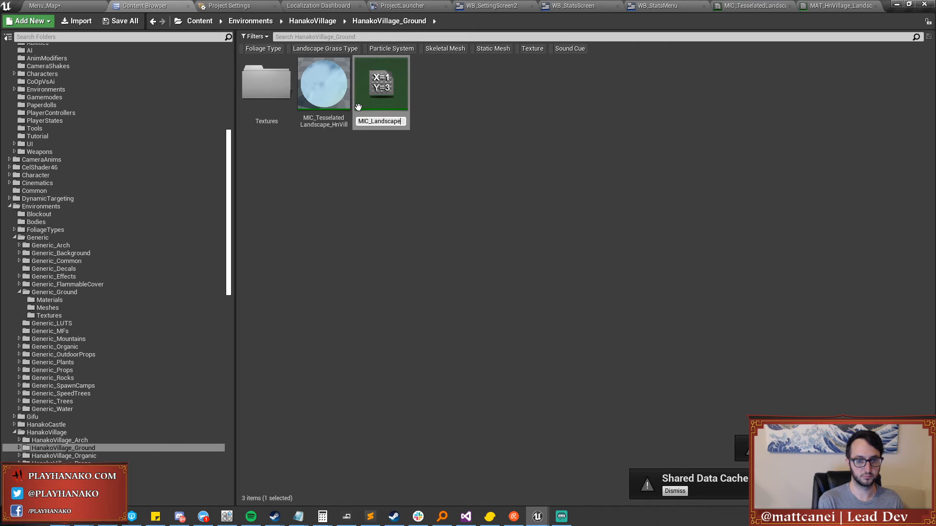
text(_Lobby)
key(Return)
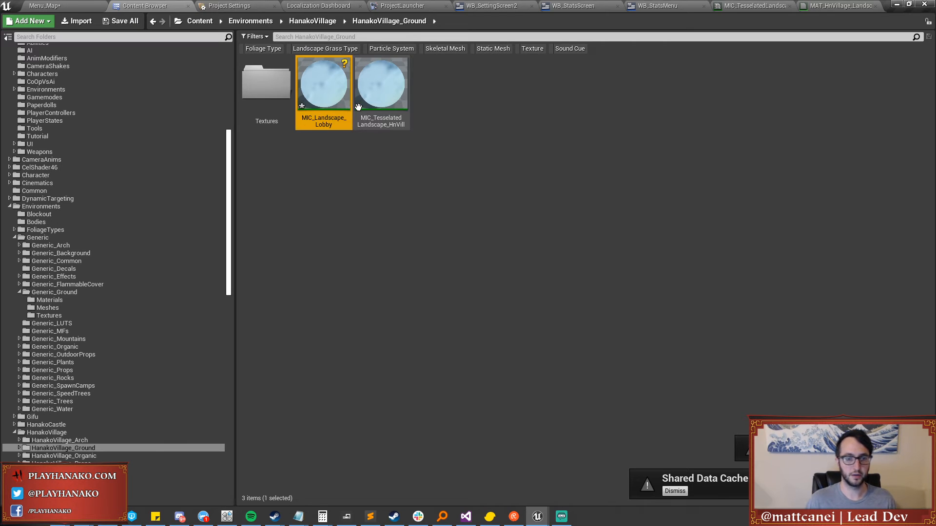
Override the EnableGrass parameter in MIC_Landscape_Lobby, switch it off, and save the material instance.
double_click(321, 95)
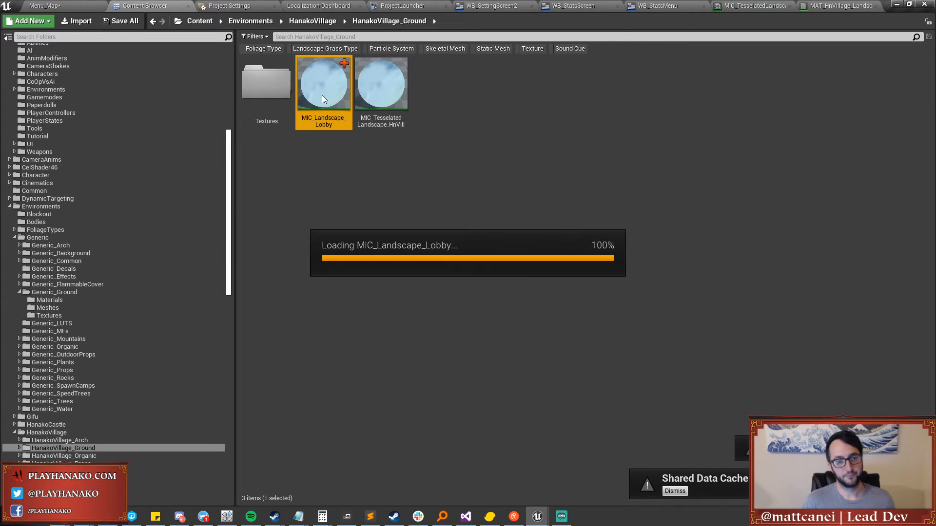
scroll(734, 330, down, 10)
click(691, 74)
text(grass)
click(675, 109)
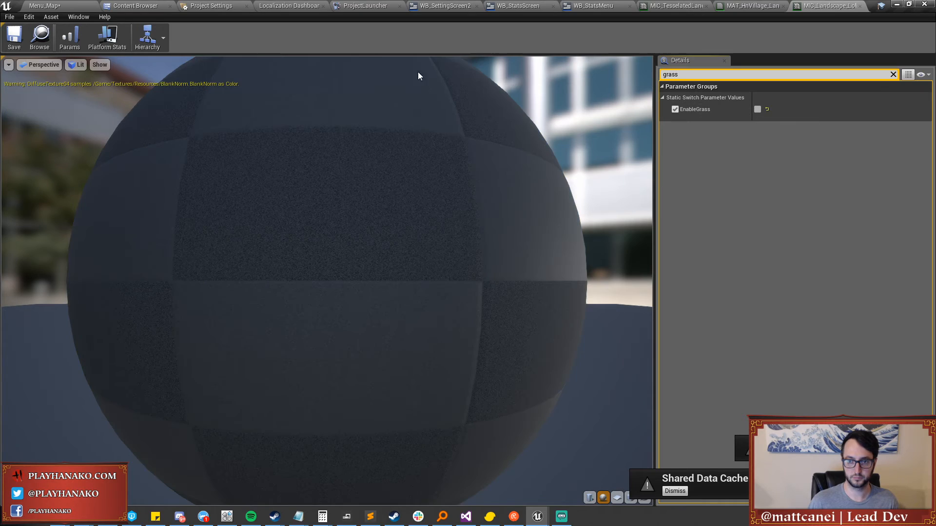
click(14, 37)
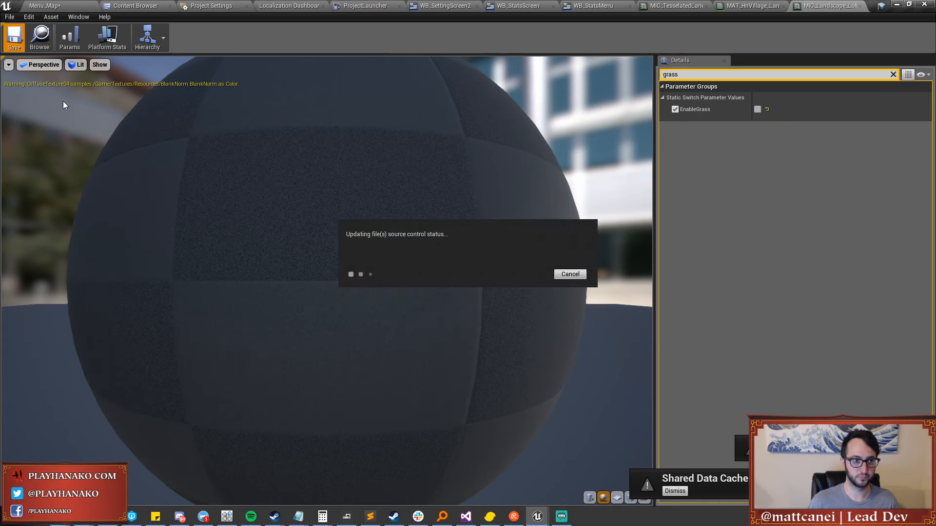
Assign MIC_Landscape_Lobby as the Landscape Material of the Landscape actor in Menu_Map.
click(49, 5)
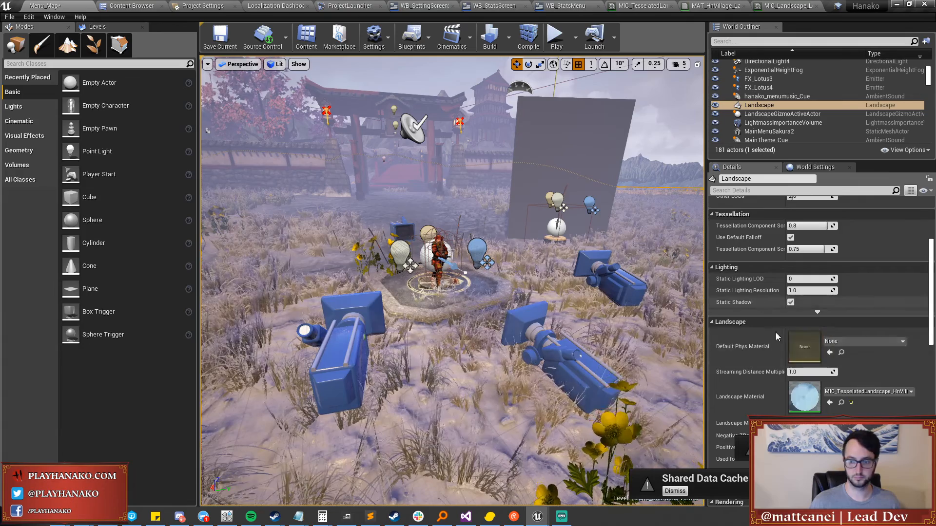
click(856, 393)
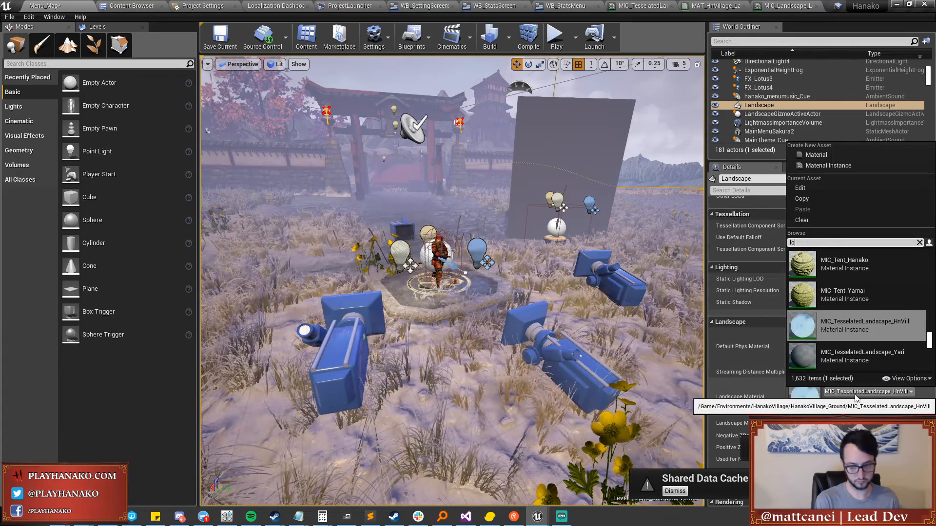
text(lobby)
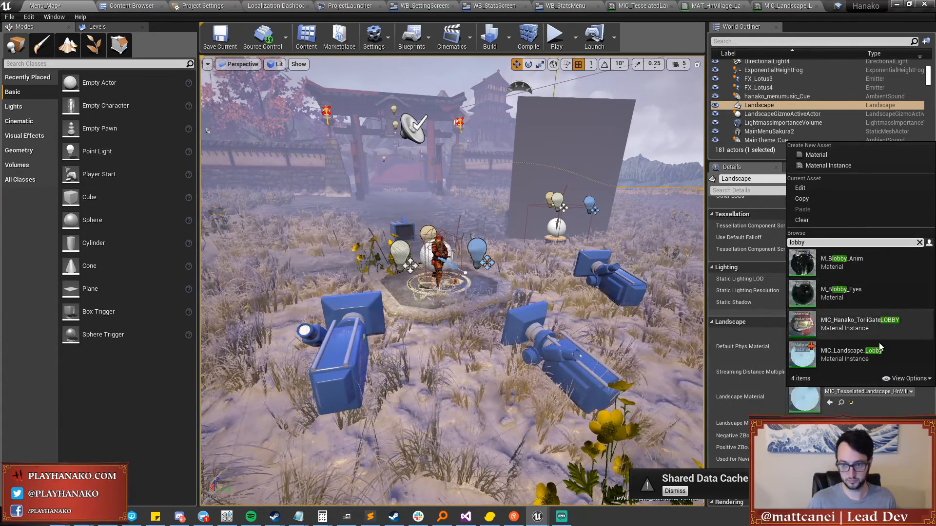
click(868, 353)
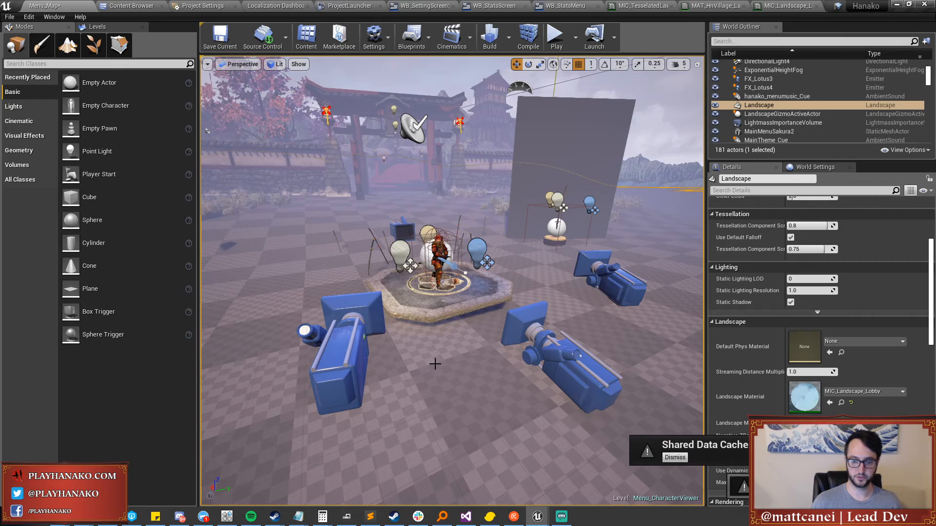
Examine the landscape around the character platform in the level view.
scroll(435, 316, up, 5)
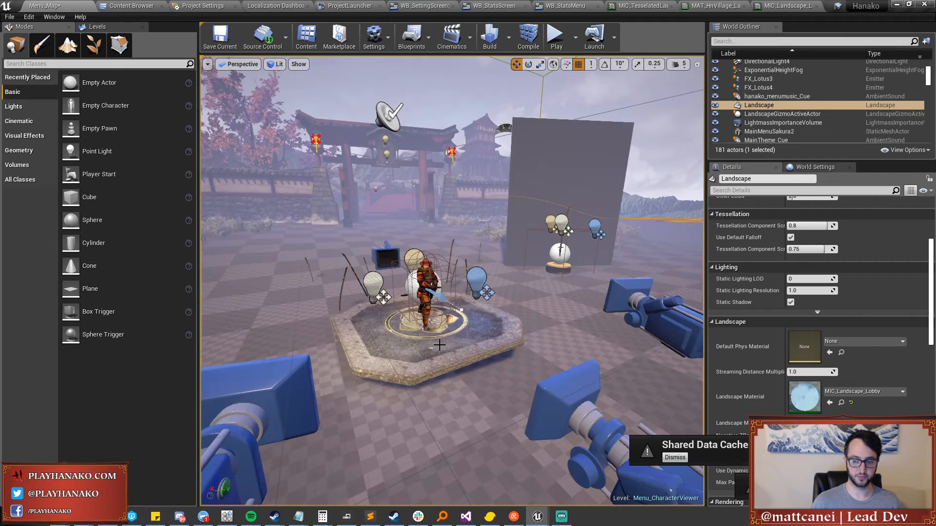
scroll(440, 345, up, 1)
scroll(439, 345, down, 3)
scroll(440, 345, up, 2)
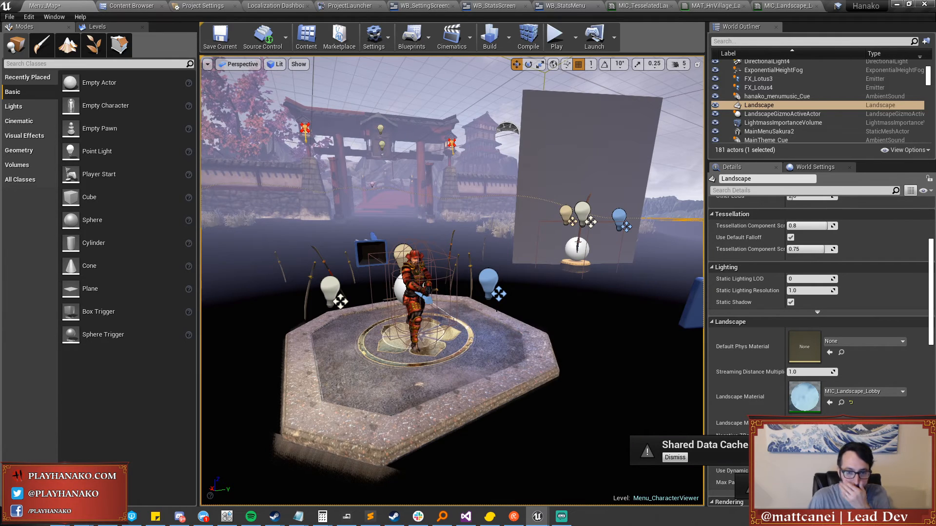
scroll(559, 289, down, 2)
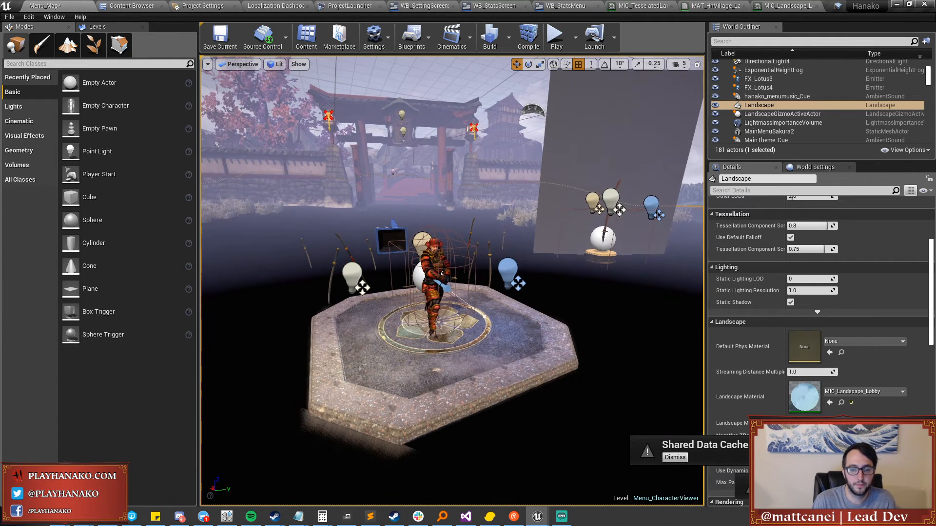
scroll(559, 289, up, 2)
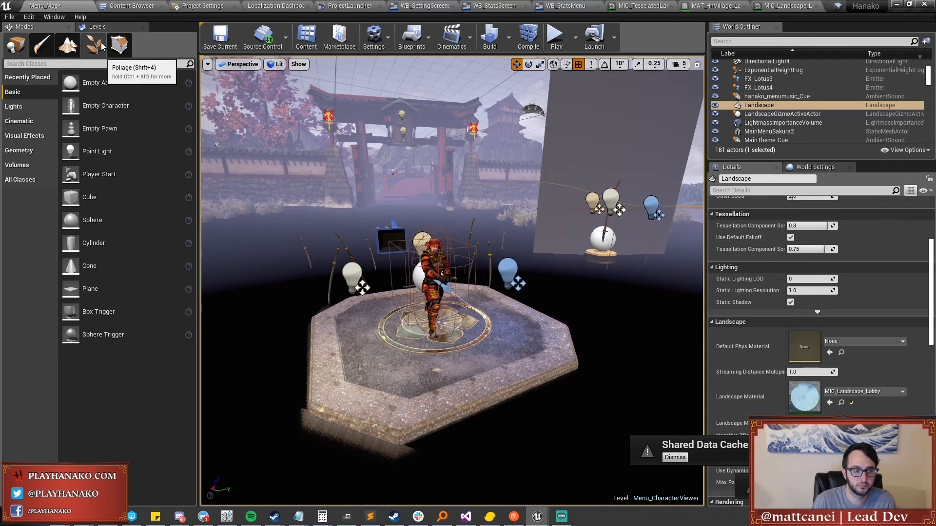
Hide the Menu_CharacterViewer sublevel, show Menu_Garden, and save the persistent Menu_Map level.
click(97, 27)
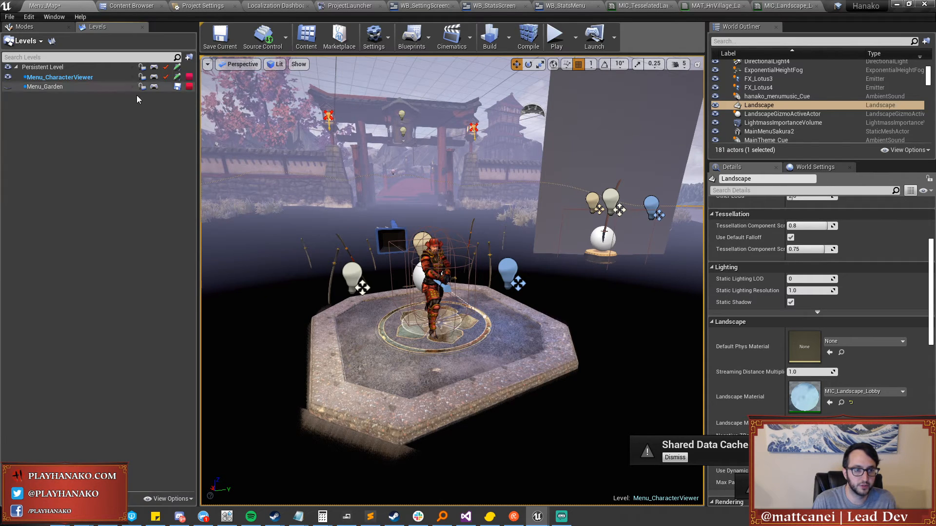
click(177, 67)
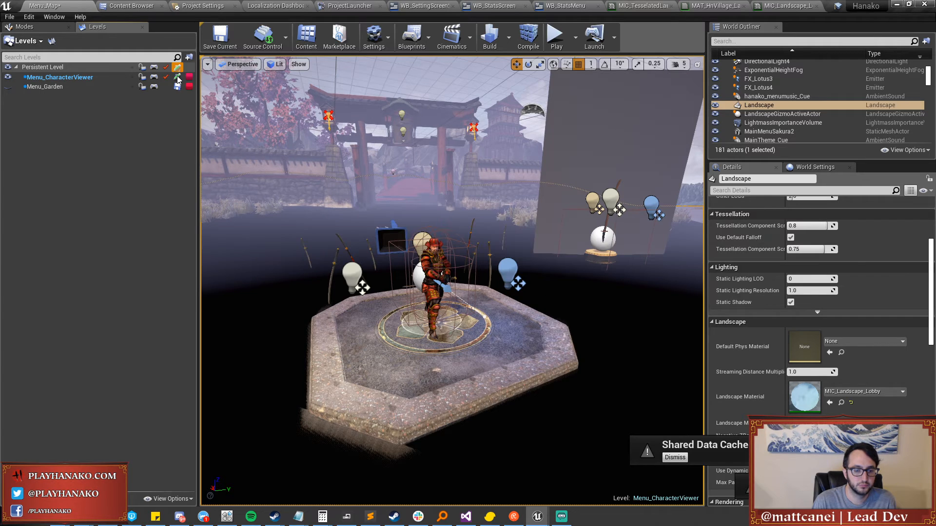
right_drag(565, 302, 565, 303)
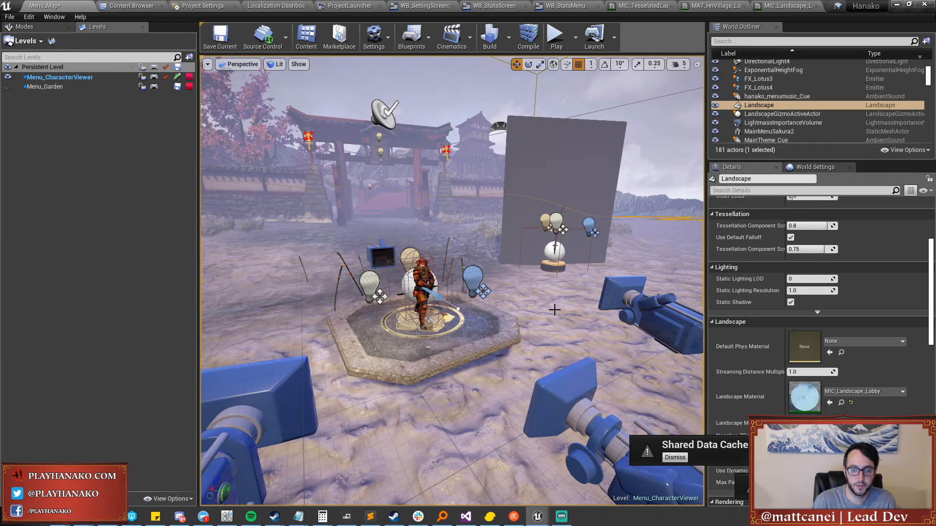
click(8, 77)
click(8, 87)
click(178, 87)
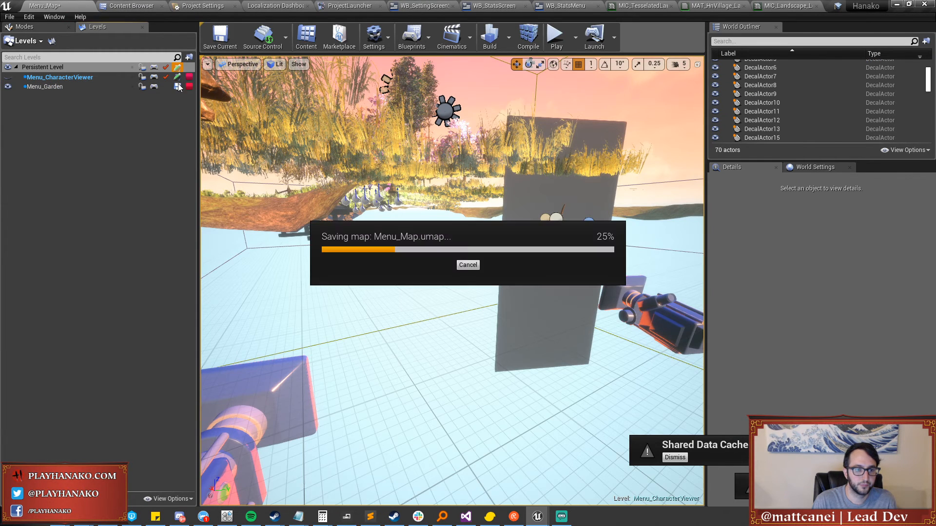
Look over the garden level, enlarge the level view to full screen, and start a play session.
right_drag(487, 214, 479, 210)
key(F11)
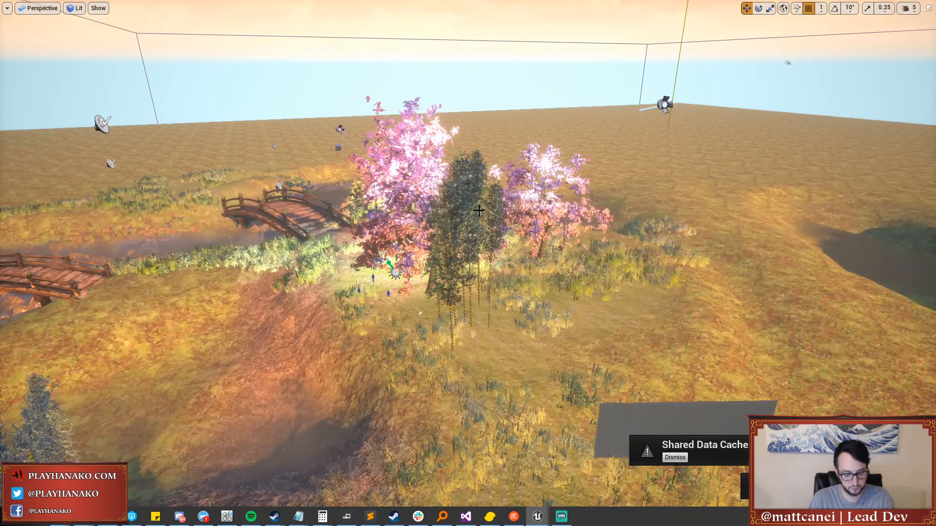
key(alt+p)
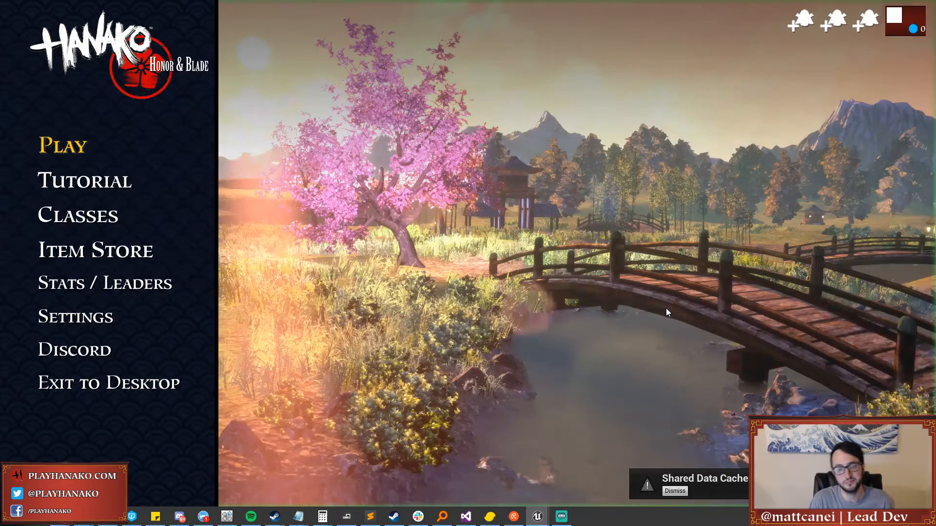
Move through the game's main menu entries and open the Classes screen.
key(Down)
key(Down)
key(Down)
key(Down)
key(Down)
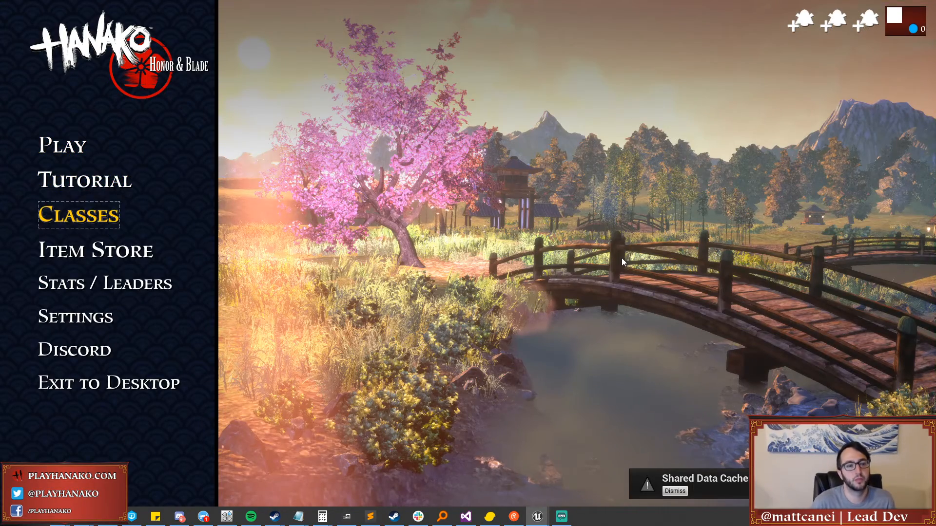
key(Up)
key(Up)
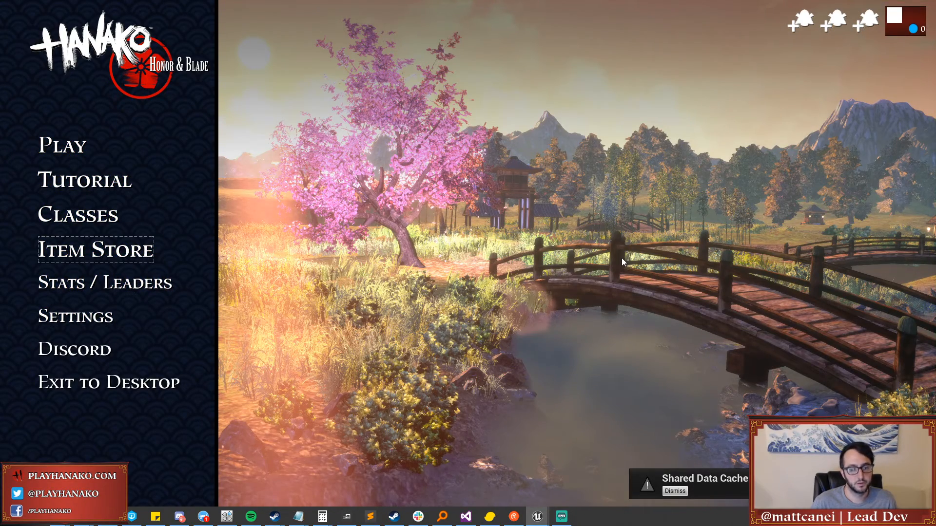
key(Return)
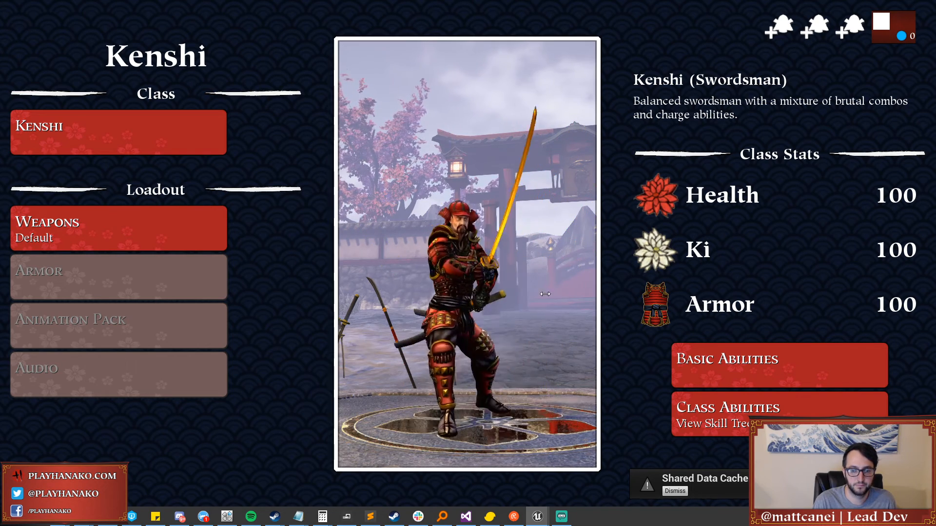
Examine the Kenshi skill tree's active, talent and stat skills, dismiss the Shared Data Cache notice, and return to the class screen.
click(148, 134)
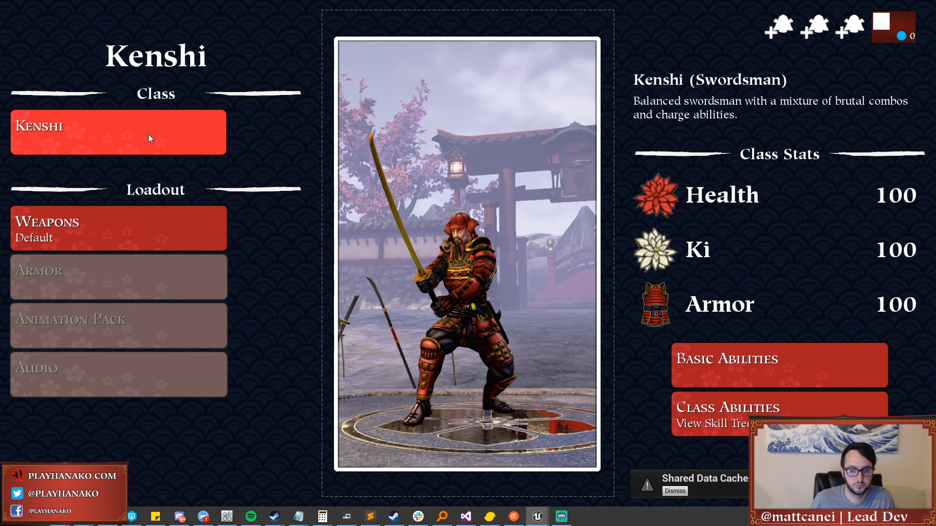
click(148, 134)
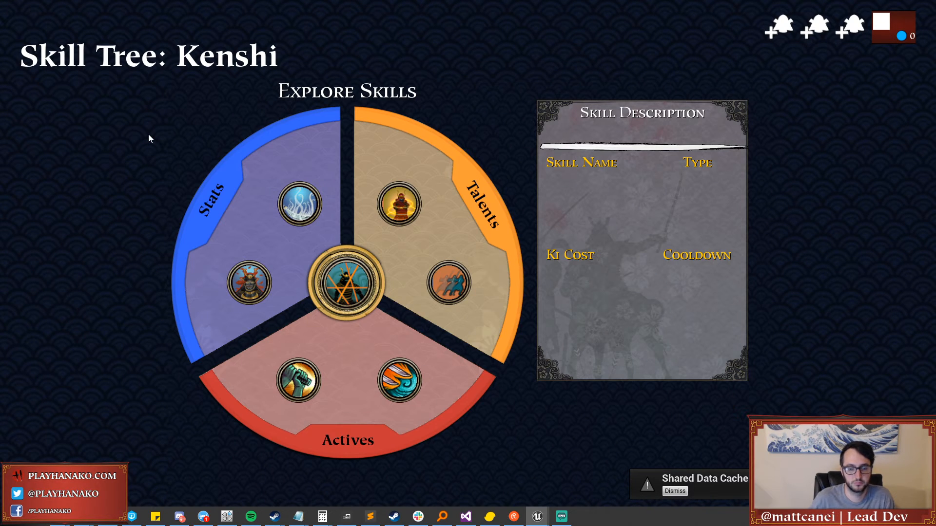
click(297, 393)
click(395, 376)
click(442, 268)
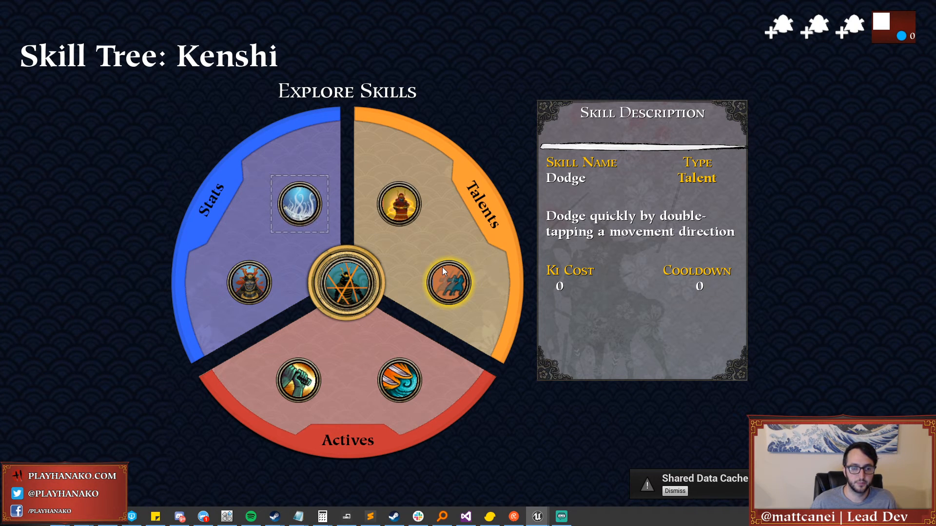
mouse_move(244, 275)
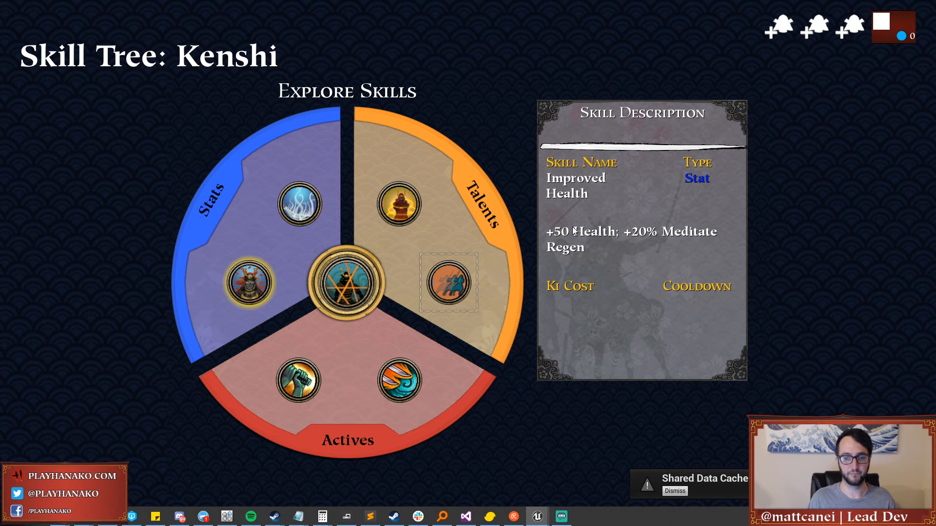
click(678, 493)
key(Escape)
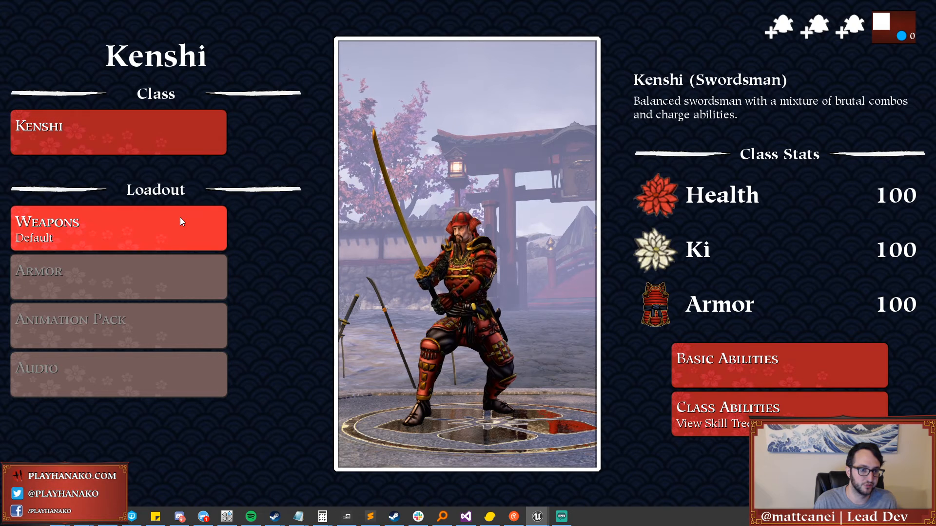
View the Kenshi weapon skins and return to the game's main menu.
click(193, 226)
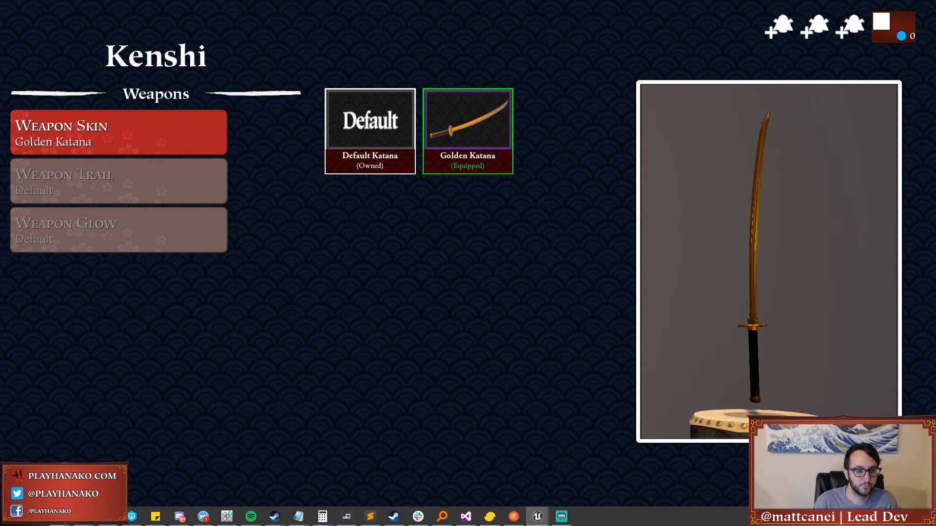
key(Escape)
key(Escape)
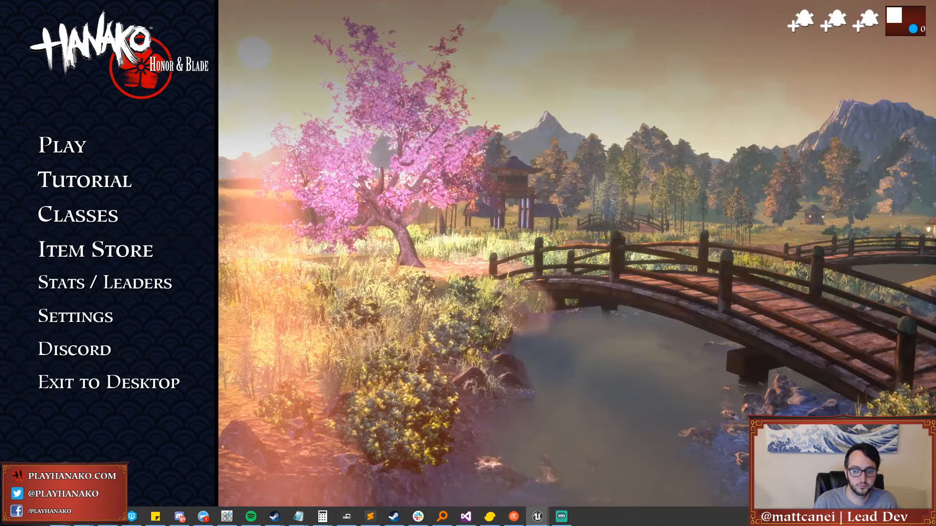
Exit the game to end the play session and restore the normal editor layout.
click(107, 382)
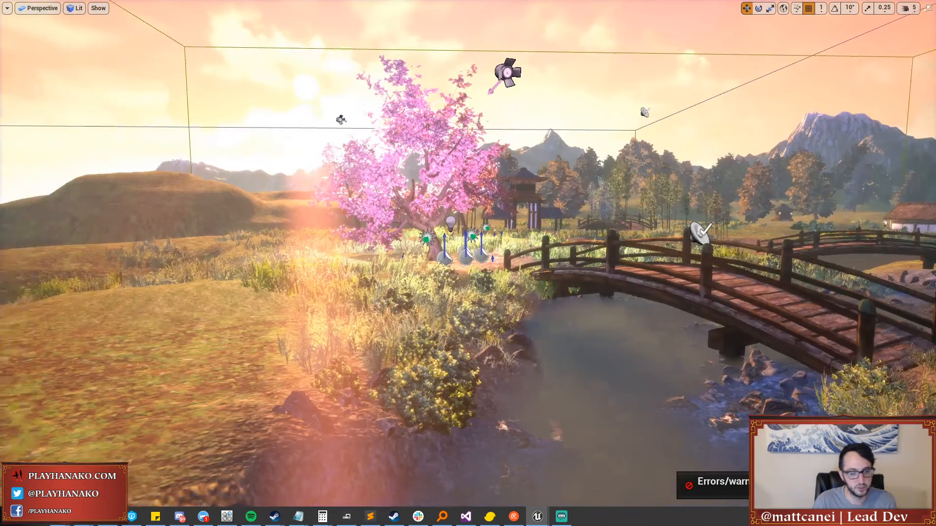
right_drag(299, 283, 311, 280)
key(F11)
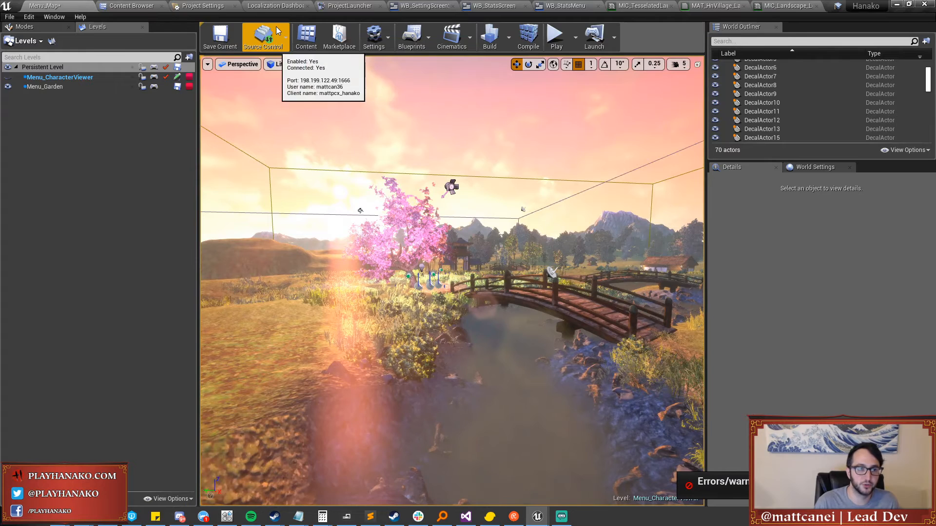
click(137, 7)
scroll(124, 438, down, 8)
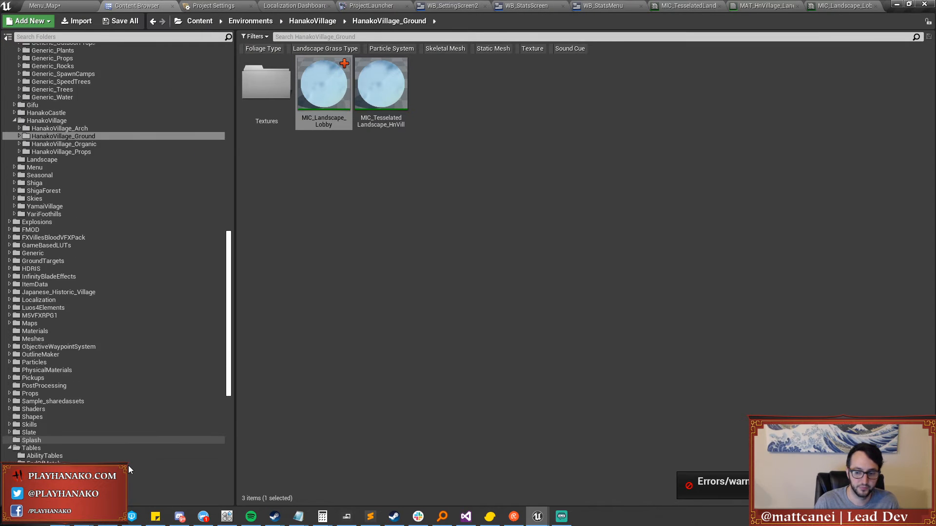
scroll(109, 395, down, 4)
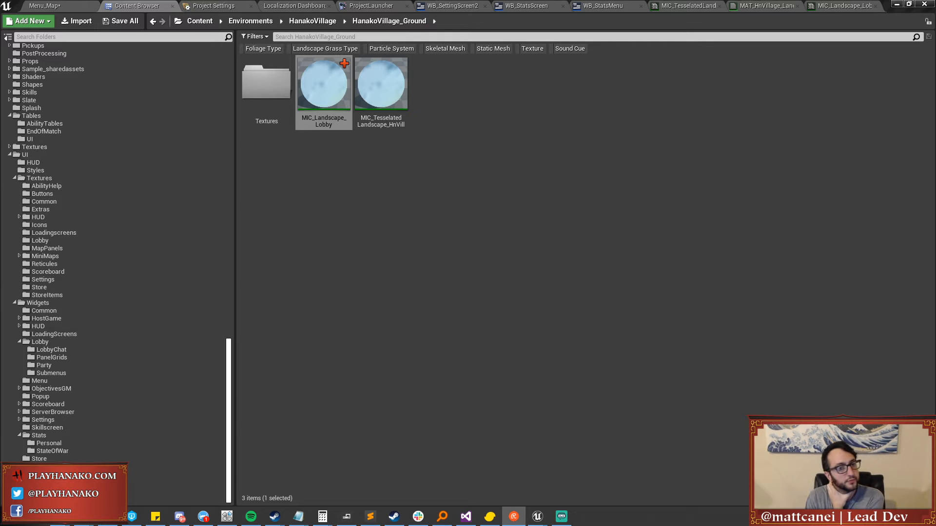
click(323, 91)
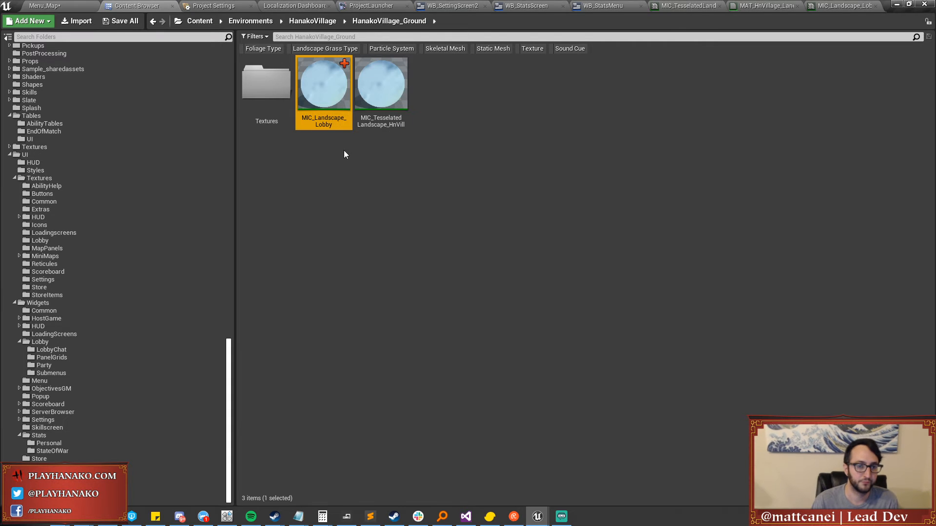
Save the Menu_CharacterViewer sublevel with its visibility turned on, hide it again, and save the persistent level.
click(38, 5)
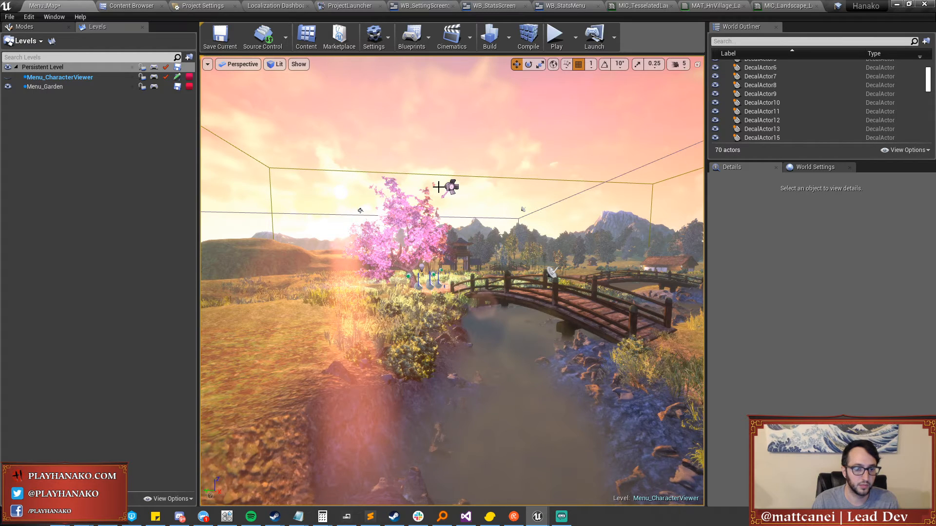
click(178, 78)
click(570, 281)
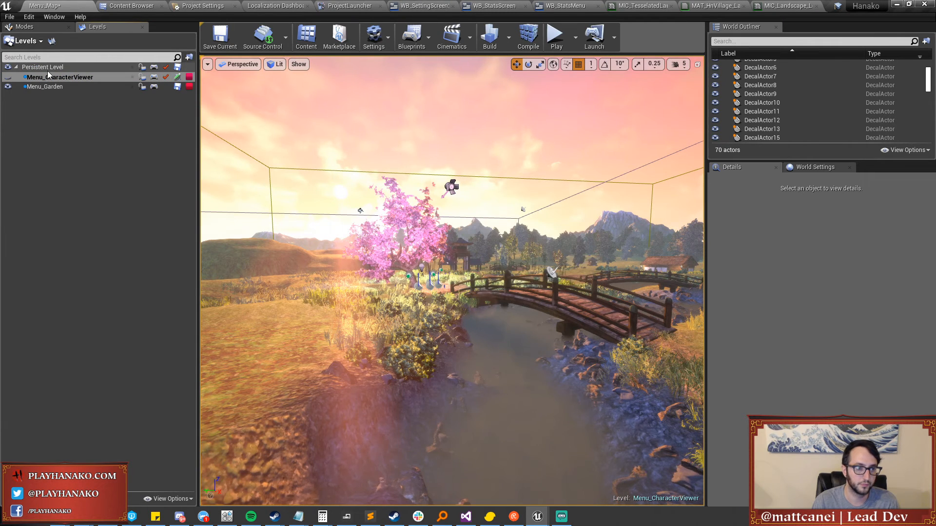
click(8, 77)
click(177, 77)
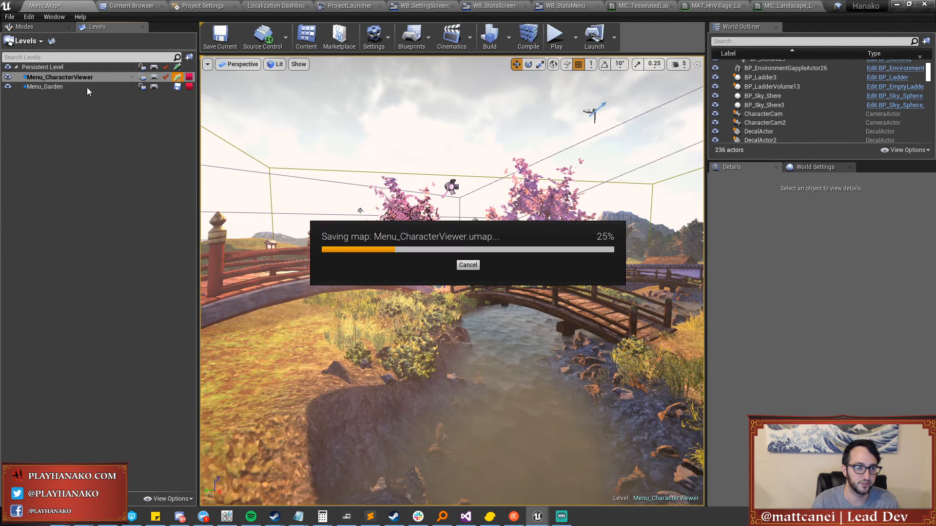
click(8, 77)
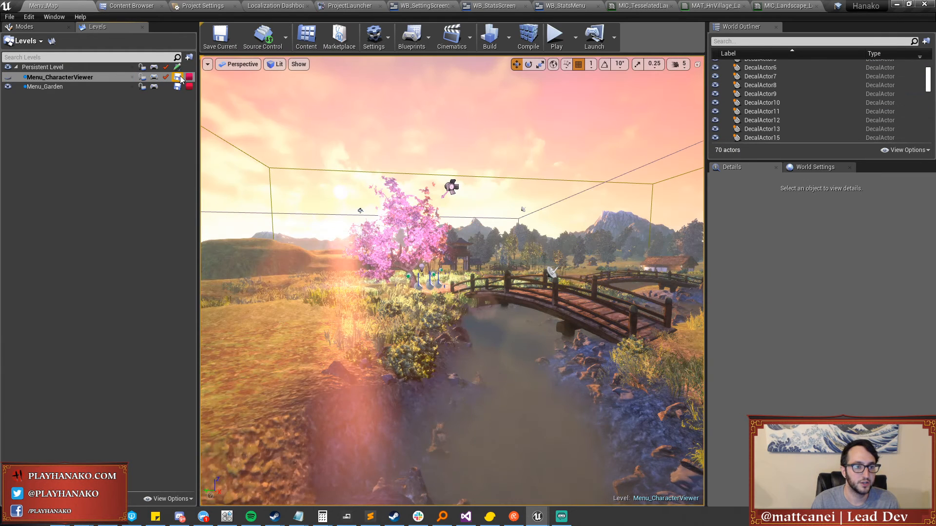
click(177, 67)
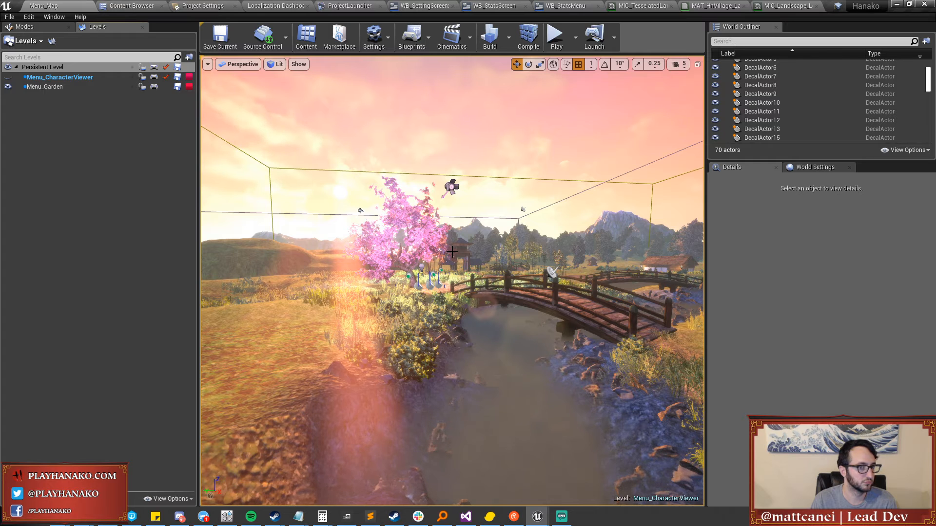
Find StoreItemTable in the Tables folder, review its default and golden weapon skin rows, and close the table.
click(130, 5)
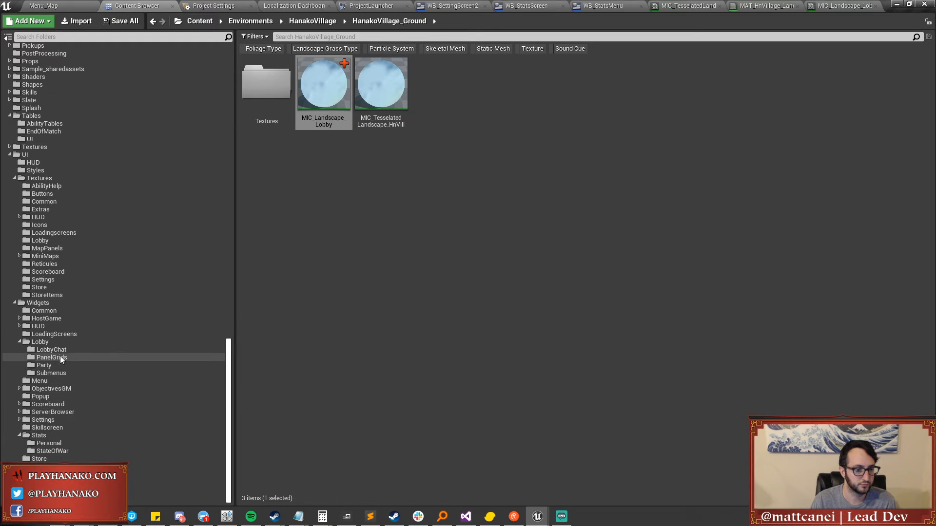
click(55, 459)
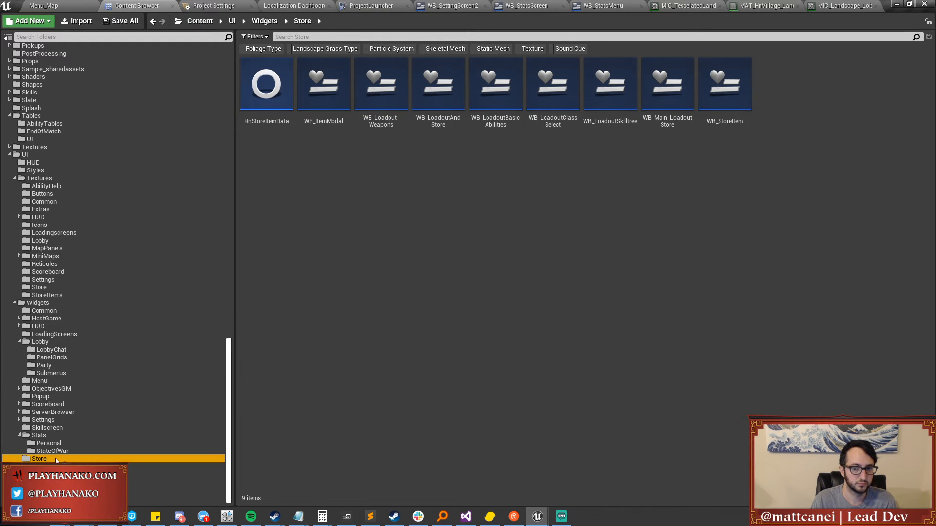
scroll(69, 343, up, 5)
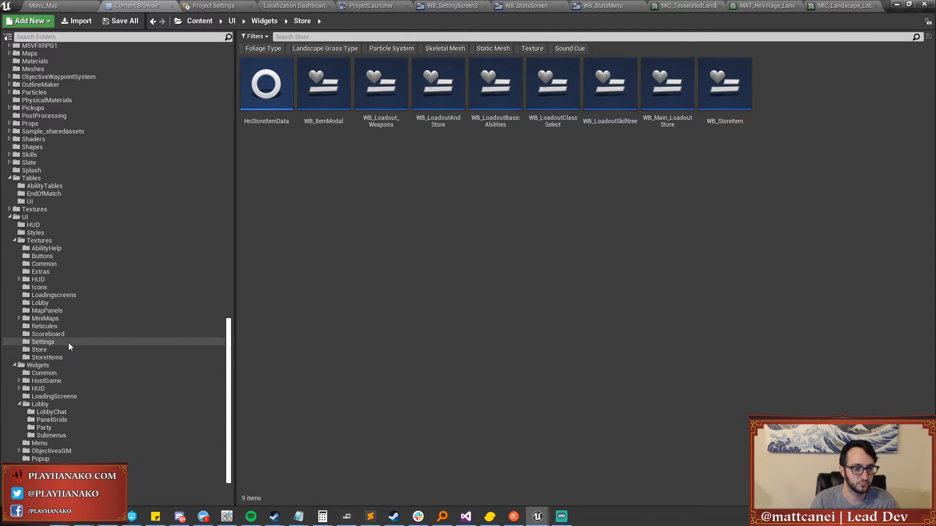
click(52, 218)
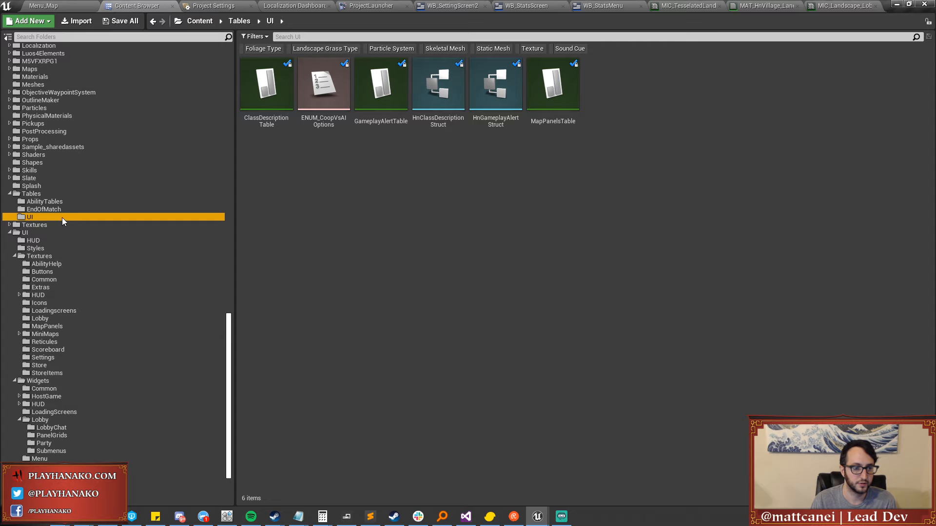
click(50, 195)
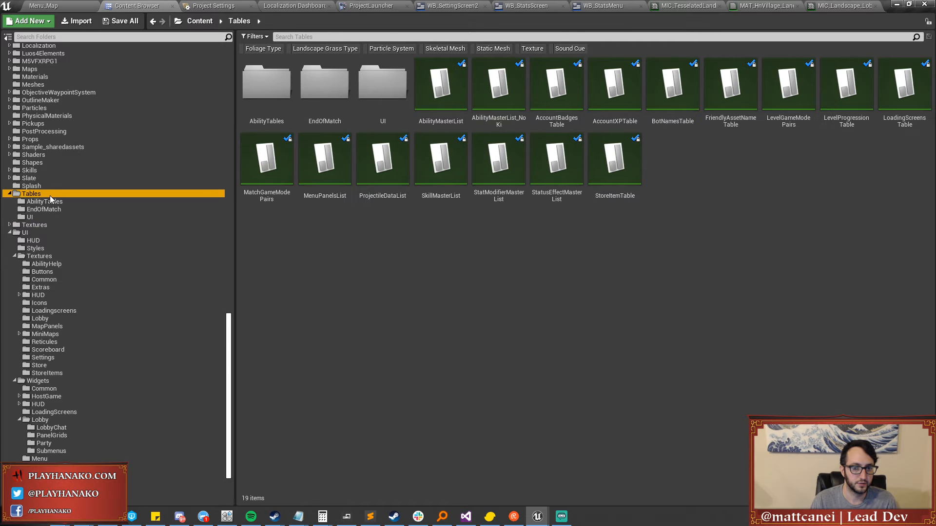
double_click(624, 159)
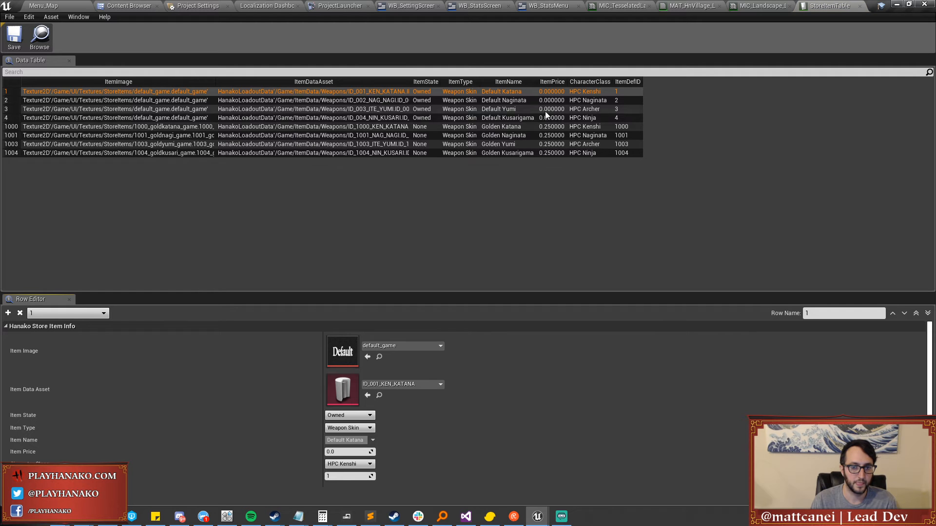
click(528, 101)
click(520, 126)
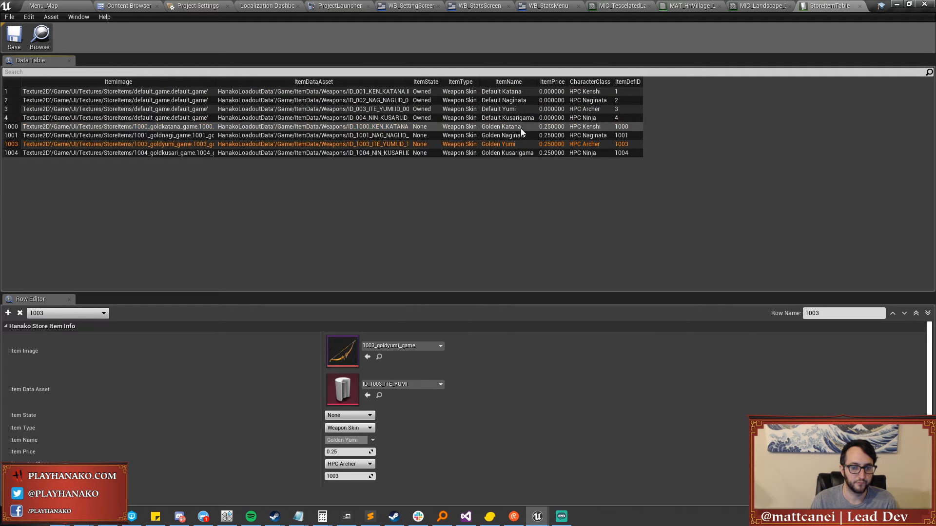
click(860, 6)
Inspect the WB_StoreItem widget from the UI/Widgets/Store folder and close it.
click(124, 8)
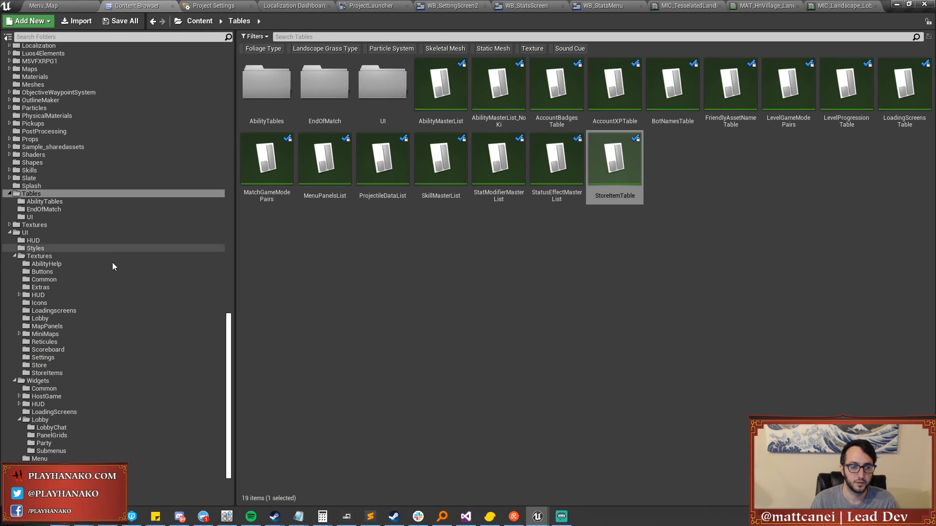
scroll(96, 323, down, 5)
click(60, 457)
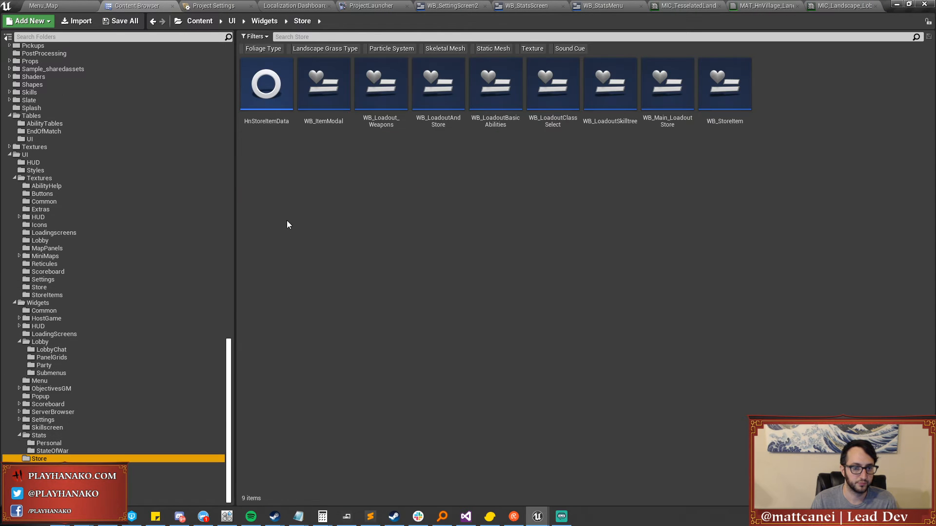
double_click(731, 113)
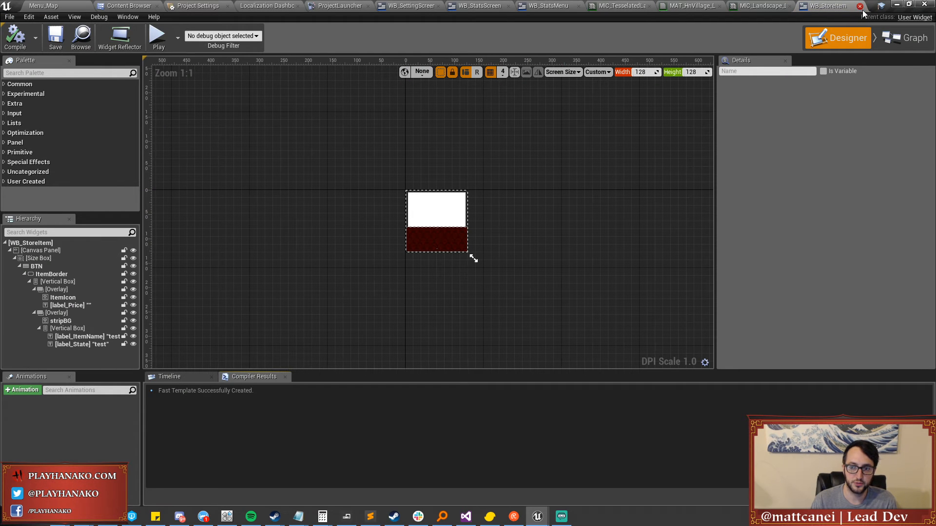
click(859, 6)
Open the WB_LoadoutClassSelect widget and review the properties of its Kenshi class card.
click(125, 5)
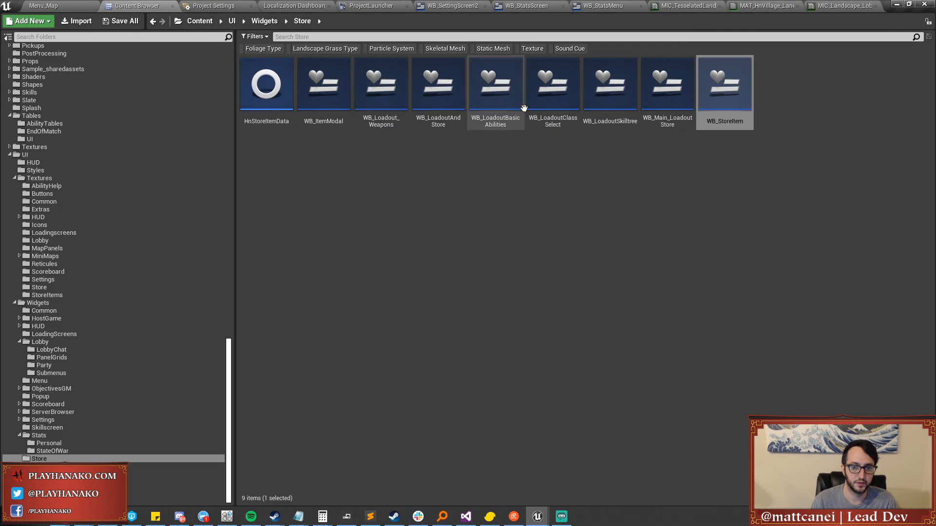
double_click(562, 113)
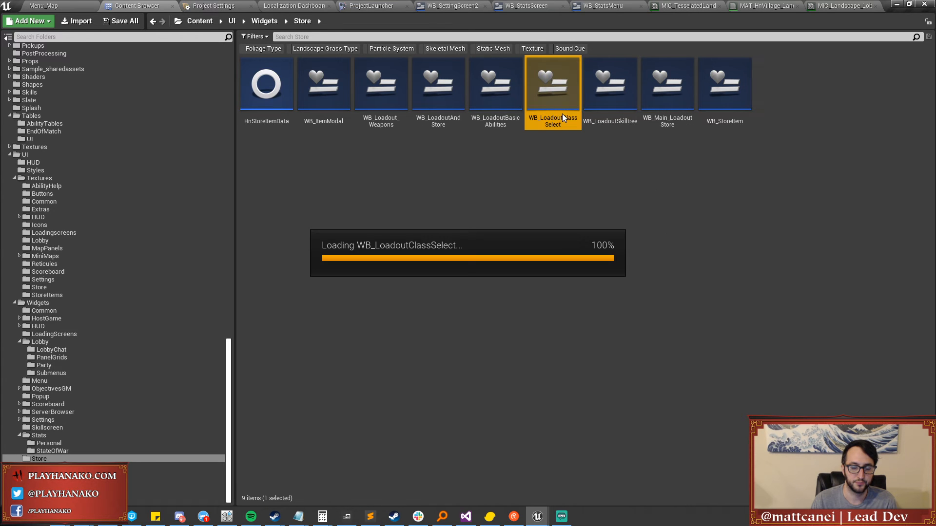
click(282, 286)
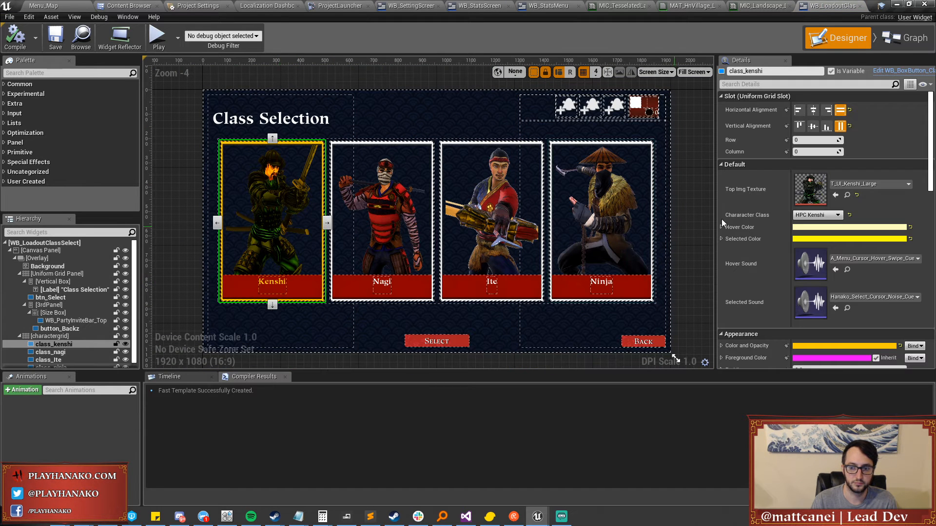
scroll(750, 206, down, 5)
scroll(750, 207, up, 5)
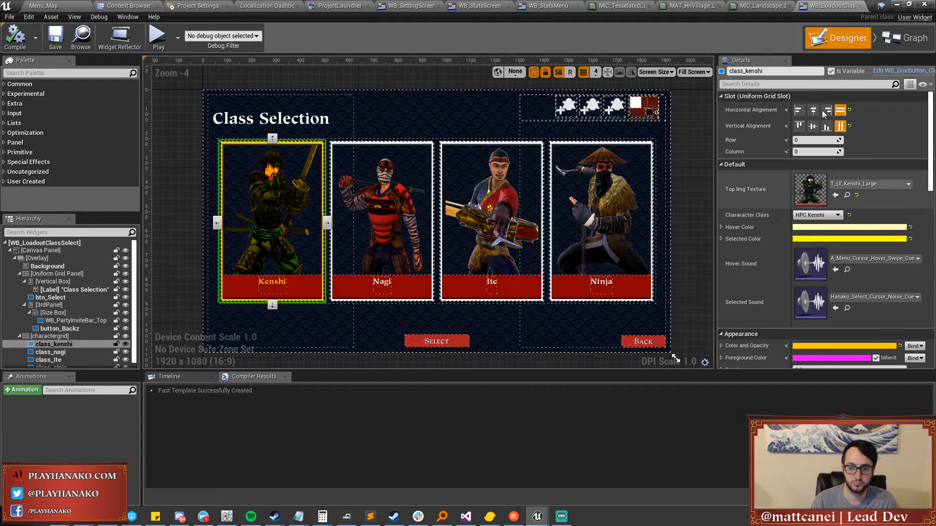
Examine how the WB_BoxButton_Classes event graph sets the class name text, and close that blueprint.
click(902, 71)
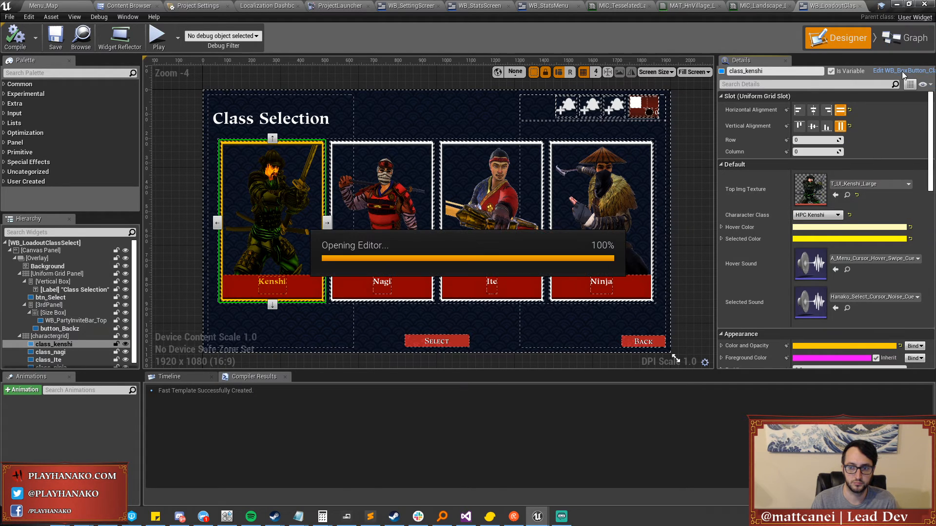
click(901, 40)
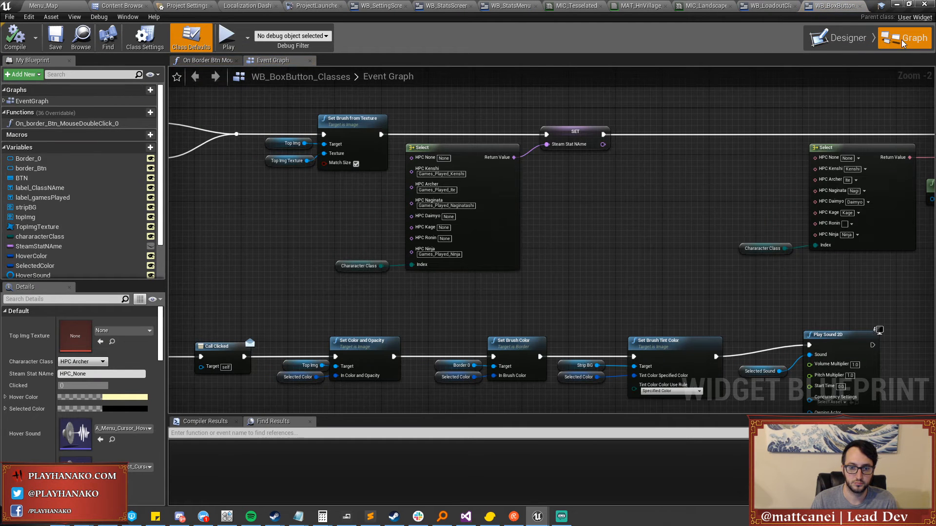
right_drag(670, 216, 415, 209)
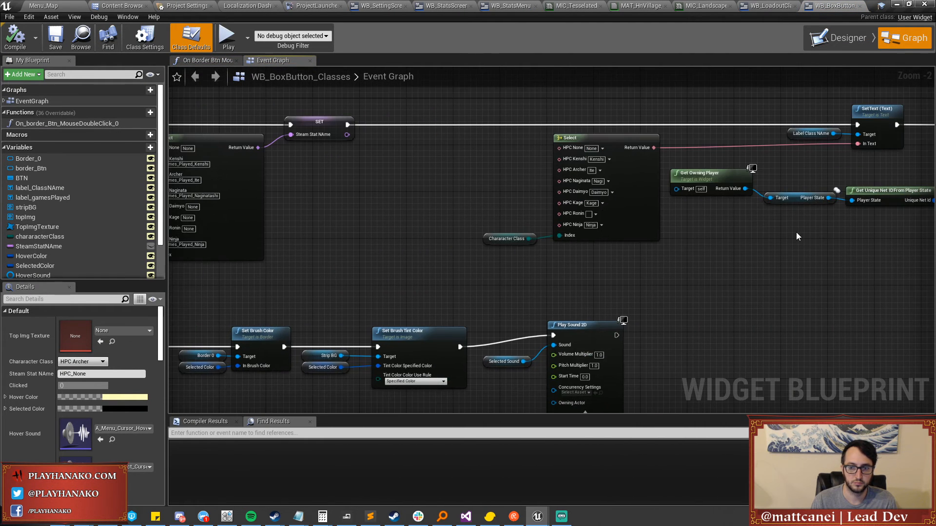
click(609, 161)
right_drag(718, 306, 712, 305)
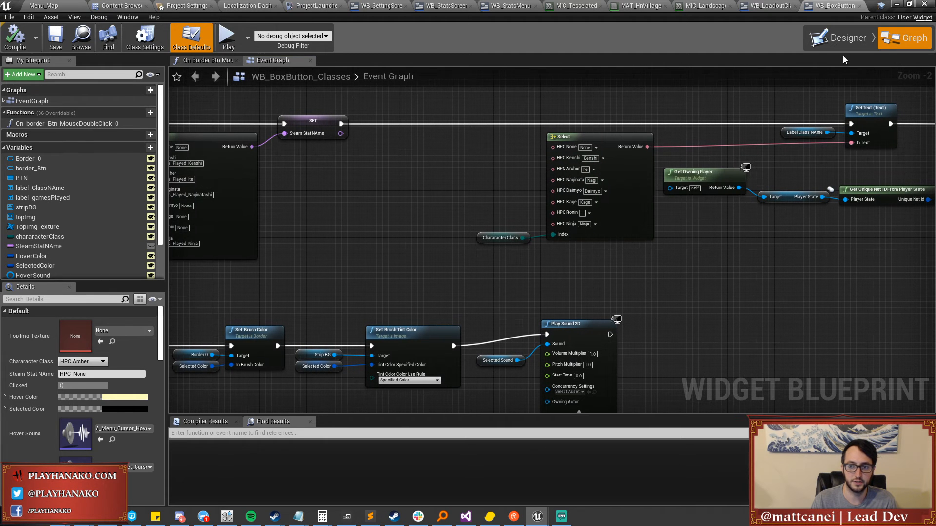
click(861, 6)
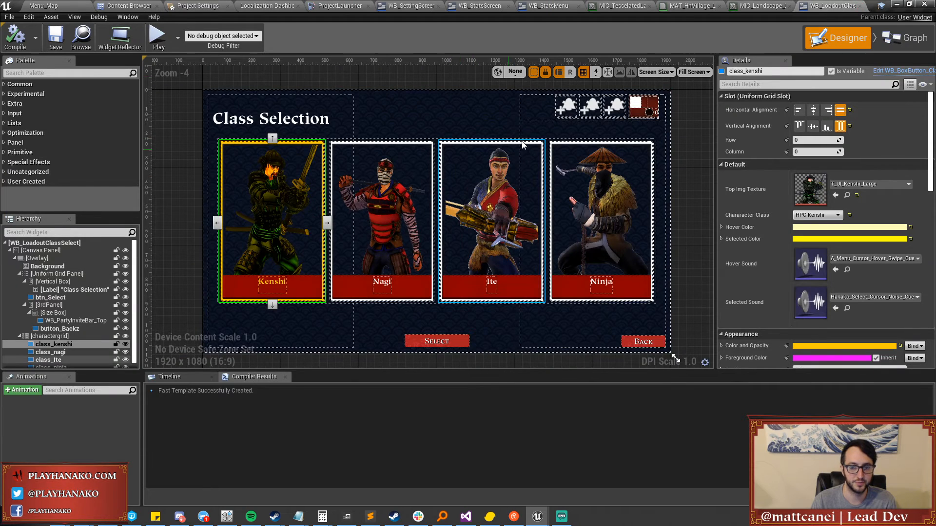
Turn off the dashed widget outlines in the class selection designer and check its title and Select button.
click(534, 72)
click(307, 126)
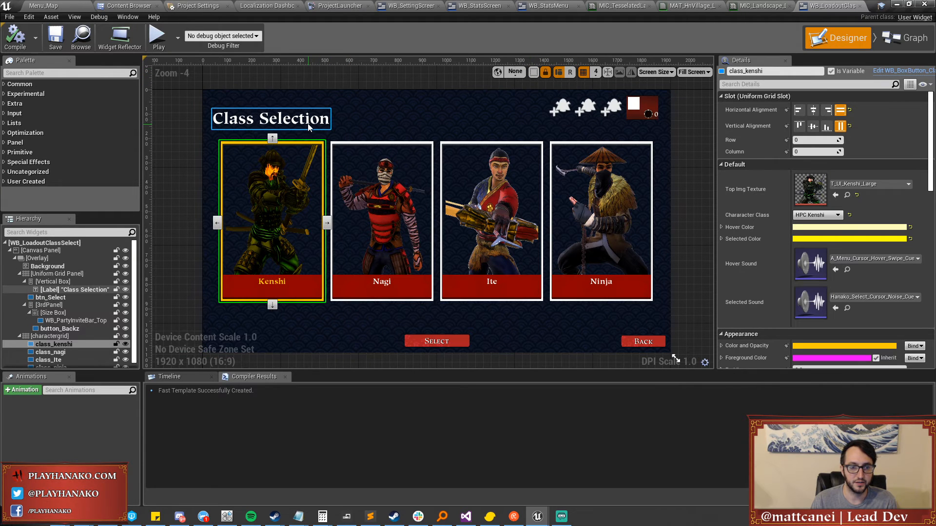
click(442, 338)
Link the Back button's text label to the UI_ButtonLabel_Back key of LocStringTable.
click(636, 343)
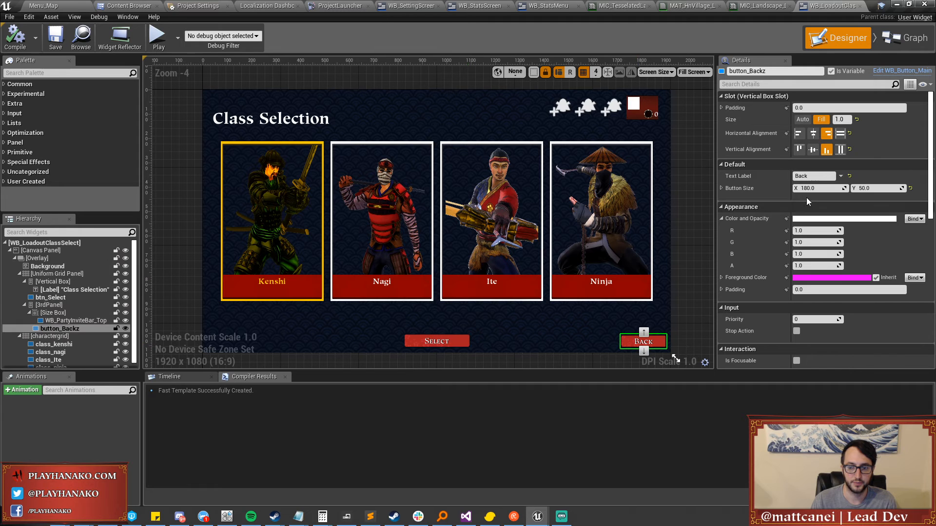
click(840, 176)
click(833, 254)
click(829, 265)
click(883, 253)
click(865, 268)
click(864, 254)
scroll(862, 356, down, 5)
scroll(862, 355, down, 15)
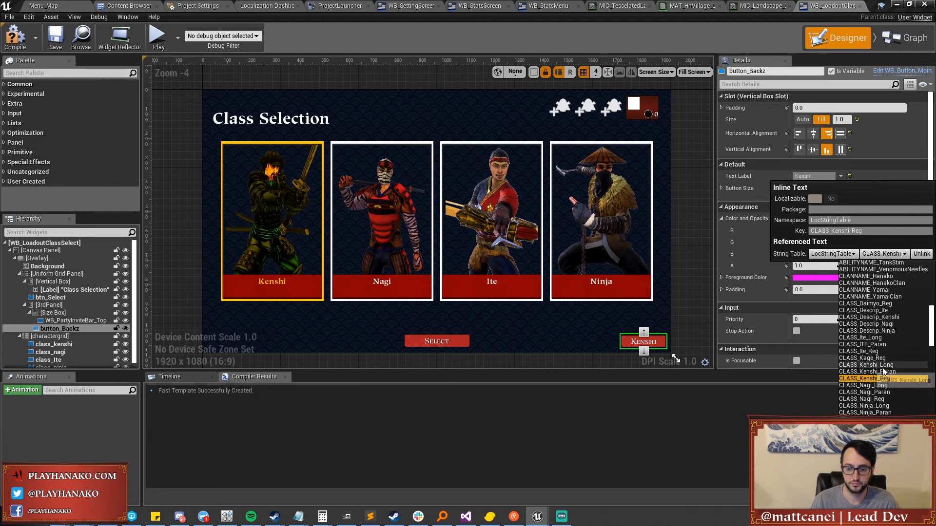
scroll(883, 372, down, 15)
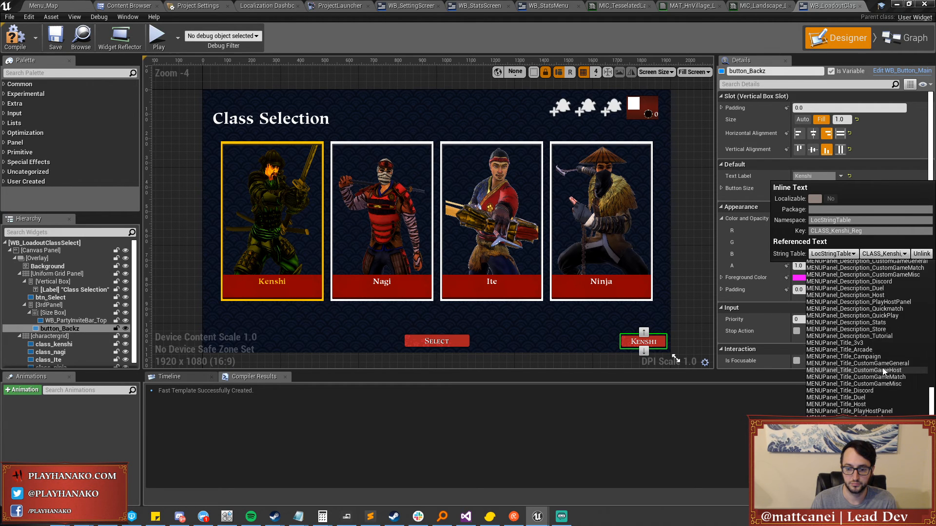
scroll(882, 369, down, 3)
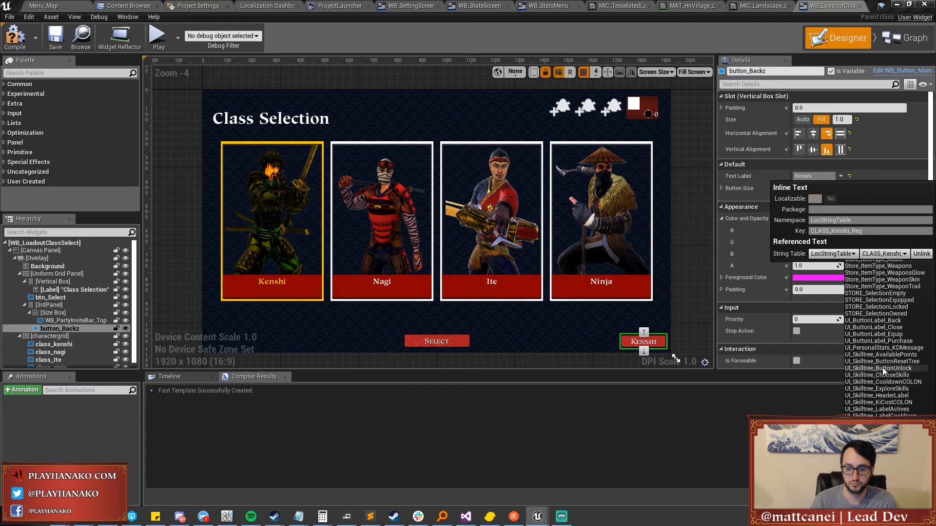
click(873, 320)
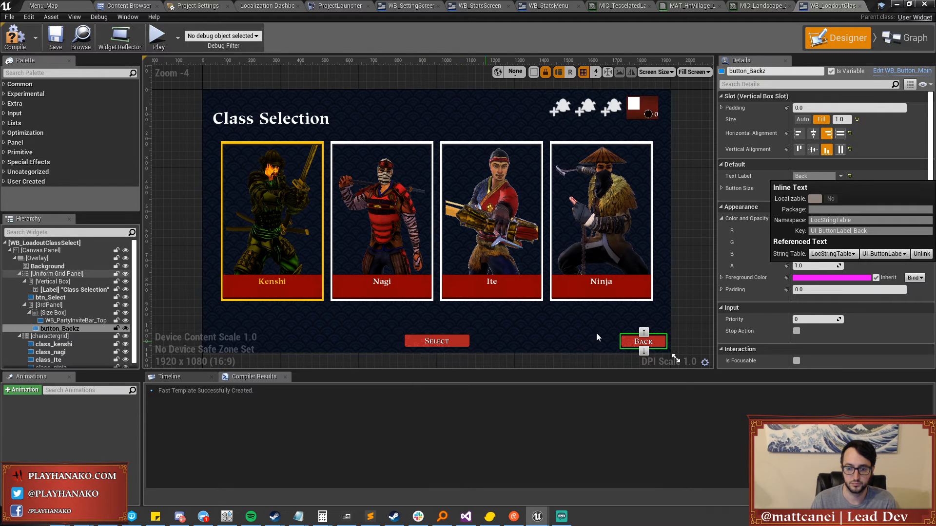
Link the Select button's text label to LocStringTable and look through its keys for a matching select label.
click(446, 344)
click(446, 344)
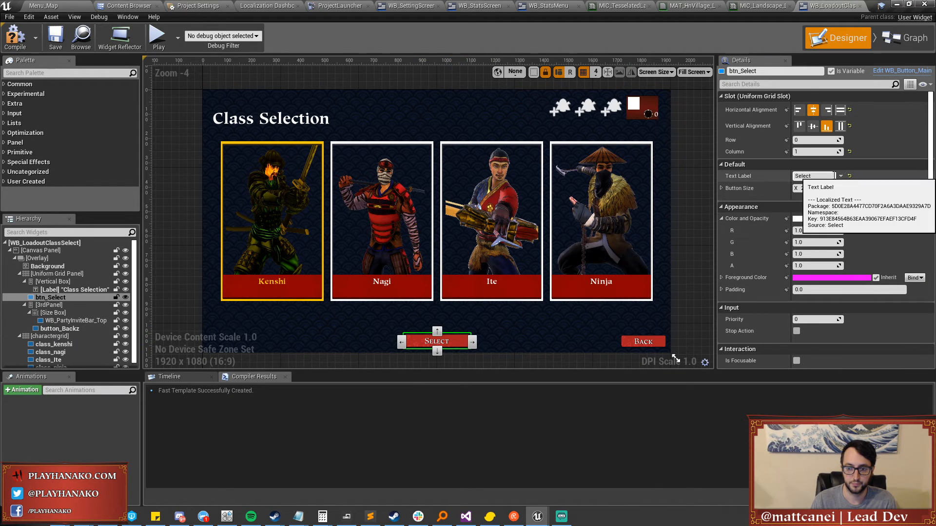
click(840, 176)
click(828, 254)
click(834, 279)
click(833, 254)
click(831, 270)
click(884, 254)
drag(931, 284, 931, 457)
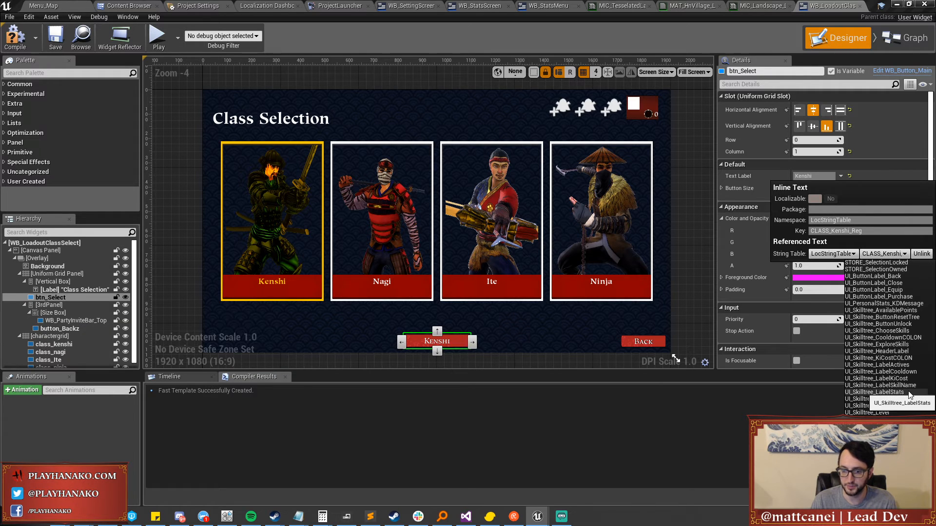
scroll(904, 395, up, 1)
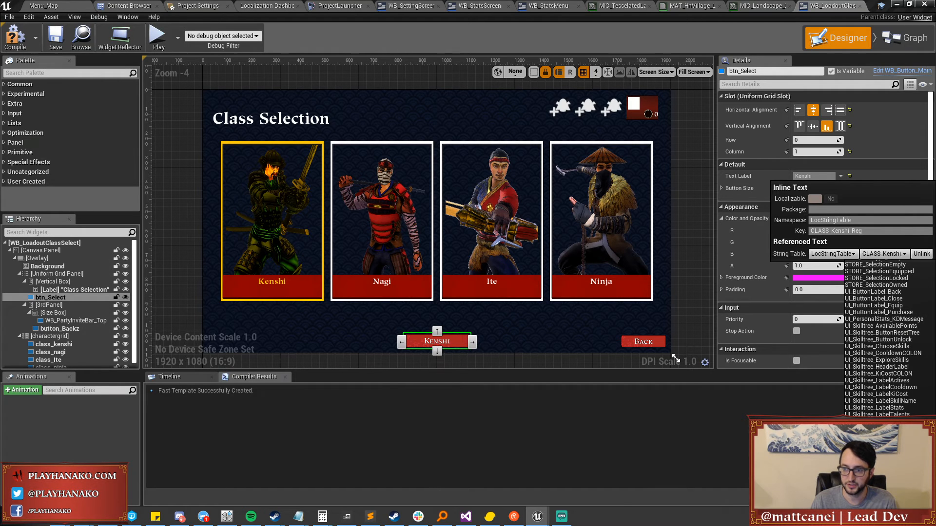
key(Escape)
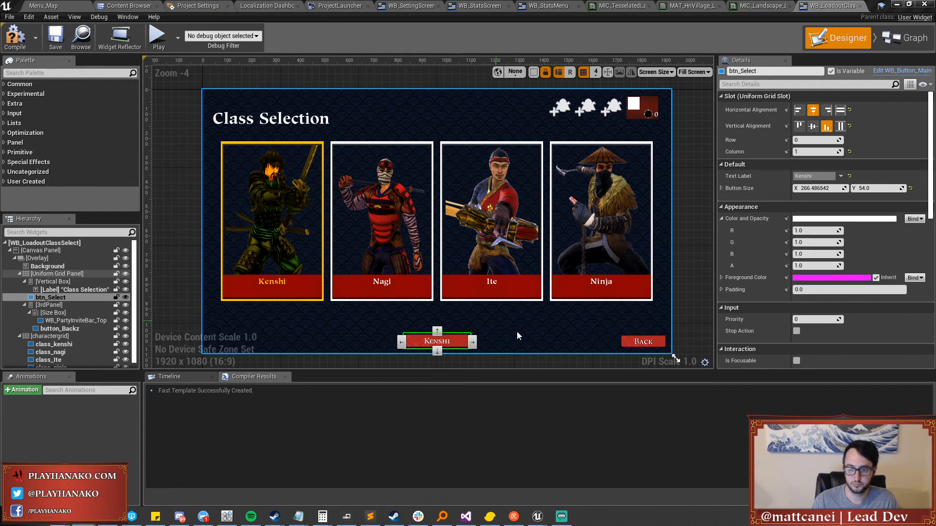
Open the LocStringTable asset from the project content and save it.
click(129, 5)
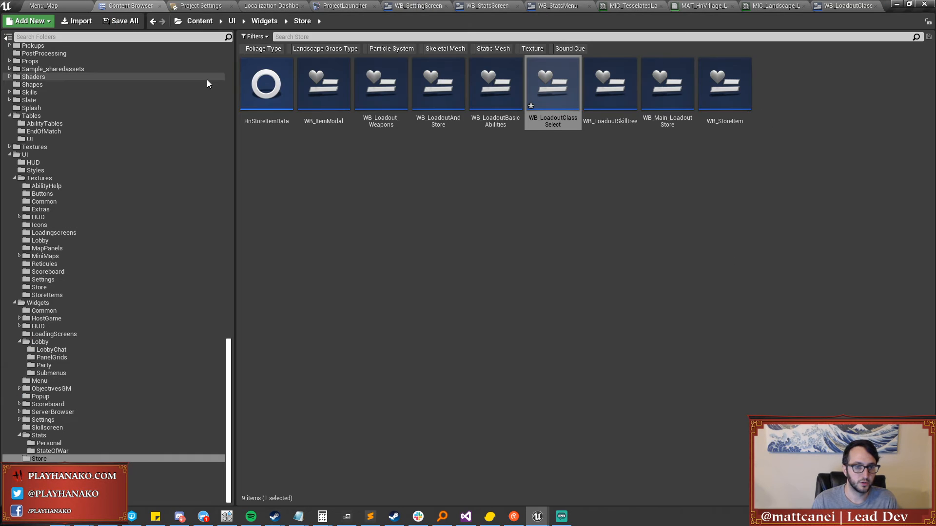
scroll(63, 180, up, 10)
scroll(61, 185, up, 15)
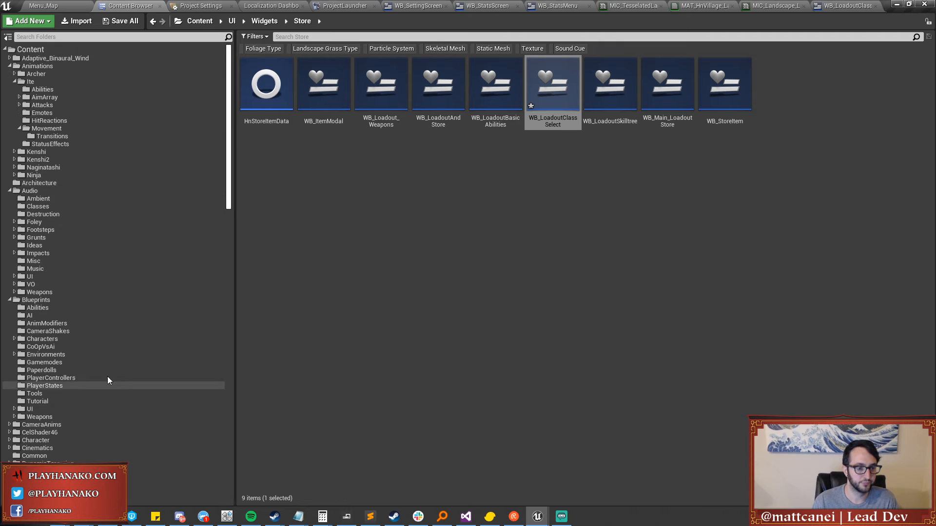
scroll(104, 390, down, 12)
click(90, 408)
double_click(327, 85)
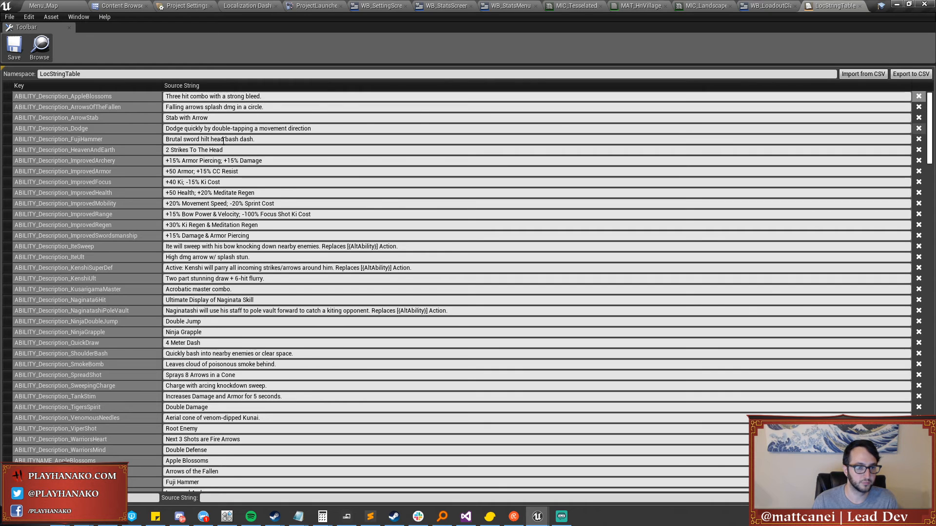
scroll(234, 141, down, 2)
click(14, 46)
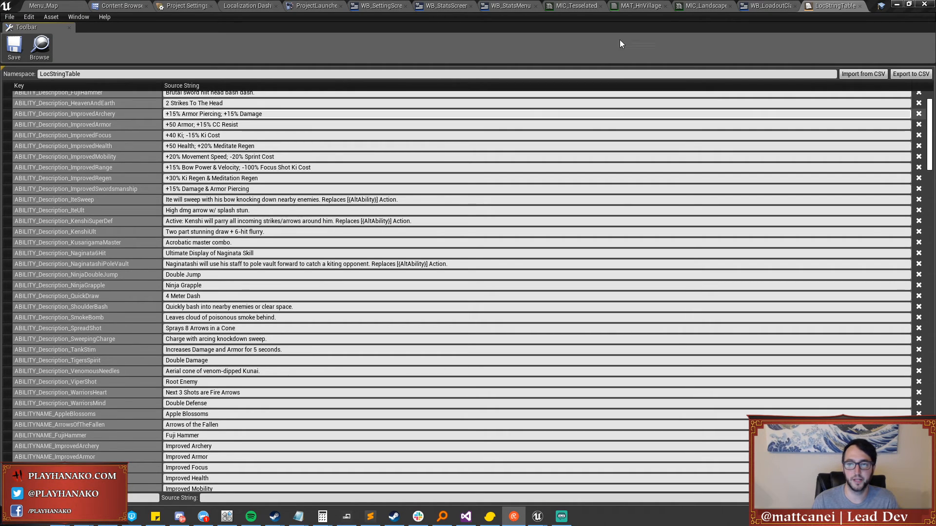
Link the Select button's text label in WB_LoadoutClassSelect to the UI_Button_Select key.
click(770, 6)
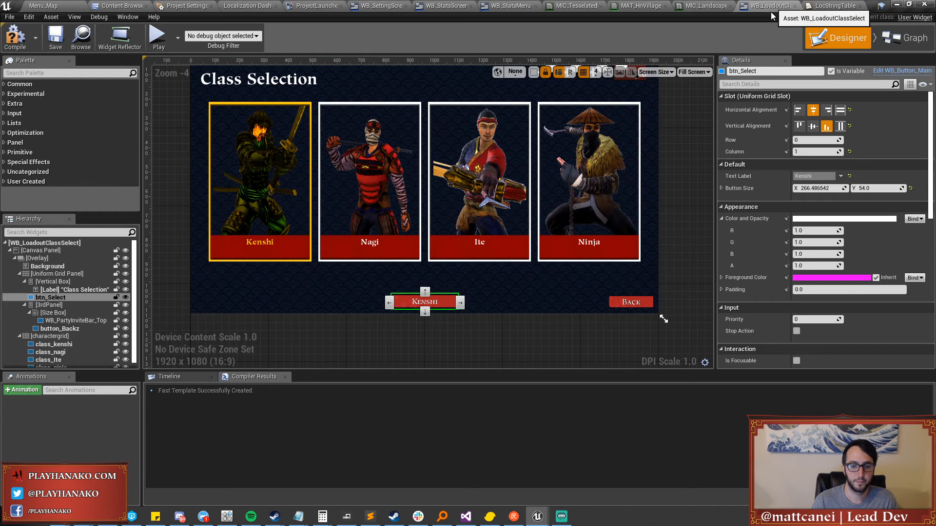
click(840, 176)
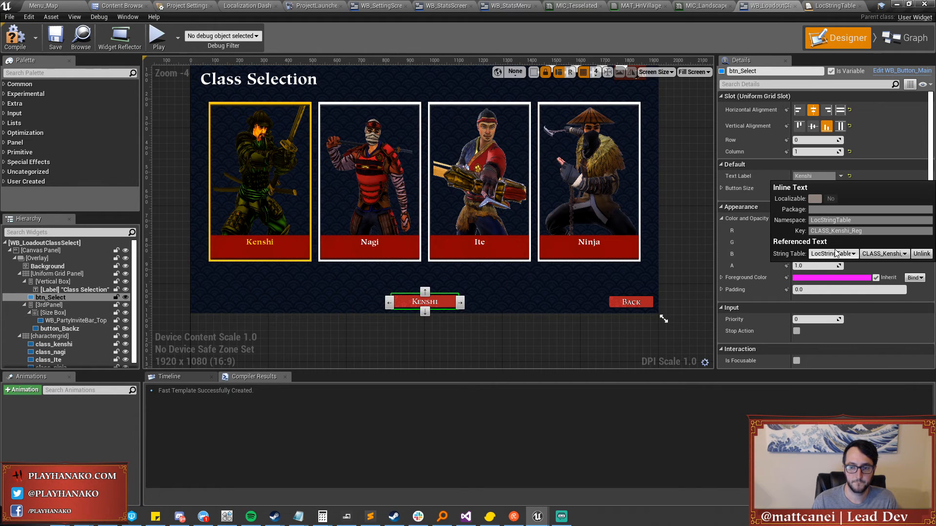
click(877, 254)
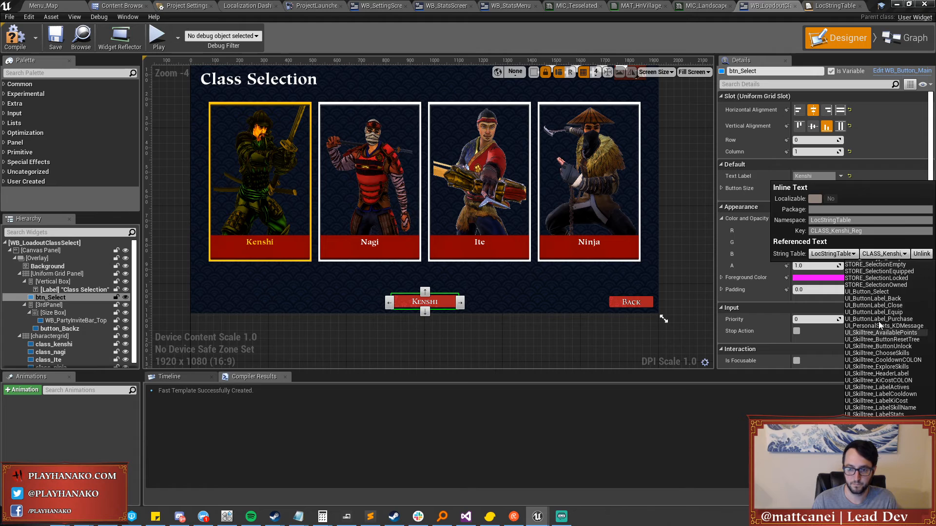
click(868, 292)
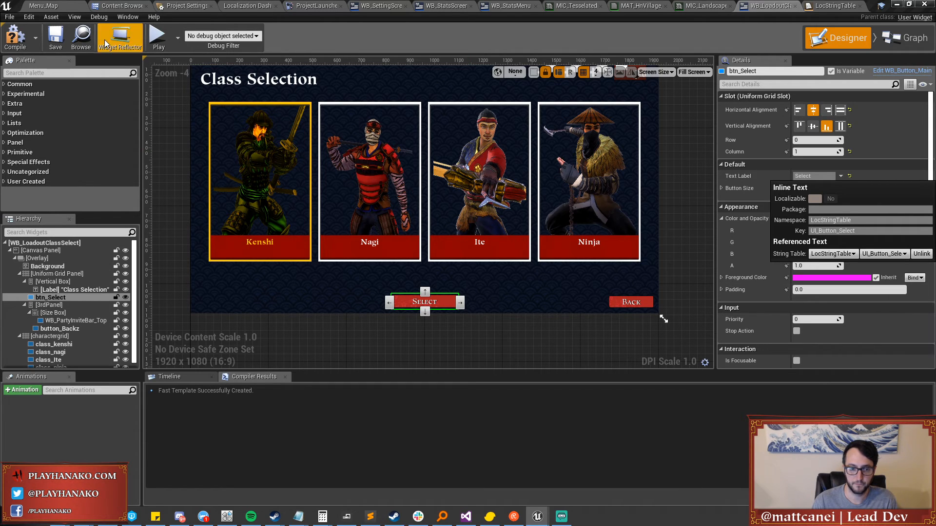
Select the Class Selection title label and save the LocStringTable asset.
click(258, 78)
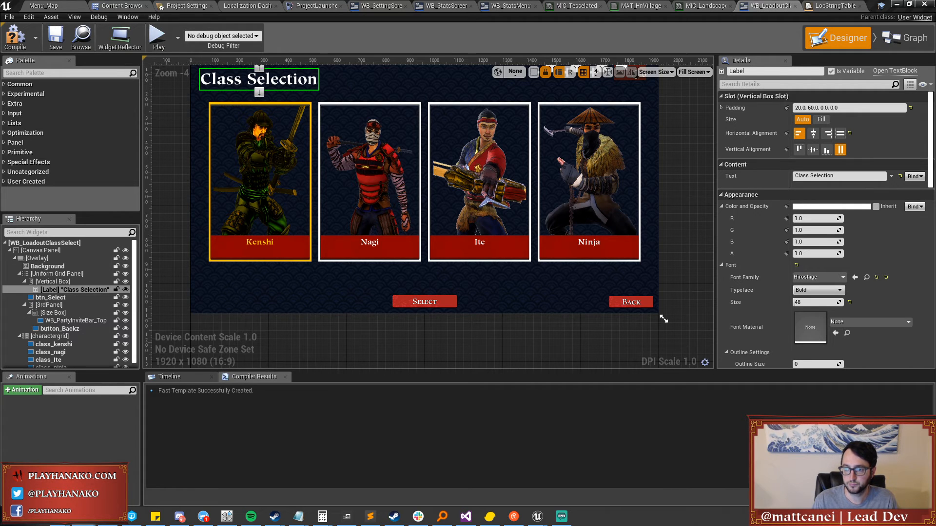
right_drag(507, 156, 493, 183)
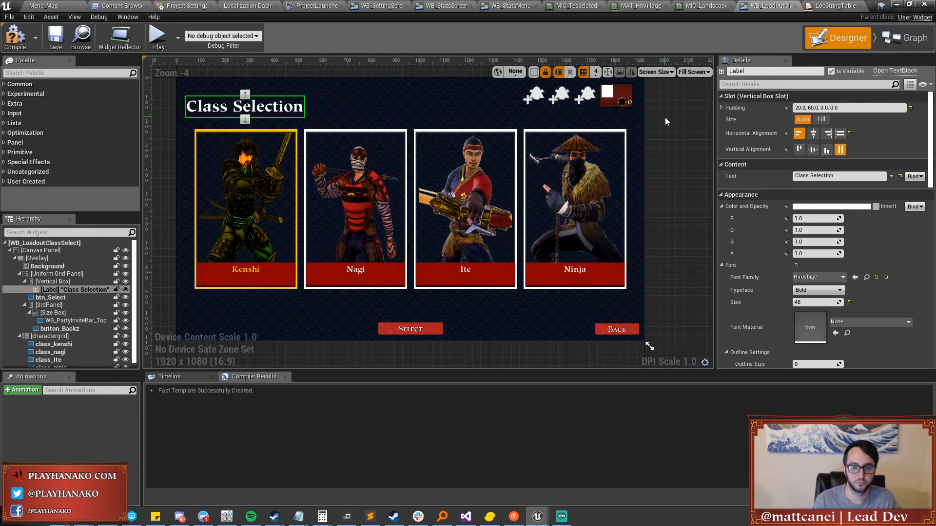
click(822, 6)
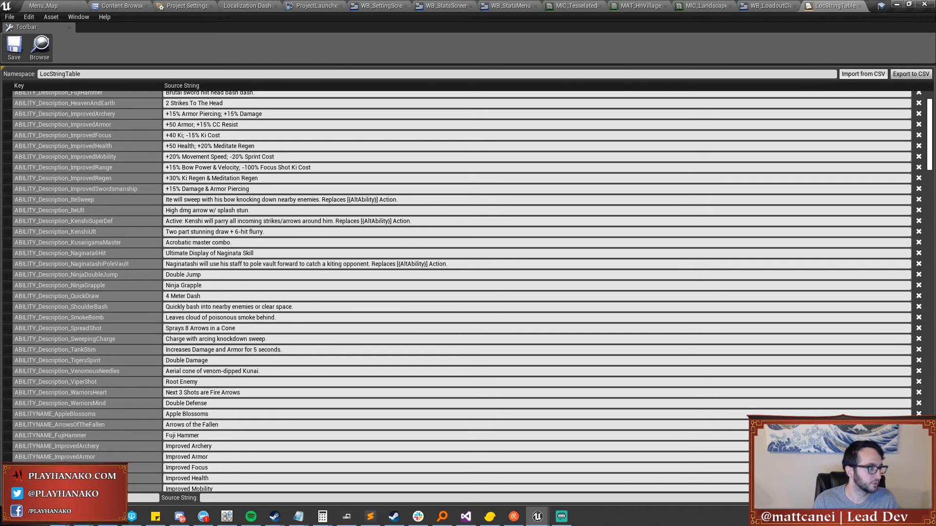
scroll(918, 96, up, 3)
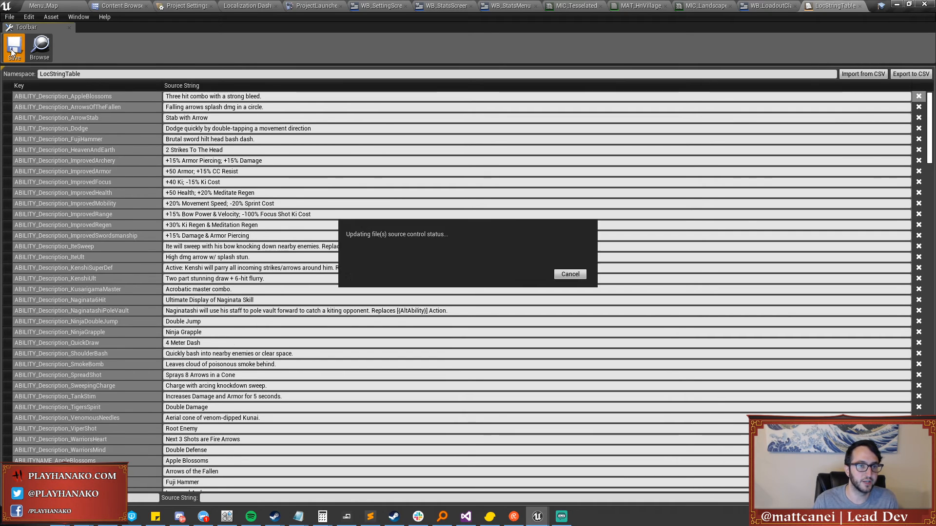
Link the Class Selection title's text to the STORE_Header_ClassSelect key of LocStringTable.
click(768, 6)
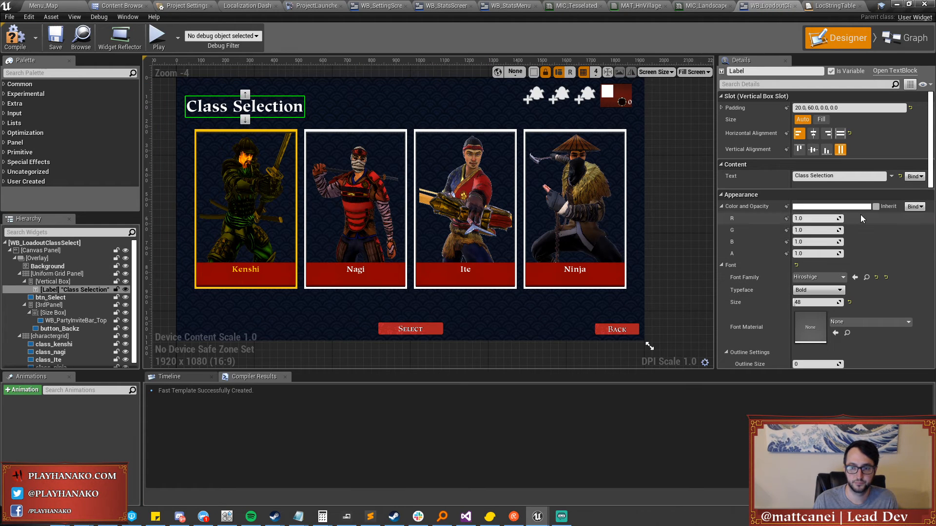
click(891, 177)
click(834, 253)
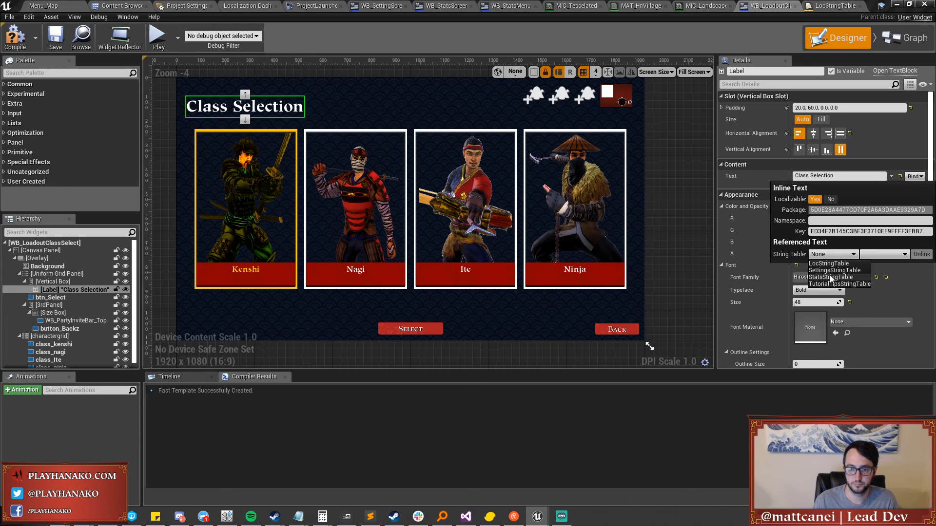
click(830, 268)
click(885, 254)
scroll(873, 336, down, 15)
scroll(886, 339, down, 4)
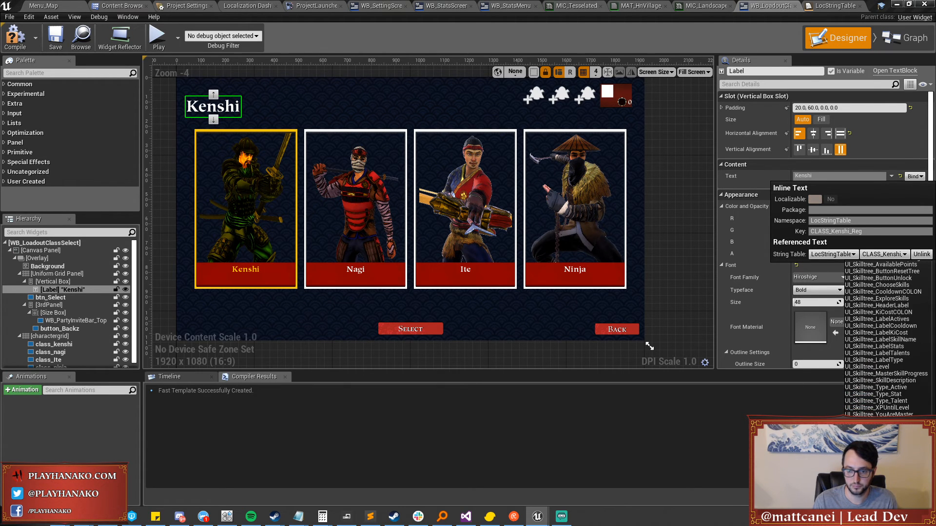
scroll(882, 336, up, 4)
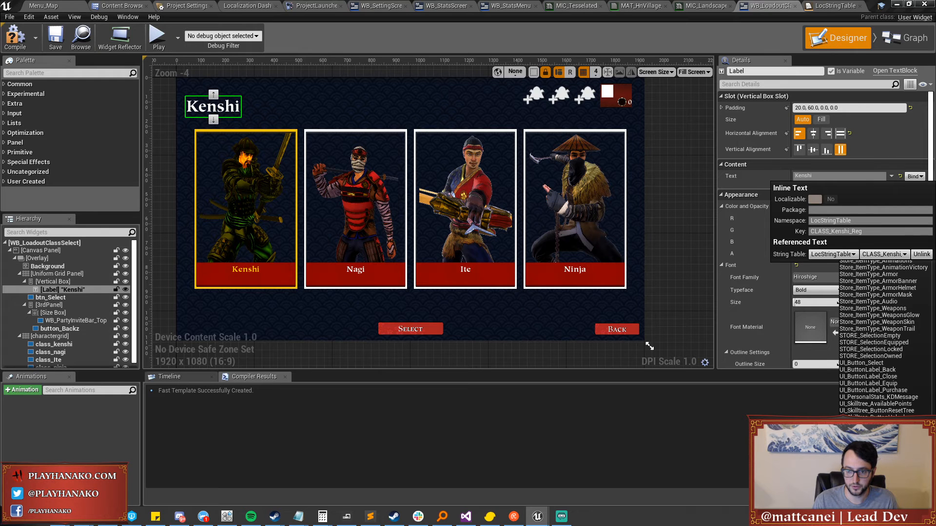
scroll(879, 361, up, 5)
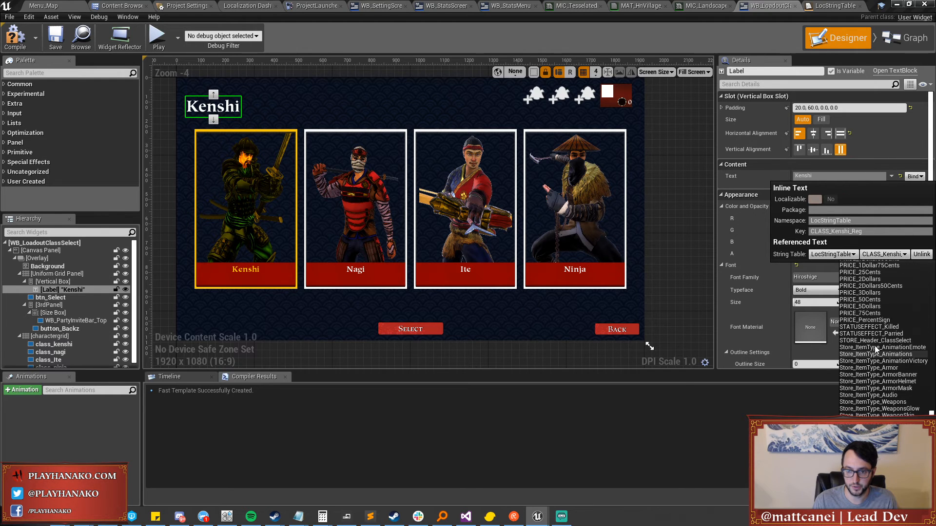
click(874, 341)
Compile and save WB_LoadoutClassSelect, and close its editor.
click(15, 37)
click(55, 39)
click(547, 349)
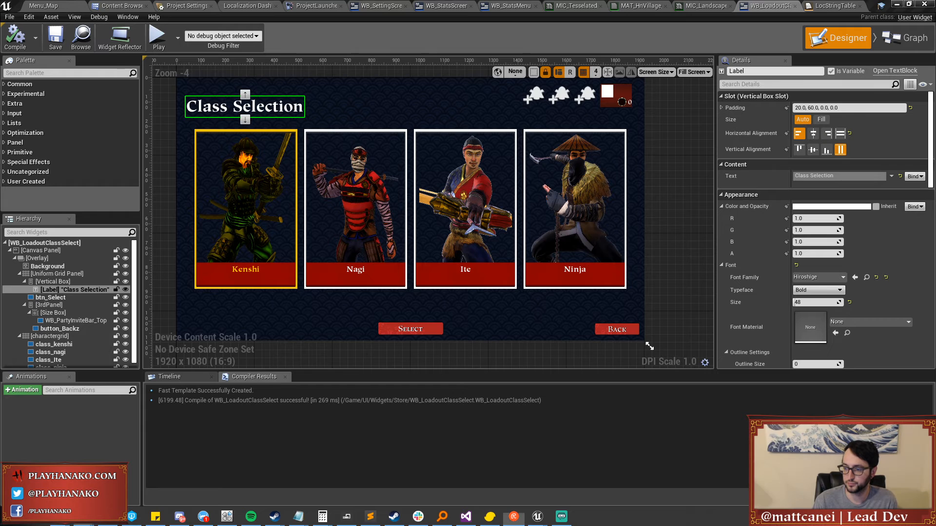
scroll(399, 221, down, 1)
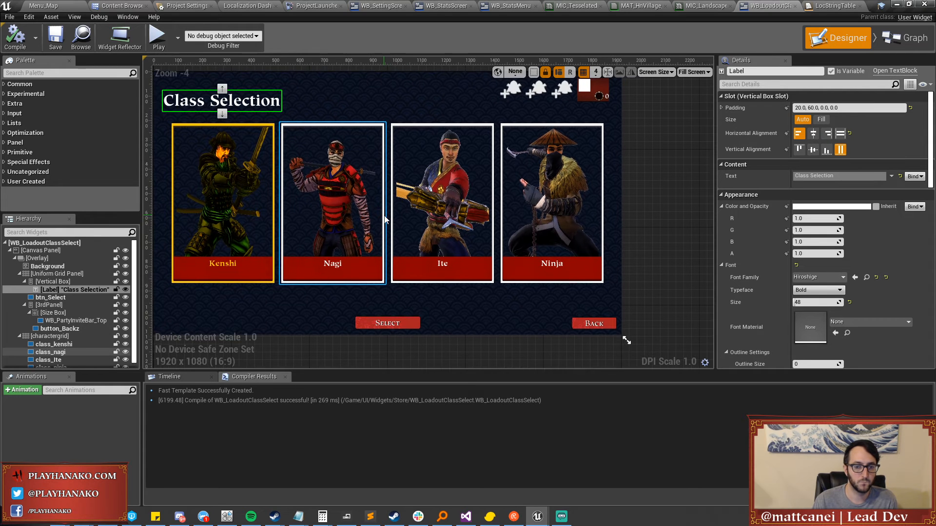
click(794, 6)
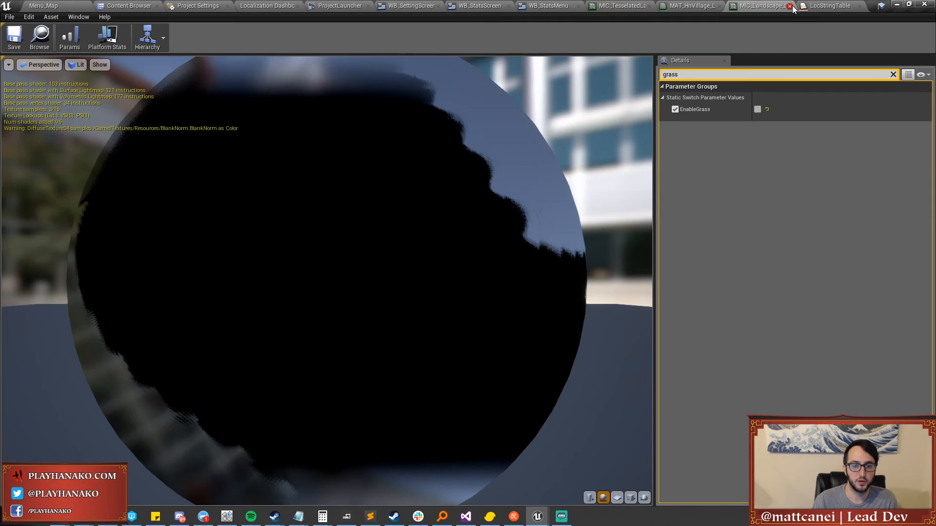
Change the stats screen title in LocStringTable to "Stats & Leaders" and check it in the WB_StatsScreen designer.
click(395, 10)
click(479, 7)
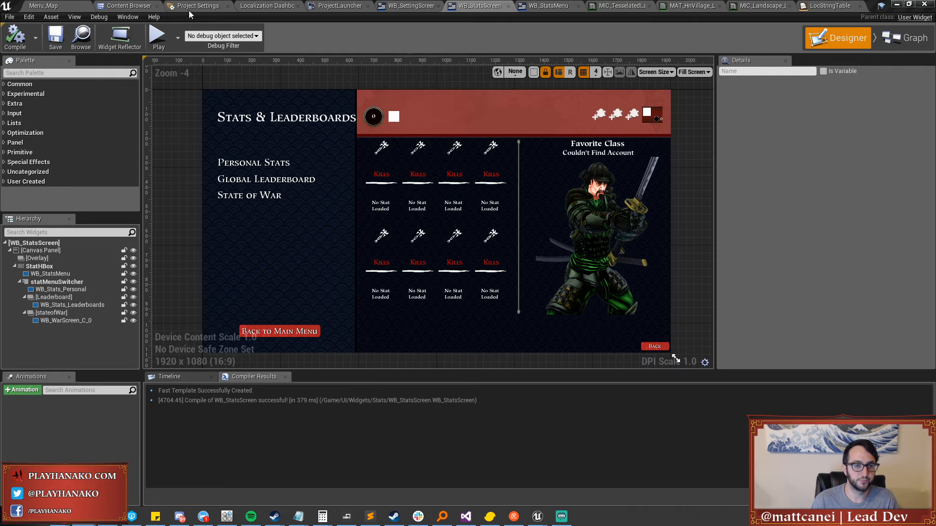
click(830, 5)
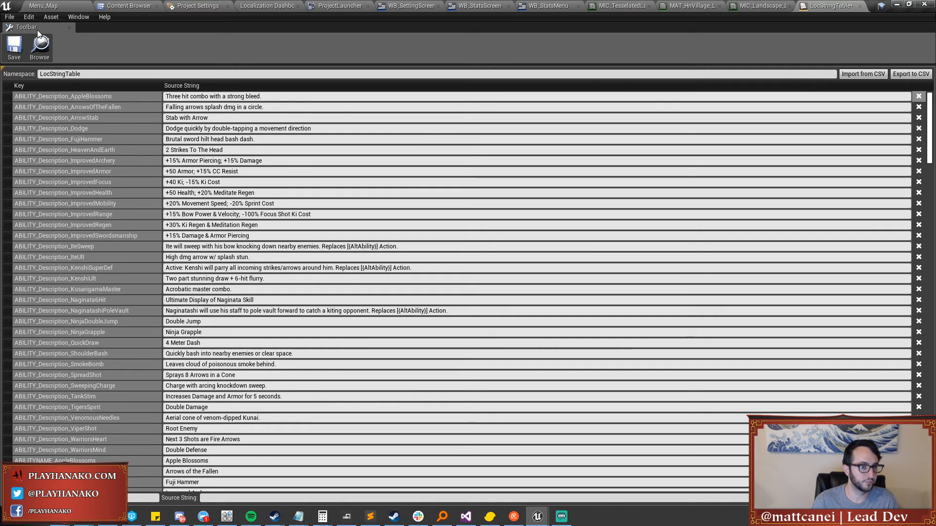
click(475, 5)
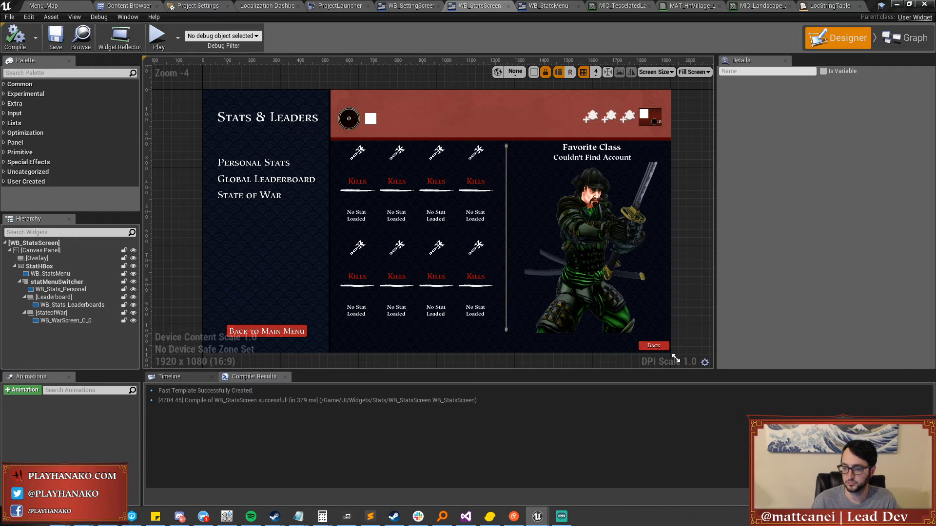
right_drag(486, 250, 463, 231)
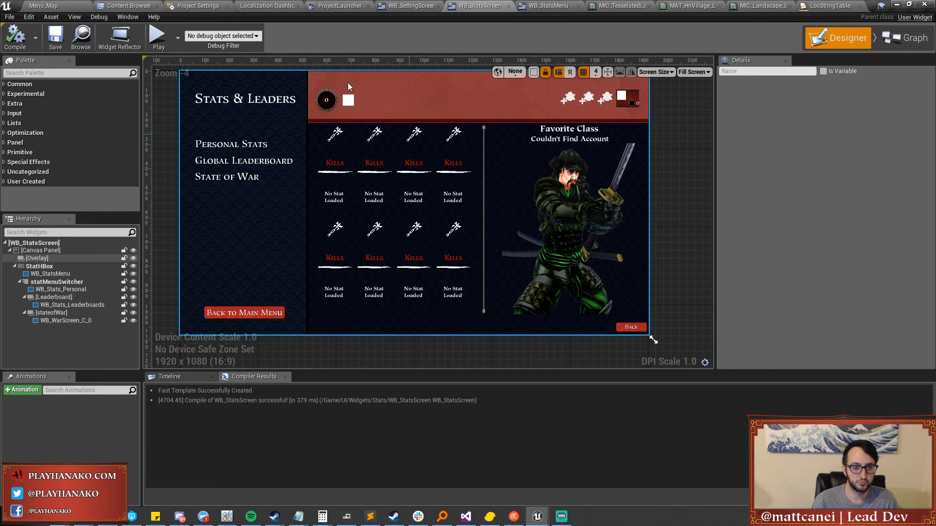
Switch to Menu_Map and start a play session in the full-screen viewport.
click(40, 9)
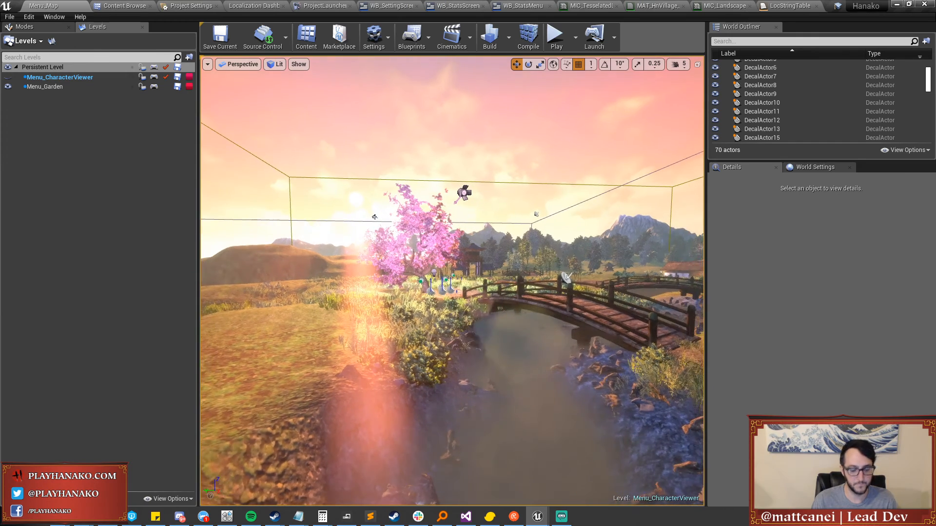
key(F11)
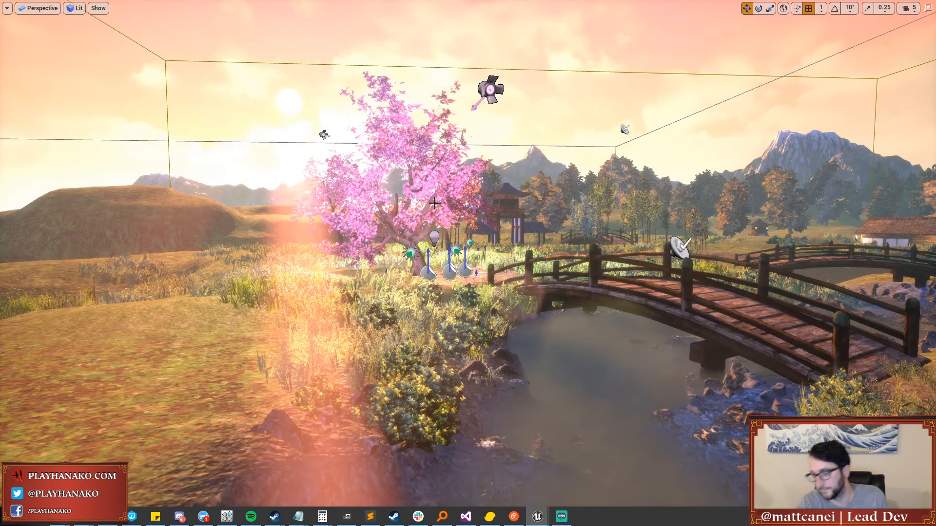
key(alt+p)
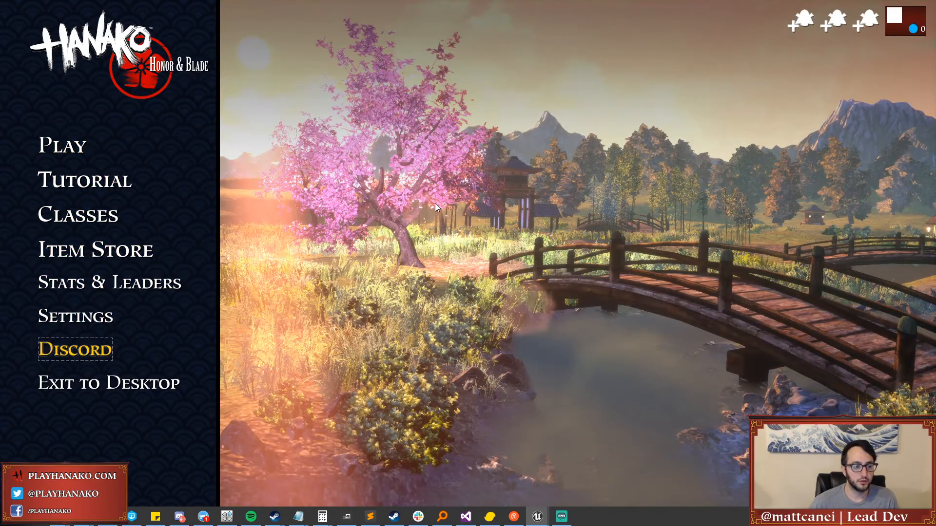
Test keyboard focus by moving up and down the main menu entries, ending on Stats & Leaders.
key(Up)
key(Up)
key(Up)
key(Up)
key(Up)
key(Down)
key(Down)
key(Down)
key(Down)
key(Down)
key(Up)
key(Up)
key(Up)
key(Up)
key(Down)
key(Down)
key(Down)
key(Down)
key(Up)
key(Up)
key(Up)
key(Up)
key(Up)
key(Up)
key(Down)
key(Down)
key(Down)
key(Down)
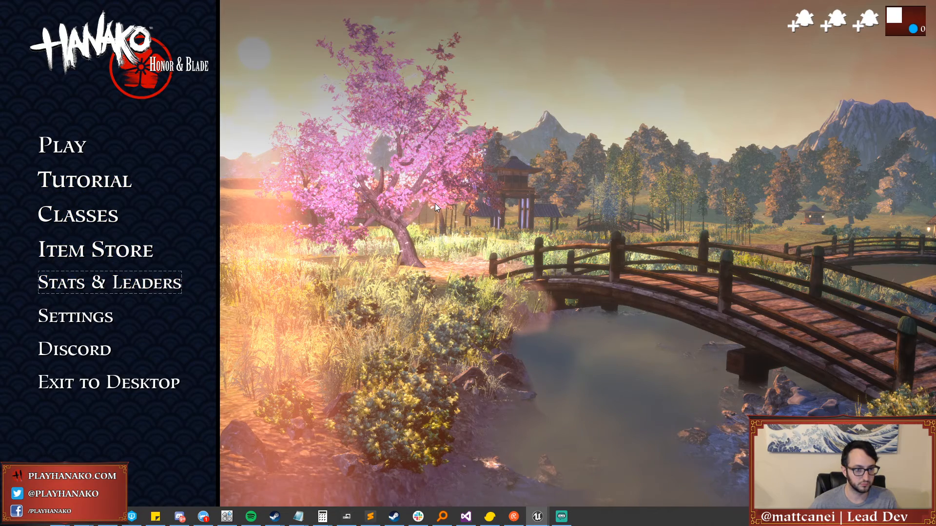
Open Stats & Leaders and test its Personal Stats, Global Leaderboard and State of War entries, ending on Back to Main Menu.
key(Return)
key(Down)
key(Down)
key(Up)
key(Up)
key(Return)
key(Down)
key(Return)
key(Up)
key(Up)
key(Return)
key(Down)
key(Down)
key(Down)
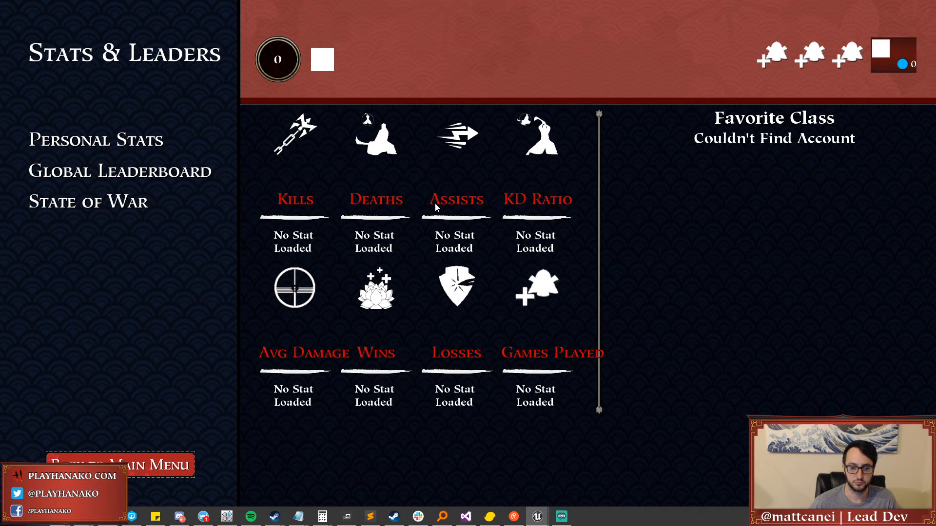
Return to the main menu, test keyboard focus across its entries again, and end the play session.
key(Return)
key(Up)
key(Down)
key(Down)
key(Down)
key(Down)
key(Down)
key(Up)
key(Up)
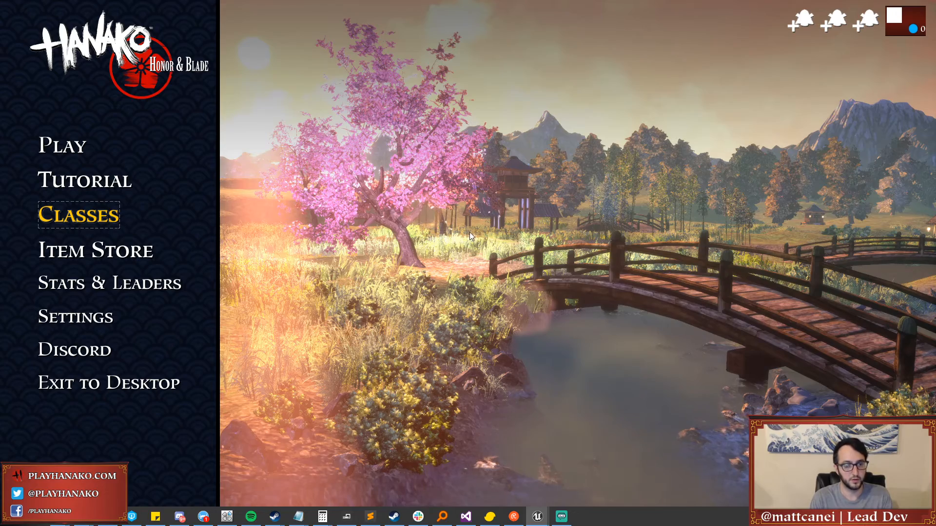
key(Escape)
right_drag(393, 227, 384, 238)
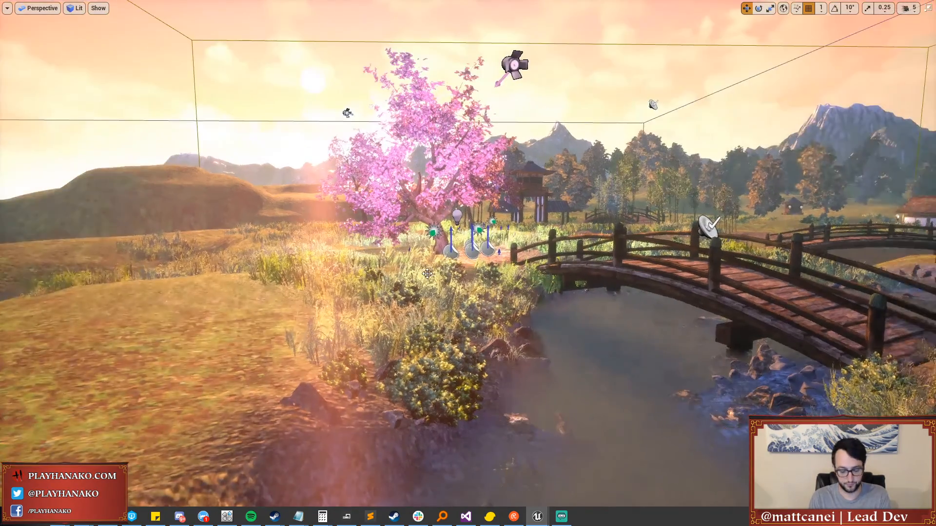
Leave the full-screen viewport and open the WB_HomeGrid widget from the Lobby PanelGrids folder.
key(F11)
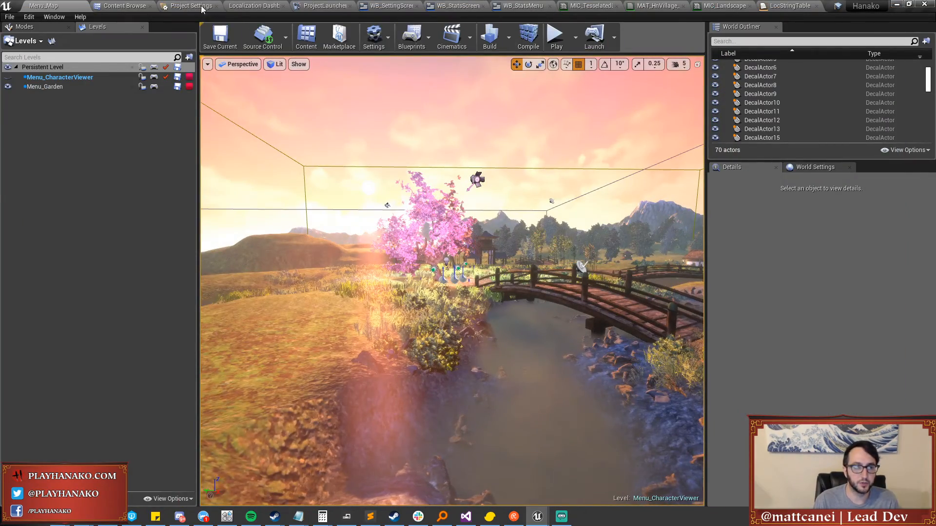
click(124, 5)
scroll(99, 390, down, 8)
scroll(98, 390, down, 3)
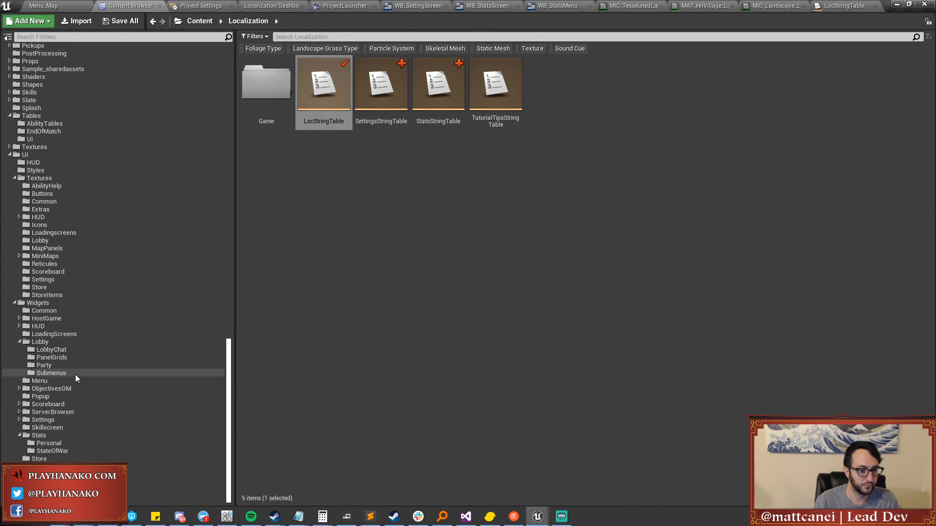
click(66, 359)
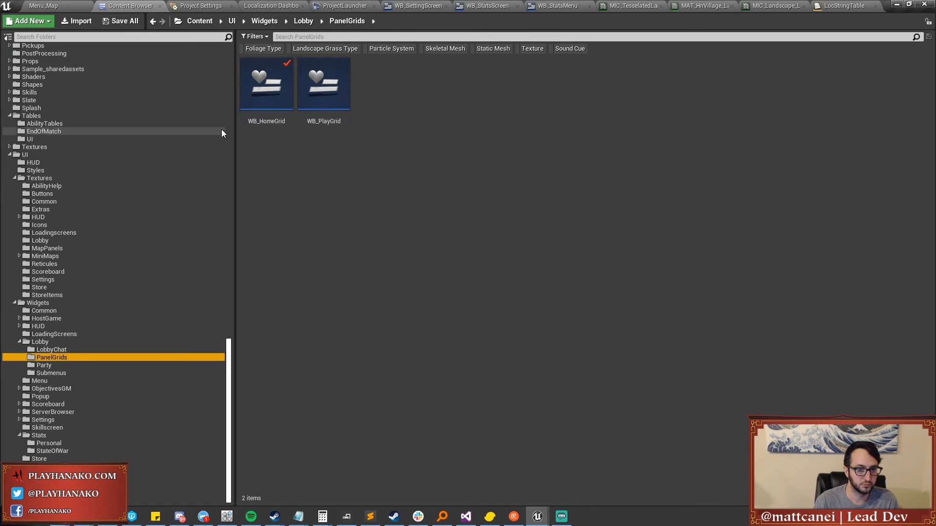
double_click(262, 95)
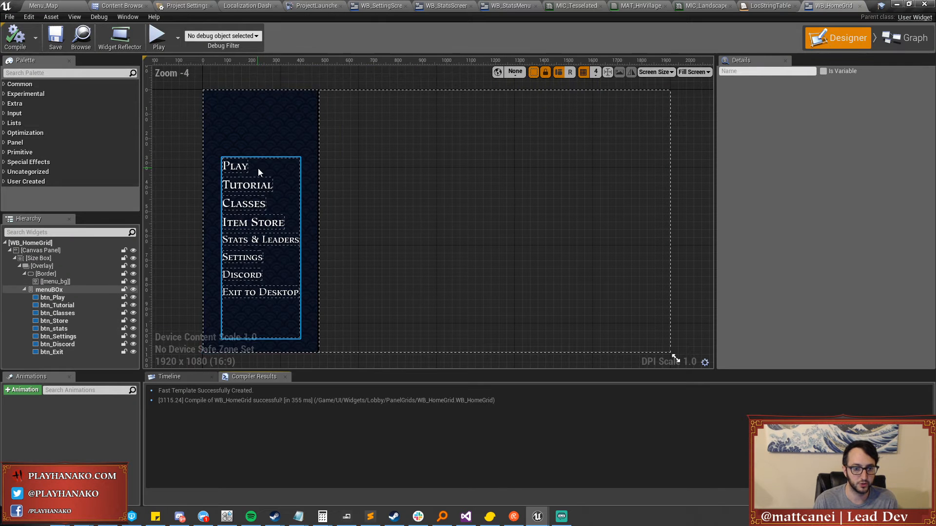
Disable the Classes button, btn_Classes, in the home menu and compile the widget.
click(253, 204)
scroll(778, 236, down, 10)
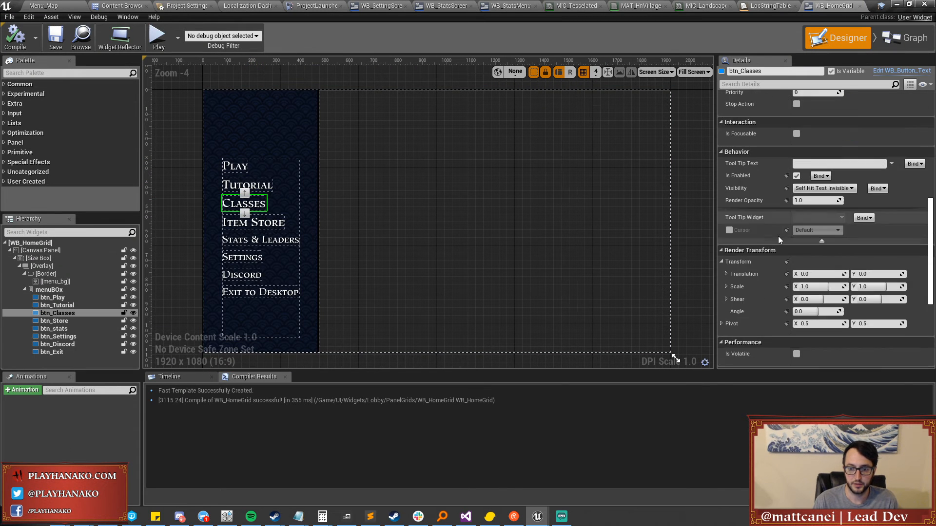
click(796, 175)
click(15, 37)
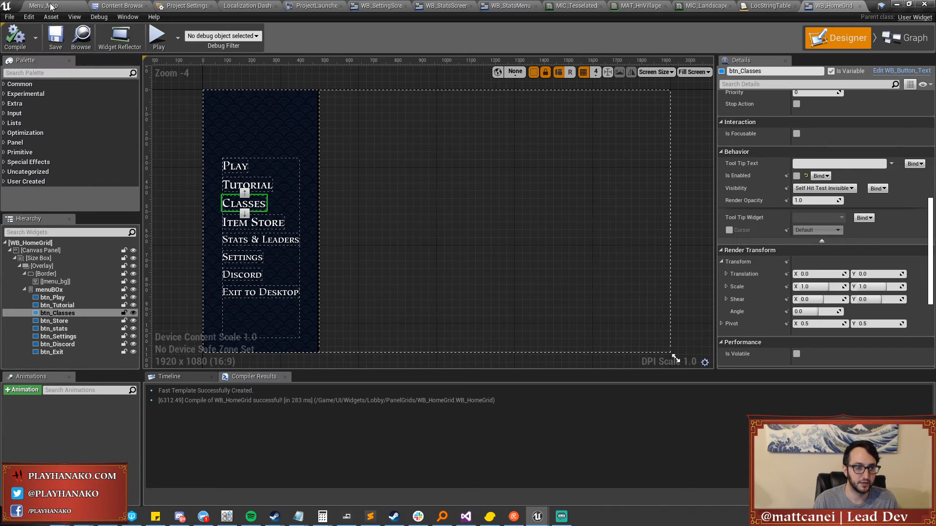
Play Menu_Map in the full-screen viewport and test keyboard focus around the disabled Classes entry, ending on Settings.
click(51, 6)
key(F11)
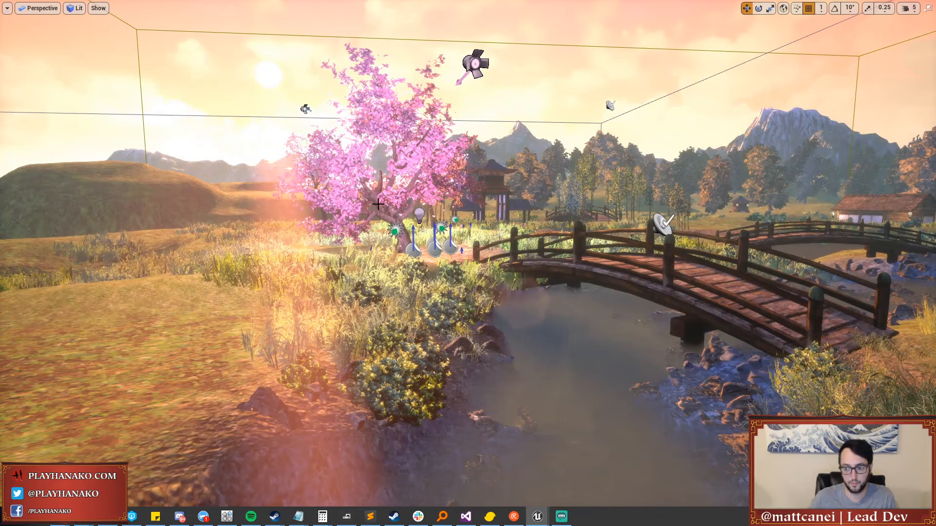
key(alt+p)
key(Down)
key(Up)
key(Up)
key(Down)
key(Down)
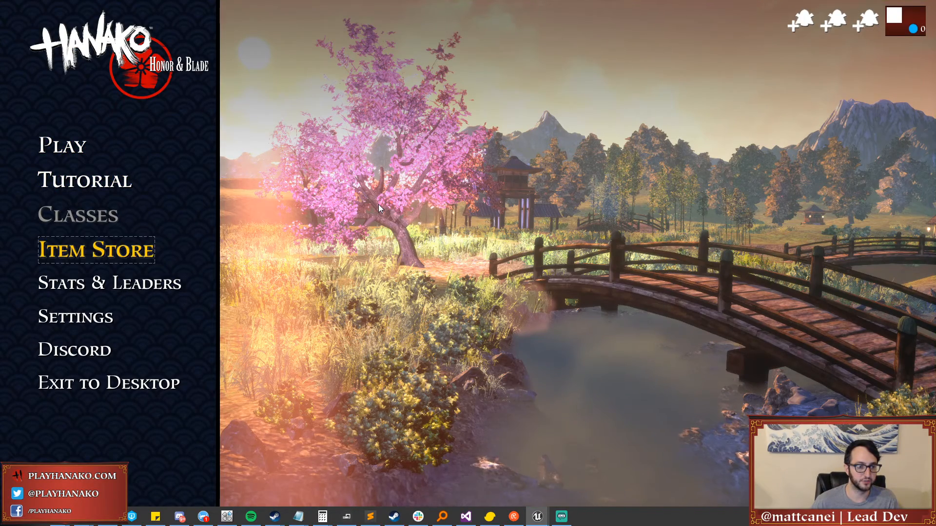
key(Down)
key(Down)
key(Down)
key(Up)
key(Up)
key(Up)
key(Down)
key(Down)
Open Settings from the main menu and test keyboard focus down and up its category list.
key(Return)
key(Down)
key(Down)
key(Down)
key(Down)
key(Down)
key(Up)
key(Up)
key(Up)
key(Up)
Enter the Audio category and test keyboard adjustment of the Master Volume slider in both directions, ending at 42.
key(Return)
key(Right)
key(Right)
key(Right)
key(Right)
key(Right)
key(Right)
key(Right)
key(Right)
key(Left)
key(Left)
key(Left)
key(Left)
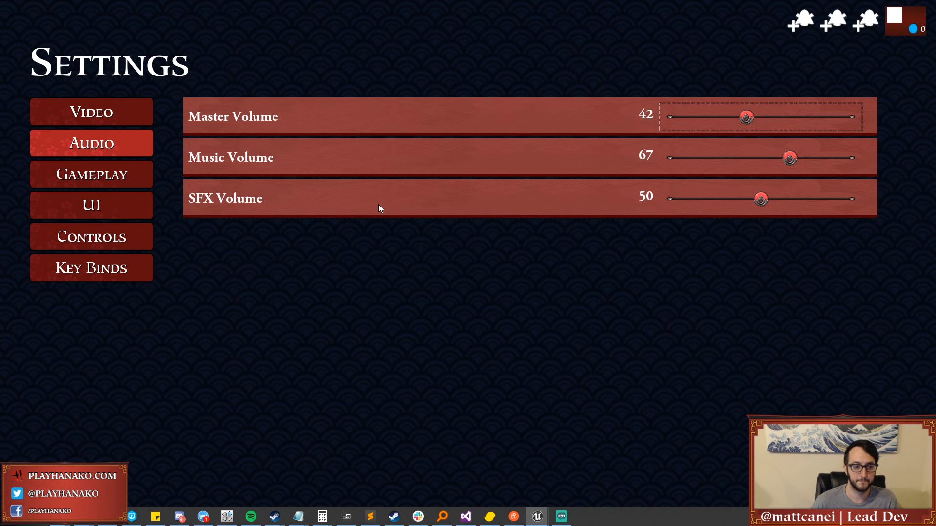
Return to the main menu and test keyboard focus down its entries and back up to Play.
key(Escape)
key(Down)
key(Down)
key(Down)
key(Down)
key(Up)
key(Up)
key(Up)
key(Up)
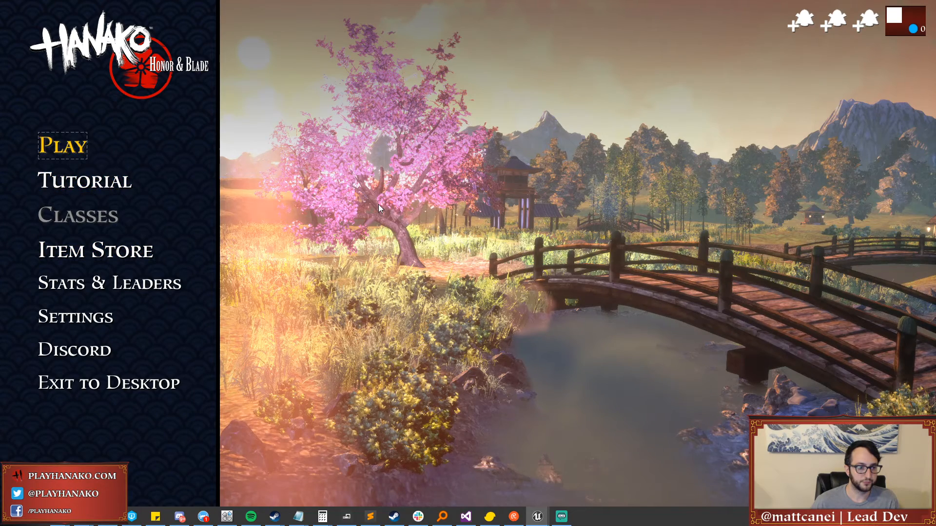
Open the Play screen to check its mode cards, end the play session and leave the full-screen viewport.
key(Return)
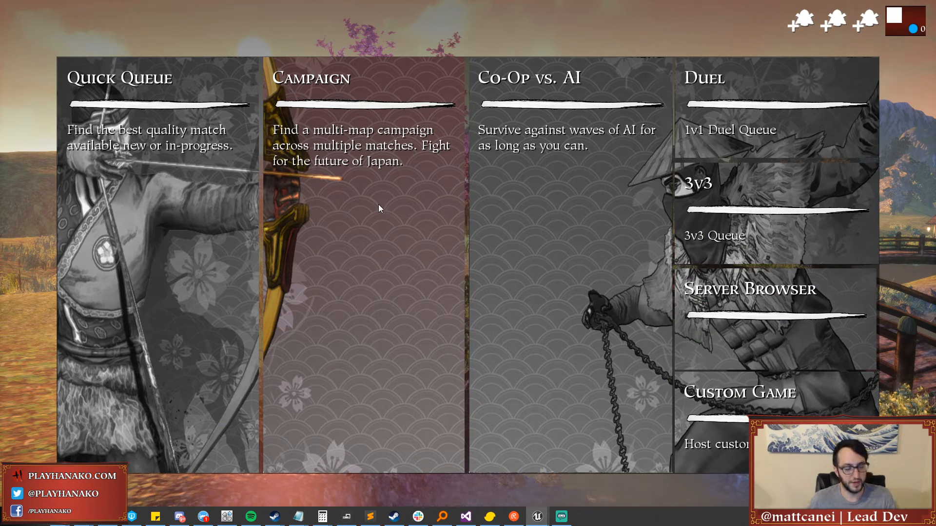
key(Escape)
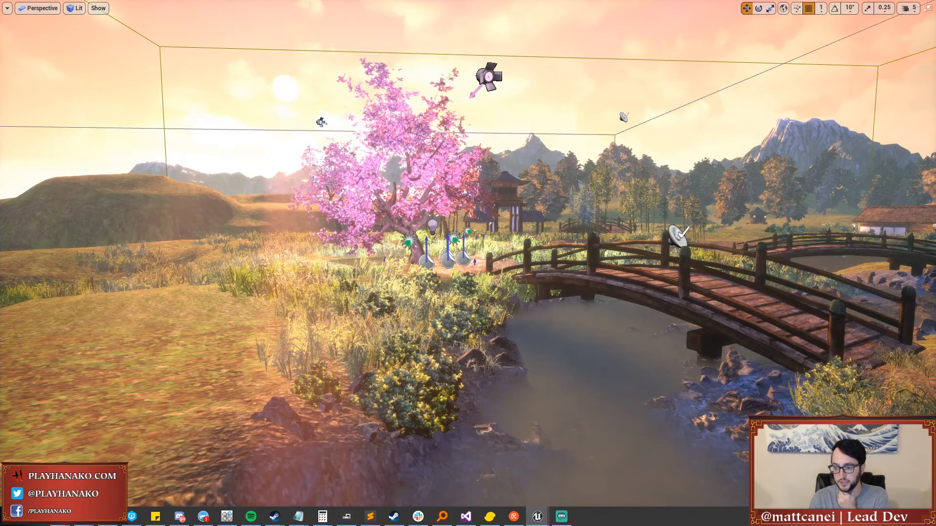
key(F11)
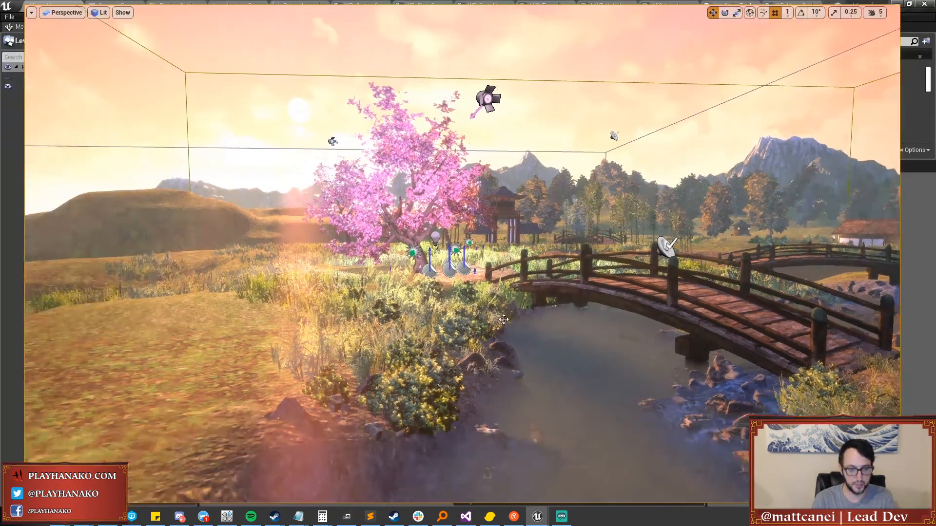
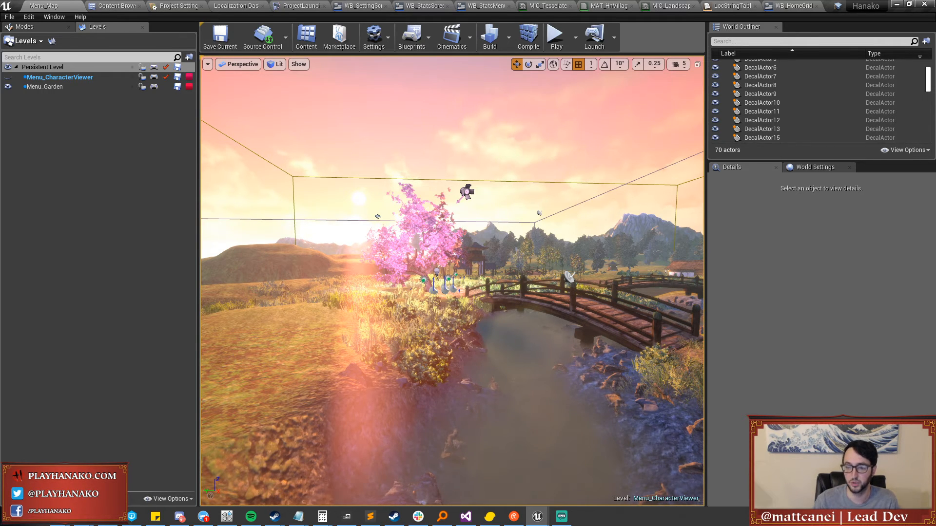
Search Menu_Map's actors for "post", select PostProcessVolume1 and expand its Bloom settings.
click(739, 43)
text(post)
click(767, 73)
scroll(713, 271, up, 3)
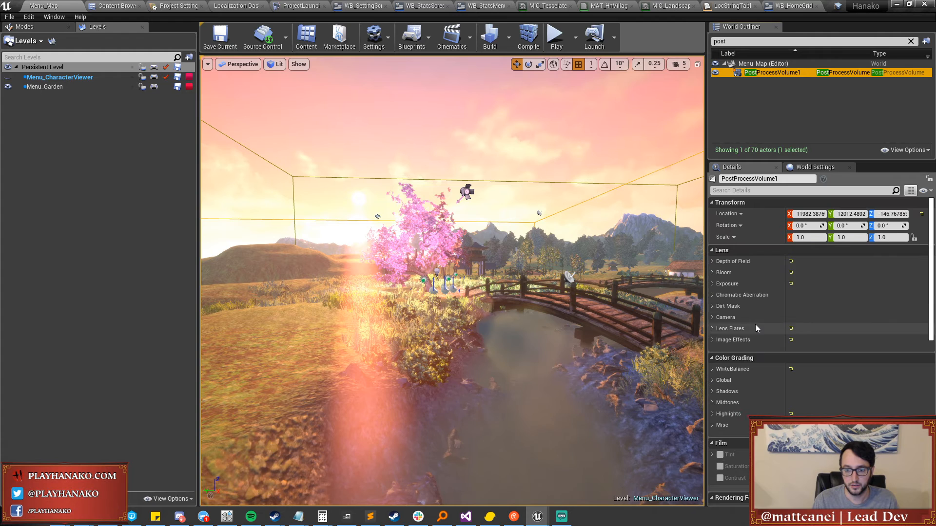
click(712, 273)
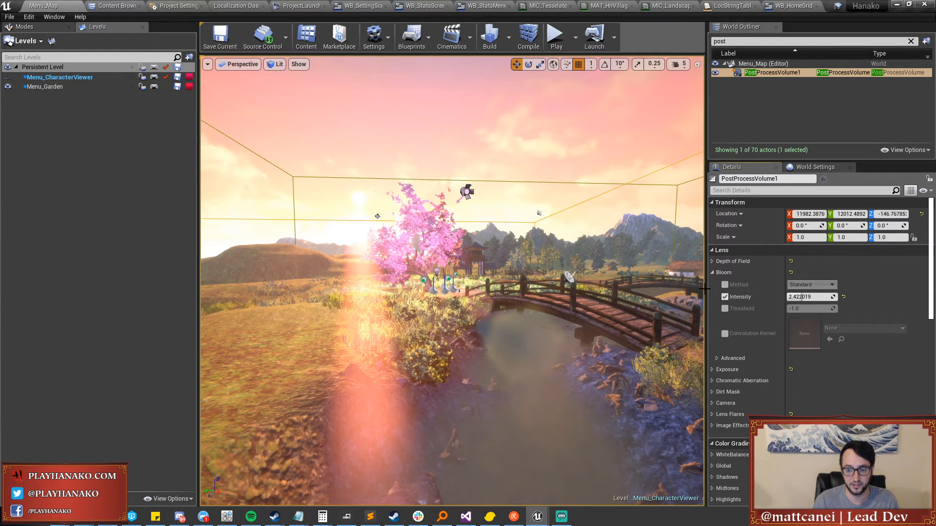
Set the post process volume's Bloom intensity to 2.0.
click(809, 297)
text(8)
key(Return)
drag(837, 296, 799, 297)
click(800, 297)
text(2)
key(Return)
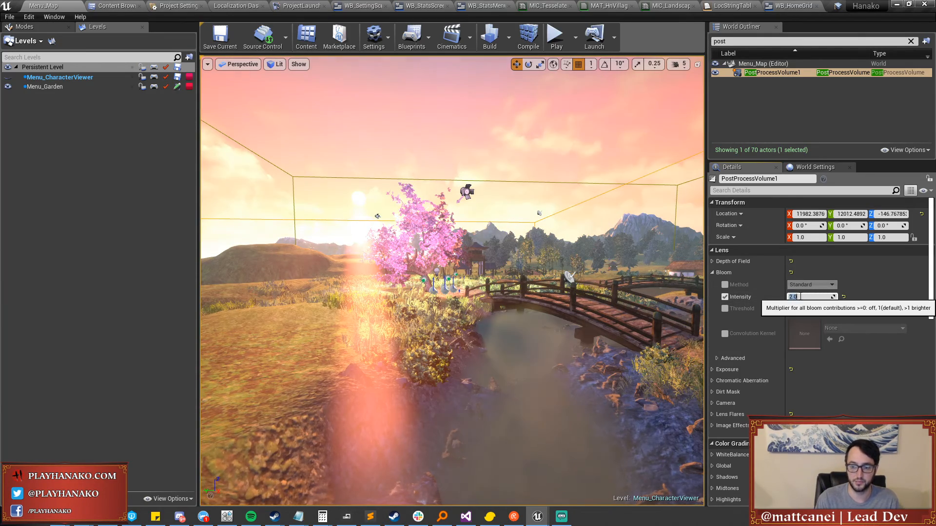
mouse_move(633, 229)
right_down()
mouse_move(602, 224)
mouse_move(628, 225)
right_up()
key(q)
right_drag(458, 260, 458, 260)
key(e)
key(d)
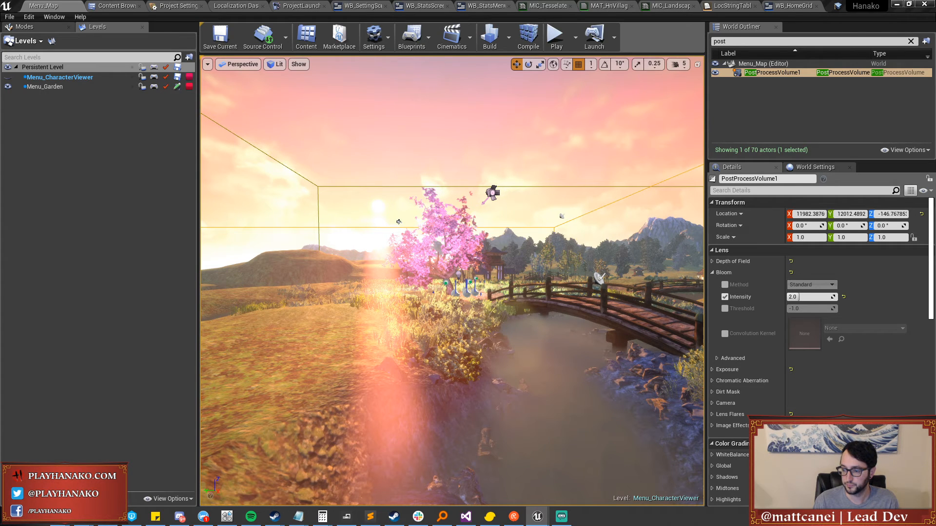
Switch to the InVision mockup in the browser, review the Play and home screen layouts, and return to Unreal Editor.
key(alt+Tab)
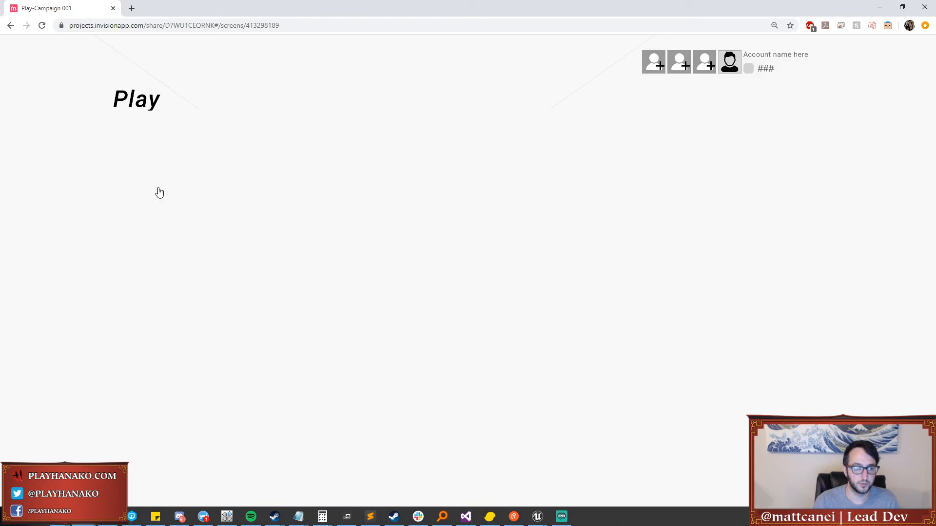
click(149, 267)
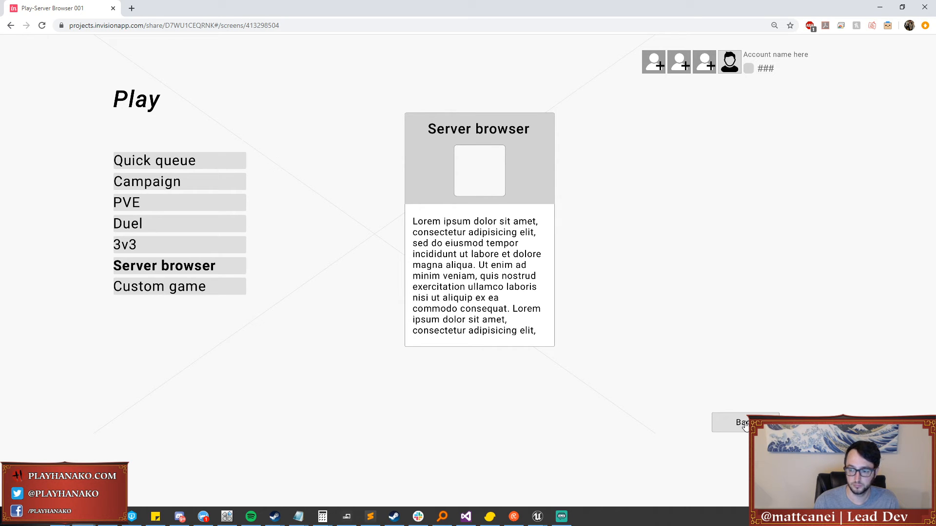
click(744, 423)
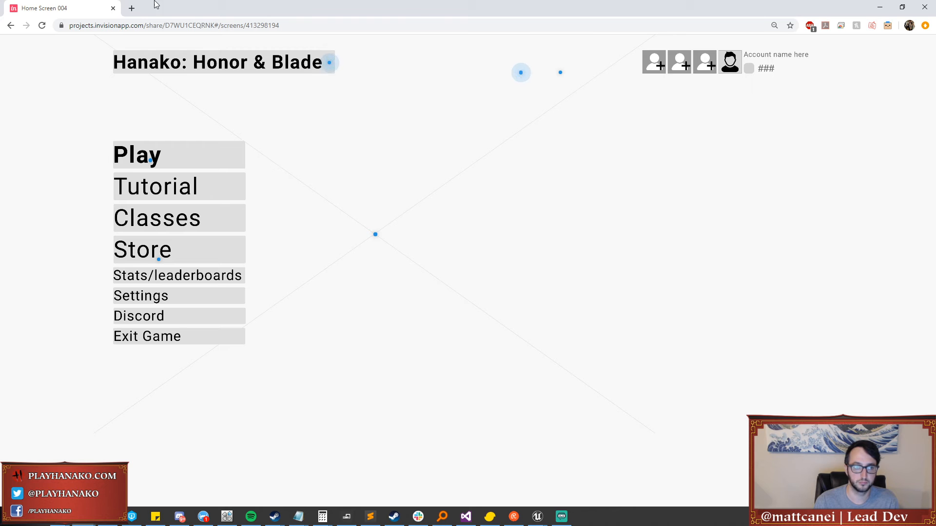
key(alt+Tab)
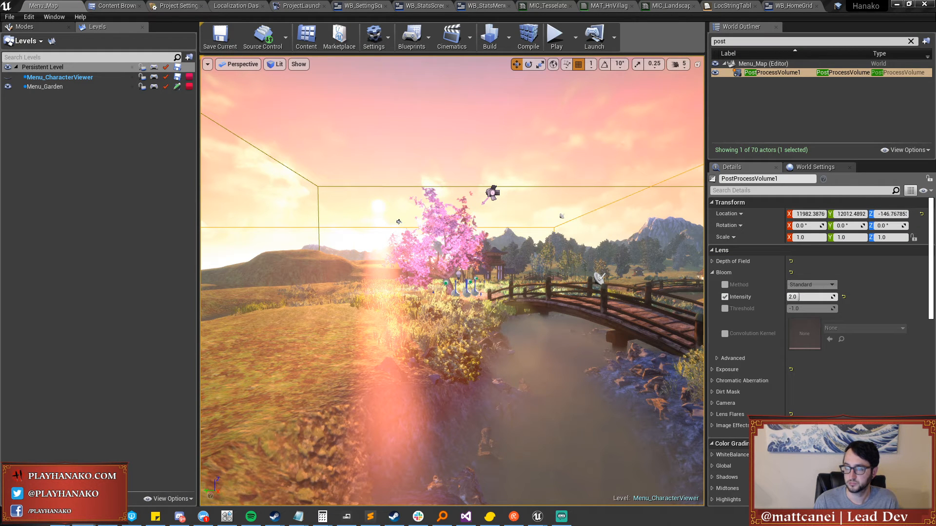
Open WB_LoadoutBasicAbilities from the Store widgets folder and open the Meditation card's WB_3Row_Card widget for editing.
right_drag(454, 272, 444, 270)
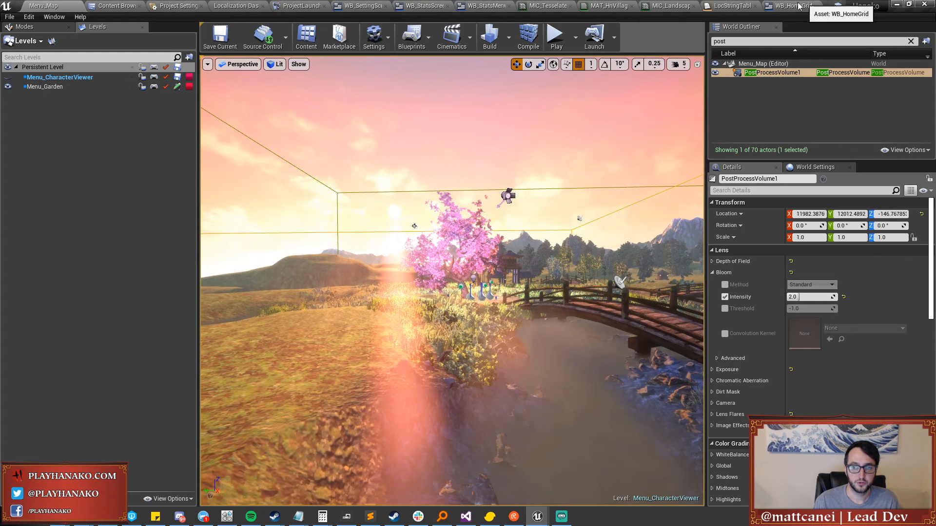
click(117, 5)
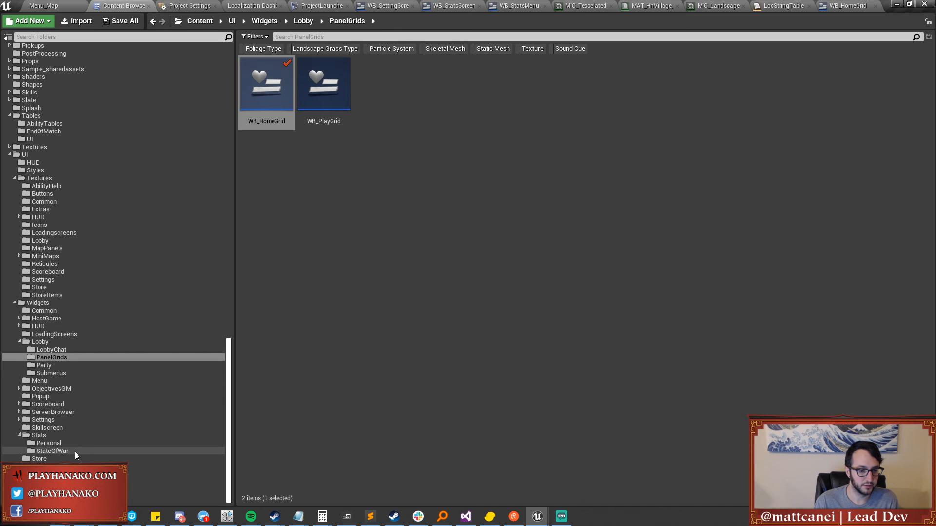
click(63, 459)
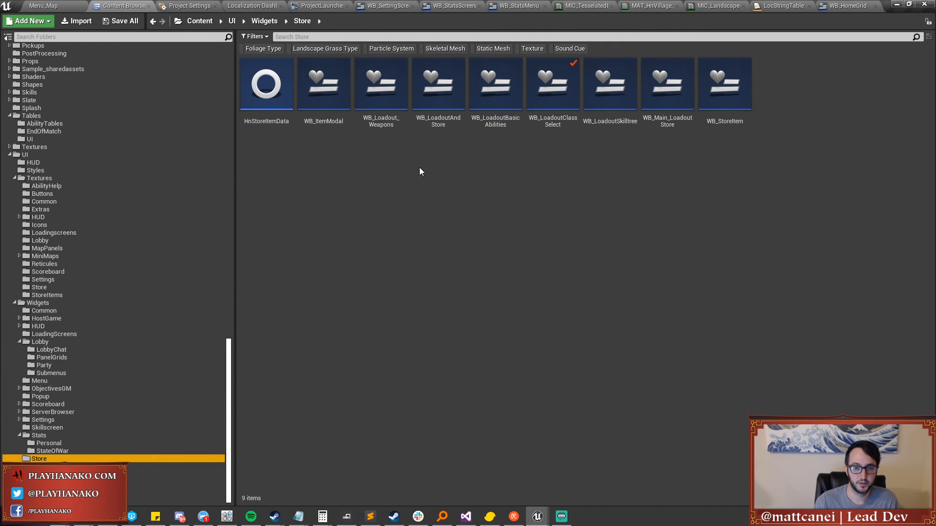
double_click(496, 88)
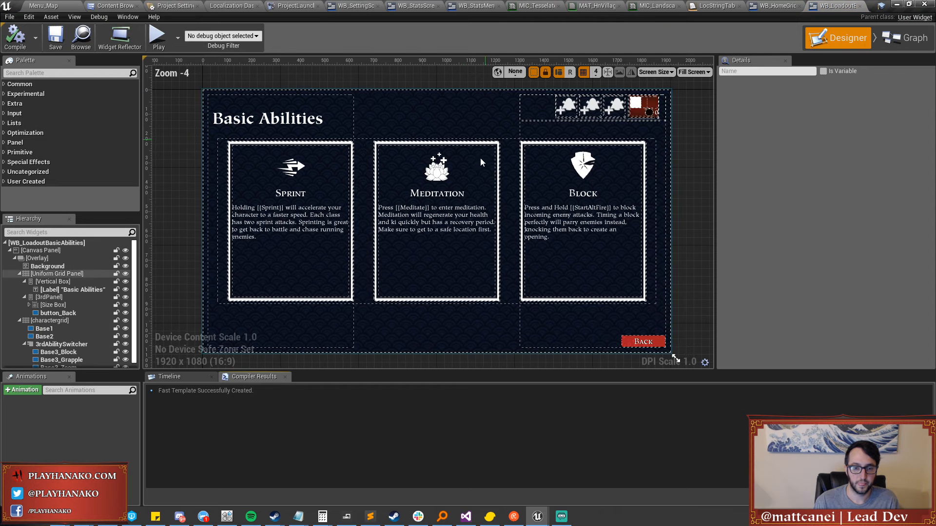
click(444, 203)
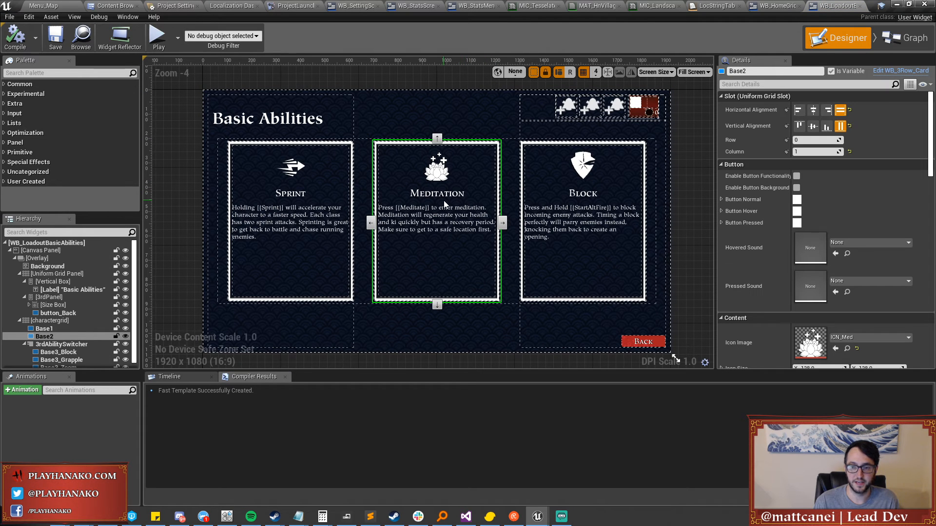
click(891, 72)
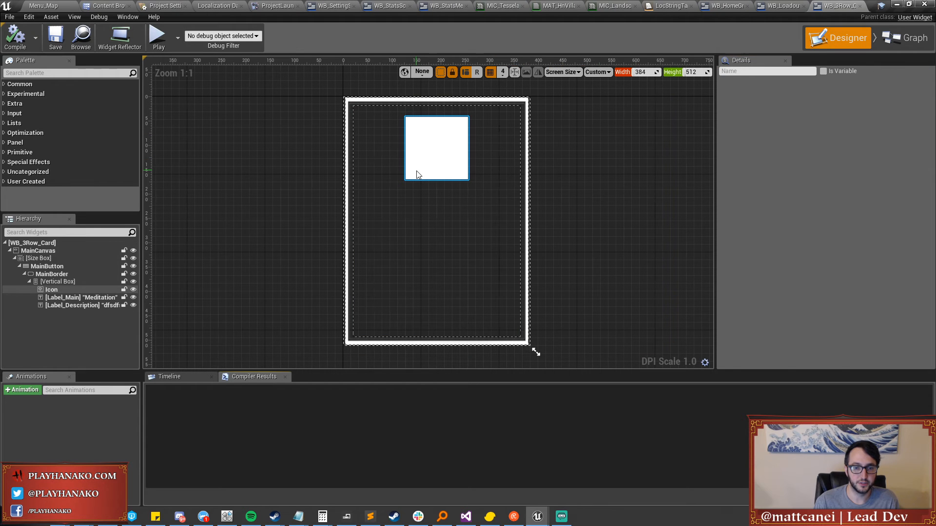
Wrap the card's Icon image with an Overlay.
click(417, 174)
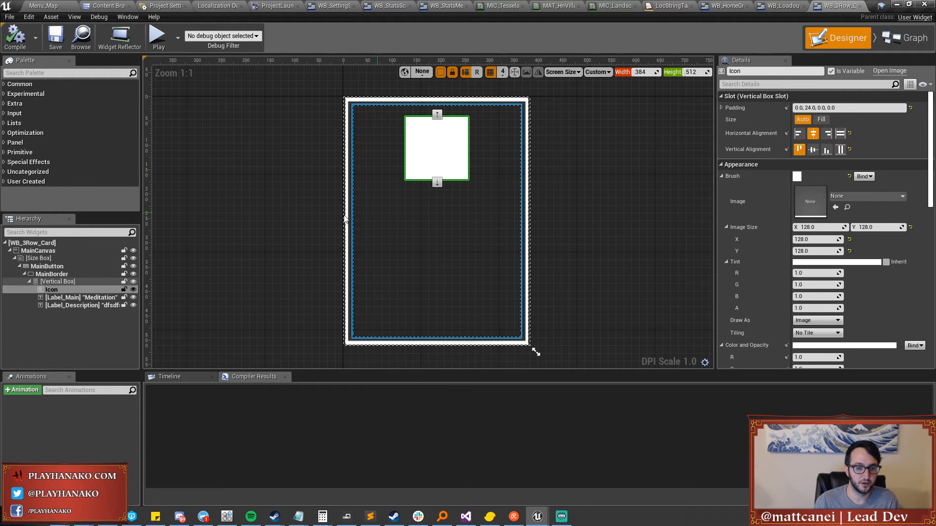
right_click(70, 288)
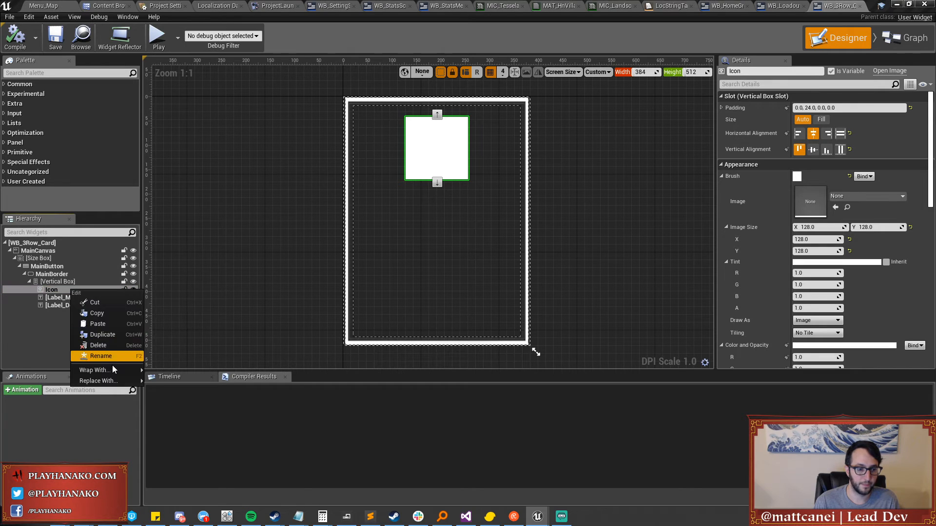
mouse_move(113, 370)
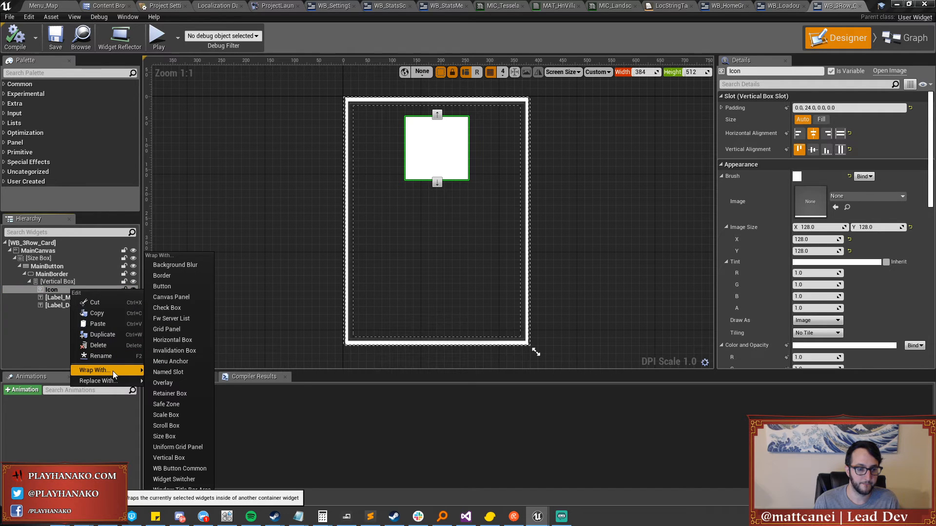
click(157, 384)
Try horizontal fill alignment on the overlay around the icon and set it back to centre.
click(78, 289)
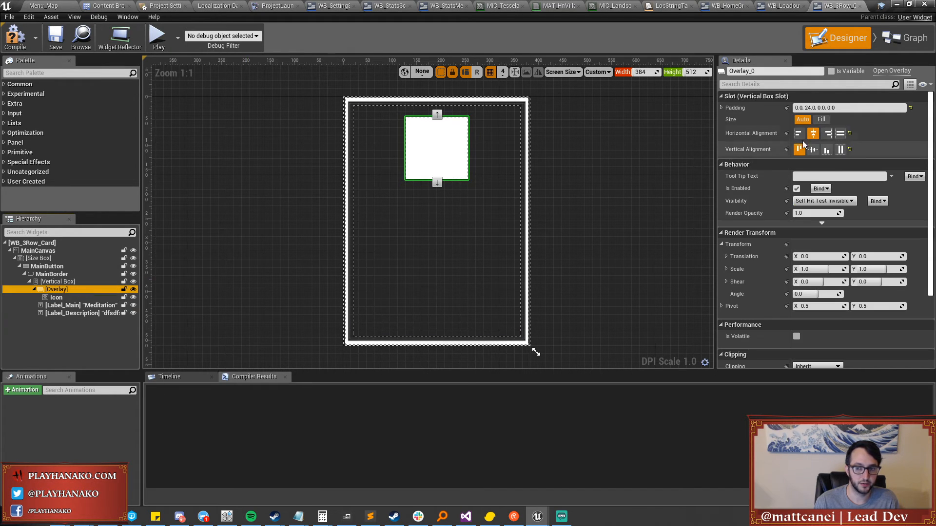
click(840, 134)
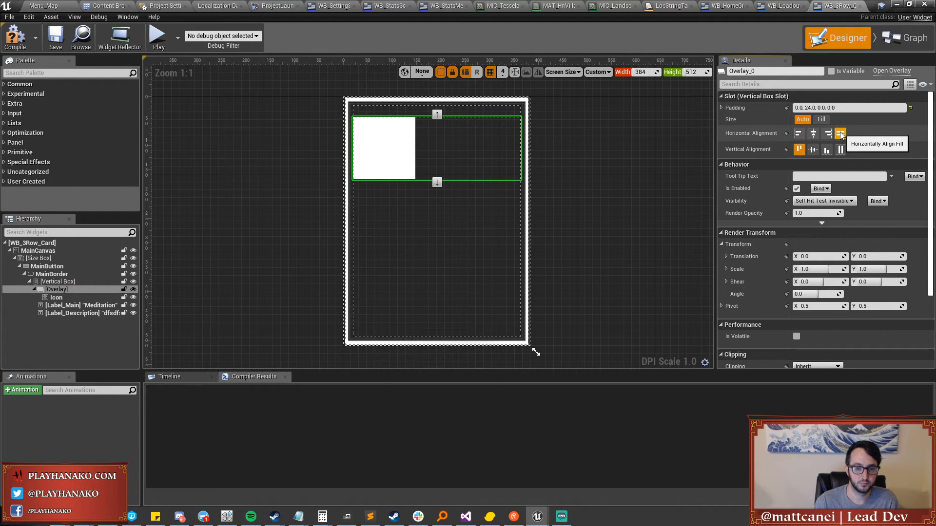
click(814, 133)
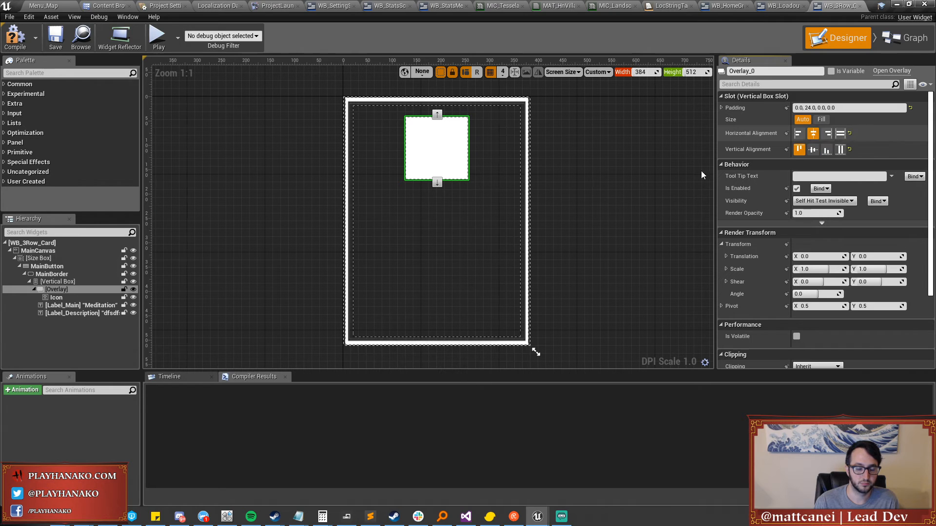
Set the overlay around the icon to fill horizontally and vertically at Auto size, and centre the Icon image inside it both ways.
click(63, 298)
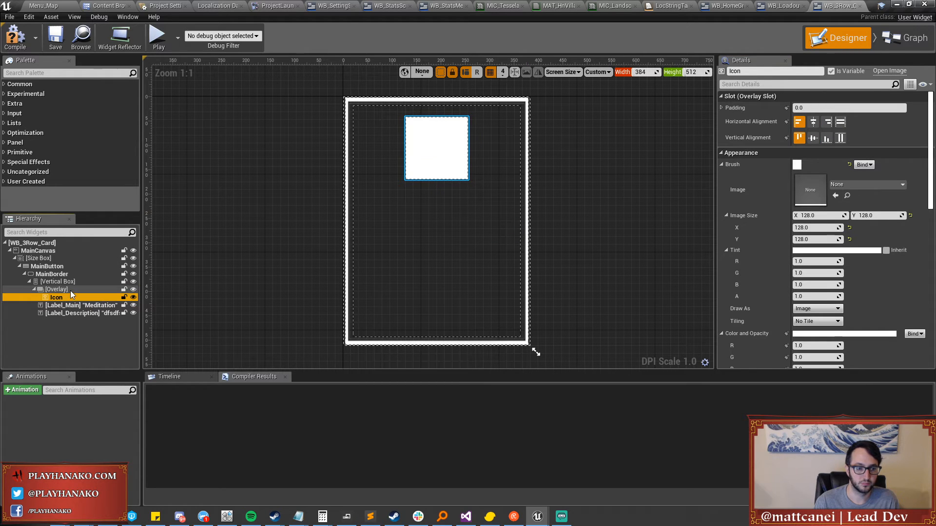
click(70, 290)
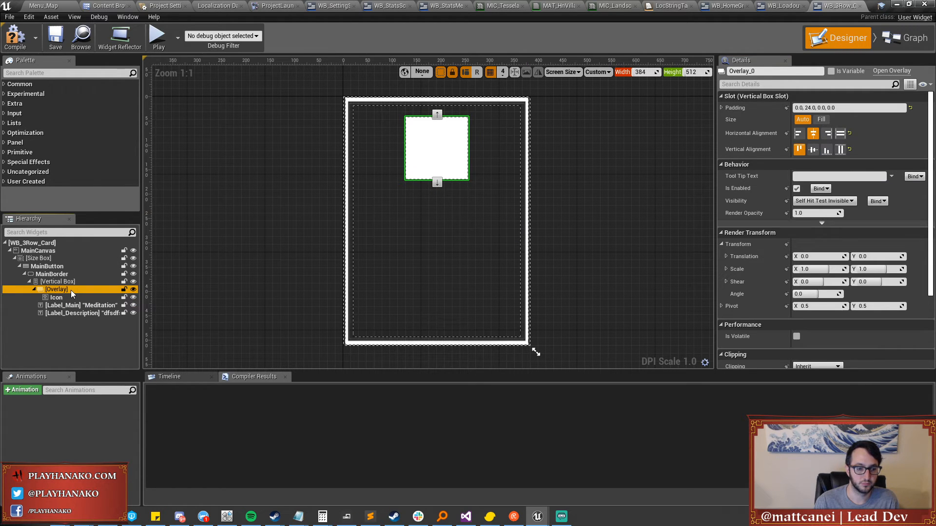
click(839, 133)
click(841, 150)
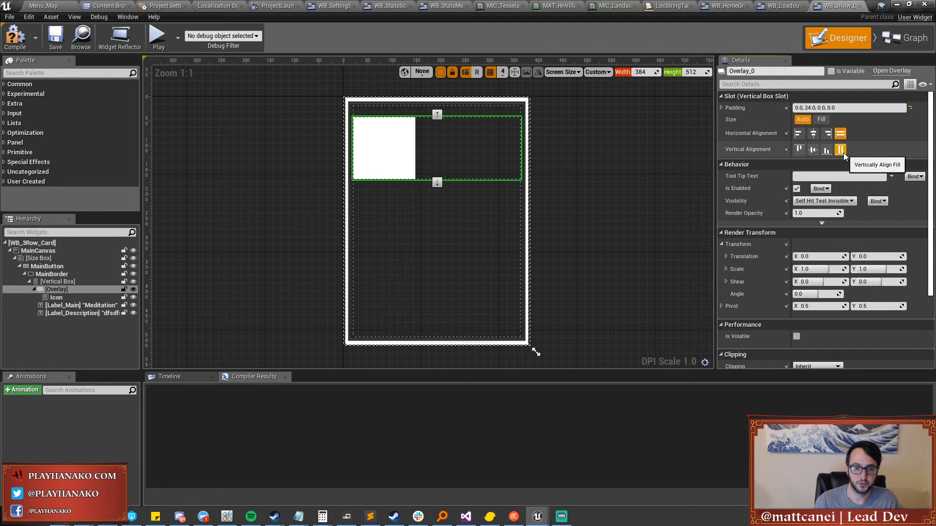
click(821, 120)
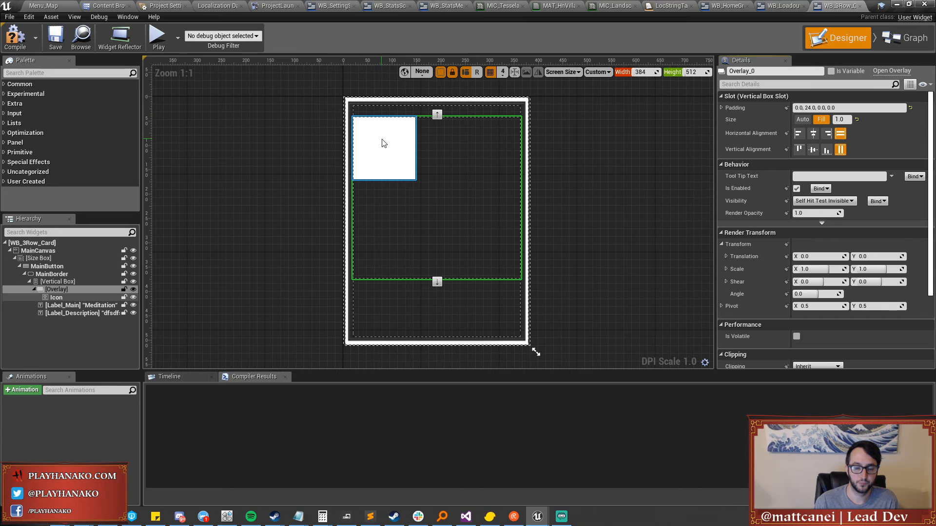
click(800, 119)
click(385, 146)
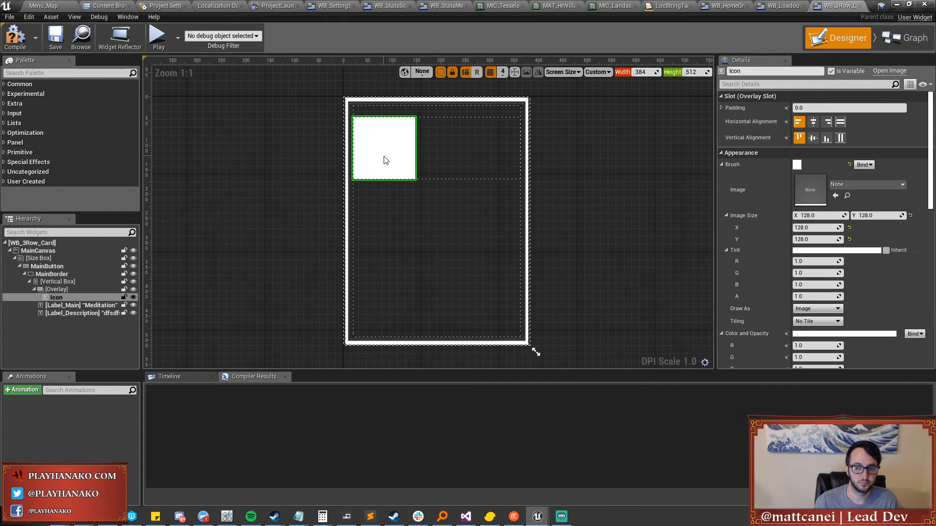
click(813, 122)
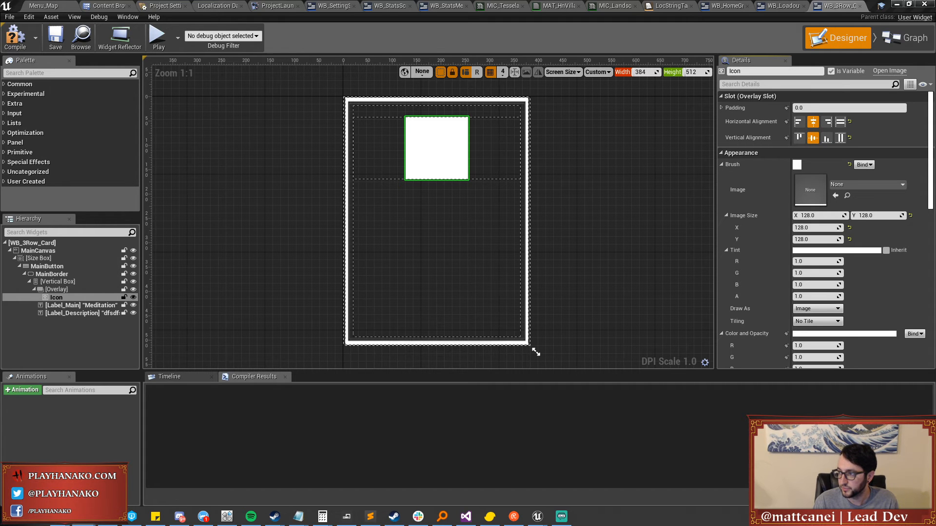
Switch to the browser, enlarge the TronMaterialBase node graph image on Imgur to examine it, and close the page.
key(alt+Tab)
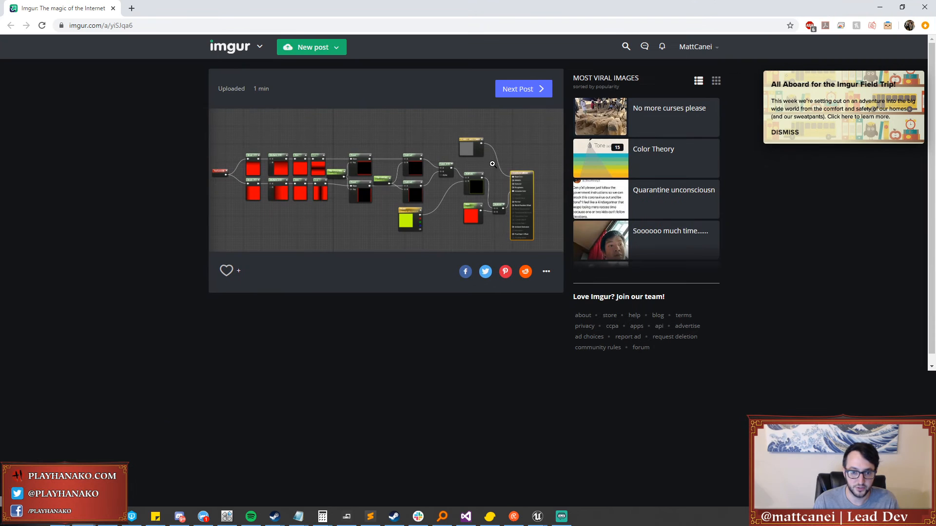
click(495, 225)
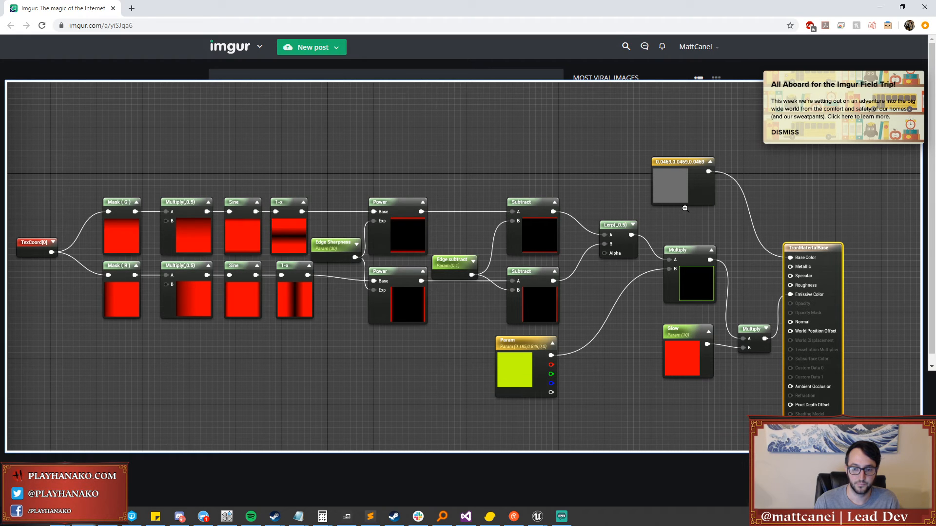
click(112, 9)
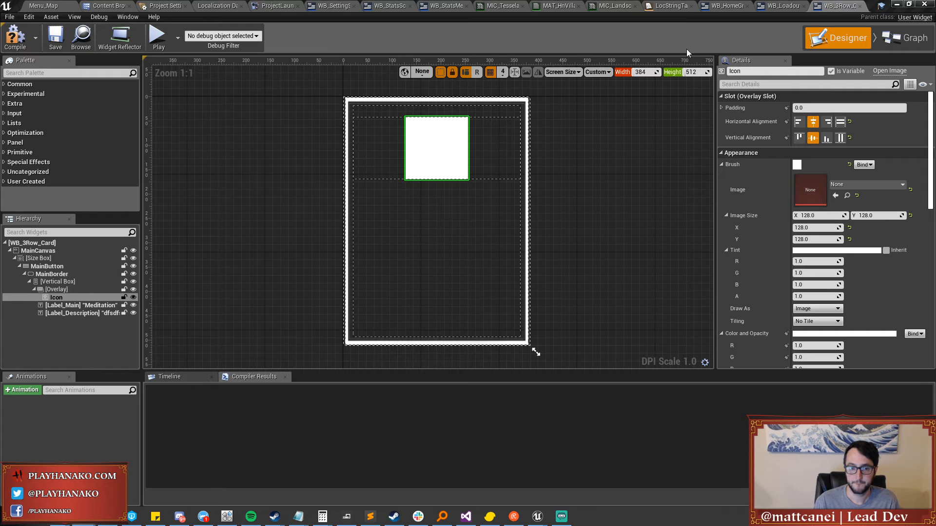
Close WB_3Row_Card, reopen it from the loadout widget's Meditation card, and locate its asset in the Content Browser.
click(71, 306)
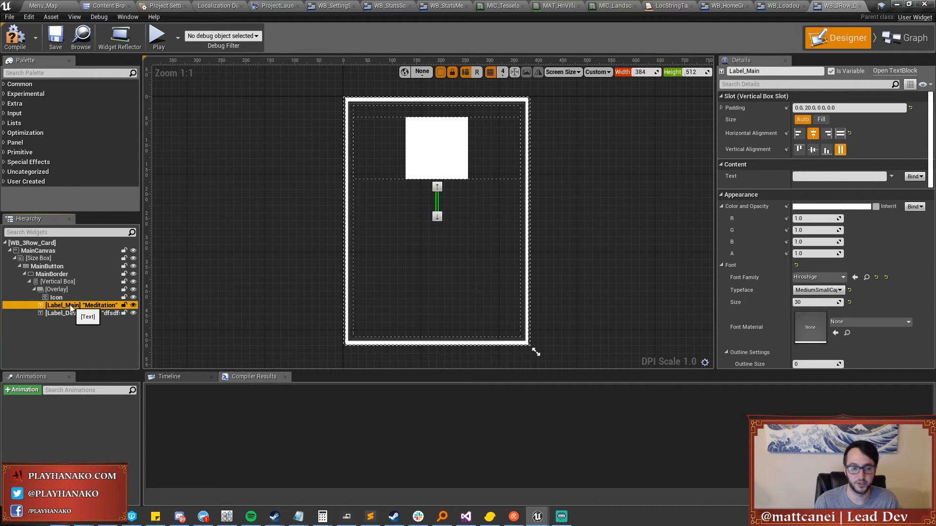
click(860, 6)
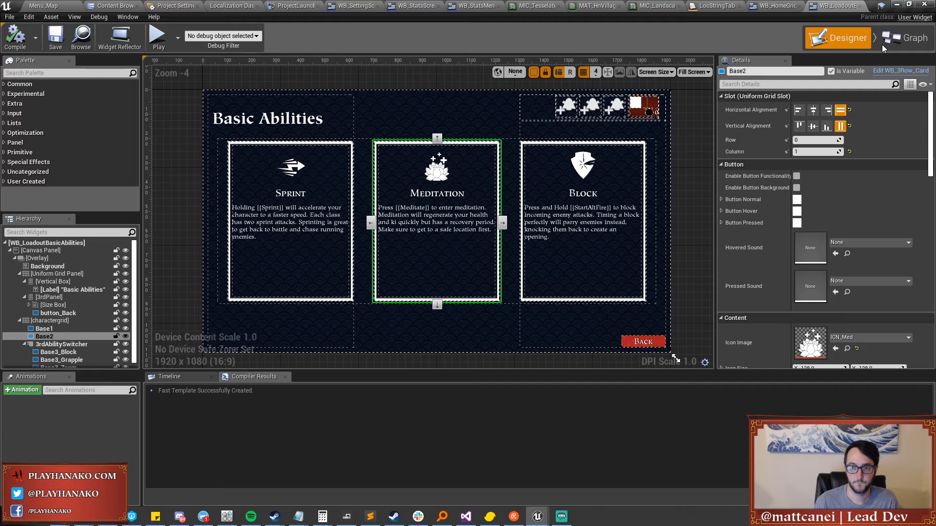
click(887, 71)
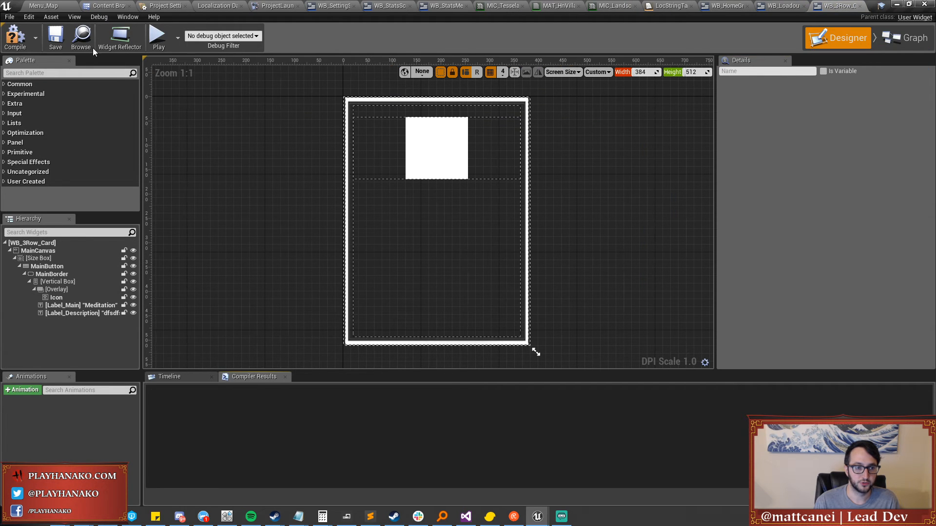
click(86, 42)
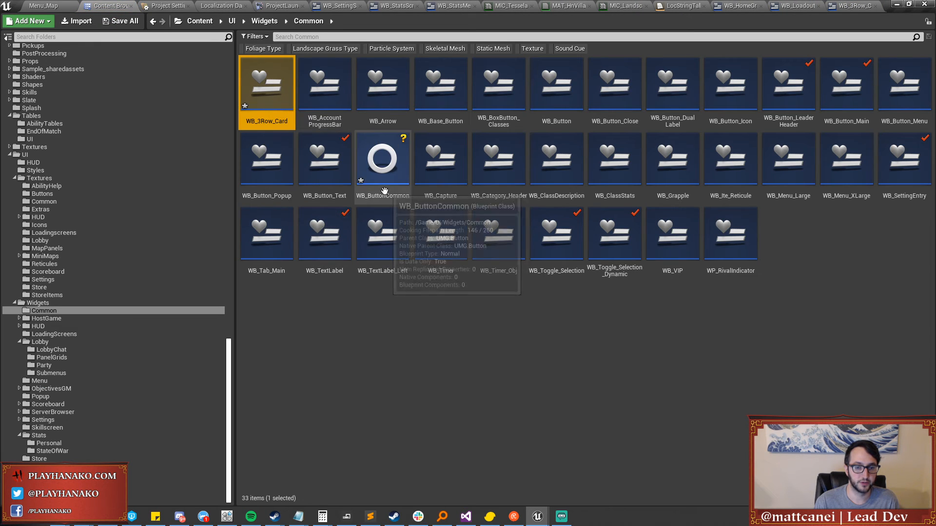
Duplicate WB_3Row_Card in the Common widgets folder as WB_3RowCard_Header and open the copy for editing.
right_click(284, 95)
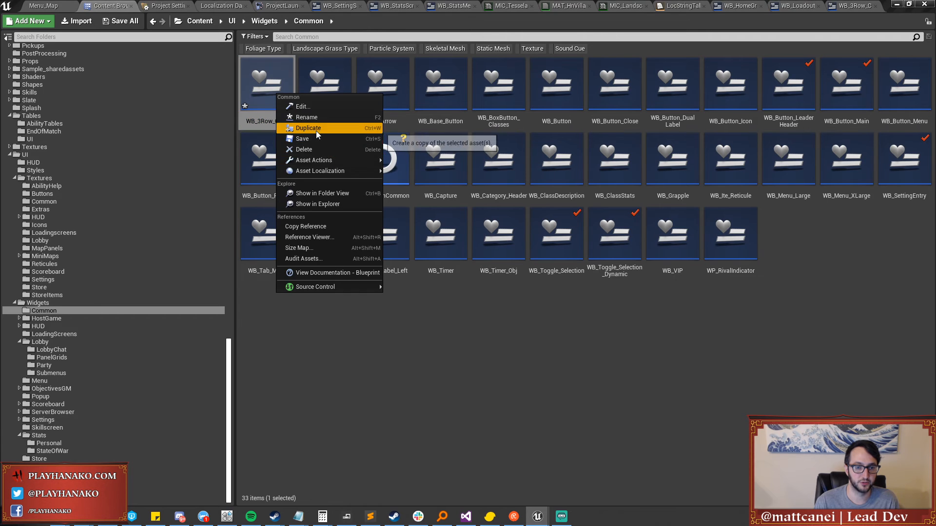
click(315, 127)
text(WB_O)
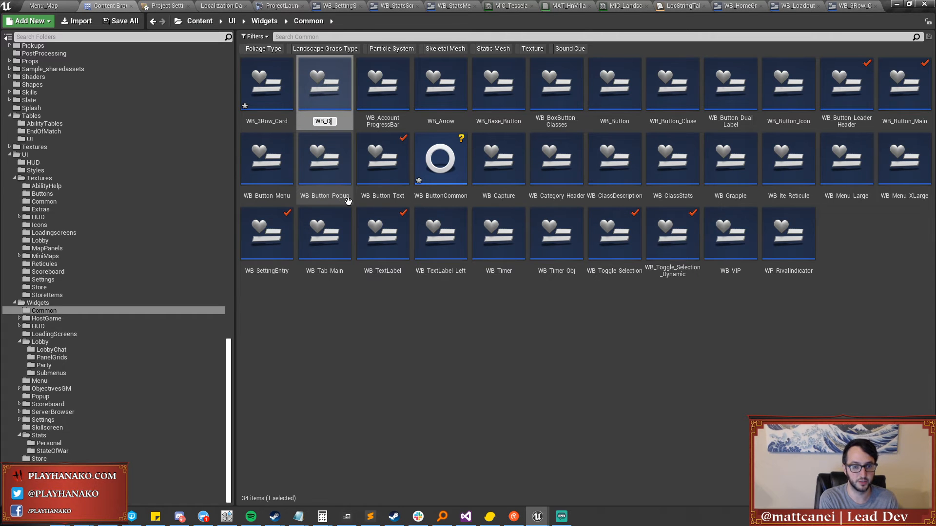
key(BackSpace)
text(PlayCard)
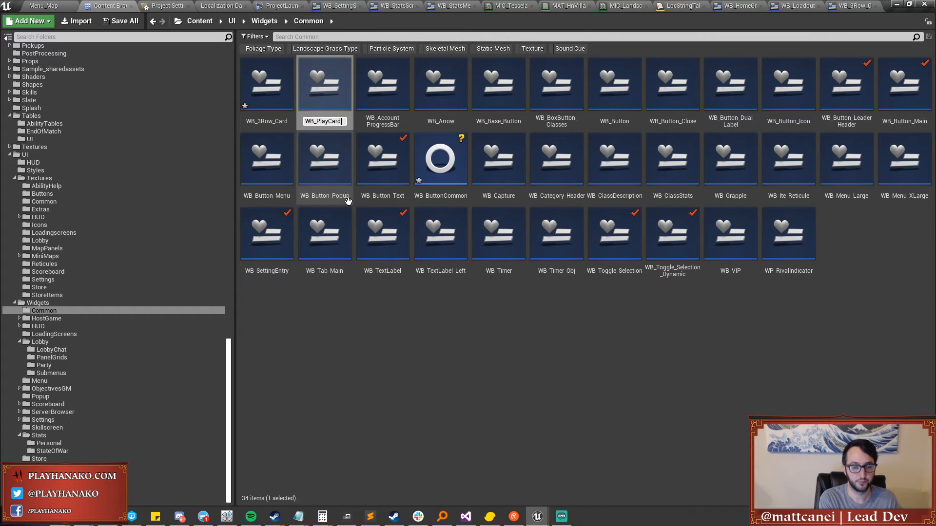
key(BackSpace)
key(BackSpace)
key(BackSpace)
key(BackSpace)
key(BackSpace)
key(BackSpace)
key(BackSpace)
key(BackSpace)
text(3R)
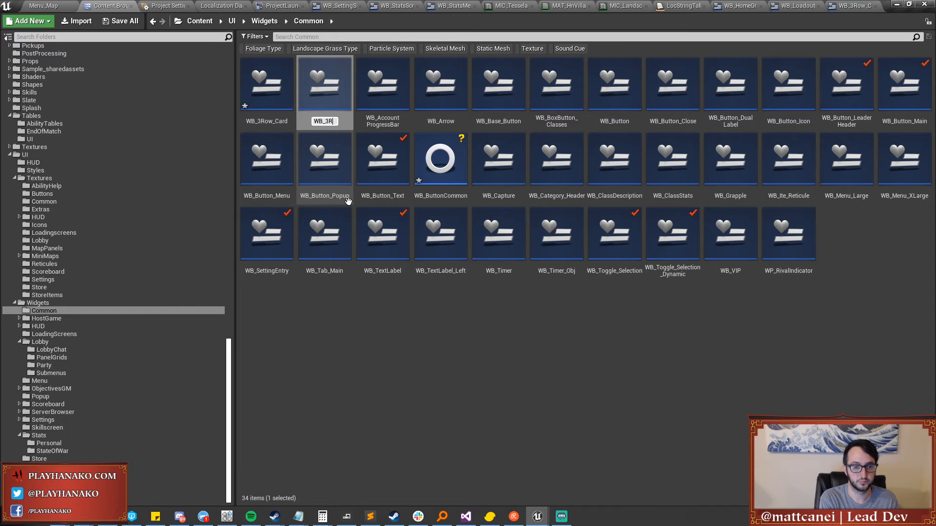
text(owCard_Header)
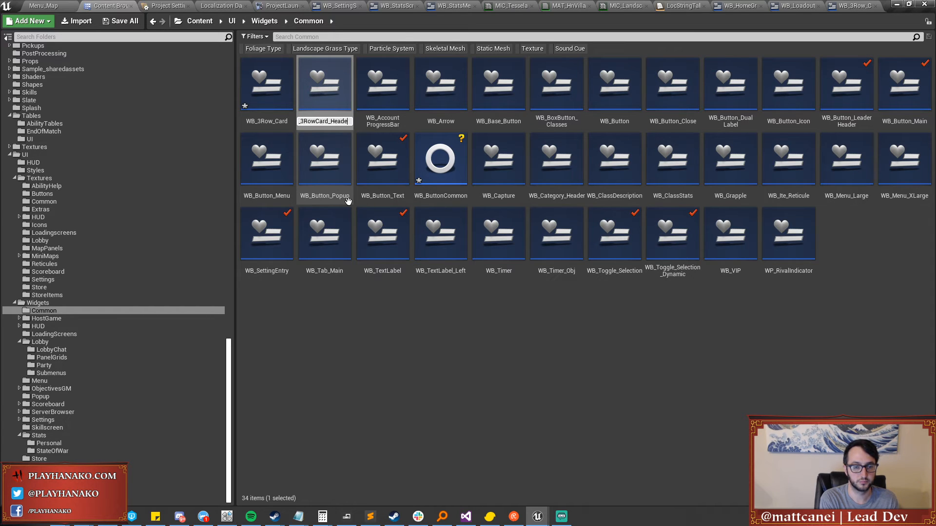
double_click(327, 93)
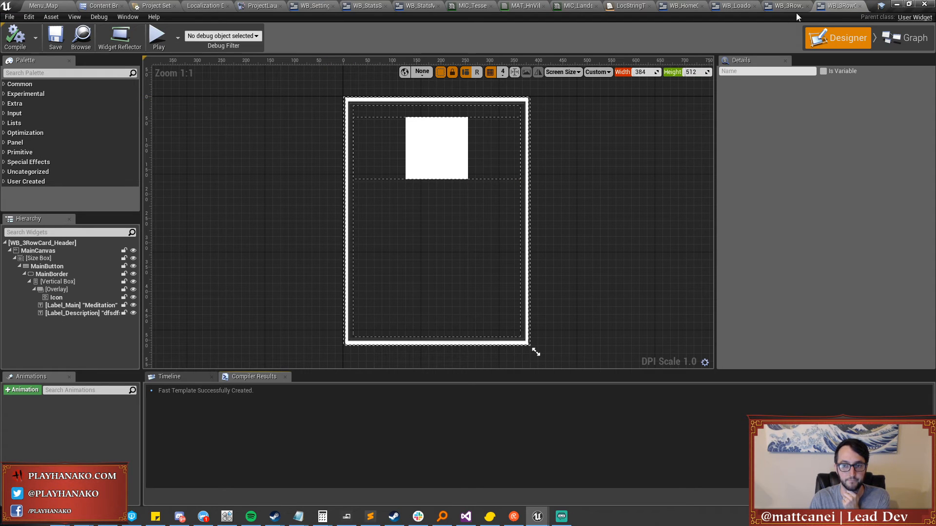
Return to WB_LoadoutBasicAbilities and examine the properties of the Block, Meditation and Sprint cards and the Basic Abilities heading.
click(788, 6)
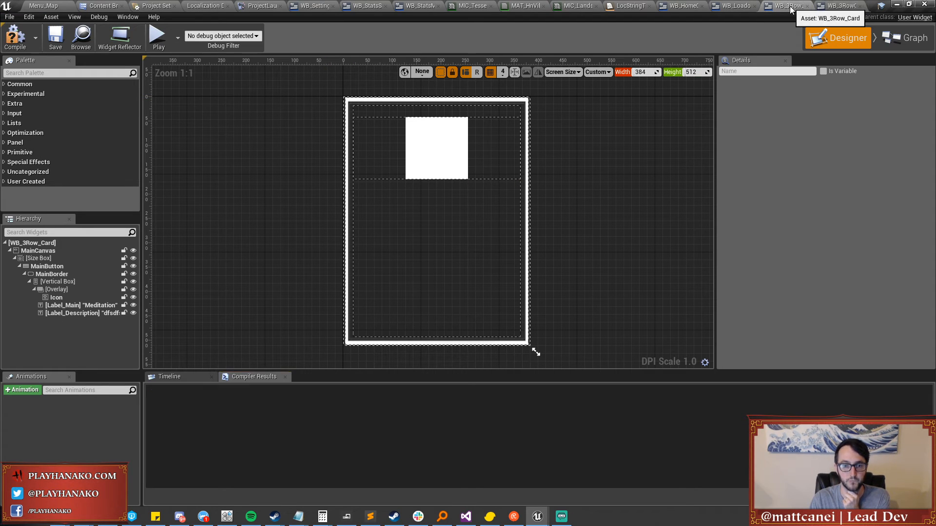
click(733, 7)
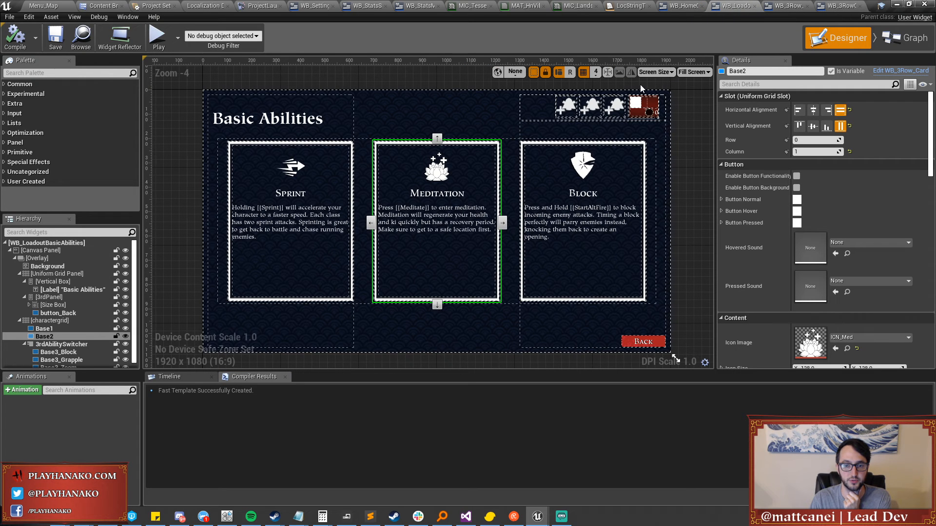
click(573, 211)
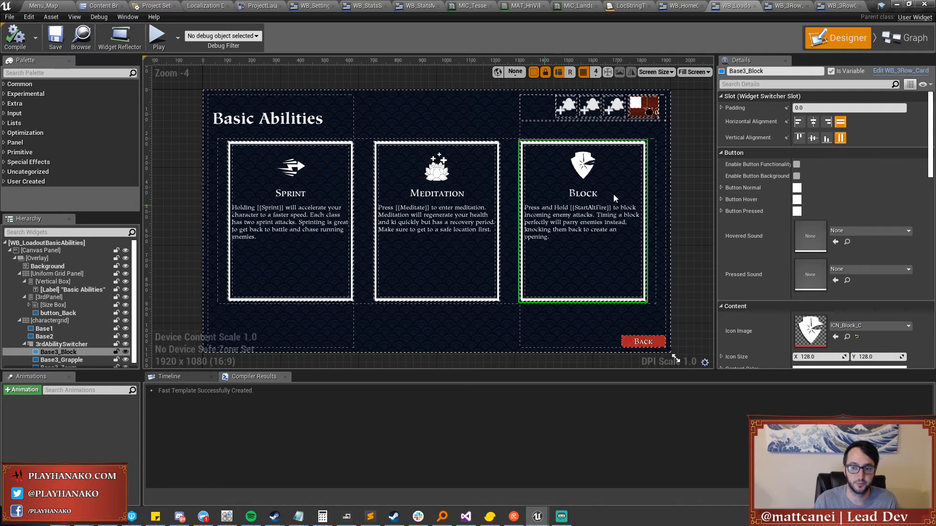
click(442, 203)
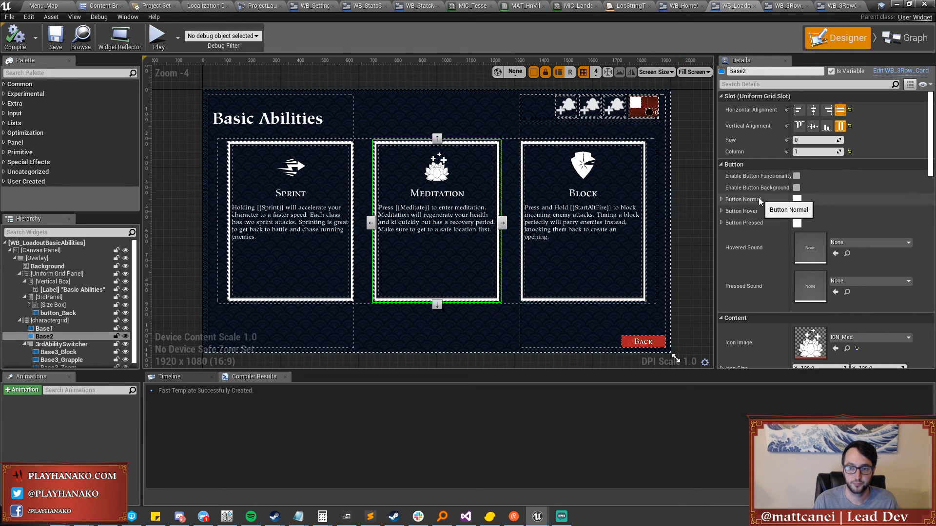
scroll(767, 200, down, 5)
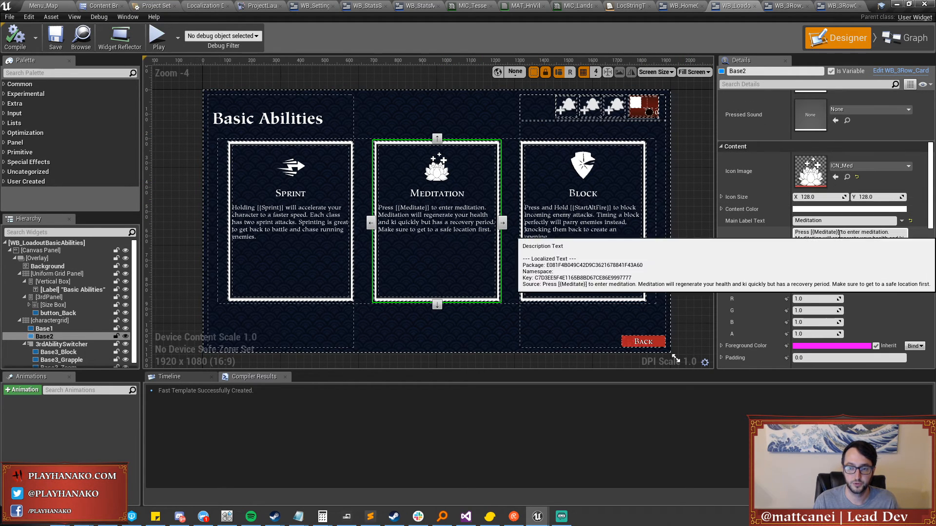
click(305, 220)
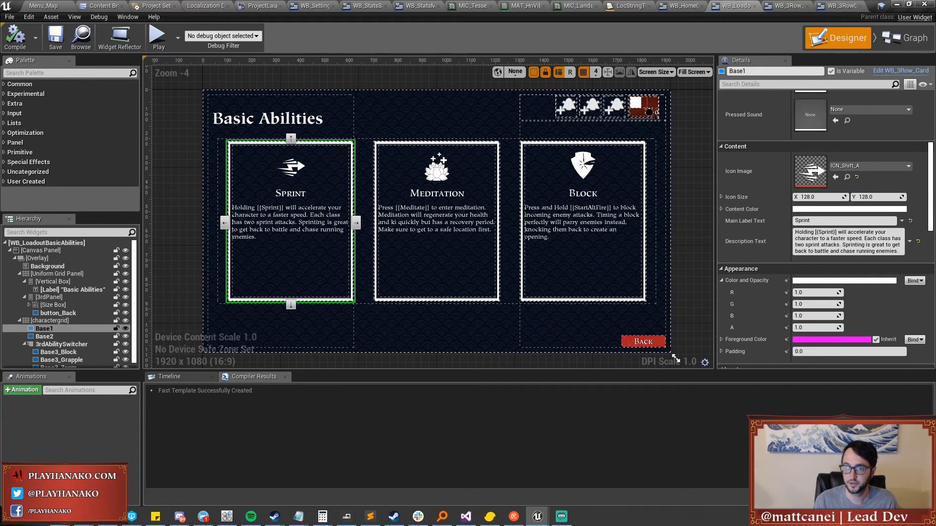
click(280, 117)
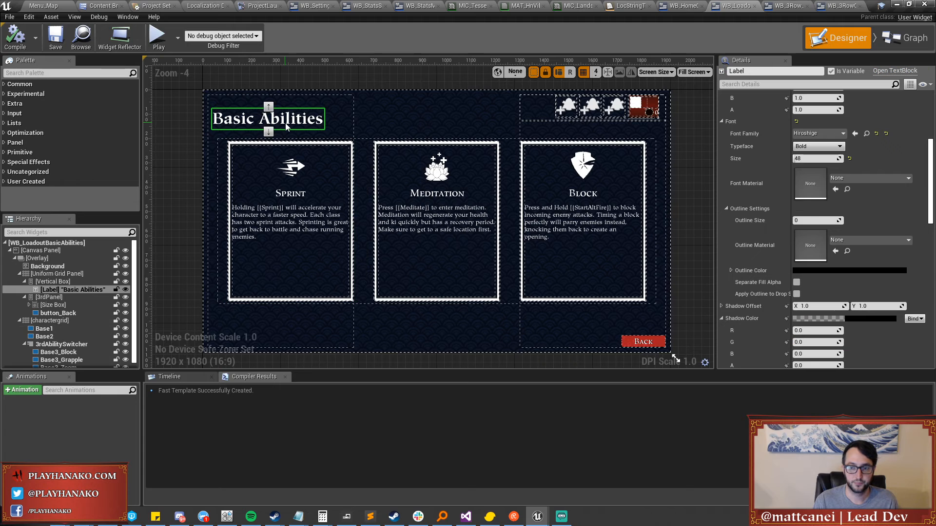
scroll(784, 206, down, 5)
scroll(782, 204, up, 8)
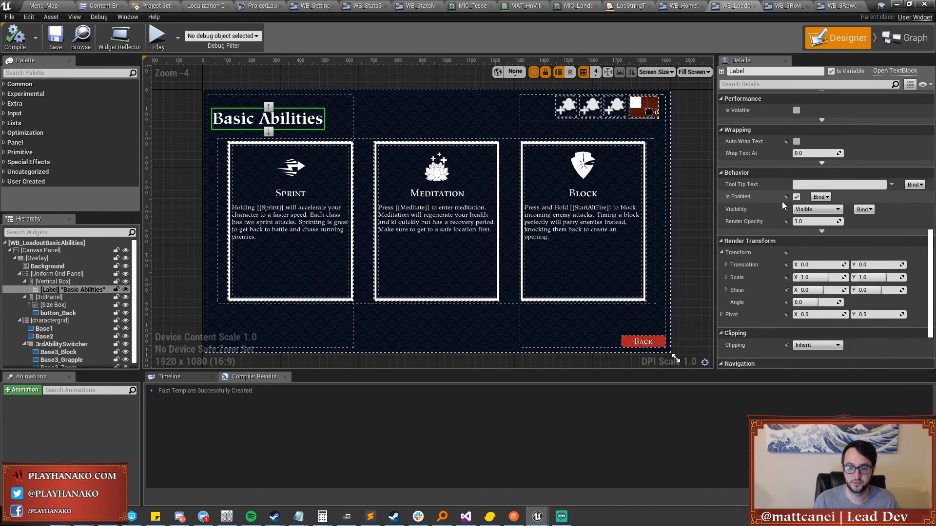
scroll(782, 200, up, 2)
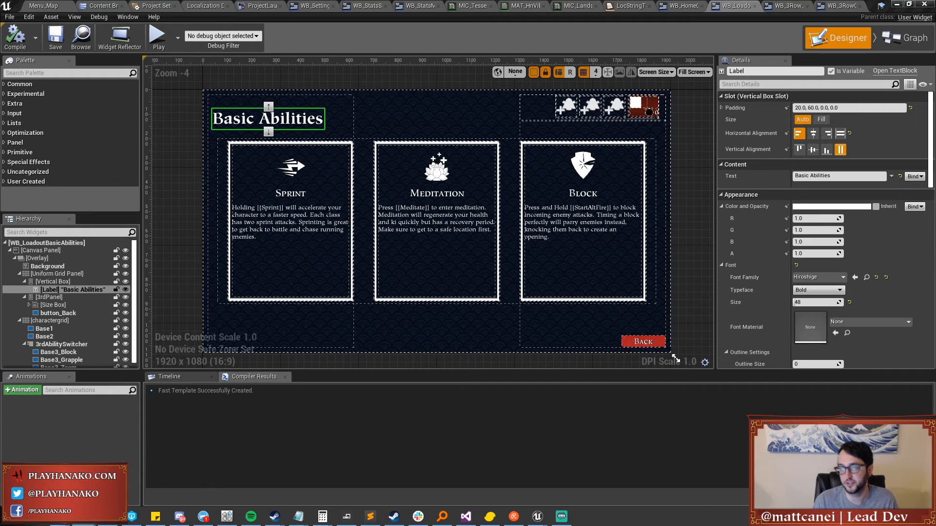
Link the Sprint card's main label text to the TUTORIAL_Title_Sprint entry of TutorialTipsStringTable.
click(298, 194)
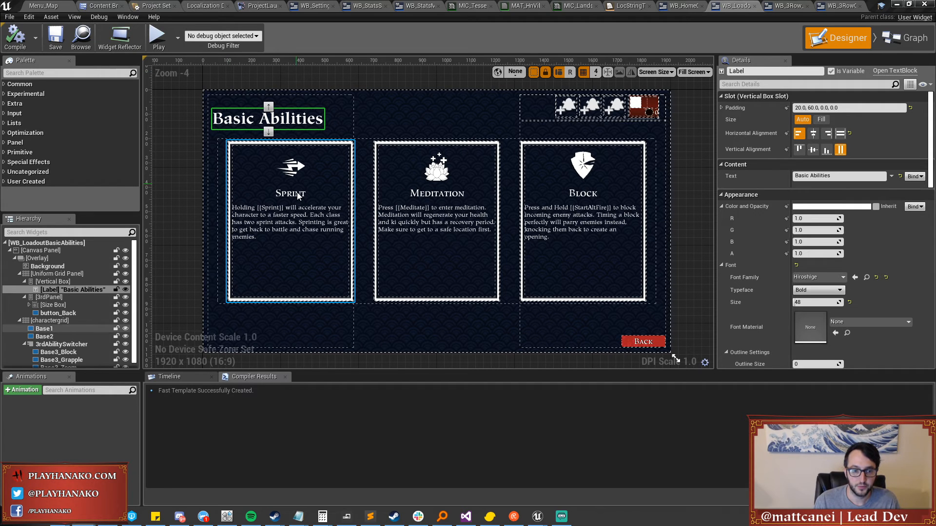
scroll(741, 238, down, 5)
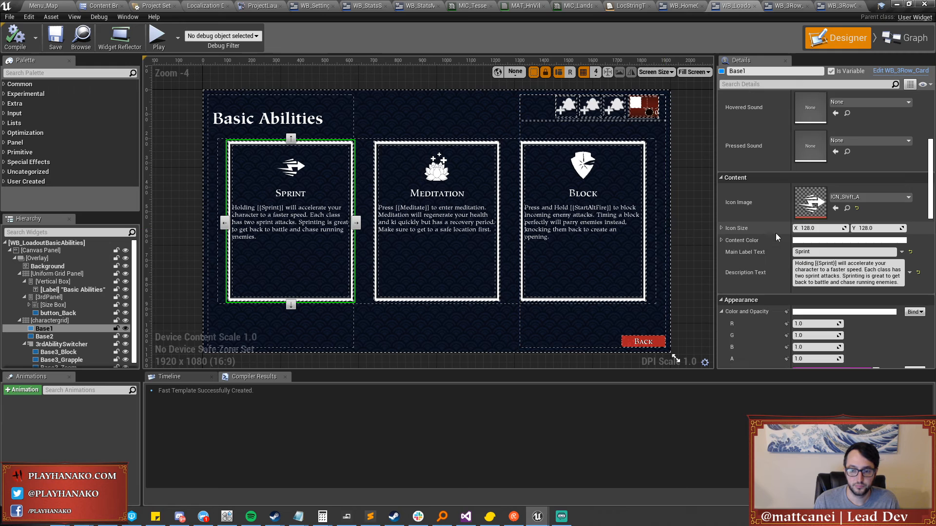
click(901, 252)
click(850, 332)
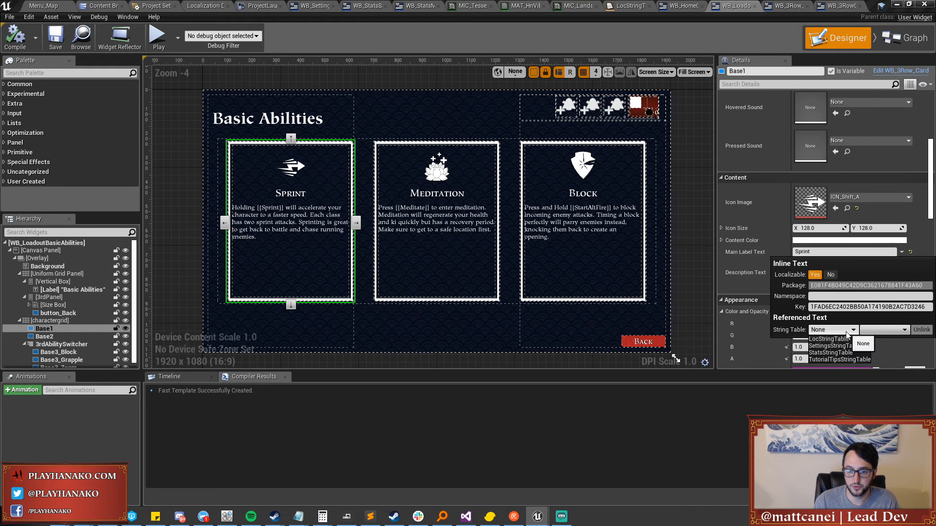
click(838, 359)
click(902, 330)
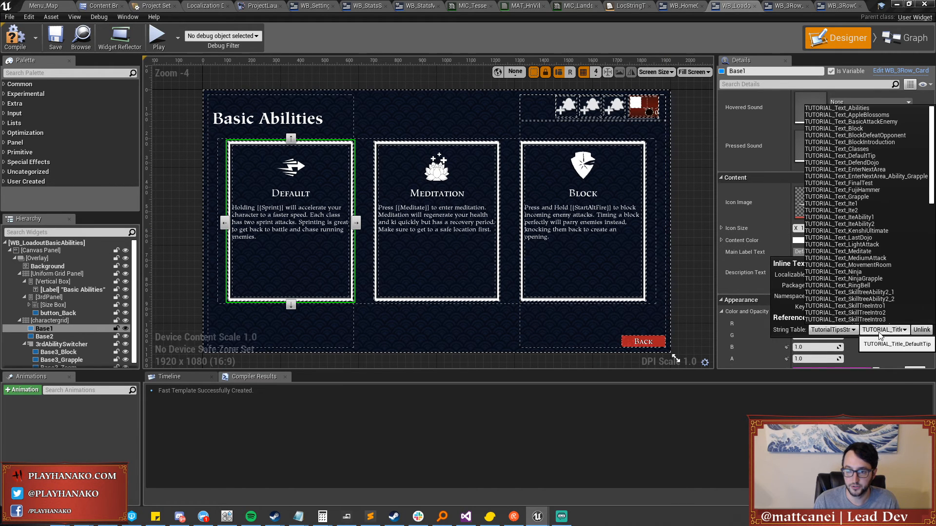
scroll(856, 207, down, 8)
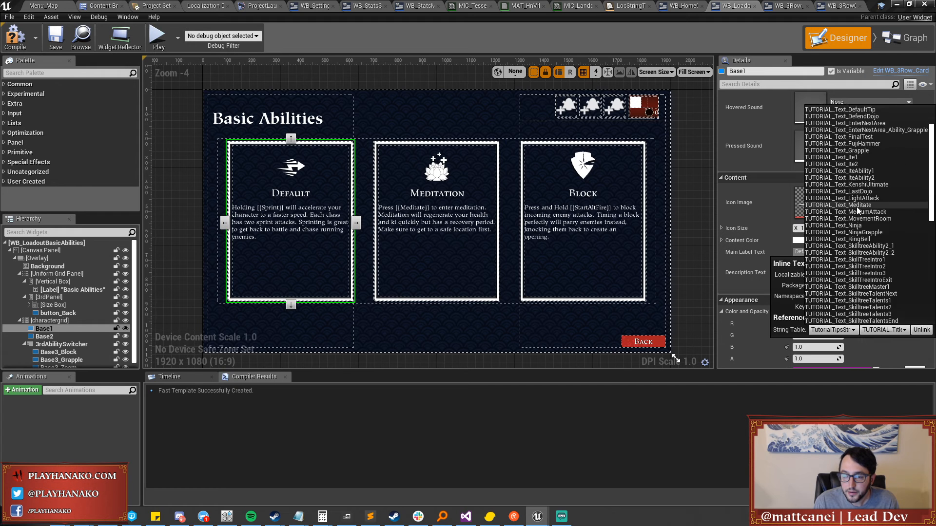
scroll(856, 207, up, 8)
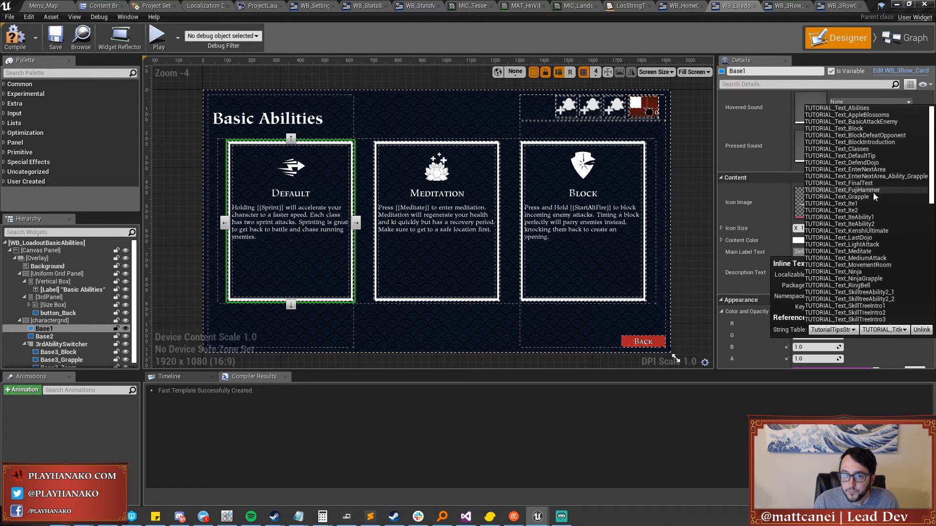
scroll(886, 264, down, 8)
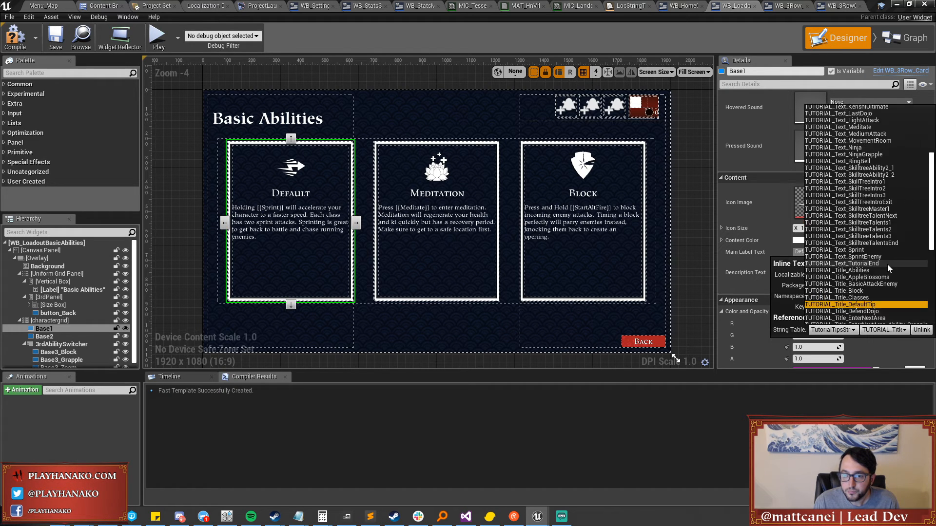
scroll(887, 265, down, 5)
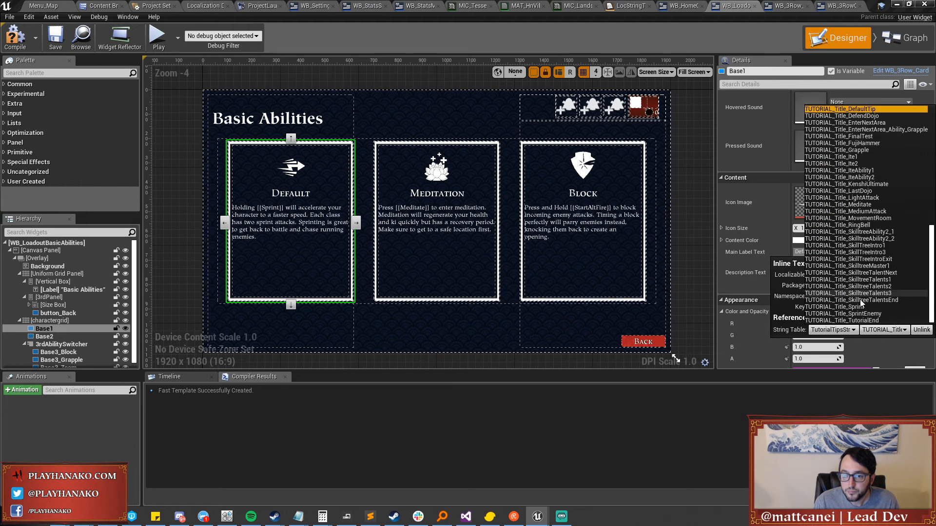
click(863, 297)
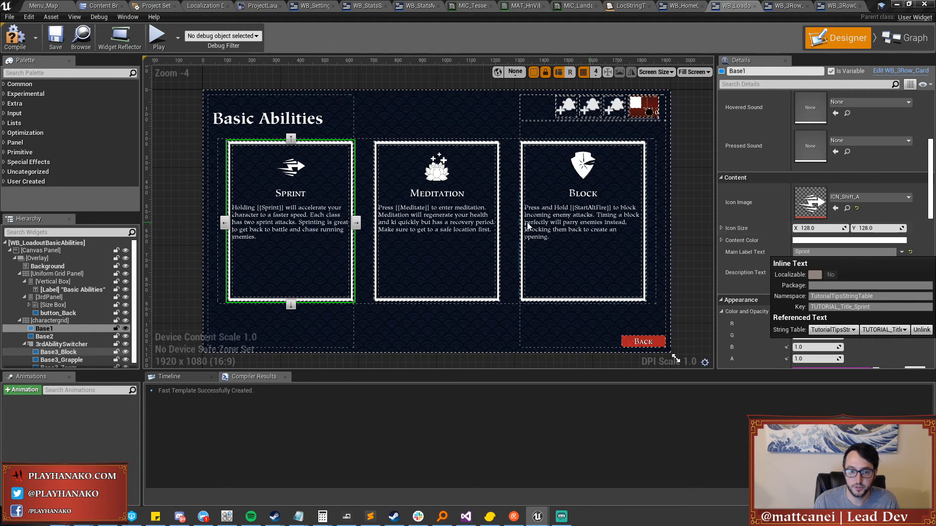
Link the Meditation card's main label text to the TUTORIAL_Title_Meditate entry of TutorialTipsStringTable.
click(463, 192)
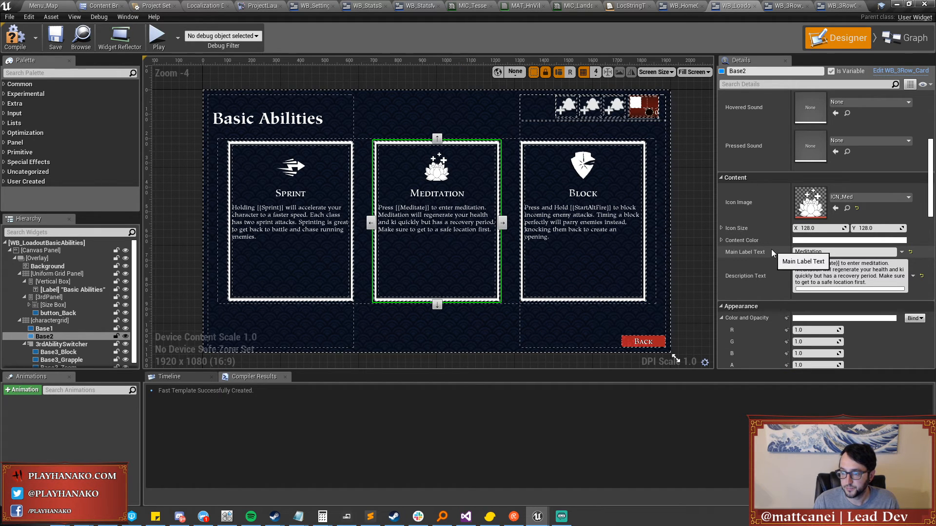
click(902, 252)
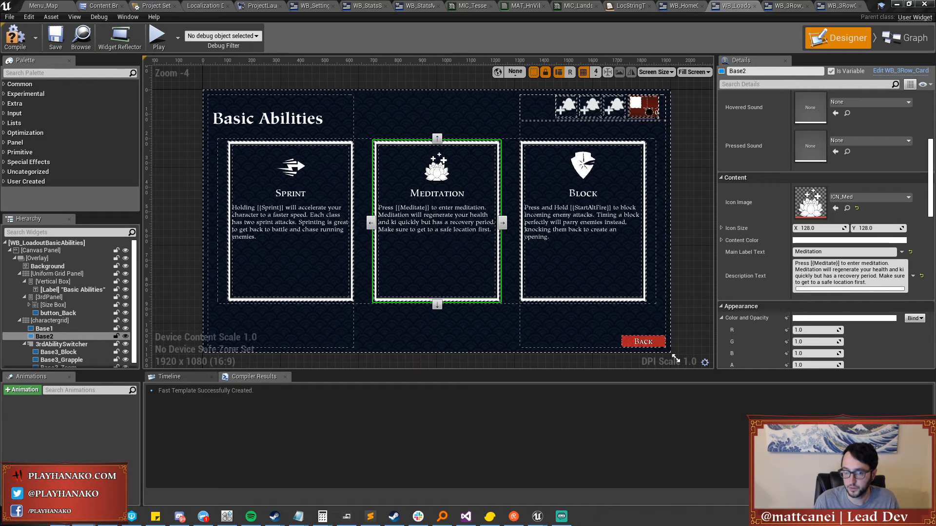
click(902, 252)
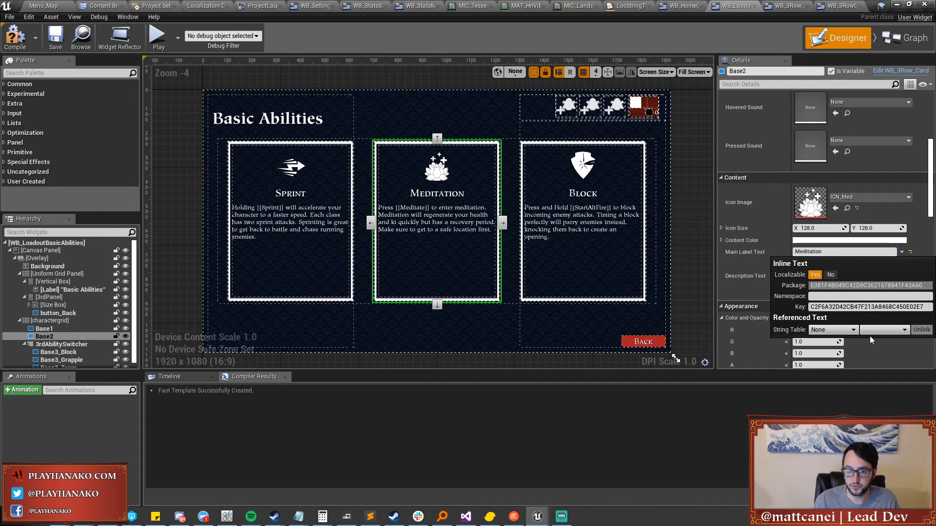
click(841, 330)
click(839, 360)
click(872, 331)
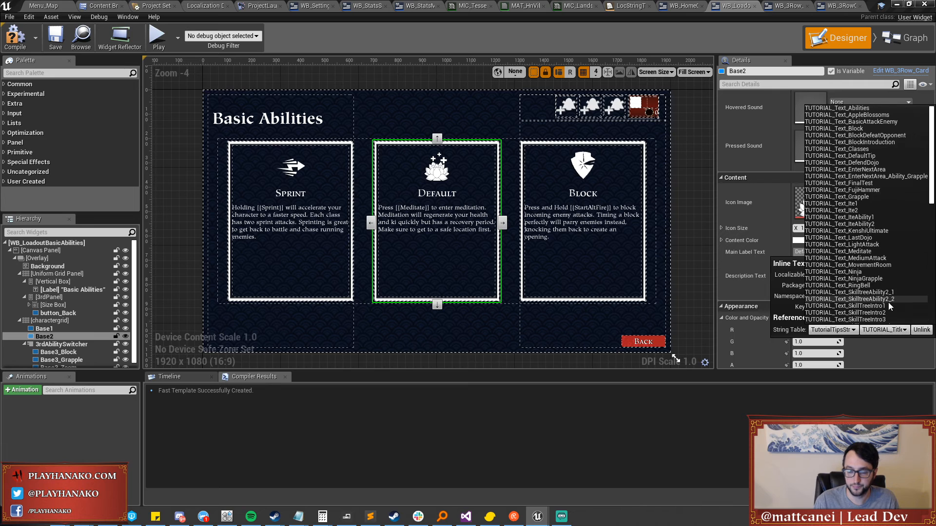
scroll(884, 270, down, 10)
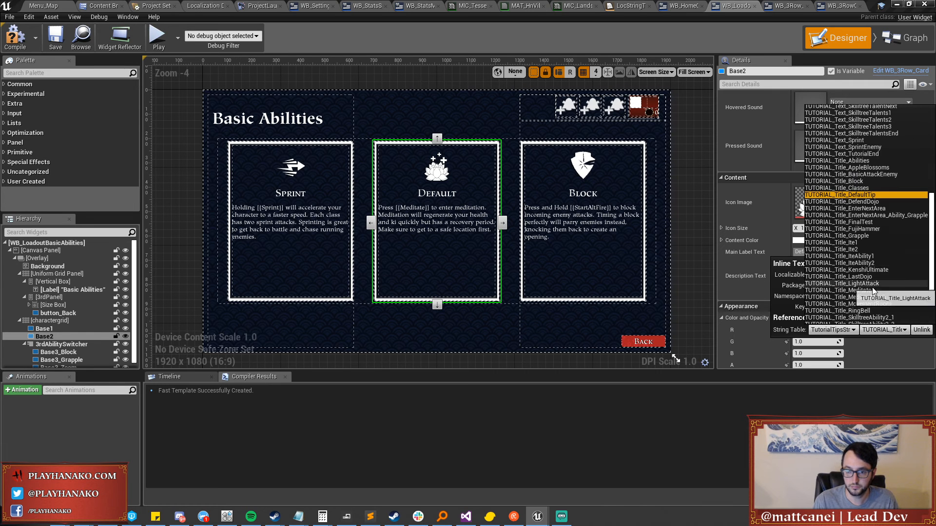
click(878, 290)
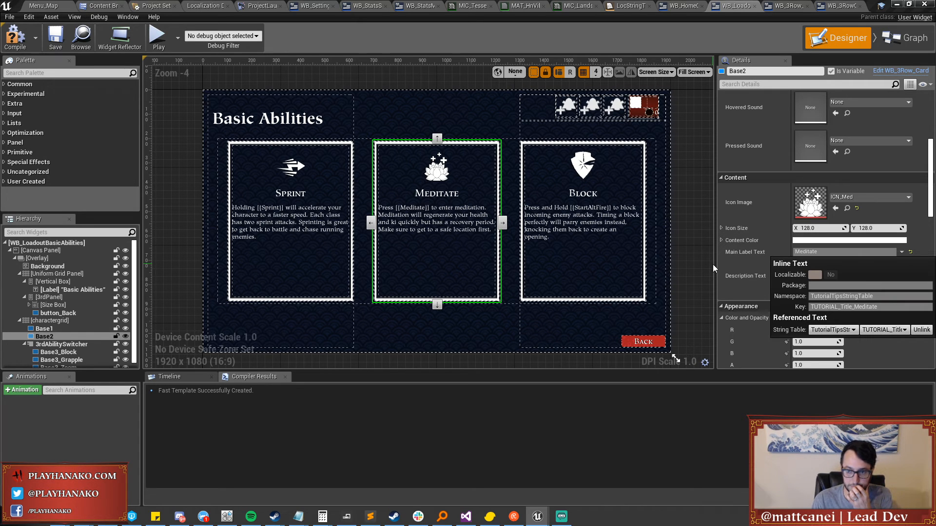
Link the Block card's main label text to the TUTORIAL_Title_Block entry of TutorialTipsStringTable.
click(638, 214)
click(901, 233)
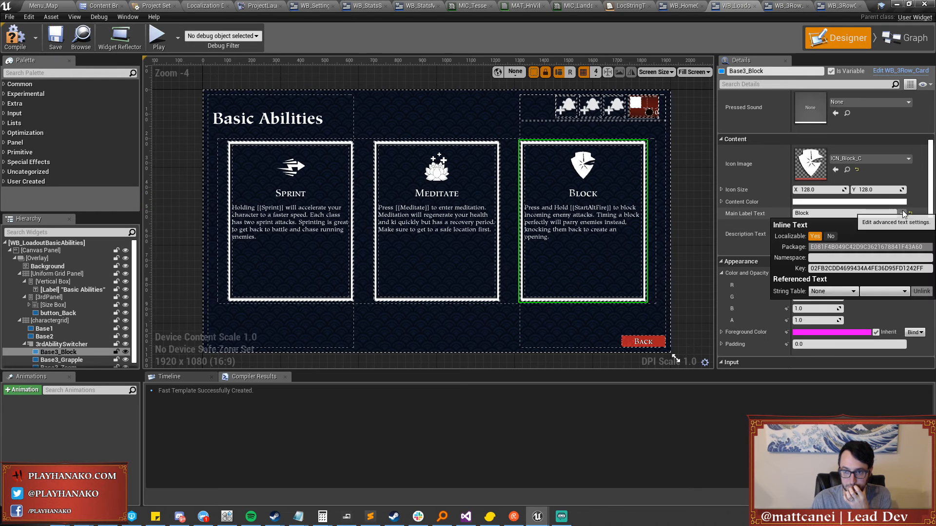
click(833, 291)
click(829, 322)
click(884, 292)
scroll(885, 236, up, 4)
scroll(856, 209, down, 10)
scroll(856, 210, down, 1)
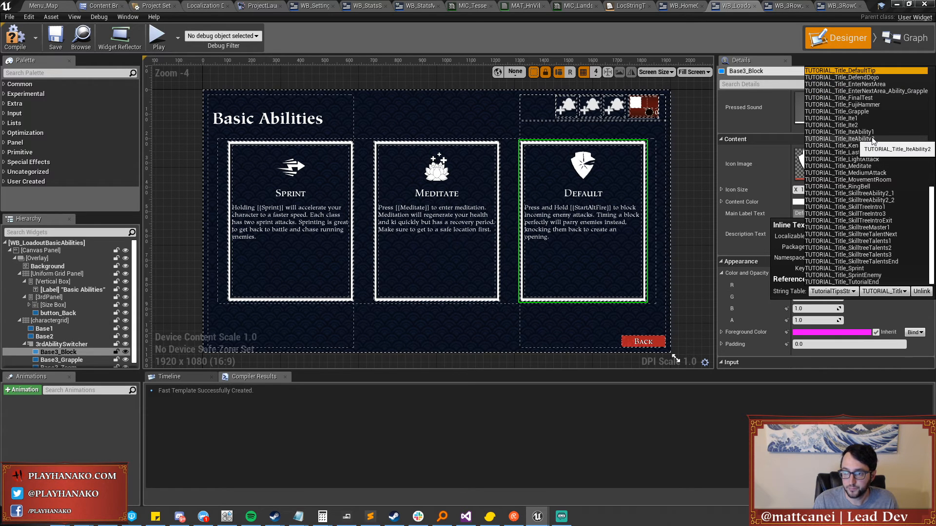
scroll(882, 165, up, 3)
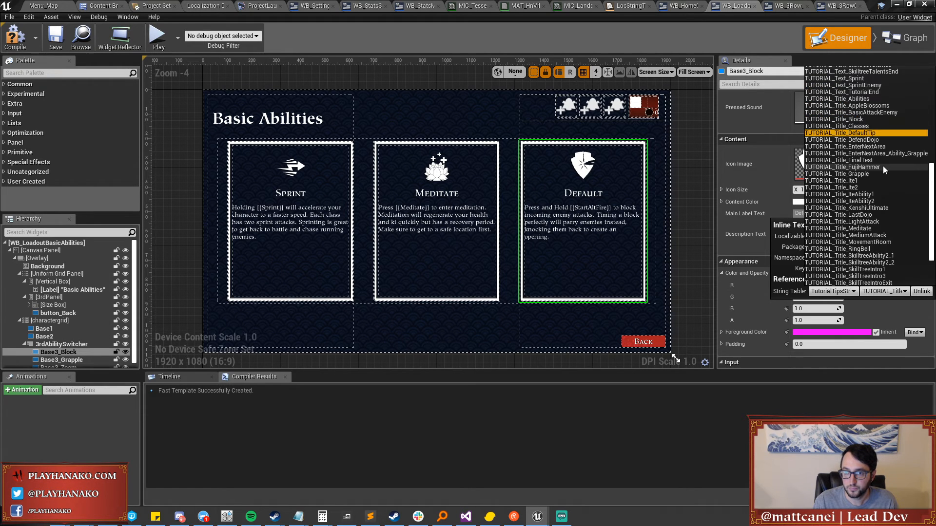
click(848, 119)
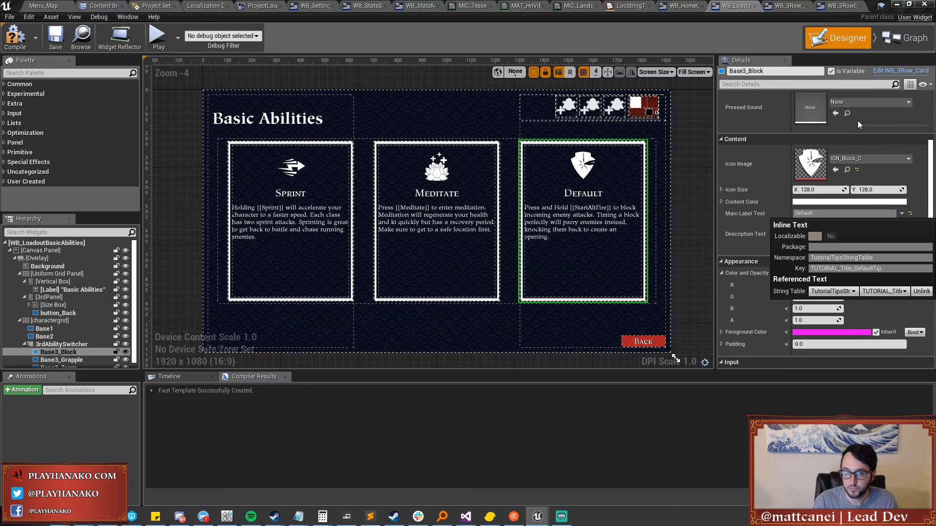
Examine the properties of the Basic Abilities heading and the content settings of the Block card.
click(262, 228)
click(282, 120)
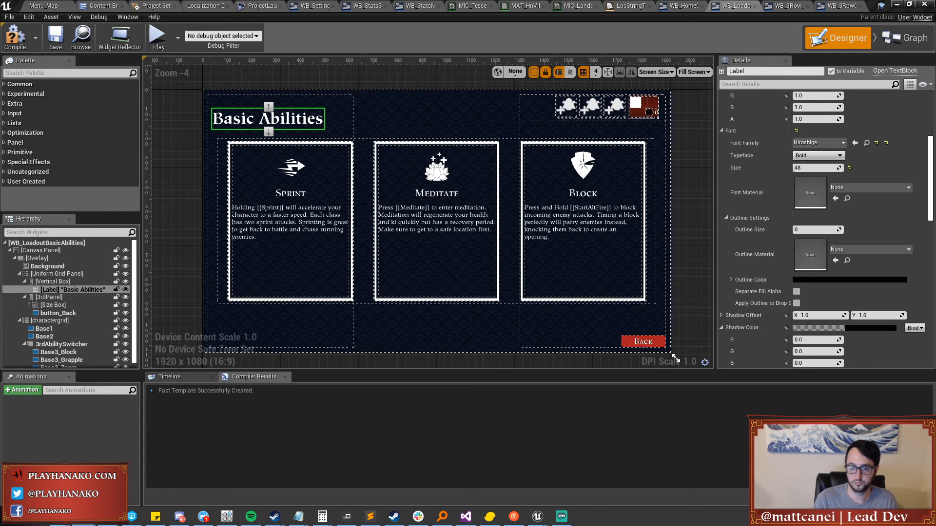
scroll(792, 195, down, 4)
scroll(787, 199, up, 5)
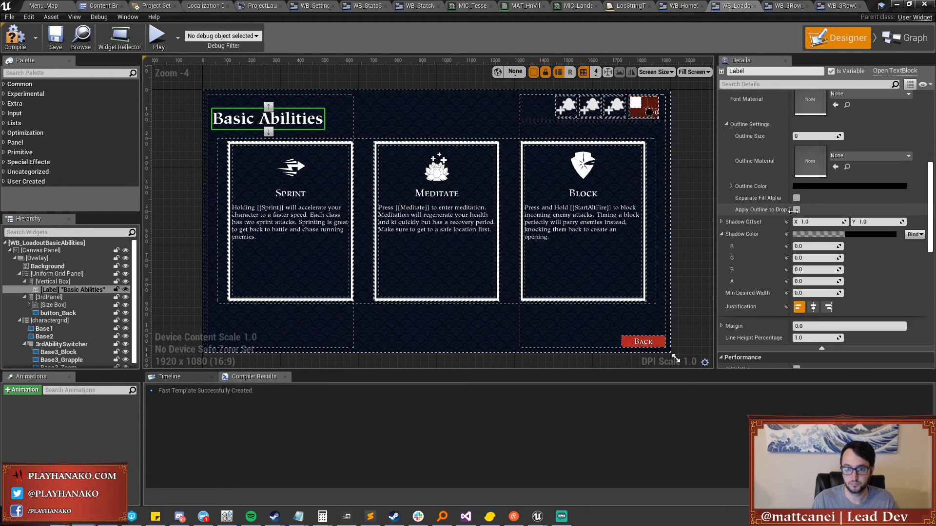
click(611, 217)
scroll(753, 229, down, 3)
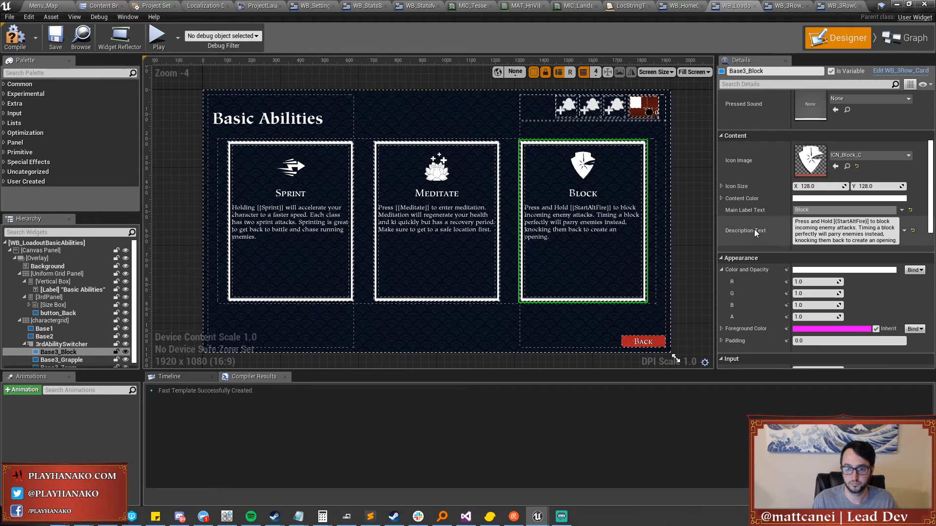
Select the full description text of the Sprint, Meditate and Block cards in turn, switching to the other window after each one.
click(340, 230)
click(840, 268)
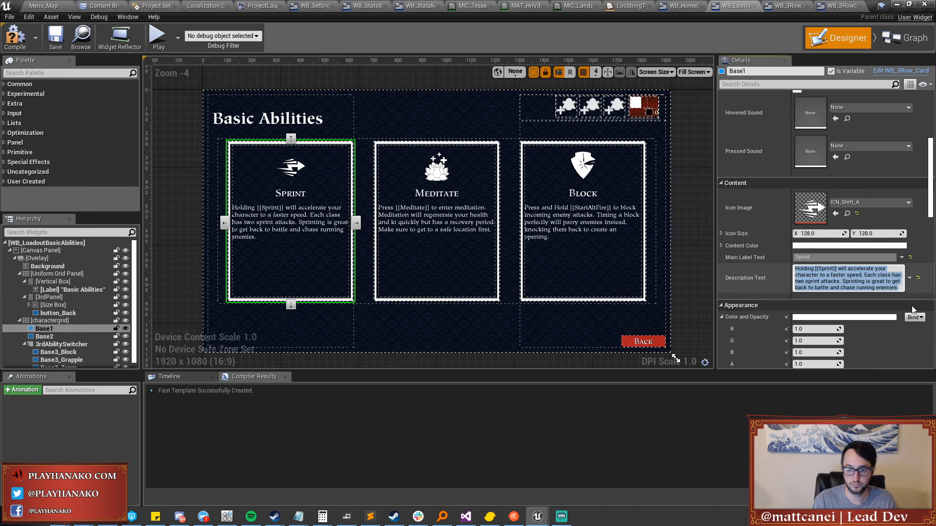
key(alt+Tab)
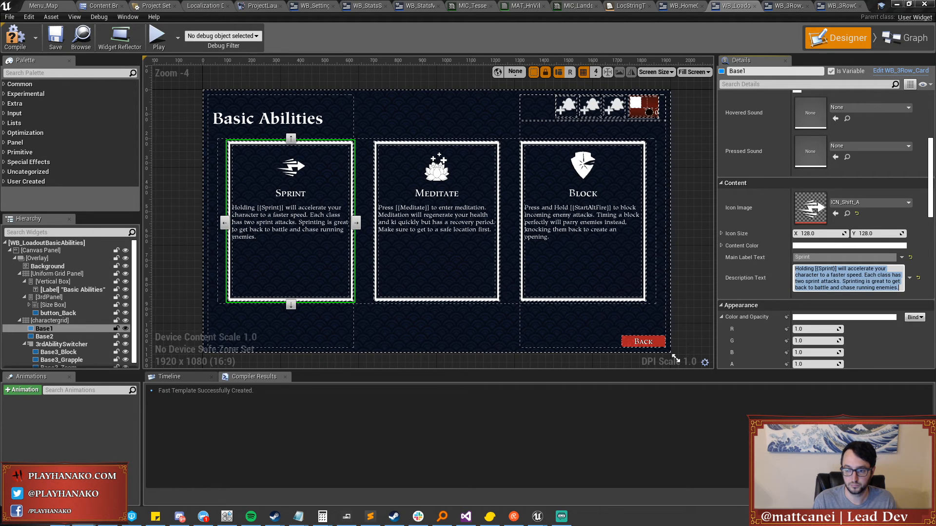
click(421, 230)
click(848, 278)
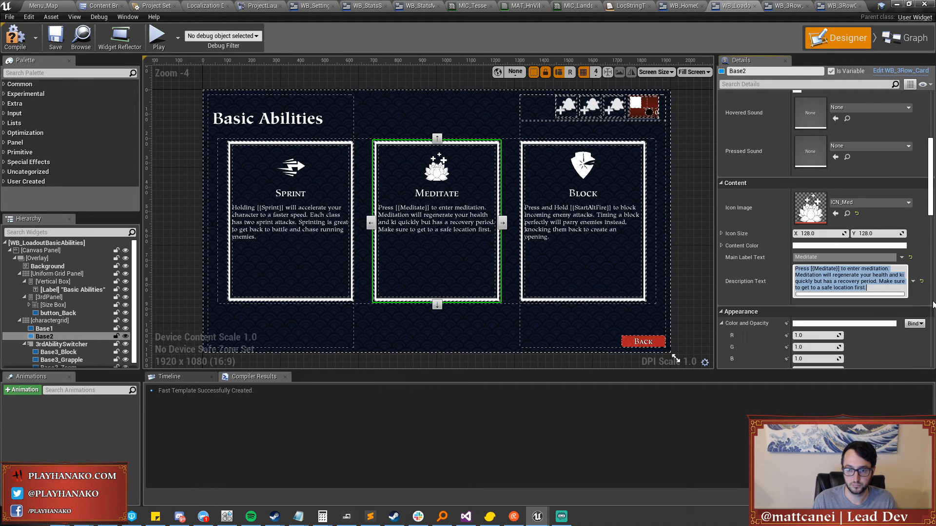
key(alt+Tab)
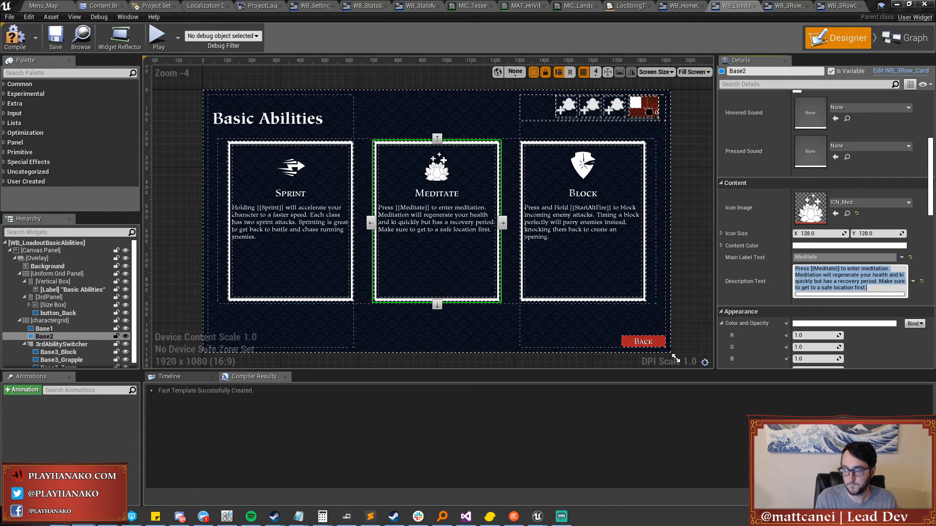
click(575, 205)
click(819, 247)
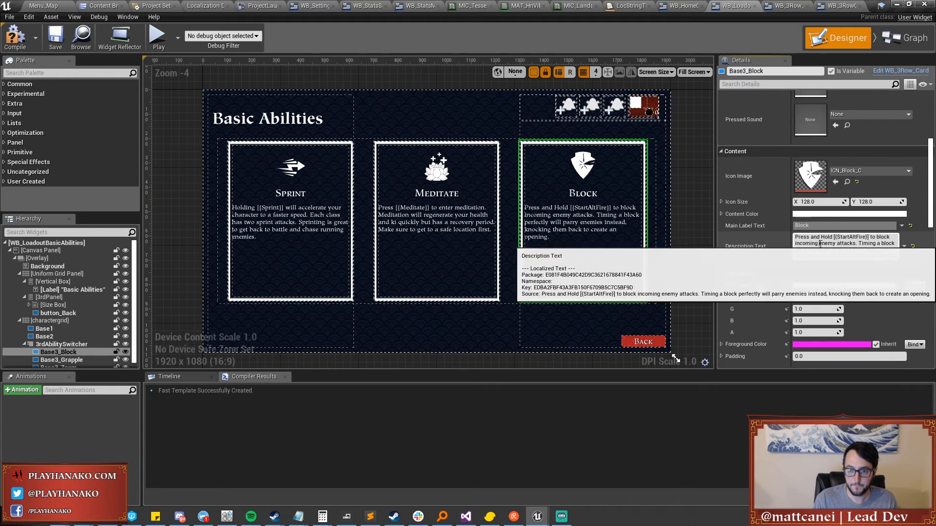
key(ctrl+a)
key(alt+Tab)
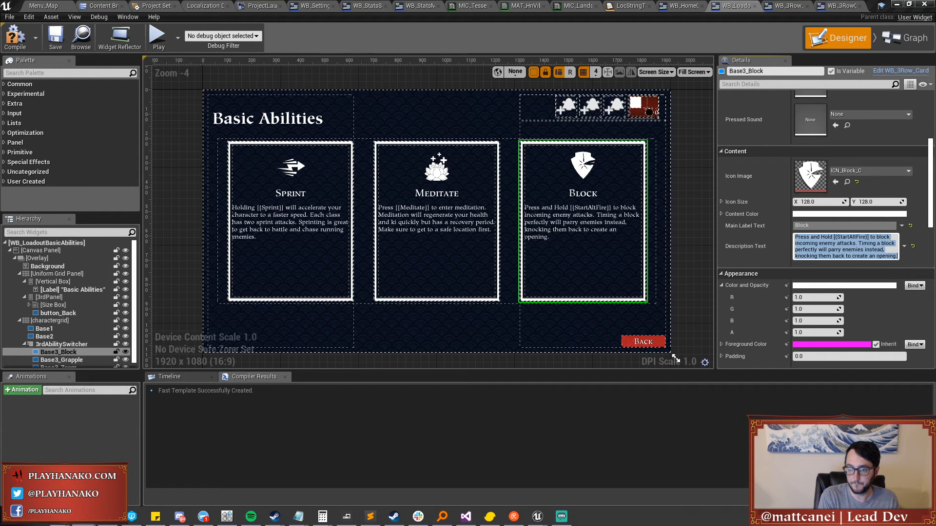
Examine how the Initialize Base Abilities function loops over the cards and formats their description text, and open the Event Graph.
click(898, 39)
right_drag(620, 218, 708, 274)
scroll(575, 295, down, 4)
scroll(540, 225, up, 3)
click(548, 237)
double_click(548, 237)
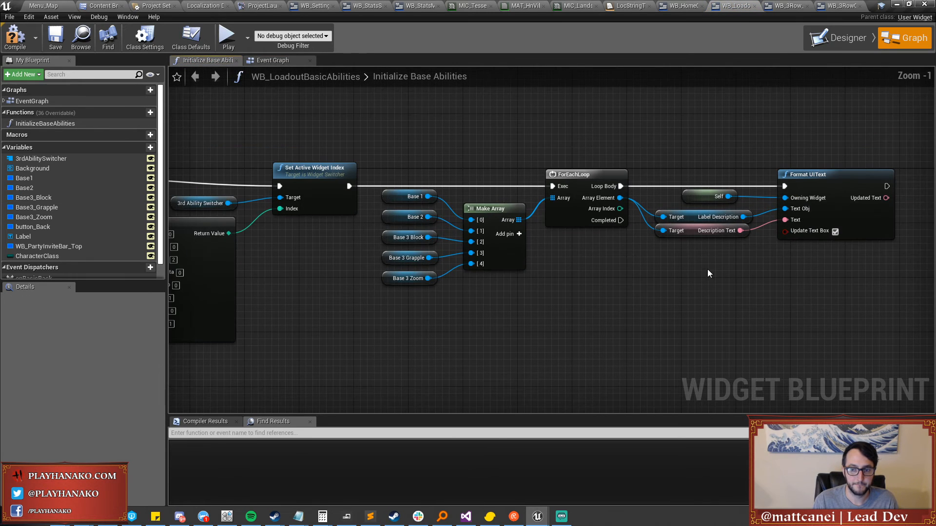
click(680, 233)
scroll(117, 393, down, 3)
right_drag(711, 326, 866, 317)
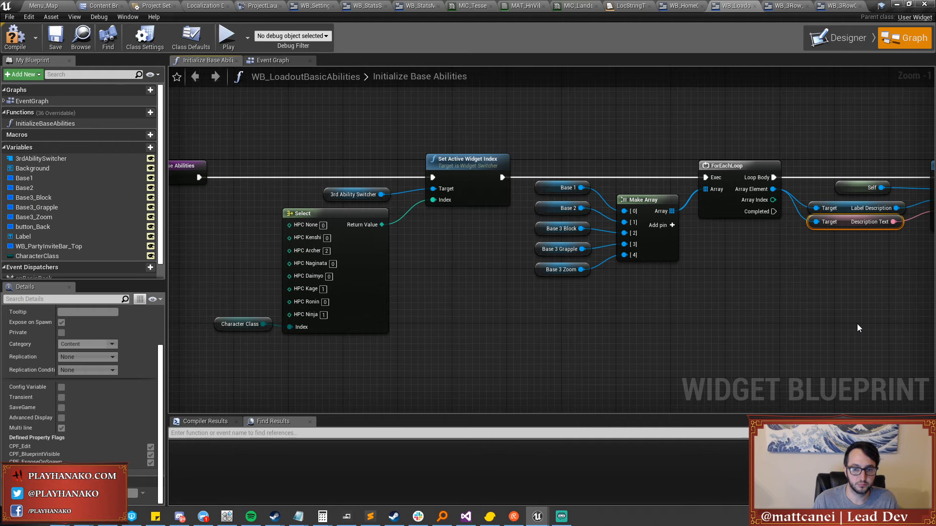
right_drag(857, 323, 610, 314)
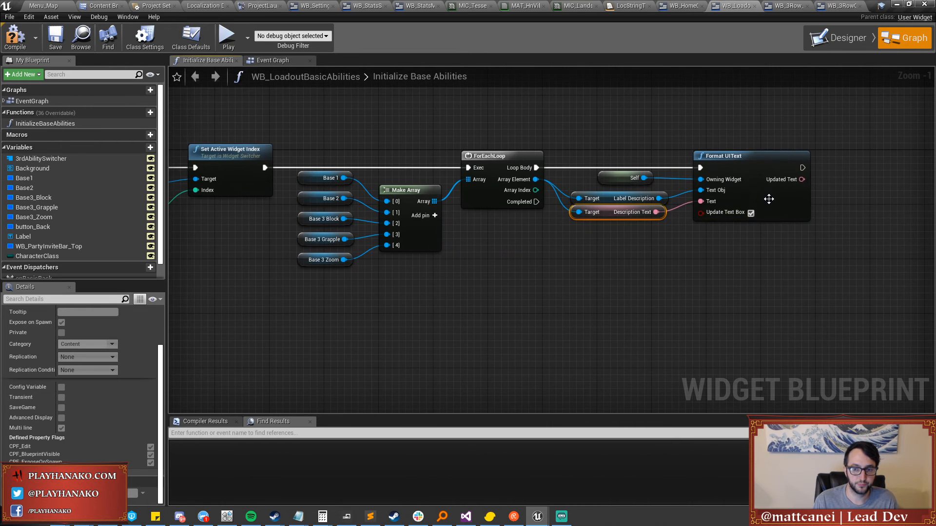
scroll(768, 204, down, 3)
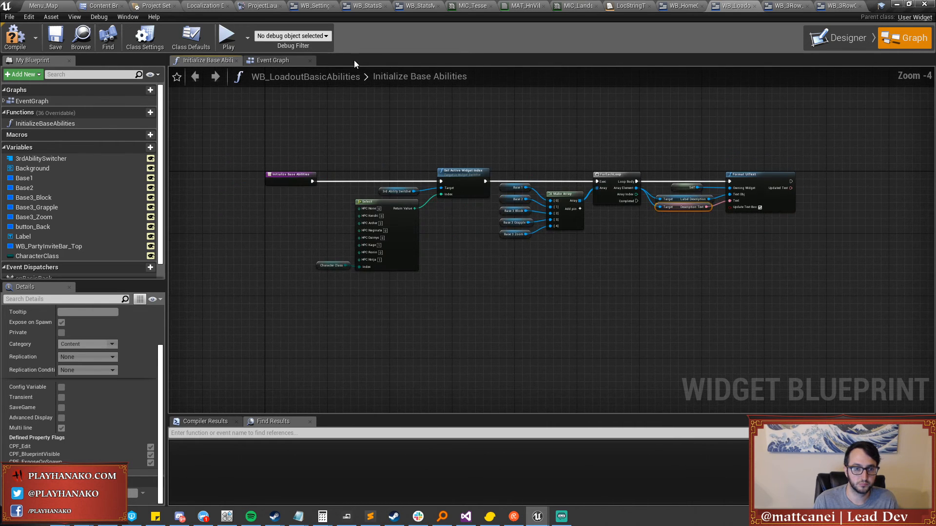
click(272, 61)
Link the Grappling card's main label text to the TUTORIAL_Title_Grapple entry of TutorialTipsStringTable in the designer.
click(835, 44)
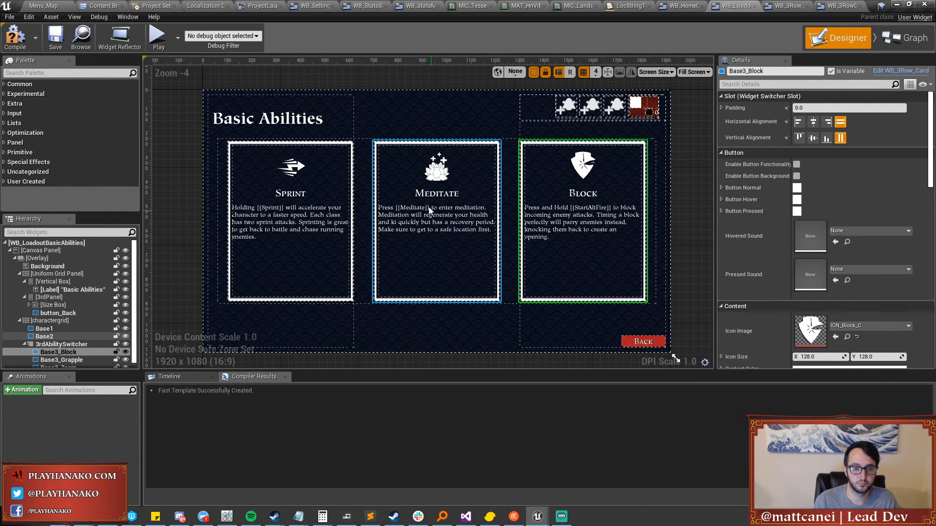
click(68, 357)
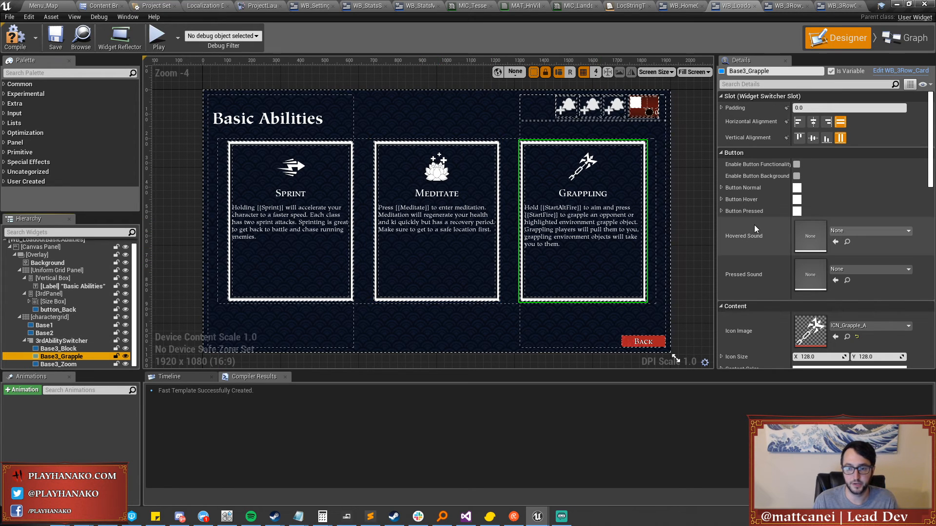
scroll(781, 218, down, 5)
click(901, 271)
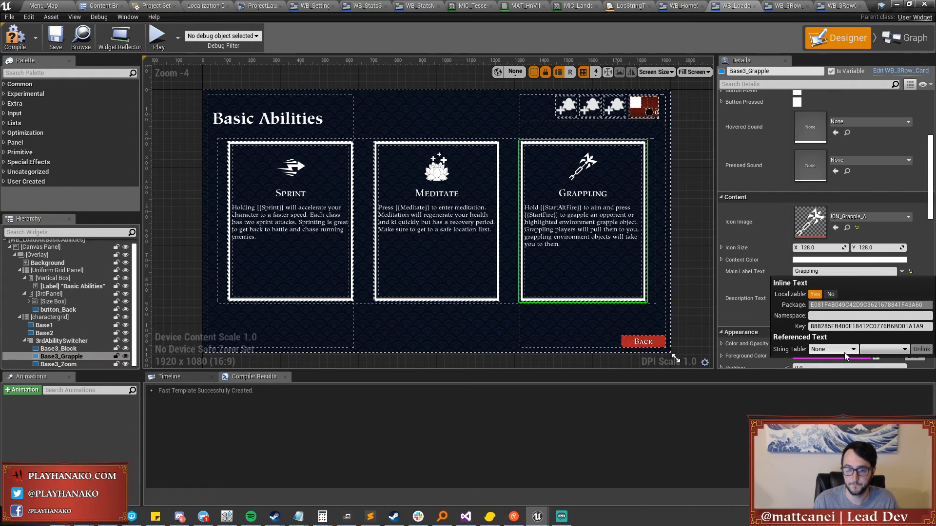
click(846, 350)
click(833, 379)
click(883, 350)
scroll(886, 281, down, 10)
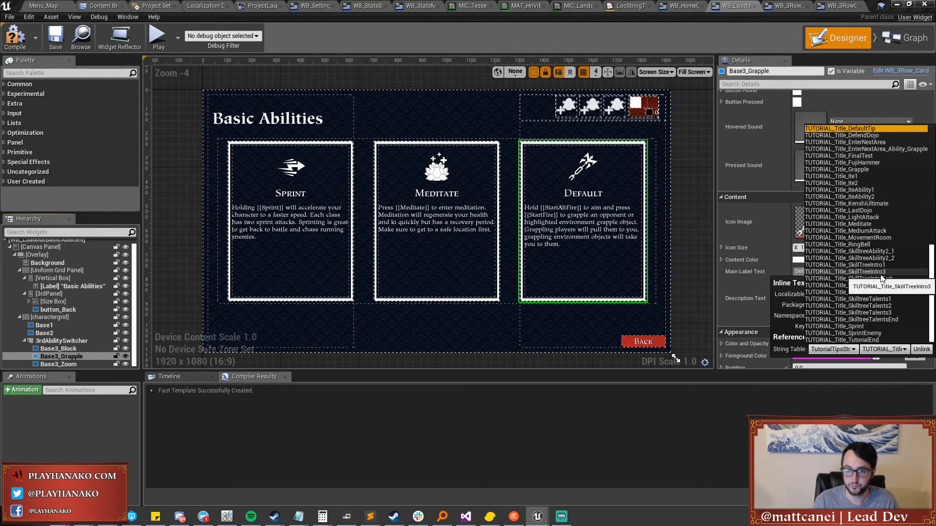
click(849, 170)
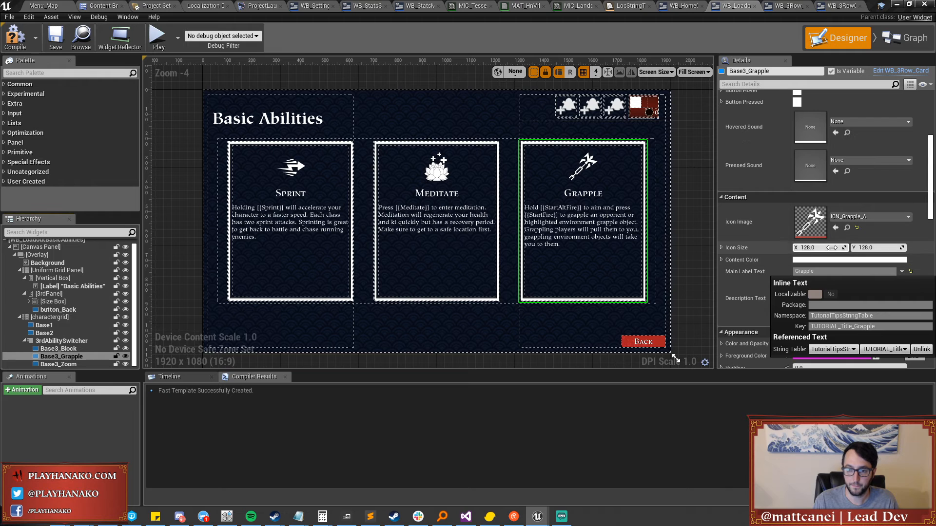
Select the Grapple card's full description text, and hide the dashed widget outlines in the designer.
double_click(827, 302)
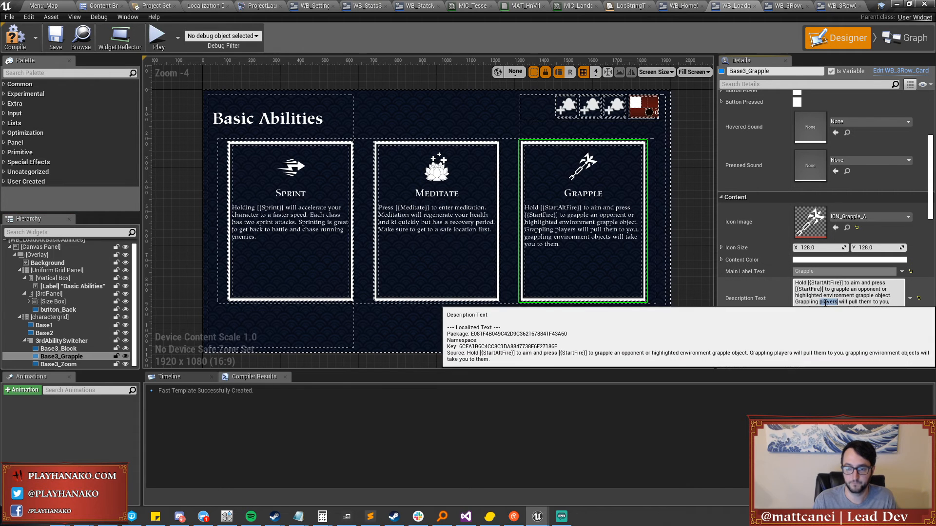
key(ctrl+a)
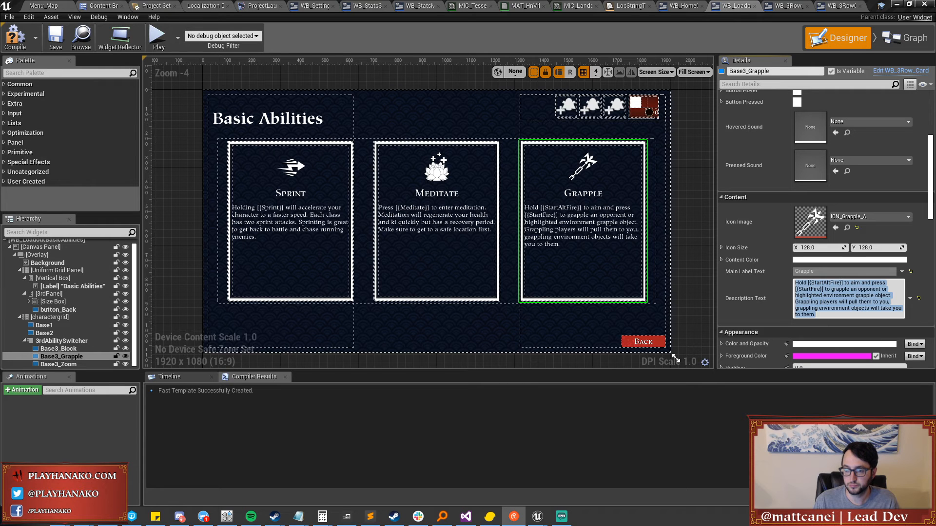
right_drag(445, 224, 429, 217)
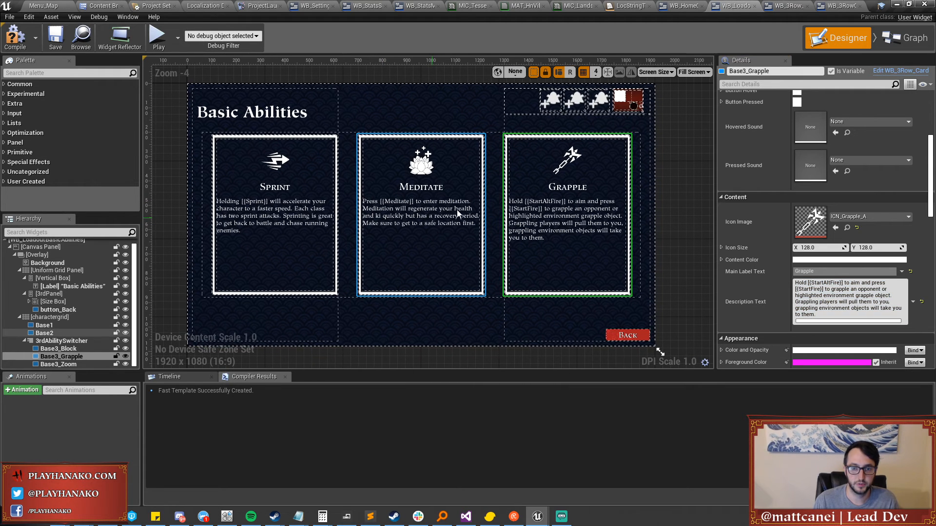
click(533, 72)
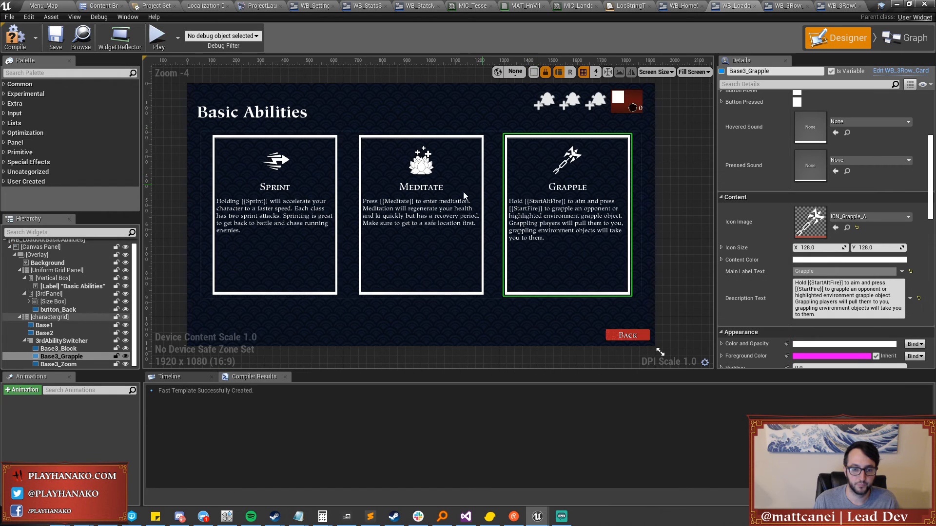
Select the Sprint card, the Meditate card and the Basic Abilities heading in turn, and check the entries of LocStringTable.
click(255, 191)
click(424, 197)
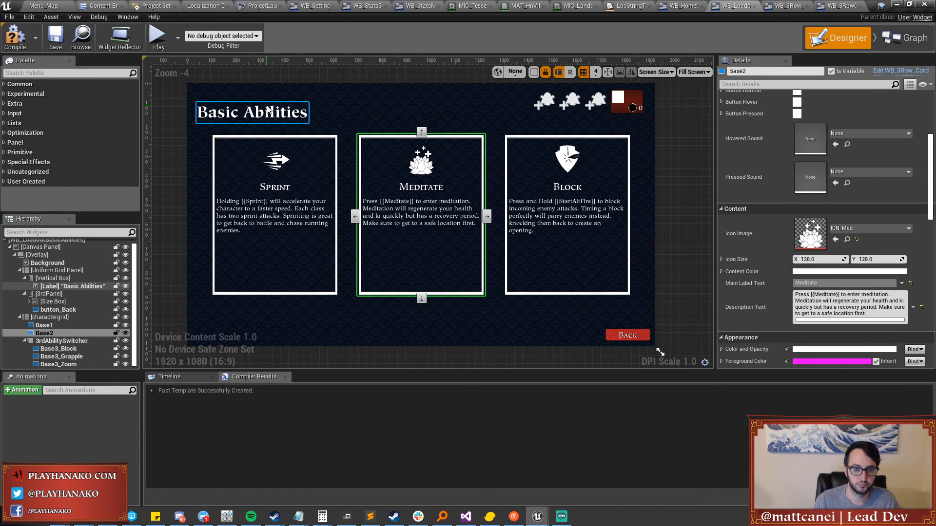
click(269, 110)
click(633, 5)
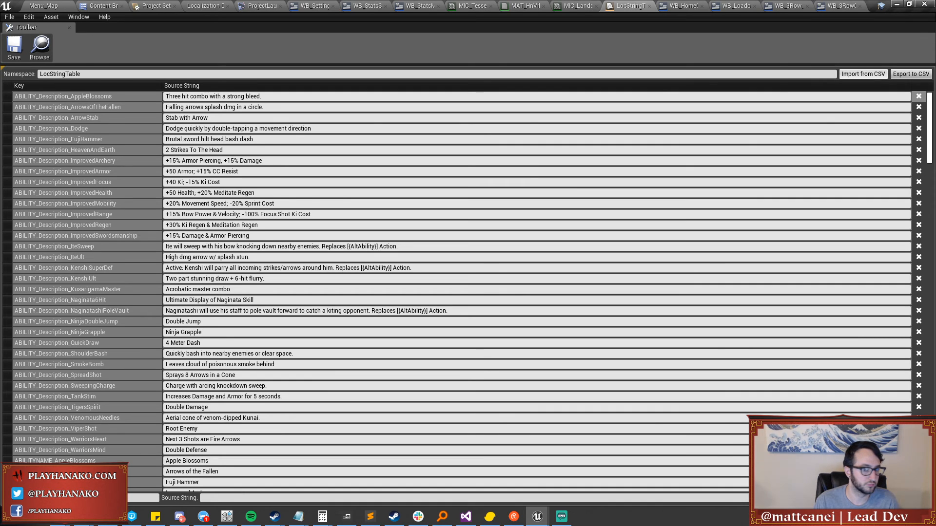
click(34, 51)
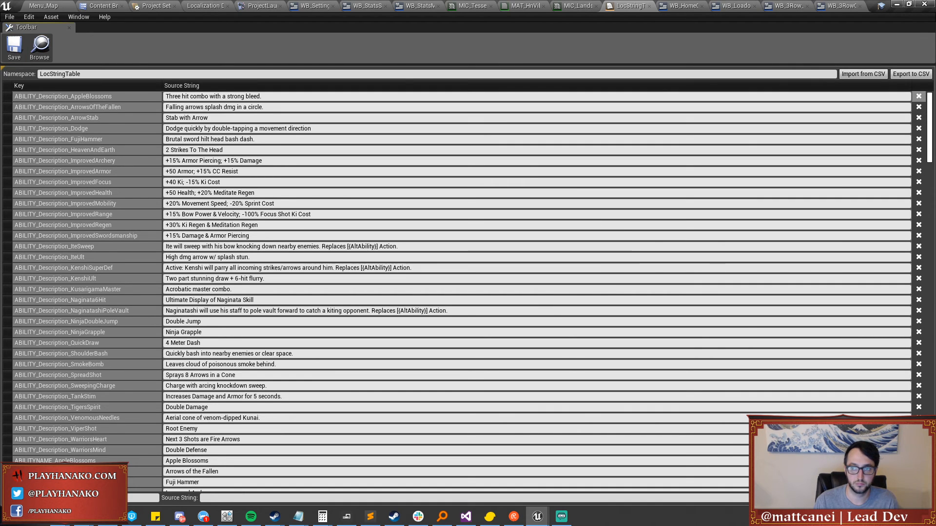
click(737, 6)
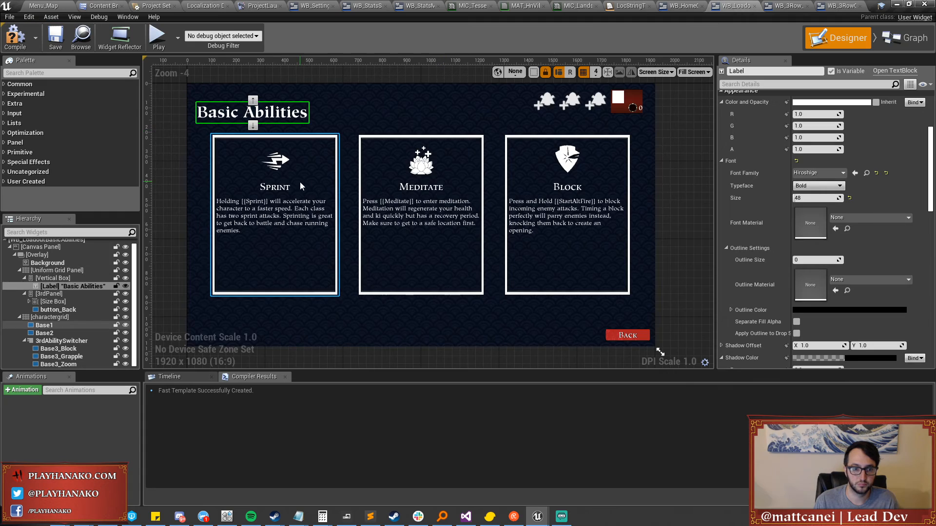
Link the Basic Abilities heading's text to the ABILITYPanel_Header_BasicAbilities entry of LocStringTable.
scroll(781, 226, down, 3)
scroll(780, 226, down, 5)
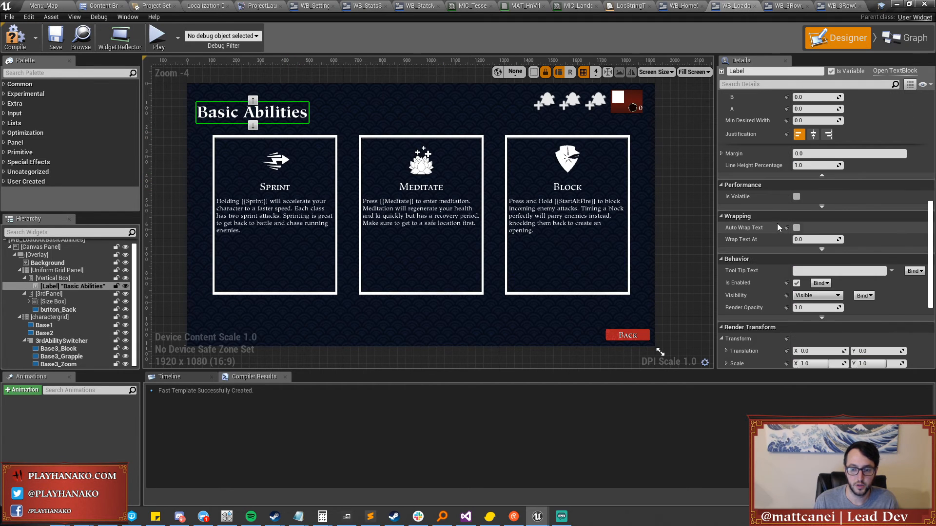
scroll(627, 227, up, 6)
scroll(580, 218, down, 8)
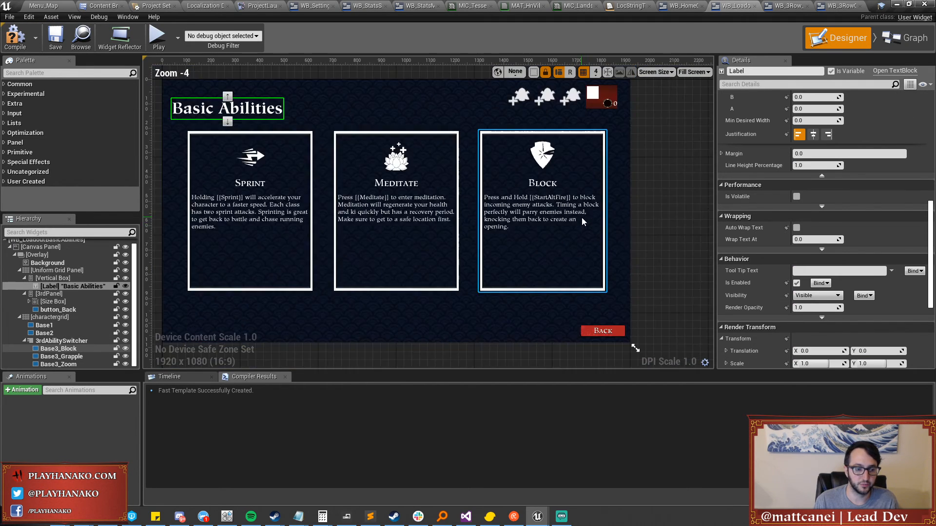
scroll(624, 292, up, 2)
right_drag(531, 212, 483, 195)
scroll(795, 230, up, 5)
scroll(795, 229, up, 5)
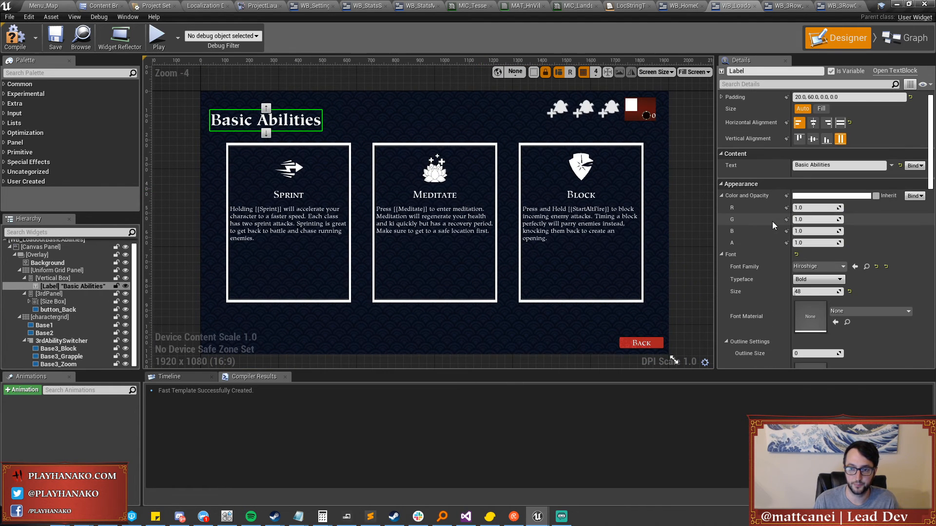
click(892, 166)
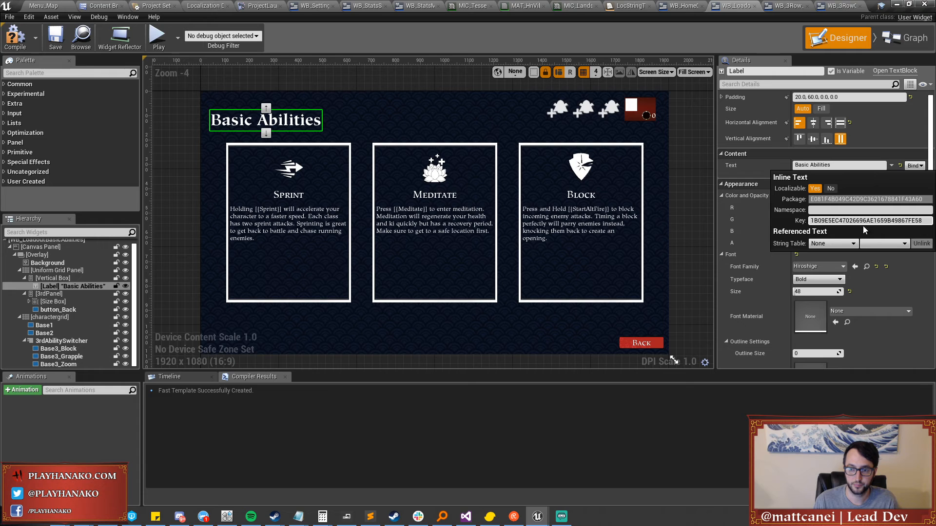
click(833, 243)
click(828, 252)
click(883, 243)
scroll(856, 317, up, 5)
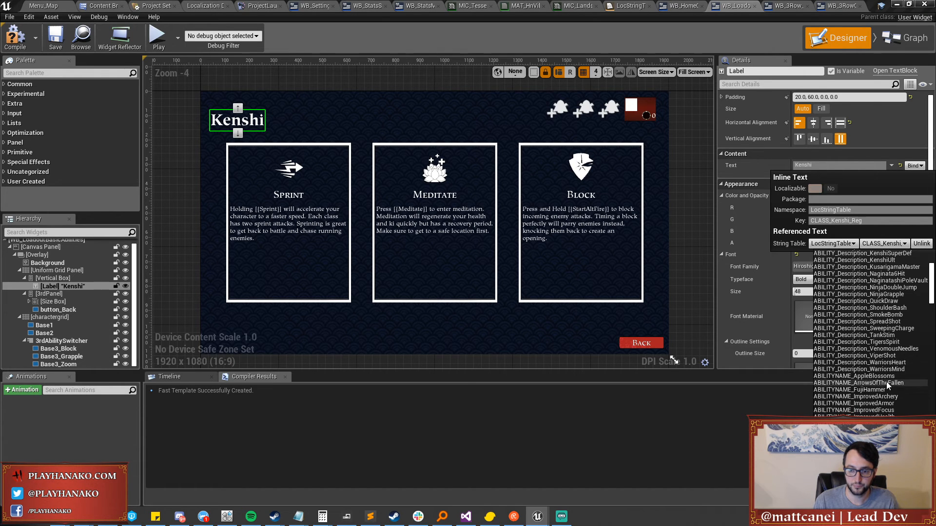
scroll(887, 382, up, 5)
scroll(882, 376, down, 14)
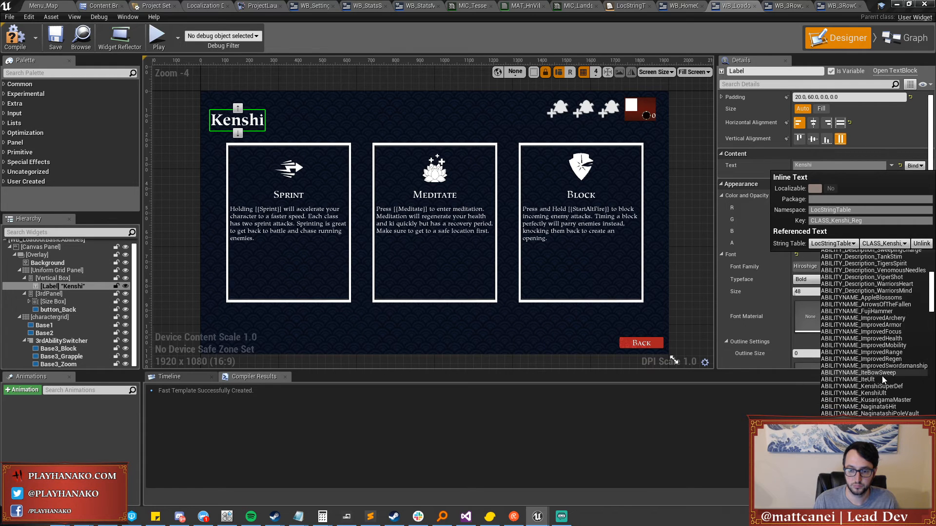
click(882, 376)
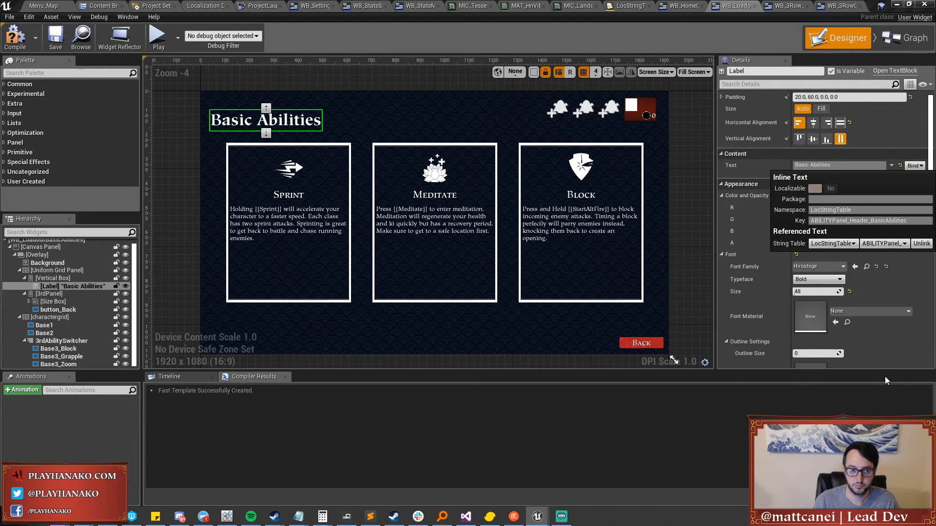
Link the Sprint card's description text to the ABILITYPanel_Msg_Sprint entry of LocStringTable.
click(282, 230)
scroll(753, 234, down, 5)
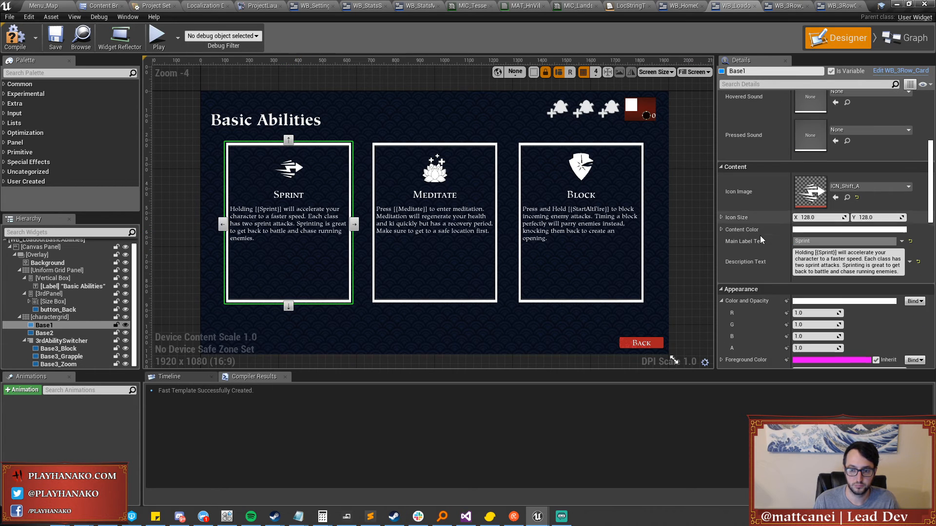
click(910, 262)
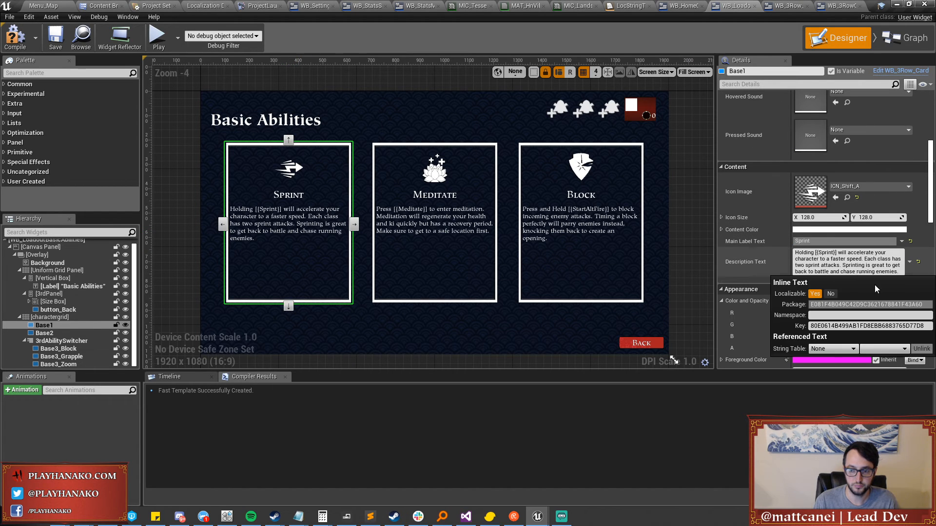
click(829, 349)
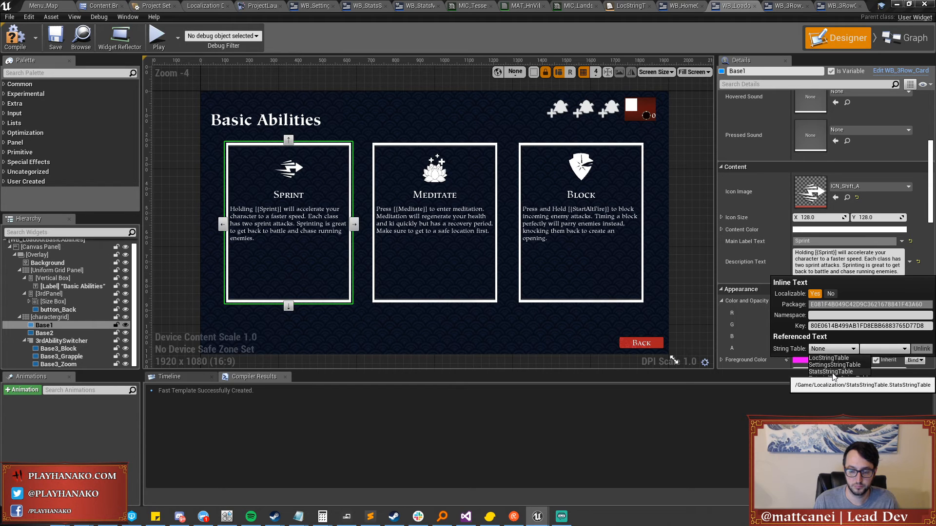
click(828, 358)
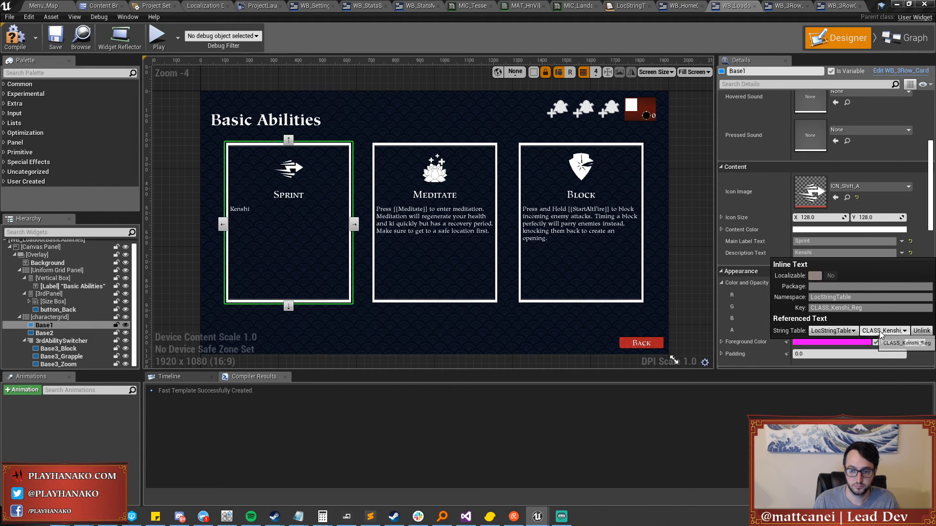
click(892, 331)
scroll(844, 217, down, 10)
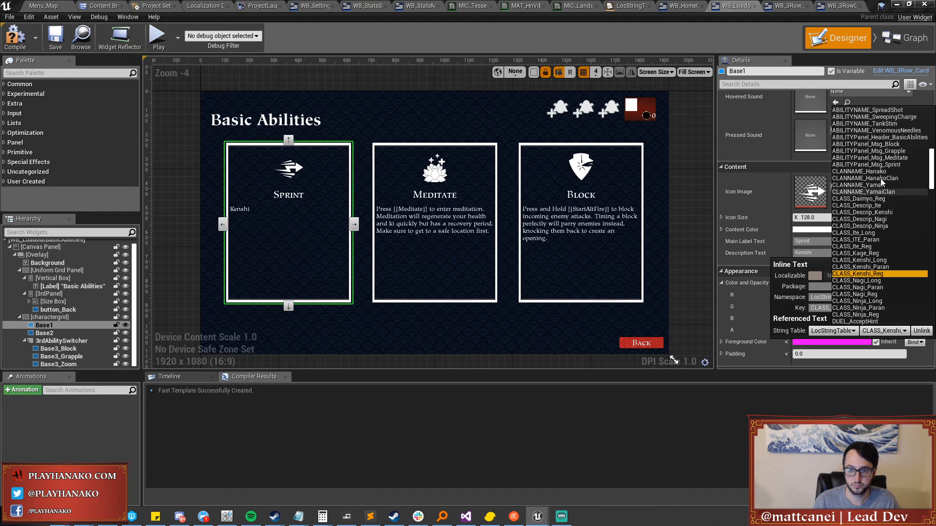
click(884, 166)
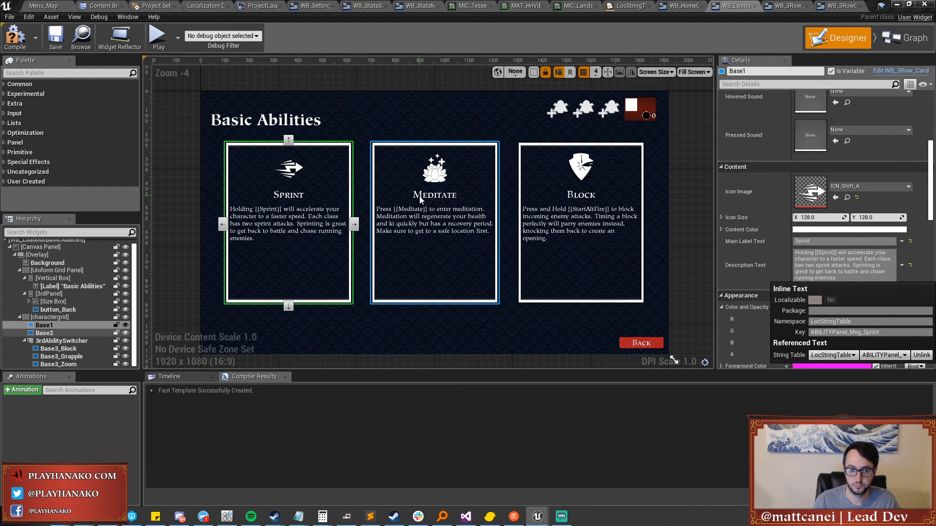
Link the Meditate card's description text to the ABILITYPanel_Msg_Meditate entry of LocStringTable.
click(428, 217)
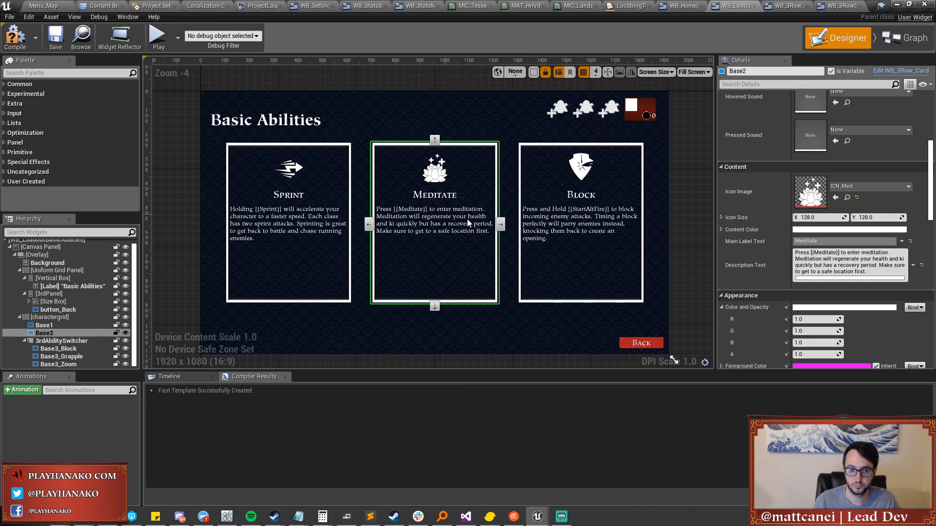
click(913, 266)
click(853, 354)
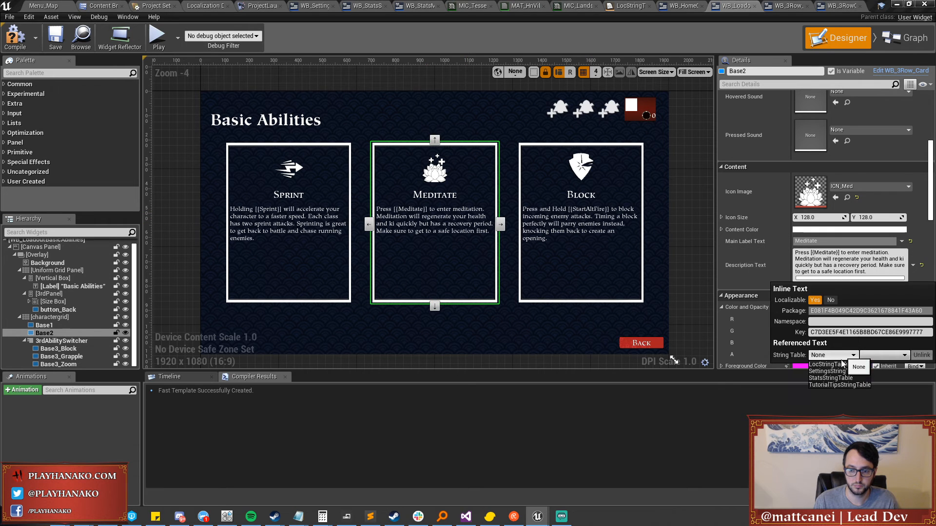
click(834, 384)
click(882, 331)
scroll(864, 236, down, 8)
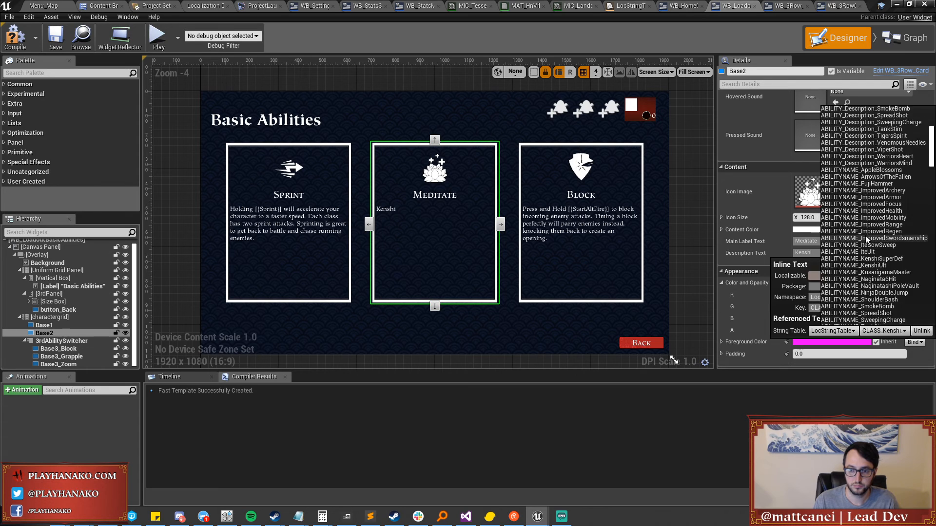
scroll(866, 239, down, 15)
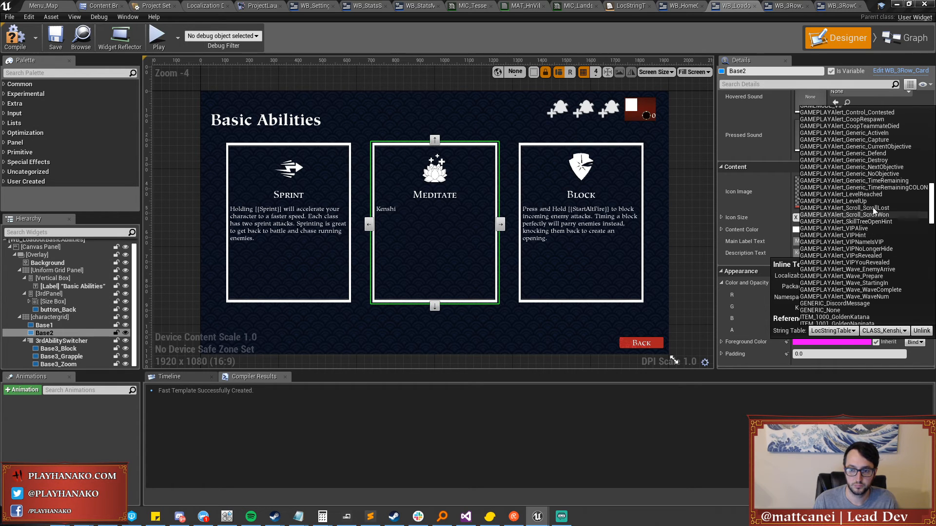
scroll(874, 215, up, 10)
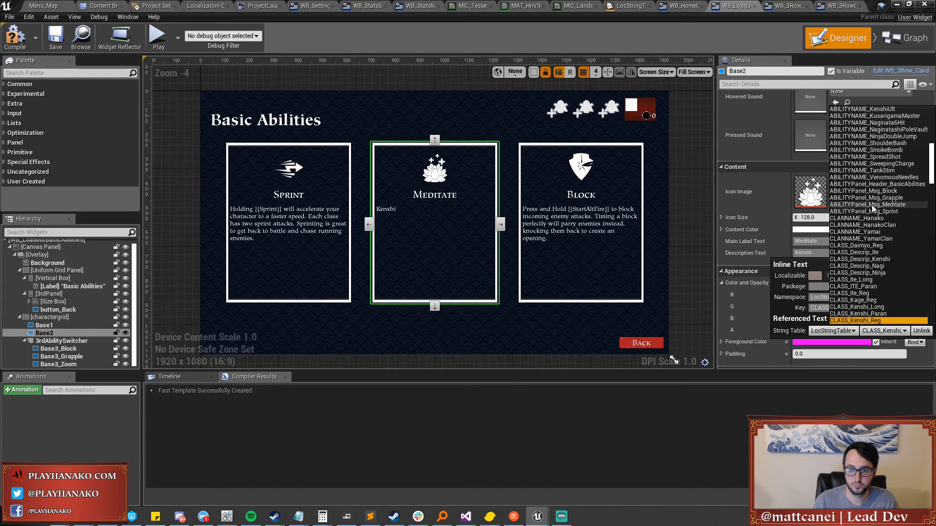
click(871, 205)
Link the Block card's description text to the ABILITYPanel_Msg_Block entry of LocStringTable.
click(587, 217)
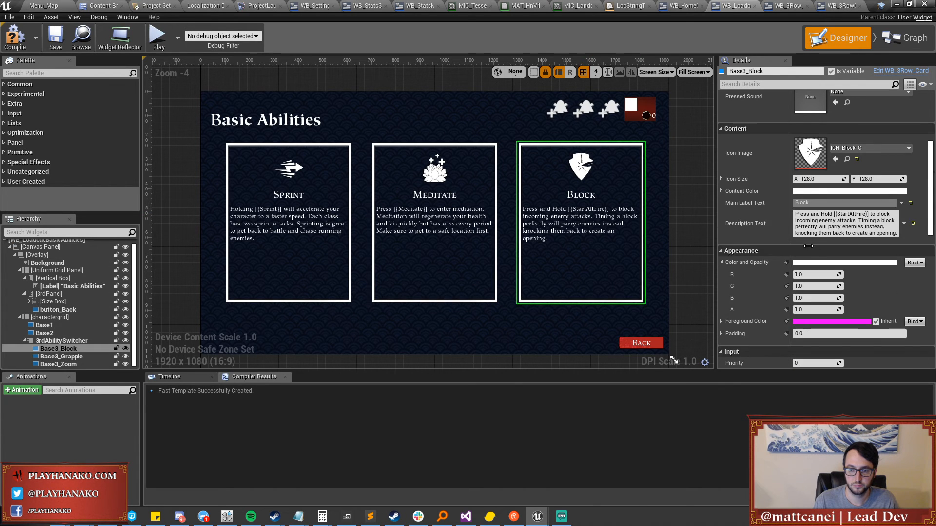
click(903, 227)
click(839, 312)
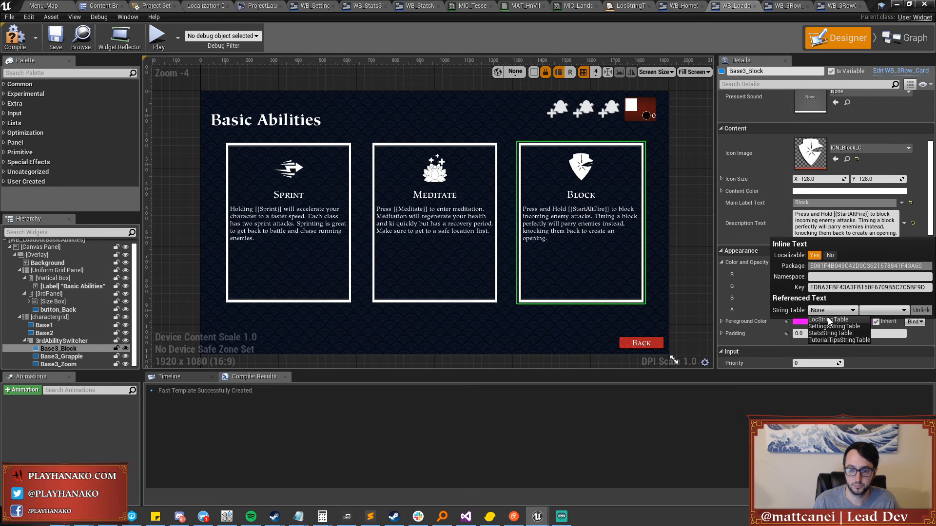
click(837, 323)
click(883, 293)
scroll(869, 190, down, 4)
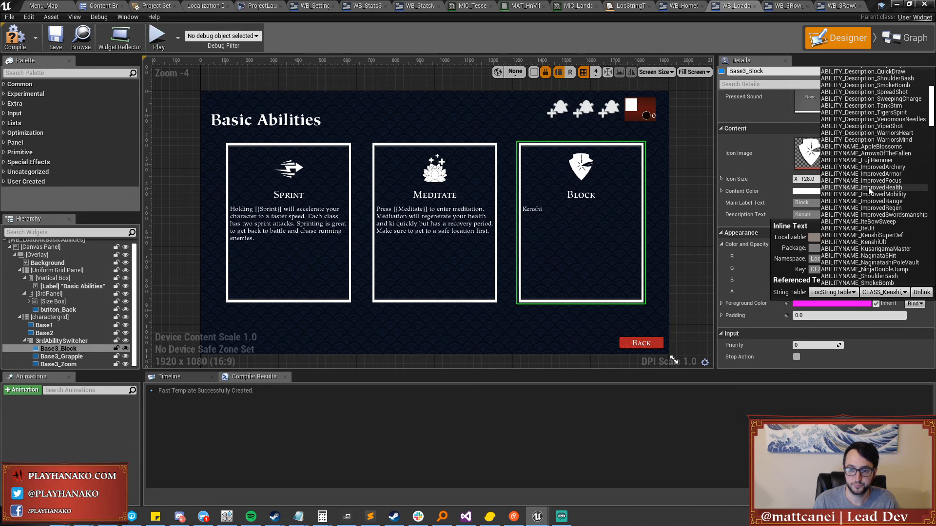
scroll(867, 187, down, 3)
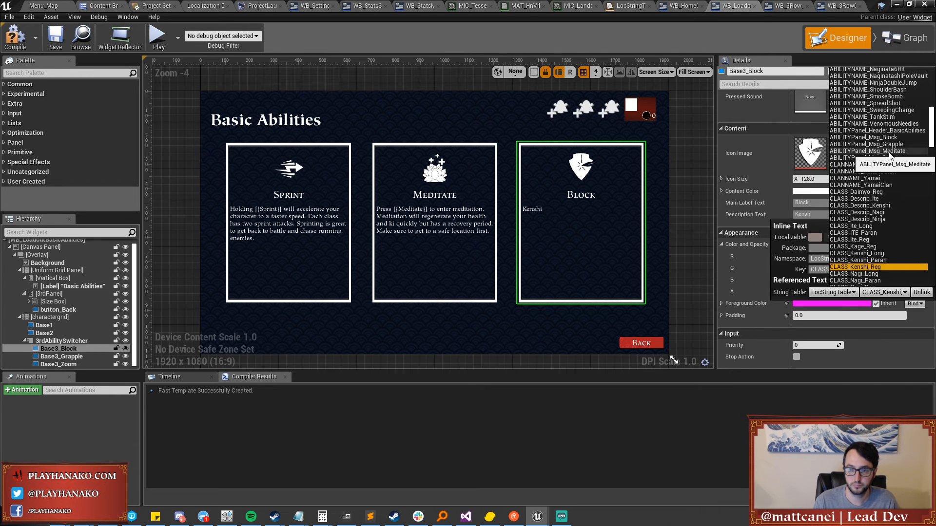
click(888, 138)
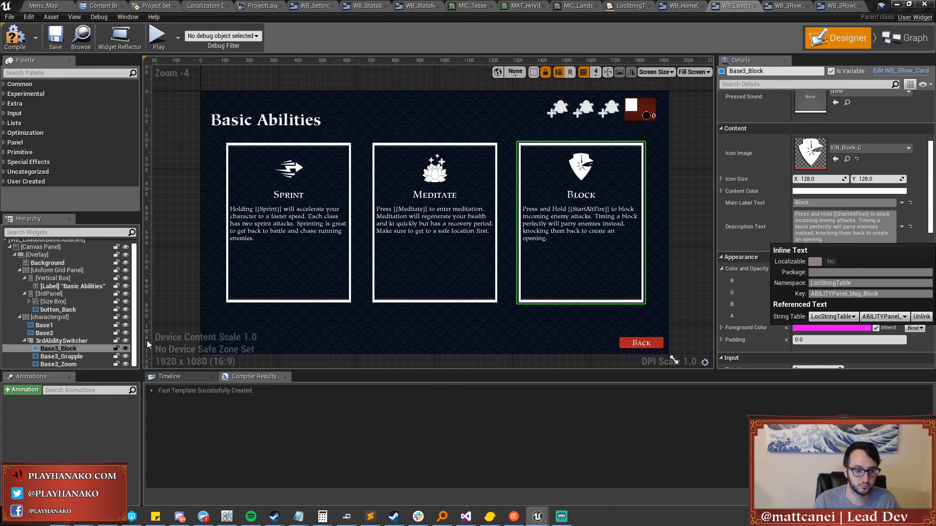
Link the Grapple card's description text to the ABILITYPanel_Msg_Grapple entry of LocStringTable.
click(73, 356)
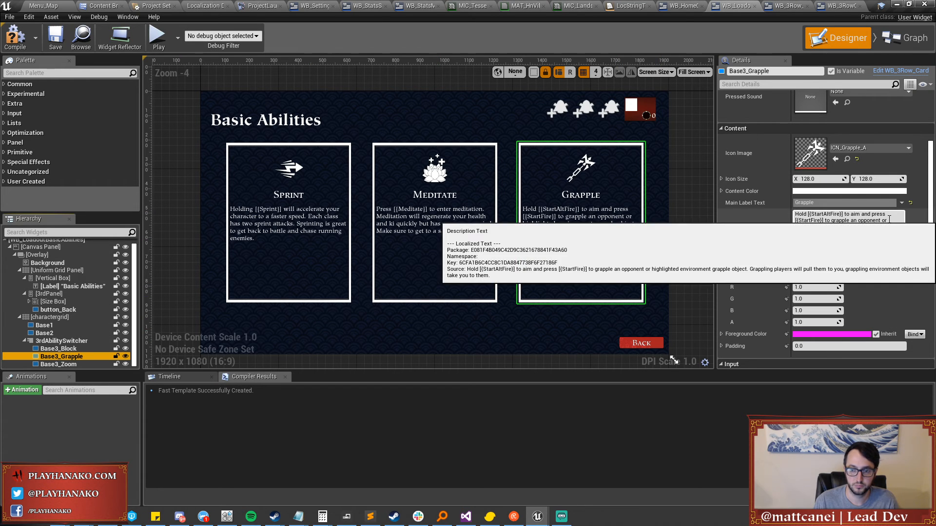
click(909, 230)
click(846, 323)
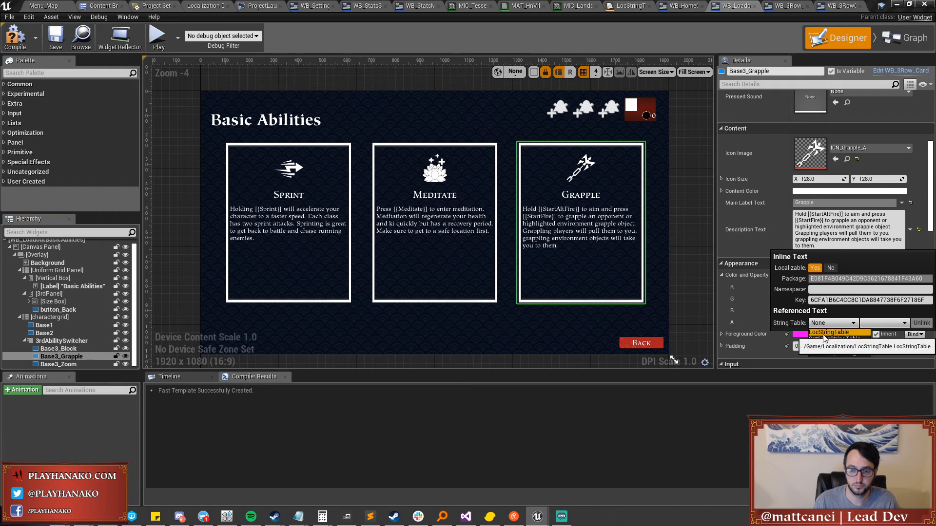
click(831, 335)
click(883, 292)
scroll(875, 220, down, 2)
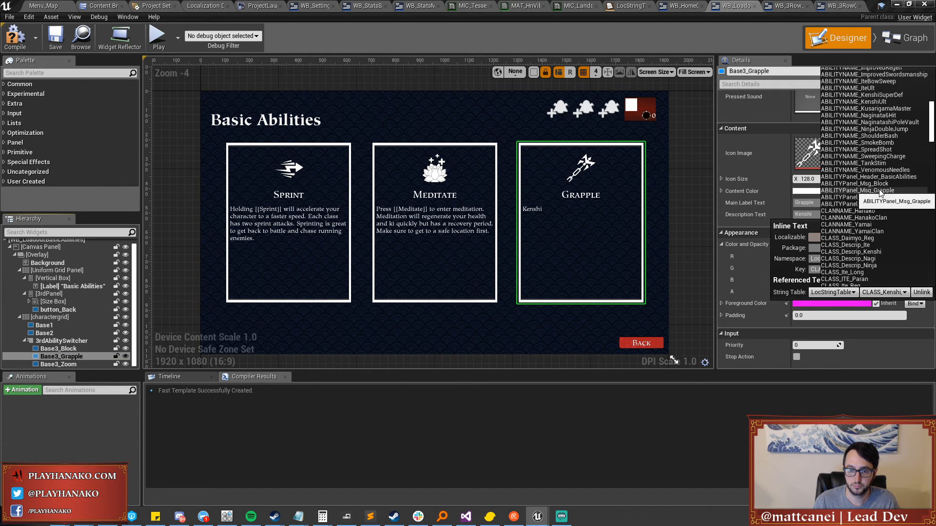
click(878, 190)
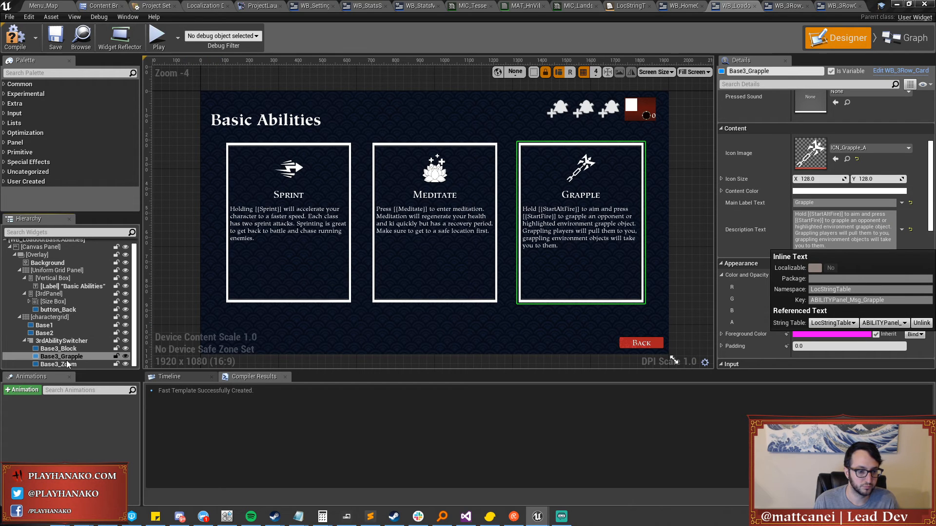
Select the Base3_Zoom card's description text and check the ABILITYPanel entries in LocStringTable.
click(58, 364)
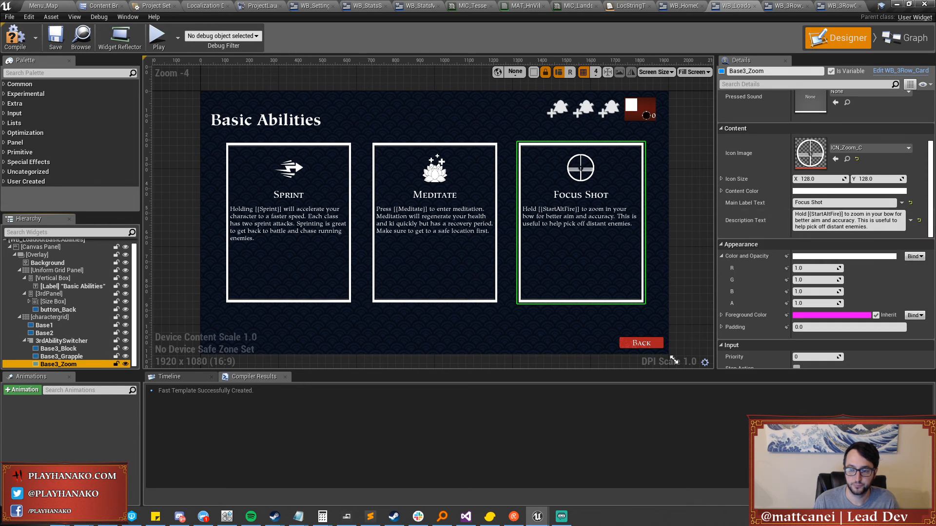
click(828, 220)
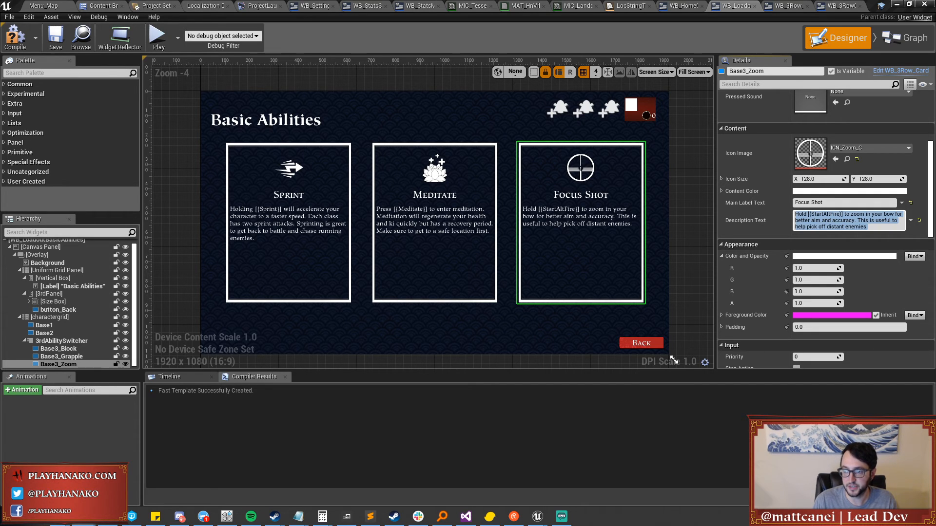
right_drag(696, 83, 662, 89)
click(631, 7)
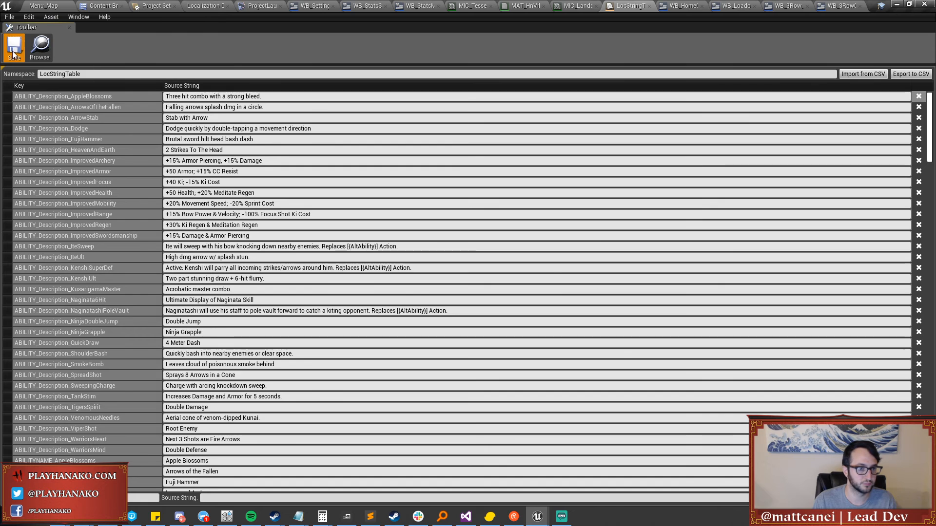
scroll(704, 414, down, 10)
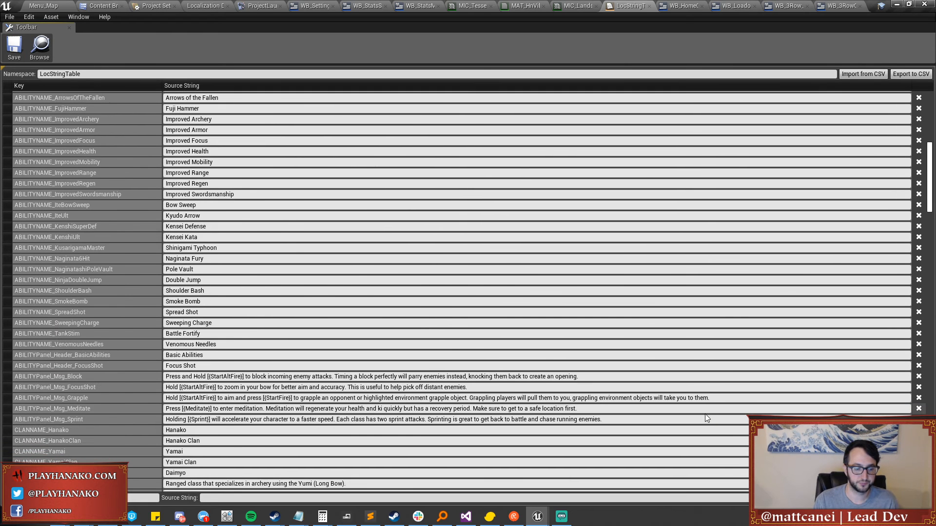
Link the Base3_Zoom card's main label text to the ABILITYPanel_Header_FocusShot entry of LocStringTable.
click(729, 7)
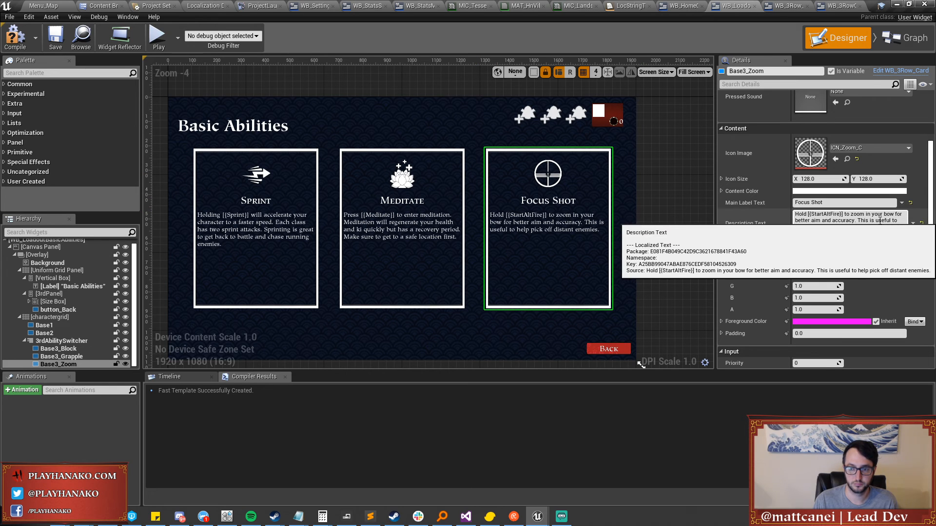
click(901, 204)
click(837, 282)
click(839, 291)
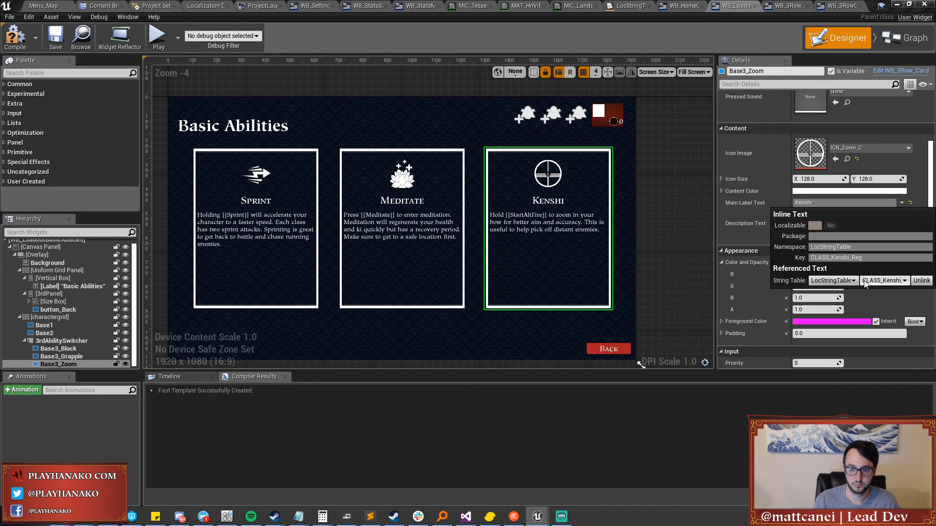
click(884, 281)
scroll(881, 393, down, 10)
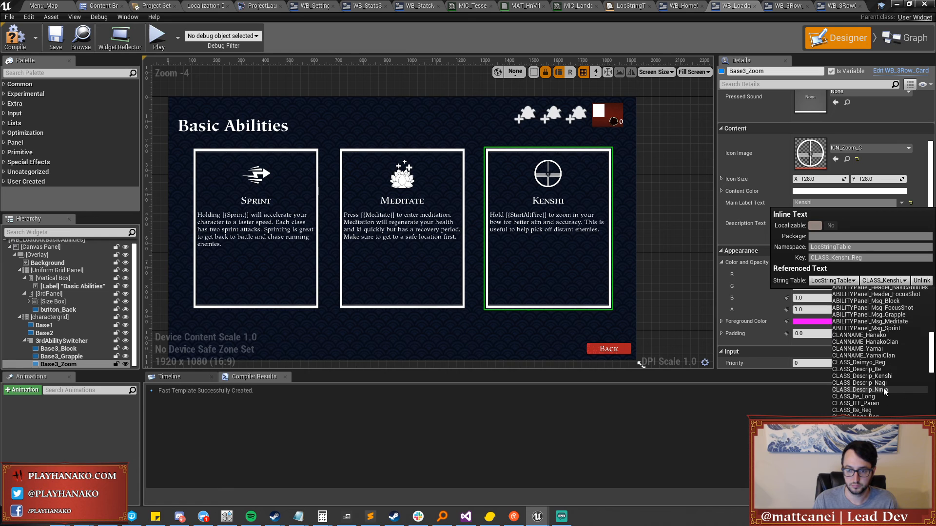
scroll(882, 384, up, 3)
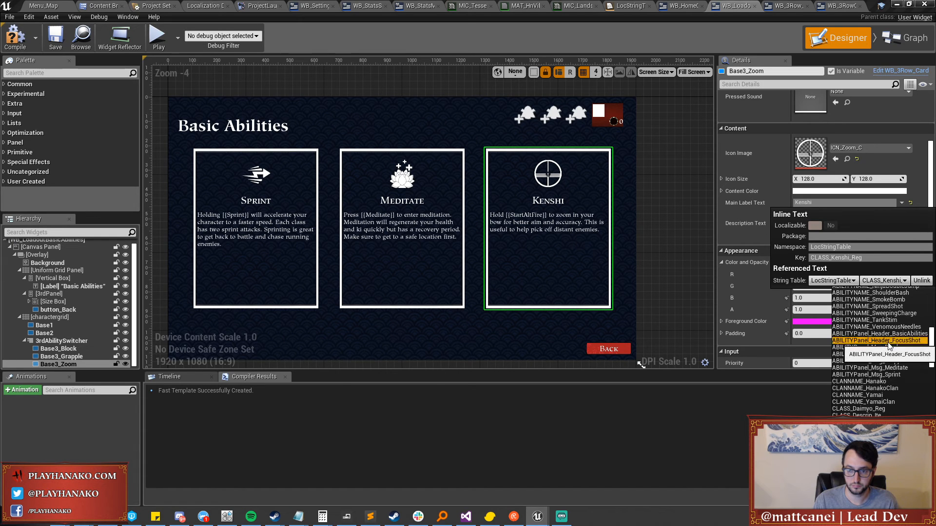
click(867, 350)
click(735, 216)
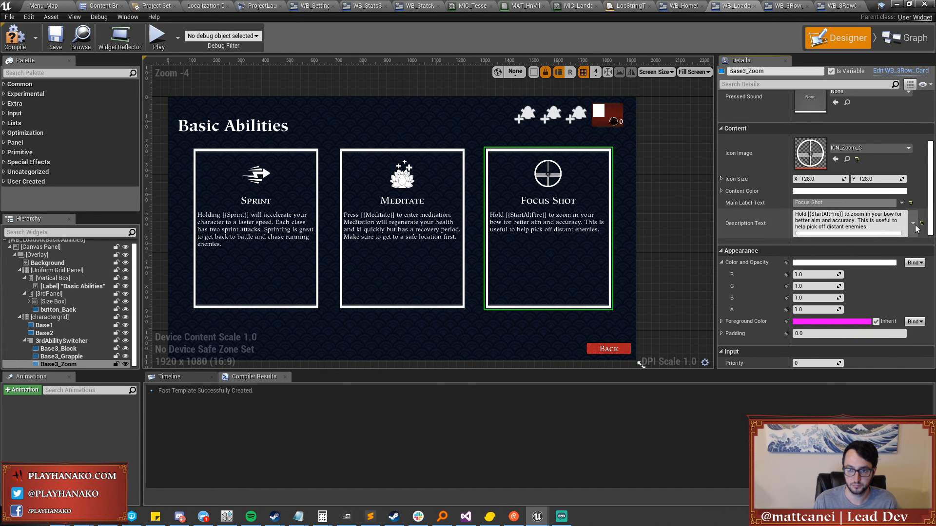
Link the Base3_Zoom card's description text to the ABILITYPanel_Msg_FocusShot entry of LocStringTable.
click(914, 224)
click(833, 310)
click(828, 320)
click(883, 292)
scroll(856, 200, down, 3)
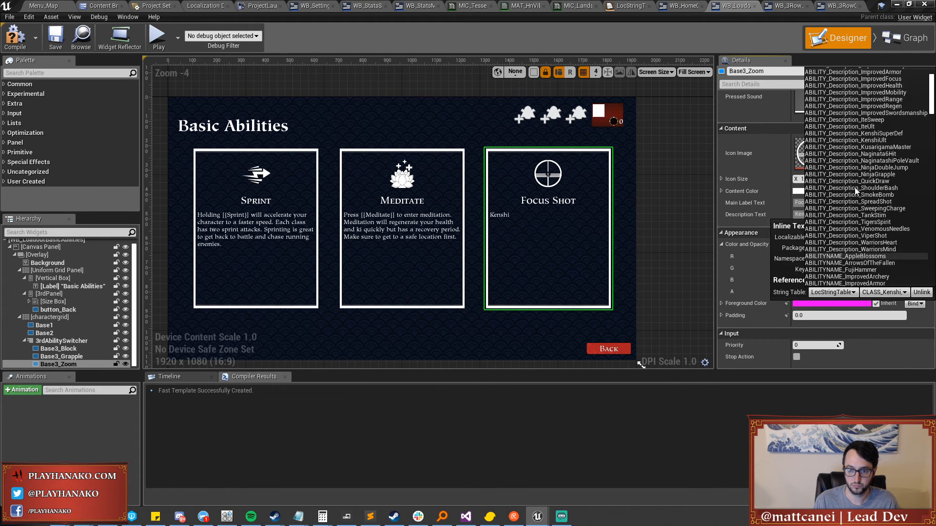
scroll(855, 200, down, 10)
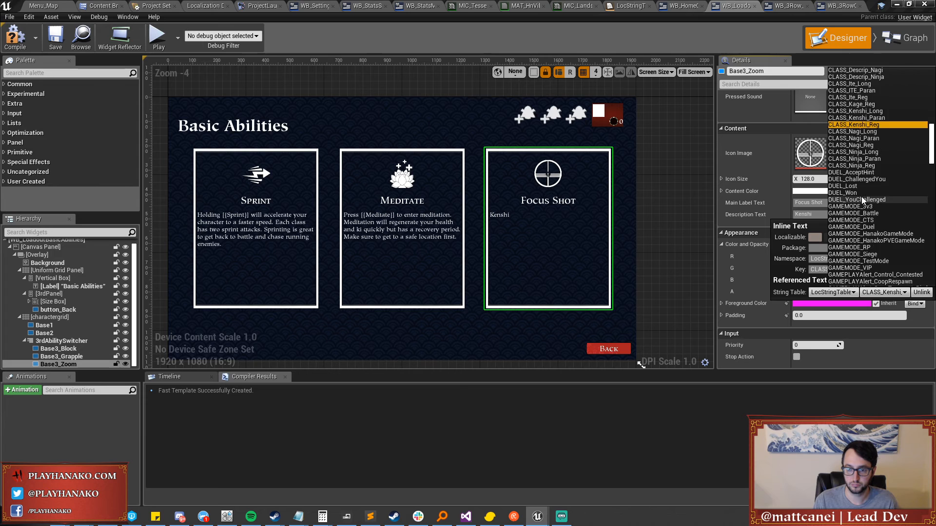
scroll(864, 199, up, 7)
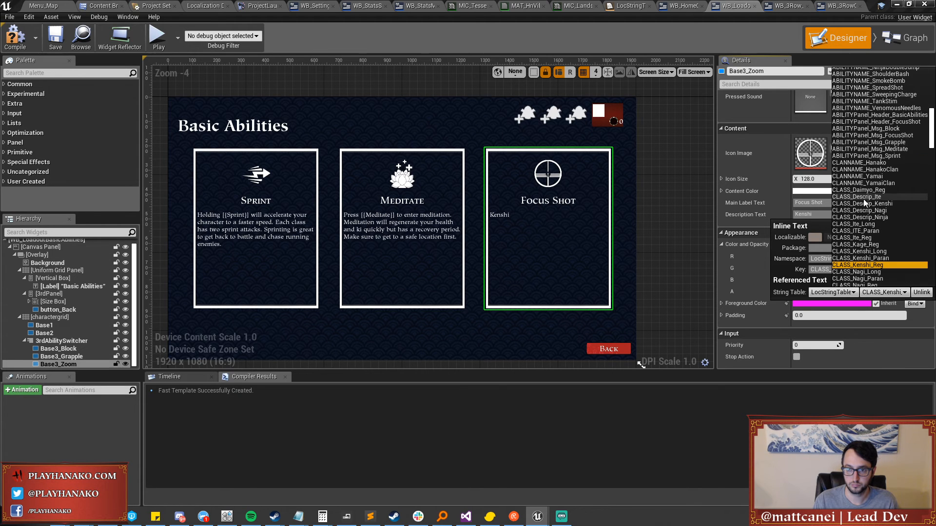
click(865, 135)
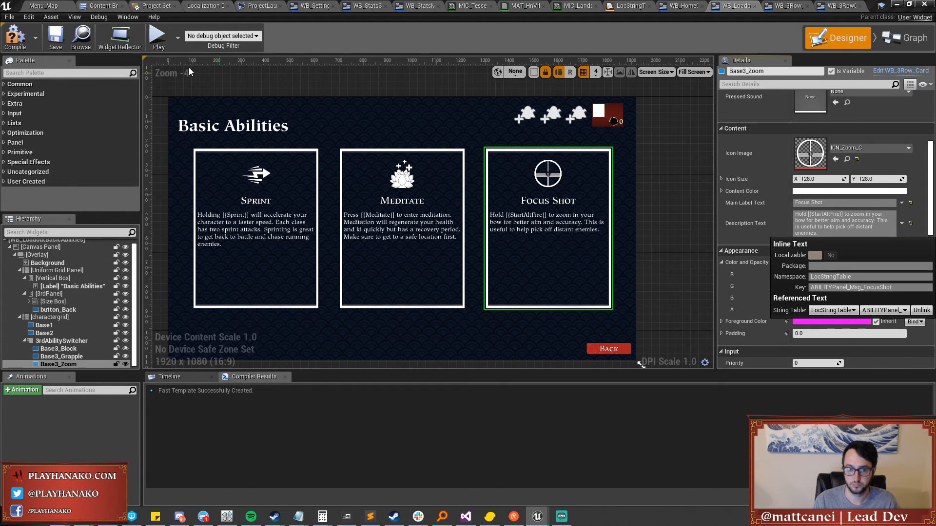
Compile and save the WB_LoadoutBasicAbilities widget.
click(16, 38)
click(55, 38)
click(536, 348)
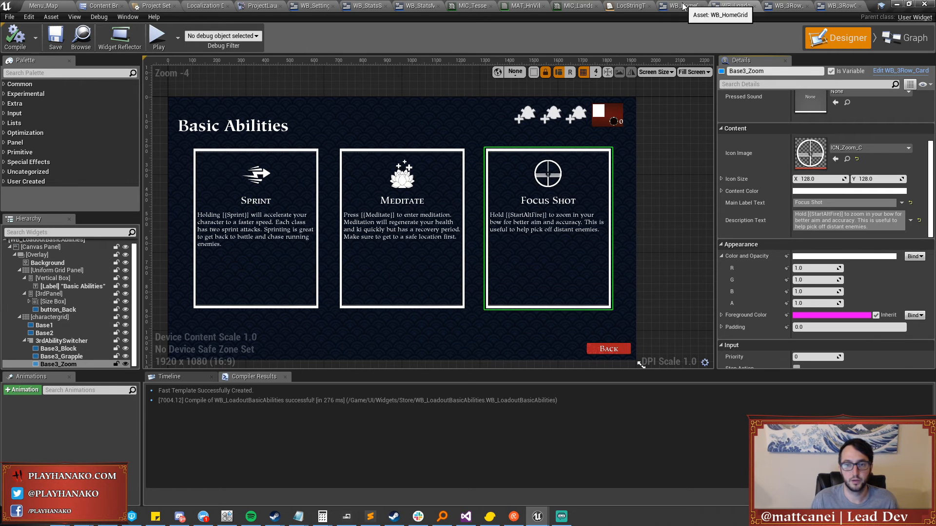
In the WB_3RowCard_Header widget, move Label_Main above the icon's Overlay within the Vertical Box.
click(835, 5)
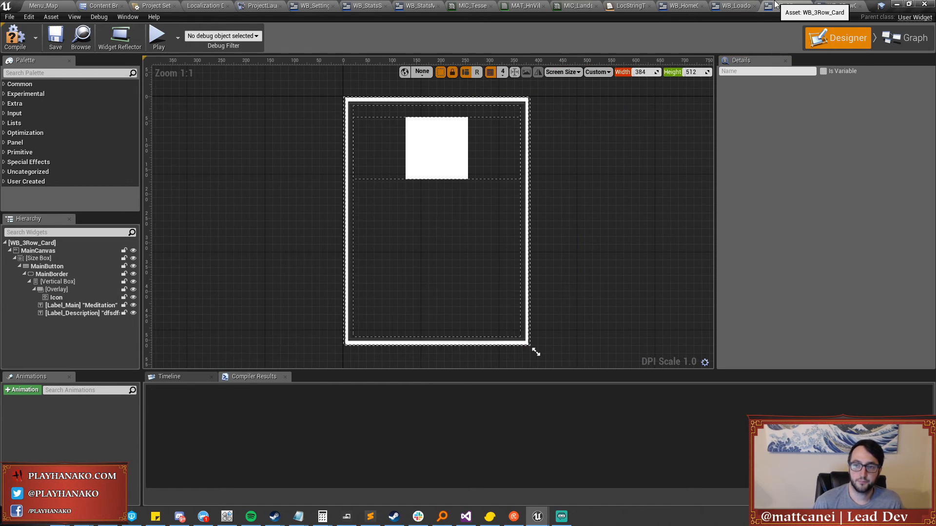
click(835, 6)
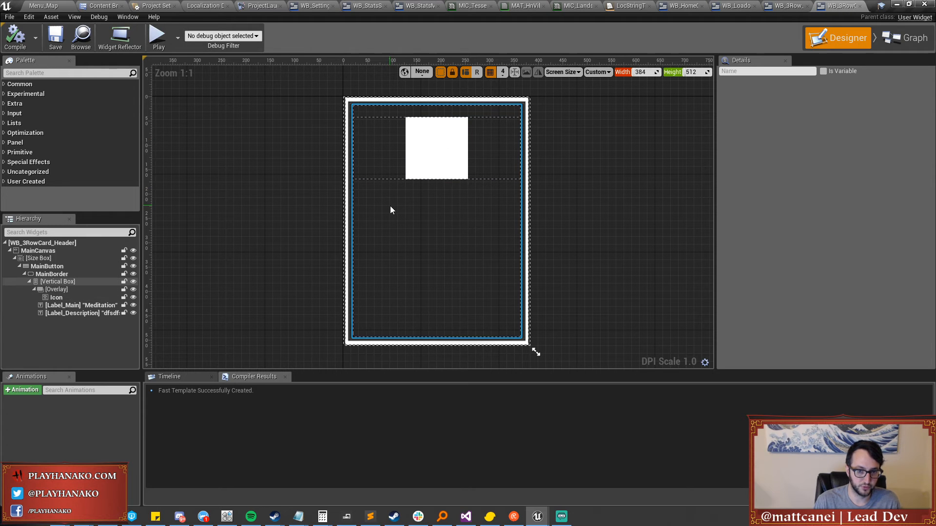
click(88, 306)
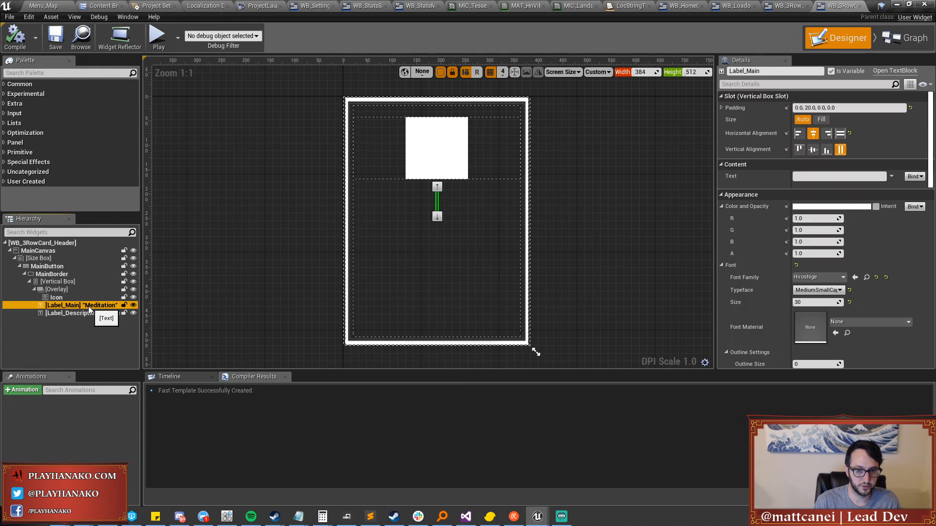
click(436, 187)
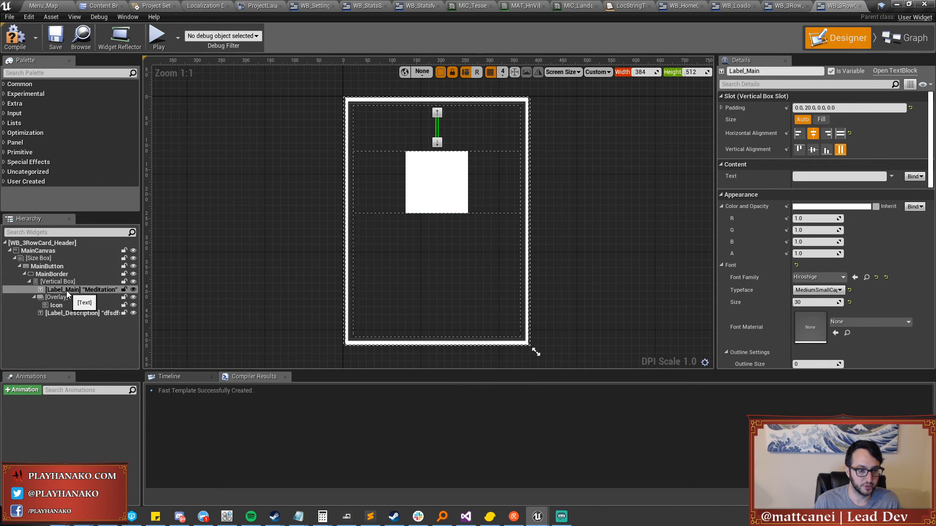
Move the Icon out of the Overlay and directly into the Vertical Box, below Label_Description.
click(59, 307)
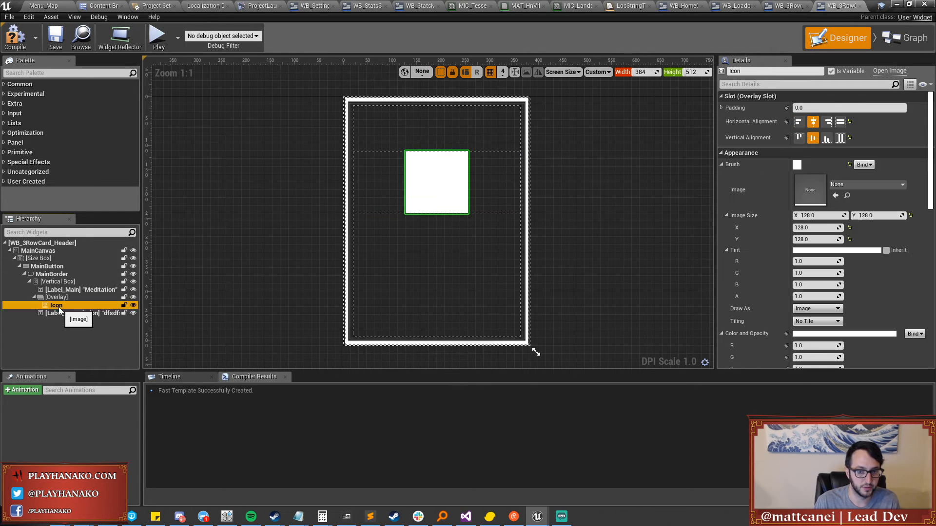
click(63, 299)
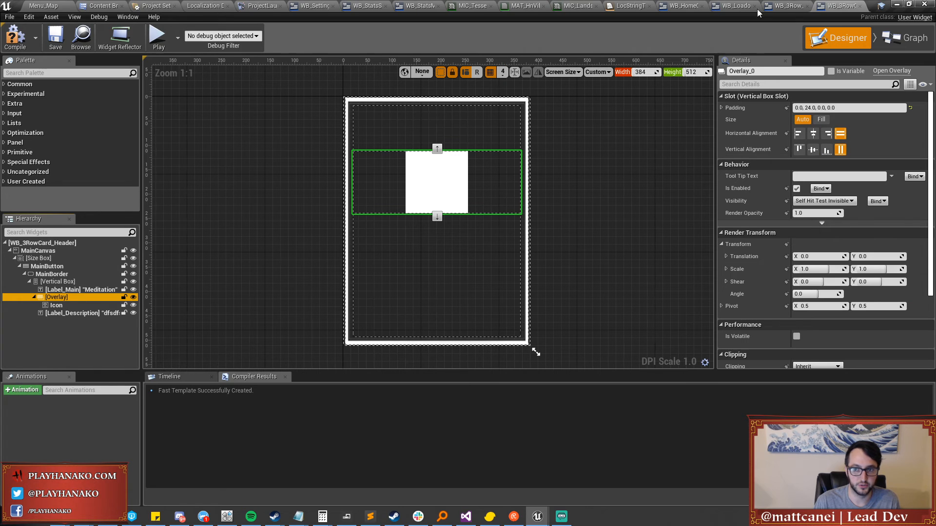
click(64, 291)
mouse_move(66, 290)
mouse_down()
mouse_move(59, 304)
mouse_move(63, 290)
mouse_up()
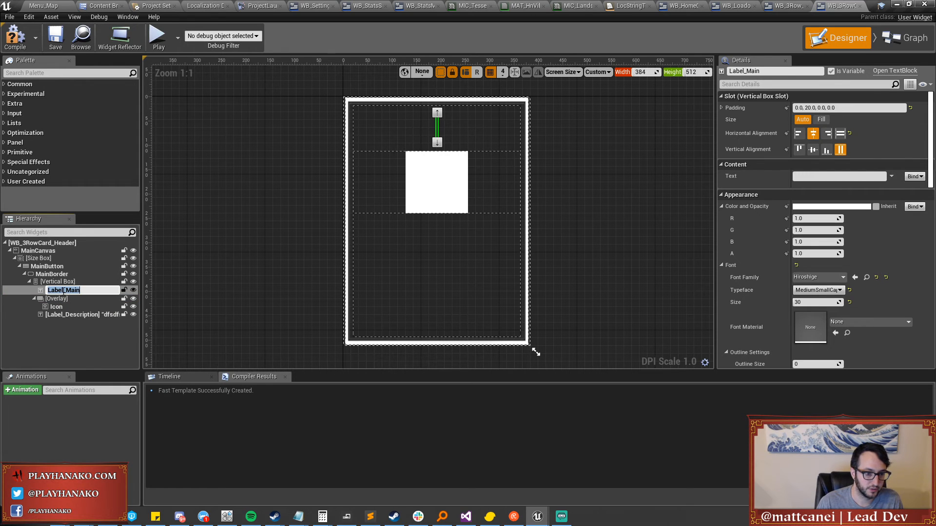
click(36, 292)
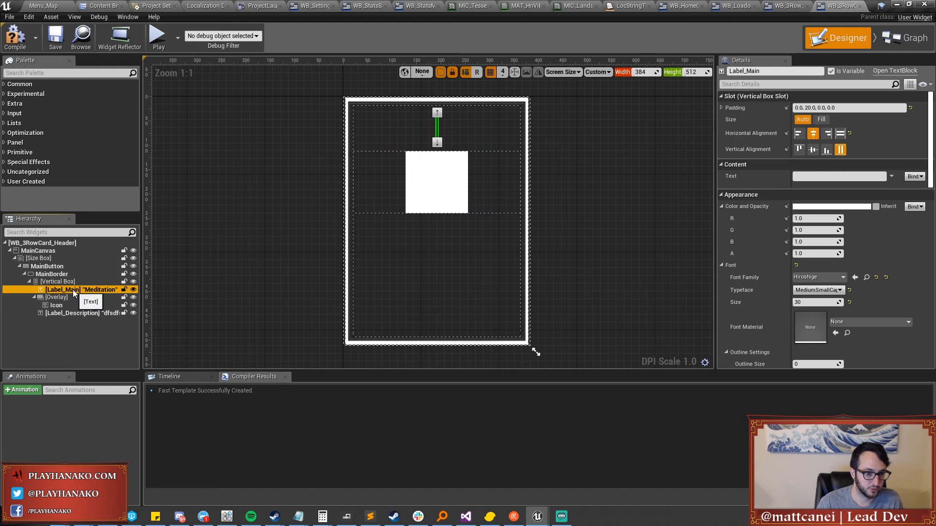
click(60, 298)
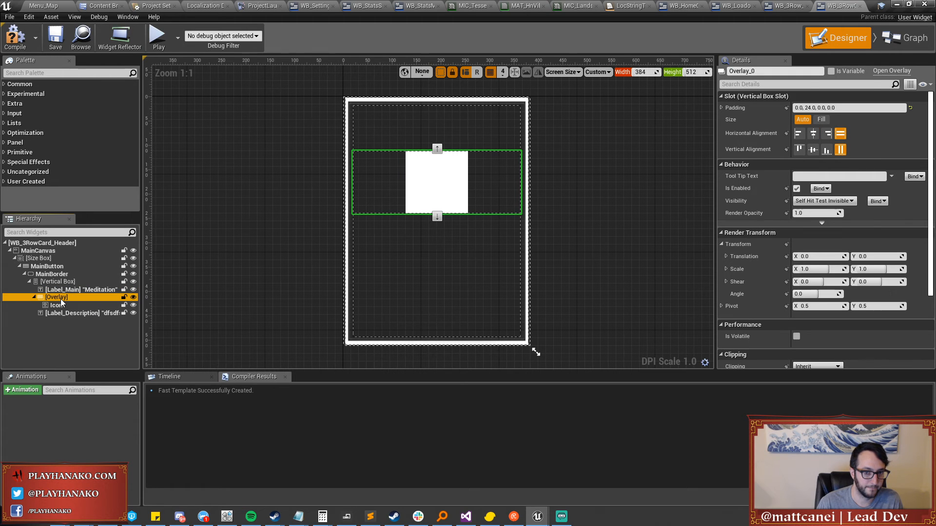
click(59, 304)
drag(57, 309, 54, 283)
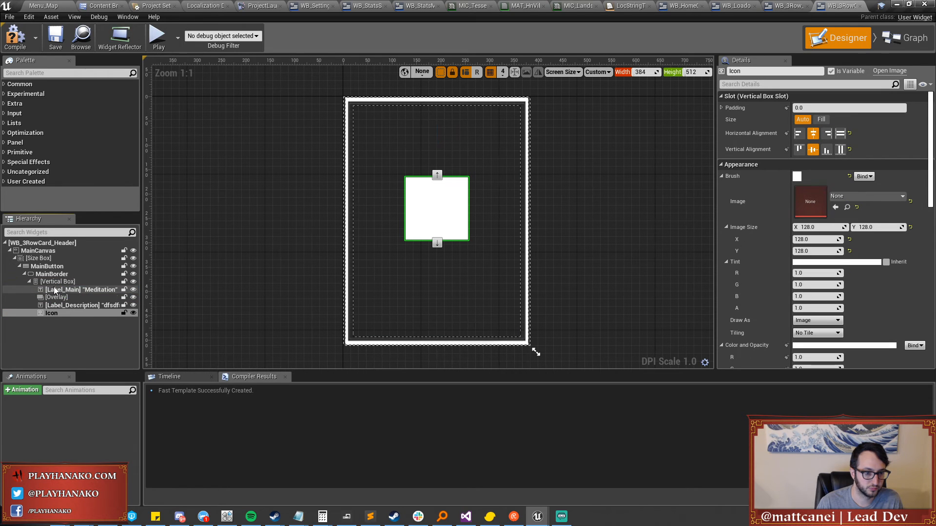
click(57, 306)
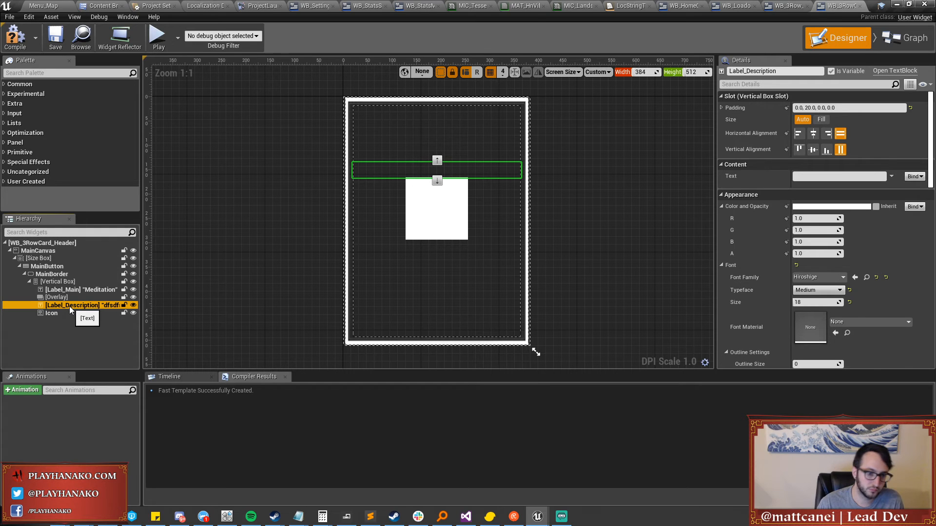
click(69, 306)
click(34, 306)
scroll(770, 203, down, 6)
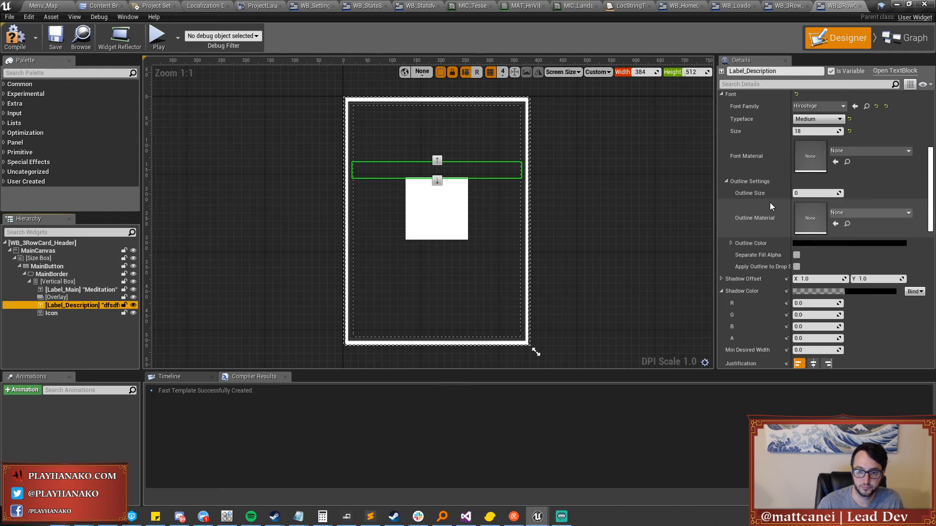
scroll(770, 203, up, 3)
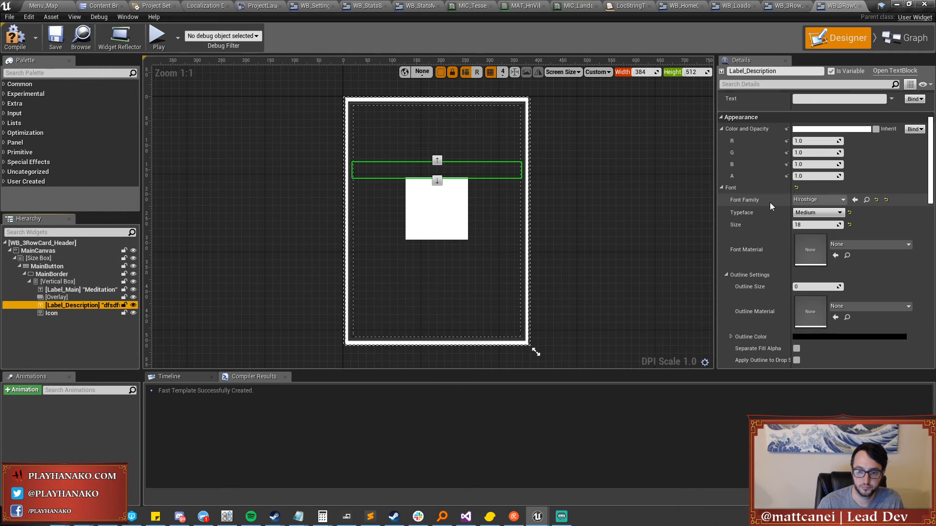
Return Label_Main and the Icon to the Overlay and wrap both of them in a new Vertical Box.
click(86, 291)
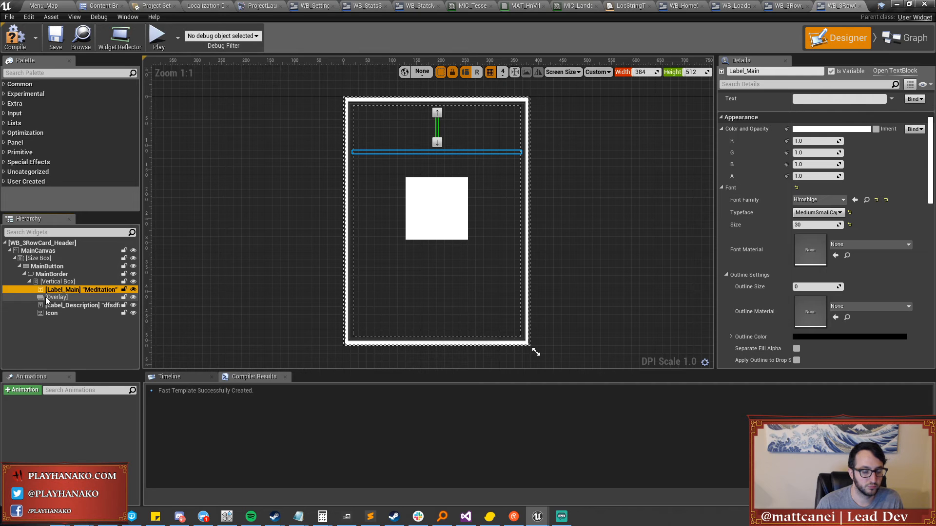
drag(73, 291, 55, 292)
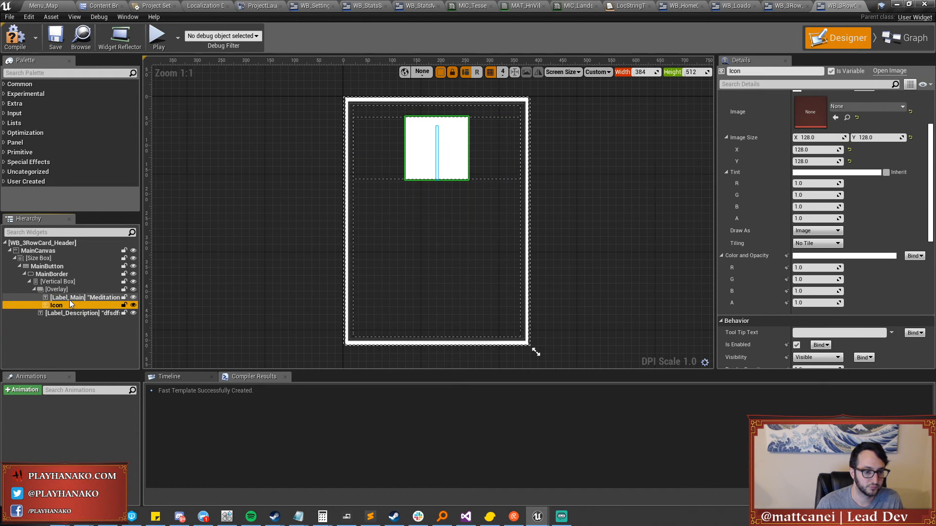
ctrl+click(69, 298)
right_click(70, 299)
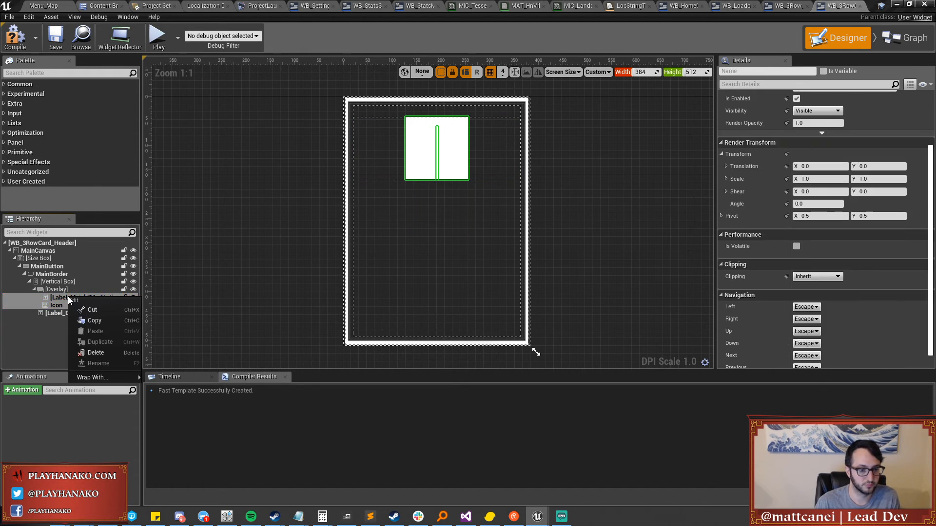
mouse_move(105, 377)
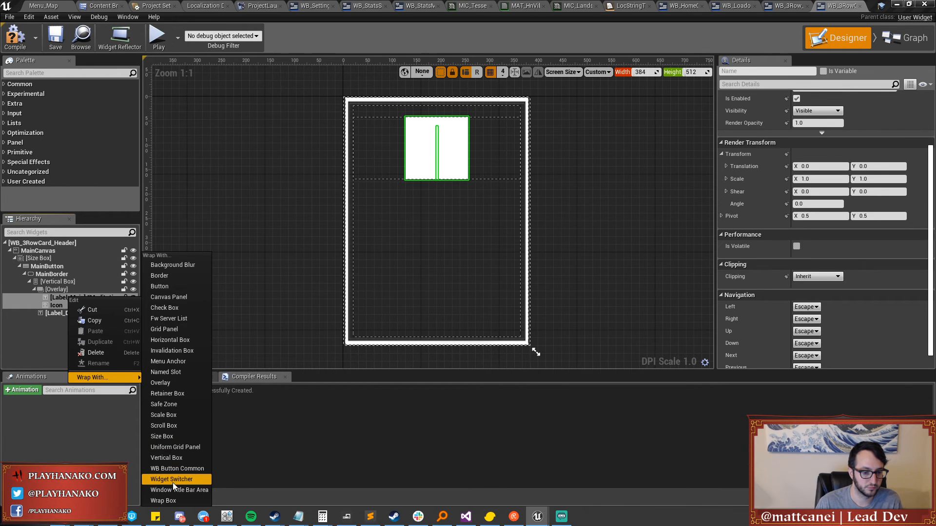
click(172, 458)
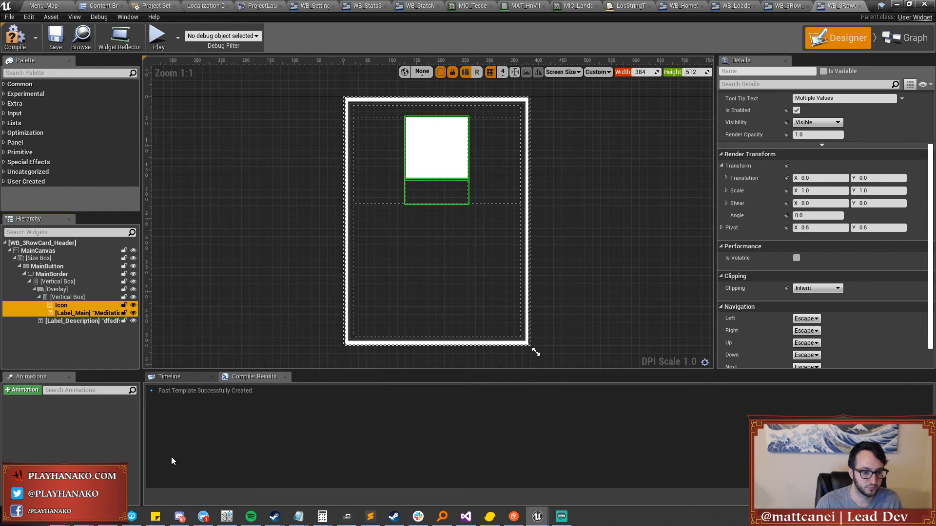
Set the new inner Vertical Box to fill the Overlay both horizontally and vertically.
click(69, 297)
scroll(828, 195, up, 4)
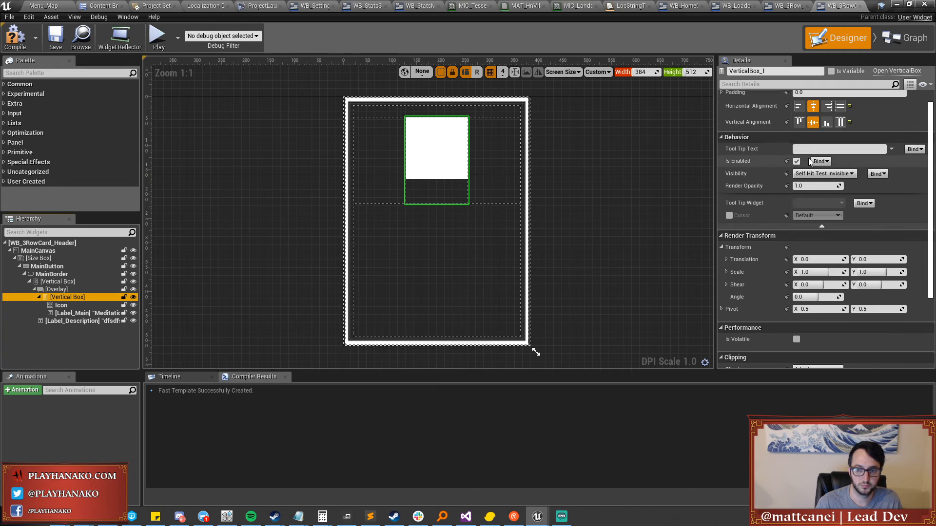
click(840, 121)
click(841, 138)
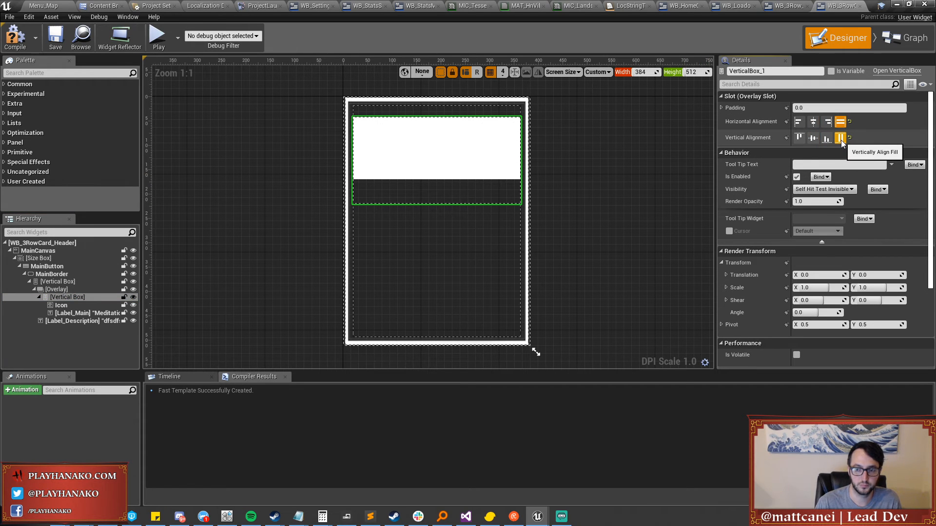
Center the Icon horizontally and vertically in its Vertical Box slot.
click(61, 305)
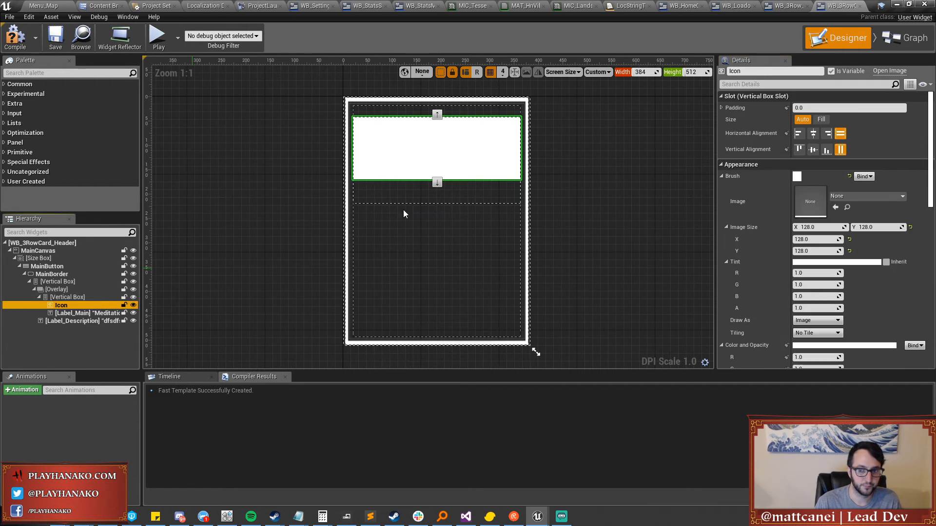
click(813, 133)
click(813, 149)
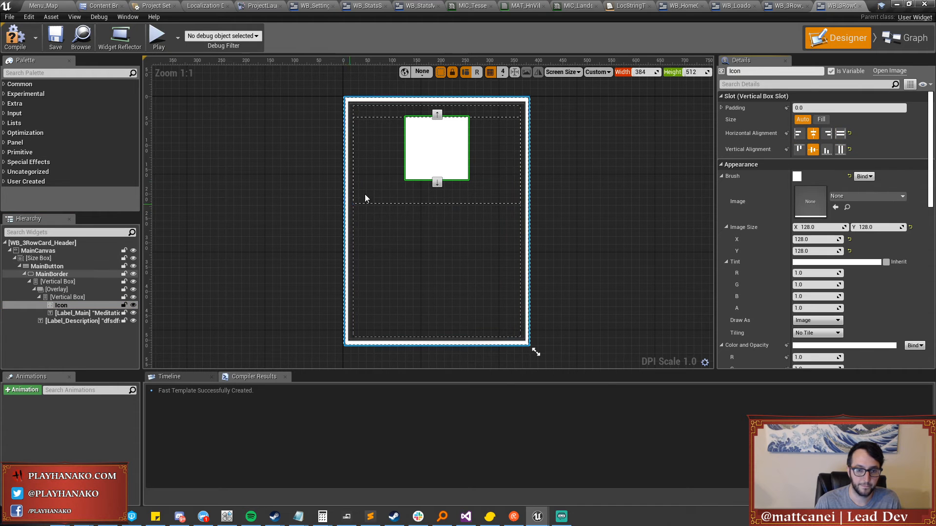
Move Label_Main above the Icon in the inner Vertical Box and set its bottom padding to 10.
click(410, 201)
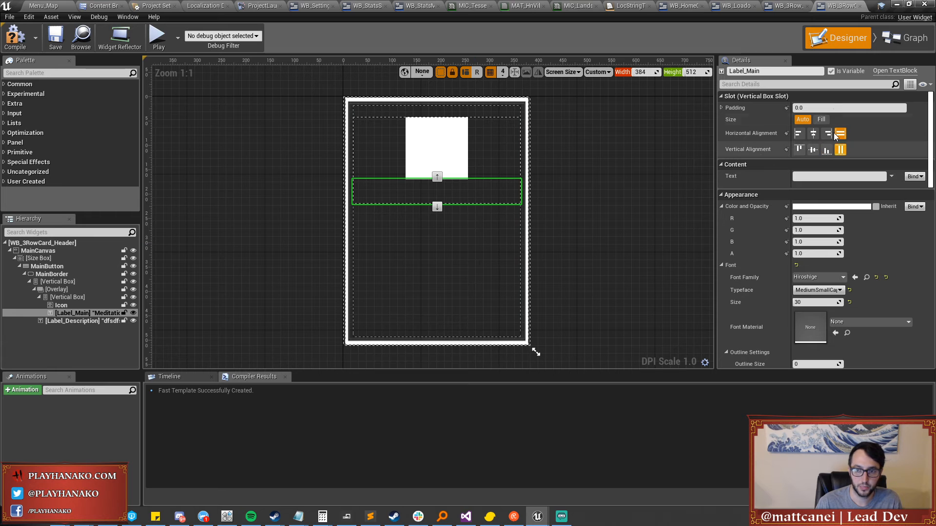
click(437, 176)
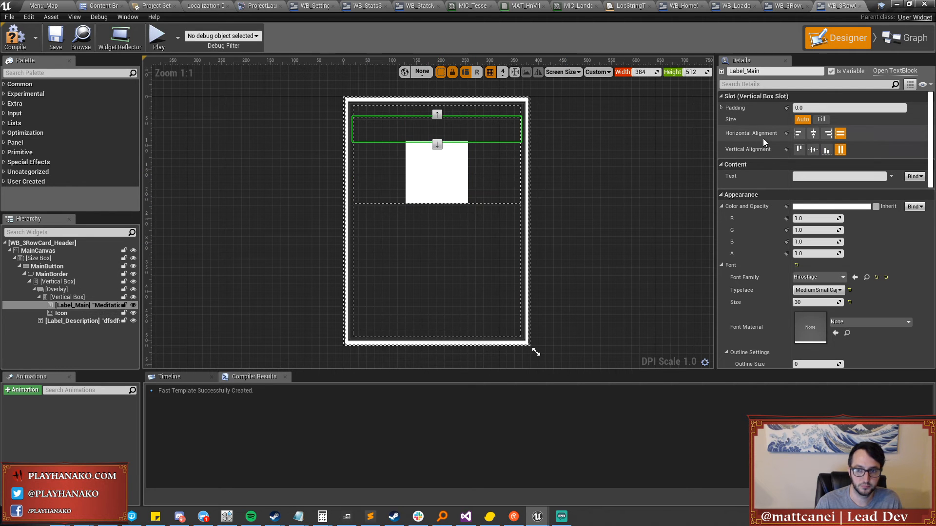
click(738, 108)
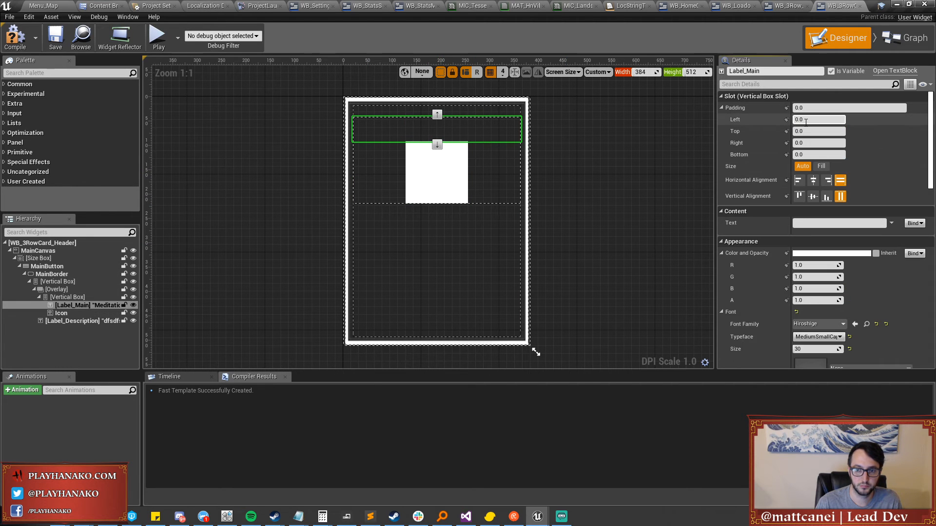
click(814, 155)
text(5)
key(Return)
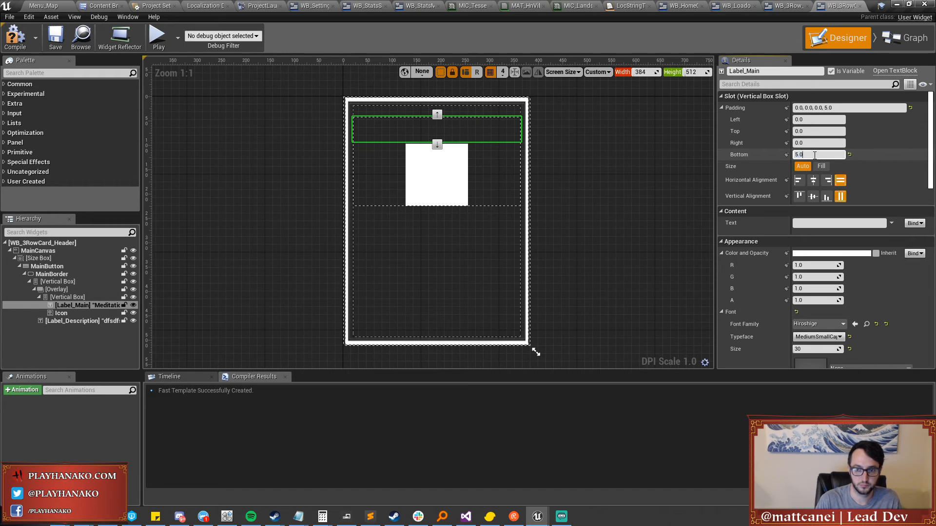
key(Return)
click(434, 174)
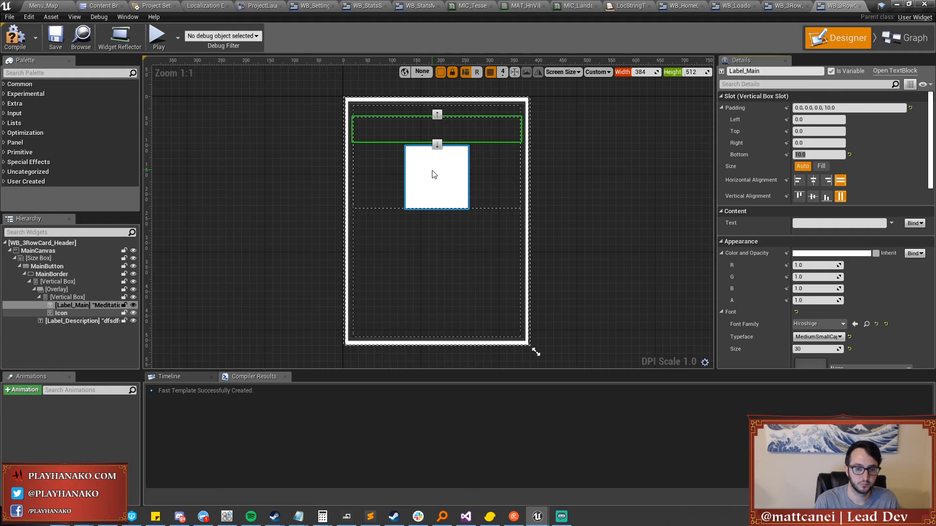
Try the block-ability description starting "Press and Hold [{StartAltFire}]" as Label_Description's text, and clear the text again.
click(95, 322)
click(821, 167)
click(803, 167)
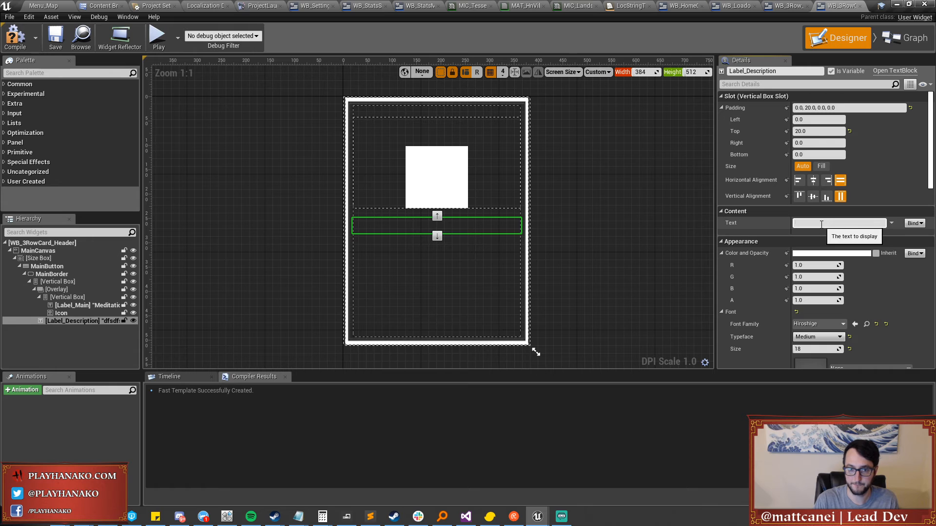
text(Press and Hold [{StartAltFire}] to block incoming enemy attacks. Timing a block perfectly will parry enemies instead, knocking them back to create an opening.Press and Hold [{StartAltFire}] to block incoming enemy attacks. Timing a block perfectly will parry enemies instead, knocking them back to create an opening.)
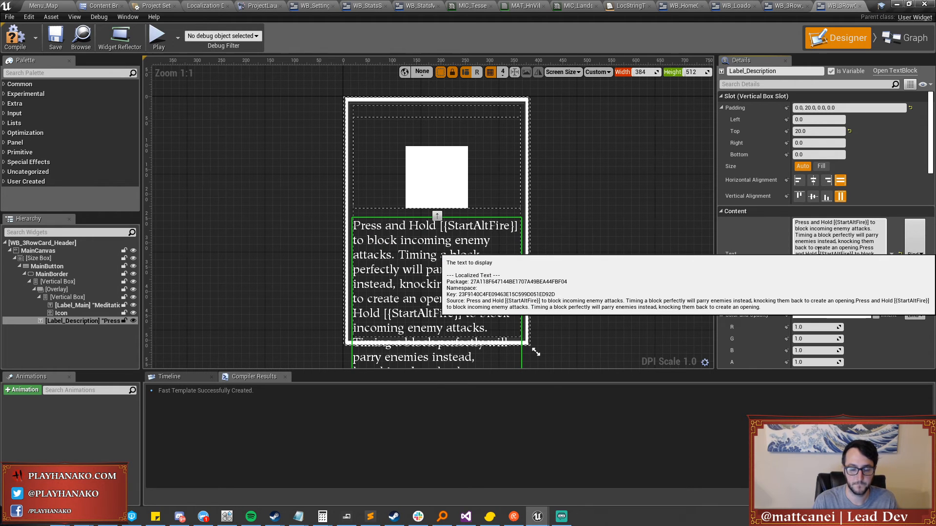
key(ctrl+a)
key(BackSpace)
key(Return)
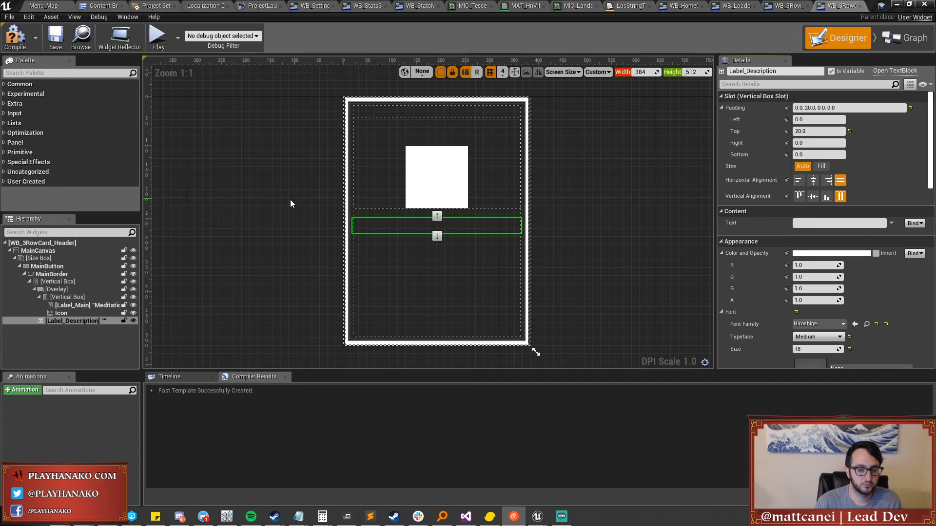
Try the Fill size on the Overlay's slot and switch it back to Auto.
right_drag(294, 199, 265, 193)
click(388, 167)
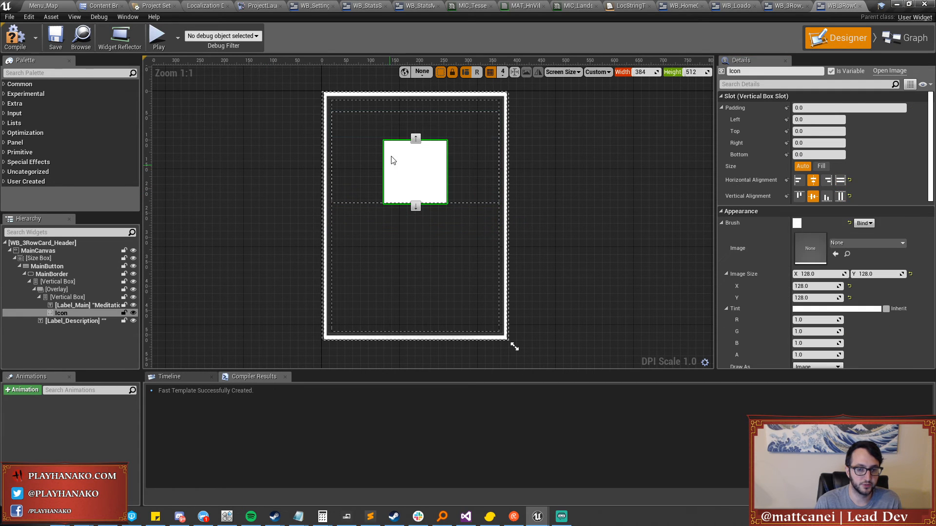
click(405, 128)
click(362, 104)
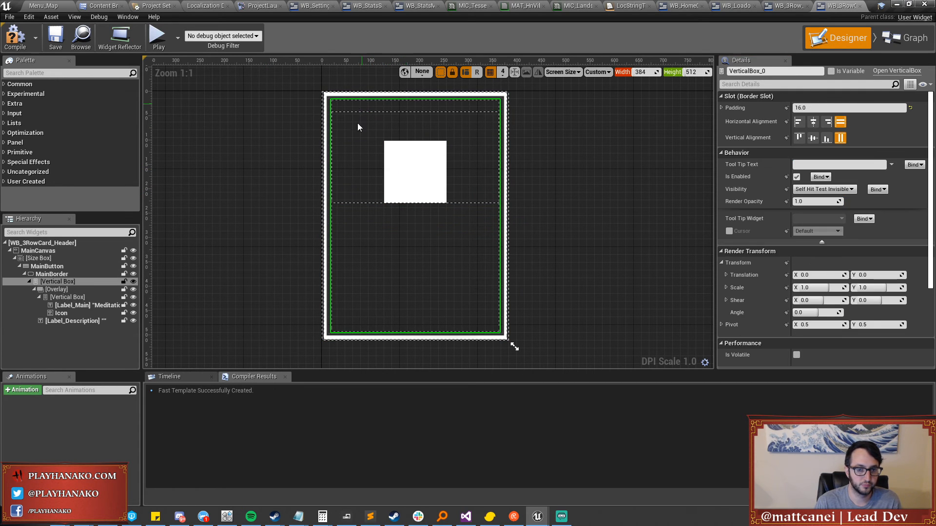
click(68, 290)
click(821, 120)
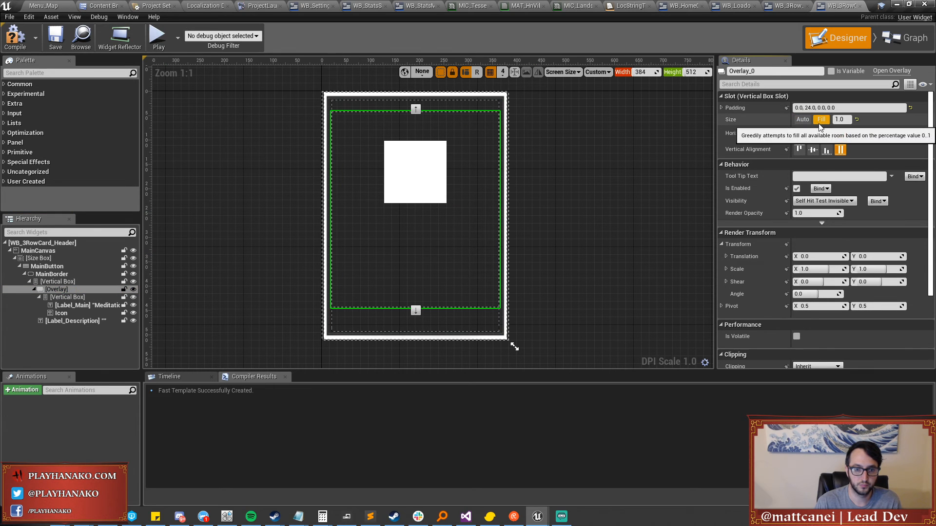
click(803, 122)
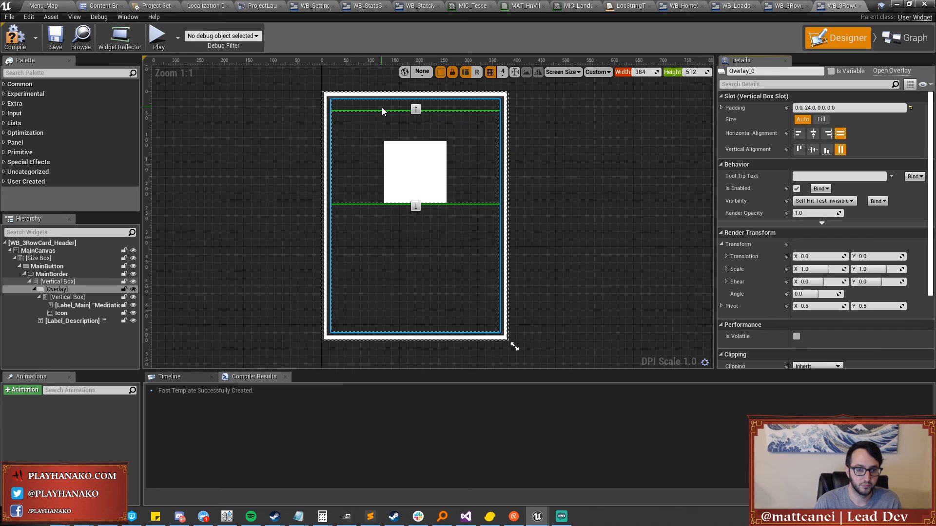
Reset the slot padding of the outer Vertical Box inside MainBorder to the default 4.0, 2.0.
click(69, 283)
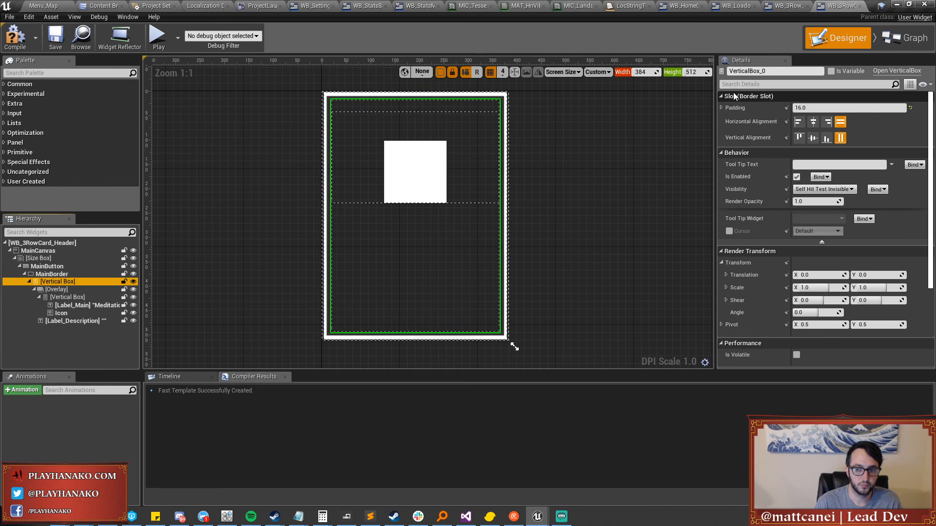
click(731, 107)
click(721, 107)
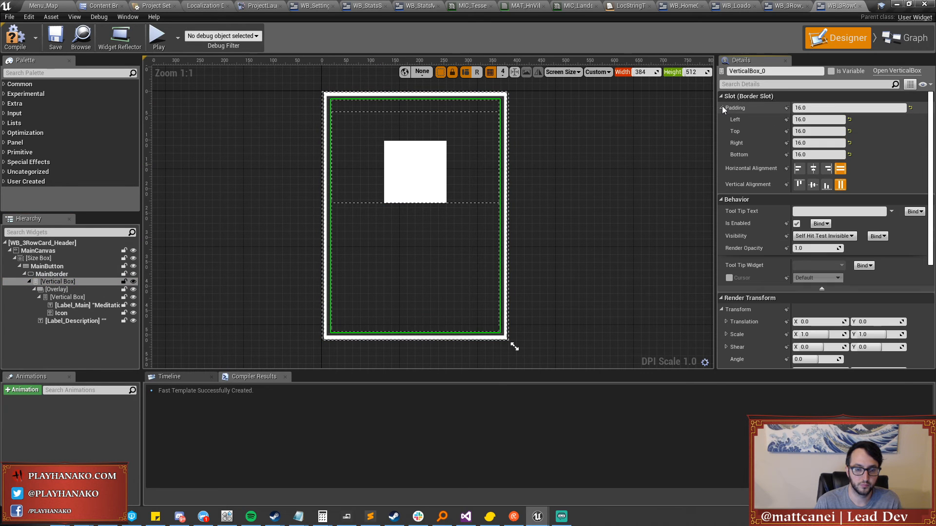
click(69, 274)
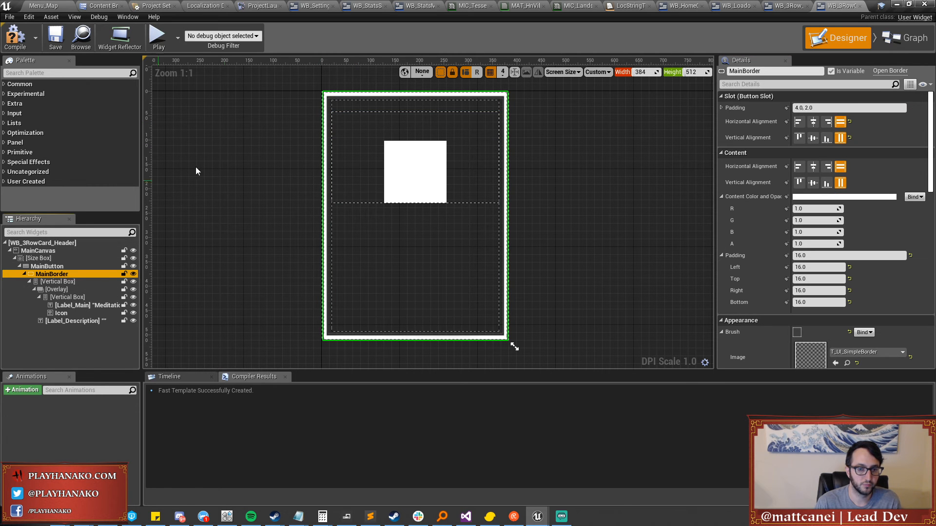
click(57, 283)
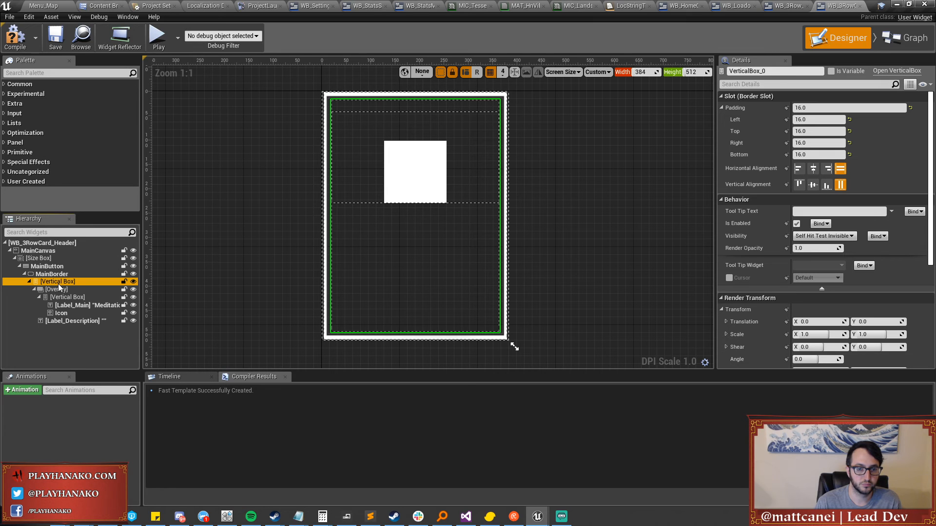
click(910, 107)
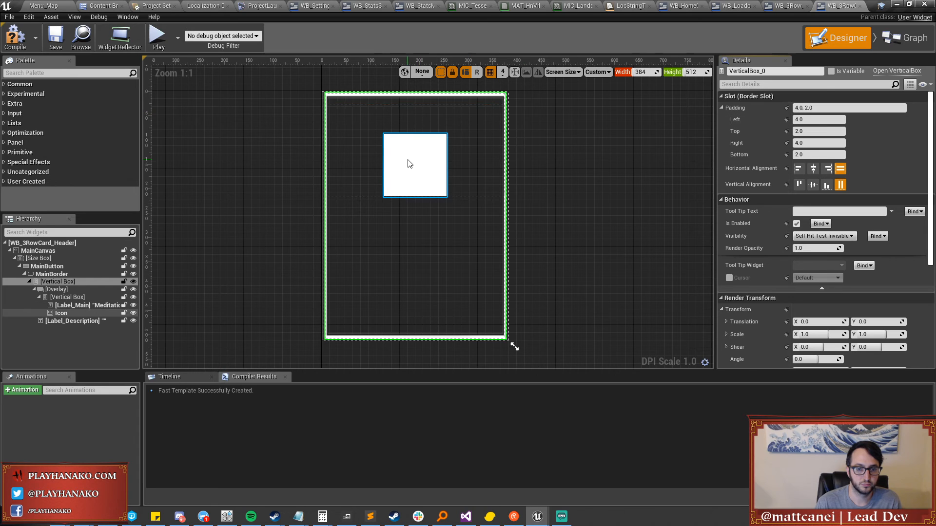
Set the top padding of the Overlay in the outer Vertical Box to 0.
click(341, 177)
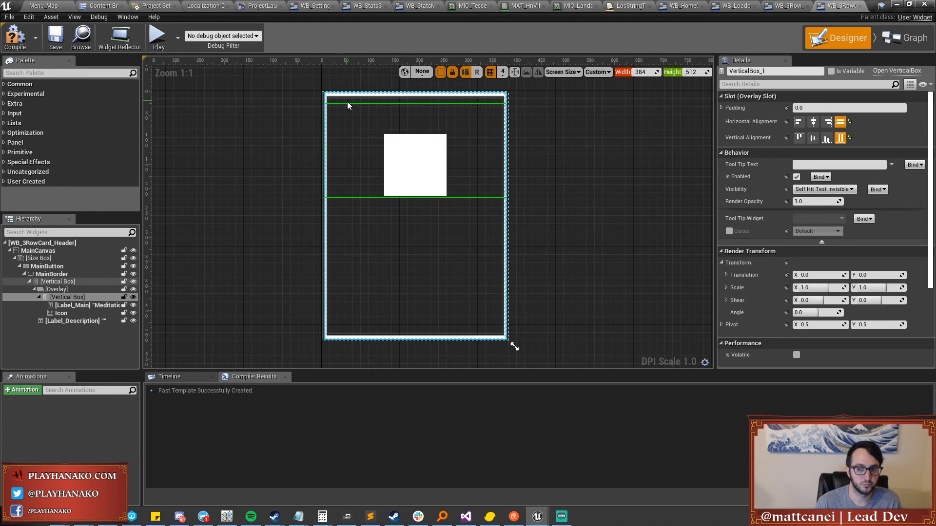
click(59, 289)
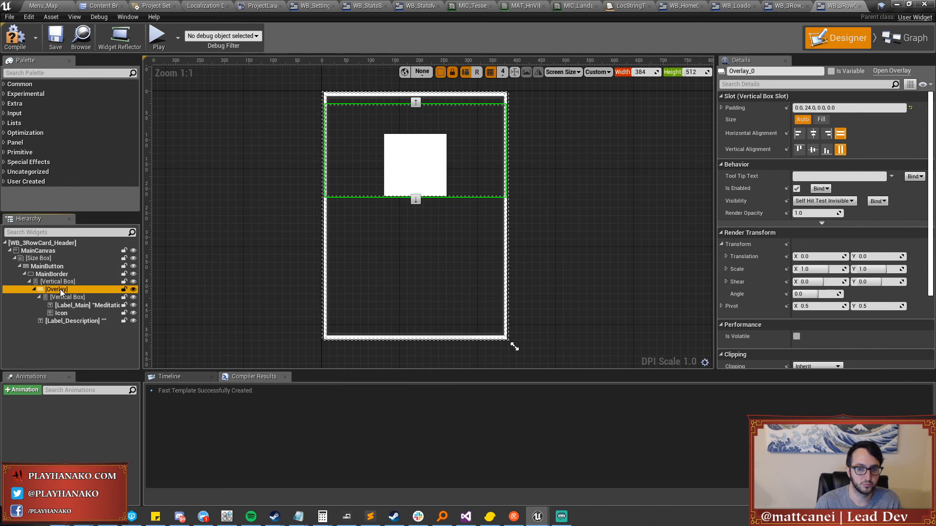
click(722, 106)
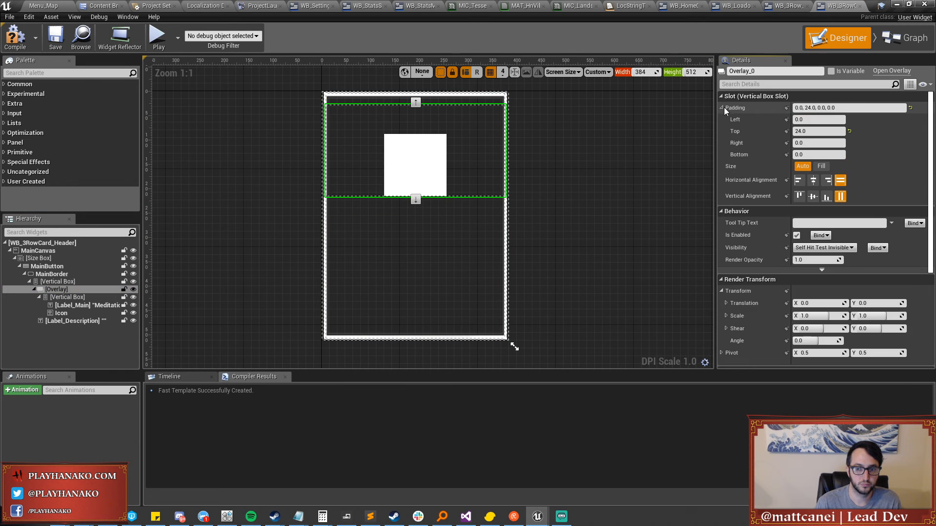
click(806, 131)
text(0)
key(Return)
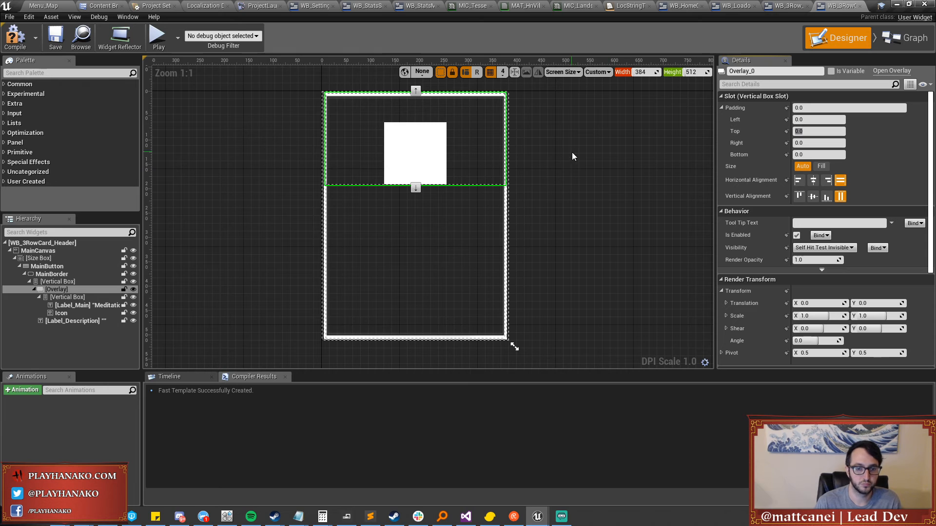
Set Label_Main's left, top and right padding to 10.
click(411, 105)
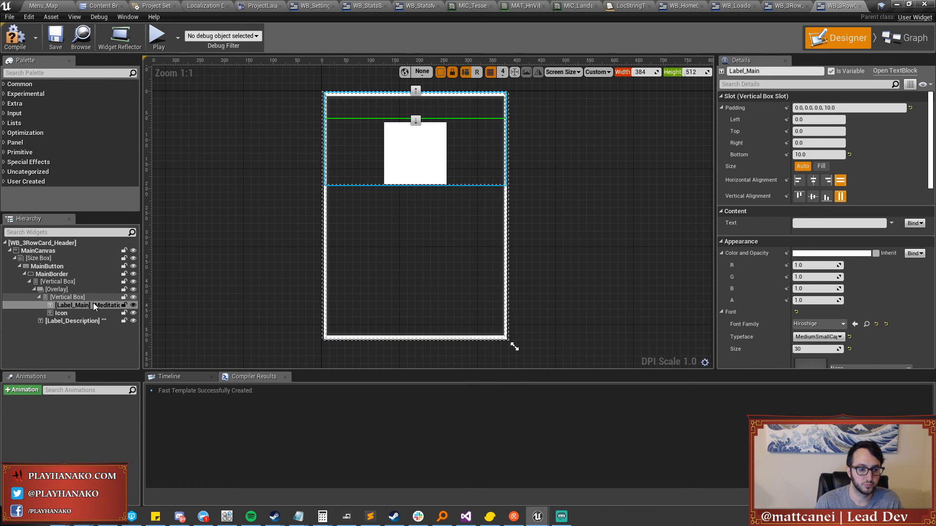
click(817, 121)
text(10)
key(Tab)
text(10)
key(Tab)
text(10)
key(Return)
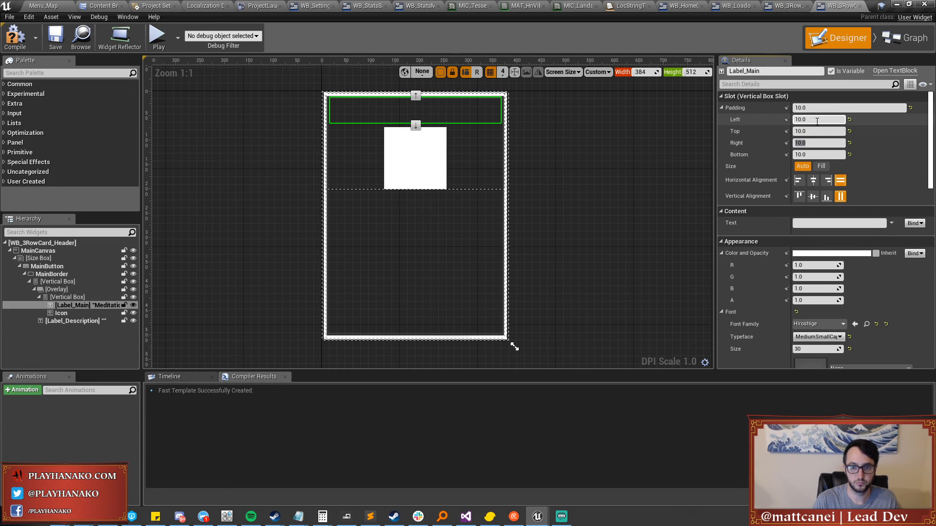
Set Label_Main's top padding to 15.
text(15)
key(Return)
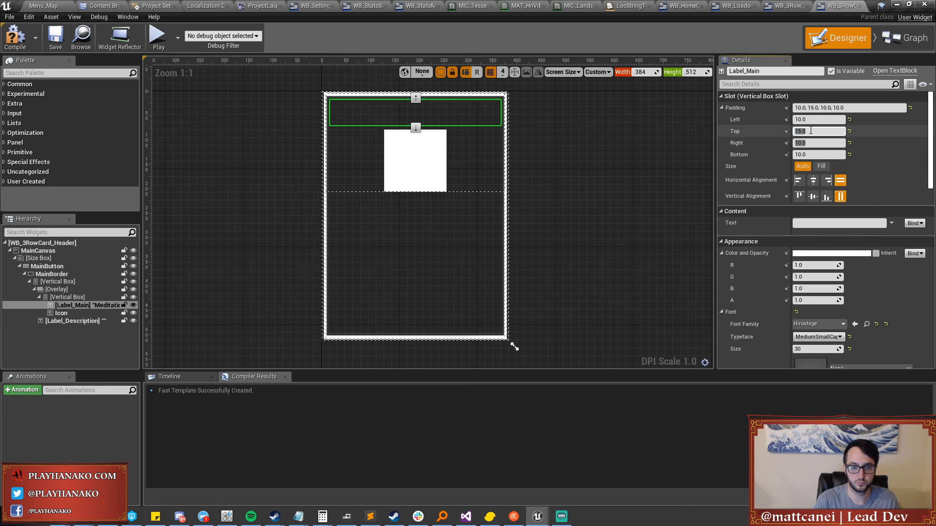
Add an Image widget to the Overlay and set its horizontal and vertical alignment to fill.
click(56, 289)
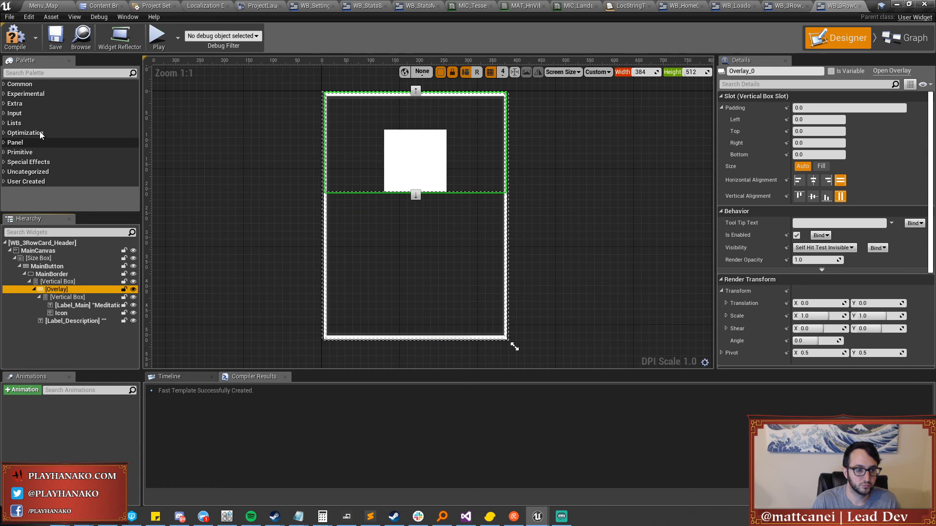
click(37, 73)
text(image)
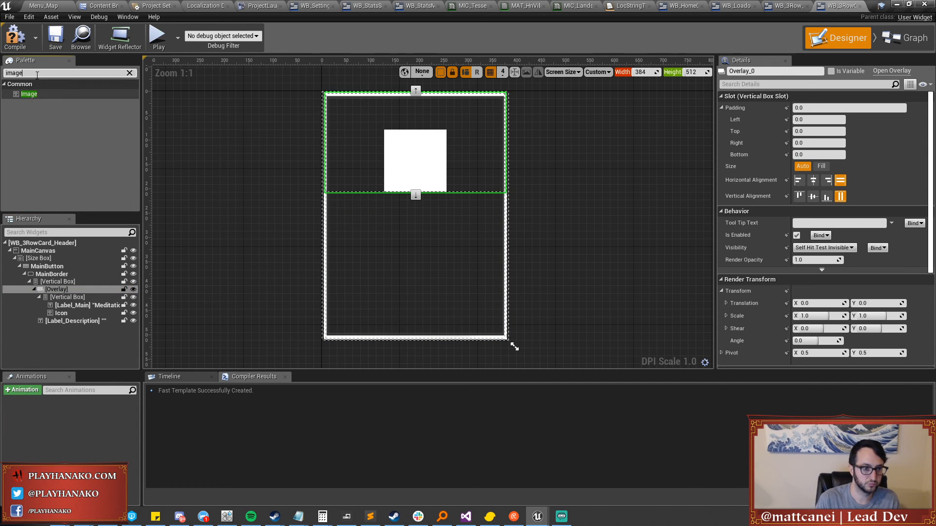
drag(29, 94, 57, 302)
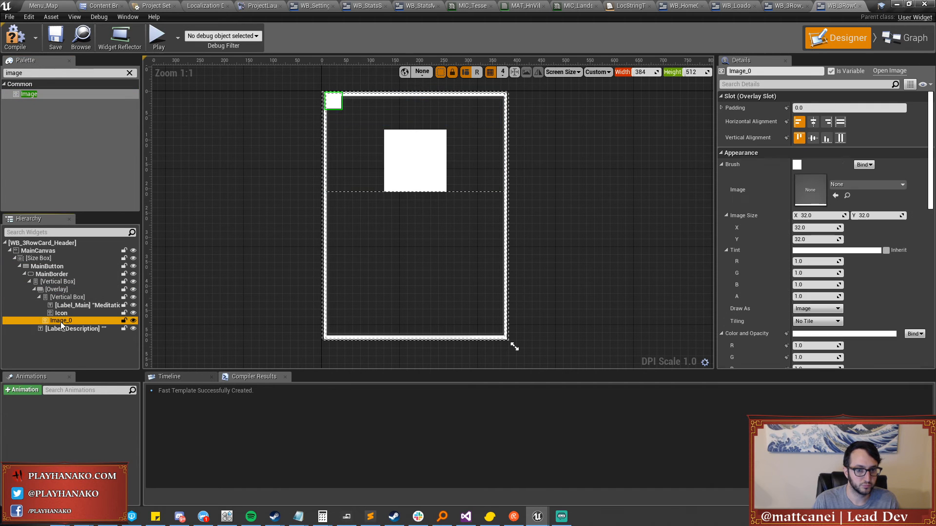
click(840, 122)
click(839, 138)
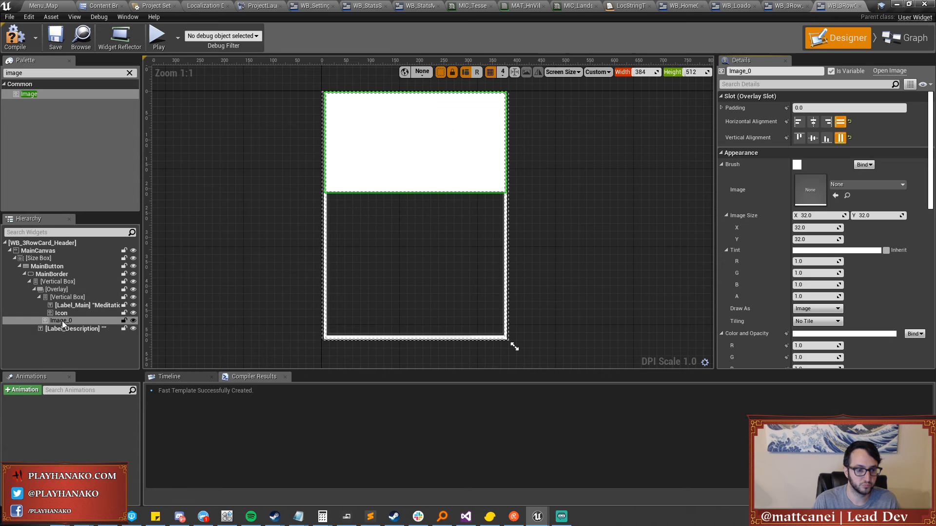
Reorder the new image inside the Overlay so it sits ahead of the inner Vertical Box.
drag(62, 320, 62, 298)
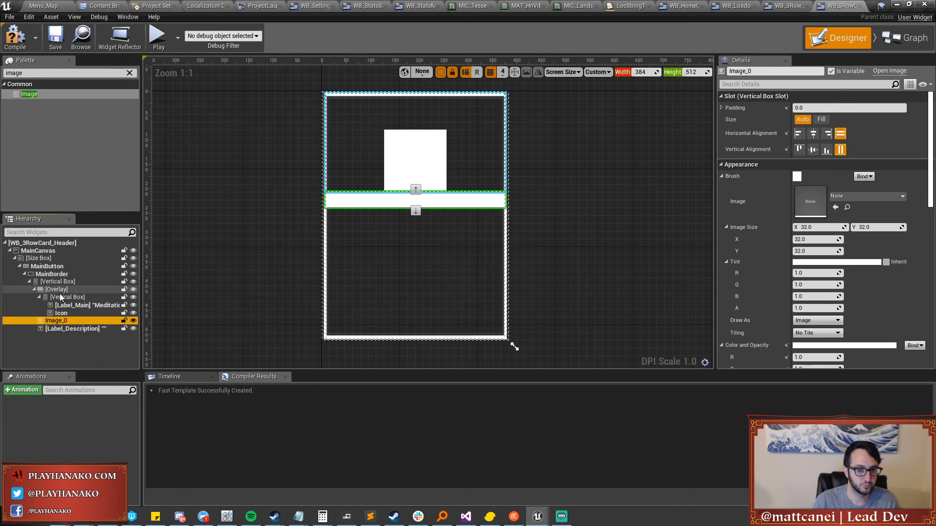
click(821, 120)
click(803, 120)
click(49, 322)
drag(55, 312, 57, 299)
click(62, 305)
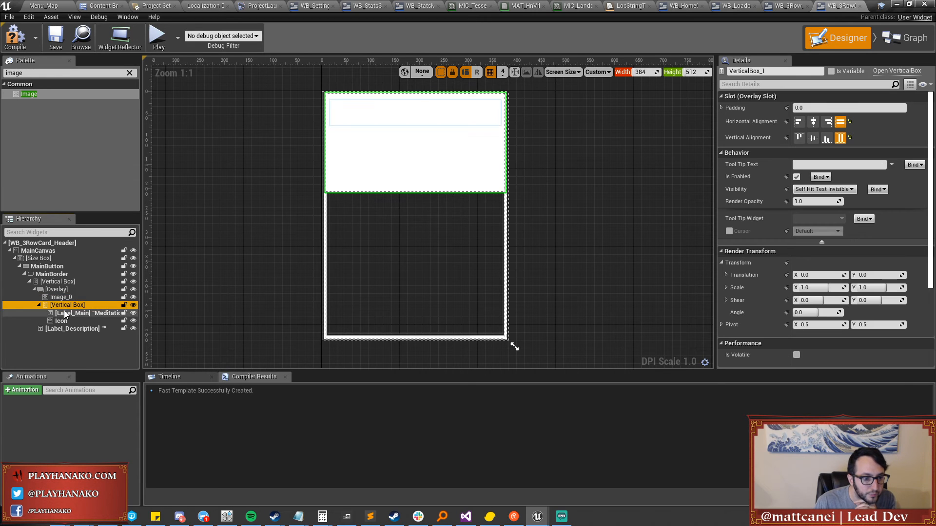
Give Label_Main the placeholder text "dfgdfg".
click(66, 313)
click(62, 321)
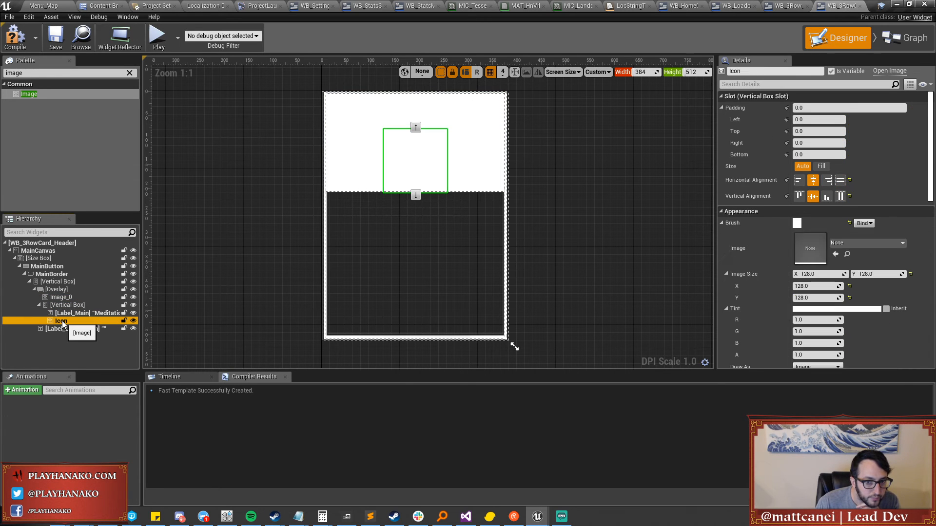
click(68, 313)
click(828, 223)
text(dfgdfg)
key(Return)
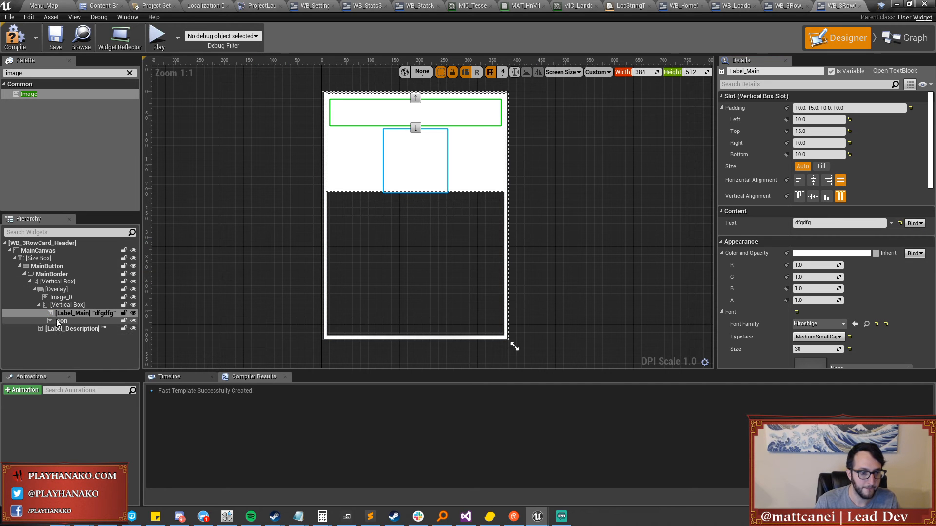
Set the red value of the Overlay image's tint to 0.
click(89, 296)
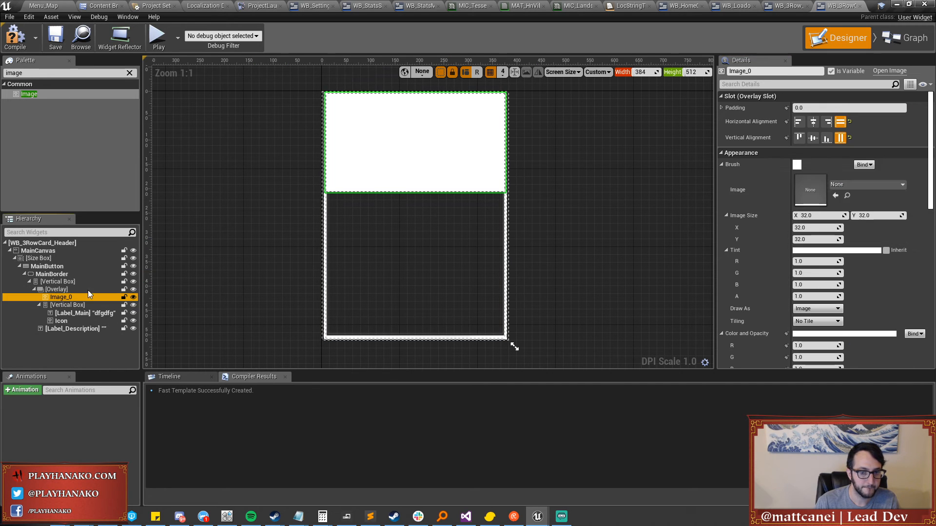
click(812, 259)
text(0)
key(Return)
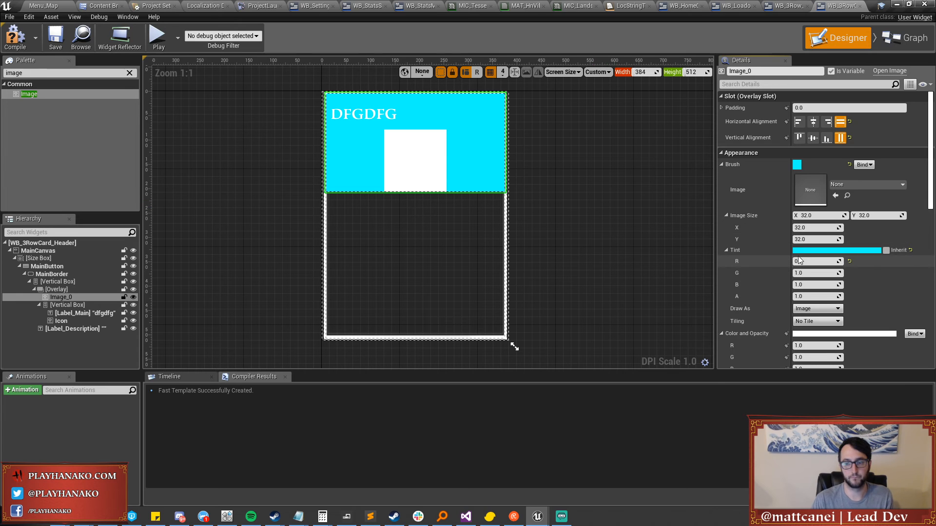
Assign the T_UI_HeaderStrip_Small texture to the Overlay image and set its tint's red value to 1.
click(849, 183)
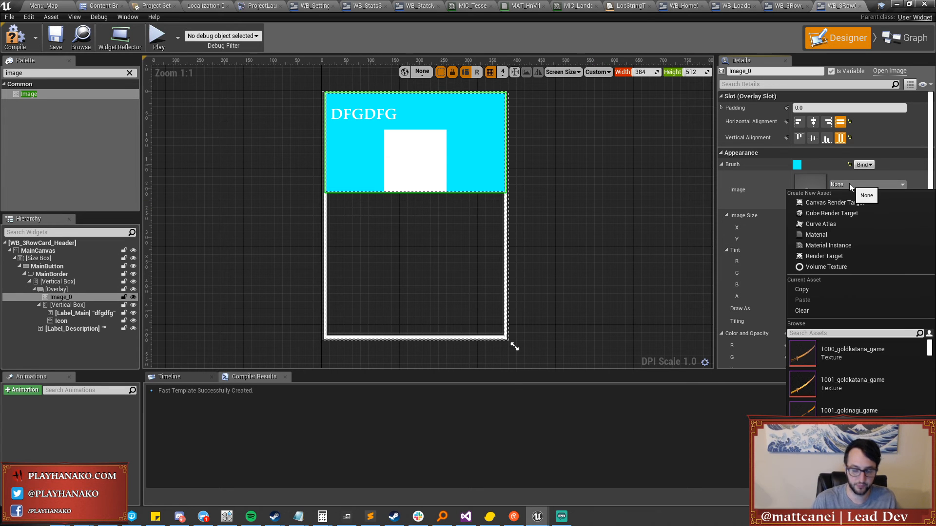
text(head)
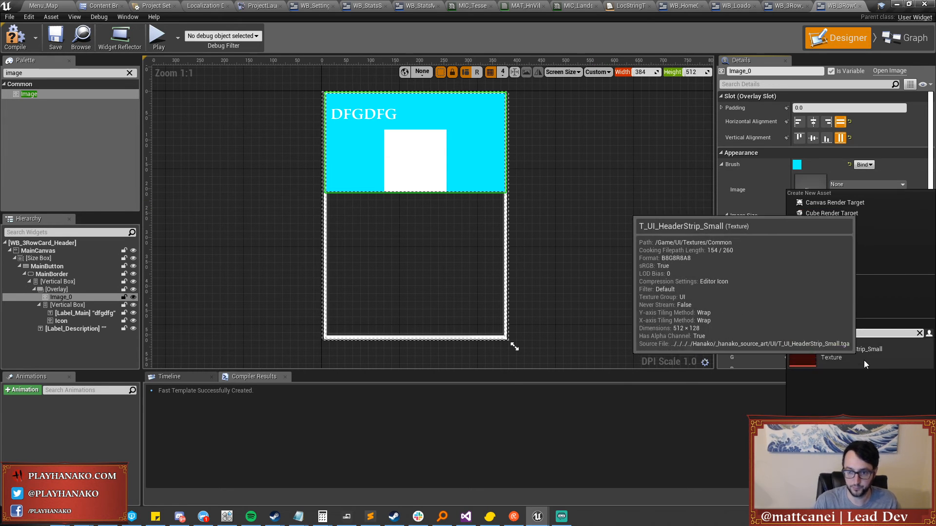
click(864, 361)
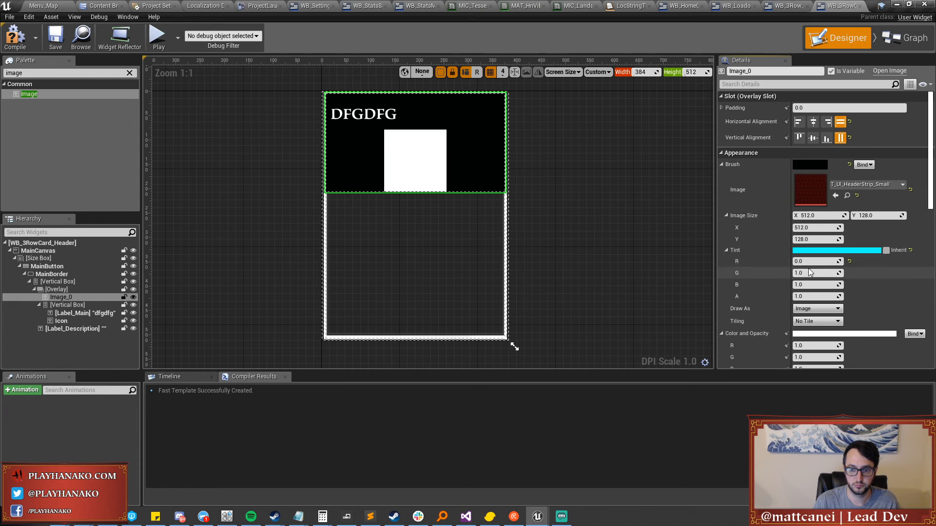
text(1)
key(Return)
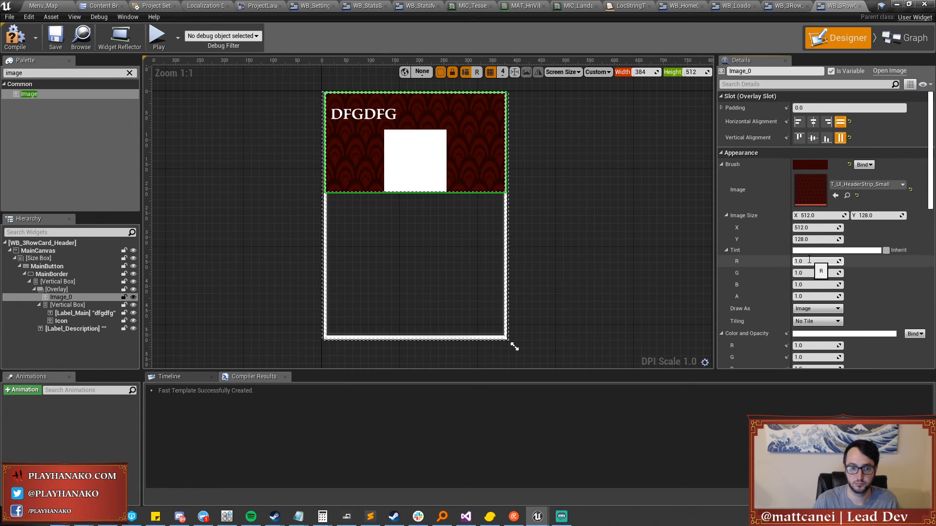
Try Horizontal tiling on the header strip image, and settle on Both.
scroll(809, 263, down, 2)
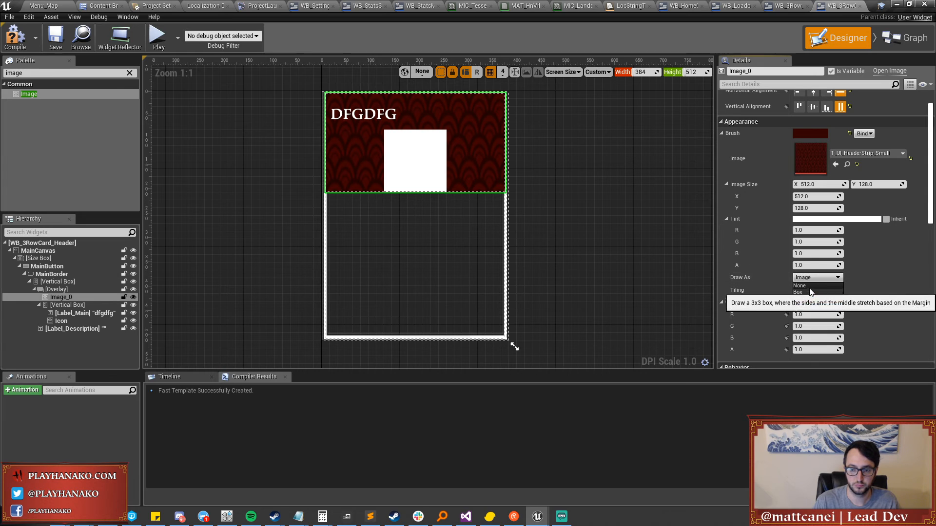
click(809, 291)
click(807, 304)
click(809, 291)
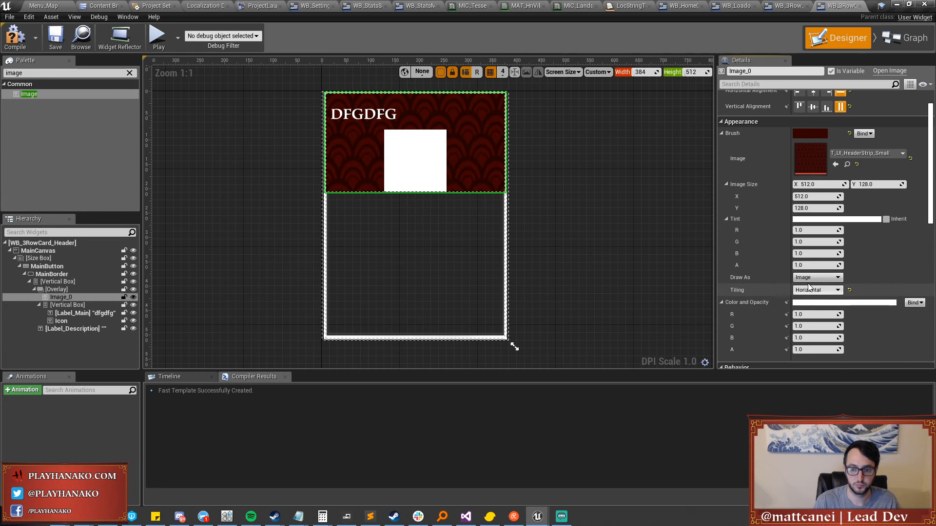
click(804, 317)
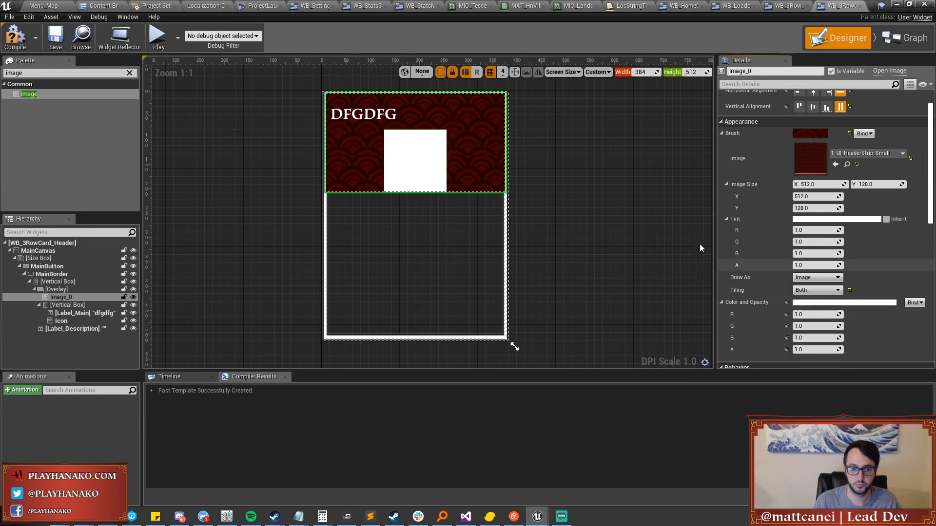
Center Label_Main horizontally within its Vertical Box slot.
scroll(601, 194, down, 1)
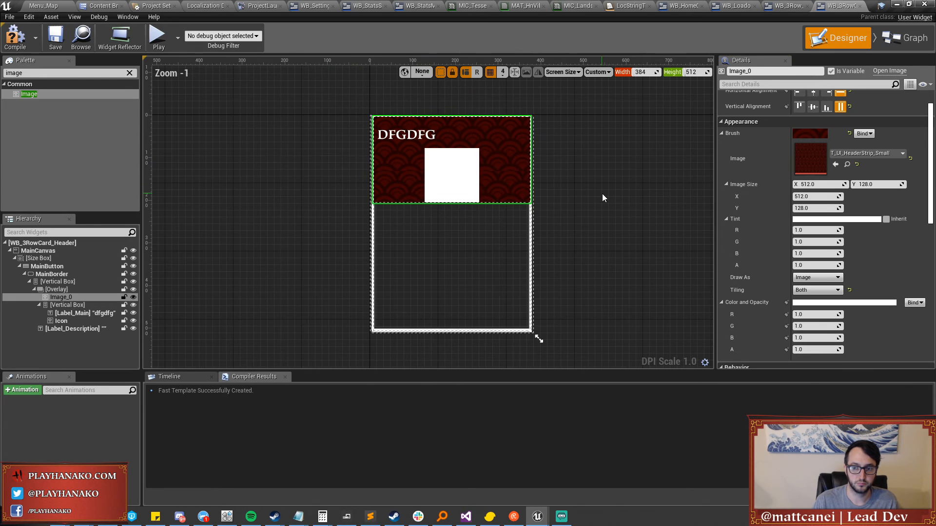
scroll(410, 198, down, 1)
click(345, 152)
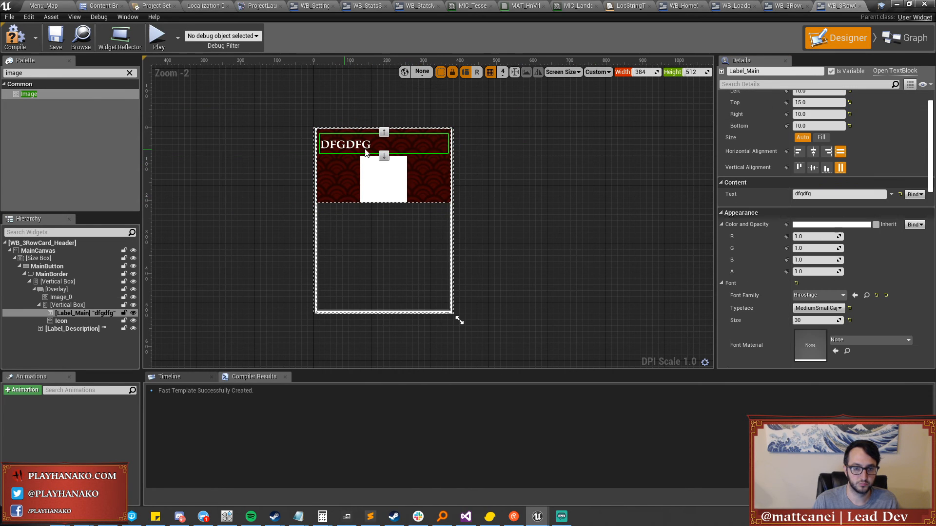
click(813, 153)
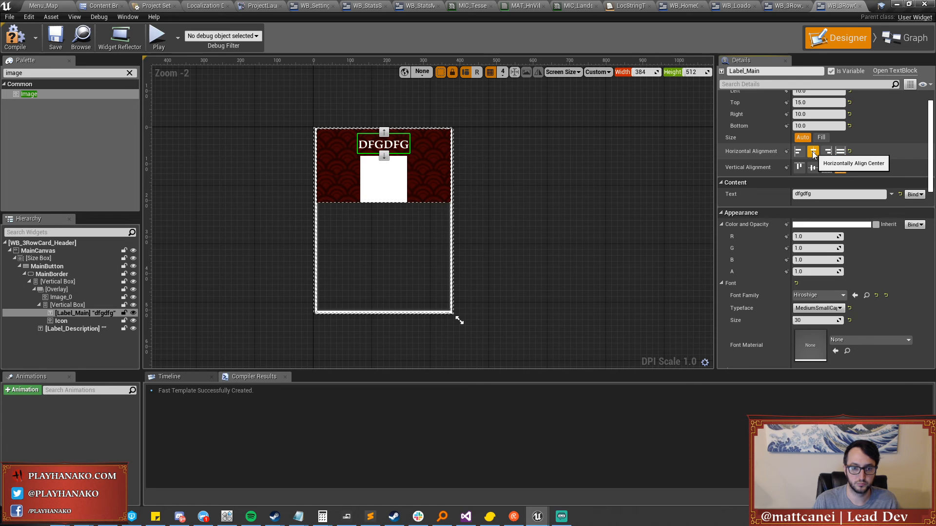
click(374, 184)
click(346, 185)
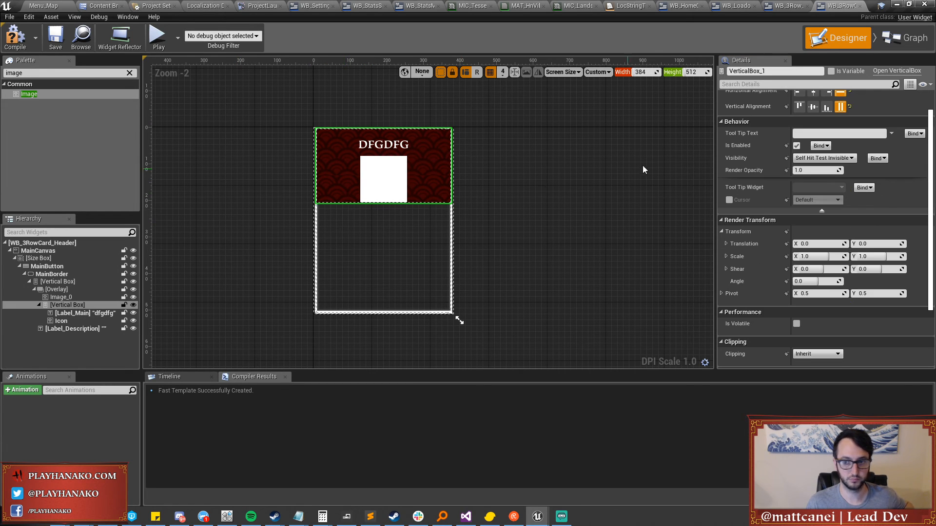
right_drag(695, 185, 712, 183)
scroll(709, 185, up, 3)
scroll(844, 220, up, 2)
scroll(611, 185, down, 5)
right_drag(611, 185, 402, 182)
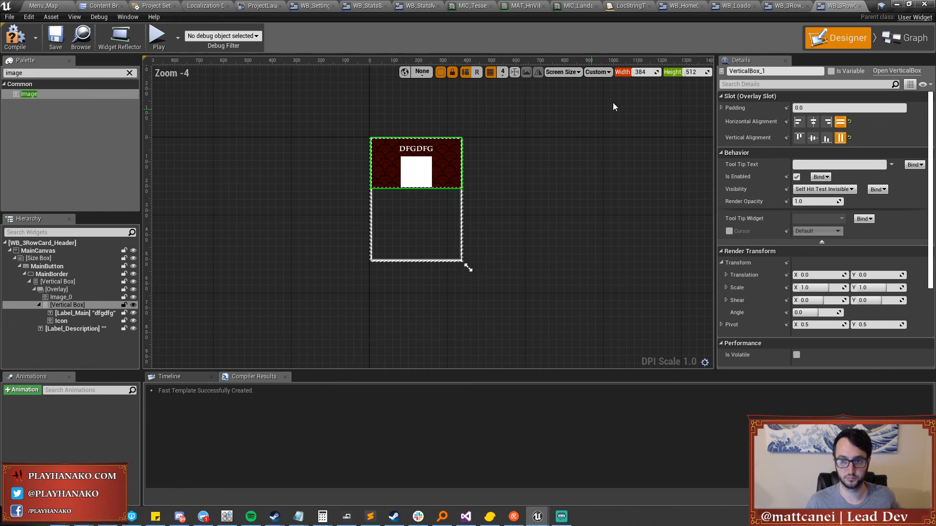
Rename the Overlay's background image to headerBG, and compile and save the widget.
click(61, 297)
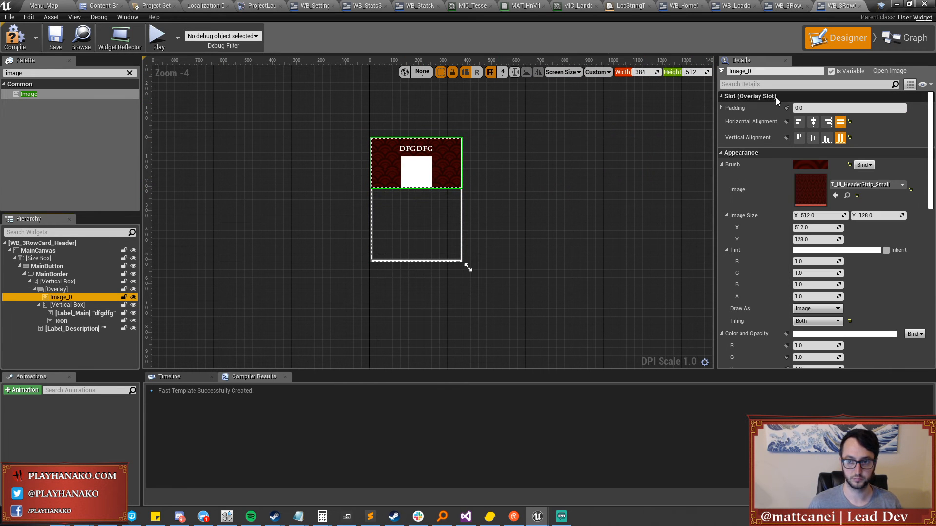
click(786, 70)
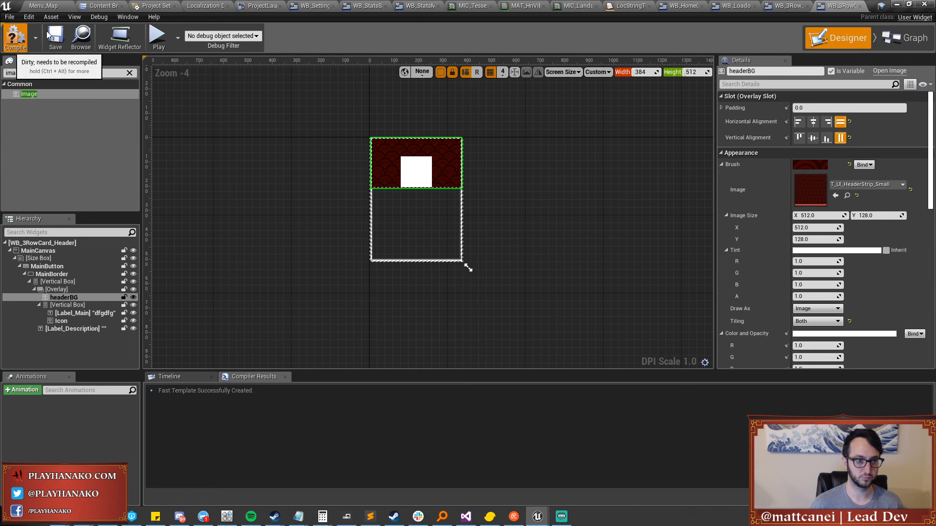
click(15, 37)
click(55, 37)
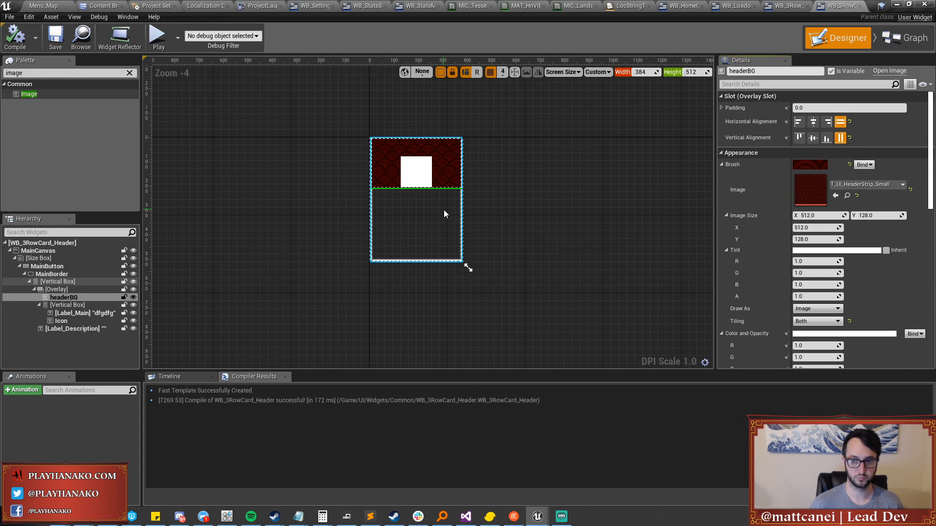
Review MainButton's style settings, its available events and its On Clicked logic in the Event Graph.
click(47, 267)
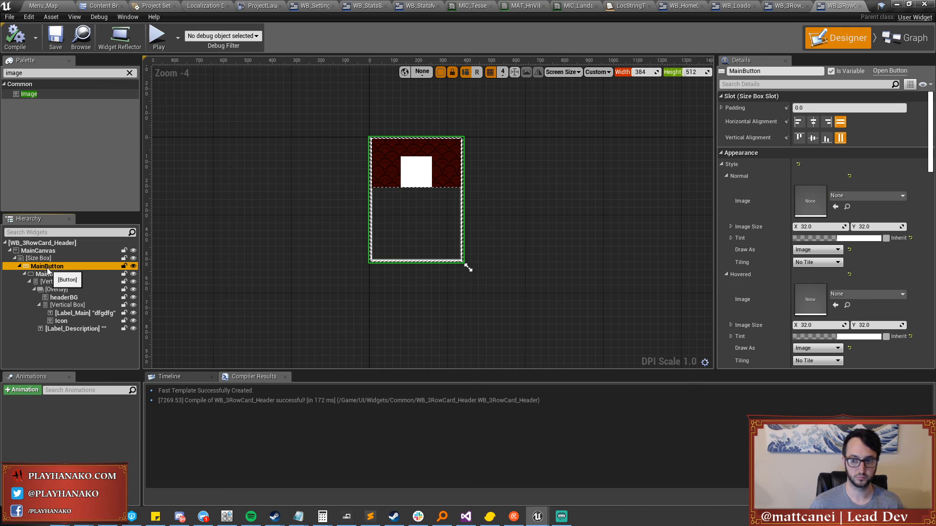
scroll(753, 181, down, 10)
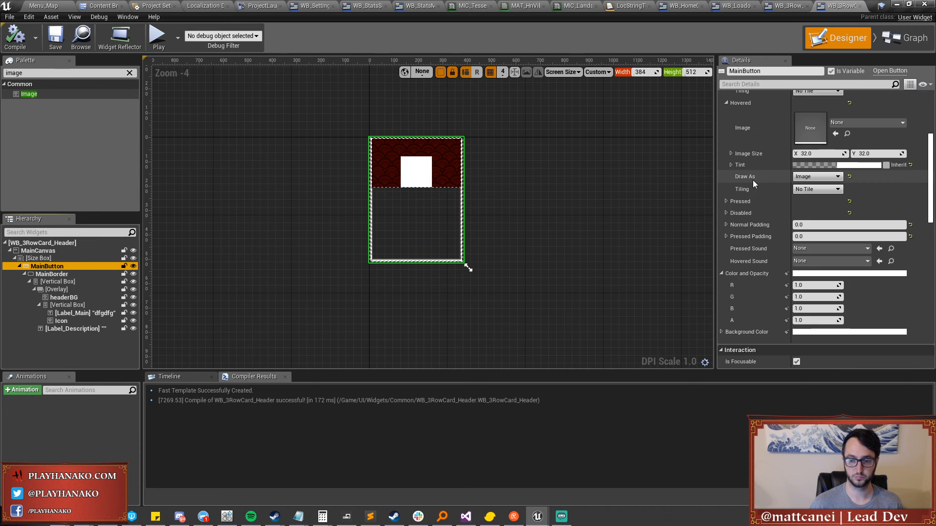
scroll(753, 180, up, 10)
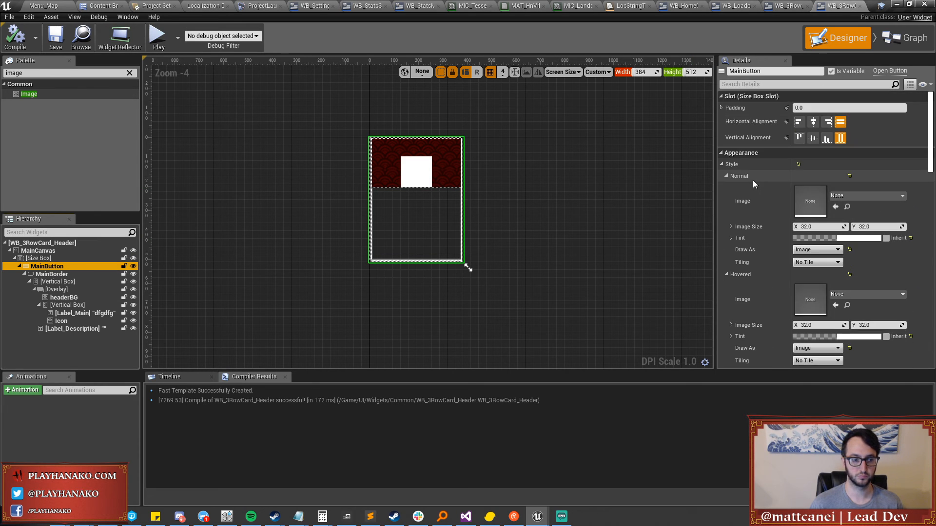
click(904, 38)
right_drag(594, 181, 563, 240)
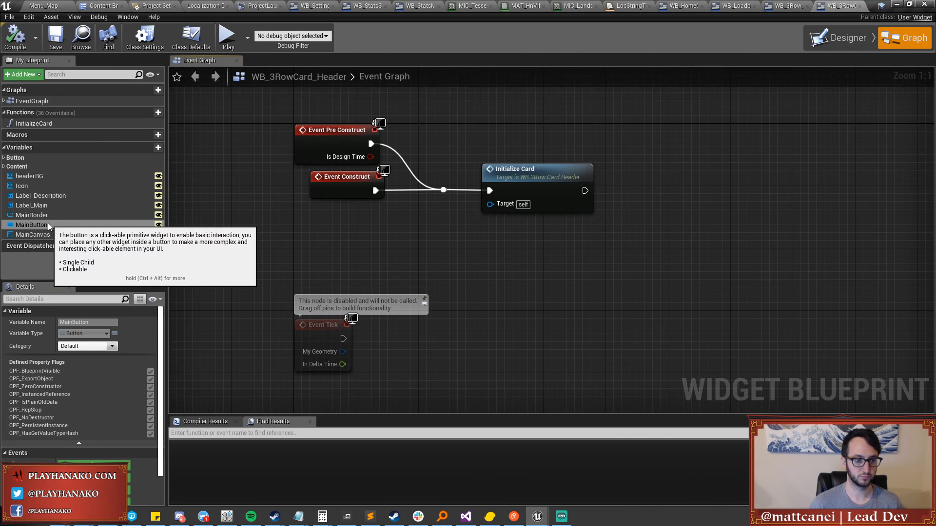
scroll(110, 443, down, 1)
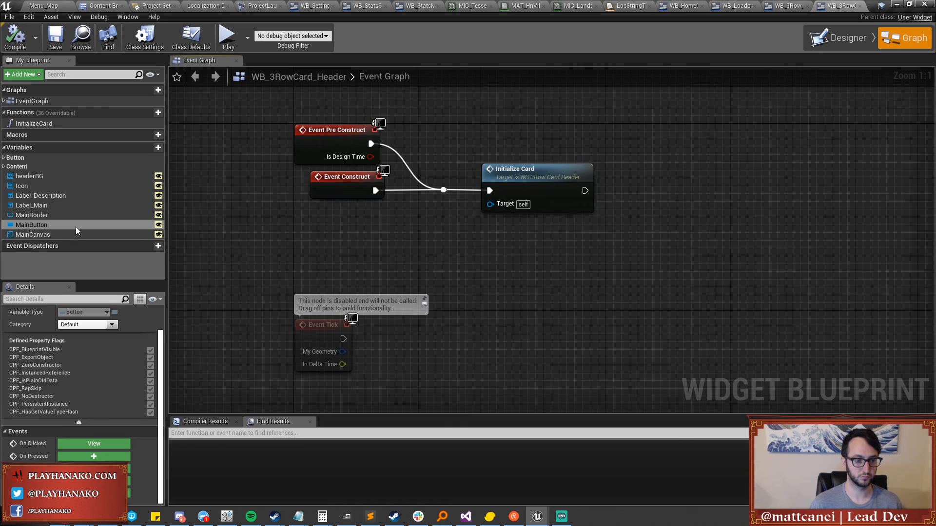
right_drag(305, 365, 309, 229)
scroll(446, 258, down, 1)
right_drag(446, 259, 424, 304)
scroll(429, 273, down, 1)
Add an On Added to Focus Path event to the Event Graph and place it below the Initialize Card node.
right_drag(453, 262, 454, 236)
right_click(454, 236)
text(focus)
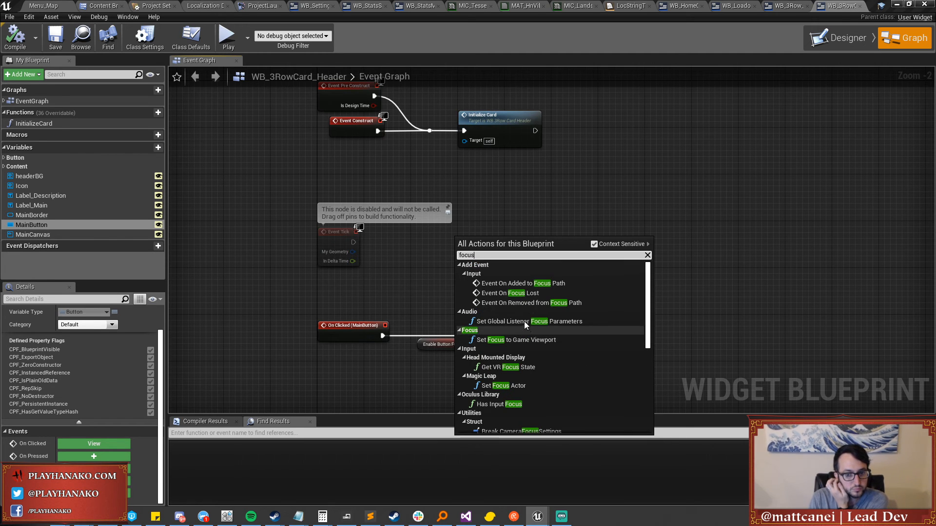
click(523, 283)
drag(522, 251, 569, 203)
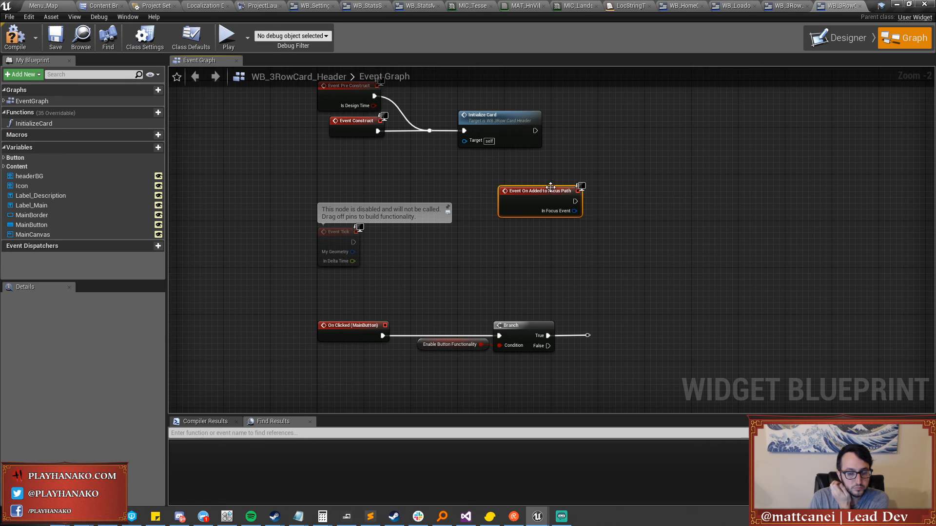
Add an On Focus Lost event beneath the On Added to Focus Path event.
click(513, 251)
right_click(506, 249)
text(focus)
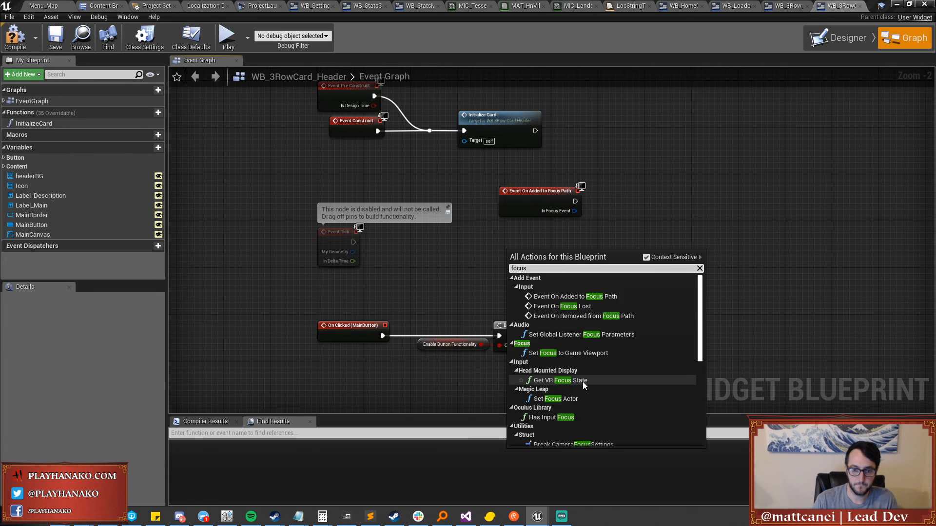
click(570, 306)
right_drag(528, 251, 410, 282)
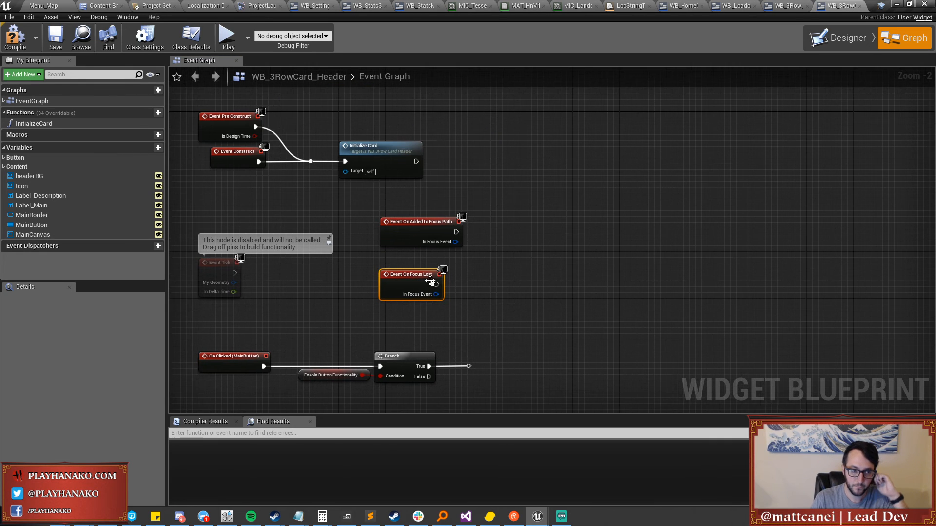
Add a Set Brush Color node targeting MainBorder and wire it to the On Added to Focus Path event.
drag(53, 215, 487, 250)
click(510, 258)
text(set colo)
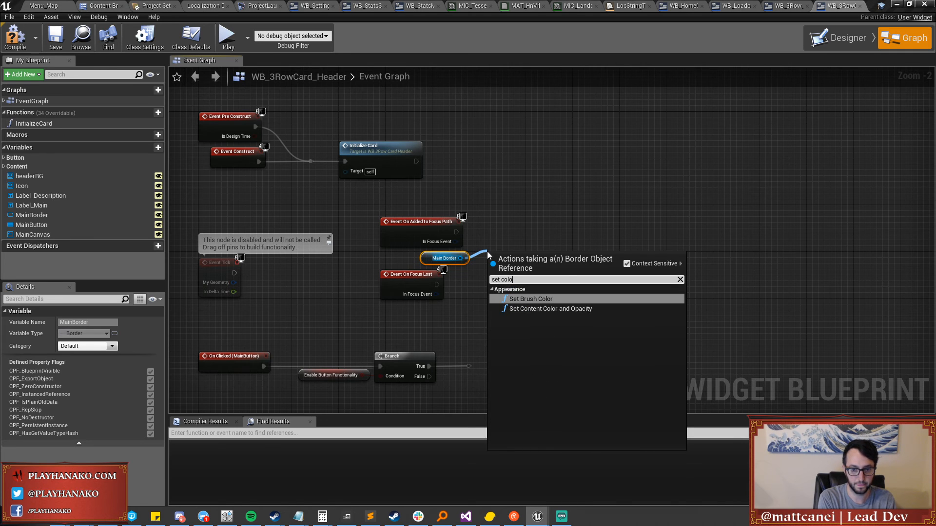
key(Return)
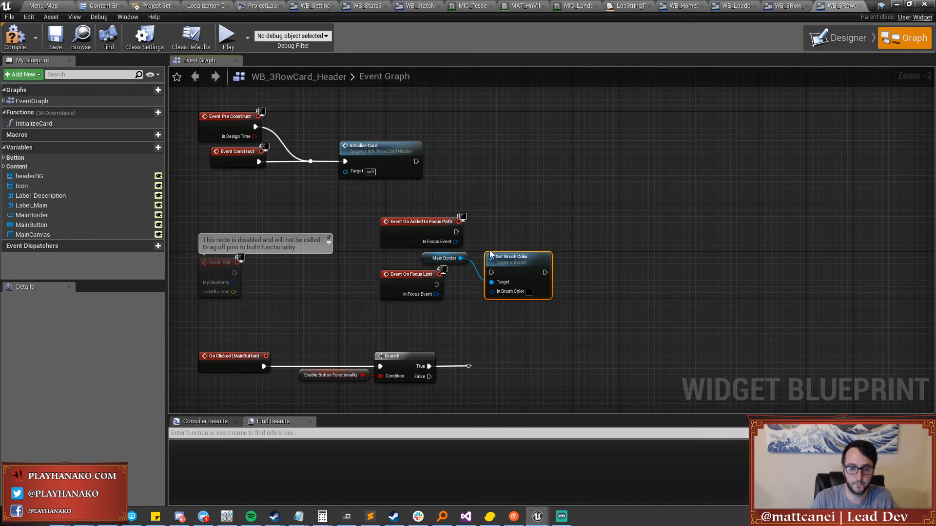
mouse_move(507, 256)
mouse_down()
mouse_move(531, 222)
mouse_move(457, 232)
mouse_up()
scroll(492, 239, up, 2)
Set the focus Set Brush Color node's brush color to R 1.0, G 0.6, B 0.0.
click(571, 264)
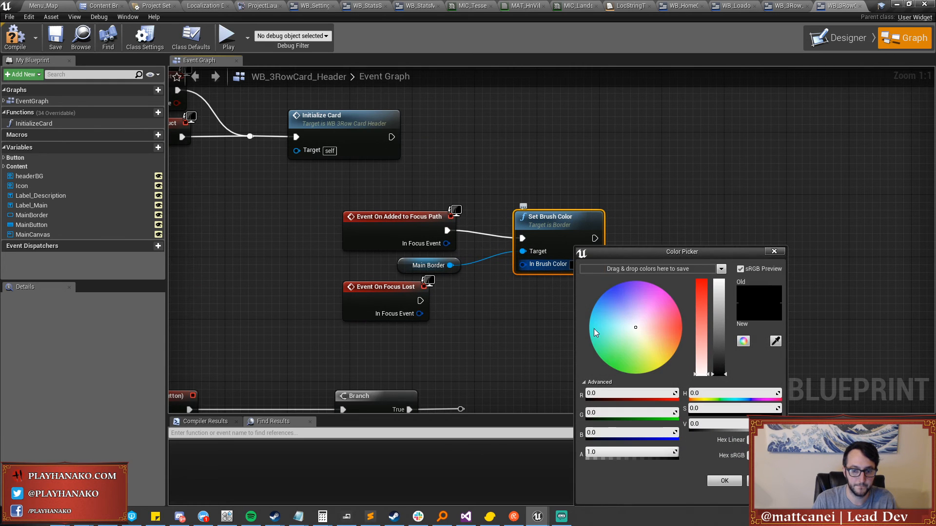
key(Tab)
text(.6)
key(Tab)
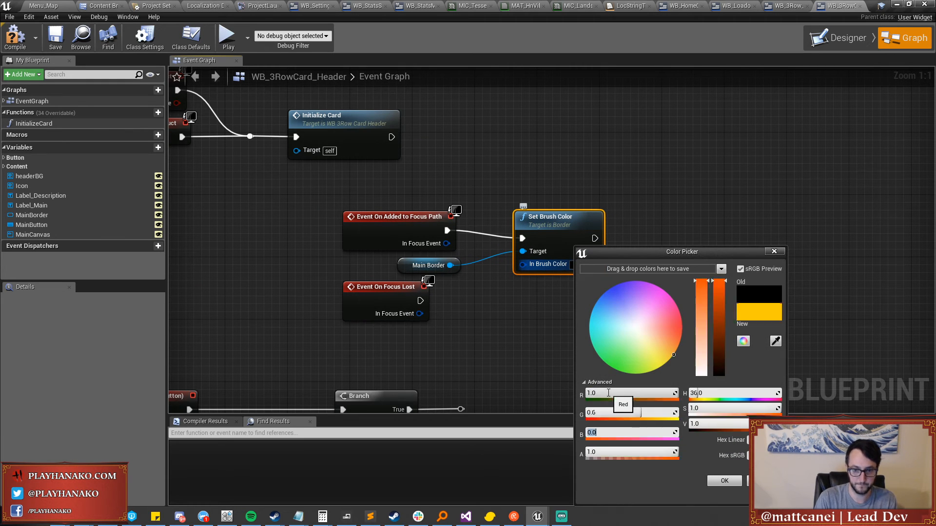
click(724, 481)
Duplicate the Main Border and Set Brush Color nodes and wire the copy to the On Focus Lost event.
drag(588, 288, 448, 258)
key(ctrl+c)
key(ctrl+v)
drag(708, 305, 522, 297)
drag(423, 302, 515, 317)
Set the On Focus Lost brush color to white, with R, G and B at 1.0.
click(566, 343)
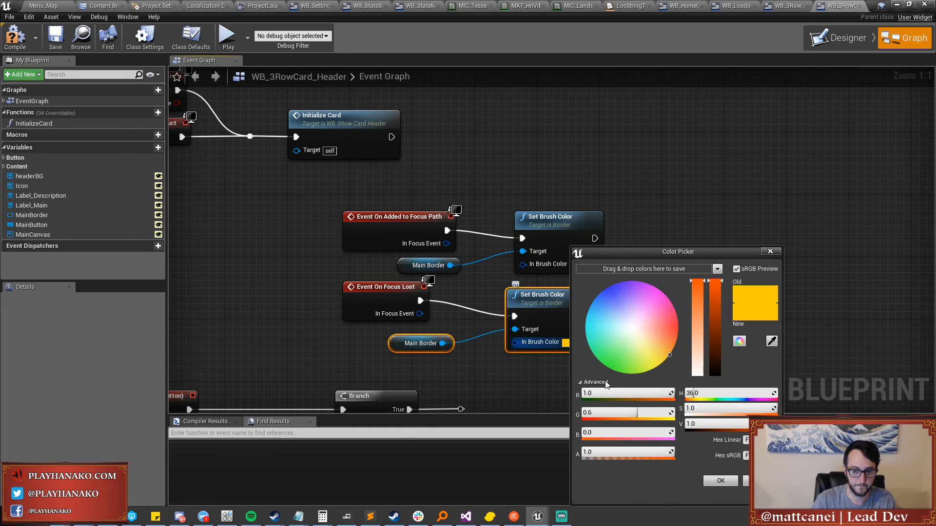
click(605, 391)
text(1)
key(Tab)
text(1)
key(Tab)
text(1)
key(Return)
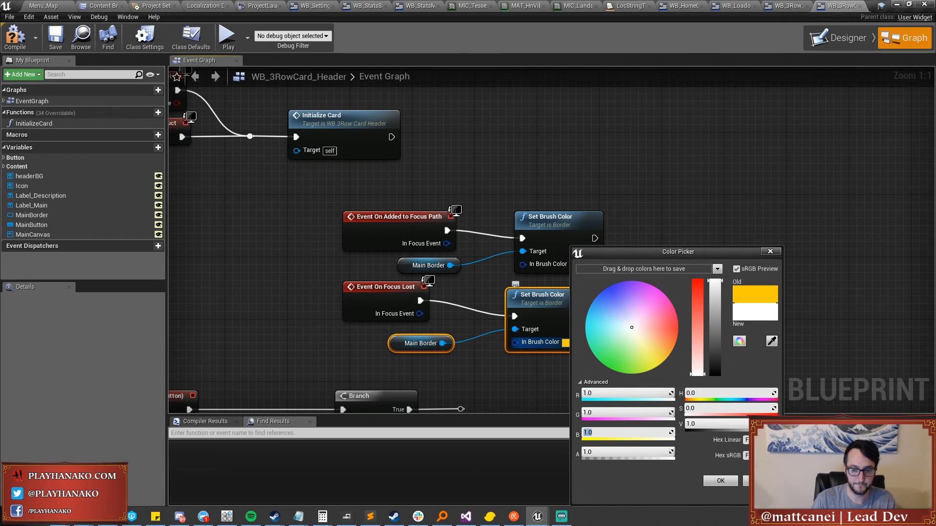
click(712, 482)
Compile the widget, check headerBG's image settings in the Designer, and return to the Event Graph.
click(827, 38)
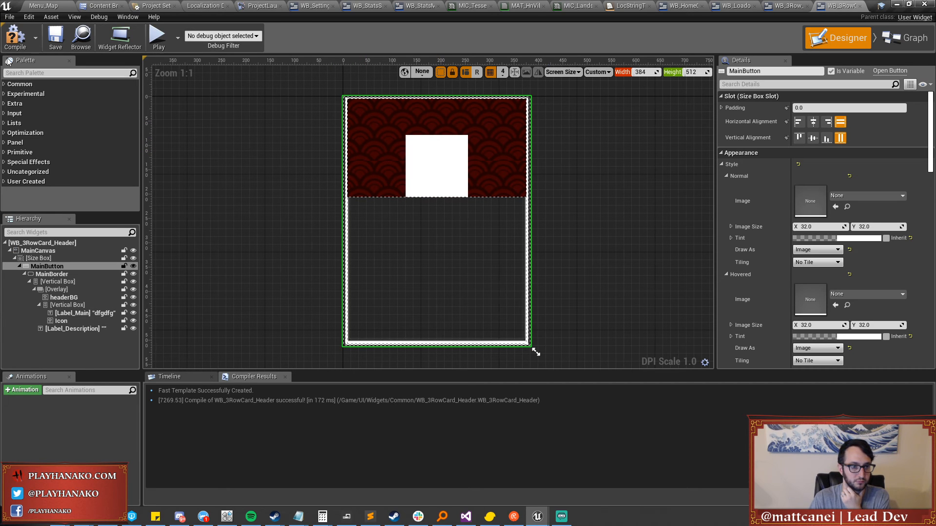
click(15, 37)
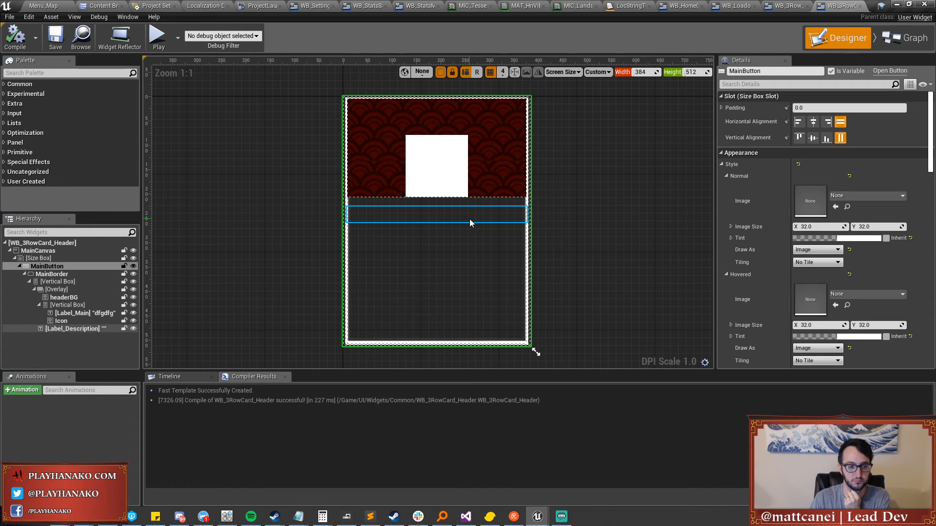
click(73, 298)
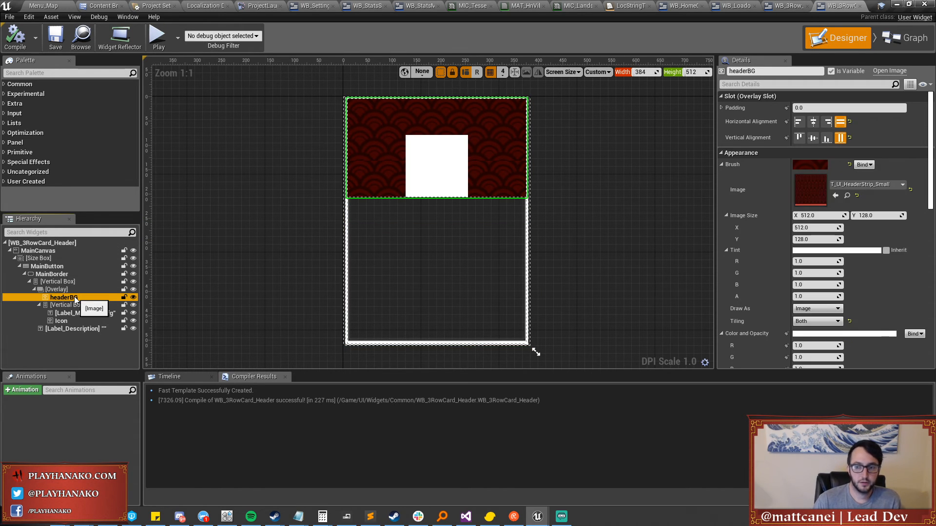
click(905, 38)
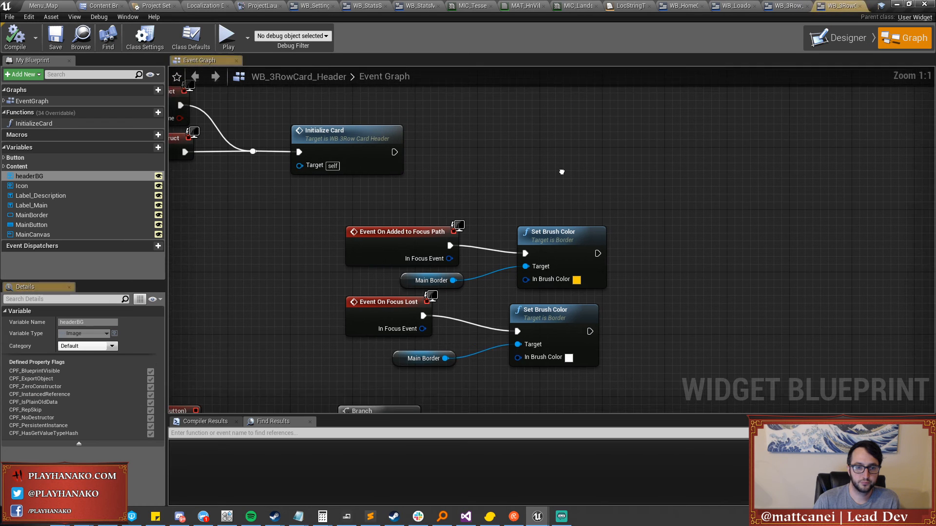
Open the Initialize Card function and examine its color setup, the Button and Content variables, and ContentColor's default value.
right_drag(557, 164, 630, 217)
scroll(460, 200, down, 1)
double_click(453, 201)
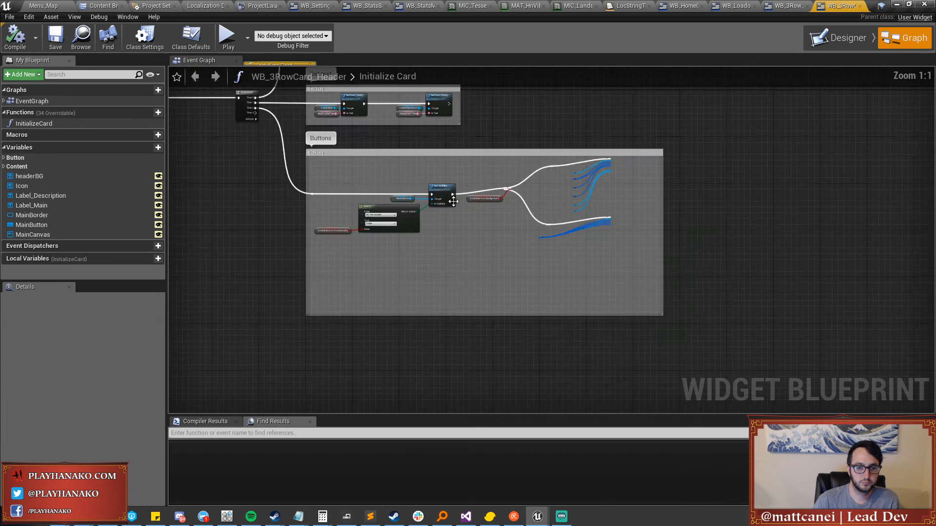
scroll(803, 234, up, 1)
scroll(718, 188, up, 1)
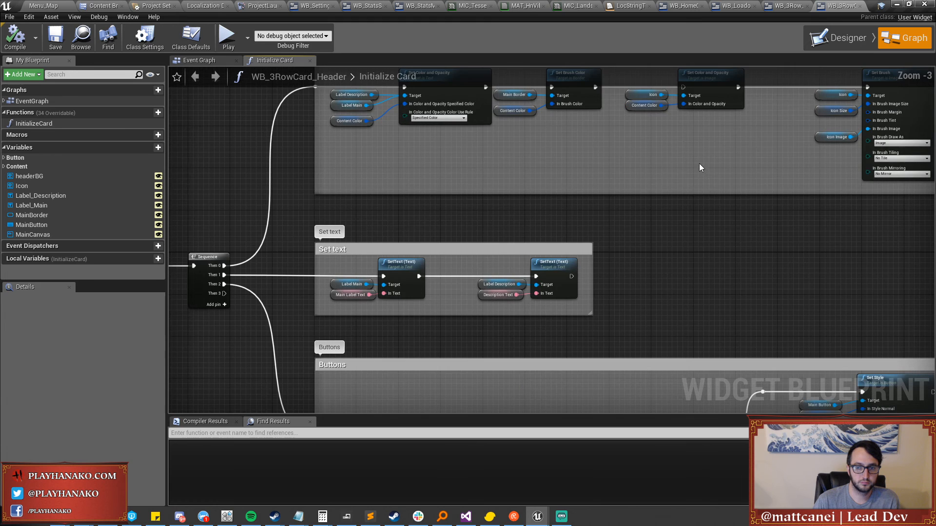
right_drag(698, 162, 669, 209)
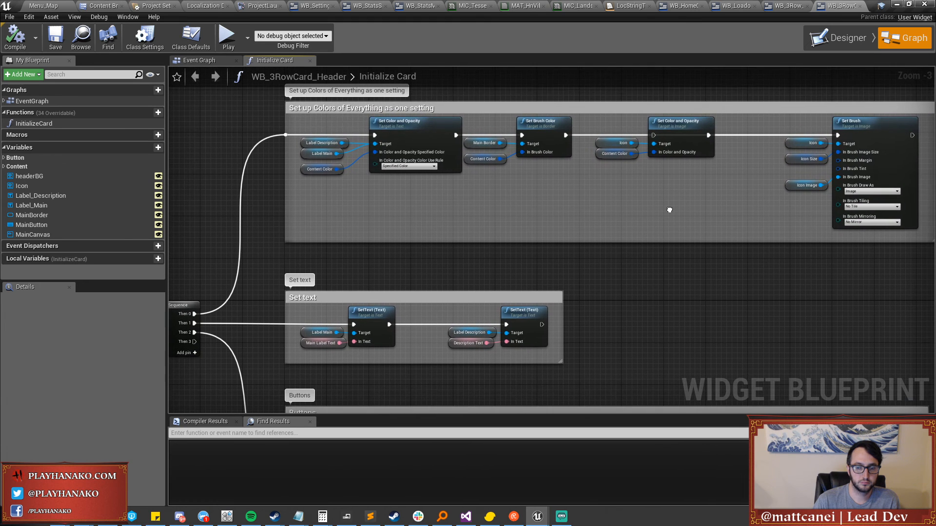
click(604, 155)
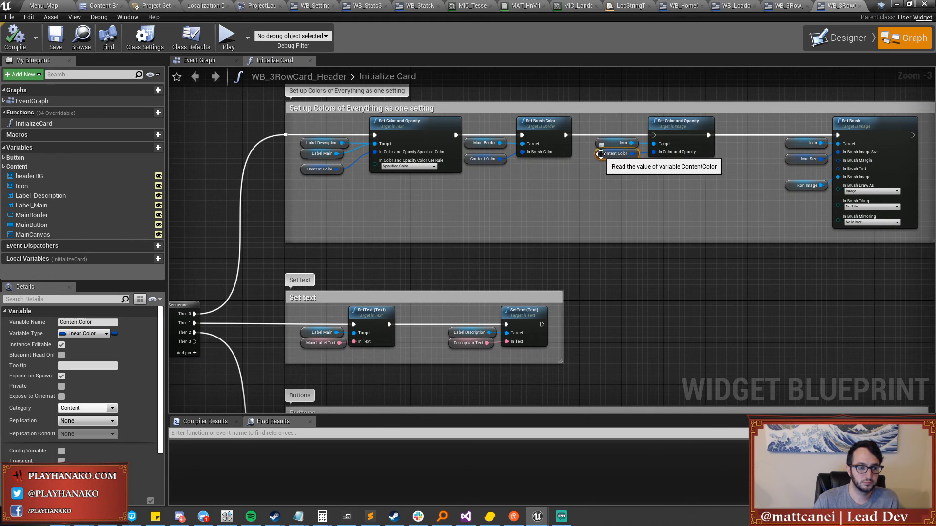
click(4, 166)
click(5, 158)
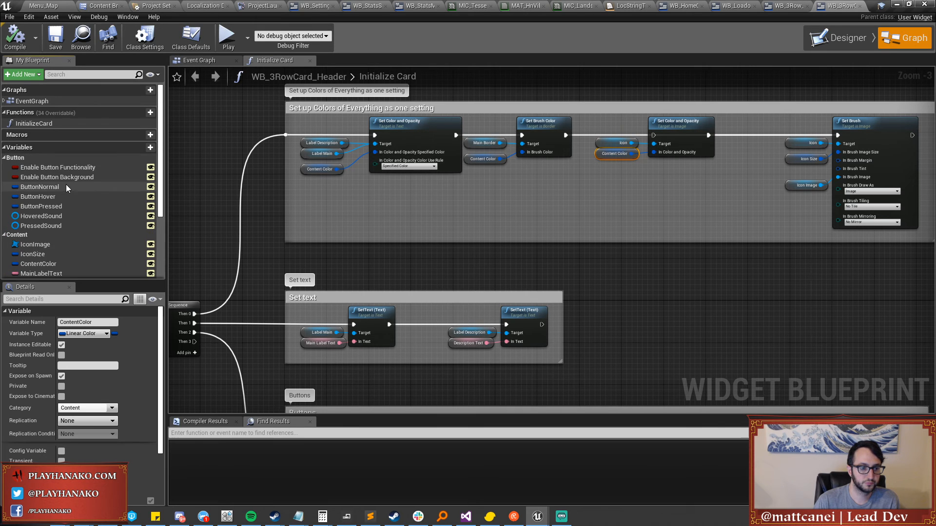
scroll(66, 186, down, 2)
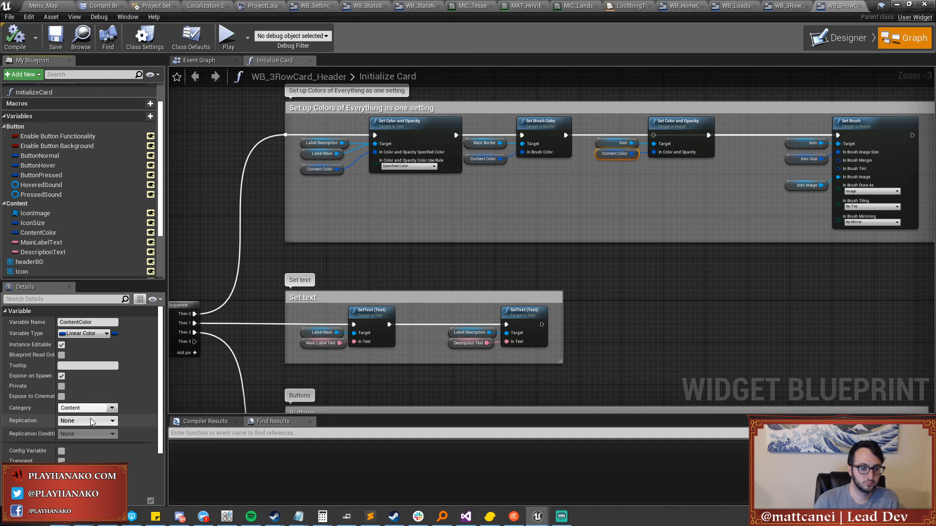
scroll(89, 418, down, 5)
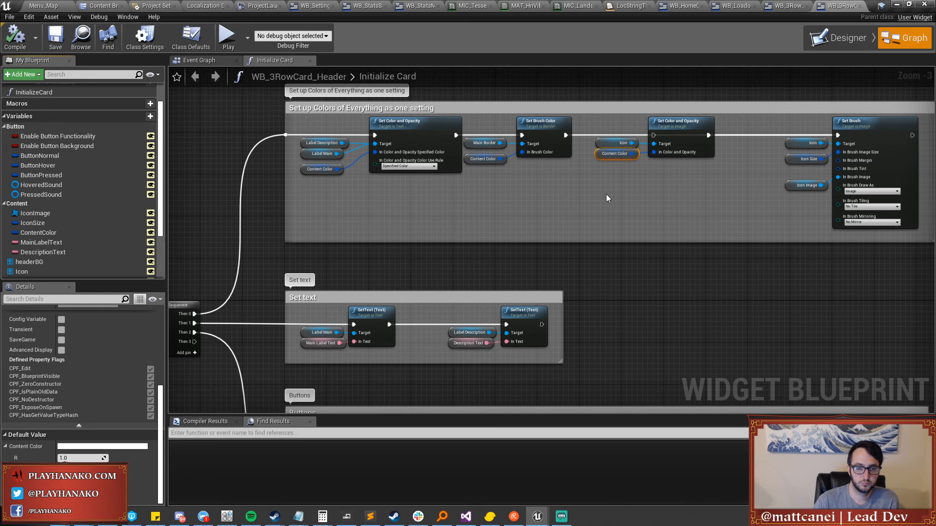
Widen the "Set up Colors of Everything as one setting" comment box to make room after the Set Brush node.
right_drag(606, 194, 679, 60)
right_drag(633, 267, 539, 126)
right_drag(591, 333, 572, 284)
scroll(588, 151, down, 4)
scroll(506, 239, up, 6)
right_drag(479, 201, 544, 307)
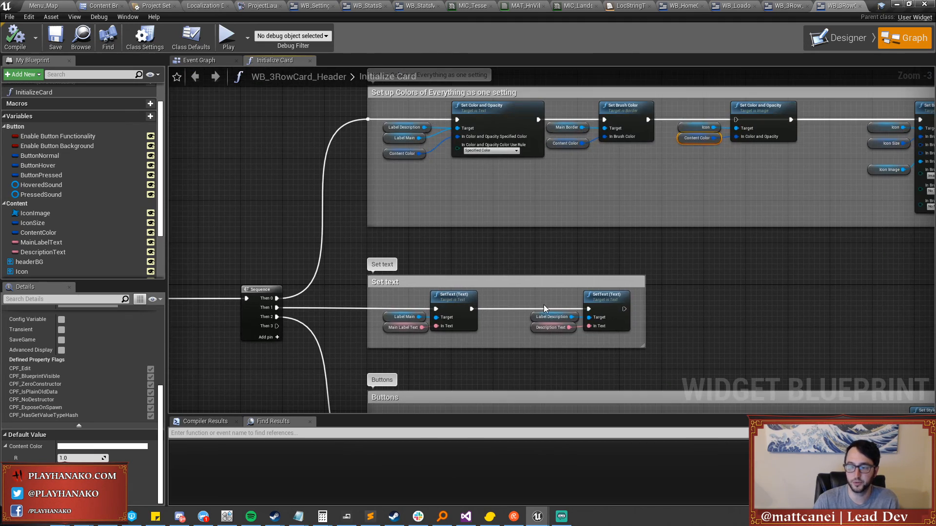
right_drag(533, 211, 275, 225)
right_drag(700, 167, 622, 172)
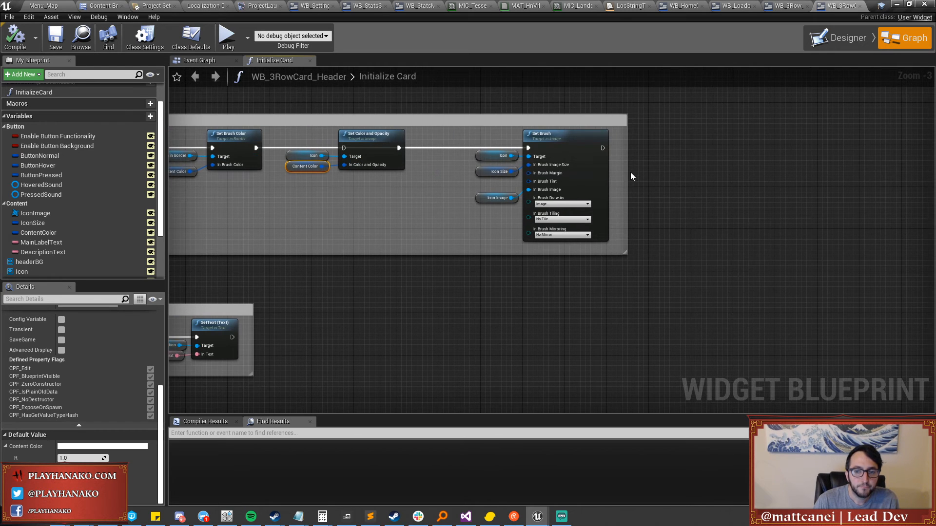
drag(629, 175, 819, 179)
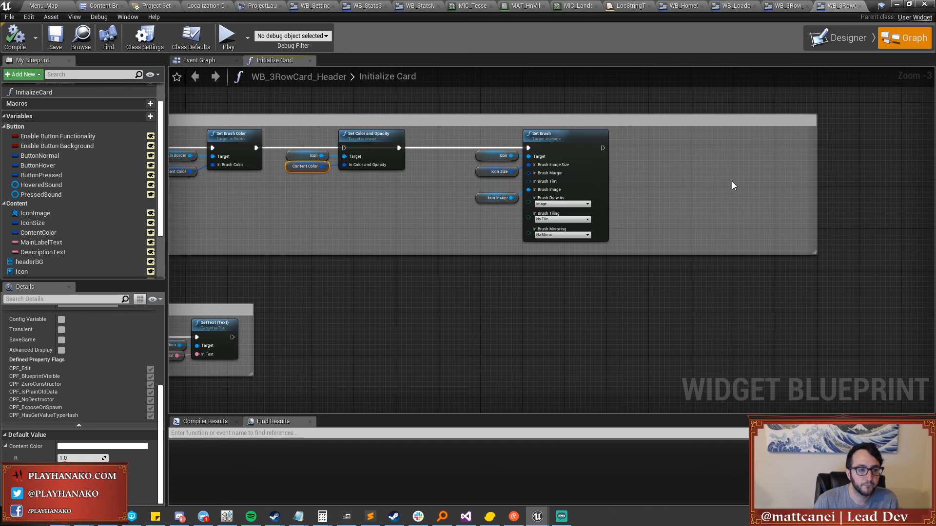
right_drag(732, 186, 662, 185)
Duplicate the icon's Set Brush node inside the widened comment box and connect the copy to run after the original.
scroll(74, 181, down, 3)
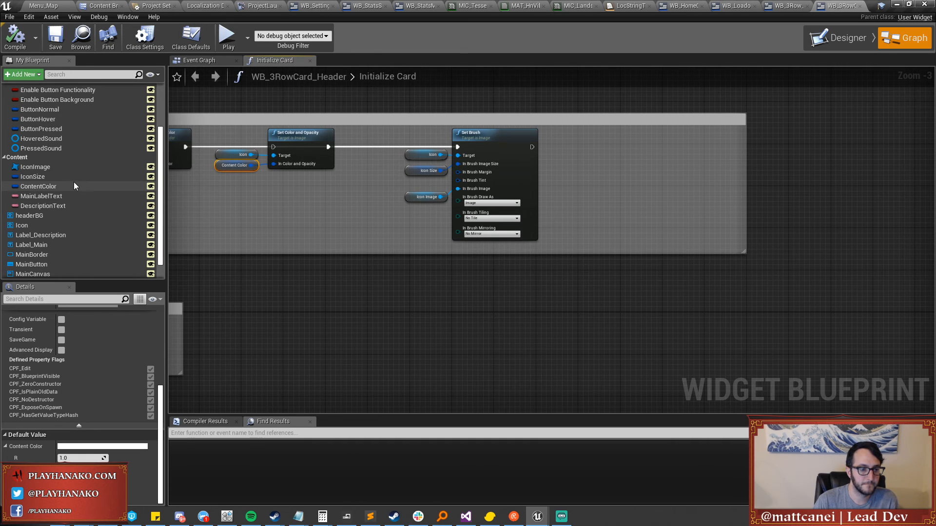
scroll(74, 187, up, 4)
scroll(74, 188, down, 3)
scroll(74, 188, down, 1)
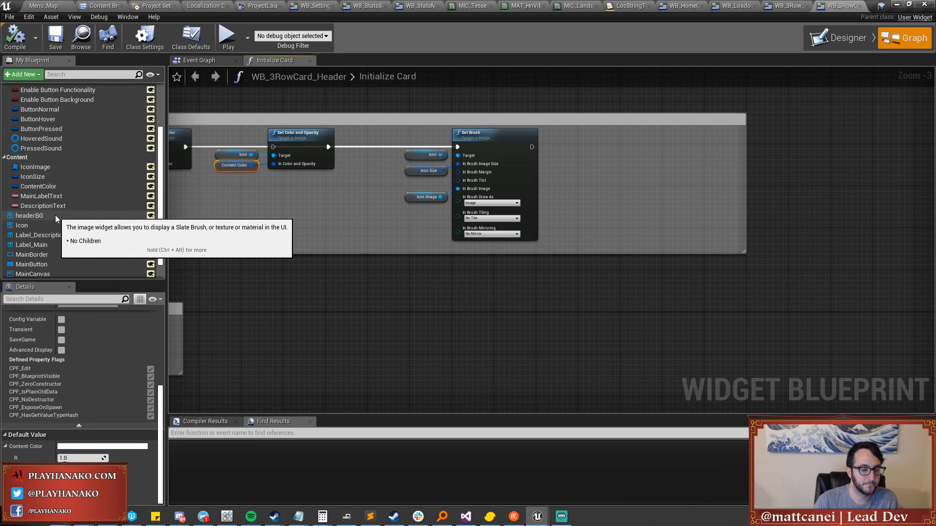
click(54, 215)
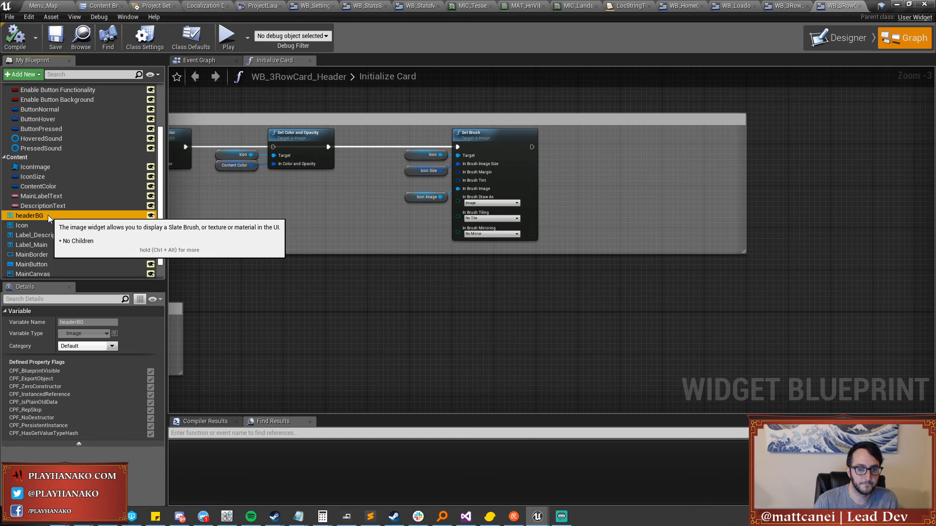
scroll(364, 183, up, 1)
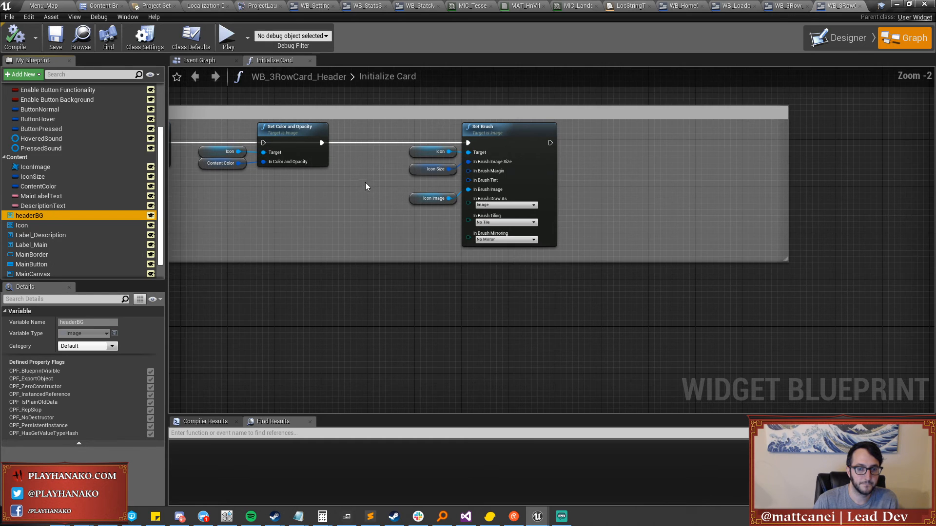
scroll(479, 207, up, 1)
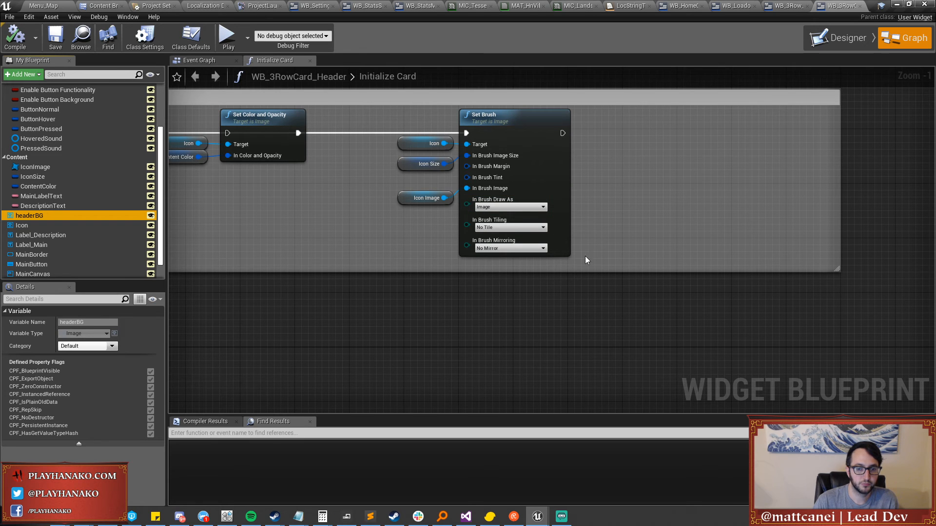
click(555, 174)
key(ctrl+c)
key(ctrl+v)
mouse_move(723, 193)
mouse_down()
mouse_move(732, 125)
mouse_move(563, 132)
mouse_up()
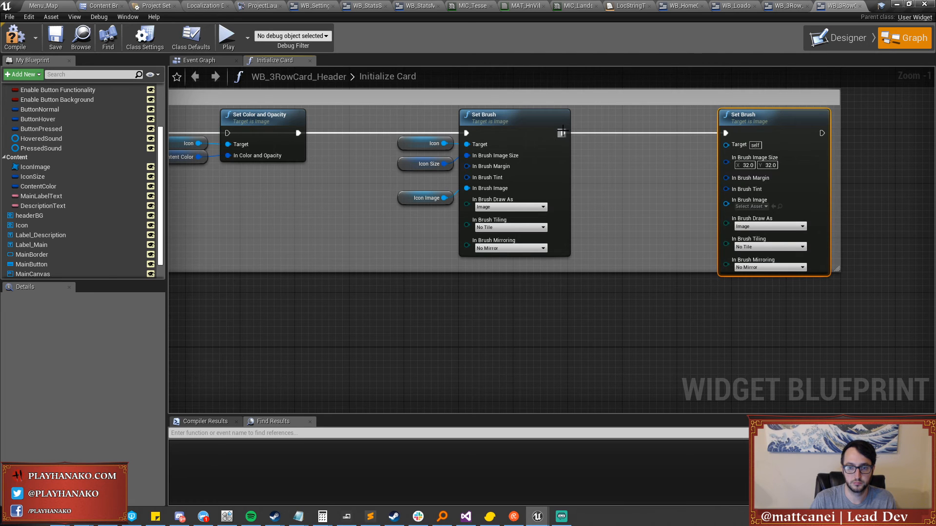
Duplicate the IconImage variable as headerBGImage and place its getter between the two Set Brush nodes.
scroll(72, 150, up, 1)
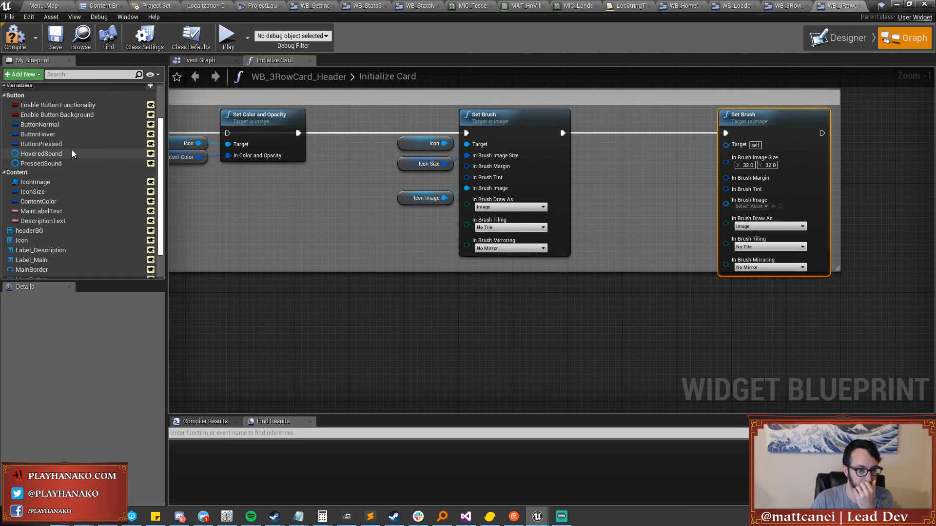
click(47, 181)
right_click(48, 181)
click(90, 204)
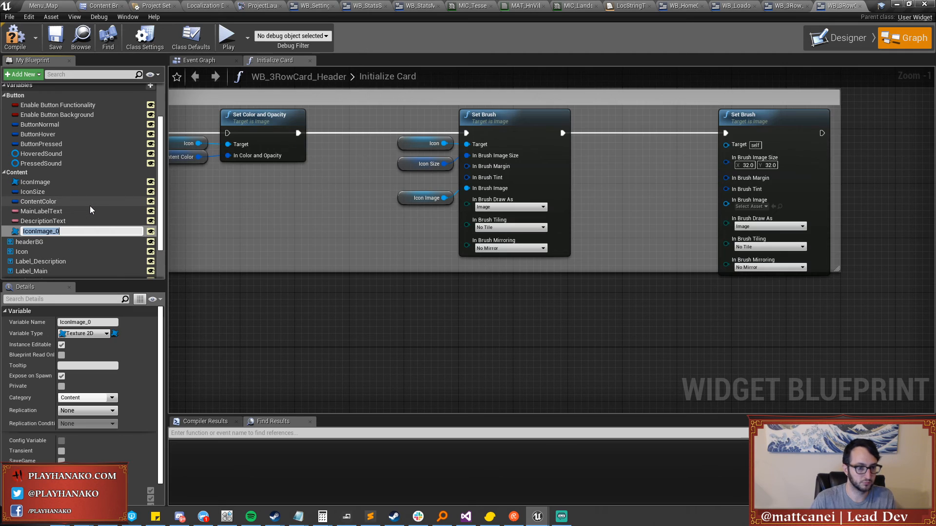
text(header)
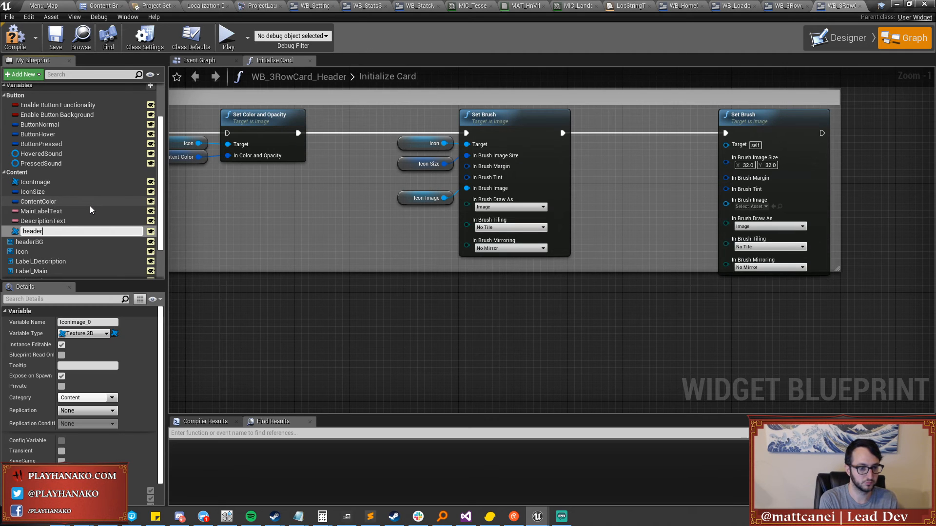
text(BGImage)
key(Return)
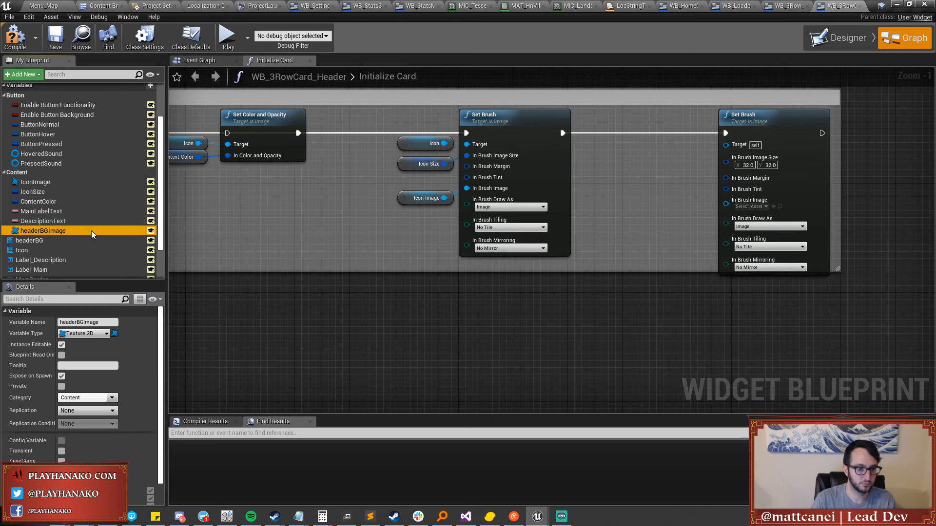
mouse_move(90, 231)
ctrl+mouse_down()
mouse_move(583, 181)
mouse_move(618, 192)
ctrl+mouse_up()
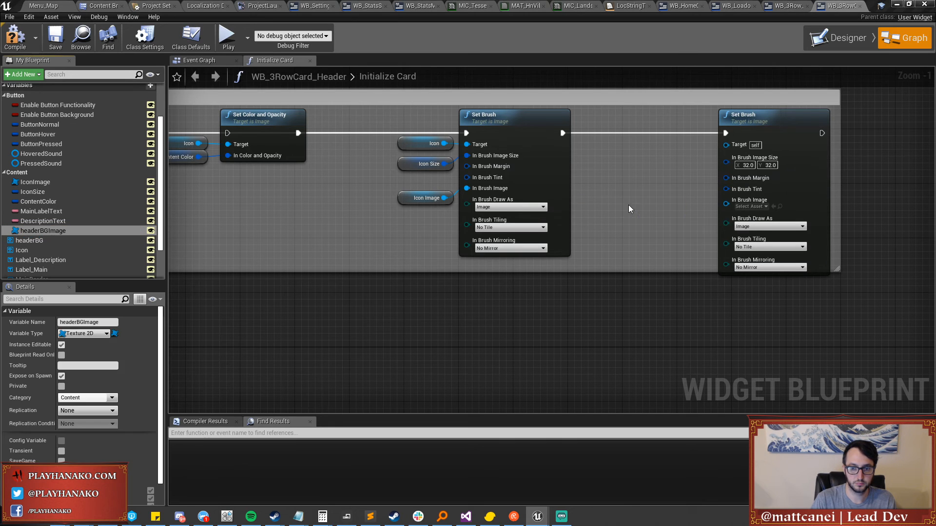
Compile the widget and set headerBGImage's default value to the T_UI_HeaderStrip_Small texture.
scroll(78, 424, down, 3)
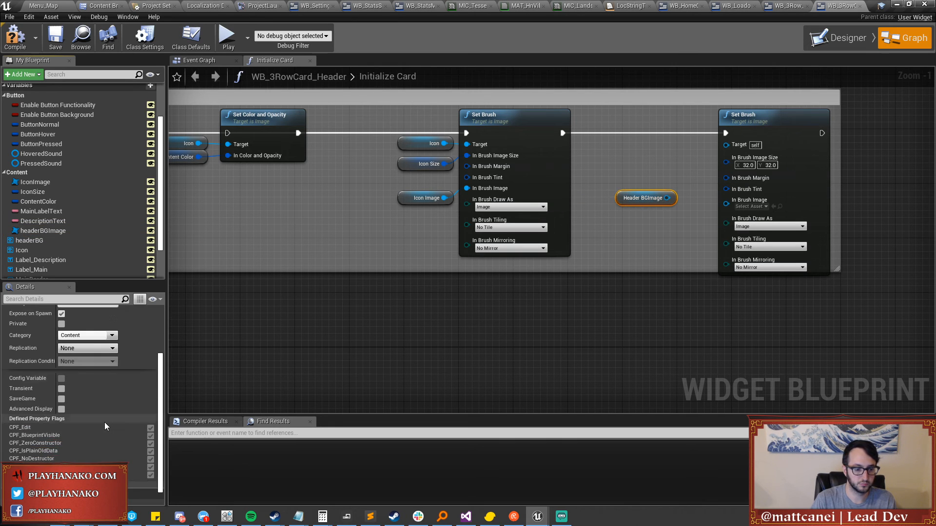
click(15, 37)
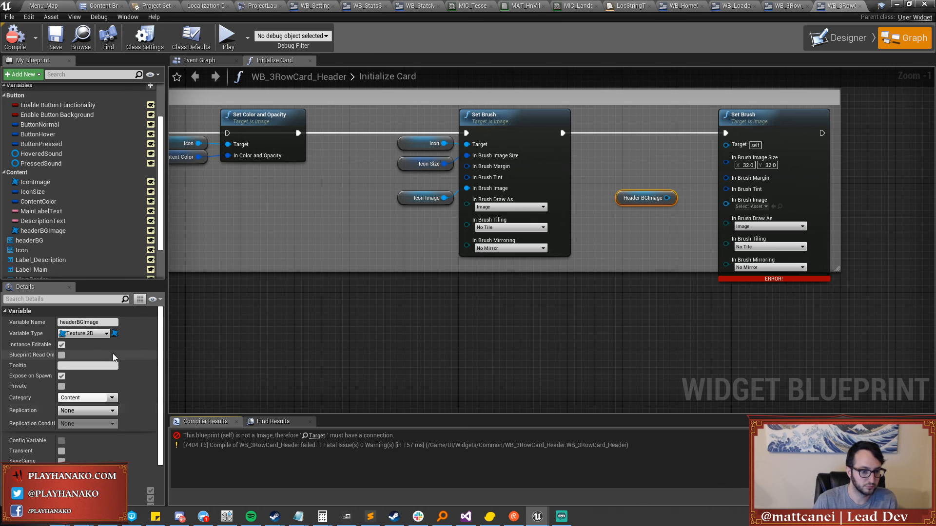
scroll(180, 343, down, 1)
scroll(48, 411, down, 5)
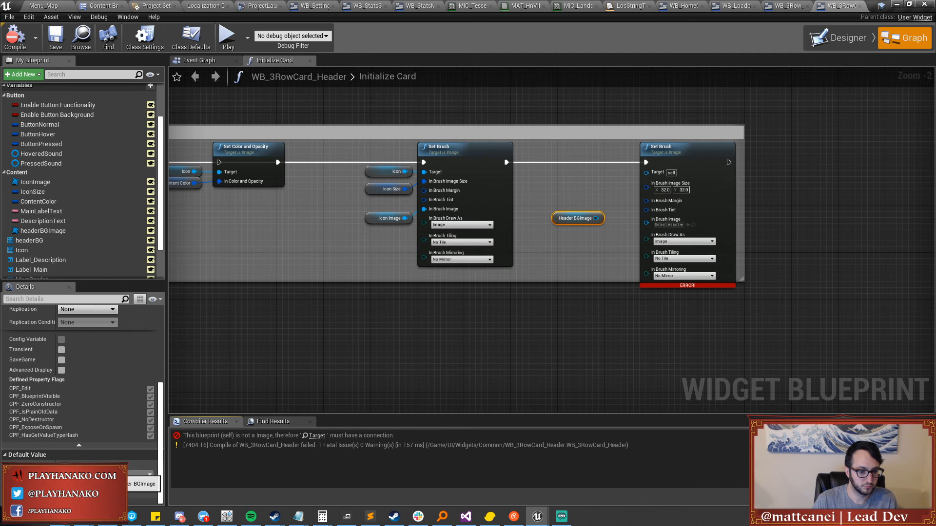
click(144, 484)
text(header)
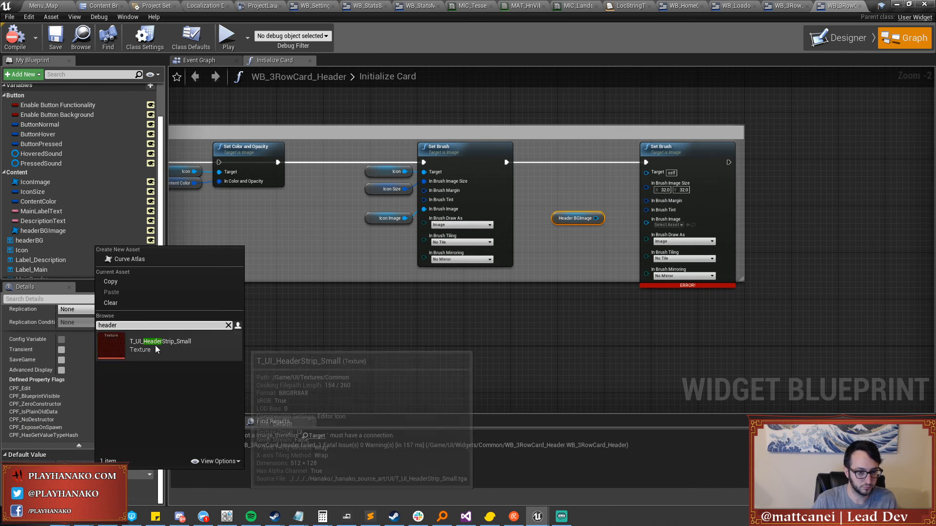
click(155, 349)
Connect the Header BGImage getter to the second Set Brush node's In Brush Image and set its In Brush Tiling to Both.
drag(596, 218, 646, 223)
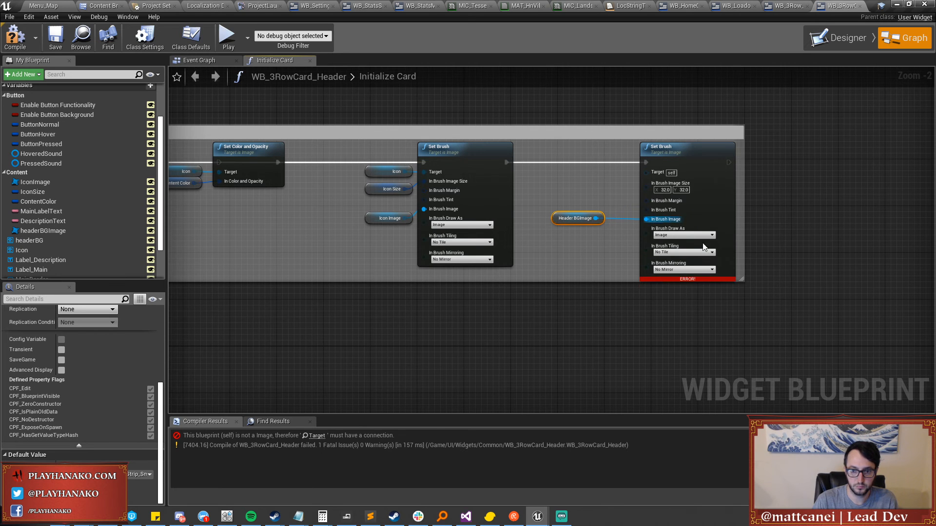
scroll(707, 244, up, 2)
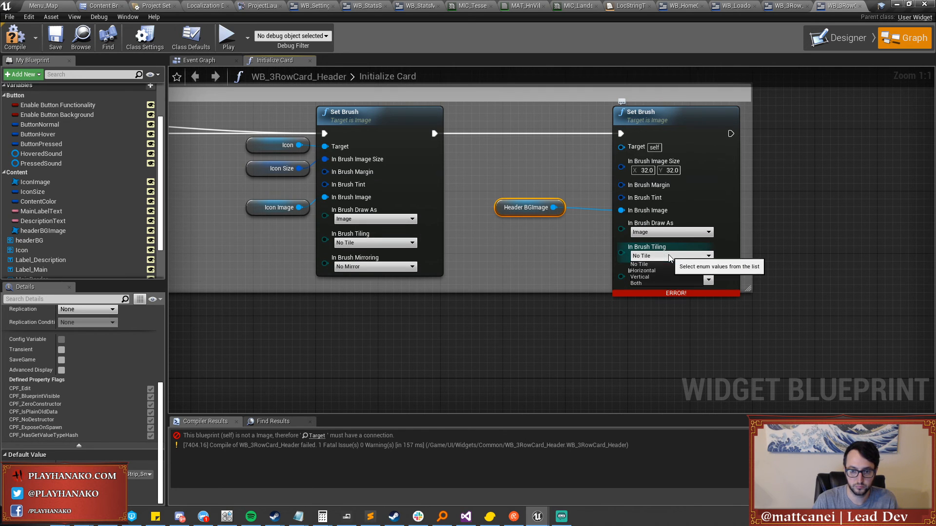
click(669, 256)
click(639, 283)
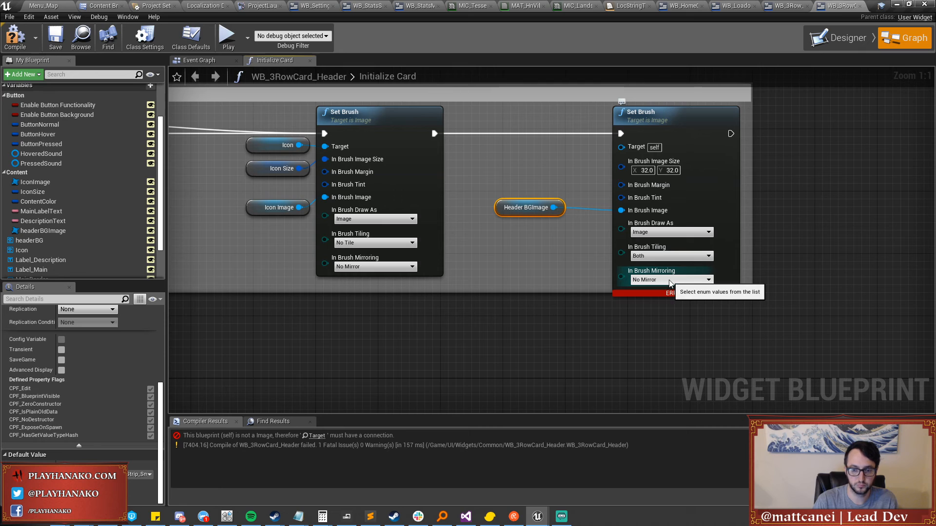
Extend the comment box below the second Set Brush node and connect a headerBG getter to that node's Target.
drag(564, 292, 561, 319)
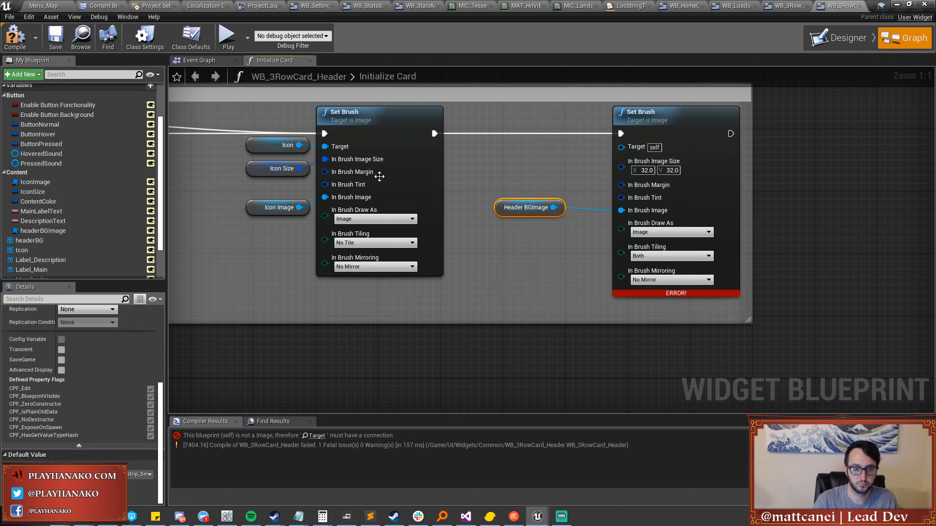
mouse_move(30, 240)
mouse_down()
mouse_move(501, 166)
mouse_move(507, 149)
mouse_move(634, 151)
mouse_move(626, 147)
mouse_up()
click(511, 157)
drag(522, 145, 514, 138)
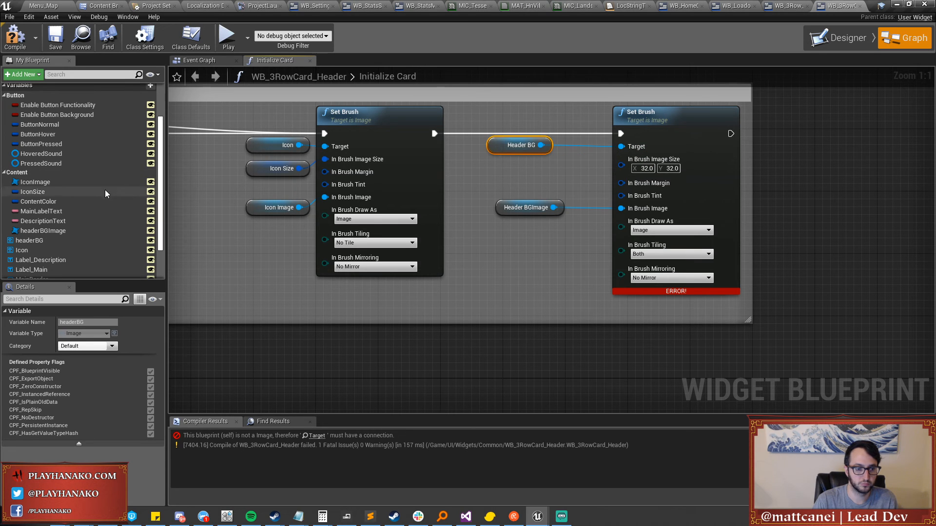
Duplicate the IconSize variable and name the copy HeaderBGSize.
right_click(48, 193)
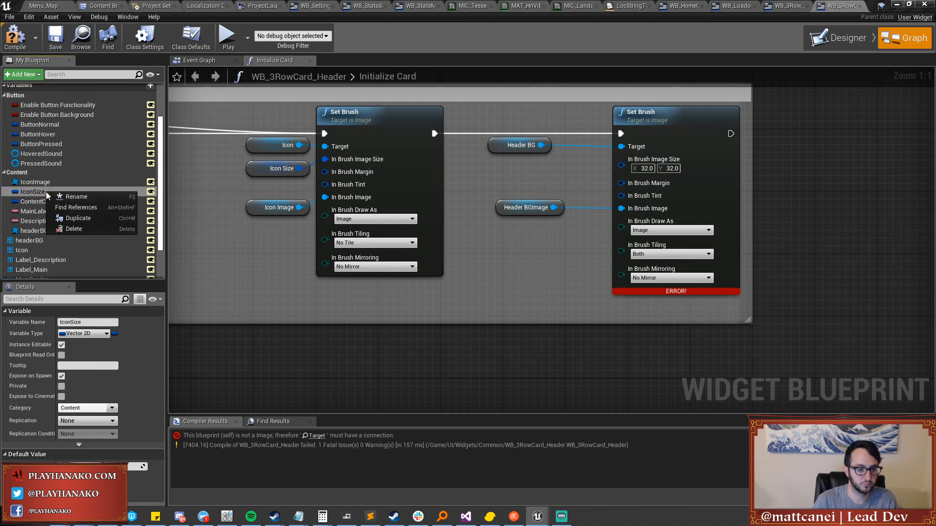
click(80, 222)
text(HeaderBGSize)
key(Return)
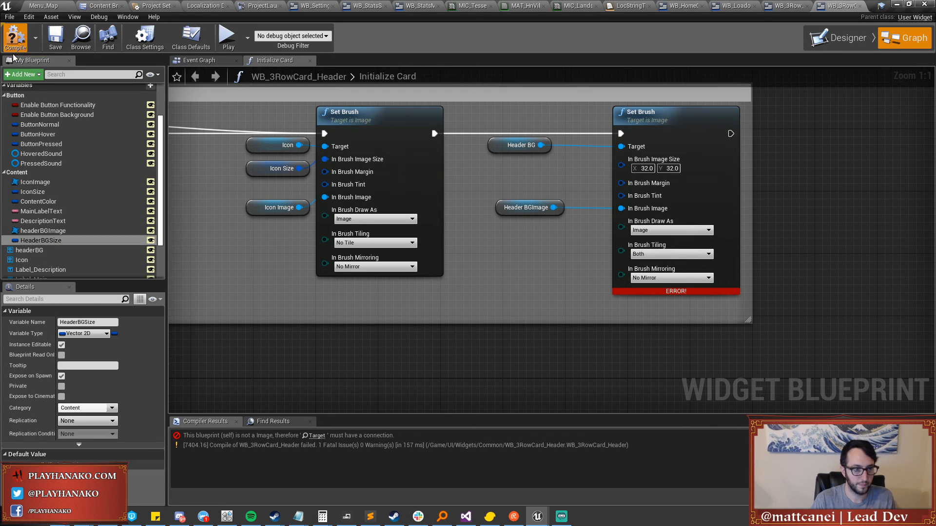
Connect a HeaderBGSize getter to the second Set Brush node's In Brush Image Size, compiling before and after, and save the widget.
click(15, 49)
mouse_move(41, 240)
mouse_down()
mouse_move(509, 183)
mouse_move(621, 159)
mouse_up()
click(512, 182)
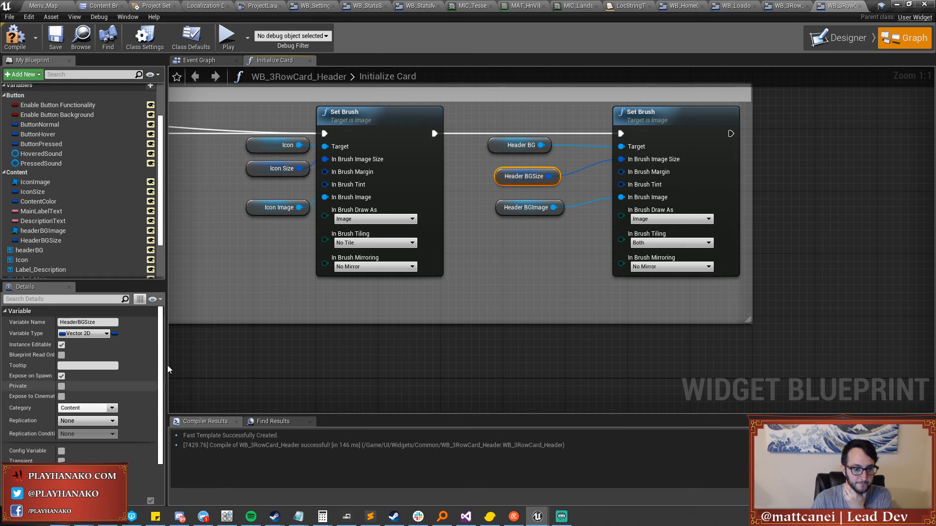
scroll(98, 390, down, 5)
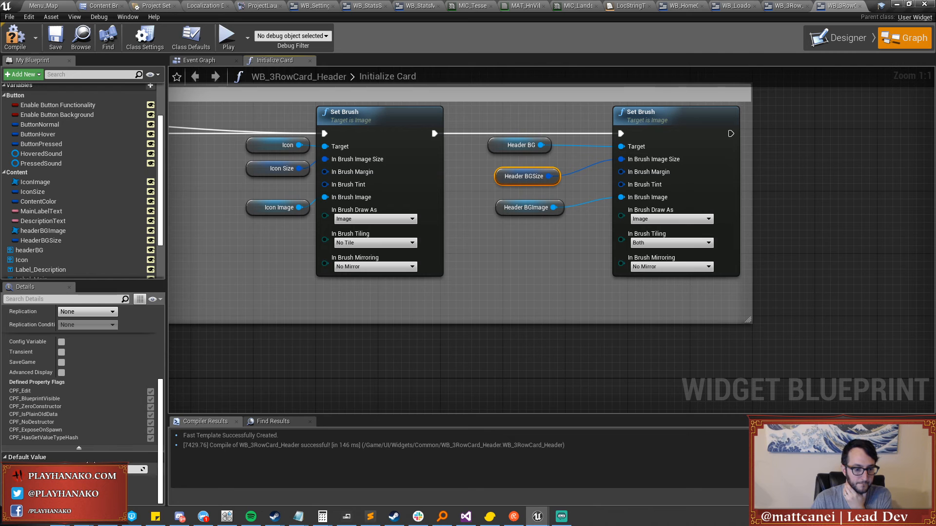
click(20, 34)
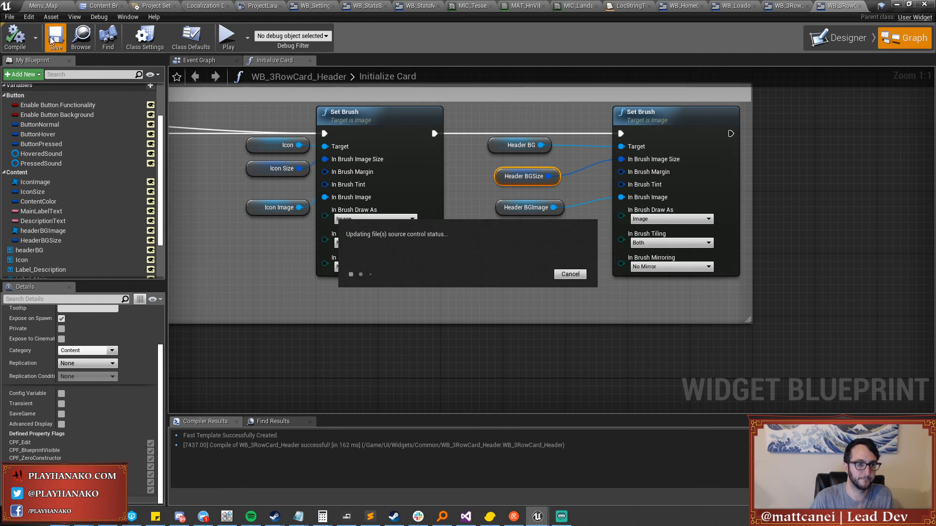
Check headerBG's brush image, size and tiling in the Designer, and turn off the dashed widget outlines.
click(837, 36)
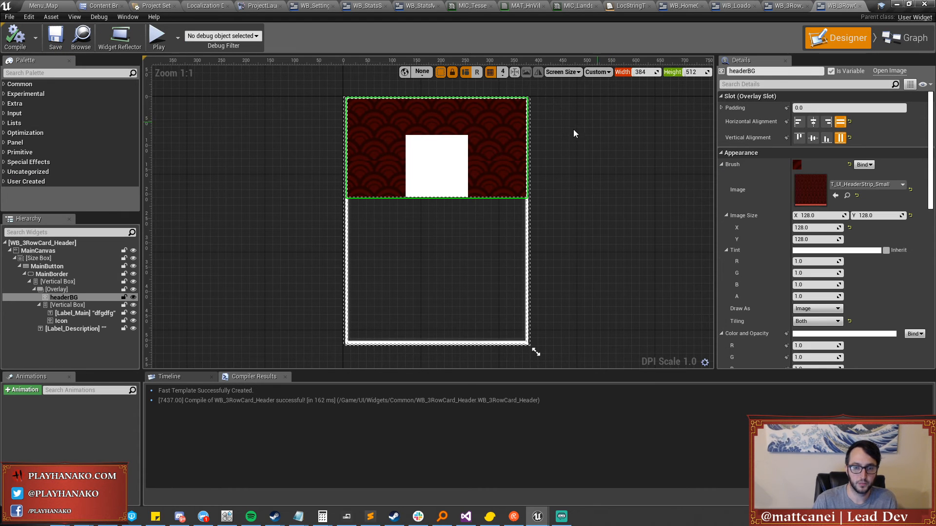
click(923, 38)
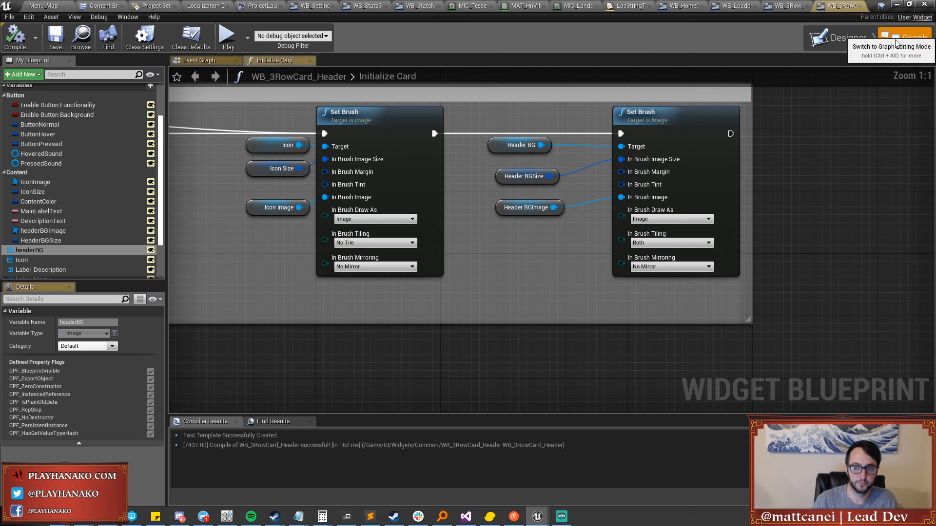
click(845, 42)
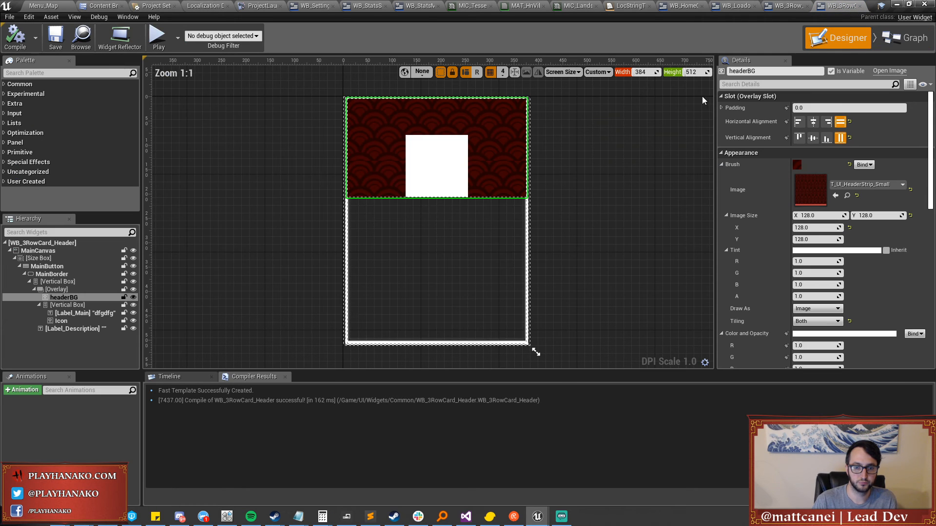
click(638, 178)
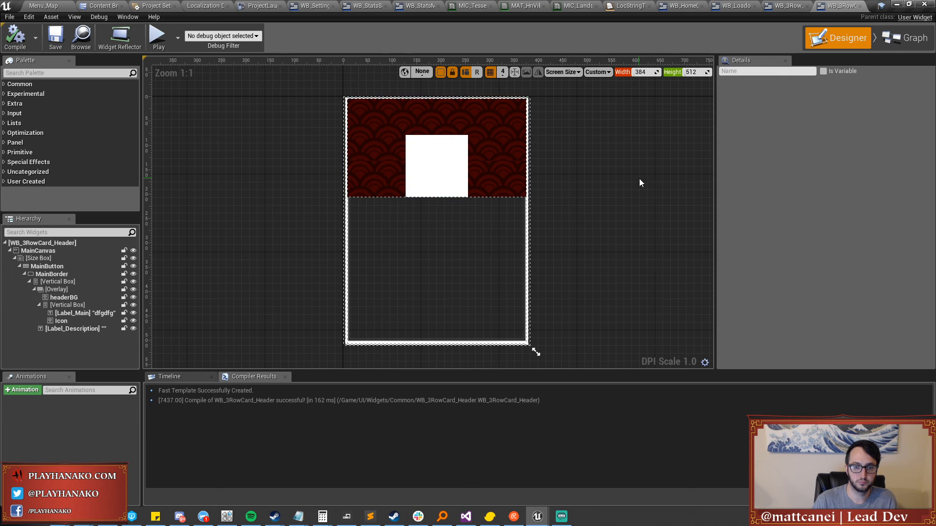
click(70, 298)
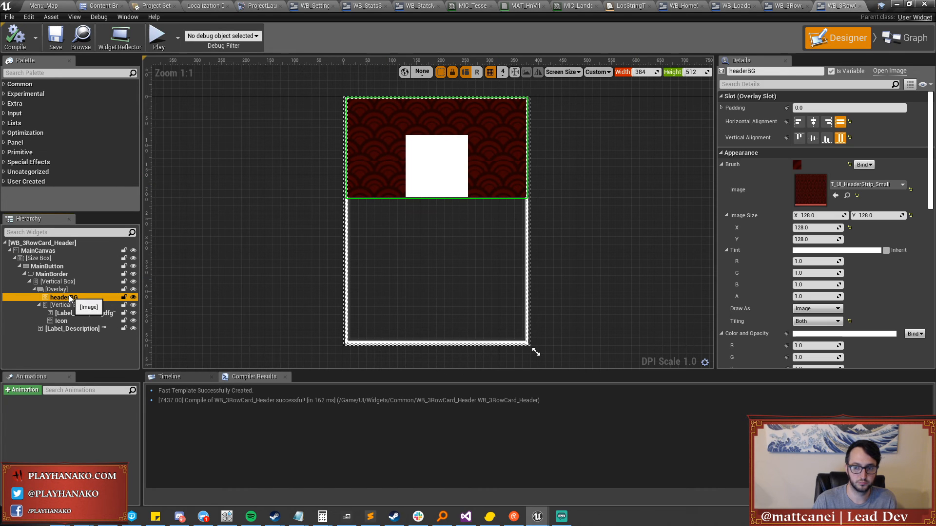
scroll(246, 169, down, 1)
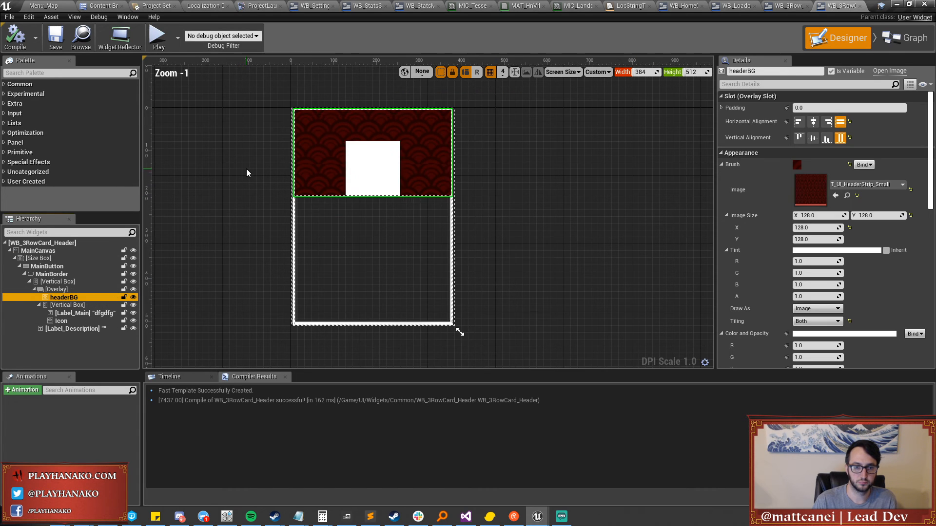
click(247, 168)
click(440, 71)
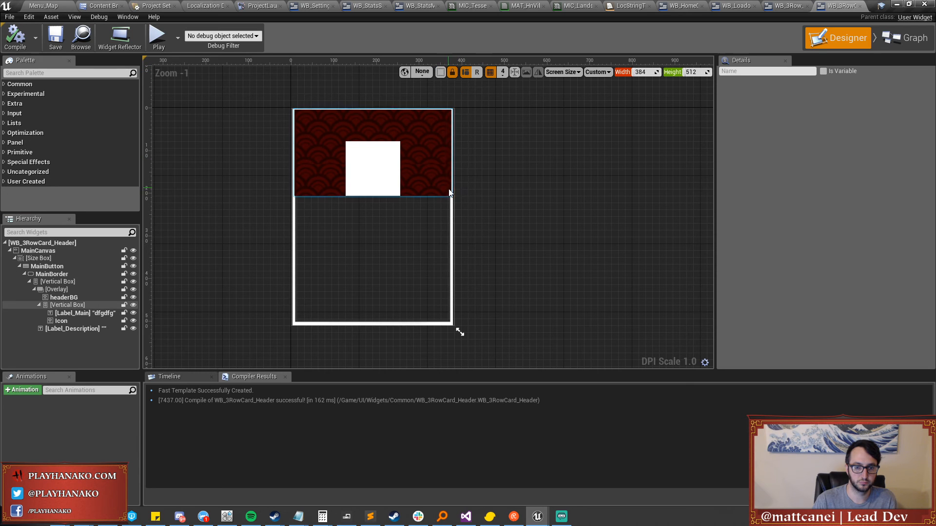
Give Label_Description the placeholder text "gsfsdfsdffsd" to preview its placement in the card.
click(73, 328)
scroll(829, 235, down, 2)
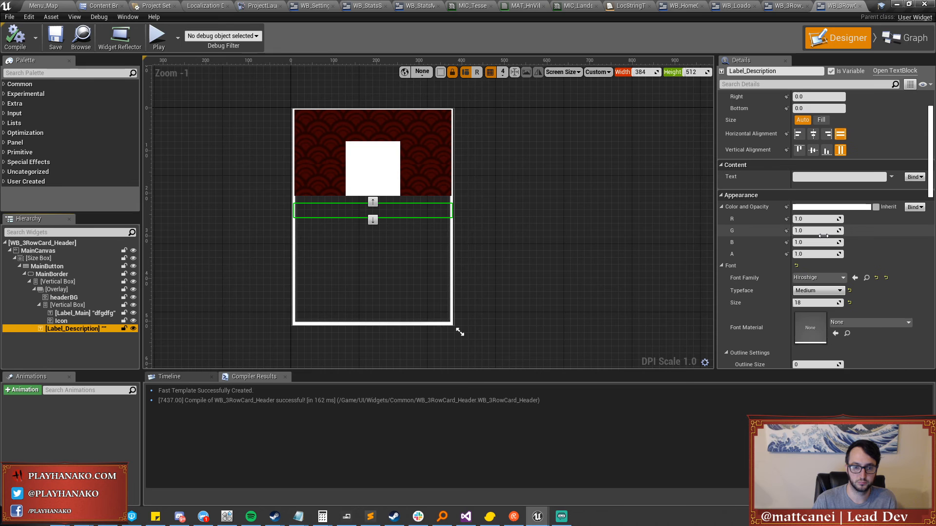
click(834, 177)
text(gsfsdfsdffsd)
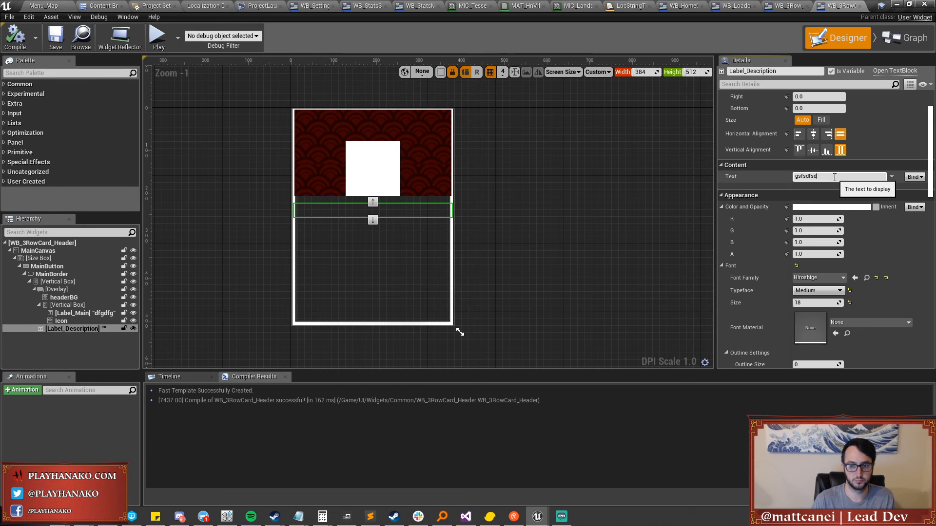
key(Return)
right_drag(633, 173, 585, 289)
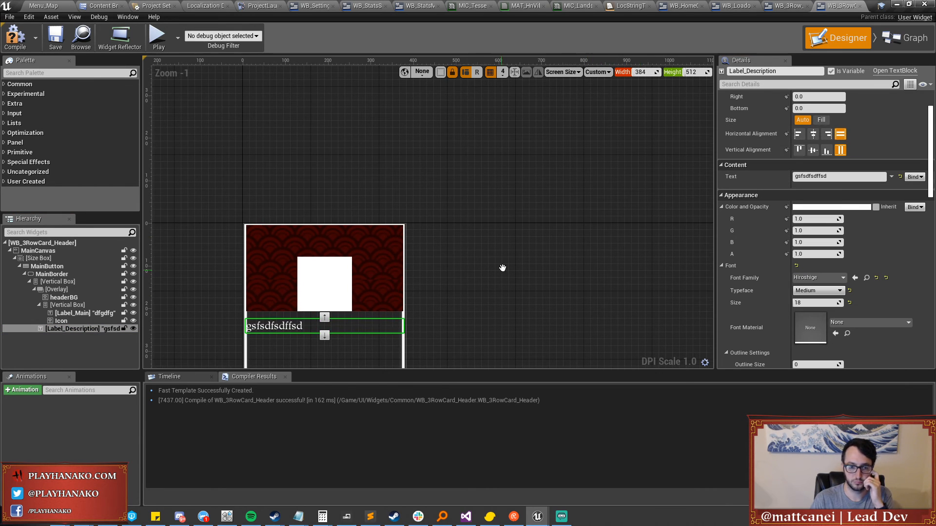
right_drag(501, 268, 551, 212)
Set Label_Description's left, right and bottom padding to 10.
scroll(756, 171, up, 2)
click(813, 119)
text(10)
key(Tab)
key(Tab)
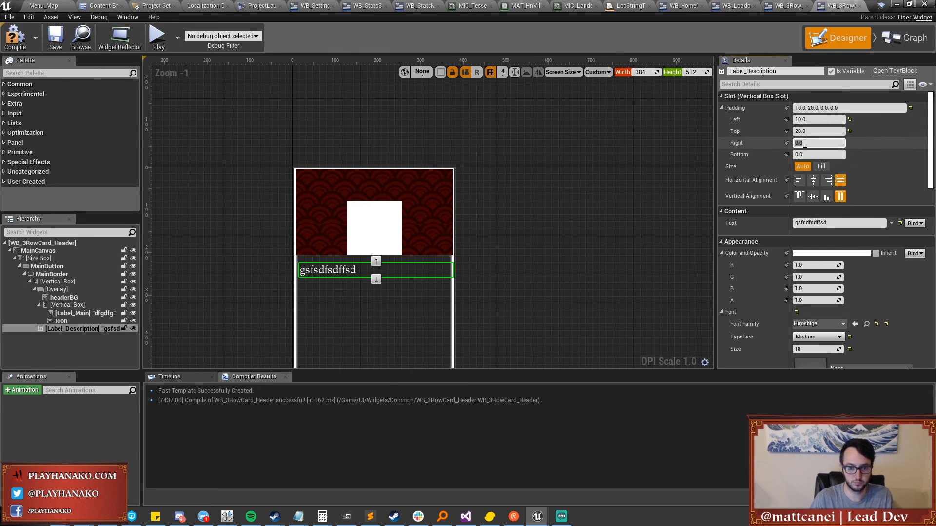
text(10)
click(807, 155)
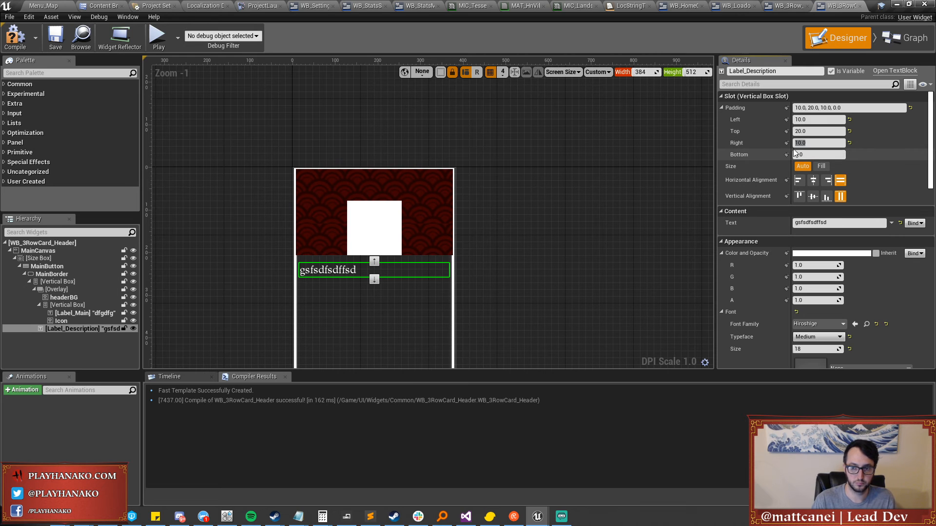
text(10)
key(Return)
right_drag(592, 242, 565, 183)
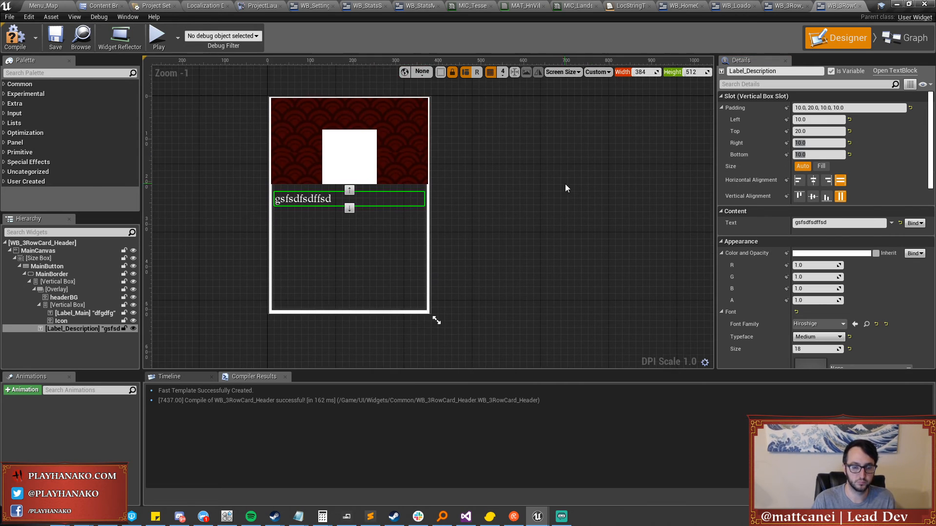
Clear Label_Description's placeholder text, compile the widget and save it.
click(836, 223)
key(BackSpace)
click(15, 37)
click(55, 39)
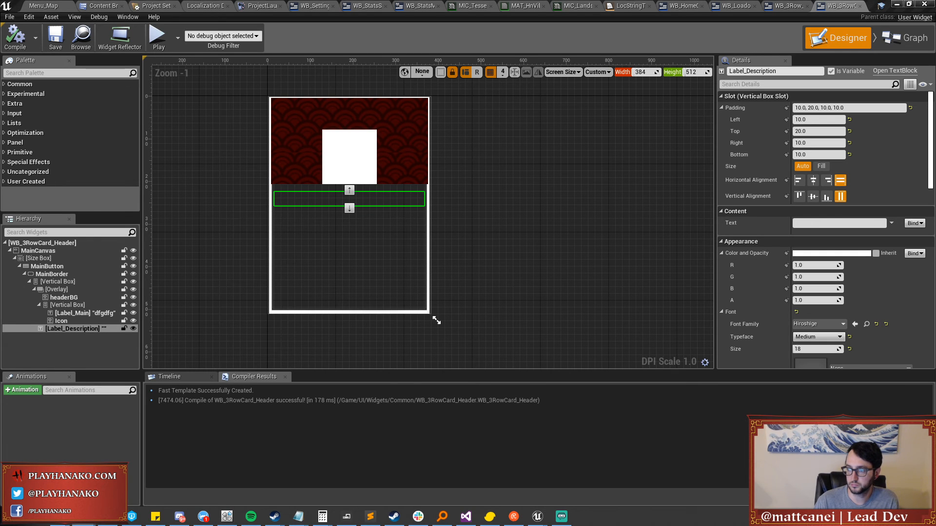
right_drag(594, 196, 437, 119)
scroll(577, 195, down, 1)
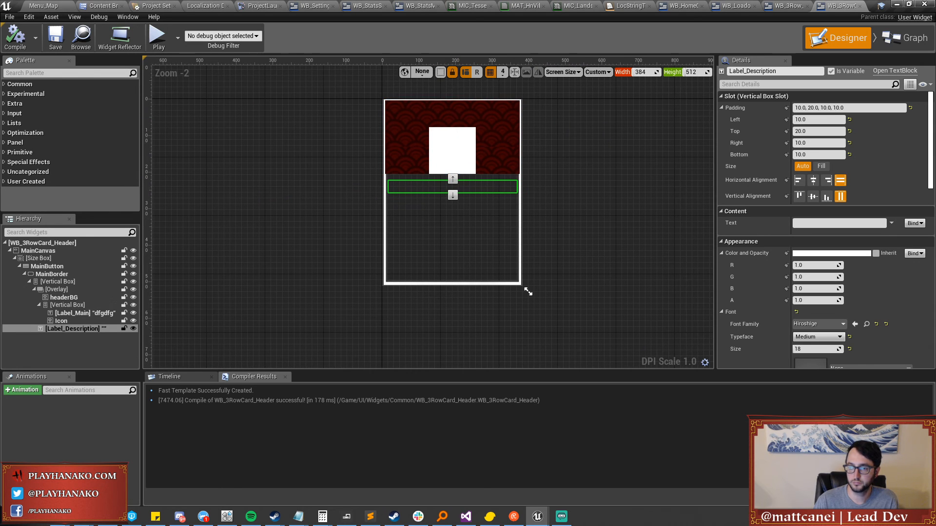
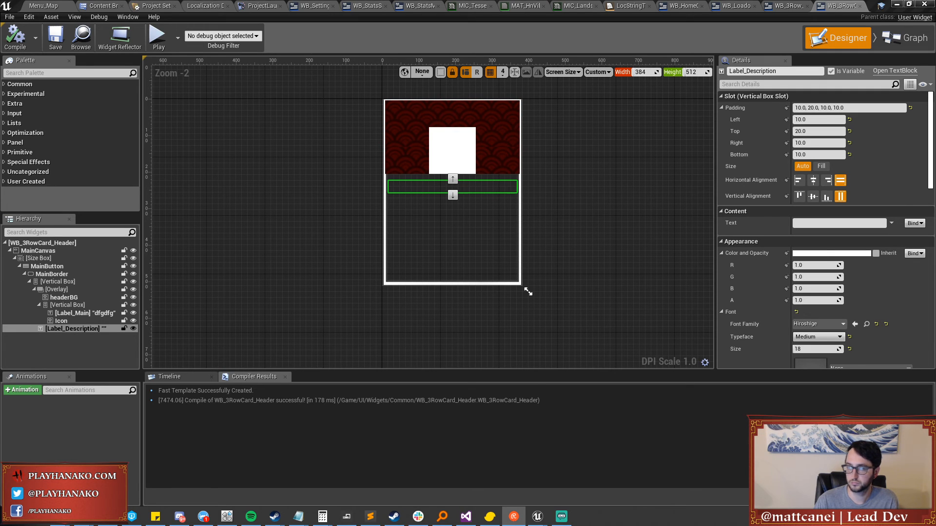
right_drag(575, 175, 530, 184)
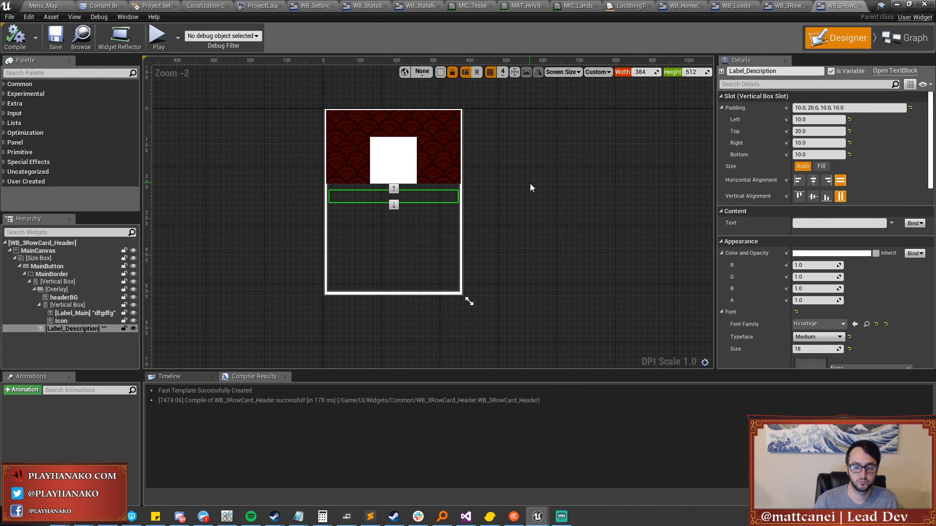
Set the bottom padding of the Icon image to 20.
click(383, 152)
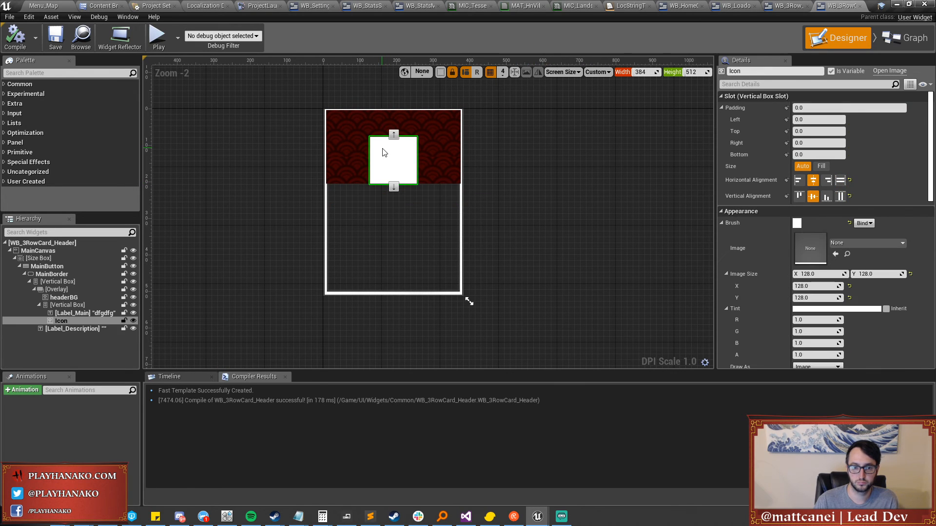
text(10)
key(Return)
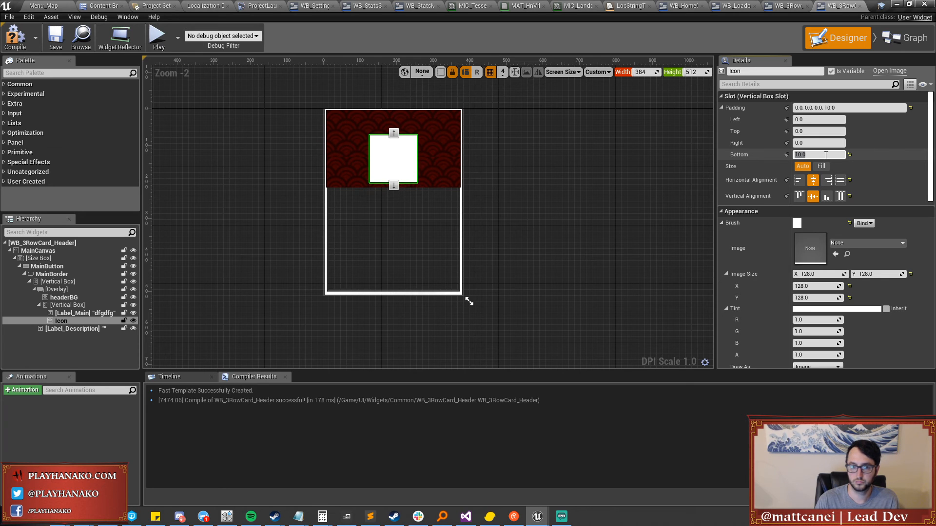
text(20)
key(Return)
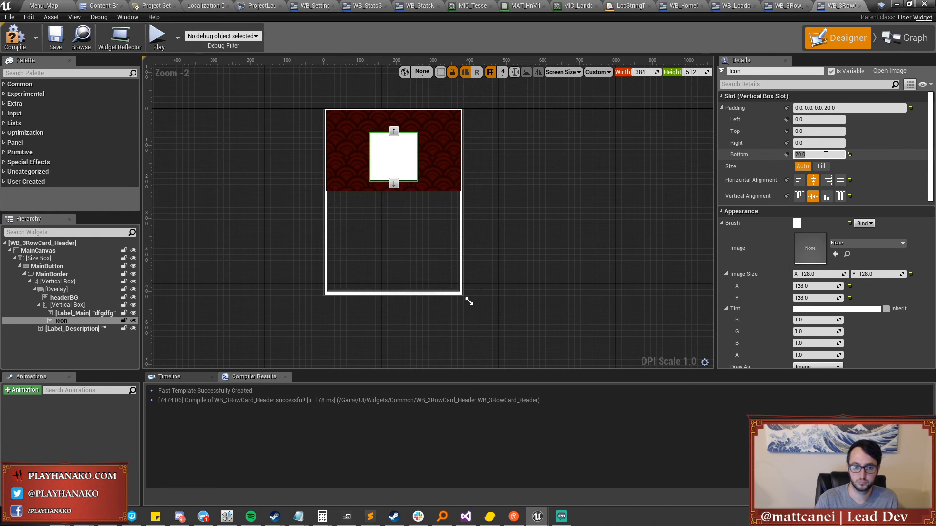
Set the text of Label_Main to "TestTestTest".
click(76, 315)
click(818, 222)
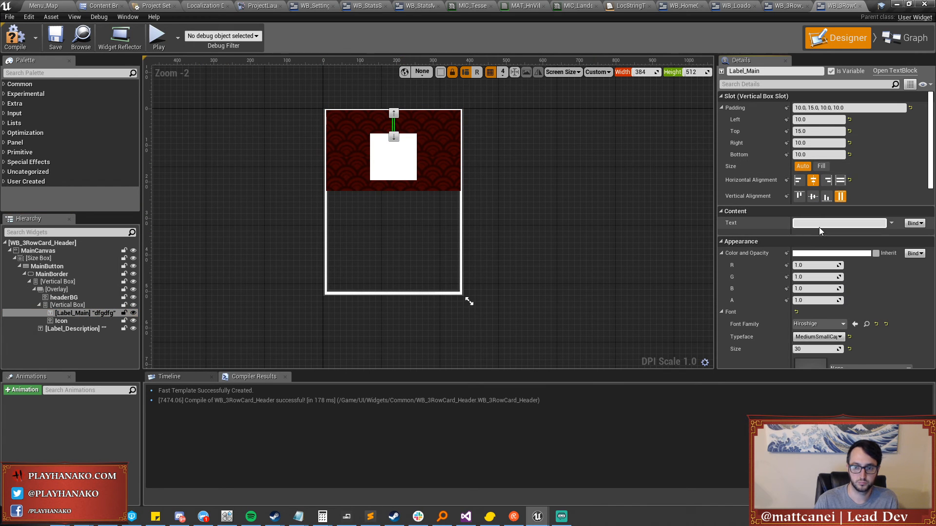
text(TestTestTest)
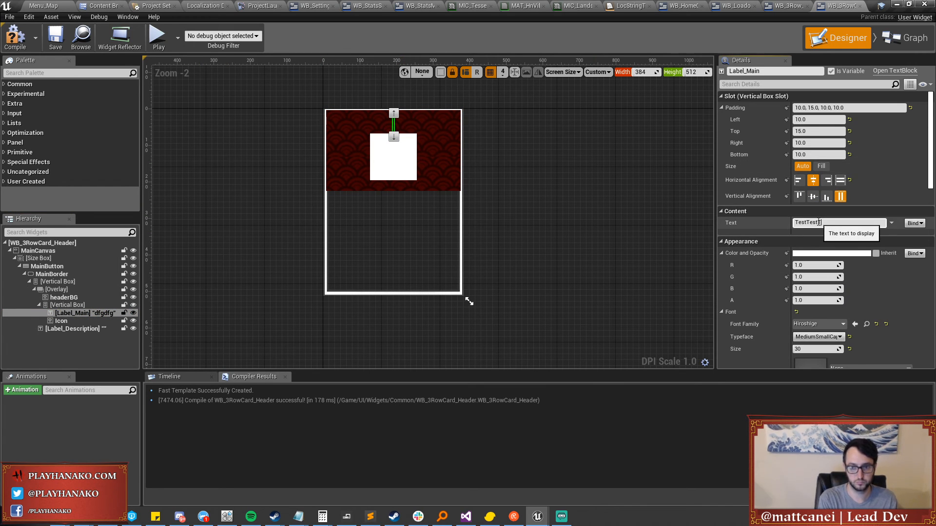
key(Return)
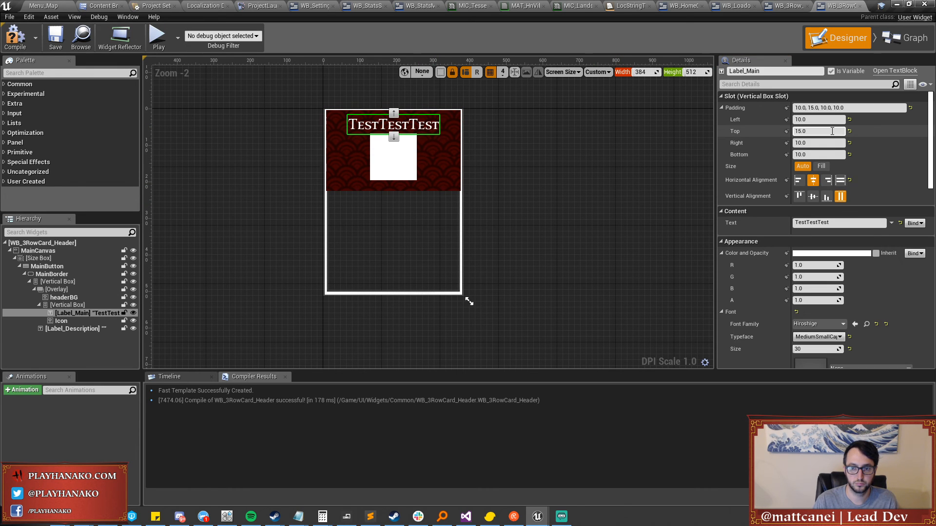
Set the bottom padding of Label_Main to 15.
click(824, 155)
text(15)
key(Return)
click(631, 184)
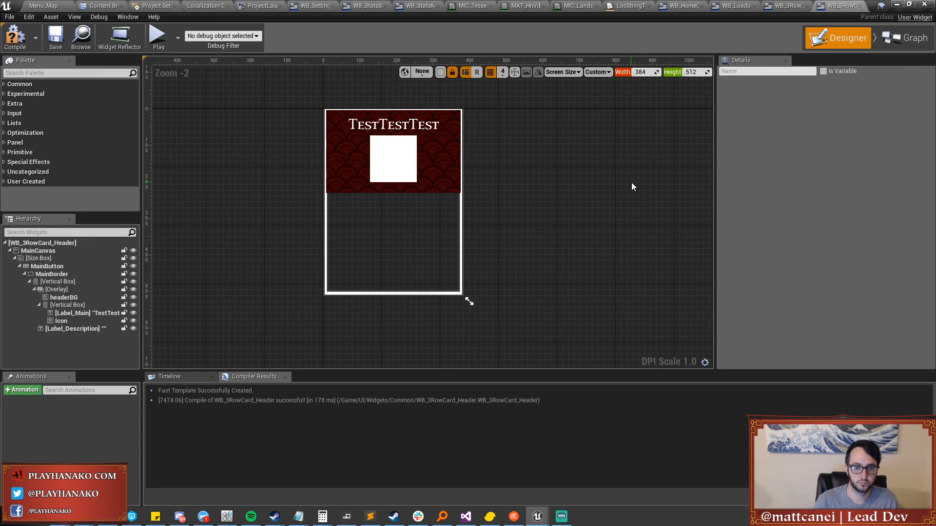
Compile and save the WB_3RowCard_Header widget.
click(422, 131)
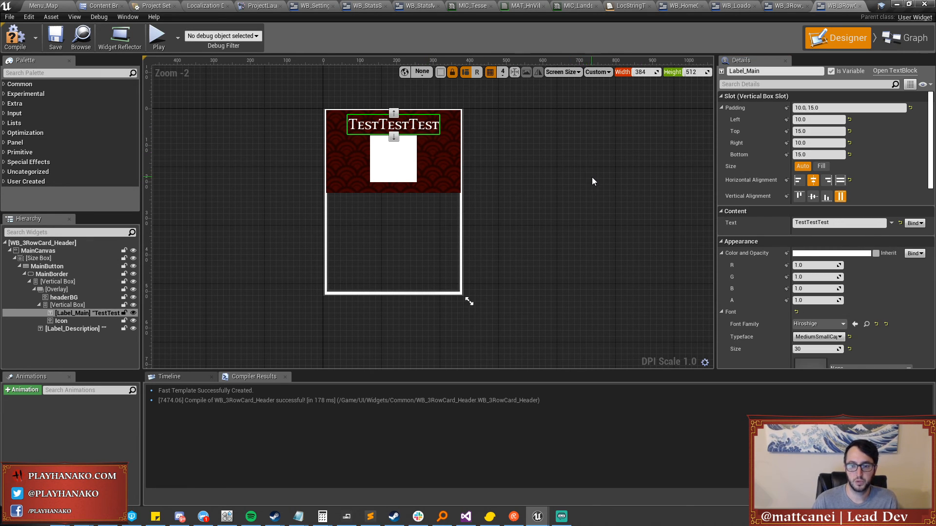
scroll(591, 176, down, 1)
scroll(591, 176, up, 3)
right_drag(591, 177, 468, 210)
scroll(504, 198, down, 2)
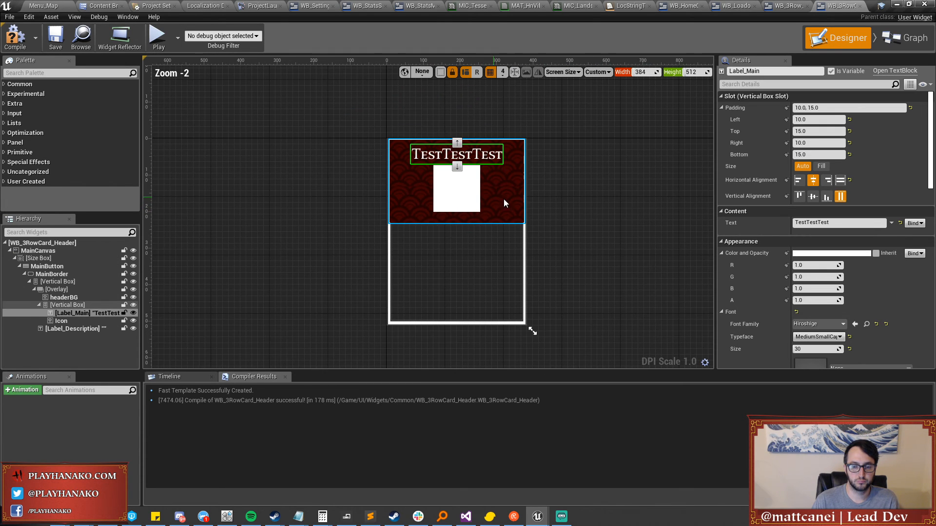
click(57, 262)
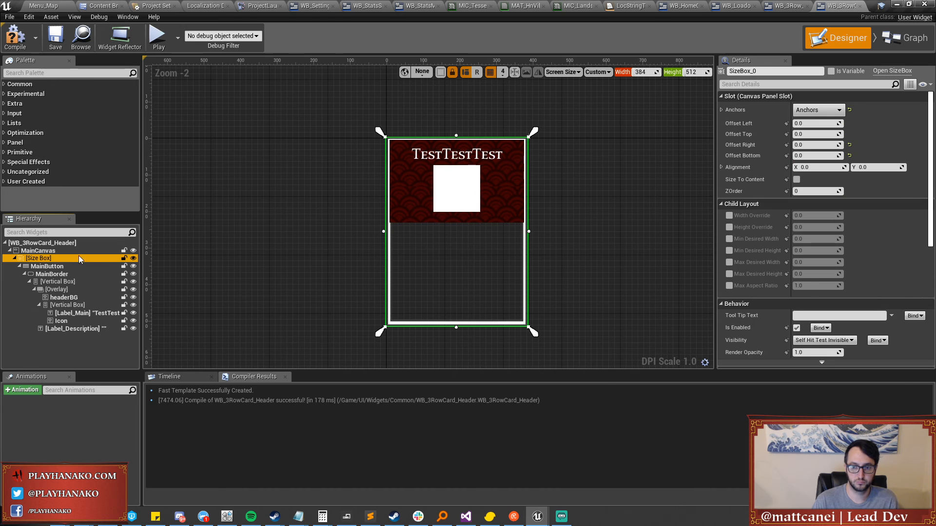
click(15, 37)
click(58, 40)
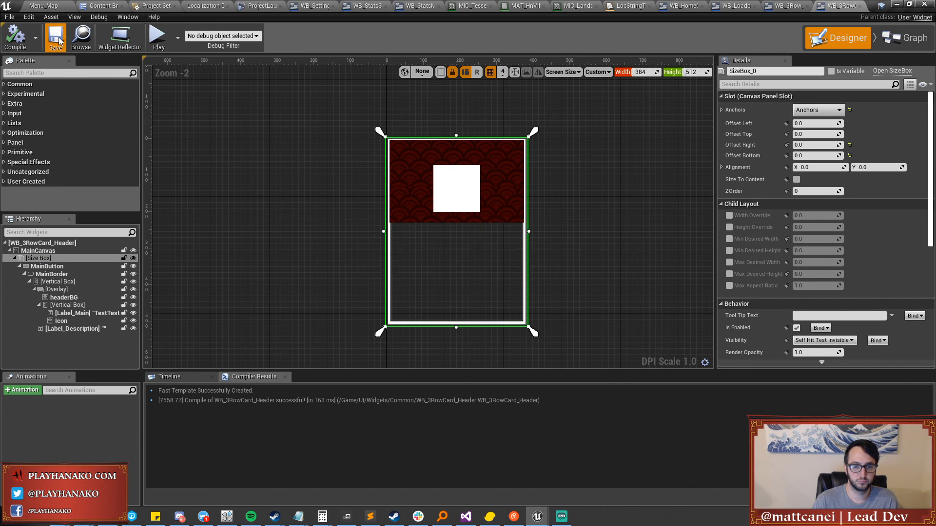
click(406, 182)
scroll(273, 144, down, 2)
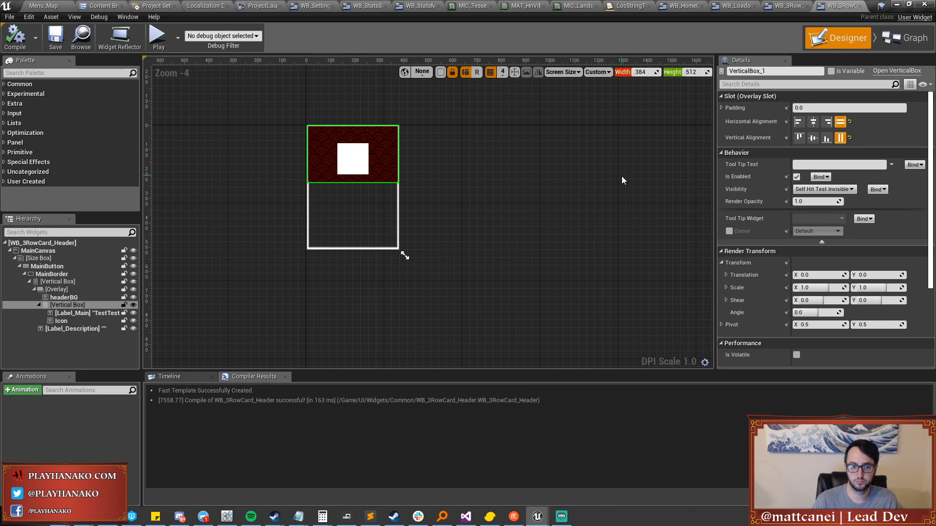
scroll(385, 148, up, 1)
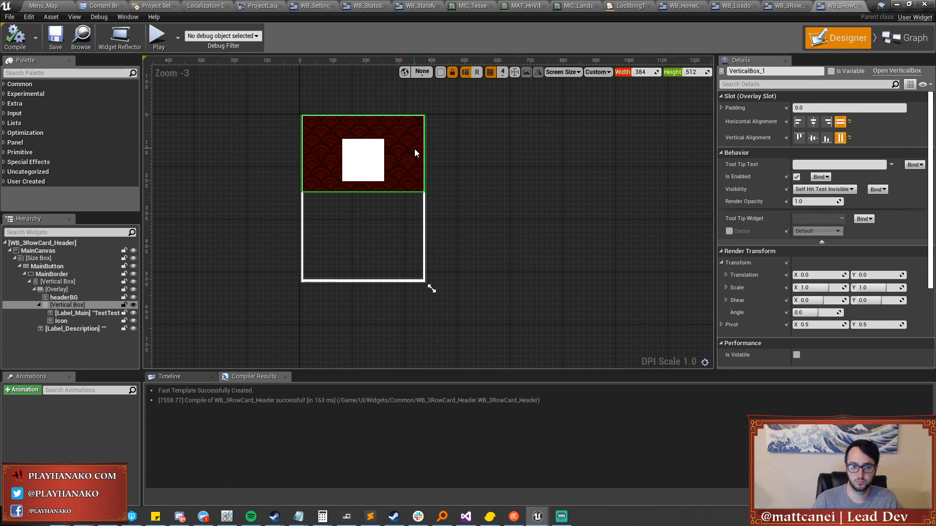
click(86, 314)
click(78, 322)
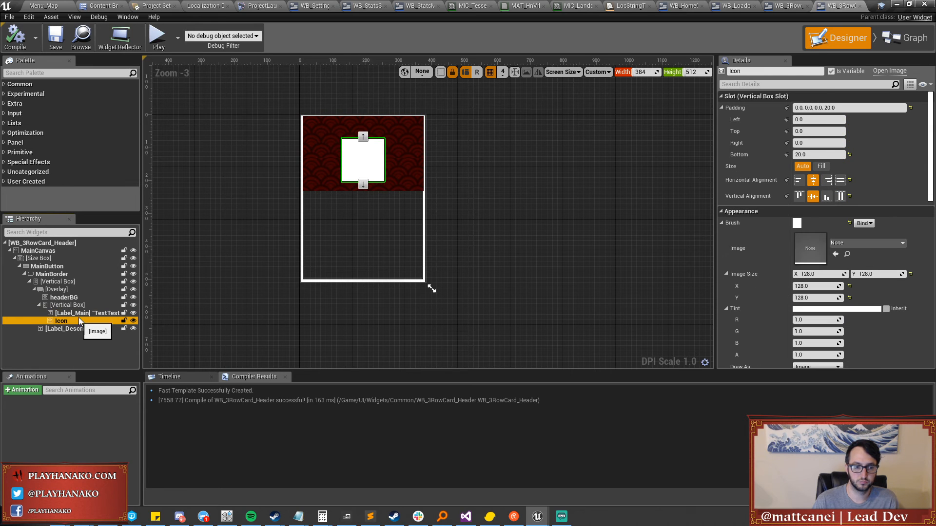
Change the brush image of headerBG to the T_UI_StatsBG texture.
click(63, 297)
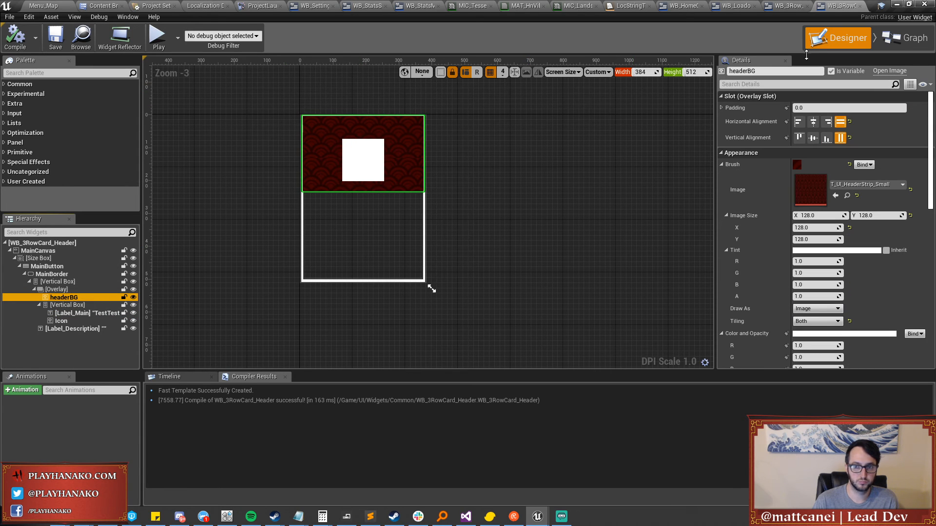
click(867, 185)
text(sta)
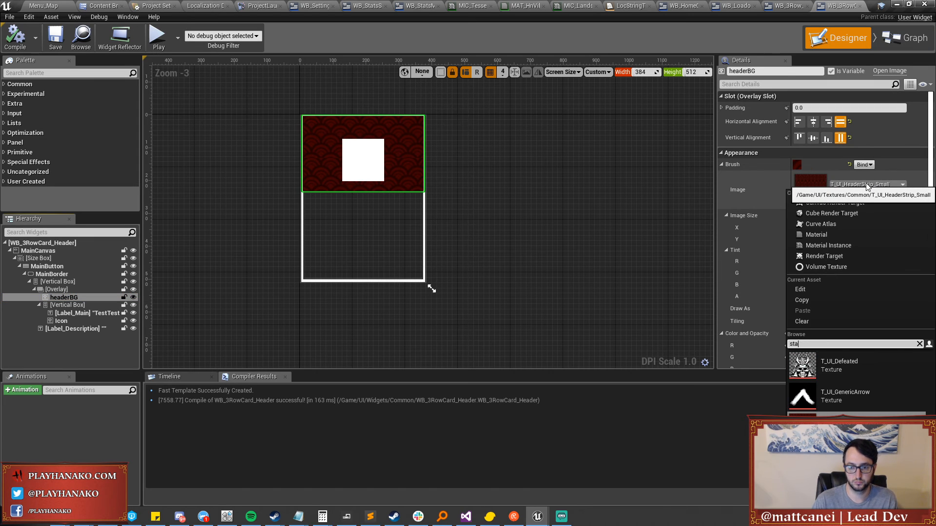
text(tbg)
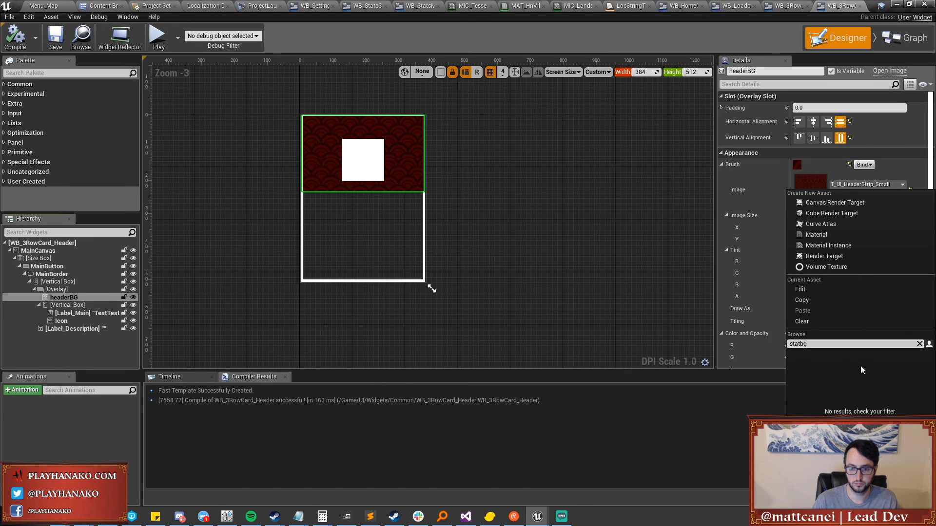
key(BackSpace)
key(BackSpace)
text(bg)
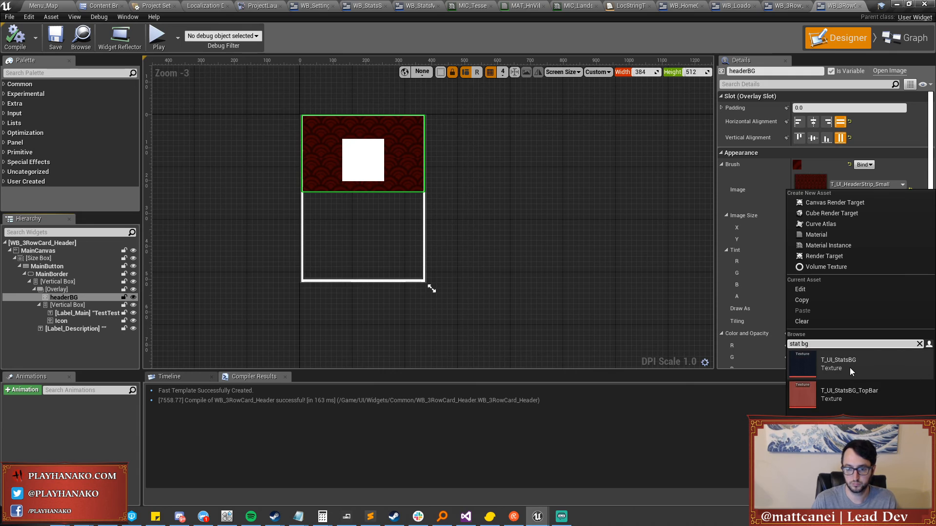
click(849, 368)
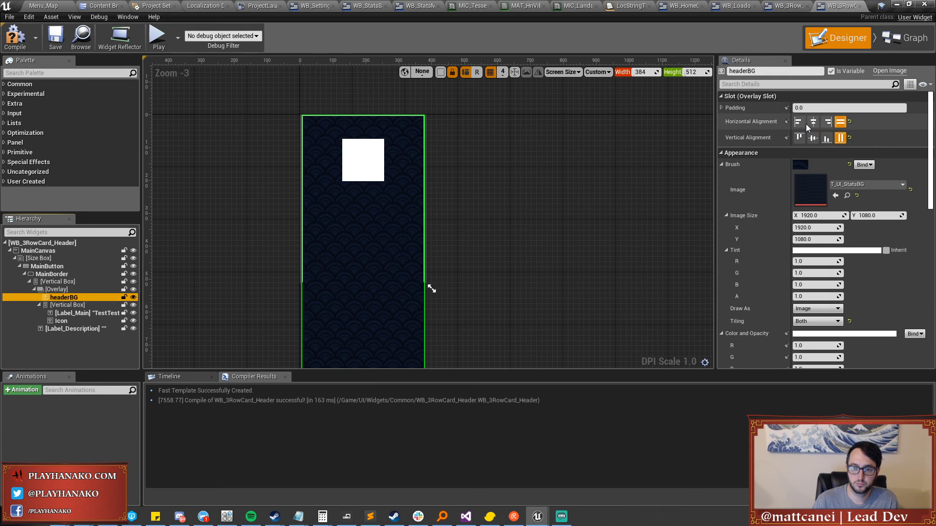
Try centre alignment on headerBG, restore its fill alignment, and try the Fill size rule on its parent Overlay.
click(813, 137)
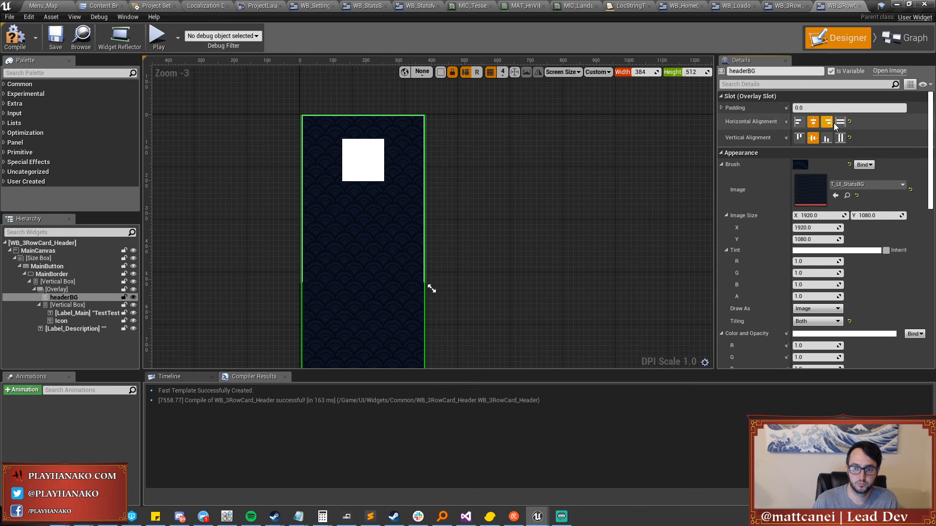
click(841, 138)
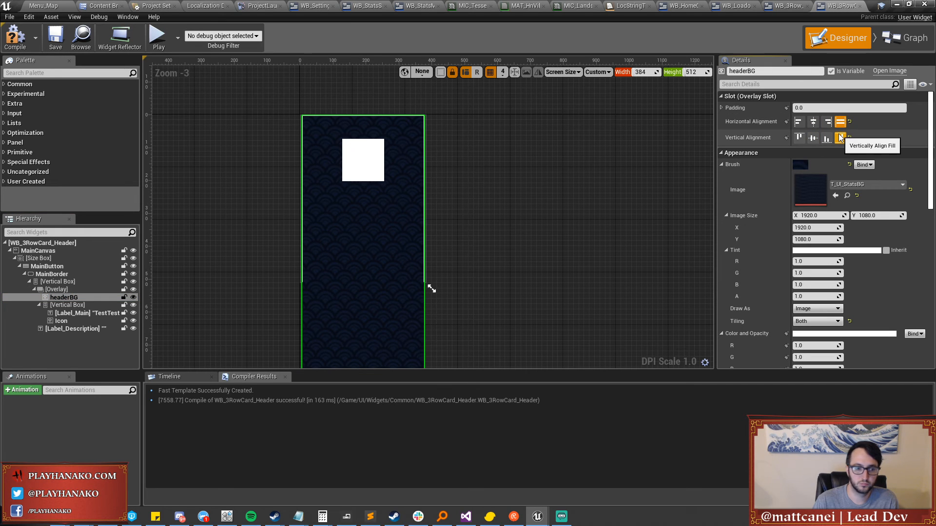
click(81, 291)
click(822, 166)
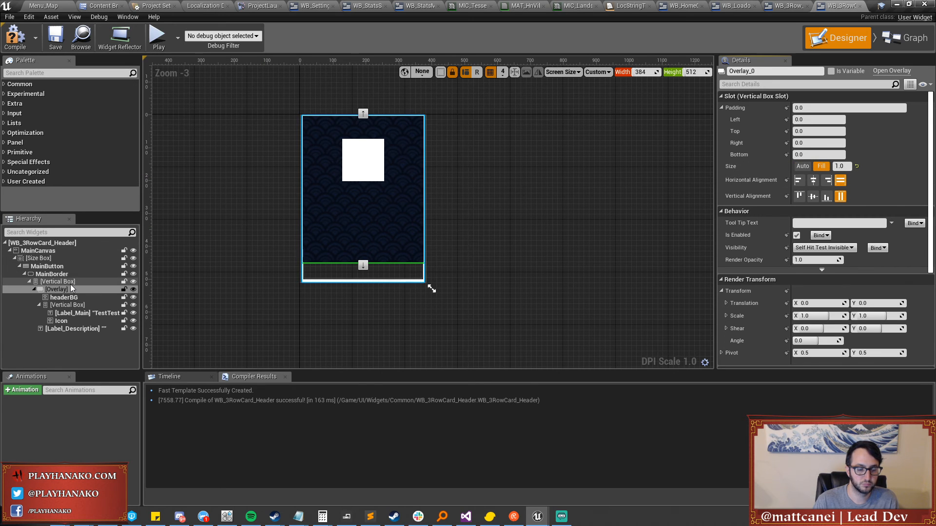
Set headerBG's image size to 128 by 128 and the parent Overlay's slot size to Auto.
click(64, 298)
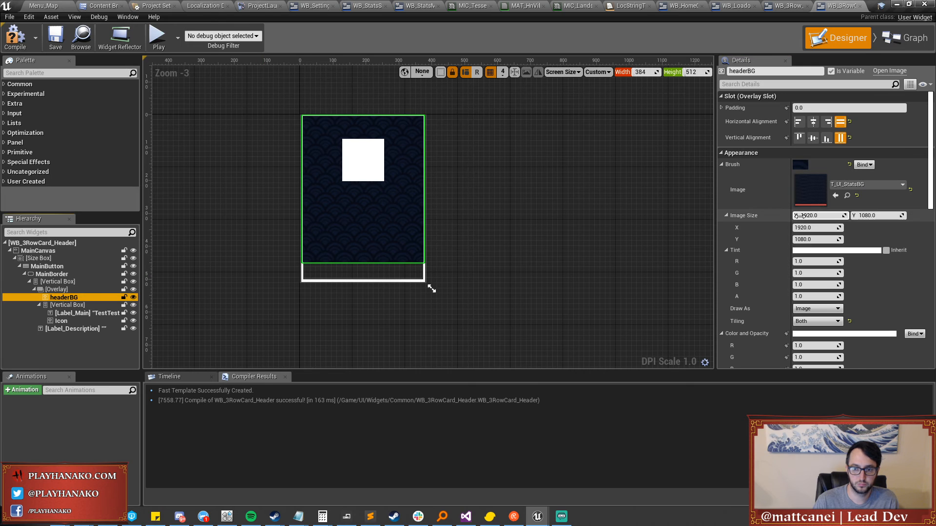
click(802, 216)
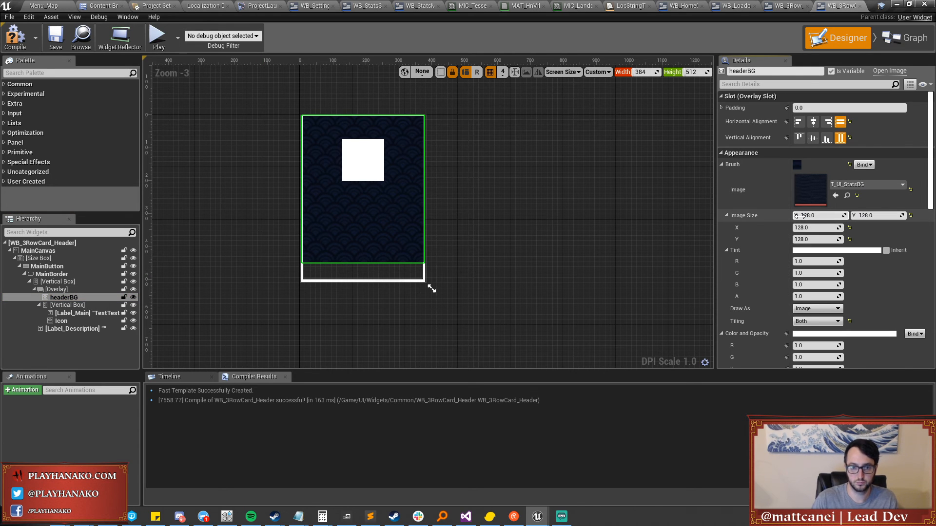
click(76, 296)
click(57, 289)
click(802, 167)
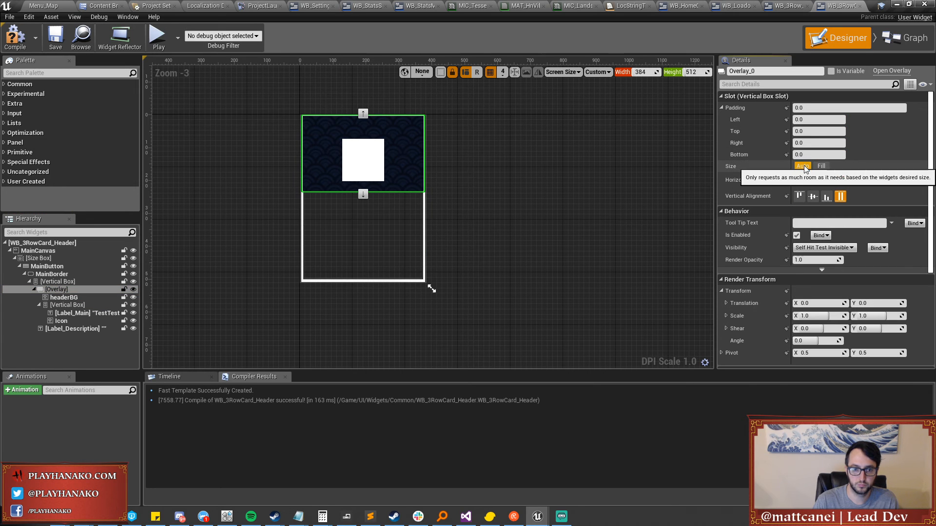
Try the Horizontal and No Tile tiling modes on the headerBG brush and return its tiling to Both.
scroll(419, 168, up, 2)
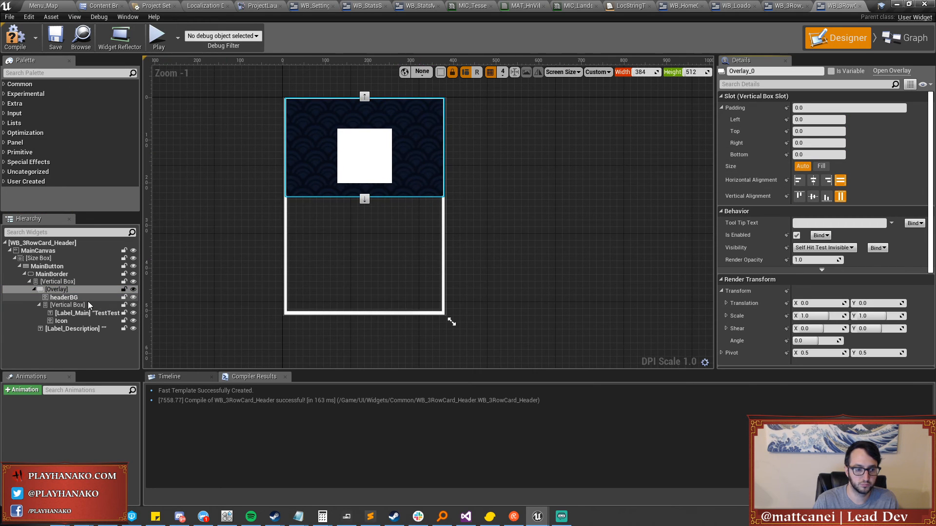
click(71, 297)
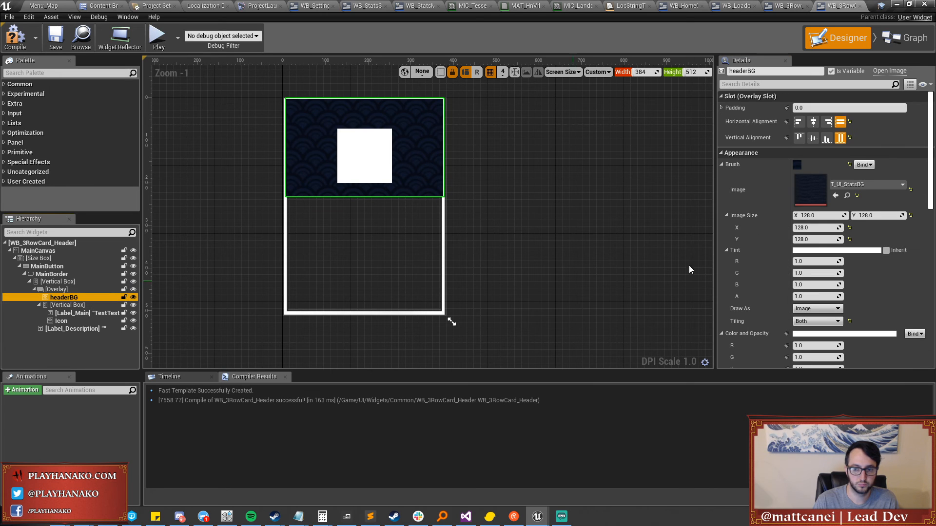
click(813, 316)
click(808, 338)
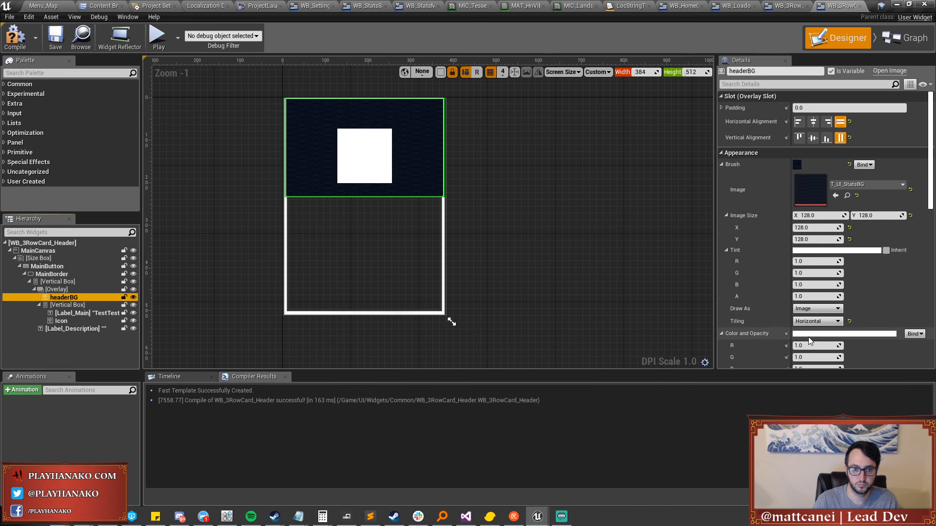
click(809, 322)
click(807, 329)
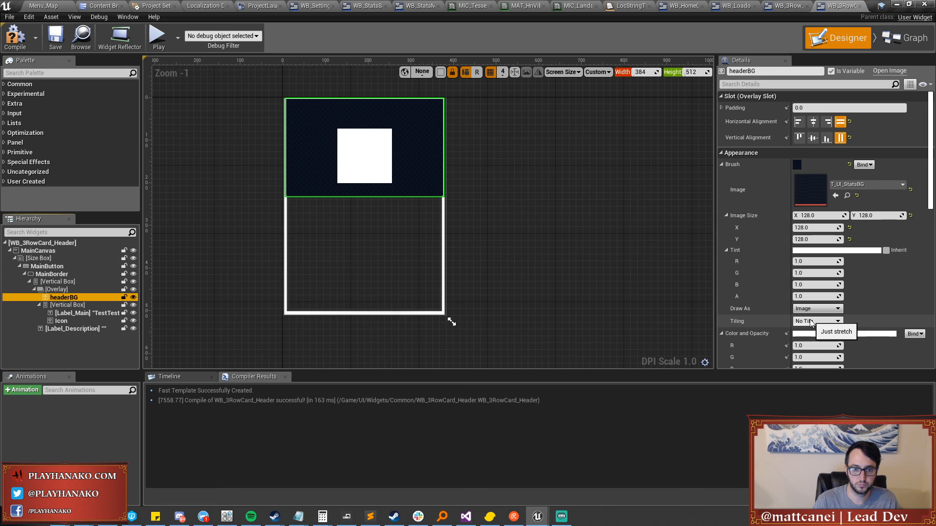
click(816, 322)
click(804, 342)
click(813, 321)
click(806, 348)
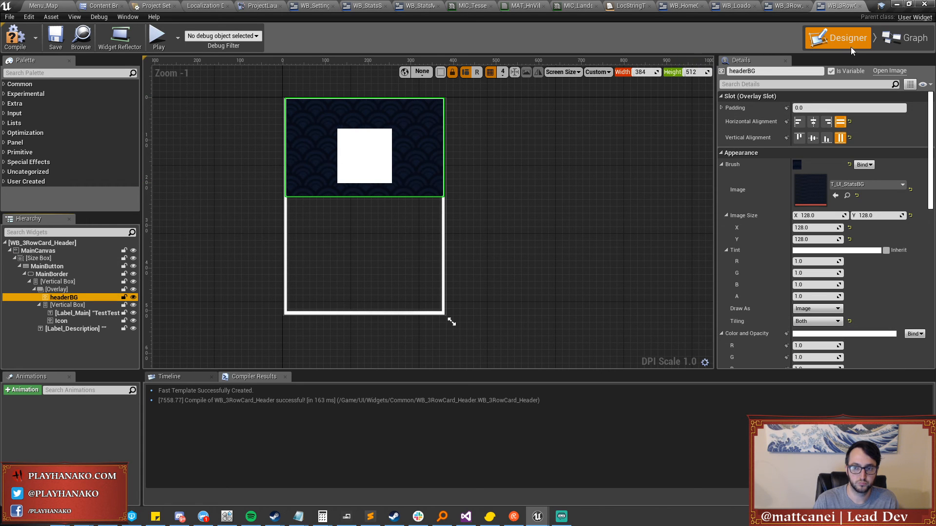
In the Initialize Card graph, set the default value of the Header BGImage variable to T_UI_StatsBG.
click(893, 40)
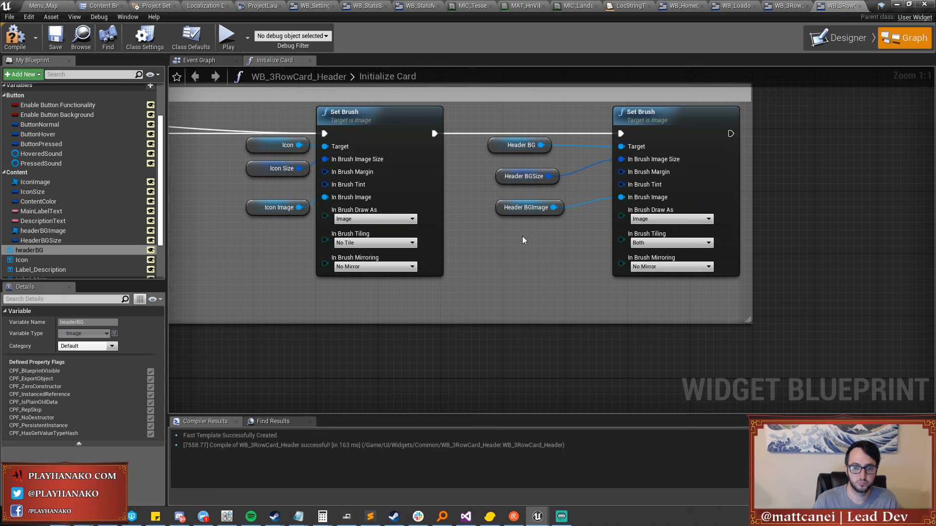
click(512, 214)
scroll(83, 390, down, 5)
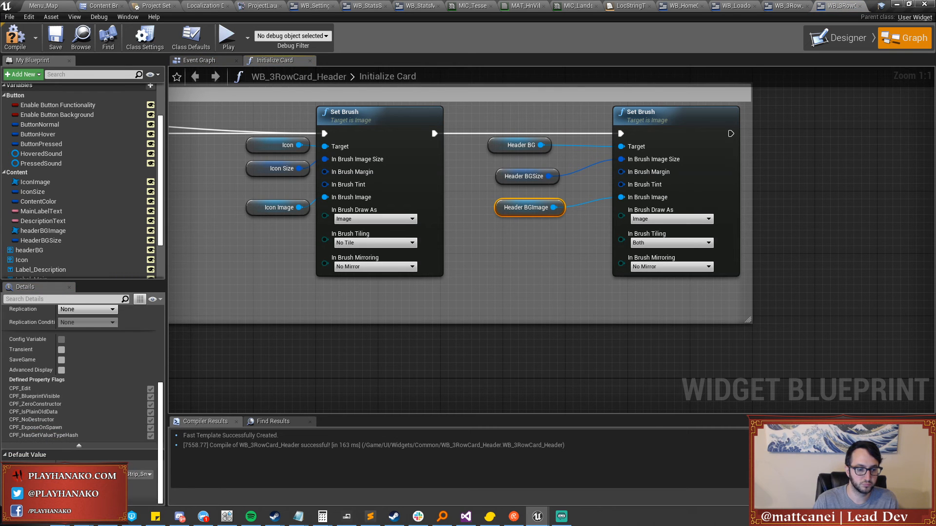
click(139, 474)
text(stat bg)
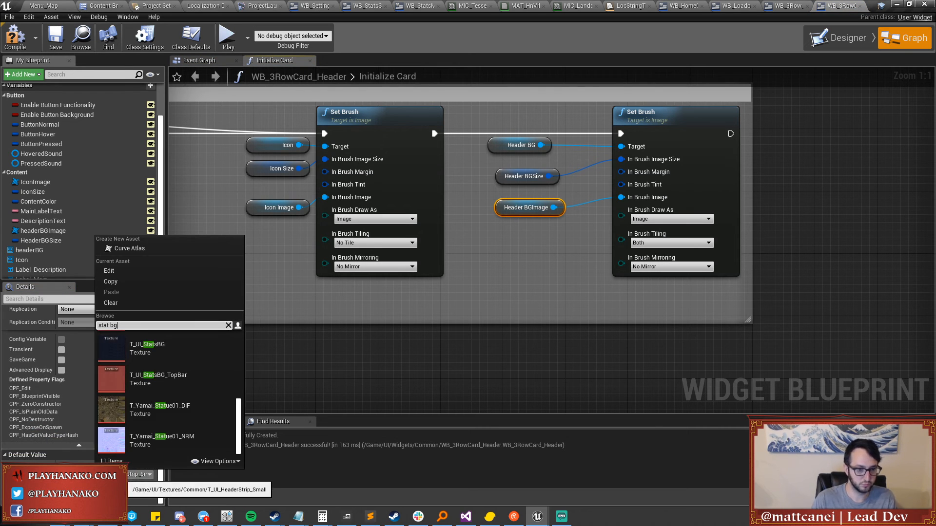
click(159, 350)
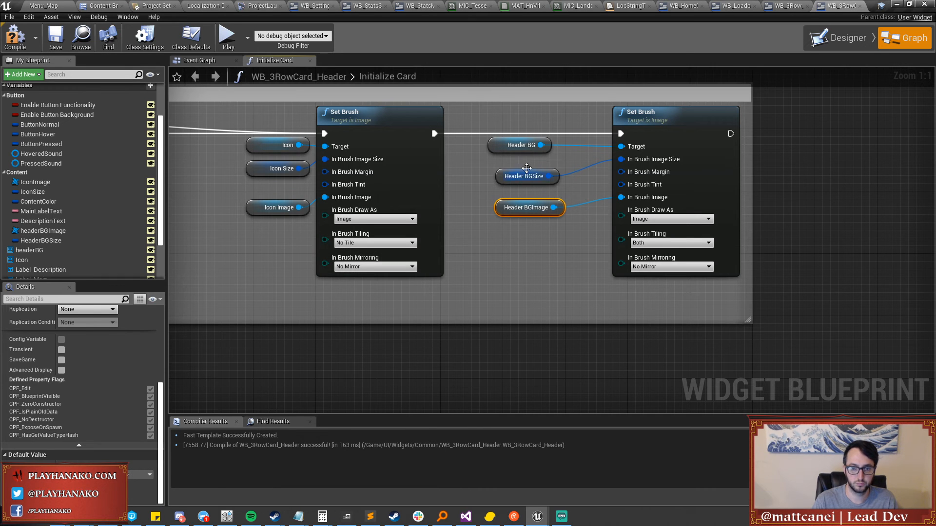
Compile the widget blueprint and return to its Designer view.
click(529, 175)
click(15, 38)
click(835, 41)
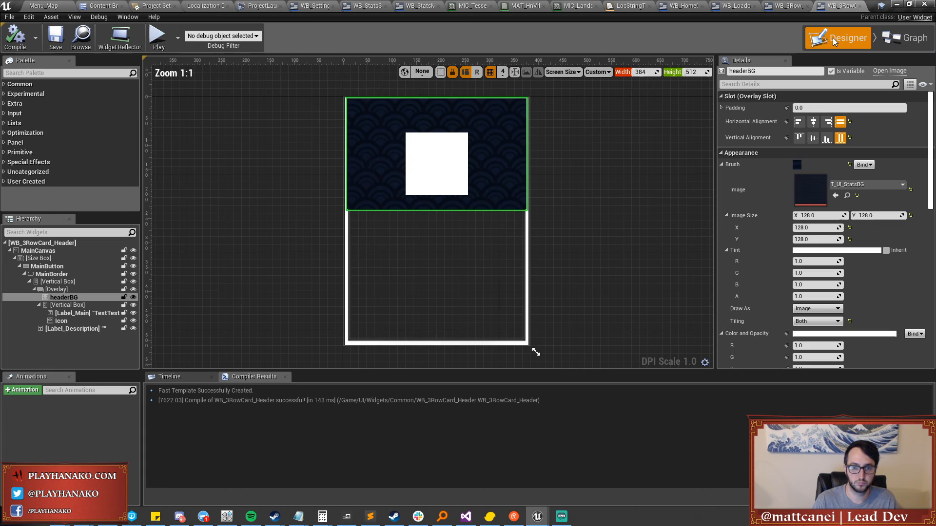
Wrap the Label_Description text in a new Overlay inside the card's Vertical Box.
click(620, 179)
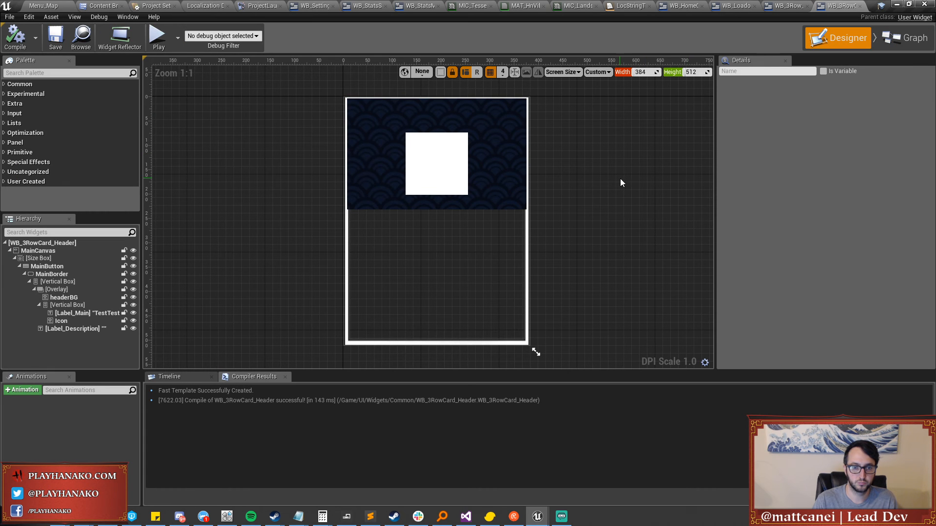
scroll(620, 178, down, 1)
right_drag(686, 171, 442, 162)
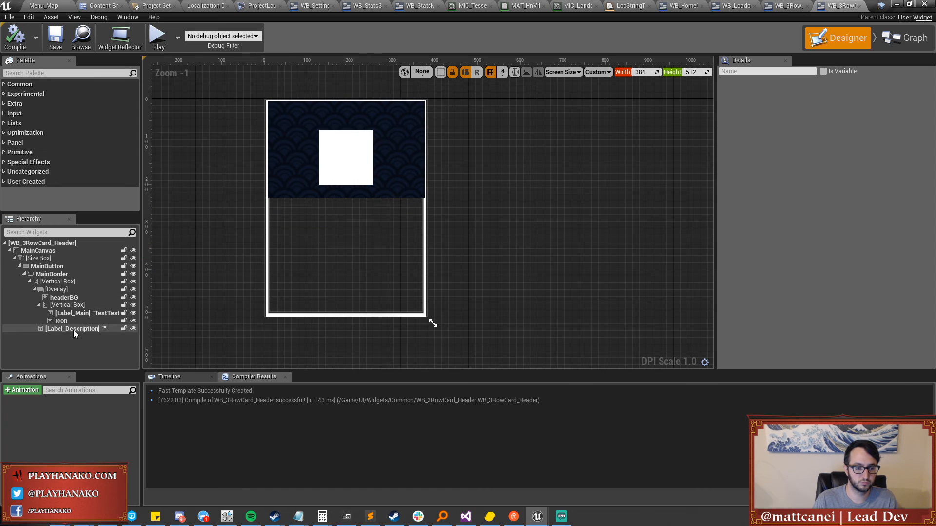
click(35, 290)
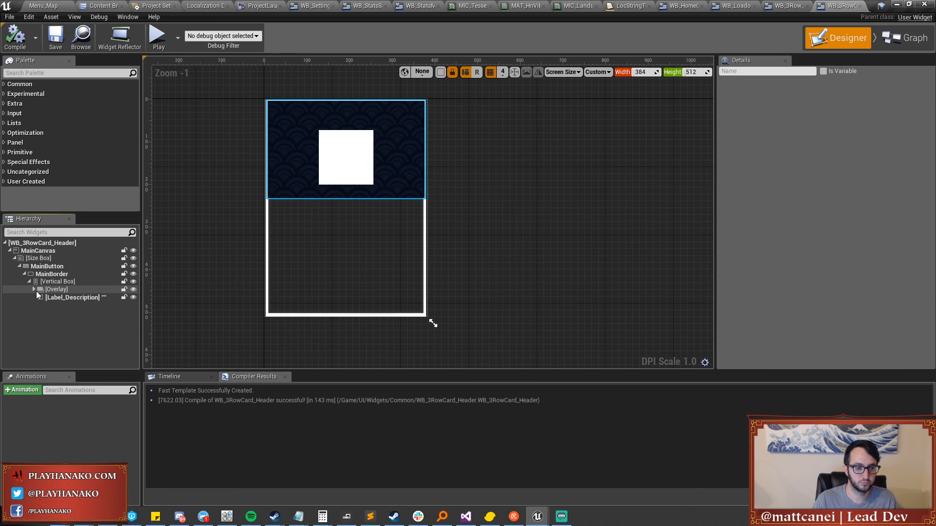
click(61, 298)
right_click(66, 300)
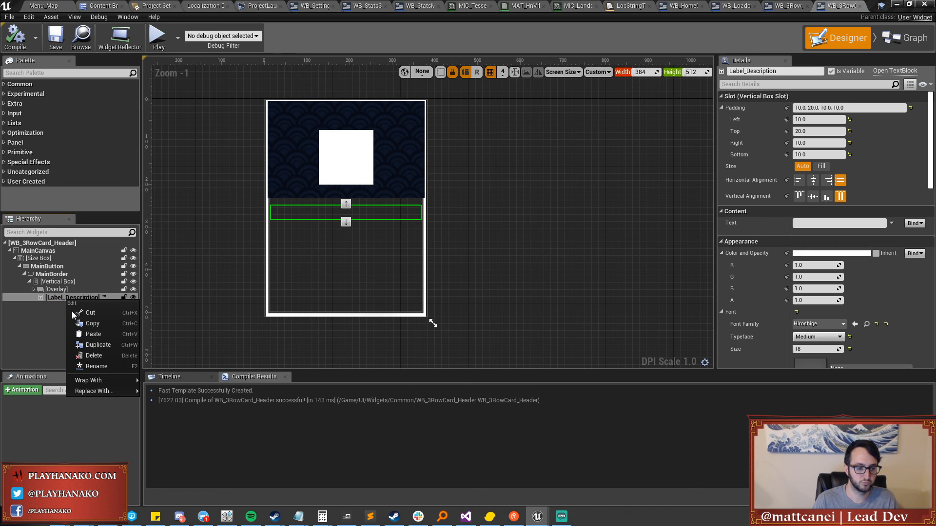
mouse_move(100, 380)
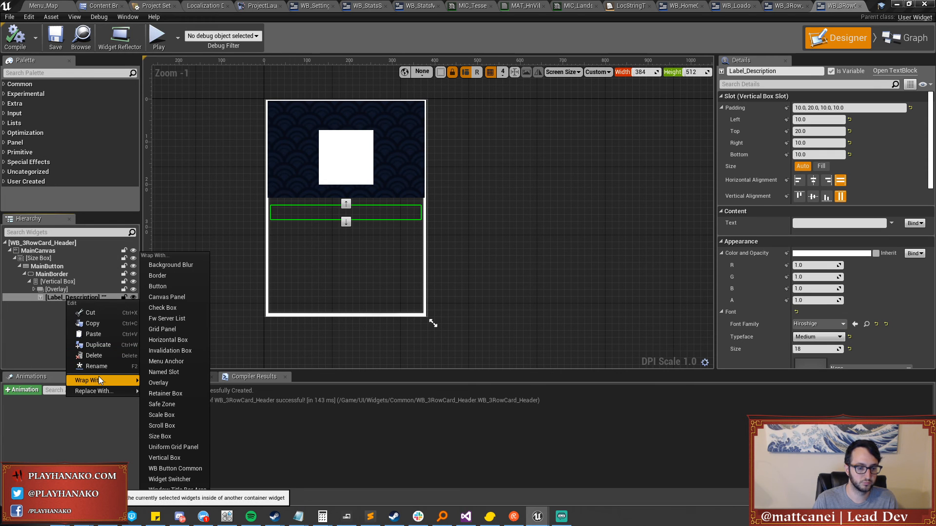
click(155, 384)
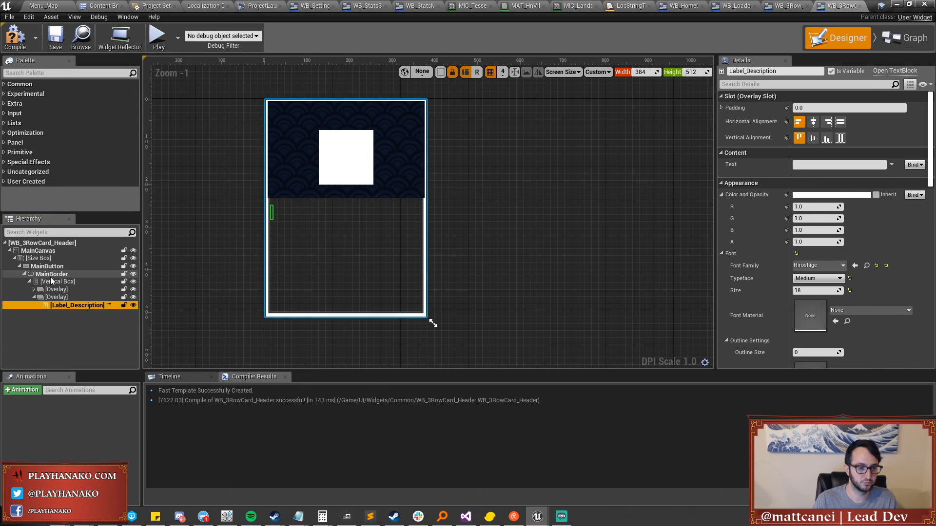
Copy the headerBG image and paste it into the new Overlay that holds Label_Description.
click(33, 289)
click(64, 297)
right_click(64, 298)
click(62, 314)
right_click(62, 315)
click(92, 346)
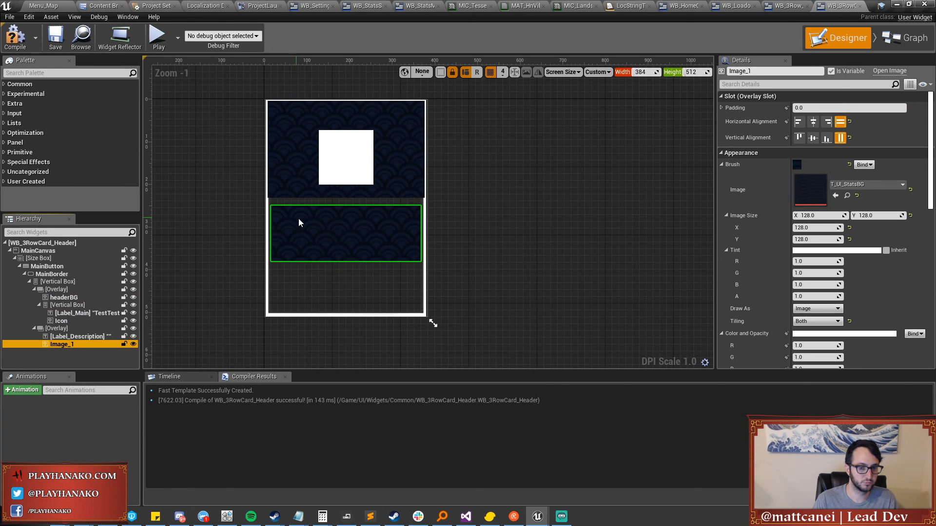
Set Label_Description's slot padding to 10 left, 20 top, 10 right and 10 bottom, matching its parent Overlay.
click(90, 338)
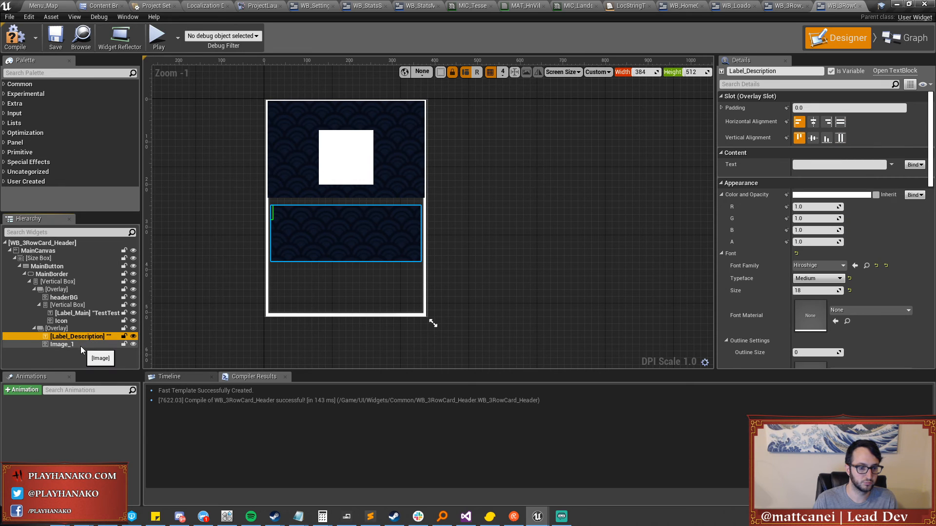
click(81, 347)
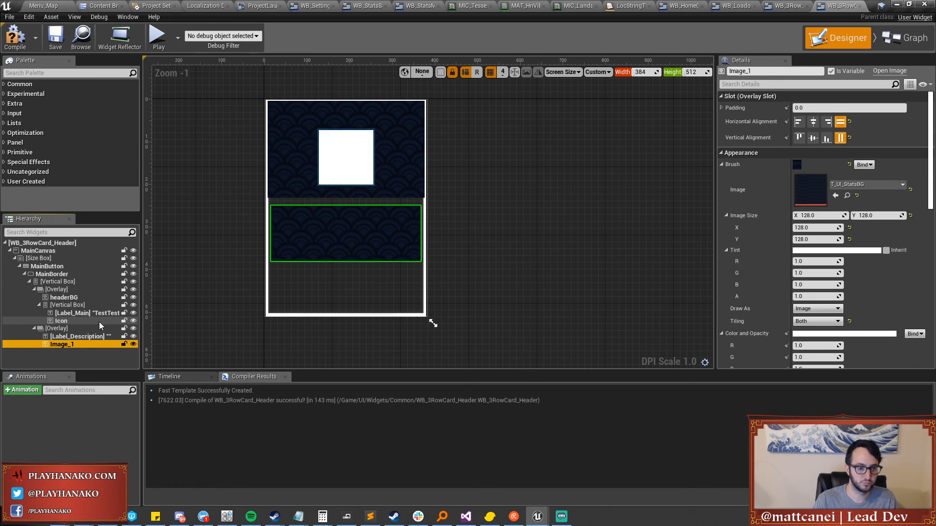
click(86, 329)
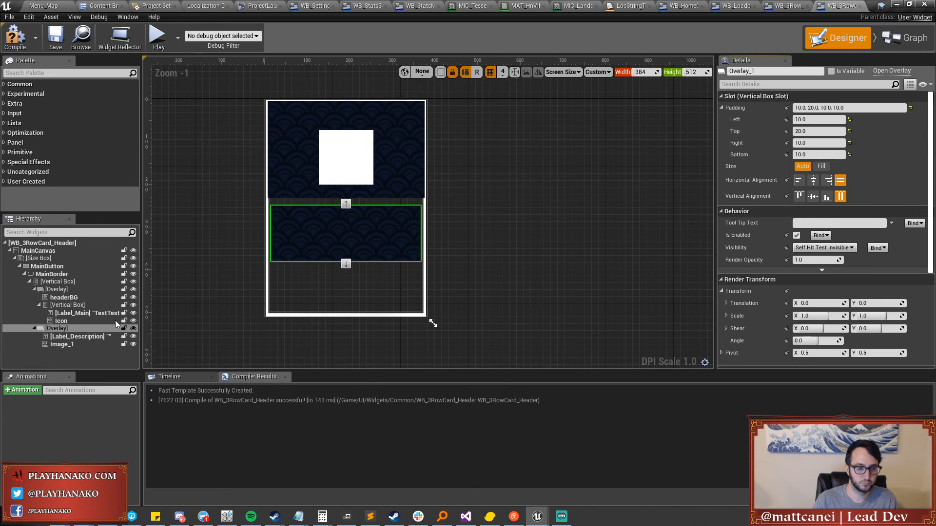
click(112, 335)
click(814, 119)
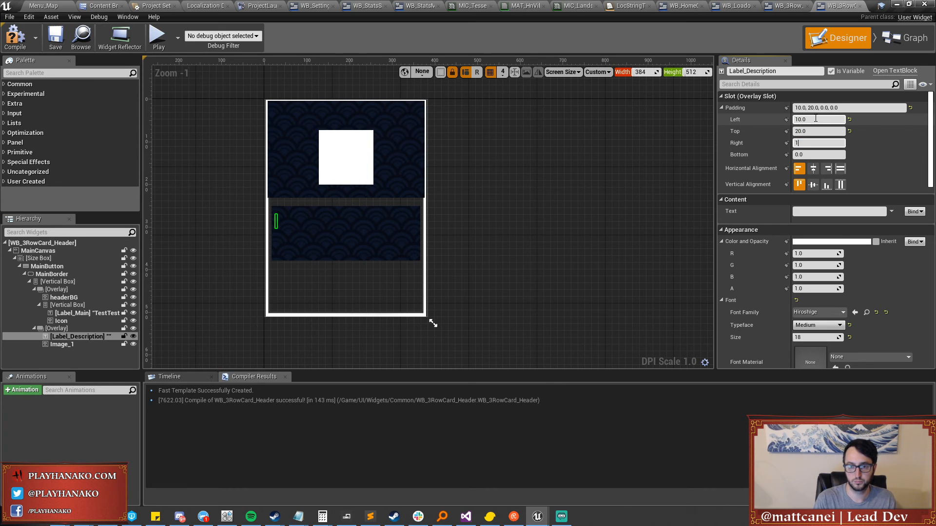
text(10)
key(Return)
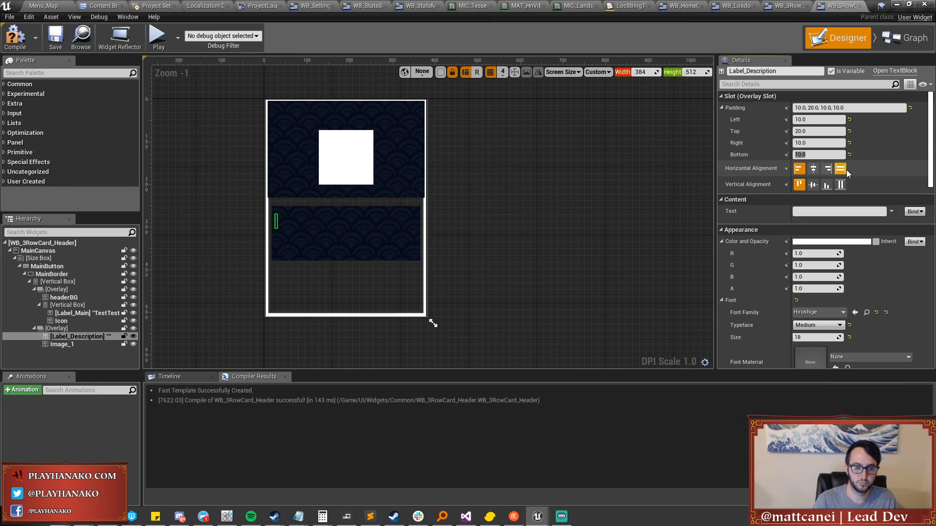
click(361, 224)
Reset the padding of Label_Description's parent Overlay to its default and set the slot size to Fill.
click(57, 328)
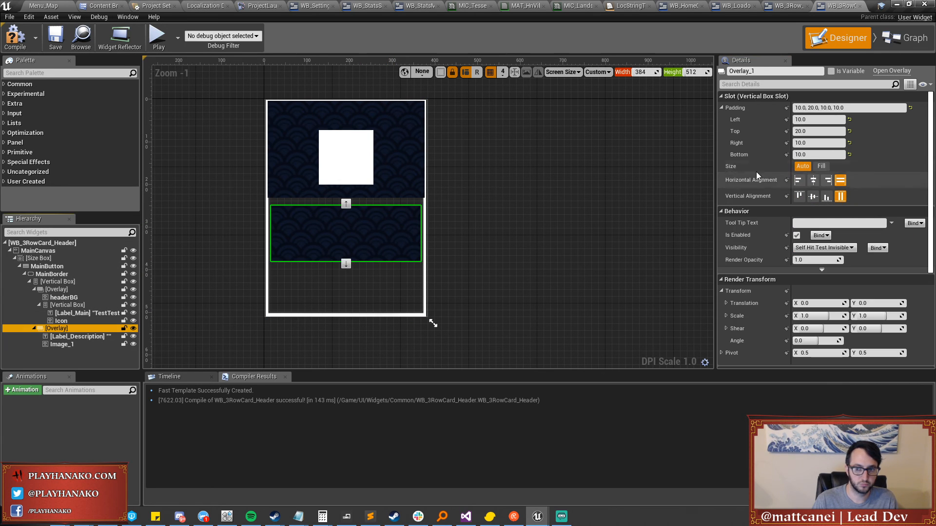
click(910, 108)
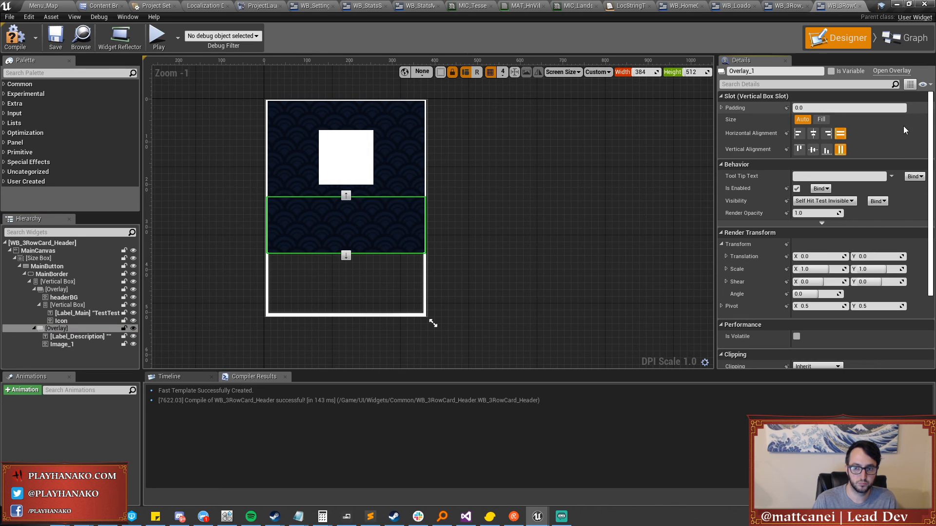
click(822, 120)
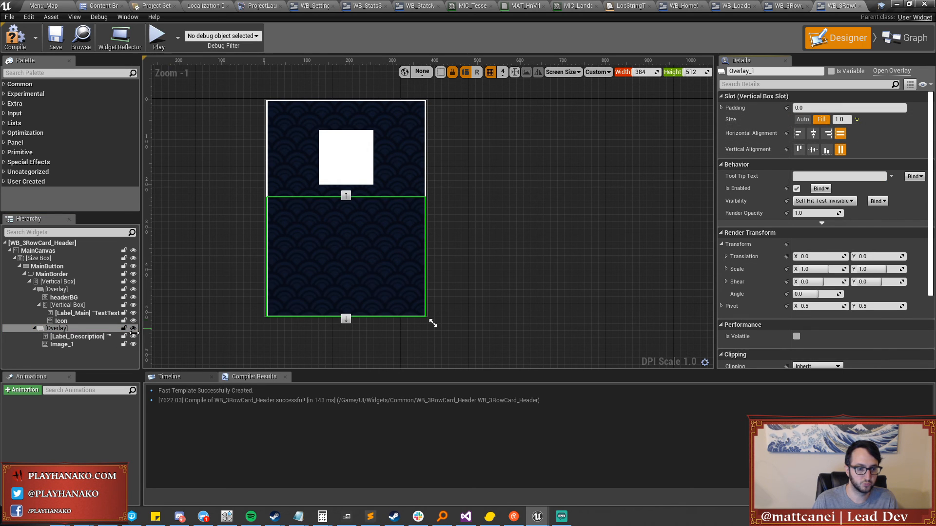
Rename the pasted background image in the lower Overlay as bottomBG.
click(73, 336)
click(68, 344)
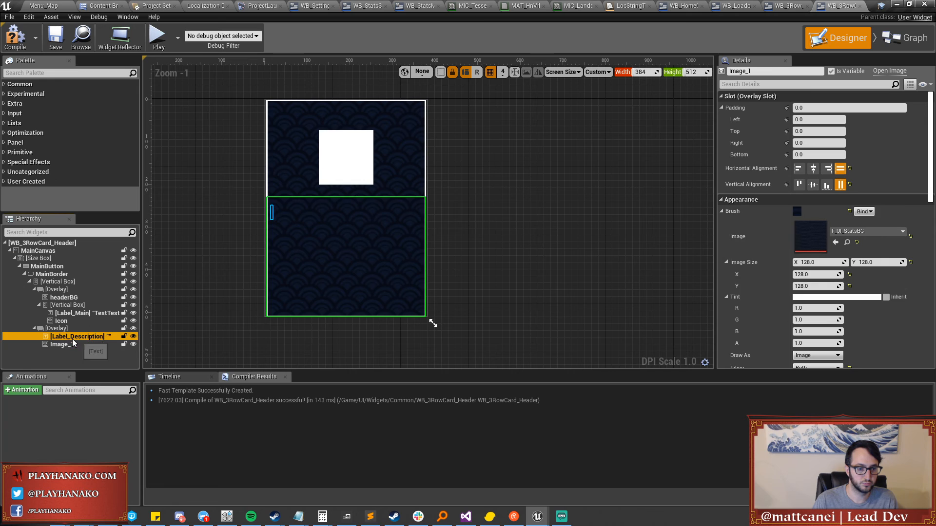
click(764, 70)
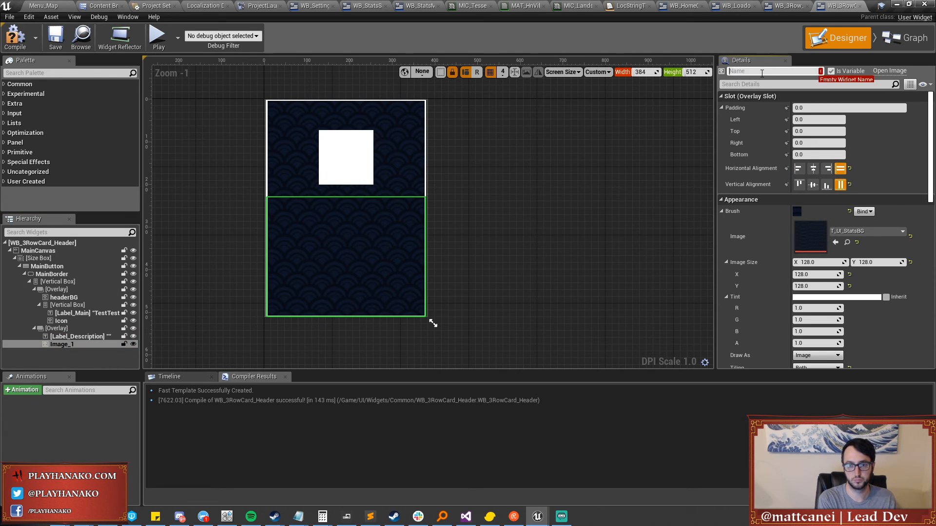
text(bottomBG)
key(Return)
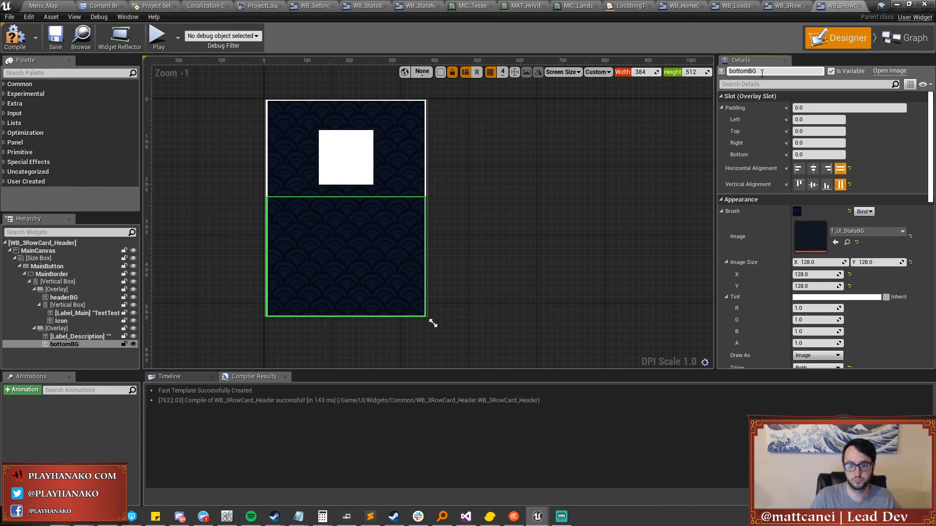
Set the alpha of bottomBG's brush tint to 0.5 and compile the widget blueprint.
scroll(807, 277, down, 1)
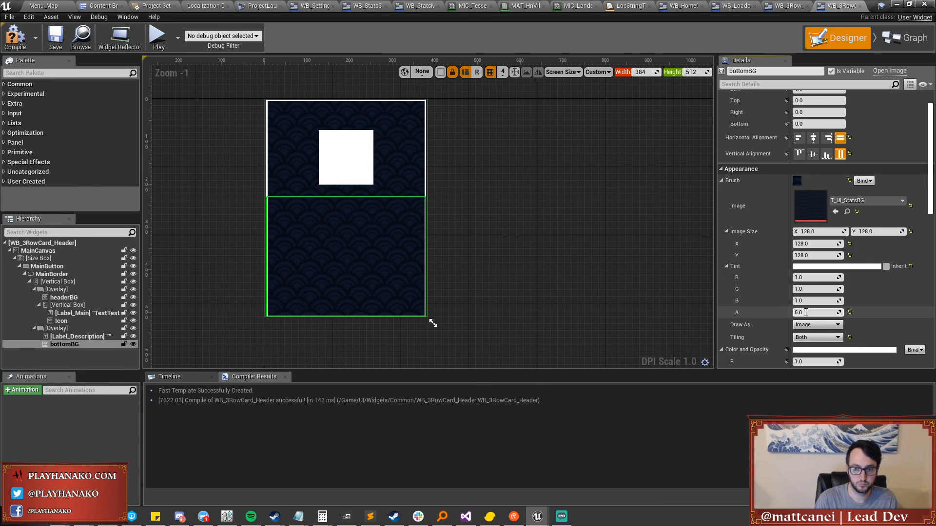
key(Return)
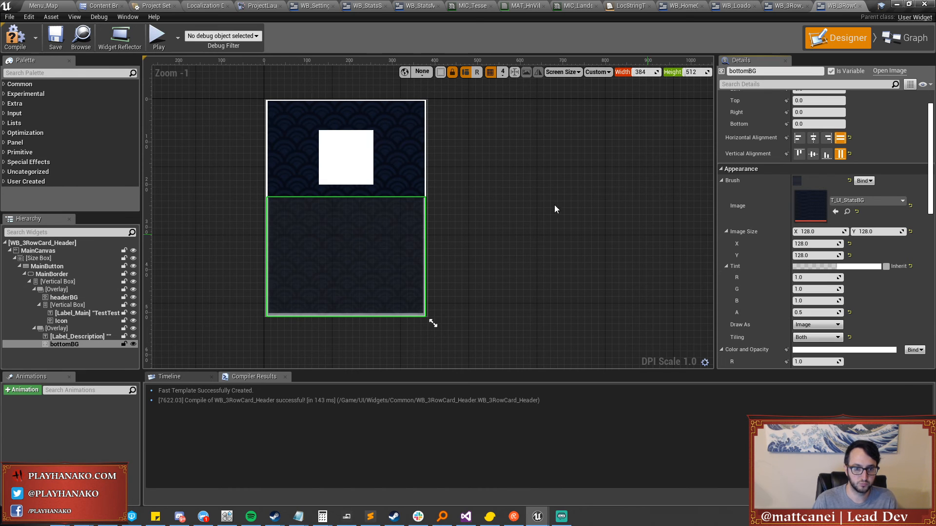
click(15, 36)
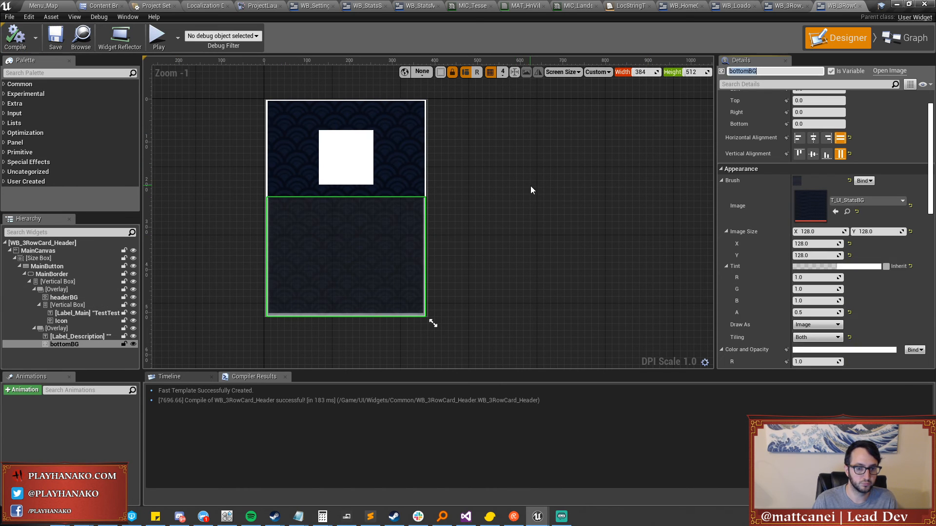
click(531, 190)
click(403, 238)
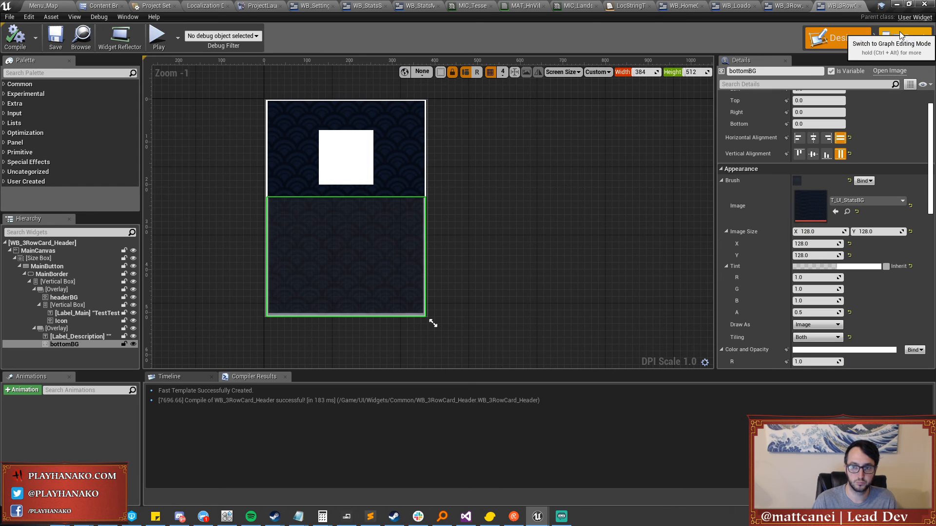
In the Initialize Card graph, widen the comment box to make room for another node after the header's Set Brush.
click(900, 35)
scroll(634, 218, down, 2)
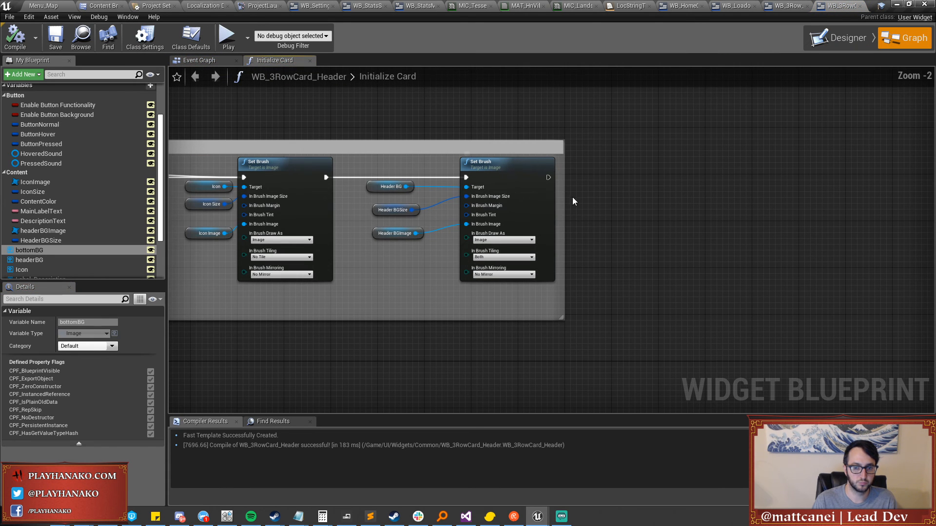
drag(564, 195, 836, 210)
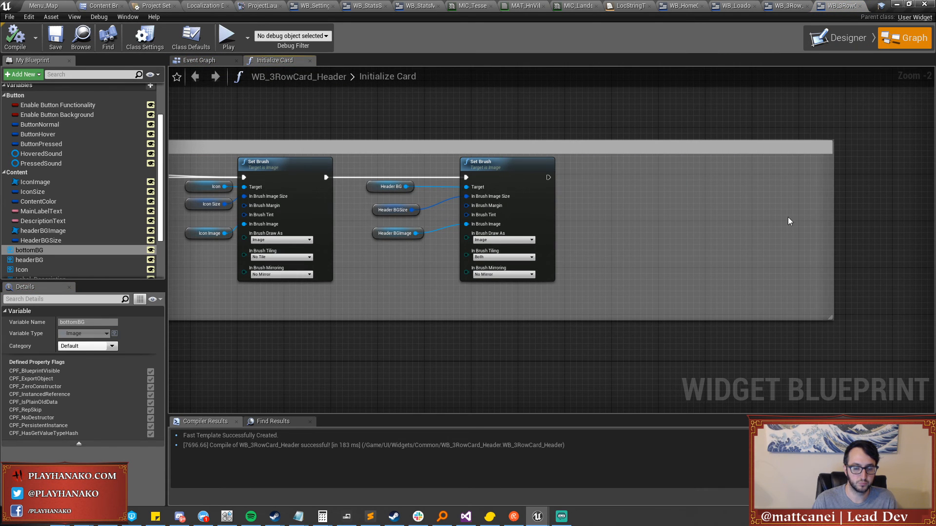
right_drag(686, 234, 563, 240)
scroll(563, 240, up, 1)
Duplicate the headerBGImage variable and name the copy bottomBGImage.
click(230, 245)
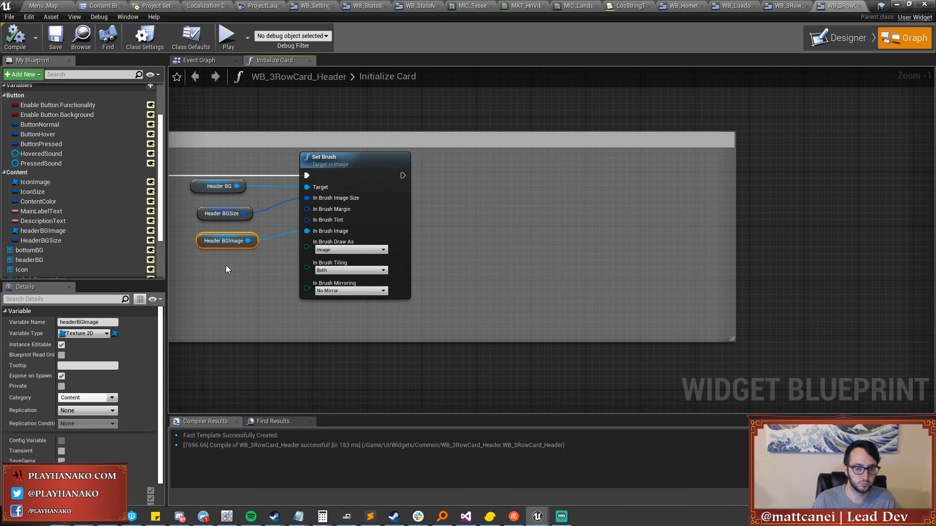
click(226, 265)
right_click(53, 230)
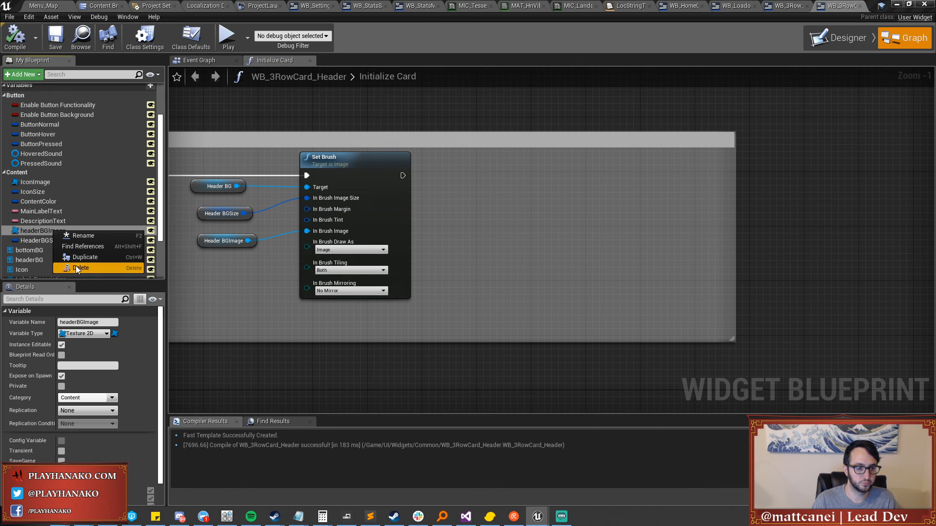
click(81, 259)
text(bottomBGIma)
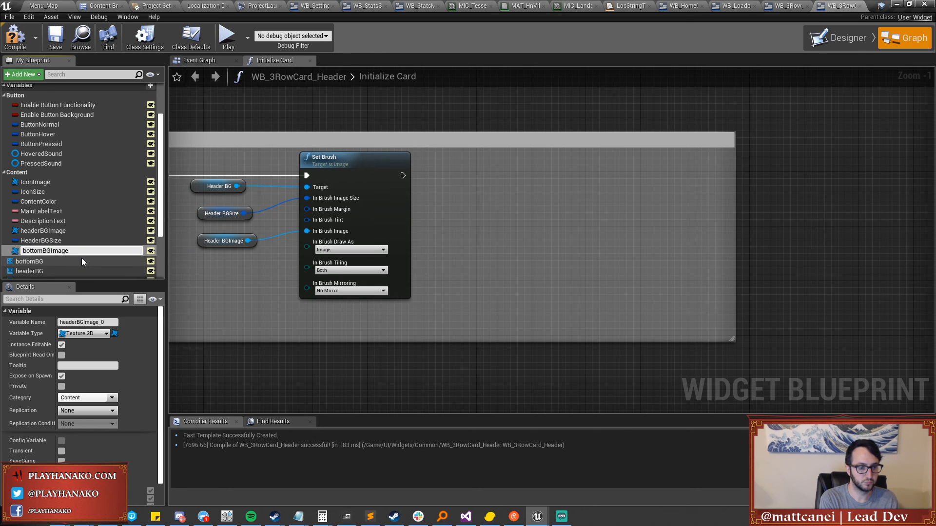
text(ge)
key(Return)
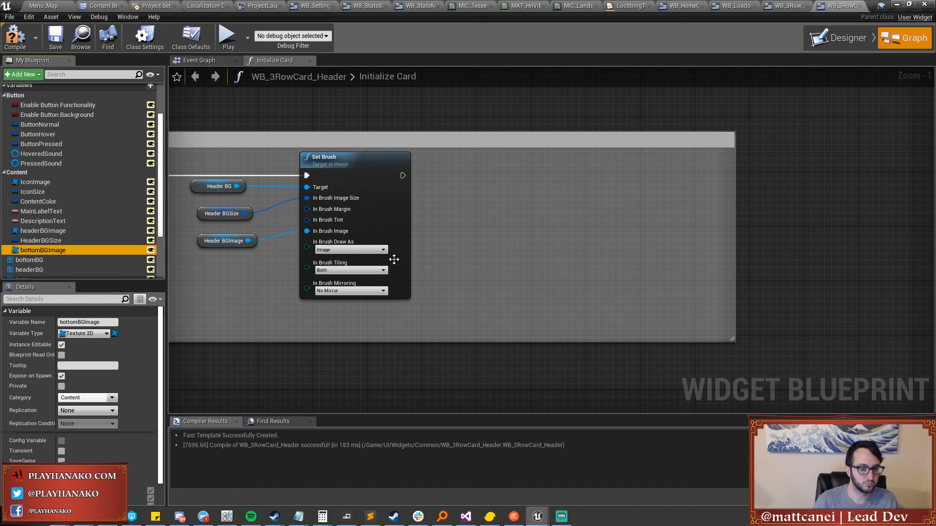
Add a copy of the Set Brush node, run it after the header's Set Brush and connect bottomBG to its Target.
click(392, 241)
key(ctrl+v)
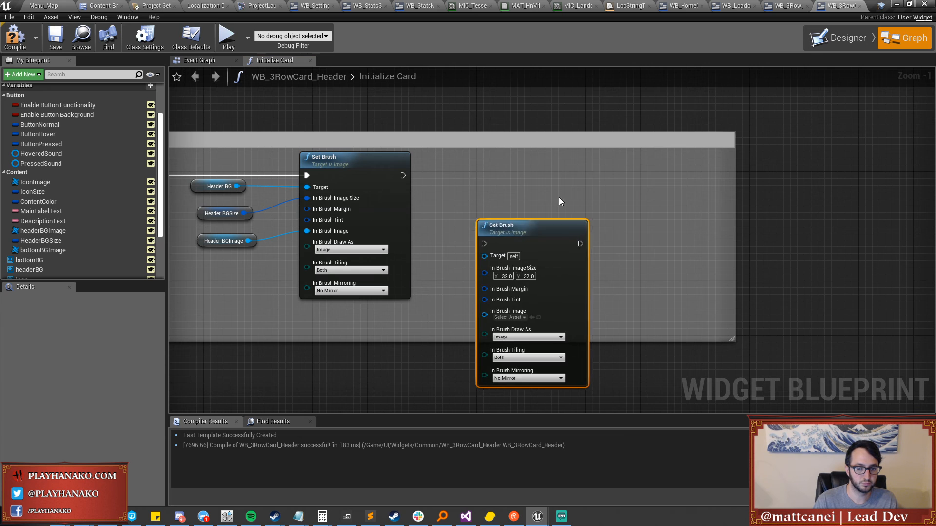
drag(522, 223, 591, 163)
mouse_move(401, 178)
mouse_down()
mouse_move(525, 171)
mouse_move(545, 181)
mouse_up()
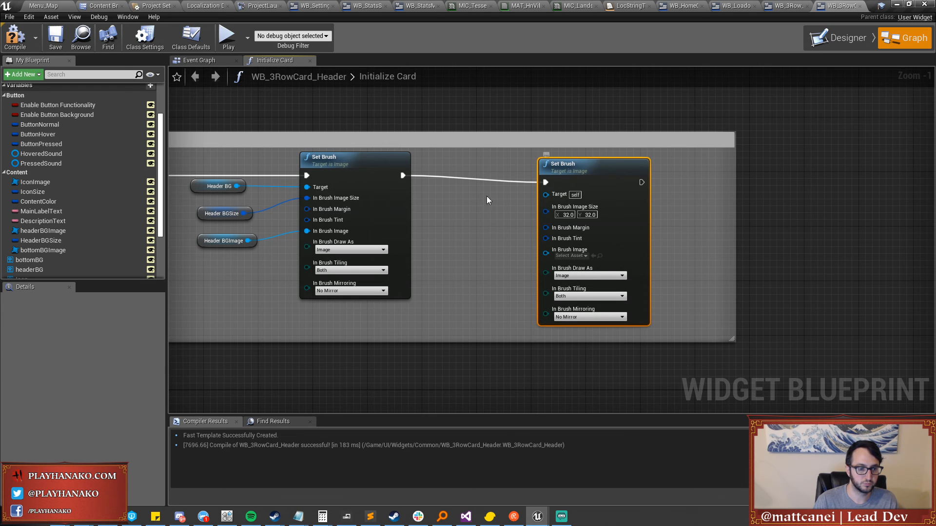
scroll(98, 249, down, 1)
mouse_move(34, 245)
mouse_down()
mouse_move(202, 247)
mouse_move(482, 188)
mouse_move(470, 193)
mouse_move(545, 194)
mouse_up()
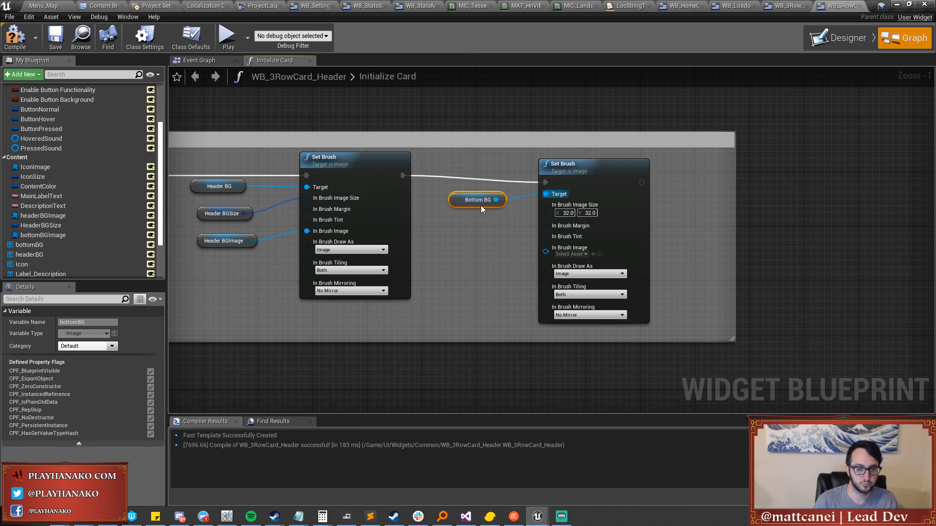
key(ctrl+w)
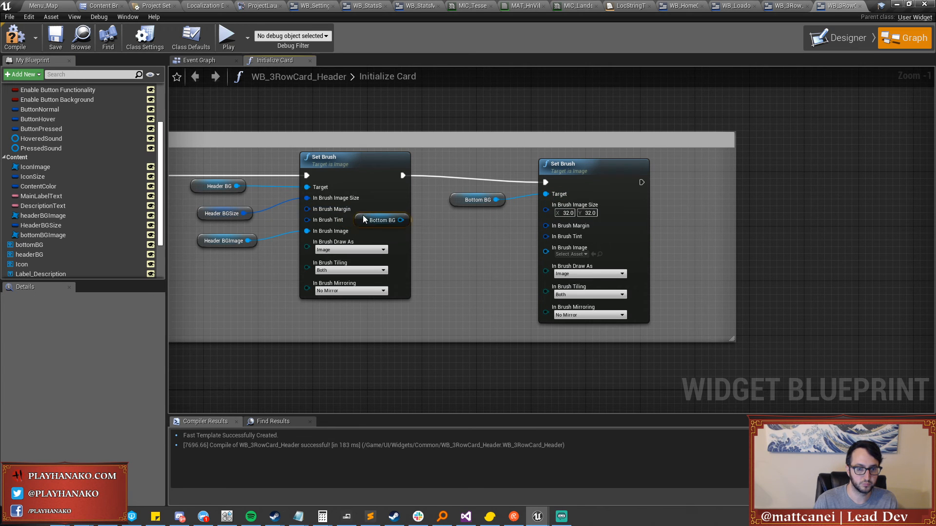
drag(362, 216, 428, 223)
right_drag(293, 239, 444, 233)
scroll(441, 234, down, 2)
key(Delete)
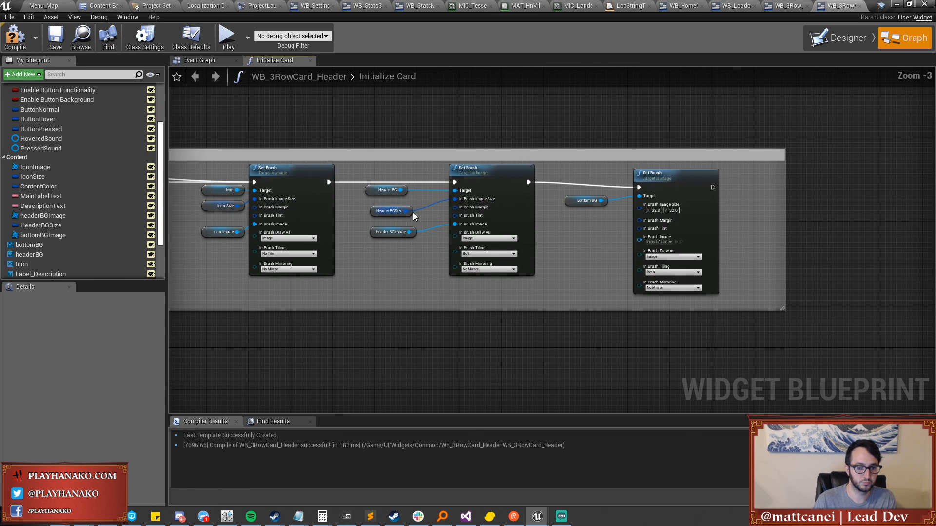
Duplicate the Header BGSize node and connect the copy to the new Set Brush node's In Brush Image Size input.
click(388, 212)
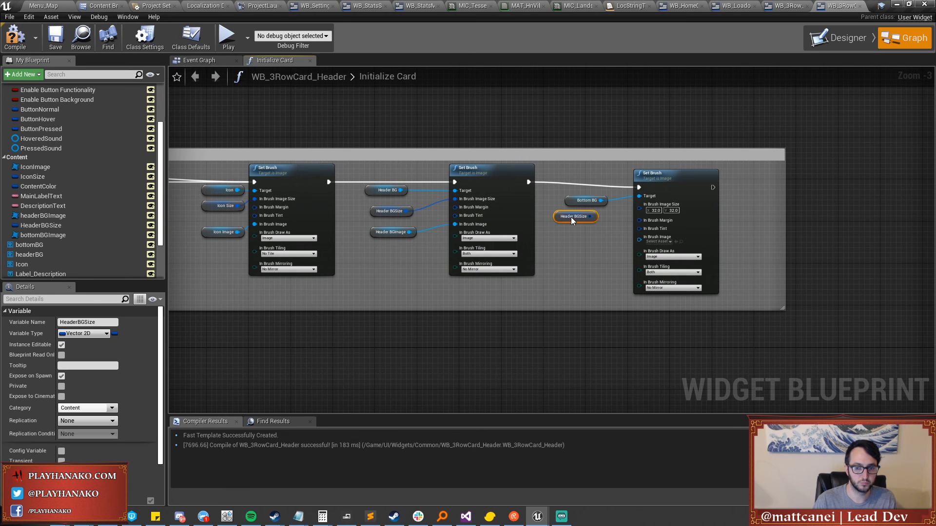
drag(585, 216, 639, 208)
scroll(677, 267, up, 2)
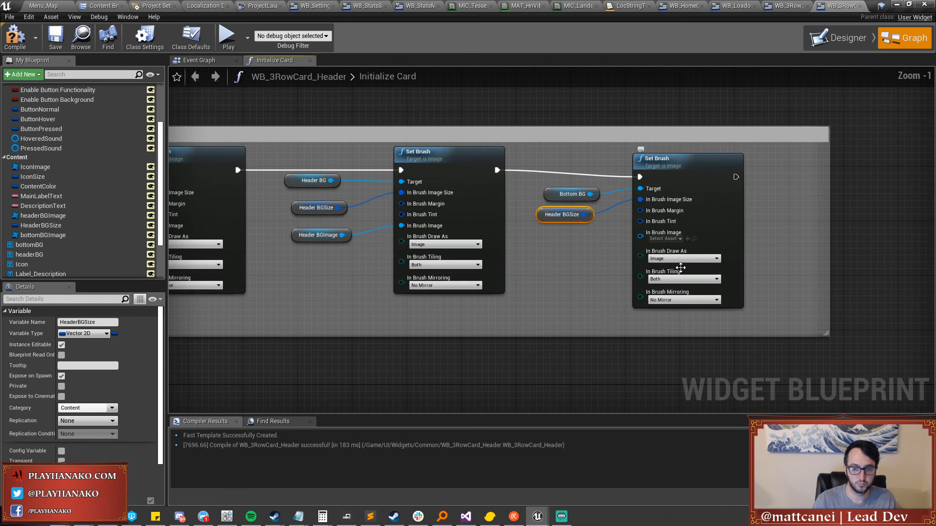
Place the bottomBGImage variable in the graph and connect it to the bottom background Set Brush node's In Brush Image input.
right_drag(674, 282, 643, 276)
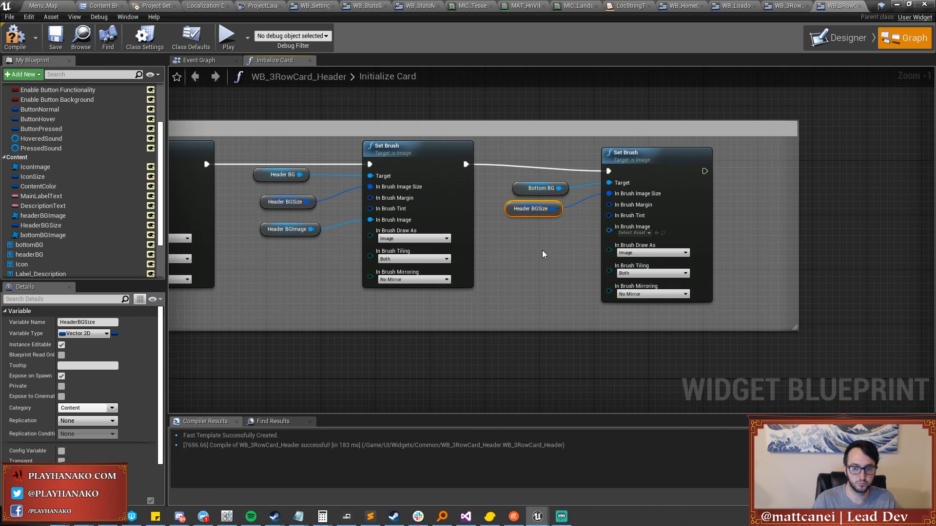
click(542, 250)
mouse_move(43, 235)
ctrl+mouse_down()
mouse_move(446, 244)
mouse_move(616, 230)
mouse_move(515, 267)
ctrl+mouse_up()
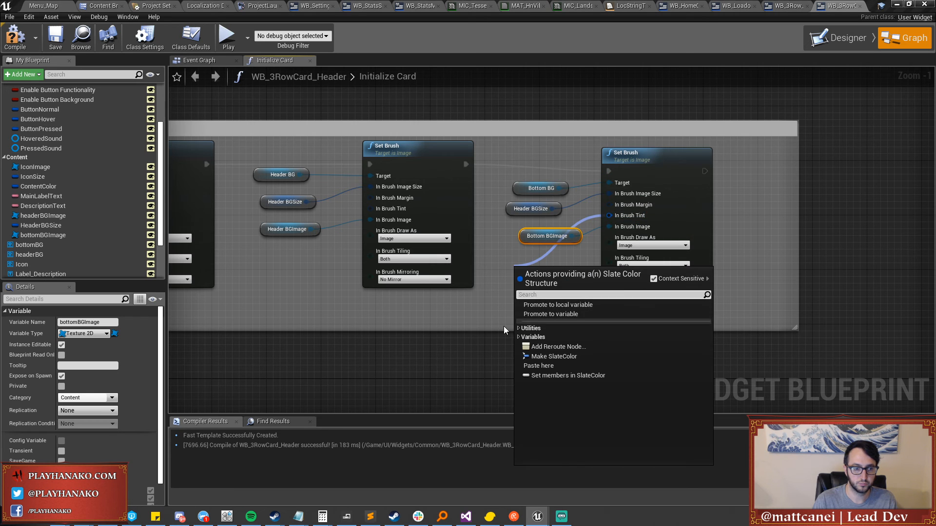
Promote the bottom background Set Brush's In Brush Tint input to a variable, put it in the Content category and name it BottomBGColor.
click(49, 189)
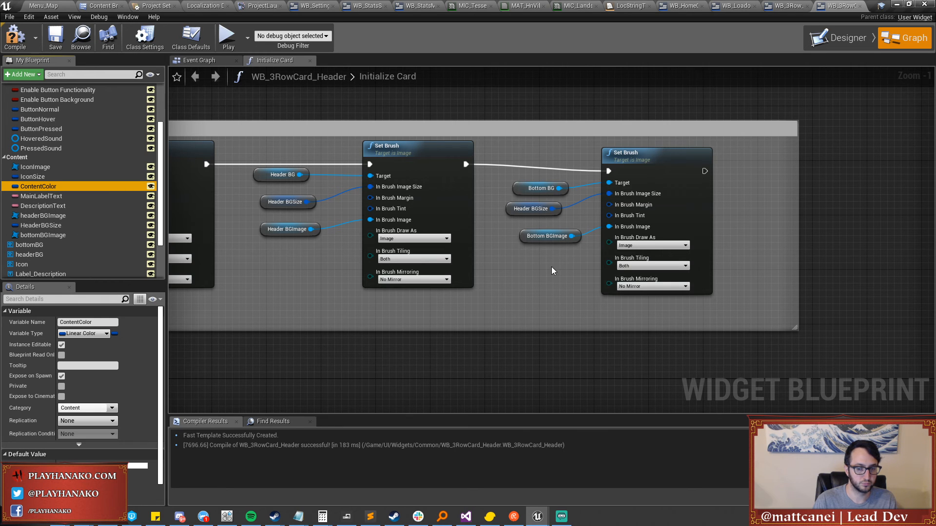
drag(616, 217, 518, 261)
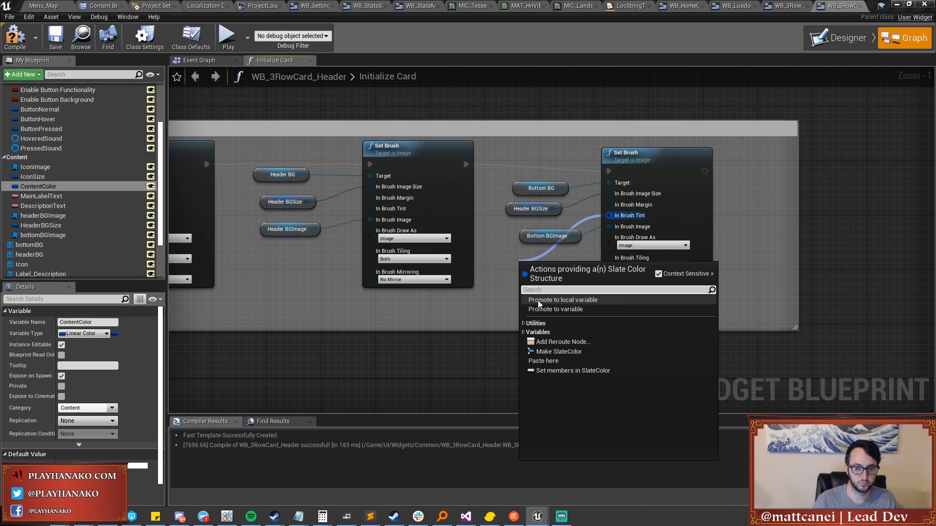
click(541, 312)
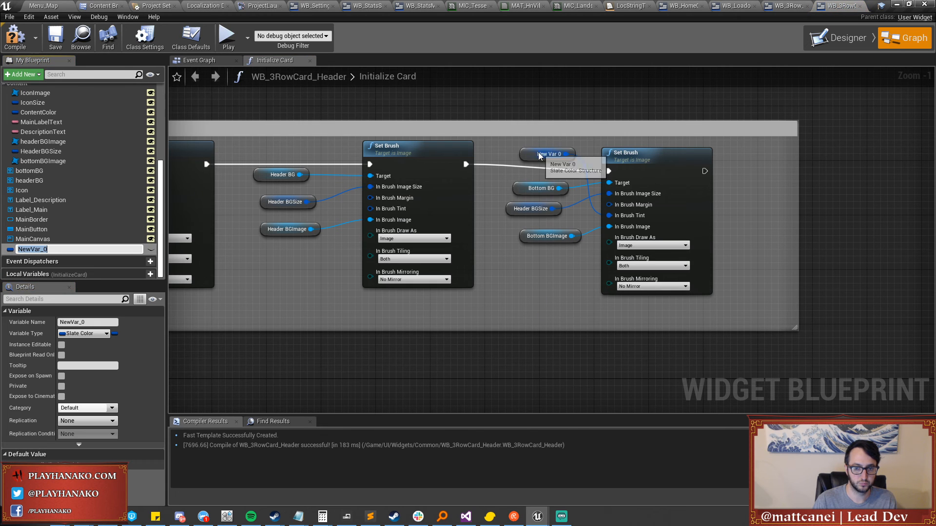
drag(72, 249, 19, 117)
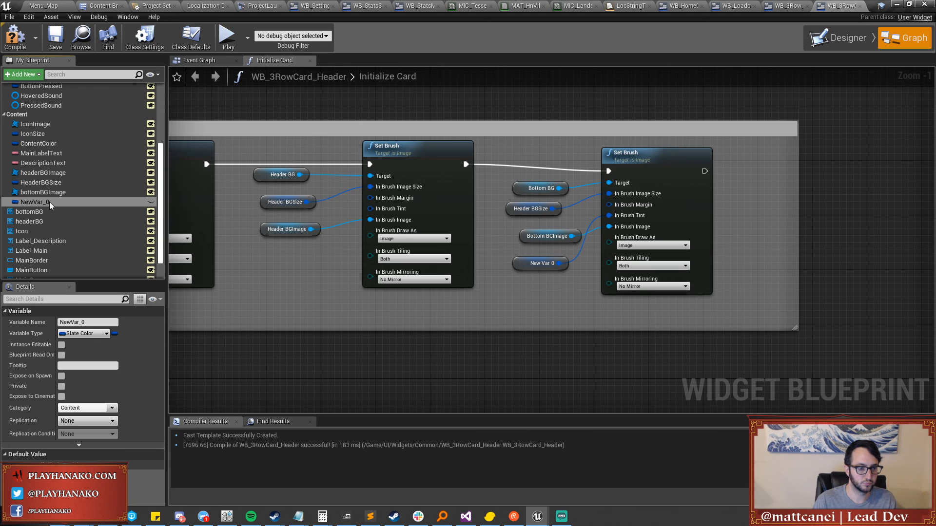
click(88, 323)
click(88, 323)
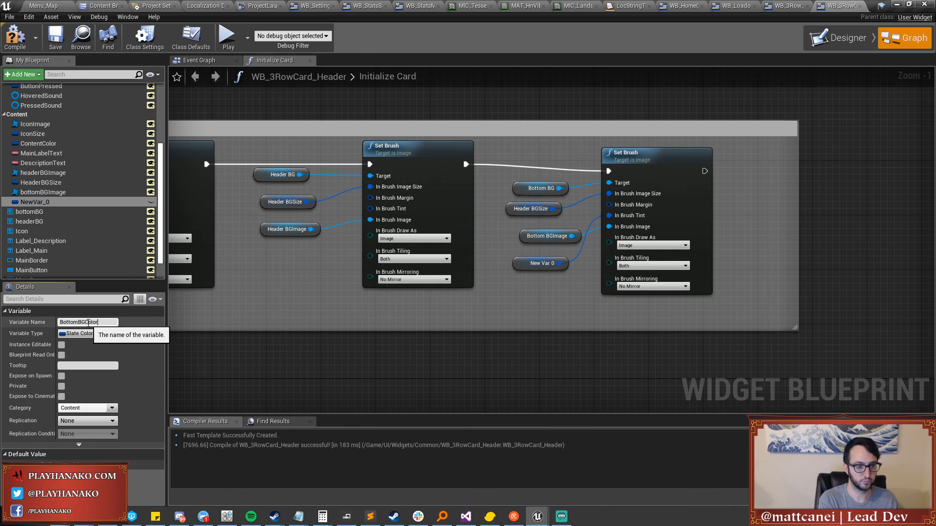
key(Return)
Make the BottomBGColor variable instance editable and exposed on spawn, and select its node beside the Set Brush.
click(61, 376)
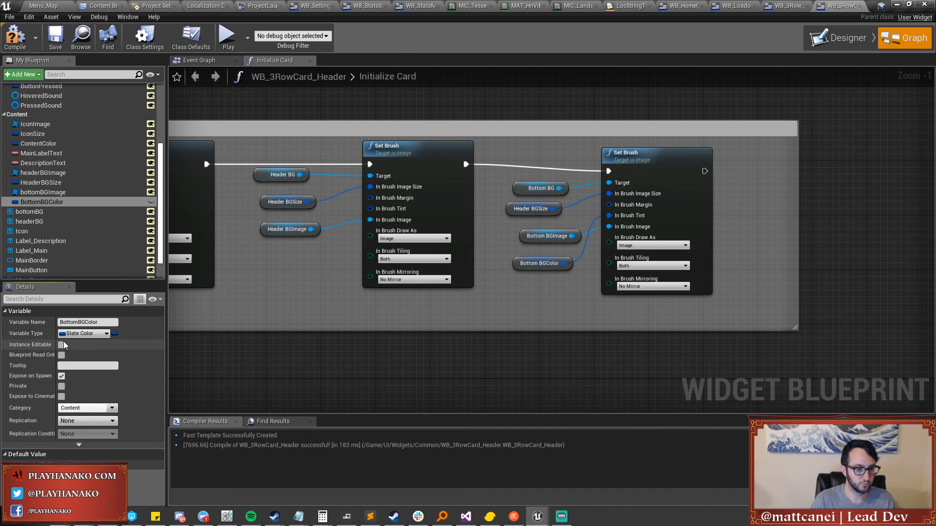
click(61, 345)
drag(41, 202, 514, 278)
click(519, 269)
click(522, 269)
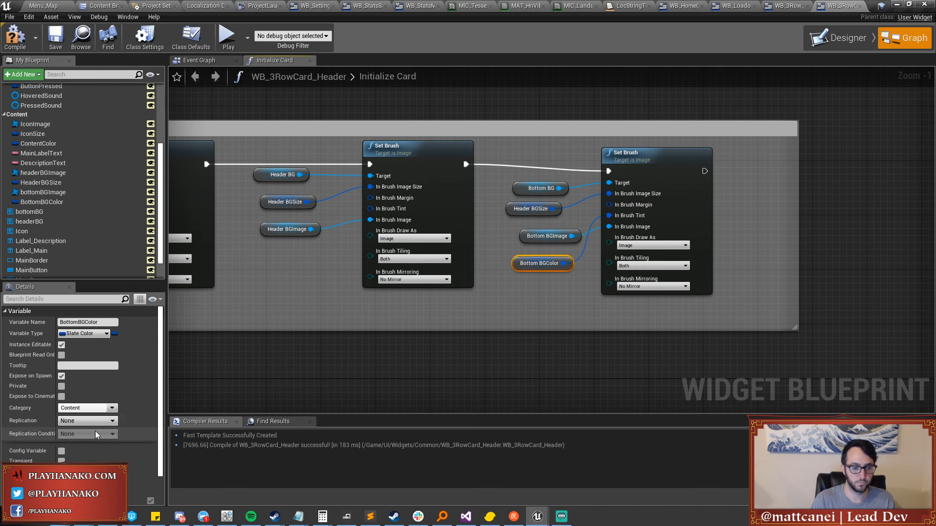
Compile the widget, give BottomBGColor a semi-transparent default color, and compile and save it again.
scroll(54, 423, down, 3)
key(F7)
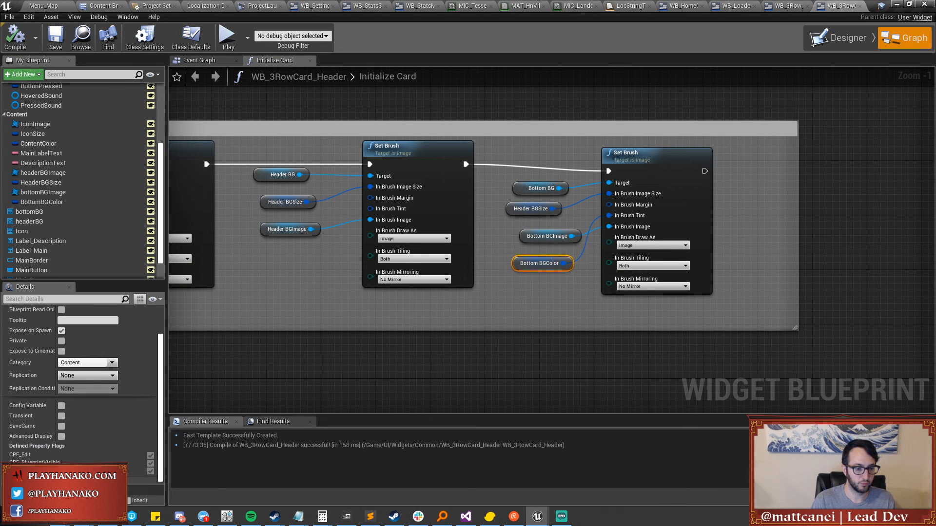
scroll(52, 443, down, 2)
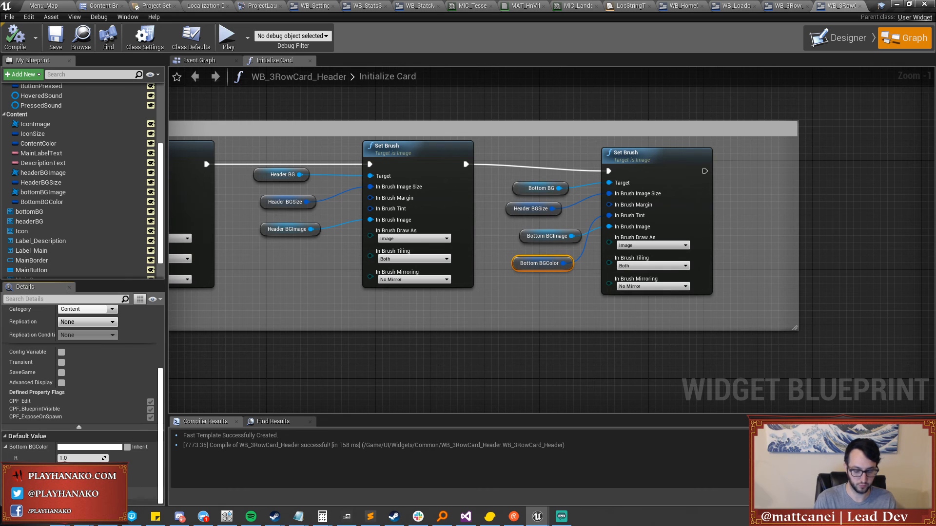
key(F7)
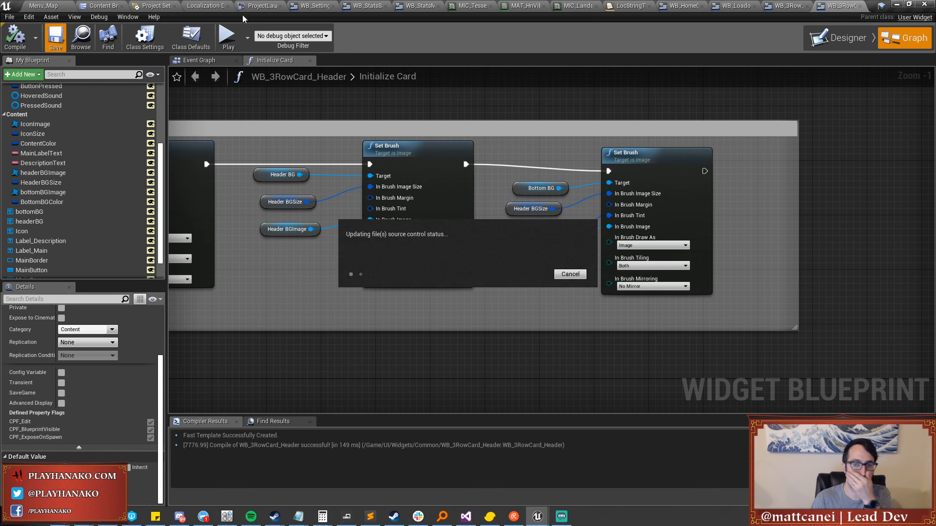
In the Designer, select the card's root widget and preview its Bottom BGColor with alpha 0 and with alpha 1.
click(838, 38)
click(592, 278)
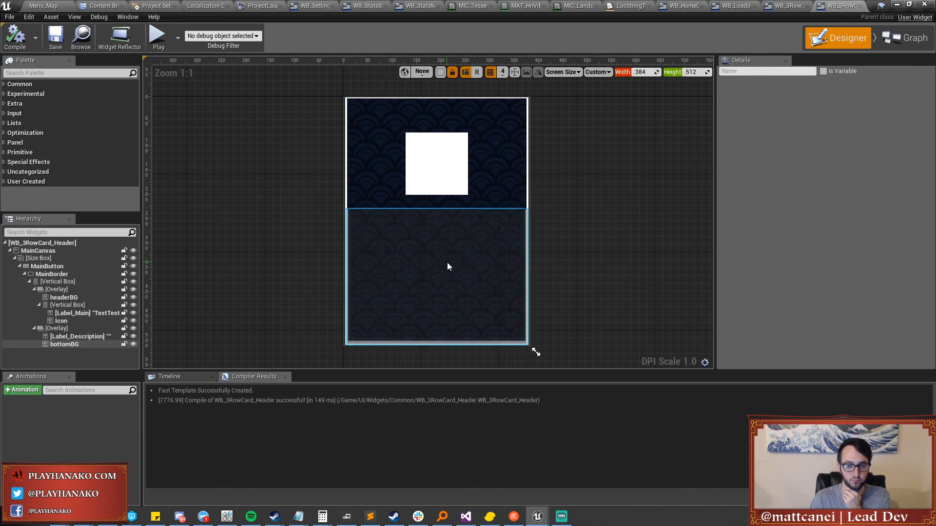
click(89, 243)
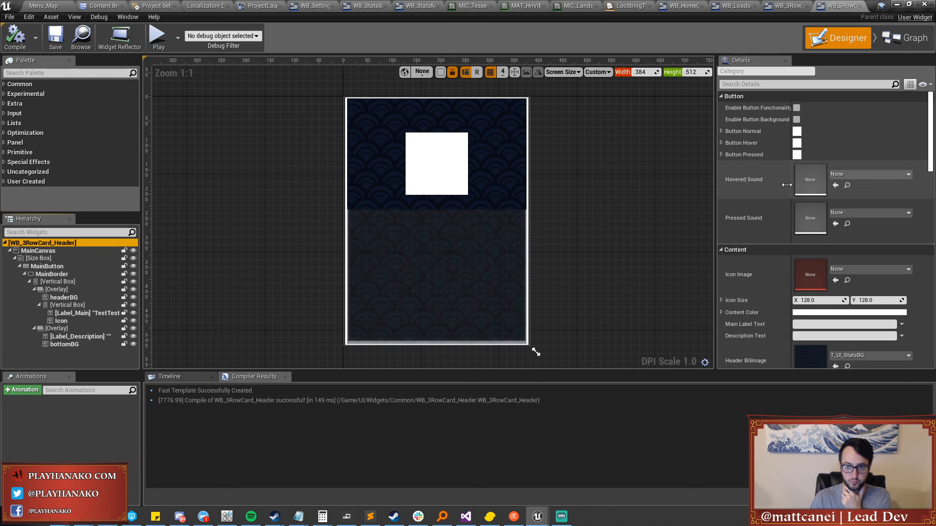
scroll(765, 195, down, 5)
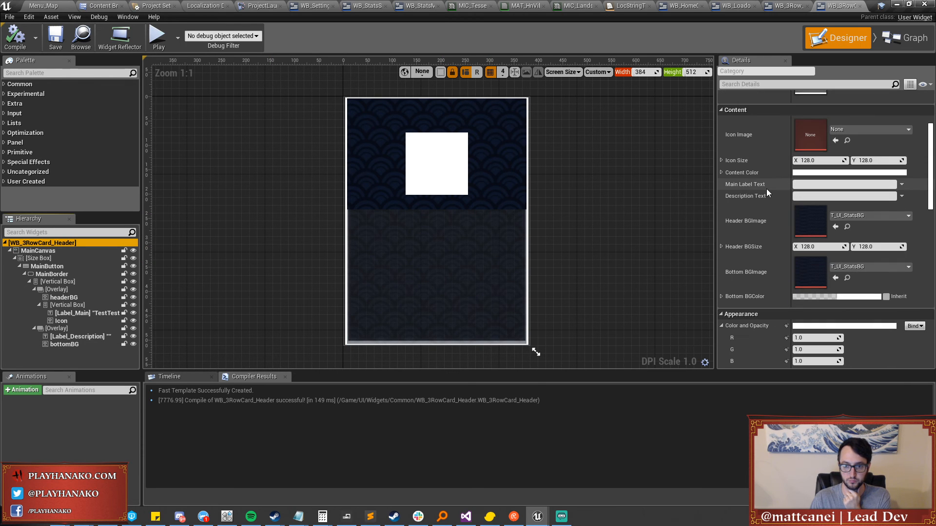
click(722, 297)
click(814, 331)
text(0)
key(Return)
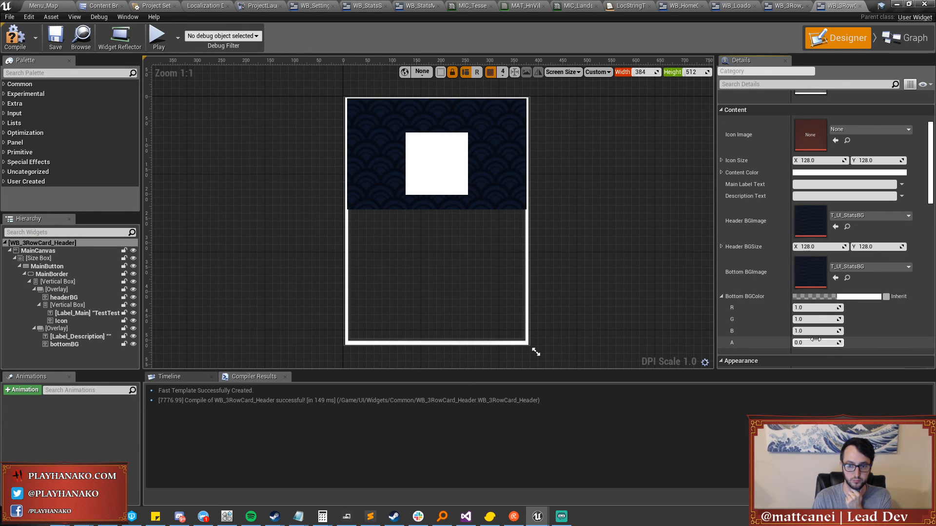
text(1)
key(Return)
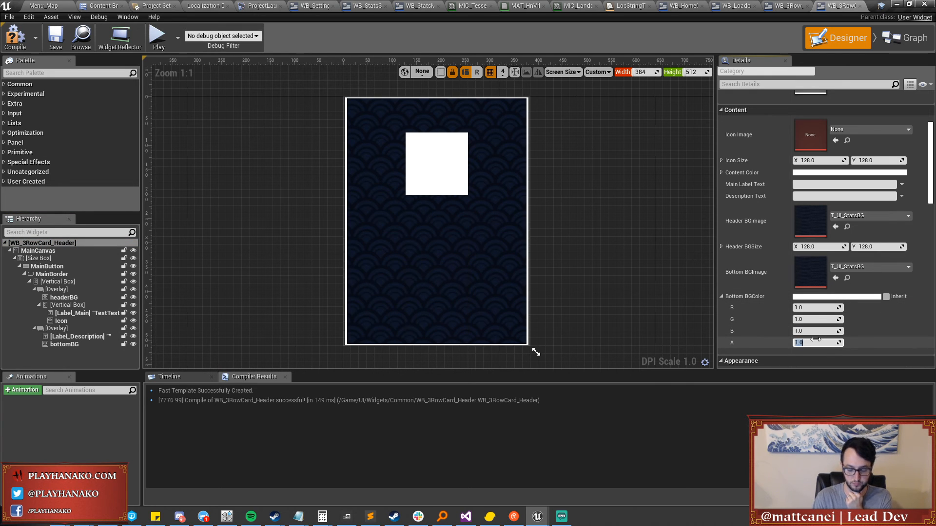
Set the root widget's Bottom BGColor alpha to 0.5, and compile and save the card widget.
text(0.5)
key(Return)
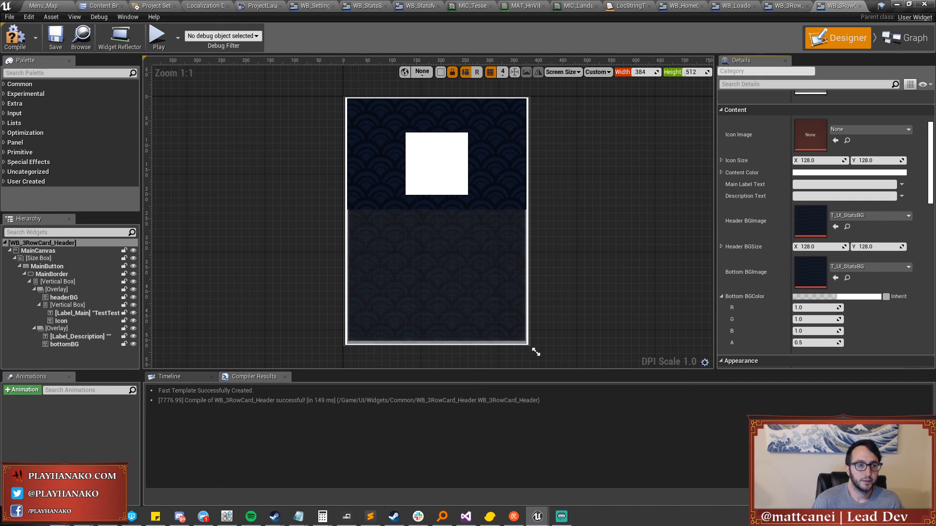
click(15, 36)
click(55, 37)
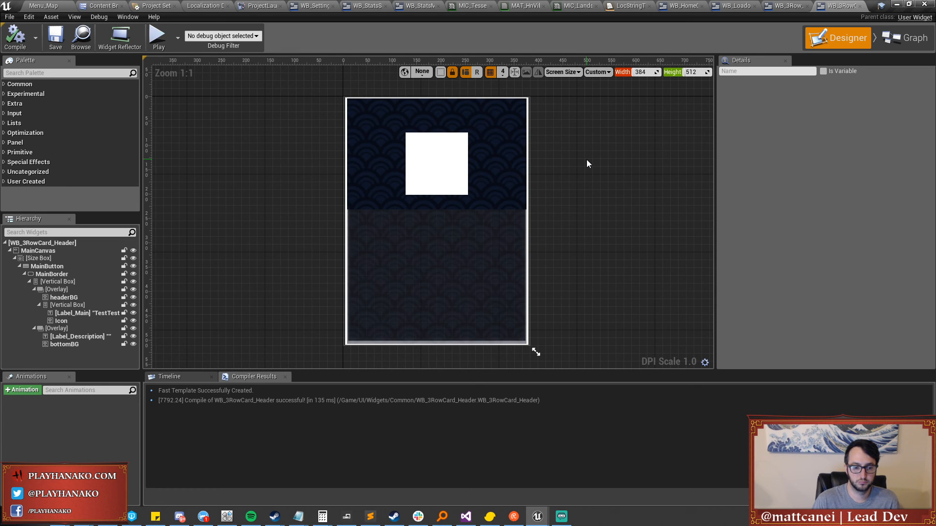
scroll(587, 163, down, 2)
right_drag(608, 161, 409, 148)
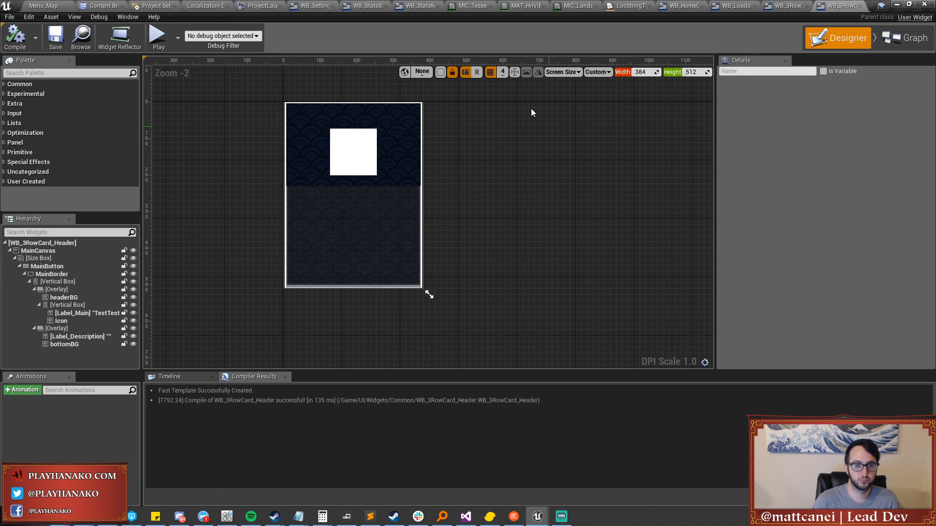
click(314, 6)
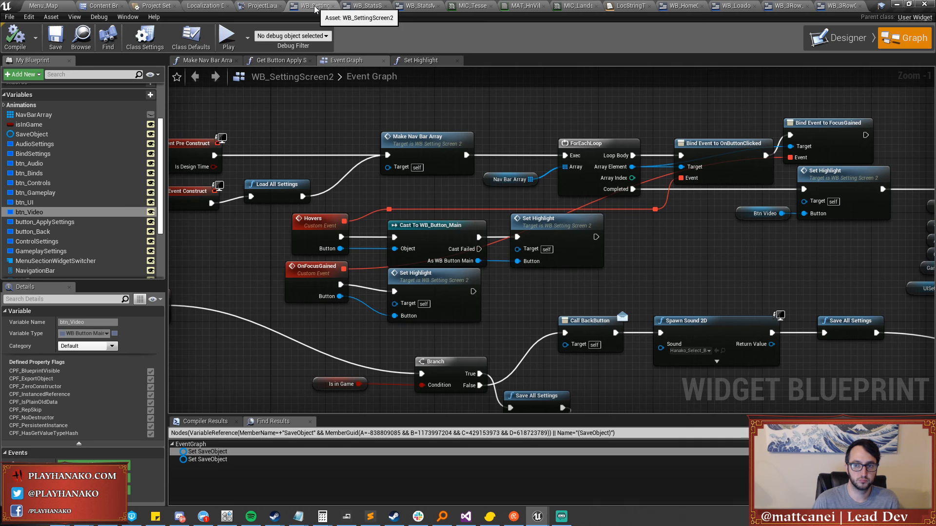
click(834, 8)
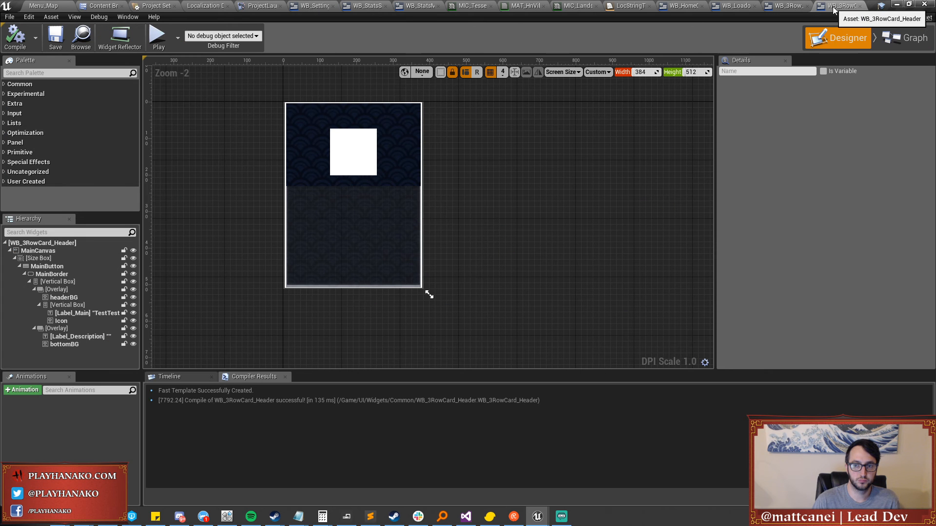
Close the WB_3RowCard_Header, WB_3Row_Card, WB_LoadoutBasicAbilities and WB_HomeGrid editors.
click(859, 7)
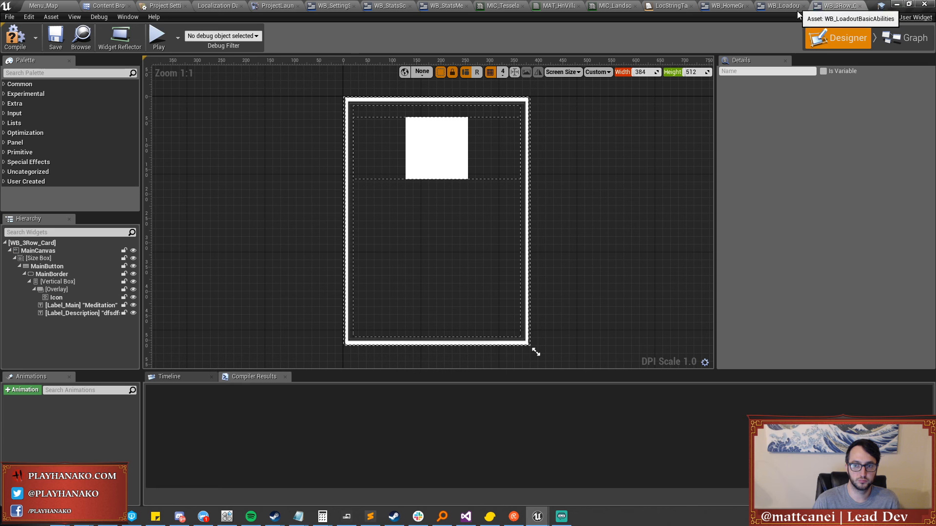
click(860, 6)
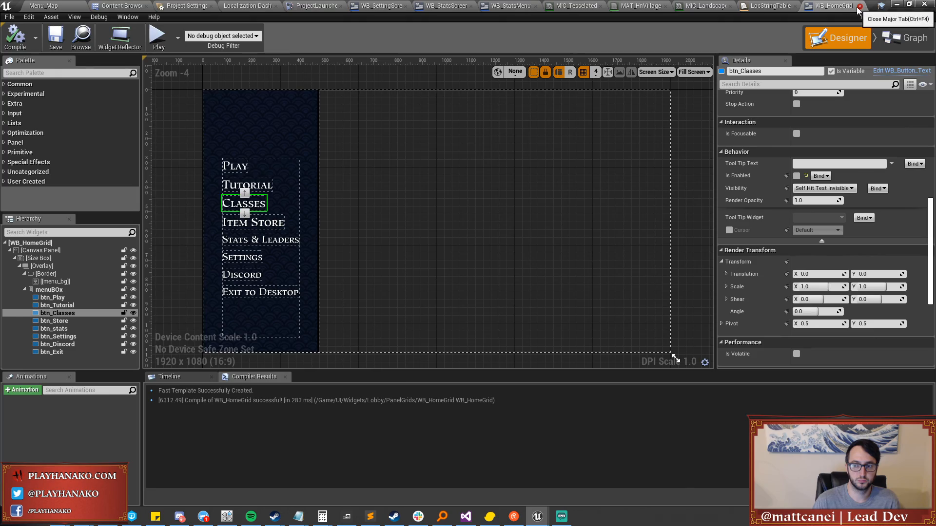
click(859, 7)
Look through the keys and source strings in LocStringTable, down to the menu panel, price and store entries.
scroll(464, 265, up, 5)
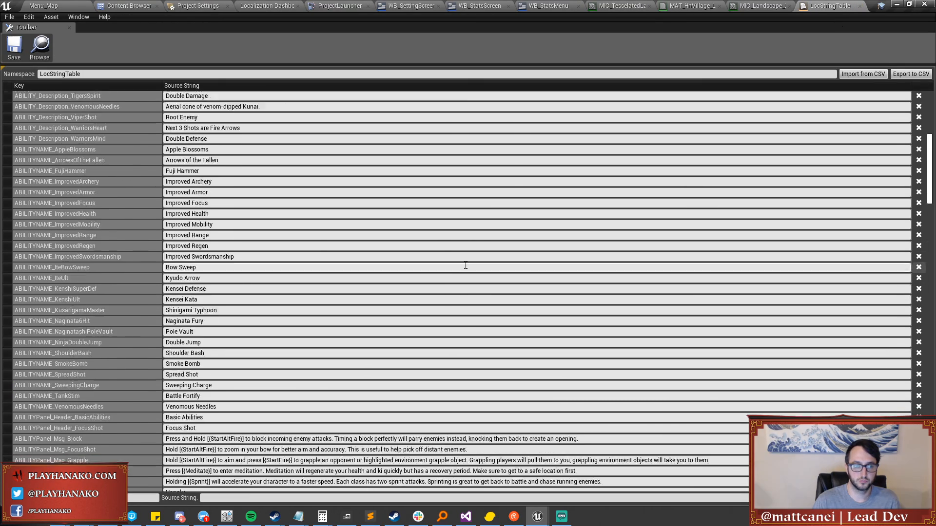
scroll(464, 265, down, 8)
scroll(469, 254, down, 20)
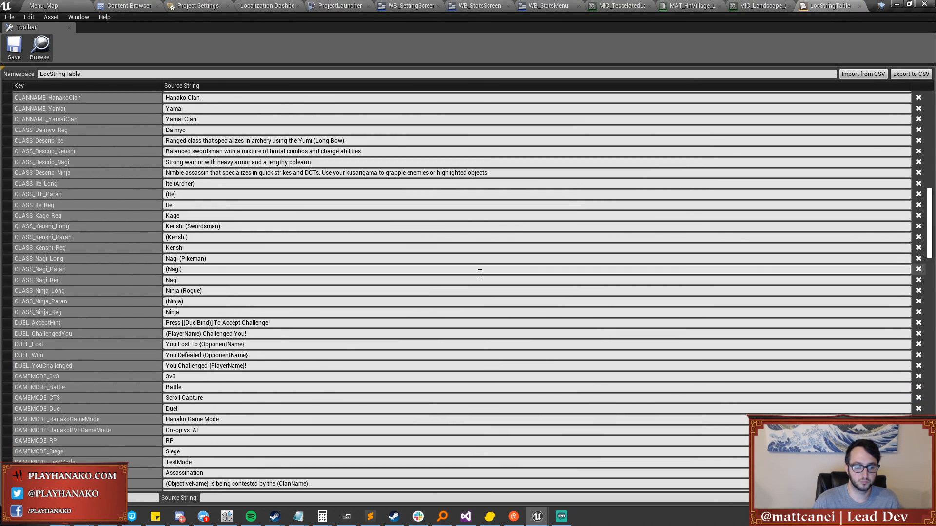
scroll(481, 271, down, 8)
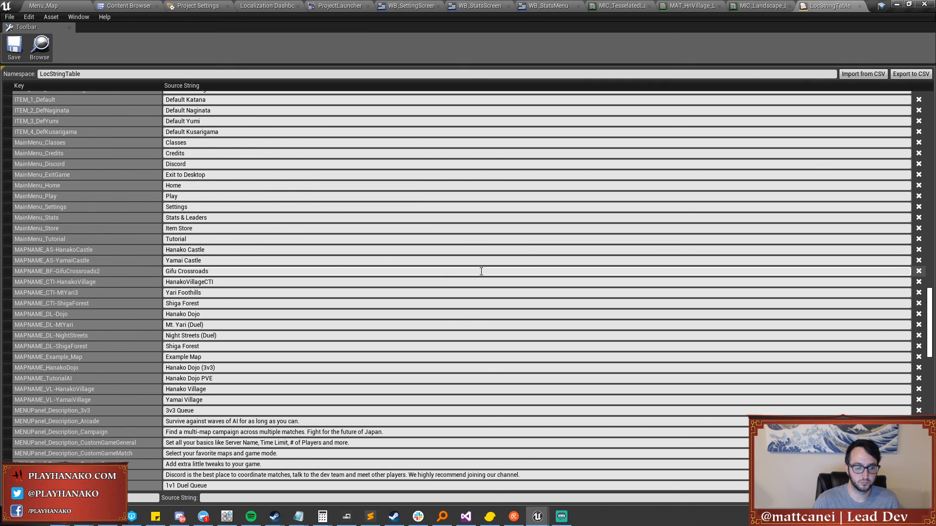
scroll(487, 255, down, 12)
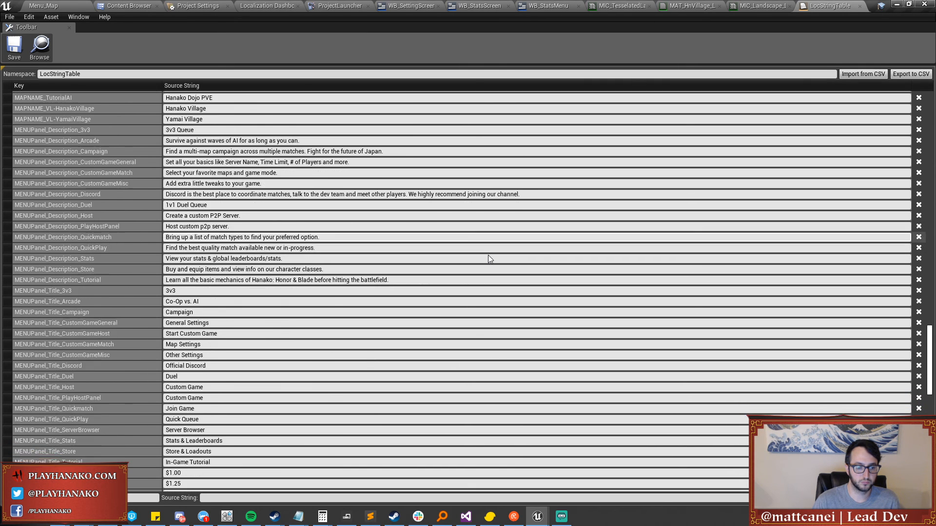
scroll(488, 255, down, 4)
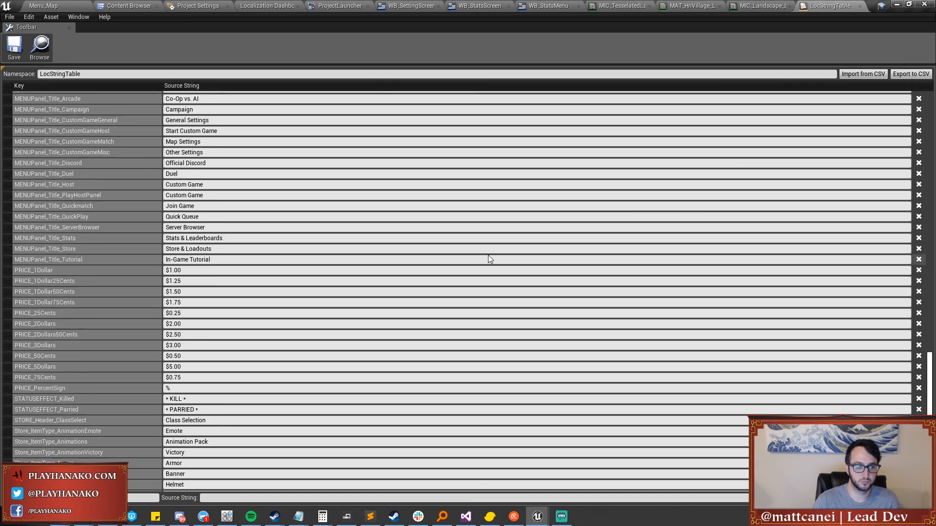
scroll(487, 255, up, 4)
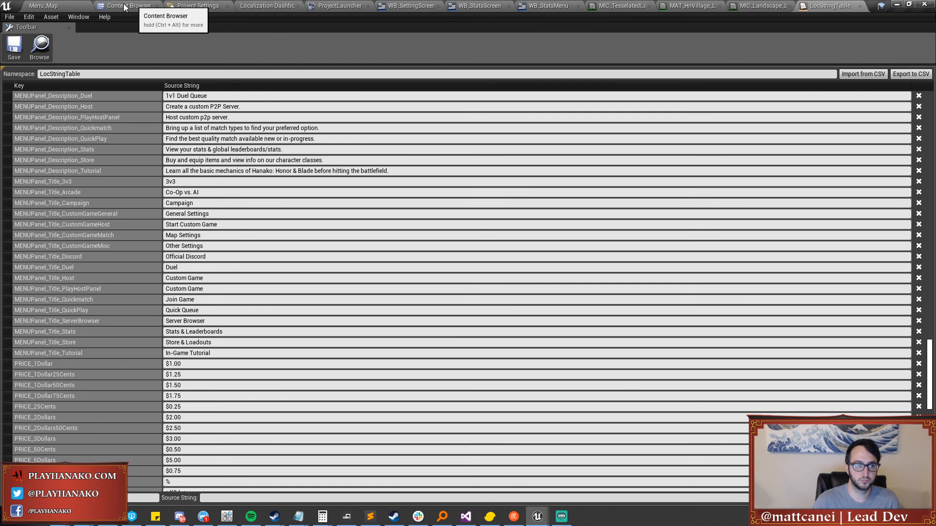
Open the WB_HomeGrid and WB_PlayGrid widgets from the Widgets/Lobby/PanelGrids folder.
click(139, 6)
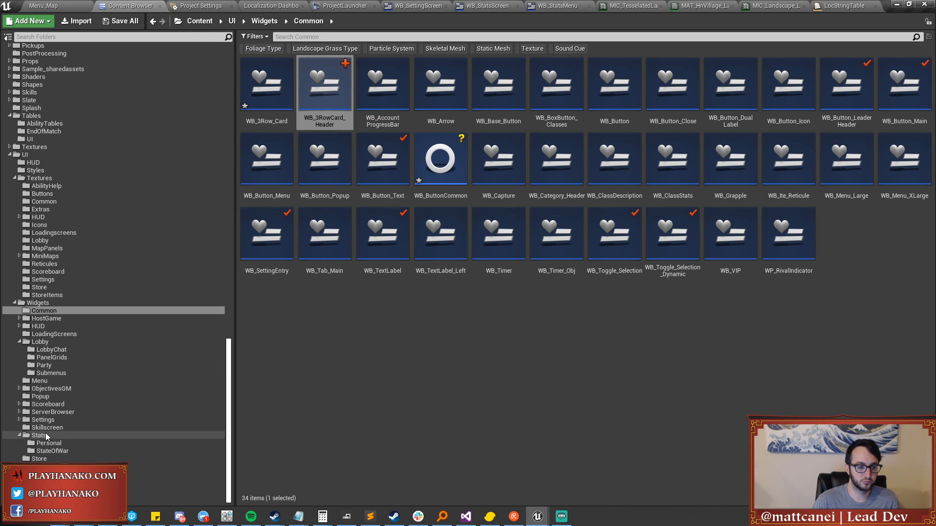
click(62, 362)
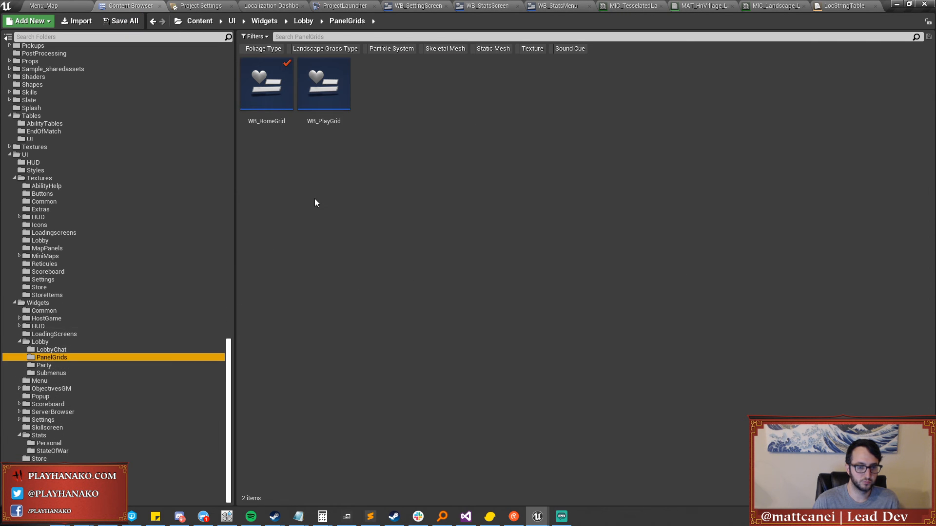
double_click(266, 85)
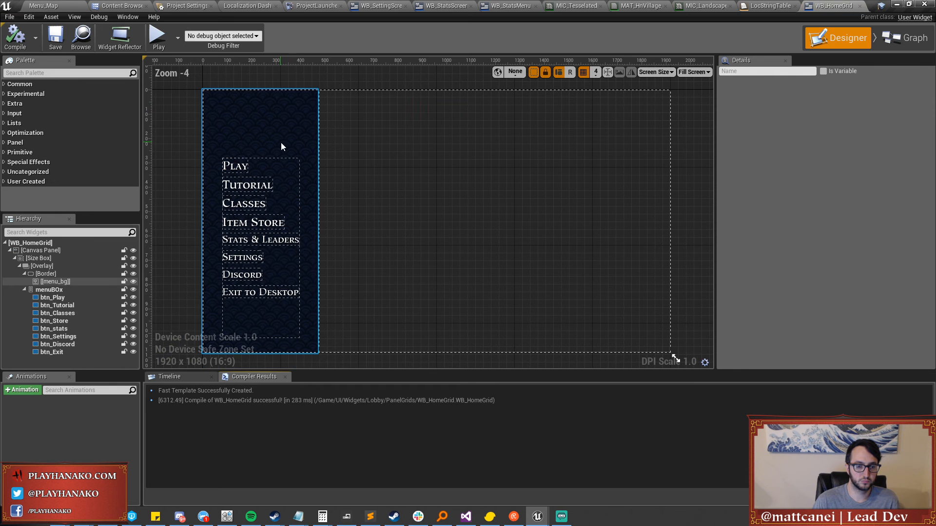
click(121, 6)
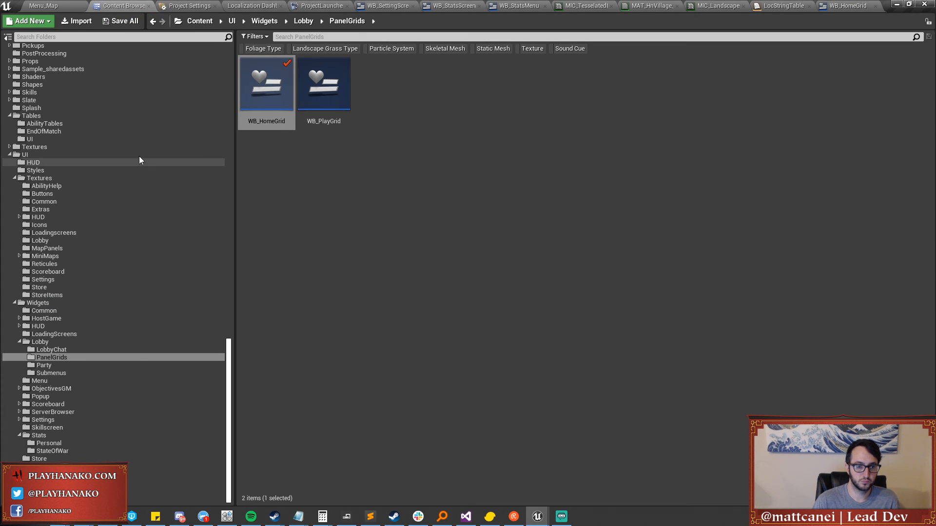
double_click(324, 85)
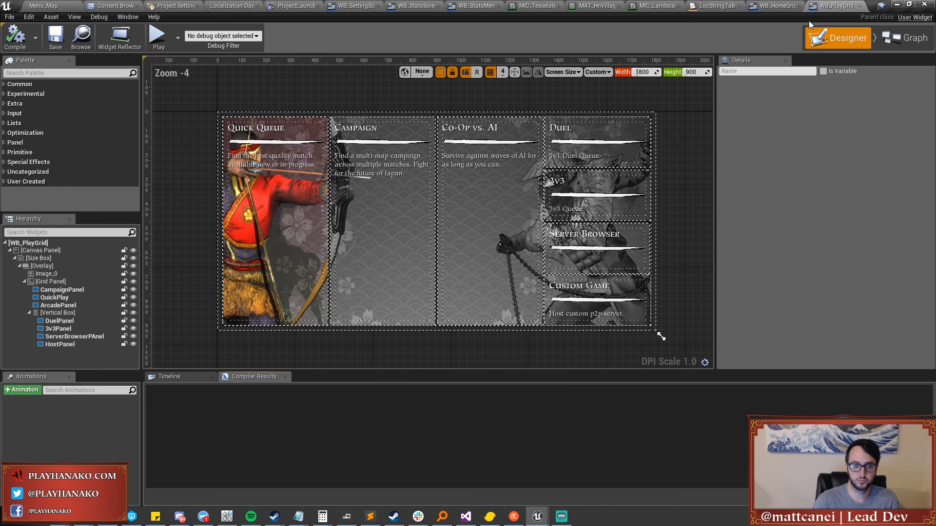
Copy the Size Box that holds the menu buttons in WB_HomeGrid.
click(754, 8)
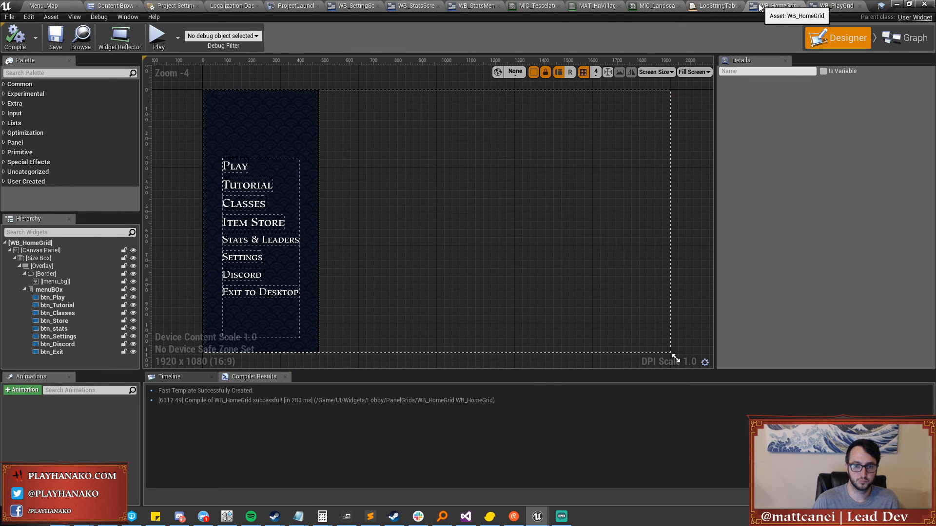
click(248, 203)
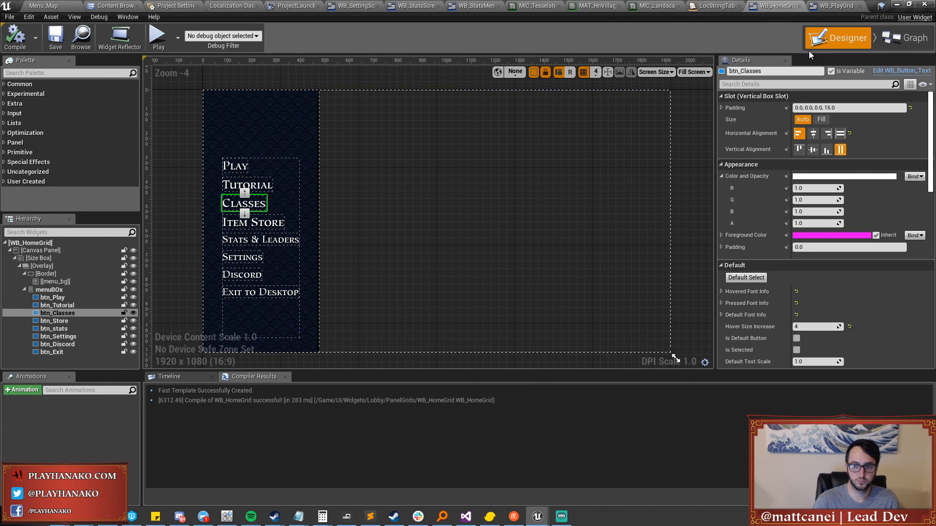
click(59, 250)
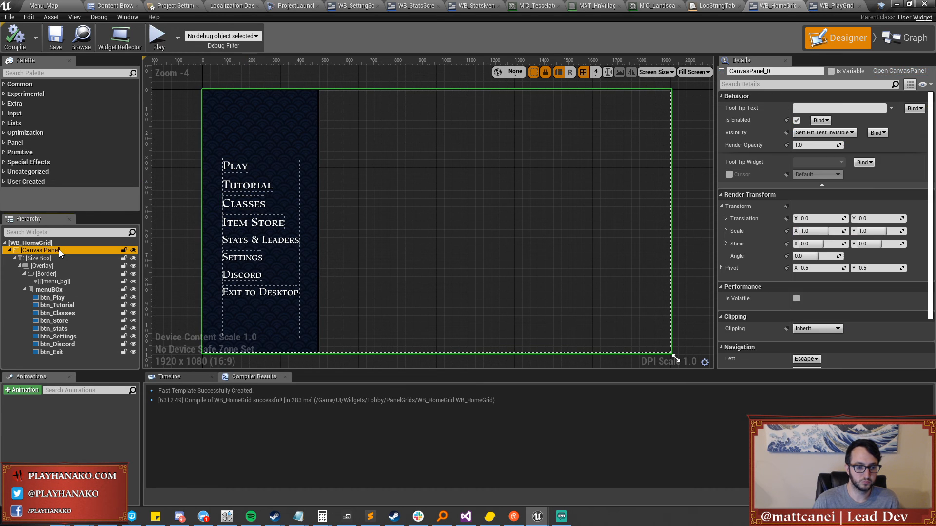
click(29, 259)
click(13, 258)
right_click(34, 263)
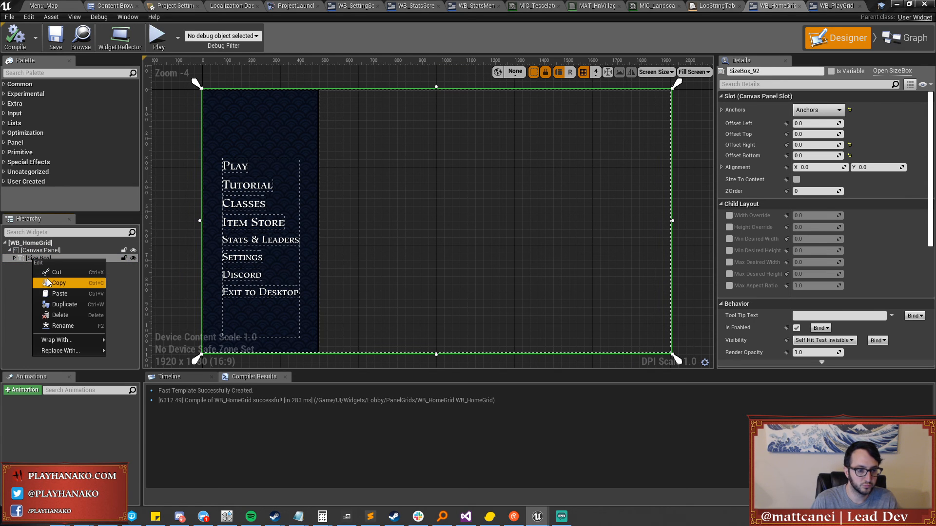
click(46, 283)
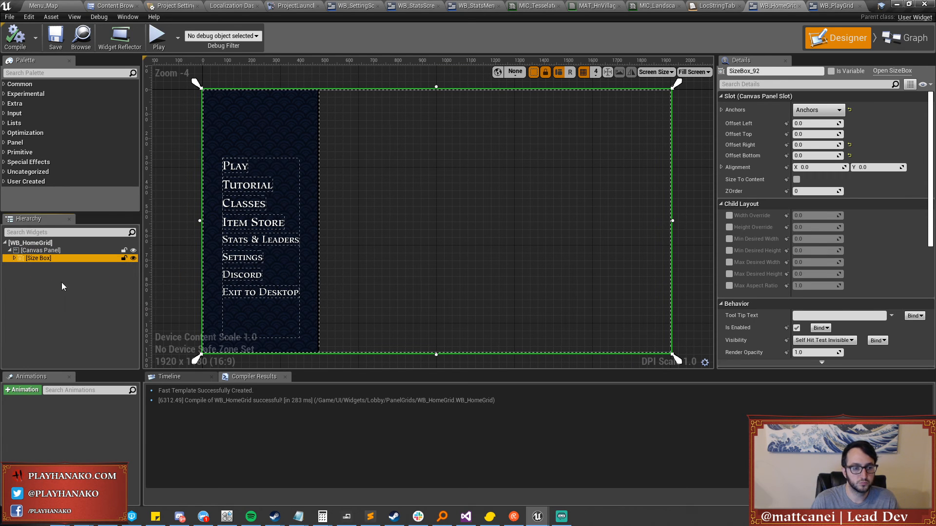
Paste the copied Size Box into the Canvas Panel of WB_PlayGrid.
click(828, 5)
click(40, 250)
click(14, 259)
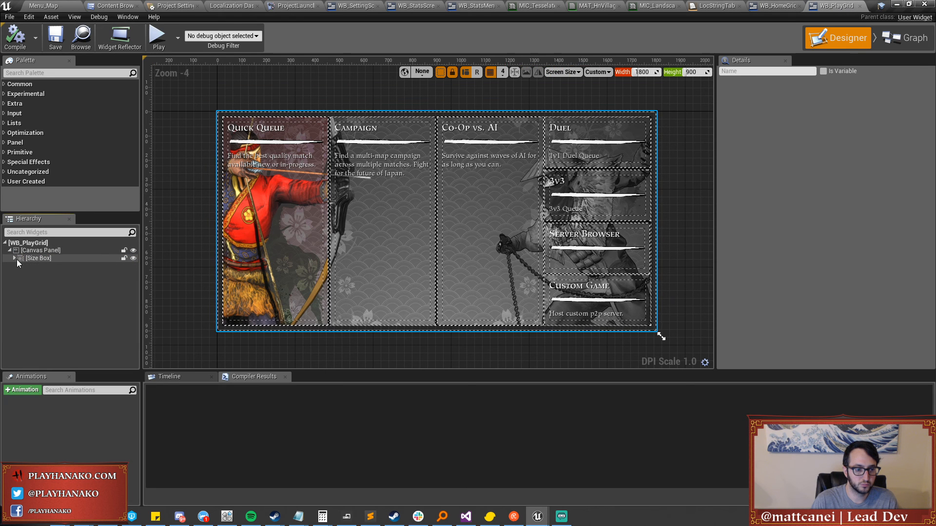
right_click(38, 251)
click(54, 285)
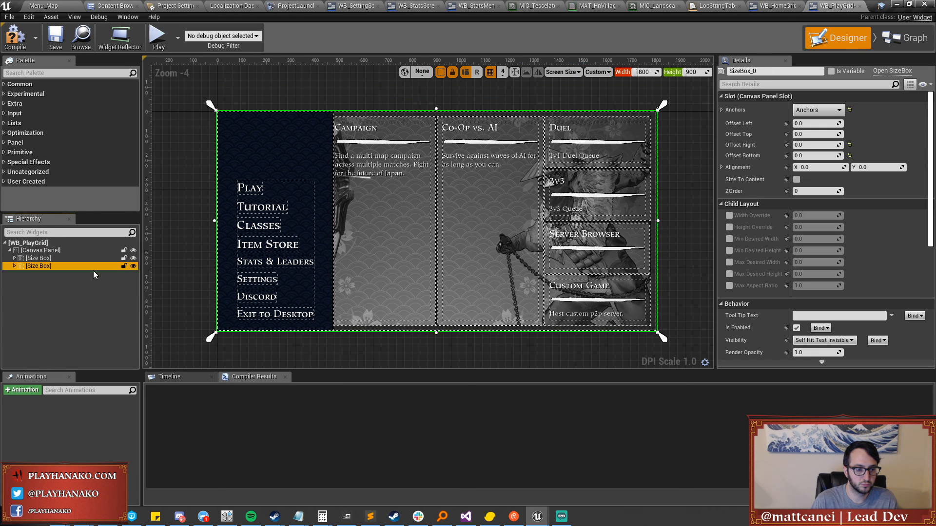
Move DuelPanel, 3v3Panel, ServerBrowserPAnel and HostPanel out of the Vertical Box and directly into the Grid Panel.
click(133, 265)
click(134, 259)
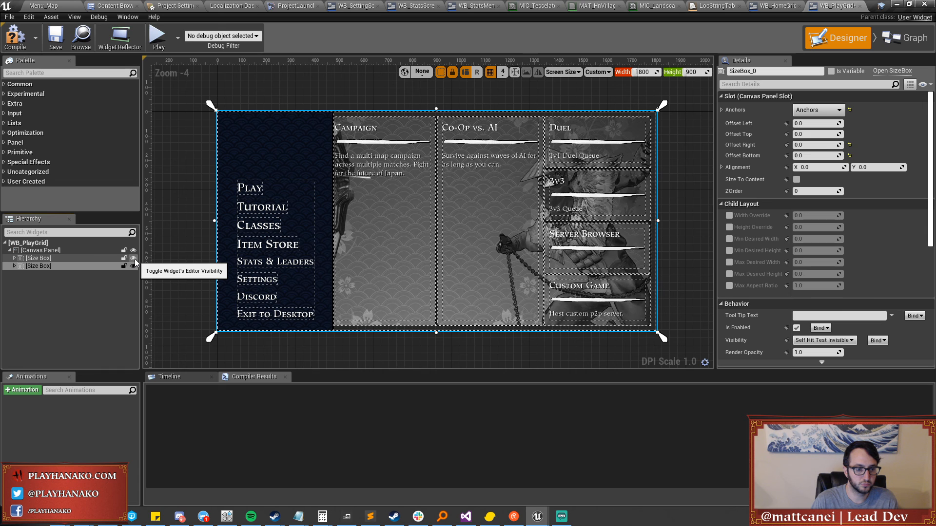
click(14, 258)
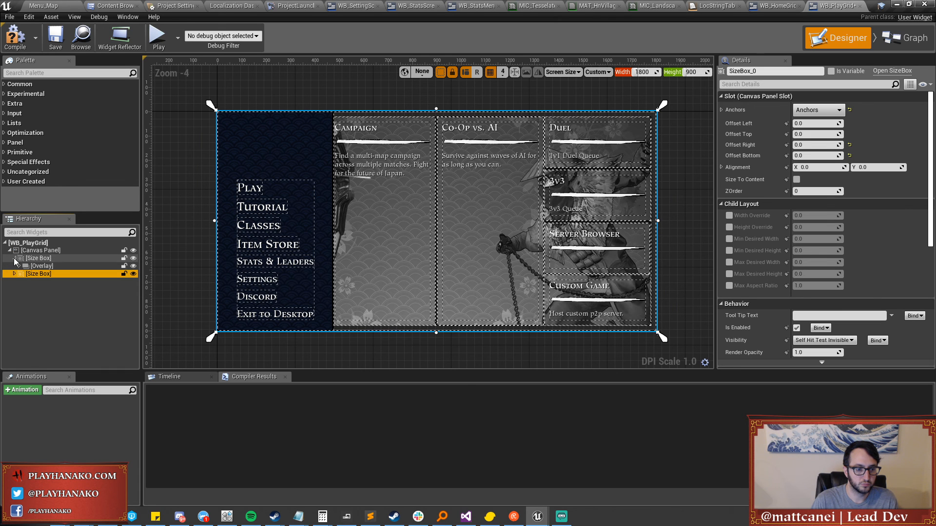
click(20, 266)
click(24, 281)
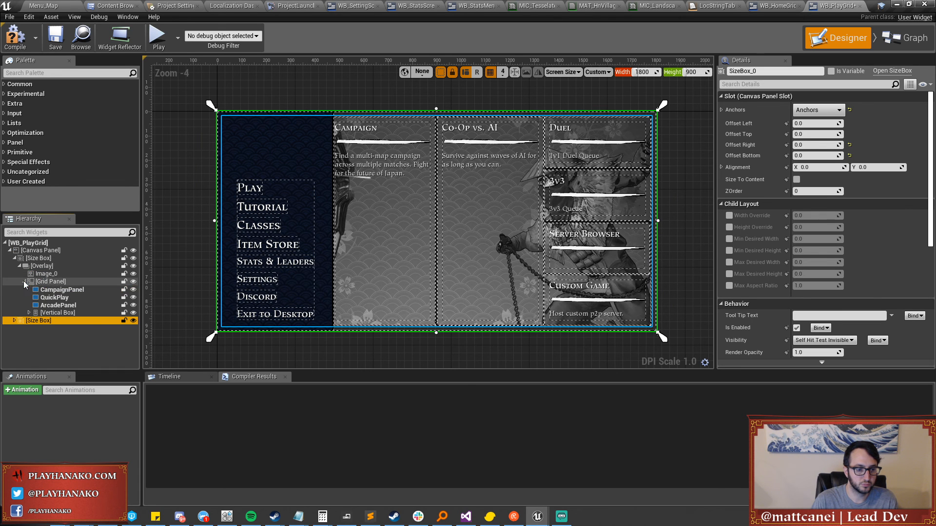
click(30, 312)
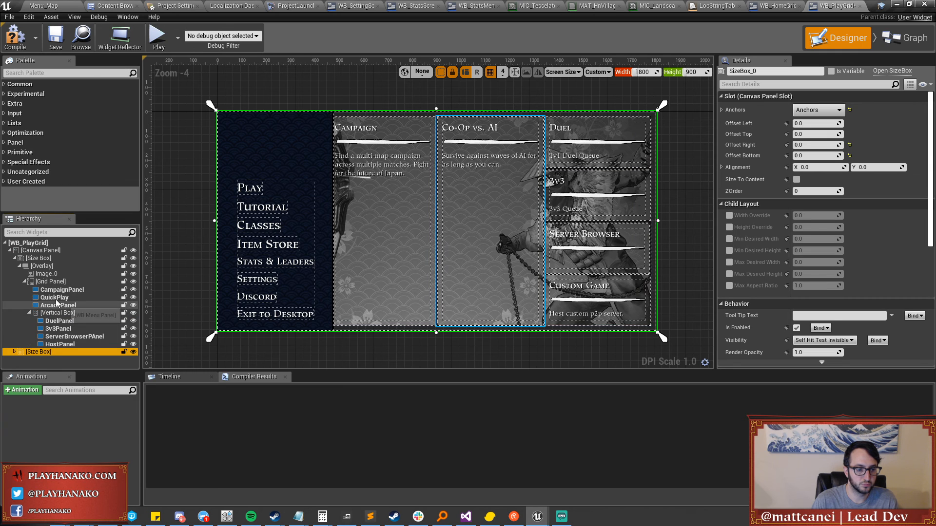
drag(59, 321, 68, 331)
key(ctrl+z)
click(61, 322)
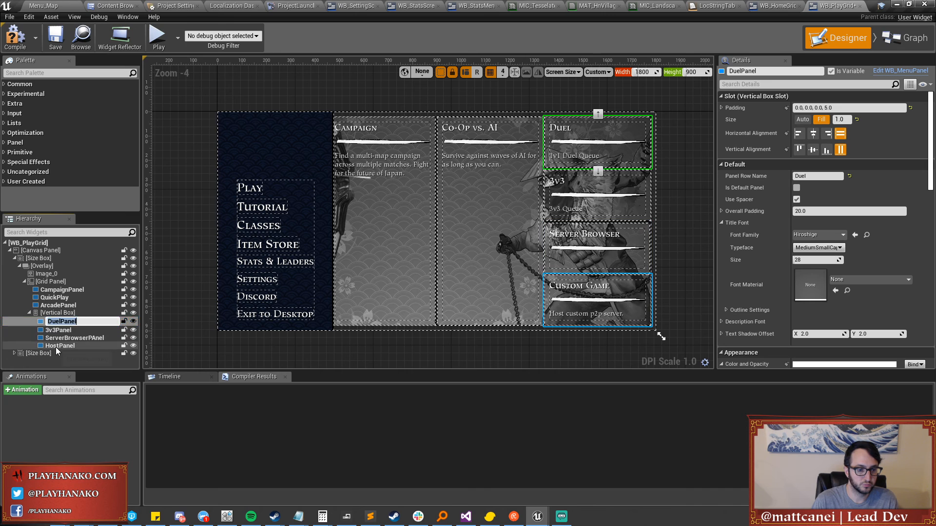
shift+click(57, 346)
shift+click(55, 322)
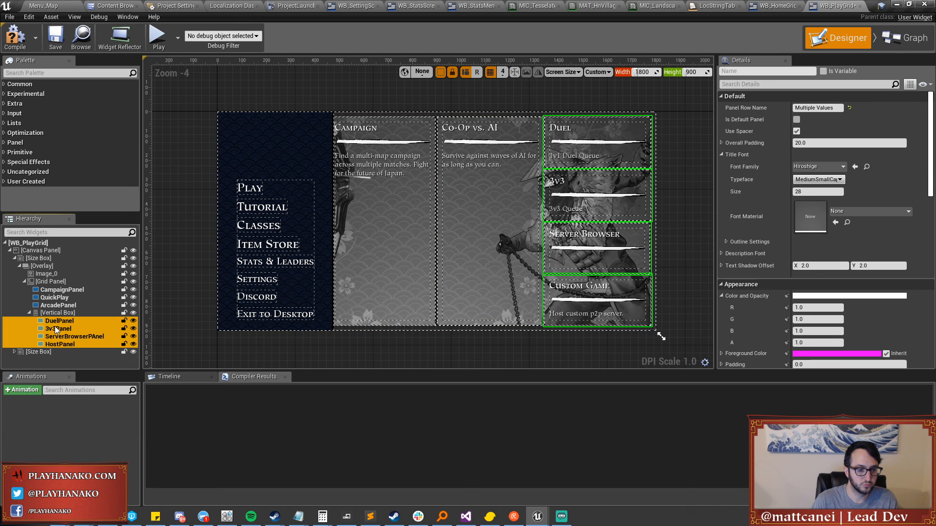
drag(55, 320, 45, 284)
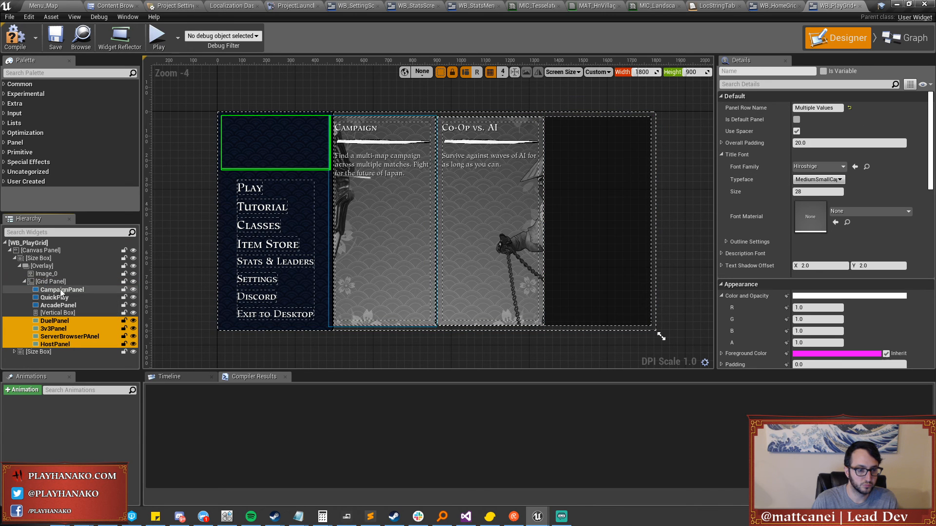
Delete the emptied Vertical Box from the Grid Panel.
click(58, 313)
right_click(58, 313)
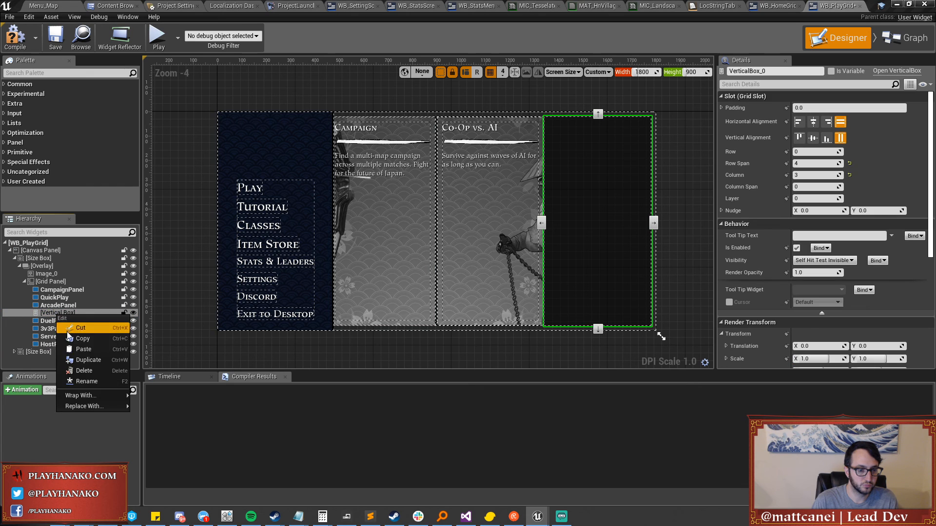
click(83, 370)
Select all seven panels in the Grid Panel, then search the widget palette for "text" and pick WB Button Text.
click(59, 289)
shift+click(56, 336)
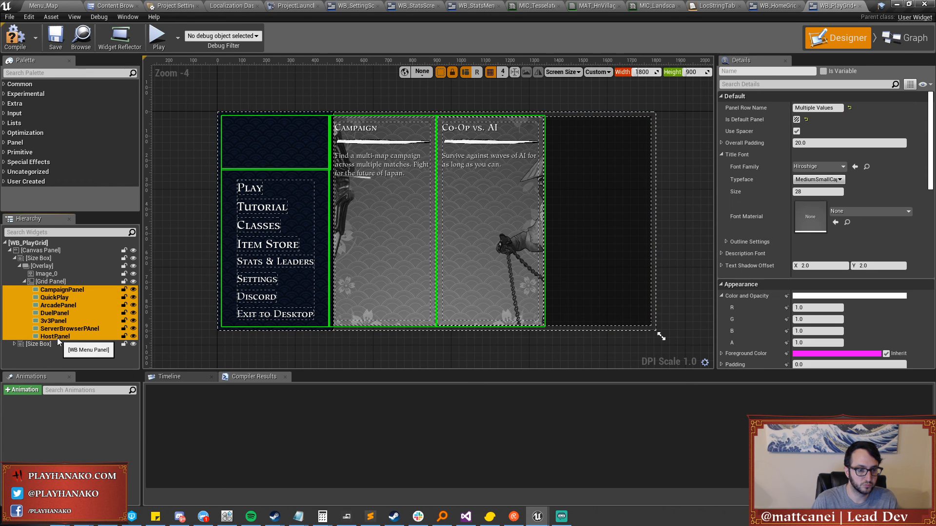
right_click(58, 340)
click(48, 73)
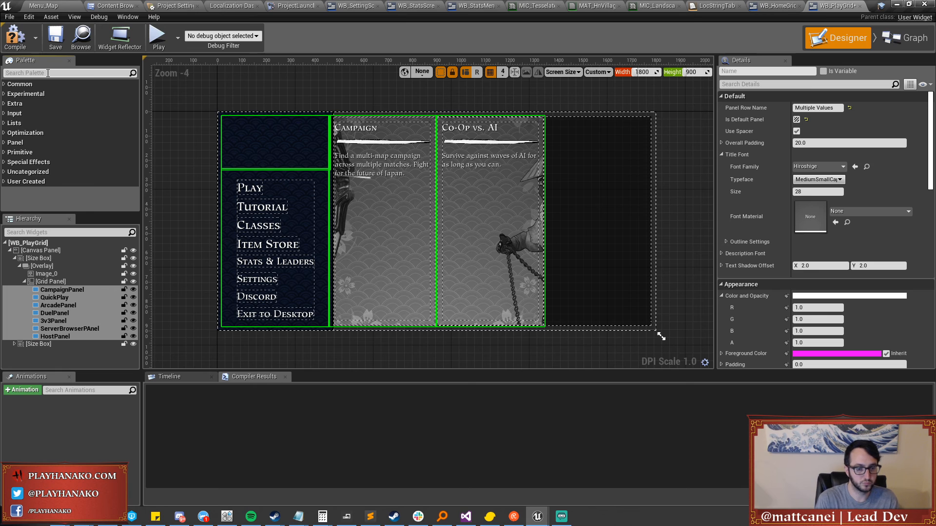
text(wb_but)
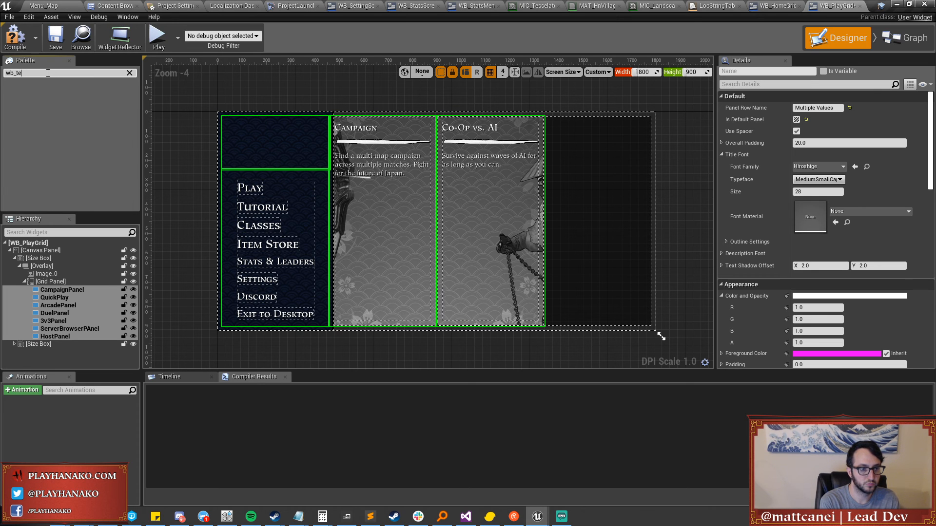
key(BackSpace)
key(BackSpace)
key(BackSpace)
key(BackSpace)
key(BackSpace)
text(text)
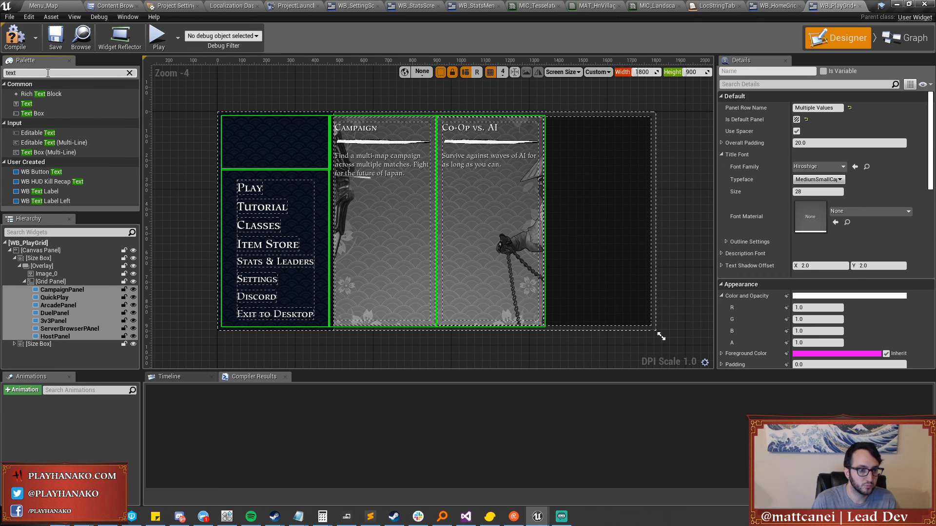
click(42, 172)
Replace CampaignPanel with the WB_Button_Text widget.
right_click(73, 289)
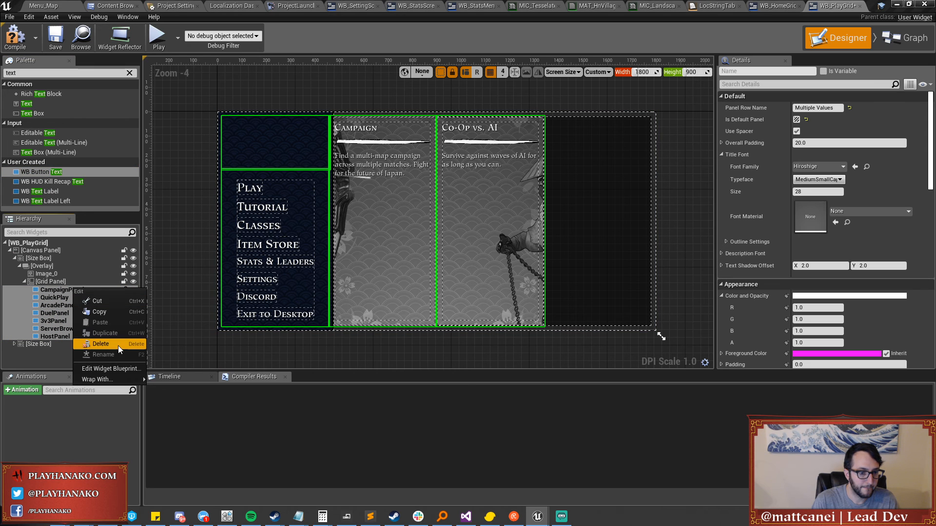
mouse_move(115, 382)
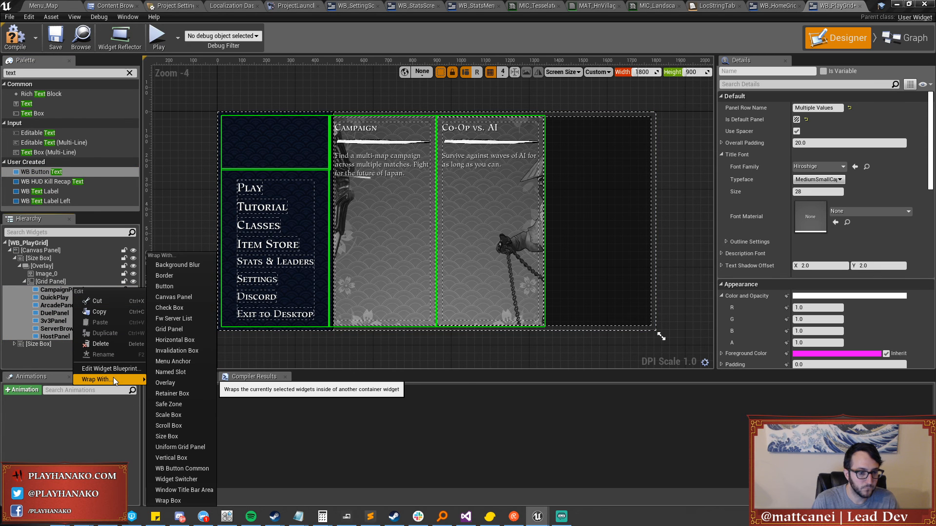
click(59, 289)
right_click(61, 291)
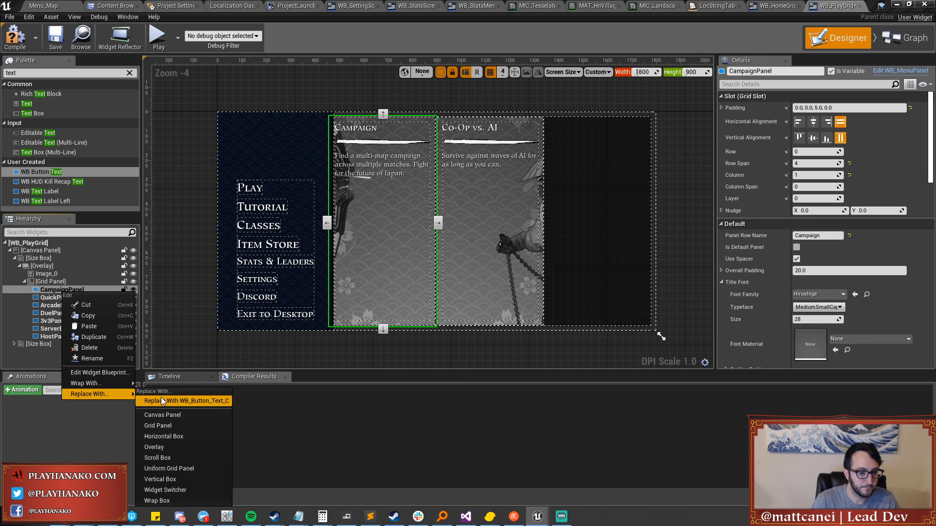
click(156, 396)
click(75, 290)
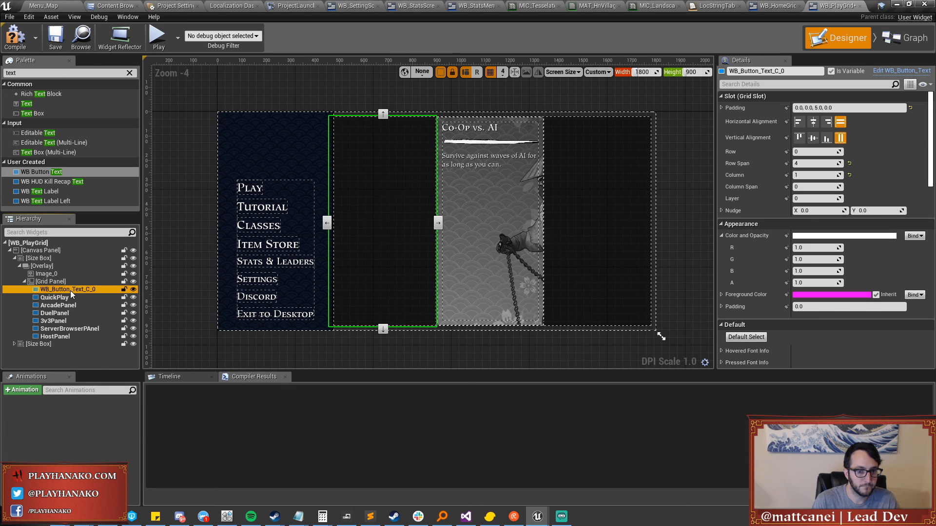
Replace the QuickPlay and ArcadePanel widgets with WB_Button_Text widgets.
click(63, 297)
right_click(64, 297)
click(60, 291)
click(58, 297)
right_click(58, 301)
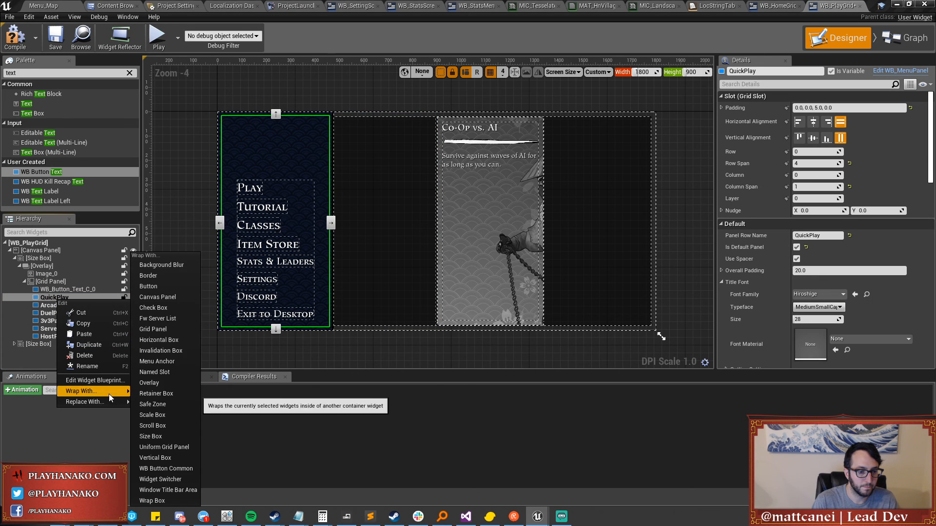
click(142, 401)
click(51, 305)
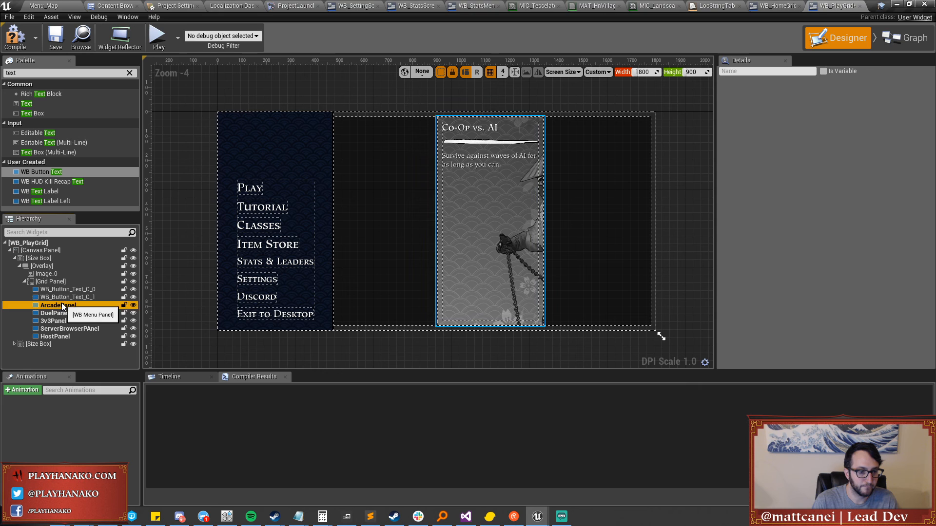
right_click(53, 306)
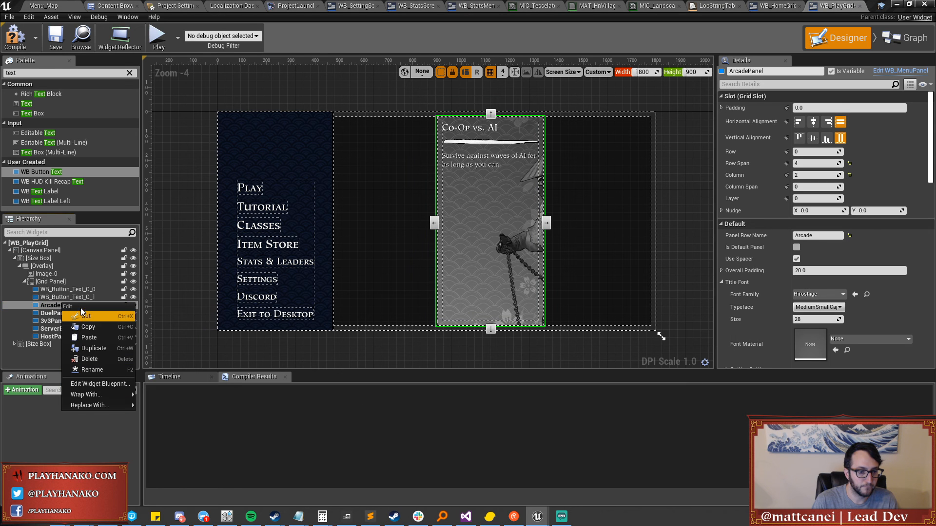
mouse_move(118, 409)
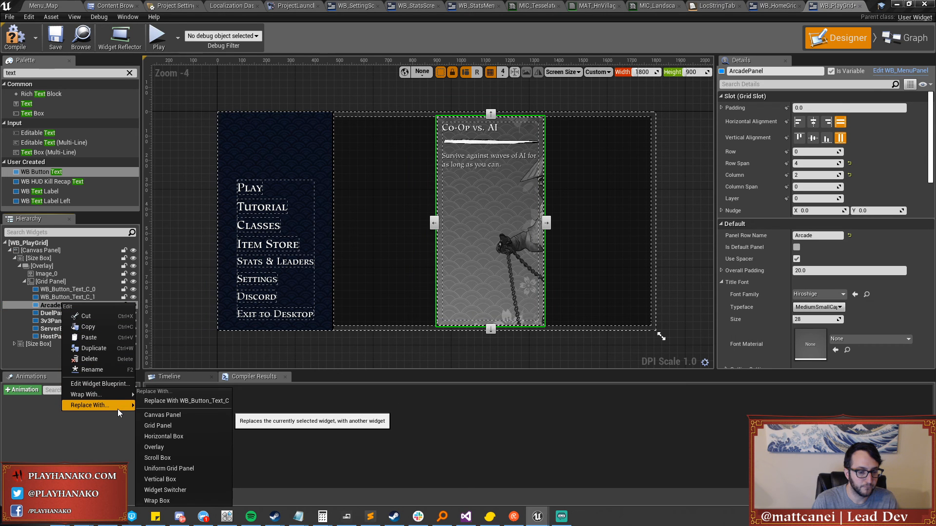
click(162, 402)
Replace the DuelPanel and 3v3Panel widgets with WB_Button_Text widgets.
right_click(74, 311)
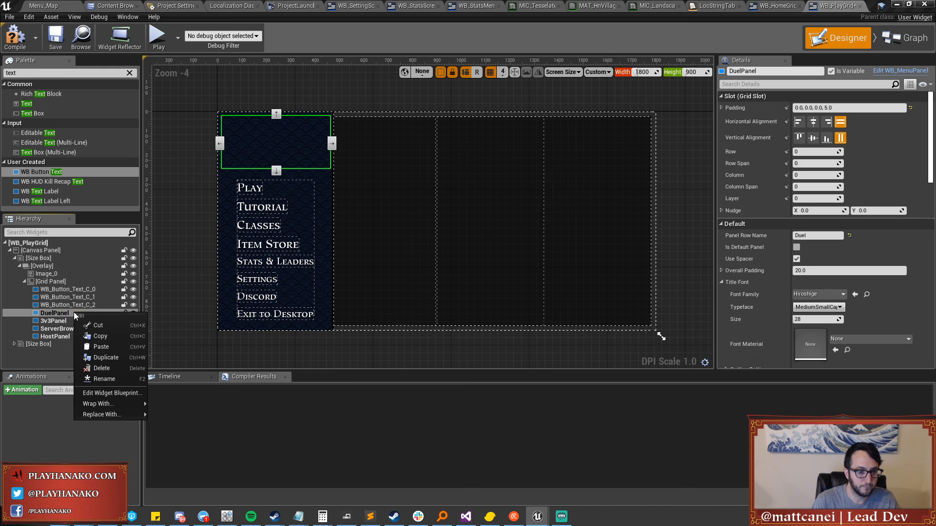
mouse_move(131, 414)
click(195, 400)
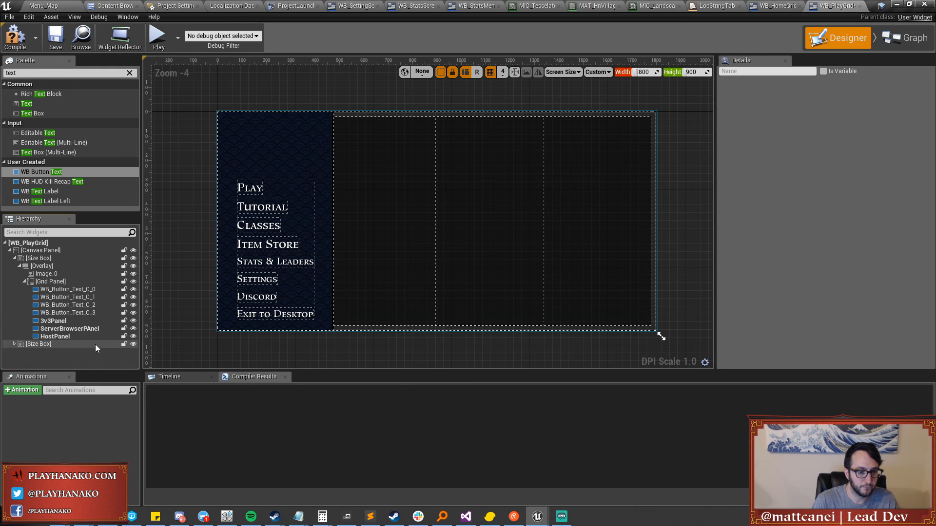
right_click(71, 321)
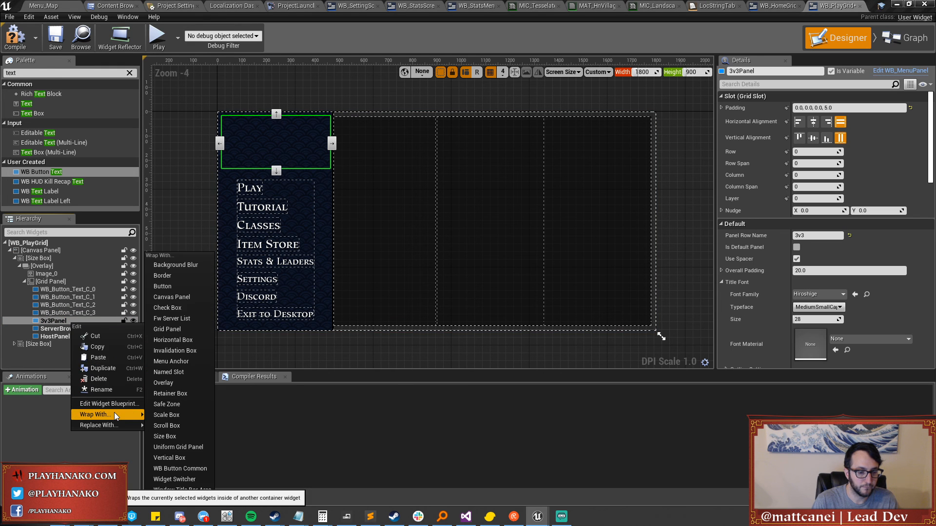
mouse_move(122, 426)
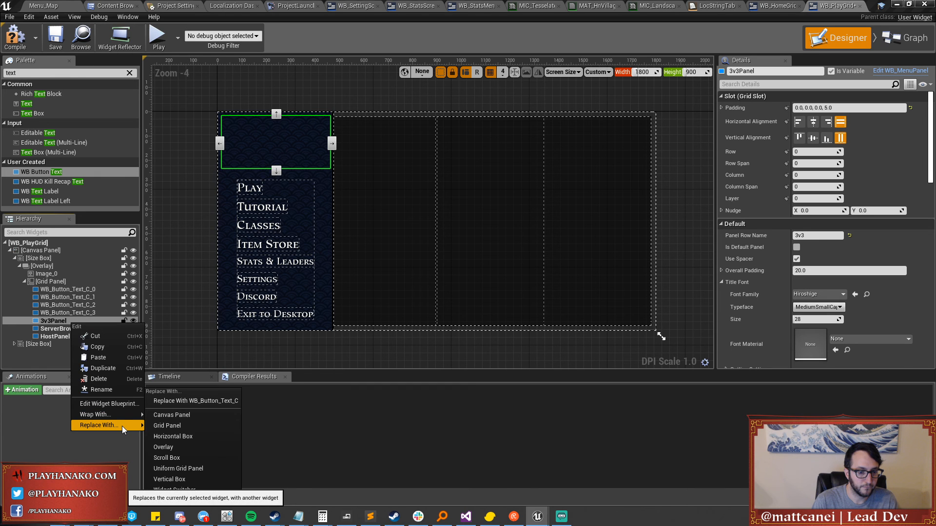
click(170, 405)
Replace the ServerBrowserPAnel and HostPanel widgets with WB_Button_Text widgets.
click(71, 330)
right_click(70, 330)
mouse_move(115, 430)
click(174, 405)
right_click(68, 337)
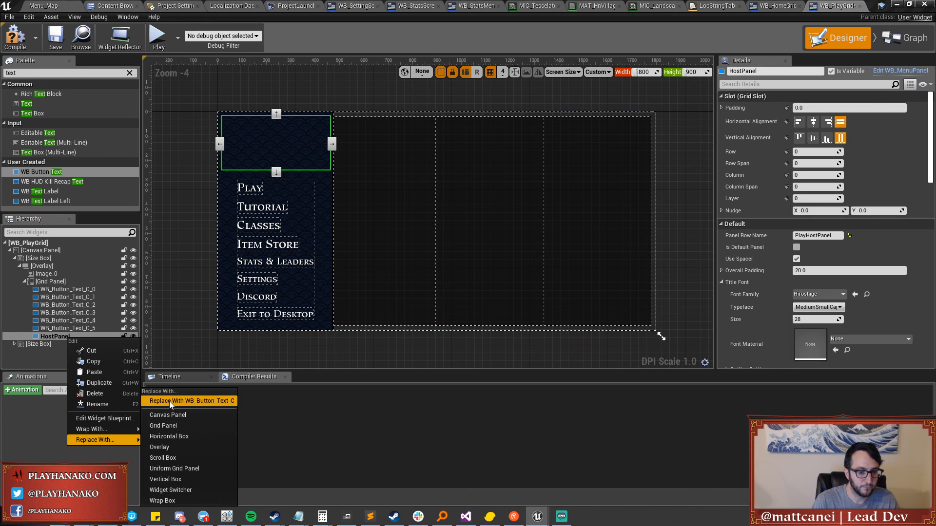
click(169, 402)
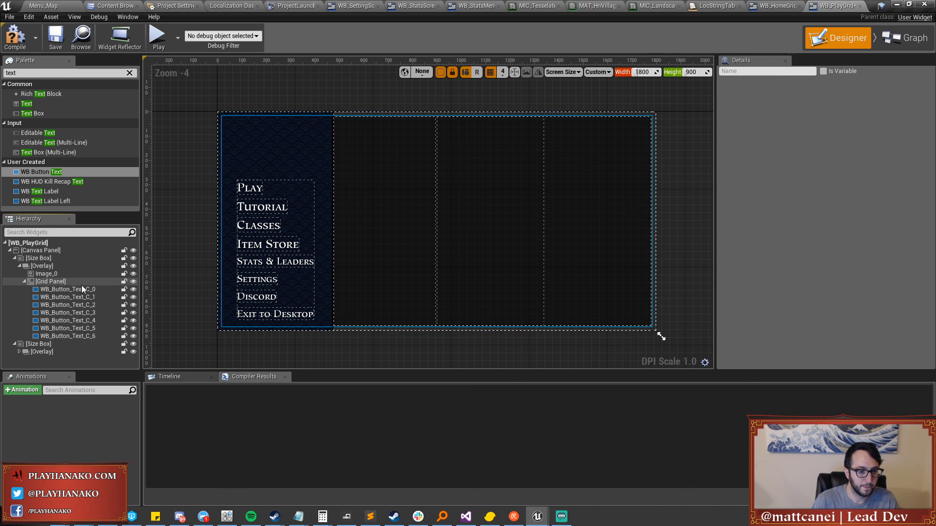
Check the click events in the Event Graph and rename WB_Button_Text_C_0 to QuickPlay.
click(80, 291)
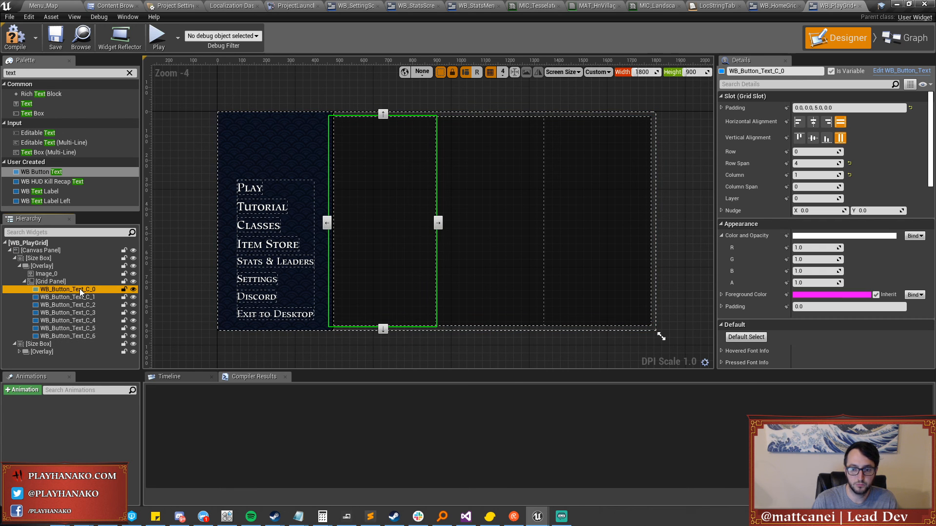
scroll(777, 236, down, 5)
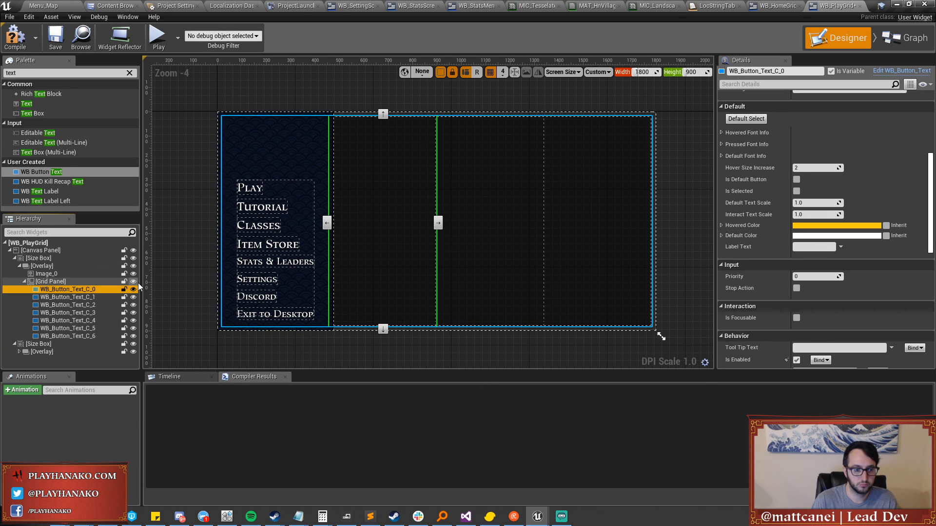
click(789, 71)
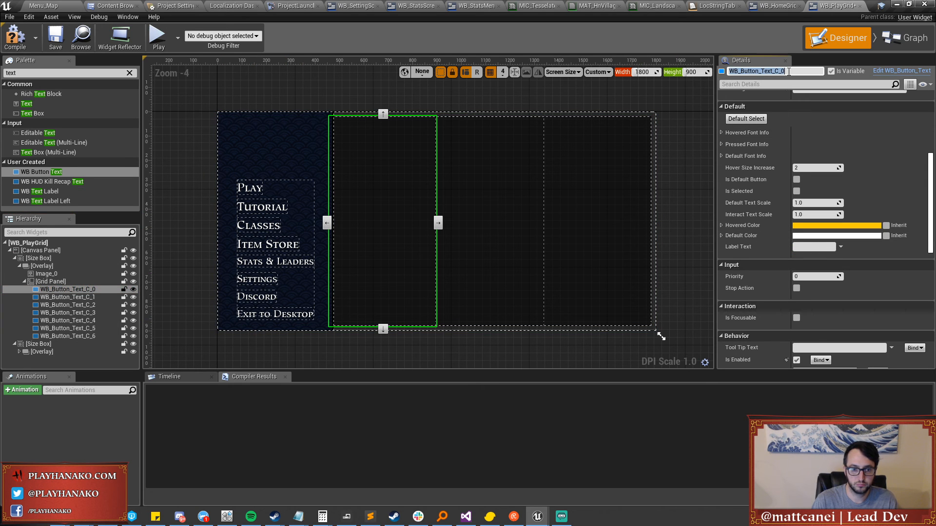
click(886, 42)
right_drag(251, 261, 584, 258)
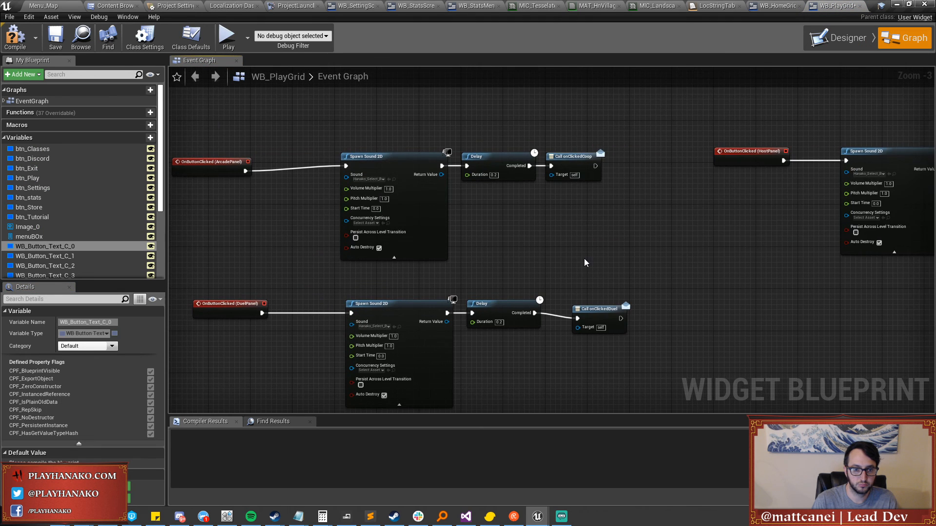
right_drag(341, 260, 646, 240)
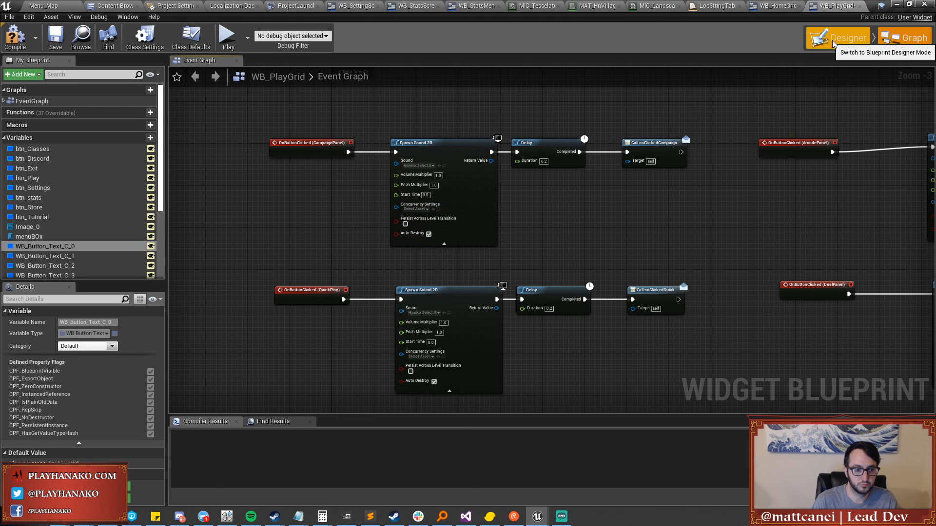
click(46, 246)
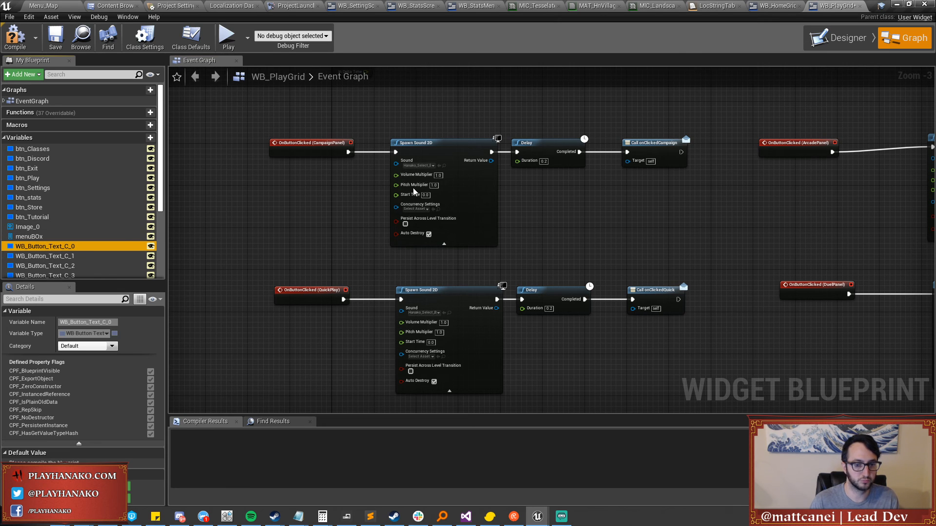
click(828, 40)
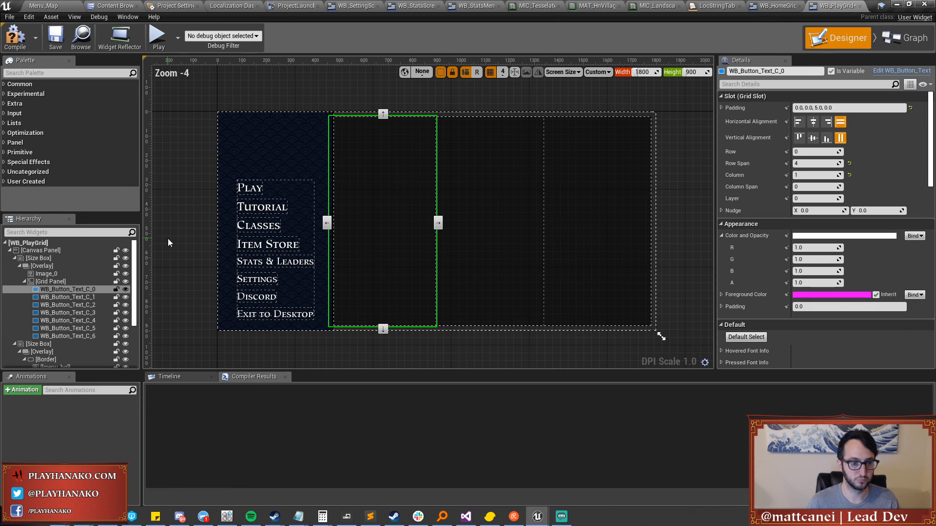
double_click(84, 291)
text(O)
text(uickPlay)
key(Return)
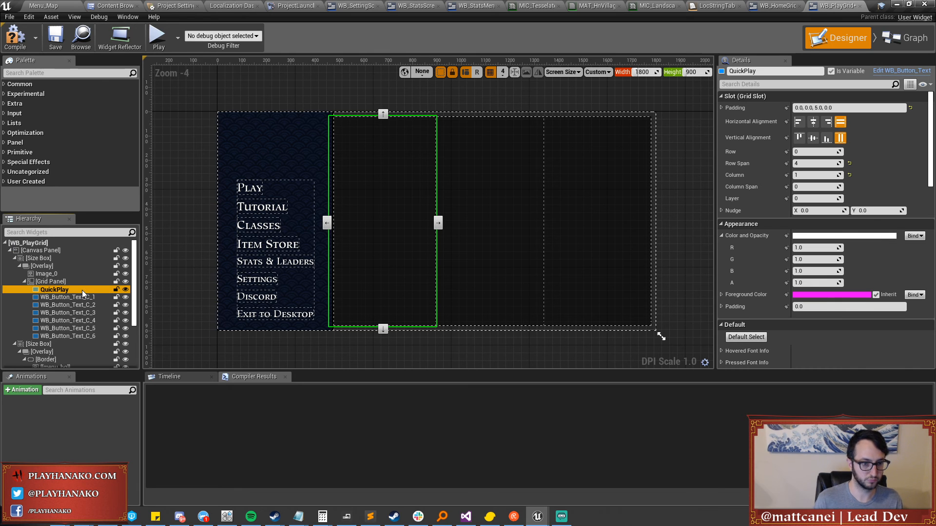
Rename the WB_Button_Text_C_1 button to Campaign.
click(903, 36)
click(839, 41)
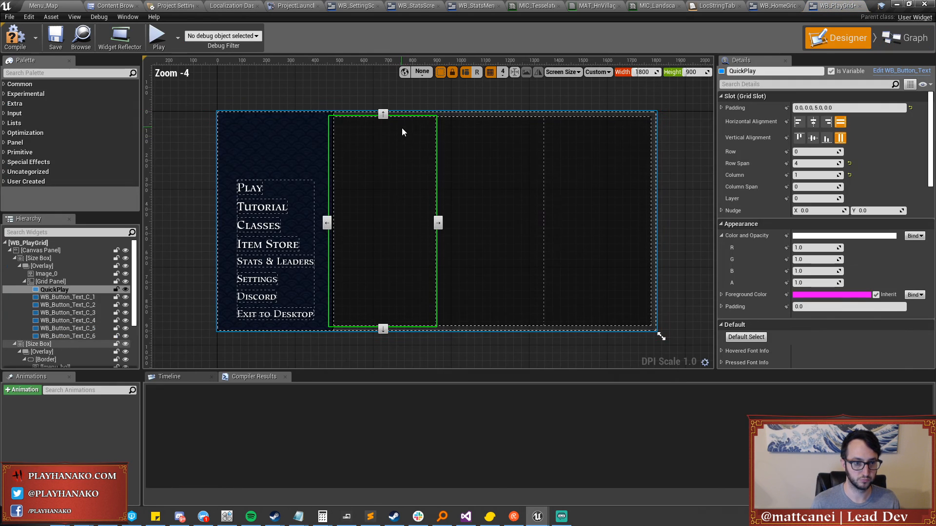
click(54, 297)
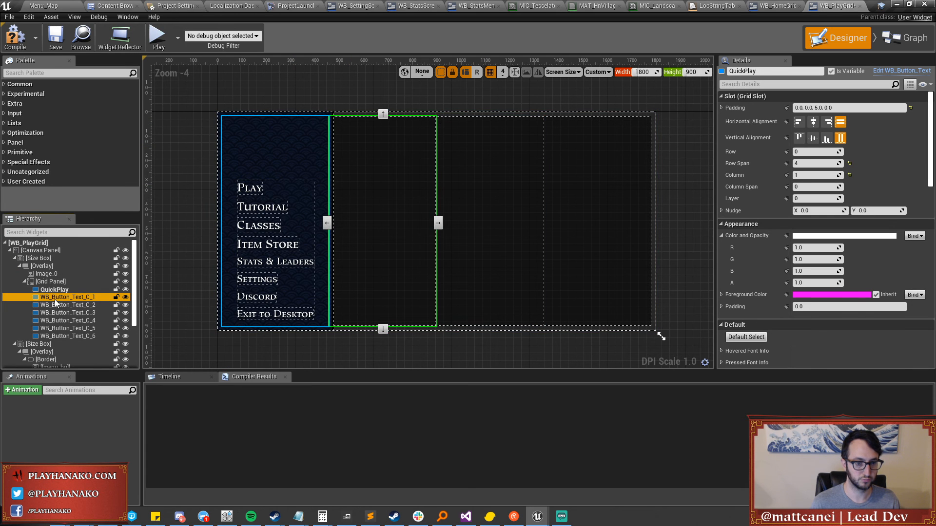
click(887, 40)
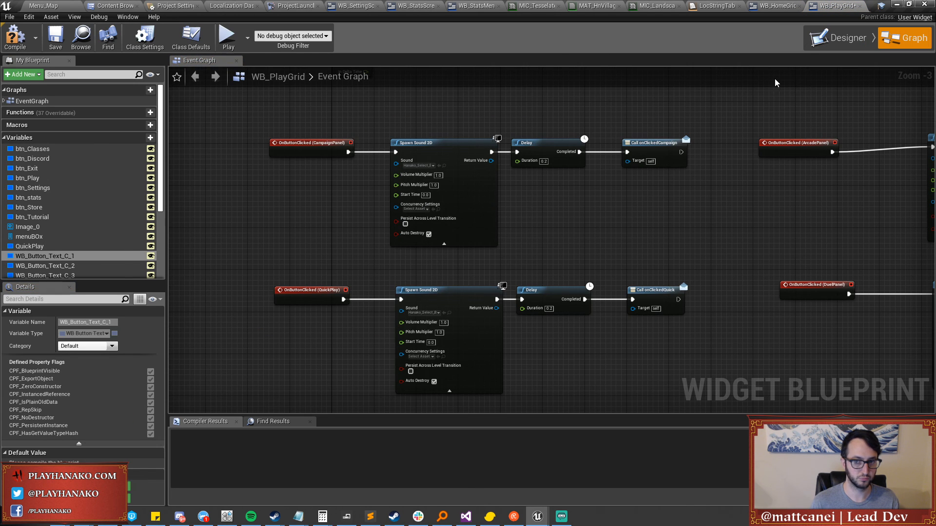
click(838, 39)
double_click(50, 298)
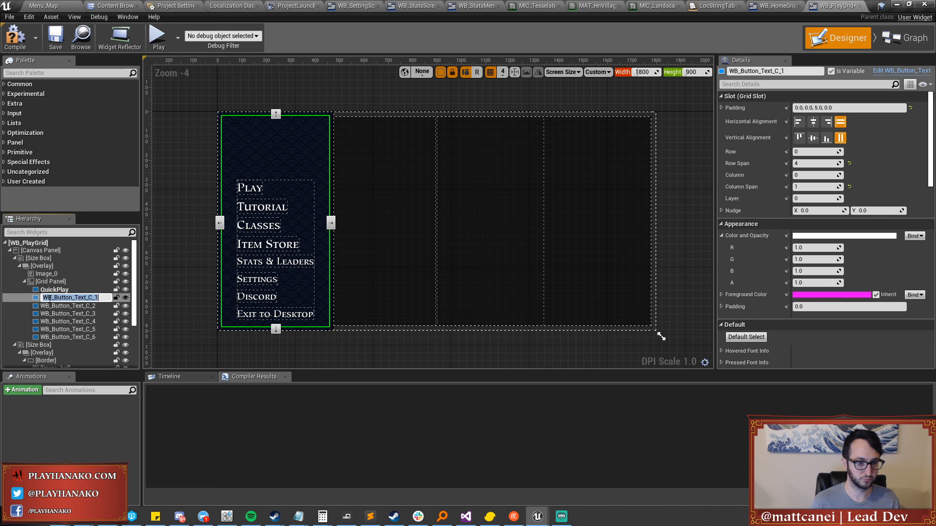
key(Return)
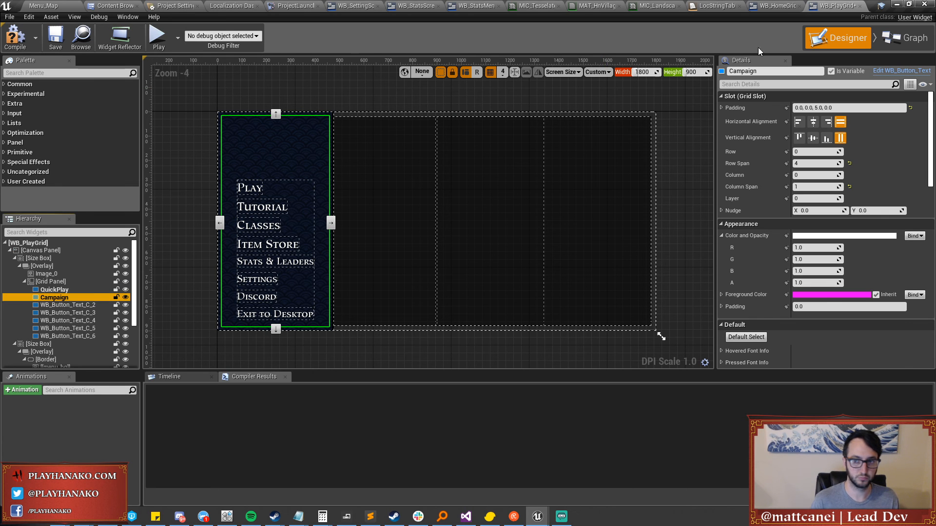
Extend the Campaign button's name to CampaignPanel to match its click event in the Event Graph.
click(902, 39)
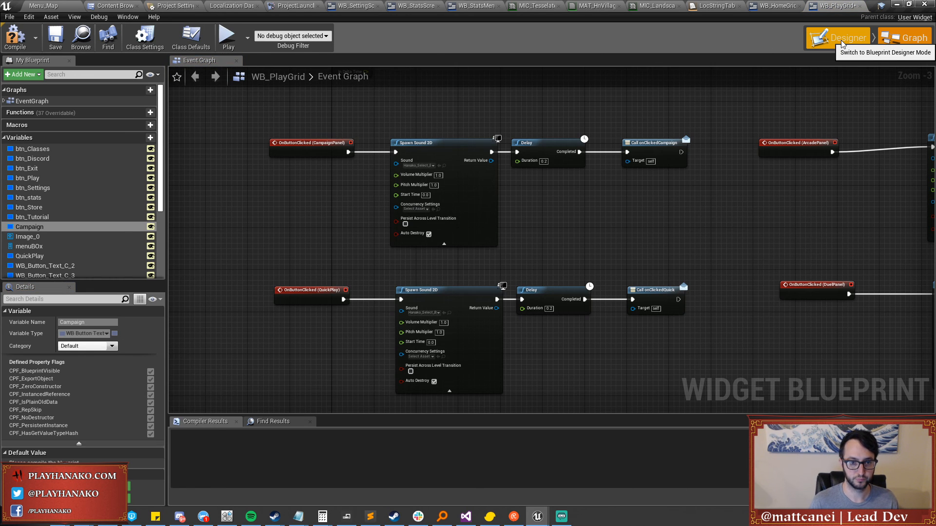
click(842, 44)
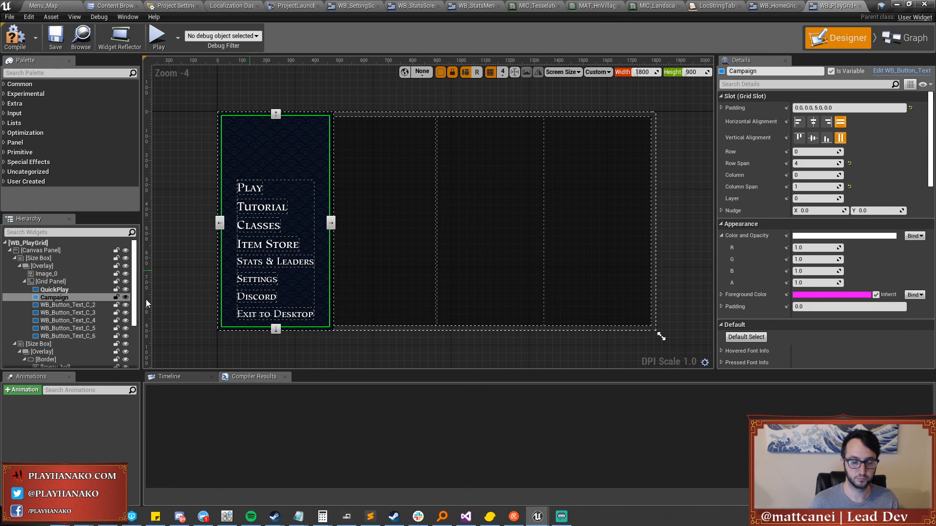
double_click(87, 298)
key(Return)
double_click(86, 298)
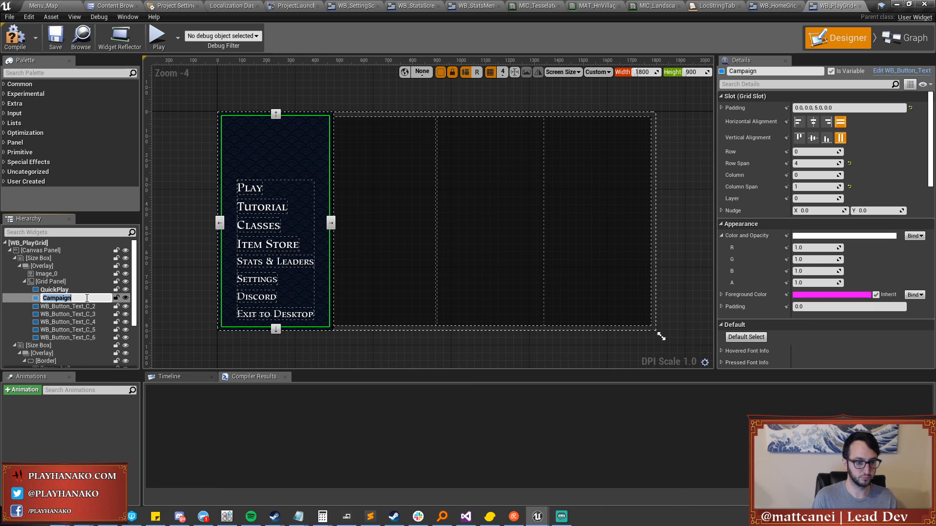
text(Panel)
key(Return)
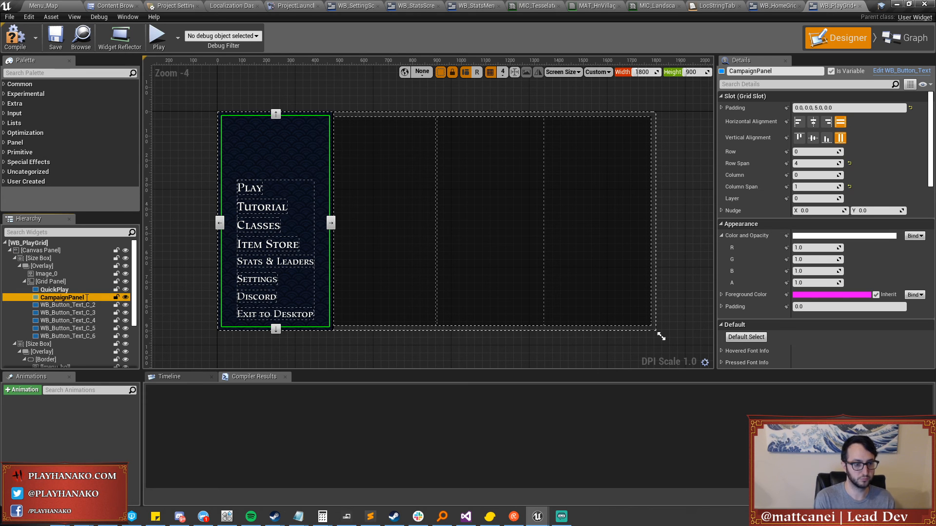
Look up the next click event in the Event Graph and rename WB_Button_Text_C_2 to ArcadePanel.
click(904, 38)
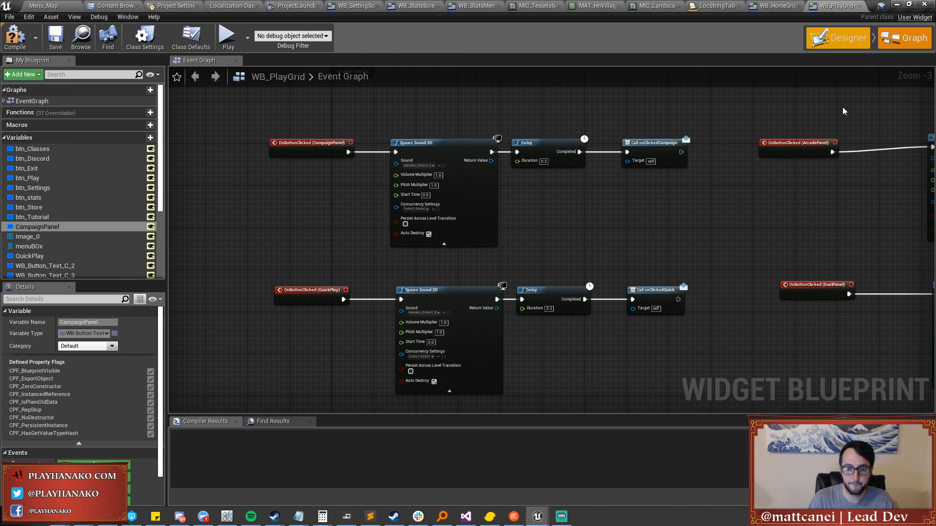
right_drag(813, 228, 554, 263)
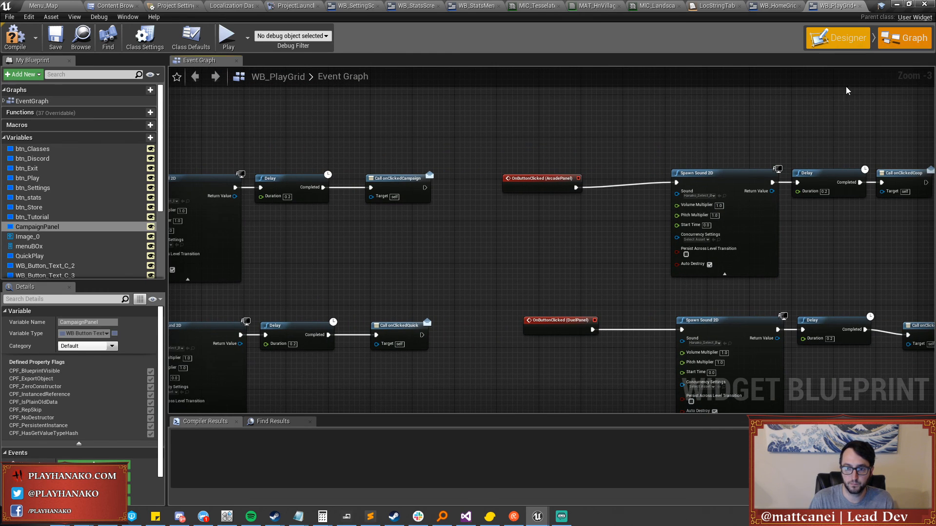
right_drag(840, 125, 739, 128)
click(849, 39)
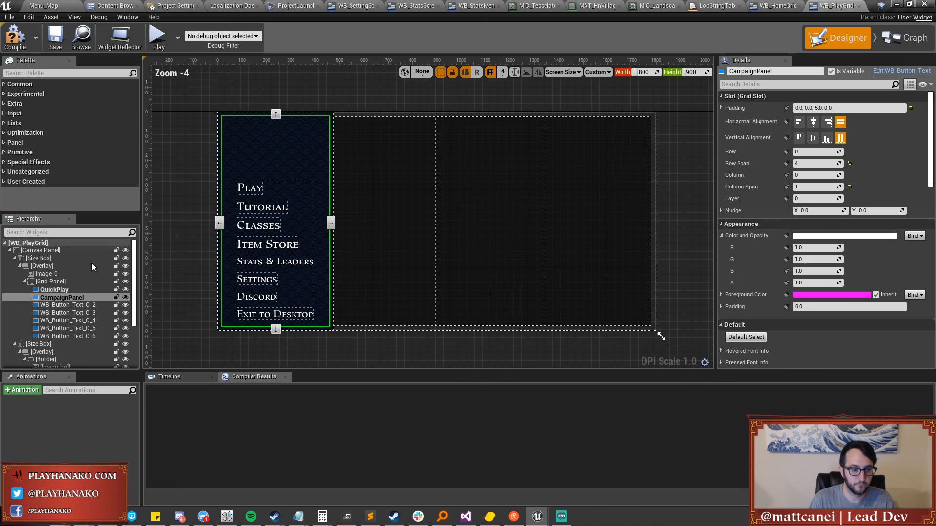
key(F2)
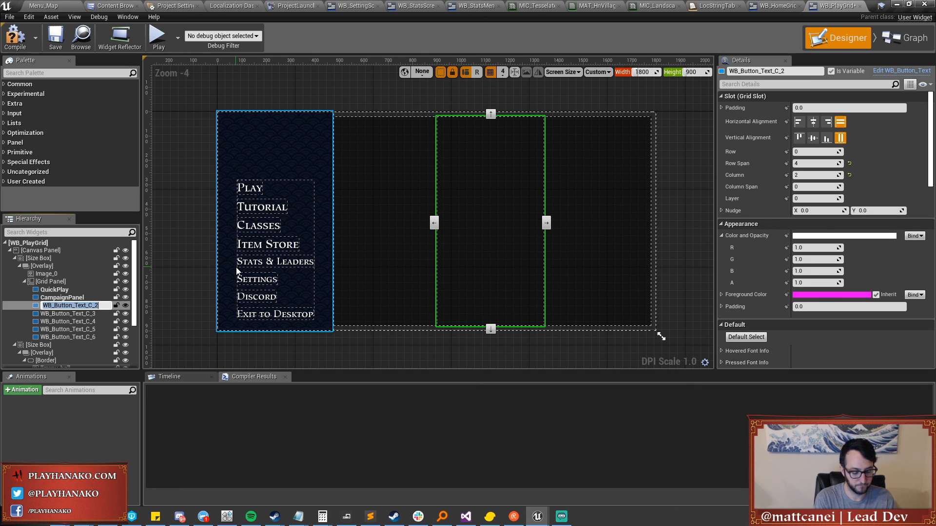
text(ArcadePanel)
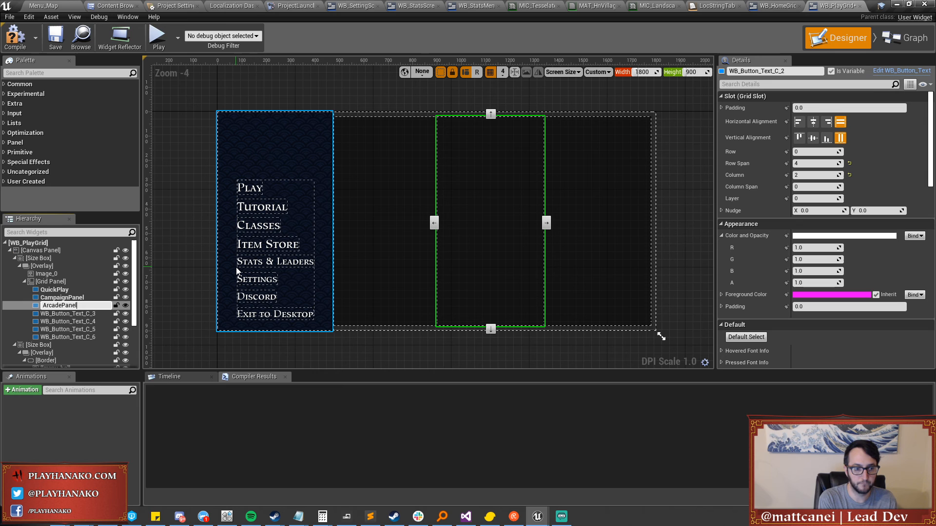
key(Return)
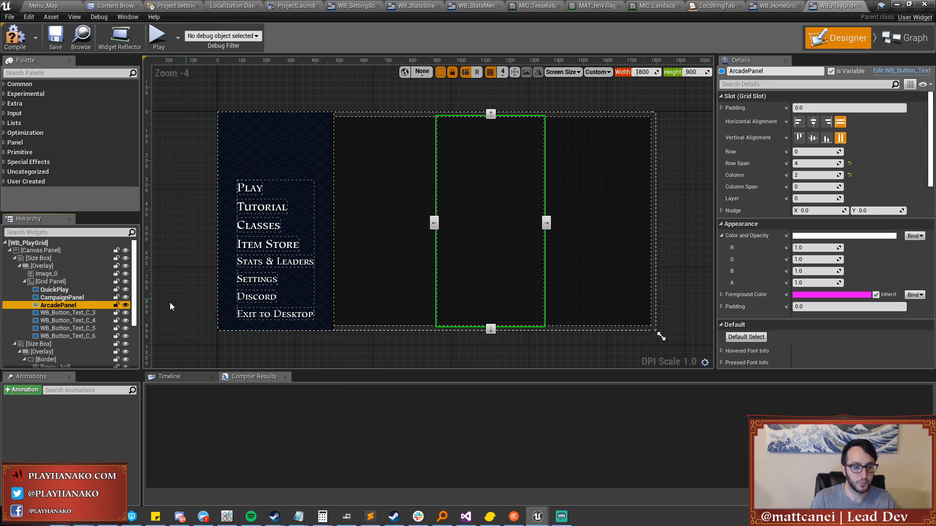
Rename WB_Button_Text_C_3 to DuelPanel, matching its click event in the Event Graph.
key(Down)
click(904, 38)
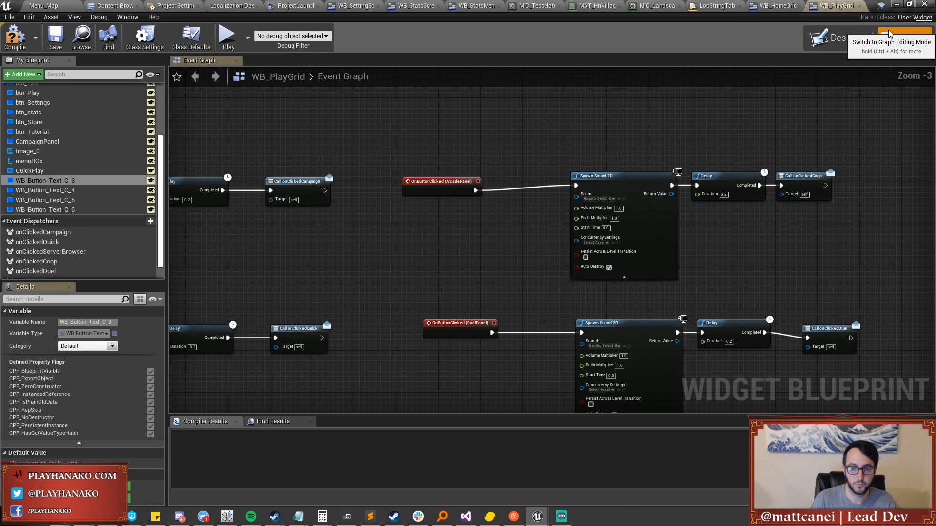
right_drag(518, 245, 699, 168)
click(839, 39)
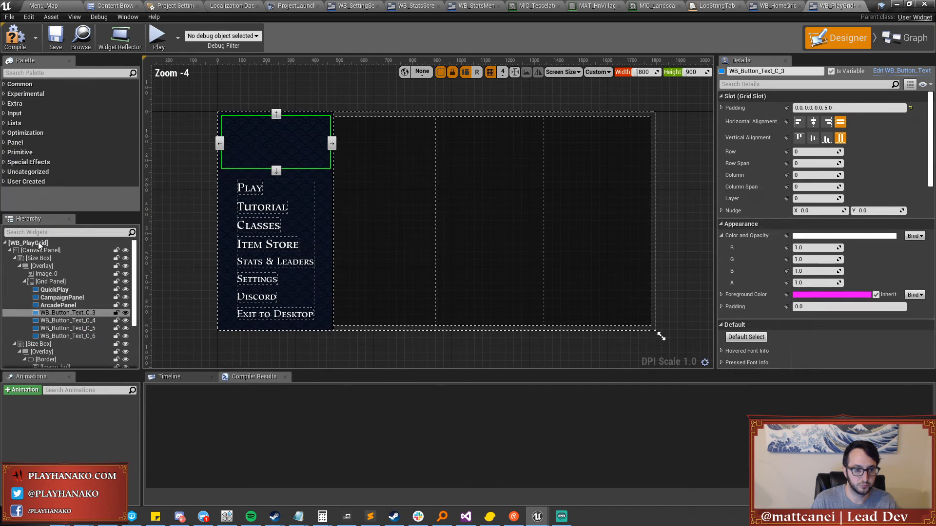
double_click(55, 314)
text(DuelP)
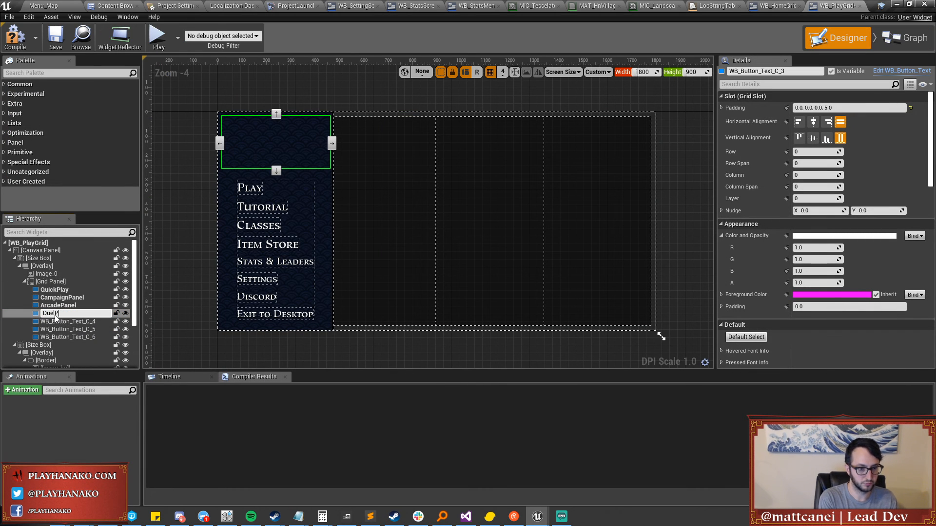
text(anel)
key(Return)
Find the server browser click event in the Event Graph and rename WB_Button_Text_C_4 to ServerBrowserPanel.
click(906, 39)
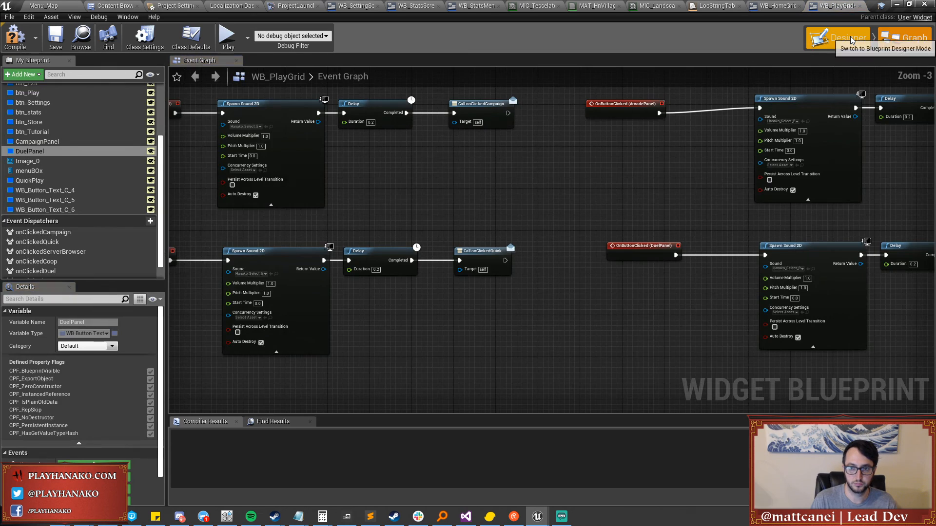
right_drag(529, 222, 613, 43)
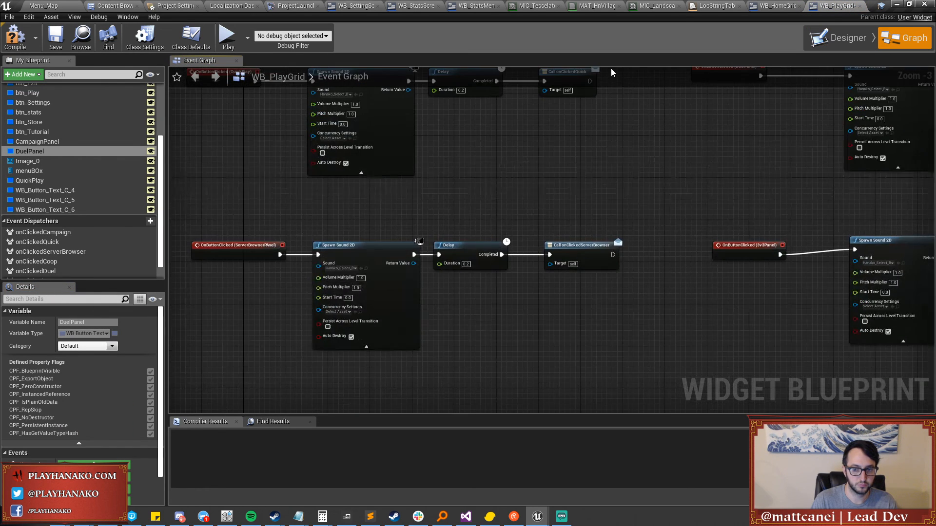
click(826, 40)
click(78, 322)
click(70, 323)
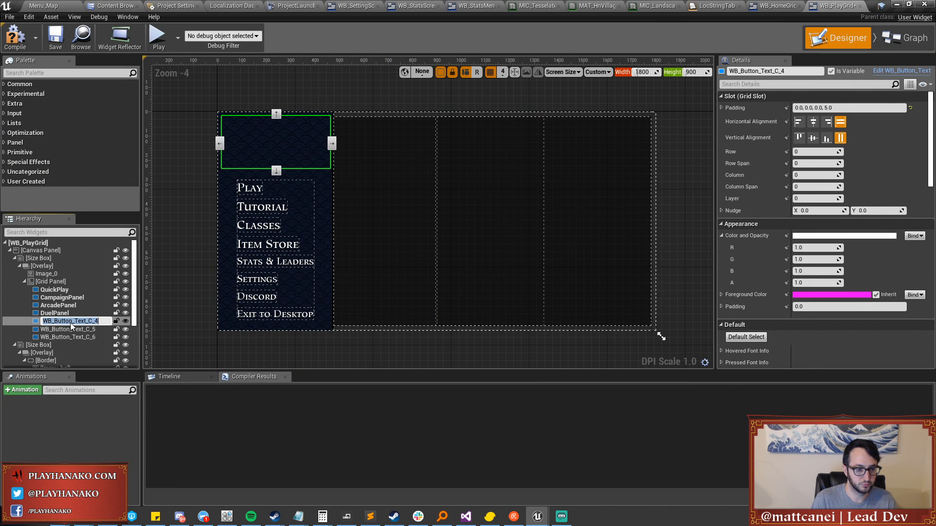
text(ServerBrowserPanel)
key(Return)
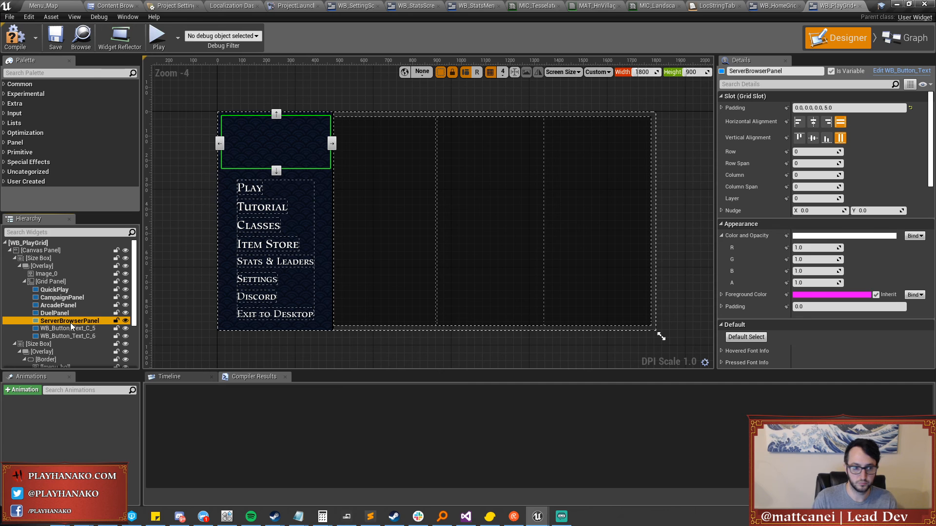
Rename WB_Button_Text_C_5 to 3v3Panel after the corresponding click event in the Event Graph.
click(910, 42)
right_drag(781, 209, 767, 85)
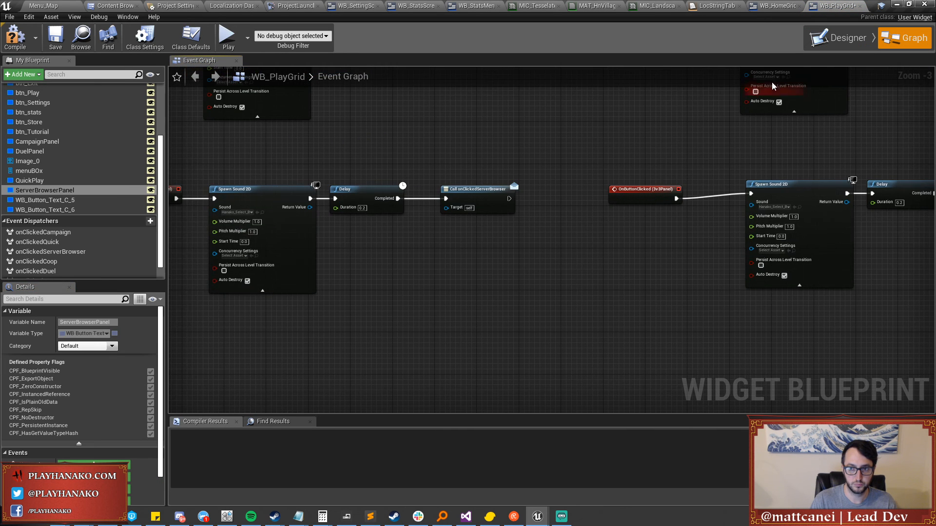
click(836, 39)
click(57, 328)
click(57, 331)
text(3v3Panel)
key(Return)
Check the event bindings of the 3v3Panel button in its details.
click(59, 343)
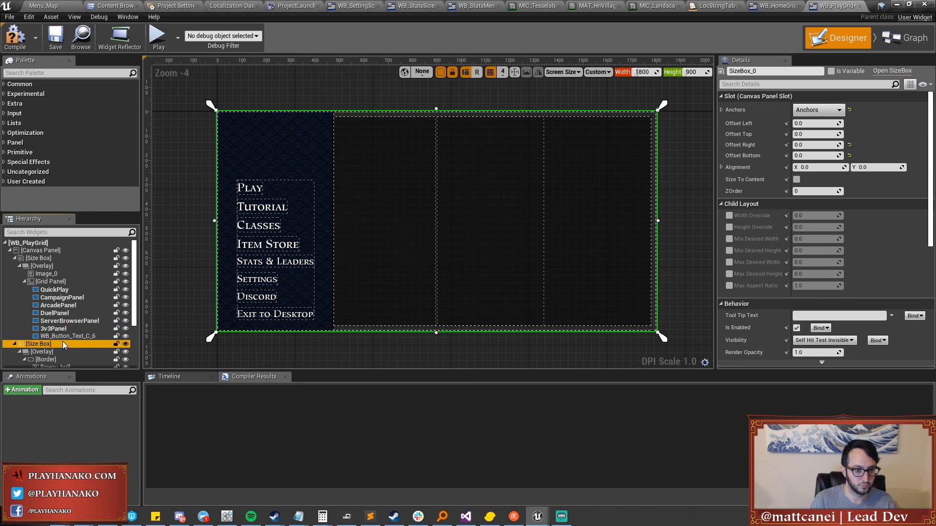
click(67, 336)
click(68, 330)
scroll(877, 256, down, 15)
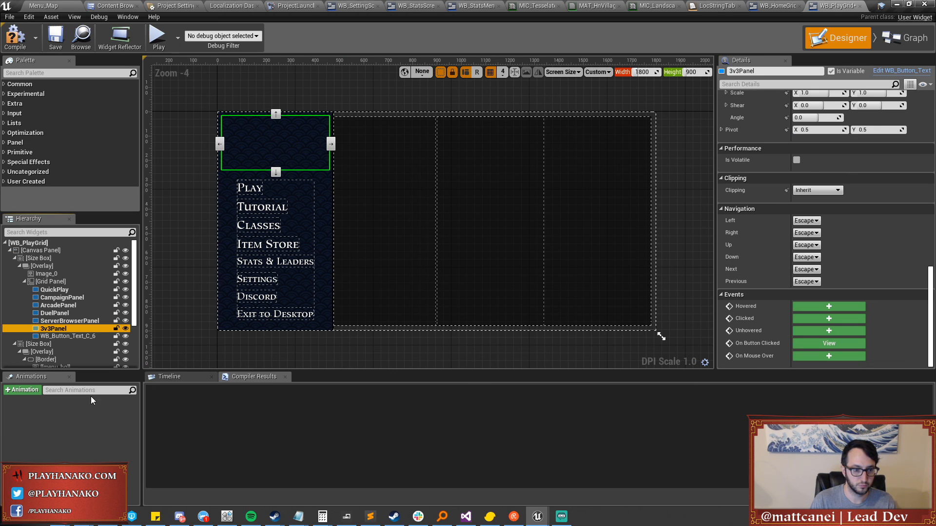
Find the remaining panel click event in the Event Graph and rename WB_Button_Text_C_6 to HostPanel.
click(66, 336)
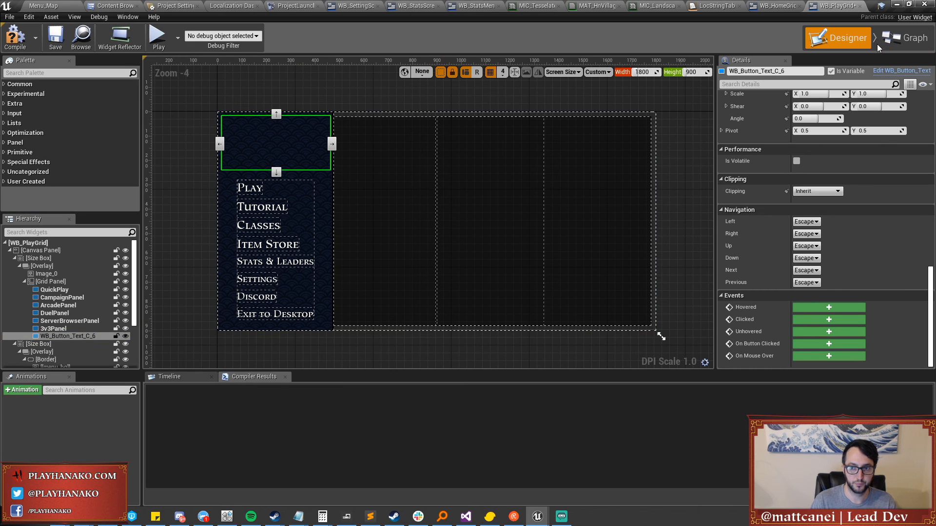
click(891, 39)
right_drag(458, 365, 590, 331)
right_drag(620, 249, 598, 338)
right_drag(658, 200, 636, 288)
scroll(637, 288, down, 1)
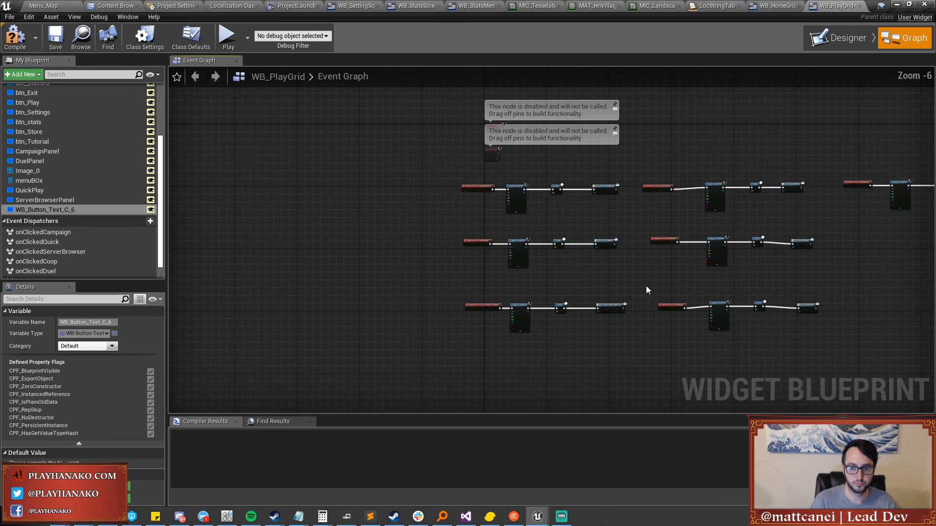
scroll(647, 242, up, 3)
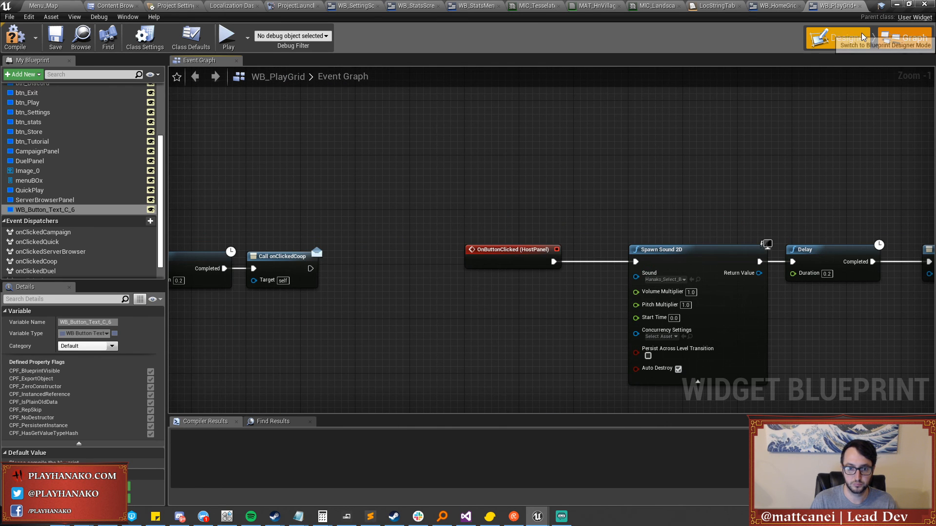
click(840, 38)
double_click(58, 337)
text(HostPanel)
key(Return)
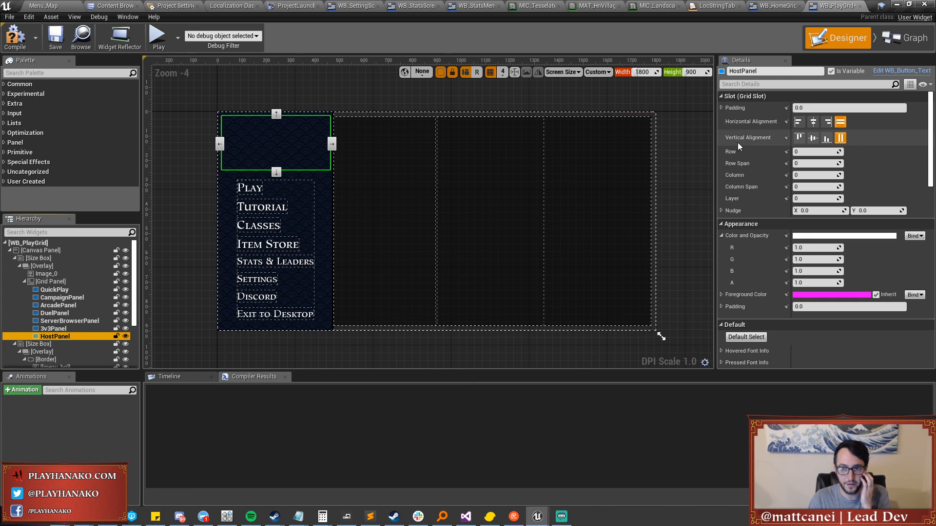
Check that CampaignPanel's On Button Clicked binding leads to its event in the Event Graph, and return to the designer.
click(62, 298)
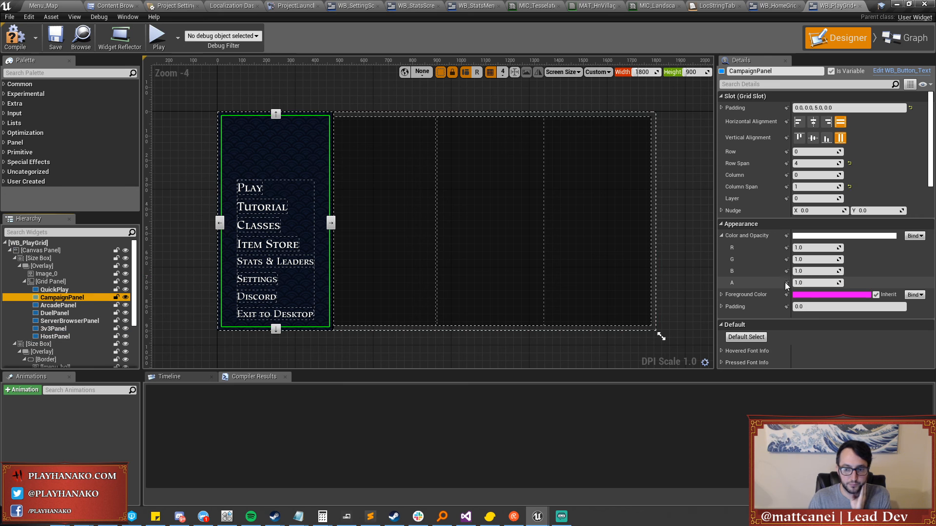
scroll(774, 282, down, 12)
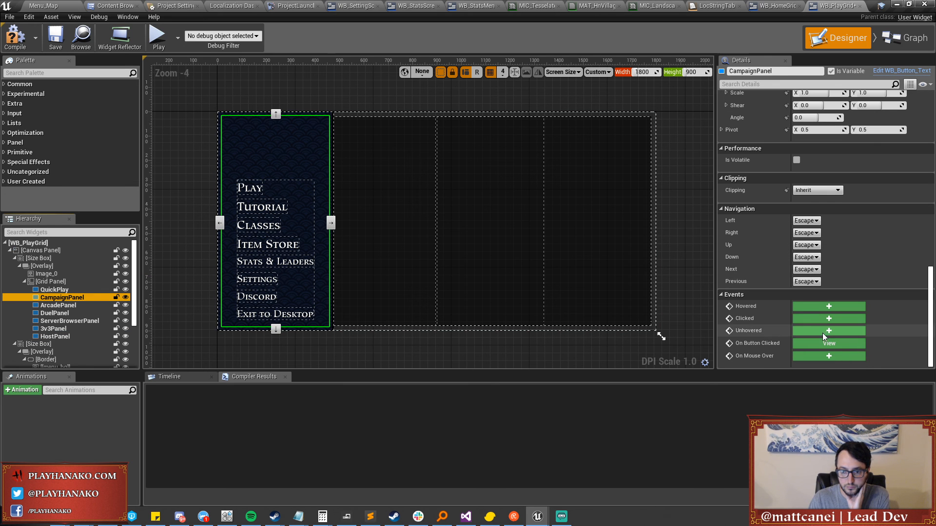
click(816, 341)
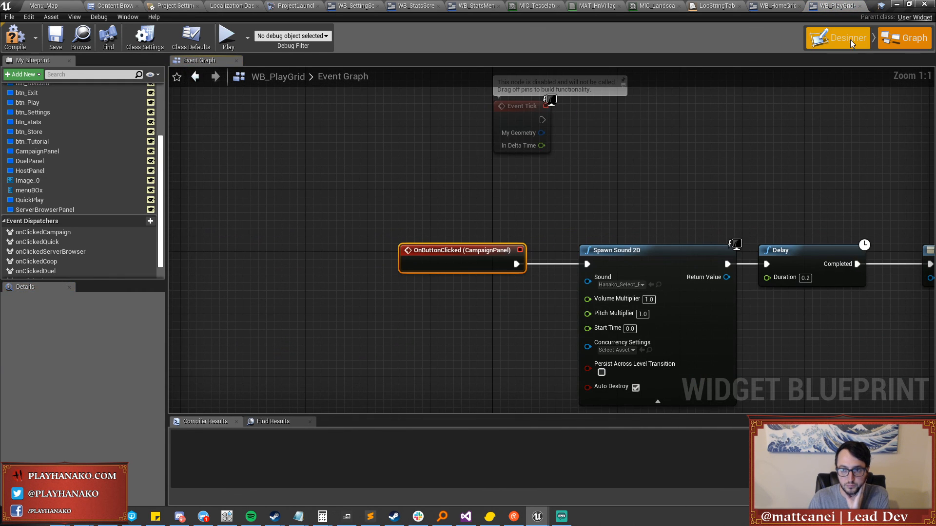
click(852, 40)
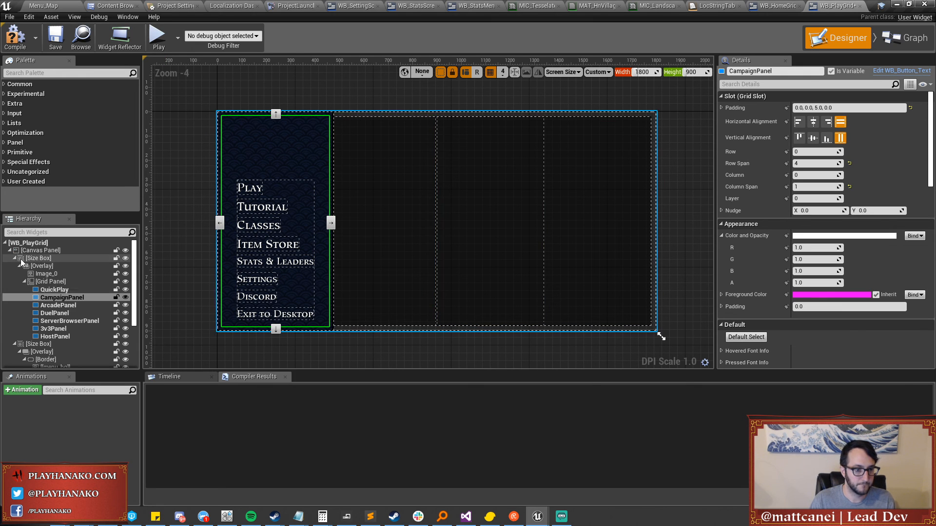
Move the seven buttons from QuickPlay through HostPanel out of the Grid Panel and into menuBOx.
click(43, 290)
shift+click(78, 336)
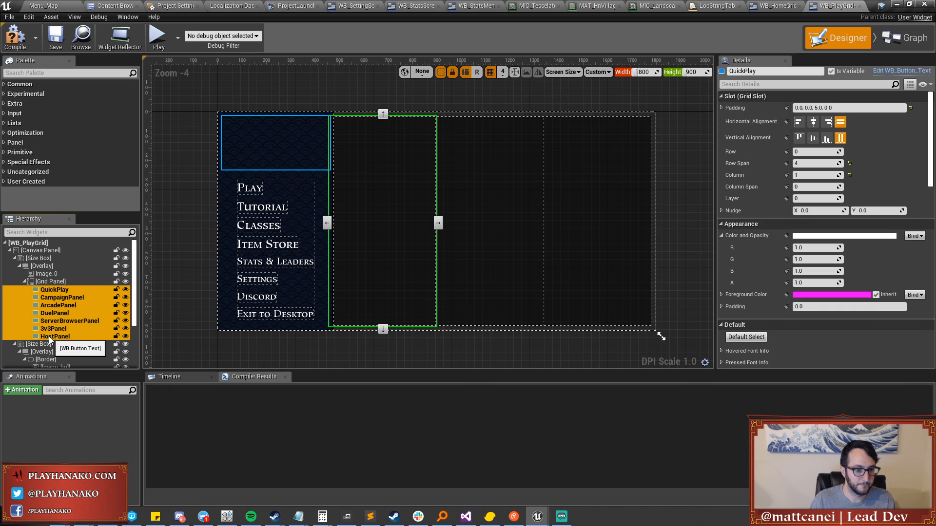
scroll(77, 299, down, 2)
scroll(63, 267, up, 1)
drag(61, 266, 72, 344)
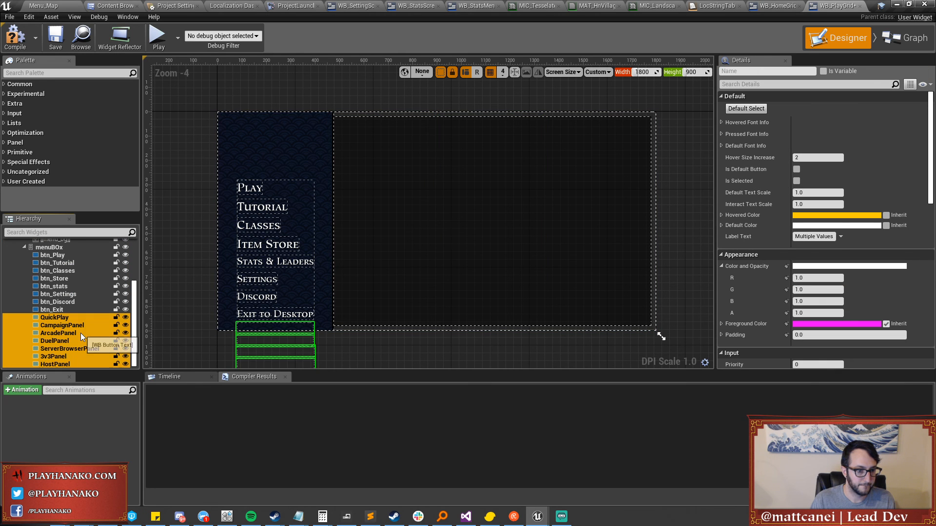
Delete the old menu buttons btn_Play through btn_Exit from menuBOx.
click(52, 255)
shift+click(52, 309)
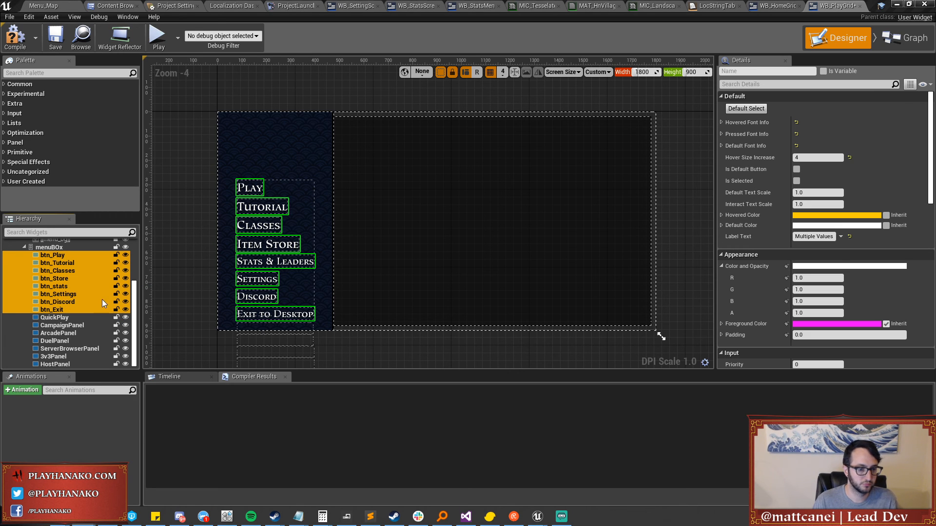
scroll(68, 288, up, 1)
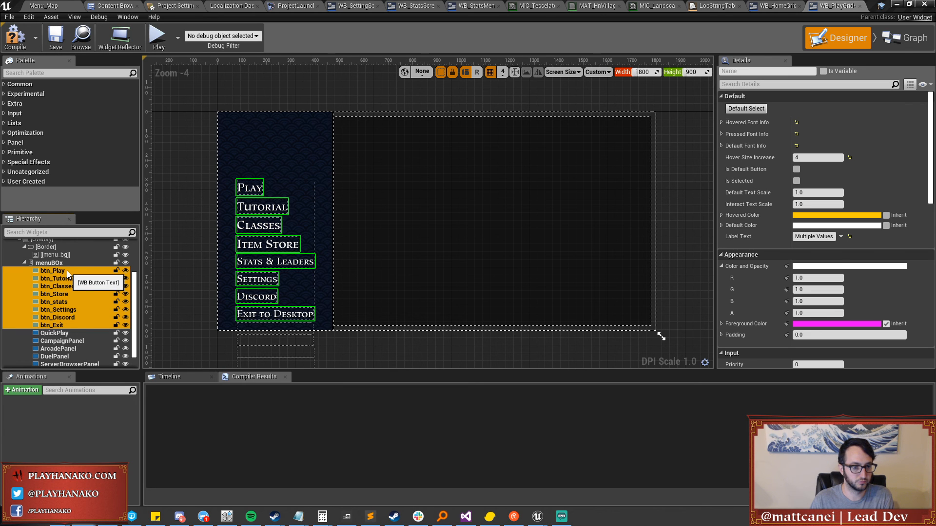
right_click(67, 272)
click(91, 326)
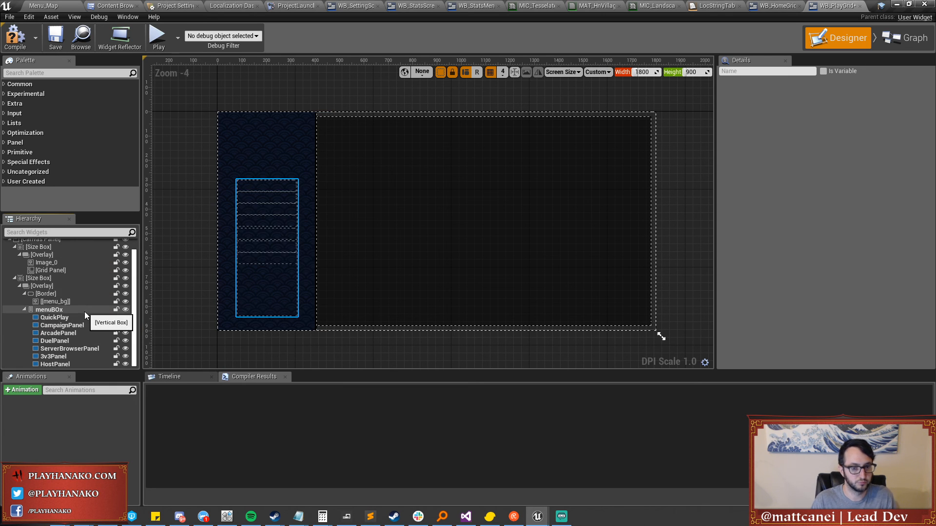
Copy the "Stats & Leaders" heading text block from the WB_StatsMenu widget.
click(68, 320)
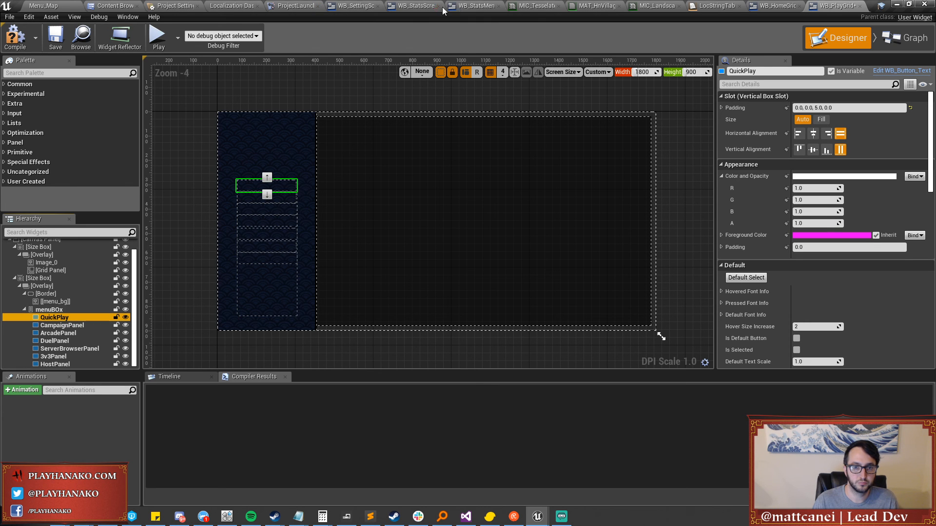
click(460, 7)
click(817, 33)
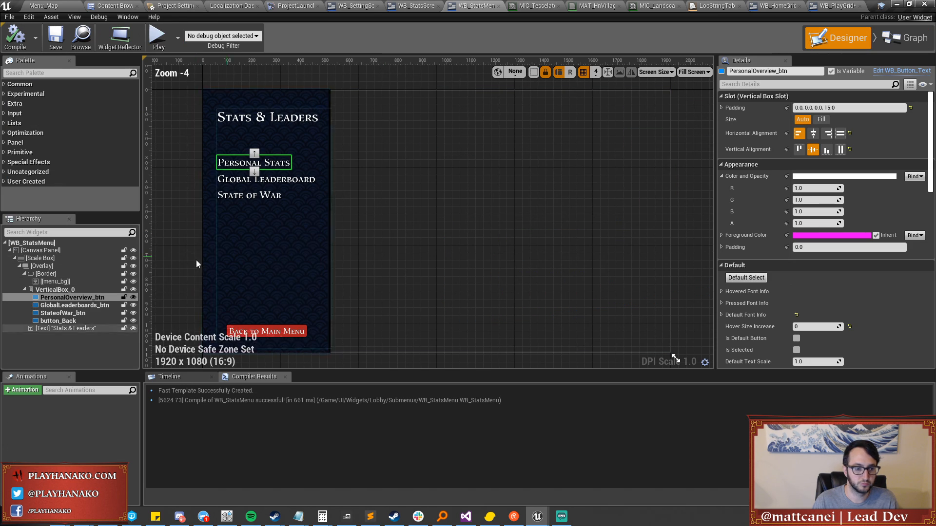
click(54, 328)
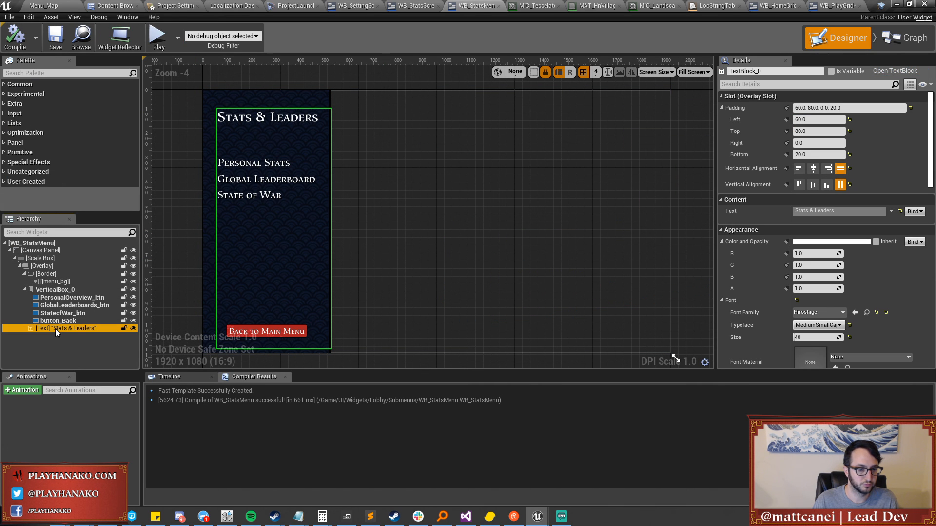
right_click(55, 329)
click(70, 355)
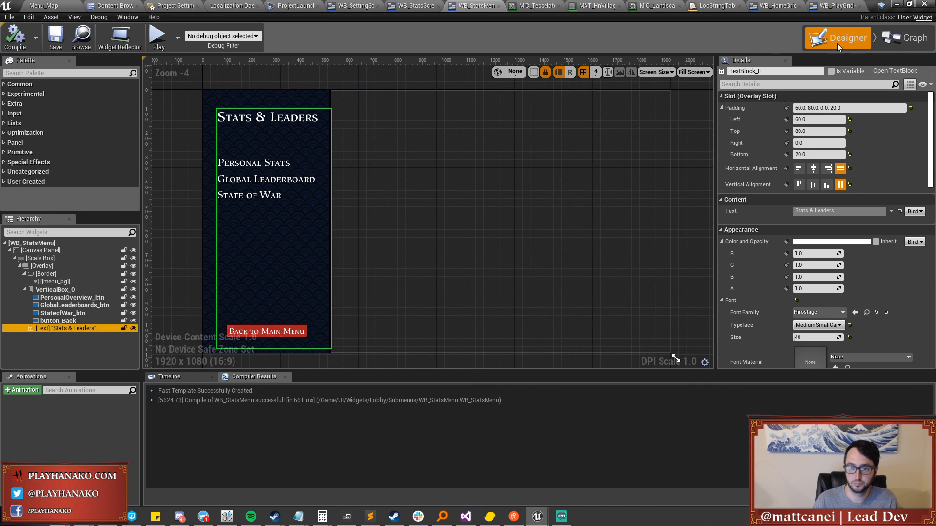
click(902, 35)
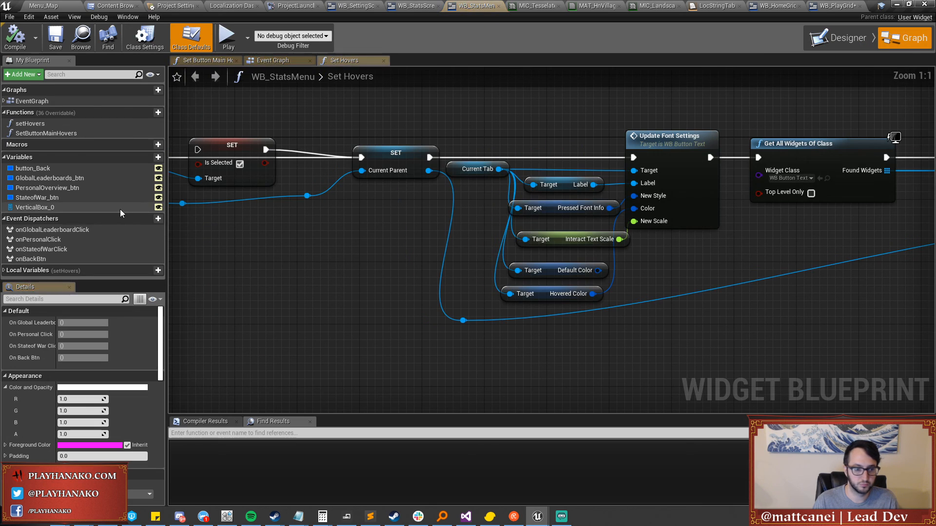
click(837, 35)
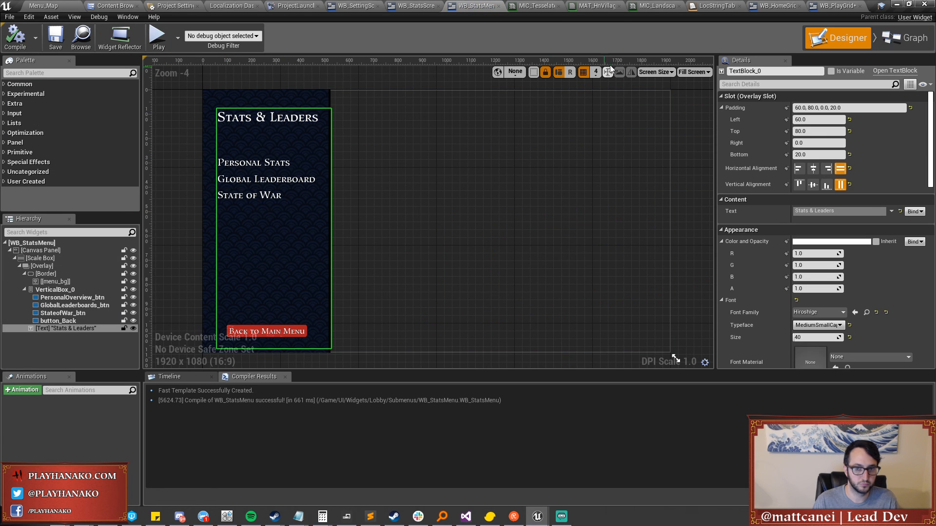
Paste the copied heading text block into the Overlay containing menuBOx in WB_PlayGrid.
click(839, 7)
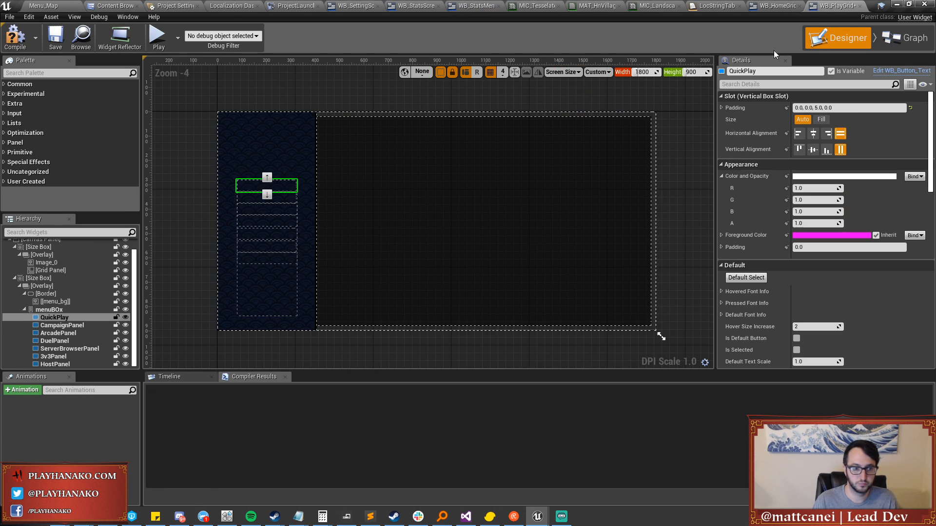
click(50, 311)
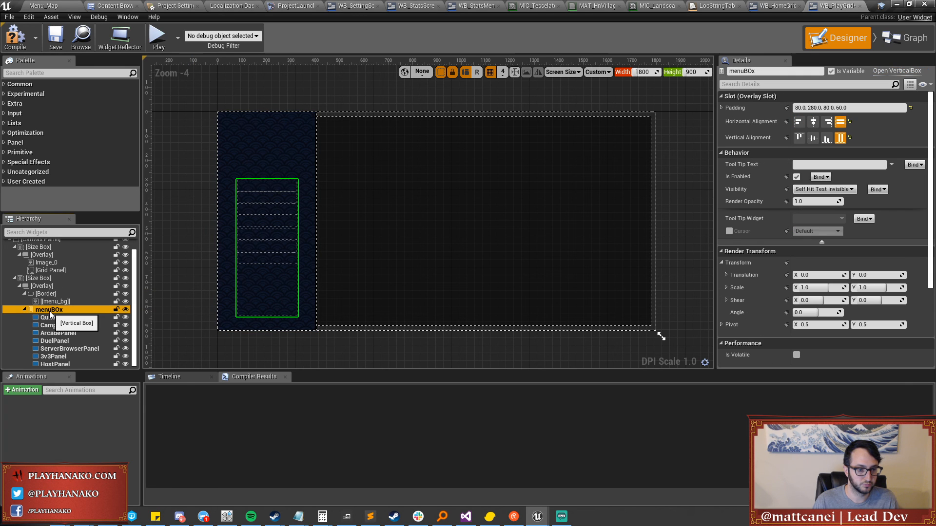
click(47, 289)
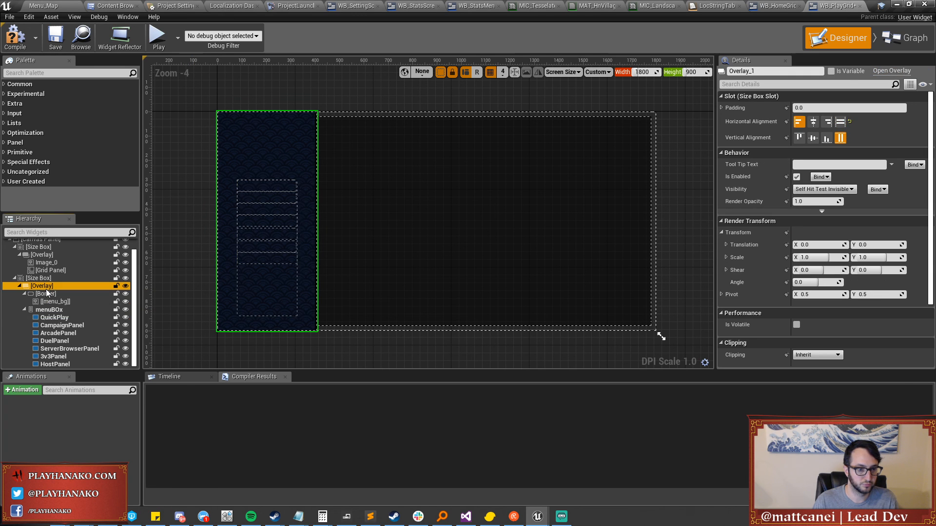
right_click(49, 292)
click(71, 320)
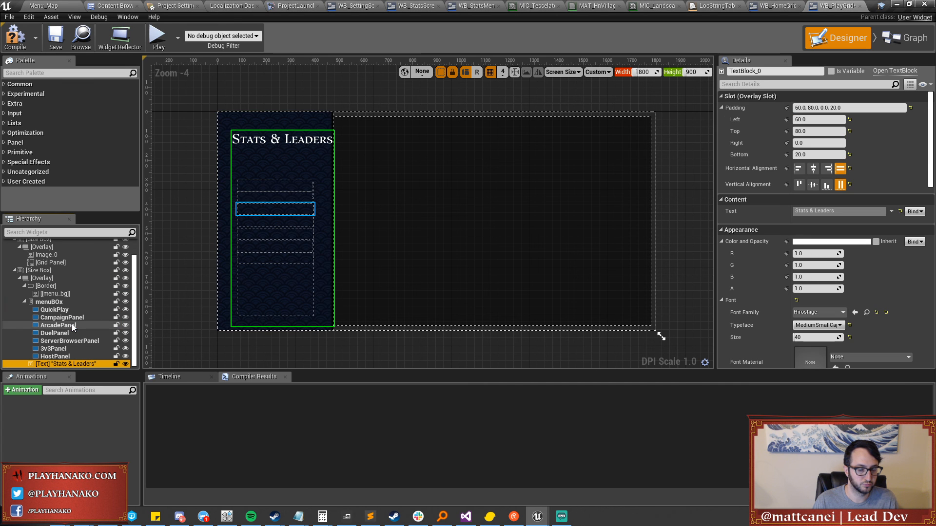
Set the pasted heading's string table key to MainMenu_Play so that it reads "Play".
click(892, 211)
click(866, 291)
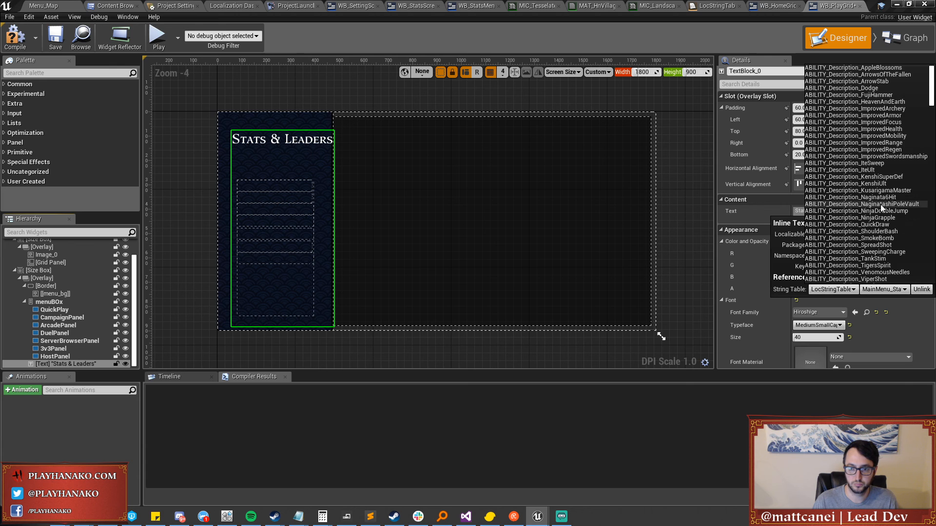
scroll(880, 199, down, 10)
scroll(881, 199, down, 15)
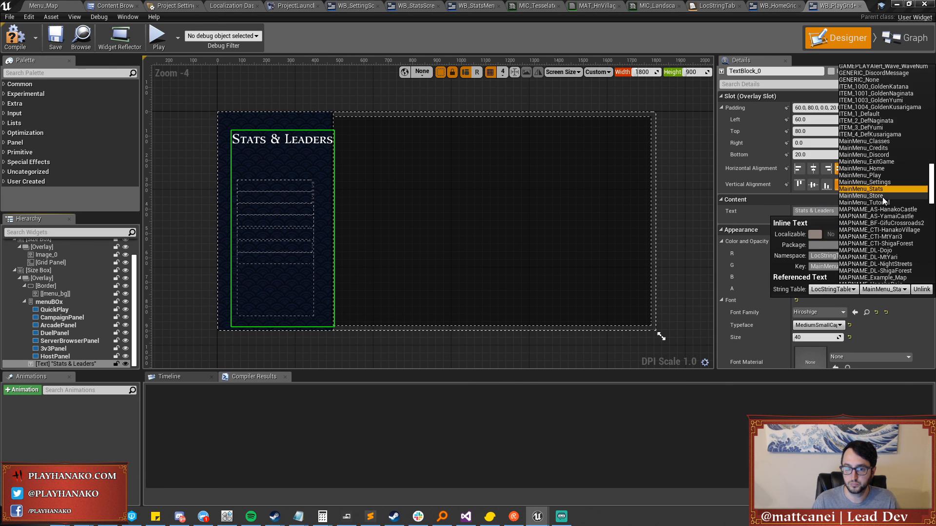
scroll(867, 116, up, 1)
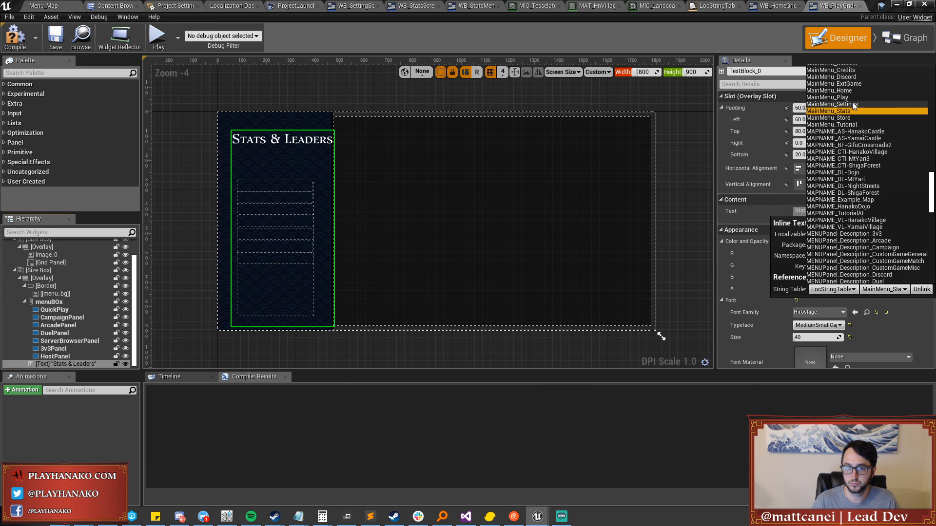
click(858, 97)
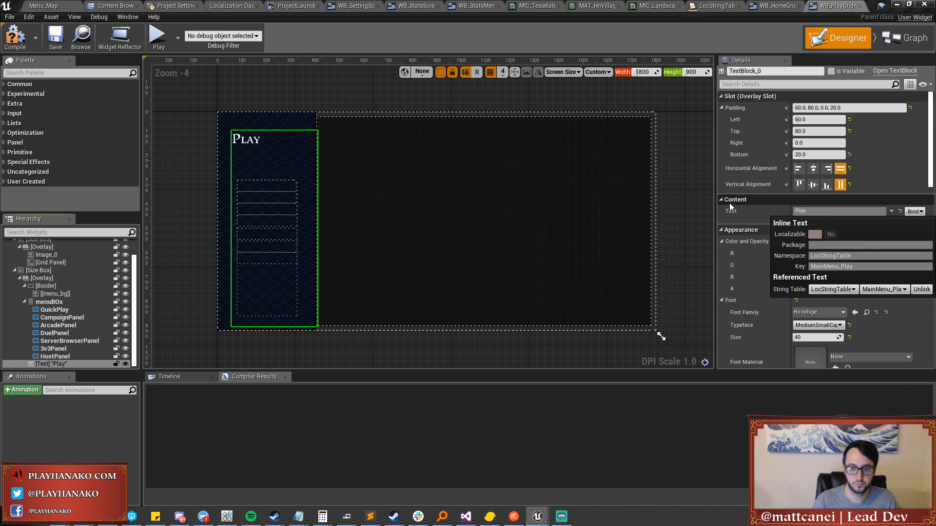
click(806, 326)
click(807, 327)
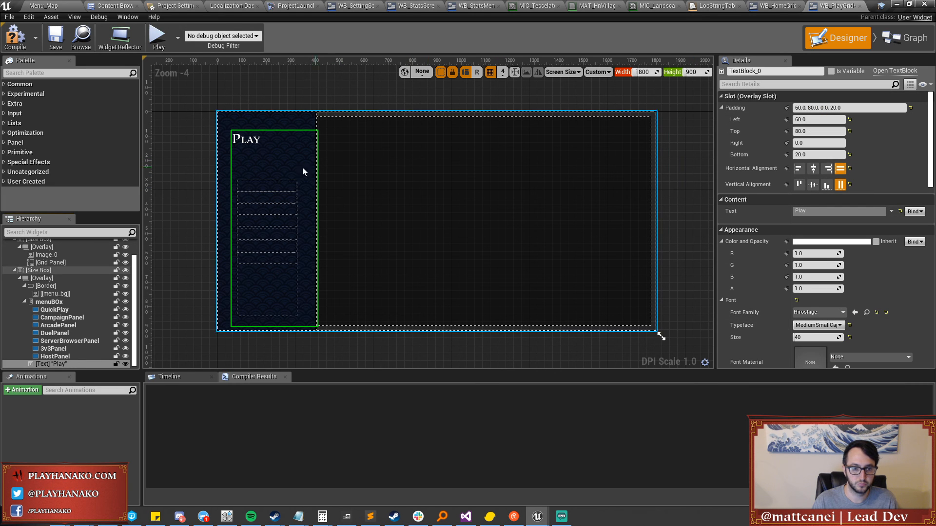
Link the QuickPlay button's label text to LocStringTable with the key MENUPanel_Title_QuickPlay.
right_drag(259, 192, 238, 175)
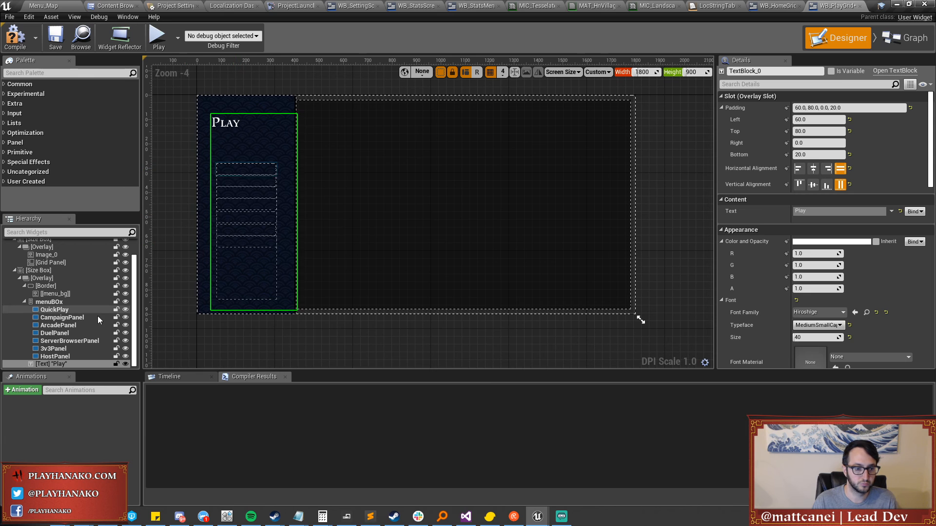
click(55, 357)
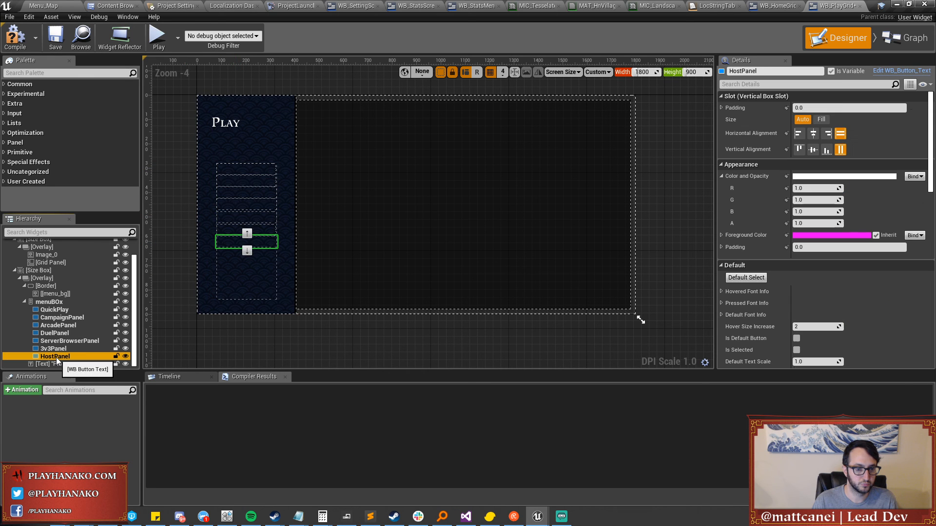
click(54, 310)
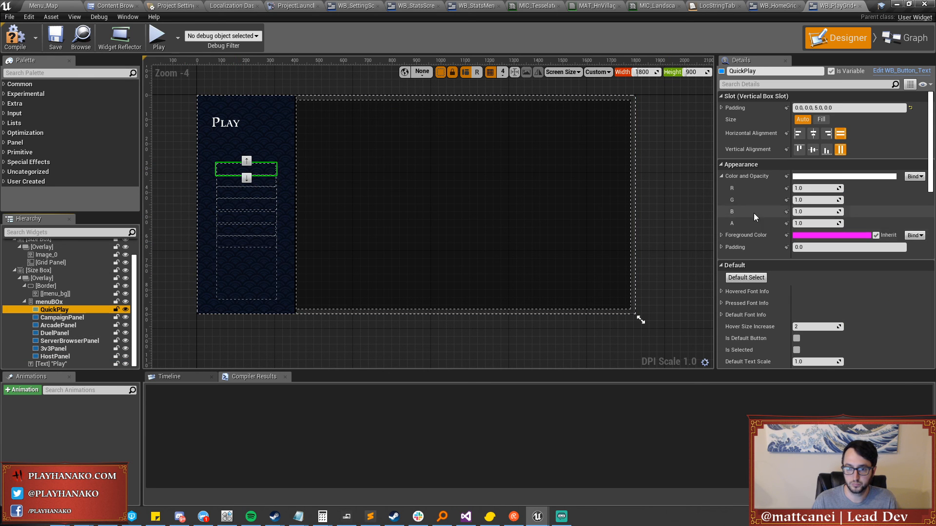
scroll(754, 217, down, 5)
click(842, 266)
click(818, 344)
click(828, 355)
click(872, 343)
scroll(862, 240, down, 15)
scroll(861, 242, down, 7)
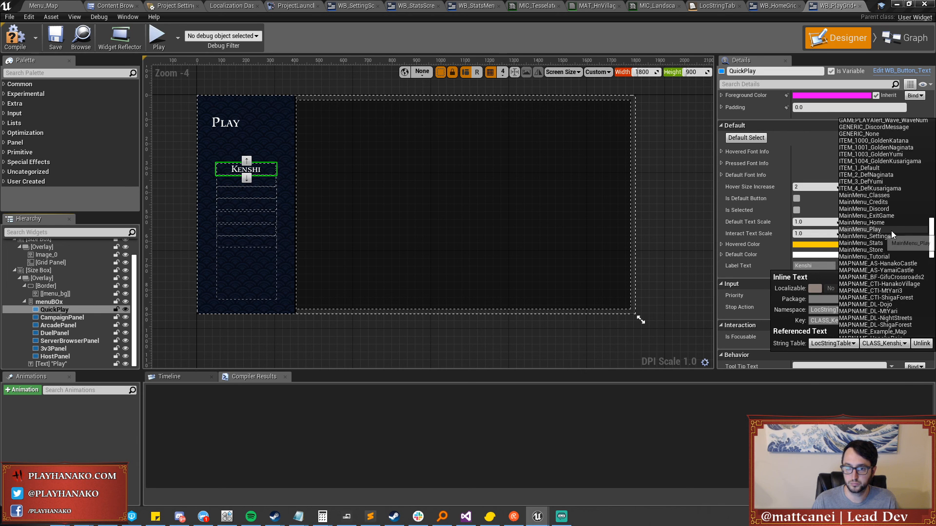
scroll(891, 233, up, 5)
scroll(892, 232, up, 10)
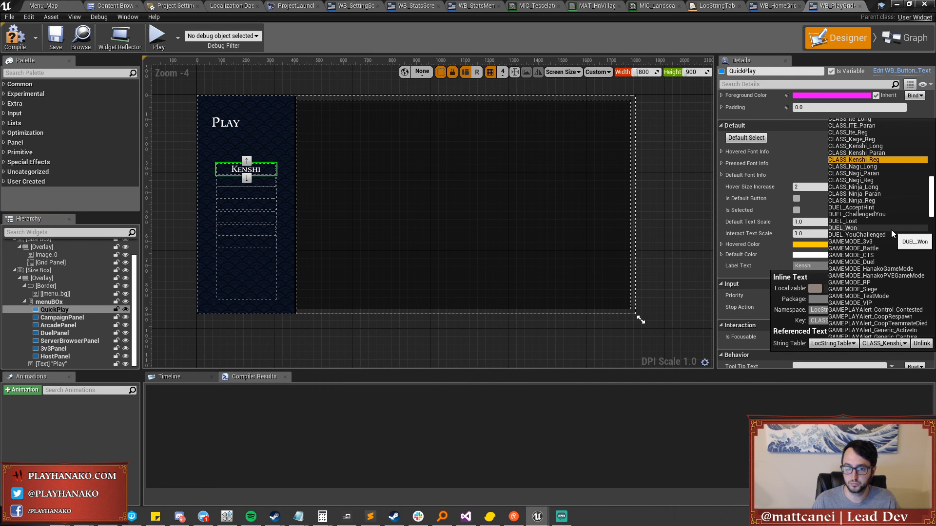
scroll(891, 230, down, 10)
scroll(890, 230, down, 10)
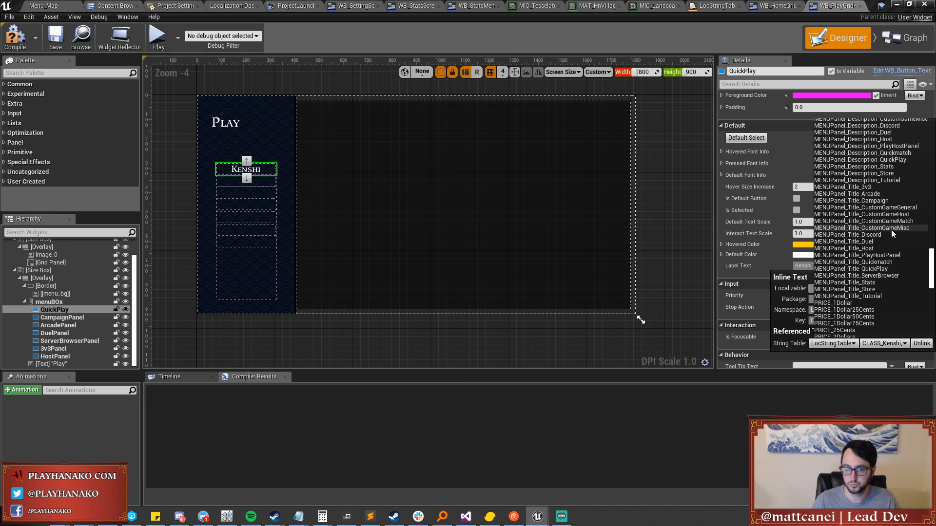
scroll(887, 232, up, 2)
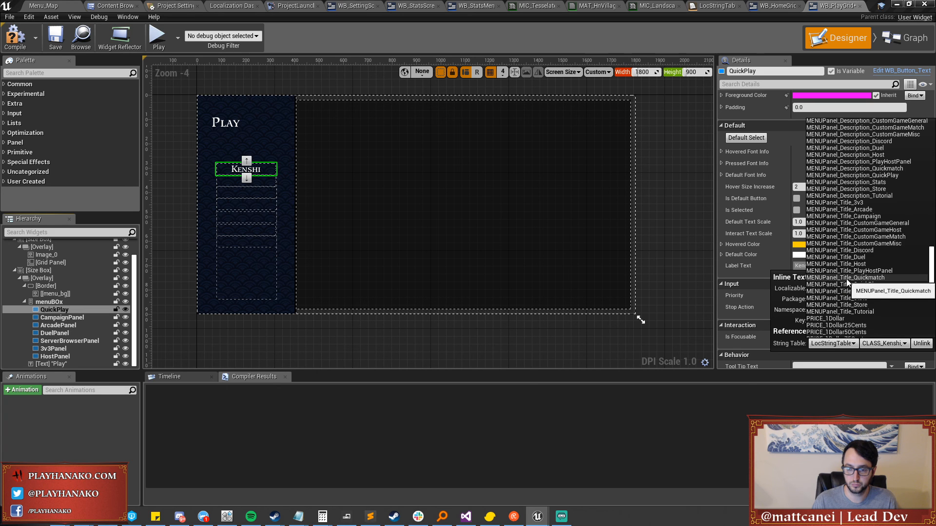
click(848, 278)
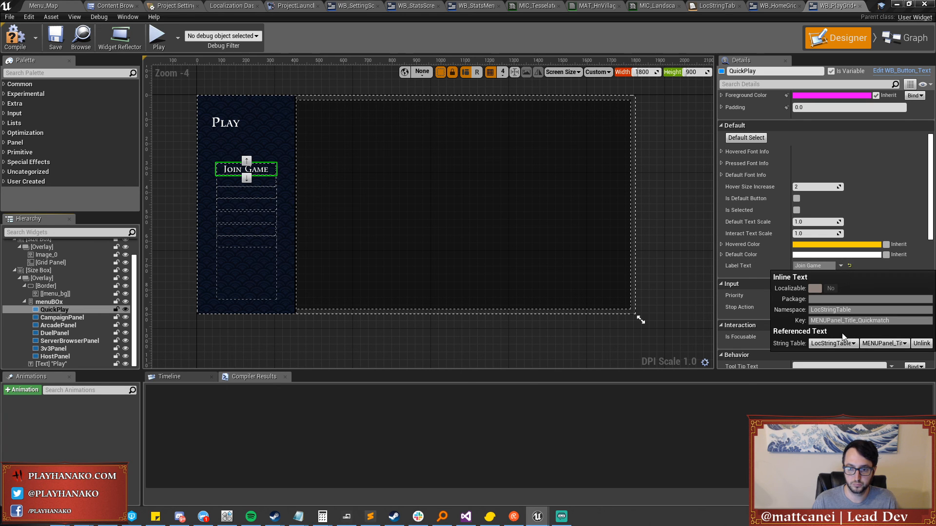
click(873, 344)
click(873, 286)
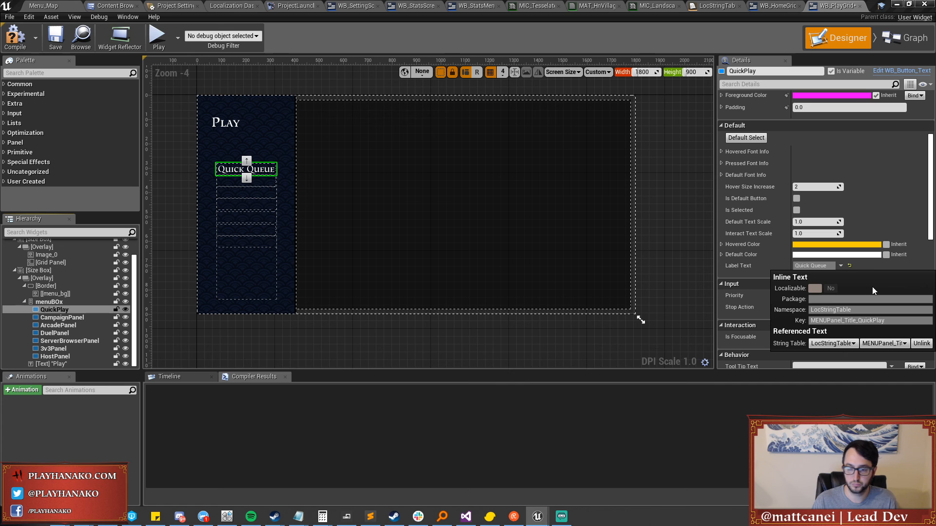
Link the CampaignPanel button's label text to LocStringTable with the key MENUPanel_Title_Campaign.
click(62, 317)
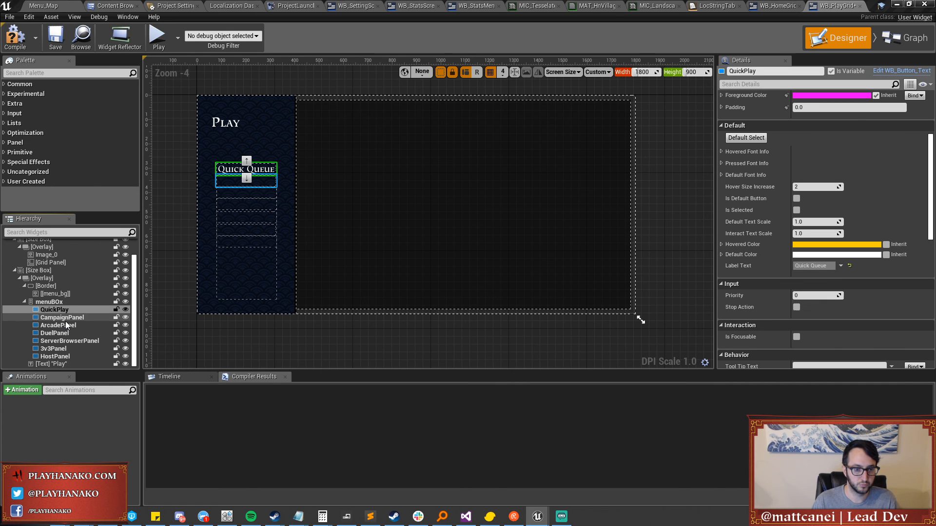
click(841, 266)
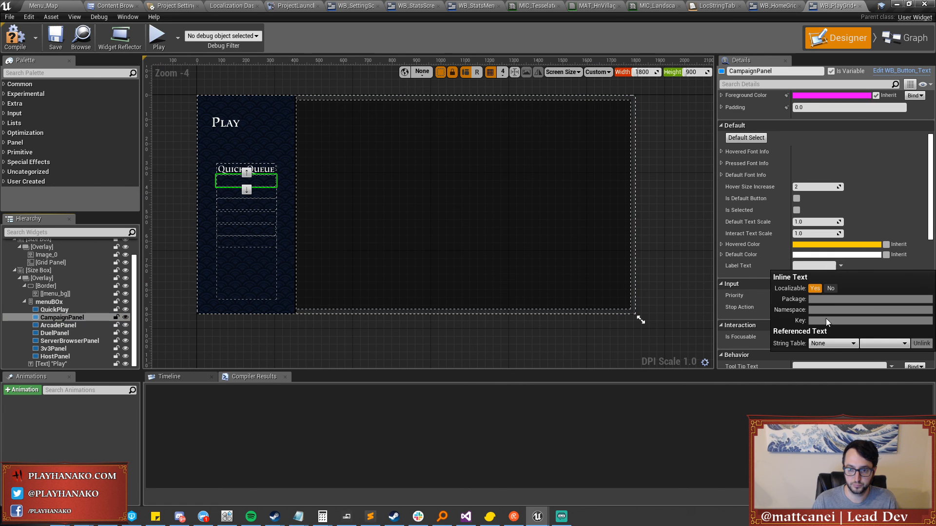
click(829, 343)
click(829, 352)
click(883, 343)
scroll(871, 207, down, 5)
scroll(871, 207, down, 2)
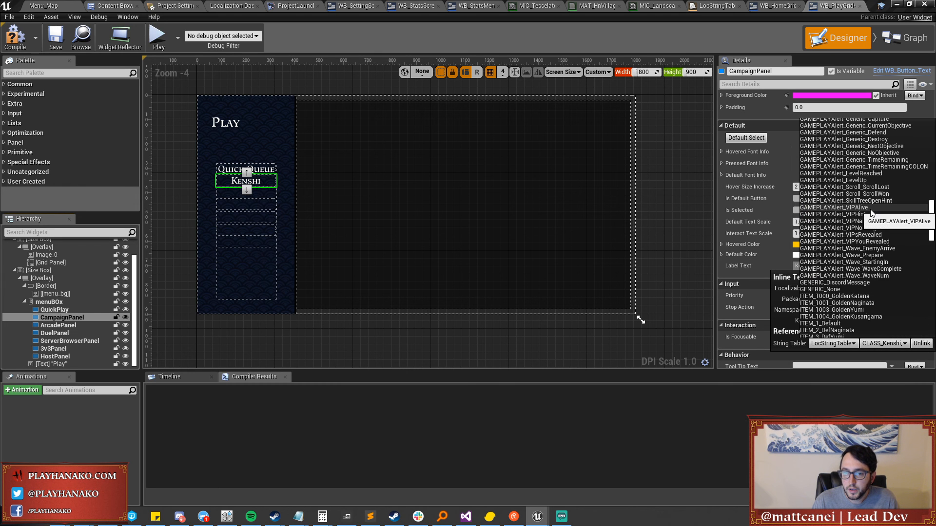
scroll(869, 209, down, 3)
scroll(867, 206, down, 7)
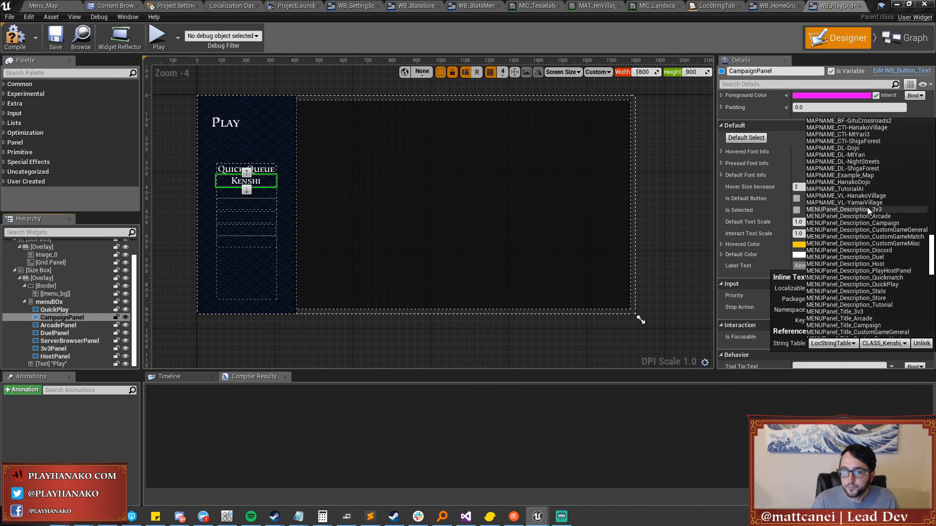
scroll(870, 227, down, 1)
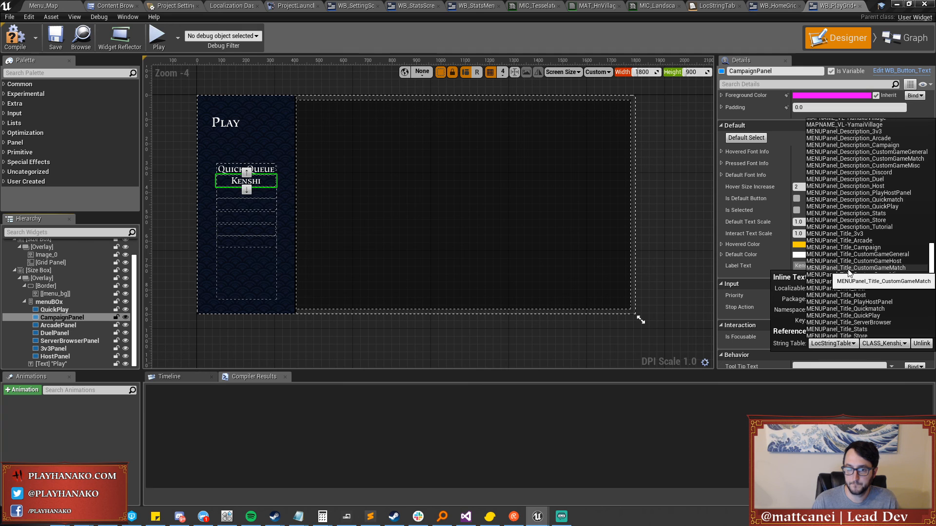
click(848, 247)
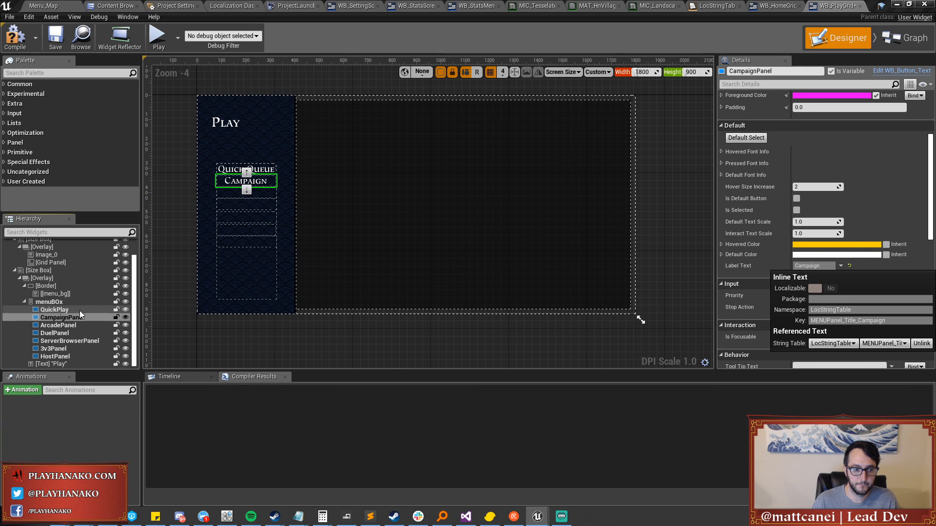
Link the ArcadePanel button's label text to LocStringTable with the key MENUPanel_Description_Arcade.
click(61, 325)
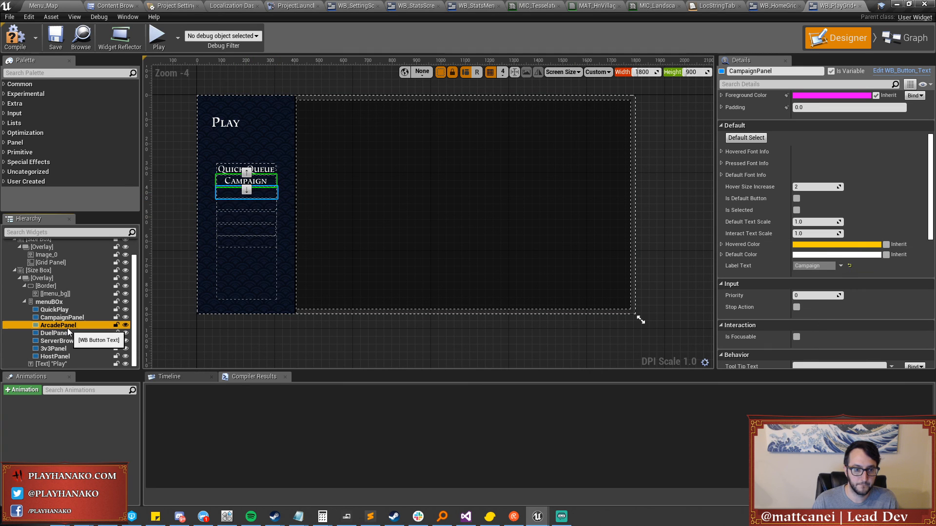
click(840, 265)
click(828, 353)
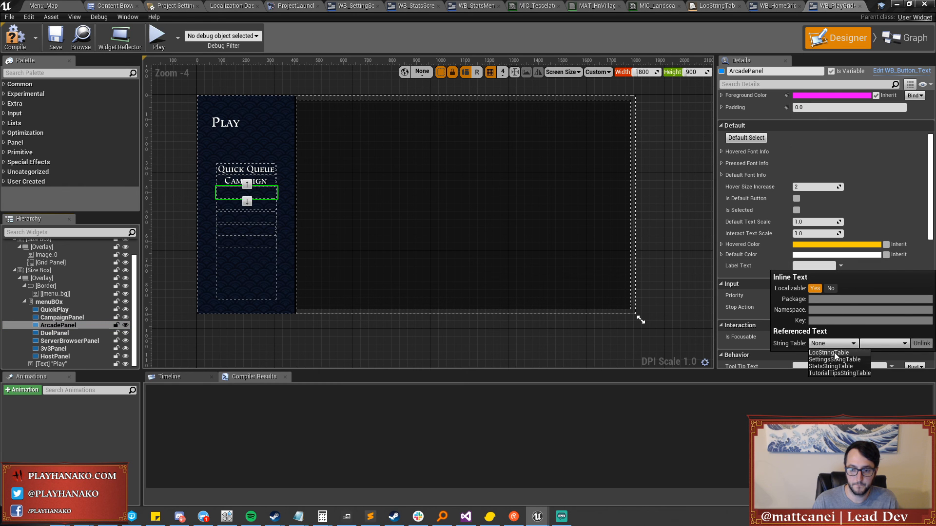
click(884, 343)
scroll(857, 256, down, 15)
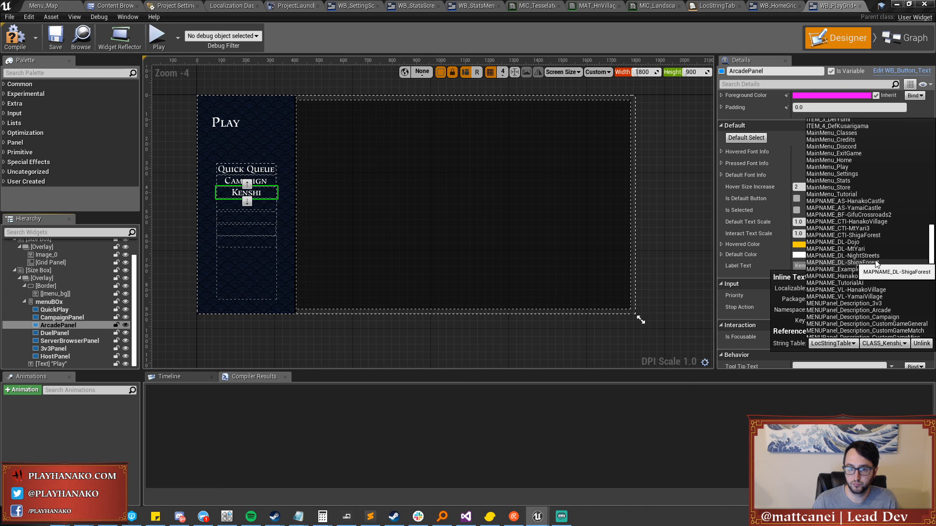
scroll(872, 261, down, 4)
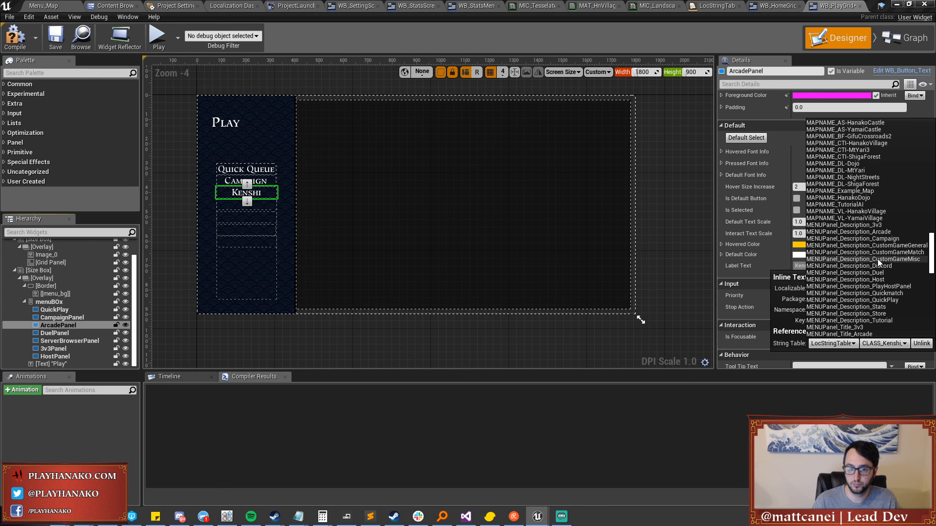
click(845, 231)
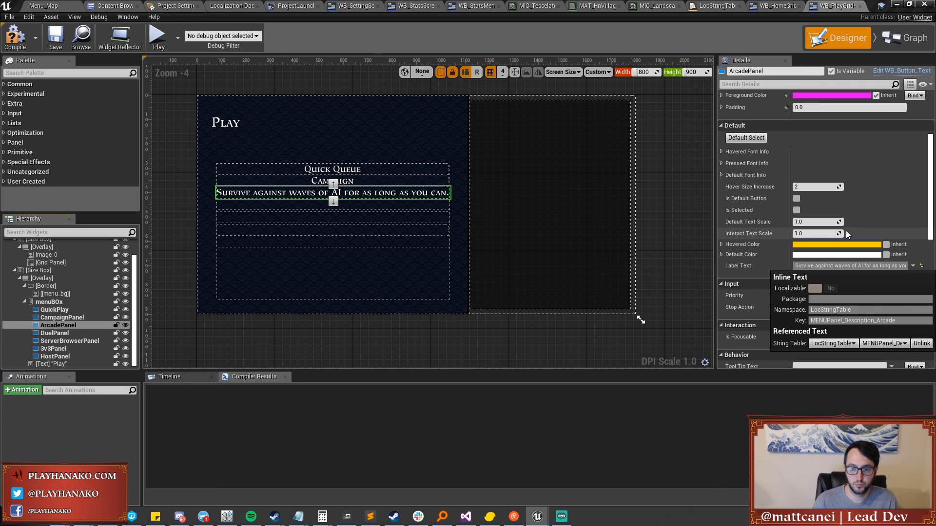
Change the ArcadePanel label's string table key to MENUPanel_Title_Arcade.
click(889, 267)
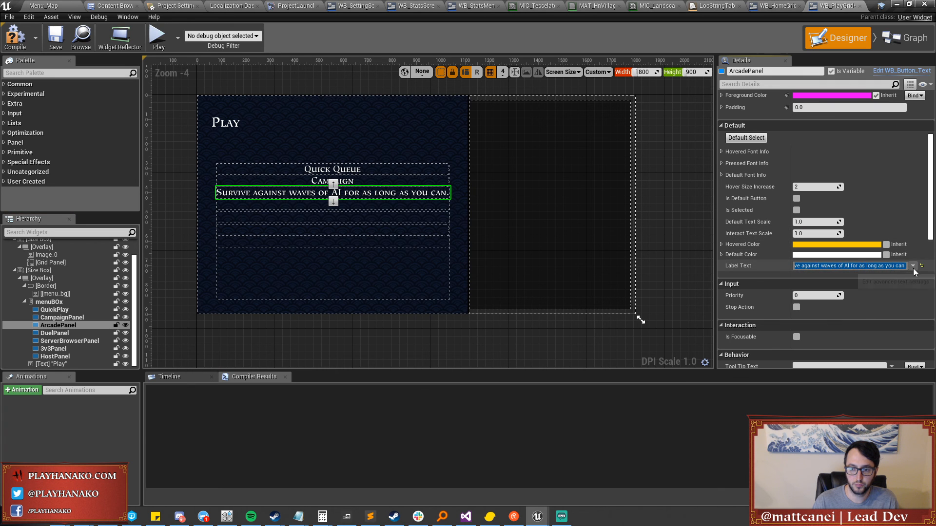
mouse_move(914, 272)
click(880, 344)
scroll(873, 286, down, 3)
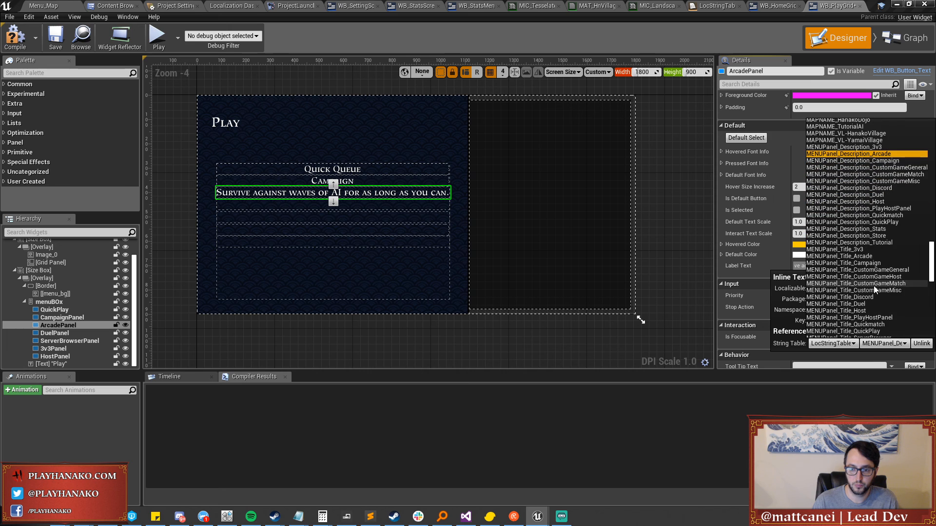
click(846, 258)
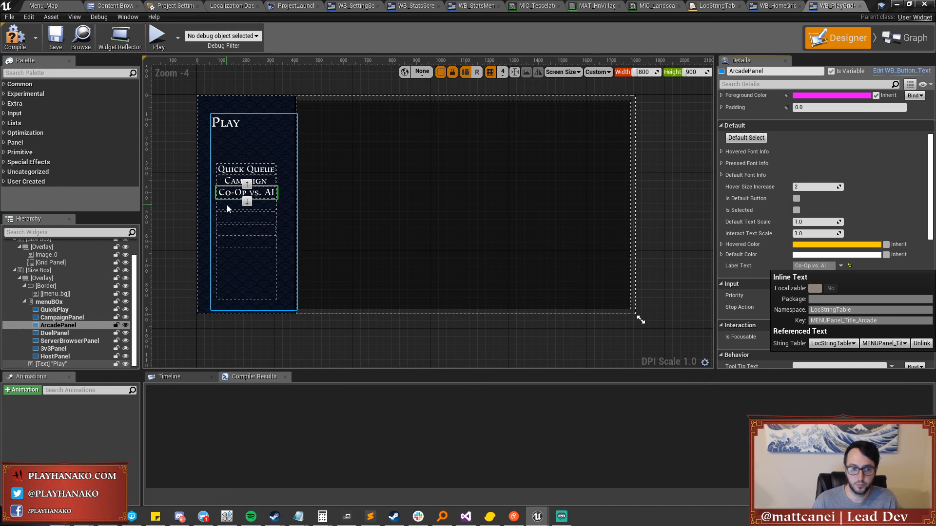
Link the DuelPanel button's label text to LocStringTable with the key MENUPanel_Title_Duel.
click(58, 333)
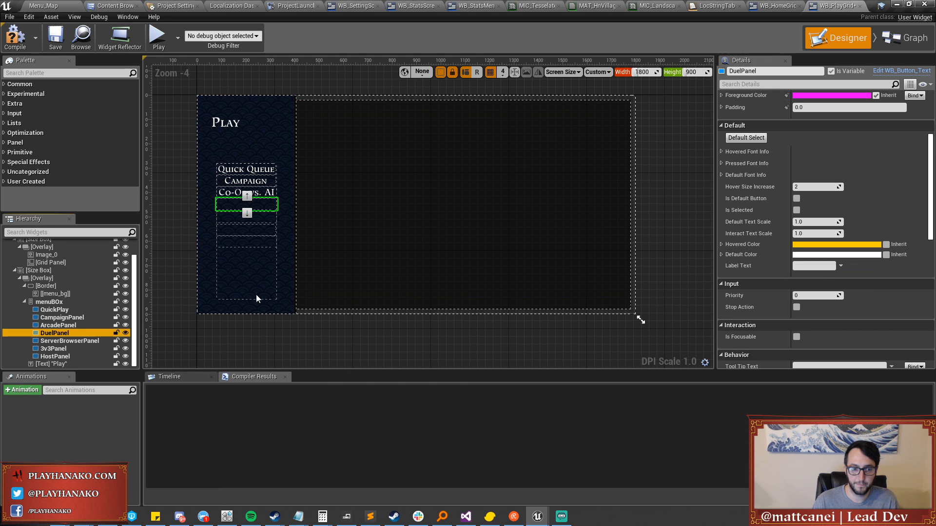
click(840, 266)
click(830, 358)
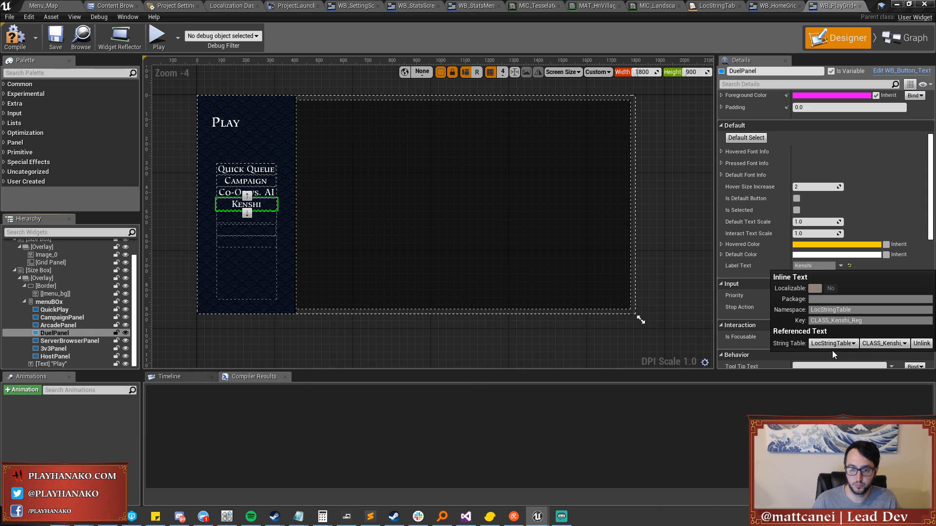
click(869, 343)
scroll(852, 264, down, 10)
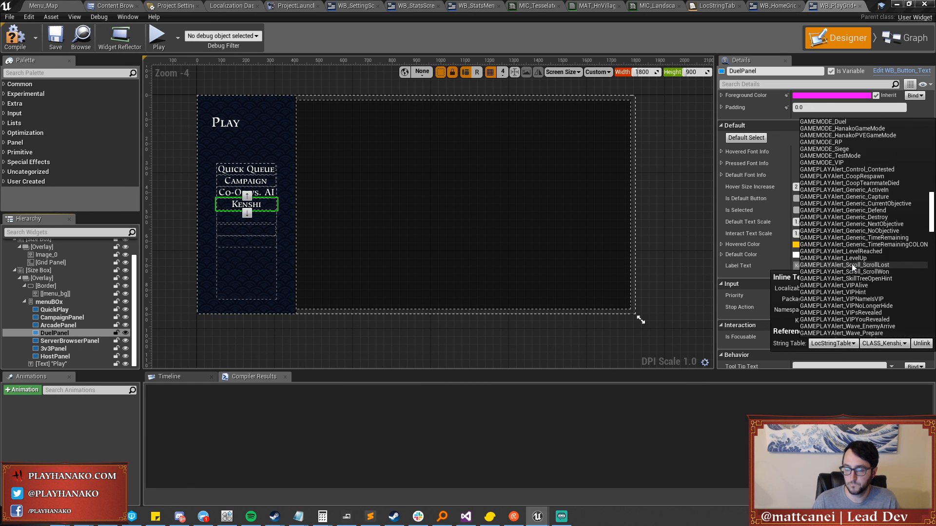
scroll(852, 265, down, 5)
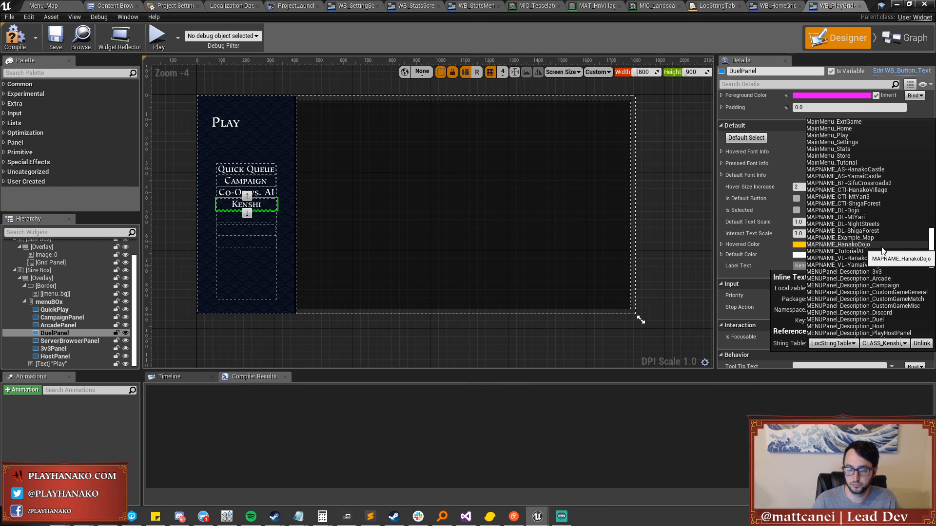
scroll(882, 249, down, 5)
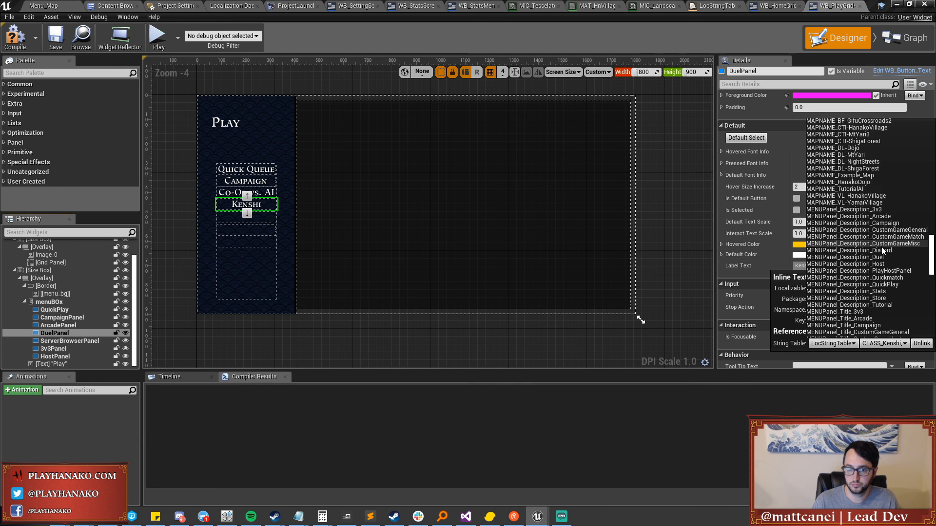
scroll(882, 250, down, 5)
scroll(881, 247, down, 1)
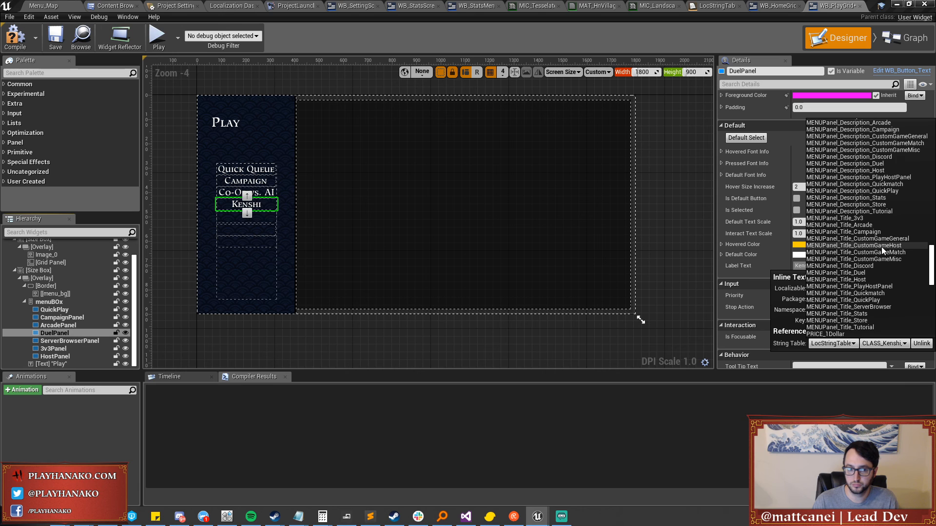
click(850, 272)
Link the ServerBrowserPanel button's label text to LocStringTable with the key MENUPanel_Title_ServerBrowser.
click(68, 340)
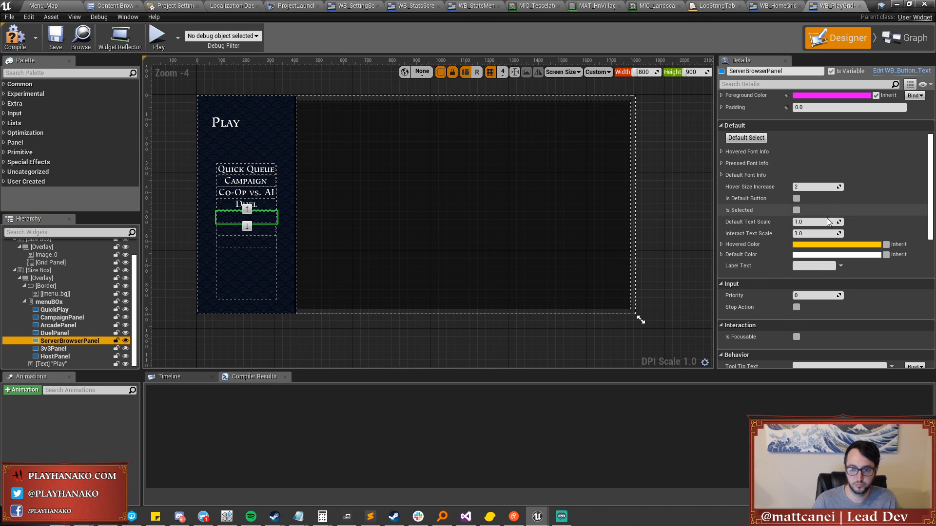
click(840, 266)
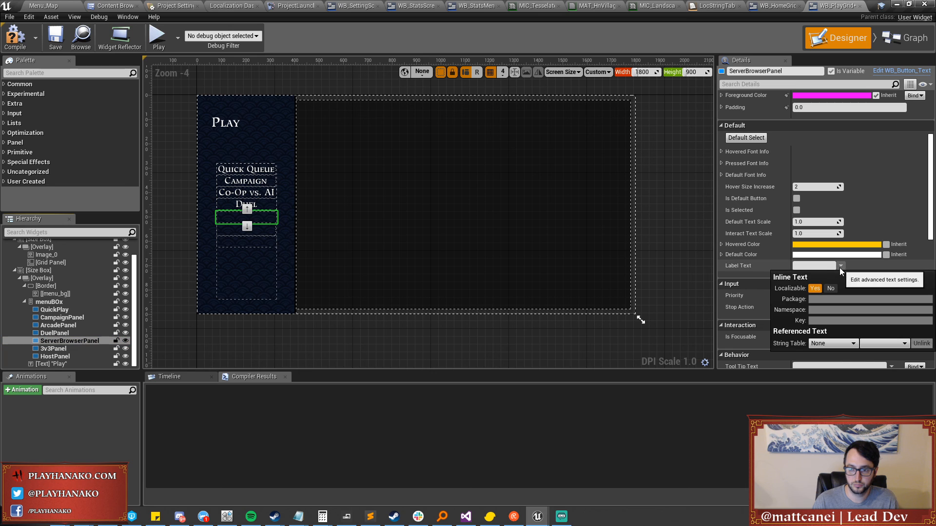
click(832, 343)
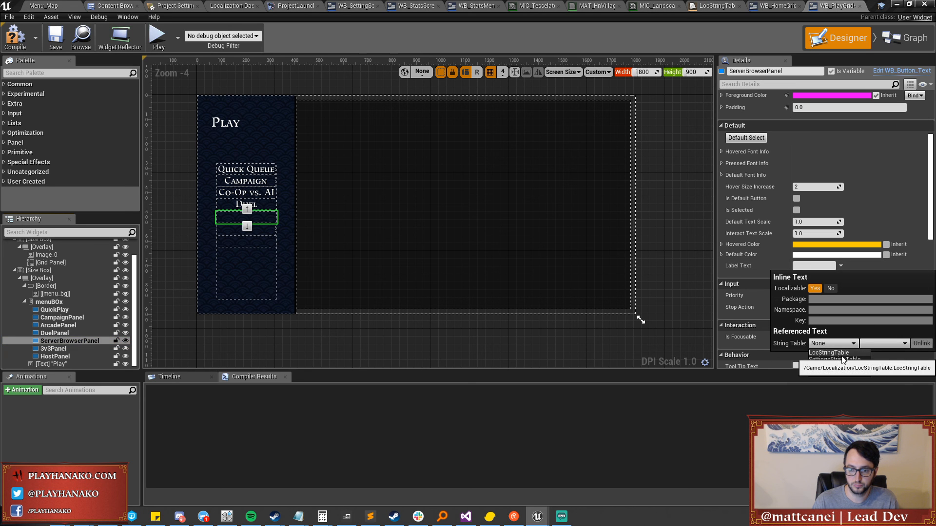
click(829, 352)
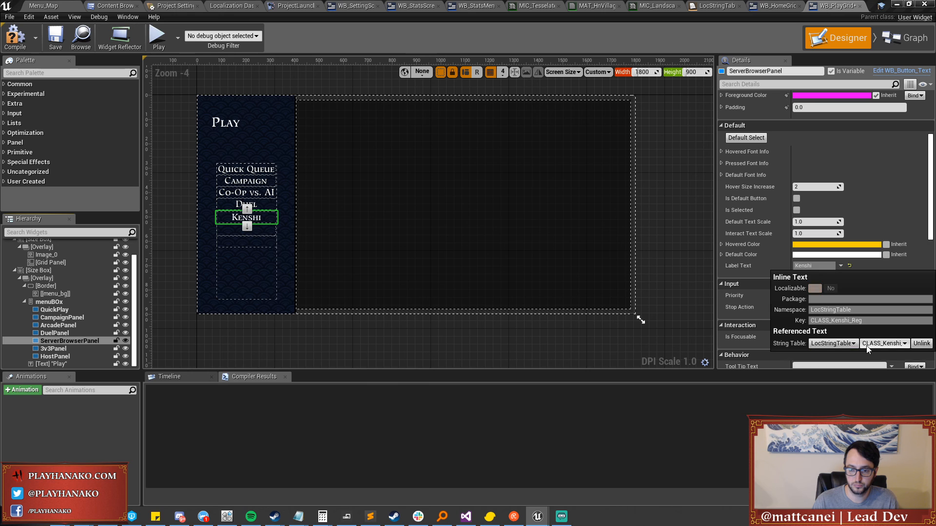
click(872, 344)
scroll(877, 239, down, 6)
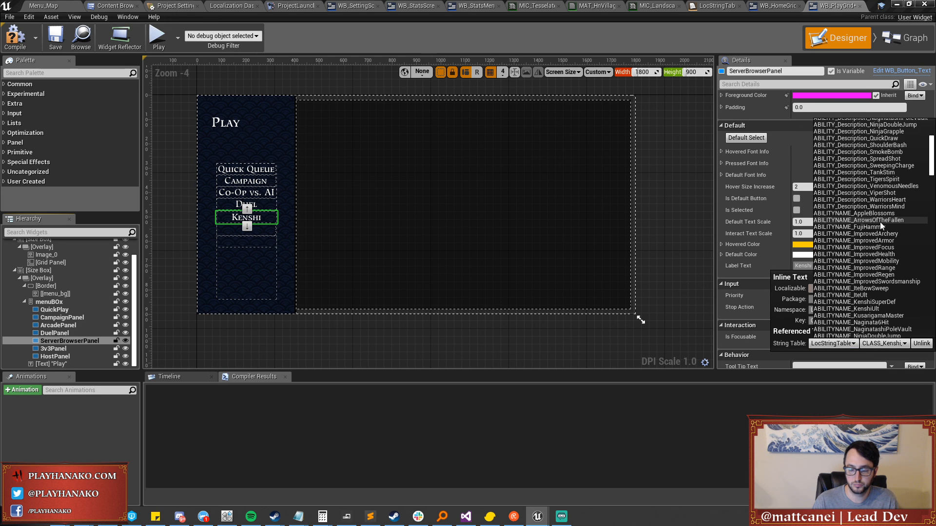
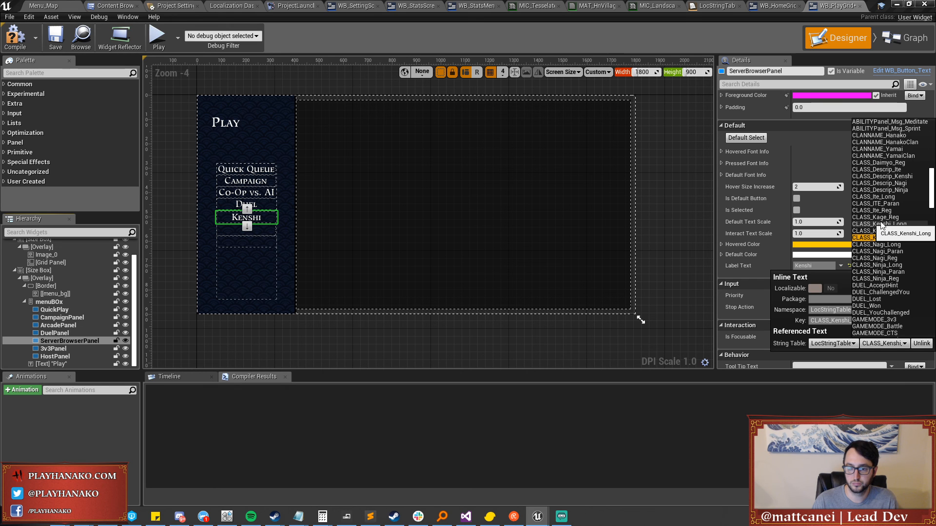
scroll(882, 248, up, 5)
scroll(882, 249, down, 15)
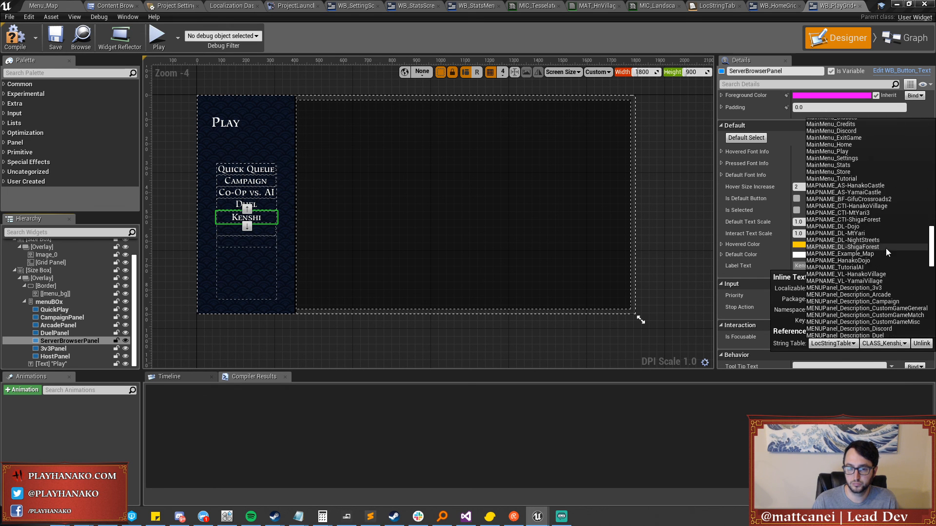
scroll(885, 248, down, 9)
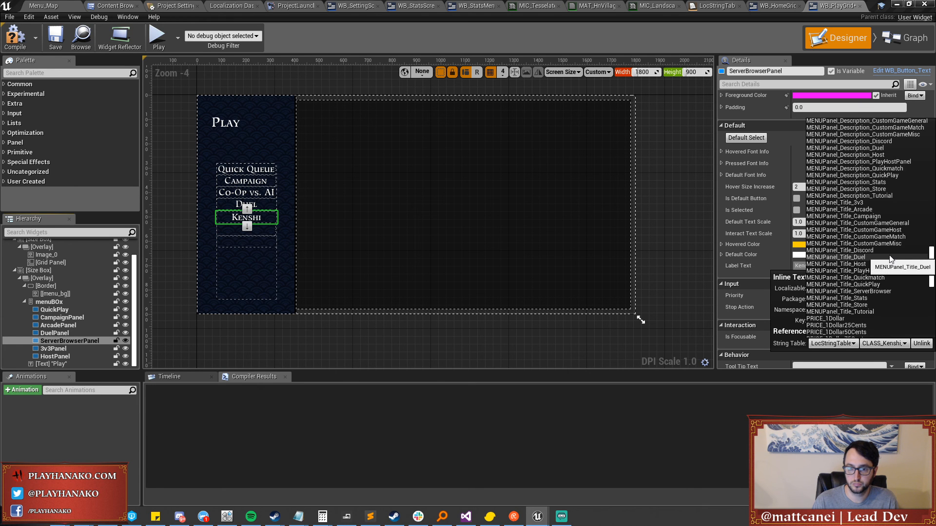
click(848, 288)
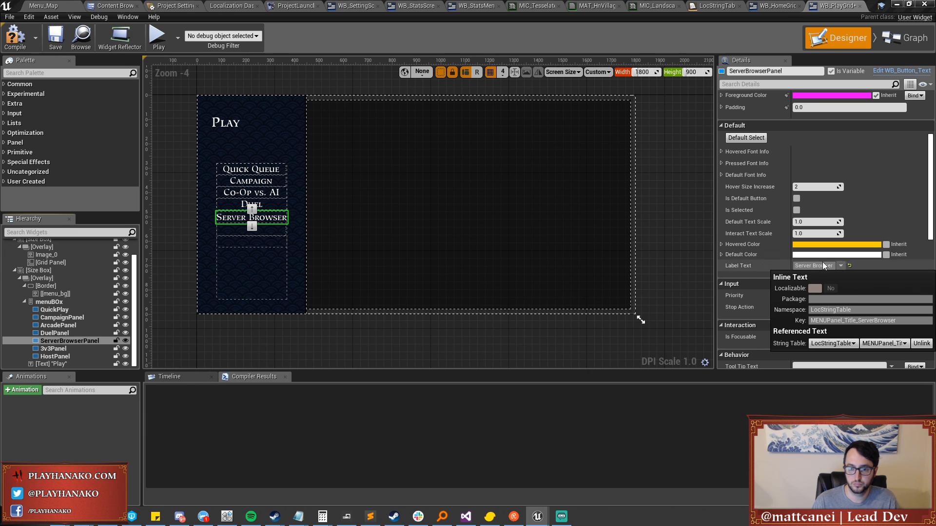
Move the 3v3Panel button above ServerBrowserPanel and link its label text to LocStringTable with the key MENUPanel_Title_3v3.
click(54, 349)
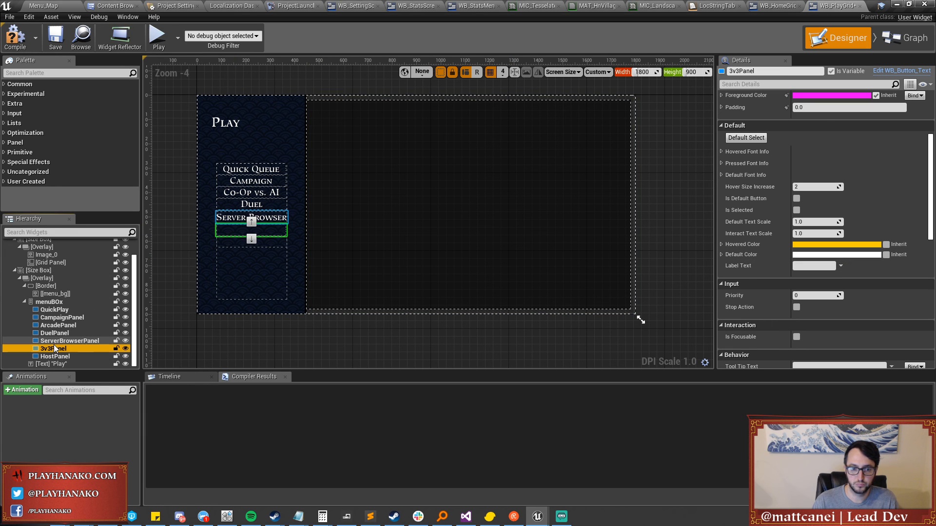
click(251, 222)
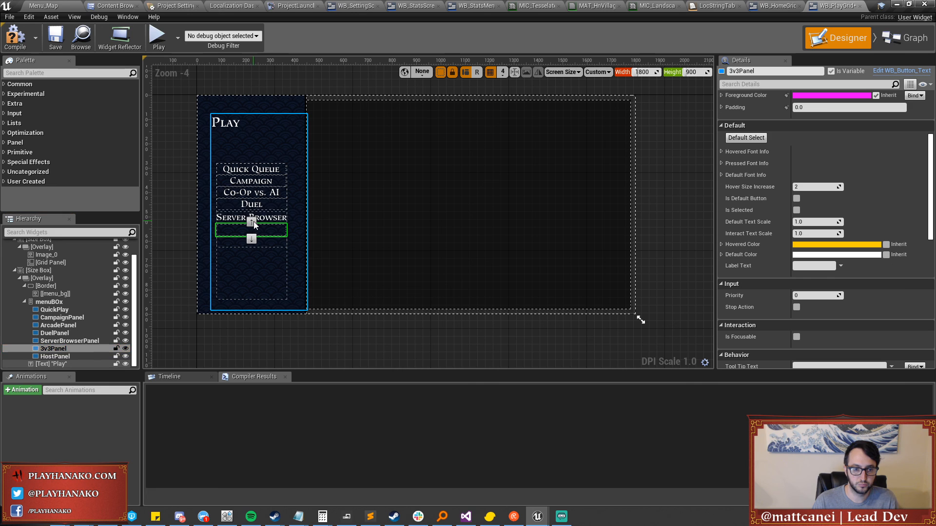
click(840, 265)
click(823, 344)
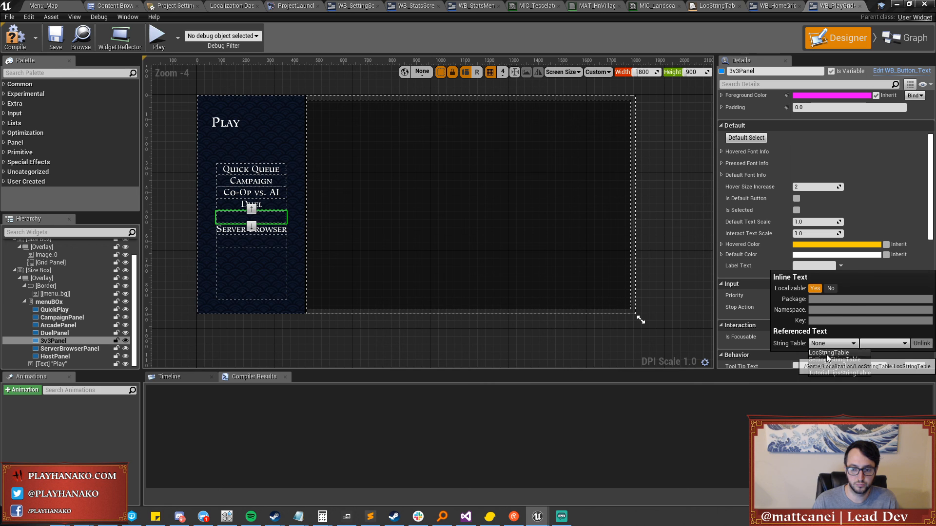
click(827, 353)
click(883, 343)
scroll(866, 280, down, 5)
scroll(867, 283, down, 10)
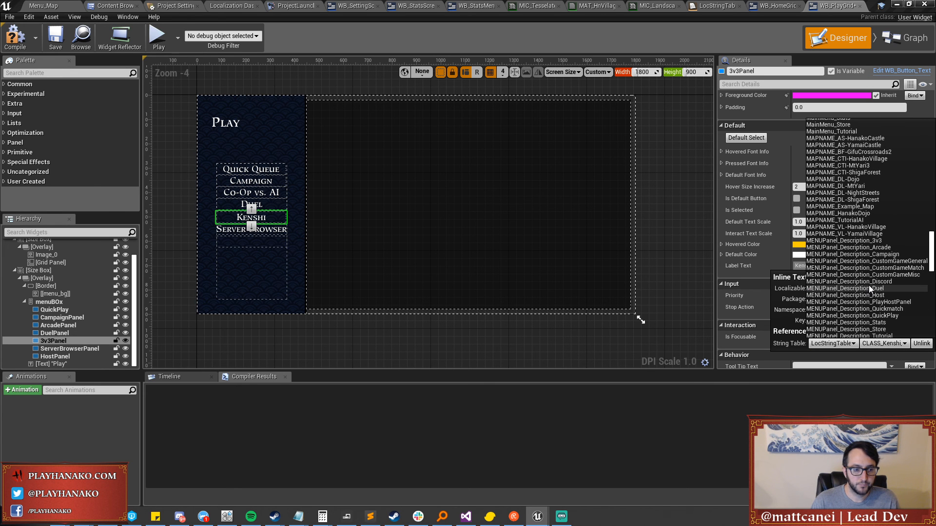
scroll(868, 289, down, 8)
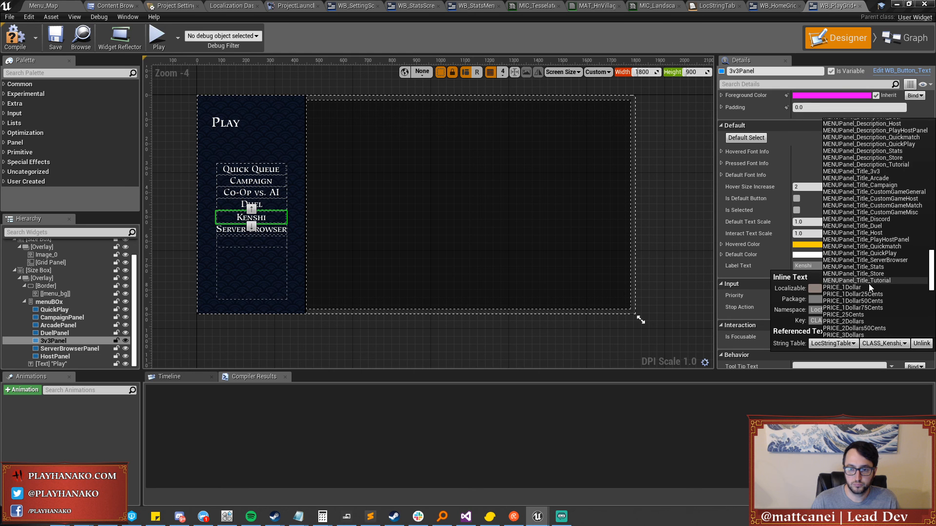
click(861, 171)
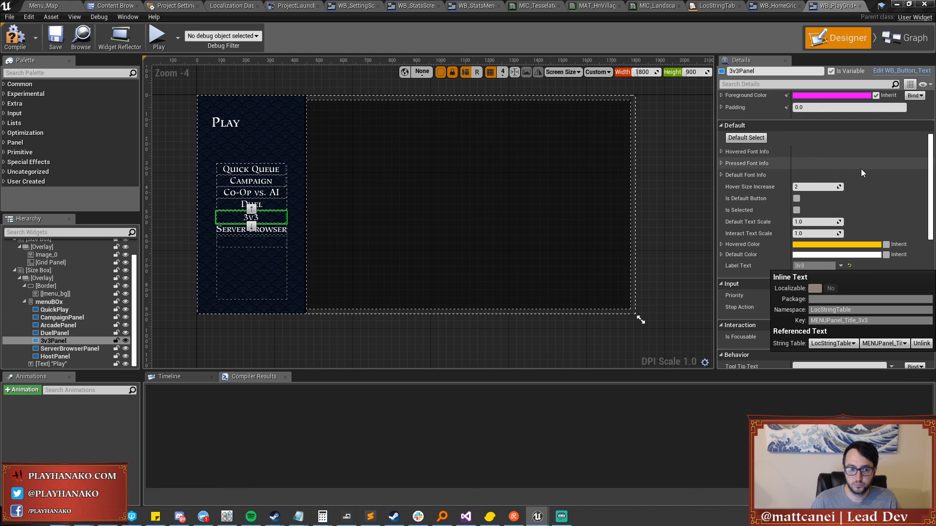
Link the HostPanel button's label text to LocStringTable with the key MENUPanel_Title_Host.
click(81, 349)
click(64, 357)
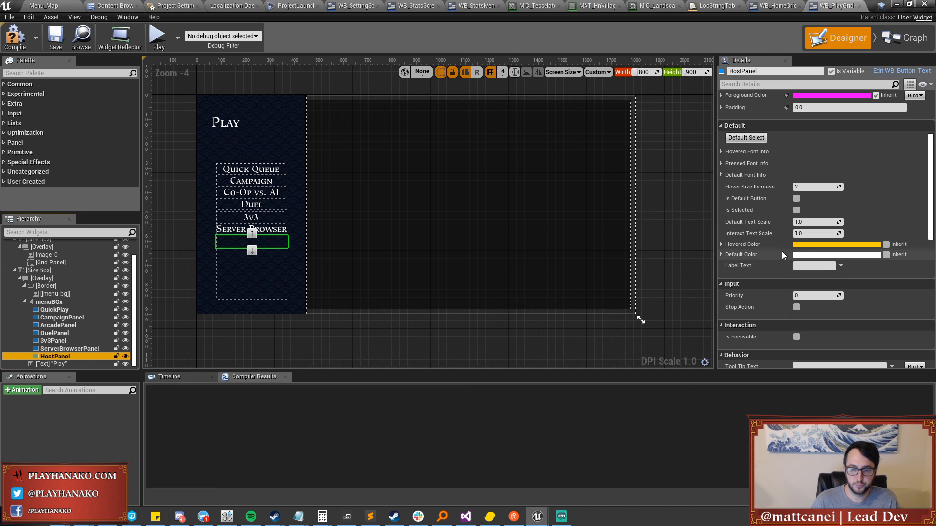
click(841, 265)
click(832, 343)
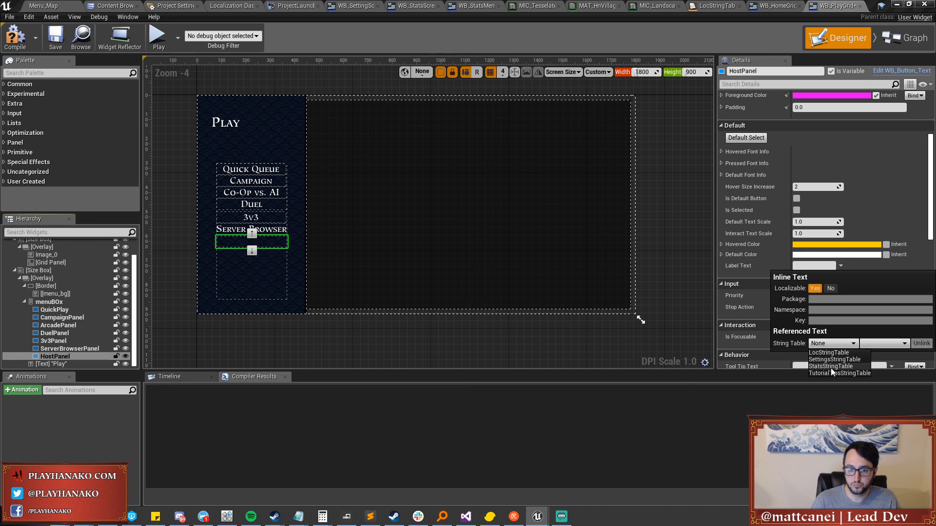
click(829, 352)
click(884, 343)
scroll(858, 298, down, 15)
scroll(865, 297, down, 3)
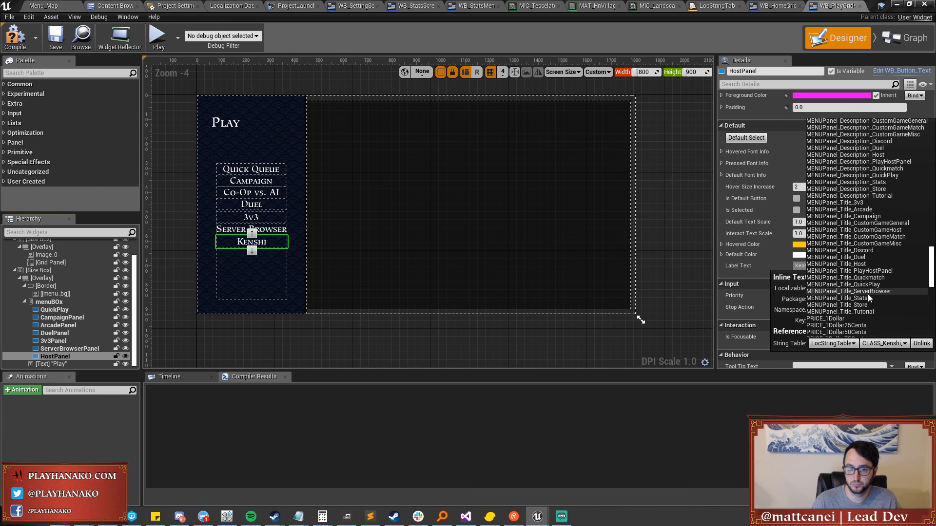
click(863, 264)
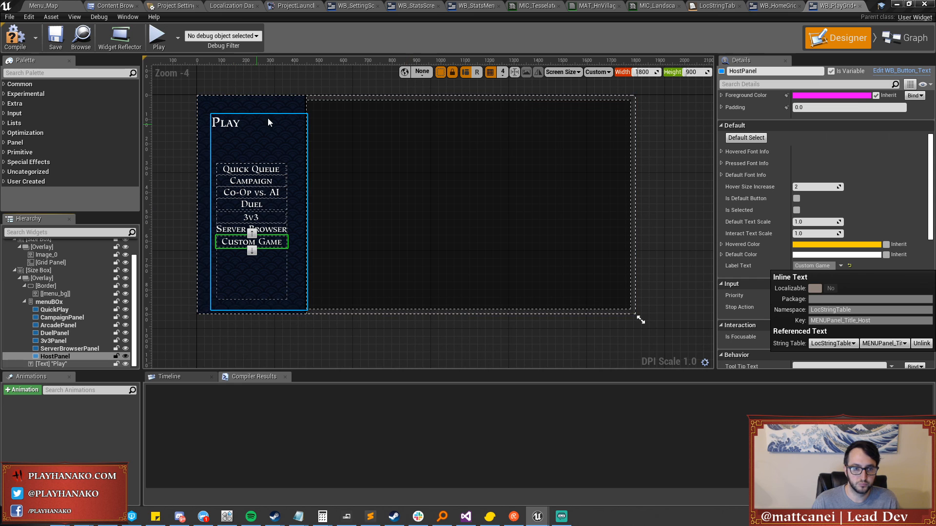
Hide the designer's dashed outlines and set Hover Size Increase to 0 for all seven menu buttons, QuickPlay through HostPanel.
click(442, 72)
scroll(292, 204, up, 1)
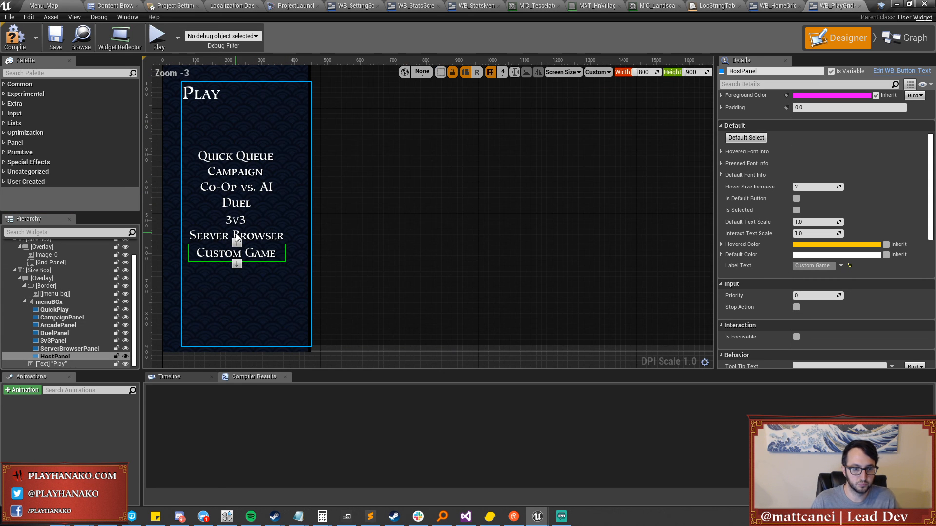
shift+click(48, 311)
scroll(741, 218, up, 3)
click(804, 157)
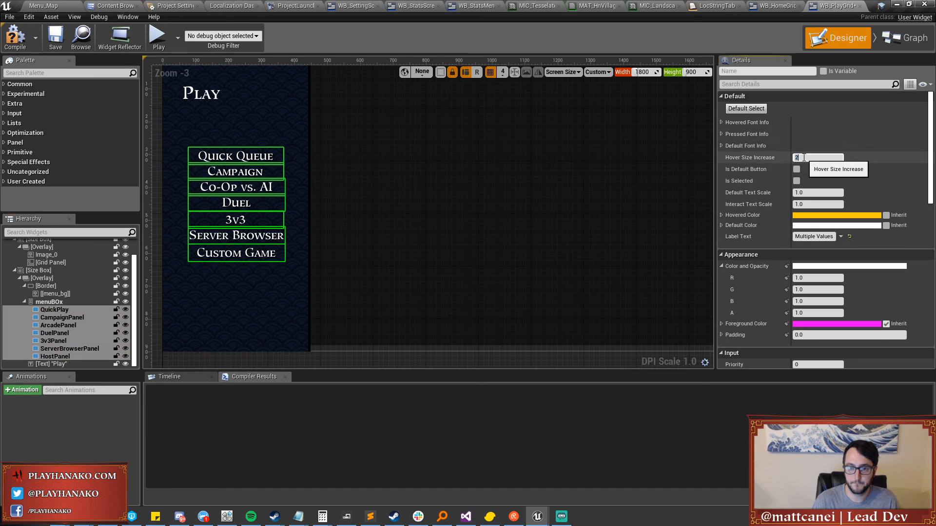
Compile and save WB_PlayGrid, checking the asset out from source control.
click(16, 38)
click(55, 41)
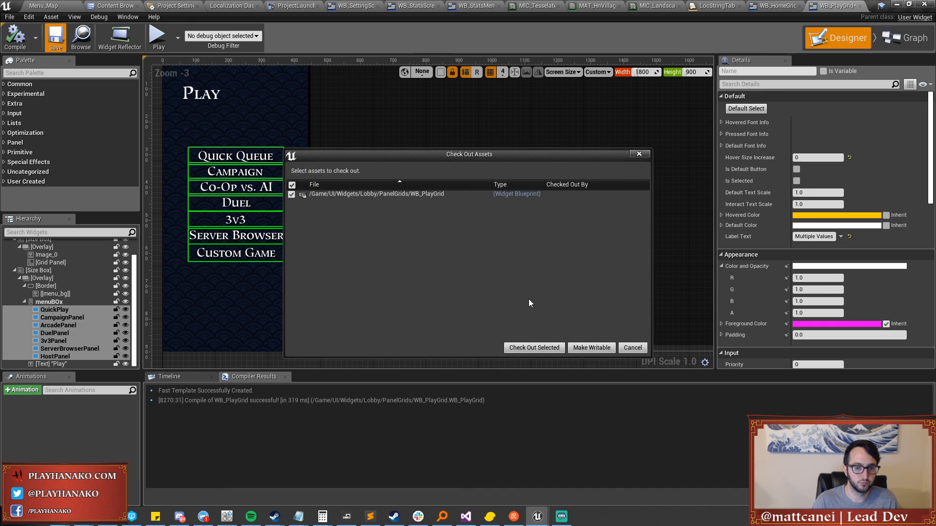
click(534, 347)
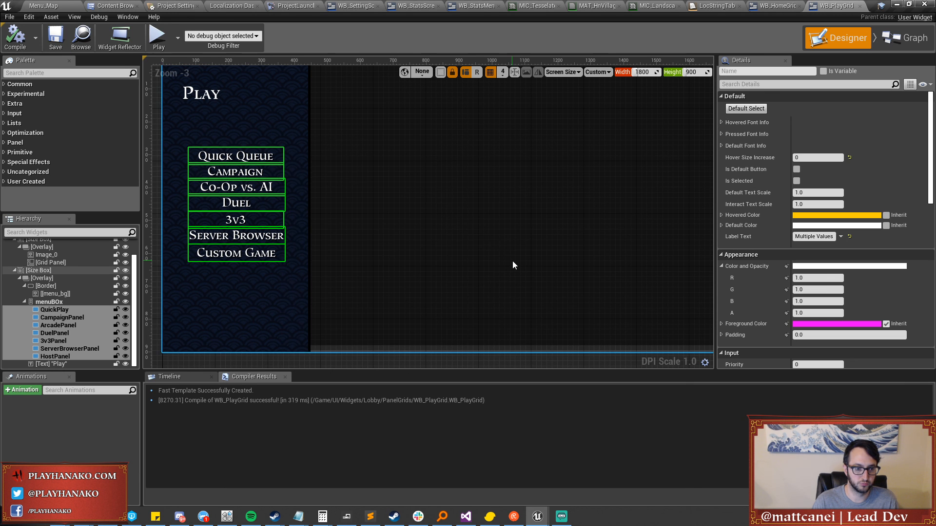
scroll(513, 263, down, 2)
right_drag(513, 262, 437, 247)
click(336, 212)
scroll(335, 211, up, 2)
scroll(335, 211, down, 1)
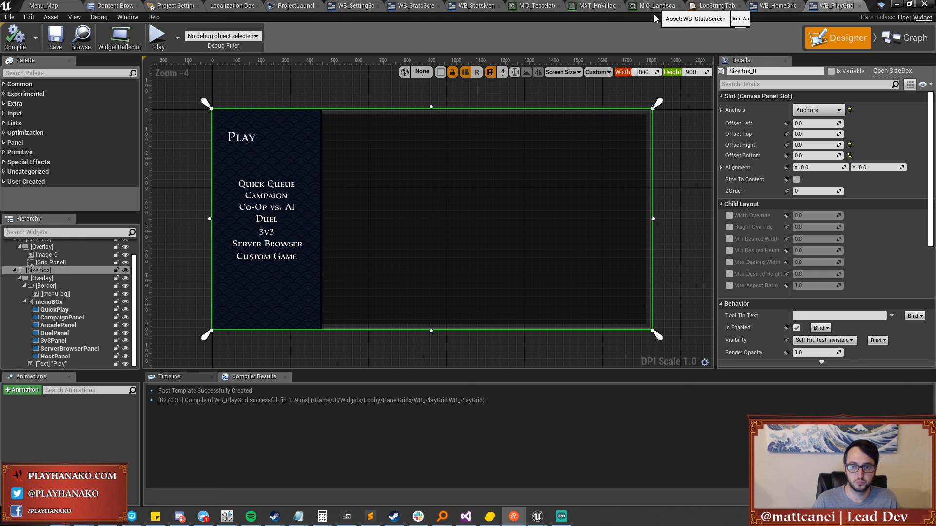
Close the WB_HomeGrid editor and open WB_PlayGrid's event graph at the Event Construct node.
click(801, 5)
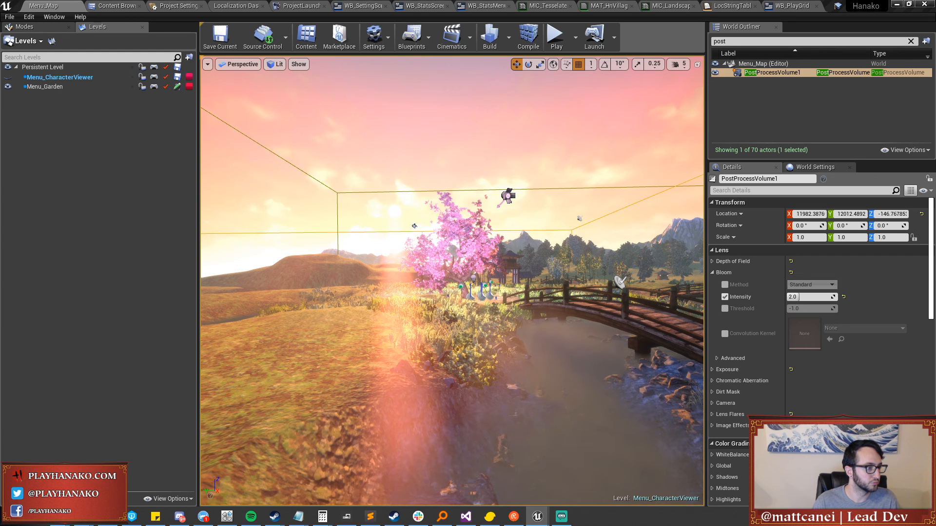
click(786, 6)
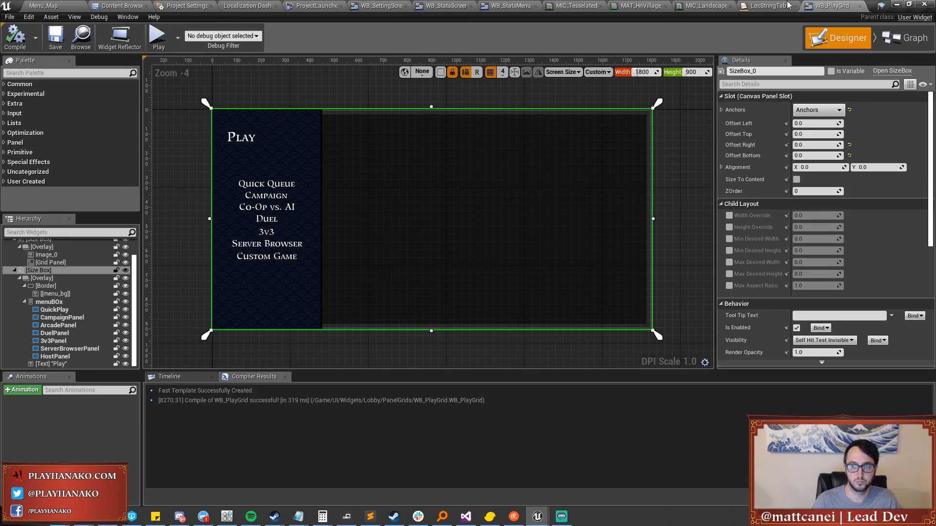
click(903, 44)
scroll(546, 263, down, 3)
scroll(651, 248, up, 1)
right_drag(651, 248, 478, 145)
scroll(440, 129, down, 3)
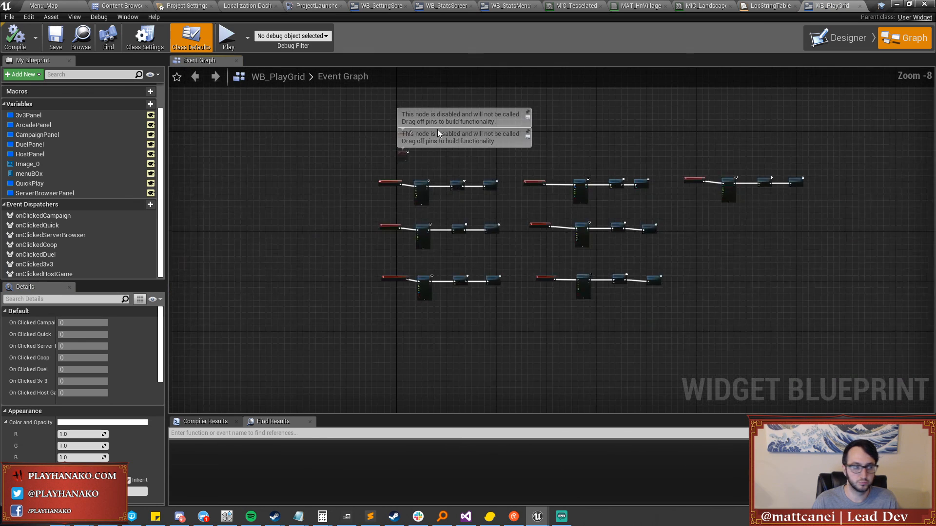
scroll(440, 130, up, 2)
scroll(528, 180, up, 1)
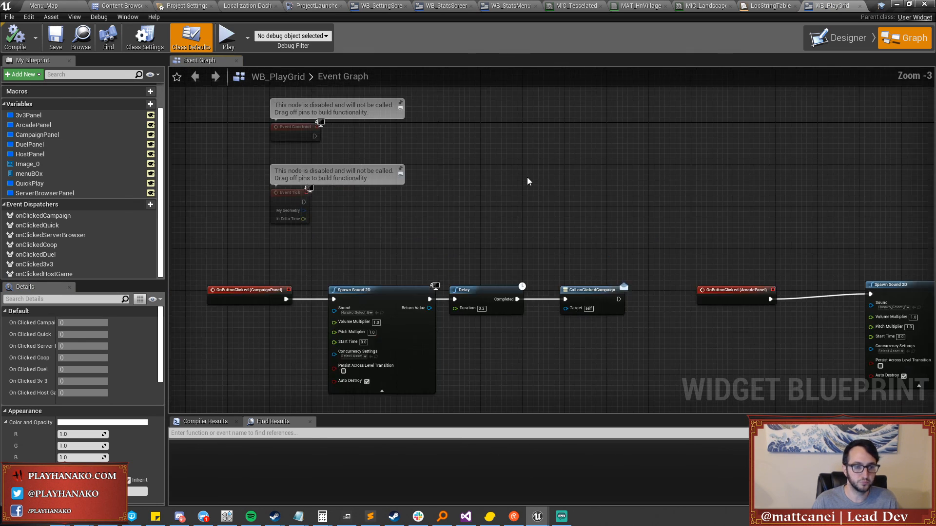
scroll(481, 151, up, 1)
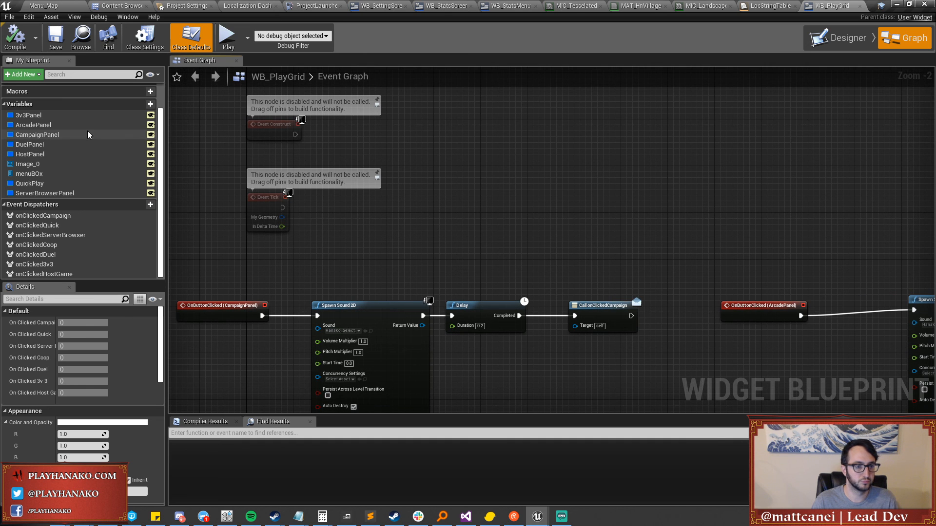
Add a Bind Event to OnButtonClicked node for 3v3Panel, run it from Event Construct, and align it with that event.
ctrl+drag(59, 116, 467, 140)
text(bind to on bud)
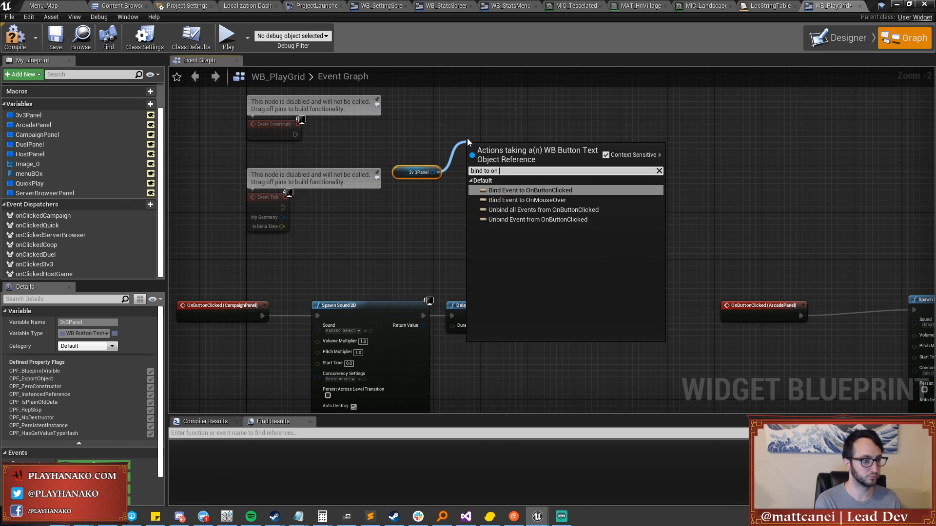
key(Return)
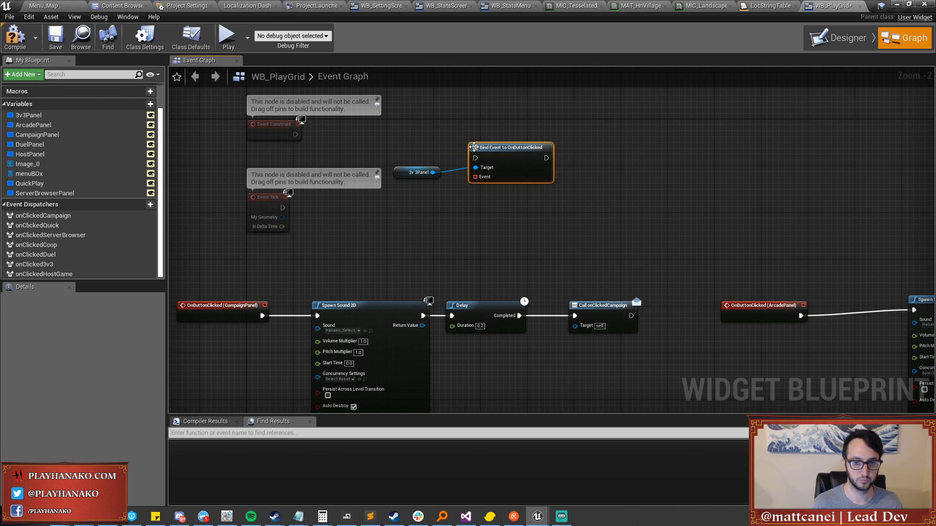
drag(475, 158, 296, 134)
right_drag(452, 134, 455, 187)
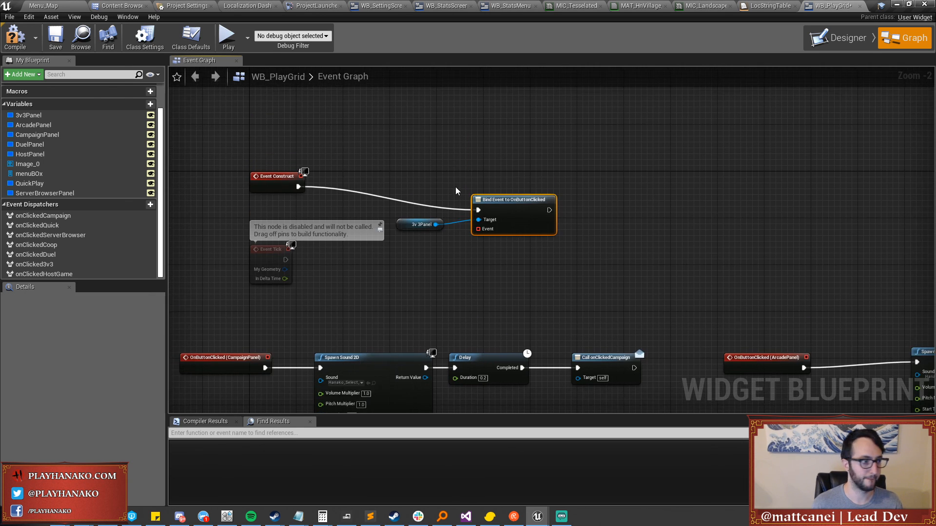
drag(516, 211, 534, 181)
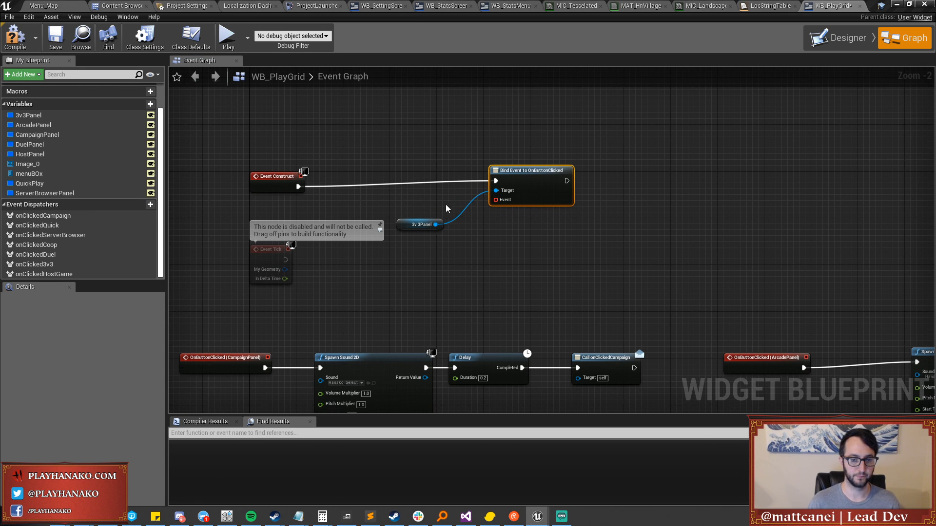
drag(509, 172, 510, 178)
Add references to ArcadePanel, CampaignPanel, DuelPanel, HostPanel, QuickPlay and ServerBrowserPanel around the 3v3Panel reference in the graph.
drag(30, 123, 409, 199)
drag(37, 134, 420, 261)
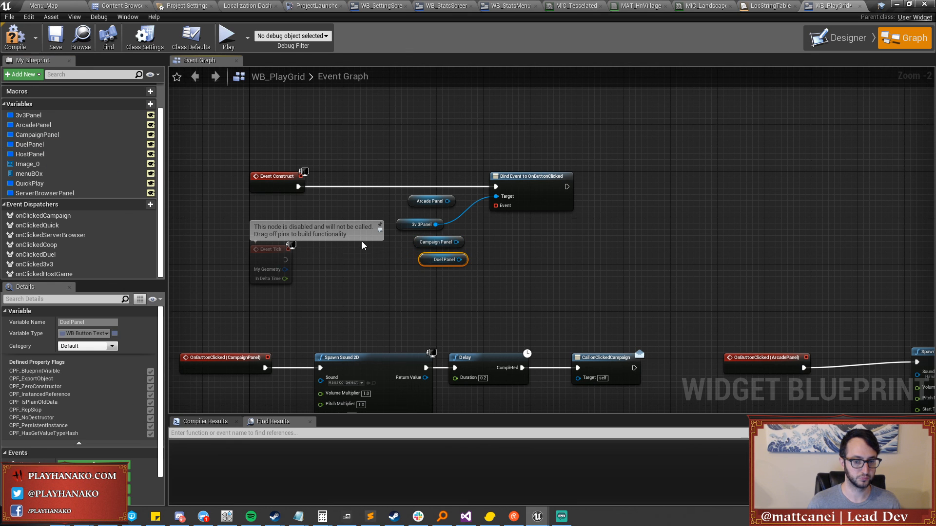
drag(42, 153, 420, 277)
drag(29, 184, 417, 294)
drag(44, 193, 419, 312)
Connect the ArcadePanel, CampaignPanel, DuelPanel, HostPanel, QuickPlay and ServerBrowserPanel references to the Target of Bind Event to OnButtonClicked.
drag(447, 201, 506, 197)
drag(456, 242, 496, 196)
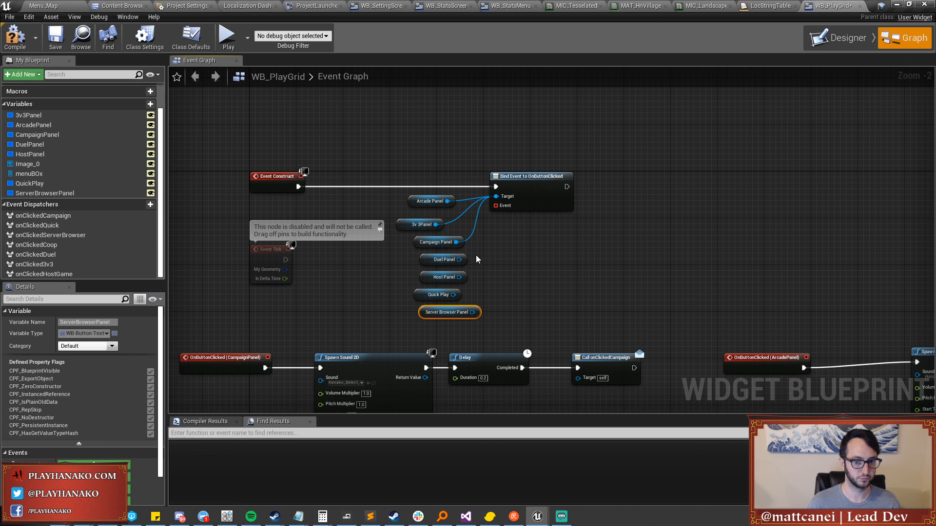
drag(459, 260, 496, 197)
drag(459, 276, 496, 197)
drag(457, 295, 496, 196)
drag(472, 312, 501, 195)
click(497, 227)
Create a custom event named HandleHovers and use it as the Event of the Bind Event to OnButtonClicked node.
drag(473, 312, 539, 233)
text(cus)
key(Return)
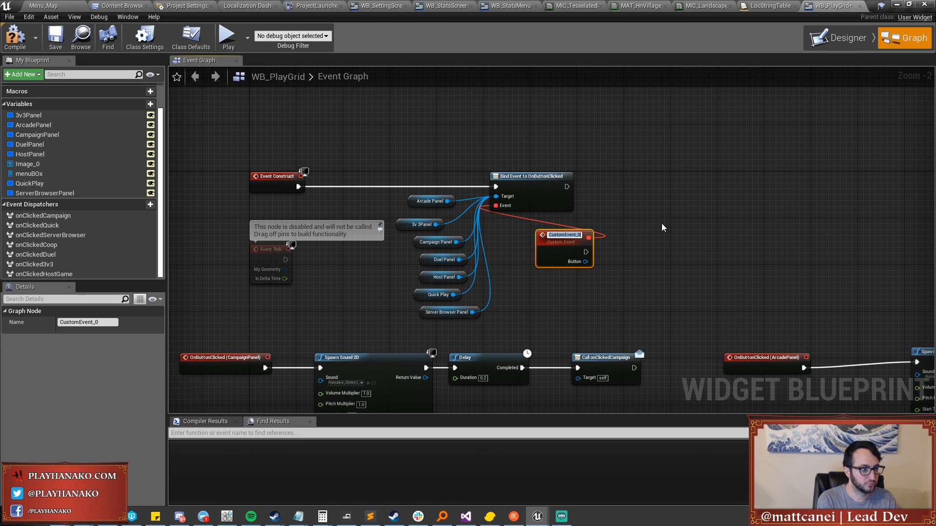
text(HandleHovers)
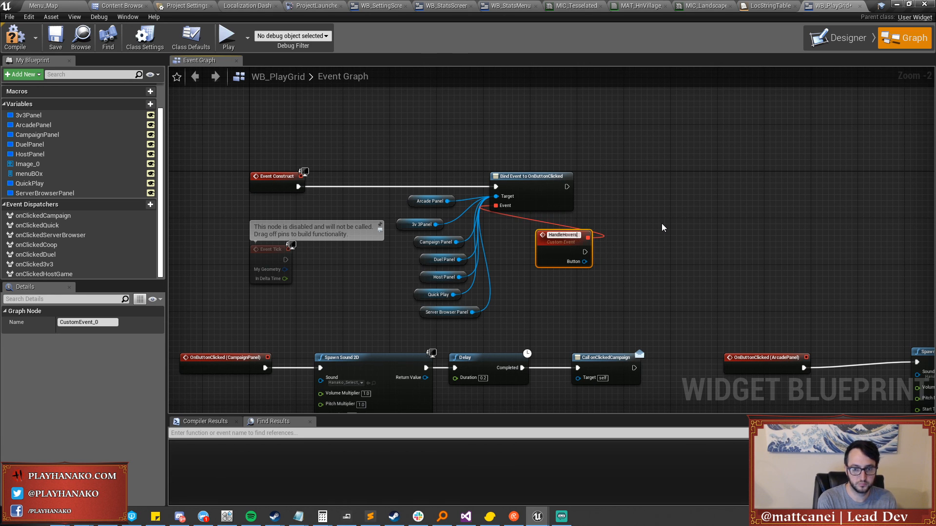
key(Return)
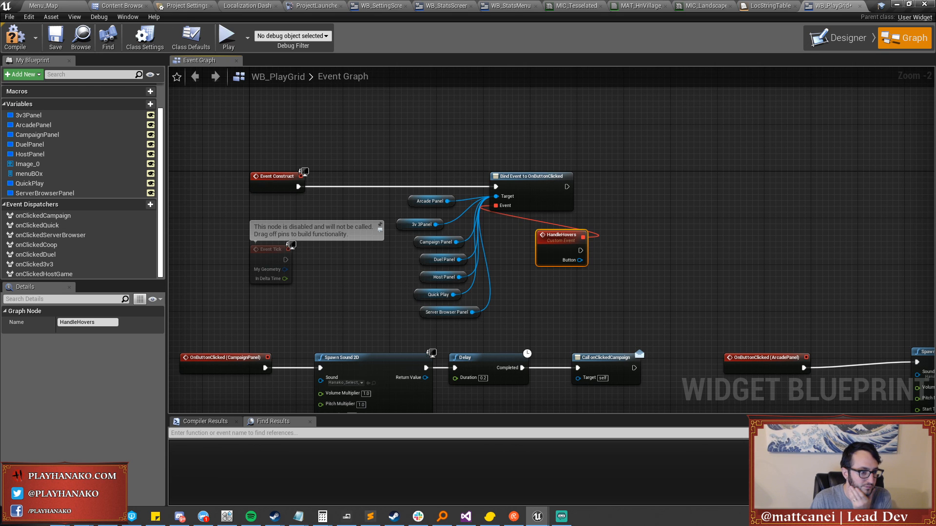
Reposition the HandleHovers event and cast its Button output with a Cast To WB_Button_Text node.
drag(546, 252, 588, 262)
text(cast to bp_)
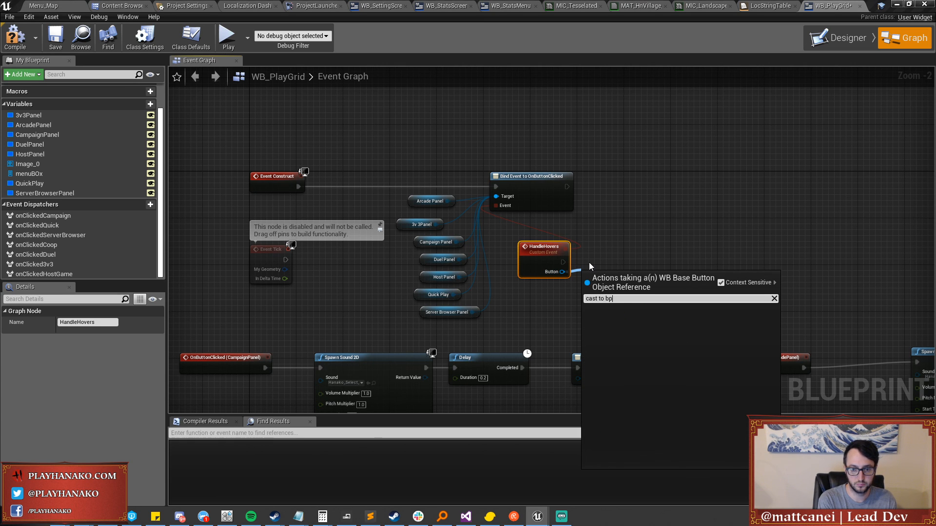
key(BackSpace)
key(BackSpace)
key(BackSpace)
text(wb_bu)
text(_text)
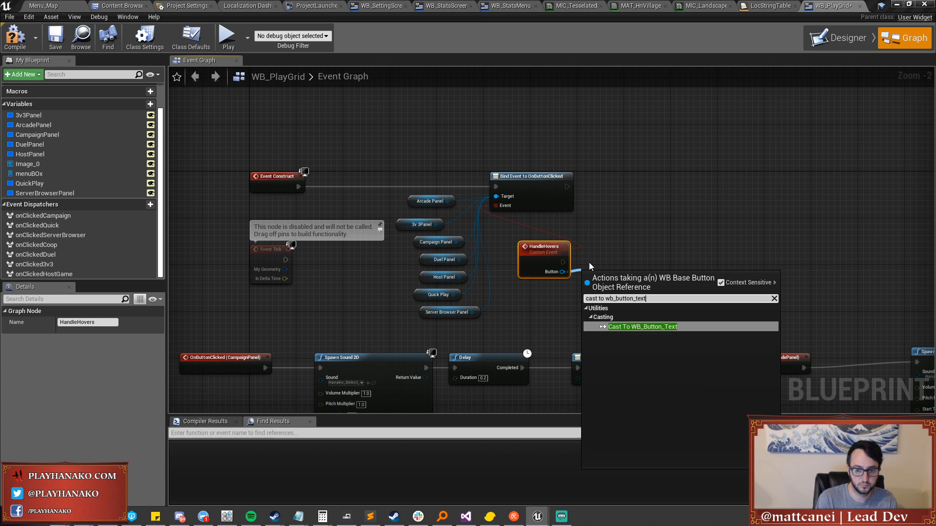
click(642, 327)
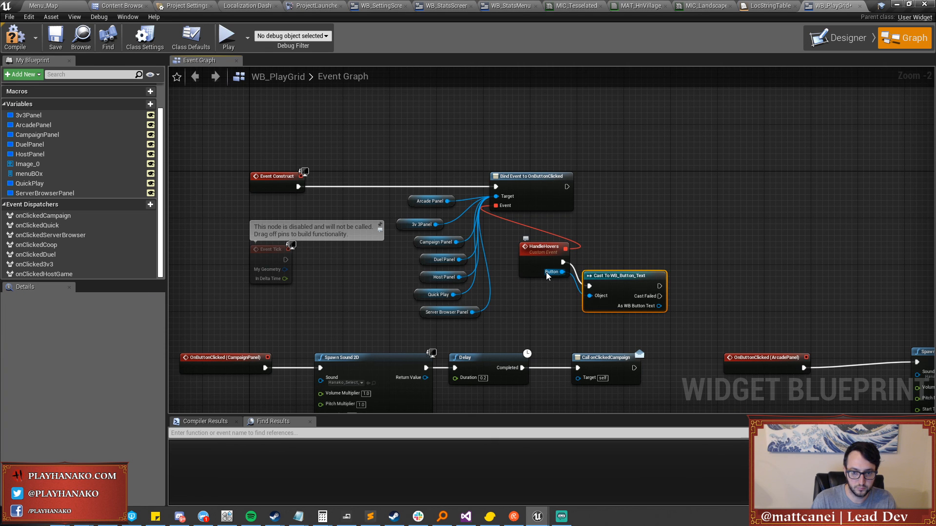
Check the widget layout briefly and add a new function named SetHighlight to WB_PlayGrid.
click(838, 37)
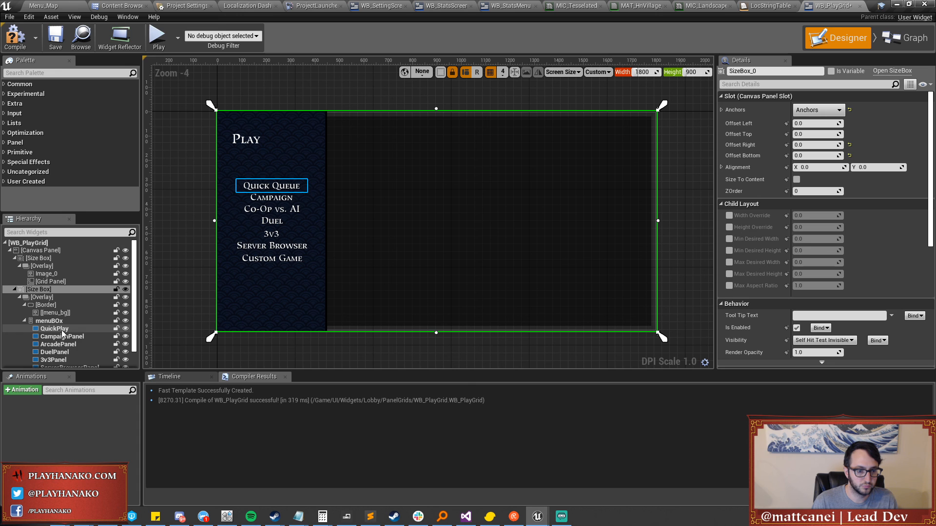
click(920, 48)
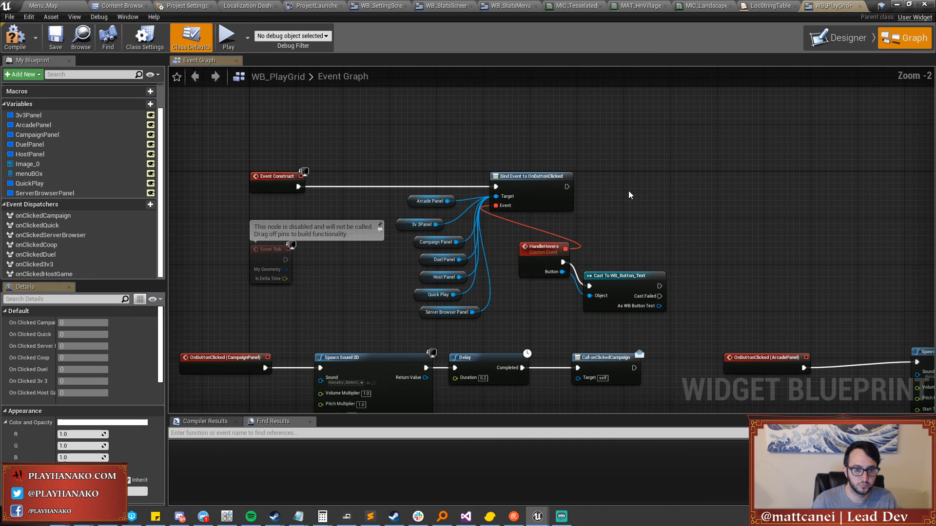
click(612, 254)
right_drag(612, 254, 509, 225)
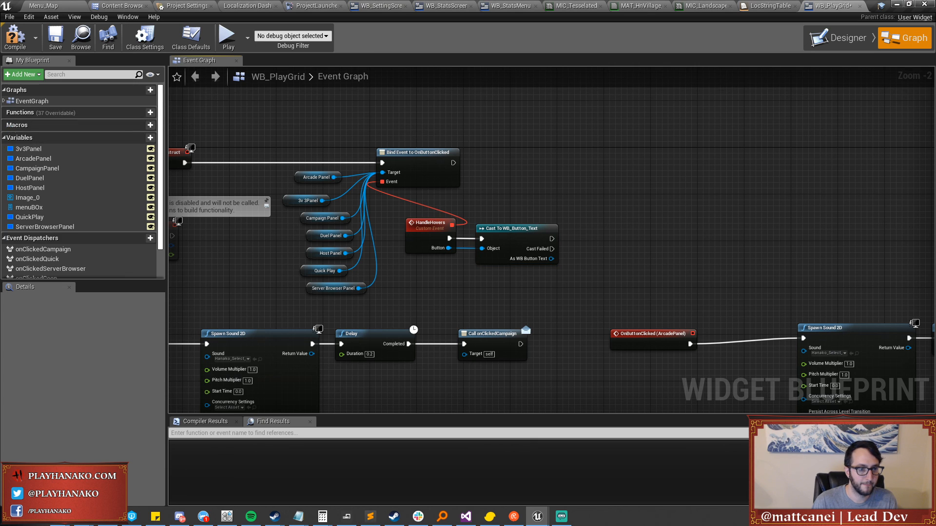
click(149, 114)
text(SetHighlight)
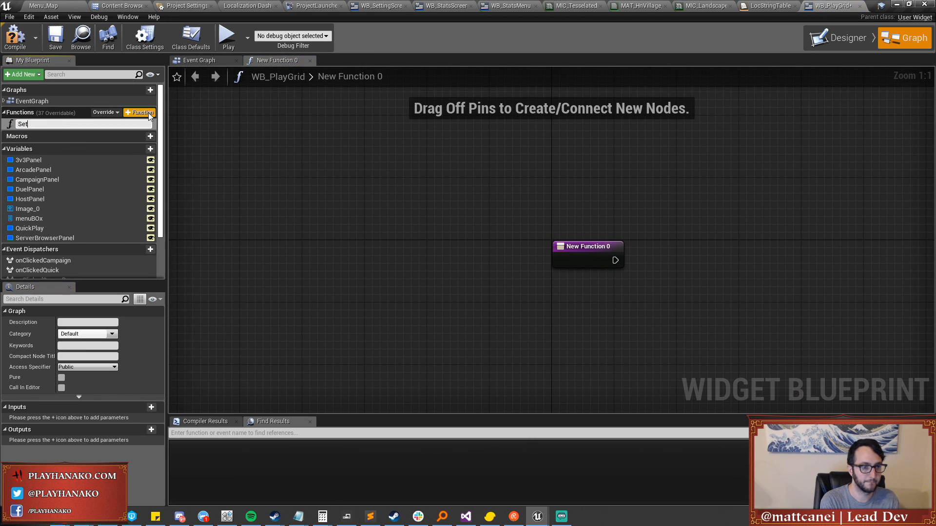
key(Return)
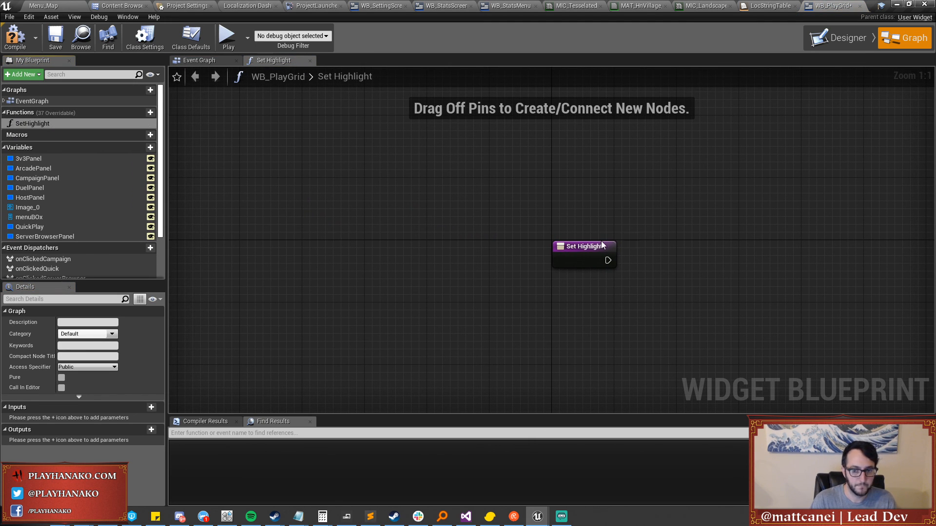
Add an input named Button of type WB Button Text object reference to the SetHighlight function.
click(151, 407)
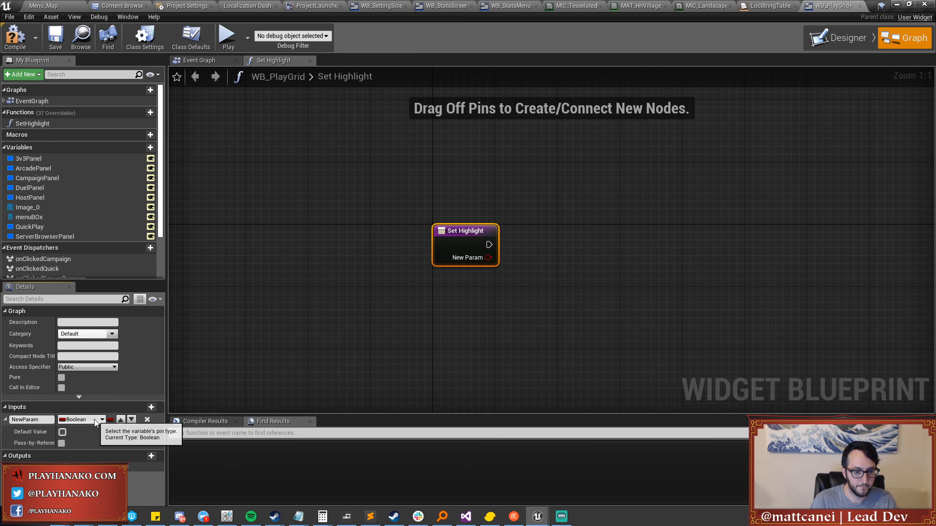
click(95, 419)
text(wb_Button_text)
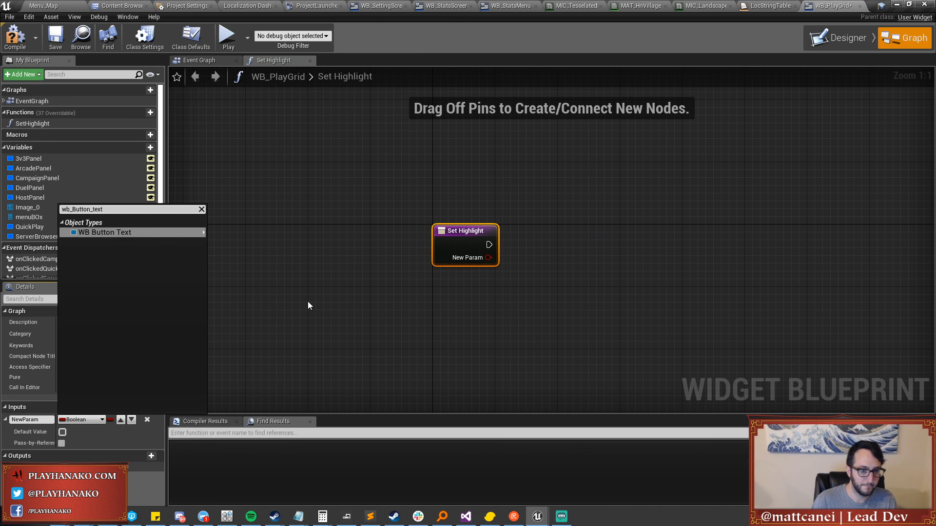
mouse_move(177, 235)
click(232, 233)
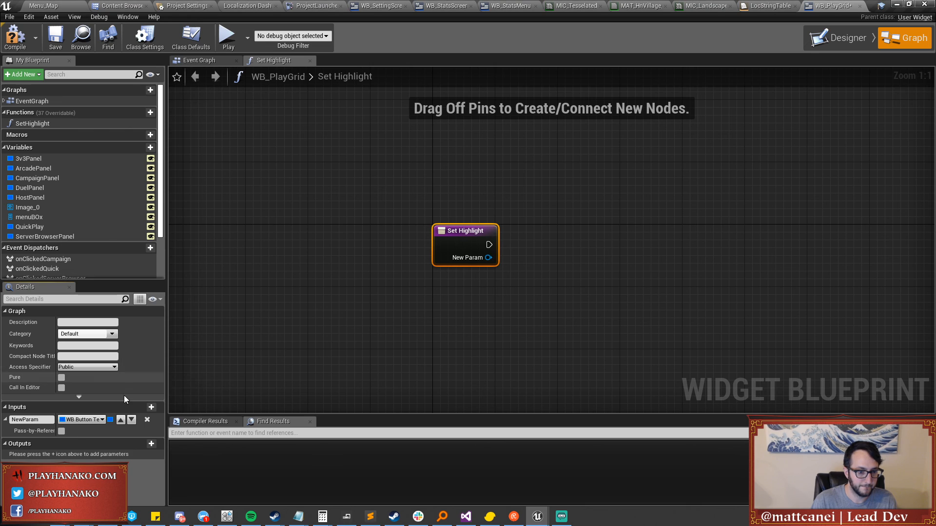
click(42, 419)
key(ctrl+a)
text(Button)
key(Return)
Add a second SetHighlight input named Parent of type Vertical Box.
click(151, 407)
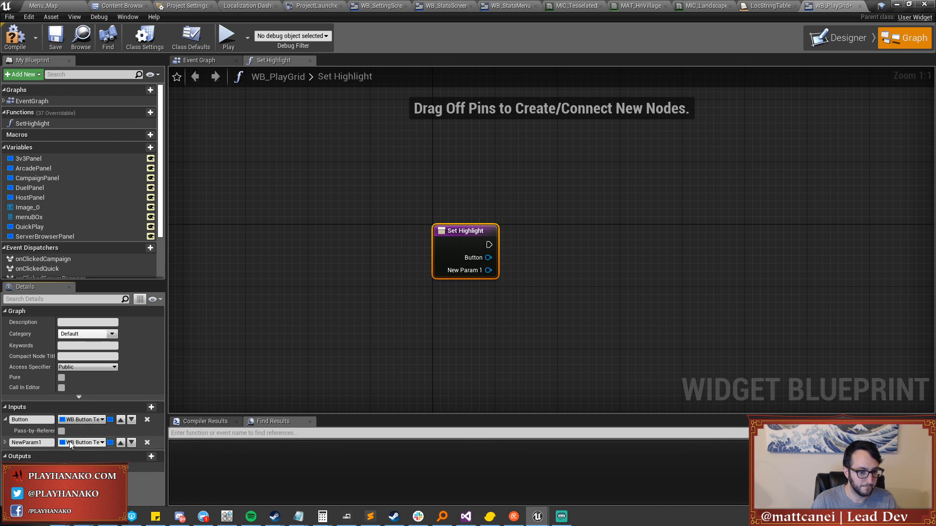
click(81, 442)
text(verticalbo)
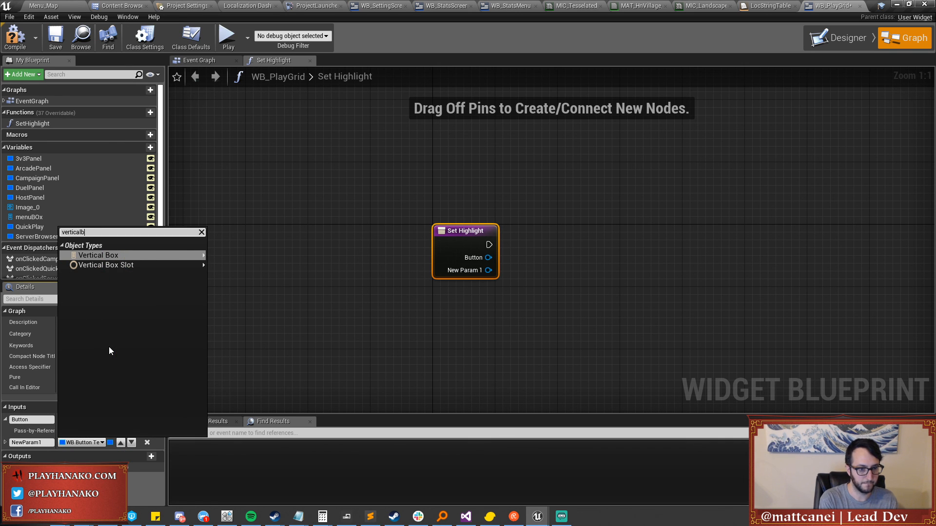
key(Return)
key(Return)
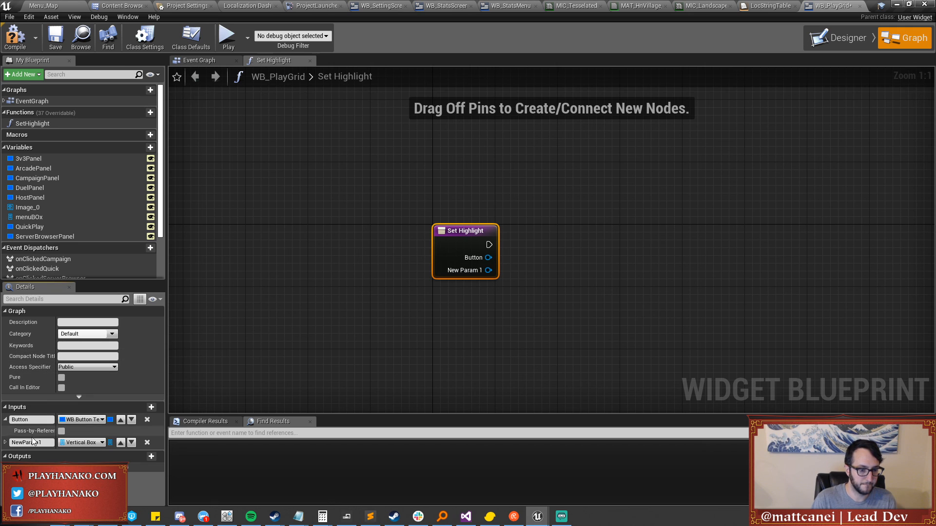
click(31, 442)
text(Parent)
key(Return)
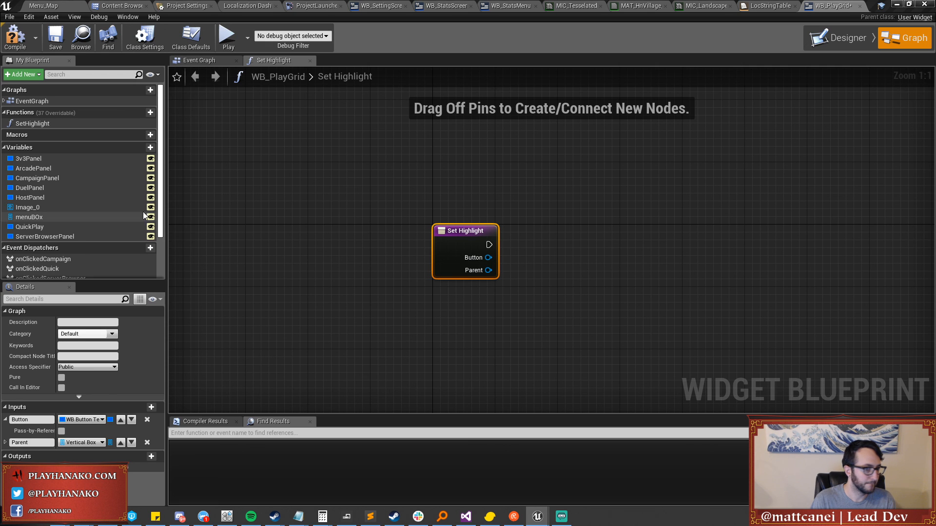
Create a local variable CurrentTab of type WB Button Text in the SetHighlight function.
scroll(97, 229, down, 3)
click(149, 272)
text(CurrentTab)
key(Return)
click(84, 334)
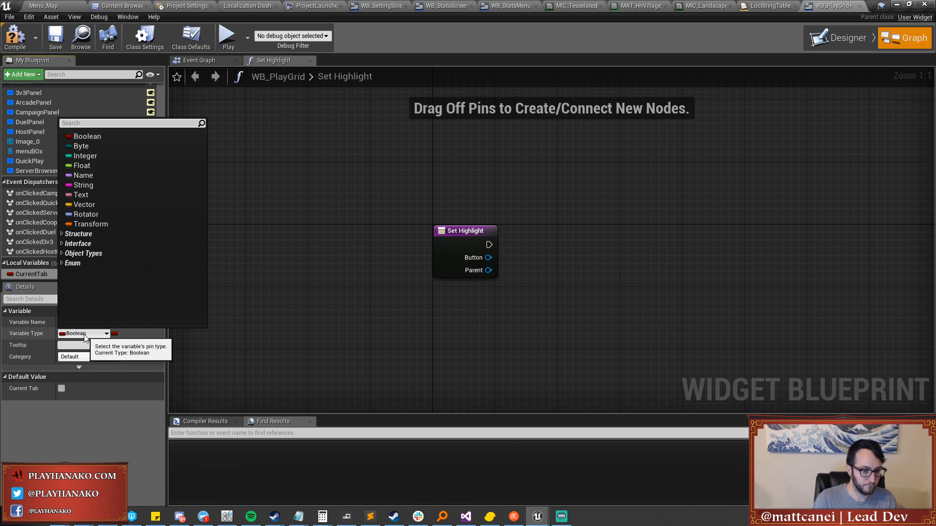
text(wb_button_text)
key(Return)
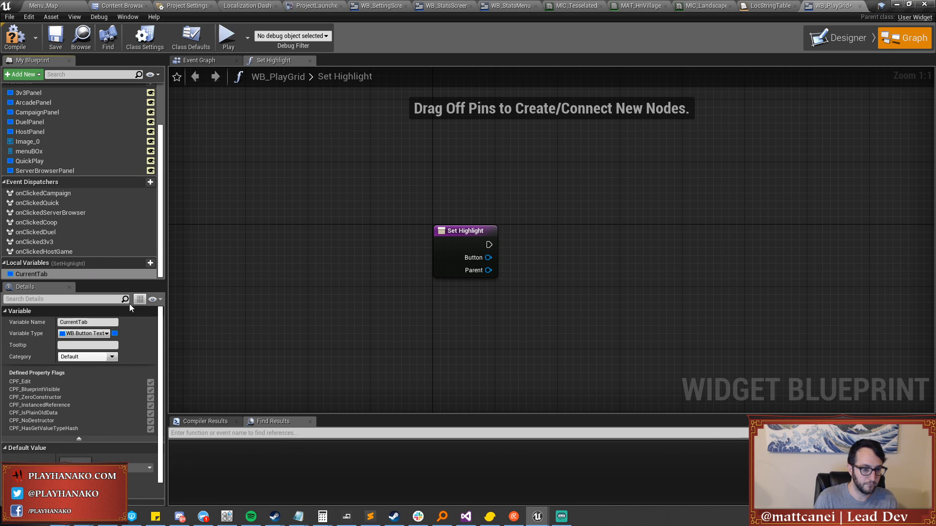
Create a second local variable named CurrentParent of type Vertical Box in SetHighlight.
click(150, 263)
text(Curren)
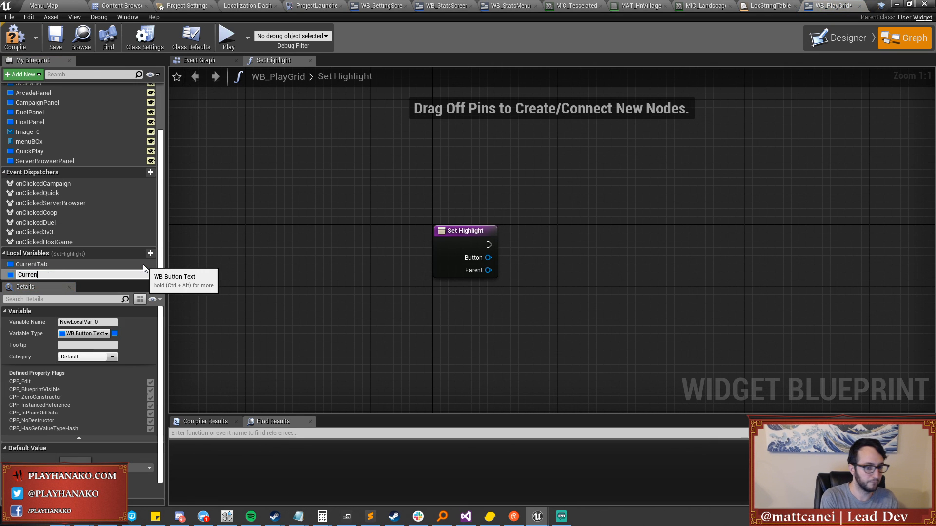
text(tParent)
key(Return)
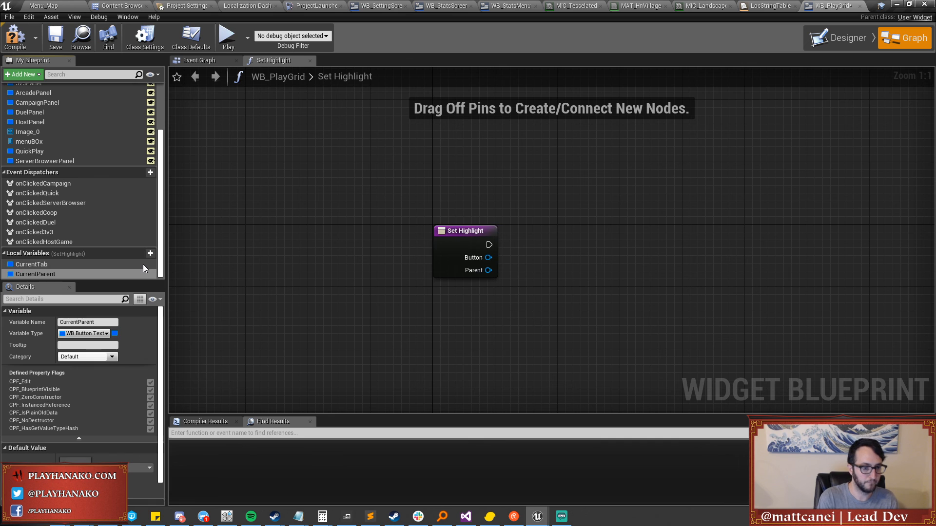
click(103, 337)
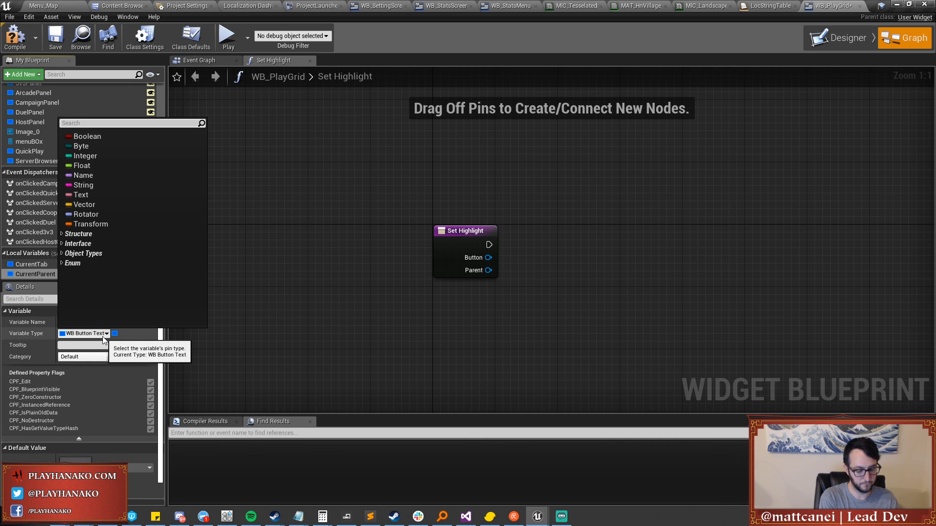
text(vertical)
key(Return)
Paste the copied highlight nodes into SetHighlight and wire the function's execution, Button and Parent pins to the Current Tab and Current Parent setters.
right_drag(628, 351, 485, 307)
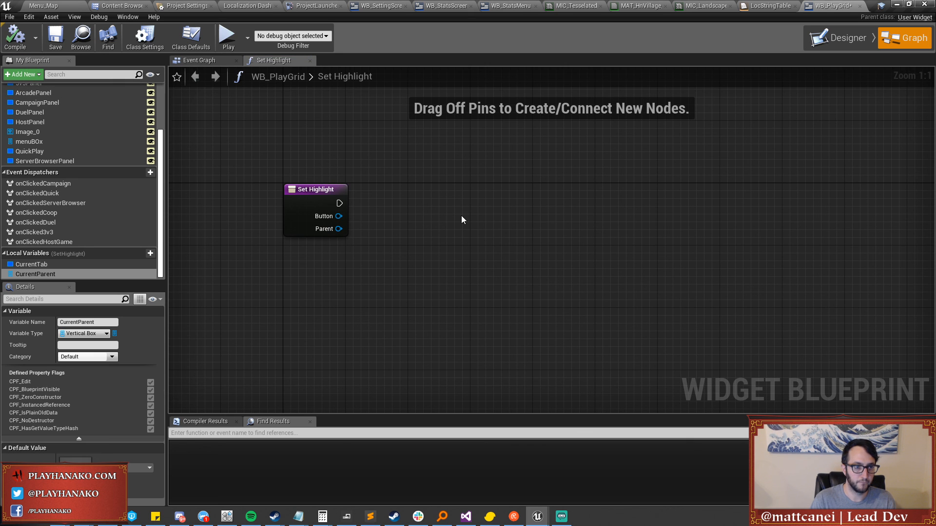
scroll(478, 218, down, 3)
key(ctrl+v)
drag(400, 186, 904, 202)
drag(497, 196, 540, 202)
scroll(444, 203, up, 1)
drag(378, 208, 449, 218)
drag(493, 218, 519, 224)
right_drag(496, 284, 409, 273)
drag(290, 216, 544, 201)
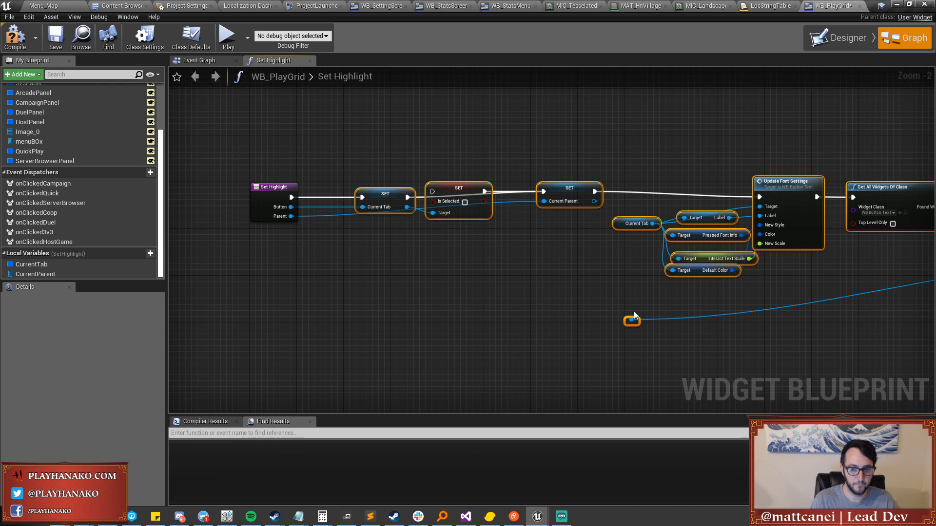
Examine the pasted SetHighlight nodes from the Current Tab setter through the loop and branches to the final Is Selected setter.
click(613, 300)
right_drag(613, 299, 311, 312)
right_drag(776, 253, 768, 253)
right_drag(344, 278, 596, 260)
drag(233, 192, 575, 296)
right_drag(700, 283, 557, 262)
right_drag(734, 292, 599, 298)
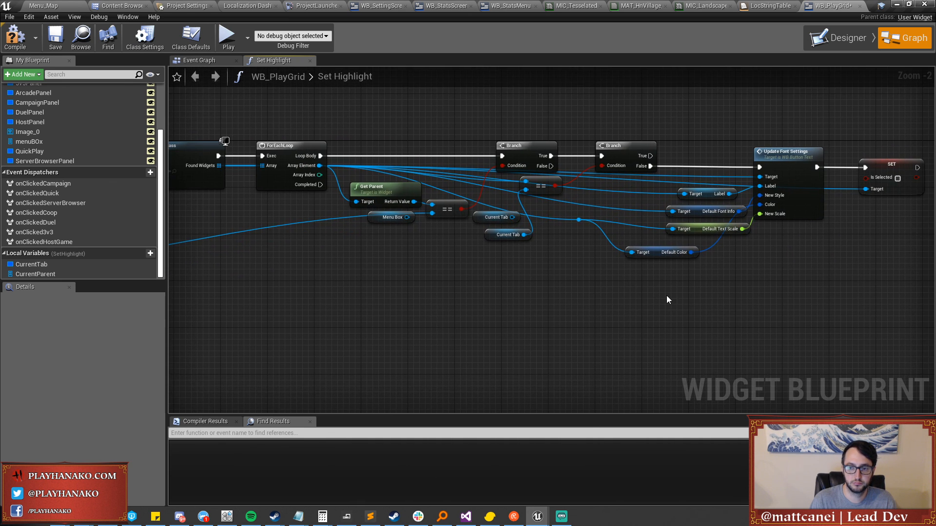
right_drag(333, 276, 729, 286)
right_drag(370, 278, 682, 285)
Return to WB_PlayGrid's event graph and save the widget blueprint.
click(199, 61)
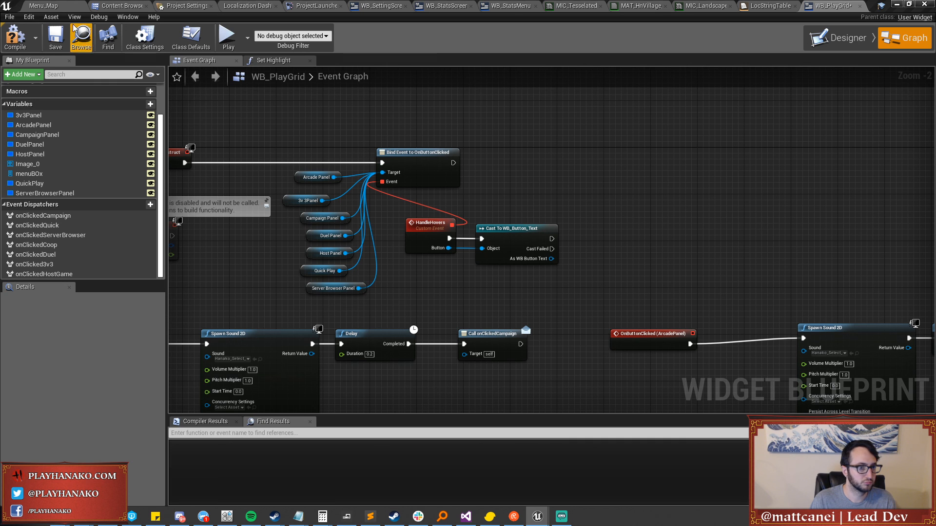
click(56, 37)
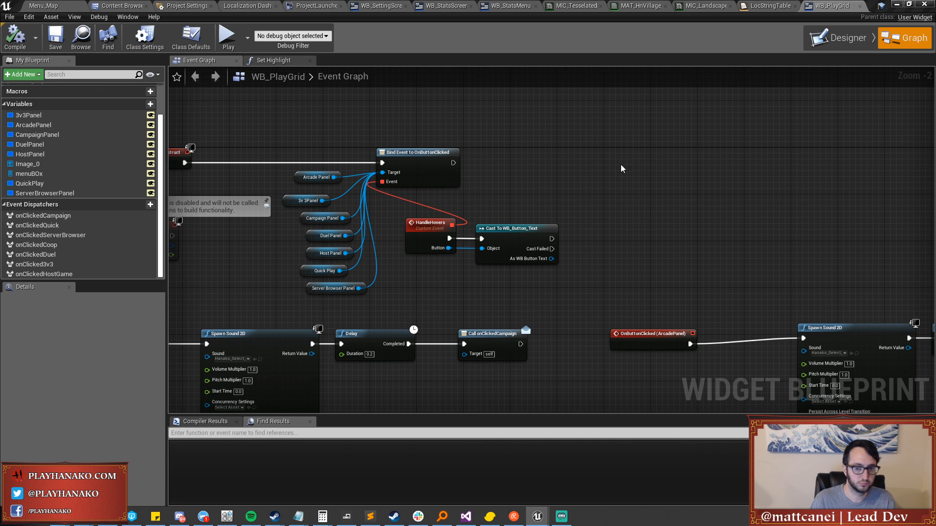
Paste the copied Delay, Set Input Mode UI Only, Set User Focus and Set Keyboard Focus chain and run it after Bind Event to OnButtonClicked.
key(ctrl+v)
drag(643, 161, 743, 155)
drag(546, 144, 452, 164)
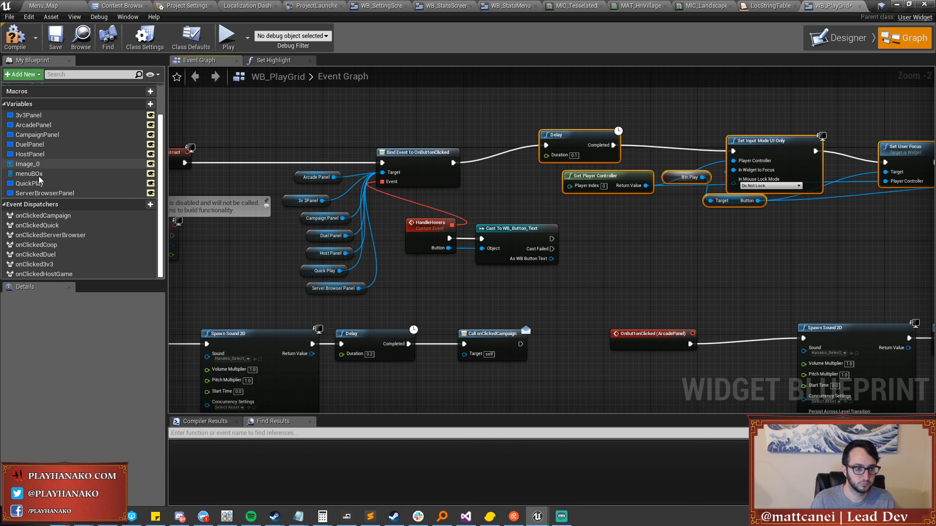
Replace the pasted Btn Play reference with QuickPlay as the target of the Button getter.
ctrl+drag(29, 183, 709, 197)
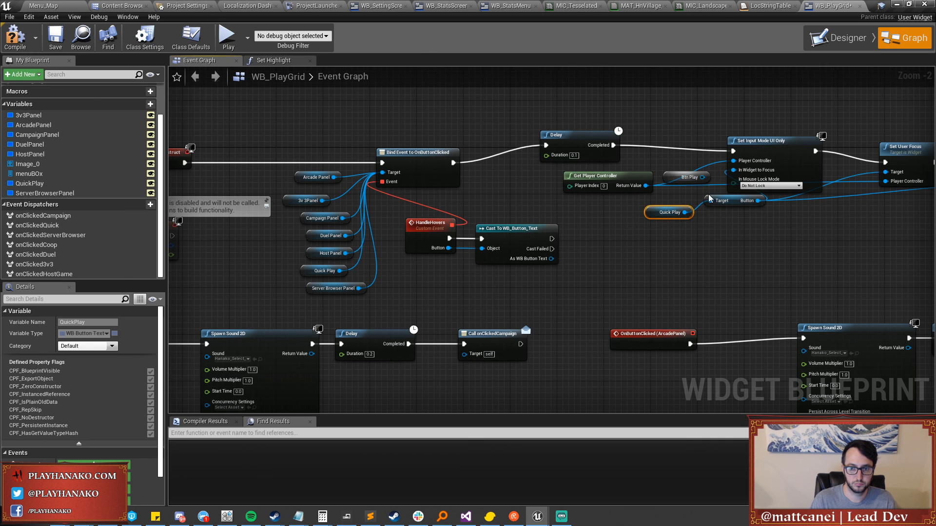
click(688, 178)
key(Delete)
Add a custom event named SetPlayFocus above the Bind Event to OnButtonClicked node.
right_drag(789, 240, 608, 247)
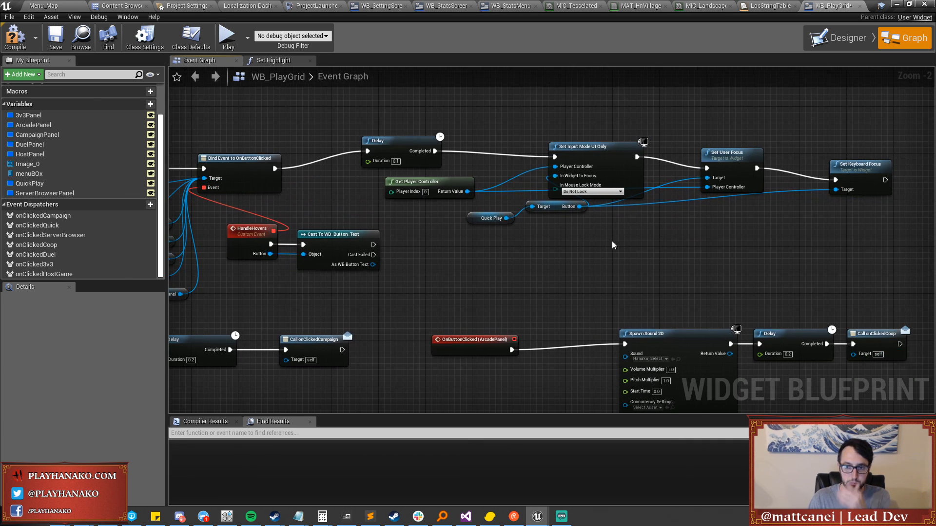
right_drag(176, 122, 276, 177)
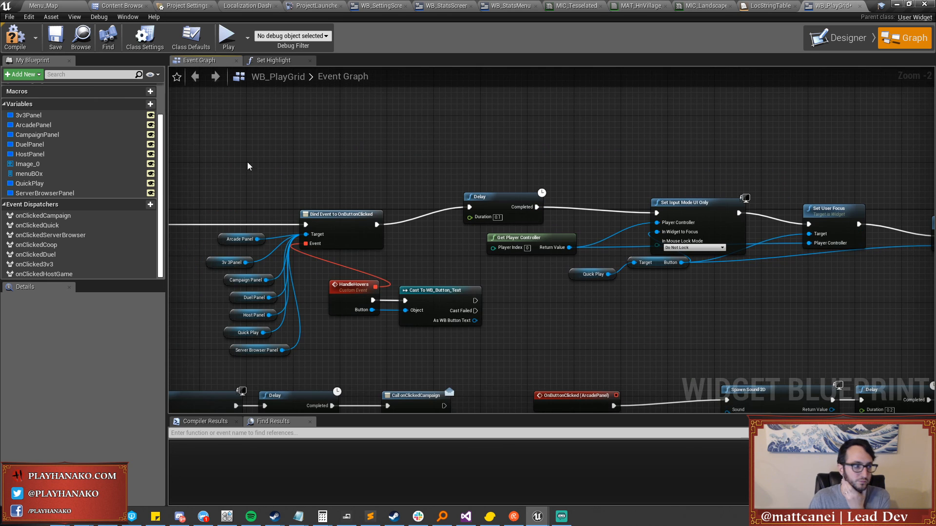
right_click(335, 144)
text(custom)
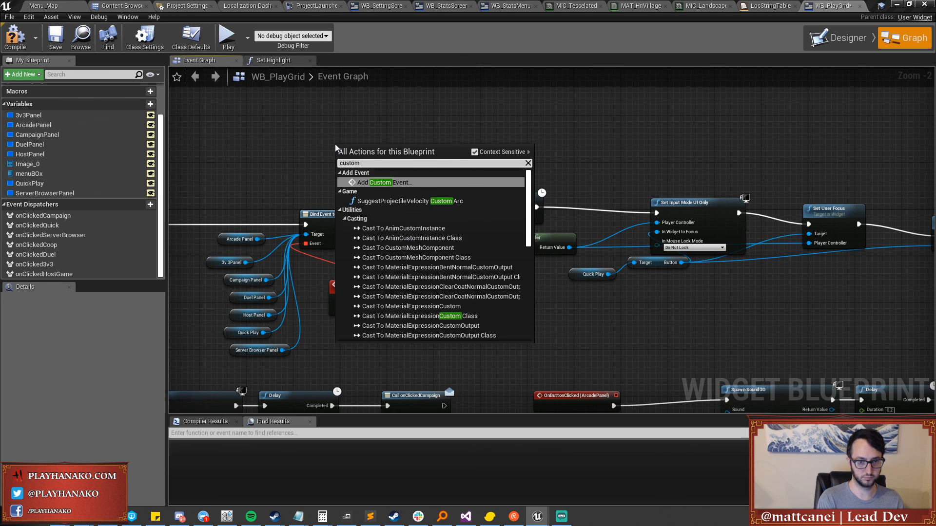
text( event)
key(Return)
text(SetPlayFocus)
key(Return)
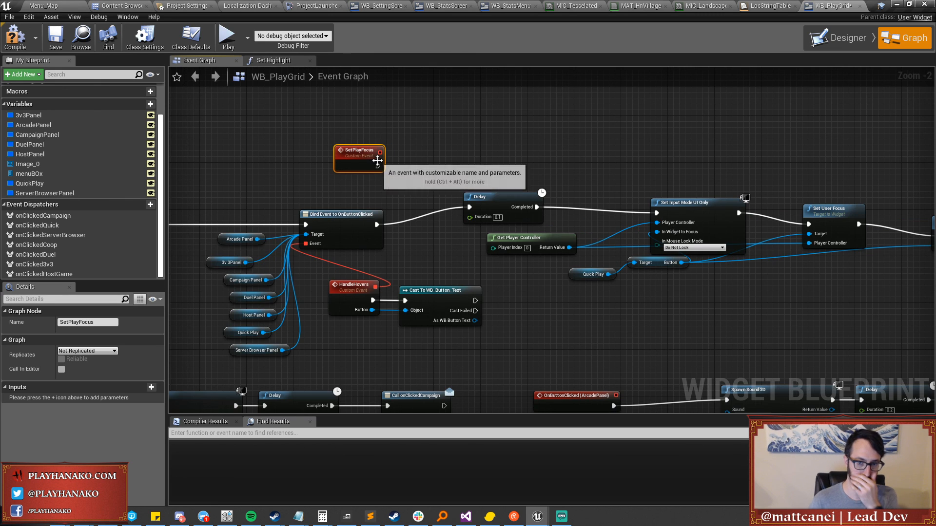
Connect the SetPlayFocus event to the Delay node, then compile and save the blueprint.
drag(378, 166, 469, 207)
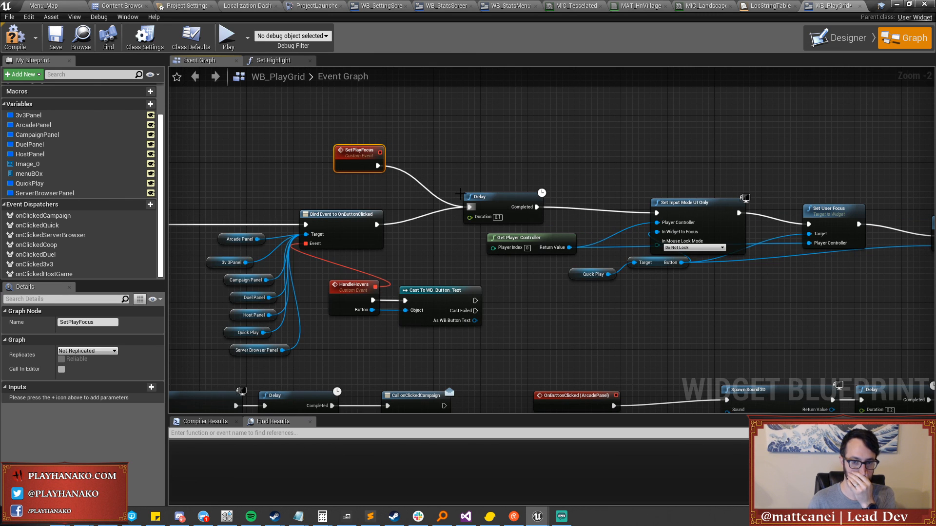
click(15, 37)
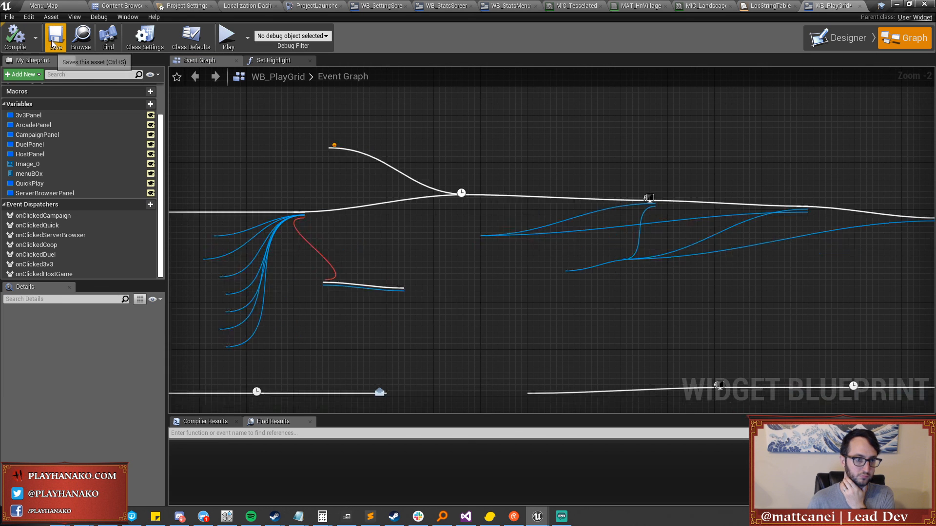
Examine the old size box in WB_PlayGrid's widget layout and toggle Image_0's editor visibility to see what it contributes.
click(839, 38)
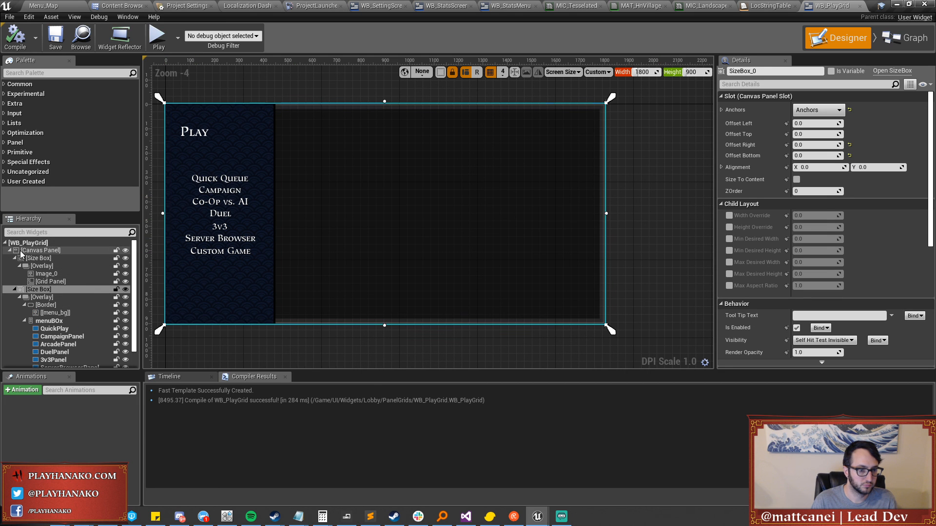
click(14, 289)
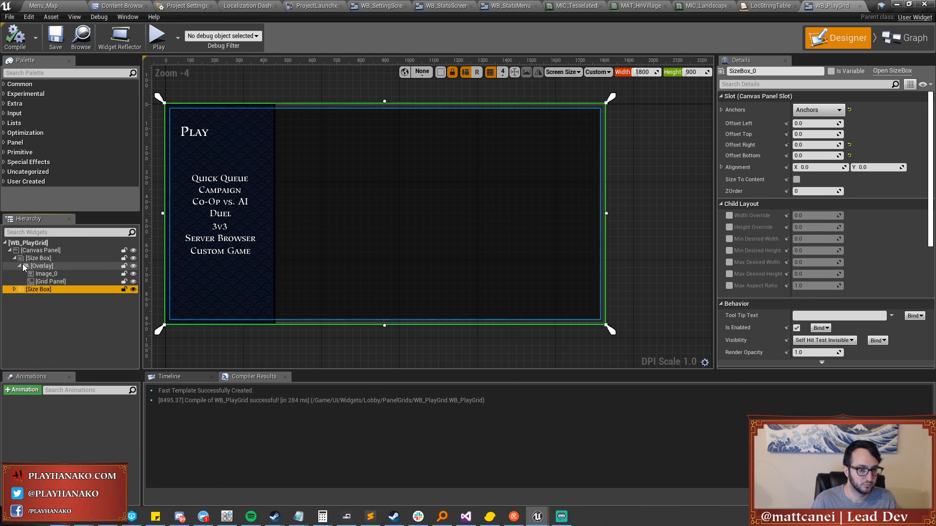
click(38, 258)
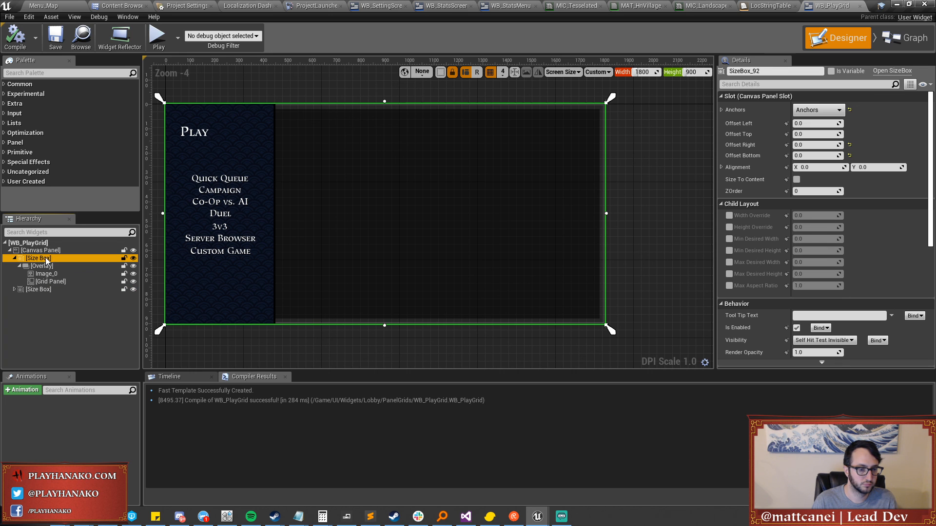
click(52, 274)
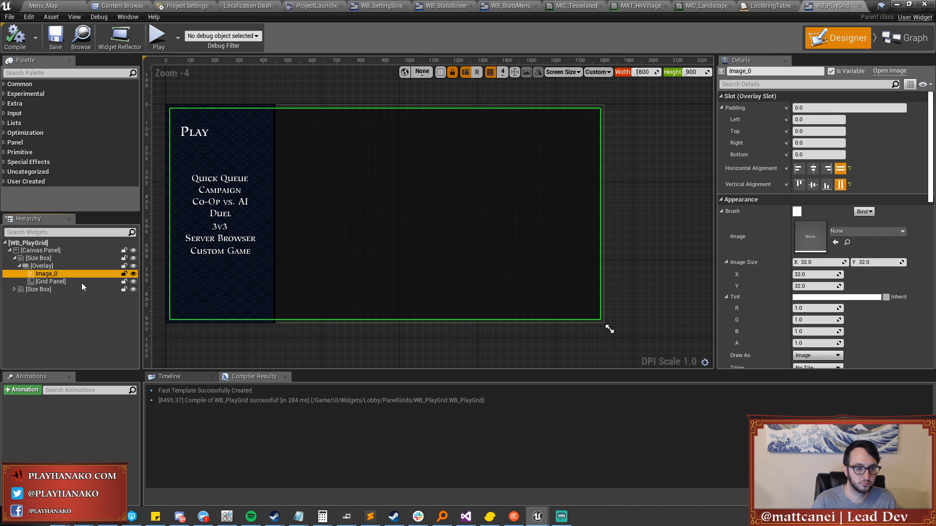
click(133, 274)
click(133, 274)
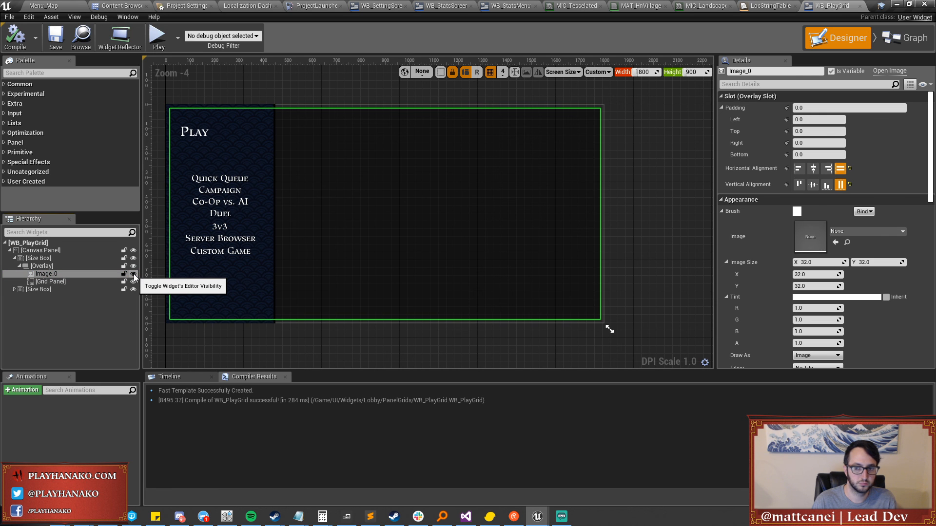
click(134, 275)
click(134, 274)
scroll(771, 222, down, 5)
scroll(771, 222, up, 2)
click(629, 209)
click(644, 182)
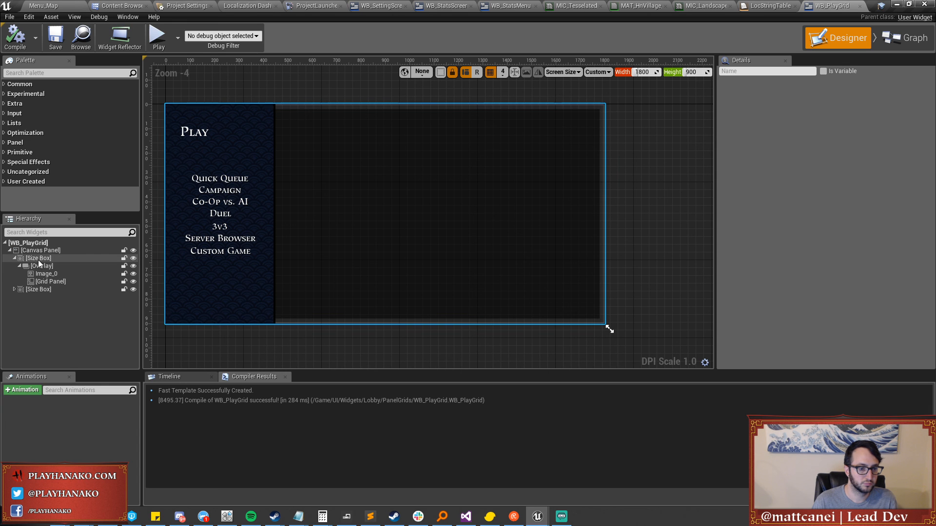
Move Image_0 from the old size box into the side menu's overlay, then delete the image.
shift+click(14, 290)
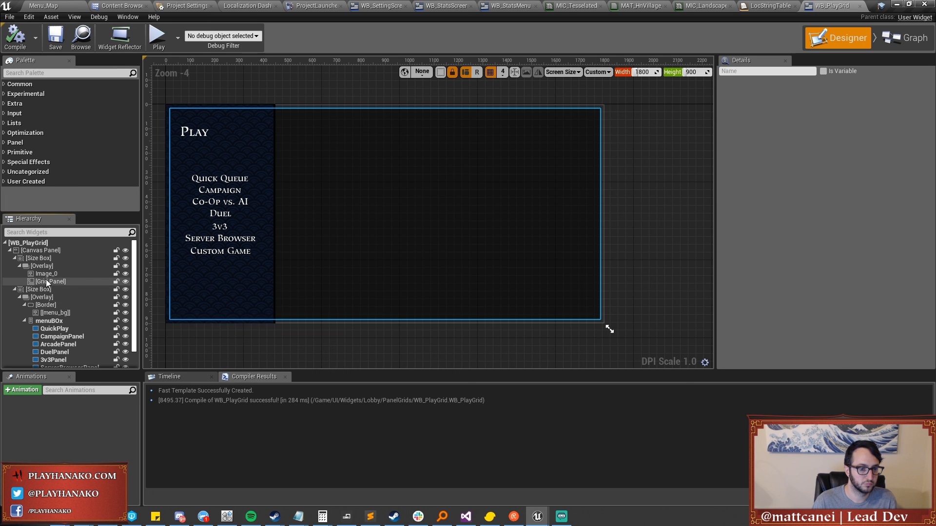
drag(46, 276, 35, 301)
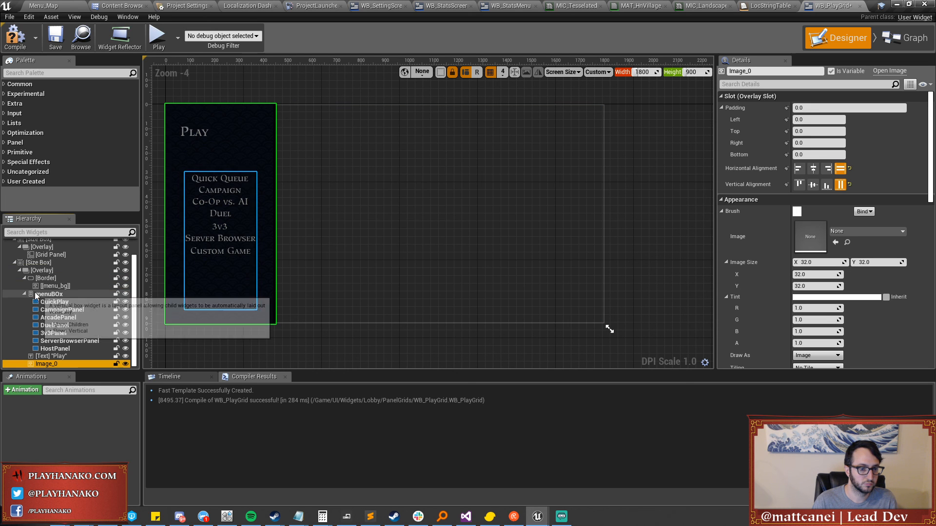
click(47, 364)
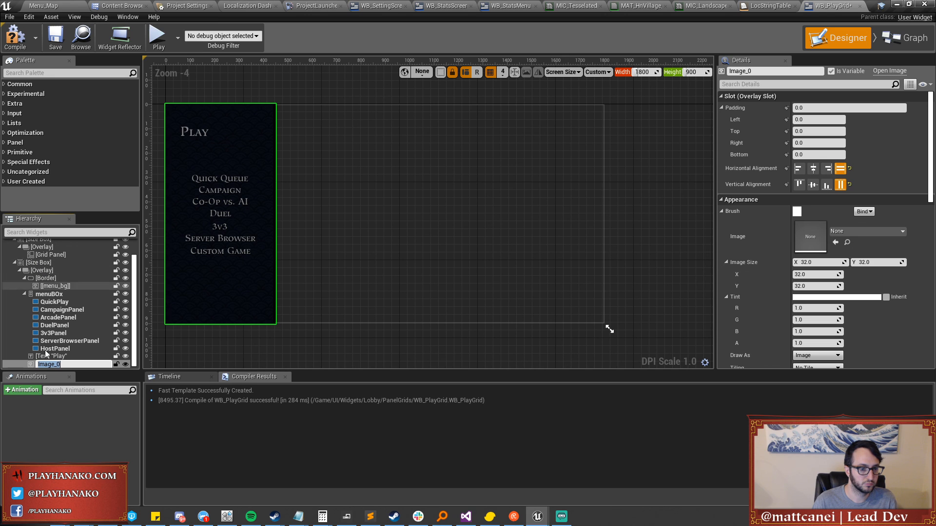
key(Escape)
key(Delete)
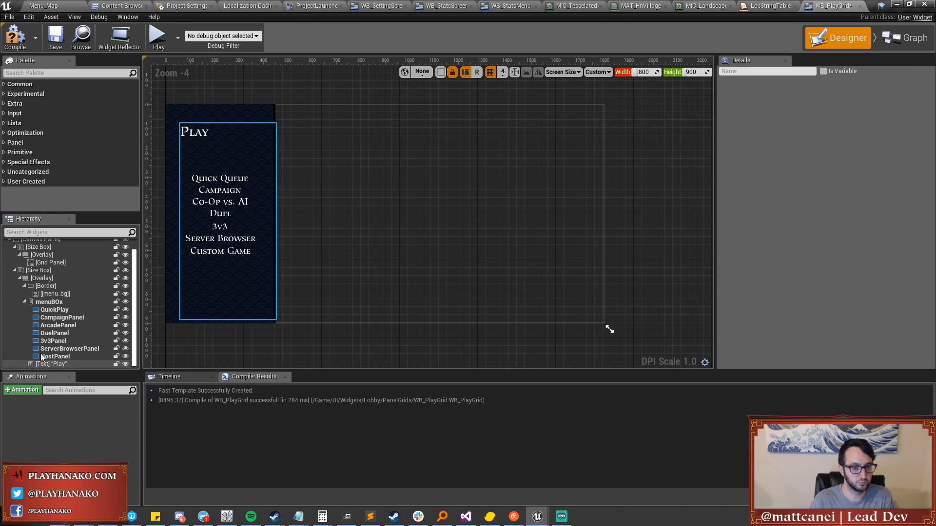
Delete the old size box that holds the empty grid panel, then compile and save the widget.
scroll(44, 351, up, 2)
click(39, 250)
click(39, 258)
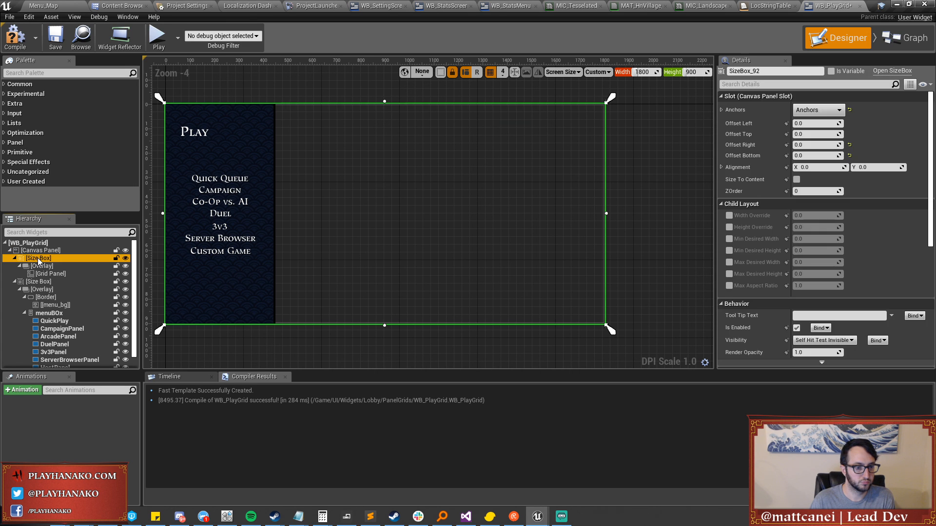
key(Delete)
click(15, 43)
click(58, 39)
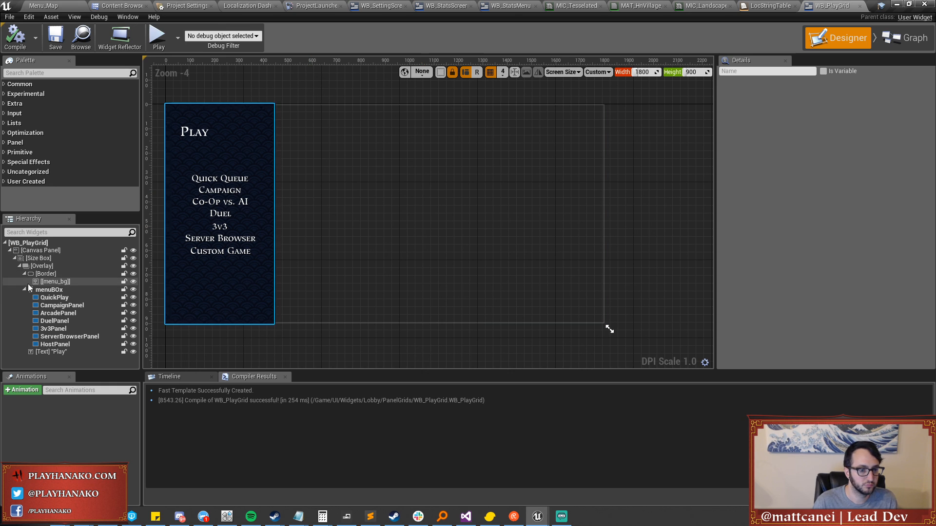
Wrap the side menu's overlay with a Horizontal Box and set the box to fill horizontally.
click(50, 290)
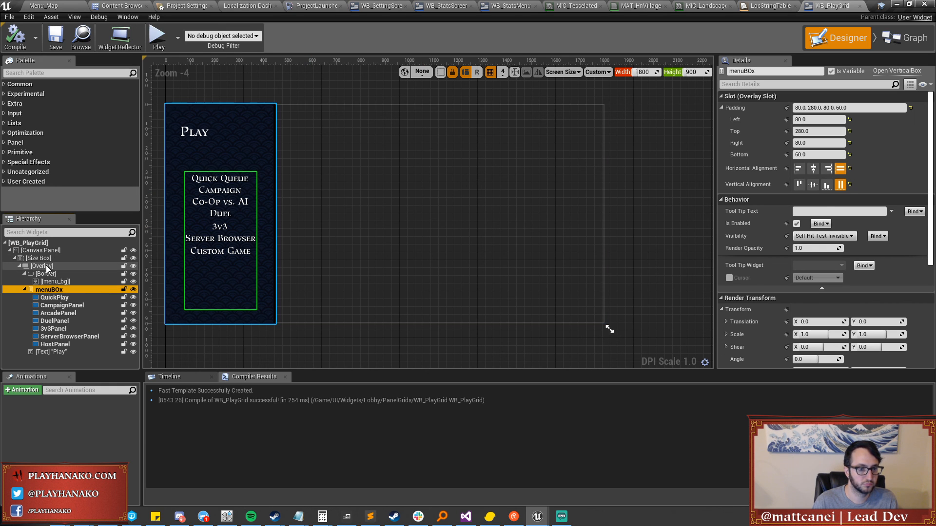
click(42, 266)
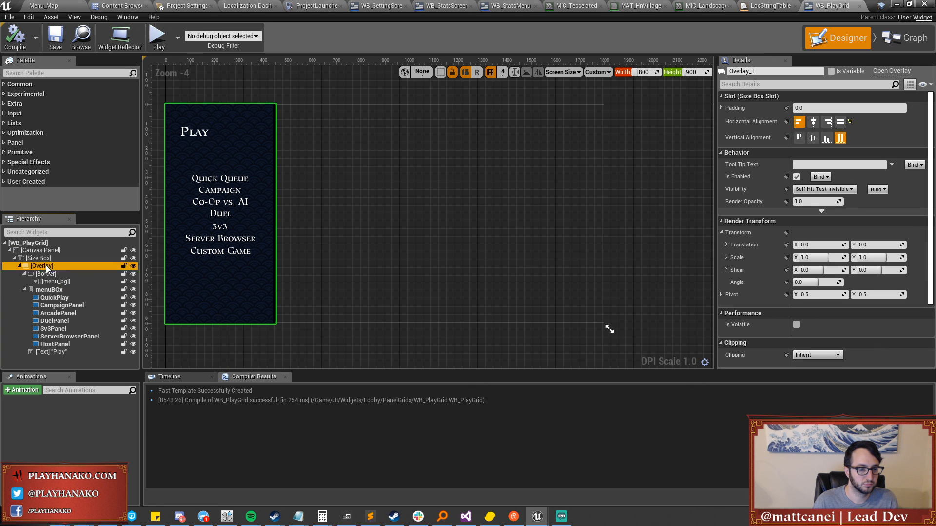
right_click(47, 268)
mouse_move(86, 346)
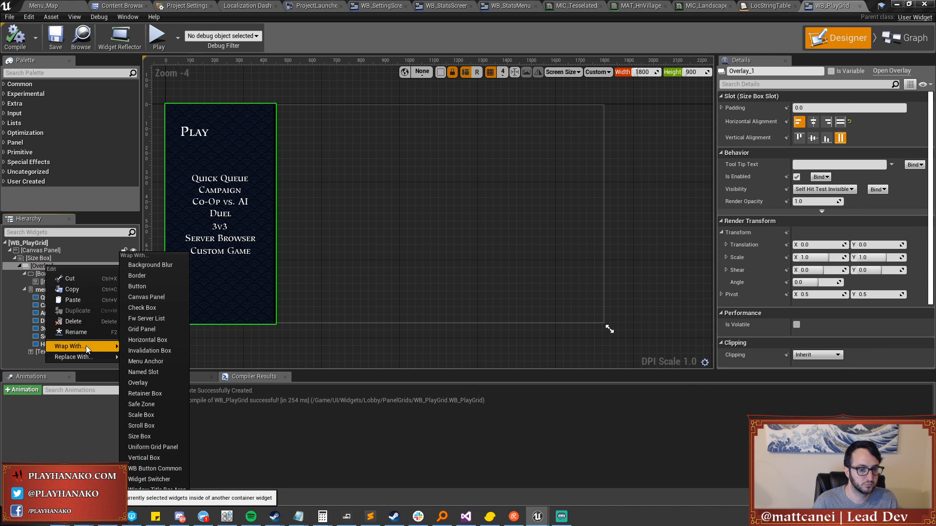
click(140, 339)
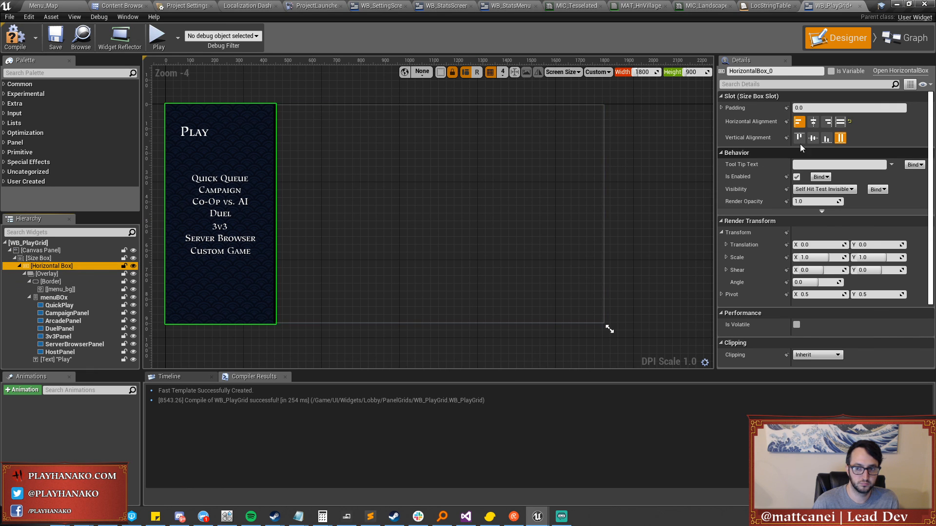
click(24, 274)
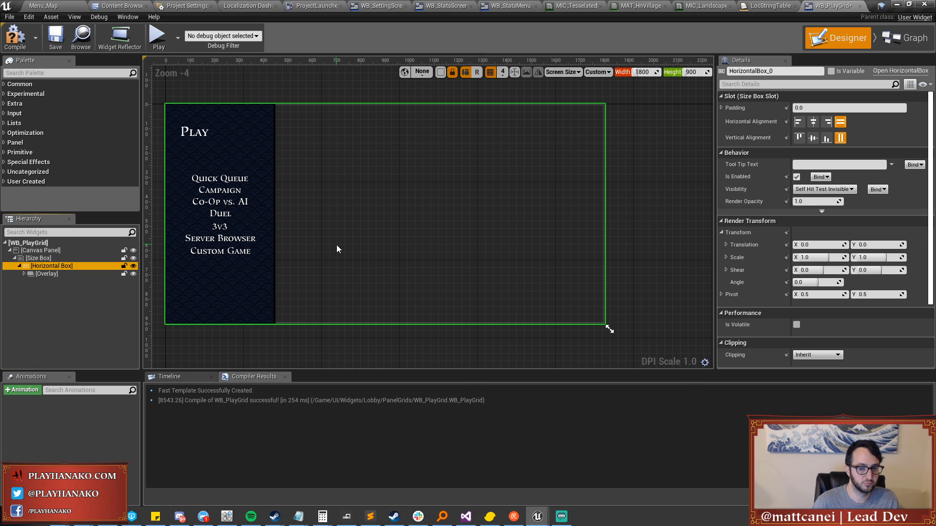
click(45, 72)
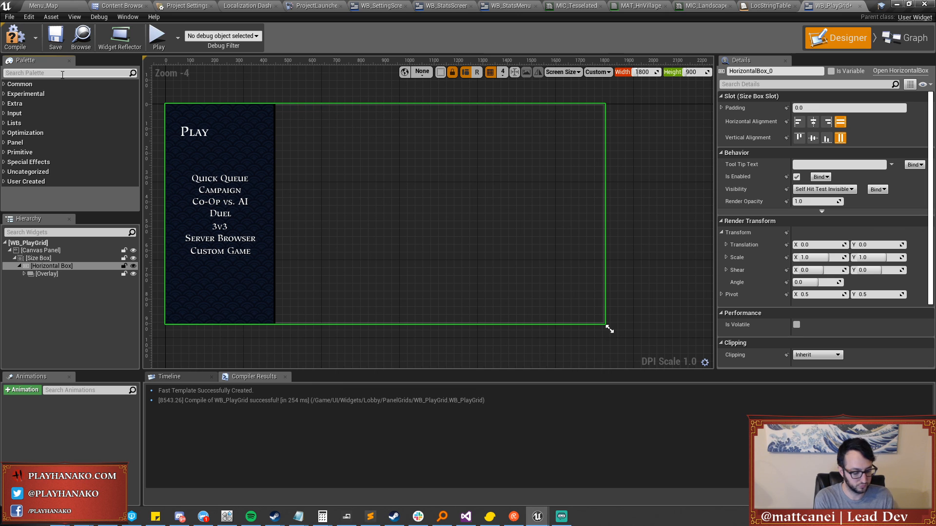
text(3ro)
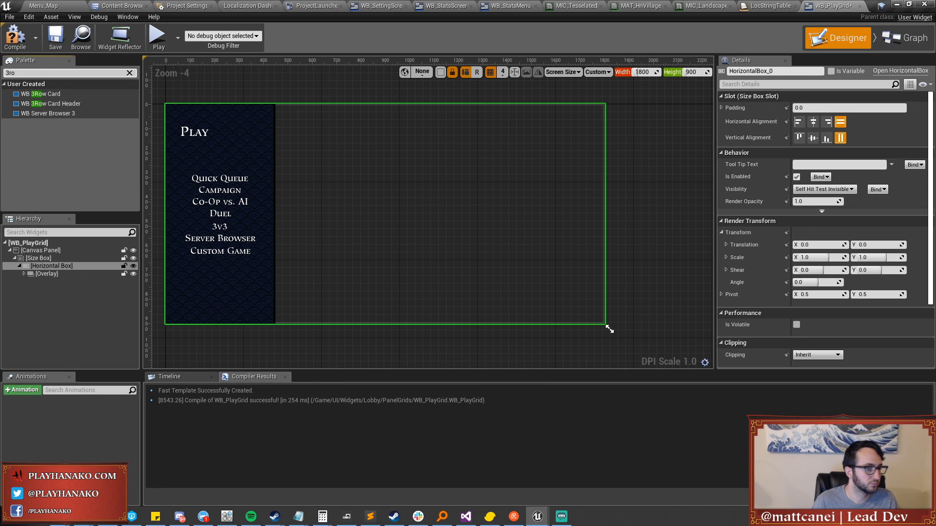
drag(52, 104, 48, 266)
click(50, 282)
key(Delete)
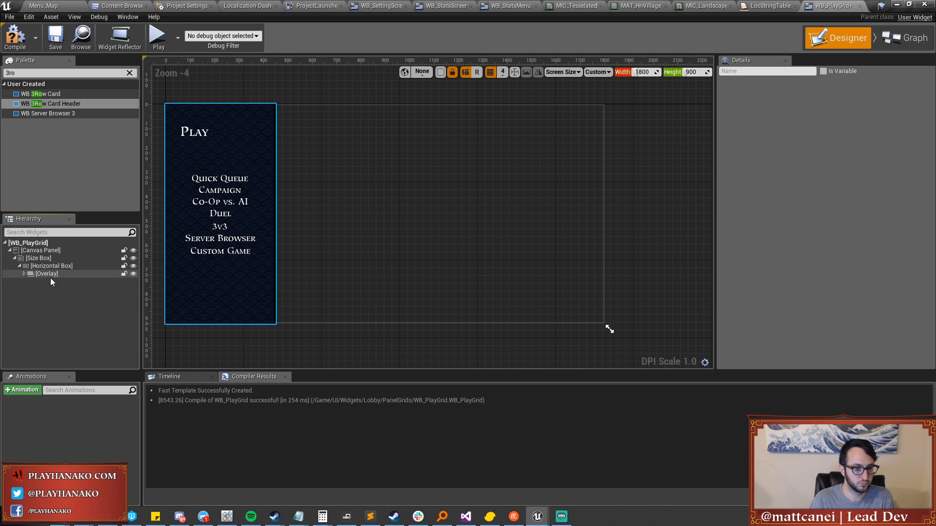
Add a Widget Switcher to the Horizontal Box beneath the menu overlay and set its size to Fill.
double_click(36, 73)
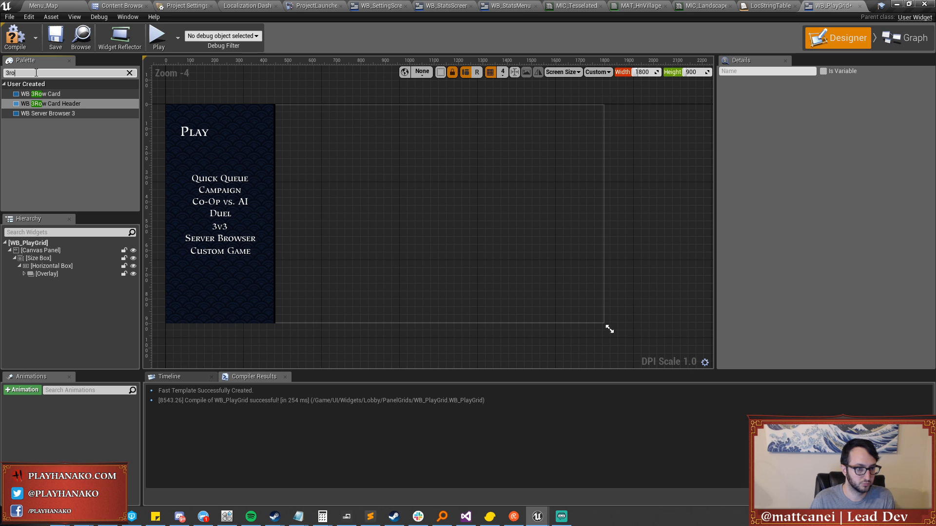
text(widget swit)
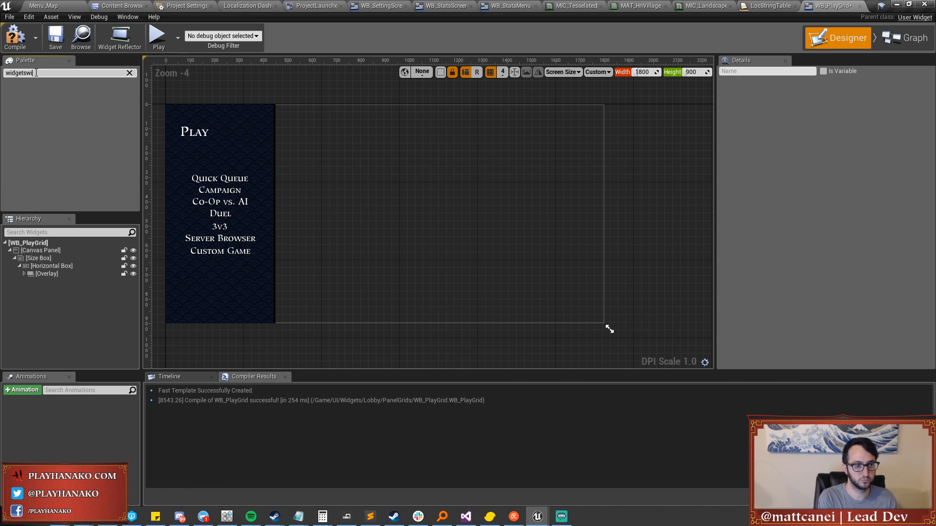
text(ch)
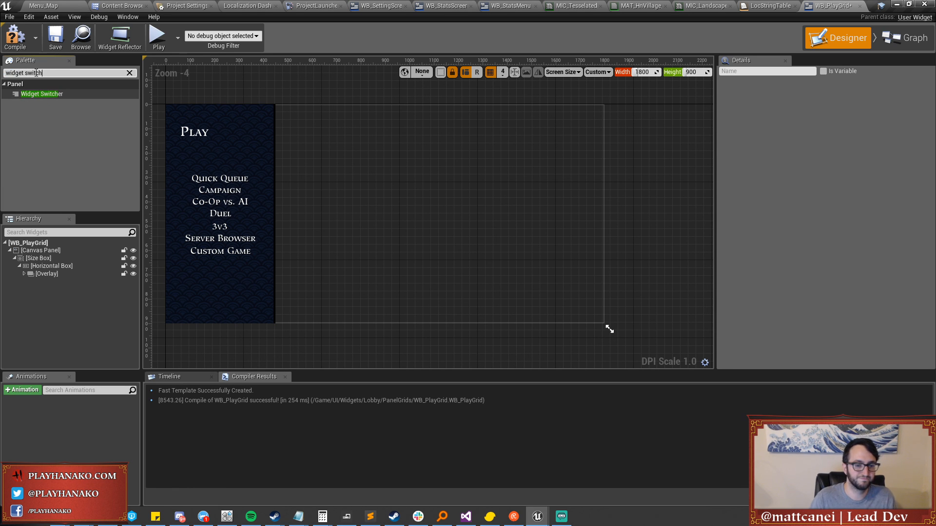
drag(43, 96, 53, 268)
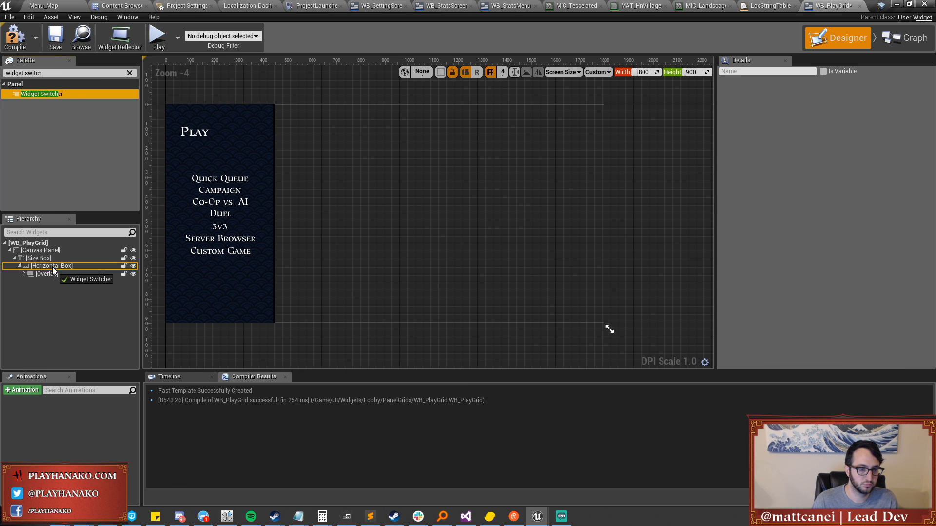
drag(53, 268, 55, 282)
click(55, 281)
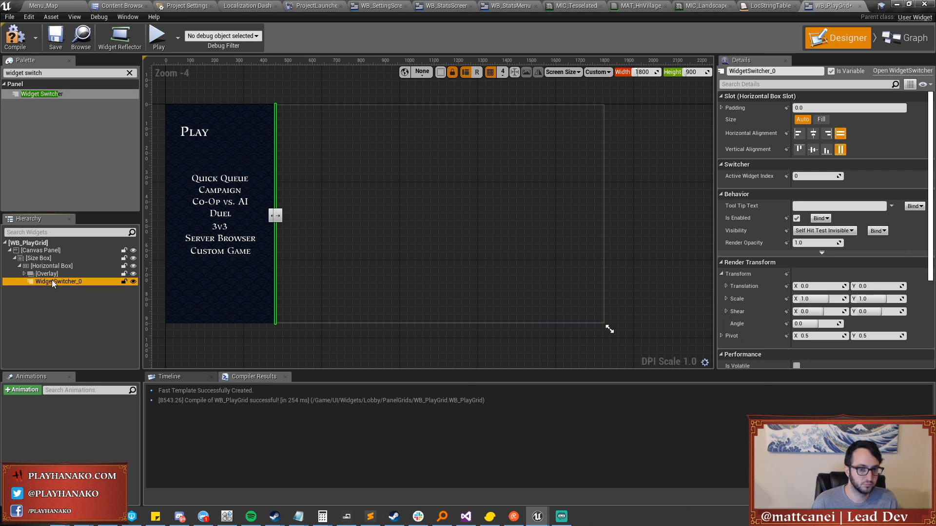
click(821, 119)
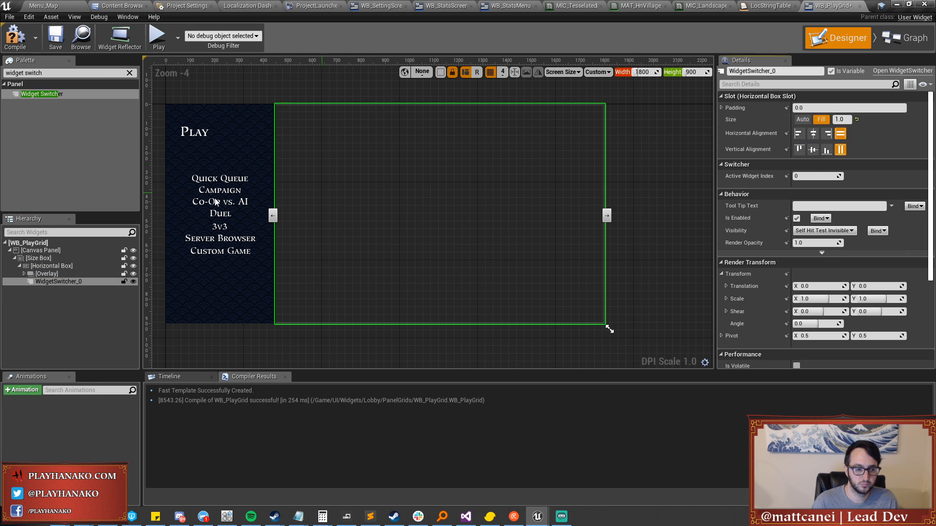
Rename the widget switcher as CardSwitcher, then compile and save the widget.
click(56, 282)
click(768, 71)
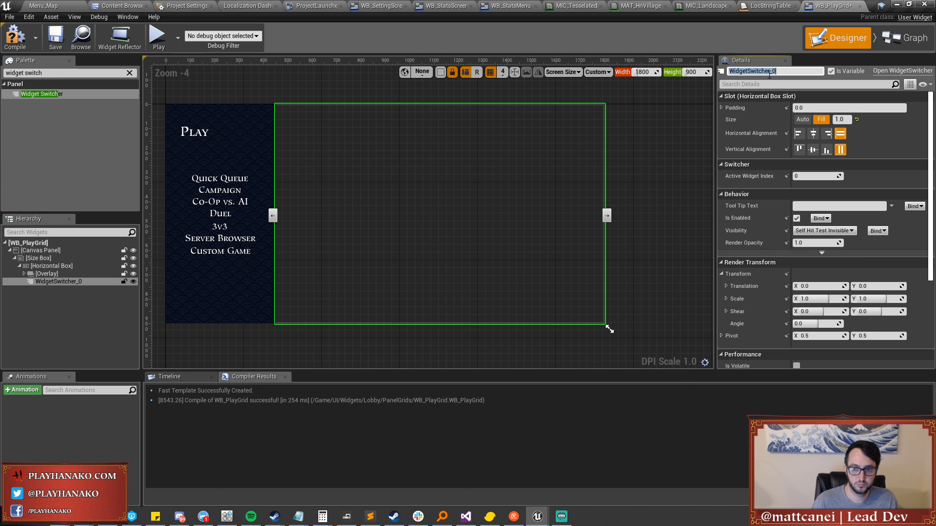
text(CardSwitcher)
key(Return)
click(32, 39)
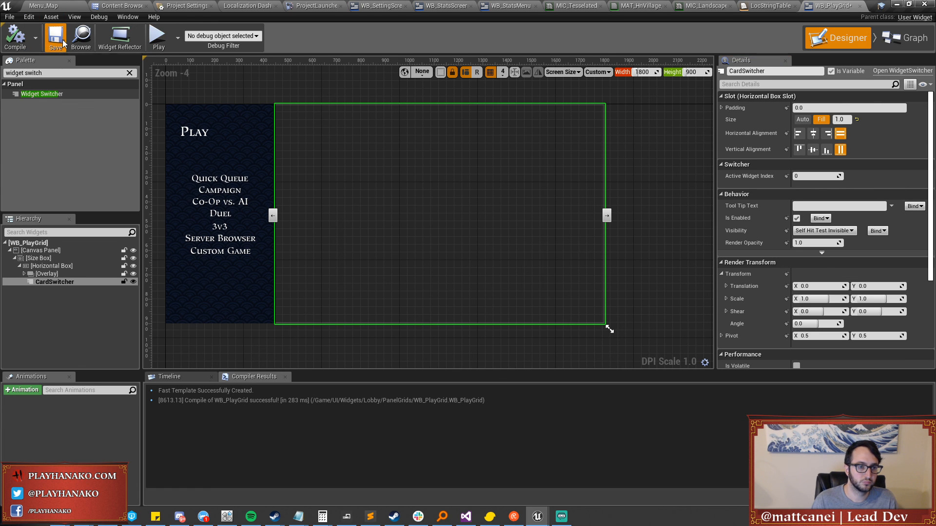
Place a WB 3Row Card Header widget inside CardSwitcher.
double_click(50, 73)
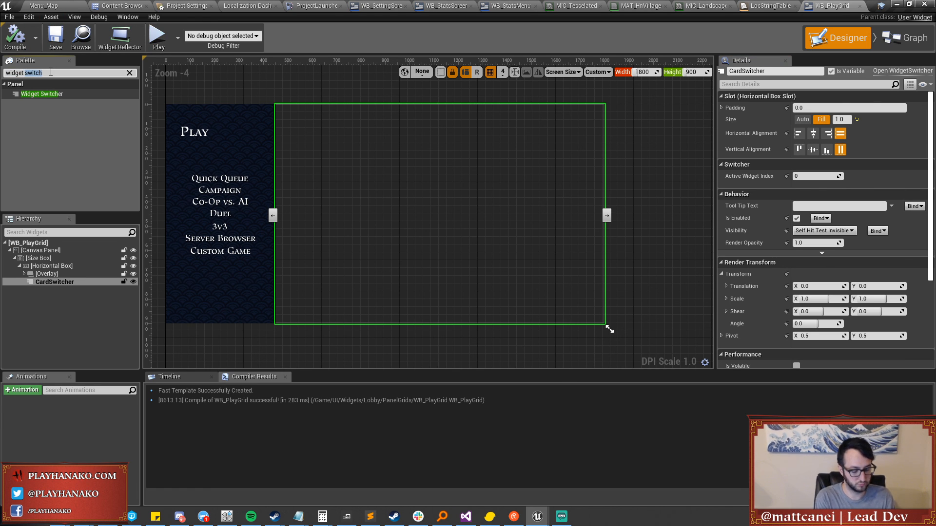
key(ctrl+a)
text(3)
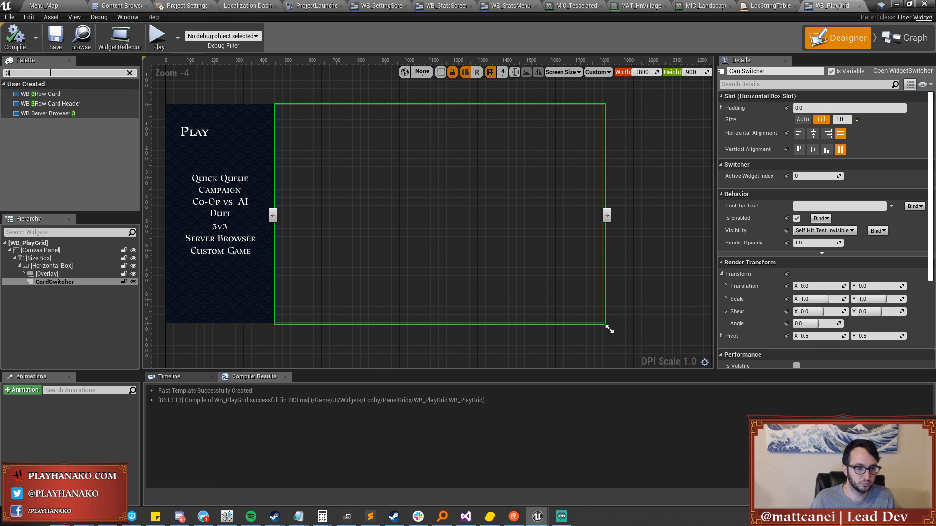
drag(47, 104, 49, 283)
click(57, 289)
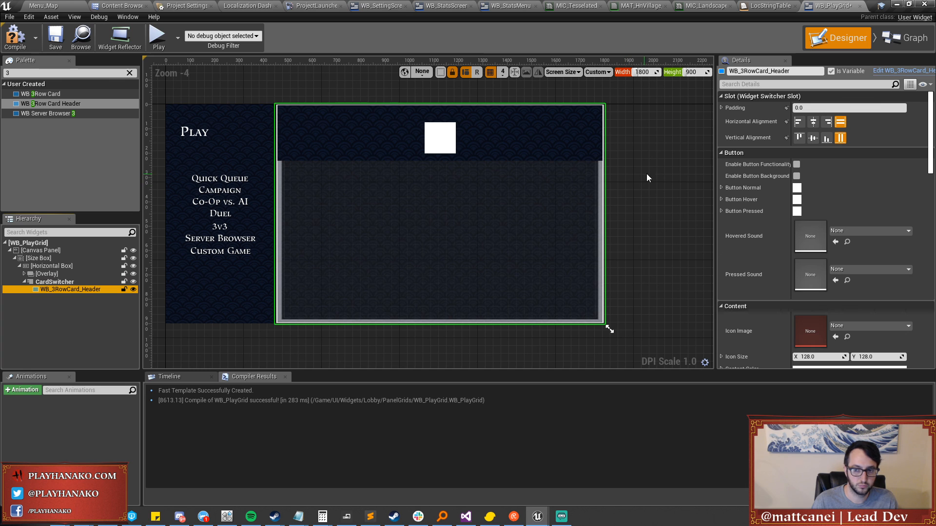
Centre the card header horizontally and vertically in CardSwitcher, and open its source widget blueprint for editing.
click(813, 122)
click(813, 137)
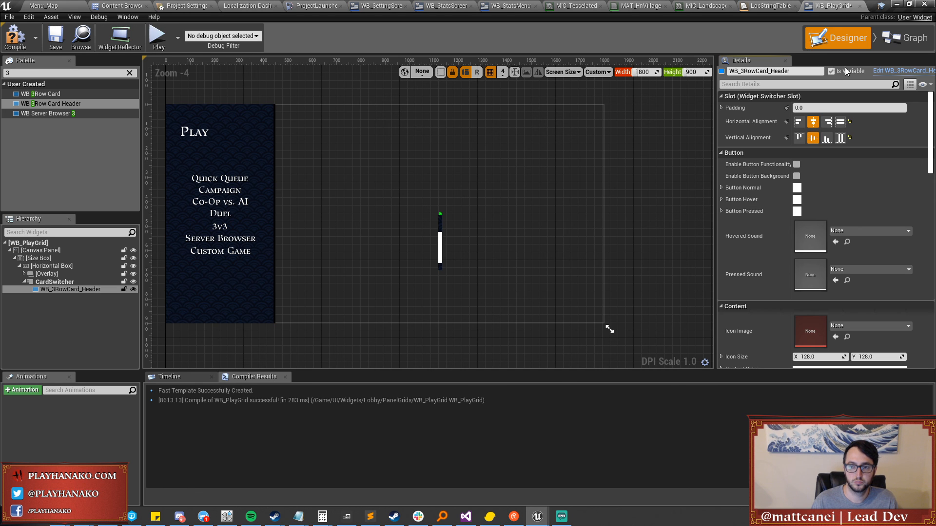
click(891, 71)
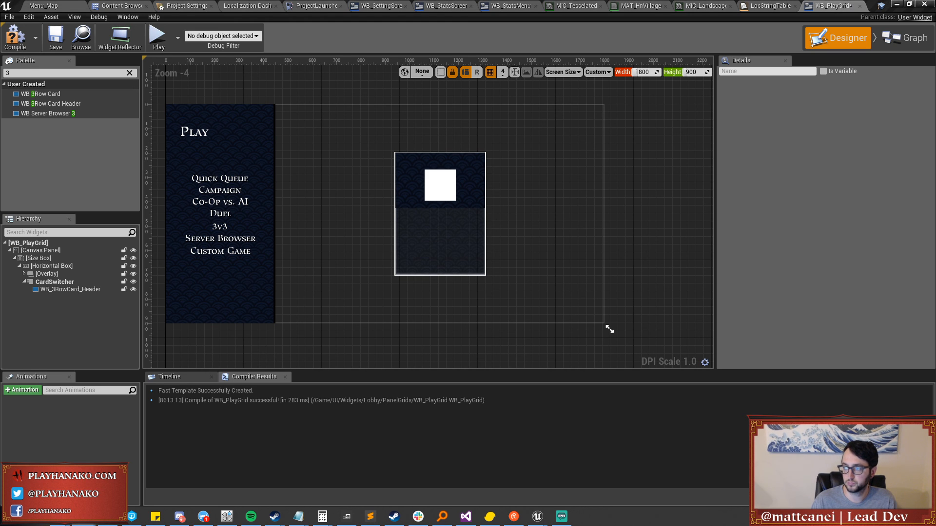
Rename the WB_3RowCard_Header widget inside CardSwitcher as card_QuickQueue.
click(452, 232)
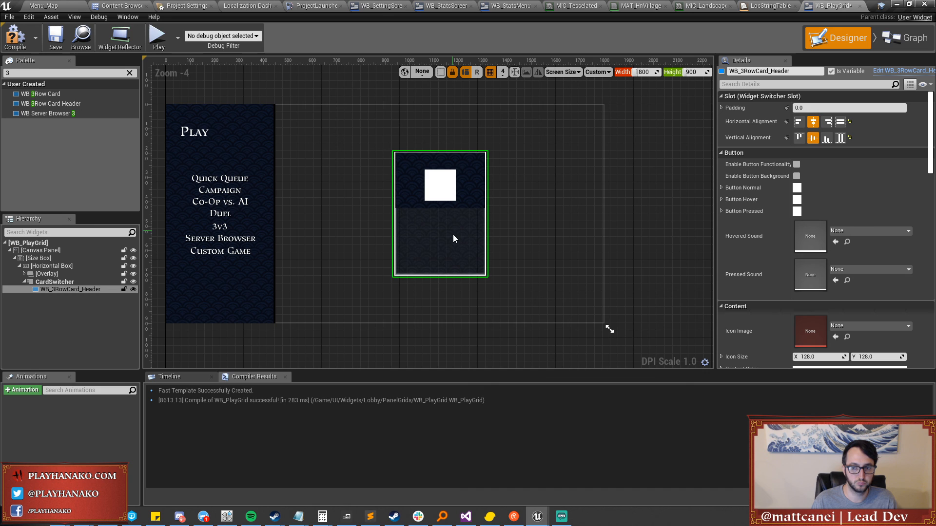
click(782, 72)
text(card_)
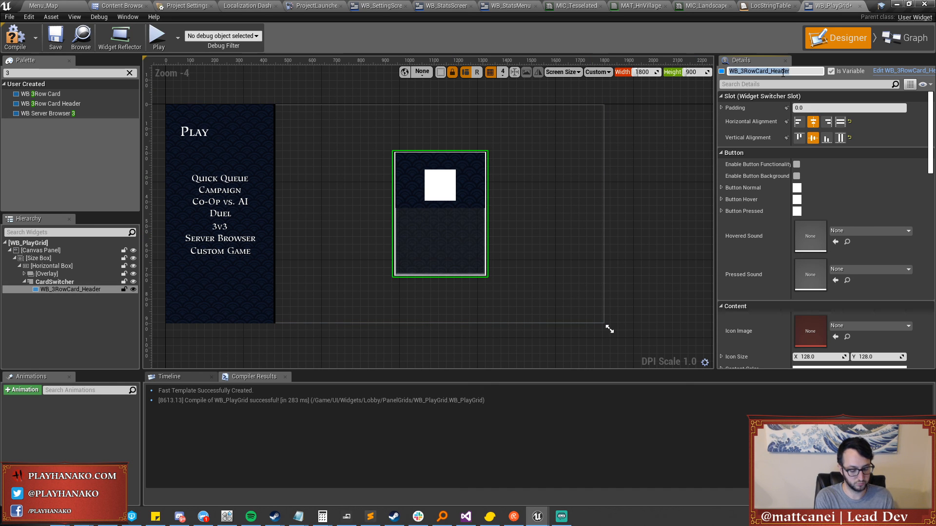
text(QuickQueue)
key(Return)
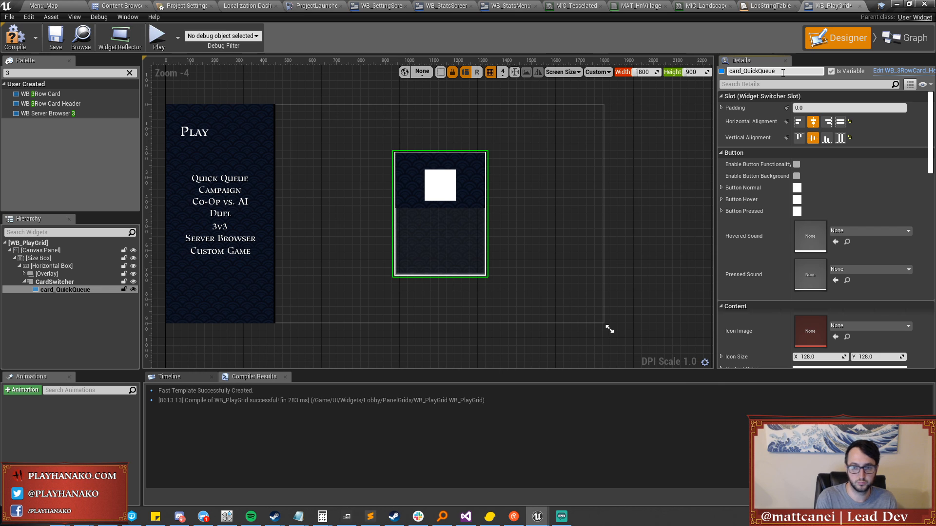
right_click(66, 289)
key(Escape)
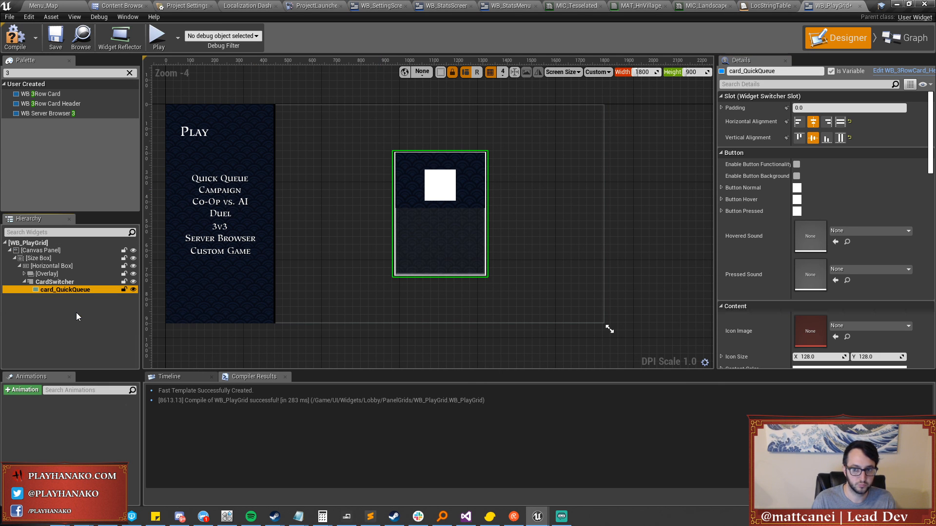
Set the string table of card_QuickQueue's Main Label Text to LocStringTable.
scroll(766, 219, down, 6)
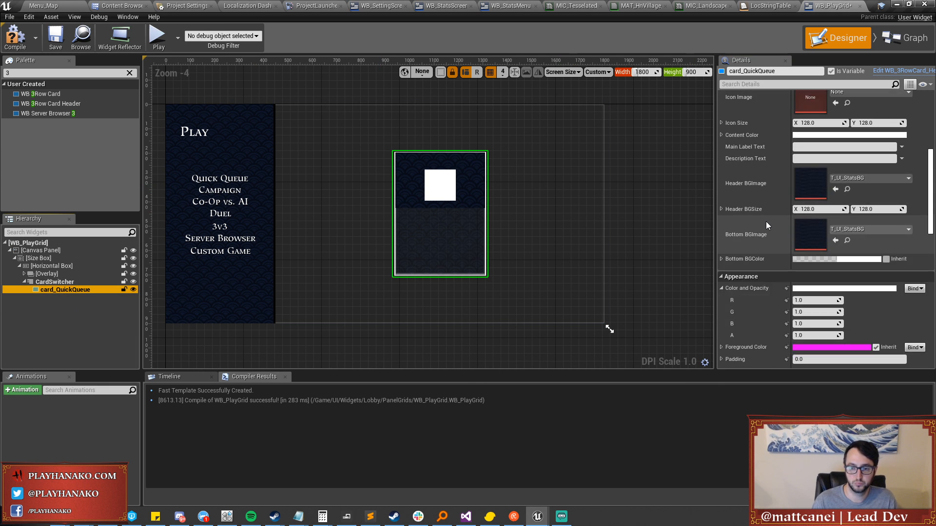
scroll(772, 228, down, 4)
scroll(772, 228, up, 5)
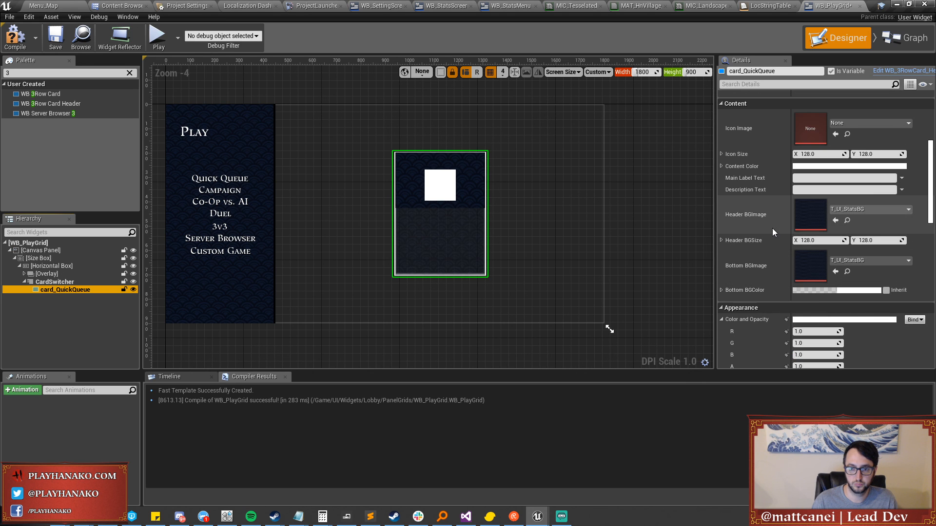
click(902, 178)
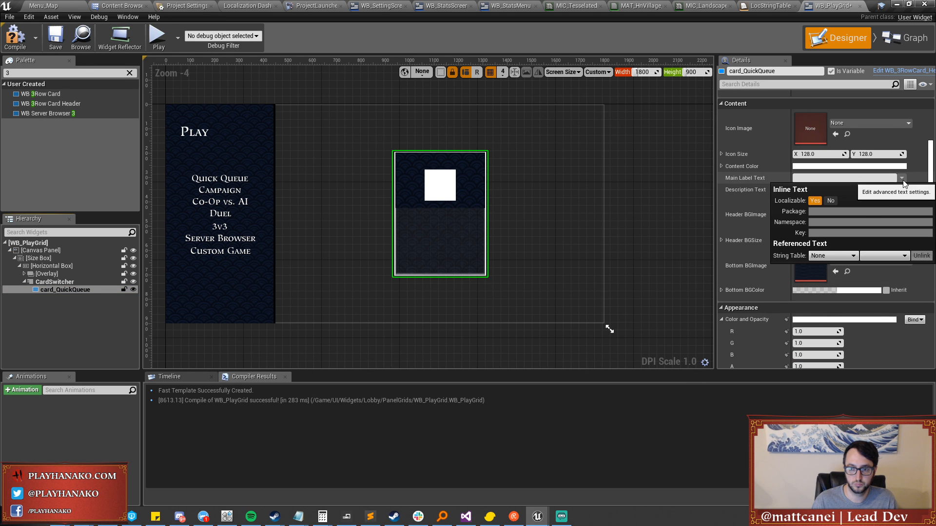
click(832, 255)
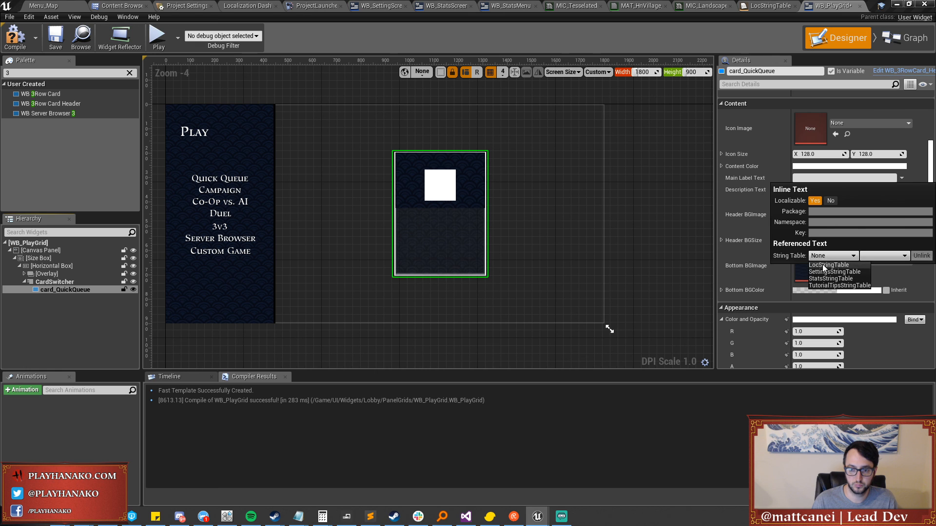
click(823, 264)
Choose the string key MENUPanel_Title_QuickPlay for card_QuickQueue's Main Label Text.
click(862, 256)
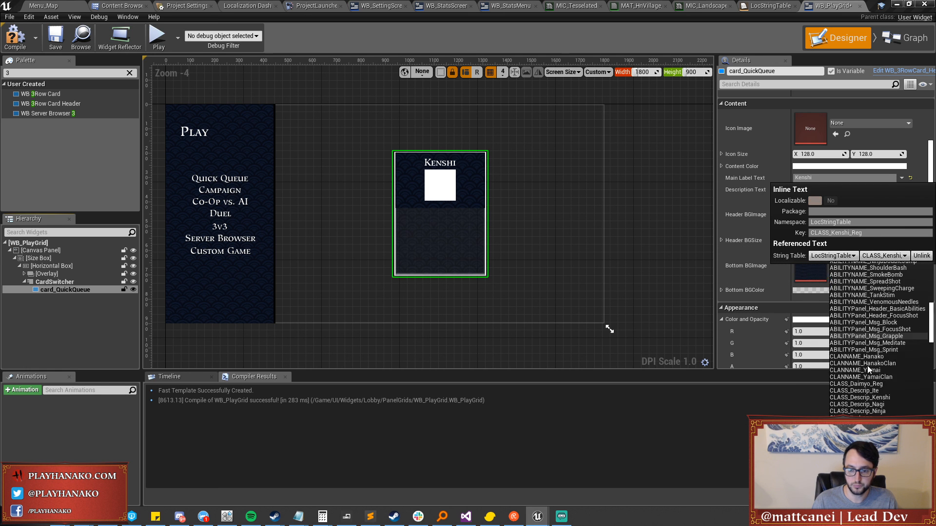
scroll(865, 365, down, 10)
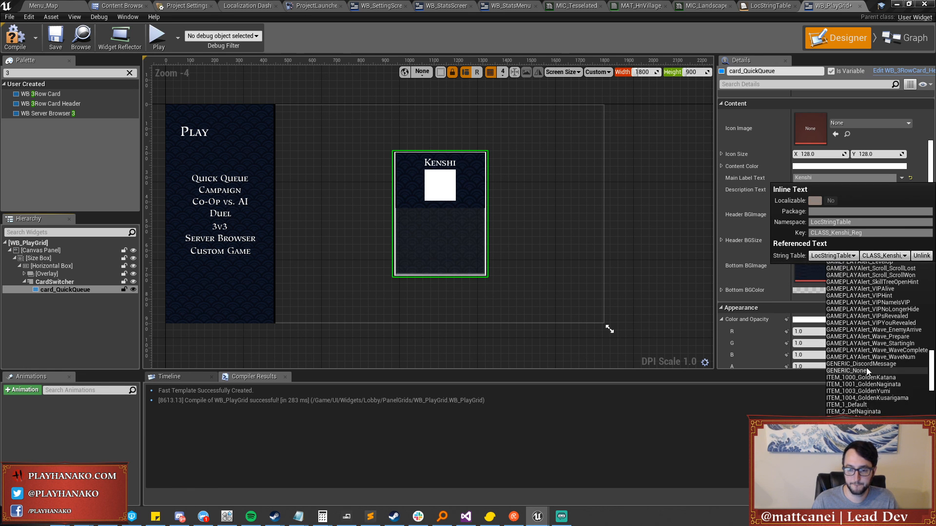
scroll(866, 370, down, 4)
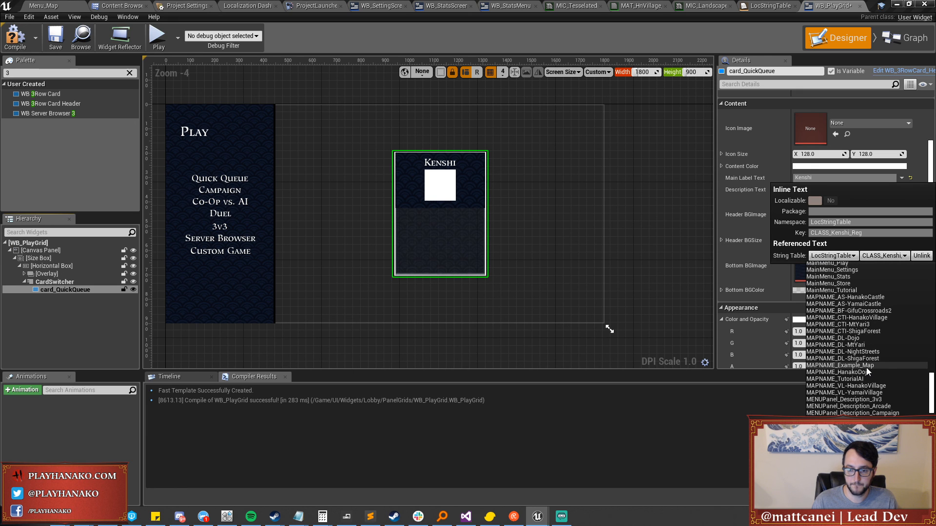
scroll(866, 367, down, 3)
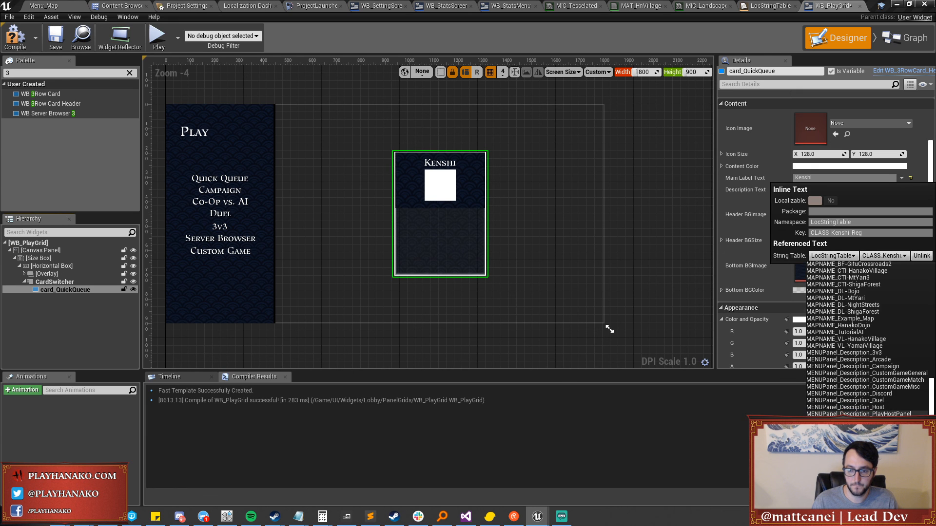
click(858, 421)
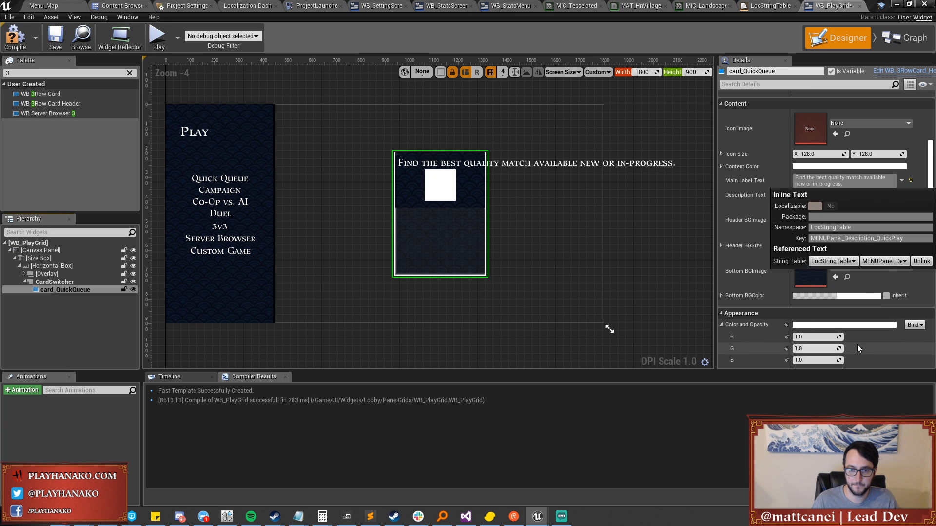
click(873, 262)
scroll(877, 334, down, 3)
click(863, 454)
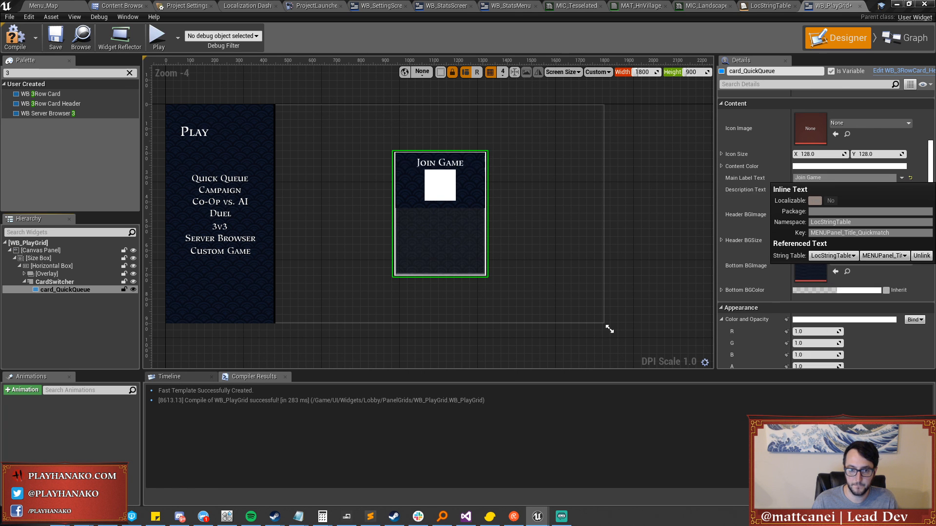
click(876, 256)
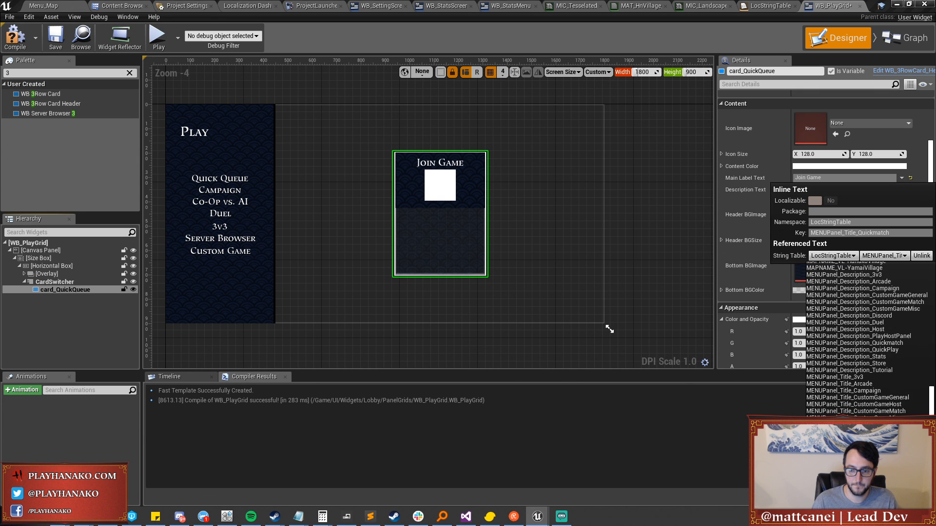
click(860, 459)
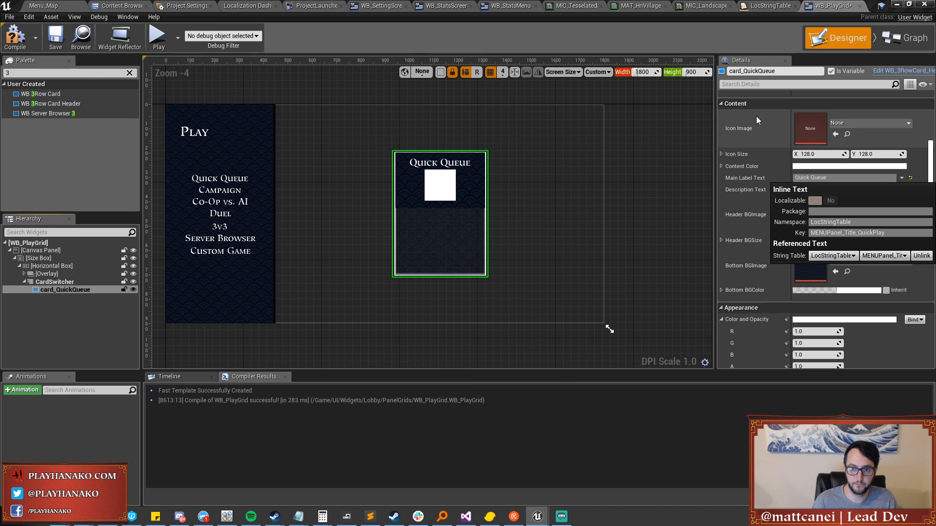
Link card_QuickQueue's Description Text to the key MENUPanel_Description_QuickPlay in LocStringTable.
click(743, 175)
click(901, 190)
click(832, 267)
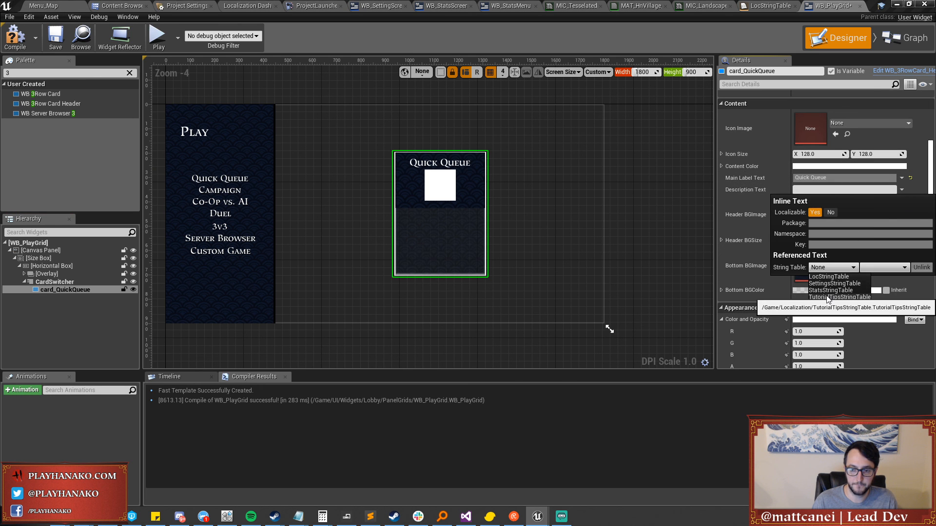
click(829, 276)
click(871, 268)
scroll(868, 341, down, 10)
scroll(867, 346, down, 7)
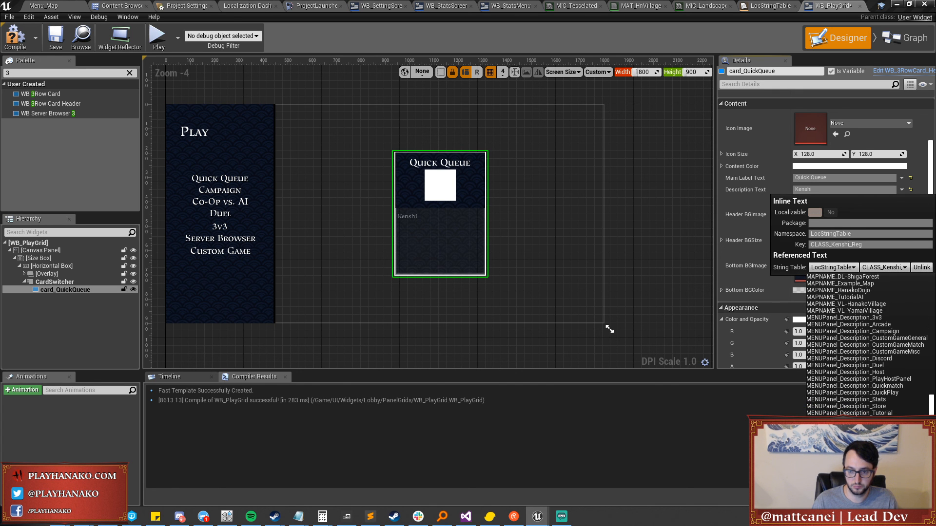
click(874, 393)
Examine the Quick Queue card's label and description layout and its placement beside the menu.
right_drag(497, 180, 468, 178)
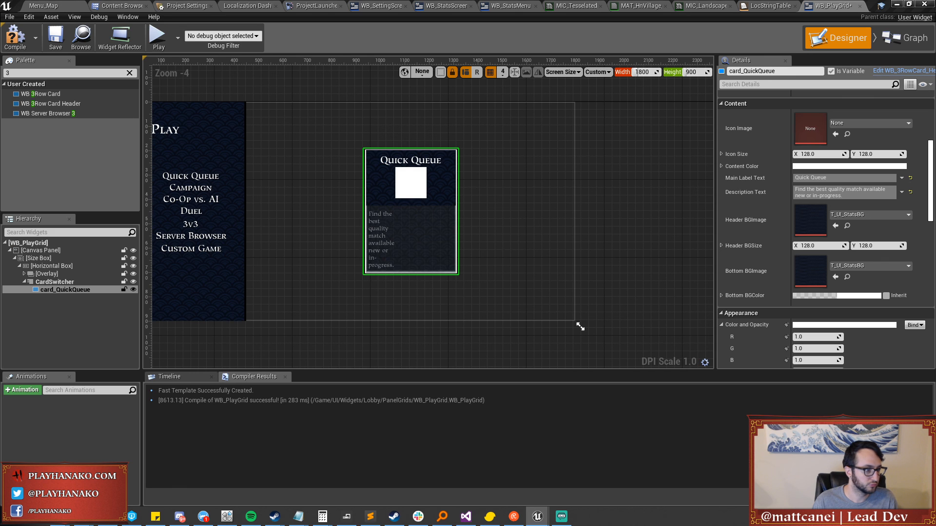
click(580, 327)
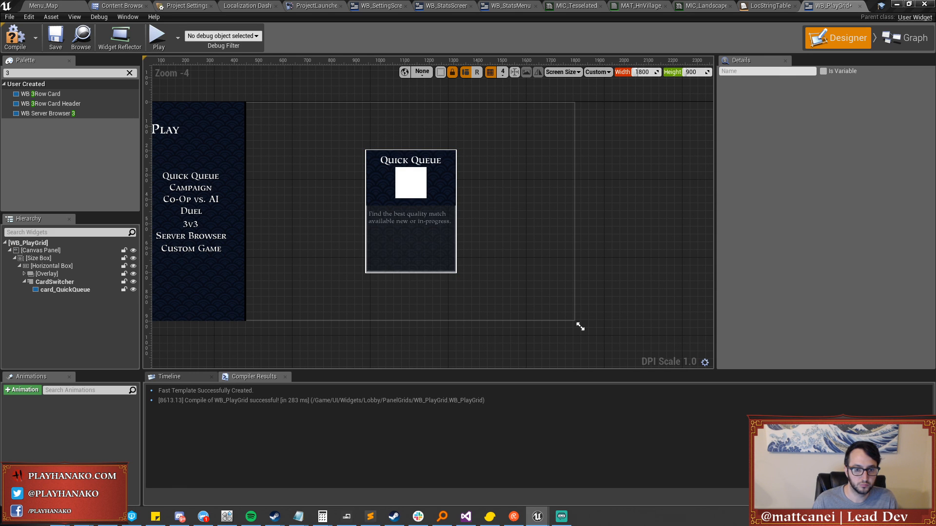
scroll(431, 217, up, 3)
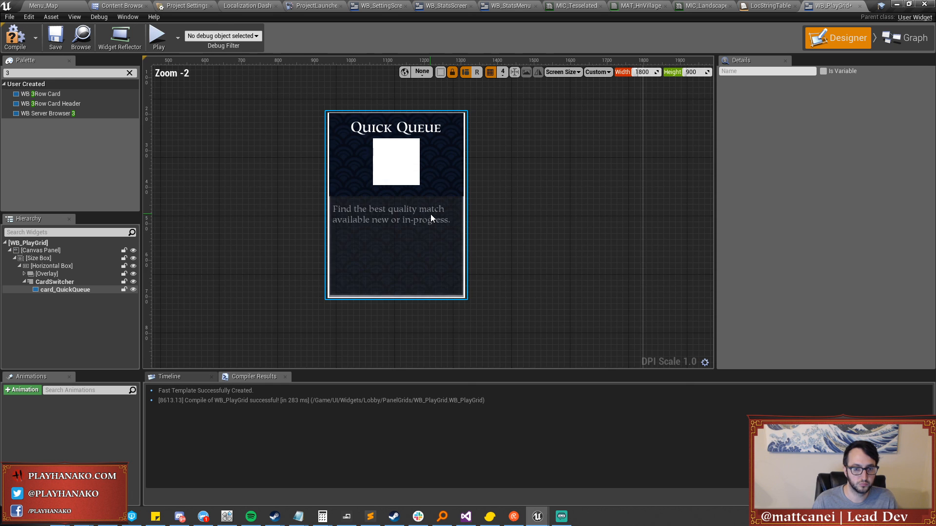
scroll(431, 218, down, 1)
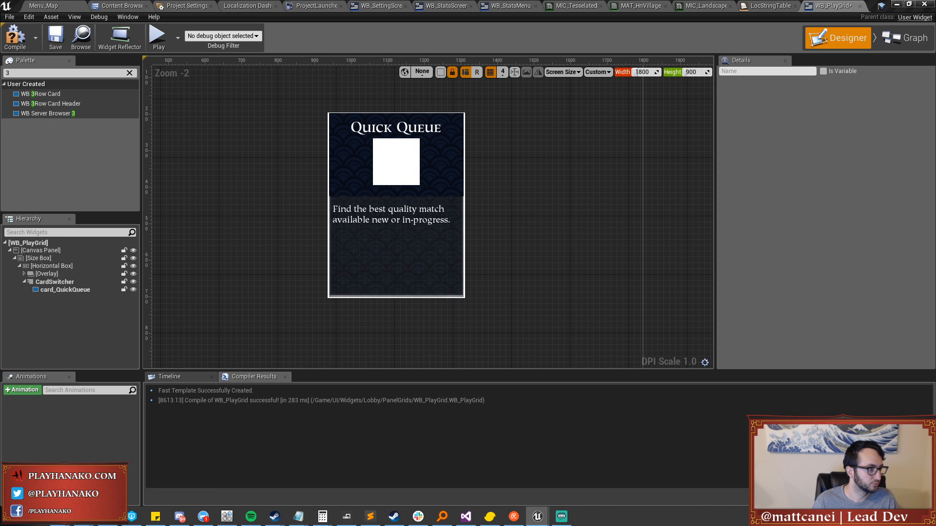
scroll(559, 200, down, 1)
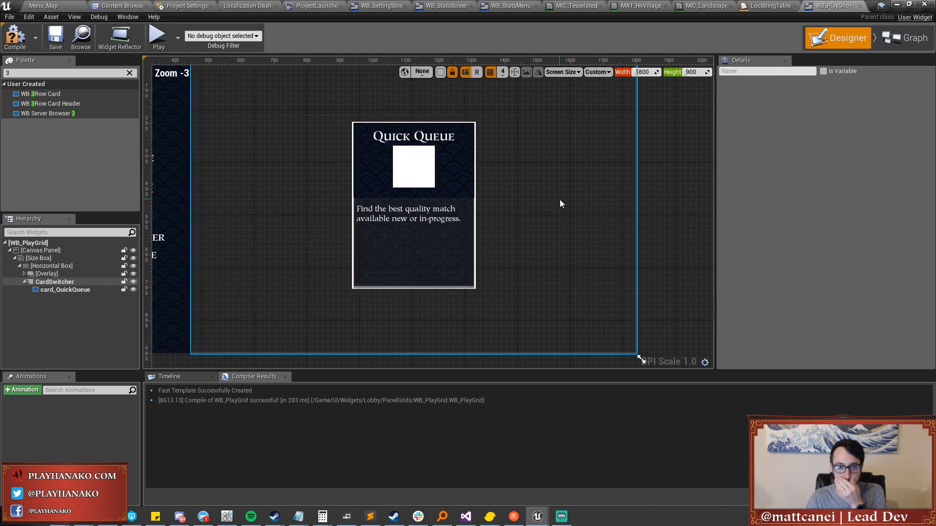
scroll(559, 200, down, 2)
scroll(516, 214, up, 1)
click(481, 223)
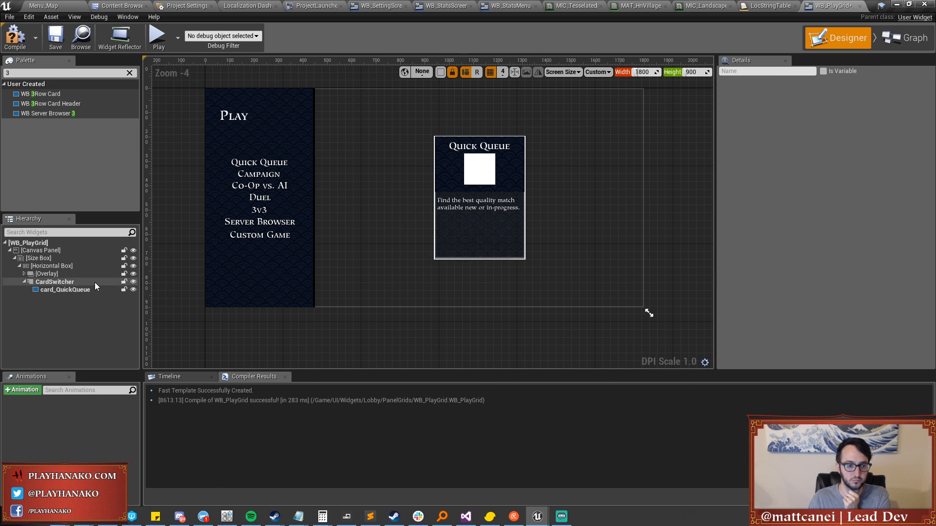
Copy card_QuickQueue and paste the duplicate into CardSwitcher.
click(73, 290)
click(83, 284)
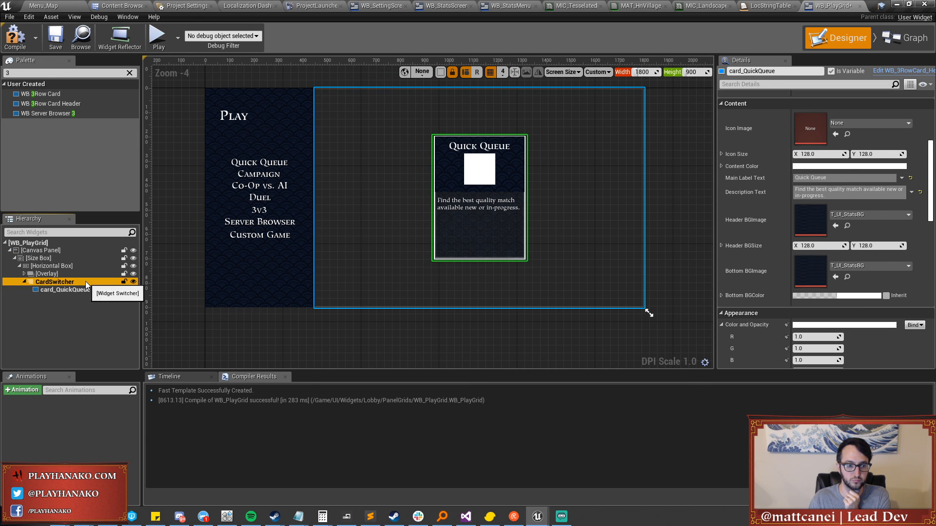
click(77, 292)
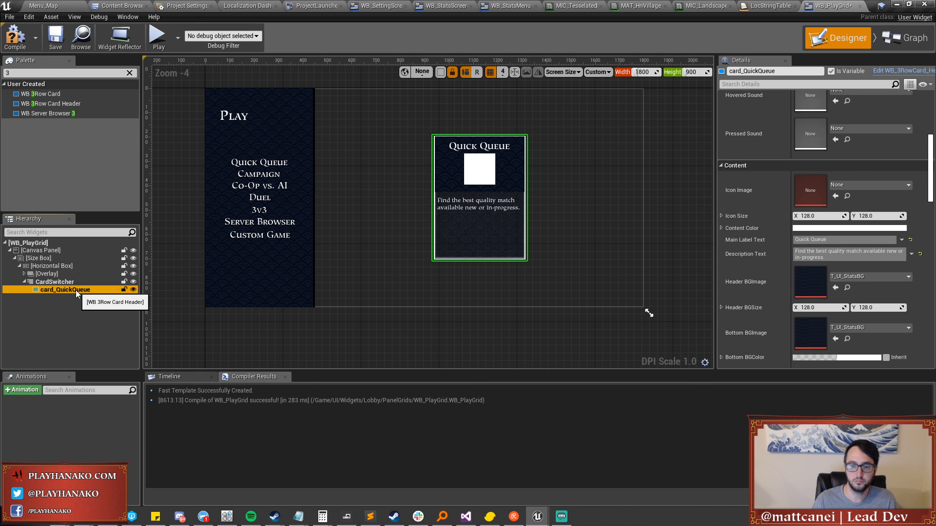
right_click(76, 294)
key(Escape)
right_click(53, 283)
click(77, 321)
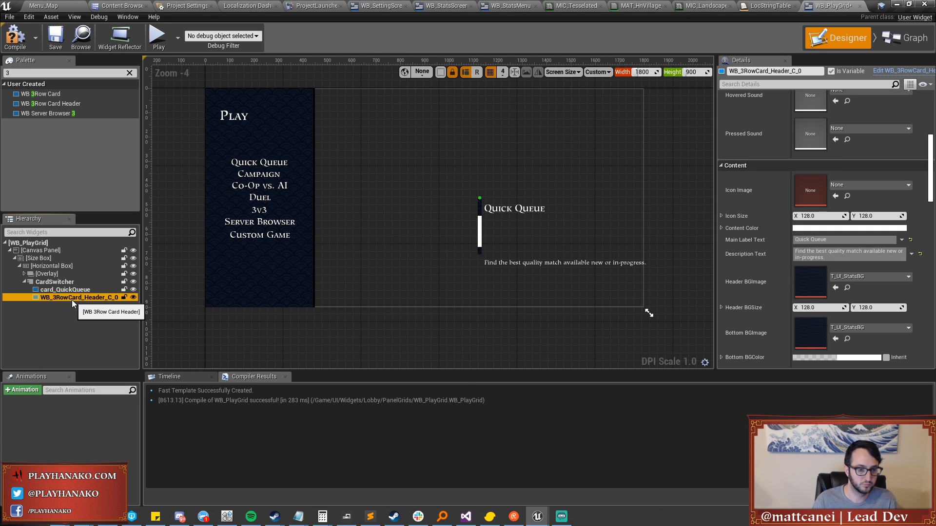
Rename the duplicated card header as card_Campaign.
click(73, 296)
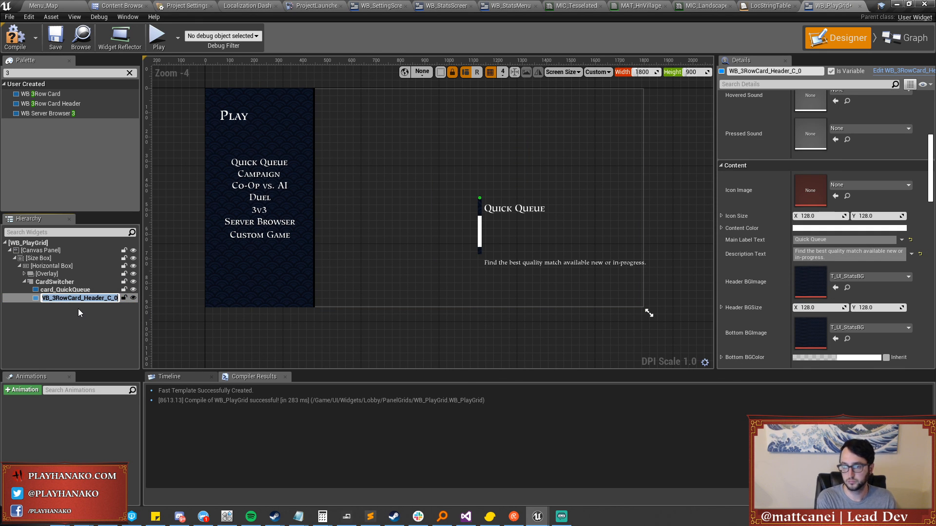
text(card_Campaig)
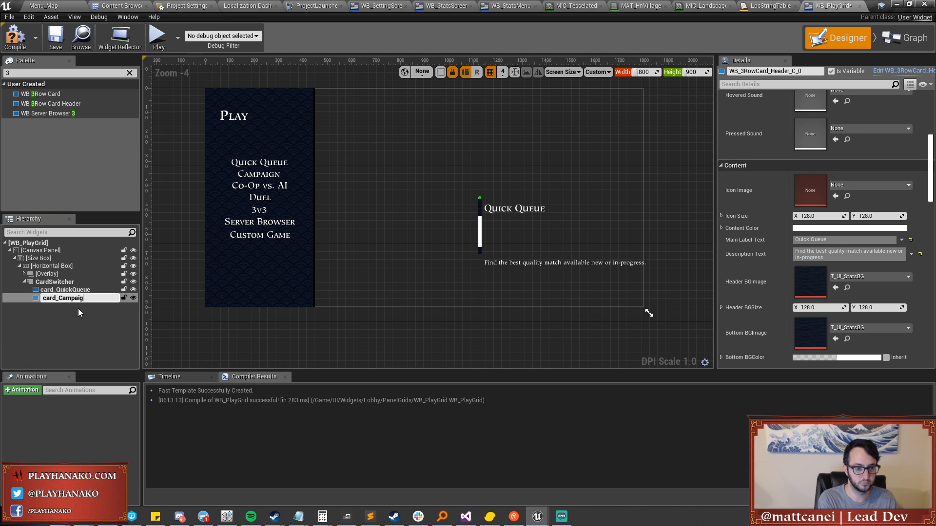
text(n)
key(Return)
Compare card_Campaign with card_QuickQueue and CardSwitcher, and delete card_Campaign.
scroll(735, 202, up, 5)
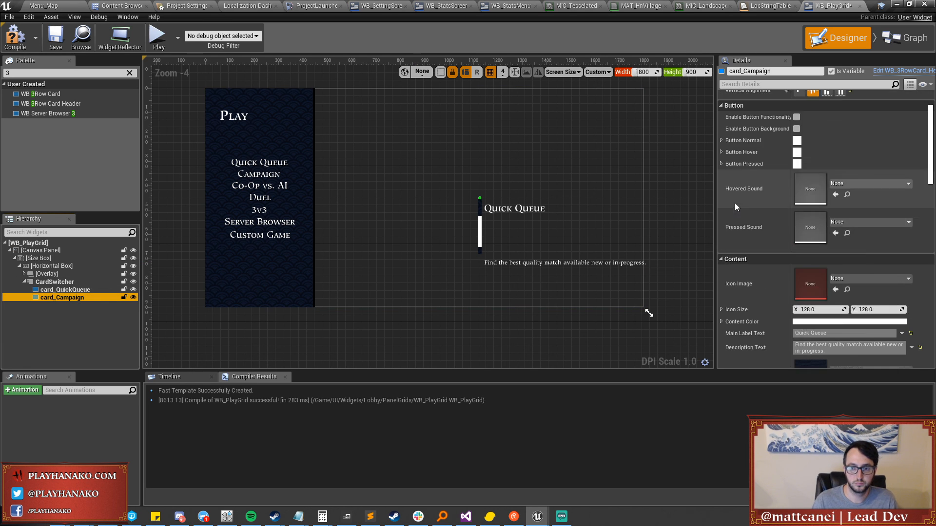
click(64, 290)
click(57, 297)
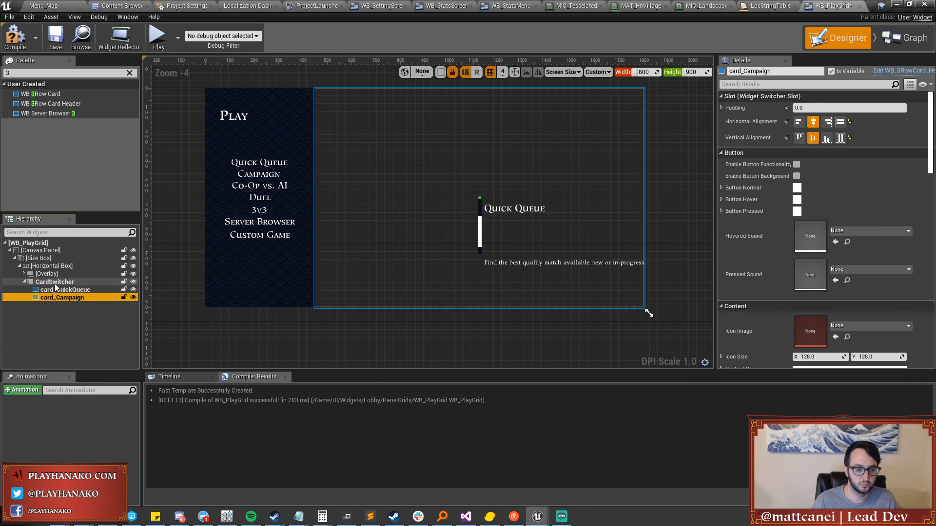
click(54, 283)
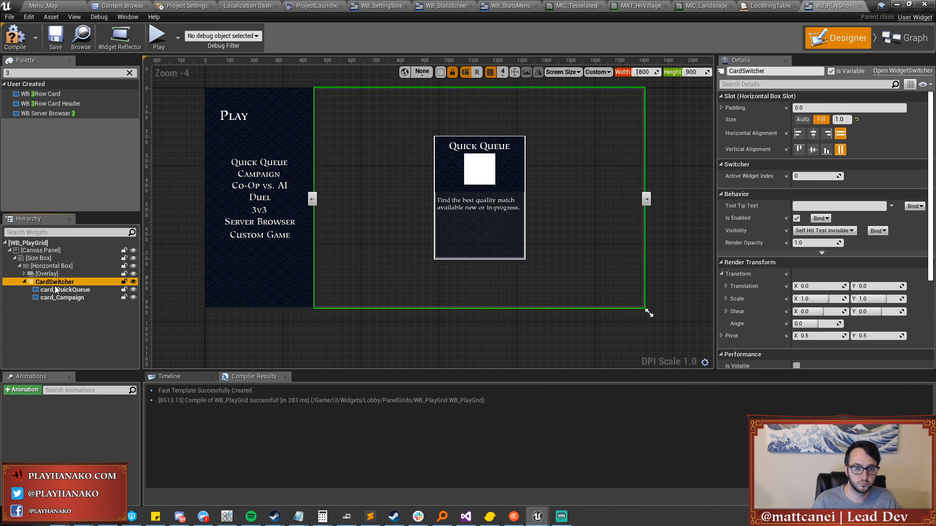
click(53, 292)
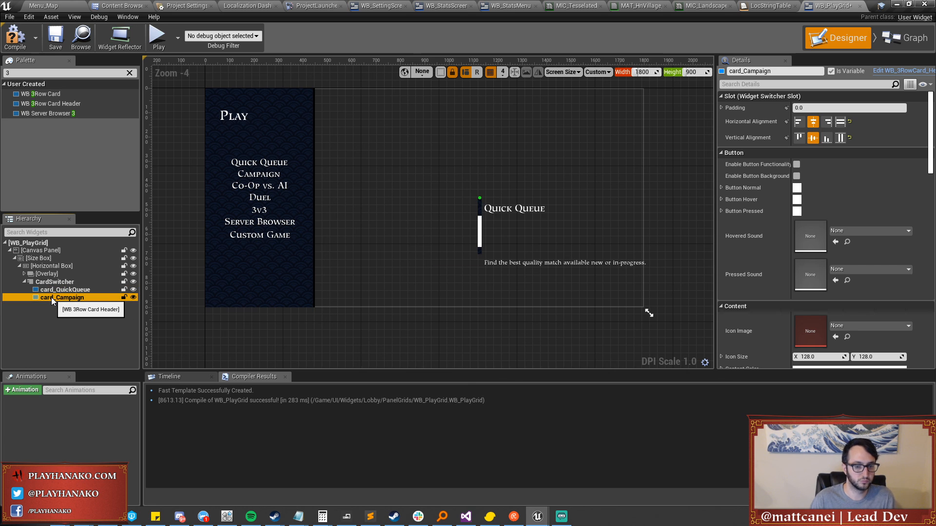
key(Delete)
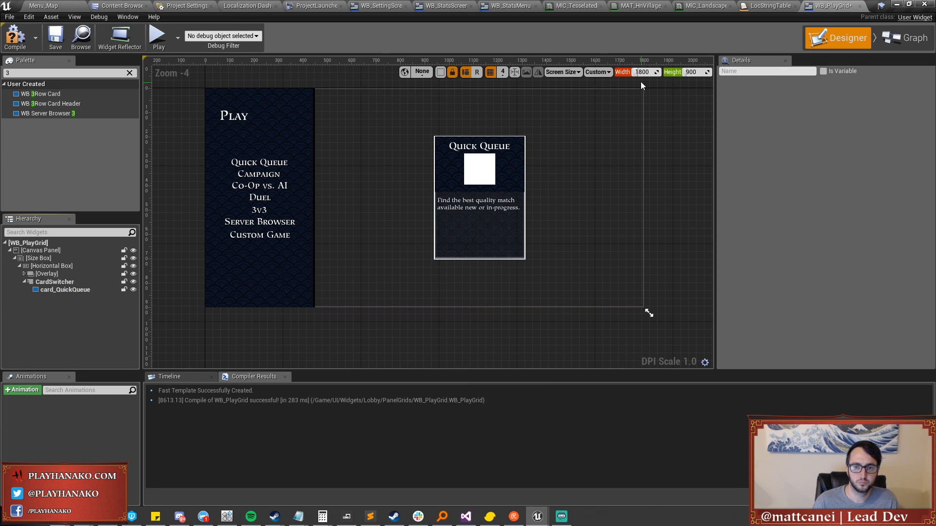
Set the designer preview sizing to Fill Screen.
click(598, 71)
click(597, 81)
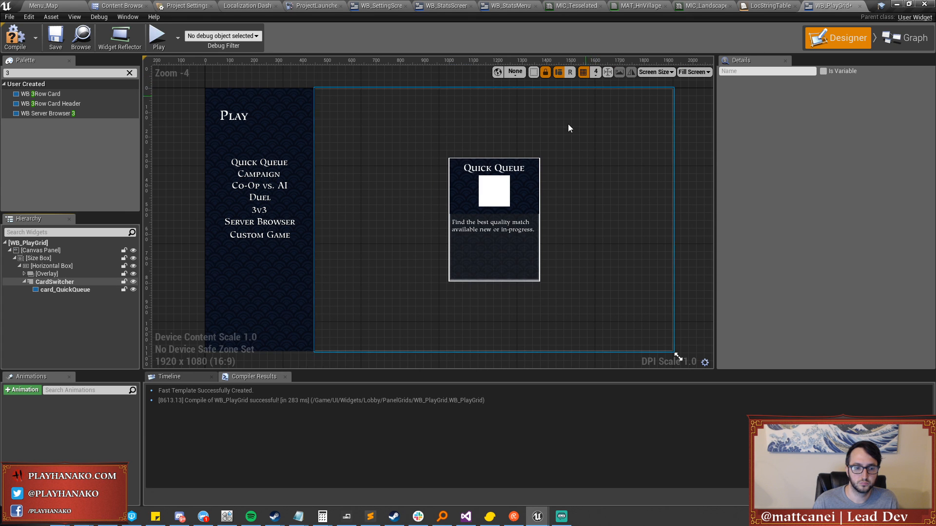
Add a WB 3Row Card Header to CardSwitcher beneath card_QuickQueue, and center its slot alignment horizontally and vertically.
scroll(531, 181, down, 1)
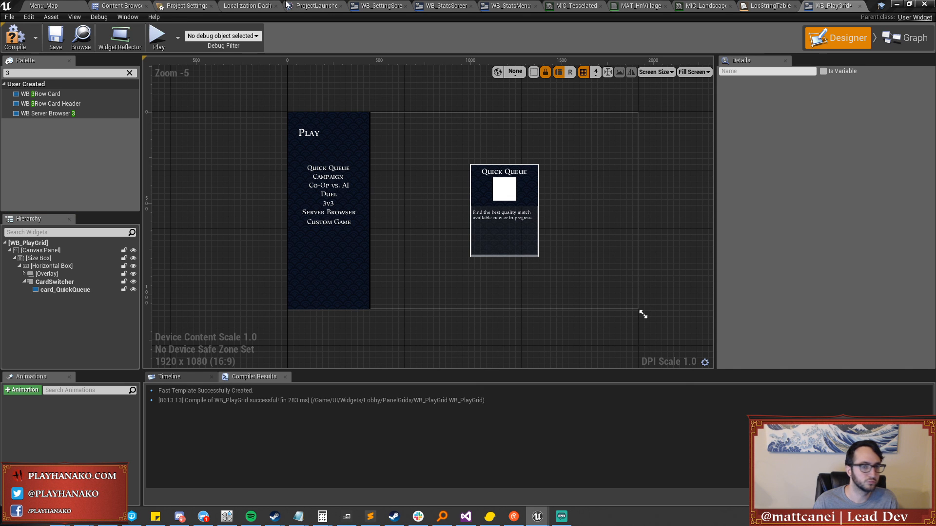
right_drag(457, 96, 407, 96)
click(460, 206)
scroll(467, 208, up, 1)
scroll(468, 209, down, 1)
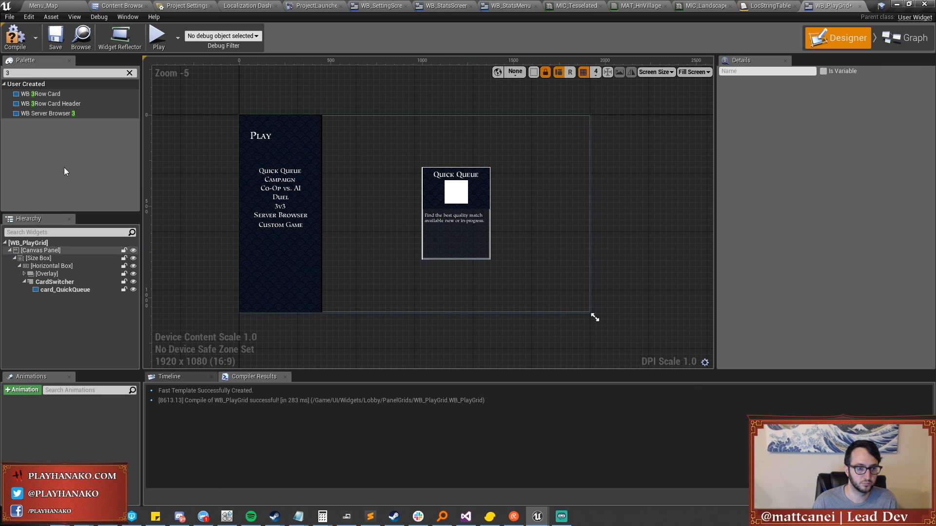
drag(46, 103, 49, 284)
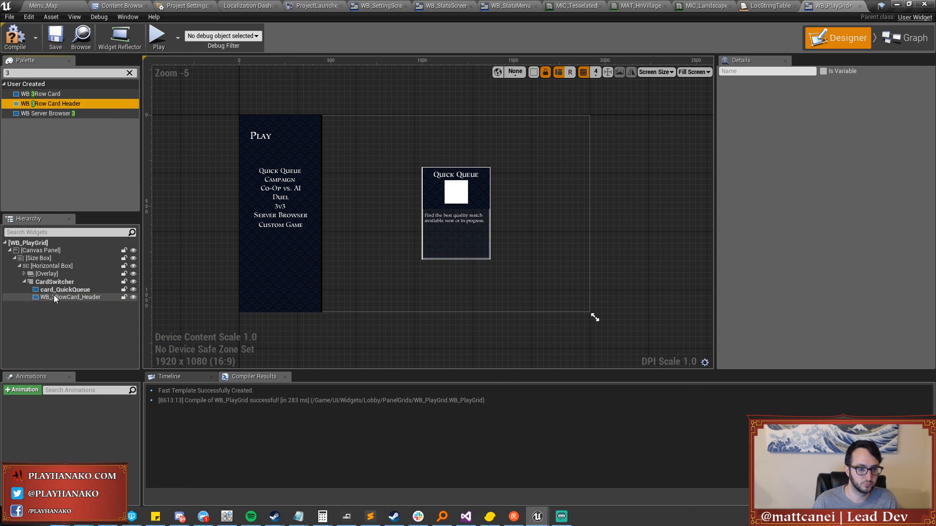
click(58, 290)
click(57, 298)
click(813, 122)
click(813, 138)
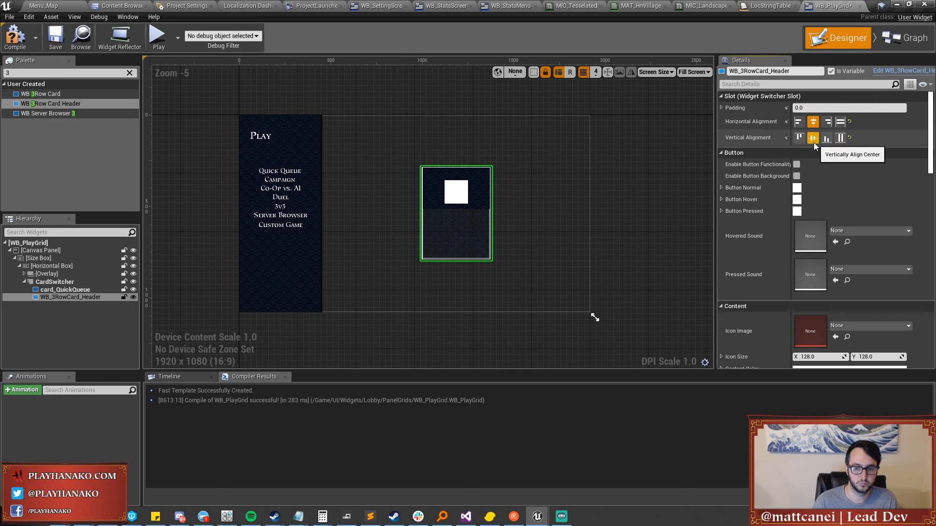
Rename the newly added card header as card_Campaign.
click(63, 298)
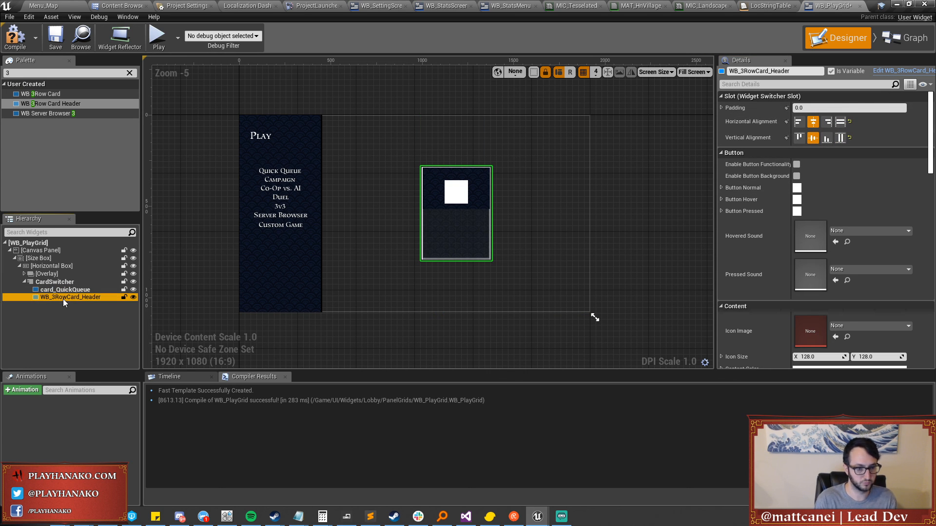
click(57, 297)
text(c)
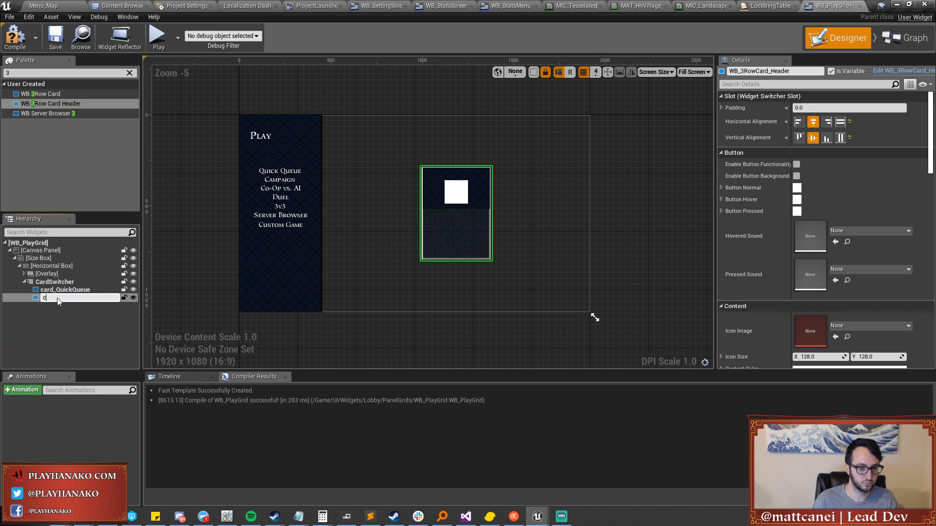
text(ard_Campaign)
key(Return)
Add another WB 3Row Card Header to CardSwitcher below card_Campaign and name it card_Coop.
drag(57, 104, 52, 306)
key(F2)
text(card)
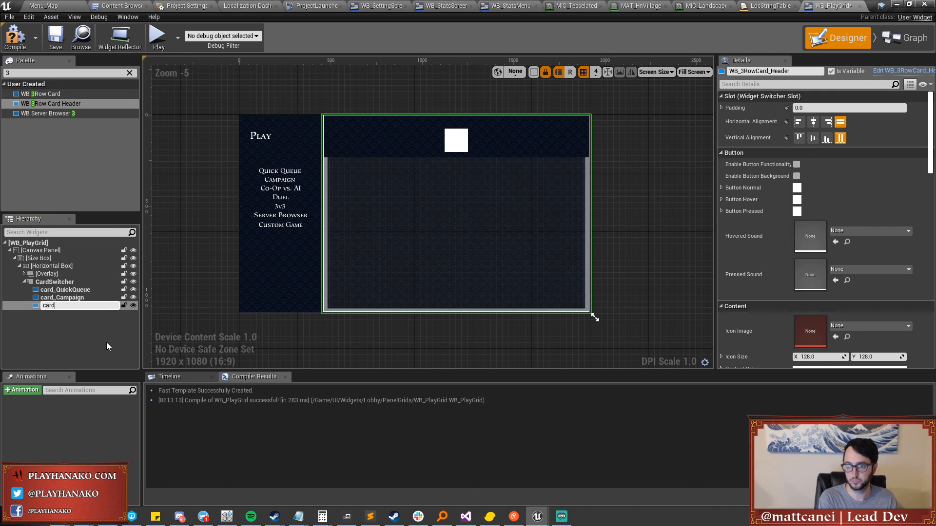
text(_Coop)
key(Return)
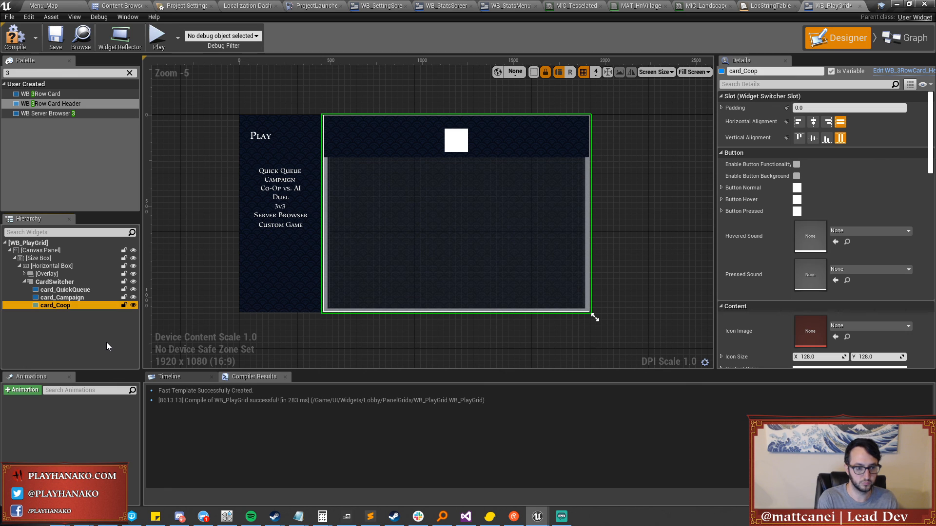
Add a WB 3Row Card Header to CardSwitcher below card_Coop and name it card_Duel.
drag(51, 102, 59, 314)
click(83, 314)
text(card)
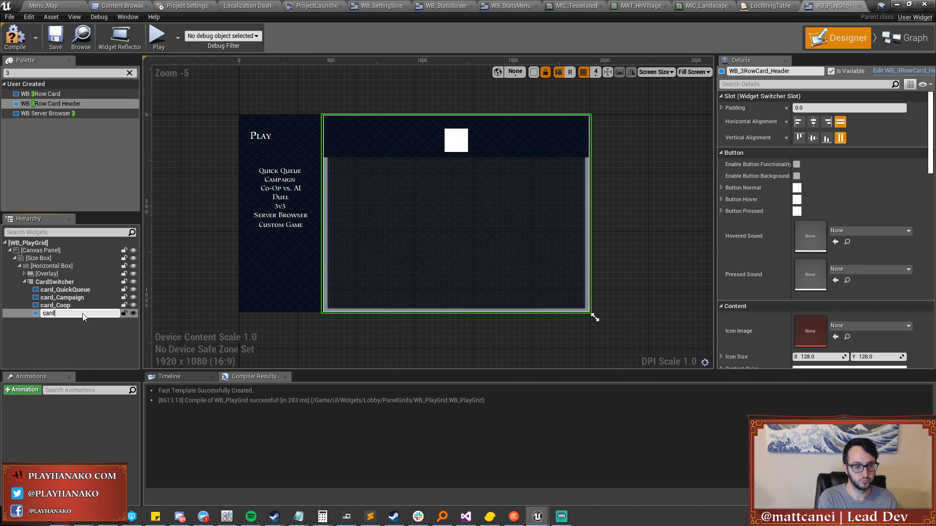
text(_Duel)
key(Return)
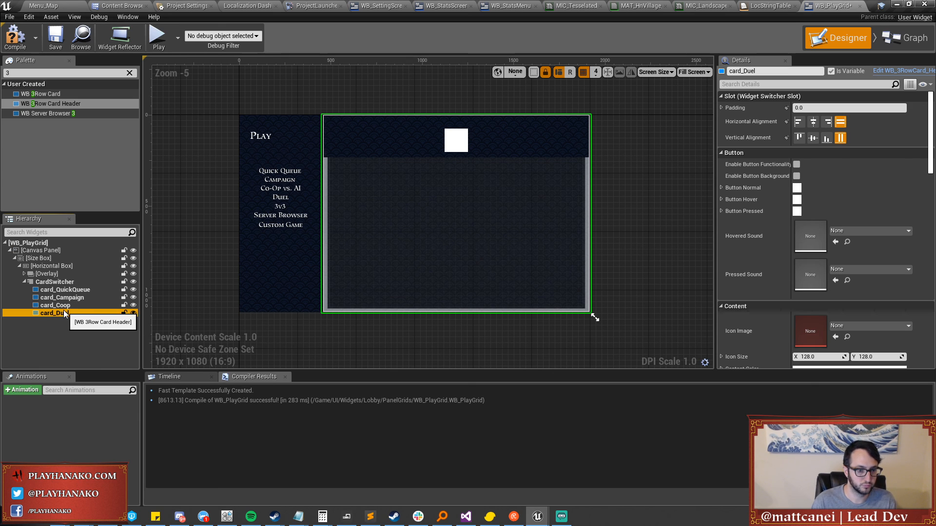
Add a WB 3Row Card Header to CardSwitcher below card_Duel and name it card_3v3.
right_click(67, 316)
click(90, 335)
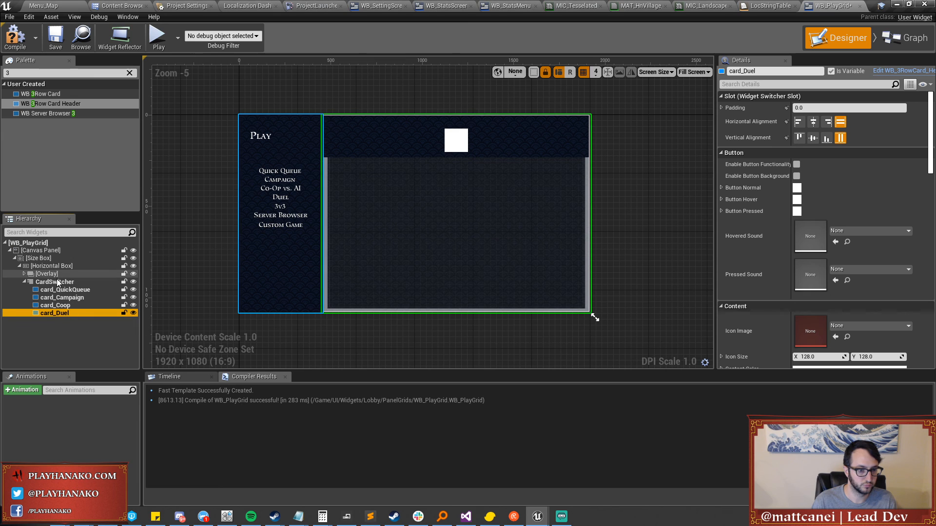
drag(46, 104, 49, 288)
click(56, 321)
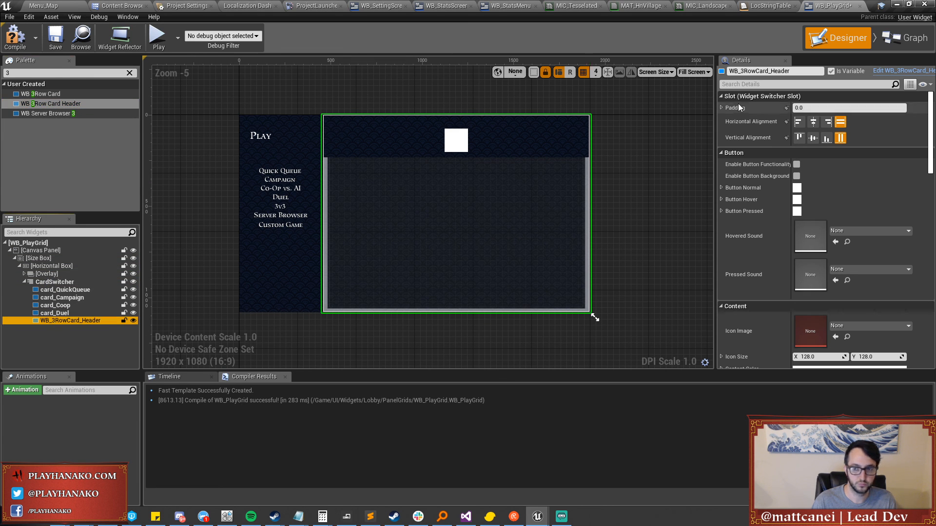
click(767, 72)
text(card_3v3)
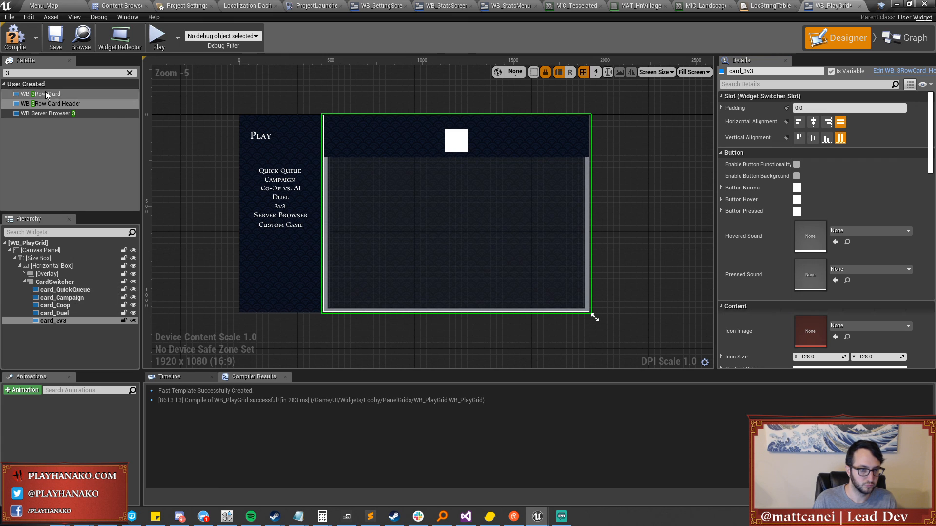
Add a WB 3Row Card Header to CardSwitcher below card_3v3 and name it card_ServerBrowser.
drag(45, 105, 64, 325)
key(F2)
text(card_ServerBrowser)
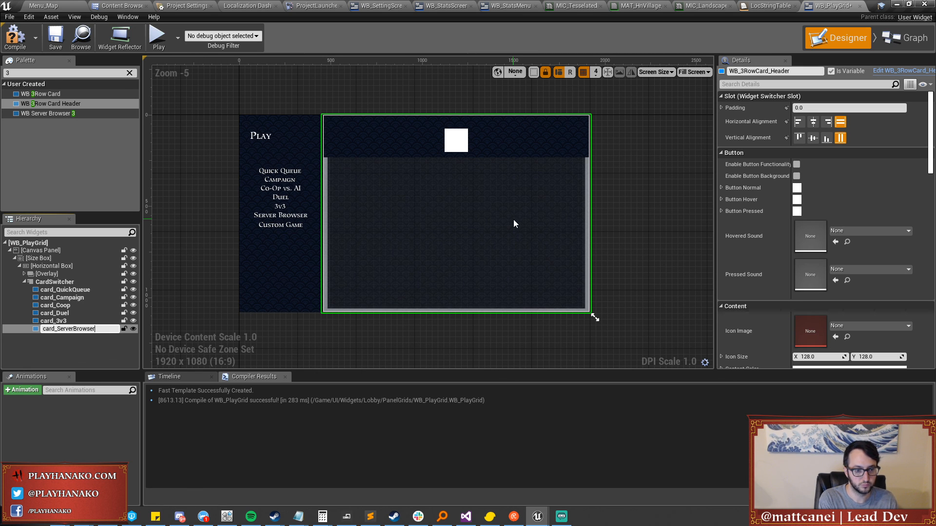
key(Return)
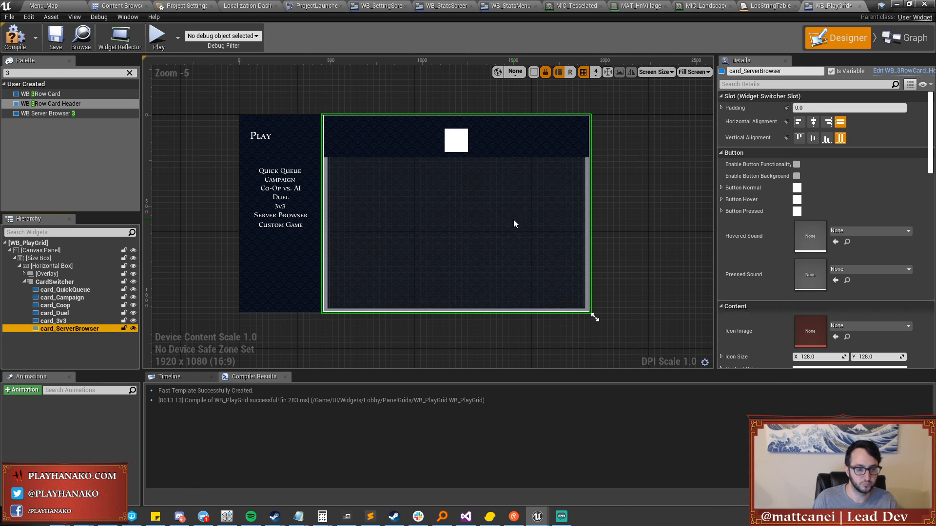
Add a WB 3Row Card Header to CardSwitcher below card_ServerBrowser and name it card_HostGame.
drag(52, 103, 52, 334)
key(F2)
text(ca)
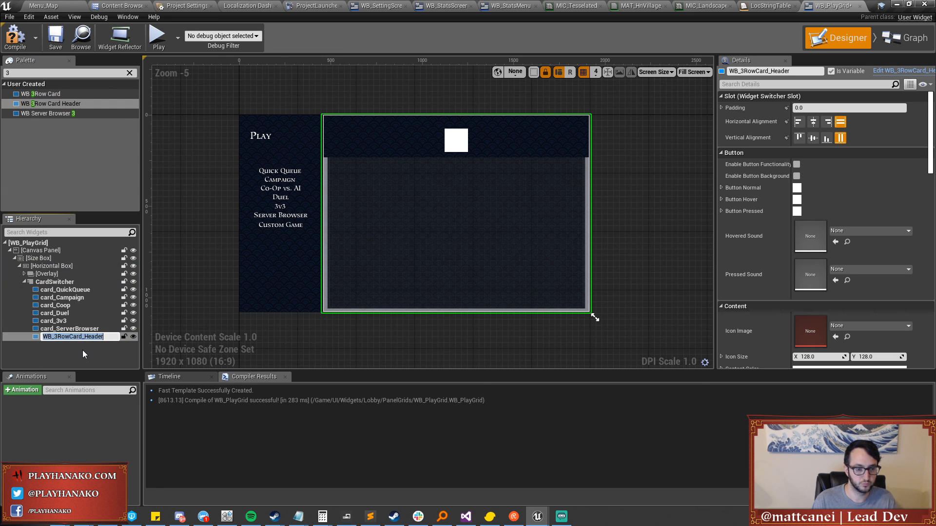
text(rd_HostGame)
key(Return)
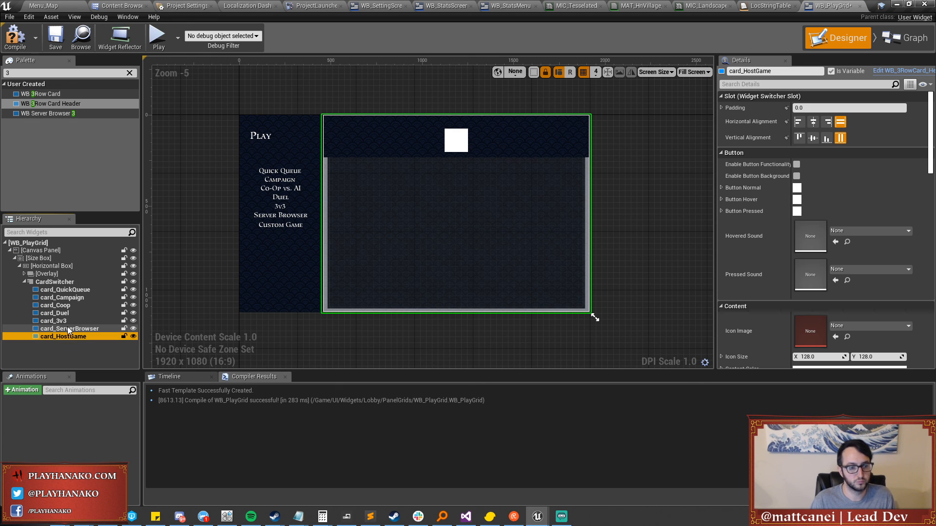
shift+click(57, 291)
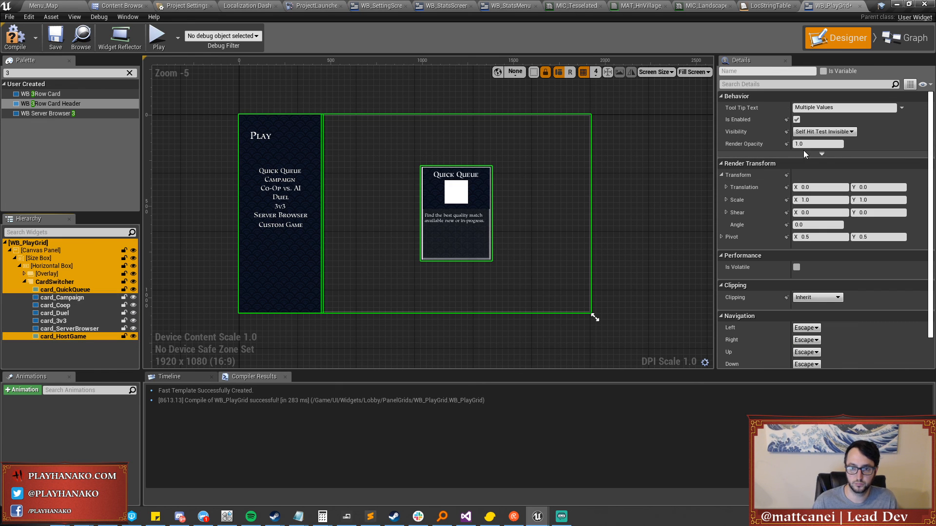
scroll(770, 188, down, 2)
scroll(770, 188, up, 2)
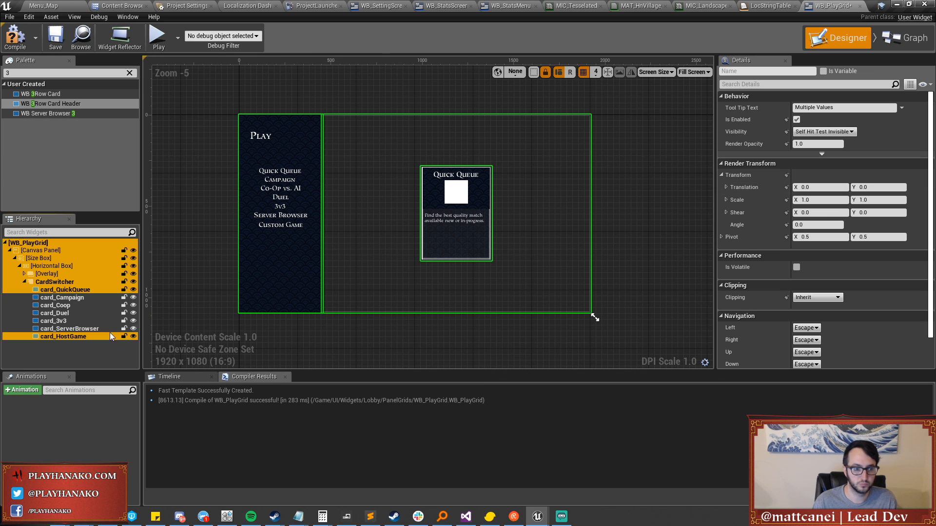
click(62, 298)
Center the horizontal and vertical alignment of all cards from card_QuickQueue through card_HostGame together.
click(59, 291)
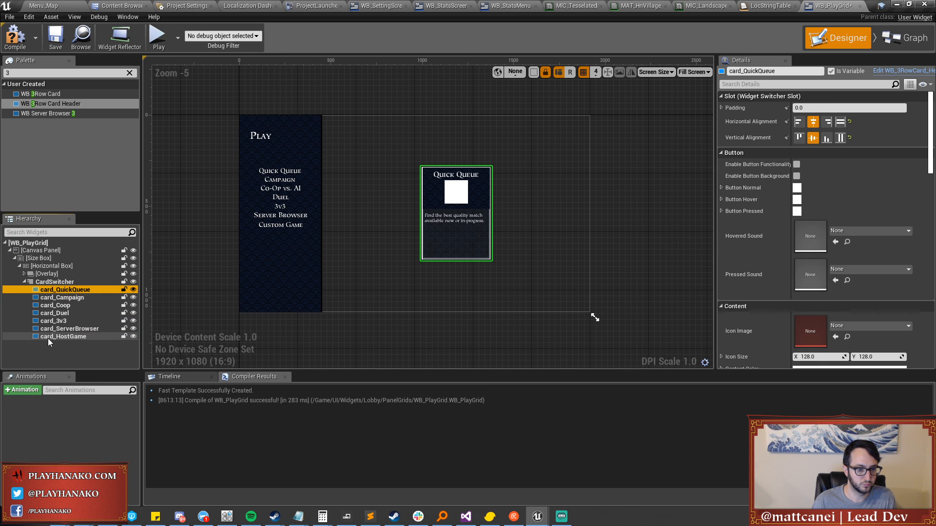
shift+click(61, 336)
scroll(762, 177, down, 10)
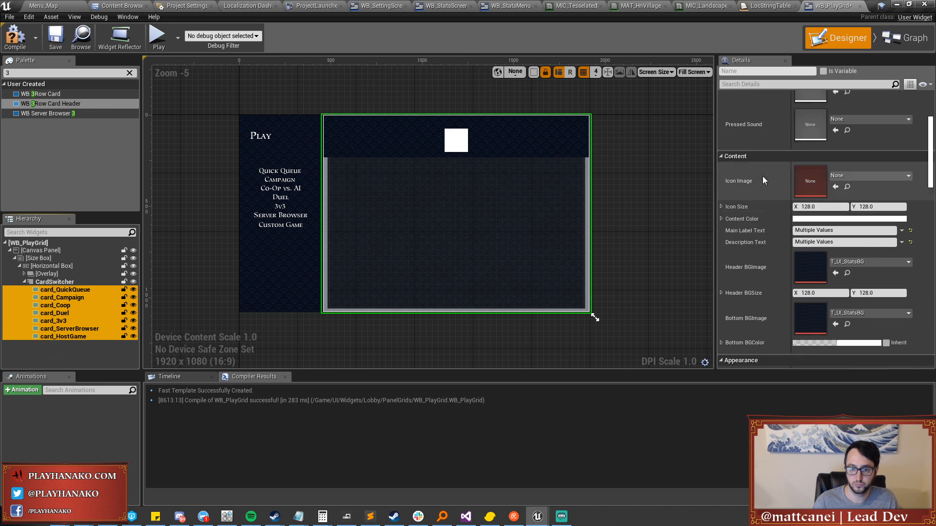
click(812, 244)
click(812, 259)
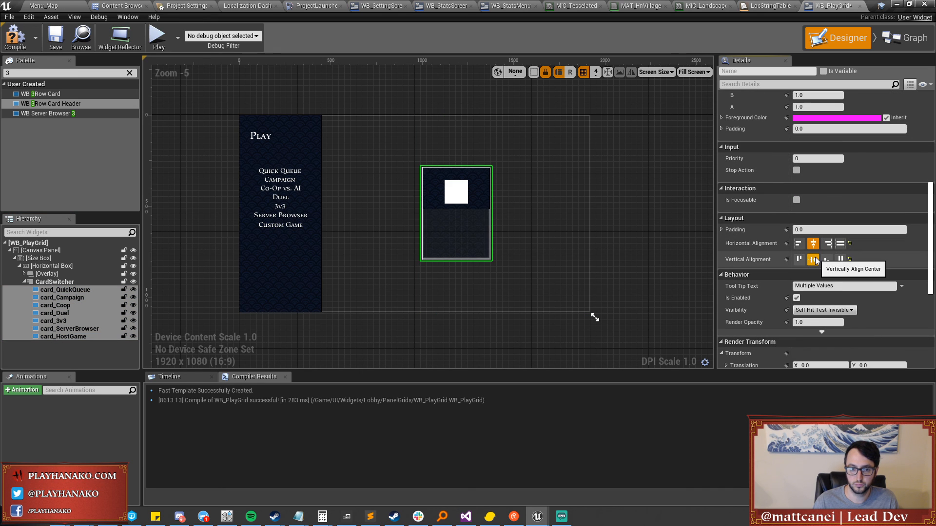
Examine the cards in CardSwitcher one after another to check their layout in the designer preview.
click(78, 290)
key(Down)
key(Down)
key(Down)
key(Down)
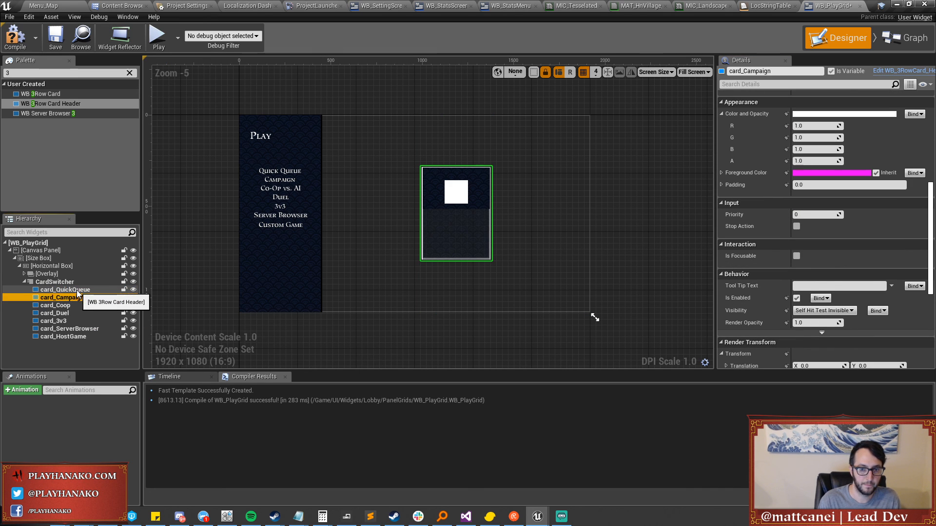
key(Up)
key(Up)
key(Down)
key(Down)
key(Down)
key(Down)
key(Up)
key(Up)
key(Up)
key(Up)
key(Up)
key(Up)
key(Down)
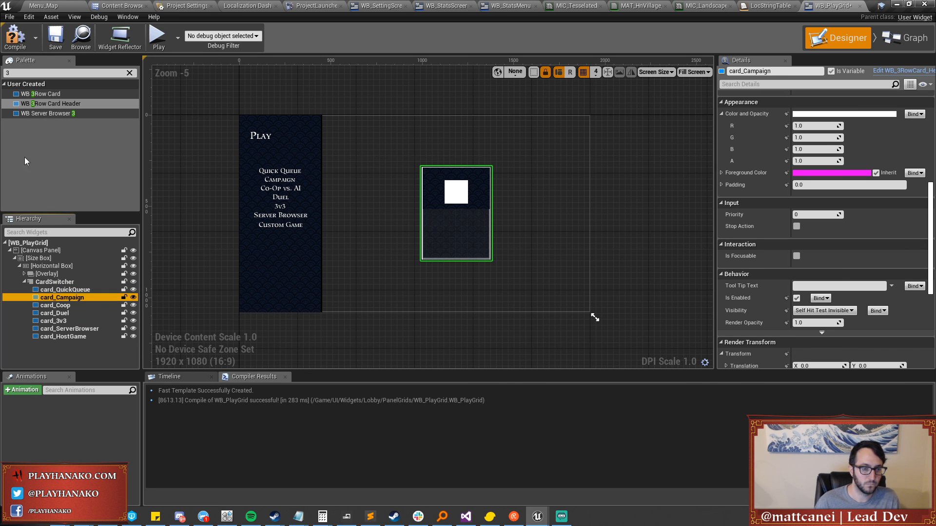
Save the WB_PlayGrid widget.
click(47, 41)
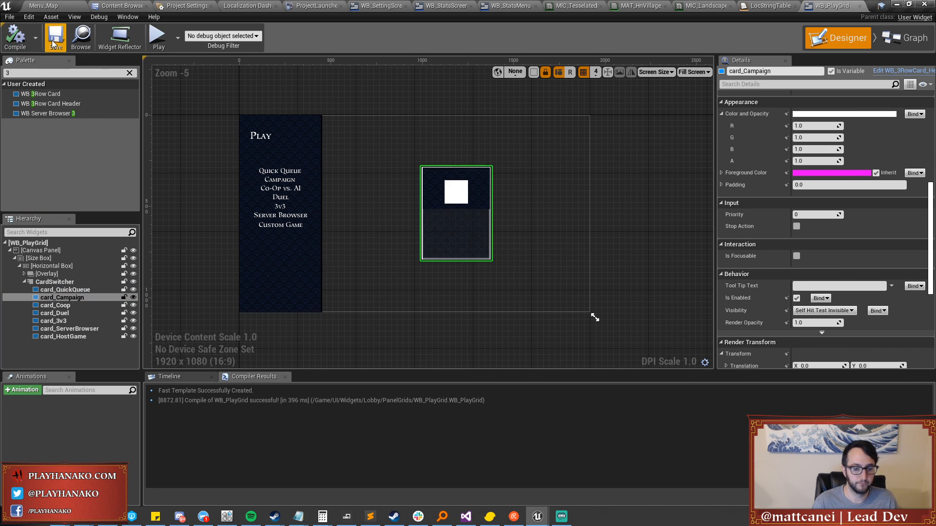